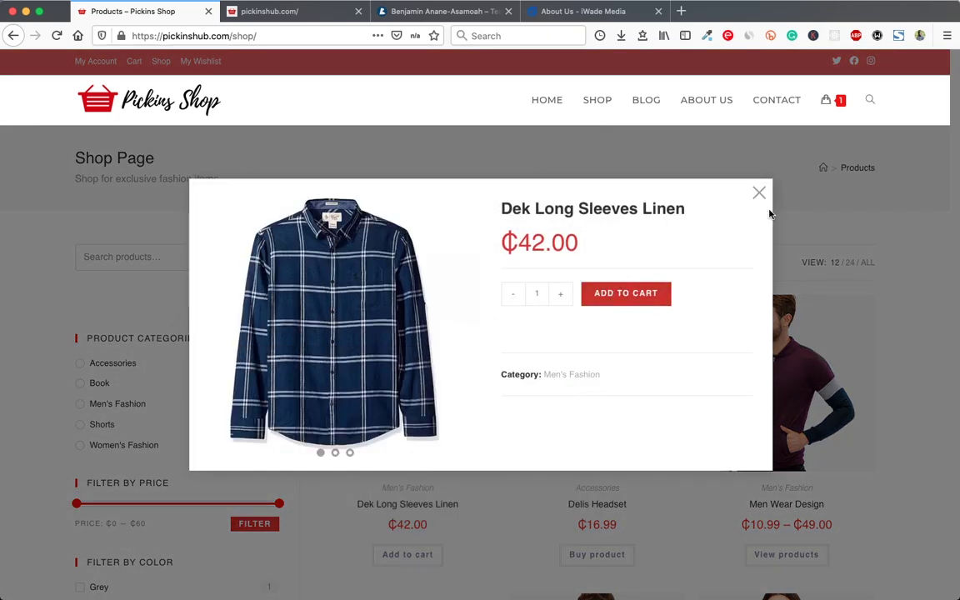
# Close the product quick view and review the page preview at desktop size.
pyautogui.click(759, 192)
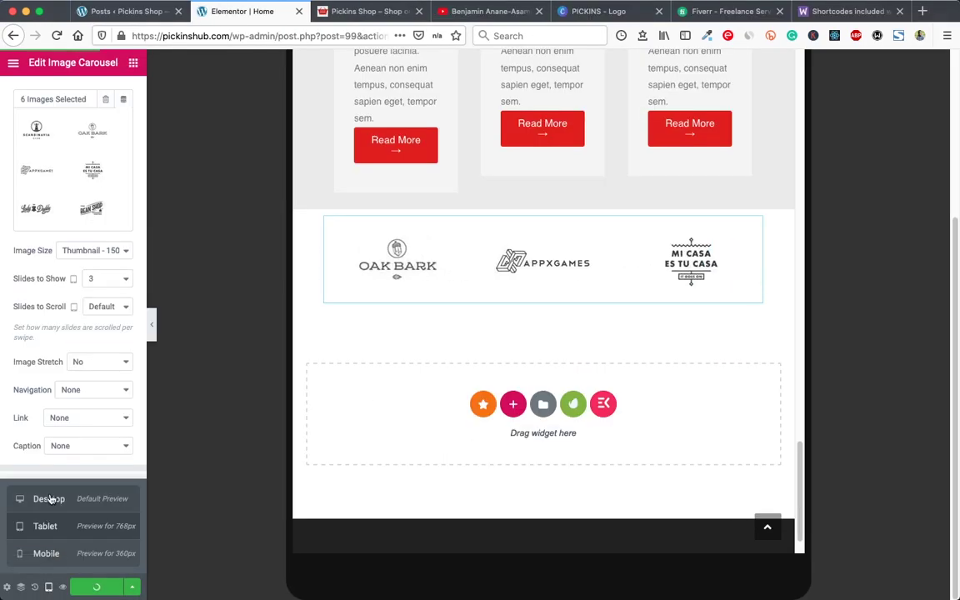
pyautogui.click(52, 499)
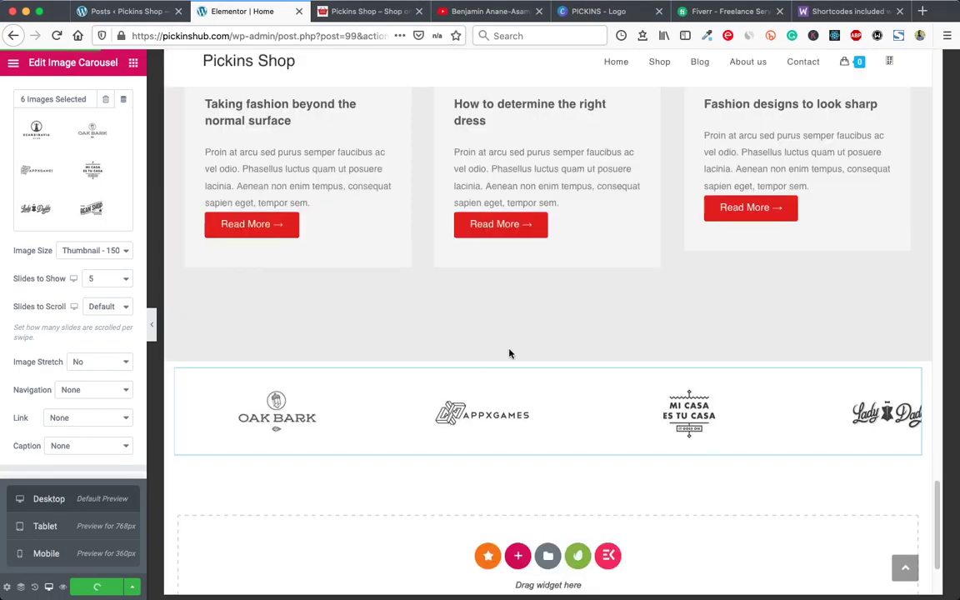
pyautogui.scroll(-3, 538, 343)
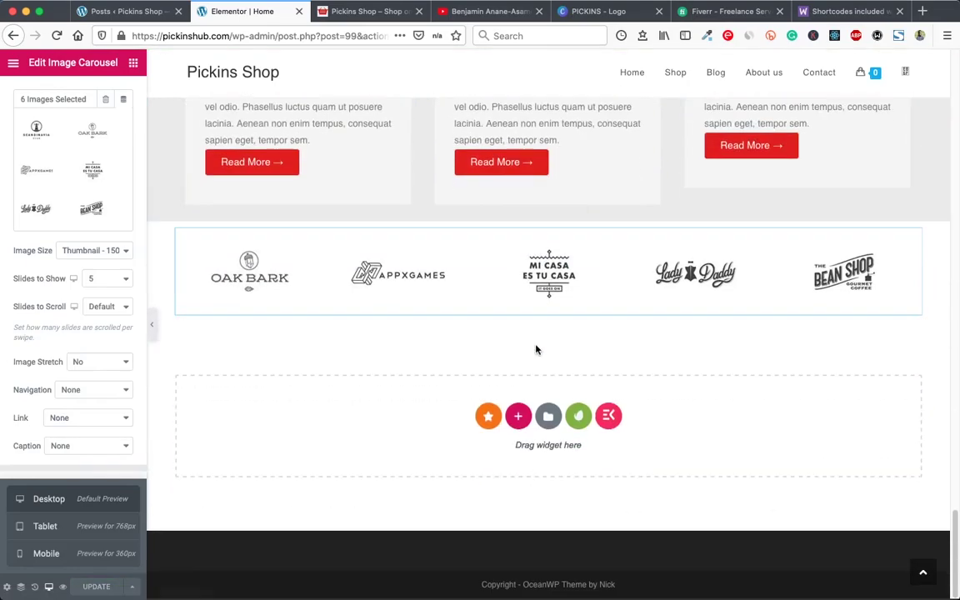
pyautogui.scroll(15, 535, 322)
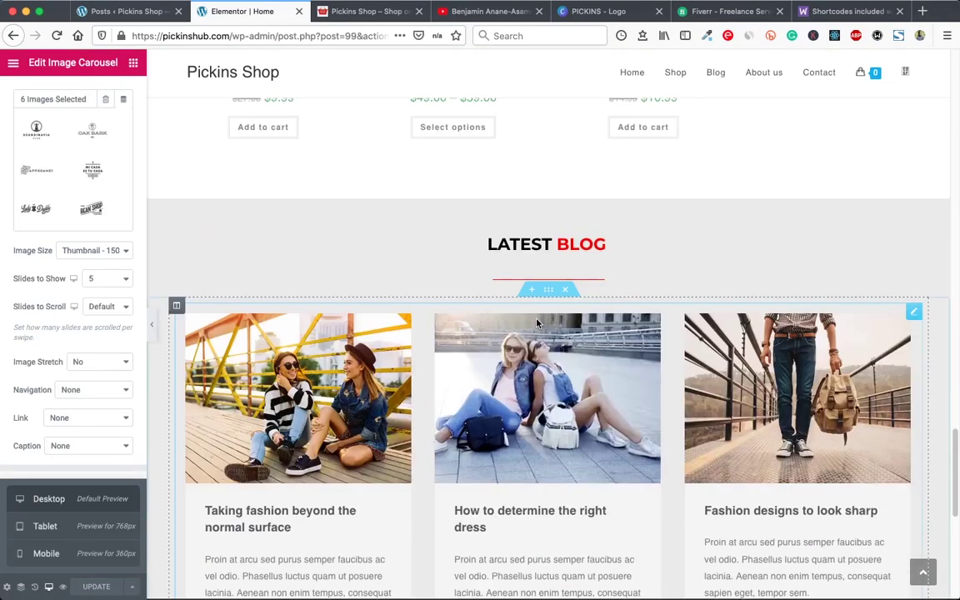
pyautogui.scroll(10, 538, 324)
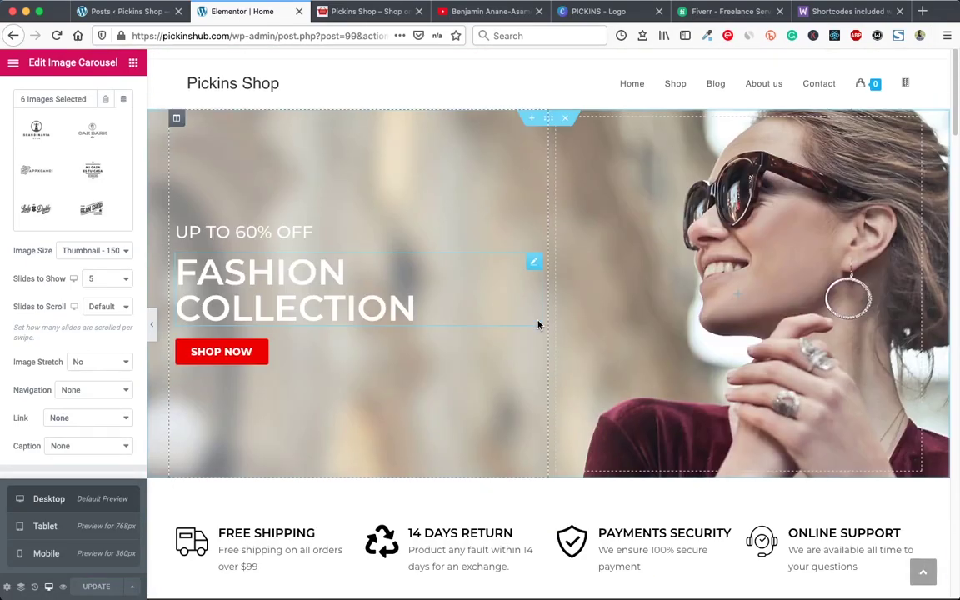
pyautogui.scroll(-9, 595, 327)
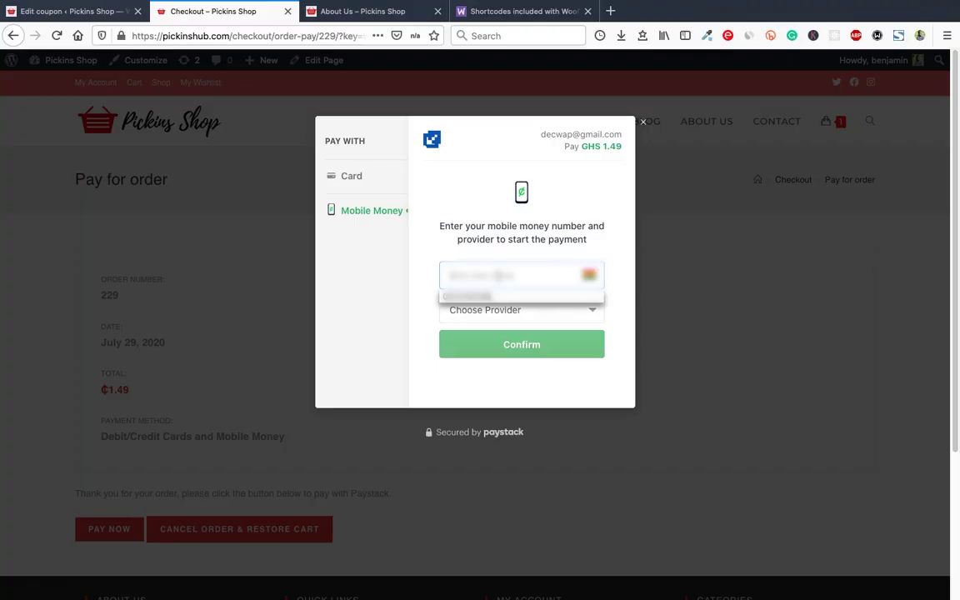
# Choose MTN as the mobile money provider, then switch to paying with cards and mobile money.
pyautogui.click(522, 309)
pyautogui.click(483, 294)
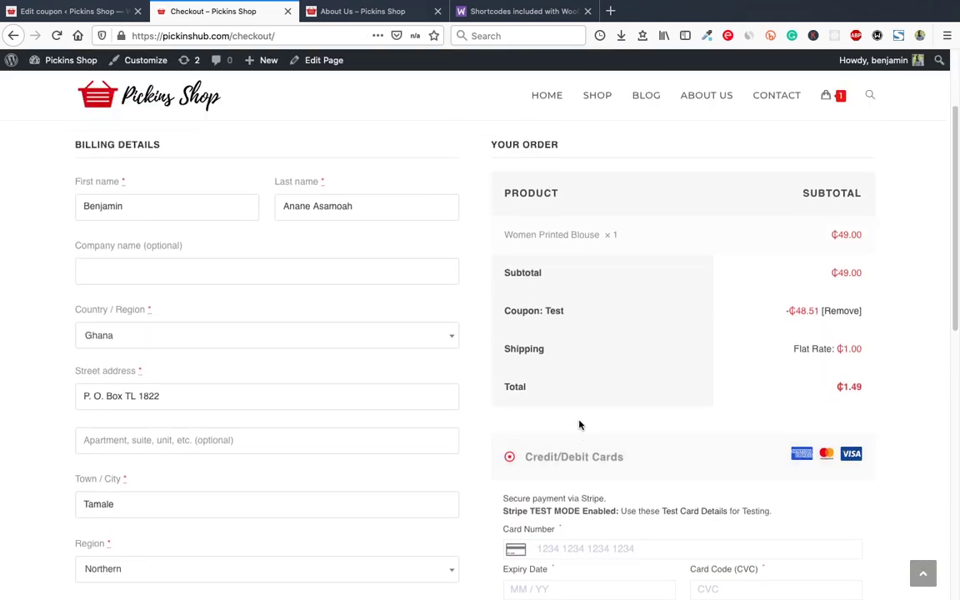
pyautogui.scroll(-4, 578, 424)
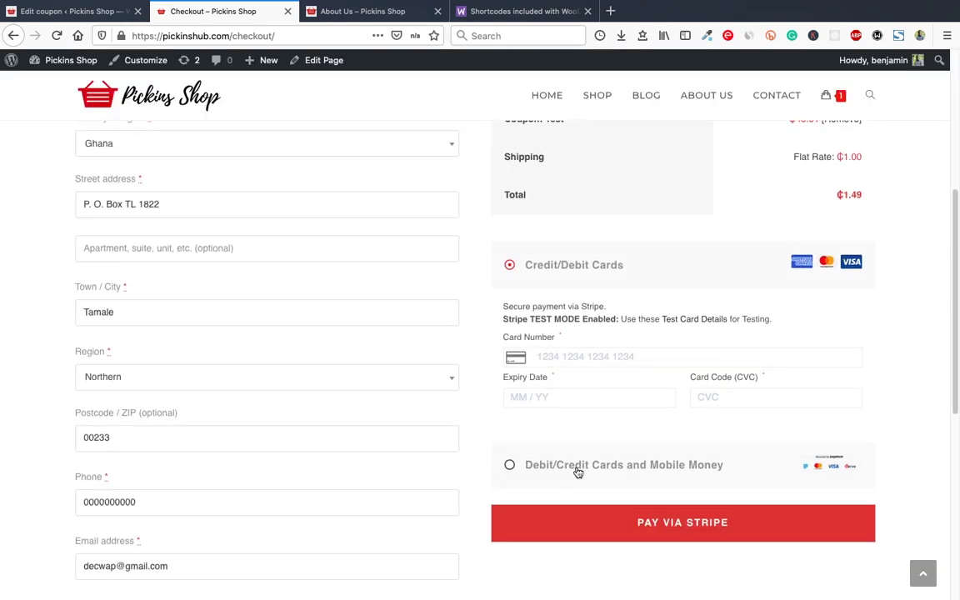
pyautogui.click(579, 473)
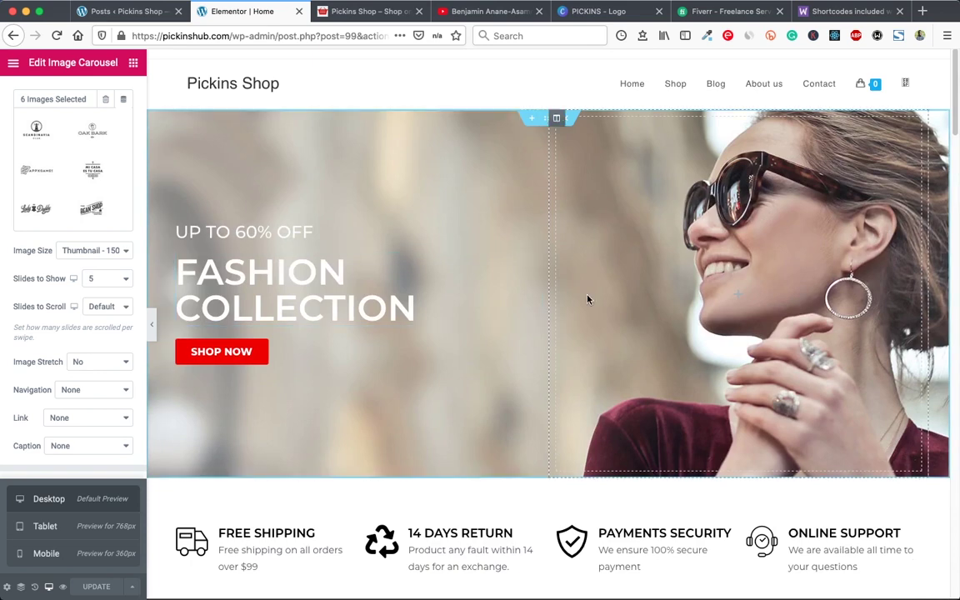
pyautogui.scroll(-6, 595, 327)
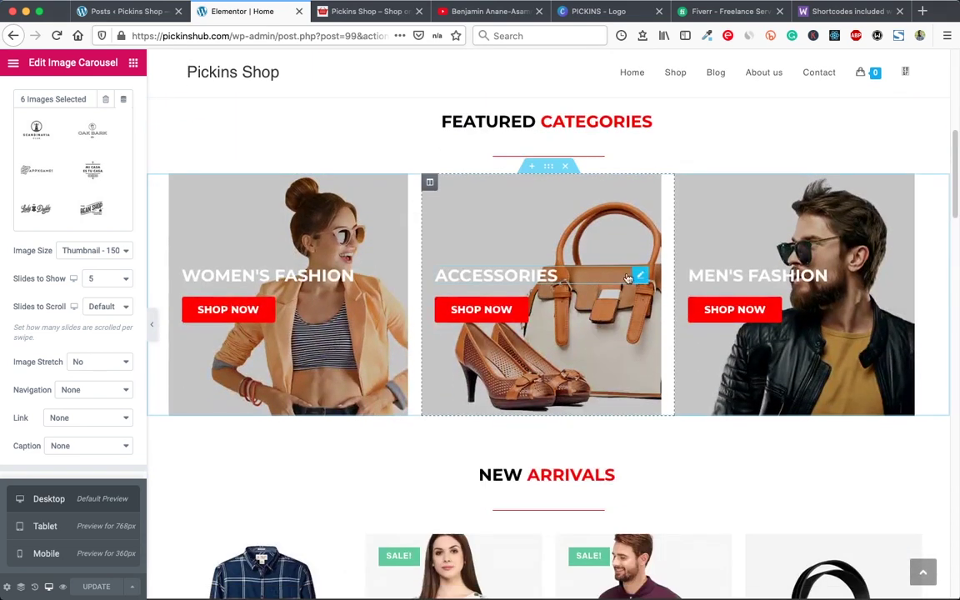
# Preview the home page at tablet width and scroll through the brand logo carousel.
pyautogui.click(44, 526)
pyautogui.scroll(-15, 496, 281)
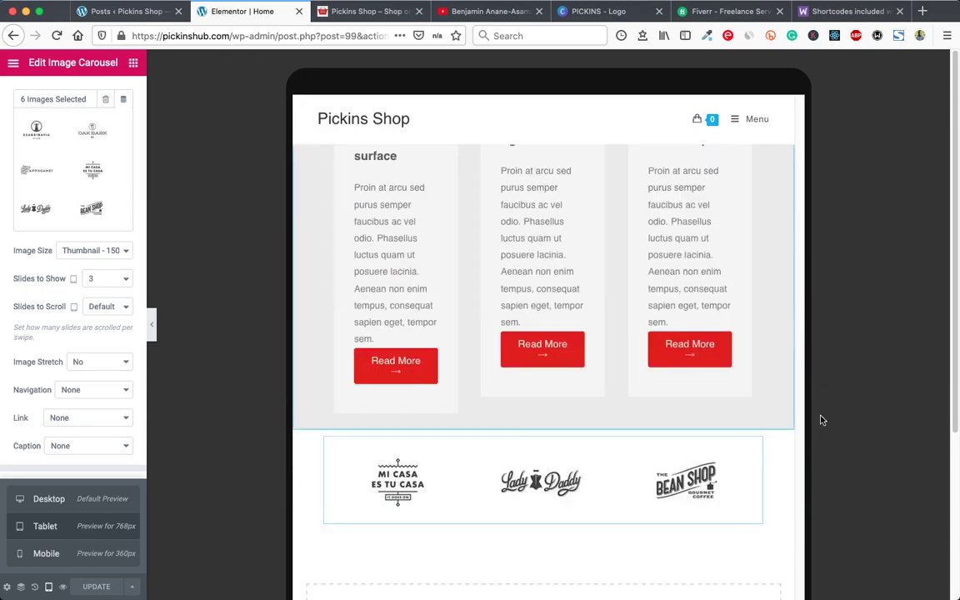
pyautogui.scroll(12, 584, 389)
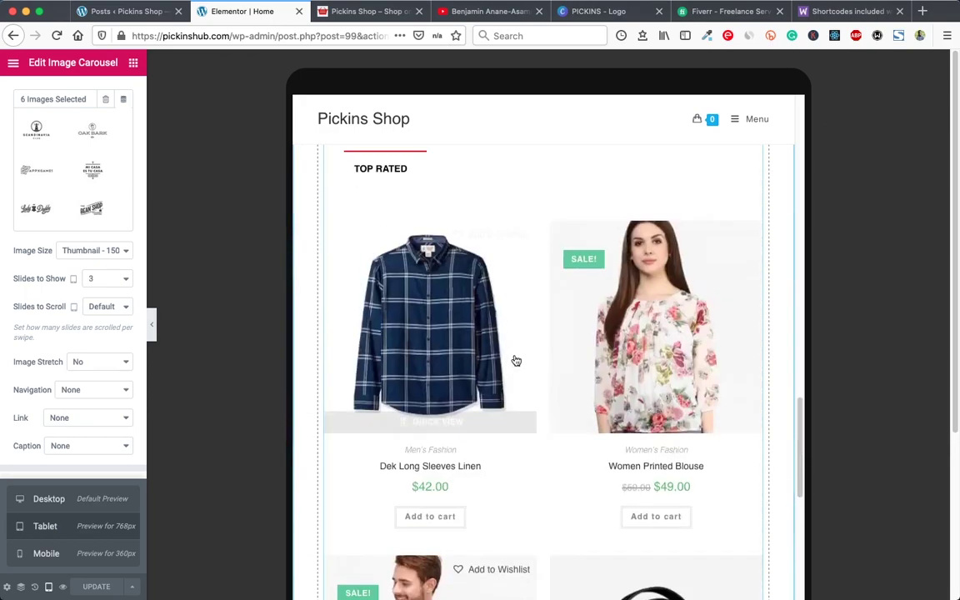
pyautogui.scroll(10, 518, 360)
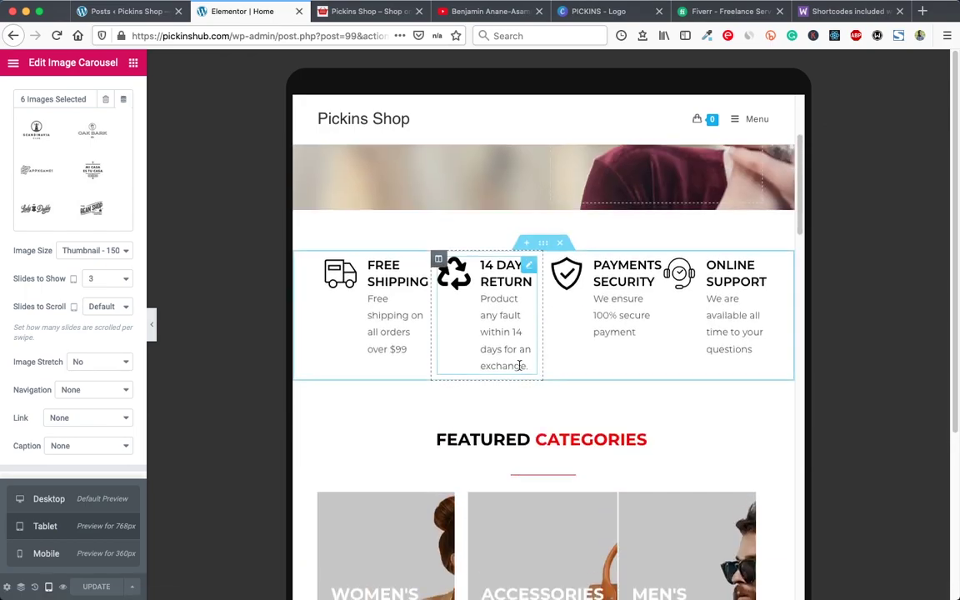
pyautogui.scroll(-3, 518, 333)
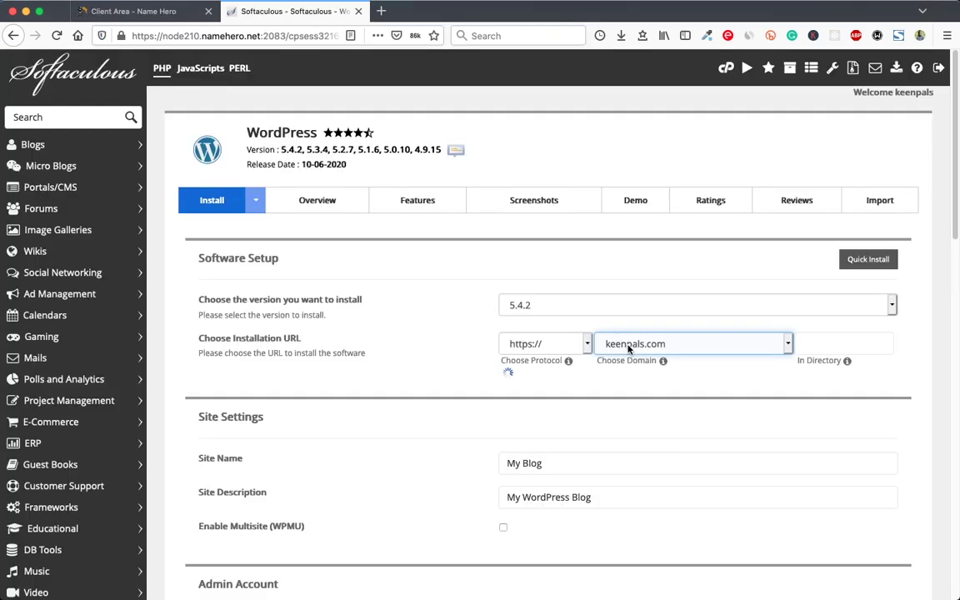
# Pick keenpals.com as the install domain and start a search of available themes.
pyautogui.click(628, 347)
pyautogui.click(629, 344)
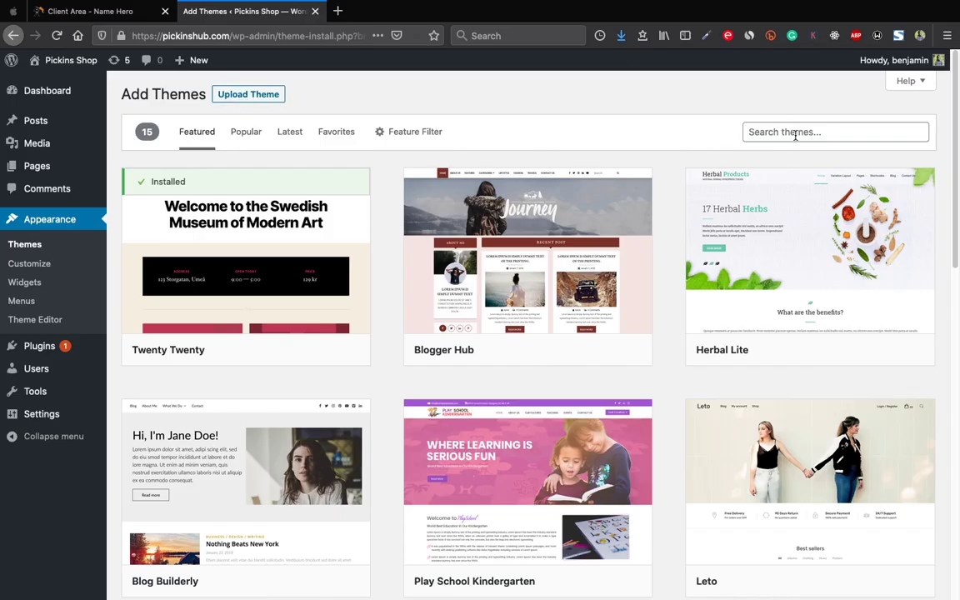
pyautogui.click(795, 133)
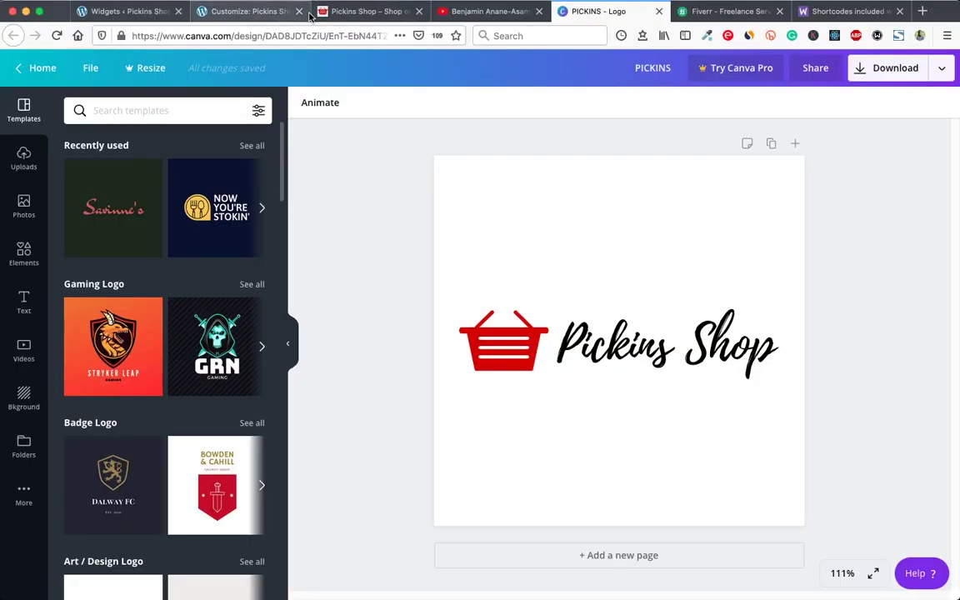
# Select the PICKINS logo element with the red basket on the Canva canvas.
pyautogui.click(581, 338)
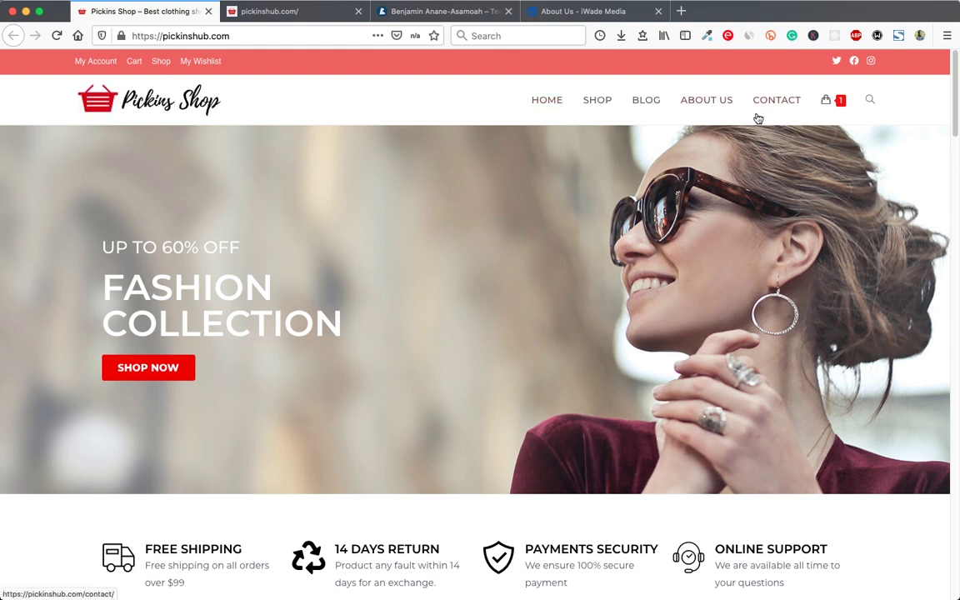
pyautogui.moveTo(838, 108)
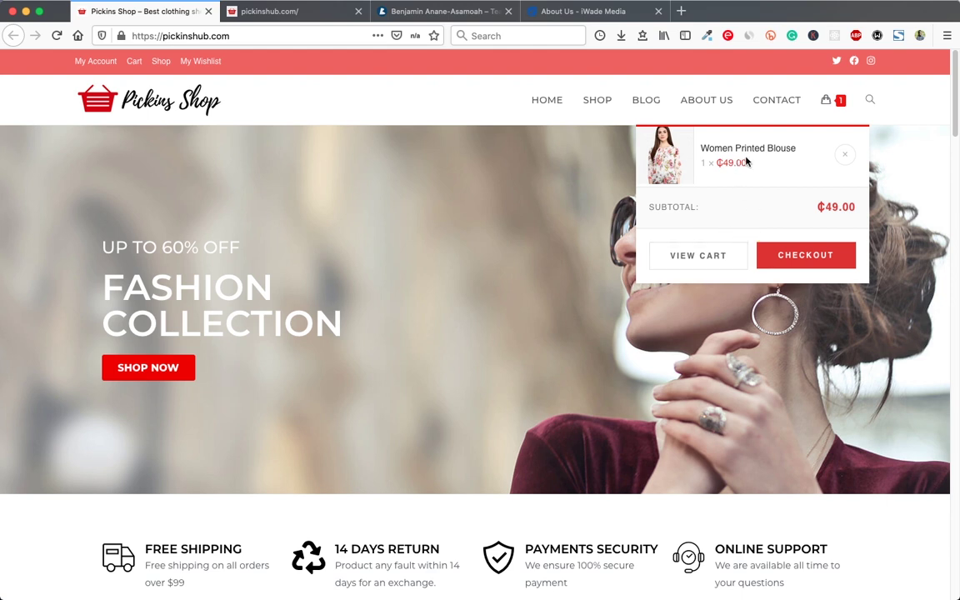
pyautogui.click(870, 100)
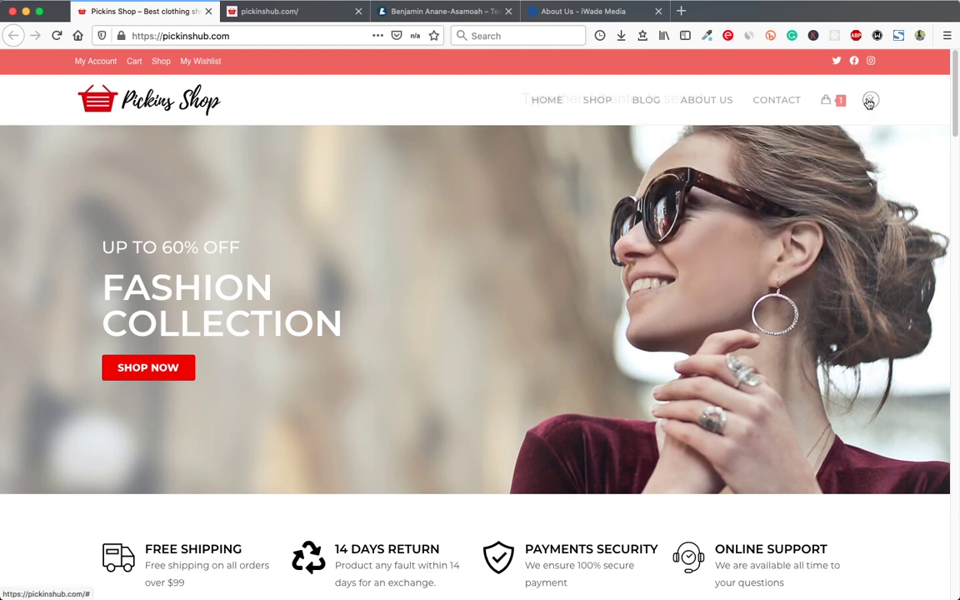
pyautogui.click(870, 100)
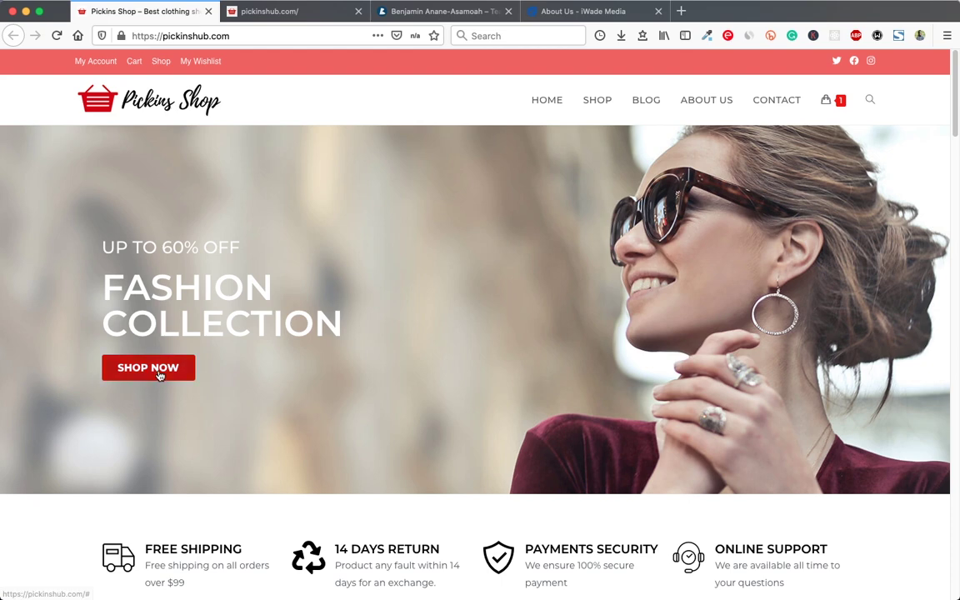
# Scroll down through the Pickins Shop homepage and back up to the product tabs.
pyautogui.scroll(-3, 372, 298)
pyautogui.scroll(-3, 372, 298)
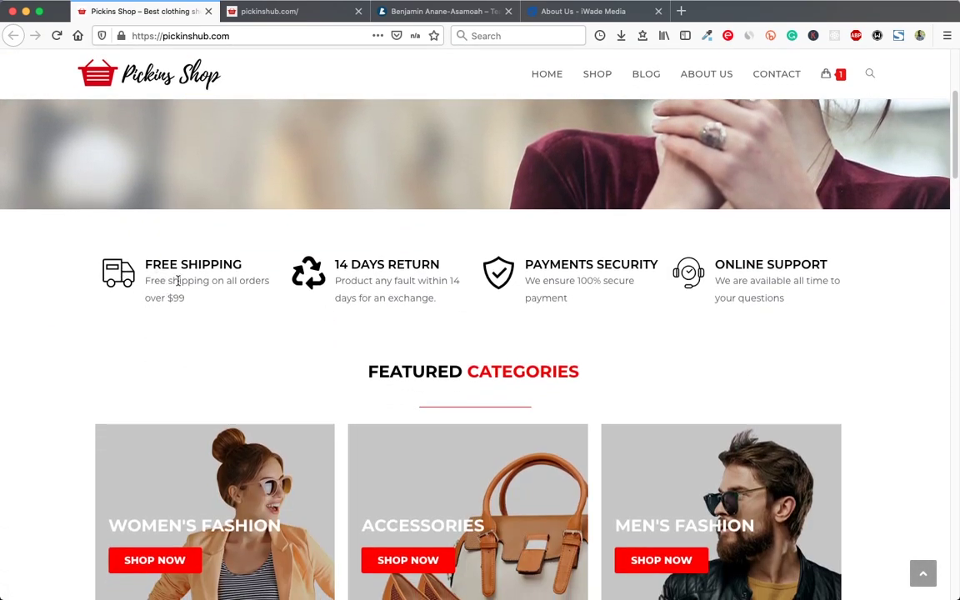
pyautogui.scroll(-3, 433, 287)
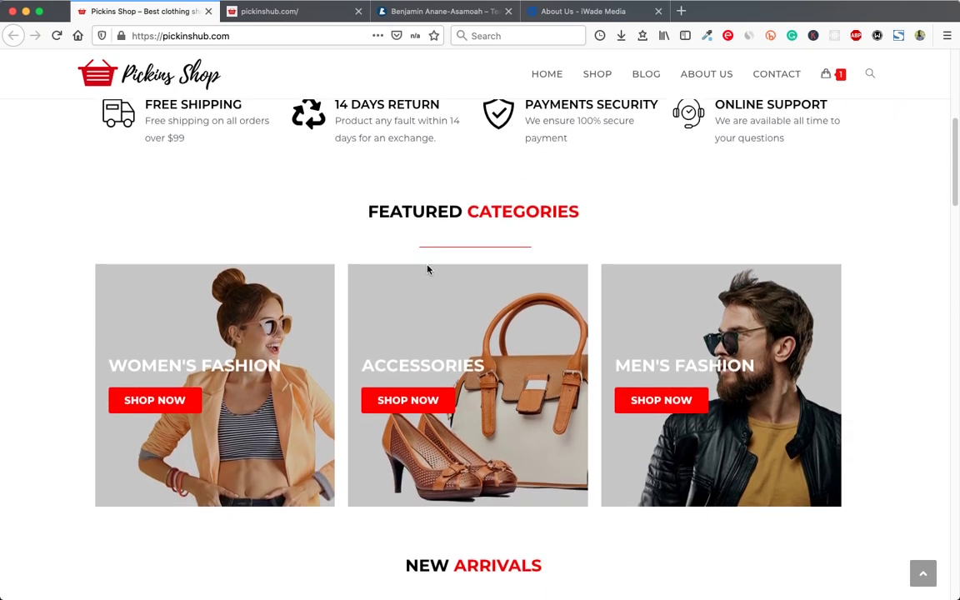
pyautogui.scroll(-8, 512, 340)
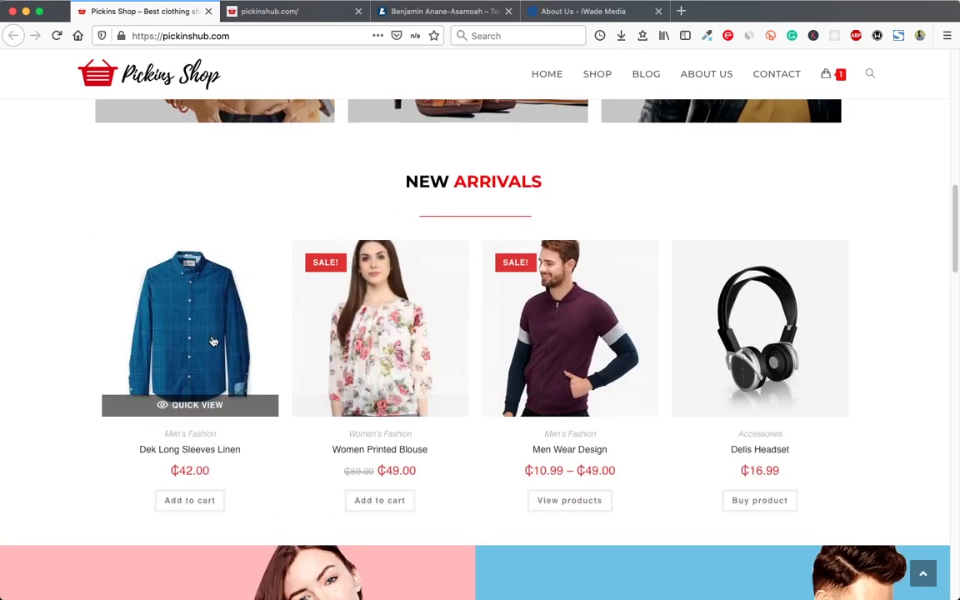
pyautogui.scroll(-6, 464, 251)
pyautogui.scroll(-2, 467, 258)
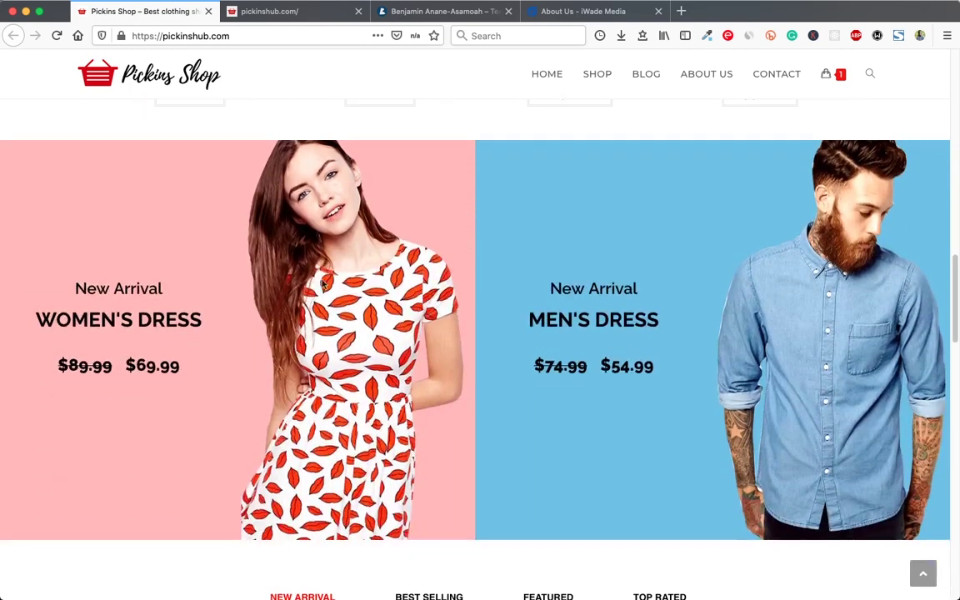
pyautogui.scroll(-10, 505, 278)
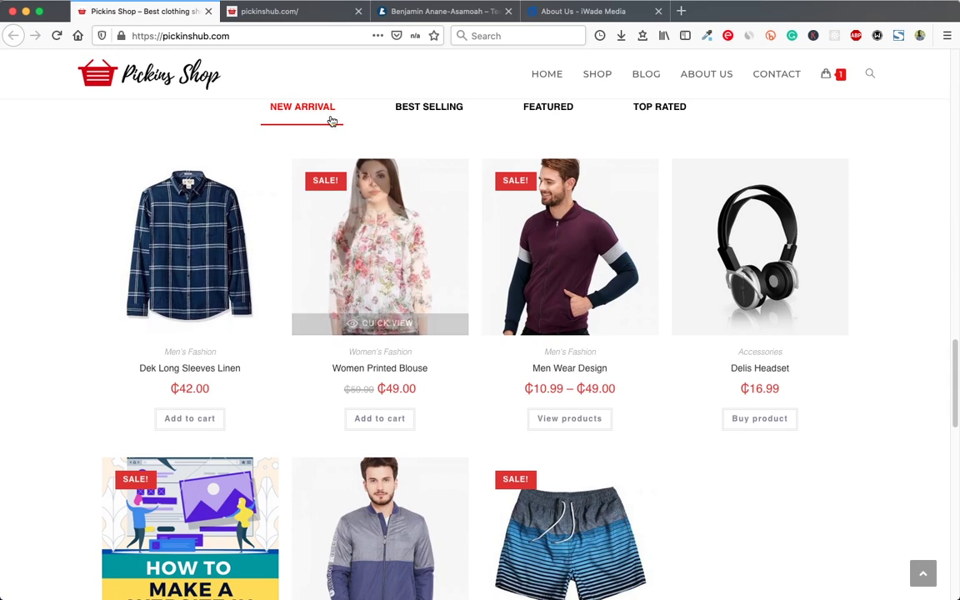
pyautogui.scroll(1, 442, 217)
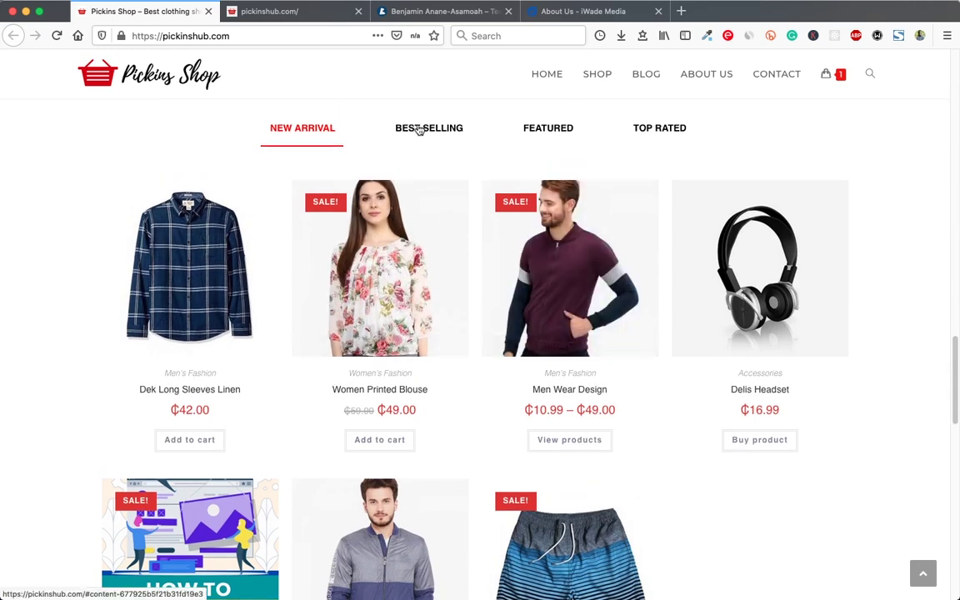
# Switch the product grid to Best Selling, then Top Rated, and scroll through the blog and footer.
pyautogui.click(421, 130)
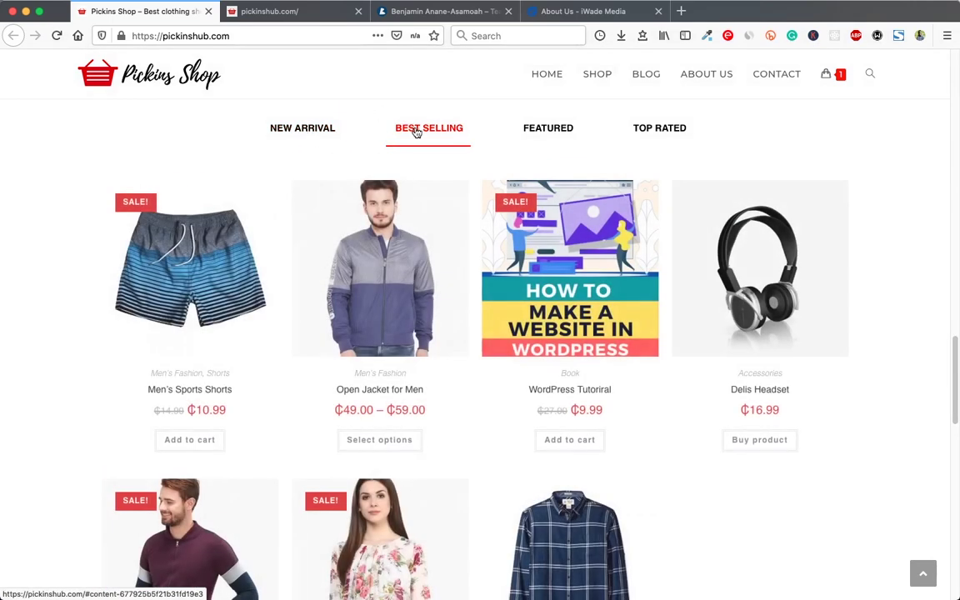
pyautogui.click(653, 131)
pyautogui.scroll(-5, 422, 275)
pyautogui.scroll(-10, 421, 274)
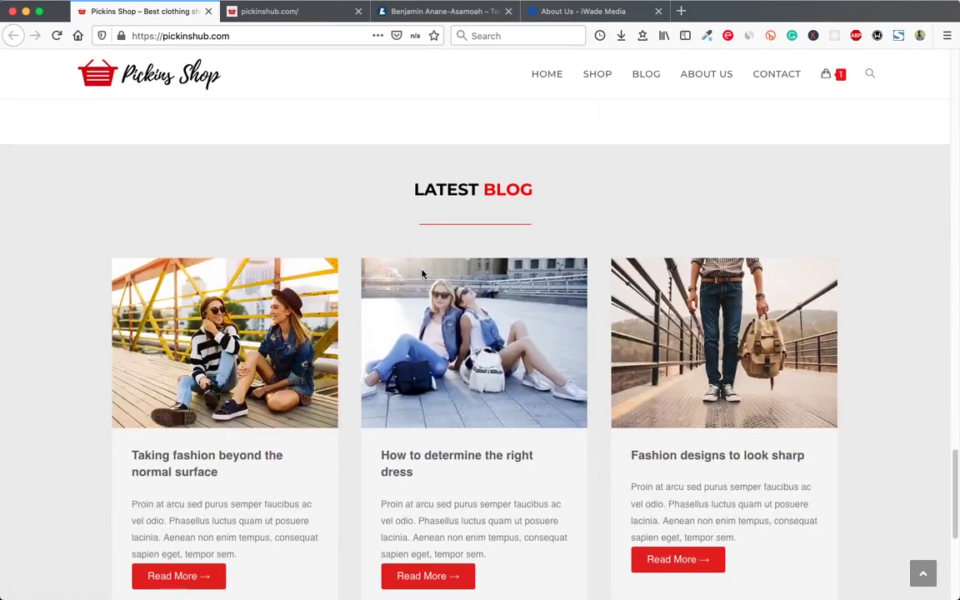
pyautogui.scroll(-3, 469, 242)
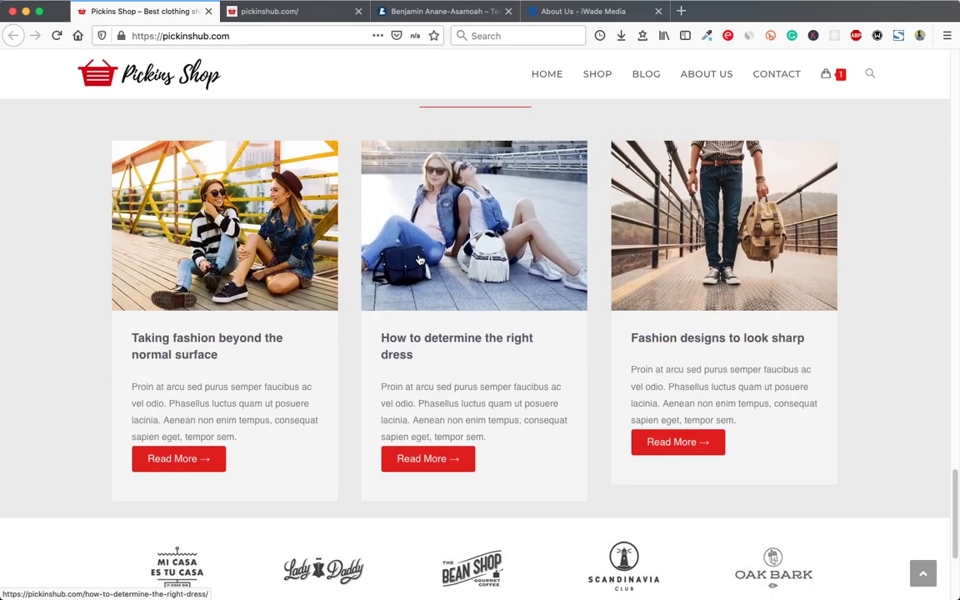
pyautogui.scroll(-5, 422, 259)
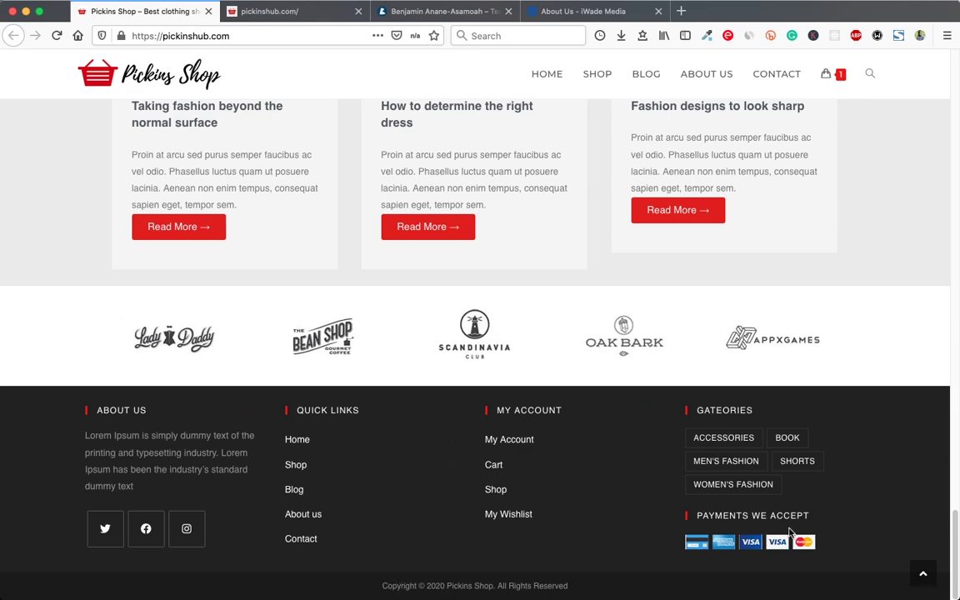
pyautogui.scroll(15, 461, 363)
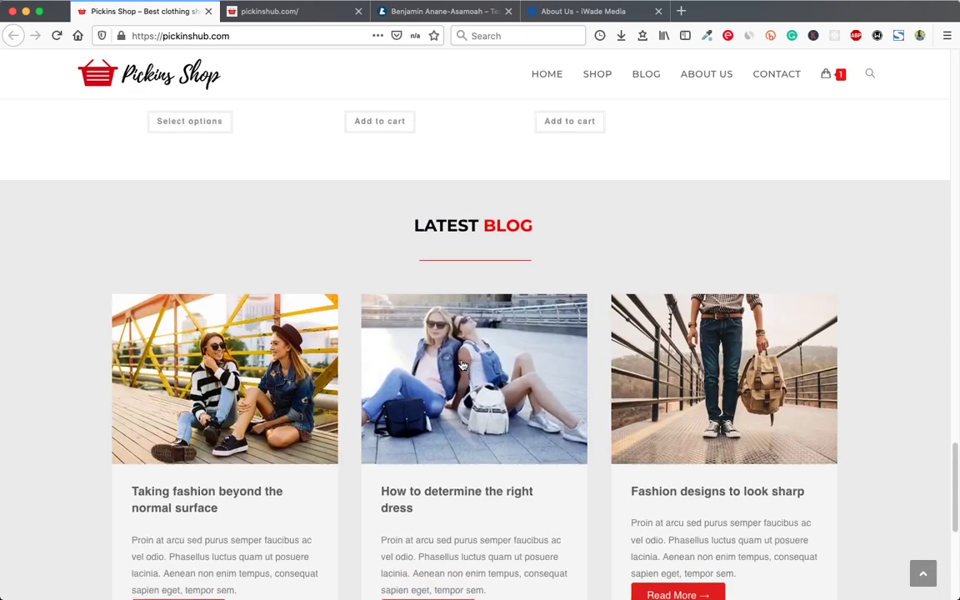
pyautogui.scroll(10, 461, 363)
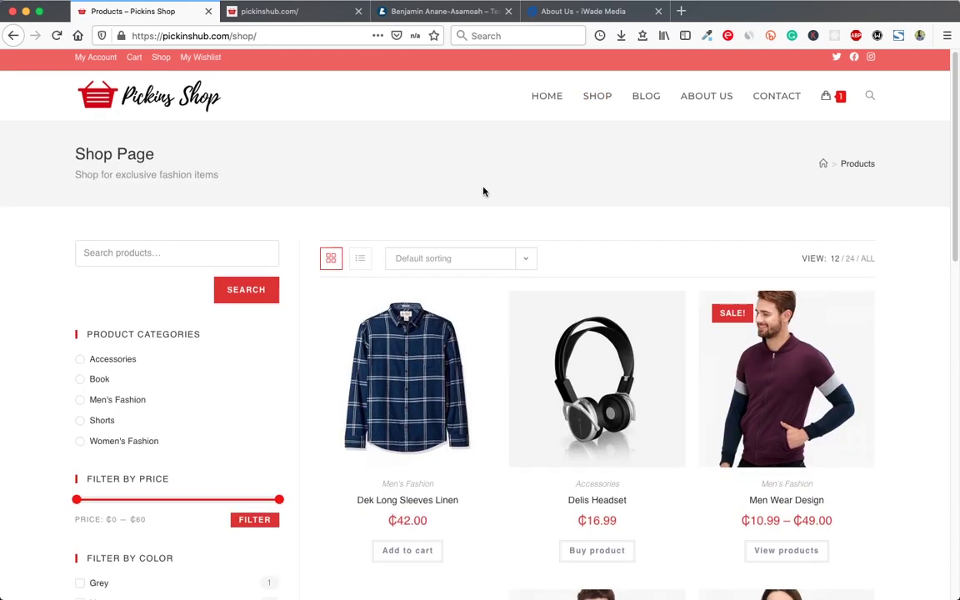
pyautogui.scroll(-3, 246, 217)
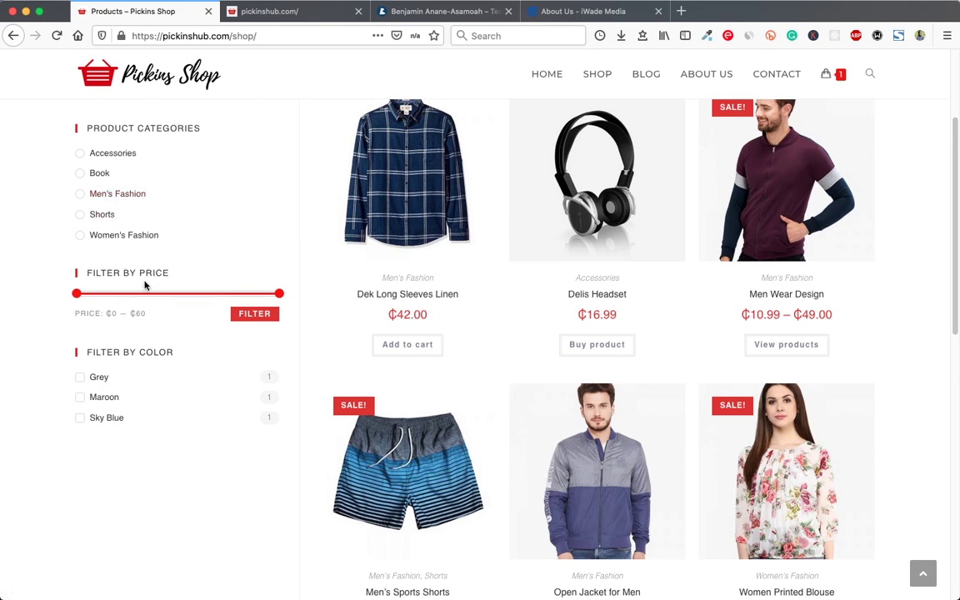
pyautogui.scroll(3, 153, 293)
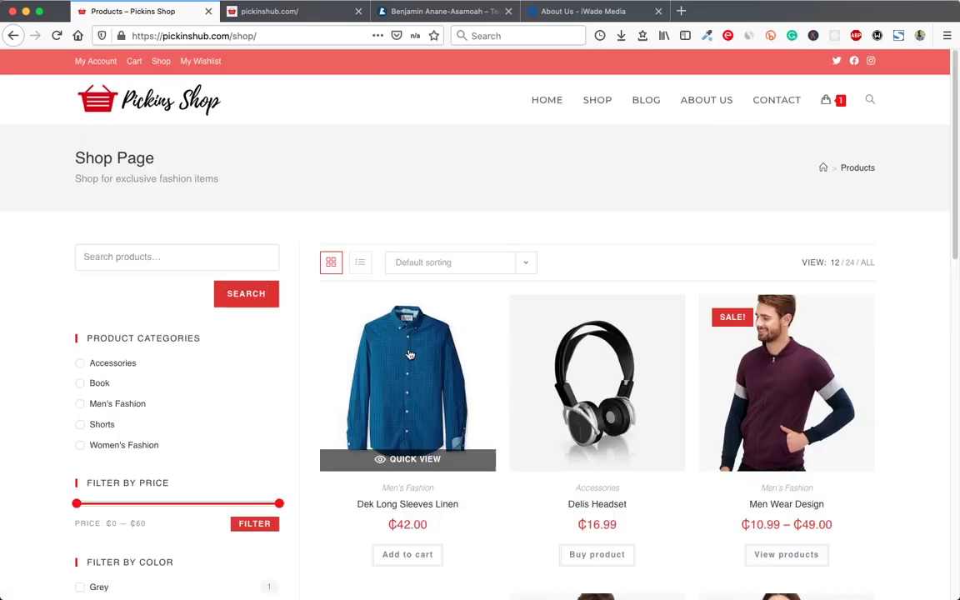
pyautogui.click(410, 460)
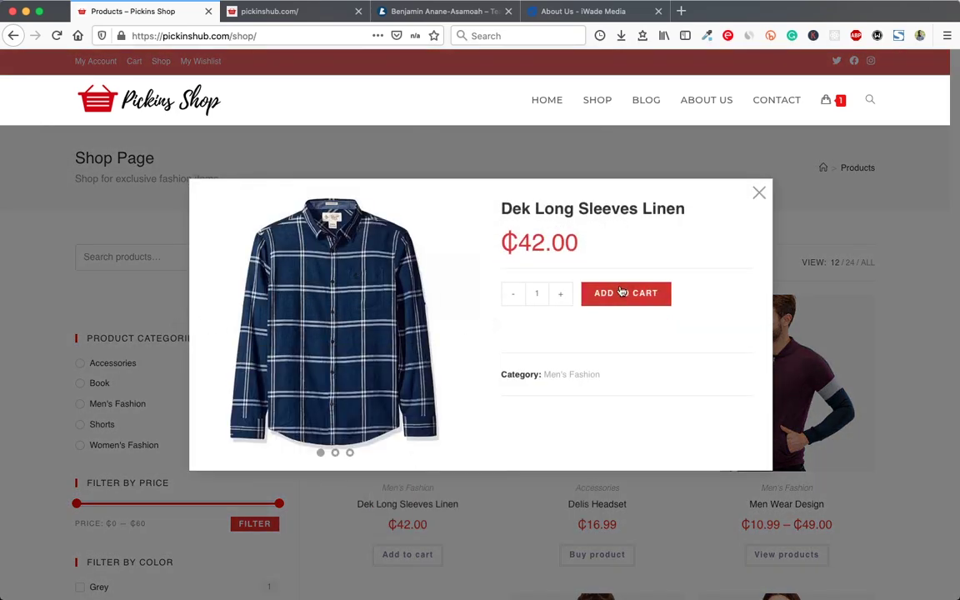
pyautogui.click(758, 192)
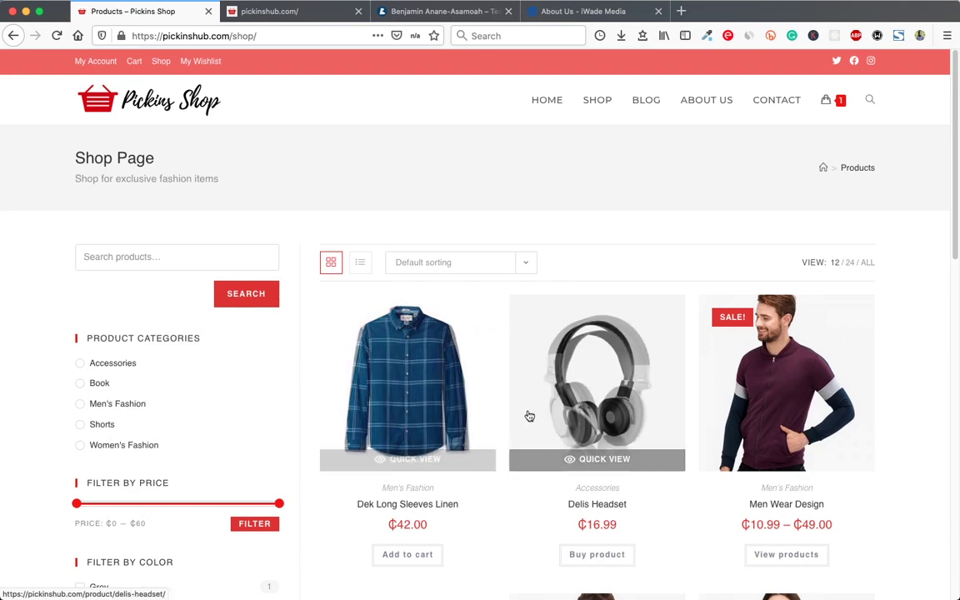
pyautogui.scroll(-4, 508, 421)
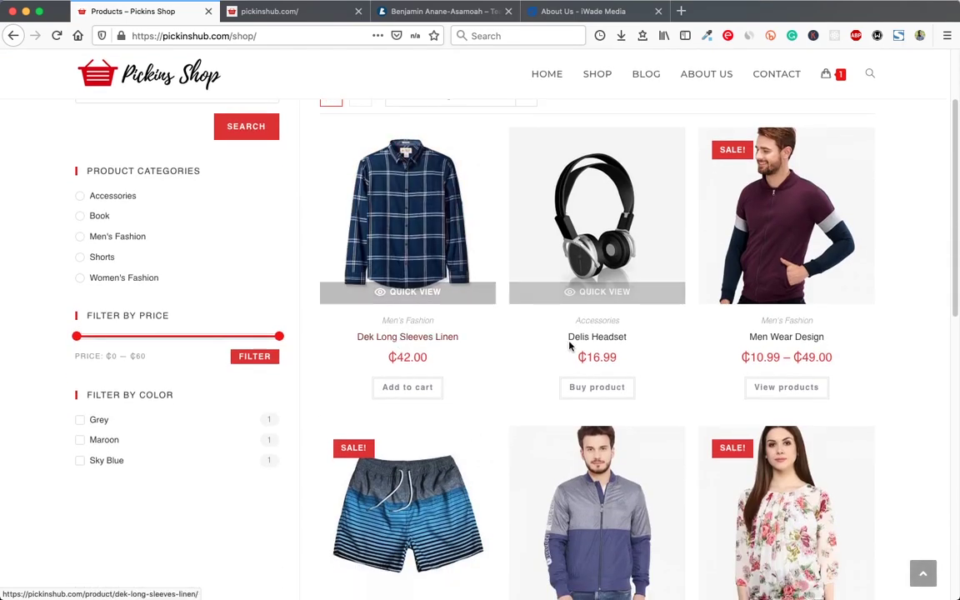
pyautogui.scroll(-2, 542, 342)
pyautogui.scroll(1, 579, 345)
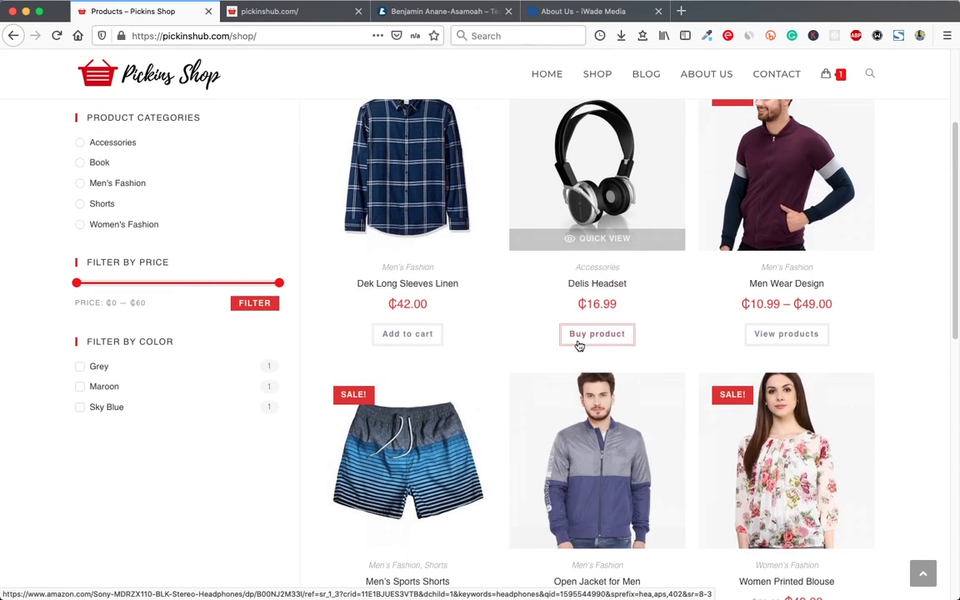
pyautogui.scroll(-1, 579, 344)
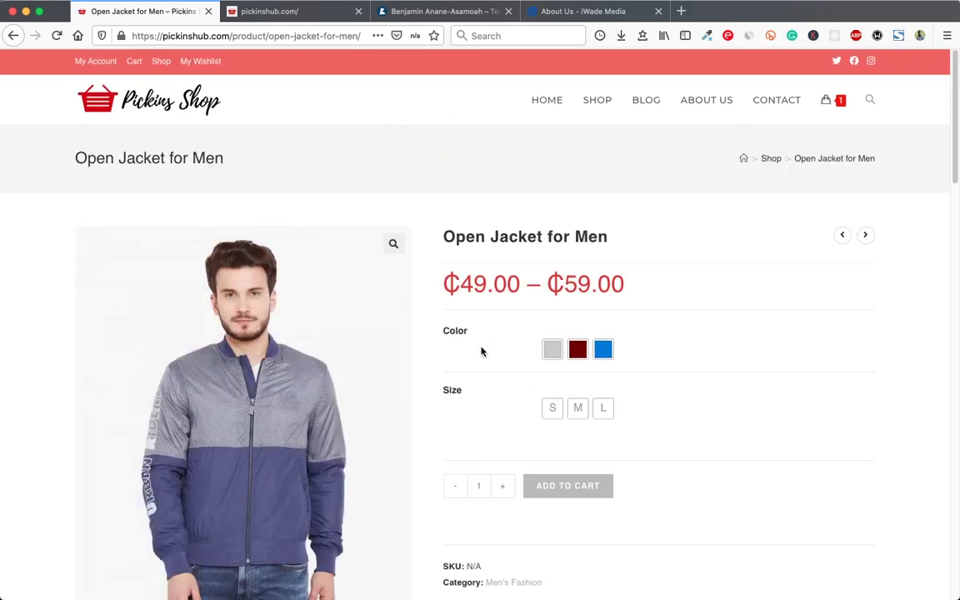
# Choose the Grey colour and size M for the Open Jacket for Men.
pyautogui.scroll(-1, 463, 347)
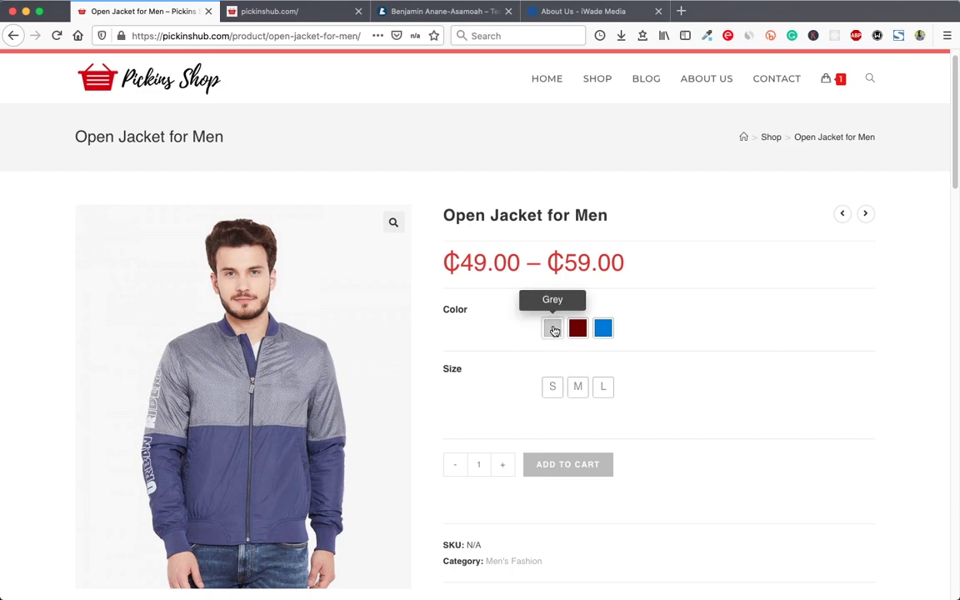
pyautogui.click(552, 329)
pyautogui.click(579, 390)
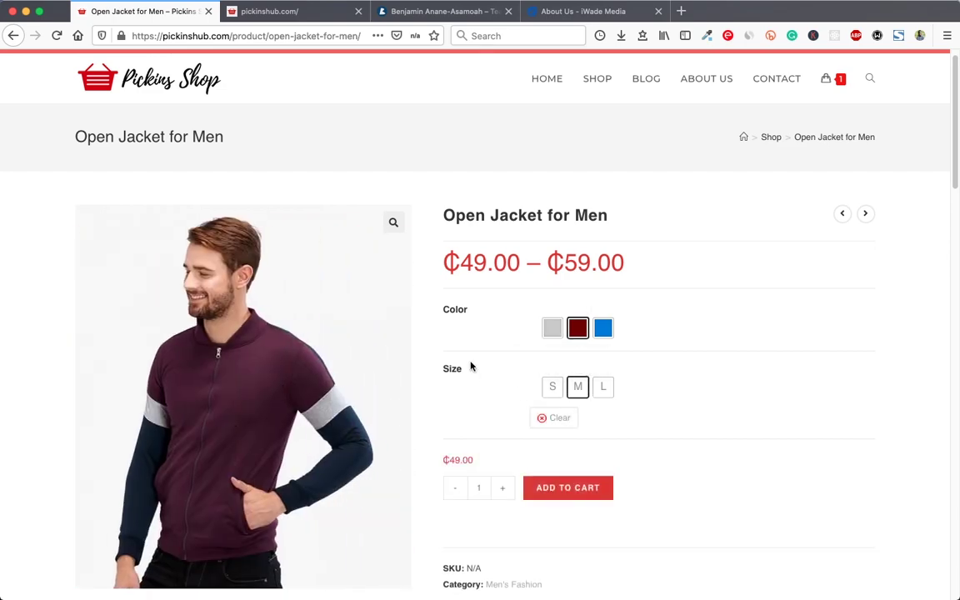
pyautogui.scroll(-5, 583, 400)
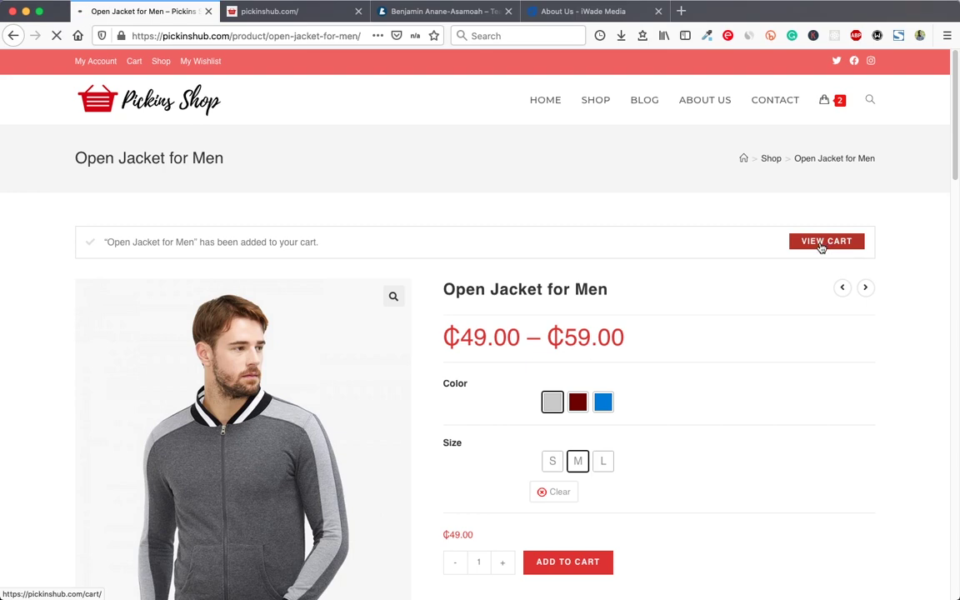
# Review the cart totalling ₵99.00 and click into the coupon code field.
pyautogui.click(825, 241)
pyautogui.scroll(-5, 574, 396)
pyautogui.scroll(1, 260, 331)
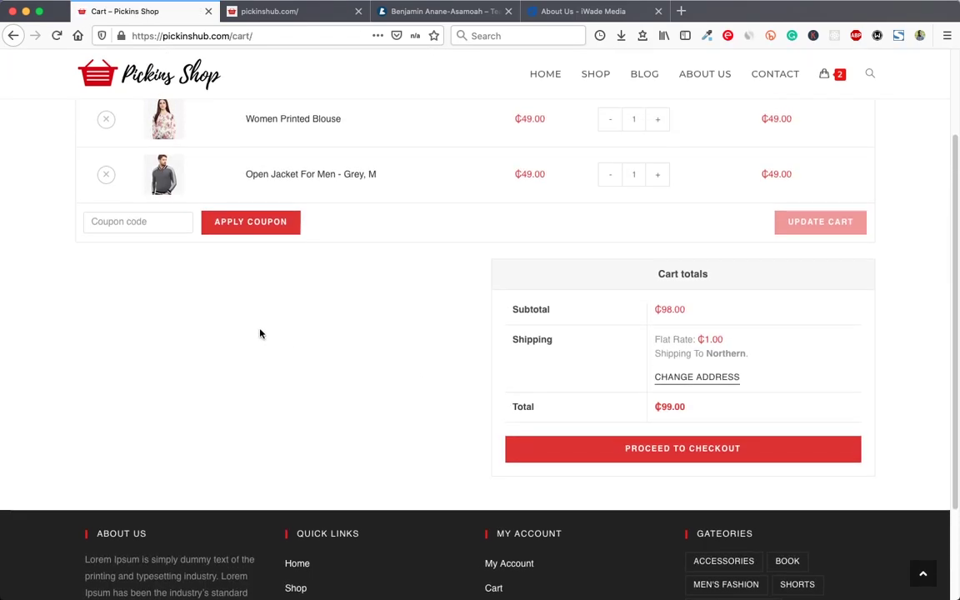
pyautogui.click(124, 223)
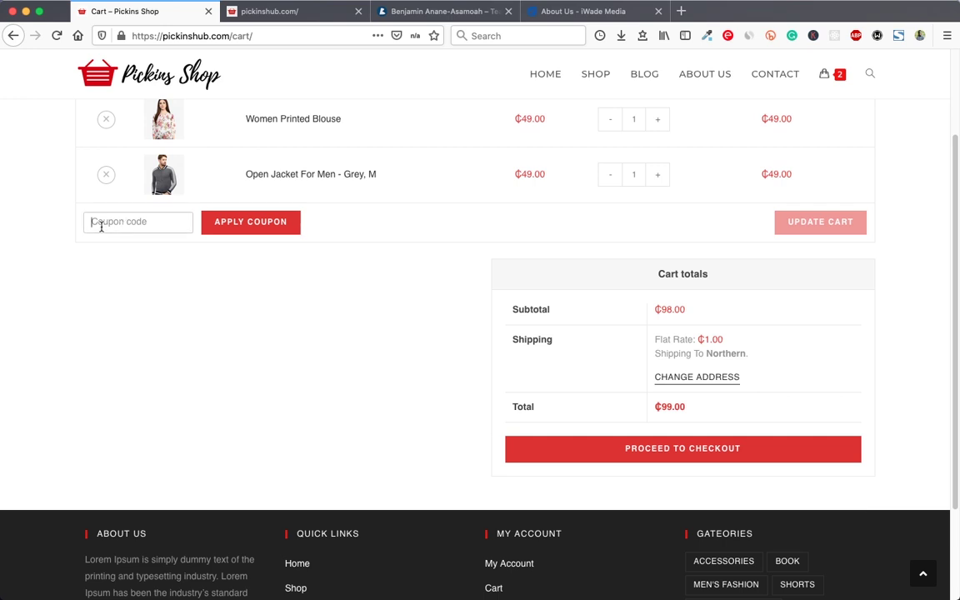
# Proceed from the cart to checkout and scroll through the checkout form.
pyautogui.click(722, 450)
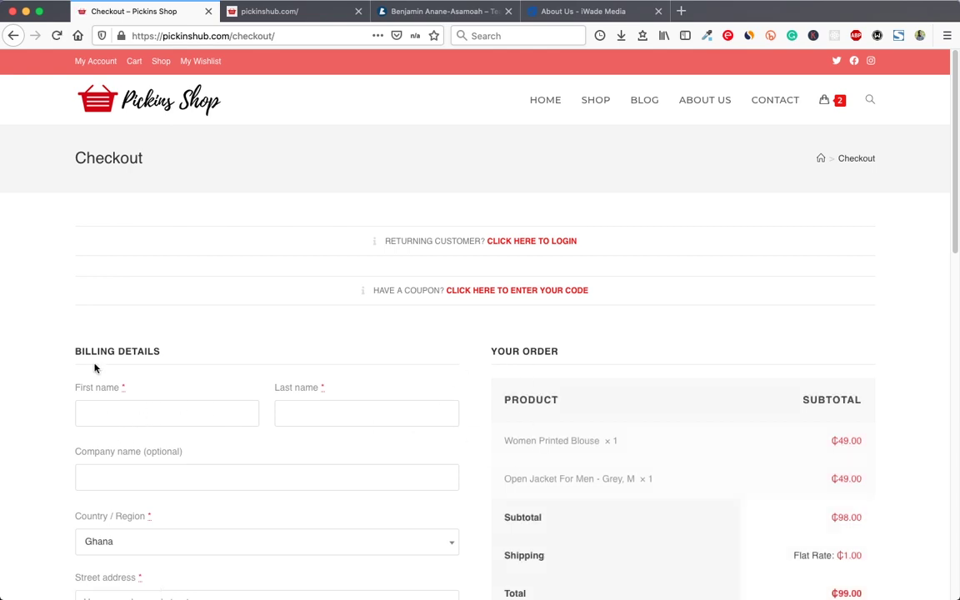
pyautogui.scroll(-5, 113, 375)
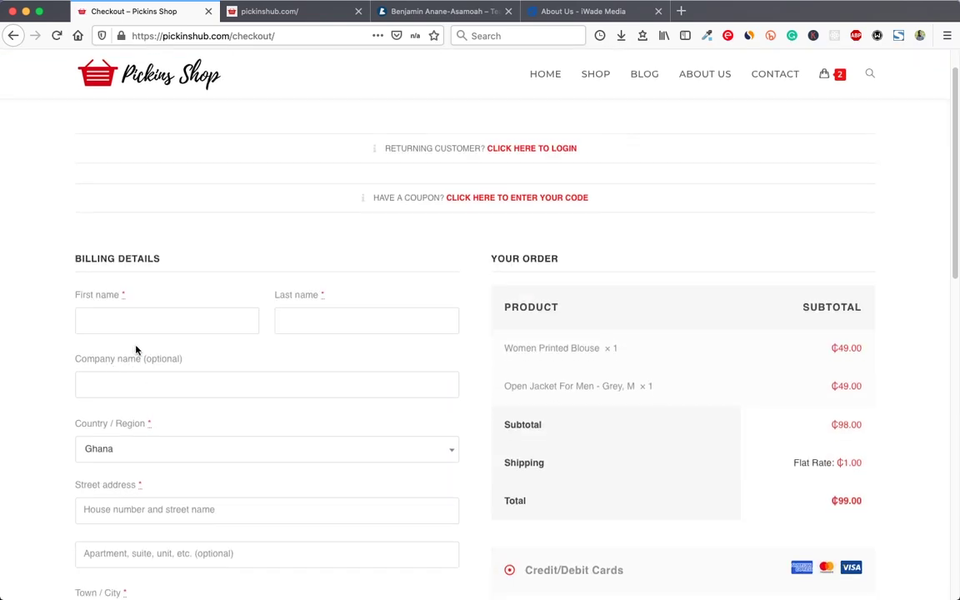
pyautogui.scroll(5, 653, 358)
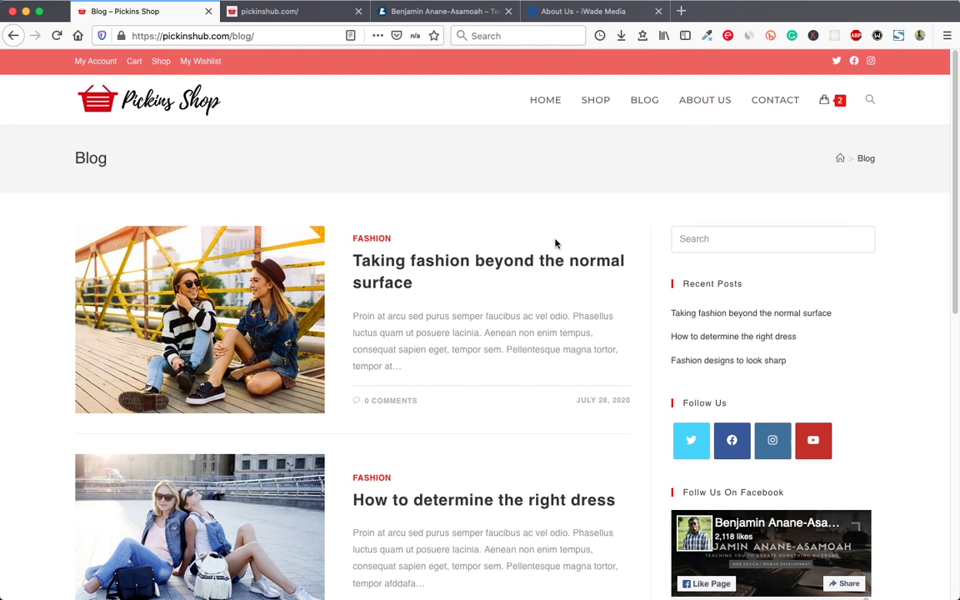
# Open the About us page and scroll through its sections.
pyautogui.click(698, 106)
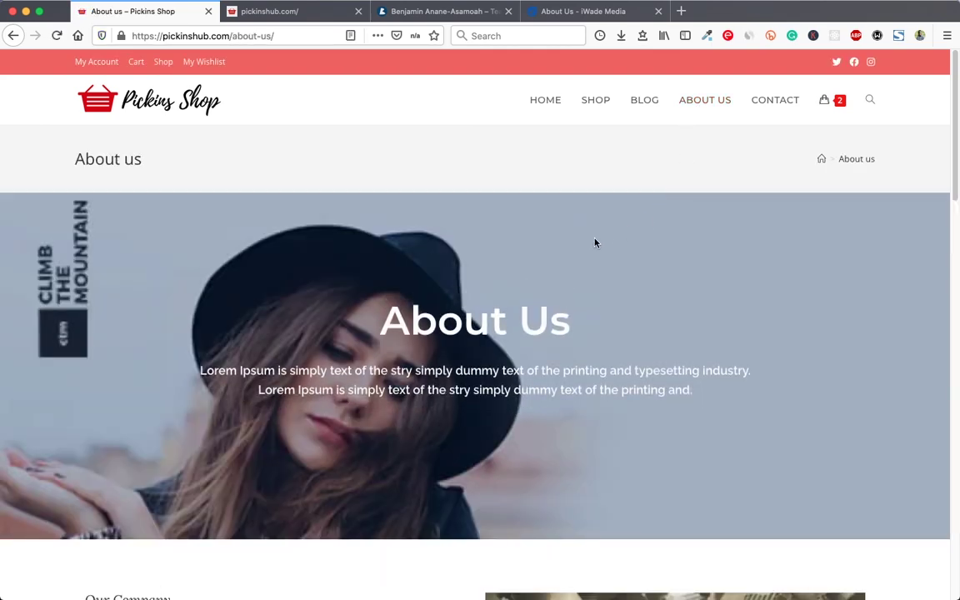
pyautogui.scroll(-10, 497, 255)
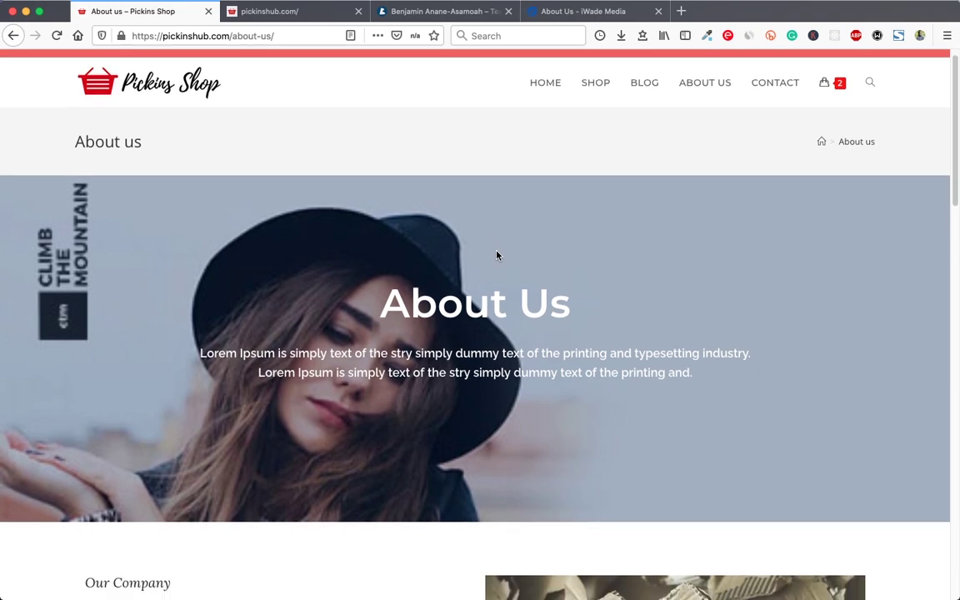
pyautogui.scroll(-10, 498, 256)
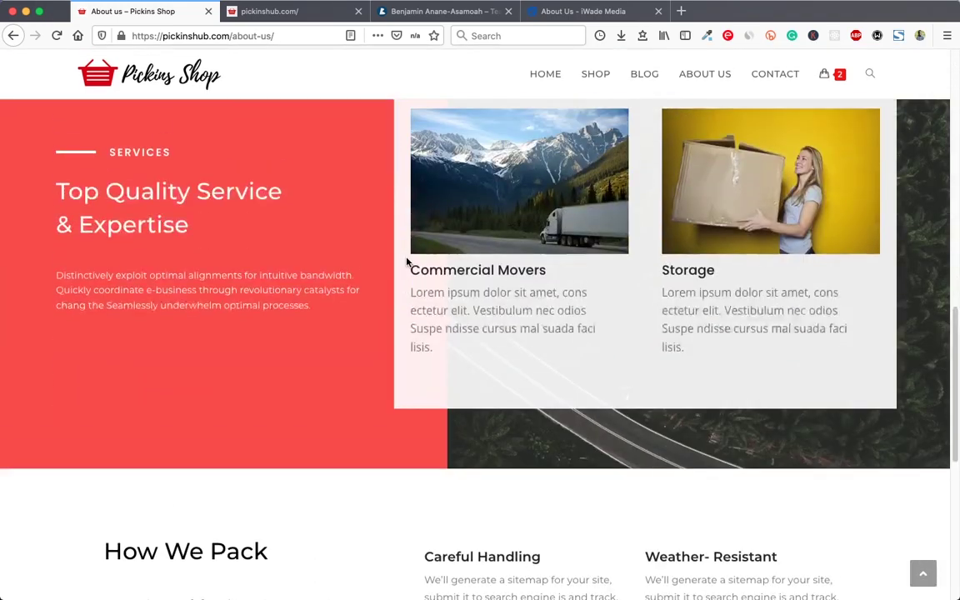
pyautogui.scroll(20, 410, 269)
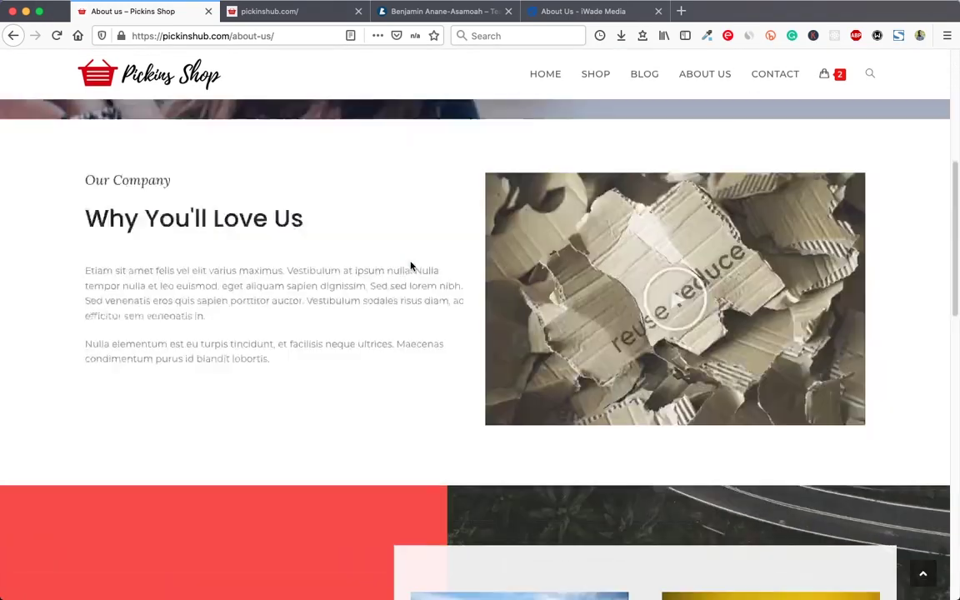
pyautogui.click(774, 104)
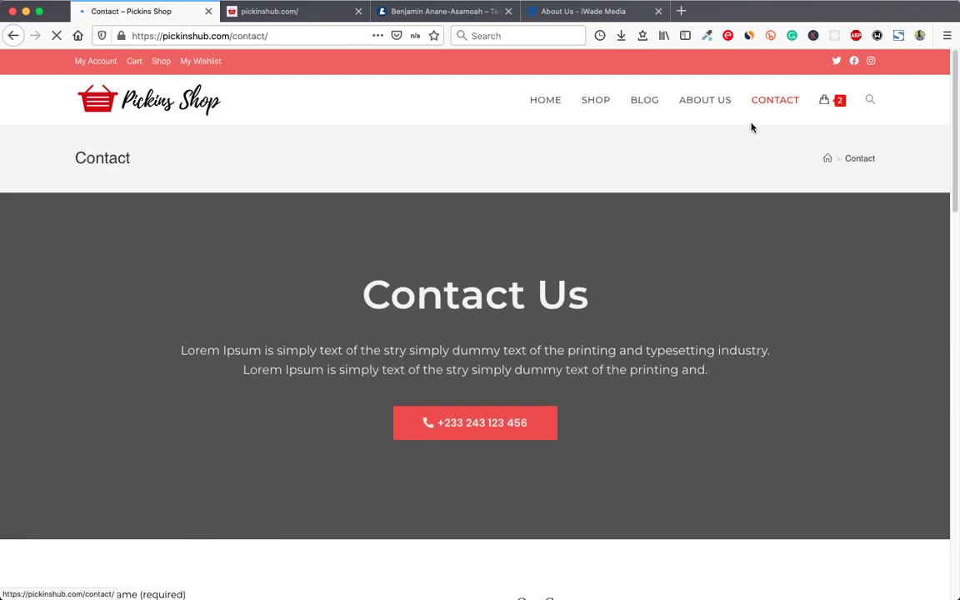
pyautogui.scroll(-5, 723, 155)
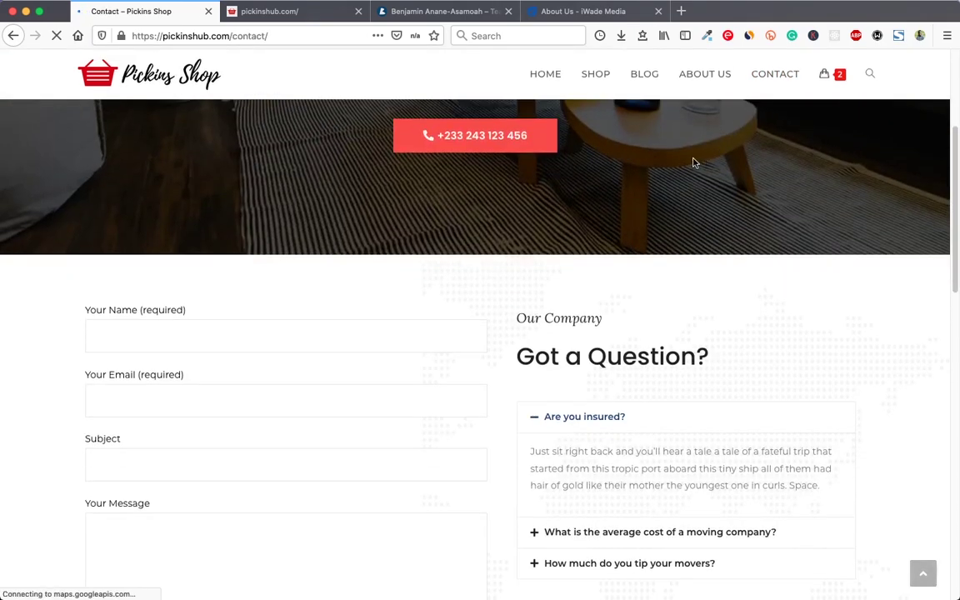
pyautogui.scroll(3, 692, 162)
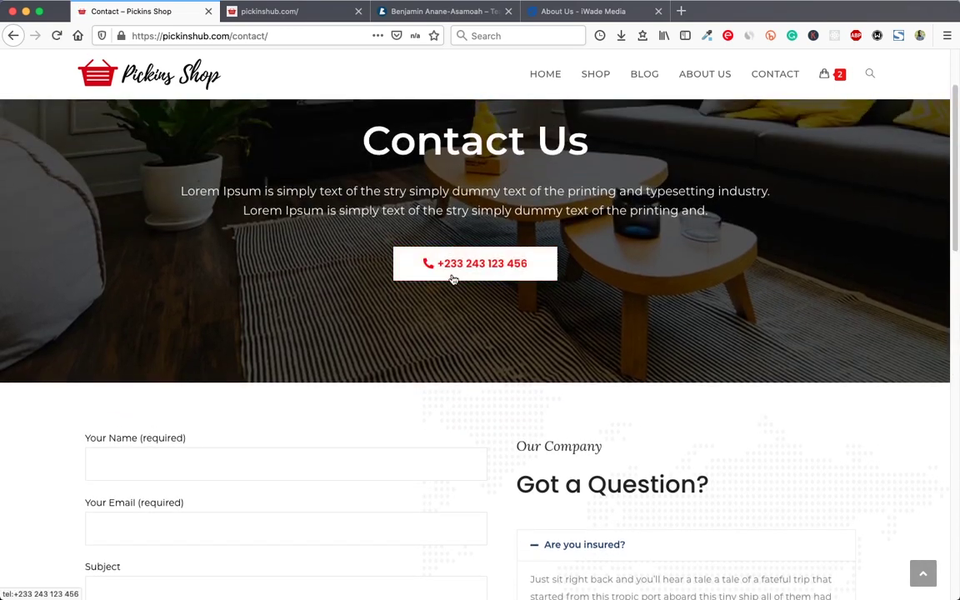
pyautogui.scroll(-5, 453, 276)
pyautogui.click(454, 276)
pyautogui.scroll(5, 454, 271)
pyautogui.scroll(-5, 443, 278)
pyautogui.scroll(-3, 191, 256)
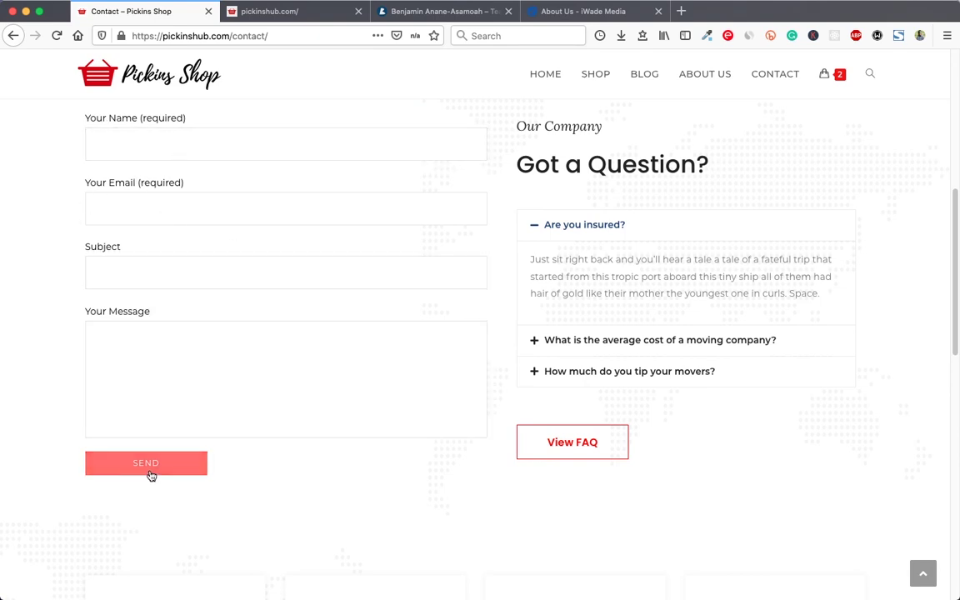
pyautogui.scroll(-7, 308, 379)
pyautogui.scroll(-6, 342, 381)
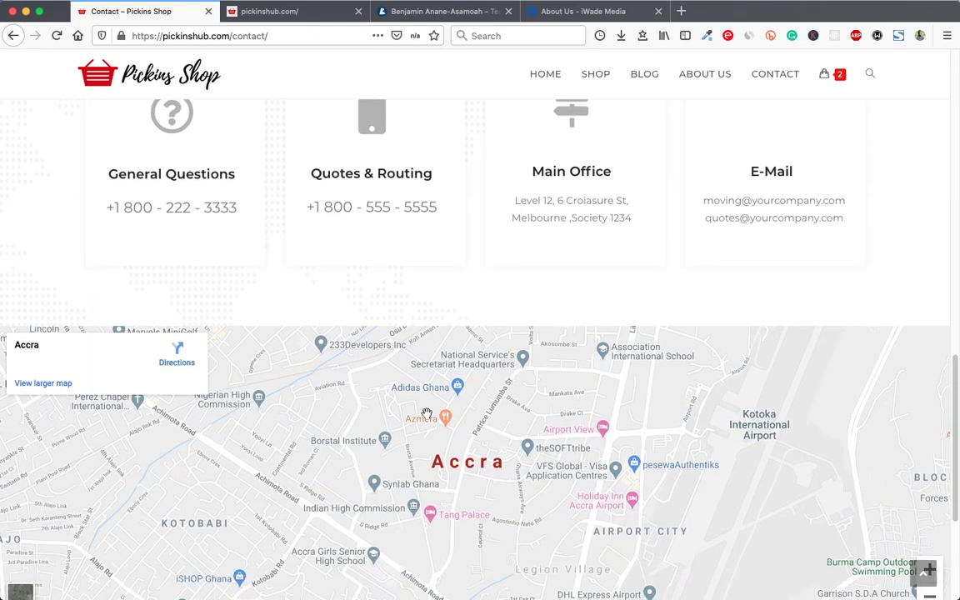
pyautogui.scroll(-4, 480, 416)
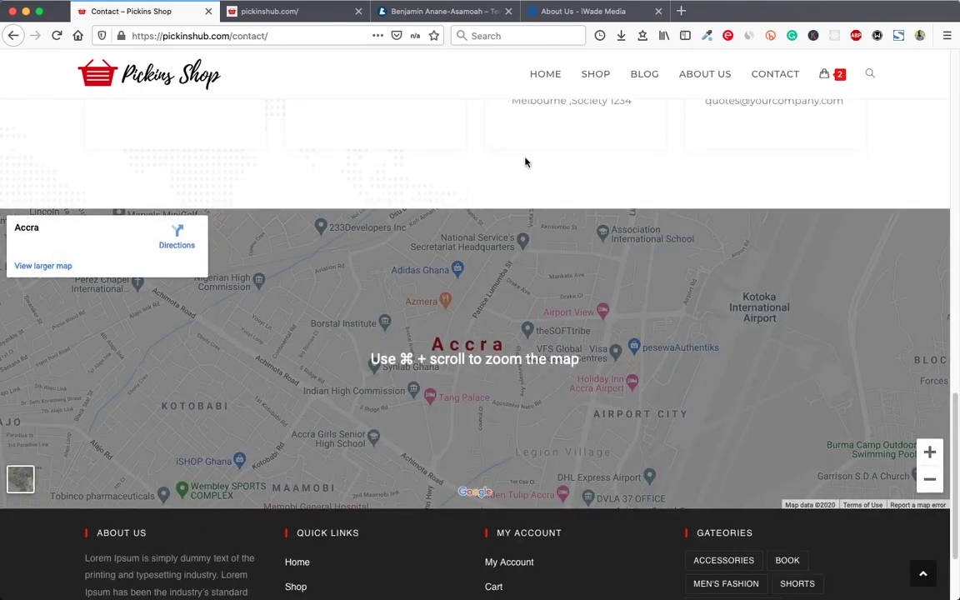
pyautogui.scroll(18, 516, 167)
pyautogui.scroll(8, 504, 172)
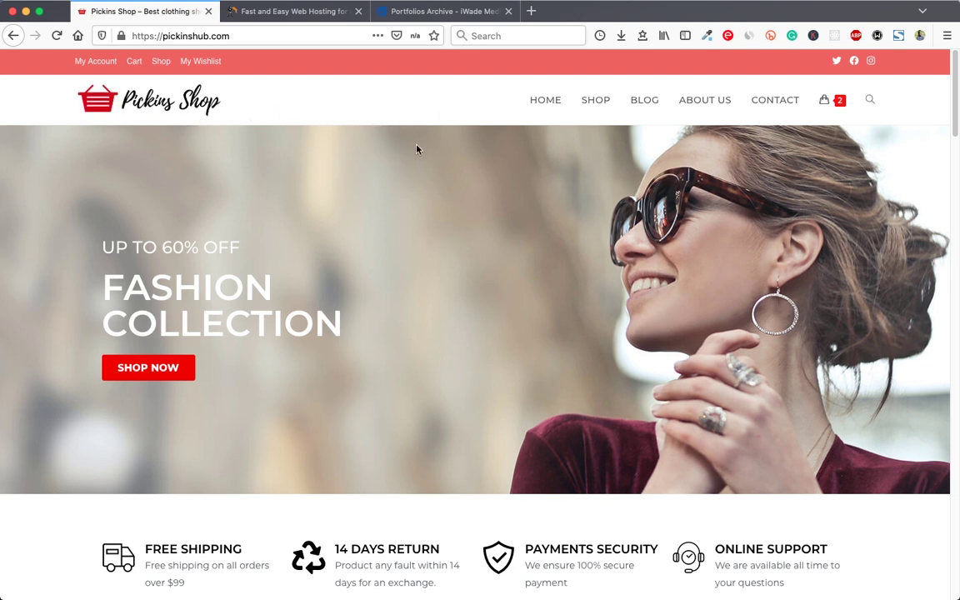
# Scroll down the home page and back up to the Fashion Collection banner.
pyautogui.scroll(-10, 416, 151)
pyautogui.scroll(15, 408, 142)
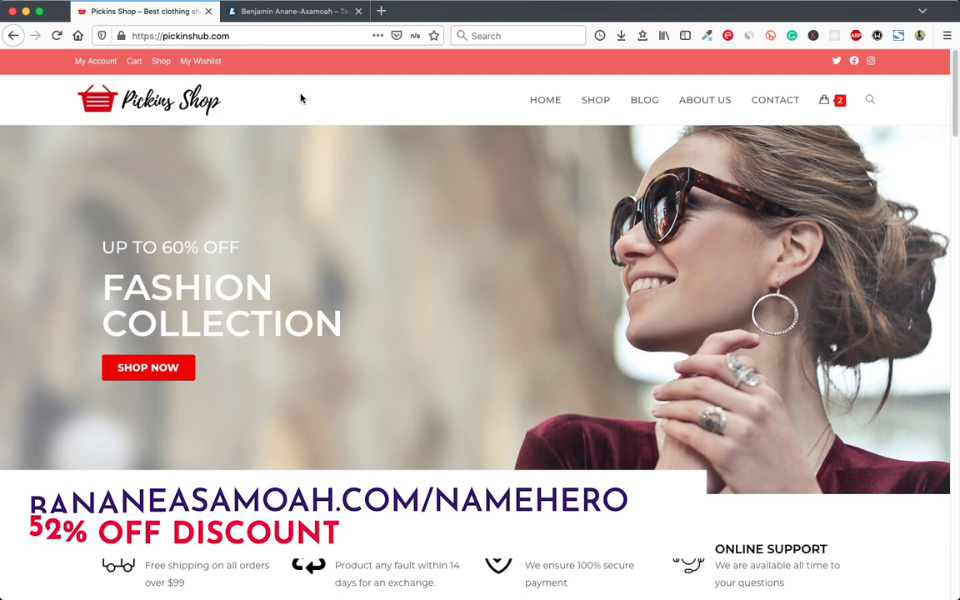
# Append /namehero to the tutorial site's URL to load the NameHero discount link.
pyautogui.click(288, 18)
pyautogui.click(289, 36)
pyautogui.click(289, 36)
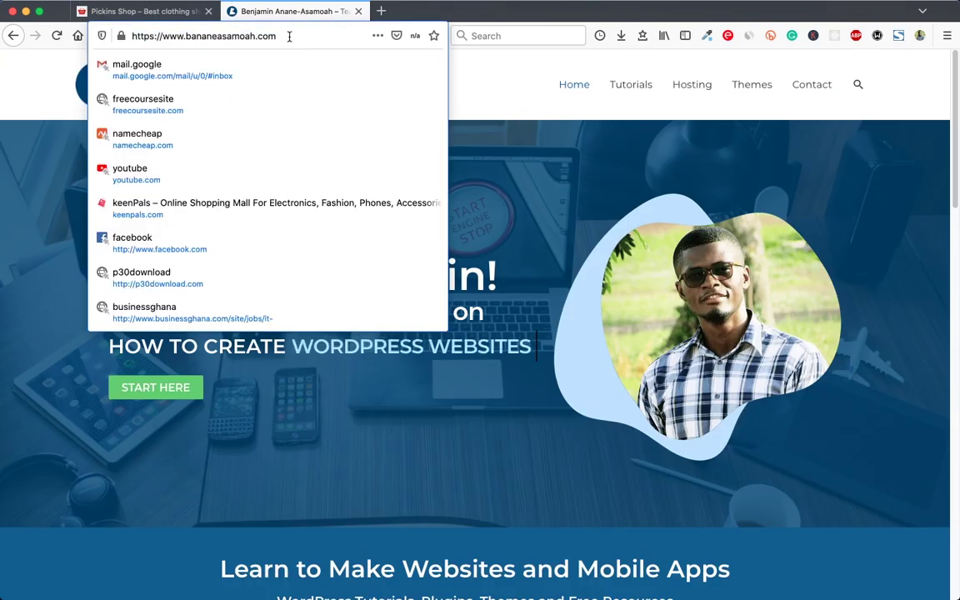
pyautogui.write('/namehero')
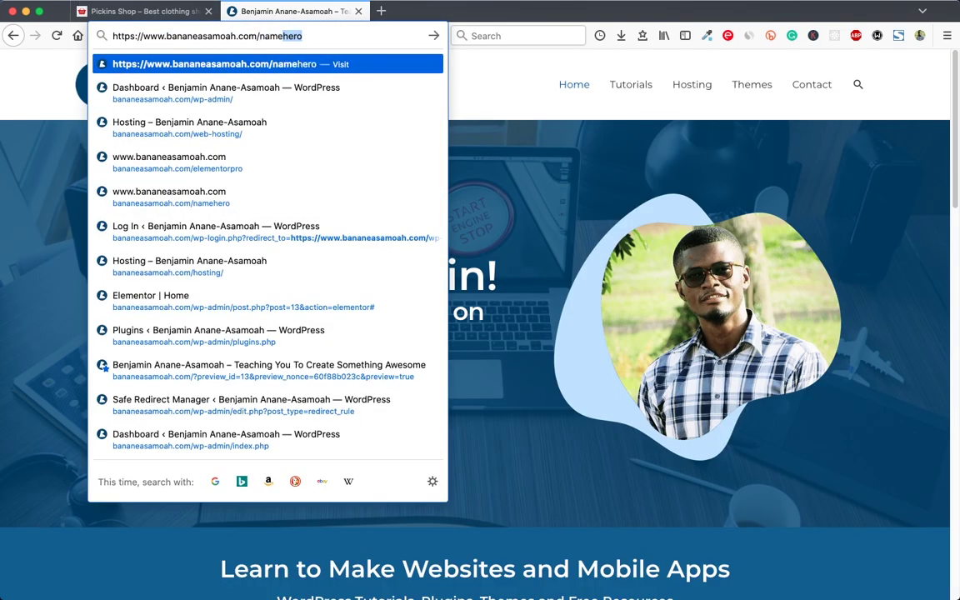
pyautogui.press('Return')
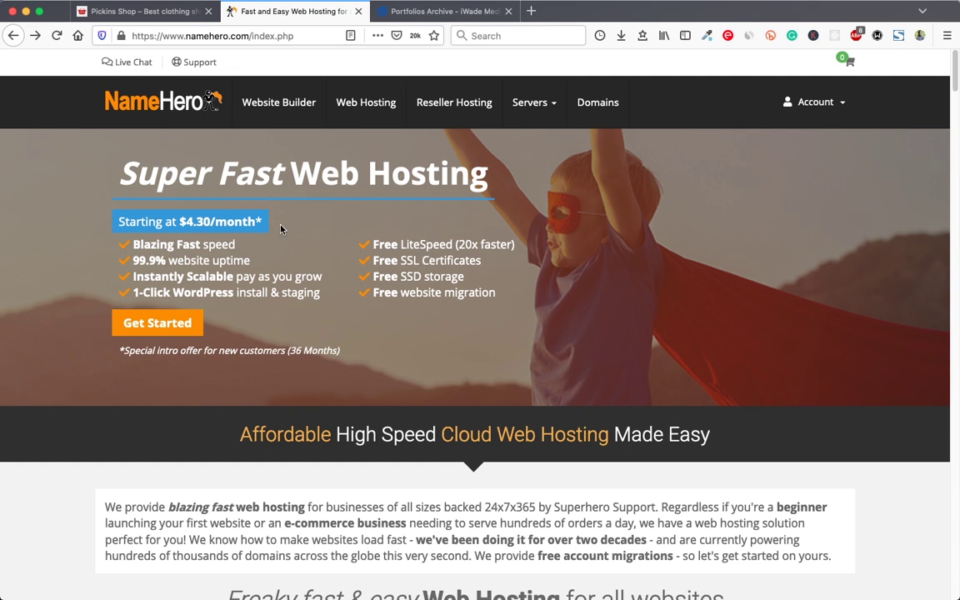
# Open the cloud hosting plans and set the Starter Cloud billing term to 1 year.
pyautogui.click(156, 324)
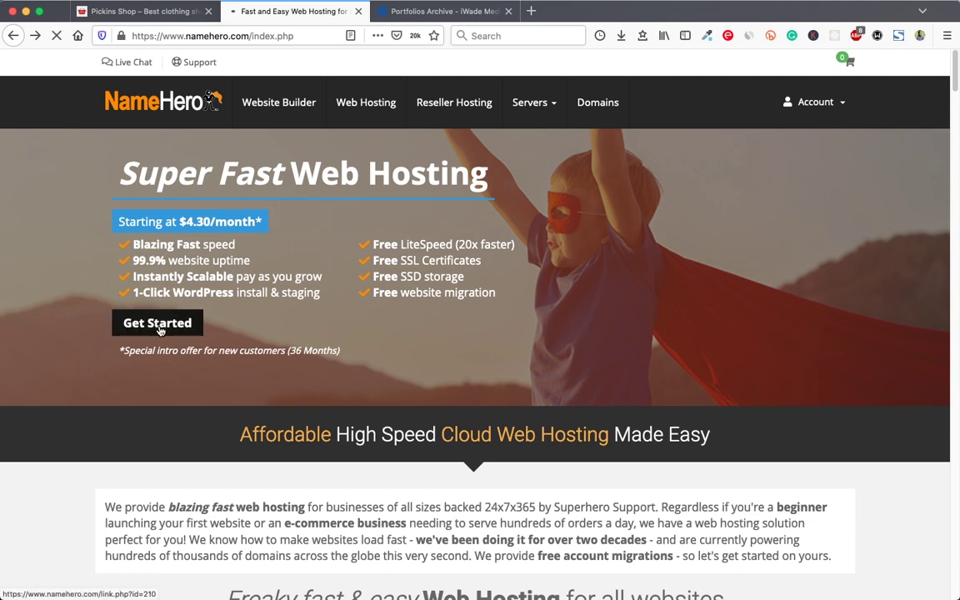
pyautogui.scroll(-1, 363, 266)
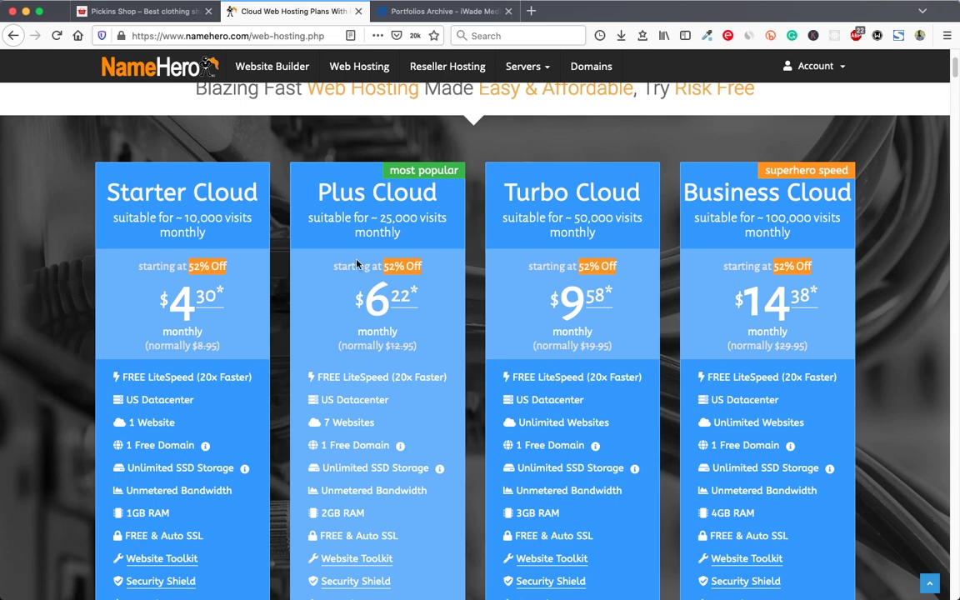
pyautogui.scroll(-1, 317, 217)
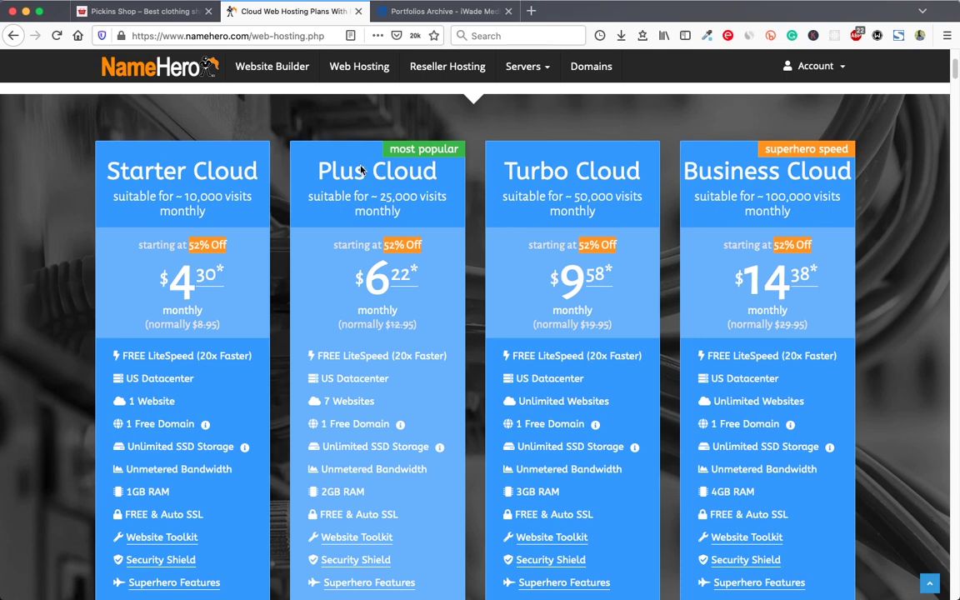
pyautogui.scroll(-1, 361, 168)
pyautogui.scroll(-1, 361, 170)
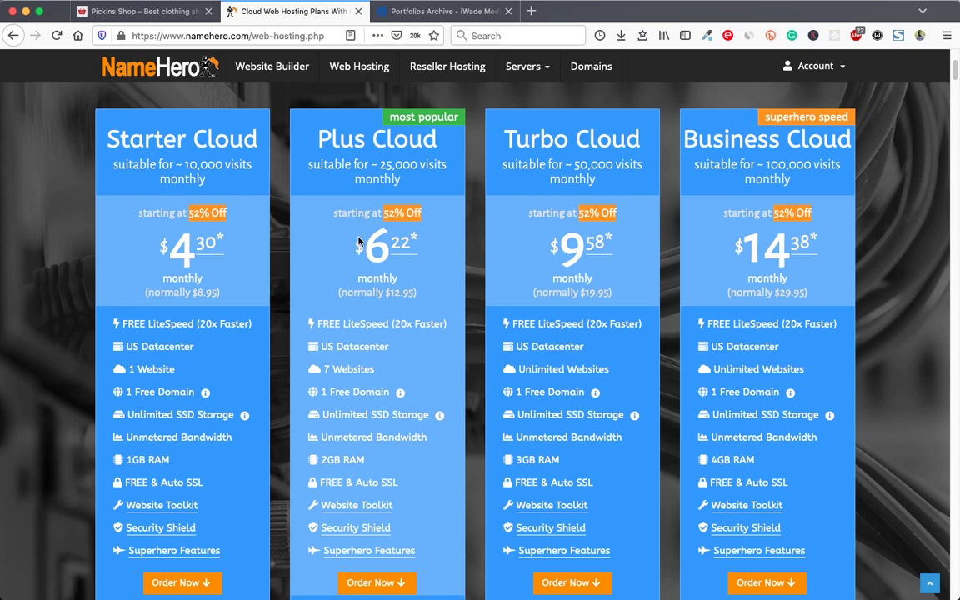
pyautogui.scroll(1, 367, 534)
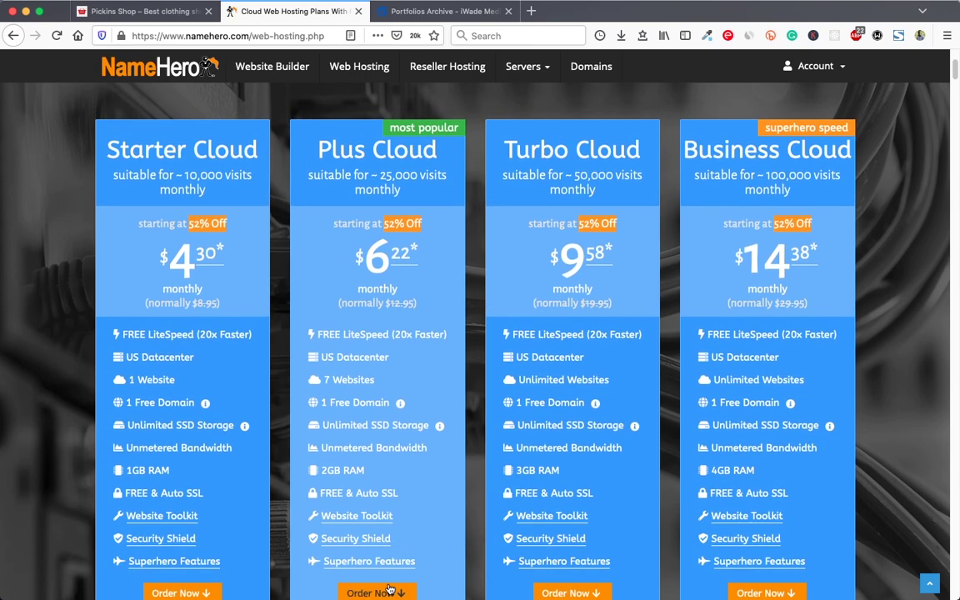
pyautogui.scroll(-2, 389, 584)
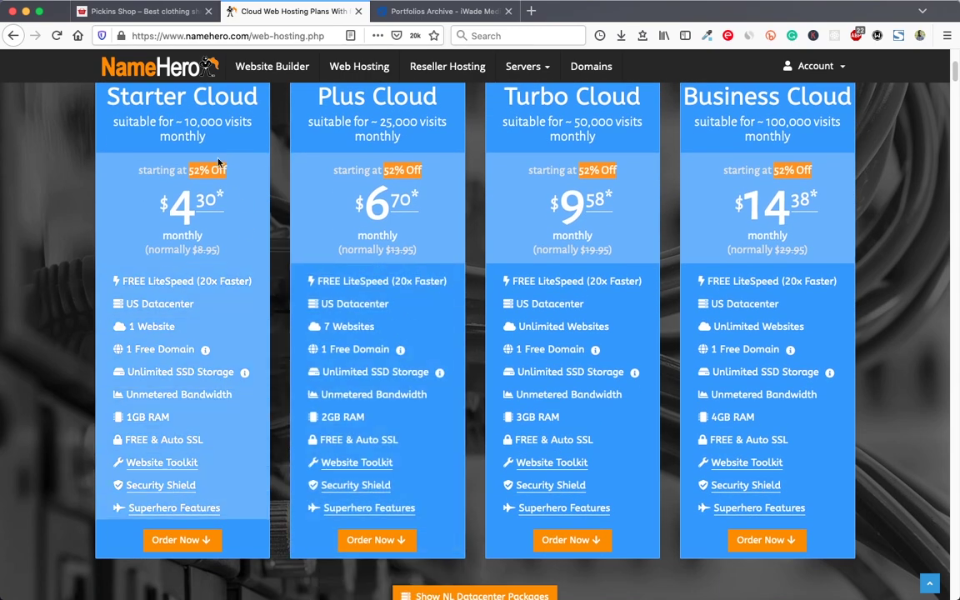
pyautogui.click(205, 540)
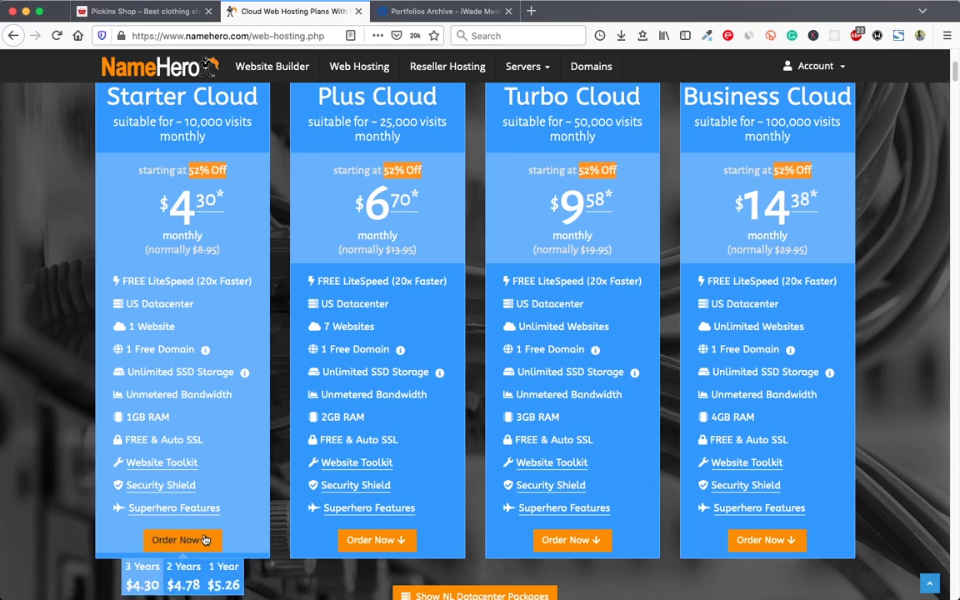
pyautogui.click(222, 575)
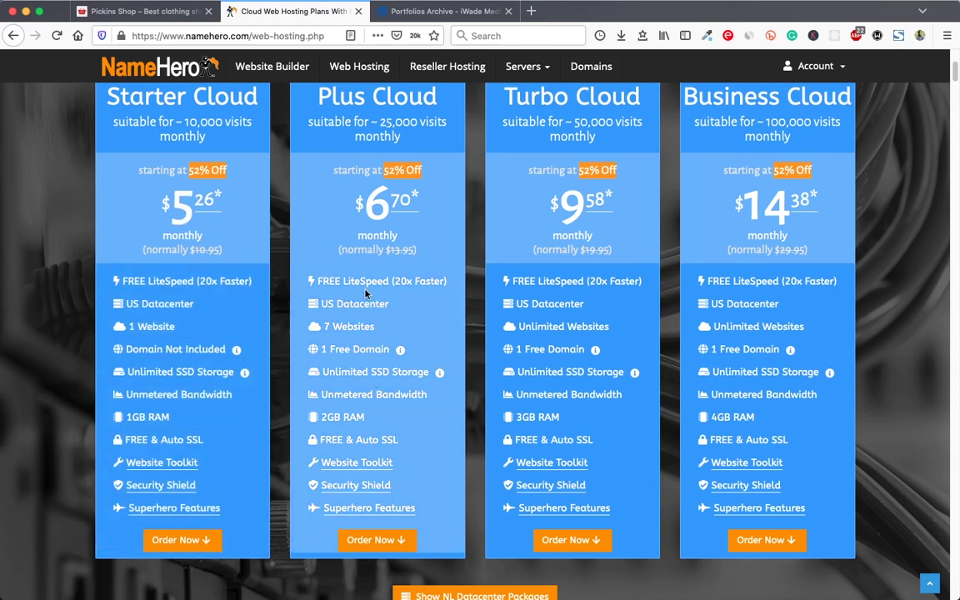
pyautogui.scroll(1, 367, 296)
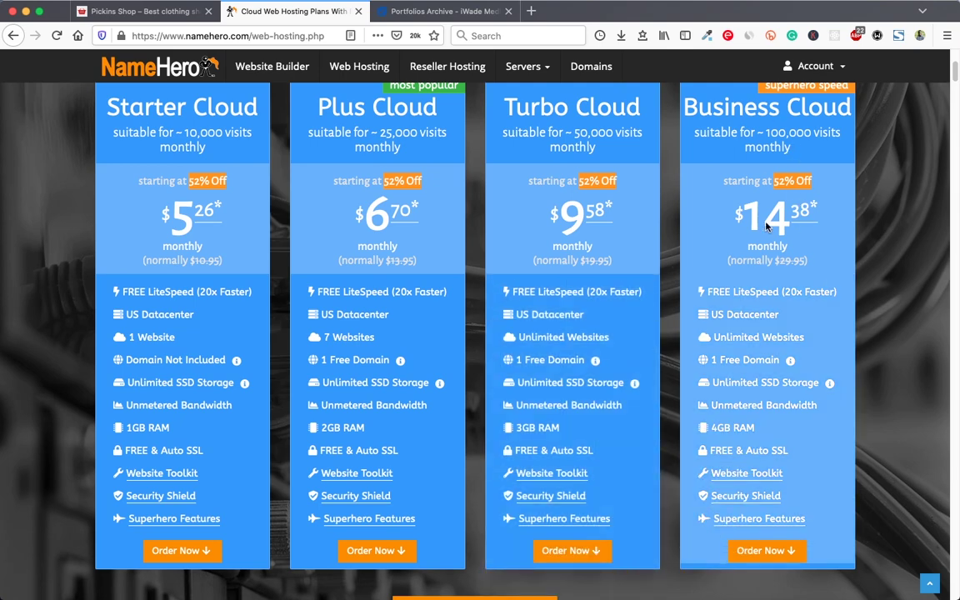
# Order the Plus Cloud plan on the 1-year term.
pyautogui.moveTo(753, 476)
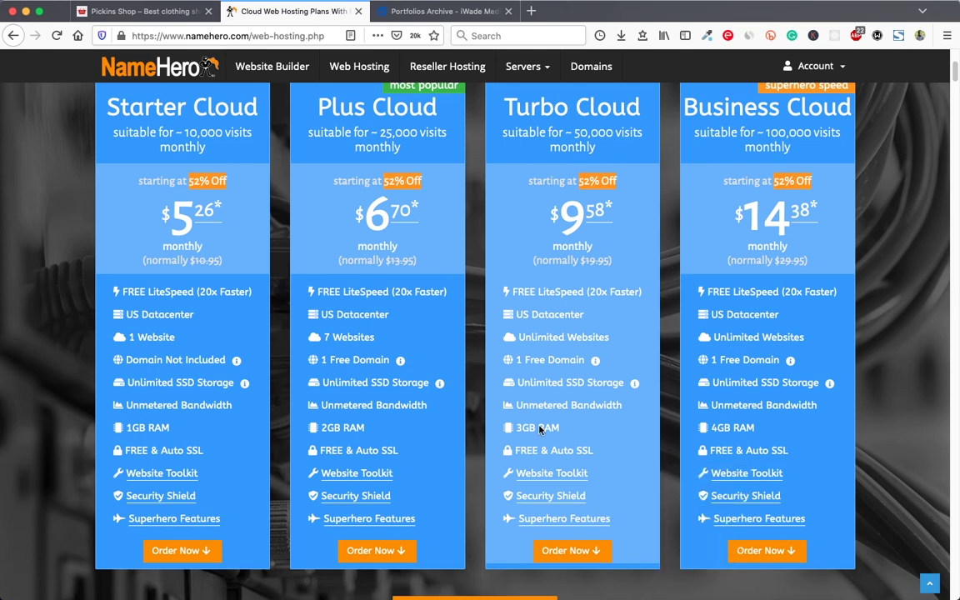
pyautogui.scroll(-1, 400, 483)
pyautogui.moveTo(391, 518)
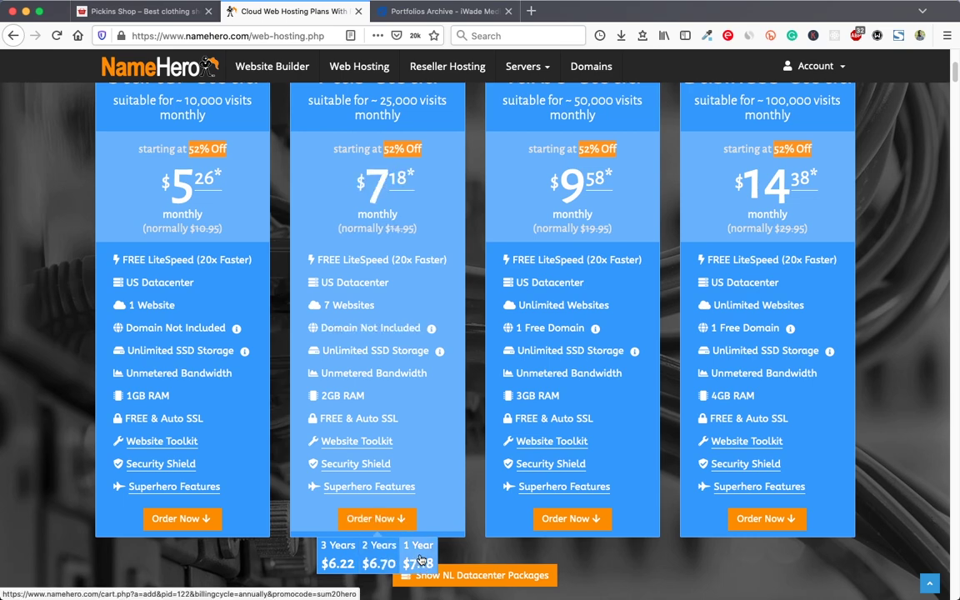
pyautogui.click(420, 561)
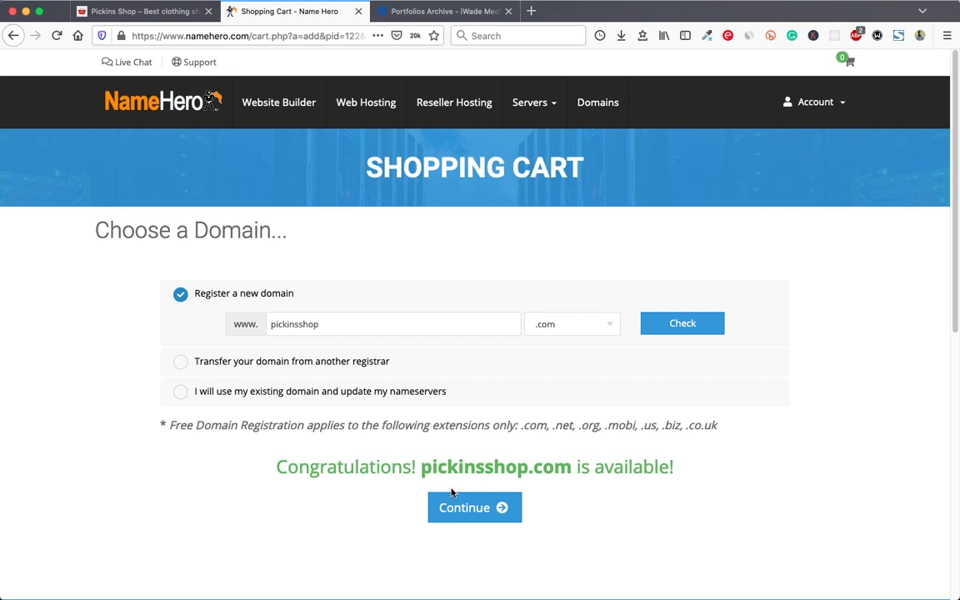
# Choose the free Let's Encrypt SSL, leave ID Protection off, and continue to Review & Checkout.
pyautogui.click(478, 514)
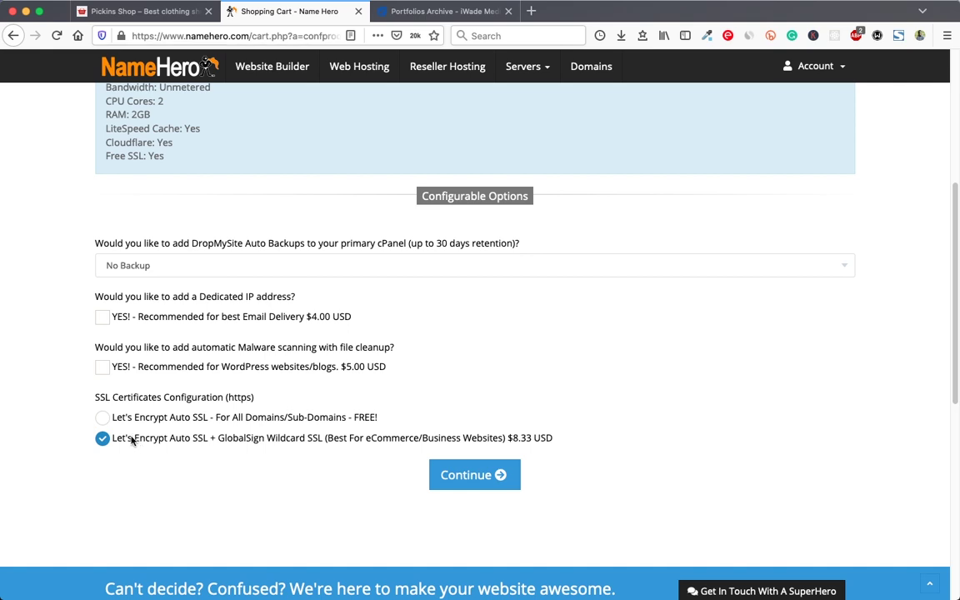
pyautogui.click(101, 417)
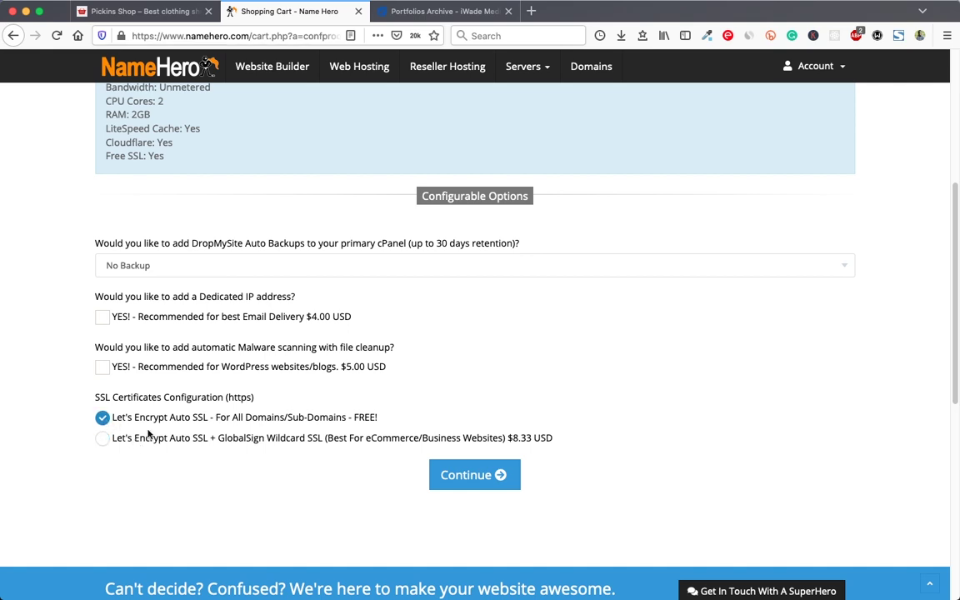
pyautogui.click(469, 474)
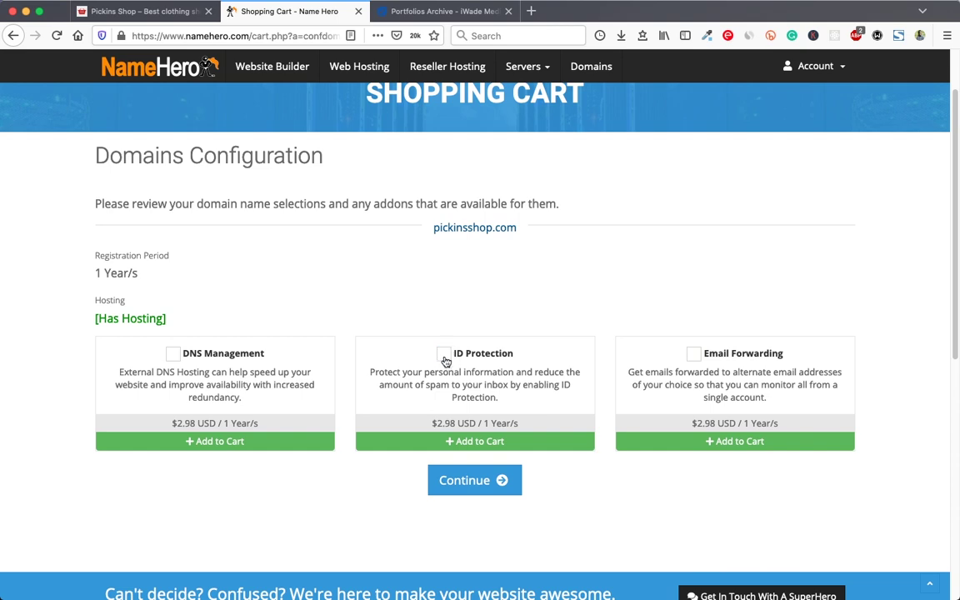
pyautogui.click(444, 357)
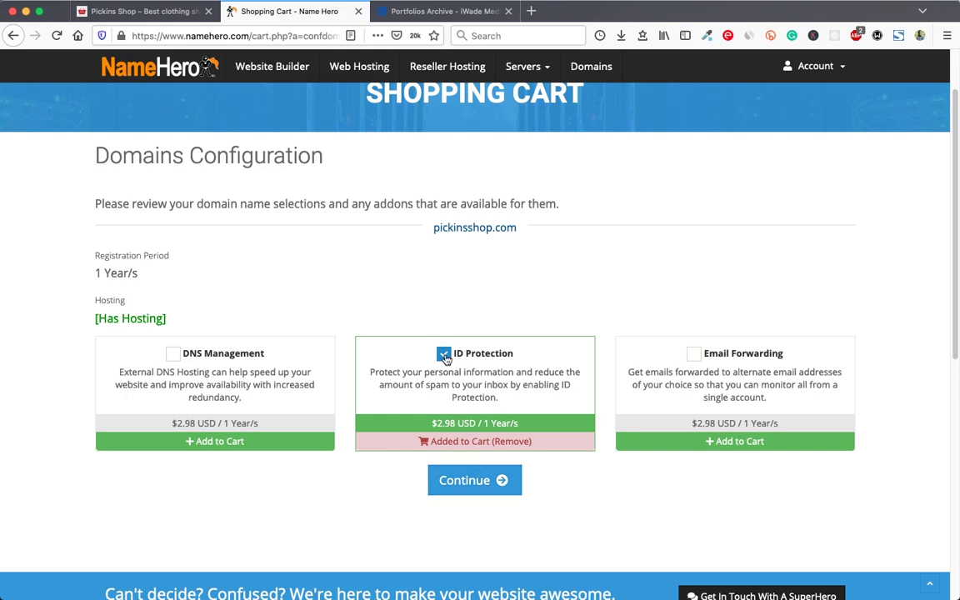
pyautogui.click(444, 354)
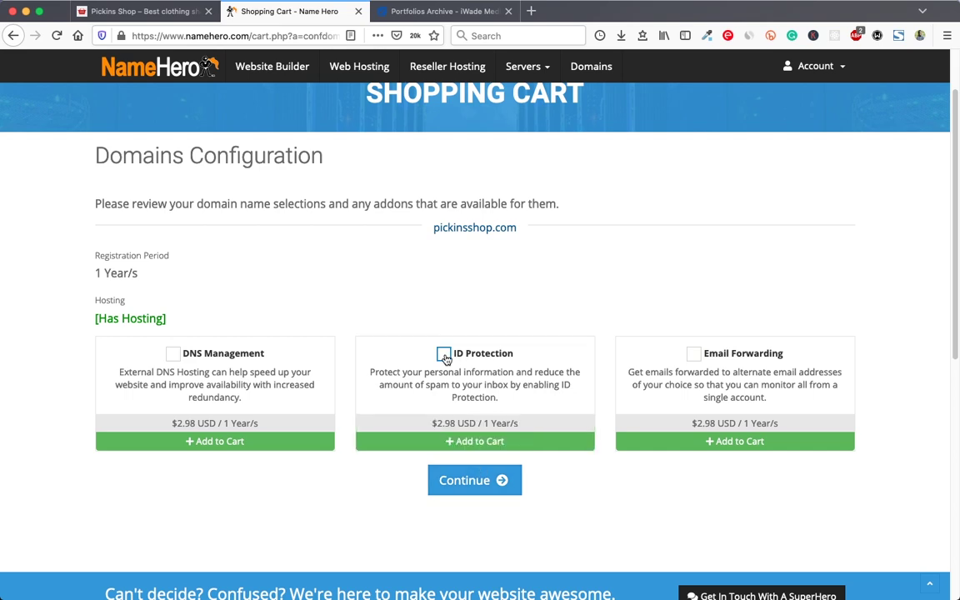
pyautogui.click(471, 484)
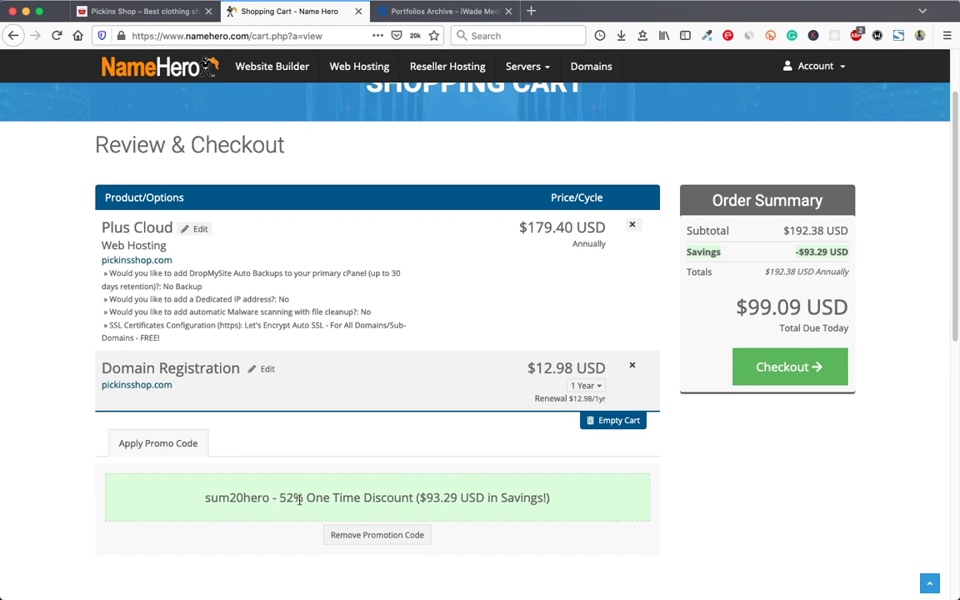
# Go to the checkout form and start on the personal details, working down the form.
pyautogui.scroll(1, 546, 429)
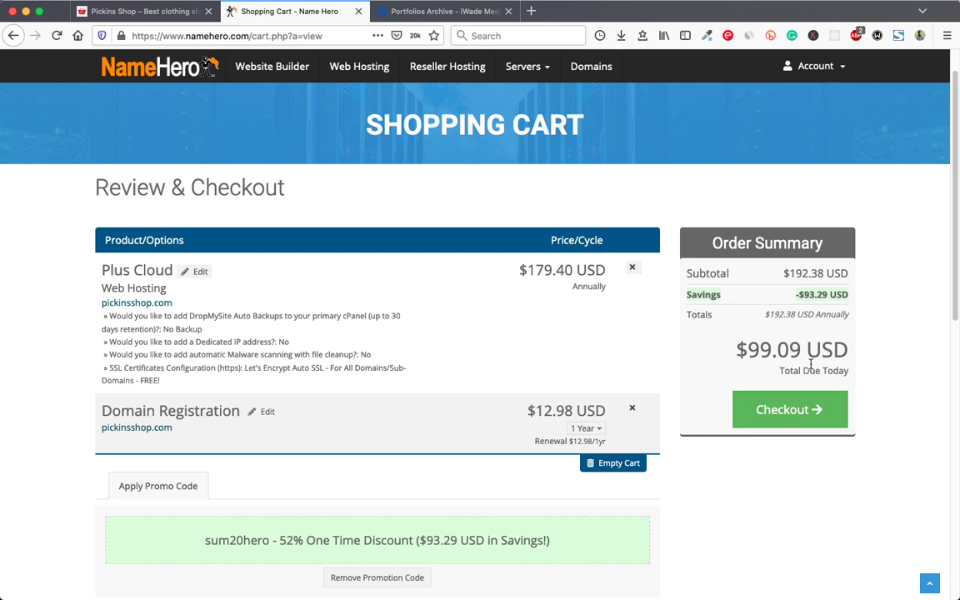
pyautogui.click(784, 414)
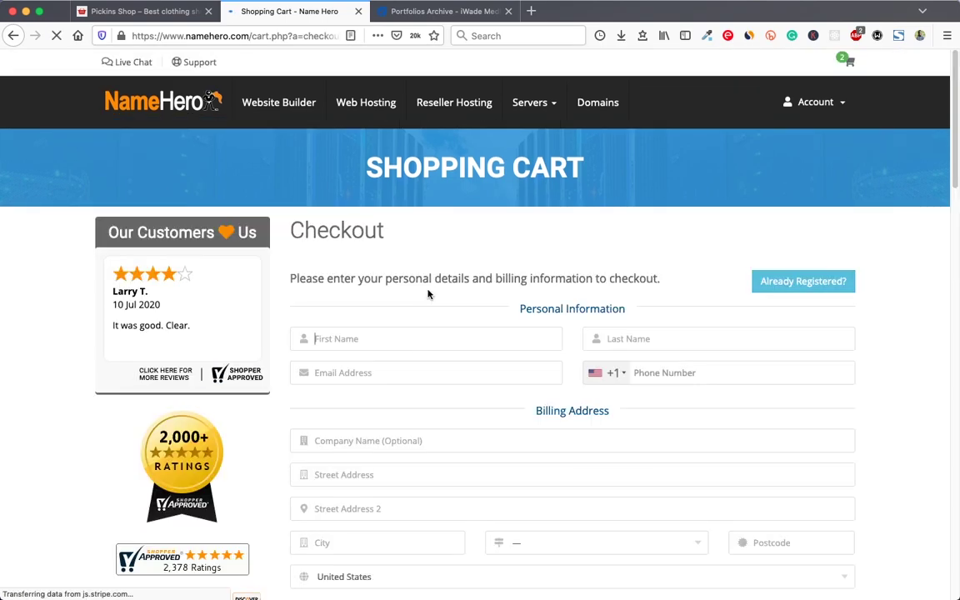
pyautogui.click(443, 338)
pyautogui.scroll(-1, 437, 338)
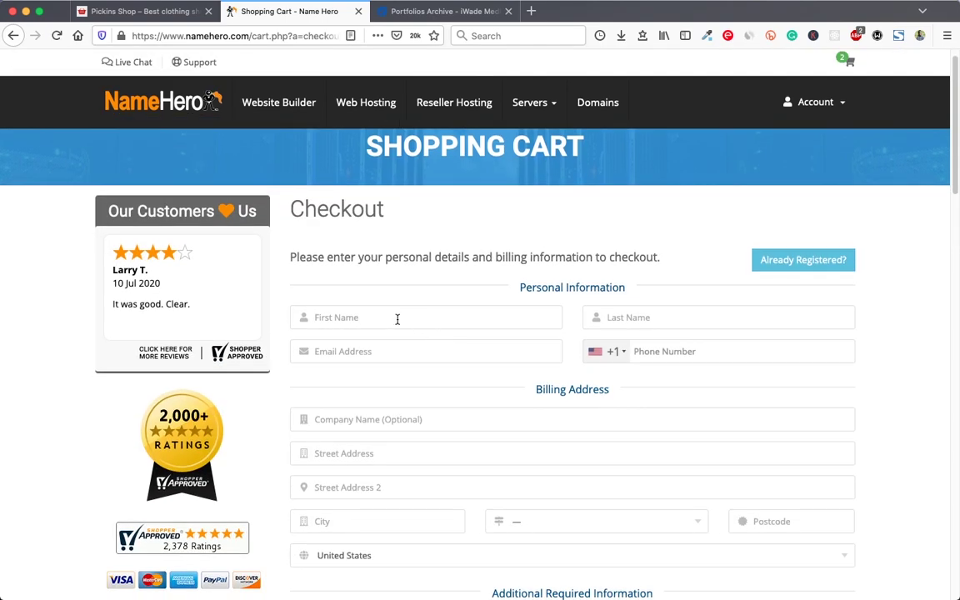
pyautogui.scroll(-5, 507, 349)
pyautogui.scroll(-2, 537, 375)
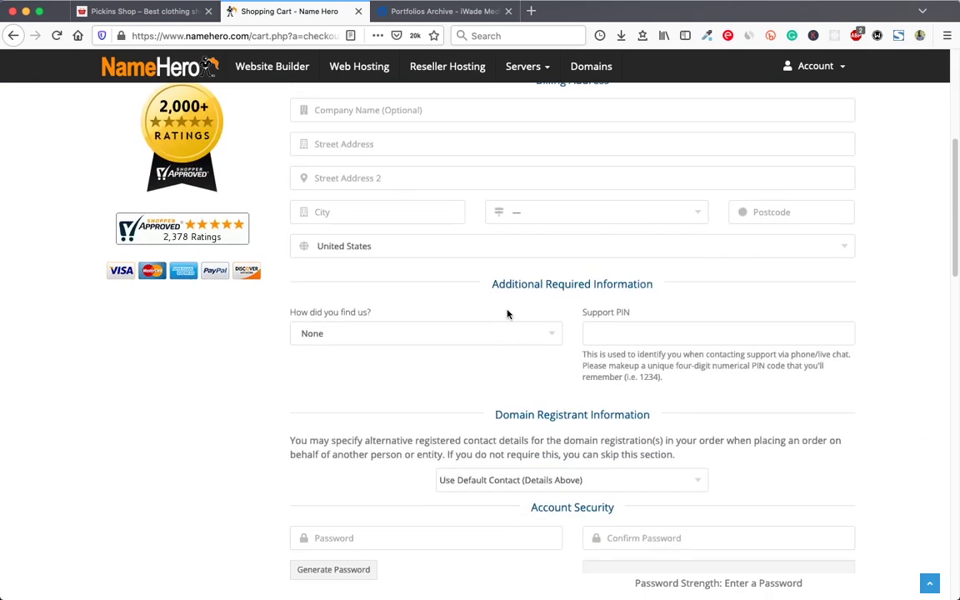
pyautogui.scroll(-3, 537, 298)
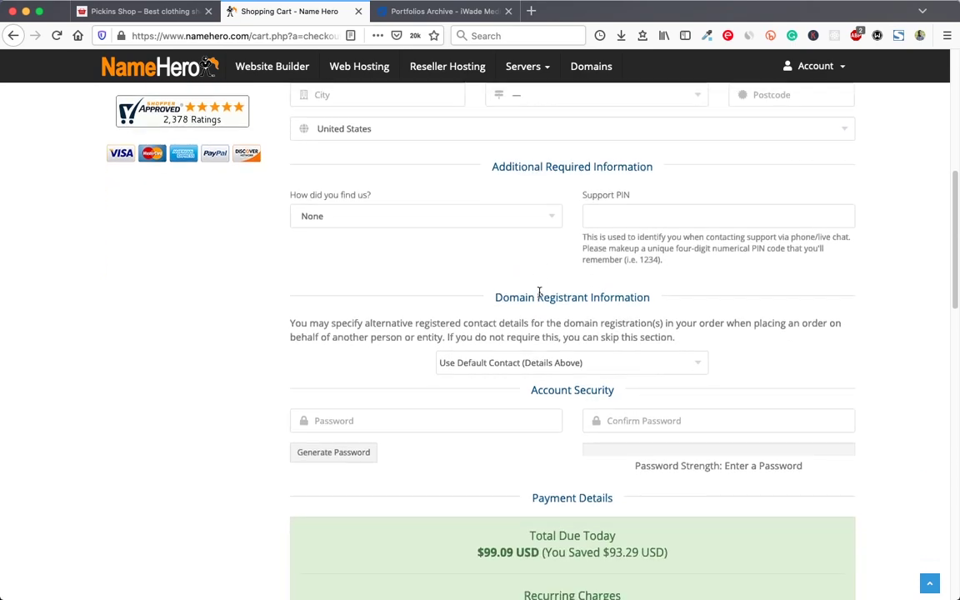
pyautogui.scroll(7, 621, 318)
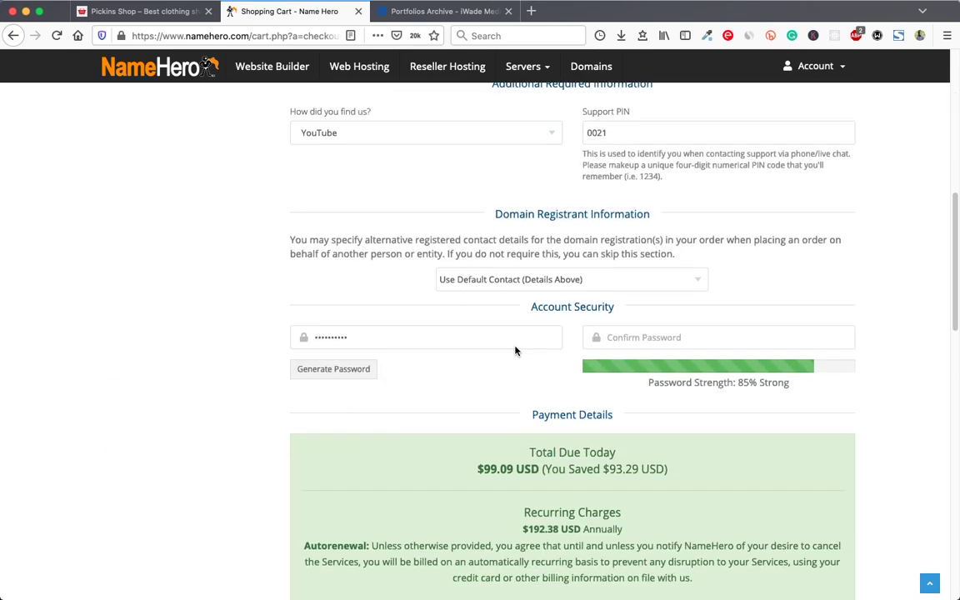
pyautogui.scroll(-1, 514, 349)
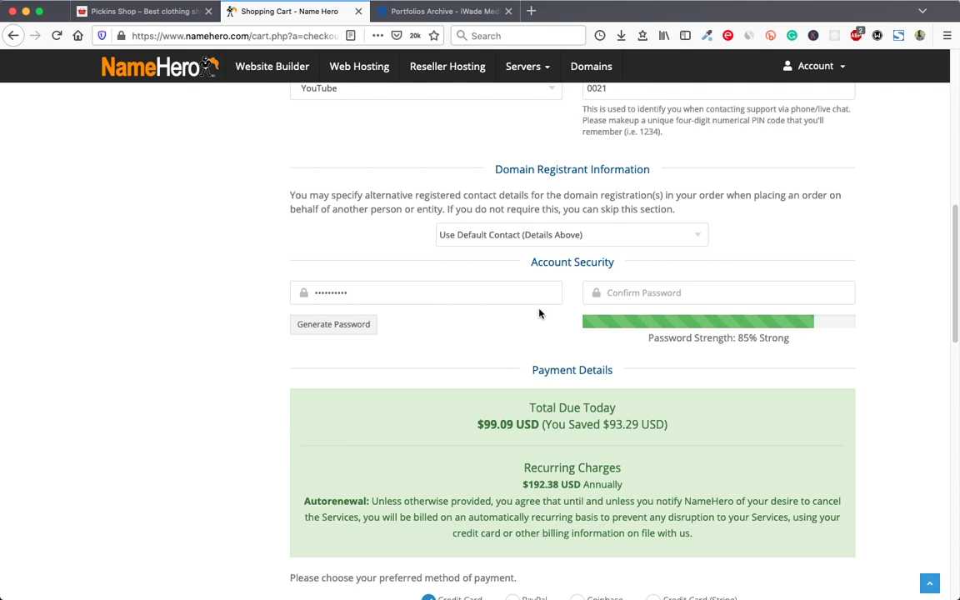
pyautogui.scroll(-6, 539, 314)
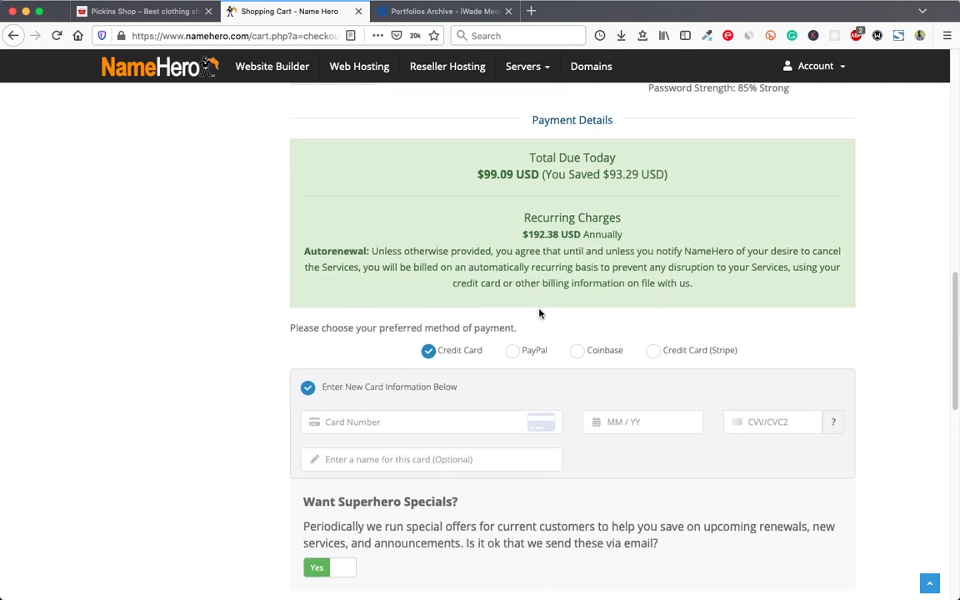
pyautogui.scroll(-1, 539, 313)
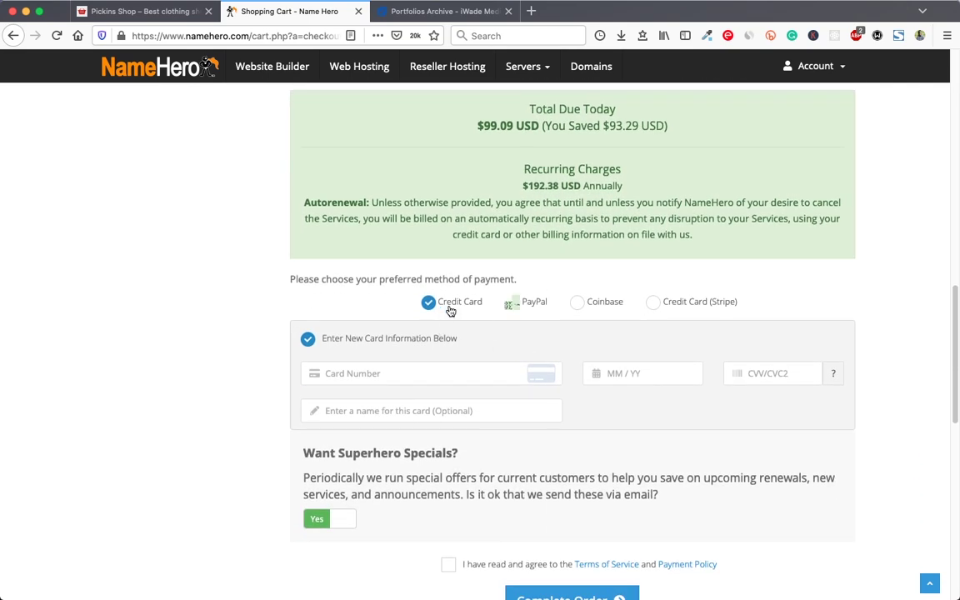
# Select Credit Card payment, accept the Terms of Service, and decline Superhero Specials emails.
pyautogui.click(514, 303)
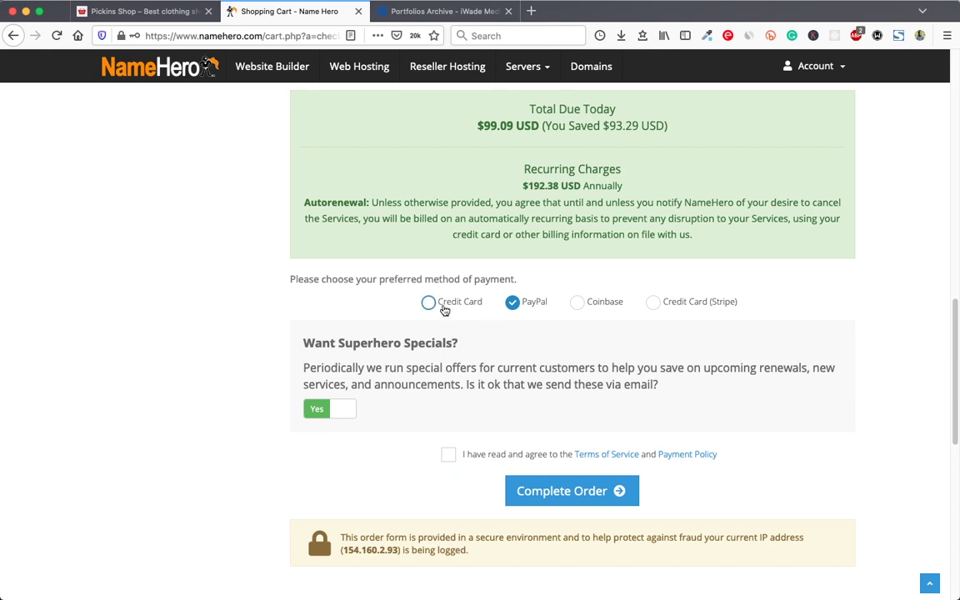
pyautogui.click(429, 303)
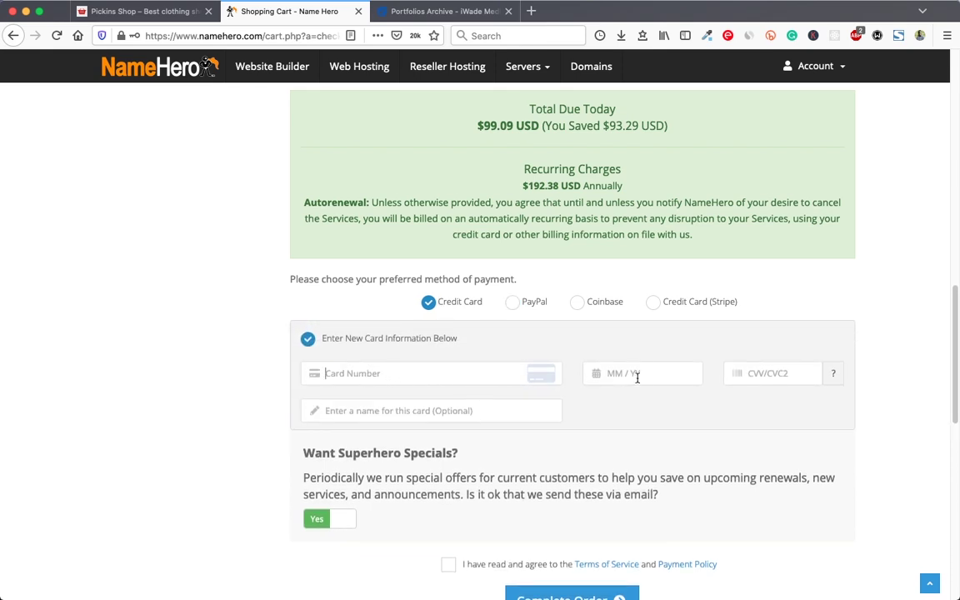
pyautogui.scroll(-1, 498, 448)
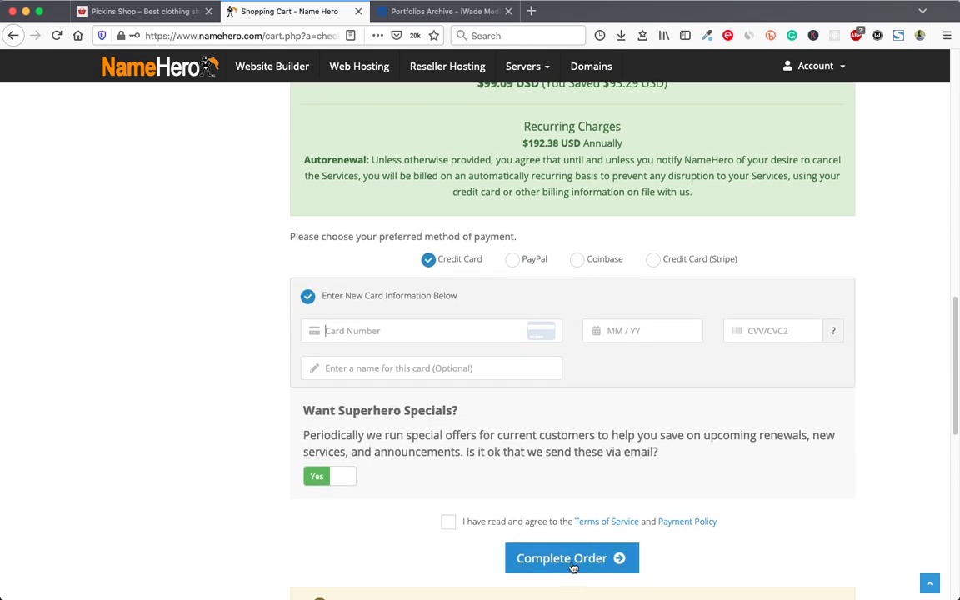
pyautogui.click(448, 523)
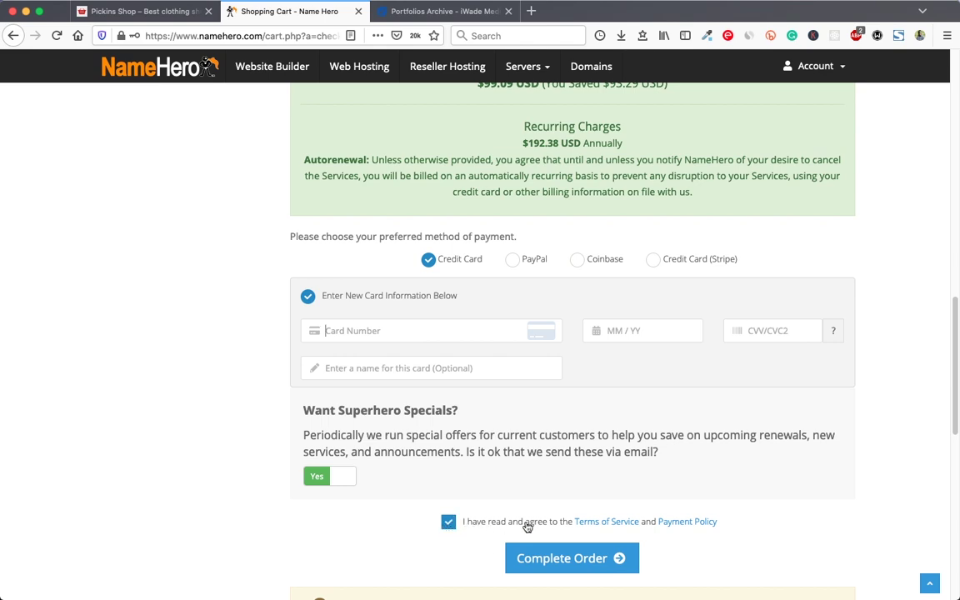
pyautogui.click(339, 482)
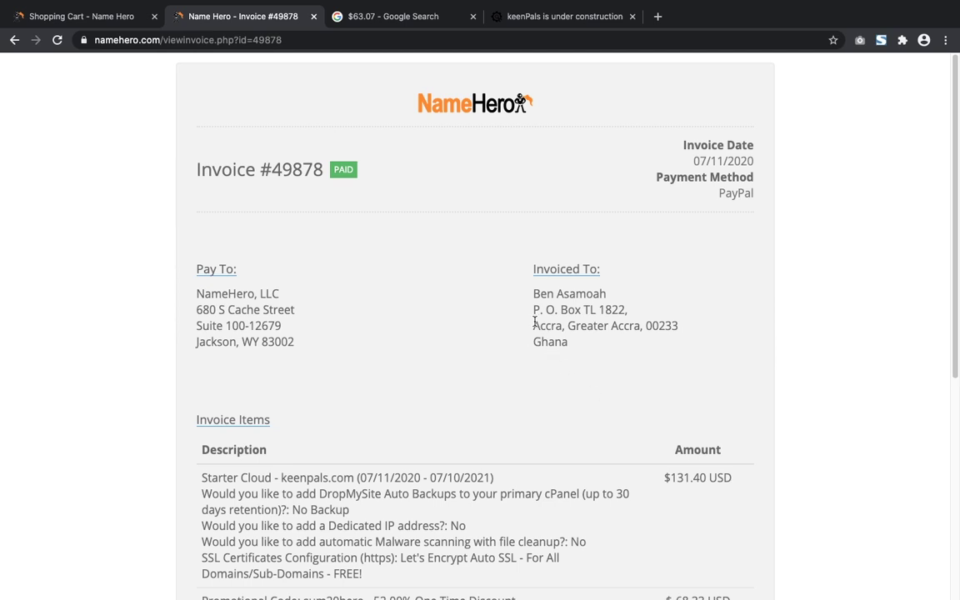
# Leave the NameHero invoice page and dismiss the thank-you survey popup.
pyautogui.scroll(-1, 627, 360)
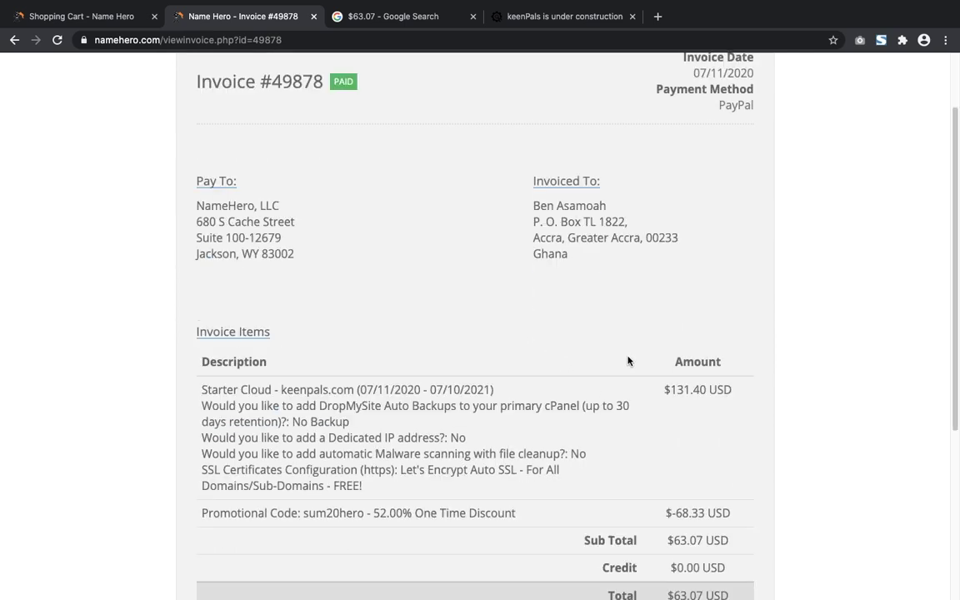
pyautogui.scroll(1, 621, 360)
pyautogui.scroll(-5, 617, 364)
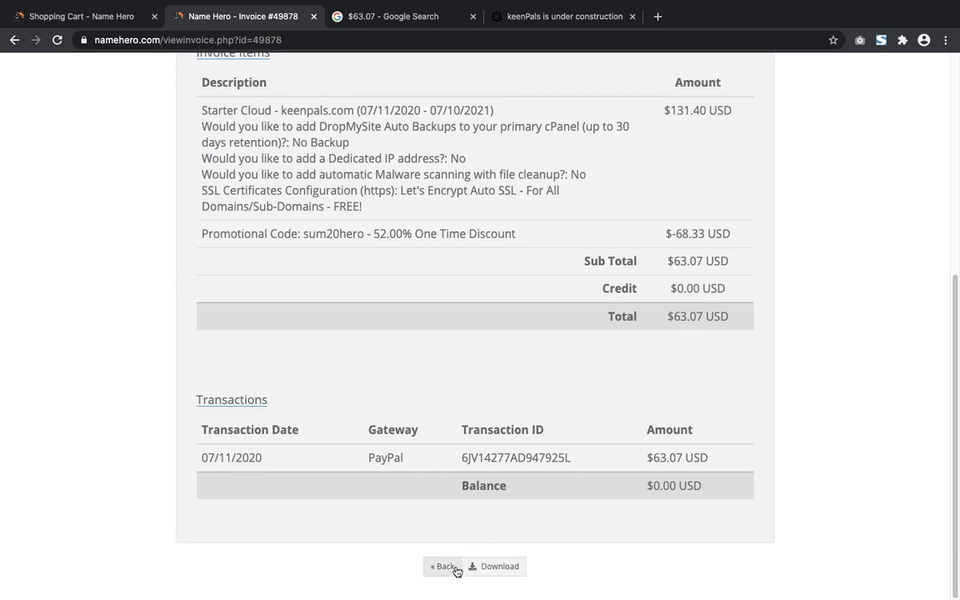
pyautogui.click(443, 566)
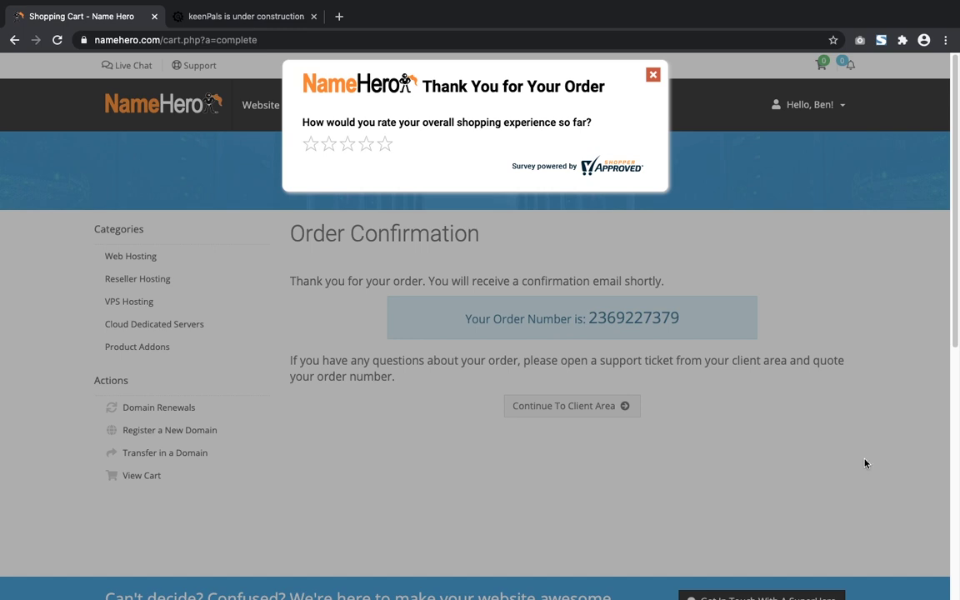
pyautogui.click(653, 75)
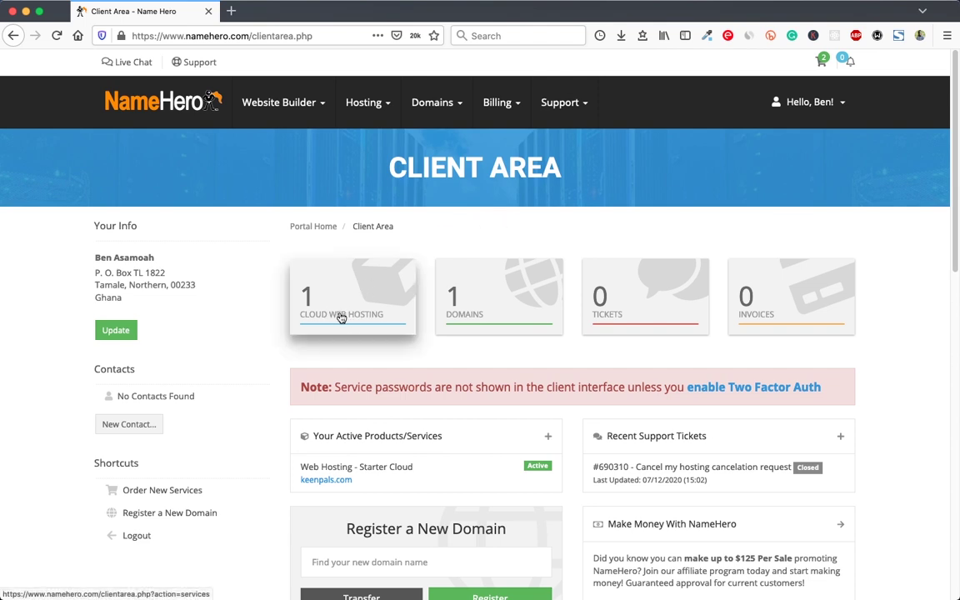
# Open the keenpals.com Starter Cloud Web Hosting details from Active Products in the Client Area.
pyautogui.scroll(-1, 383, 375)
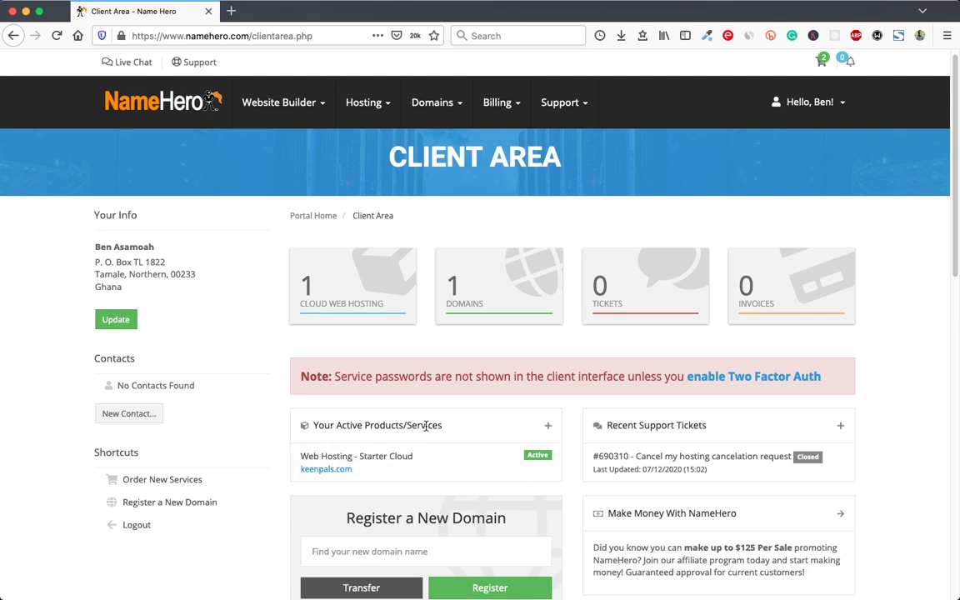
pyautogui.click(349, 468)
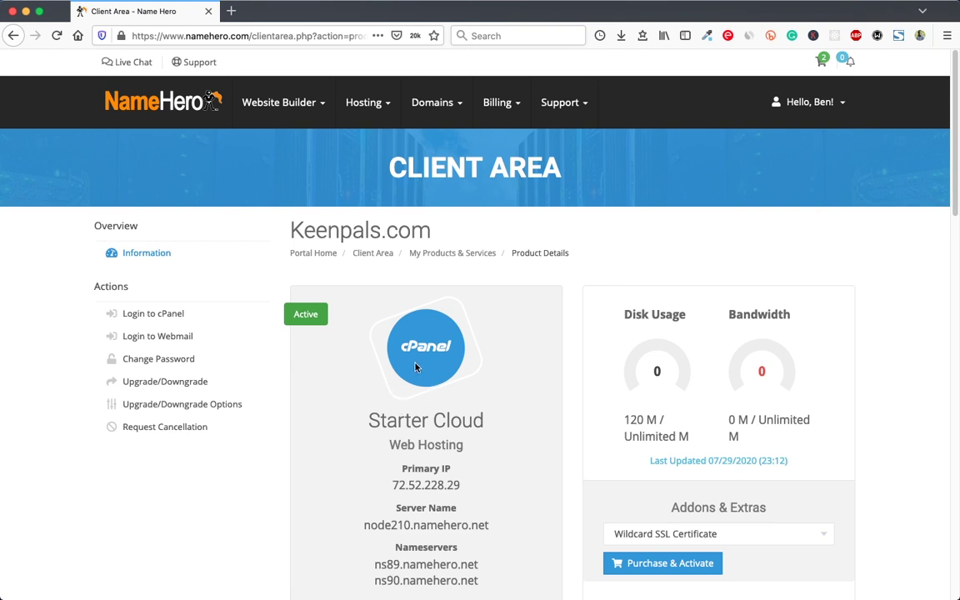
pyautogui.scroll(-4, 449, 353)
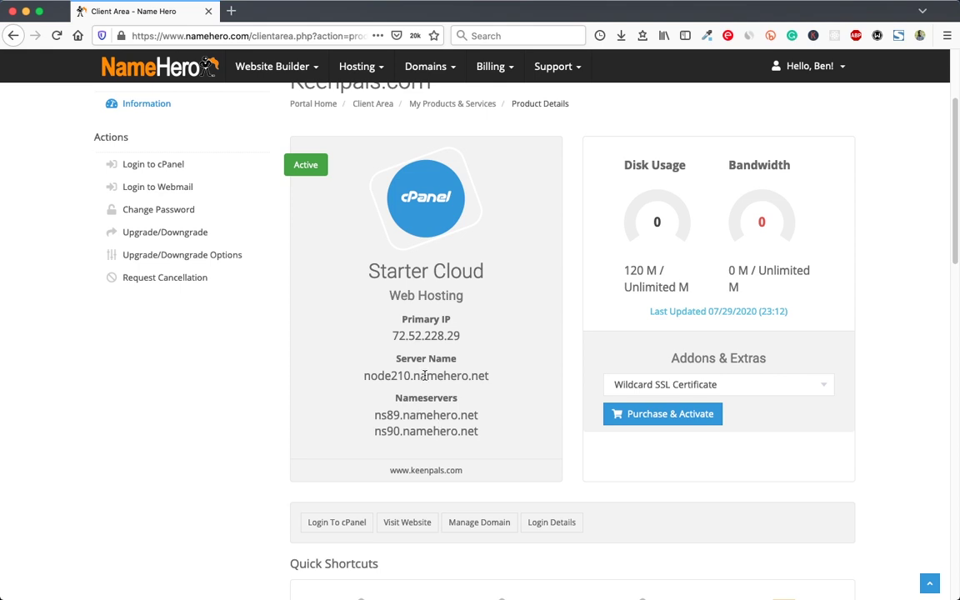
pyautogui.scroll(4, 425, 376)
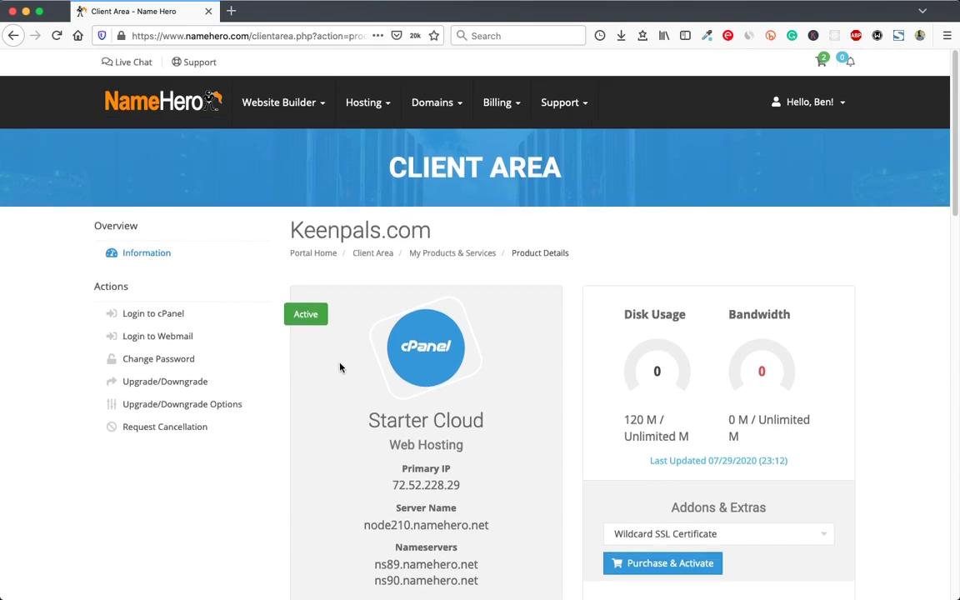
# Log in to cPanel and open the WordPress installer under Softaculous Apps Installer.
pyautogui.click(155, 315)
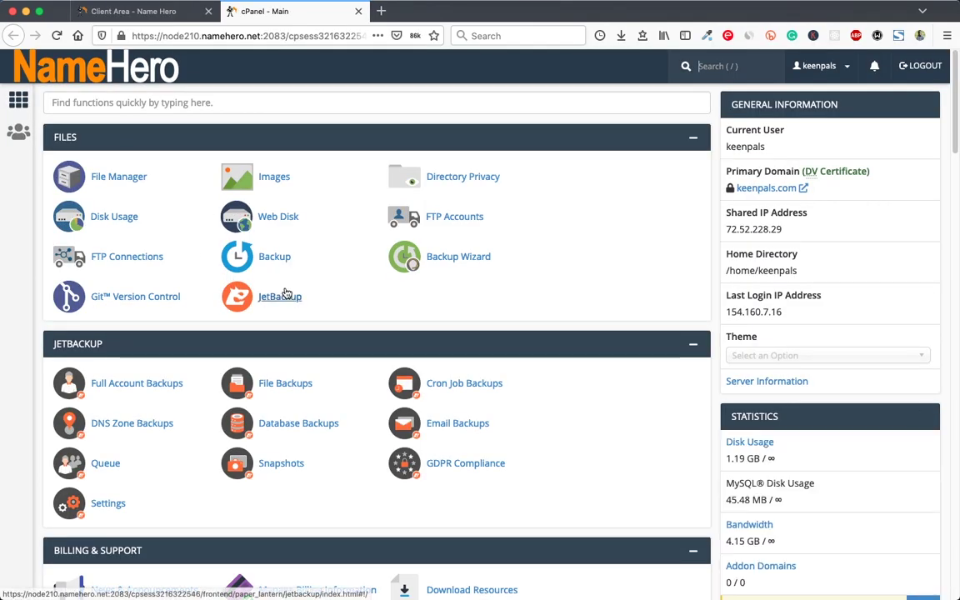
pyautogui.scroll(-15, 279, 287)
pyautogui.scroll(-15, 279, 293)
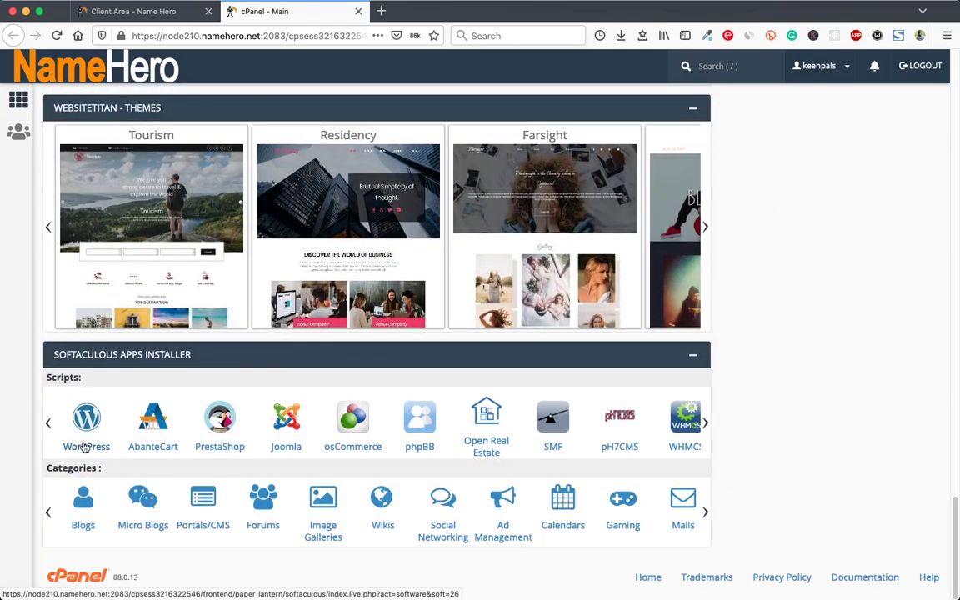
pyautogui.click(85, 448)
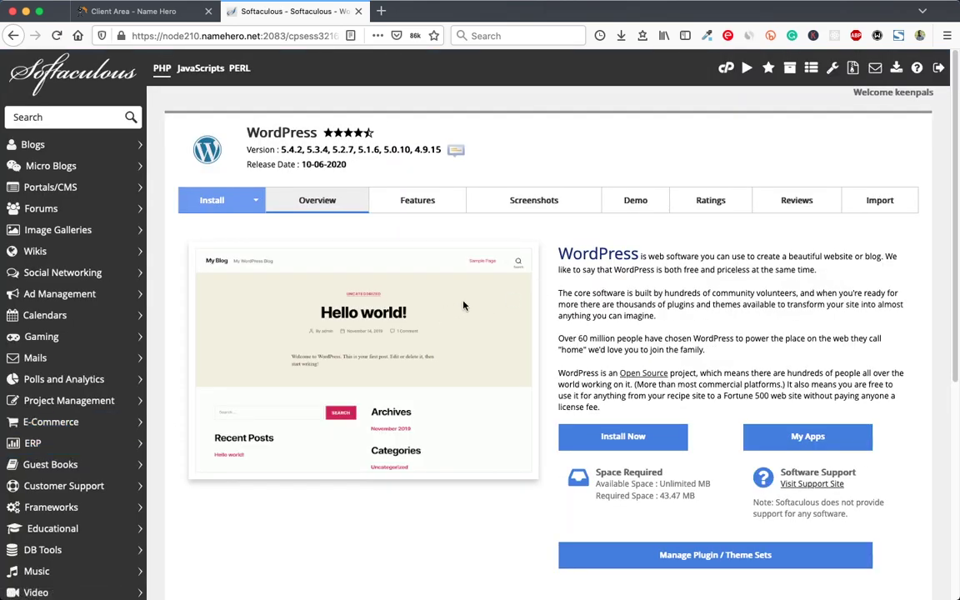
pyautogui.click(618, 438)
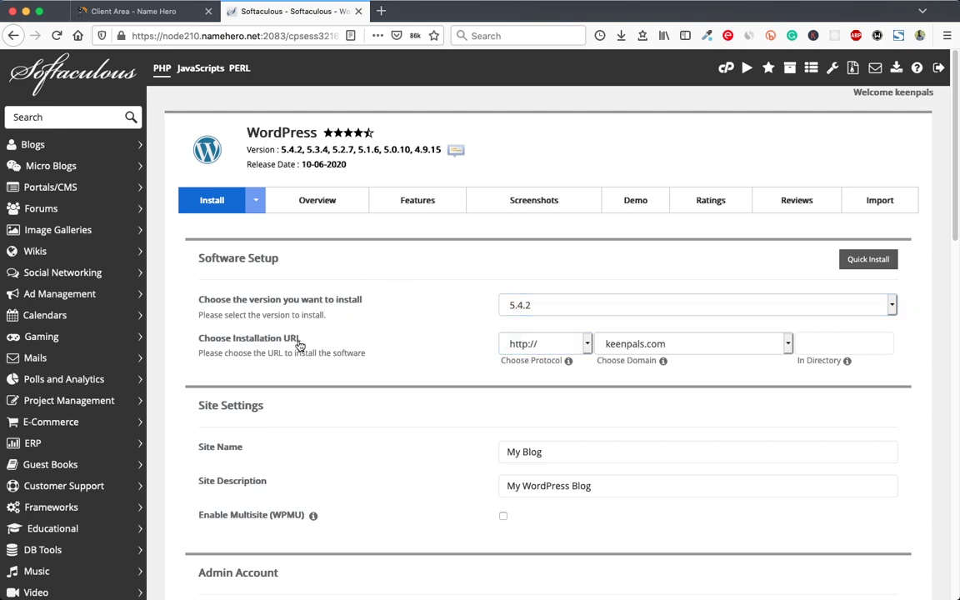
pyautogui.click(513, 344)
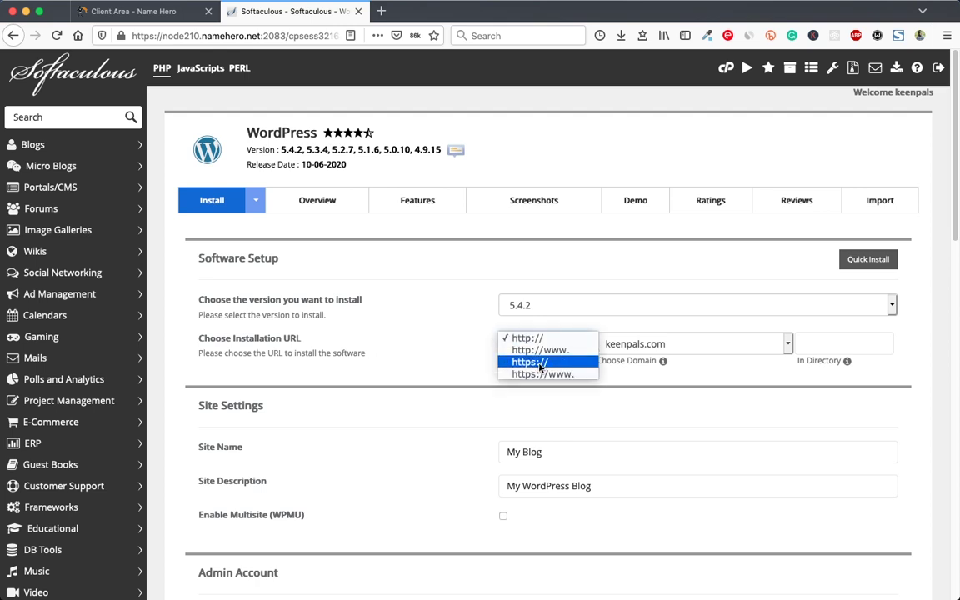
pyautogui.click(540, 364)
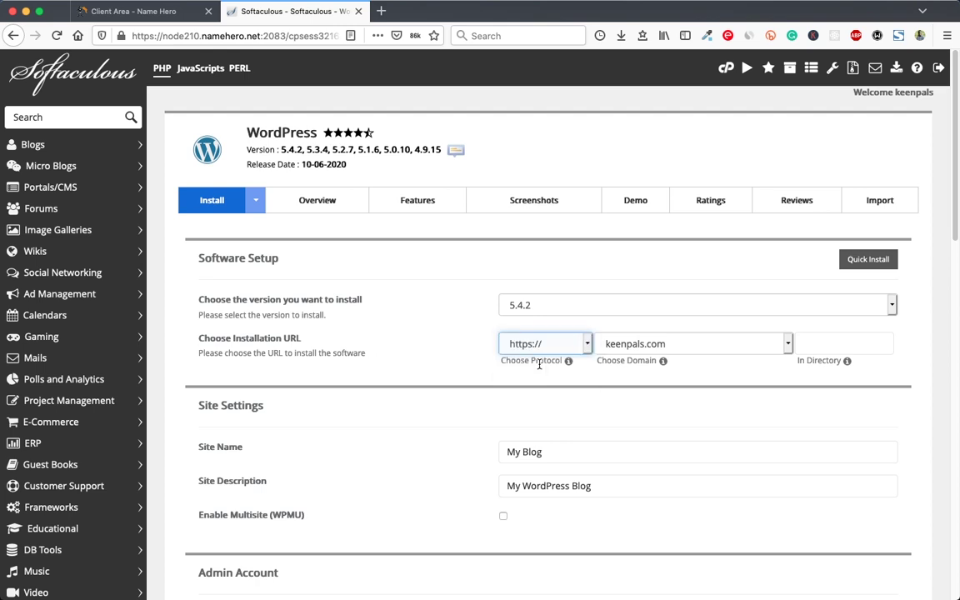
pyautogui.click(630, 346)
pyautogui.click(631, 348)
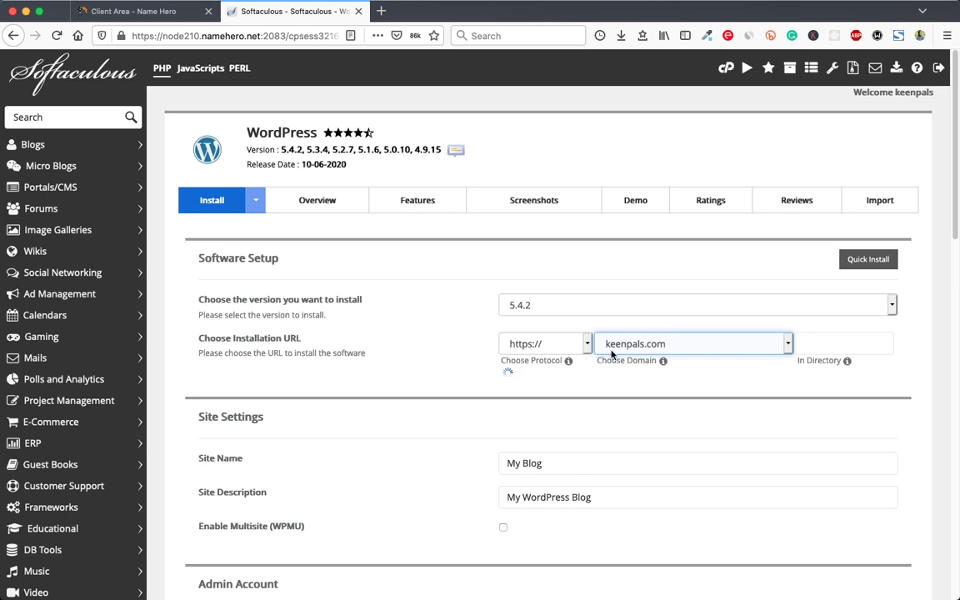
pyautogui.scroll(-2, 533, 309)
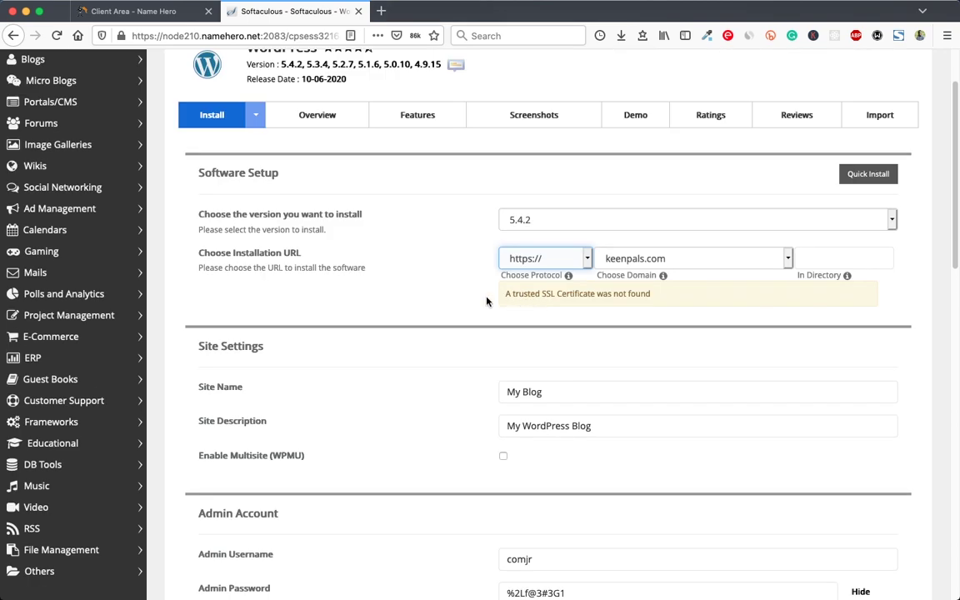
pyautogui.scroll(-4, 399, 293)
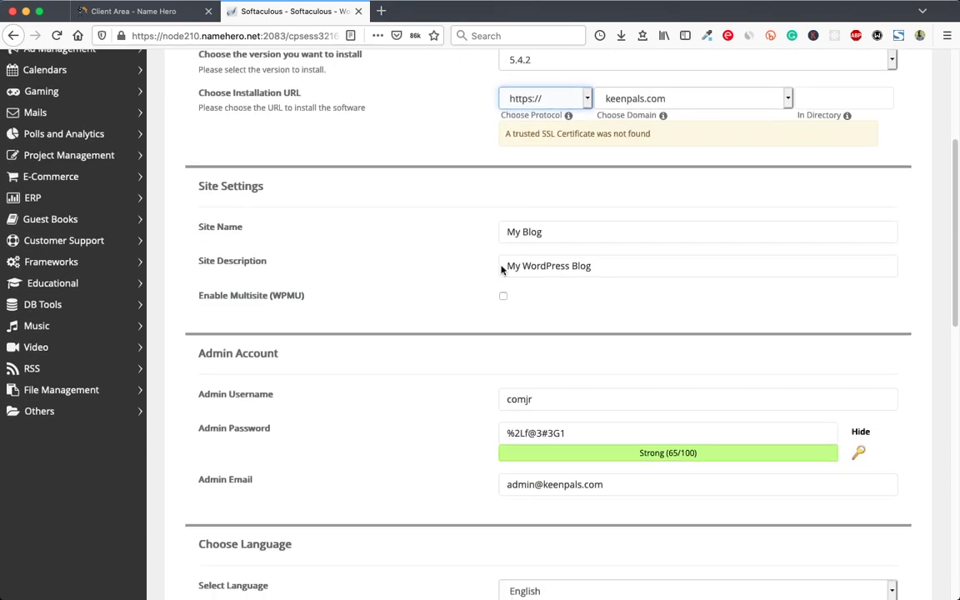
# Set the site name to 'Pickins Shop' and the description to 'A shop experience'.
pyautogui.moveTo(555, 236); pyautogui.dragTo(494, 237)
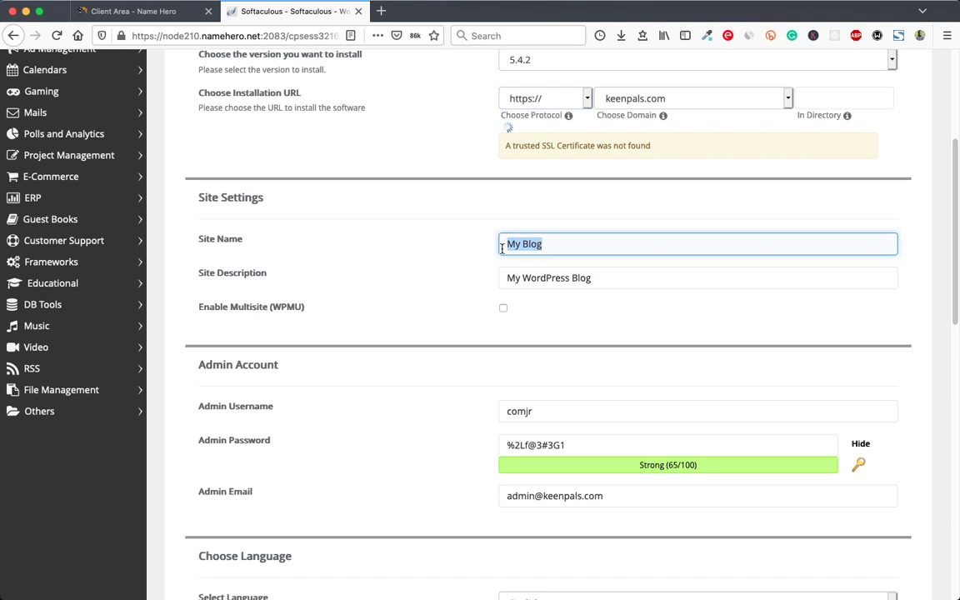
pyautogui.write('Pickins')
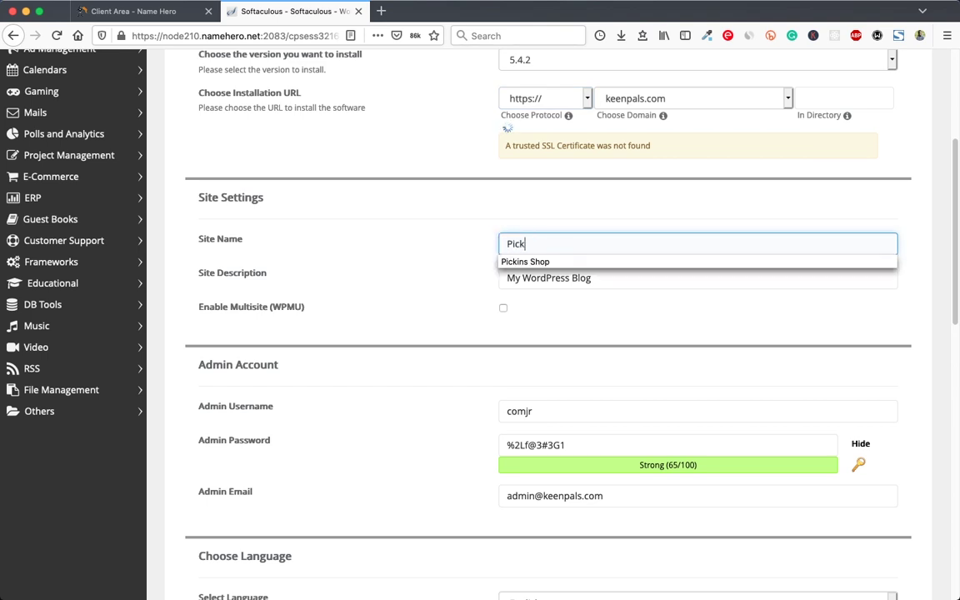
pyautogui.press('Down')
pyautogui.press('Tab')
pyautogui.press('BackSpace')
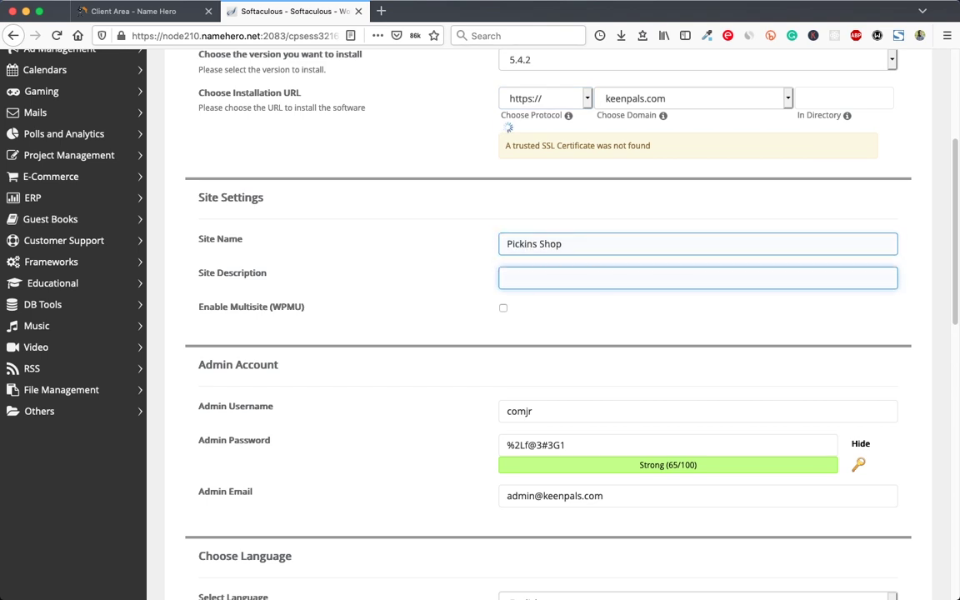
pyautogui.write('A shop experience')
pyautogui.scroll(-3, 525, 293)
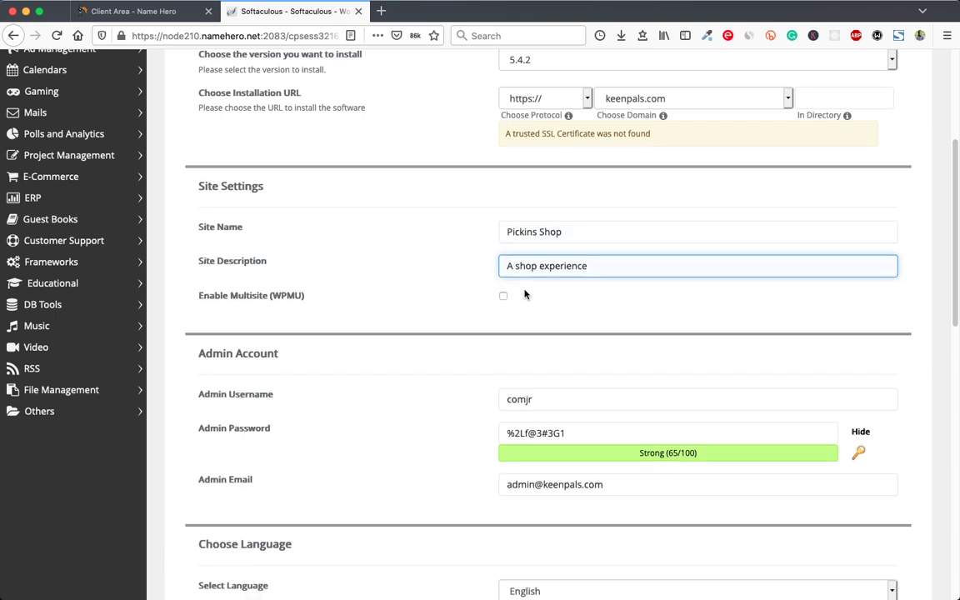
# Enter the new admin username, a custom admin password, and the admin e-mail address.
pyautogui.press('Tab')
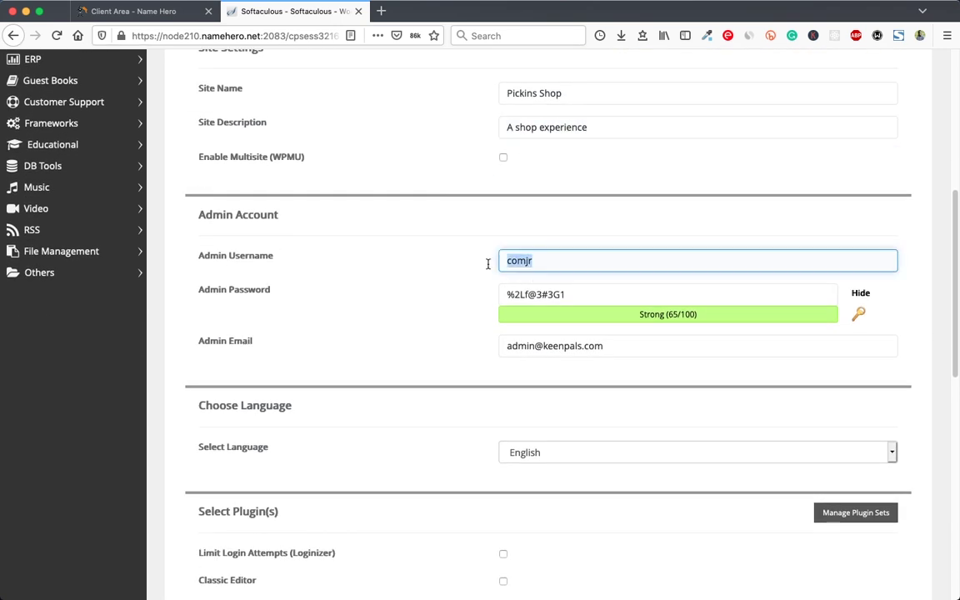
pyautogui.write('benjamin')
pyautogui.press('Tab')
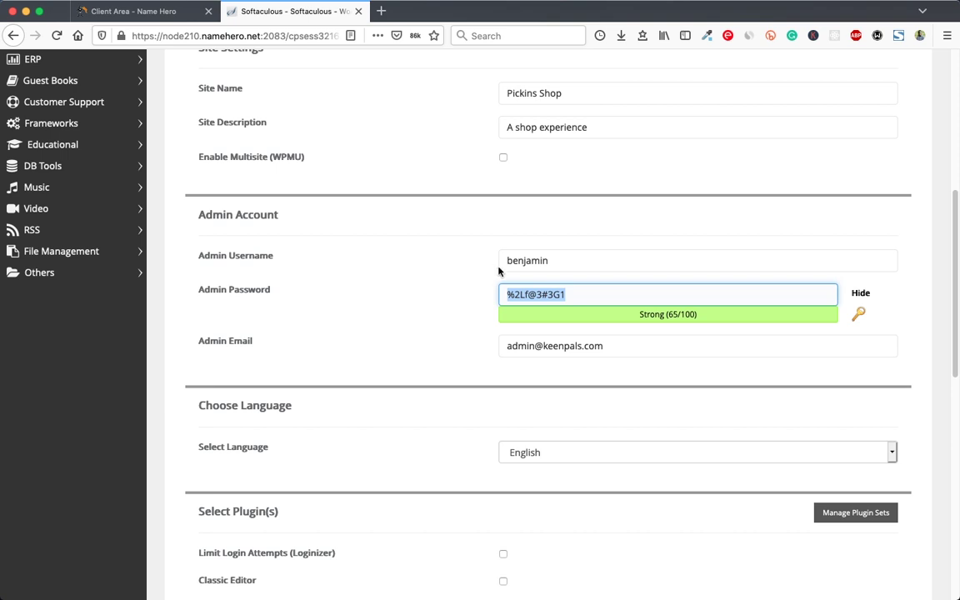
pyautogui.click(858, 296)
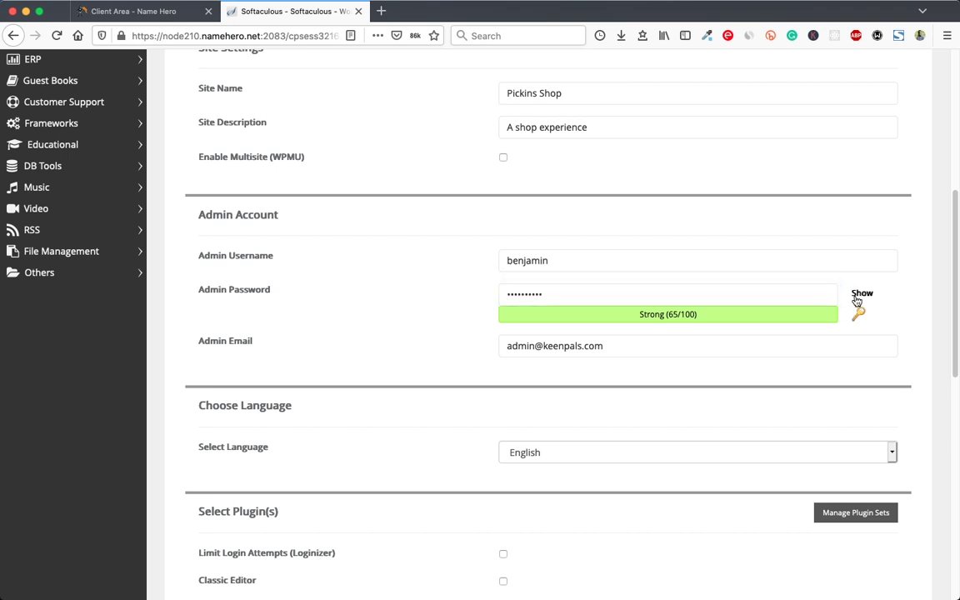
pyautogui.moveTo(593, 302); pyautogui.dragTo(474, 293)
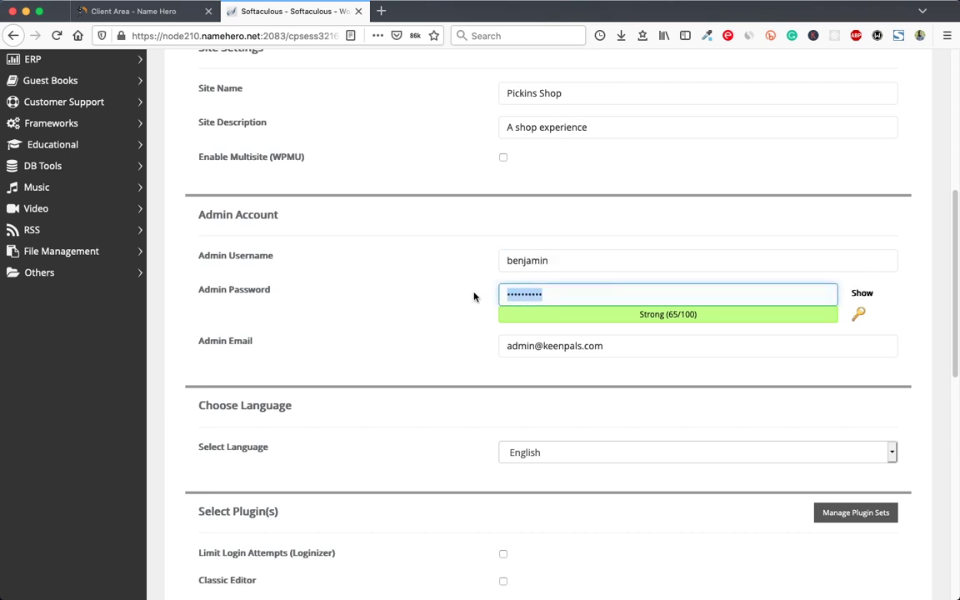
pyautogui.write('************')
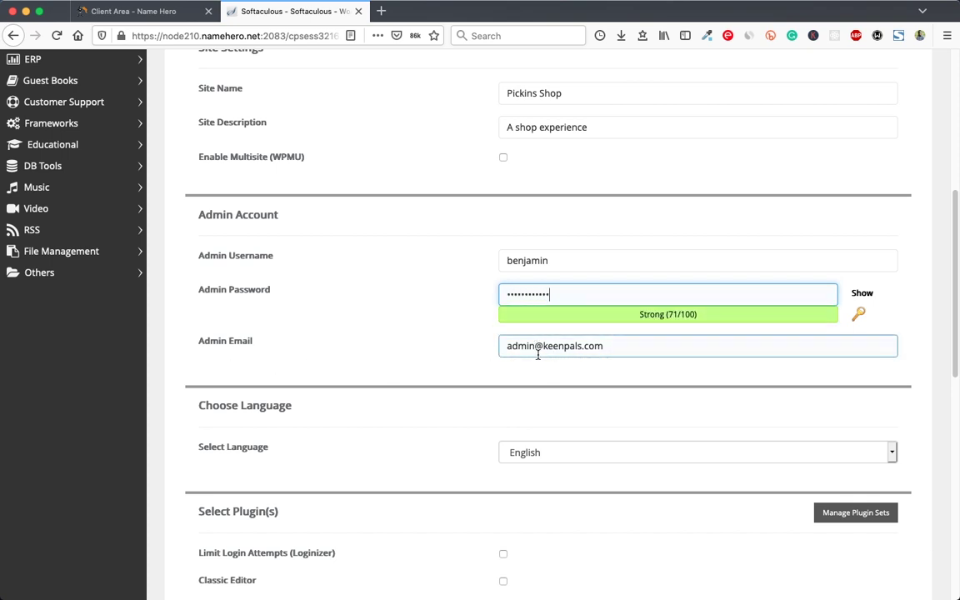
pyautogui.moveTo(599, 349); pyautogui.dragTo(484, 349)
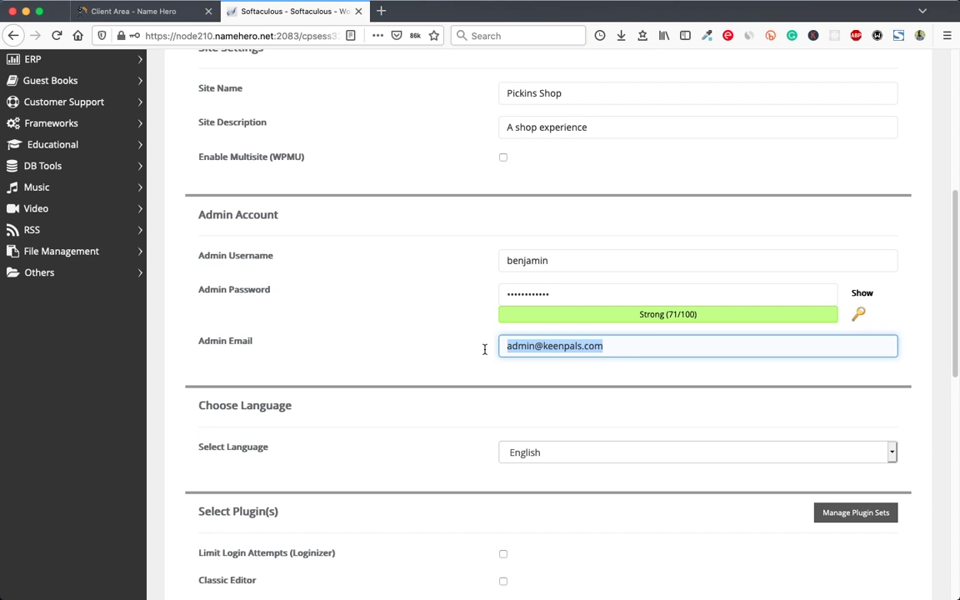
pyautogui.write('inf')
pyautogui.press('Down')
pyautogui.press('Return')
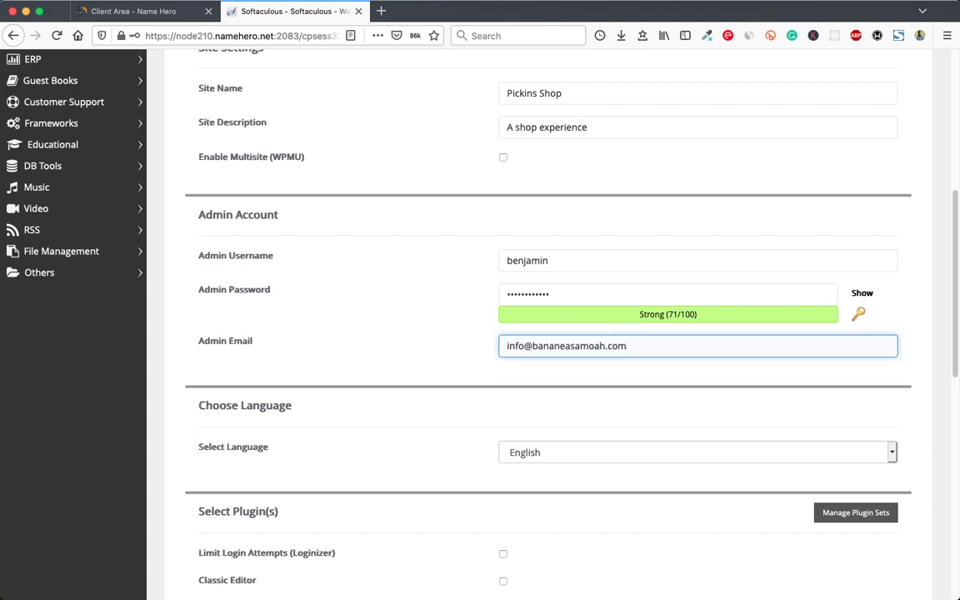
pyautogui.scroll(-8, 679, 224)
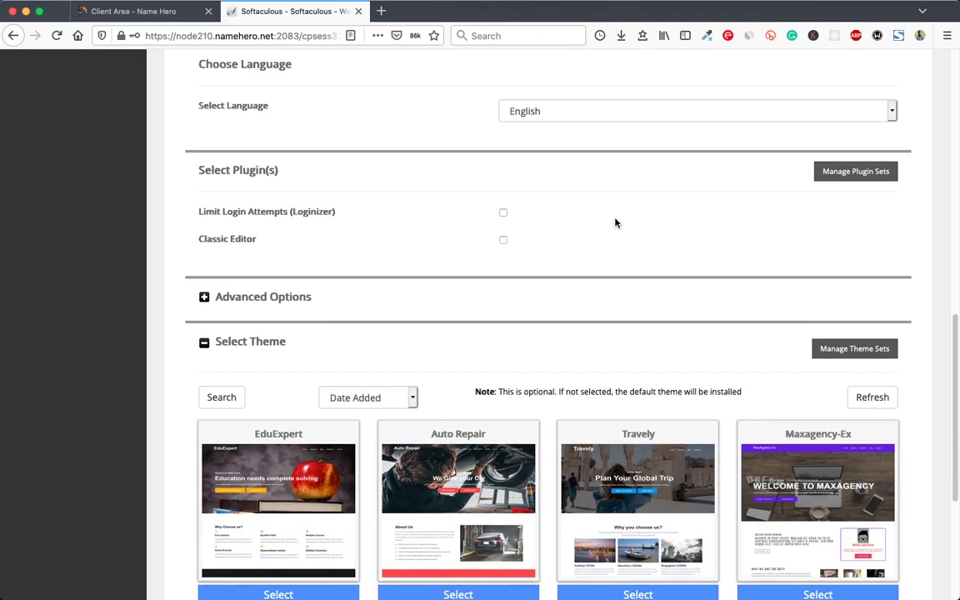
pyautogui.scroll(-6, 598, 224)
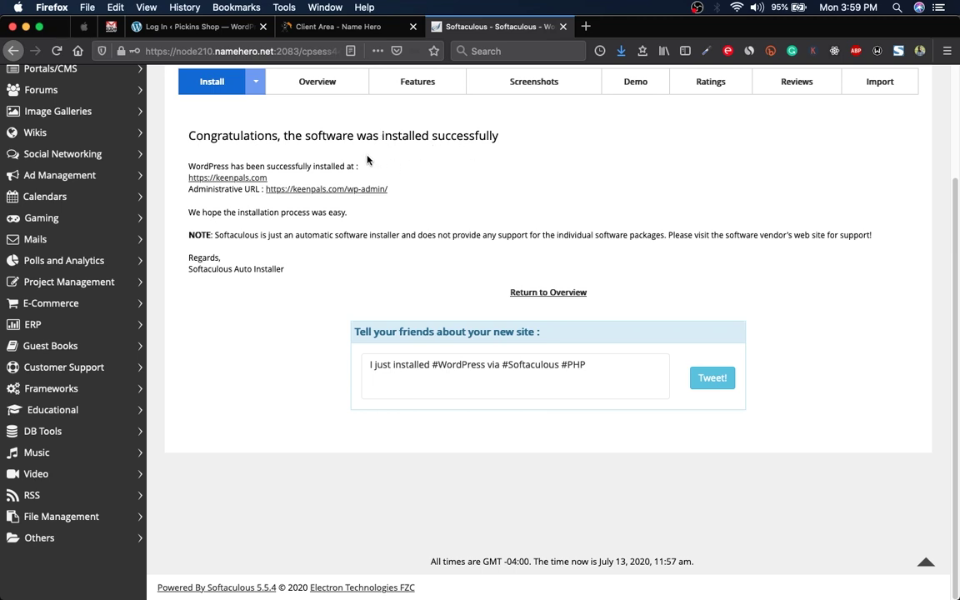
# Open the new Pickins Shop site and browse its front page with the Hello world! post.
pyautogui.click(257, 180)
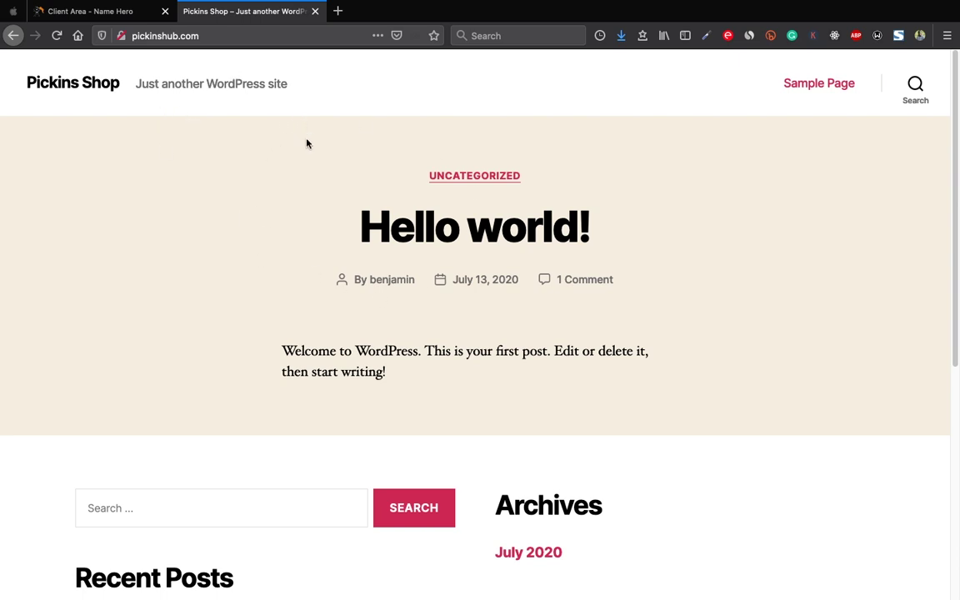
pyautogui.scroll(-5, 476, 241)
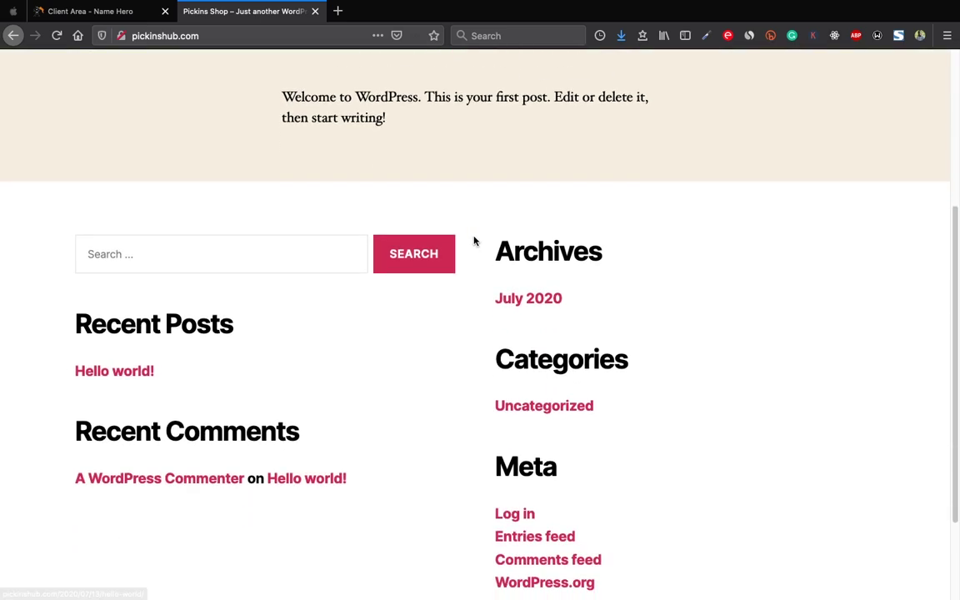
pyautogui.scroll(5, 475, 245)
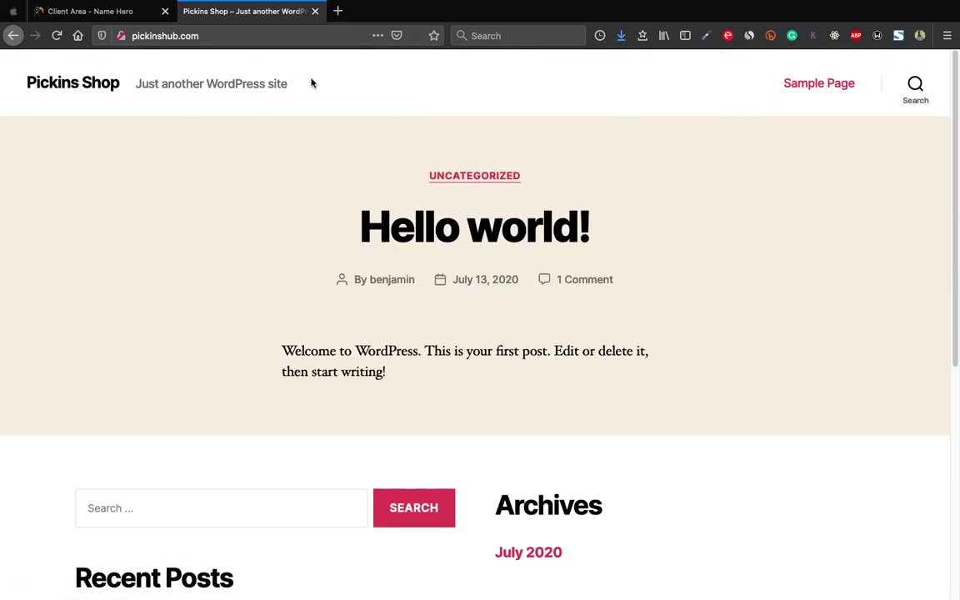
# Load the site's admin login page by appending /wp-admin/ to the domain.
pyautogui.click(266, 36)
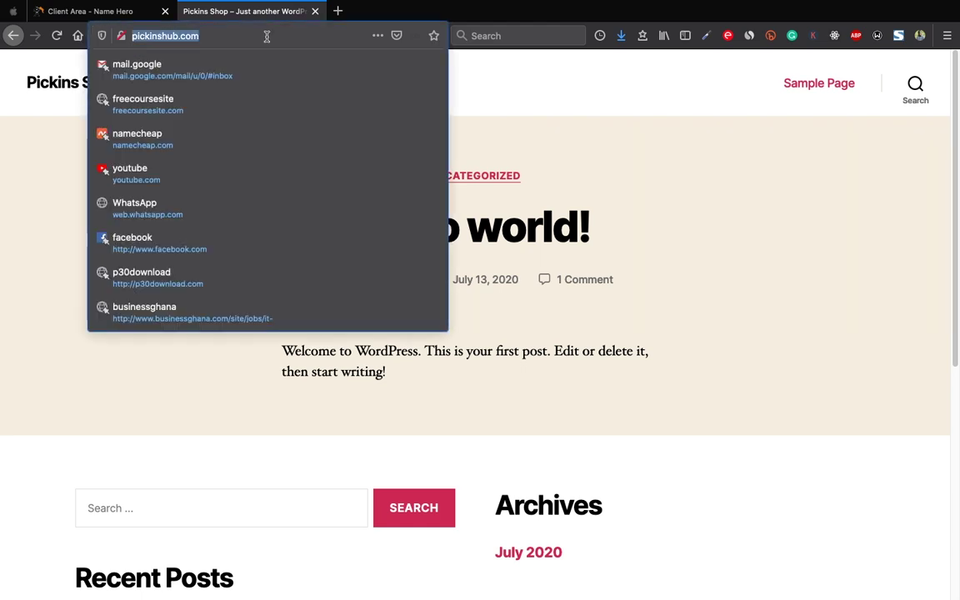
pyautogui.click(266, 36)
pyautogui.write('/wp')
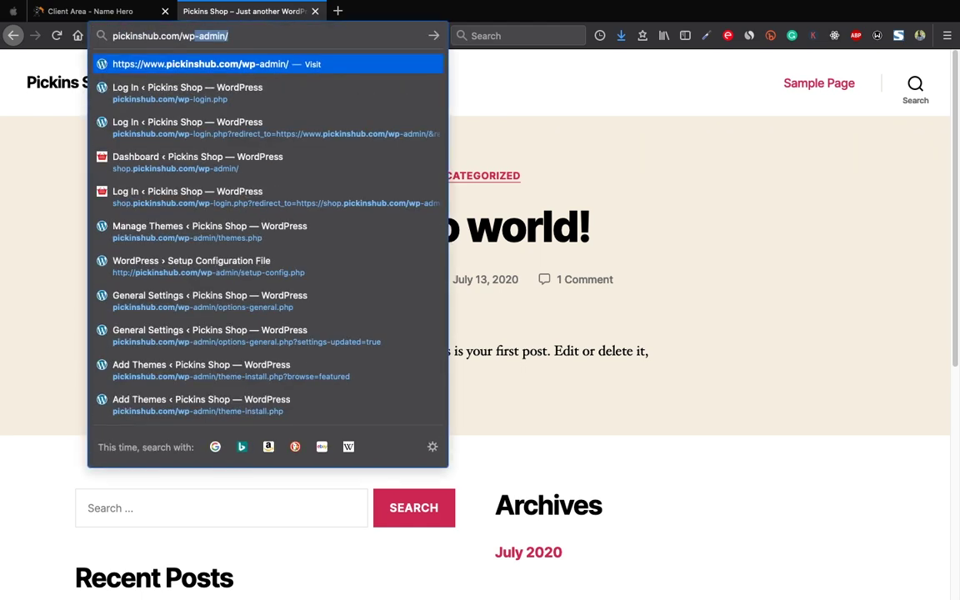
pyautogui.write('-admin/')
pyautogui.press('Return')
# Log in with the admin username and password.
pyautogui.write('benjamin')
pyautogui.press('Tab')
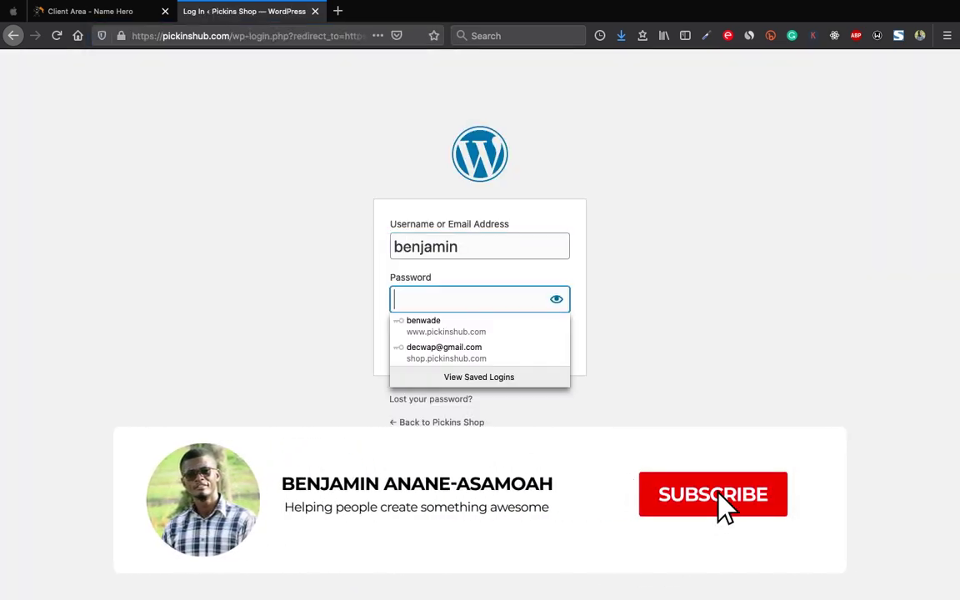
pyautogui.write('***')
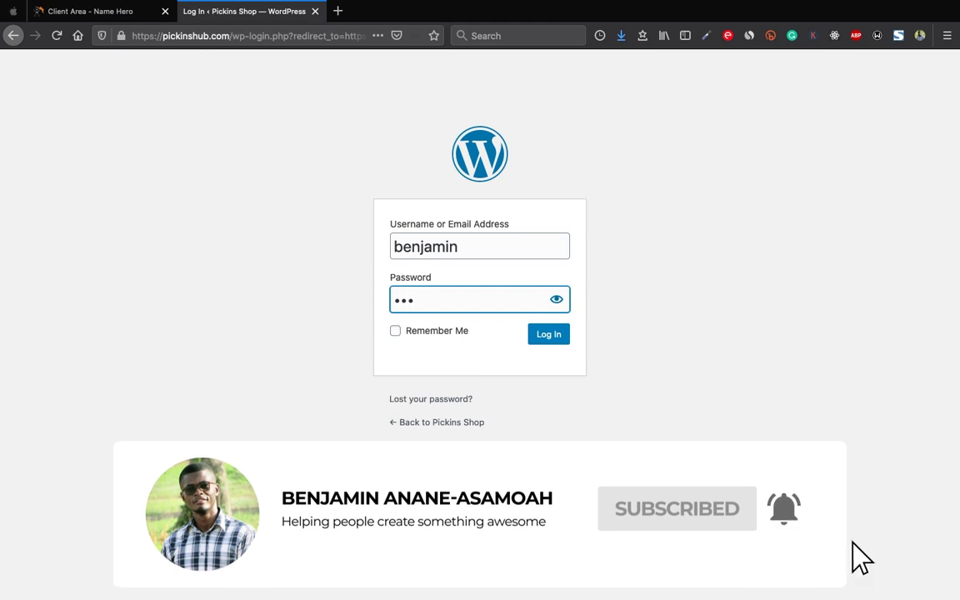
pyautogui.write('******')
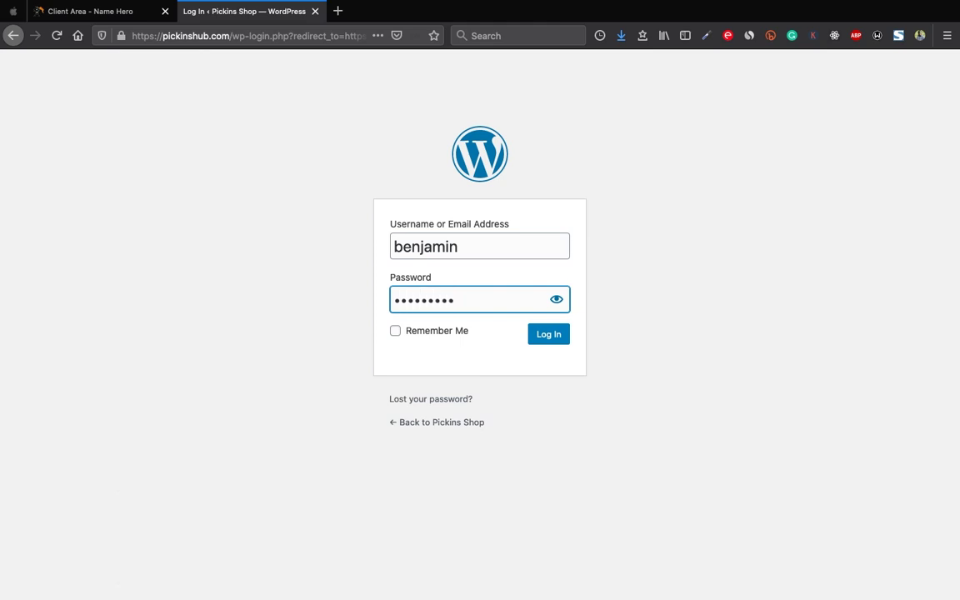
pyautogui.click(550, 336)
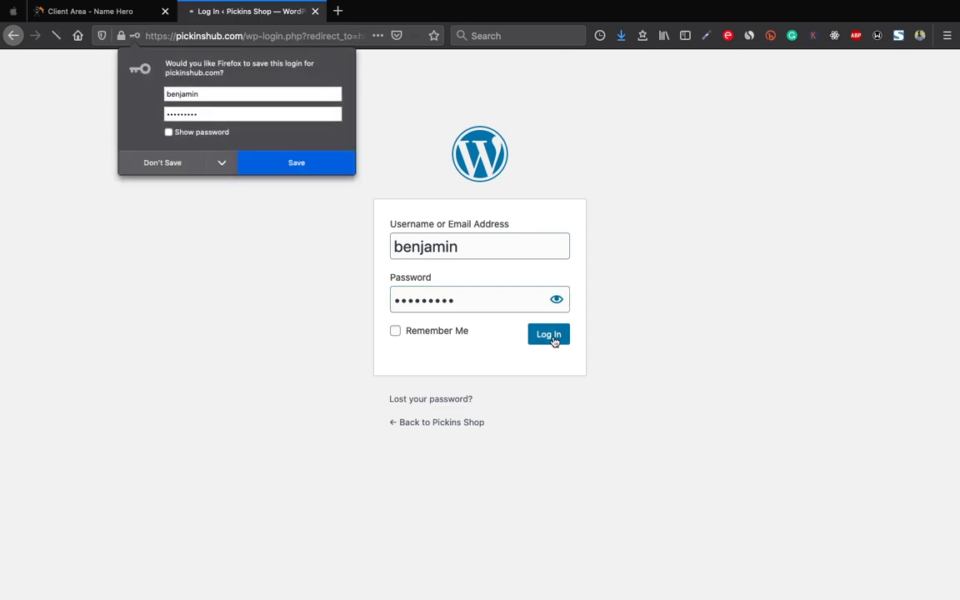
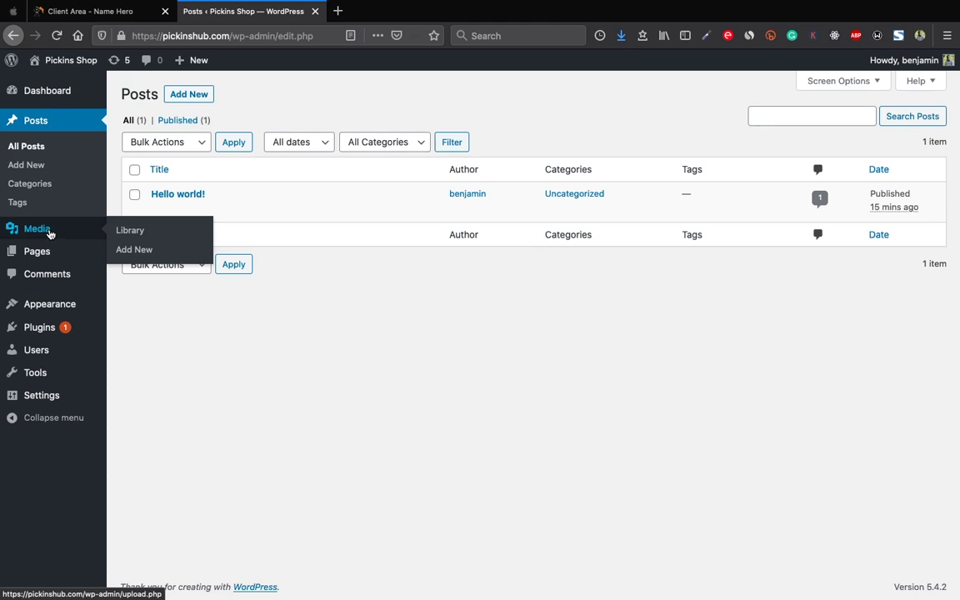
# Browse the Pages, Comments and All Users screens, then head back to the Dashboard.
pyautogui.click(52, 251)
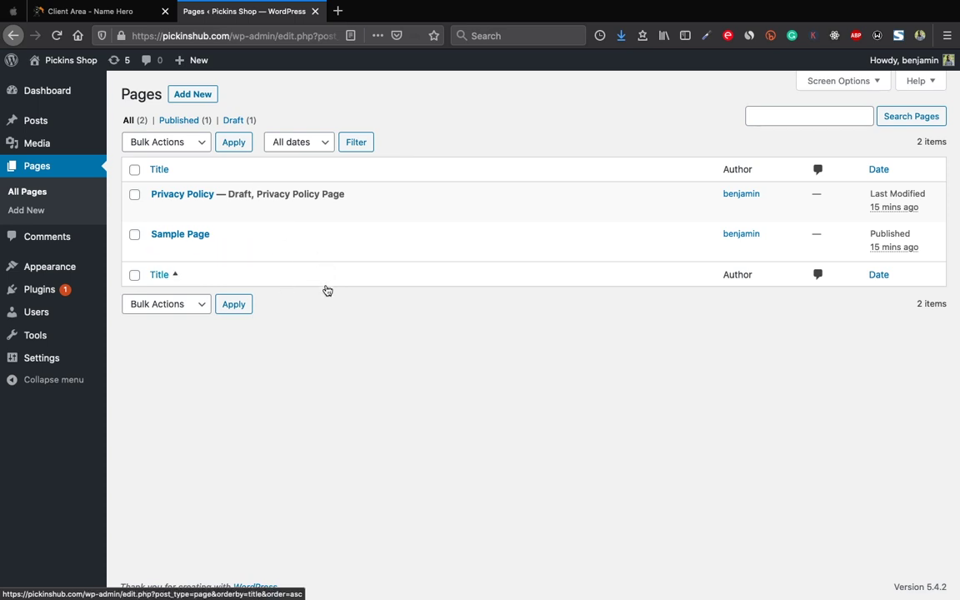
pyautogui.click(52, 238)
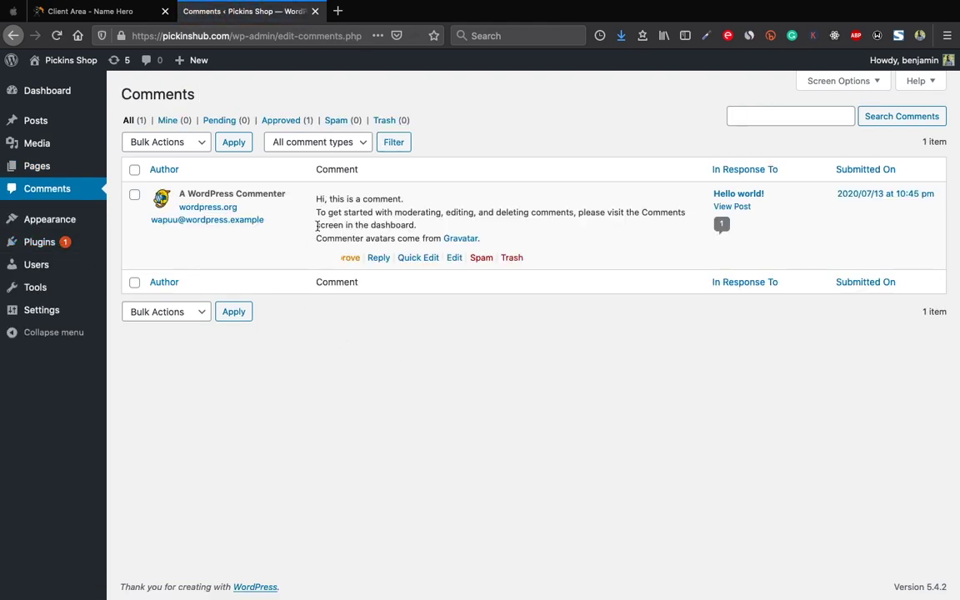
pyautogui.moveTo(40, 218)
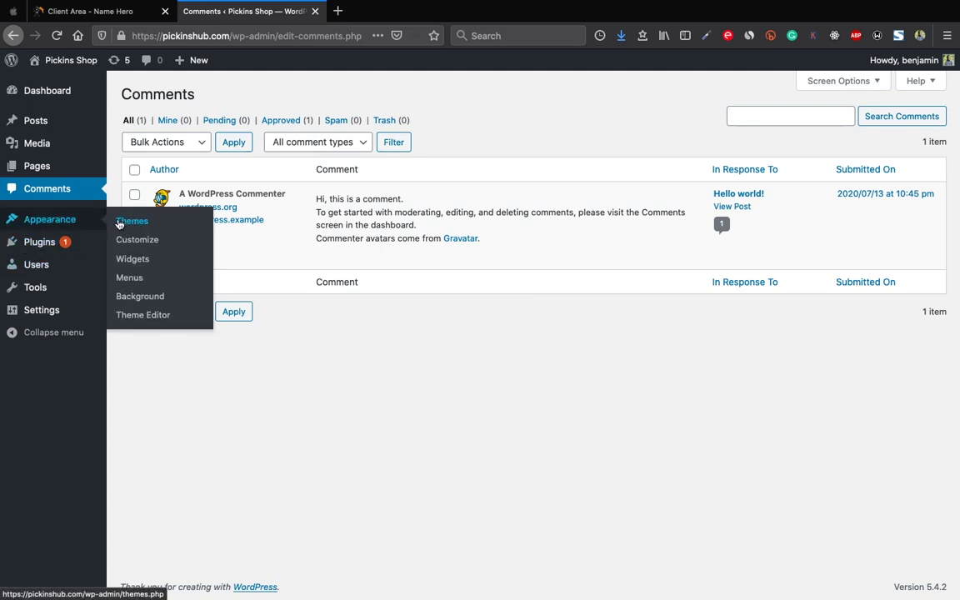
pyautogui.moveTo(43, 248)
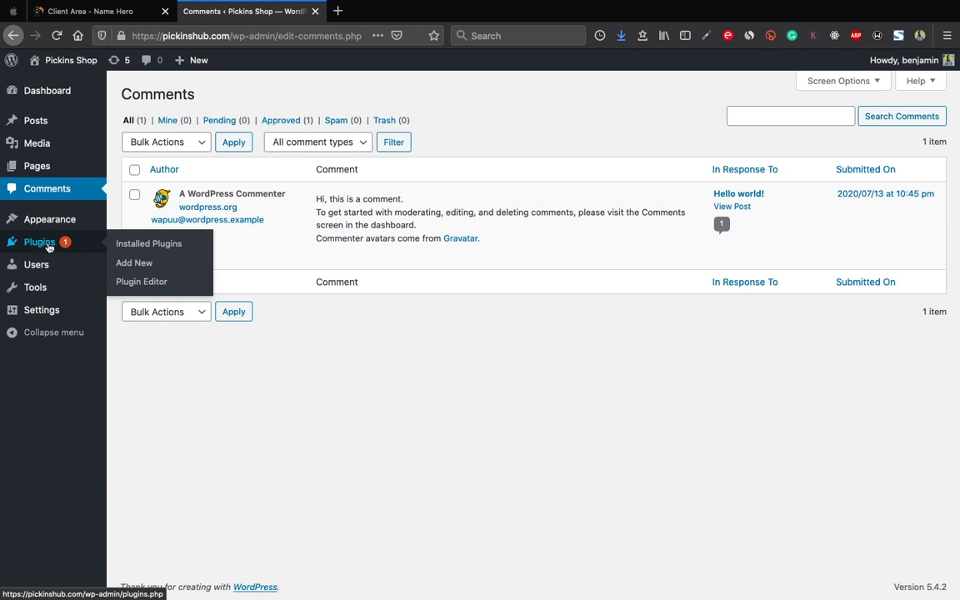
pyautogui.moveTo(45, 269)
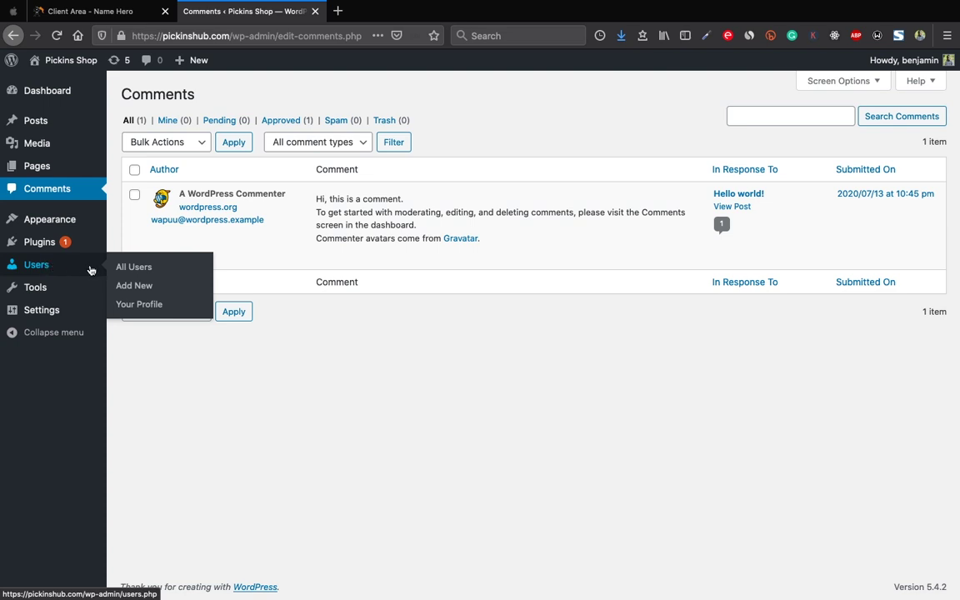
pyautogui.click(126, 268)
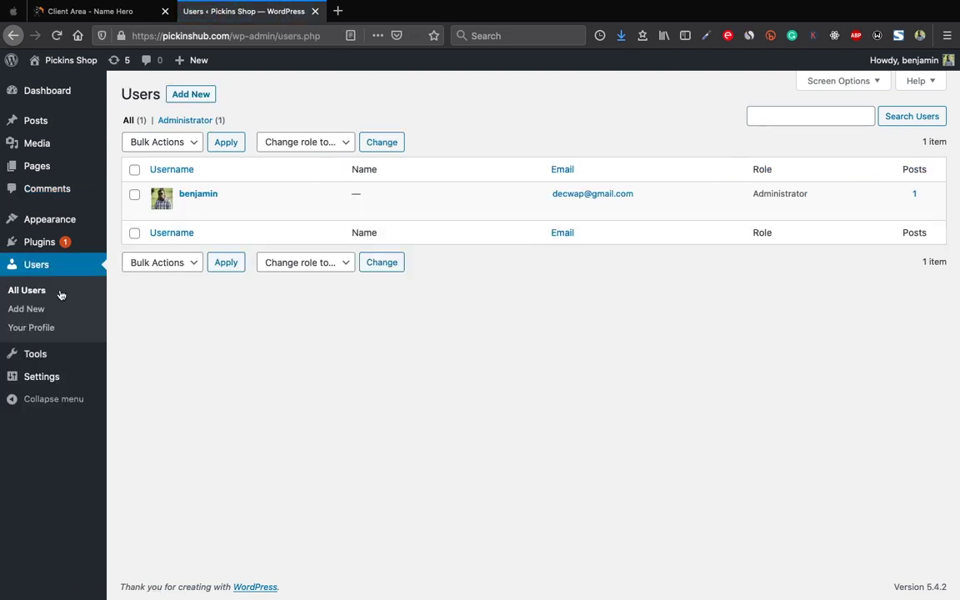
pyautogui.moveTo(37, 354)
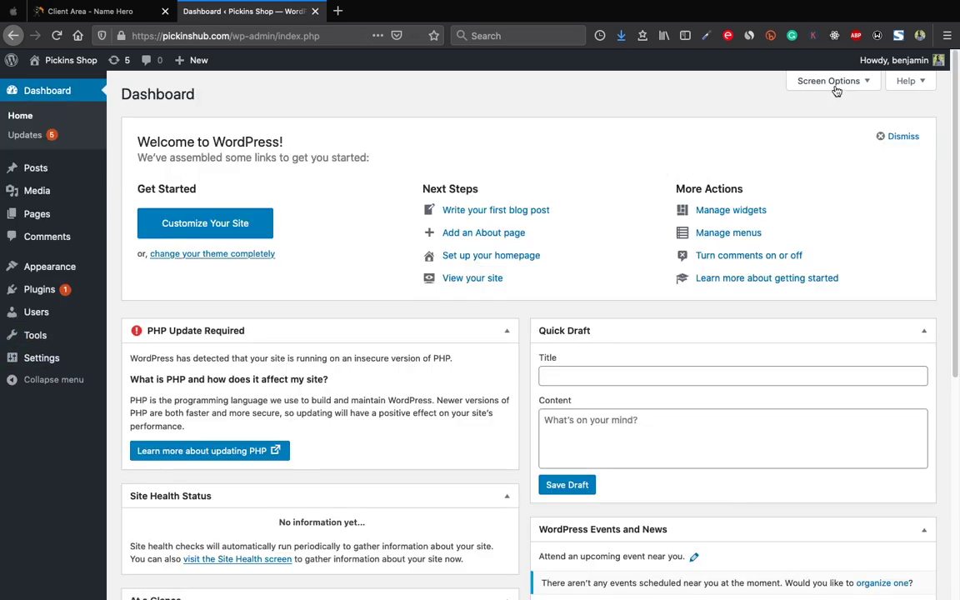
# Dismiss the Welcome to WordPress panel on the Dashboard.
pyautogui.scroll(-1, 495, 280)
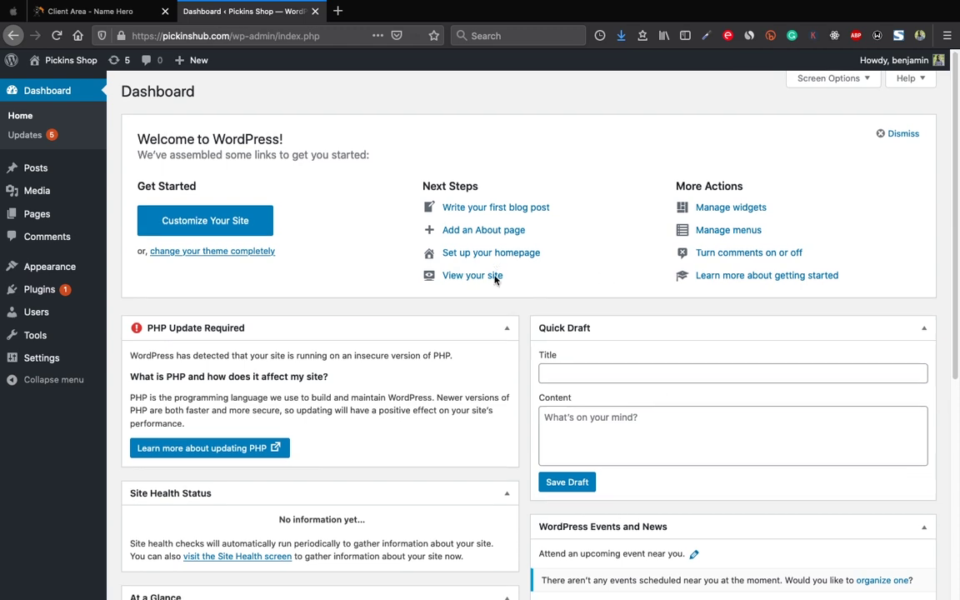
pyautogui.scroll(-5, 500, 283)
pyautogui.scroll(5, 510, 291)
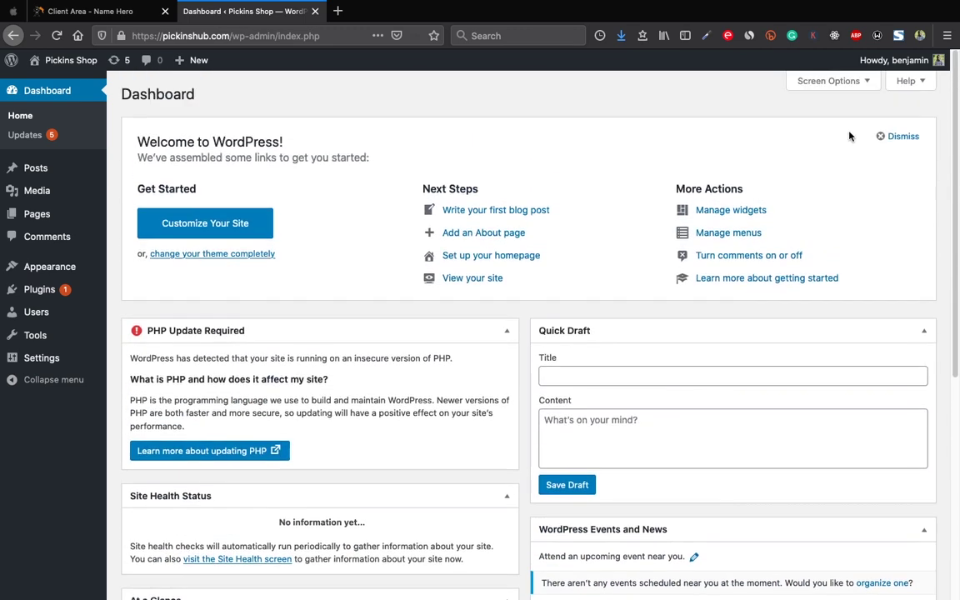
pyautogui.click(897, 137)
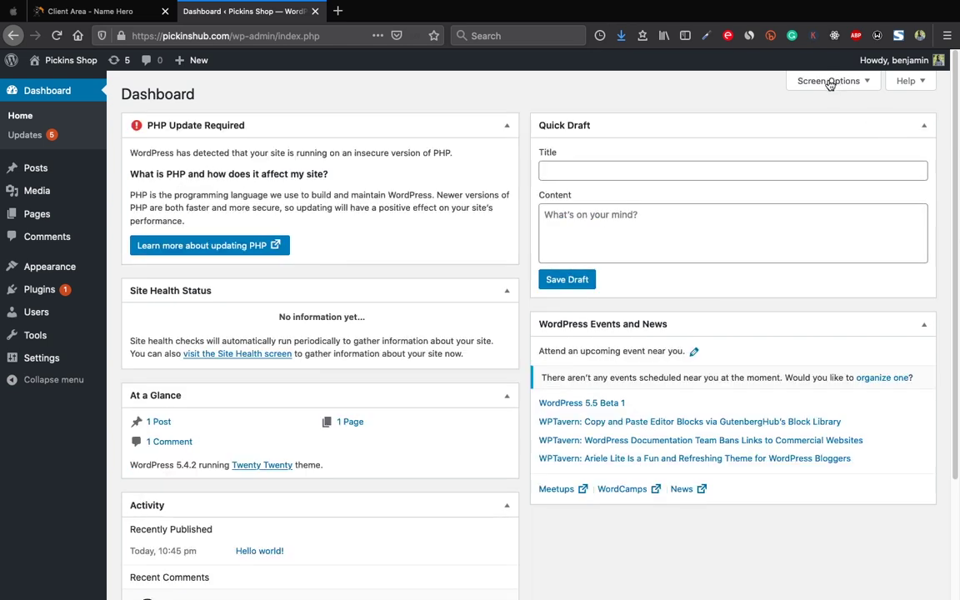
# Hide the Events and News, Quick Draft, Activity, At a Glance, Site Health and PHP Update boxes.
pyautogui.click(829, 82)
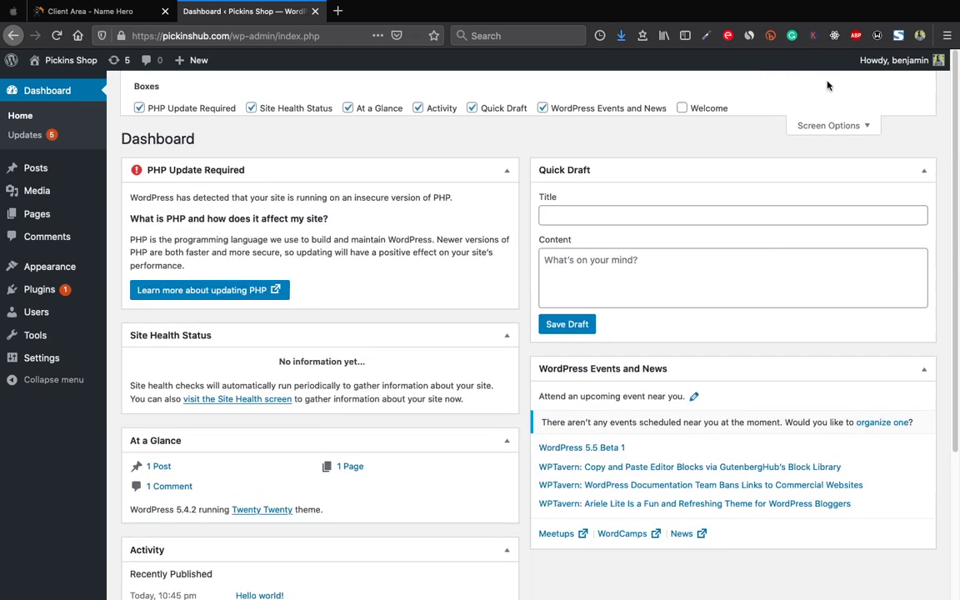
pyautogui.click(566, 110)
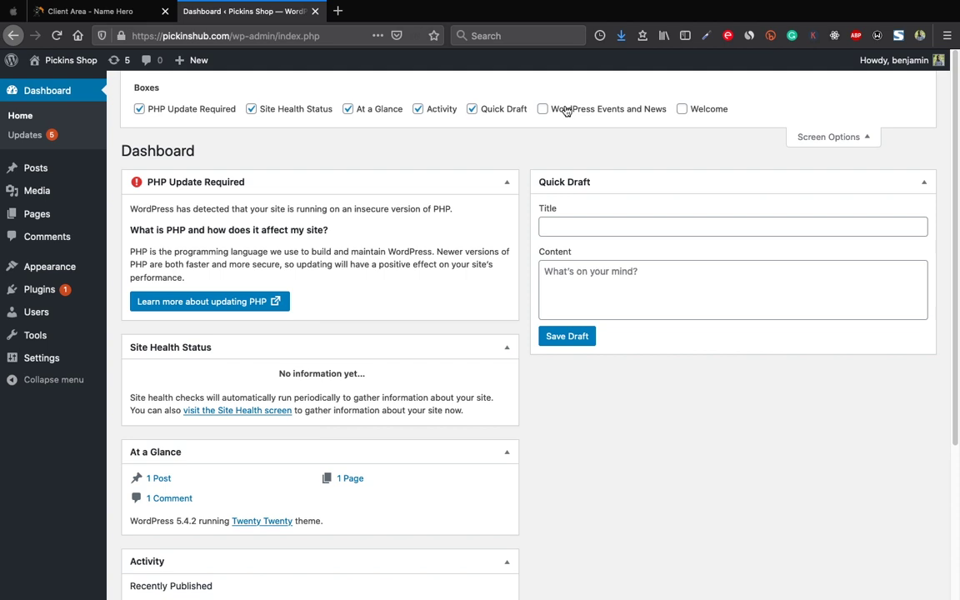
pyautogui.click(477, 110)
pyautogui.click(435, 109)
pyautogui.click(356, 110)
pyautogui.click(273, 117)
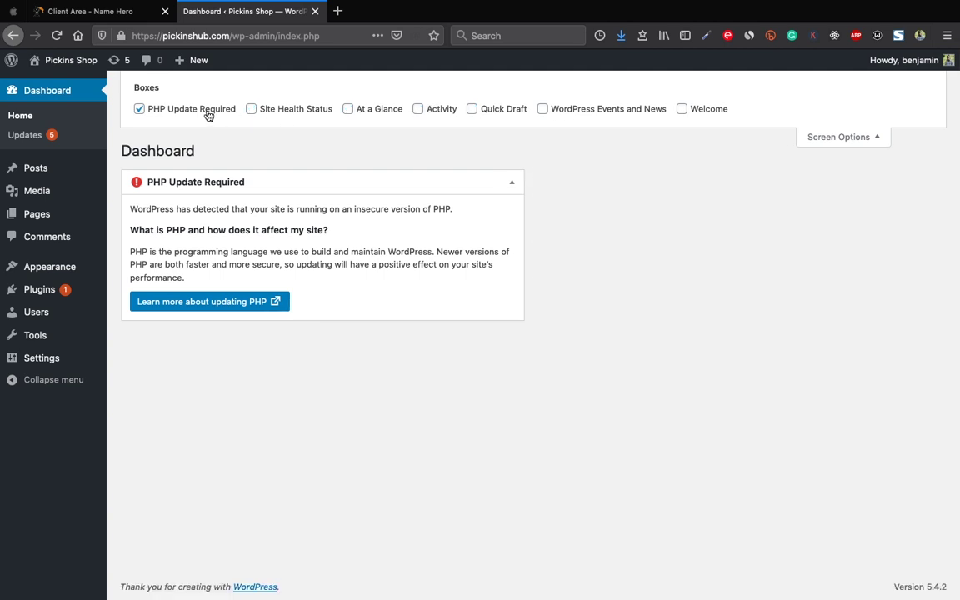
pyautogui.click(209, 113)
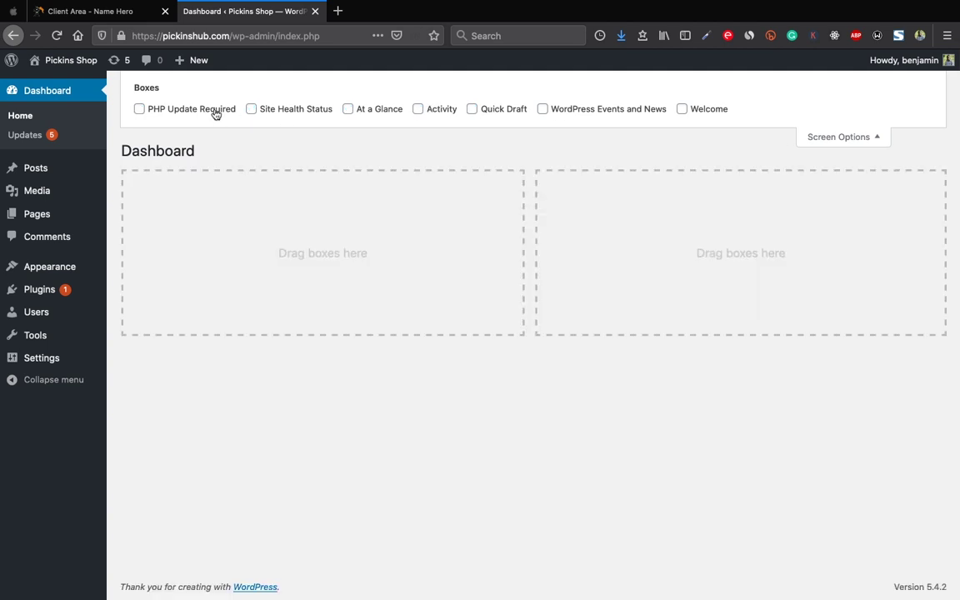
pyautogui.click(835, 144)
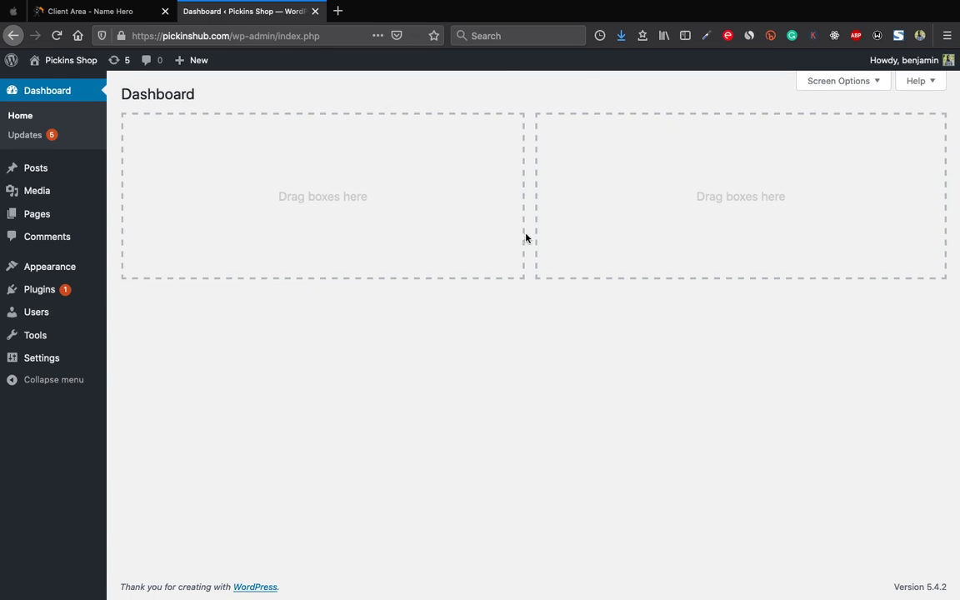
pyautogui.press('super+Left')
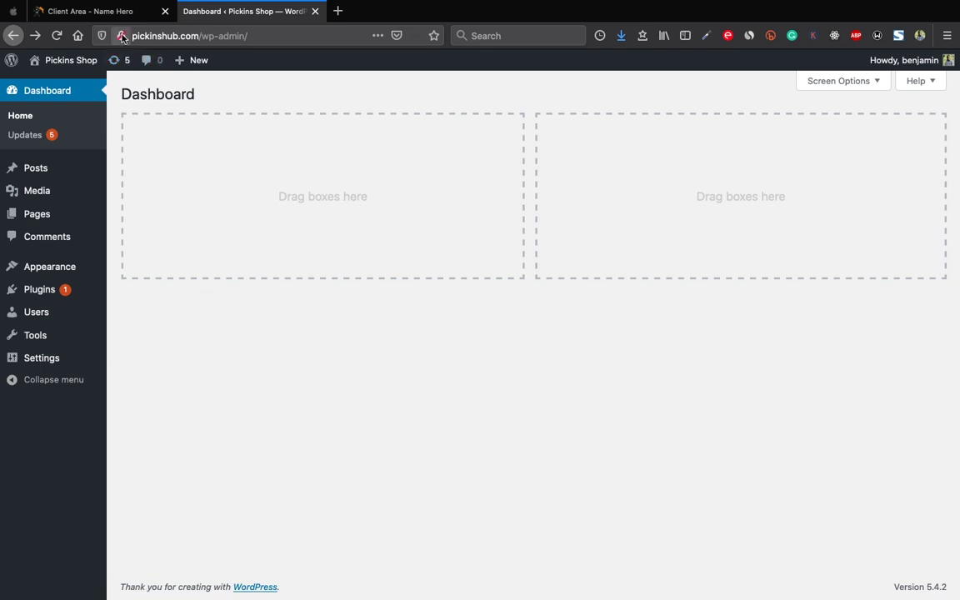
pyautogui.moveTo(121, 37)
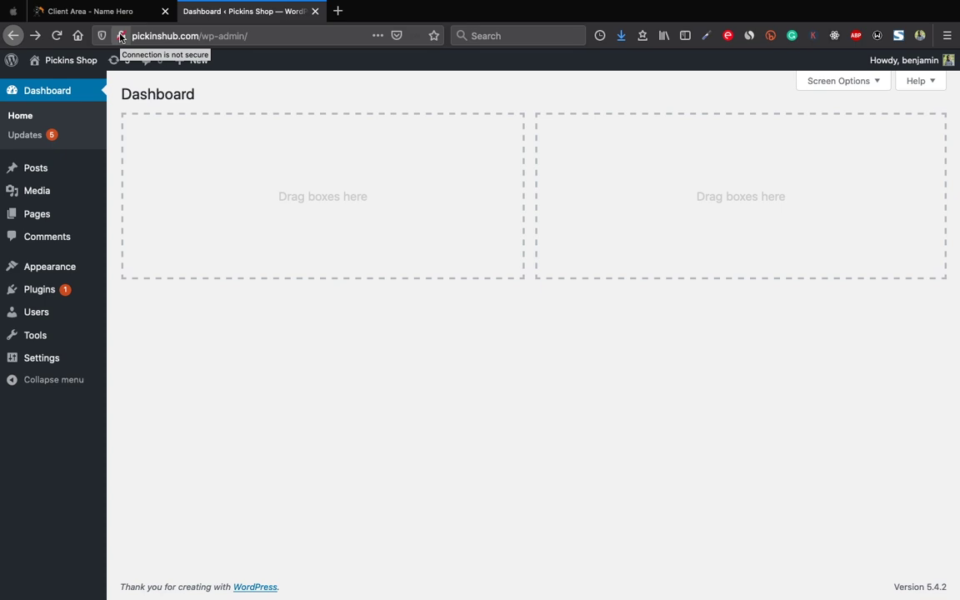
pyautogui.click(121, 37)
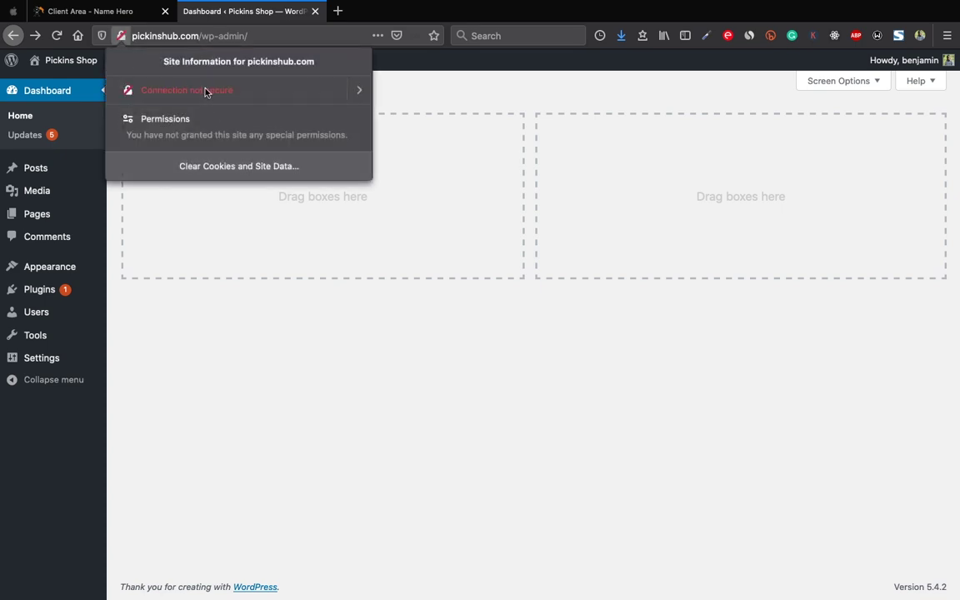
pyautogui.press('Escape')
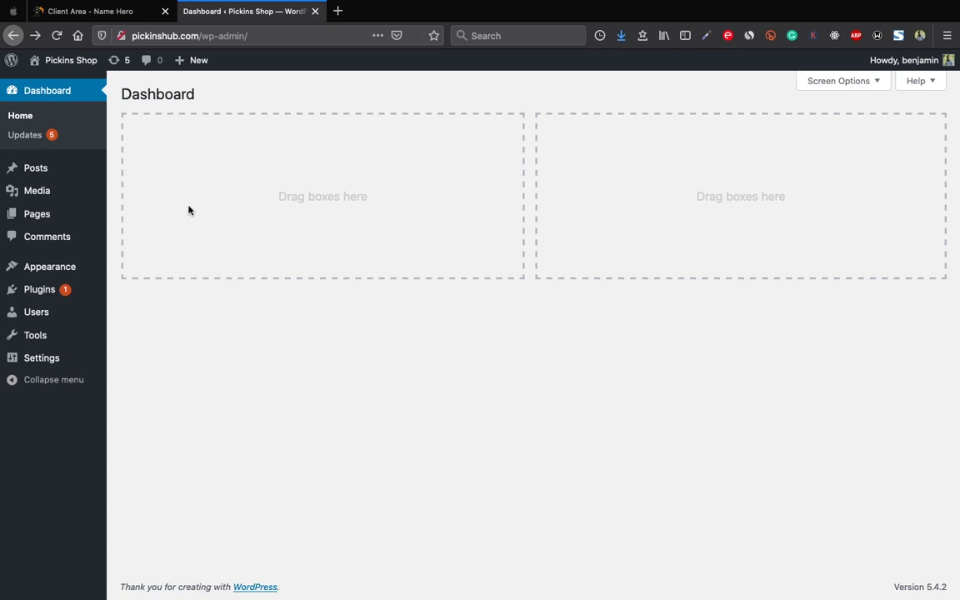
# Set the tagline to 'Best clothing shop in Ghana' and change both site addresses to https.
pyautogui.click(50, 367)
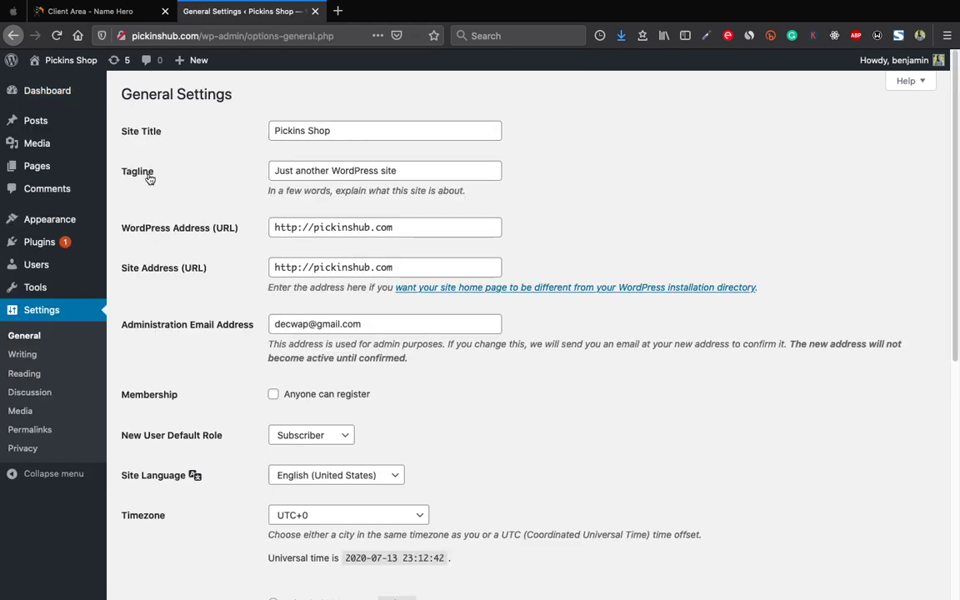
pyautogui.moveTo(441, 170); pyautogui.dragTo(250, 173)
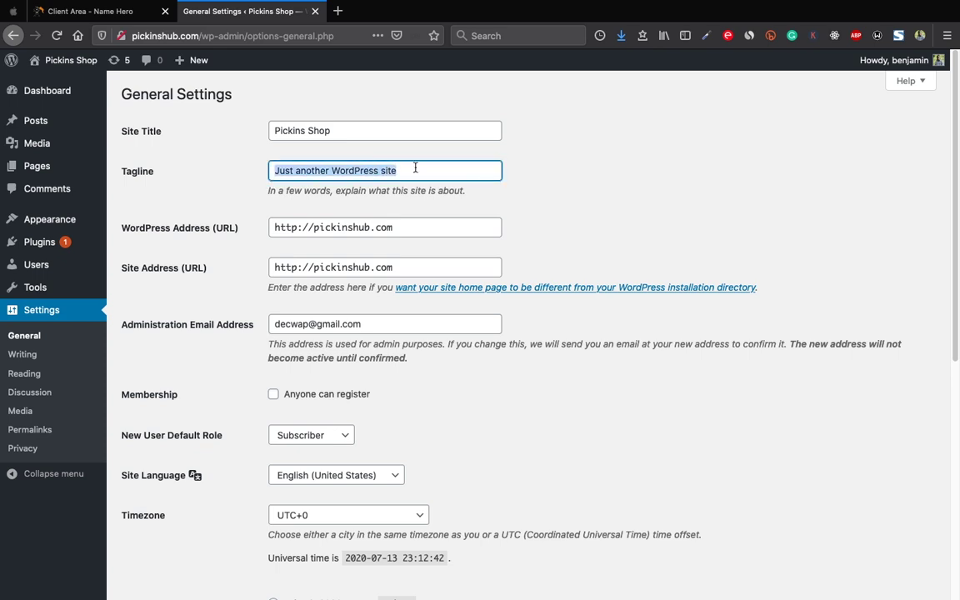
pyautogui.write('B')
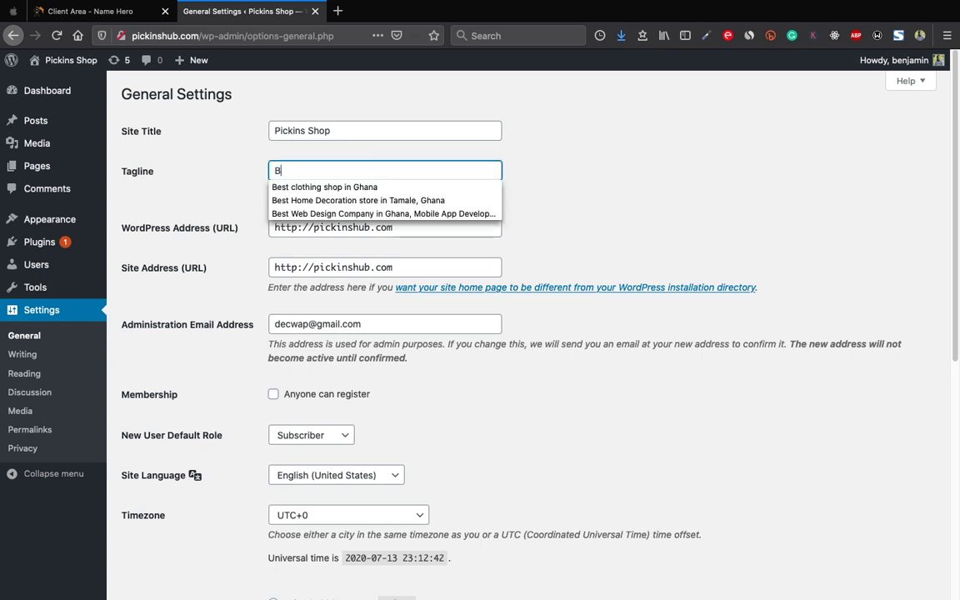
pyautogui.write('est')
pyautogui.click(409, 188)
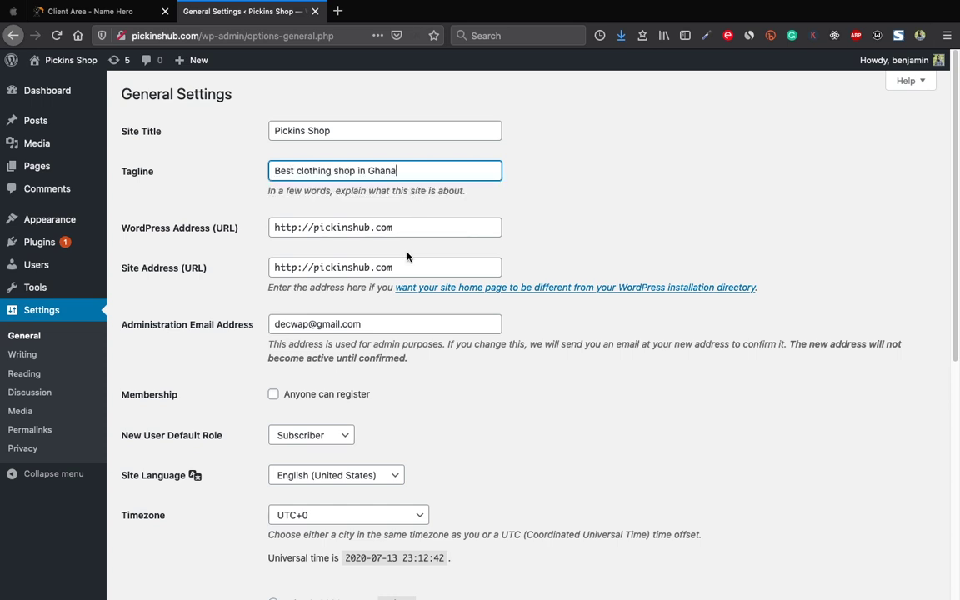
pyautogui.click(296, 228)
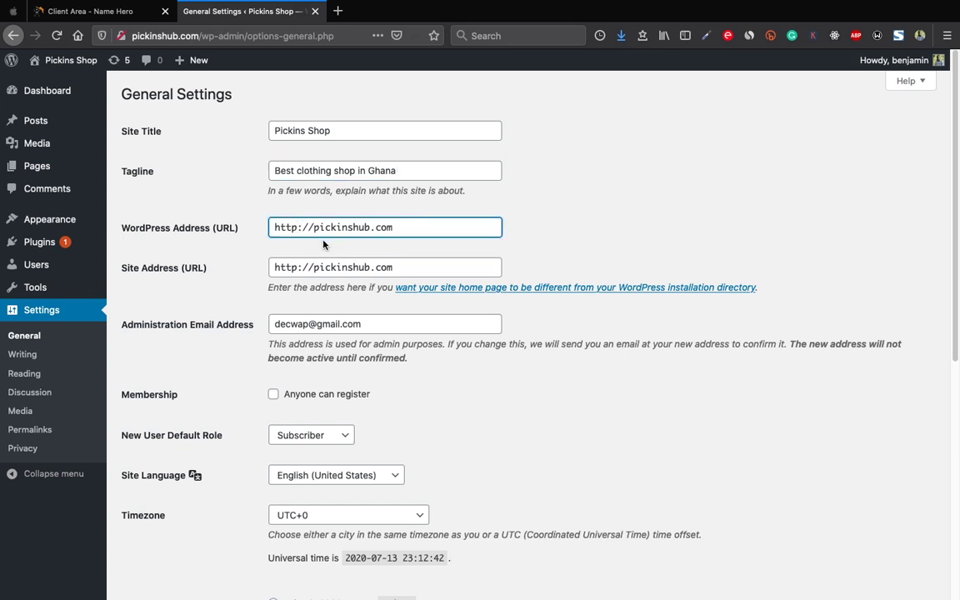
pyautogui.write('s')
pyautogui.click(299, 267)
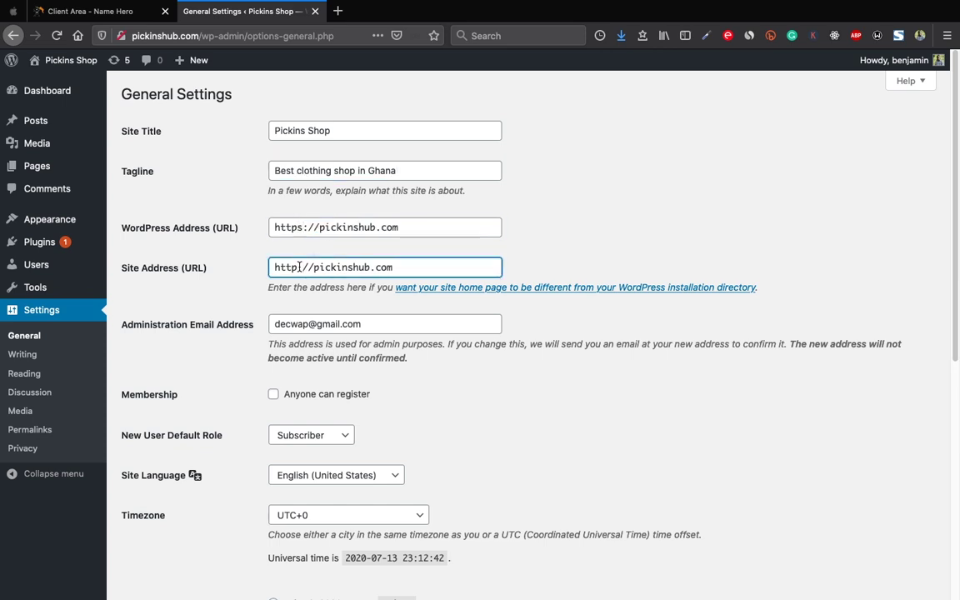
pyautogui.write('s')
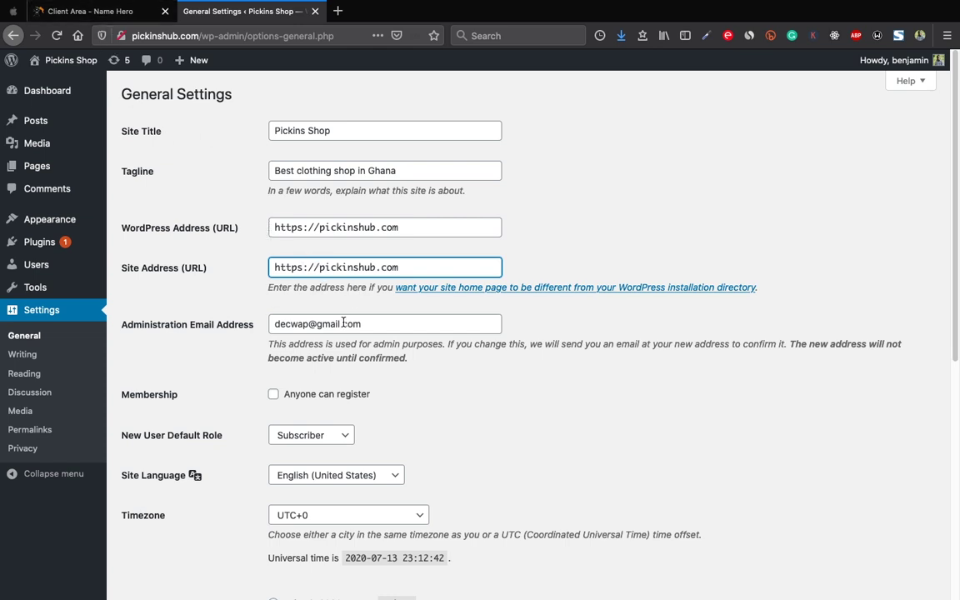
# Allow anyone to register, keep English (United States) as language, and save the General Settings.
pyautogui.scroll(-1, 293, 360)
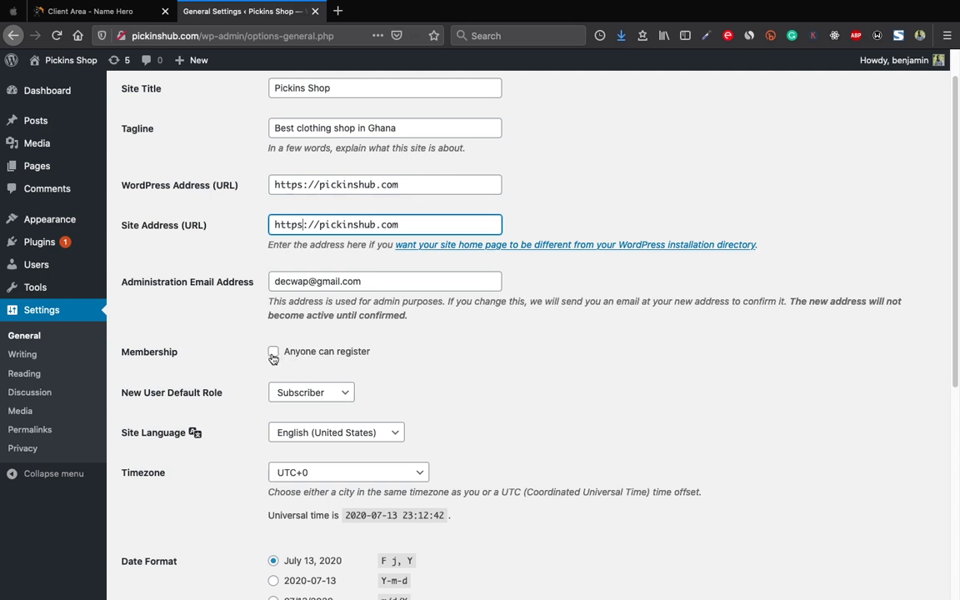
pyautogui.click(273, 356)
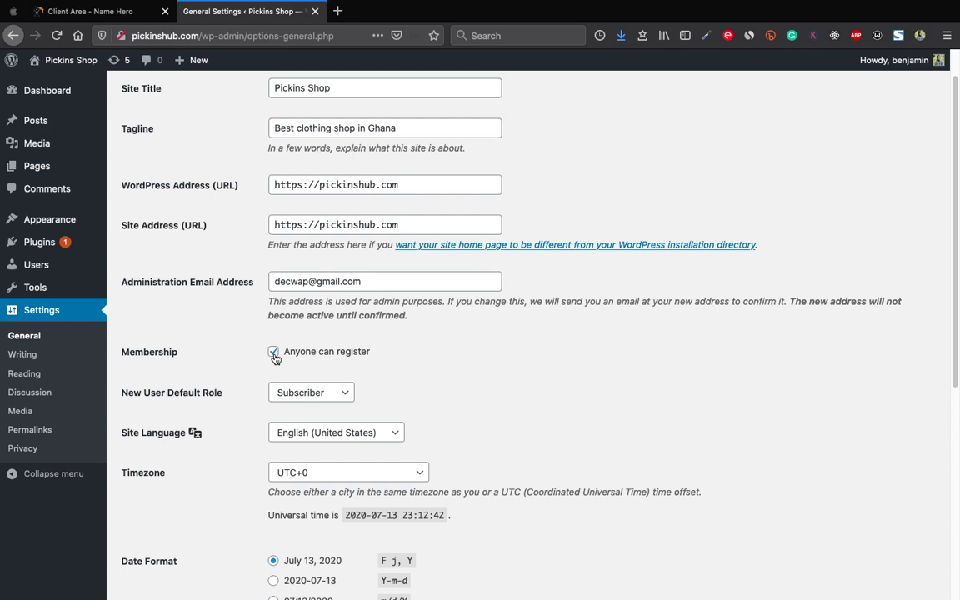
pyautogui.scroll(-5, 338, 388)
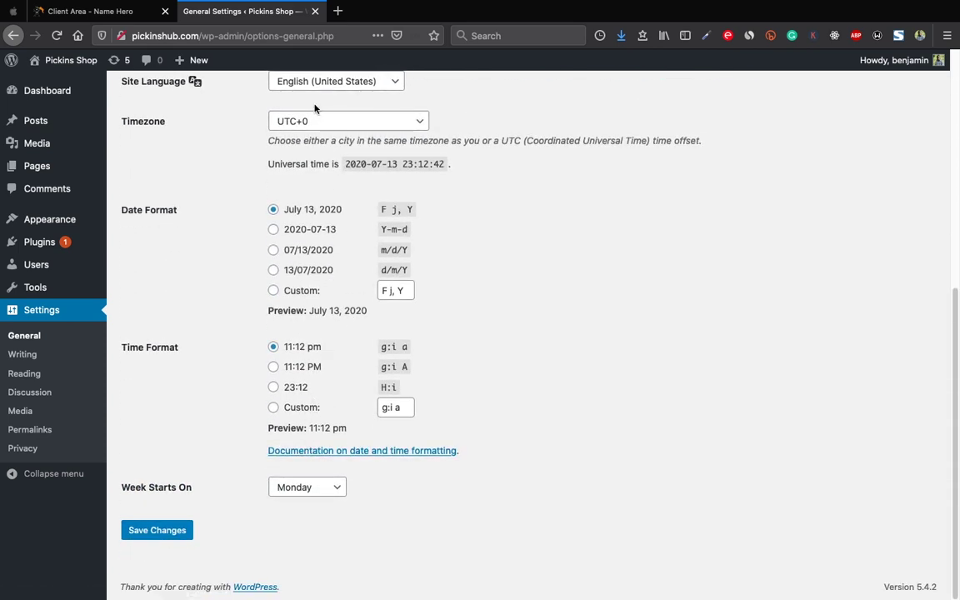
pyautogui.scroll(2, 321, 147)
pyautogui.click(315, 220)
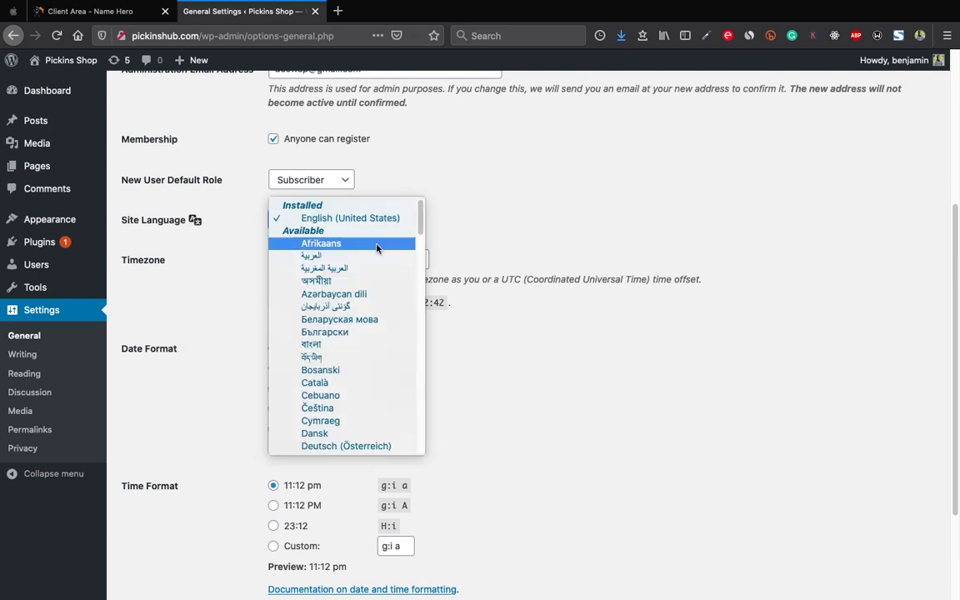
pyautogui.click(448, 210)
pyautogui.scroll(-2, 285, 427)
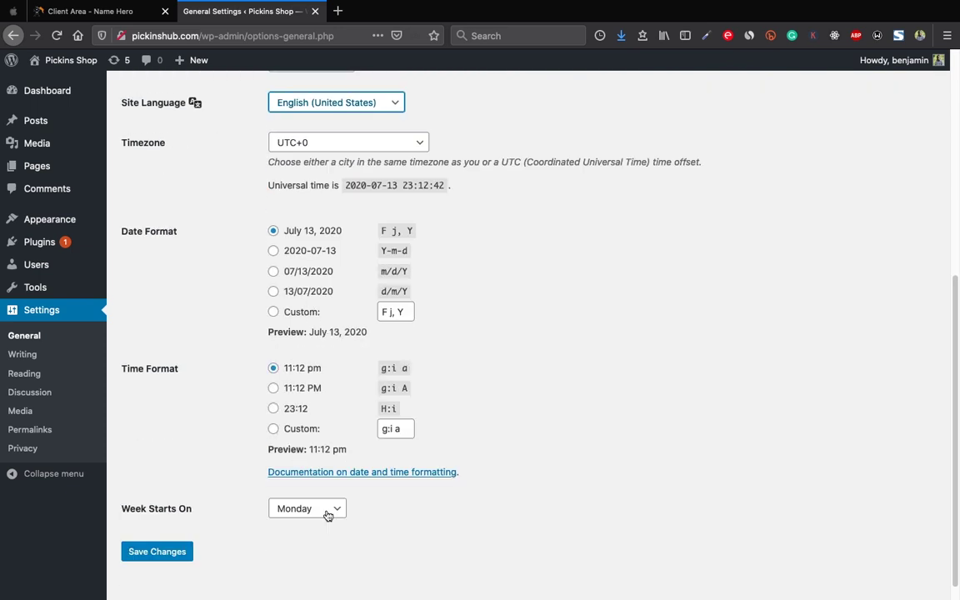
pyautogui.click(154, 553)
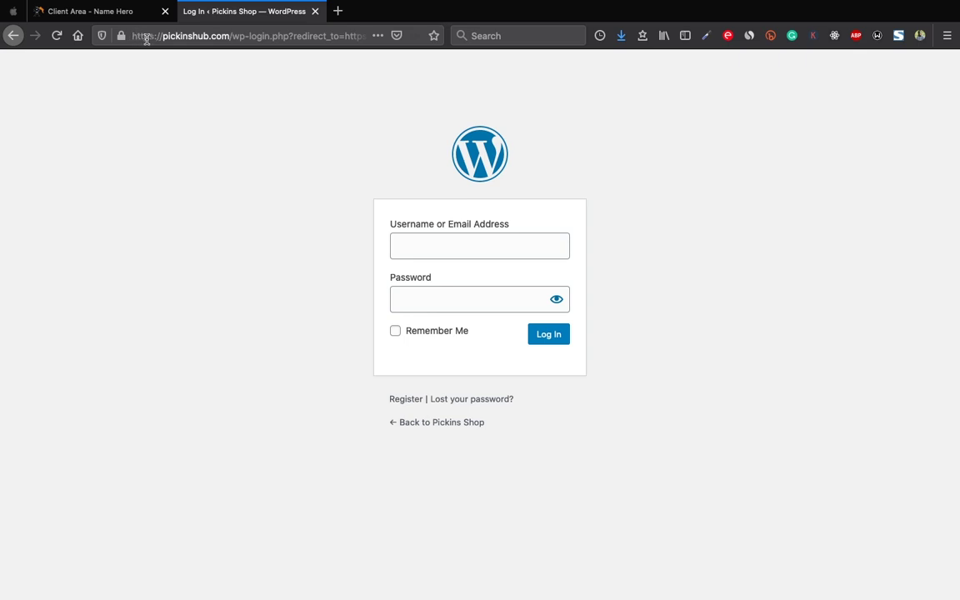
# Log in on the wp-login page with the admin username and password.
pyautogui.click(121, 38)
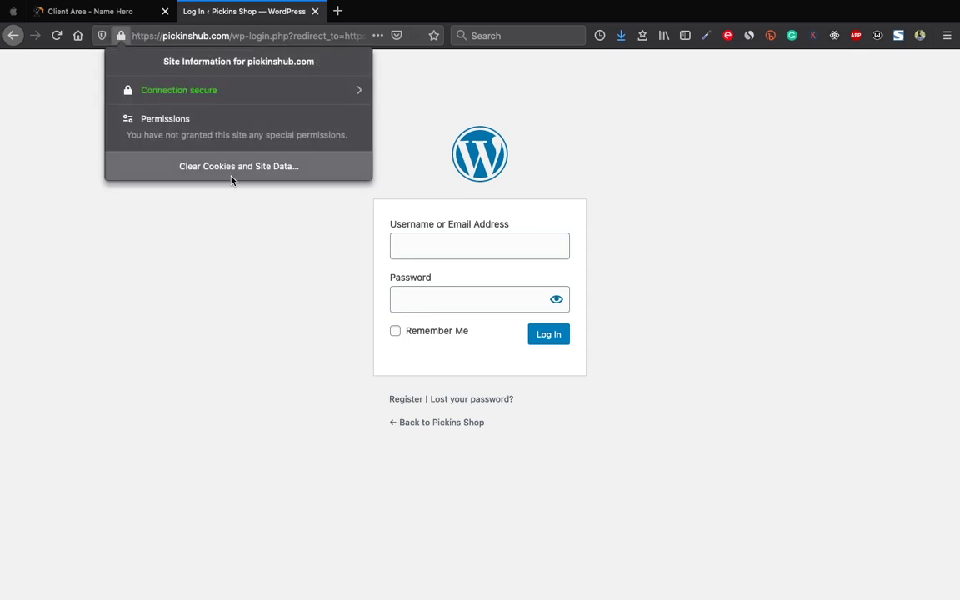
pyautogui.click(238, 242)
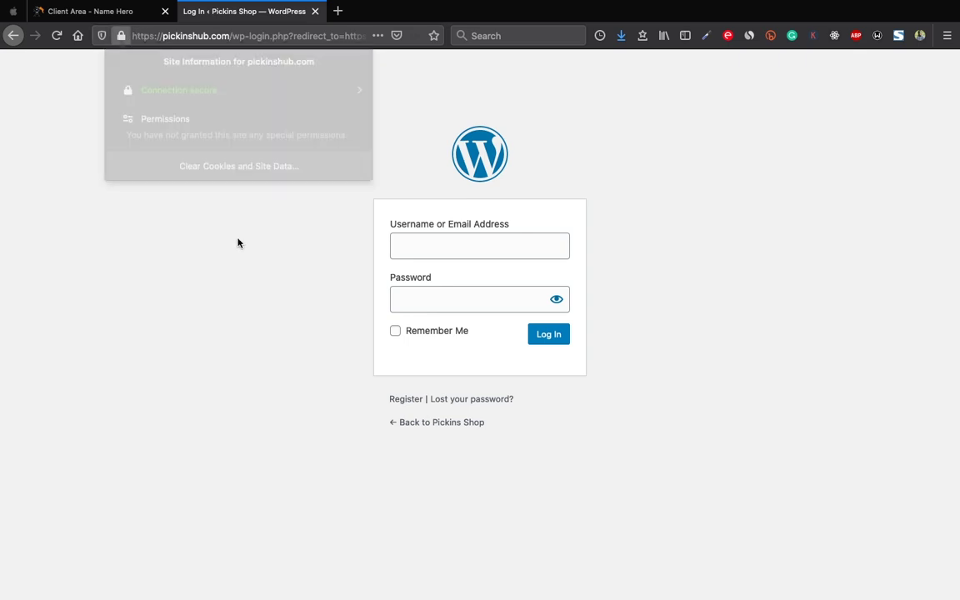
pyautogui.click(442, 247)
pyautogui.write('b')
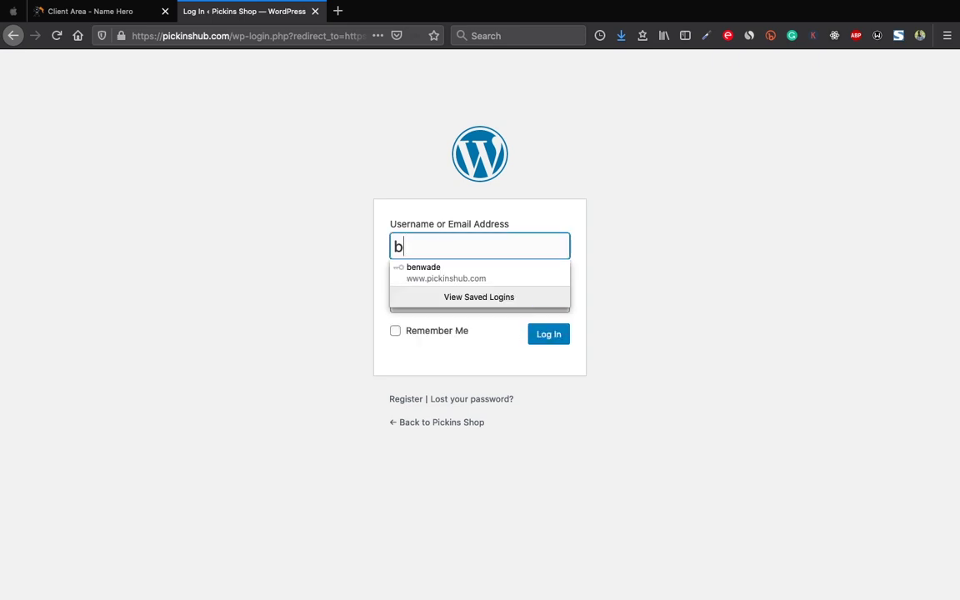
pyautogui.write('enjamin')
pyautogui.press('Tab')
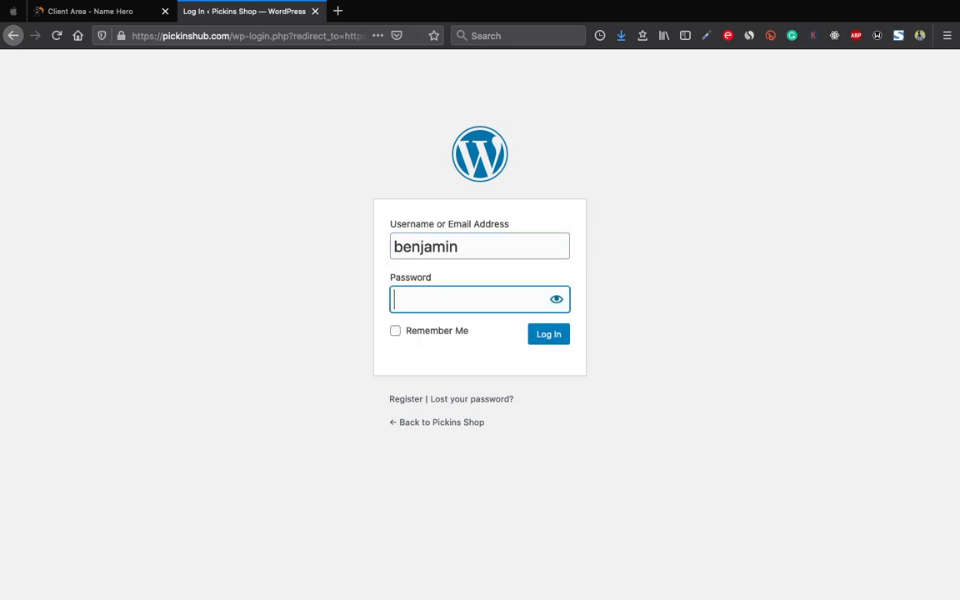
pyautogui.write('•••••••••')
pyautogui.press('Return')
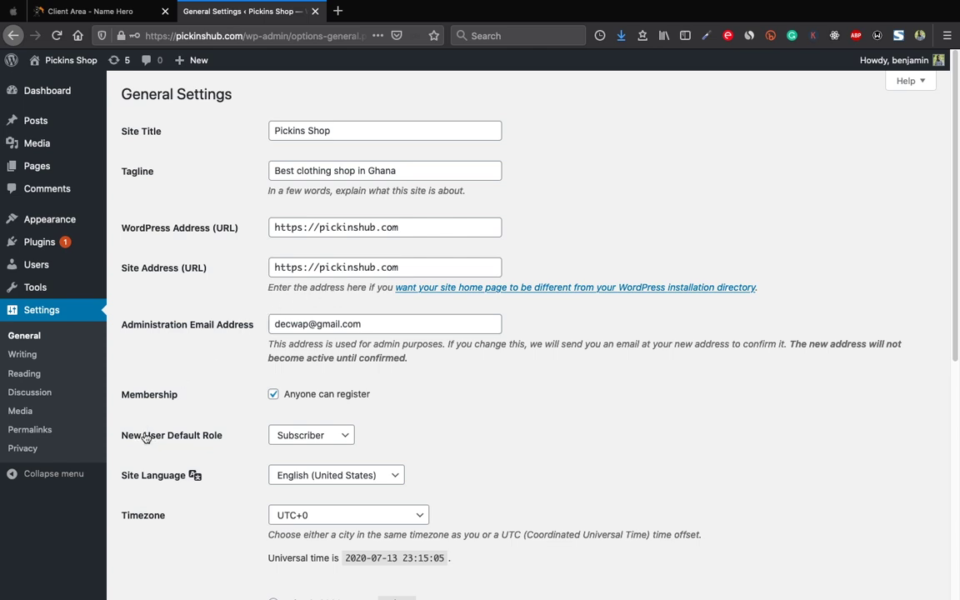
# Choose the Post name permalink structure, save it, and go back to the Dashboard.
pyautogui.click(28, 430)
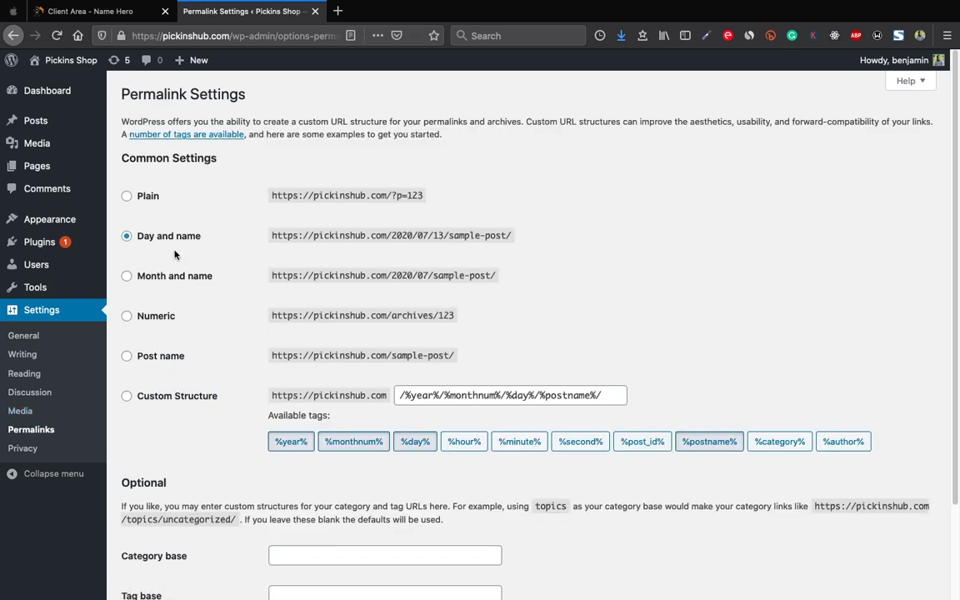
pyautogui.click(170, 359)
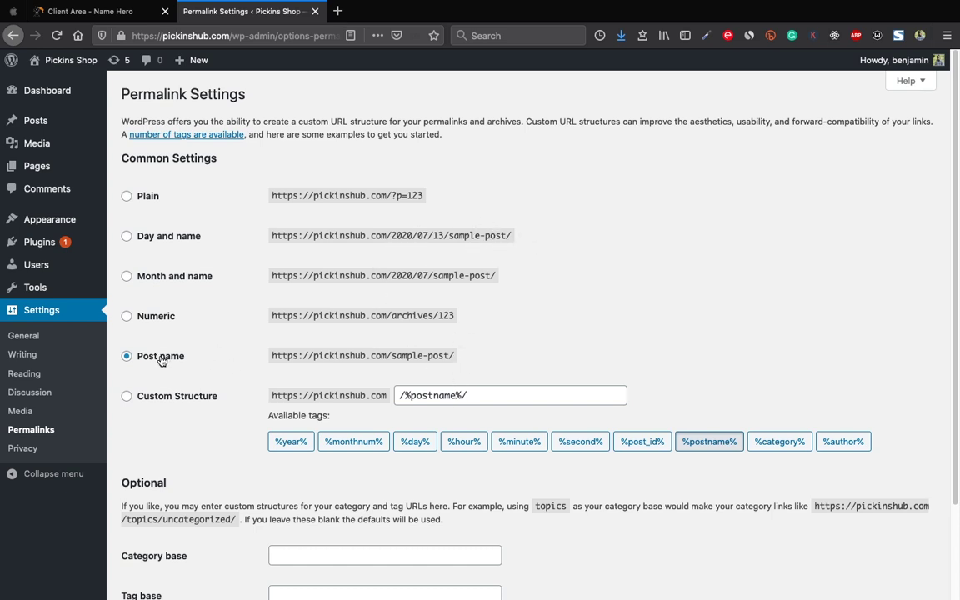
pyautogui.scroll(-3, 162, 360)
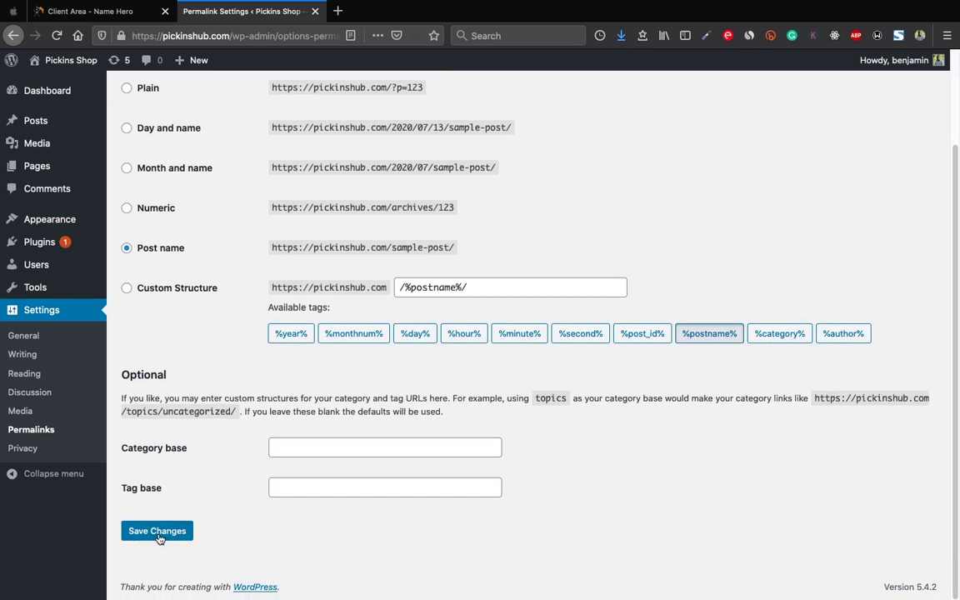
pyautogui.click(158, 533)
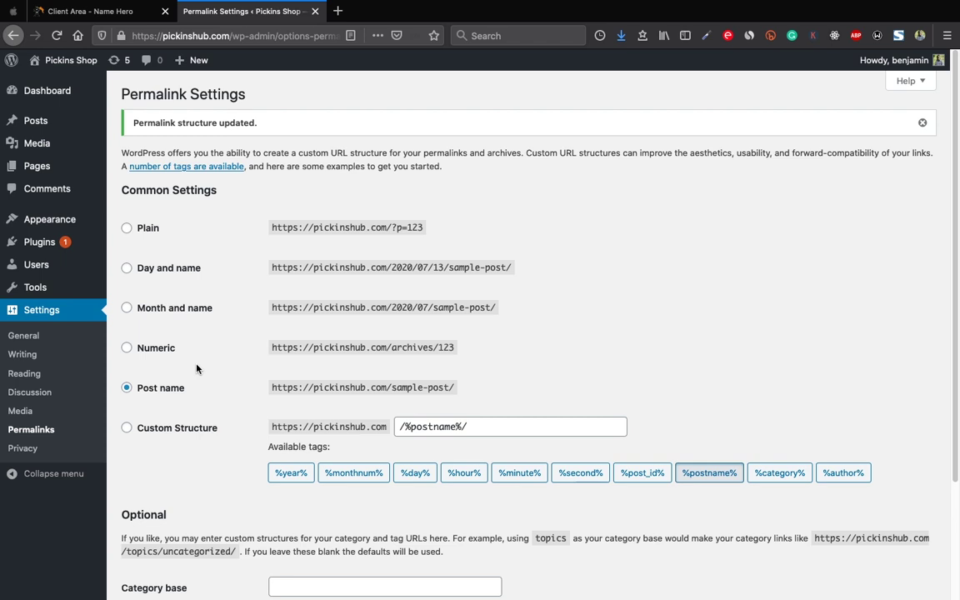
pyautogui.click(55, 92)
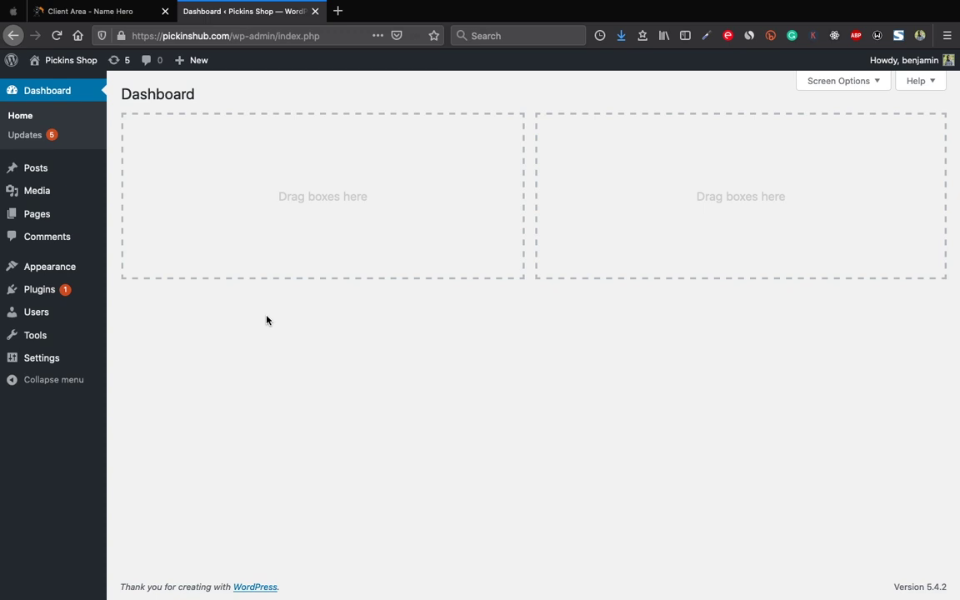
# Search the theme directory for 'oceanw', then install and activate OceanWP.
pyautogui.moveTo(38, 269)
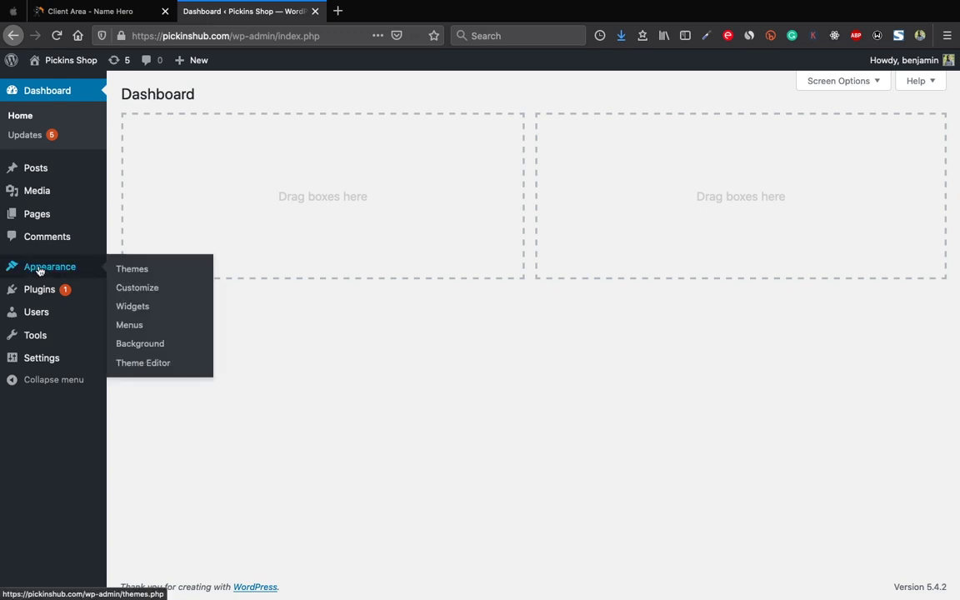
pyautogui.click(119, 269)
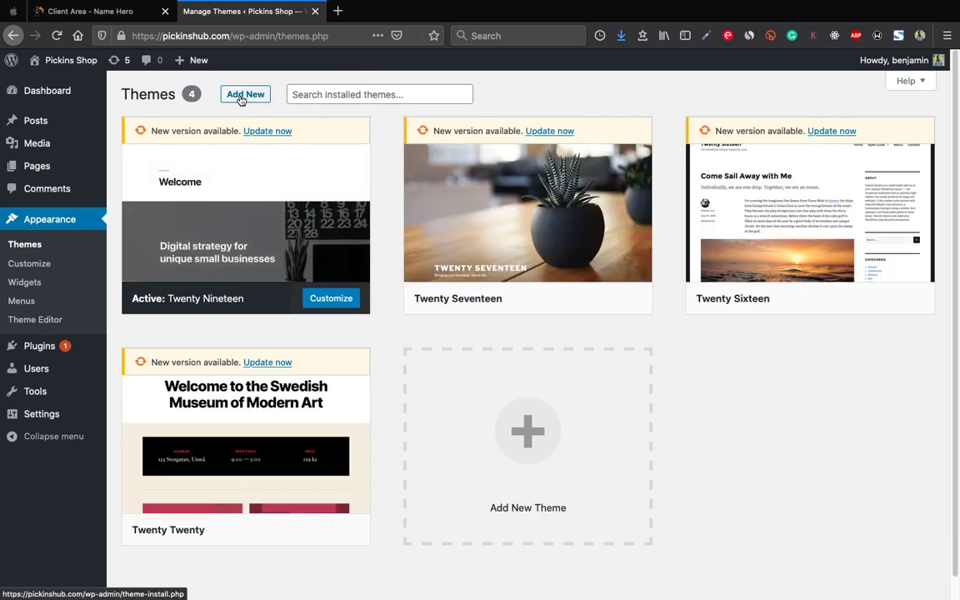
pyautogui.click(240, 96)
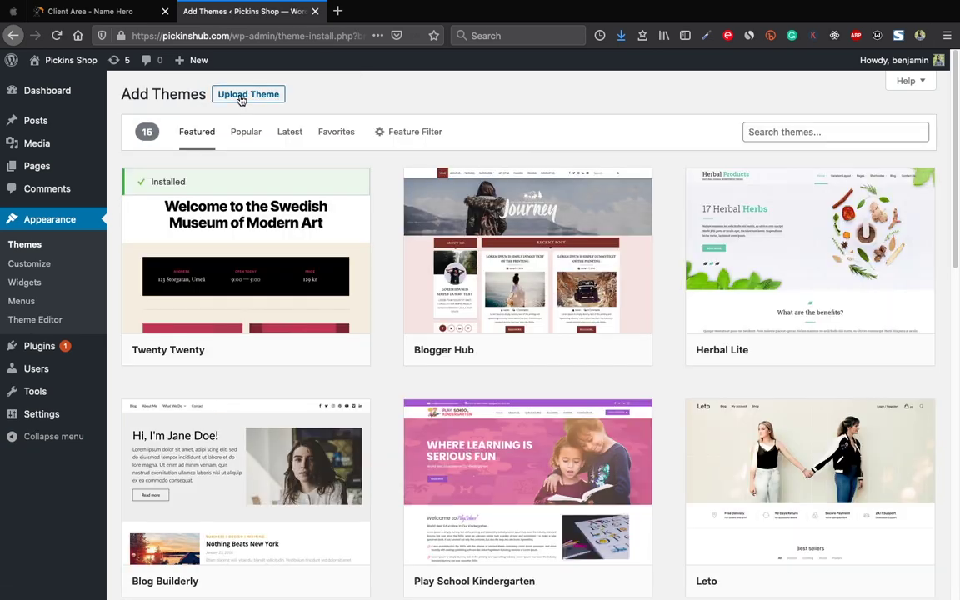
pyautogui.click(795, 136)
pyautogui.write('ocea')
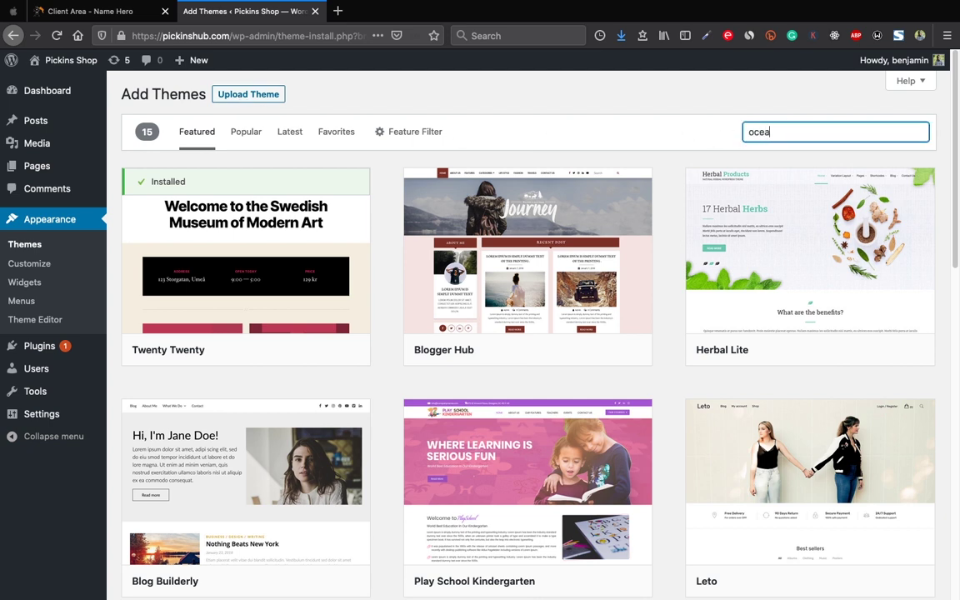
pyautogui.write('nwp')
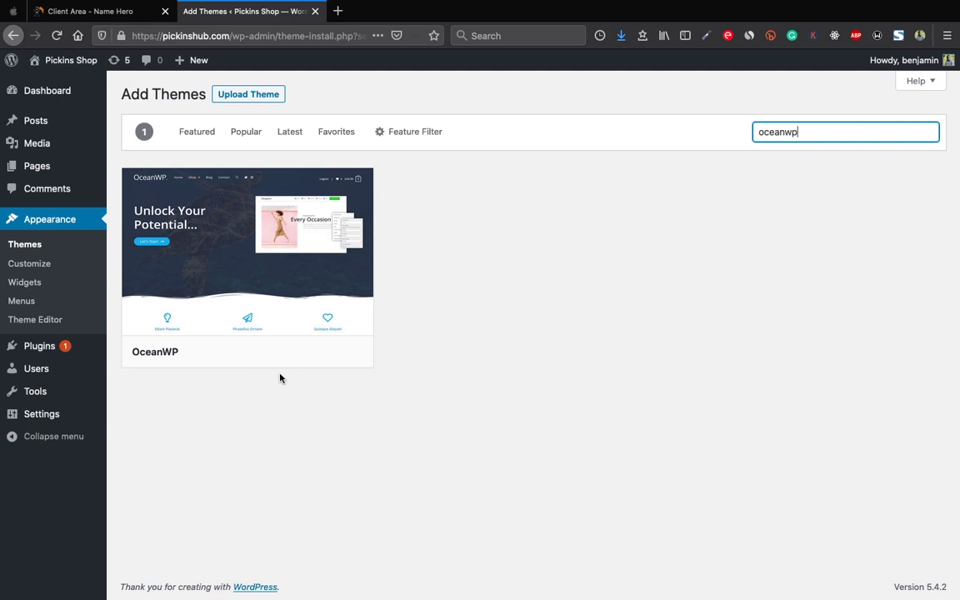
pyautogui.moveTo(276, 369)
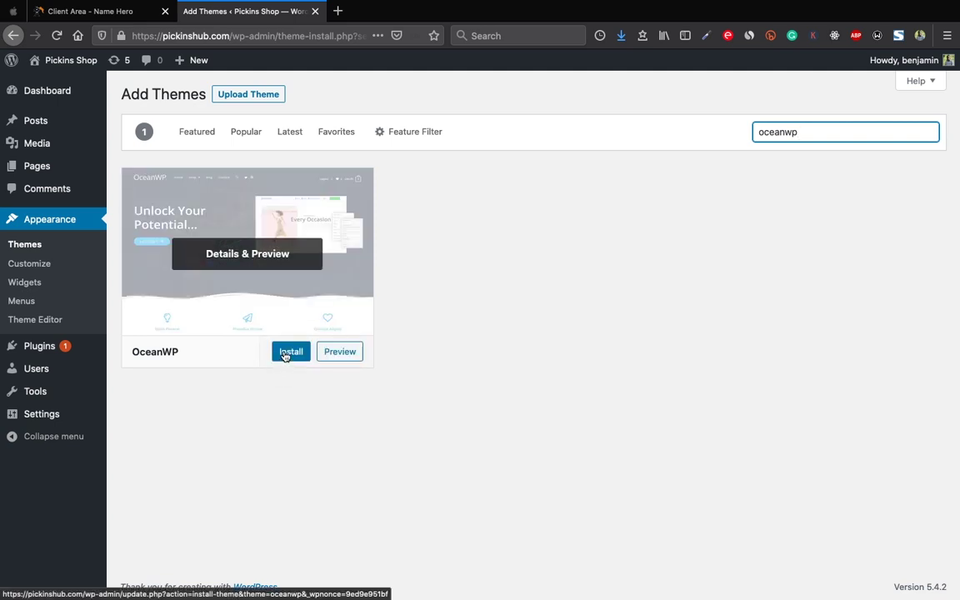
pyautogui.click(291, 356)
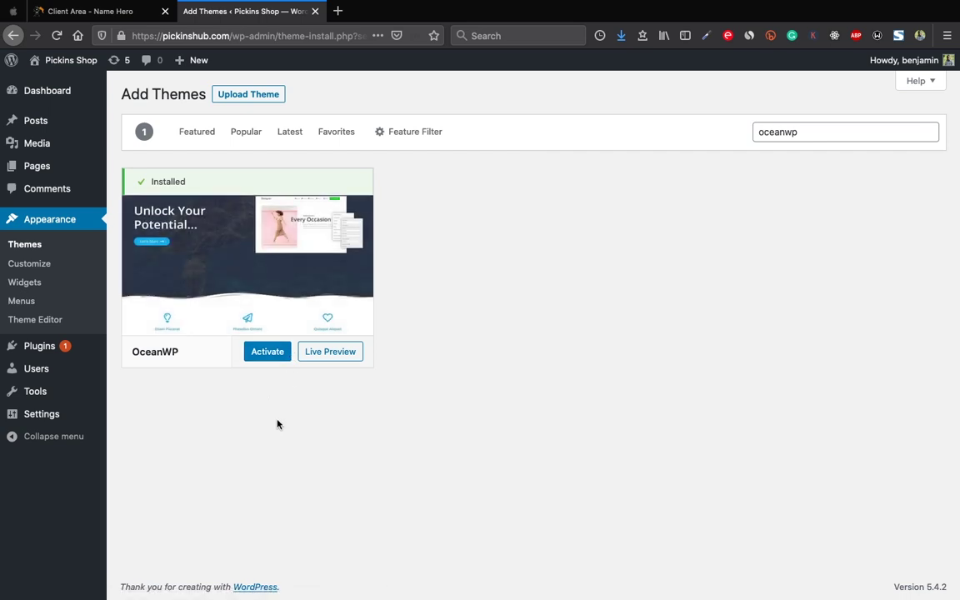
pyautogui.click(267, 356)
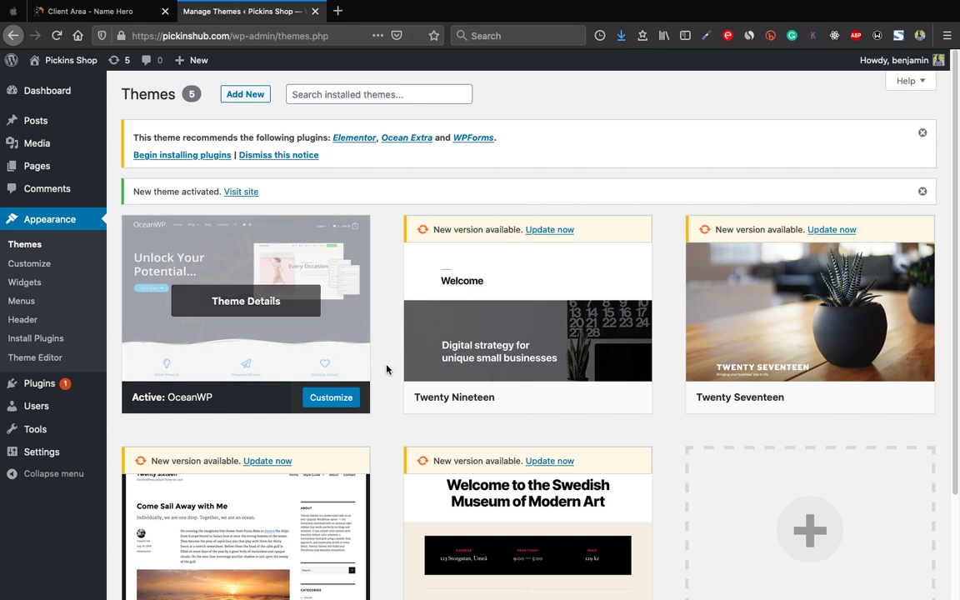
# Delete the Twenty Nineteen and Twenty Seventeen themes.
pyautogui.scroll(-3, 507, 358)
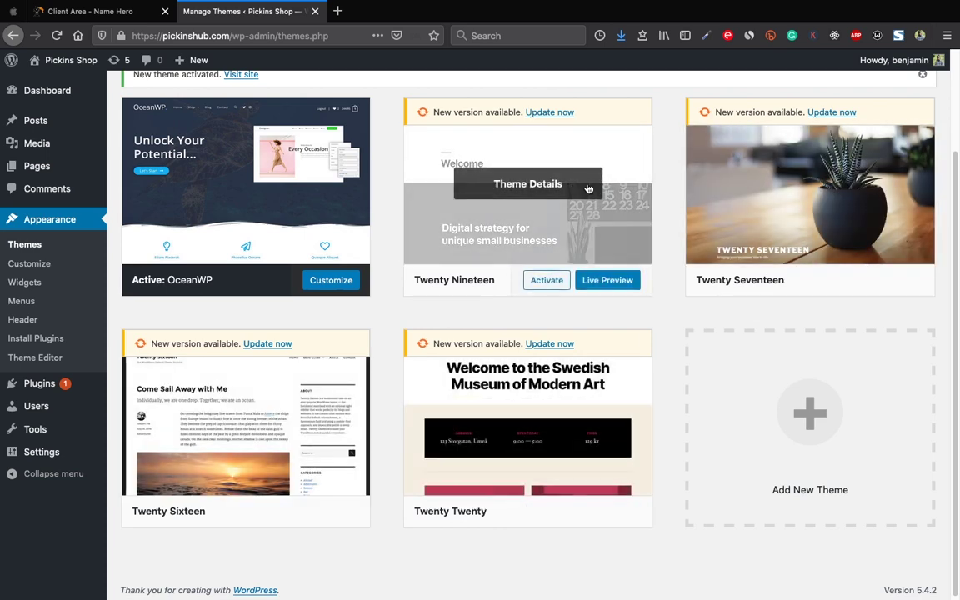
pyautogui.click(525, 200)
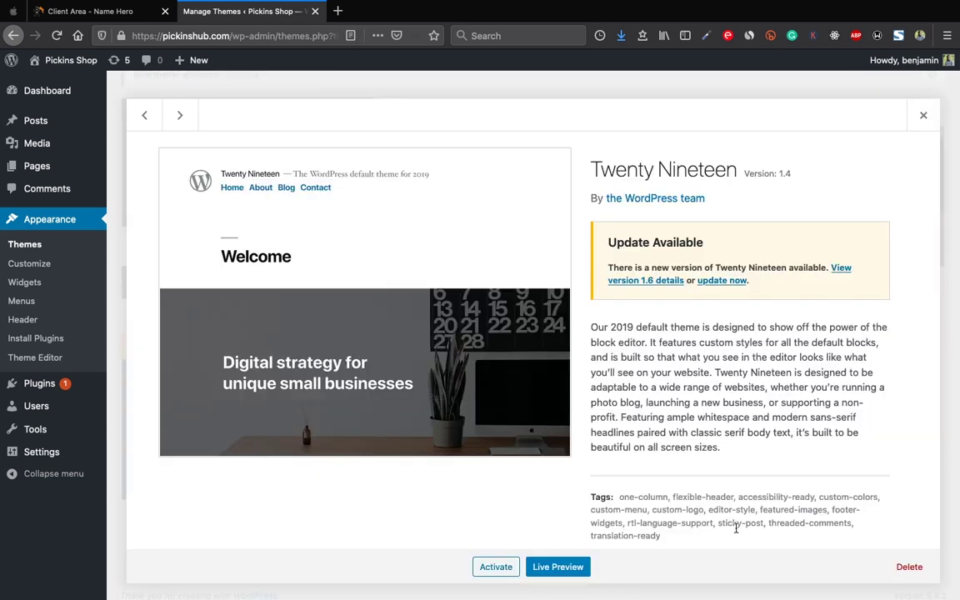
pyautogui.click(906, 568)
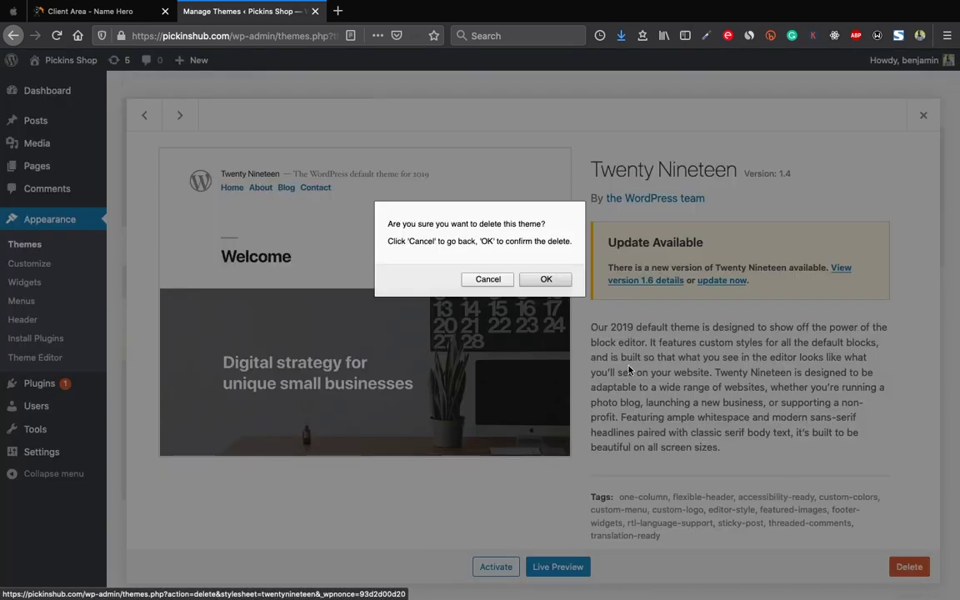
pyautogui.click(544, 278)
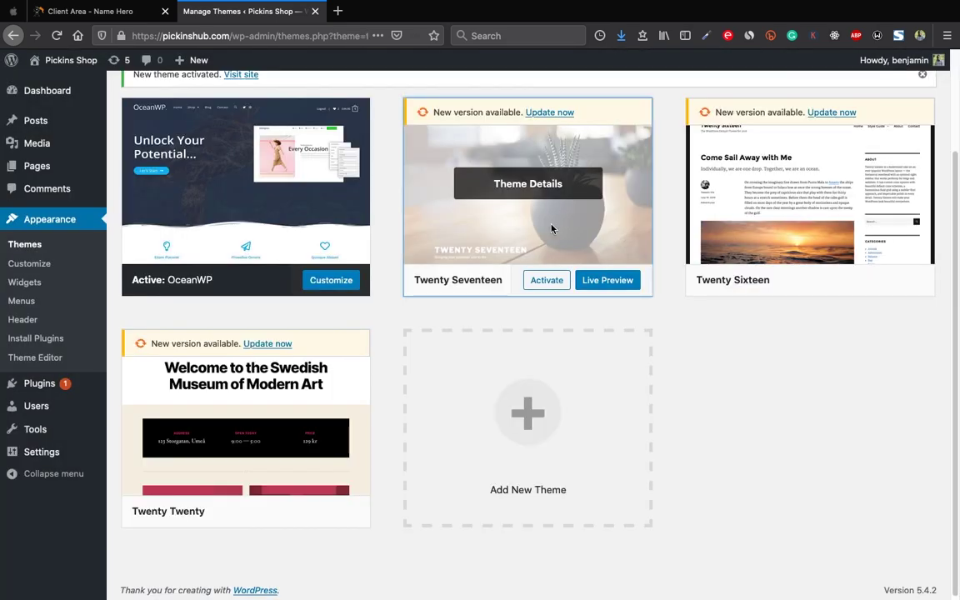
pyautogui.click(542, 181)
pyautogui.click(906, 568)
pyautogui.click(544, 279)
# Delete the Twenty Sixteen and Twenty Twenty themes, leaving only OceanWP.
pyautogui.click(499, 182)
pyautogui.click(907, 568)
pyautogui.click(544, 279)
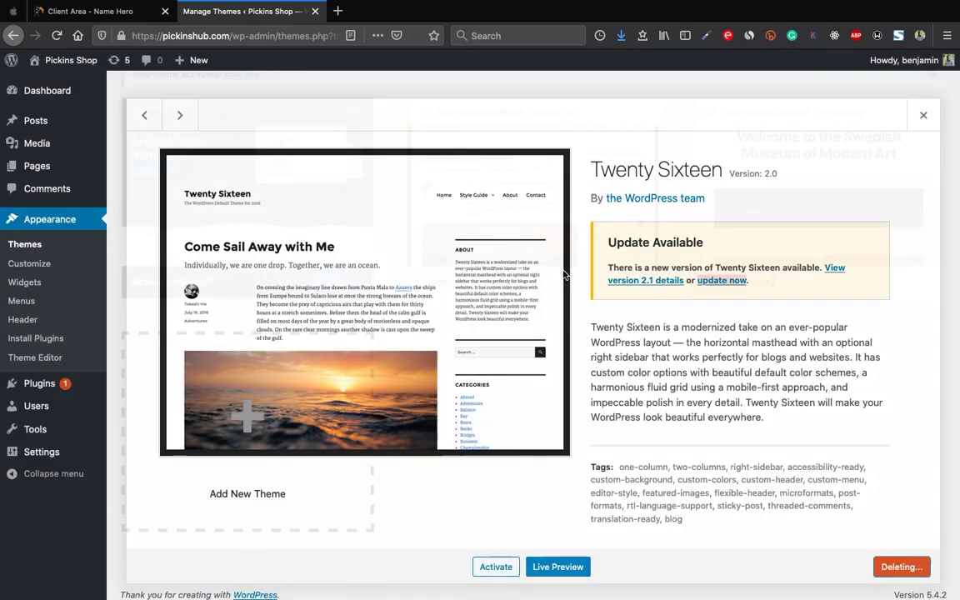
pyautogui.click(516, 187)
pyautogui.click(906, 568)
pyautogui.click(544, 278)
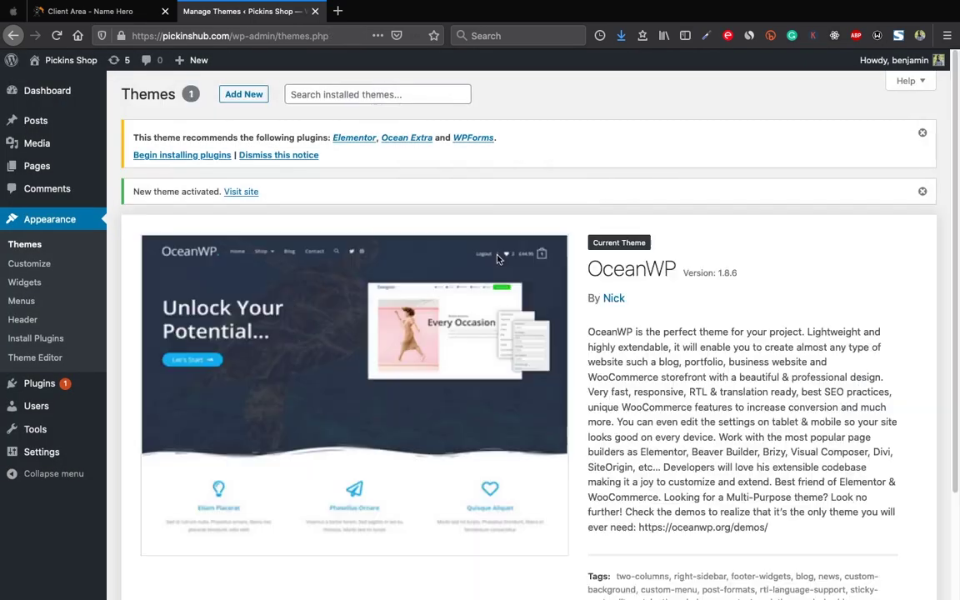
pyautogui.scroll(-2, 400, 219)
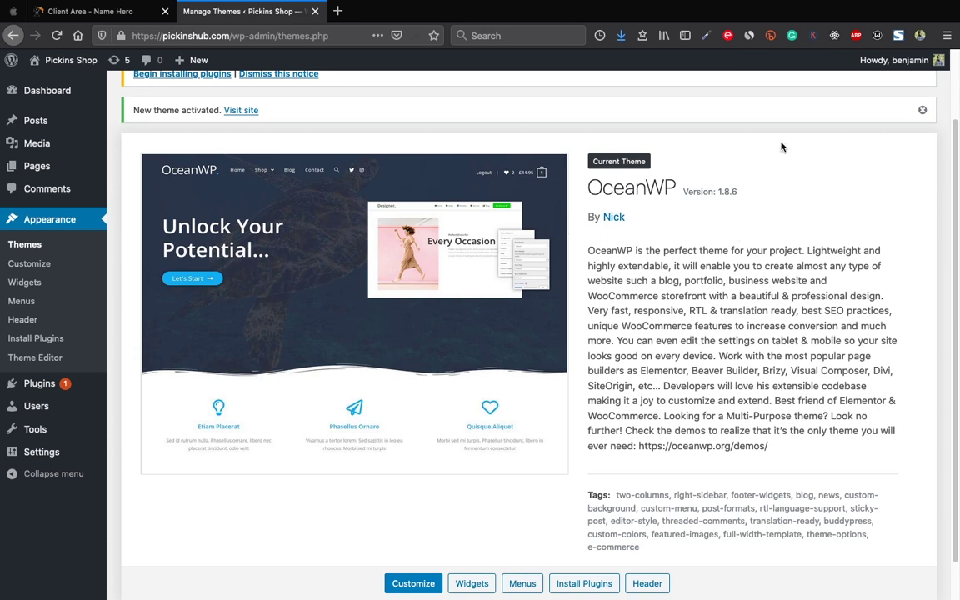
pyautogui.scroll(2, 365, 129)
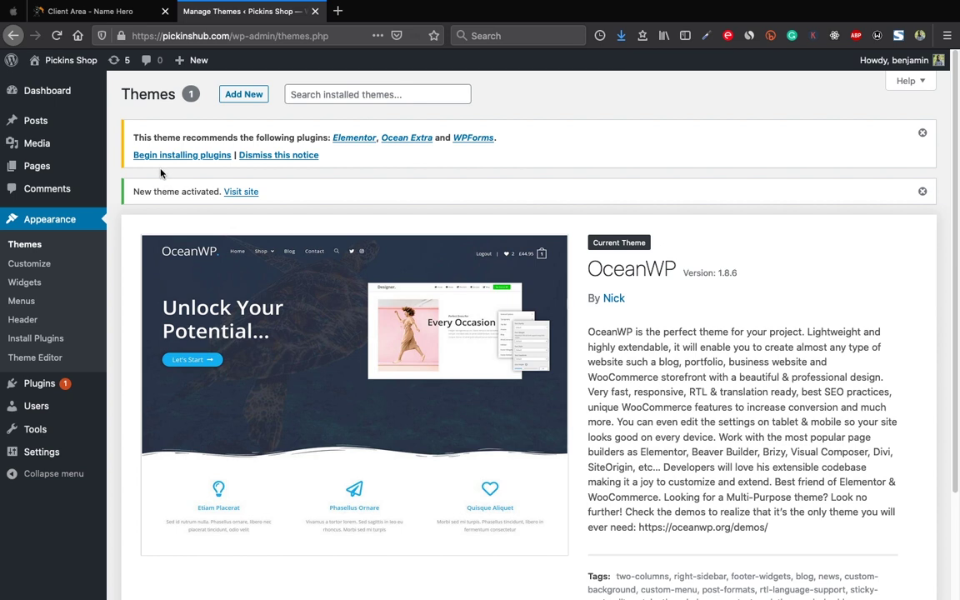
pyautogui.moveTo(36, 388)
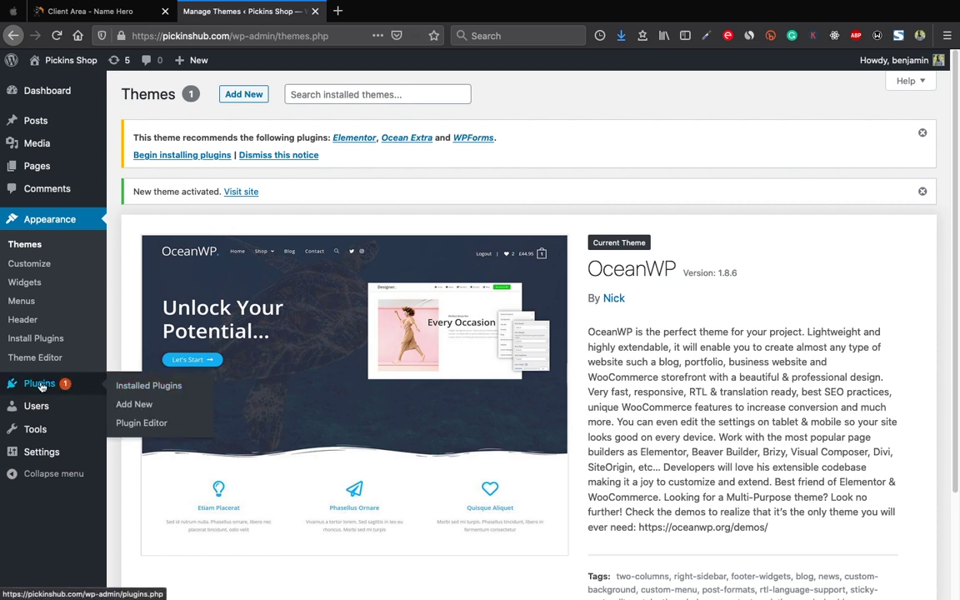
# Delete the Akismet Anti-Spam and Hello Dolly plugins, then return to Add Plugins and open a new tab.
pyautogui.click(129, 406)
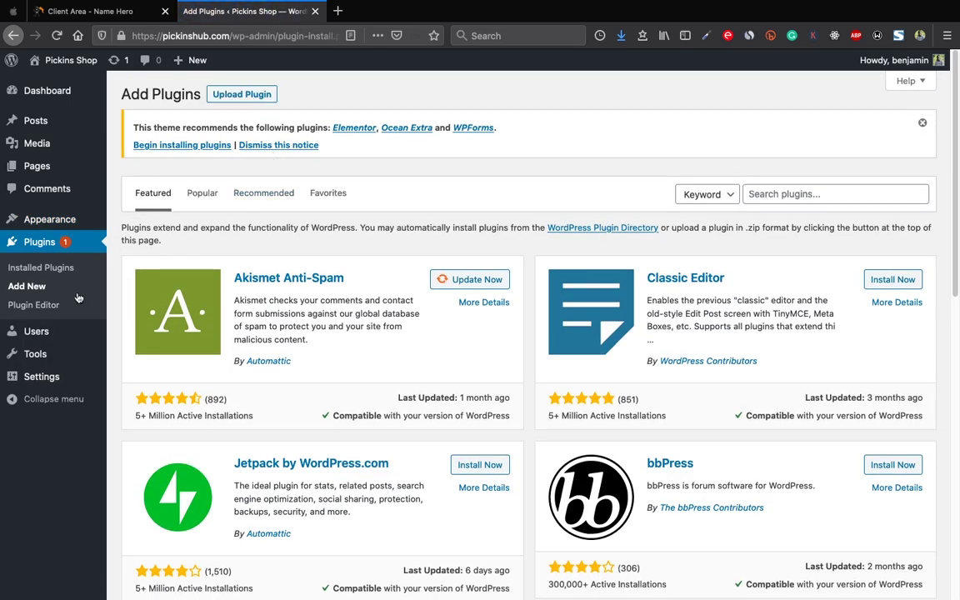
pyautogui.click(40, 269)
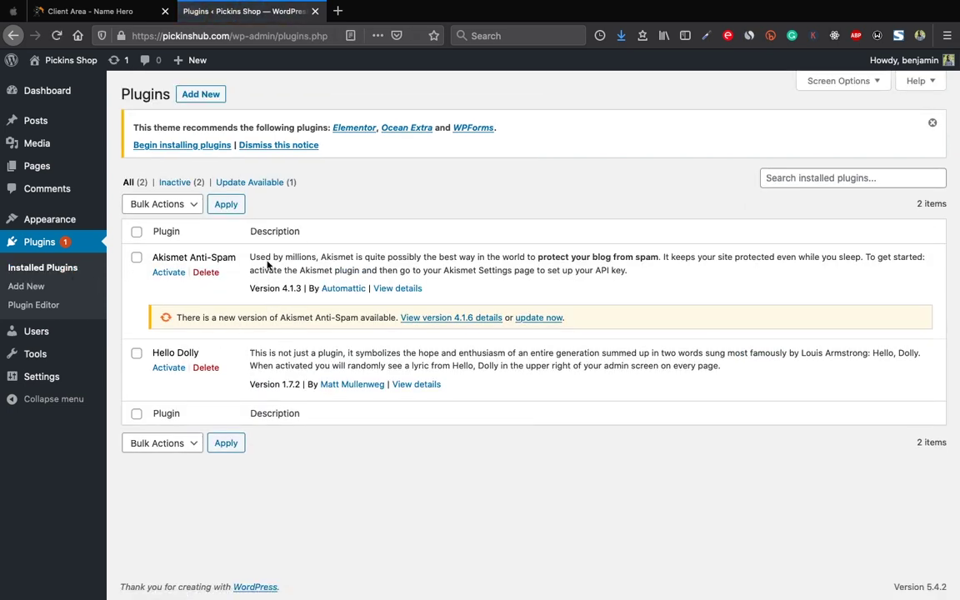
pyautogui.click(205, 273)
pyautogui.click(567, 278)
pyautogui.click(206, 368)
pyautogui.click(555, 279)
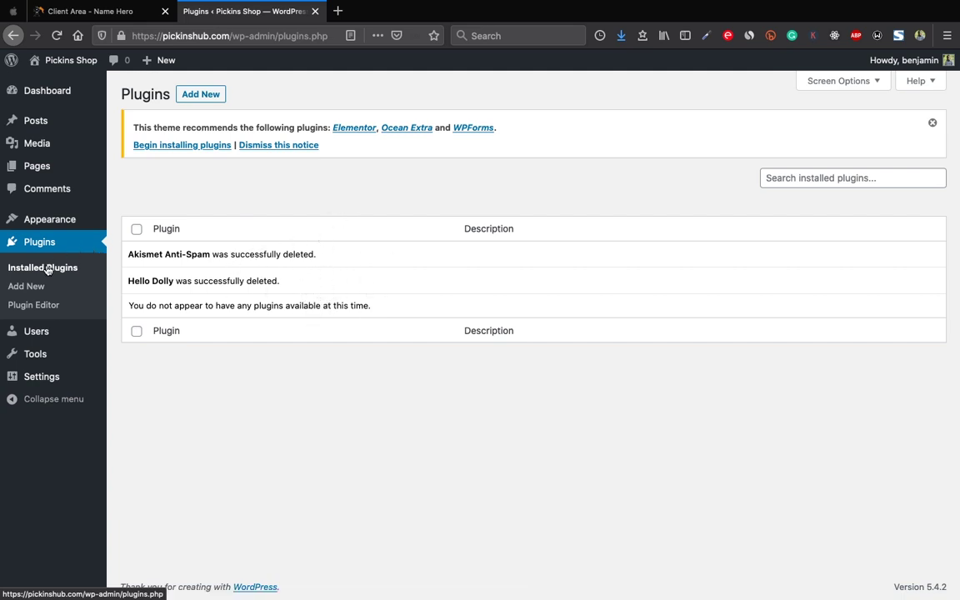
pyautogui.click(26, 286)
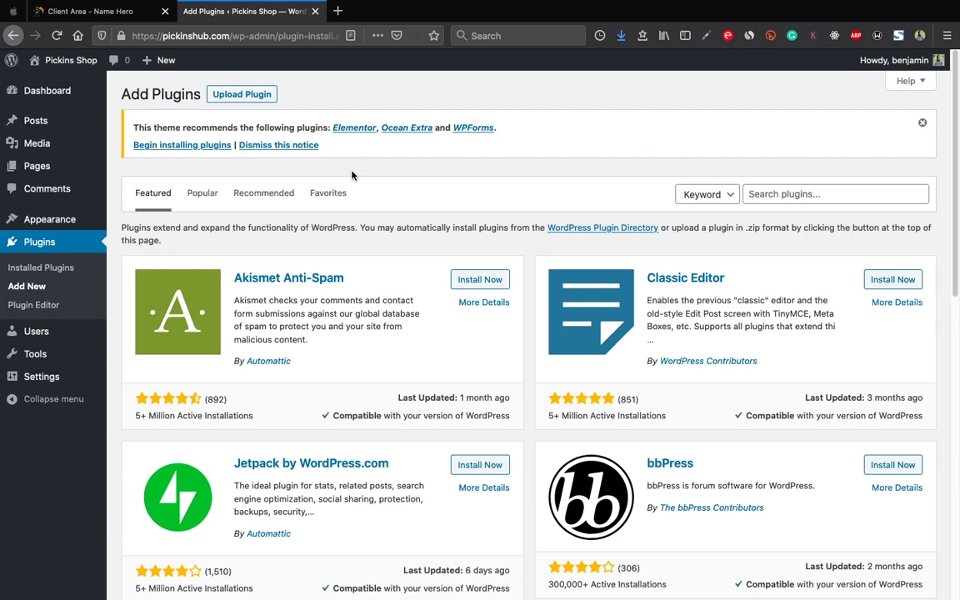
pyautogui.click(338, 11)
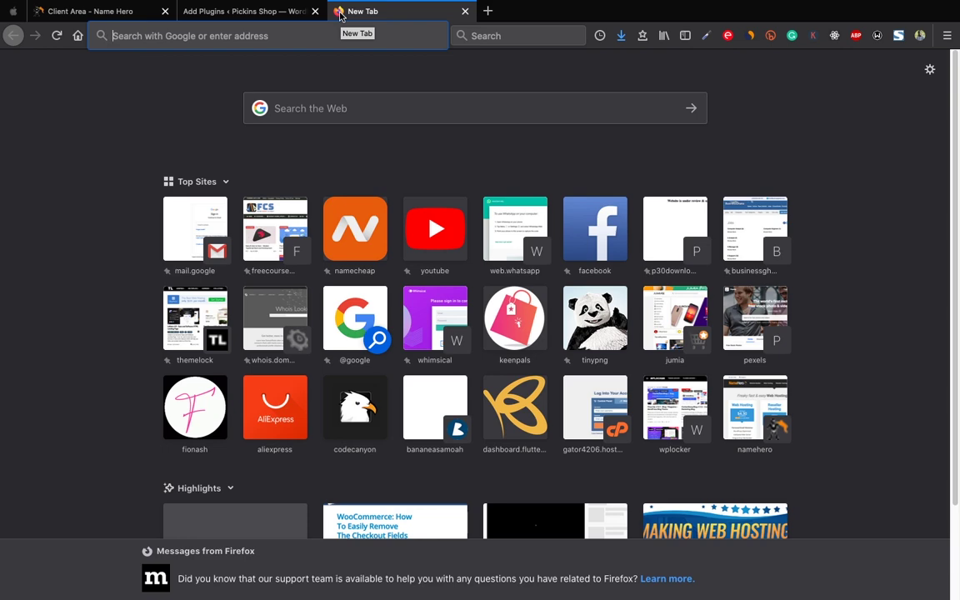
# Load bananeasamoah.com/elementorpro and start the free Elementor plan, confirming the site runs WordPress.
pyautogui.write('bananeasamoah.com/elementorpro')
pyautogui.press('Return')
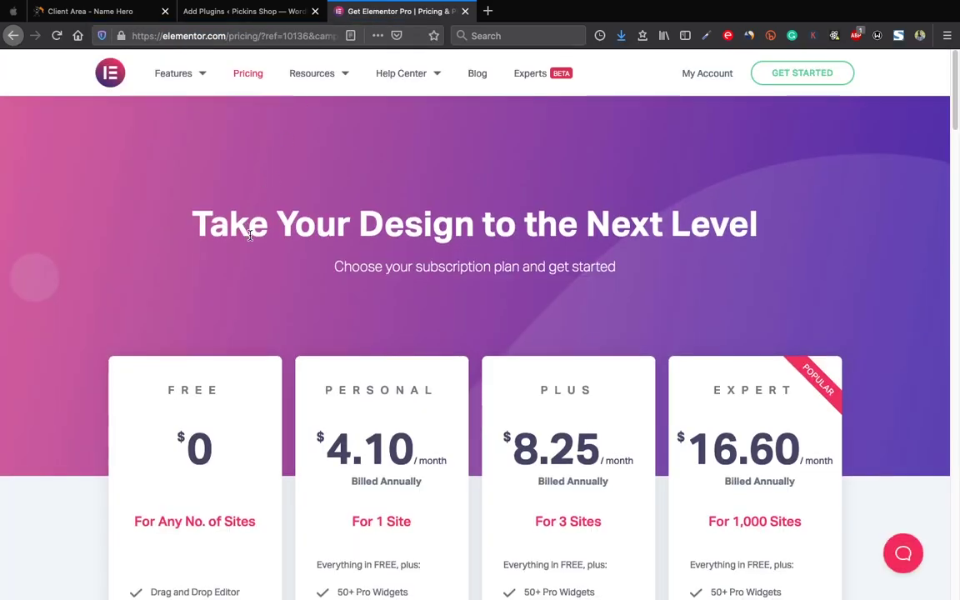
pyautogui.scroll(-2, 374, 290)
pyautogui.scroll(-1, 375, 290)
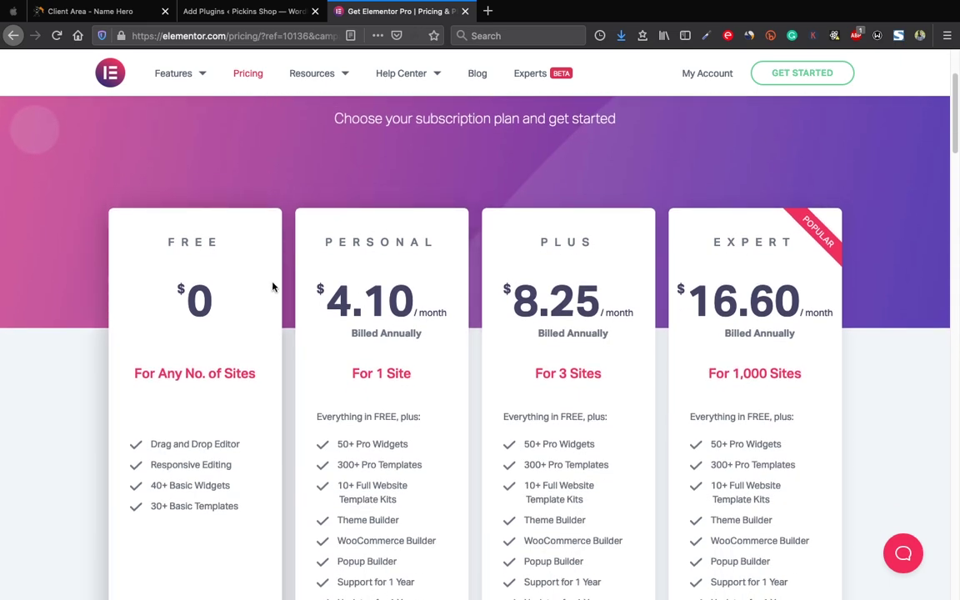
pyautogui.scroll(-1, 363, 208)
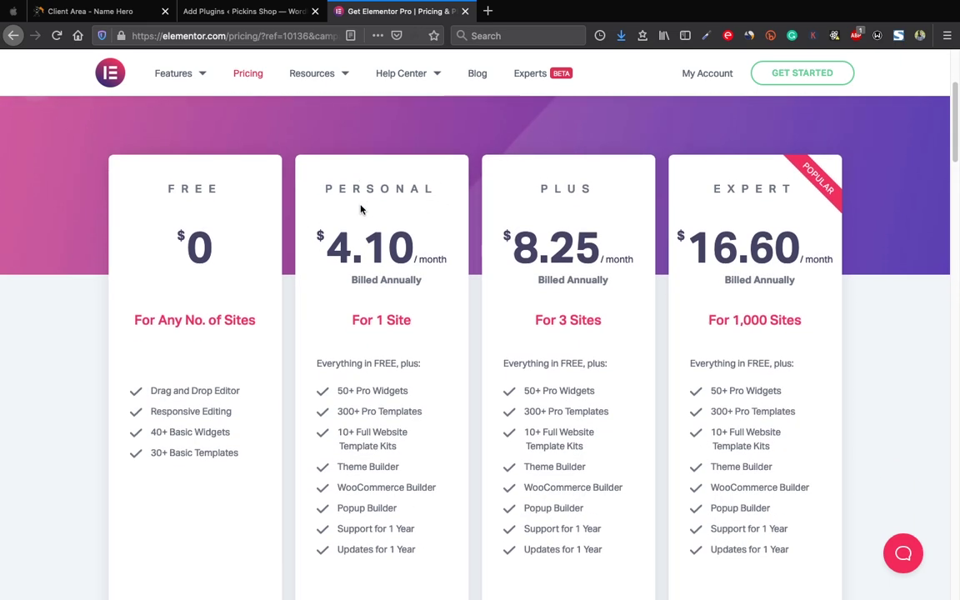
pyautogui.scroll(-1, 206, 267)
pyautogui.scroll(-1, 207, 269)
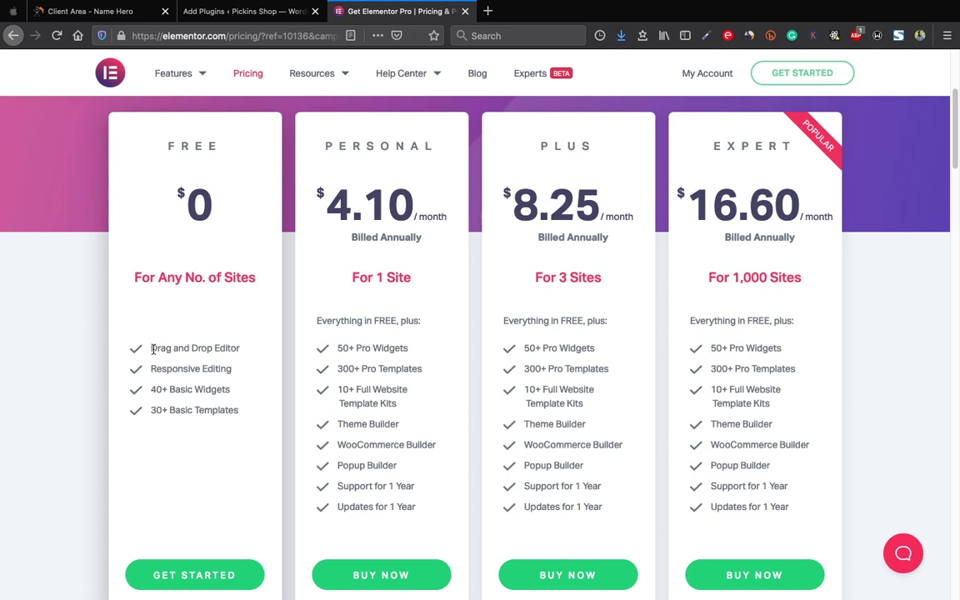
pyautogui.click(187, 581)
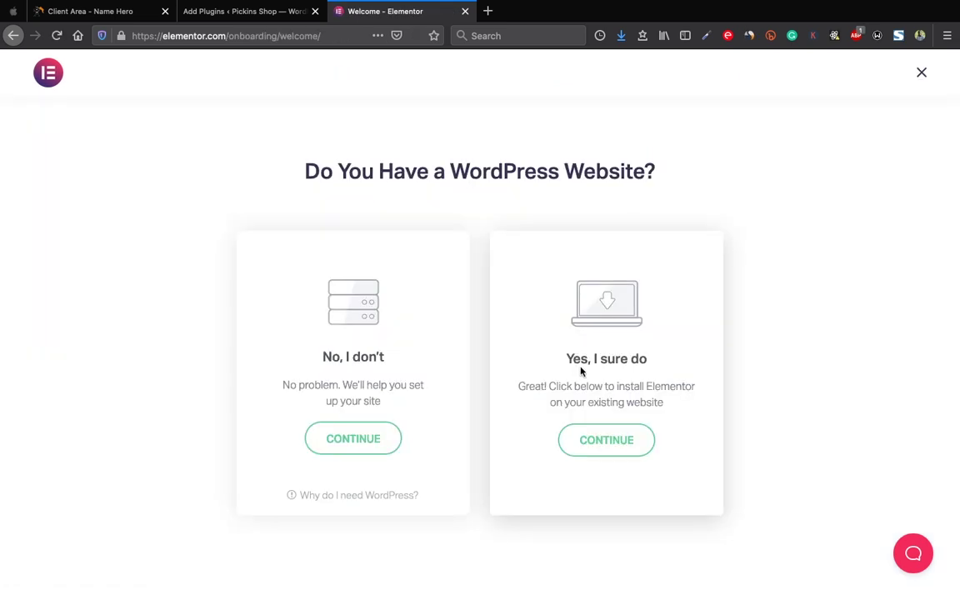
pyautogui.click(595, 442)
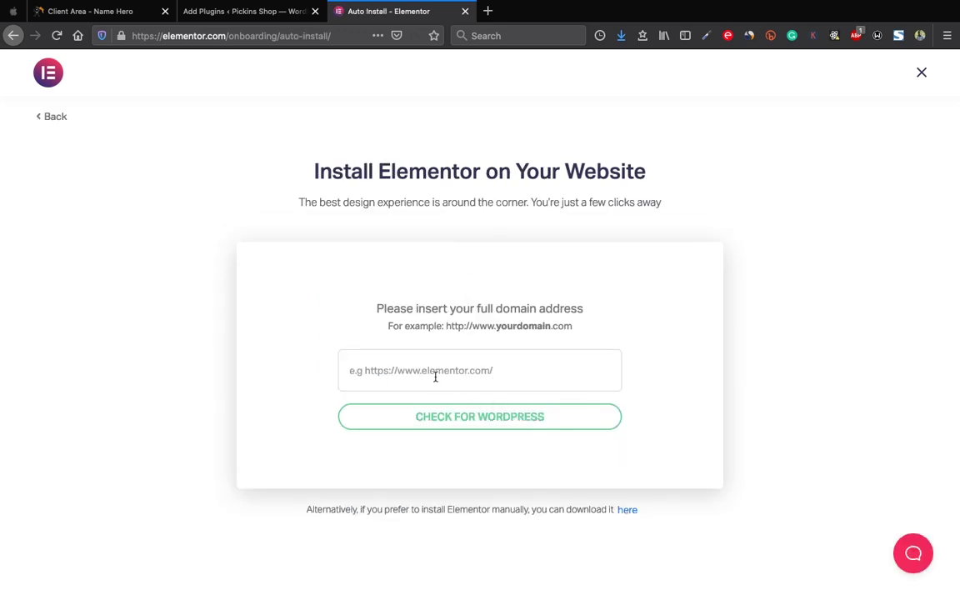
# Save the Elementor zip for manual install, then close the Elementor tabs.
pyautogui.click(626, 509)
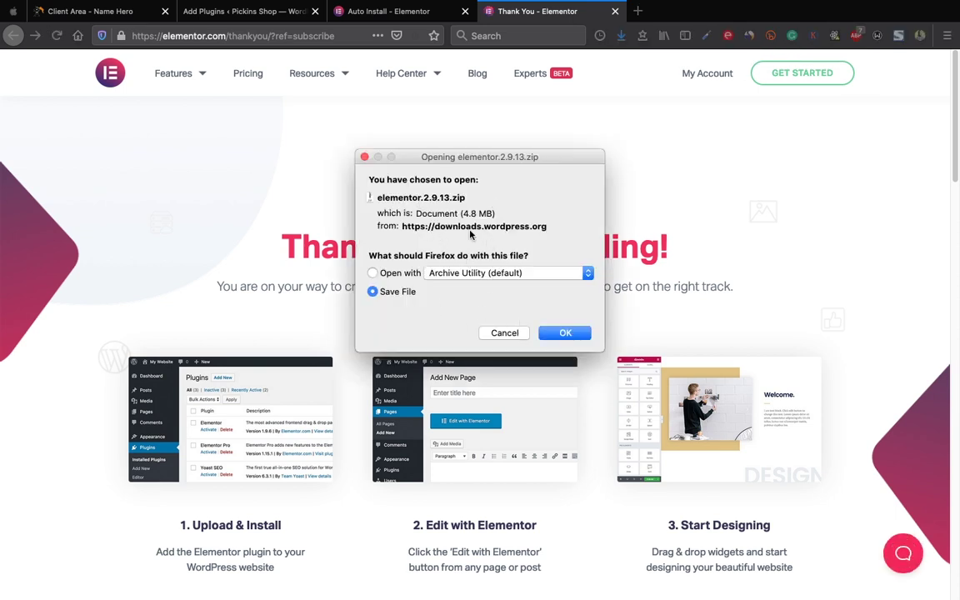
pyautogui.click(563, 333)
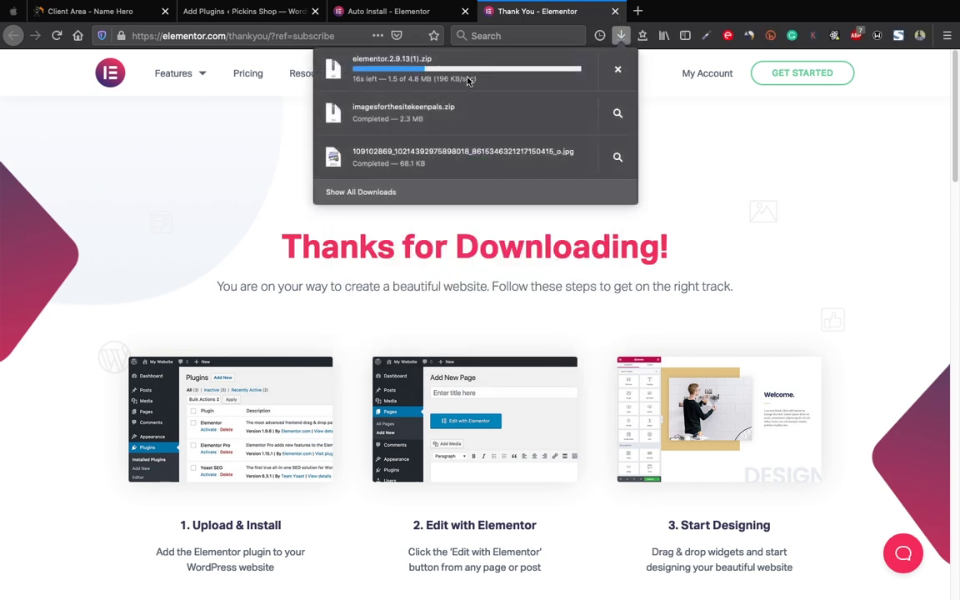
pyautogui.click(534, 10)
pyautogui.click(615, 11)
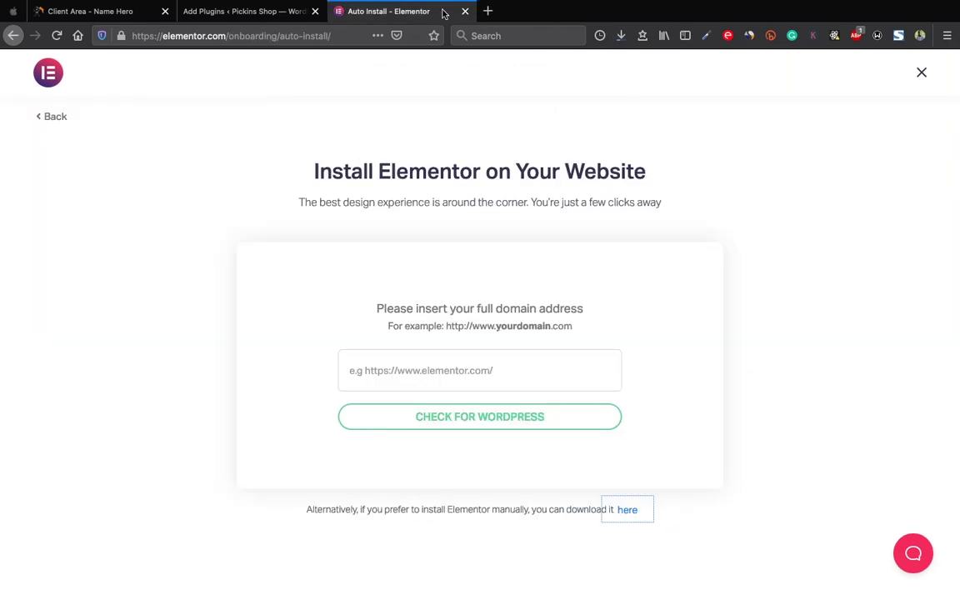
pyautogui.click(465, 10)
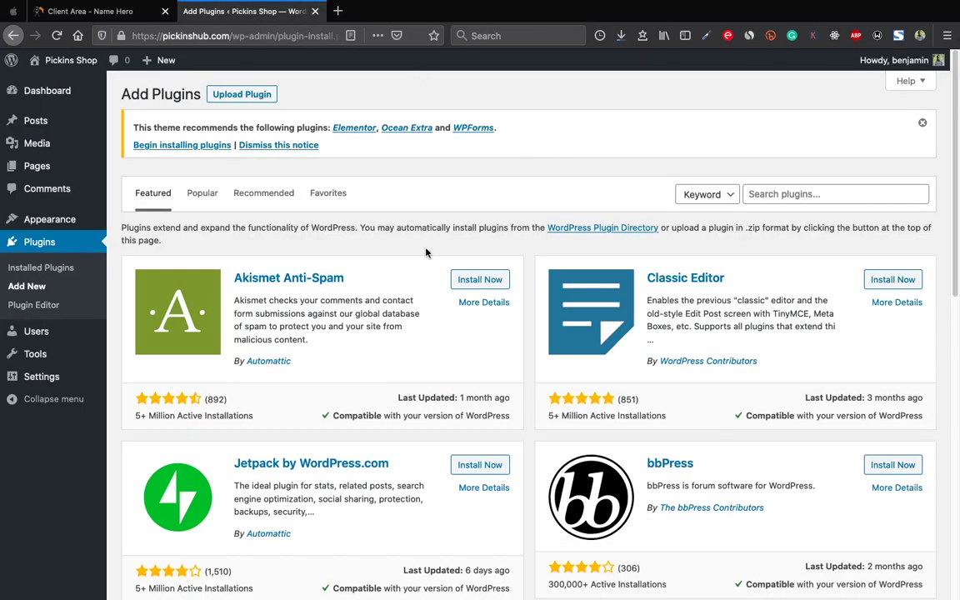
# Upload elementor.2.9.13.zip from Downloads, install it, and return to the plugin installer.
pyautogui.click(235, 99)
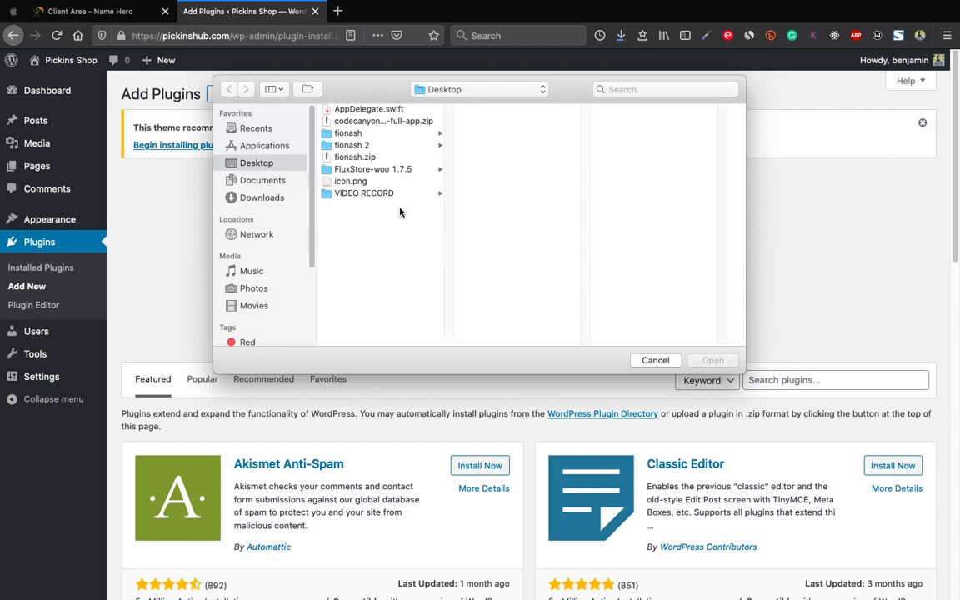
pyautogui.click(240, 196)
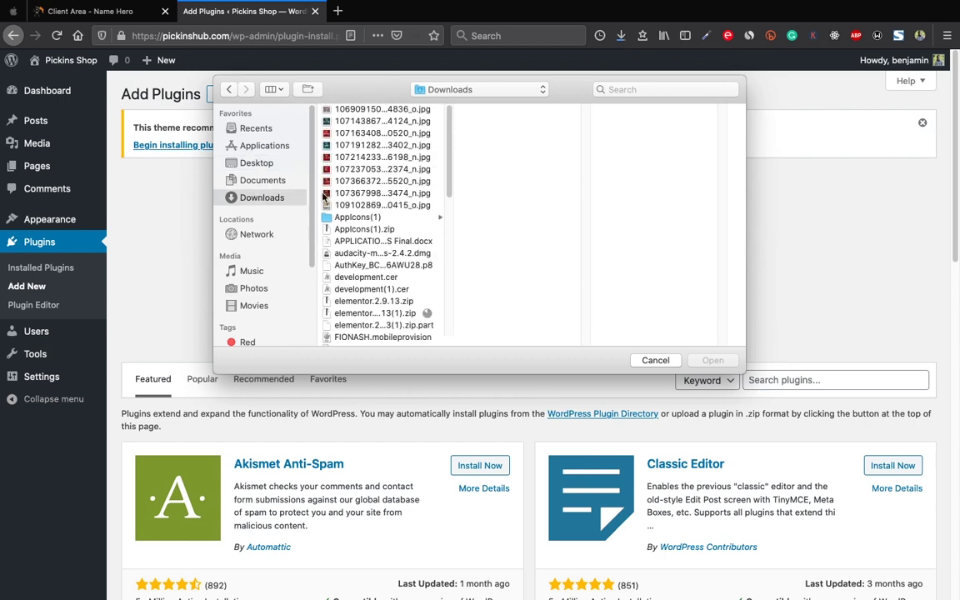
pyautogui.click(391, 302)
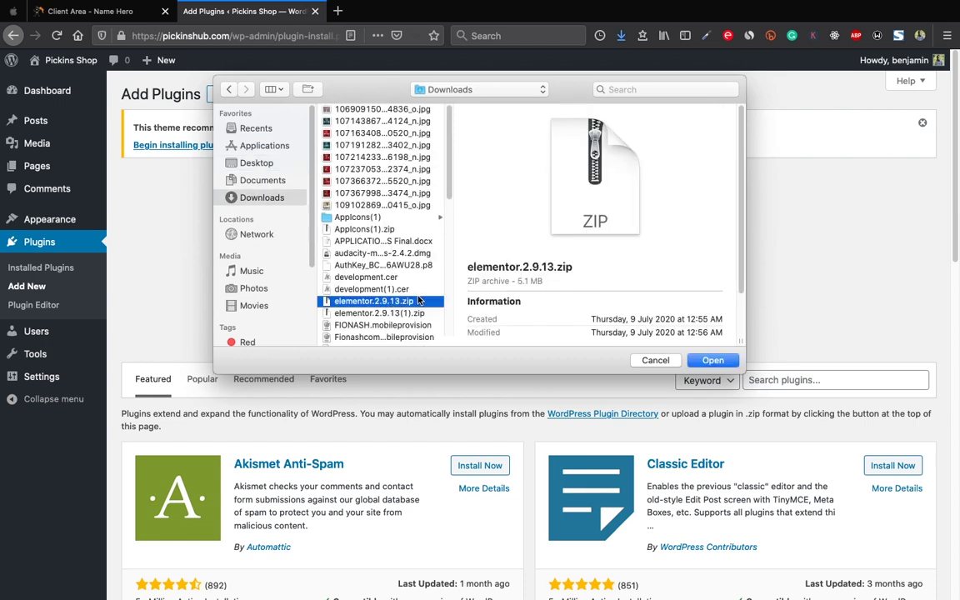
pyautogui.click(712, 360)
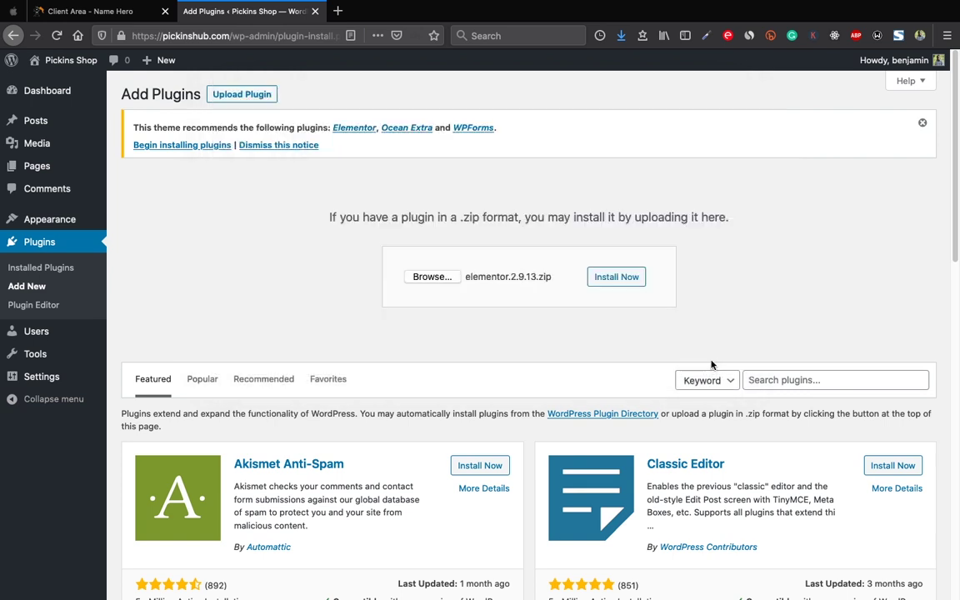
pyautogui.click(610, 280)
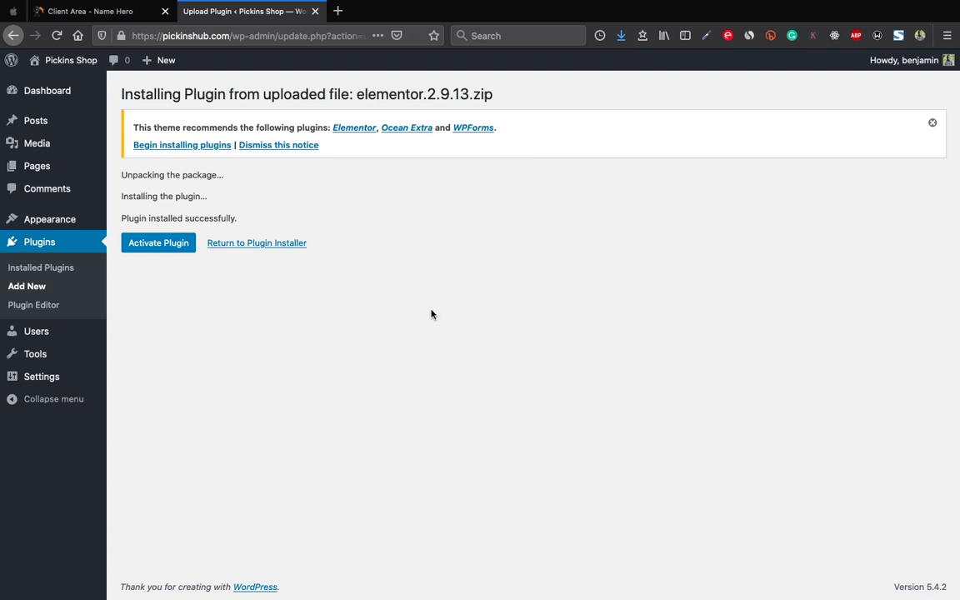
pyautogui.click(253, 246)
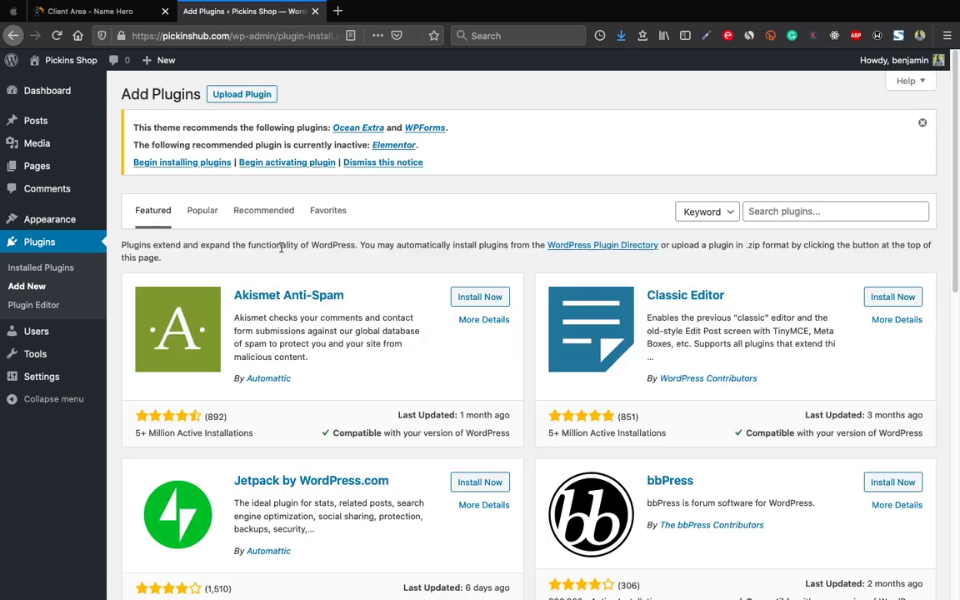
# Search plugins for 'ocean' and install Ocean Extra, Ocean Product Sharing and Ocean Social Sharing.
pyautogui.click(766, 212)
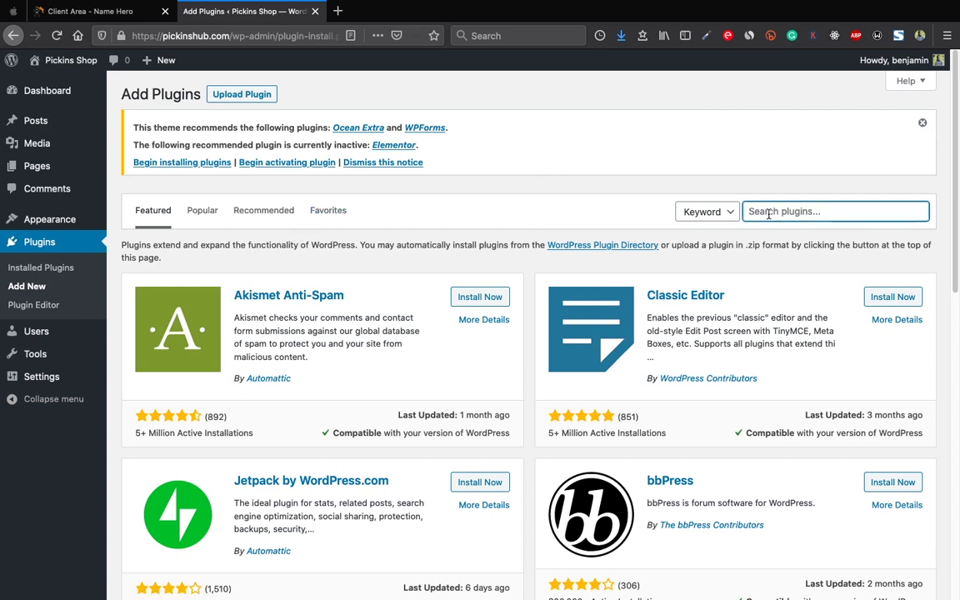
pyautogui.write('oceanwp')
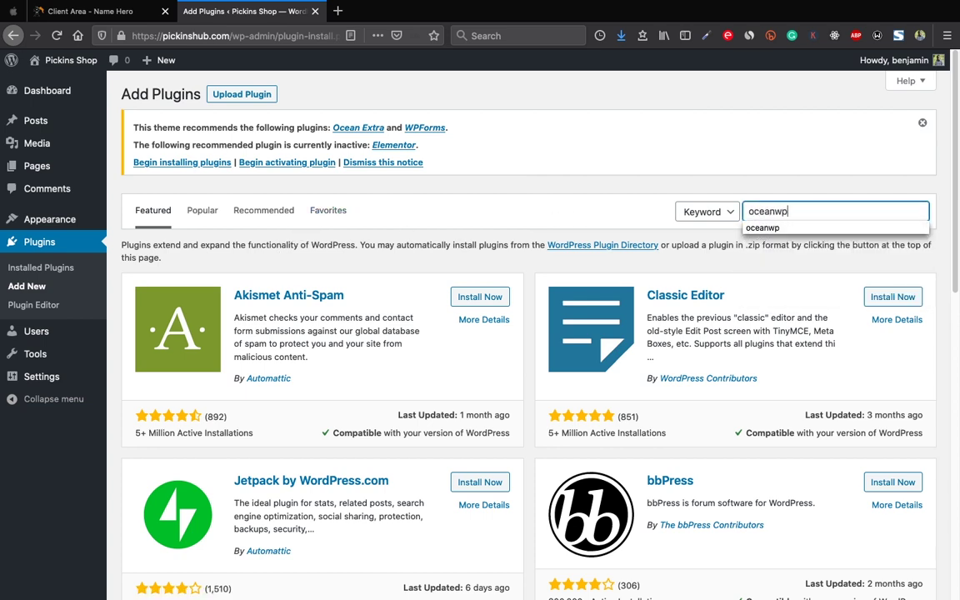
pyautogui.press('Return')
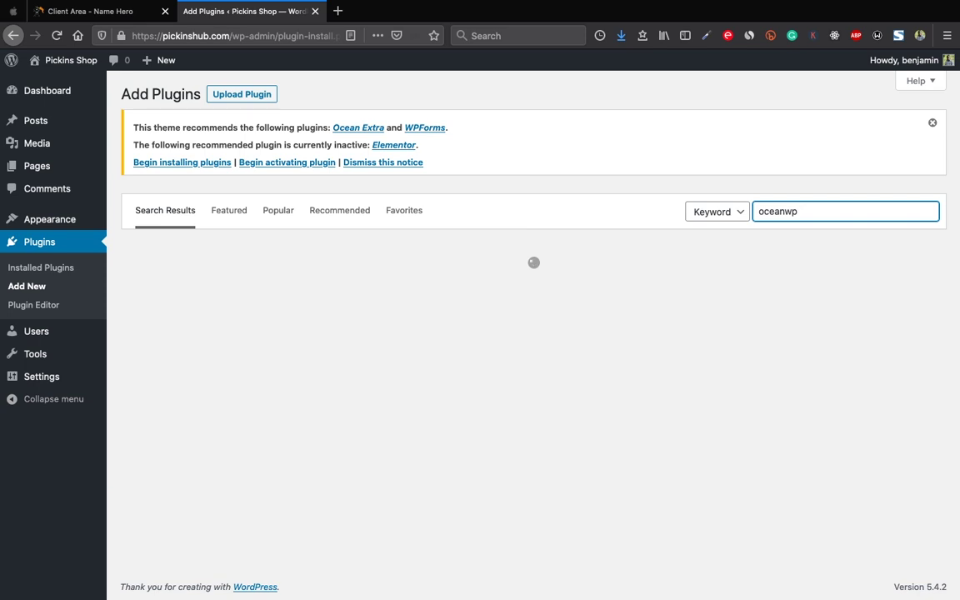
pyautogui.scroll(-1, 573, 224)
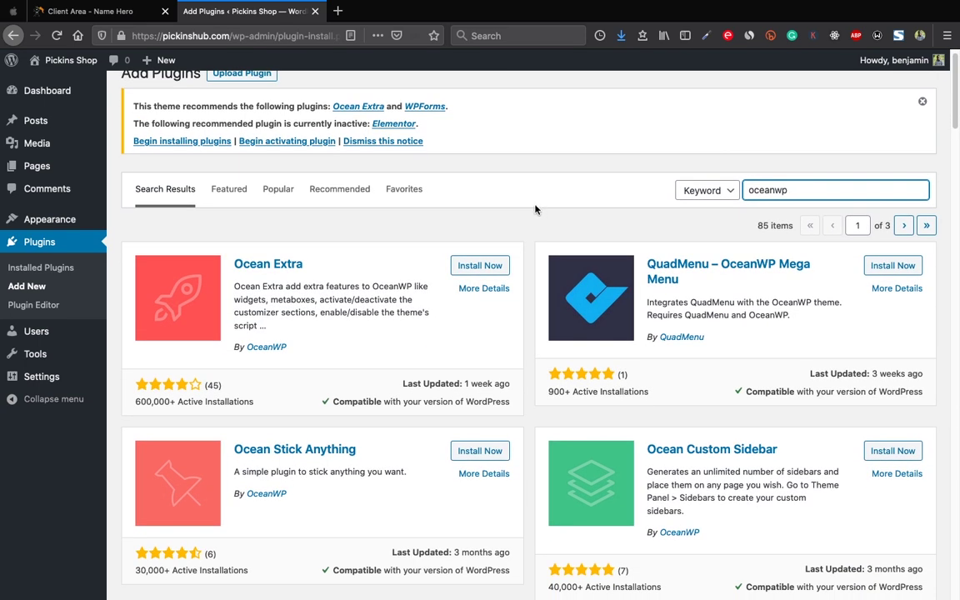
pyautogui.scroll(-1, 535, 209)
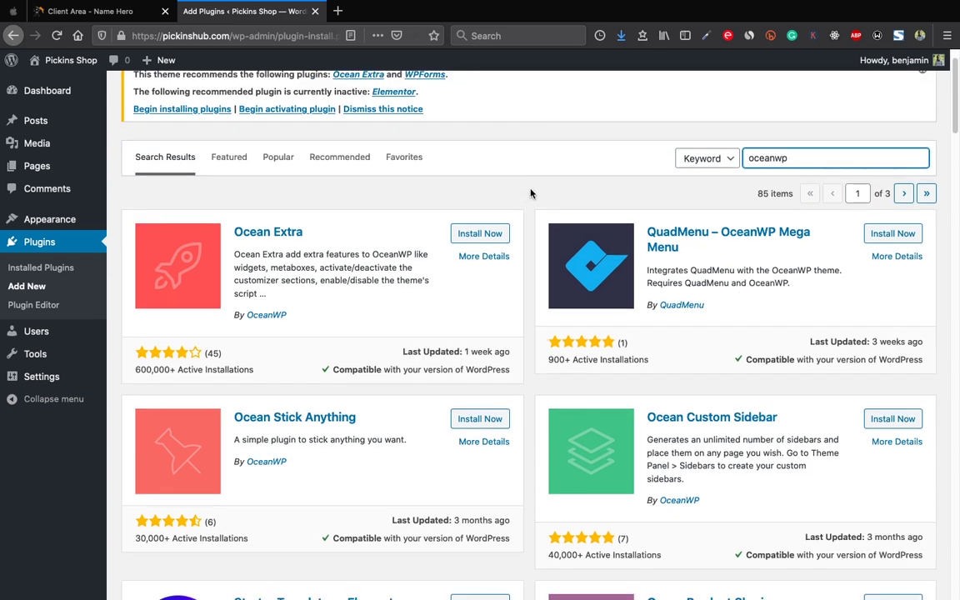
pyautogui.scroll(-1, 531, 193)
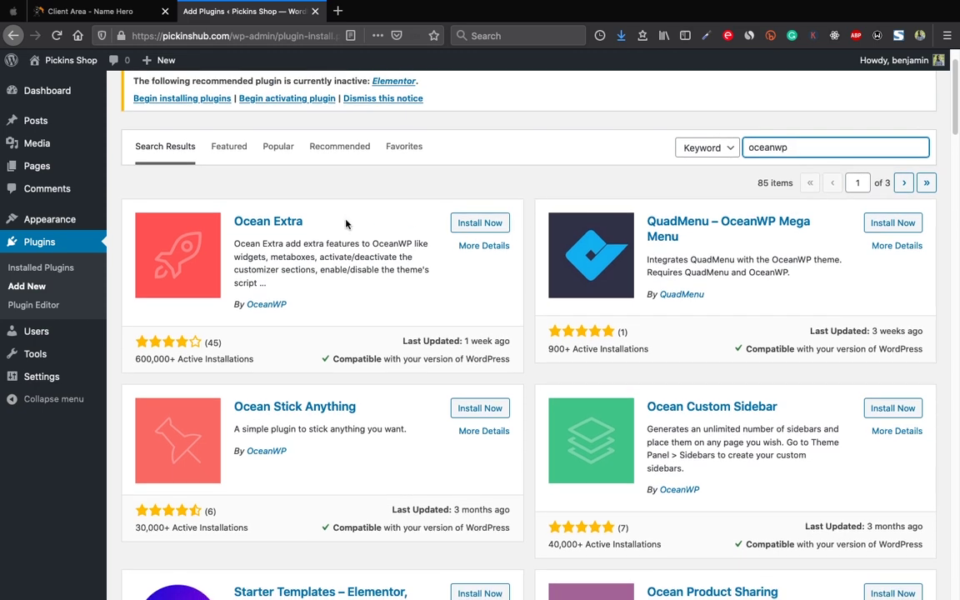
pyautogui.click(475, 223)
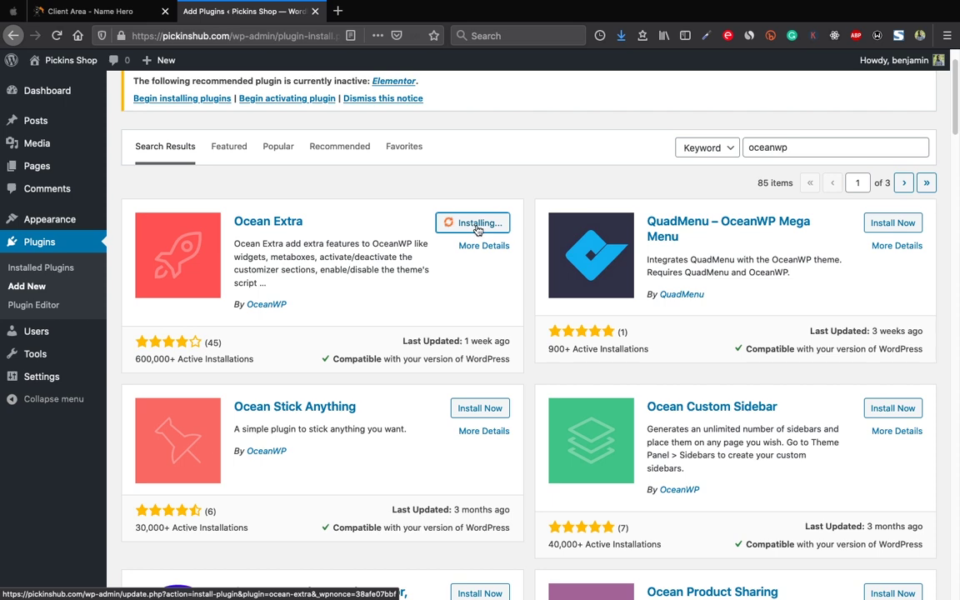
pyautogui.scroll(-3, 525, 269)
pyautogui.scroll(-9, 524, 269)
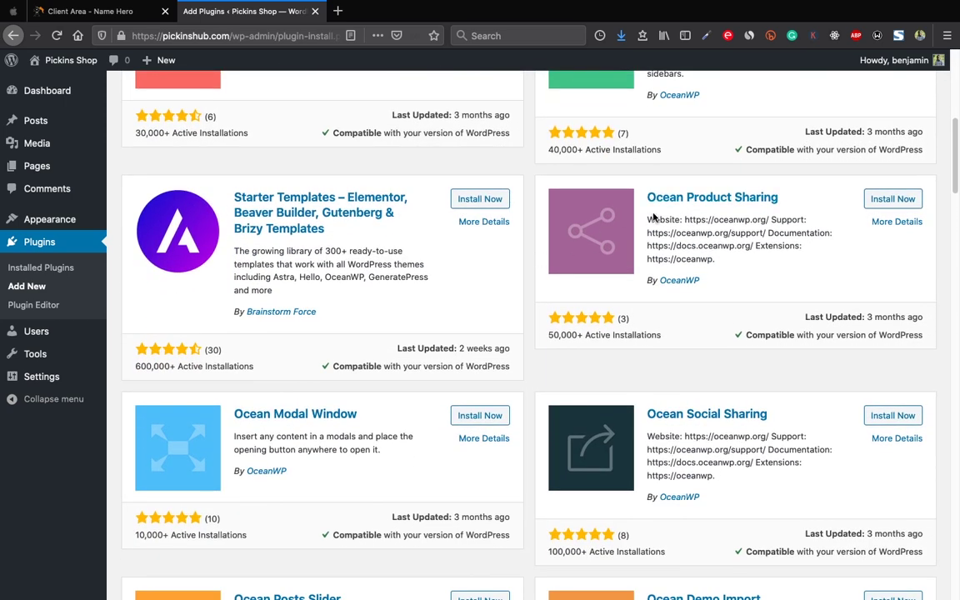
pyautogui.click(892, 200)
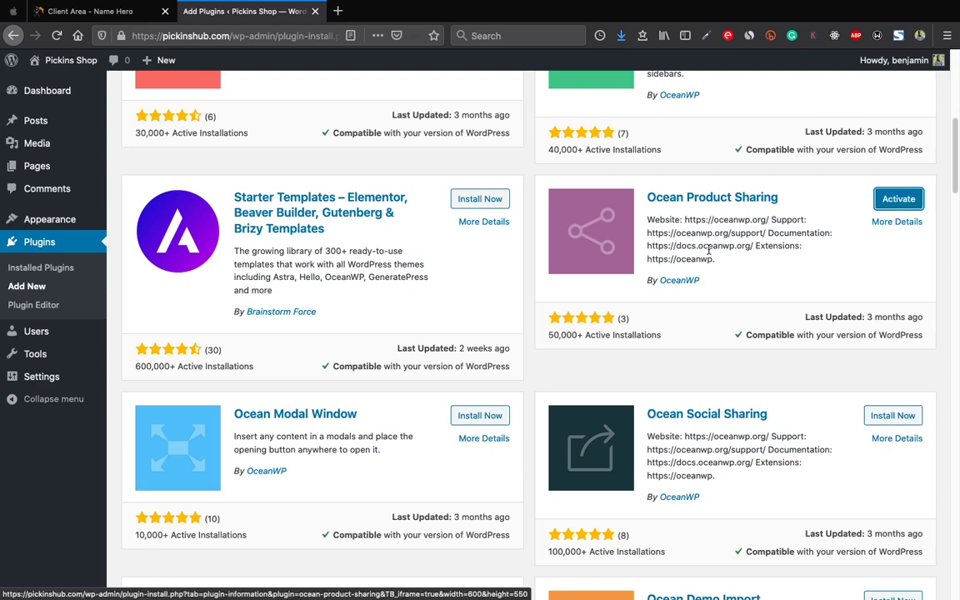
pyautogui.scroll(-1, 700, 336)
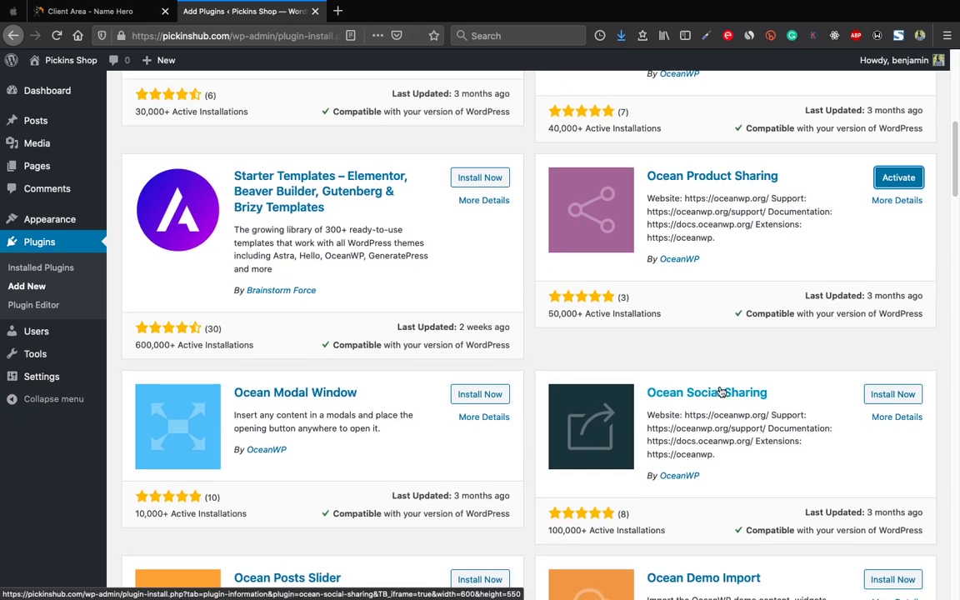
pyautogui.scroll(-1, 722, 387)
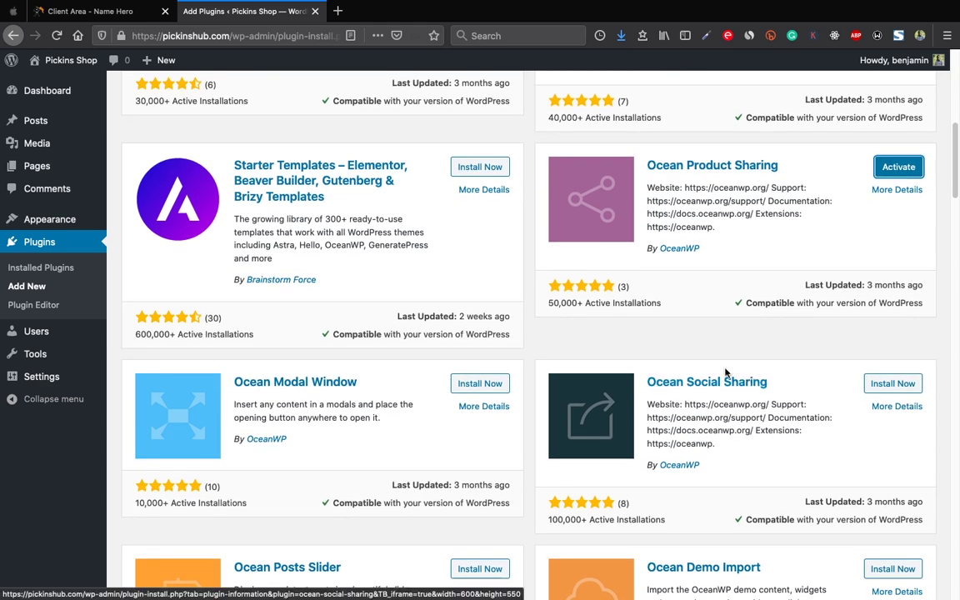
pyautogui.click(879, 387)
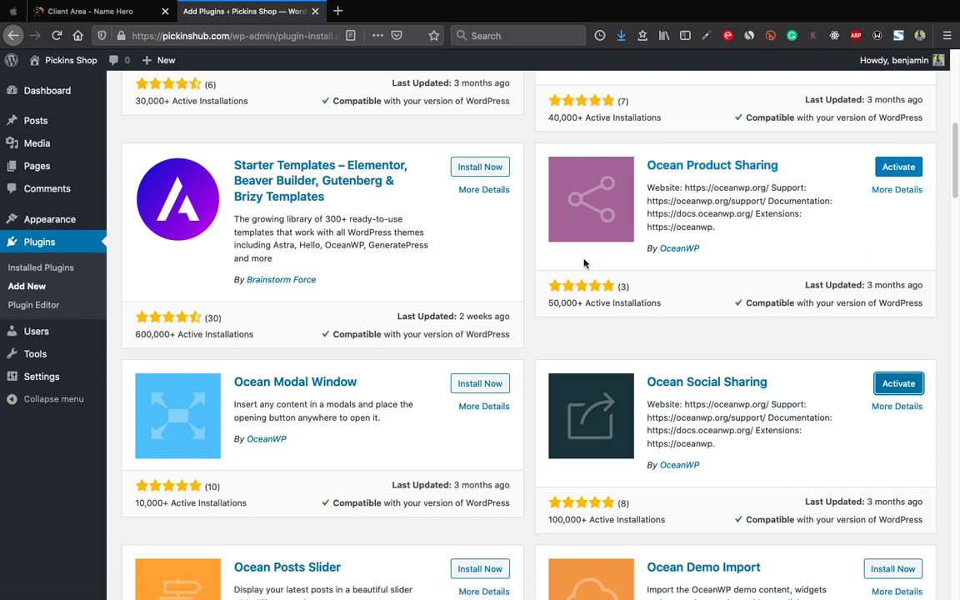
# Replace the search with 'premium addons' and install Premium Addons for Elementor.
pyautogui.scroll(1, 658, 313)
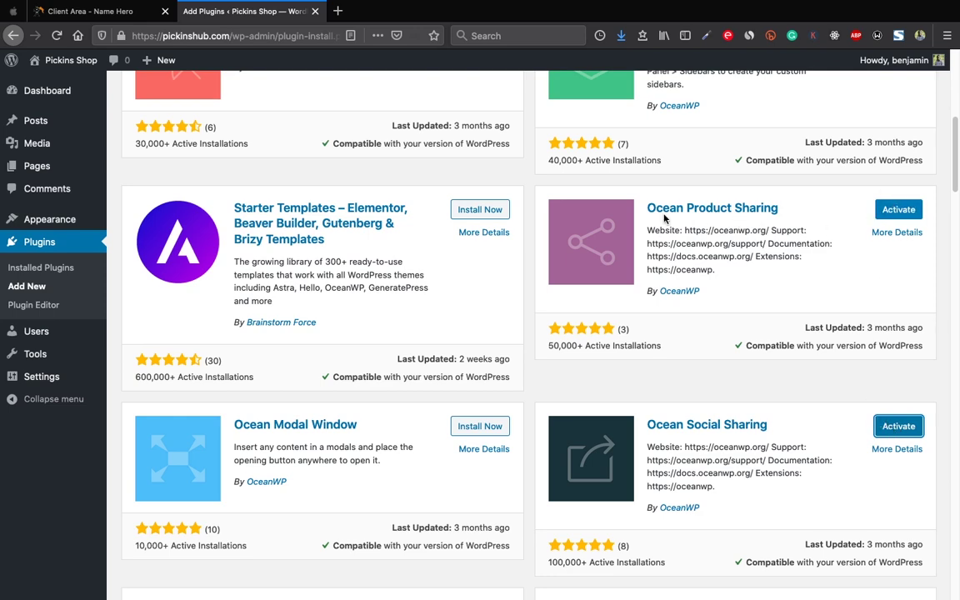
pyautogui.scroll(8, 529, 189)
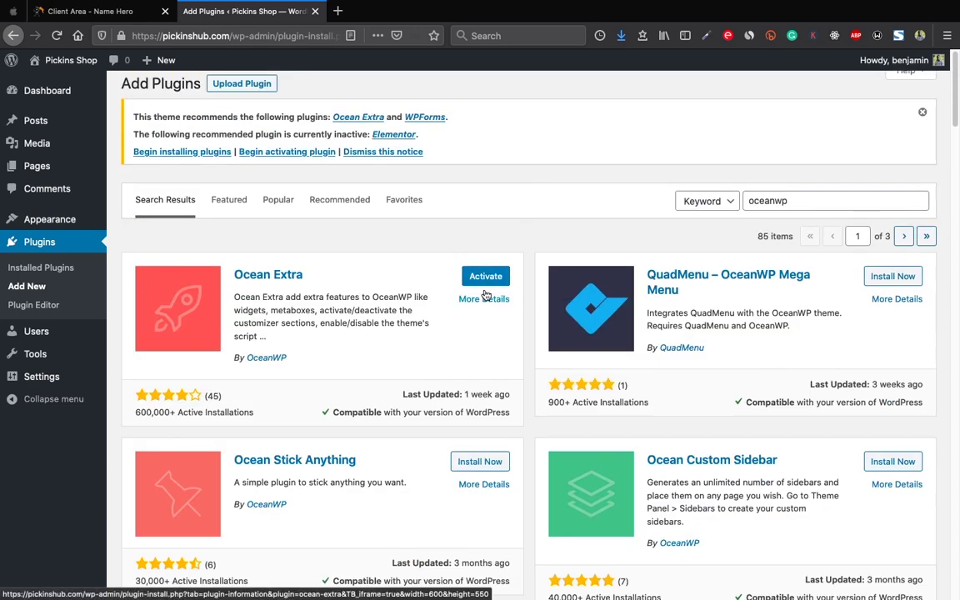
pyautogui.click(804, 201)
pyautogui.moveTo(804, 202); pyautogui.dragTo(718, 201)
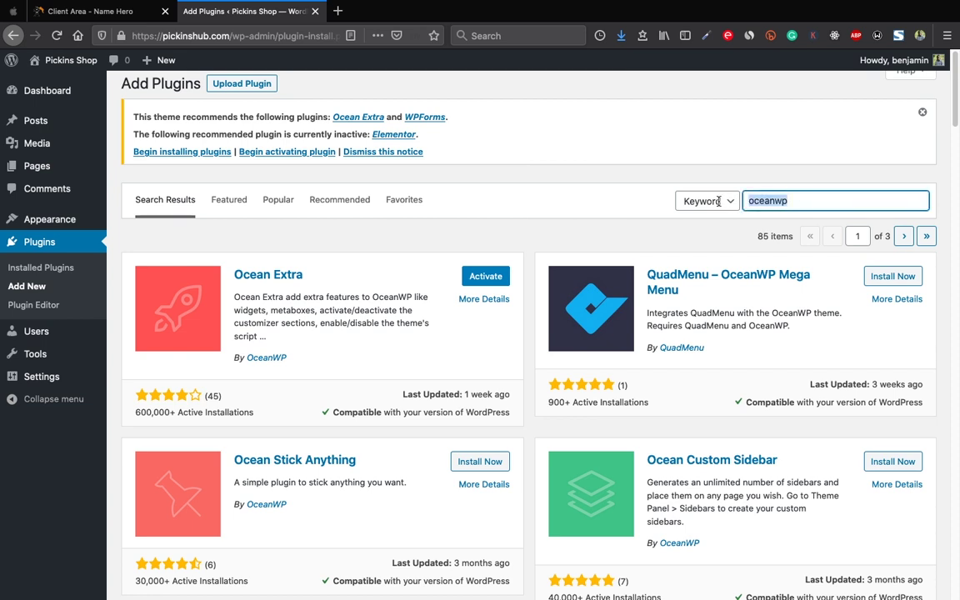
pyautogui.write('premium addons')
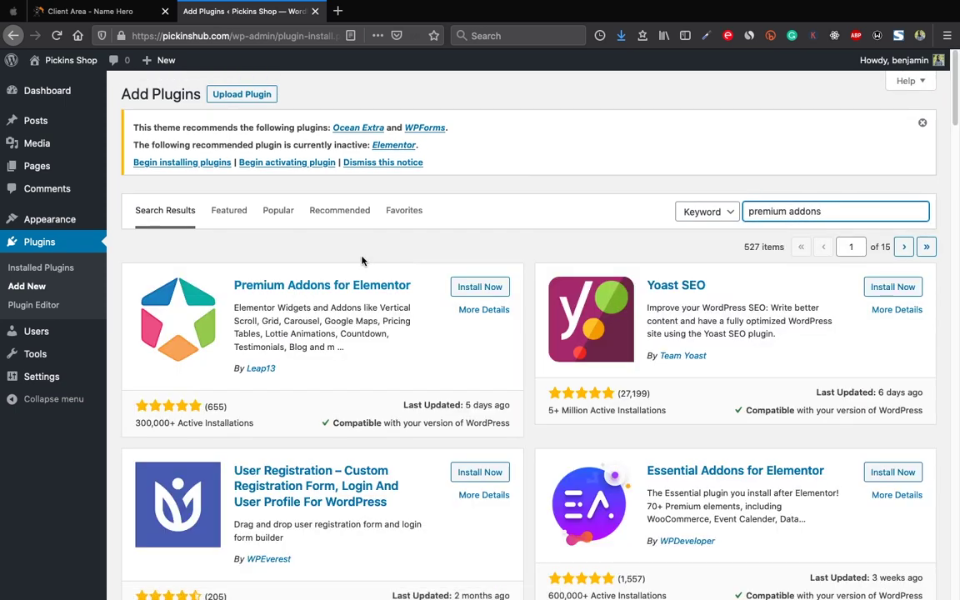
pyautogui.click(471, 289)
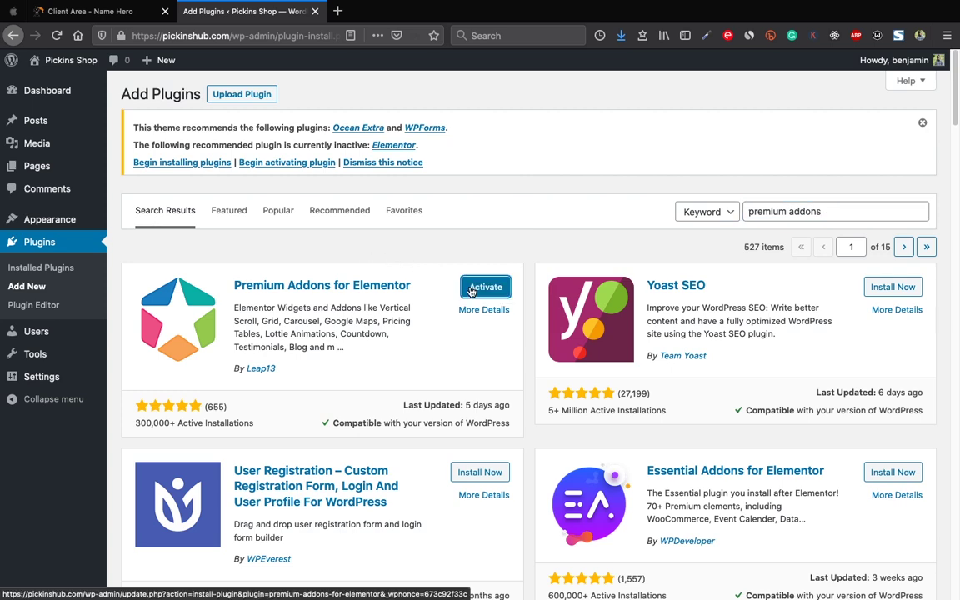
pyautogui.scroll(-1, 583, 242)
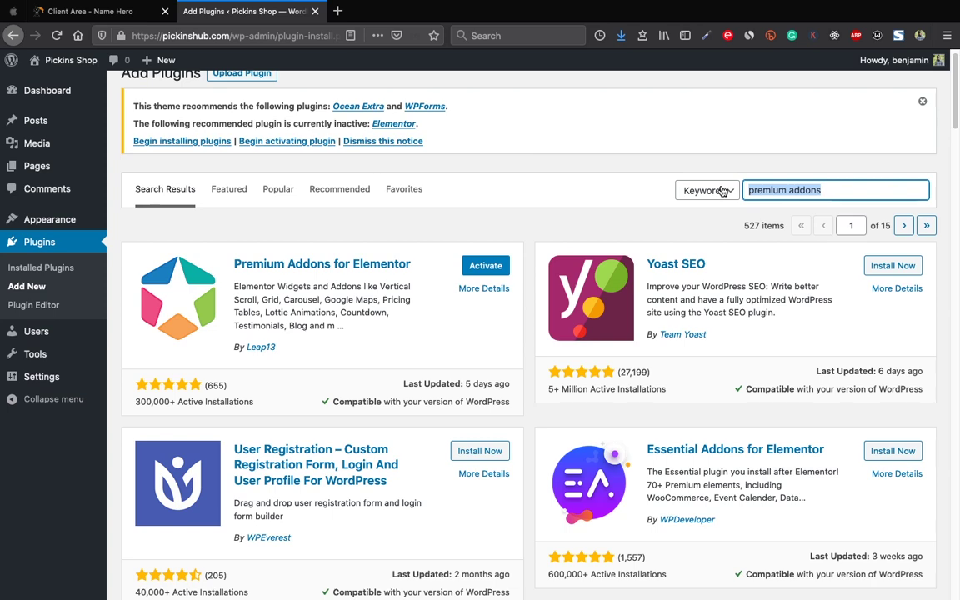
# Search 'elementskit' and 'ocen' to install ElementsKit and Oceanwp sticky header.
pyautogui.write('element')
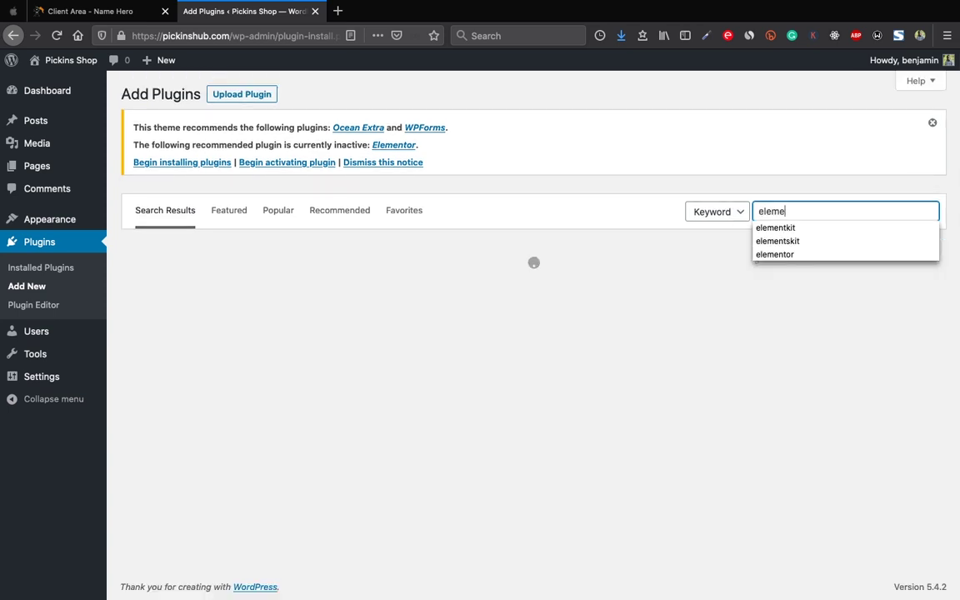
pyautogui.write('skit')
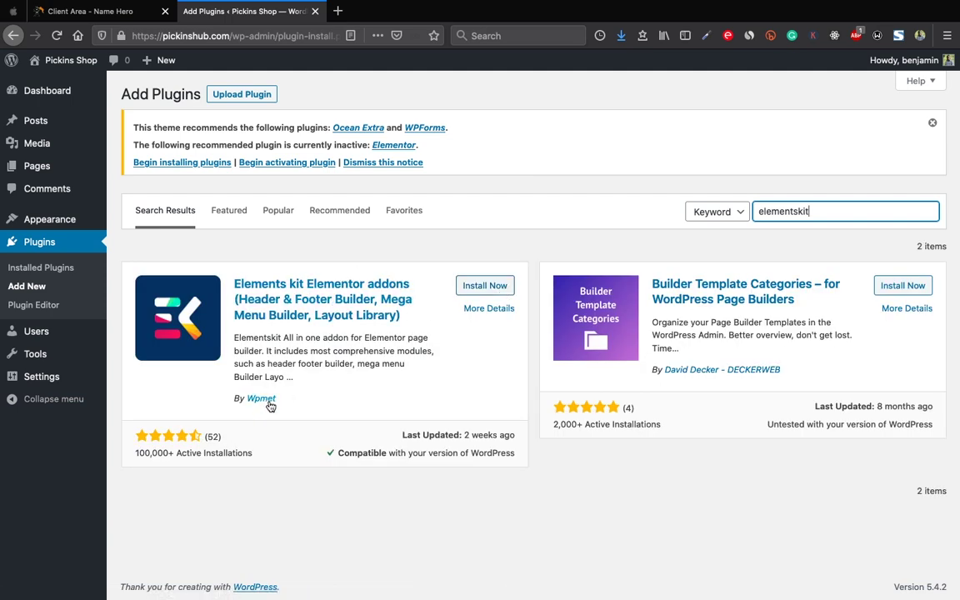
pyautogui.click(494, 290)
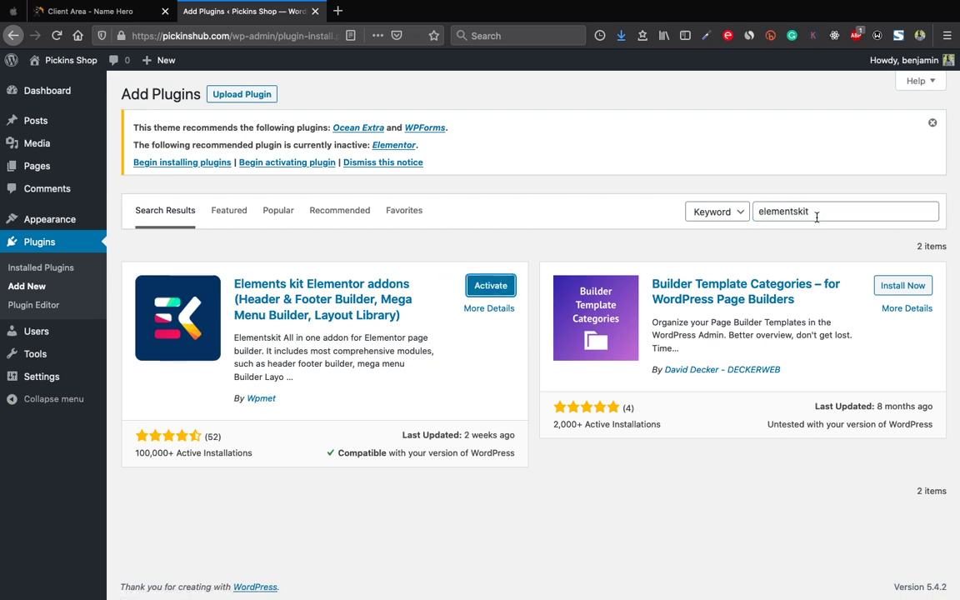
pyautogui.moveTo(816, 214); pyautogui.dragTo(748, 211)
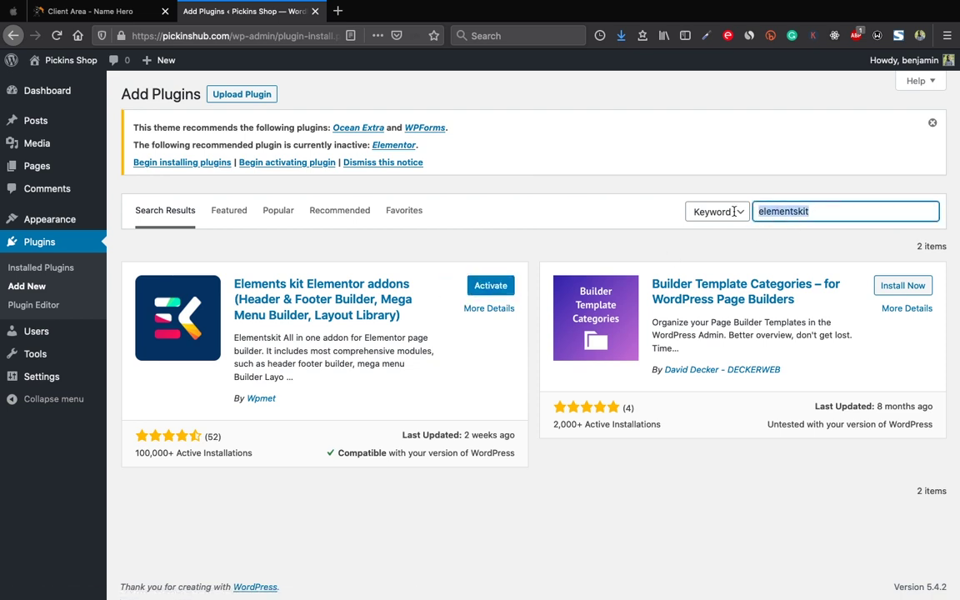
pyautogui.write('ocen')
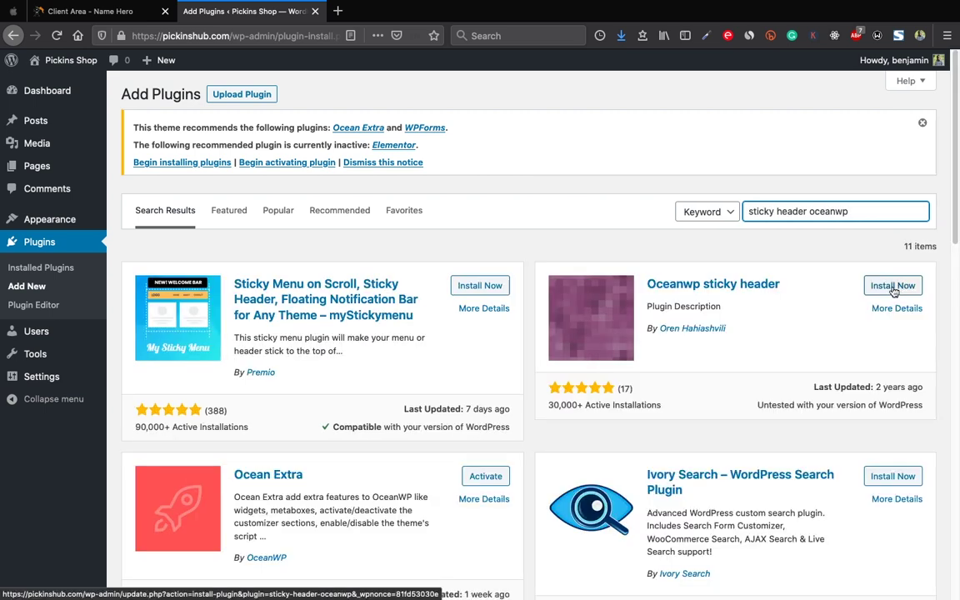
pyautogui.click(893, 287)
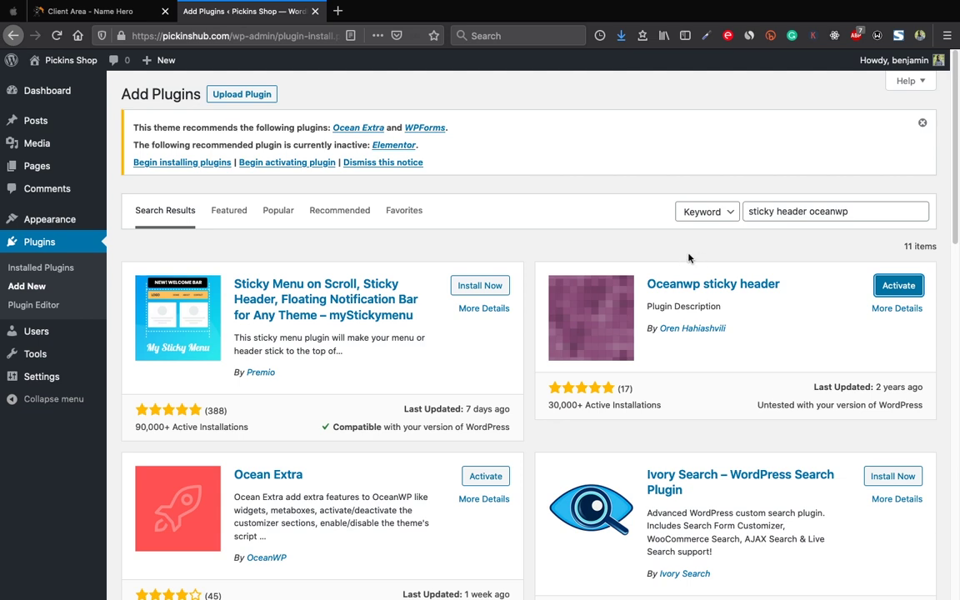
# Search 'contact form' and 'envato elemen' to install Contact Form 7 and Envato Elements, then view Installed Plugins.
pyautogui.tripleClick(858, 210)
pyautogui.write('co')
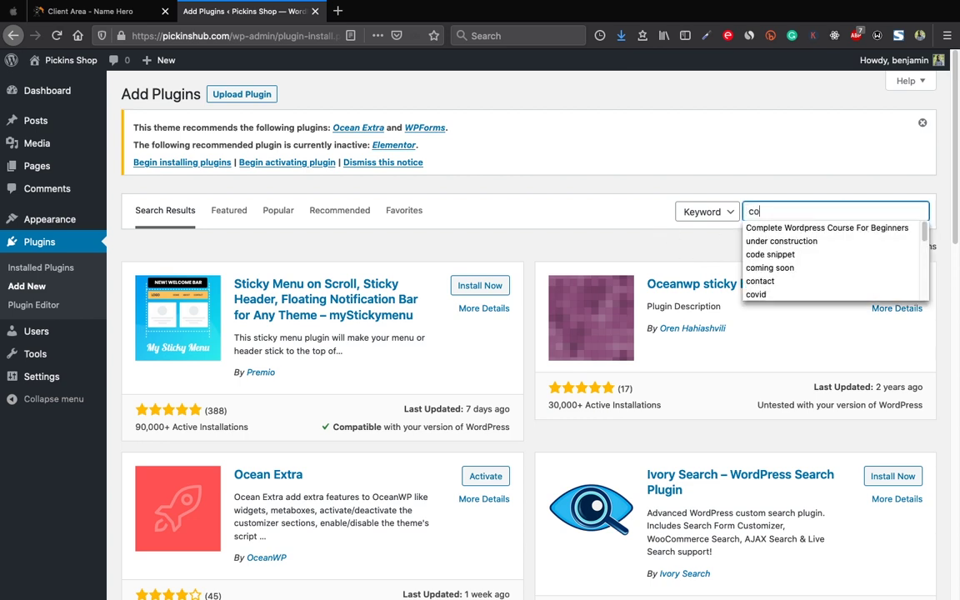
pyautogui.write('ntact form')
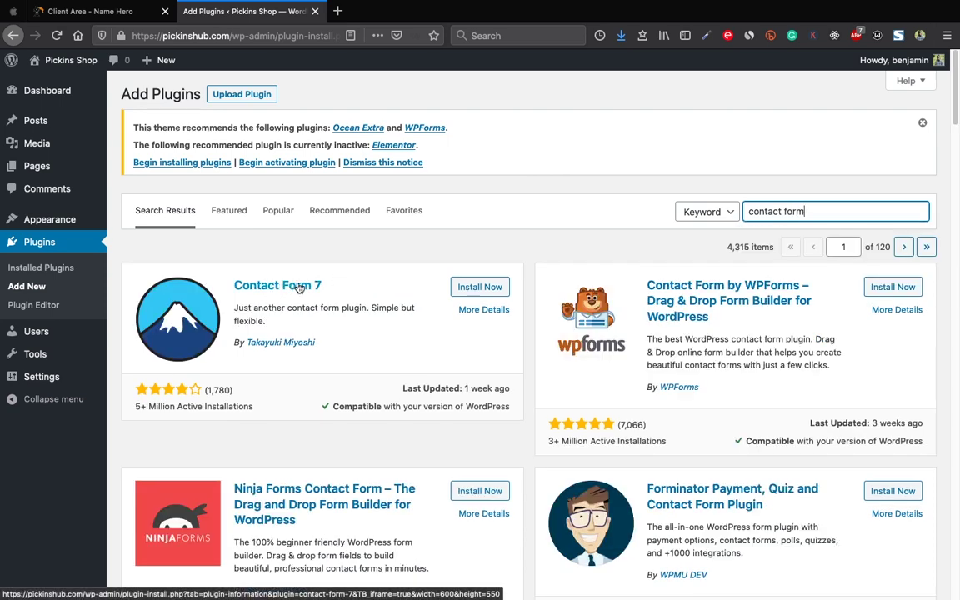
pyautogui.click(486, 288)
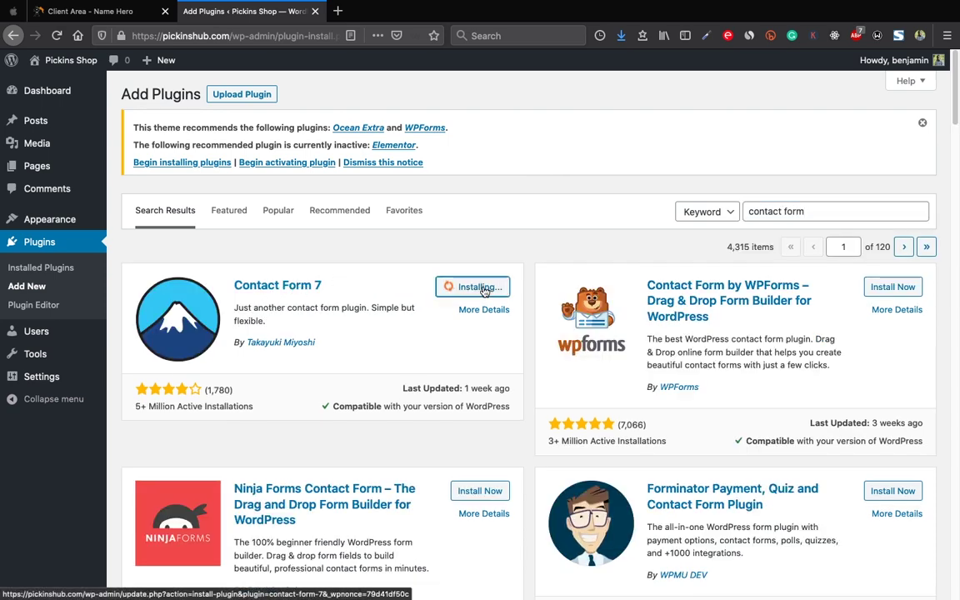
pyautogui.moveTo(846, 214); pyautogui.dragTo(695, 213)
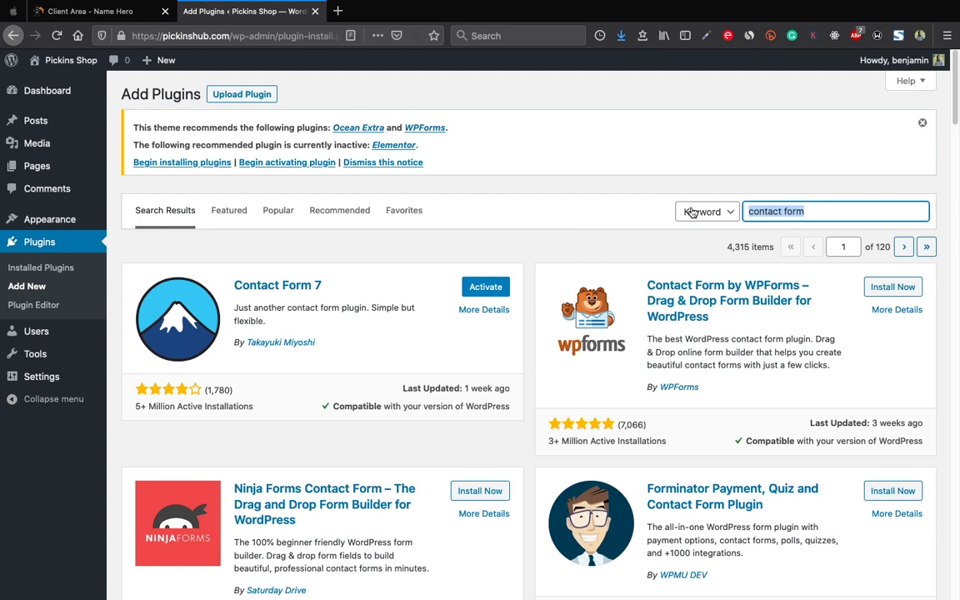
pyautogui.write('envato element')
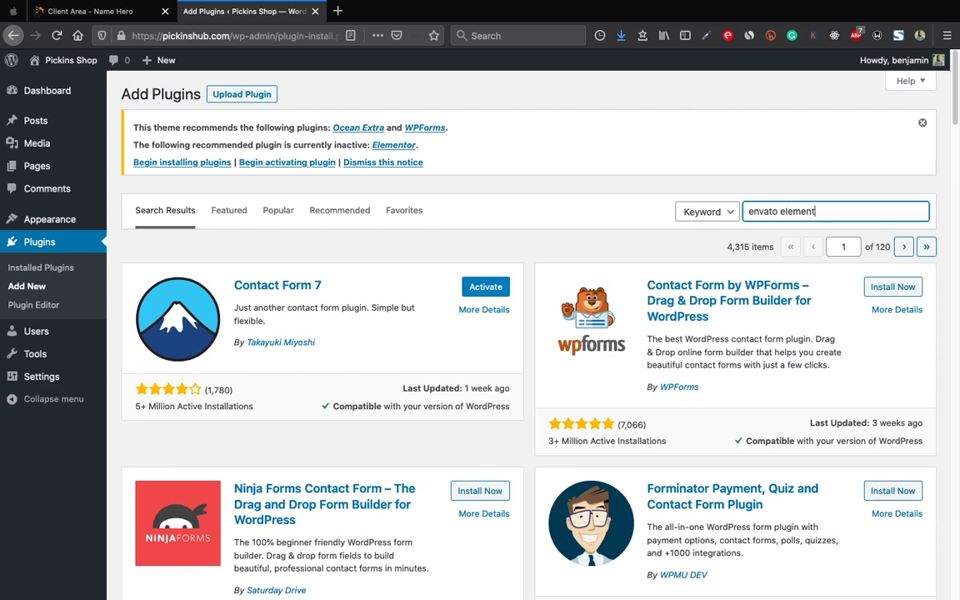
pyautogui.press('Return')
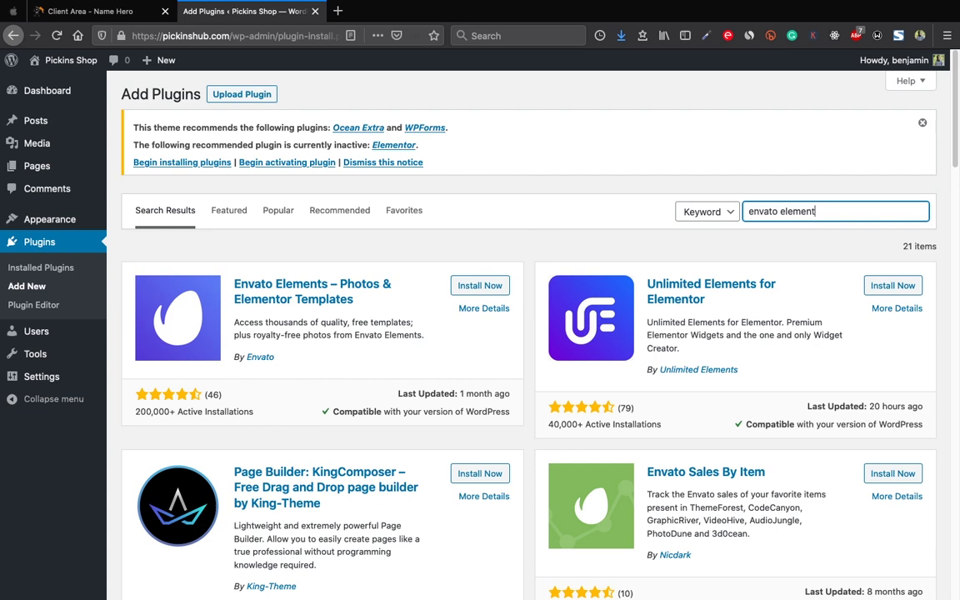
pyautogui.click(473, 287)
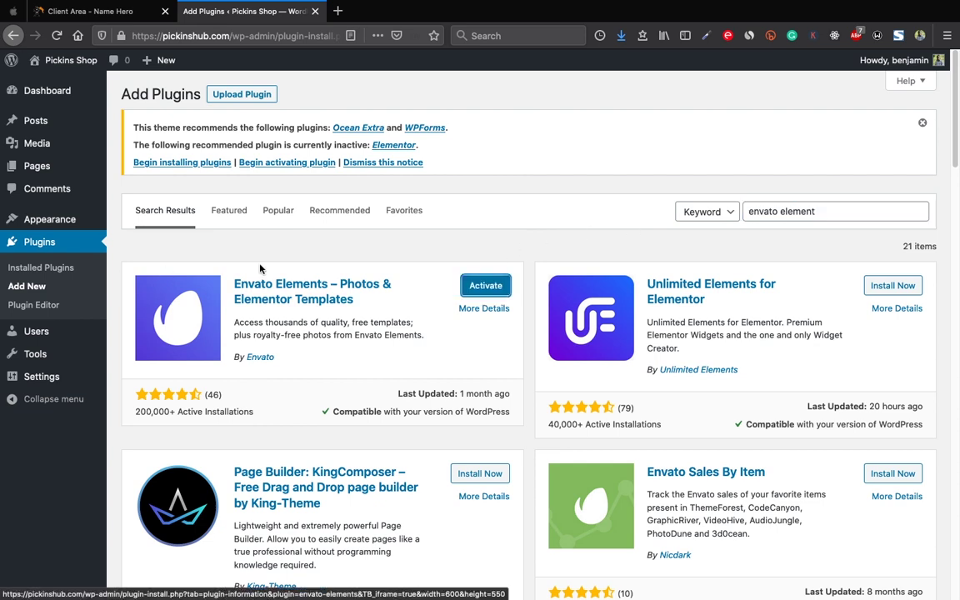
pyautogui.click(28, 271)
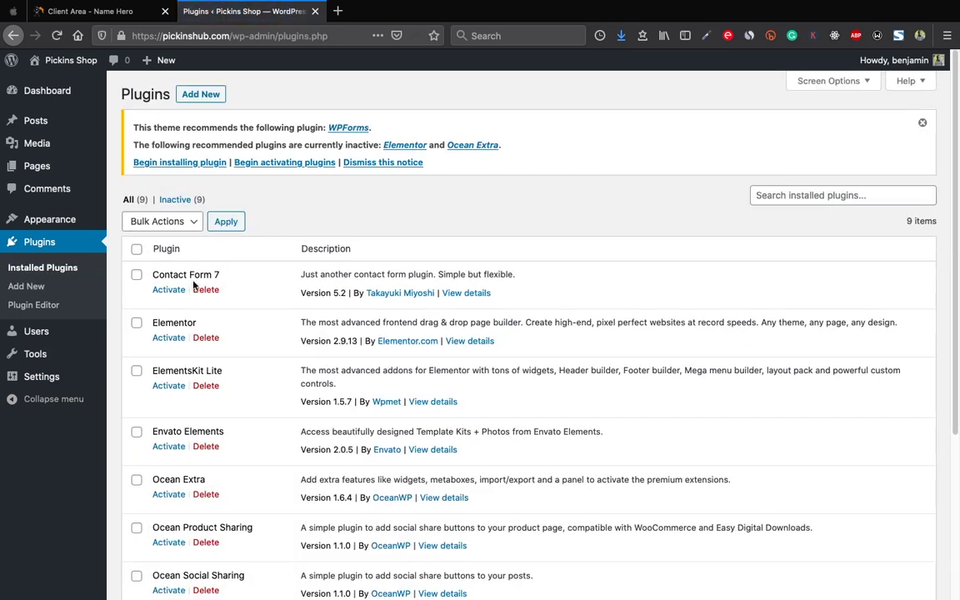
# Select all nine installed plugins and bulk-activate them.
pyautogui.scroll(-5, 194, 285)
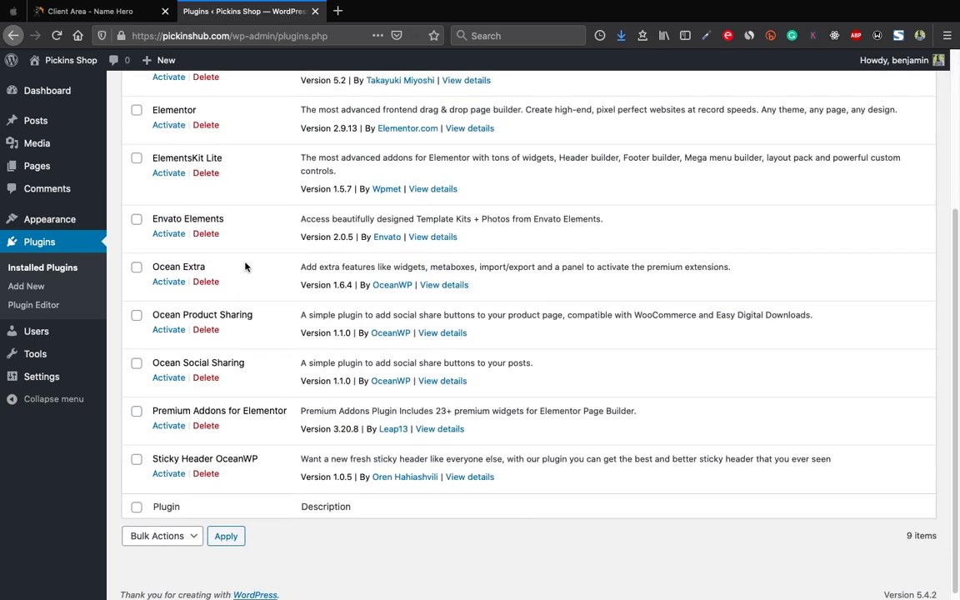
pyautogui.scroll(3, 245, 266)
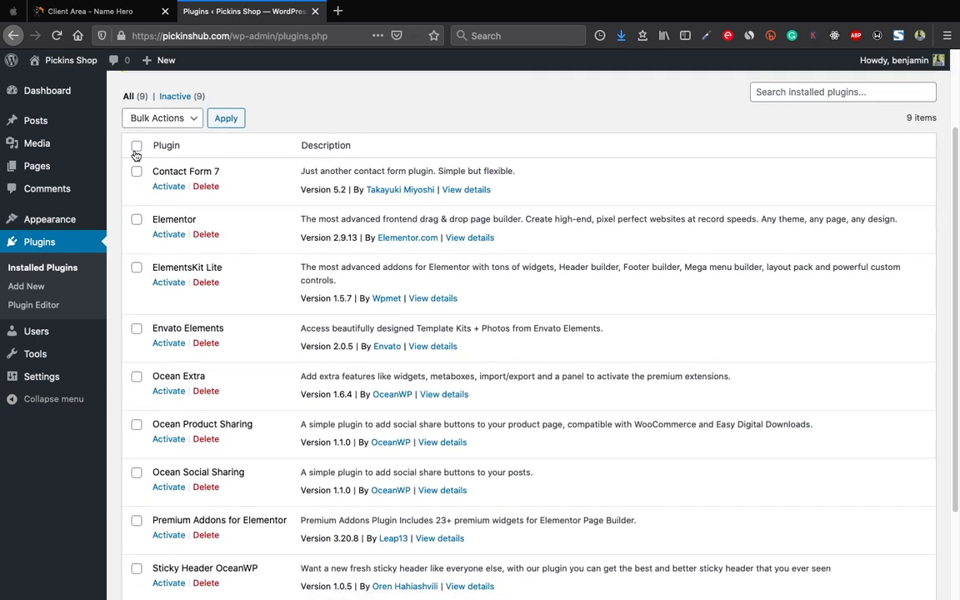
pyautogui.click(137, 147)
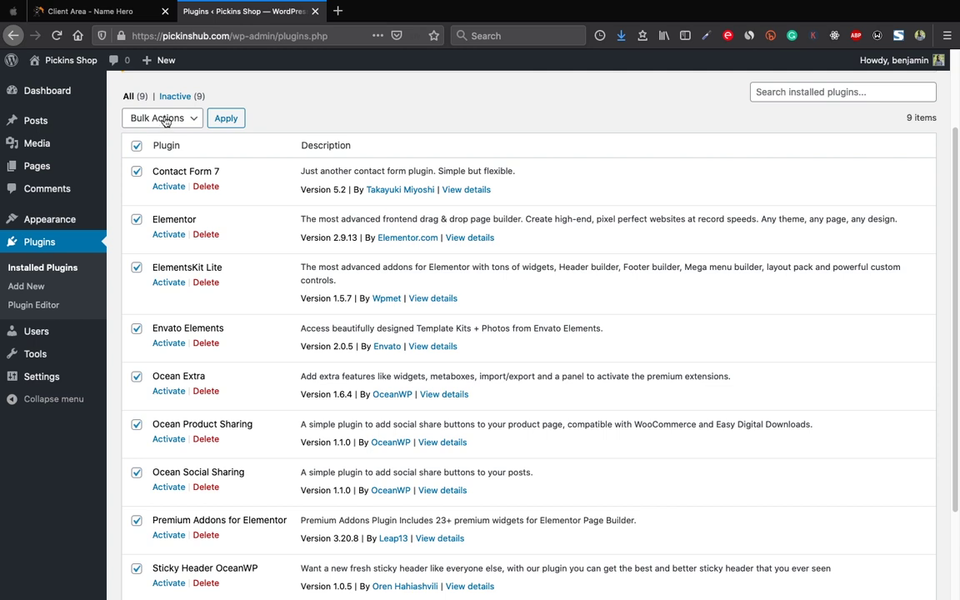
pyautogui.click(166, 121)
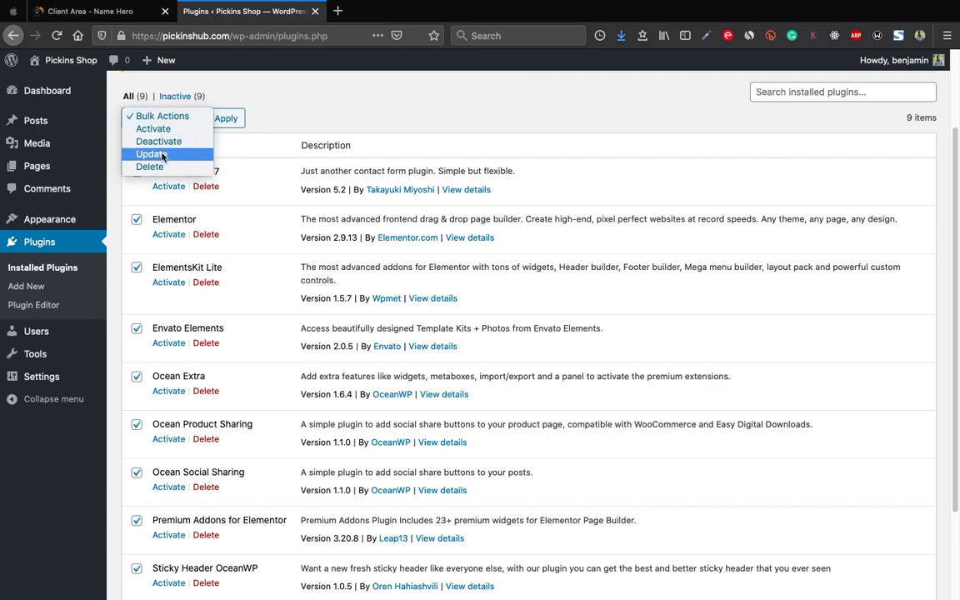
pyautogui.click(150, 129)
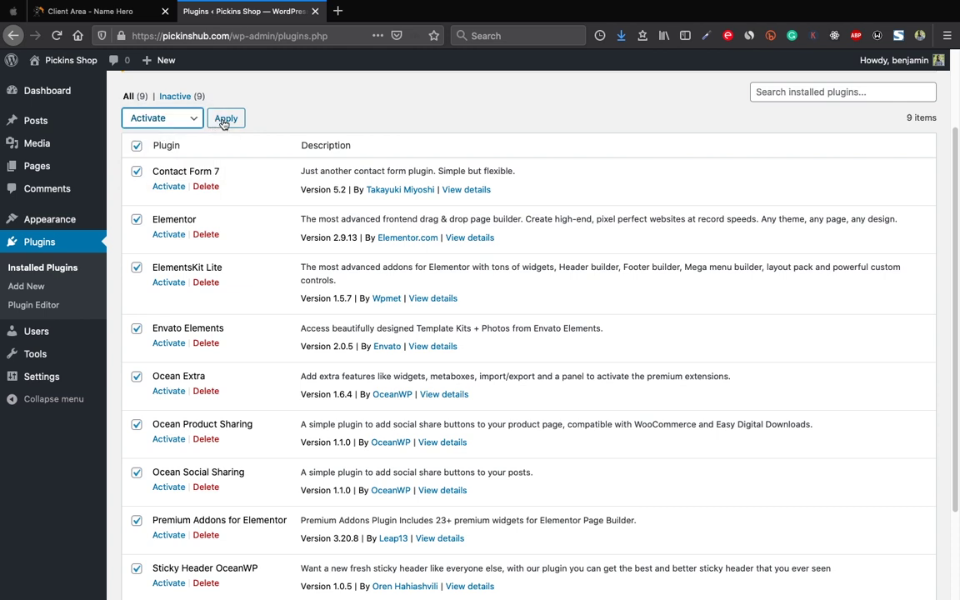
pyautogui.click(223, 121)
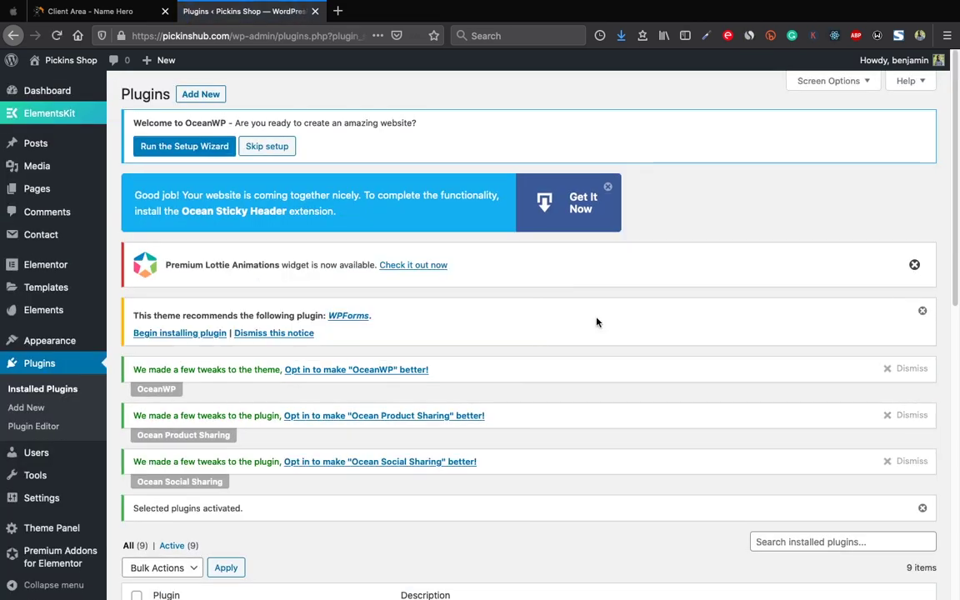
# Dismiss the six plugin notices and skip the OceanWP setup wizard.
pyautogui.click(914, 265)
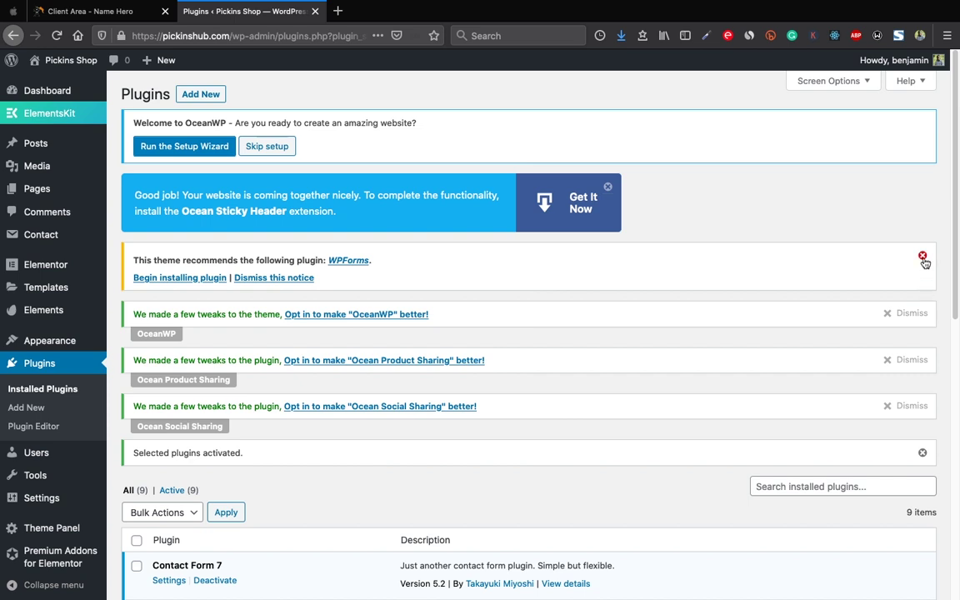
pyautogui.click(922, 312)
pyautogui.click(917, 258)
pyautogui.click(917, 256)
pyautogui.click(920, 256)
pyautogui.click(922, 256)
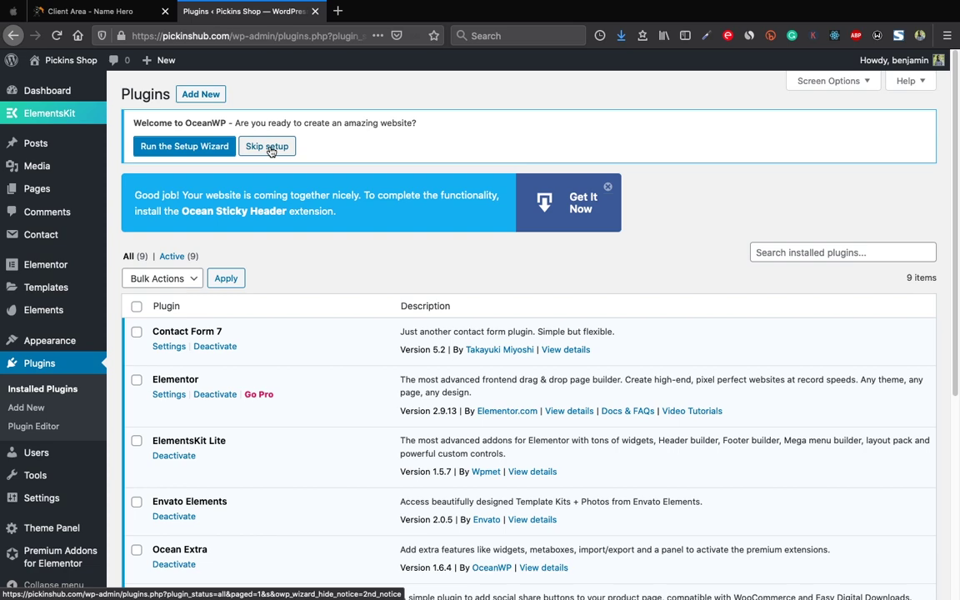
pyautogui.click(268, 146)
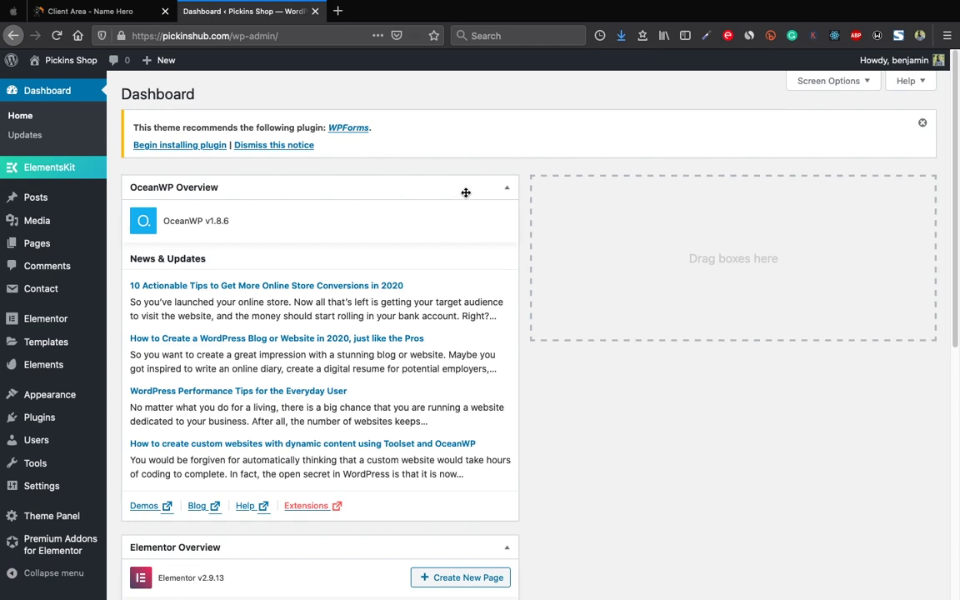
# Uncheck Elementor Overview and OceanWP Overview in Screen Options, then dismiss the WPForms notice.
pyautogui.scroll(-10, 512, 208)
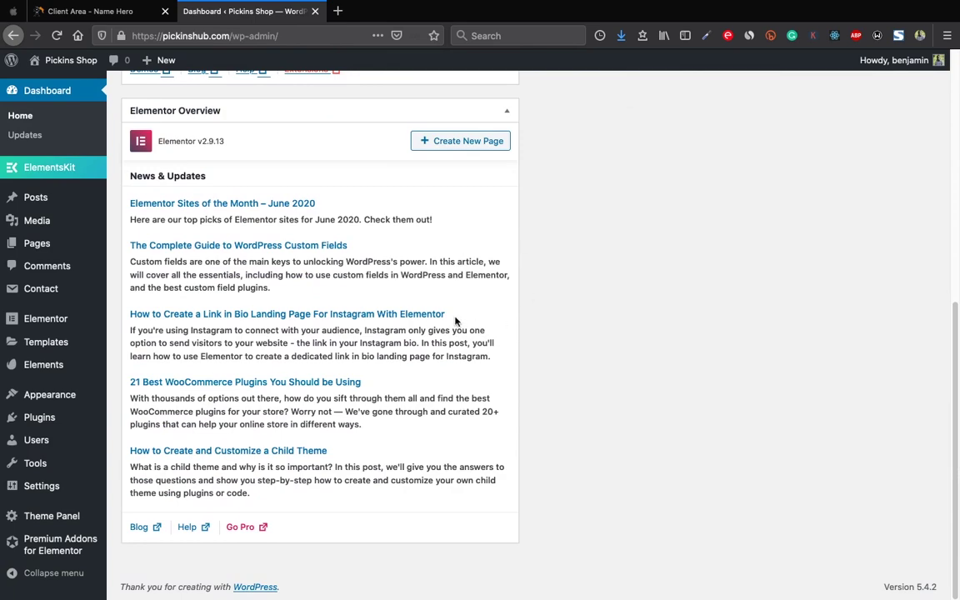
pyautogui.scroll(10, 467, 250)
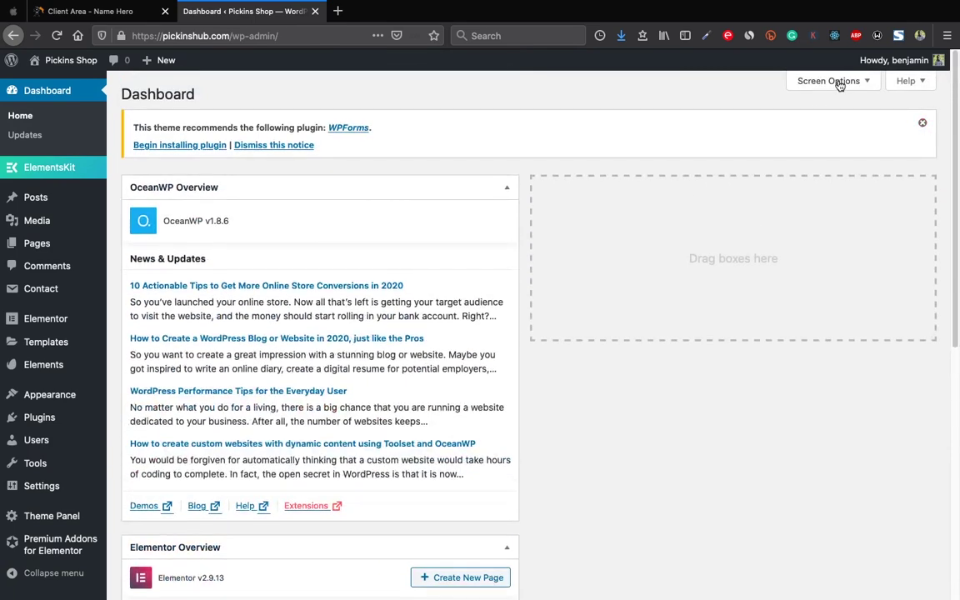
pyautogui.click(837, 84)
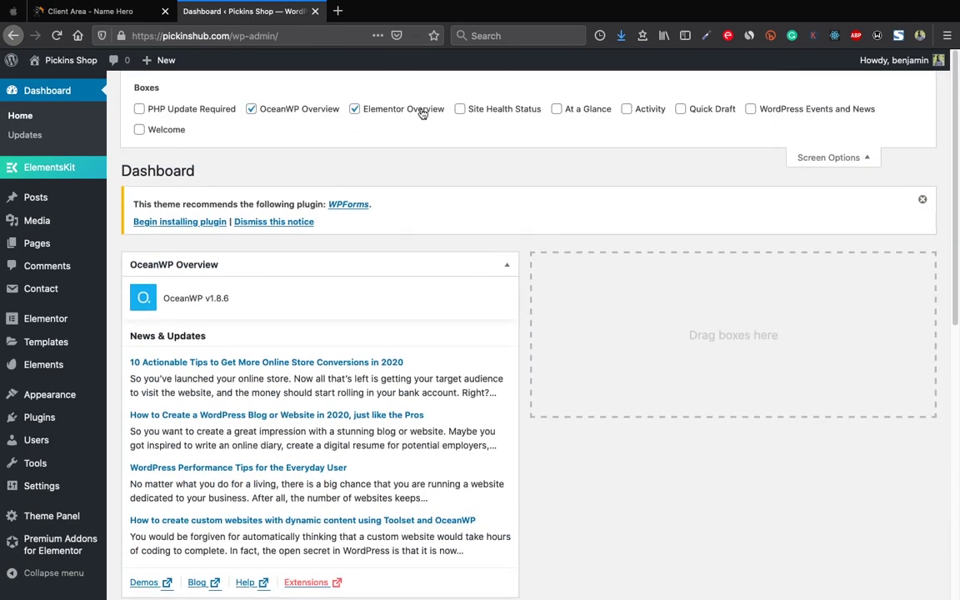
pyautogui.click(377, 114)
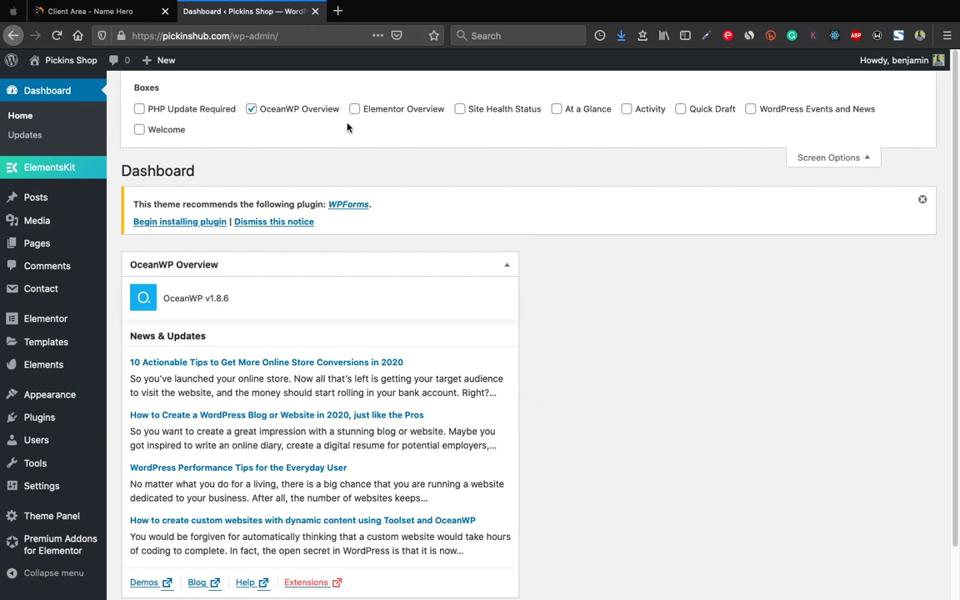
pyautogui.click(298, 115)
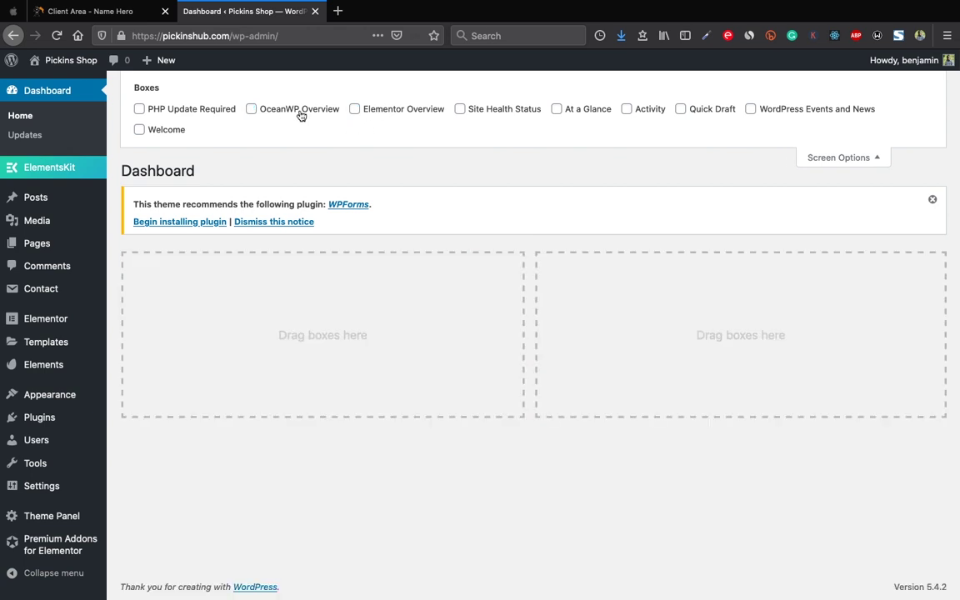
pyautogui.click(853, 157)
pyautogui.click(259, 145)
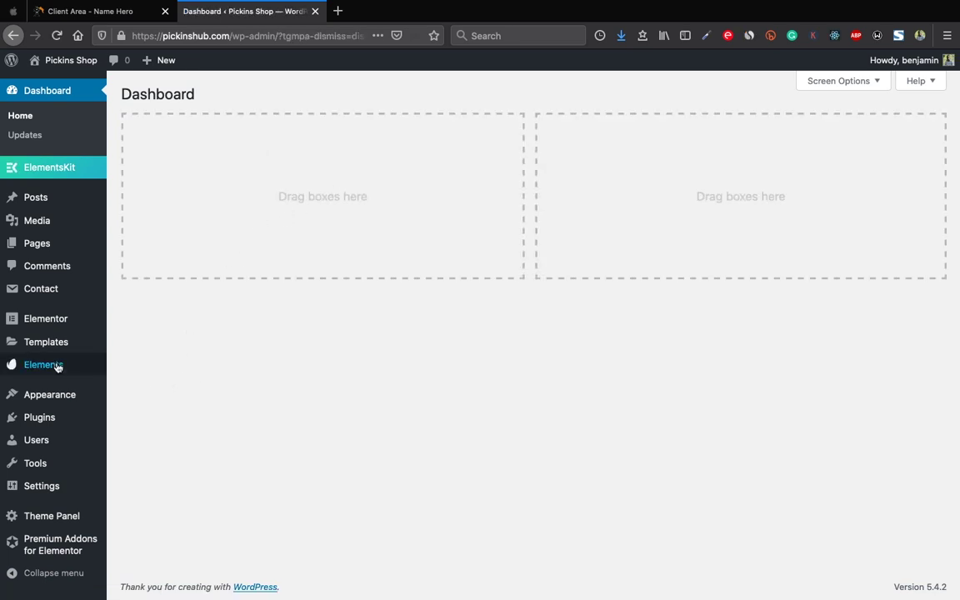
# Search Add New plugins for 'wooc', install WooCommerce and activate it.
pyautogui.moveTo(40, 417)
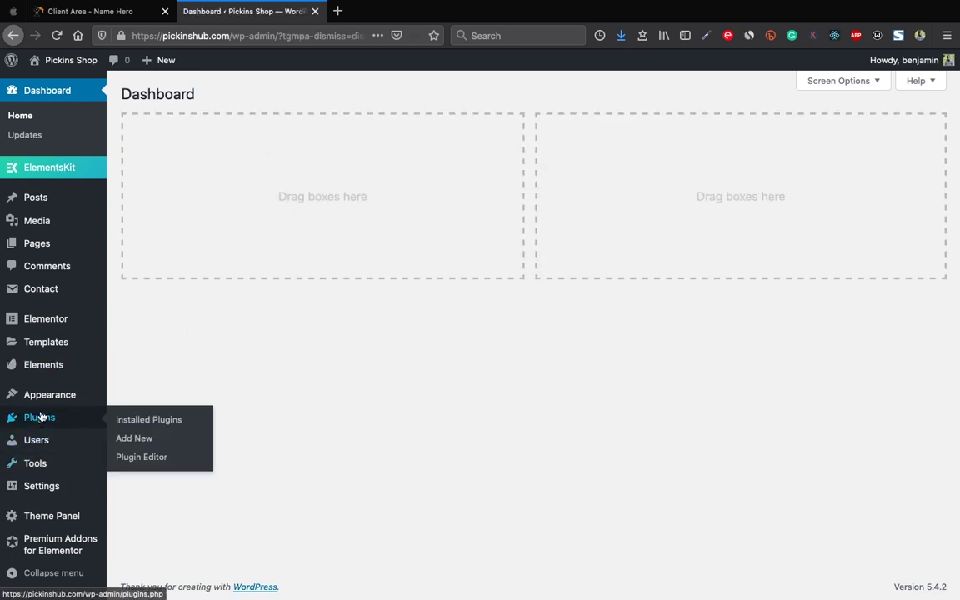
pyautogui.click(125, 439)
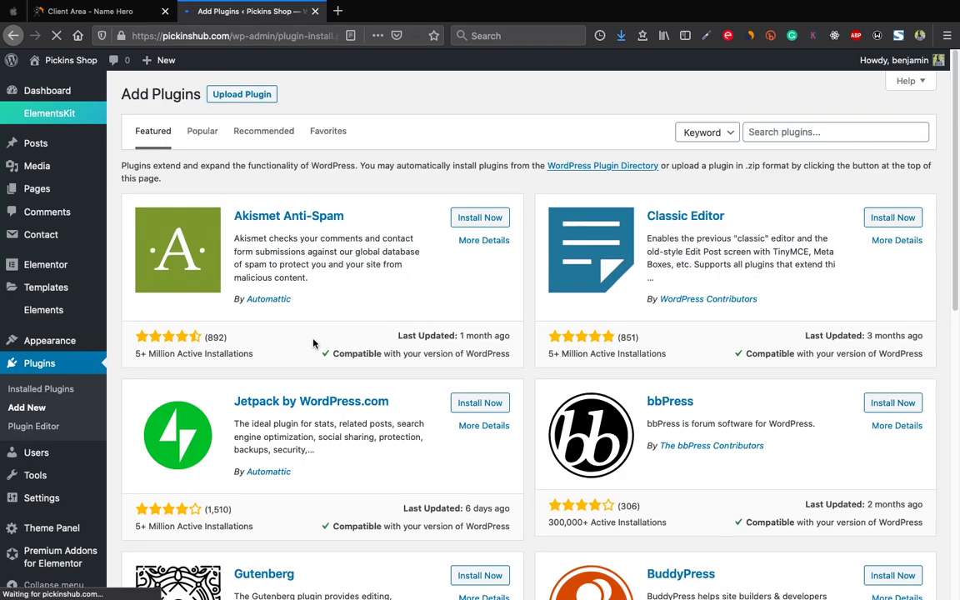
pyautogui.click(783, 136)
pyautogui.write('wooc')
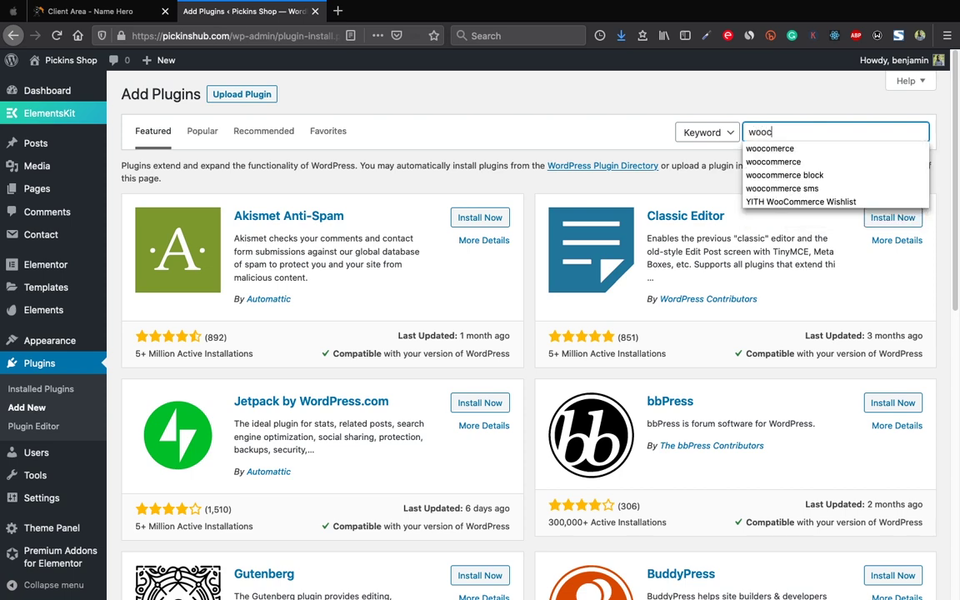
pyautogui.click(769, 149)
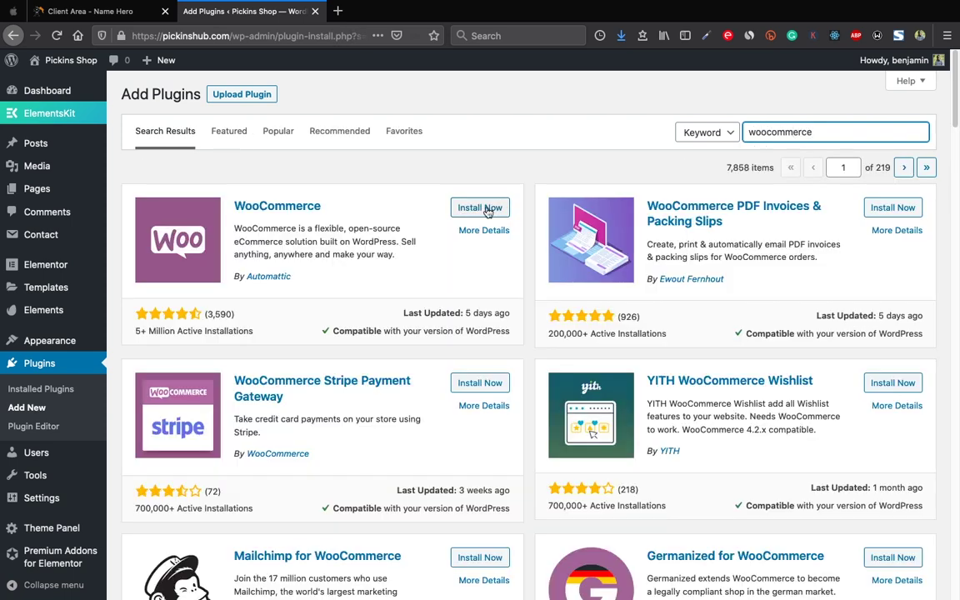
pyautogui.click(472, 212)
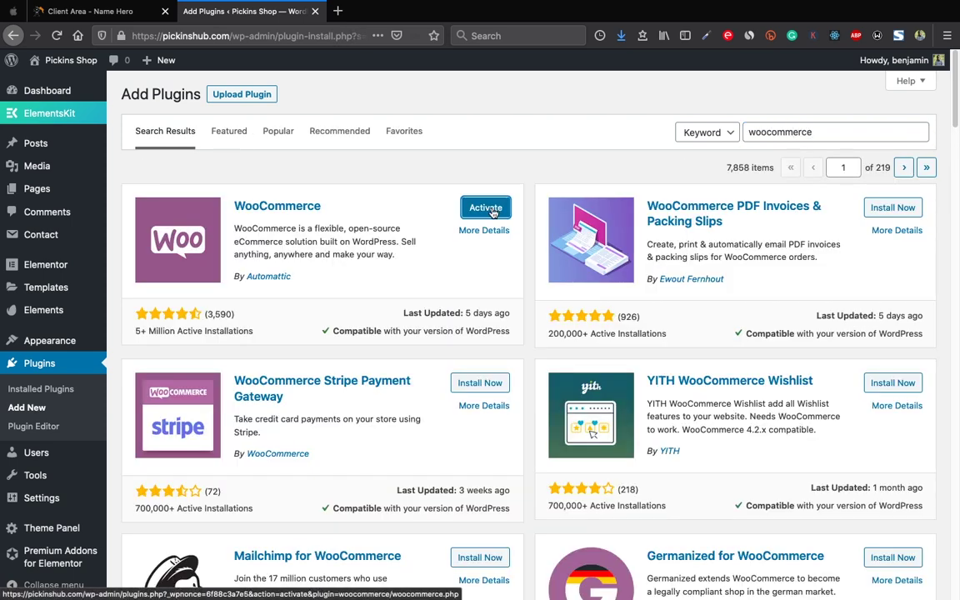
pyautogui.click(485, 208)
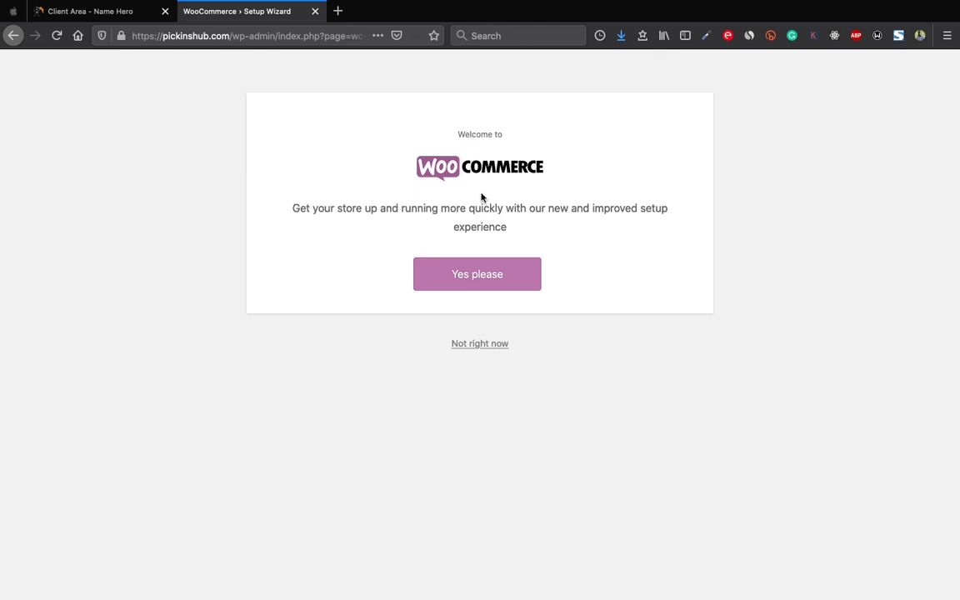
# Accept guided setup and enter address 123 Spring Road with region Ghana — Northern.
pyautogui.click(476, 275)
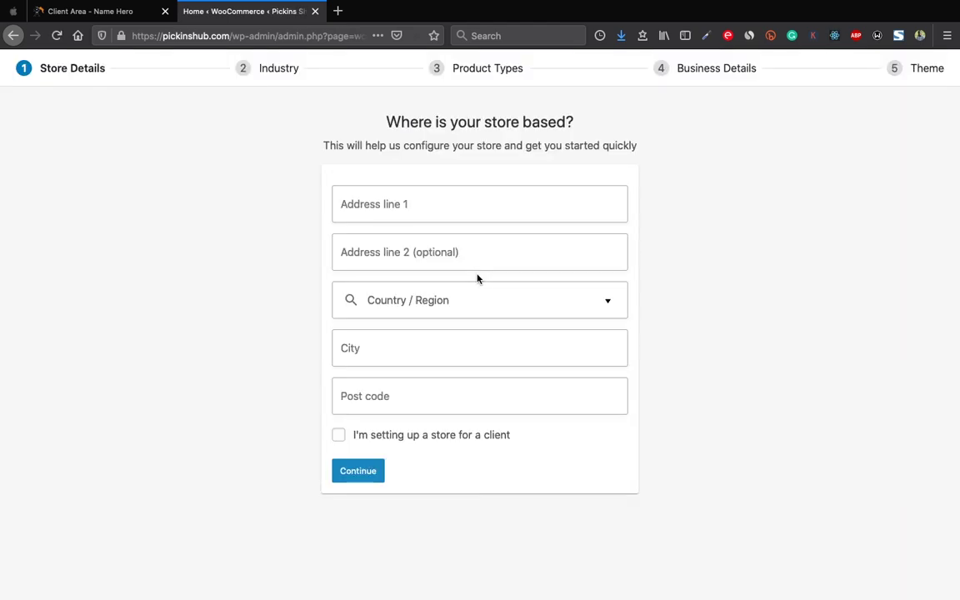
pyautogui.click(480, 203)
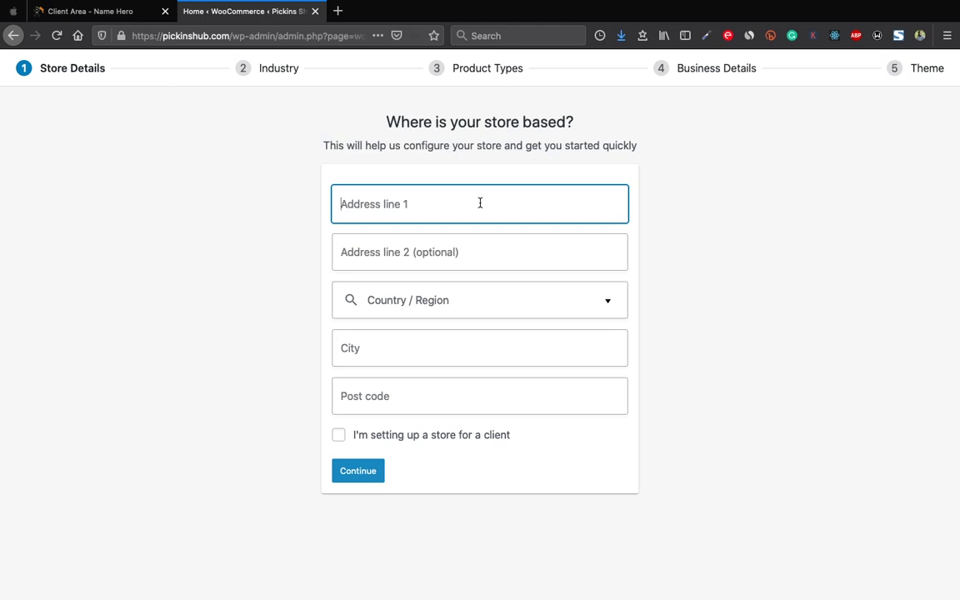
pyautogui.write('123 Spring Road')
pyautogui.press('Tab')
pyautogui.press('Tab')
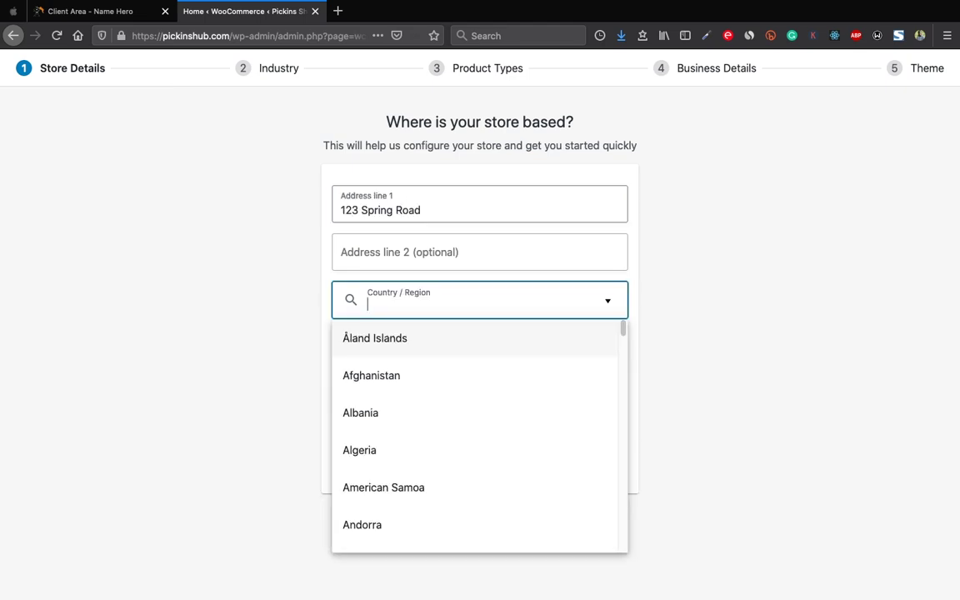
pyautogui.write('ghana')
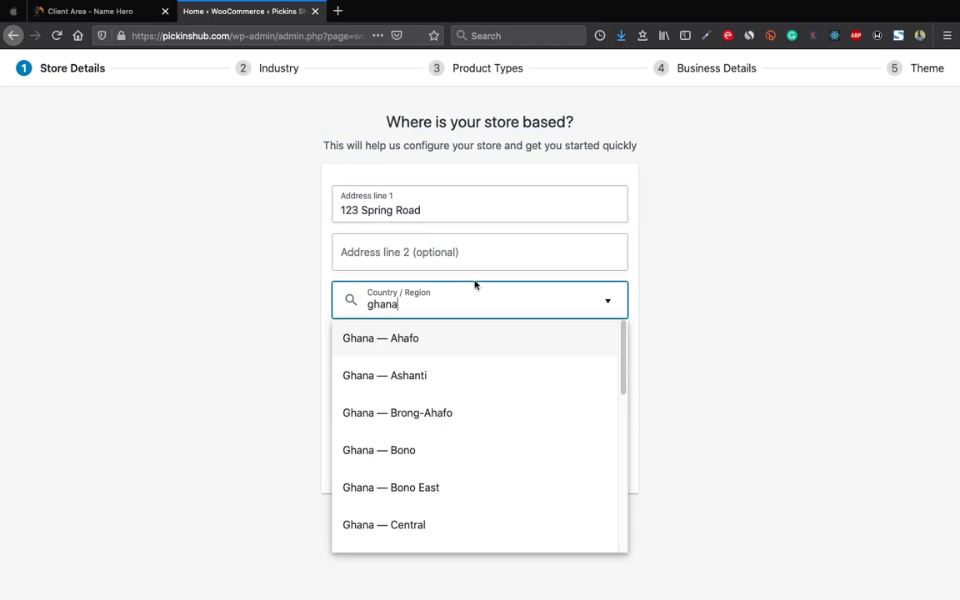
pyautogui.scroll(-3, 432, 386)
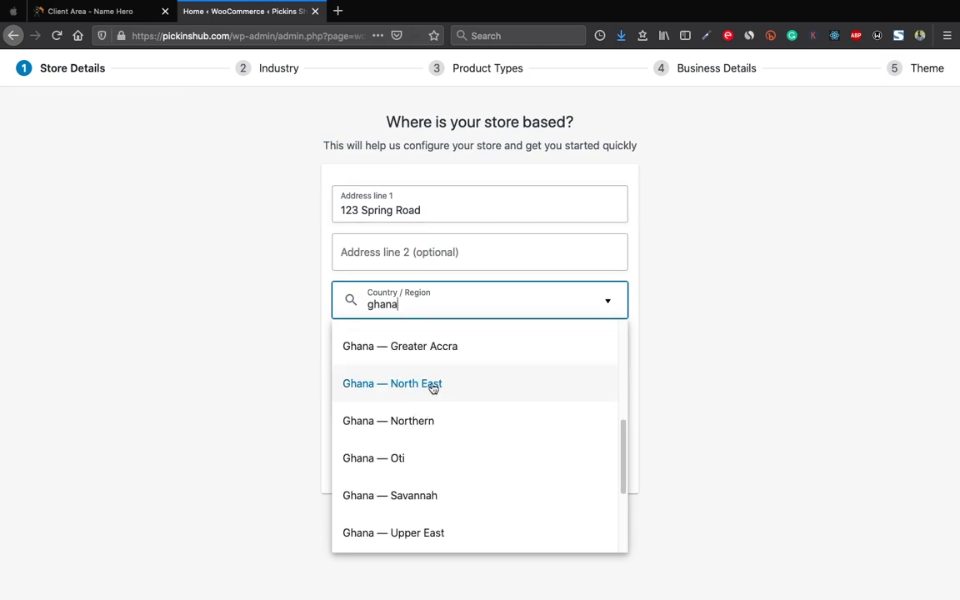
pyautogui.click(424, 420)
# Enter city 'Tama' and post code 00233, then continue without usage tracking.
pyautogui.click(411, 344)
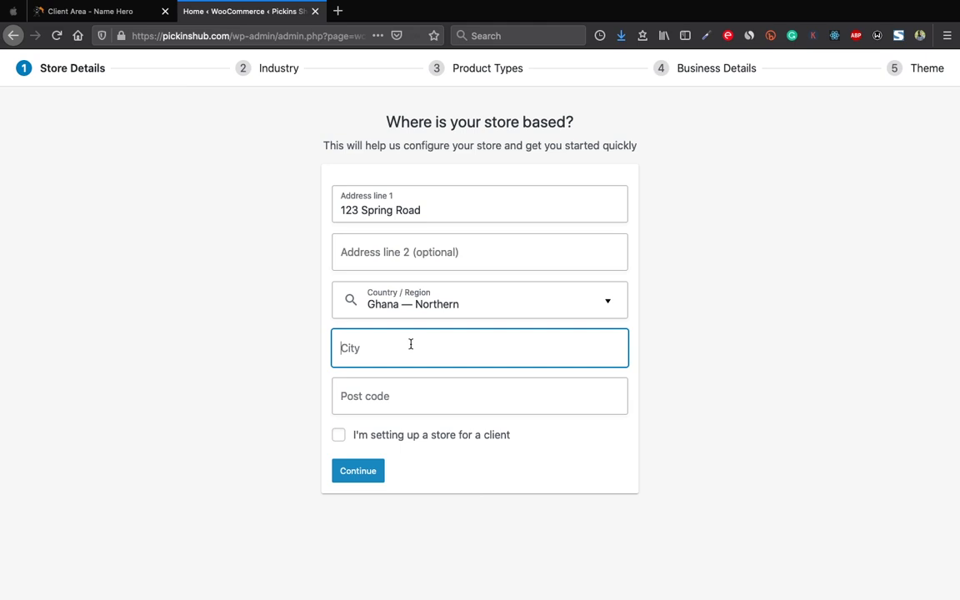
pyautogui.write('Tamale')
pyautogui.click(341, 396)
pyautogui.write('00233')
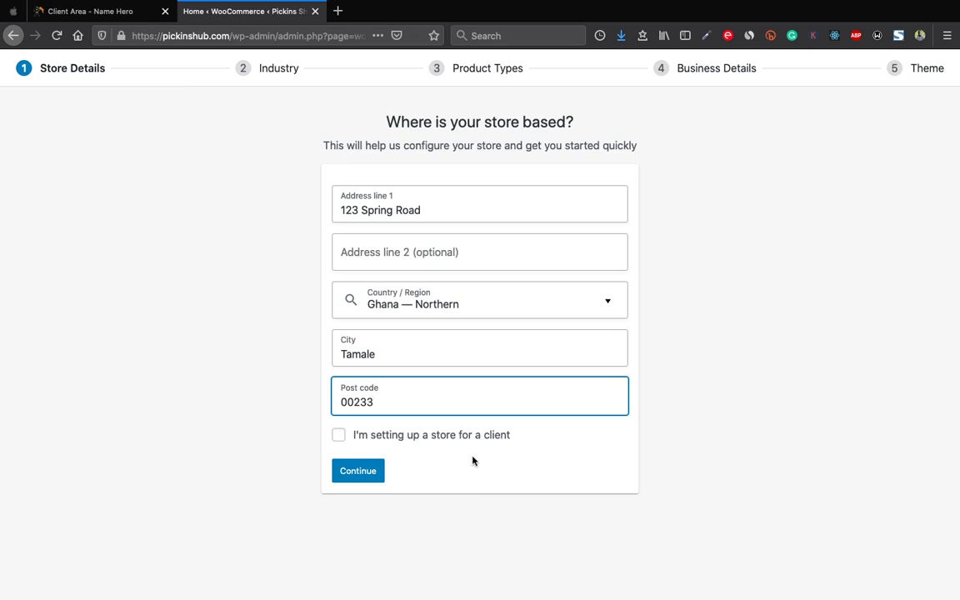
pyautogui.click(355, 471)
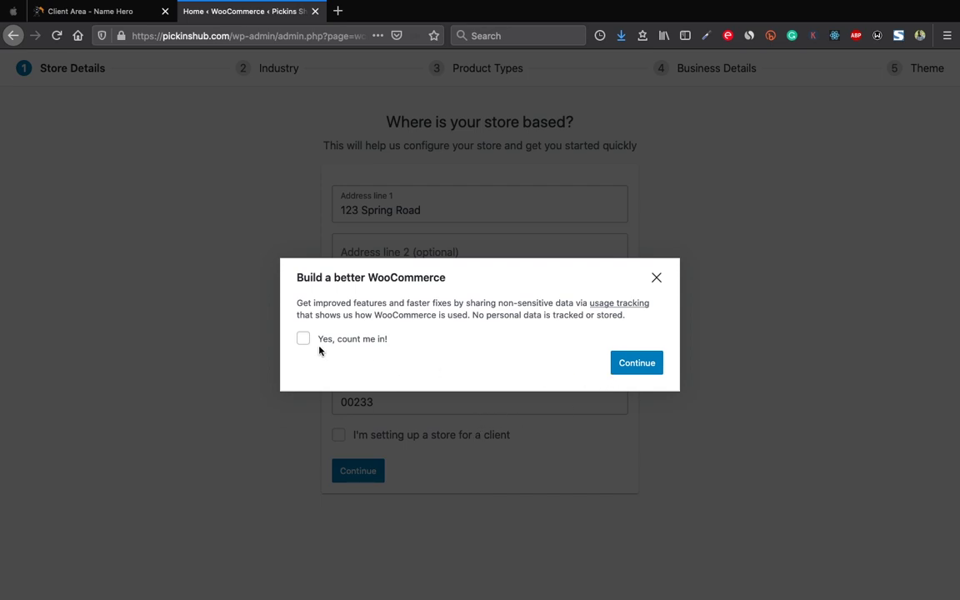
pyautogui.click(632, 364)
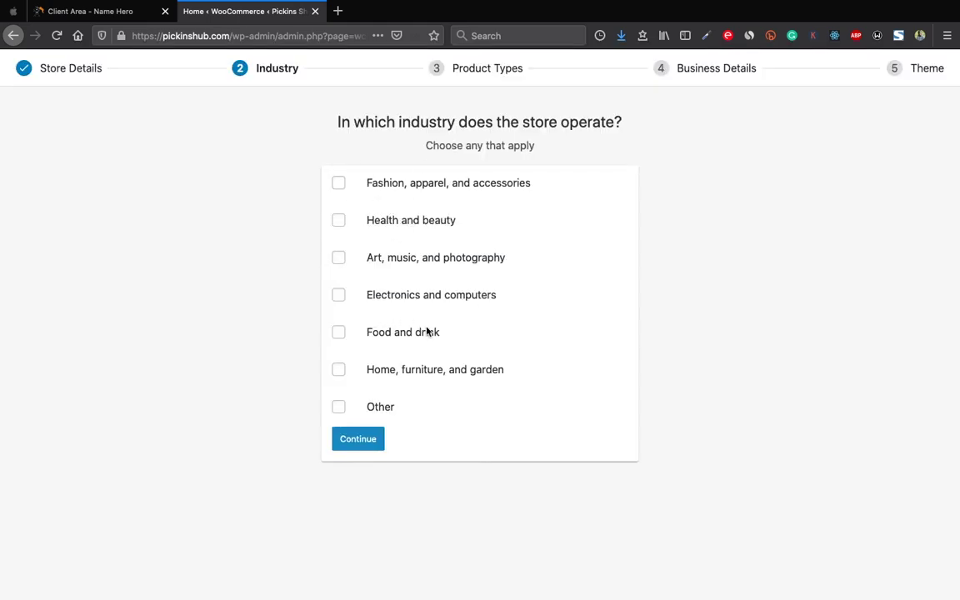
# Choose Fashion, apparel and accessories plus Electronics and computers as the store industries.
pyautogui.click(338, 184)
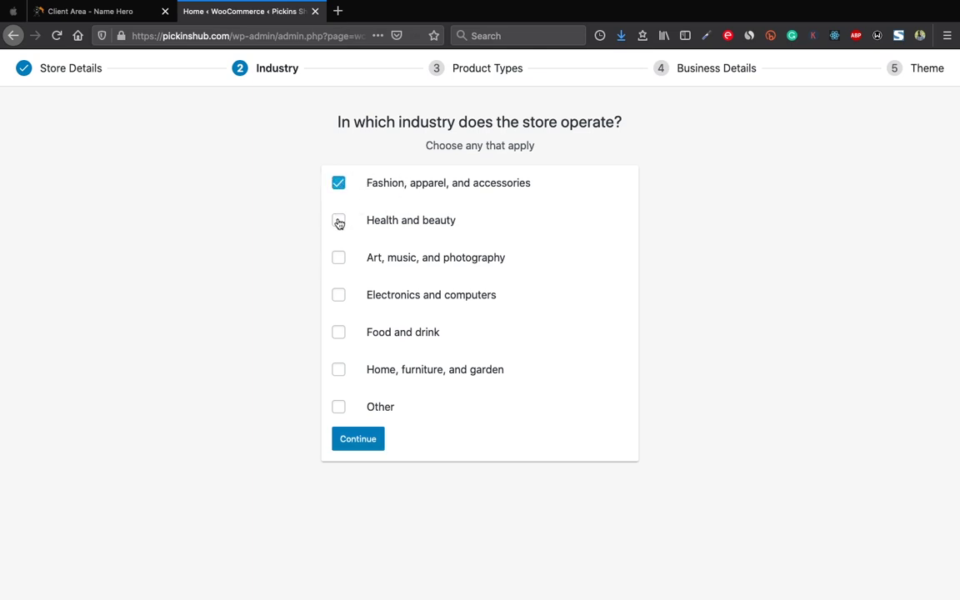
pyautogui.click(337, 296)
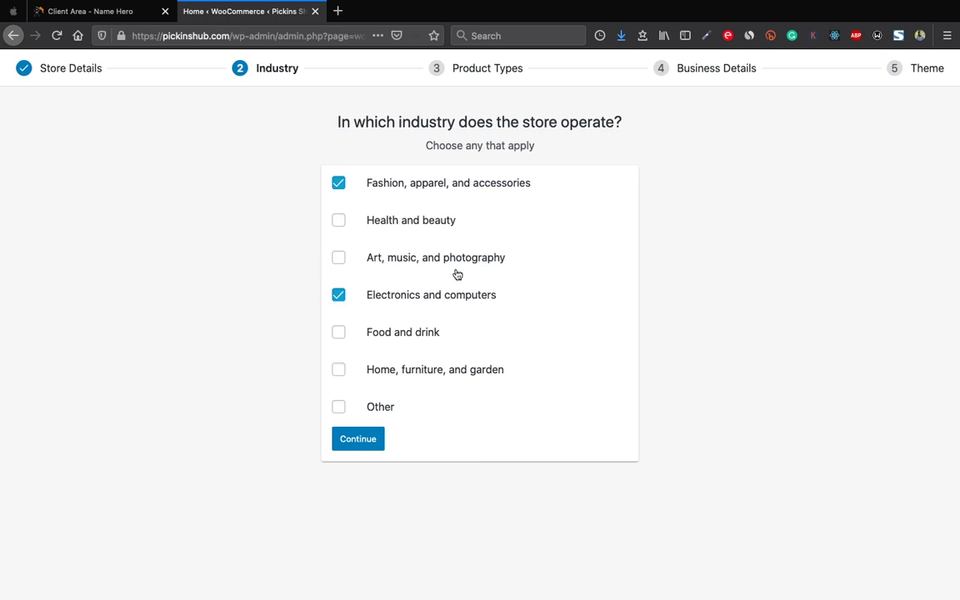
pyautogui.click(351, 442)
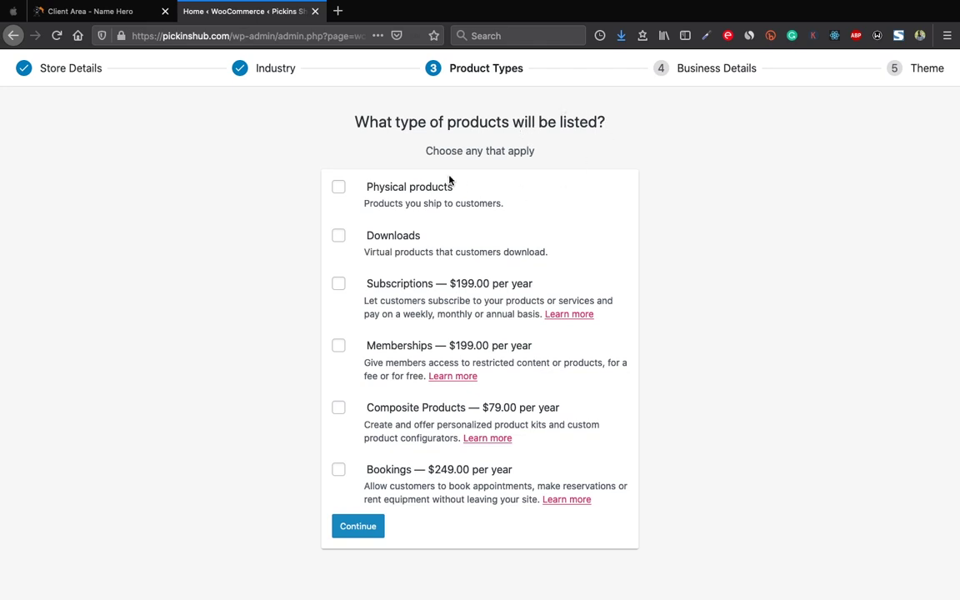
# Set the product types to Physical products only, without Downloads.
pyautogui.click(339, 190)
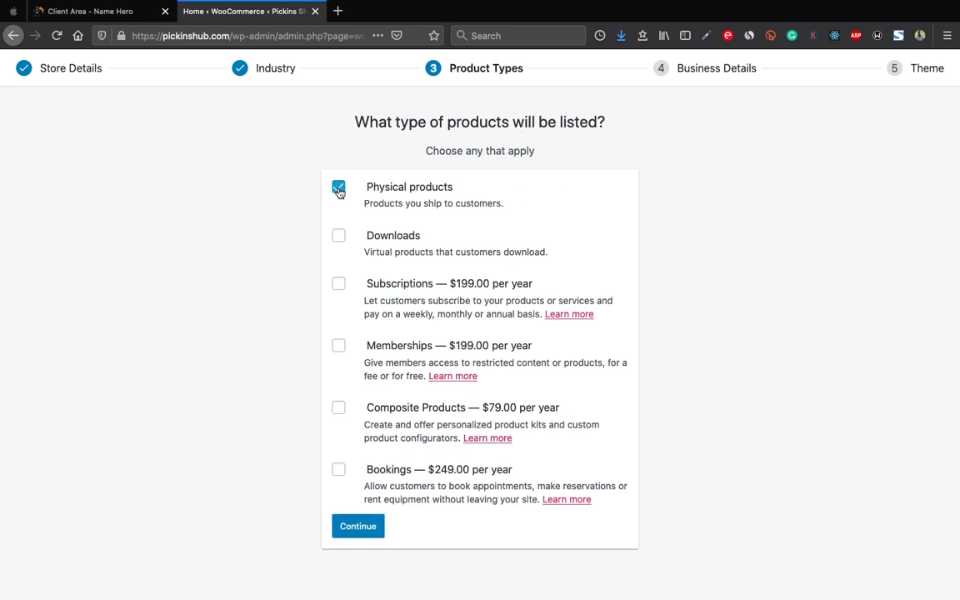
pyautogui.click(339, 238)
pyautogui.click(345, 240)
pyautogui.click(370, 530)
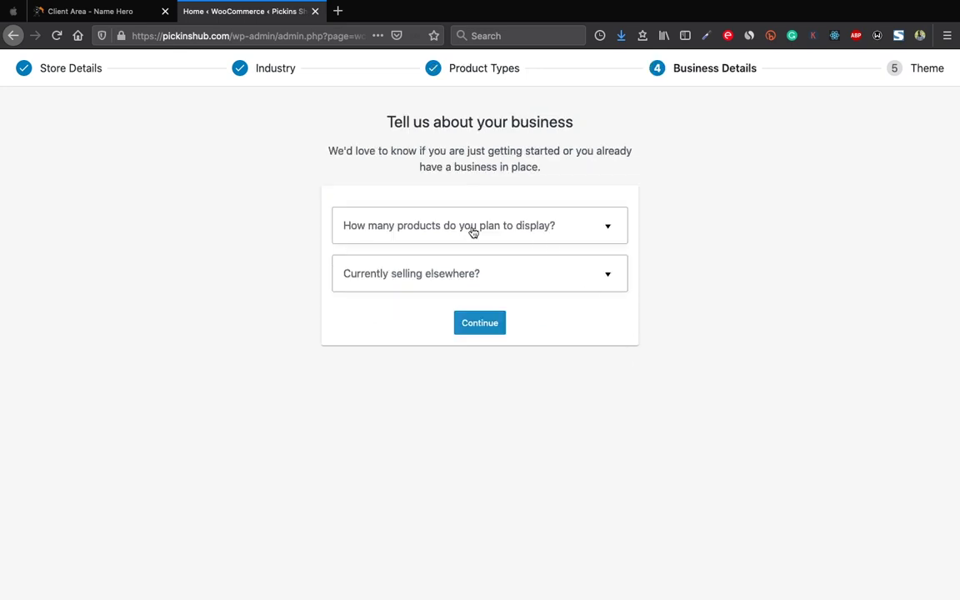
# Answer 11 - 100 products and No to selling elsewhere, and turn off Facebook, Mailchimp and Google Ads.
pyautogui.click(413, 207)
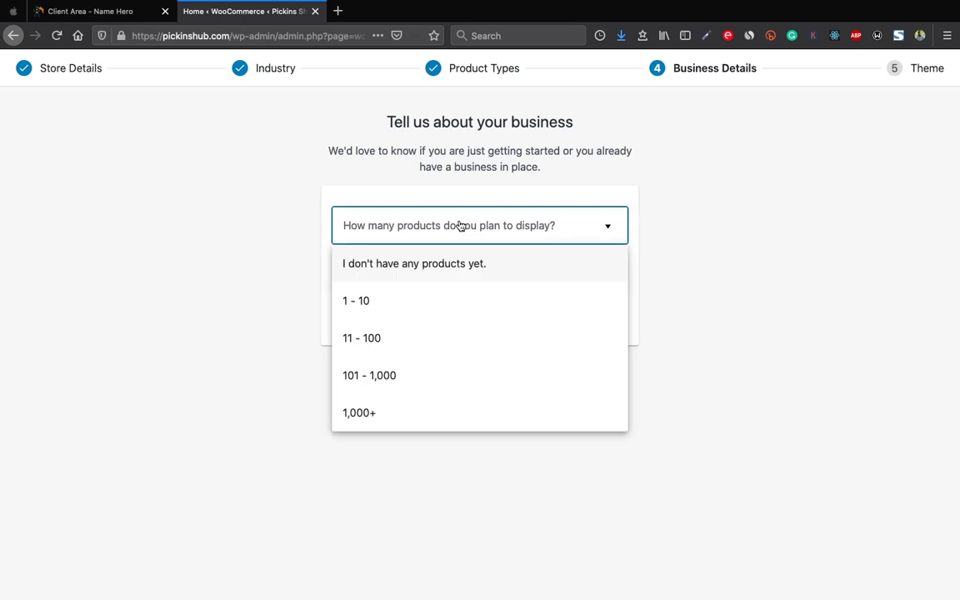
pyautogui.click(389, 338)
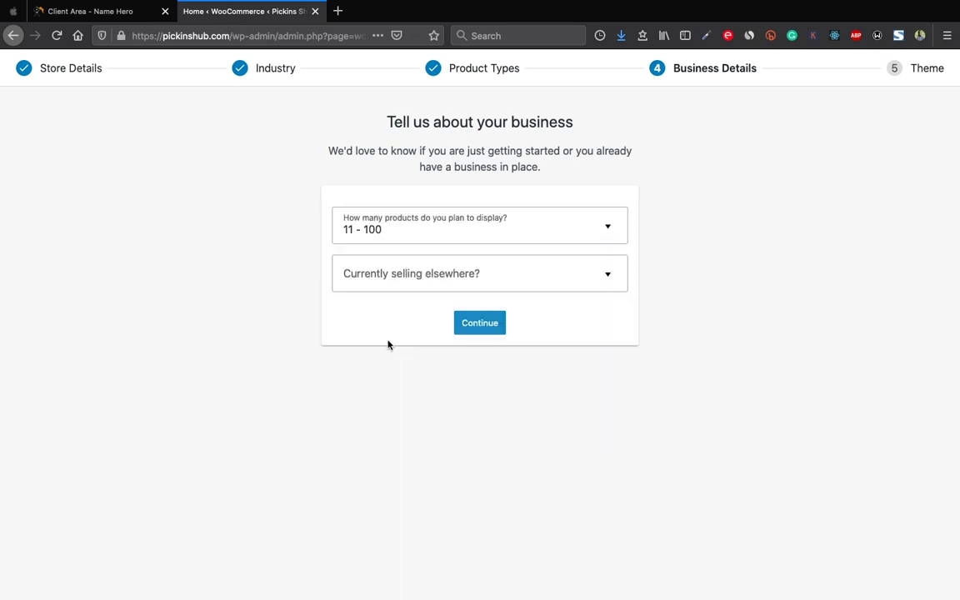
pyautogui.click(430, 280)
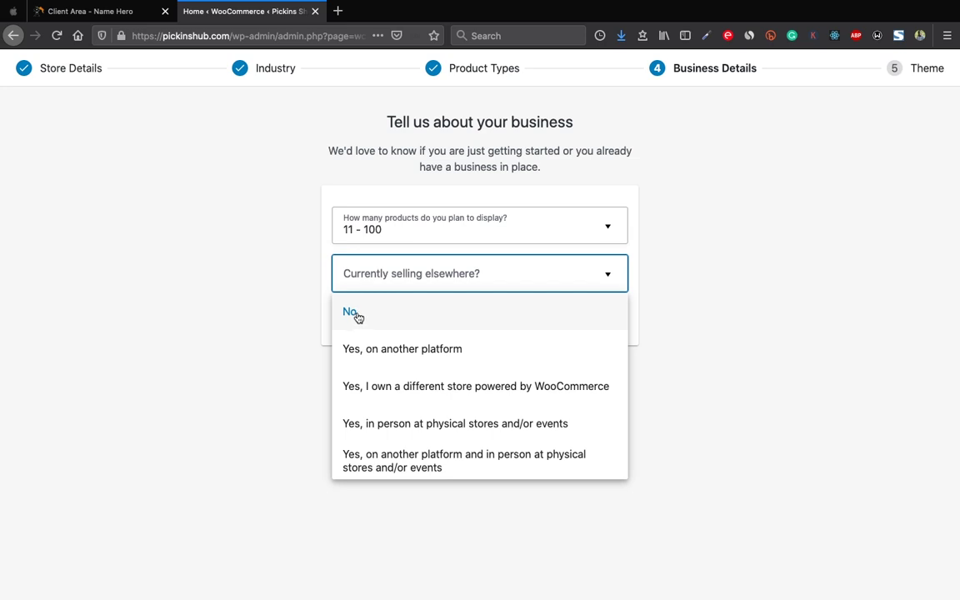
pyautogui.click(357, 313)
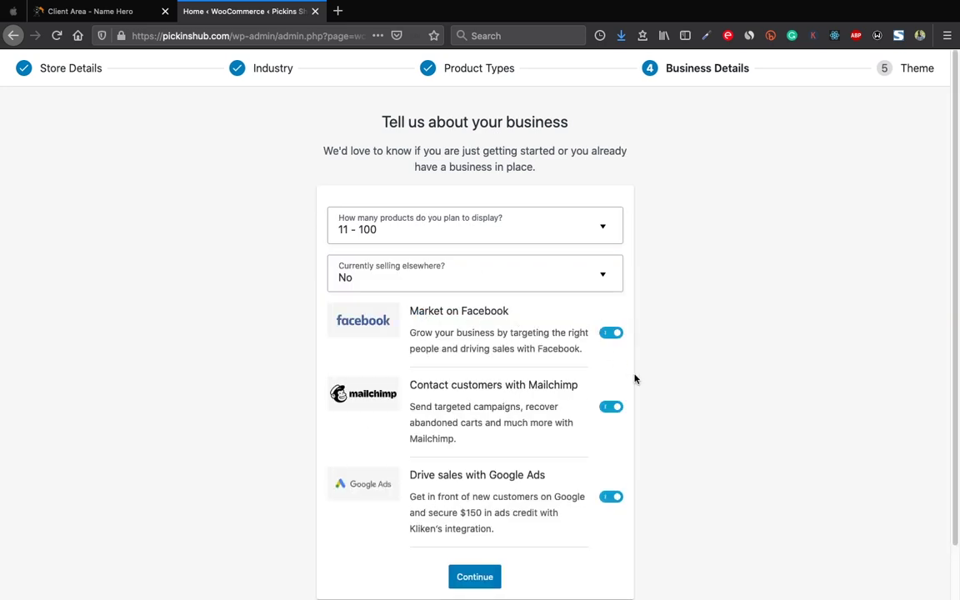
pyautogui.scroll(-2, 538, 297)
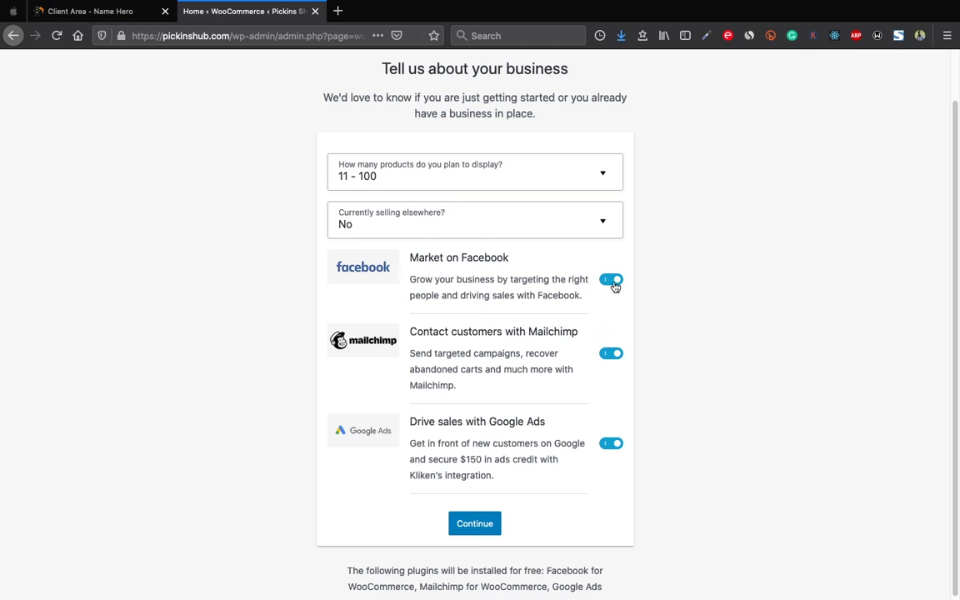
pyautogui.click(611, 281)
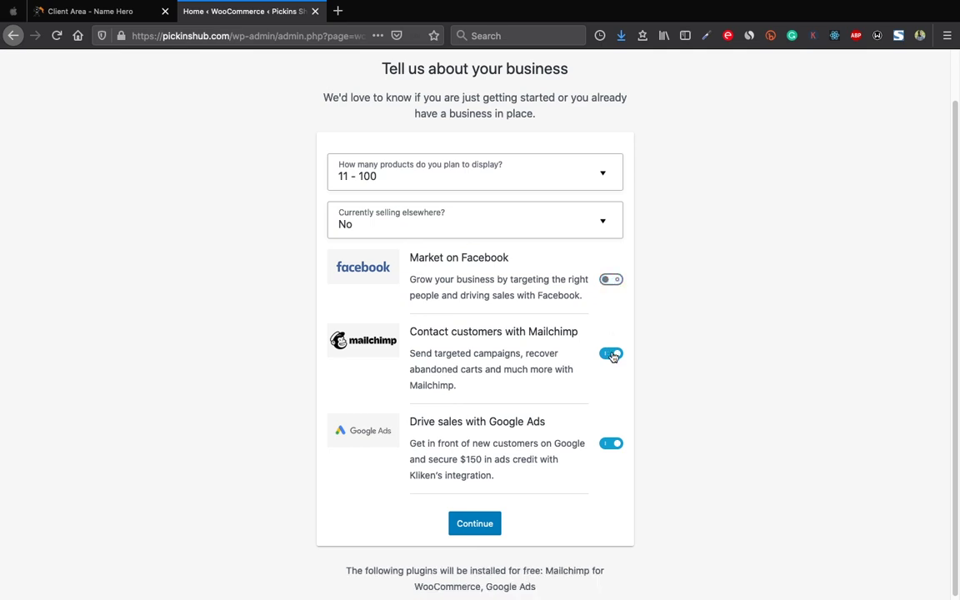
pyautogui.click(612, 354)
pyautogui.click(610, 458)
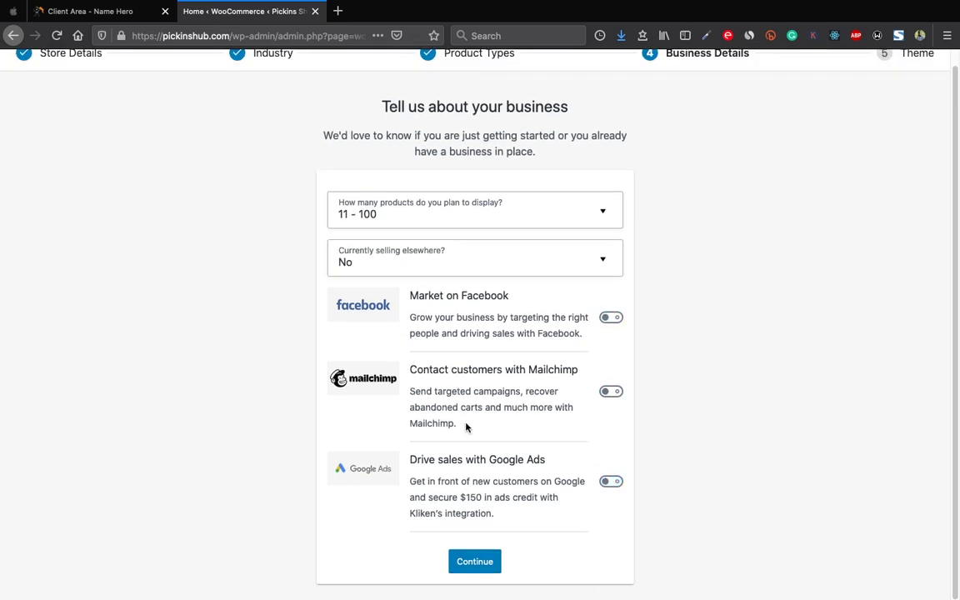
pyautogui.click(474, 563)
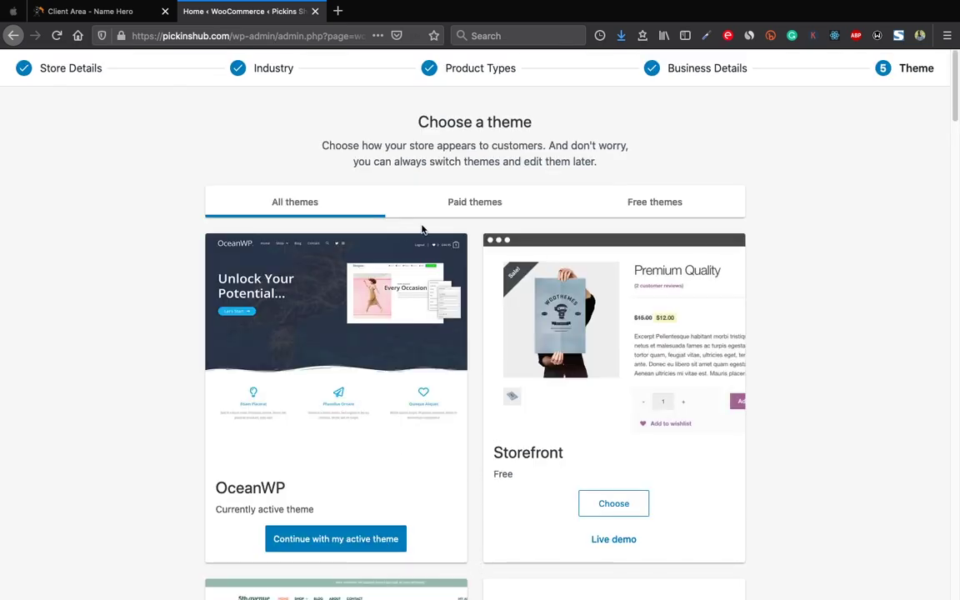
# Continue with the active OceanWP theme and say No thanks to Jetpack and WooCommerce Services.
pyautogui.scroll(-1, 413, 321)
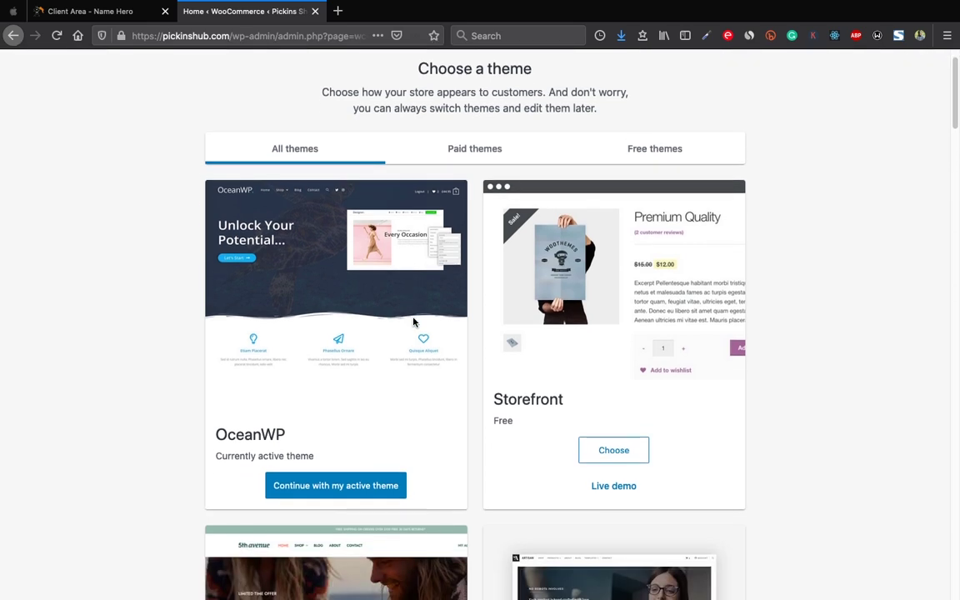
pyautogui.click(338, 487)
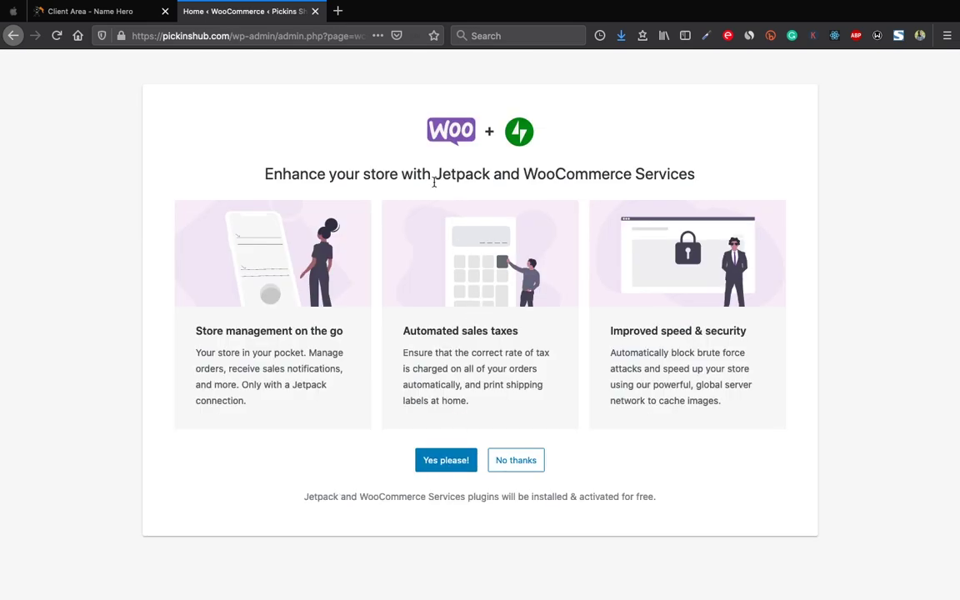
pyautogui.click(515, 460)
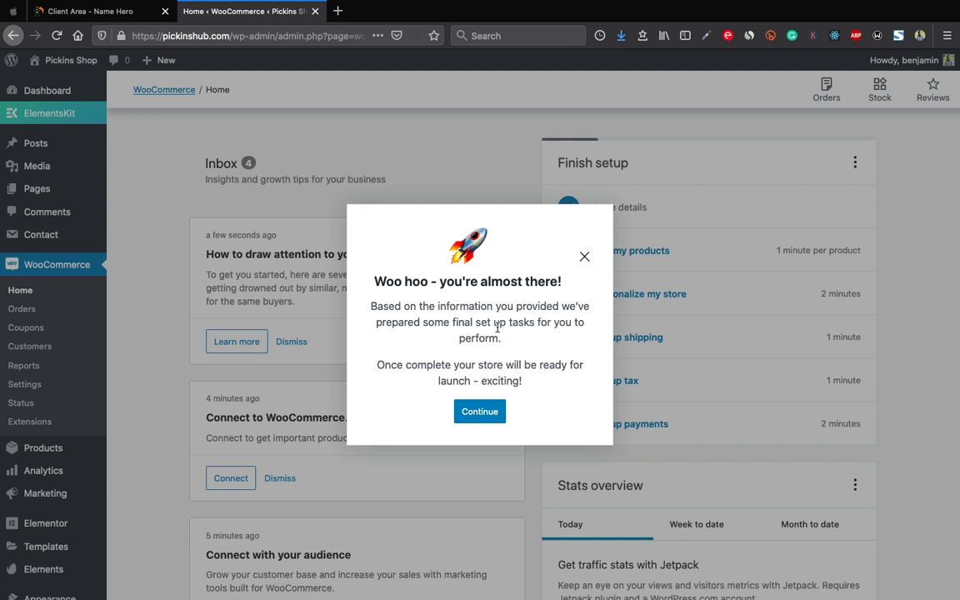
# Dismiss the almost-there message, return to the Dashboard and bring up the Plugins submenu.
pyautogui.click(482, 413)
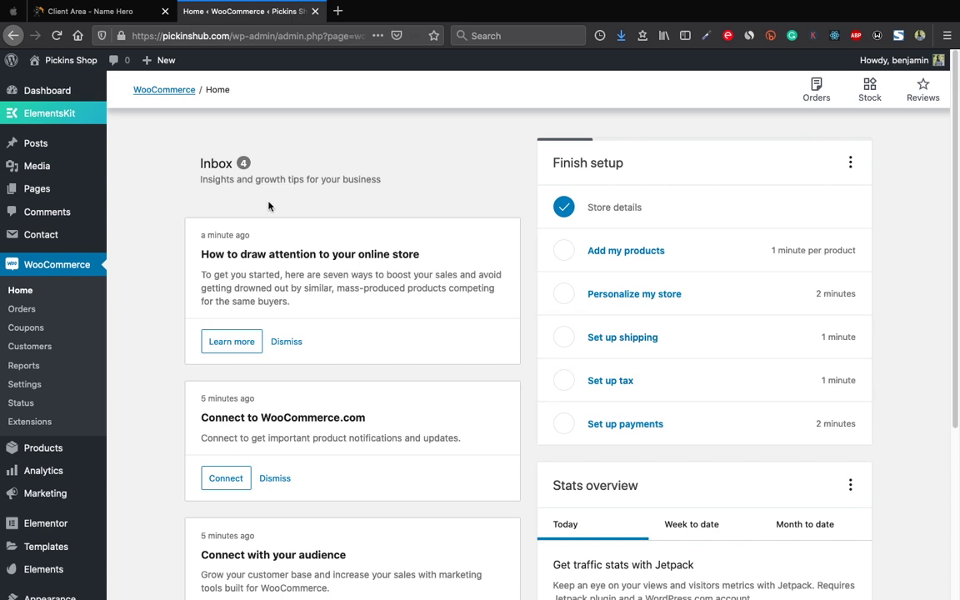
pyautogui.click(47, 95)
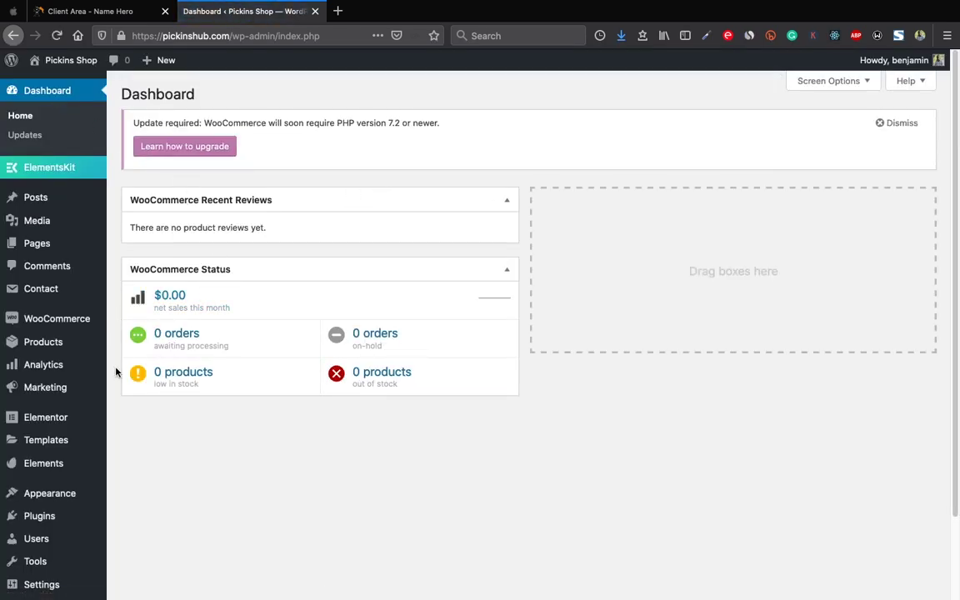
pyautogui.moveTo(40, 413)
pyautogui.scroll(-2, 40, 414)
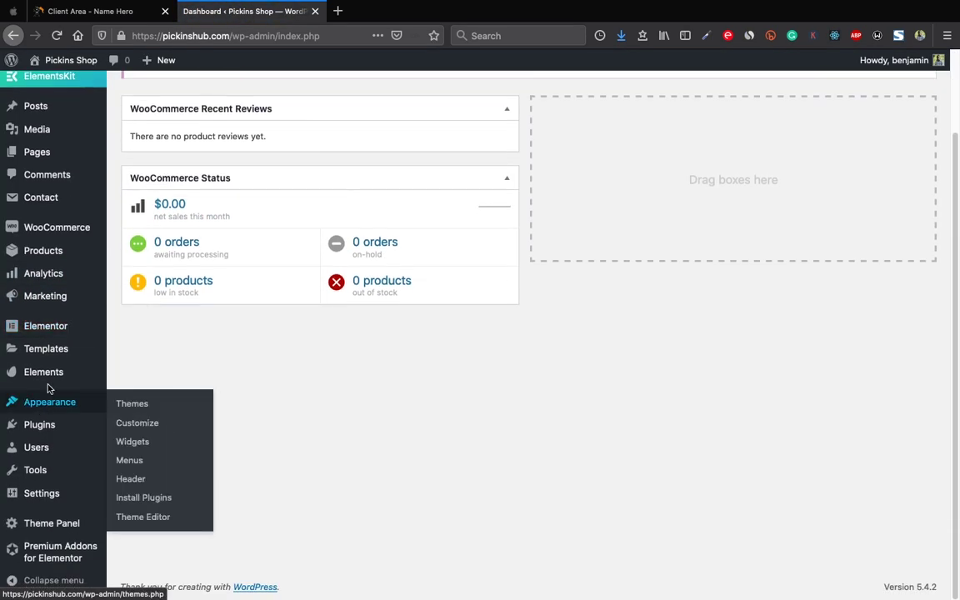
# Search Add New plugins for 'variation swatches for' and install Variation Swatches for WooCommerce.
pyautogui.moveTo(45, 434)
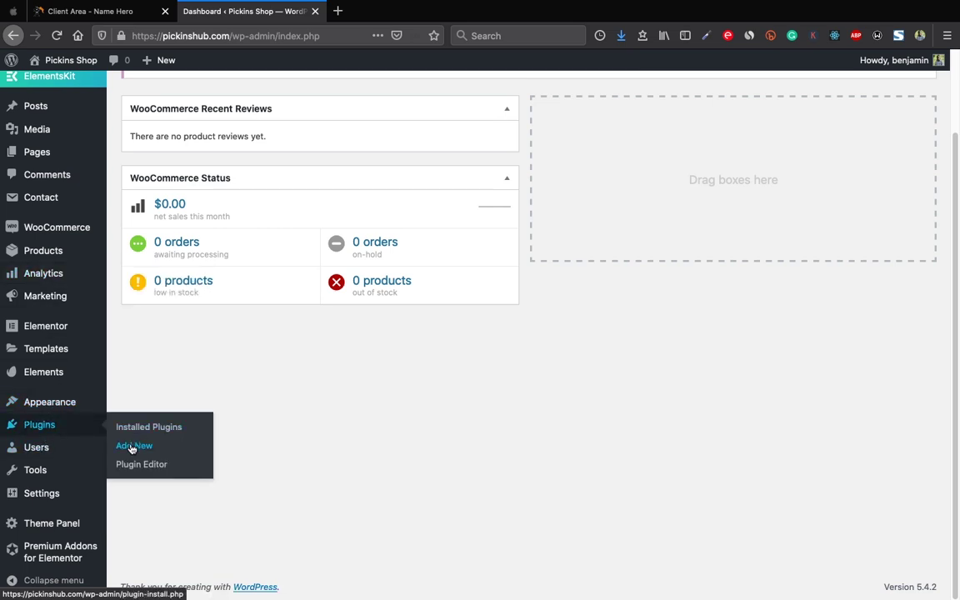
pyautogui.click(131, 447)
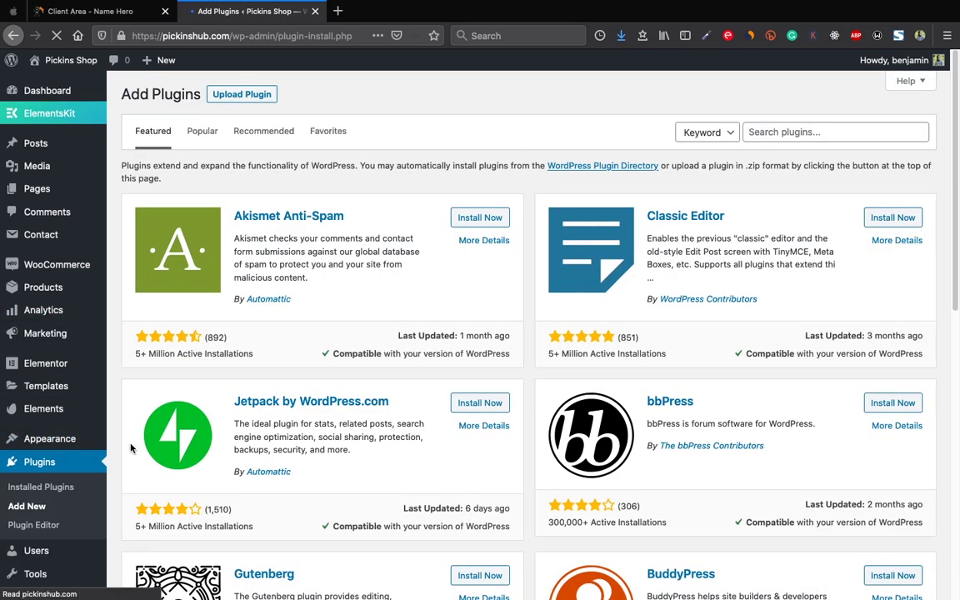
pyautogui.click(801, 138)
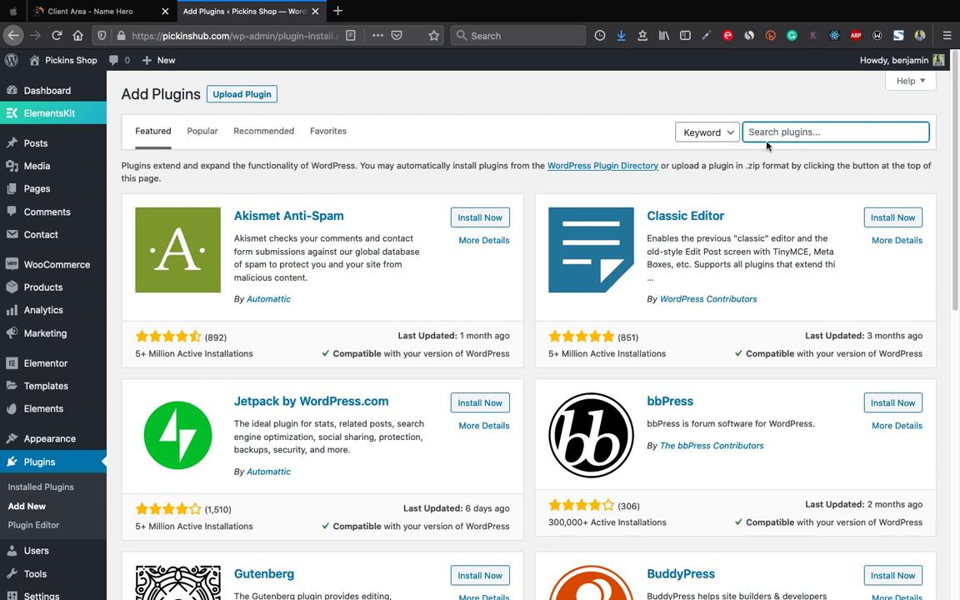
pyautogui.write('variation swatches for')
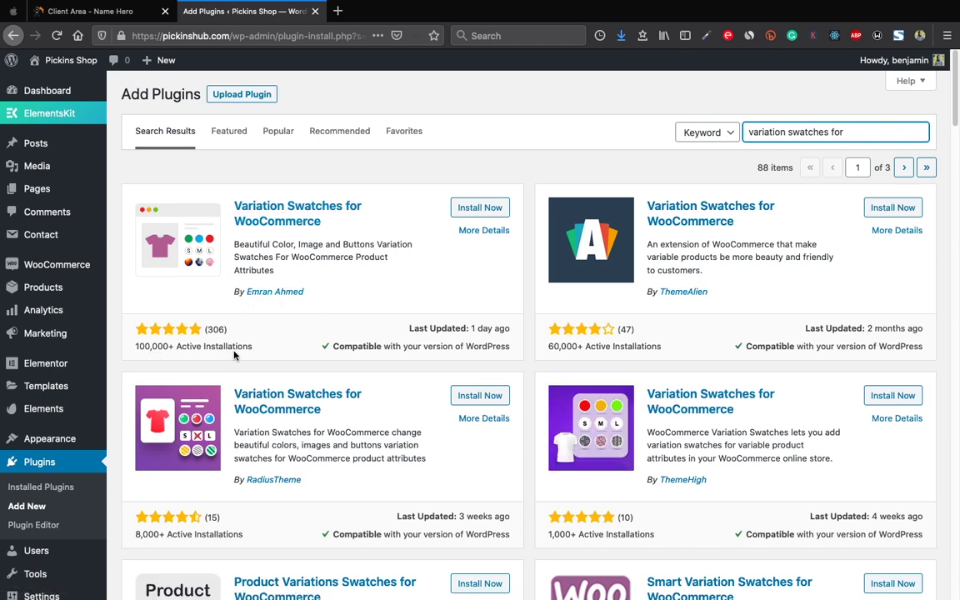
pyautogui.click(479, 208)
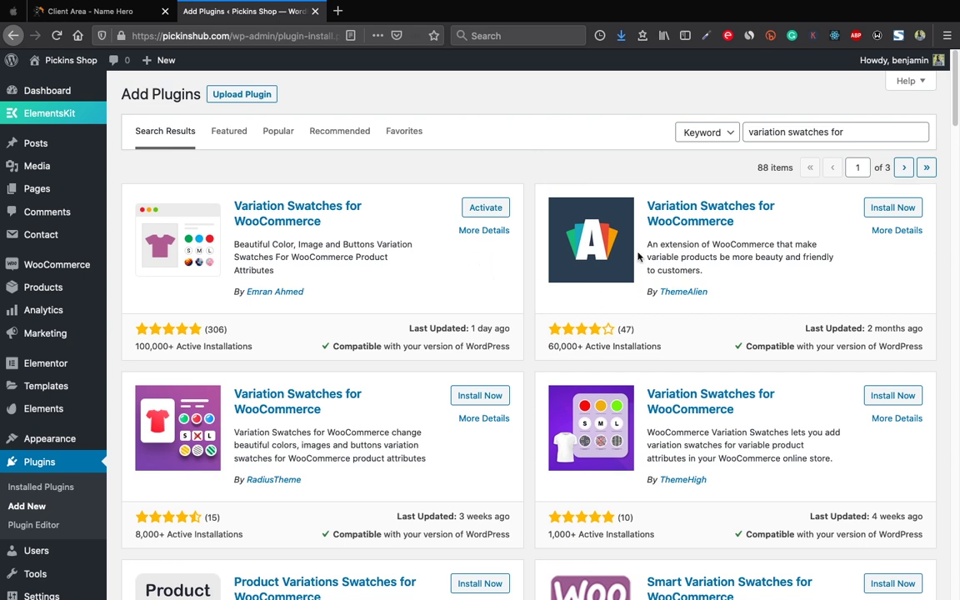
# Replace the search with 'TI woocomme' and install TI WooCommerce Wishlist.
pyautogui.click(839, 139)
pyautogui.moveTo(840, 138); pyautogui.dragTo(747, 135)
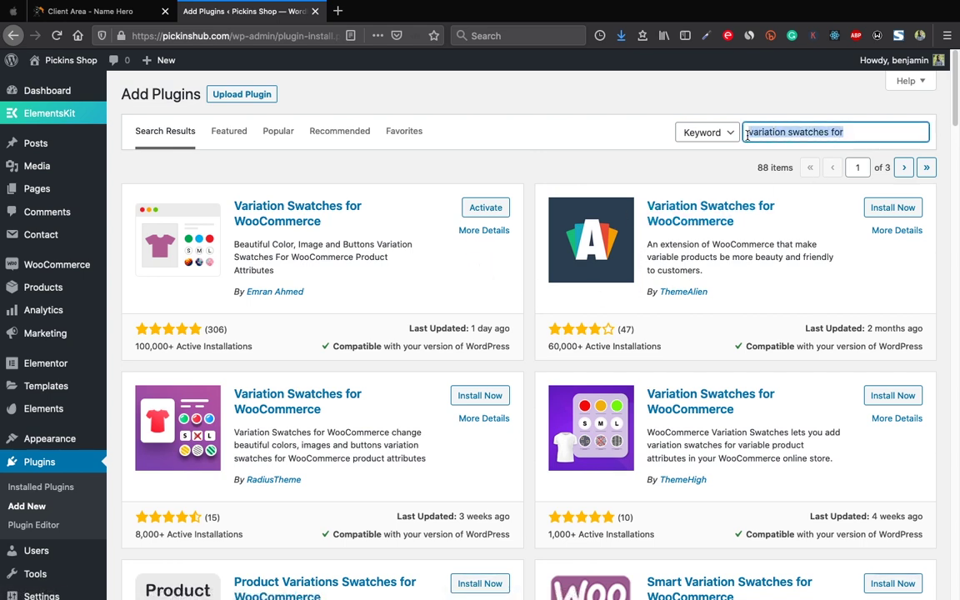
pyautogui.write('TI woocommerce wishlist')
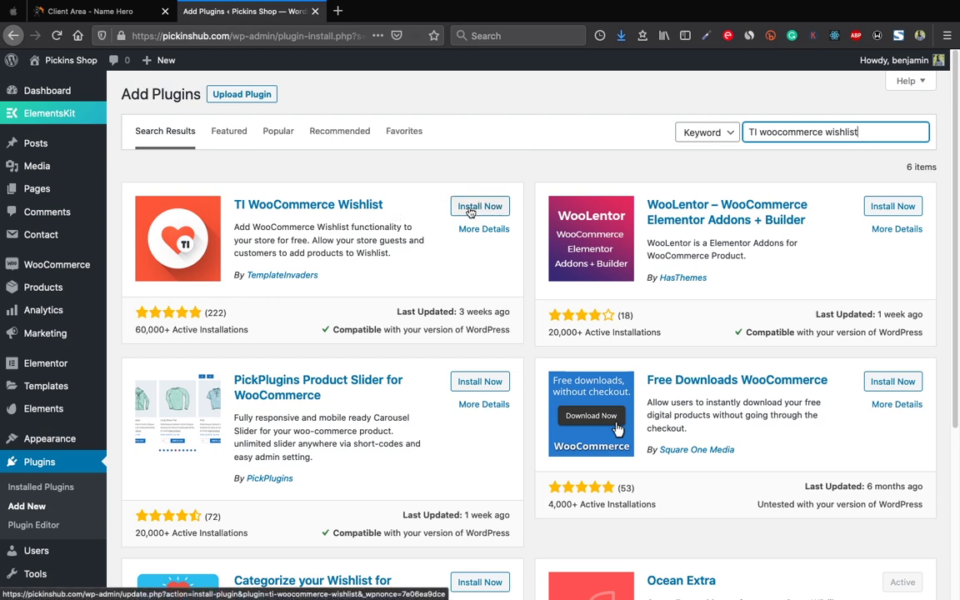
pyautogui.click(470, 210)
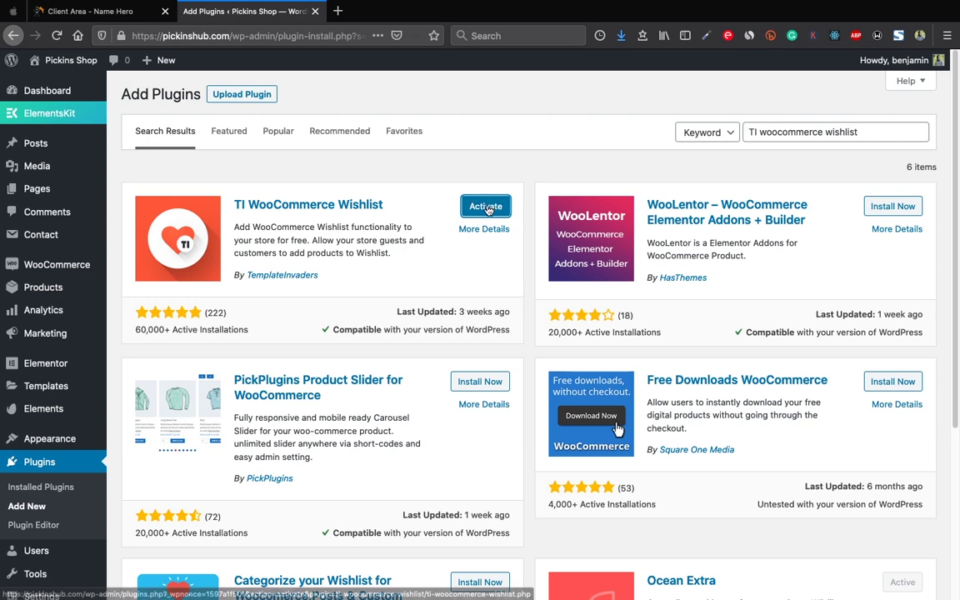
# Activate TI WooCommerce Wishlist, start its setup wizard and rename the default wishlist to 'My wishlist'.
pyautogui.click(484, 208)
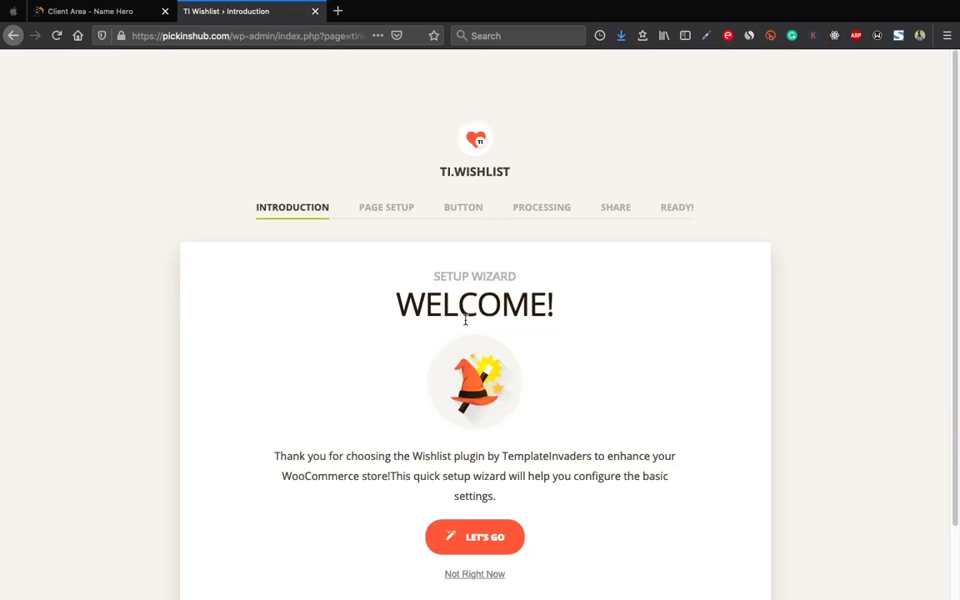
pyautogui.scroll(-2, 464, 325)
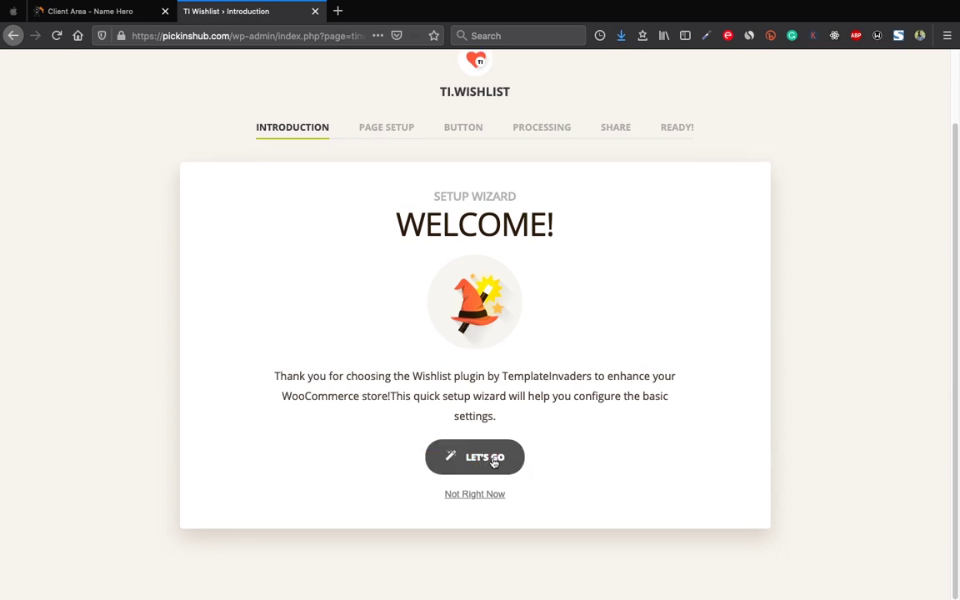
pyautogui.click(480, 457)
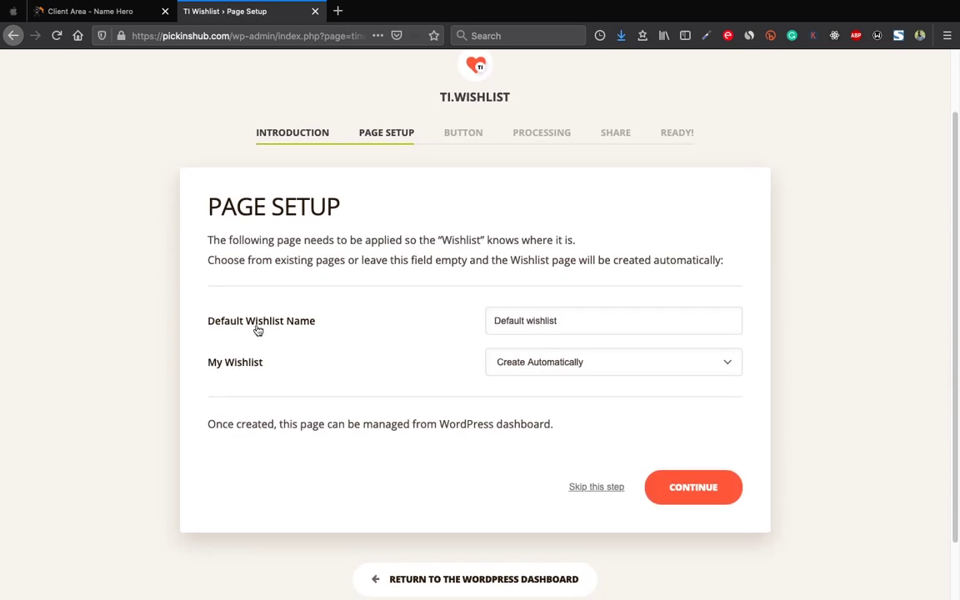
pyautogui.doubleClick(524, 324)
pyautogui.moveTo(523, 324); pyautogui.dragTo(462, 328)
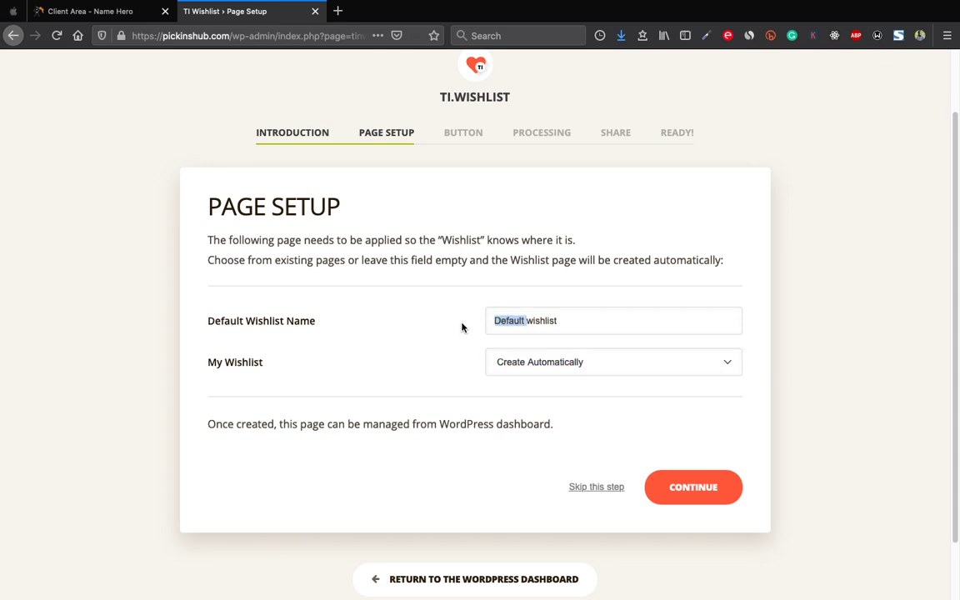
pyautogui.write('My')
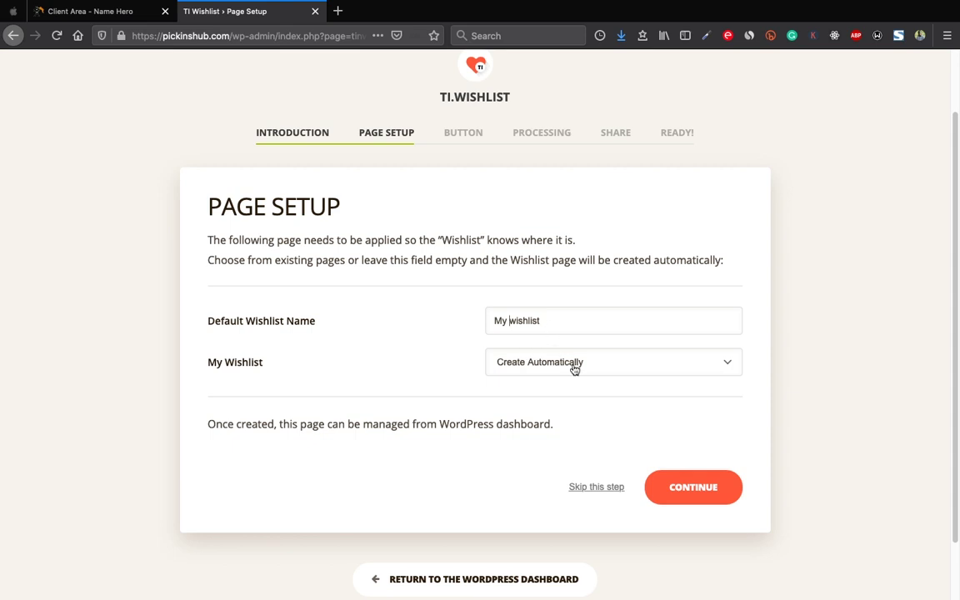
# Continue through the Button and Processing steps, skip Share, and return to the Dashboard.
pyautogui.click(687, 490)
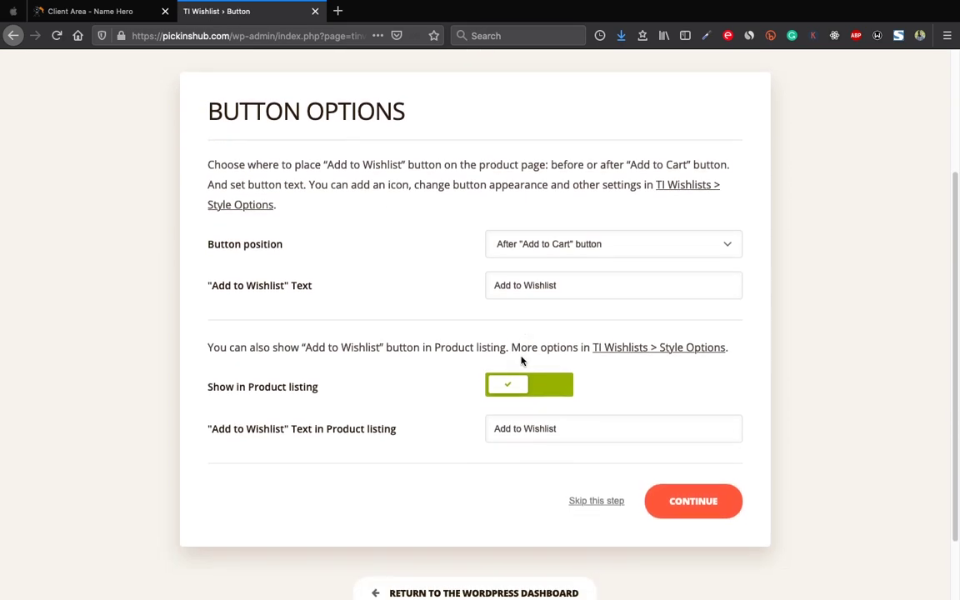
pyautogui.click(689, 491)
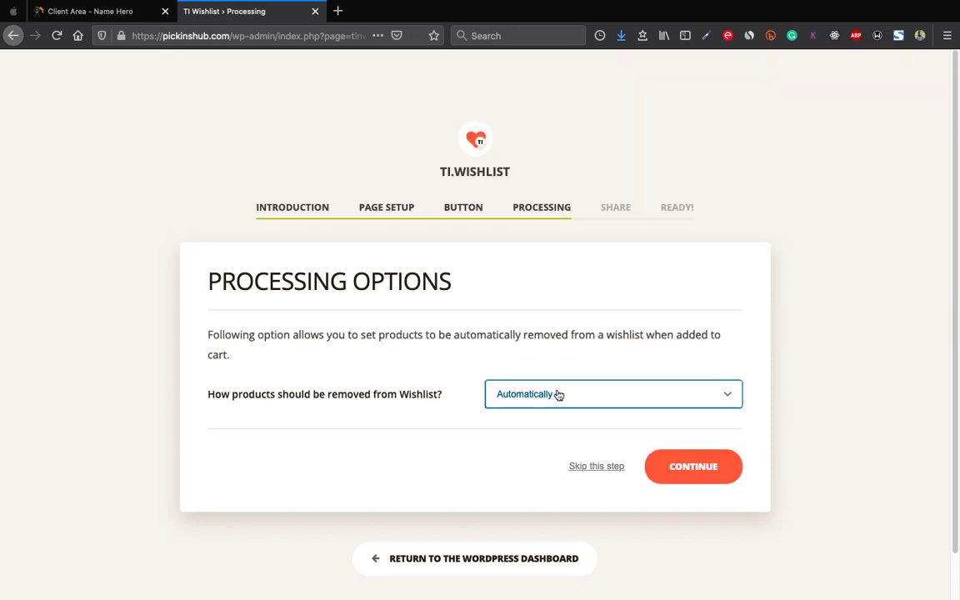
pyautogui.click(673, 469)
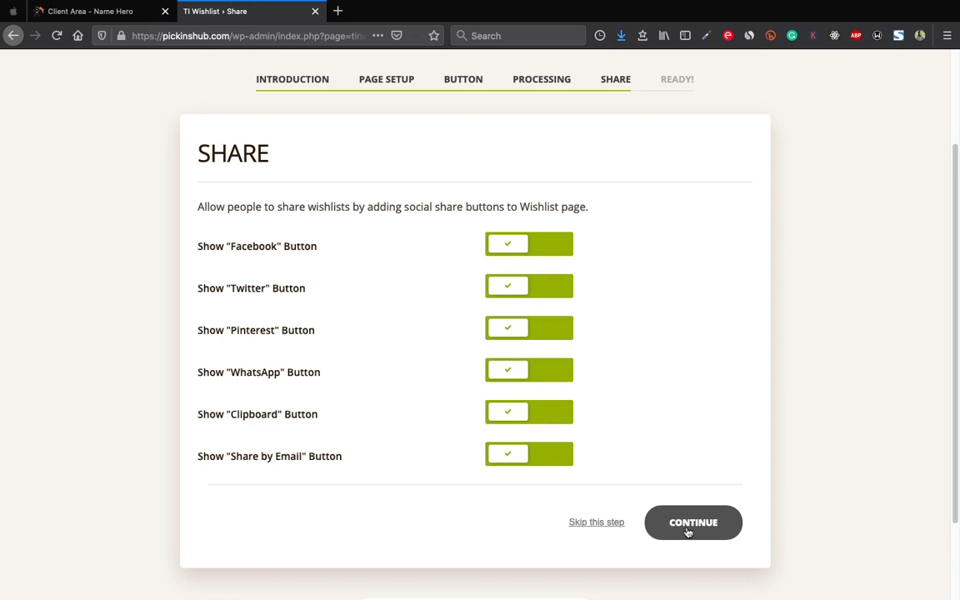
pyautogui.click(596, 523)
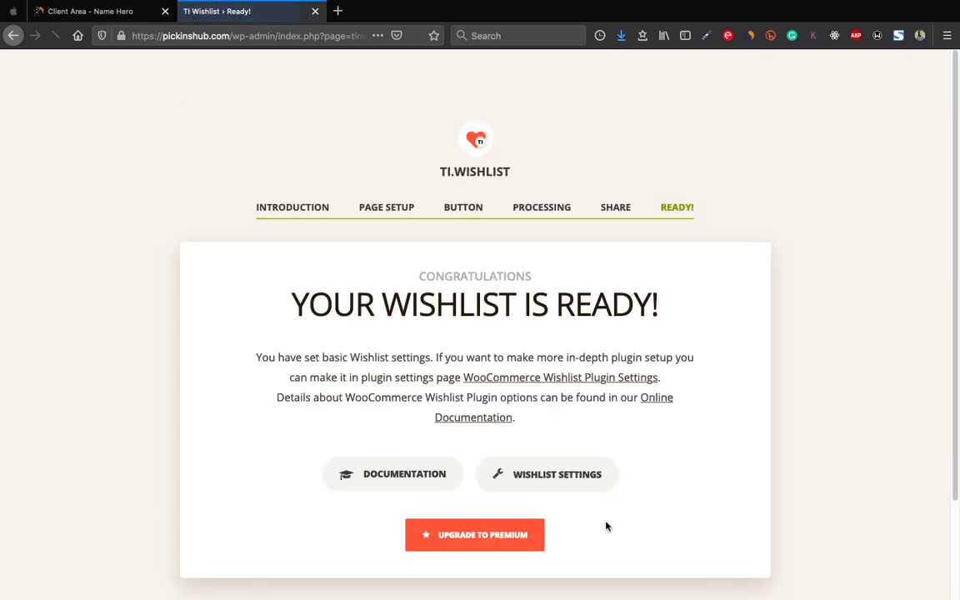
pyautogui.scroll(-2, 506, 435)
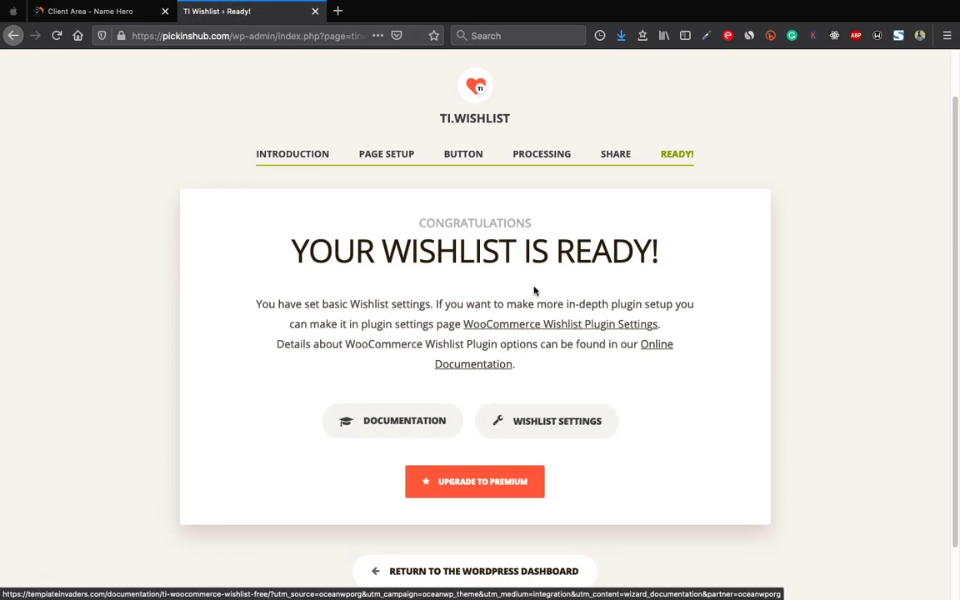
pyautogui.scroll(-2, 511, 490)
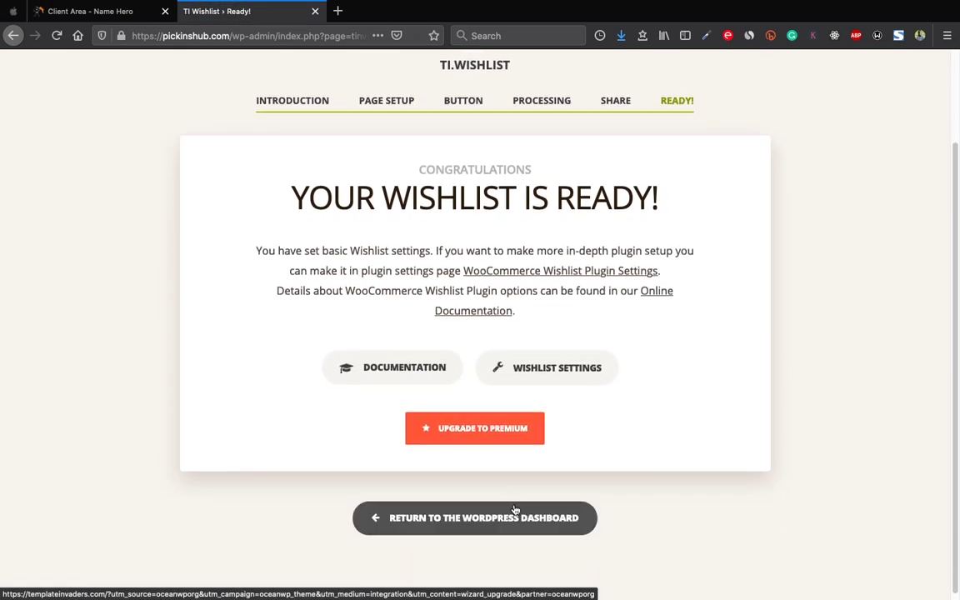
pyautogui.click(440, 518)
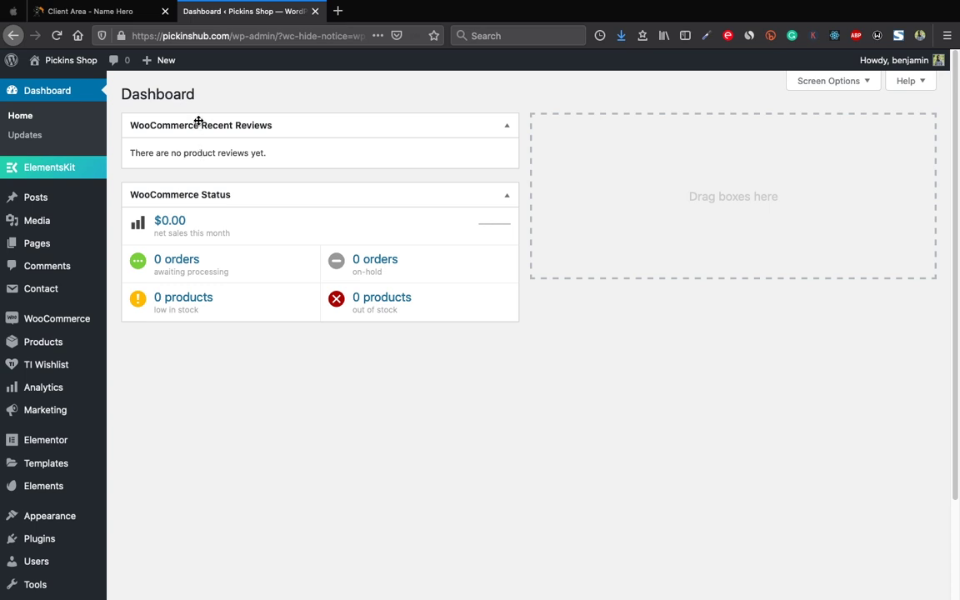
# Drag Recent Reviews into the Dashboard's right column and activate Variation Swatches for WooCommerce.
pyautogui.moveTo(199, 124); pyautogui.dragTo(482, 117)
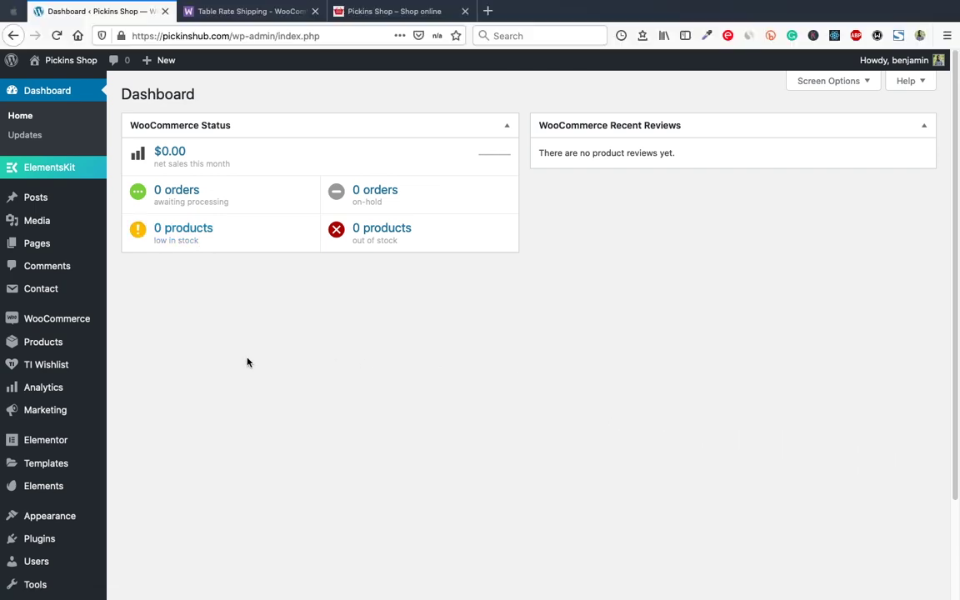
pyautogui.scroll(-3, 52, 387)
pyautogui.click(49, 427)
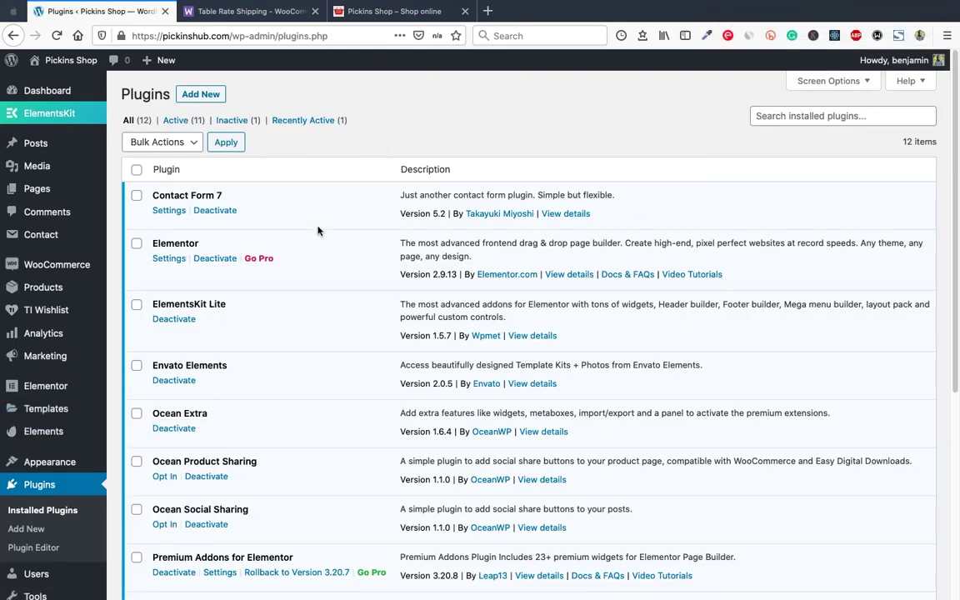
pyautogui.scroll(-5, 318, 231)
pyautogui.scroll(-1, 317, 231)
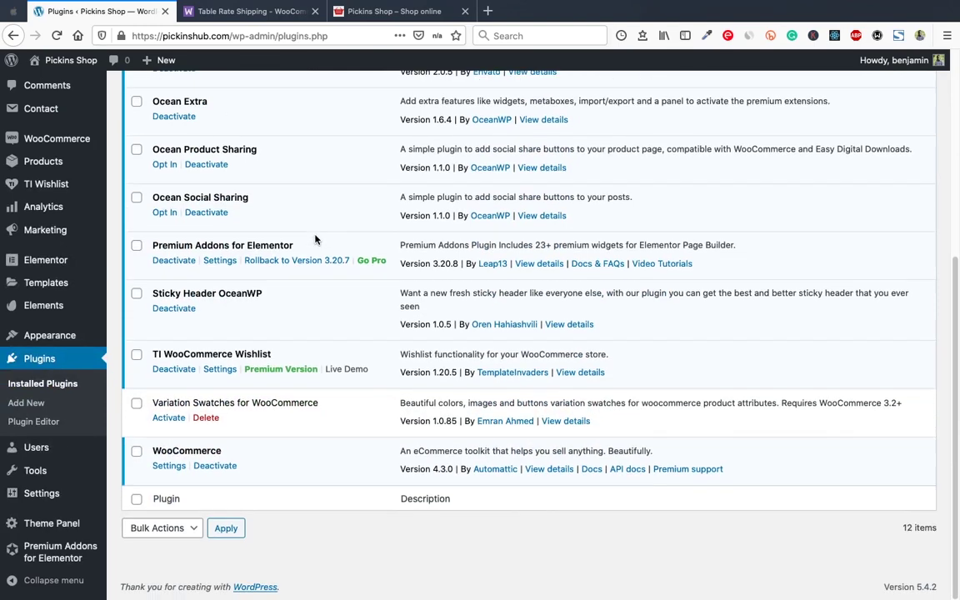
pyautogui.click(167, 418)
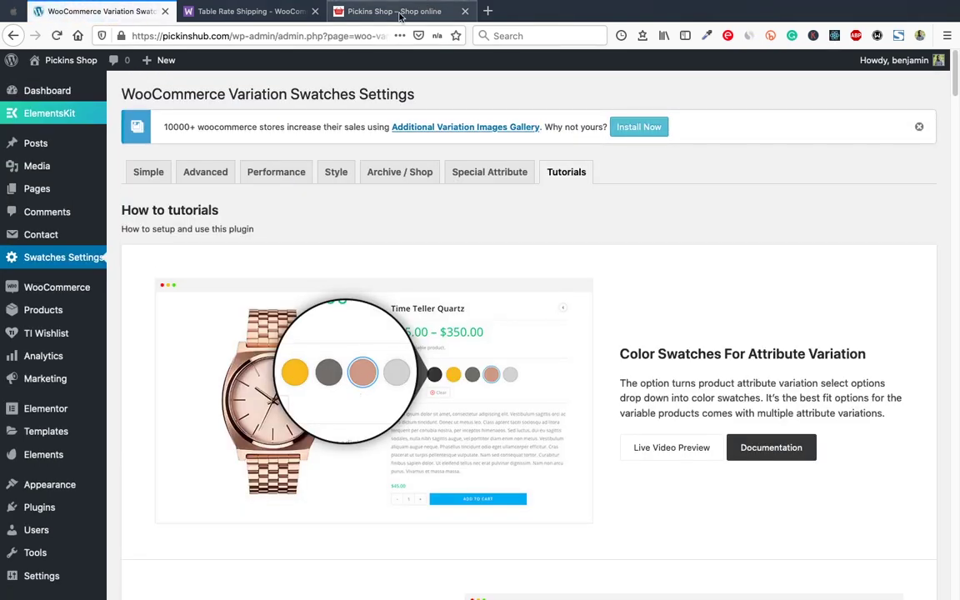
pyautogui.click(400, 15)
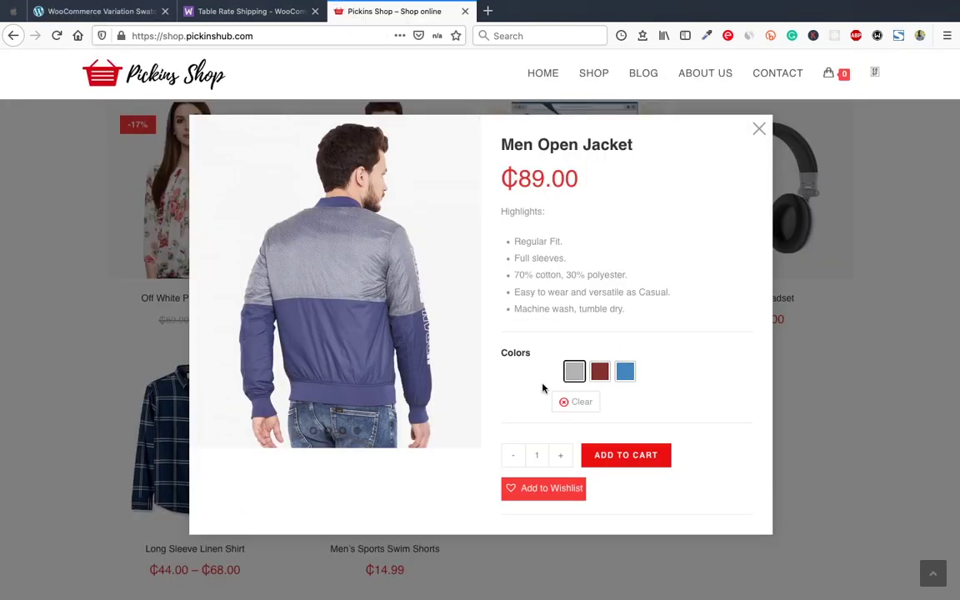
# Switch the Men Open Jacket quick view between Maroon, Sky Blue and back to Maroon.
pyautogui.click(600, 372)
pyautogui.click(623, 374)
pyautogui.click(600, 372)
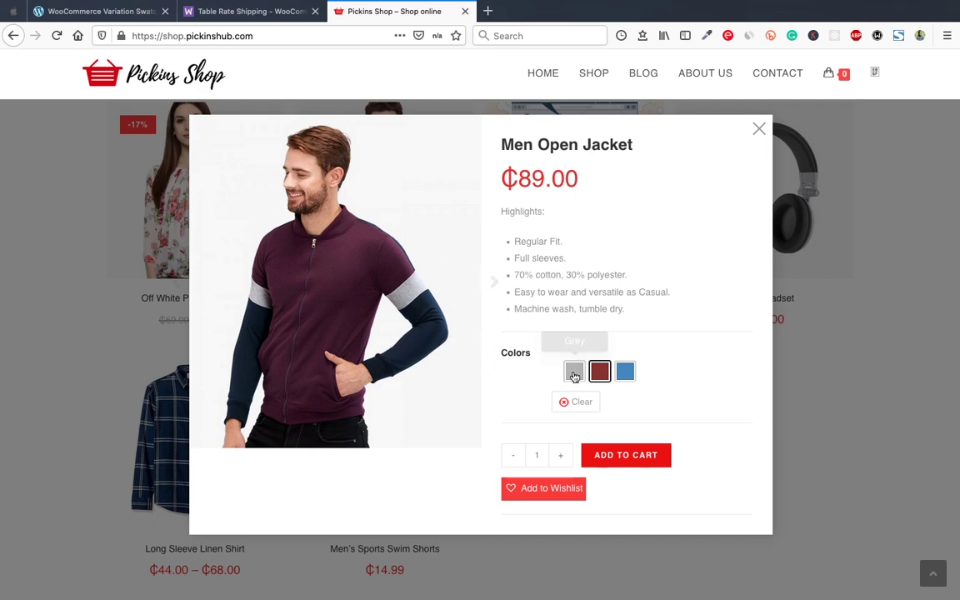
# Go back to the admin tab and open the Dashboard.
pyautogui.click(96, 11)
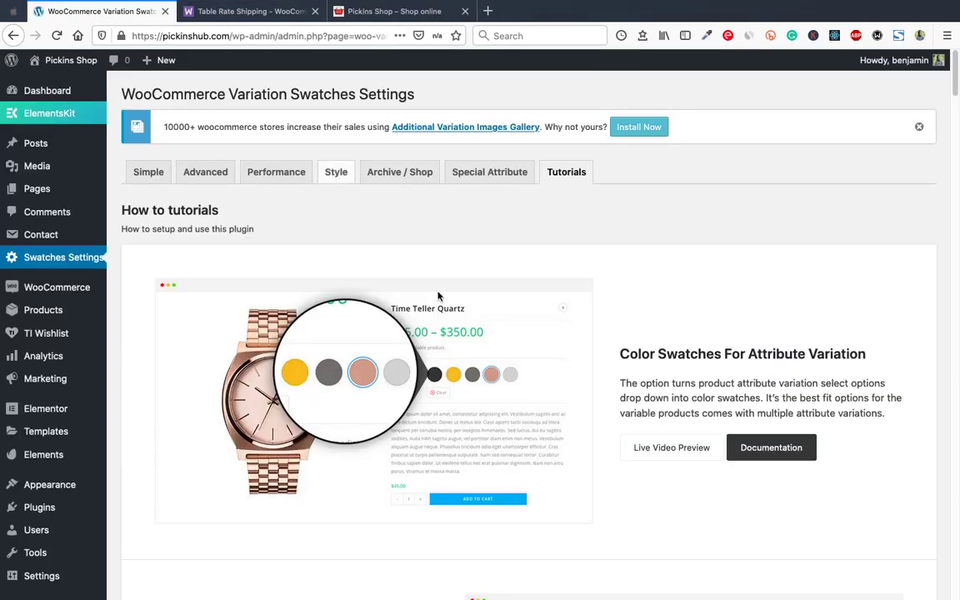
pyautogui.click(52, 90)
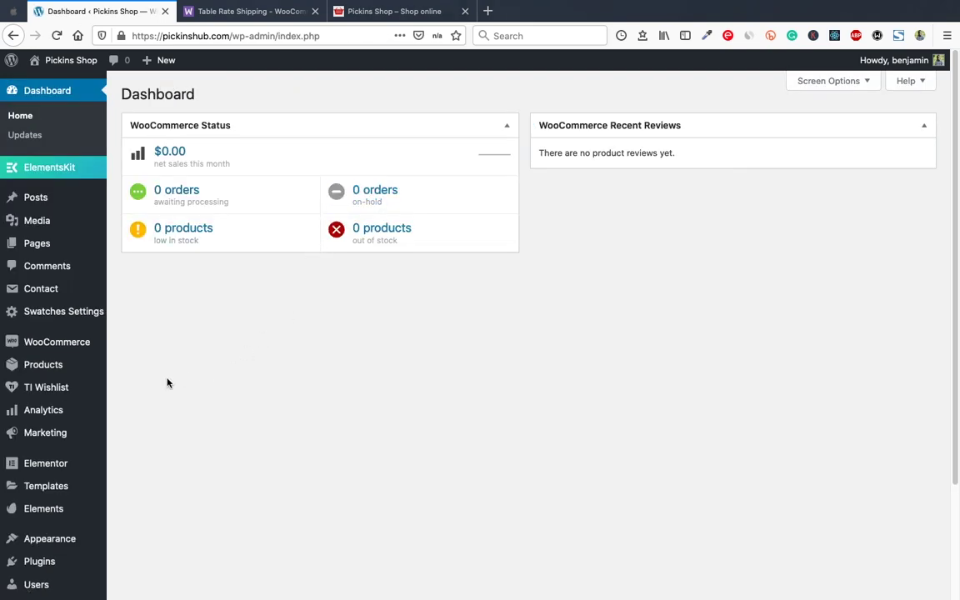
pyautogui.moveTo(67, 410)
pyautogui.scroll(-1, 69, 391)
pyautogui.moveTo(45, 321)
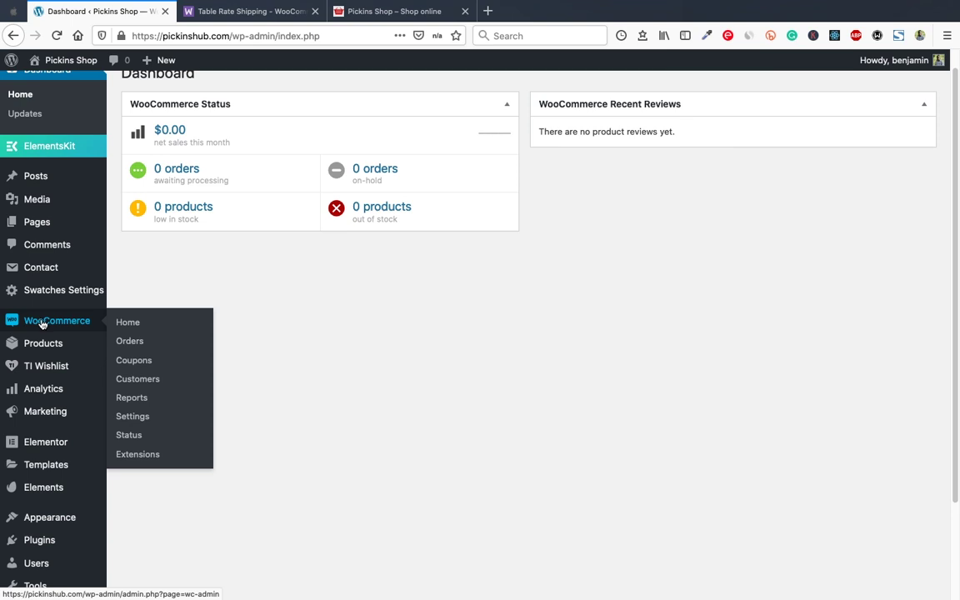
# Browse the WooCommerce home, Orders, Coupons and Reports pages, then open the General settings.
pyautogui.click(42, 323)
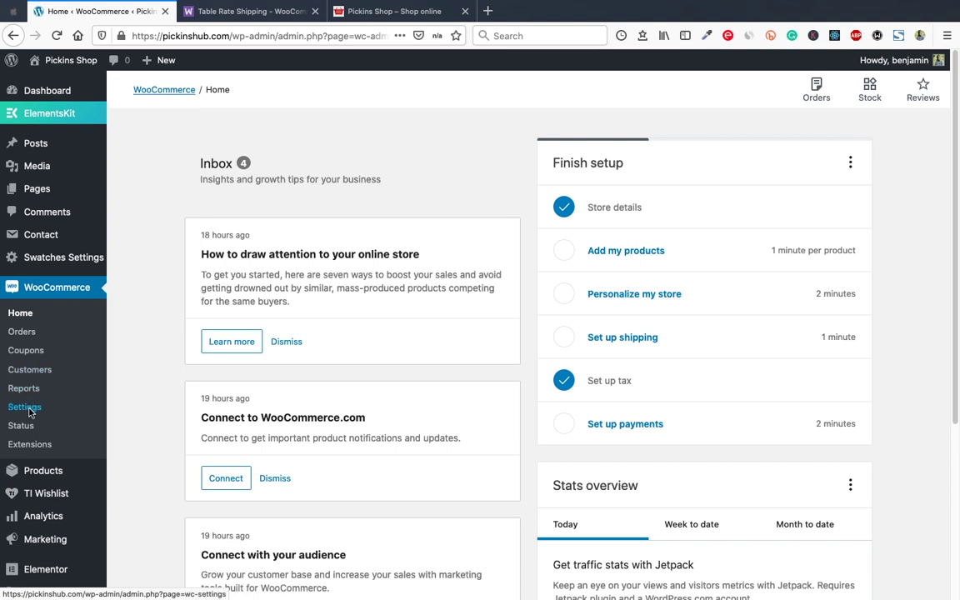
pyautogui.click(22, 332)
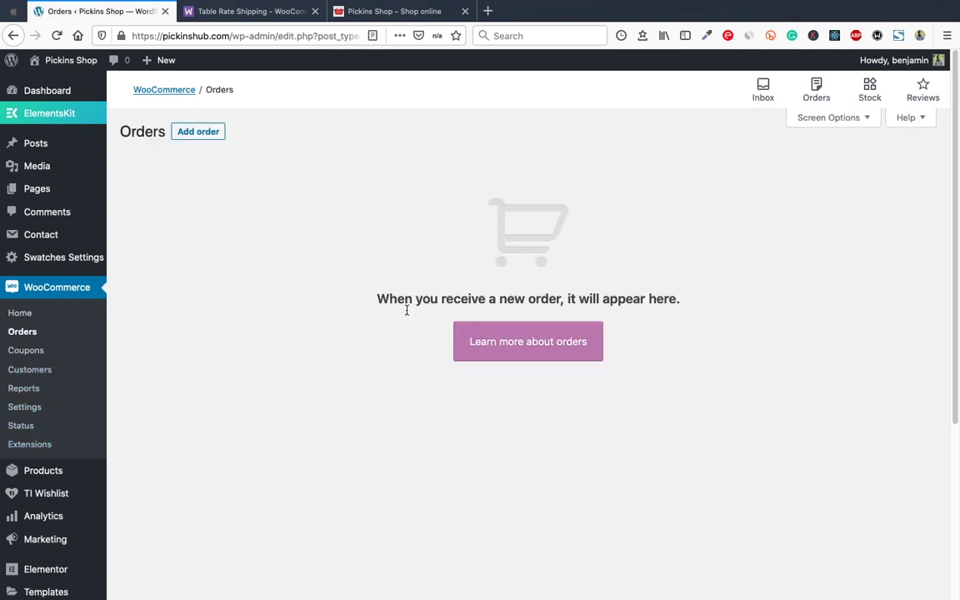
pyautogui.click(18, 354)
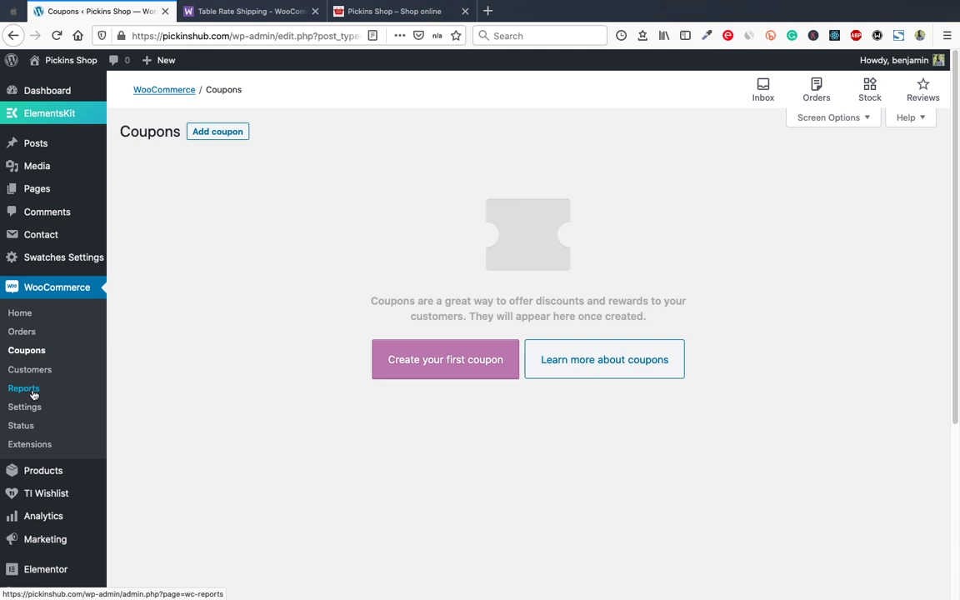
pyautogui.click(33, 392)
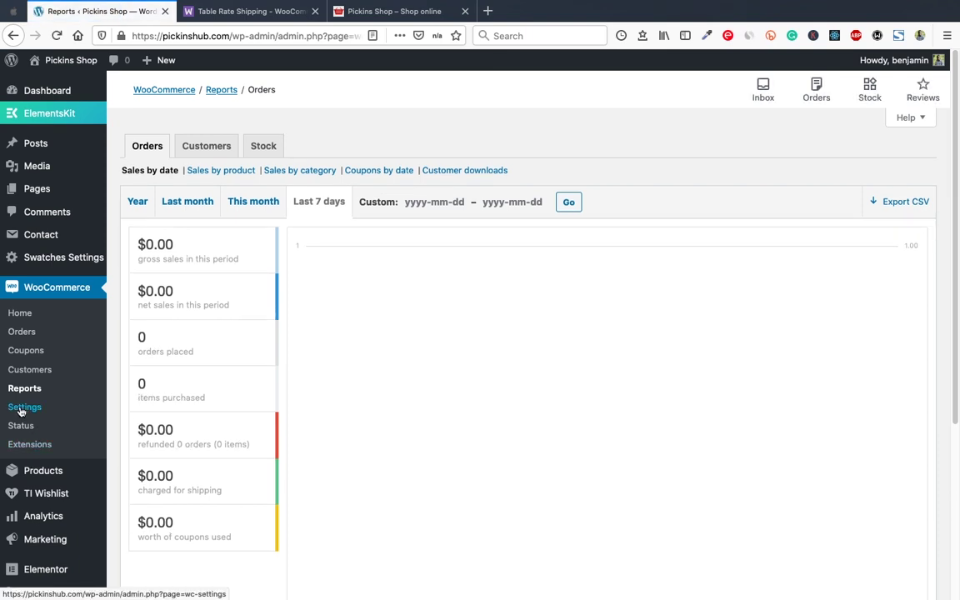
pyautogui.click(20, 410)
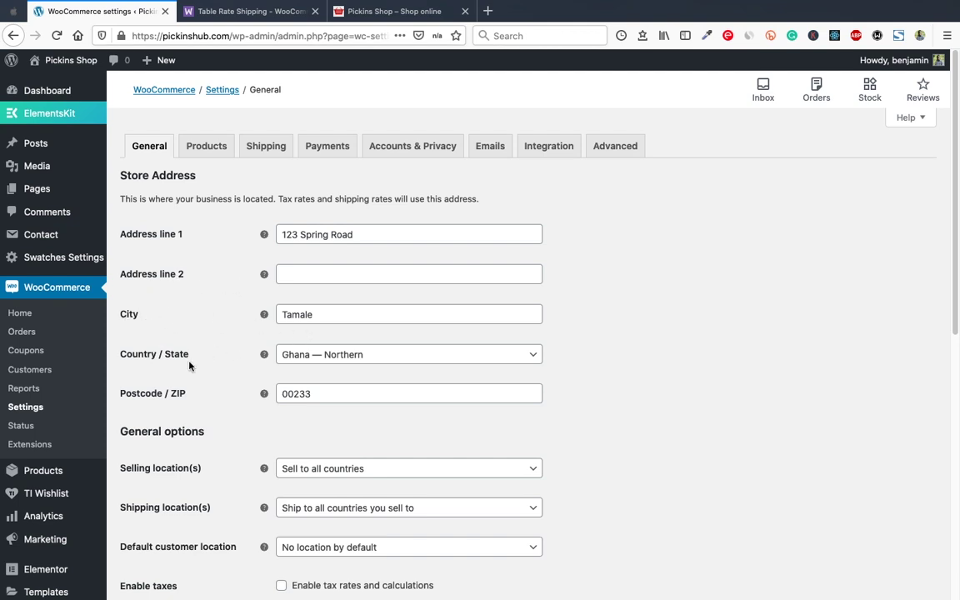
# Set Selling location(s) to 'Sell to specific countries'.
pyautogui.scroll(-1, 190, 362)
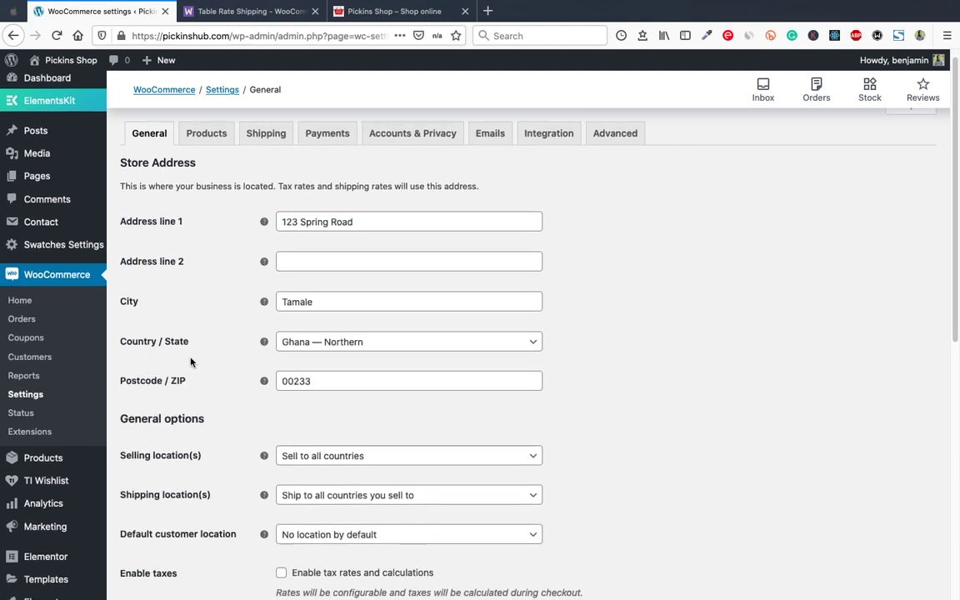
pyautogui.scroll(-2, 193, 379)
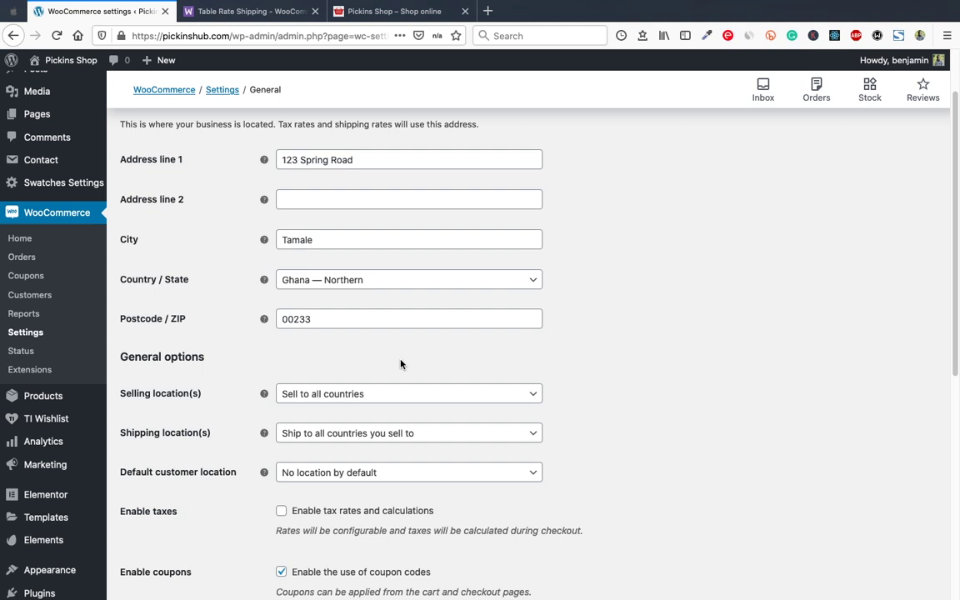
pyautogui.click(337, 393)
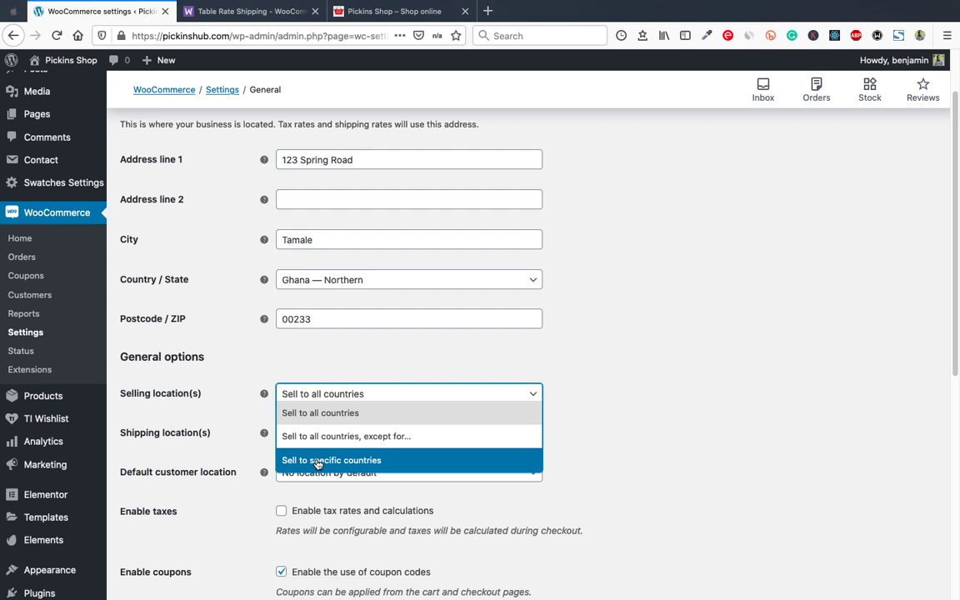
pyautogui.click(316, 463)
pyautogui.click(317, 395)
pyautogui.click(317, 395)
pyautogui.click(313, 394)
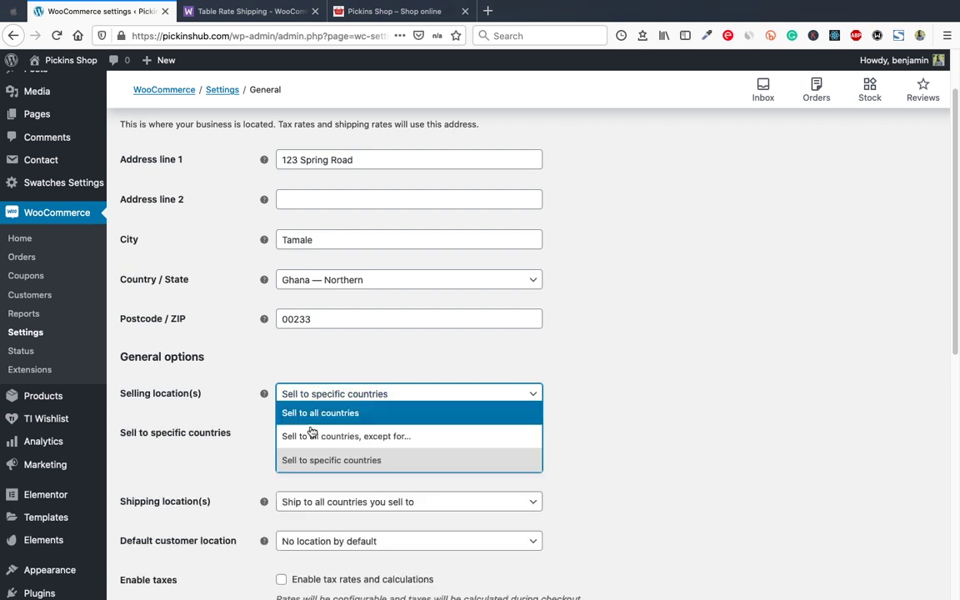
pyautogui.click(307, 461)
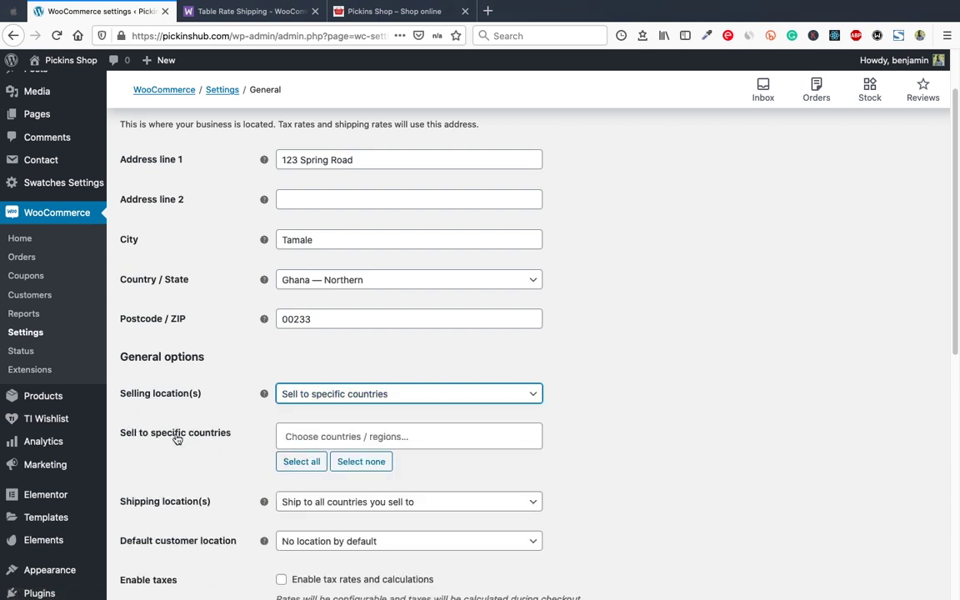
# Add Ghana and United States (US) as the selling countries.
pyautogui.click(312, 435)
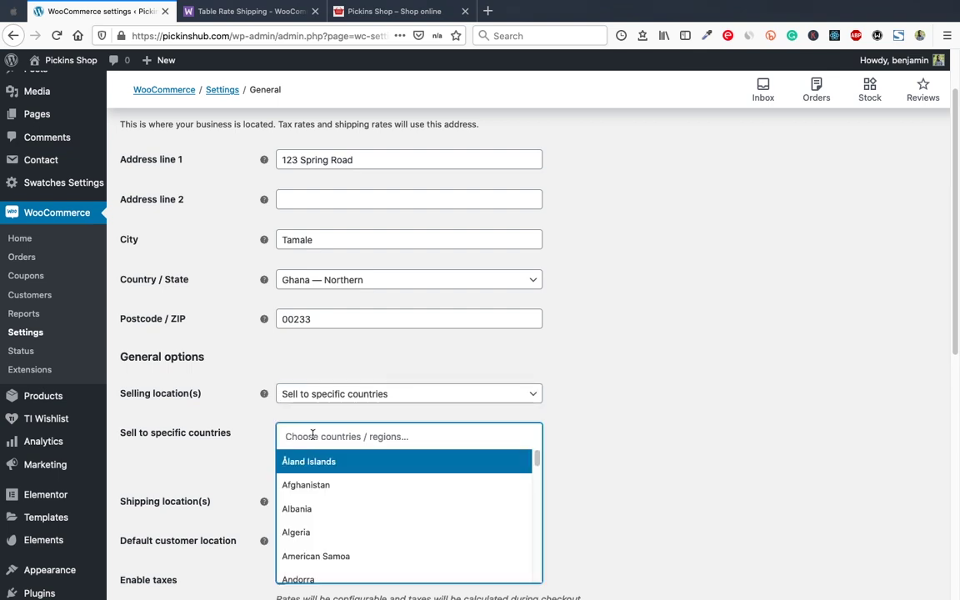
pyautogui.write('Ghana')
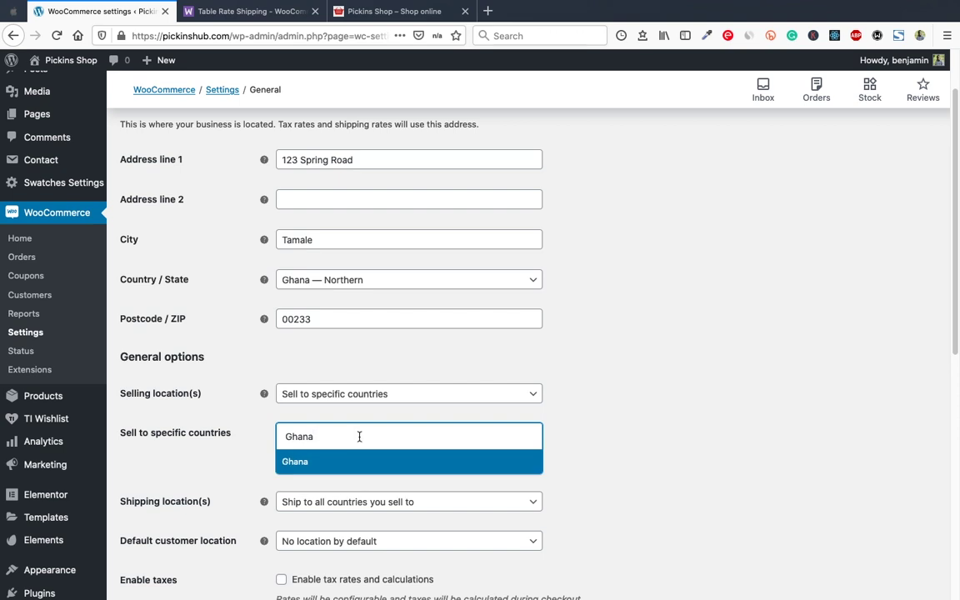
pyautogui.click(349, 463)
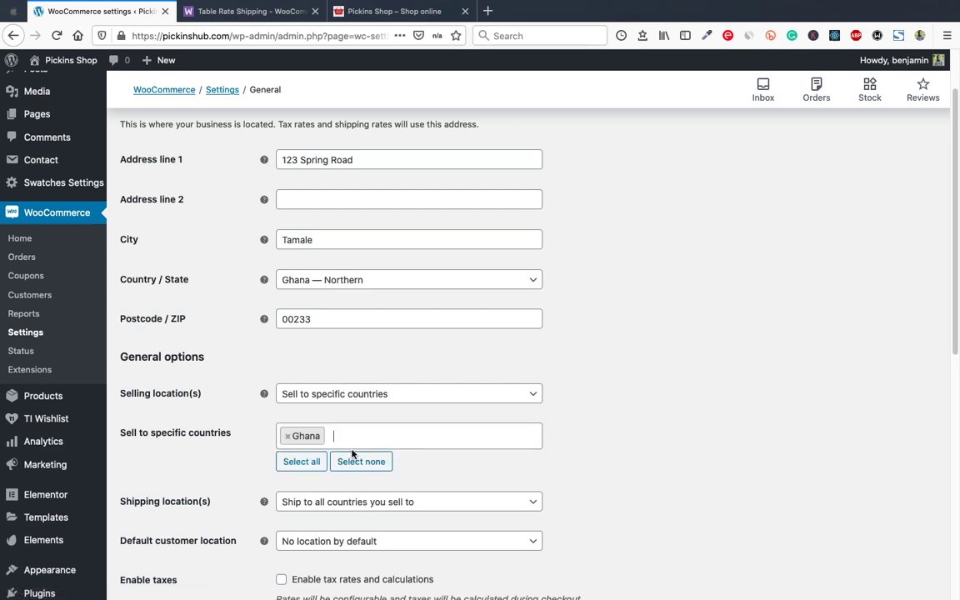
pyautogui.write('Unit')
pyautogui.press('Down')
pyautogui.press('Down')
pyautogui.press('Return')
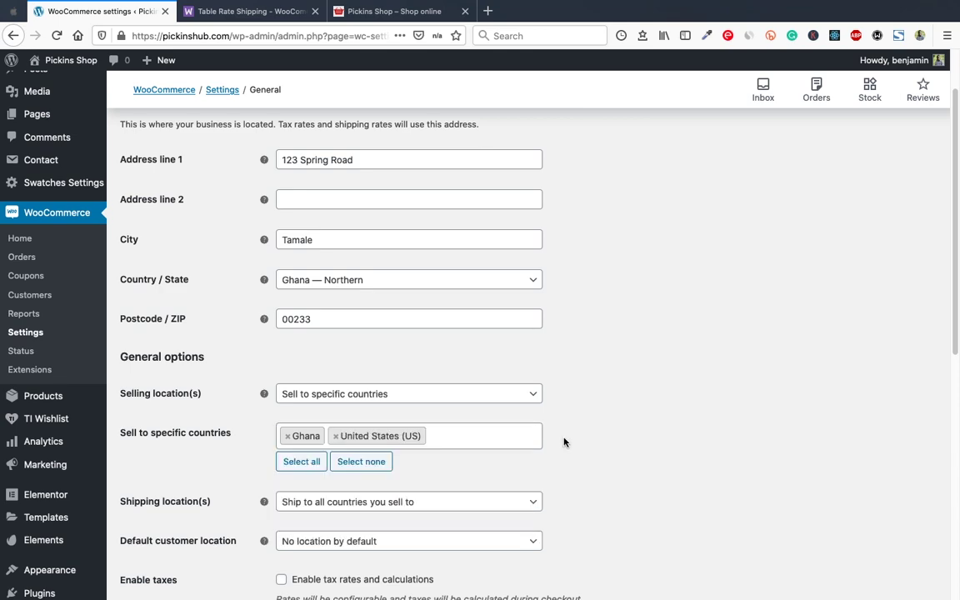
# Keep Shipping location(s) set to ship to all countries sold to.
pyautogui.scroll(-1, 563, 441)
pyautogui.scroll(-1, 563, 441)
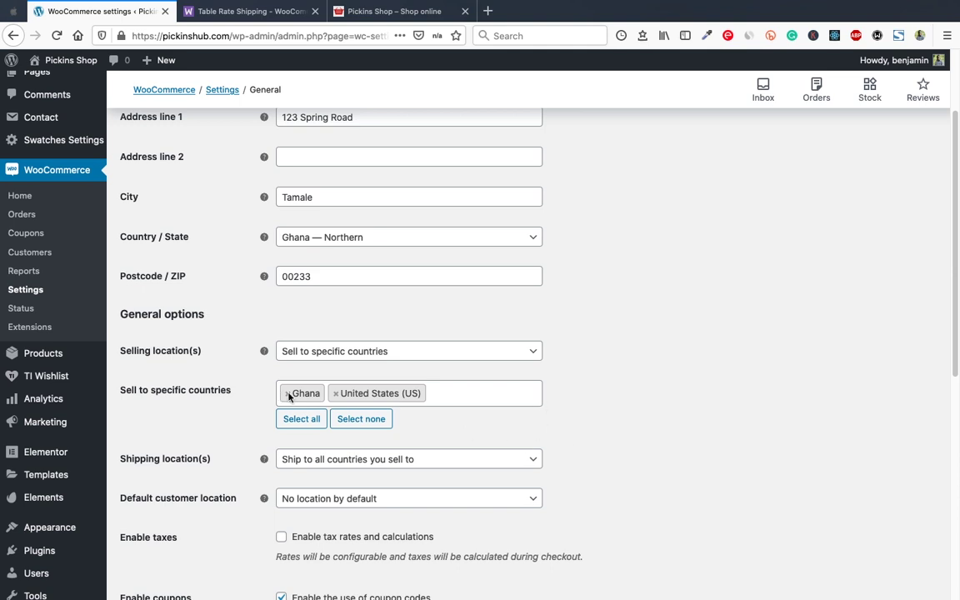
pyautogui.scroll(-1, 267, 468)
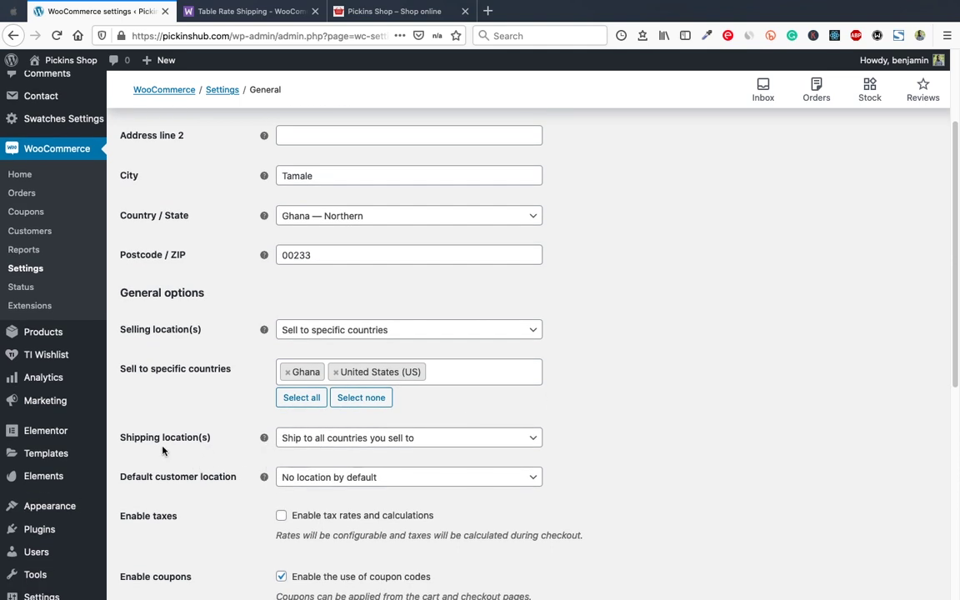
pyautogui.click(309, 441)
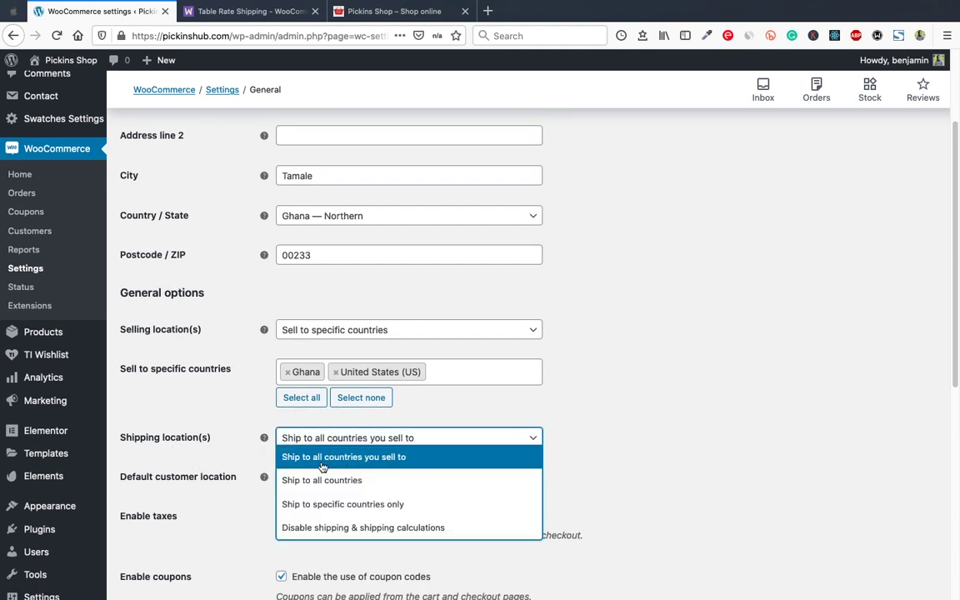
pyautogui.click(323, 465)
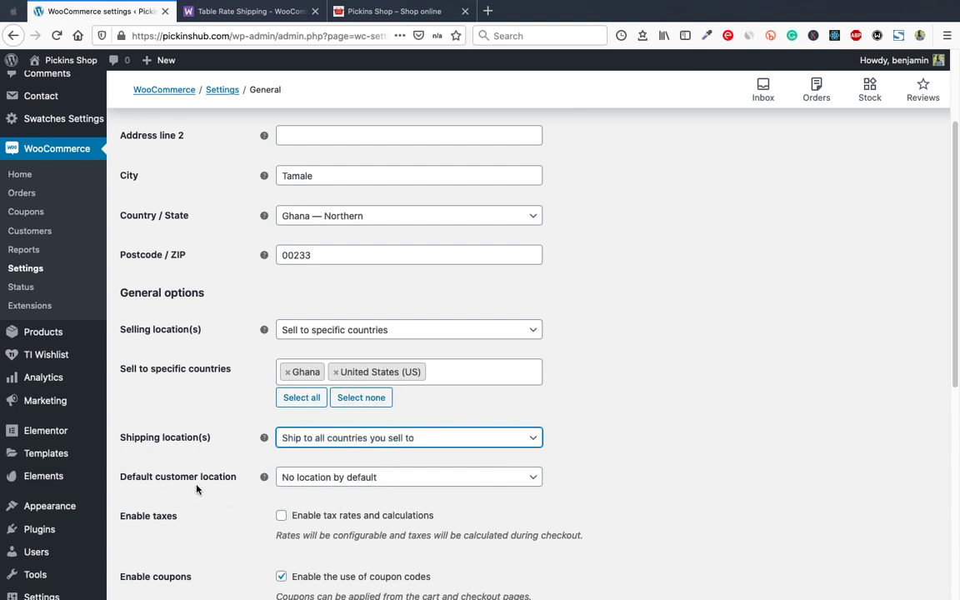
pyautogui.scroll(-4, 223, 480)
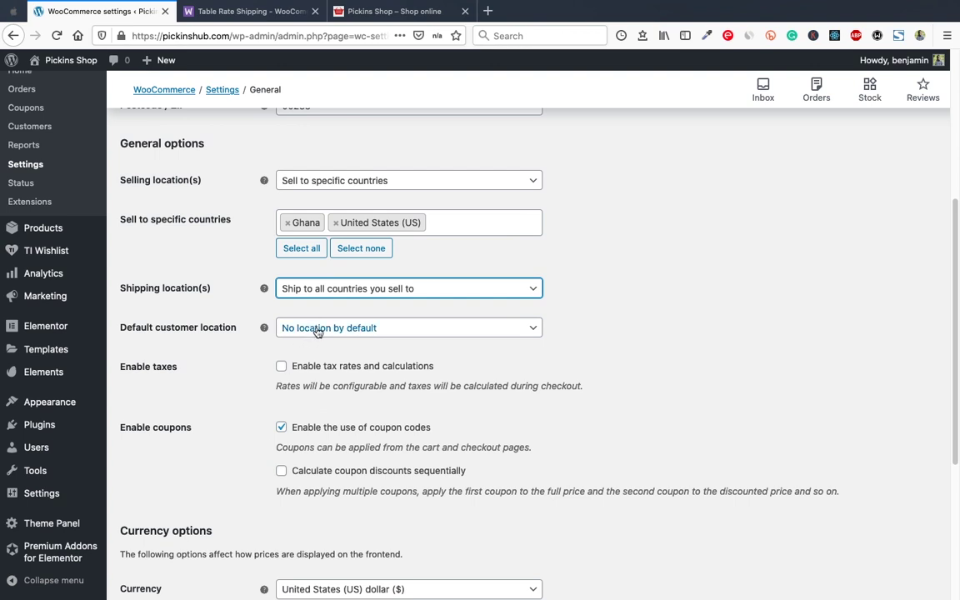
# Set Default customer location to 'Shop base address' and enable tax rates and calculations.
pyautogui.click(318, 329)
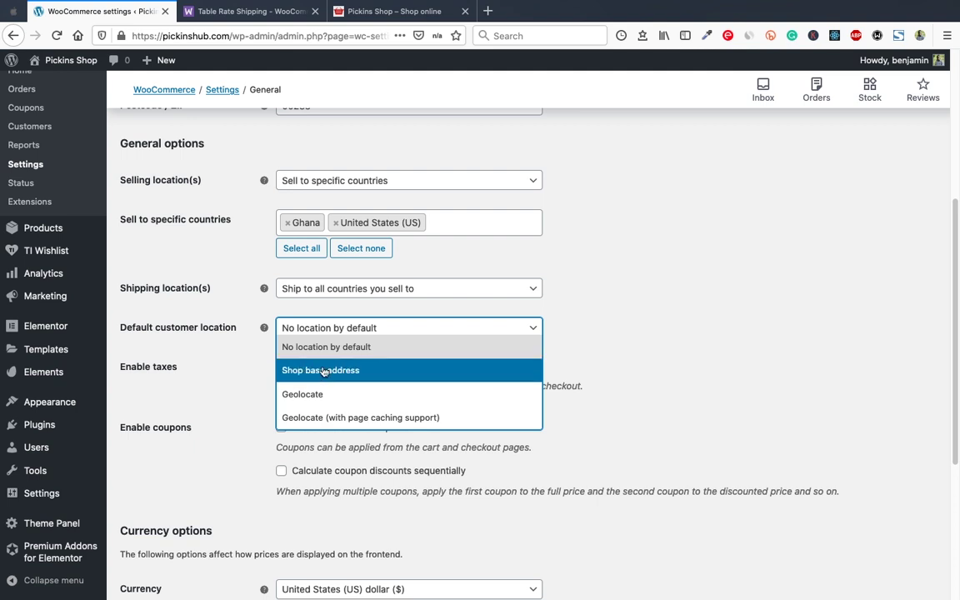
pyautogui.click(300, 375)
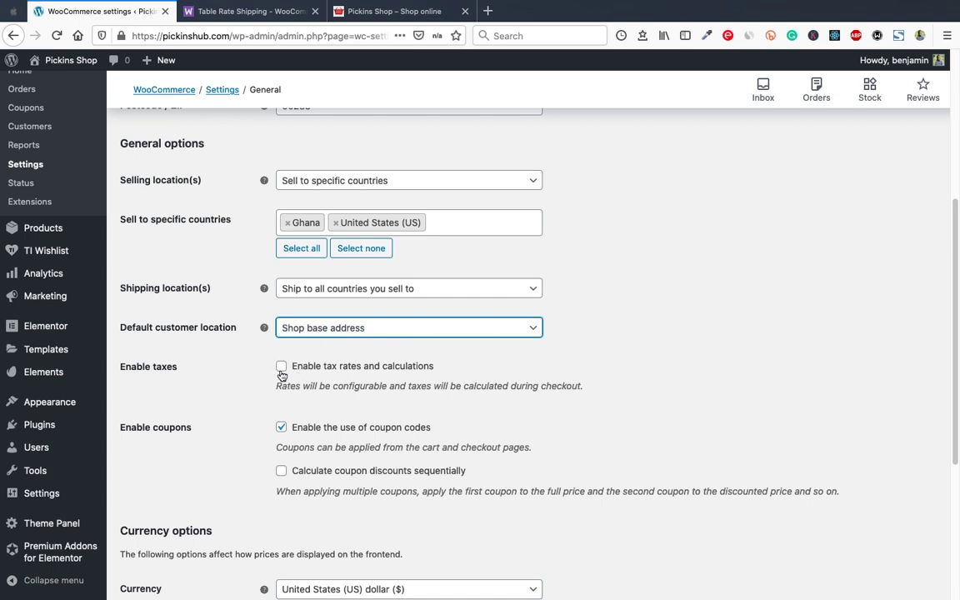
pyautogui.click(281, 367)
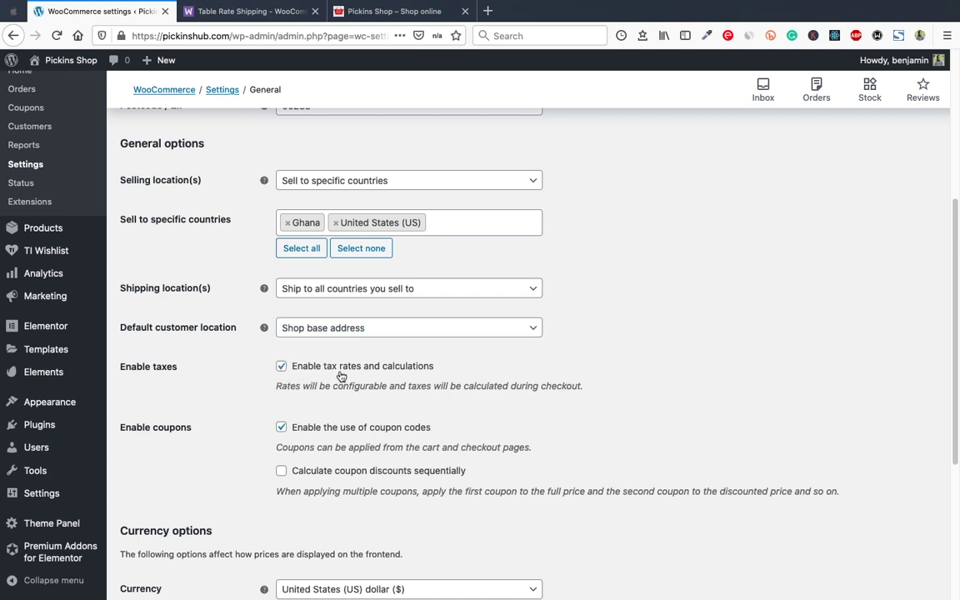
# Keep United States (US) dollar as the currency and save the general settings.
pyautogui.scroll(-1, 412, 377)
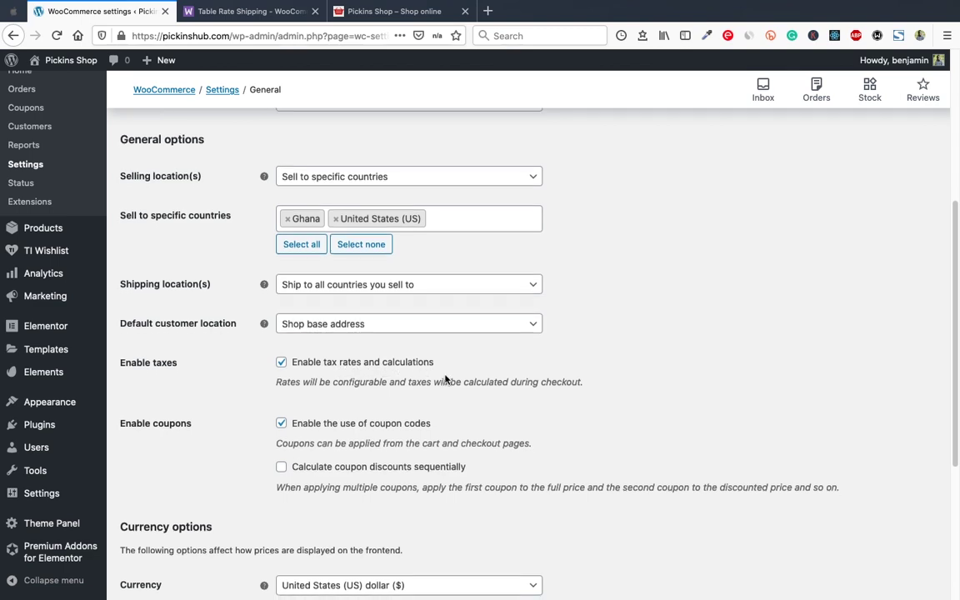
pyautogui.scroll(3, 279, 314)
pyautogui.scroll(5, 279, 314)
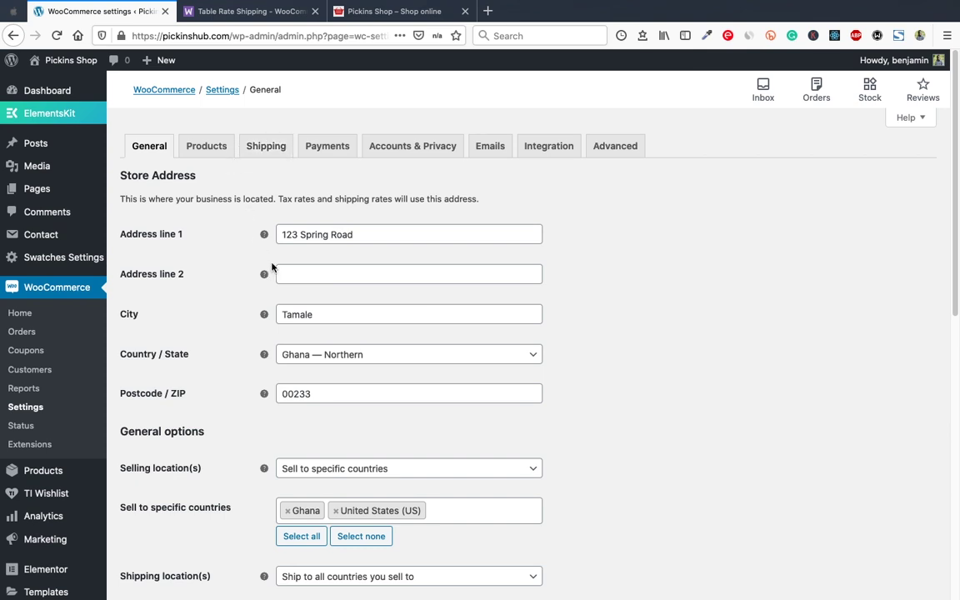
pyautogui.scroll(-8, 364, 388)
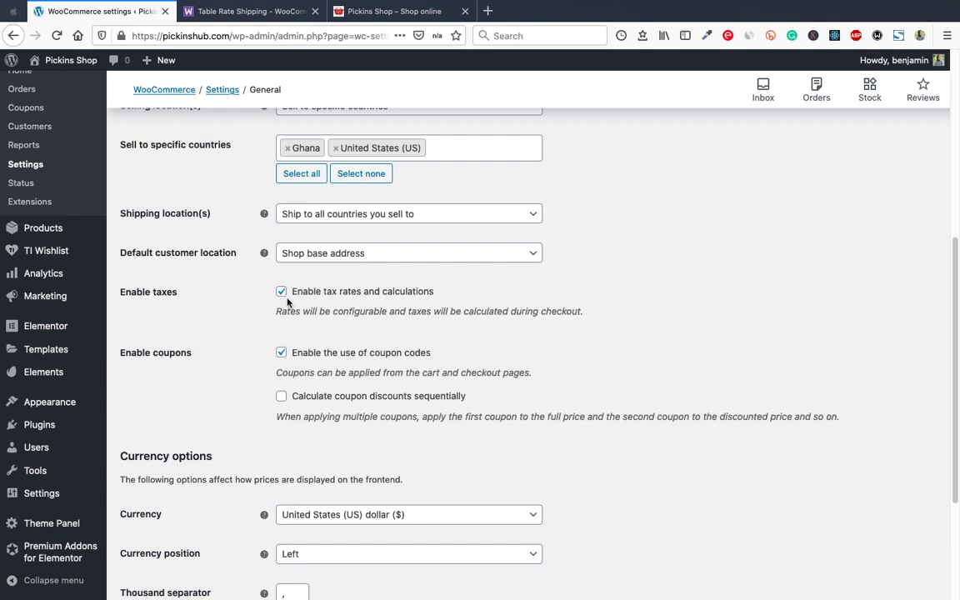
pyautogui.scroll(-3, 287, 302)
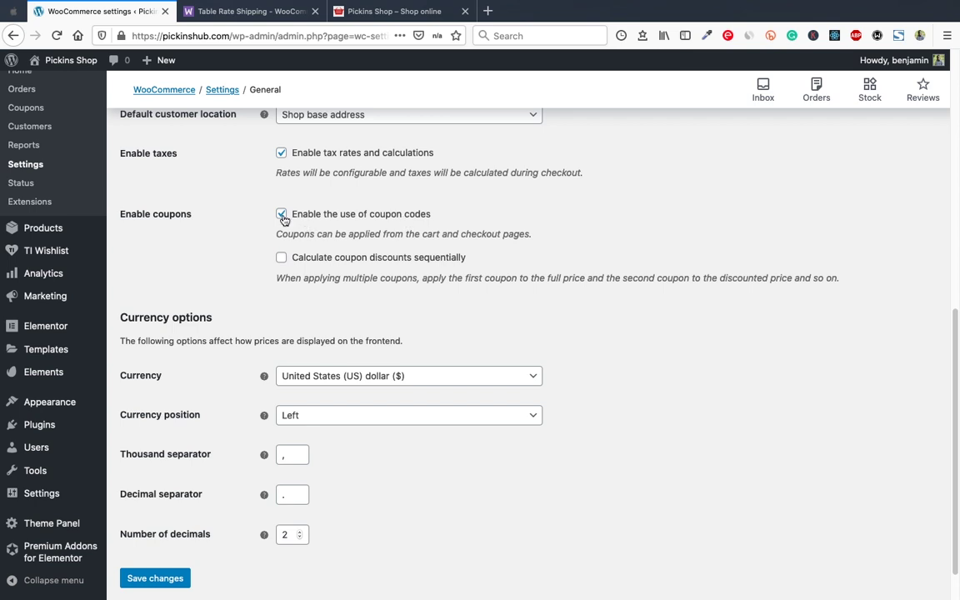
pyautogui.click(339, 378)
pyautogui.press('Escape')
pyautogui.scroll(-1, 321, 437)
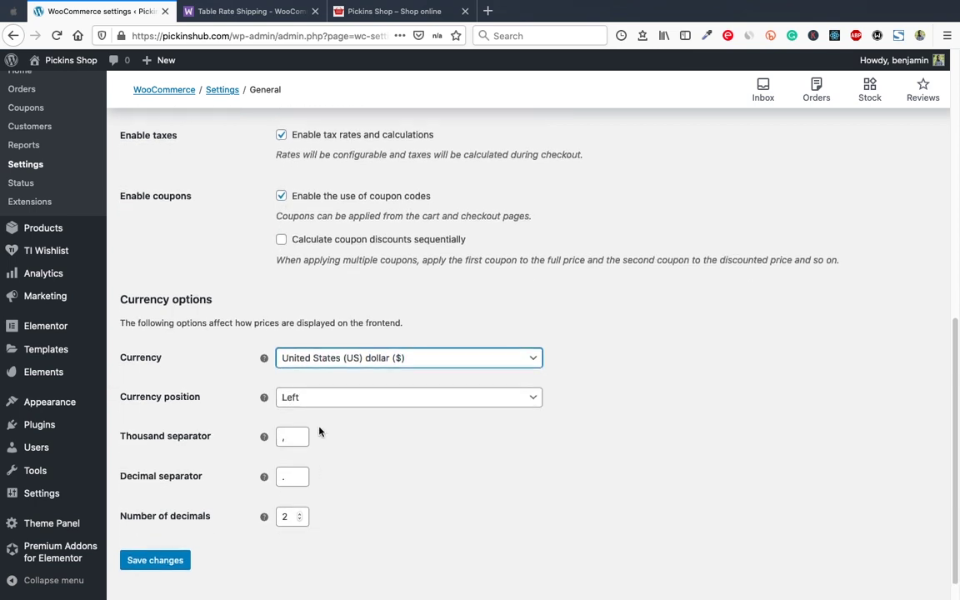
pyautogui.click(155, 561)
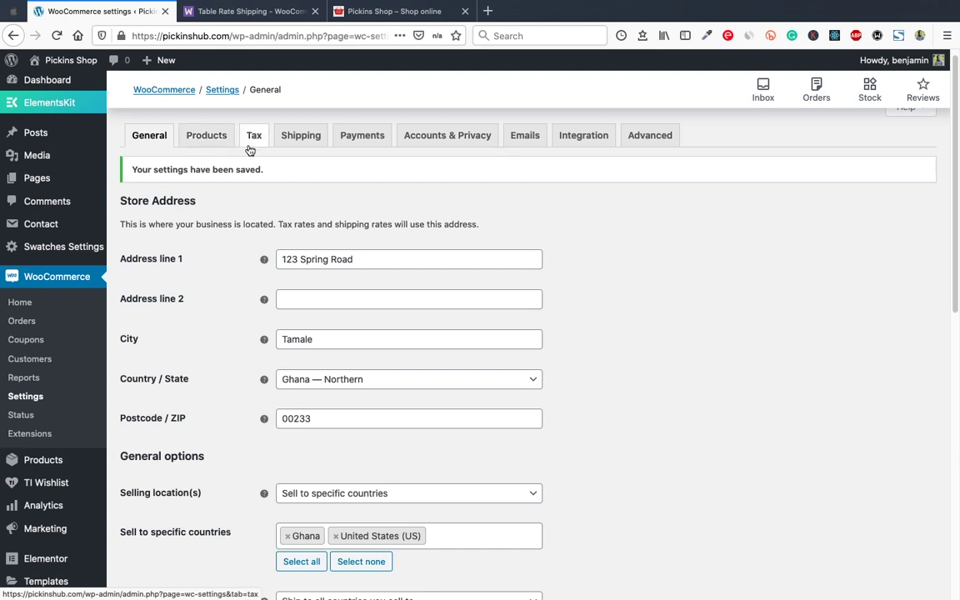
# Open the Products settings, keeping Shop as the shop page.
pyautogui.click(206, 138)
pyautogui.click(294, 234)
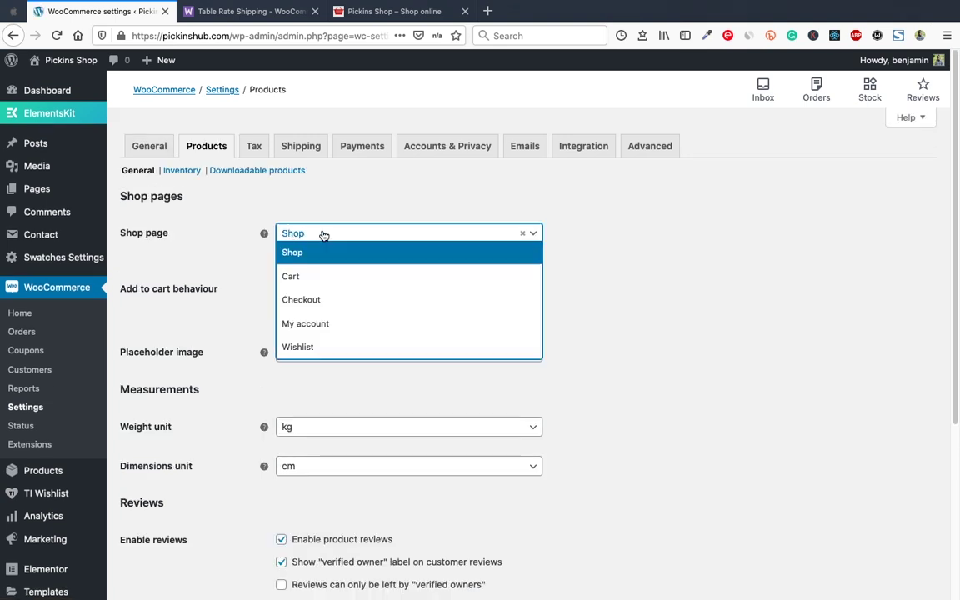
pyautogui.click(285, 251)
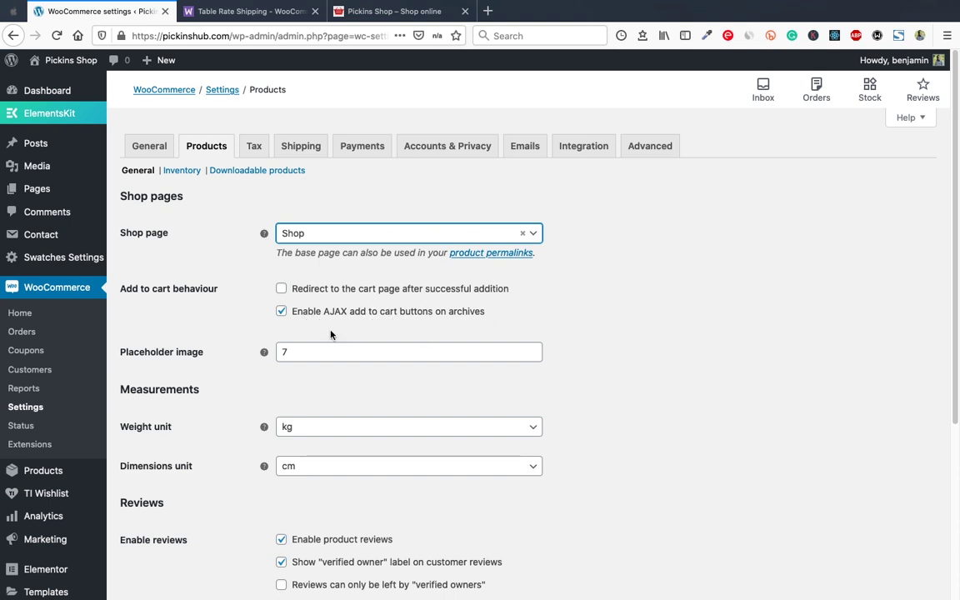
pyautogui.scroll(-4, 308, 323)
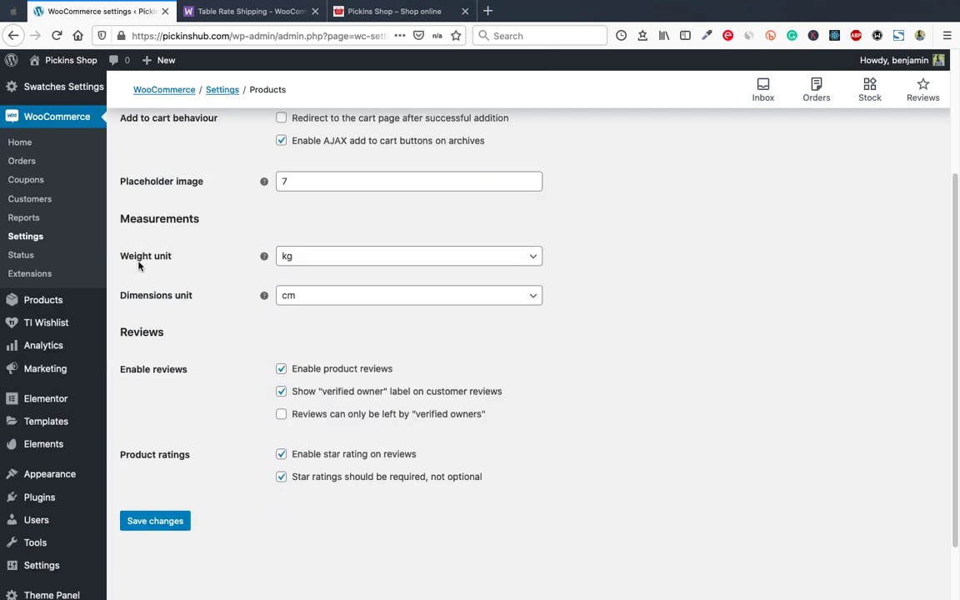
# Set the weight unit to kg and keep the dimensions unit as cm.
pyautogui.click(317, 263)
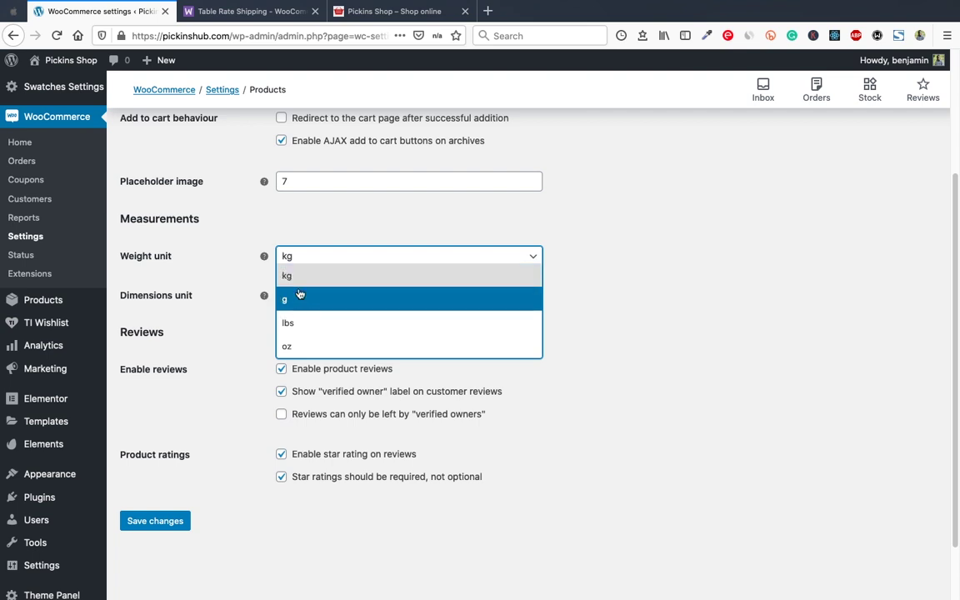
pyautogui.click(298, 305)
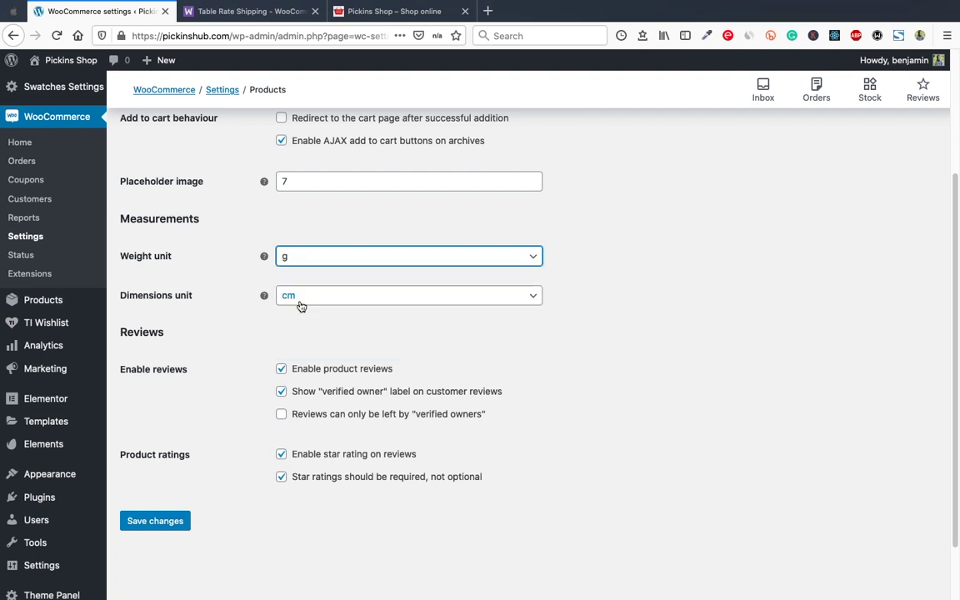
pyautogui.press('Up')
pyautogui.click(302, 302)
pyautogui.click(303, 302)
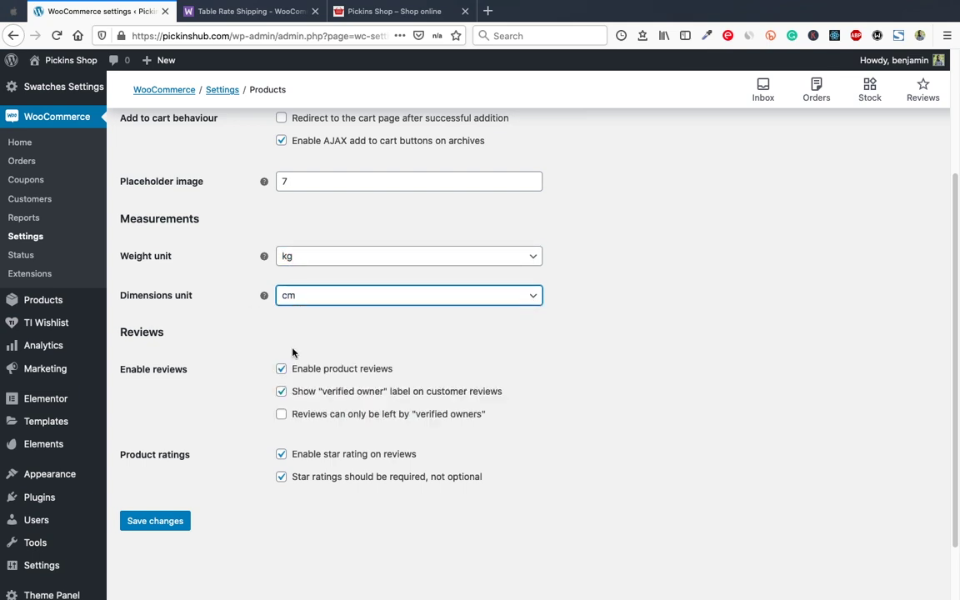
pyautogui.click(314, 302)
pyautogui.click(314, 308)
pyautogui.click(305, 292)
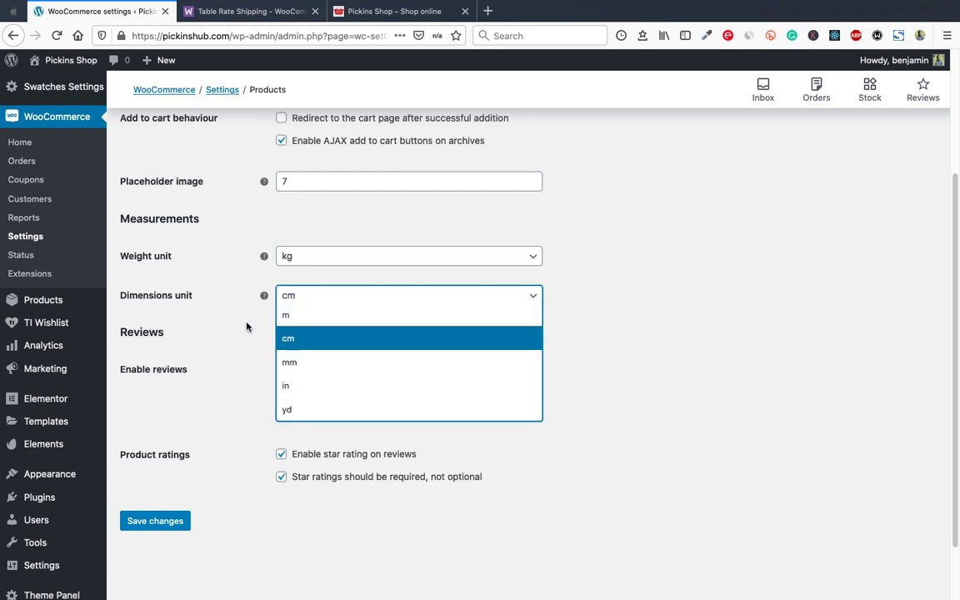
pyautogui.click(208, 350)
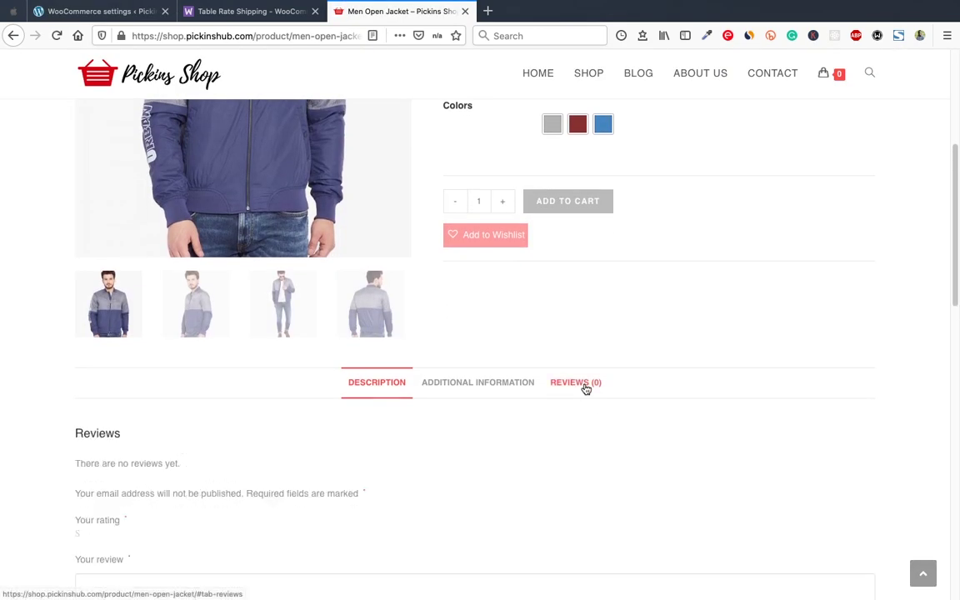
# Open the Men Open Jacket reviews section and pick a five-star rating.
pyautogui.click(585, 385)
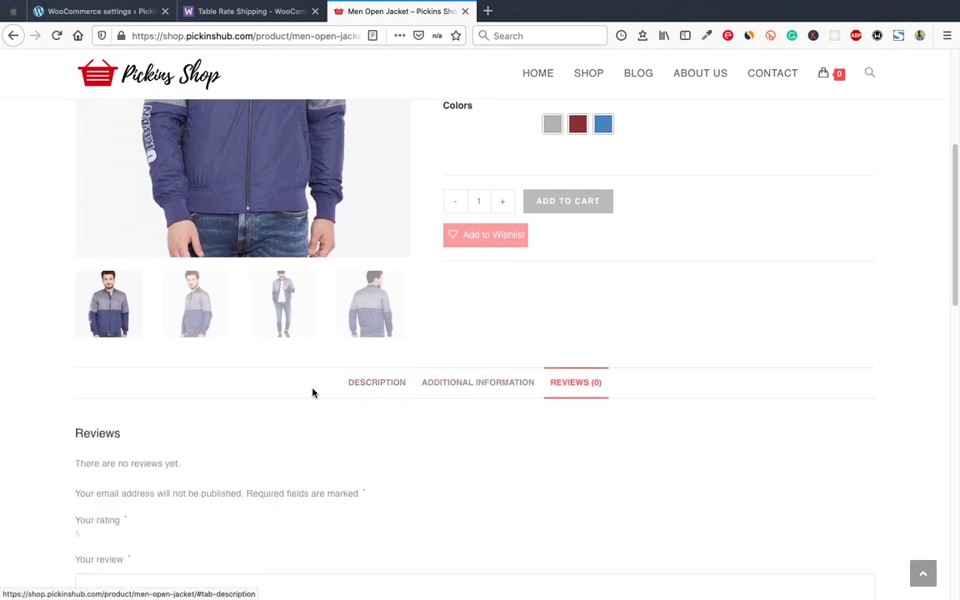
pyautogui.scroll(-3, 208, 389)
pyautogui.click(130, 419)
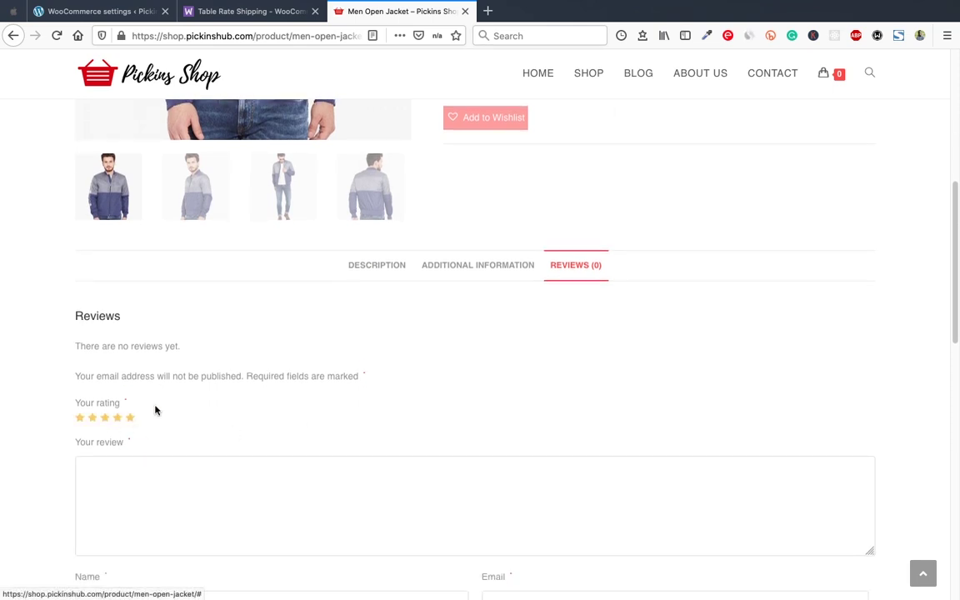
# Toggle Enable product reviews off and back on, then save the product settings.
pyautogui.click(111, 15)
pyautogui.click(286, 369)
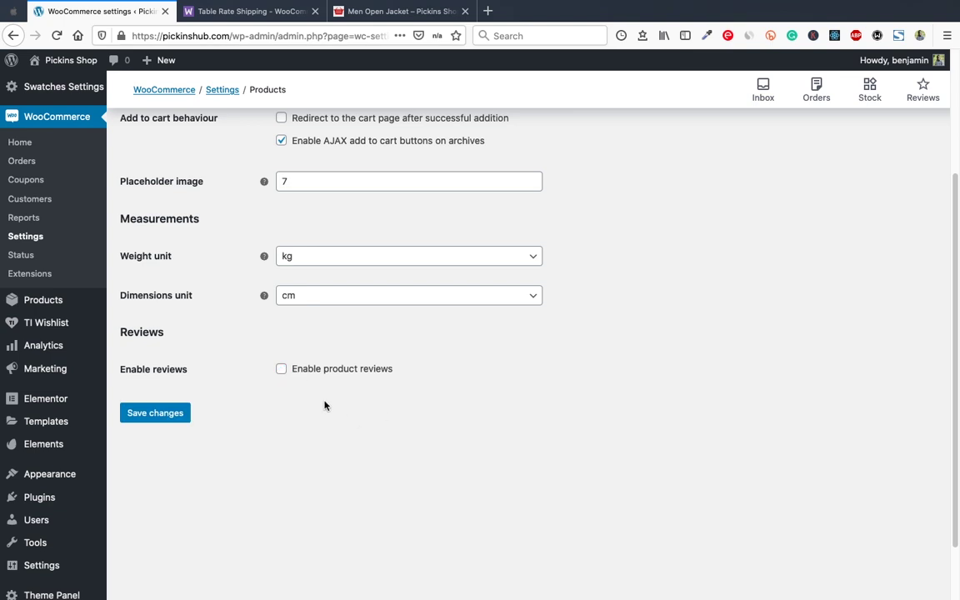
pyautogui.click(333, 370)
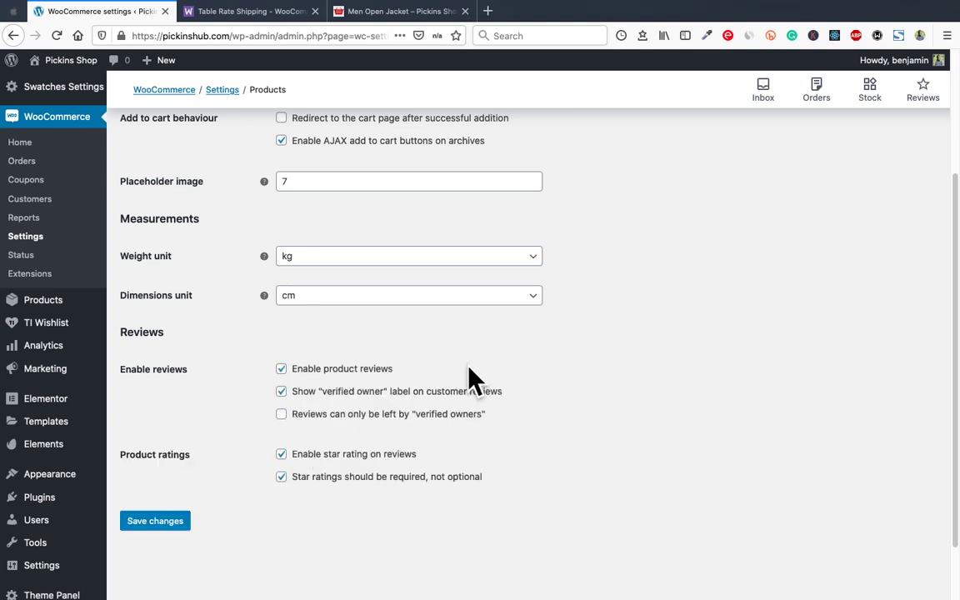
pyautogui.click(167, 522)
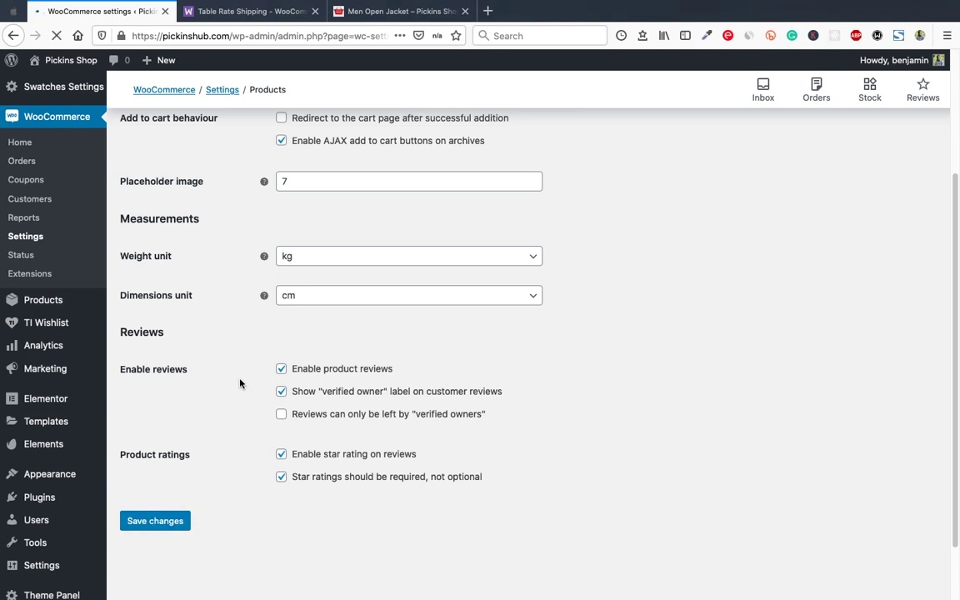
# Under Products > Inventory, set stock display to 'Only show quantity remaining in stock when low' and save.
pyautogui.click(184, 172)
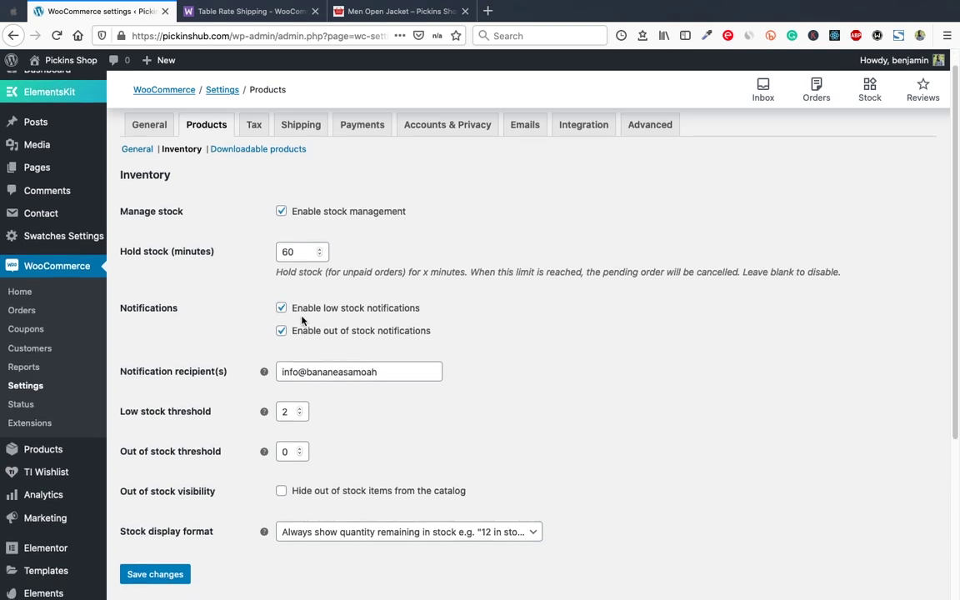
pyautogui.scroll(-1, 287, 354)
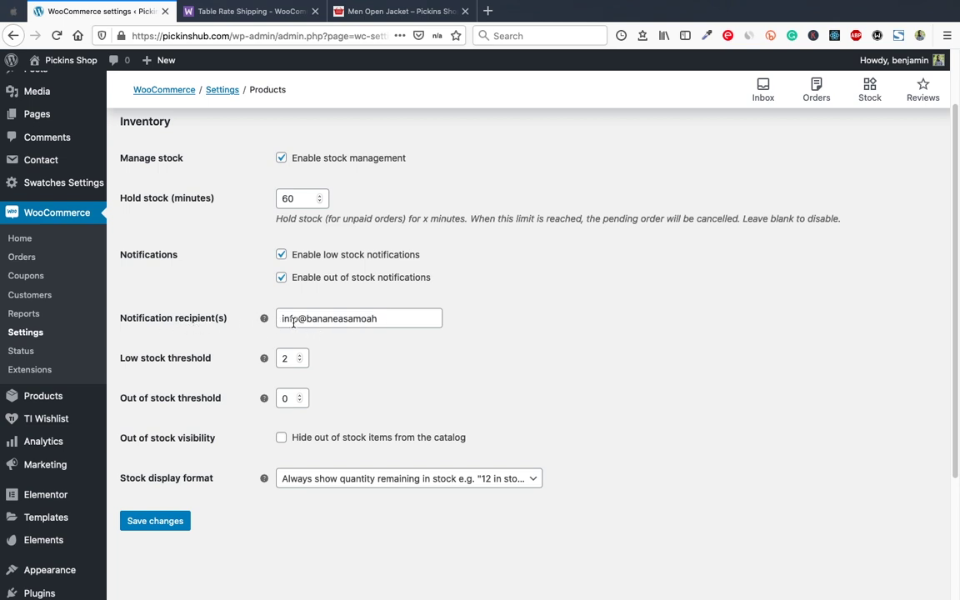
pyautogui.scroll(-1, 299, 350)
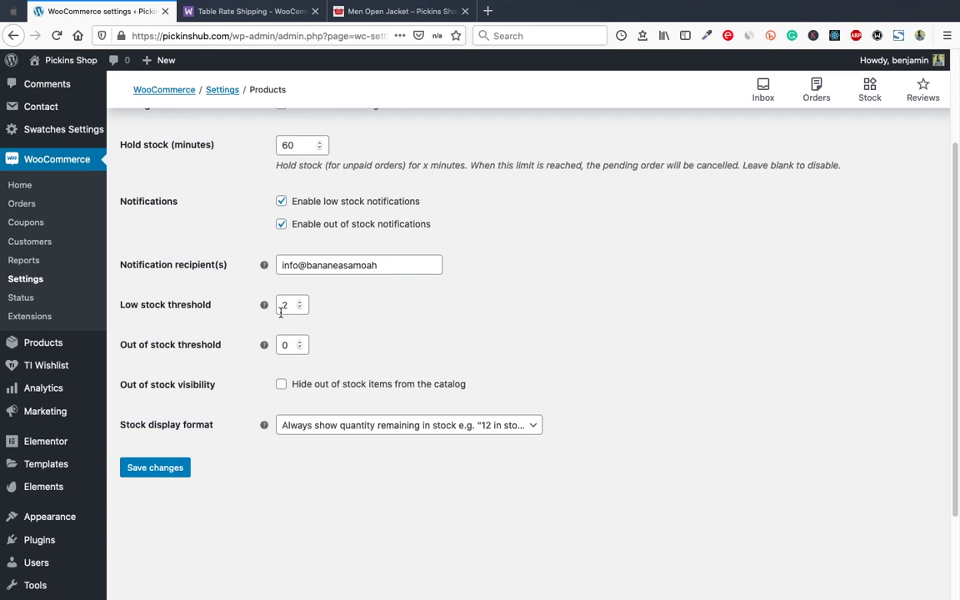
pyautogui.scroll(-1, 318, 424)
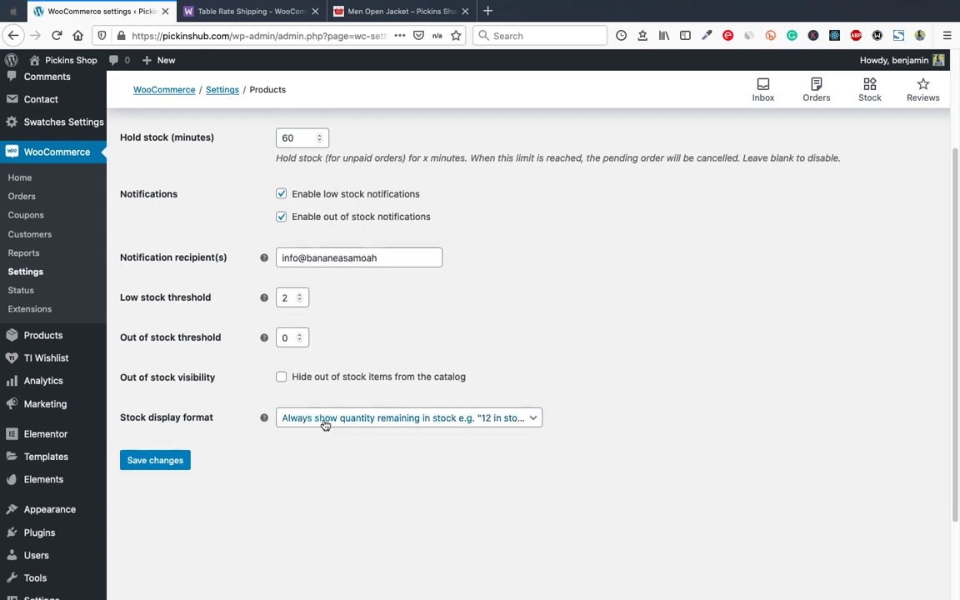
pyautogui.click(297, 410)
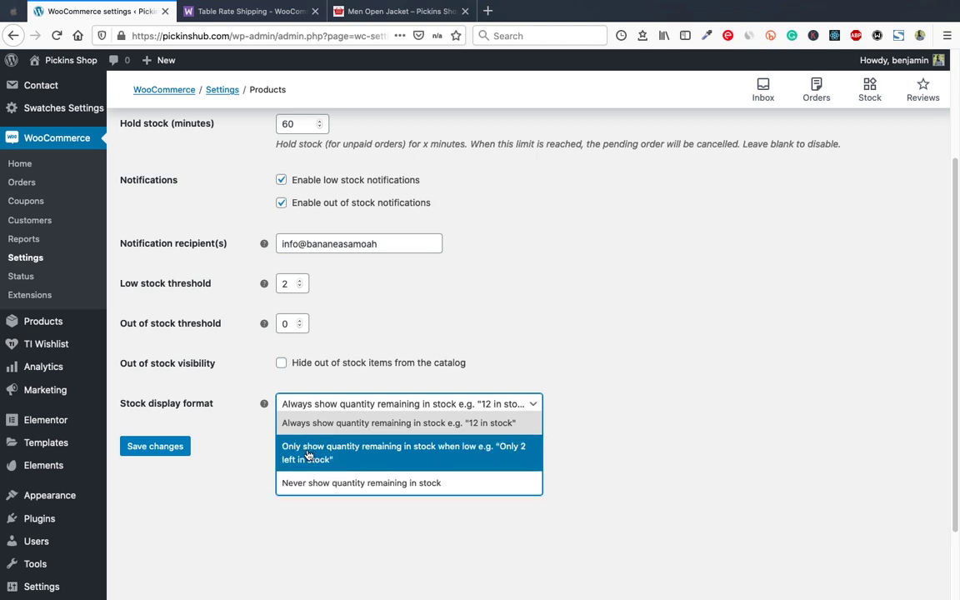
pyautogui.click(308, 455)
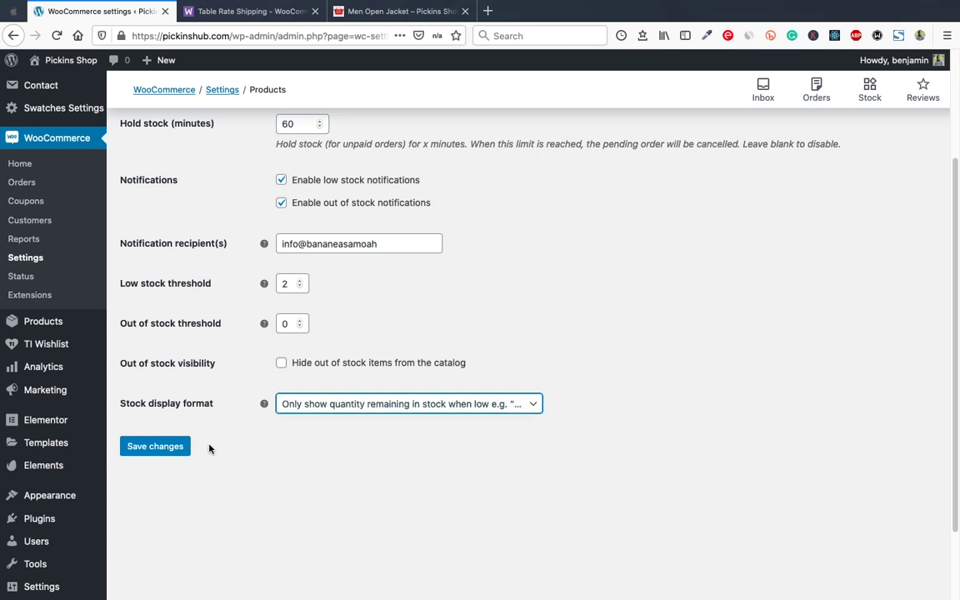
pyautogui.click(155, 447)
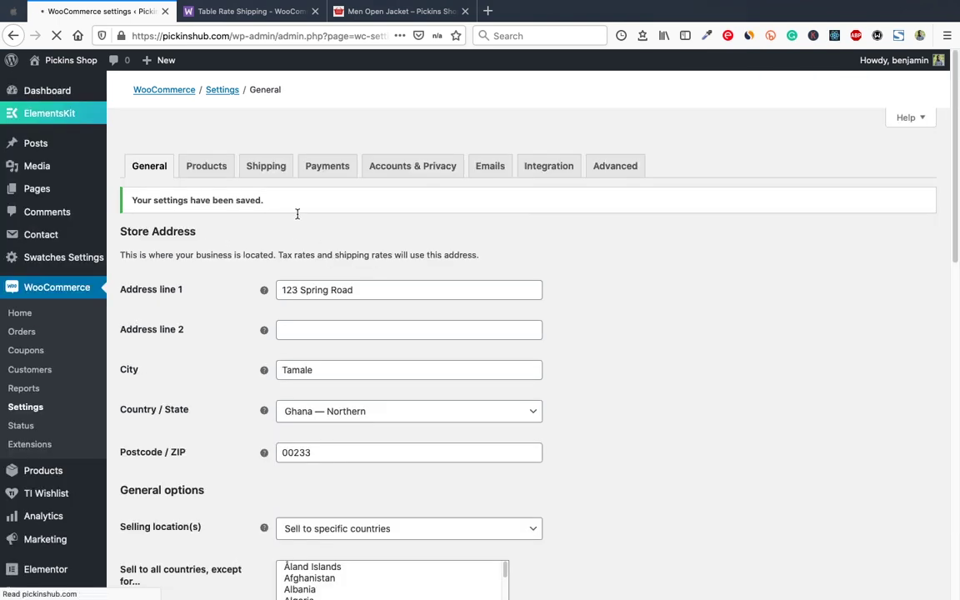
# Go to WooCommerce Shipping settings and name a new shipping zone Ghana.
pyautogui.click(265, 147)
pyautogui.scroll(-3, 408, 356)
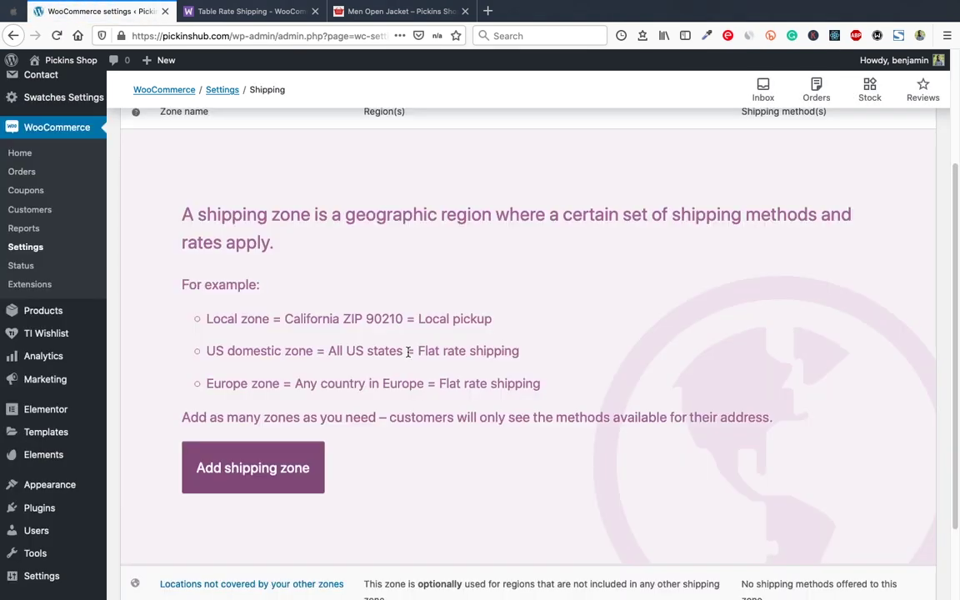
pyautogui.scroll(1, 409, 356)
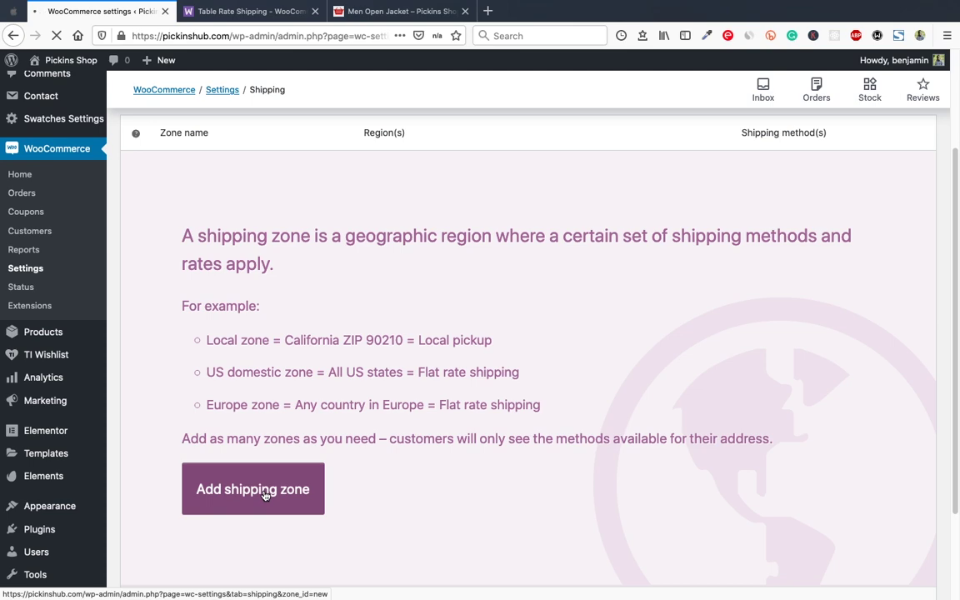
pyautogui.scroll(2, 203, 217)
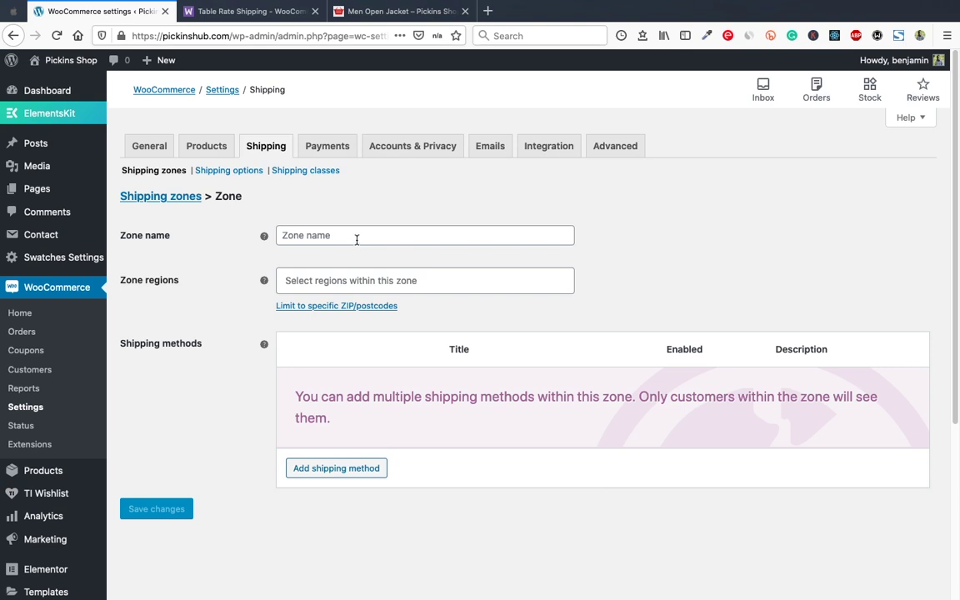
pyautogui.click(357, 240)
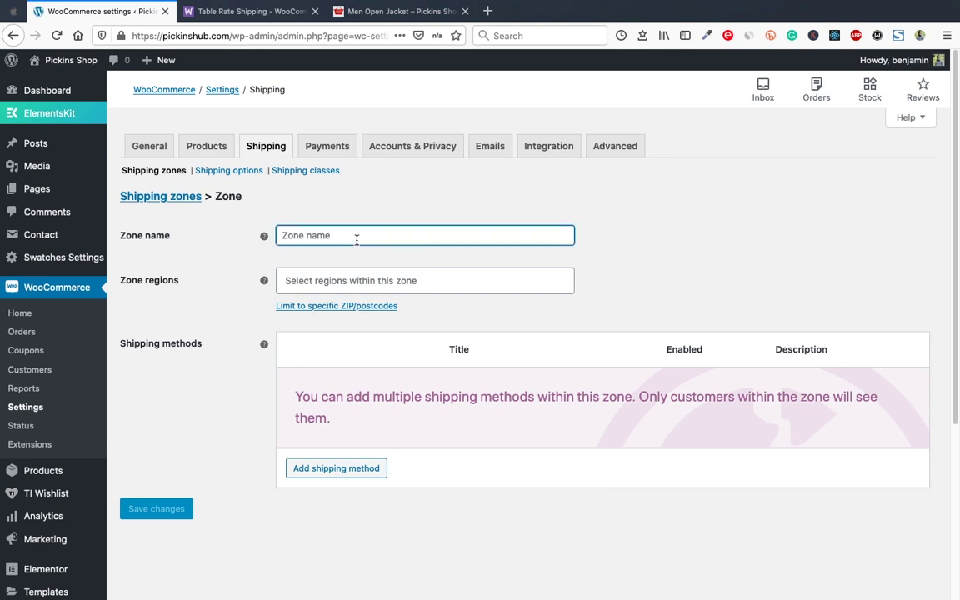
pyautogui.write('Ghana')
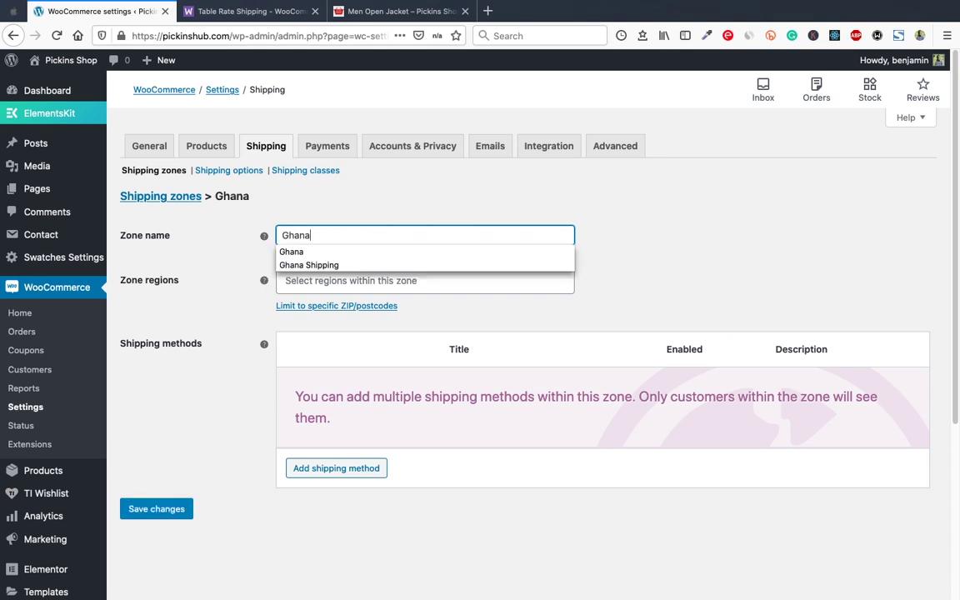
pyautogui.click(357, 217)
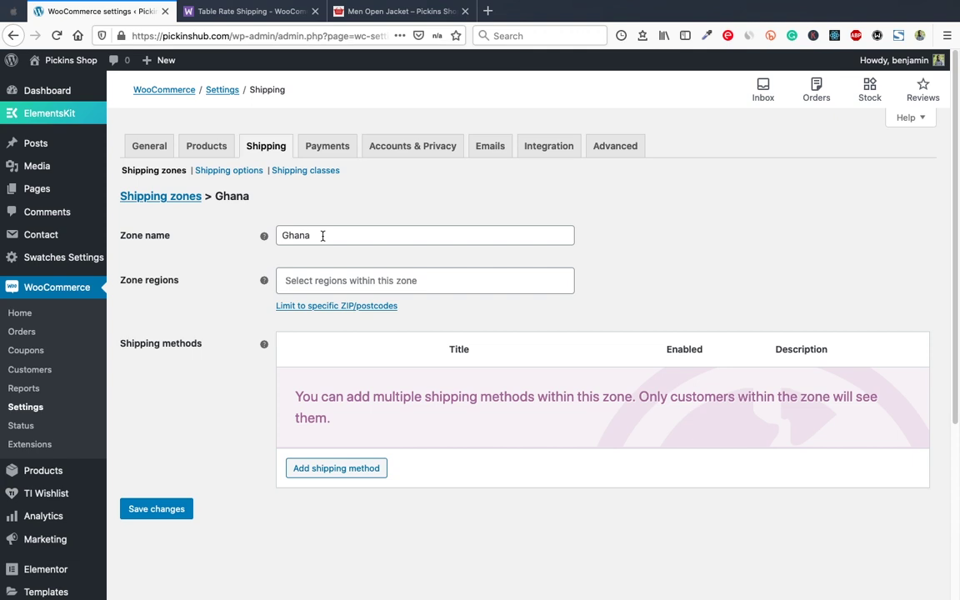
# Set the Ghana zone's region to Ghana and begin adding a shipping method.
pyautogui.click(311, 281)
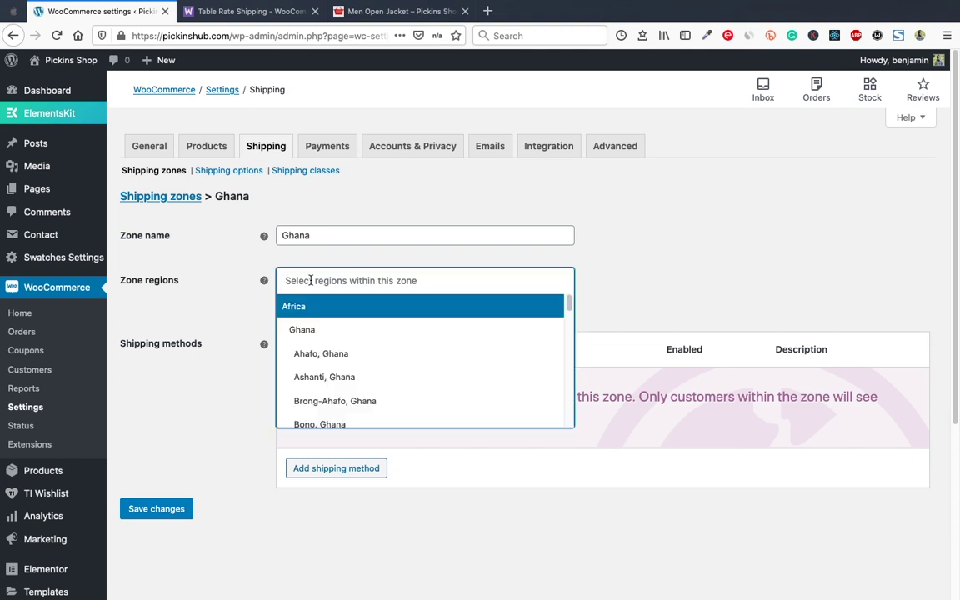
pyautogui.write('gh')
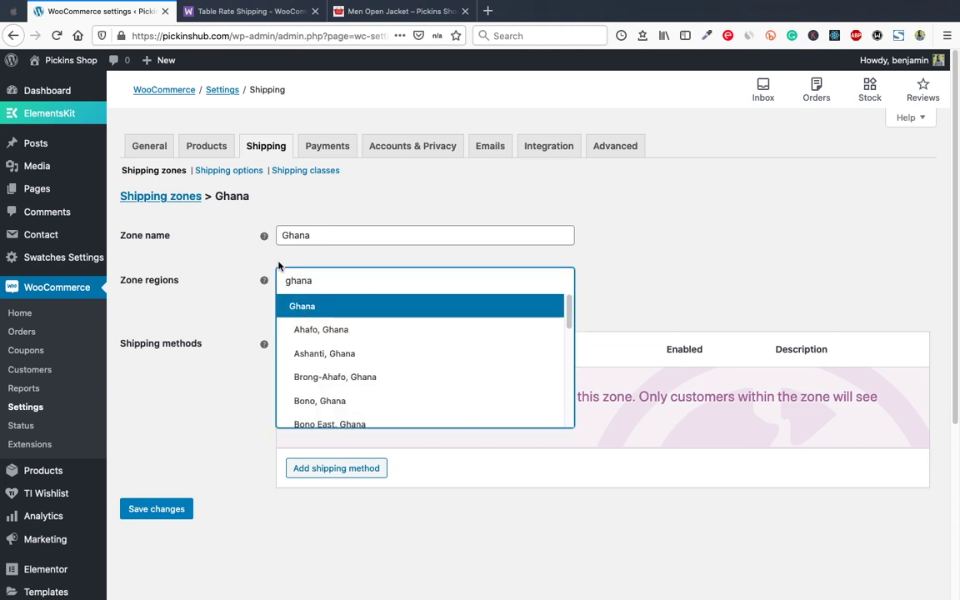
pyautogui.write('ana')
pyautogui.press('Return')
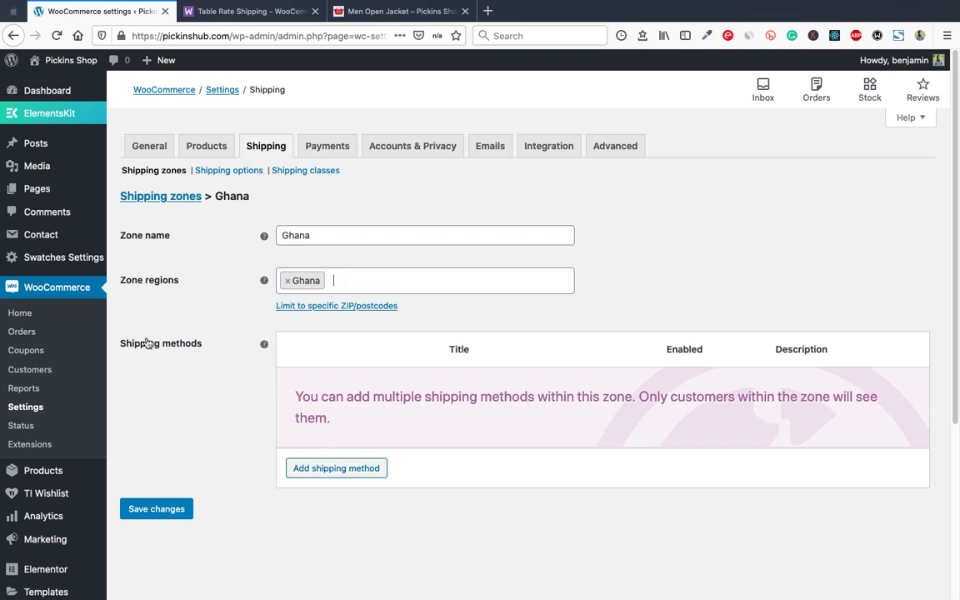
pyautogui.click(336, 468)
# Add Flat rate and Free shipping methods to the Ghana zone.
pyautogui.click(475, 334)
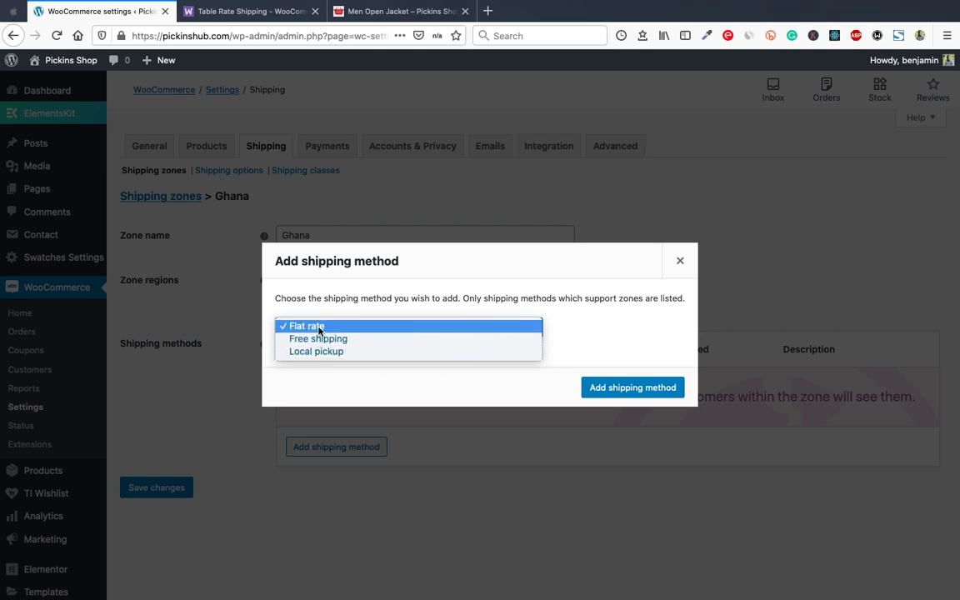
pyautogui.click(318, 327)
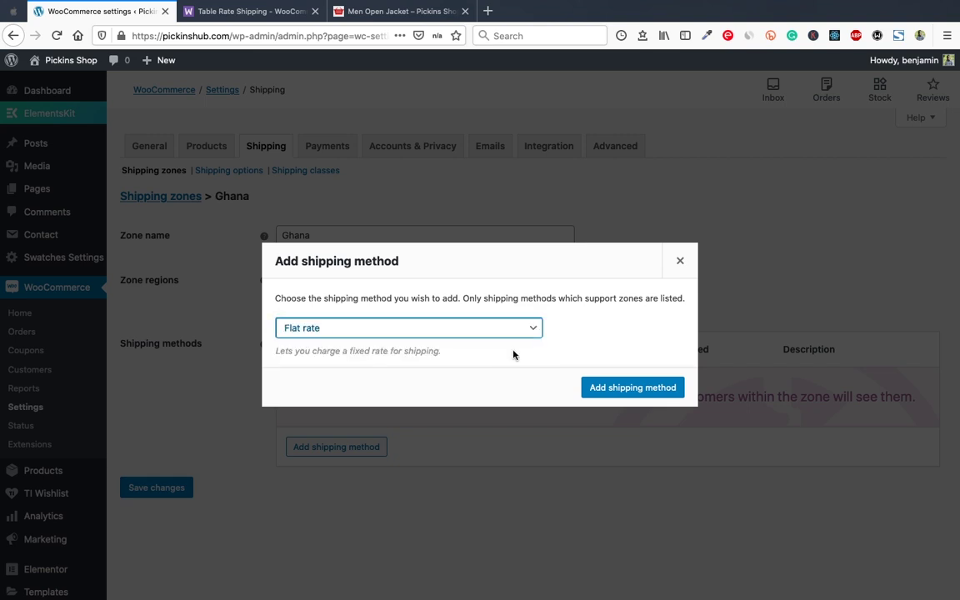
pyautogui.click(608, 390)
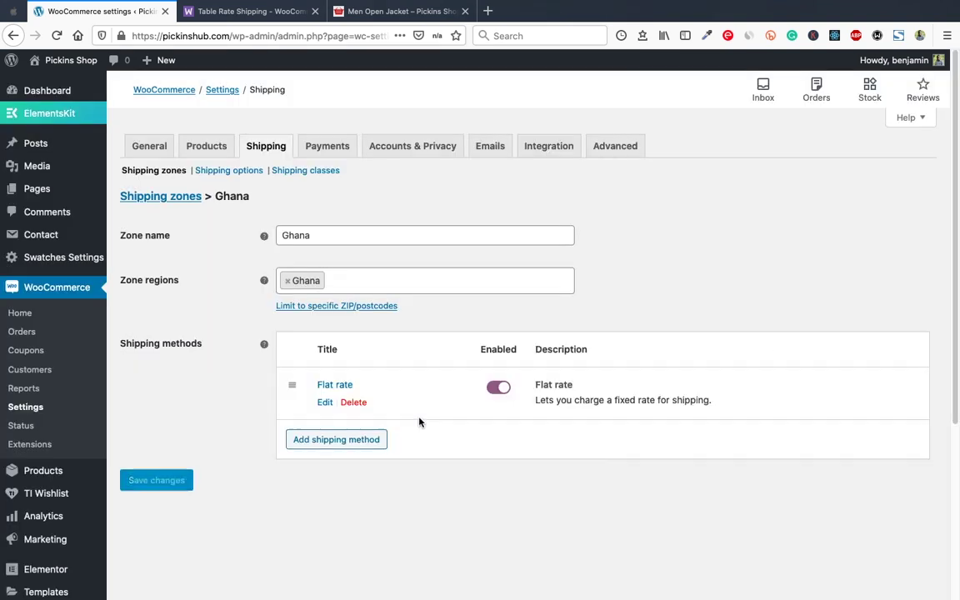
pyautogui.click(328, 444)
pyautogui.click(354, 330)
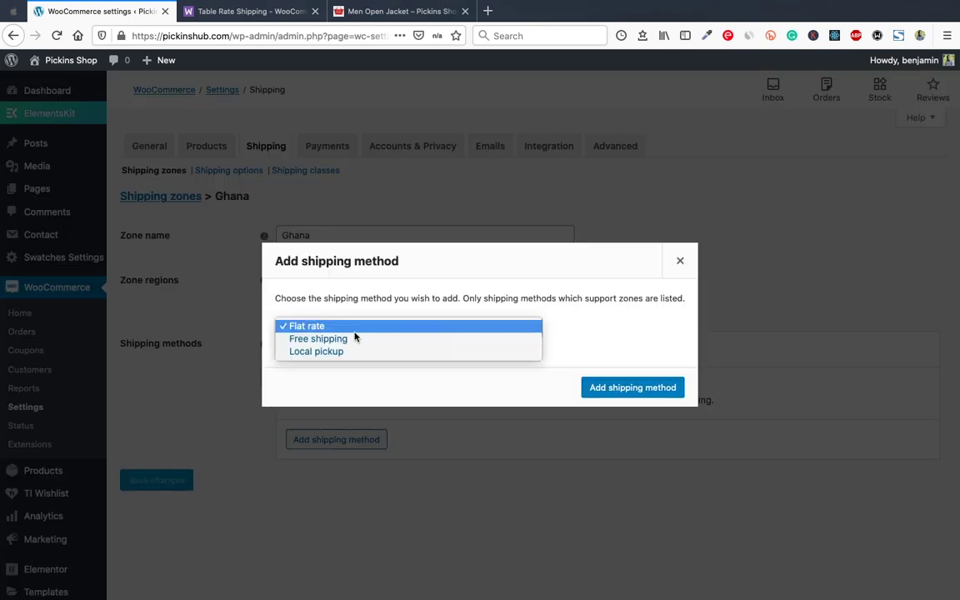
pyautogui.click(339, 344)
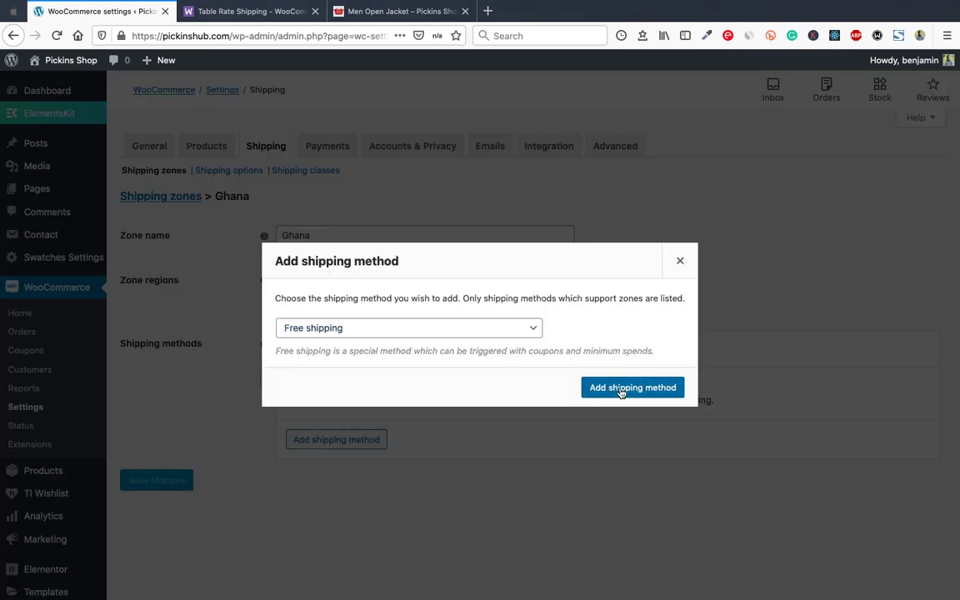
pyautogui.click(619, 389)
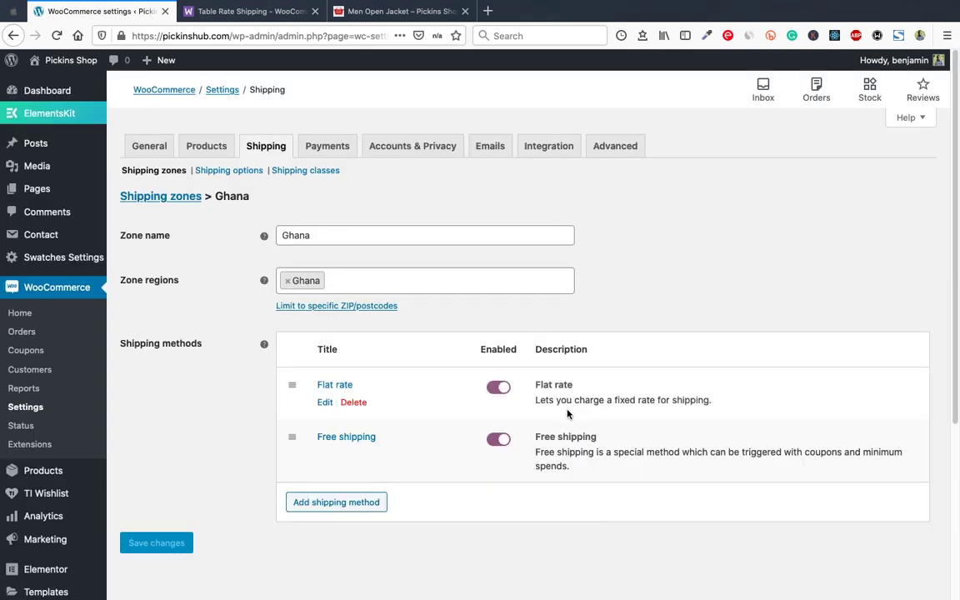
# Set the Ghana flat rate cost to 5, leaving Free shipping settings unchanged.
pyautogui.click(325, 402)
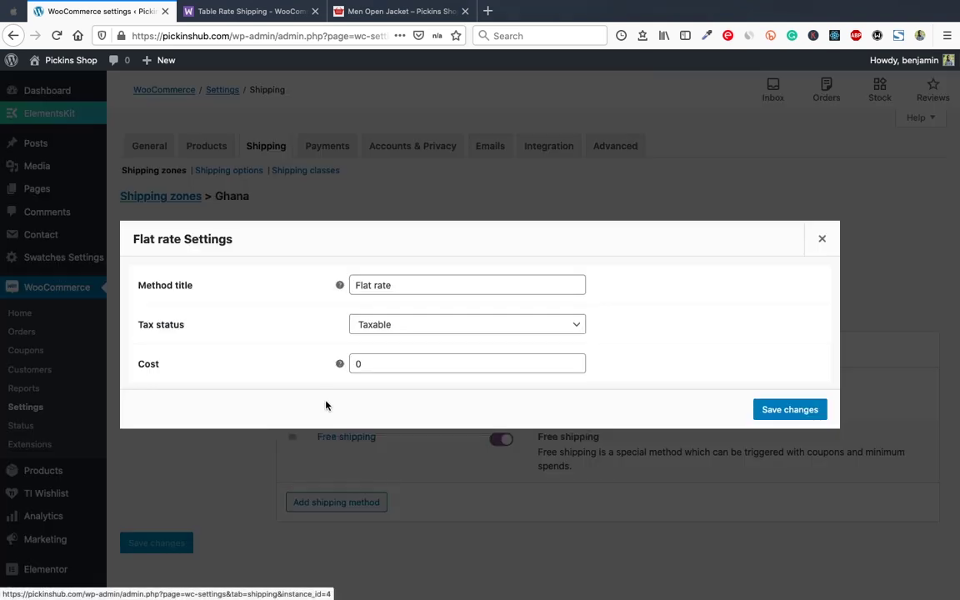
pyautogui.click(354, 365)
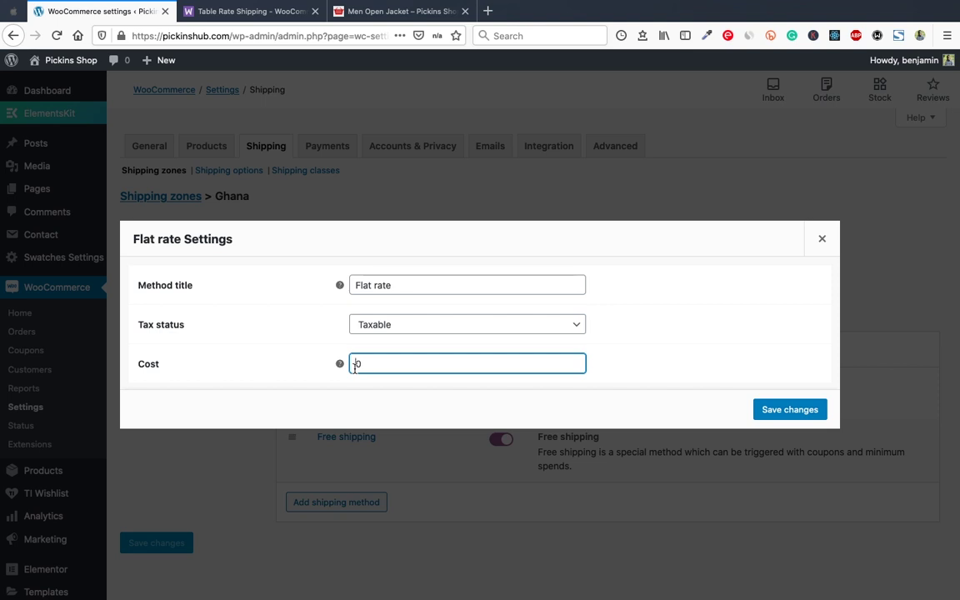
pyautogui.moveTo(370, 365); pyautogui.dragTo(350, 364)
pyautogui.click(779, 411)
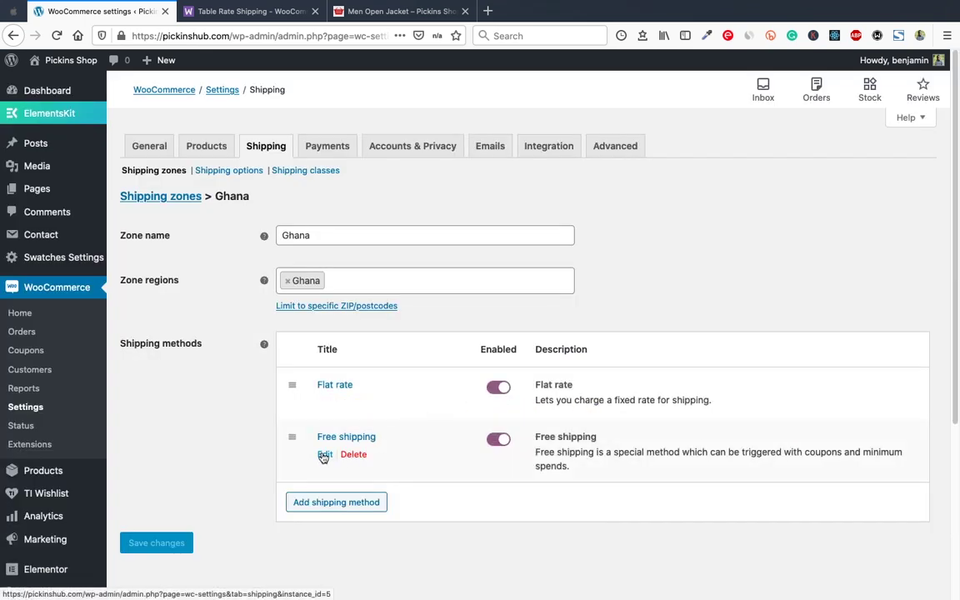
pyautogui.click(323, 456)
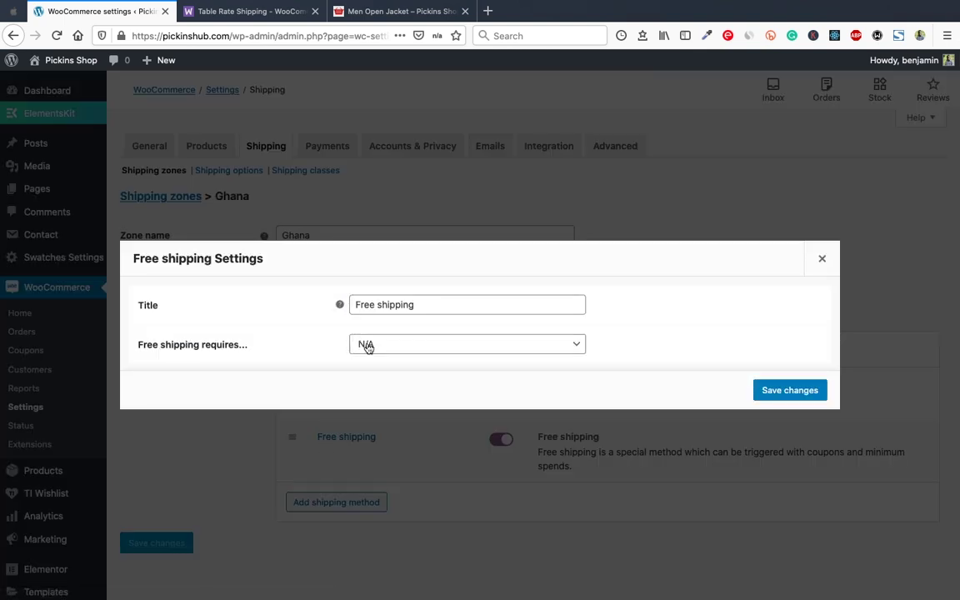
pyautogui.click(821, 258)
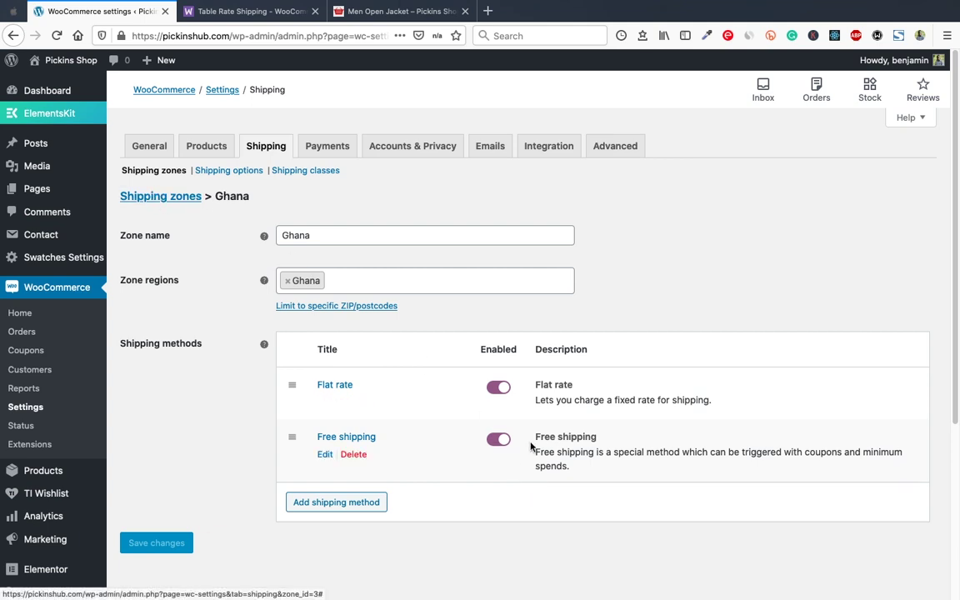
# Keep both Ghana shipping methods enabled, save the zone, and return to Shipping zones.
pyautogui.click(499, 439)
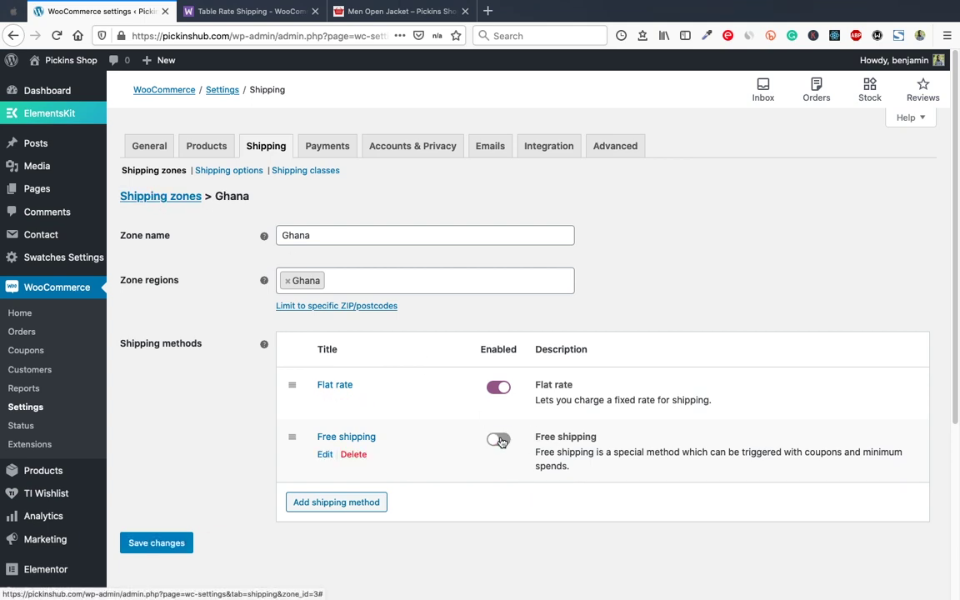
pyautogui.click(498, 388)
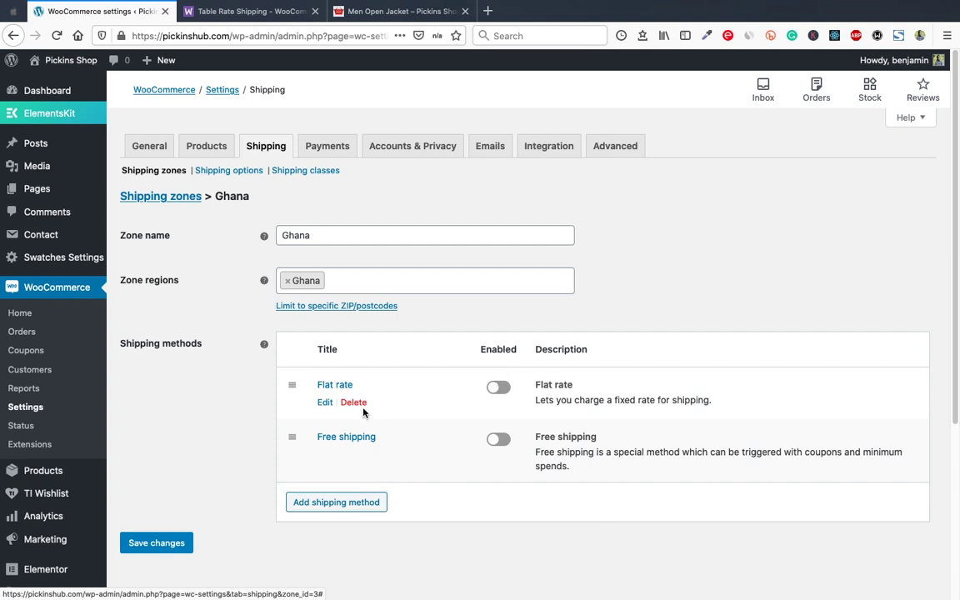
pyautogui.click(498, 388)
pyautogui.click(499, 440)
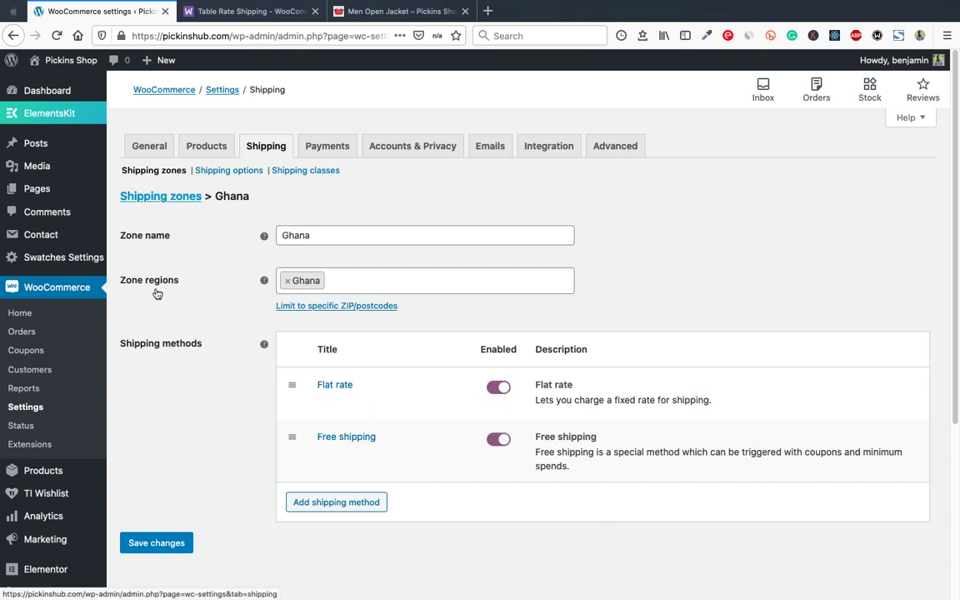
pyautogui.click(177, 543)
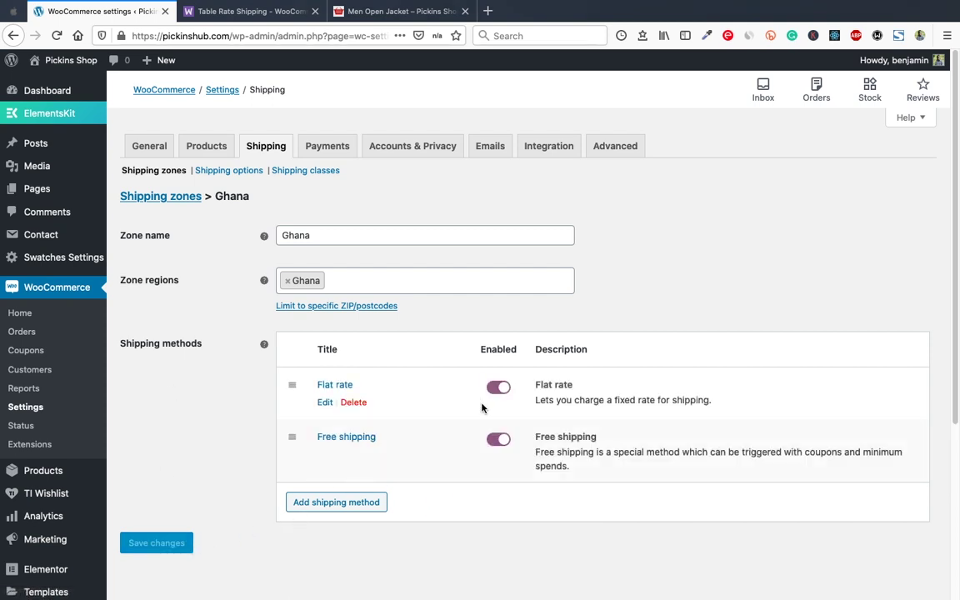
pyautogui.click(159, 198)
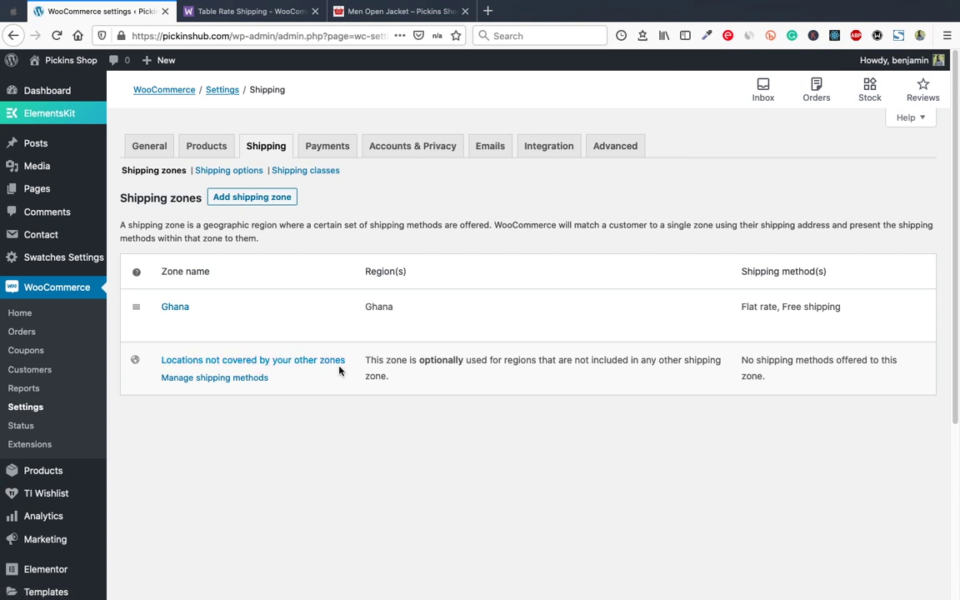
# Create a new shipping zone named USA covering United States (US).
pyautogui.click(256, 198)
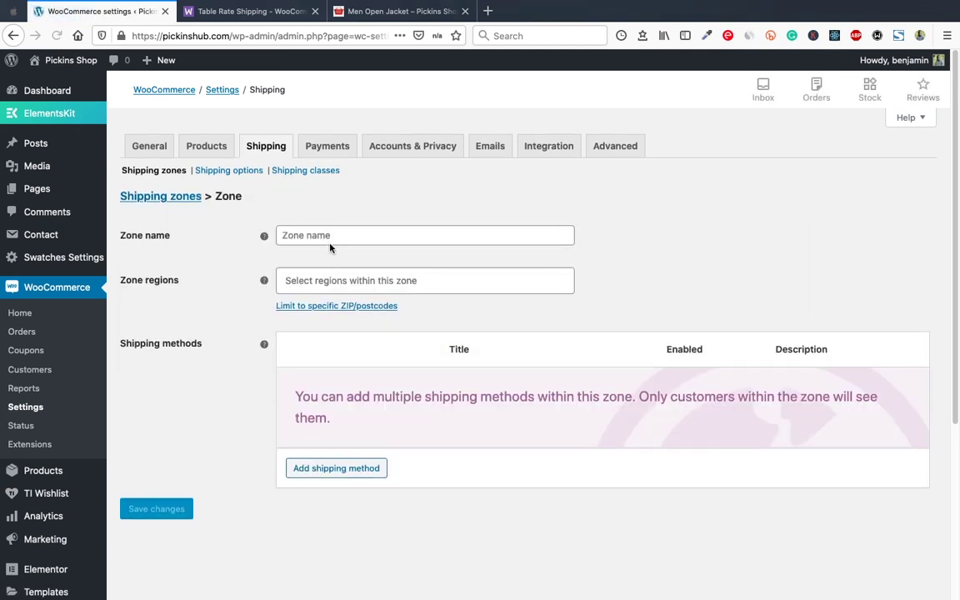
pyautogui.click(331, 237)
pyautogui.write('USA')
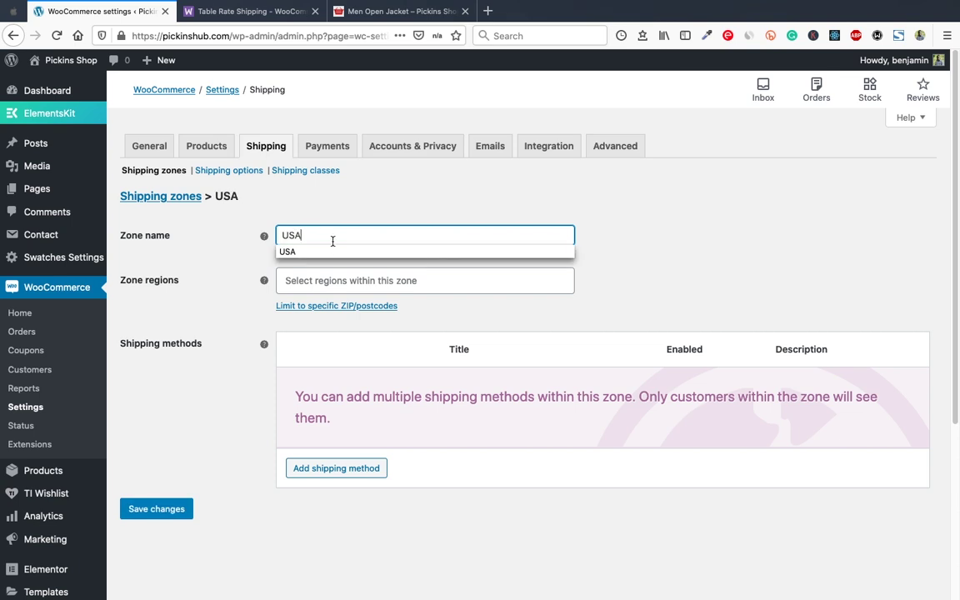
pyautogui.click(311, 281)
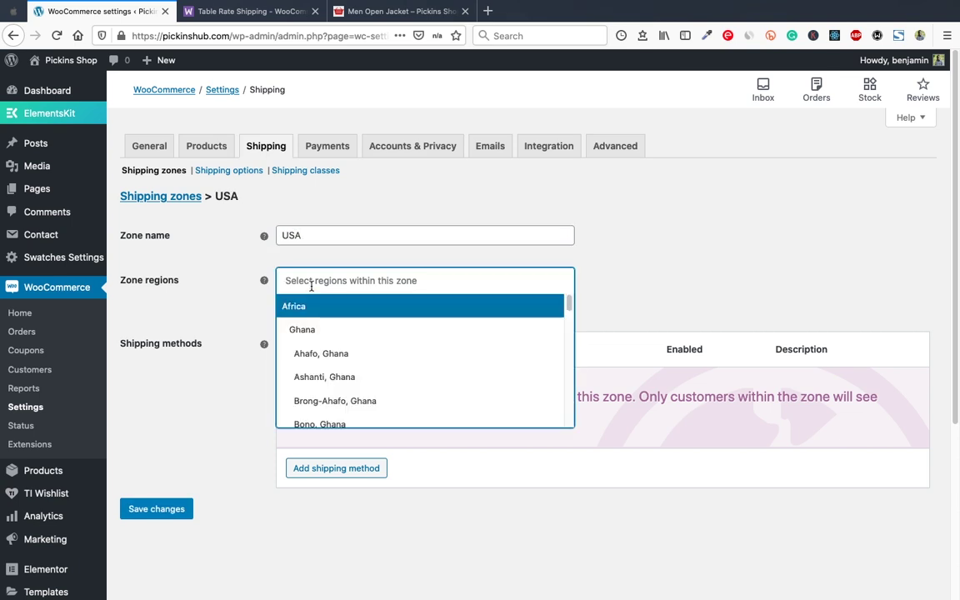
pyautogui.write('united')
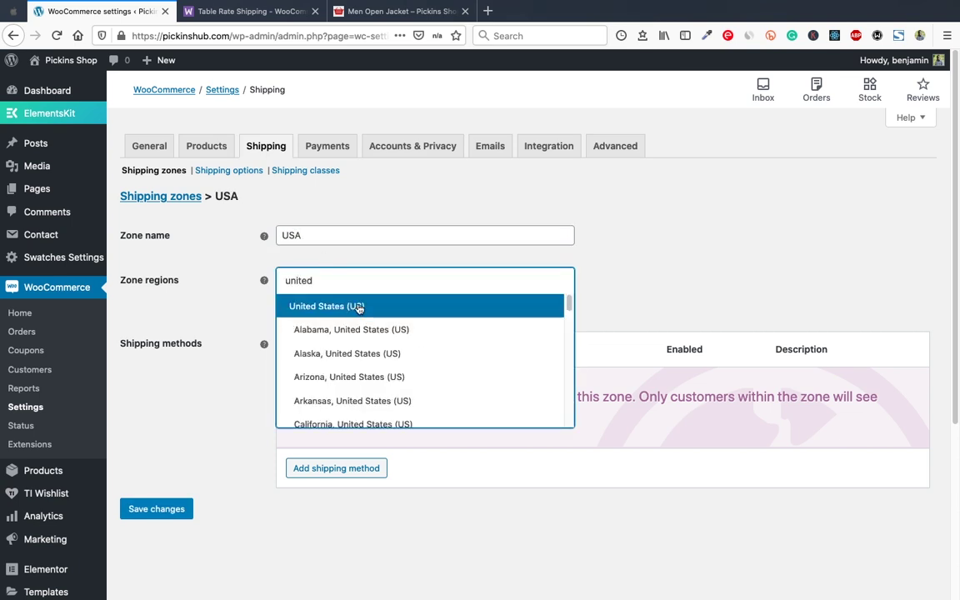
pyautogui.click(359, 307)
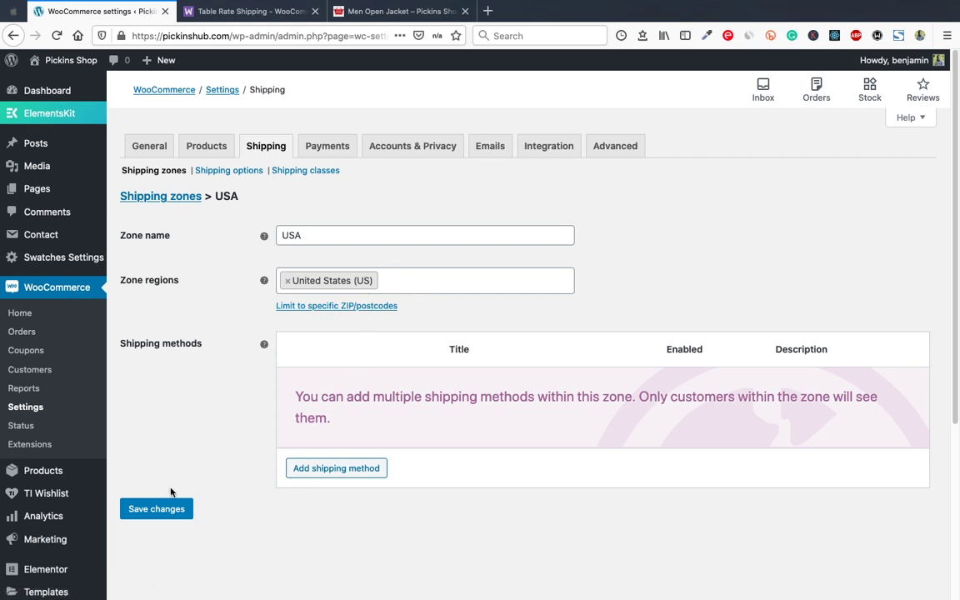
# Add a Flat rate method to the USA zone with cost 10.
pyautogui.click(335, 468)
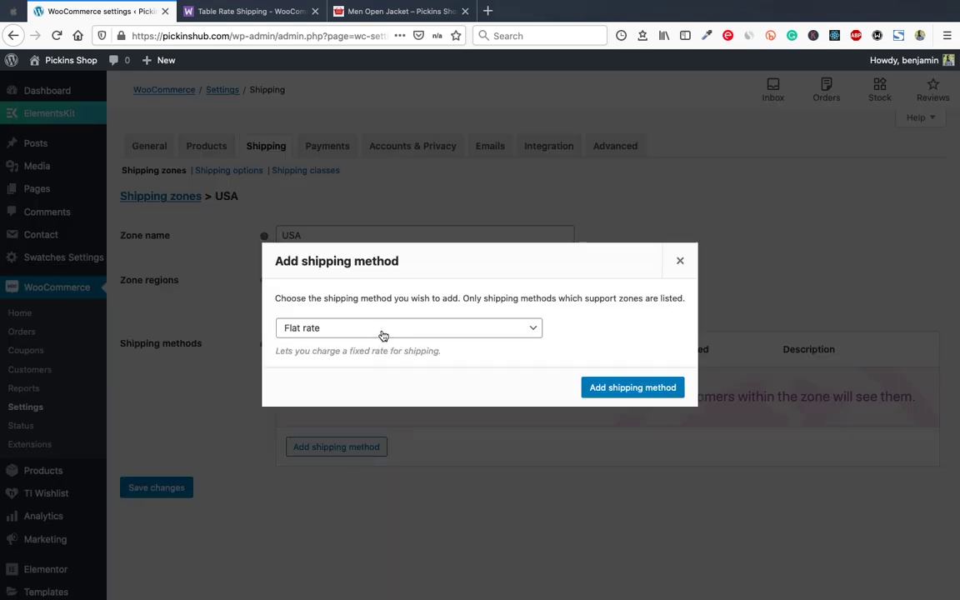
pyautogui.click(607, 390)
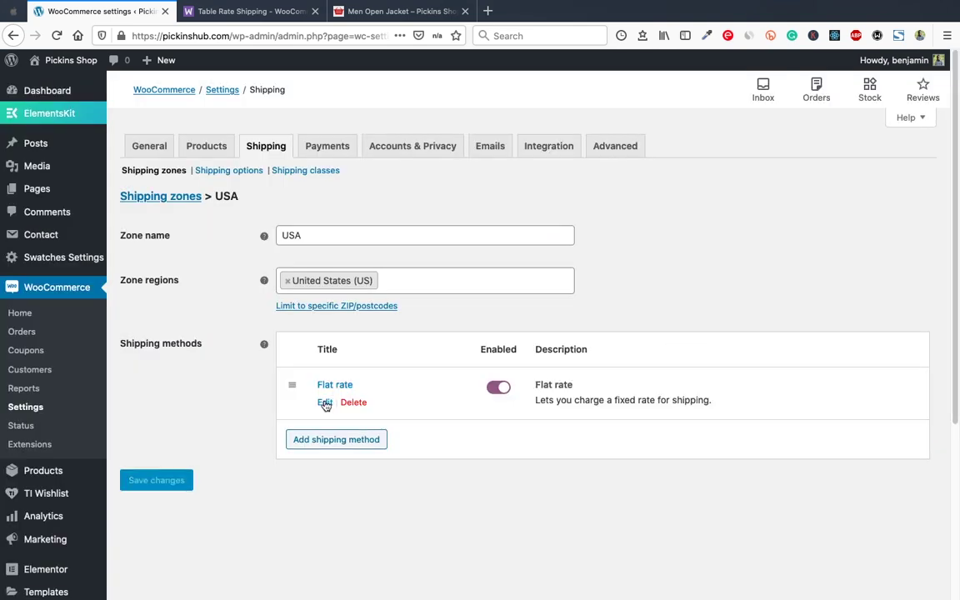
pyautogui.click(325, 402)
pyautogui.click(354, 363)
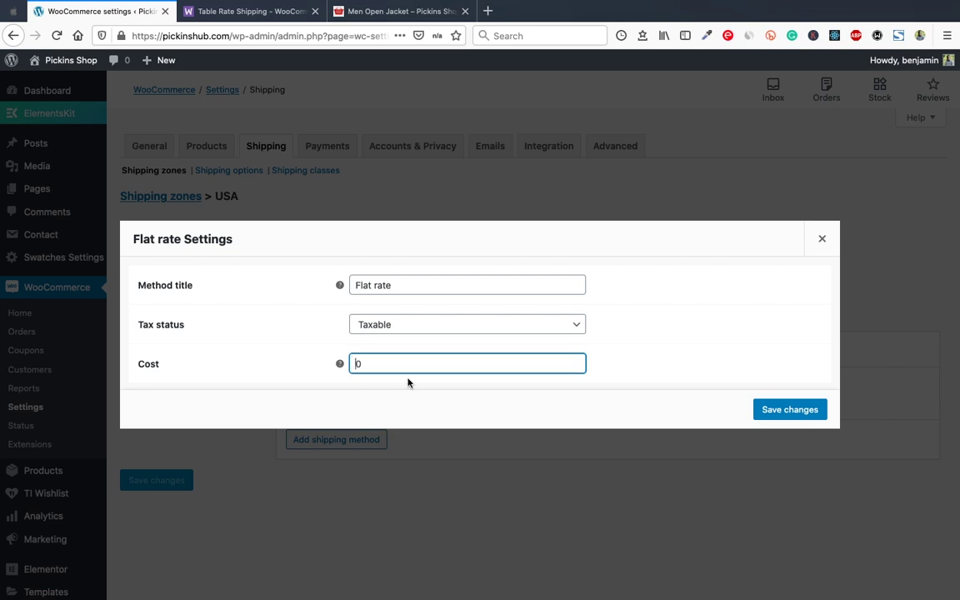
pyautogui.write('1')
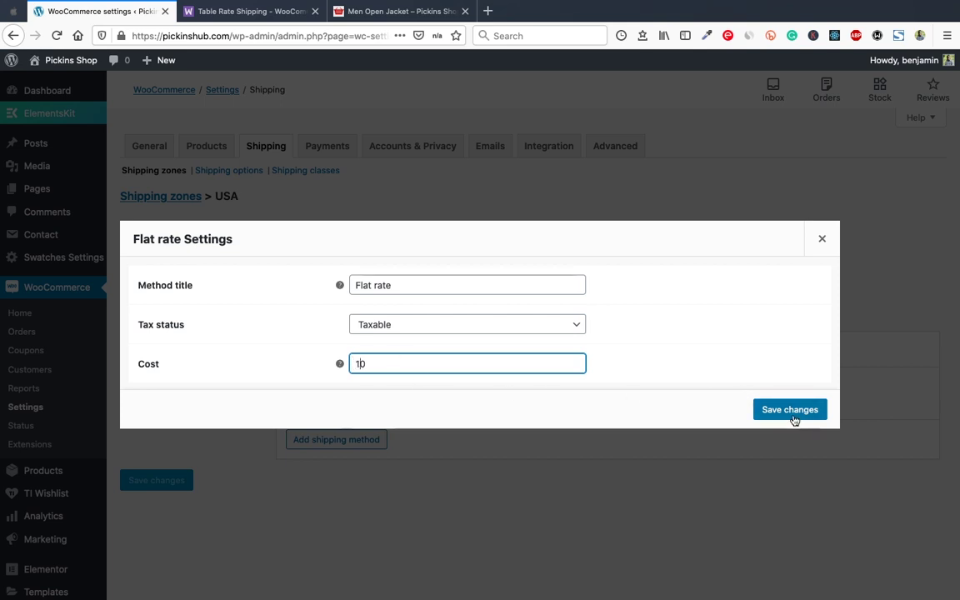
pyautogui.click(790, 411)
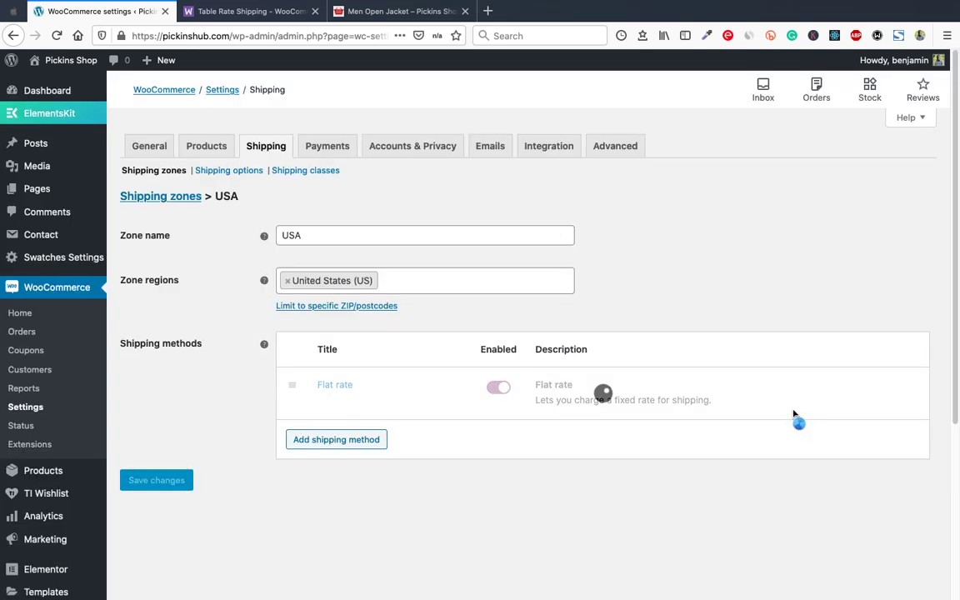
# Rename the USA flat rate method title to Fee and save.
pyautogui.click(333, 386)
pyautogui.moveTo(409, 285); pyautogui.dragTo(345, 285)
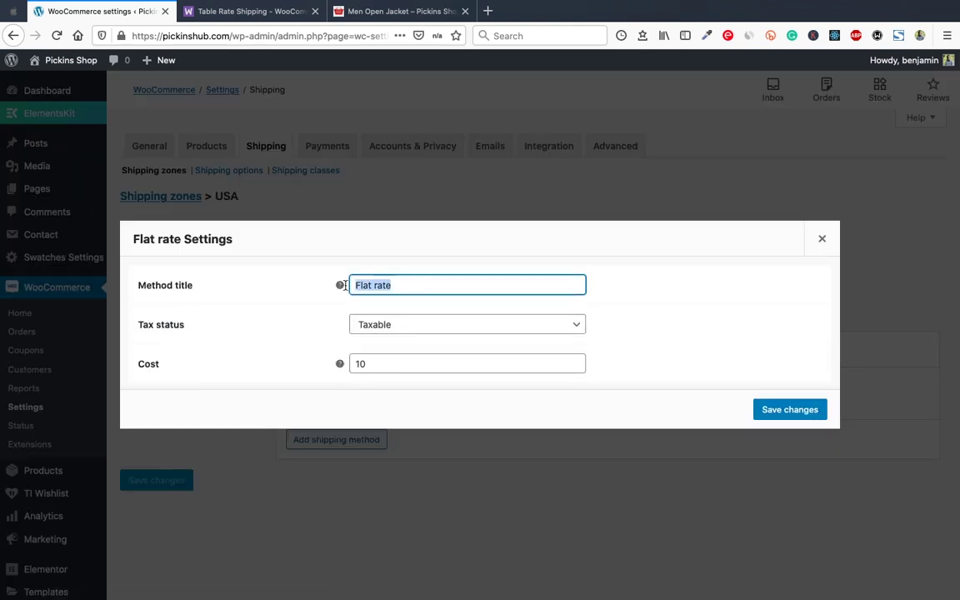
pyautogui.write('S')
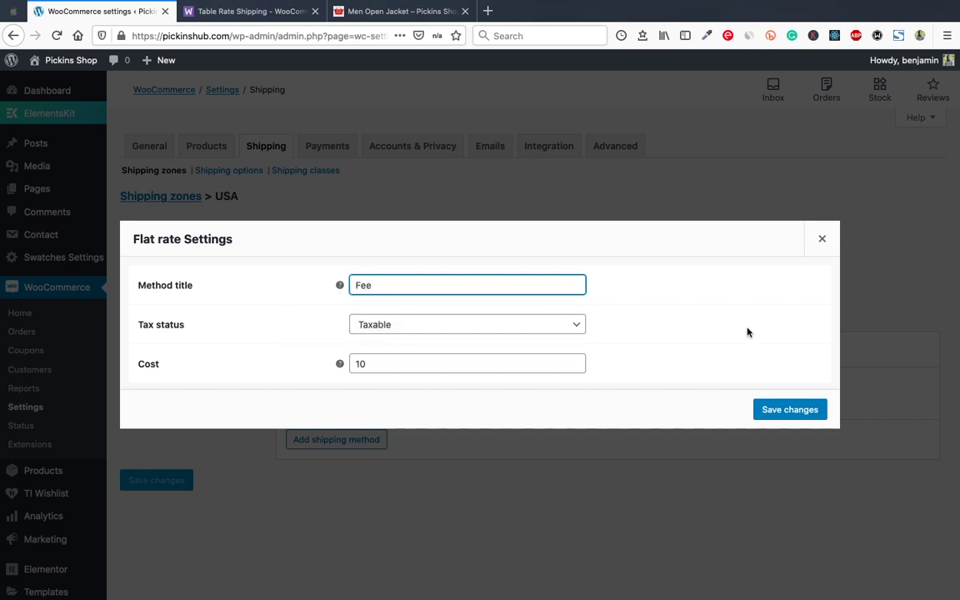
pyautogui.click(765, 412)
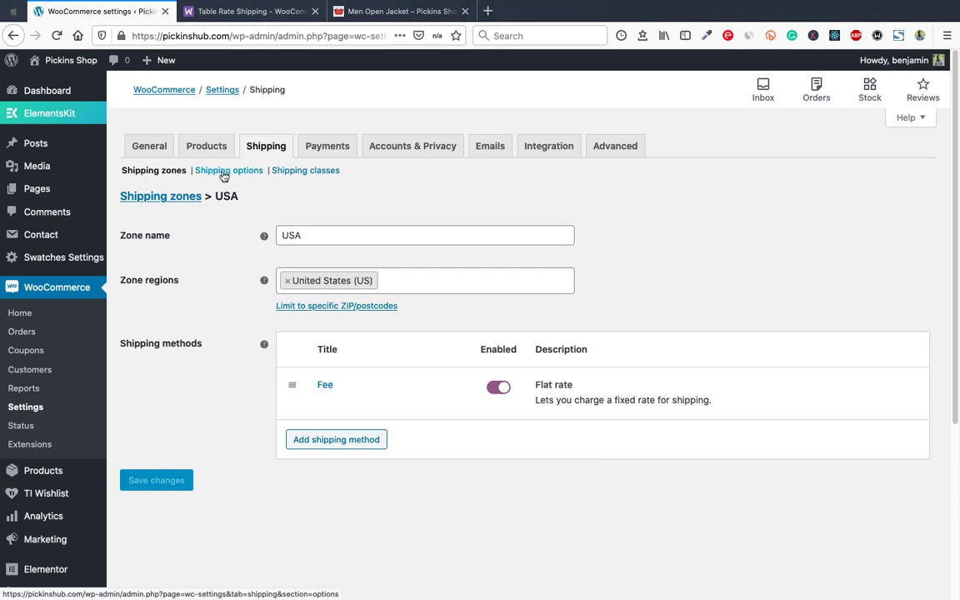
# Keep shipping costs visible and default the shipping destination to the customer billing address.
pyautogui.click(225, 171)
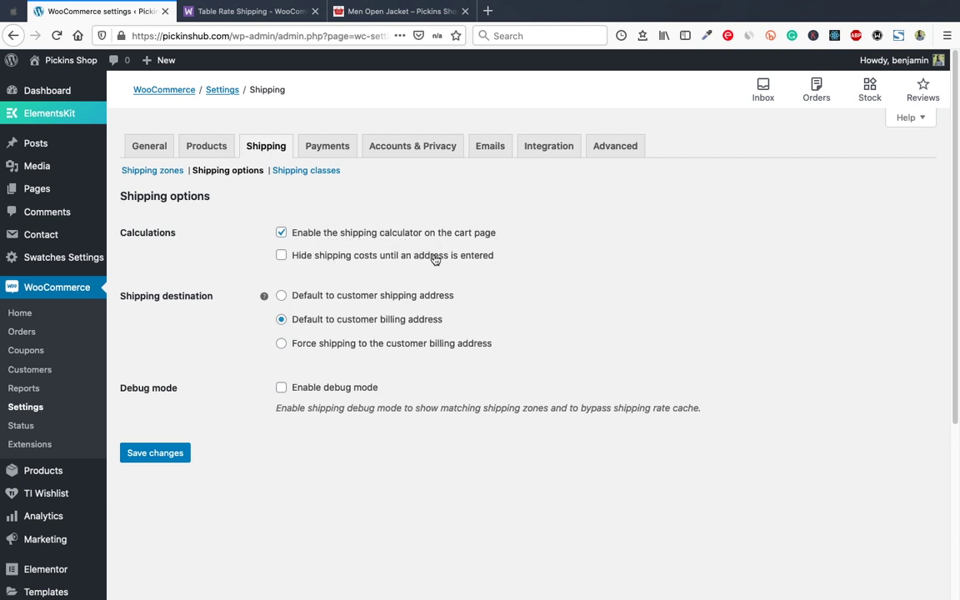
pyautogui.click(282, 257)
pyautogui.click(280, 258)
pyautogui.click(282, 344)
pyautogui.click(287, 321)
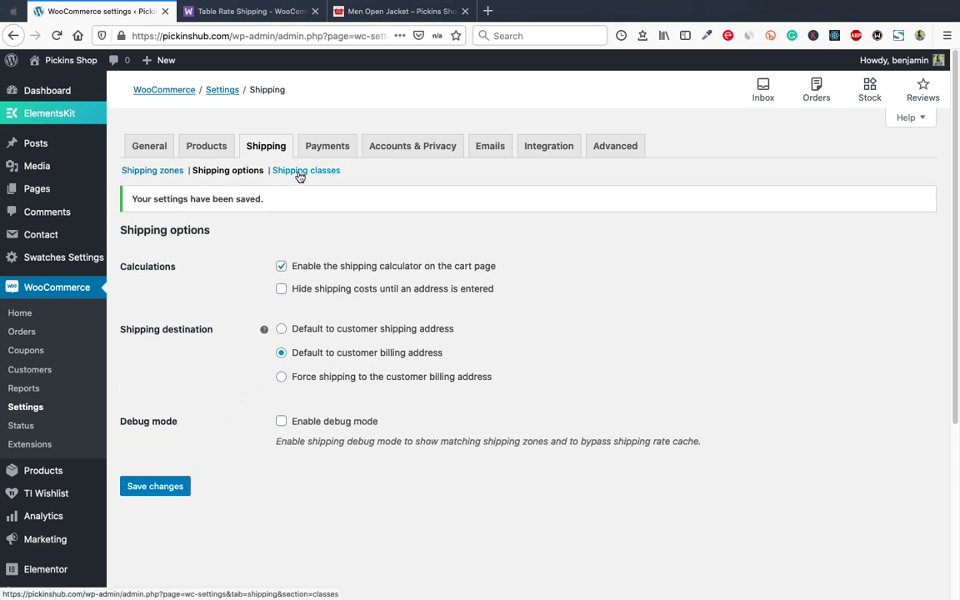
pyautogui.click(300, 172)
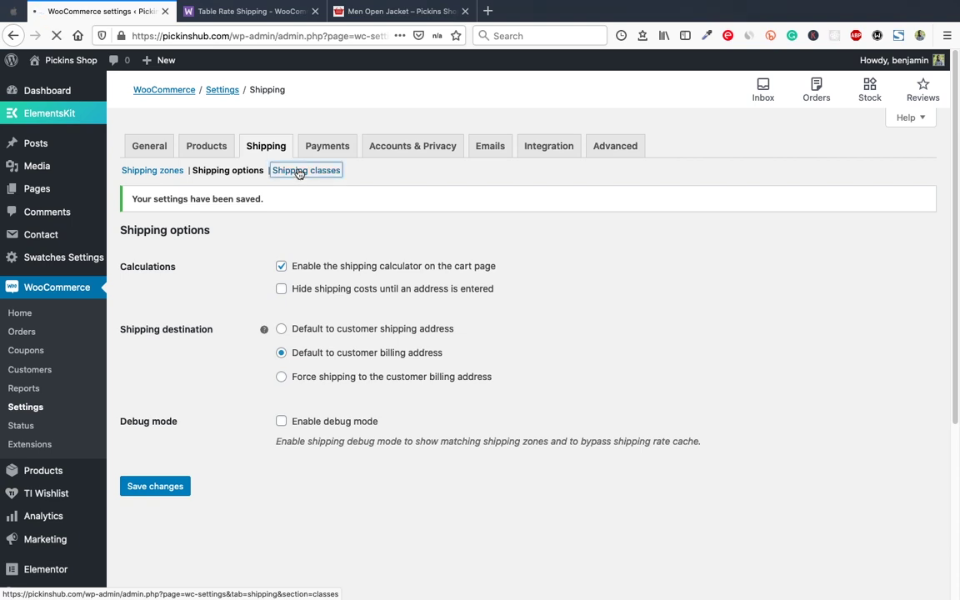
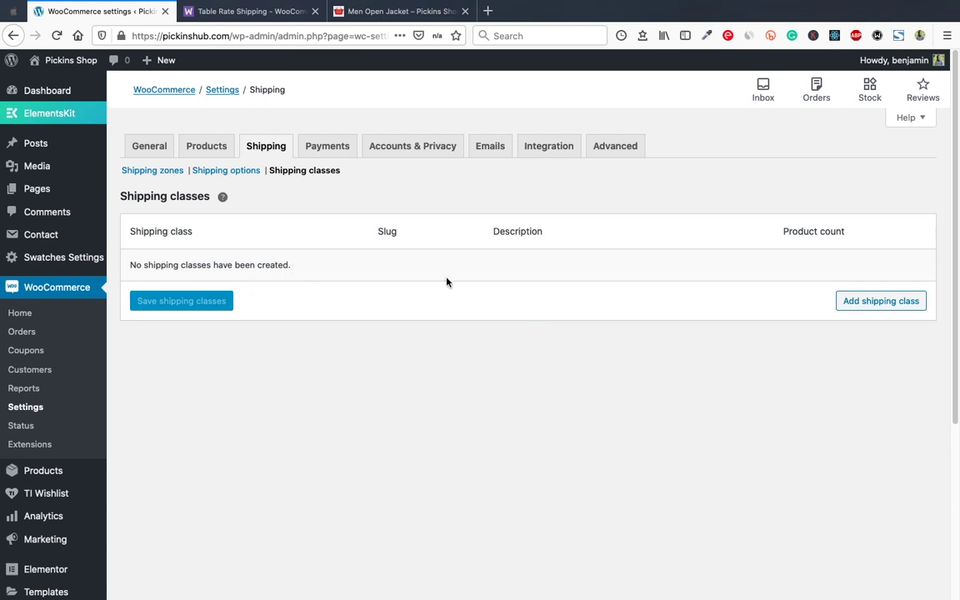
# Add two shipping classes named 'small items' and 'large items' and save them.
pyautogui.click(871, 302)
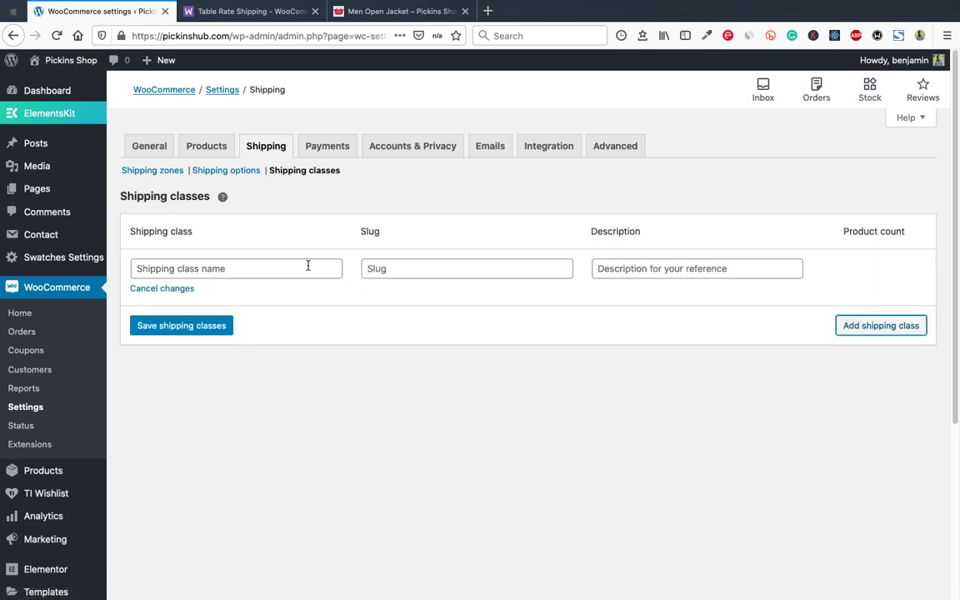
pyautogui.click(214, 275)
pyautogui.write('small items')
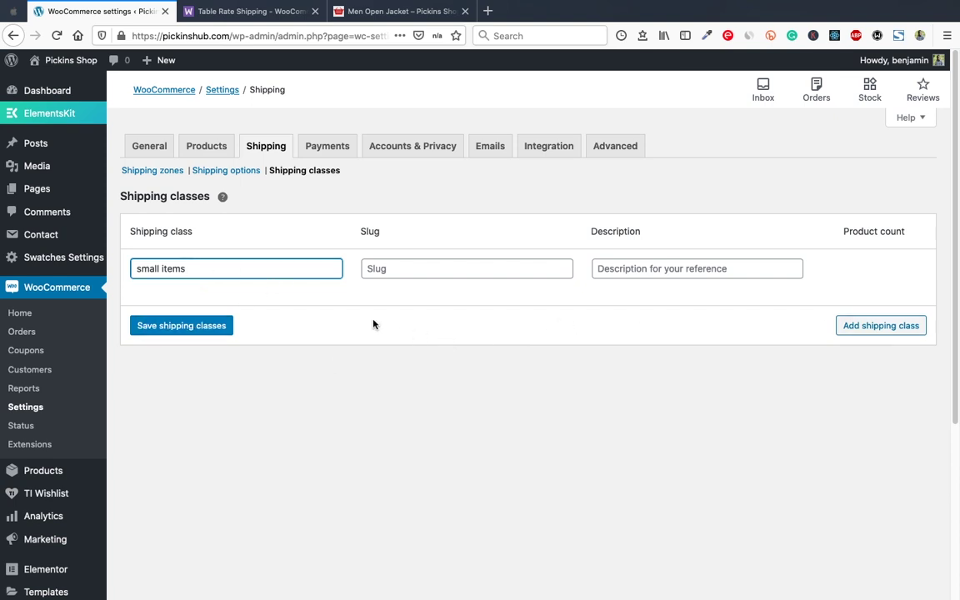
pyautogui.click(886, 332)
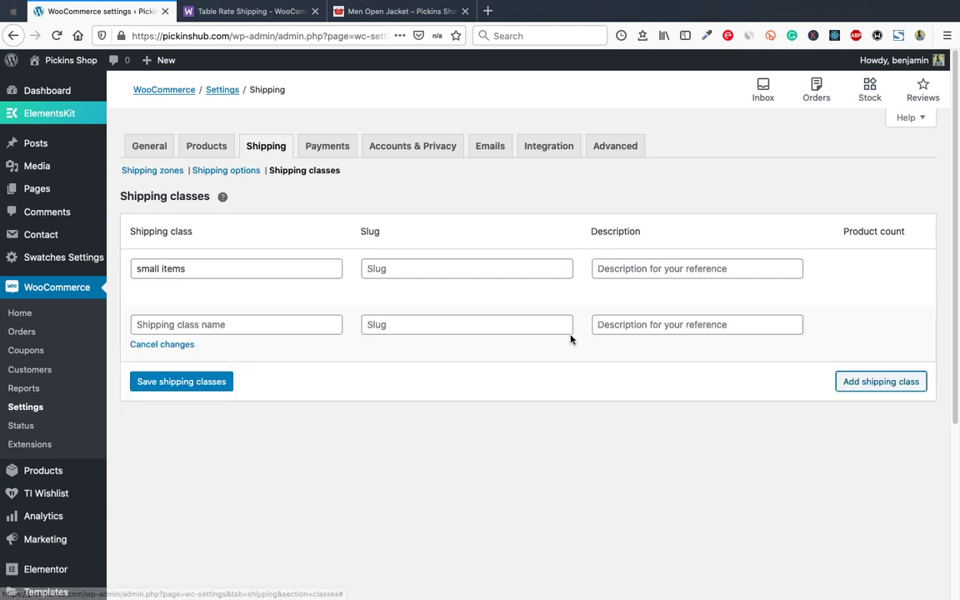
pyautogui.click(266, 323)
pyautogui.write('large items')
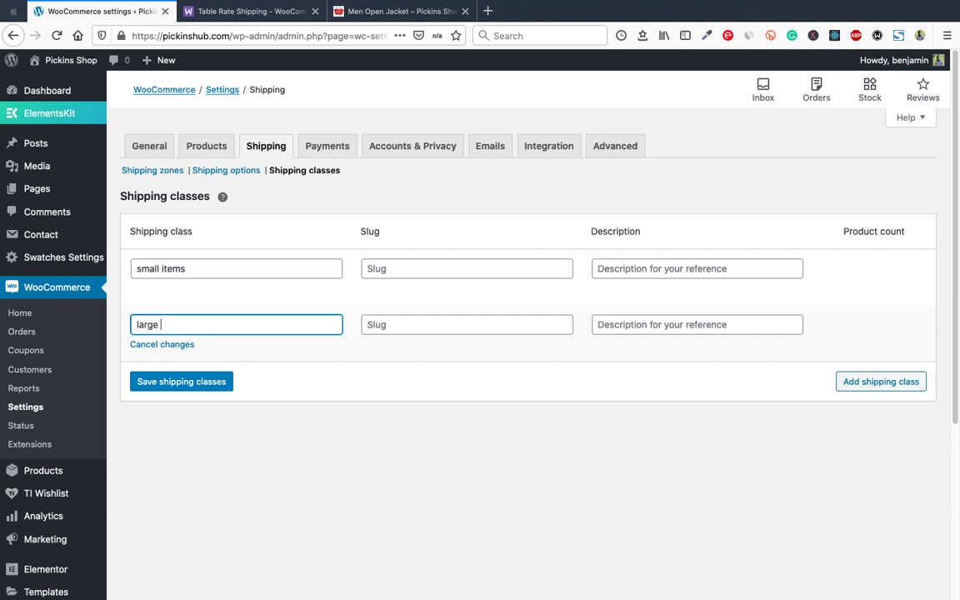
pyautogui.click(164, 383)
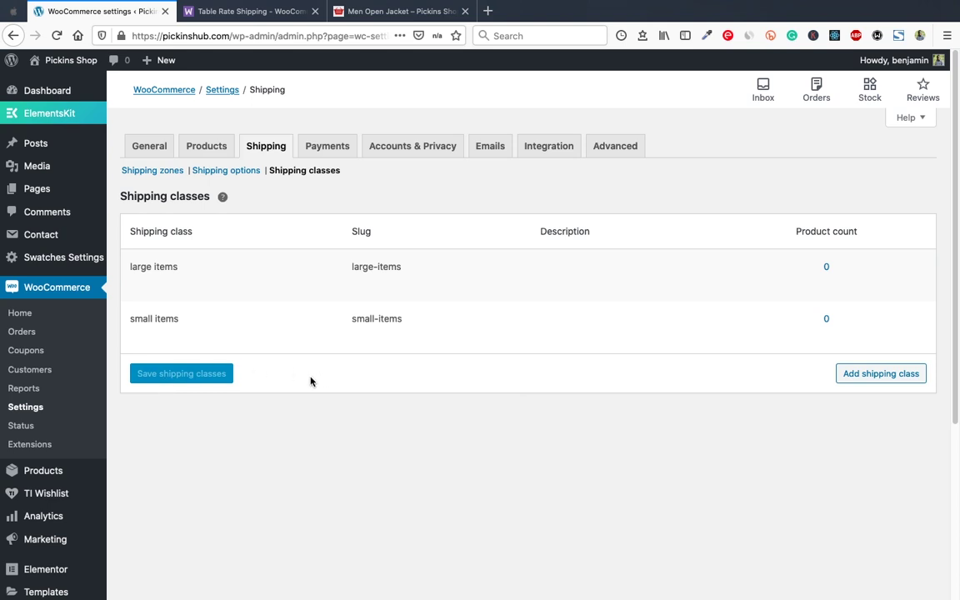
# Remove the Free shipping method from the Ghana shipping zone.
pyautogui.click(157, 172)
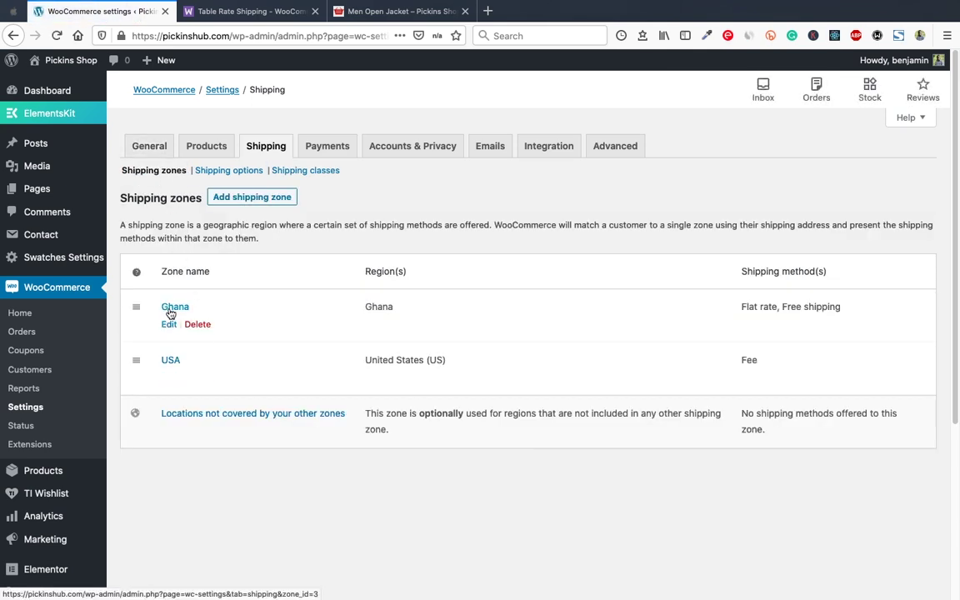
pyautogui.click(169, 324)
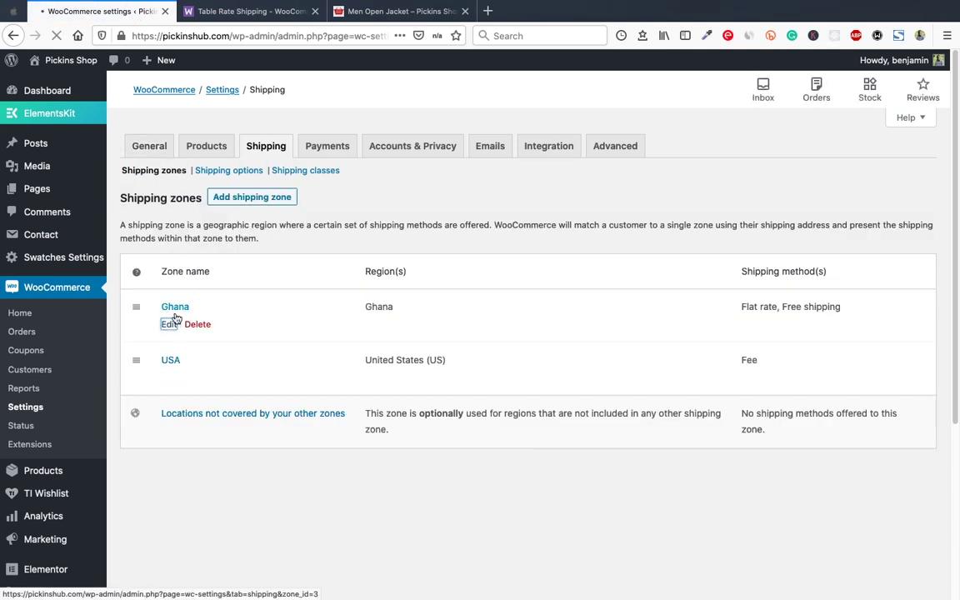
pyautogui.moveTo(329, 422)
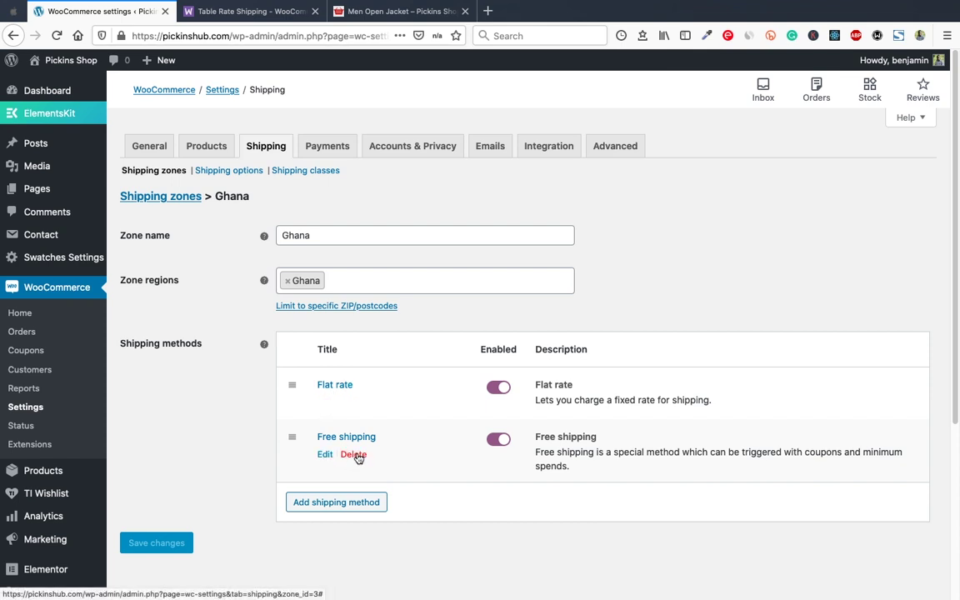
pyautogui.click(354, 455)
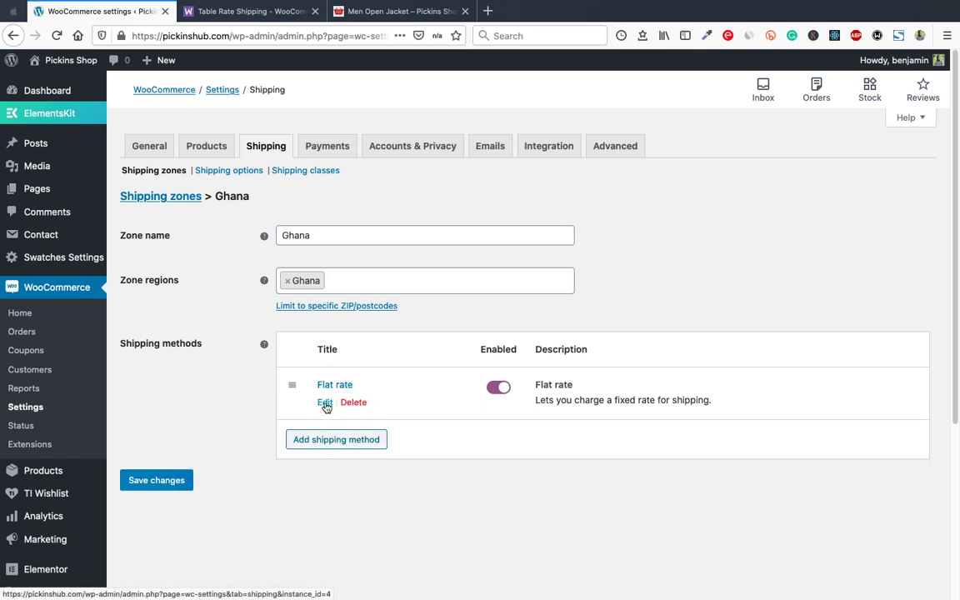
# Clear the Ghana flat rate base cost, set class costs 2 for small items and 10 for large items, and save.
pyautogui.click(325, 403)
pyautogui.click(325, 402)
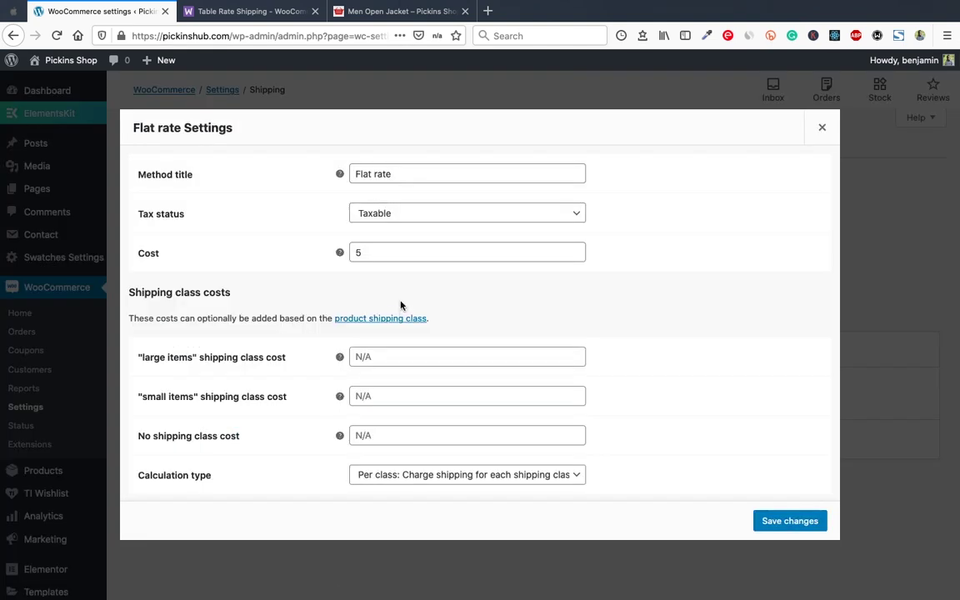
pyautogui.click(354, 254)
pyautogui.doubleClick(367, 254)
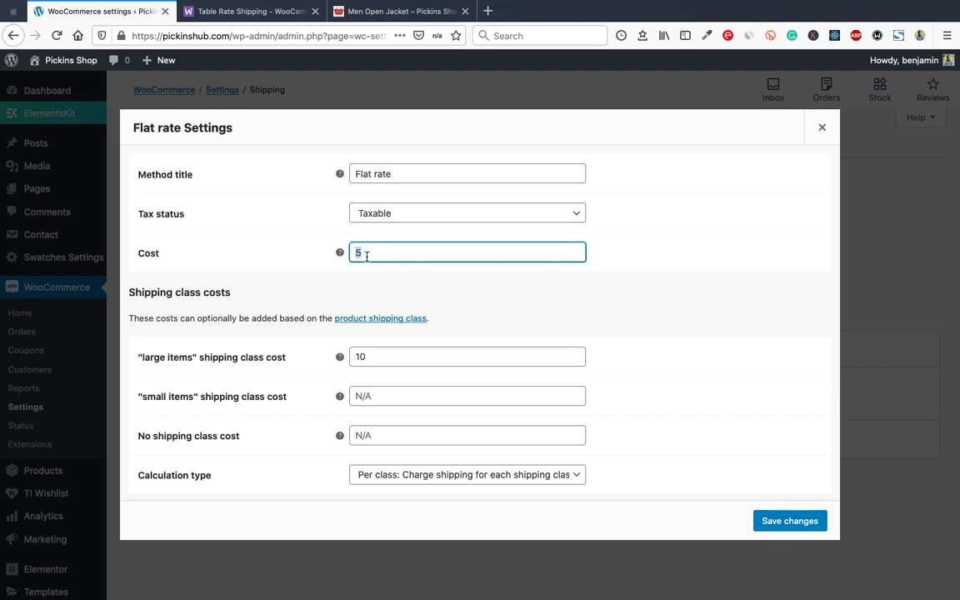
pyautogui.press('BackSpace')
pyautogui.click(367, 399)
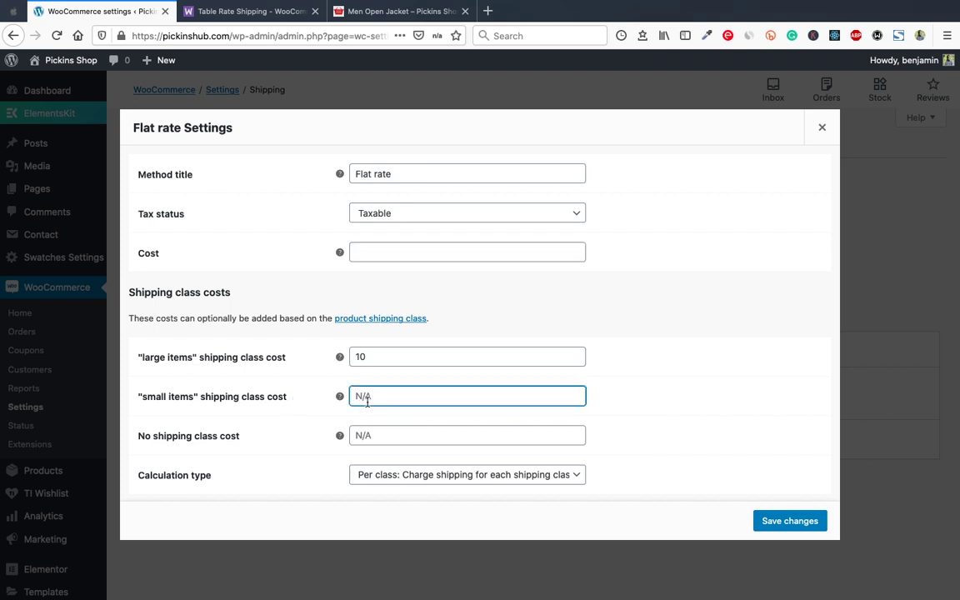
pyautogui.write('2')
pyautogui.click(390, 420)
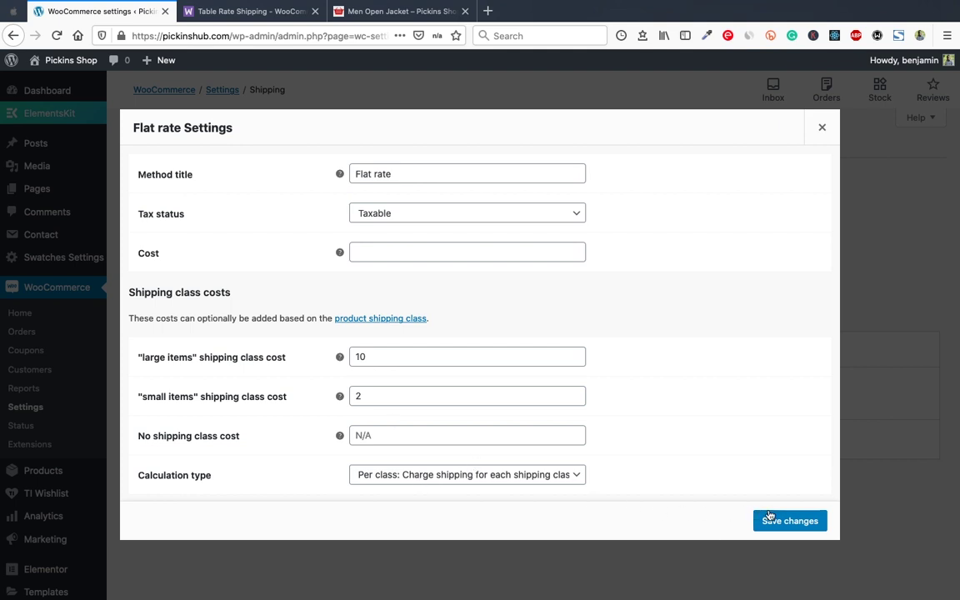
pyautogui.click(395, 438)
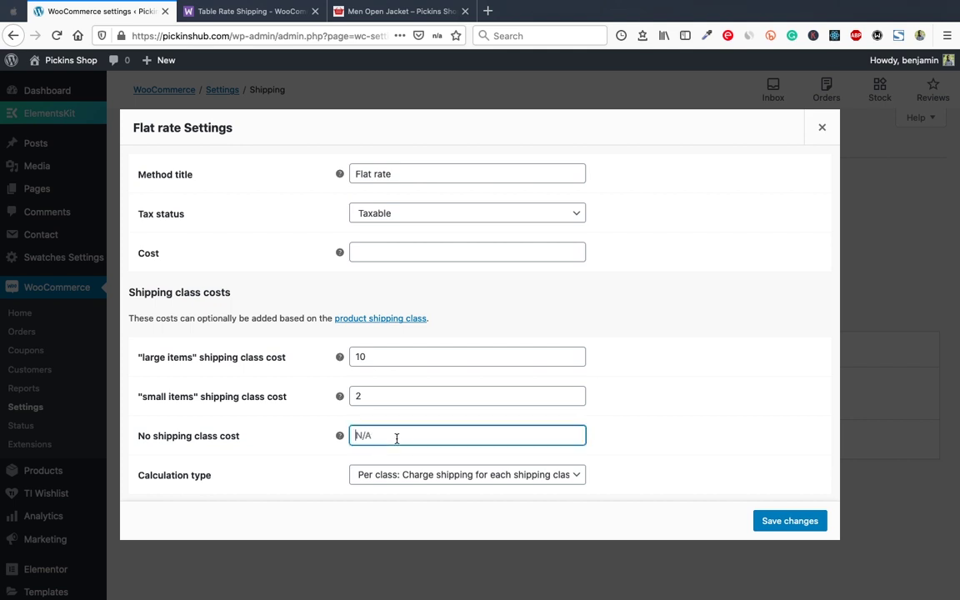
pyautogui.write('1')
pyautogui.press('BackSpace')
pyautogui.click(789, 521)
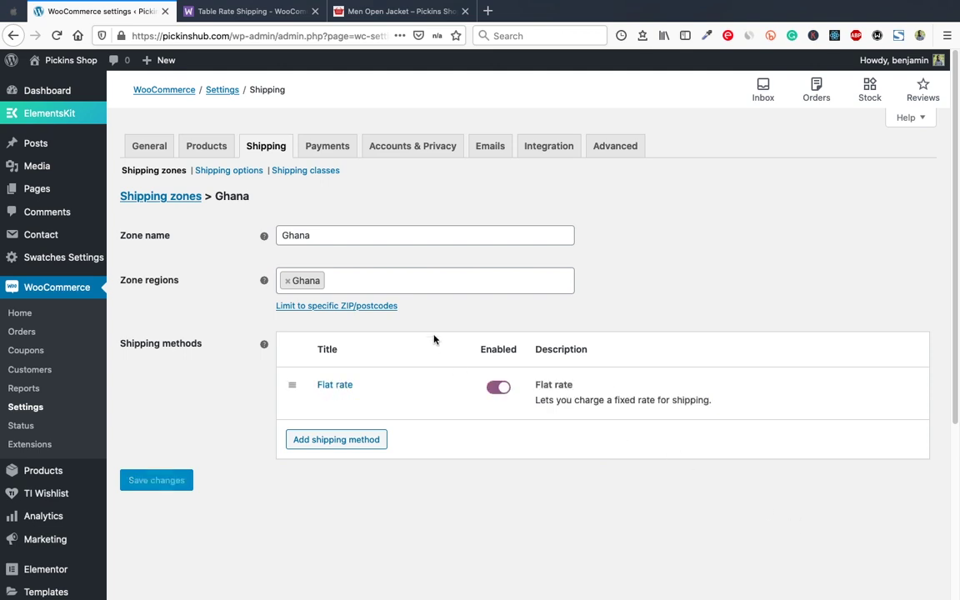
# Tick Enable PayPal Standard, save the PayPal settings, and return to the Payments list.
pyautogui.click(322, 150)
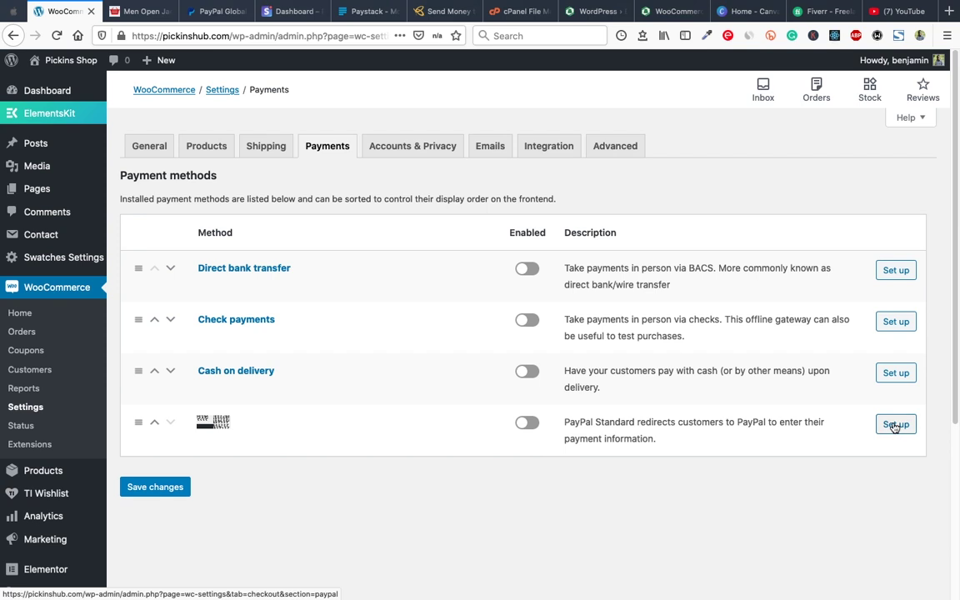
pyautogui.click(894, 426)
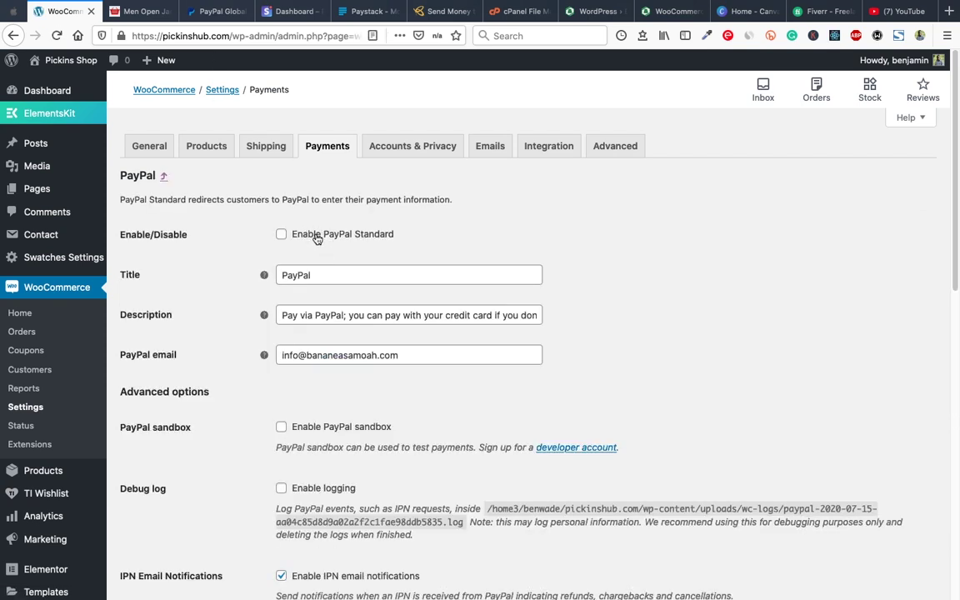
pyautogui.click(282, 235)
pyautogui.scroll(-1, 308, 312)
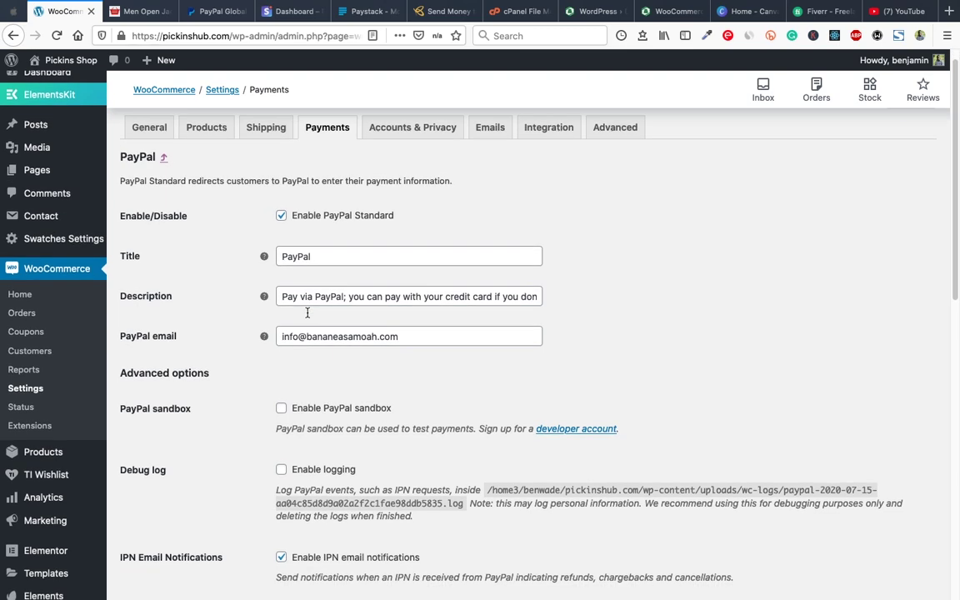
pyautogui.scroll(-1, 307, 313)
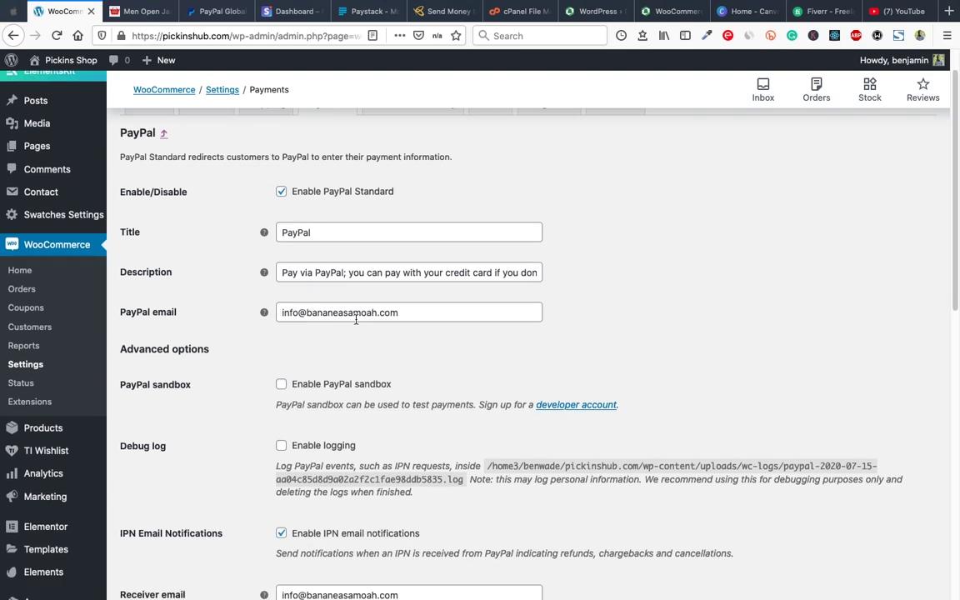
pyautogui.scroll(-6, 356, 319)
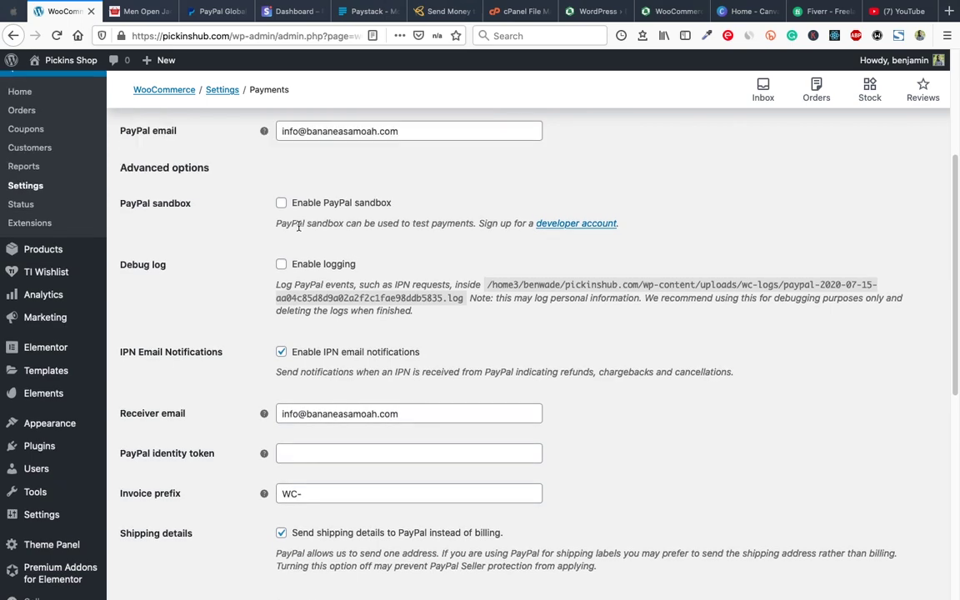
pyautogui.scroll(-4, 299, 226)
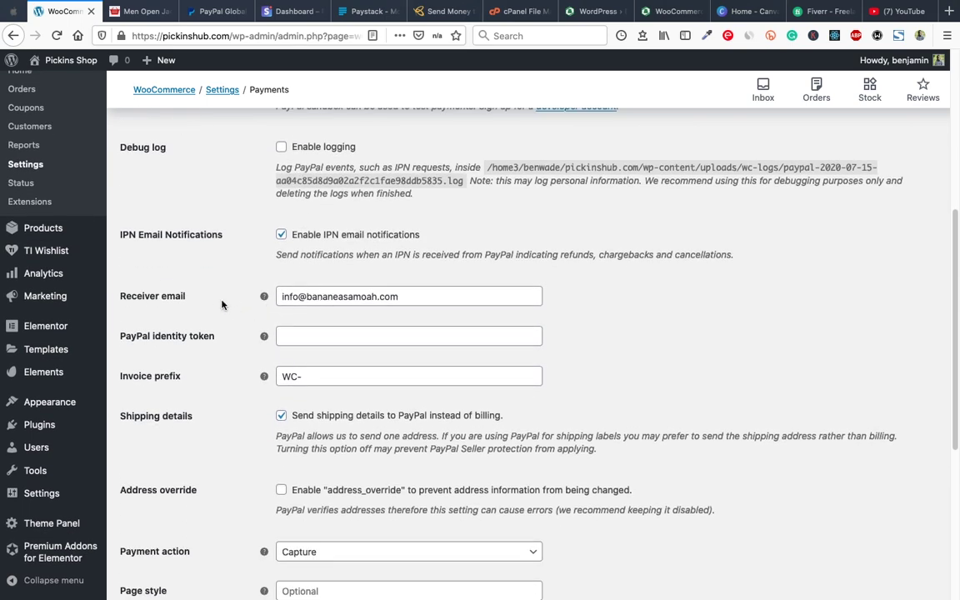
pyautogui.scroll(-10, 221, 305)
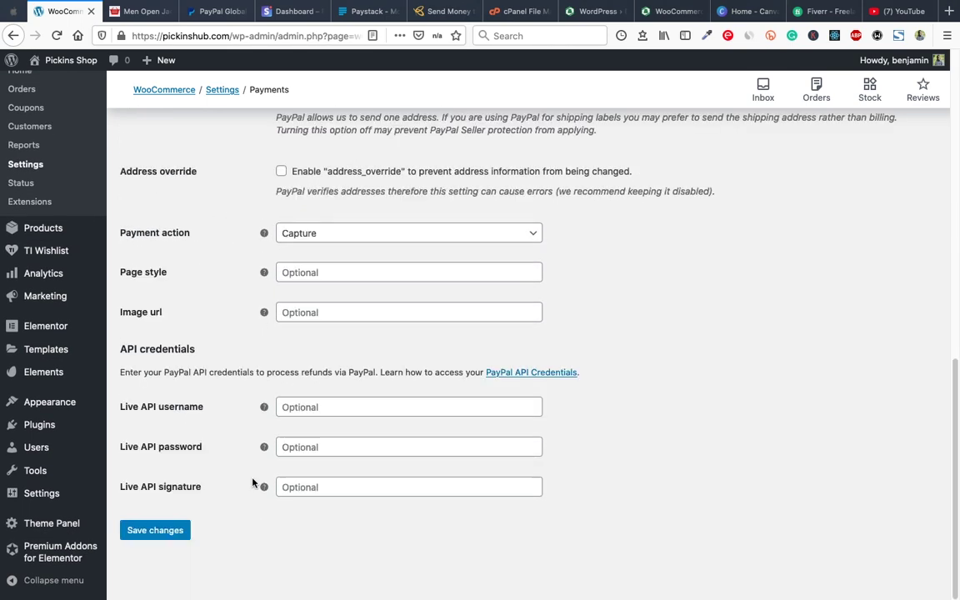
pyautogui.click(155, 530)
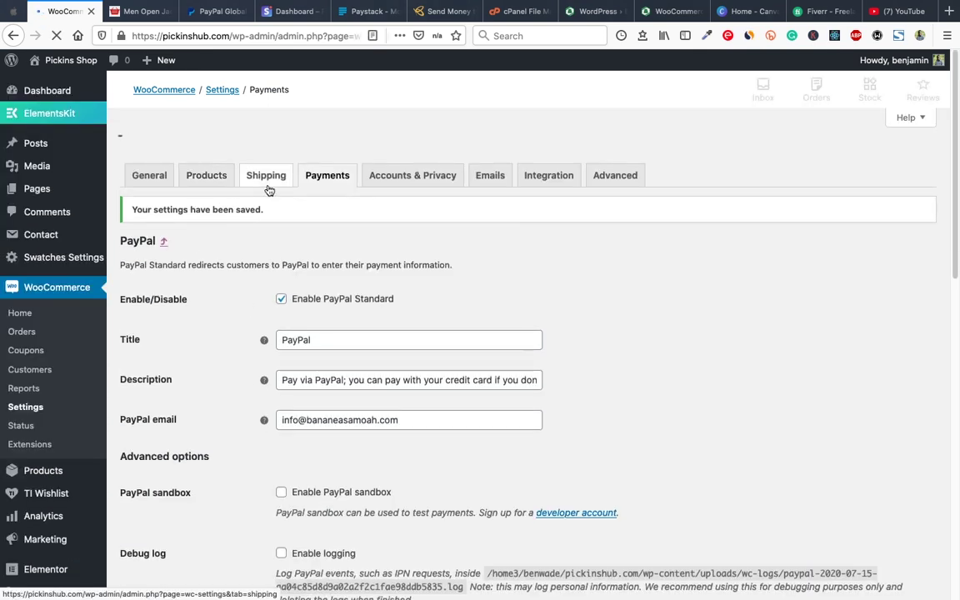
pyautogui.click(330, 149)
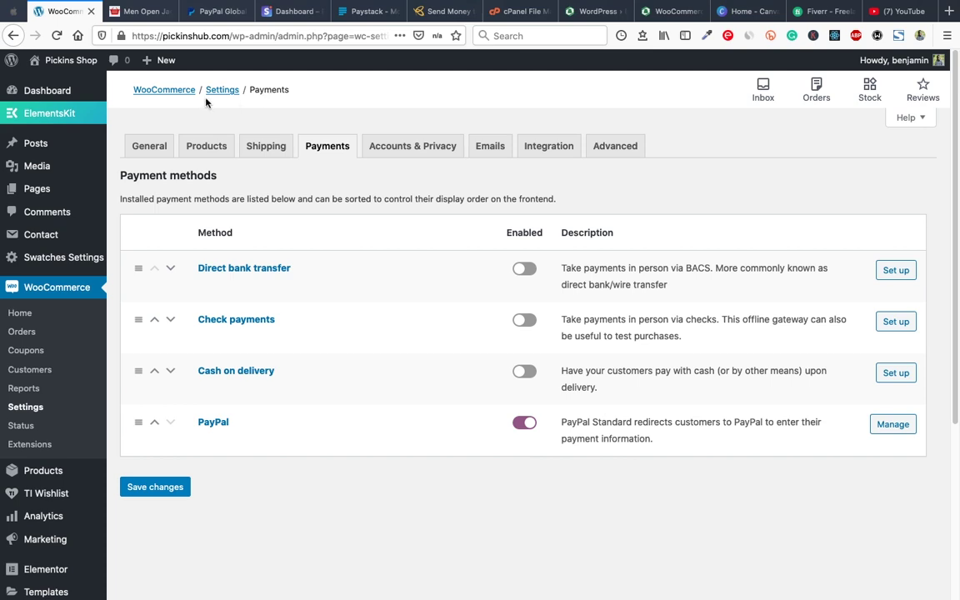
pyautogui.scroll(-5, 26, 350)
# Search the plugin directory for 'stripe', then install and activate the Stripe gateway plugin.
pyautogui.moveTo(84, 427)
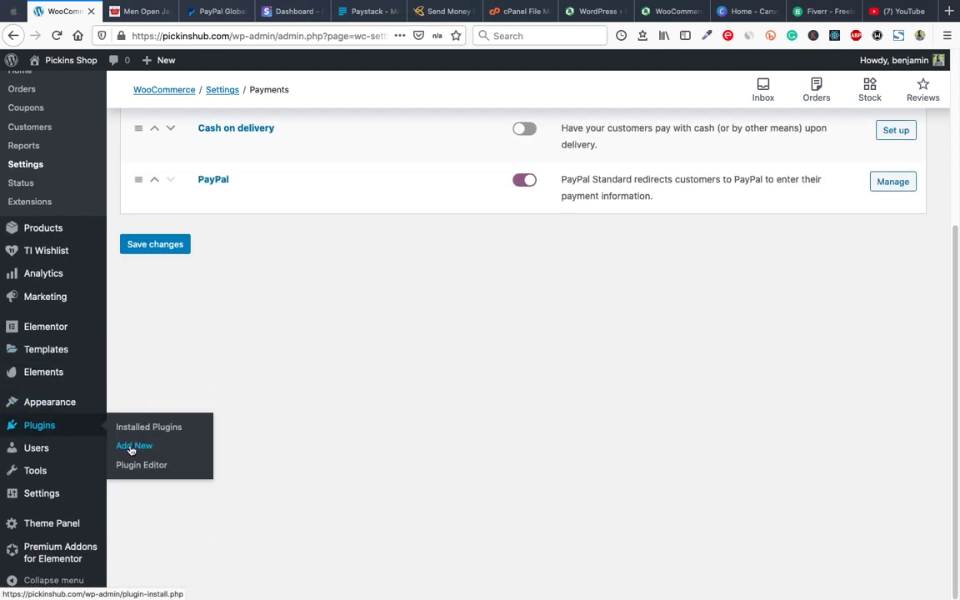
pyautogui.click(131, 446)
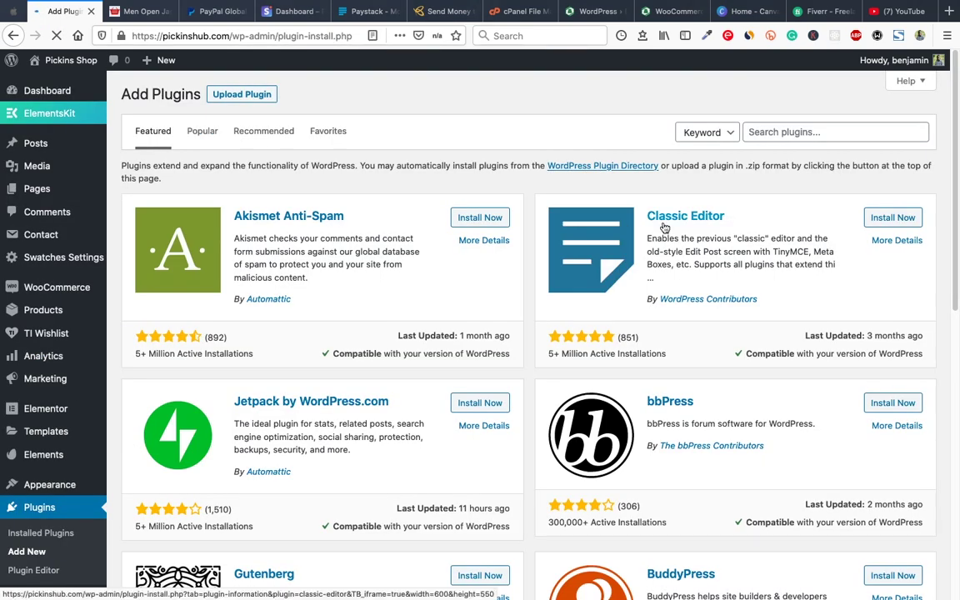
pyautogui.click(776, 132)
pyautogui.write('stripe')
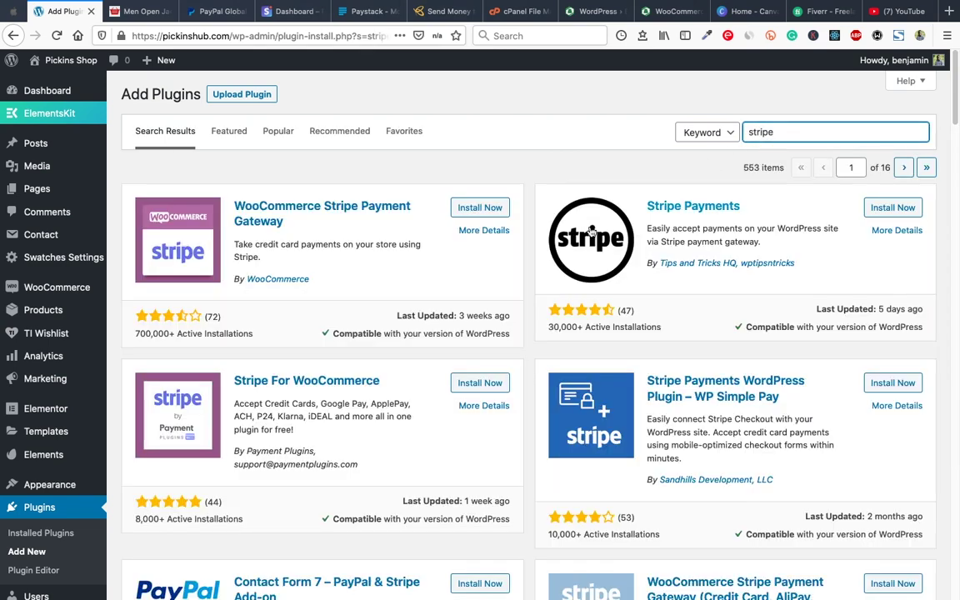
pyautogui.scroll(-5, 634, 265)
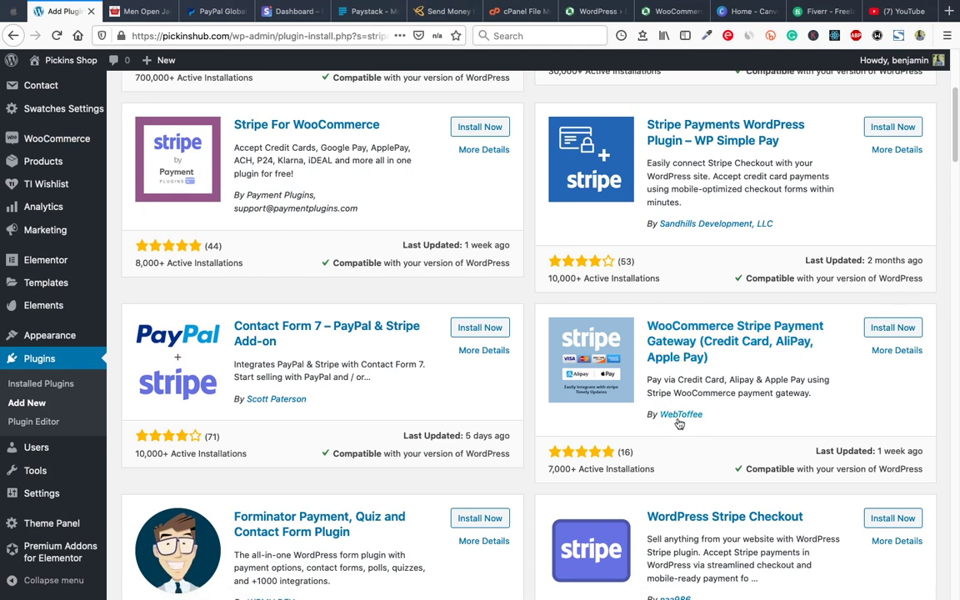
pyautogui.click(885, 328)
pyautogui.click(894, 329)
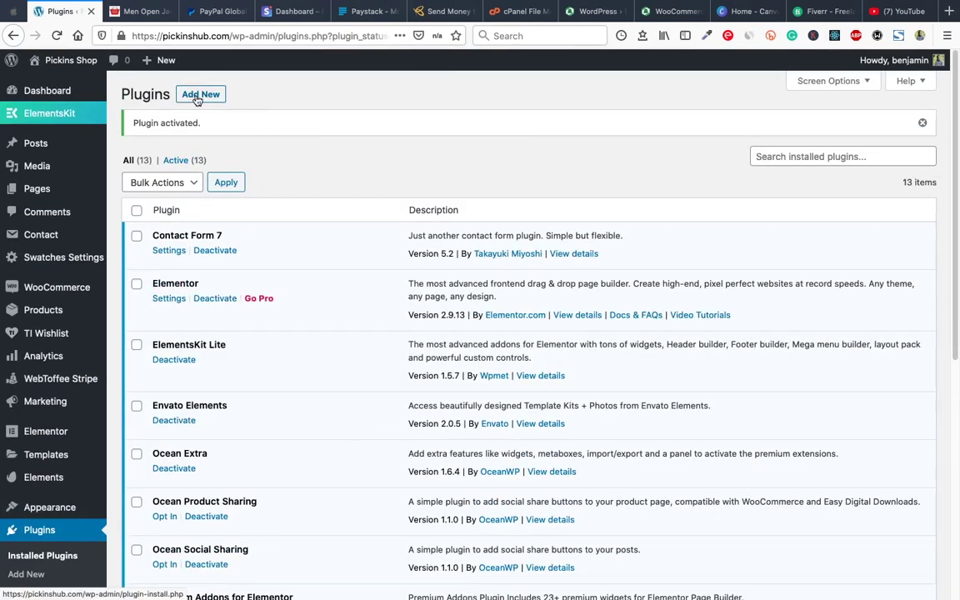
# Install the Paystack WooCommerce Payment Gateway plugin, then search plugins for 'flutterwave'.
pyautogui.click(200, 95)
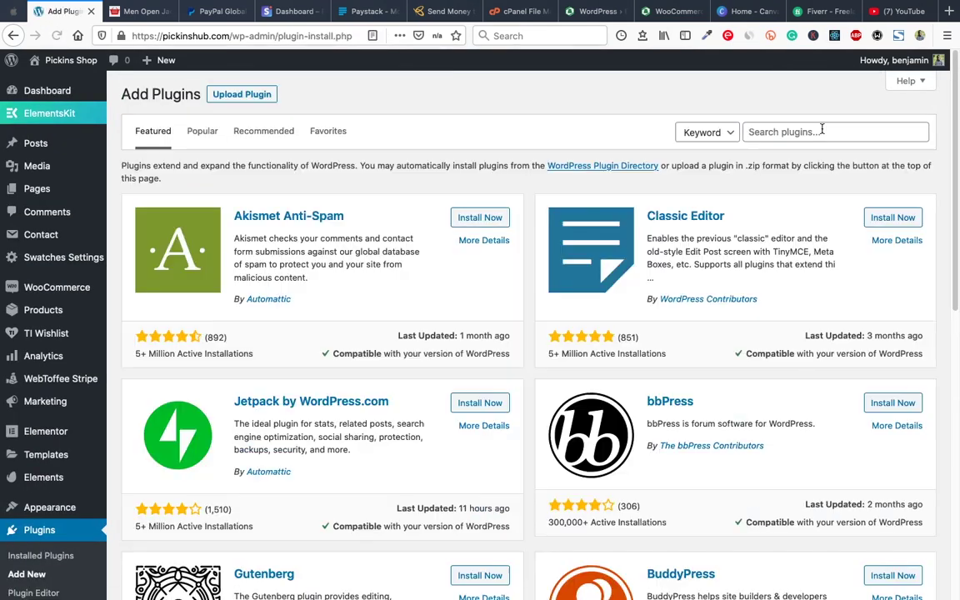
pyautogui.click(823, 131)
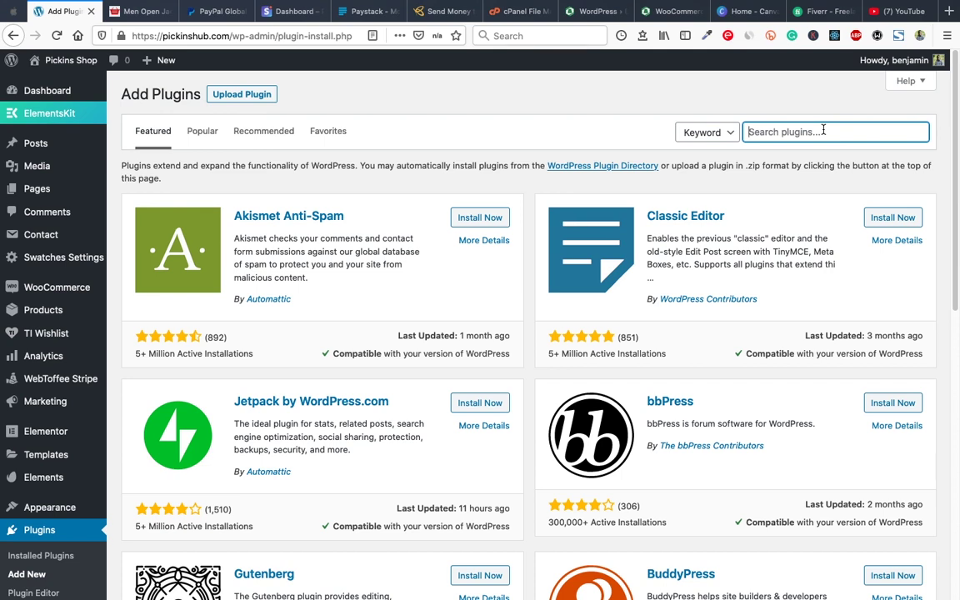
pyautogui.write('paystack')
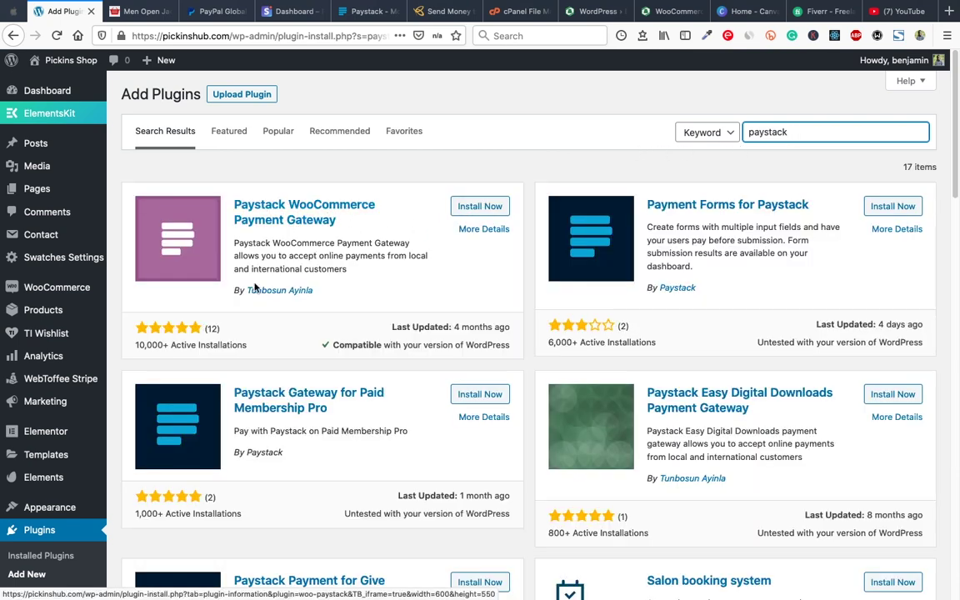
pyautogui.click(480, 207)
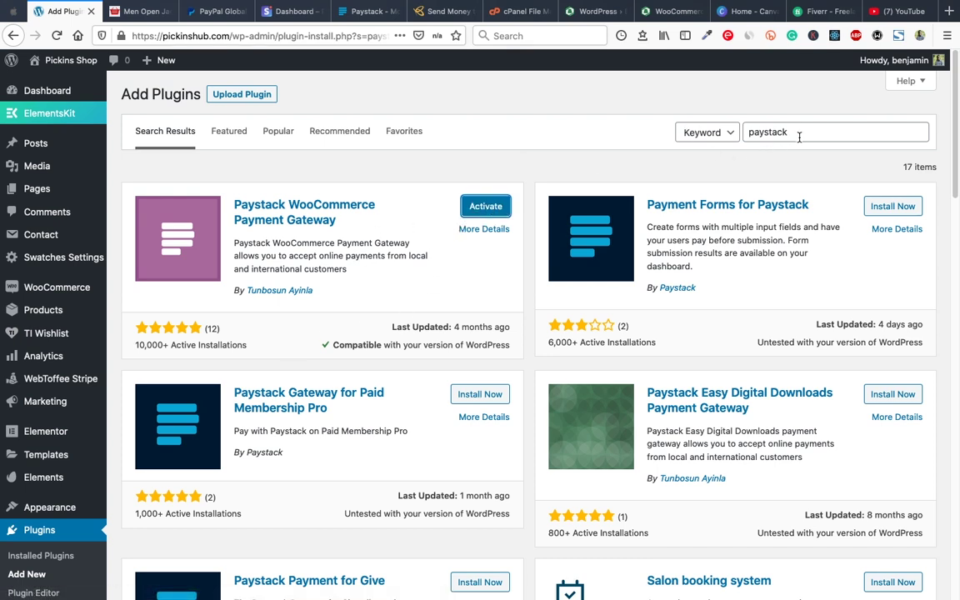
pyautogui.moveTo(798, 133); pyautogui.dragTo(731, 136)
pyautogui.write('fl')
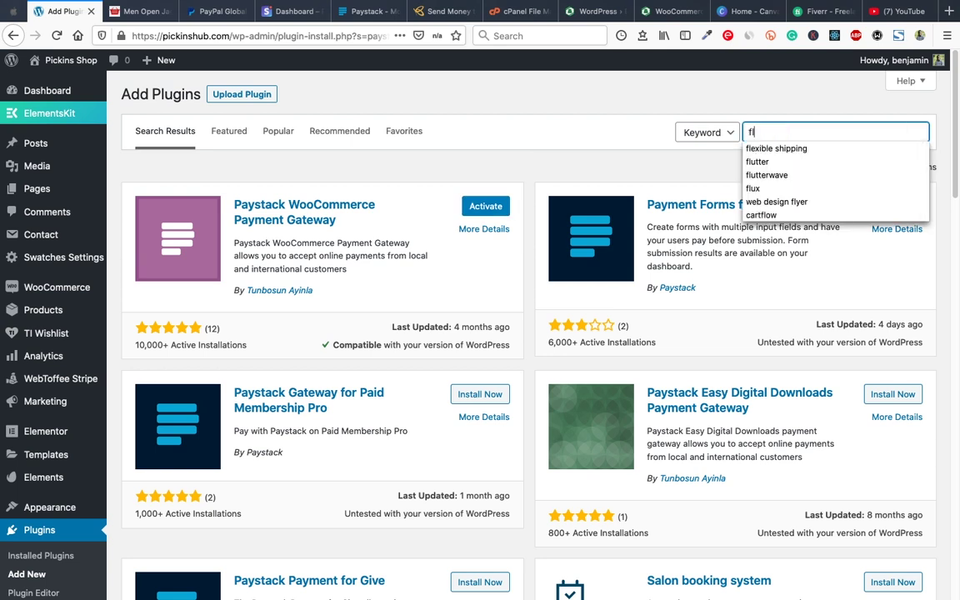
pyautogui.write('utter')
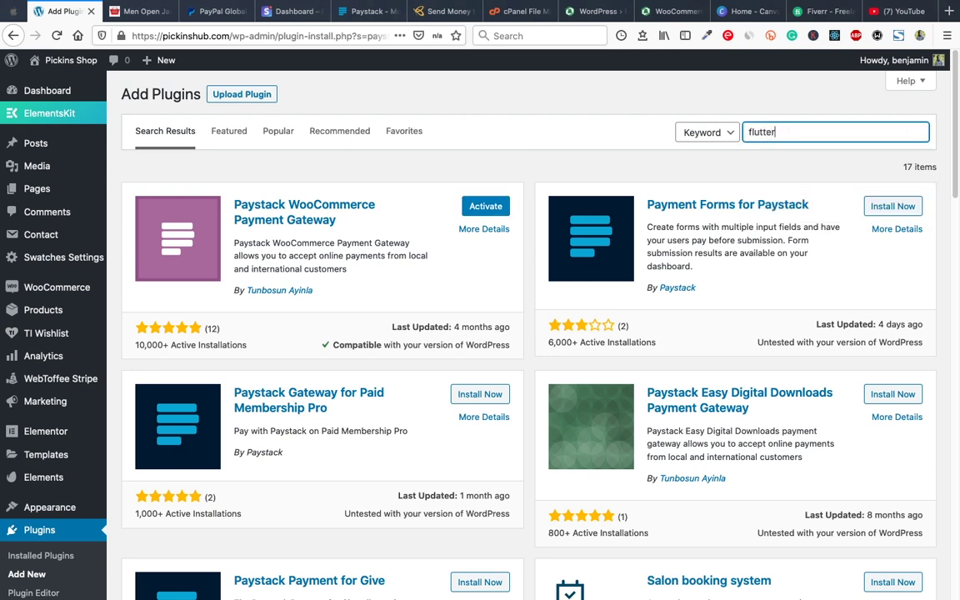
pyautogui.write('wave')
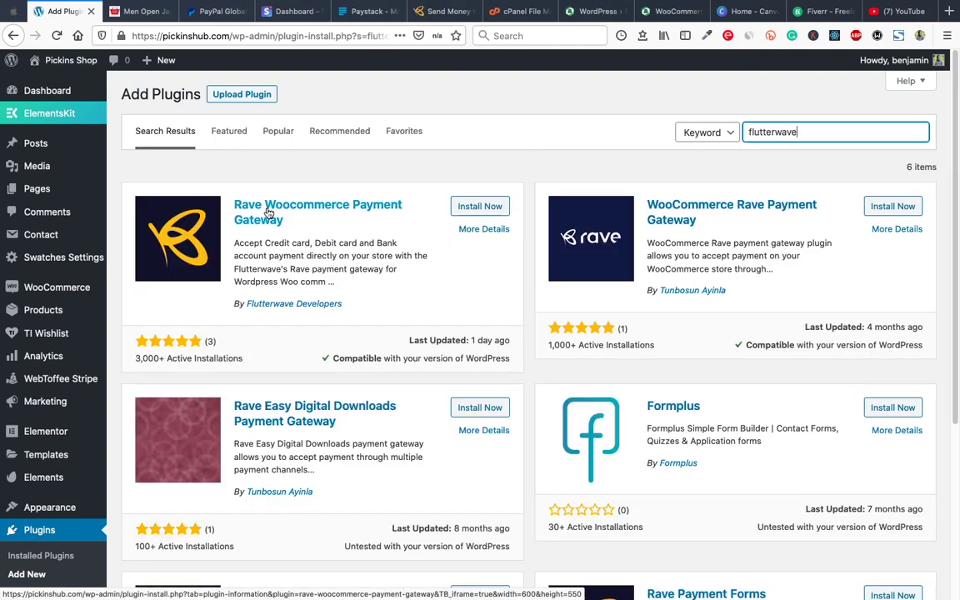
# Activate the Paystack plugin and bring up WooCommerce's Payments settings.
pyautogui.moveTo(83, 288)
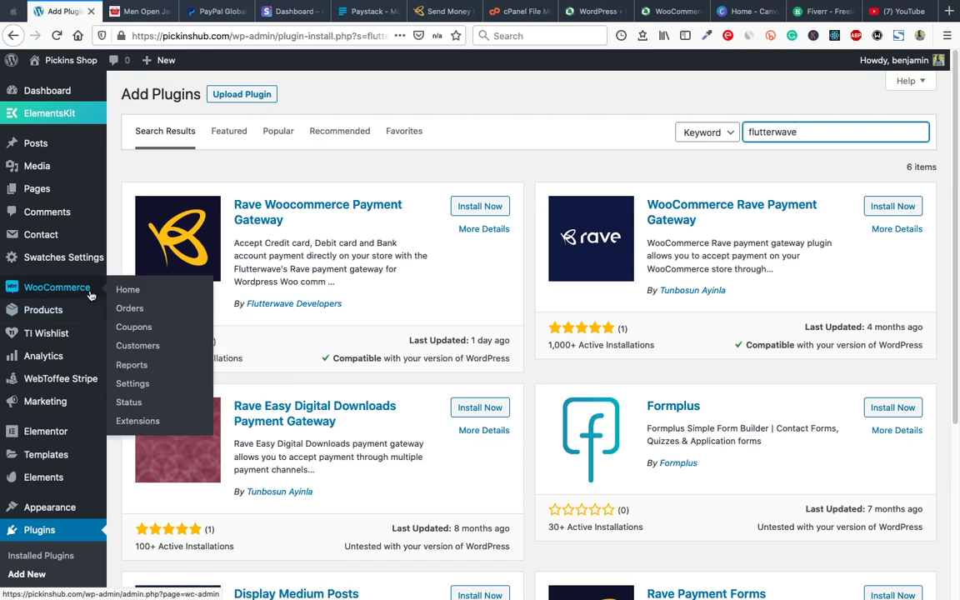
pyautogui.click(130, 384)
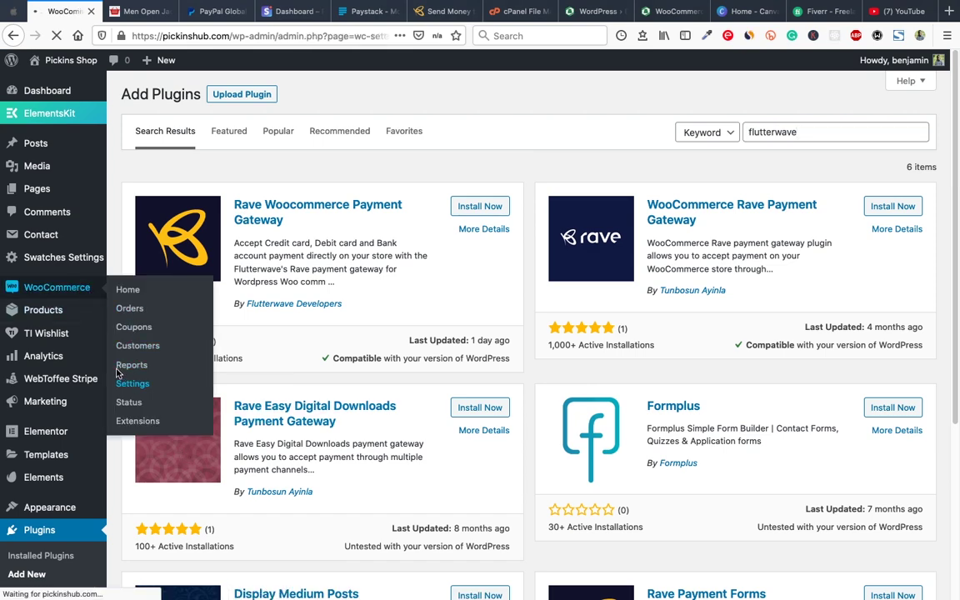
pyautogui.scroll(-3, 125, 380)
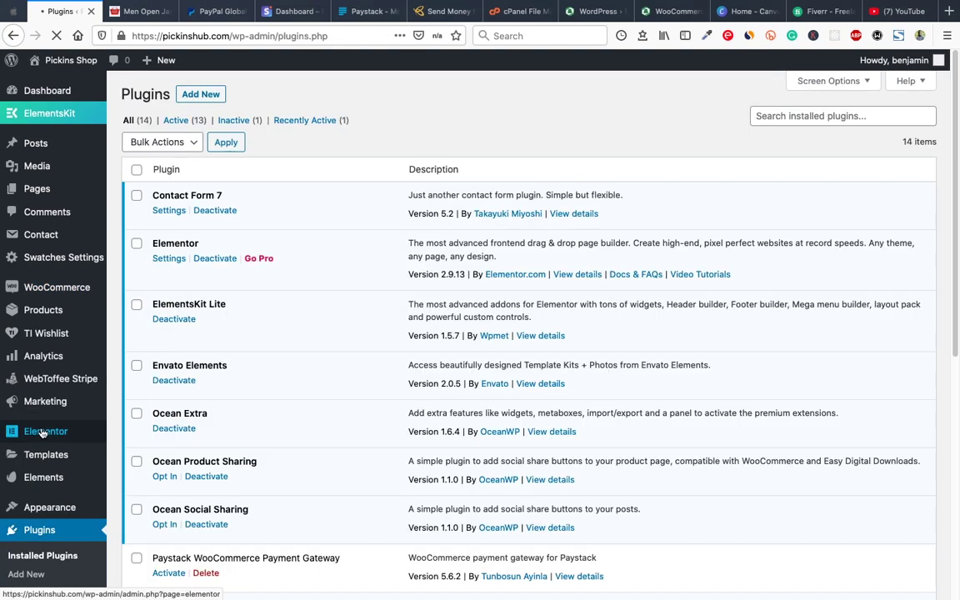
pyautogui.scroll(-3, 250, 384)
pyautogui.scroll(-5, 256, 389)
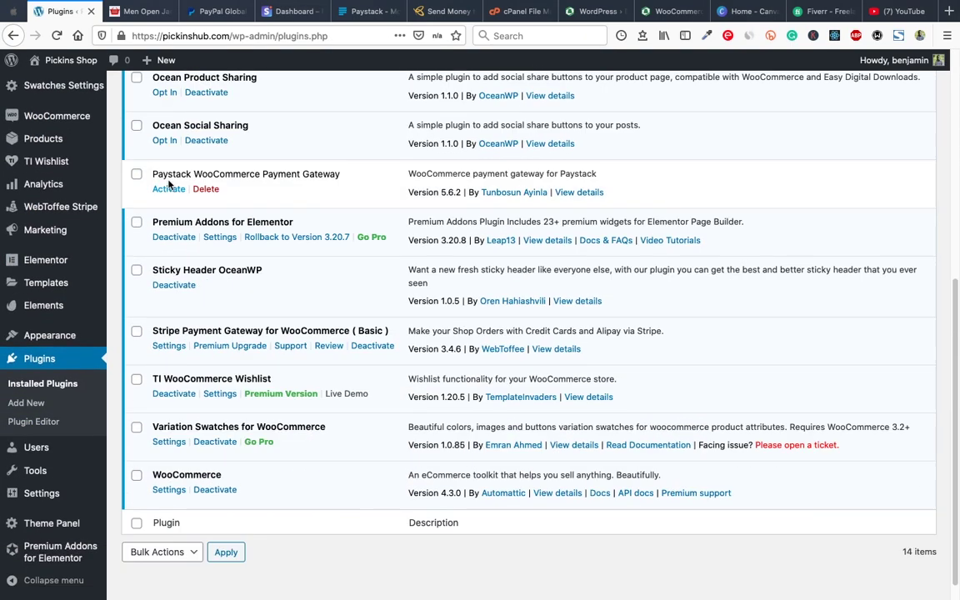
pyautogui.click(168, 189)
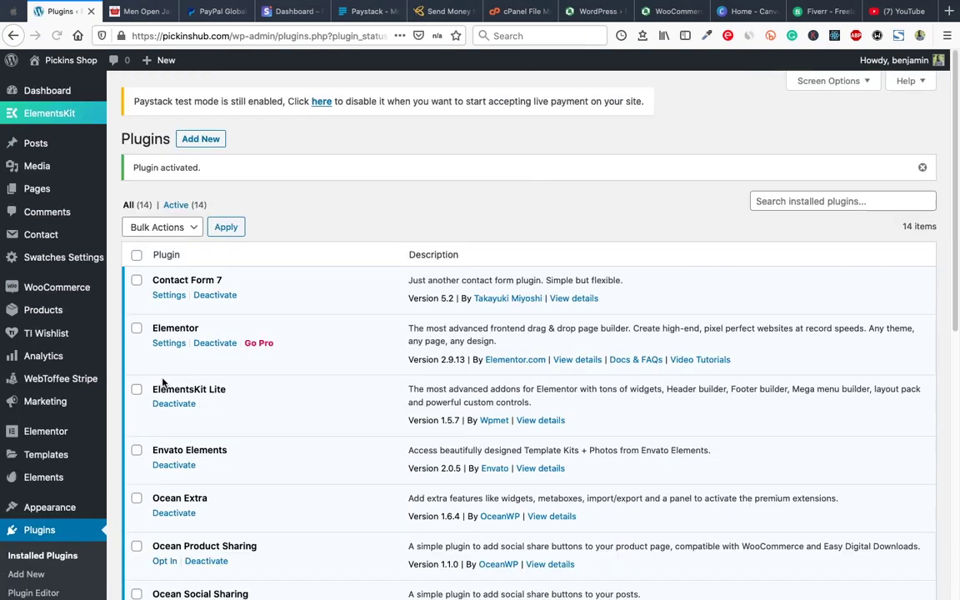
pyautogui.moveTo(98, 287)
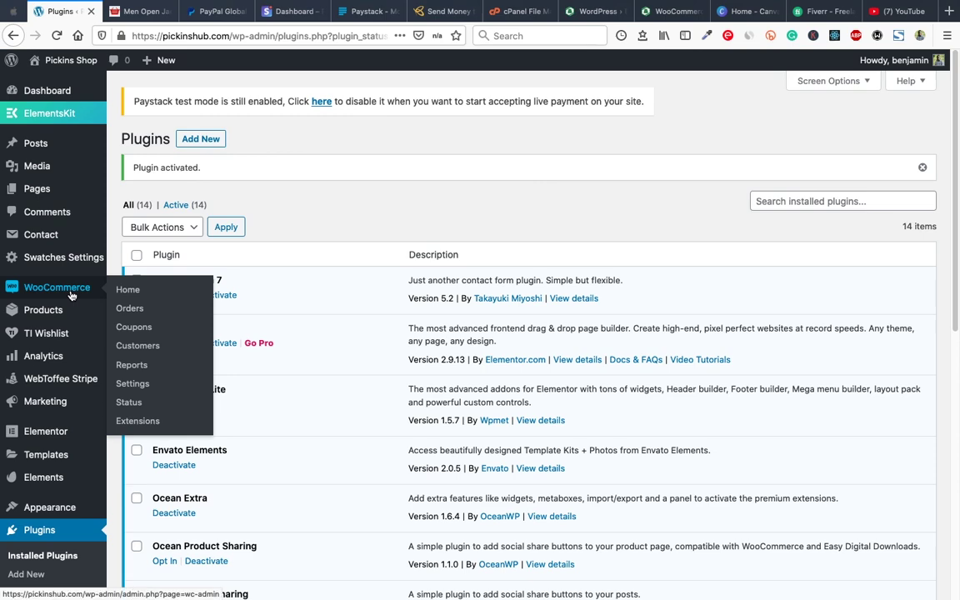
pyautogui.click(133, 385)
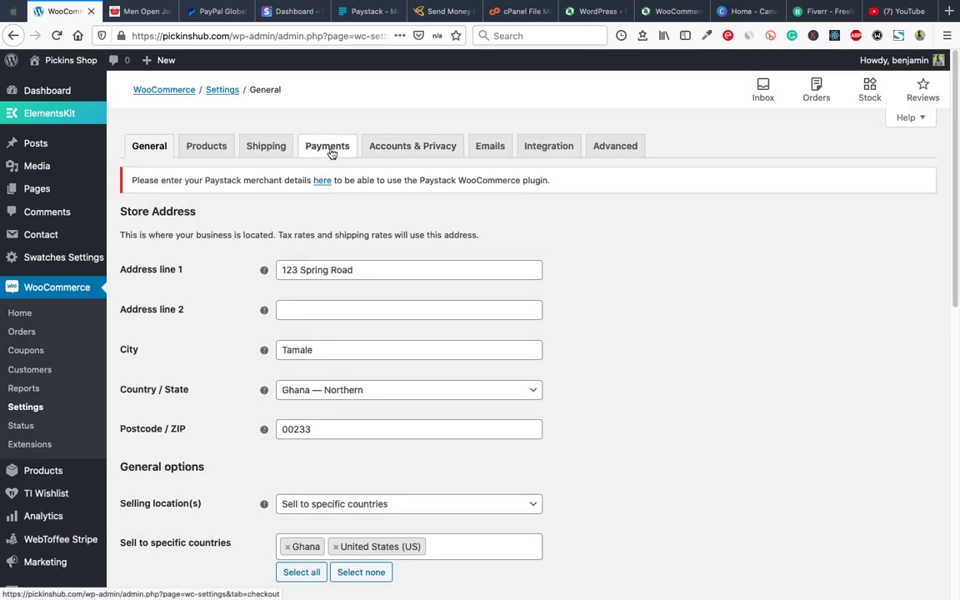
pyautogui.click(326, 147)
pyautogui.scroll(-3, 471, 299)
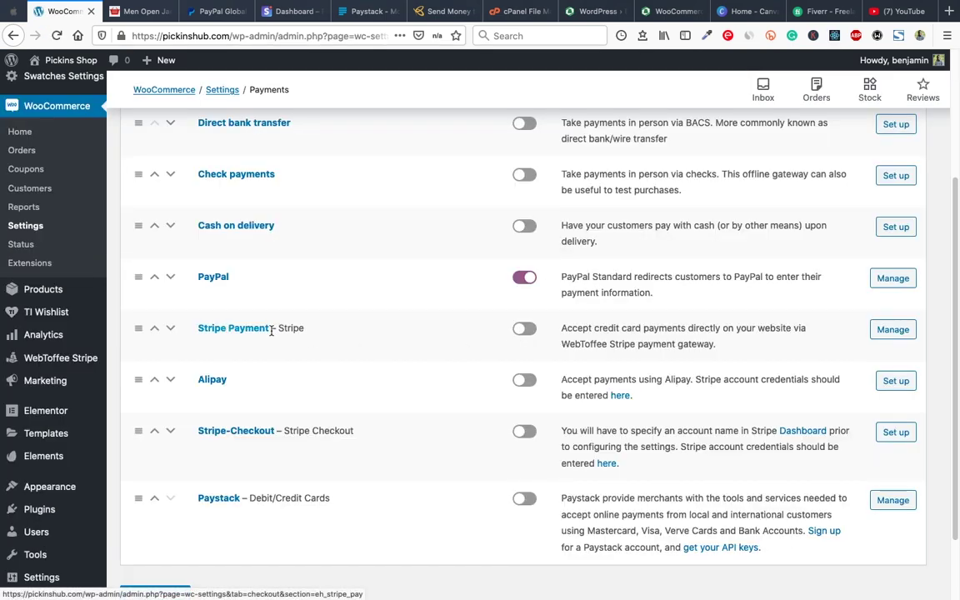
# Switch on the Stripe Payment and Paystack gateways in the payment methods list.
pyautogui.click(529, 331)
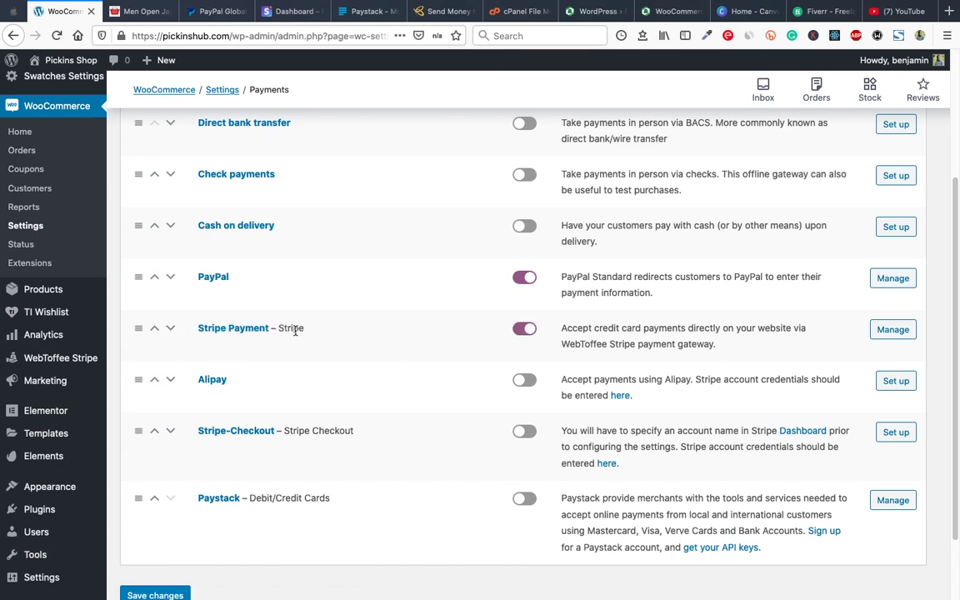
pyautogui.scroll(-2, 417, 374)
pyautogui.click(524, 415)
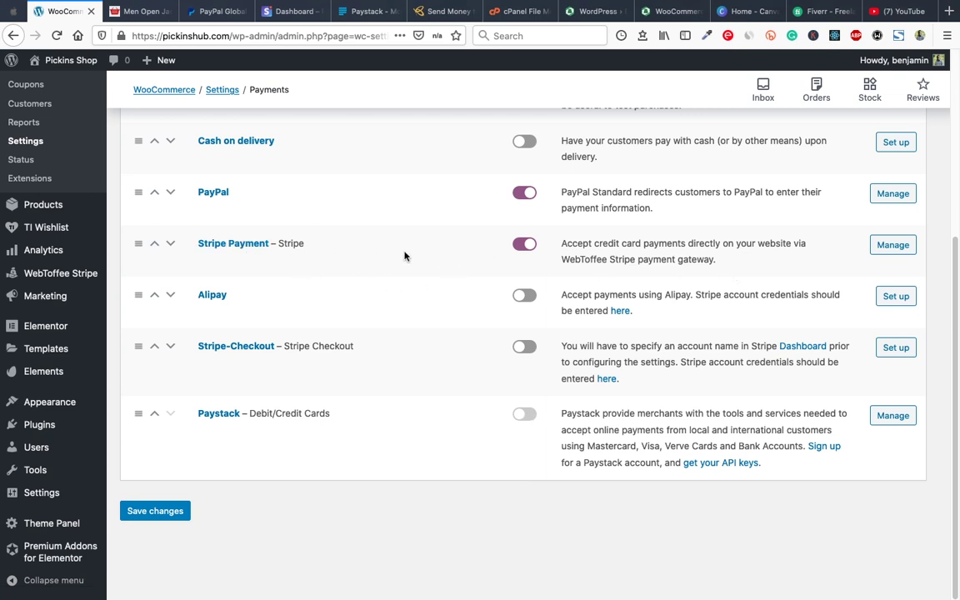
# Set Stripe's transaction mode to Live Mode and its title to 'Credit/Debit Cards'.
pyautogui.click(893, 246)
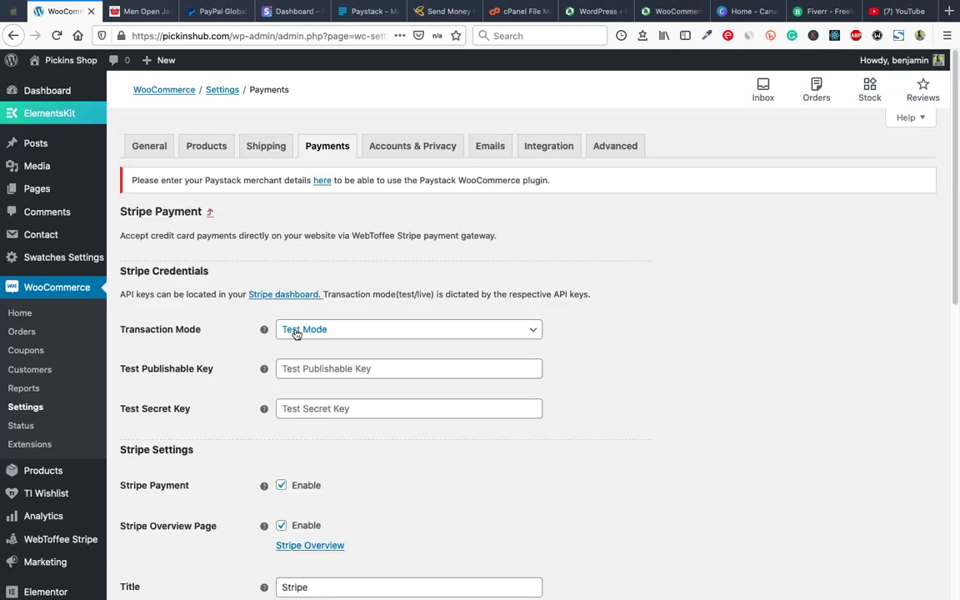
pyautogui.click(322, 332)
pyautogui.click(290, 371)
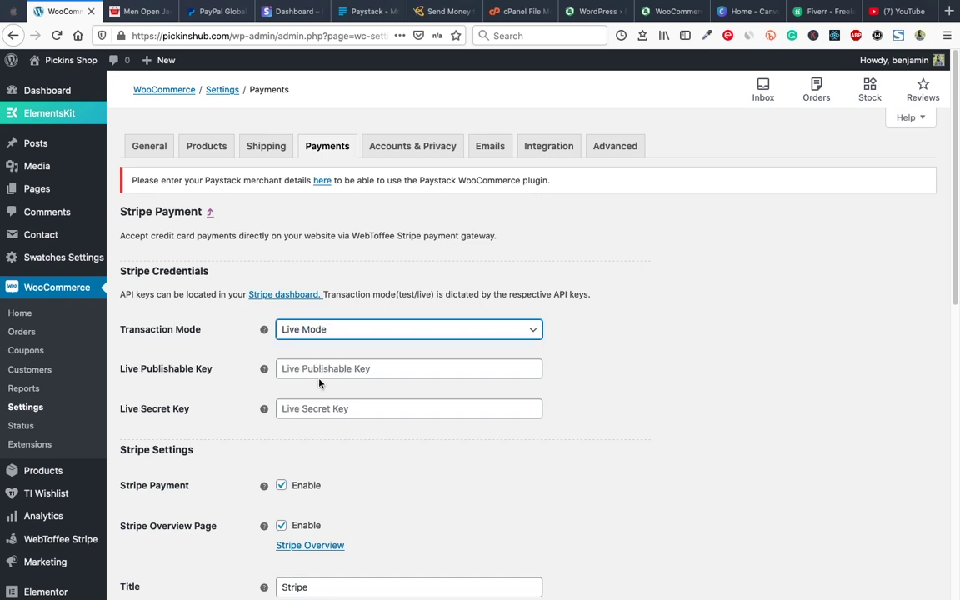
pyautogui.scroll(-3, 340, 309)
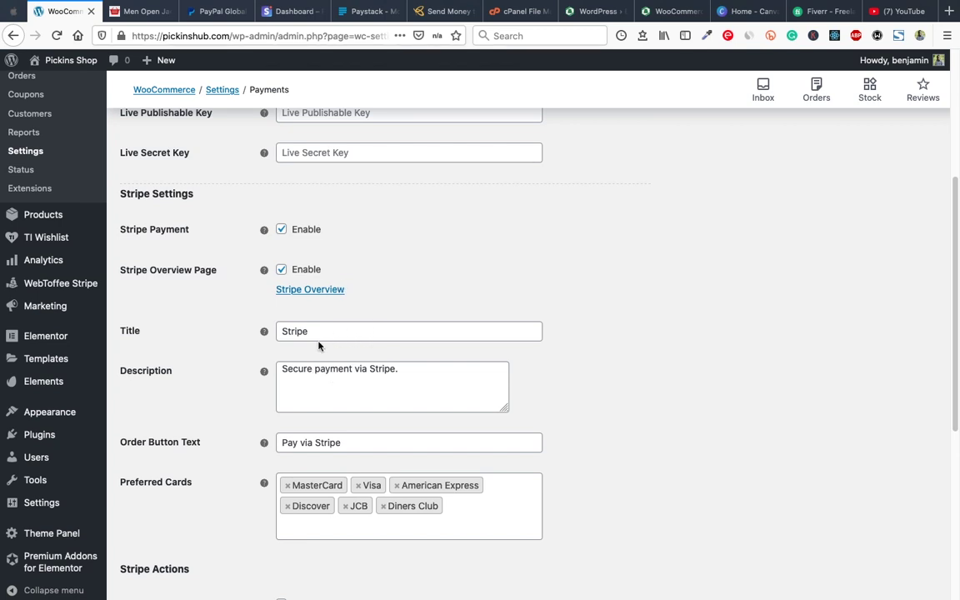
pyautogui.doubleClick(282, 332)
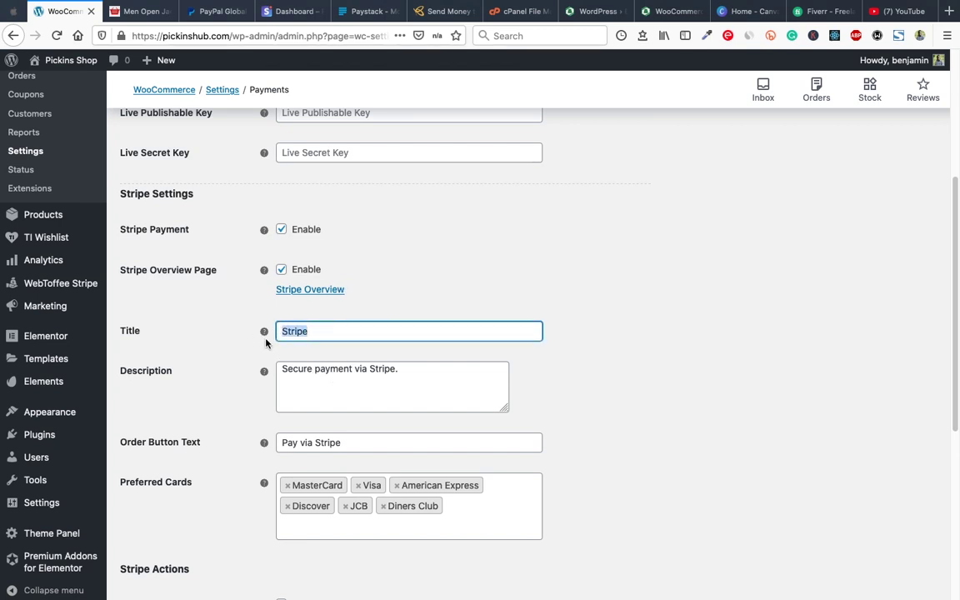
pyautogui.press('BackSpace')
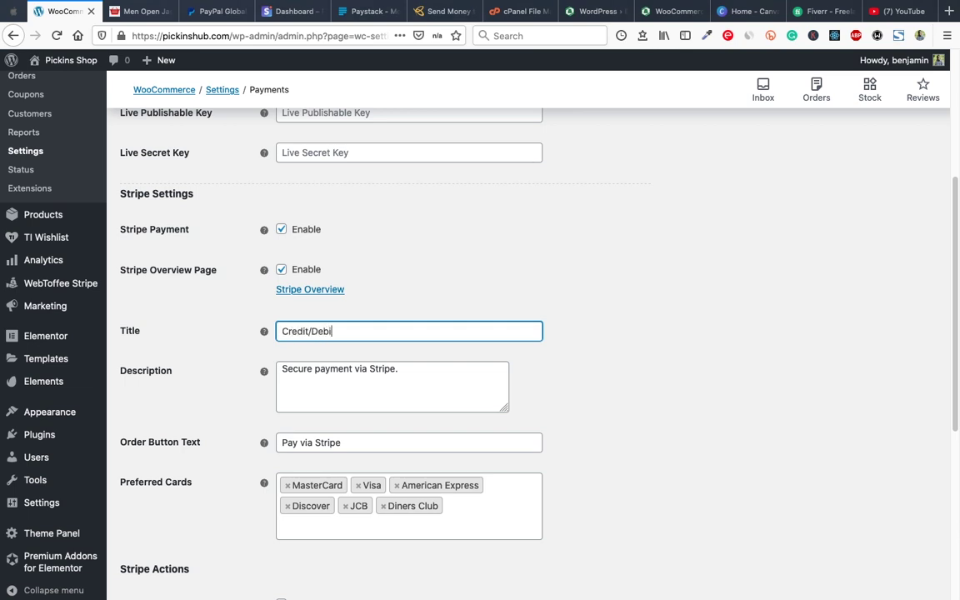
pyautogui.write('Credit/Debit Cards')
pyautogui.scroll(-5, 348, 418)
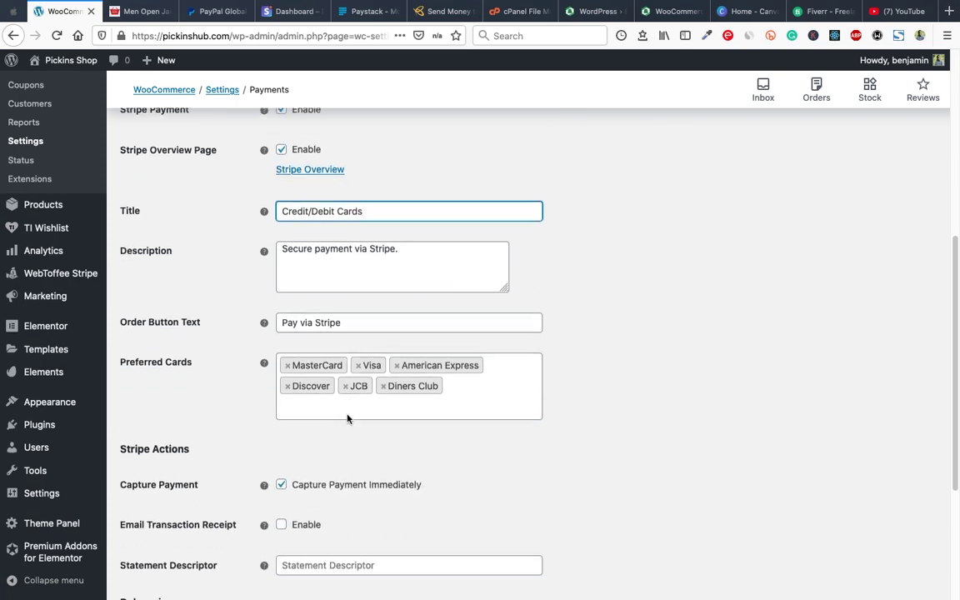
pyautogui.scroll(10, 348, 419)
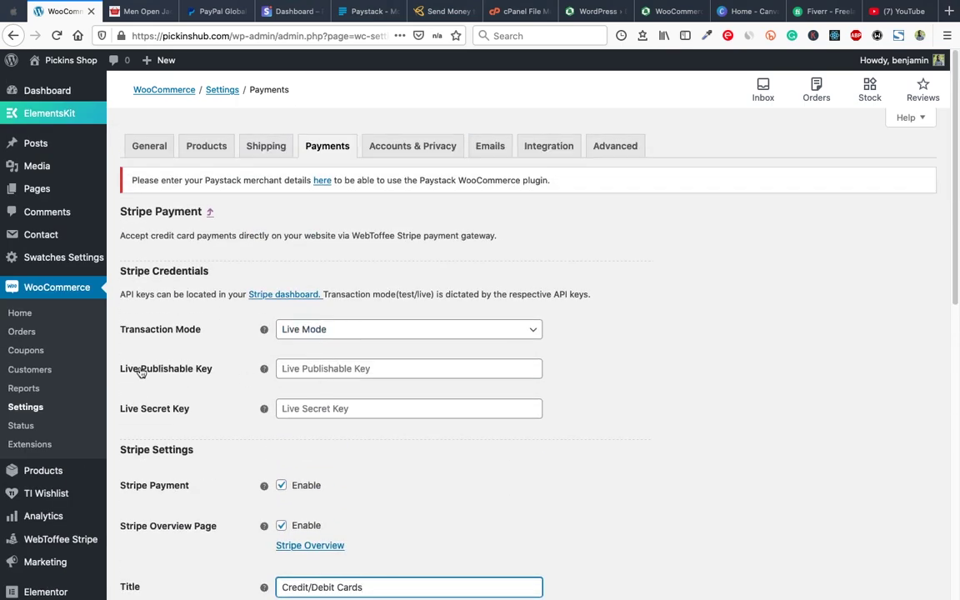
pyautogui.click(292, 12)
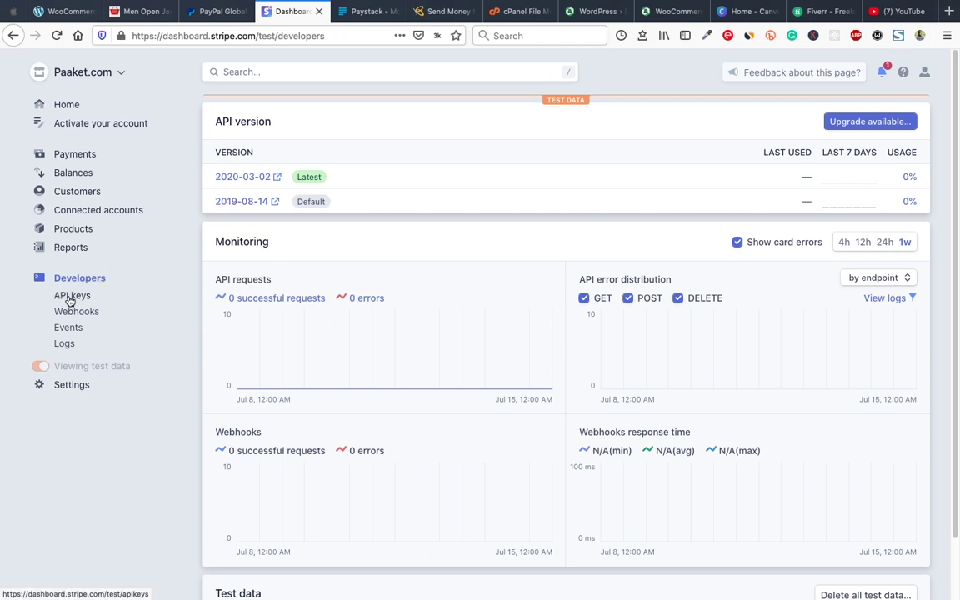
# Set Stripe to Test Mode and paste the test publishable key from Stripe's API keys page.
pyautogui.click(72, 297)
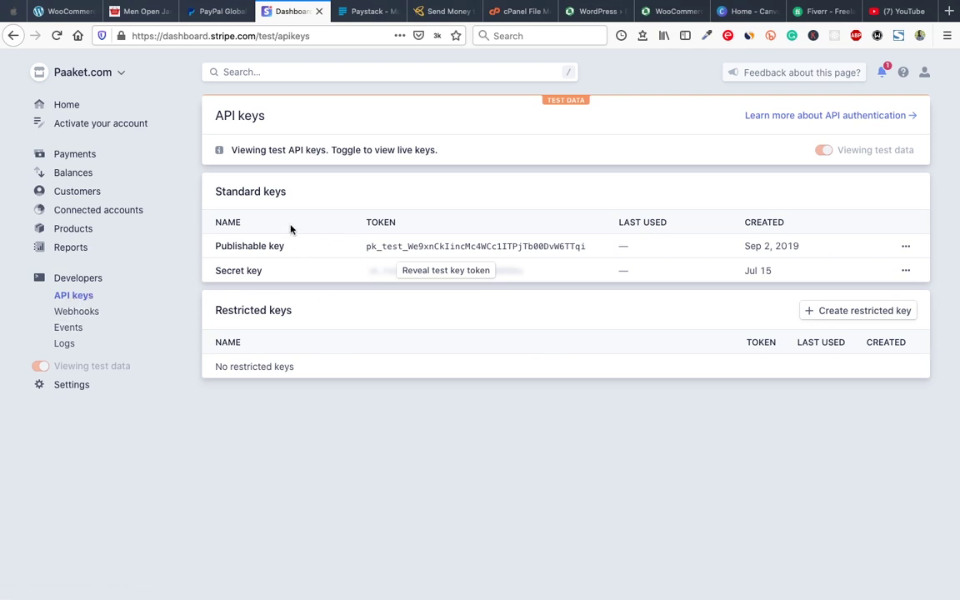
pyautogui.click(425, 247)
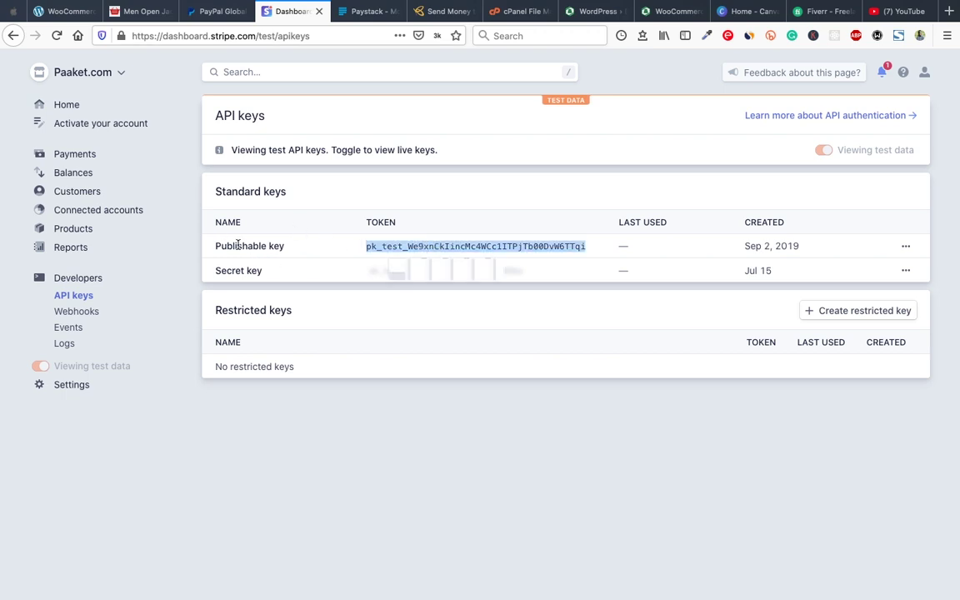
pyautogui.click(62, 12)
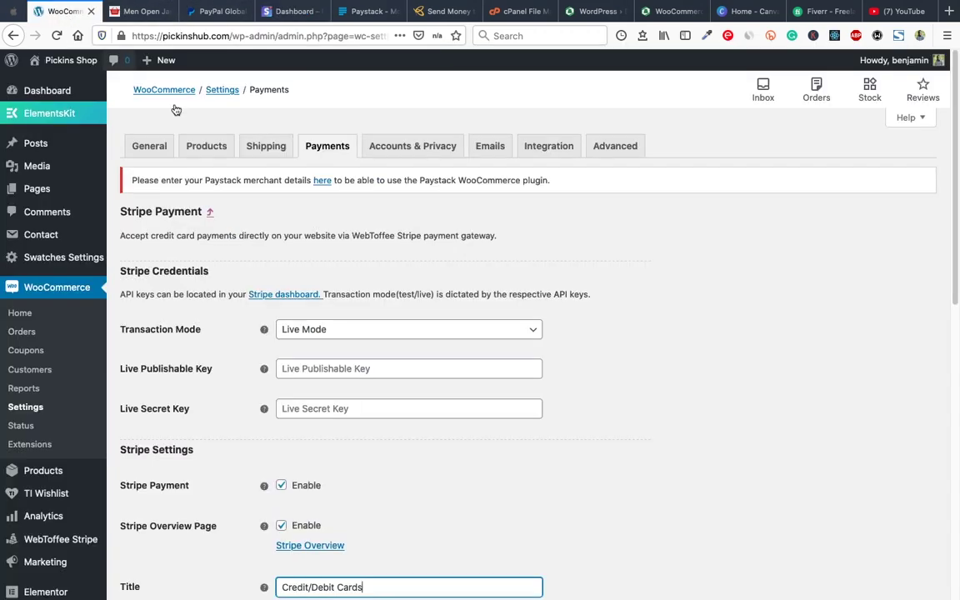
pyautogui.click(342, 329)
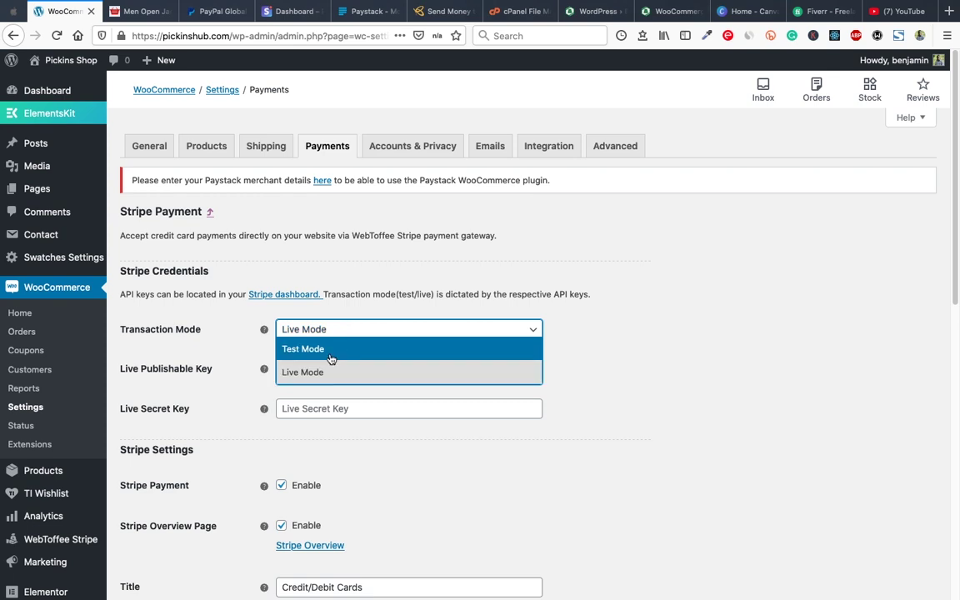
pyautogui.click(330, 353)
pyautogui.click(328, 372)
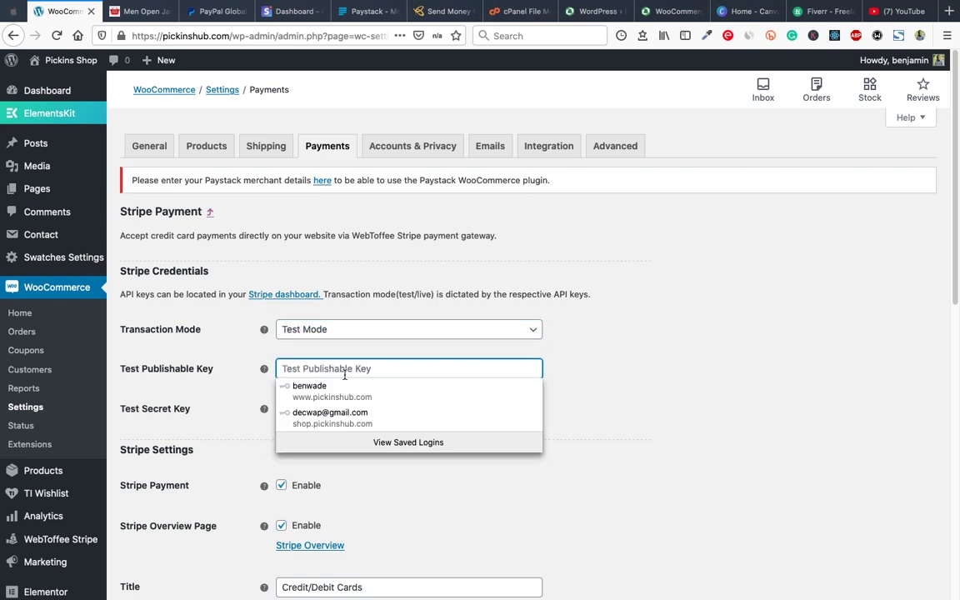
pyautogui.hotkey('ctrl', 'v')
pyautogui.click(593, 365)
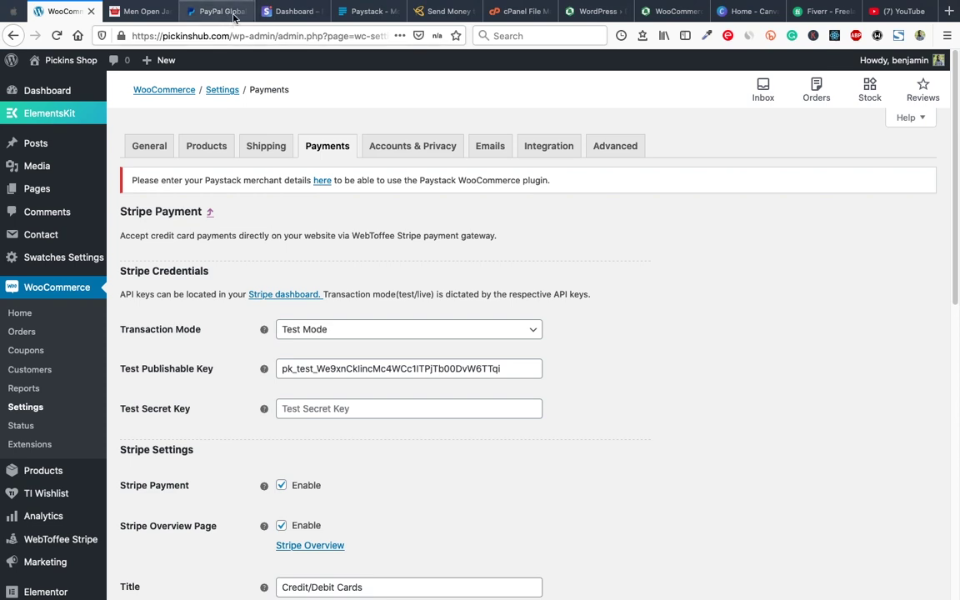
# Reveal and copy Stripe's test secret key, then paste it into the Test Secret Key field.
pyautogui.click(280, 14)
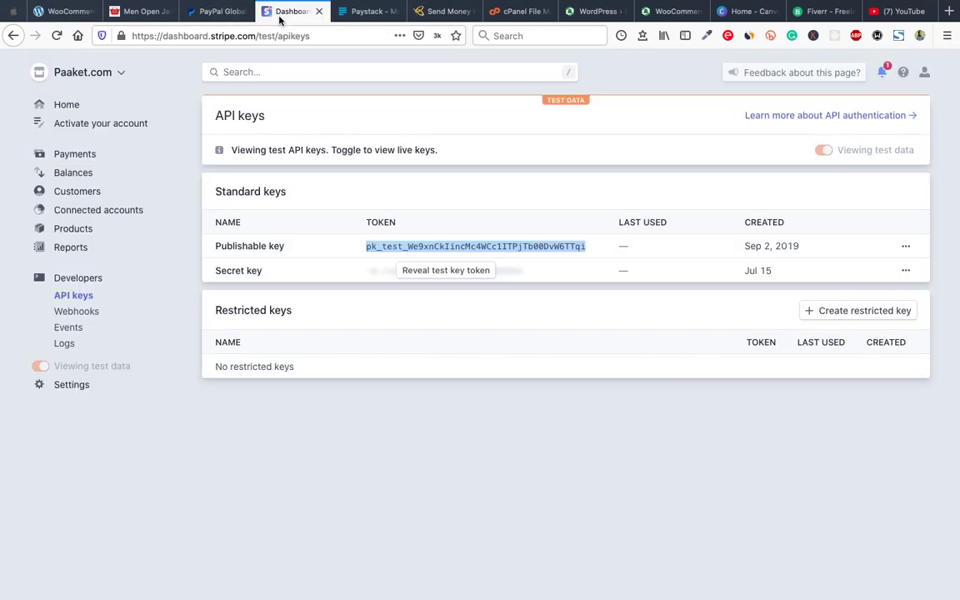
pyautogui.click(426, 272)
pyautogui.moveTo(366, 270); pyautogui.dragTo(504, 296)
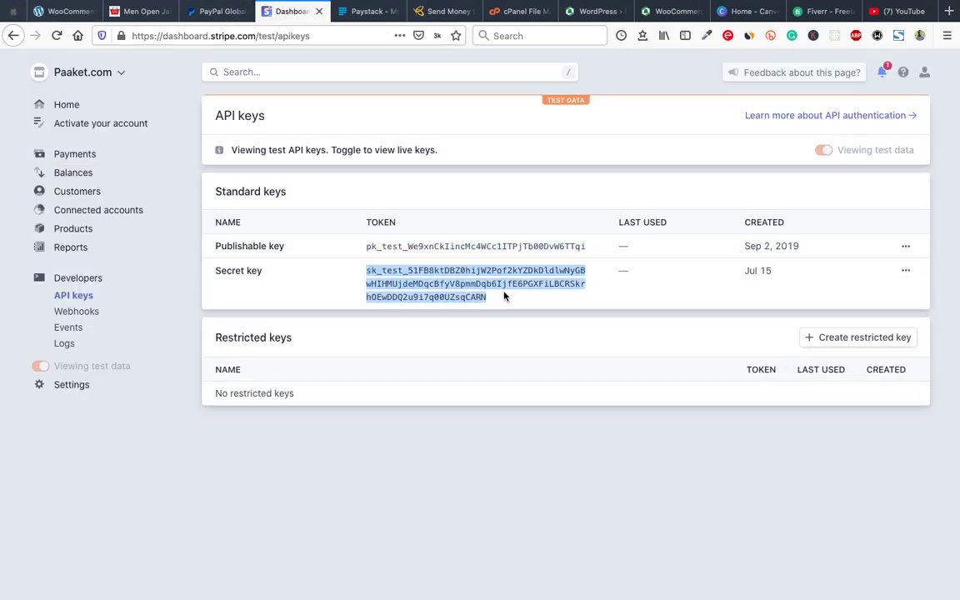
pyautogui.click(71, 12)
pyautogui.click(369, 409)
pyautogui.hotkey('ctrl', 'v')
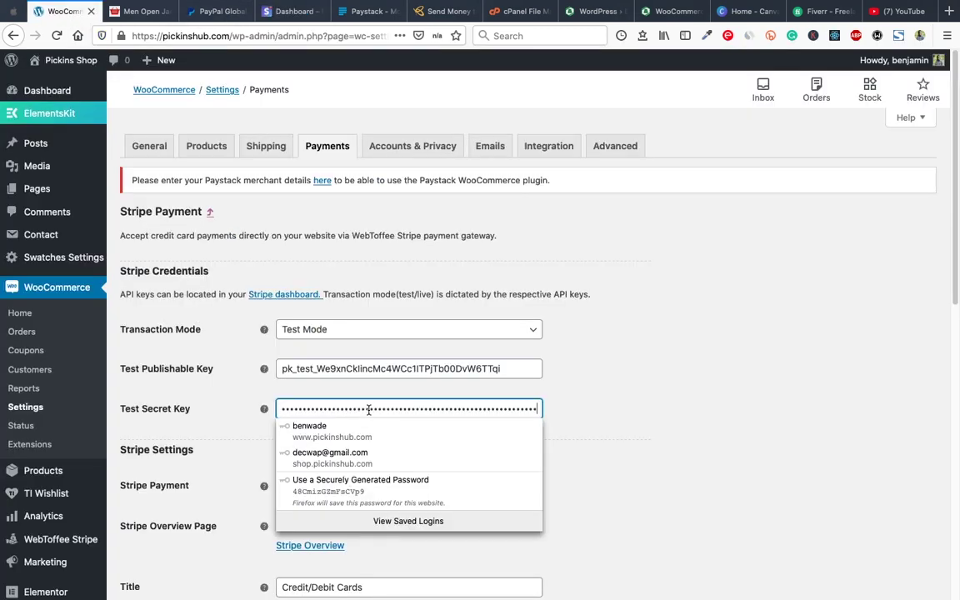
pyautogui.scroll(-10, 301, 391)
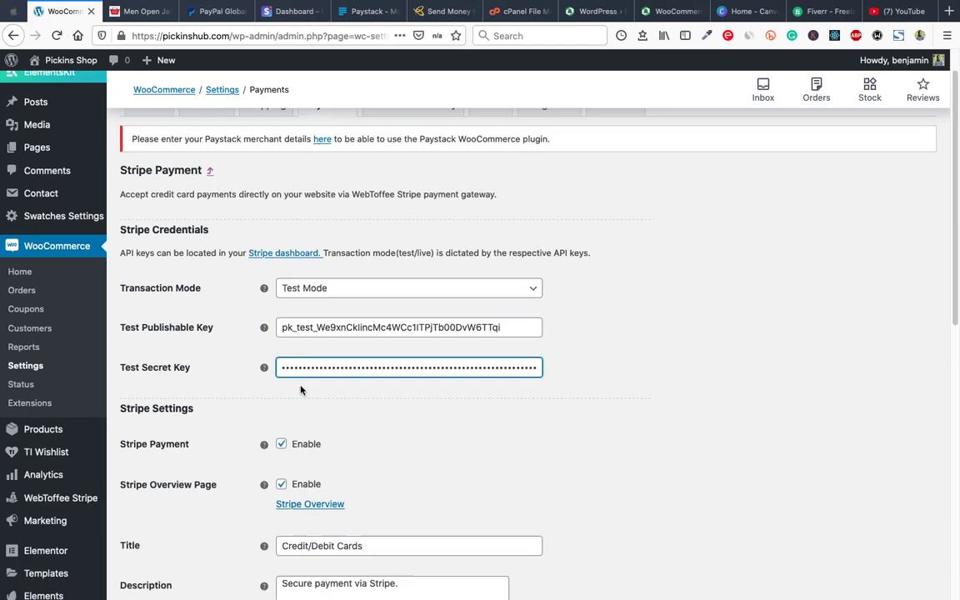
pyautogui.scroll(-1, 300, 391)
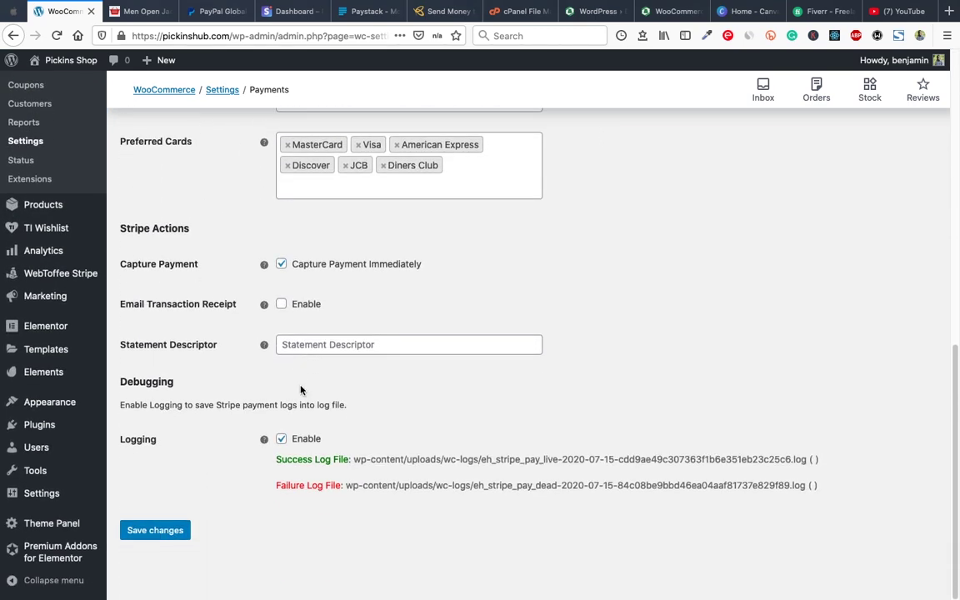
# Save the Stripe payment settings and return to the payment methods list.
pyautogui.click(154, 531)
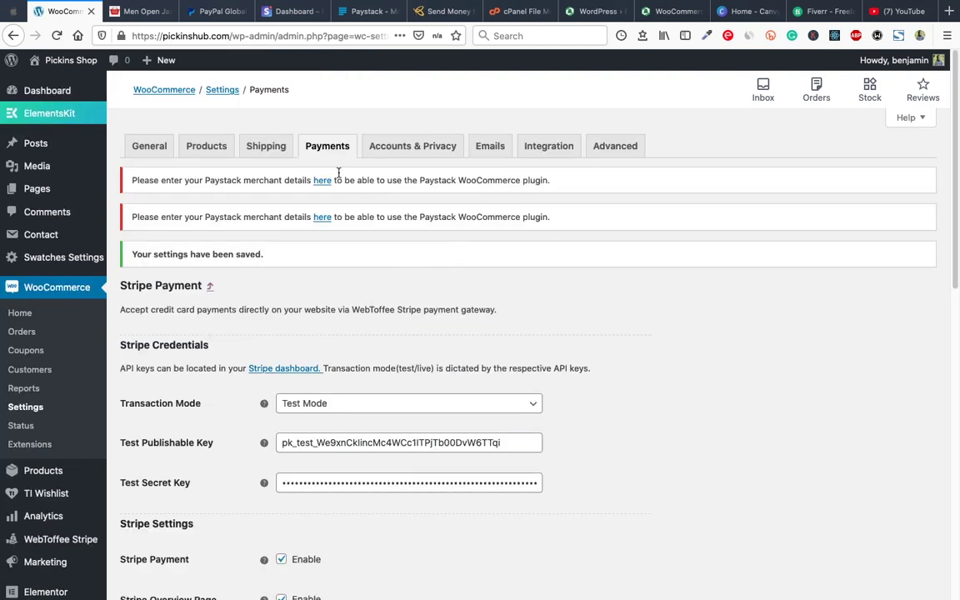
pyautogui.click(329, 148)
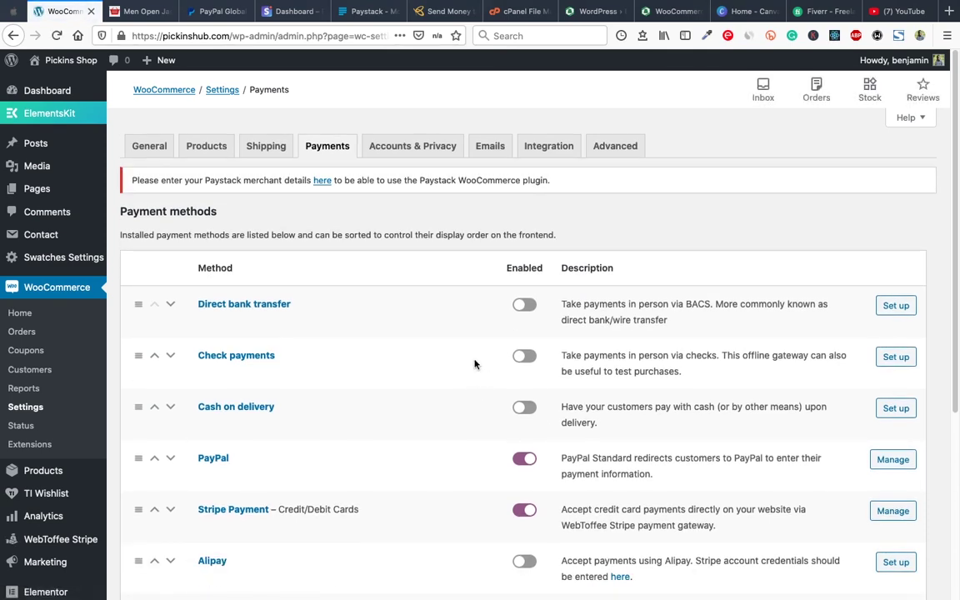
pyautogui.scroll(-5, 472, 413)
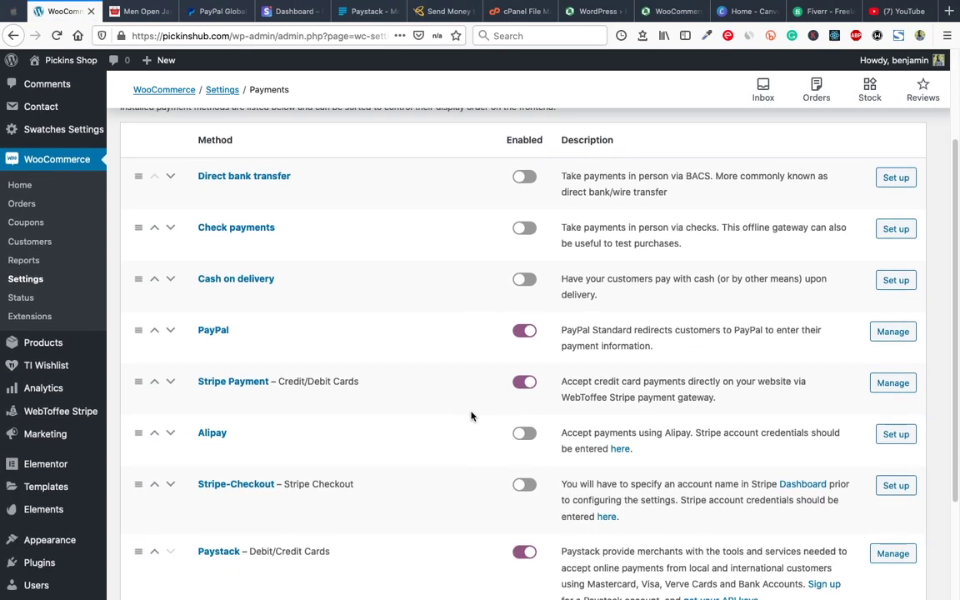
pyautogui.scroll(-1, 471, 433)
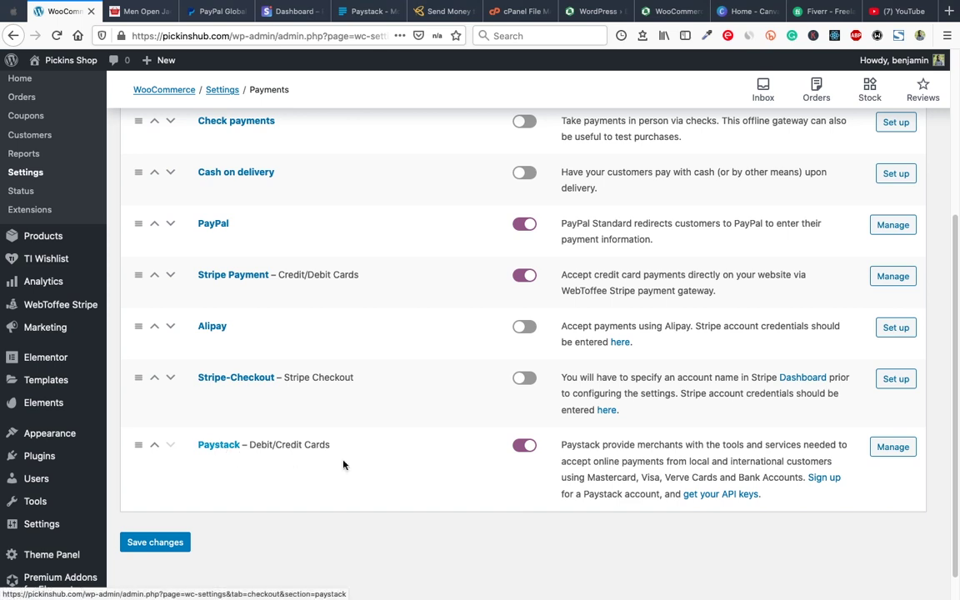
# Retitle Paystack to 'Debit/Credit Cards and Mobile Money' and turn off its test mode.
pyautogui.click(894, 450)
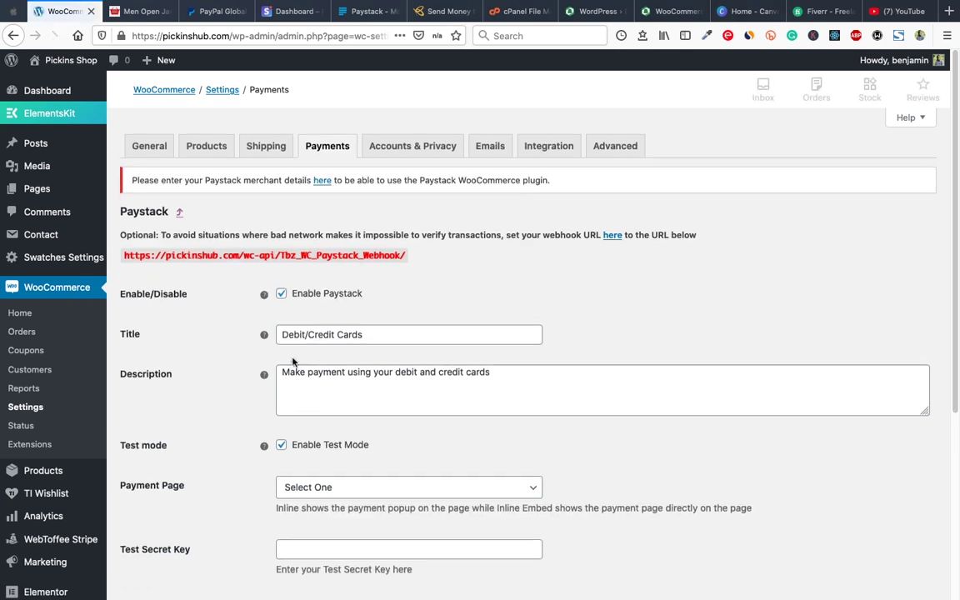
pyautogui.click(282, 294)
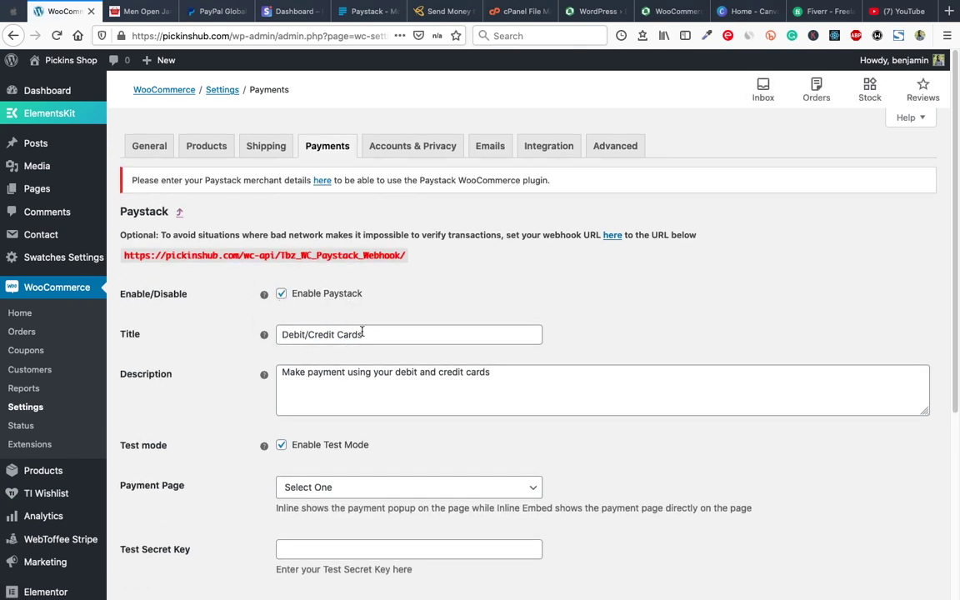
pyautogui.moveTo(361, 332); pyautogui.dragTo(284, 333)
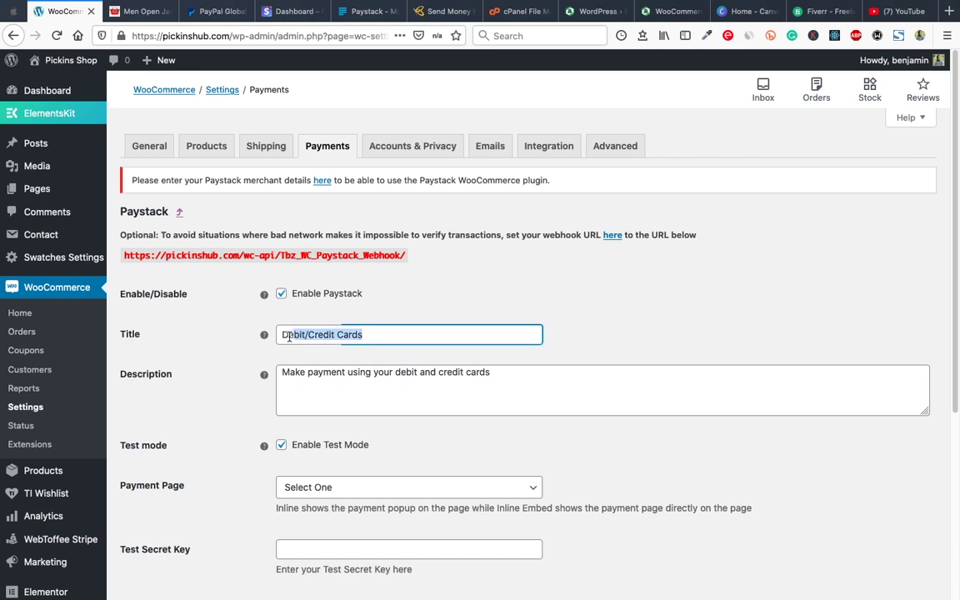
pyautogui.click(412, 341)
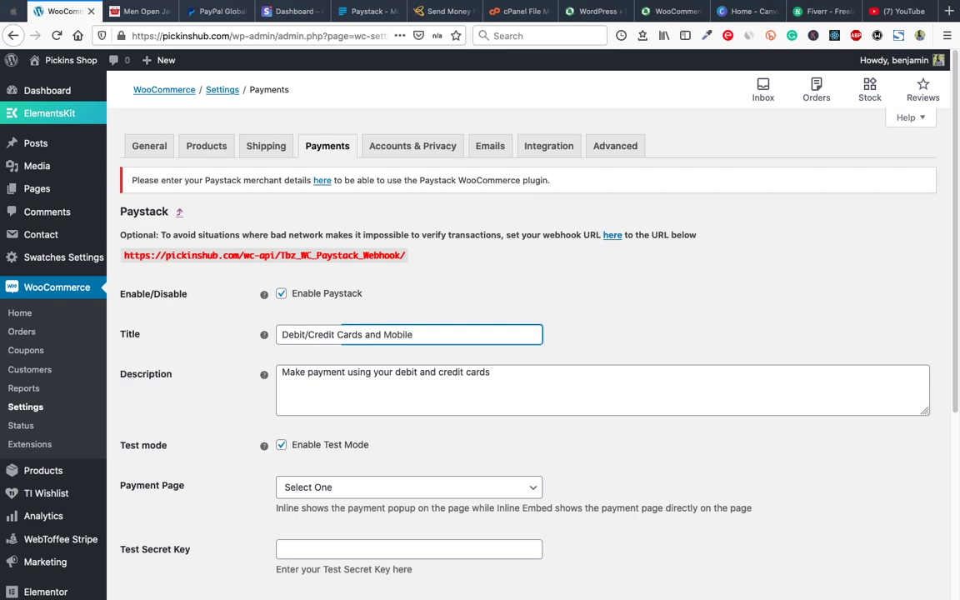
pyautogui.scroll(-3, 371, 358)
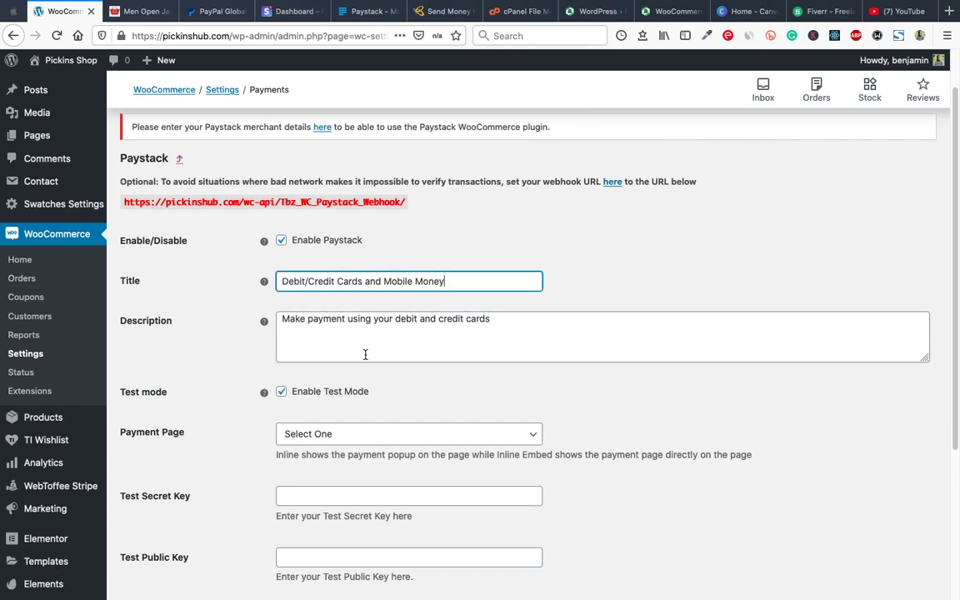
pyautogui.scroll(-3, 346, 330)
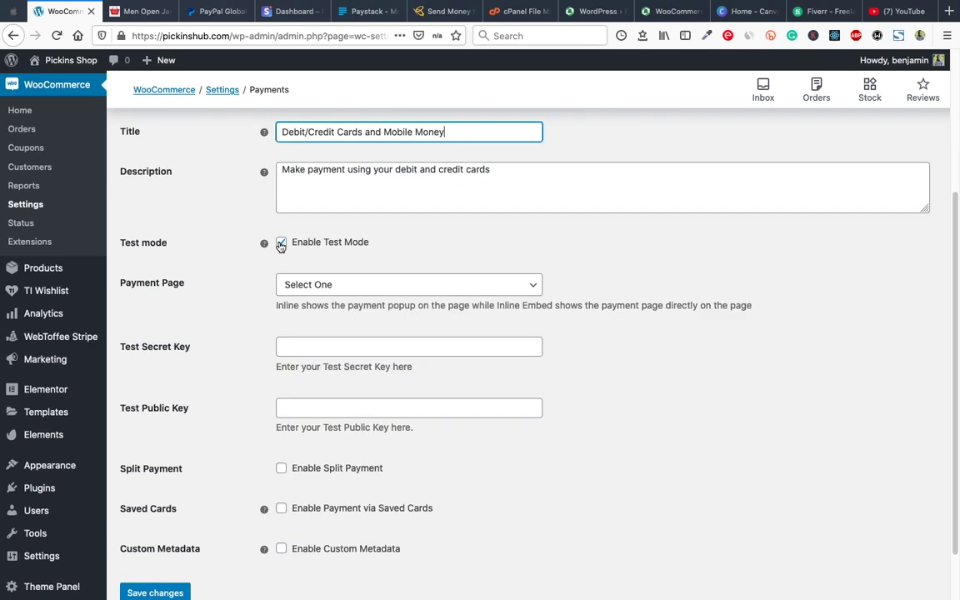
pyautogui.click(280, 243)
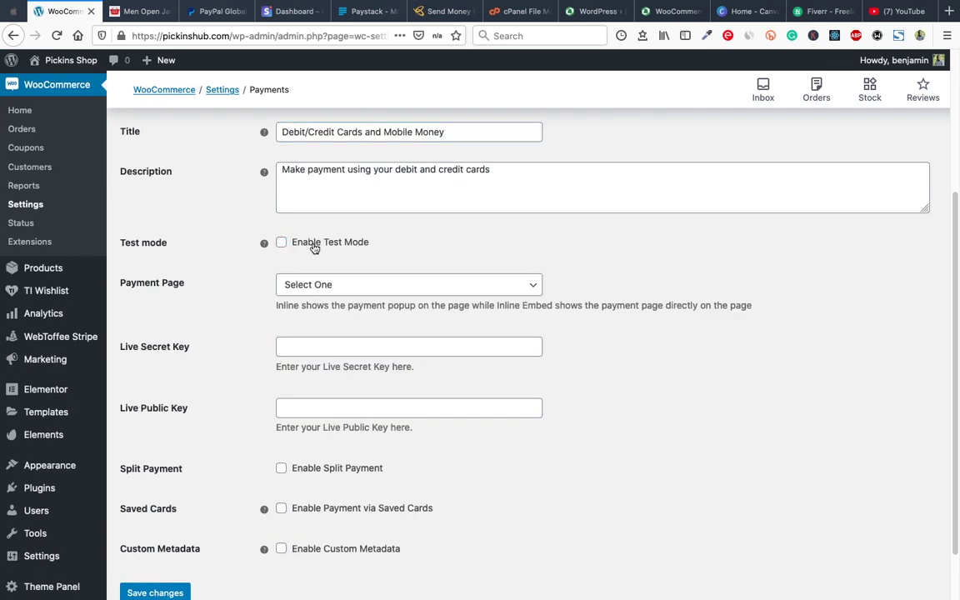
pyautogui.click(280, 243)
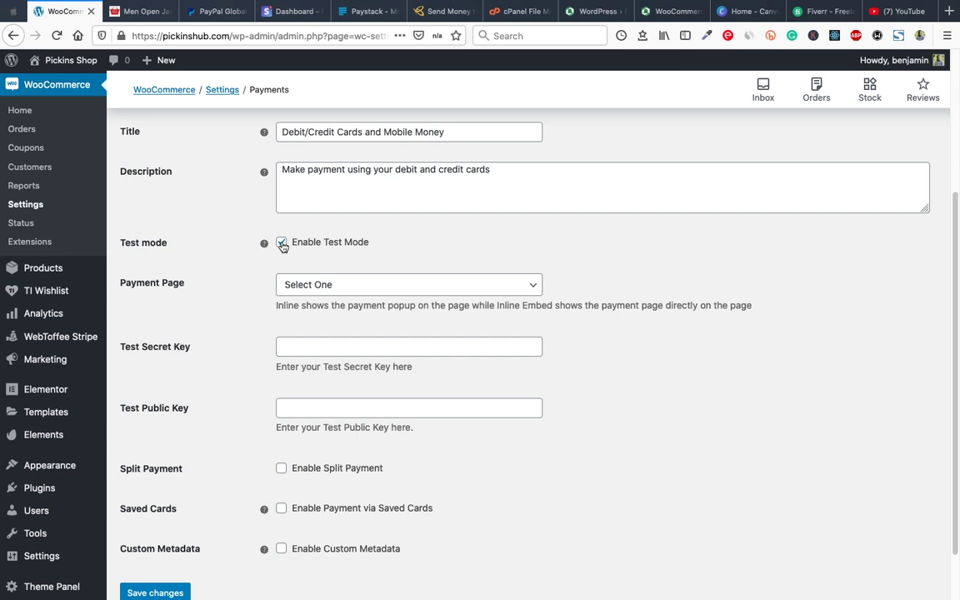
pyautogui.click(281, 243)
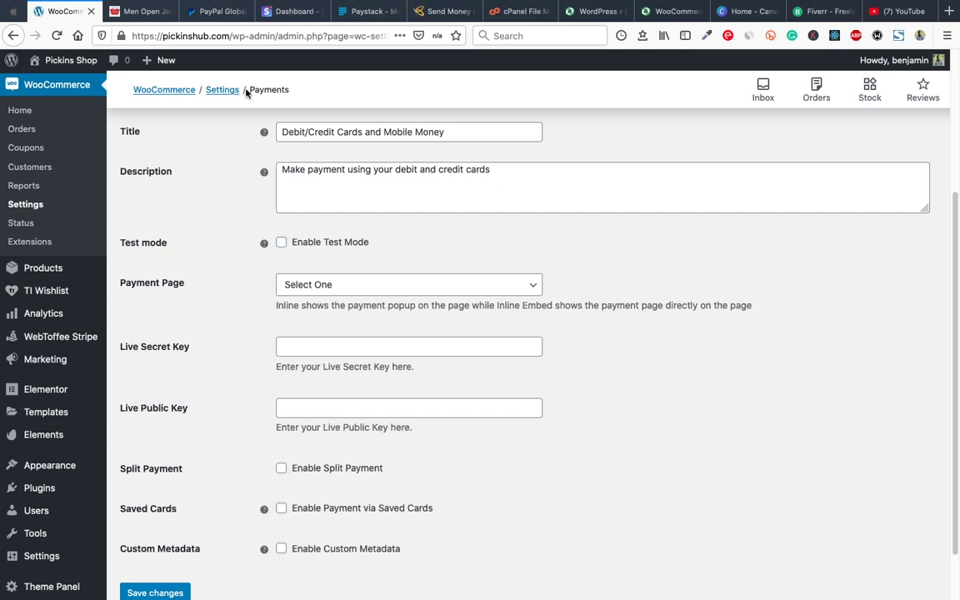
pyautogui.click(363, 11)
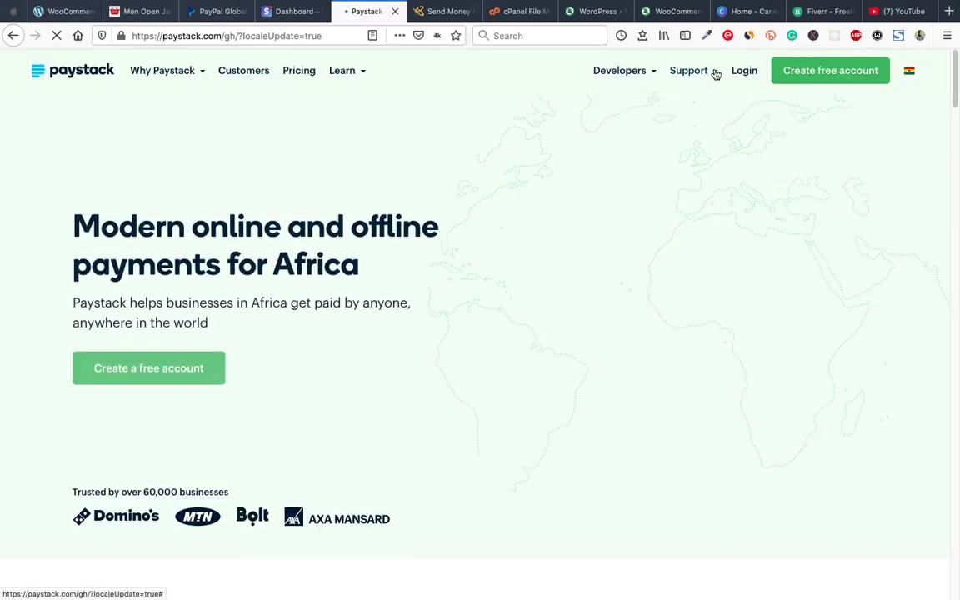
# Log in to the Paystack dashboard and open its API keys and webhooks settings.
pyautogui.click(740, 72)
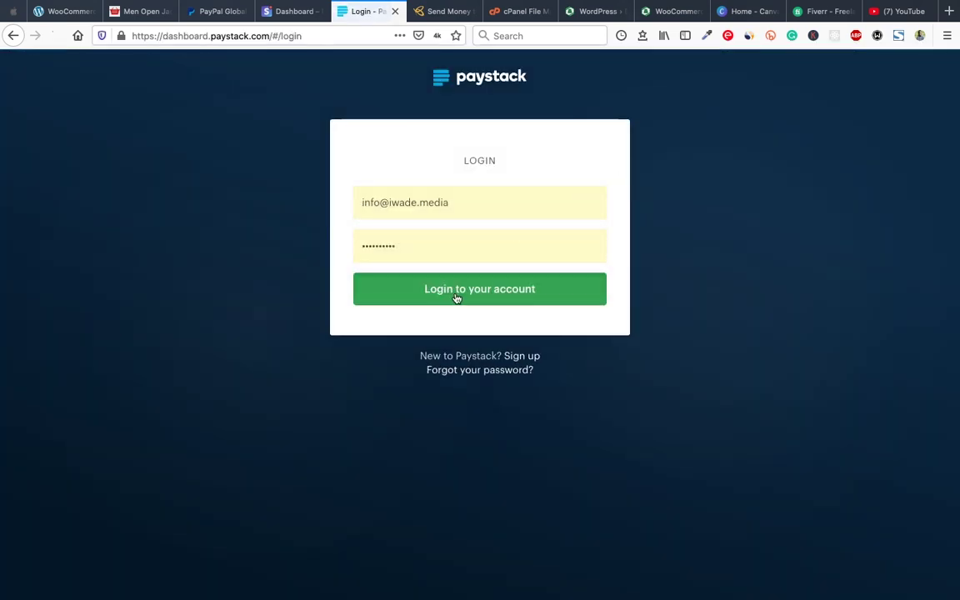
pyautogui.click(455, 297)
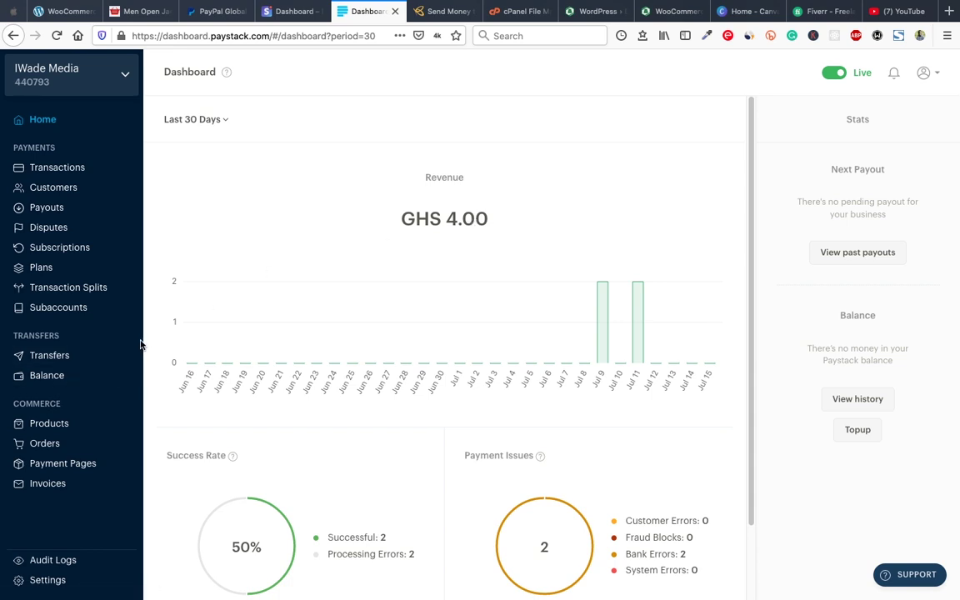
pyautogui.click(45, 583)
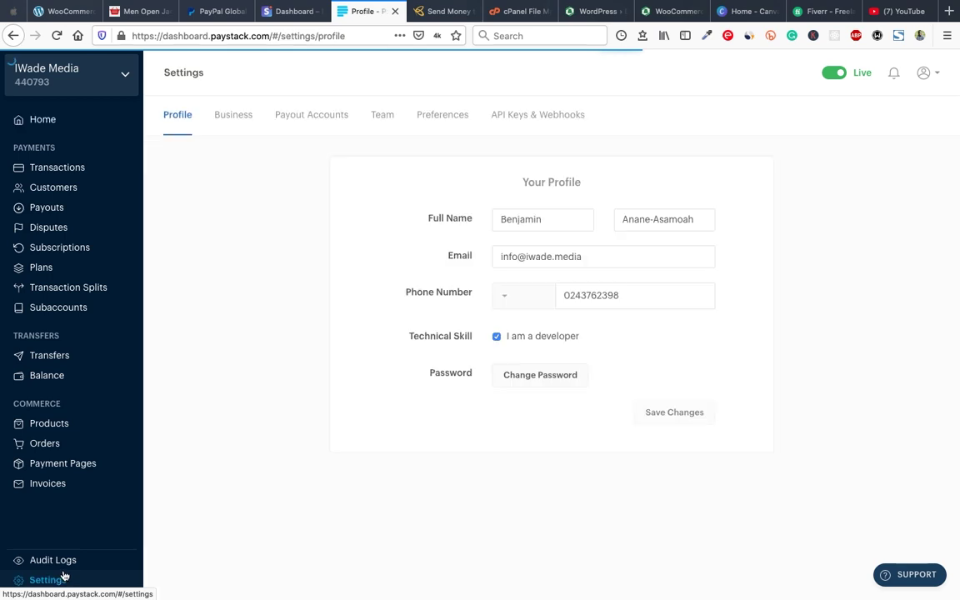
pyautogui.click(512, 120)
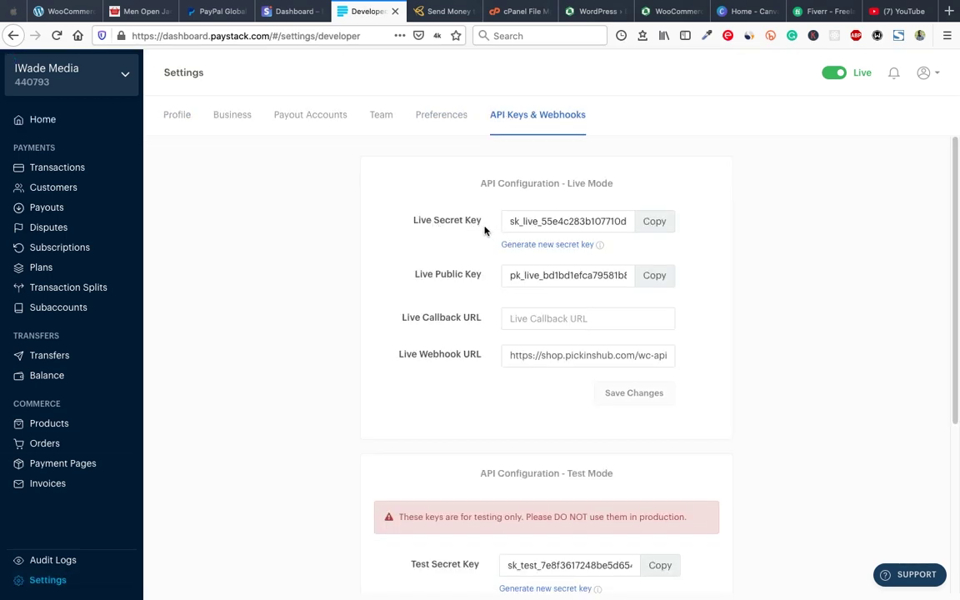
# Copy Paystack's live secret key into the WooCommerce Paystack settings.
pyautogui.click(654, 221)
pyautogui.click(654, 222)
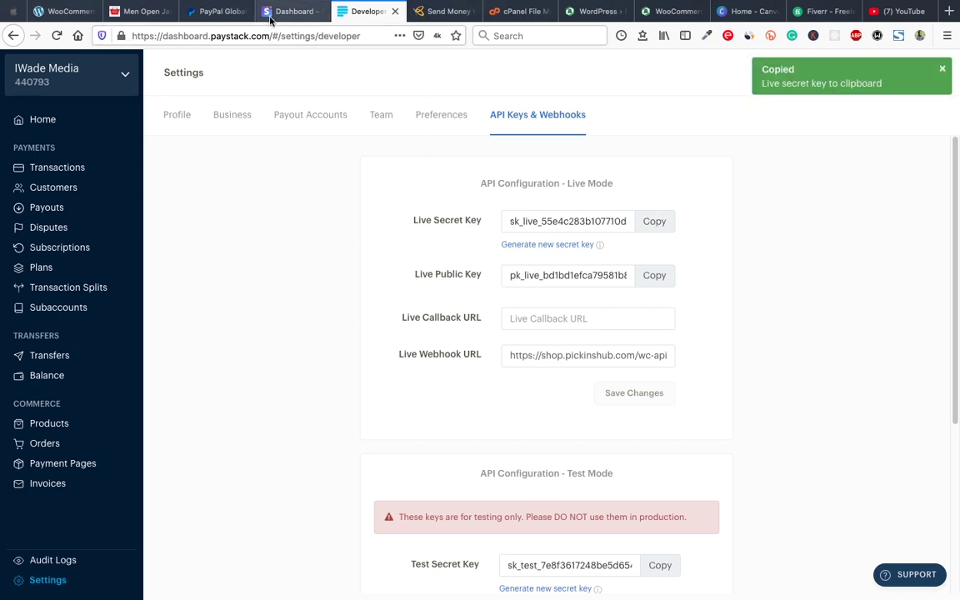
pyautogui.click(50, 13)
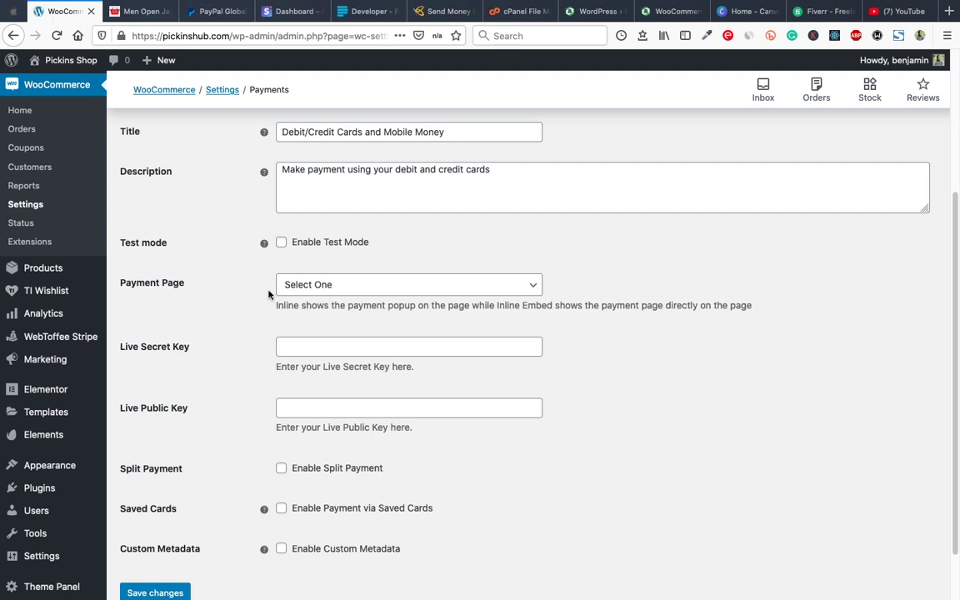
pyautogui.click(319, 348)
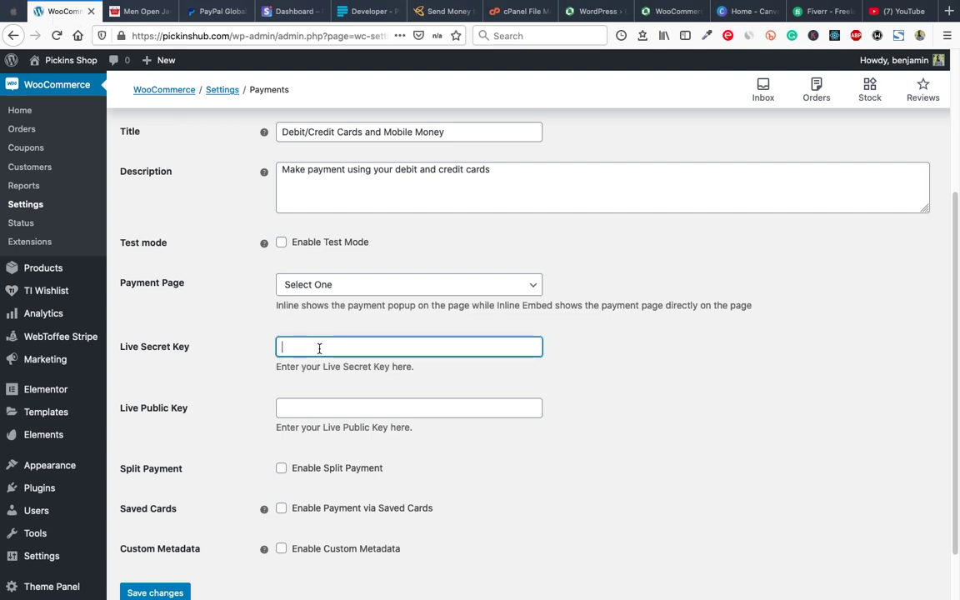
pyautogui.press('super+v')
# Paste Paystack's live public key, save the settings, and go back to the payment methods list.
pyautogui.click(363, 13)
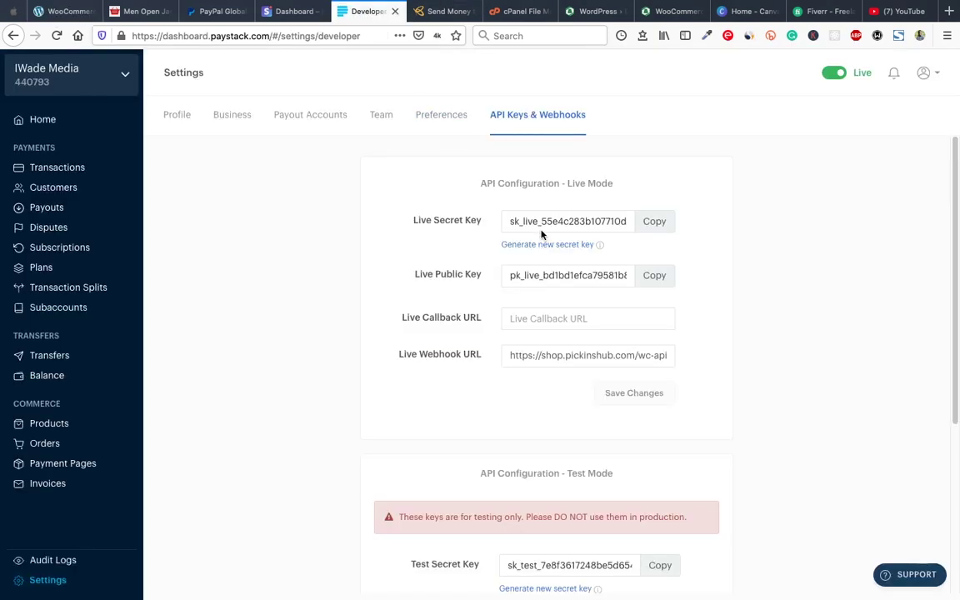
pyautogui.click(649, 278)
pyautogui.click(64, 11)
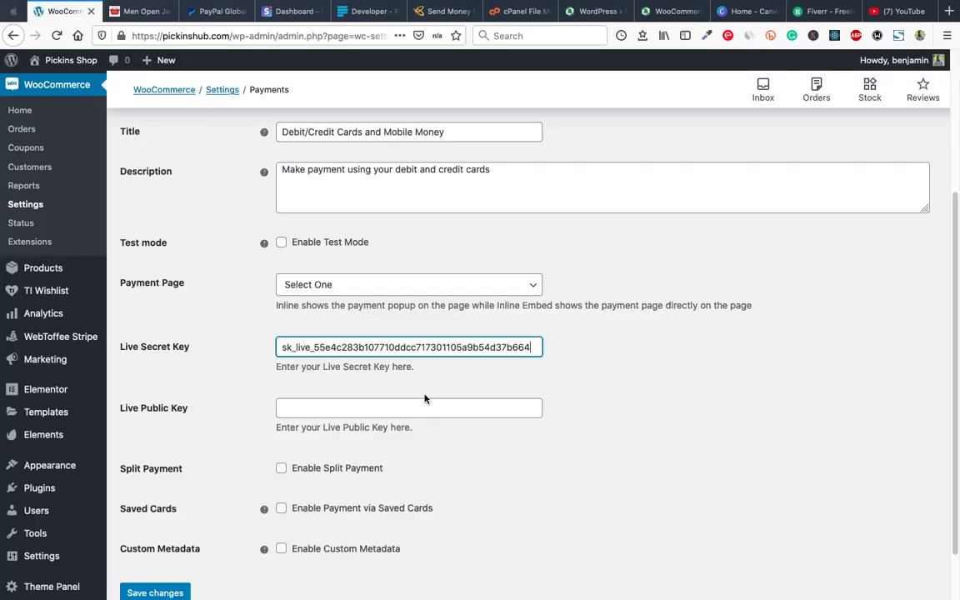
pyautogui.click(368, 410)
pyautogui.press('super+v')
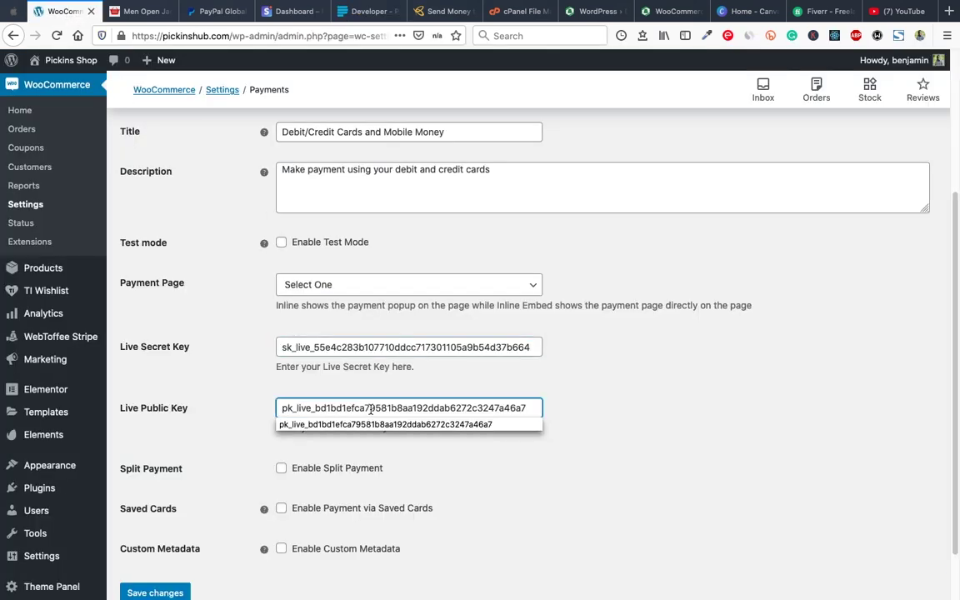
pyautogui.scroll(-2, 142, 514)
pyautogui.click(150, 542)
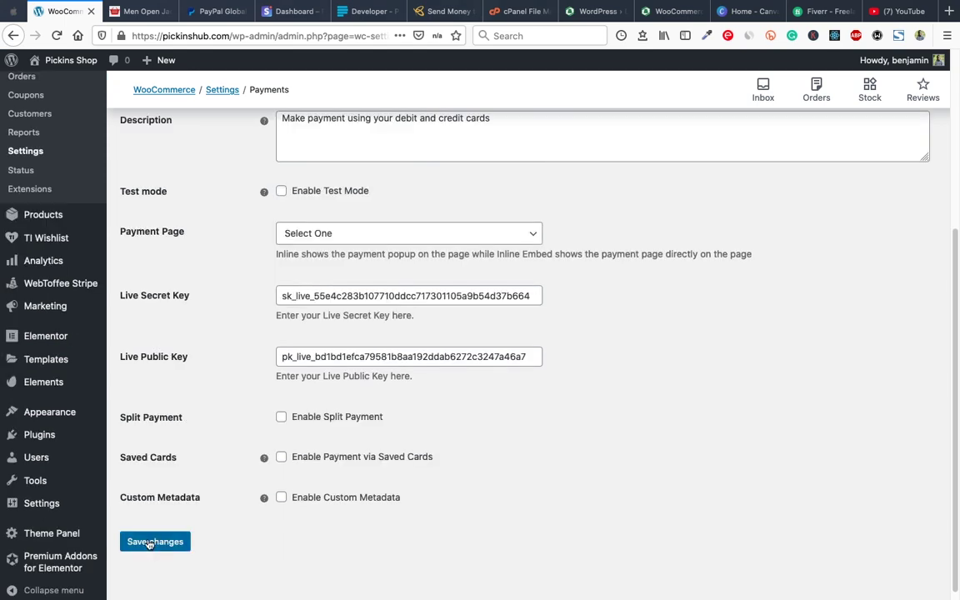
pyautogui.scroll(-5, 252, 456)
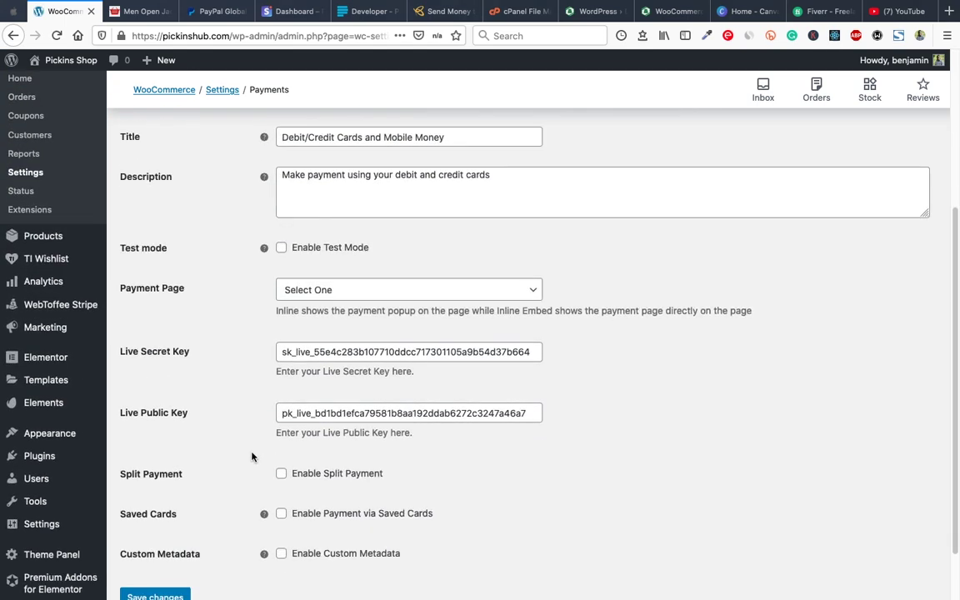
pyautogui.scroll(8, 252, 457)
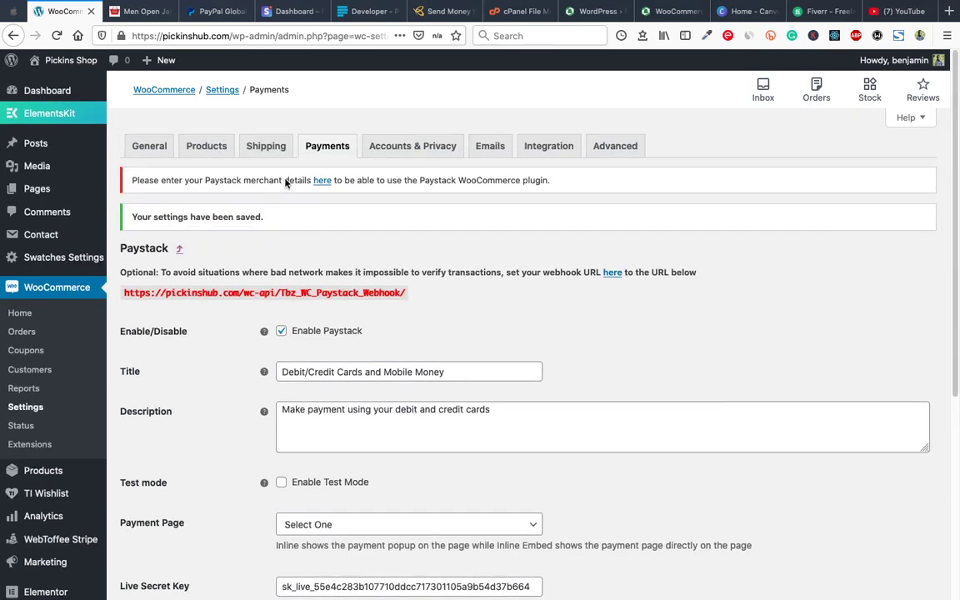
pyautogui.click(324, 145)
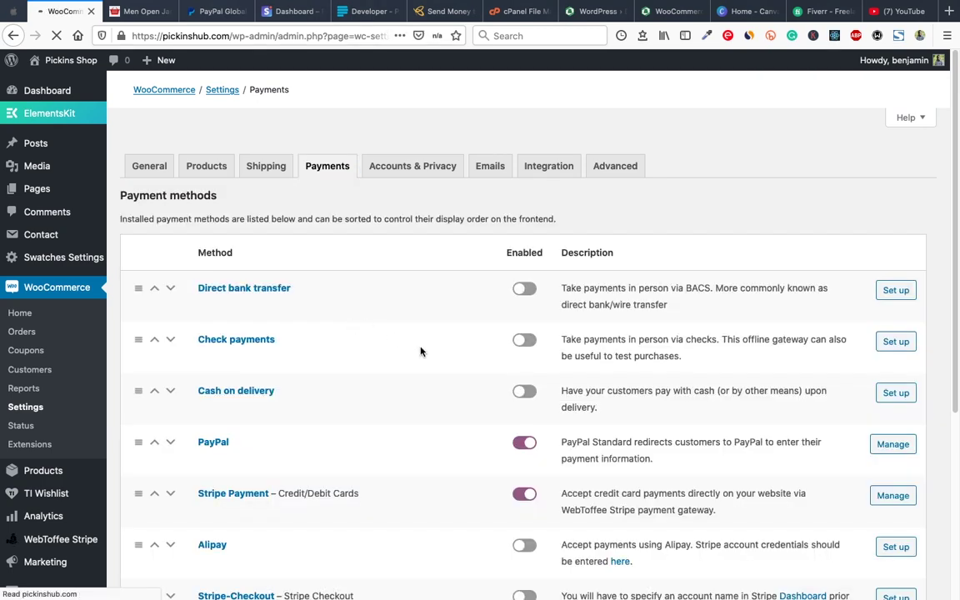
pyautogui.scroll(-2, 420, 333)
pyautogui.scroll(-3, 421, 349)
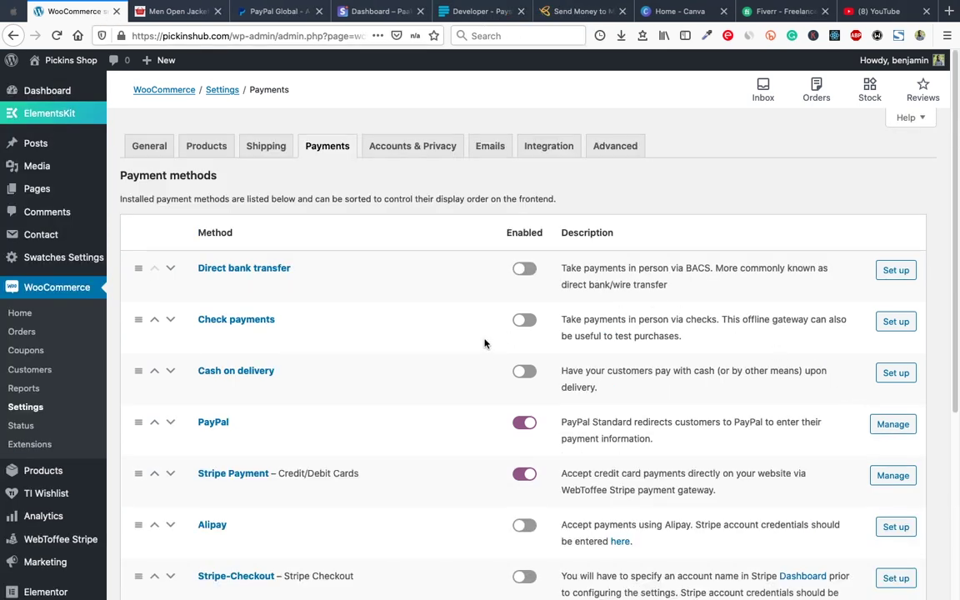
# Allow login to existing accounts at checkout, leave the privacy page unset, and save Accounts & Privacy.
pyautogui.click(403, 149)
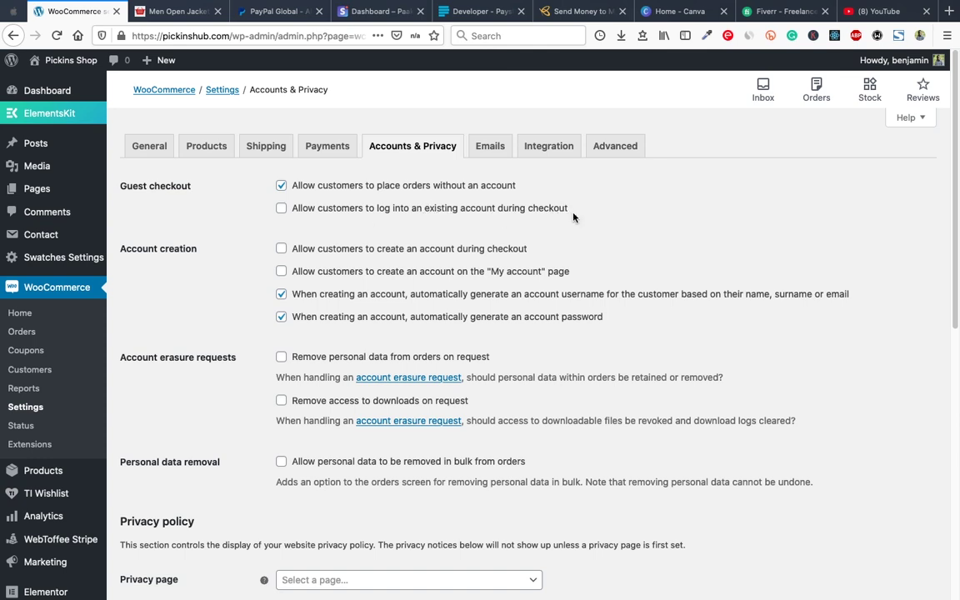
pyautogui.click(282, 210)
pyautogui.scroll(-5, 321, 258)
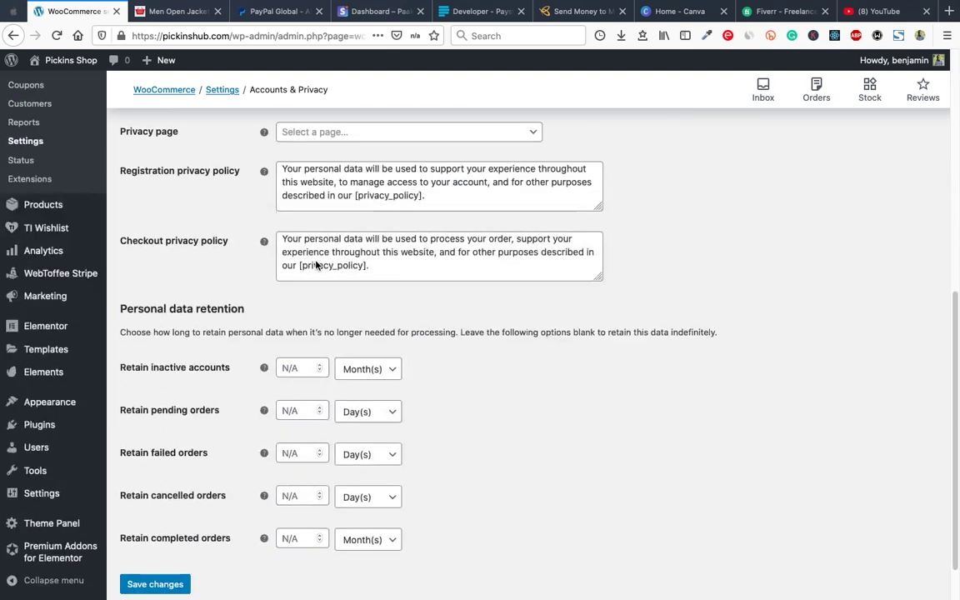
pyautogui.scroll(2, 324, 246)
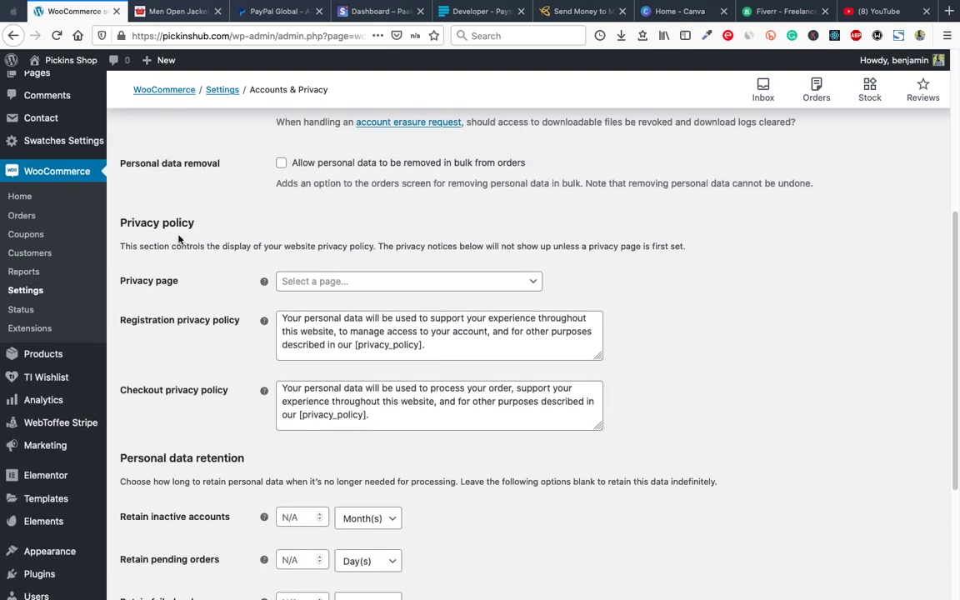
pyautogui.click(320, 282)
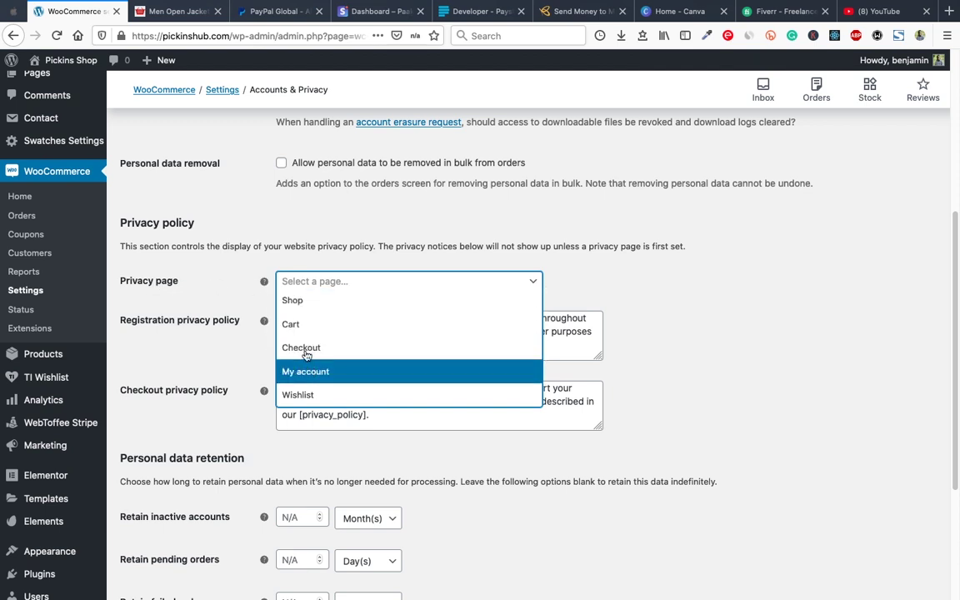
pyautogui.click(303, 263)
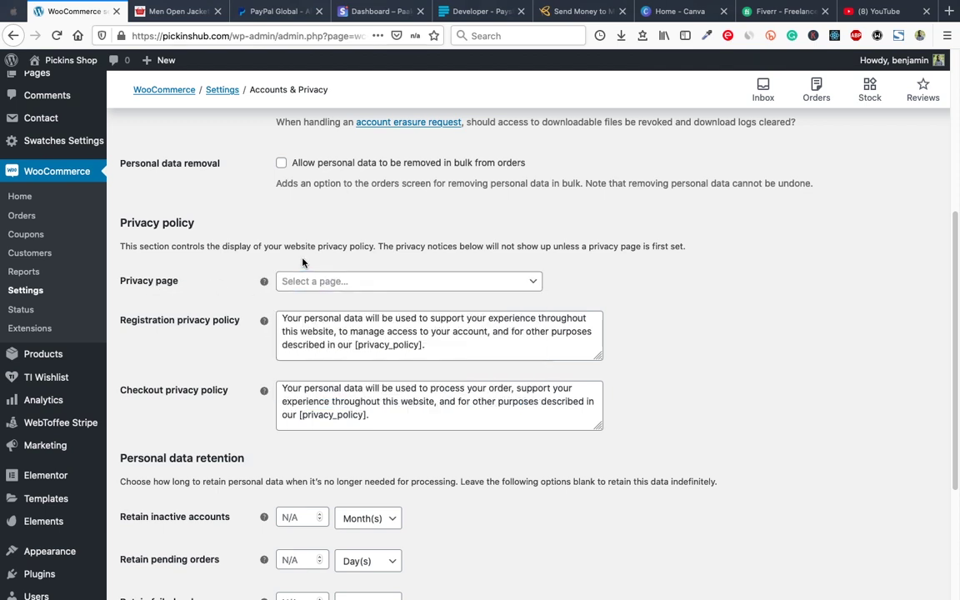
pyautogui.scroll(-5, 316, 267)
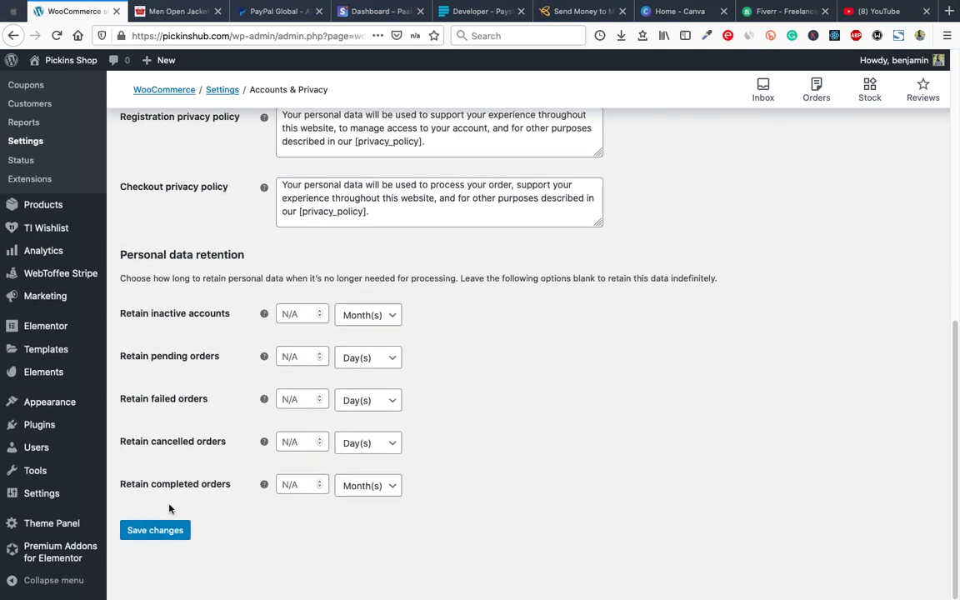
pyautogui.click(156, 531)
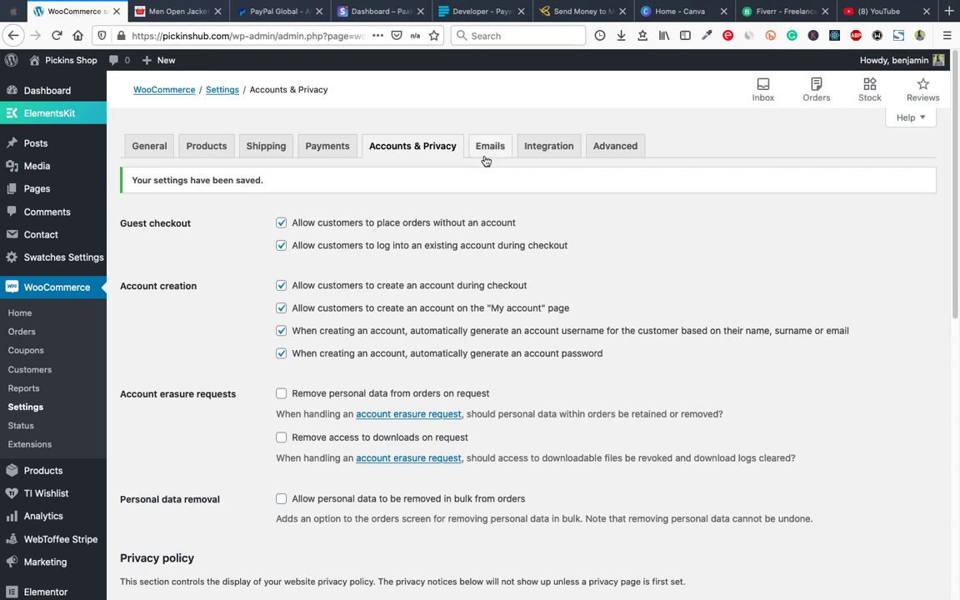
# In Emails settings, cut the footer text down to just {site_title}, removing '— Built with {WooCommerce}'.
pyautogui.click(489, 148)
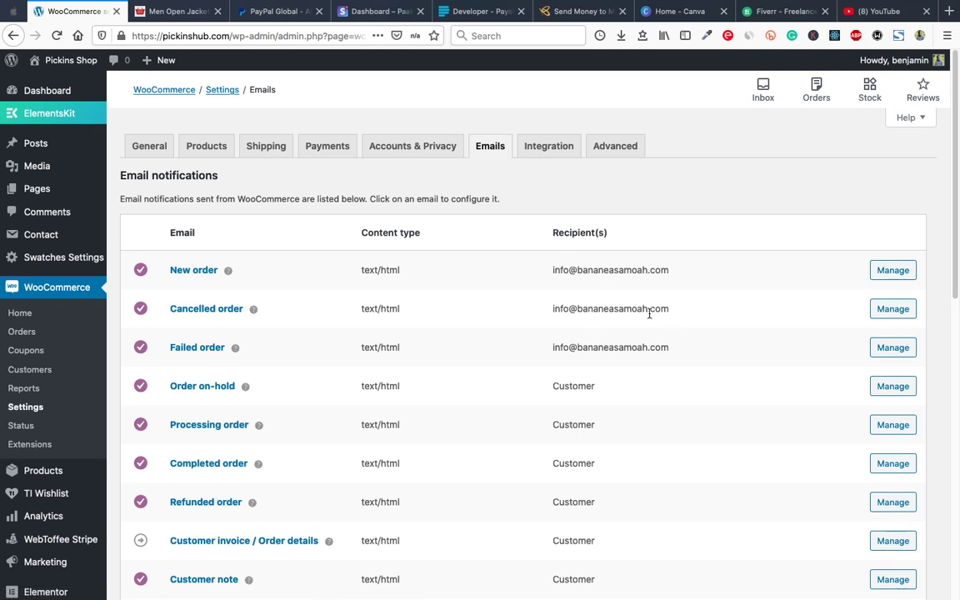
pyautogui.scroll(-5, 574, 322)
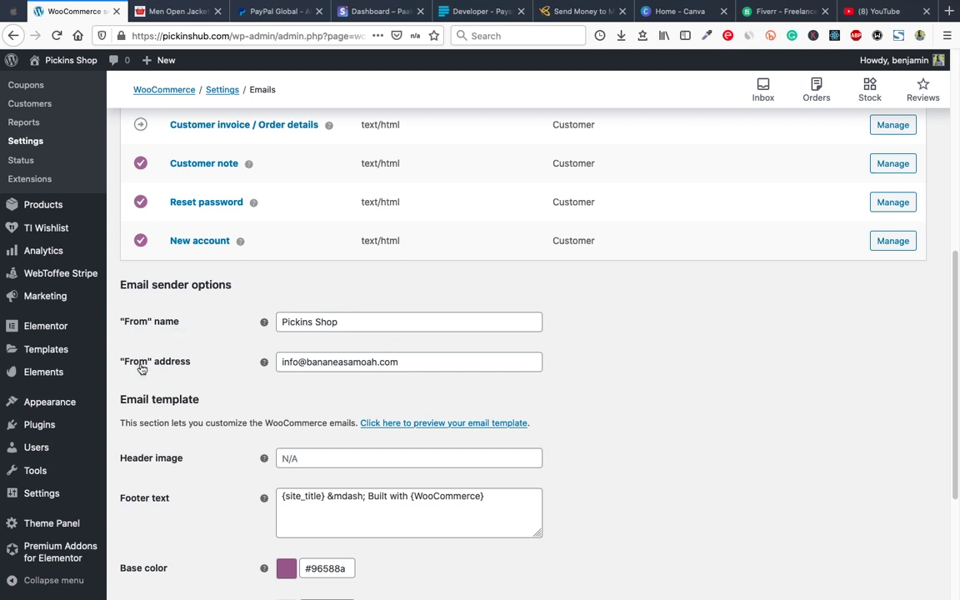
pyautogui.scroll(-3, 350, 357)
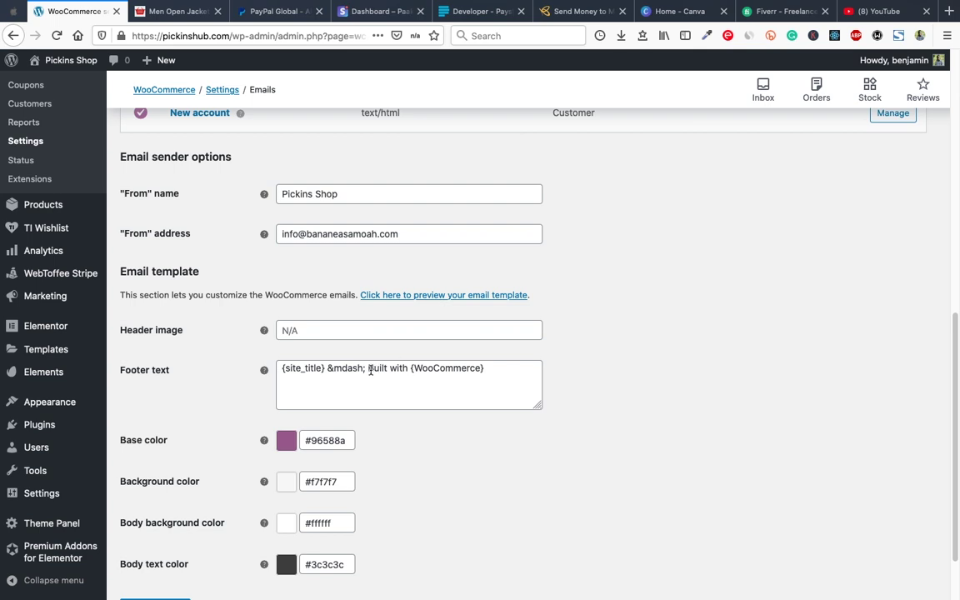
pyautogui.moveTo(368, 367); pyautogui.dragTo(328, 370)
pyautogui.press('BackSpace')
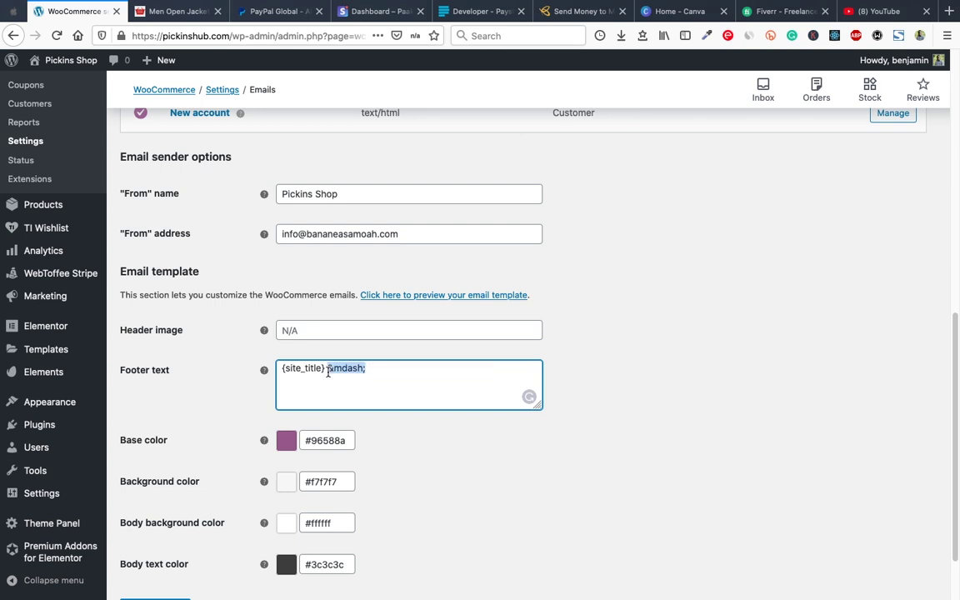
pyautogui.press('BackSpace')
# Set the email base colour to #cc5151 and save the email settings.
pyautogui.press('Tab')
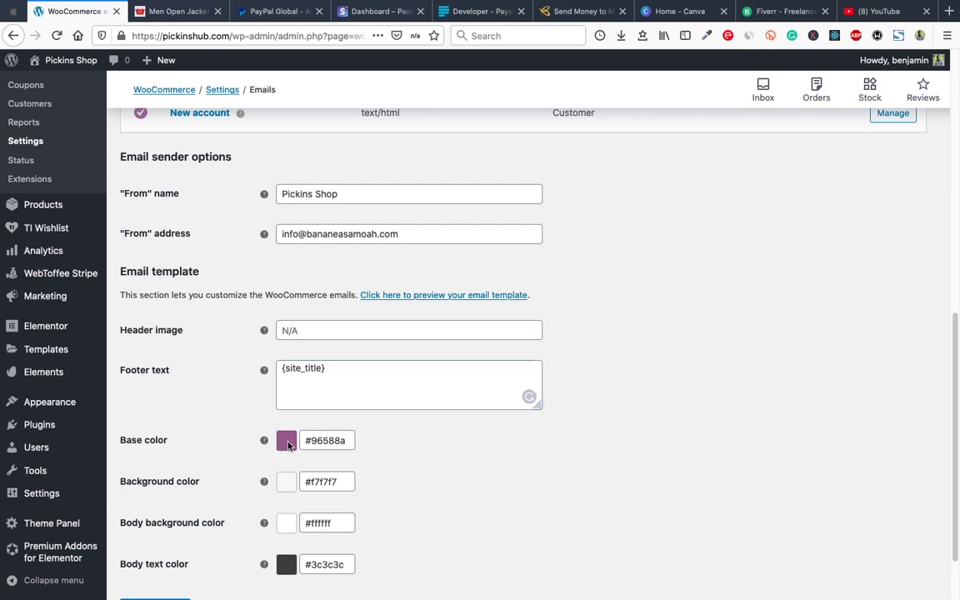
pyautogui.scroll(-1, 378, 389)
pyautogui.click(396, 472)
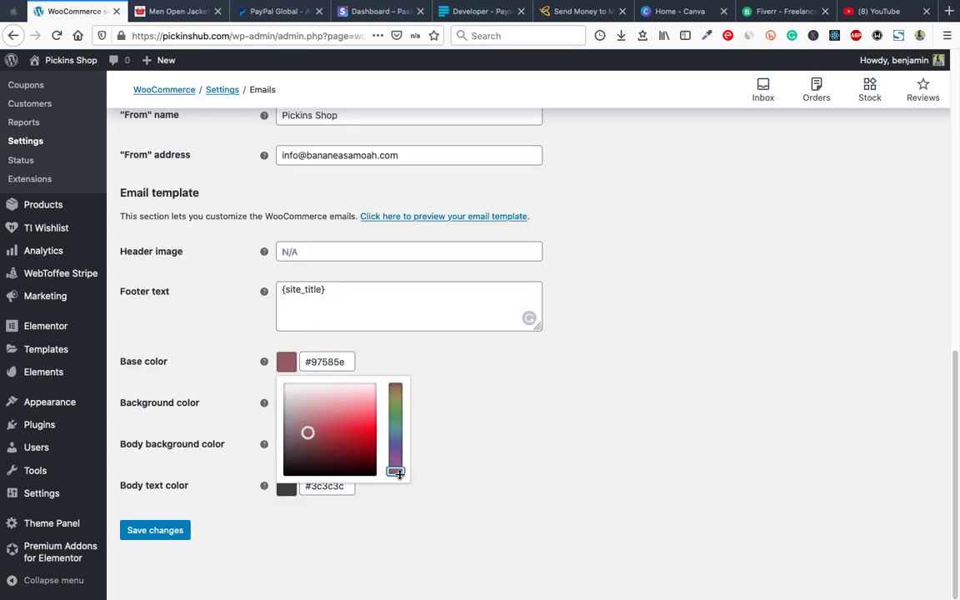
pyautogui.click(338, 448)
pyautogui.click(463, 391)
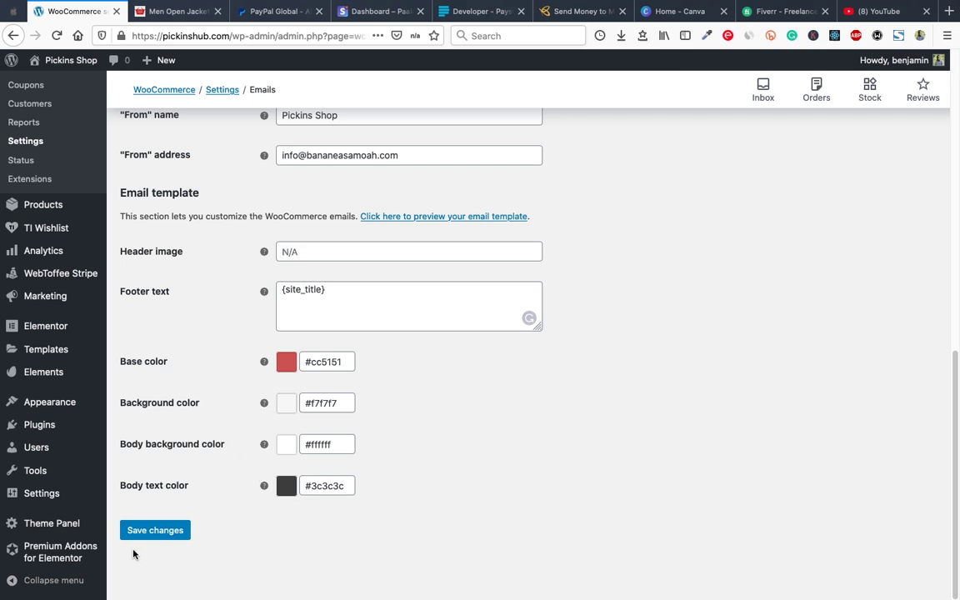
pyautogui.click(141, 532)
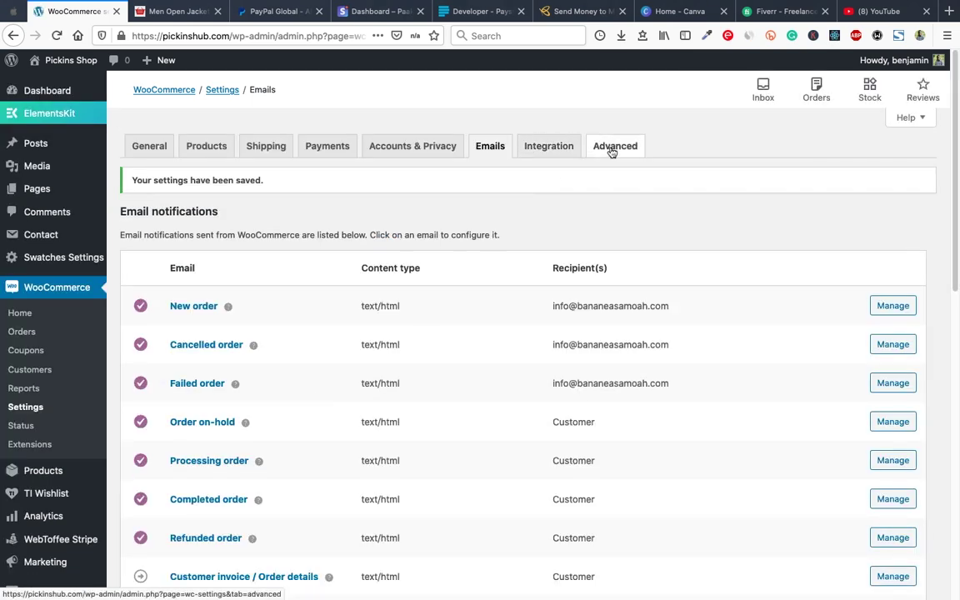
# In Advanced settings, keep Cart and Checkout as the assigned cart and checkout pages.
pyautogui.click(617, 149)
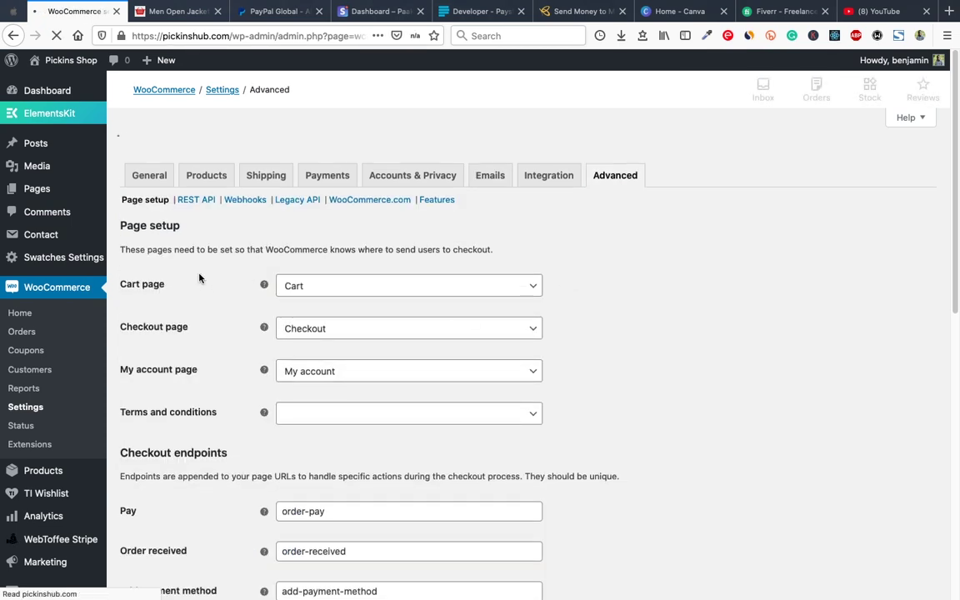
pyautogui.click(323, 256)
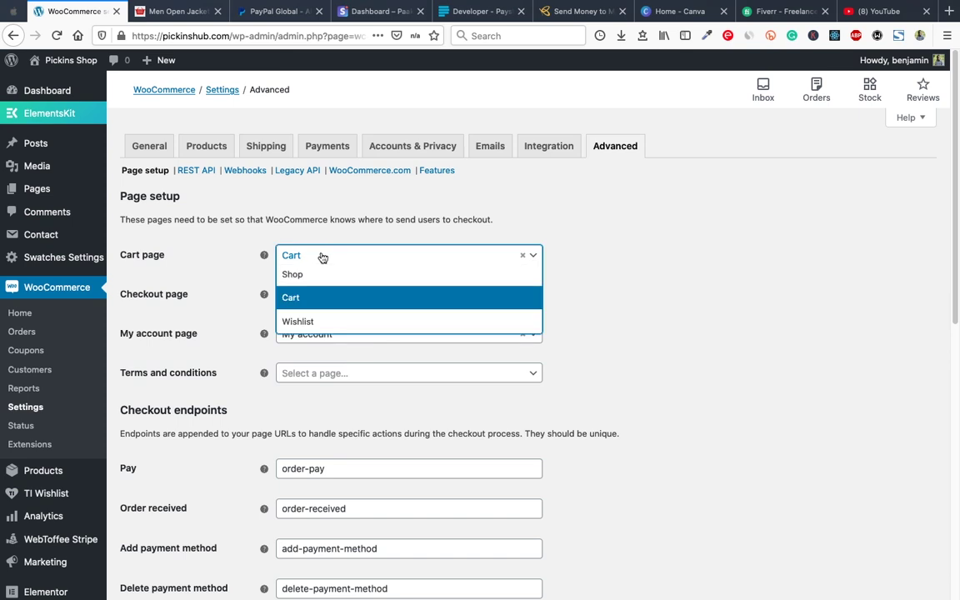
pyautogui.click(324, 259)
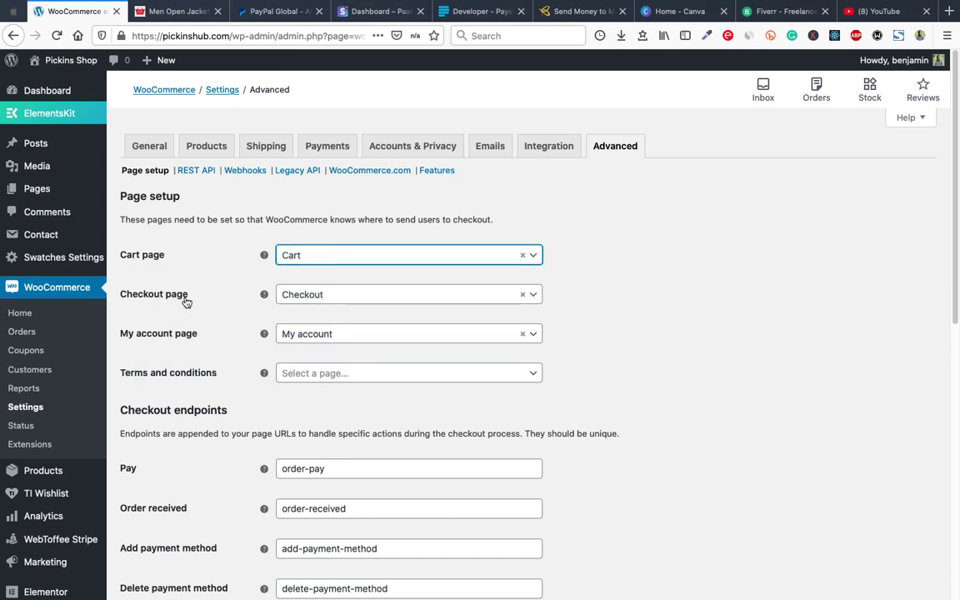
pyautogui.click(319, 300)
pyautogui.click(319, 303)
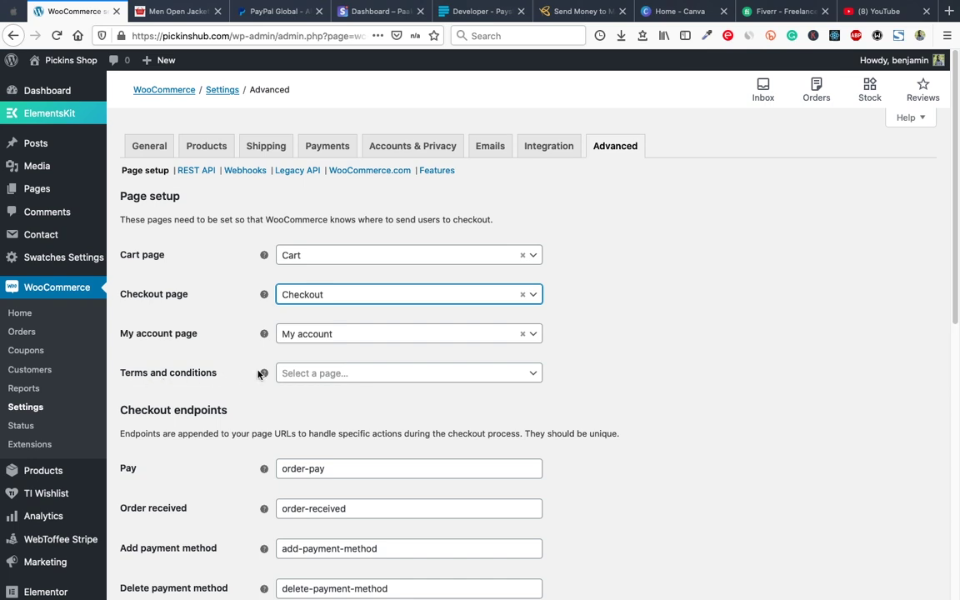
# Review the Terms and conditions page choices and leave it as 'Select a page...'.
pyautogui.click(330, 375)
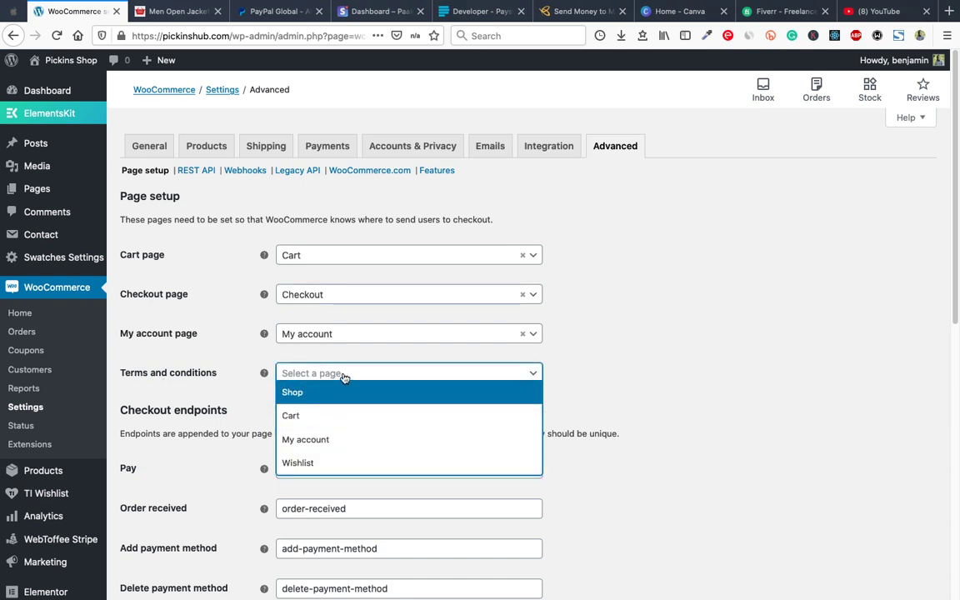
pyautogui.click(321, 391)
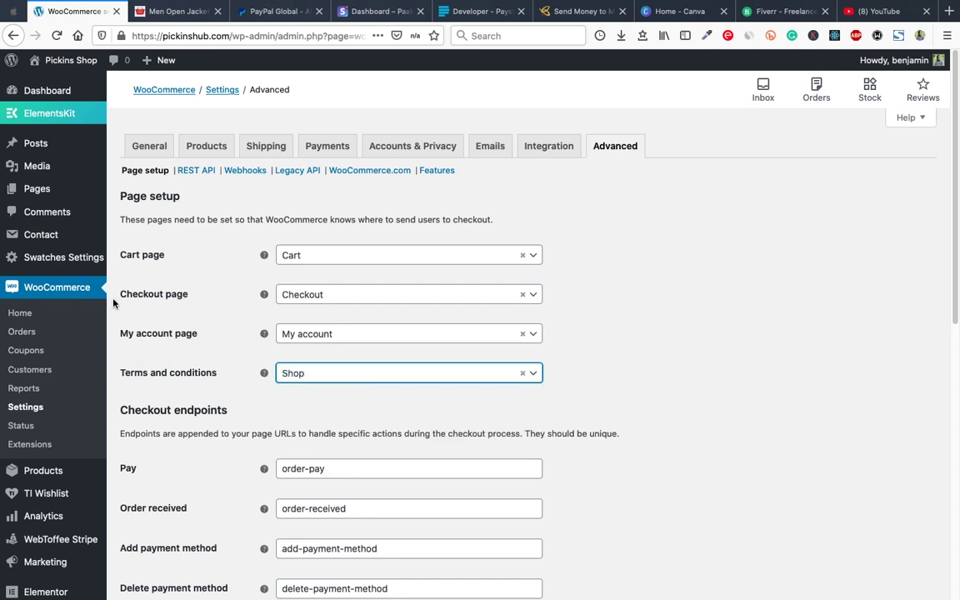
pyautogui.moveTo(41, 188)
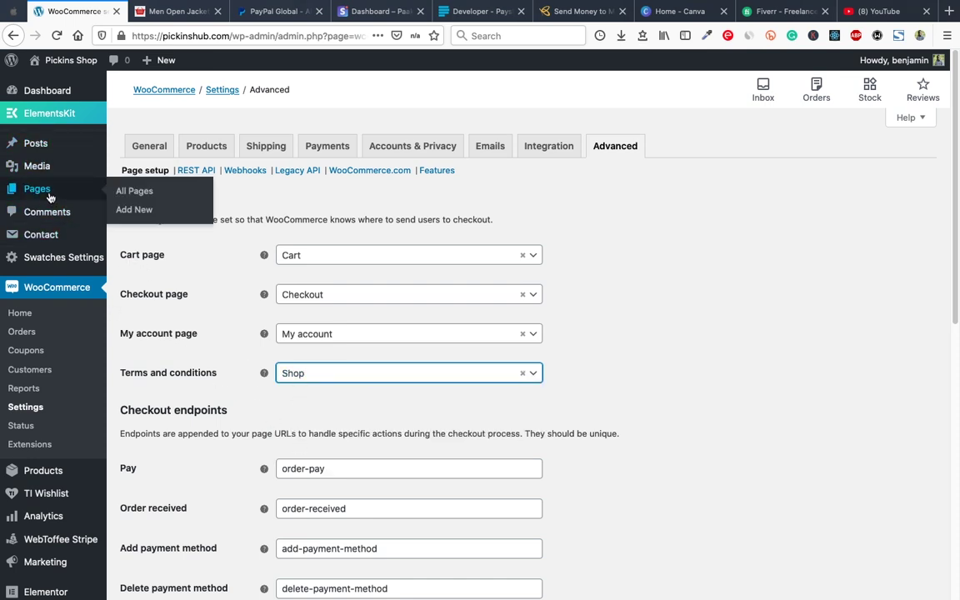
pyautogui.click(311, 376)
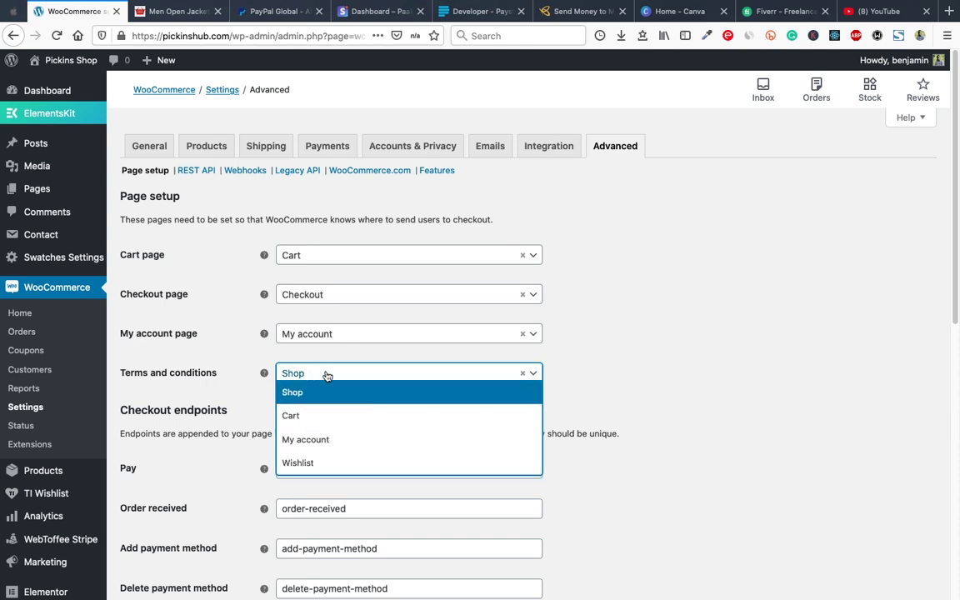
pyautogui.click(291, 390)
pyautogui.scroll(-7, 263, 358)
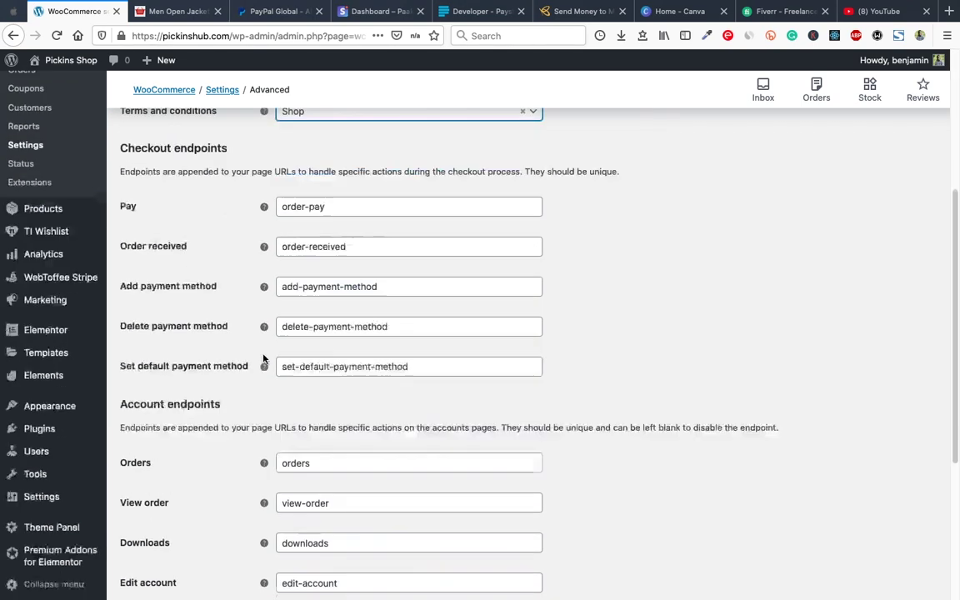
pyautogui.scroll(5, 197, 414)
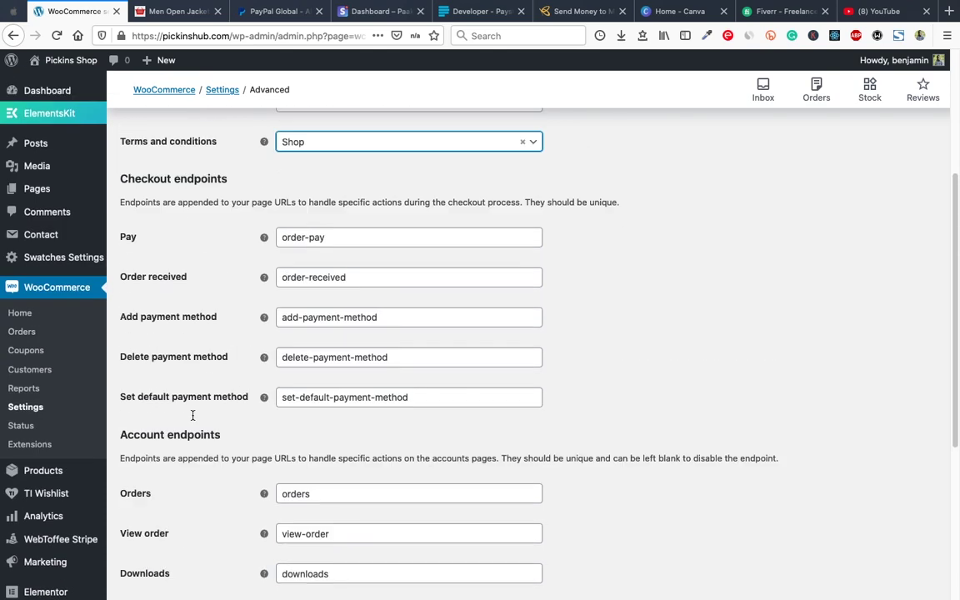
pyautogui.scroll(4, 202, 423)
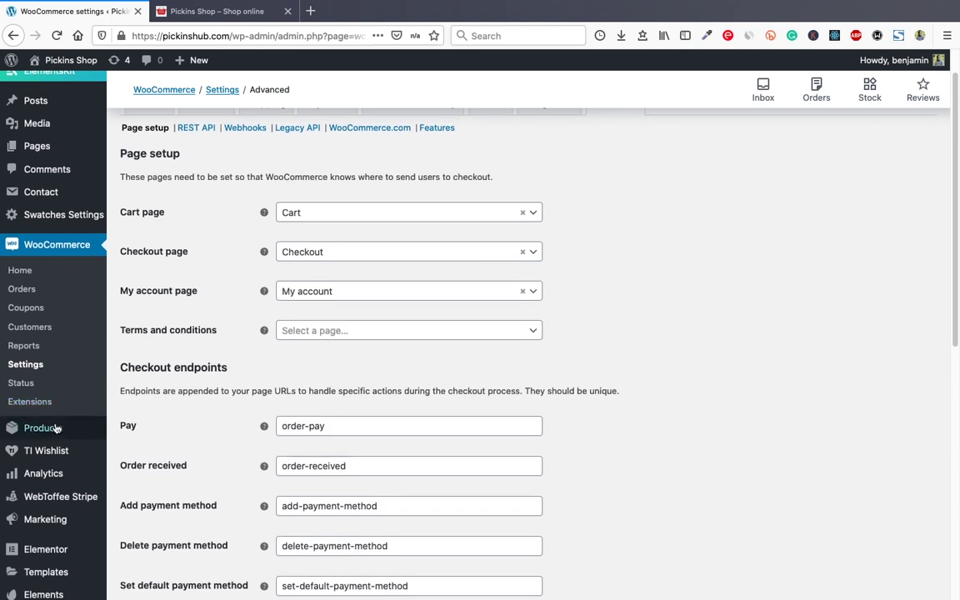
pyautogui.moveTo(52, 428)
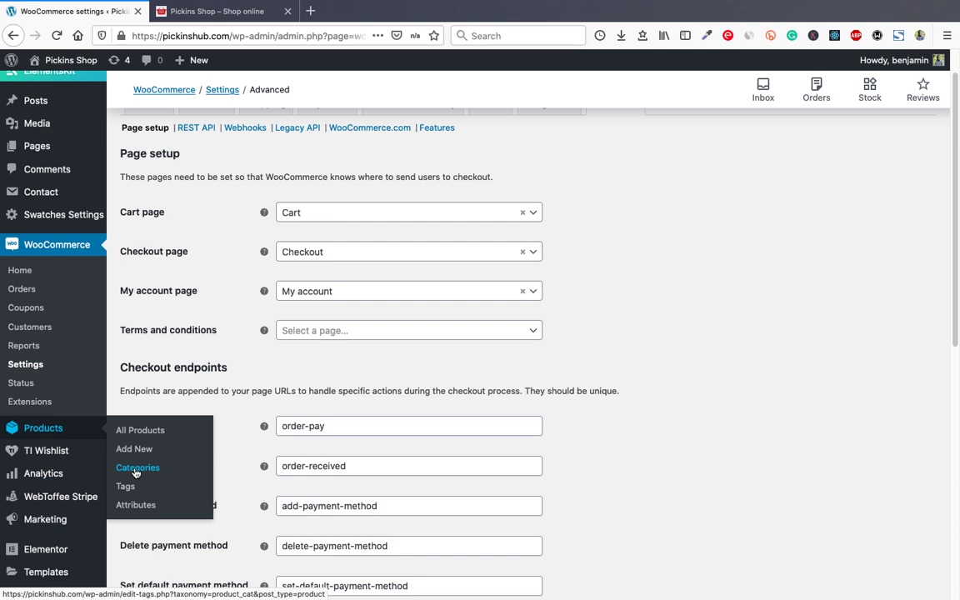
# Add the Men's Fashion product category.
pyautogui.click(138, 472)
pyautogui.write('Men')
pyautogui.press('Down')
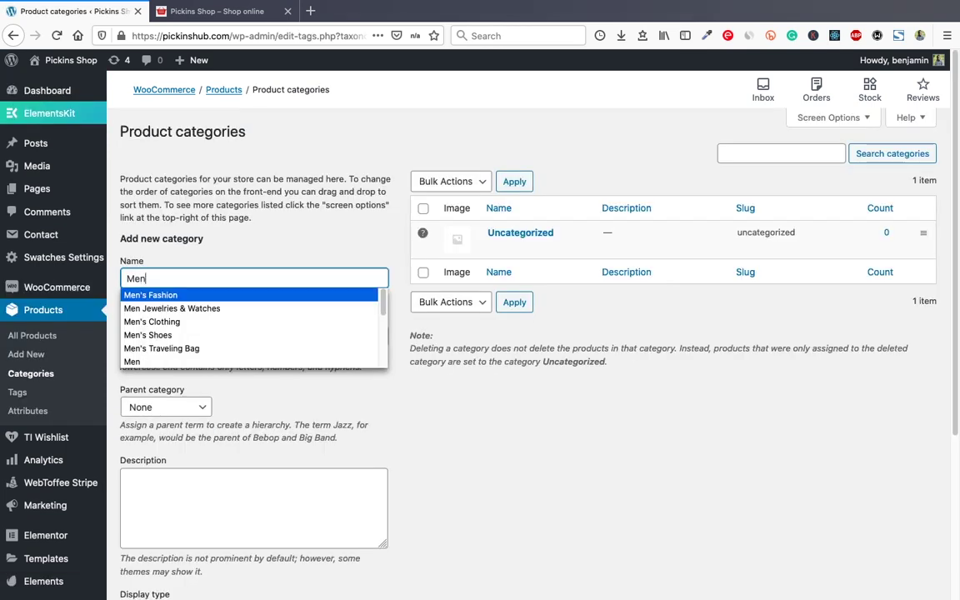
pyautogui.press('Return')
pyautogui.click(215, 13)
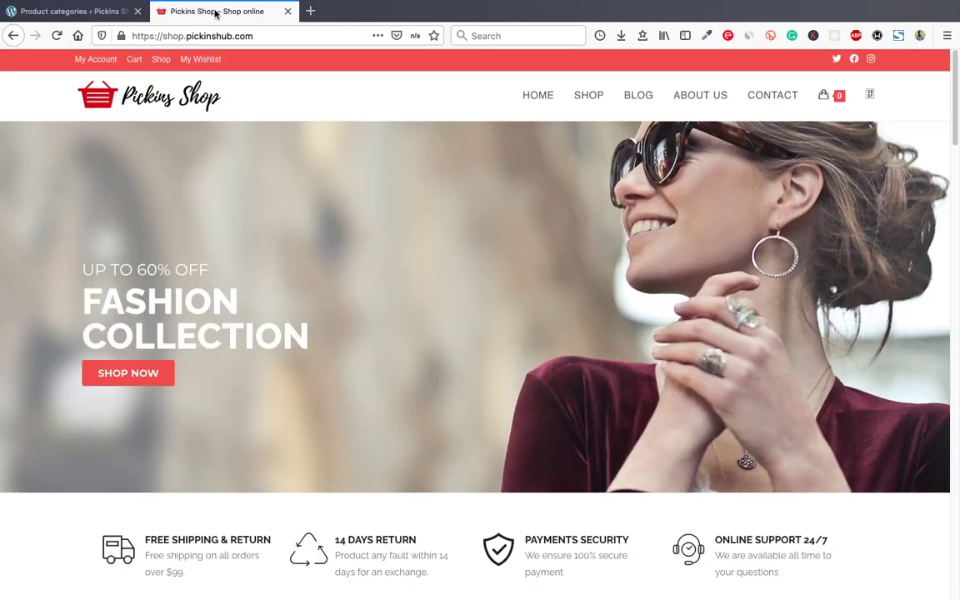
pyautogui.scroll(-5, 283, 254)
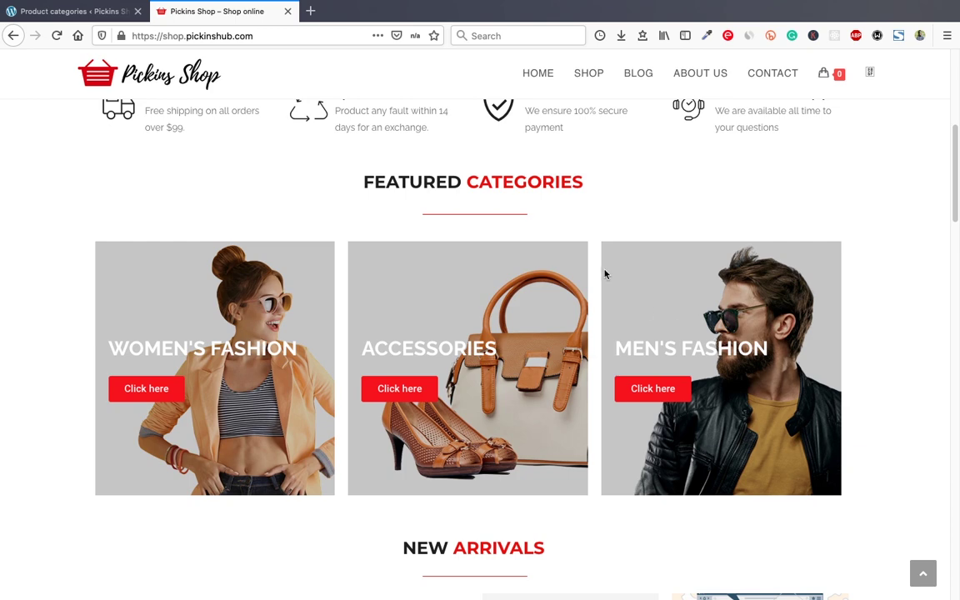
pyautogui.click(91, 13)
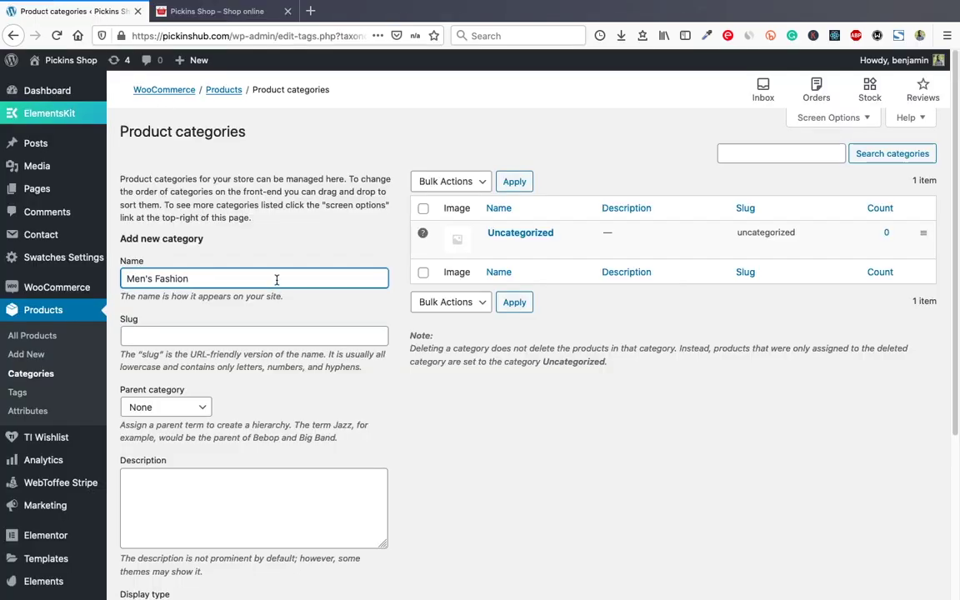
pyautogui.press('Tab')
pyautogui.press('Tab')
pyautogui.scroll(-3, 177, 249)
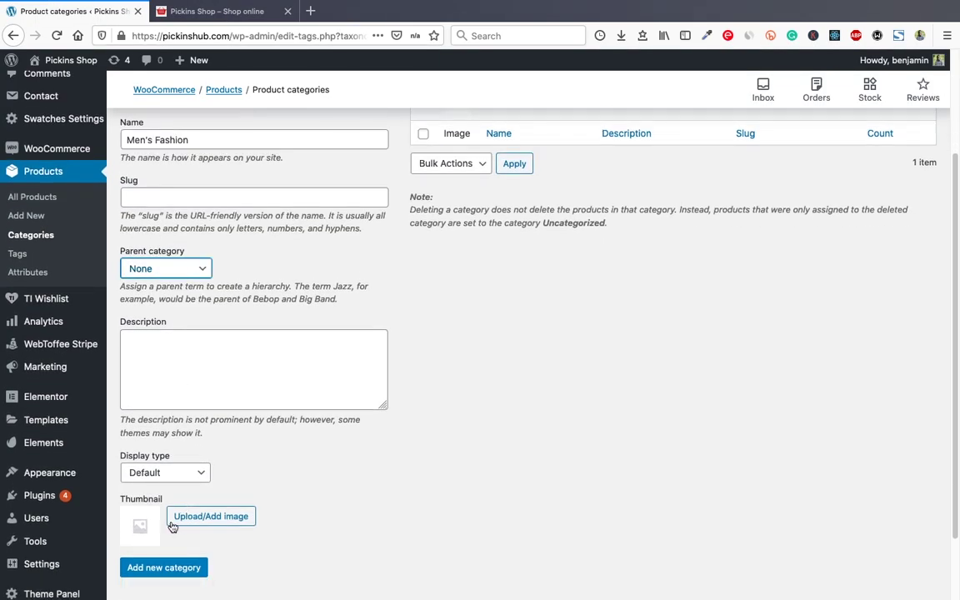
pyautogui.click(160, 569)
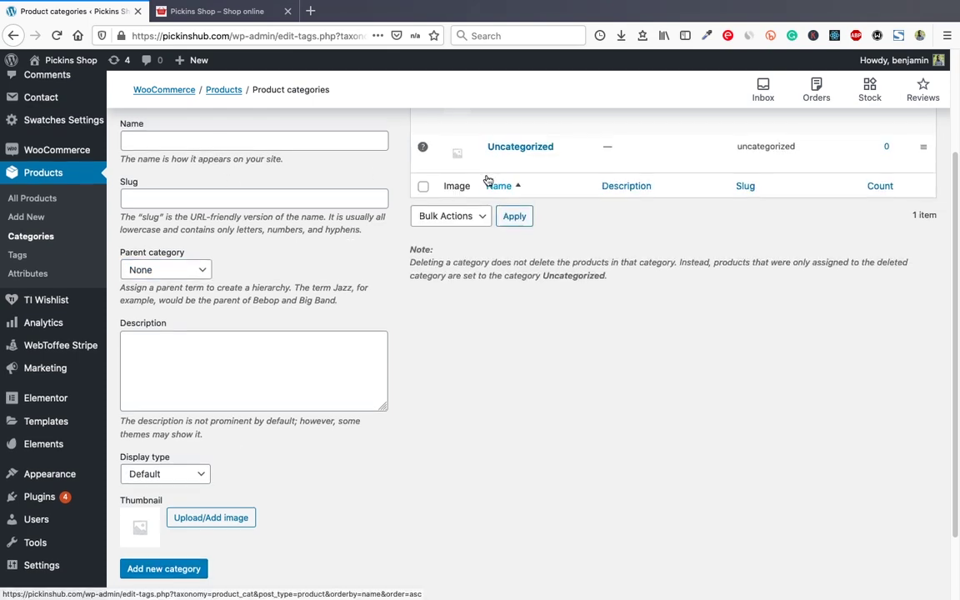
# Add the Women's Fashion product category.
pyautogui.scroll(-2, 491, 188)
pyautogui.scroll(3, 496, 195)
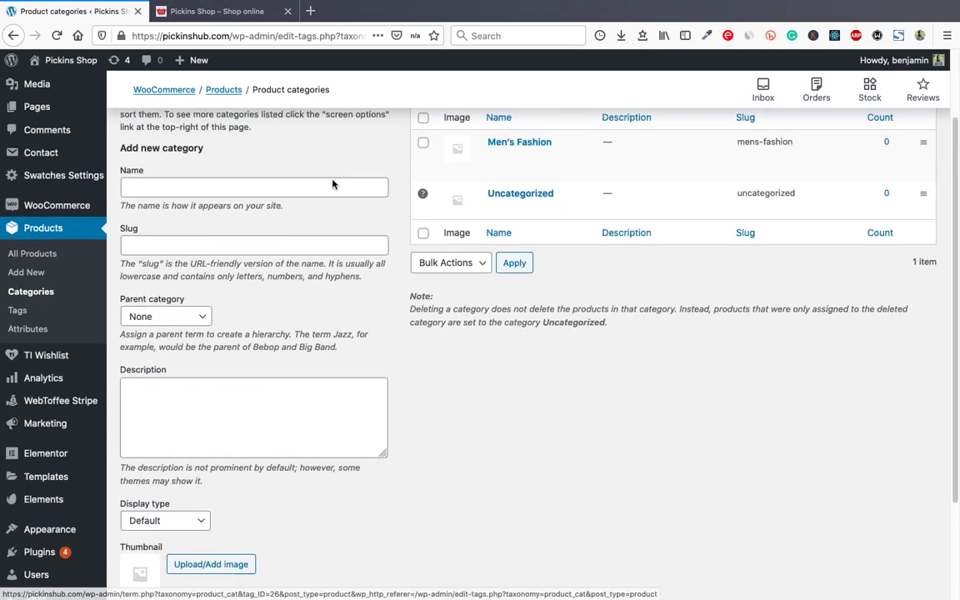
pyautogui.write("Women's Fashion")
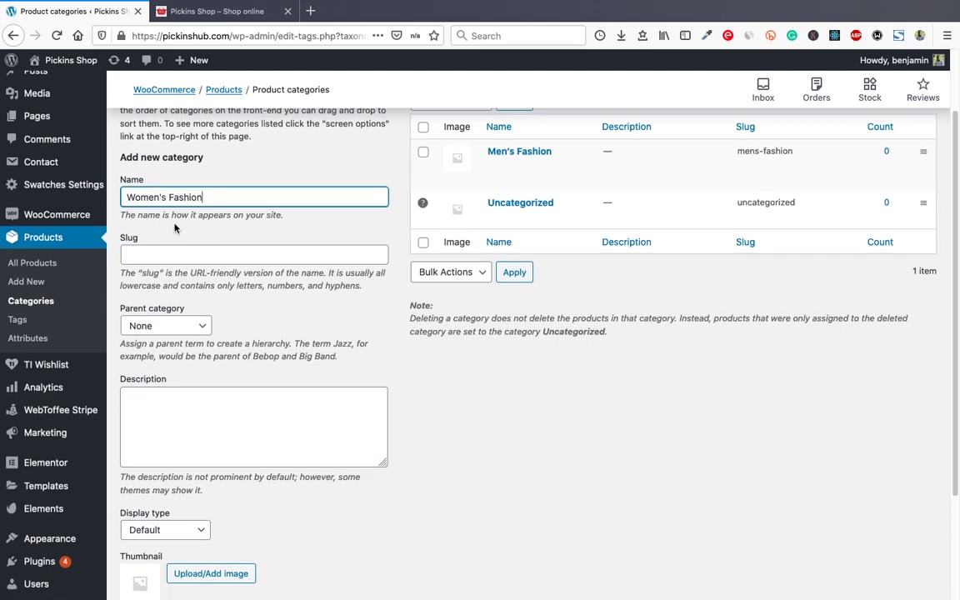
pyautogui.scroll(1, 172, 315)
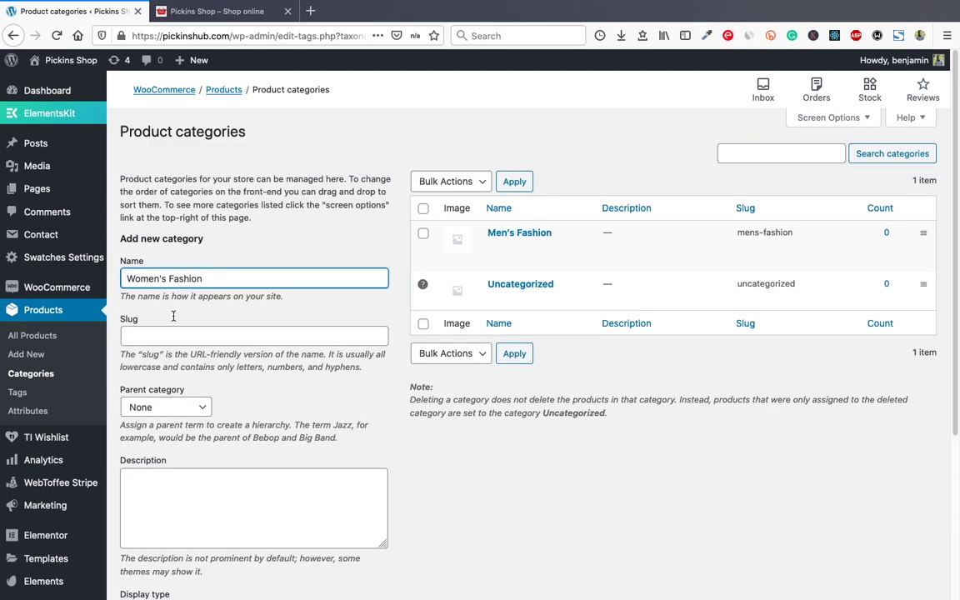
pyautogui.scroll(-4, 166, 405)
pyautogui.click(166, 489)
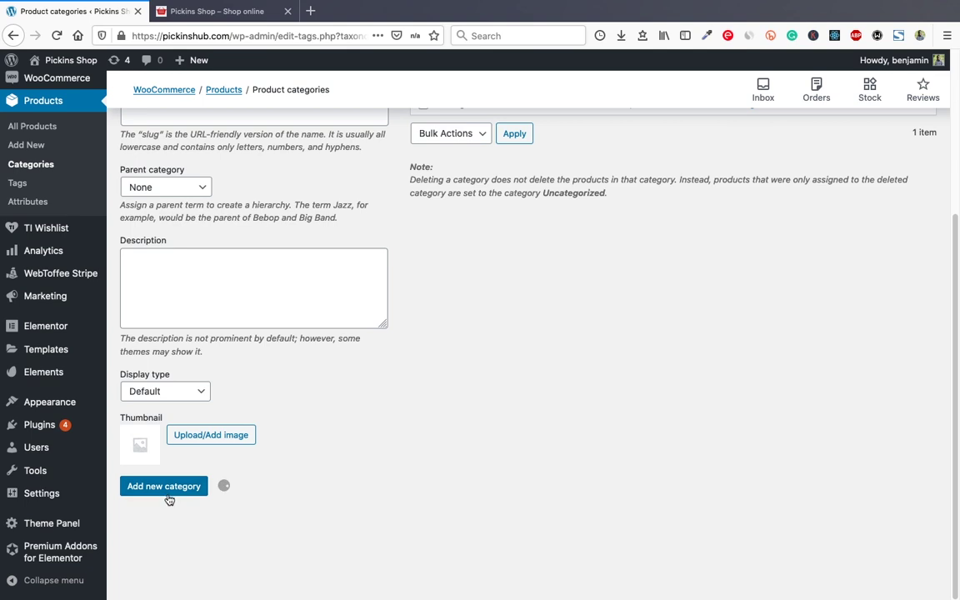
# Add the Accessories category, then go to the All Products list.
pyautogui.scroll(5, 396, 283)
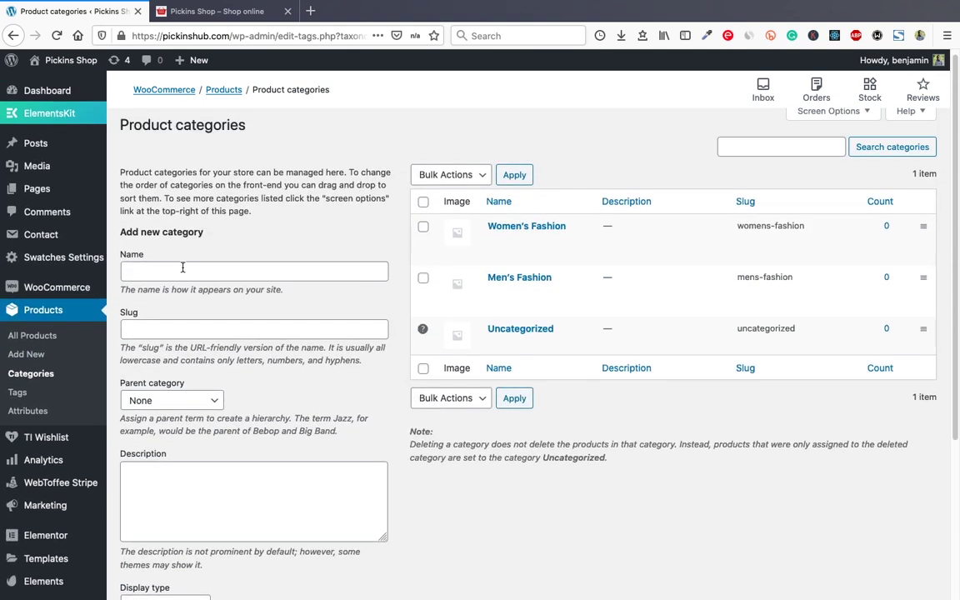
pyautogui.click(182, 268)
pyautogui.write('Acce')
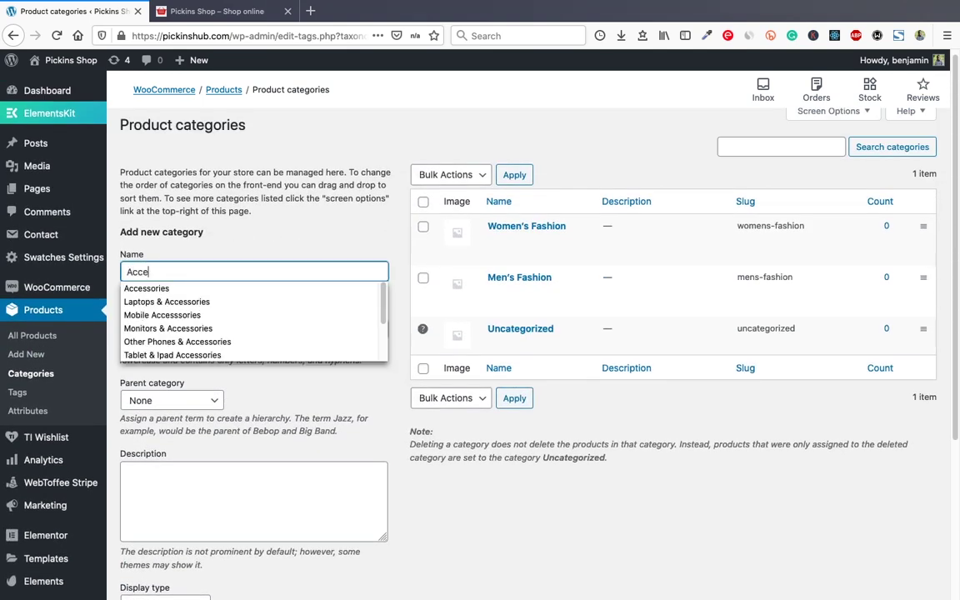
pyautogui.write('s')
pyautogui.click(271, 288)
pyautogui.scroll(-5, 271, 293)
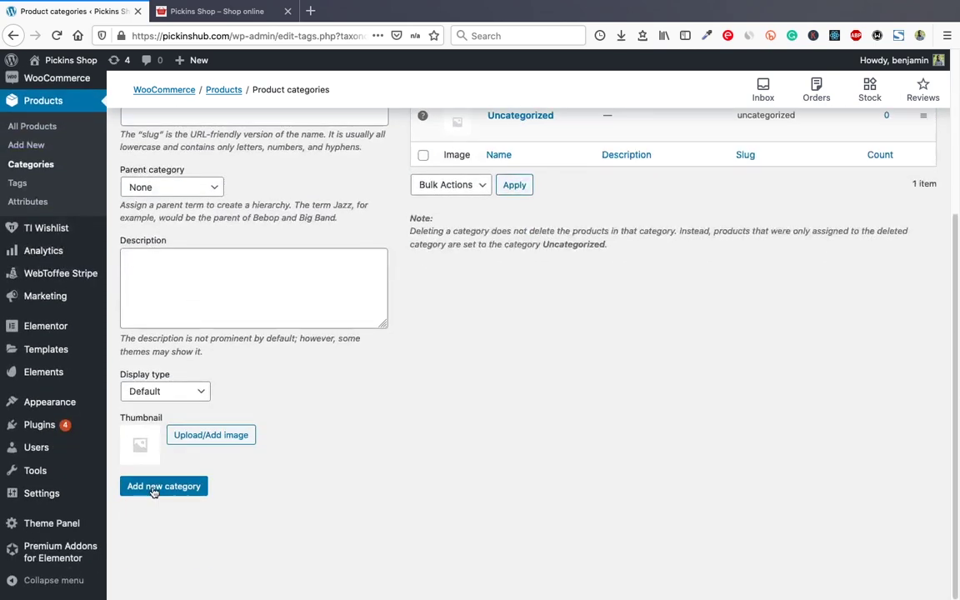
pyautogui.click(154, 489)
pyautogui.scroll(5, 333, 390)
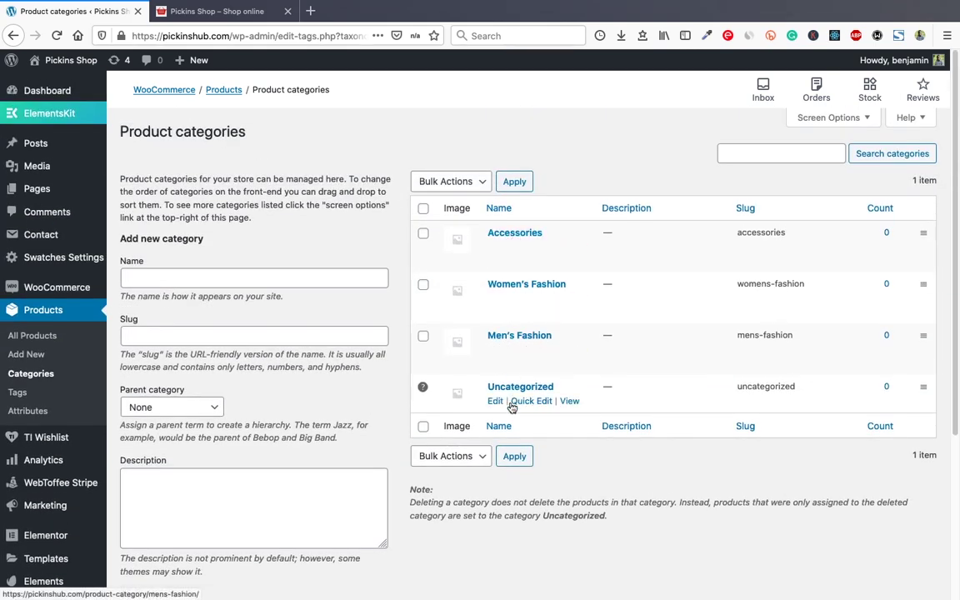
pyautogui.click(37, 340)
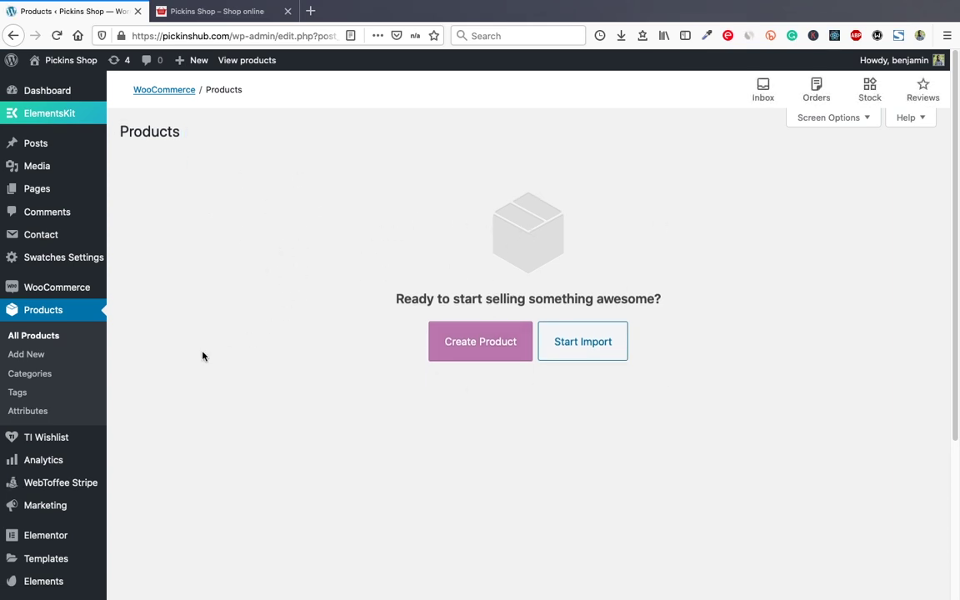
# Start a new product and collapse the OceanWP Settings panel.
pyautogui.click(24, 356)
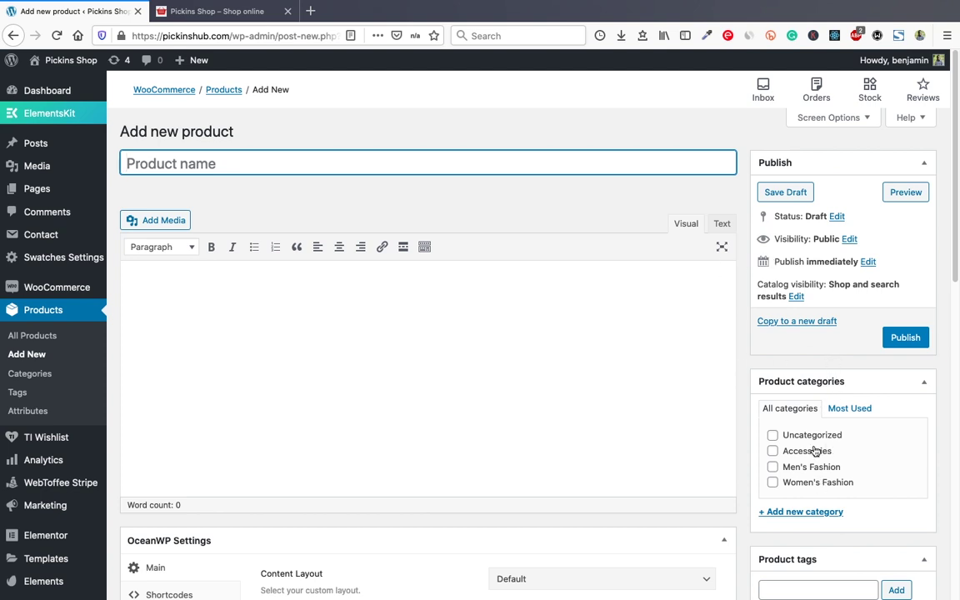
pyautogui.scroll(-5, 333, 420)
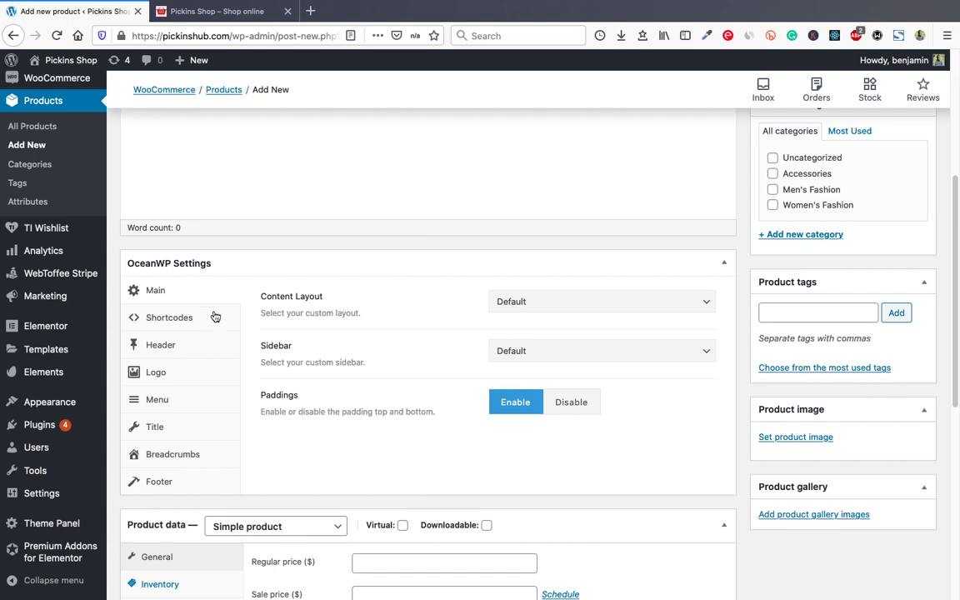
pyautogui.click(724, 263)
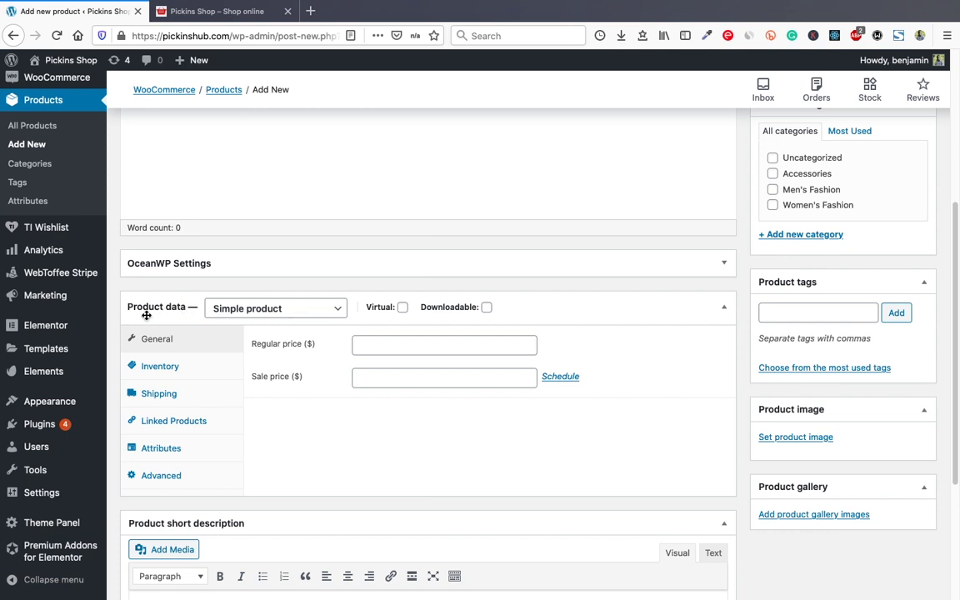
# Try Grouped and Variable product types, then settle on Simple product.
pyautogui.click(281, 310)
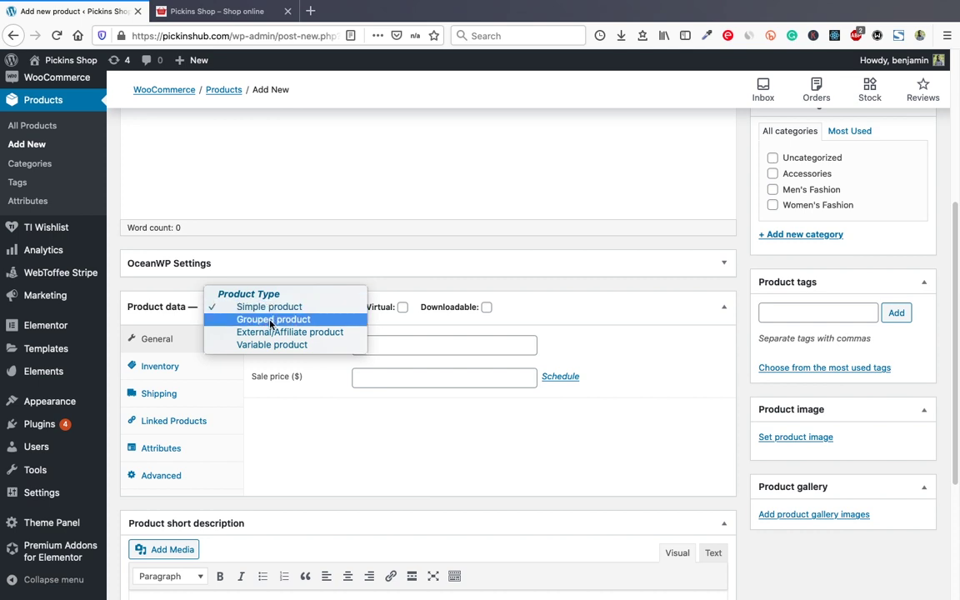
pyautogui.click(271, 321)
pyautogui.click(259, 303)
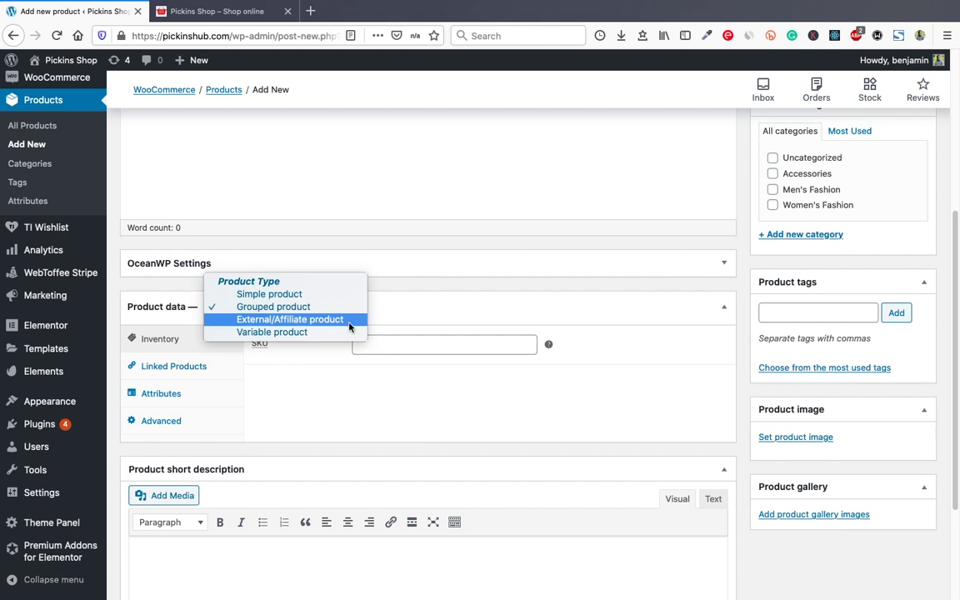
pyautogui.click(274, 333)
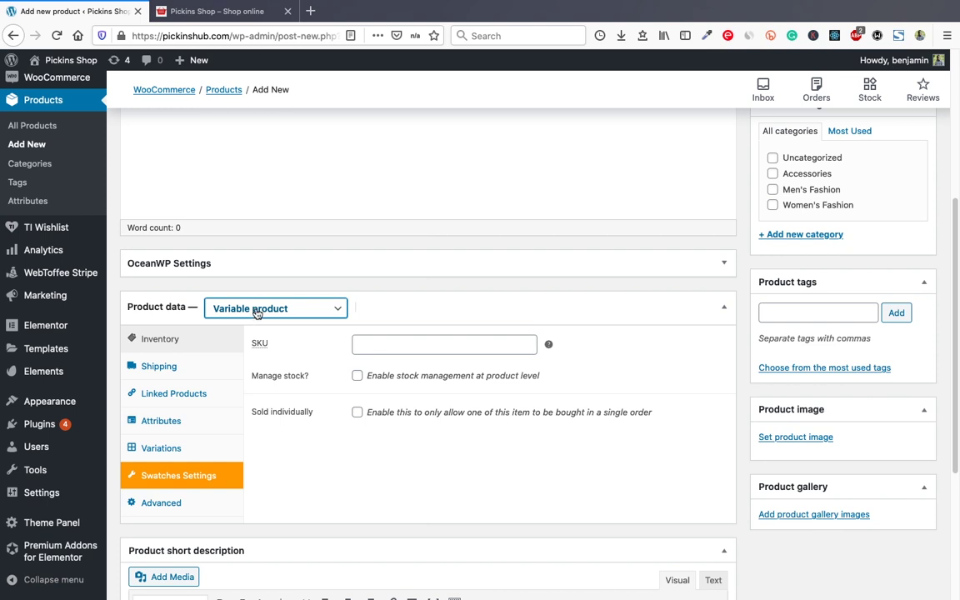
pyautogui.click(255, 310)
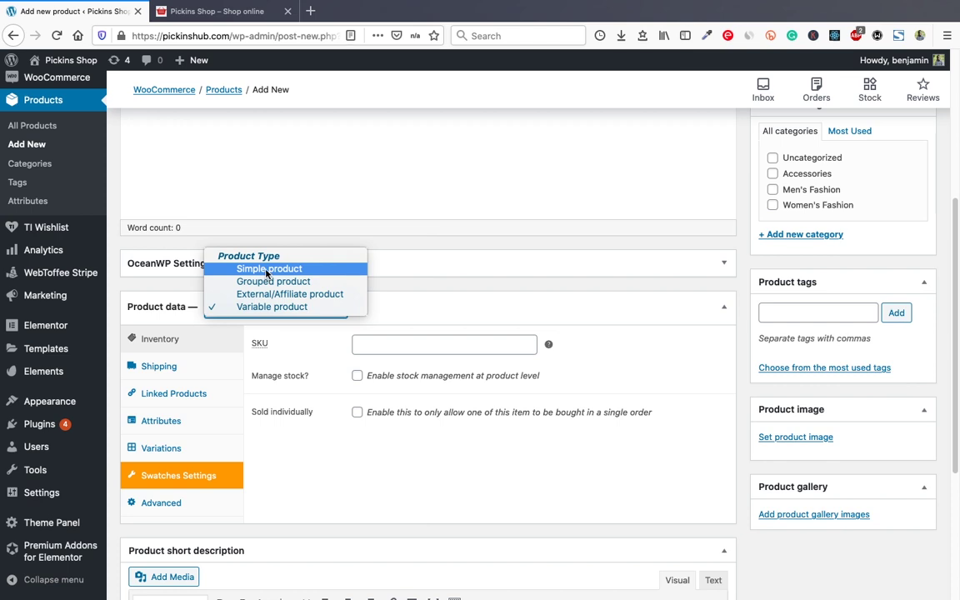
pyautogui.click(267, 269)
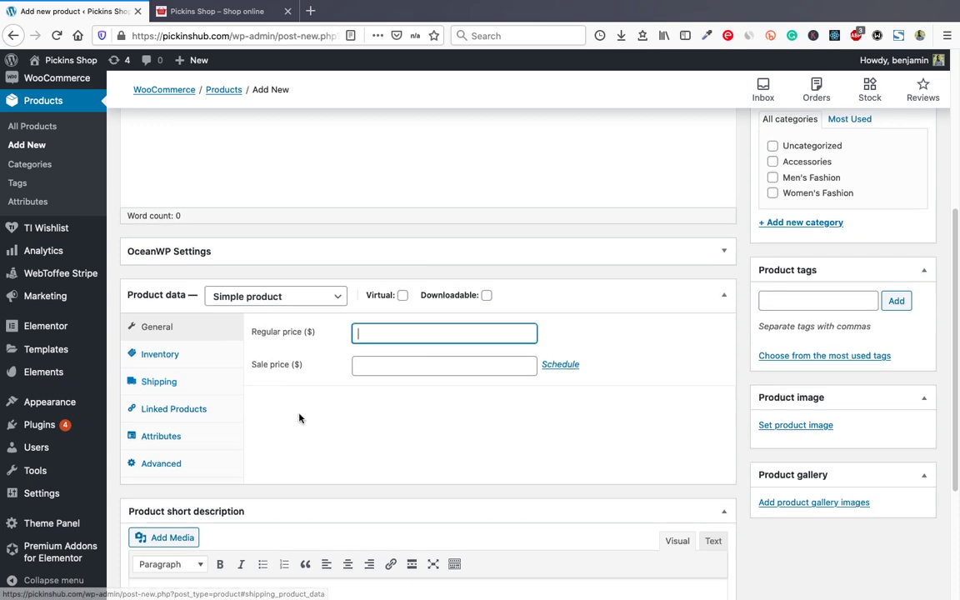
pyautogui.scroll(5, 317, 416)
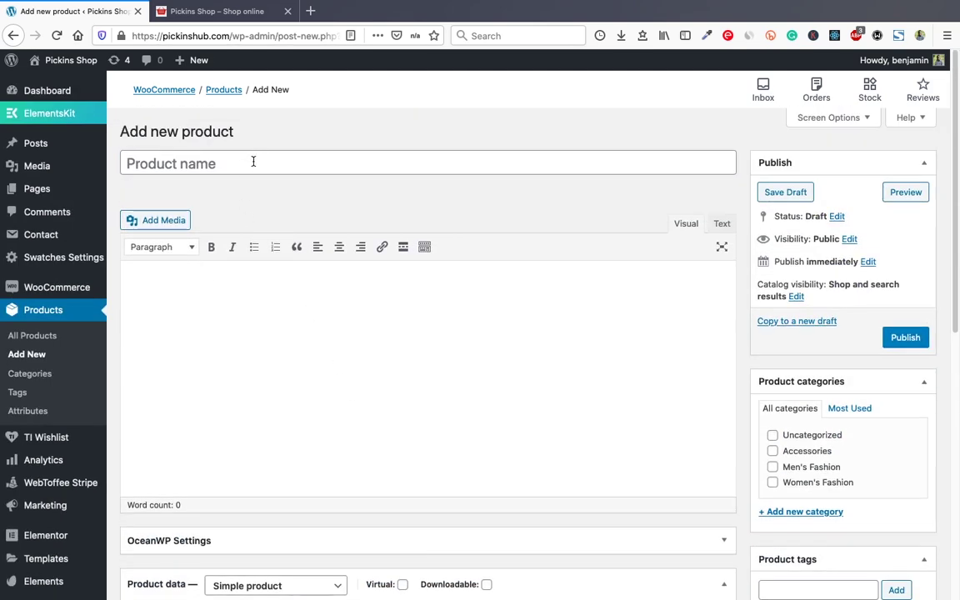
# Title the product 'Men's Sports Shorts' and add a 'Features:' description with three pasted bullets.
pyautogui.click(253, 161)
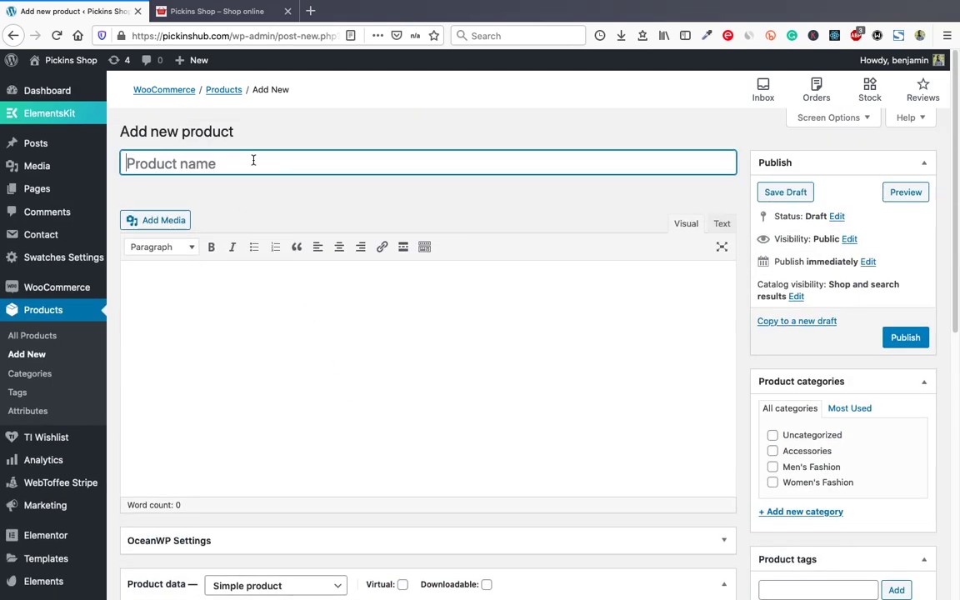
pyautogui.write("Men's")
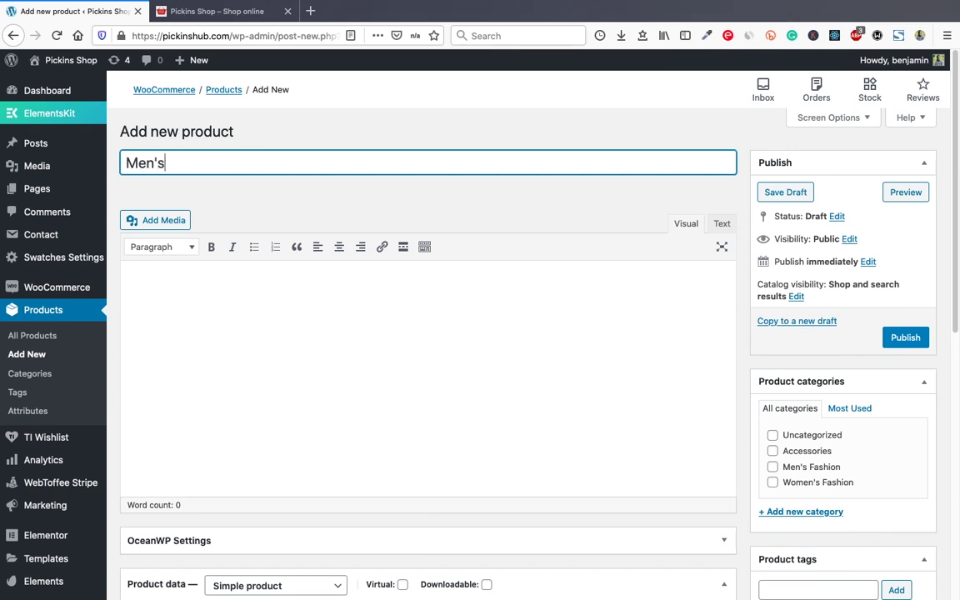
pyautogui.write(' Sports Shorts Sho')
pyautogui.click(256, 315)
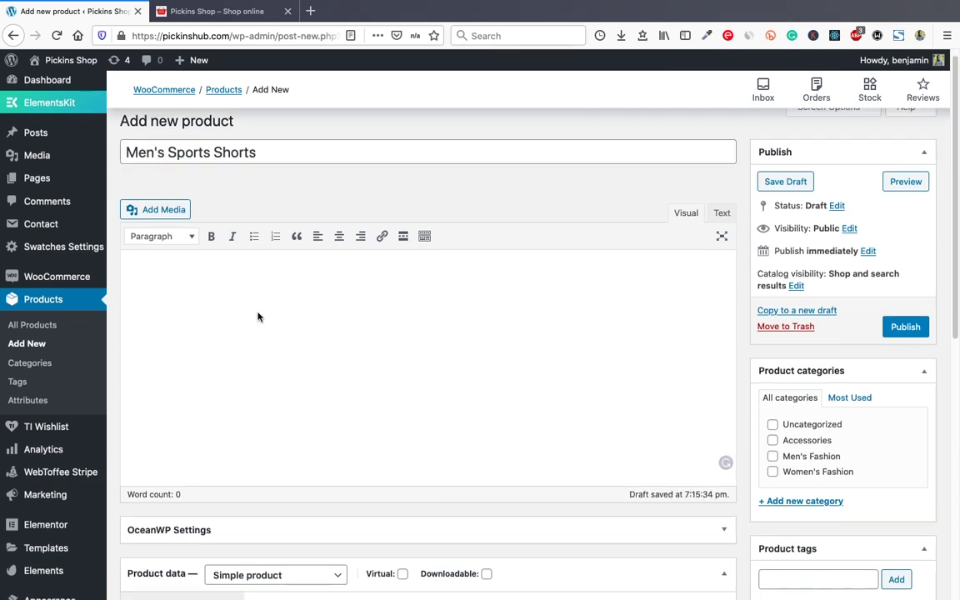
pyautogui.write('Fe')
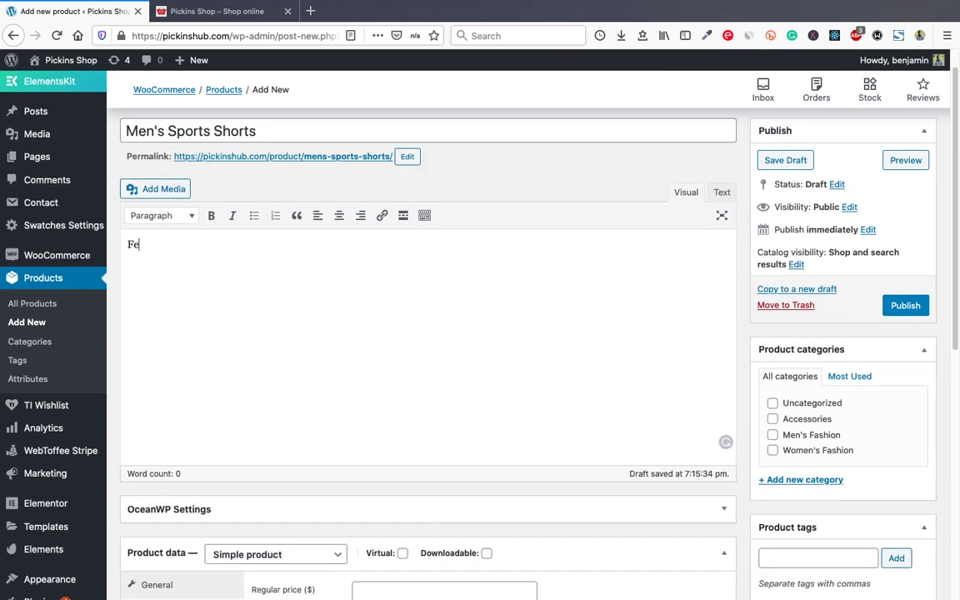
pyautogui.write('atures:')
pyautogui.write('Unrestrained and portable active stereo Free from the confines of wires and chords 20 hours of portable capabilities')
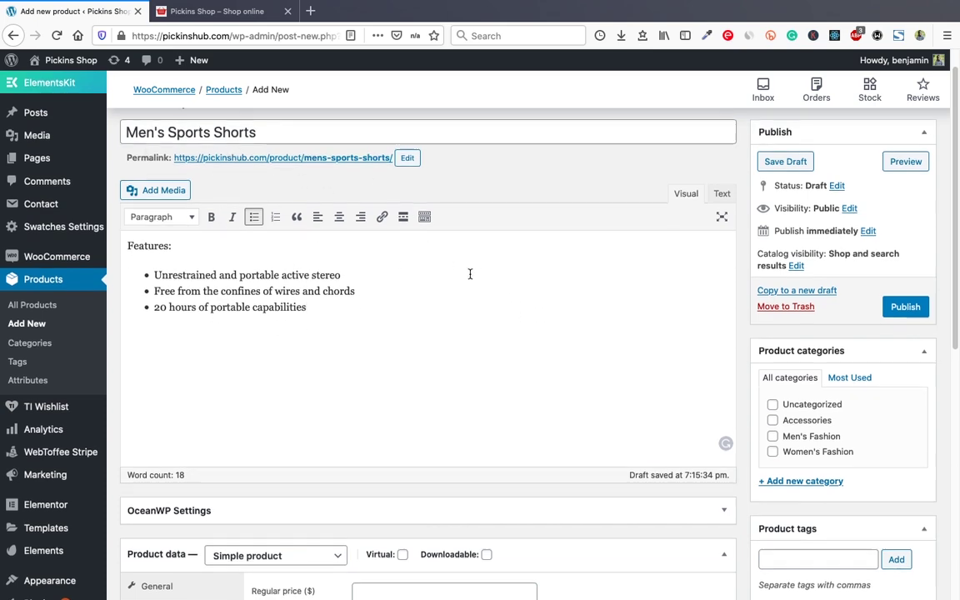
pyautogui.scroll(1, 470, 273)
pyautogui.scroll(-3, 517, 292)
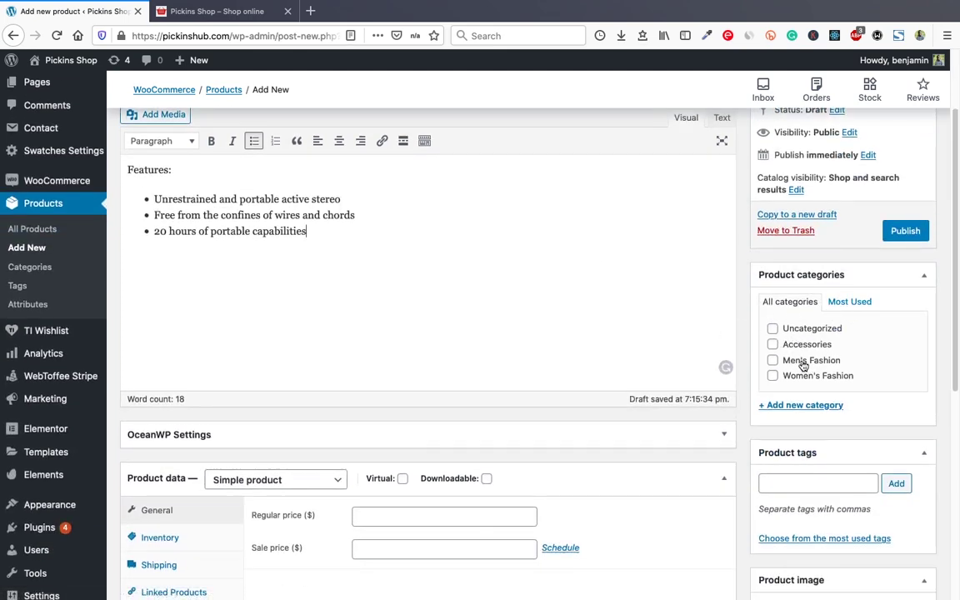
# Create a Shorts category with parent Men's Fashion and untick Men's Fashion for the product.
pyautogui.scroll(-4, 500, 234)
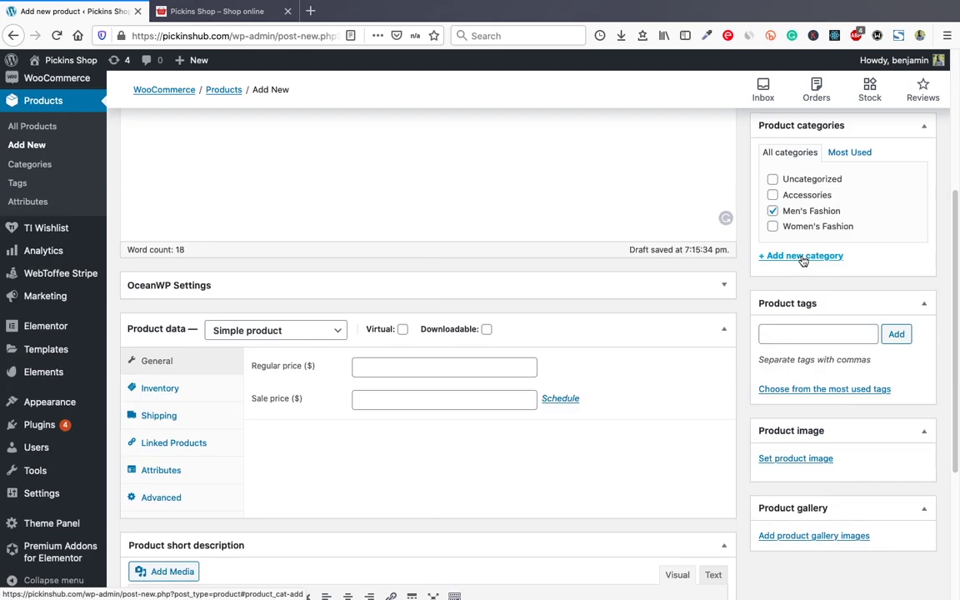
pyautogui.click(797, 258)
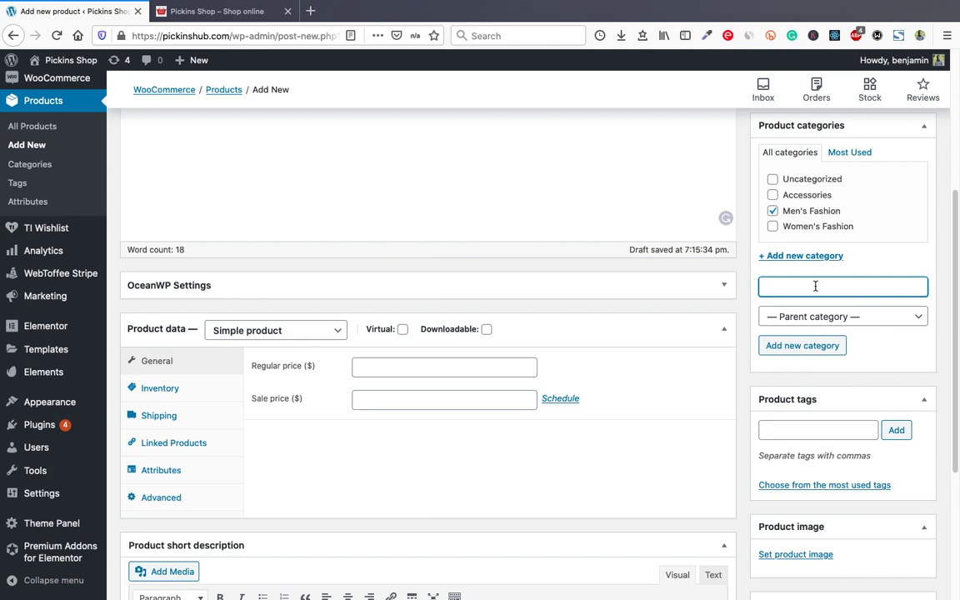
pyautogui.write('Shorts')
pyautogui.click(801, 321)
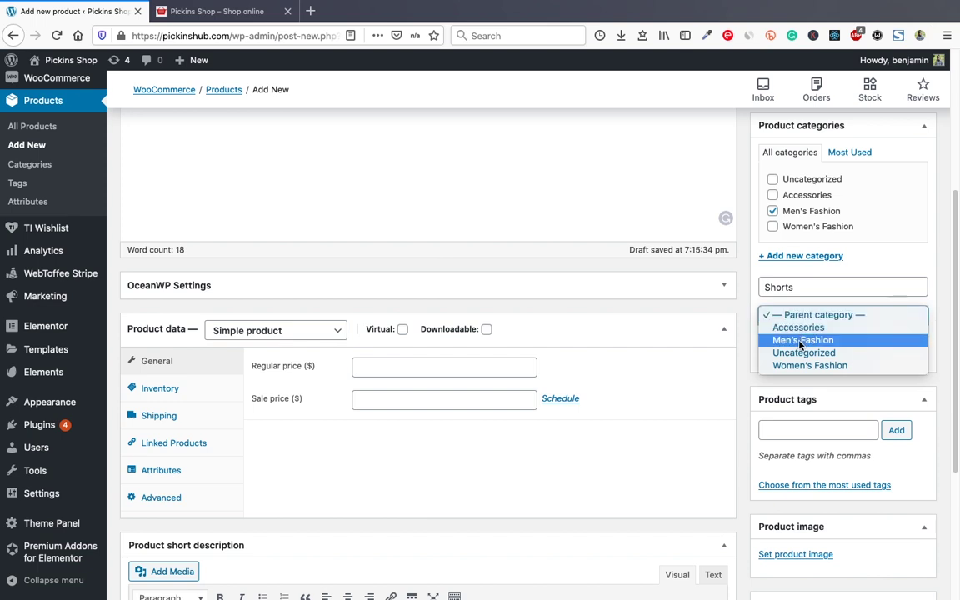
pyautogui.click(801, 340)
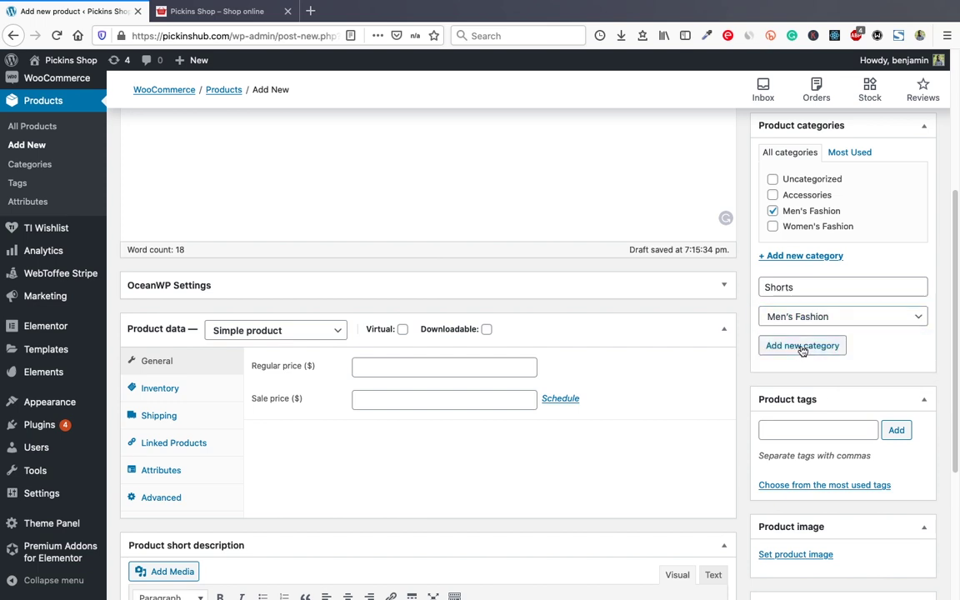
pyautogui.click(802, 347)
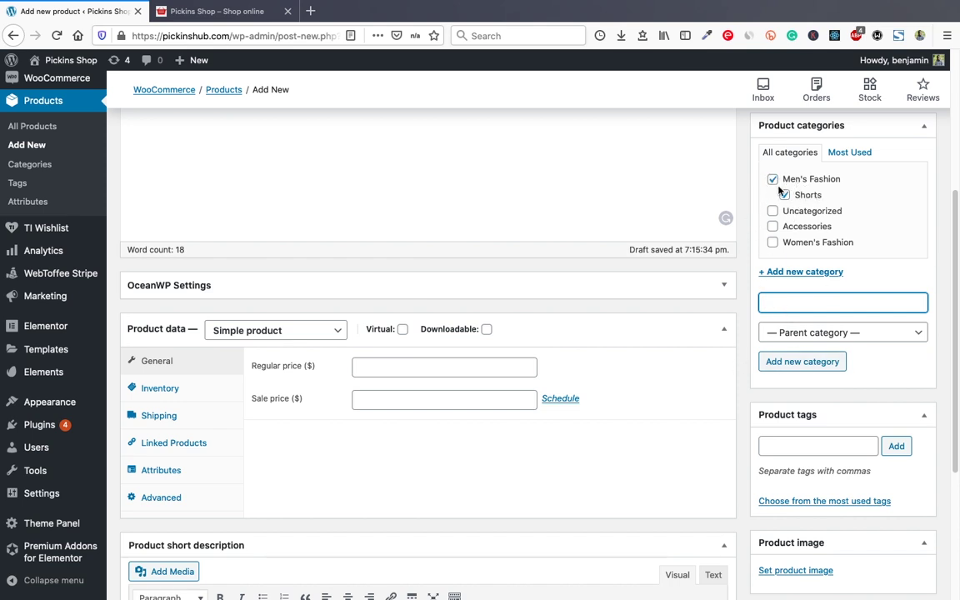
pyautogui.click(772, 180)
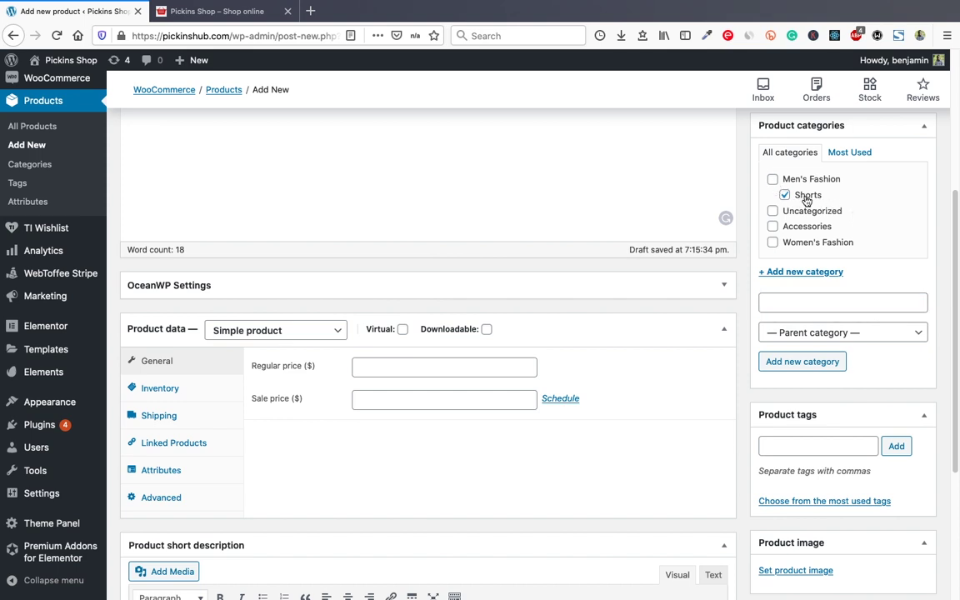
# Re-tick Men's Fashion and set a 14.99 regular price with a 10.99 sale price.
pyautogui.click(773, 179)
pyautogui.scroll(-1, 407, 305)
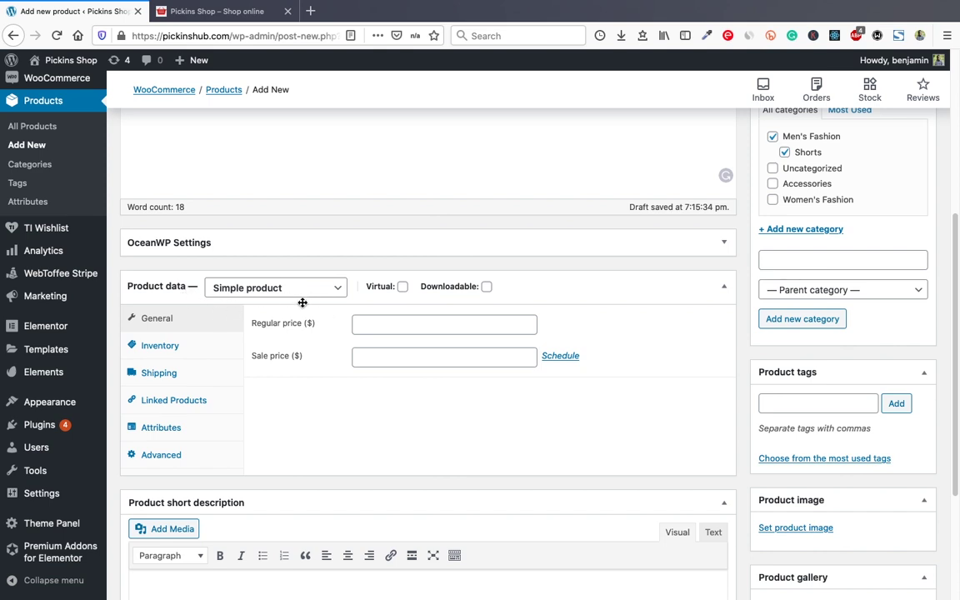
pyautogui.click(387, 321)
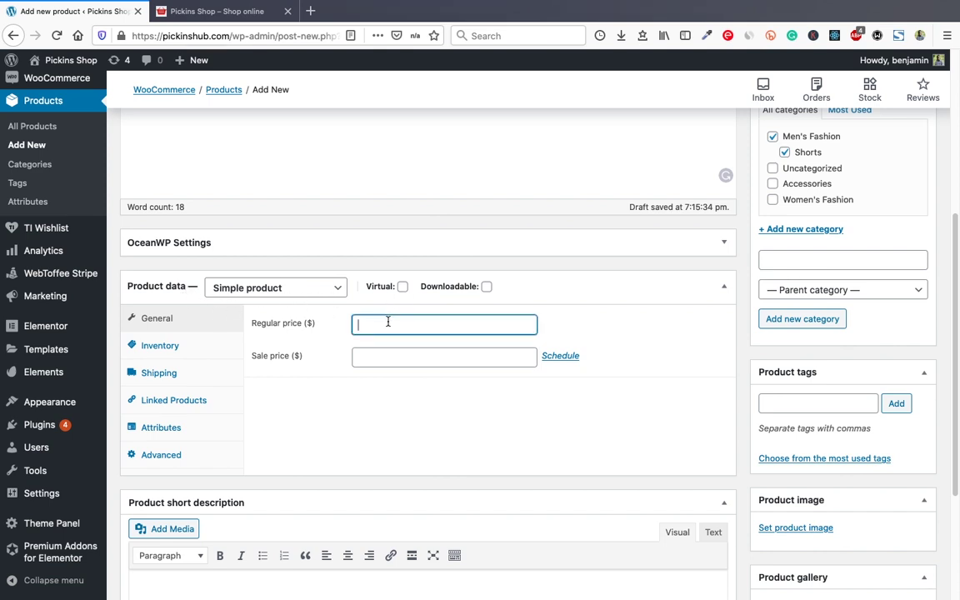
pyautogui.write('14')
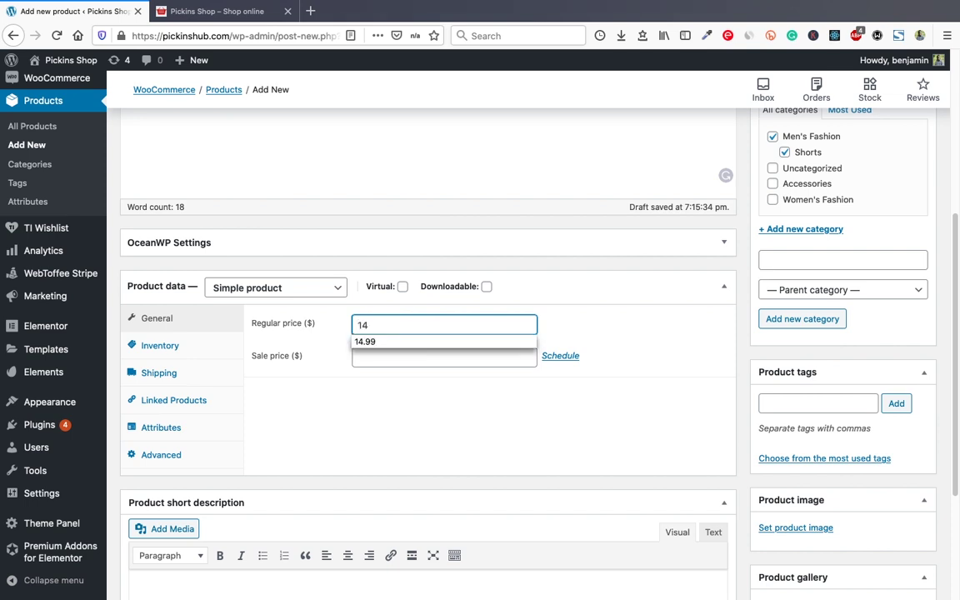
pyautogui.press('Down')
pyautogui.press('Return')
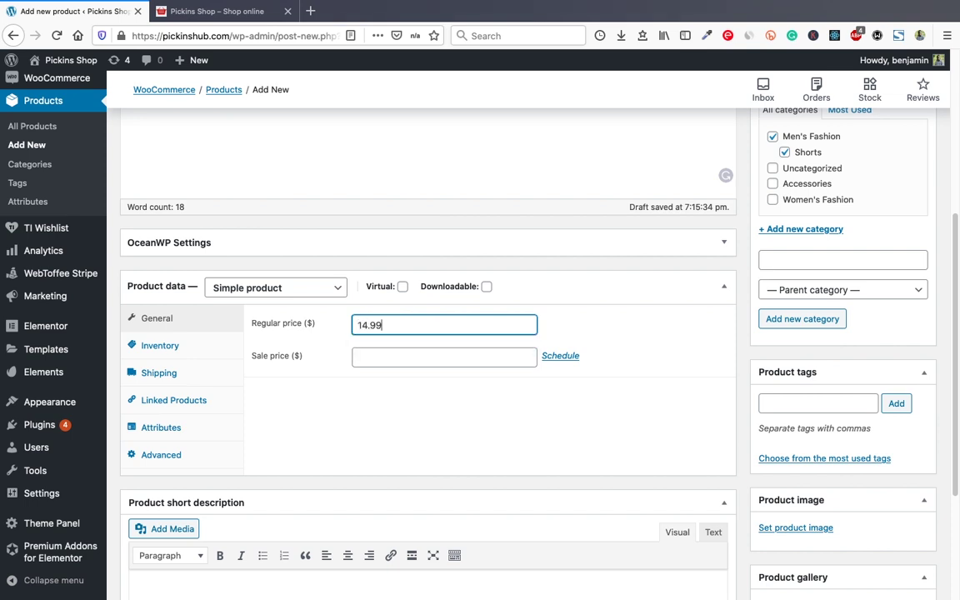
pyautogui.click(444, 356)
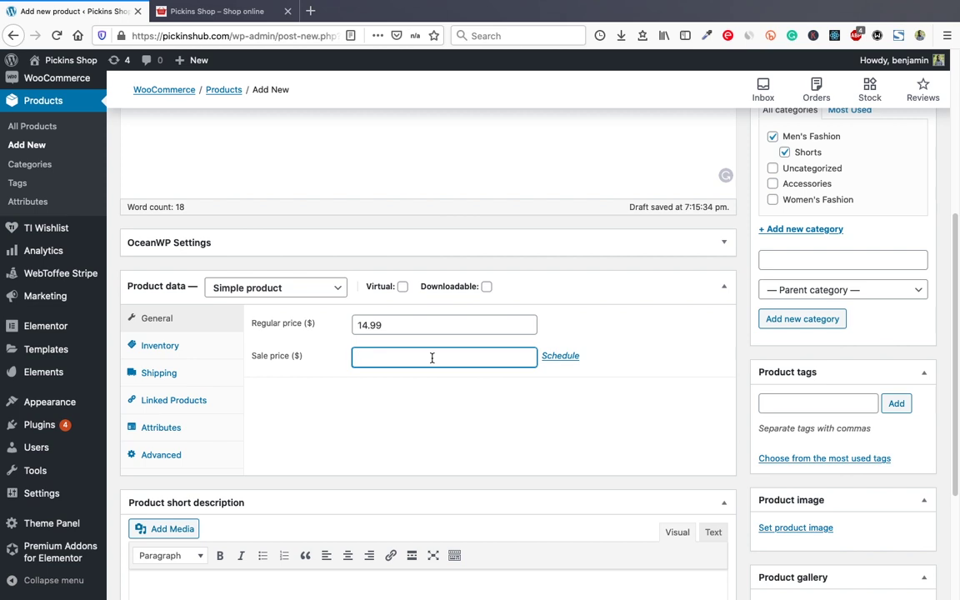
pyautogui.write('10')
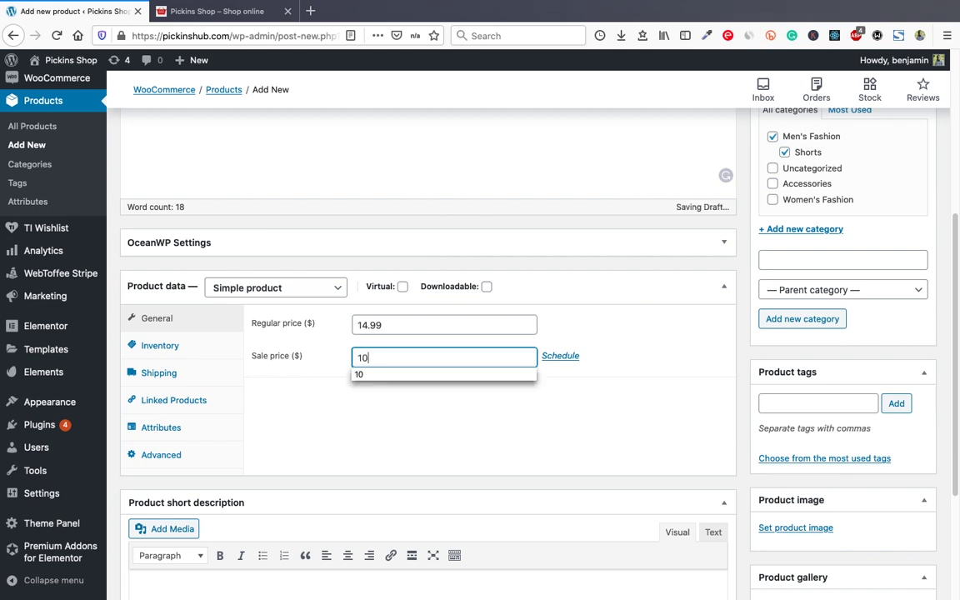
pyautogui.write('.99')
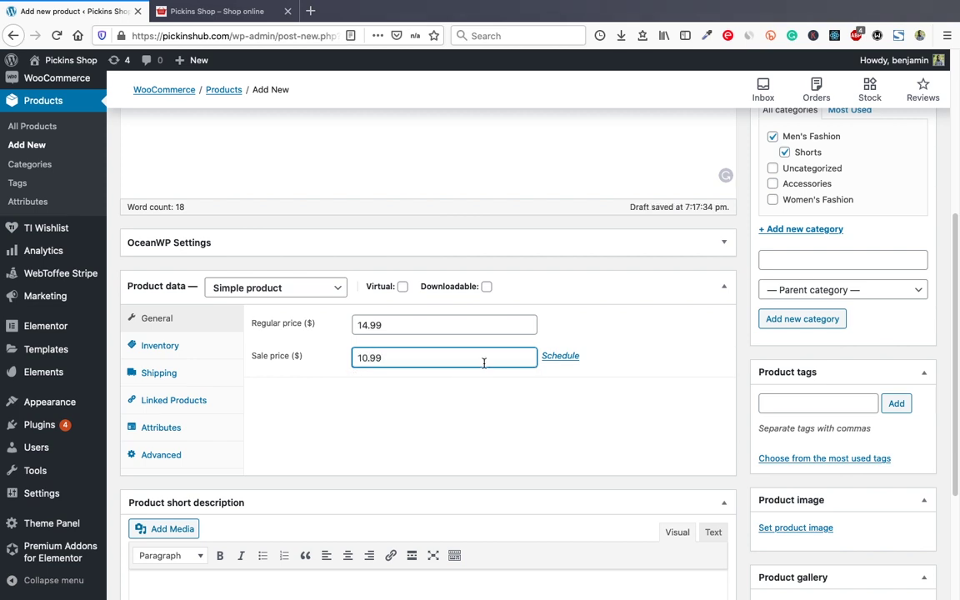
pyautogui.click(308, 382)
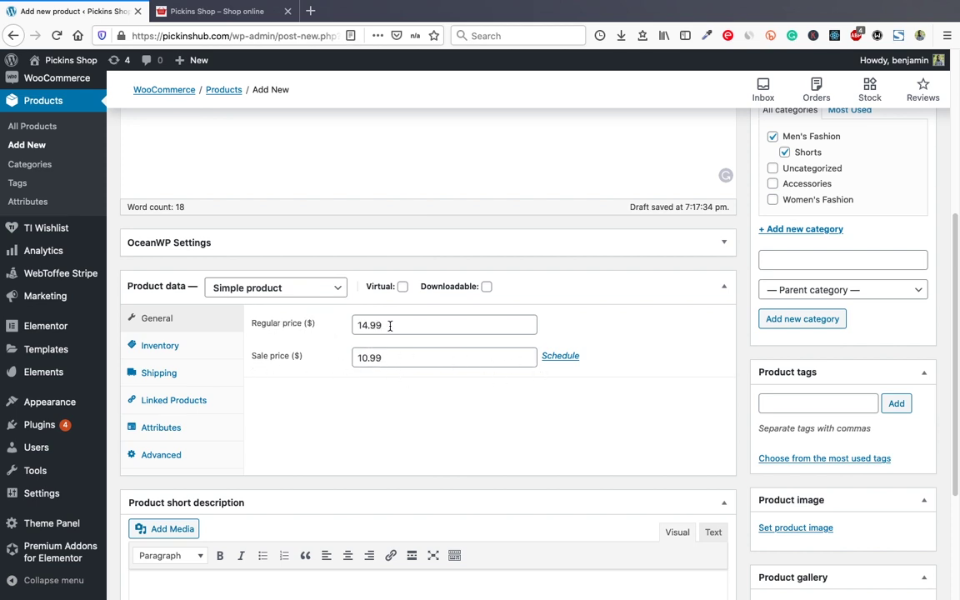
# Schedule the sale to run from July 23 to July 31, 2020.
pyautogui.click(565, 357)
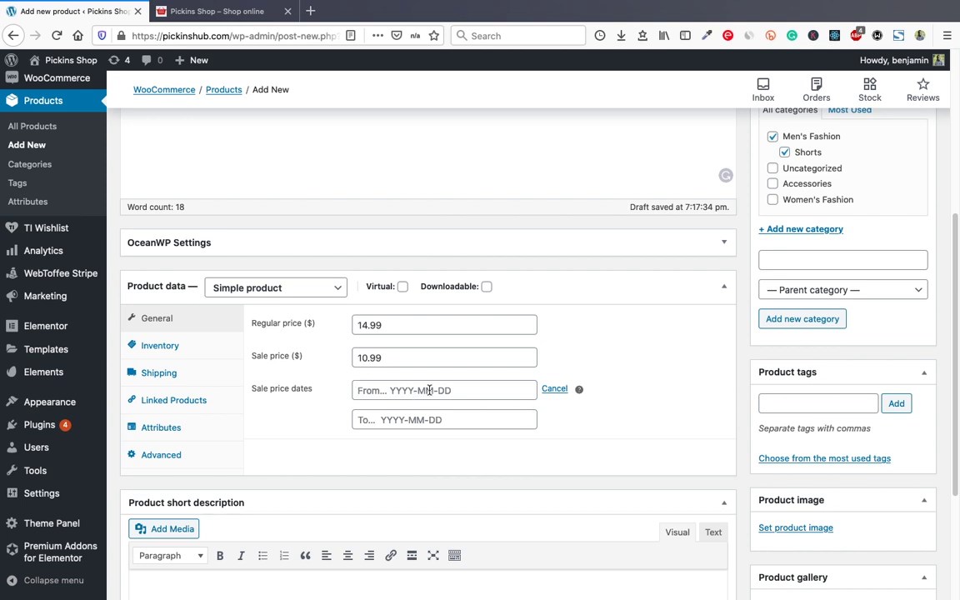
pyautogui.click(402, 389)
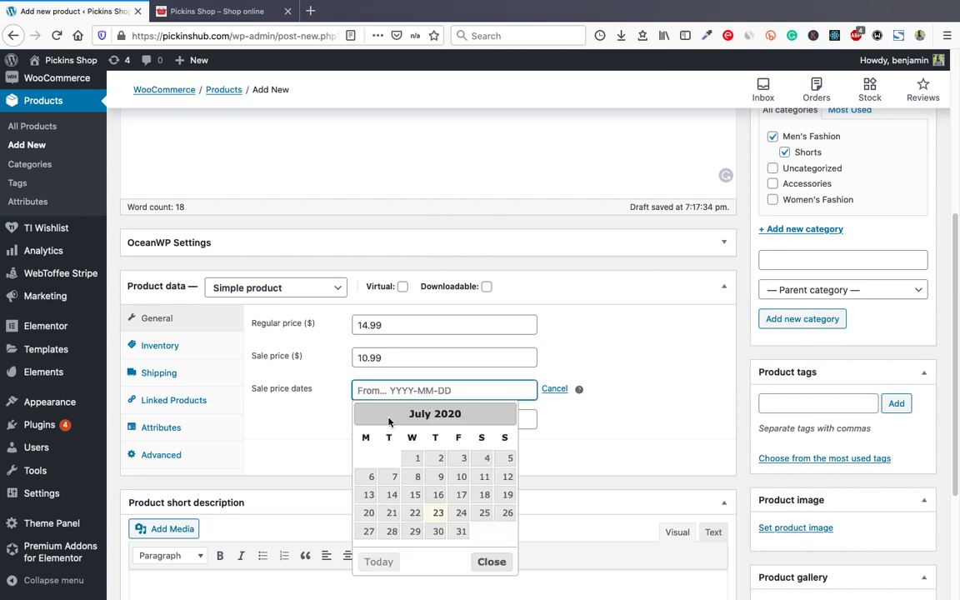
pyautogui.click(438, 514)
pyautogui.click(439, 420)
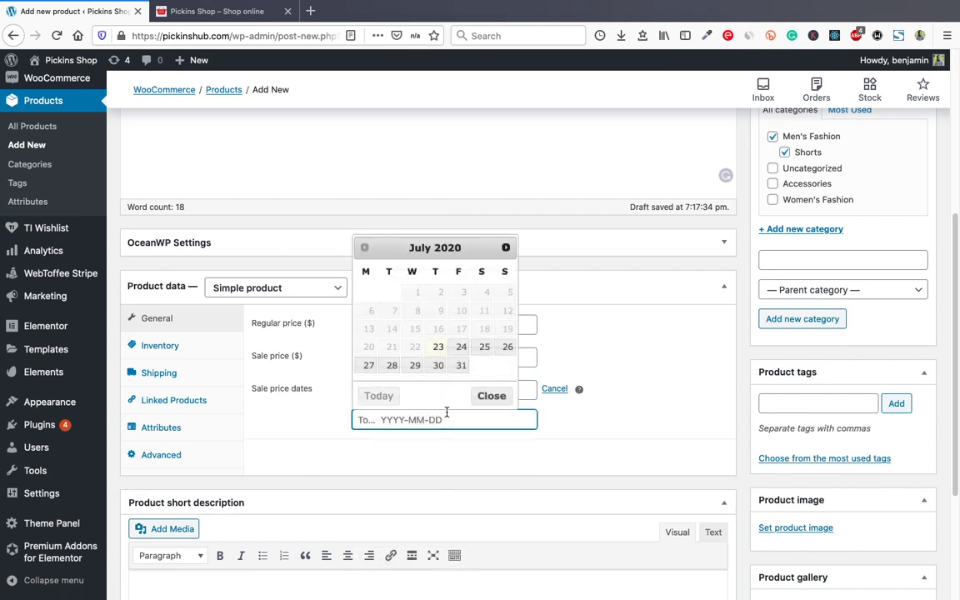
pyautogui.click(461, 365)
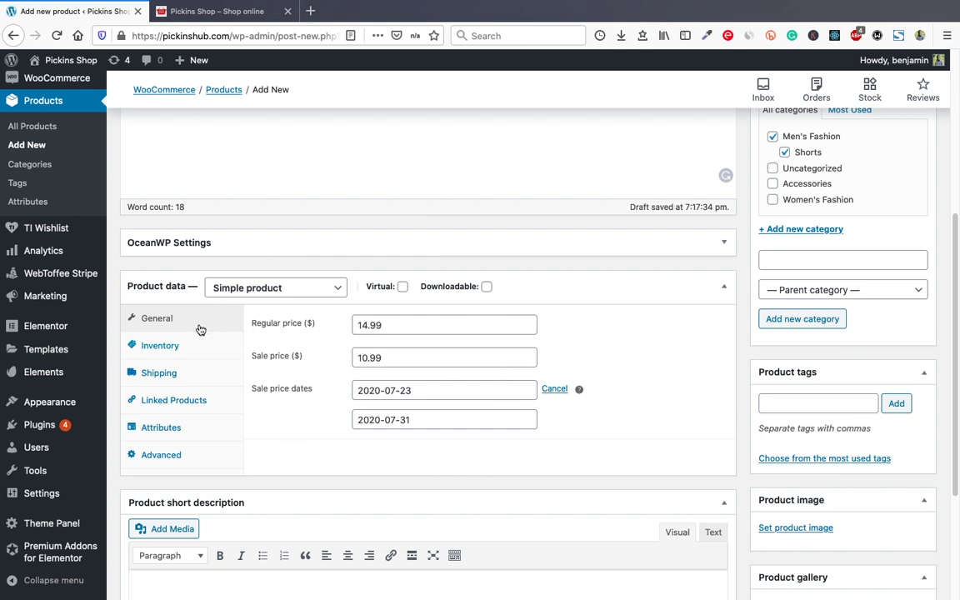
# In Inventory, enable stock management with a stock quantity of 50.
pyautogui.click(160, 348)
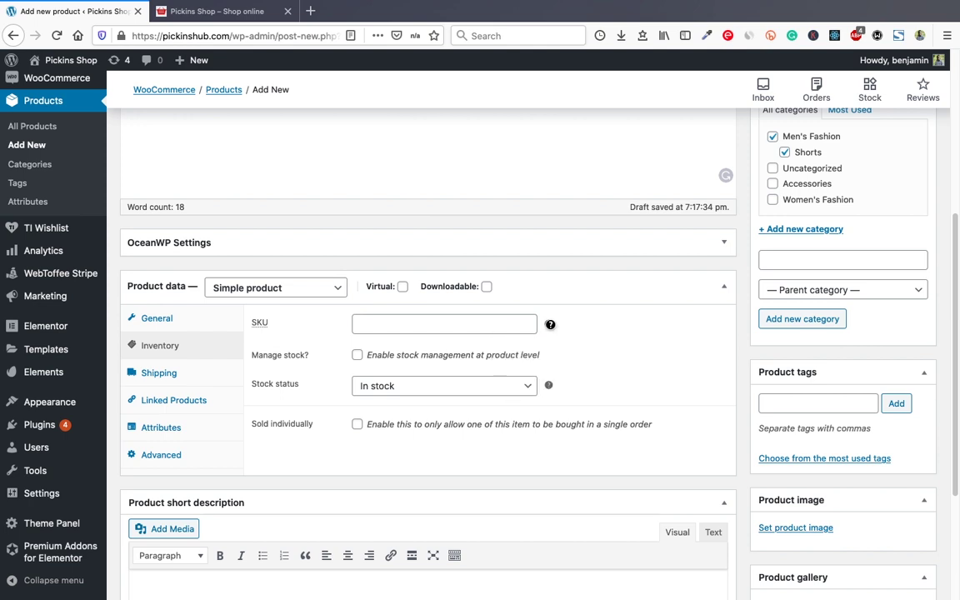
pyautogui.moveTo(549, 323)
pyautogui.scroll(-1, 466, 334)
pyautogui.scroll(1, 361, 352)
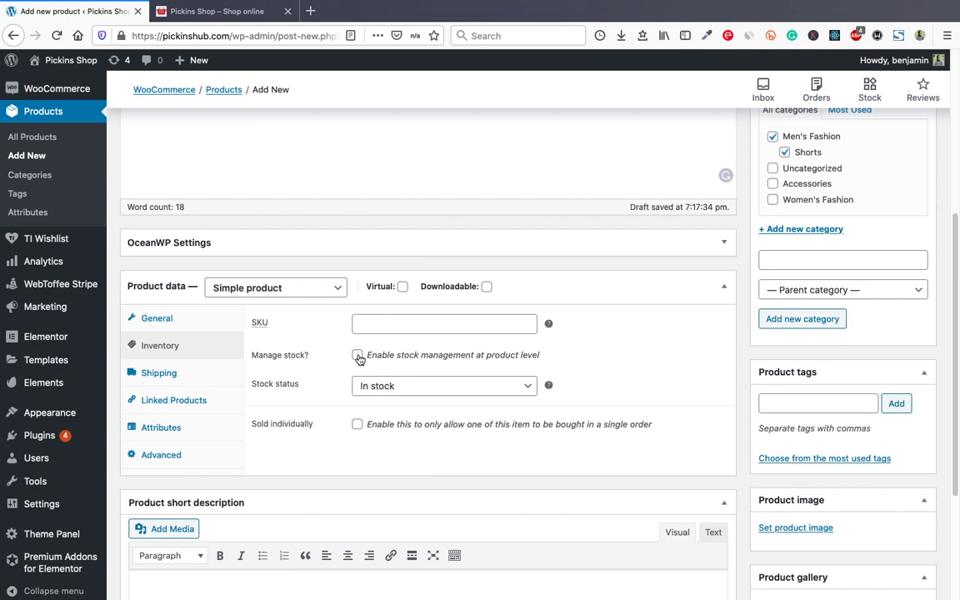
pyautogui.click(357, 356)
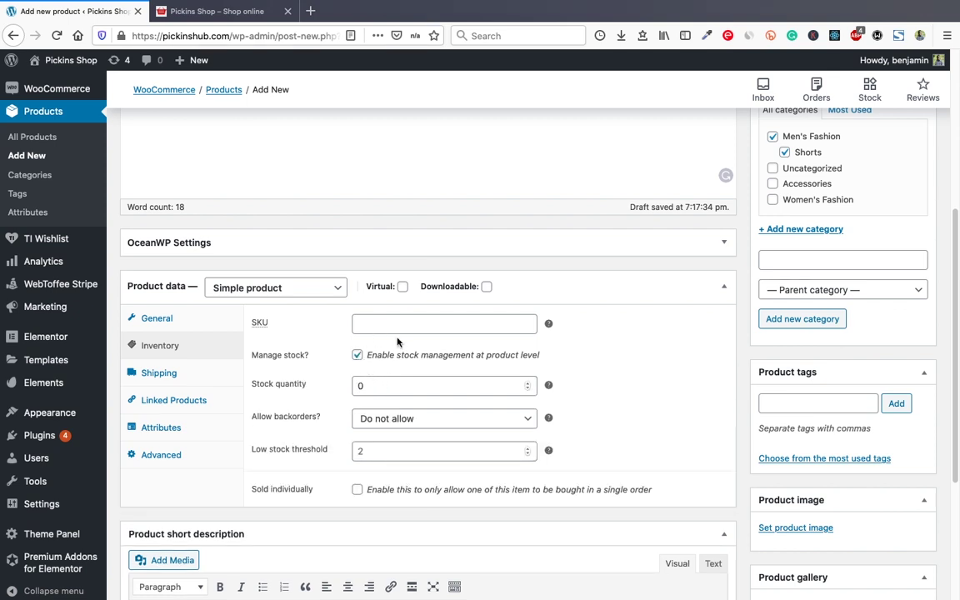
pyautogui.click(360, 385)
pyautogui.write('5')
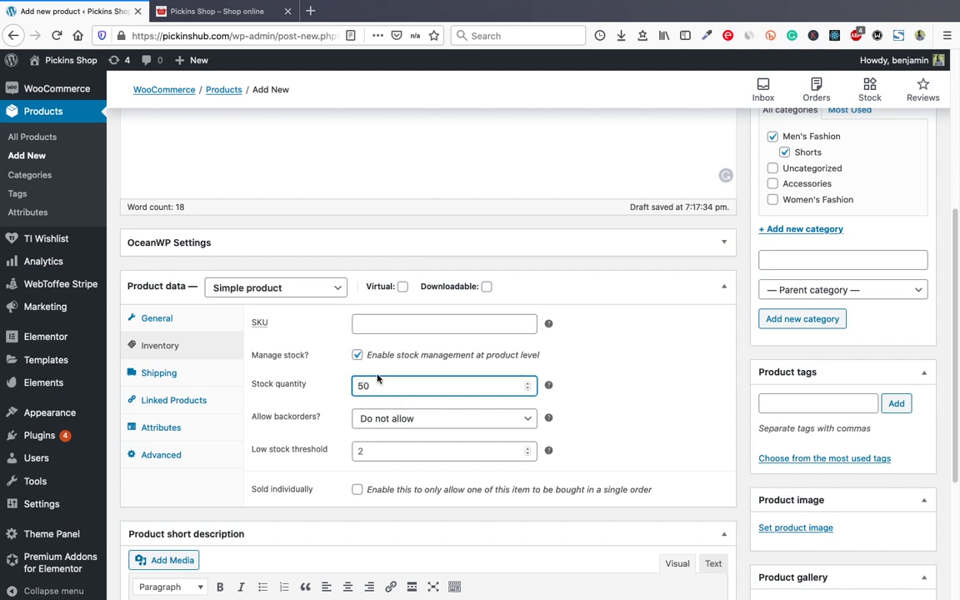
pyautogui.scroll(-1, 377, 379)
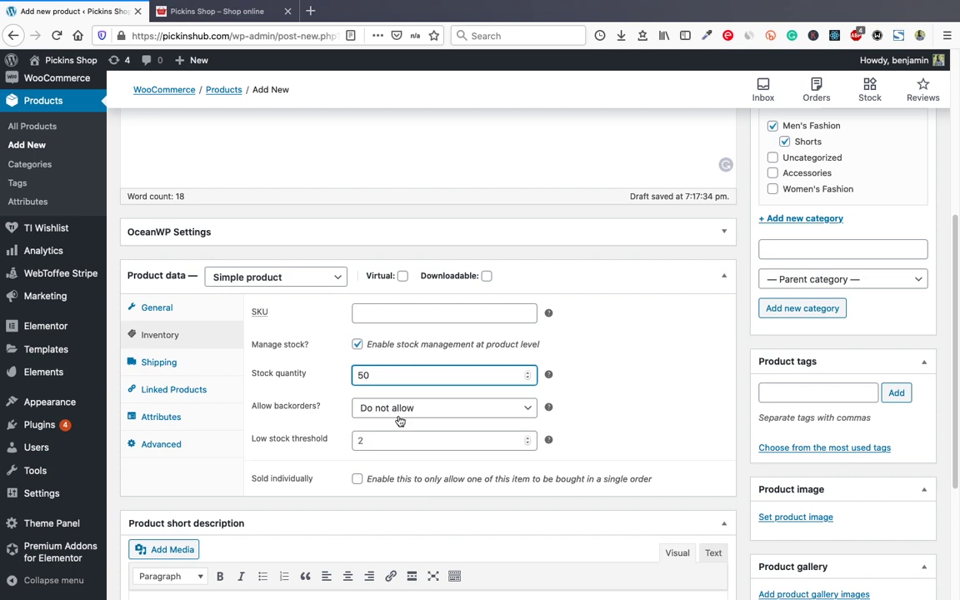
# Keep backorders at Do not allow, set low stock threshold 2, leave Sold individually unchecked.
pyautogui.click(399, 416)
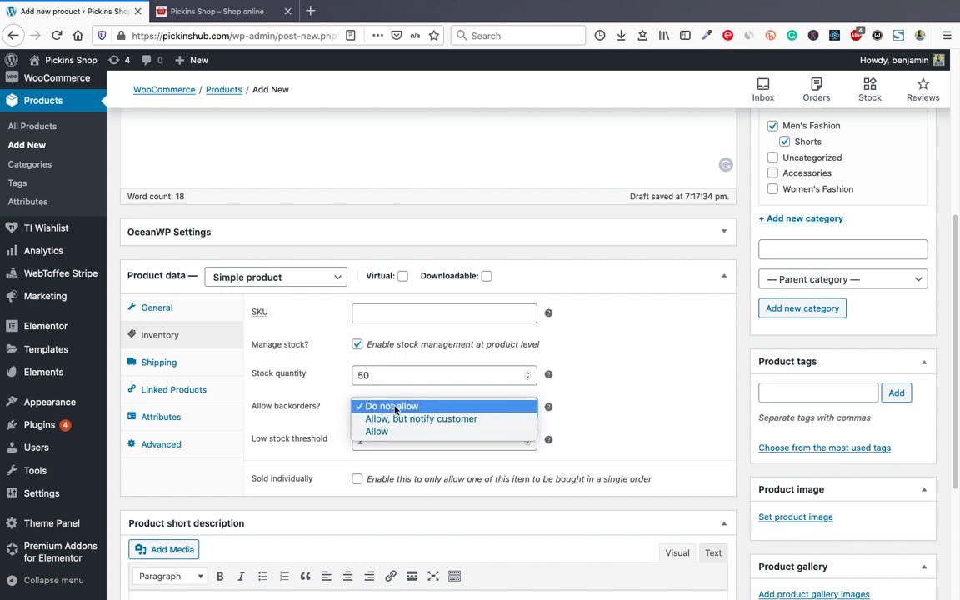
pyautogui.click(375, 406)
pyautogui.click(341, 448)
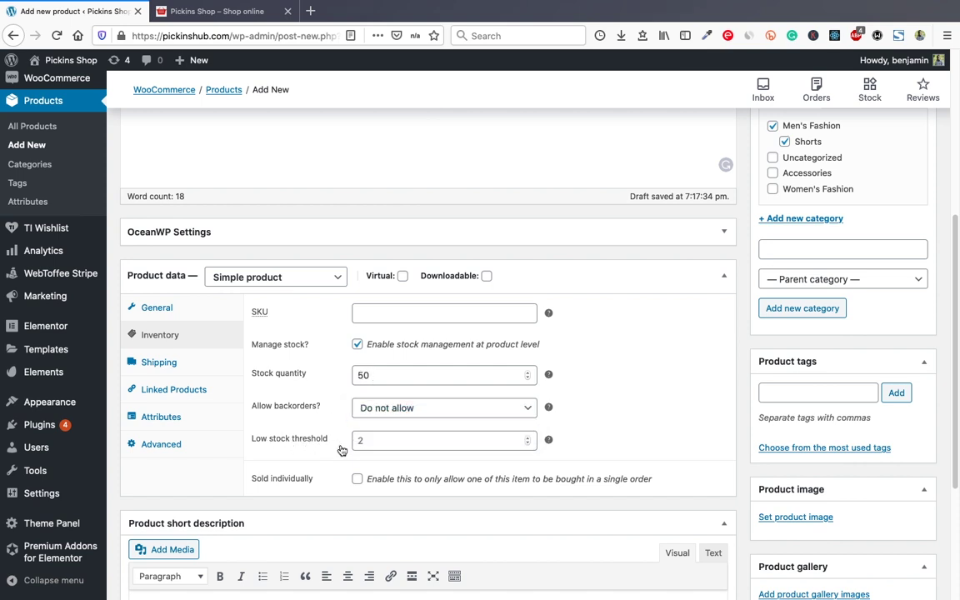
pyautogui.moveTo(551, 440)
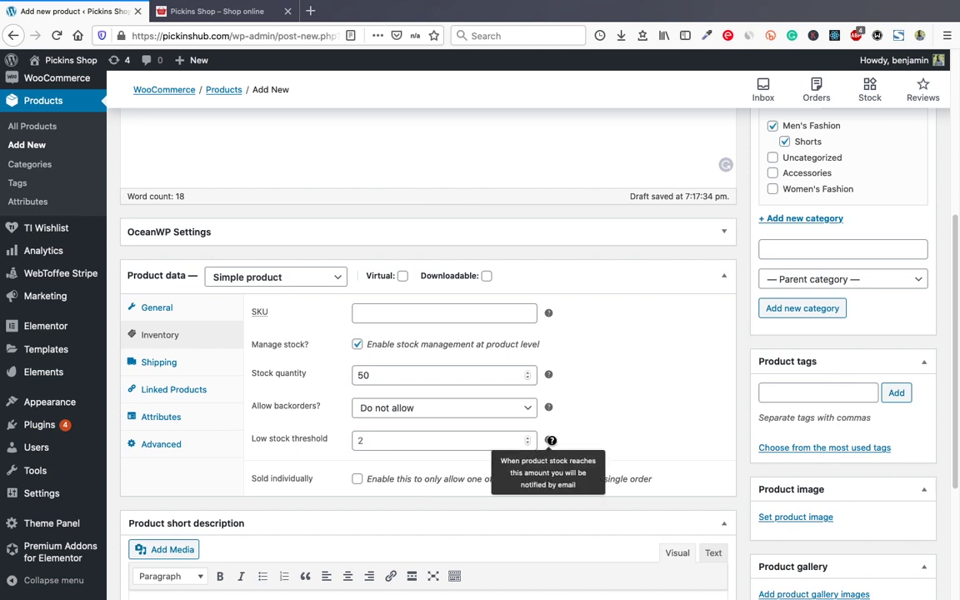
pyautogui.click(367, 440)
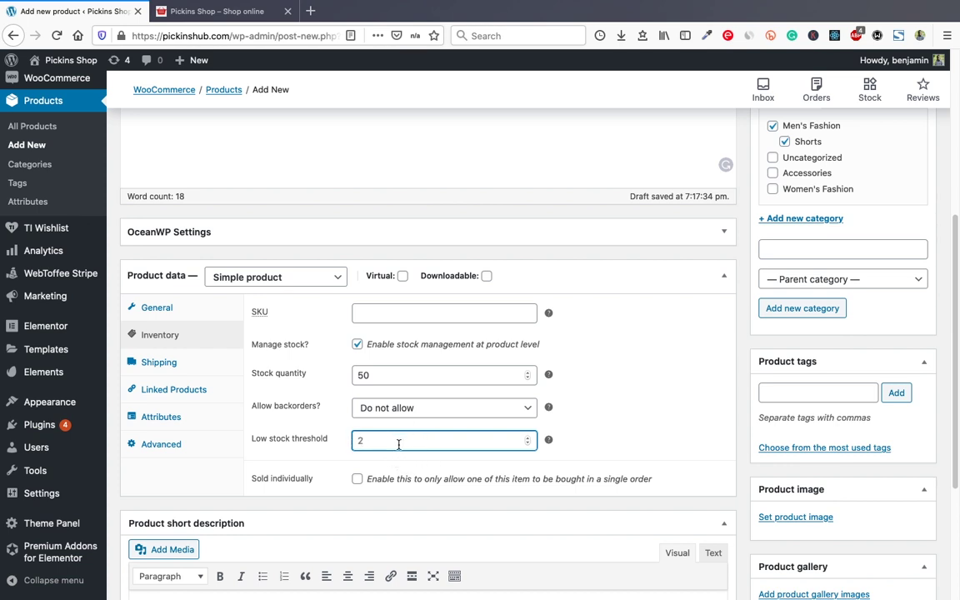
pyautogui.scroll(-1, 358, 456)
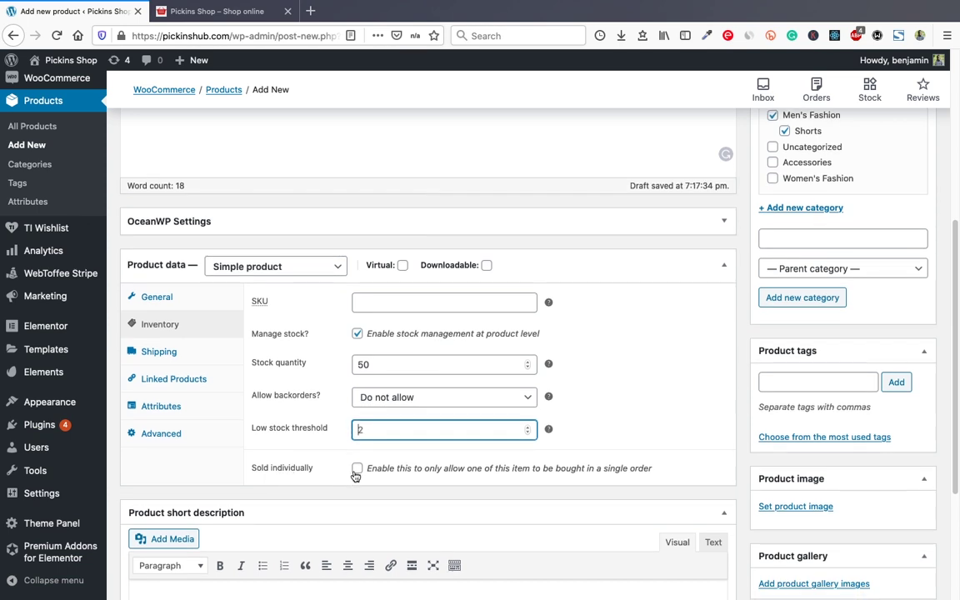
pyautogui.click(356, 473)
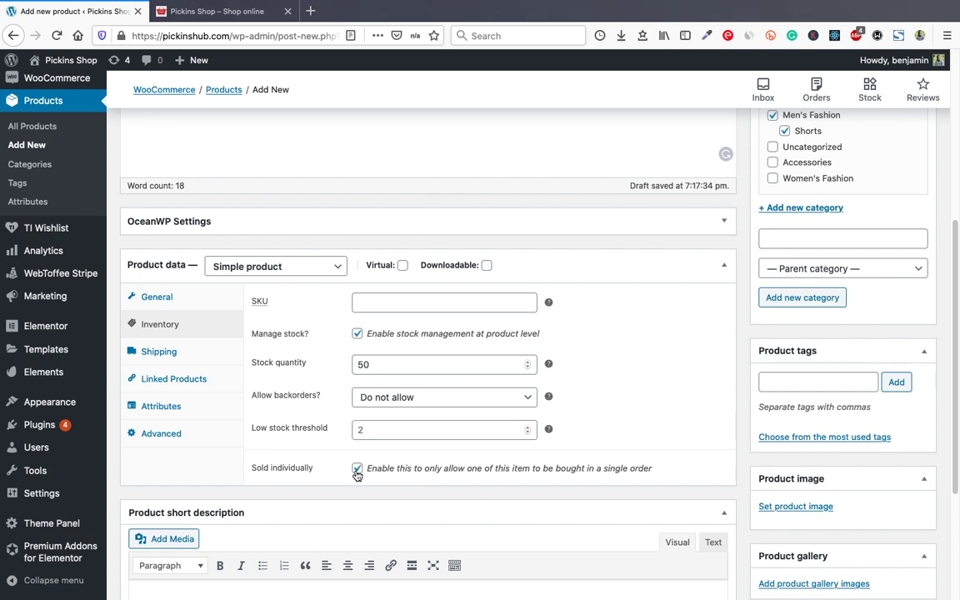
pyautogui.click(358, 471)
# On the Shipping tab, try the small items class, then revert to No shipping class with 0 kg weight.
pyautogui.click(164, 354)
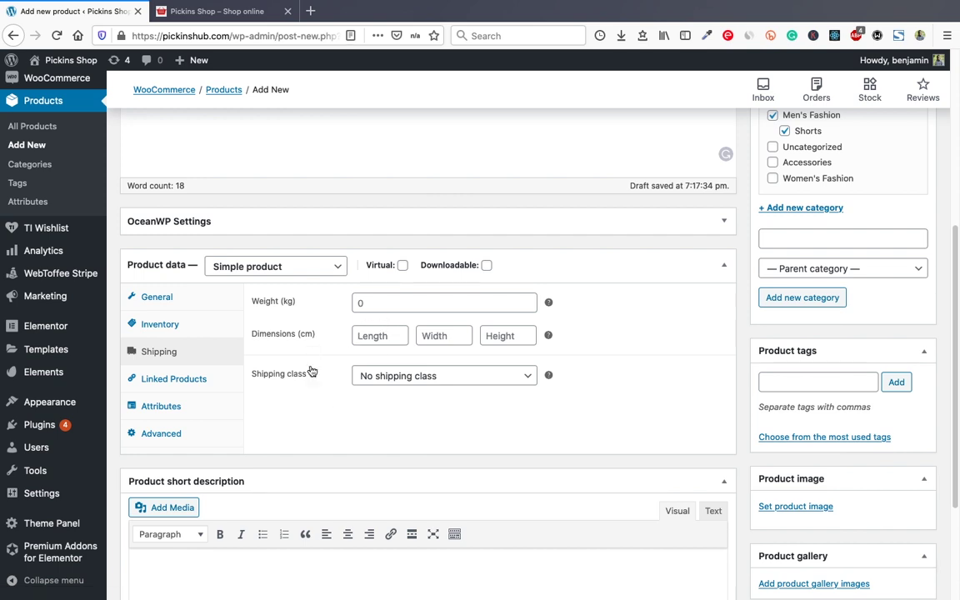
pyautogui.click(371, 376)
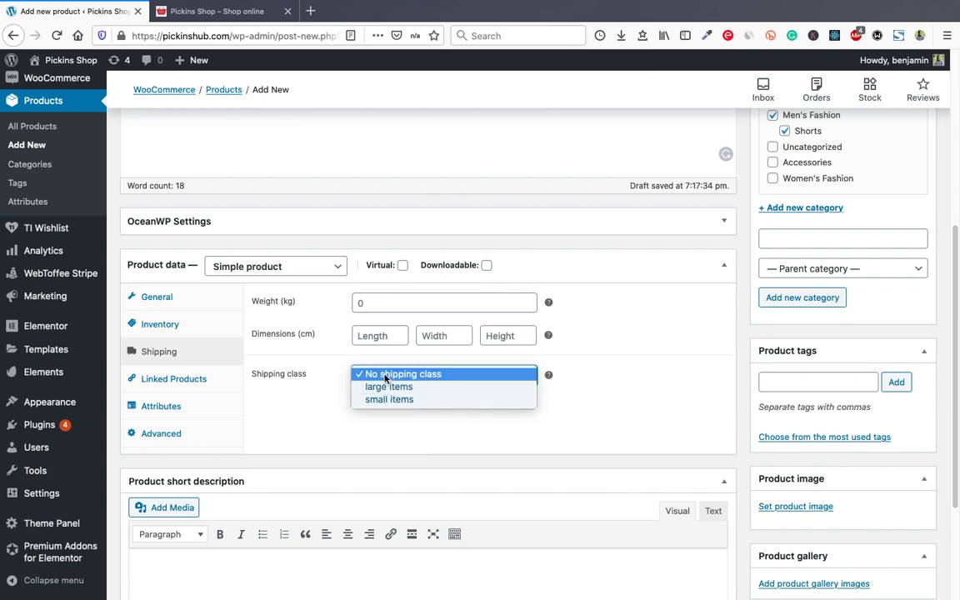
pyautogui.click(391, 374)
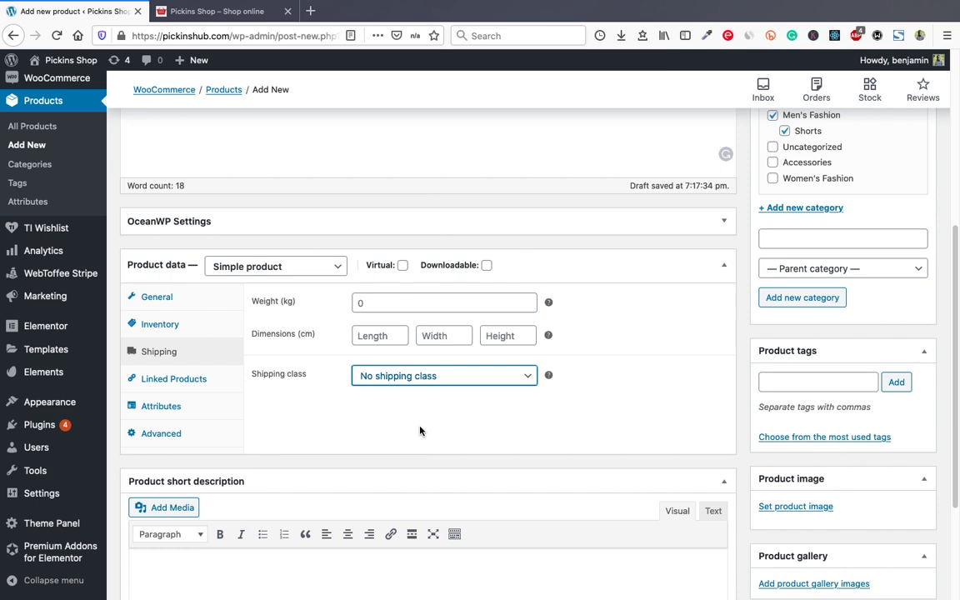
pyautogui.click(374, 373)
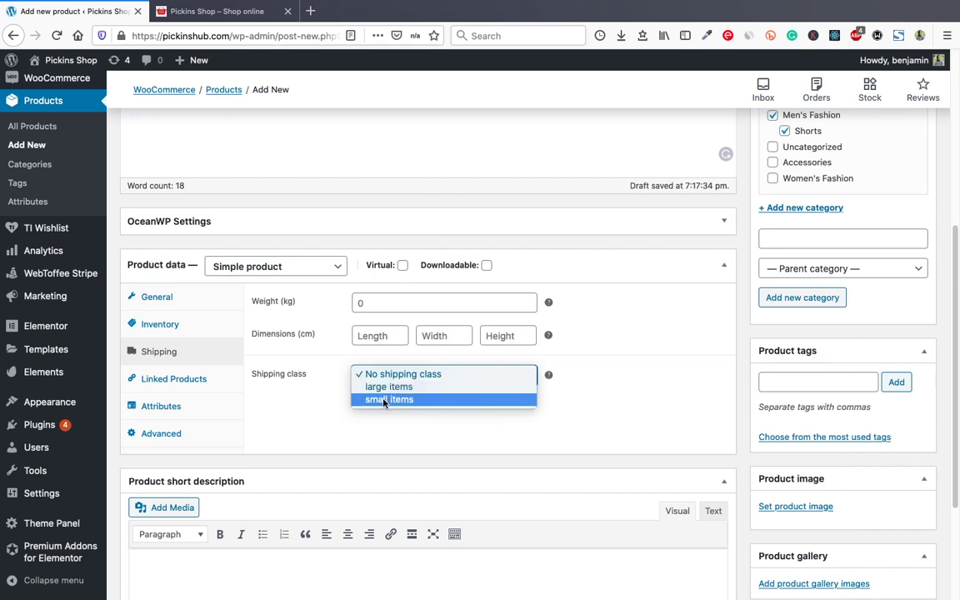
pyautogui.click(385, 401)
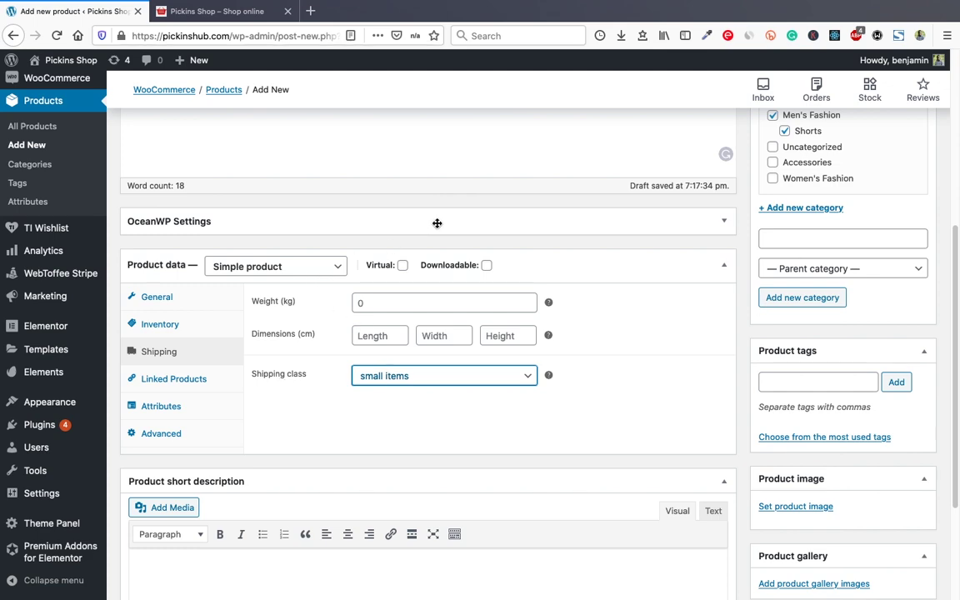
pyautogui.scroll(5, 375, 250)
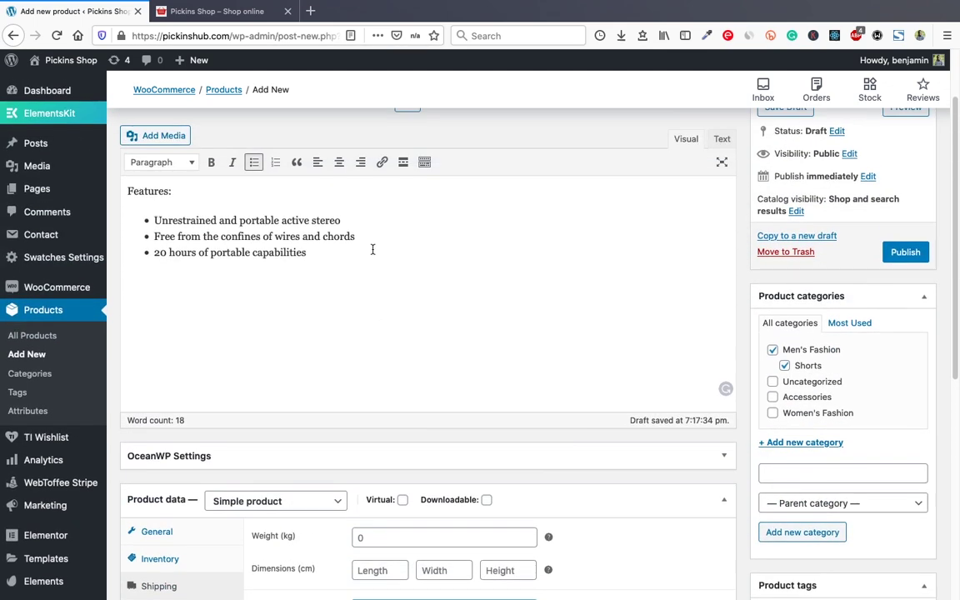
pyautogui.scroll(1, 373, 249)
pyautogui.scroll(-4, 375, 334)
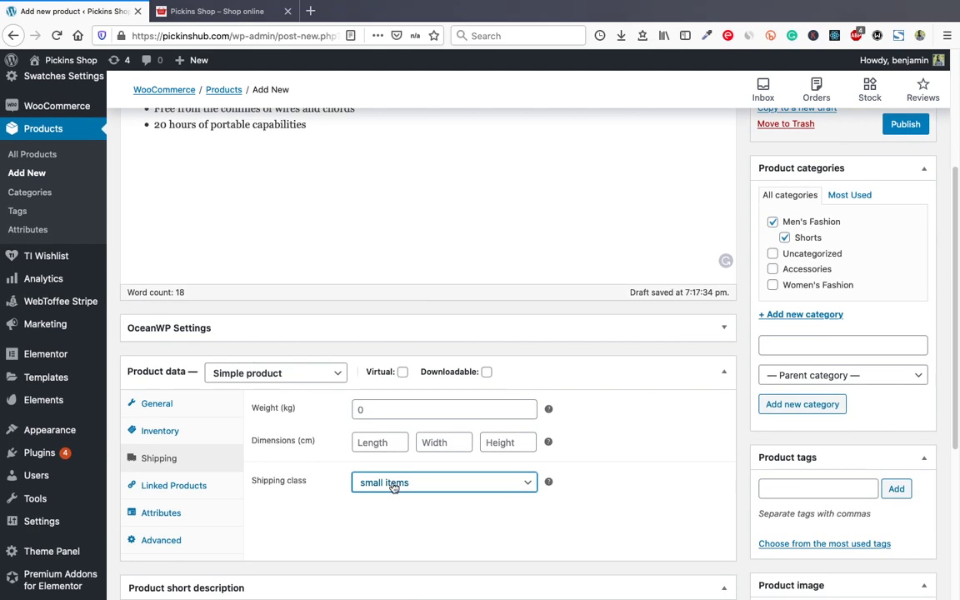
pyautogui.click(390, 484)
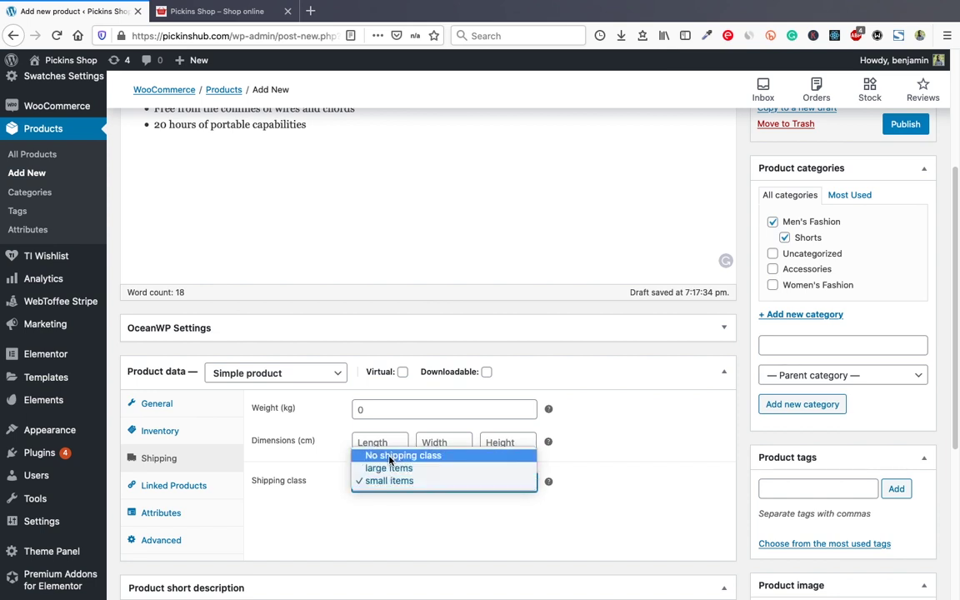
pyautogui.click(389, 456)
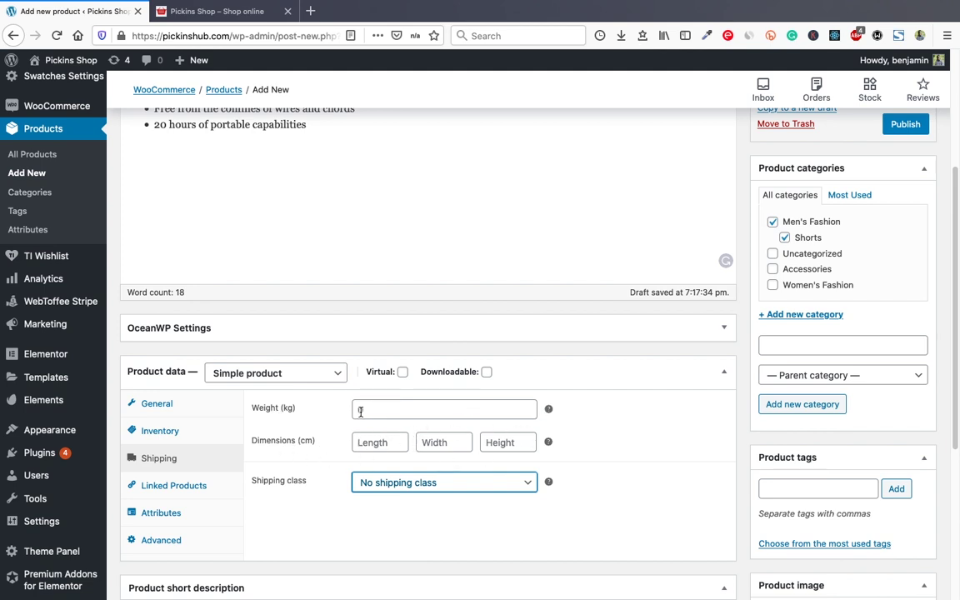
pyautogui.scroll(1, 251, 397)
pyautogui.scroll(-2, 208, 434)
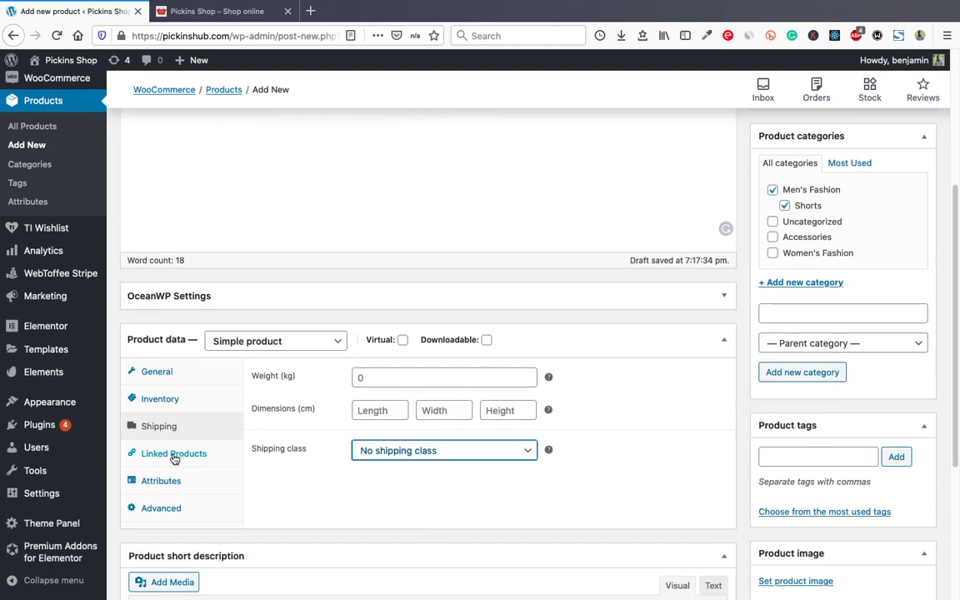
# On the Linked Products tab, start then abandon an upsell search, leaving Upsells and Cross-sells blank.
pyautogui.click(175, 456)
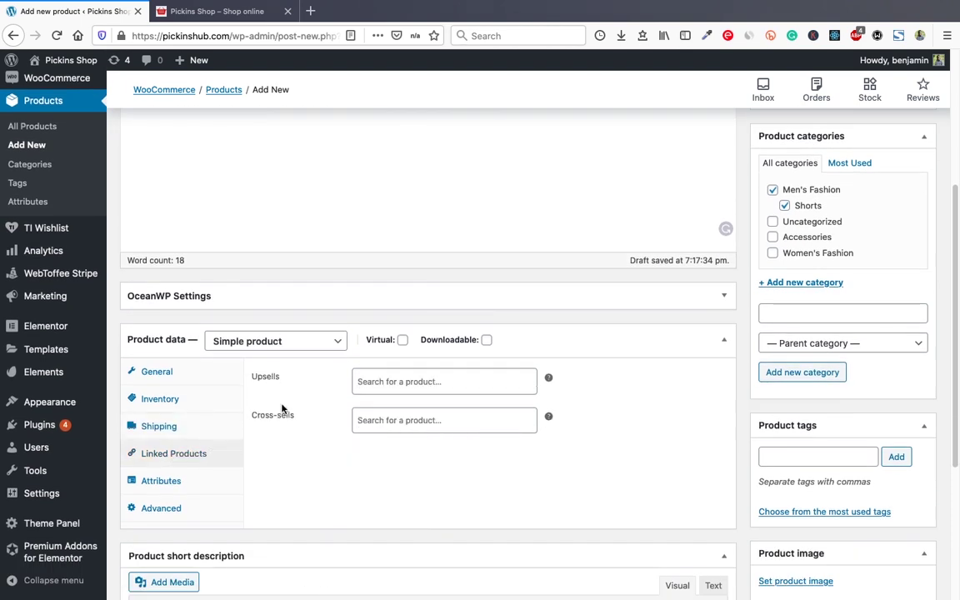
pyautogui.moveTo(549, 378)
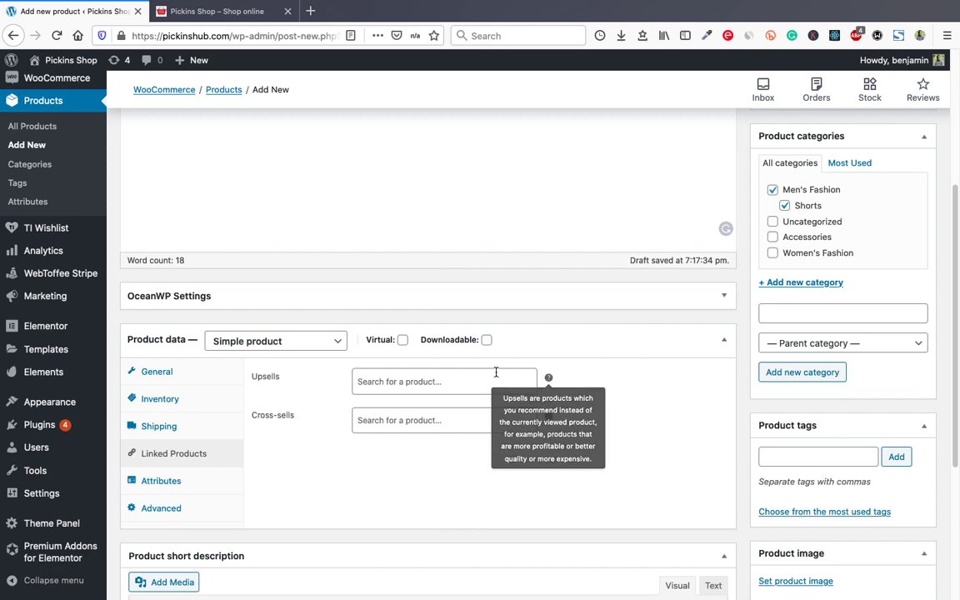
pyautogui.click(467, 381)
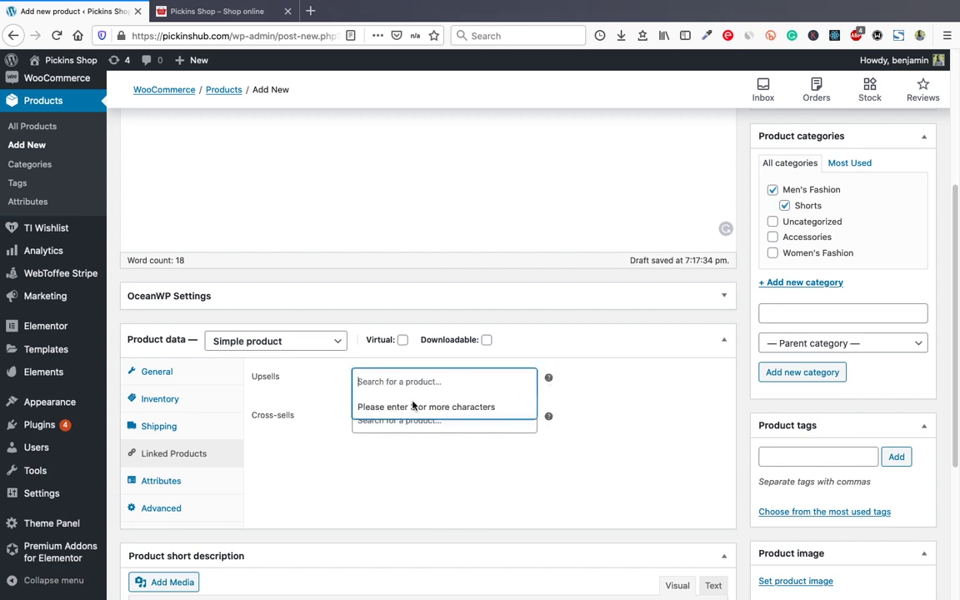
pyautogui.click(493, 405)
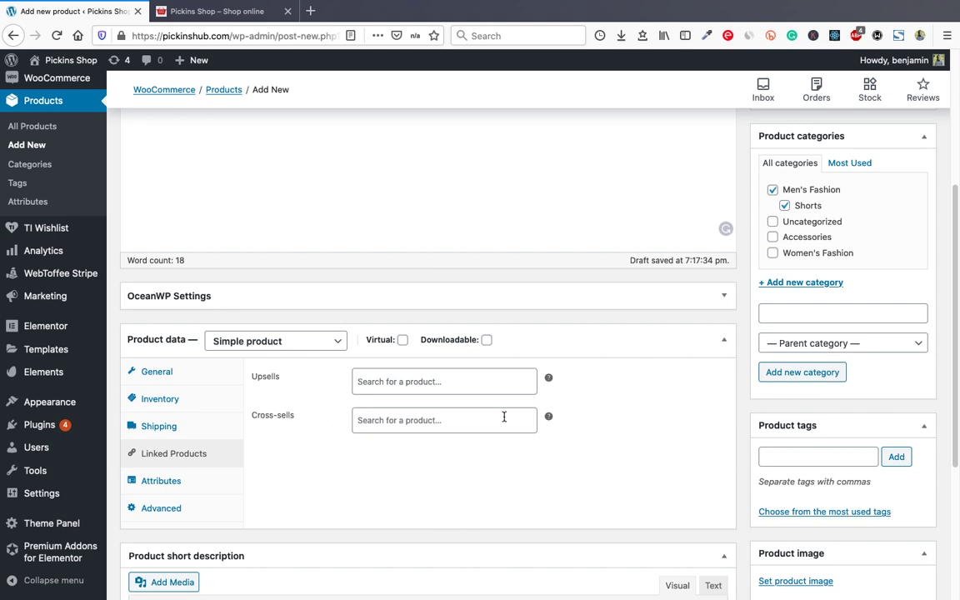
pyautogui.moveTo(550, 415)
# Check the Attributes and Advanced settings, and turn off customer reviews for the product.
pyautogui.click(160, 484)
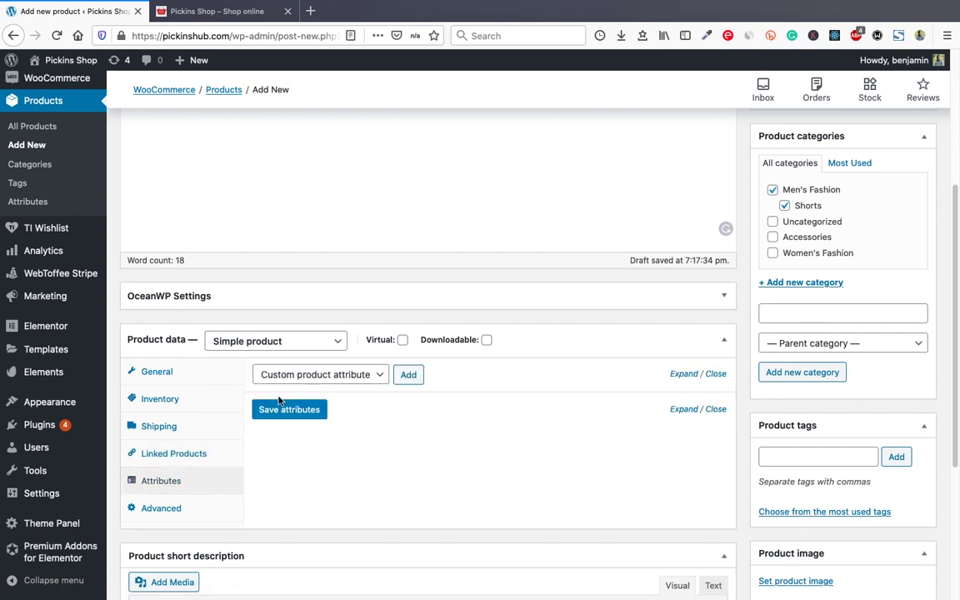
pyautogui.click(170, 512)
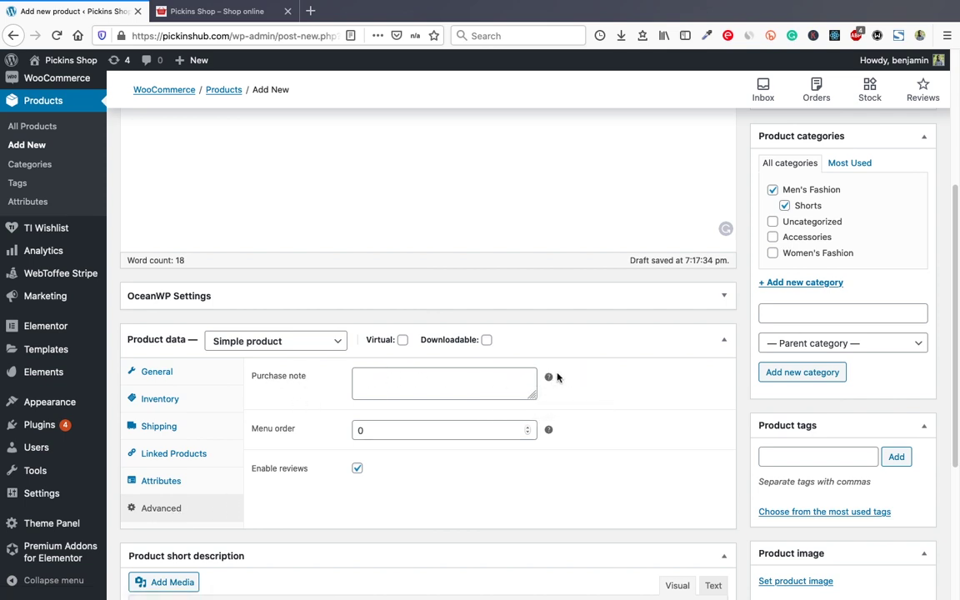
pyautogui.moveTo(550, 376)
pyautogui.click(358, 469)
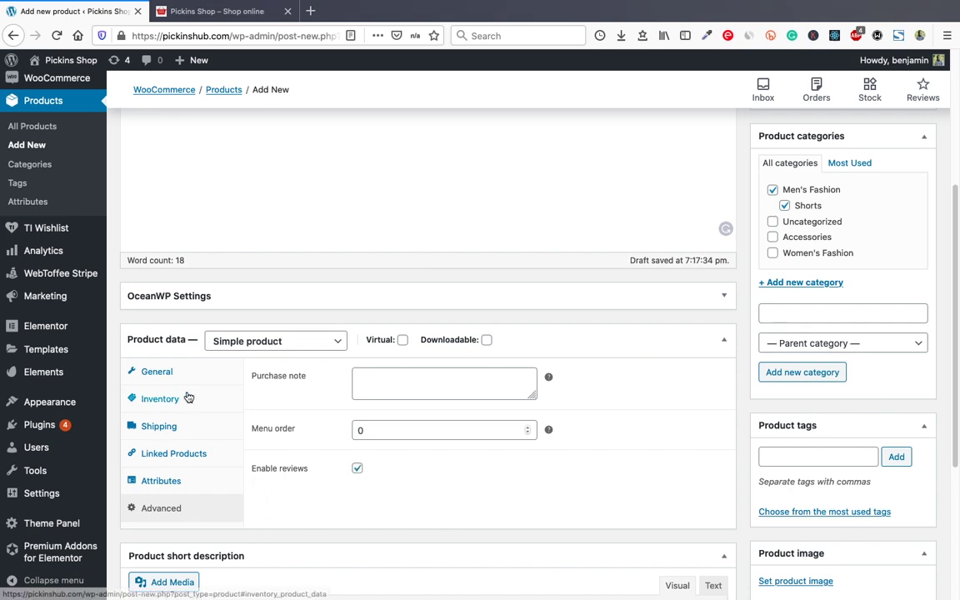
# Go back to the General pricing: 14.99 regular, 10.99 sale from 2020-07-23 to 2020-07-31.
pyautogui.click(159, 371)
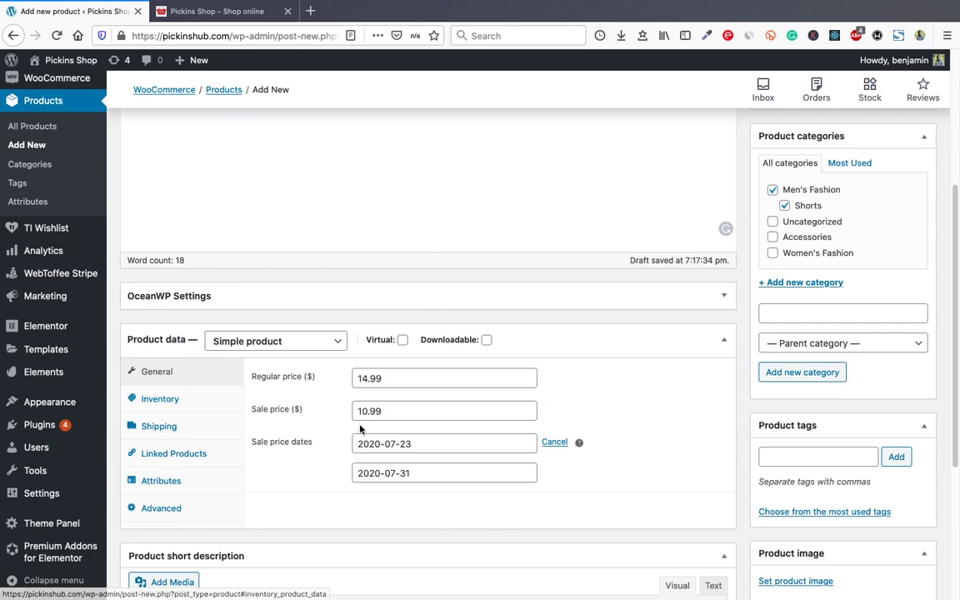
pyautogui.scroll(-2, 355, 435)
pyautogui.scroll(-3, 353, 433)
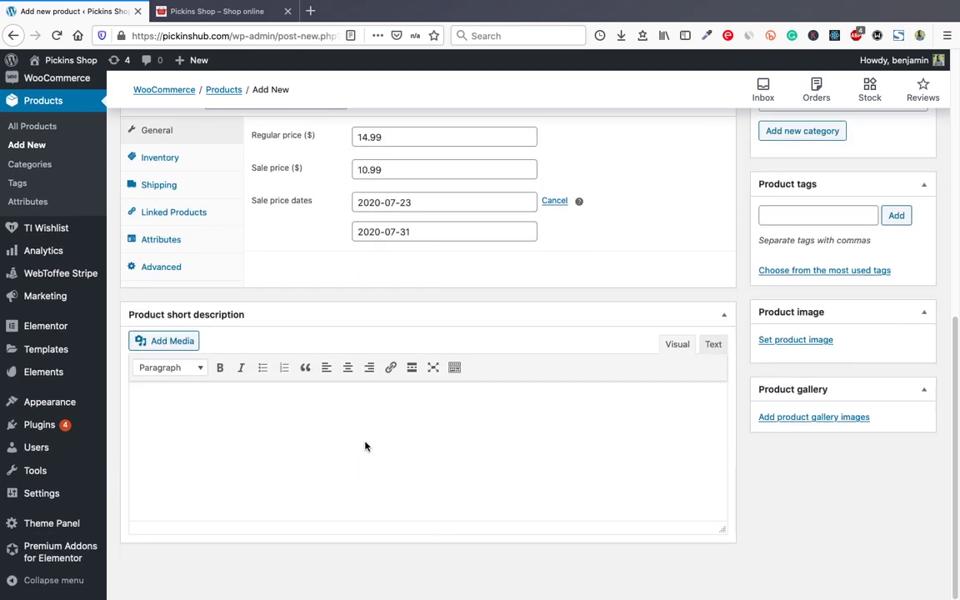
# Glance at the store page, then enter the short description 'This is a nice shorts.'.
pyautogui.click(212, 11)
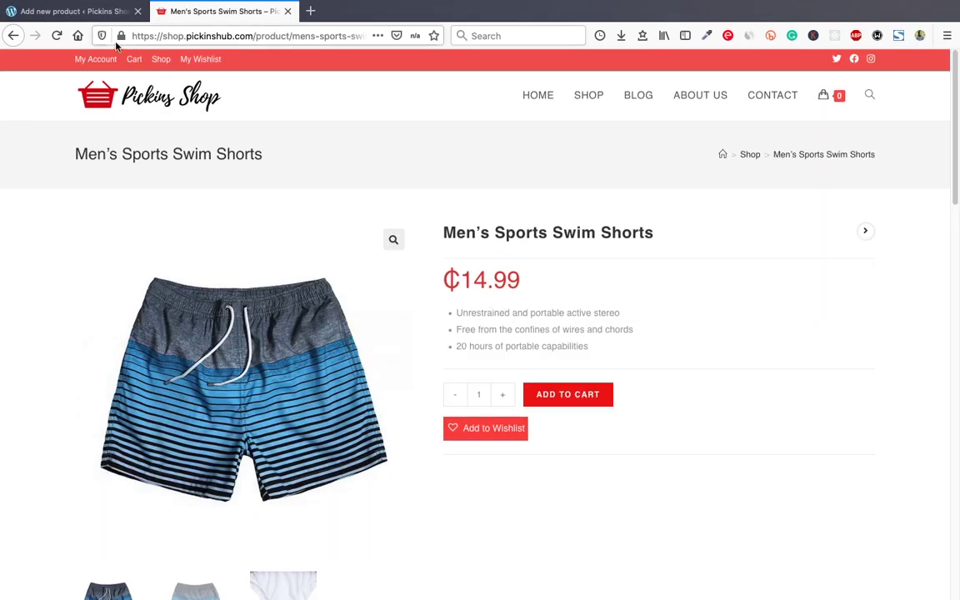
pyautogui.click(75, 12)
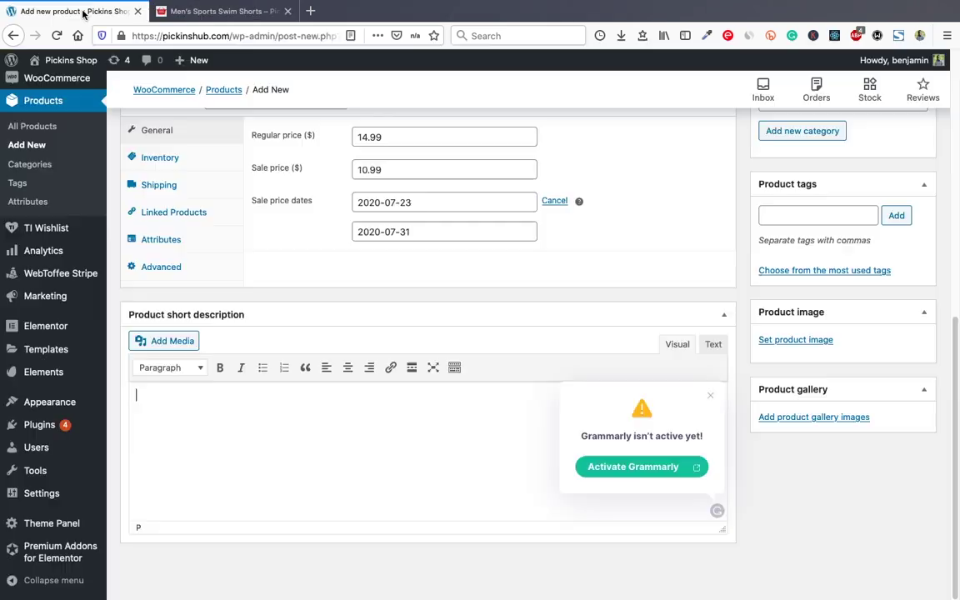
pyautogui.click(278, 411)
pyautogui.write('T')
pyautogui.write('his is a ')
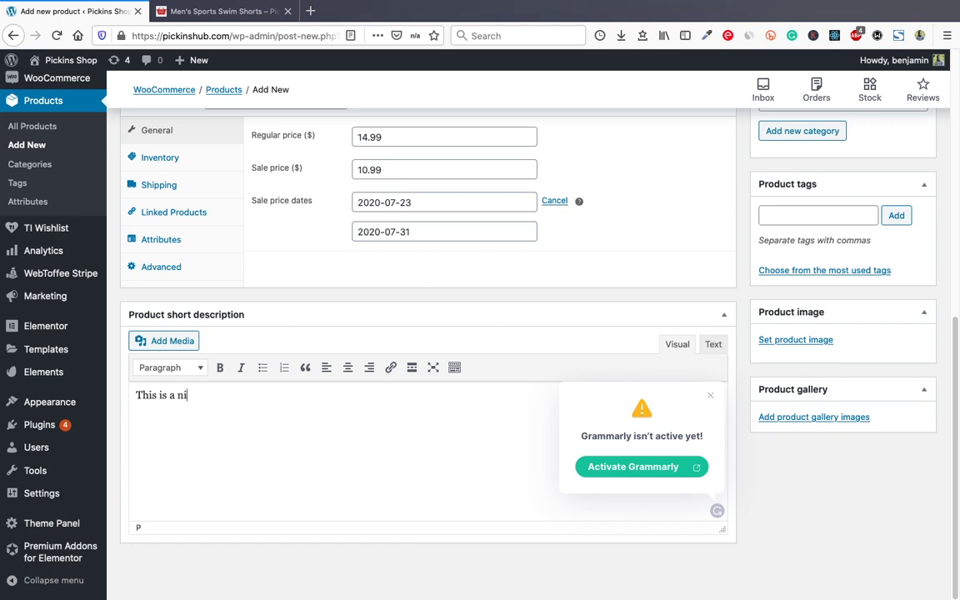
pyautogui.write('nice shorts.')
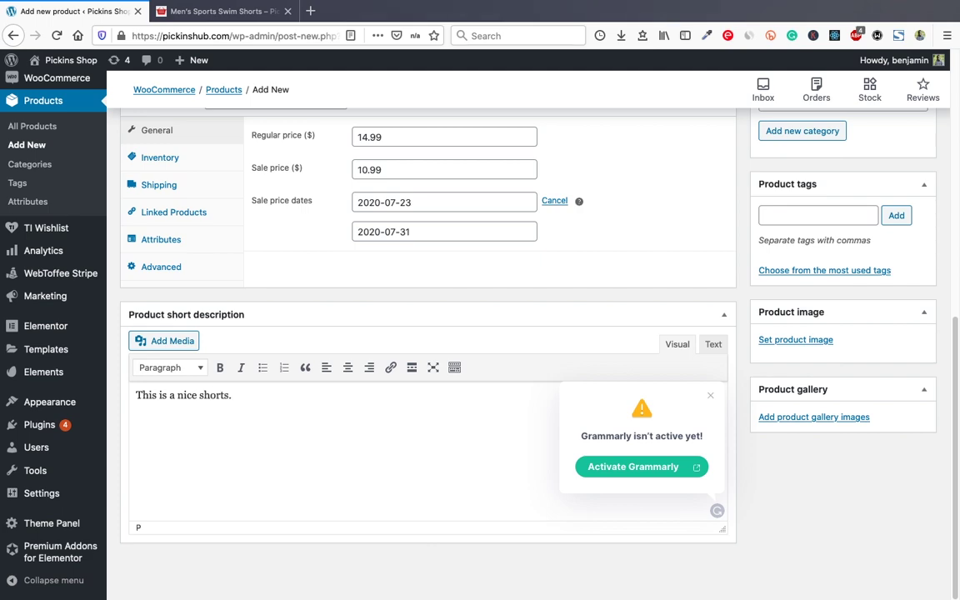
# Scroll through the product editor, then switch to the Men's Sports Swim Shorts store page.
pyautogui.scroll(5, 684, 322)
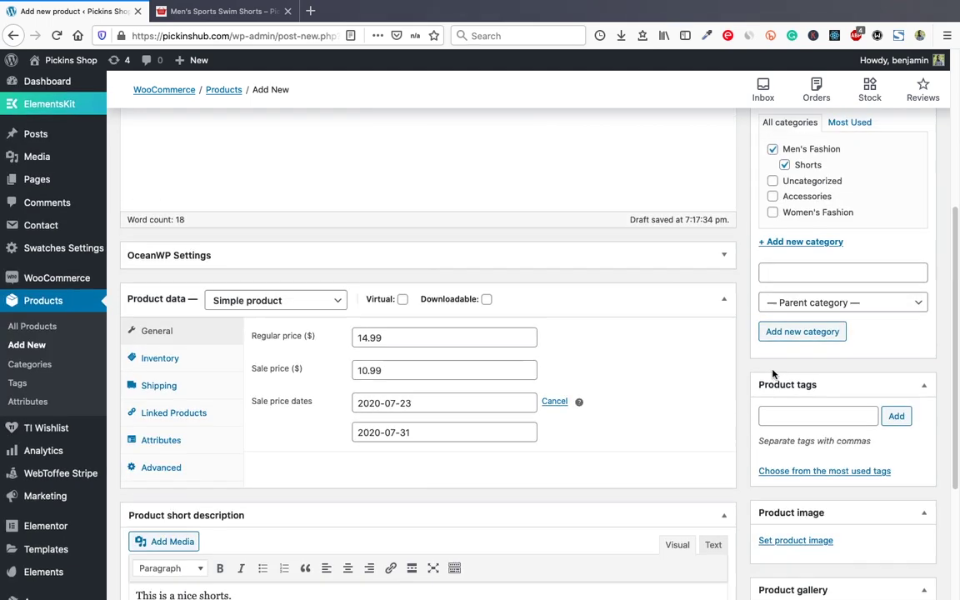
pyautogui.scroll(-5, 412, 446)
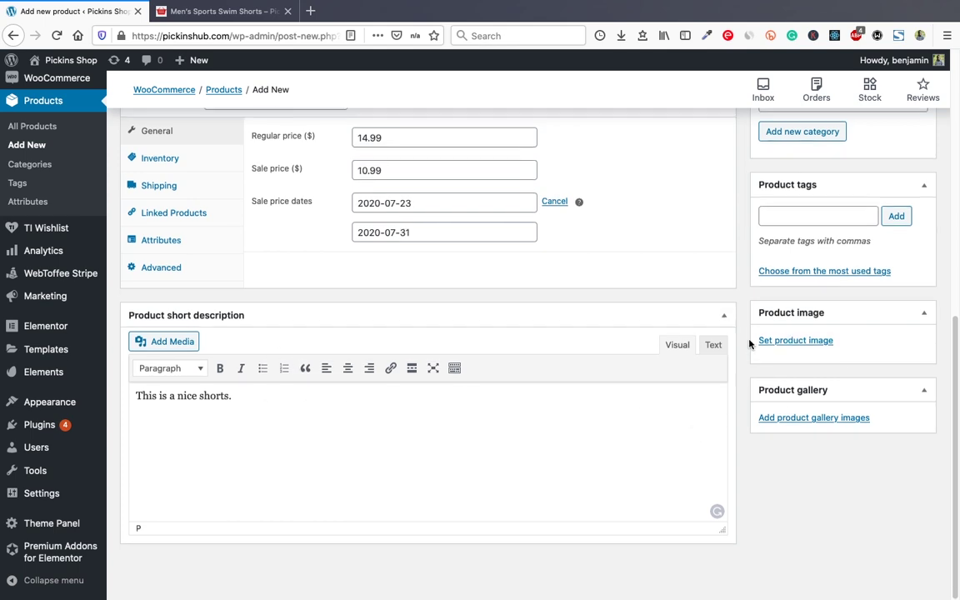
pyautogui.scroll(3, 747, 339)
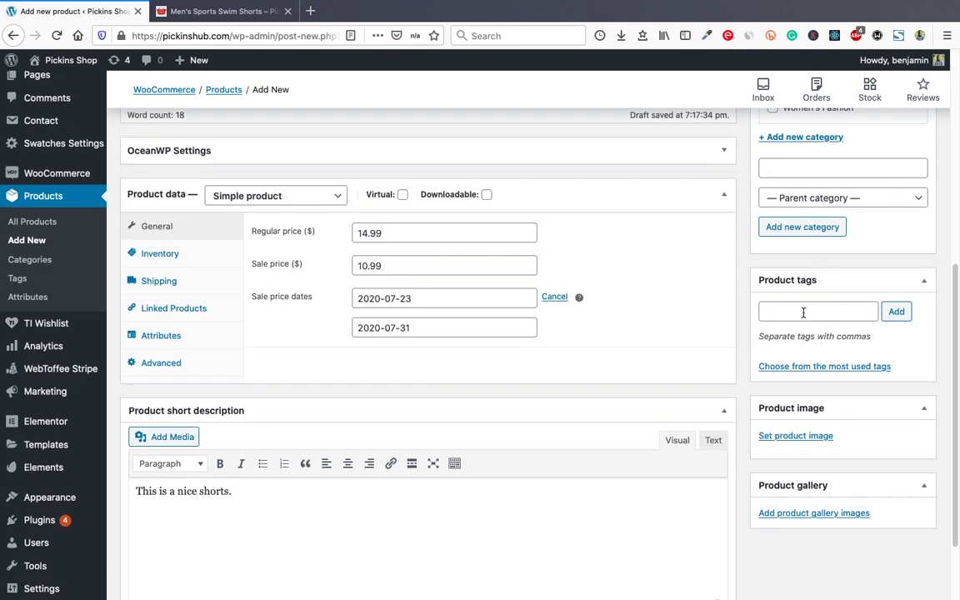
pyautogui.scroll(-1, 784, 367)
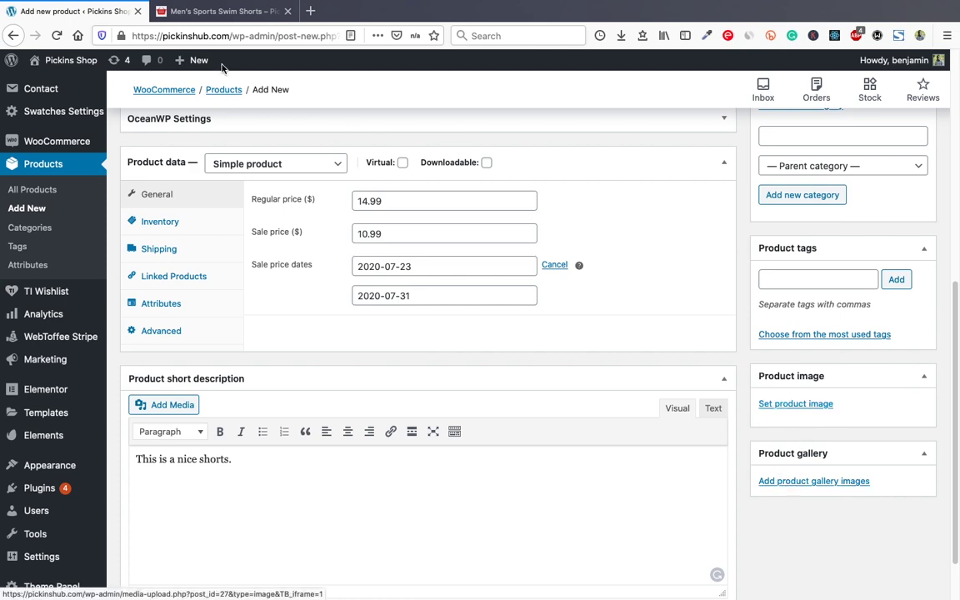
pyautogui.hotkey('ctrl', 'Tab')
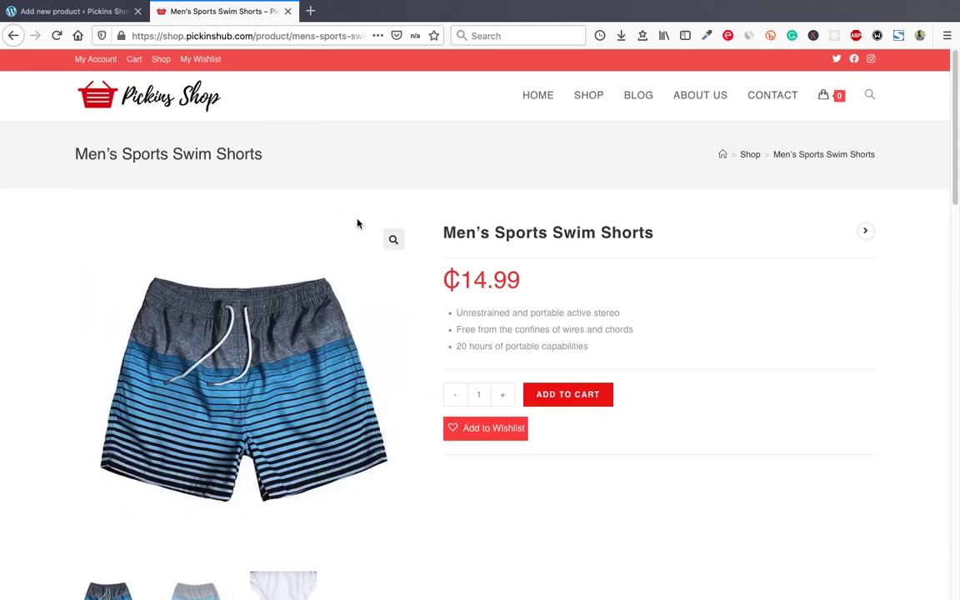
# Start setting the product image and browse to Documents > WEBSITE TUTORIAL > products.
pyautogui.click(75, 11)
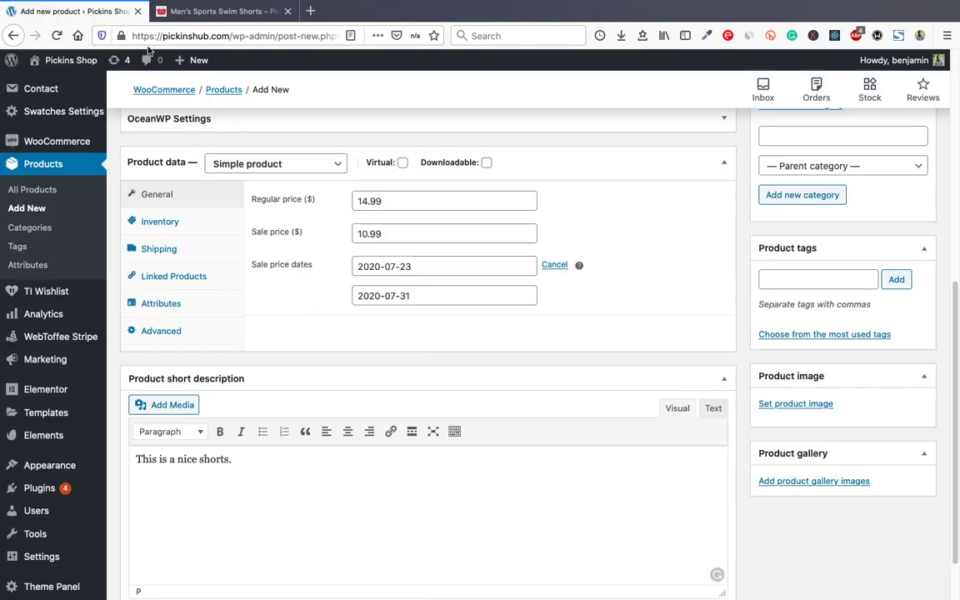
pyautogui.click(796, 403)
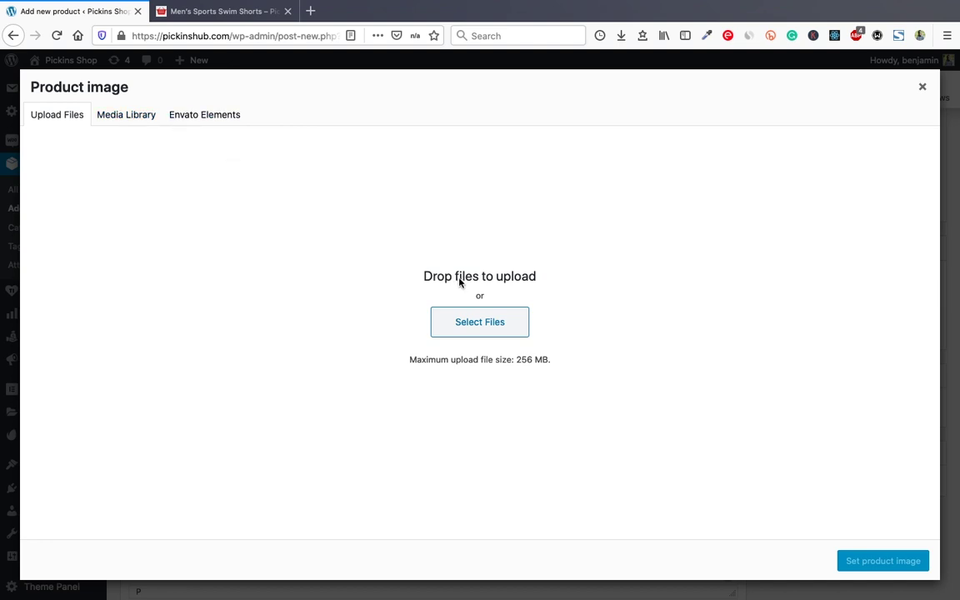
pyautogui.click(472, 326)
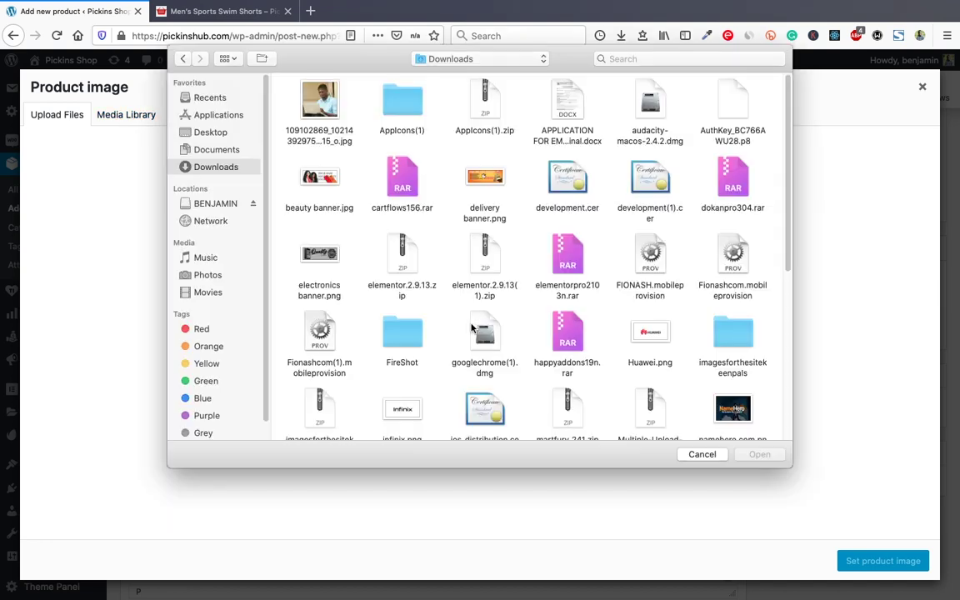
pyautogui.click(214, 203)
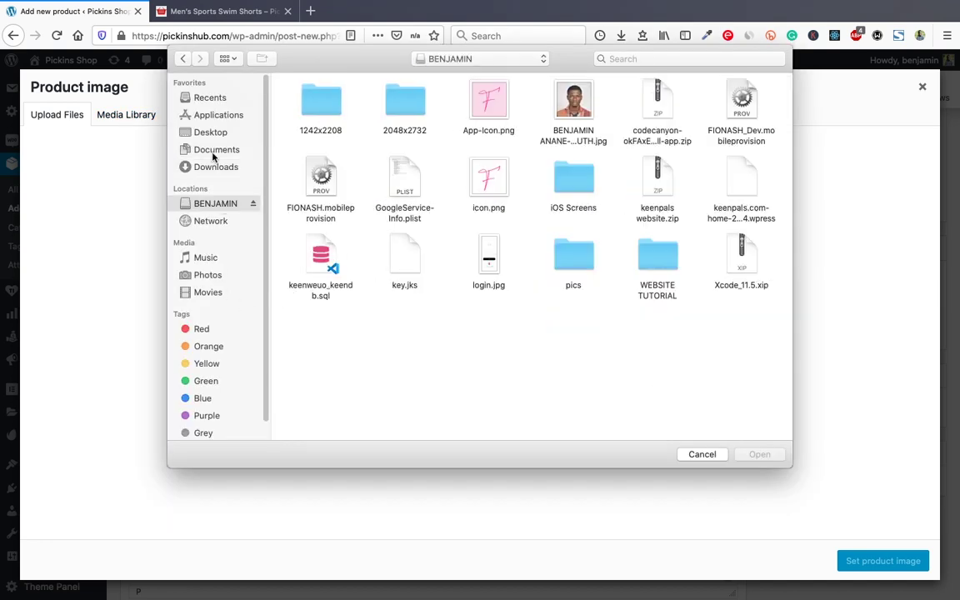
pyautogui.click(215, 152)
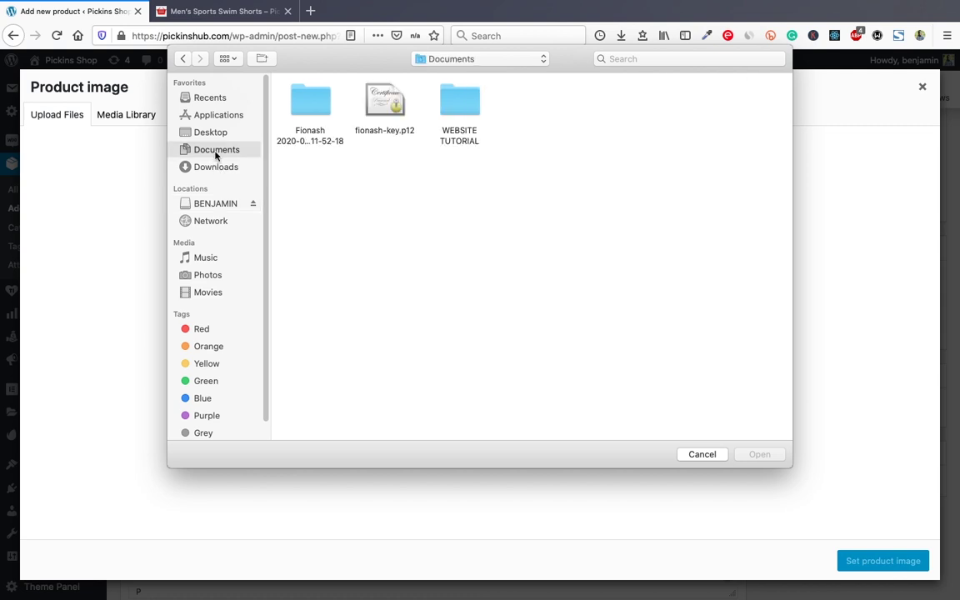
pyautogui.doubleClick(447, 127)
pyautogui.doubleClick(481, 406)
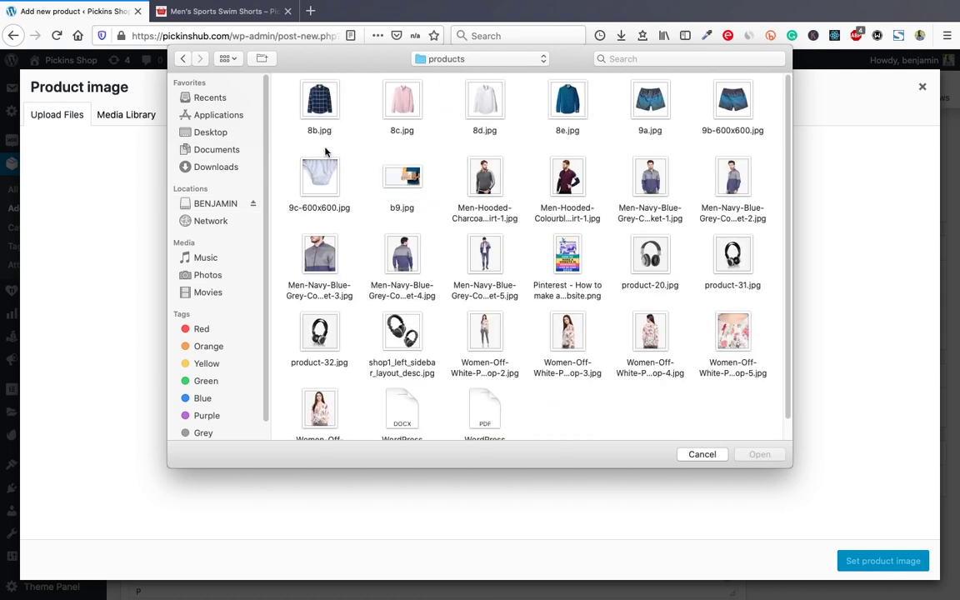
# Upload 9a.jpg and 9c-600x600.jpg and set 9a.jpg as the main product image.
pyautogui.click(650, 102)
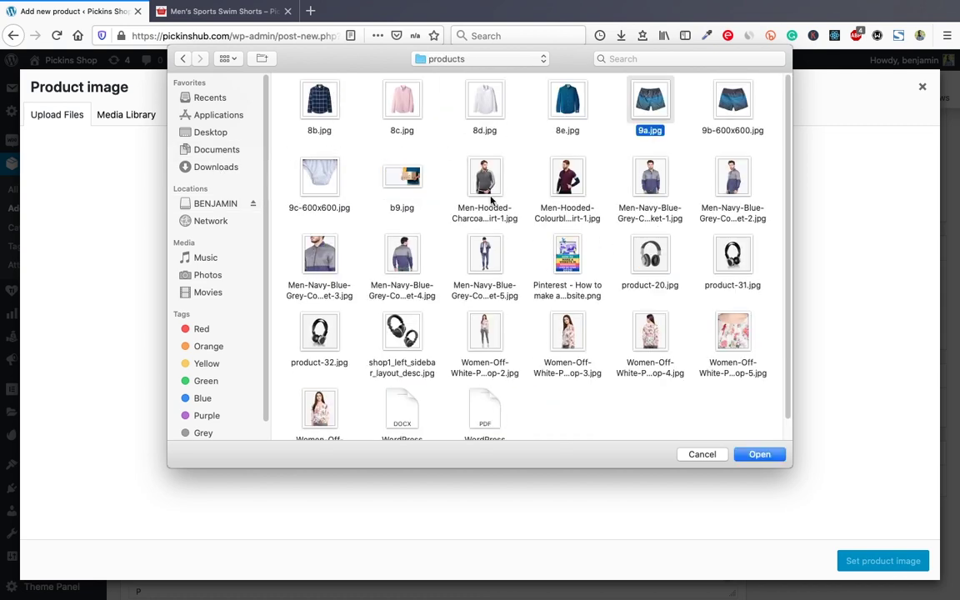
pyautogui.keyDown('super'); pyautogui.click(296, 156); pyautogui.keyUp('super')
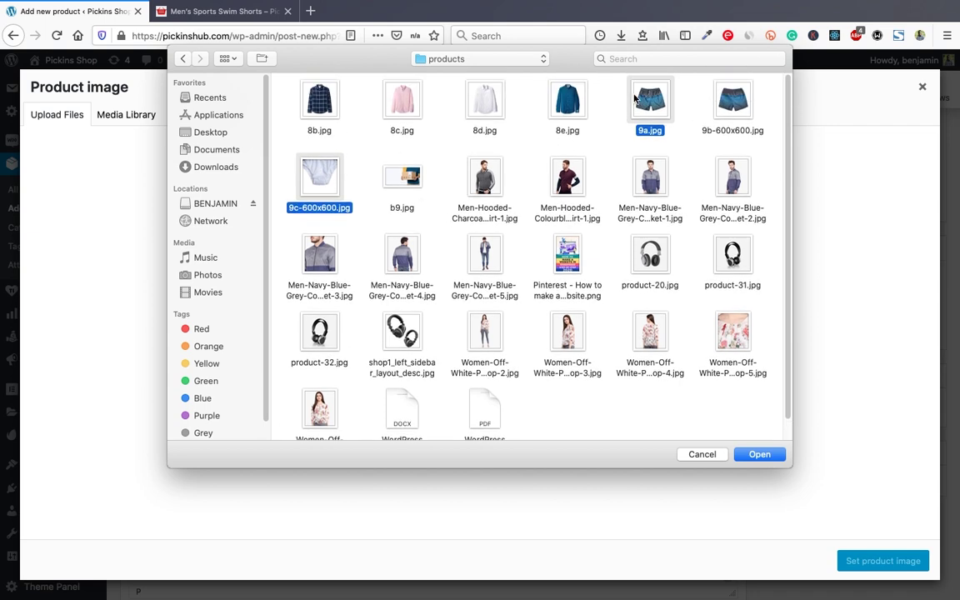
pyautogui.click(756, 455)
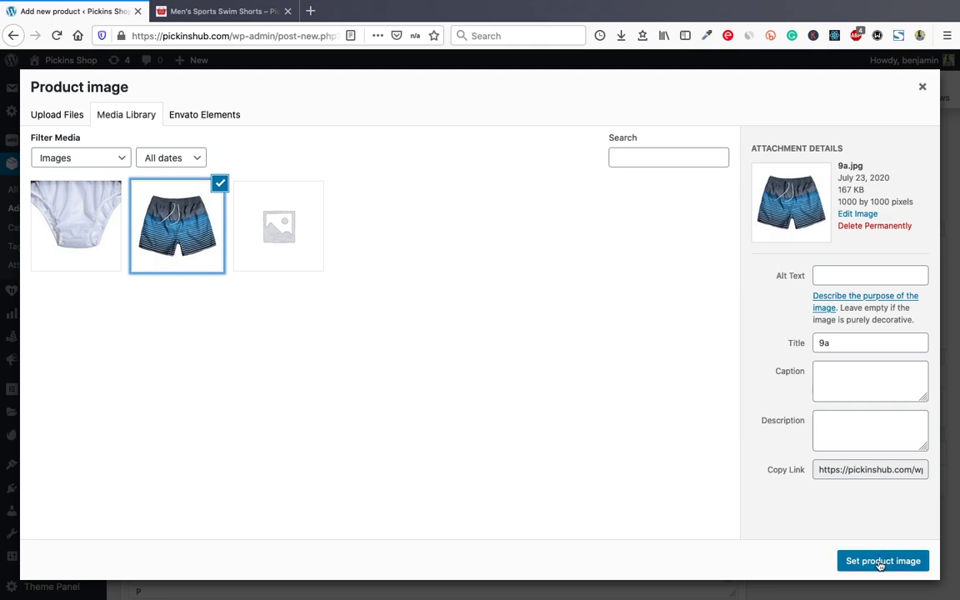
pyautogui.click(880, 562)
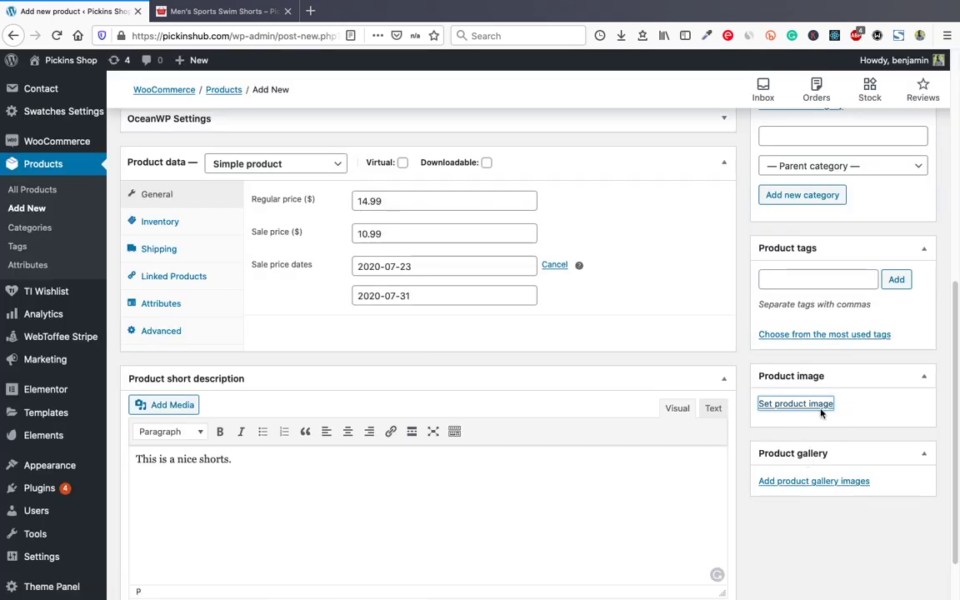
pyautogui.scroll(2, 813, 421)
# Add the white garment image 9c-600x600 to the product gallery.
pyautogui.scroll(-5, 806, 430)
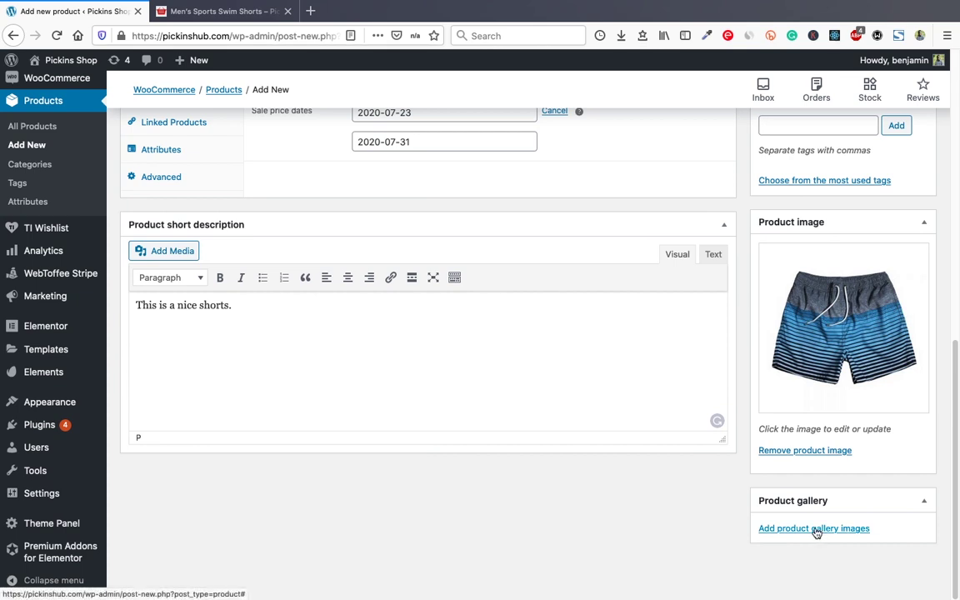
pyautogui.click(816, 528)
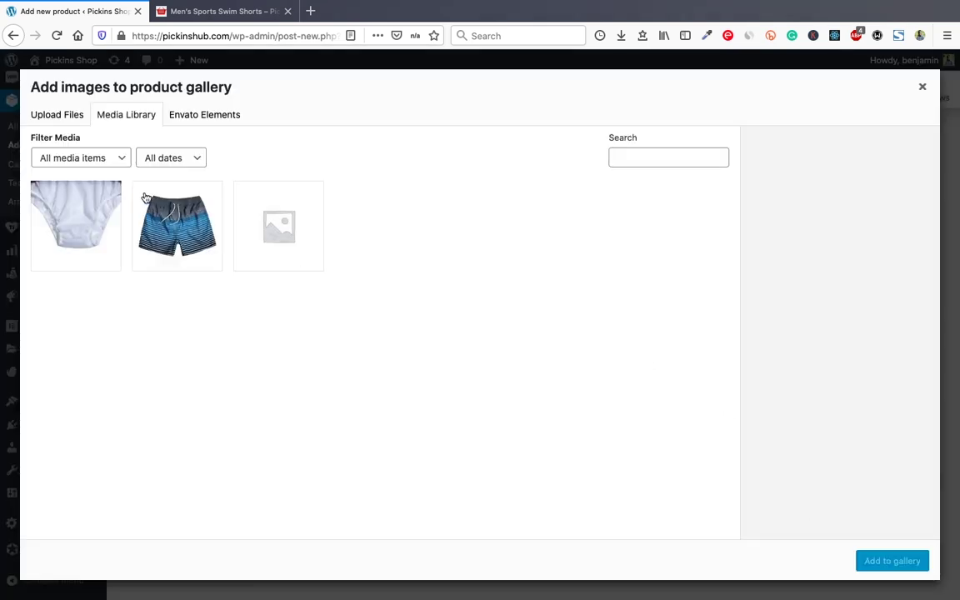
pyautogui.click(76, 206)
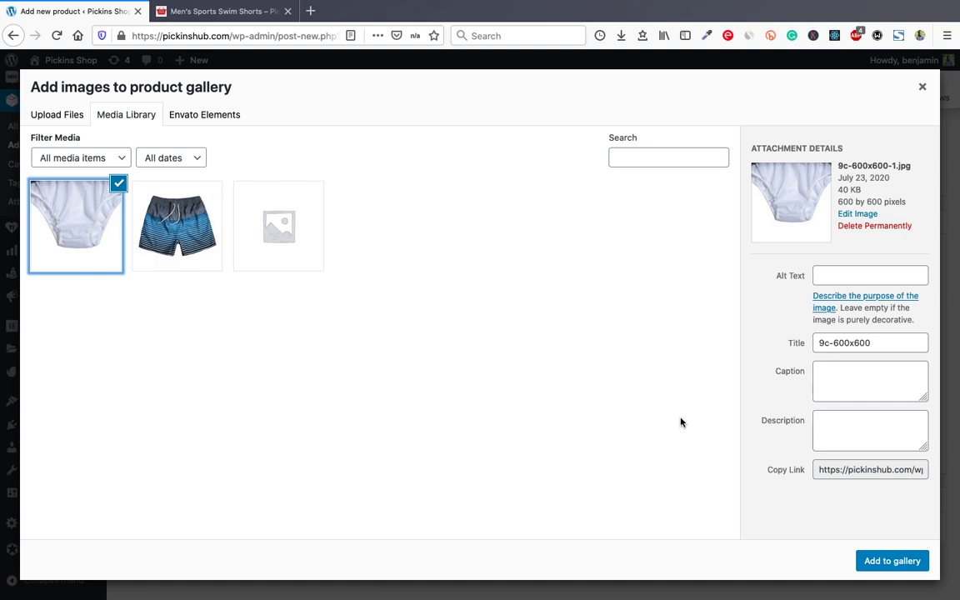
pyautogui.click(892, 563)
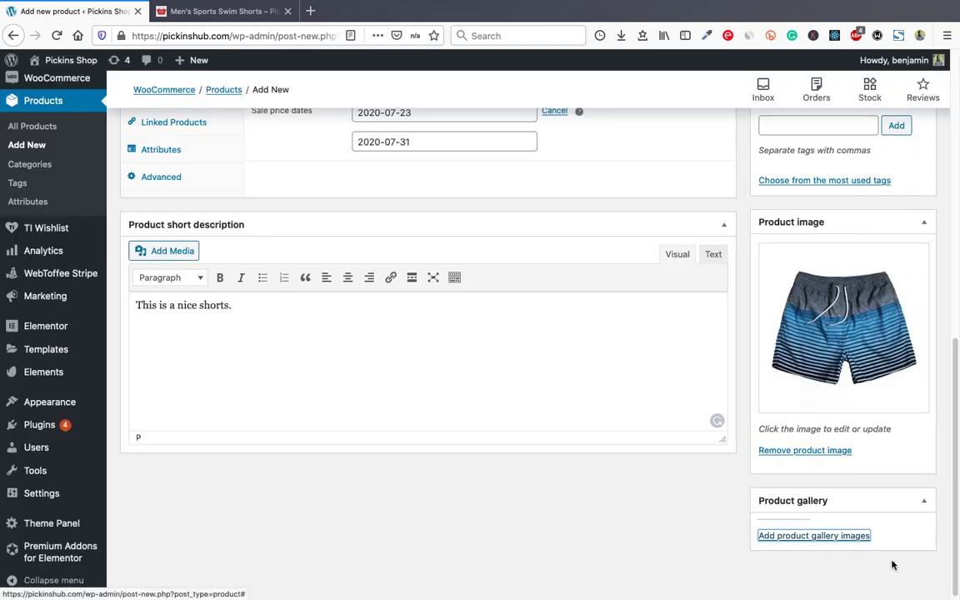
# Publish the Men's Sports Shorts product.
pyautogui.scroll(10, 720, 504)
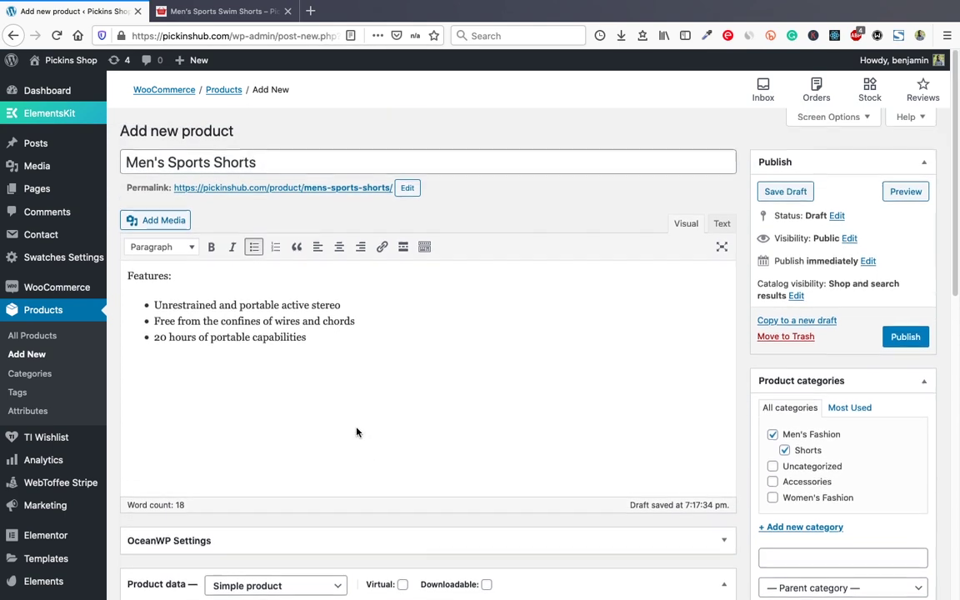
pyautogui.scroll(2, 320, 383)
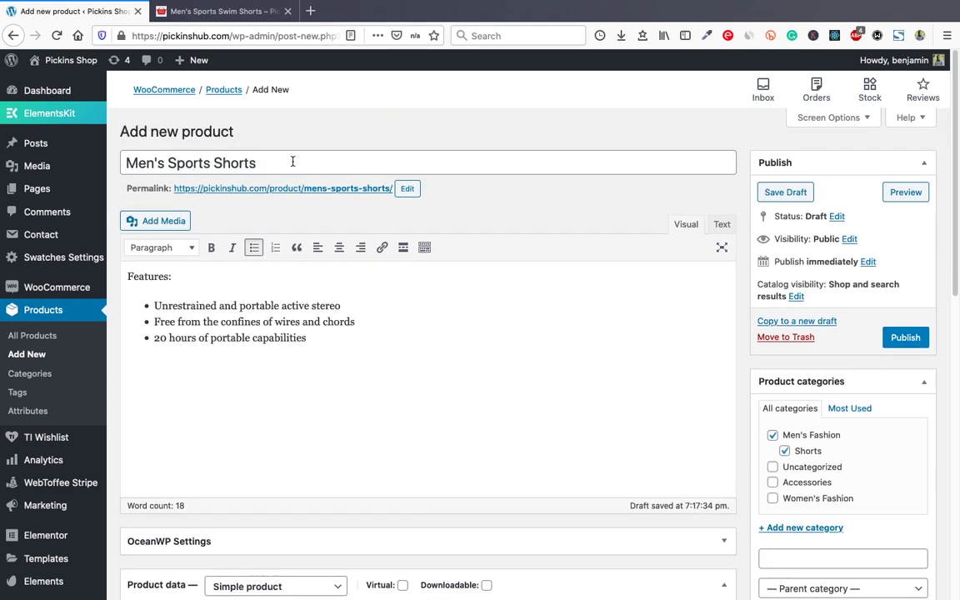
pyautogui.click(906, 337)
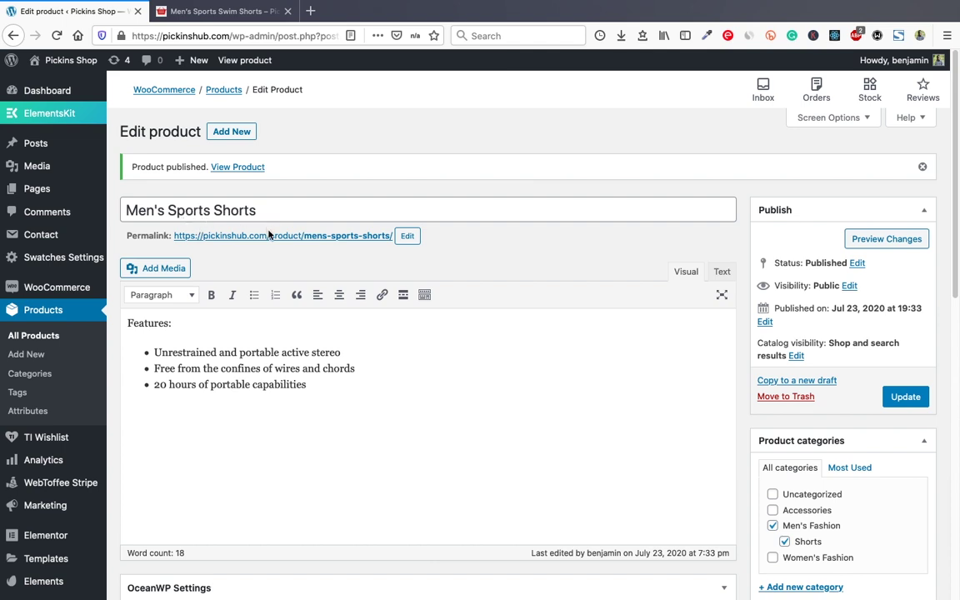
# Open the live product page in a new tab and check its $10.99 price, description and stock.
pyautogui.rightClick(298, 236)
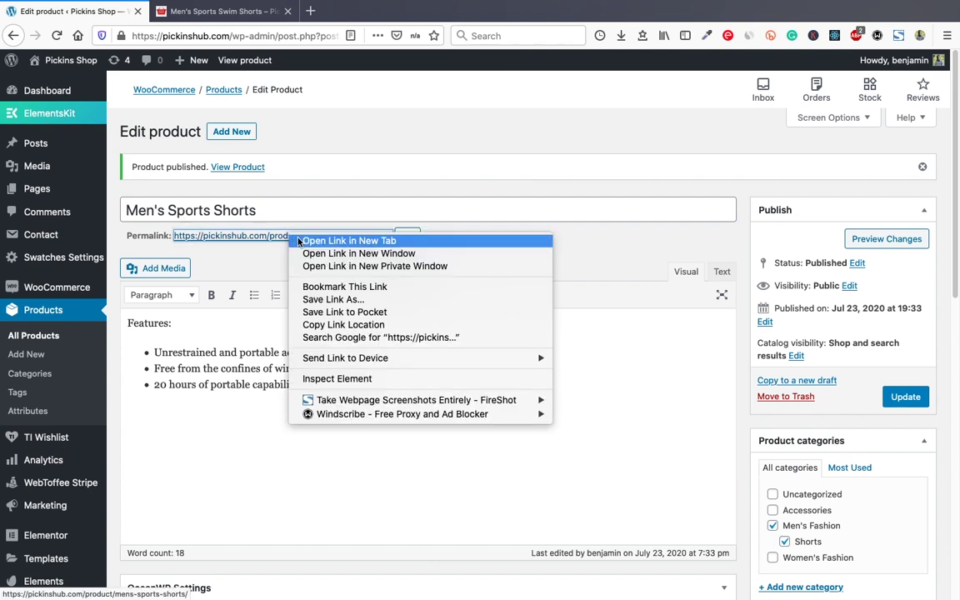
pyautogui.click(342, 241)
pyautogui.click(215, 12)
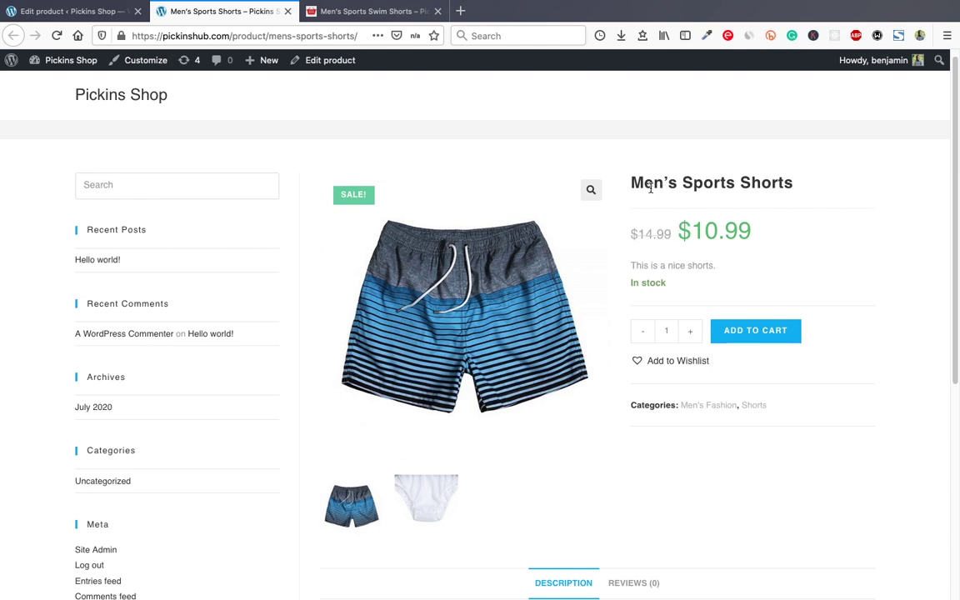
pyautogui.moveTo(681, 231); pyautogui.dragTo(751, 232)
pyautogui.click(637, 238)
pyautogui.moveTo(634, 265); pyautogui.dragTo(733, 270)
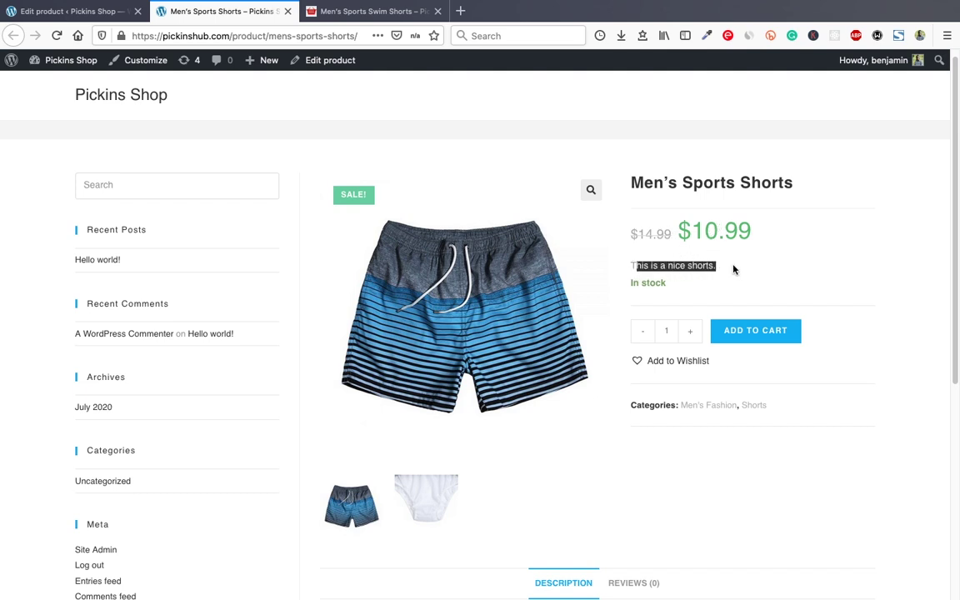
pyautogui.click(731, 268)
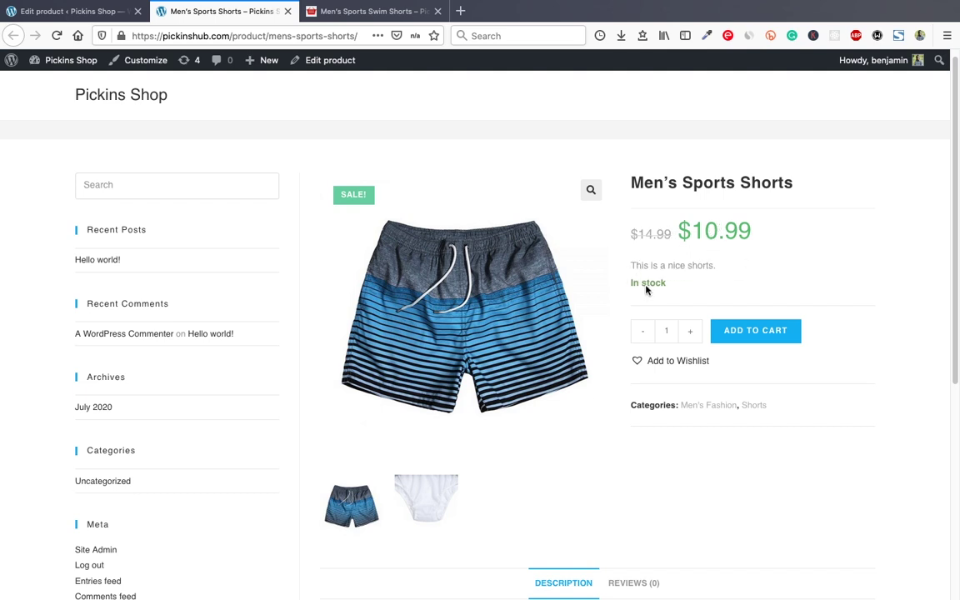
pyautogui.moveTo(632, 283); pyautogui.dragTo(671, 284)
pyautogui.click(637, 281)
# Look at the product's Reviews section, then its Description section.
pyautogui.scroll(-3, 485, 358)
pyautogui.scroll(-5, 485, 358)
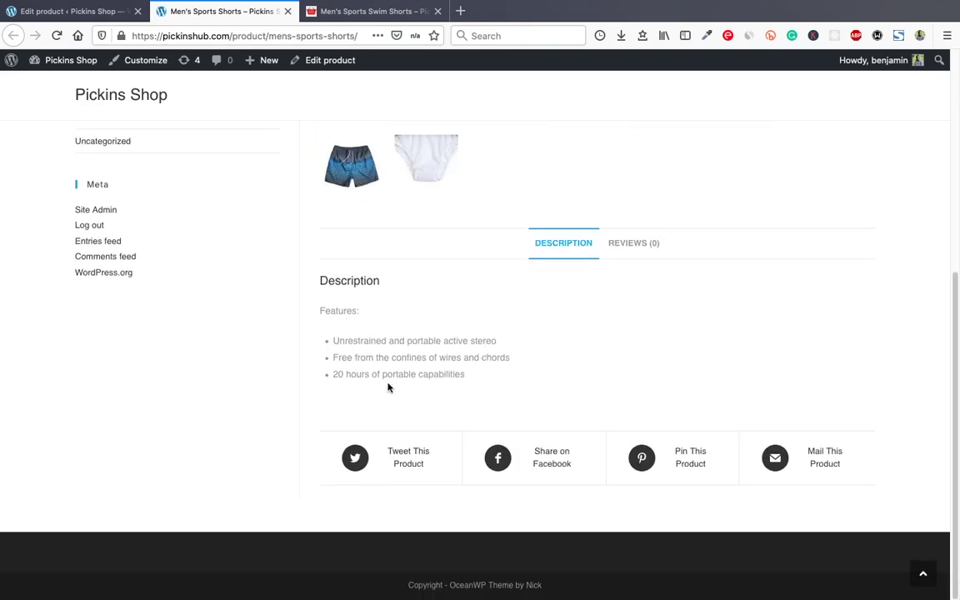
pyautogui.click(629, 247)
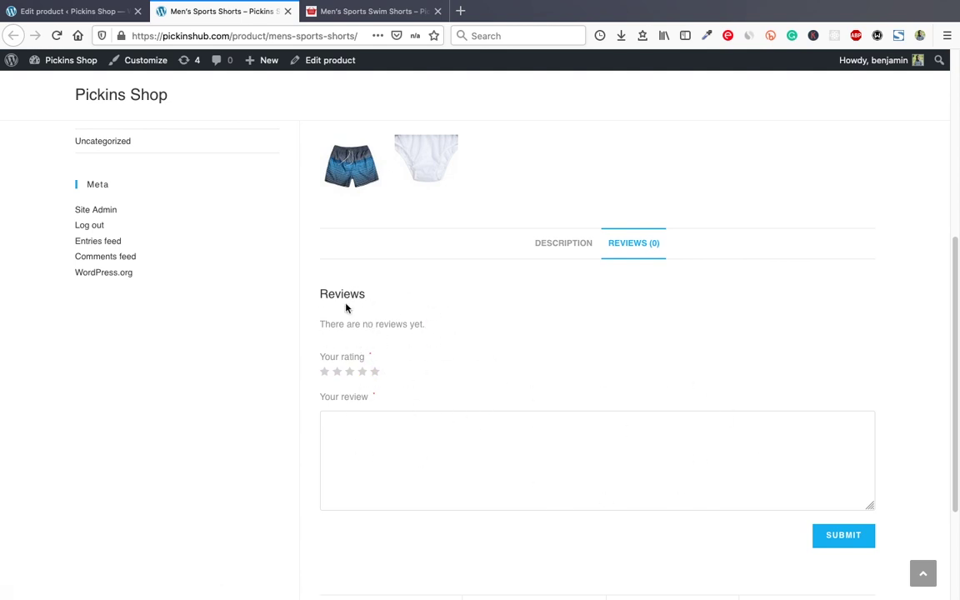
pyautogui.click(560, 247)
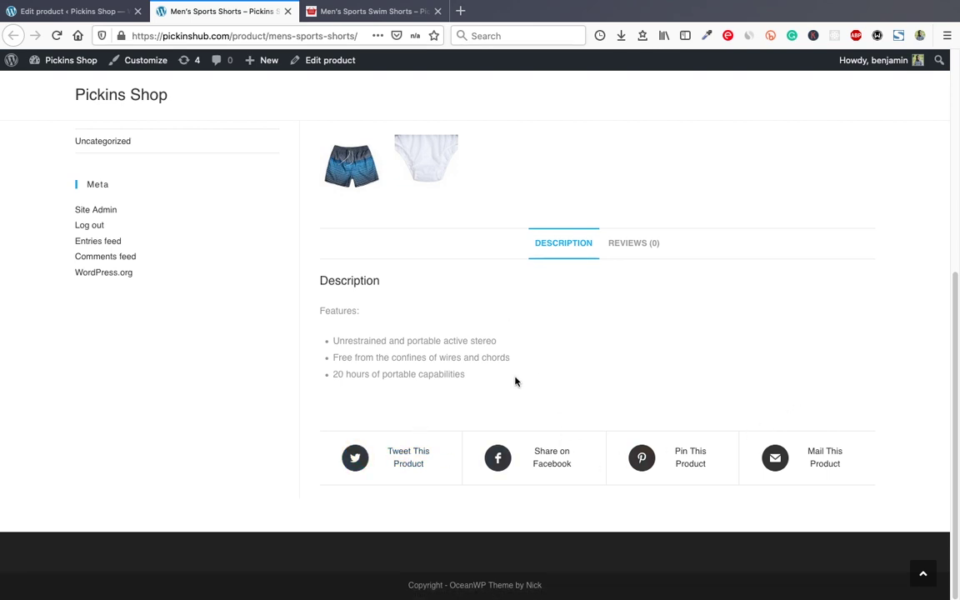
pyautogui.scroll(5, 464, 363)
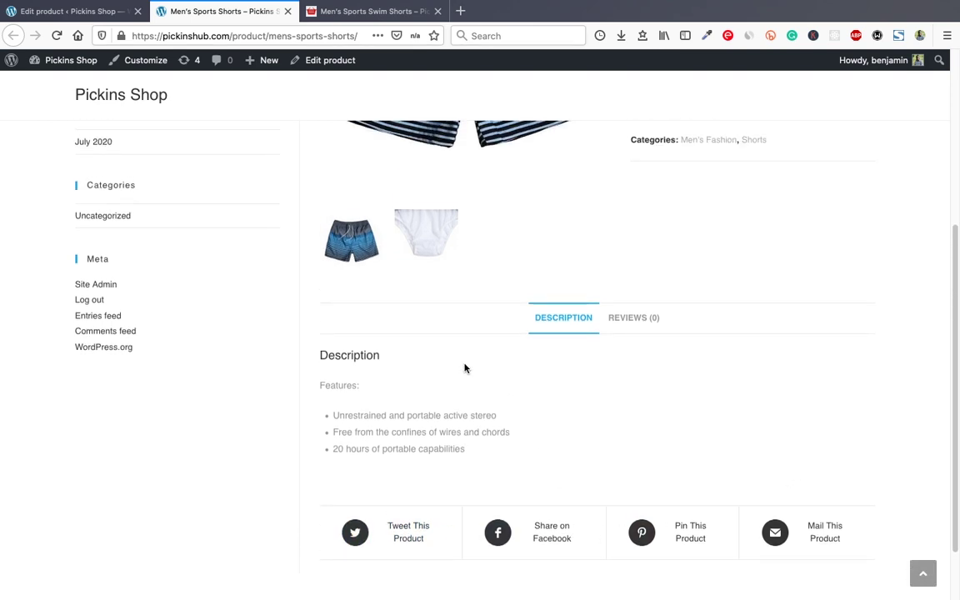
pyautogui.scroll(2, 158, 246)
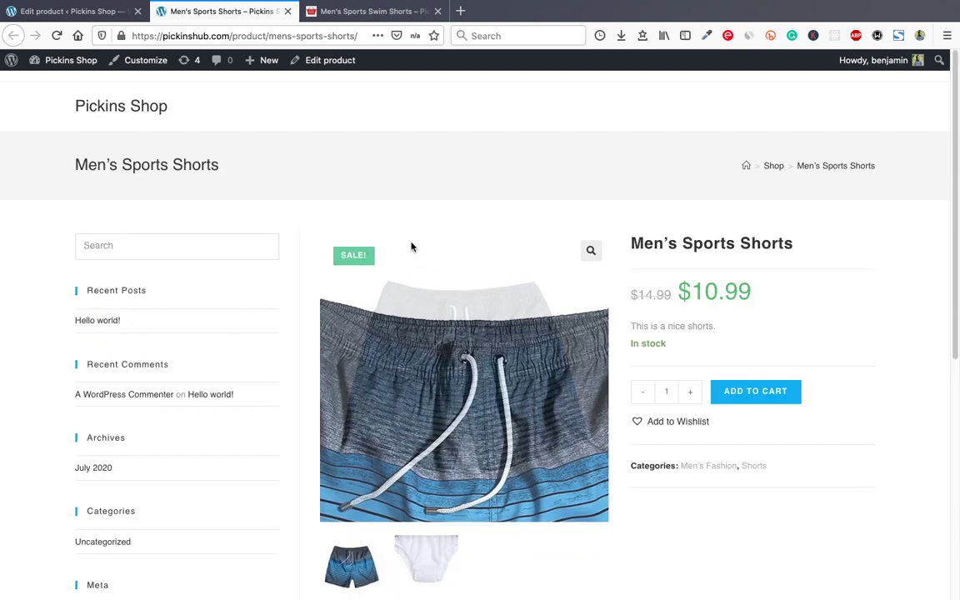
# Compare with the Men's Sports Swim Shorts page, then return to the product's edit screen.
pyautogui.click(313, 11)
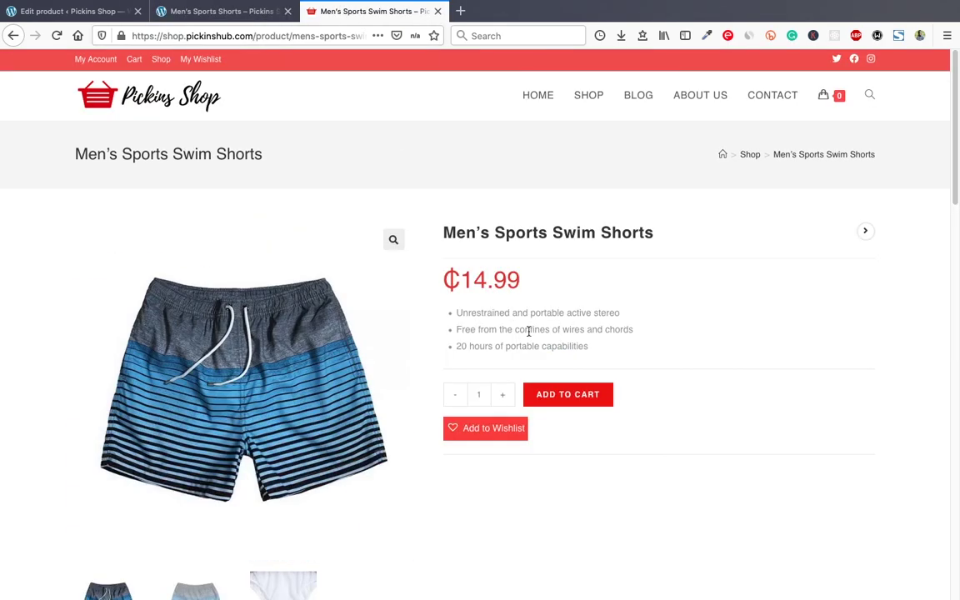
pyautogui.click(203, 10)
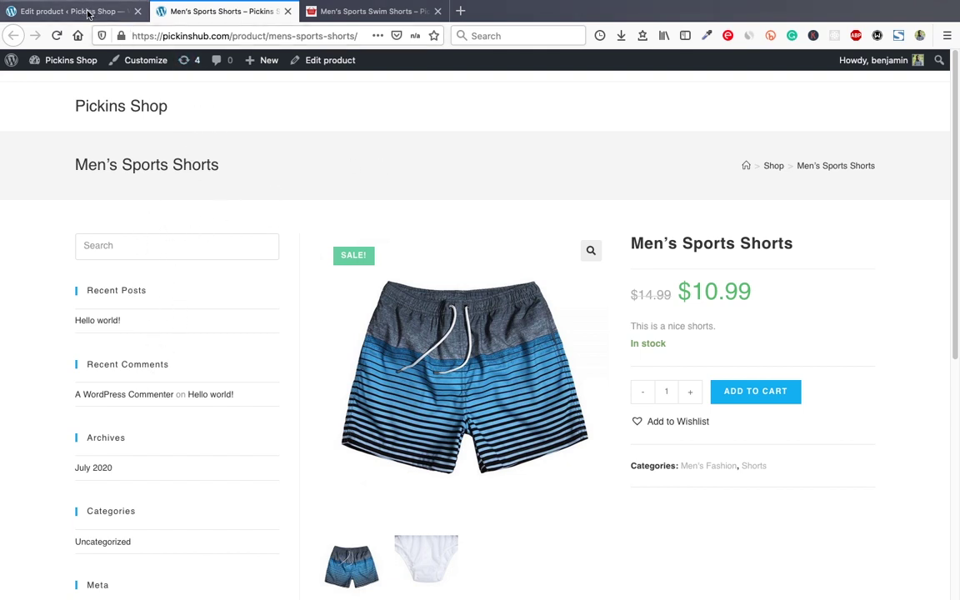
pyautogui.click(62, 13)
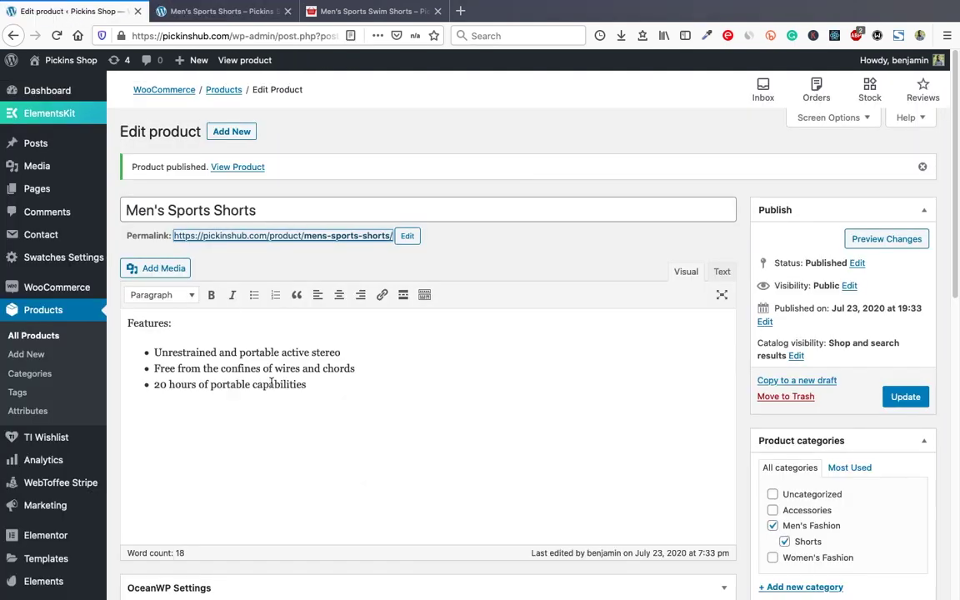
# Create a new product named 'Open Jacket for Men' and paste the features list as its description.
pyautogui.click(231, 133)
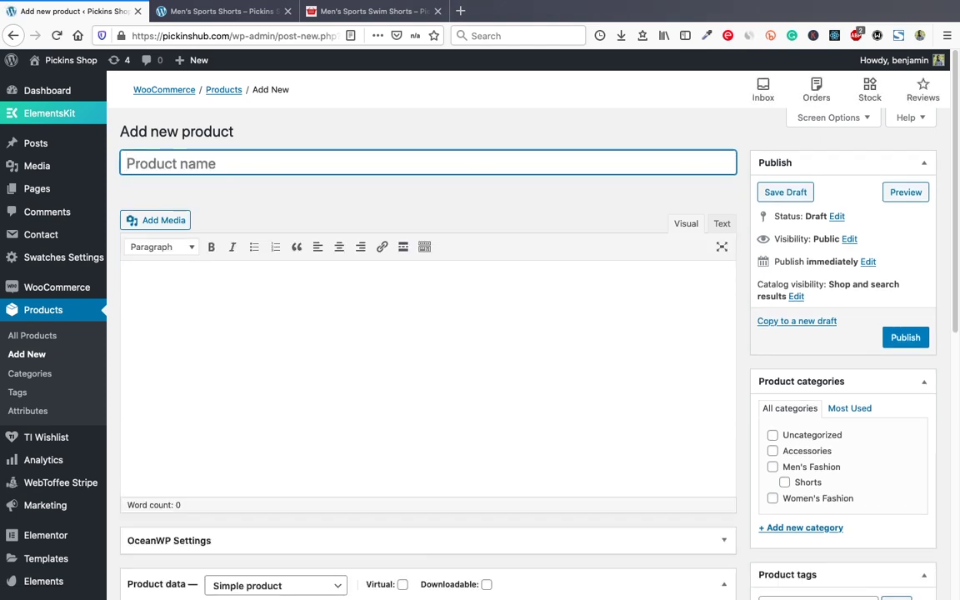
pyautogui.write('Open')
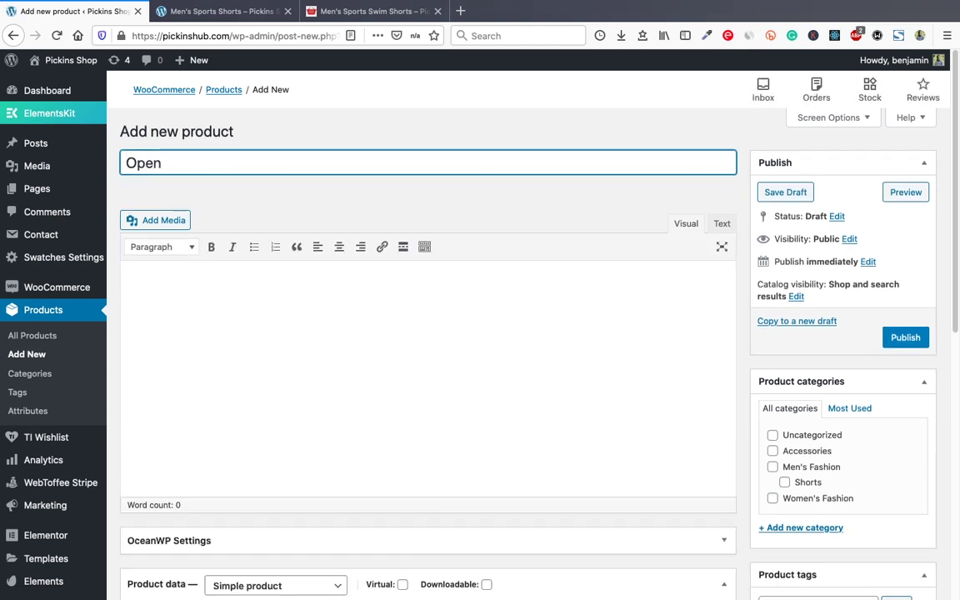
pyautogui.write(' Jacket for Men')
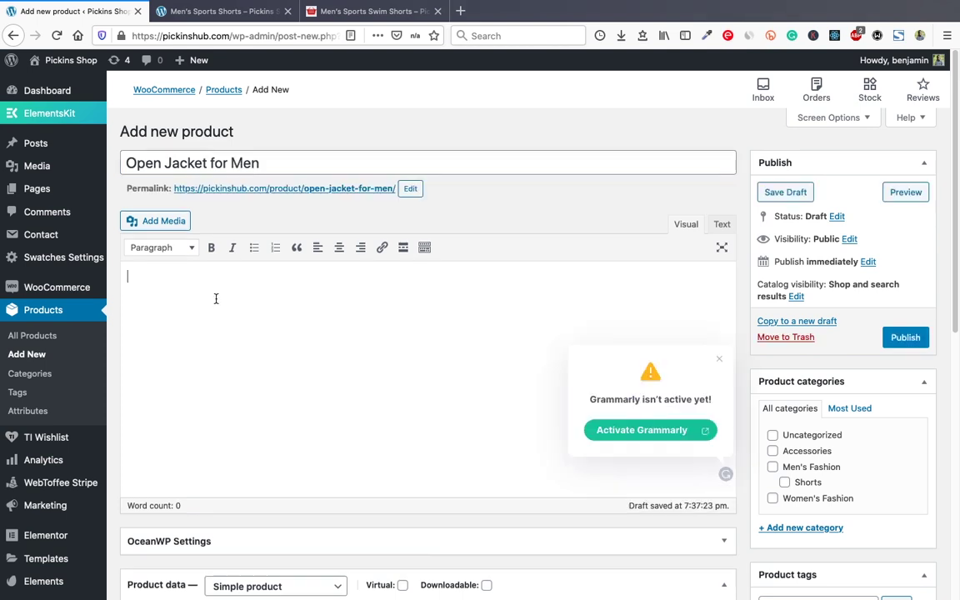
pyautogui.click(215, 298)
pyautogui.write('Features: Unrestrained and portable active stereo Free from the confines of wires and chords 20 hours of portable capabilities')
pyautogui.click(657, 329)
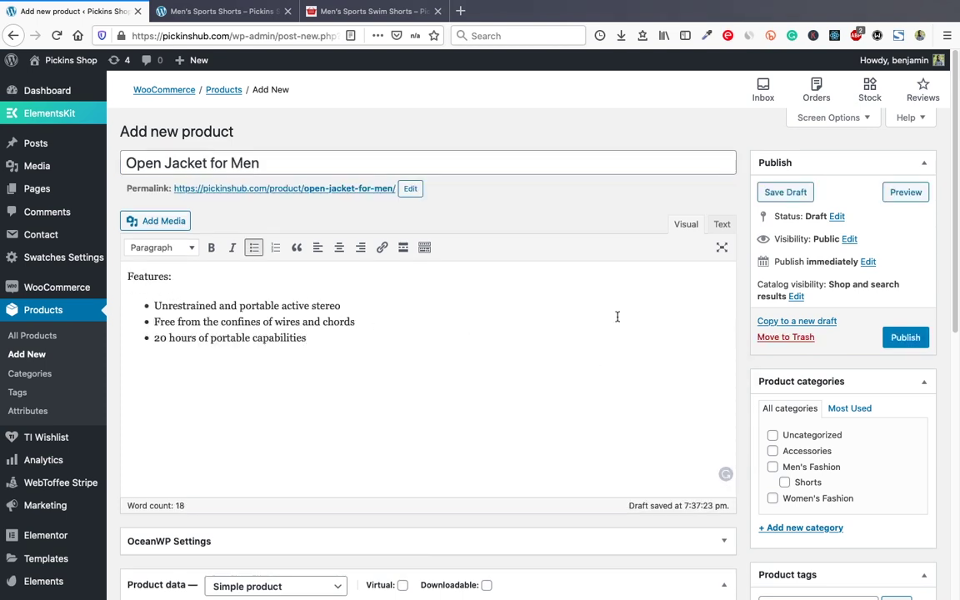
# File the product under the Men's Fashion category.
pyautogui.scroll(-3, 618, 317)
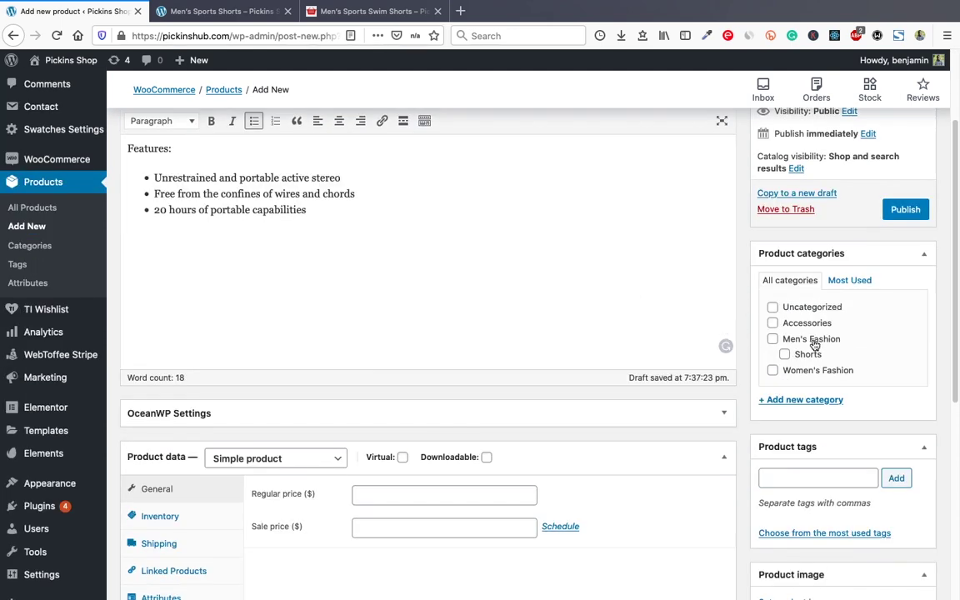
pyautogui.click(813, 340)
pyautogui.scroll(-1, 383, 315)
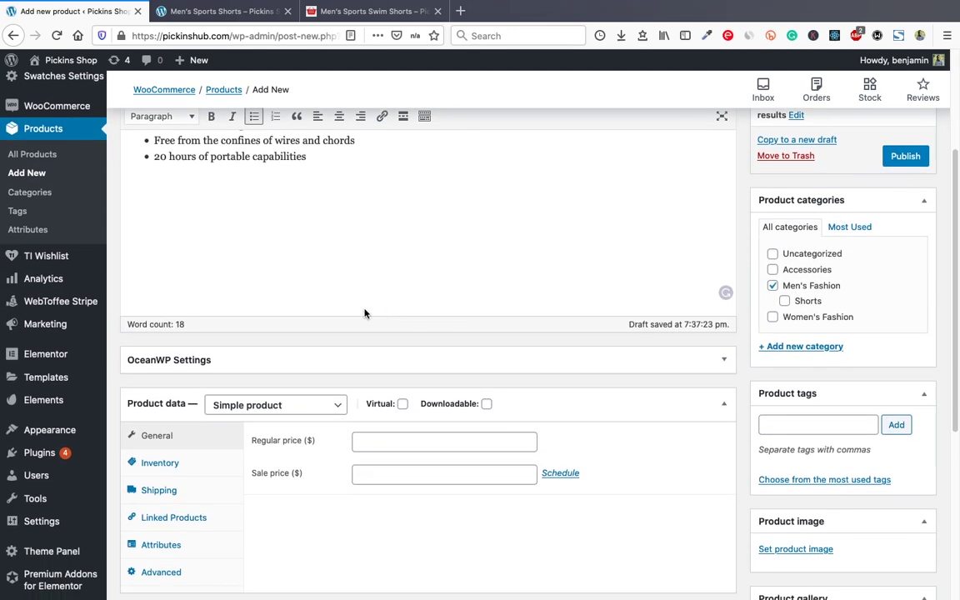
pyautogui.scroll(-3, 279, 375)
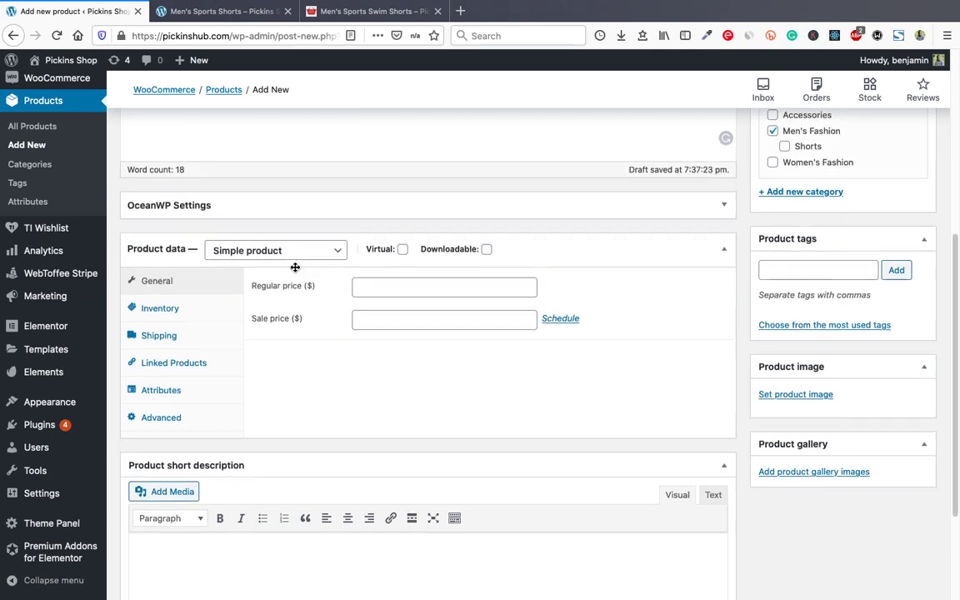
pyautogui.scroll(6, 302, 250)
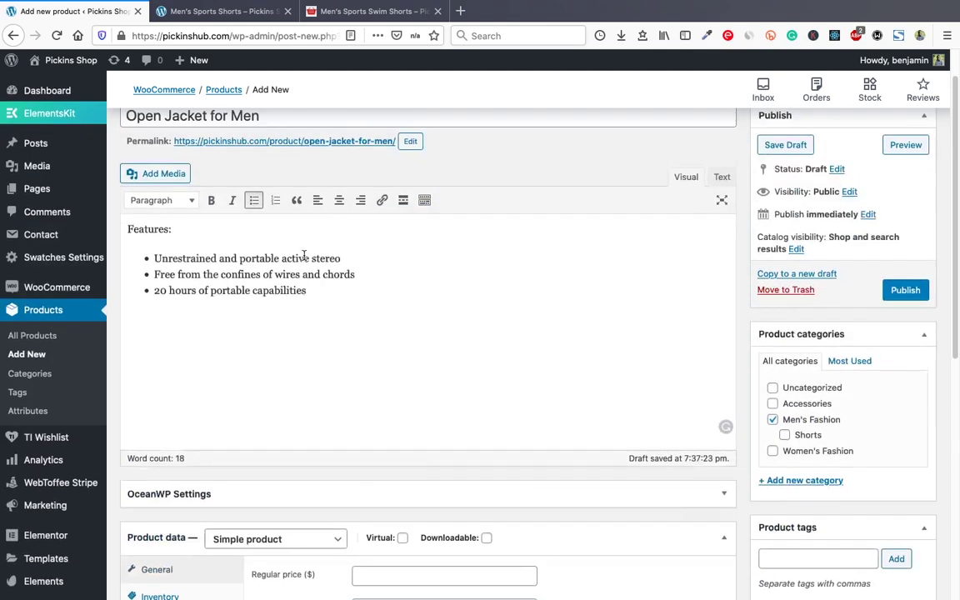
pyautogui.scroll(-6, 302, 255)
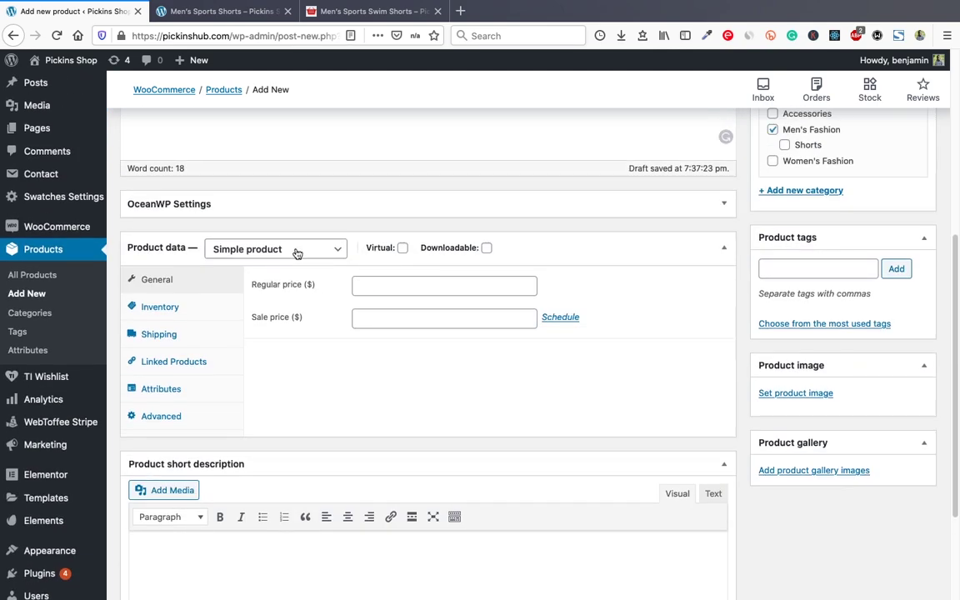
pyautogui.click(297, 250)
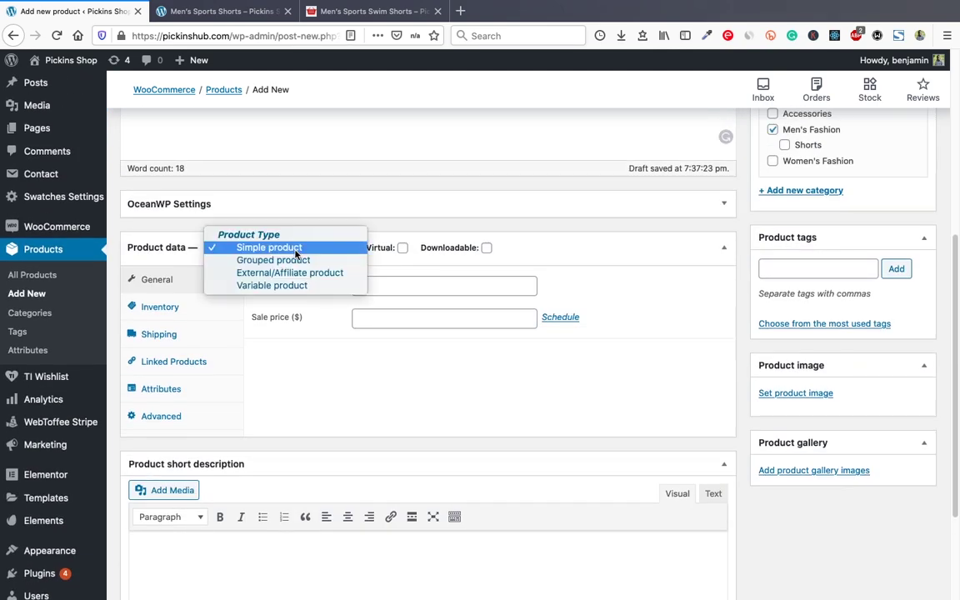
# Make the jacket a Variable product and review its Shipping and Linked Products settings.
pyautogui.click(271, 286)
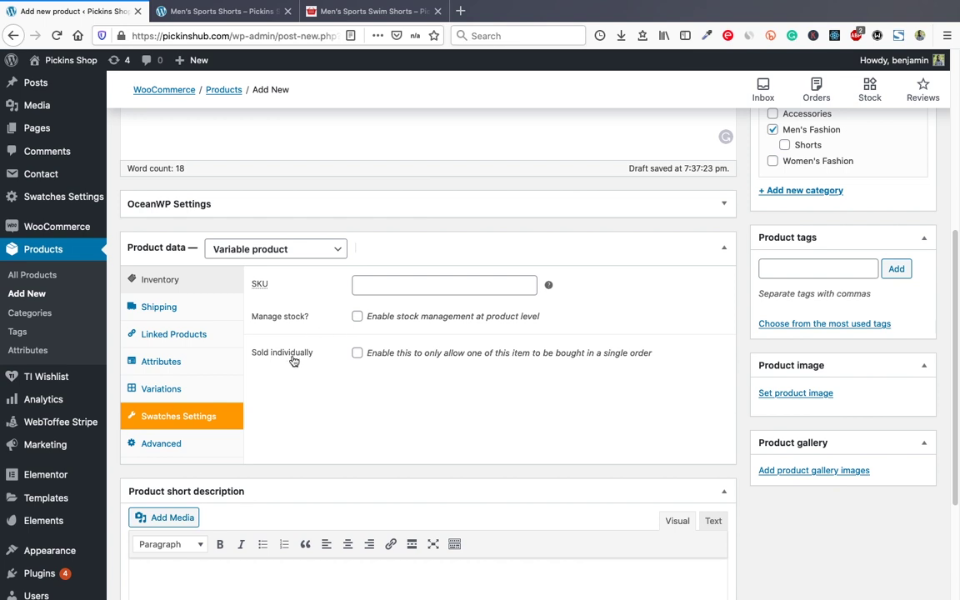
pyautogui.click(161, 308)
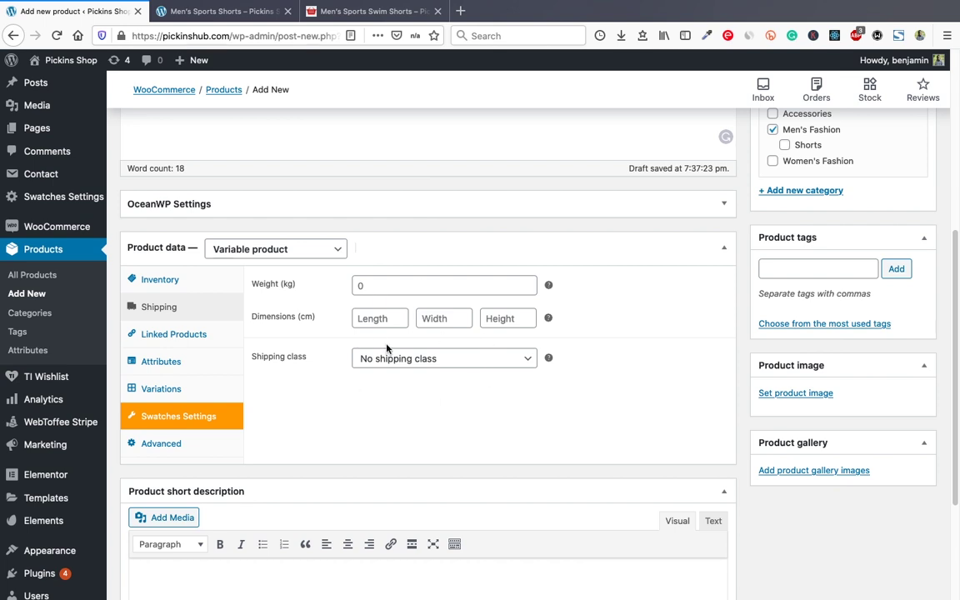
pyautogui.click(173, 337)
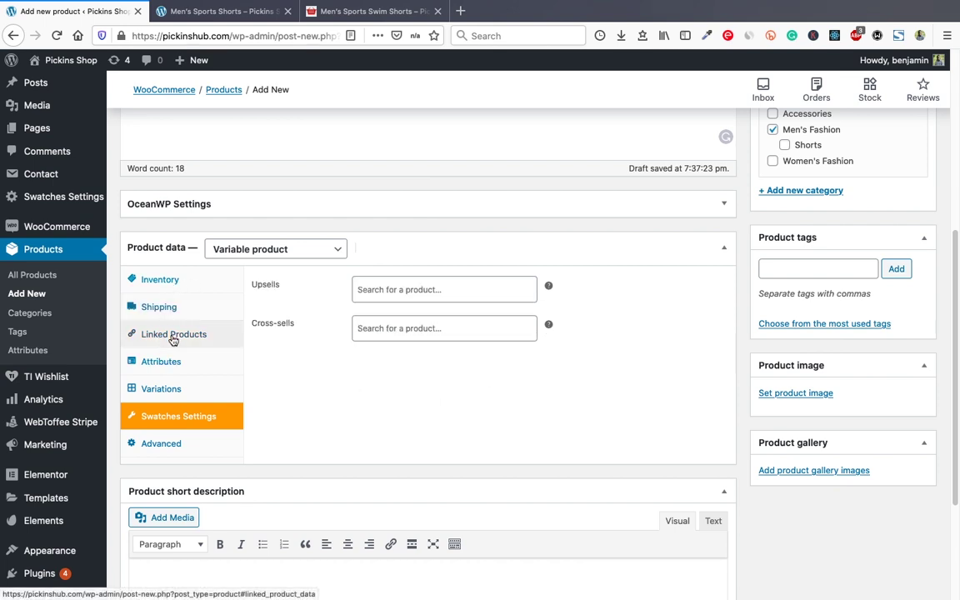
# Search 'sho' and add Men's Sports Shorts (#27) as an upsell.
pyautogui.click(404, 293)
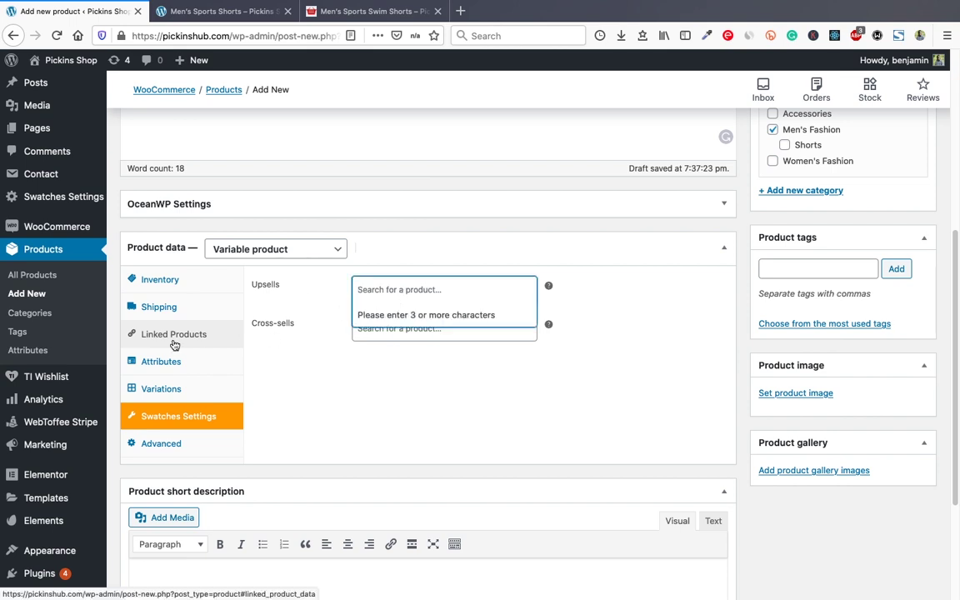
pyautogui.write('sho')
pyautogui.click(377, 325)
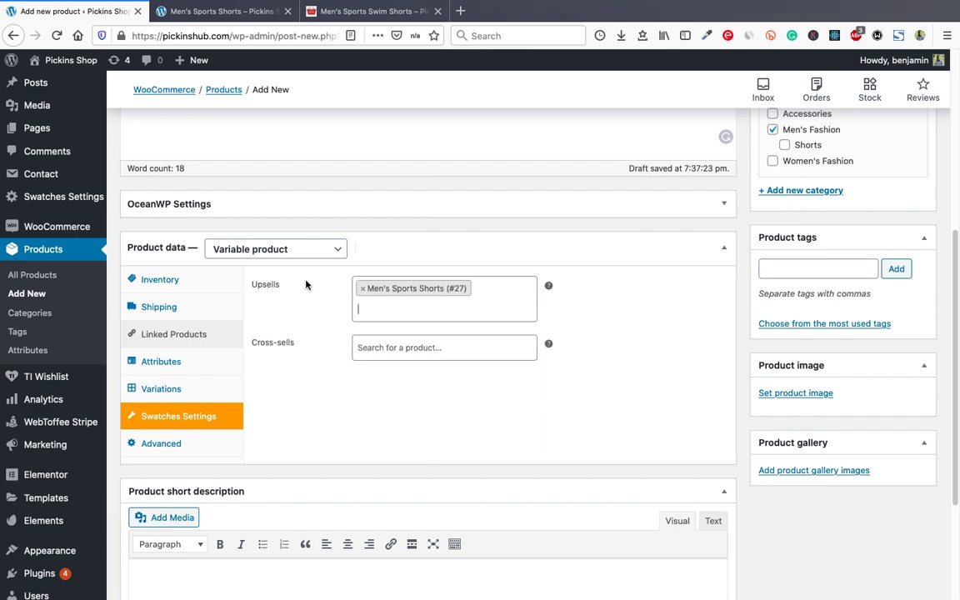
pyautogui.scroll(5, 189, 163)
pyautogui.scroll(-5, 394, 247)
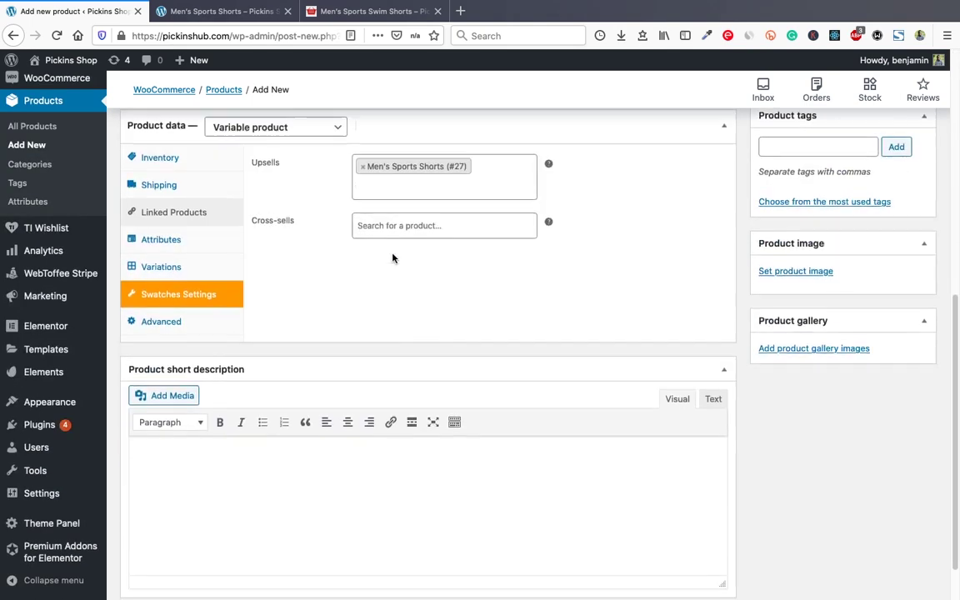
pyautogui.scroll(1, 158, 315)
pyautogui.click(154, 315)
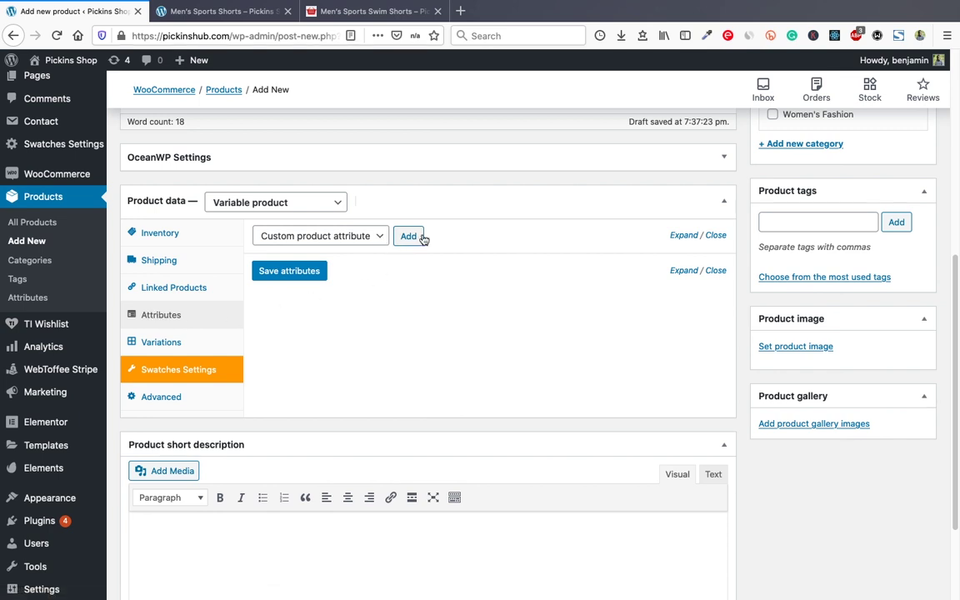
# Add a custom product attribute named Color with Grey as its first value.
pyautogui.click(370, 238)
pyautogui.click(404, 236)
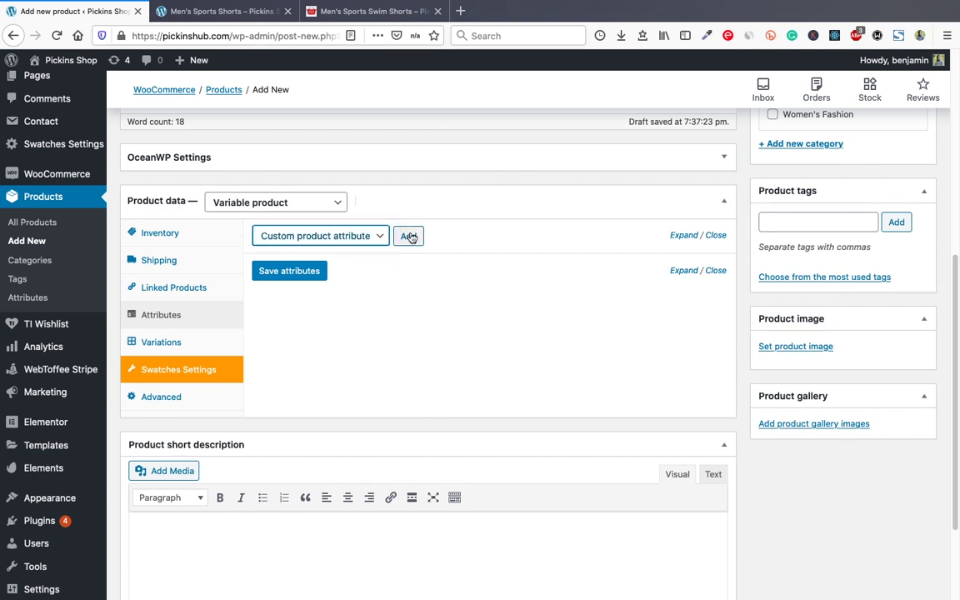
pyautogui.click(412, 237)
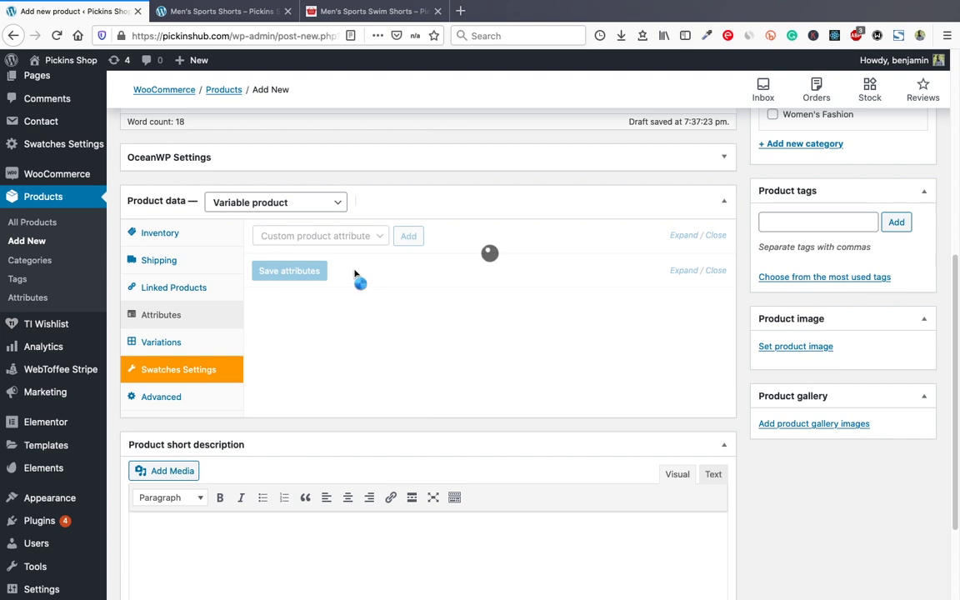
pyautogui.click(301, 318)
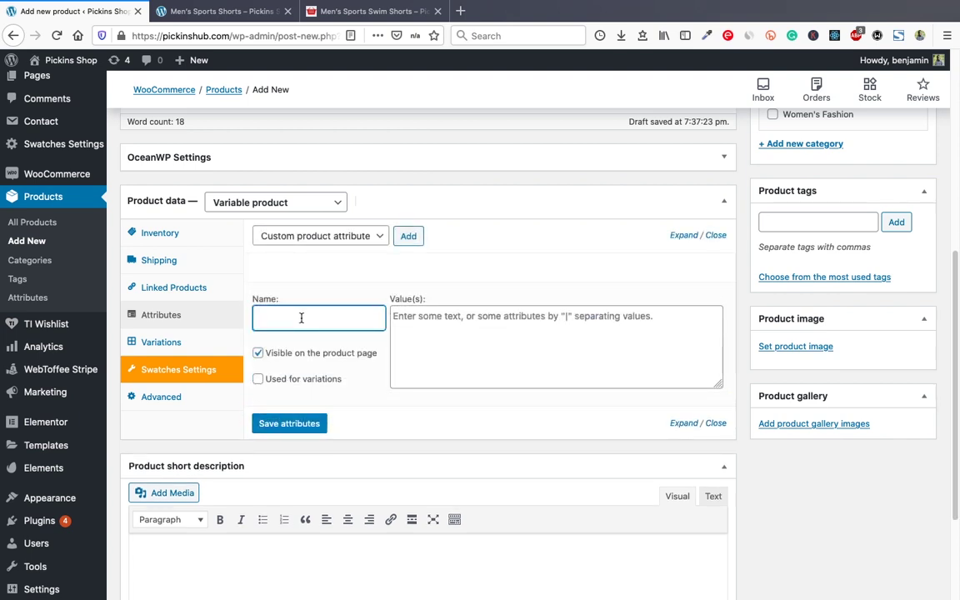
pyautogui.write('Color')
pyautogui.click(469, 318)
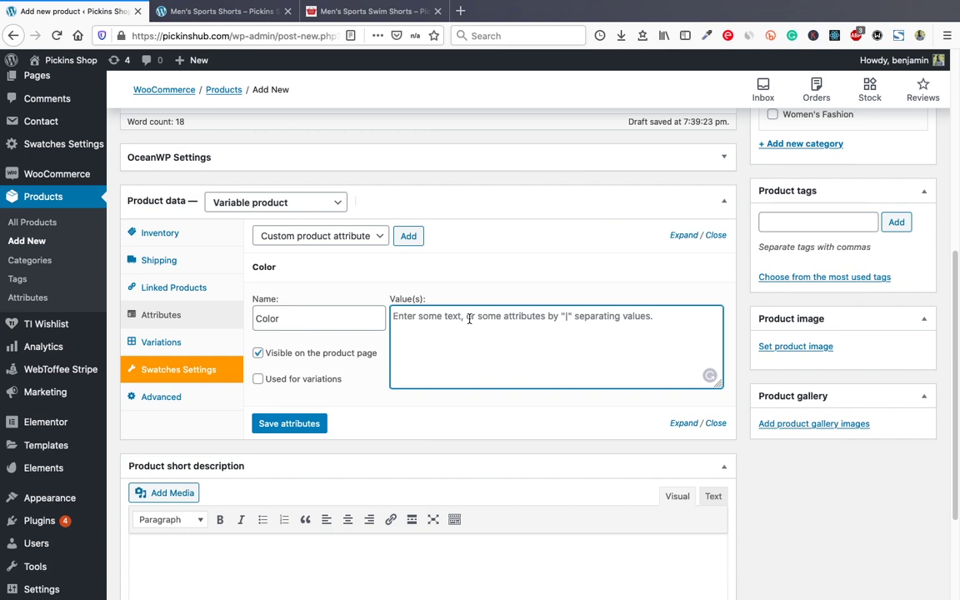
pyautogui.write('Grey|Maroon|Sky Blue')
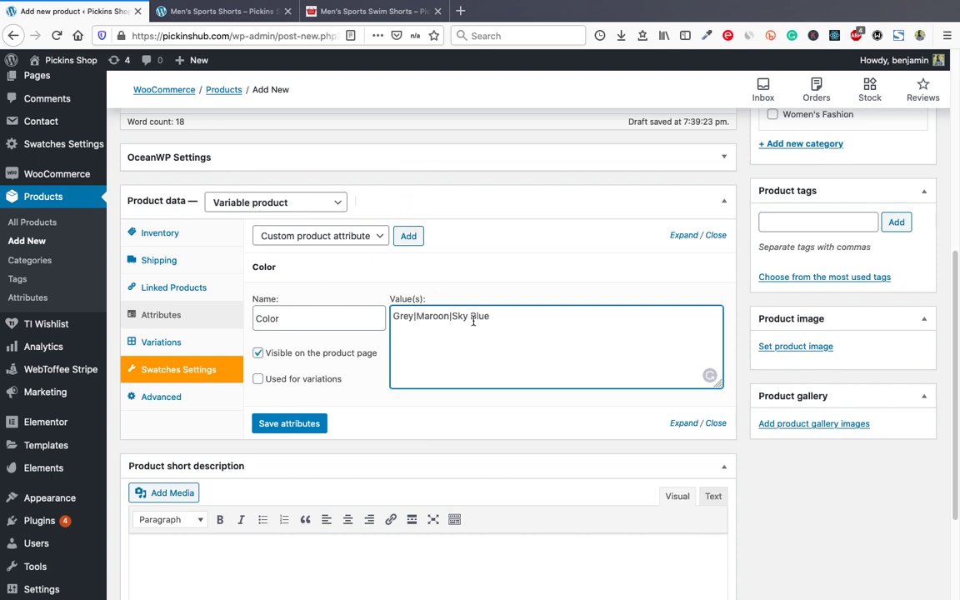
# Mark Color for variations, add a Size attribute (S | M | L) for variations, and save both.
pyautogui.click(258, 380)
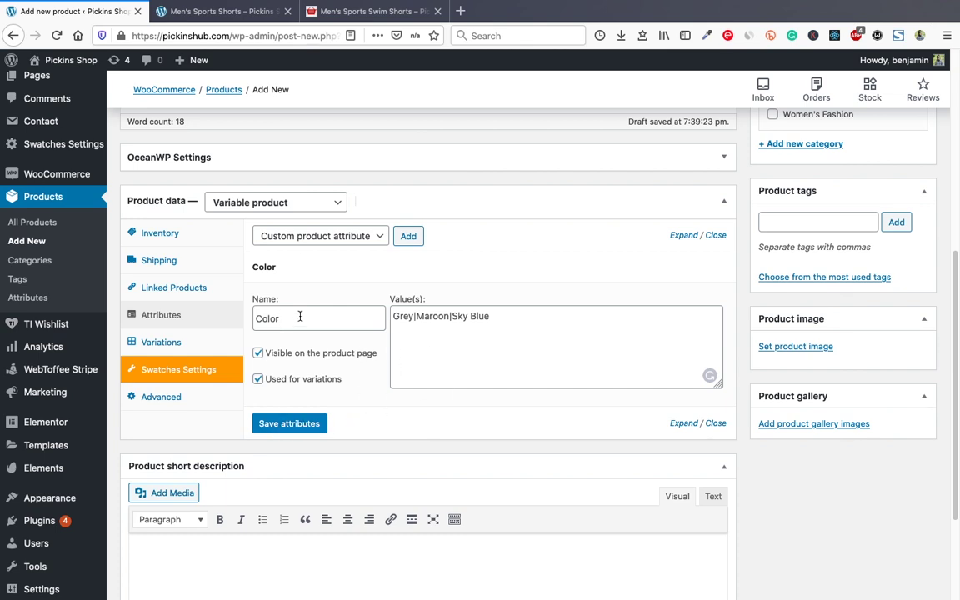
pyautogui.click(409, 238)
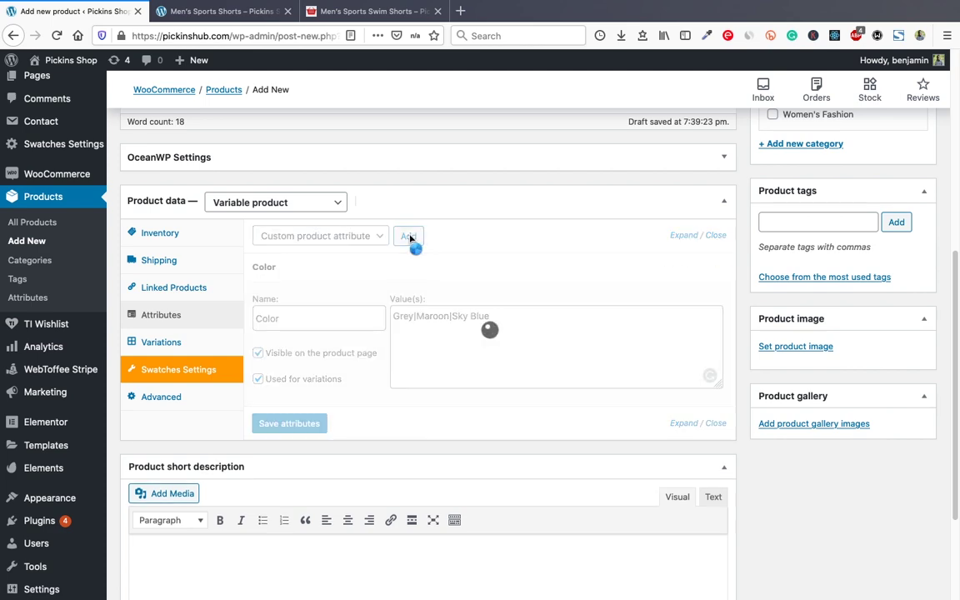
pyautogui.scroll(-5, 346, 358)
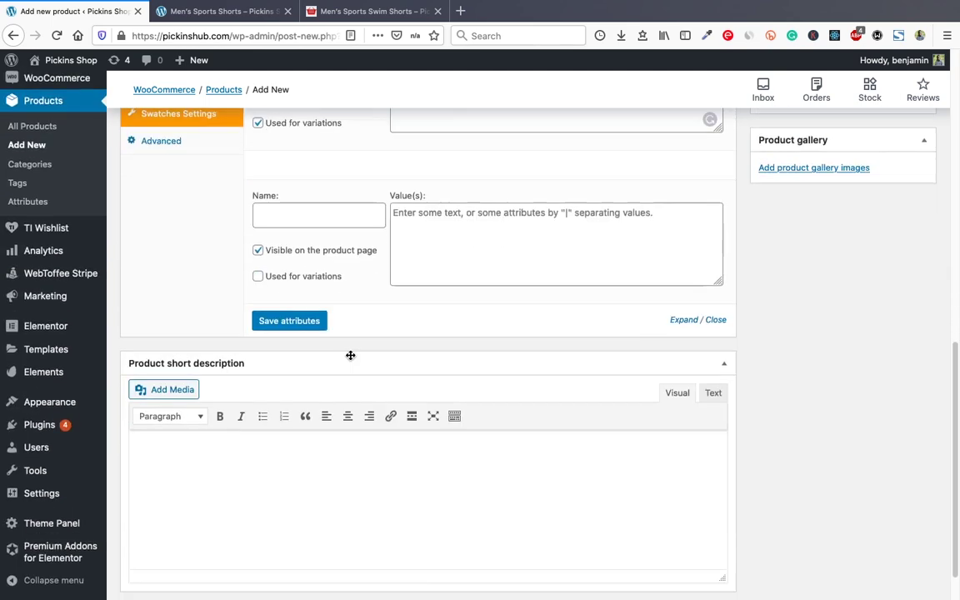
pyautogui.scroll(1, 350, 250)
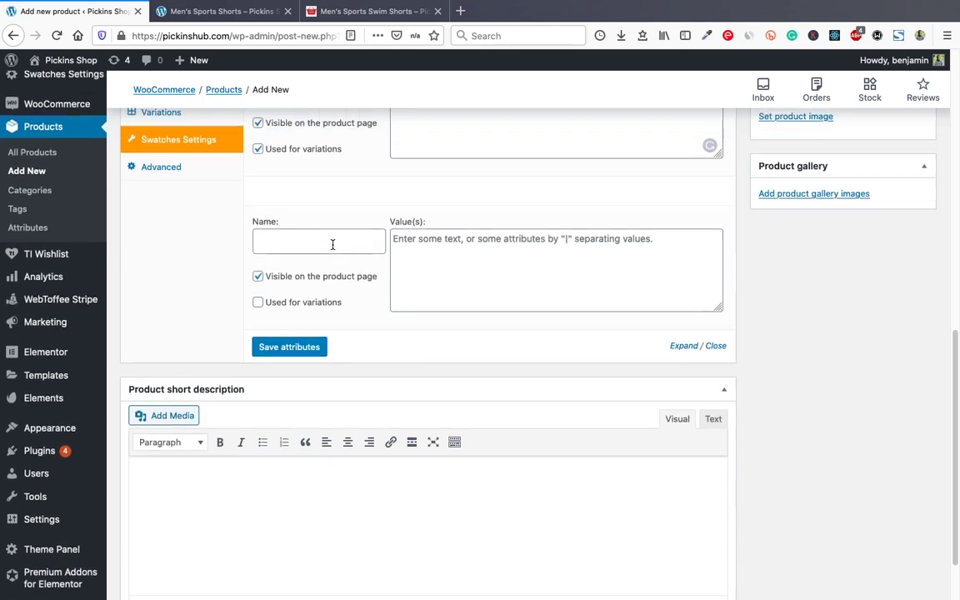
pyautogui.click(331, 250)
pyautogui.write('S')
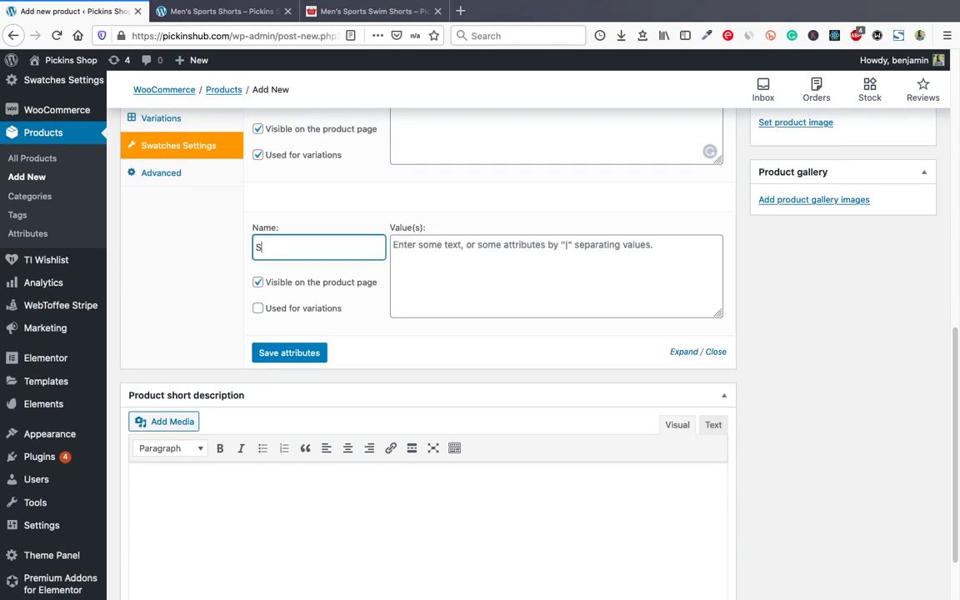
pyautogui.press('Tab')
pyautogui.scroll(2, 480, 333)
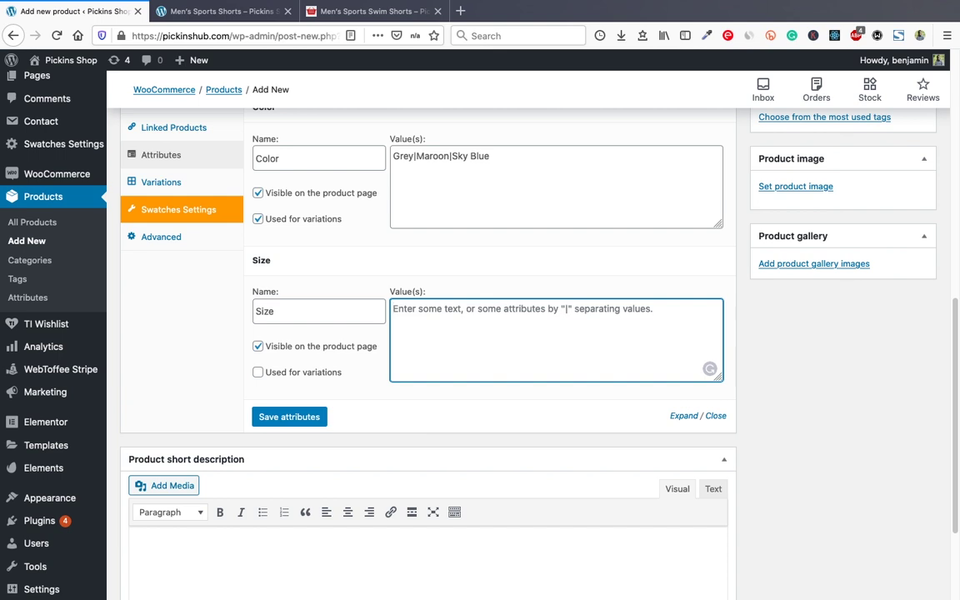
pyautogui.write('S|M|L')
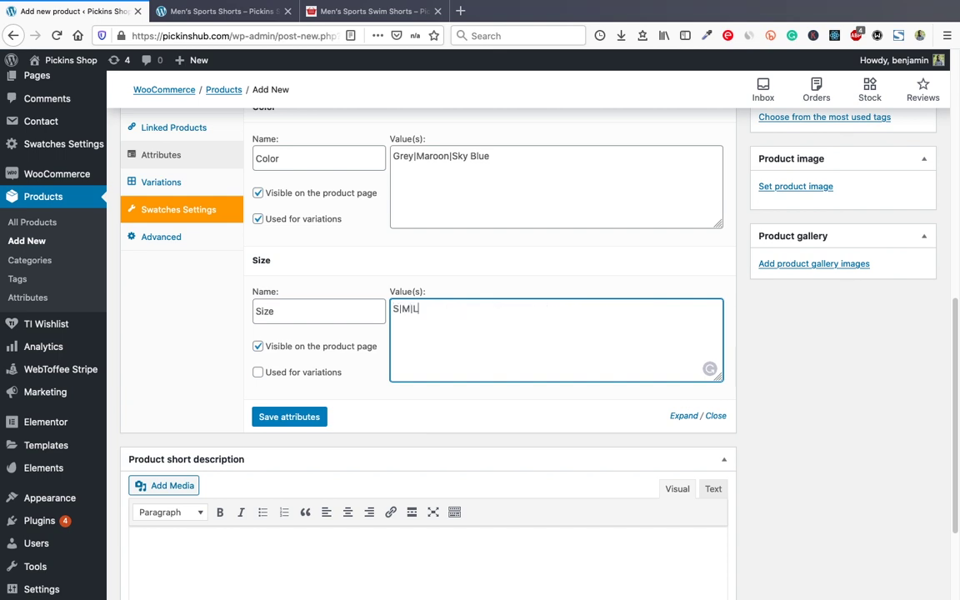
pyautogui.click(260, 373)
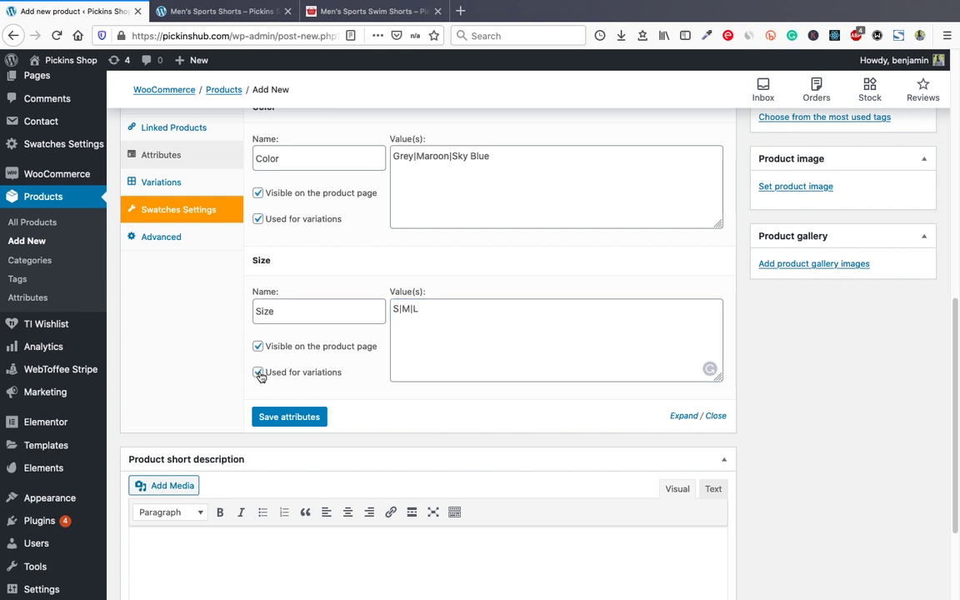
pyautogui.click(284, 418)
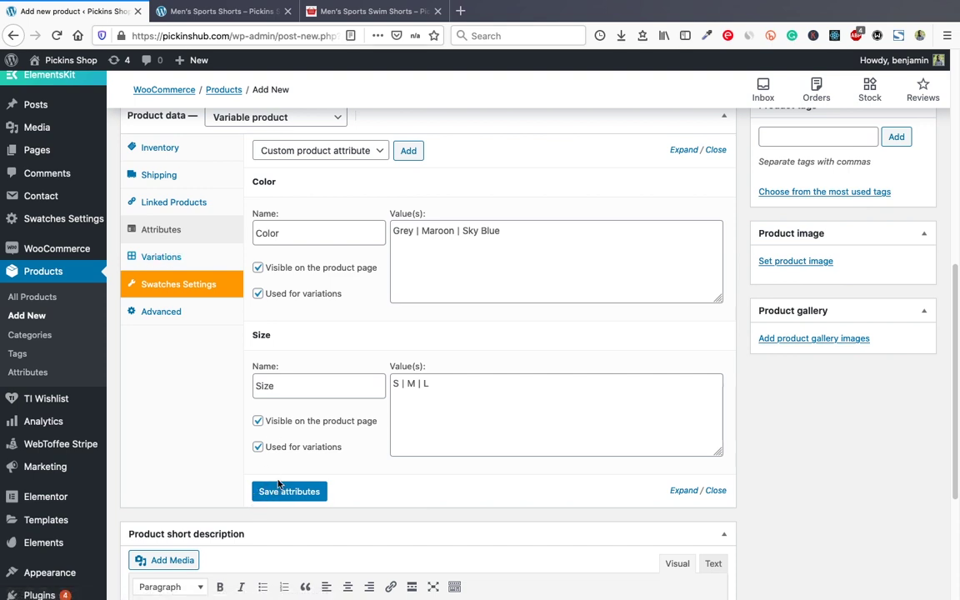
# Create all nine Grey/Maroon/Sky Blue × S/M/L variations from the attributes and save them.
pyautogui.click(170, 258)
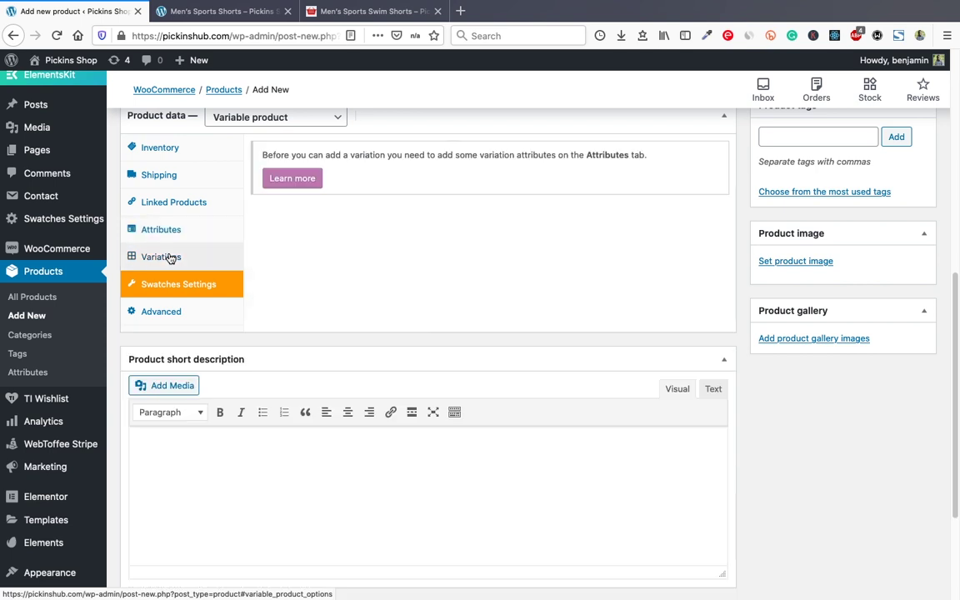
pyautogui.scroll(1, 317, 229)
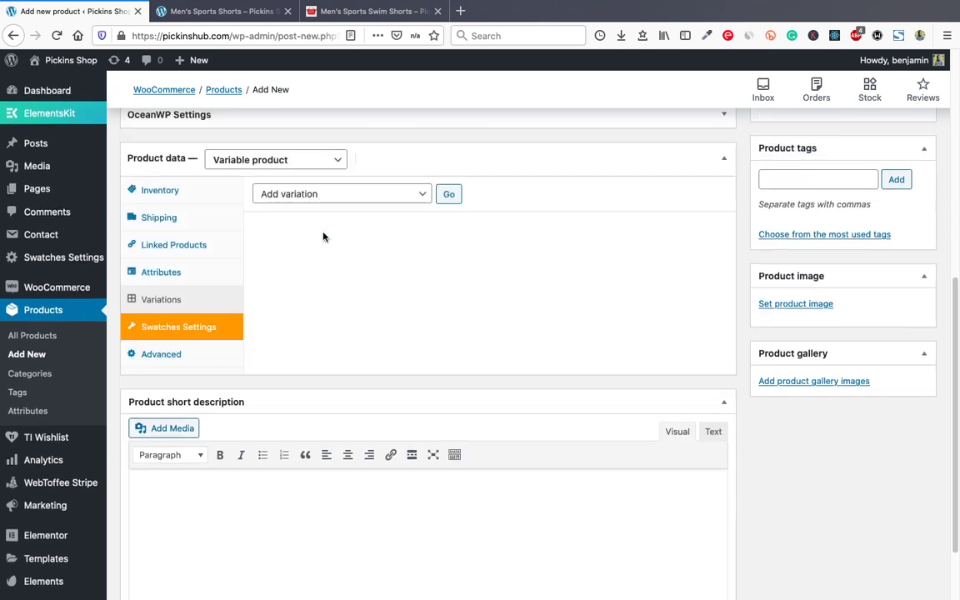
pyautogui.click(289, 196)
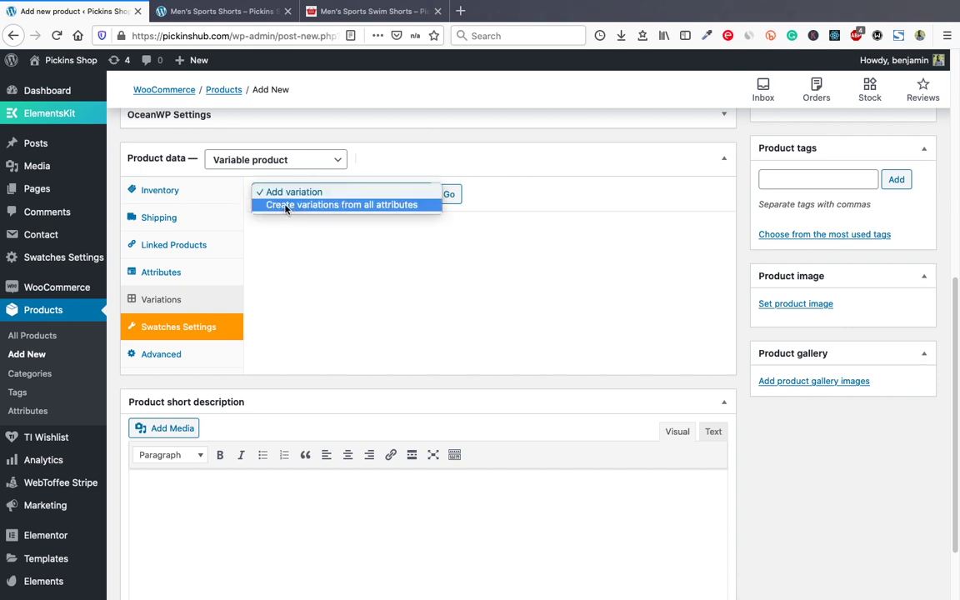
pyautogui.click(286, 205)
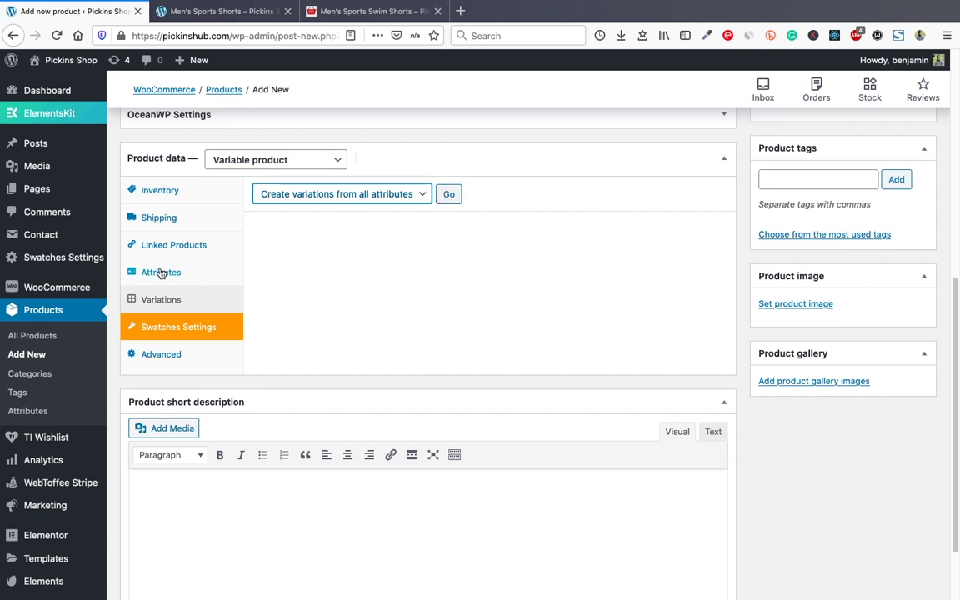
pyautogui.click(448, 194)
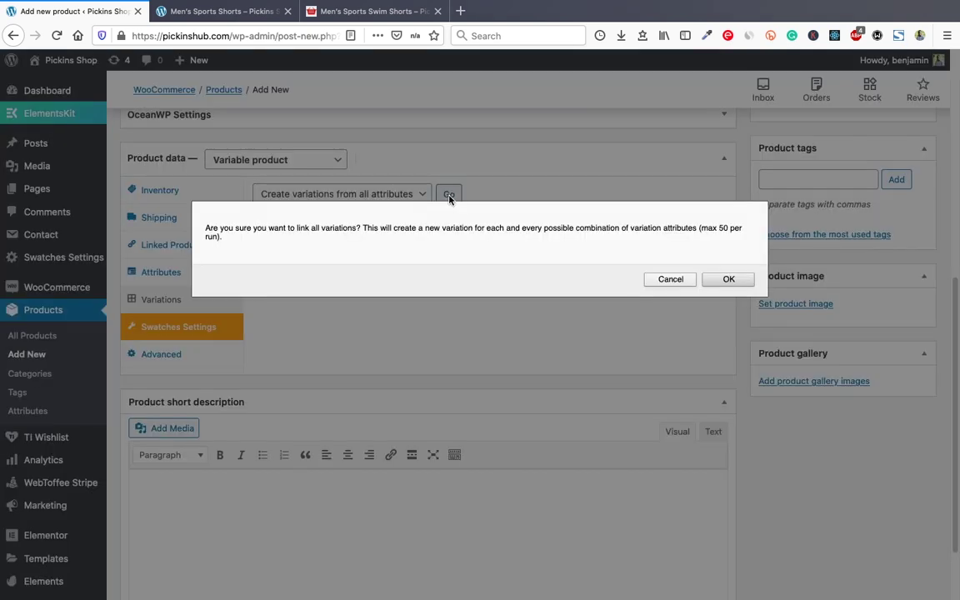
pyautogui.click(726, 278)
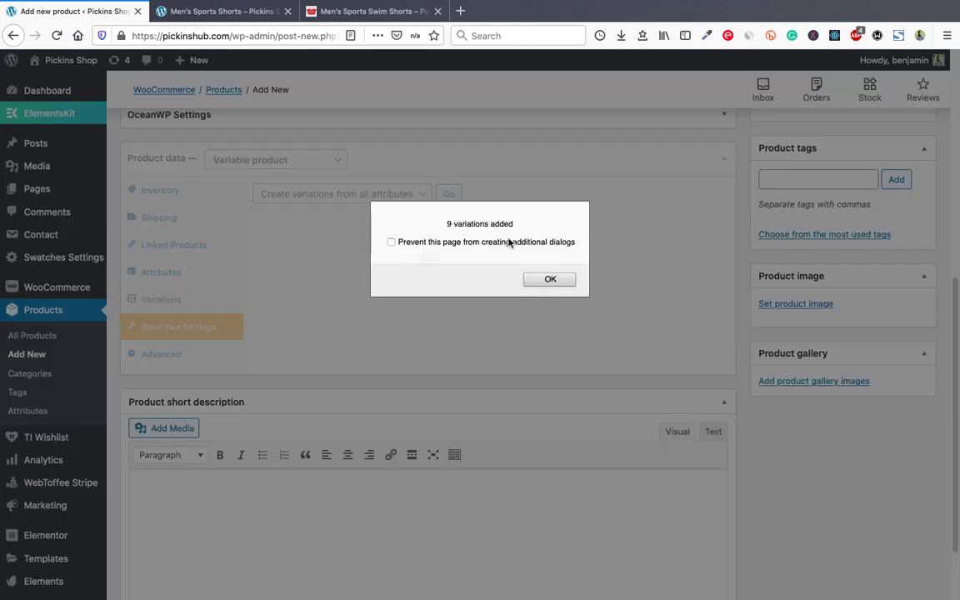
pyautogui.click(546, 279)
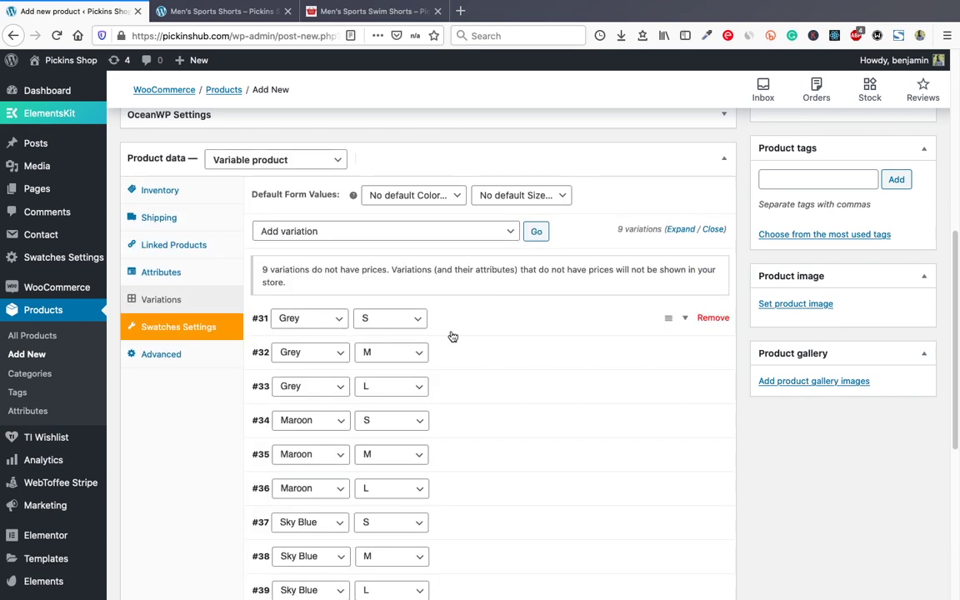
pyautogui.scroll(-4, 285, 421)
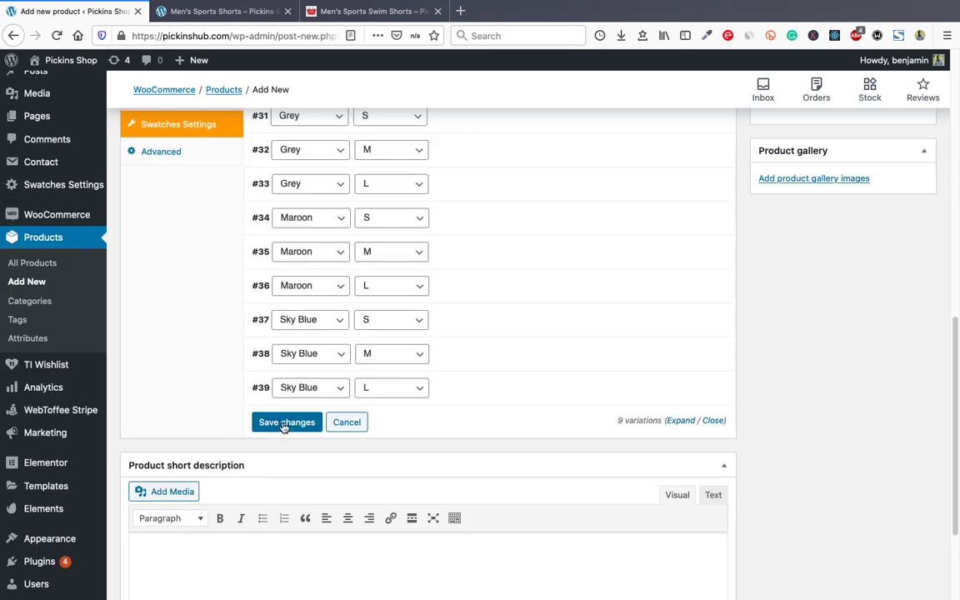
pyautogui.click(286, 423)
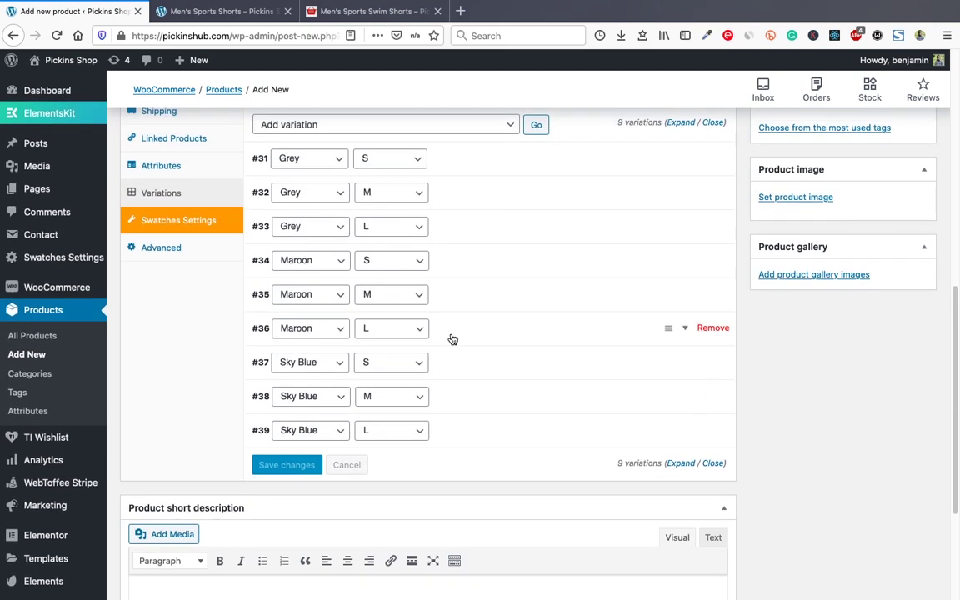
# View the Swatches Settings panel, then the Advanced tab with menu order 0 and reviews enabled.
pyautogui.scroll(1, 452, 339)
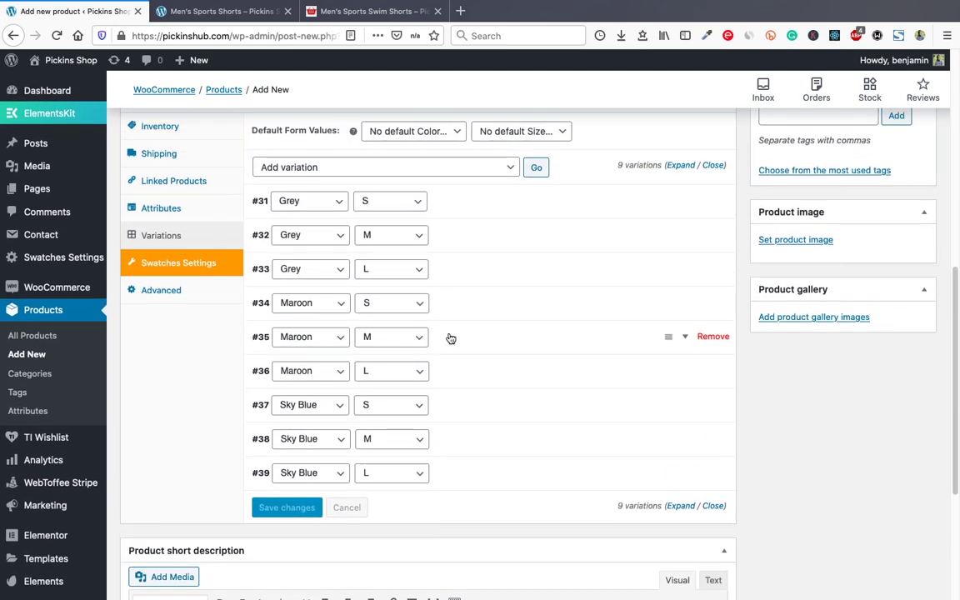
pyautogui.scroll(-5, 226, 424)
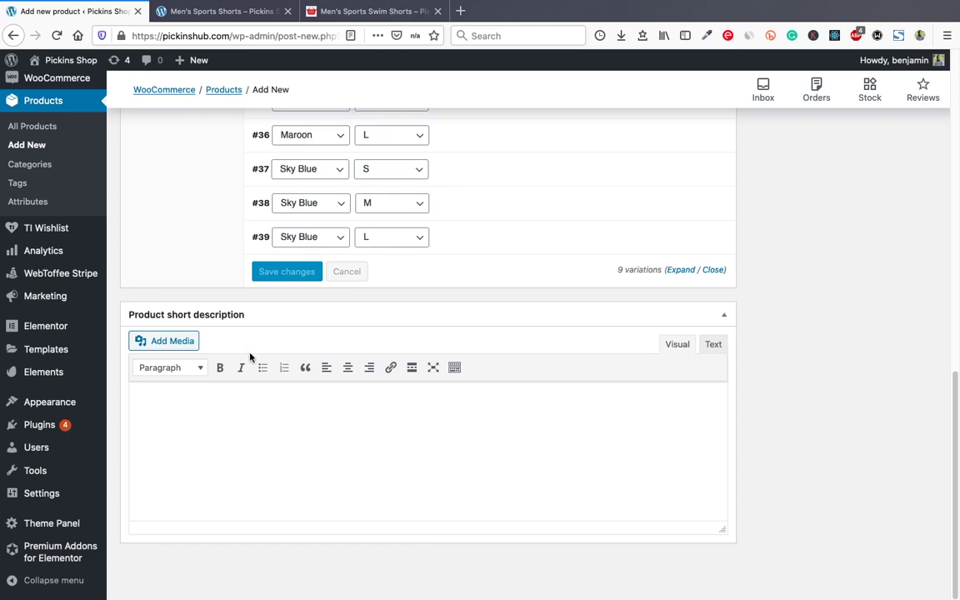
pyautogui.scroll(7, 252, 474)
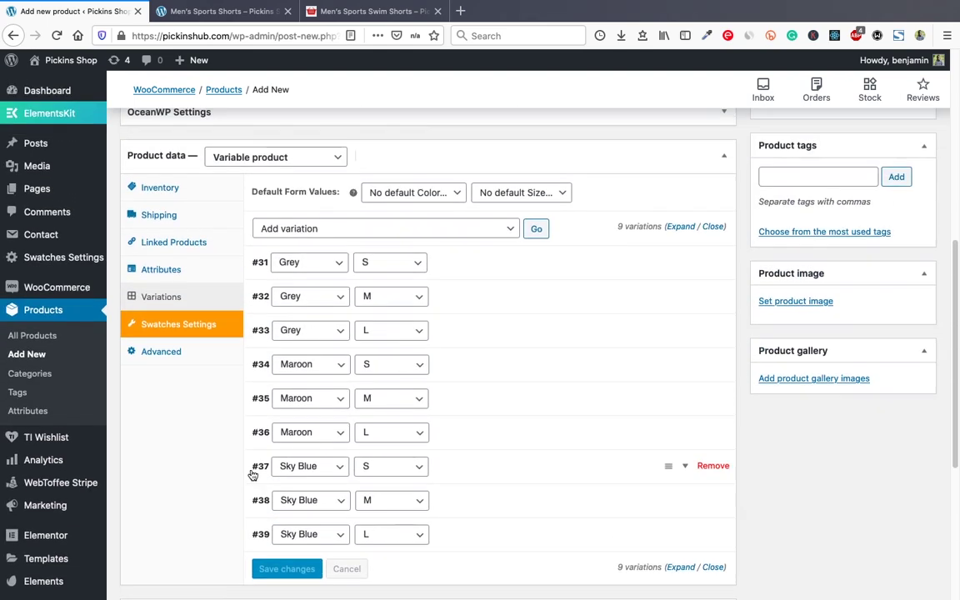
pyautogui.scroll(3, 253, 474)
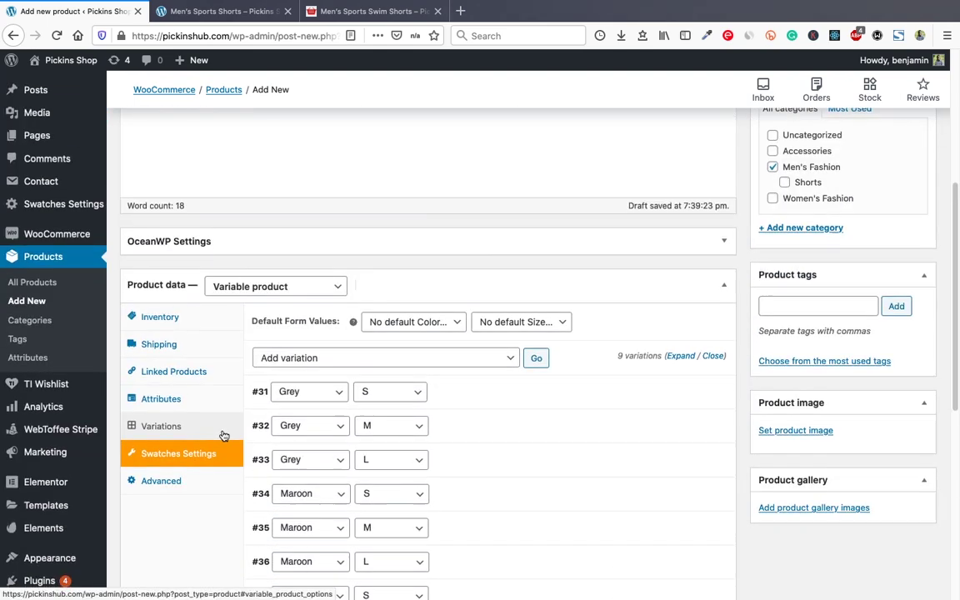
pyautogui.click(168, 460)
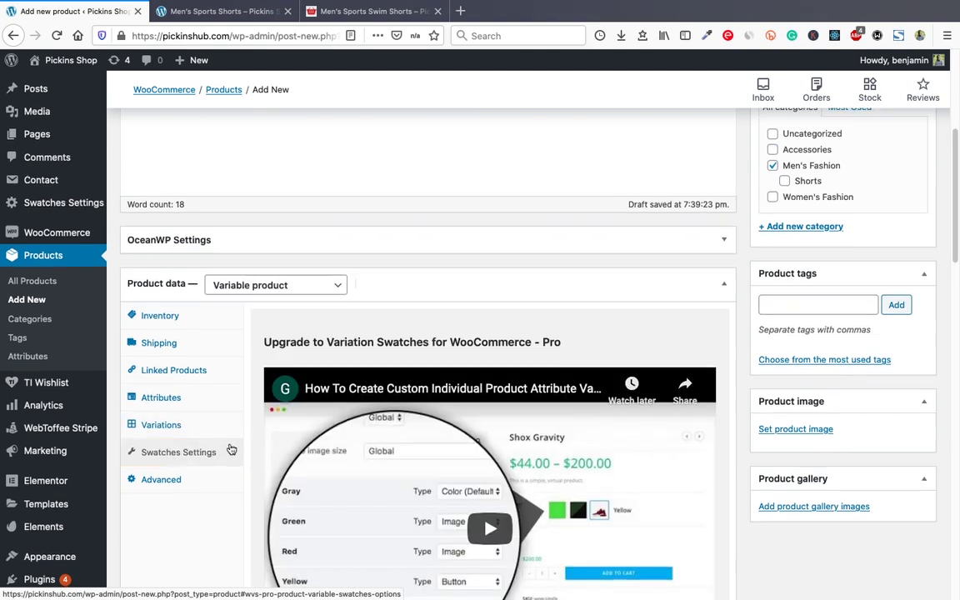
pyautogui.scroll(-1, 171, 457)
pyautogui.scroll(-2, 587, 467)
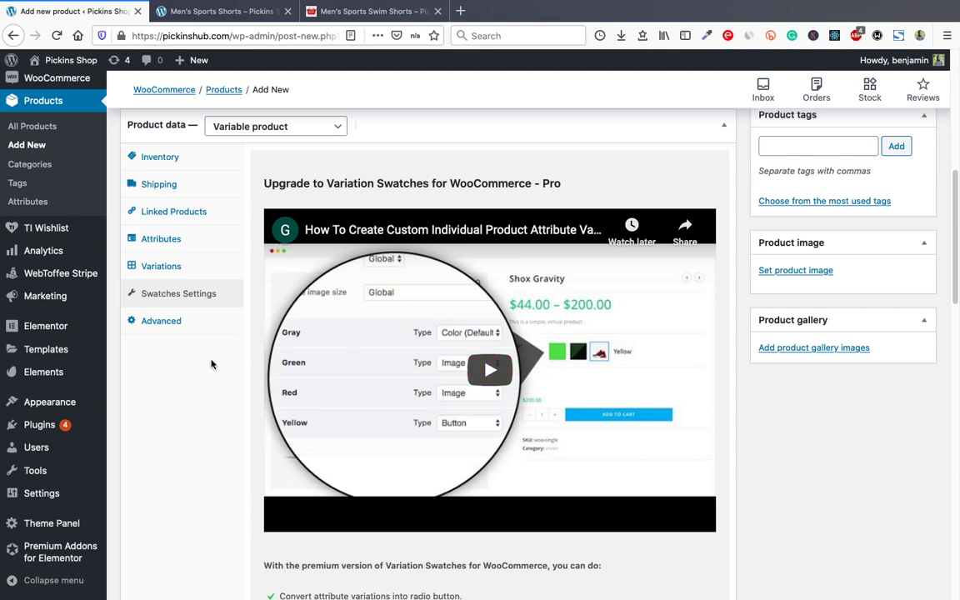
pyautogui.scroll(-3, 554, 443)
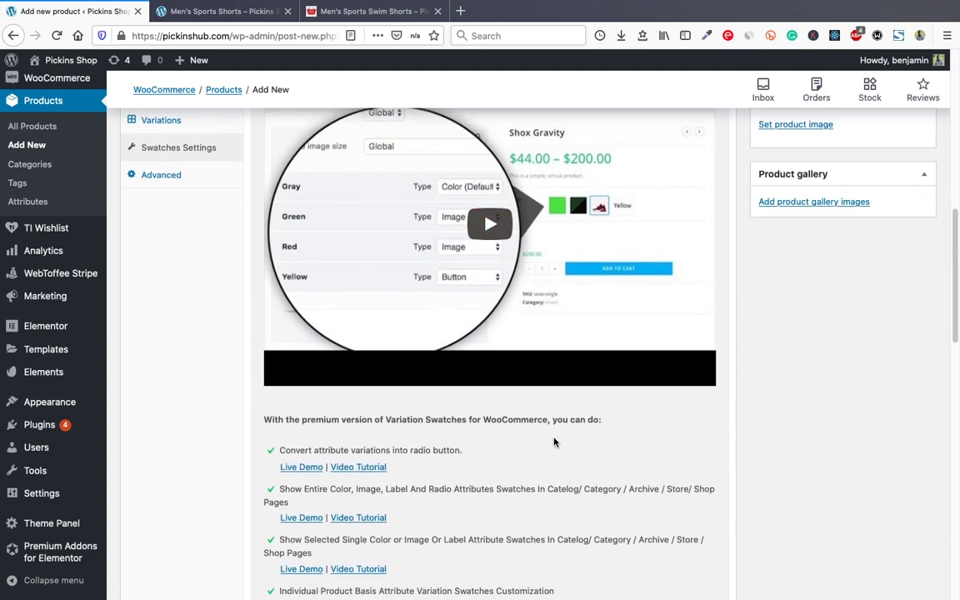
pyautogui.click(166, 175)
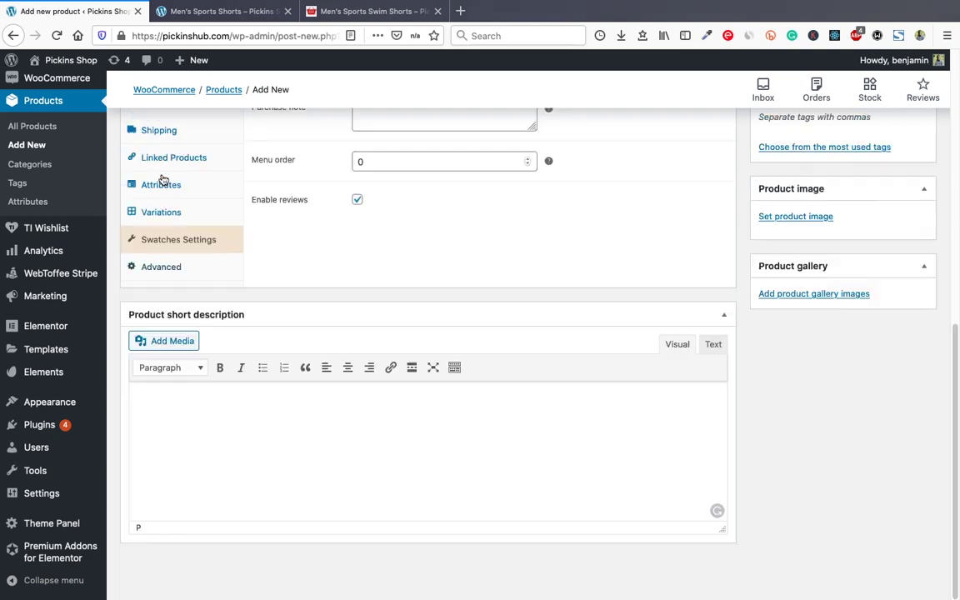
pyautogui.scroll(2, 354, 316)
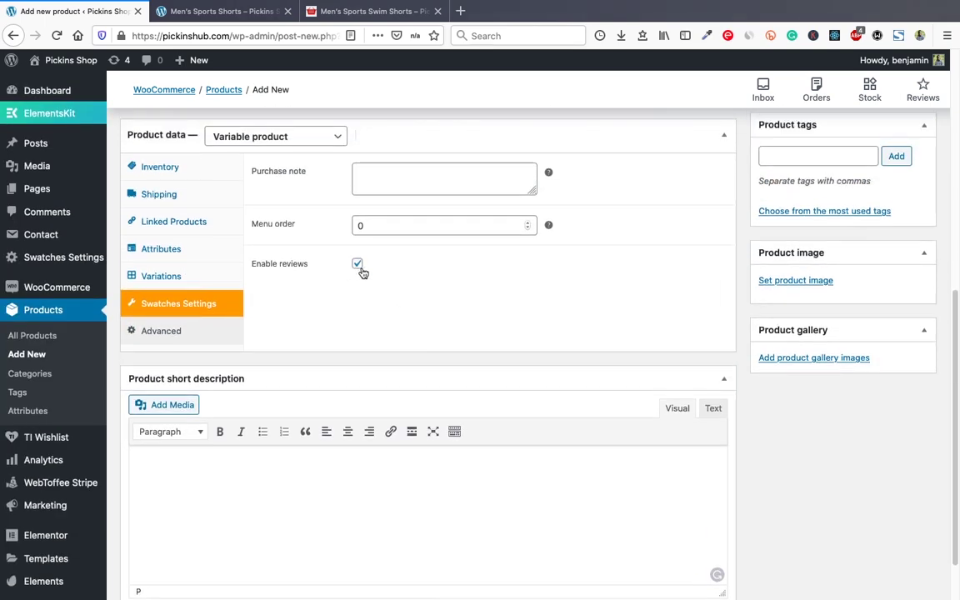
pyautogui.scroll(4, 291, 283)
pyautogui.scroll(-2, 641, 342)
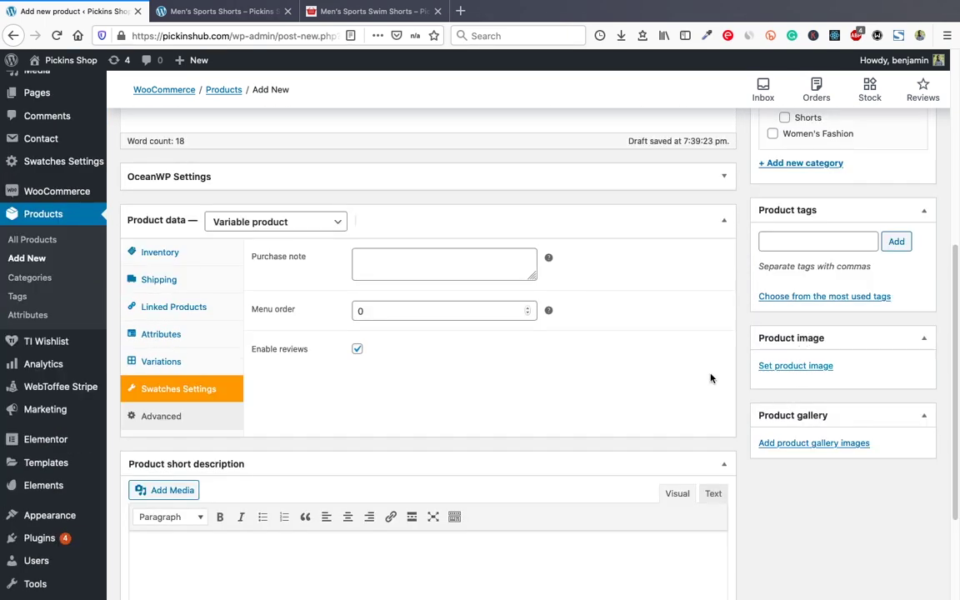
# Select the seven jacket and hoodie photos from the computer for the product image upload.
pyautogui.click(796, 366)
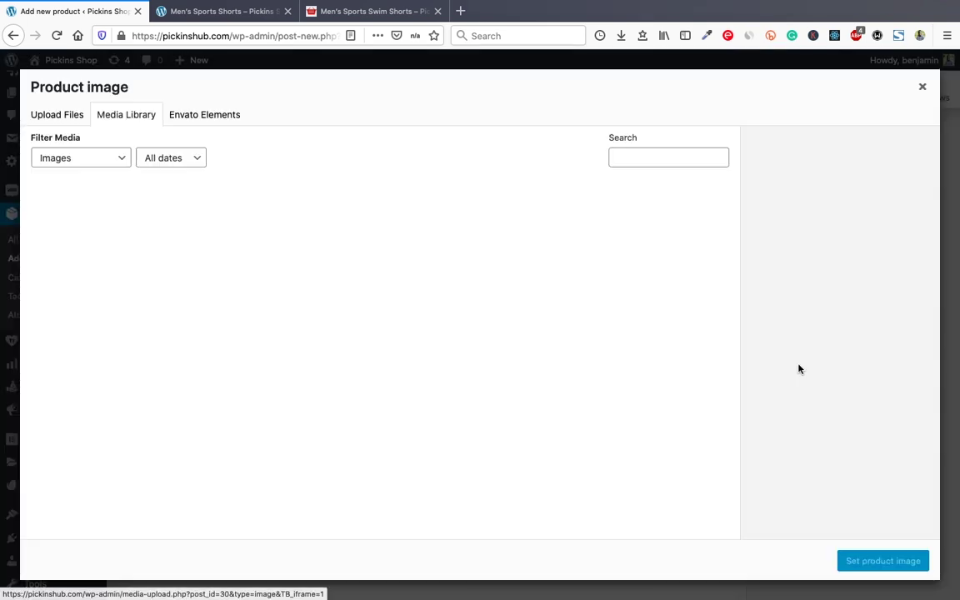
pyautogui.click(60, 117)
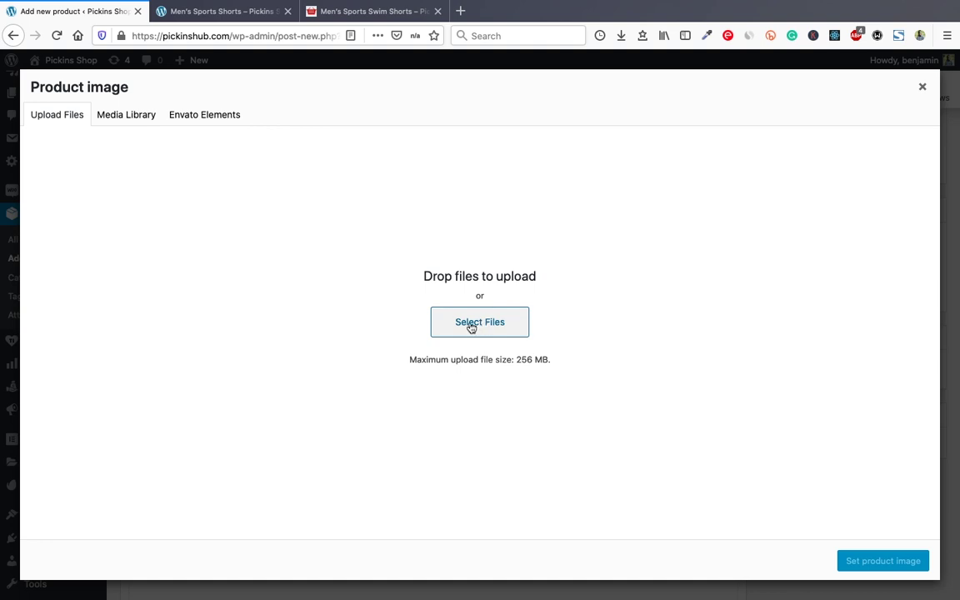
pyautogui.click(470, 326)
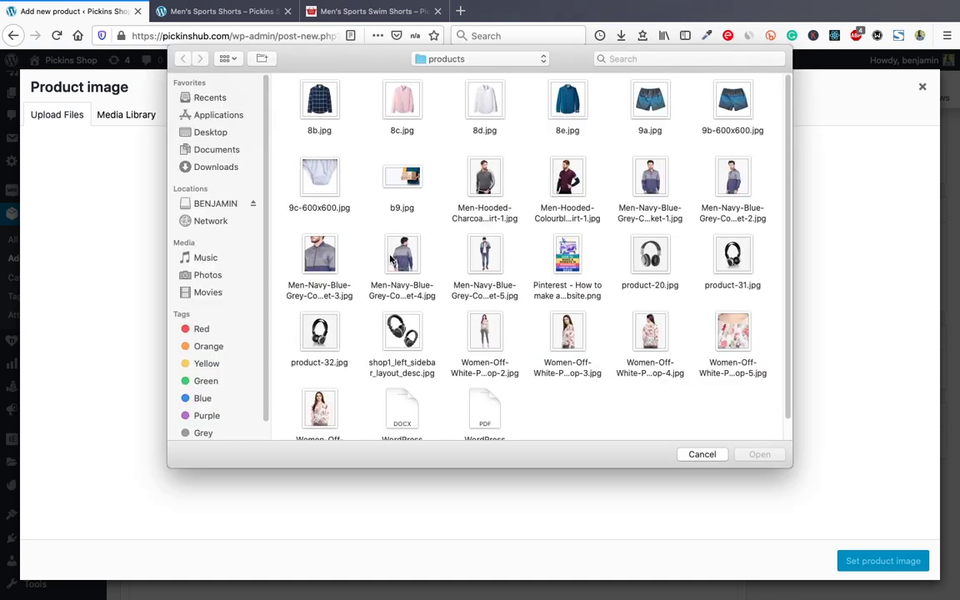
pyautogui.click(490, 183)
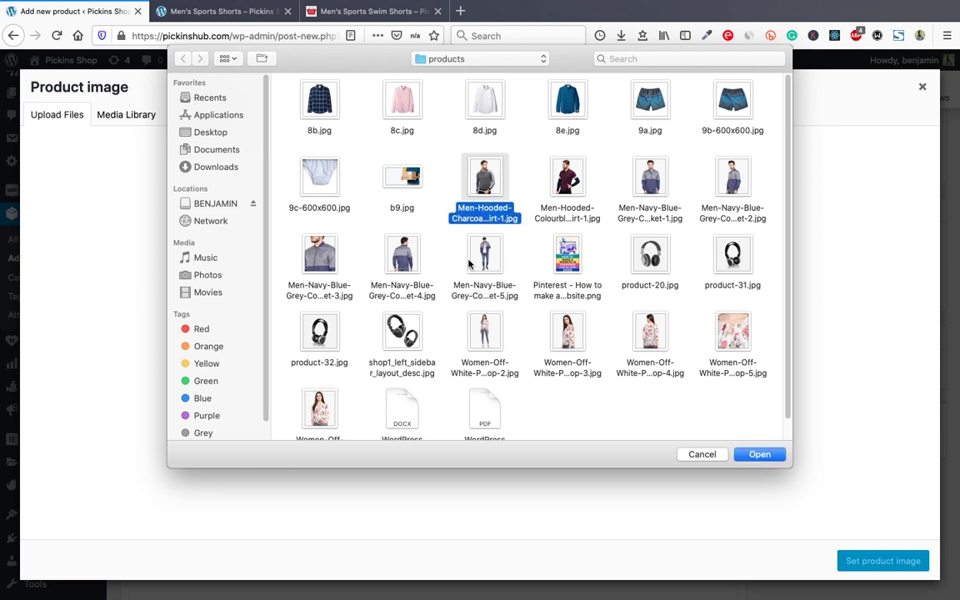
pyautogui.keyDown('super'); pyautogui.click(403, 254); pyautogui.keyUp('super')
pyautogui.keyDown('super'); pyautogui.click(485, 255); pyautogui.keyUp('super')
pyautogui.keyDown('super'); pyautogui.click(485, 185); pyautogui.keyUp('super')
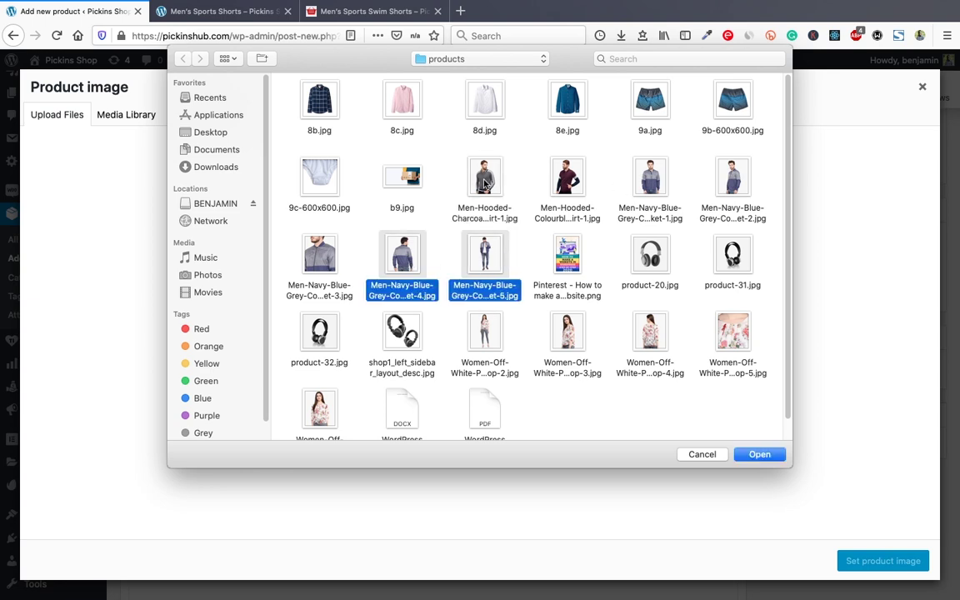
pyautogui.keyDown('super'); pyautogui.click(485, 179); pyautogui.keyUp('super')
pyautogui.keyDown('super'); pyautogui.click(319, 257); pyautogui.keyUp('super')
pyautogui.keyDown('super'); pyautogui.click(567, 177); pyautogui.keyUp('super')
pyautogui.keyDown('super'); pyautogui.click(650, 178); pyautogui.keyUp('super')
pyautogui.keyDown('super'); pyautogui.click(732, 177); pyautogui.keyUp('super')
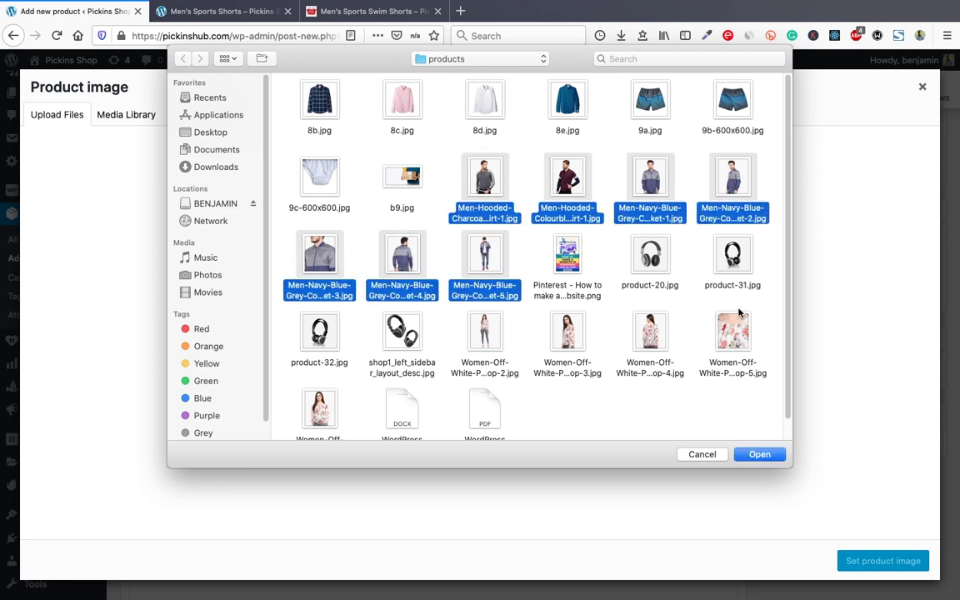
# Upload them and set Men-Navy-Blue-Grey-Colour-Jacket-1.jpg as the product image.
pyautogui.click(766, 457)
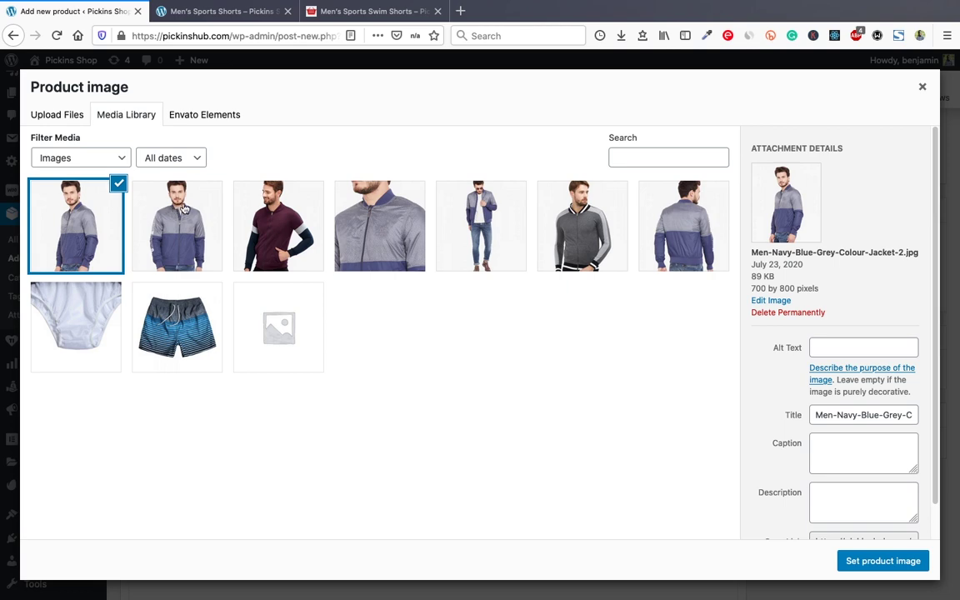
pyautogui.click(171, 210)
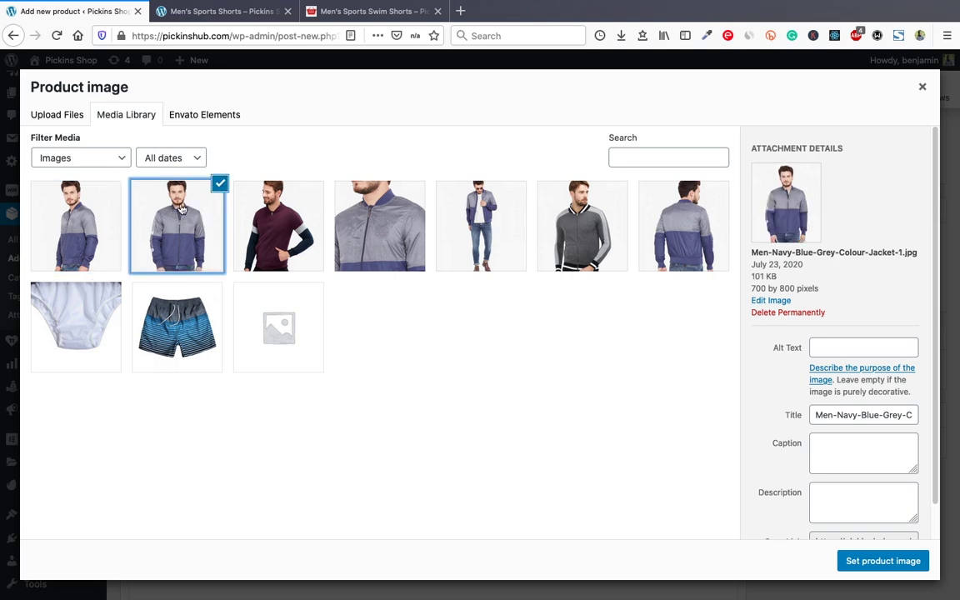
pyautogui.click(882, 563)
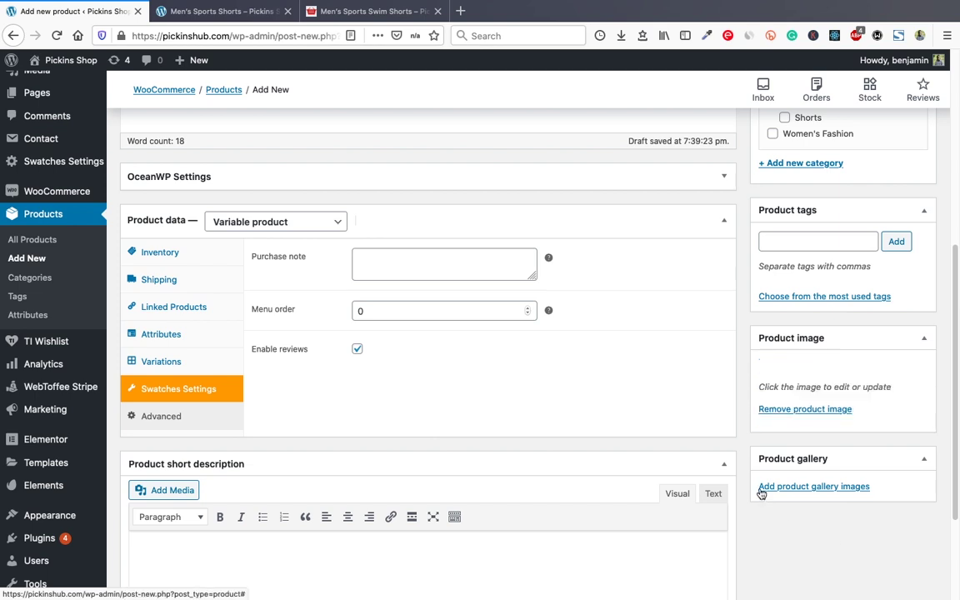
# Add six jacket photos to the product gallery.
pyautogui.scroll(-1, 798, 446)
pyautogui.scroll(-2, 816, 433)
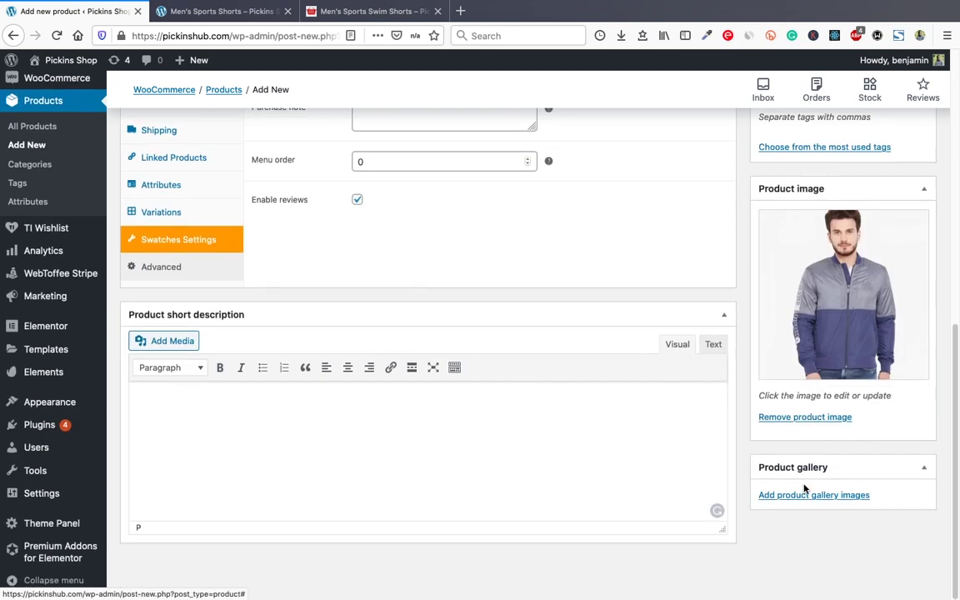
pyautogui.click(799, 496)
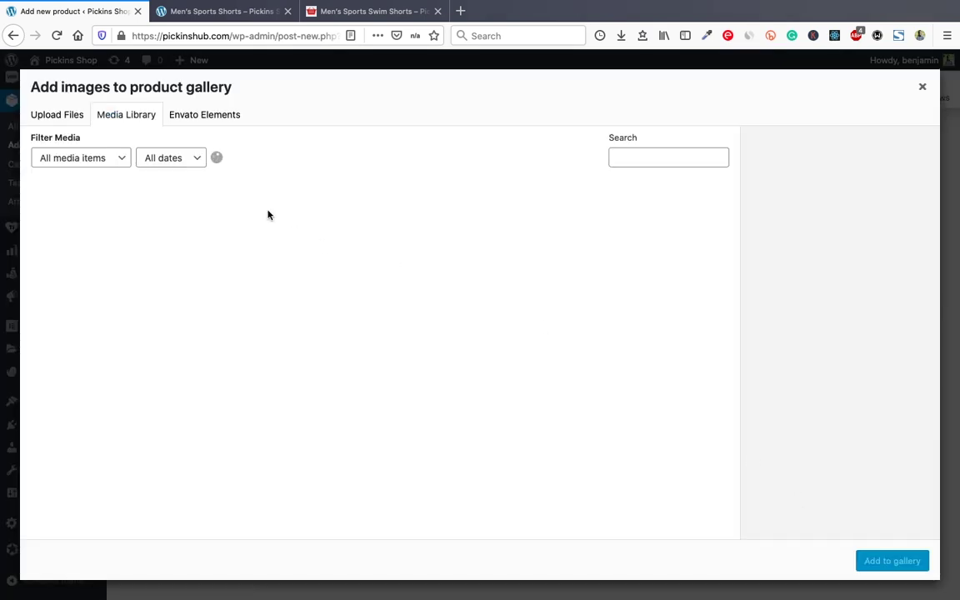
pyautogui.click(90, 210)
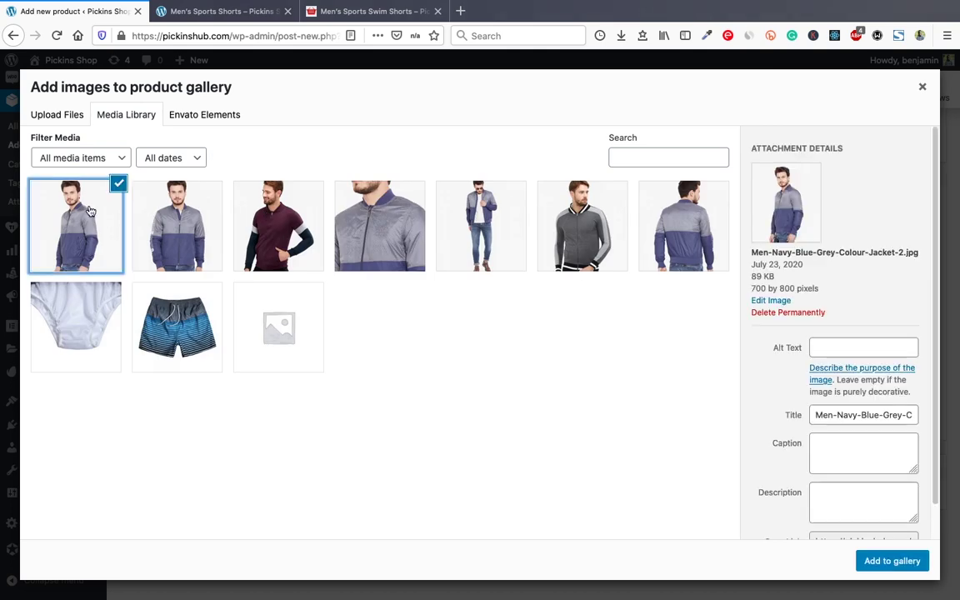
pyautogui.click(286, 227)
pyautogui.click(379, 225)
pyautogui.keyDown('shift'); pyautogui.click(683, 224); pyautogui.keyUp('shift')
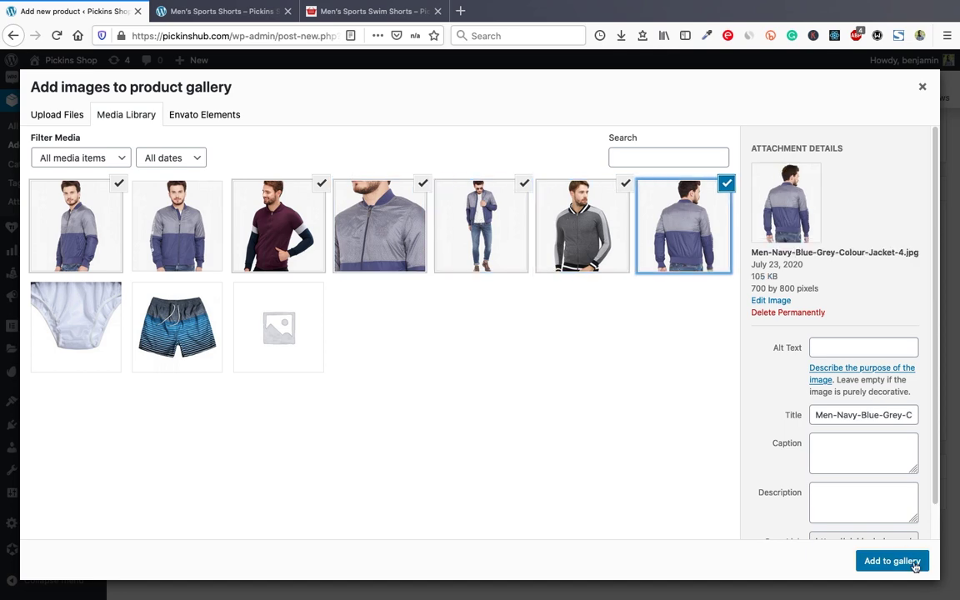
pyautogui.click(891, 560)
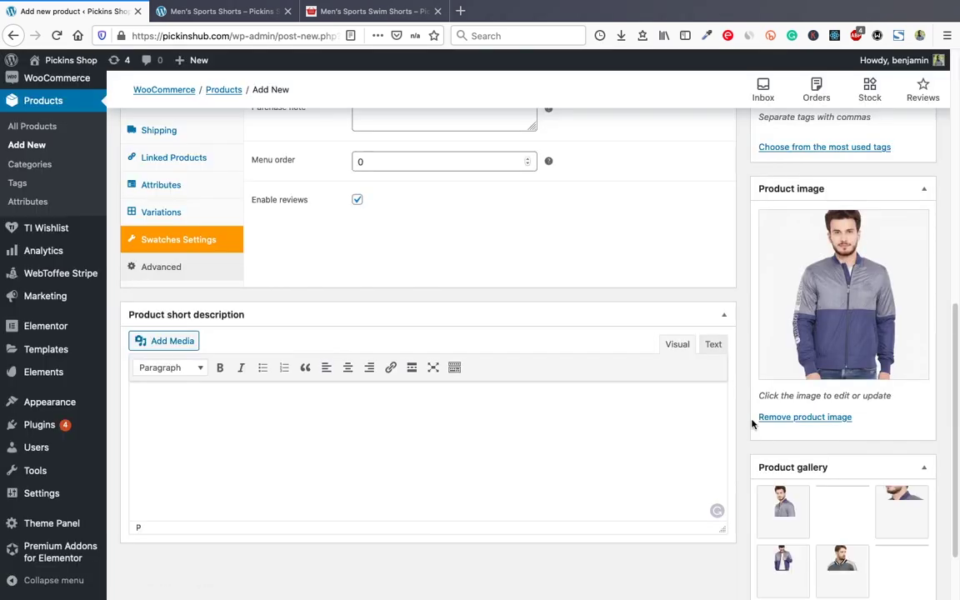
# Publish the Open Jacket for Men product.
pyautogui.scroll(-2, 788, 404)
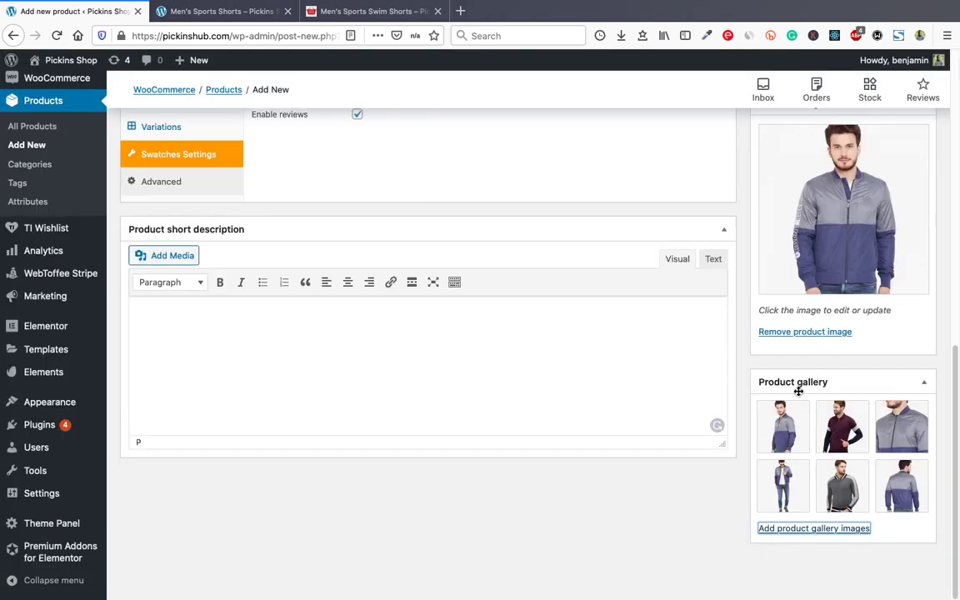
pyautogui.scroll(8, 658, 400)
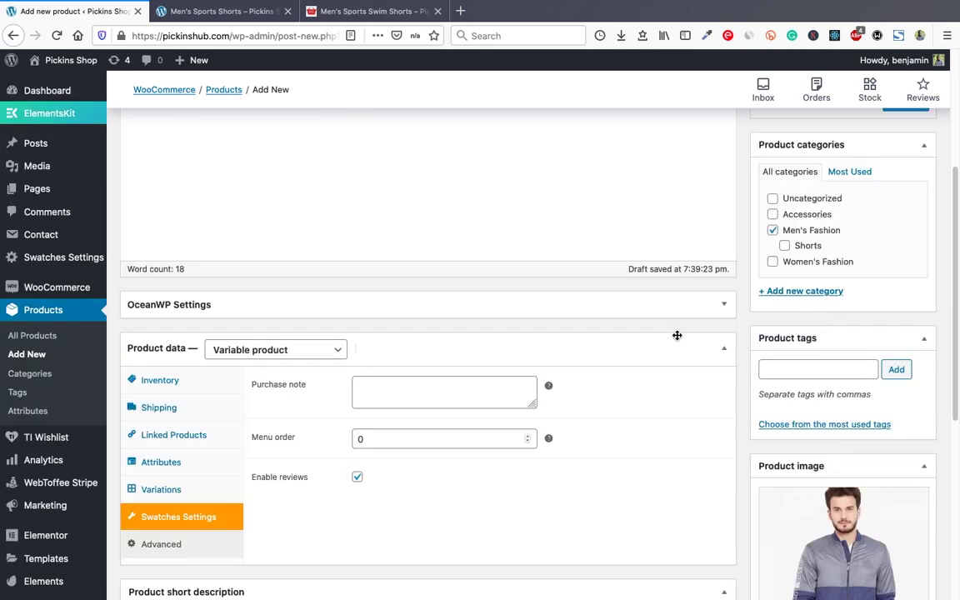
pyautogui.scroll(-1, 261, 319)
pyautogui.scroll(4, 261, 319)
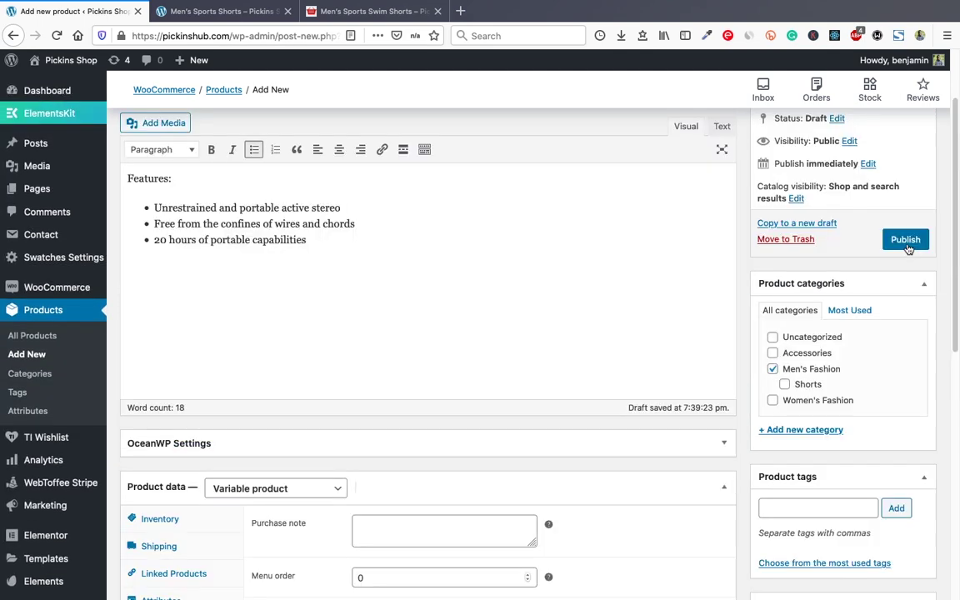
pyautogui.click(906, 241)
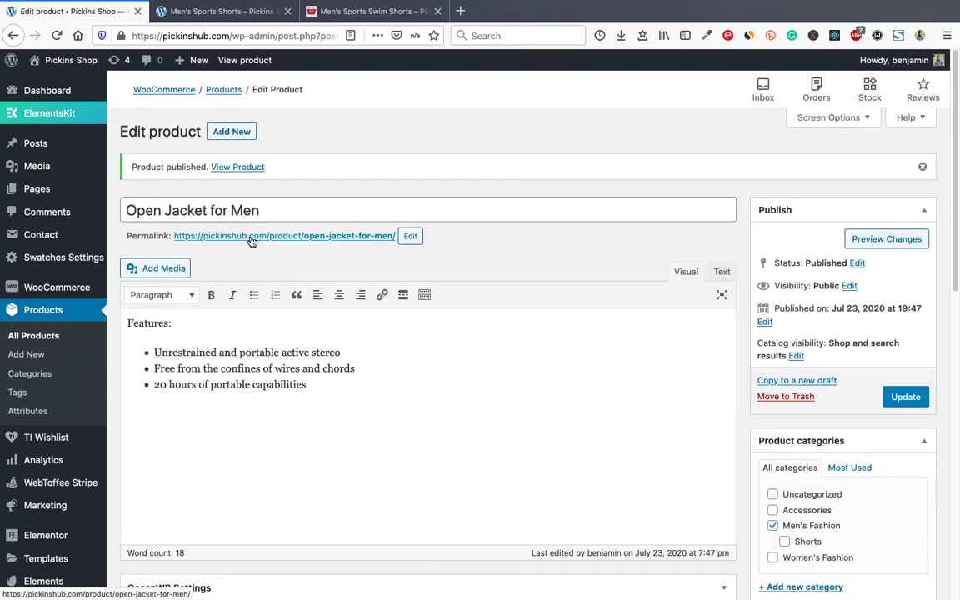
# Open the live product page, pick Grey, and check the Additional Information and Description tabs.
pyautogui.click(252, 239)
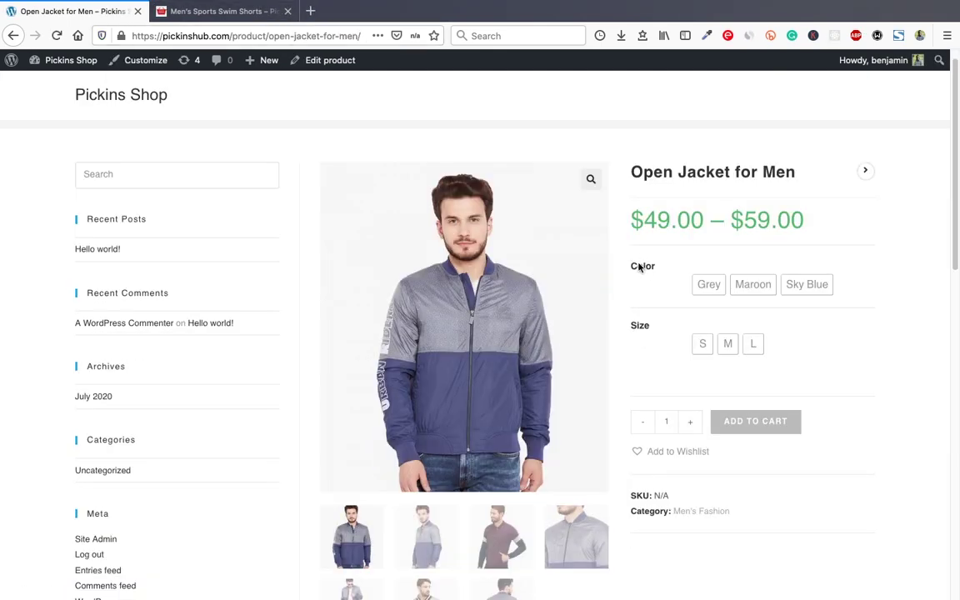
pyautogui.click(709, 285)
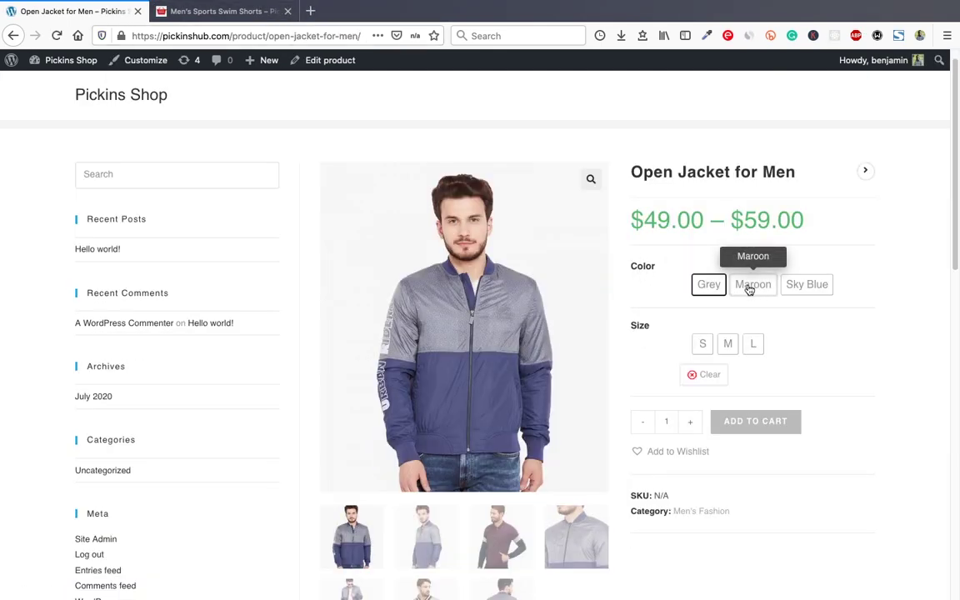
pyautogui.scroll(-3, 370, 308)
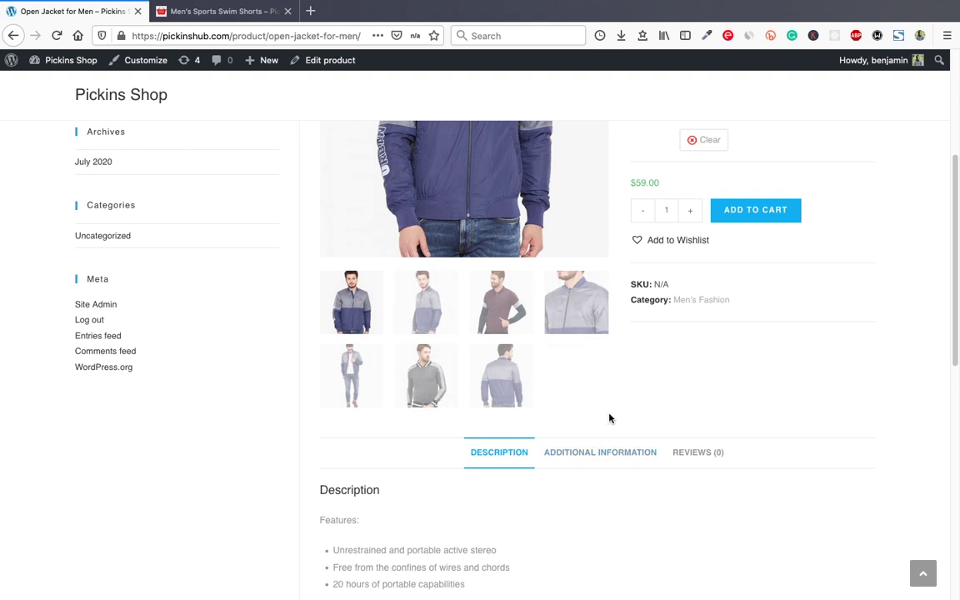
pyautogui.scroll(-3, 609, 418)
pyautogui.click(597, 275)
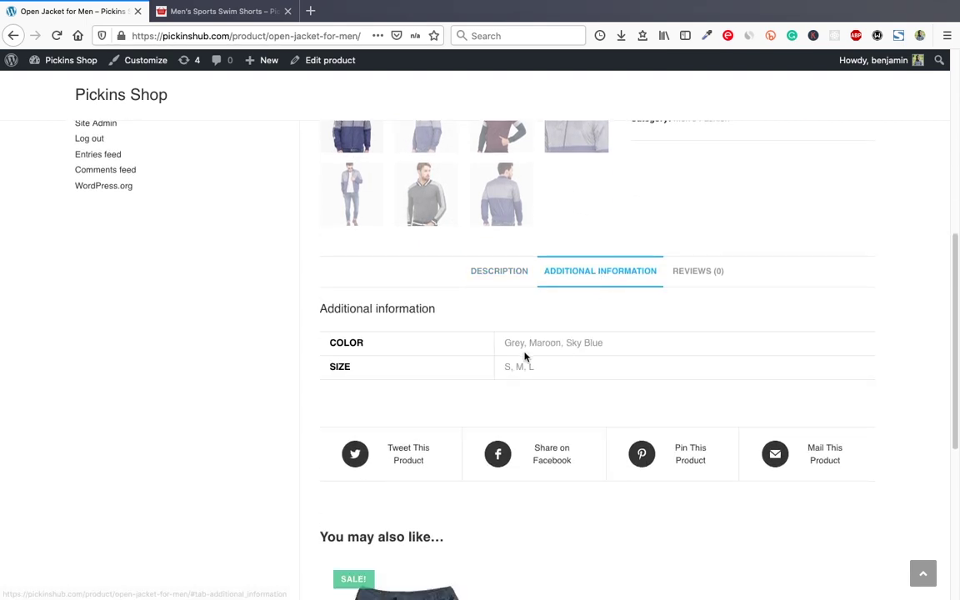
pyautogui.click(497, 270)
pyautogui.scroll(-3, 497, 242)
pyautogui.scroll(10, 496, 232)
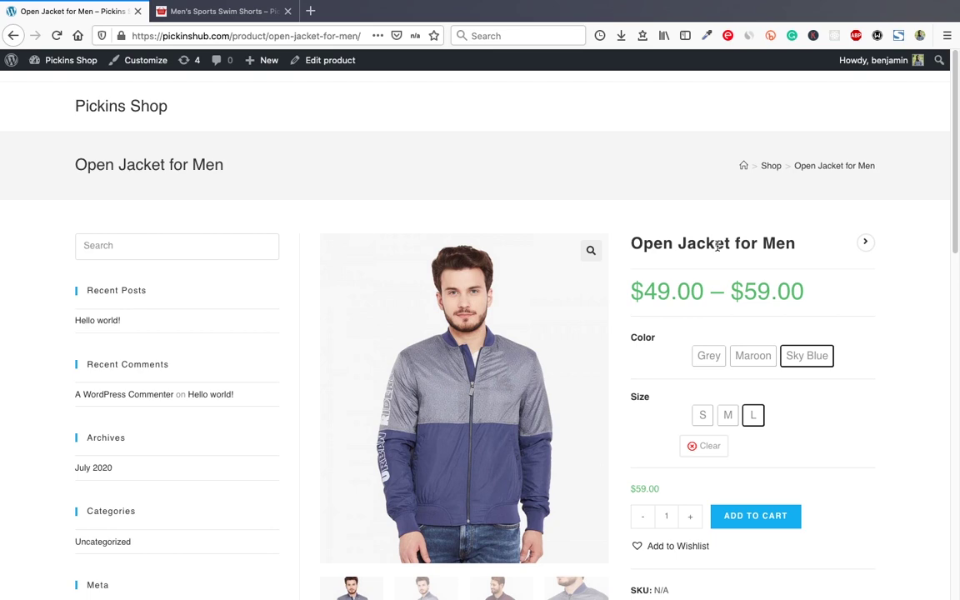
pyautogui.scroll(-10, 790, 237)
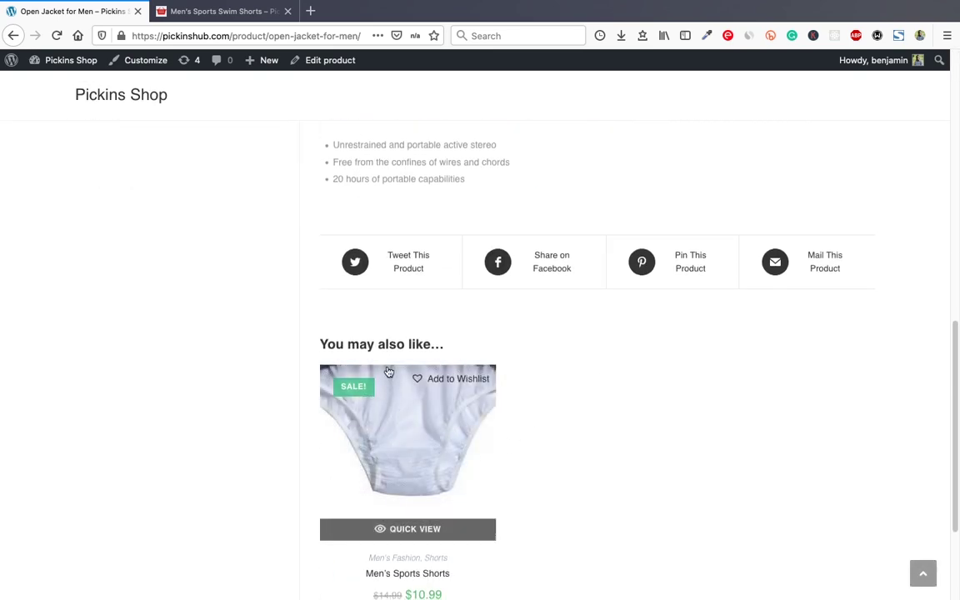
pyautogui.scroll(10, 598, 334)
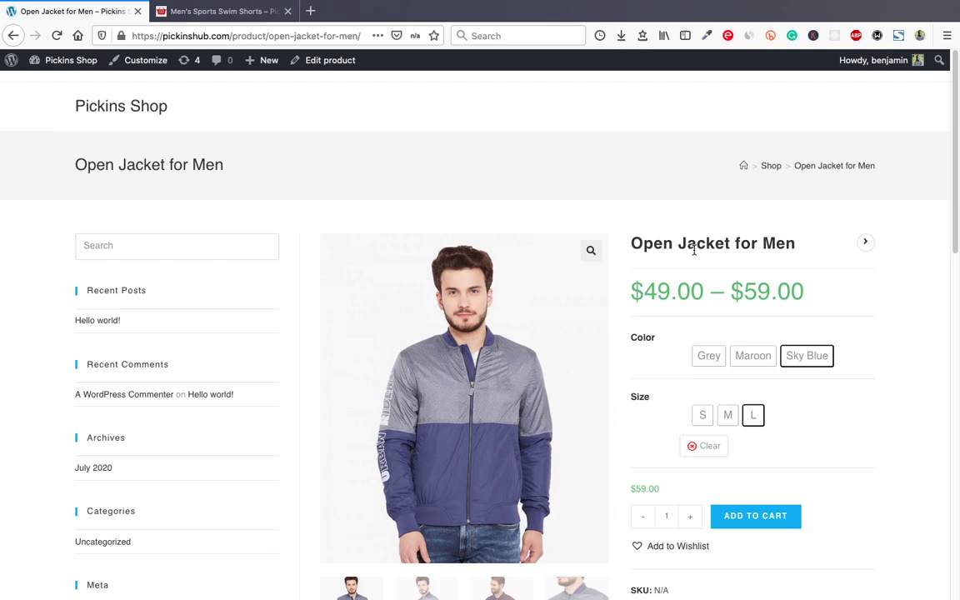
pyautogui.scroll(-2, 767, 254)
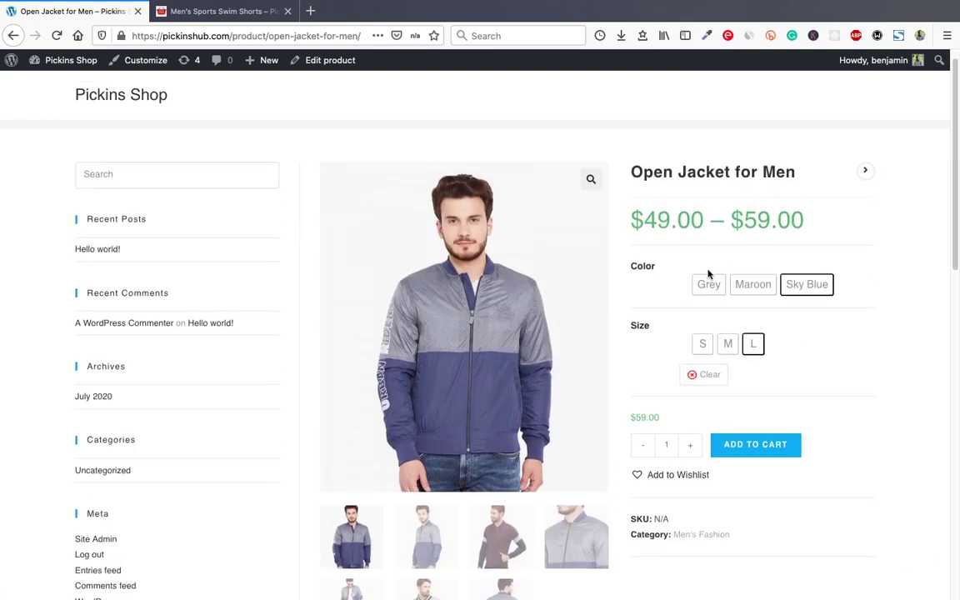
# Compare Grey and Maroon prices, finishing on Grey at $49.00.
pyautogui.click(704, 285)
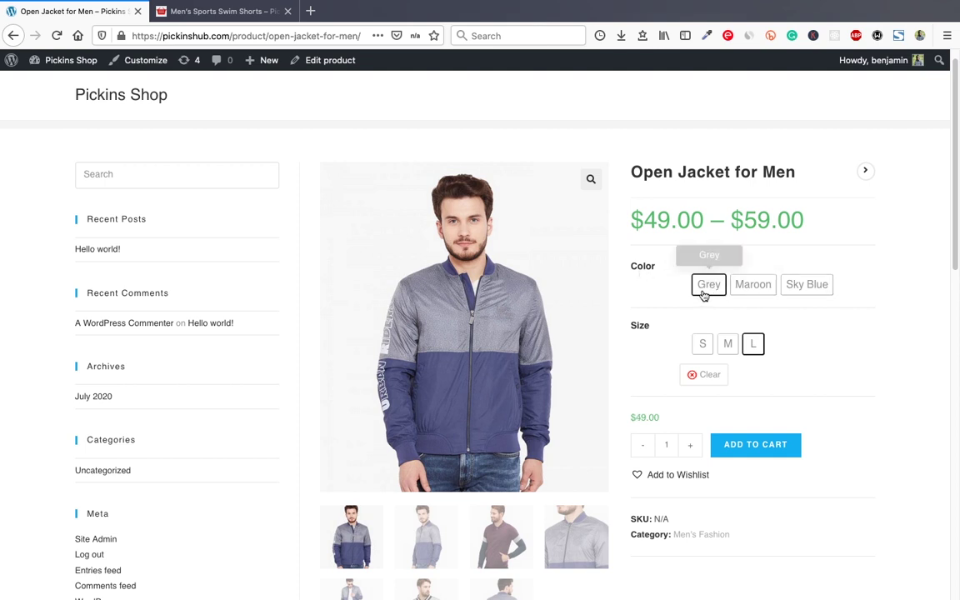
pyautogui.click(750, 286)
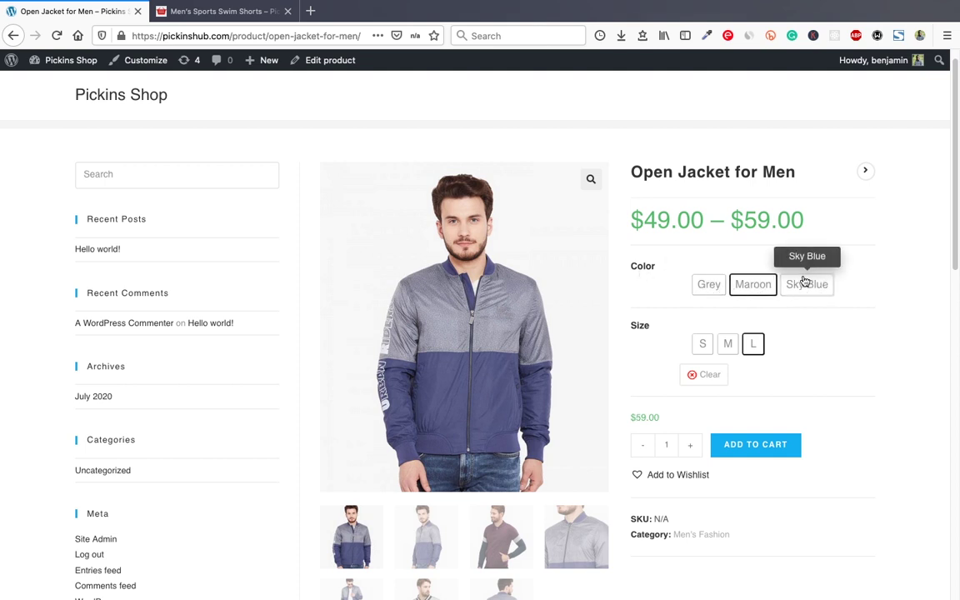
pyautogui.click(704, 287)
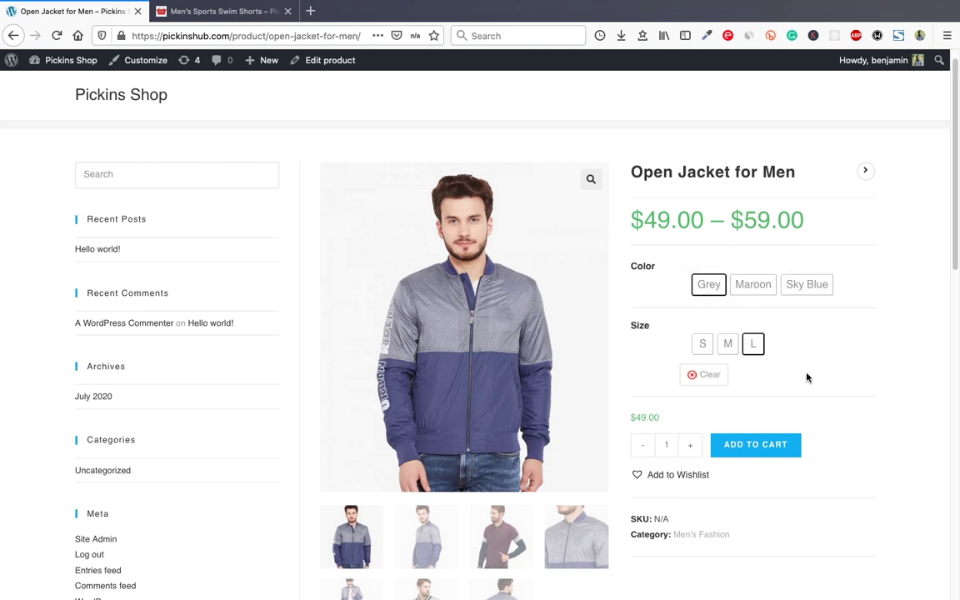
pyautogui.click(729, 289)
pyautogui.click(706, 288)
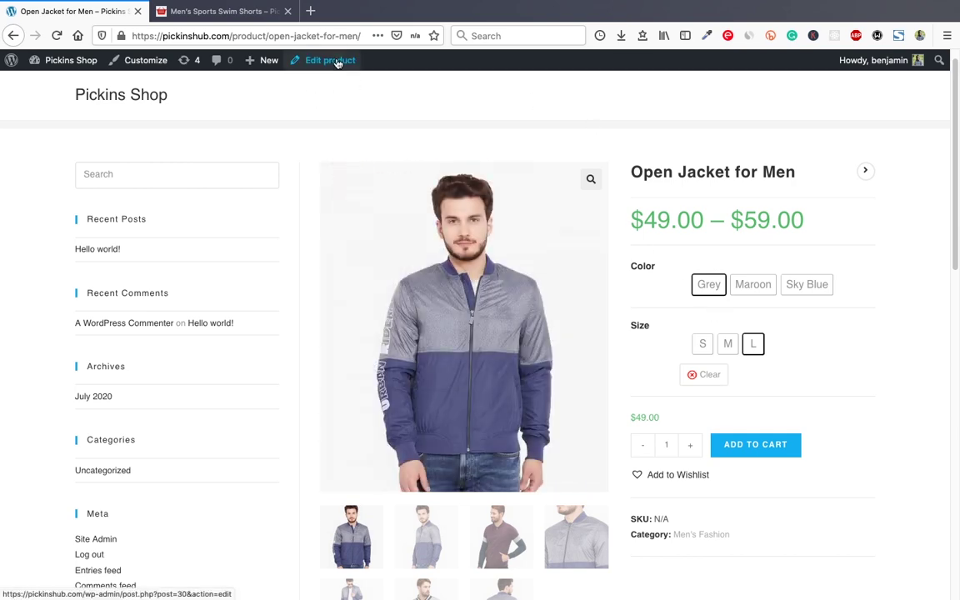
# In the product editor, expand the Color attribute's values, then go to Products > Attributes.
pyautogui.click(329, 61)
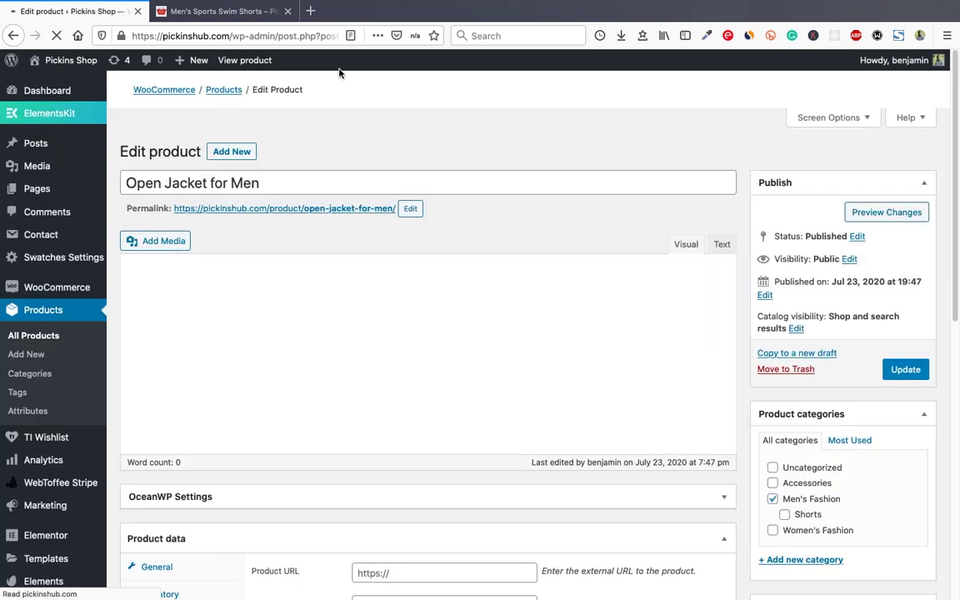
pyautogui.scroll(-2, 382, 148)
pyautogui.scroll(-3, 374, 183)
pyautogui.scroll(3, 367, 212)
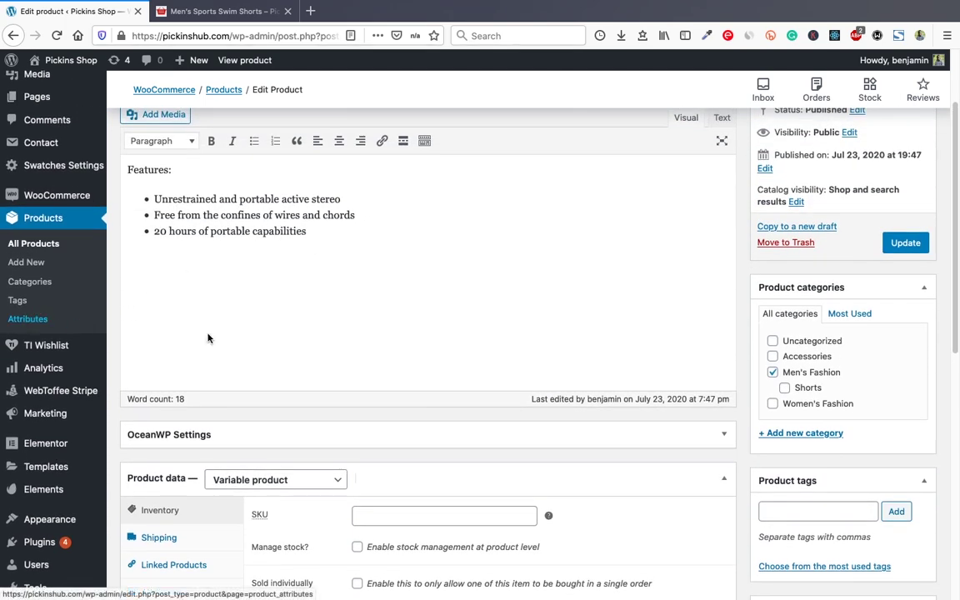
pyautogui.scroll(-5, 208, 337)
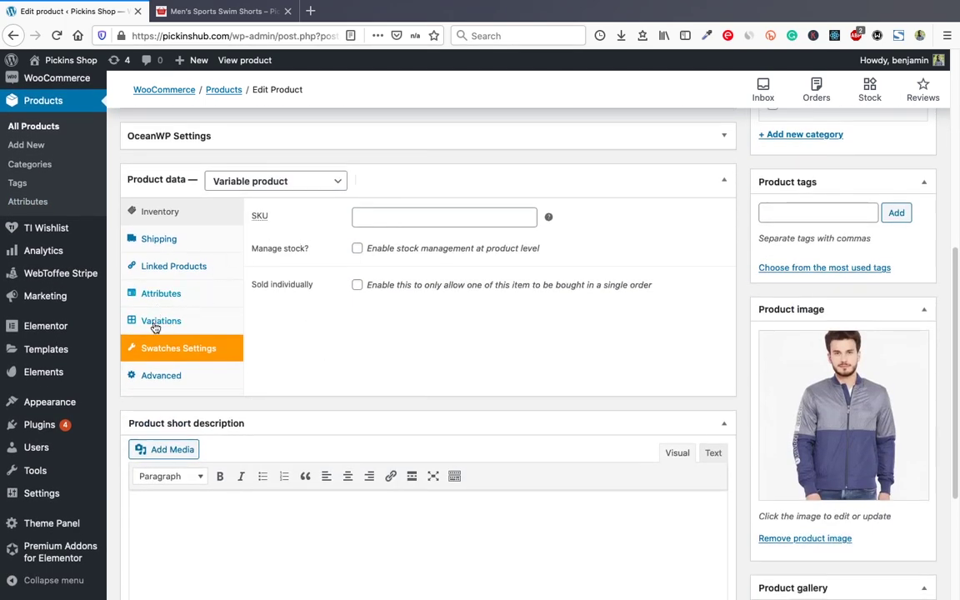
pyautogui.click(161, 294)
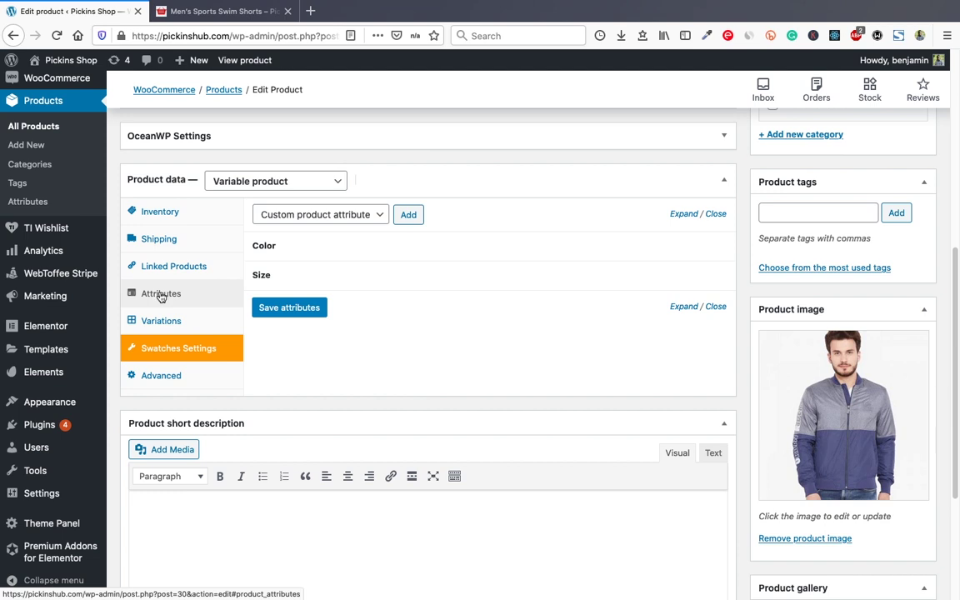
pyautogui.click(307, 248)
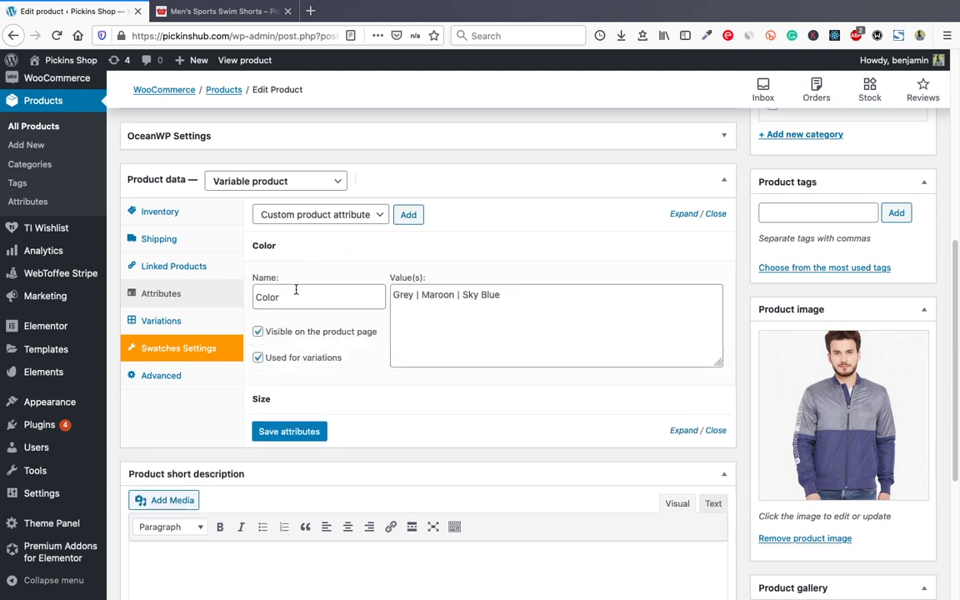
pyautogui.click(31, 202)
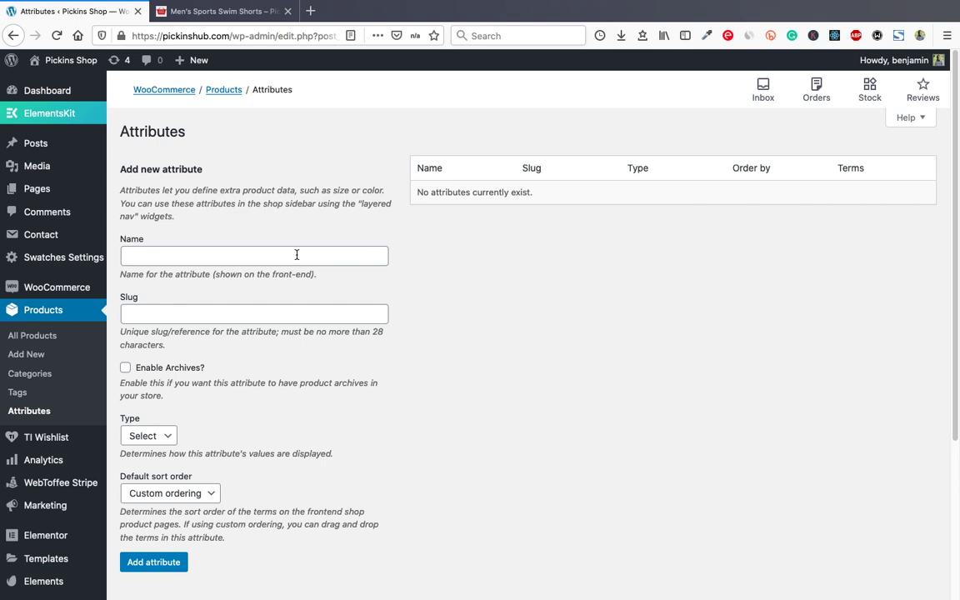
# Add a global attribute named Color with type Color.
pyautogui.click(150, 436)
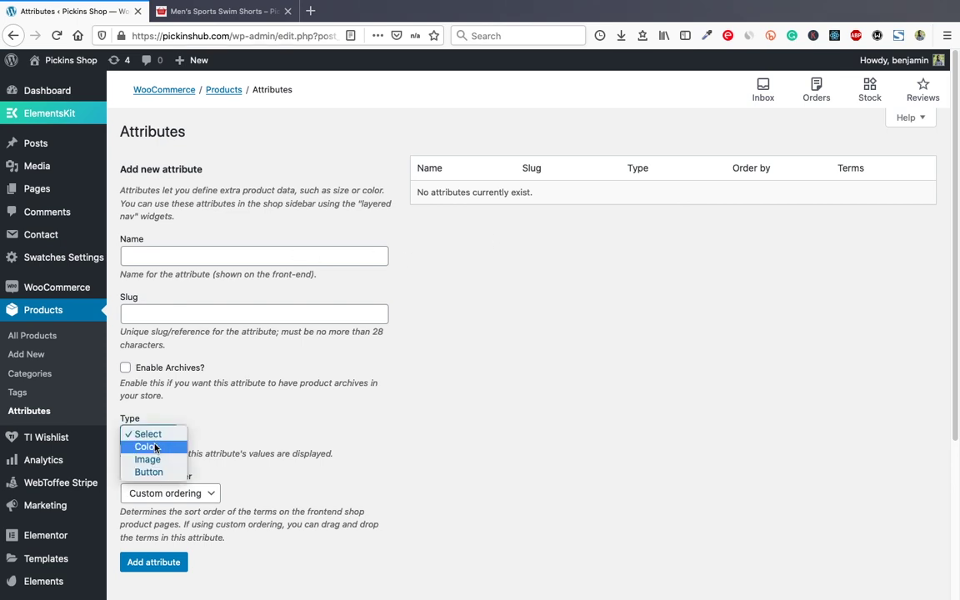
pyautogui.click(188, 259)
pyautogui.click(188, 260)
pyautogui.write('C')
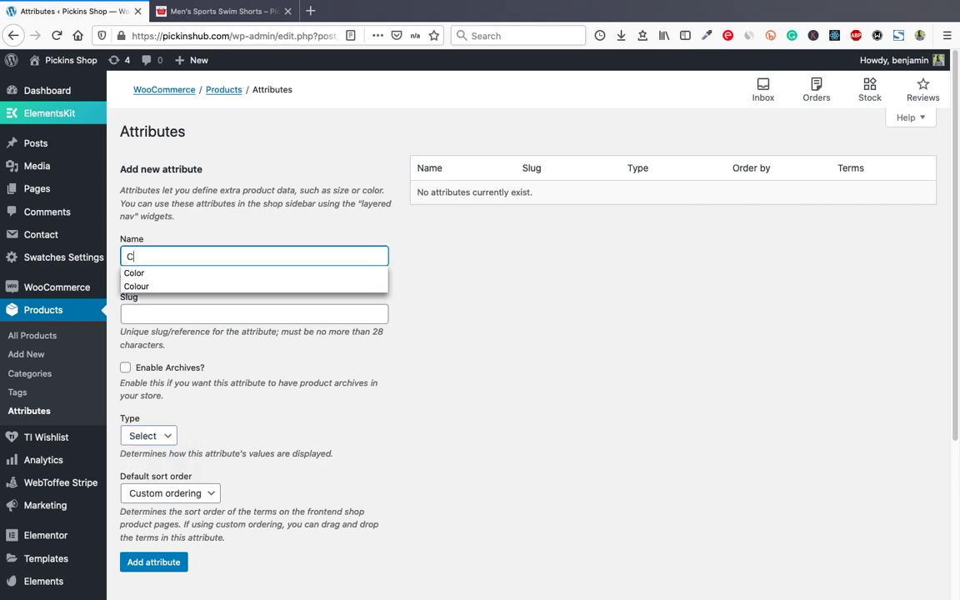
pyautogui.write('olor')
pyautogui.press('Tab')
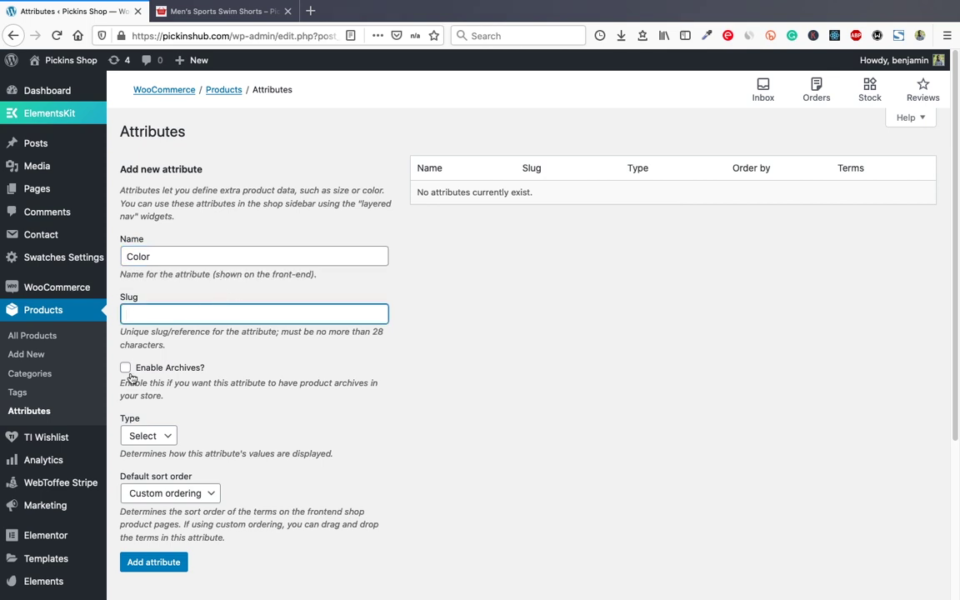
pyautogui.click(162, 444)
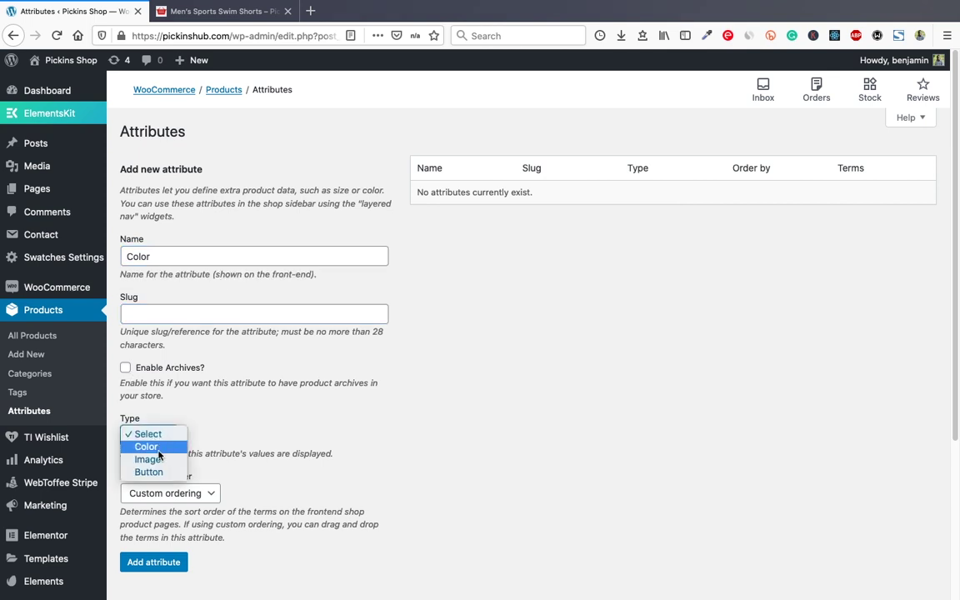
pyautogui.click(157, 451)
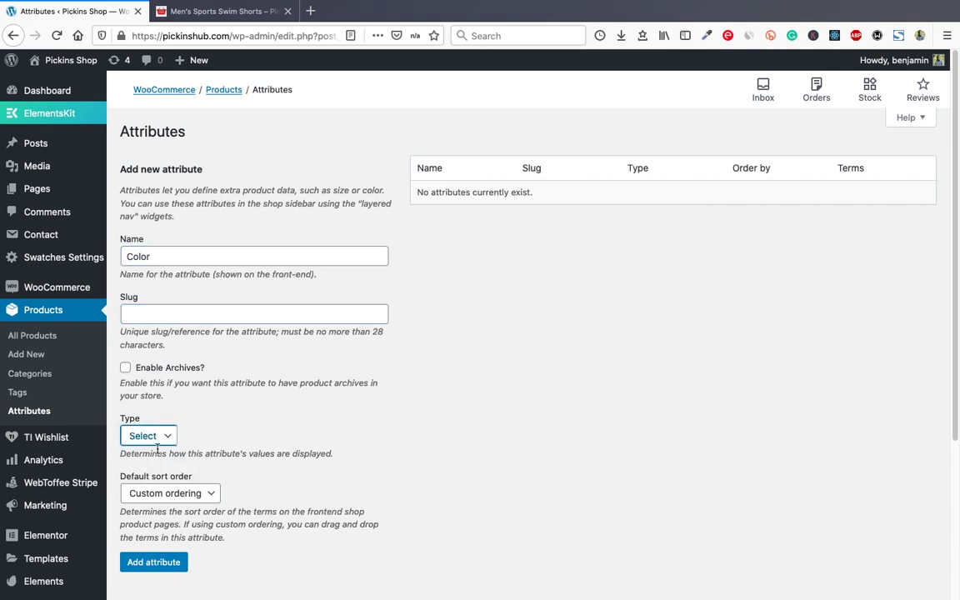
pyautogui.click(154, 564)
# Start a second attribute named Size, then clear the name field.
pyautogui.moveTo(402, 207)
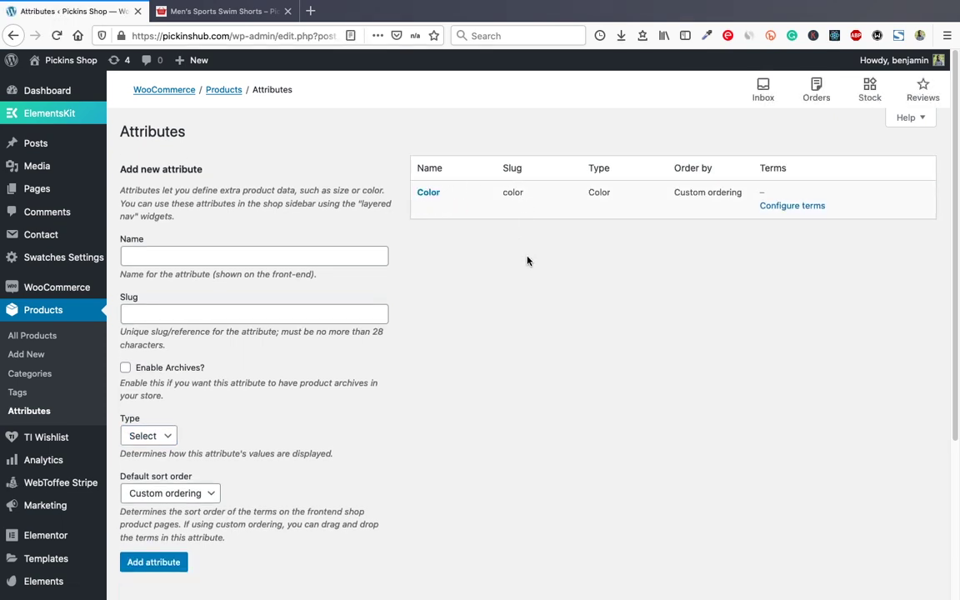
pyautogui.click(292, 253)
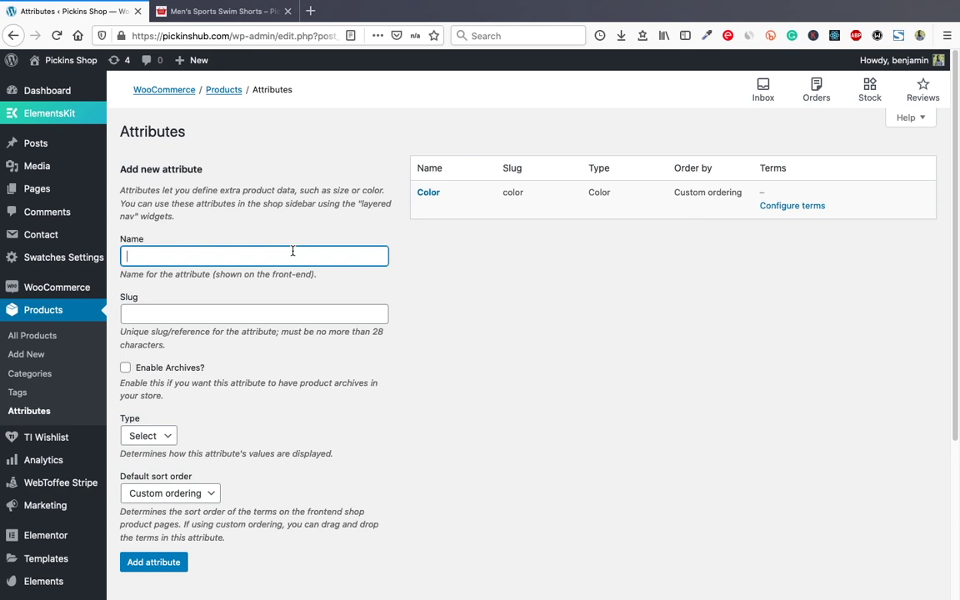
pyautogui.write('Size')
pyautogui.doubleClick(161, 256)
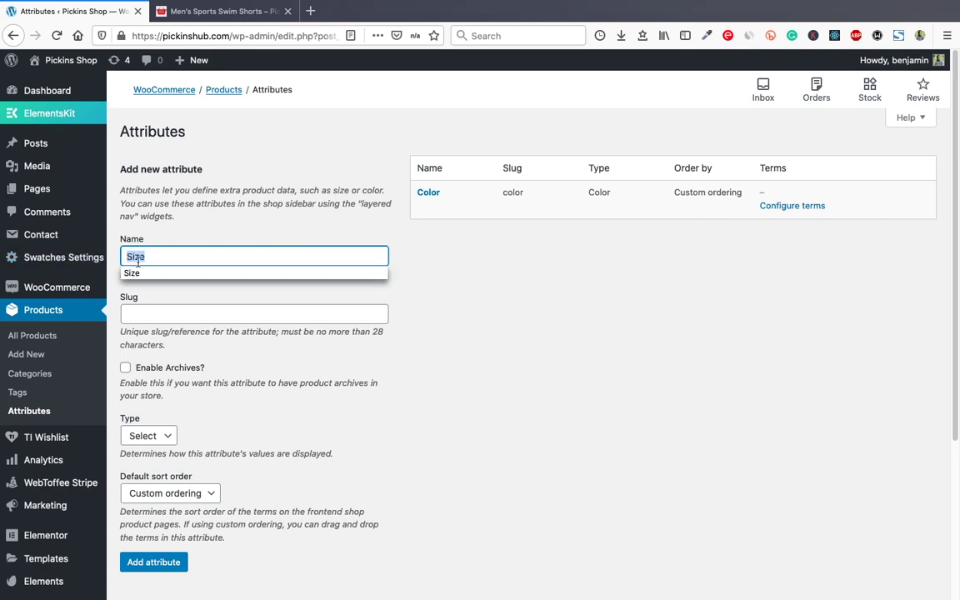
pyautogui.press('BackSpace')
pyautogui.click(190, 259)
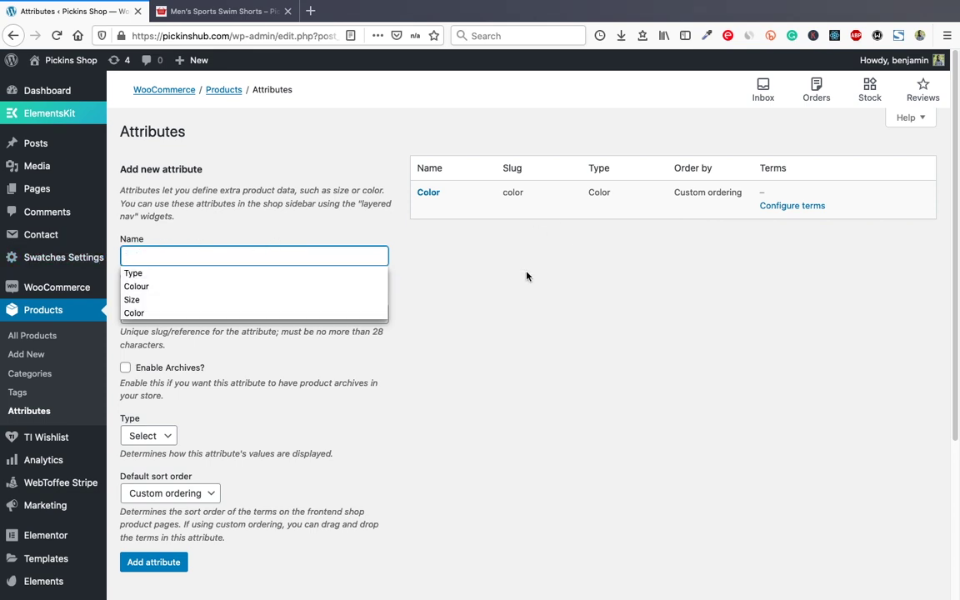
pyautogui.click(525, 274)
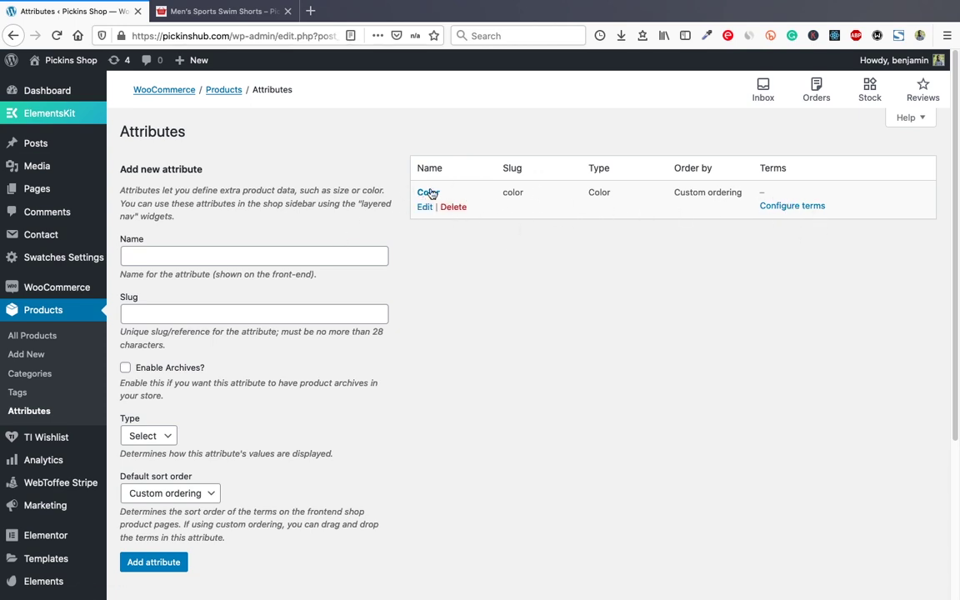
# Under Color's terms, add a Grey term with a light grey swatch.
pyautogui.moveTo(428, 195)
pyautogui.moveTo(497, 200)
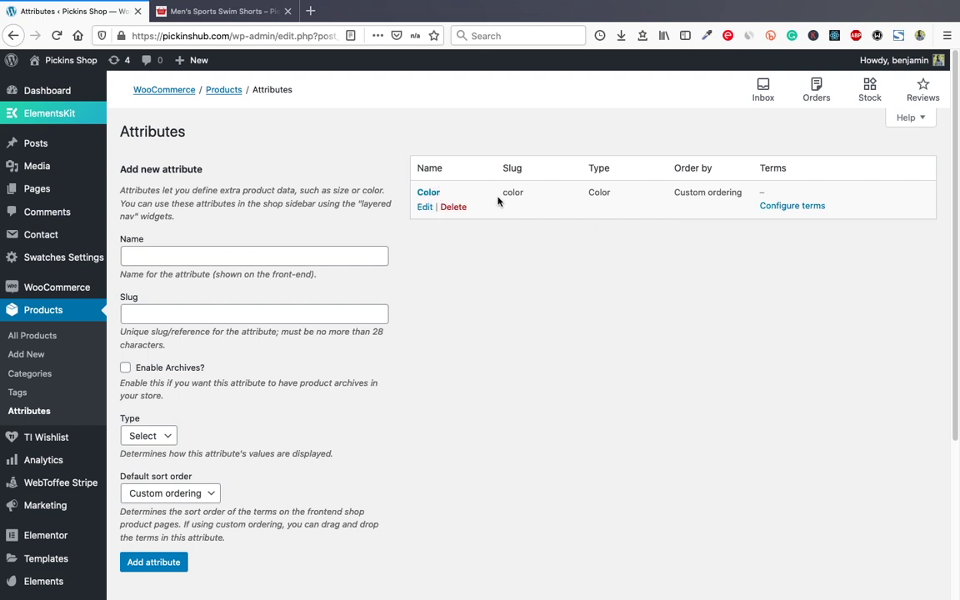
pyautogui.click(787, 207)
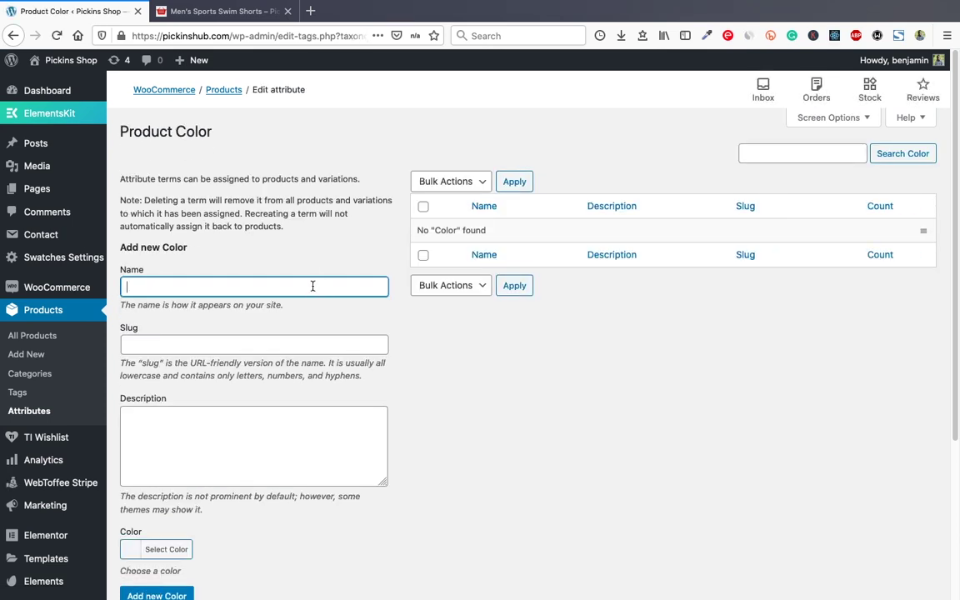
pyautogui.write('Grey')
pyautogui.press('Tab')
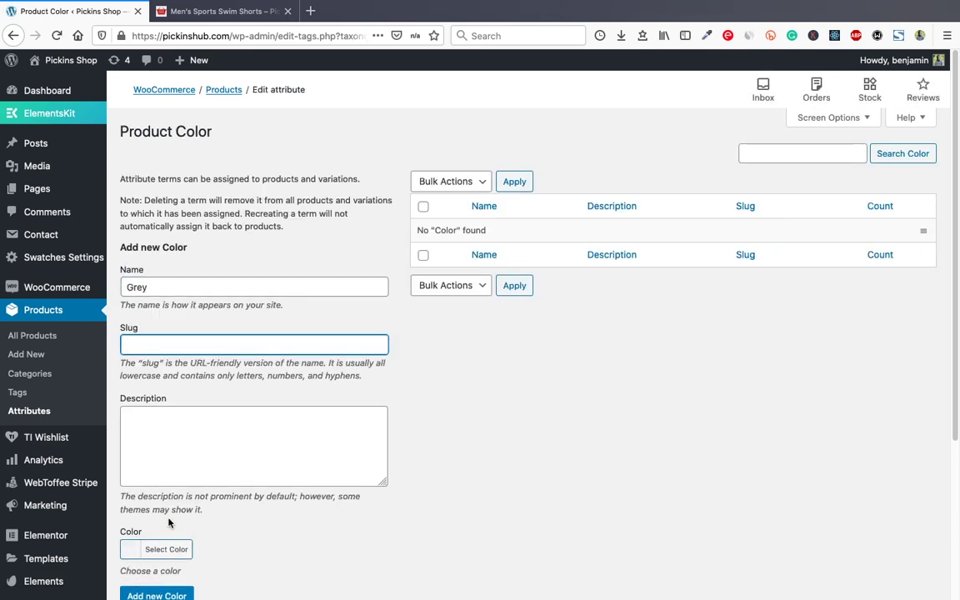
pyautogui.scroll(-2, 169, 522)
pyautogui.click(155, 495)
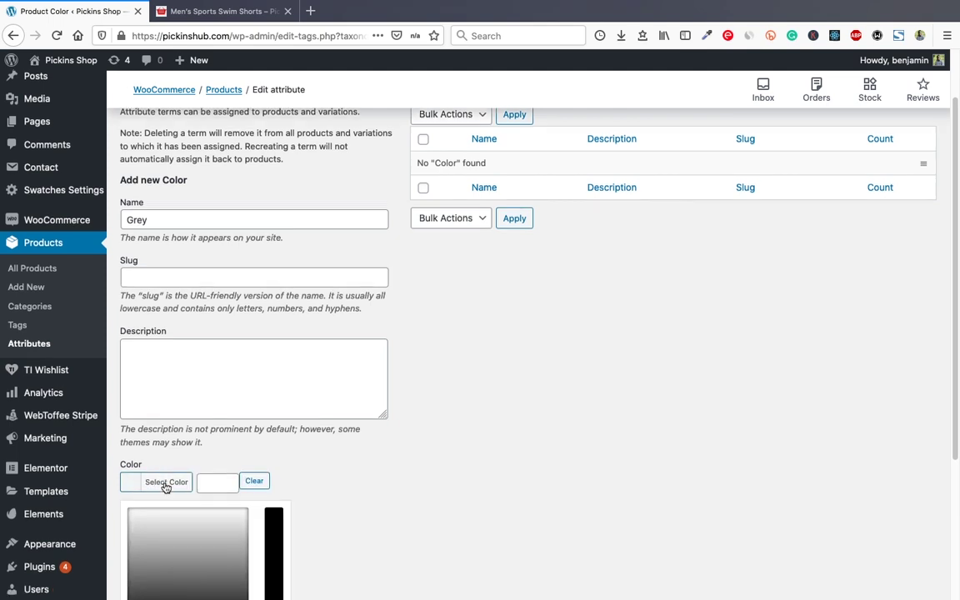
pyautogui.scroll(-4, 163, 347)
pyautogui.moveTo(136, 394); pyautogui.dragTo(122, 360)
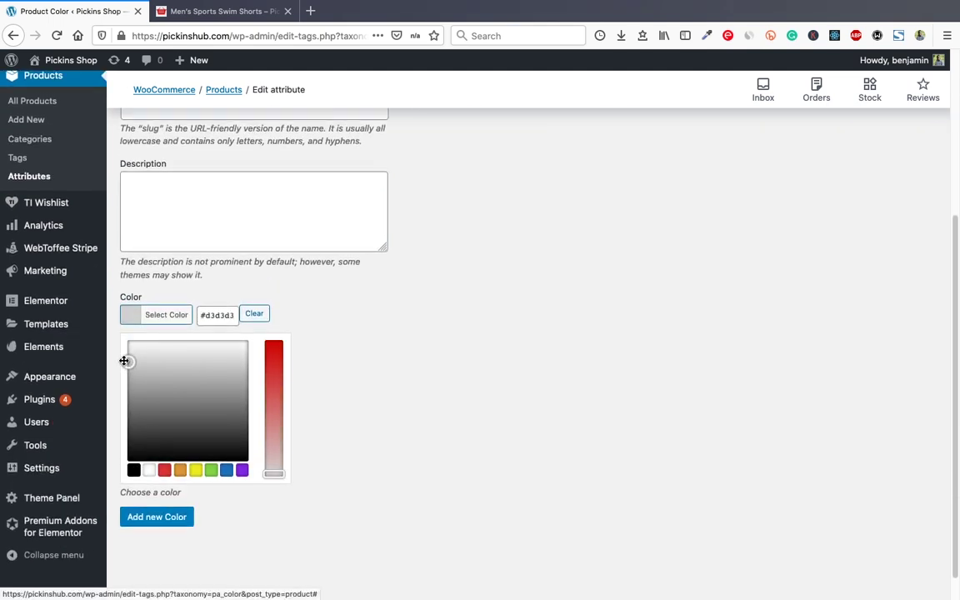
pyautogui.click(115, 373)
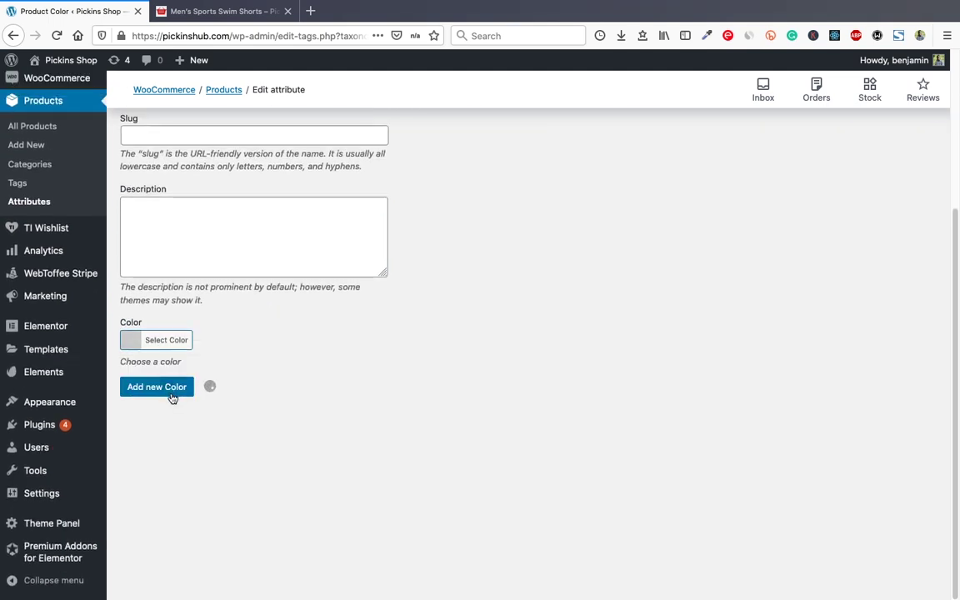
pyautogui.scroll(5, 354, 371)
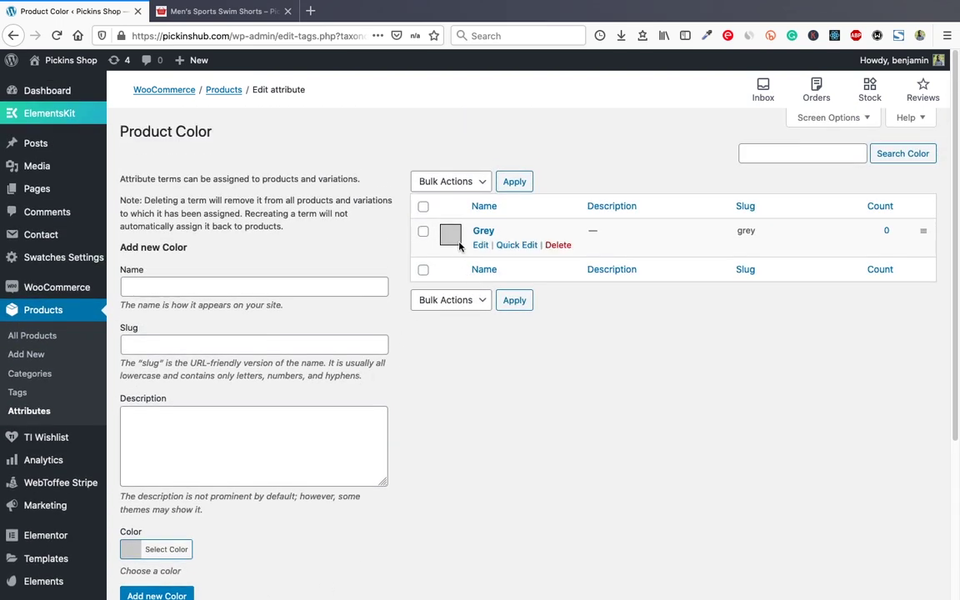
# Add a Maroon term with a maroon swatch.
pyautogui.click(199, 287)
pyautogui.write('Maroon')
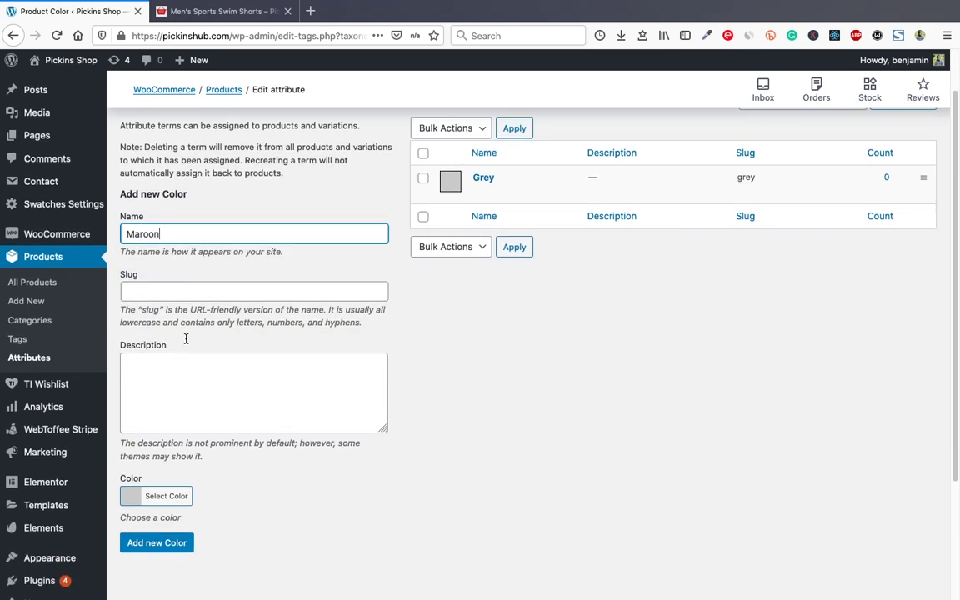
pyautogui.scroll(-3, 164, 370)
pyautogui.click(146, 423)
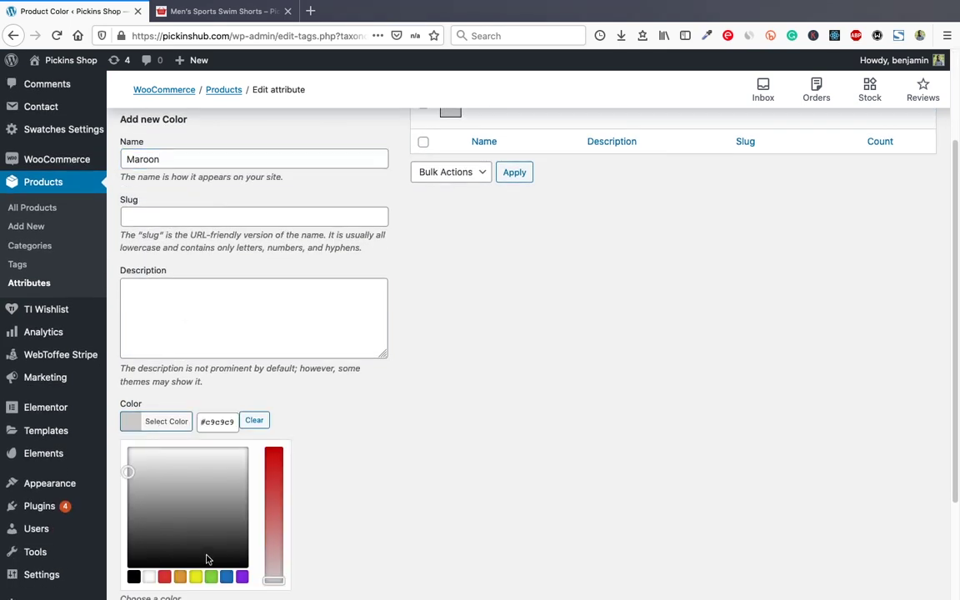
pyautogui.click(266, 514)
pyautogui.click(299, 445)
pyautogui.scroll(-2, 299, 446)
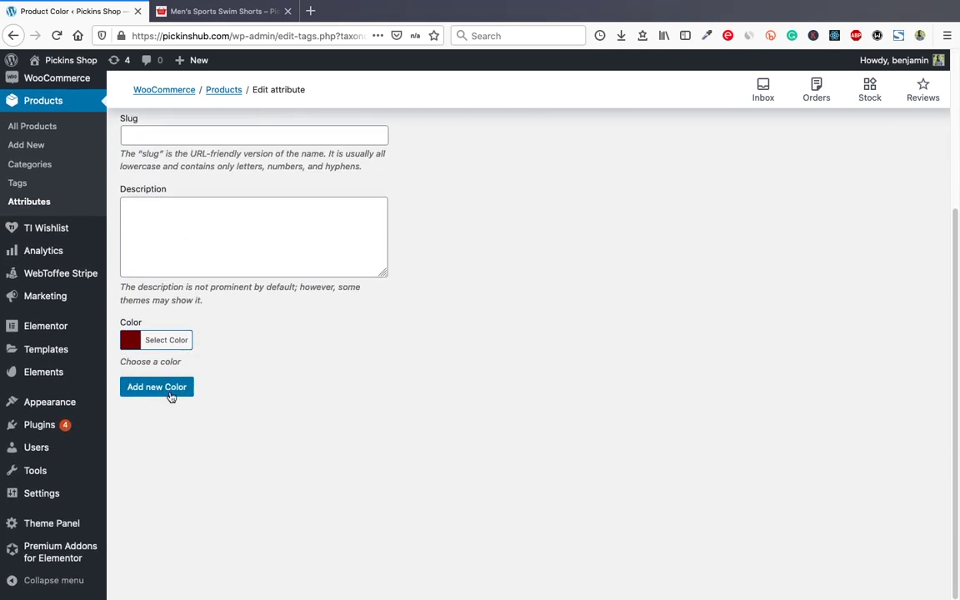
pyautogui.click(165, 393)
pyautogui.scroll(4, 275, 408)
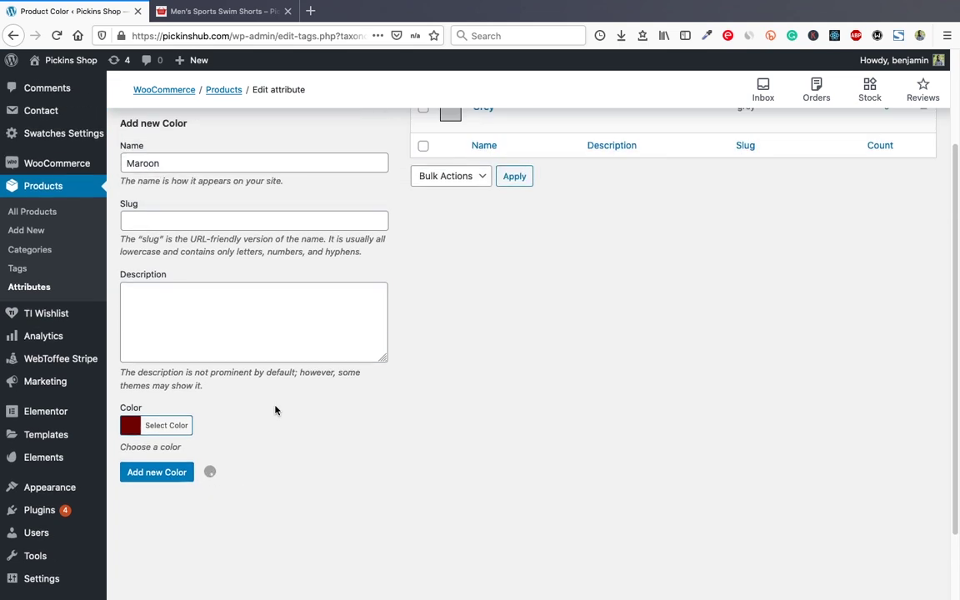
# Add a Sky Blue term with a blue swatch.
pyautogui.scroll(2, 277, 408)
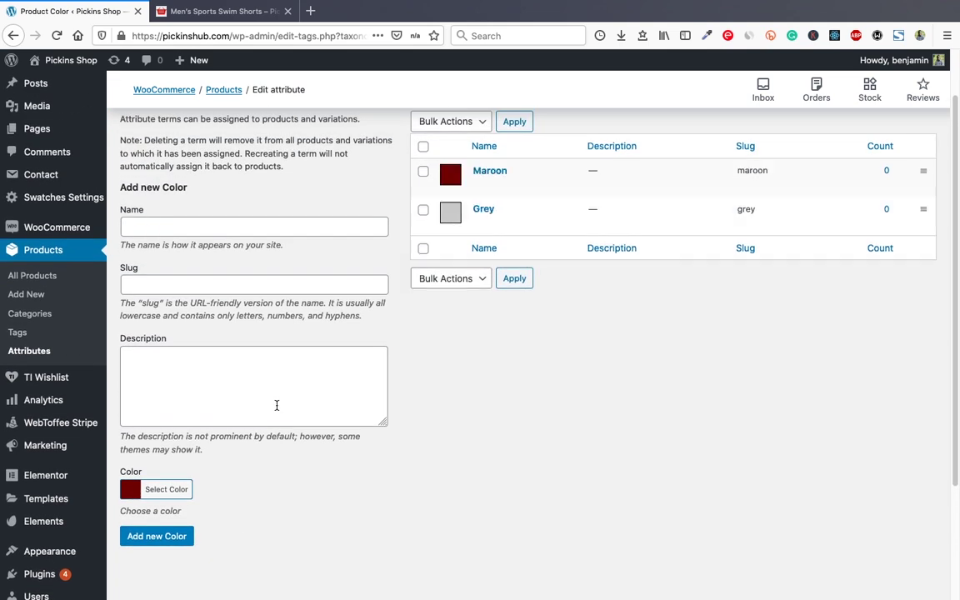
pyautogui.click(203, 234)
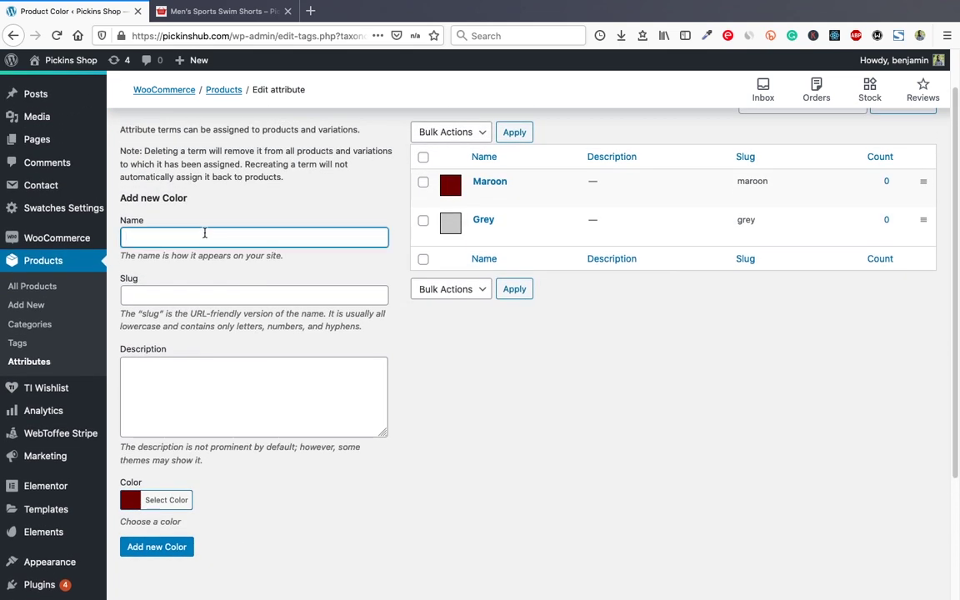
pyautogui.write('Sky Blue')
pyautogui.click(166, 500)
pyautogui.click(206, 546)
pyautogui.moveTo(206, 546); pyautogui.dragTo(197, 536)
pyautogui.scroll(-3, 129, 476)
pyautogui.click(129, 476)
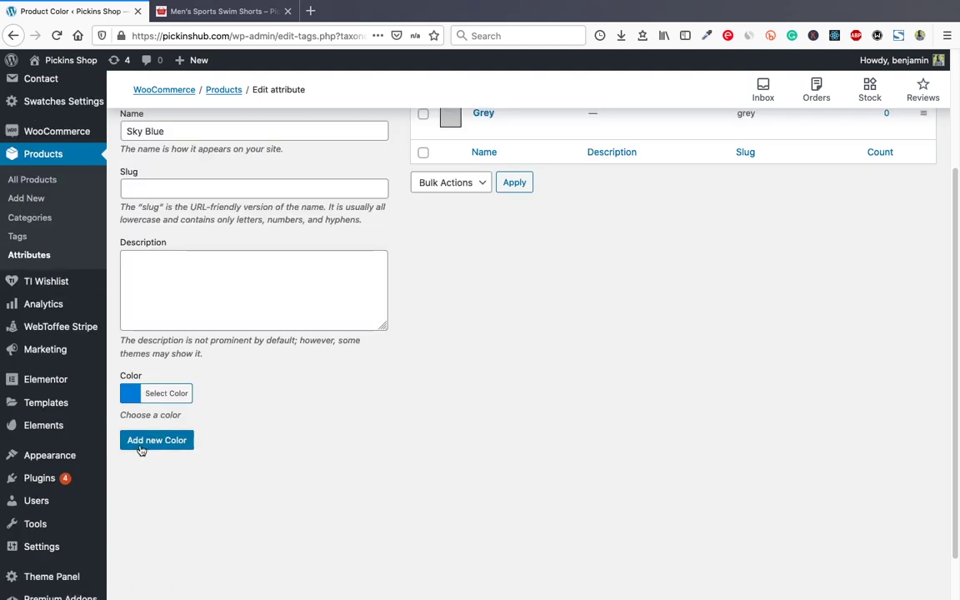
pyautogui.click(154, 442)
pyautogui.scroll(4, 383, 413)
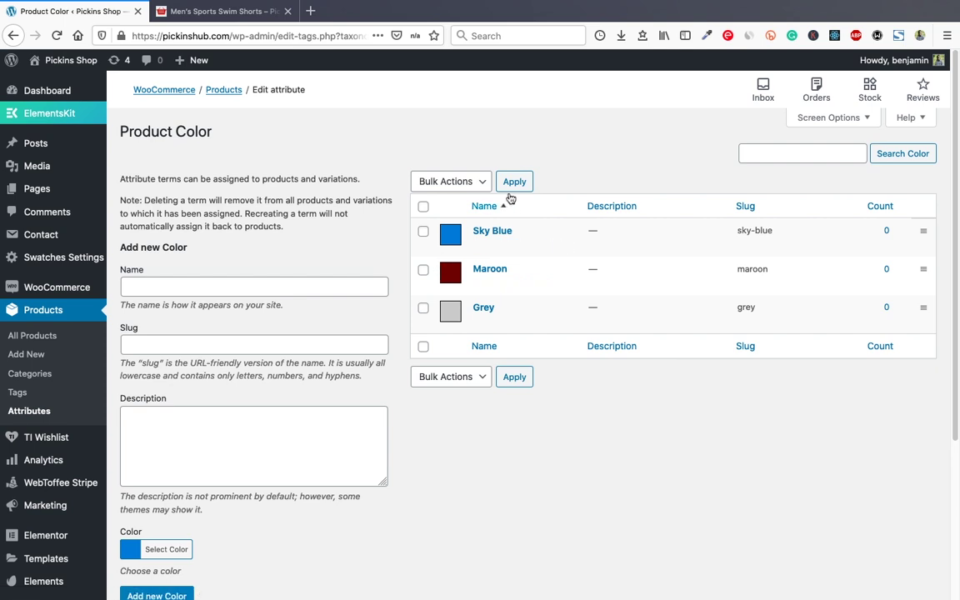
# From All Products, open 'Open Jacket for Men' for editing.
pyautogui.click(42, 338)
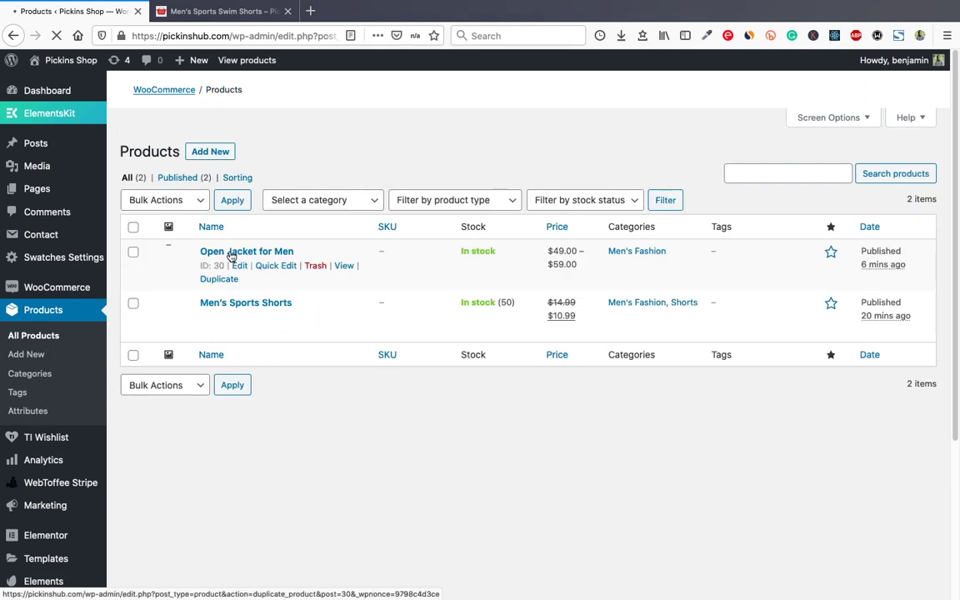
pyautogui.click(226, 233)
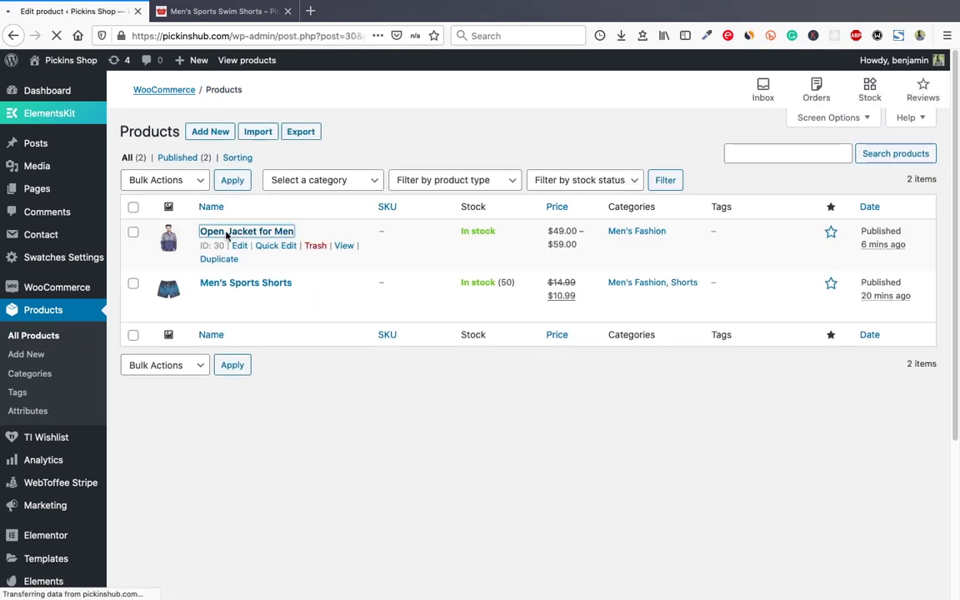
# Remove the Color and Size attributes from the Open Jacket for Men product, confirming each removal.
pyautogui.scroll(-5, 356, 283)
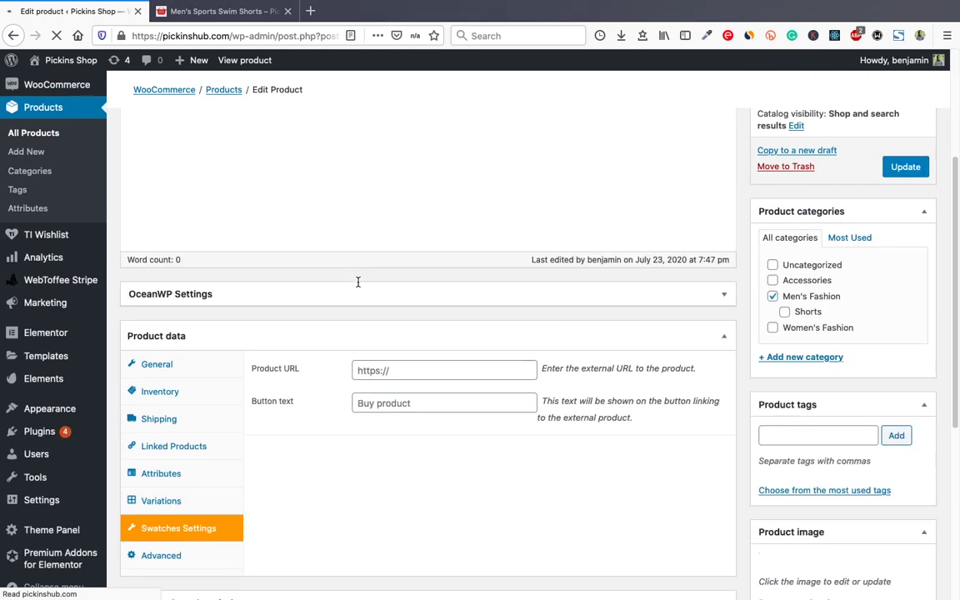
pyautogui.scroll(5, 167, 306)
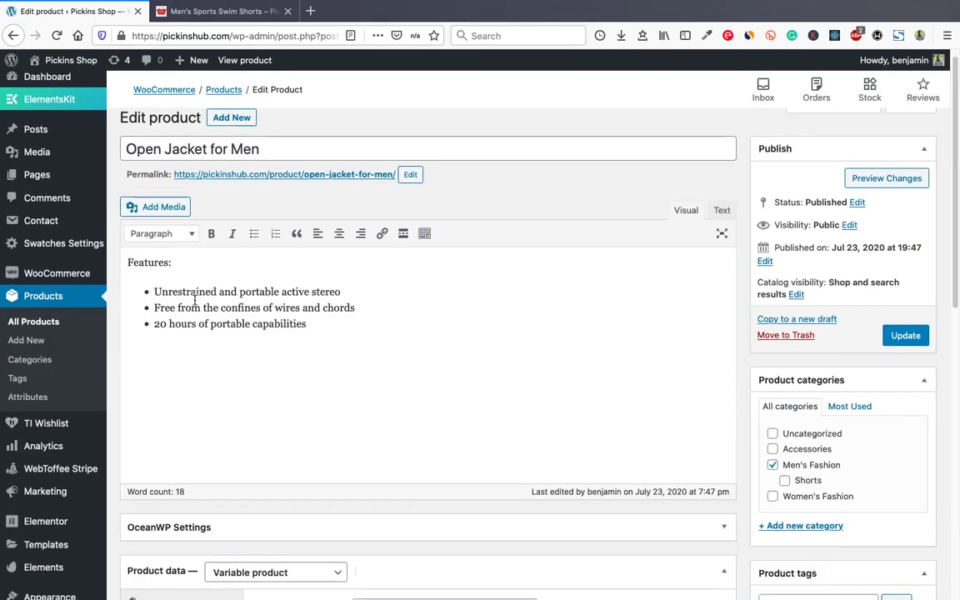
pyautogui.scroll(-7, 167, 250)
pyautogui.click(161, 166)
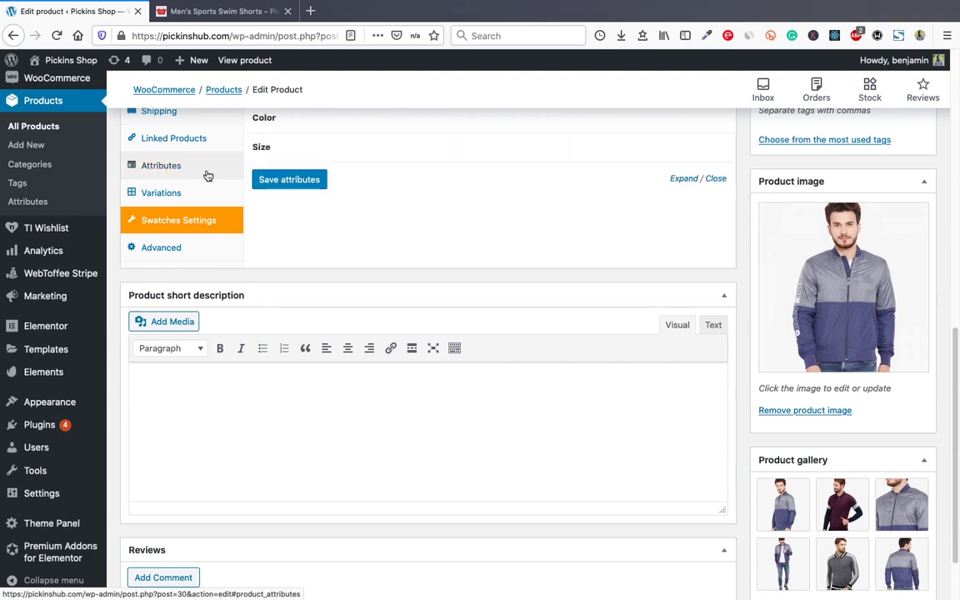
pyautogui.scroll(3, 417, 200)
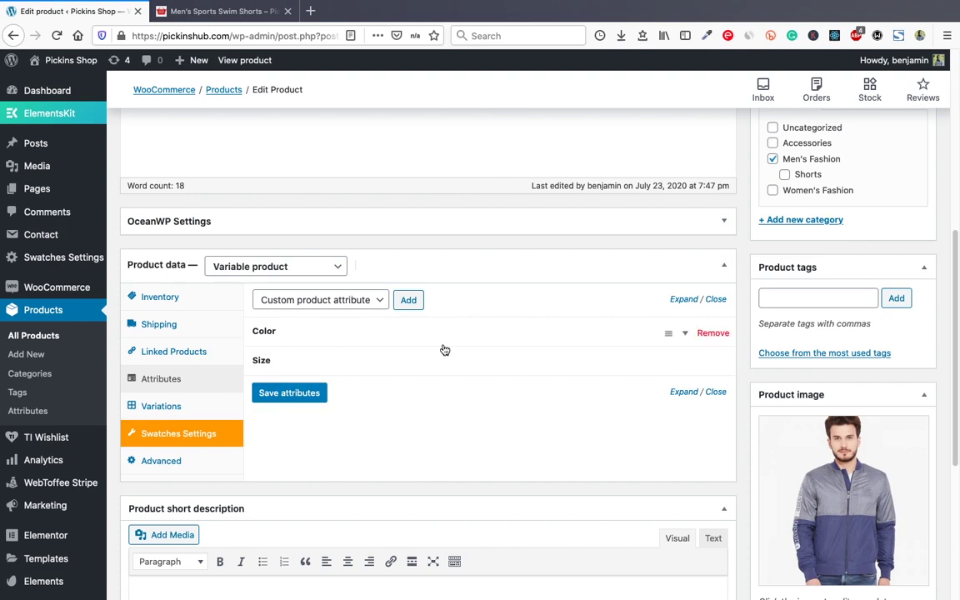
pyautogui.click(712, 335)
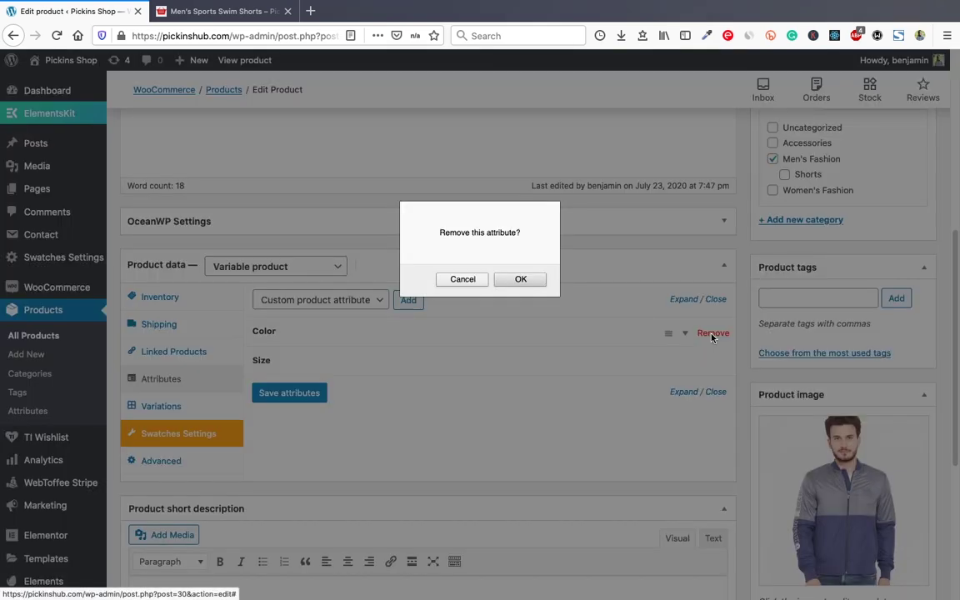
pyautogui.click(521, 280)
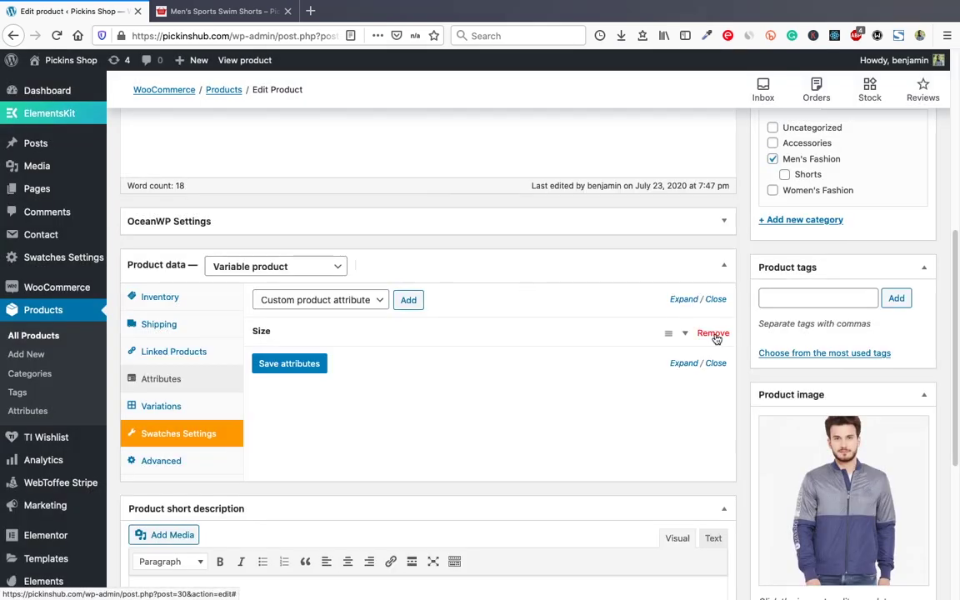
pyautogui.click(713, 333)
pyautogui.click(510, 279)
# Check the existing variations, then save the now-empty attribute list.
pyautogui.click(163, 406)
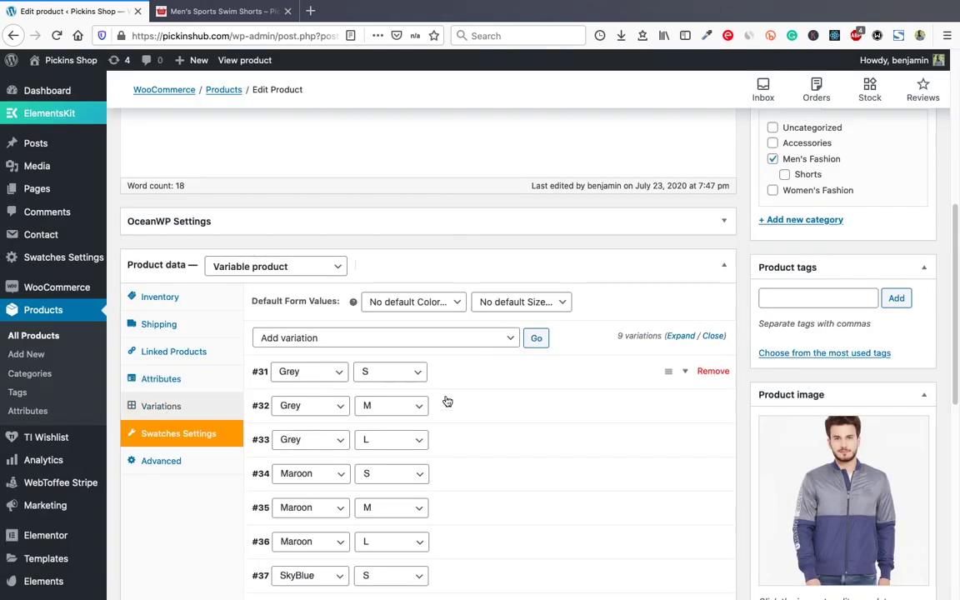
pyautogui.scroll(1, 325, 401)
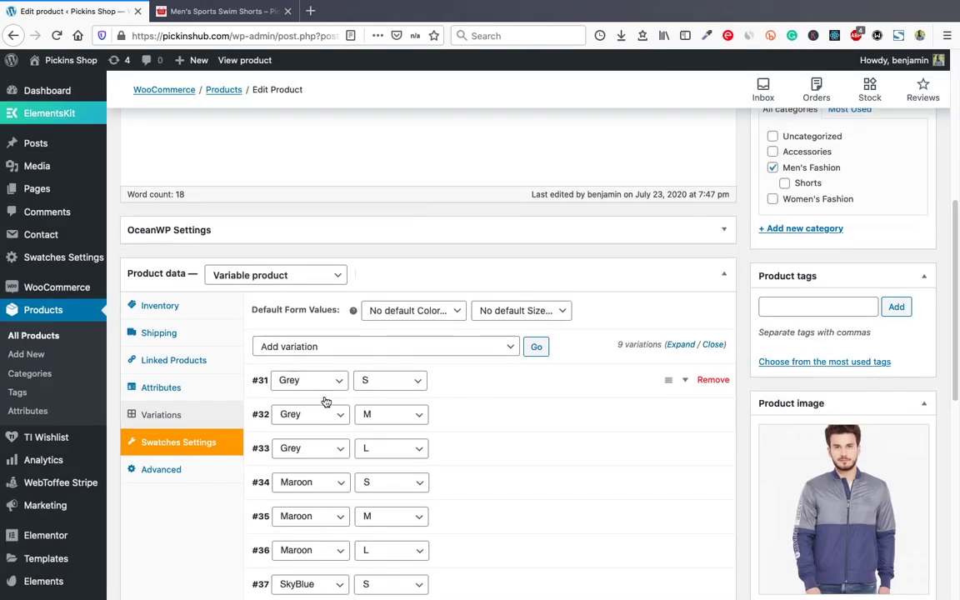
pyautogui.scroll(1, 326, 401)
pyautogui.click(164, 402)
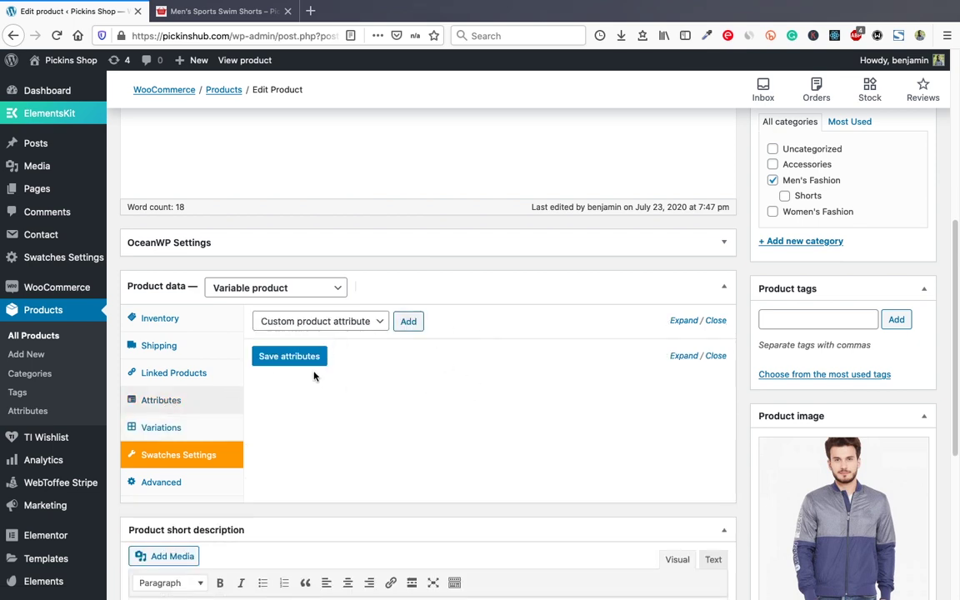
pyautogui.click(291, 359)
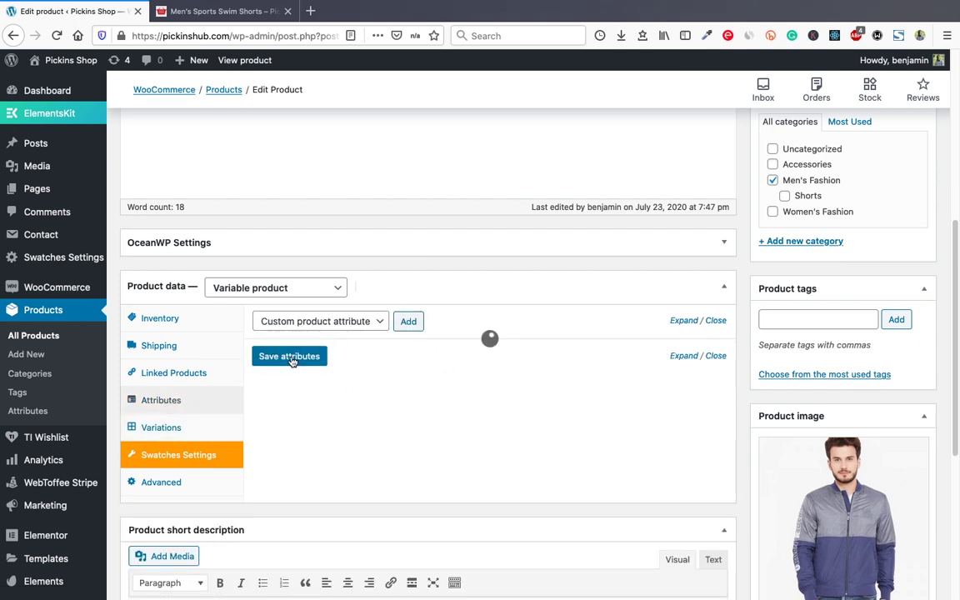
pyautogui.click(320, 321)
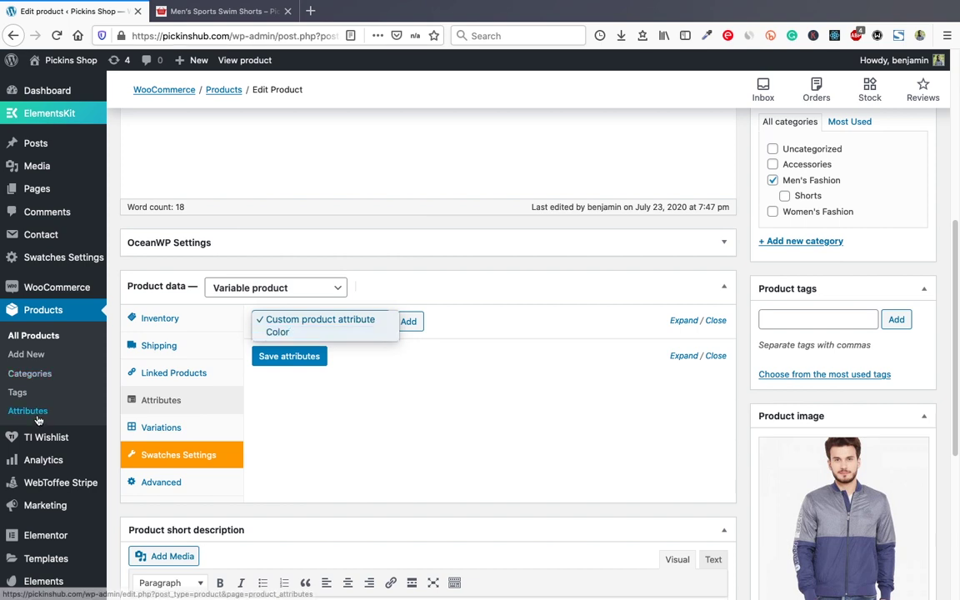
# Add the global Color attribute to the jacket with the values Grey, Maroon and Sky Blue.
pyautogui.click(286, 333)
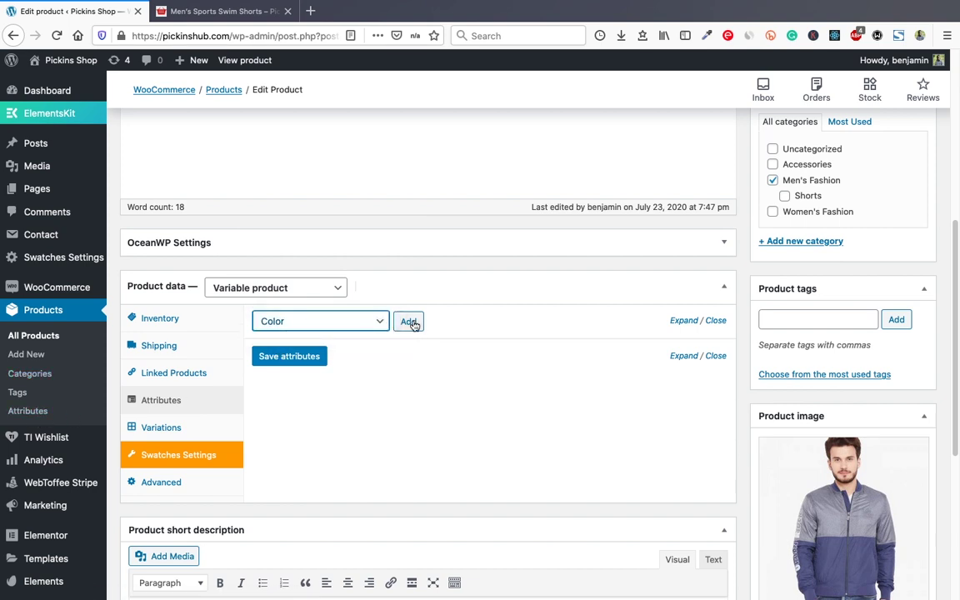
pyautogui.click(287, 323)
pyautogui.click(291, 323)
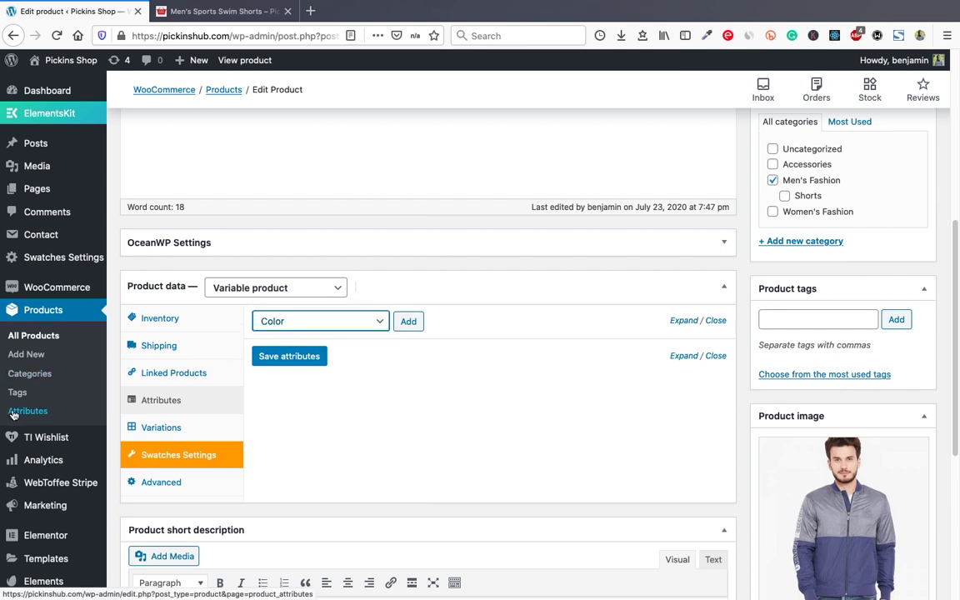
pyautogui.click(409, 323)
pyautogui.click(401, 406)
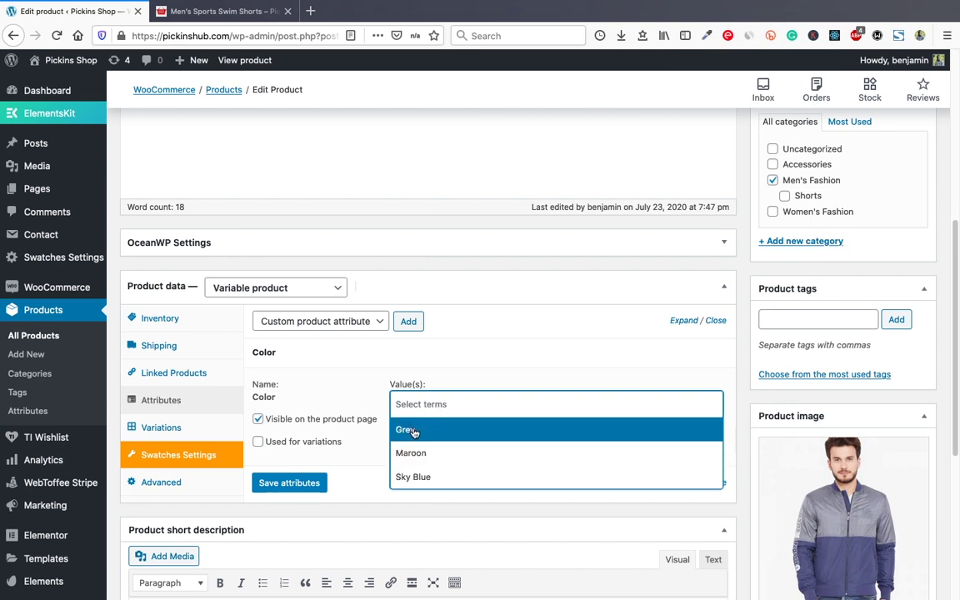
pyautogui.click(408, 430)
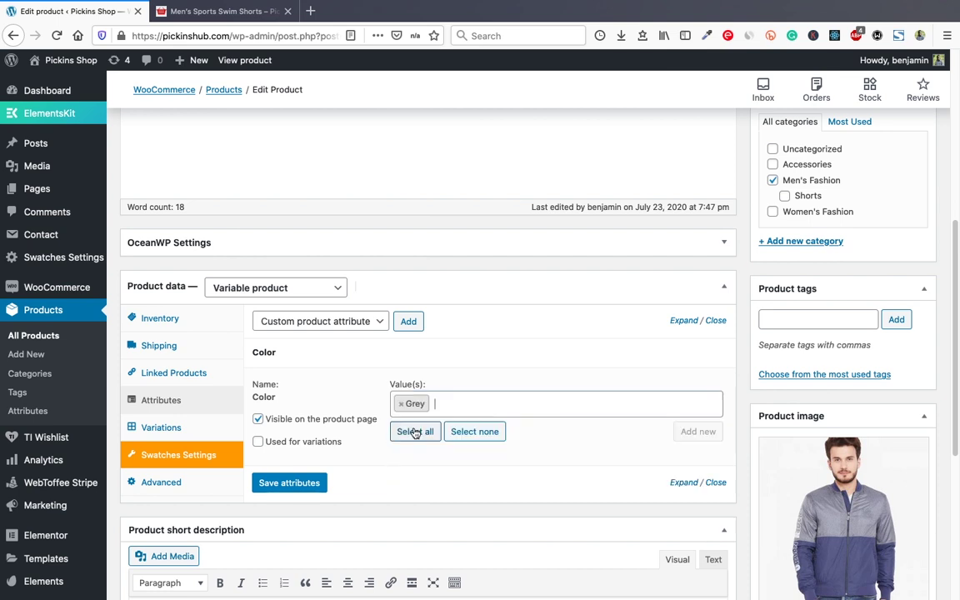
pyautogui.click(458, 402)
pyautogui.click(420, 453)
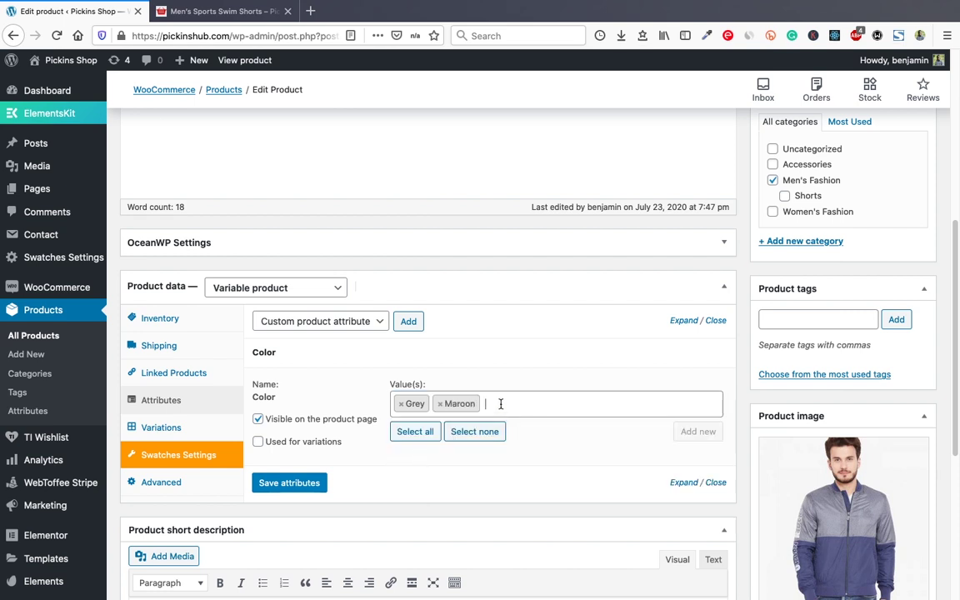
pyautogui.click(494, 403)
pyautogui.click(439, 477)
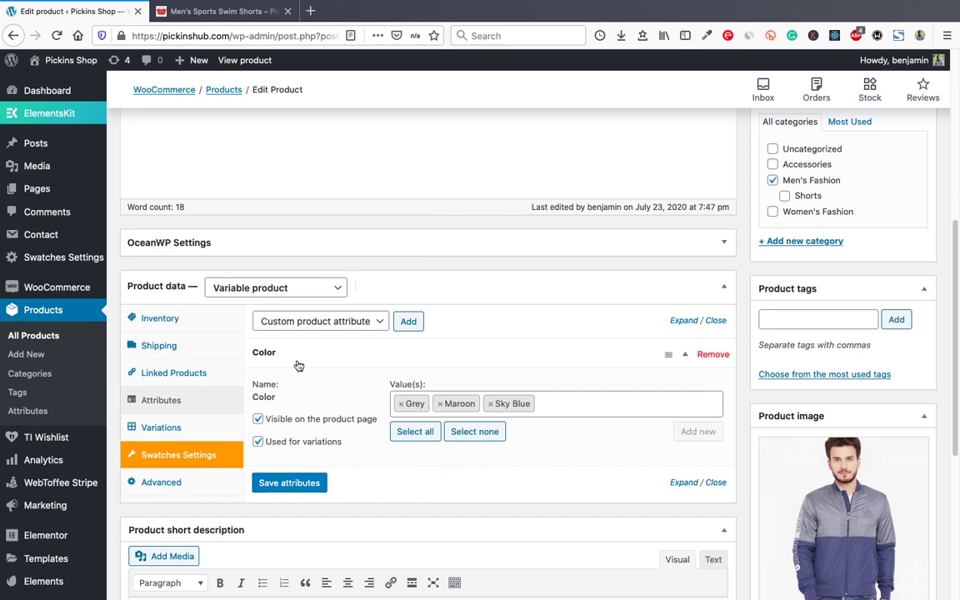
# Add a custom Size attribute with values S|M|L, used for variations, and save the attributes.
pyautogui.click(409, 324)
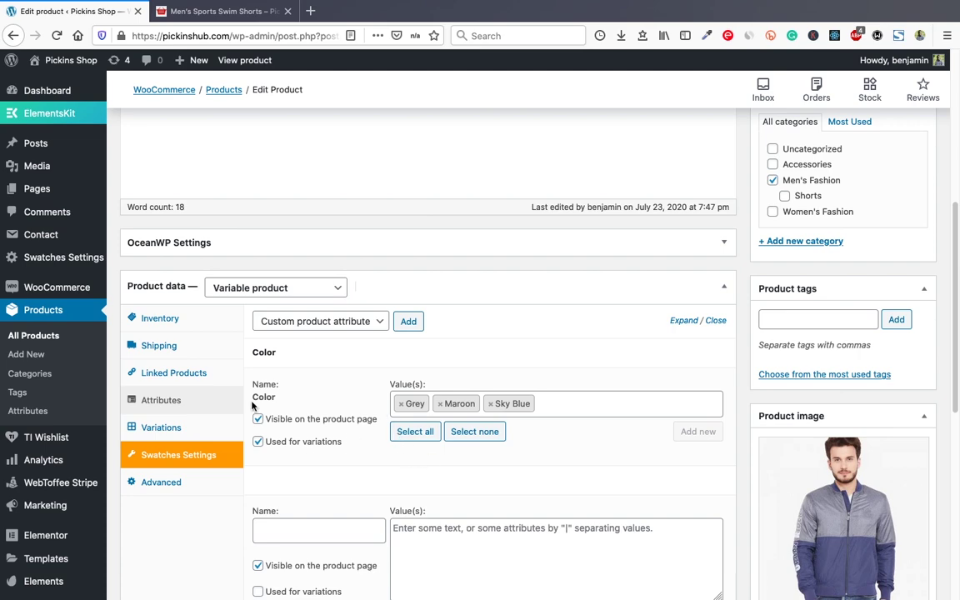
pyautogui.scroll(-5, 350, 446)
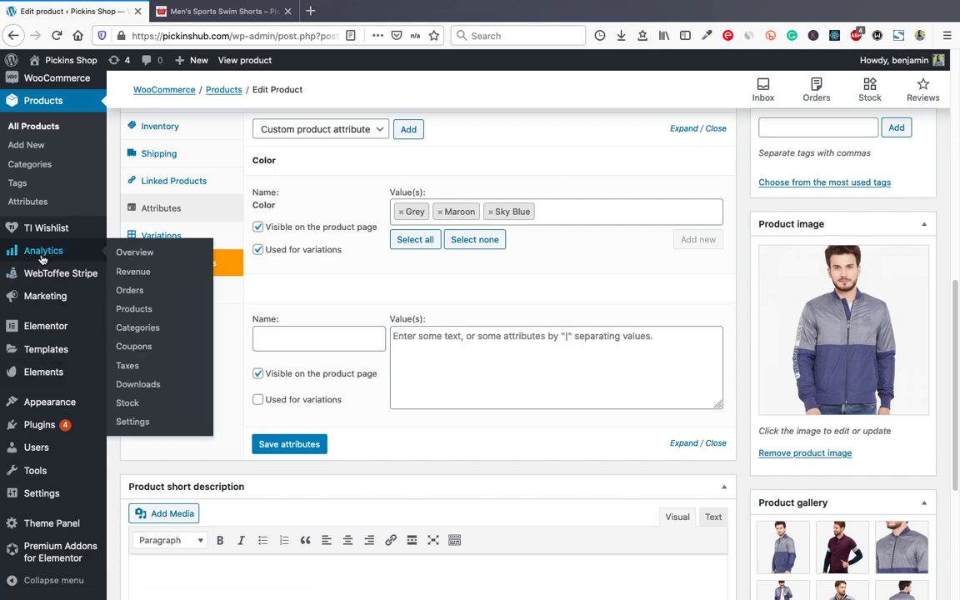
pyautogui.scroll(1, 356, 342)
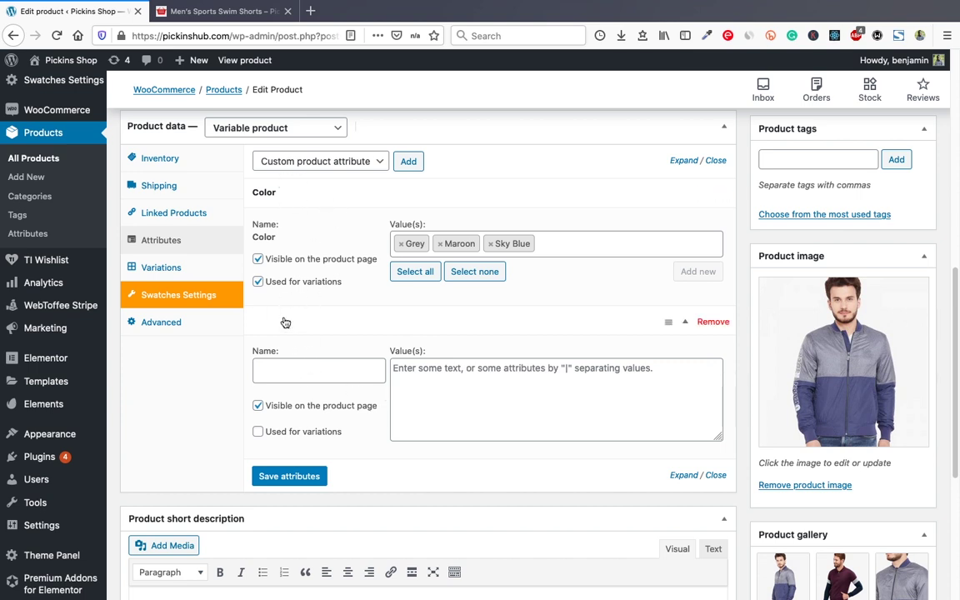
pyautogui.click(325, 373)
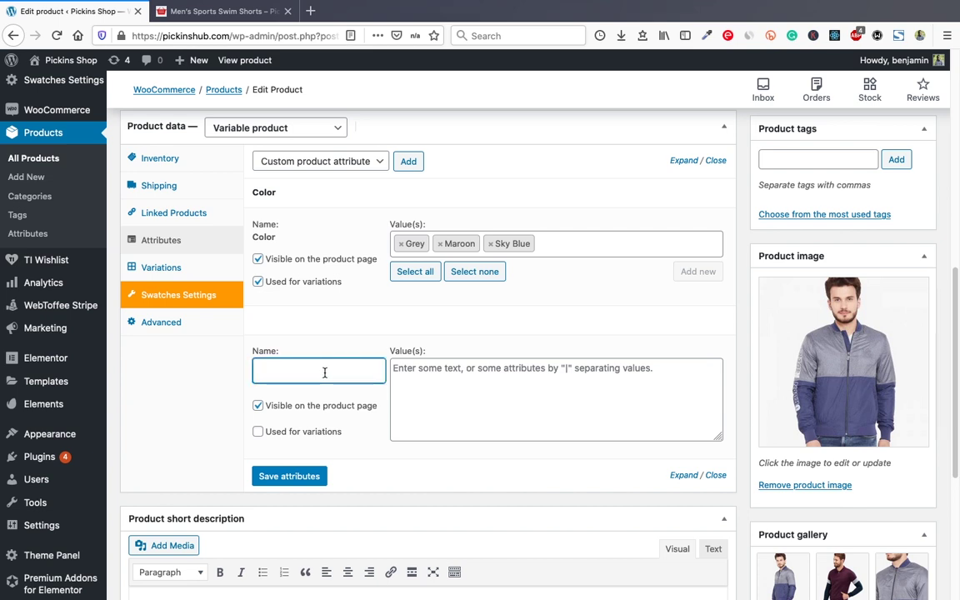
pyautogui.write('Size')
pyautogui.click(443, 378)
pyautogui.write('S|M|L')
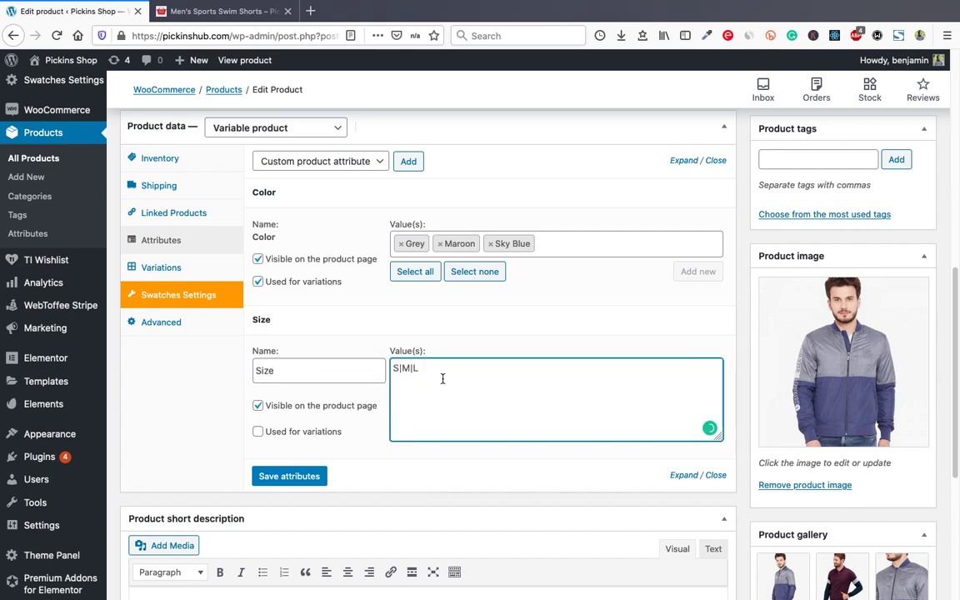
pyautogui.click(258, 433)
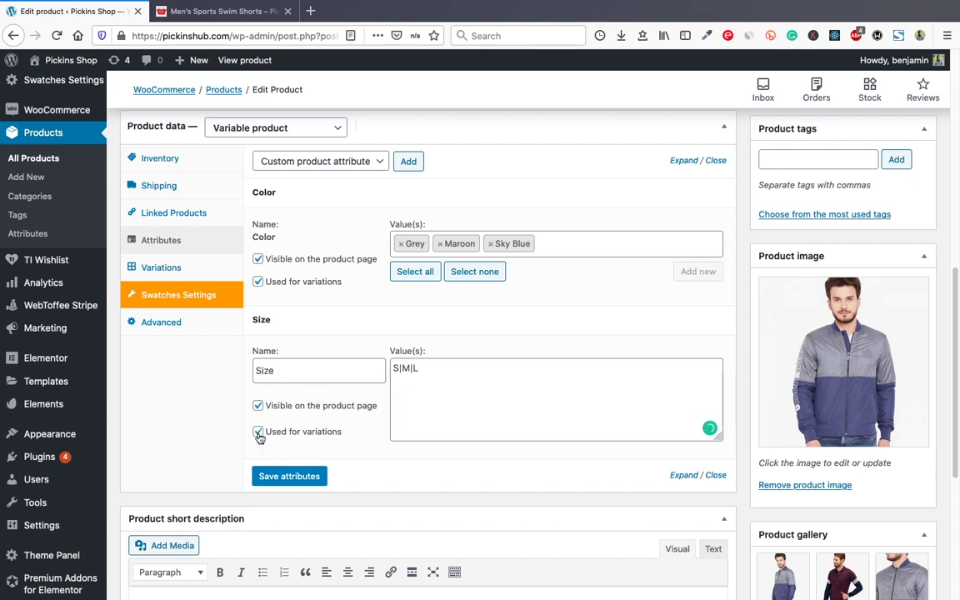
pyautogui.click(284, 476)
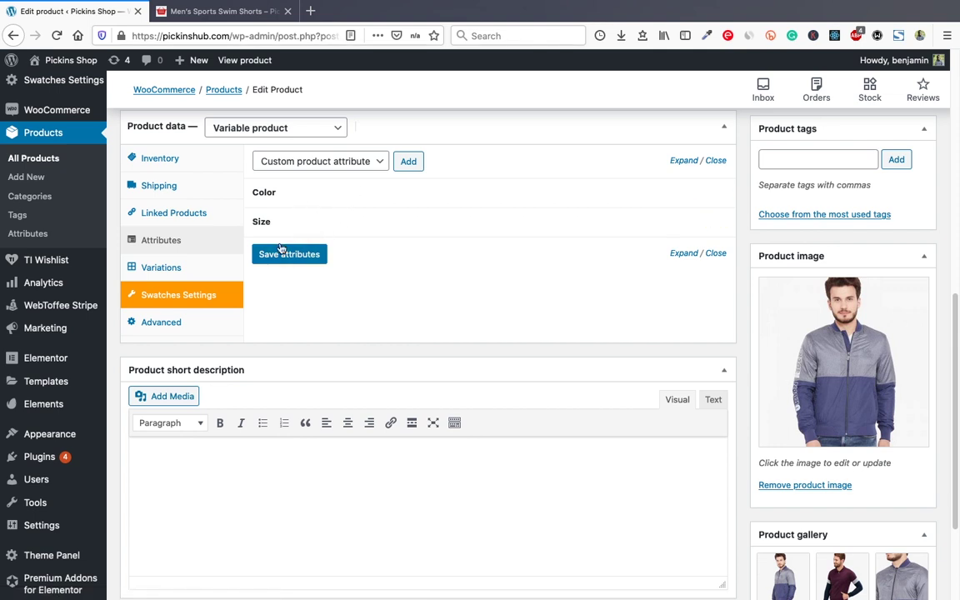
# Review the nine jacket variations, expanding variation #31 Grey / S to check its details.
pyautogui.click(161, 272)
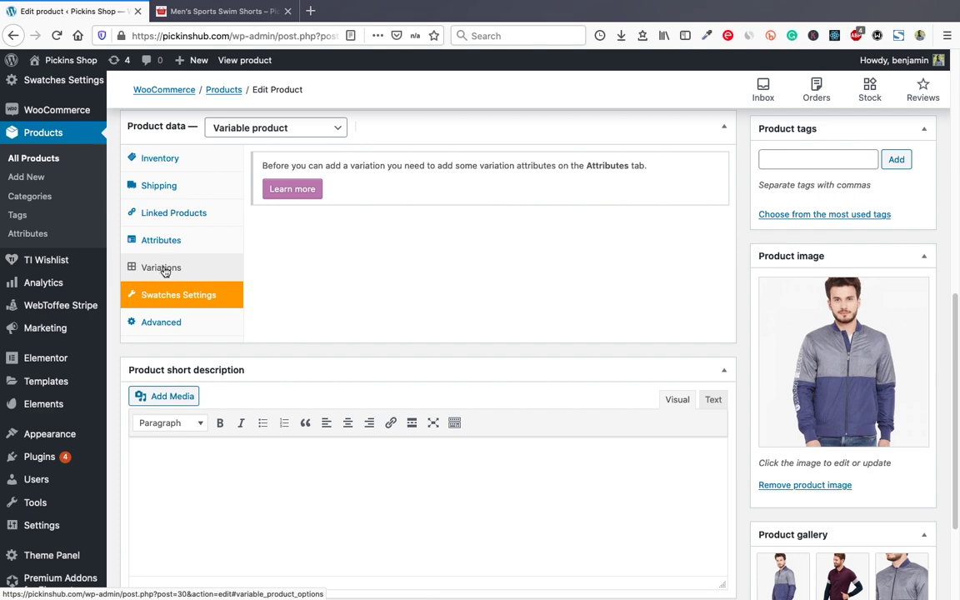
pyautogui.click(446, 246)
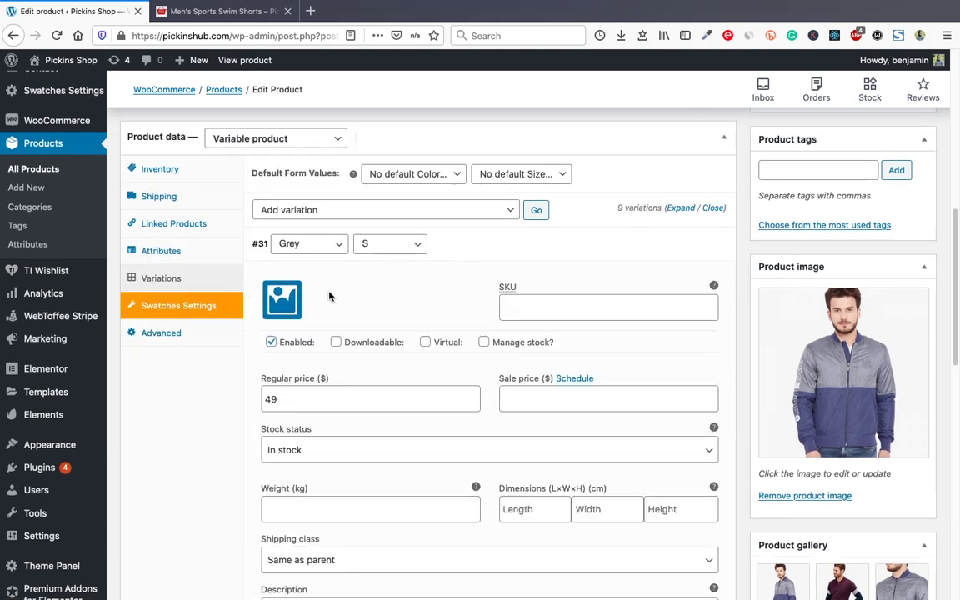
pyautogui.click(254, 252)
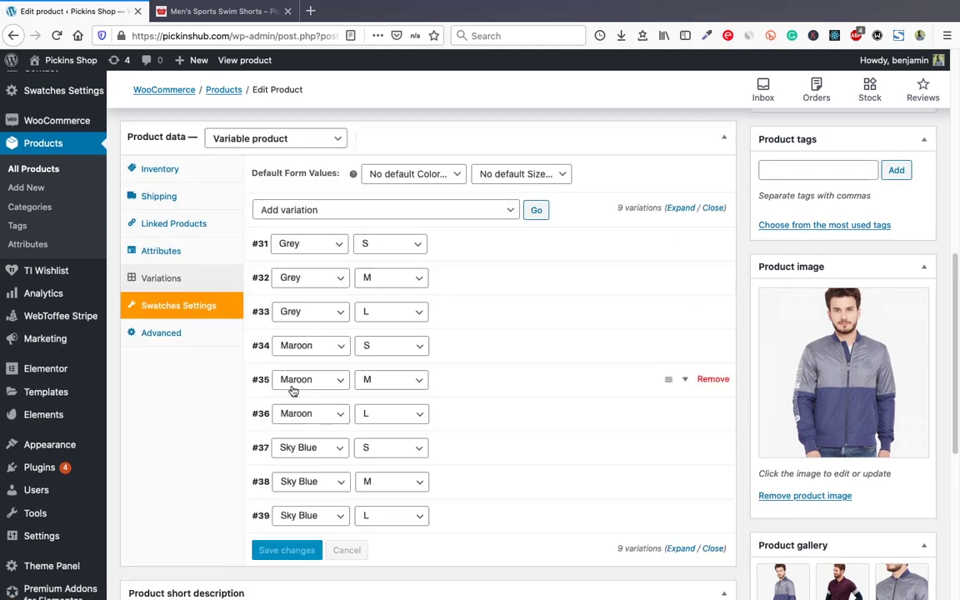
pyautogui.click(457, 248)
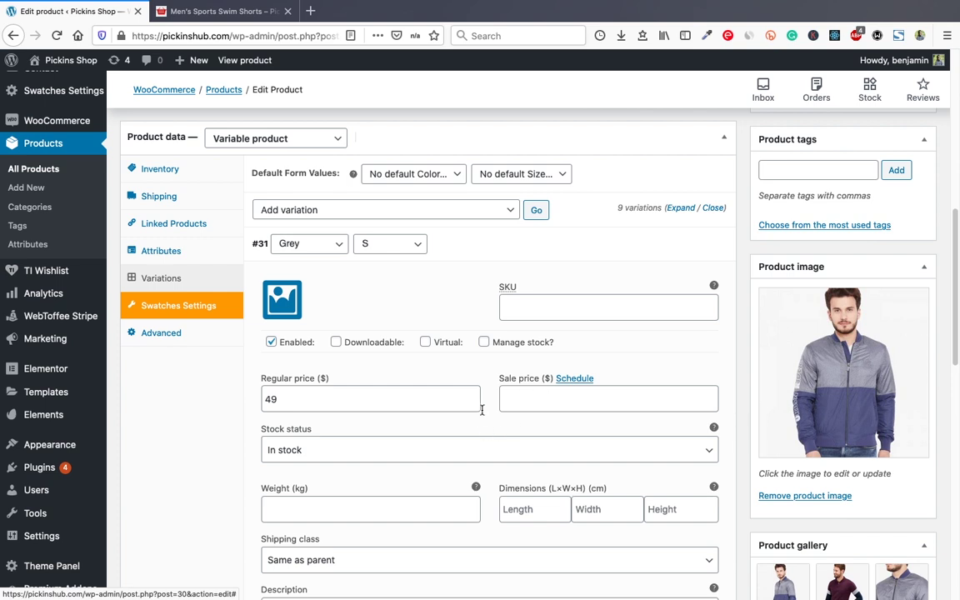
pyautogui.click(439, 248)
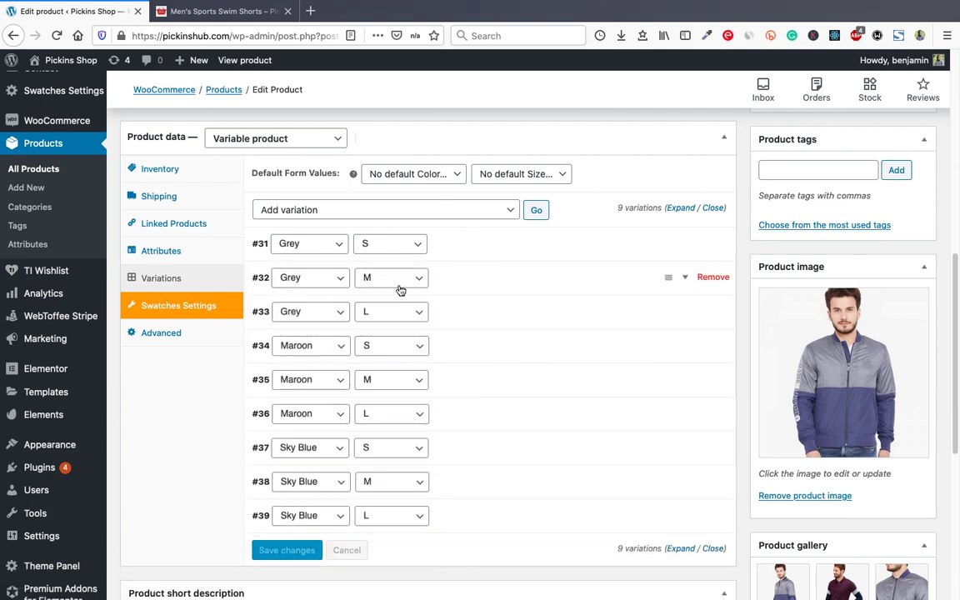
# Update the Open Jacket for Men product to save the changes.
pyautogui.scroll(1, 506, 358)
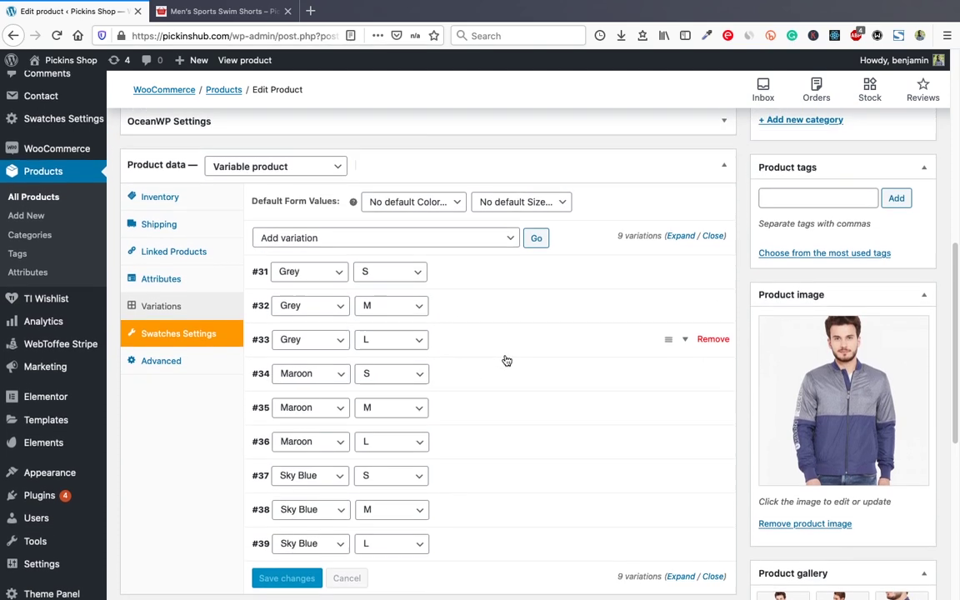
pyautogui.scroll(-2, 510, 360)
pyautogui.scroll(-2, 791, 456)
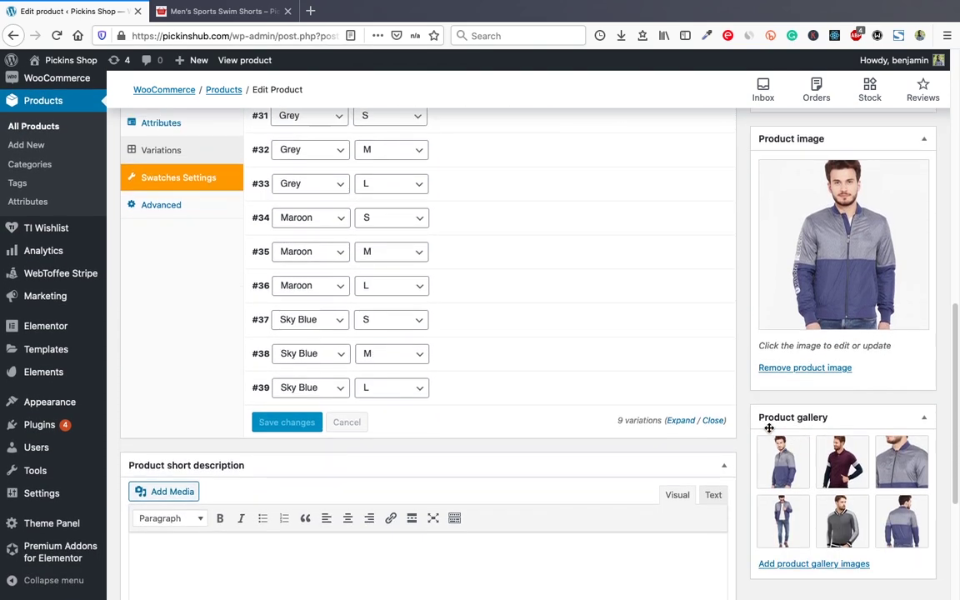
pyautogui.scroll(8, 767, 431)
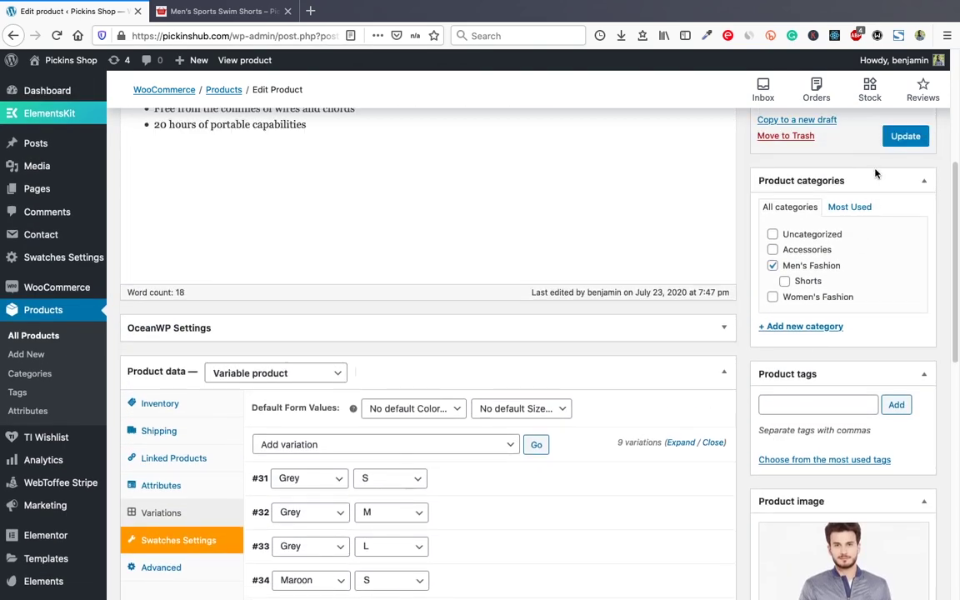
pyautogui.scroll(4, 875, 172)
pyautogui.click(904, 319)
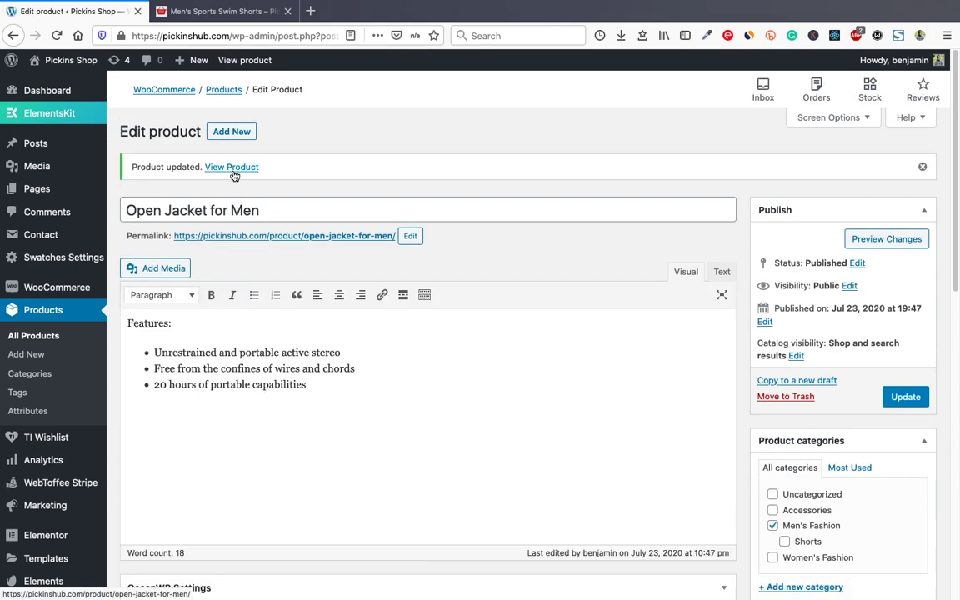
# On the storefront, select the Sky Blue jacket in size M to show the $49.00 price.
pyautogui.click(231, 167)
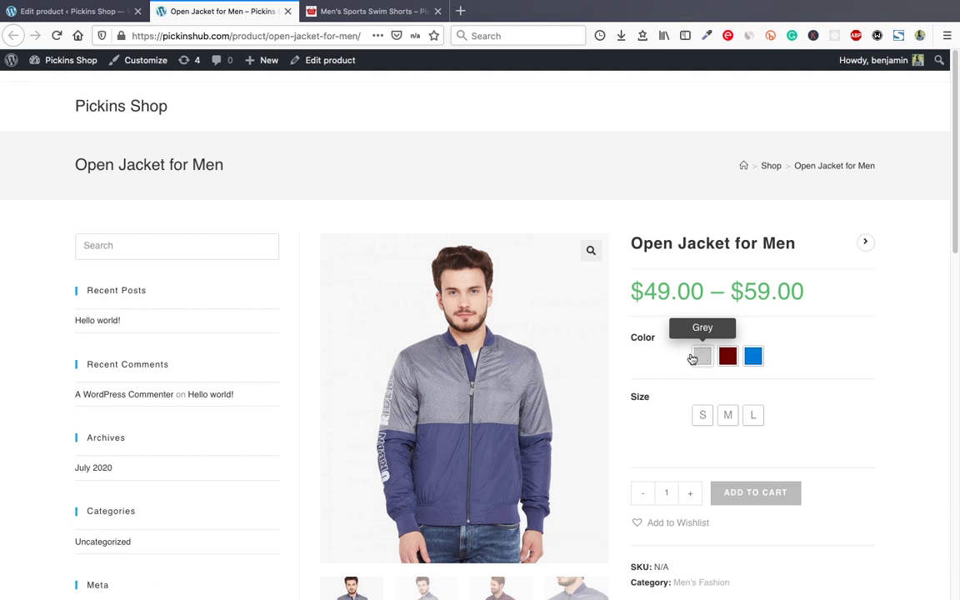
pyautogui.click(727, 357)
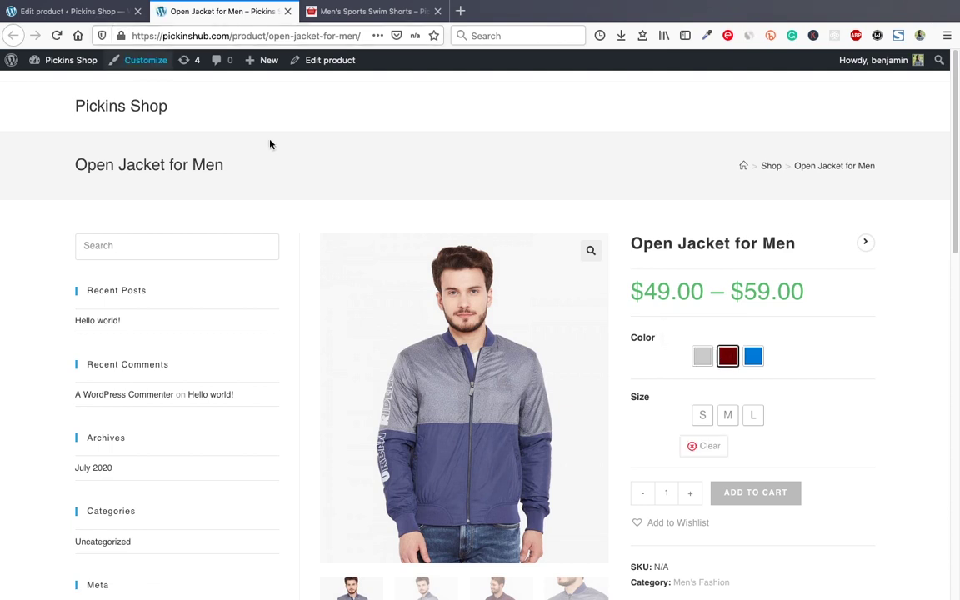
pyautogui.click(753, 356)
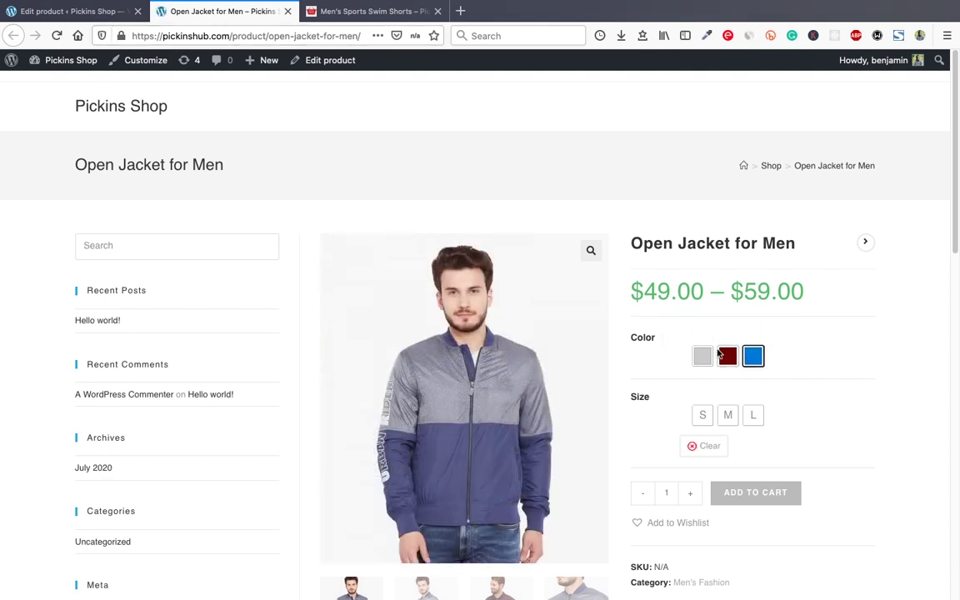
pyautogui.click(727, 414)
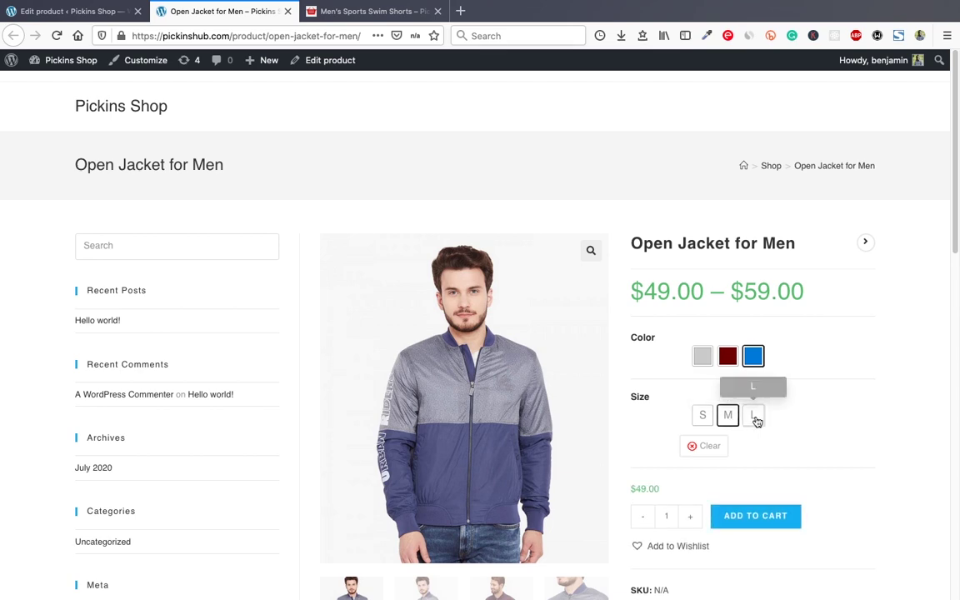
pyautogui.click(70, 10)
# Give variation #31 Grey S the second navy and grey jacket photo.
pyautogui.scroll(-10, 446, 304)
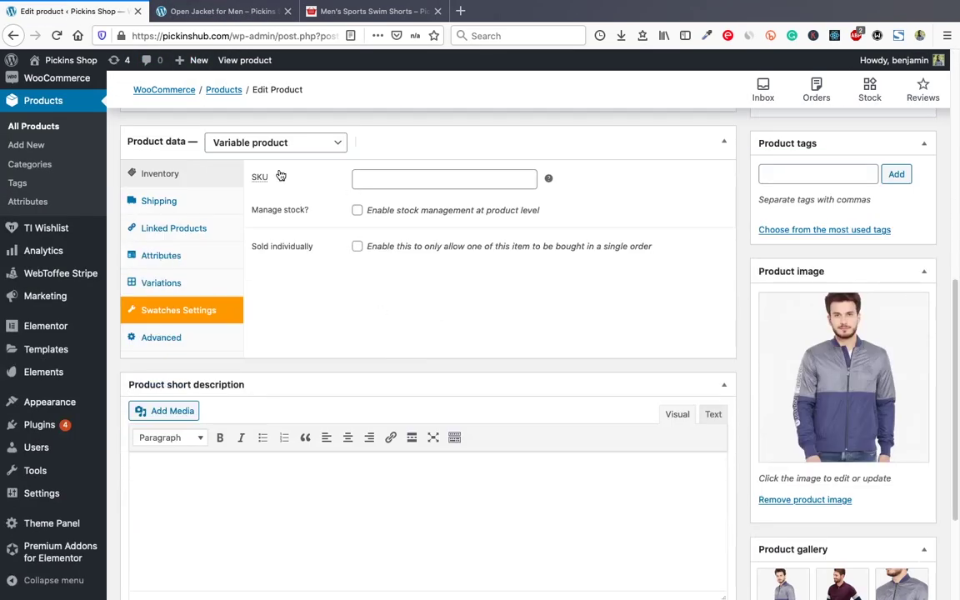
pyautogui.scroll(5, 316, 299)
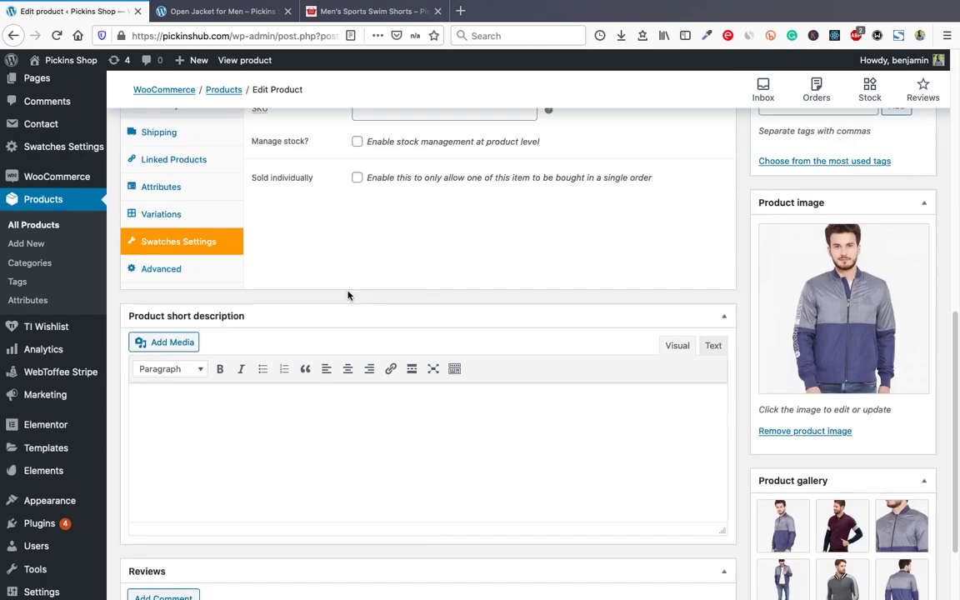
pyautogui.click(164, 317)
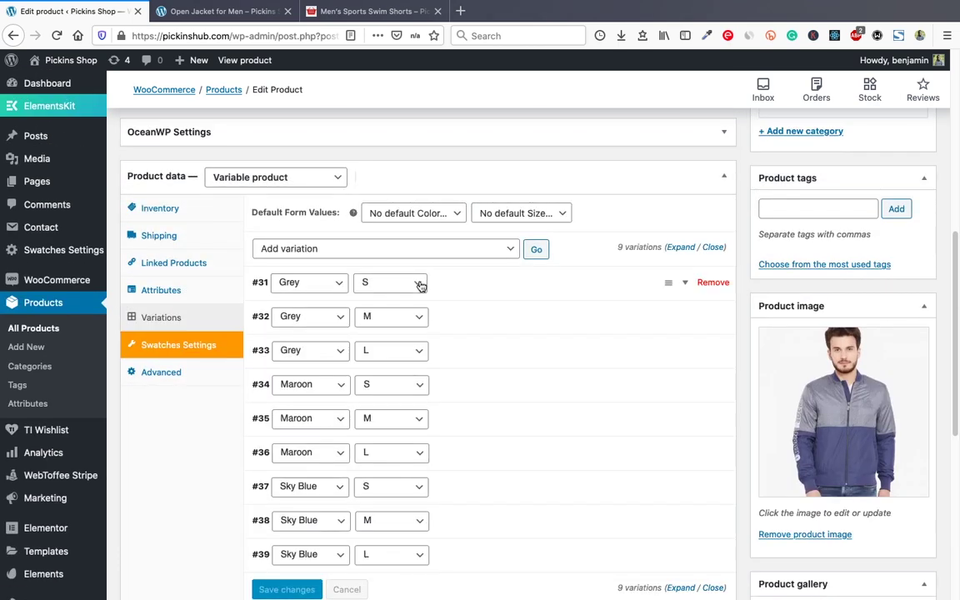
pyautogui.click(454, 285)
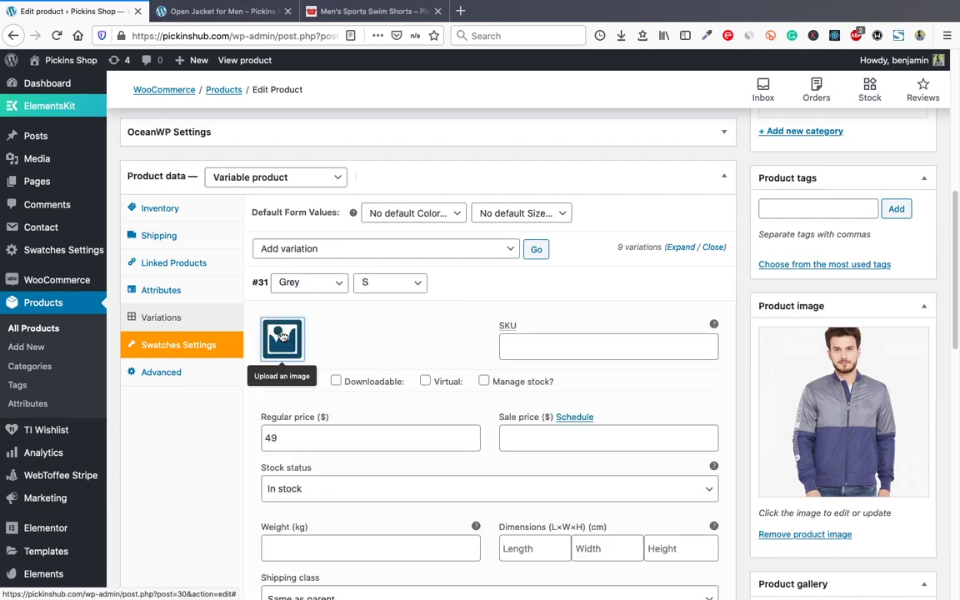
pyautogui.click(282, 336)
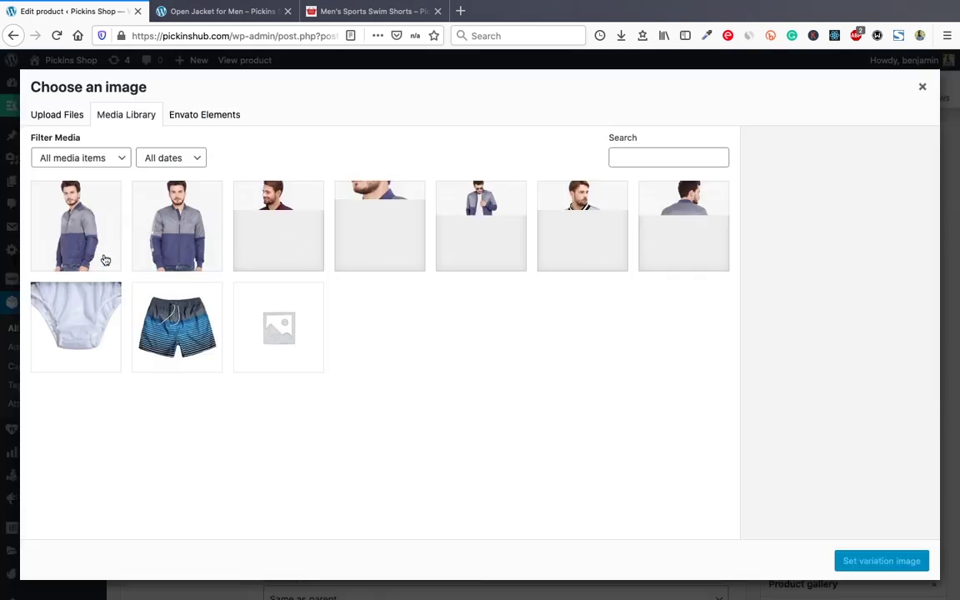
pyautogui.click(177, 237)
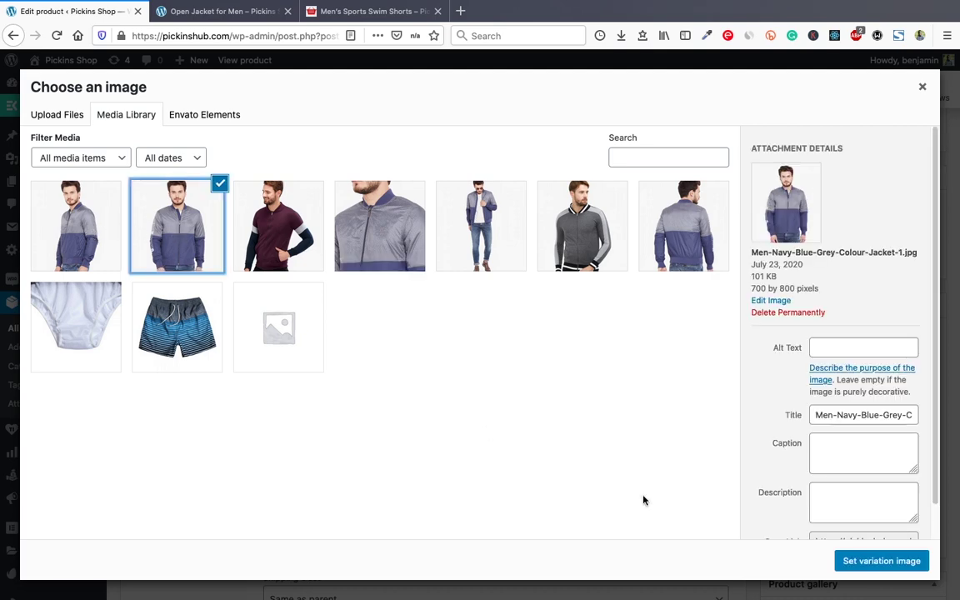
pyautogui.click(864, 563)
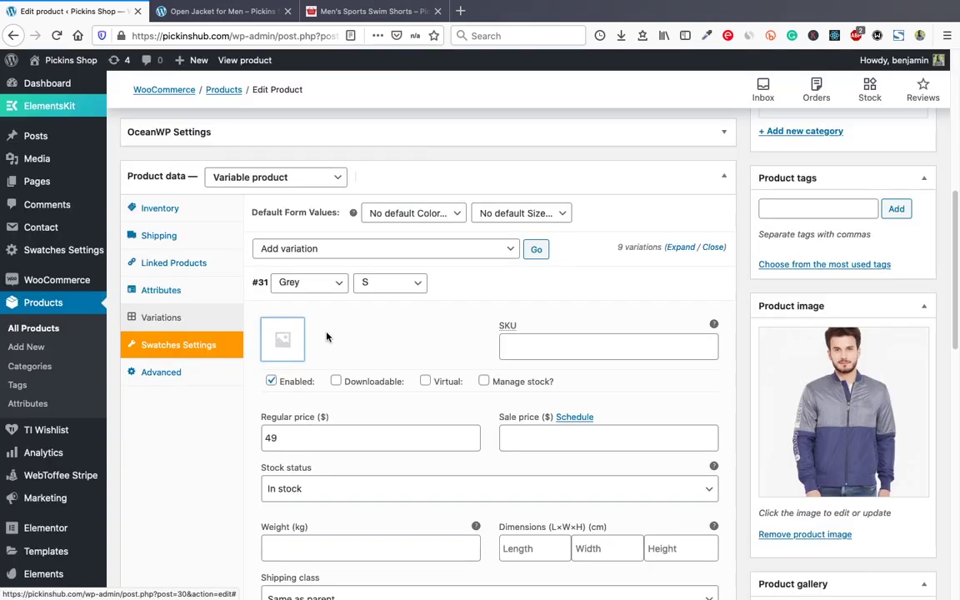
pyautogui.click(446, 282)
# Assign the same navy and grey jacket photo to variations #32 Grey M and #33 Grey L.
pyautogui.click(400, 328)
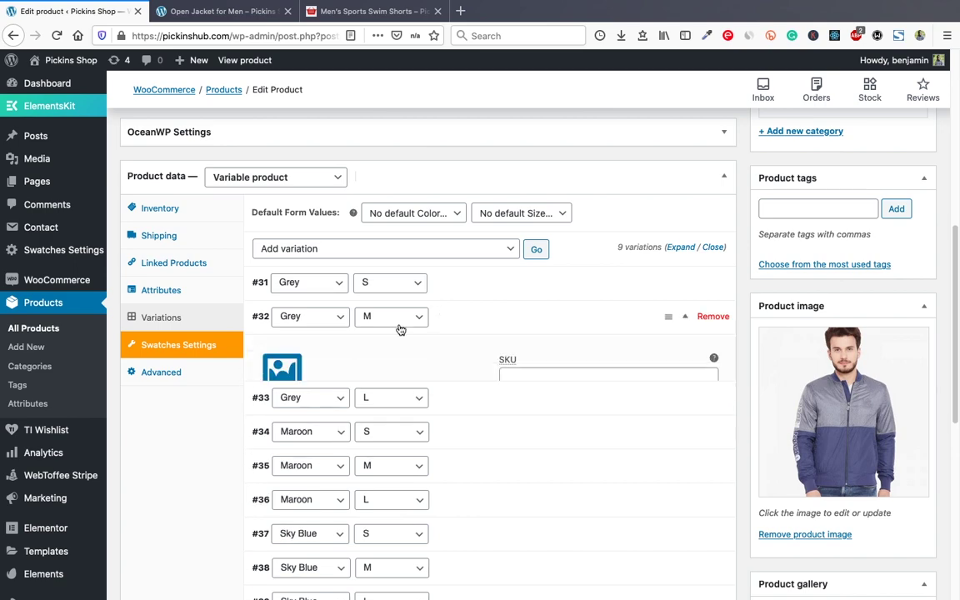
pyautogui.click(279, 368)
pyautogui.click(177, 222)
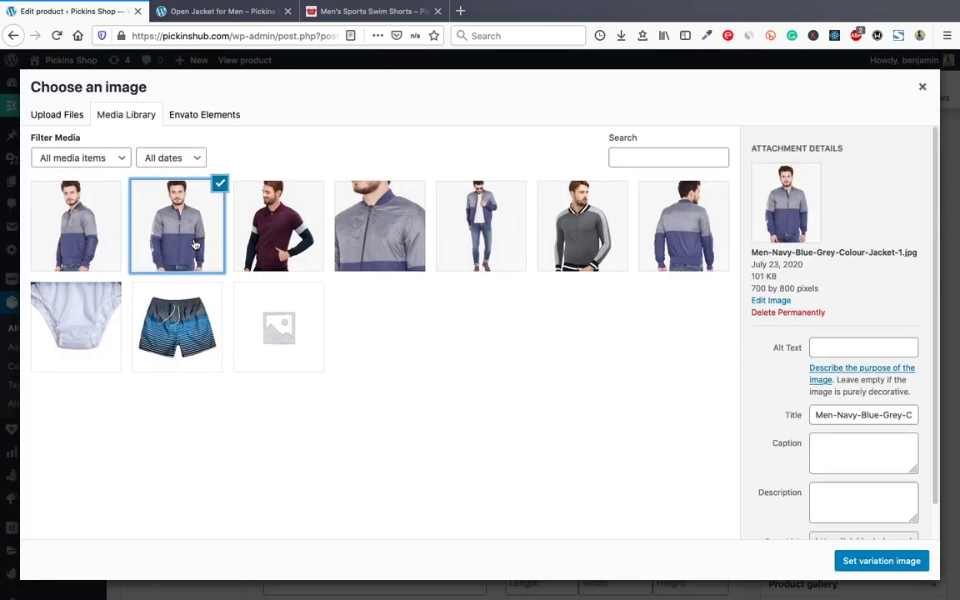
pyautogui.click(869, 563)
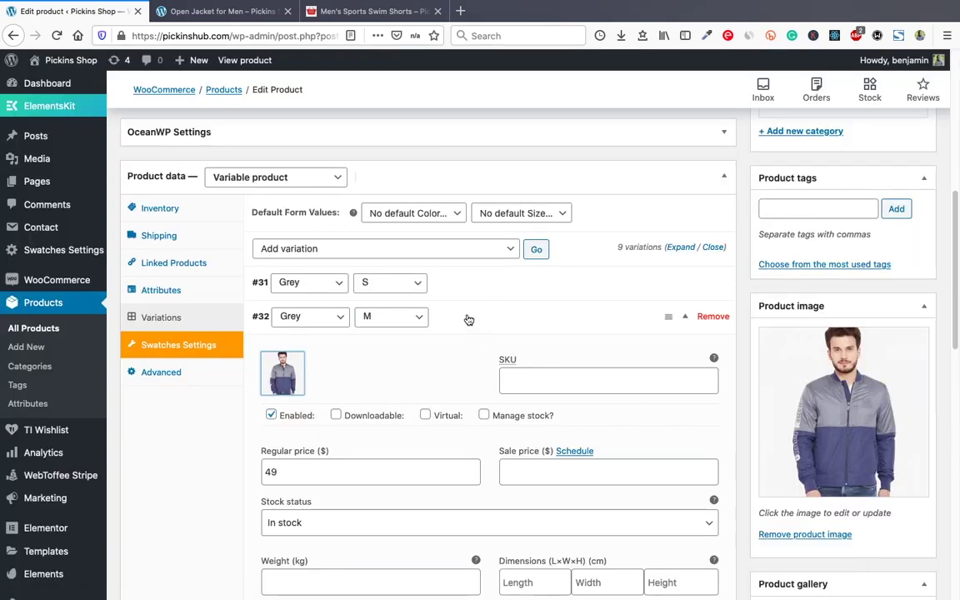
pyautogui.click(466, 320)
pyautogui.click(455, 351)
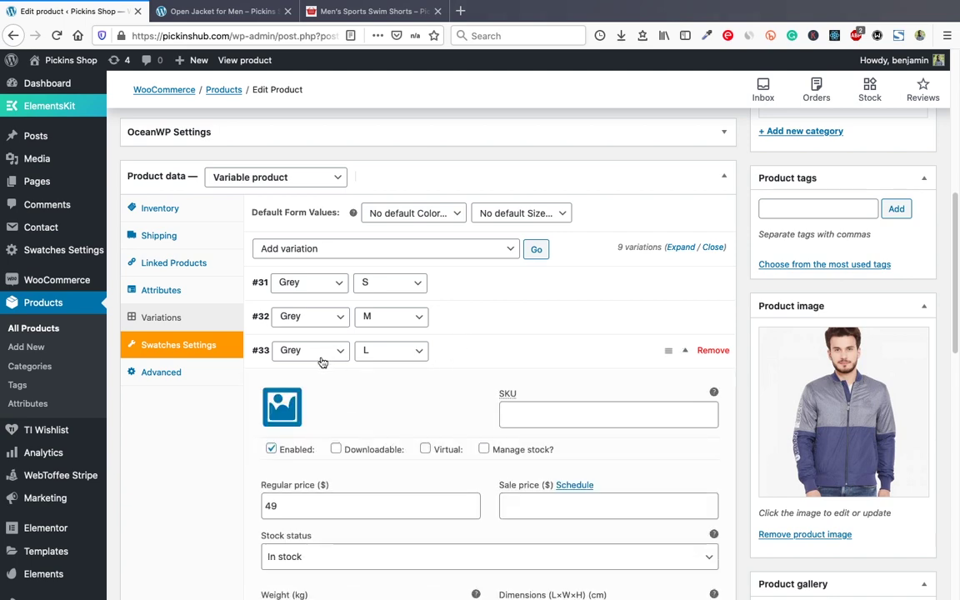
pyautogui.click(279, 401)
pyautogui.click(178, 228)
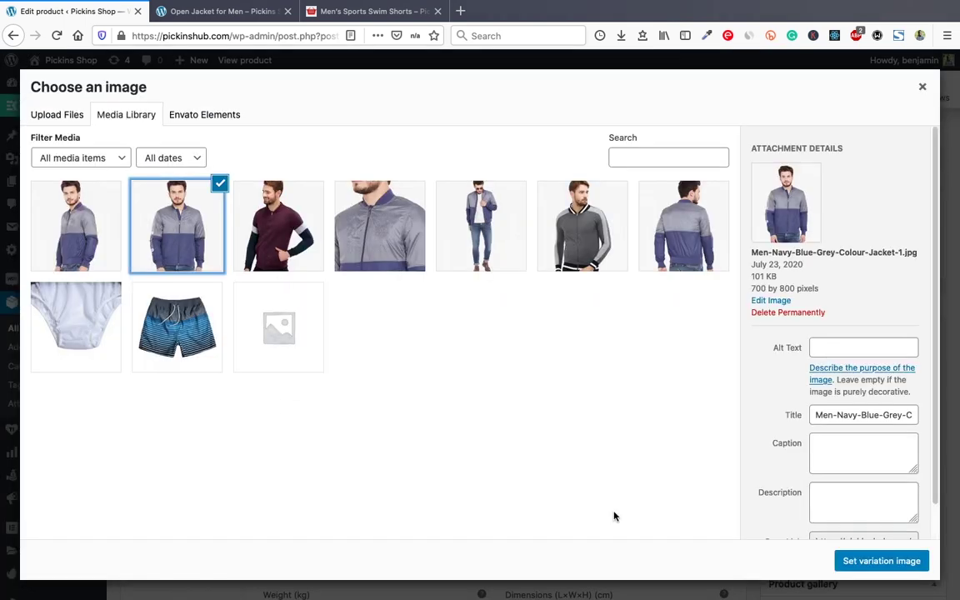
pyautogui.click(850, 560)
pyautogui.click(433, 355)
# Set the maroon shirt photo on variations #34, #35 and #36 (Maroon S, M, L).
pyautogui.click(458, 385)
pyautogui.click(289, 437)
pyautogui.click(278, 225)
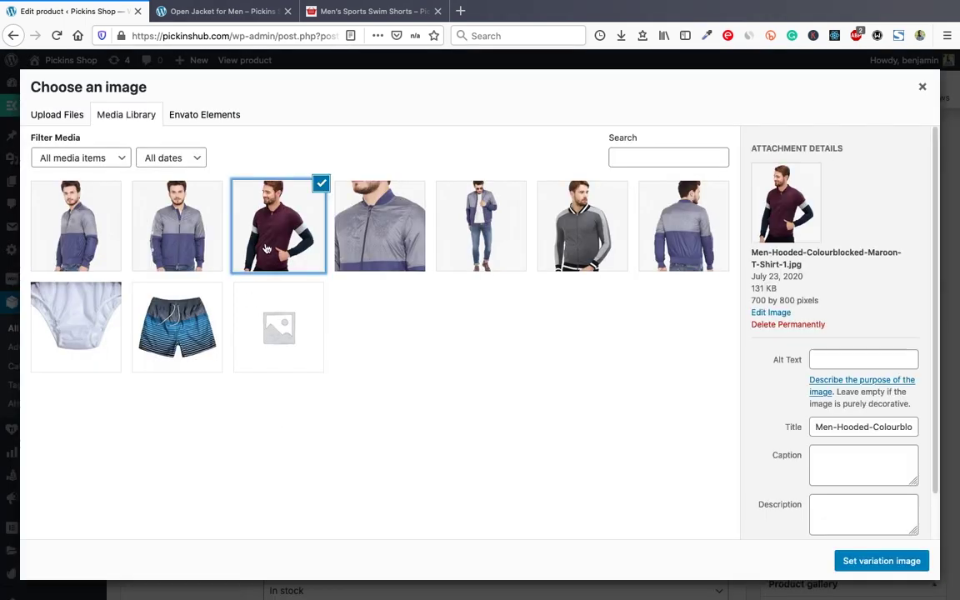
pyautogui.click(882, 559)
pyautogui.click(462, 397)
pyautogui.scroll(-2, 441, 366)
pyautogui.click(424, 345)
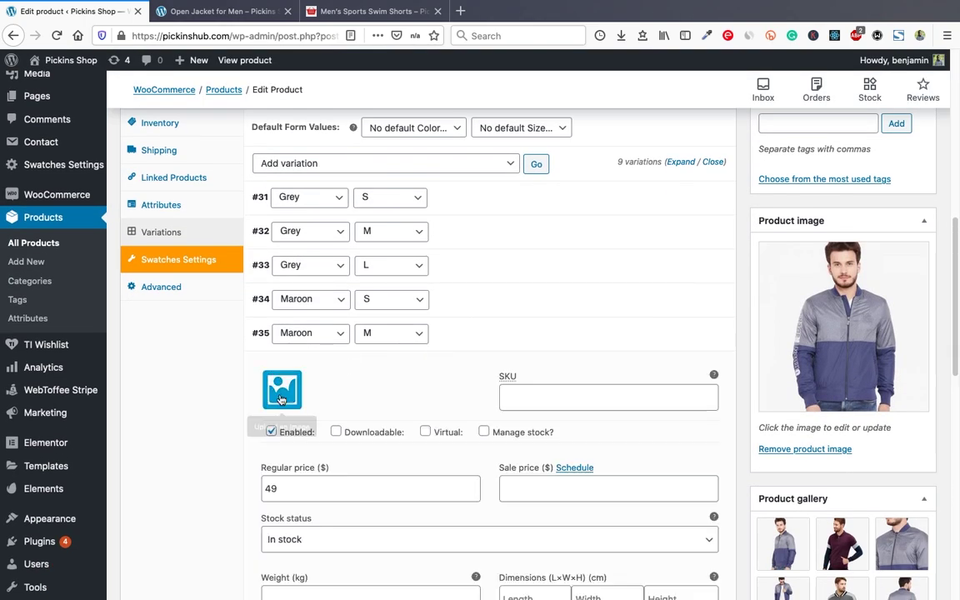
pyautogui.click(281, 388)
pyautogui.click(287, 246)
pyautogui.click(866, 560)
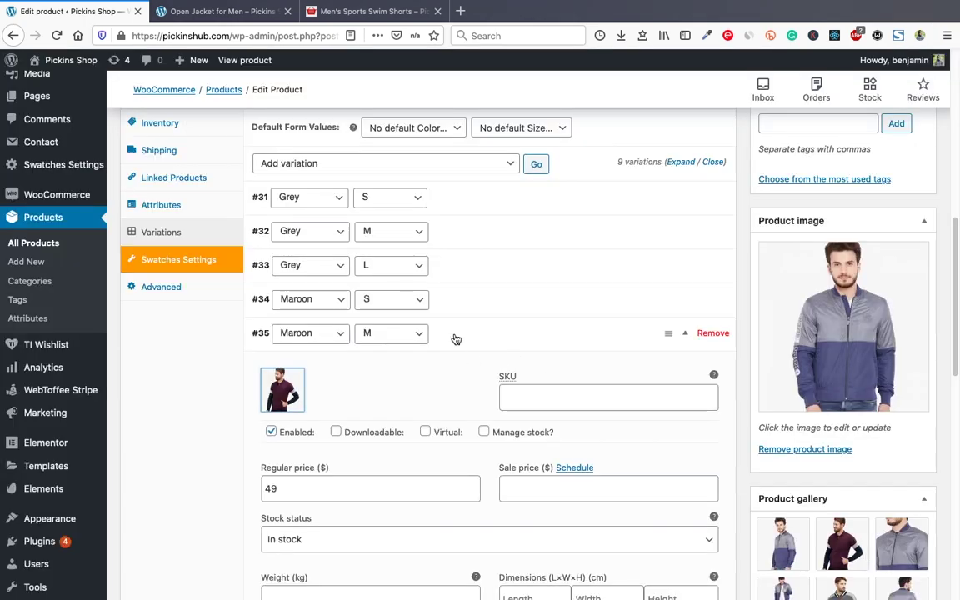
pyautogui.click(438, 352)
pyautogui.click(441, 367)
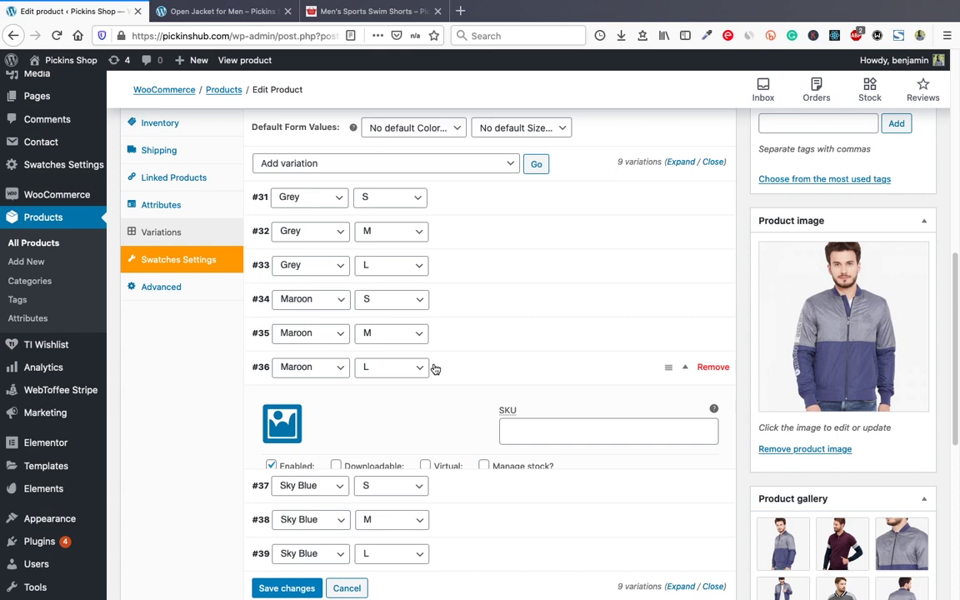
pyautogui.click(281, 421)
pyautogui.click(278, 225)
pyautogui.click(877, 560)
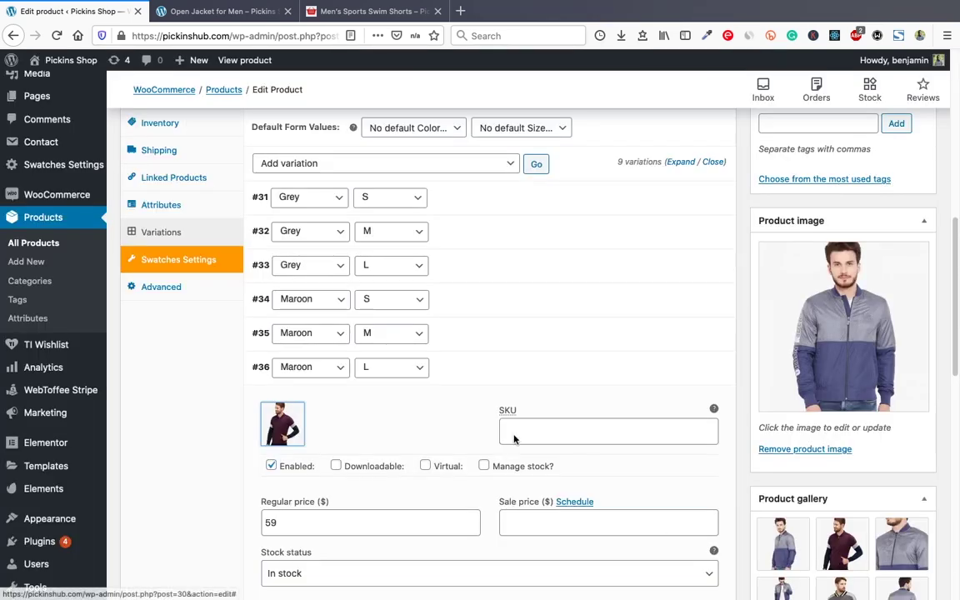
pyautogui.click(449, 380)
# Give variation #37 Sky Blue S the second navy and grey jacket photo.
pyautogui.click(457, 402)
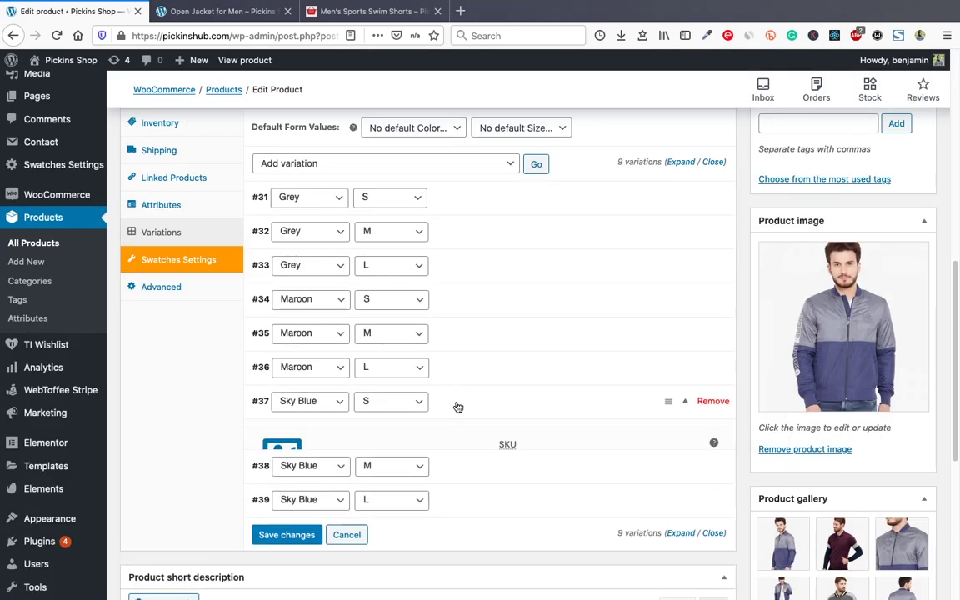
pyautogui.click(292, 444)
pyautogui.click(716, 242)
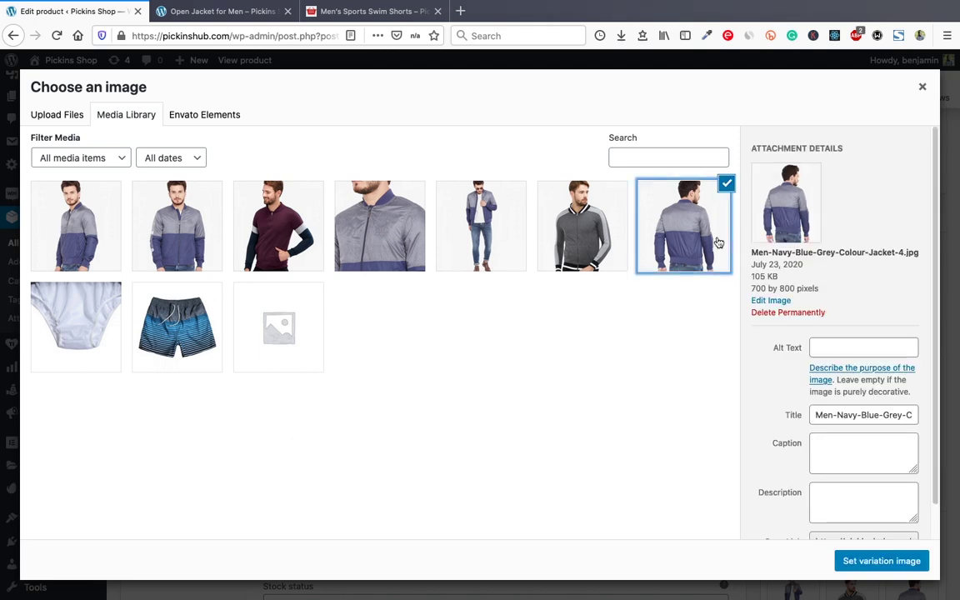
pyautogui.click(188, 250)
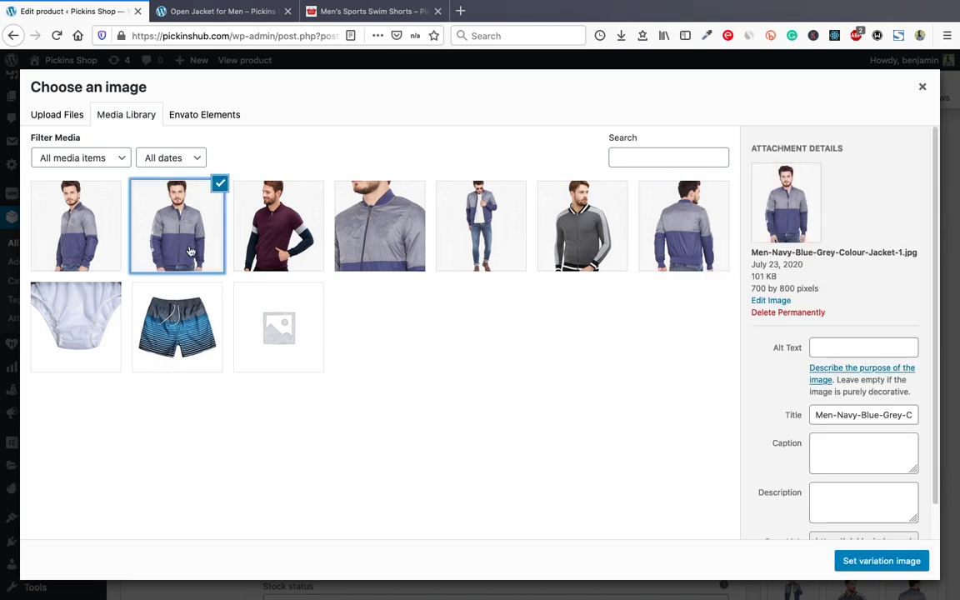
pyautogui.click(859, 561)
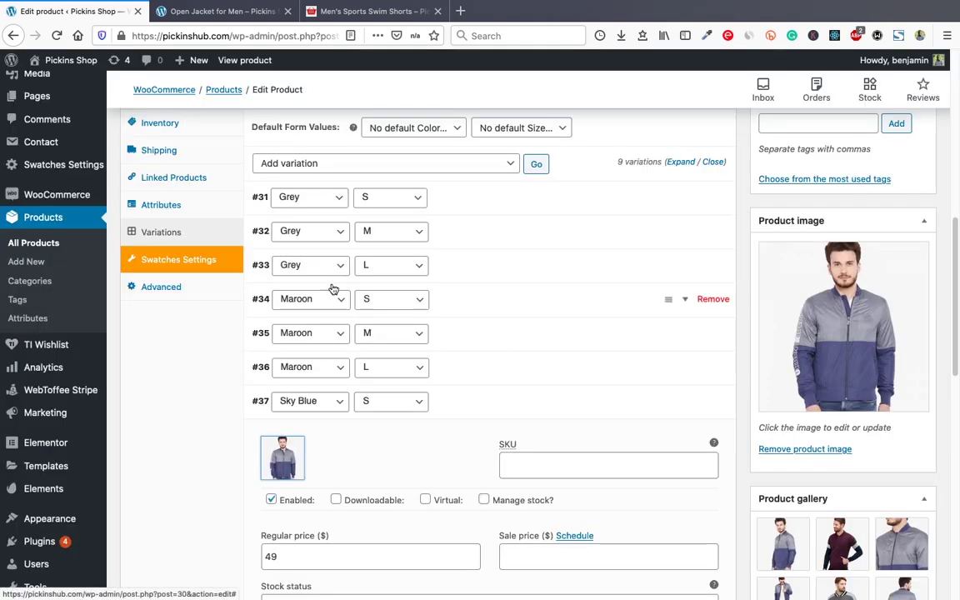
# Swap variation #31's image to the charcoal grey hooded photo and set the remaining variation images.
pyautogui.click(450, 201)
pyautogui.click(271, 253)
pyautogui.click(275, 256)
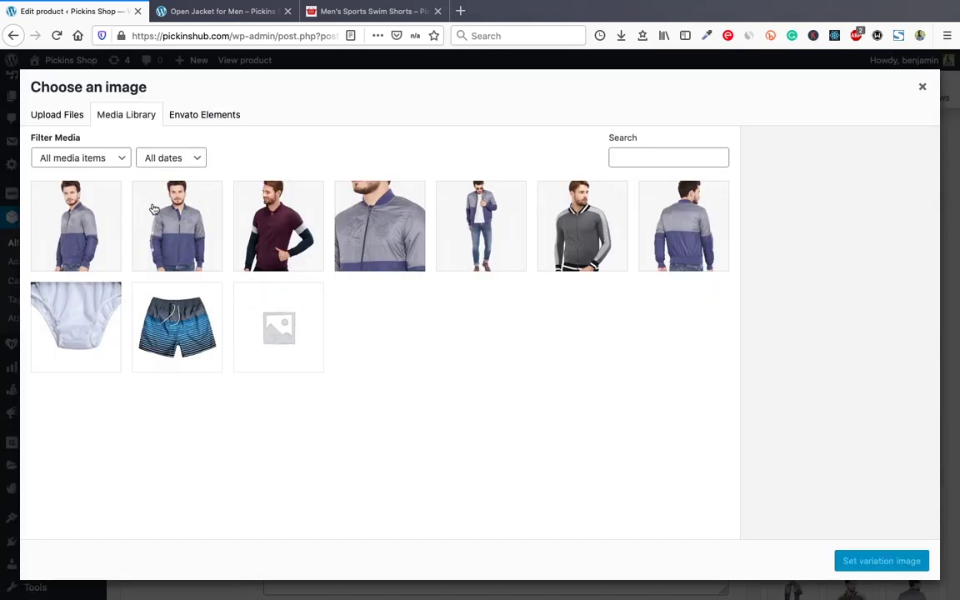
pyautogui.click(579, 239)
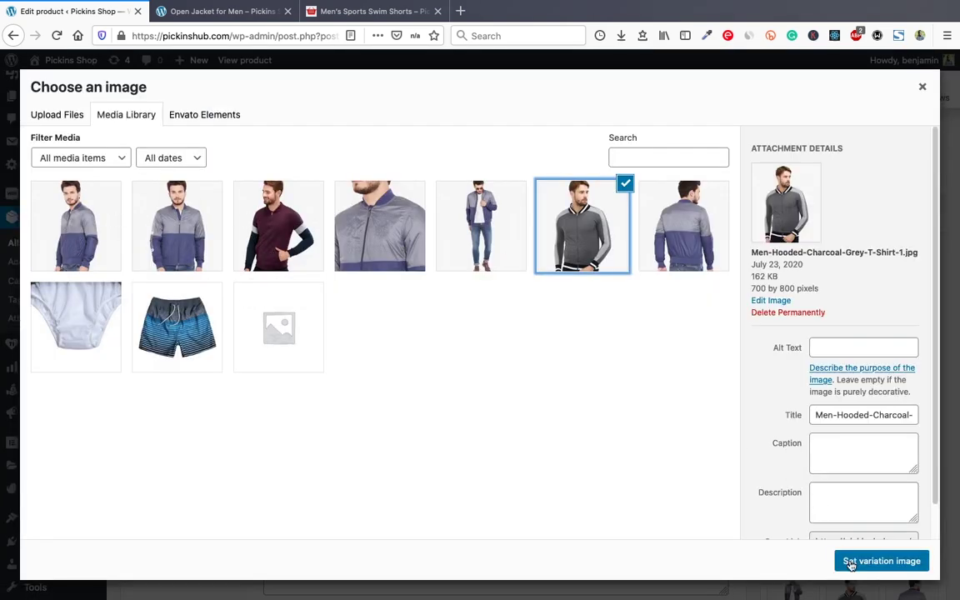
pyautogui.click(881, 561)
pyautogui.click(656, 257)
pyautogui.click(881, 561)
pyautogui.click(483, 231)
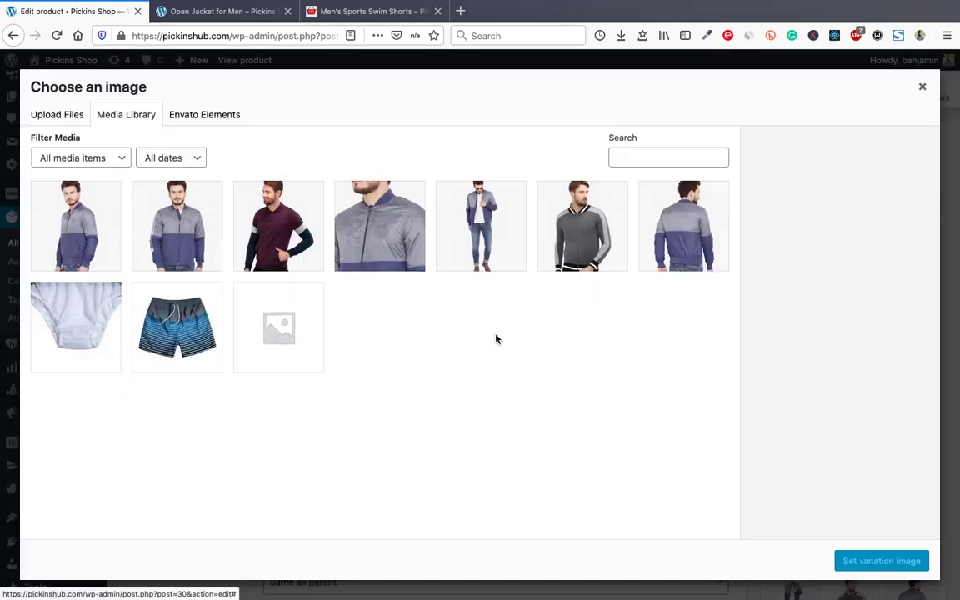
pyautogui.click(882, 561)
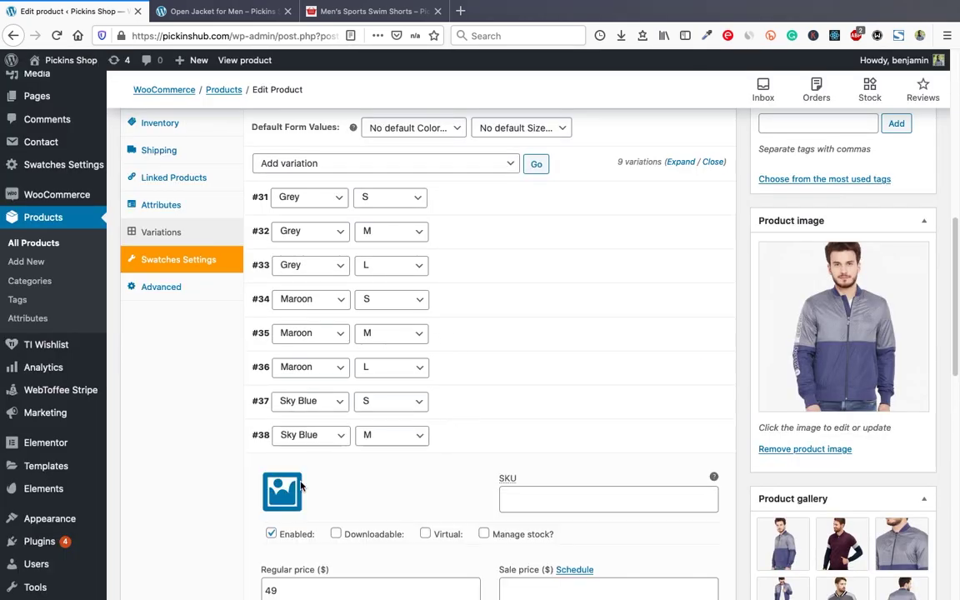
pyautogui.click(882, 561)
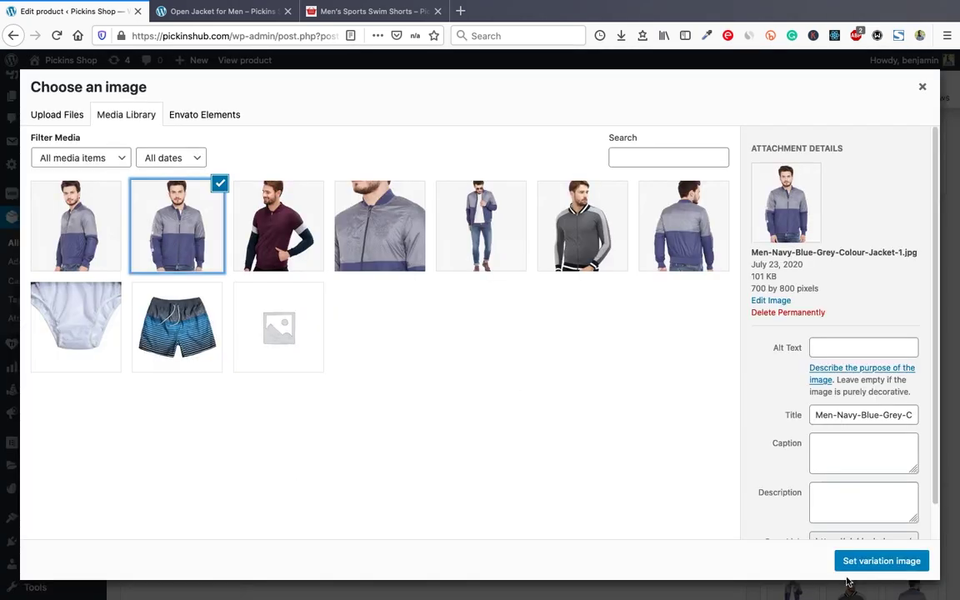
pyautogui.click(850, 567)
# Save the variation changes and update the jacket product.
pyautogui.scroll(3, 456, 400)
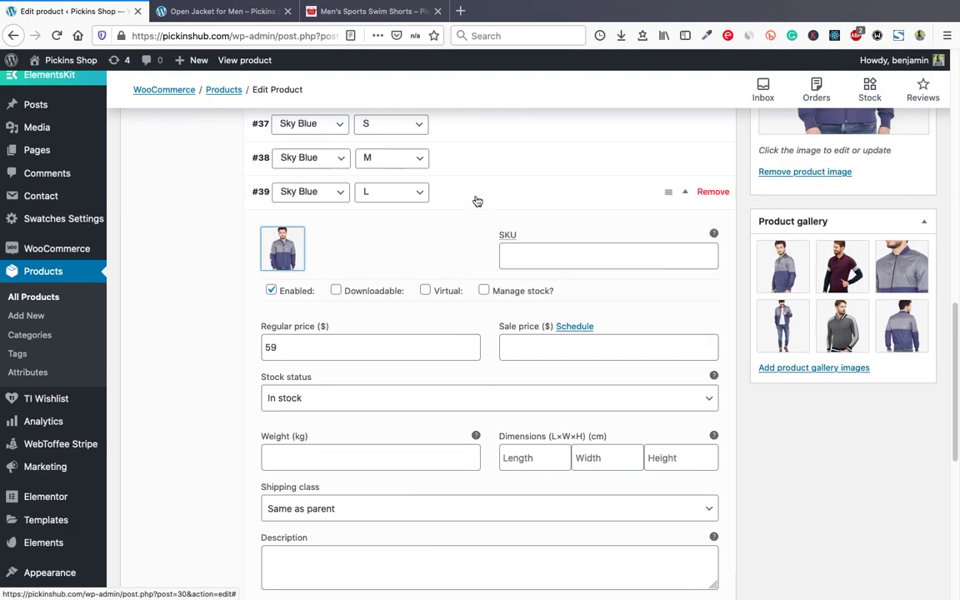
pyautogui.click(483, 208)
pyautogui.scroll(-2, 285, 327)
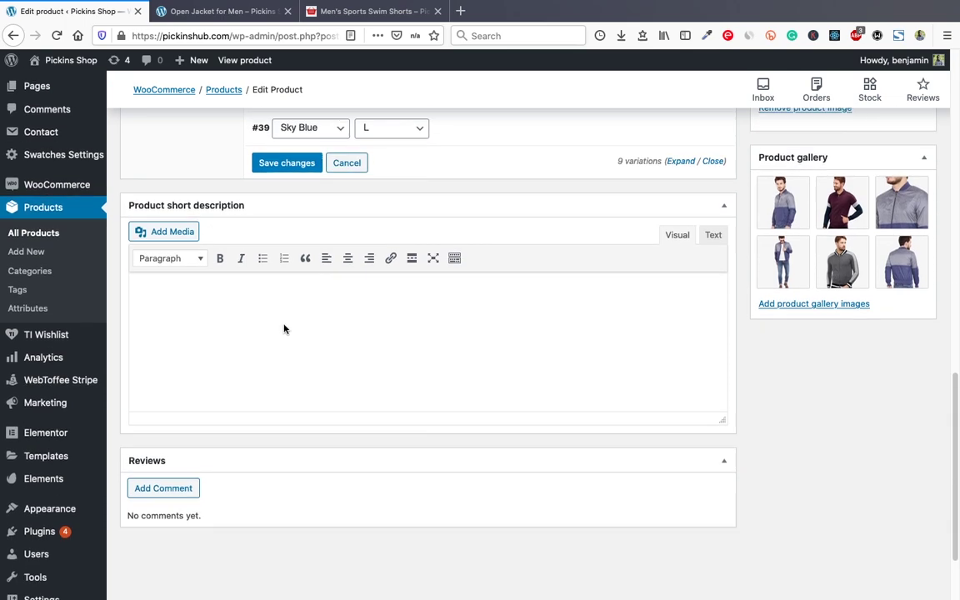
pyautogui.scroll(5, 300, 309)
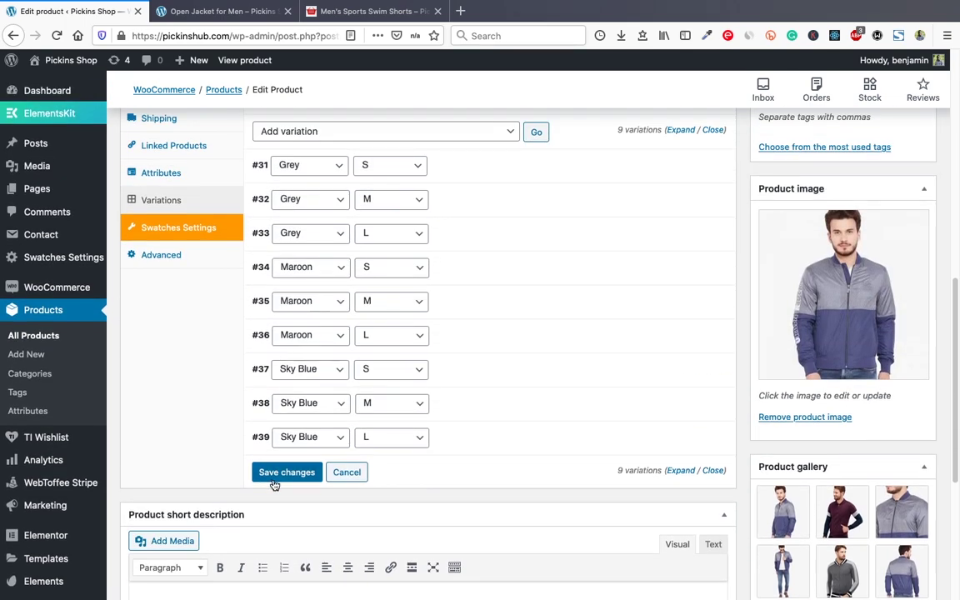
pyautogui.click(283, 473)
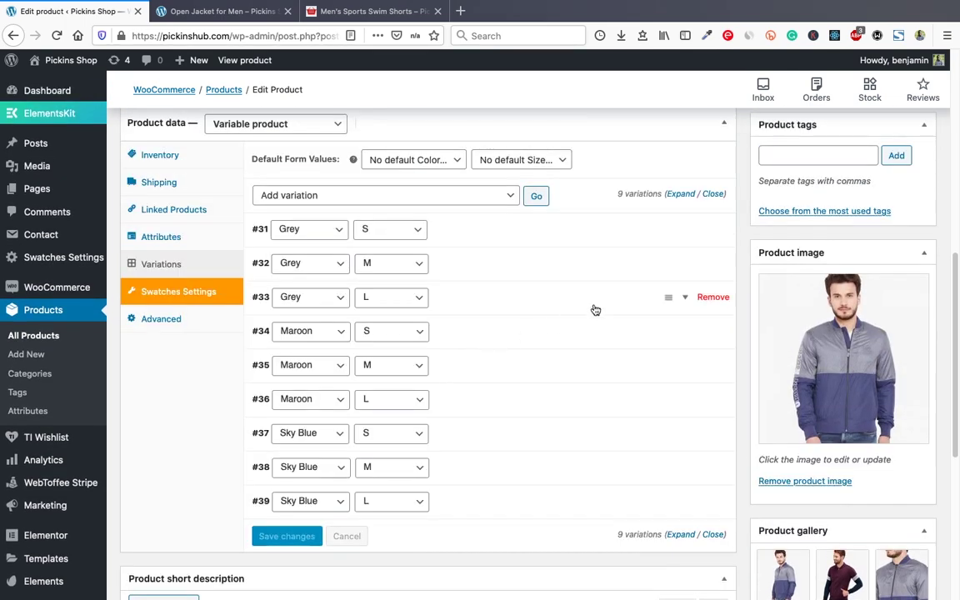
pyautogui.scroll(5, 749, 233)
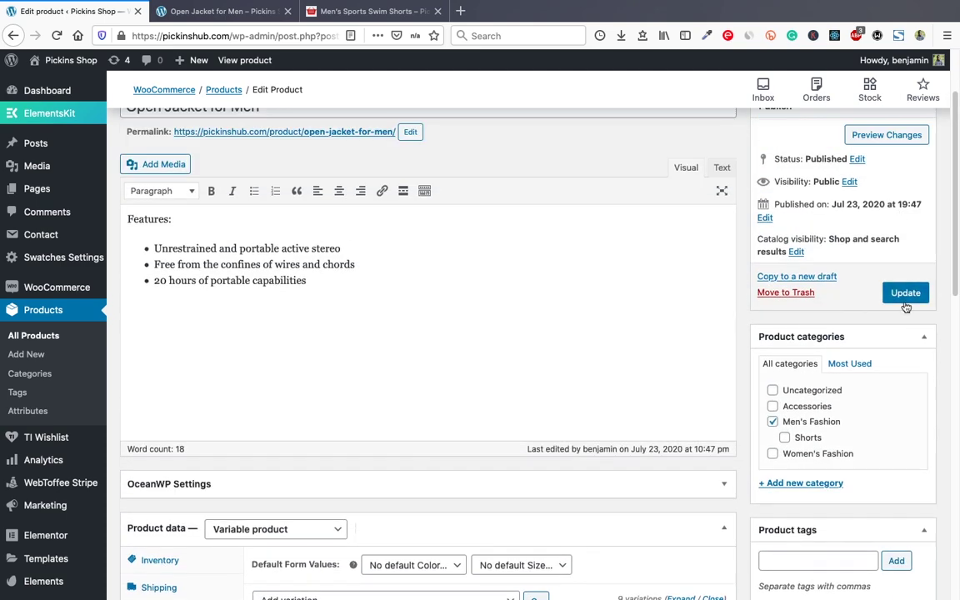
pyautogui.click(906, 292)
pyautogui.moveTo(239, 6)
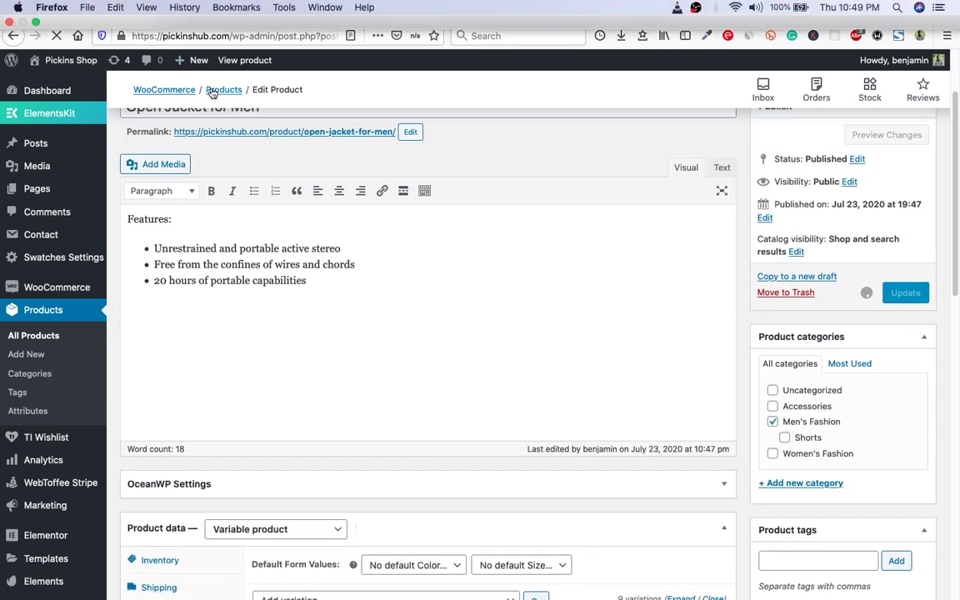
# Reload the jacket's storefront page to show the updated variations.
pyautogui.click(227, 16)
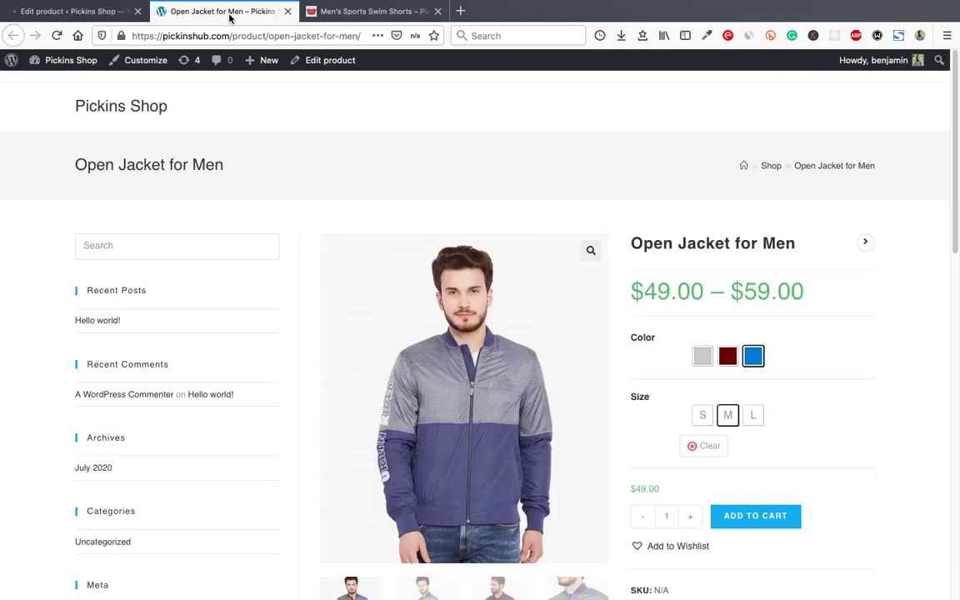
pyautogui.rightClick(487, 130)
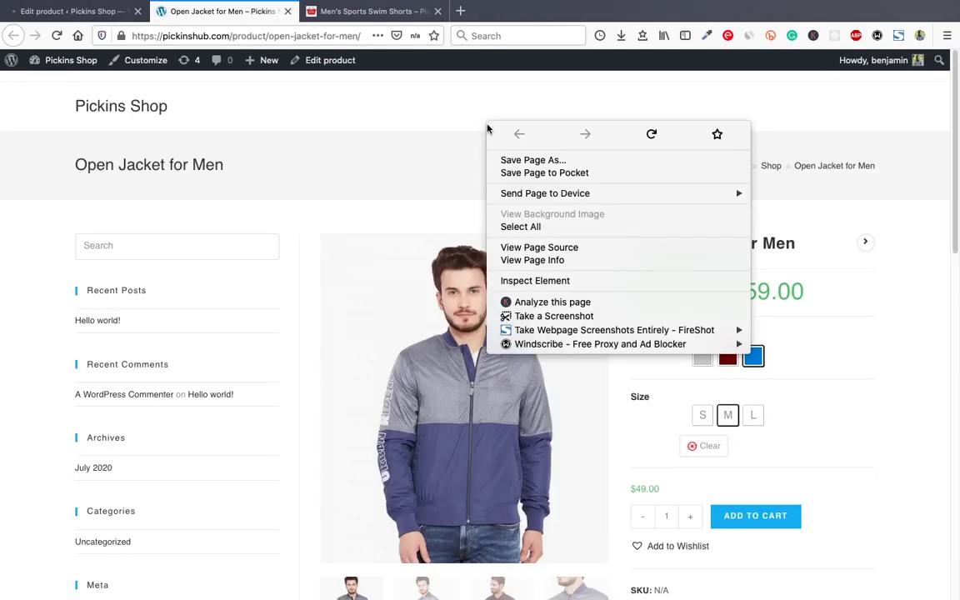
pyautogui.click(652, 134)
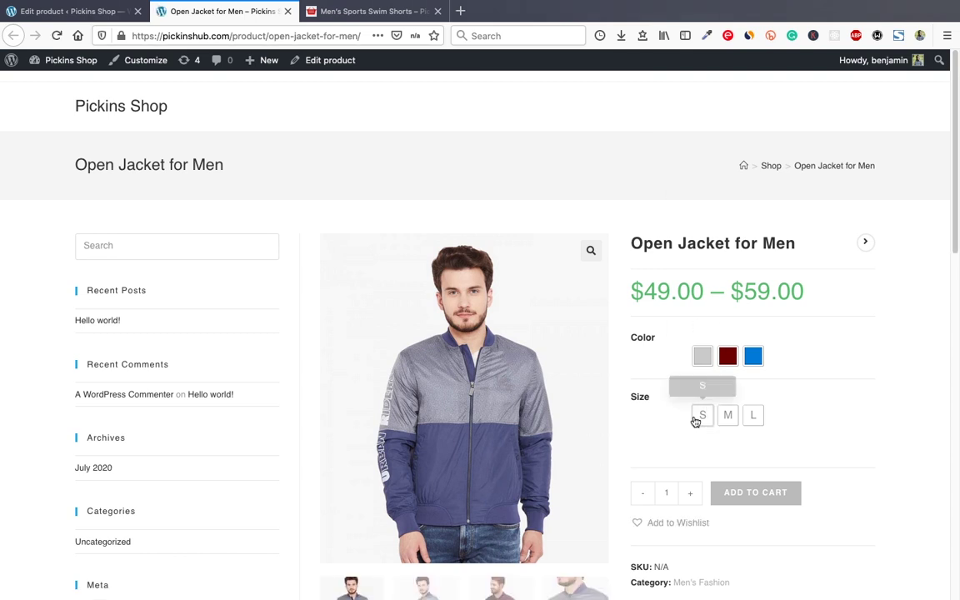
# Try the Grey, Maroon and Sky Blue swatches with size S, checking the photo and price change.
pyautogui.click(705, 361)
pyautogui.click(725, 358)
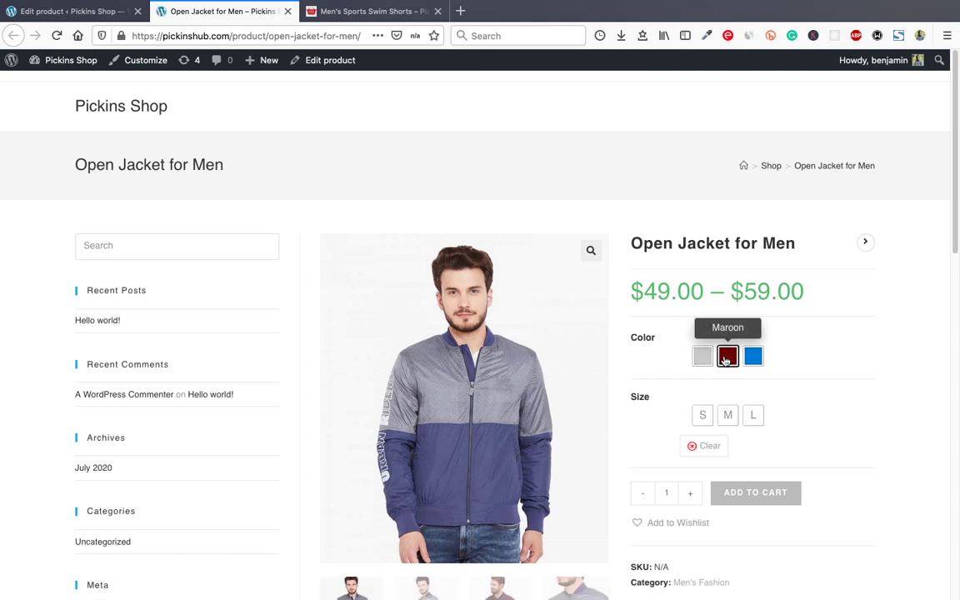
pyautogui.click(704, 357)
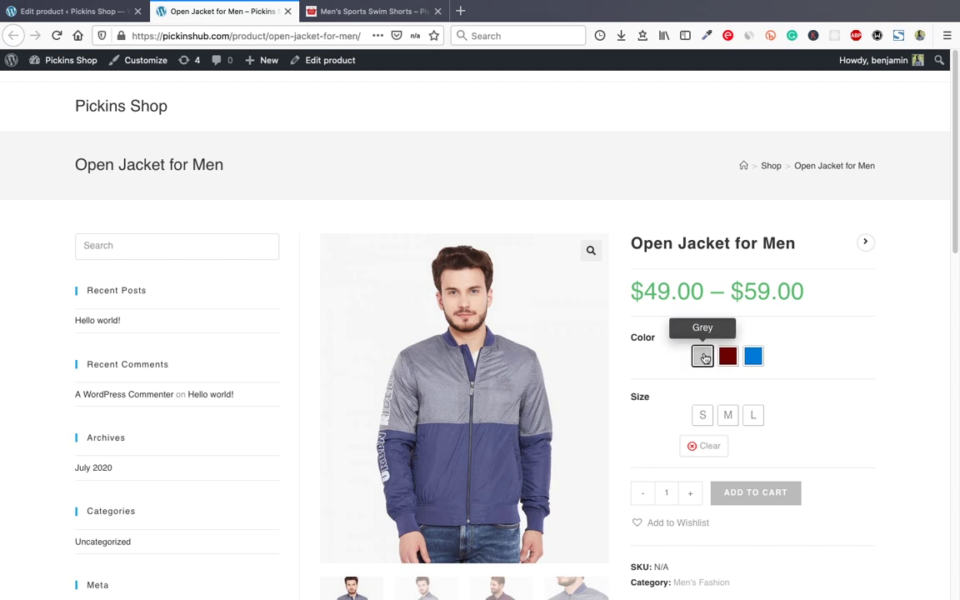
pyautogui.click(703, 416)
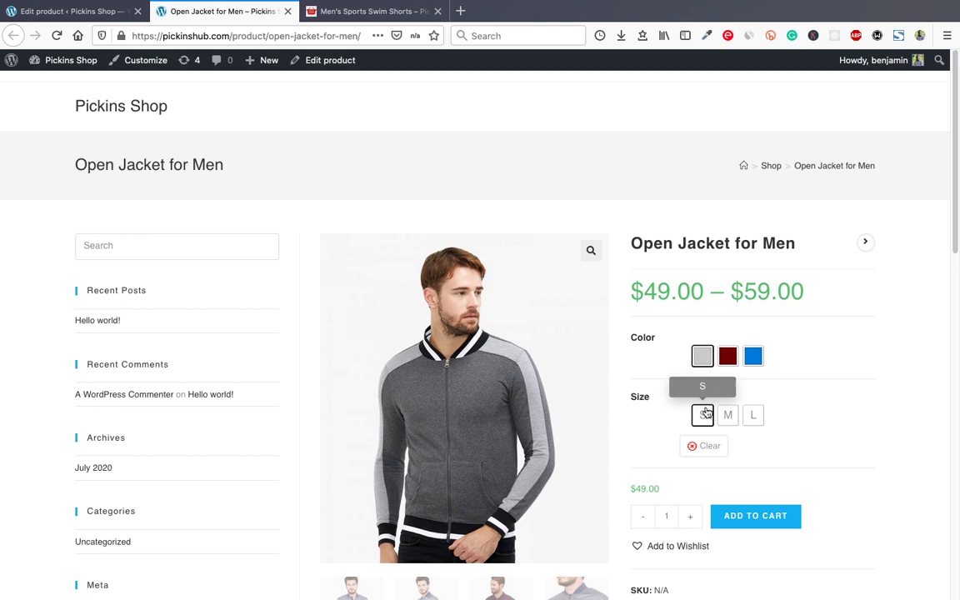
pyautogui.click(730, 358)
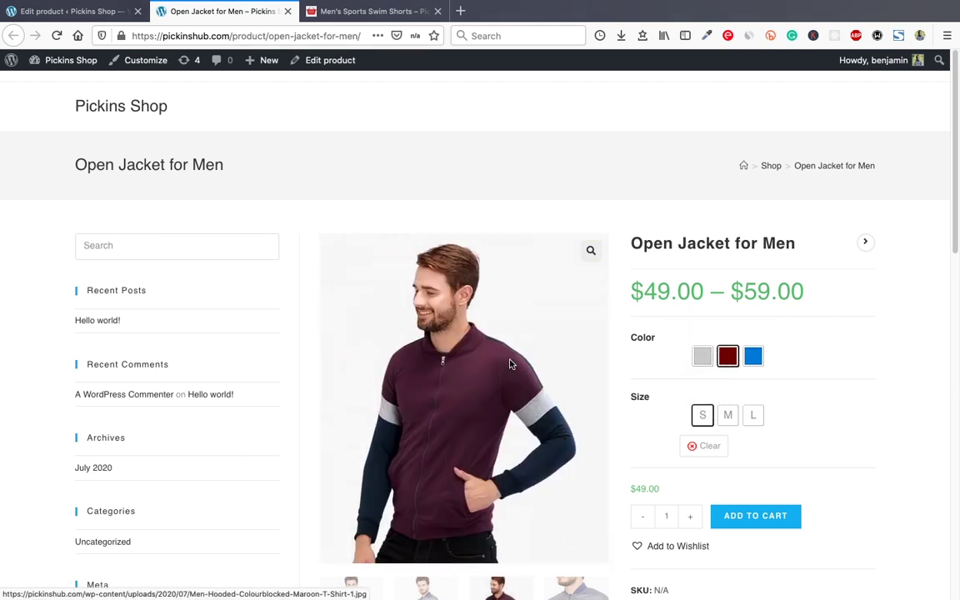
pyautogui.click(754, 357)
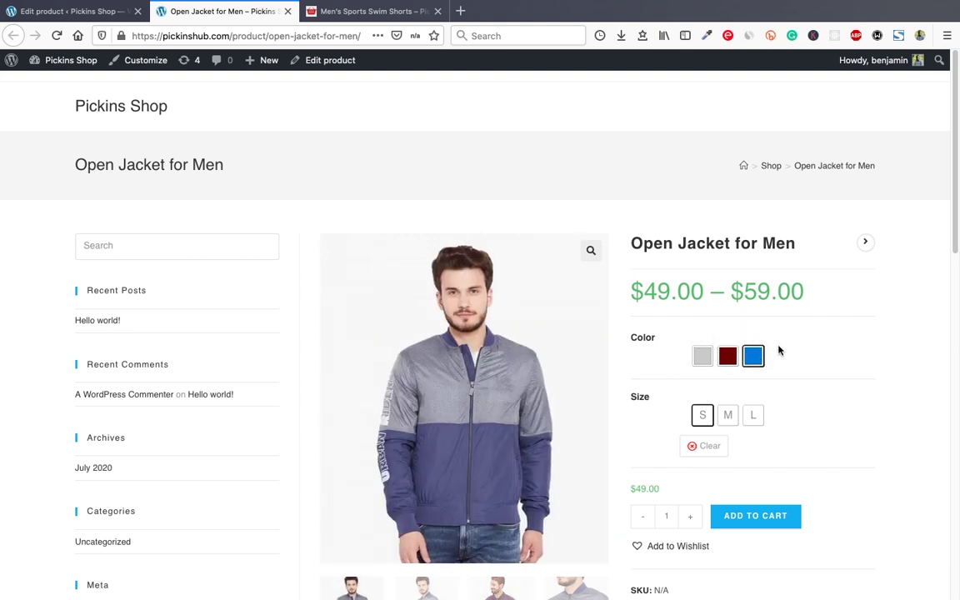
pyautogui.scroll(-2, 758, 341)
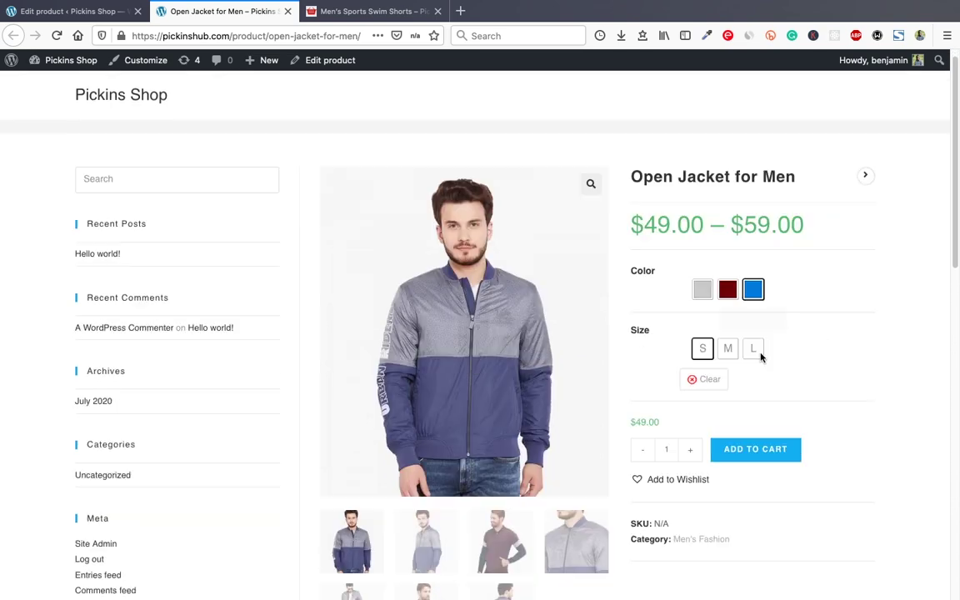
pyautogui.scroll(2, 761, 356)
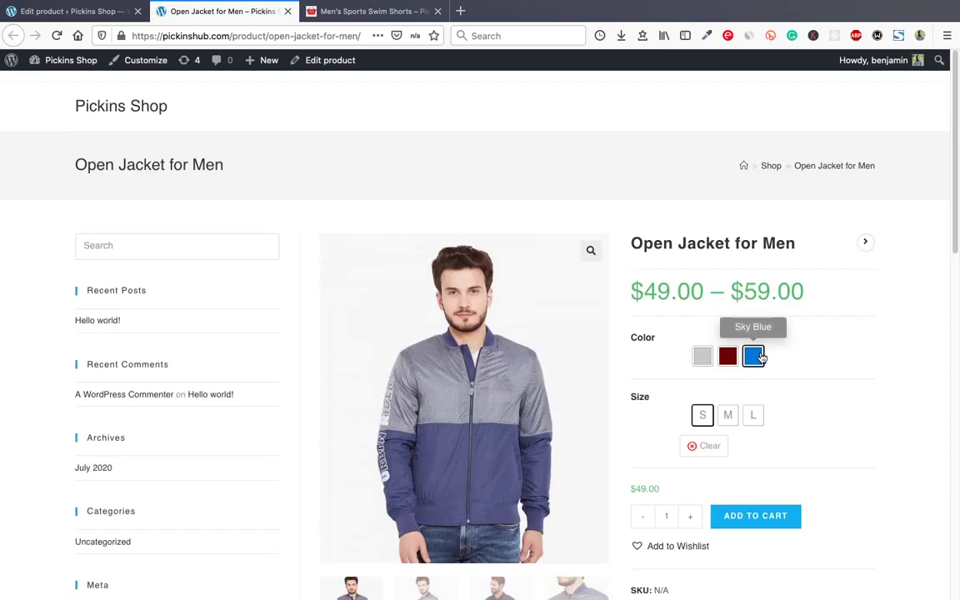
# Create a new product titled 'WordPress Tutoriral' described as 'This is the number one WordPress tutorial ebook.'.
pyautogui.click(79, 12)
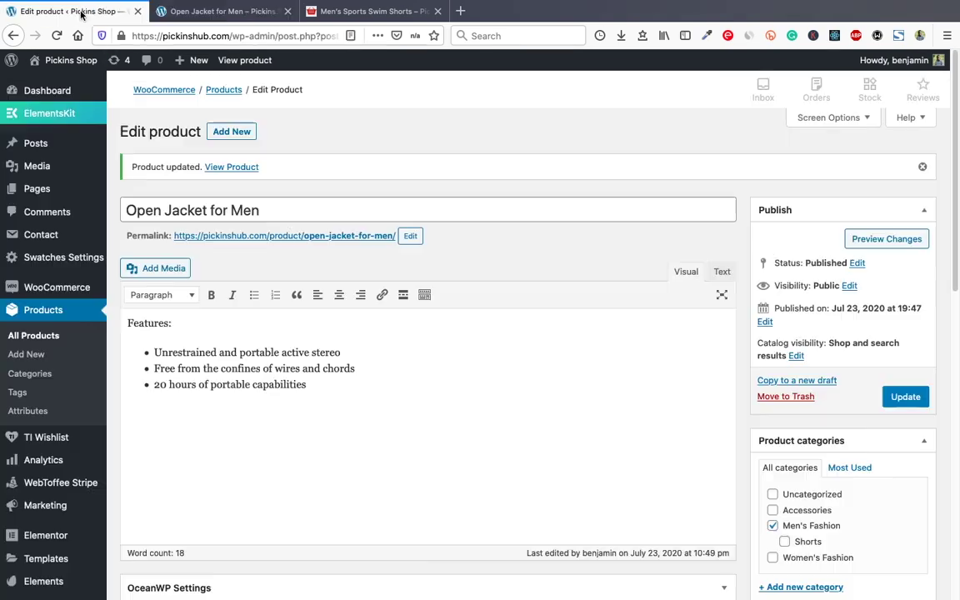
pyautogui.click(223, 132)
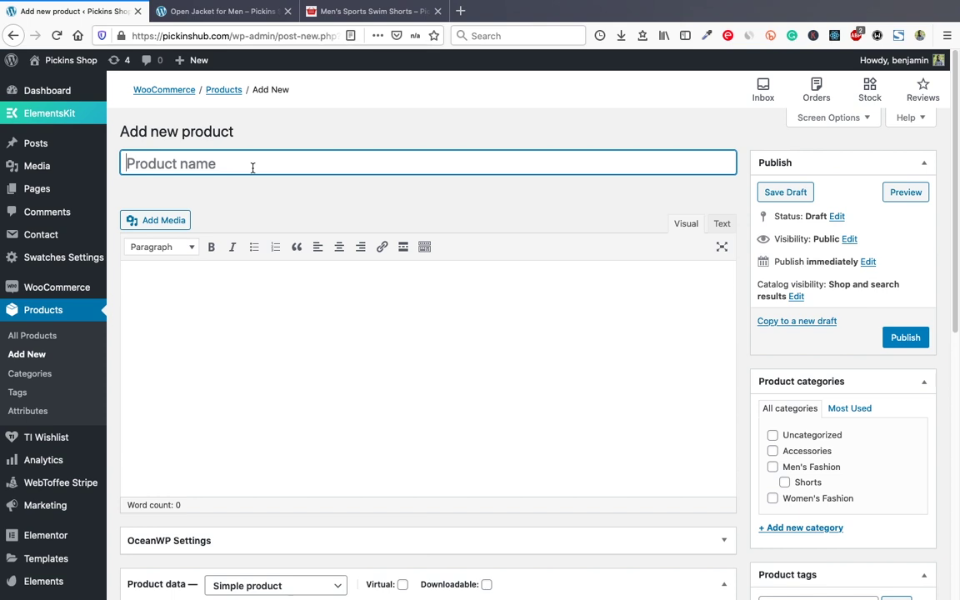
pyautogui.write('WordPress')
pyautogui.write('Tutoriral')
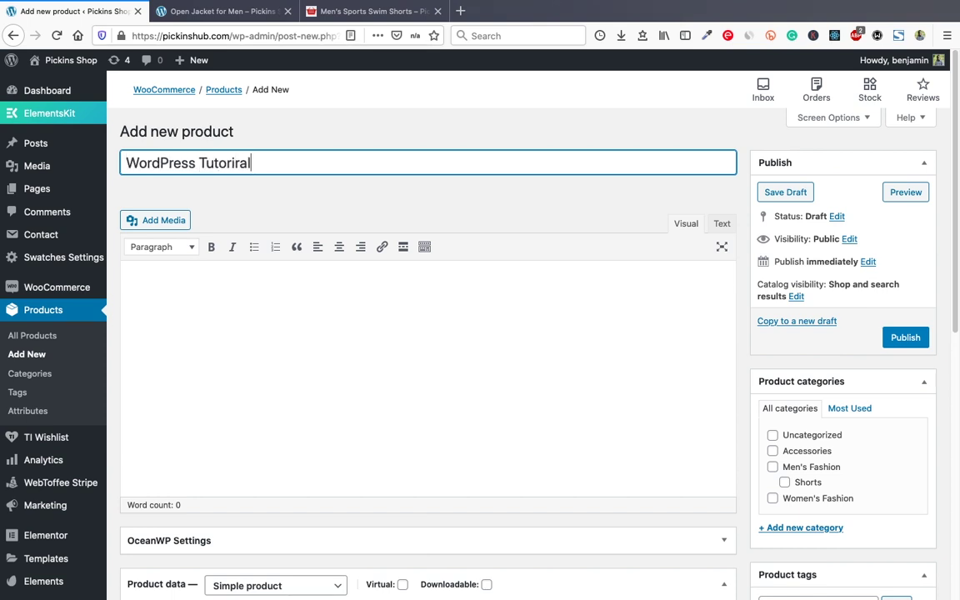
pyautogui.click(239, 300)
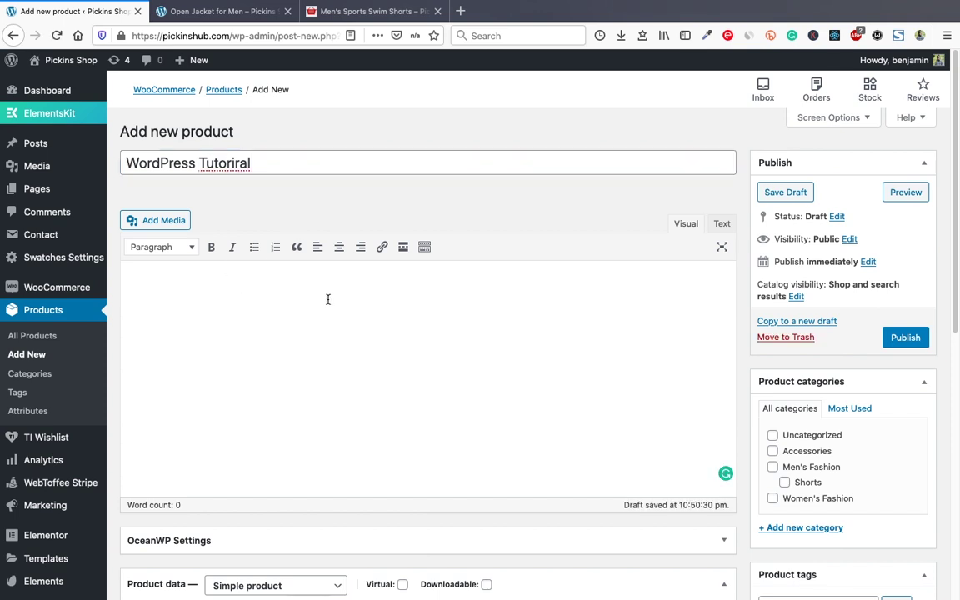
pyautogui.write('This is th')
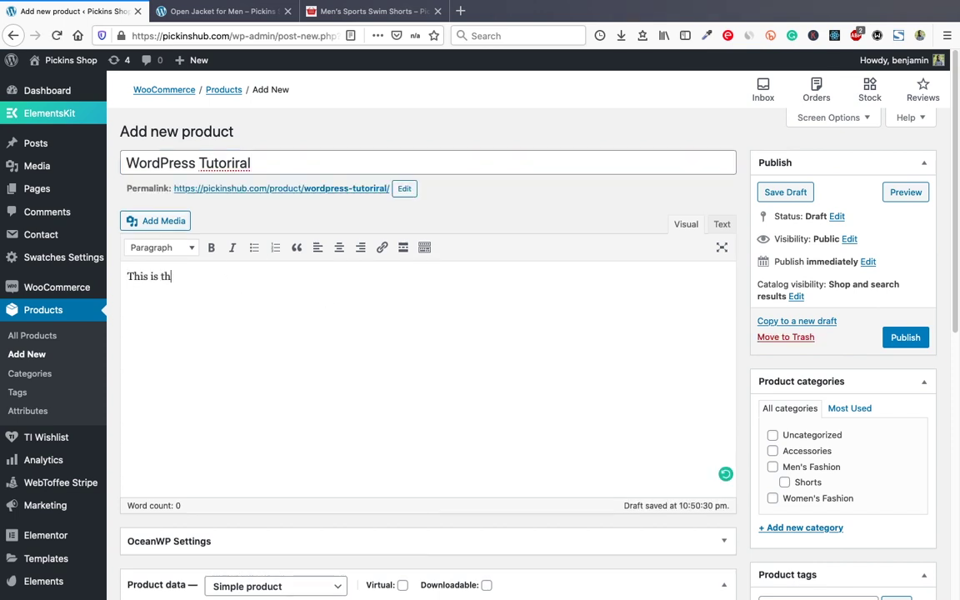
pyautogui.write('e n')
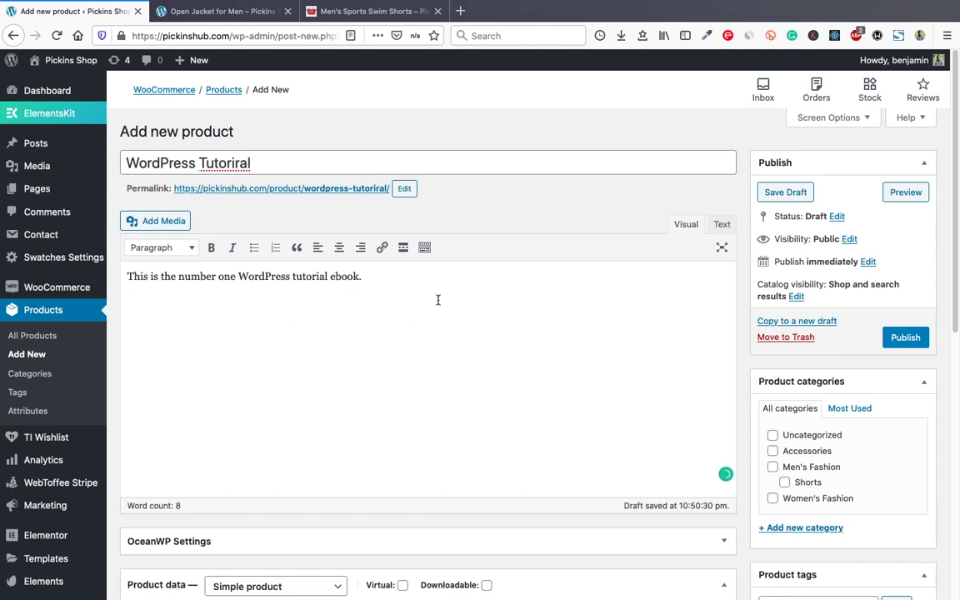
pyautogui.scroll(-5, 353, 306)
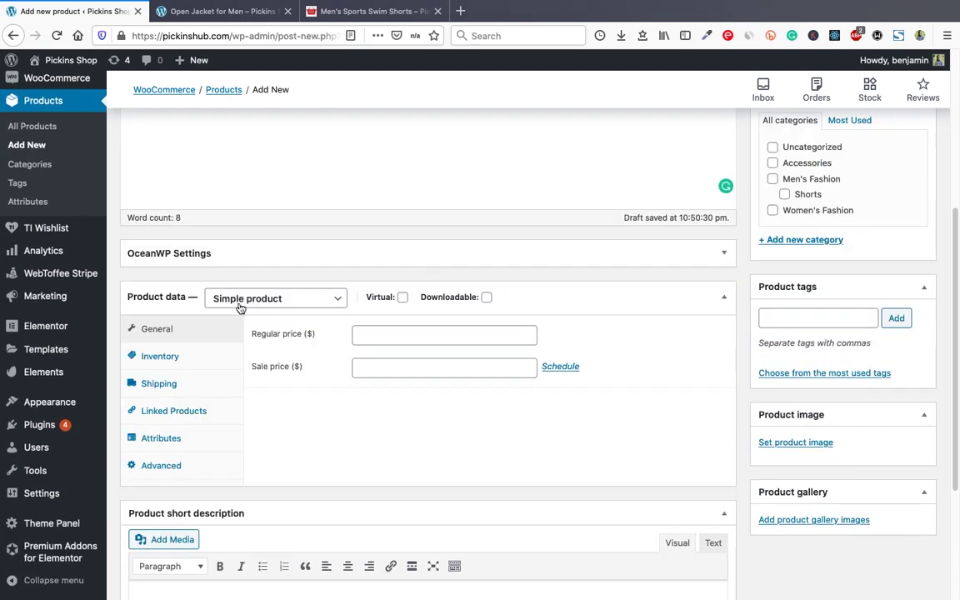
# Make the ebook virtual and downloadable, regular price 27, sale price 9.99, with one blank download slot.
pyautogui.click(403, 298)
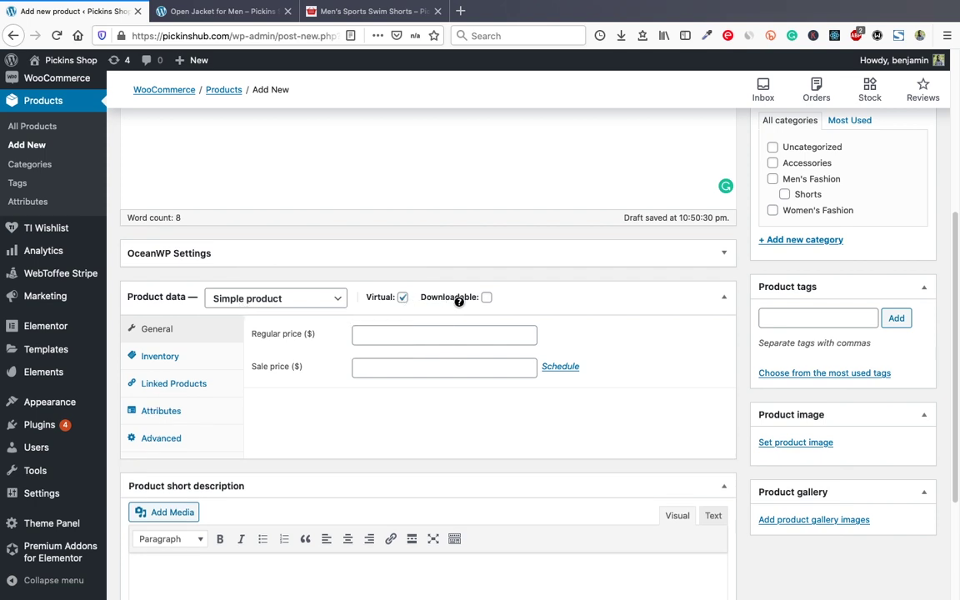
pyautogui.click(486, 297)
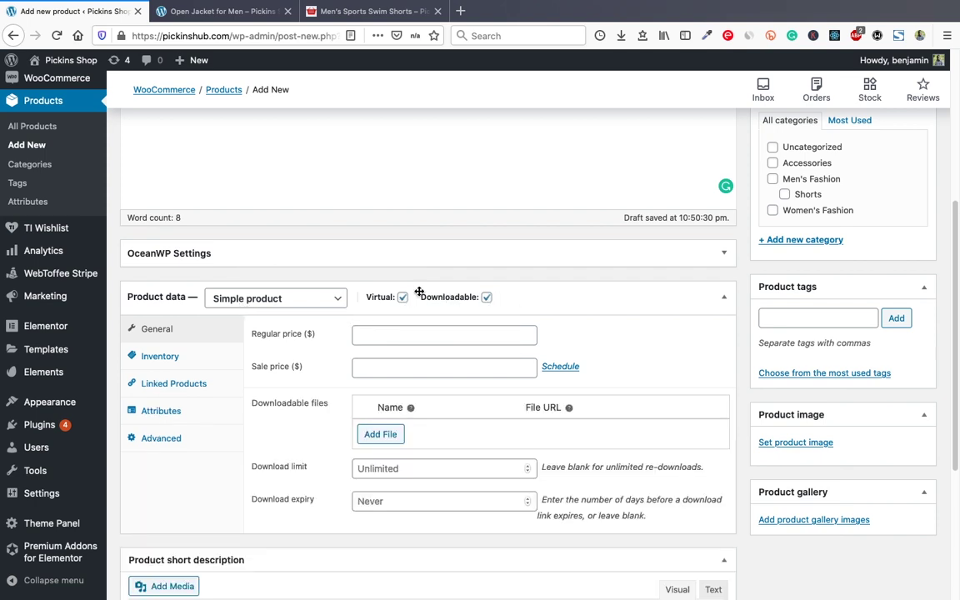
pyautogui.click(366, 338)
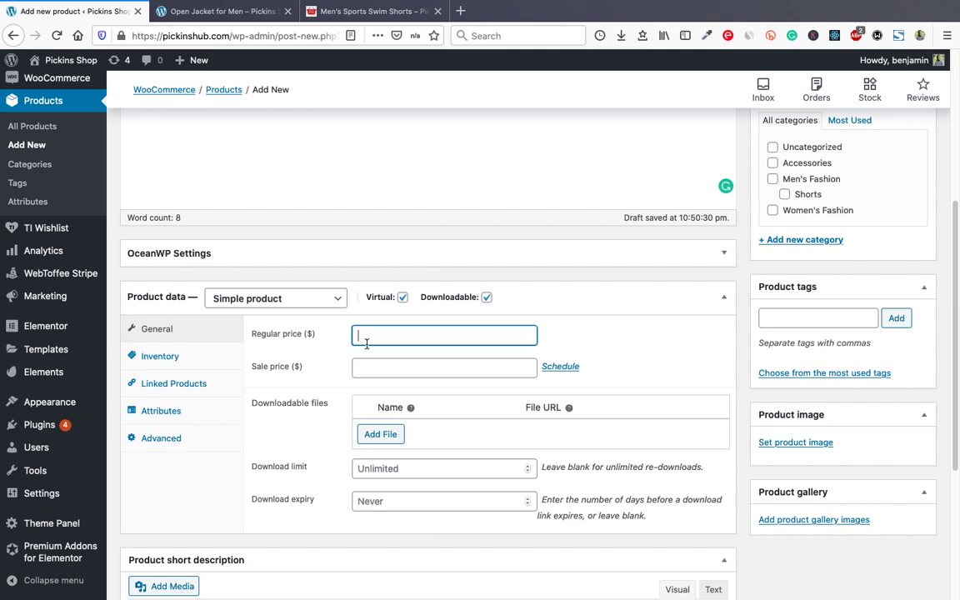
pyautogui.write('27')
pyautogui.click(377, 367)
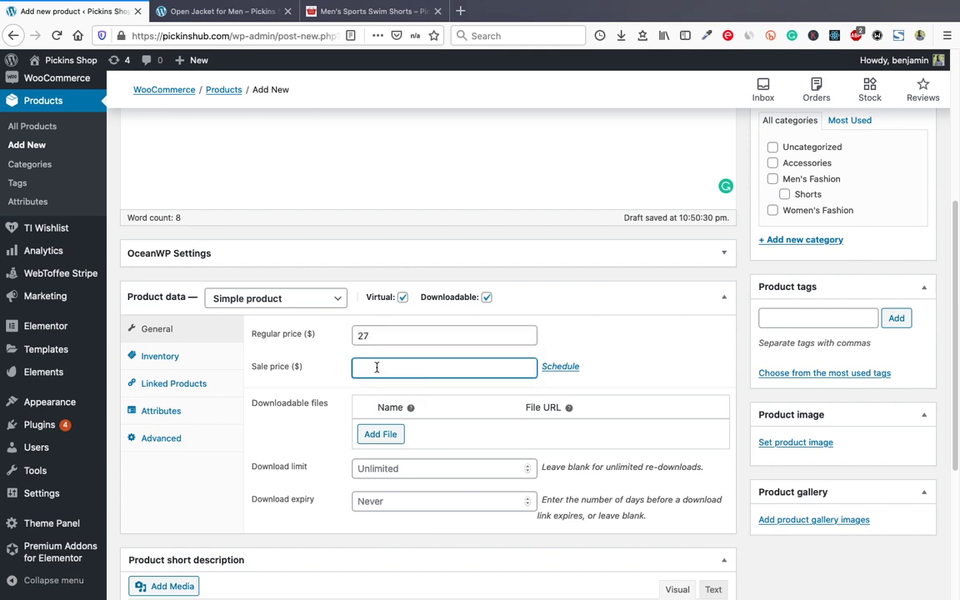
pyautogui.write('9.99')
pyautogui.click(378, 339)
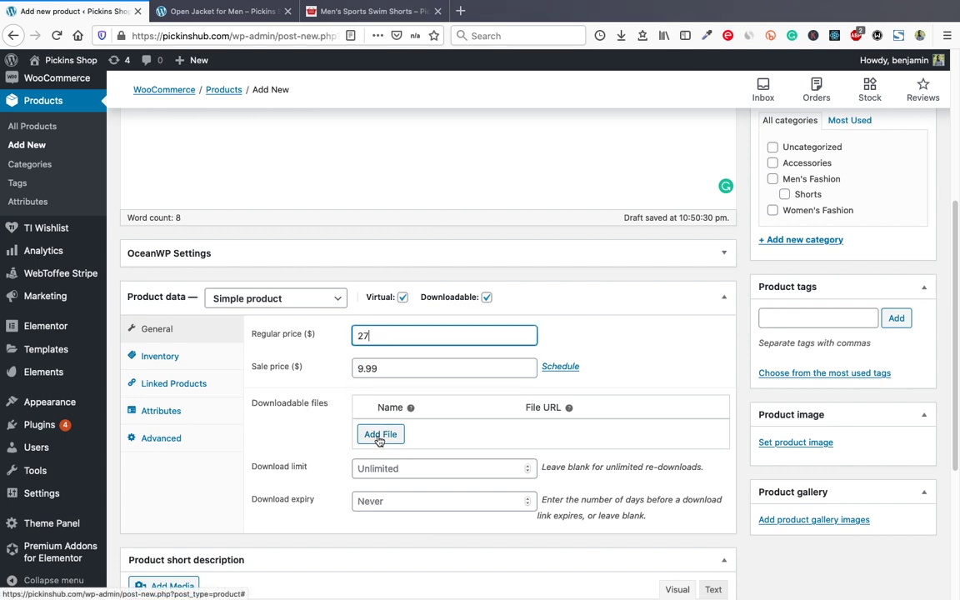
pyautogui.click(381, 435)
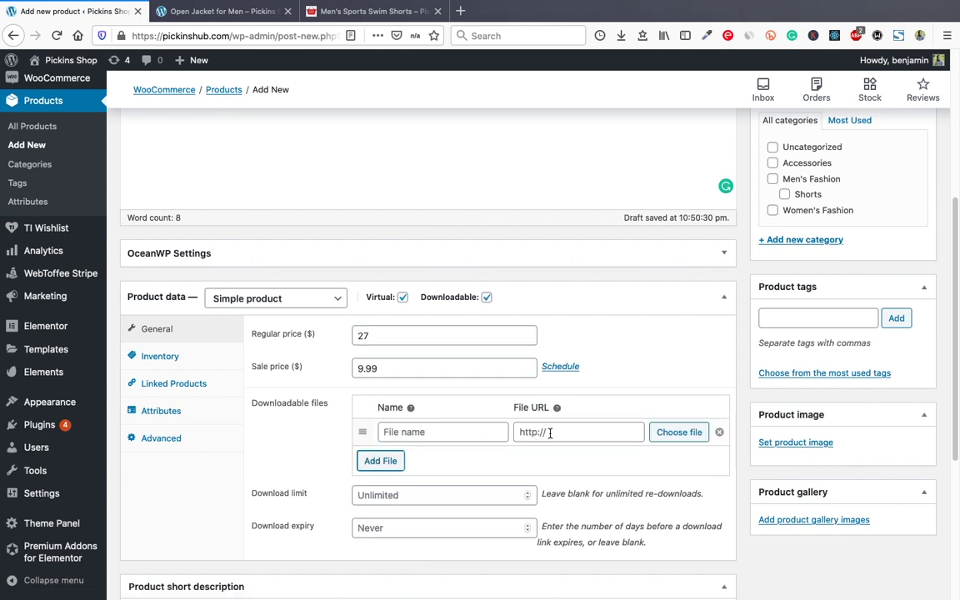
# Upload WordPress Tutorial.pdf to the media library and insert its URL as the ebook's download file.
pyautogui.click(685, 435)
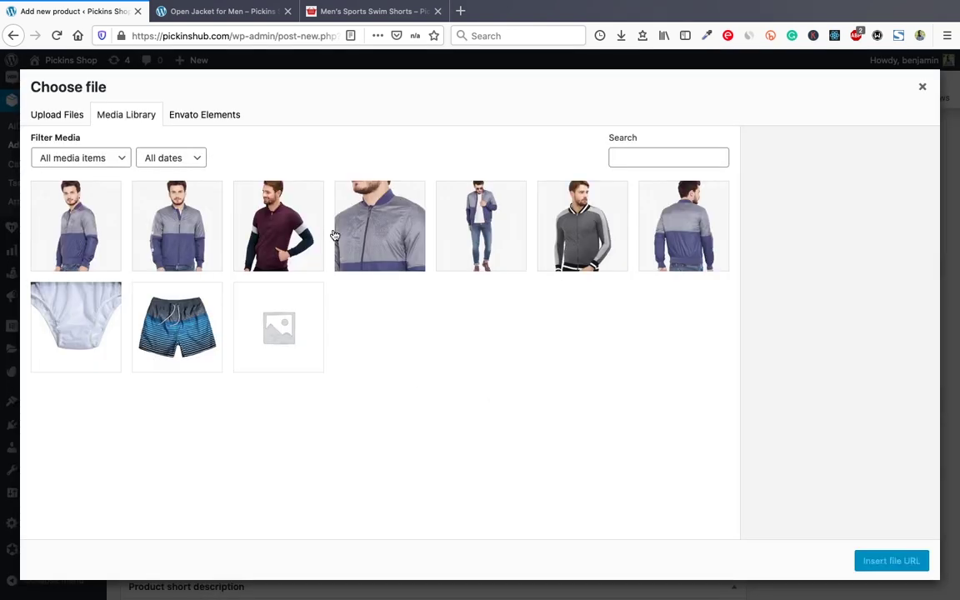
pyautogui.click(69, 114)
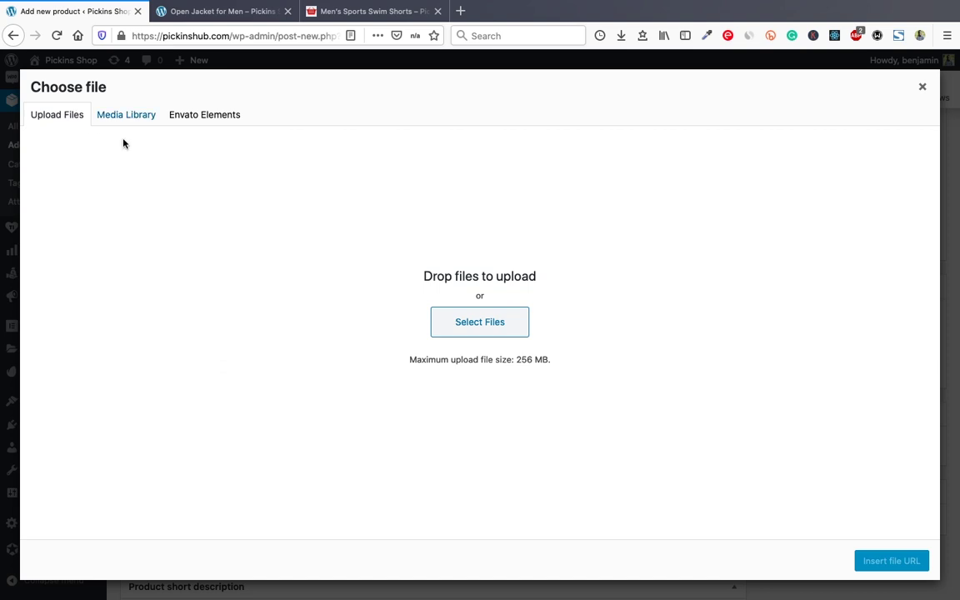
pyautogui.click(495, 331)
pyautogui.click(487, 392)
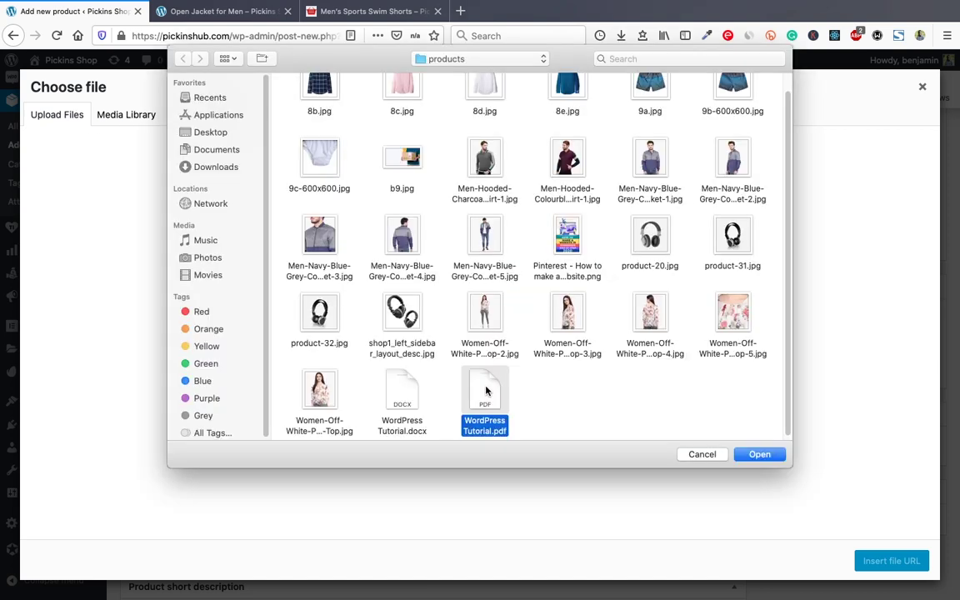
pyautogui.click(761, 459)
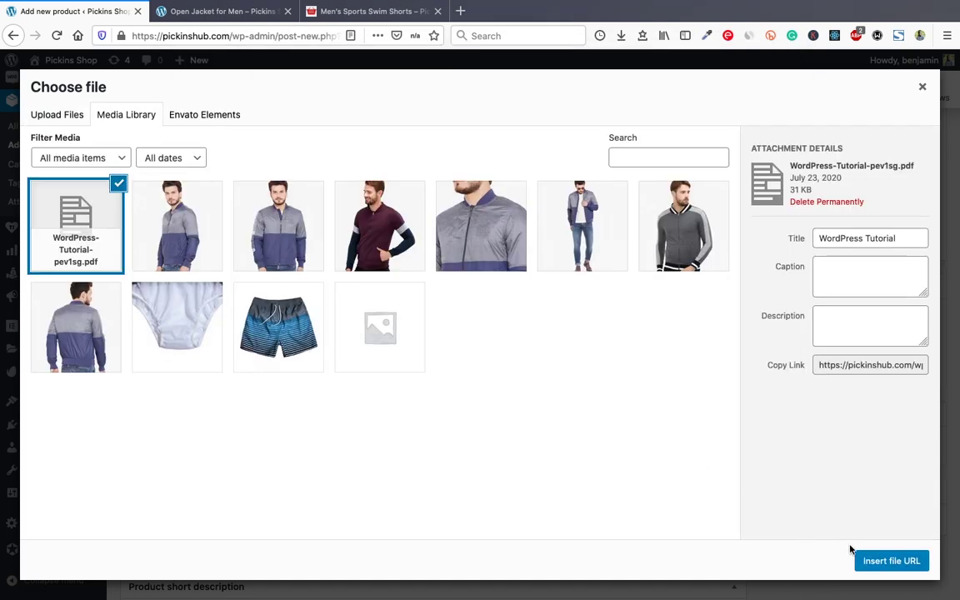
pyautogui.click(866, 559)
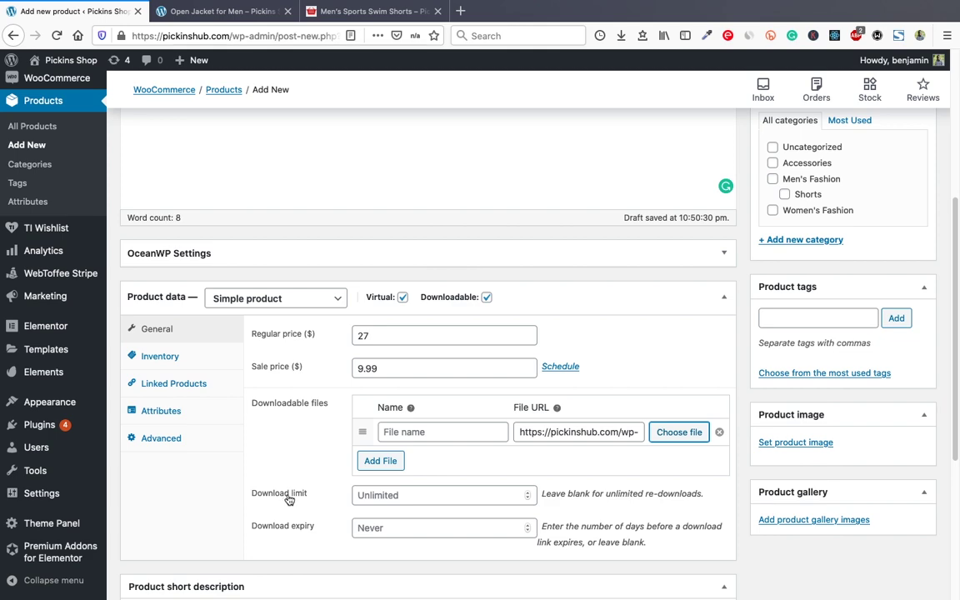
# Limit the ebook to one per order by ticking 'Sold individually' in Inventory.
pyautogui.scroll(-1, 572, 511)
pyautogui.press('Tab')
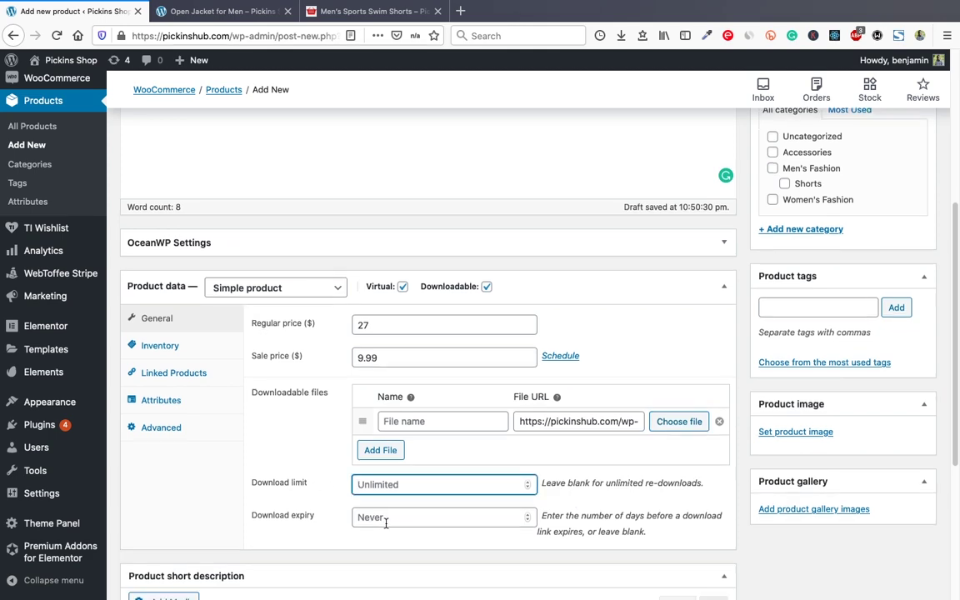
pyautogui.scroll(-1, 444, 271)
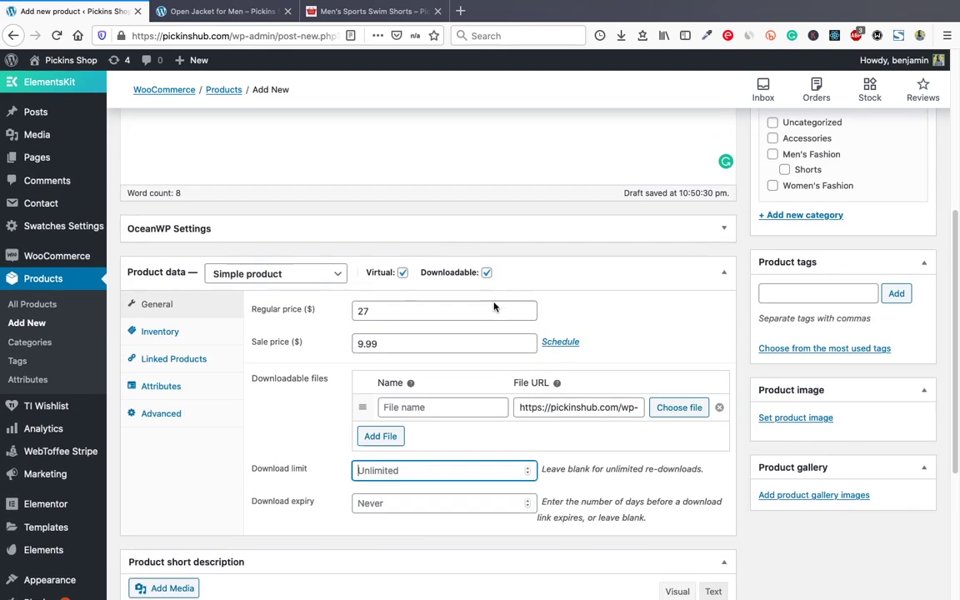
pyautogui.scroll(1, 444, 271)
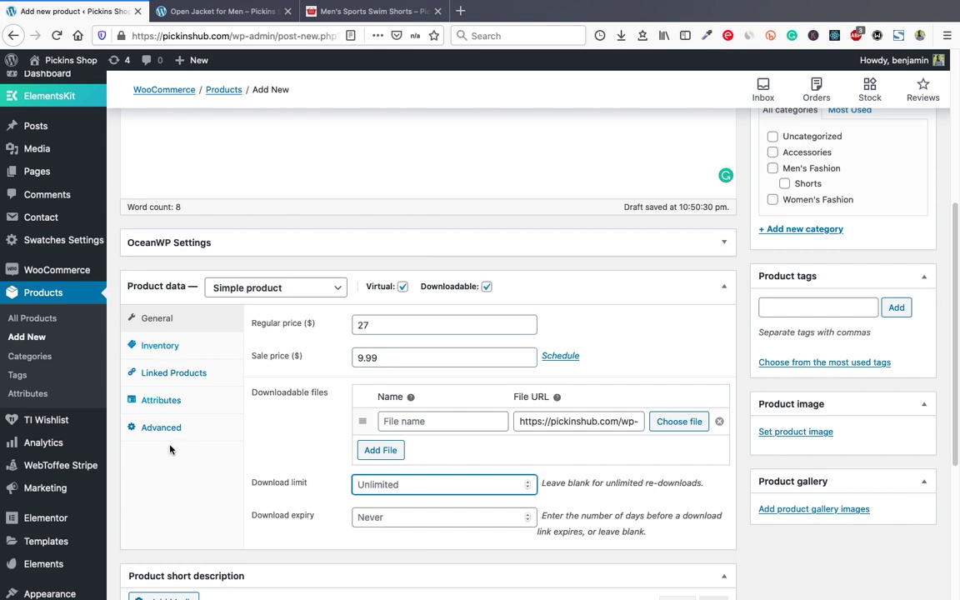
pyautogui.click(160, 344)
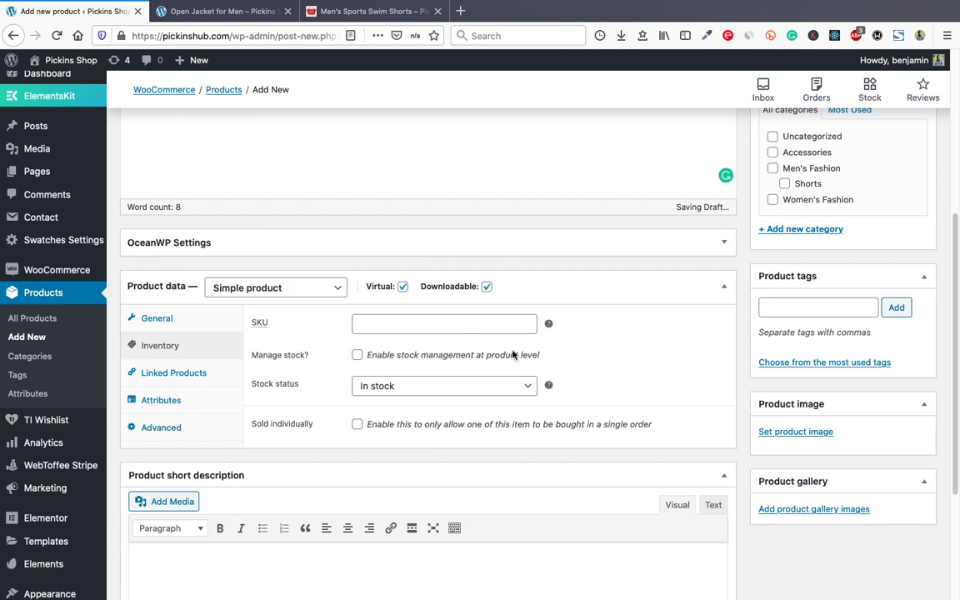
pyautogui.click(357, 425)
# Look over the Linked Products and Attributes tabs, then return to the General price and download settings.
pyautogui.scroll(-1, 325, 387)
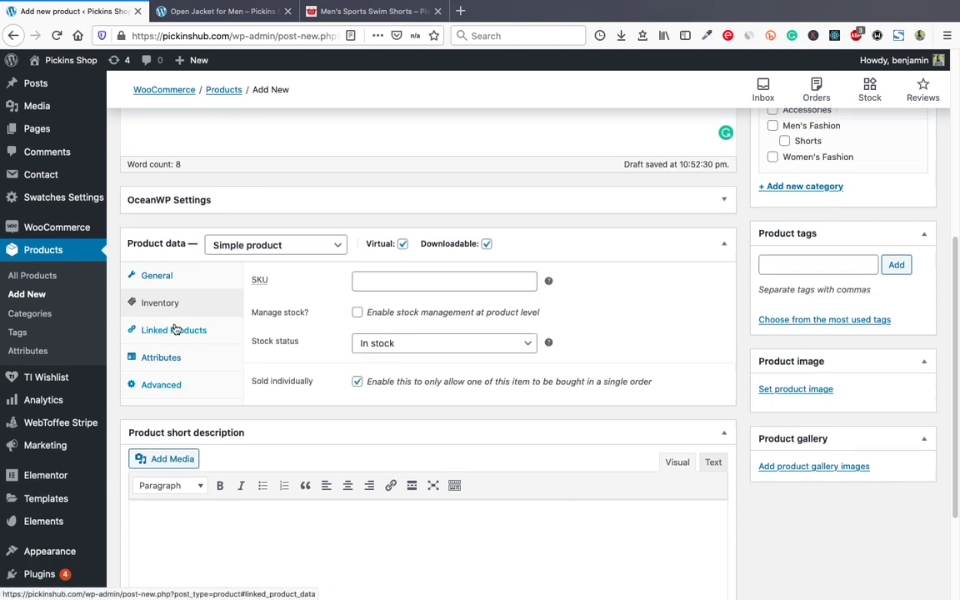
pyautogui.click(174, 330)
pyautogui.click(171, 357)
pyautogui.click(170, 243)
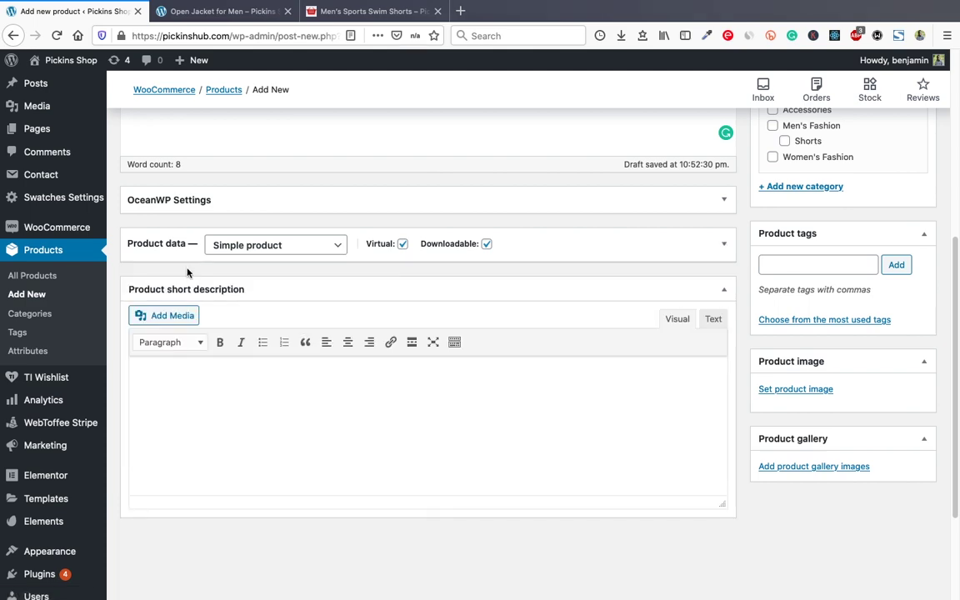
pyautogui.click(171, 243)
pyautogui.click(167, 275)
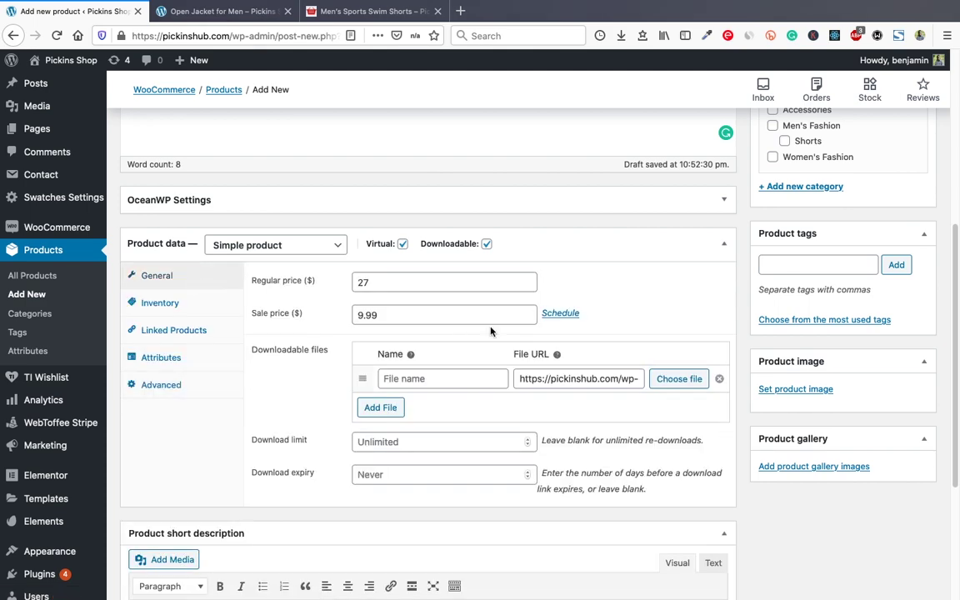
pyautogui.scroll(1, 503, 334)
pyautogui.scroll(-5, 312, 429)
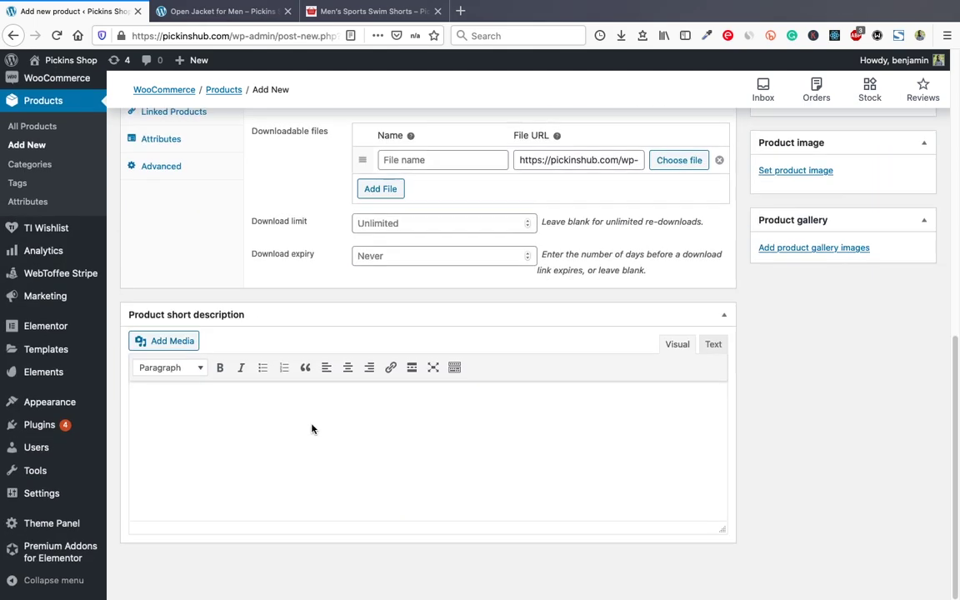
pyautogui.scroll(5, 666, 376)
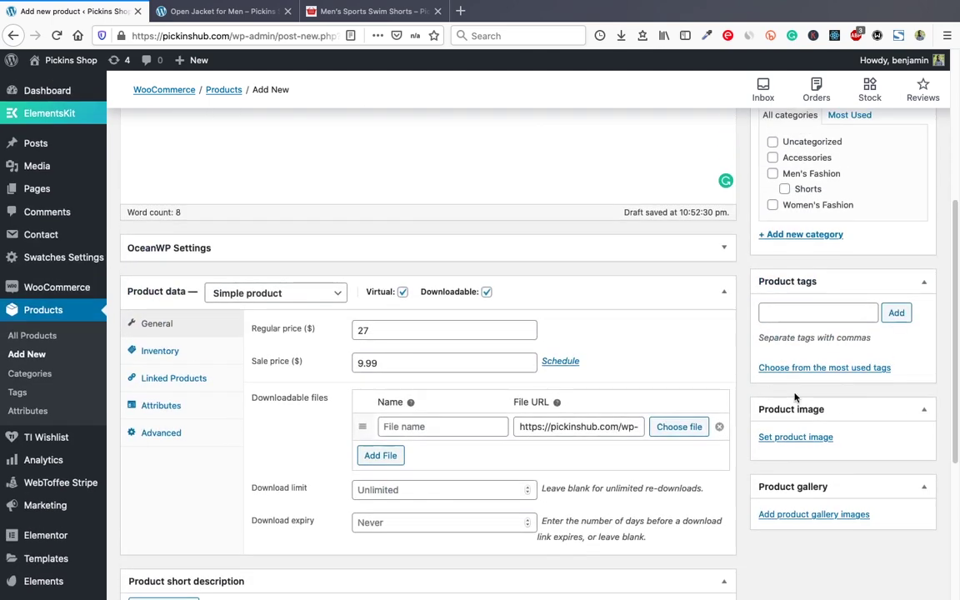
# Upload the WordPress tutorial Pinterest PNG and set it as the ebook's product image.
pyautogui.click(791, 438)
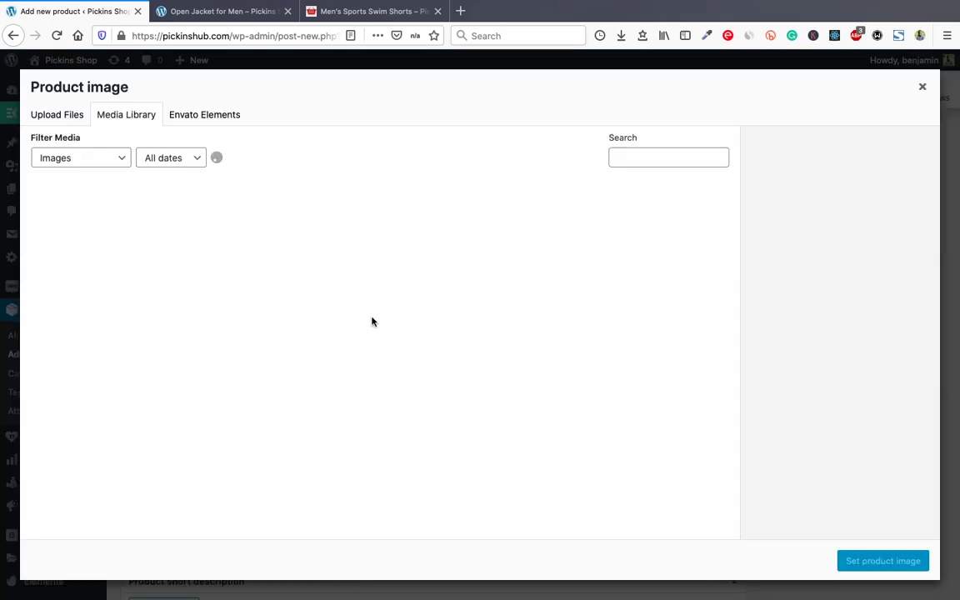
pyautogui.click(73, 117)
pyautogui.click(458, 326)
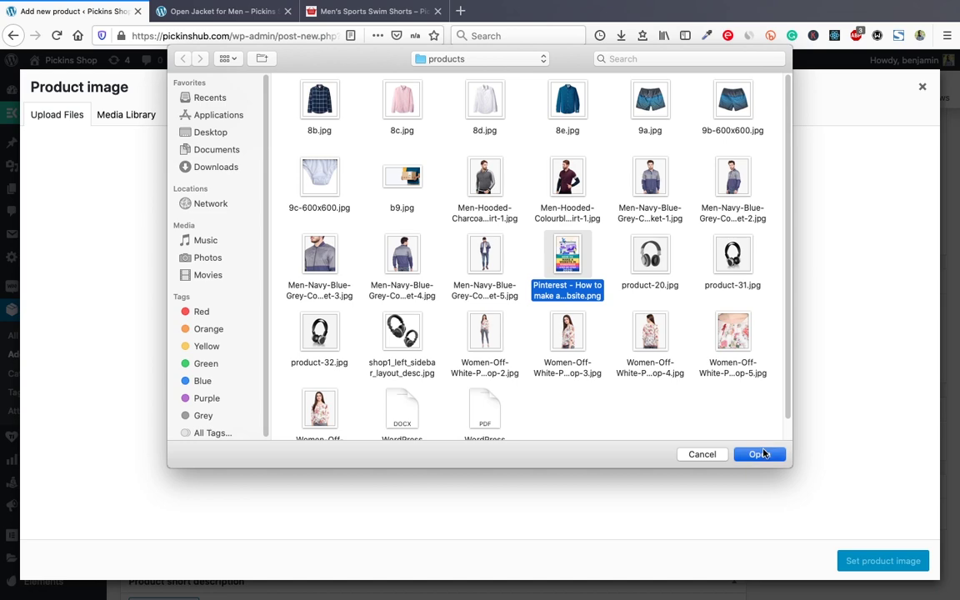
pyautogui.click(758, 454)
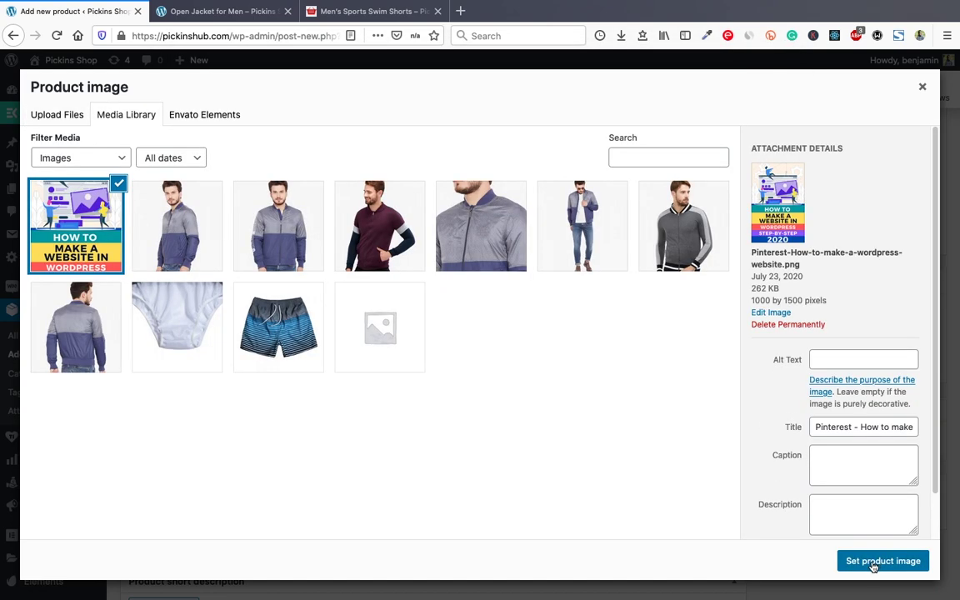
pyautogui.click(874, 562)
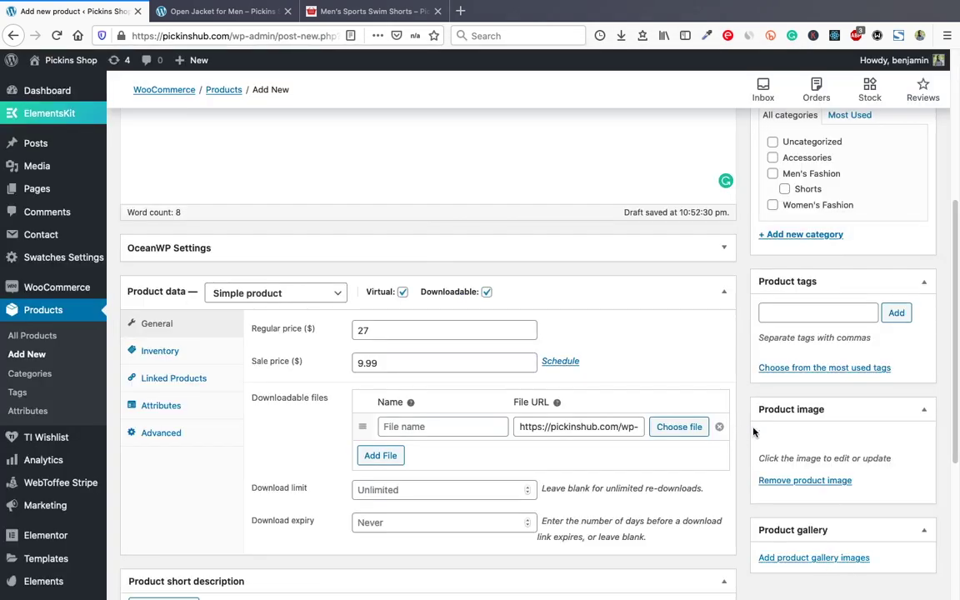
# Create and assign a new 'Book' category, then publish the ebook.
pyautogui.scroll(-3, 741, 450)
pyautogui.scroll(8, 741, 450)
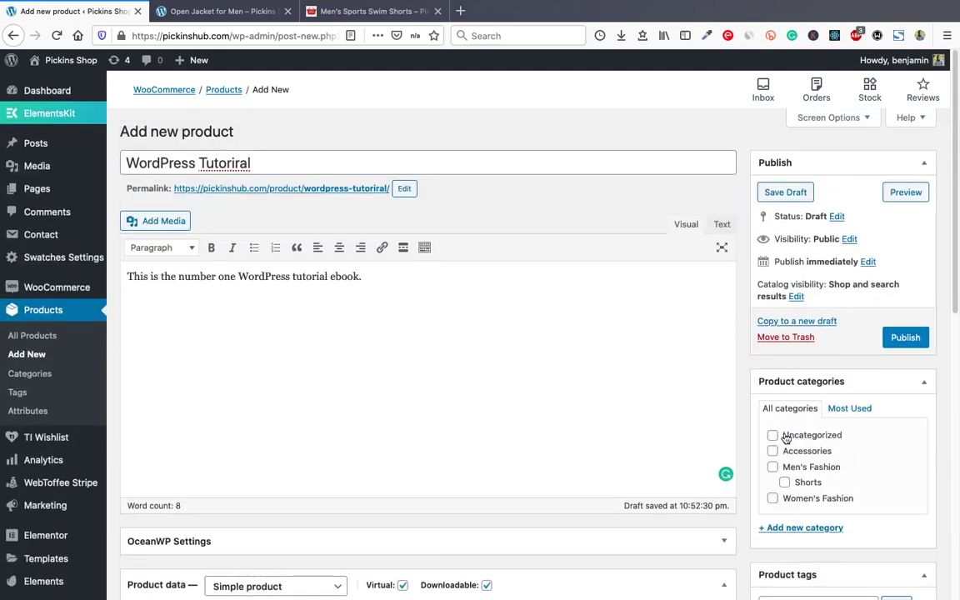
pyautogui.click(804, 528)
pyautogui.scroll(-2, 820, 550)
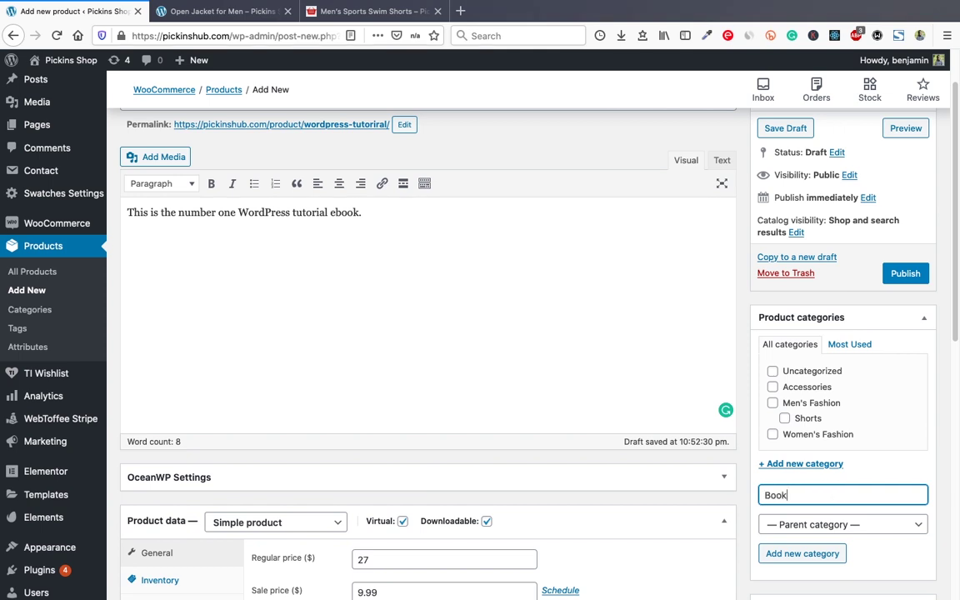
pyautogui.click(801, 553)
pyautogui.click(906, 273)
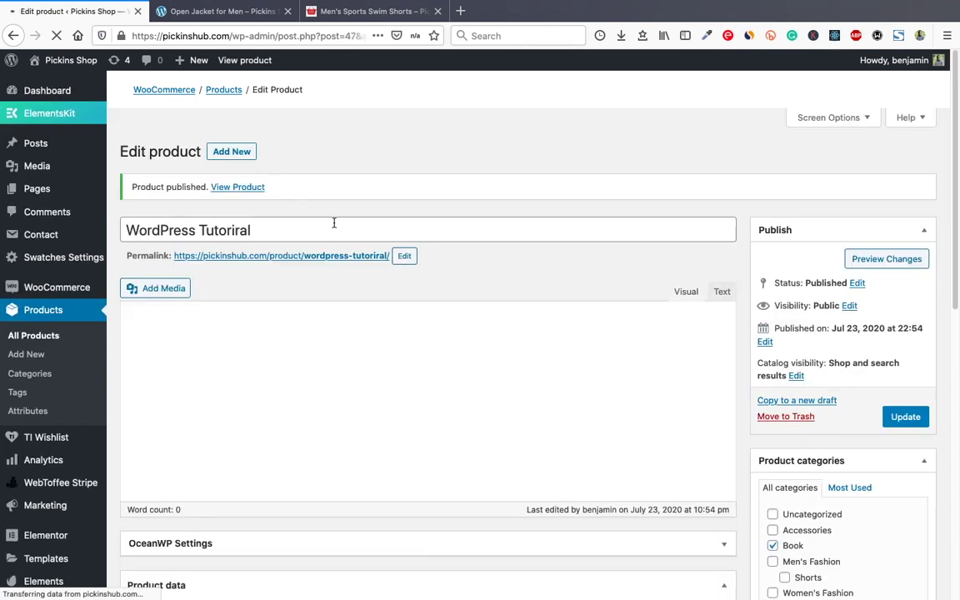
# Close the jacket tab, check the ebook's live page at $9.99, then start a new product.
pyautogui.click(288, 10)
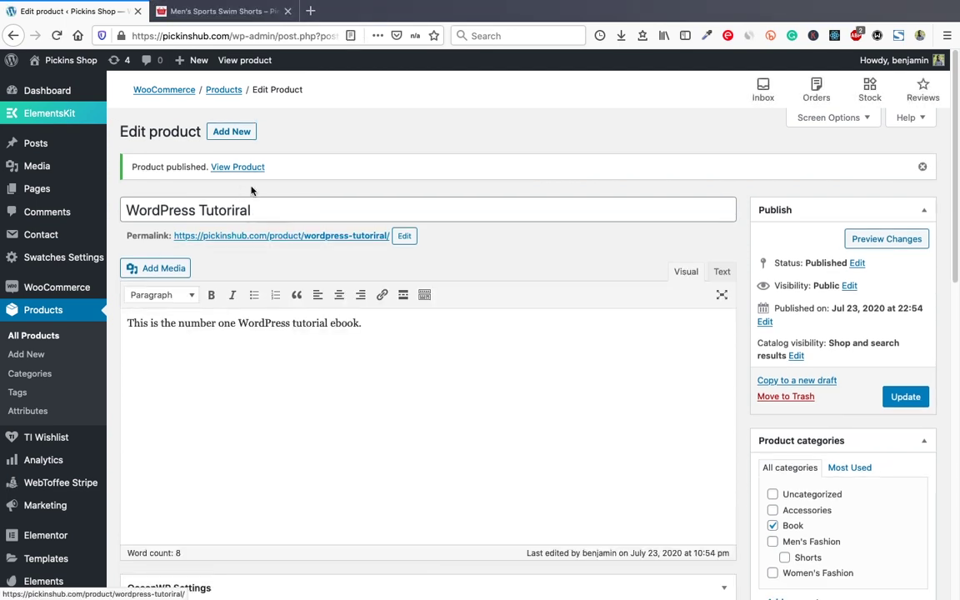
pyautogui.keyDown('super'); pyautogui.click(298, 238); pyautogui.keyUp('super')
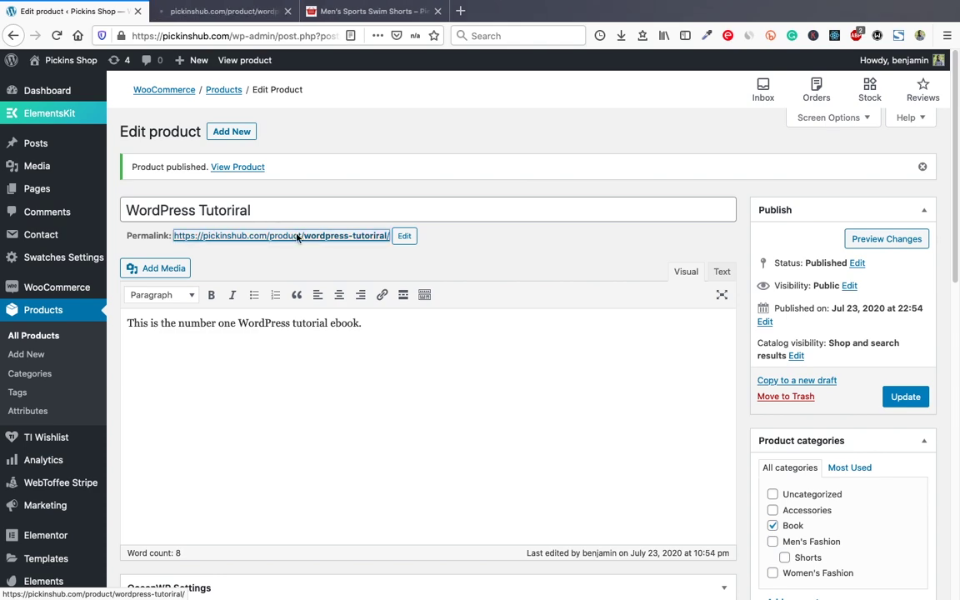
pyautogui.click(230, 13)
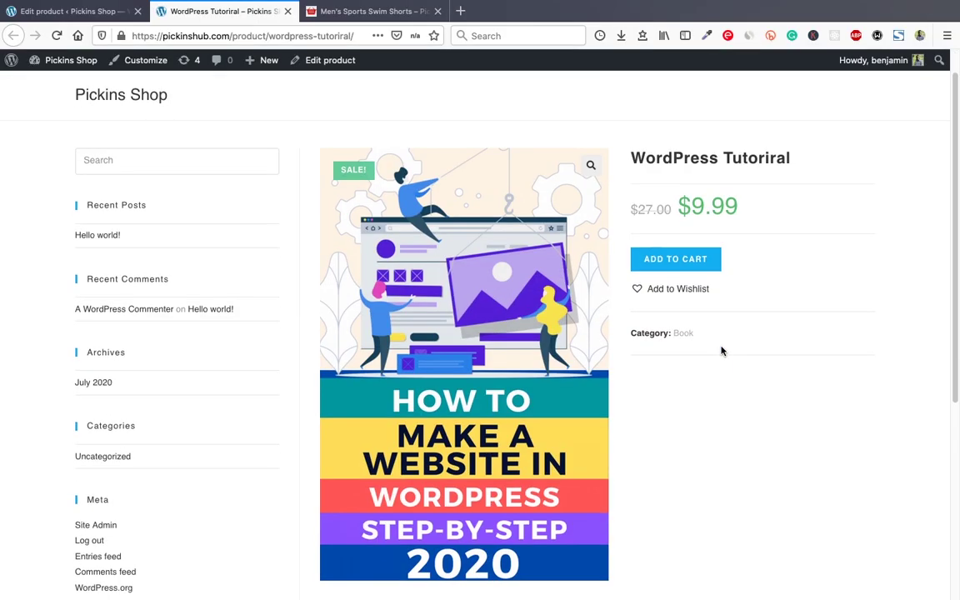
pyautogui.scroll(-3, 700, 366)
pyautogui.scroll(-5, 680, 376)
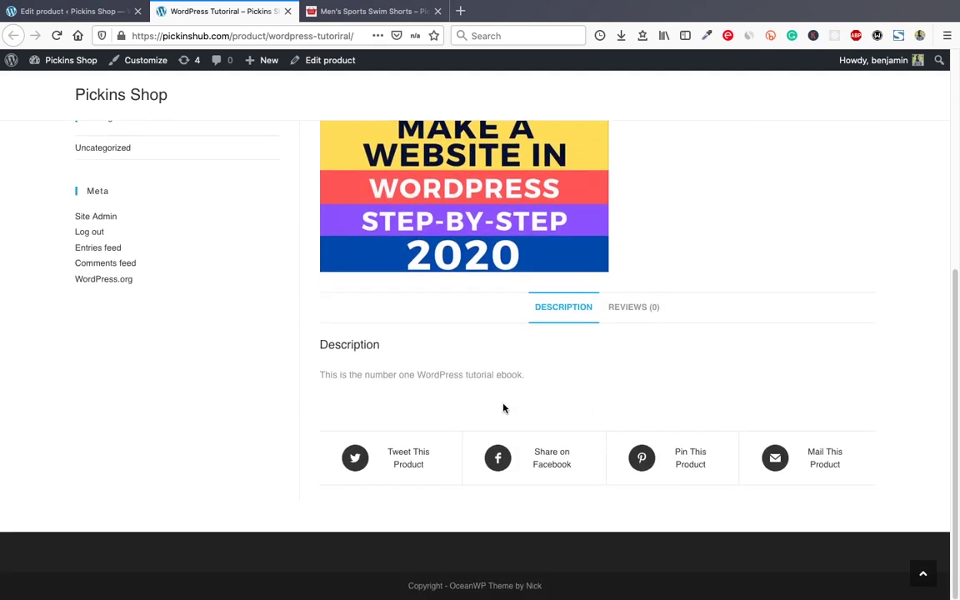
pyautogui.scroll(8, 644, 329)
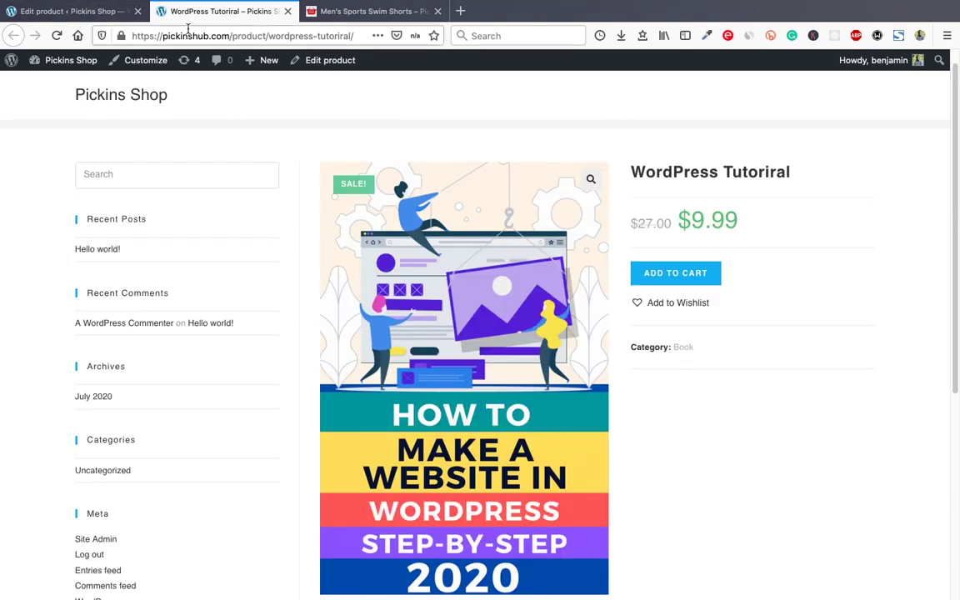
pyautogui.hotkey('ctrl', 'shift', 'Tab')
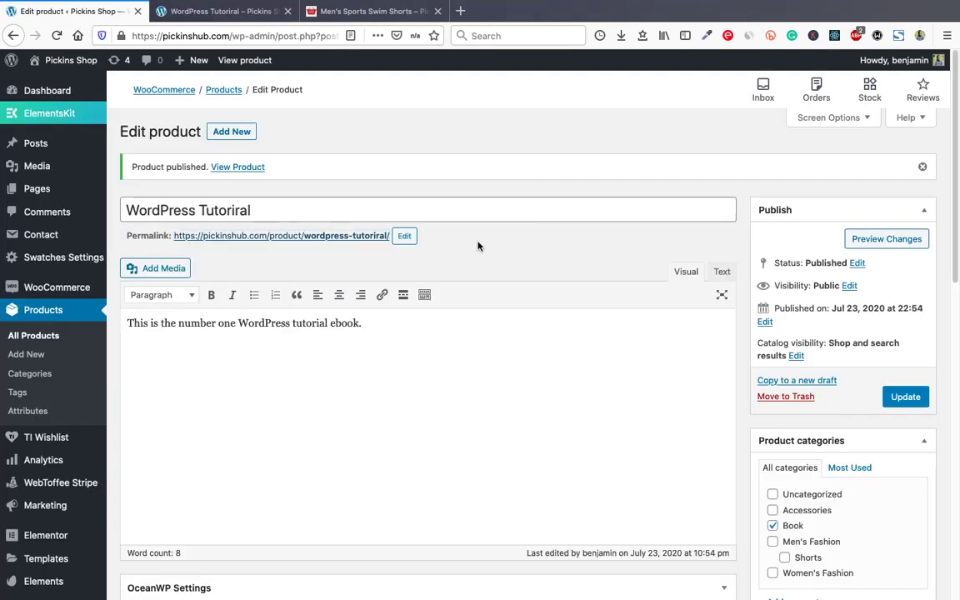
pyautogui.click(229, 133)
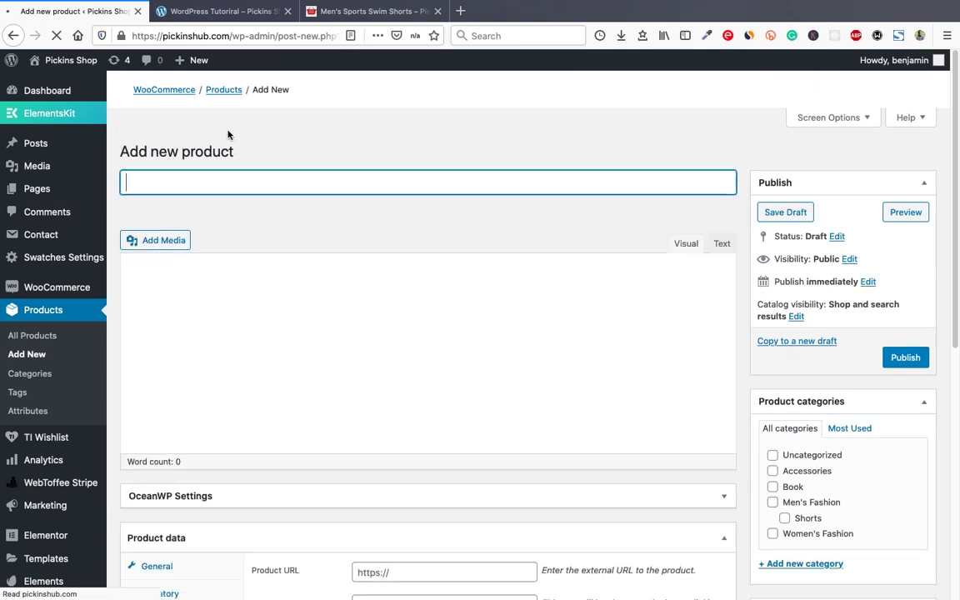
# Title the new product 'Delis Headset' and describe it as 'Nice headset'.
pyautogui.click(235, 170)
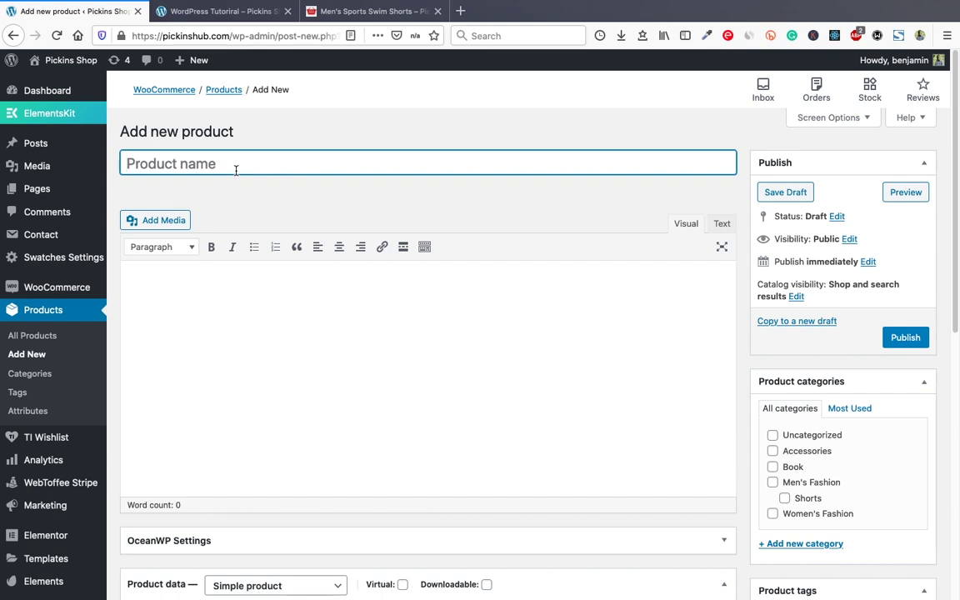
pyautogui.write('Delis ')
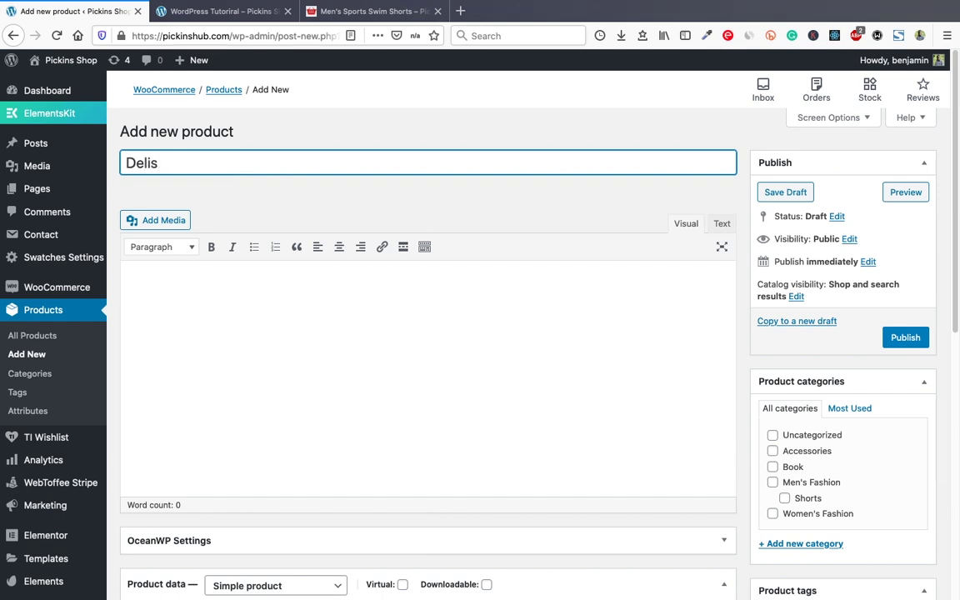
pyautogui.write('Headset')
pyautogui.click(223, 317)
pyautogui.write('Nice headse')
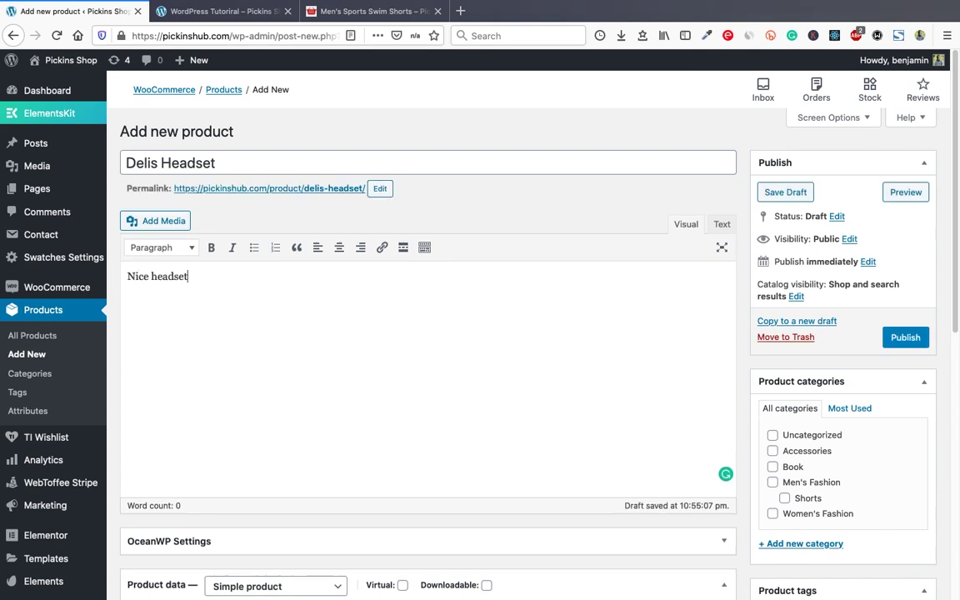
pyautogui.write('t')
pyautogui.write(' a')
# File it under Accessories and set its regular price to 16.99.
pyautogui.scroll(-5, 240, 339)
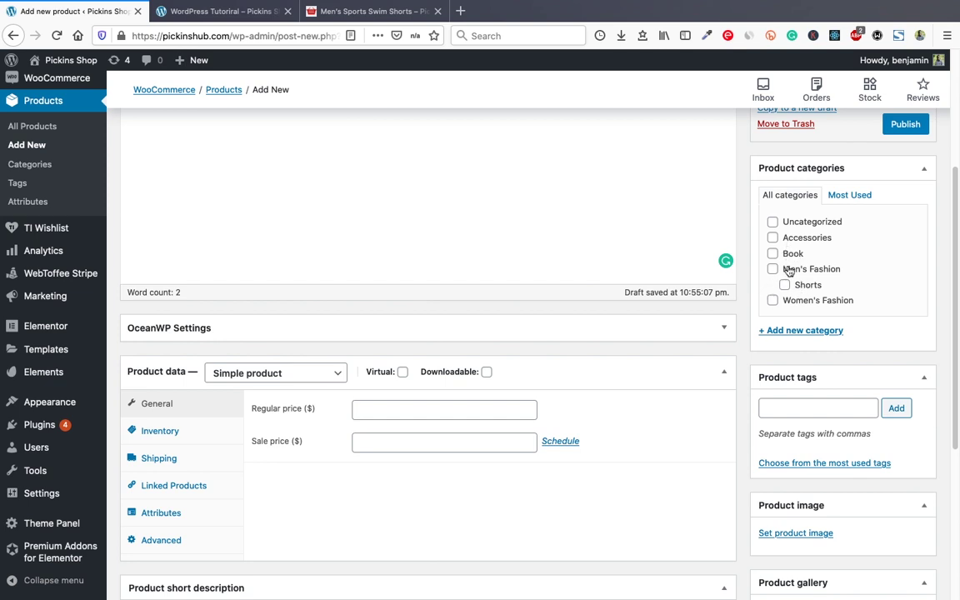
pyautogui.click(772, 237)
pyautogui.scroll(-4, 454, 284)
pyautogui.click(396, 220)
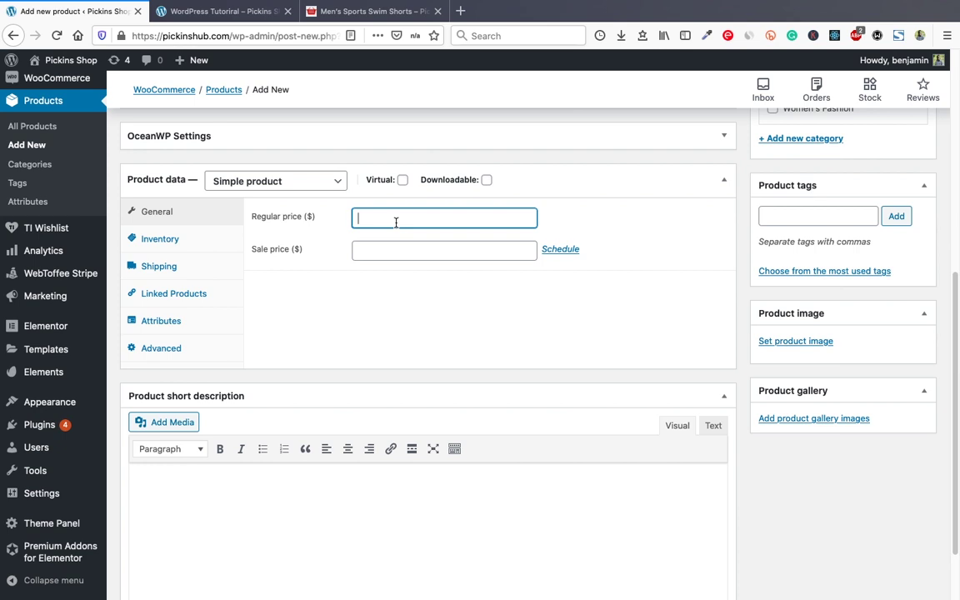
pyautogui.write('16.99')
# Make it an External/Affiliate product with the Amazon link pasted as its product URL.
pyautogui.click(326, 183)
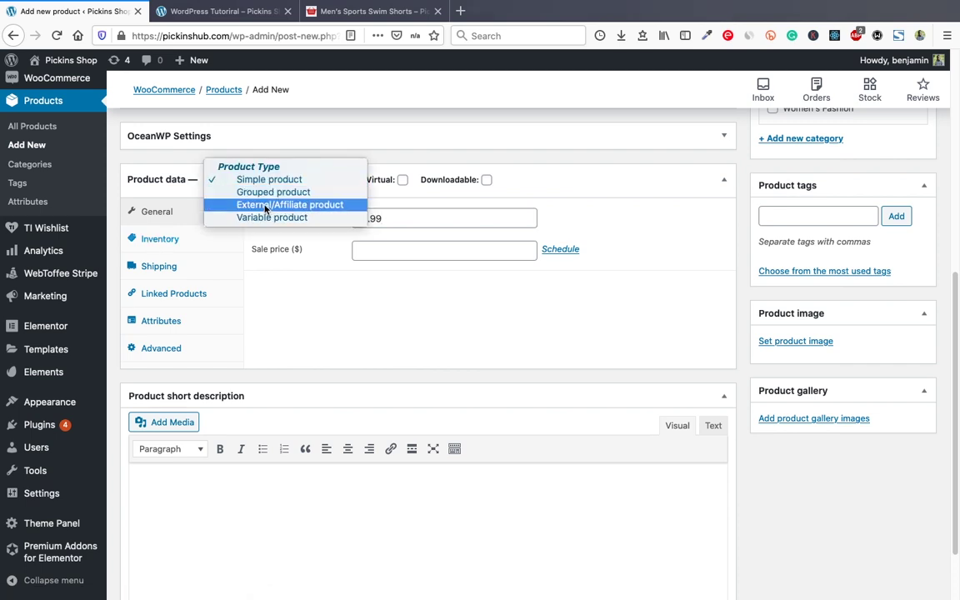
pyautogui.click(263, 205)
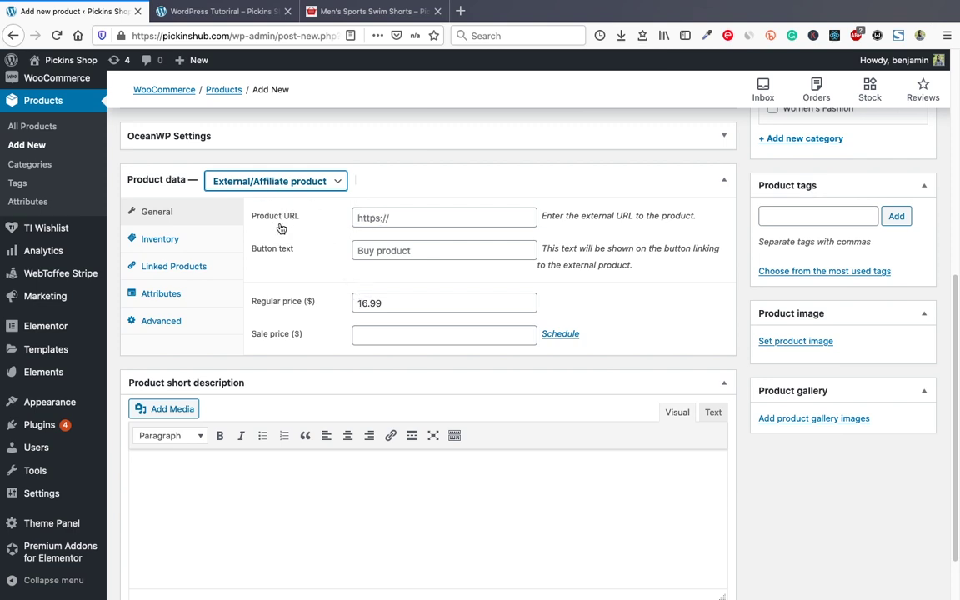
pyautogui.click(380, 220)
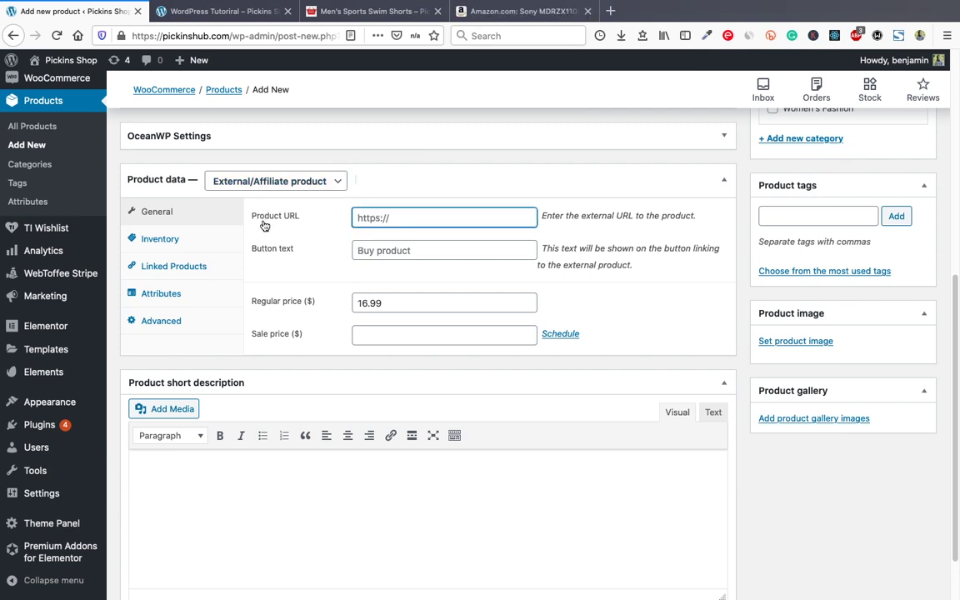
pyautogui.press('super+v')
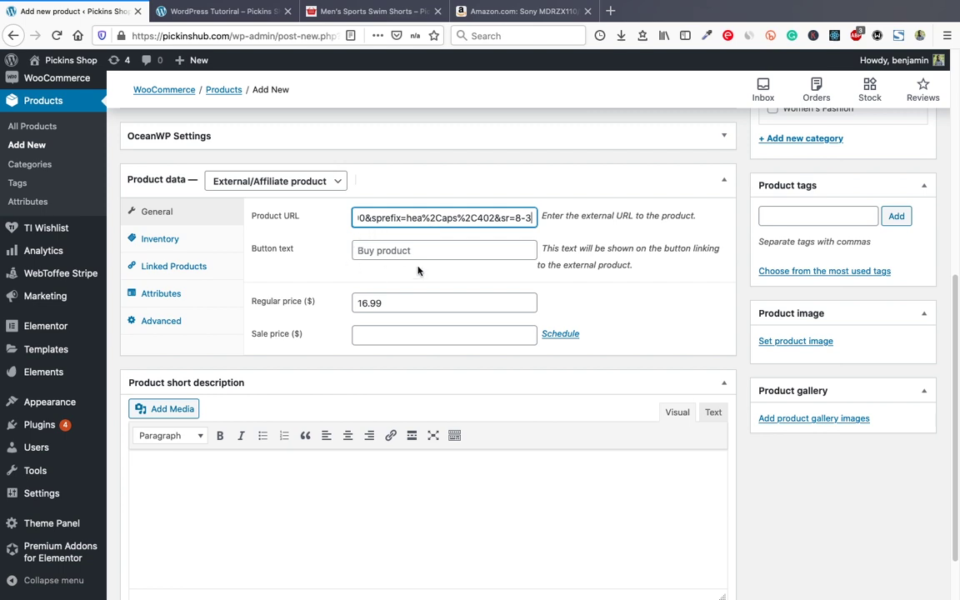
pyautogui.click(396, 246)
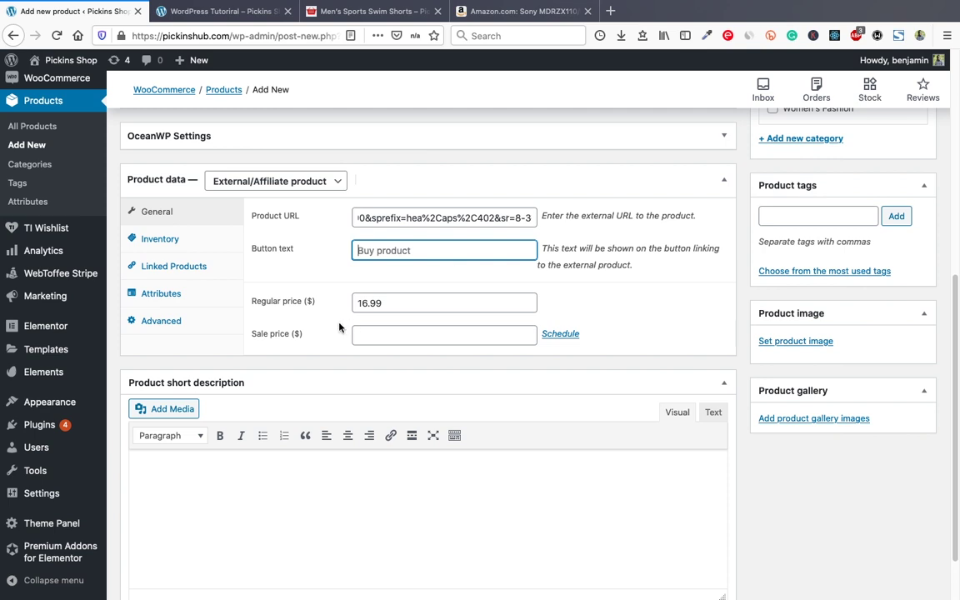
# Set the first headphones picture as the Delis Headset product image.
pyautogui.scroll(-3, 397, 308)
pyautogui.click(304, 397)
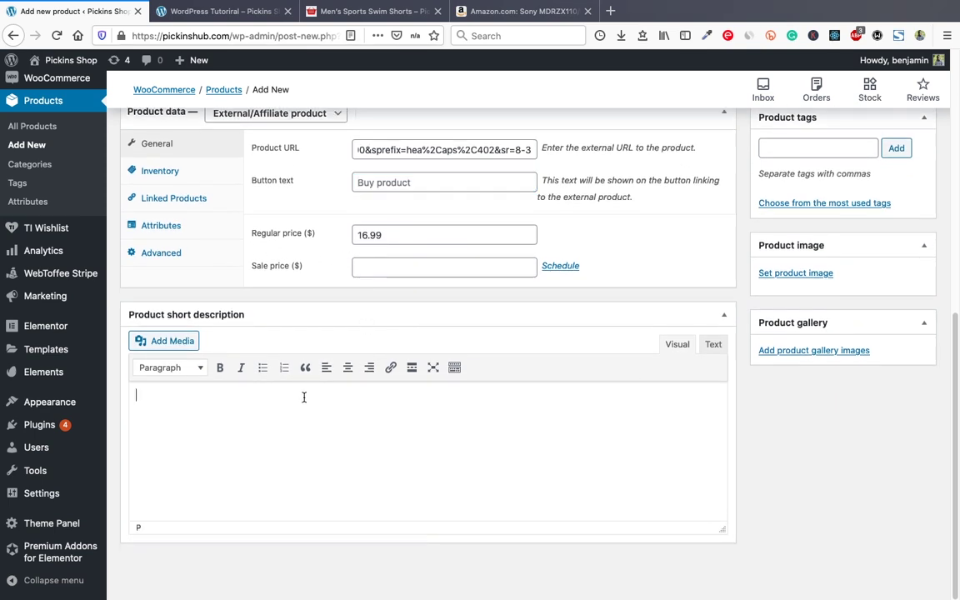
pyautogui.click(797, 274)
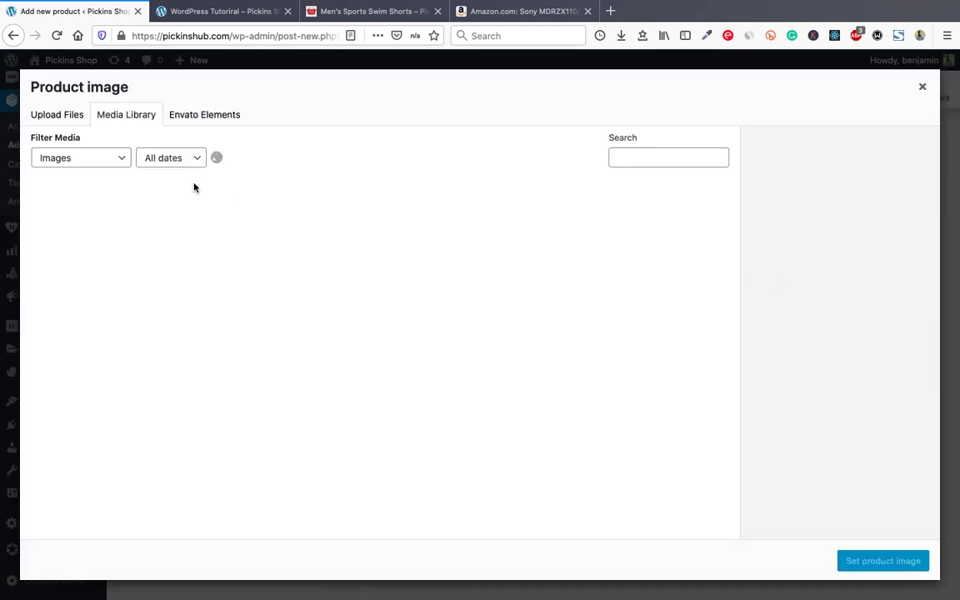
pyautogui.click(858, 559)
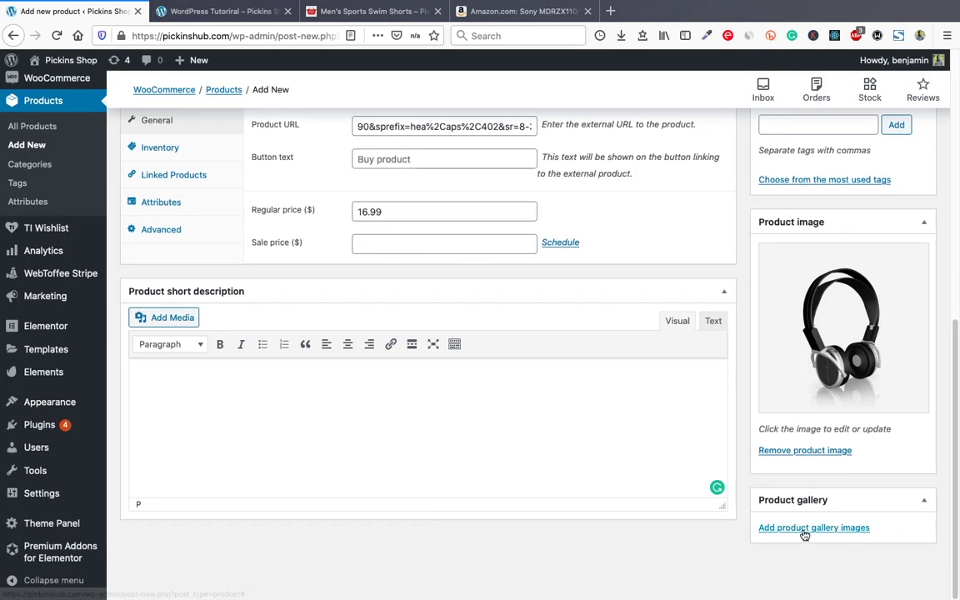
# Add the second, third and fourth headphones pictures to the gallery and publish the product.
pyautogui.click(806, 531)
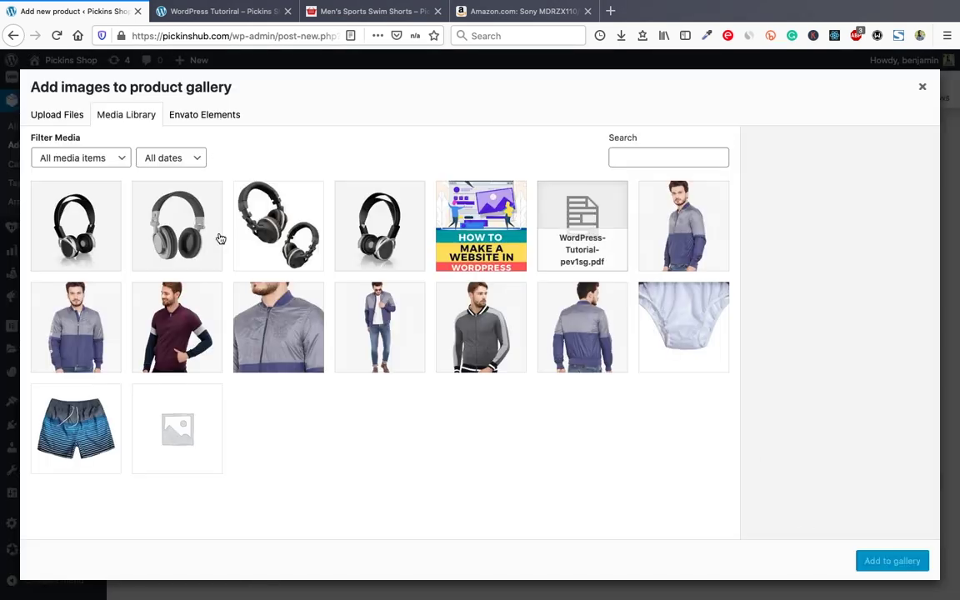
pyautogui.click(172, 225)
pyautogui.click(276, 225)
pyautogui.click(379, 225)
pyautogui.click(892, 560)
pyautogui.scroll(5, 716, 413)
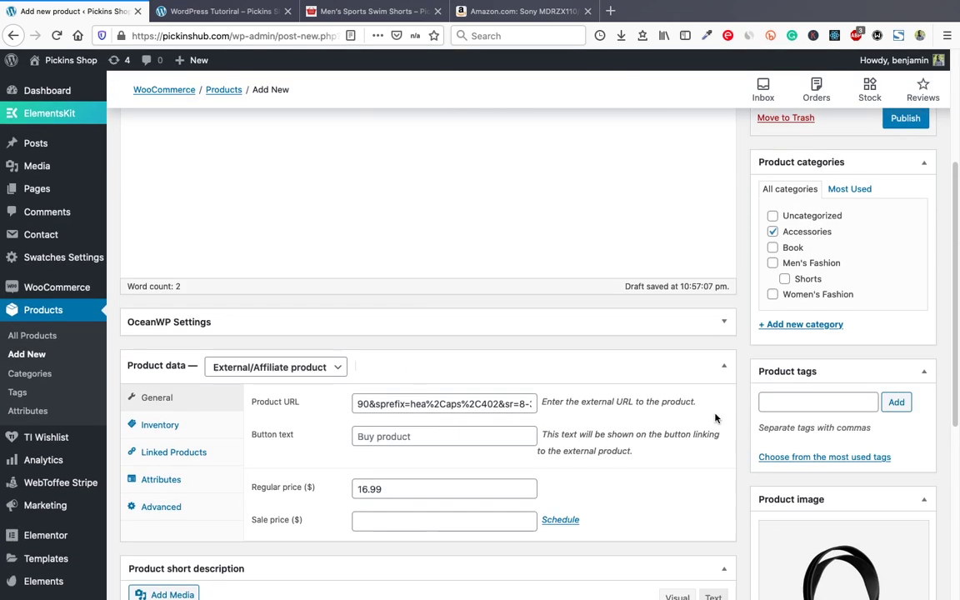
pyautogui.scroll(2, 715, 416)
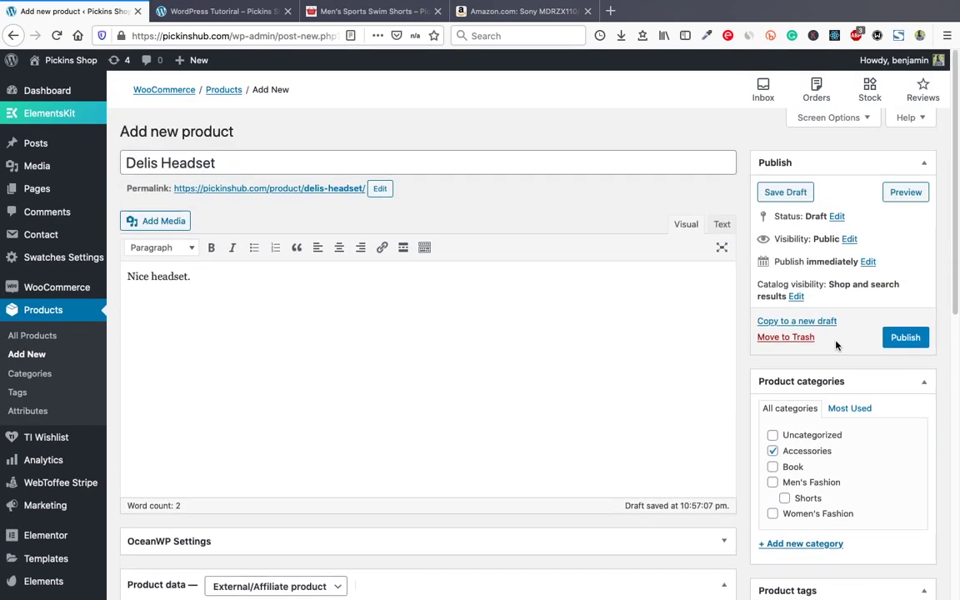
pyautogui.click(906, 338)
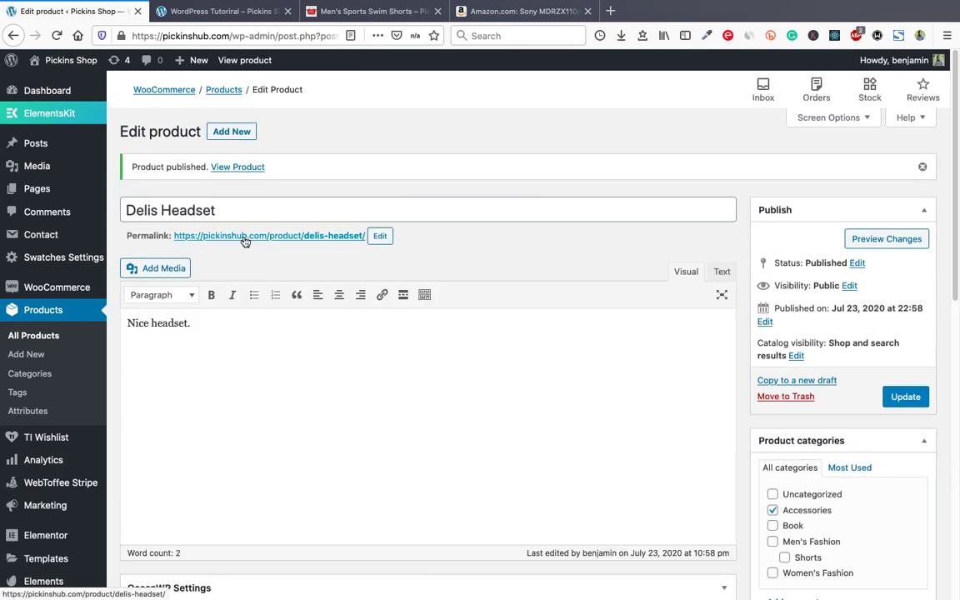
pyautogui.keyDown('super'); pyautogui.click(245, 237); pyautogui.keyUp('super')
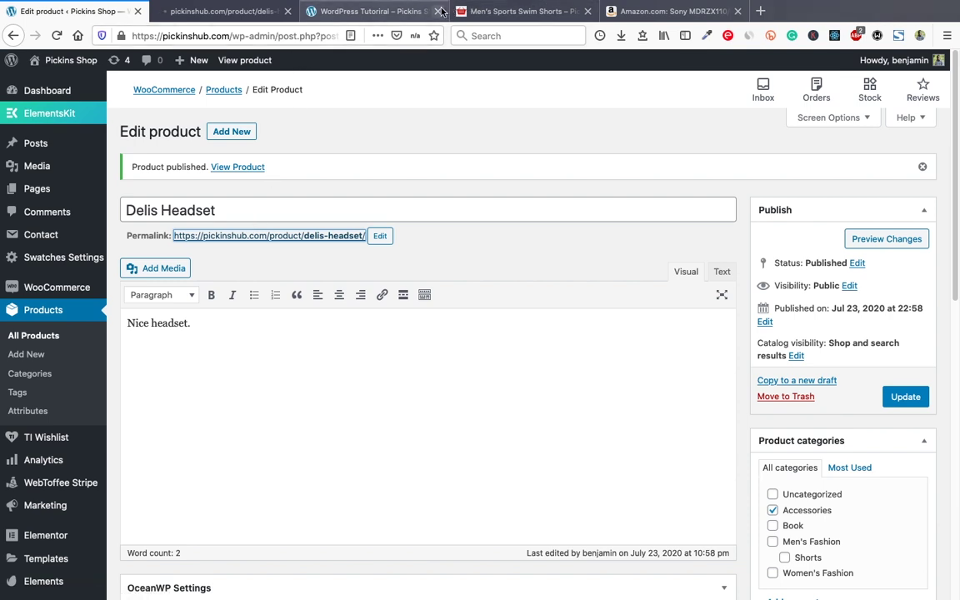
pyautogui.click(213, 12)
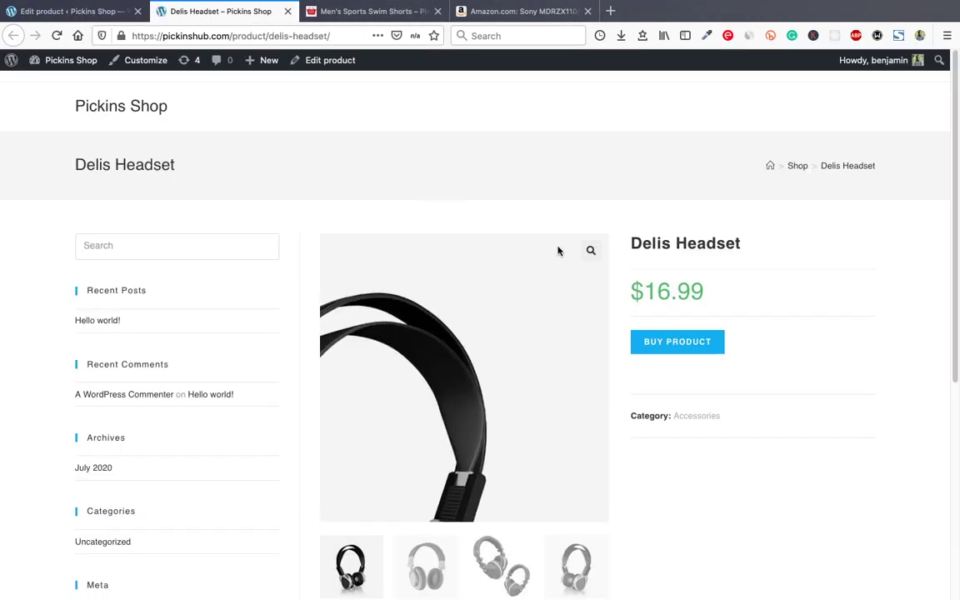
pyautogui.scroll(-4, 681, 252)
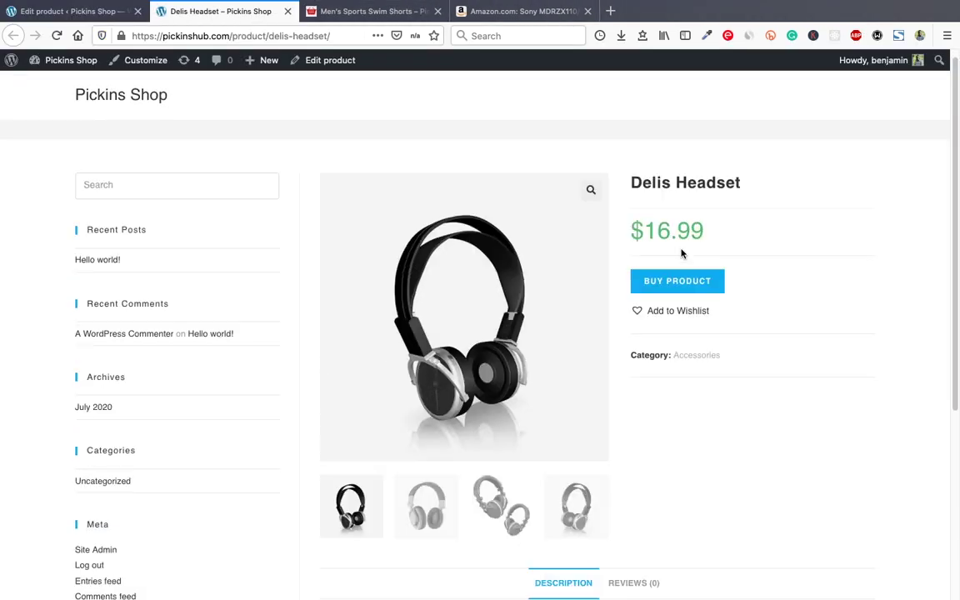
pyautogui.scroll(3, 618, 343)
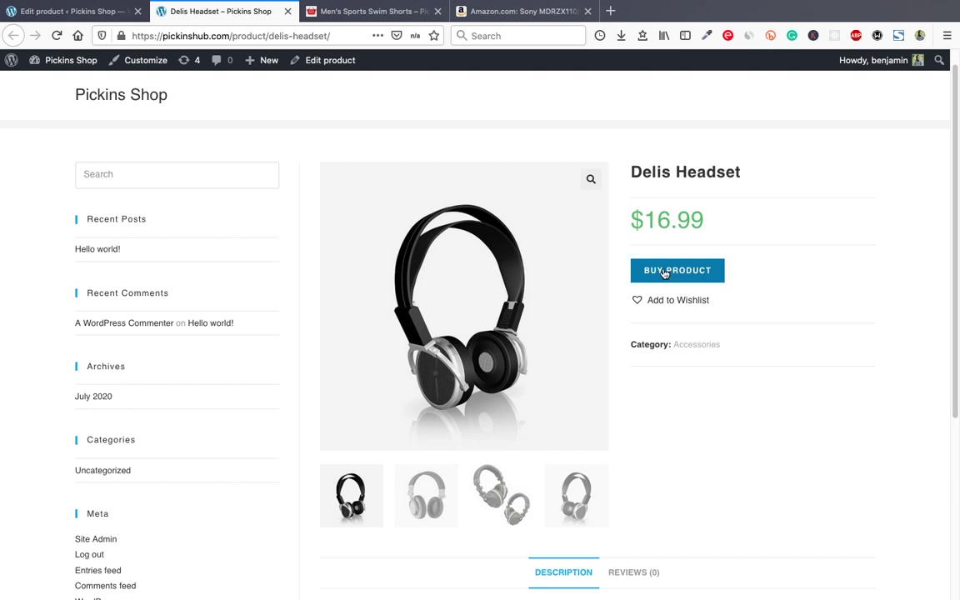
pyautogui.click(665, 271)
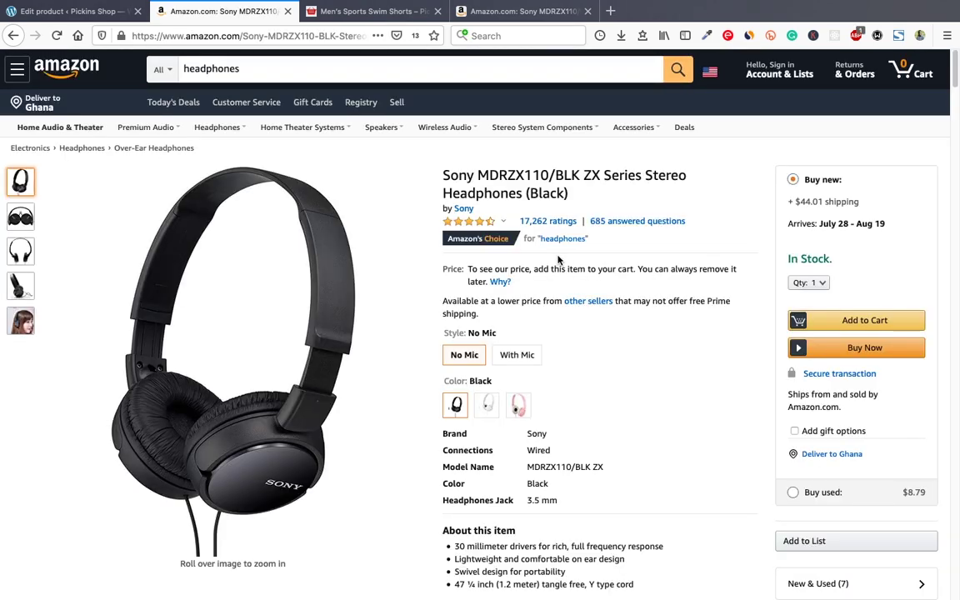
pyautogui.click(287, 11)
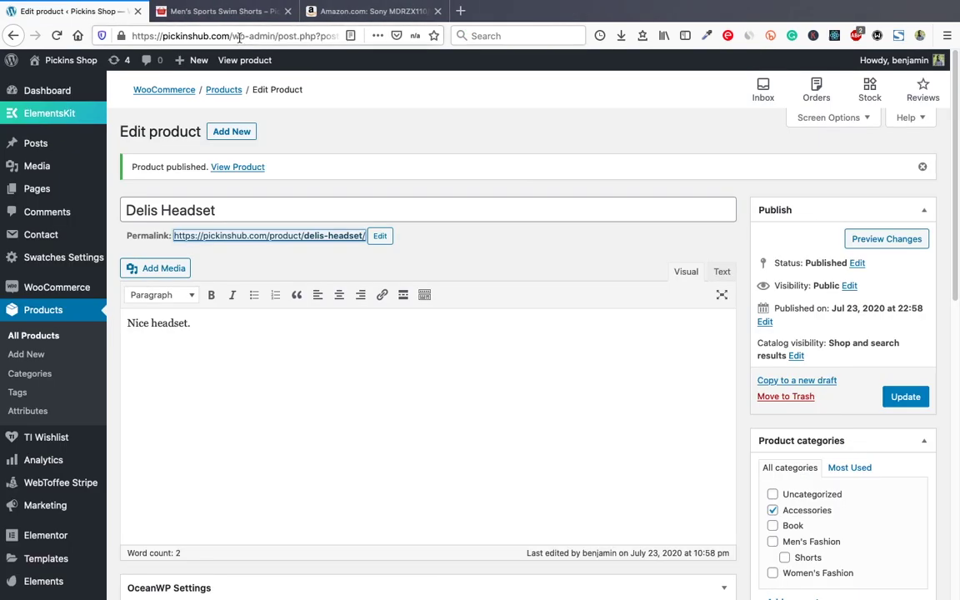
# Create a new product titled 'Men Wear Design' and paste in its description paragraph.
pyautogui.click(234, 134)
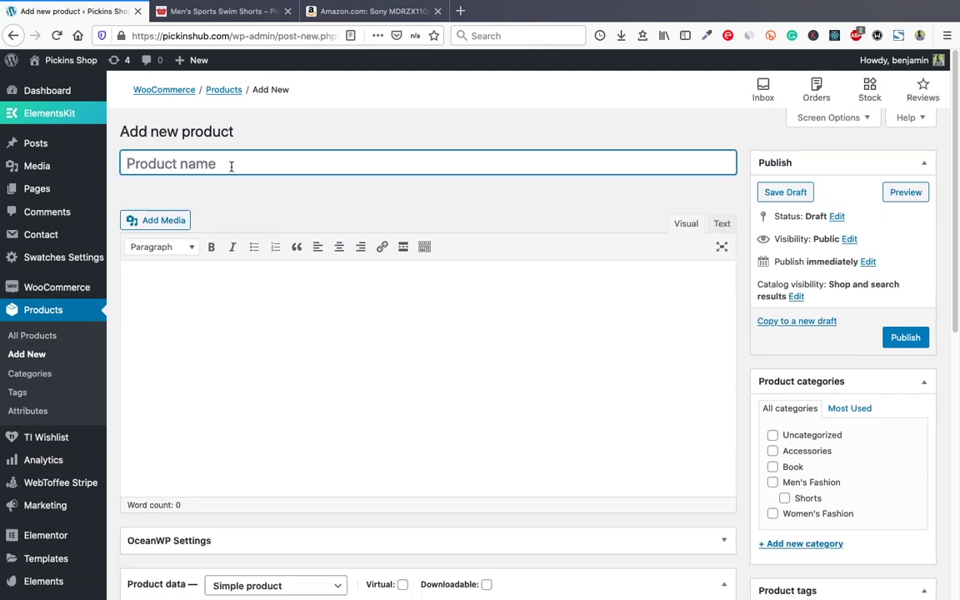
pyautogui.write('Men Wear')
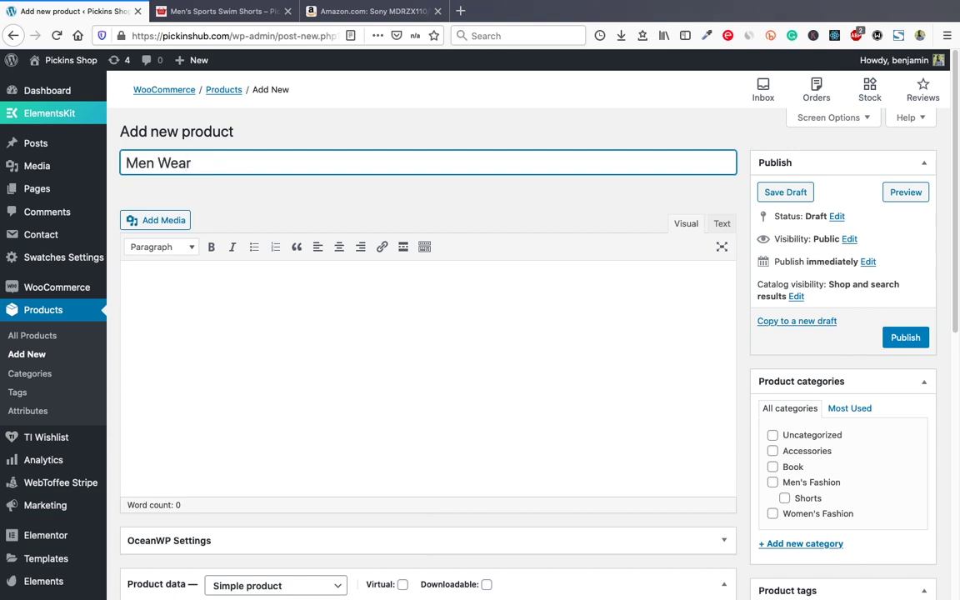
pyautogui.write(' Design')
pyautogui.click(223, 300)
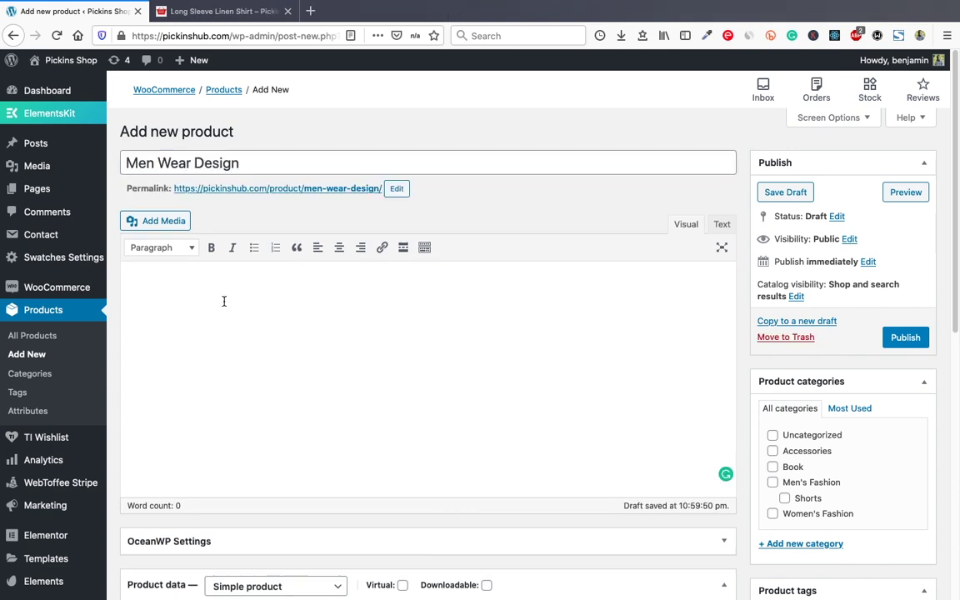
pyautogui.write('Weighing in under 7 pounds, the Kilburn is a lightweight piece of vintage styled engineering. Setting the bar as one of the loudest speakers in its class, the Kilburn is a compact, stout-hearted hero with a well-balanced audio which boasts a clear midrange and extended highs for a sound that is both articulate and pronounced. The analogue knobs allow you to fine tune the controls to your personal preferences while the guitar-influenced leather strap enables easy and stylish travel.')
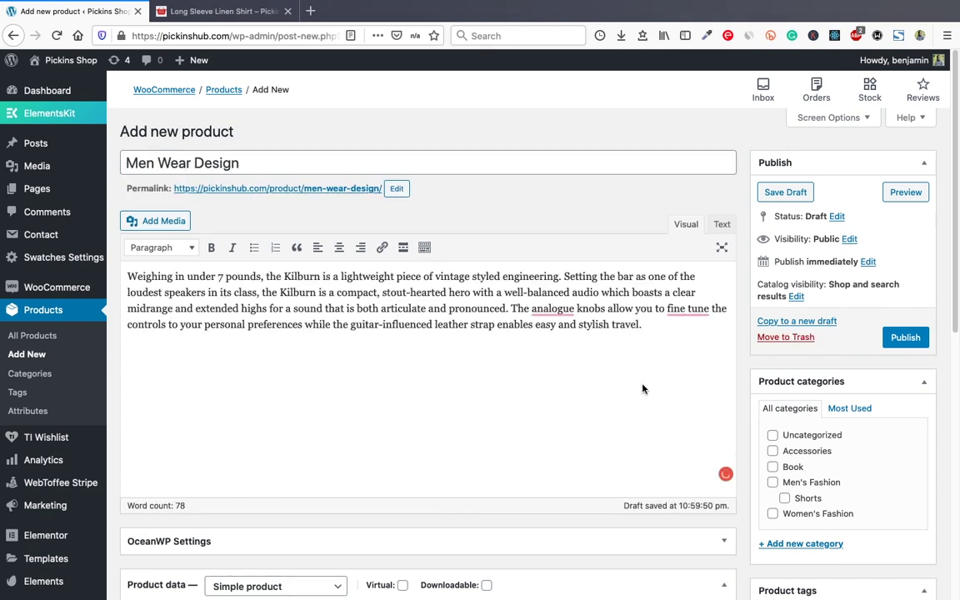
# File Men Wear Design under the Men's Fashion category.
pyautogui.scroll(-4, 578, 344)
pyautogui.scroll(-3, 642, 384)
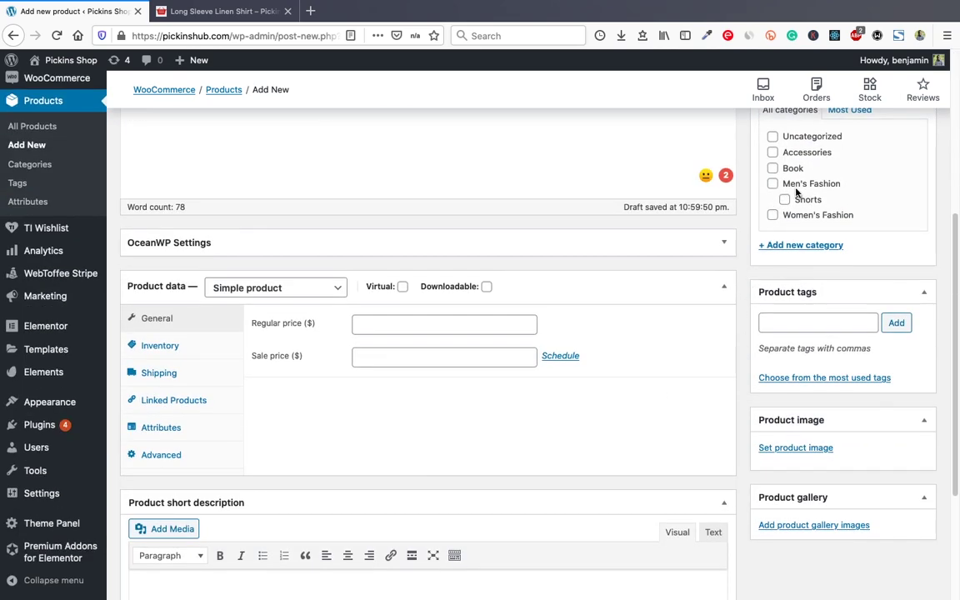
pyautogui.click(795, 185)
pyautogui.scroll(-1, 367, 291)
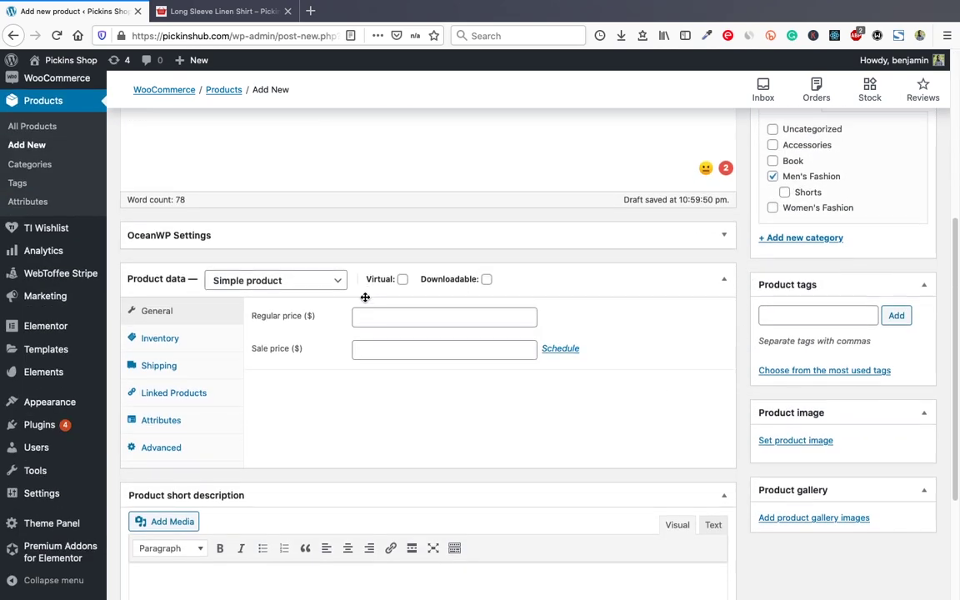
# Make it a Grouped product containing Open Jacket for Men and Men's Sports Shorts.
pyautogui.click(250, 276)
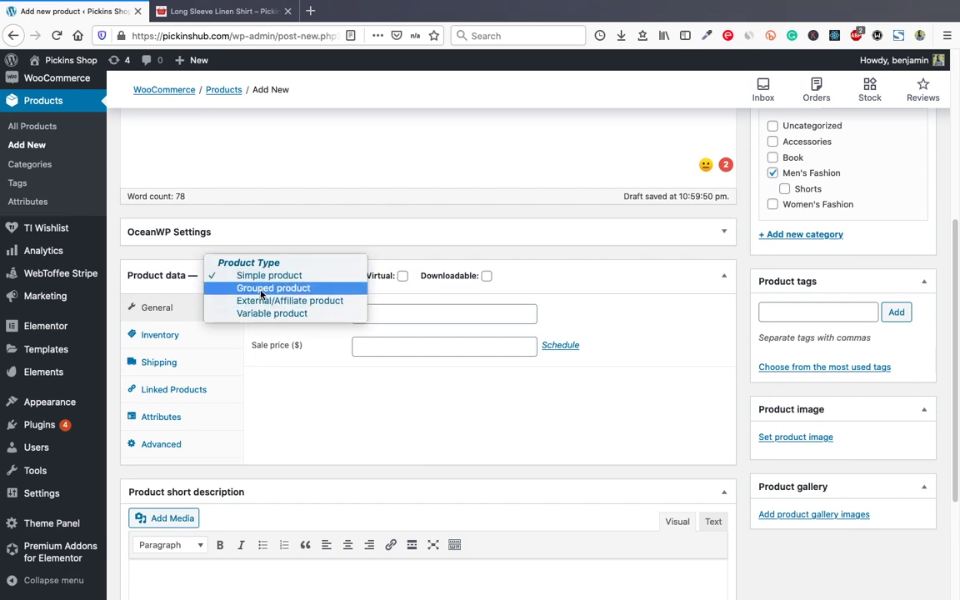
pyautogui.click(261, 290)
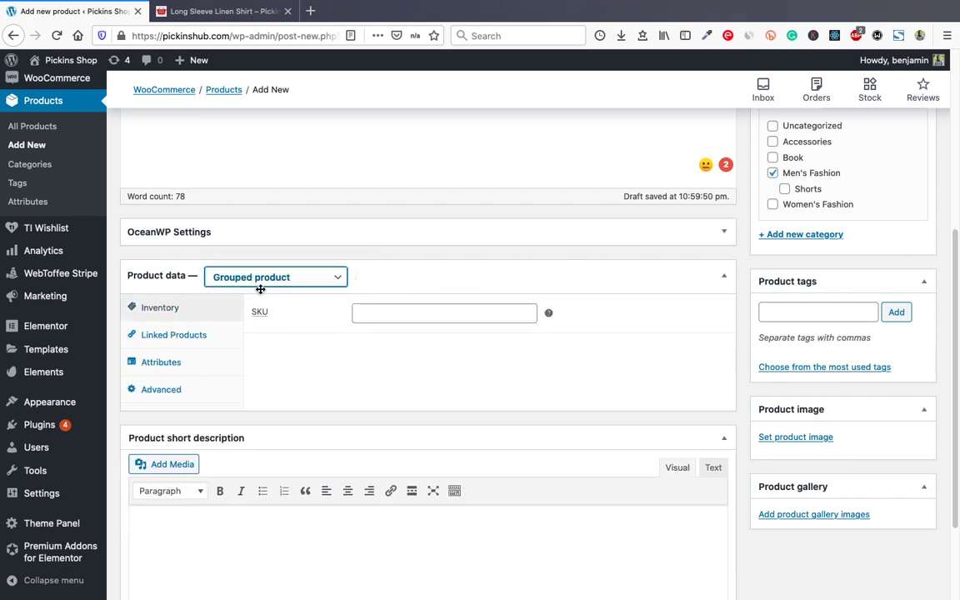
pyautogui.click(184, 337)
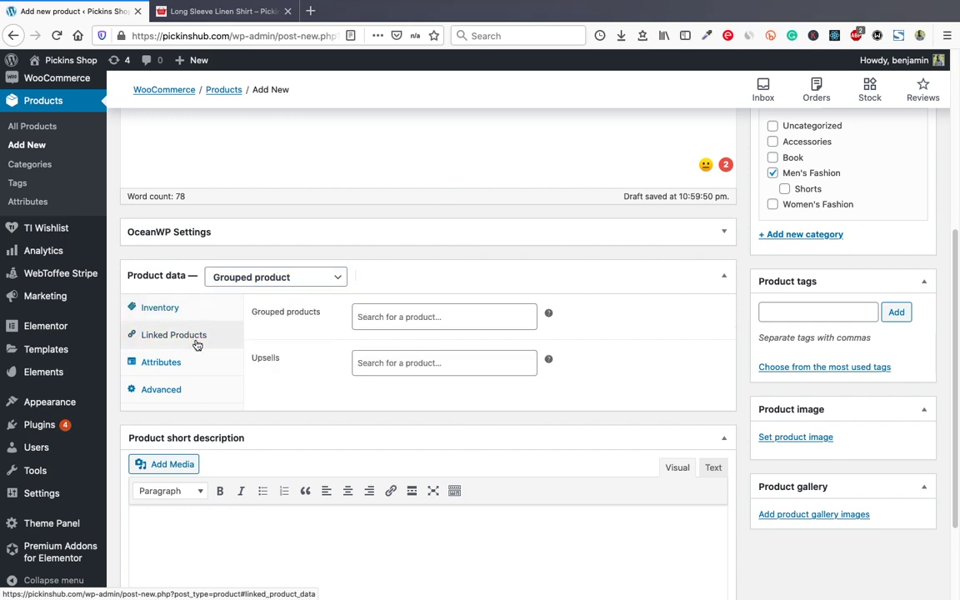
pyautogui.click(388, 317)
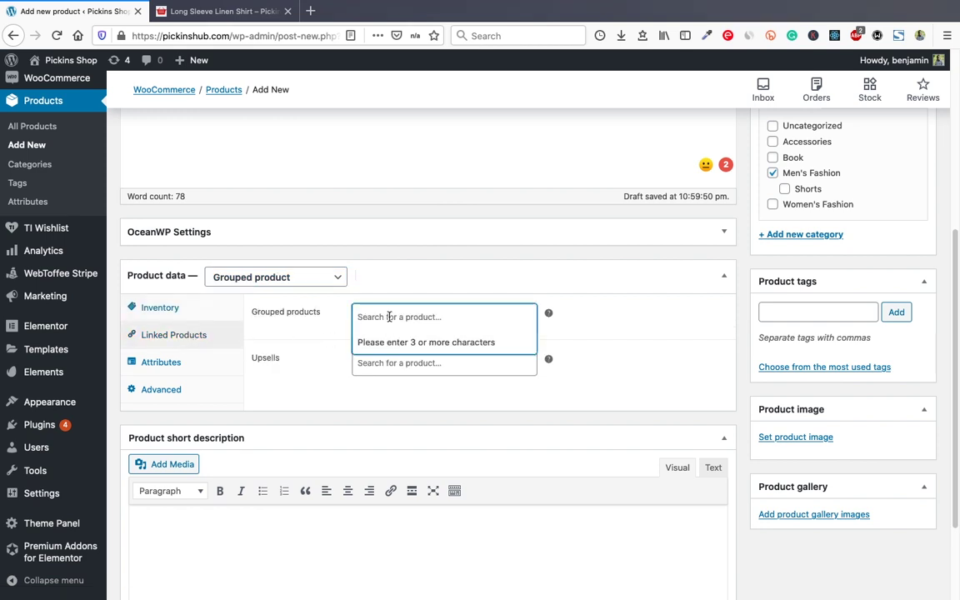
pyautogui.write('jac')
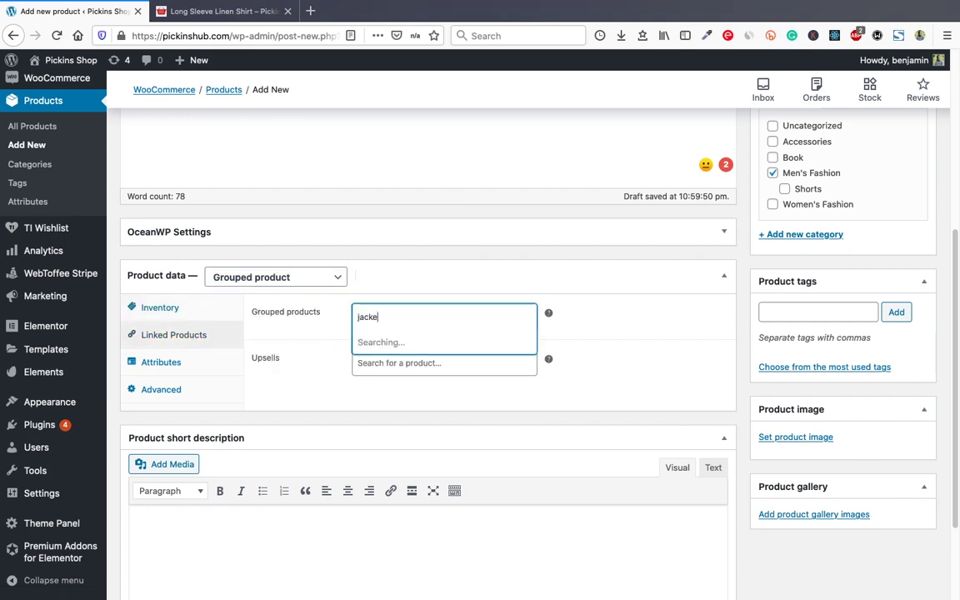
pyautogui.write('ke')
pyautogui.click(391, 337)
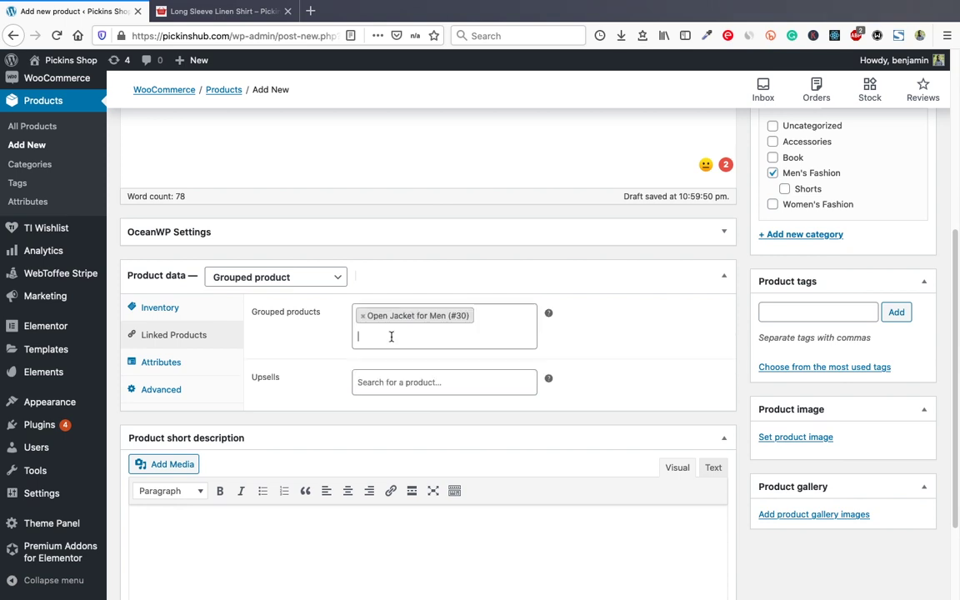
pyautogui.write('short')
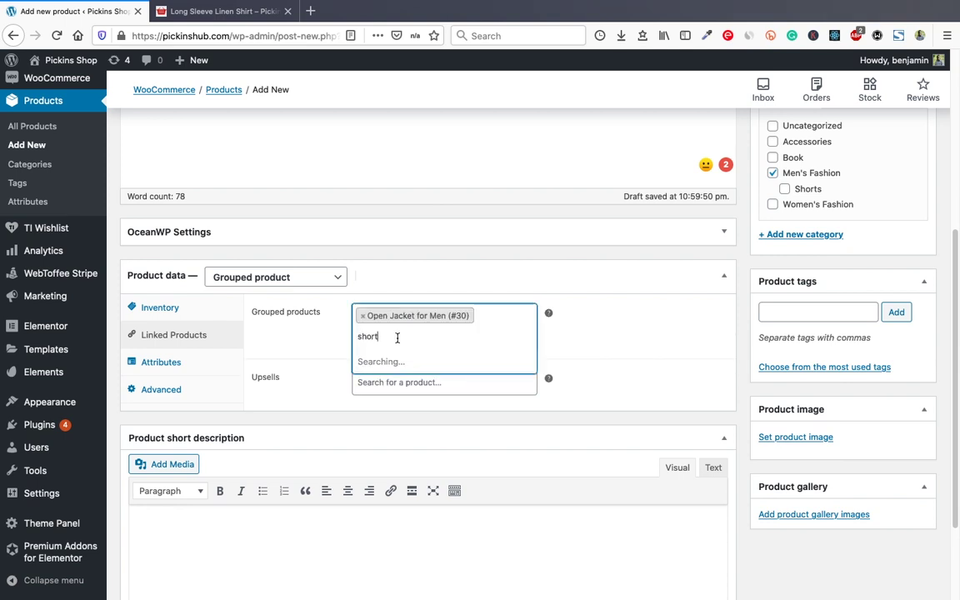
pyautogui.click(393, 362)
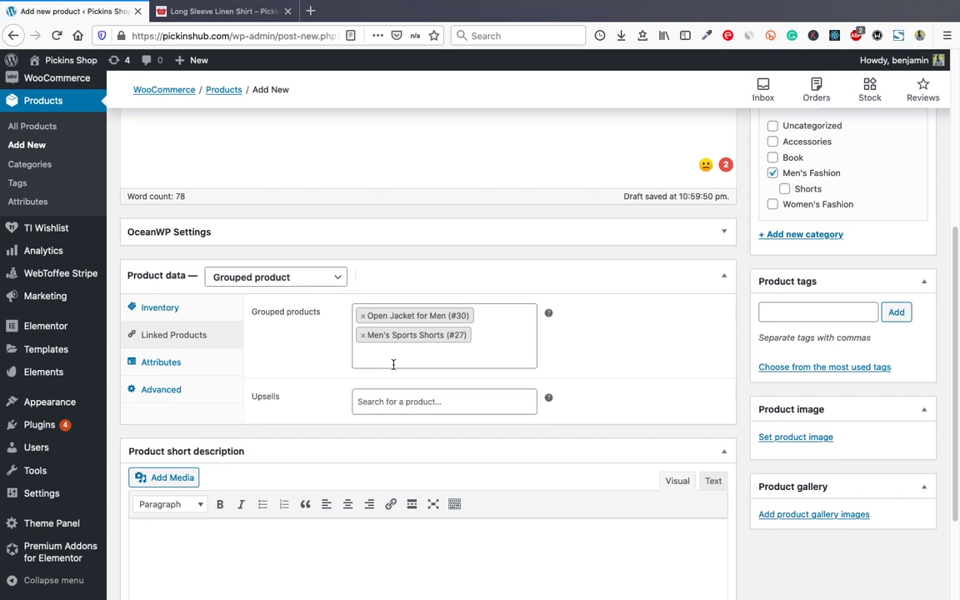
# Show the Advanced tab with its Menu order and Enable reviews settings.
pyautogui.scroll(5, 306, 322)
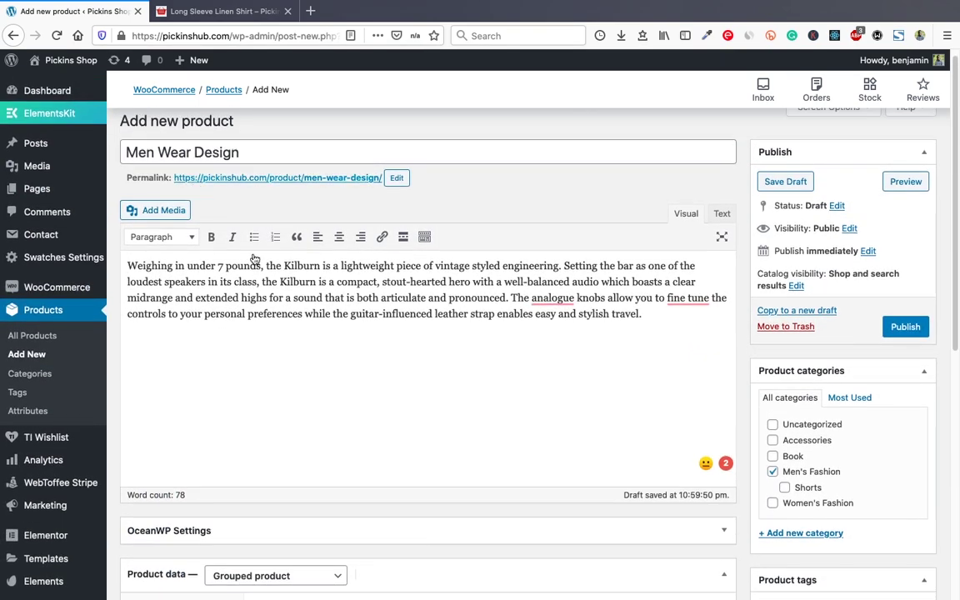
pyautogui.scroll(-4, 317, 323)
pyautogui.click(161, 484)
pyautogui.scroll(-1, 377, 360)
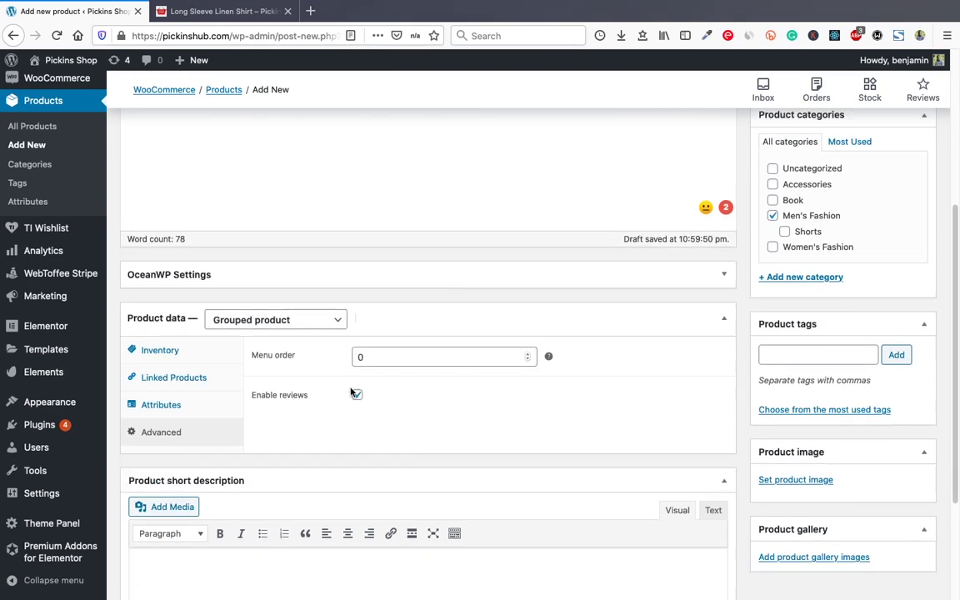
pyautogui.scroll(-2, 765, 454)
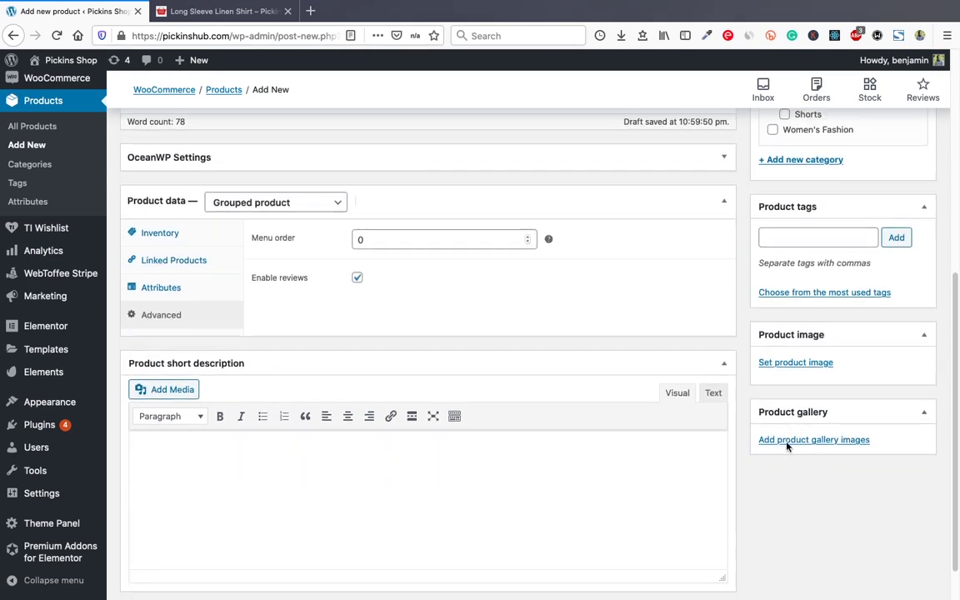
# Set the maroon shirt picture as the Men Wear Design product image.
pyautogui.click(788, 369)
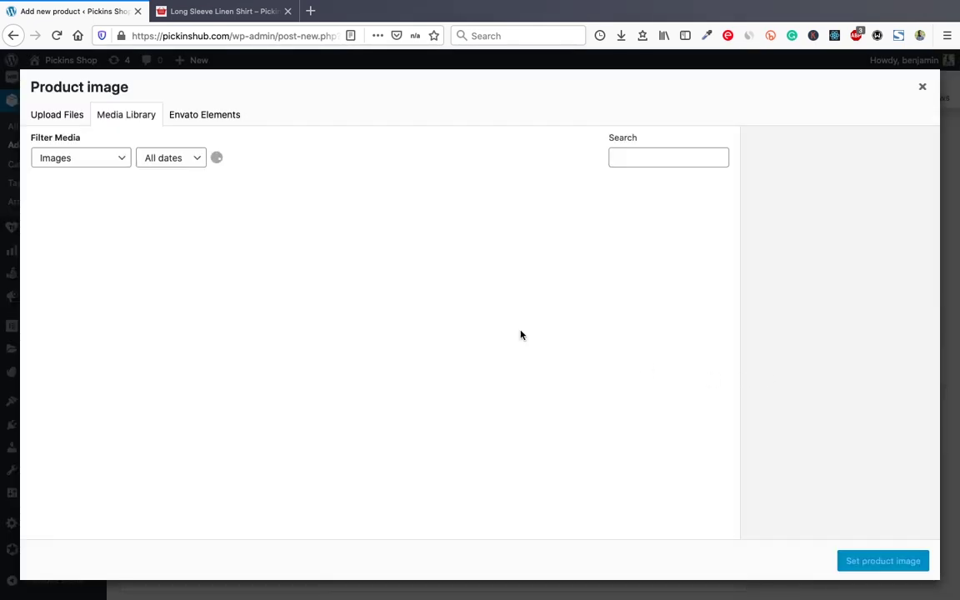
pyautogui.click(75, 327)
pyautogui.click(883, 561)
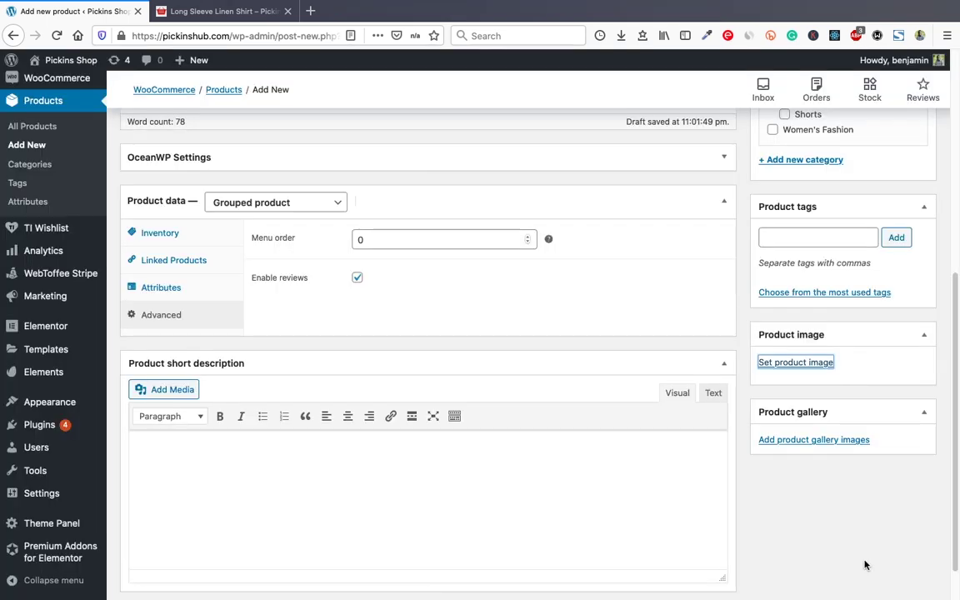
pyautogui.scroll(-2, 791, 514)
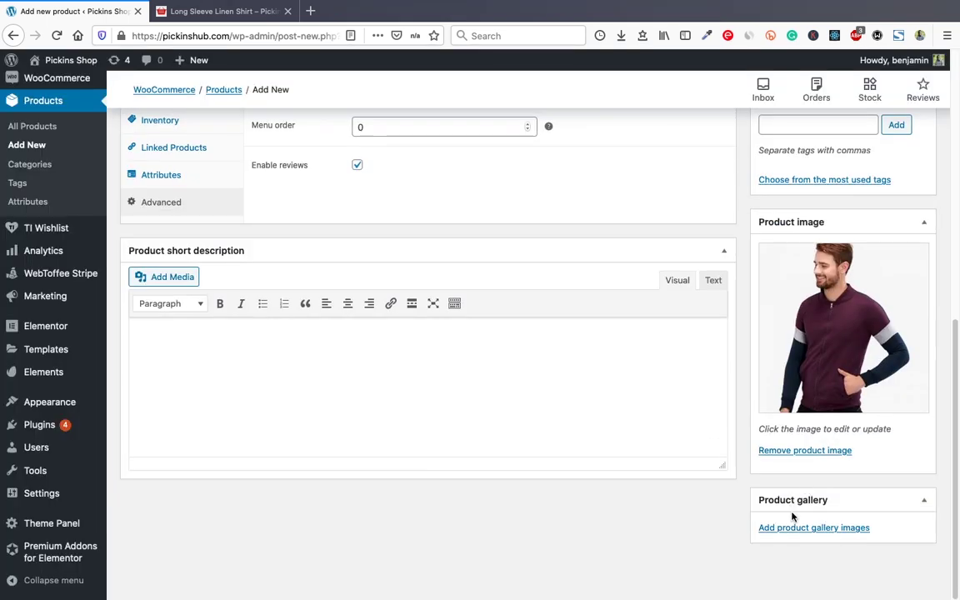
# Add the grey-blue jacket, striped shorts and jeans-and-jacket pictures to the gallery.
pyautogui.click(791, 530)
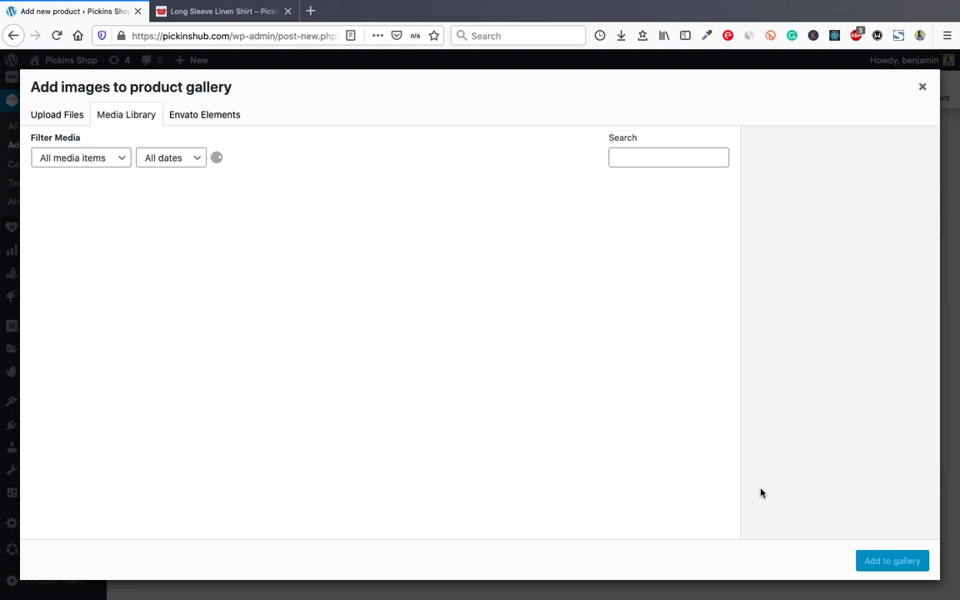
pyautogui.click(75, 326)
pyautogui.click(75, 428)
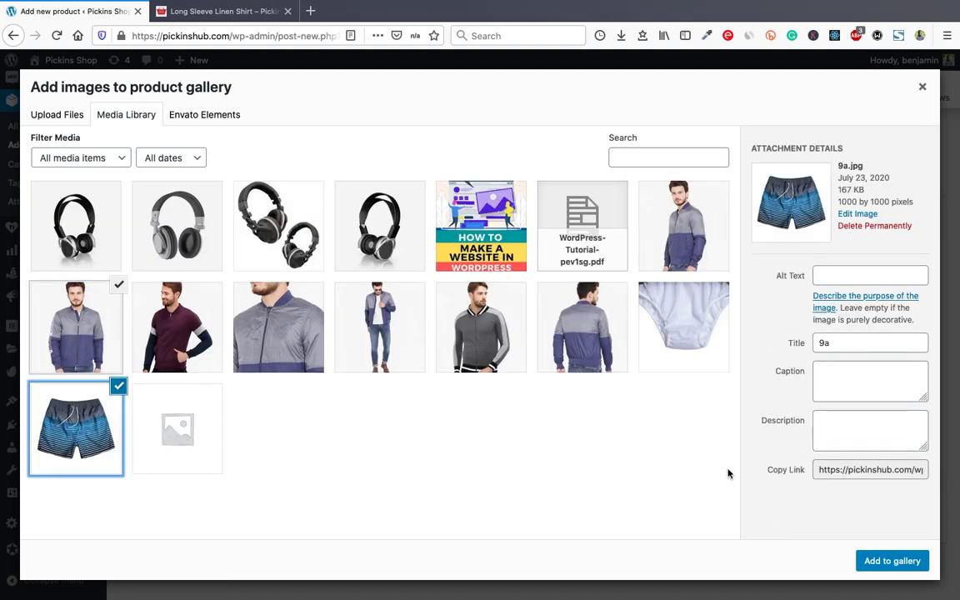
pyautogui.click(379, 327)
pyautogui.click(891, 561)
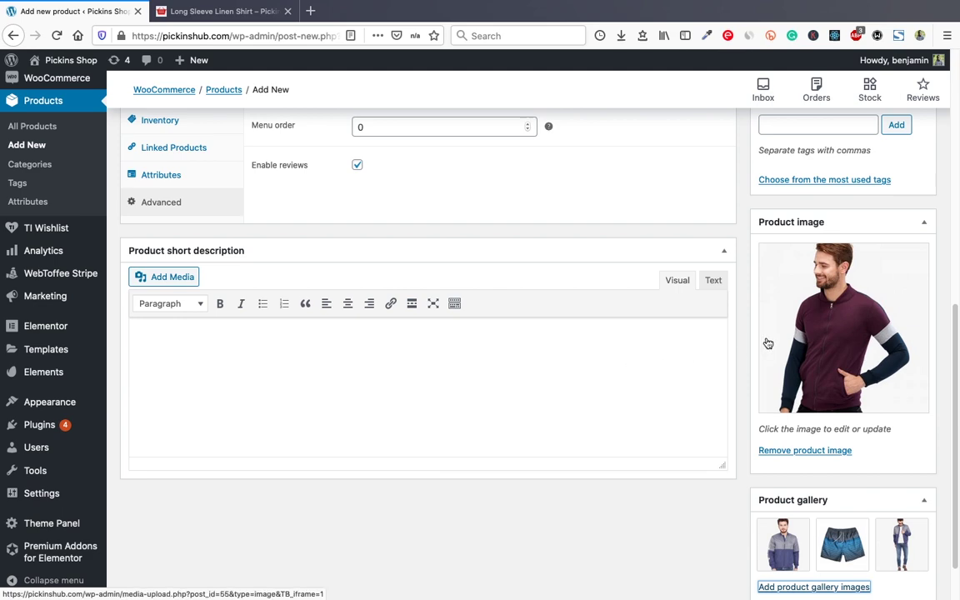
pyautogui.scroll(5, 765, 341)
pyautogui.scroll(2, 766, 342)
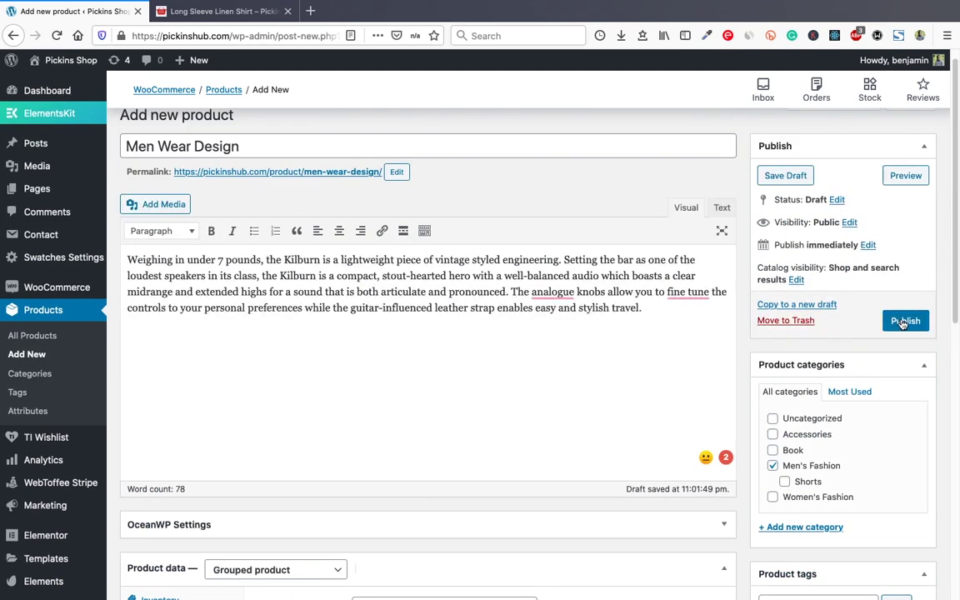
# Publish Men Wear Design, check its live page lists both items at $10.99 – $49.00, then return to the editor.
pyautogui.click(904, 322)
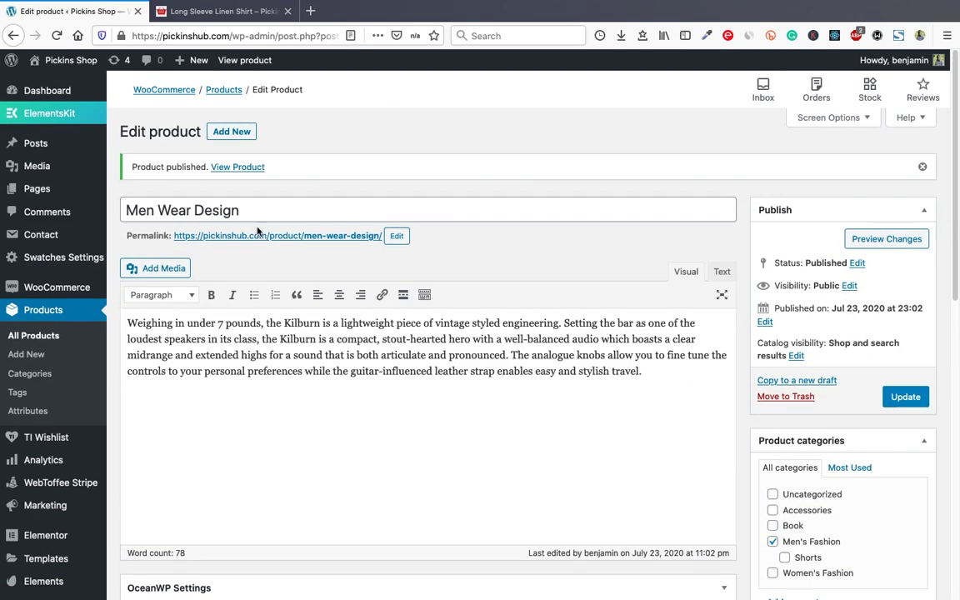
pyautogui.click(265, 237)
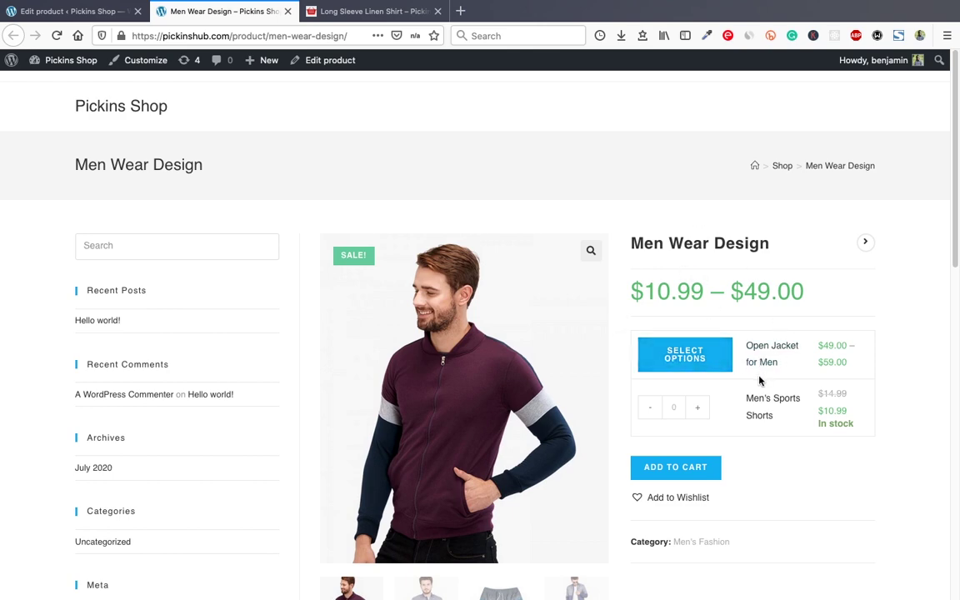
pyautogui.scroll(-5, 688, 384)
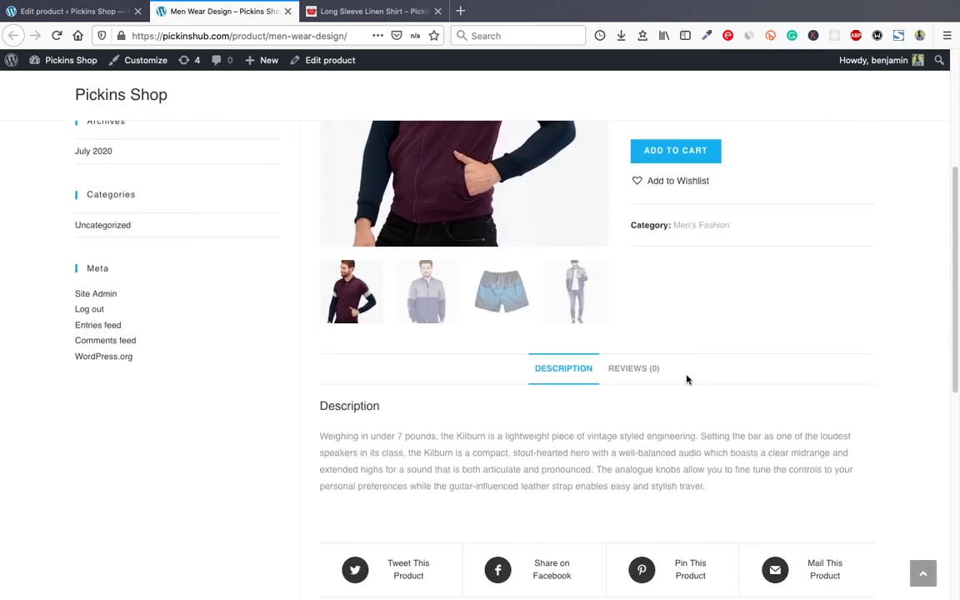
pyautogui.scroll(-4, 687, 379)
pyautogui.scroll(6, 687, 380)
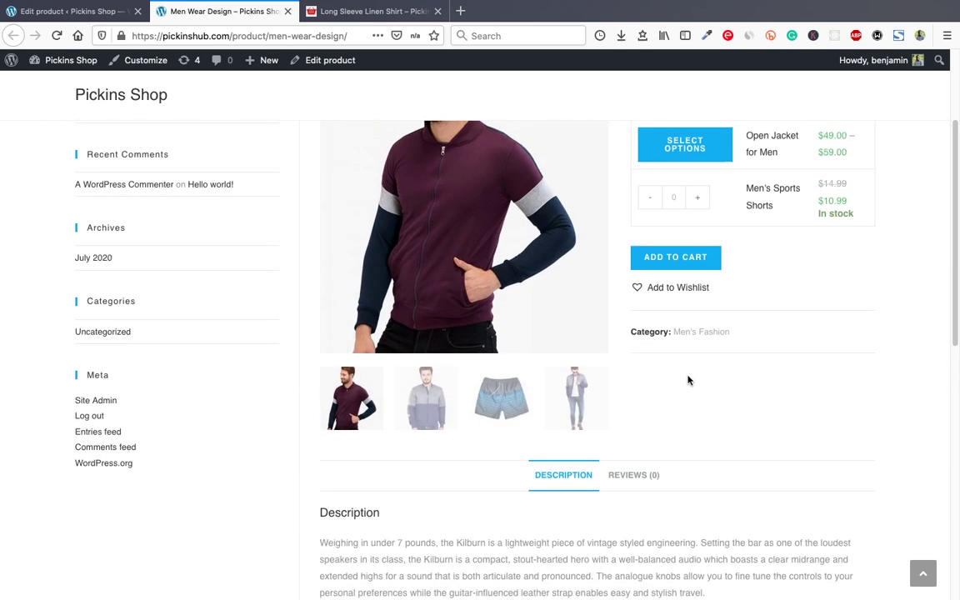
pyautogui.scroll(2, 687, 380)
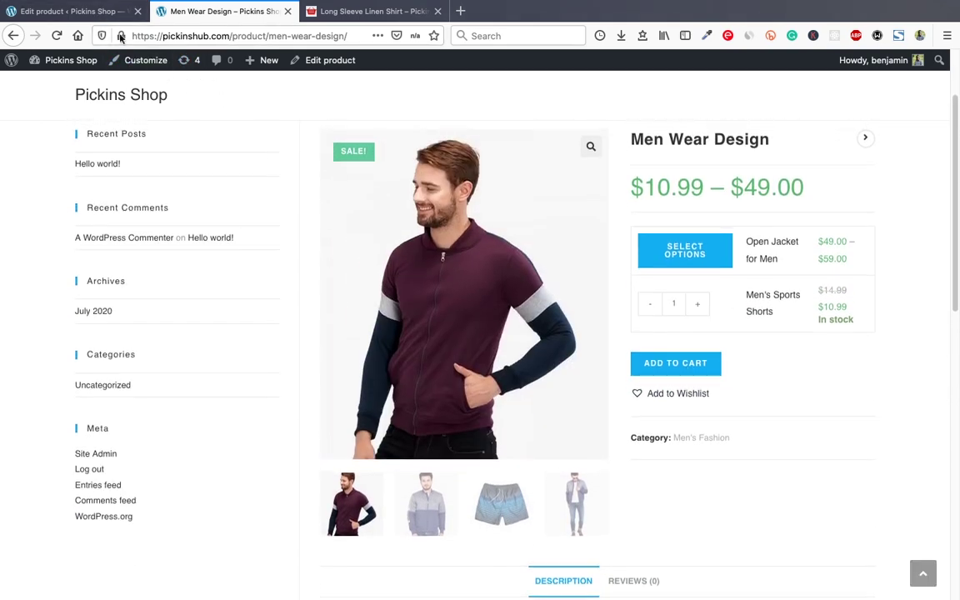
pyautogui.click(69, 10)
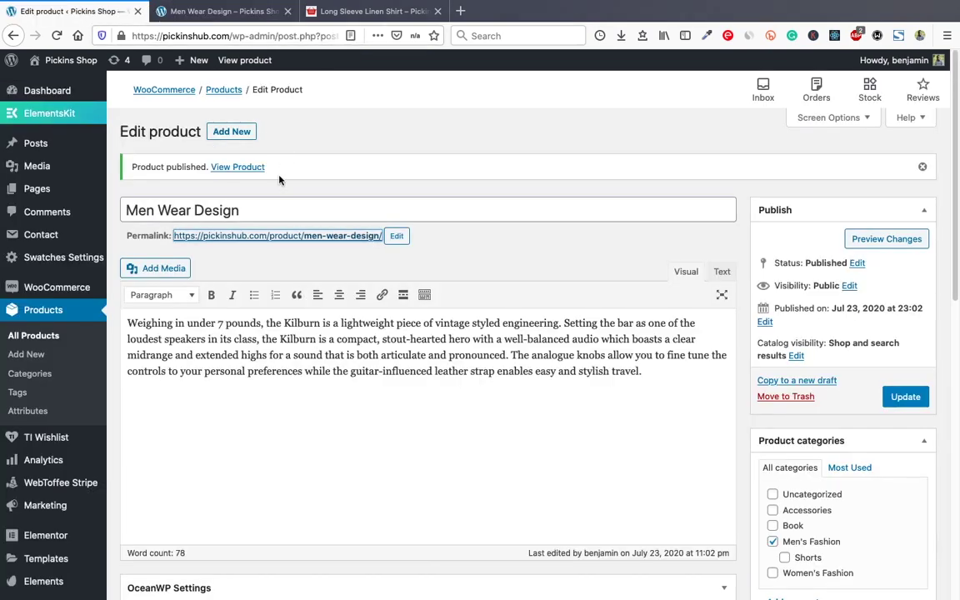
# Check the All Products list, then view the shop storefront homepage.
pyautogui.click(34, 336)
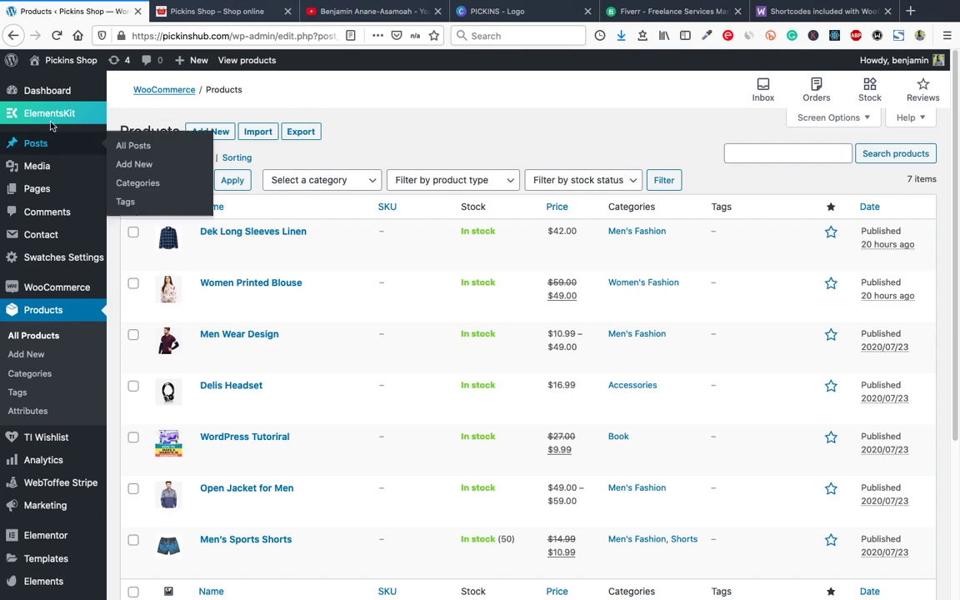
pyautogui.moveTo(48, 86)
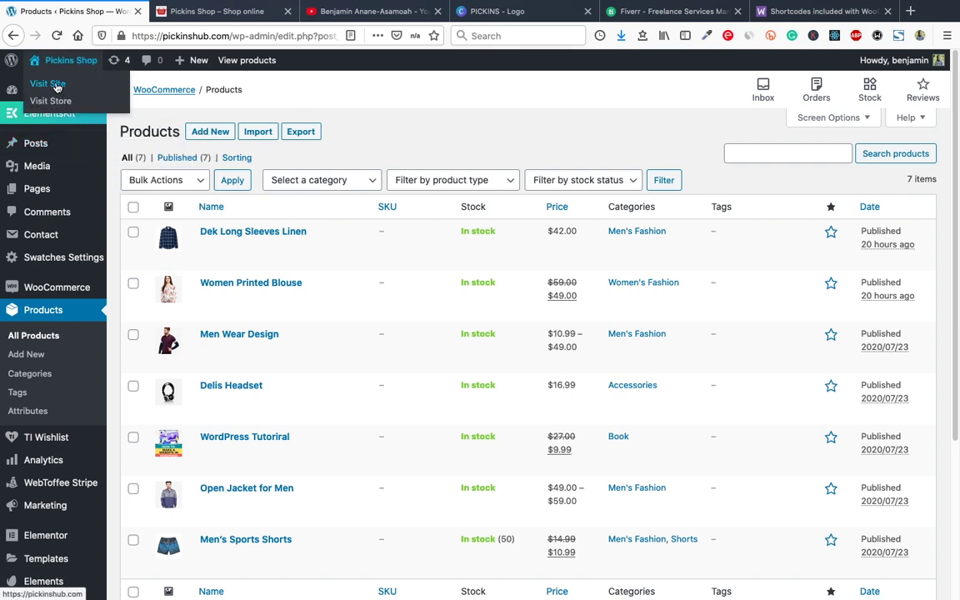
pyautogui.click(48, 84)
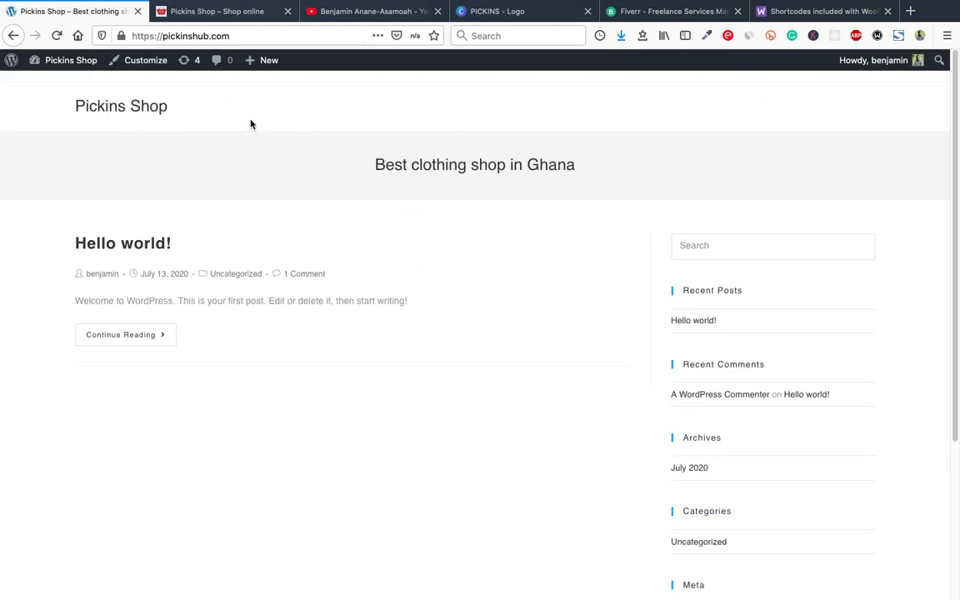
pyautogui.click(227, 14)
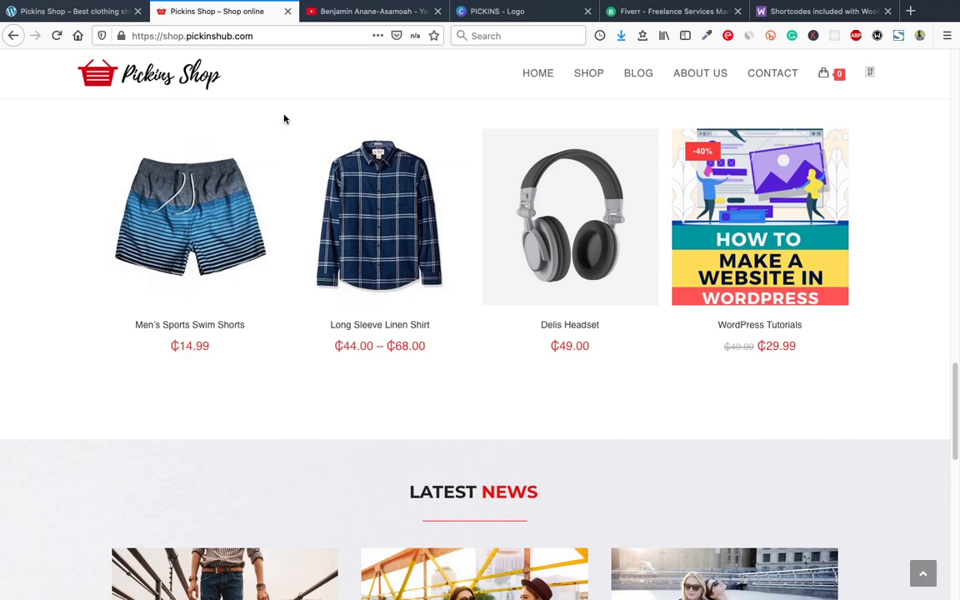
pyautogui.scroll(-3, 283, 125)
pyautogui.scroll(10, 283, 127)
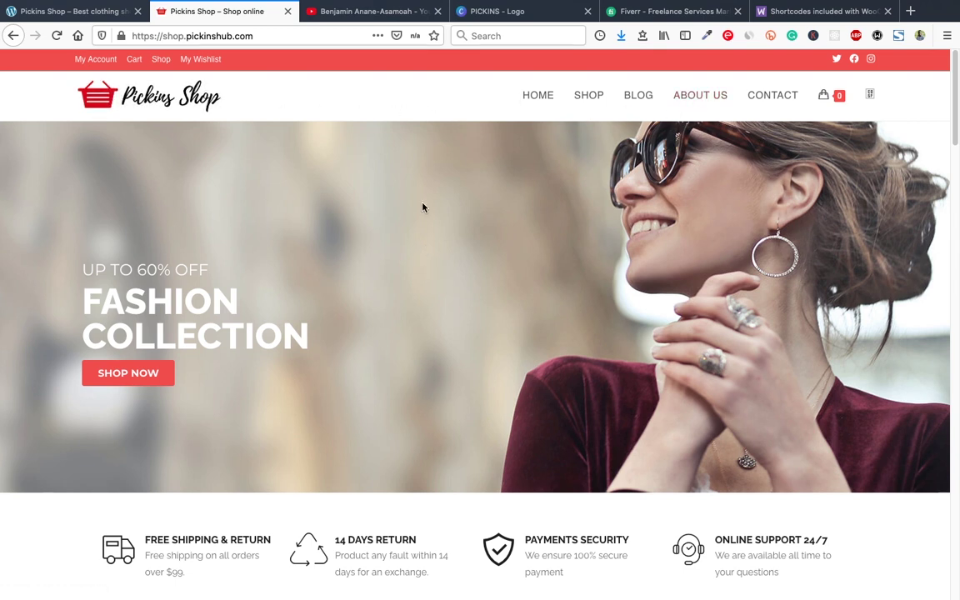
pyautogui.click(91, 14)
# From the dashboard, open the Pages list showing Cart, Checkout, My account, Shop and Wishlist.
pyautogui.moveTo(71, 62)
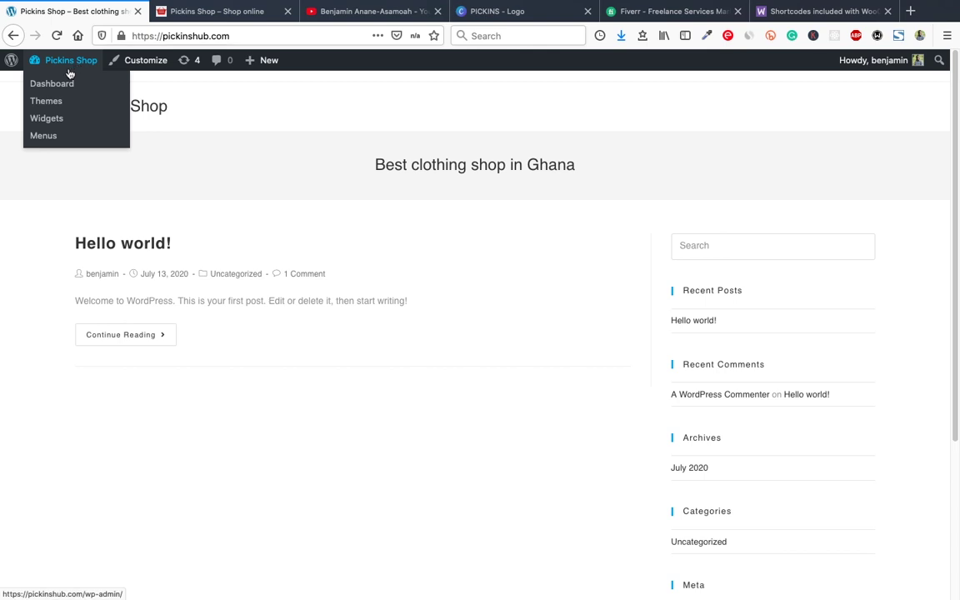
pyautogui.click(55, 87)
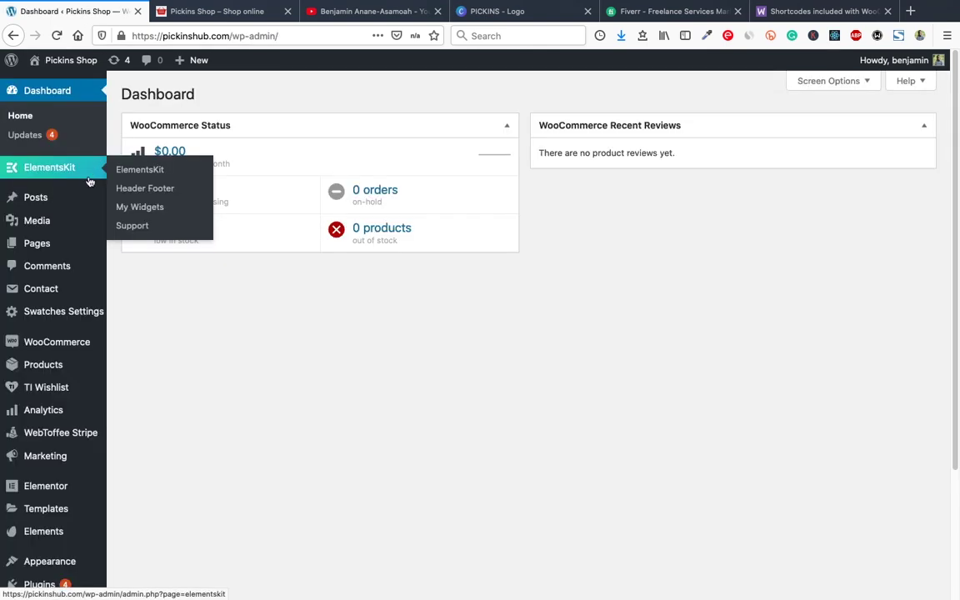
pyautogui.moveTo(37, 250)
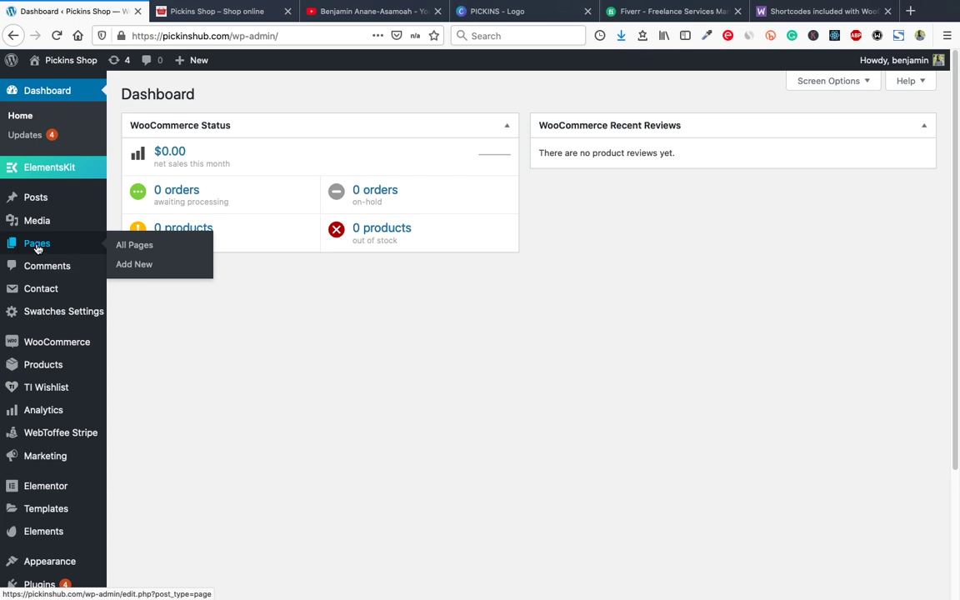
pyautogui.click(37, 245)
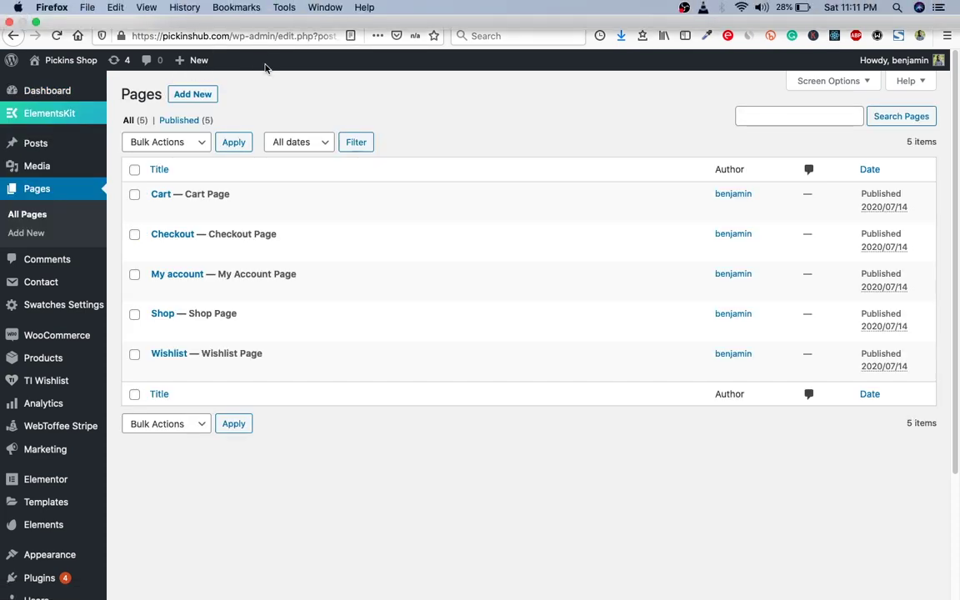
pyautogui.click(183, 15)
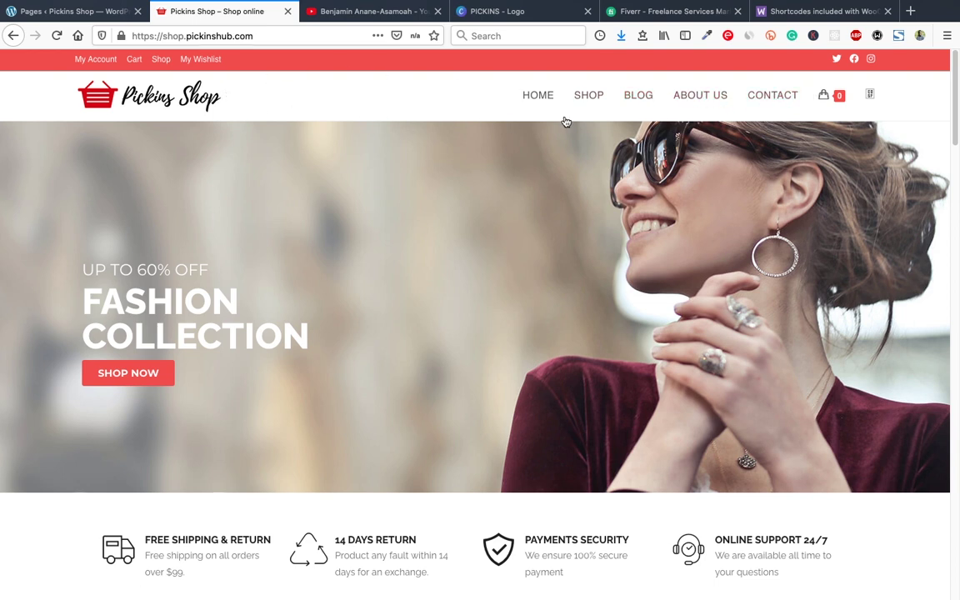
pyautogui.click(65, 15)
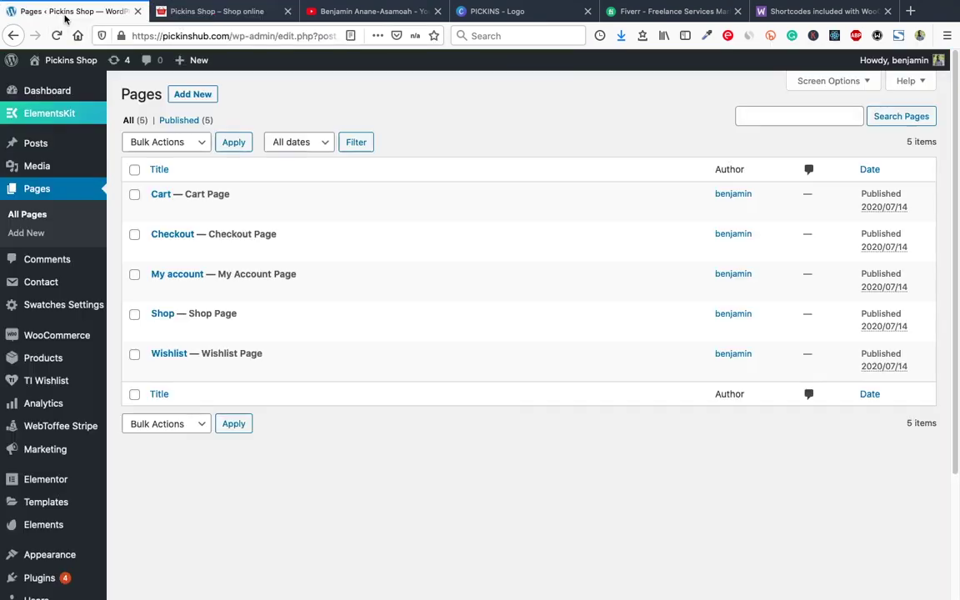
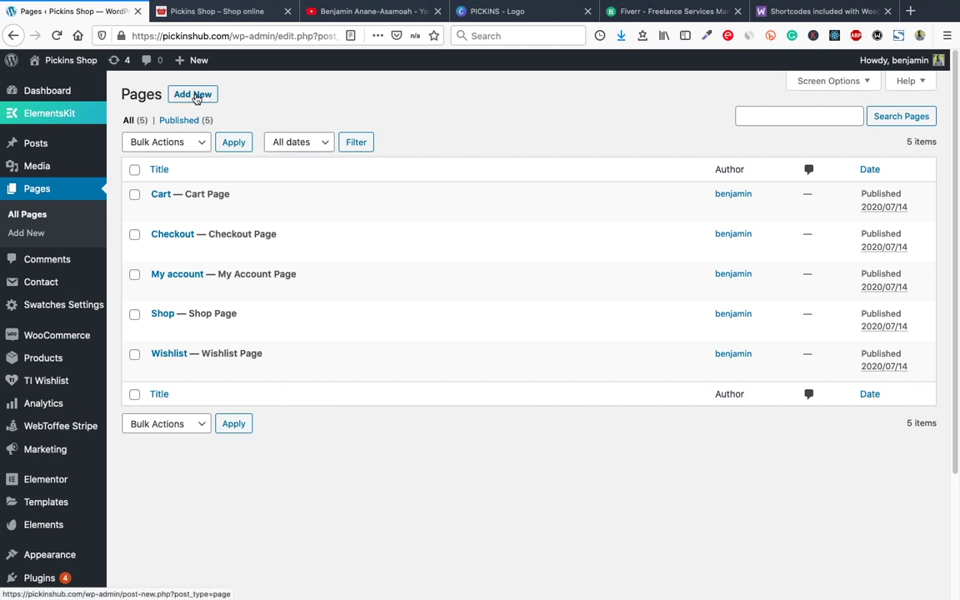
# Create a new page titled 'Home' and publish it.
pyautogui.click(193, 95)
pyautogui.write('Home')
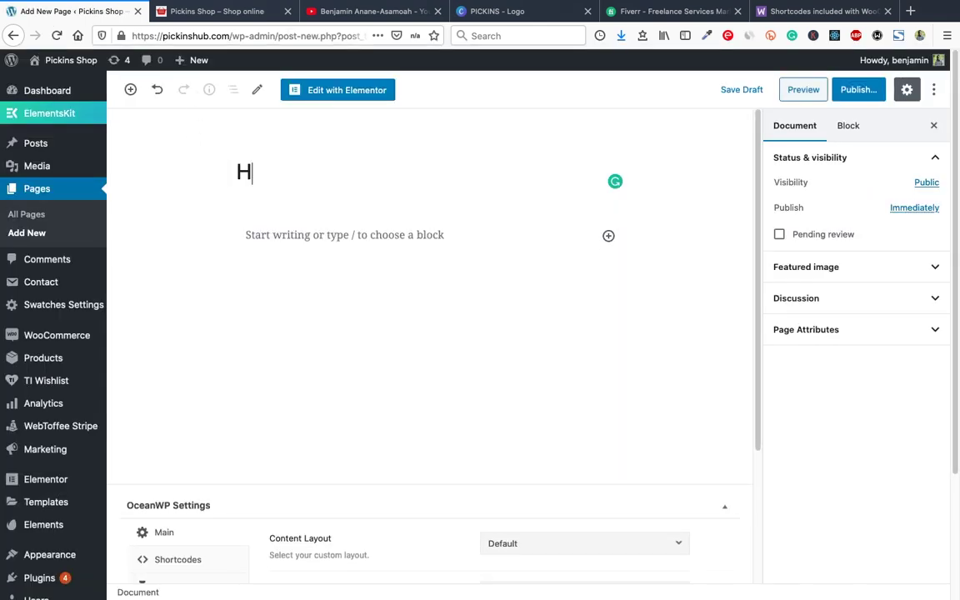
pyautogui.click(858, 87)
pyautogui.click(858, 89)
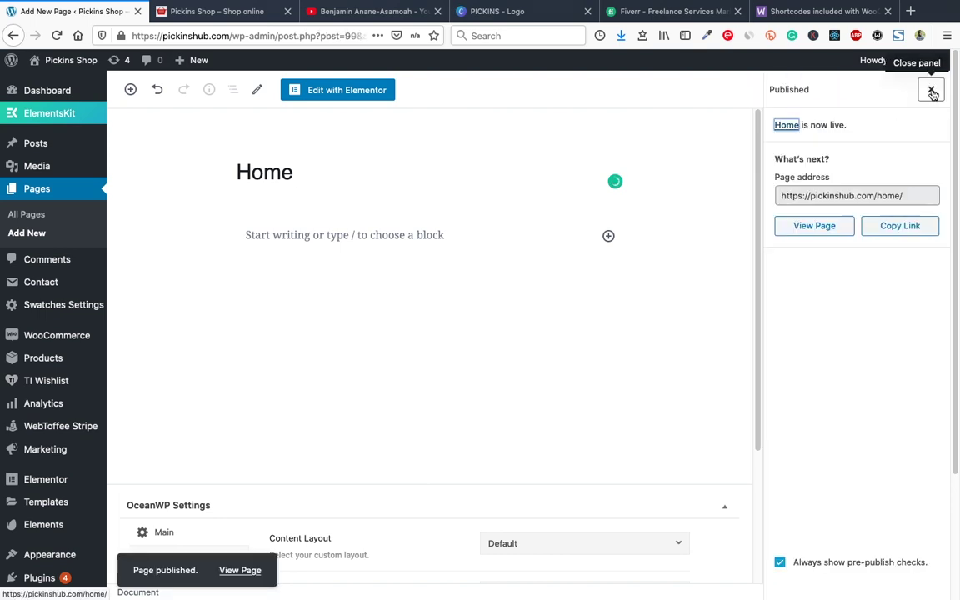
pyautogui.click(931, 91)
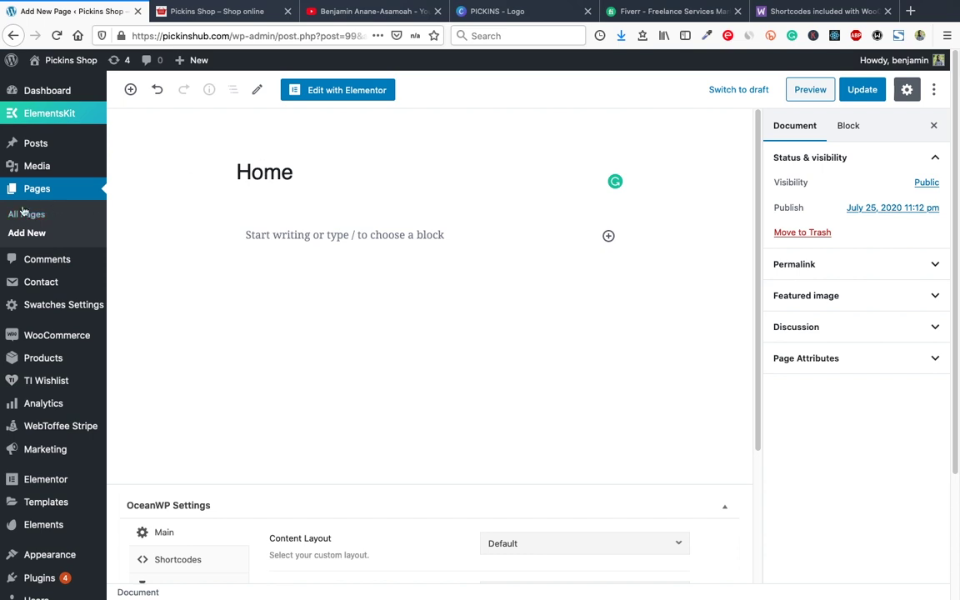
# Turn full-screen editing off, save the Home page, and view it live.
pyautogui.click(933, 89)
pyautogui.click(837, 218)
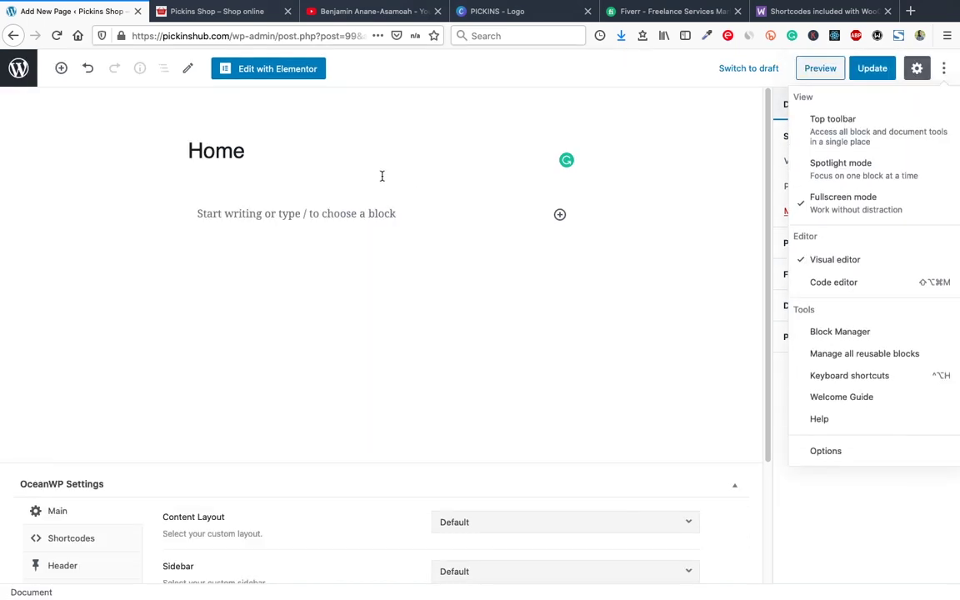
pyautogui.click(238, 156)
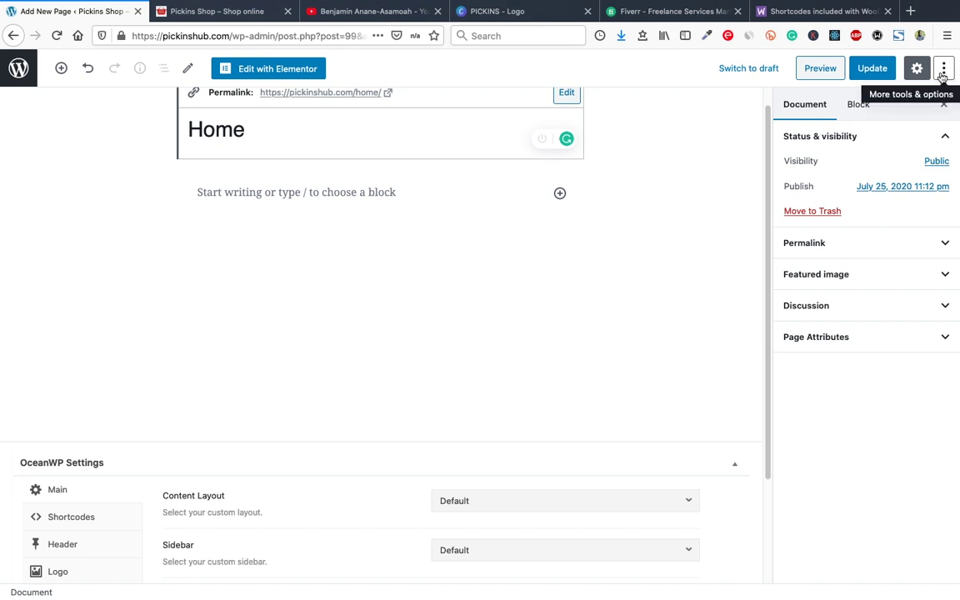
pyautogui.click(943, 72)
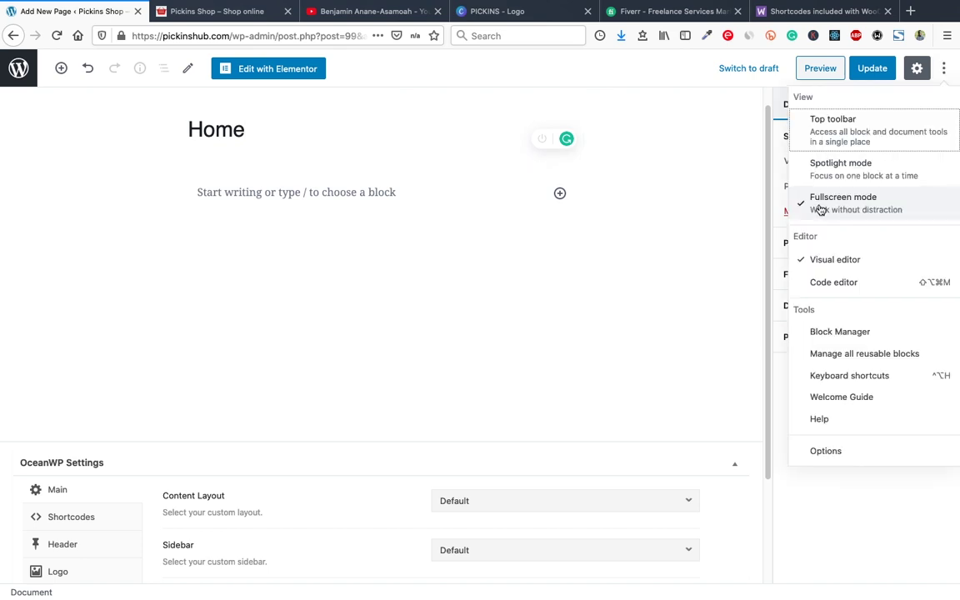
pyautogui.click(819, 209)
pyautogui.click(396, 251)
pyautogui.press('super+s')
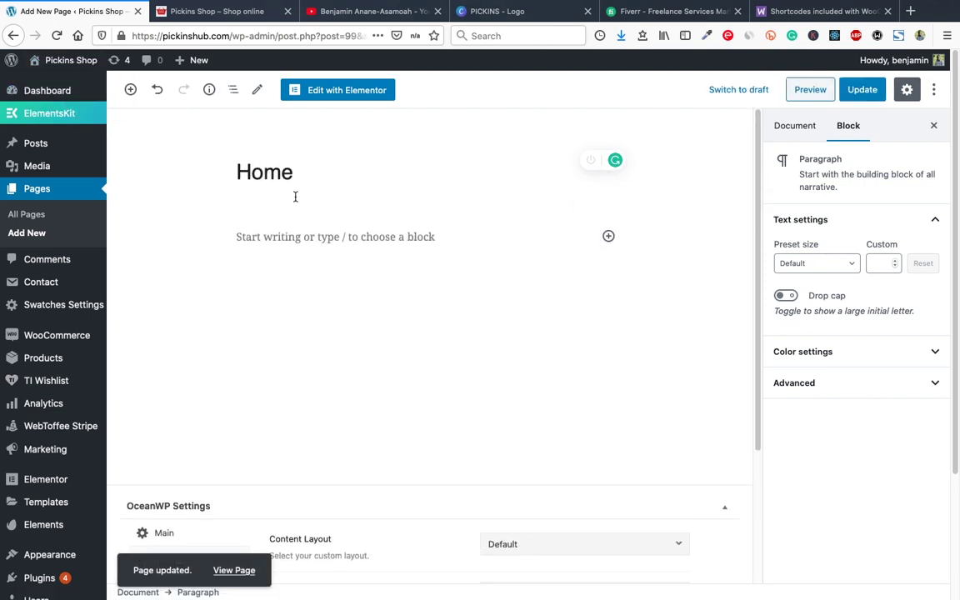
pyautogui.click(232, 573)
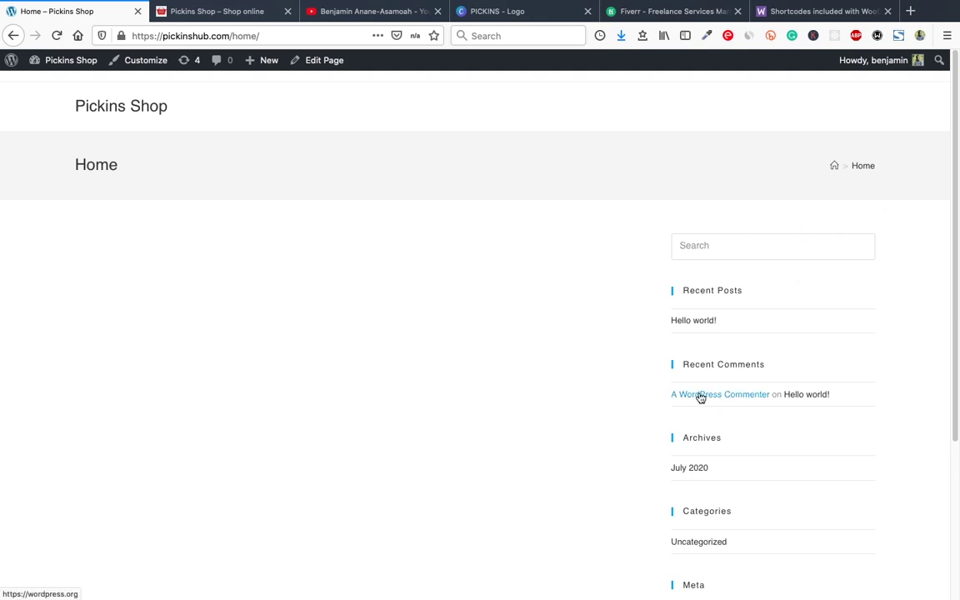
# Set the Home page's OceanWP Content Layout to 100% Full Width.
pyautogui.click(325, 62)
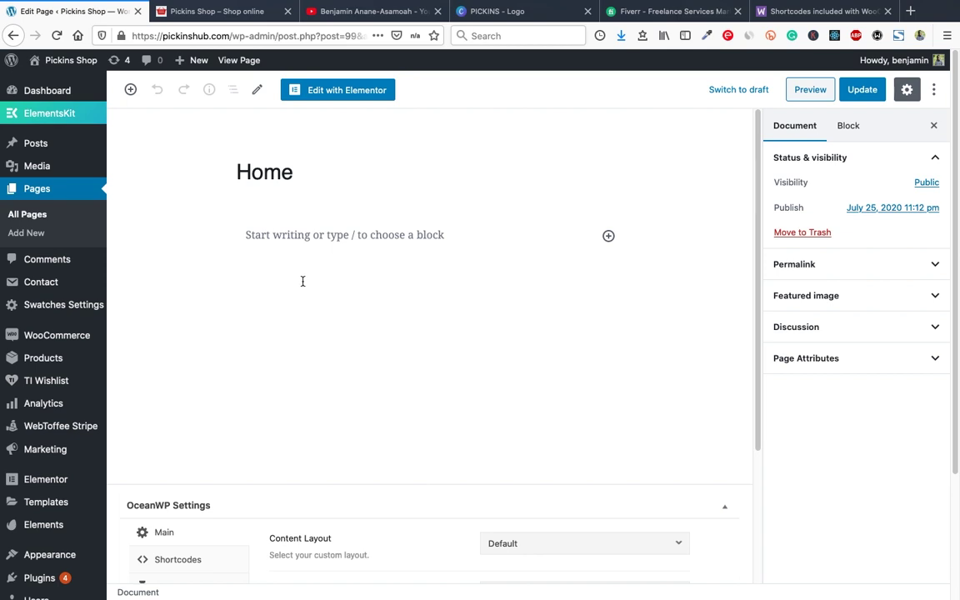
pyautogui.scroll(-5, 305, 319)
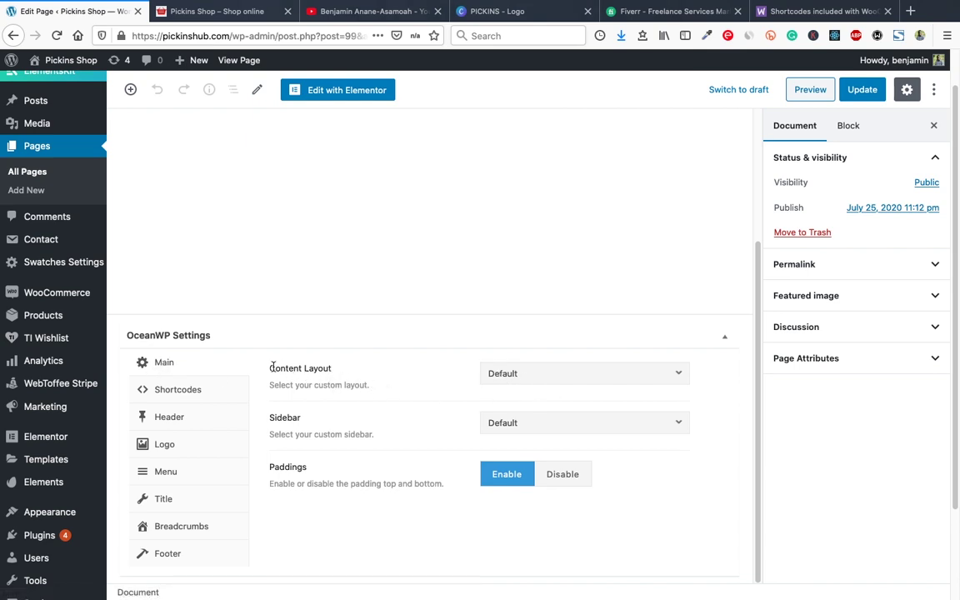
pyautogui.click(506, 375)
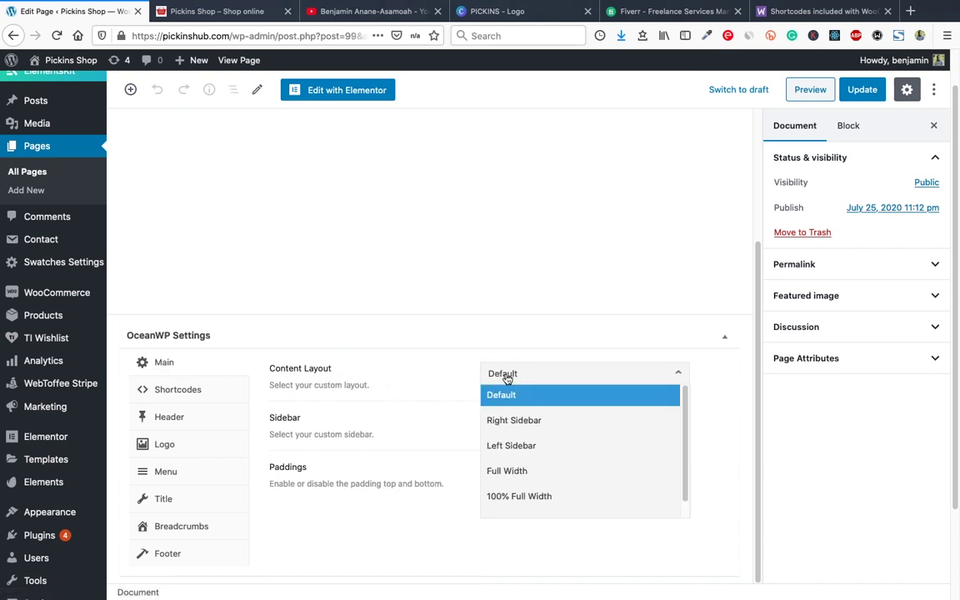
pyautogui.click(515, 497)
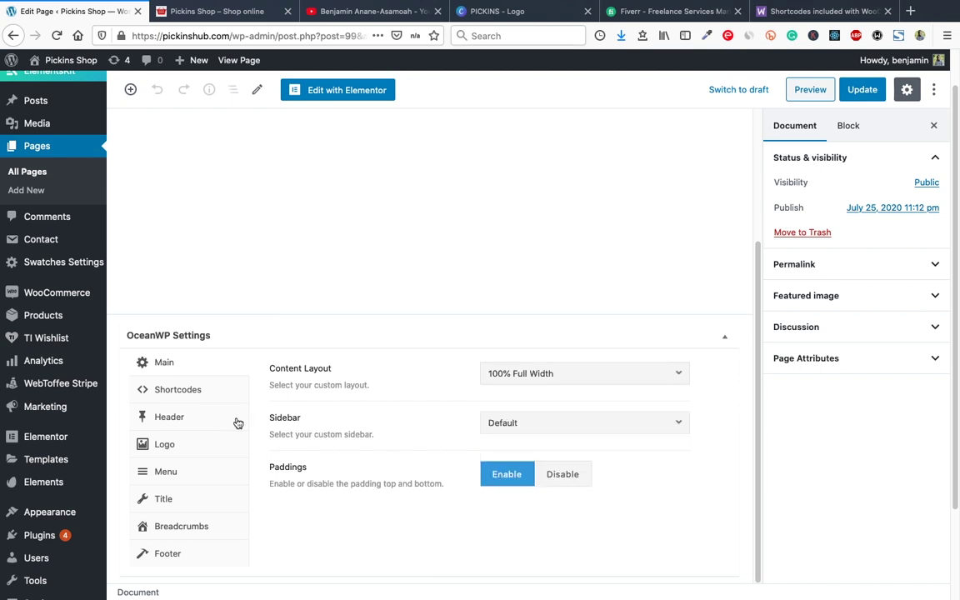
# Disable the page title display, update the page, and view it.
pyautogui.click(170, 503)
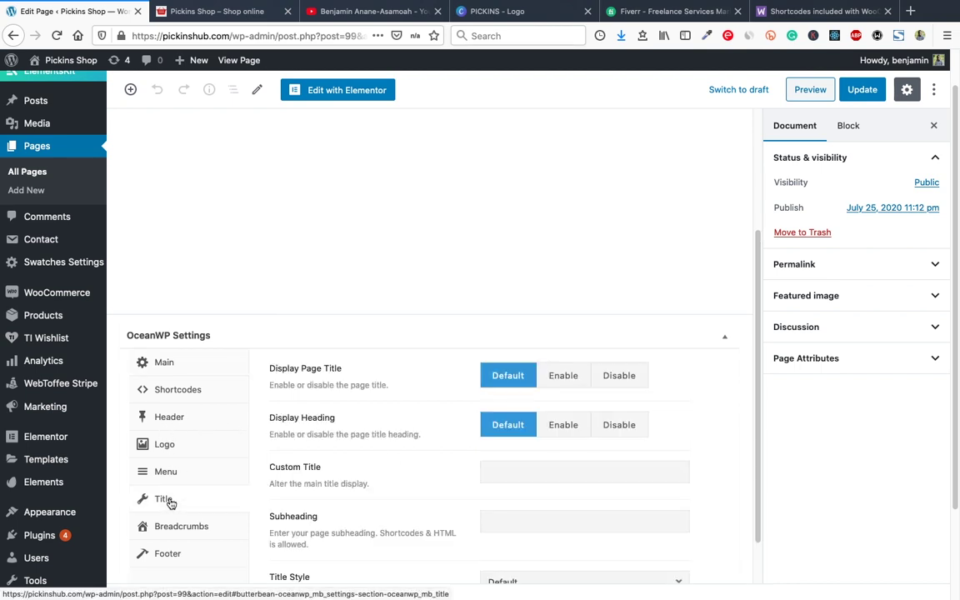
pyautogui.click(627, 378)
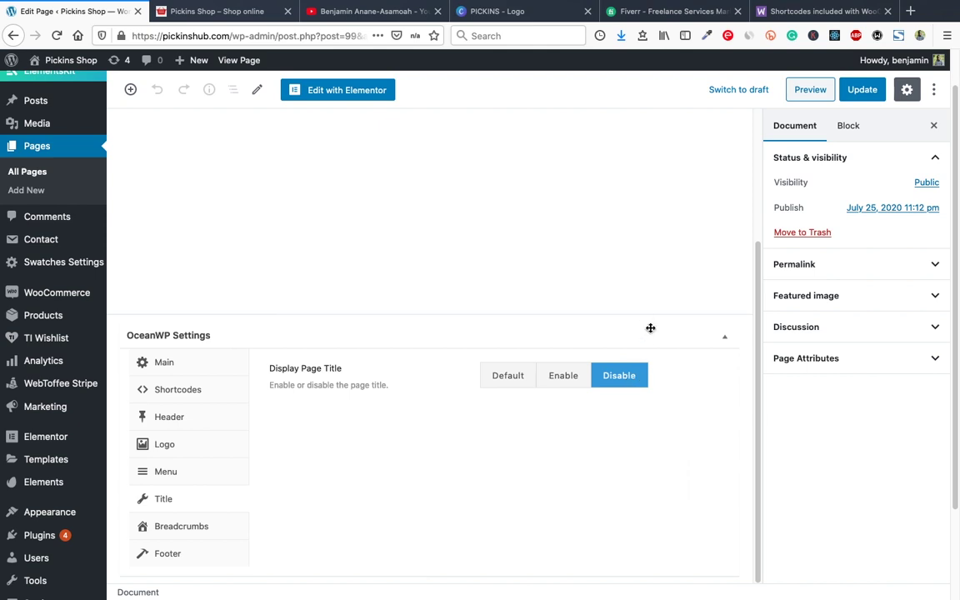
pyautogui.click(867, 92)
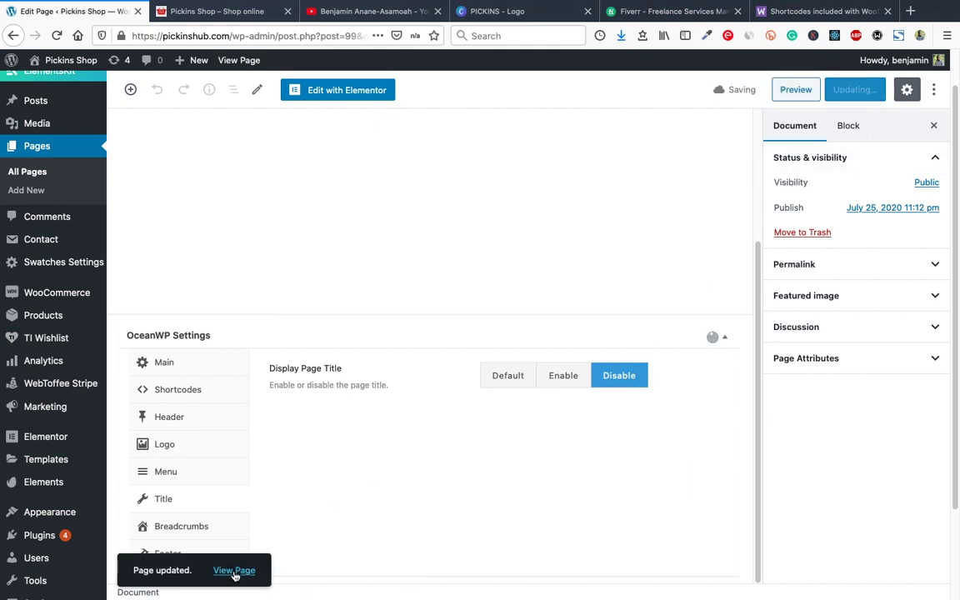
pyautogui.click(235, 573)
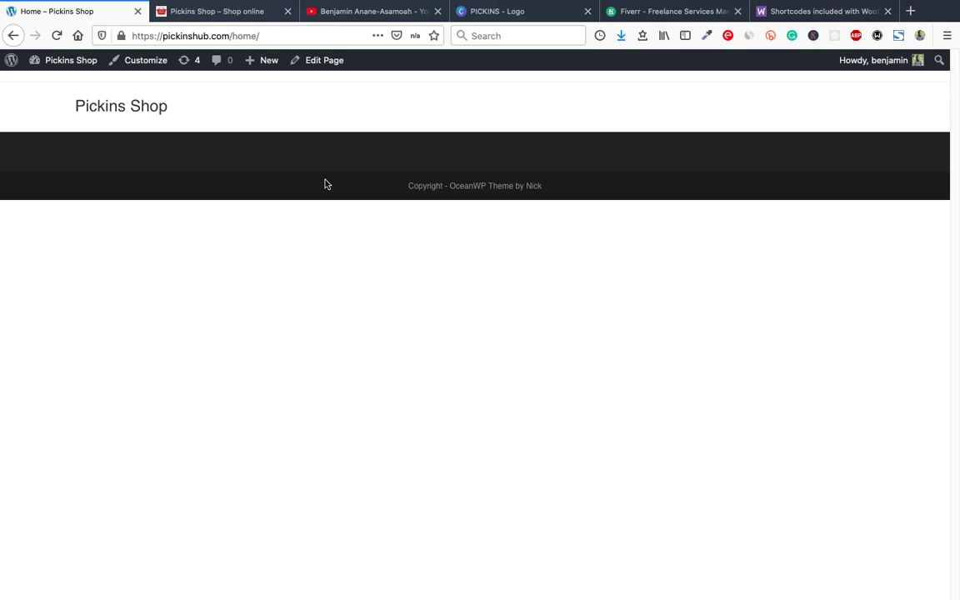
# Compare with the live shop tab, then reload the site's front page from the Home tab.
pyautogui.click(232, 15)
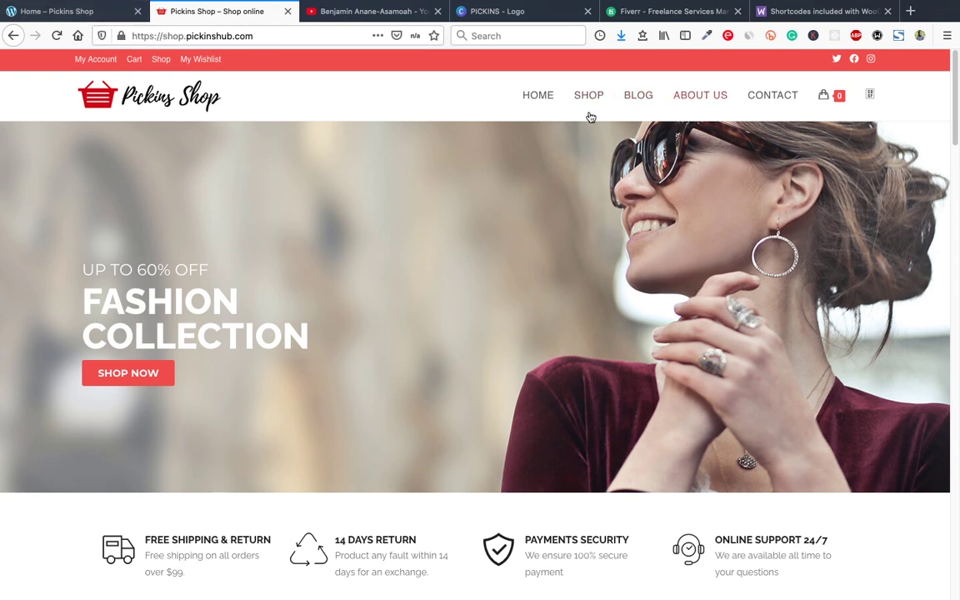
pyautogui.click(88, 17)
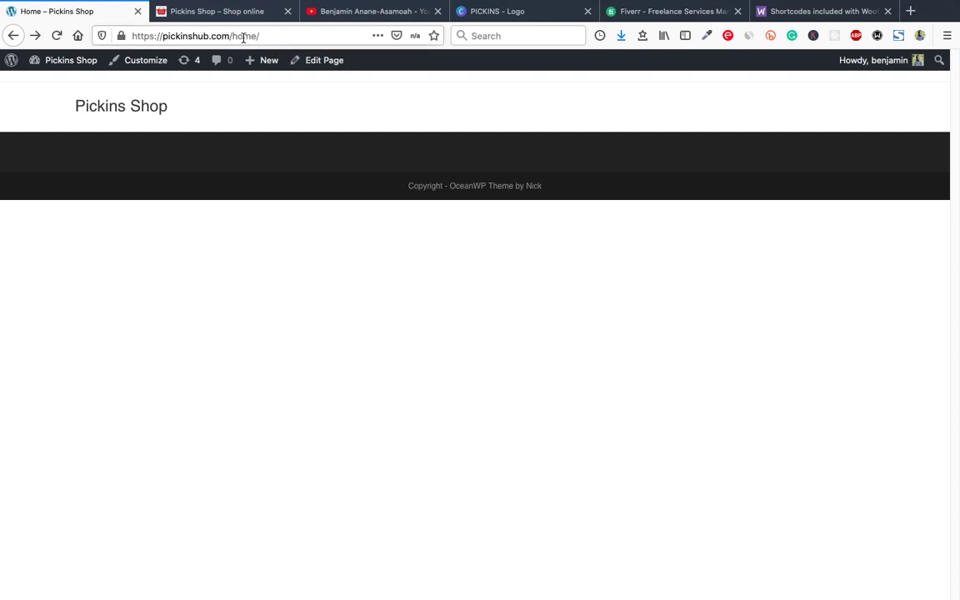
pyautogui.click(125, 107)
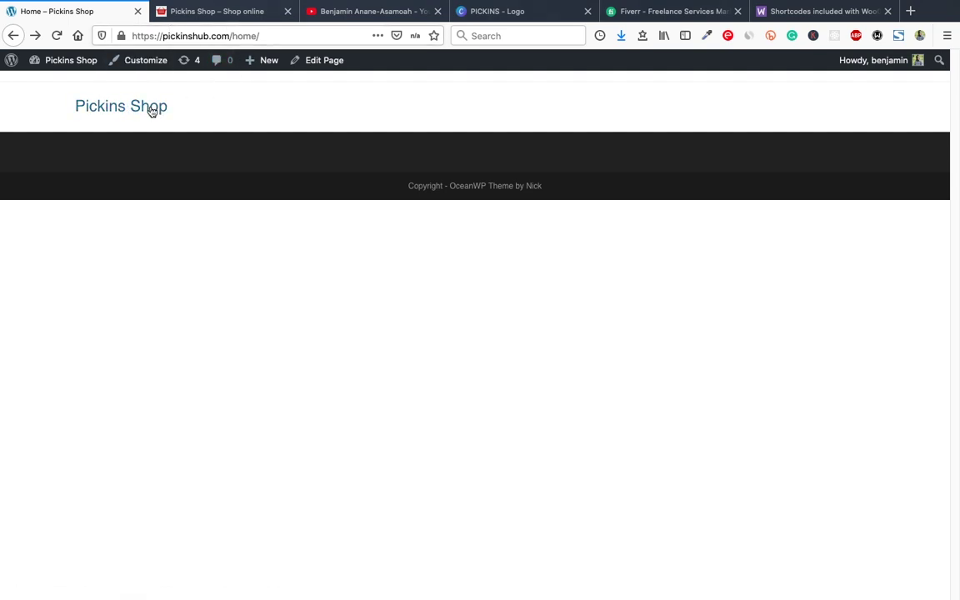
pyautogui.click(119, 110)
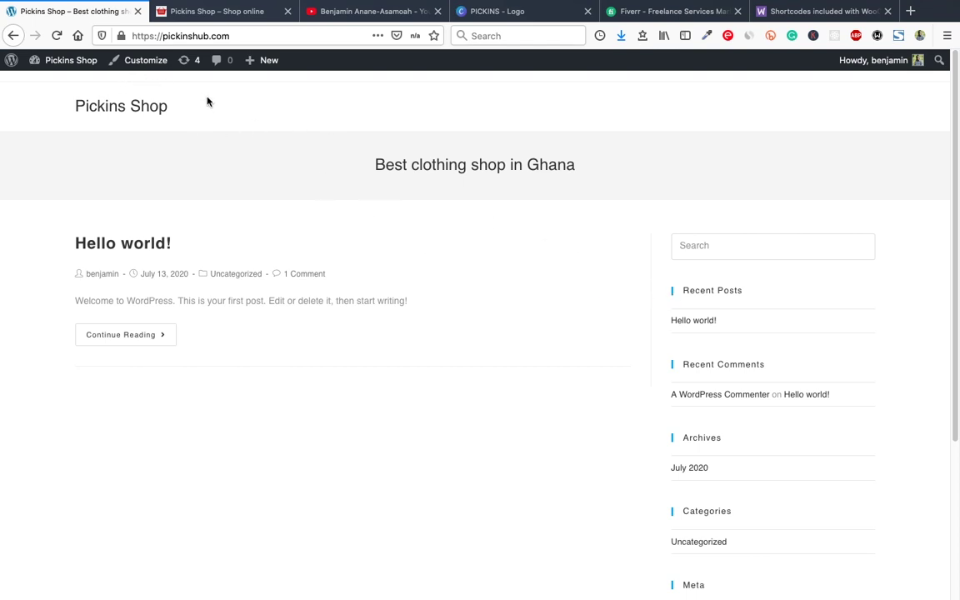
pyautogui.click(134, 119)
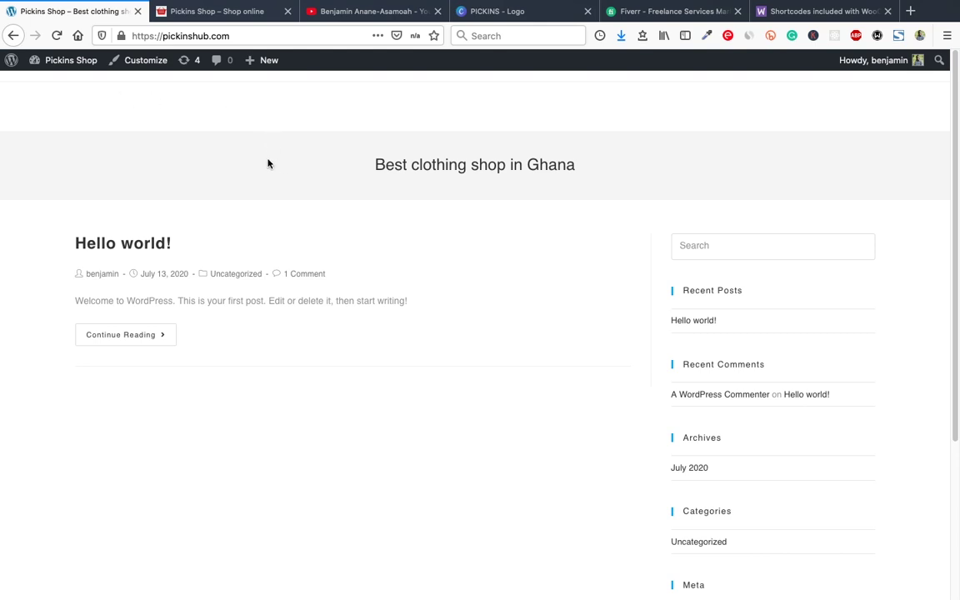
# Go from the site to the dashboard's Settings > Reading screen.
pyautogui.moveTo(67, 61)
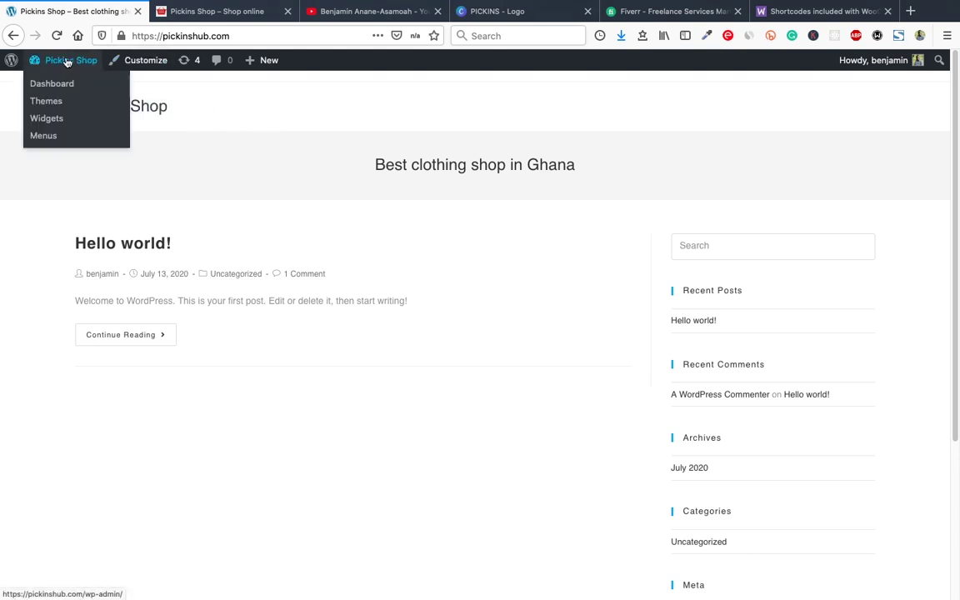
pyautogui.click(55, 84)
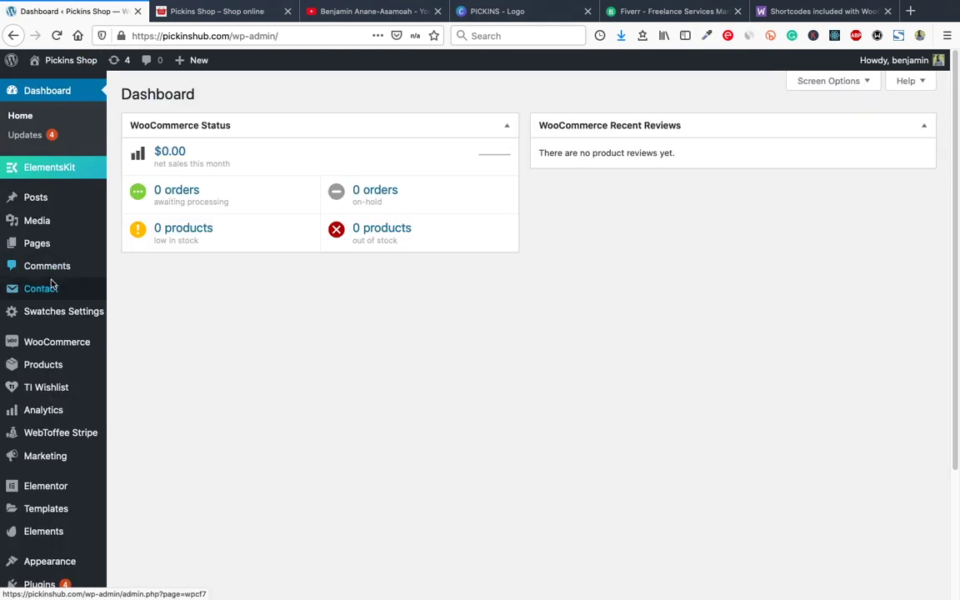
pyautogui.scroll(-4, 46, 251)
pyautogui.moveTo(50, 492)
pyautogui.click(133, 439)
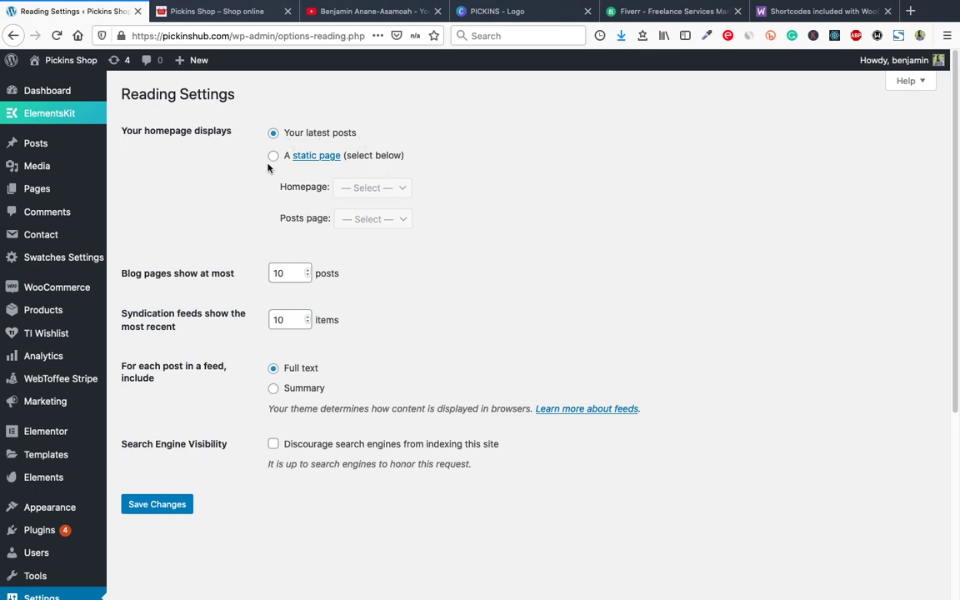
# Make the static page Home the homepage, save, and visit the site.
pyautogui.click(274, 158)
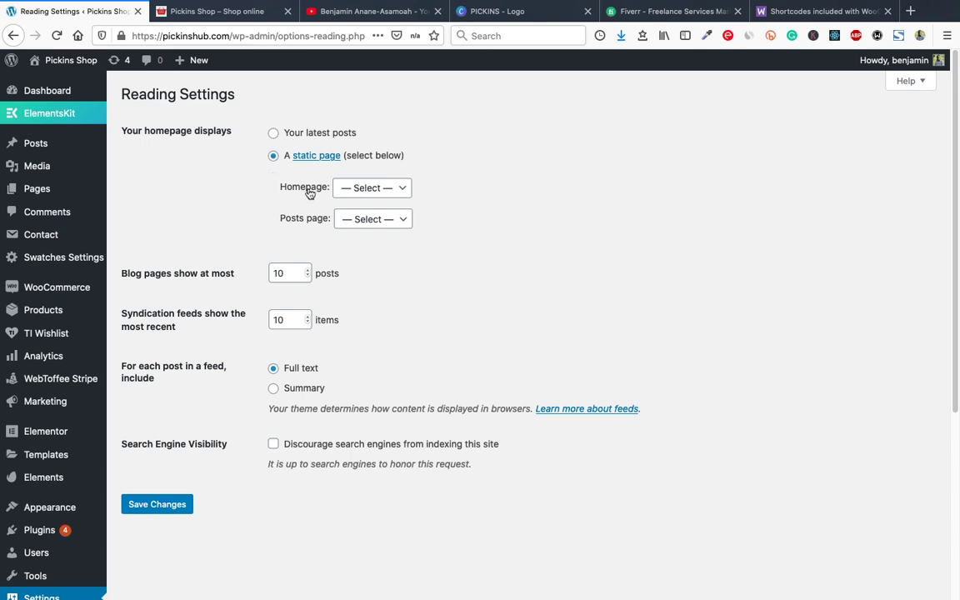
pyautogui.click(370, 190)
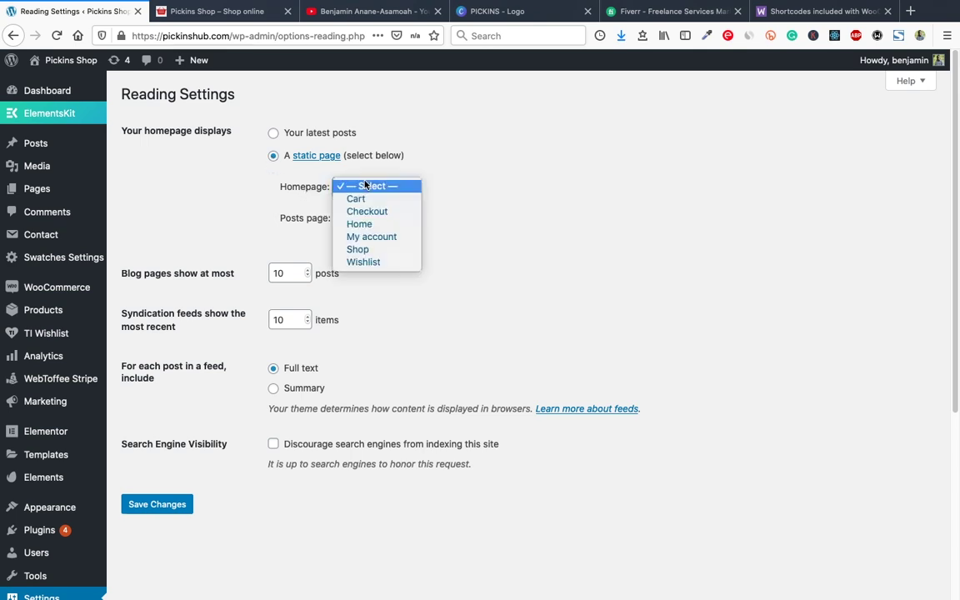
pyautogui.click(358, 225)
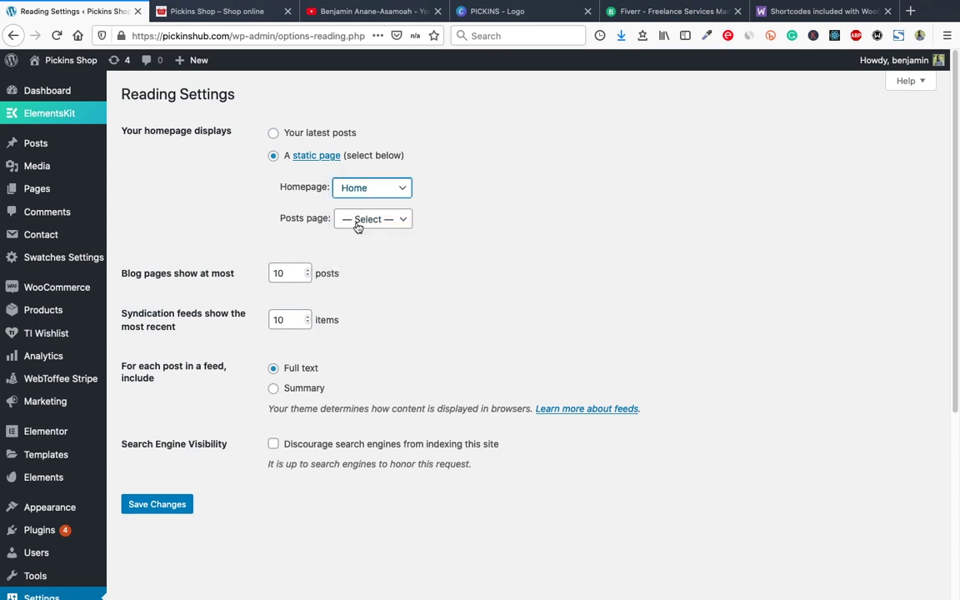
pyautogui.click(154, 505)
pyautogui.moveTo(58, 60)
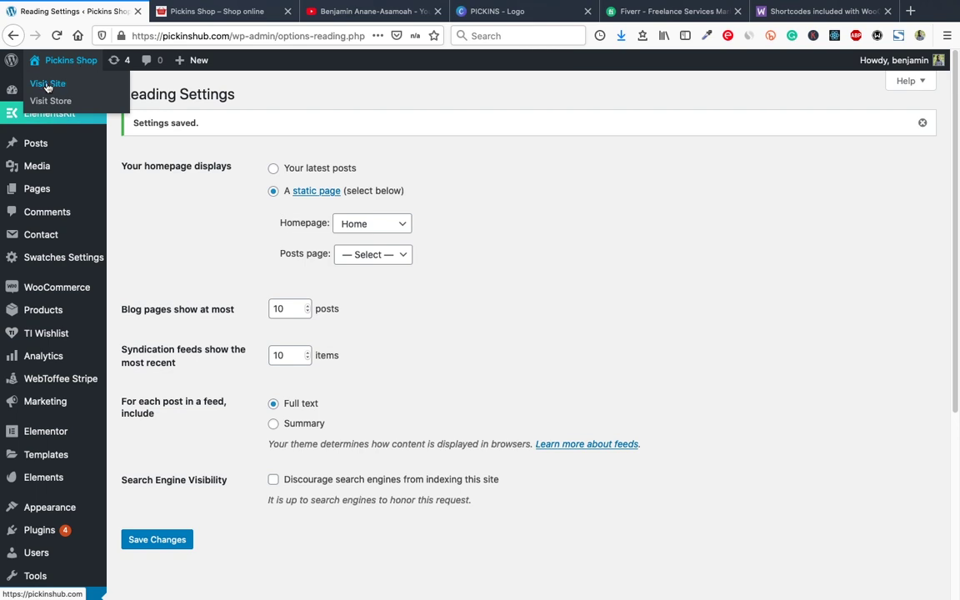
pyautogui.click(48, 84)
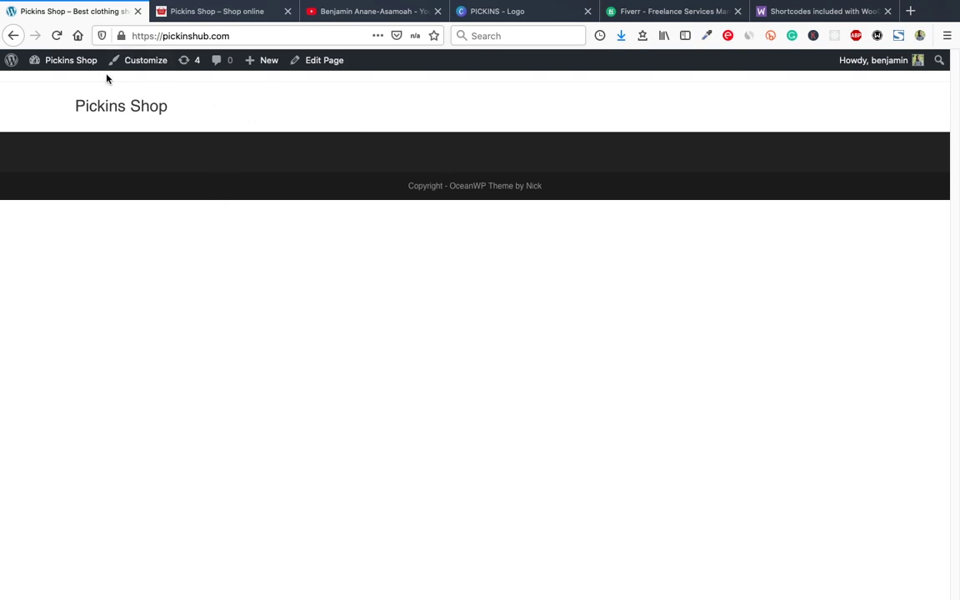
# From the dashboard, publish a new page titled 'About us'.
pyautogui.moveTo(69, 65)
pyautogui.click(54, 83)
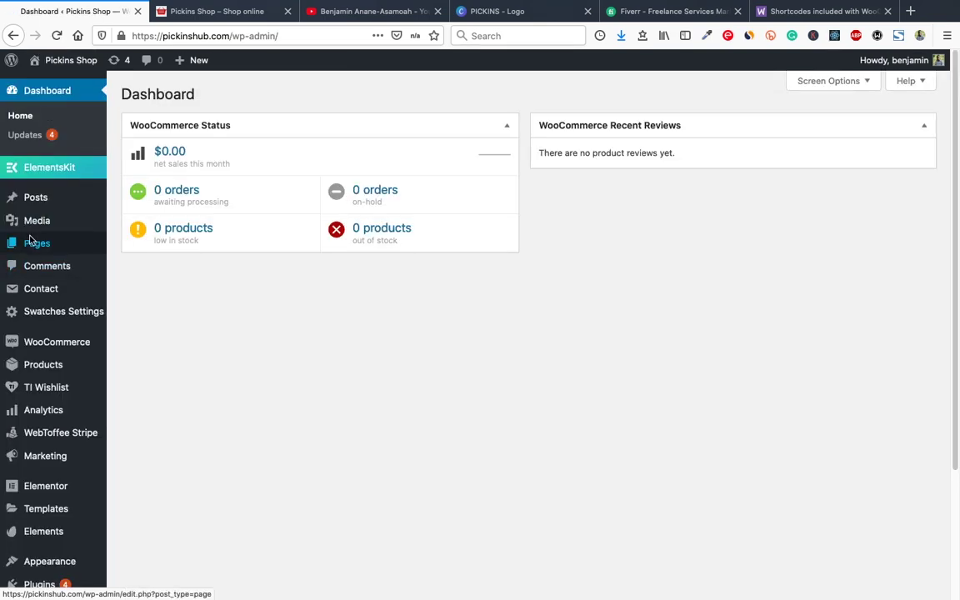
pyautogui.moveTo(33, 241)
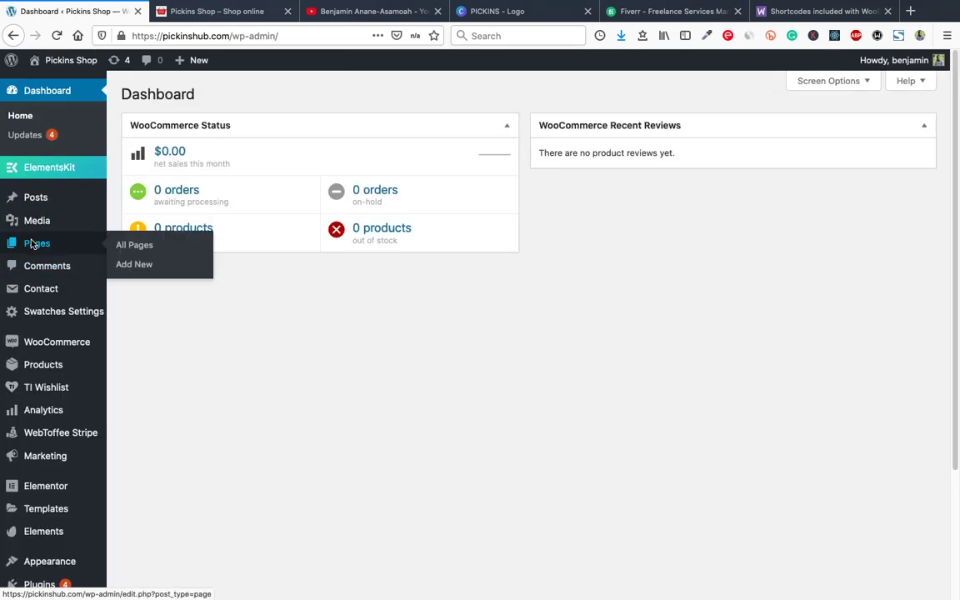
pyautogui.click(130, 265)
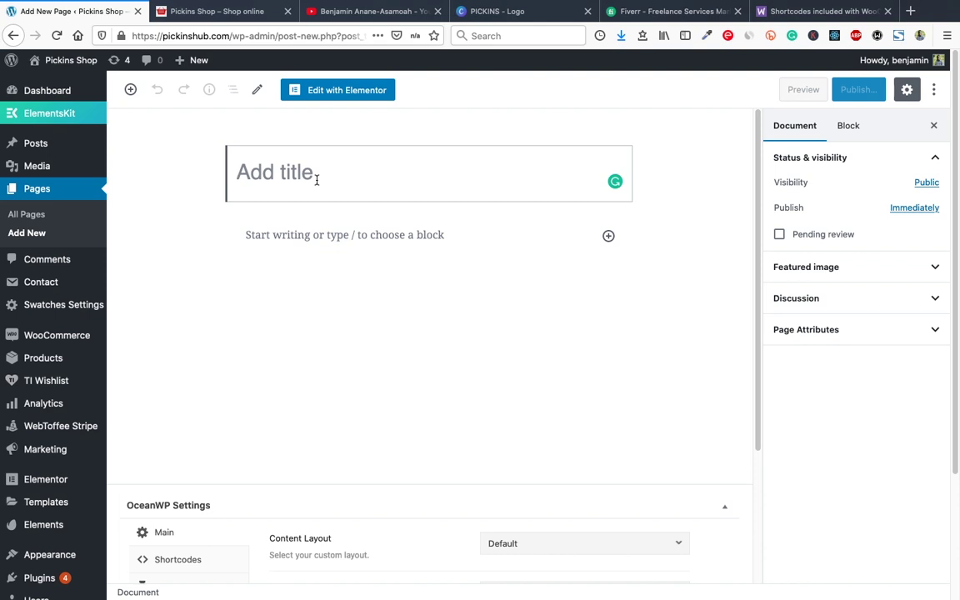
pyautogui.write('About')
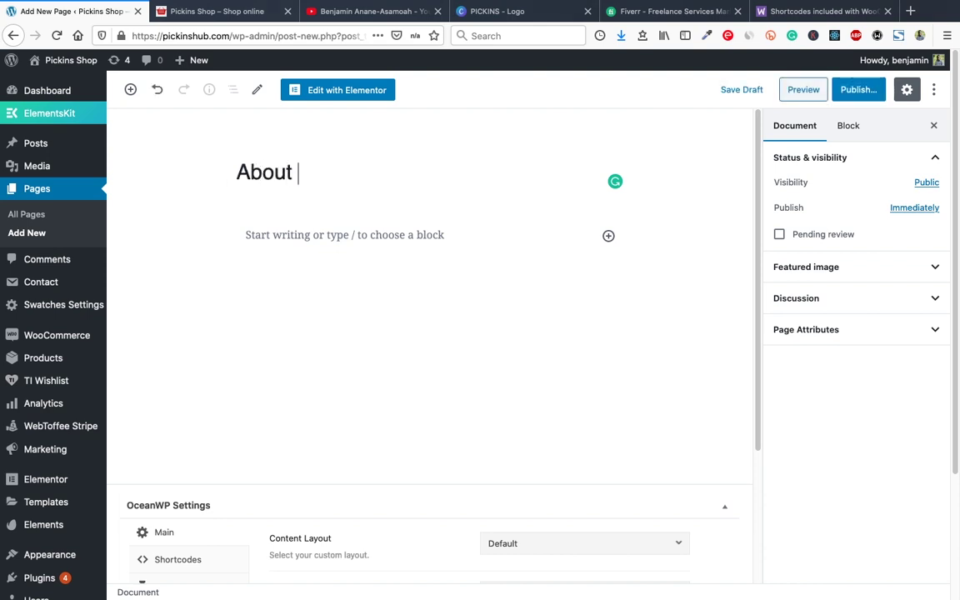
pyautogui.write(' us')
pyautogui.click(858, 90)
pyautogui.click(857, 90)
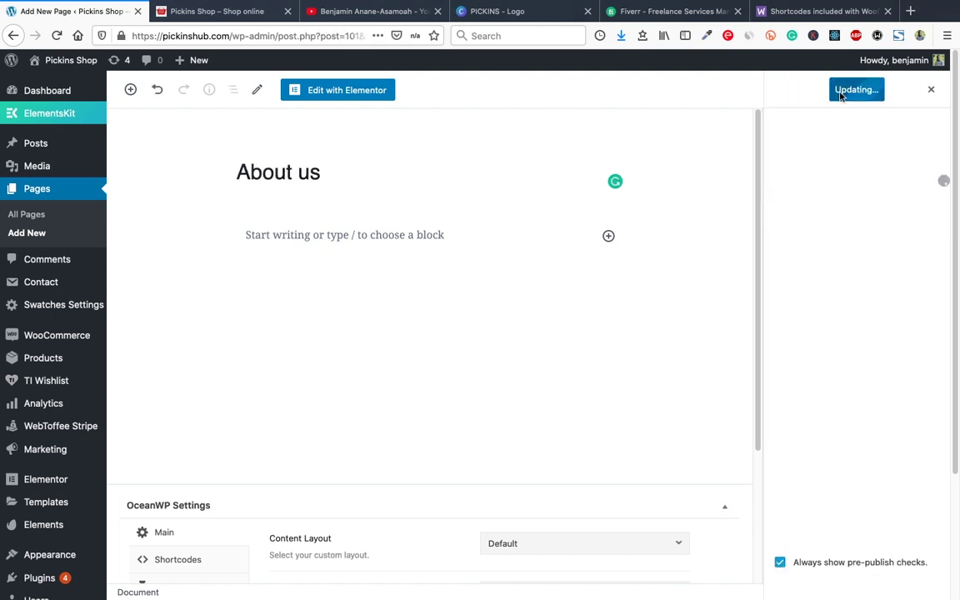
# Publish a new page titled 'Contact'.
pyautogui.click(16, 239)
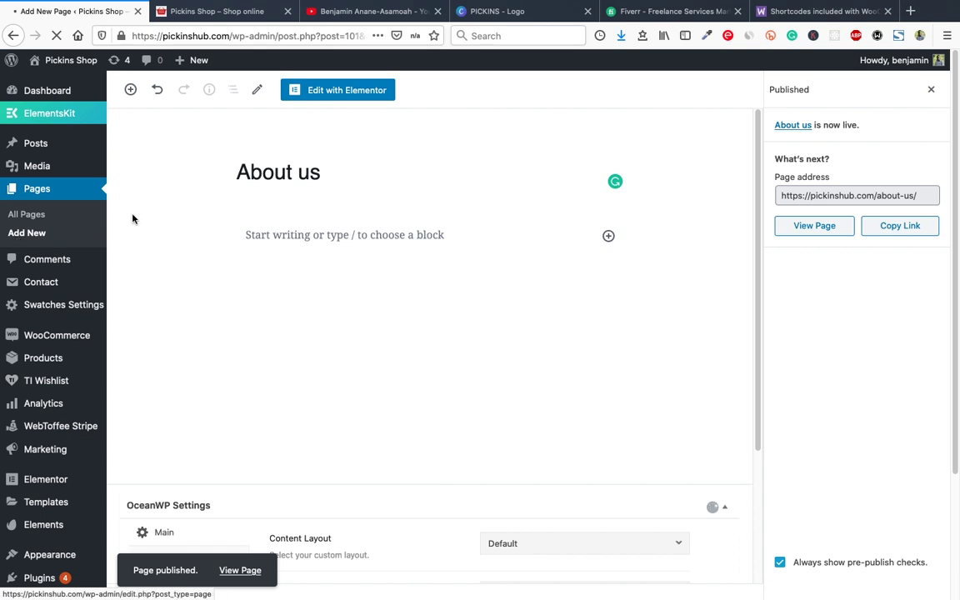
pyautogui.write('Contact')
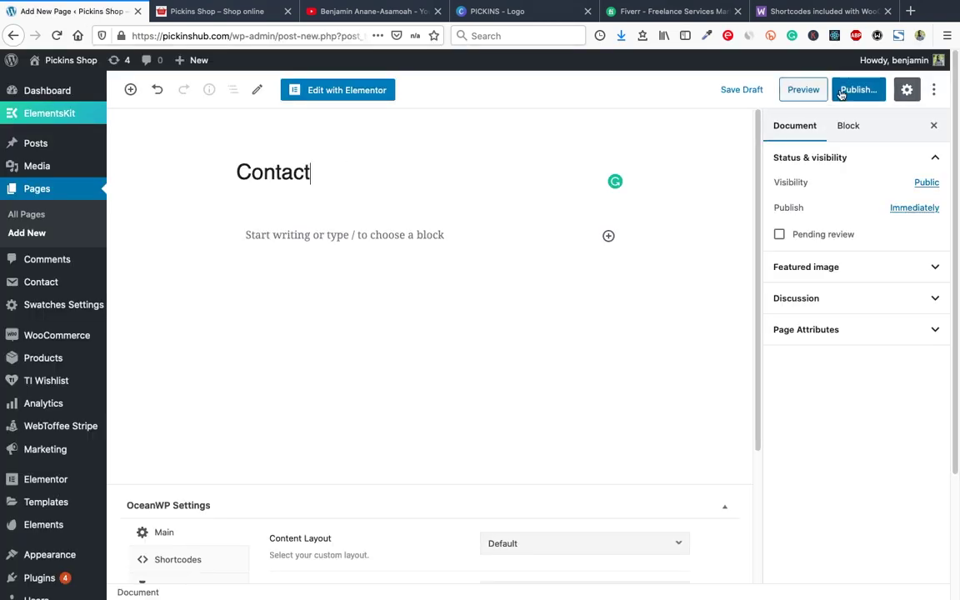
pyautogui.click(844, 91)
pyautogui.click(846, 90)
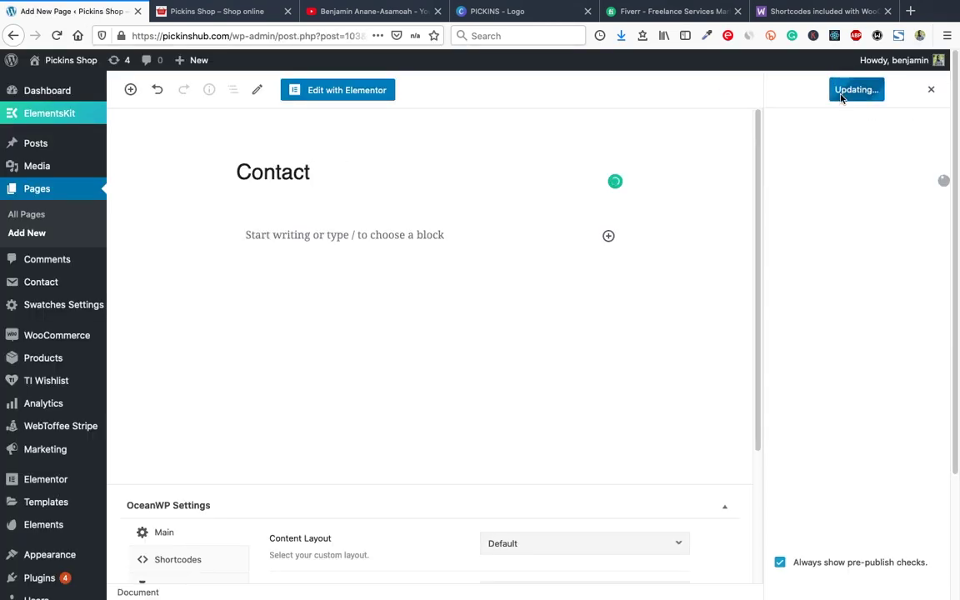
# Publish a new page titled 'Blog', then bring up All Pages.
pyautogui.click(24, 235)
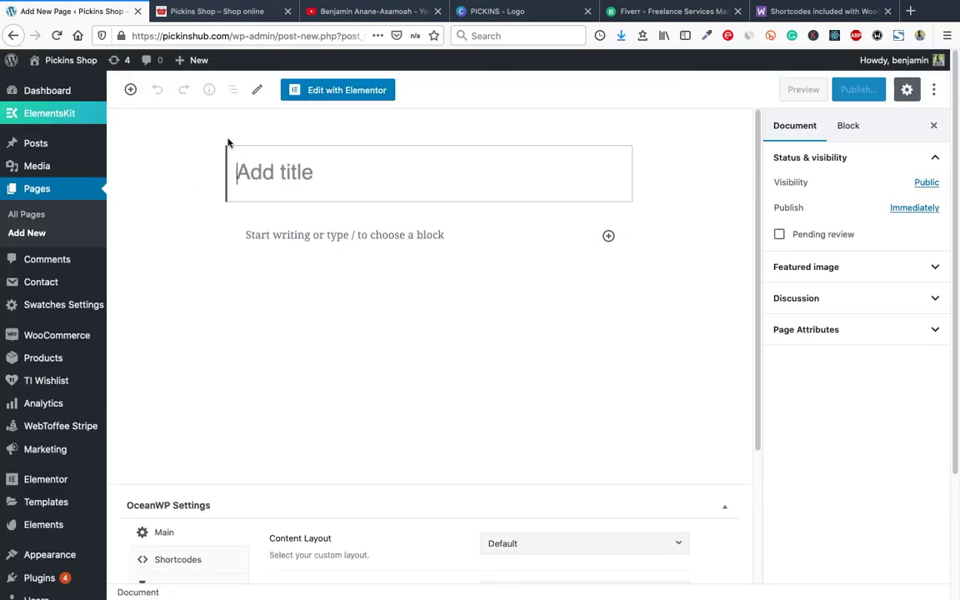
pyautogui.write('Blog')
pyautogui.click(858, 90)
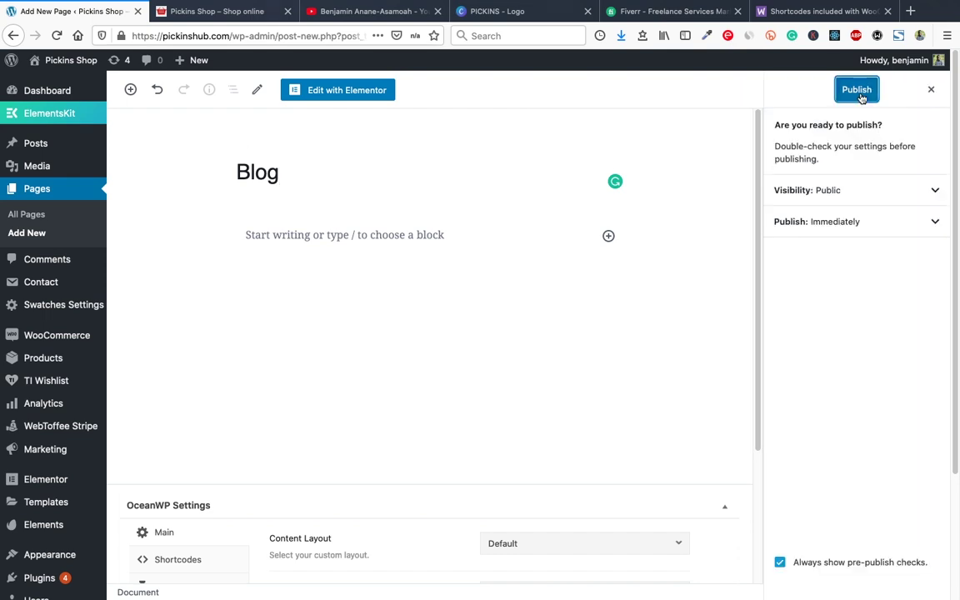
pyautogui.click(858, 94)
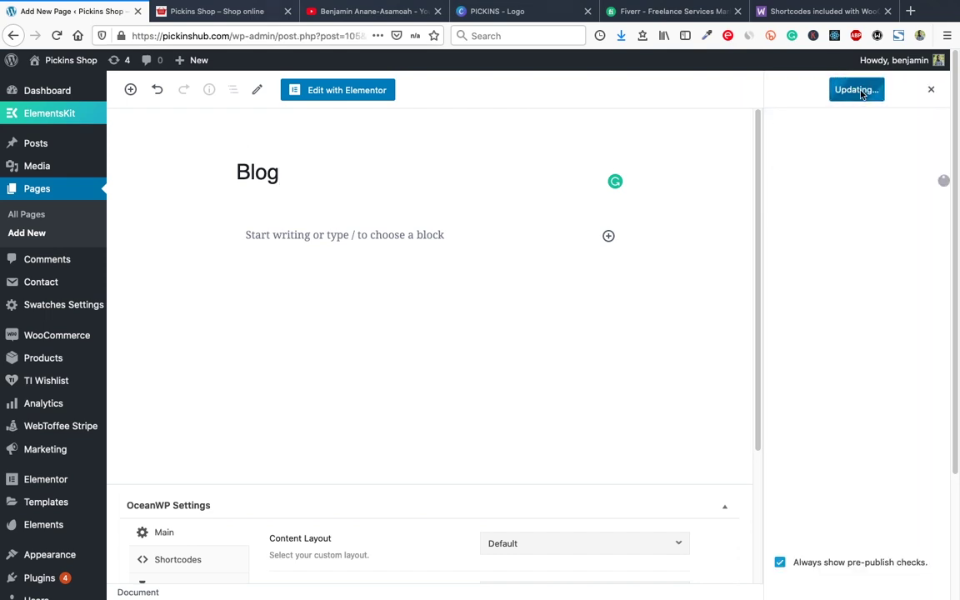
pyautogui.click(22, 217)
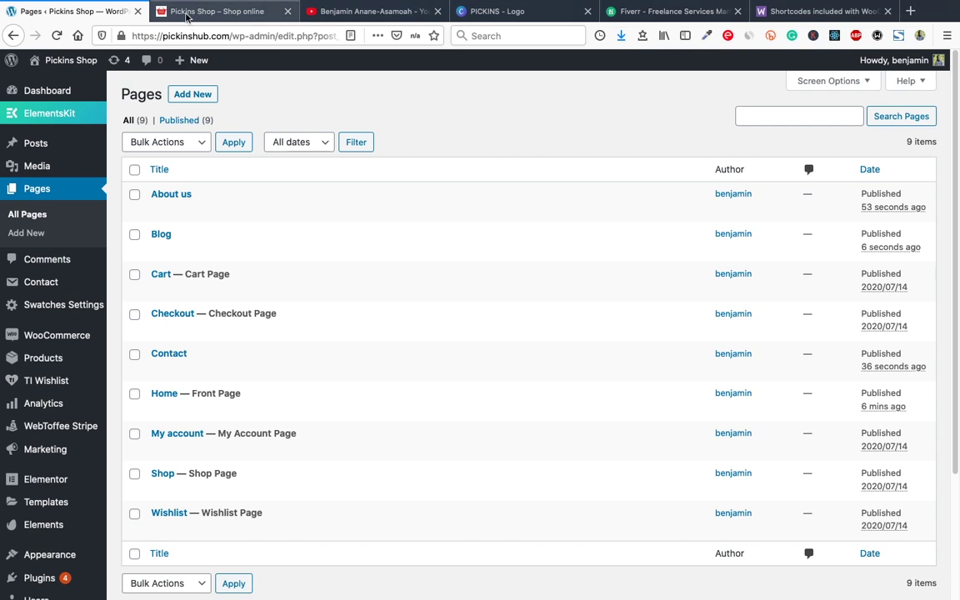
# View the front page, compare the live shop's navigation, and return to the Dashboard.
pyautogui.moveTo(60, 64)
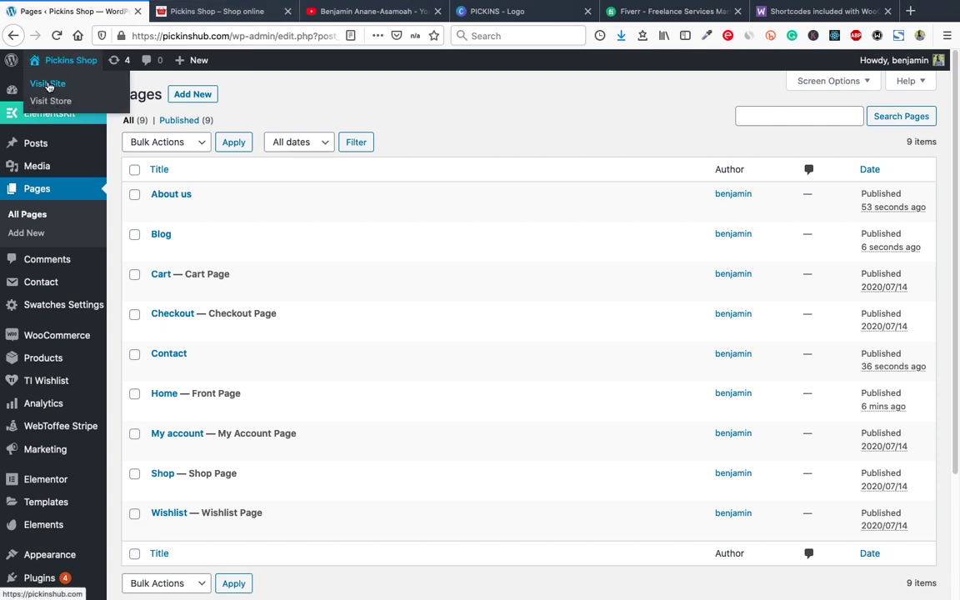
pyautogui.click(48, 84)
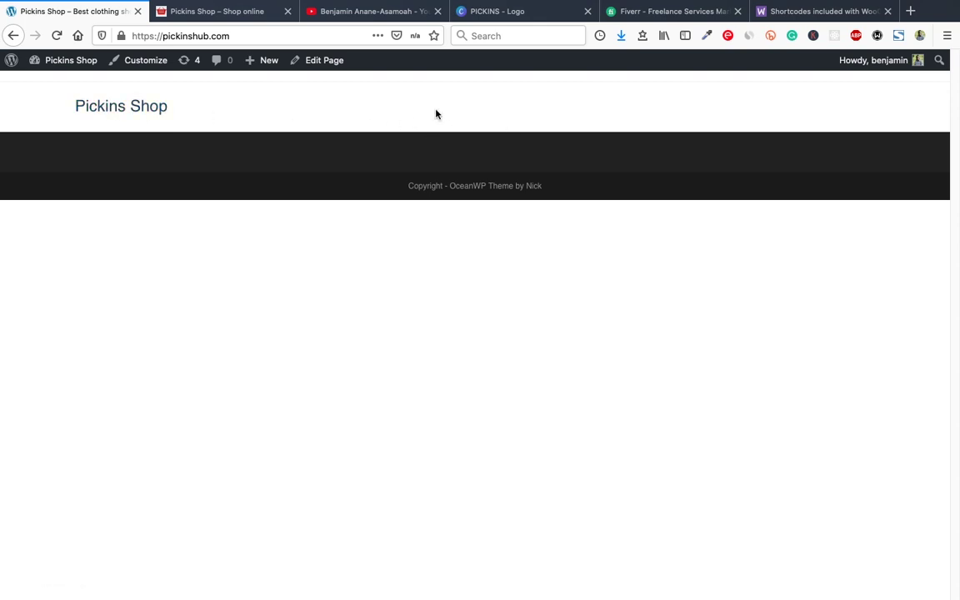
pyautogui.click(193, 15)
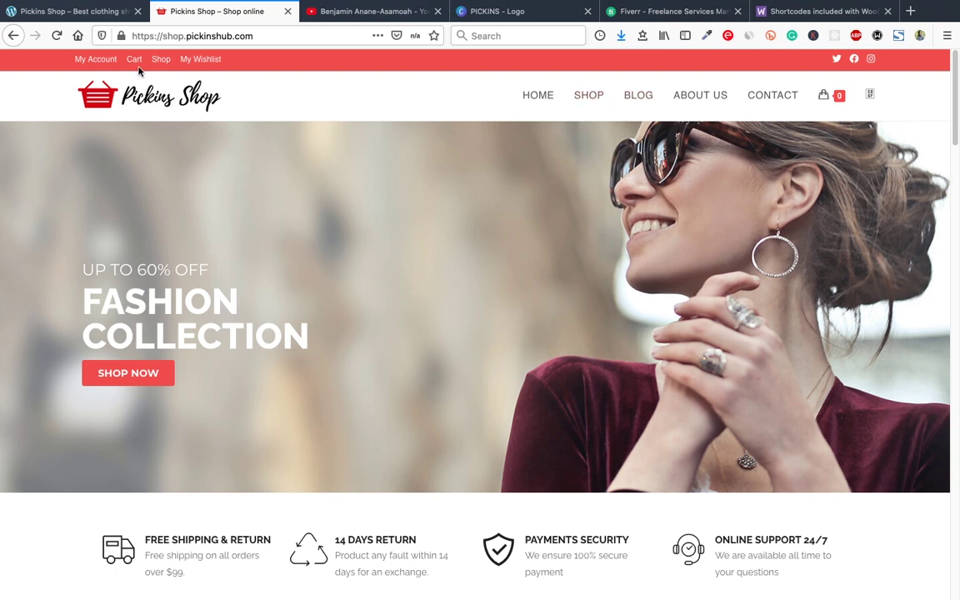
pyautogui.click(83, 12)
pyautogui.moveTo(83, 61)
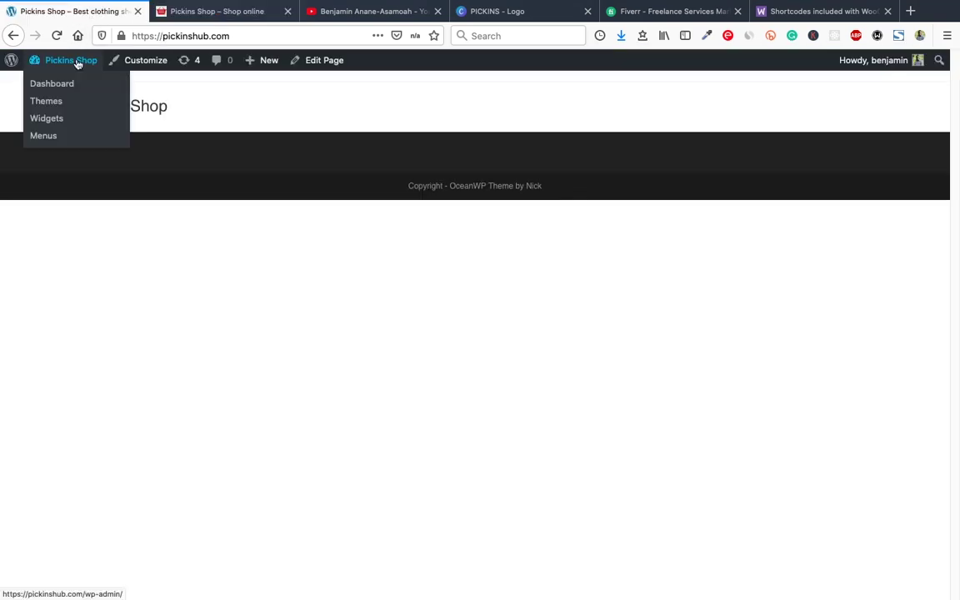
pyautogui.click(54, 86)
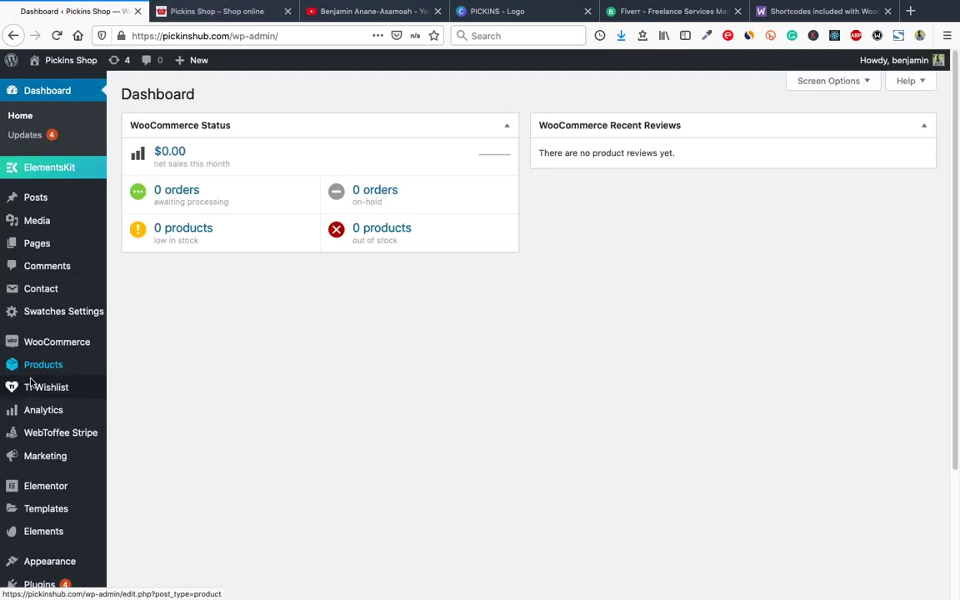
pyautogui.scroll(-3, 33, 392)
# Create a menu named 'Main Menu' under Appearance > Menus.
pyautogui.moveTo(50, 407)
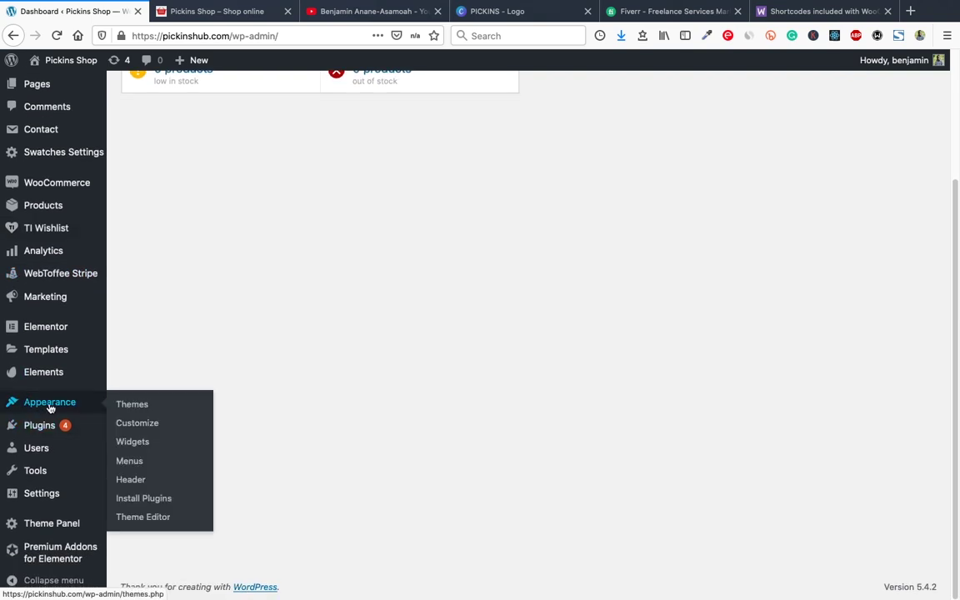
pyautogui.click(130, 462)
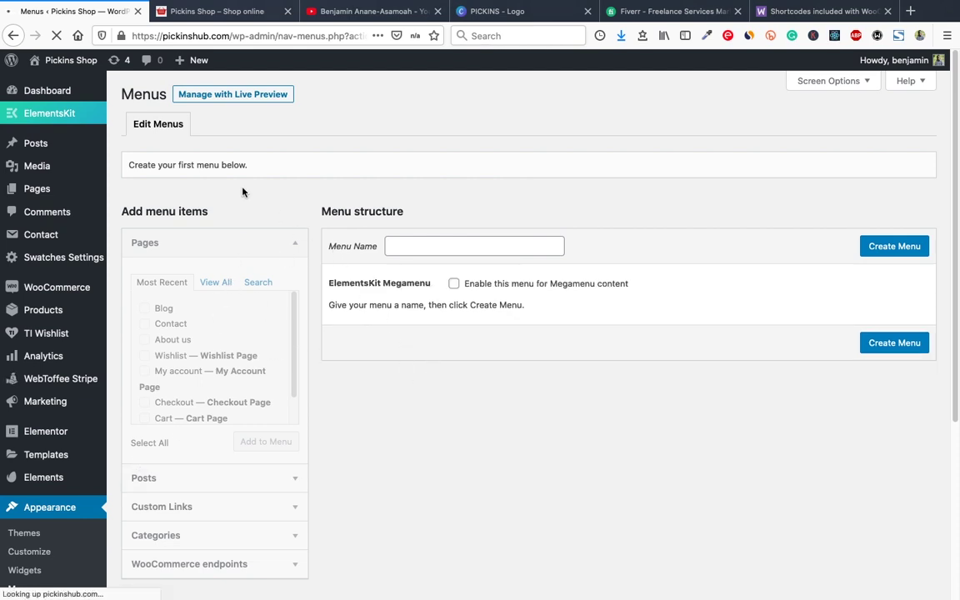
pyautogui.click(408, 246)
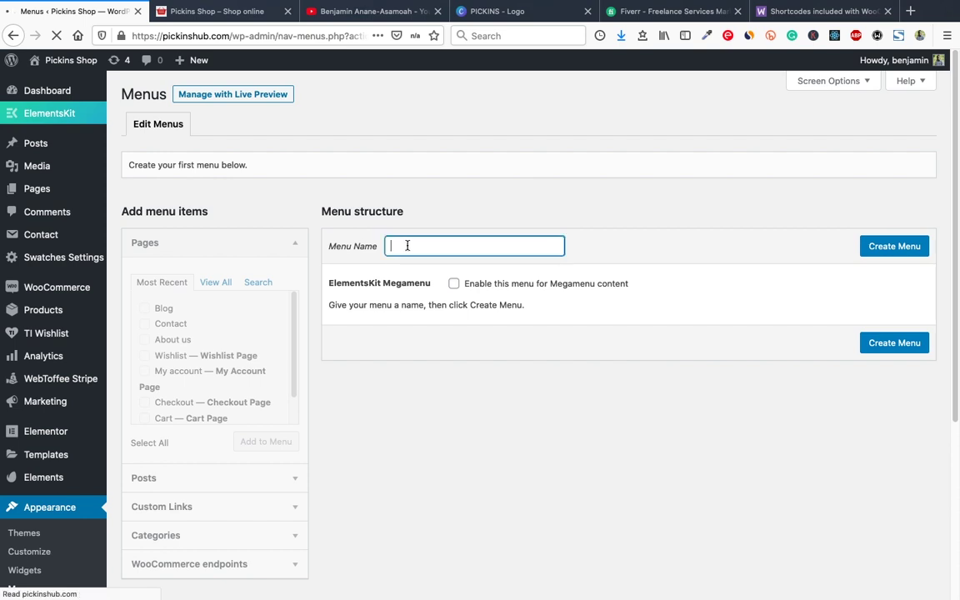
pyautogui.write('Ma')
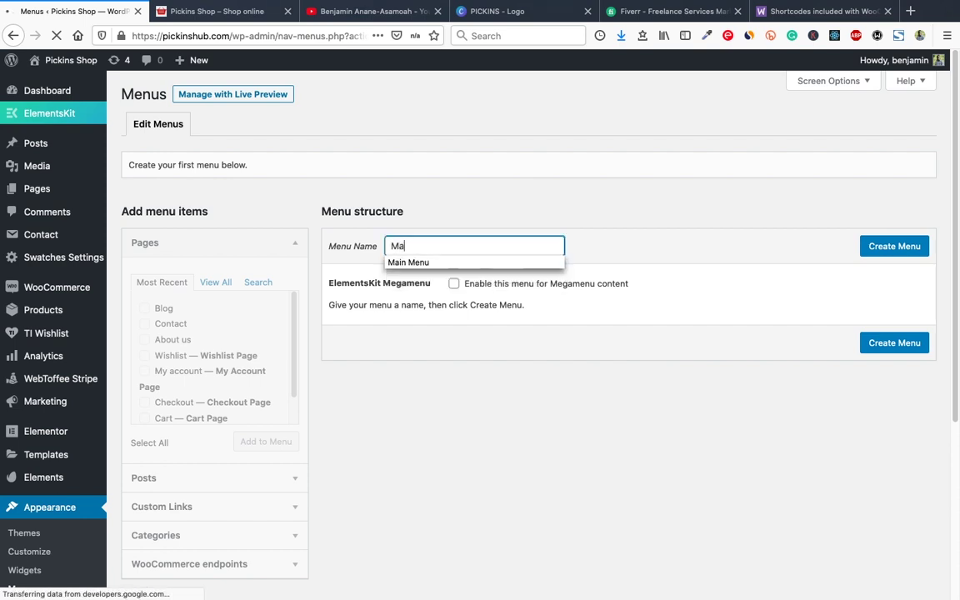
pyautogui.write('in Menu')
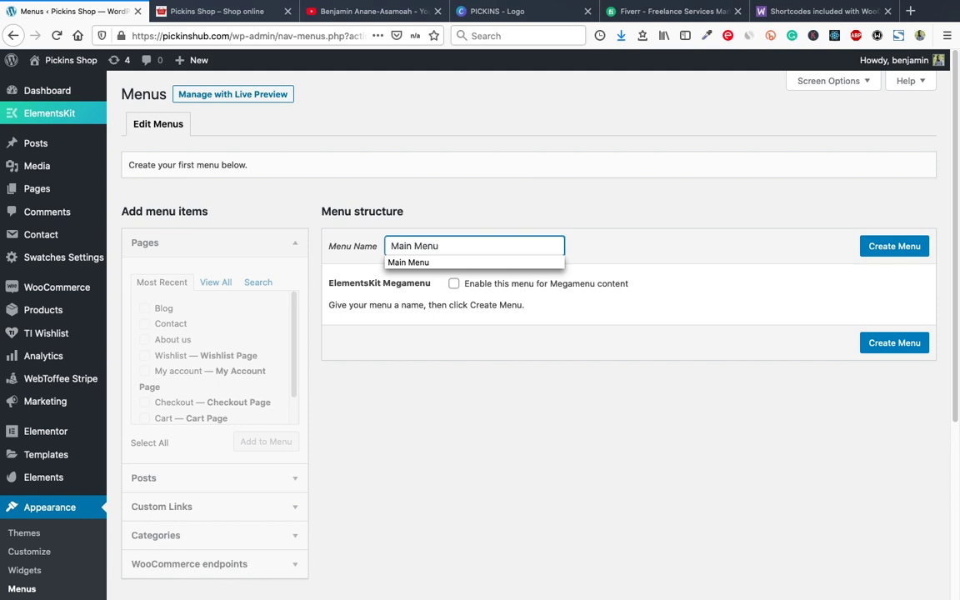
pyautogui.press('Tab')
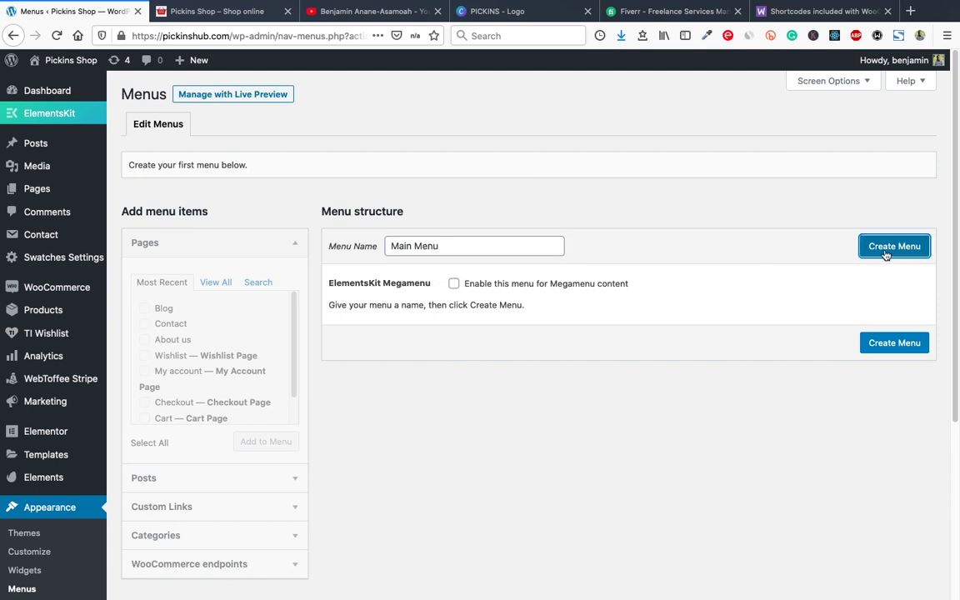
pyautogui.click(890, 248)
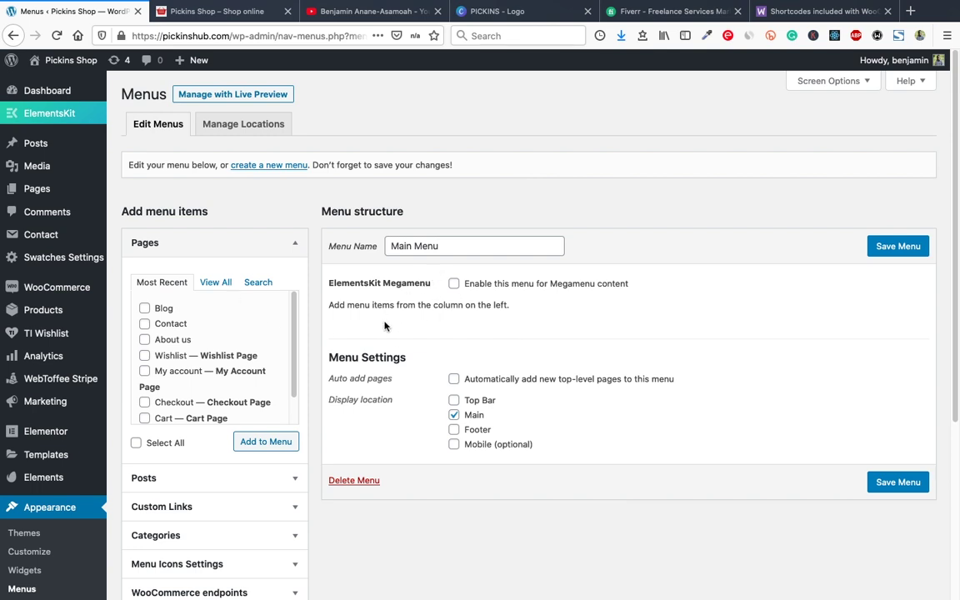
# Browse the menu item panels and list all pages under View All.
pyautogui.click(145, 242)
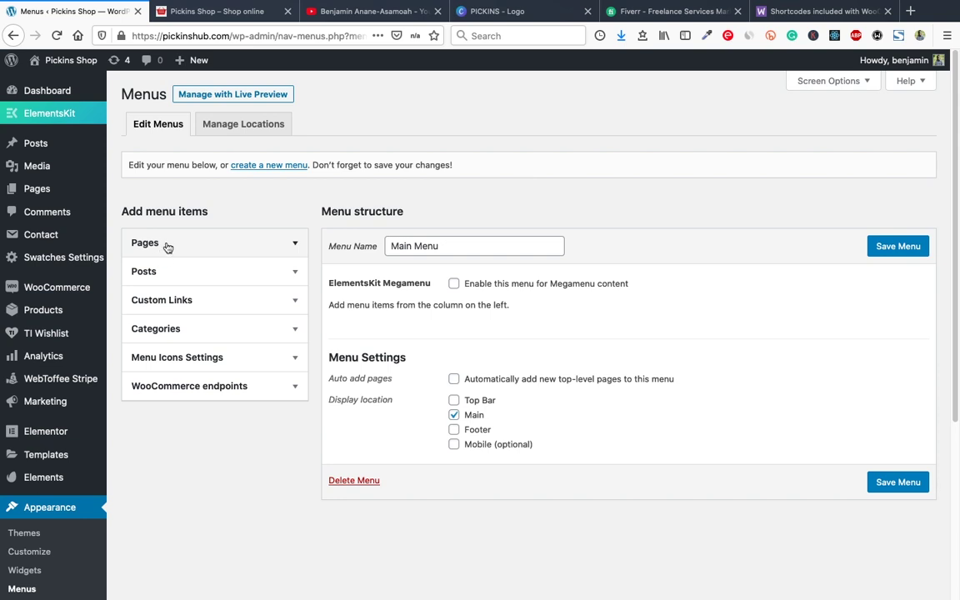
pyautogui.click(140, 244)
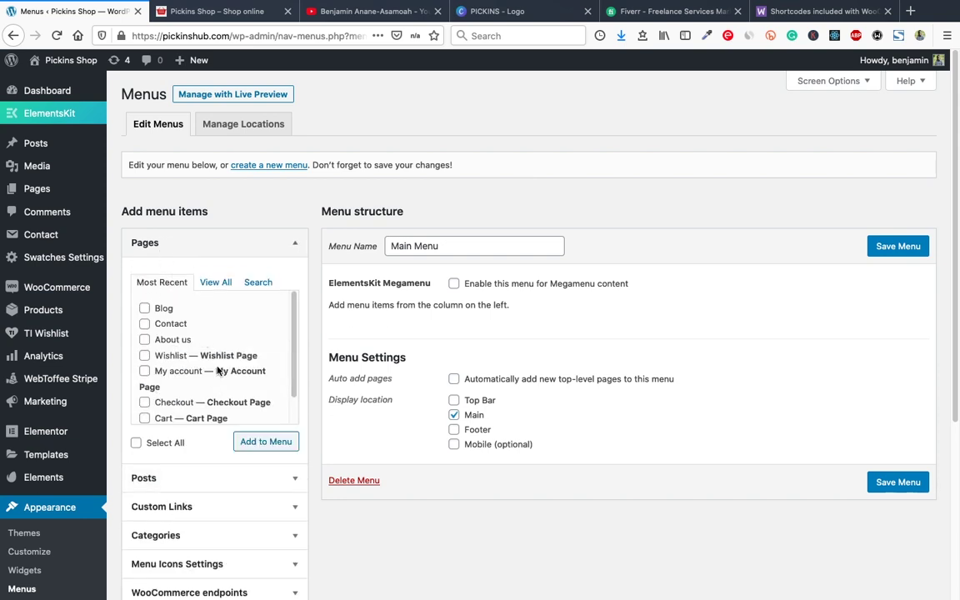
pyautogui.click(210, 252)
pyautogui.click(155, 274)
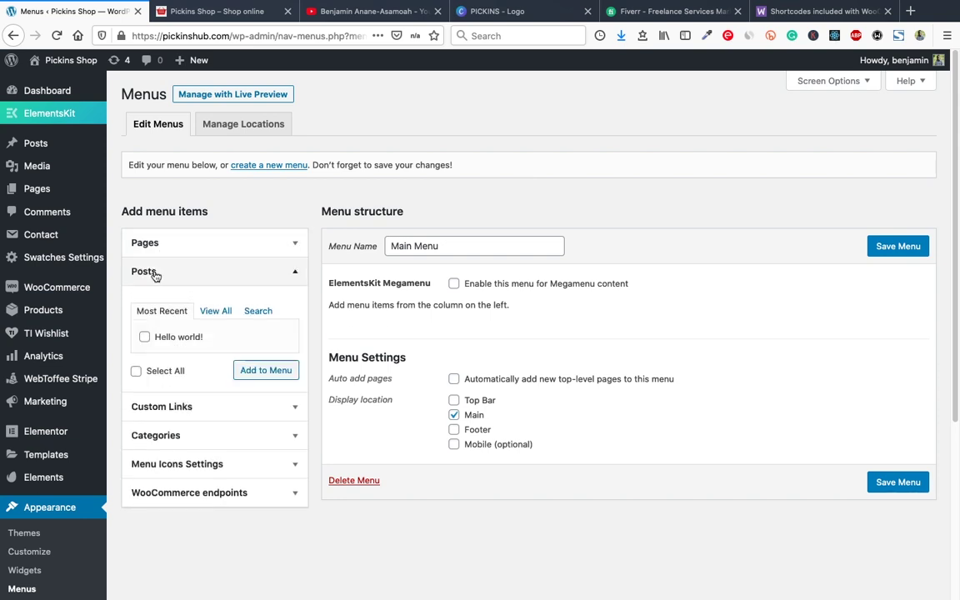
pyautogui.click(154, 274)
pyautogui.click(171, 302)
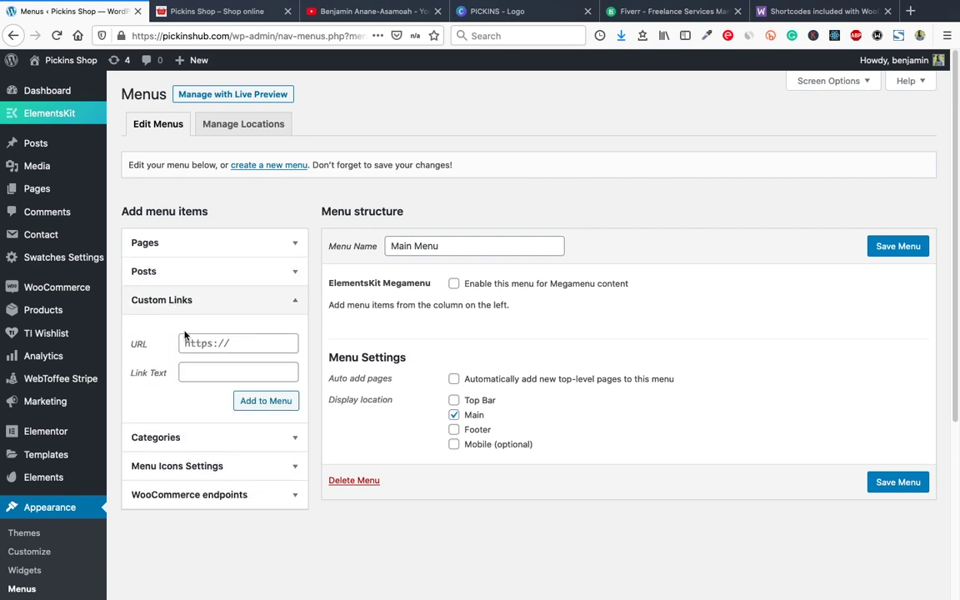
pyautogui.click(181, 305)
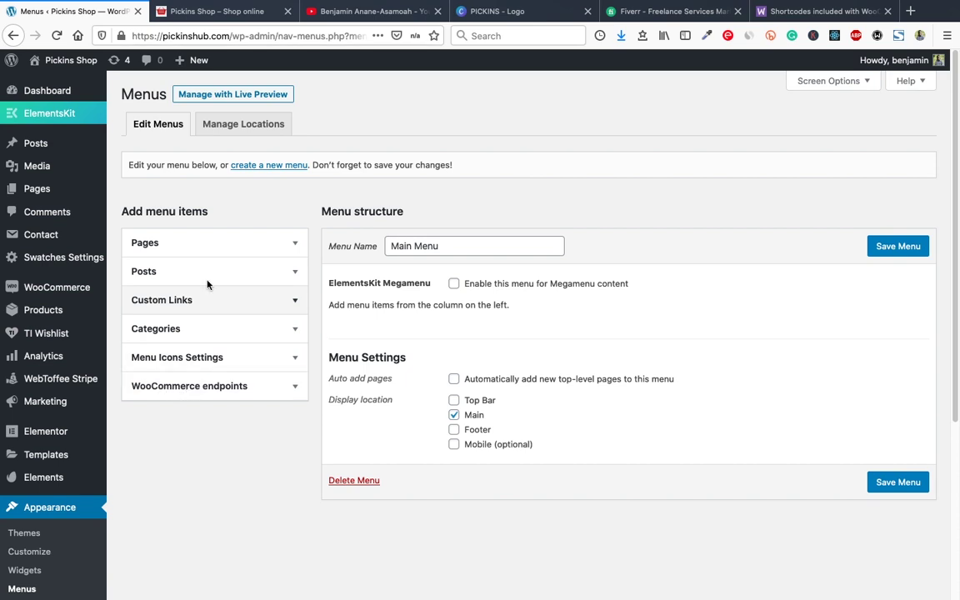
pyautogui.click(188, 245)
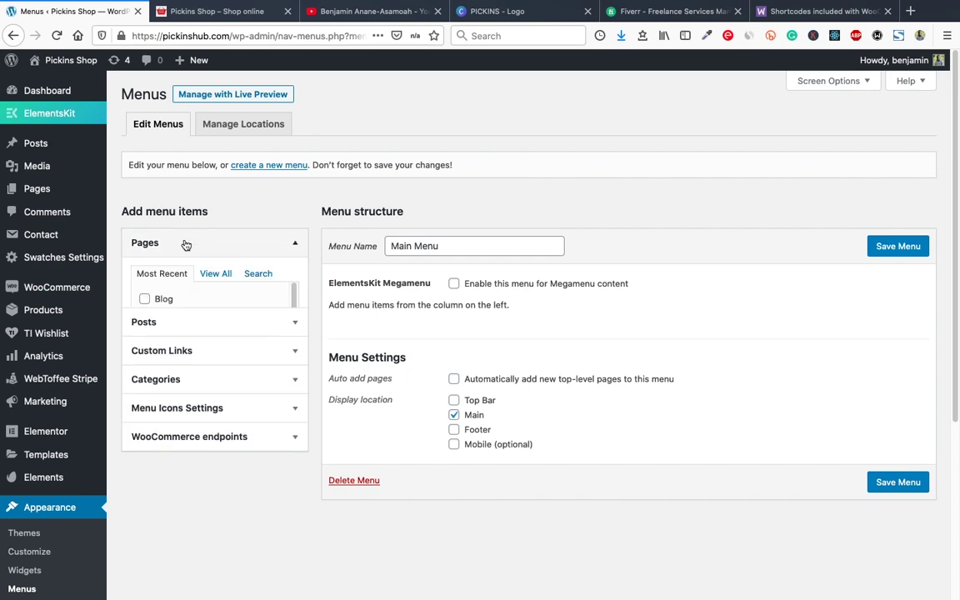
pyautogui.click(212, 283)
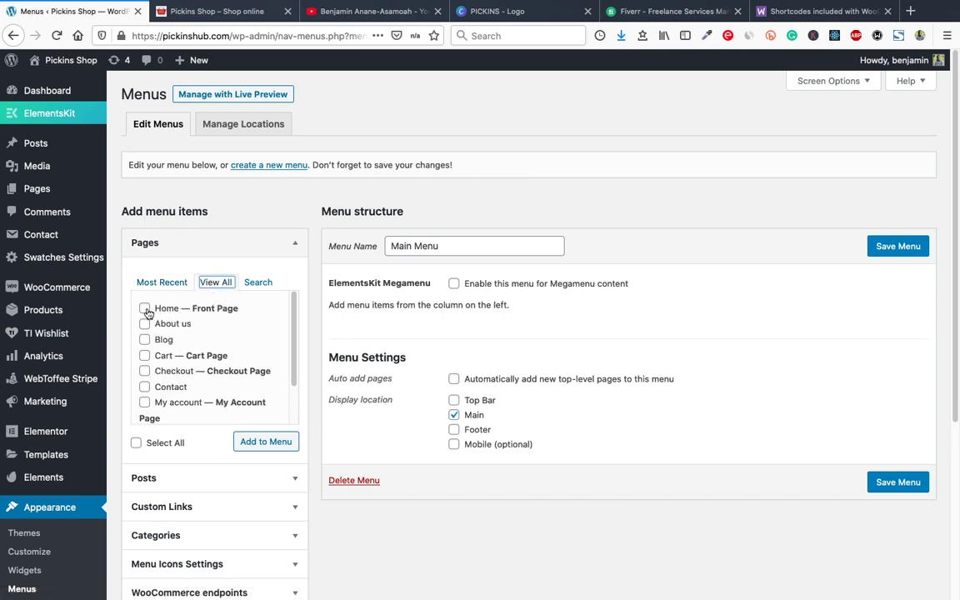
# Tick Home, Blog and Contact and add the checked pages to the Main Menu.
pyautogui.click(146, 310)
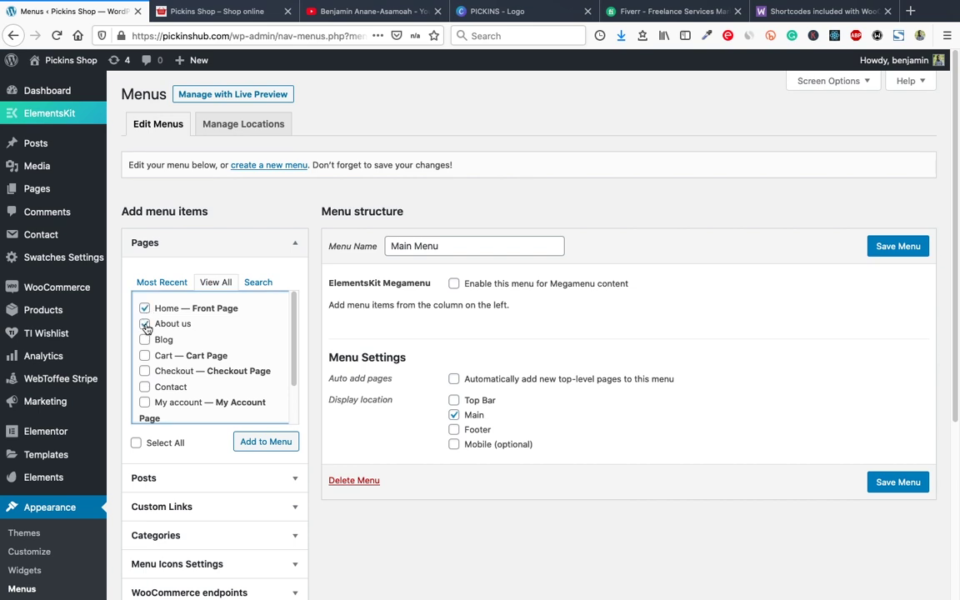
pyautogui.click(144, 339)
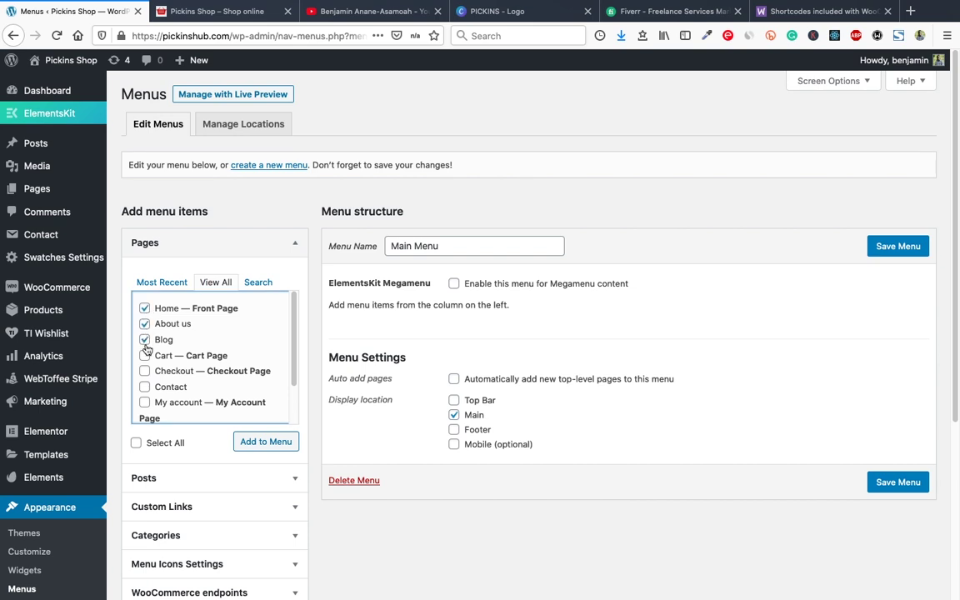
pyautogui.click(144, 388)
pyautogui.scroll(-2, 171, 391)
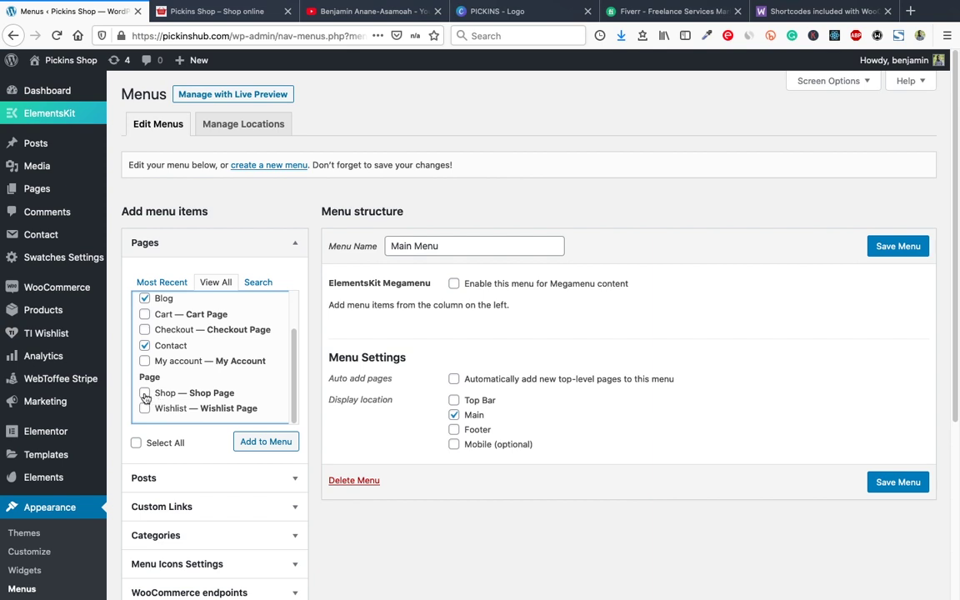
pyautogui.click(256, 446)
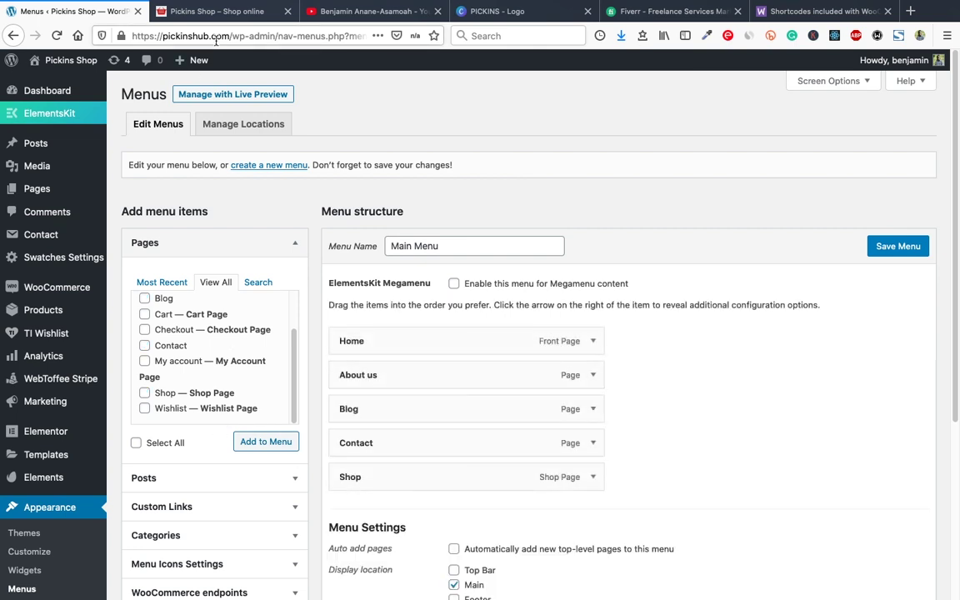
# Match the storefront's menu order by moving About us below Blog, then save the menu.
pyautogui.click(214, 15)
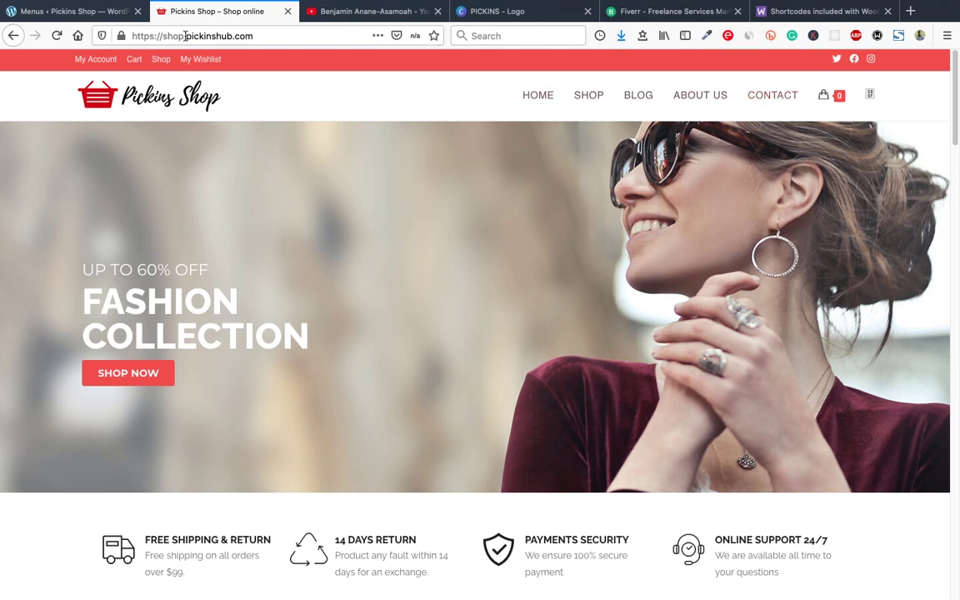
pyautogui.click(57, 10)
pyautogui.moveTo(378, 374); pyautogui.dragTo(487, 368)
pyautogui.scroll(-2, 889, 250)
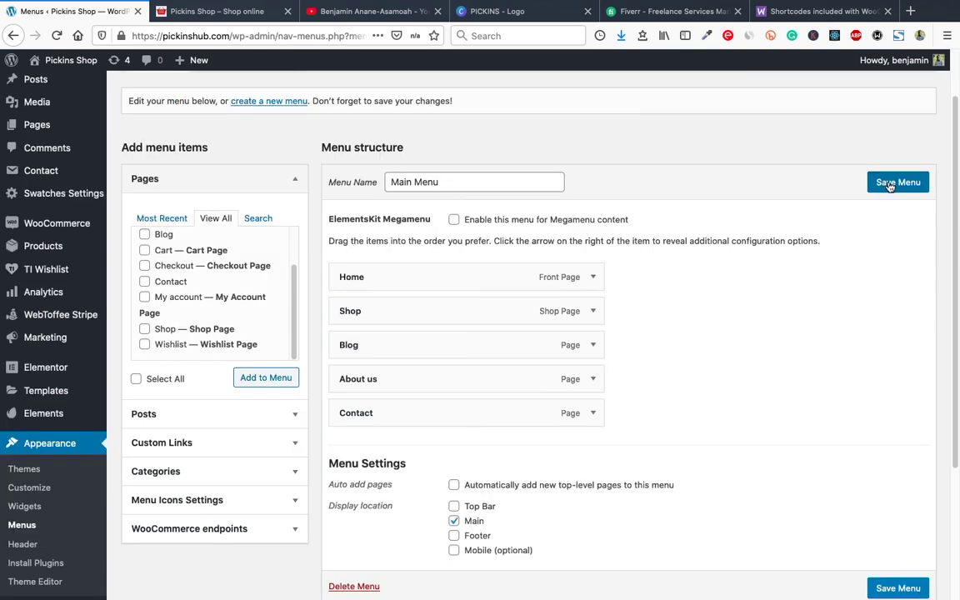
pyautogui.click(889, 183)
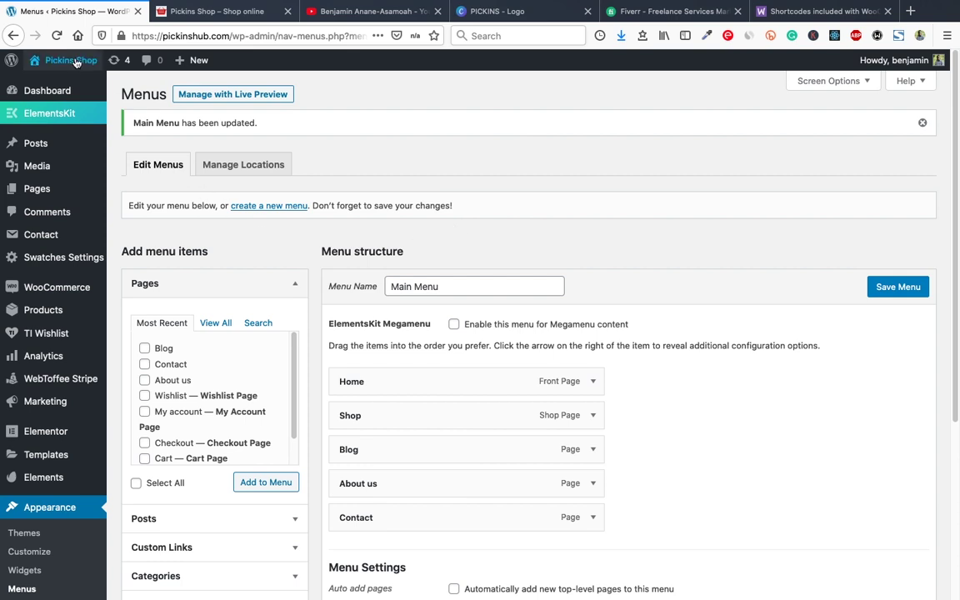
# From the live front page, edit the Home page with Elementor.
pyautogui.moveTo(62, 60)
pyautogui.click(46, 84)
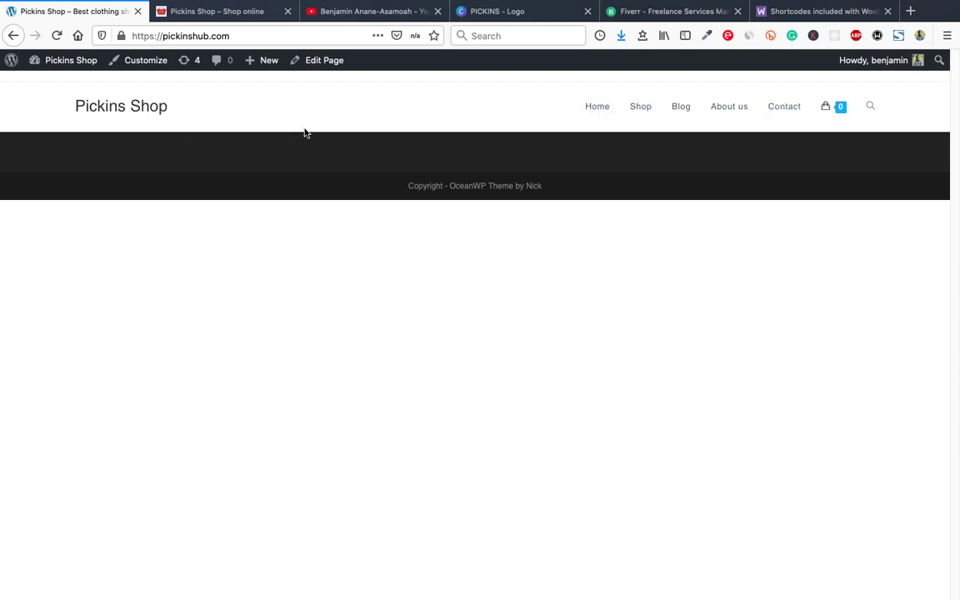
pyautogui.click(323, 62)
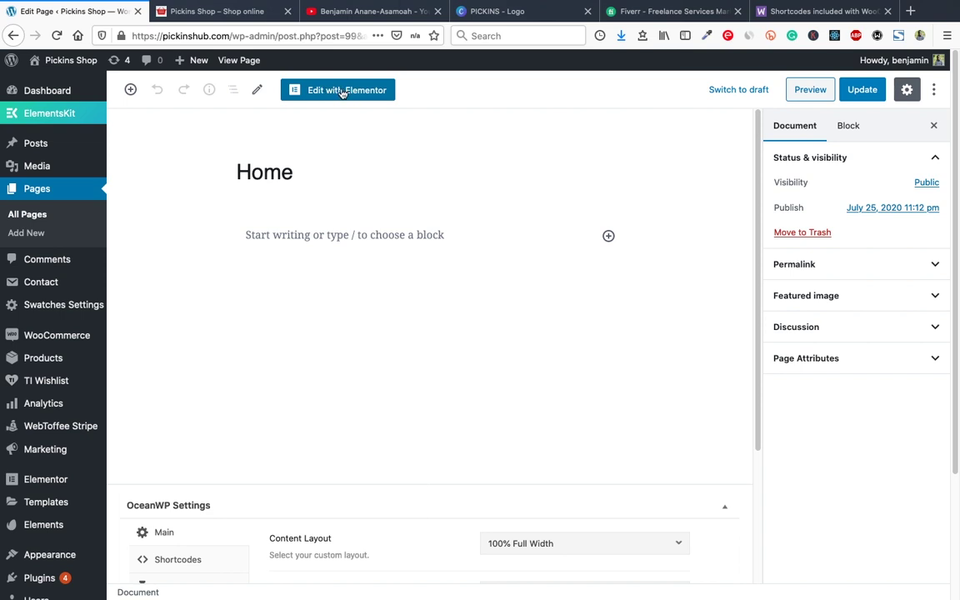
pyautogui.click(340, 92)
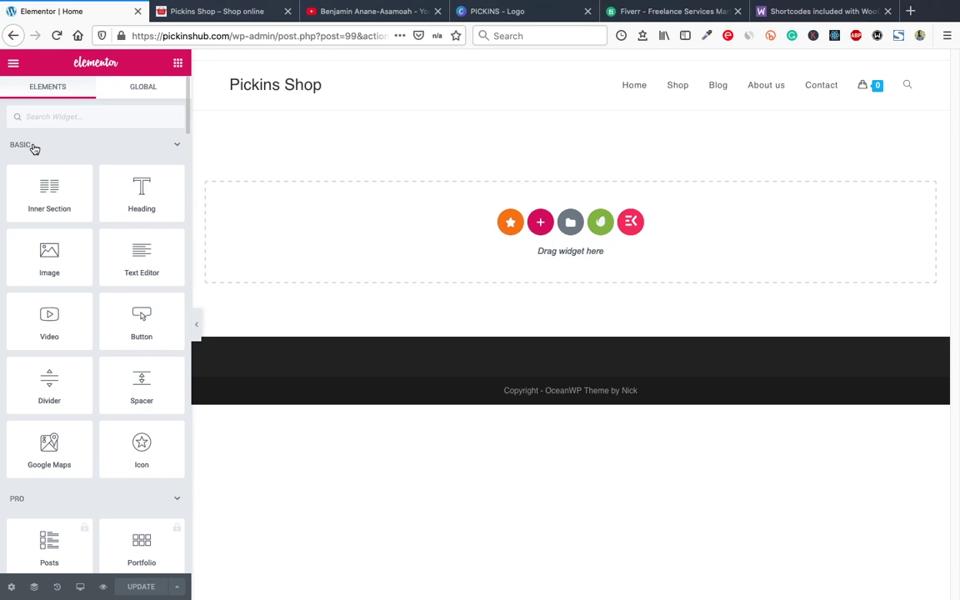
# Insert a two-column section at the top of the Home page and look through its Style and Advanced settings.
pyautogui.scroll(-4, 33, 148)
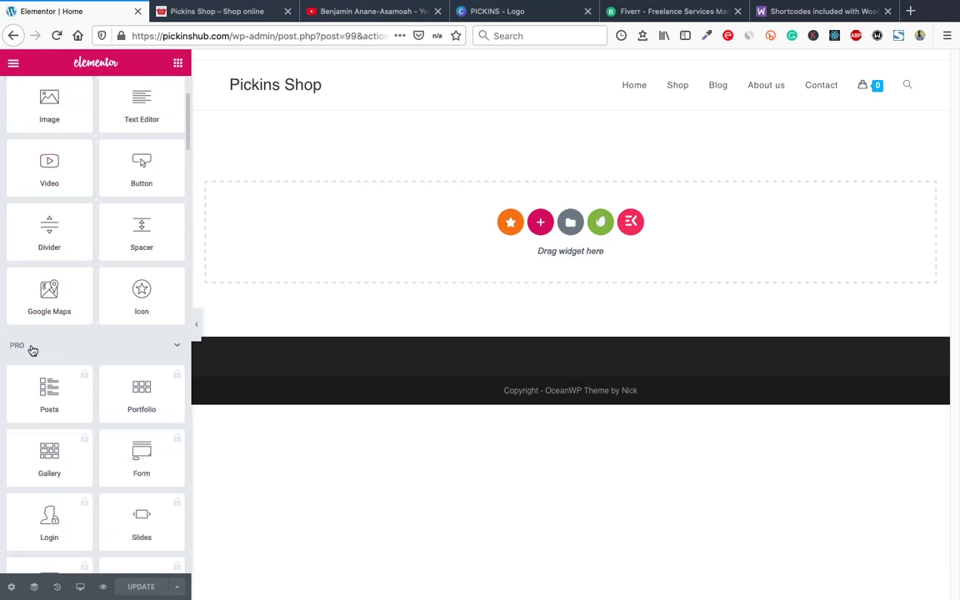
pyautogui.scroll(-9, 33, 349)
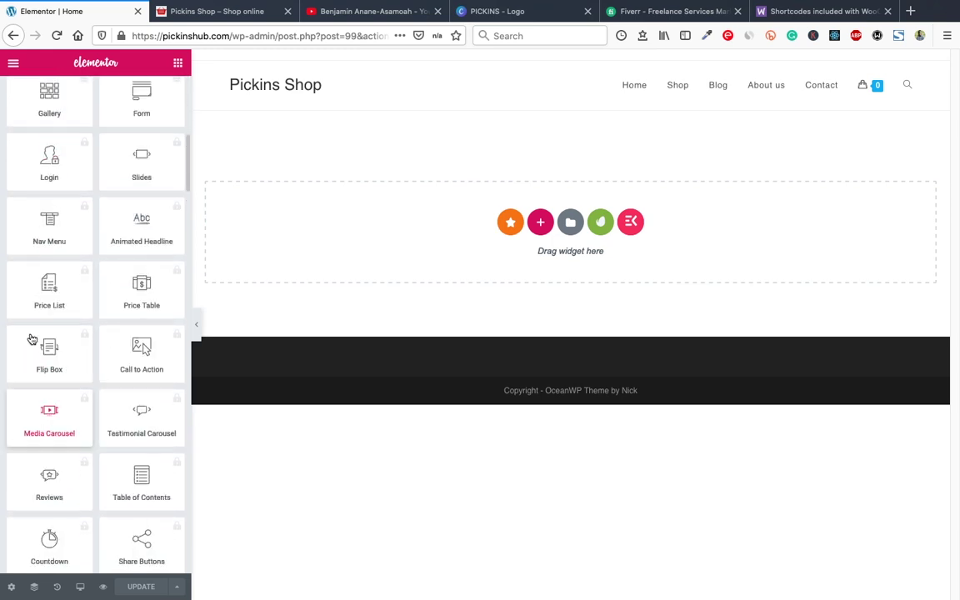
pyautogui.scroll(13, 31, 339)
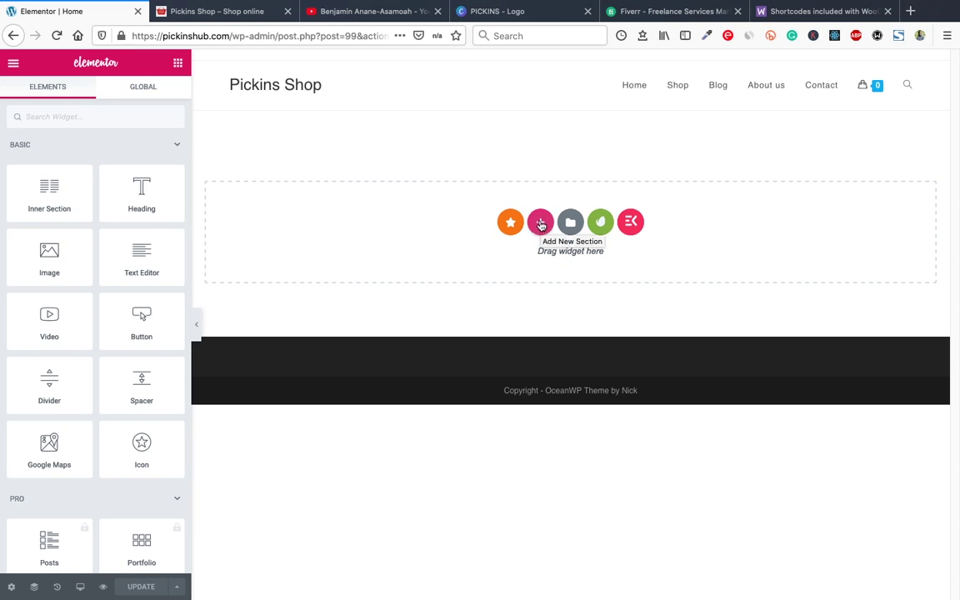
pyautogui.click(540, 223)
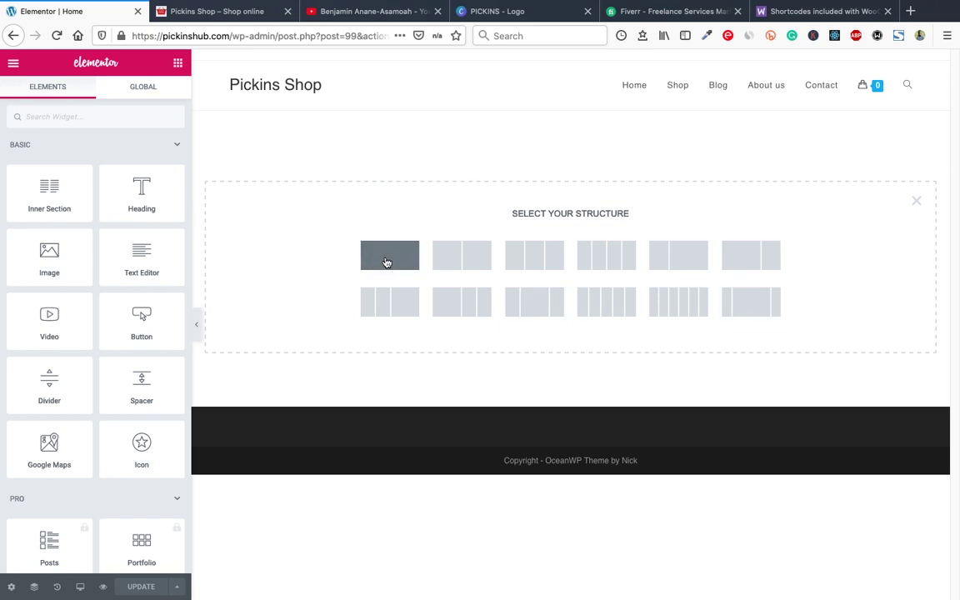
pyautogui.click(459, 264)
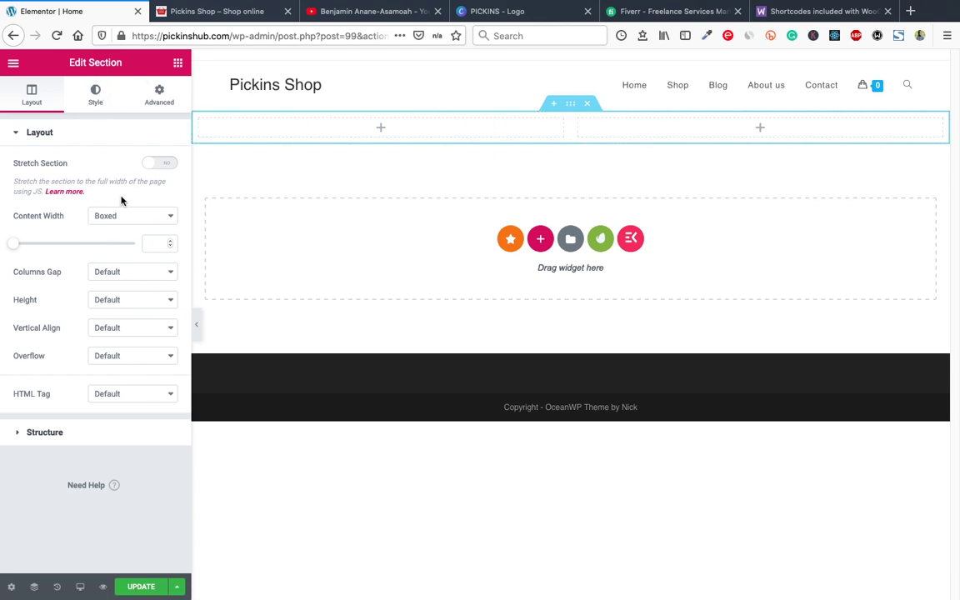
pyautogui.click(102, 104)
pyautogui.click(153, 100)
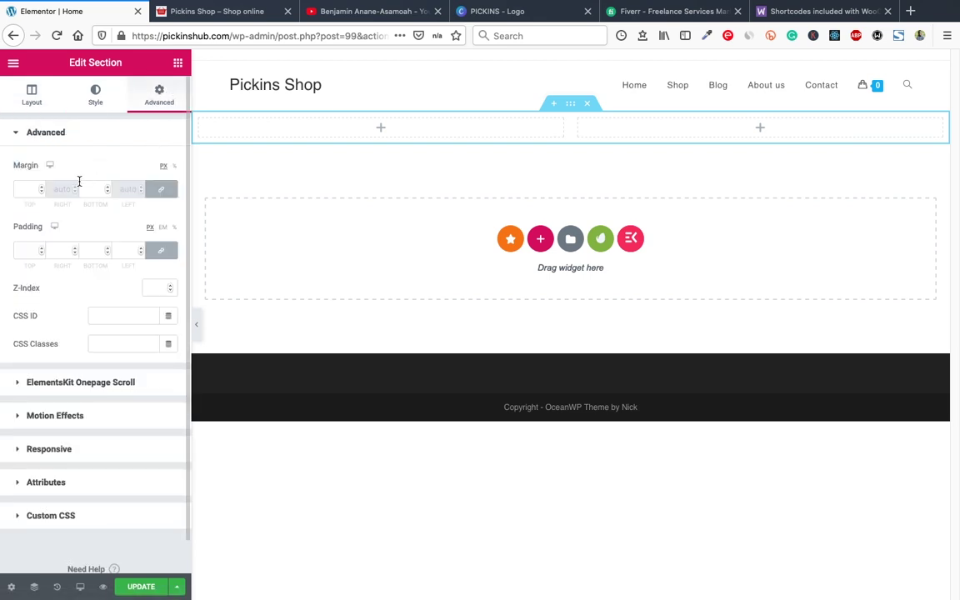
pyautogui.click(31, 104)
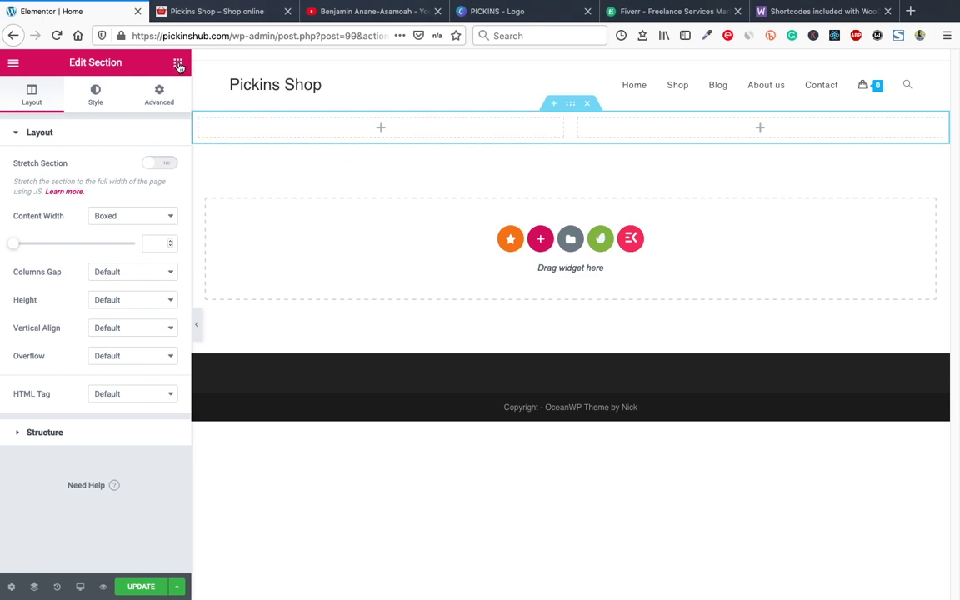
pyautogui.click(177, 64)
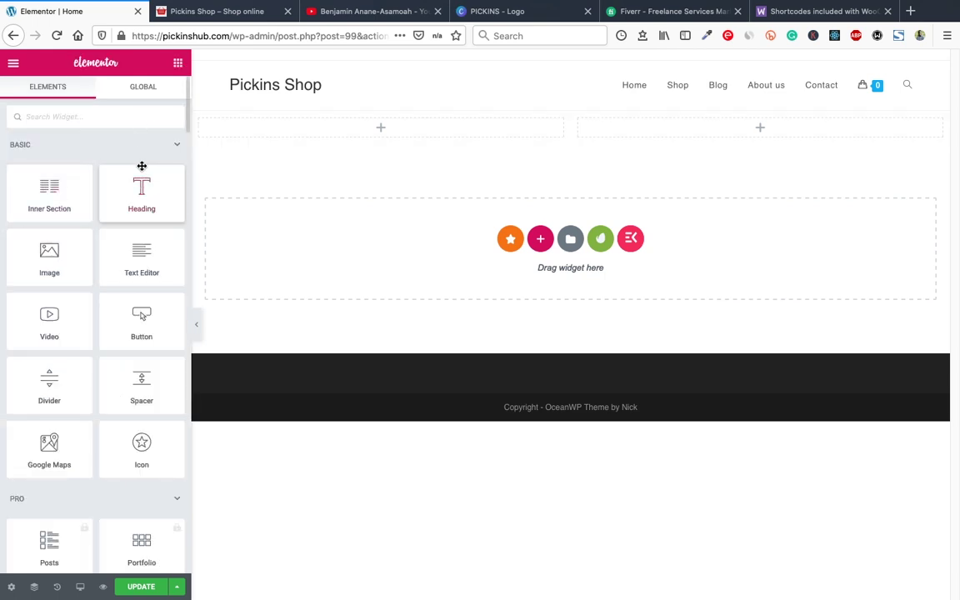
# Put the laptop-and-camera photo from the Media Library in the left column and a Heading widget in the right.
pyautogui.moveTo(48, 262); pyautogui.dragTo(375, 124)
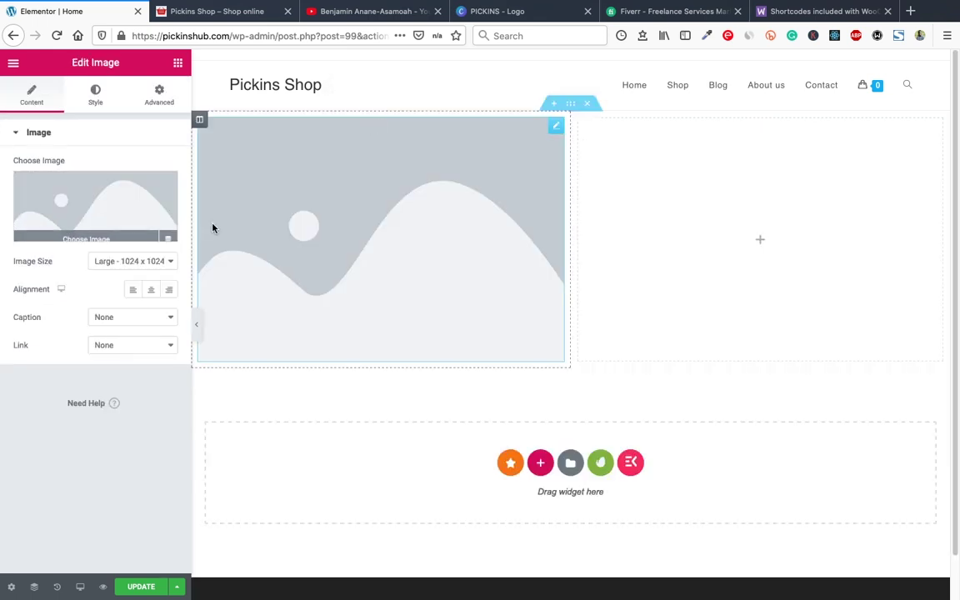
pyautogui.click(87, 214)
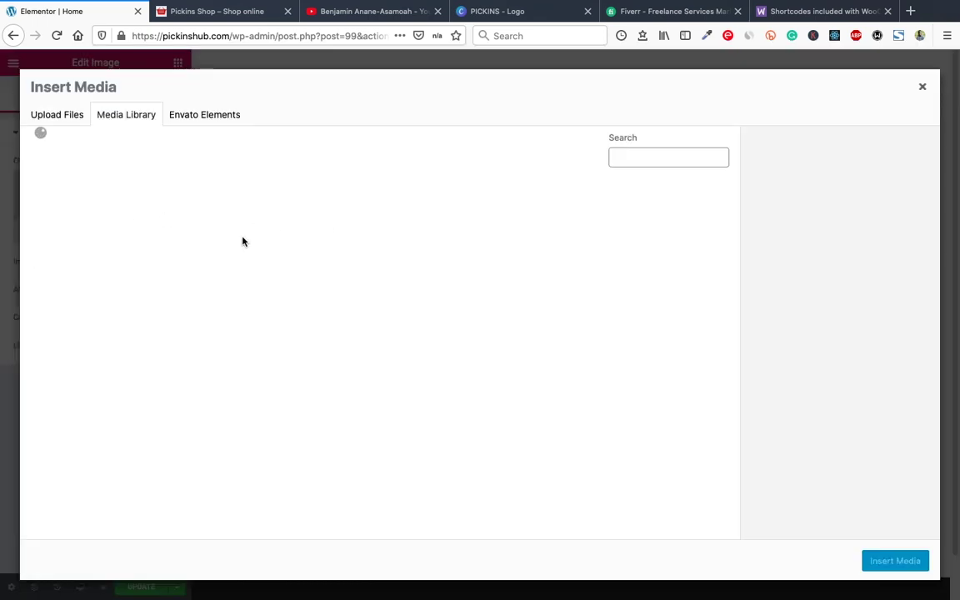
pyautogui.click(72, 225)
pyautogui.click(895, 560)
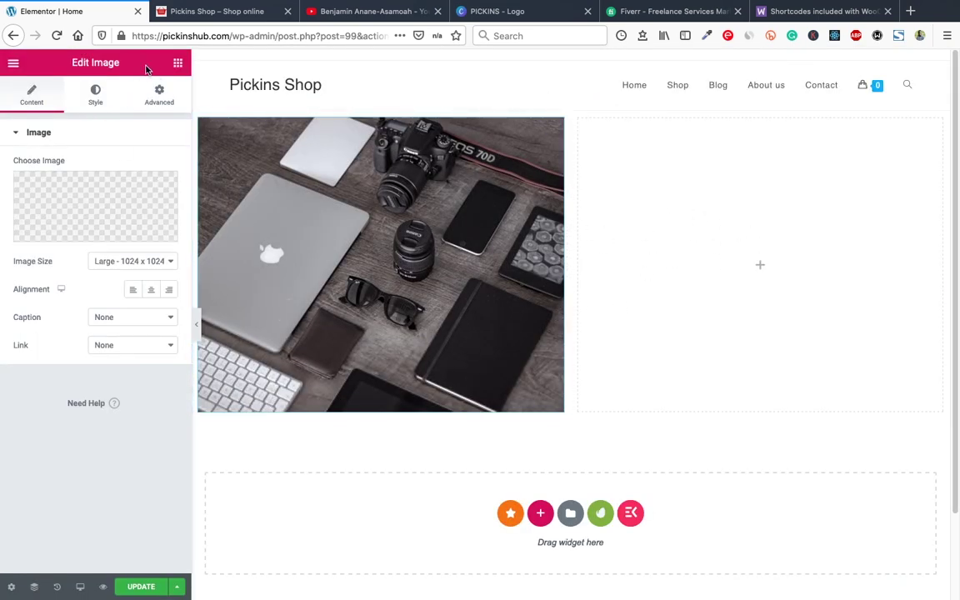
pyautogui.click(178, 65)
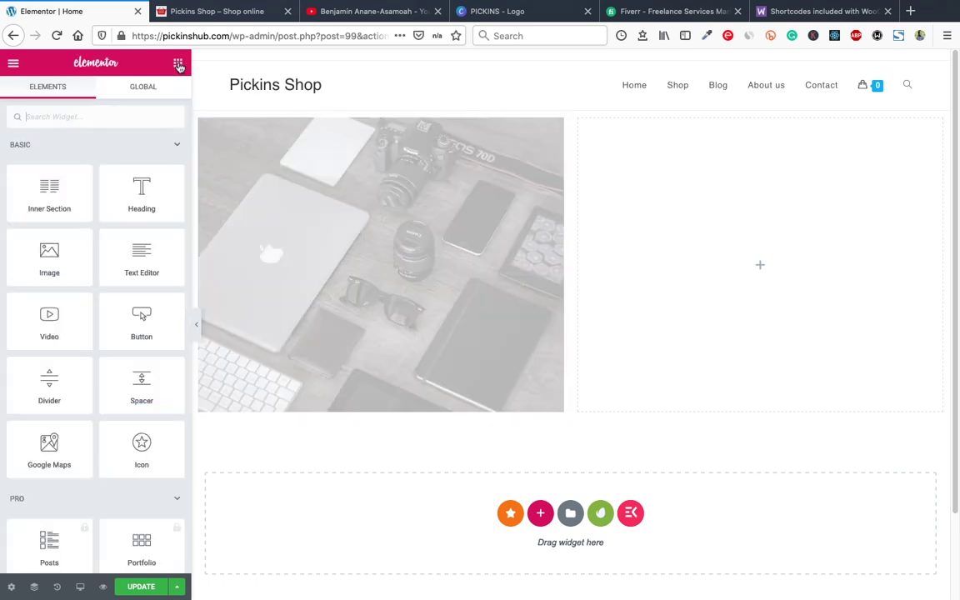
pyautogui.moveTo(142, 188); pyautogui.dragTo(672, 244)
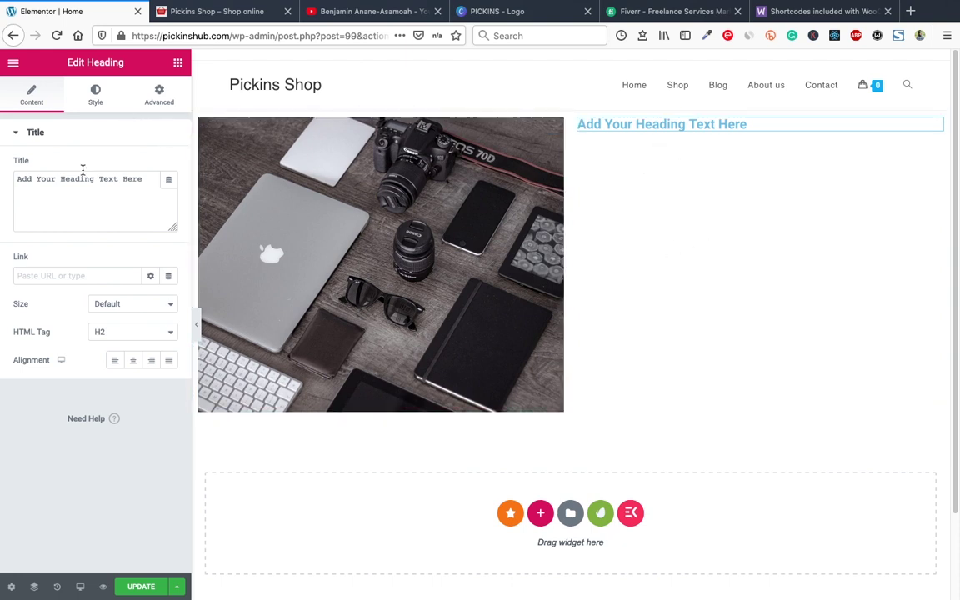
# Change the heading text to 'sdfb fsgfsdg' and center-align it.
pyautogui.moveTo(18, 179); pyautogui.dragTo(124, 189)
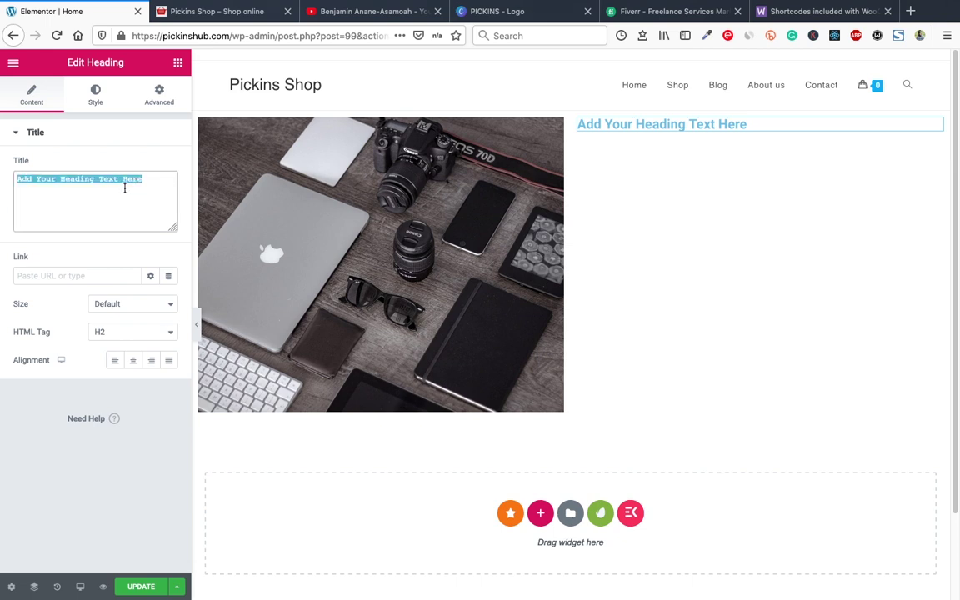
pyautogui.write('sdfb fsgfsdg')
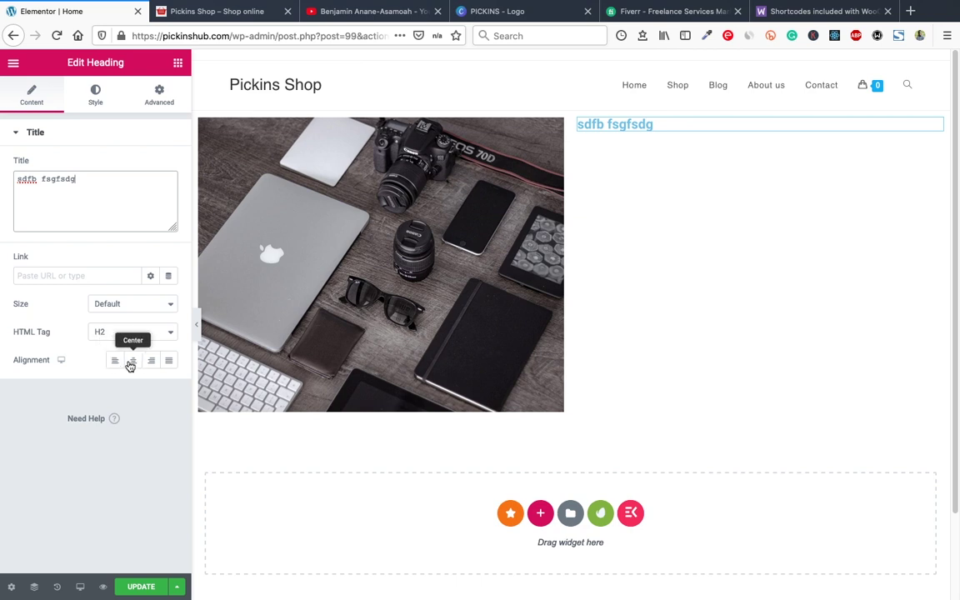
pyautogui.click(132, 364)
pyautogui.click(152, 364)
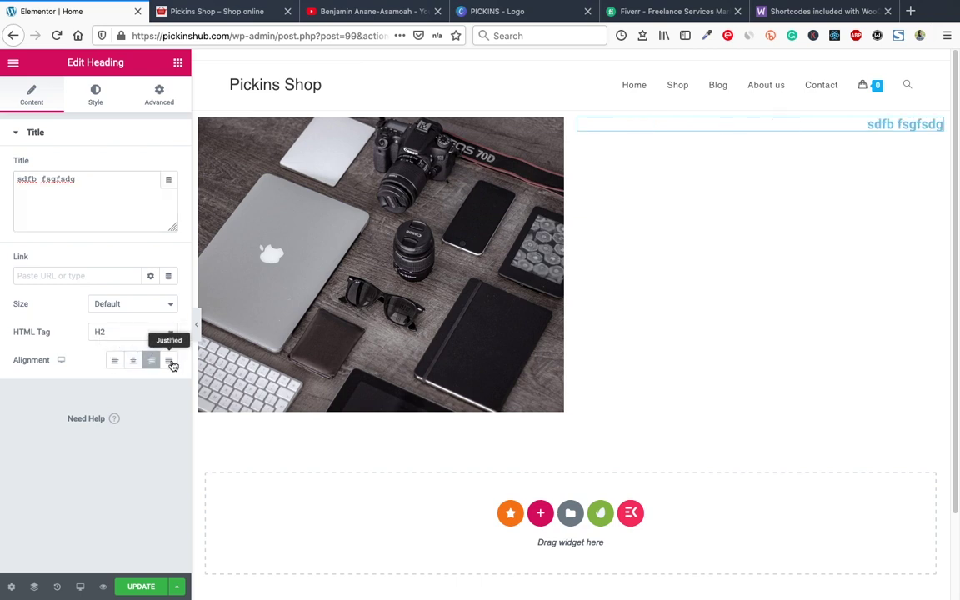
pyautogui.click(171, 363)
pyautogui.click(133, 363)
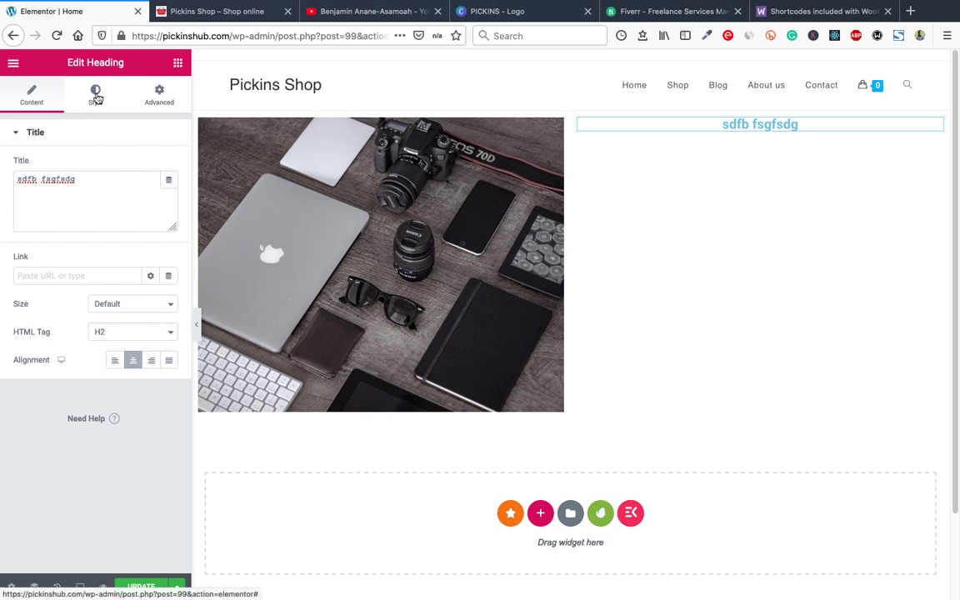
# Make the heading text colour red.
pyautogui.click(96, 97)
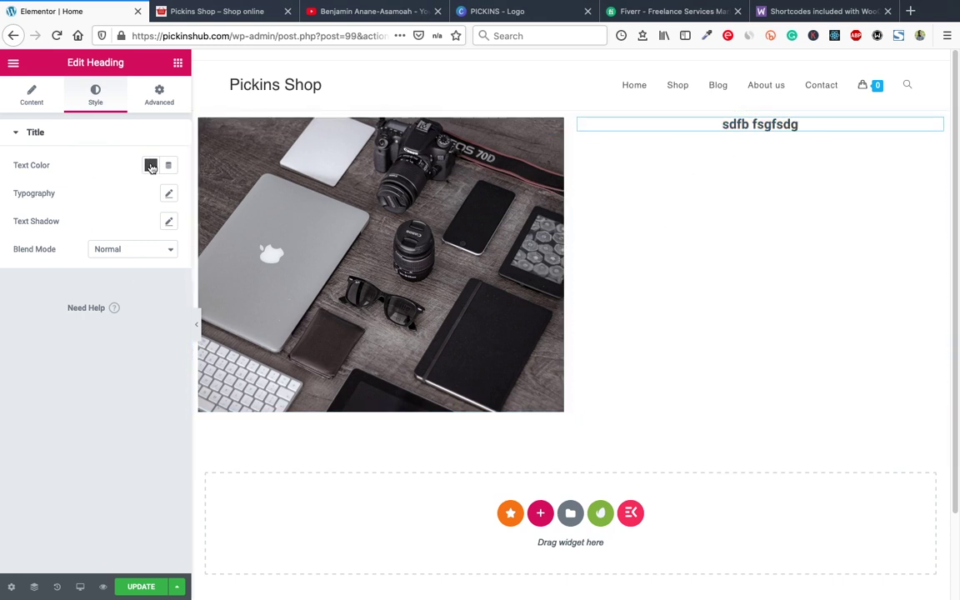
pyautogui.click(150, 166)
pyautogui.click(234, 243)
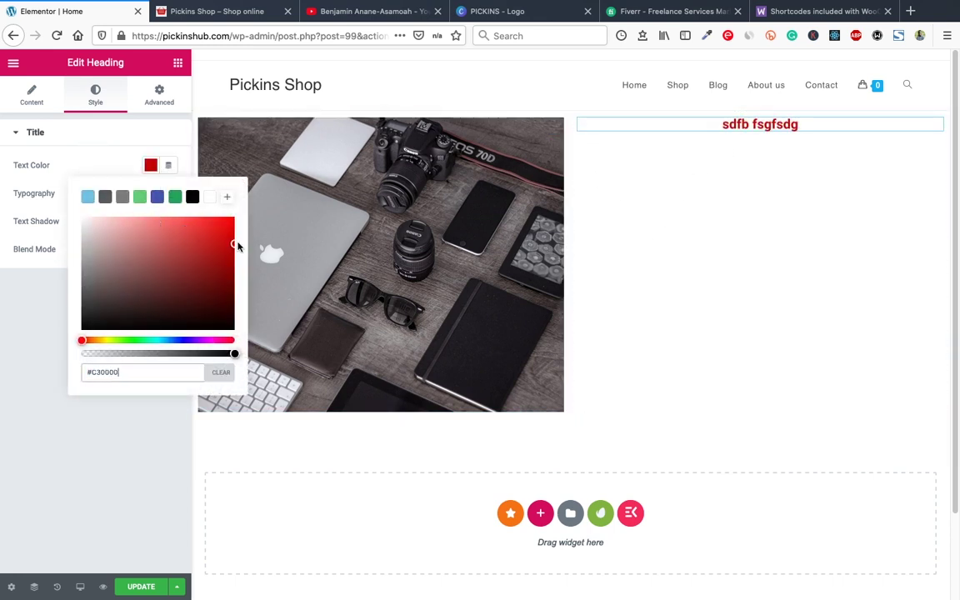
pyautogui.click(8, 287)
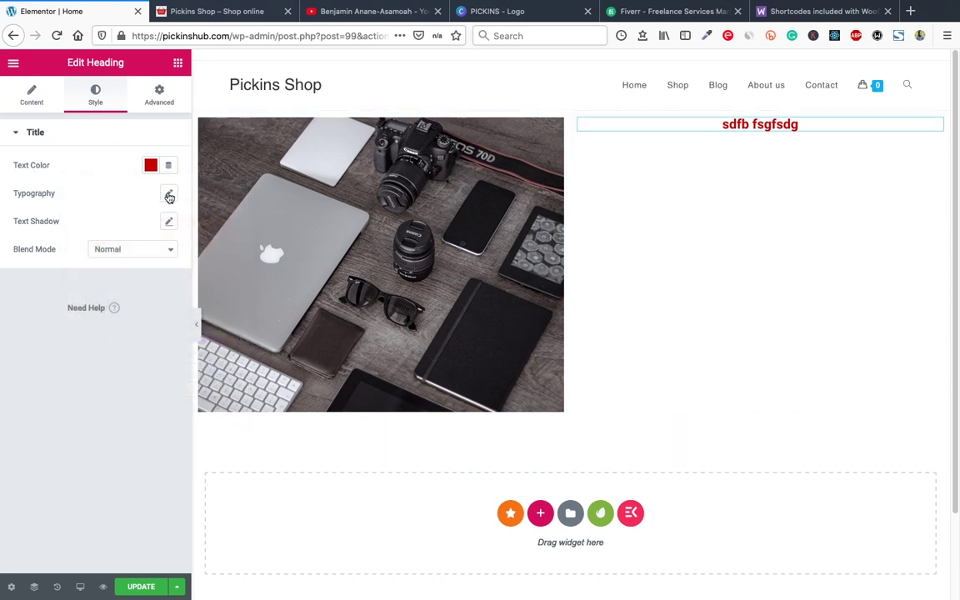
# Set the heading's typography font family to Montserrat.
pyautogui.click(170, 195)
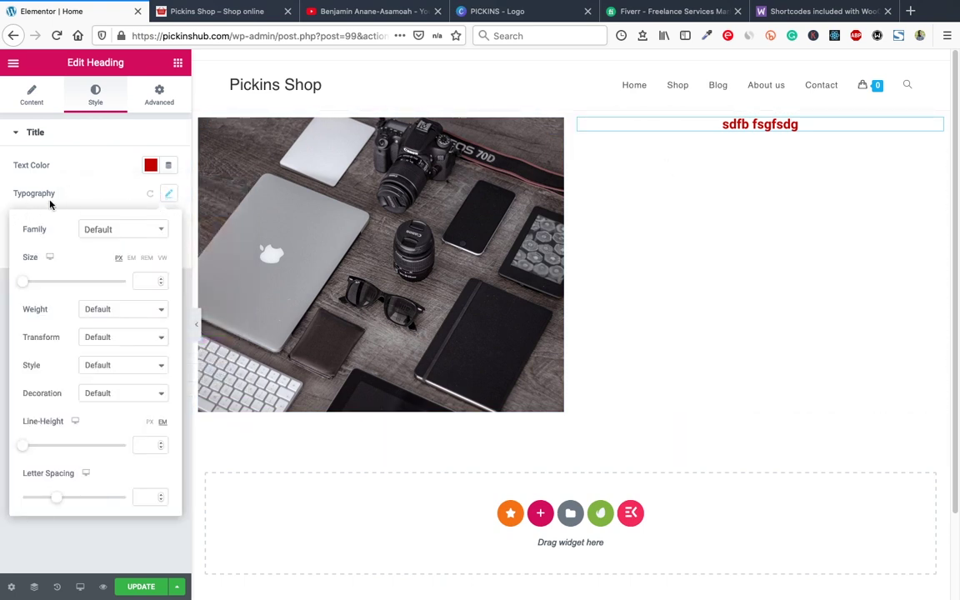
pyautogui.click(97, 230)
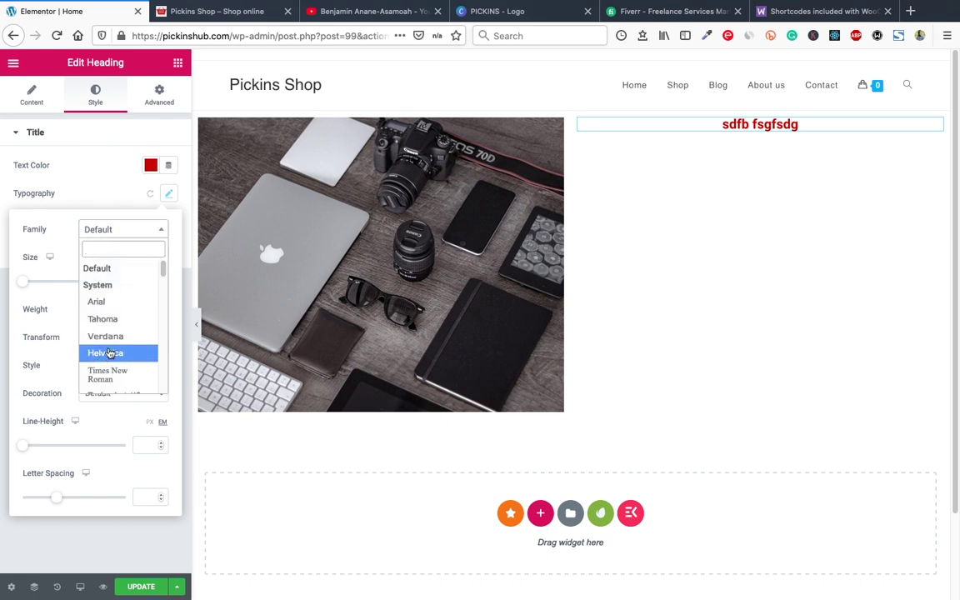
pyautogui.click(103, 320)
pyautogui.hotkey('ctrl', 'z')
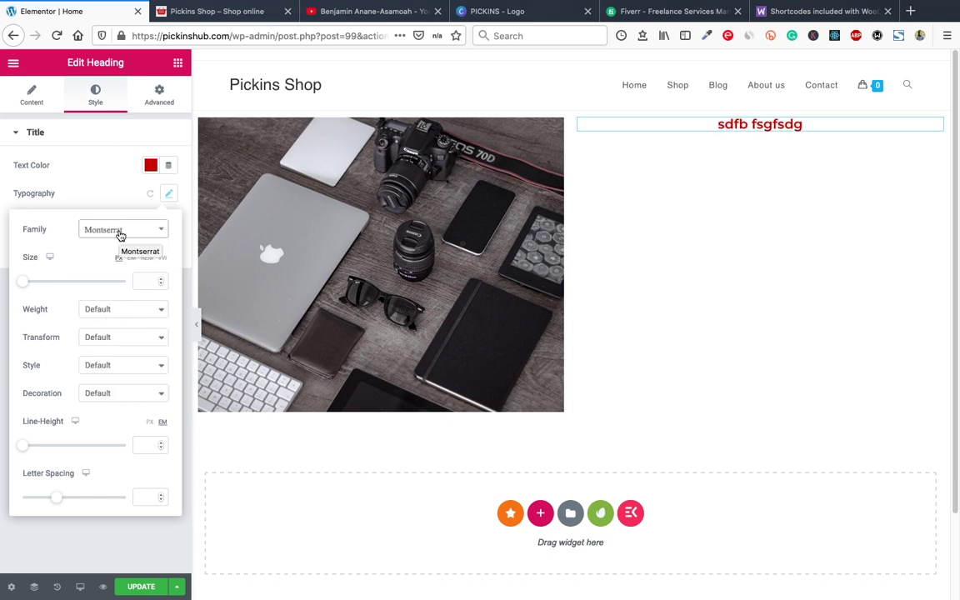
pyautogui.click(121, 230)
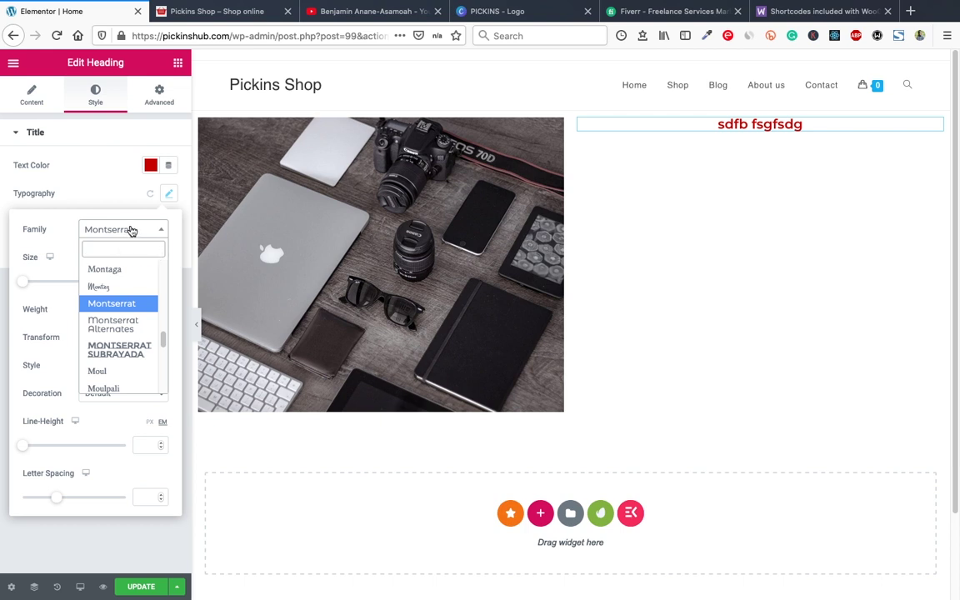
pyautogui.click(131, 230)
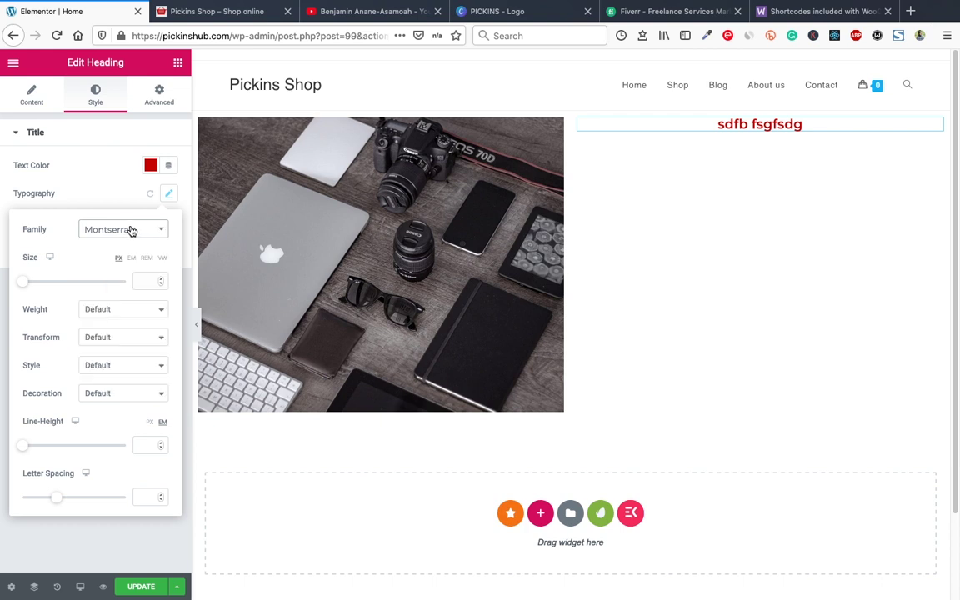
pyautogui.click(99, 232)
pyautogui.doubleClick(79, 192)
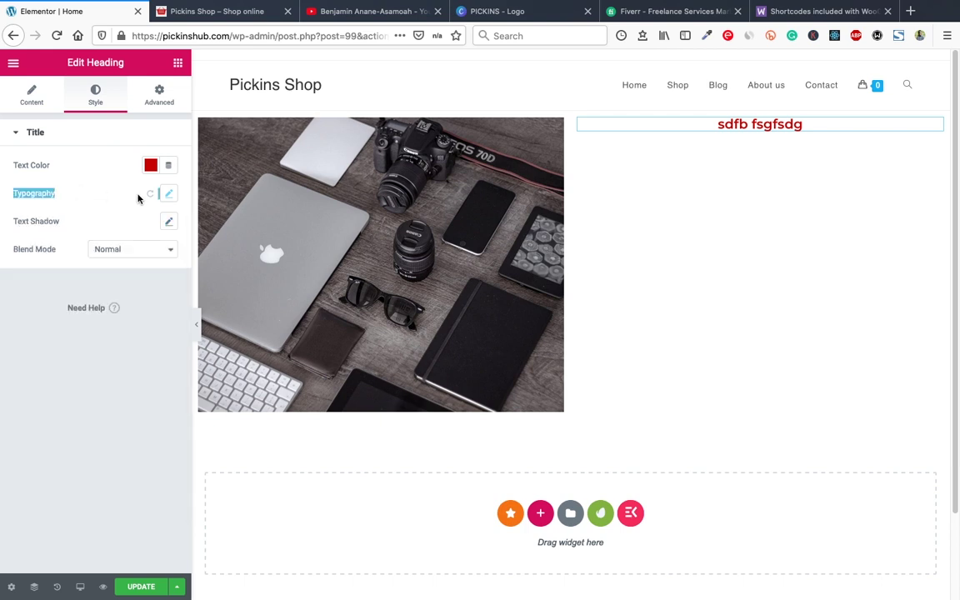
pyautogui.click(169, 193)
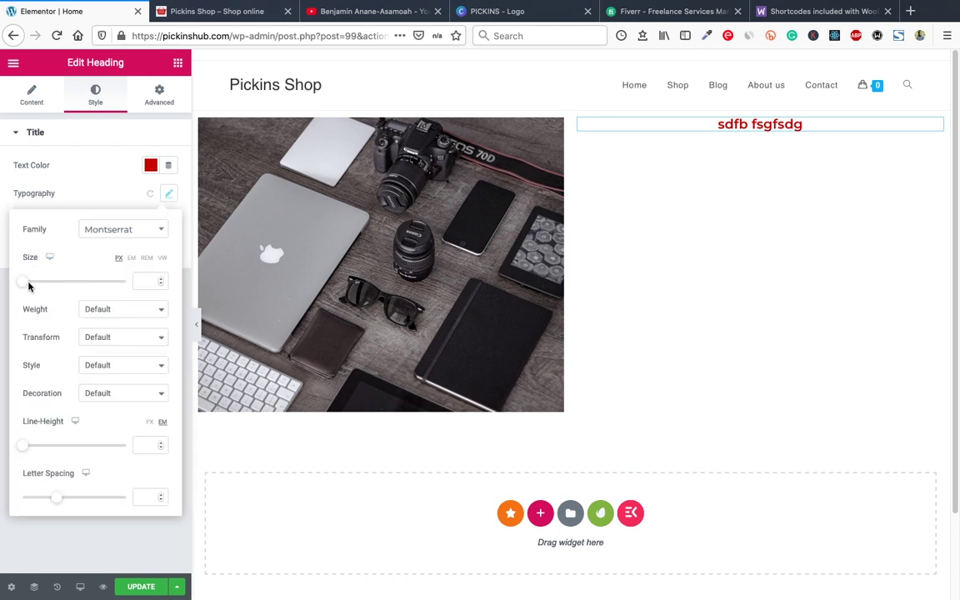
# Set the heading size to 38 px and its font weight to 400.
pyautogui.moveTo(26, 287)
pyautogui.mouseDown()
pyautogui.moveTo(55, 286)
pyautogui.moveTo(41, 282)
pyautogui.mouseUp()
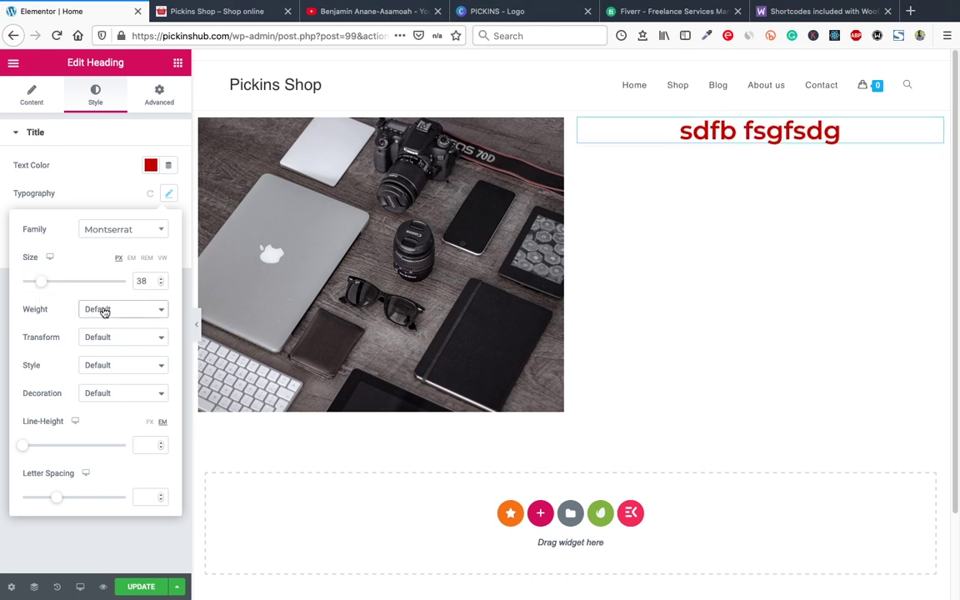
pyautogui.click(101, 310)
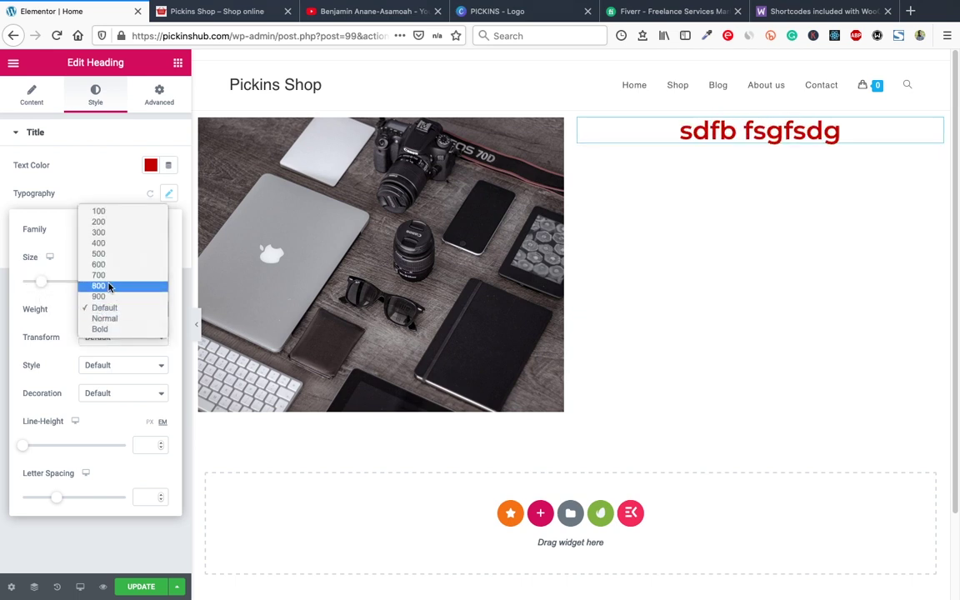
pyautogui.click(106, 286)
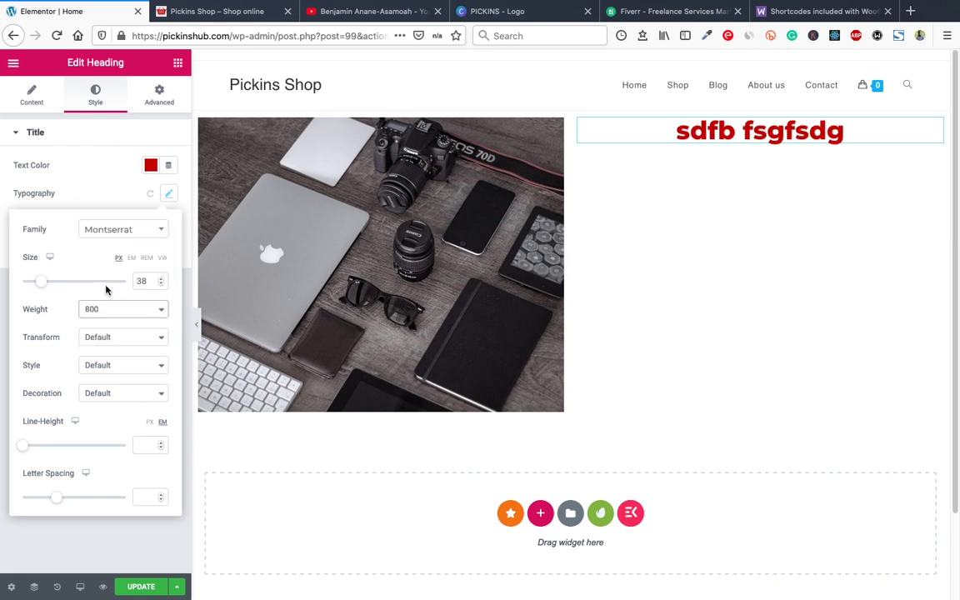
pyautogui.click(107, 313)
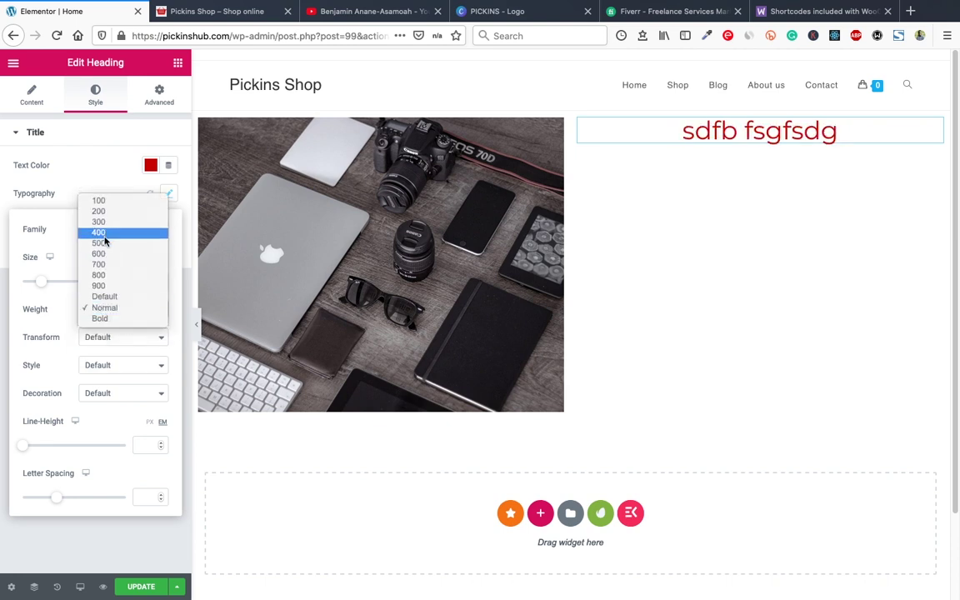
pyautogui.click(103, 235)
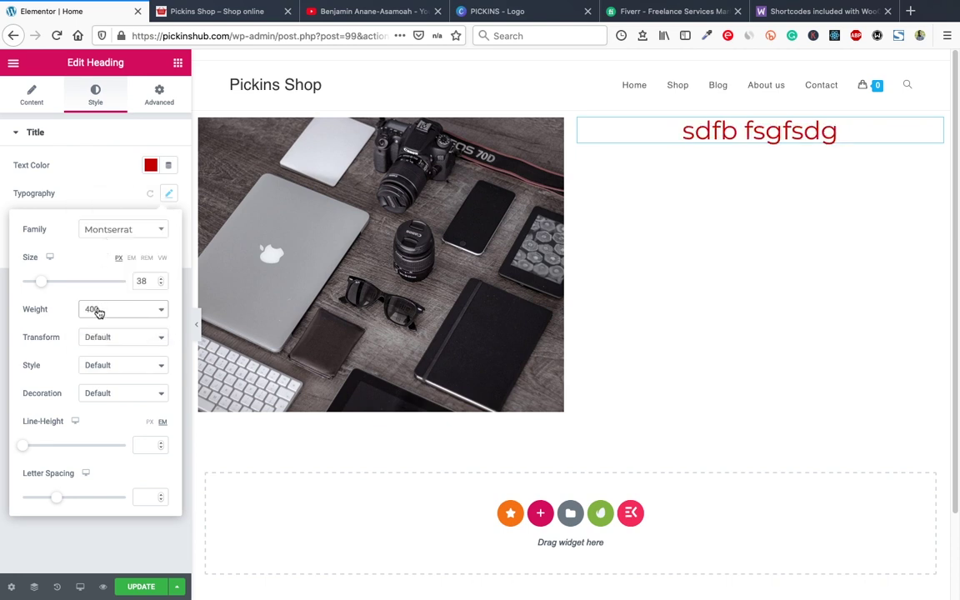
pyautogui.click(98, 311)
pyautogui.click(38, 273)
pyautogui.click(567, 192)
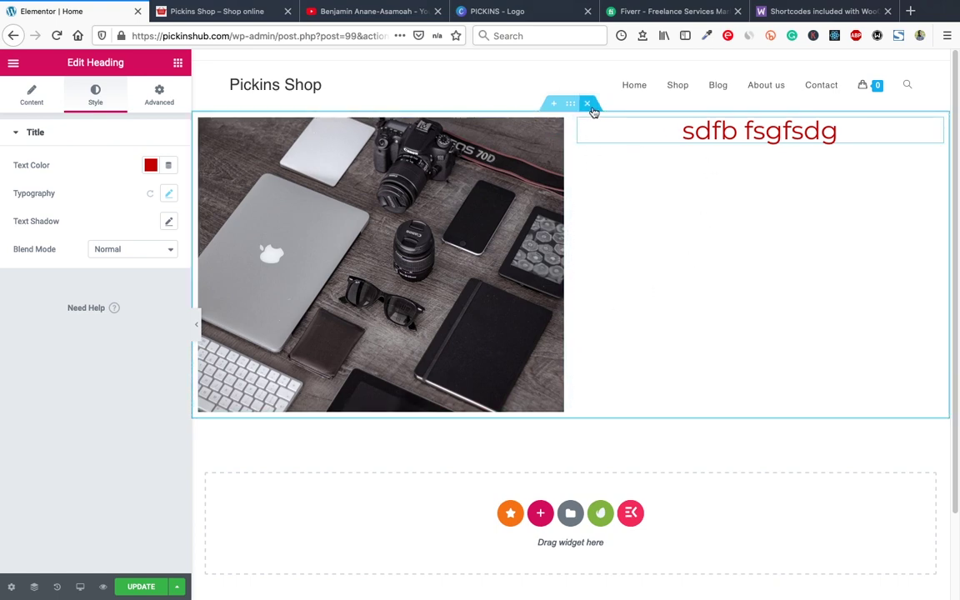
# Drop a Button widget beneath the red heading in the right column, beside the laptop photo.
pyautogui.click(448, 215)
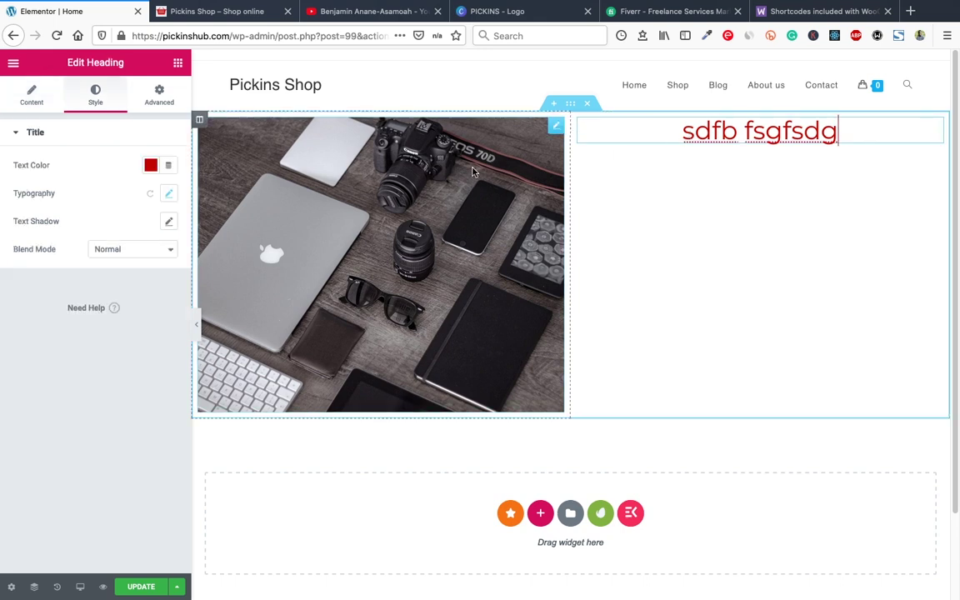
pyautogui.click(685, 139)
pyautogui.click(386, 140)
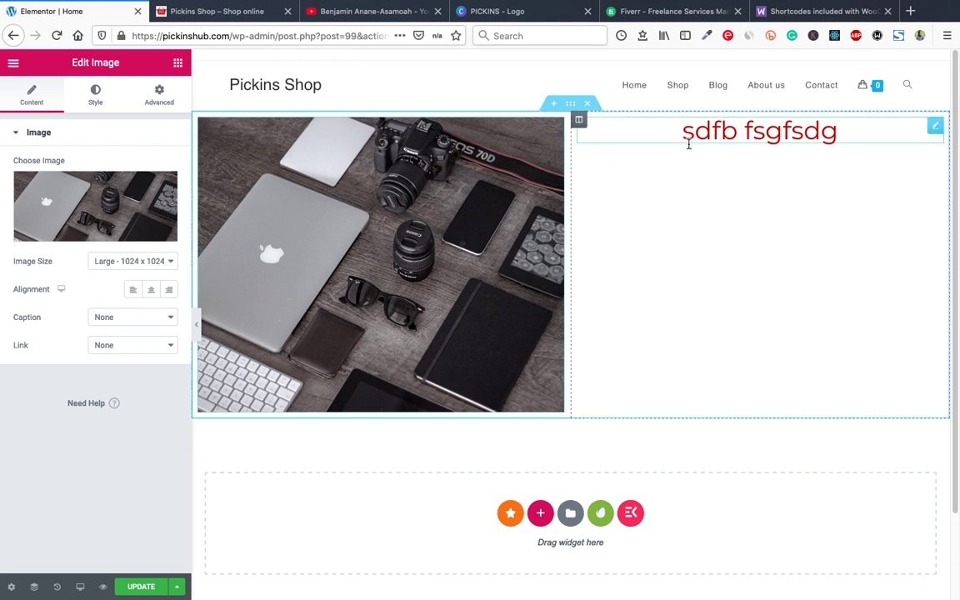
pyautogui.click(739, 131)
pyautogui.click(177, 64)
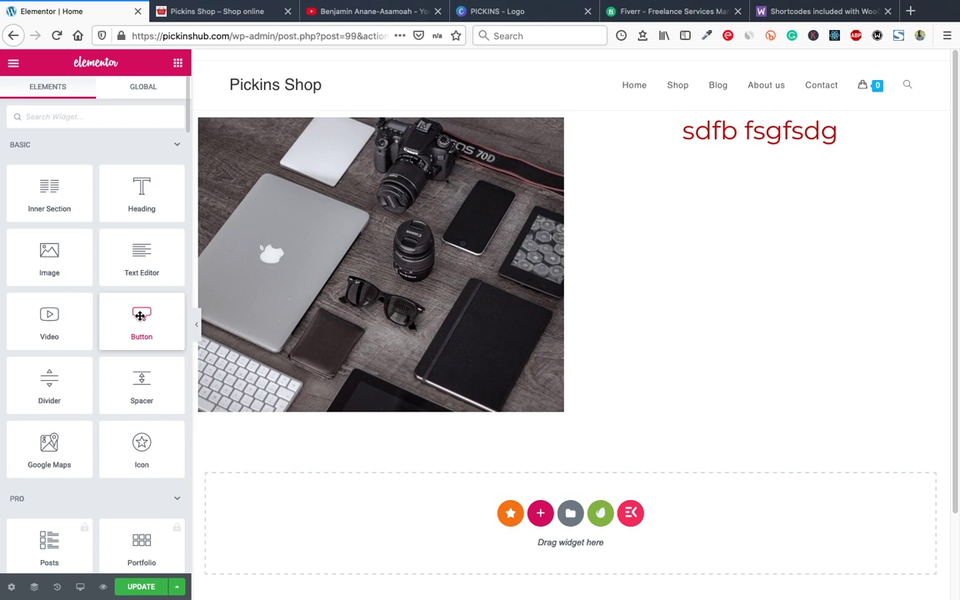
pyautogui.moveTo(140, 316); pyautogui.dragTo(737, 145)
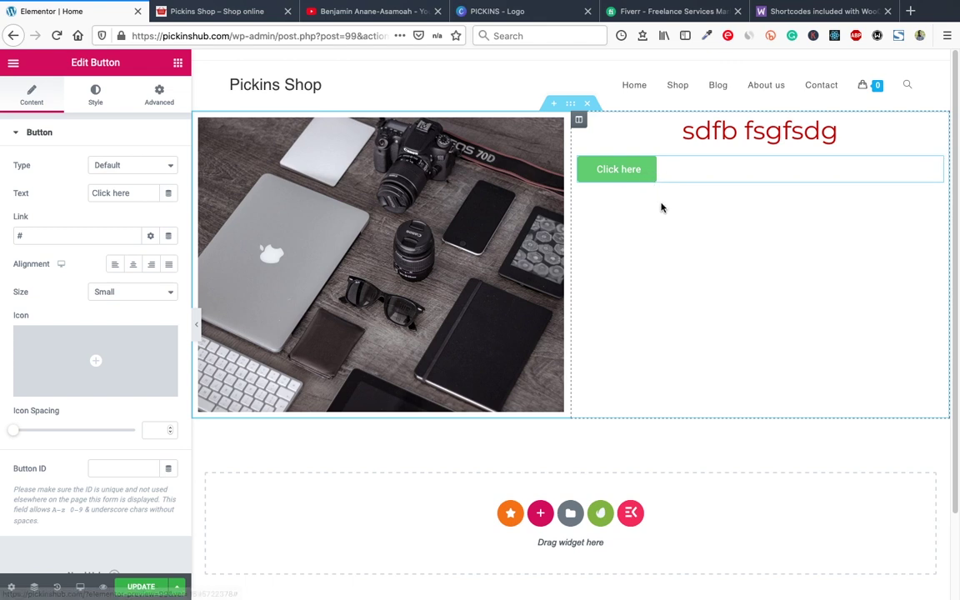
pyautogui.click(597, 239)
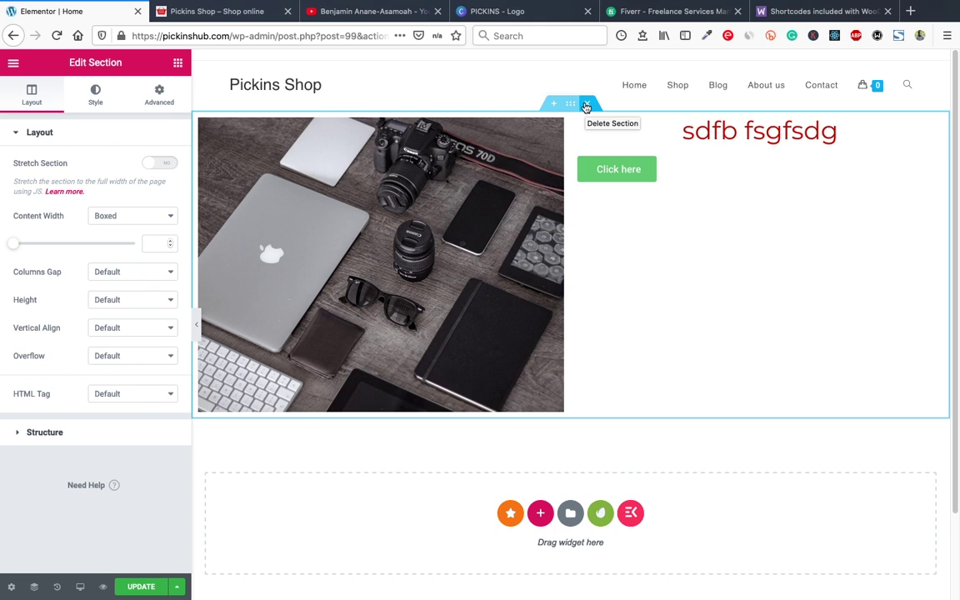
# Remove the two-column photo, heading and button section from the Home page.
pyautogui.click(586, 107)
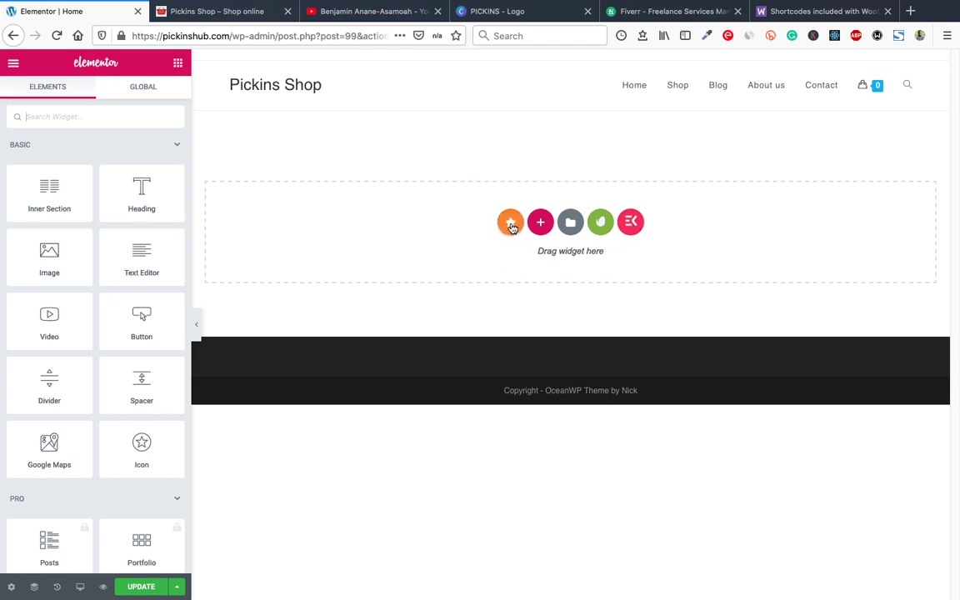
pyautogui.click(511, 224)
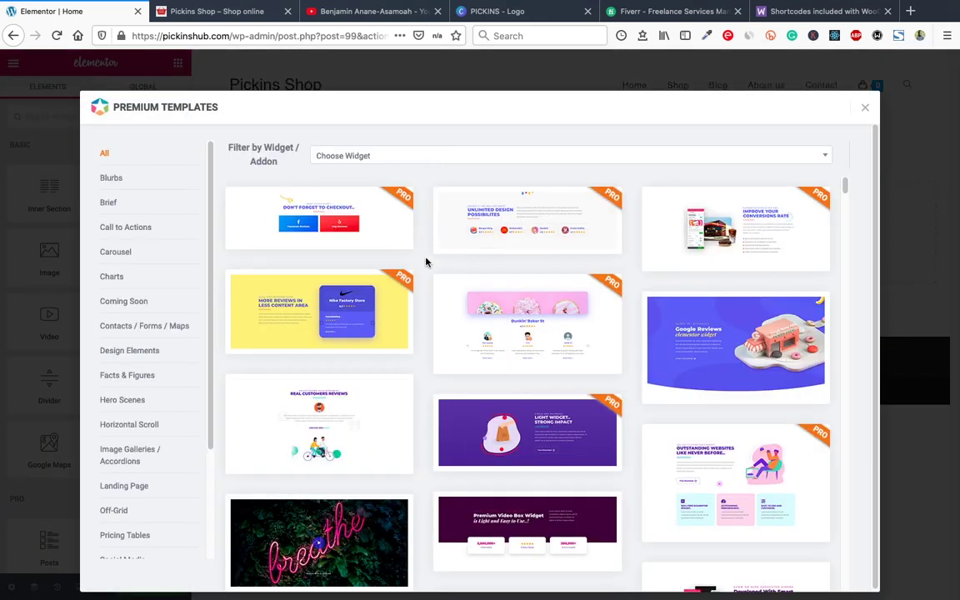
pyautogui.scroll(-5, 428, 259)
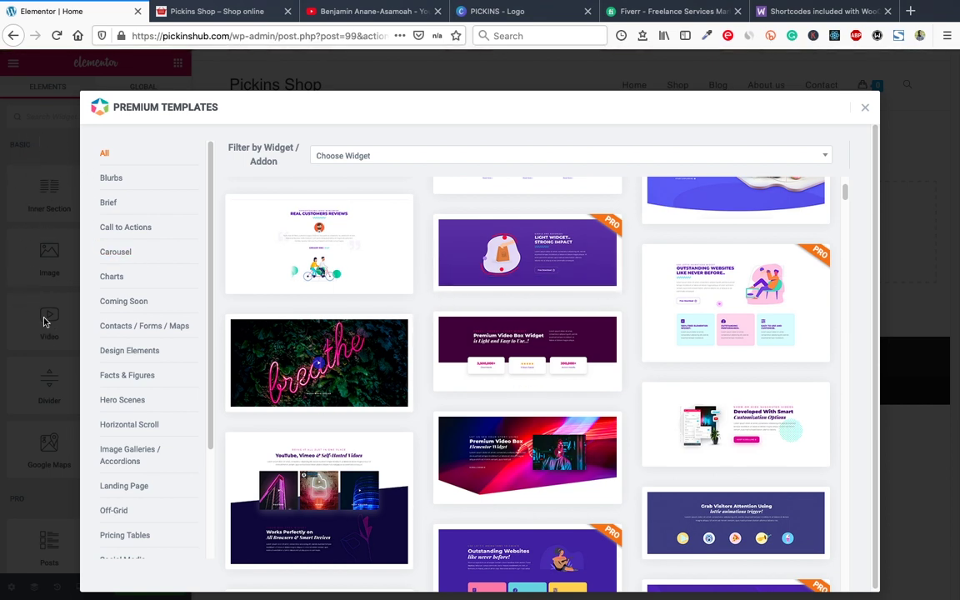
pyautogui.scroll(-3, 466, 275)
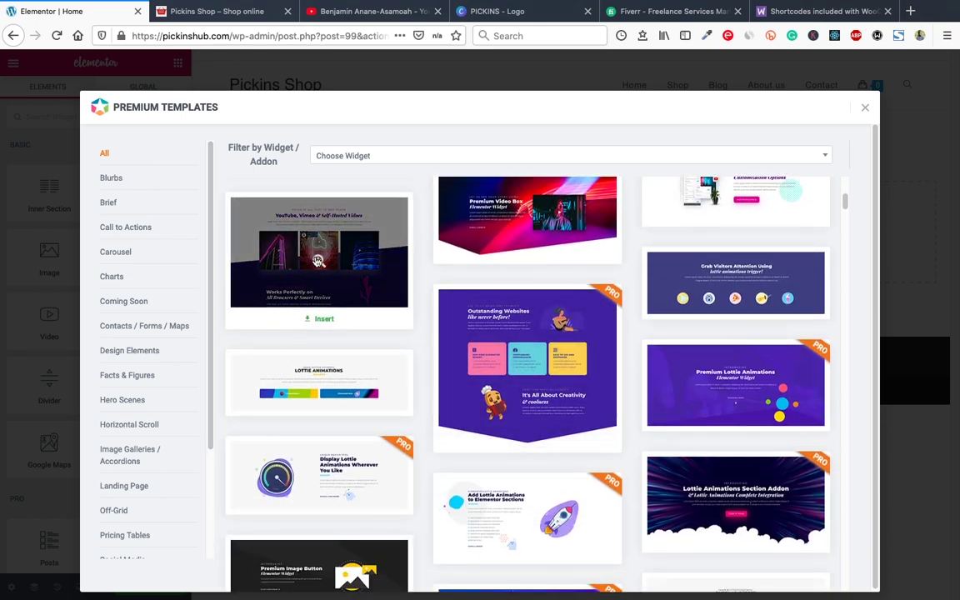
pyautogui.click(319, 262)
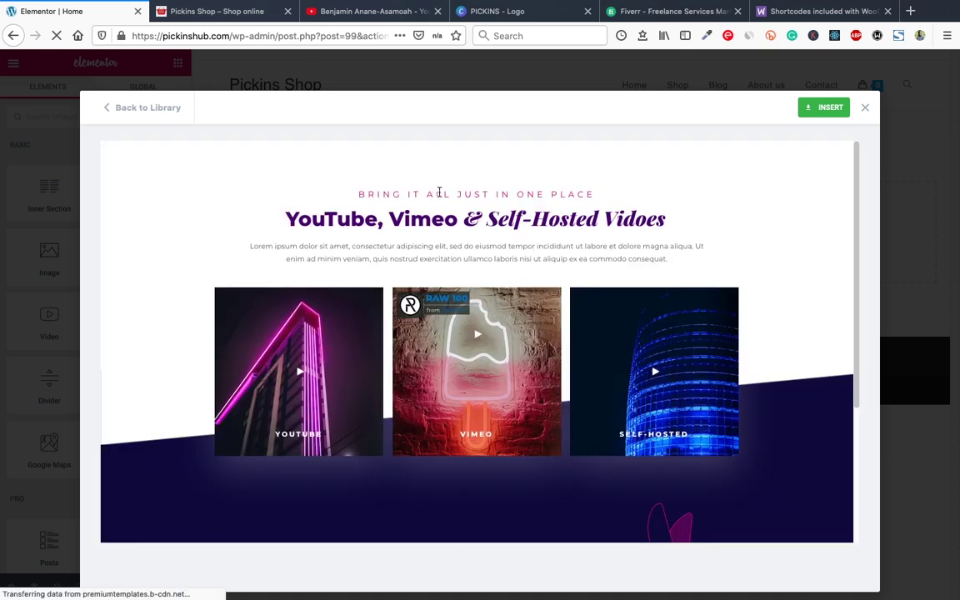
pyautogui.scroll(-5, 510, 242)
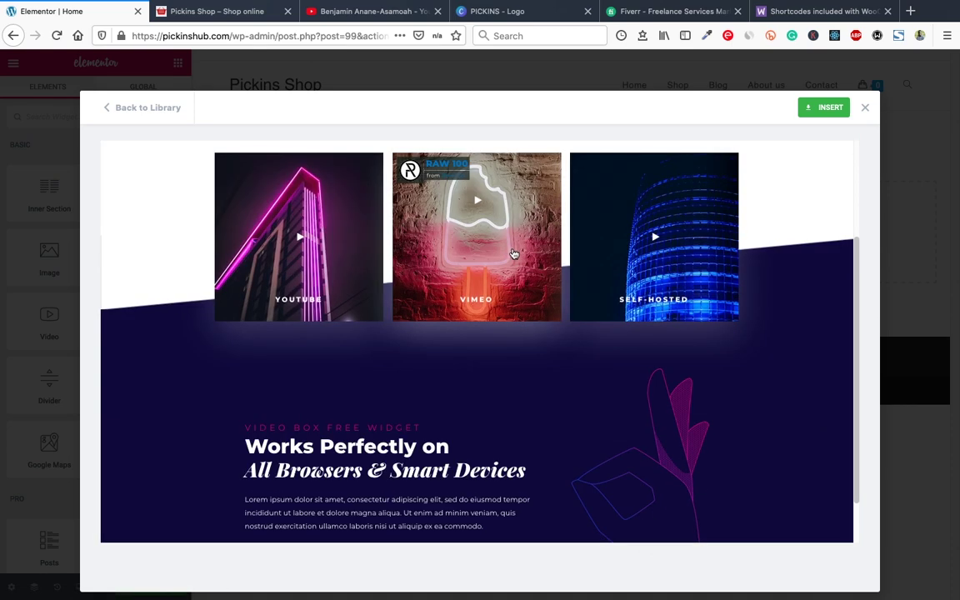
pyautogui.scroll(5, 512, 254)
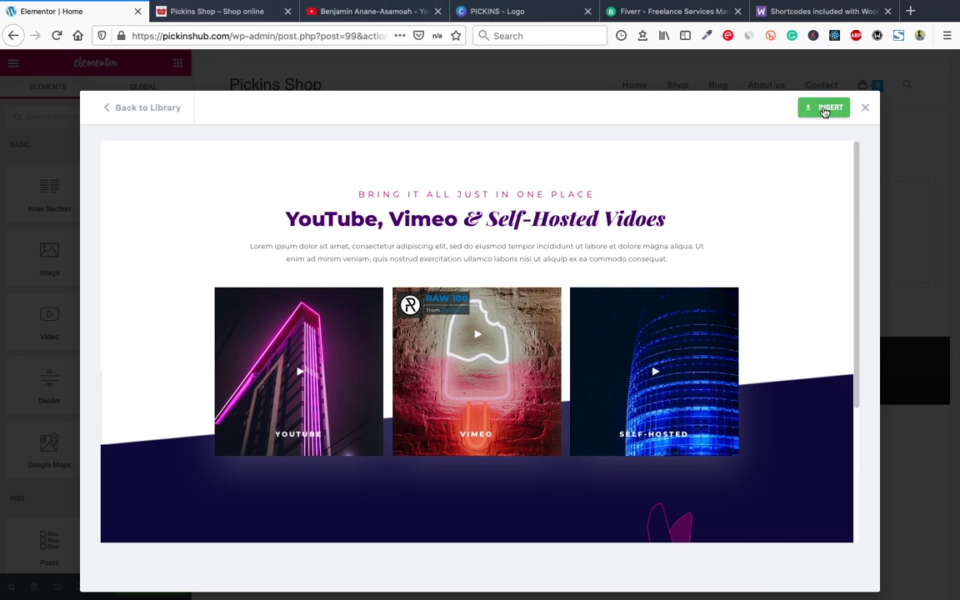
pyautogui.click(864, 108)
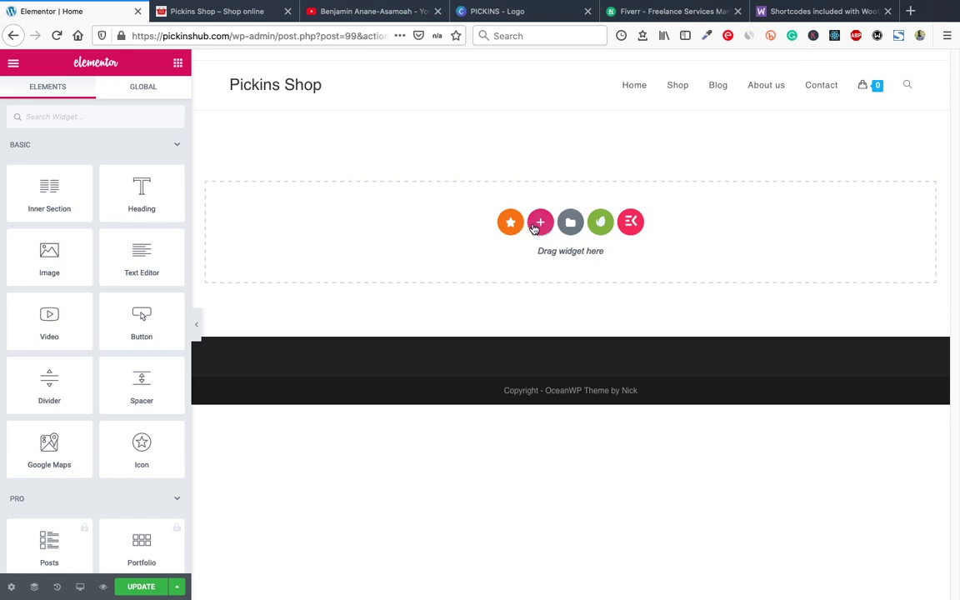
# Preview the coffee-house restaurant homepage template from the template library and choose to insert it.
pyautogui.click(540, 221)
pyautogui.press('Escape')
pyautogui.click(570, 223)
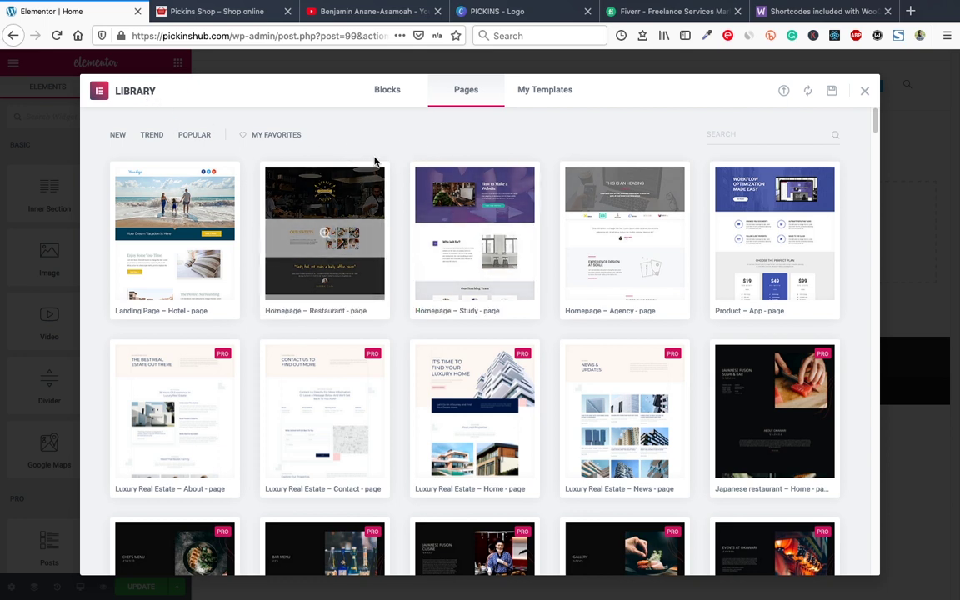
pyautogui.moveTo(172, 215)
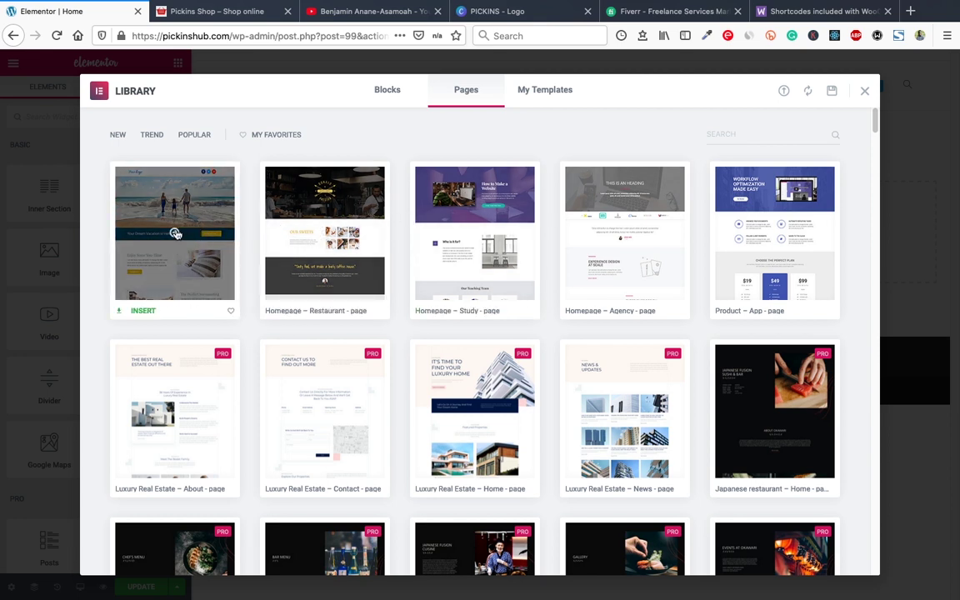
pyautogui.click(325, 233)
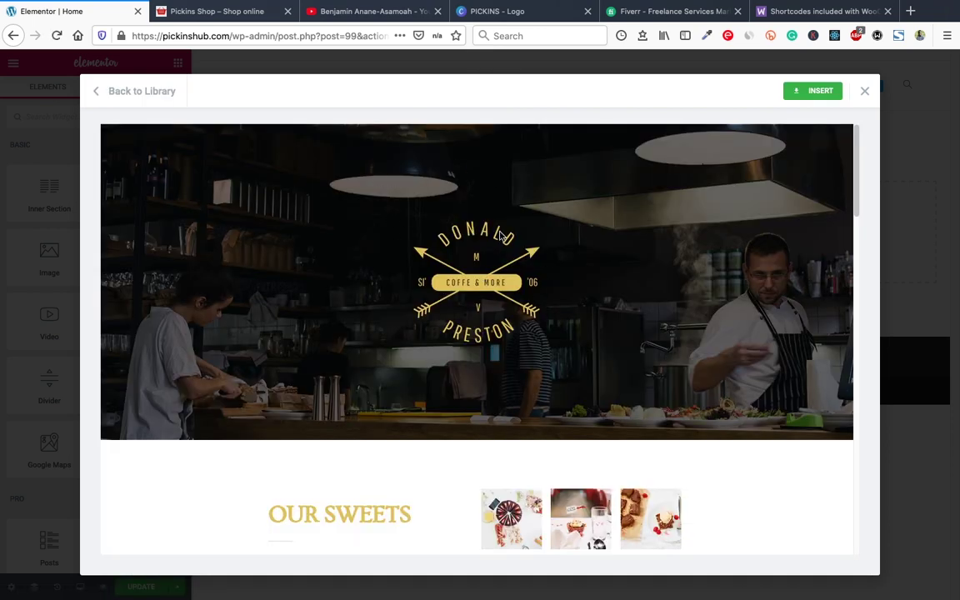
pyautogui.scroll(-5, 552, 228)
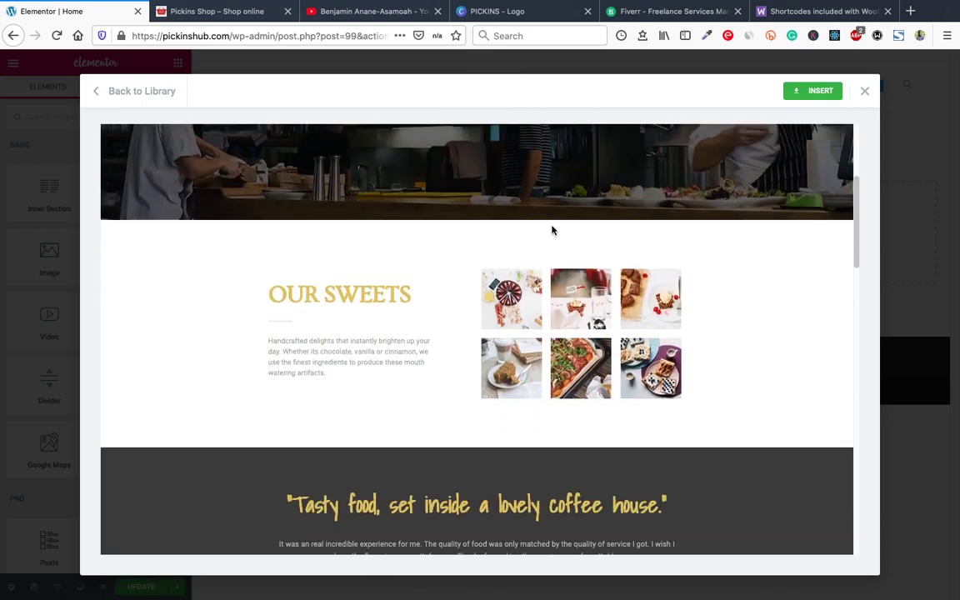
pyautogui.scroll(5, 552, 229)
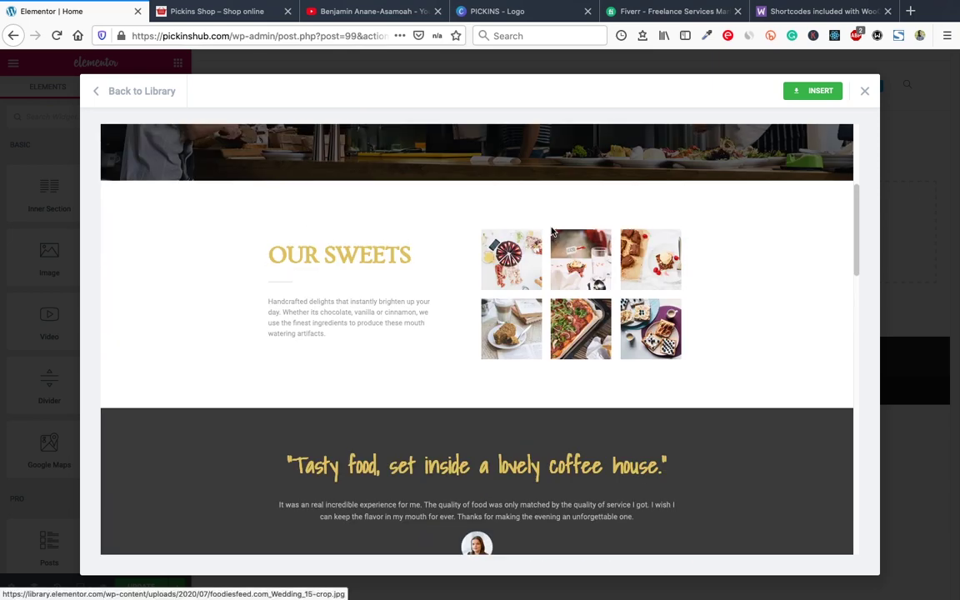
pyautogui.scroll(2, 537, 200)
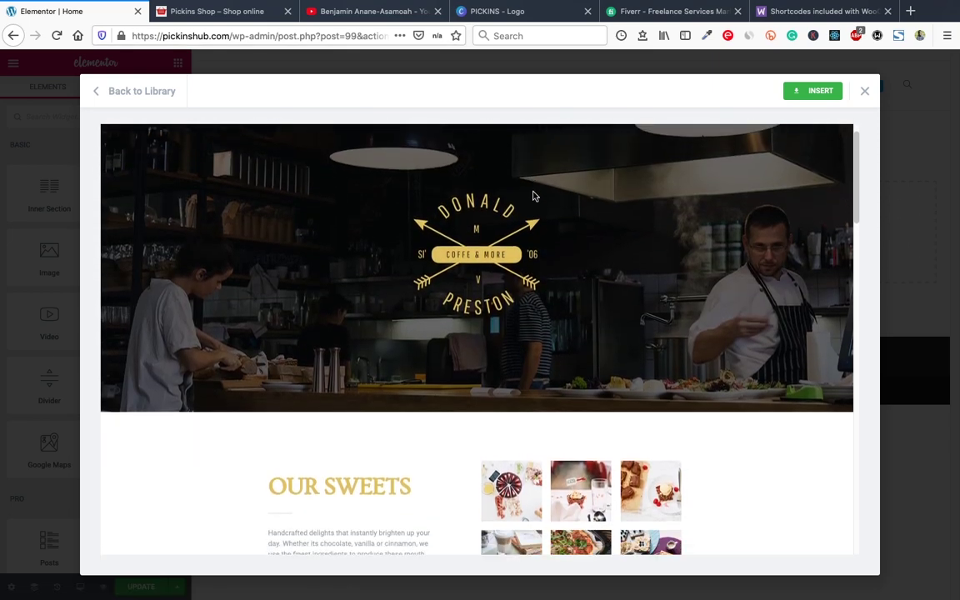
pyautogui.scroll(-5, 533, 196)
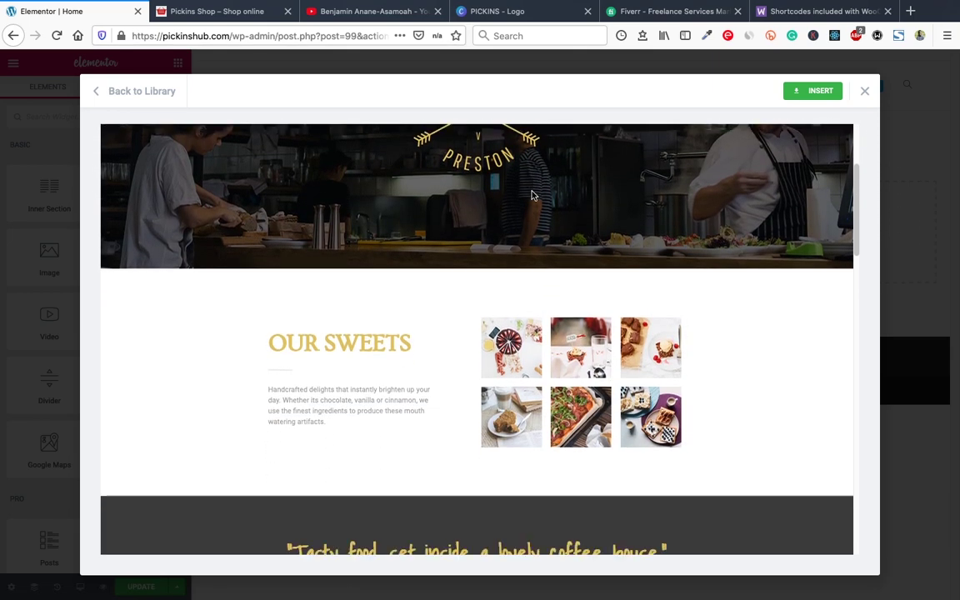
pyautogui.scroll(-8, 531, 190)
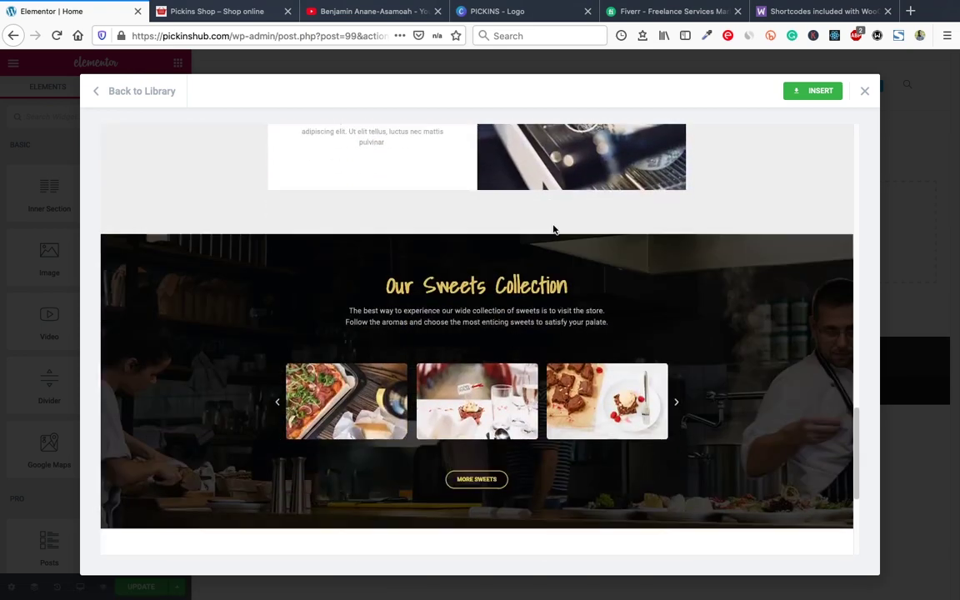
pyautogui.scroll(5, 553, 229)
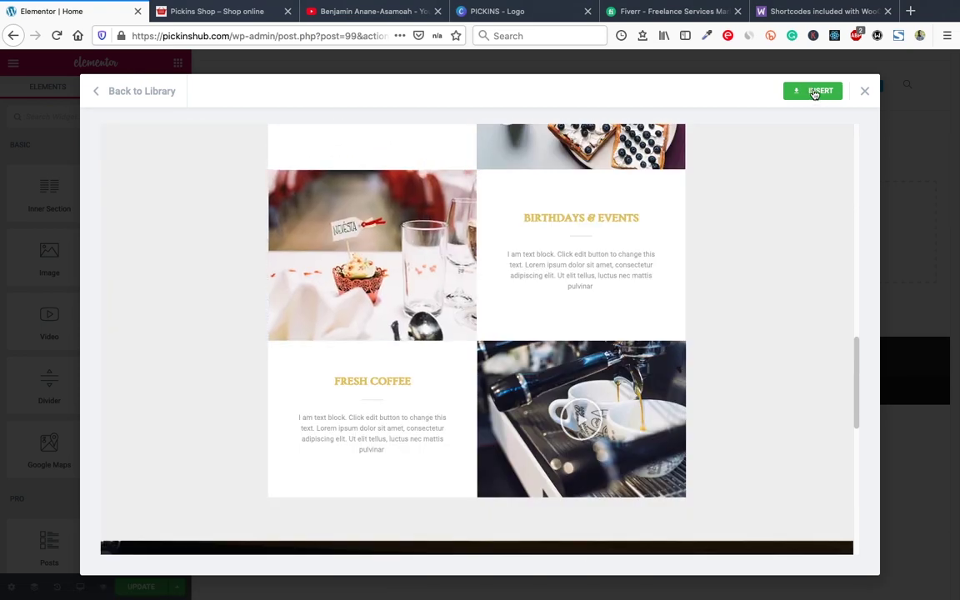
pyautogui.click(814, 94)
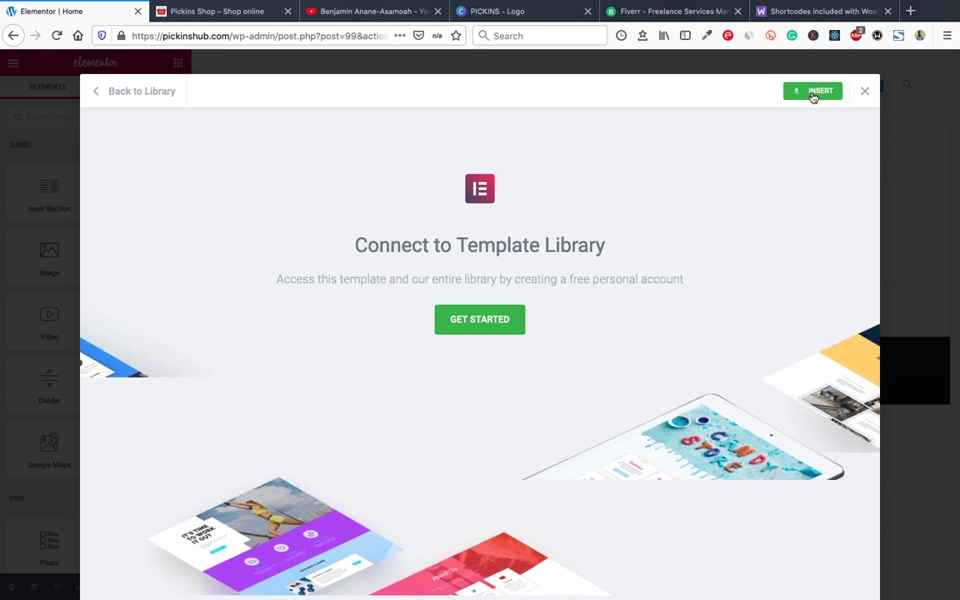
# Connect to the template library, then review the inserted Tasty Breakfast, Fresh Coffee, Sweets and Visit Us sections.
pyautogui.click(472, 325)
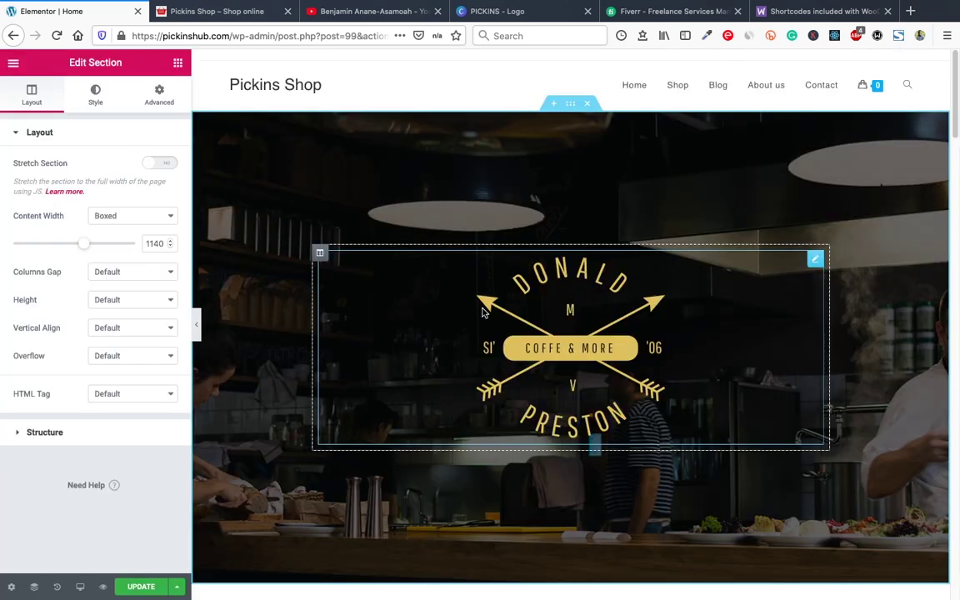
pyautogui.scroll(-10, 528, 223)
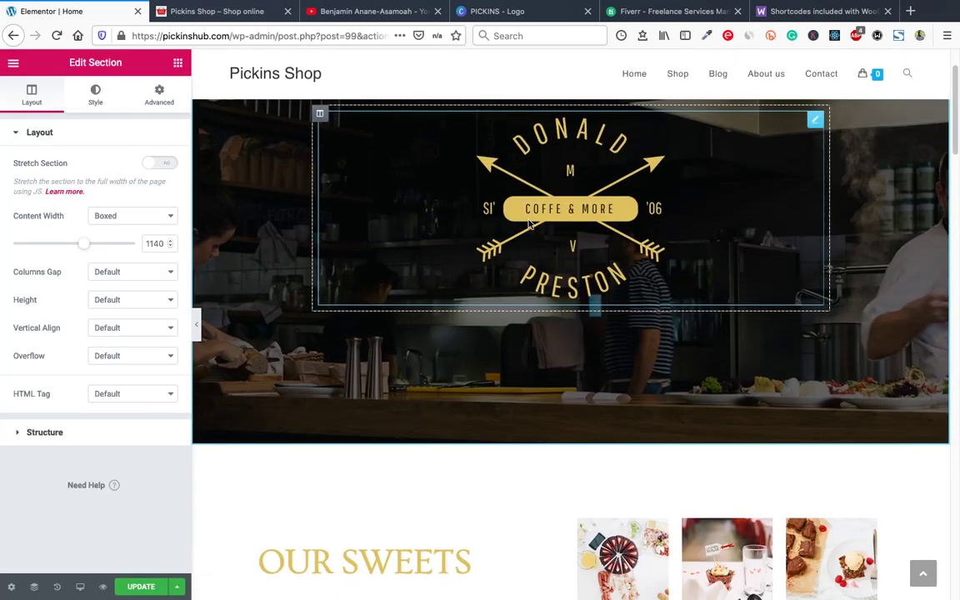
pyautogui.scroll(-12, 528, 226)
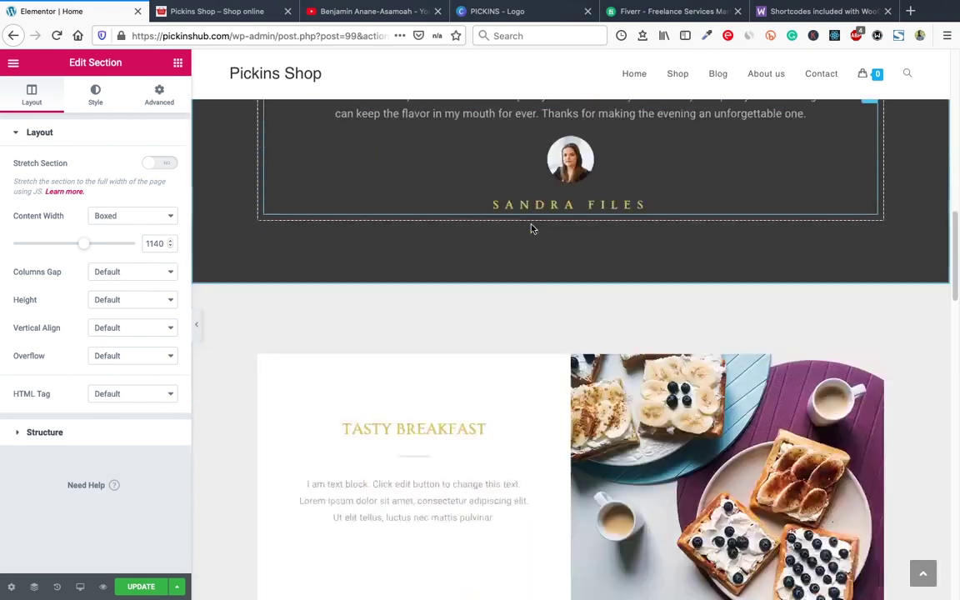
pyautogui.scroll(-10, 531, 228)
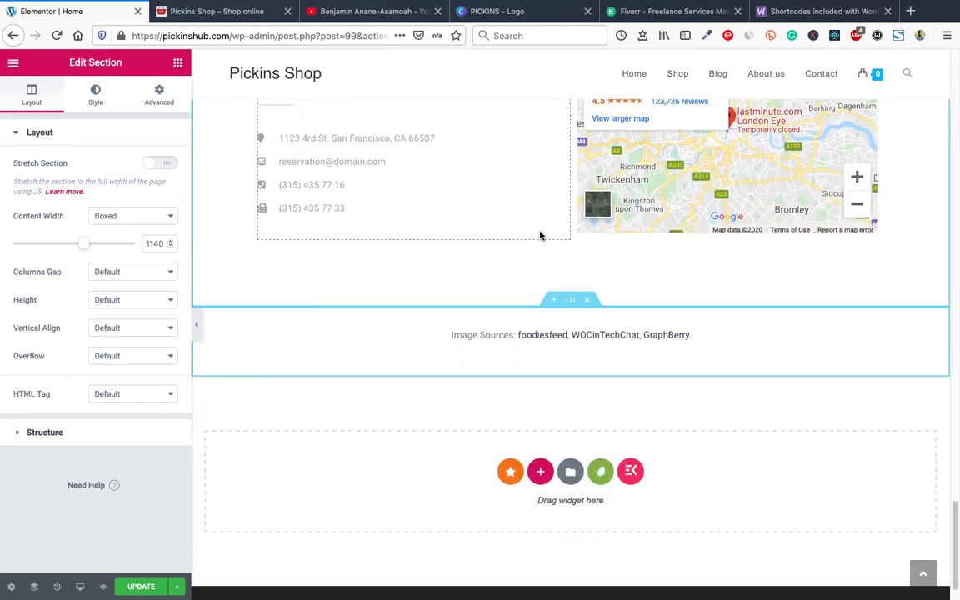
pyautogui.scroll(3, 540, 236)
pyautogui.scroll(10, 538, 229)
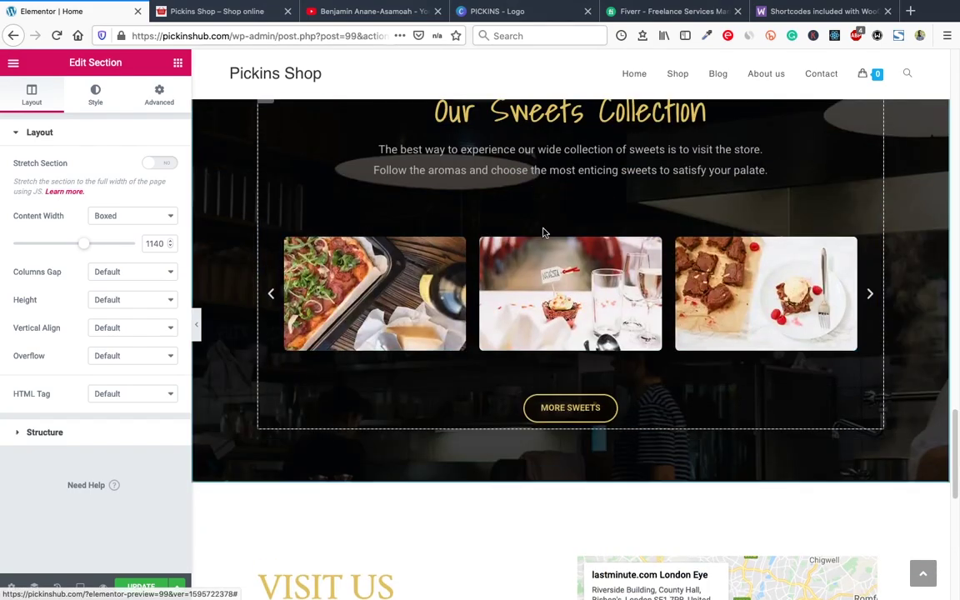
pyautogui.scroll(-5, 535, 222)
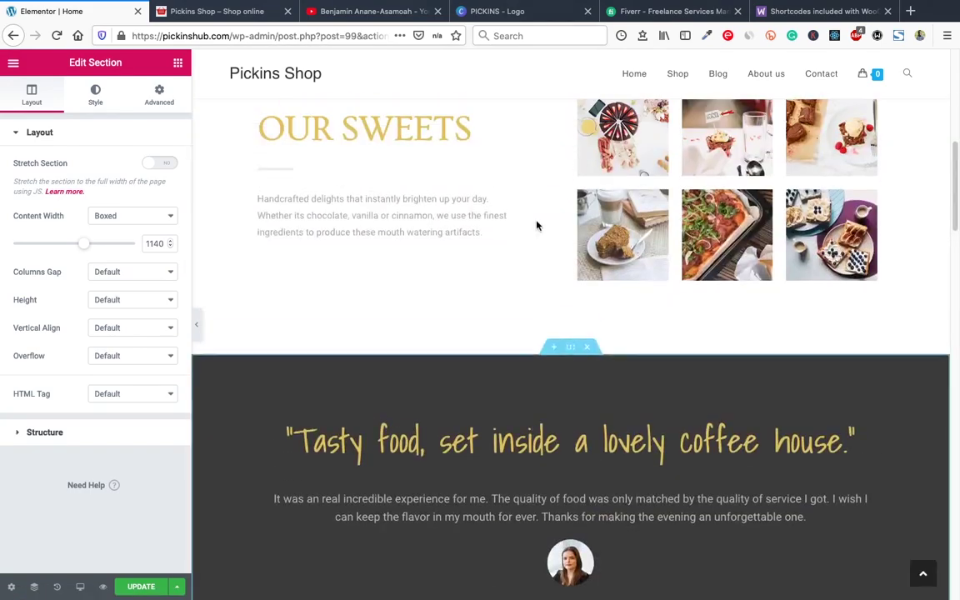
pyautogui.scroll(3, 536, 222)
pyautogui.scroll(-1, 544, 236)
pyautogui.scroll(4, 544, 248)
pyautogui.scroll(-10, 543, 248)
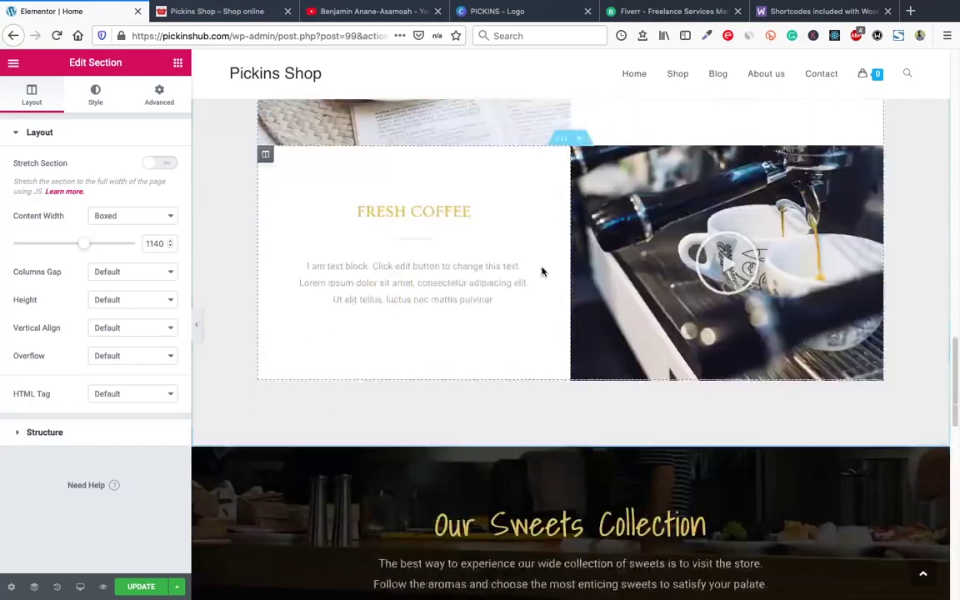
pyautogui.scroll(-2, 539, 325)
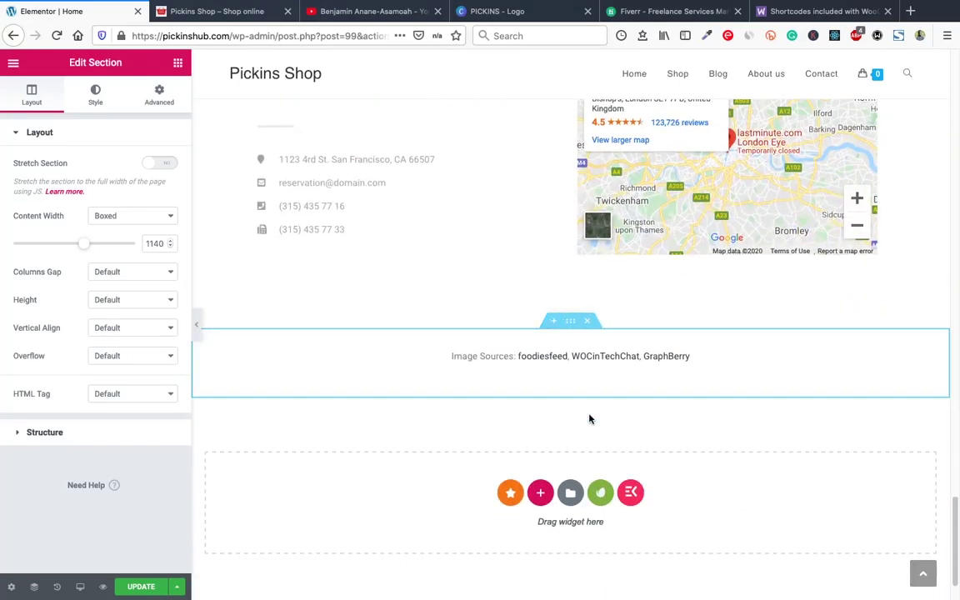
pyautogui.scroll(1, 514, 358)
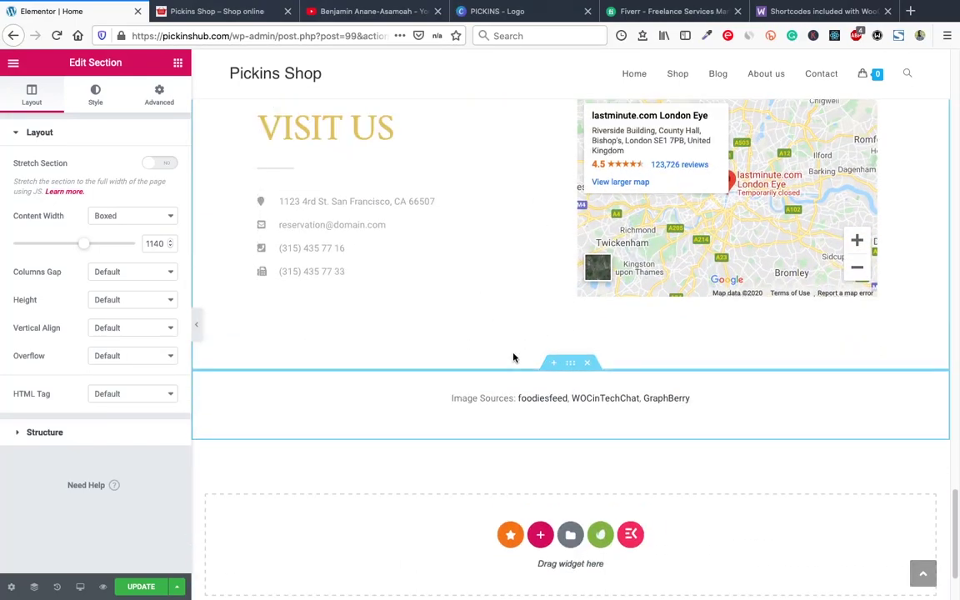
pyautogui.scroll(-2, 495, 246)
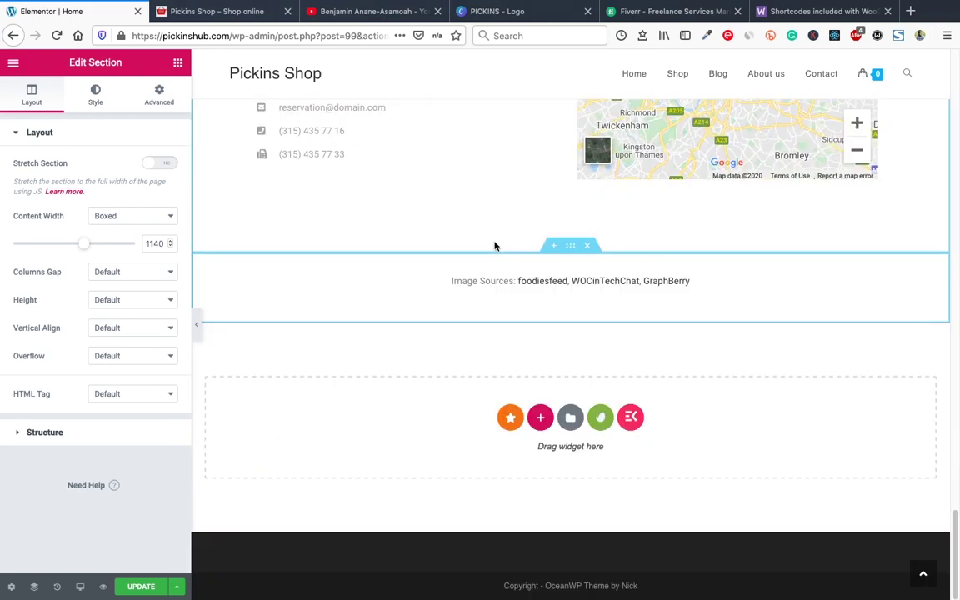
pyautogui.scroll(15, 495, 247)
pyautogui.scroll(20, 493, 248)
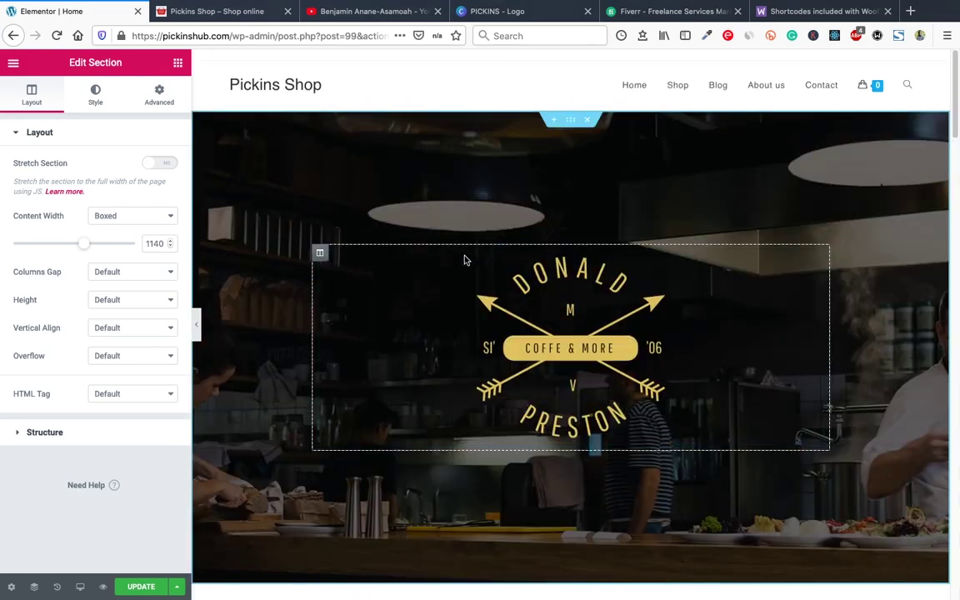
# Select the Donald Preston logo and bring up the hero section's layout settings.
pyautogui.click(441, 269)
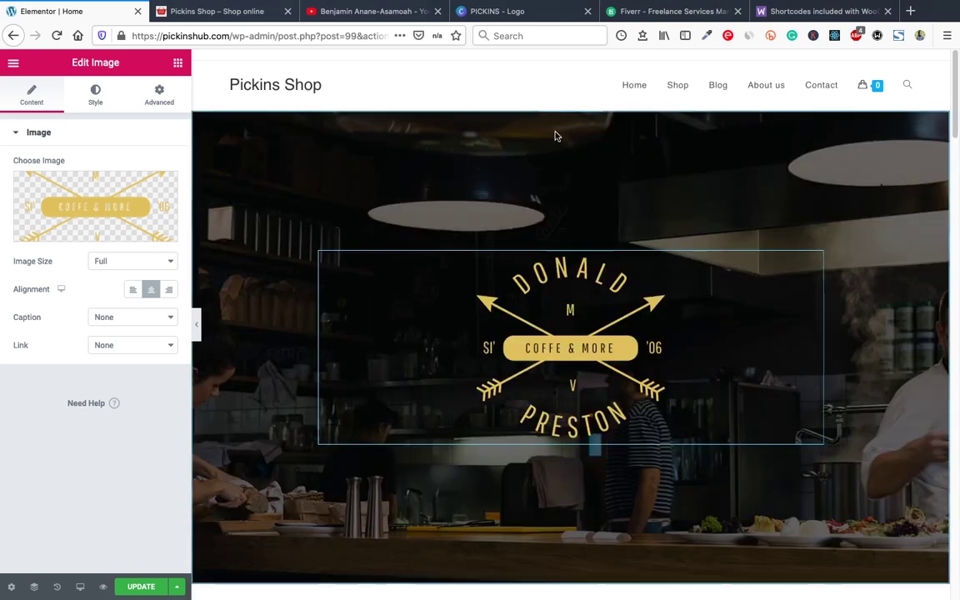
pyautogui.rightClick(556, 134)
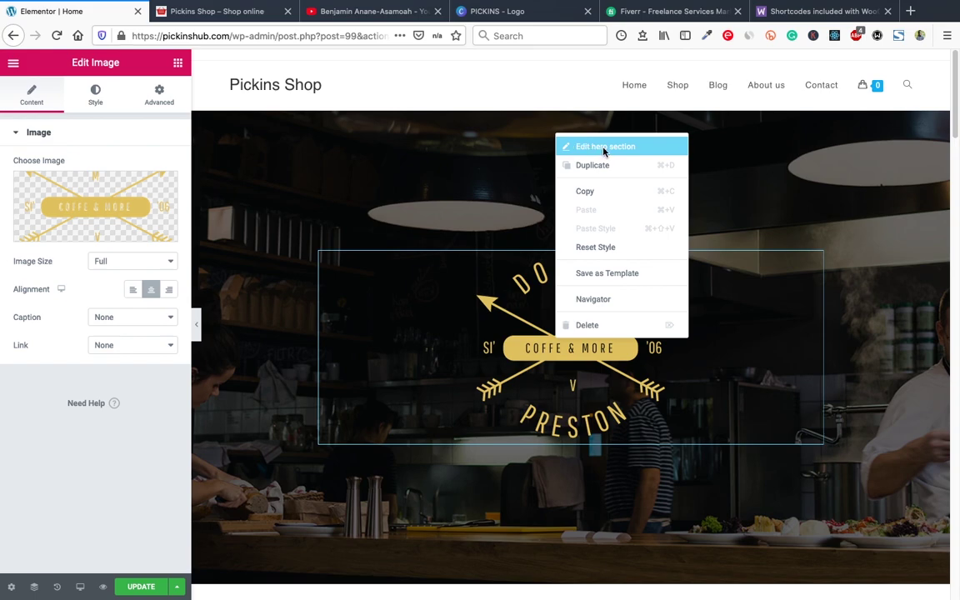
pyautogui.click(602, 148)
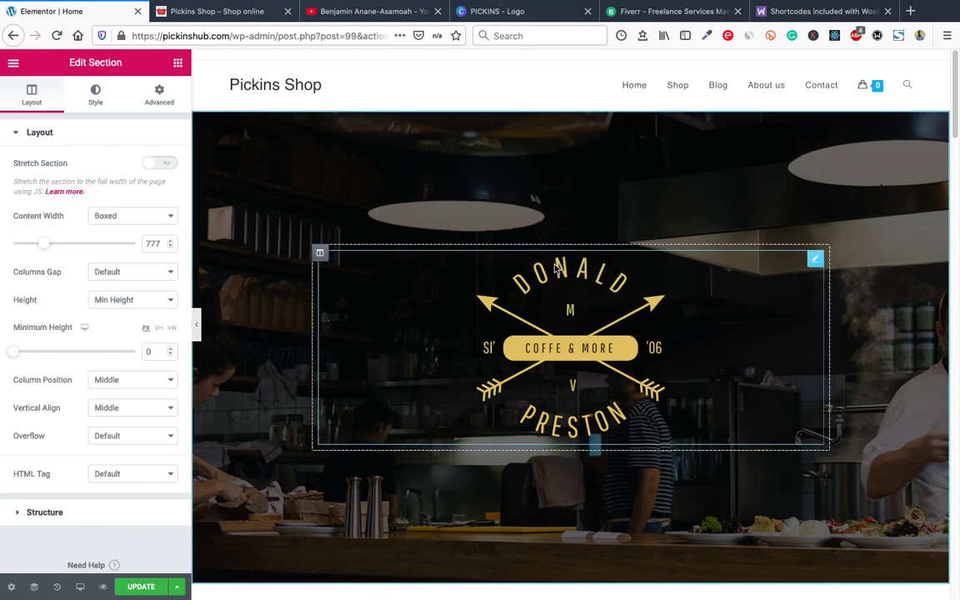
pyautogui.scroll(-5, 562, 249)
pyautogui.scroll(3, 552, 266)
pyautogui.scroll(3, 554, 237)
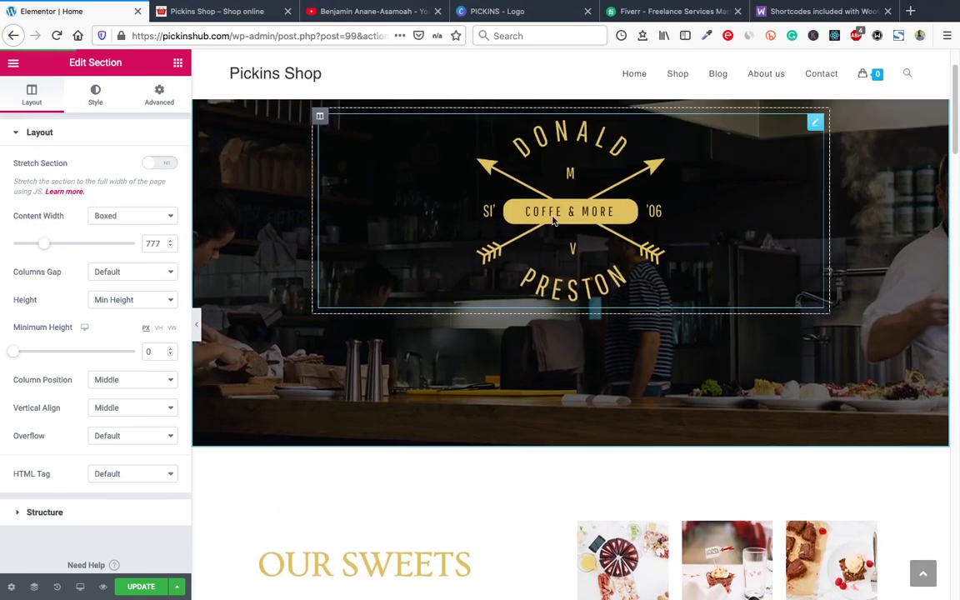
# Swap the hero logo for PICKINS-logo.png from the Media Library.
pyautogui.click(558, 250)
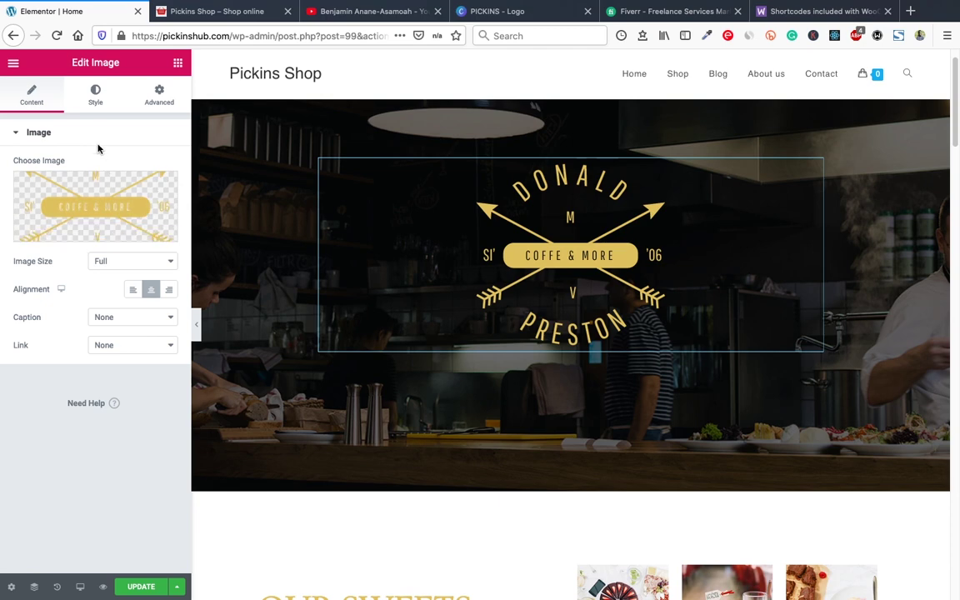
pyautogui.click(84, 232)
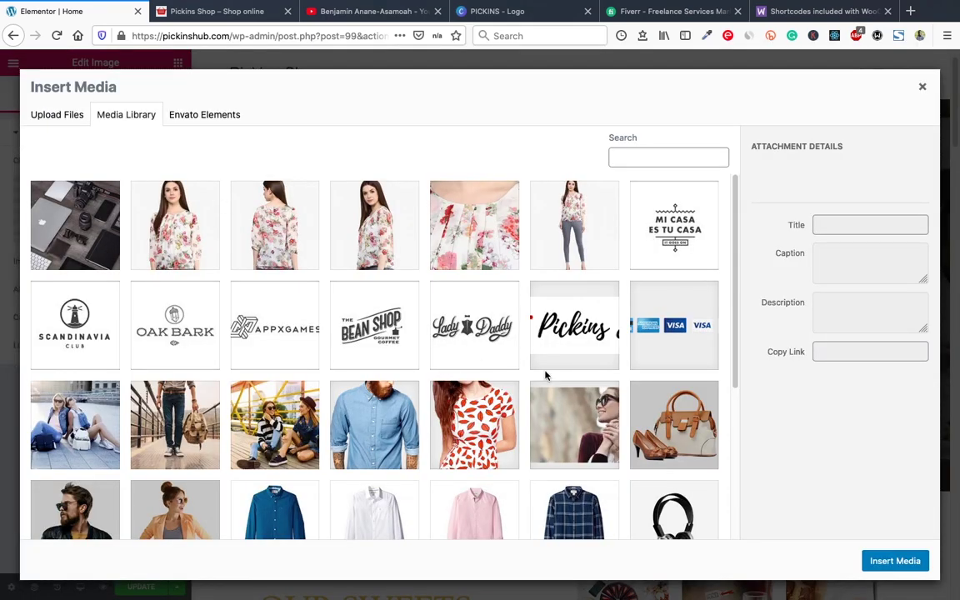
pyautogui.click(344, 320)
pyautogui.click(533, 302)
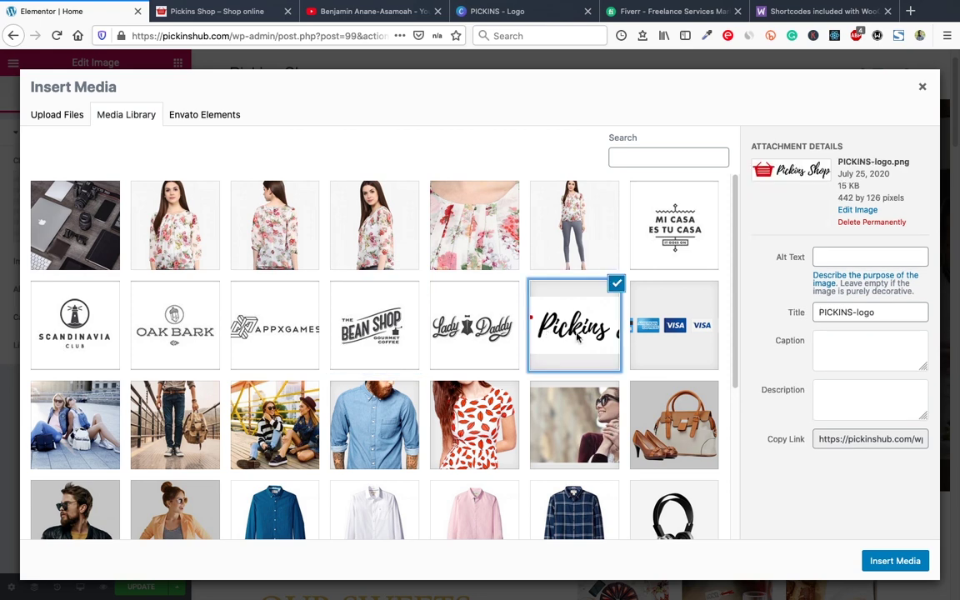
pyautogui.click(894, 563)
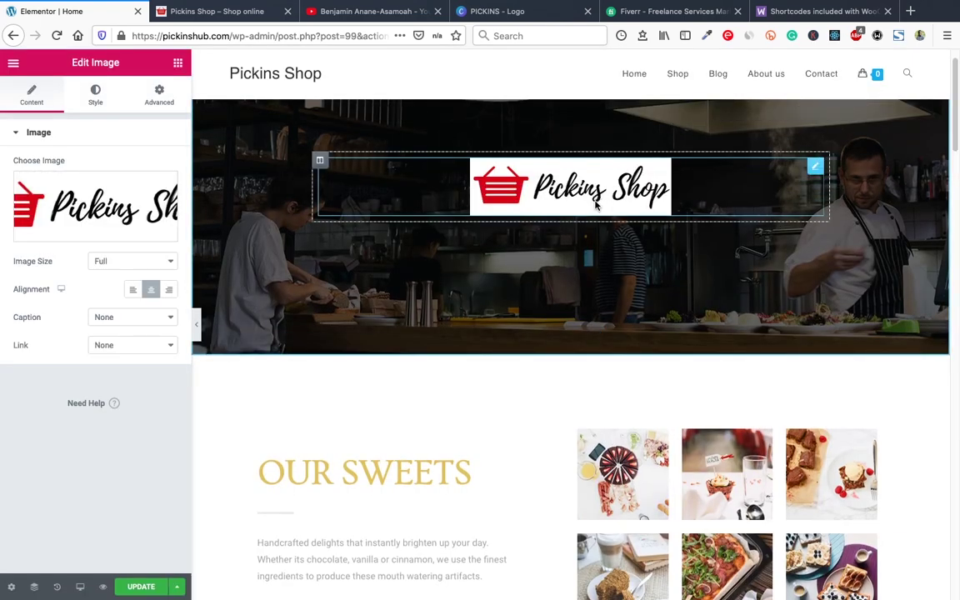
pyautogui.scroll(-4, 567, 226)
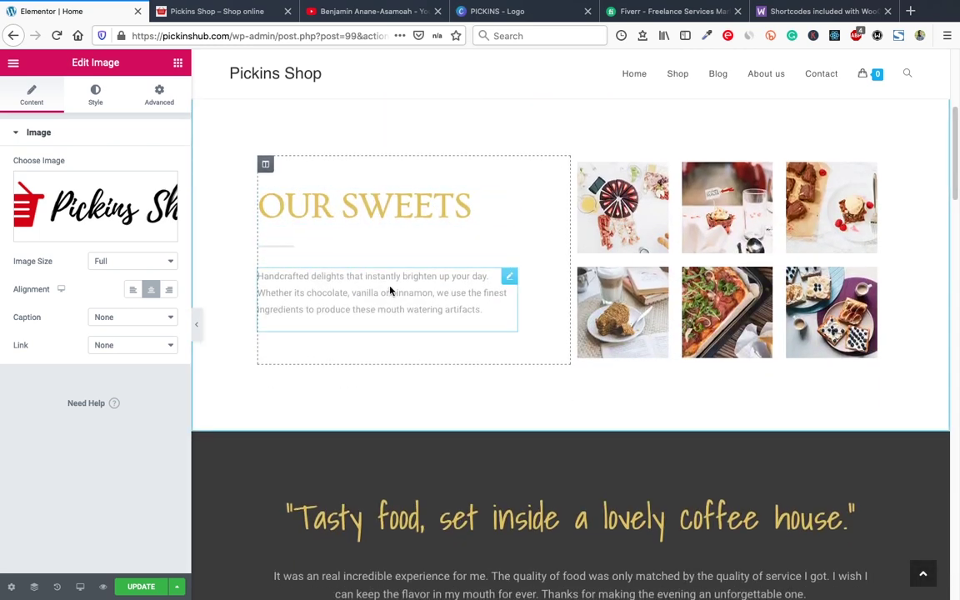
pyautogui.scroll(-10, 589, 357)
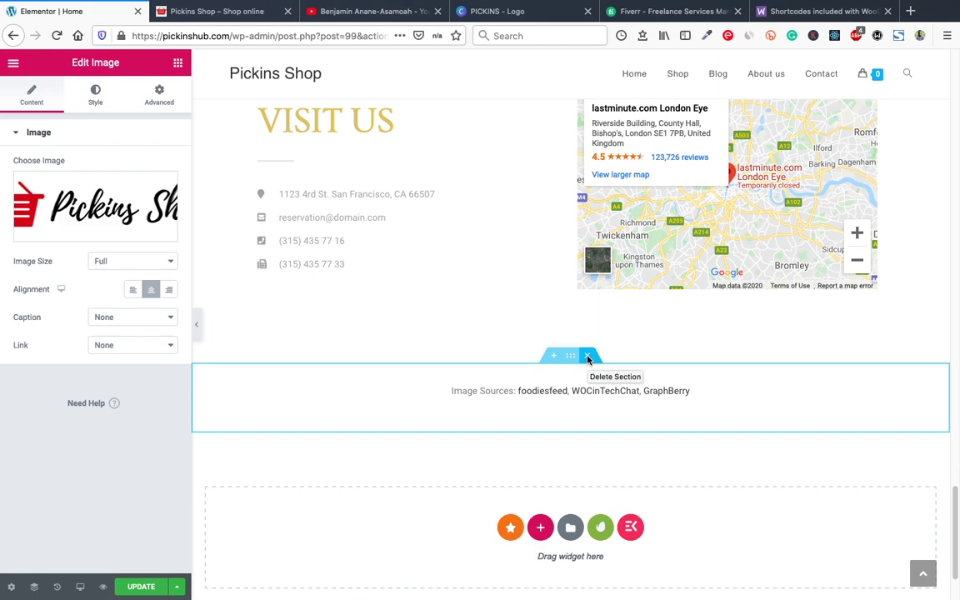
# Delete the Image Sources, Visit Us and hero sections, then view the live Pickins Shop tab.
pyautogui.click(588, 357)
pyautogui.click(587, 212)
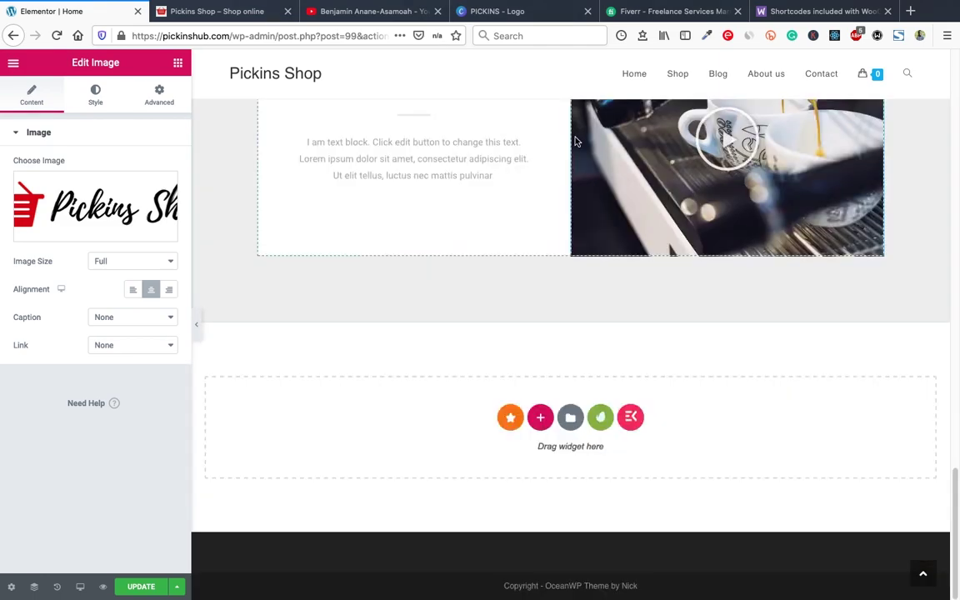
pyautogui.scroll(15, 575, 233)
pyautogui.scroll(5, 567, 254)
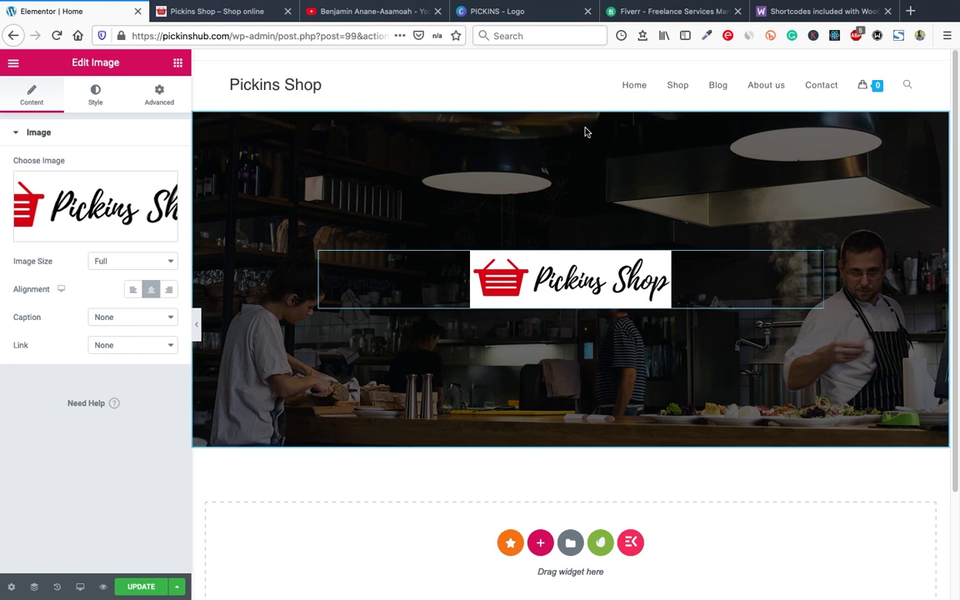
pyautogui.rightClick(557, 165)
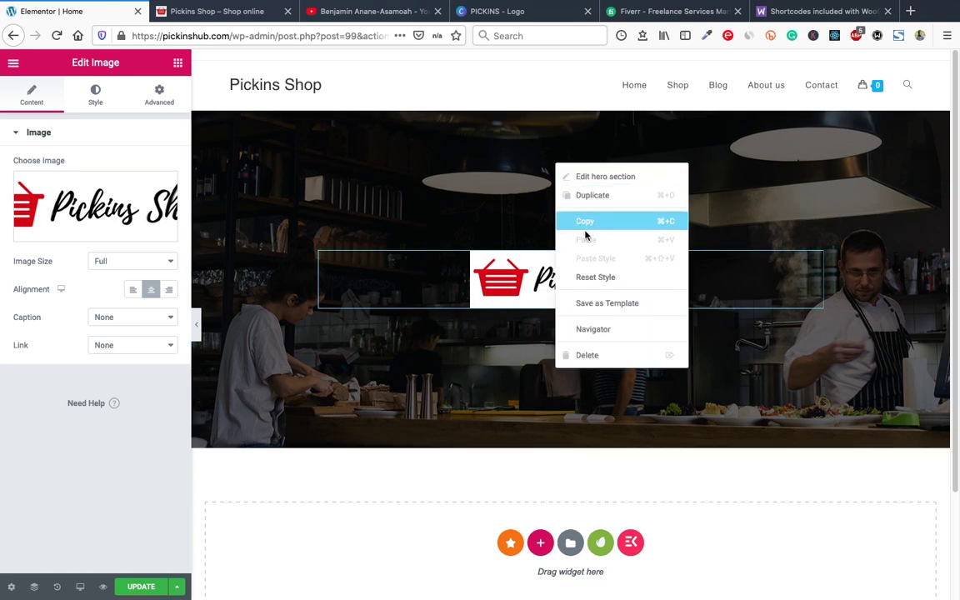
pyautogui.click(587, 356)
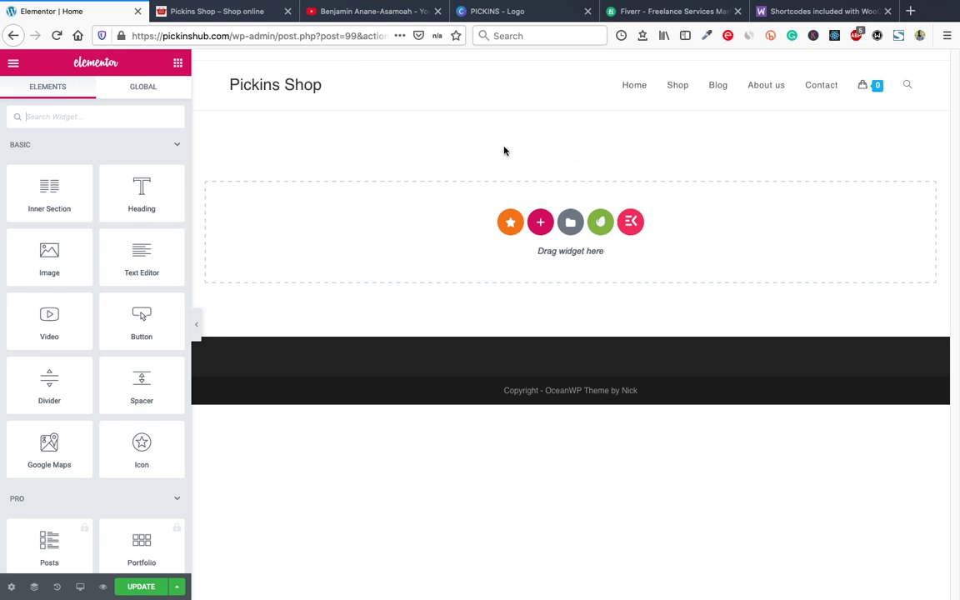
pyautogui.click(214, 12)
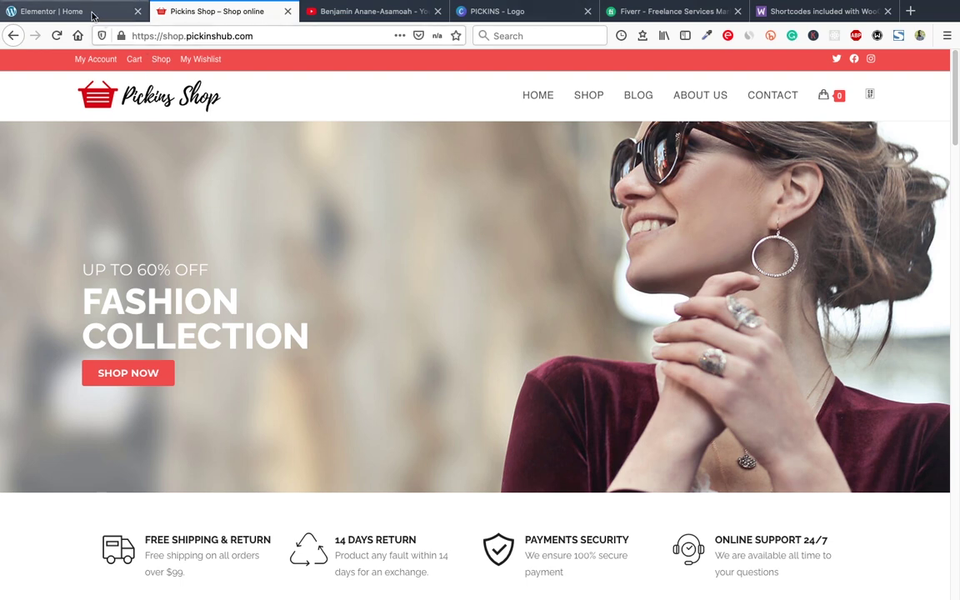
# Compare the live shop's hero banner and categories with the editor, ending back on the Elementor Home tab.
pyautogui.click(90, 13)
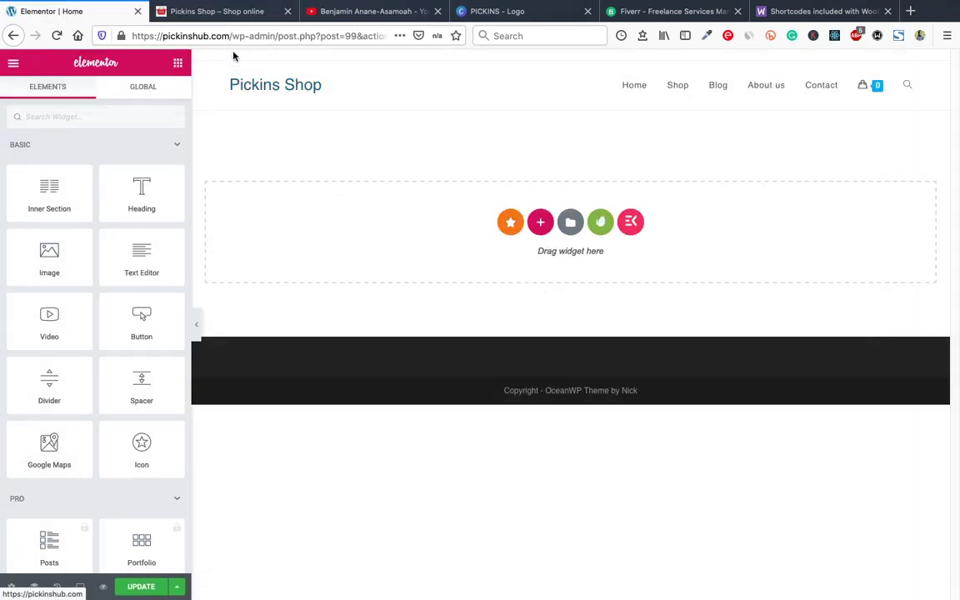
pyautogui.click(180, 11)
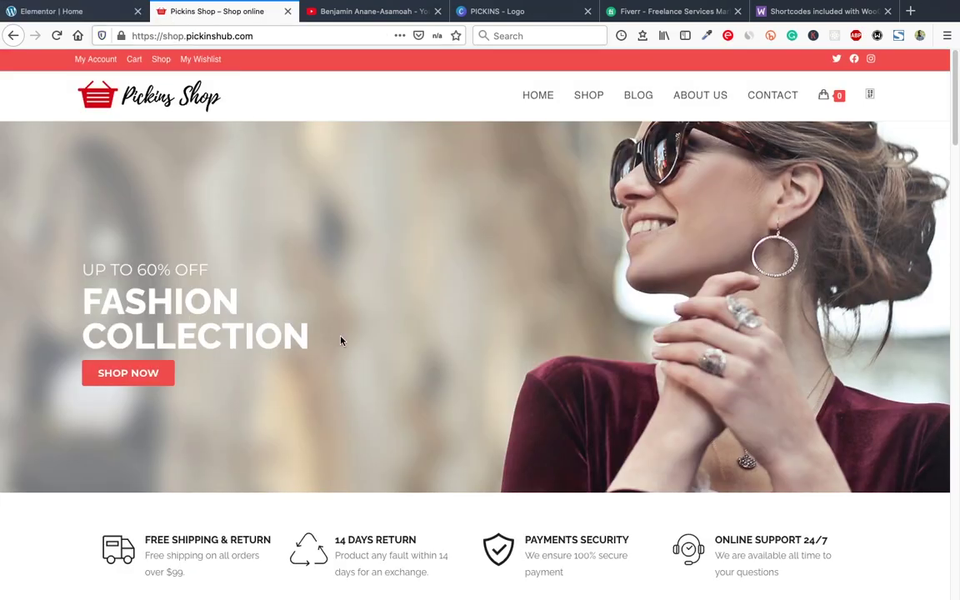
pyautogui.scroll(-6, 240, 379)
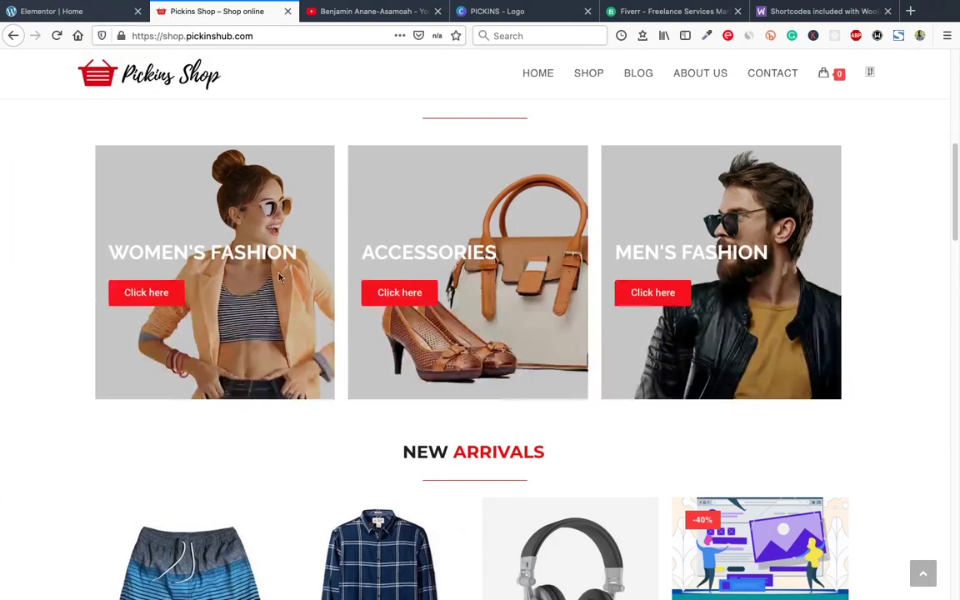
pyautogui.scroll(4, 250, 245)
pyautogui.click(122, 18)
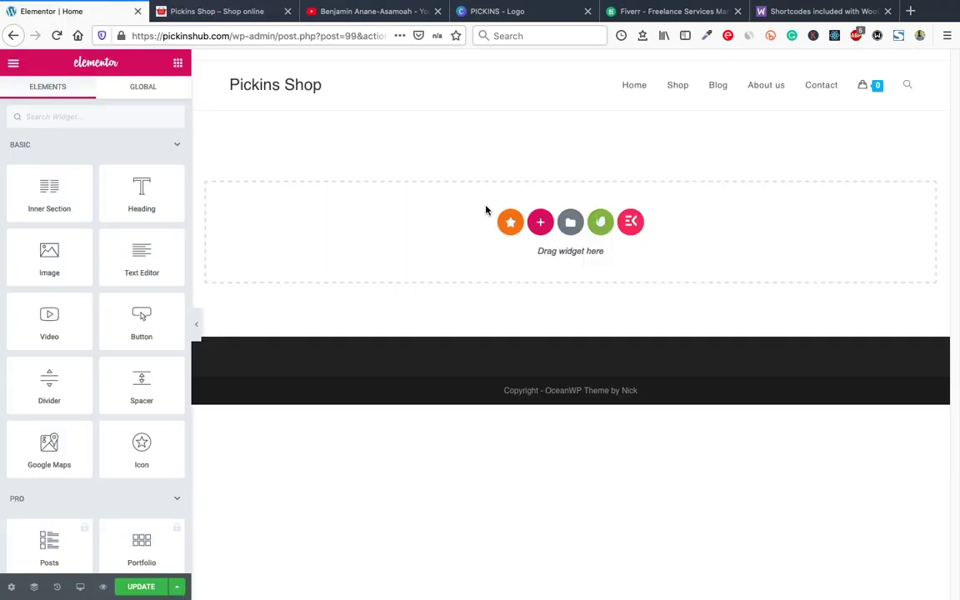
pyautogui.hotkey('ctrl', 'Tab')
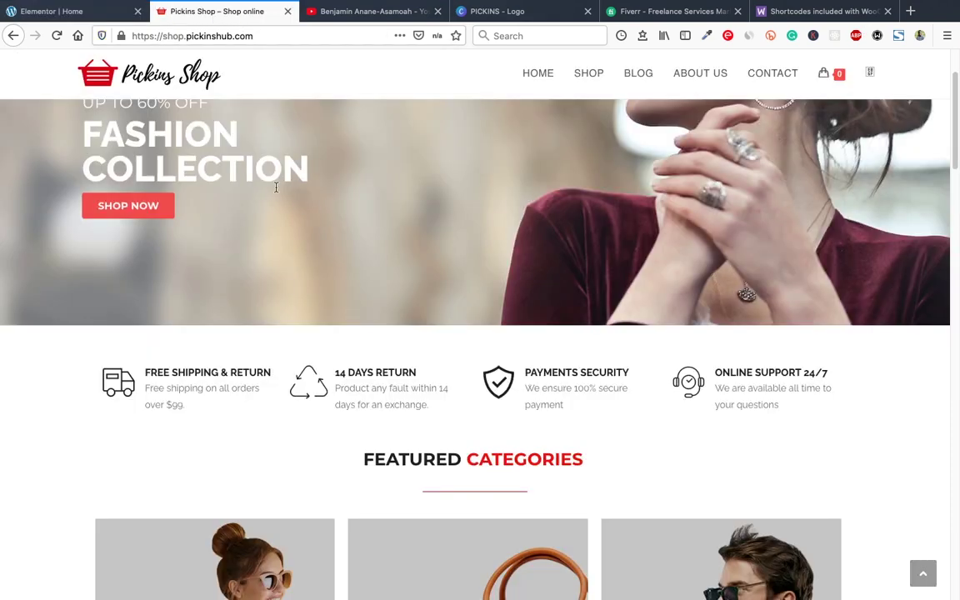
pyautogui.scroll(3, 328, 167)
pyautogui.hotkey('ctrl', 'shift', 'Tab')
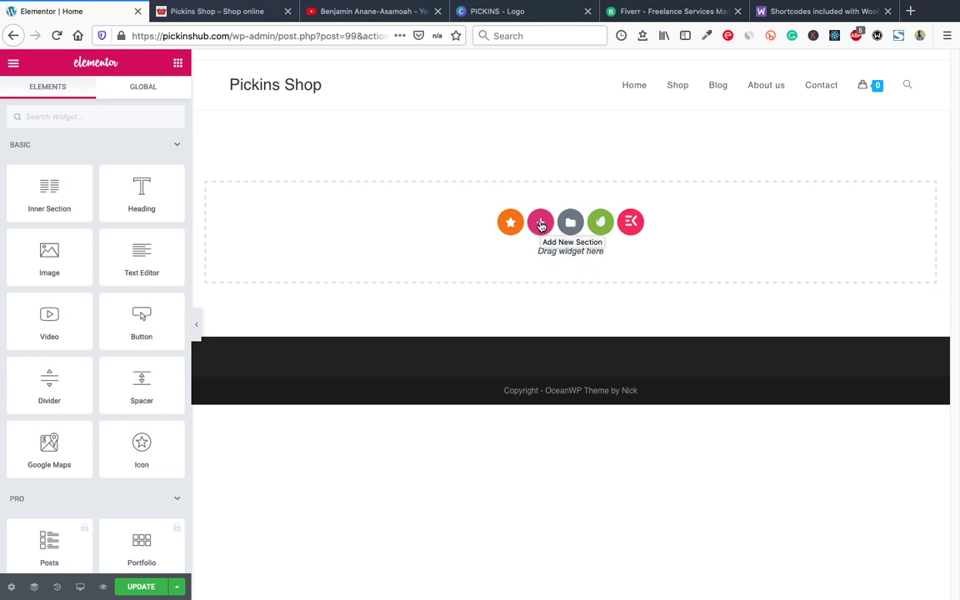
# Insert a new section with a two-column structure at the top of the Home page.
pyautogui.click(540, 223)
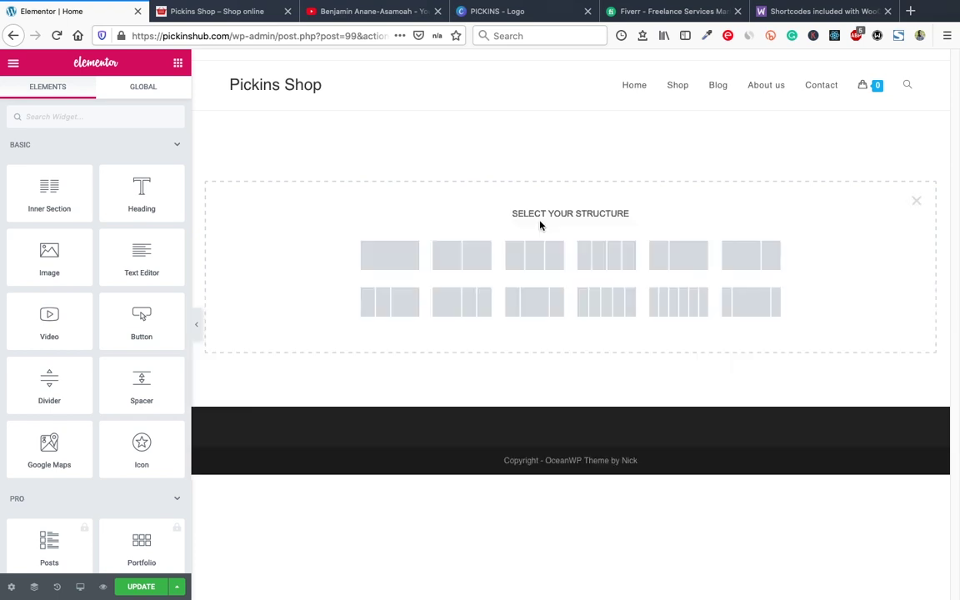
pyautogui.click(461, 257)
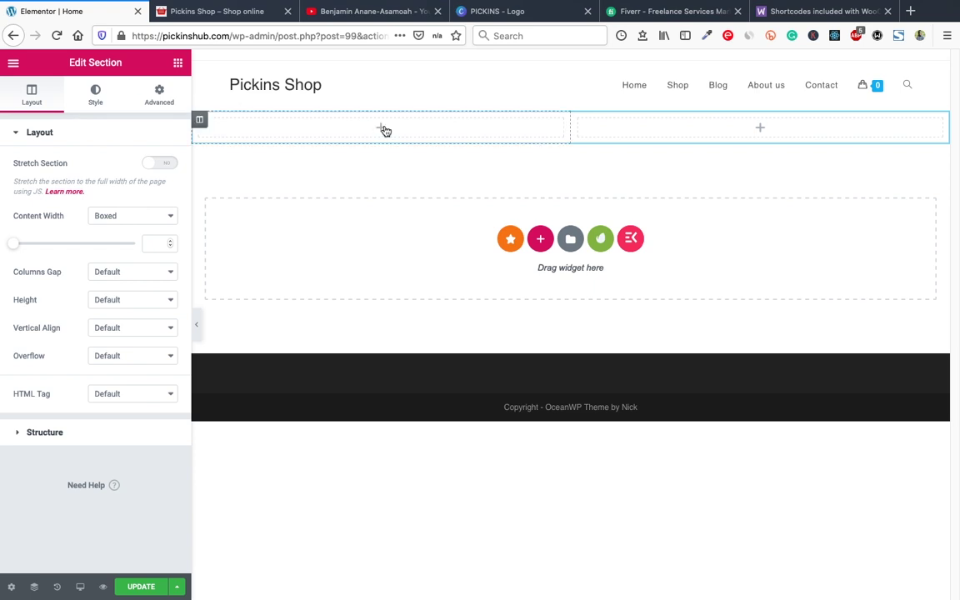
pyautogui.click(177, 62)
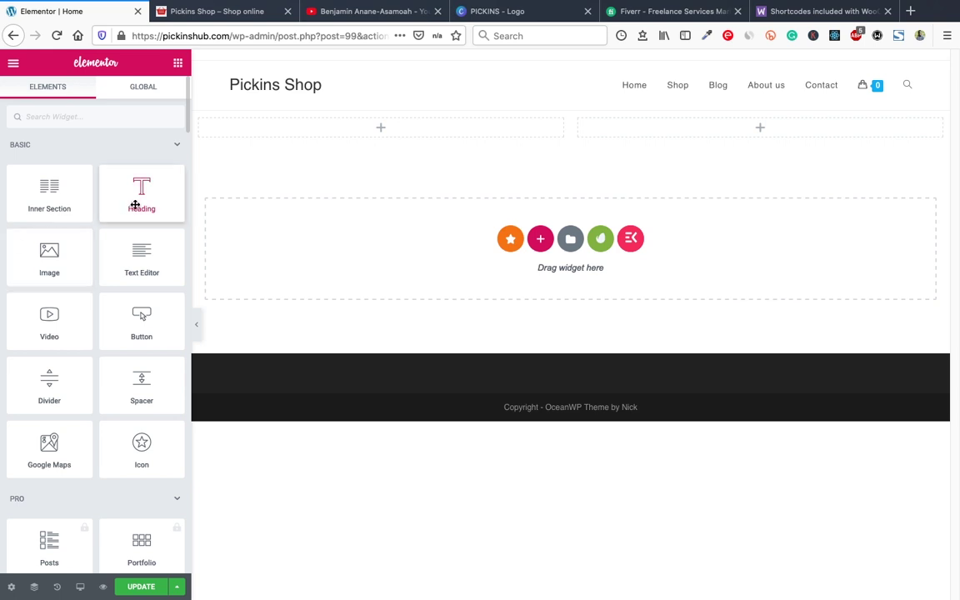
# Drag a Heading widget into the left column and title it 'UP TO 60% OFF'.
pyautogui.moveTo(139, 200); pyautogui.dragTo(379, 128)
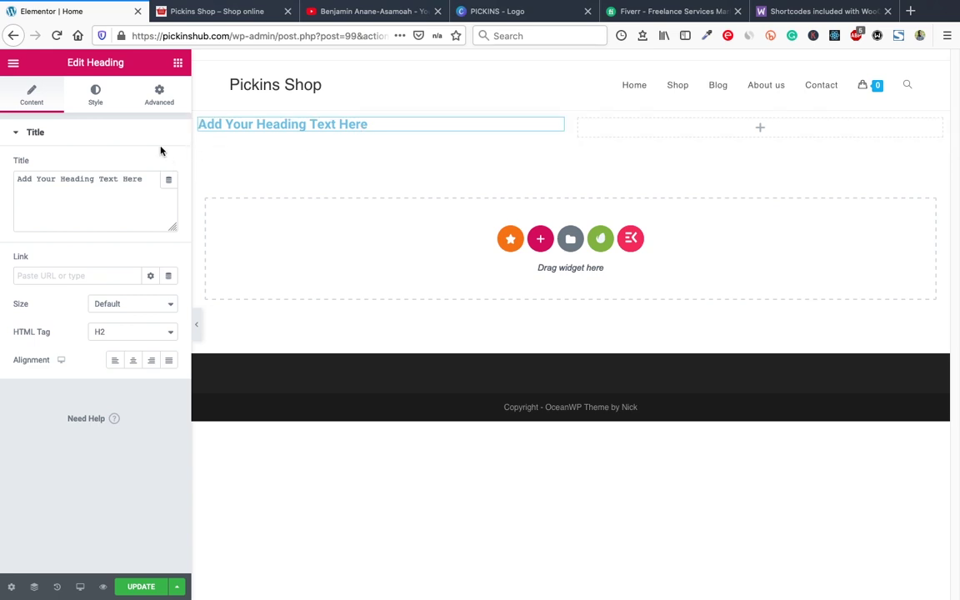
pyautogui.click(146, 178)
pyautogui.press('super+a')
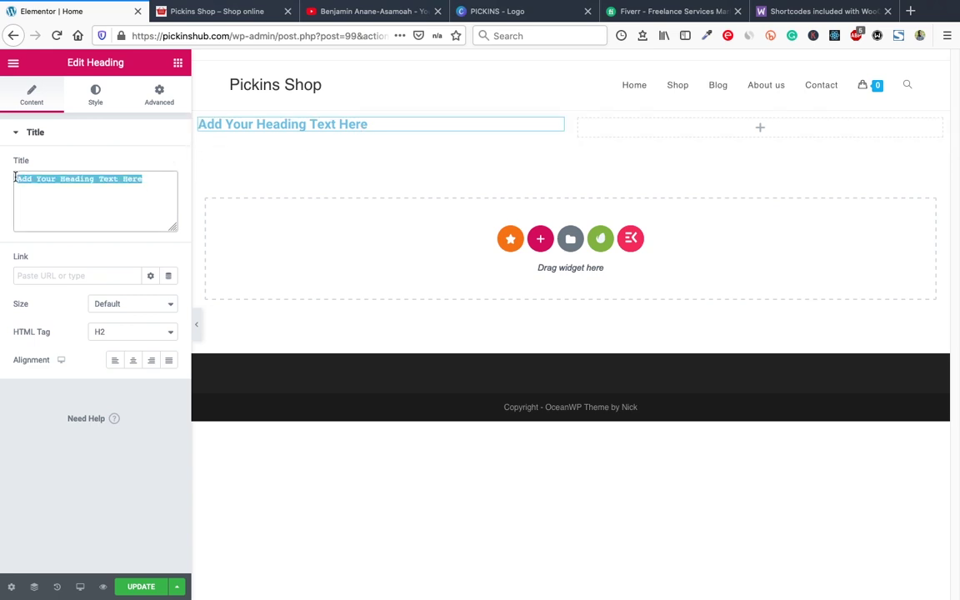
pyautogui.write('UP TO 60% OFF')
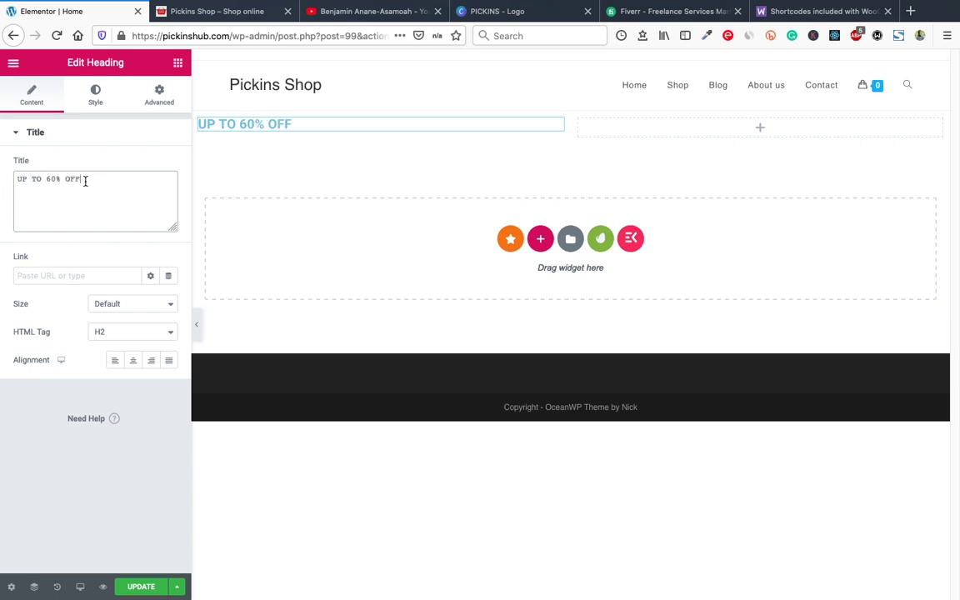
# Add a second heading 'FASHION COLLECTION' below it, checking the live shop hero for reference.
pyautogui.click(178, 64)
pyautogui.moveTo(144, 194); pyautogui.dragTo(273, 132)
pyautogui.moveTo(145, 180); pyautogui.dragTo(18, 180)
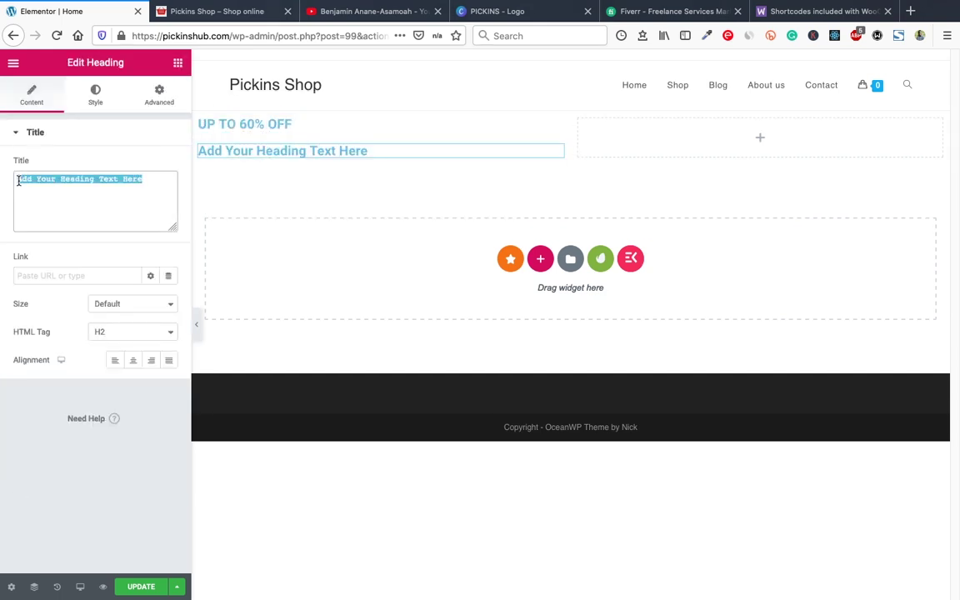
pyautogui.write('FASHION COLLECTION')
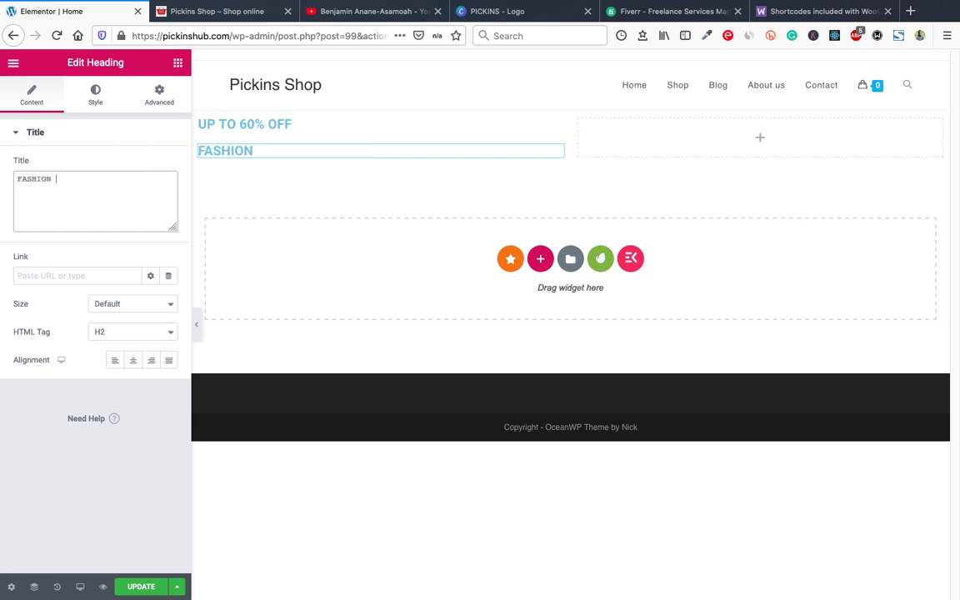
pyautogui.click(213, 11)
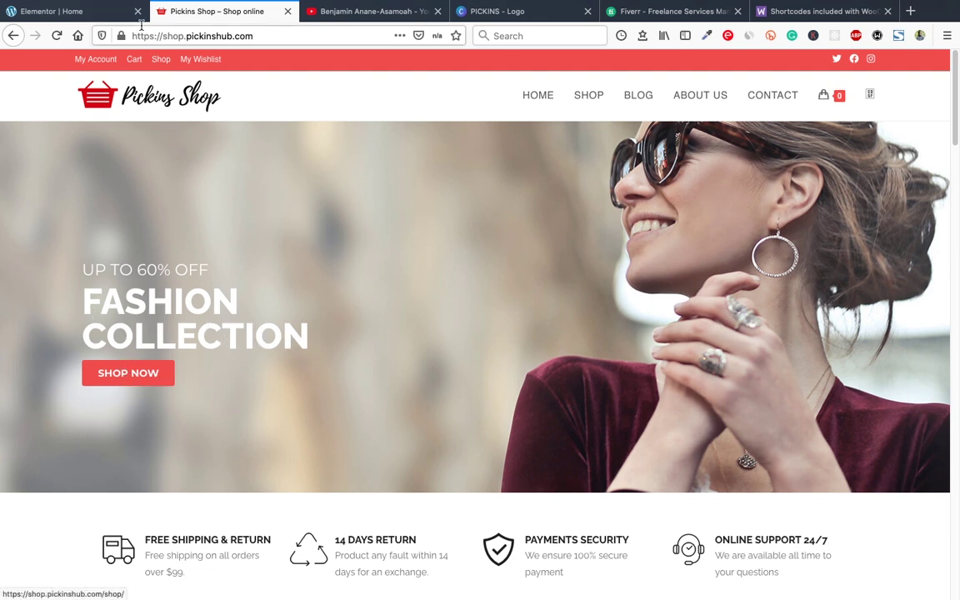
pyautogui.click(63, 12)
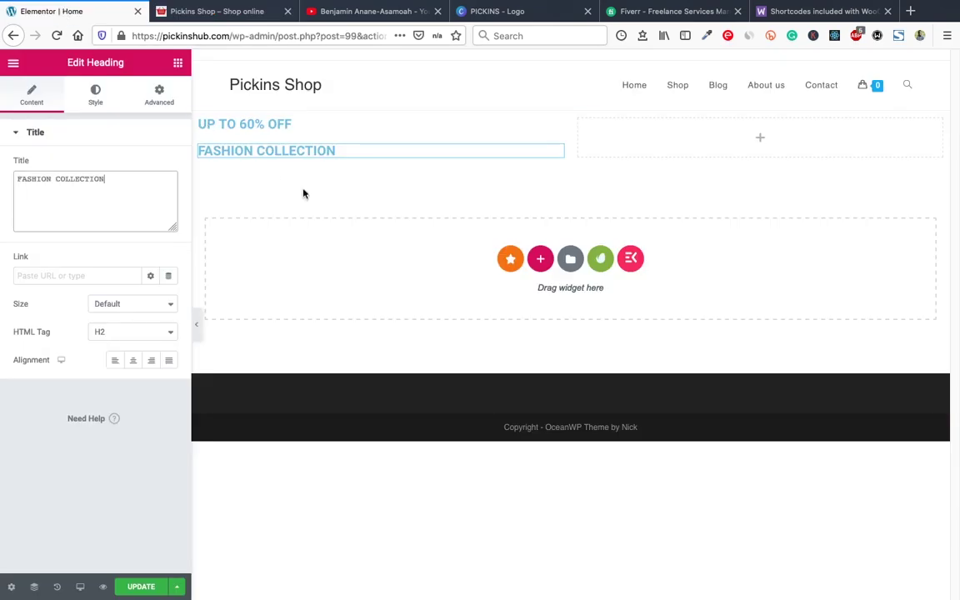
# Add a Button widget under FASHION COLLECTION labelled 'SHOP NOW' with link '#'.
pyautogui.click(178, 62)
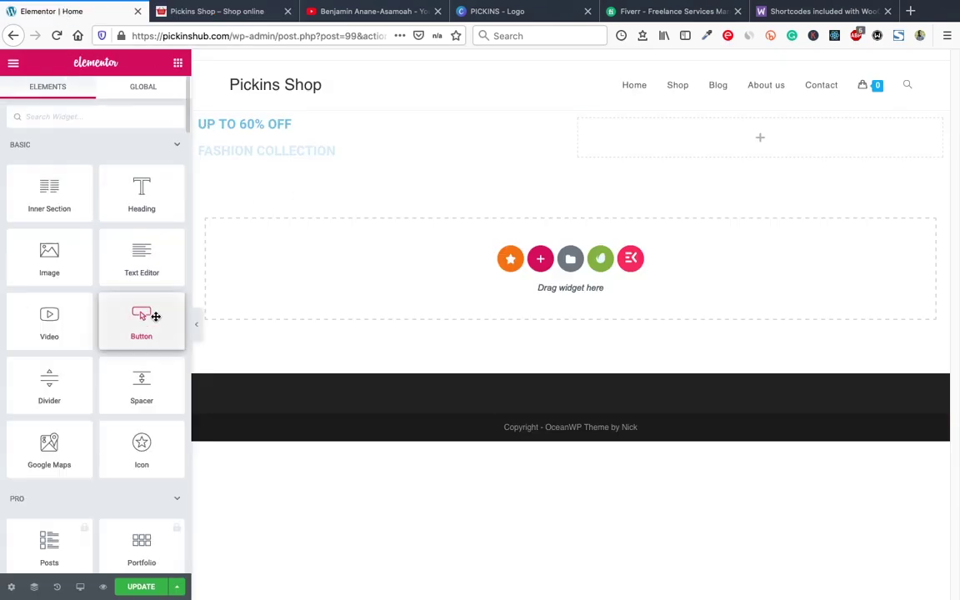
pyautogui.moveTo(154, 315); pyautogui.dragTo(277, 157)
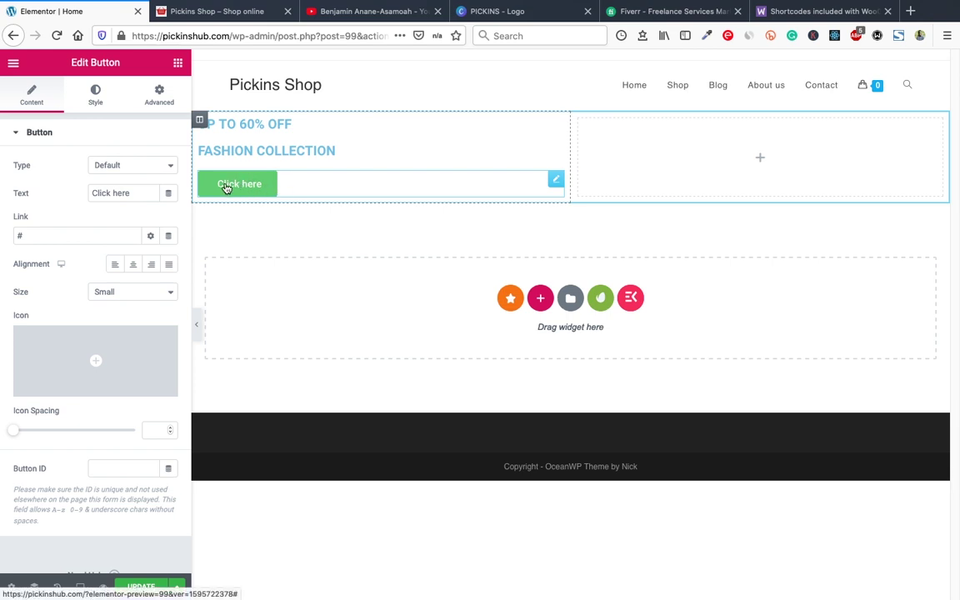
pyautogui.moveTo(132, 193); pyautogui.dragTo(55, 203)
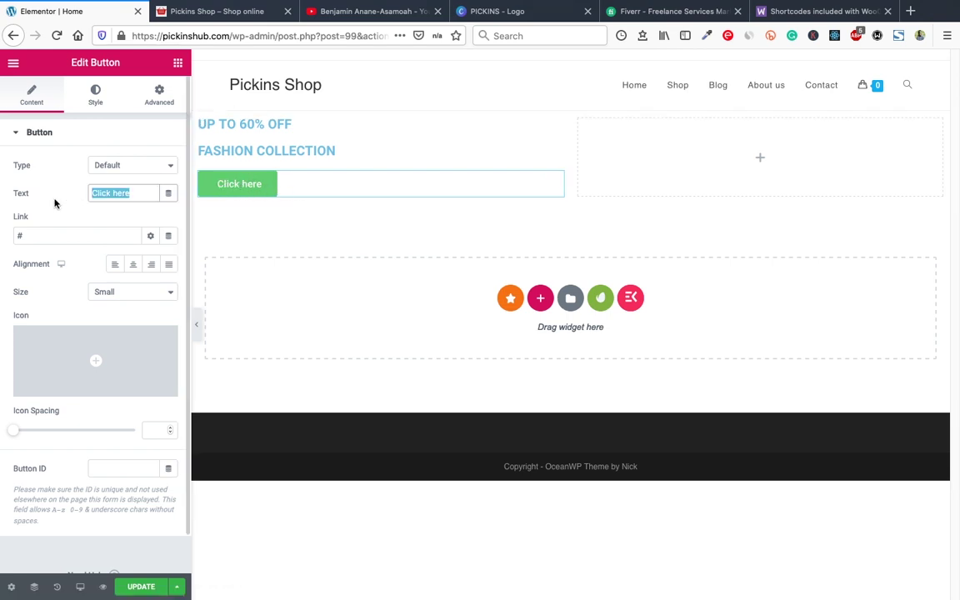
pyautogui.write('SHOP NOW')
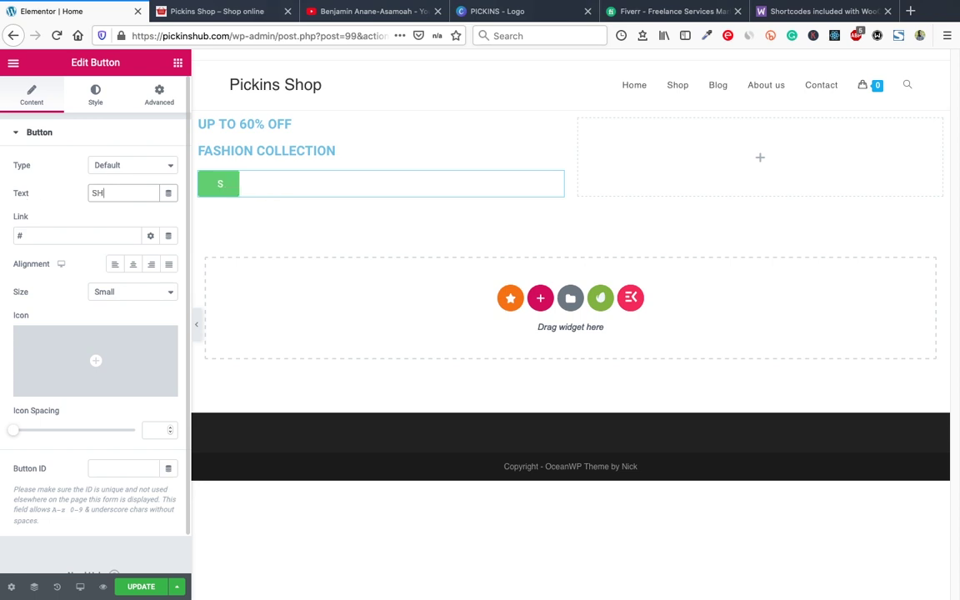
pyautogui.click(240, 186)
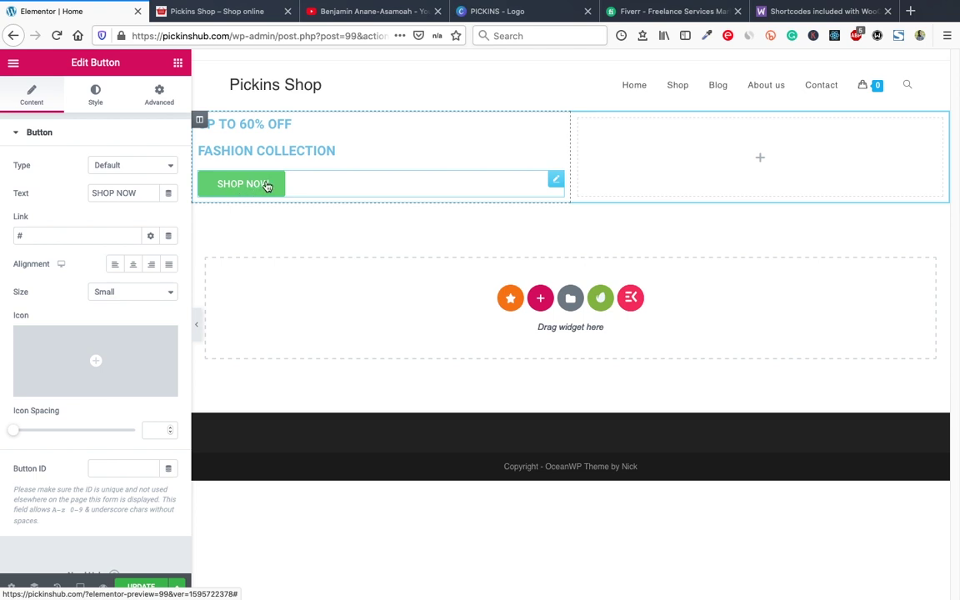
pyautogui.moveTo(30, 235); pyautogui.dragTo(5, 236)
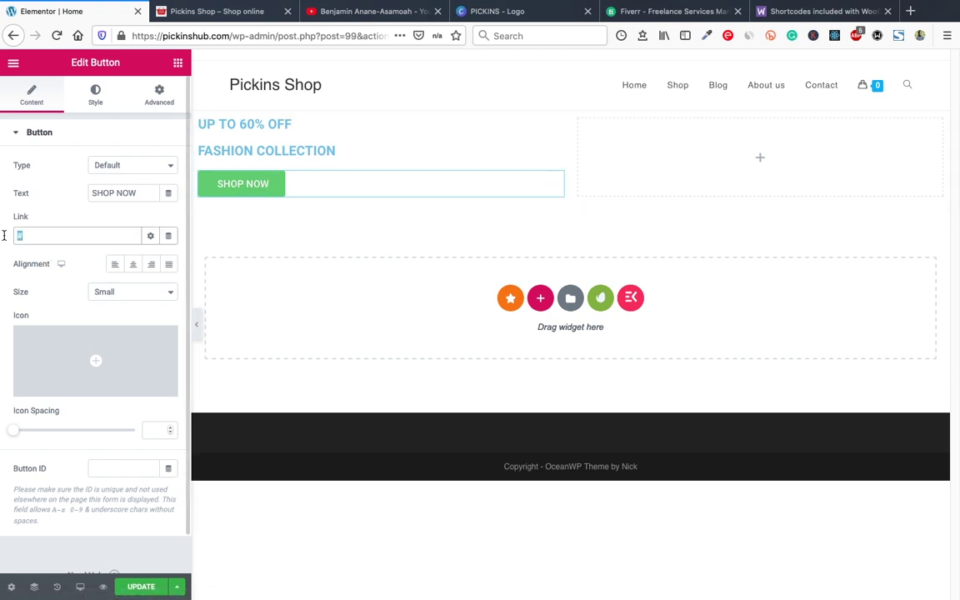
pyautogui.press('BackSpace')
pyautogui.write('#')
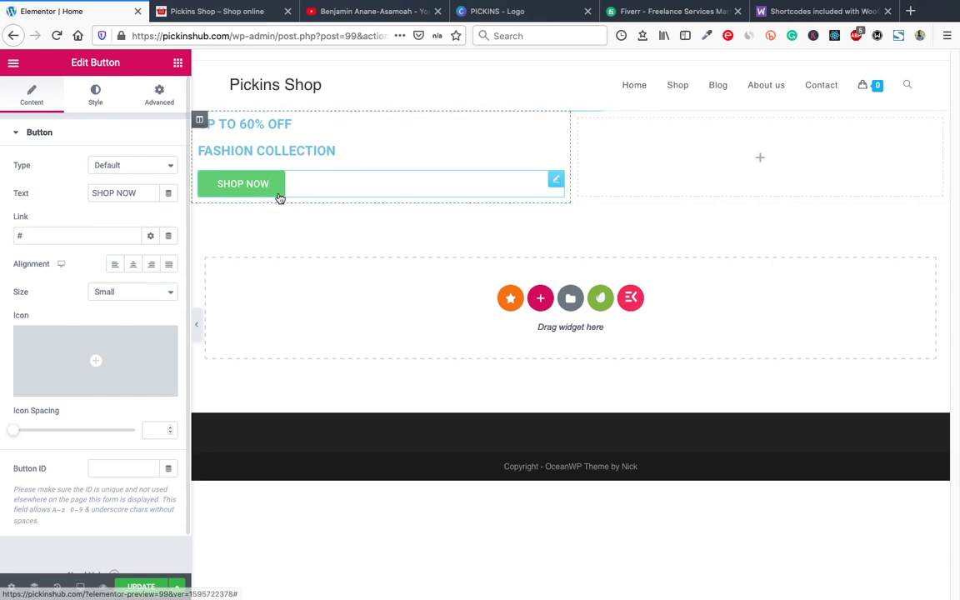
# Give the button a light pink background and Montserrat text at 33 px, weight 800.
pyautogui.click(95, 95)
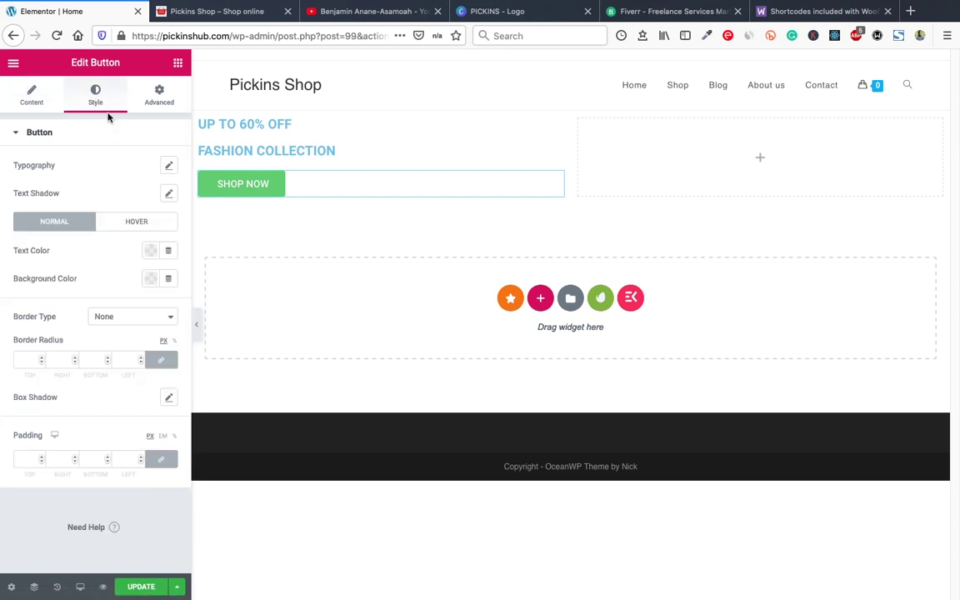
pyautogui.click(150, 284)
pyautogui.click(161, 313)
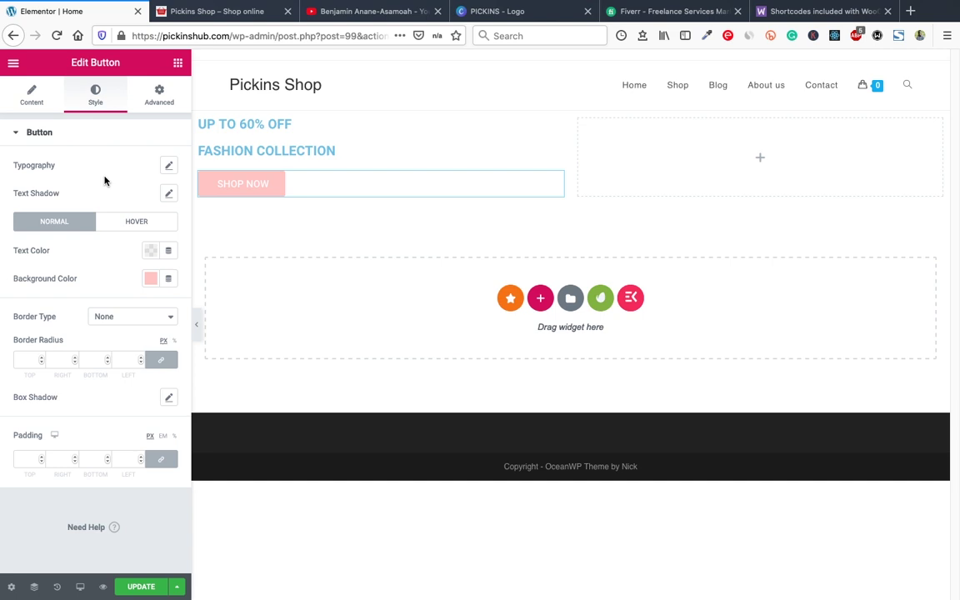
pyautogui.click(169, 168)
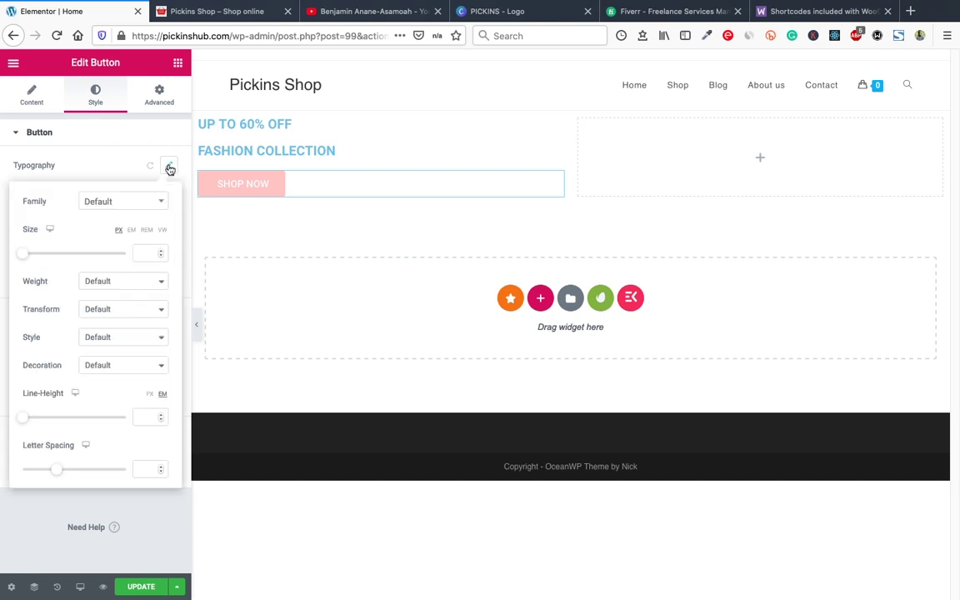
pyautogui.click(106, 204)
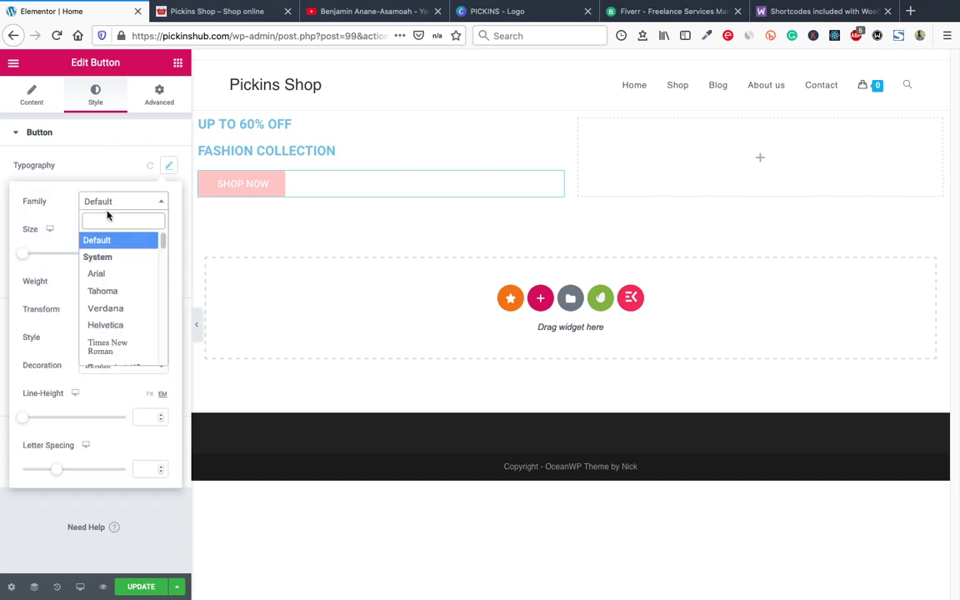
pyautogui.write('mont')
pyautogui.click(121, 253)
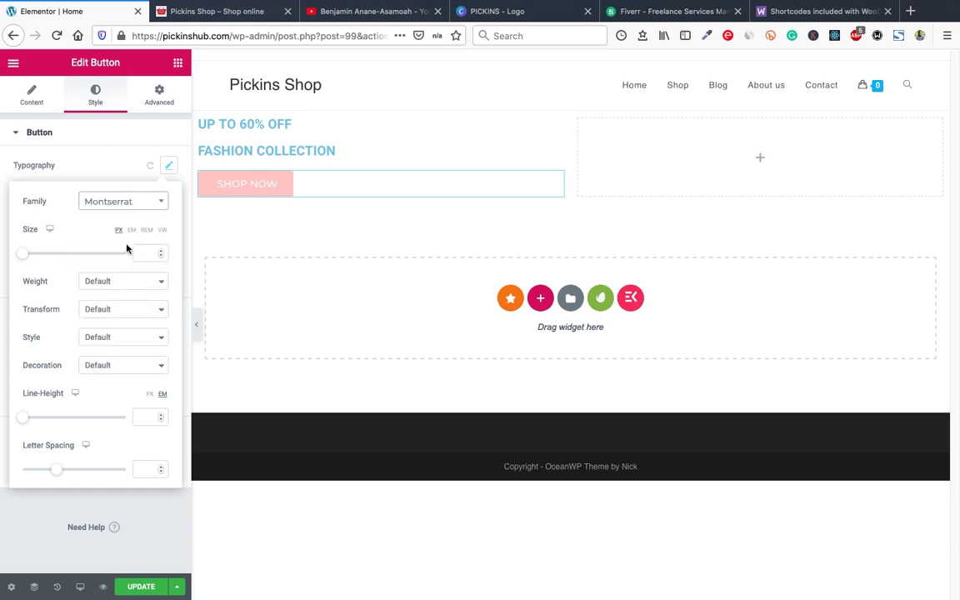
pyautogui.moveTo(27, 254)
pyautogui.mouseDown()
pyautogui.moveTo(46, 258)
pyautogui.moveTo(22, 254)
pyautogui.mouseUp()
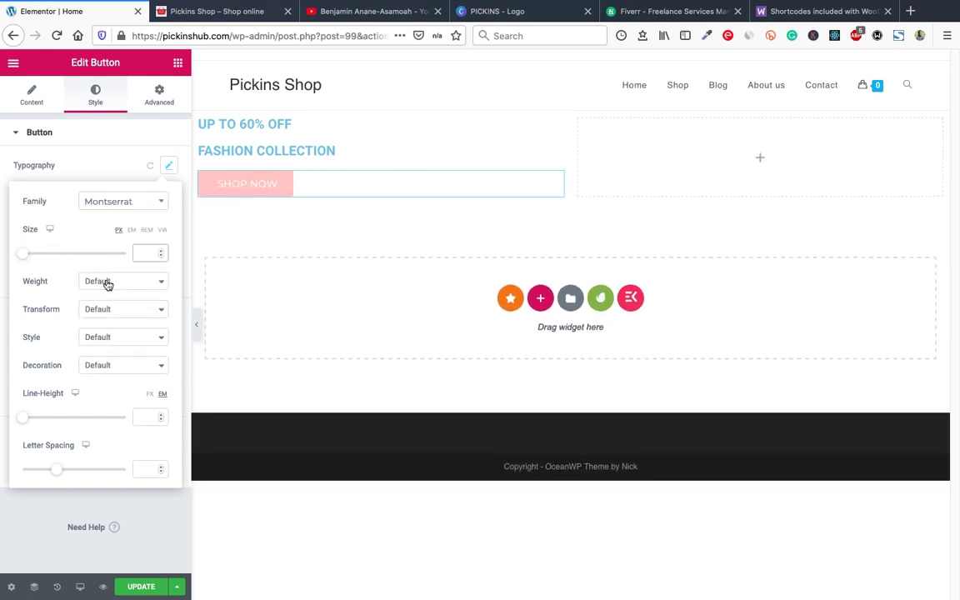
pyautogui.click(107, 284)
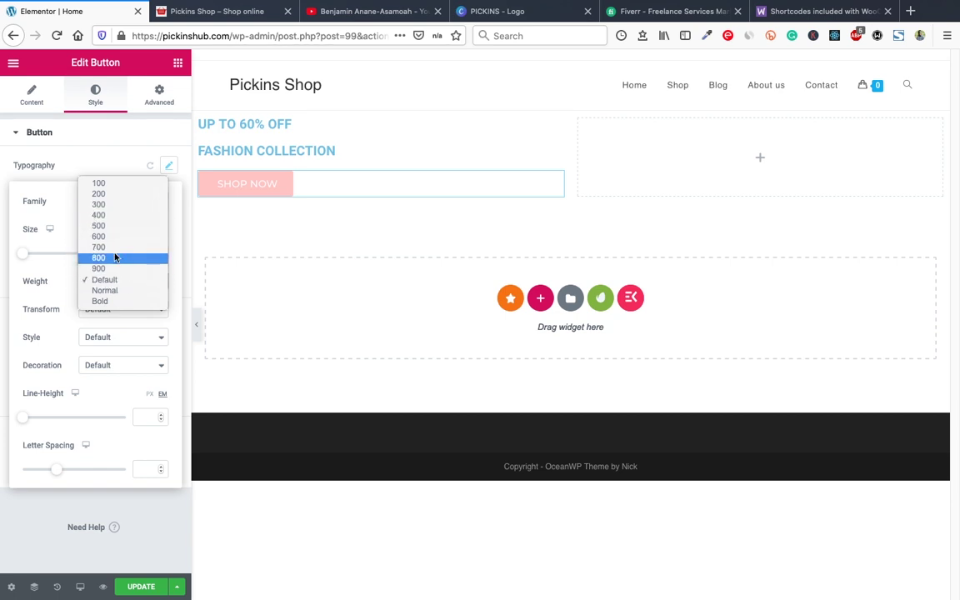
pyautogui.click(115, 258)
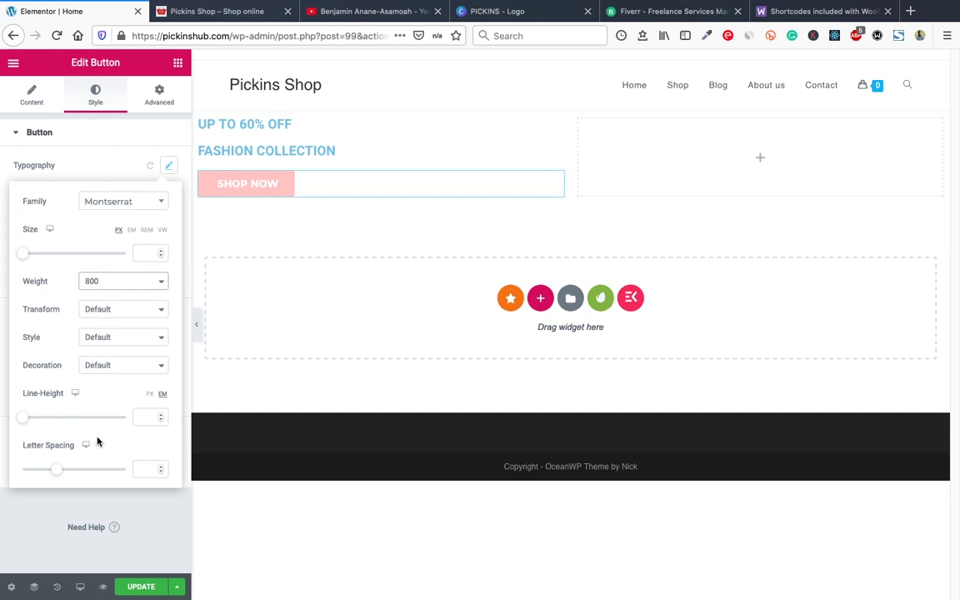
pyautogui.click(121, 173)
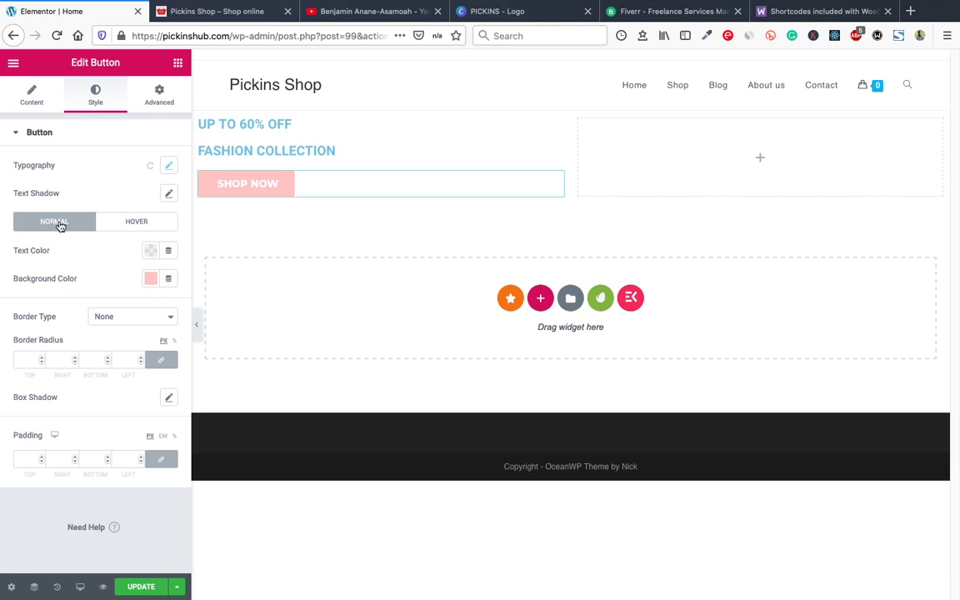
# Set the button's hover background colour to red #BD0101.
pyautogui.click(131, 223)
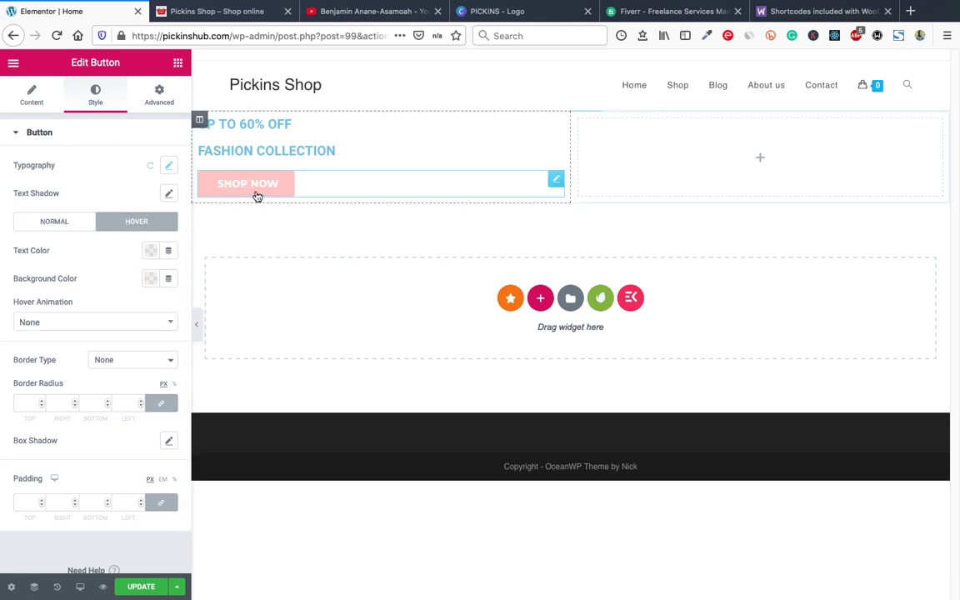
pyautogui.click(150, 280)
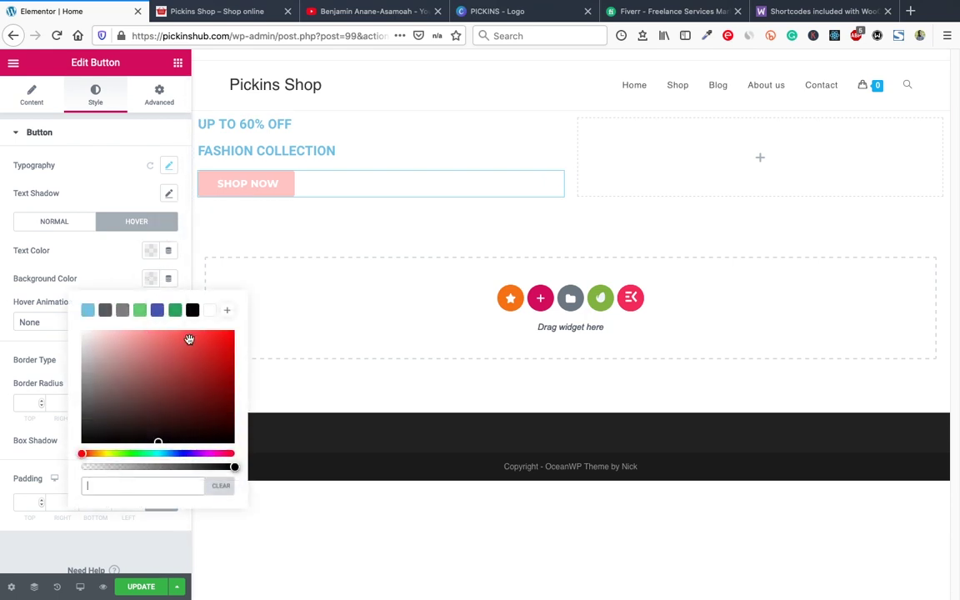
pyautogui.click(175, 310)
pyautogui.click(248, 194)
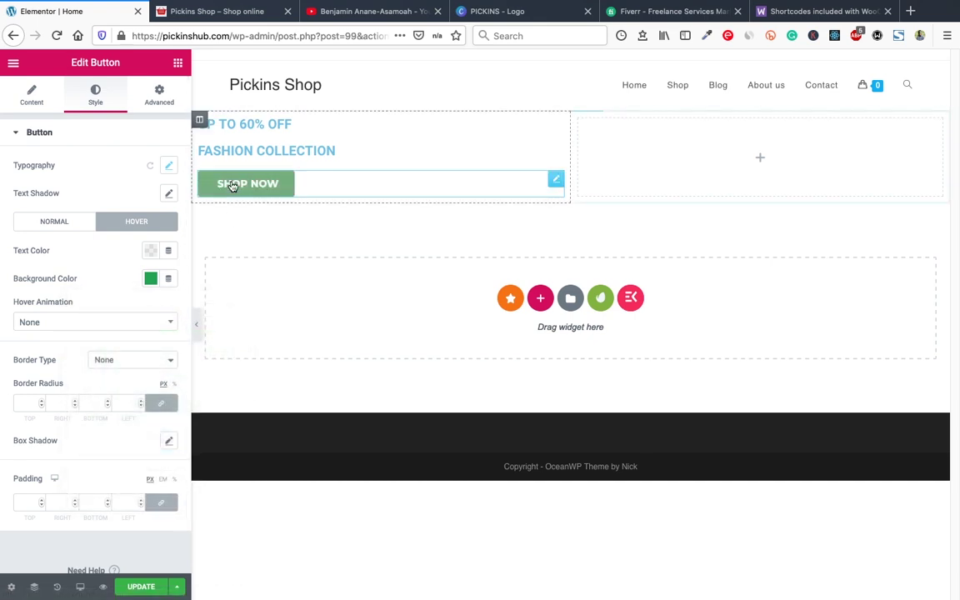
pyautogui.click(149, 280)
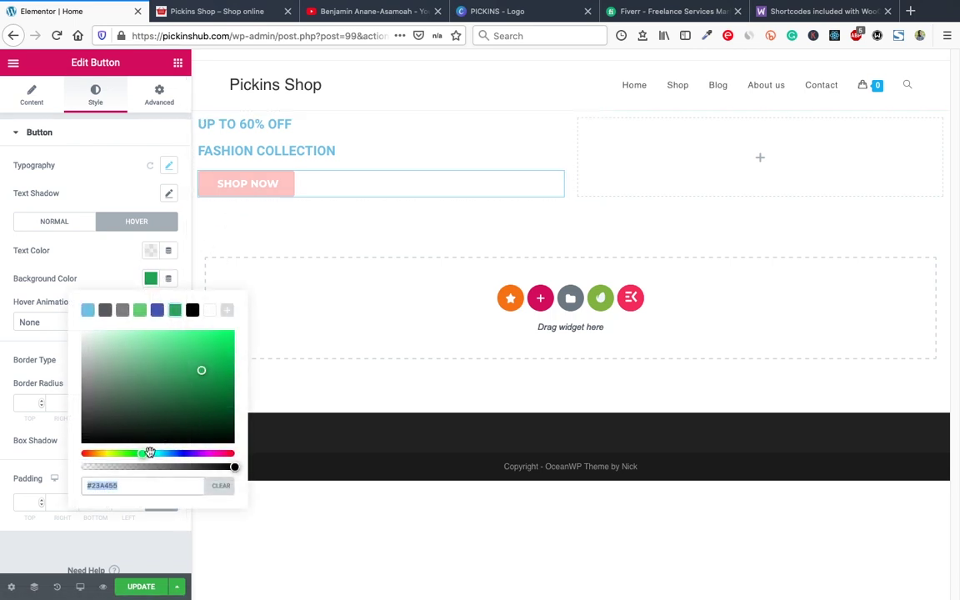
pyautogui.click(81, 453)
pyautogui.click(232, 359)
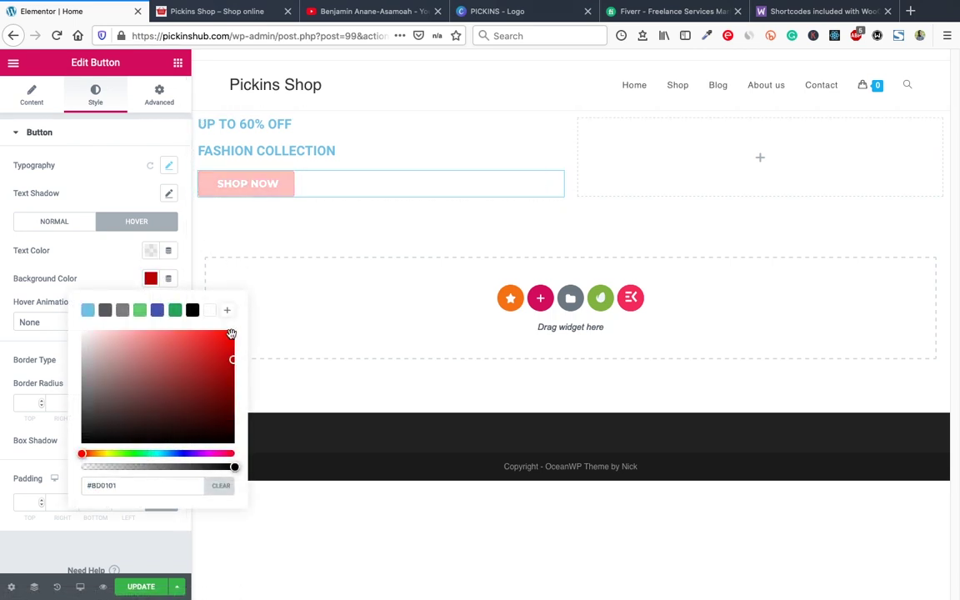
pyautogui.click(105, 250)
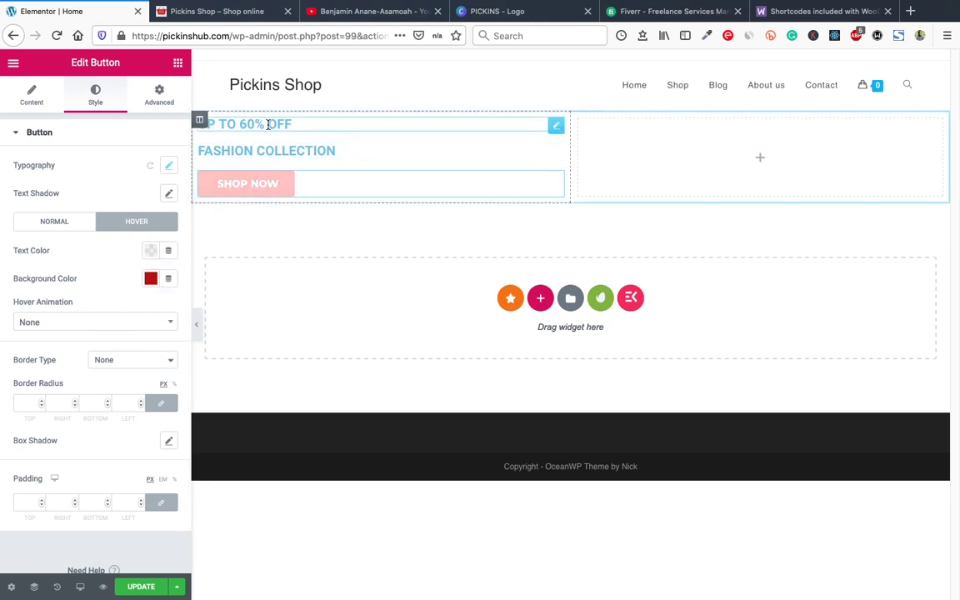
# Change the UP TO 60% OFF heading's font family to Montserrat and update the page.
pyautogui.click(552, 127)
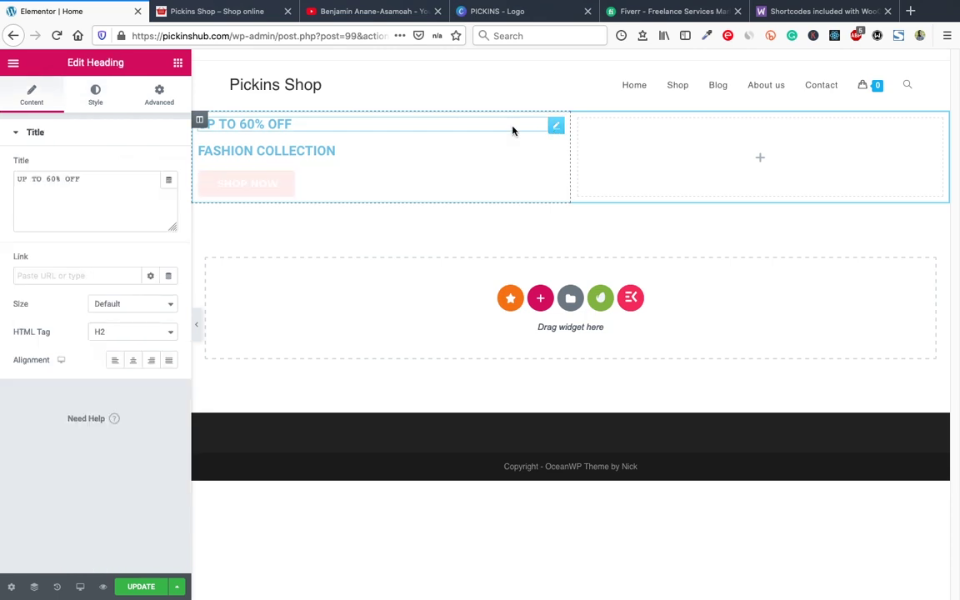
pyautogui.click(97, 96)
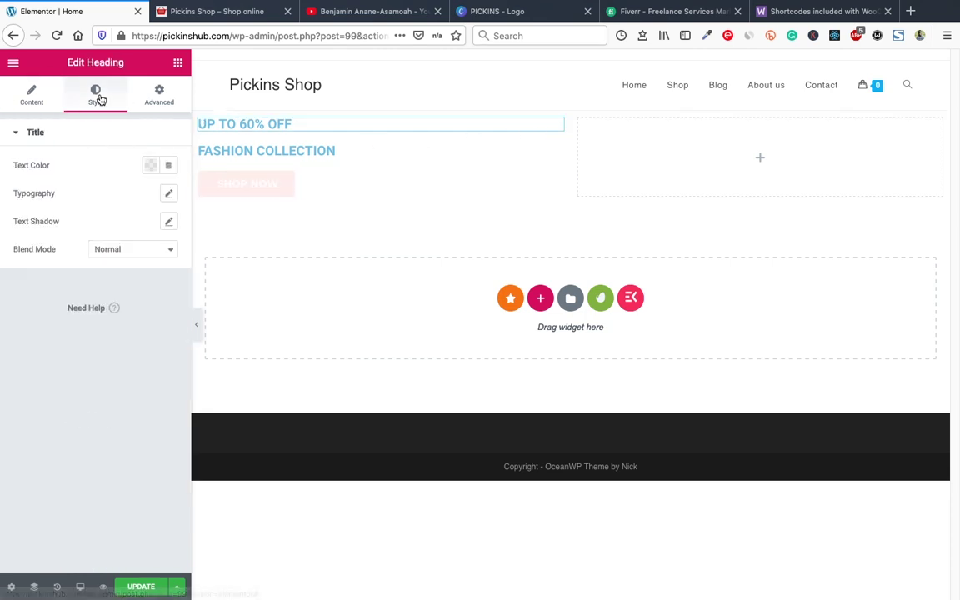
pyautogui.click(165, 195)
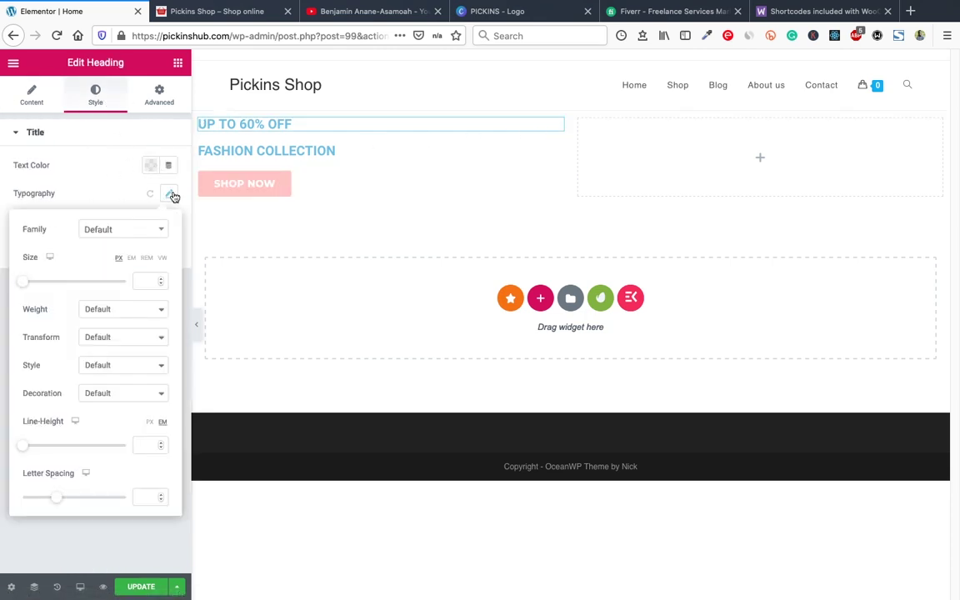
pyautogui.click(129, 237)
pyautogui.write('MONTS')
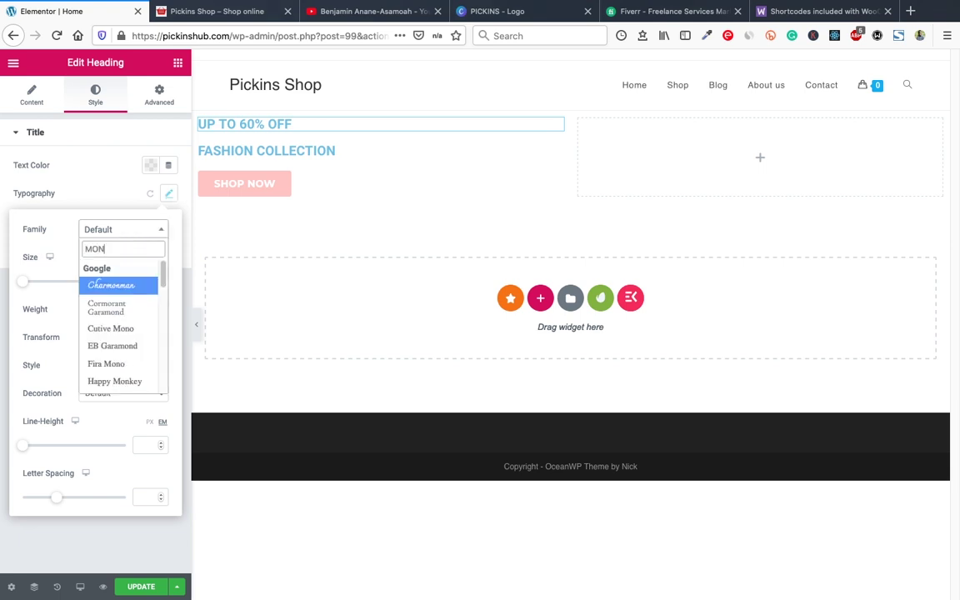
pyautogui.click(116, 285)
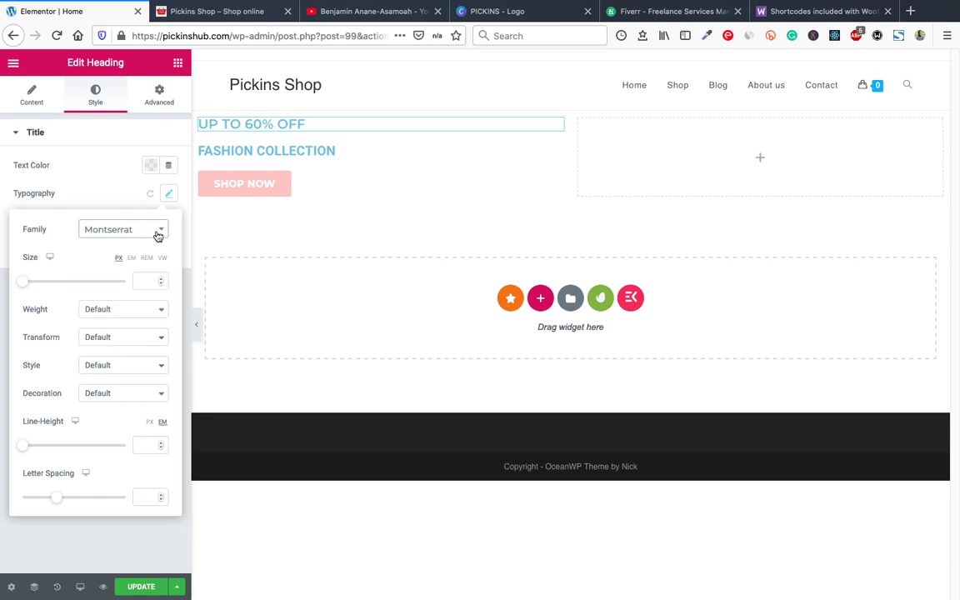
pyautogui.click(434, 149)
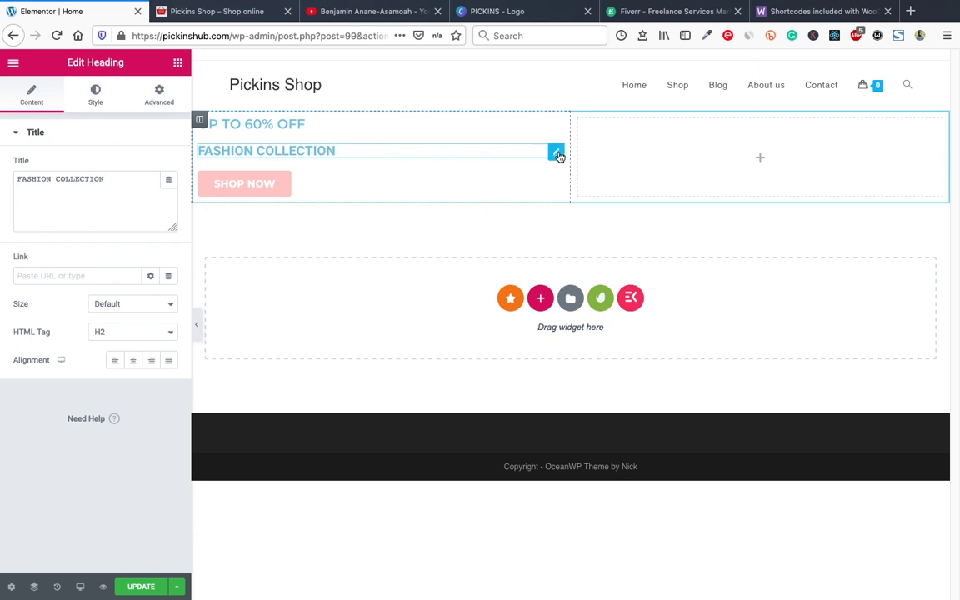
pyautogui.click(140, 588)
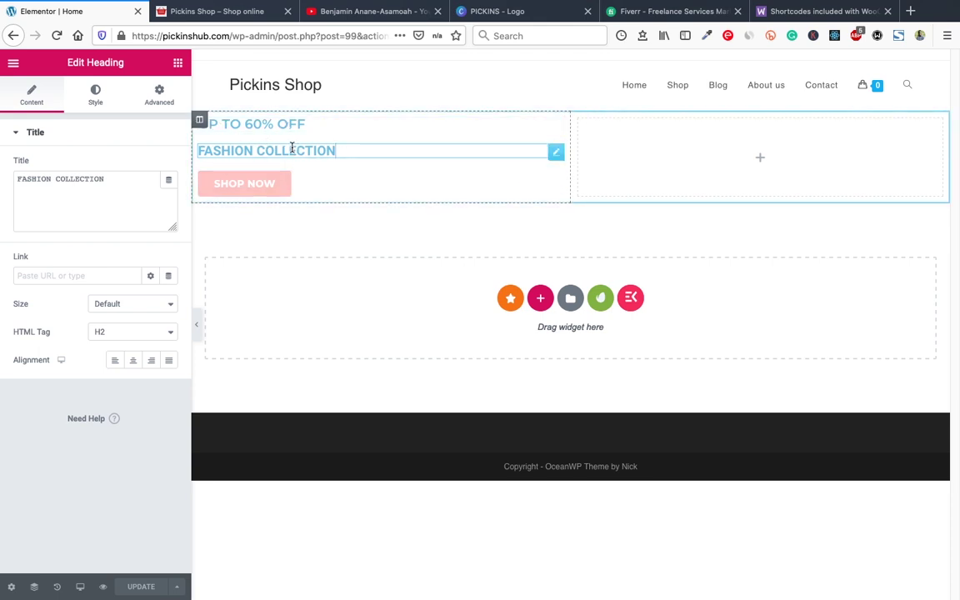
# In the site's default fonts, set Primary and Secondary Headline to Montserrat.
pyautogui.click(11, 64)
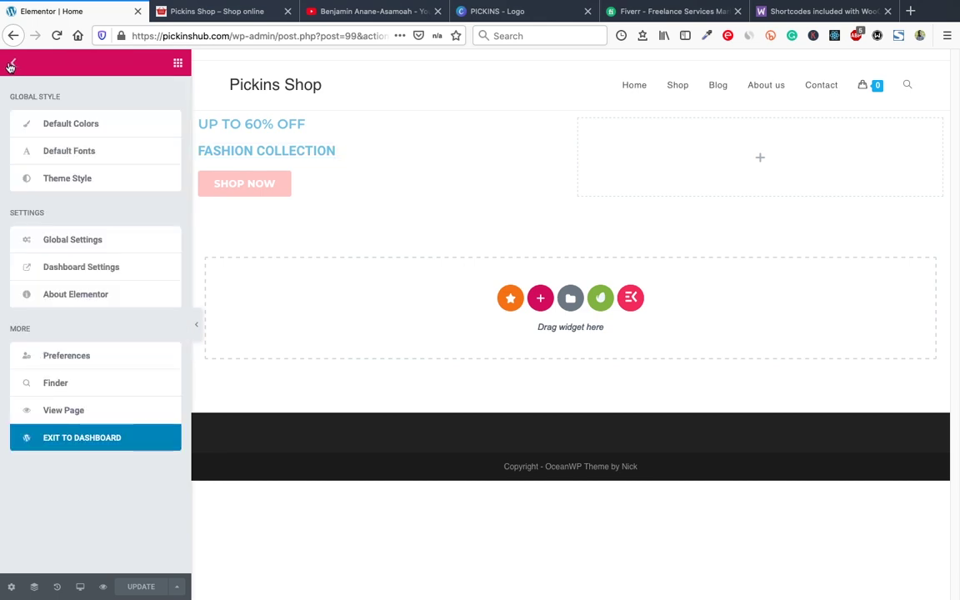
pyautogui.click(83, 156)
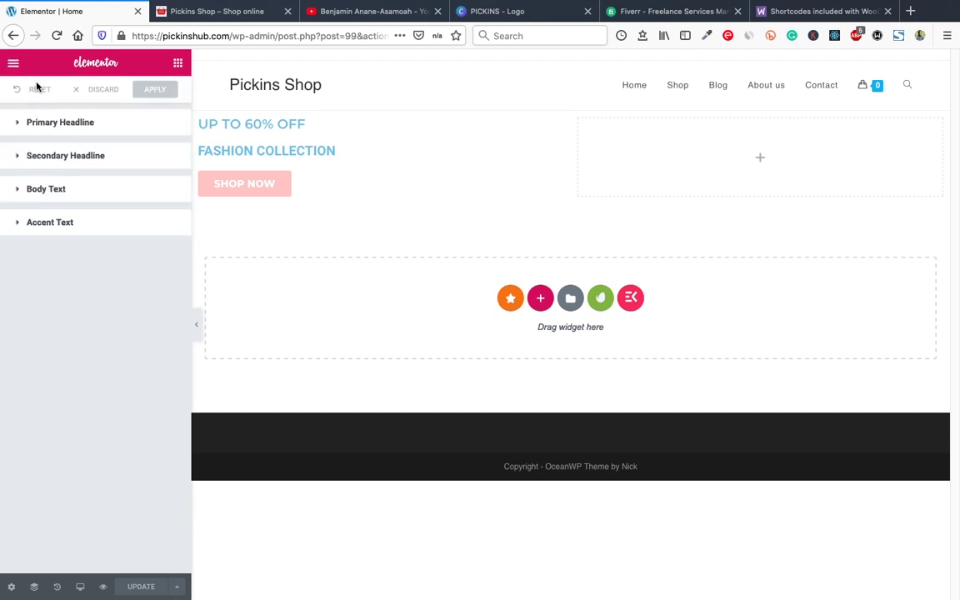
pyautogui.click(52, 125)
pyautogui.click(129, 160)
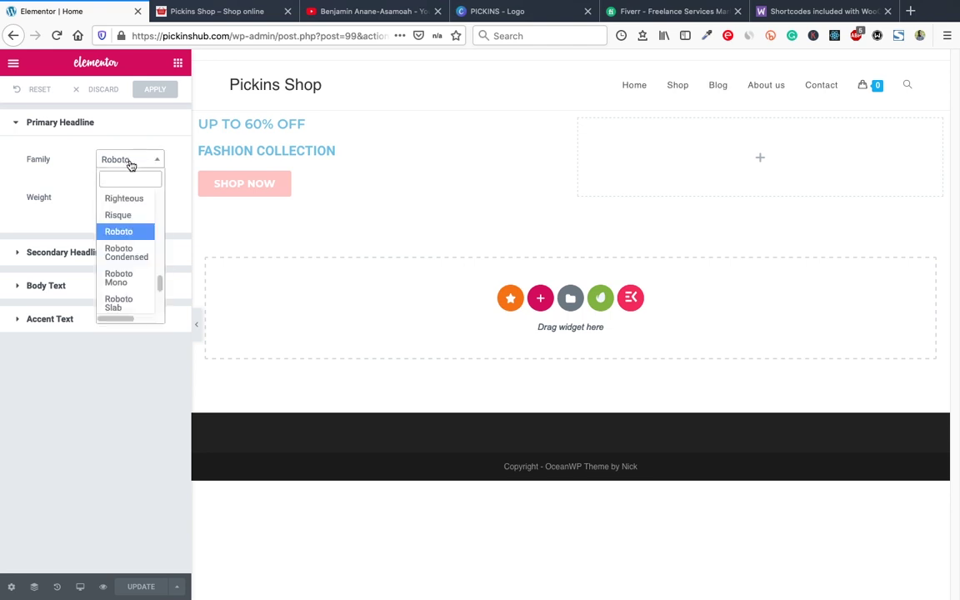
pyautogui.write('MON')
pyautogui.write('TS')
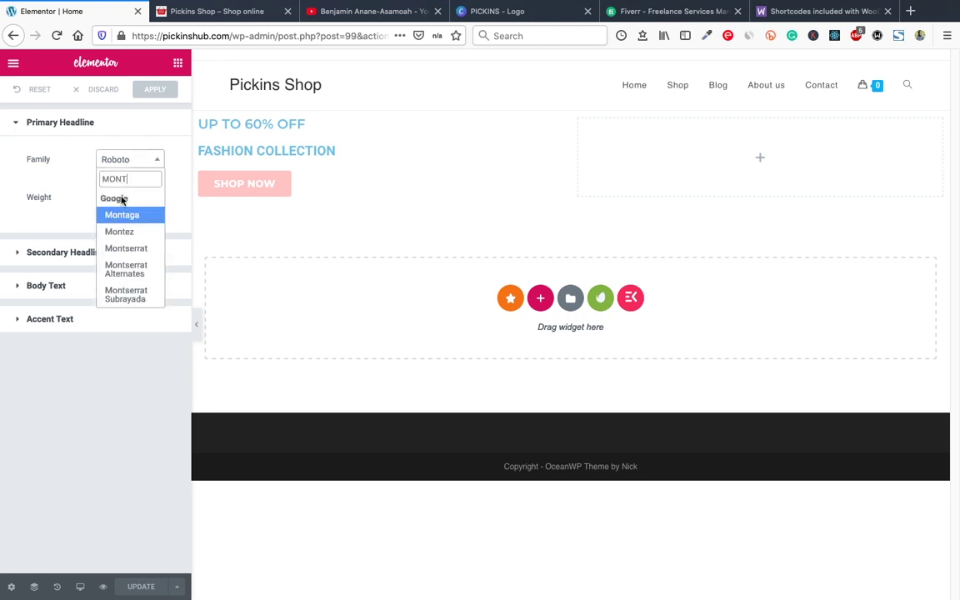
pyautogui.click(126, 217)
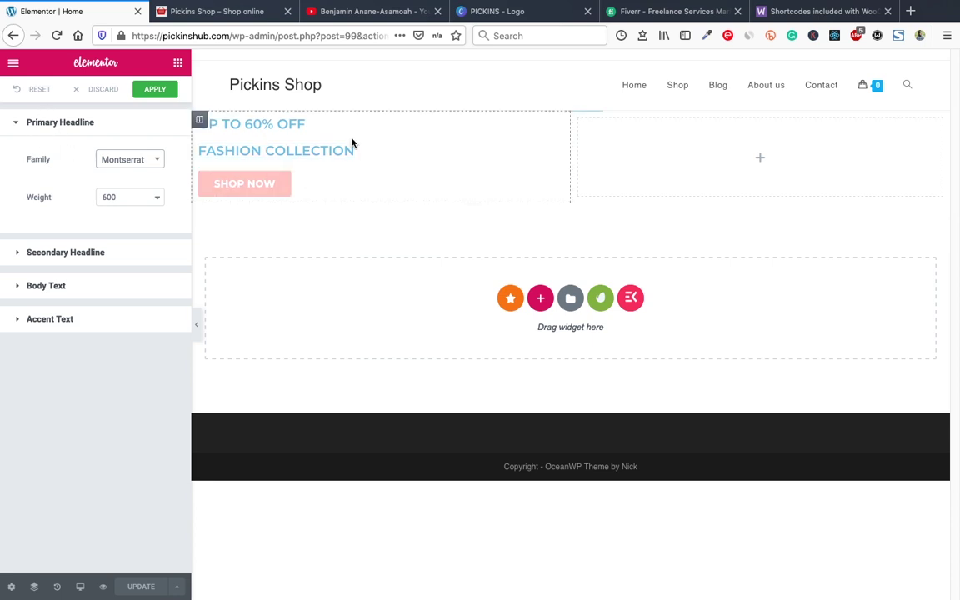
pyautogui.click(70, 255)
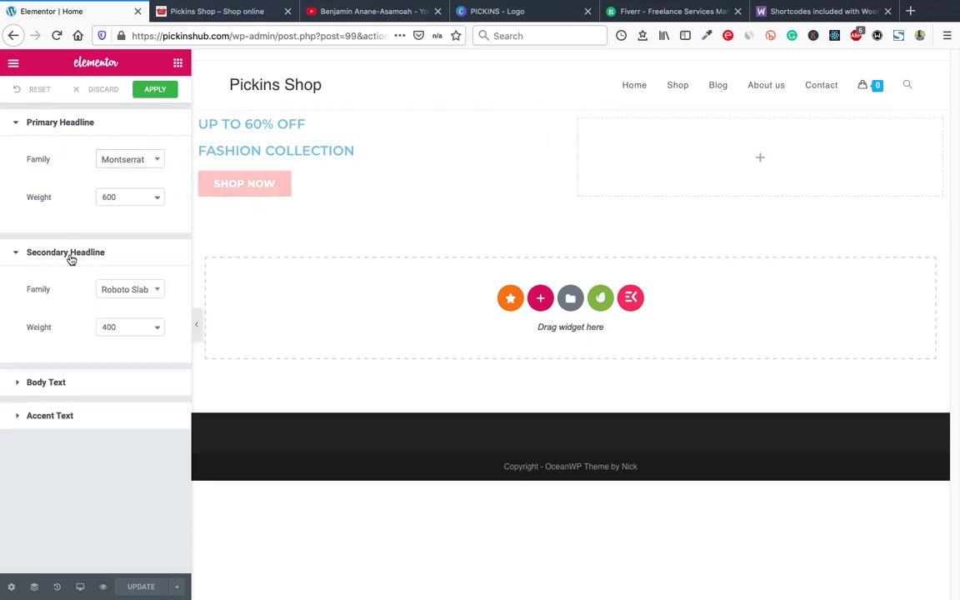
pyautogui.click(125, 292)
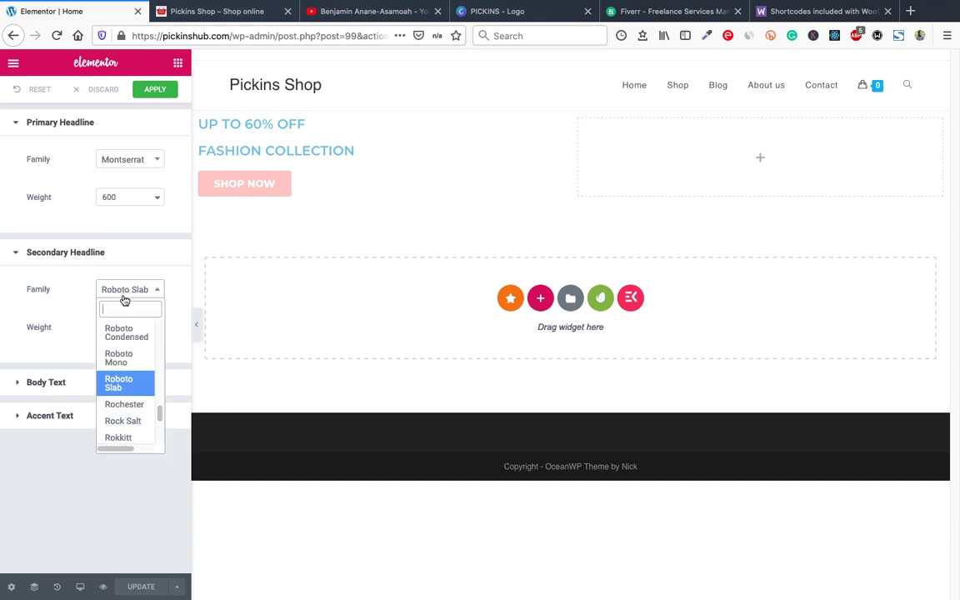
pyautogui.write('MON')
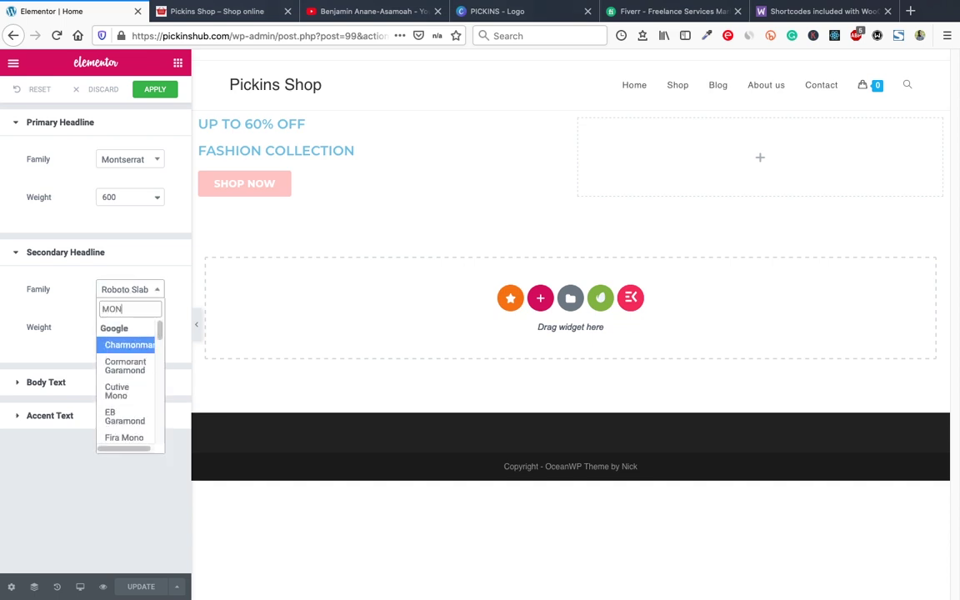
pyautogui.write('TS')
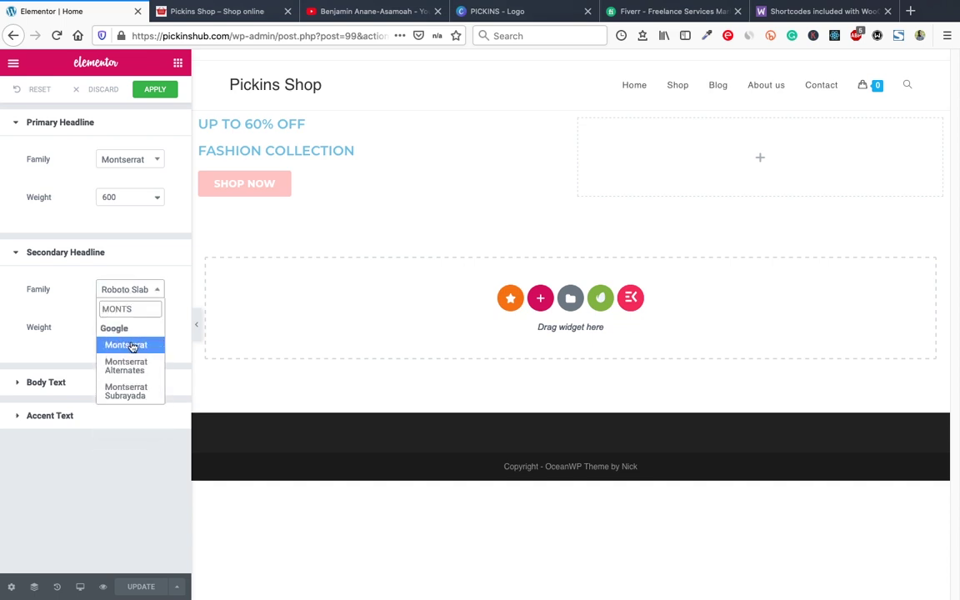
pyautogui.click(133, 344)
# Set Body Text and Accent Text to Montserrat and apply the global font changes.
pyautogui.click(79, 387)
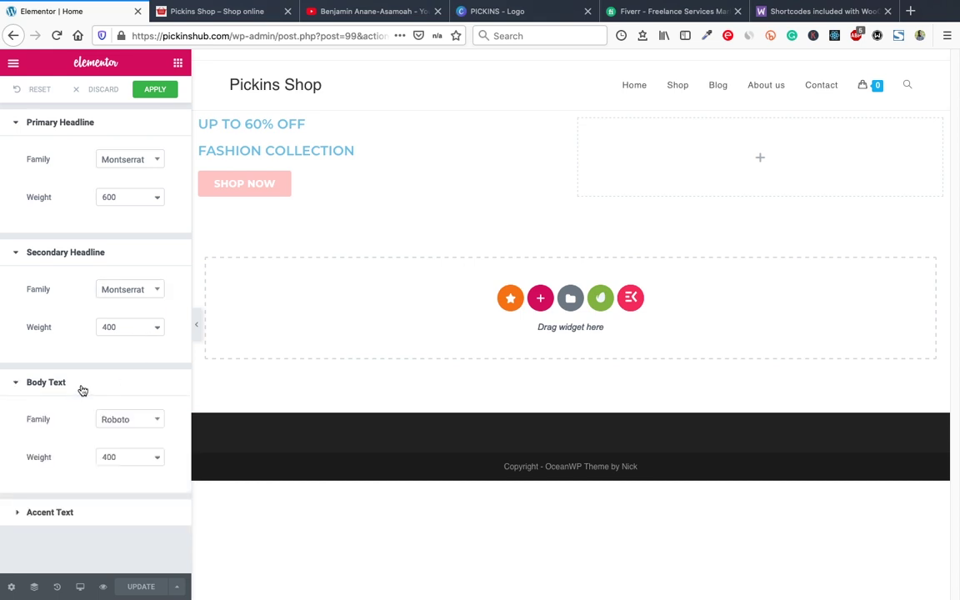
pyautogui.click(115, 428)
pyautogui.write('MONT')
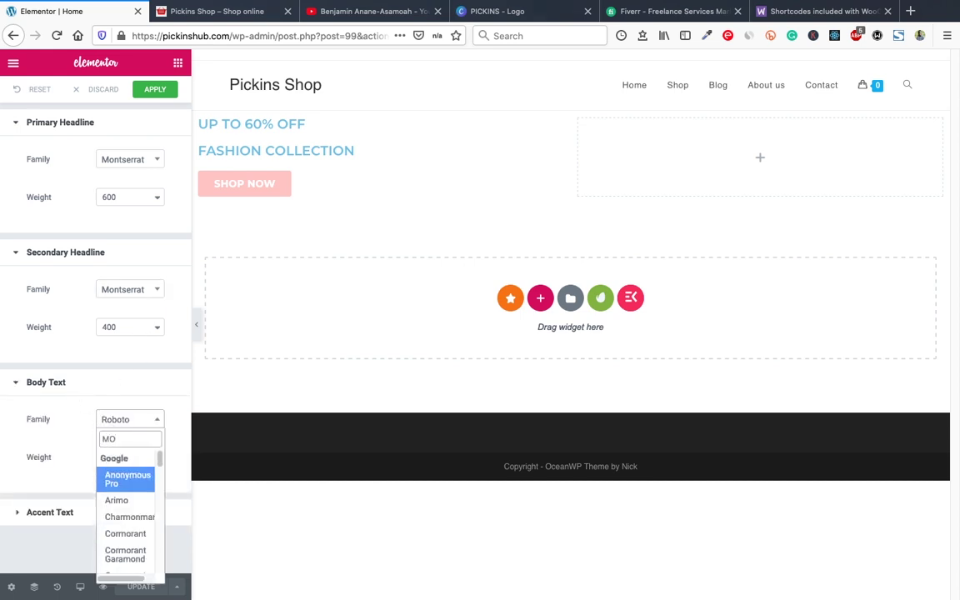
pyautogui.click(125, 508)
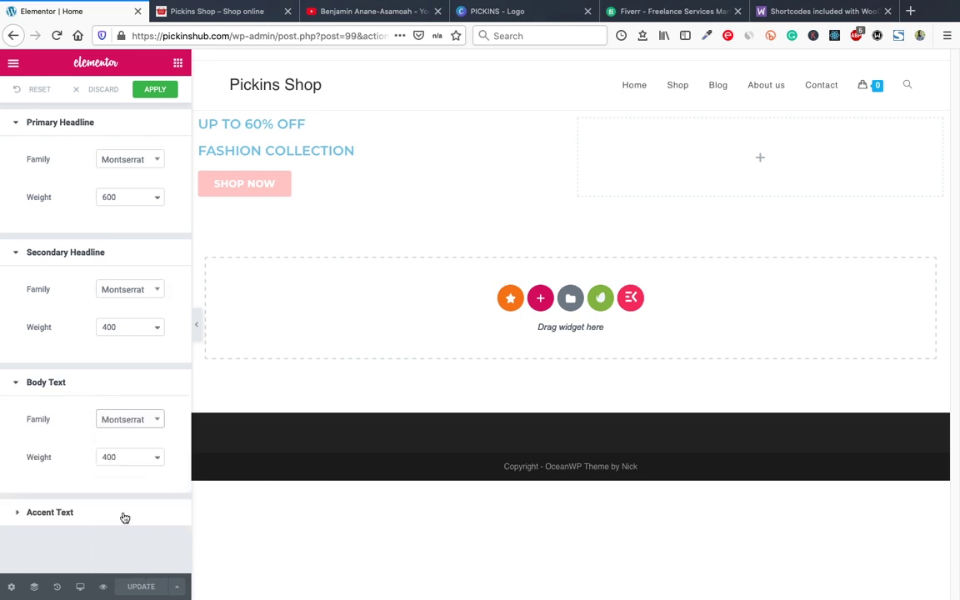
pyautogui.click(100, 521)
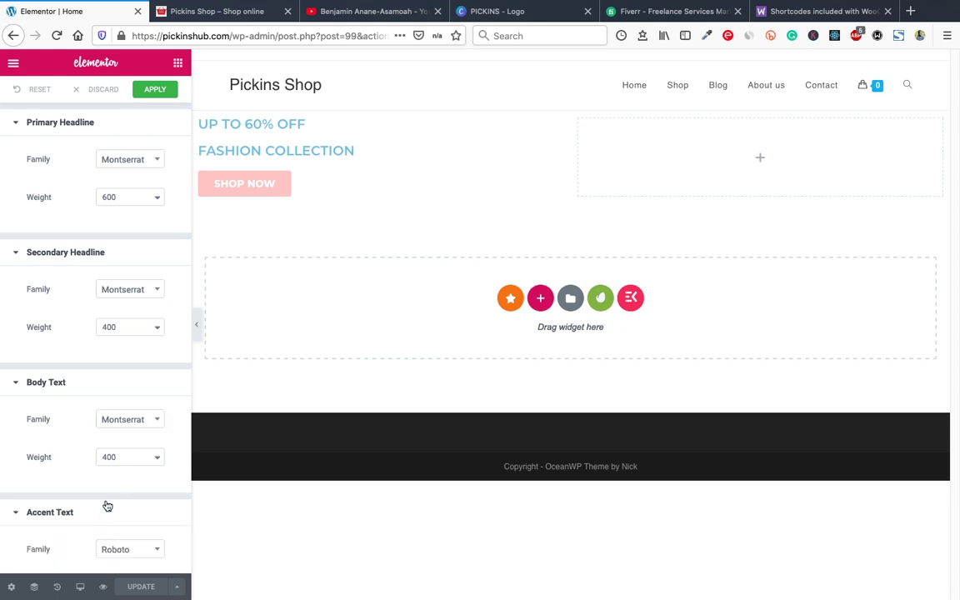
pyautogui.click(122, 550)
pyautogui.write('mont')
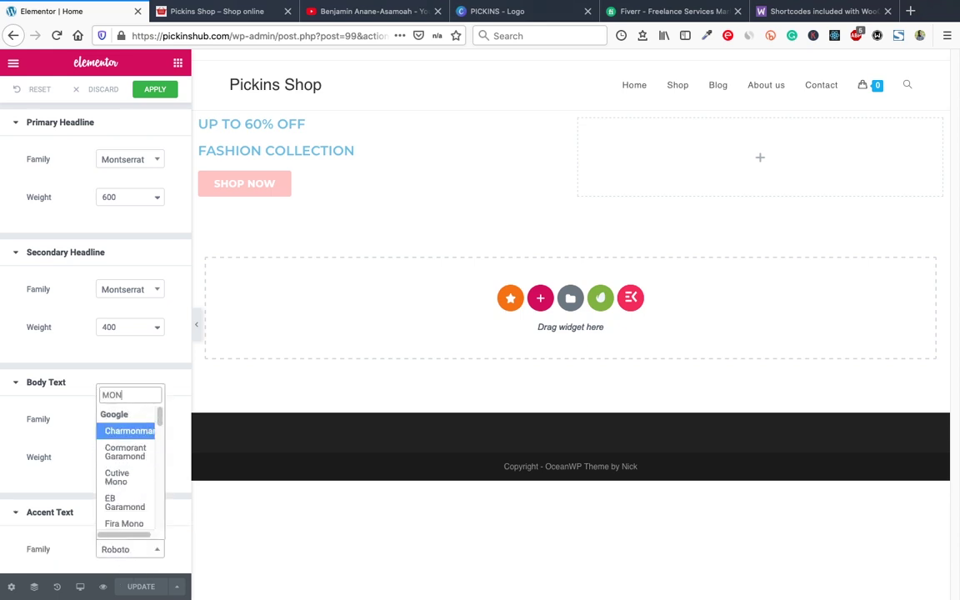
pyautogui.click(131, 480)
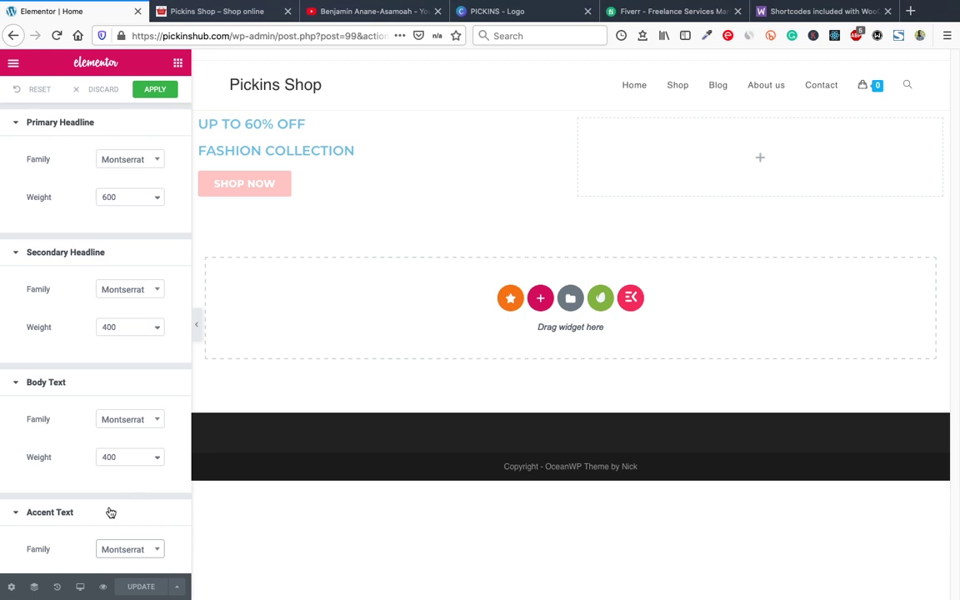
pyautogui.scroll(-1, 91, 166)
pyautogui.scroll(1, 92, 167)
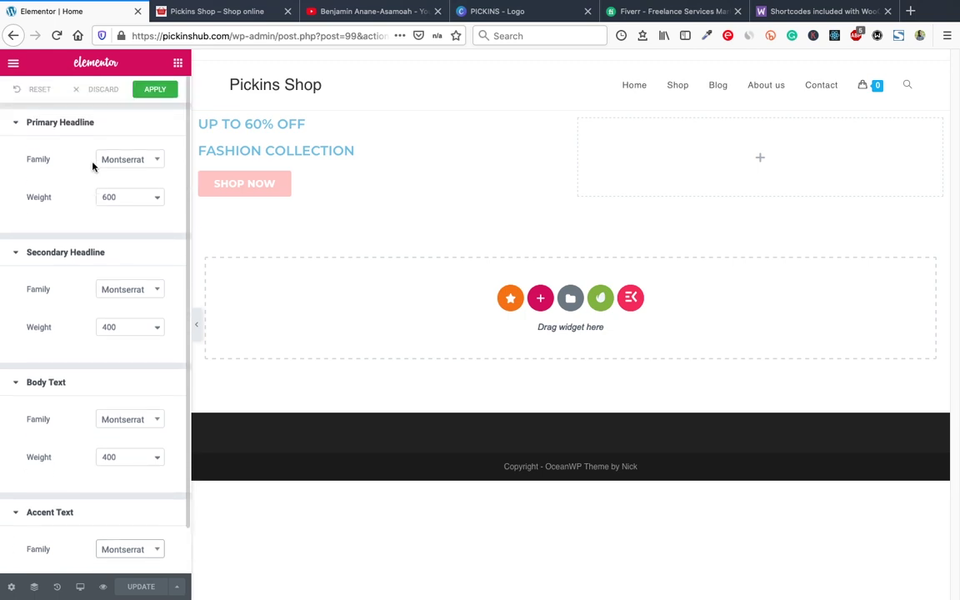
pyautogui.click(151, 90)
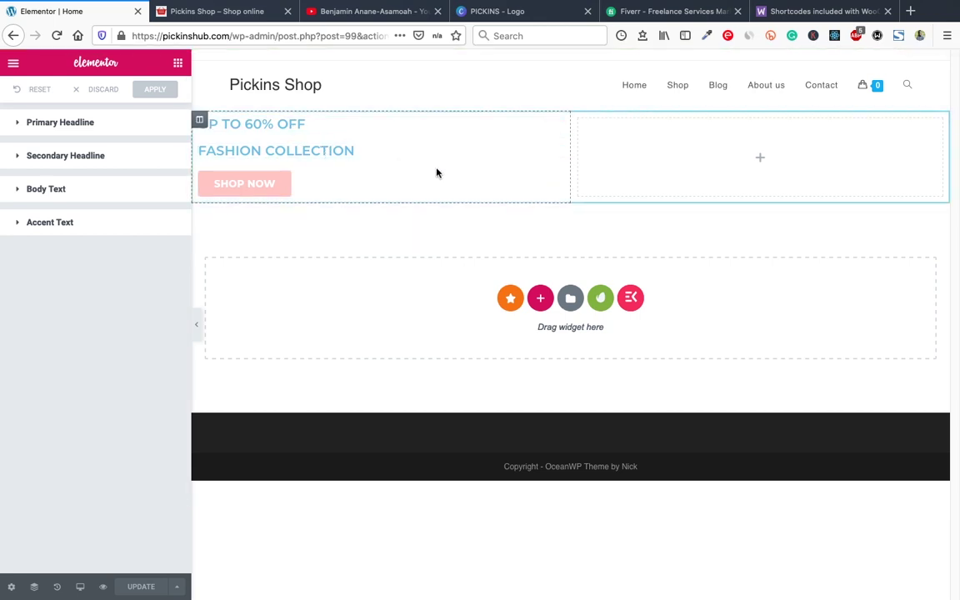
# Set the FASHION COLLECTION heading's text colour to black.
pyautogui.click(556, 153)
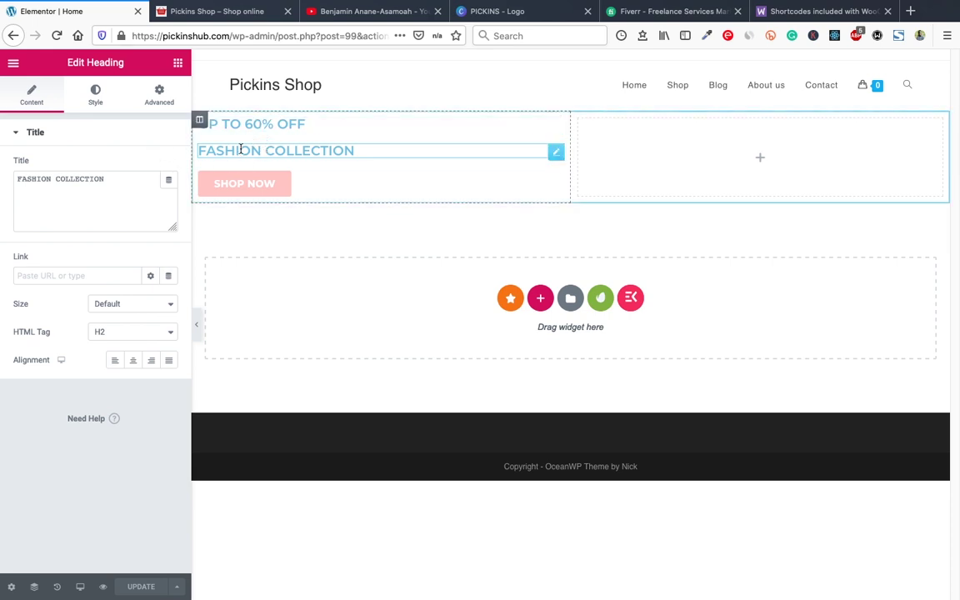
pyautogui.click(95, 100)
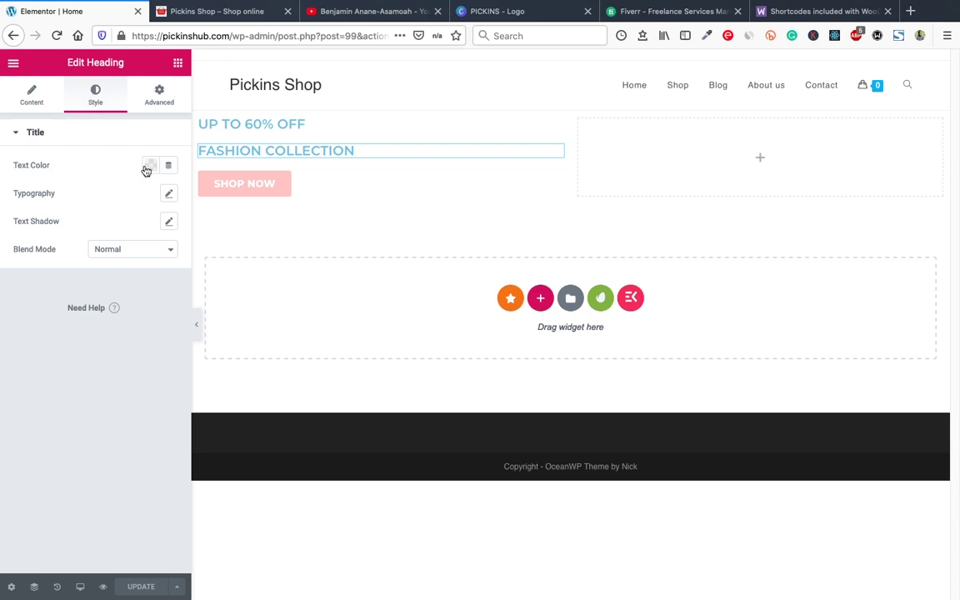
pyautogui.click(148, 166)
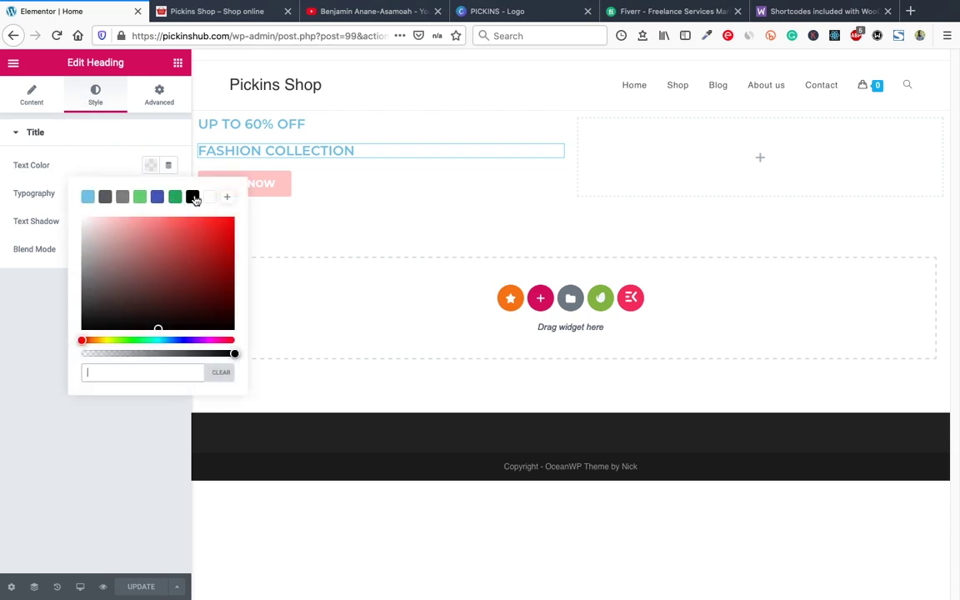
pyautogui.click(207, 198)
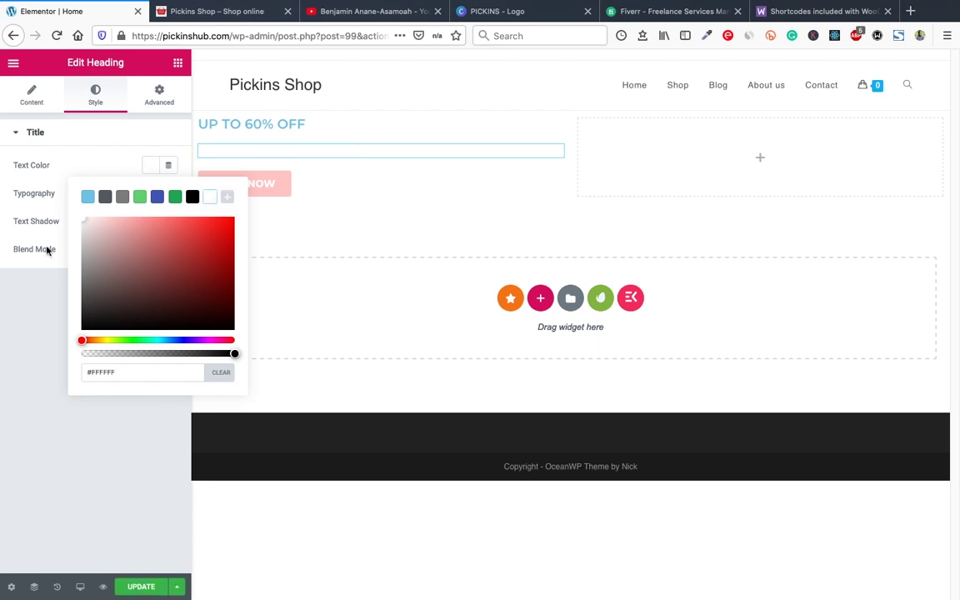
pyautogui.click(192, 197)
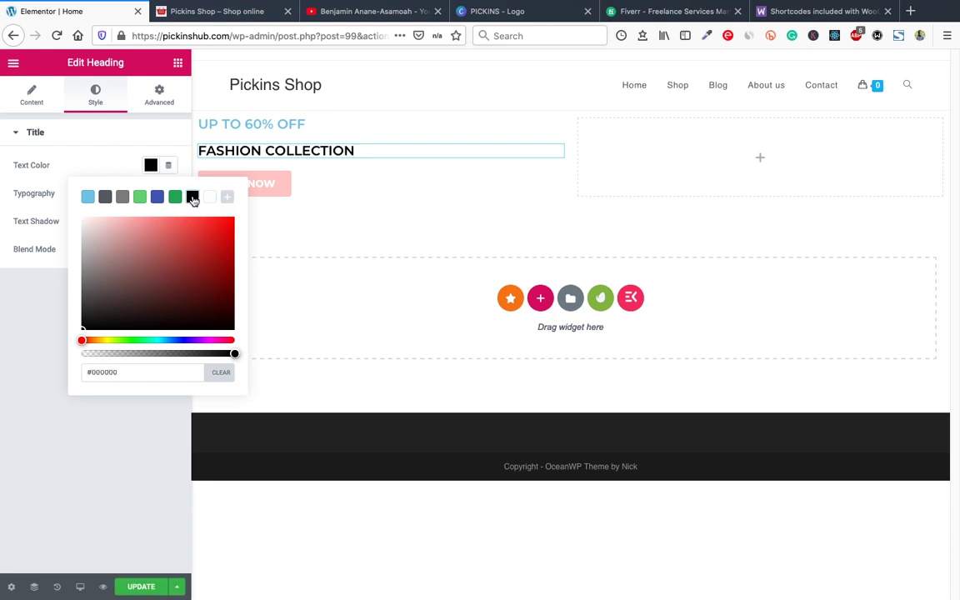
pyautogui.click(176, 178)
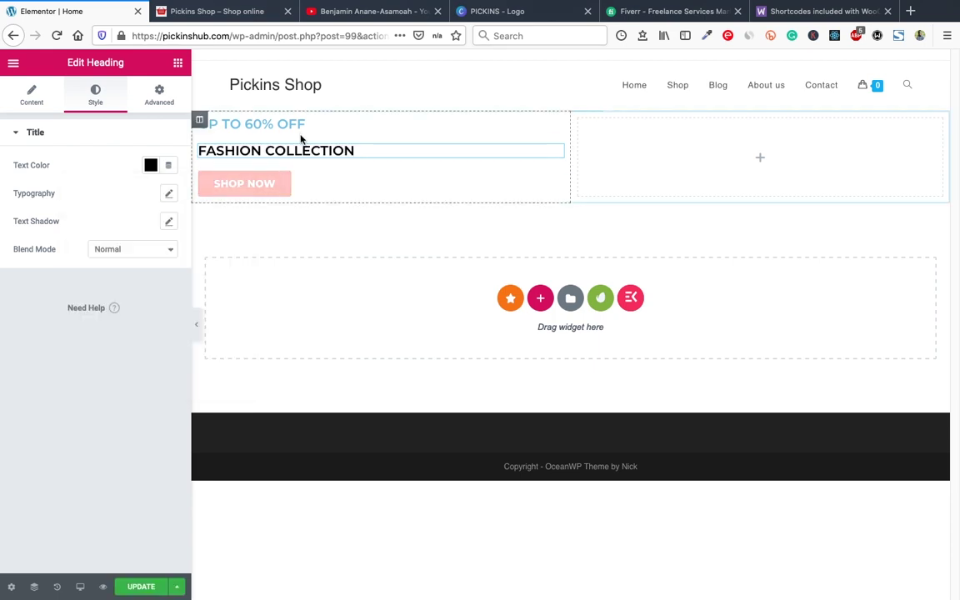
# Enlarge the heading's font size to 54 px and compare with the live shop homepage.
pyautogui.click(169, 195)
pyautogui.moveTo(26, 286); pyautogui.dragTo(54, 286)
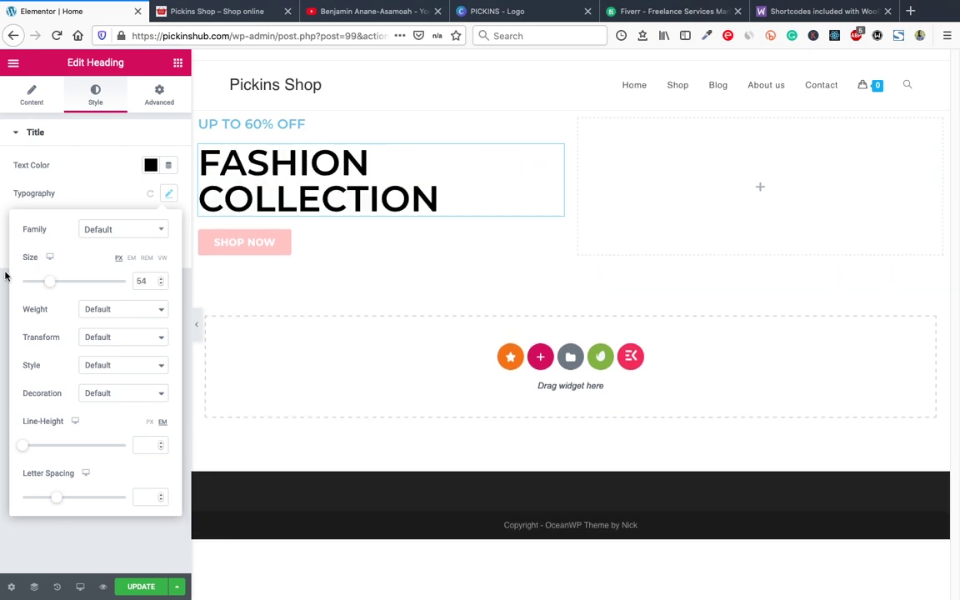
pyautogui.click(495, 127)
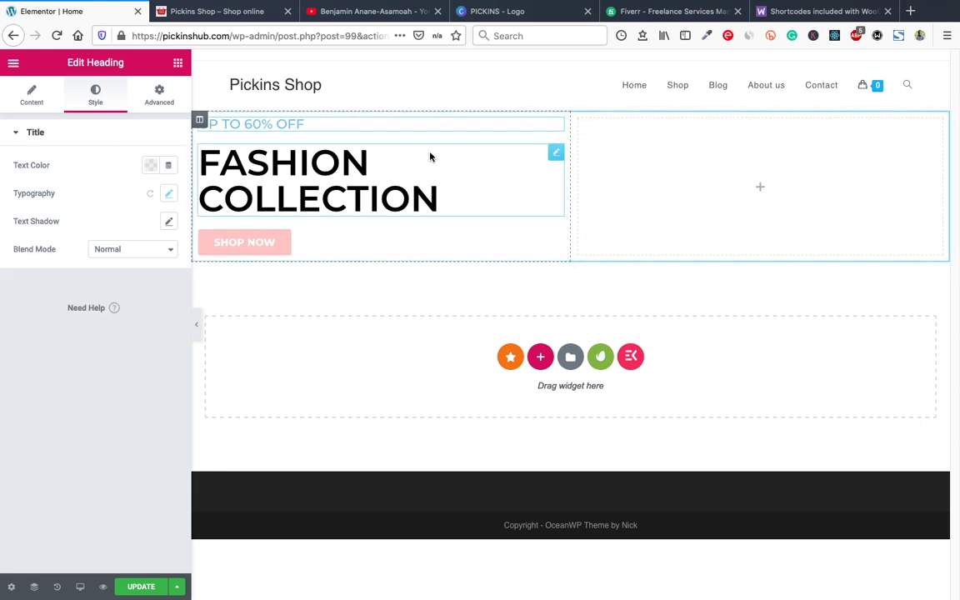
pyautogui.click(219, 11)
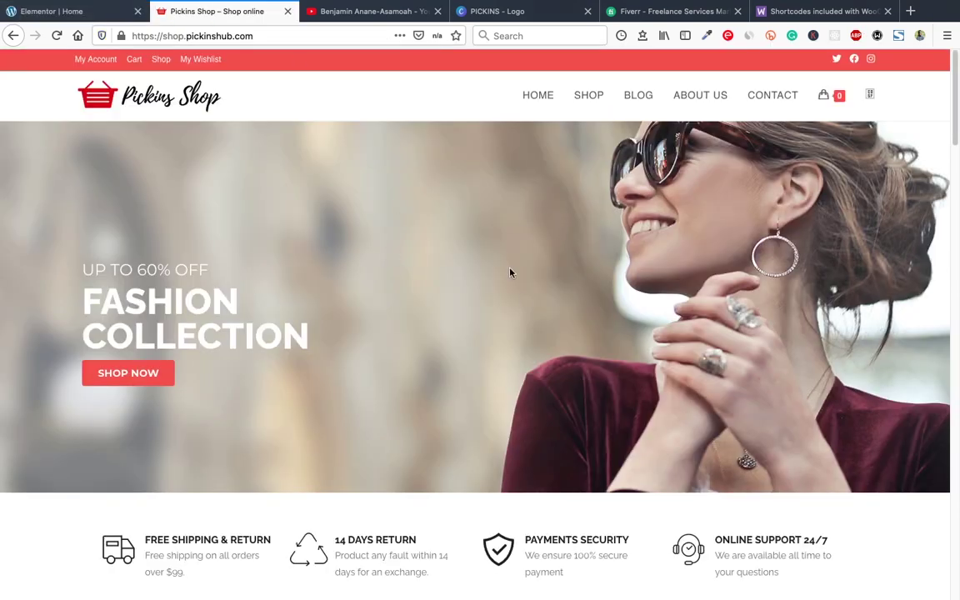
pyautogui.hotkey('ctrl', 'shift', 'Tab')
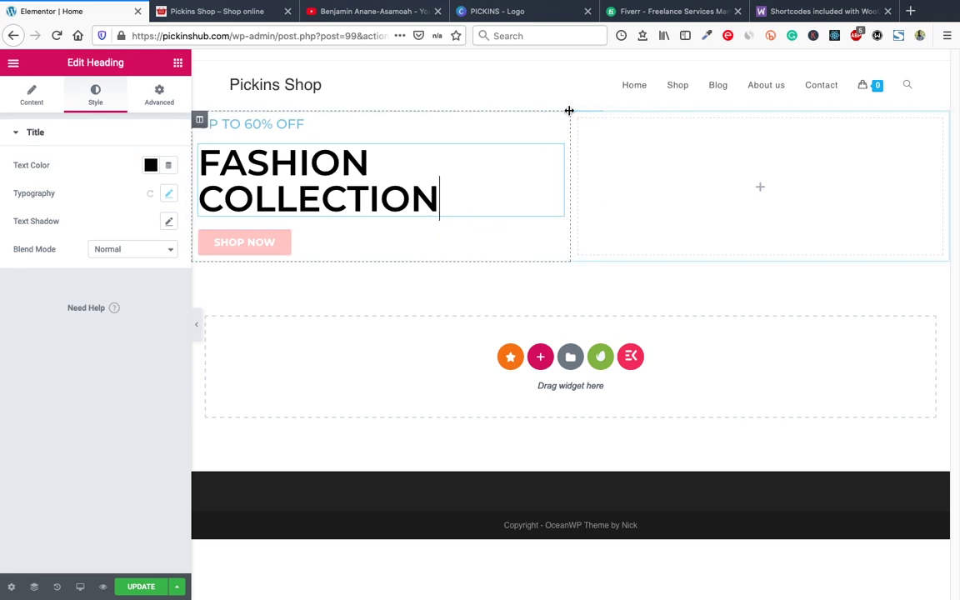
pyautogui.click(376, 322)
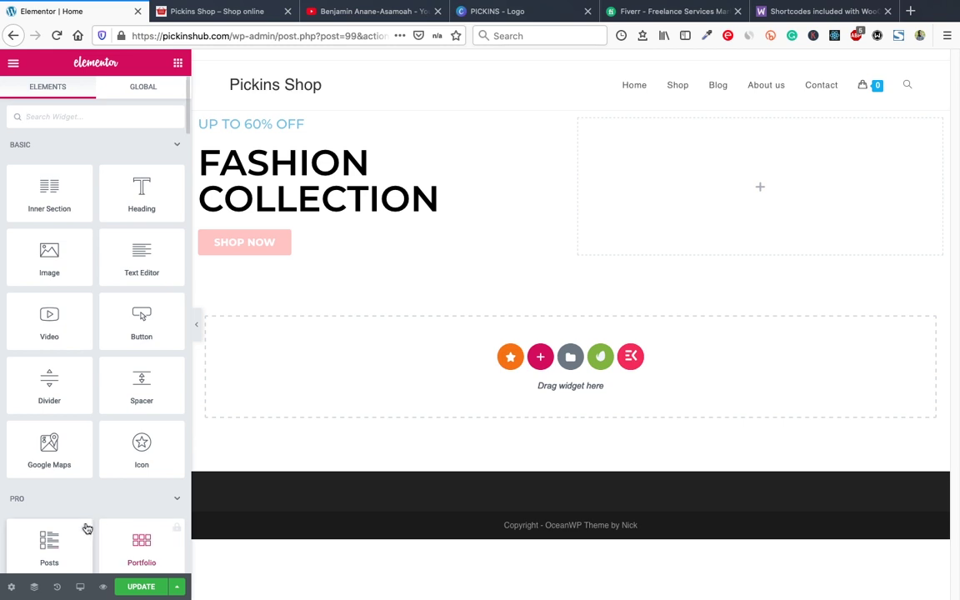
# Select the whole hero section through the Navigator.
pyautogui.click(34, 589)
pyautogui.click(824, 169)
pyautogui.click(826, 154)
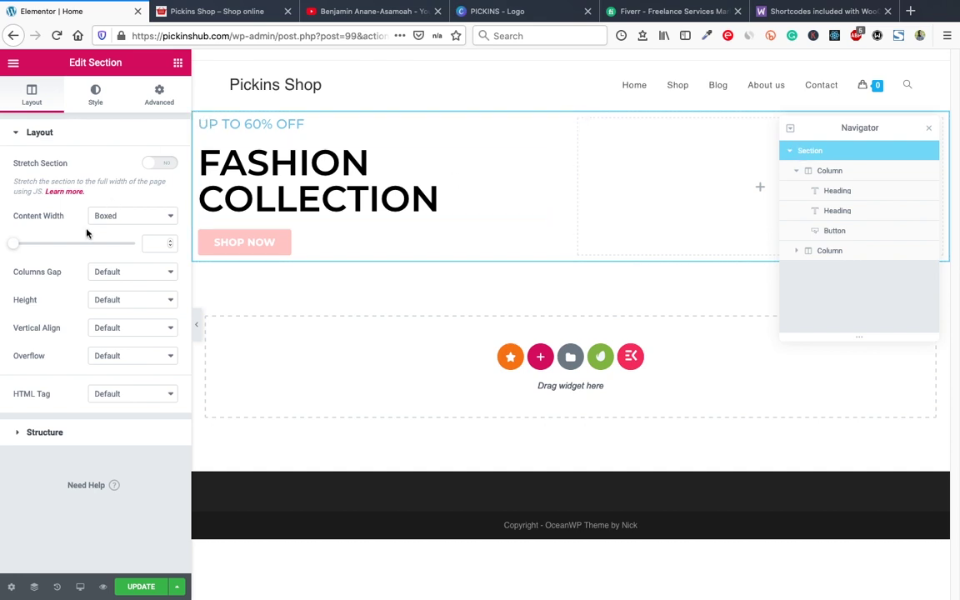
pyautogui.click(928, 127)
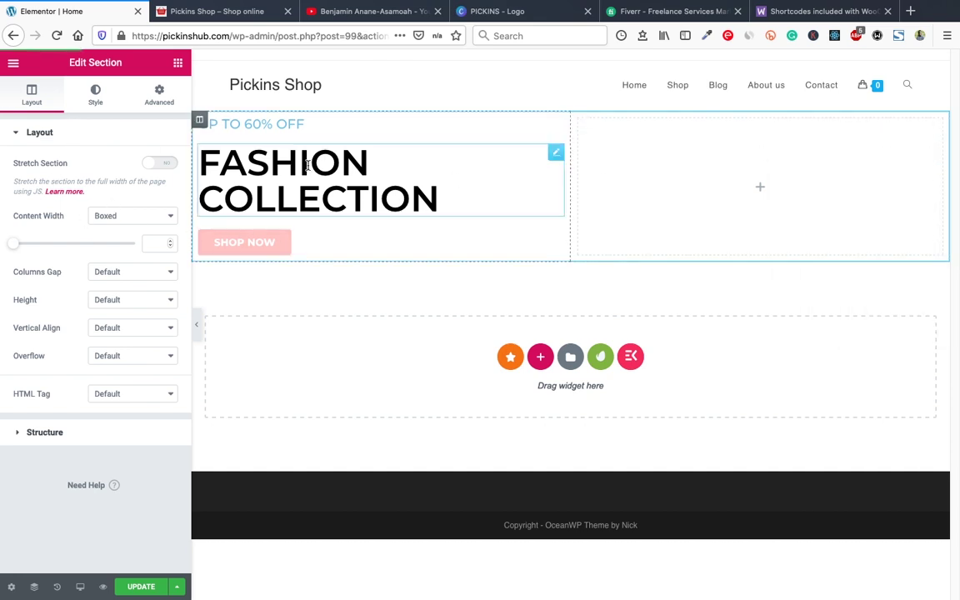
# Set a Classic background image on the section using homebanner1.jpg from the media library.
pyautogui.click(90, 104)
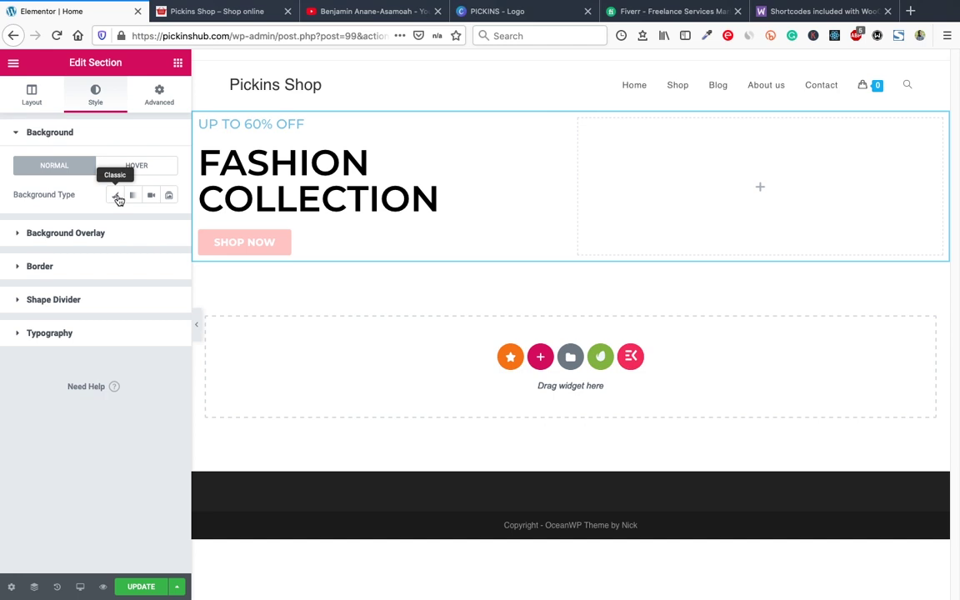
pyautogui.click(116, 196)
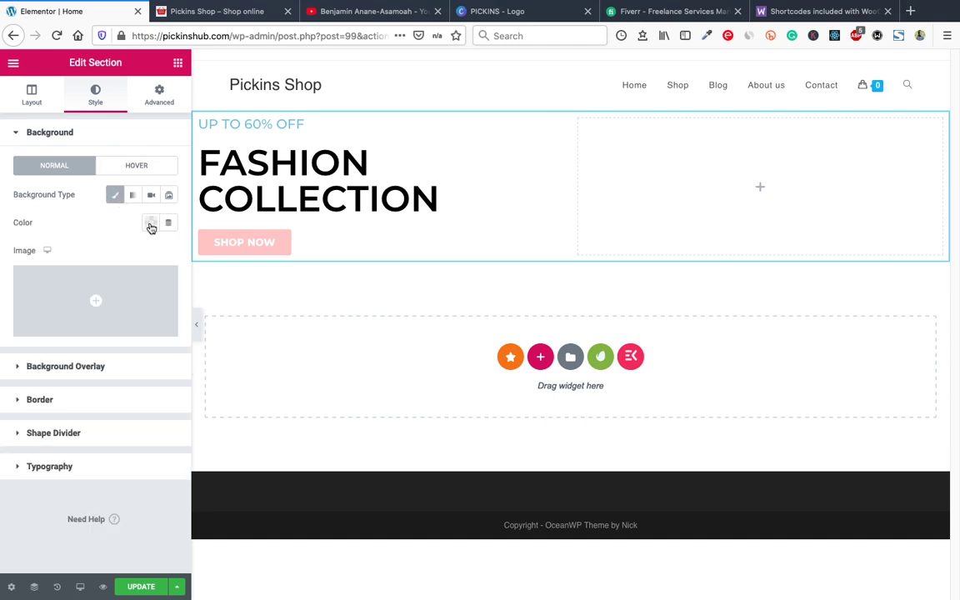
pyautogui.moveTo(87, 297)
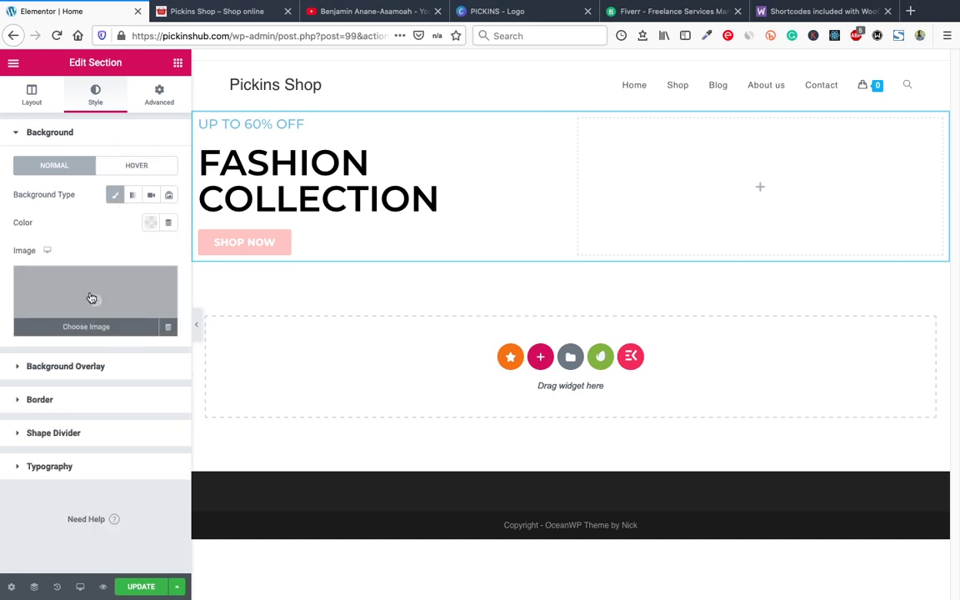
pyautogui.click(92, 298)
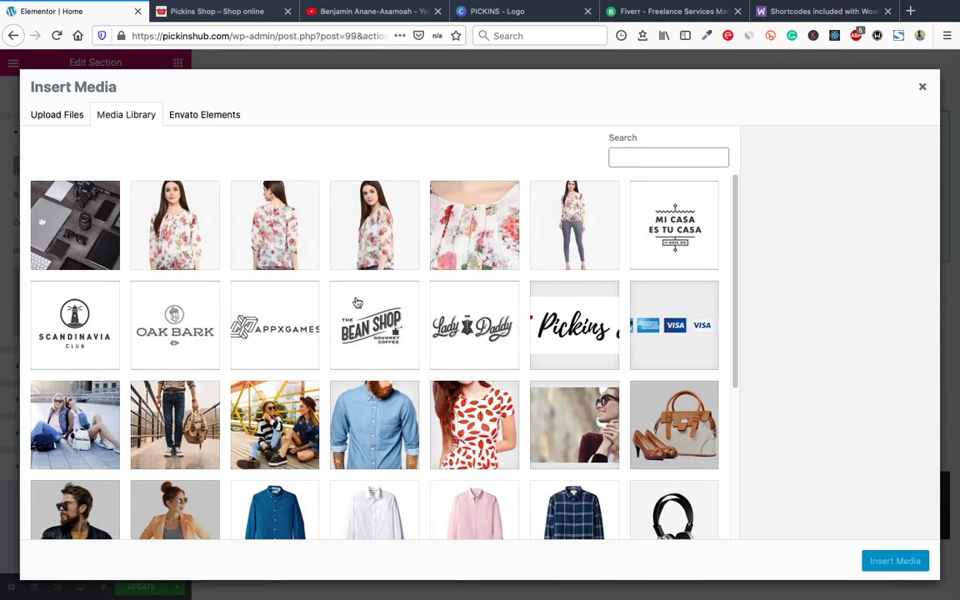
pyautogui.click(588, 419)
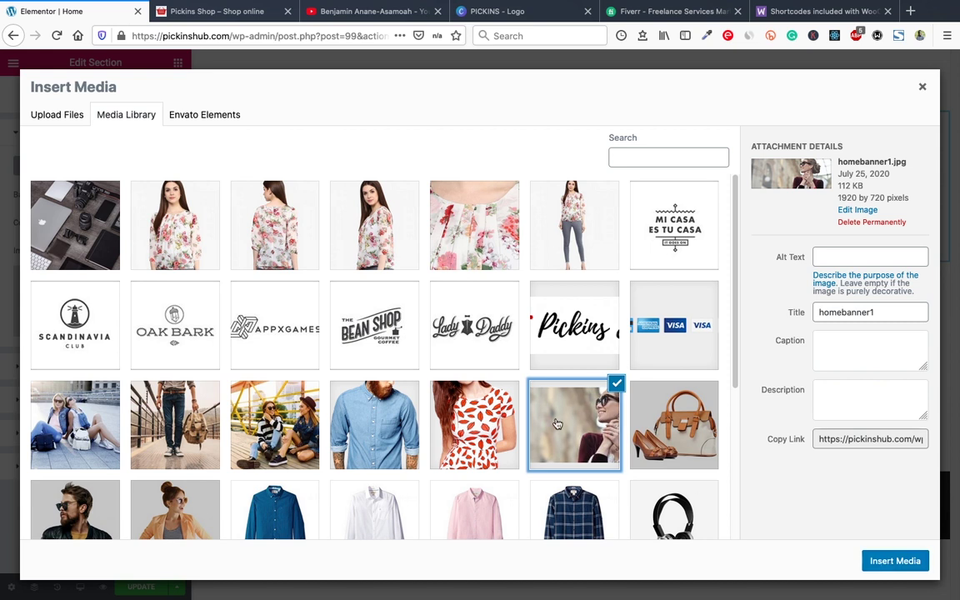
pyautogui.click(896, 562)
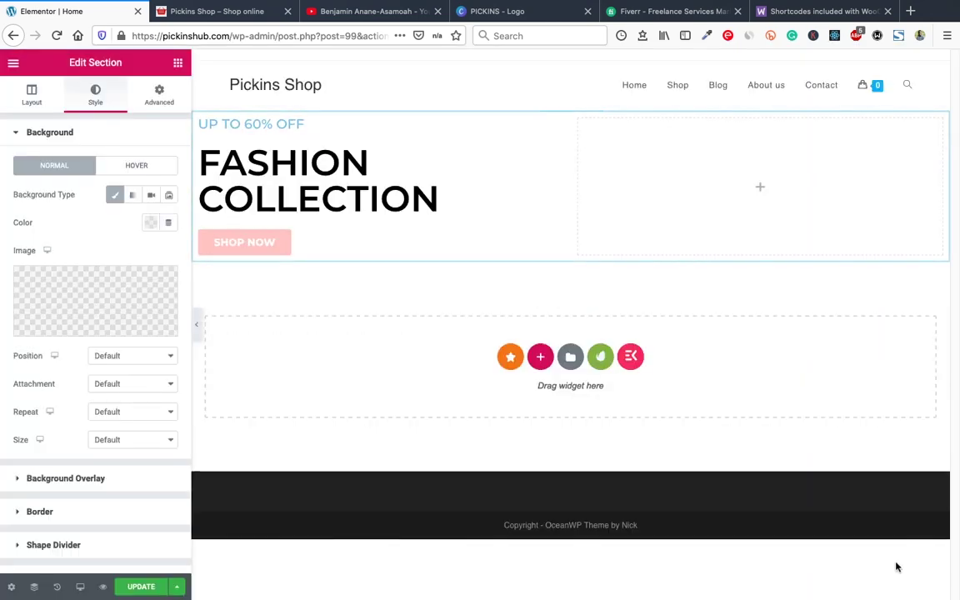
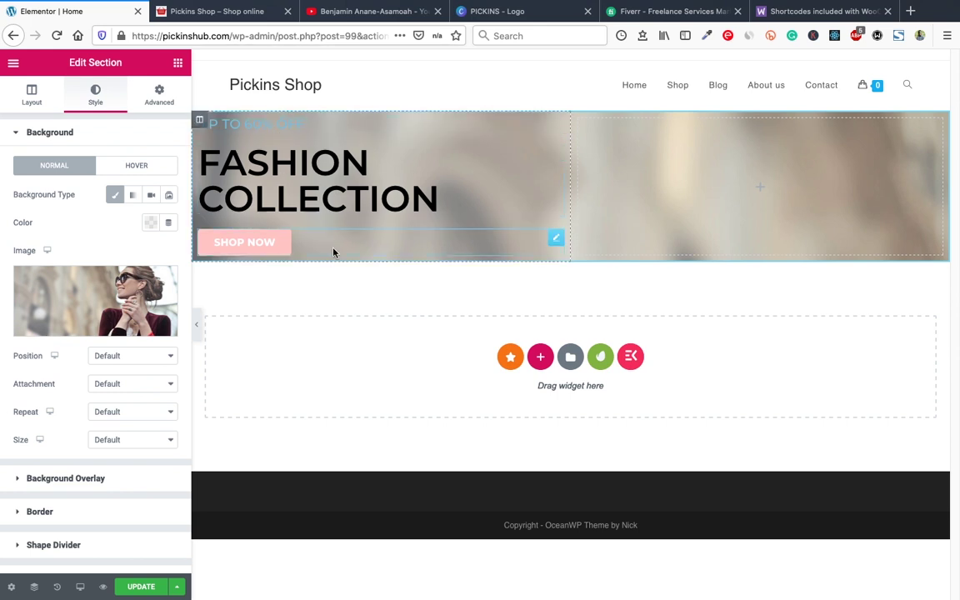
# Set the hero background image position to Center Center and compare it with the live shop.
pyautogui.click(111, 358)
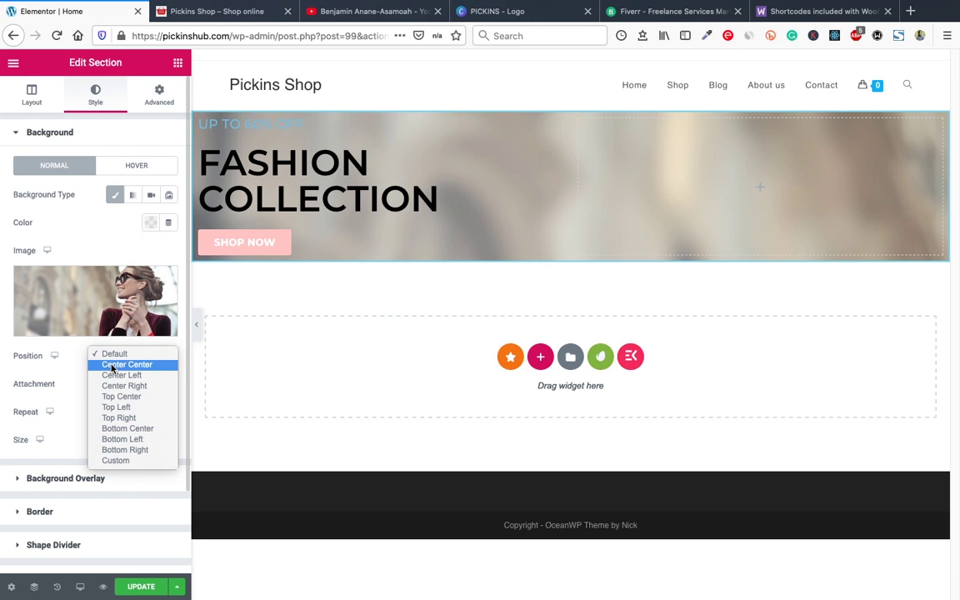
pyautogui.click(113, 365)
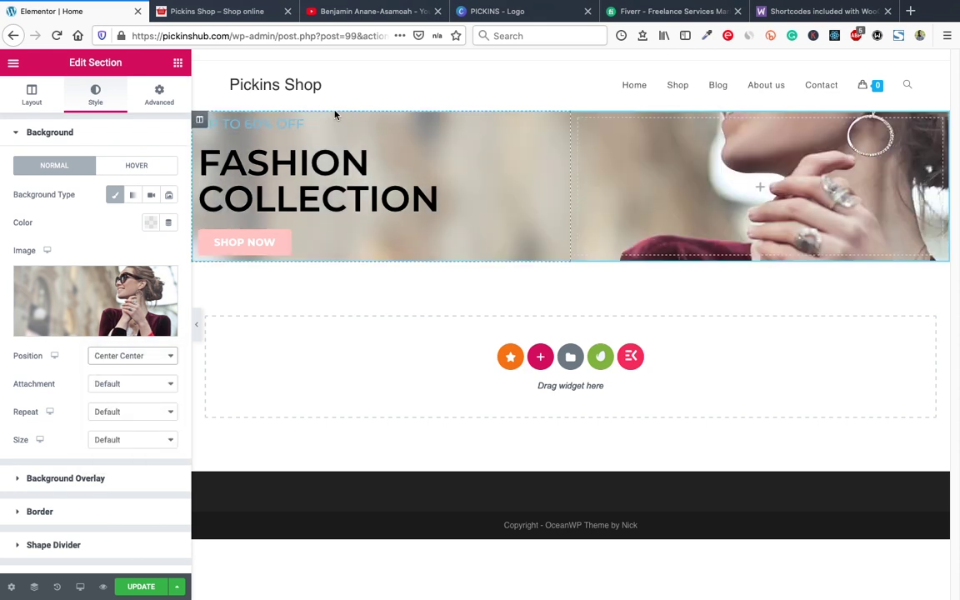
pyautogui.click(214, 15)
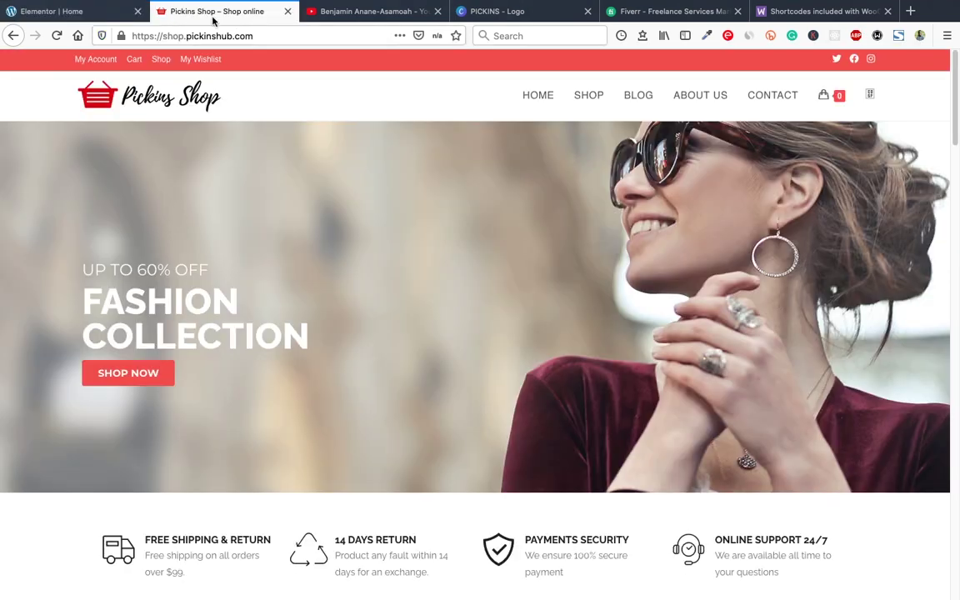
pyautogui.hotkey('ctrl', 'shift', 'Tab')
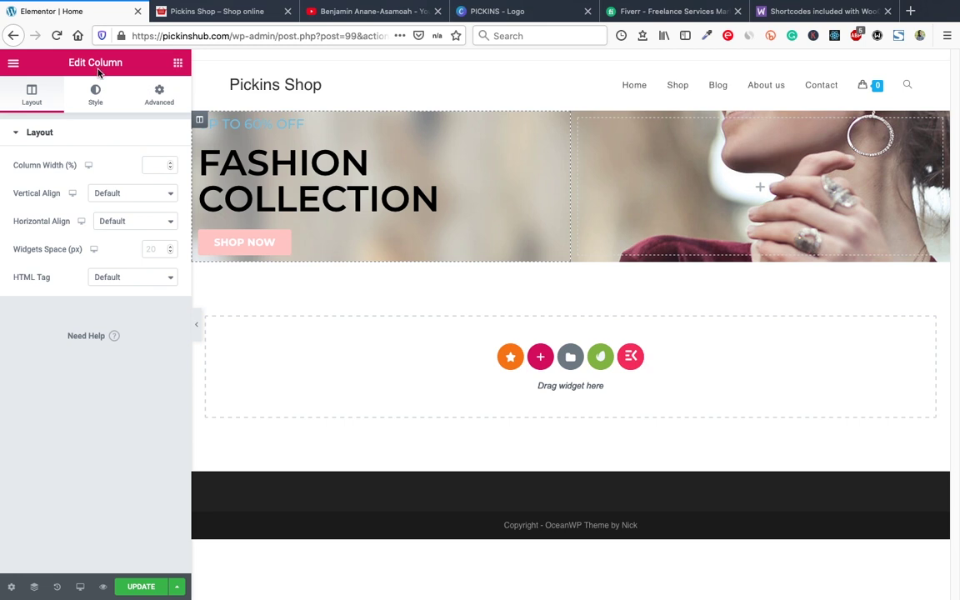
# Add a Spacer above the hero heading and set its height to 110.
pyautogui.click(178, 65)
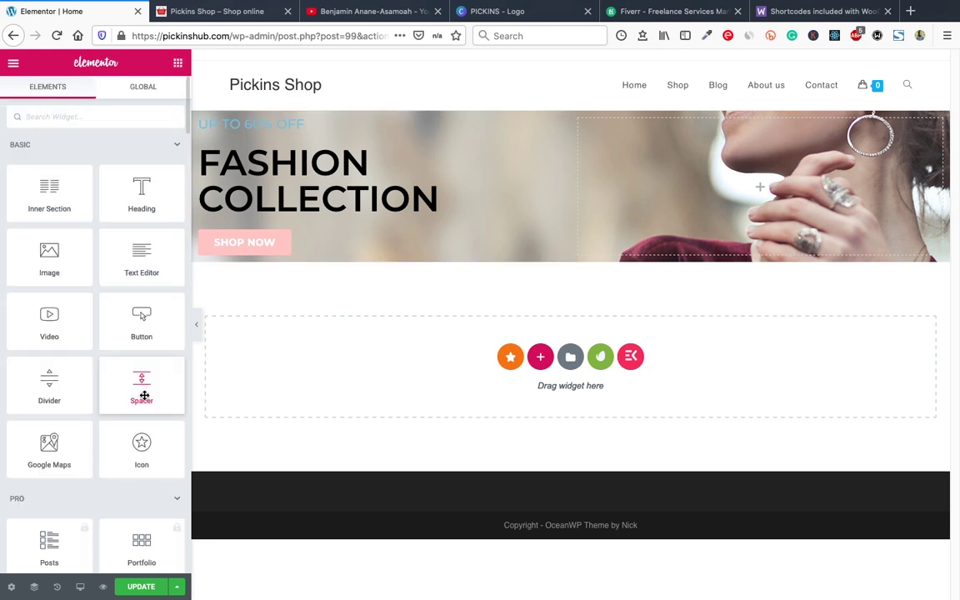
pyautogui.moveTo(142, 396); pyautogui.dragTo(292, 123)
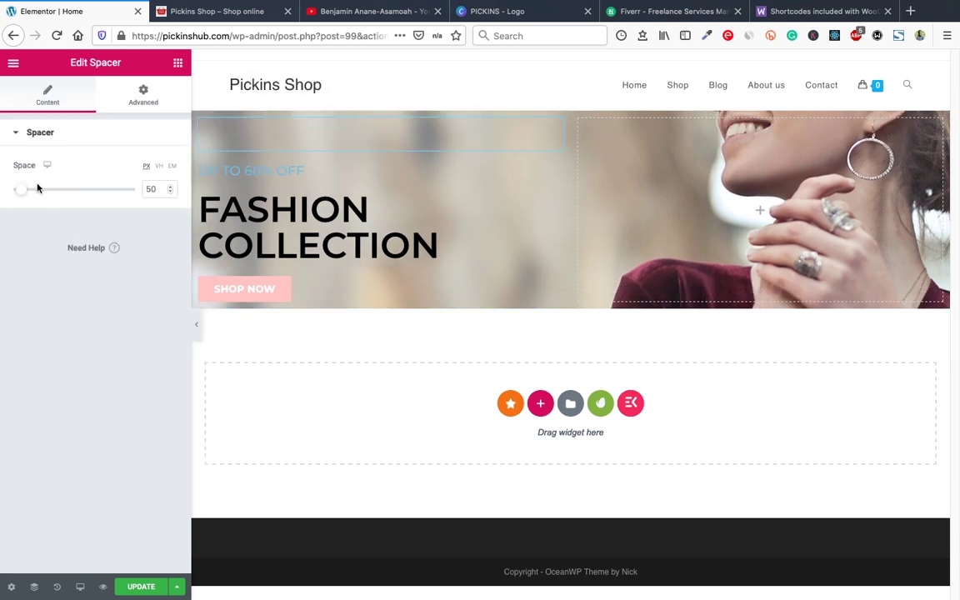
pyautogui.moveTo(27, 193); pyautogui.dragTo(39, 195)
pyautogui.doubleClick(146, 187)
pyautogui.write('110')
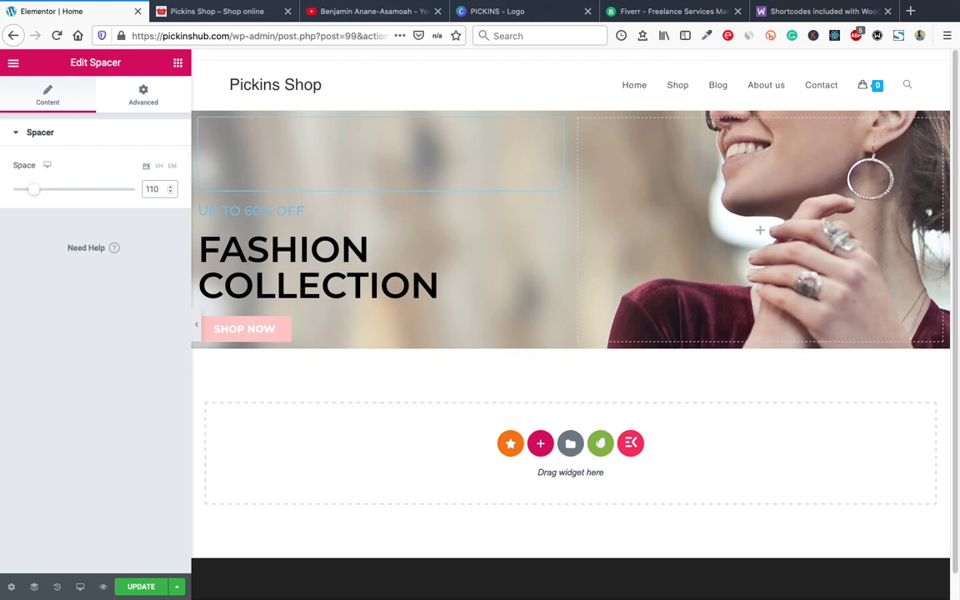
# Add a second Spacer below the SHOP NOW button and increase its height.
pyautogui.click(178, 62)
pyautogui.moveTo(137, 381); pyautogui.dragTo(307, 339)
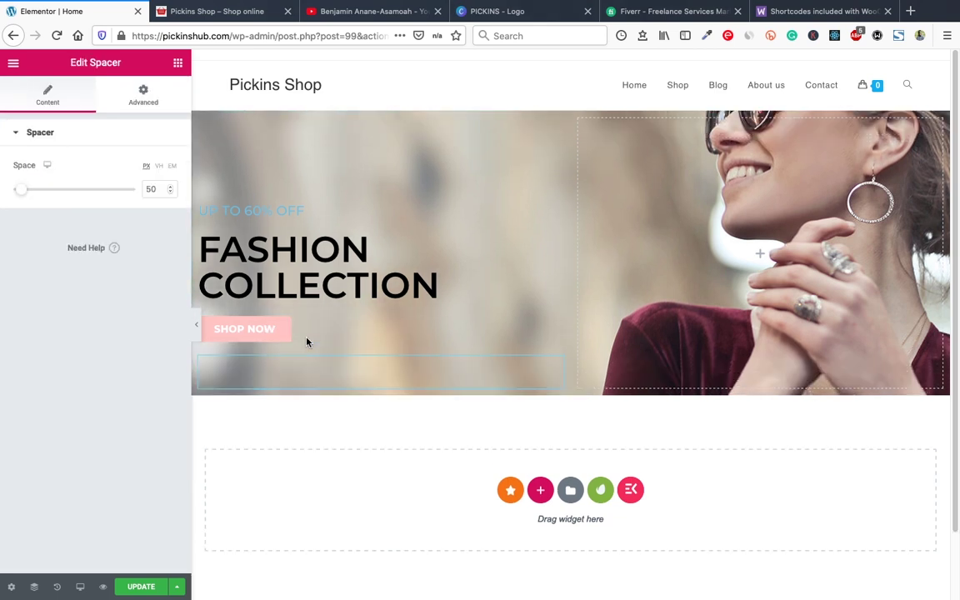
pyautogui.moveTo(21, 190); pyautogui.dragTo(37, 193)
pyautogui.doubleClick(150, 188)
pyautogui.write('110')
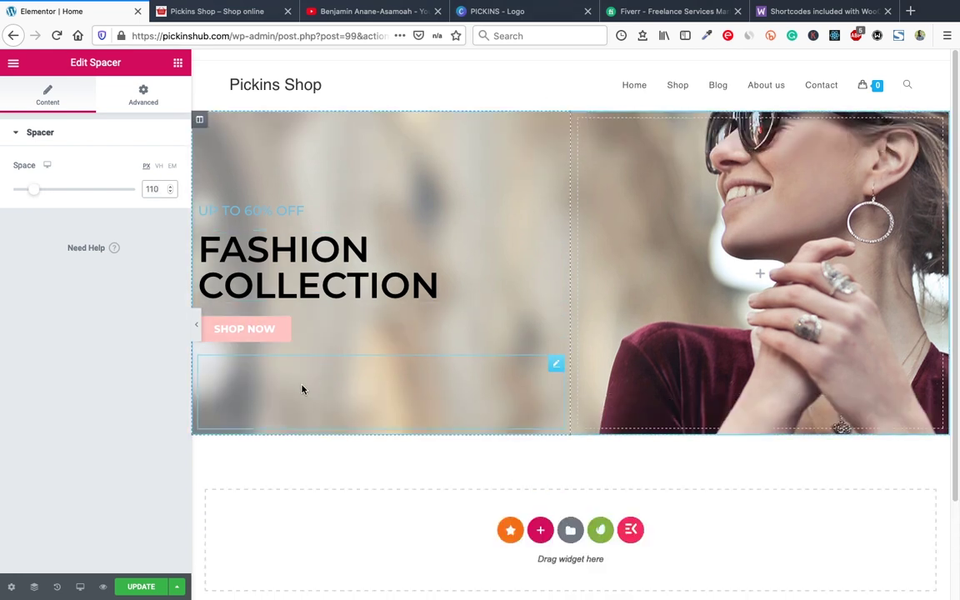
pyautogui.press('BackSpace')
pyautogui.press('BackSpace')
pyautogui.write('20')
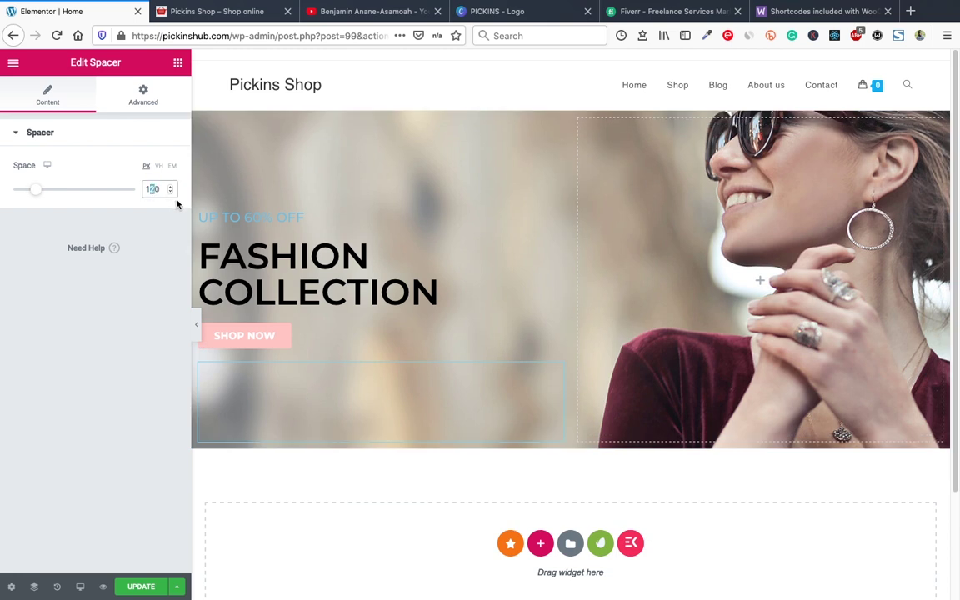
pyautogui.write('4')
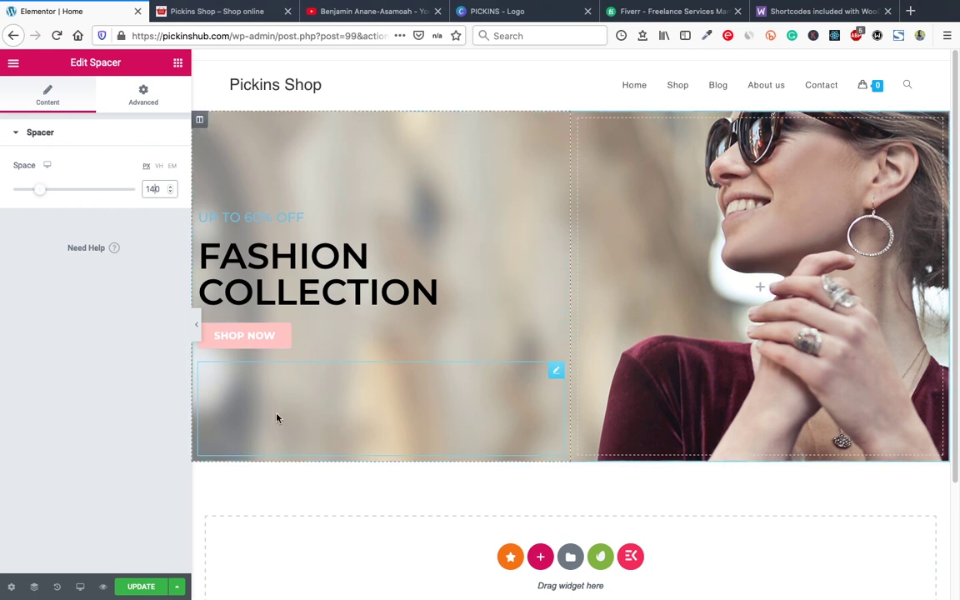
# Reopen the top spacer's settings and set its height to 140 px.
pyautogui.rightClick(330, 382)
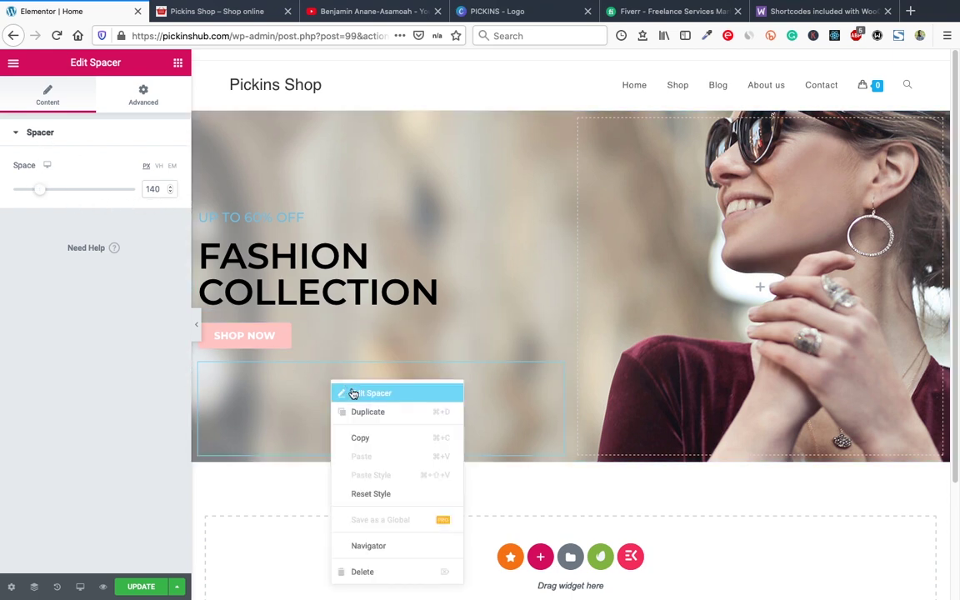
pyautogui.click(342, 391)
pyautogui.rightClick(411, 401)
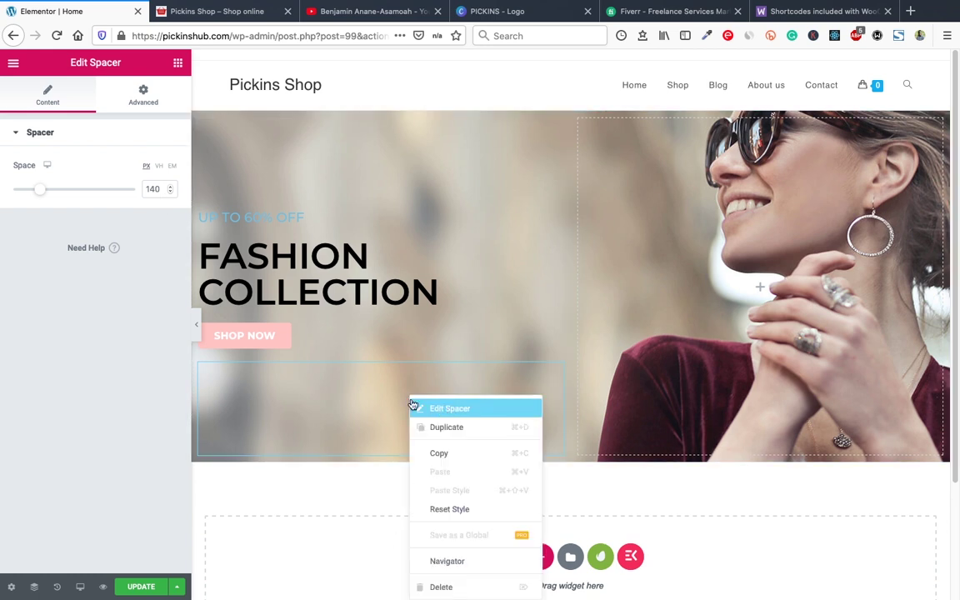
pyautogui.click(443, 408)
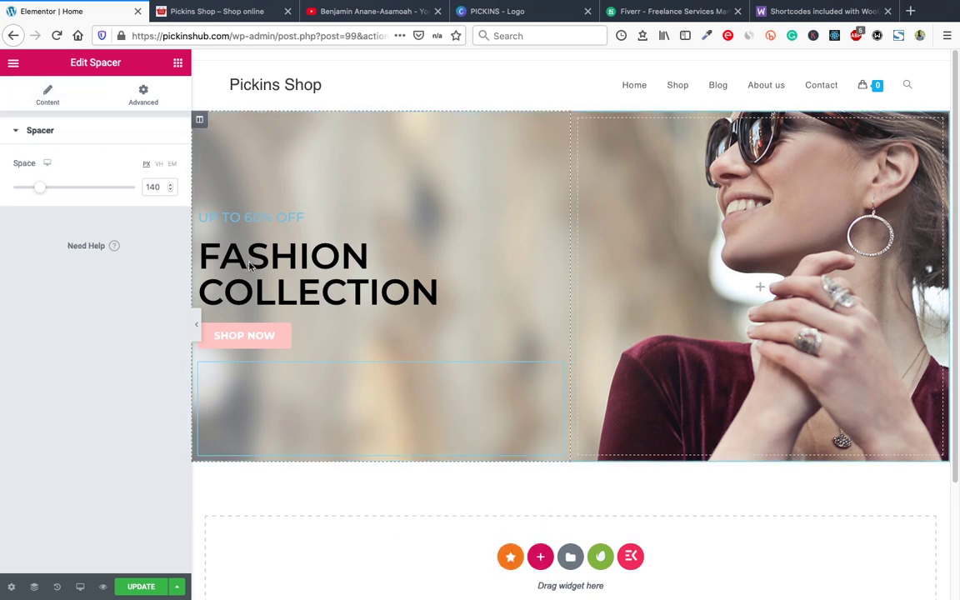
pyautogui.rightClick(274, 142)
pyautogui.click(313, 155)
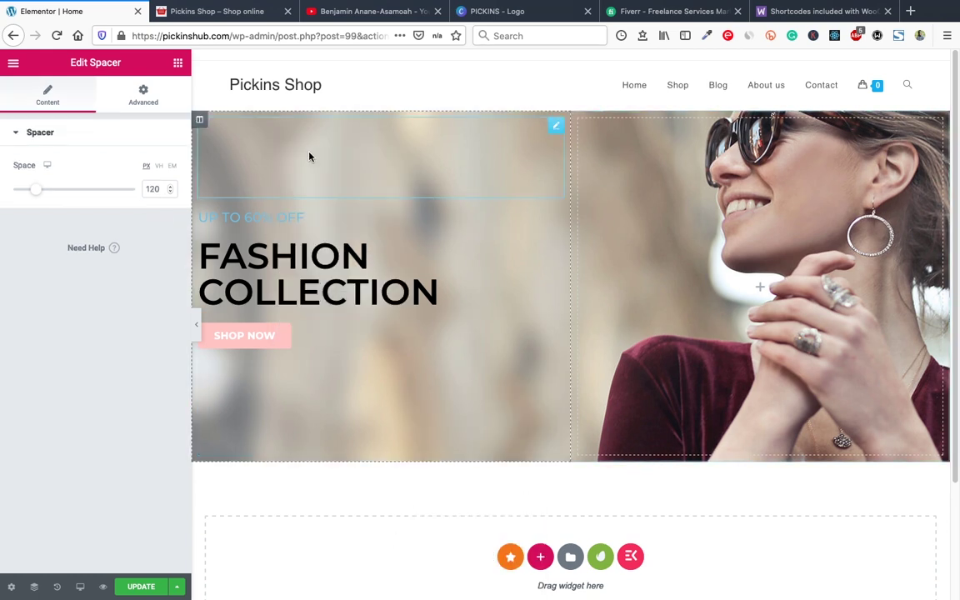
pyautogui.click(153, 188)
pyautogui.write('140')
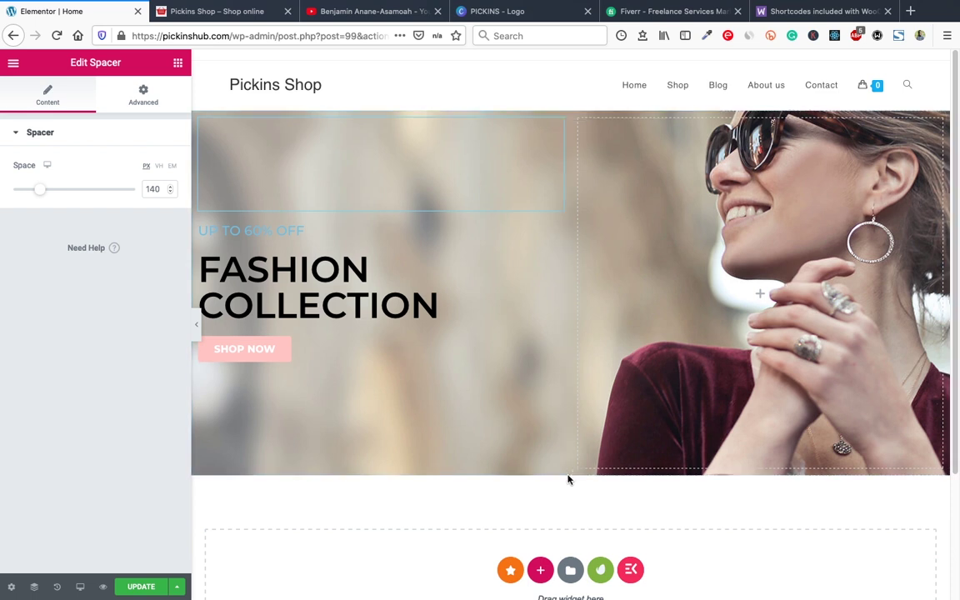
# Select the hero section in Navigator, set Background Position to Top Center, and preview.
pyautogui.click(35, 587)
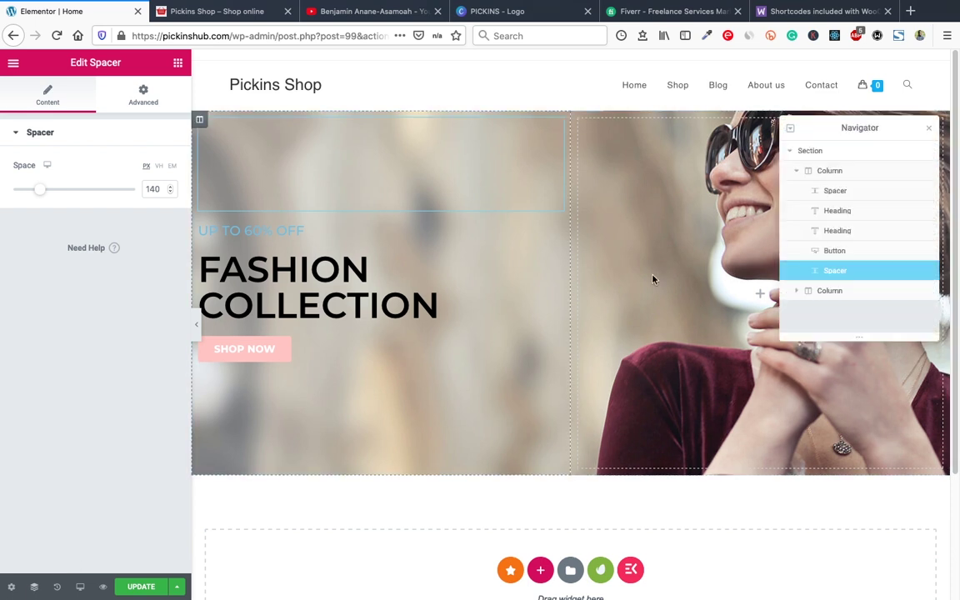
pyautogui.click(835, 153)
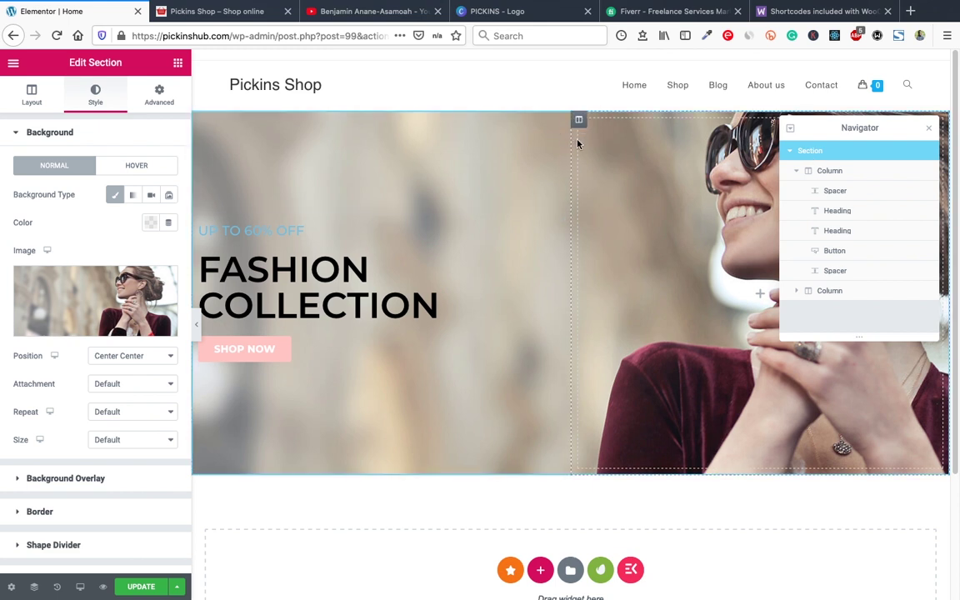
pyautogui.rightClick(437, 225)
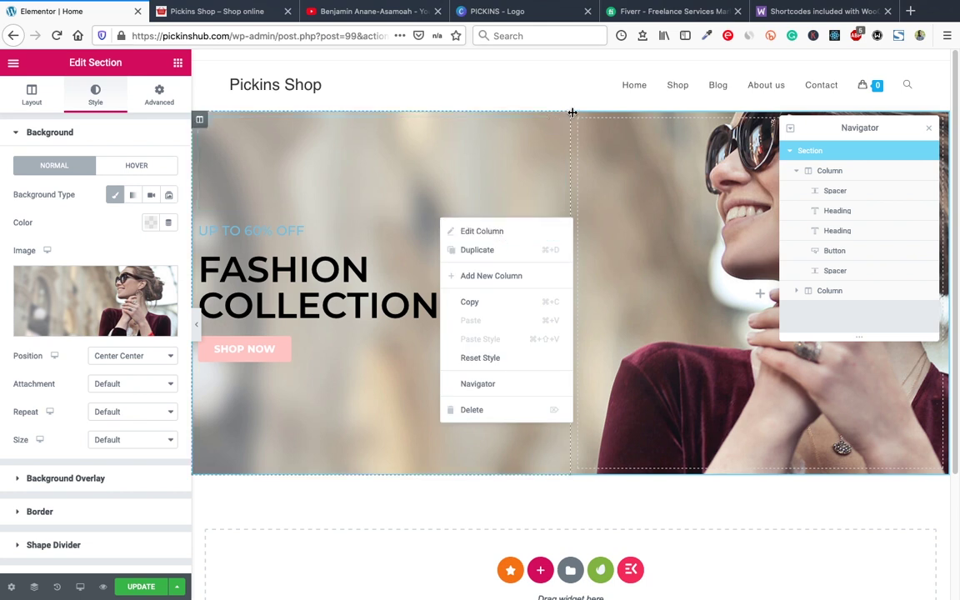
pyautogui.click(818, 156)
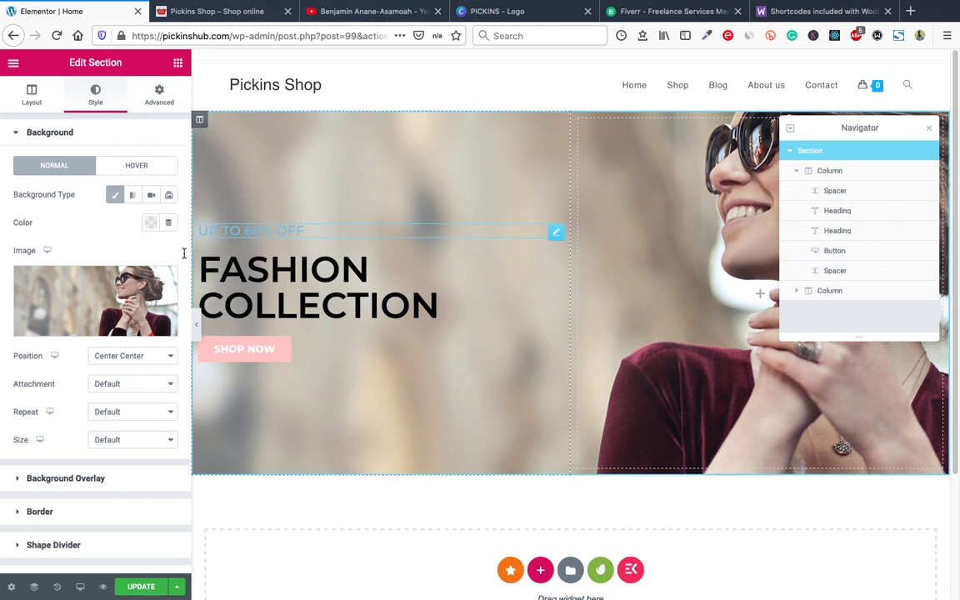
pyautogui.click(131, 356)
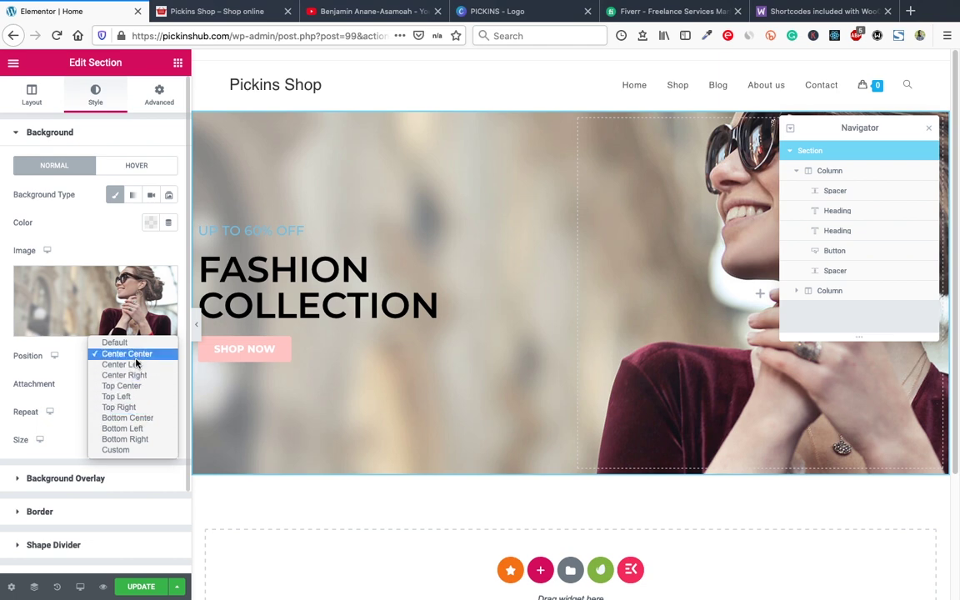
pyautogui.click(133, 385)
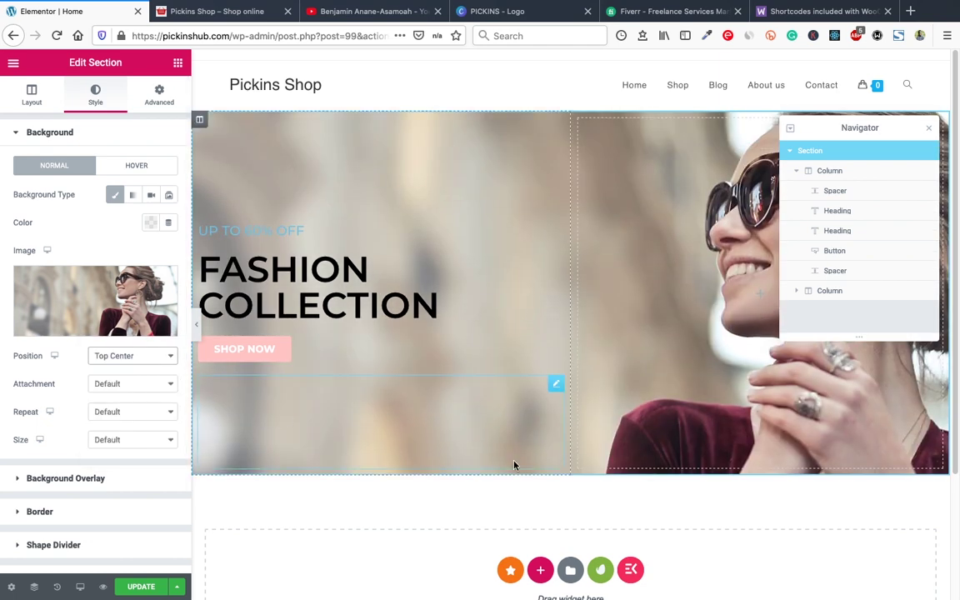
pyautogui.click(193, 324)
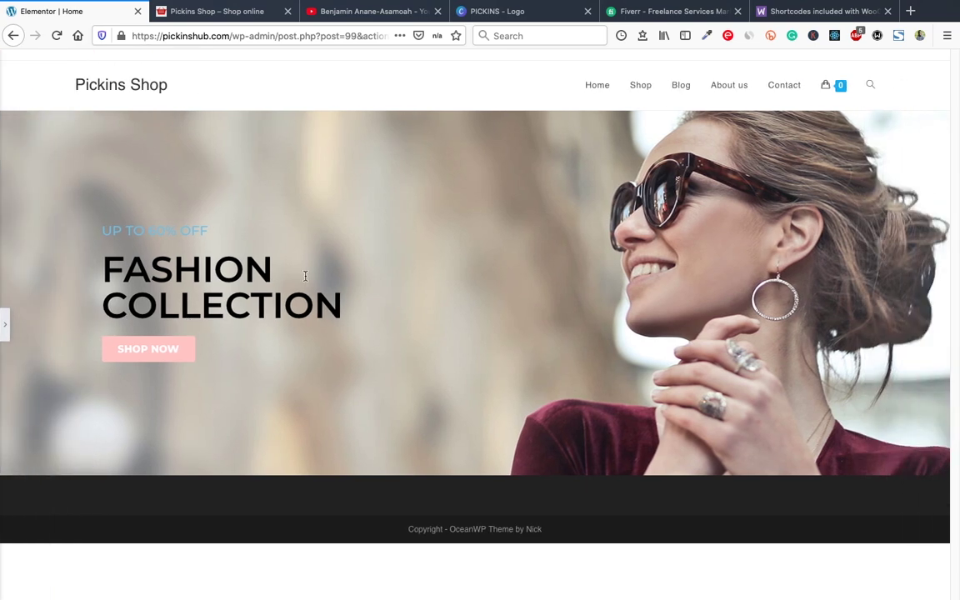
pyautogui.click(5, 323)
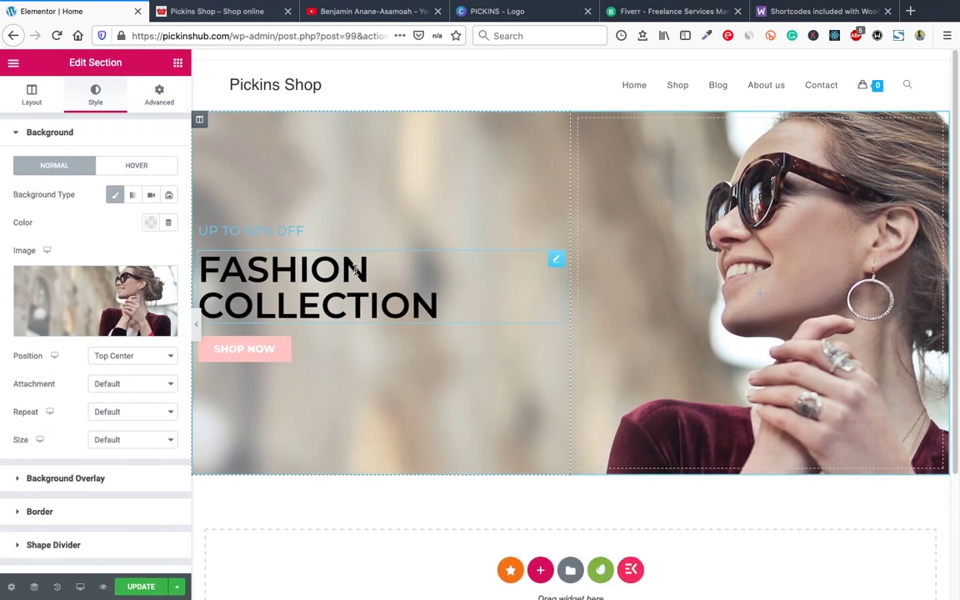
# Clear the FASHION COLLECTION heading's black colour and make the UP TO 60% OFF tagline white.
pyautogui.click(355, 269)
pyautogui.click(151, 165)
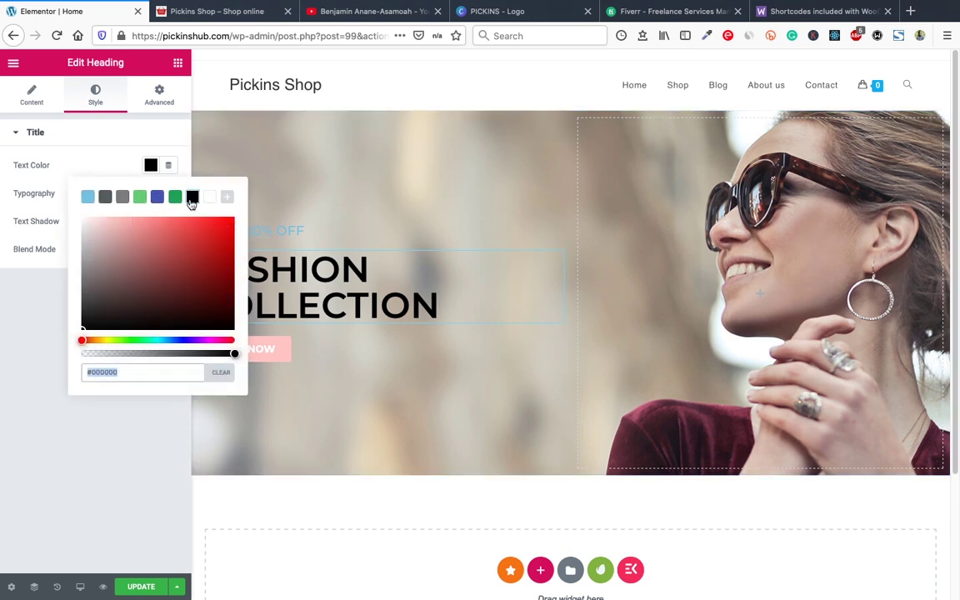
pyautogui.click(411, 241)
pyautogui.rightClick(307, 232)
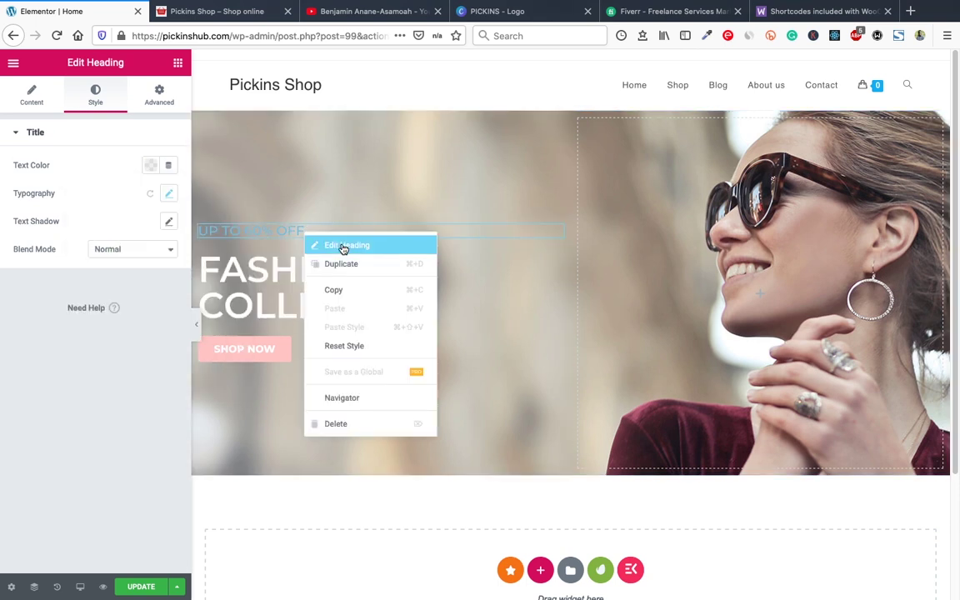
pyautogui.click(343, 248)
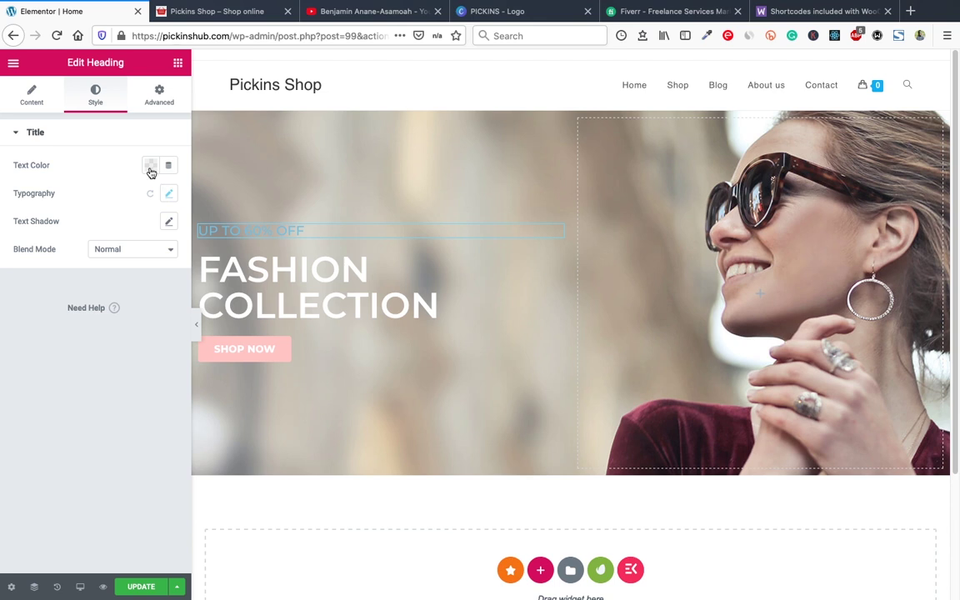
pyautogui.click(150, 170)
pyautogui.click(209, 196)
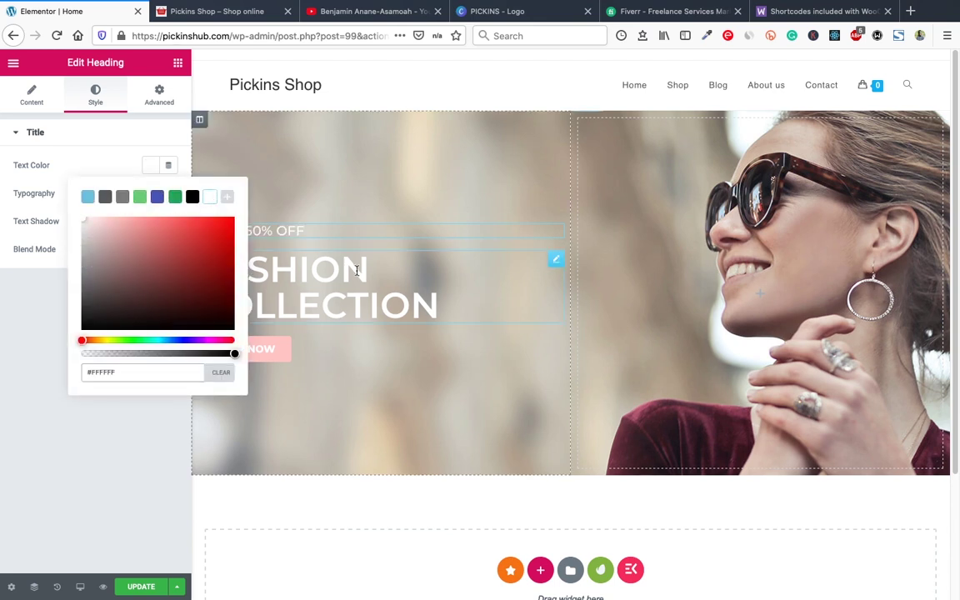
pyautogui.click(42, 290)
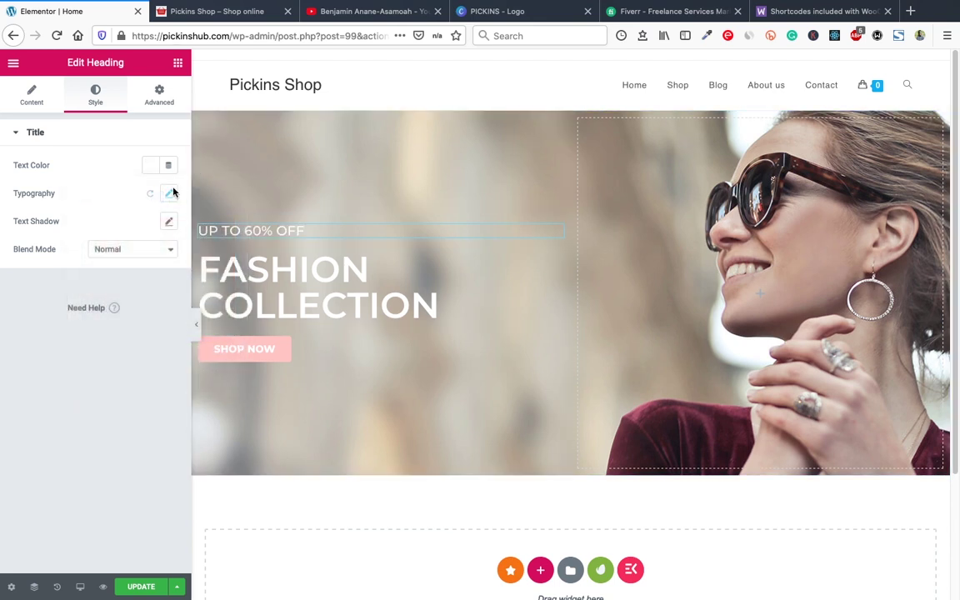
# Raise the UP TO 60% OFF heading's typography size to about 23 px.
pyautogui.click(171, 192)
pyautogui.moveTo(22, 283); pyautogui.dragTo(34, 285)
pyautogui.click(251, 375)
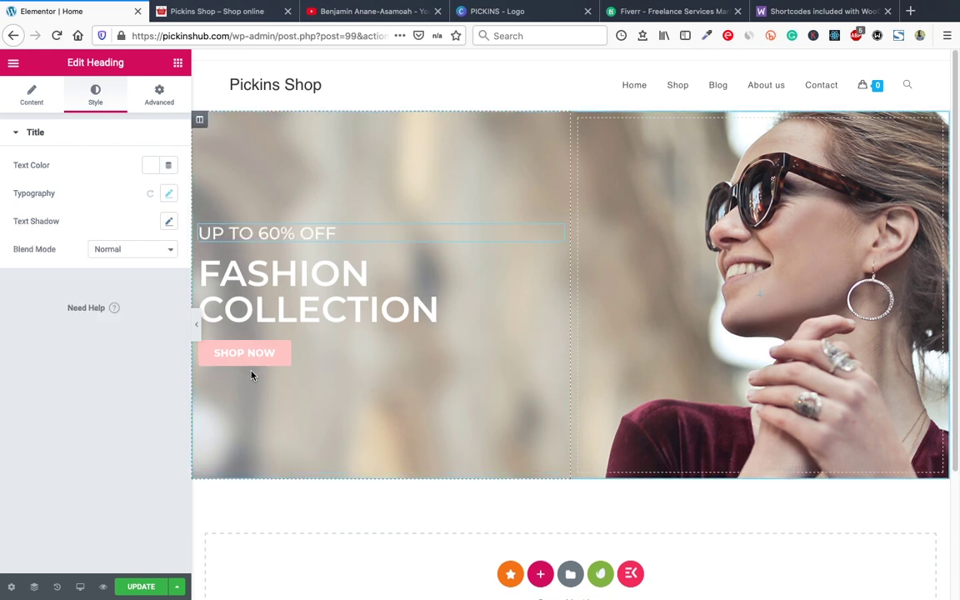
pyautogui.click(258, 360)
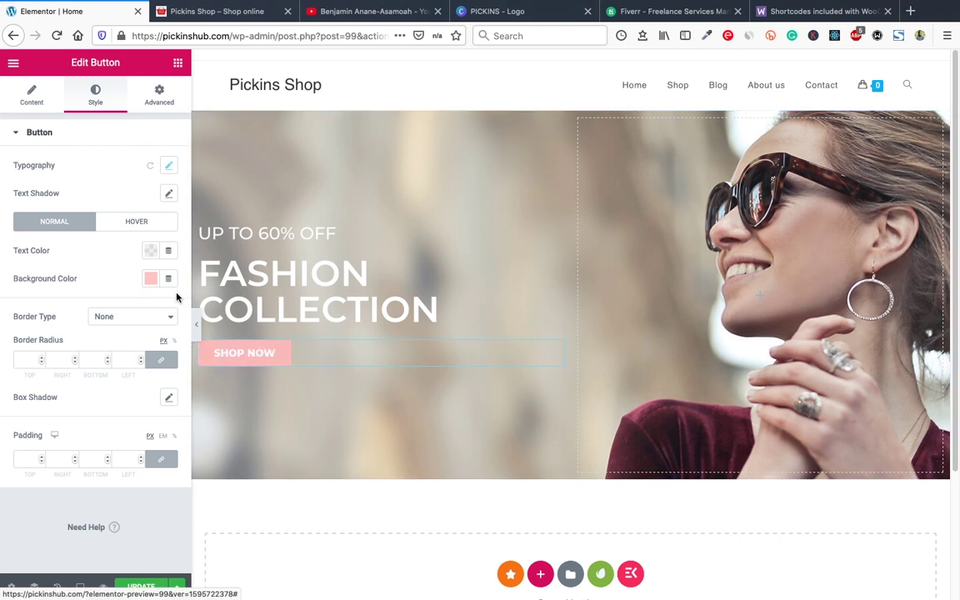
# Give the SHOP NOW button a red #EC0000 background and save the Home page with UPDATE.
pyautogui.click(150, 278)
pyautogui.click(211, 348)
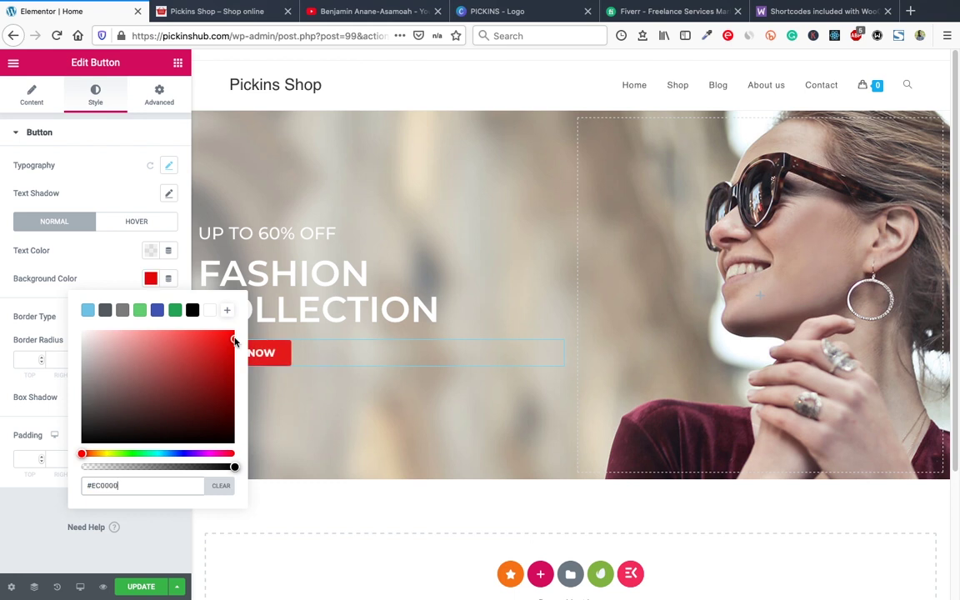
pyautogui.click(328, 428)
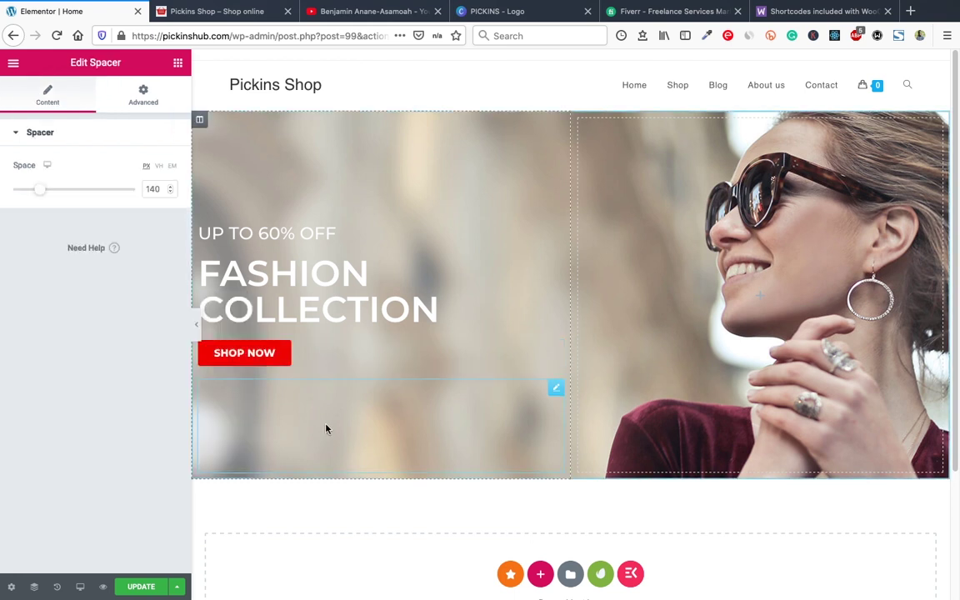
pyautogui.click(141, 587)
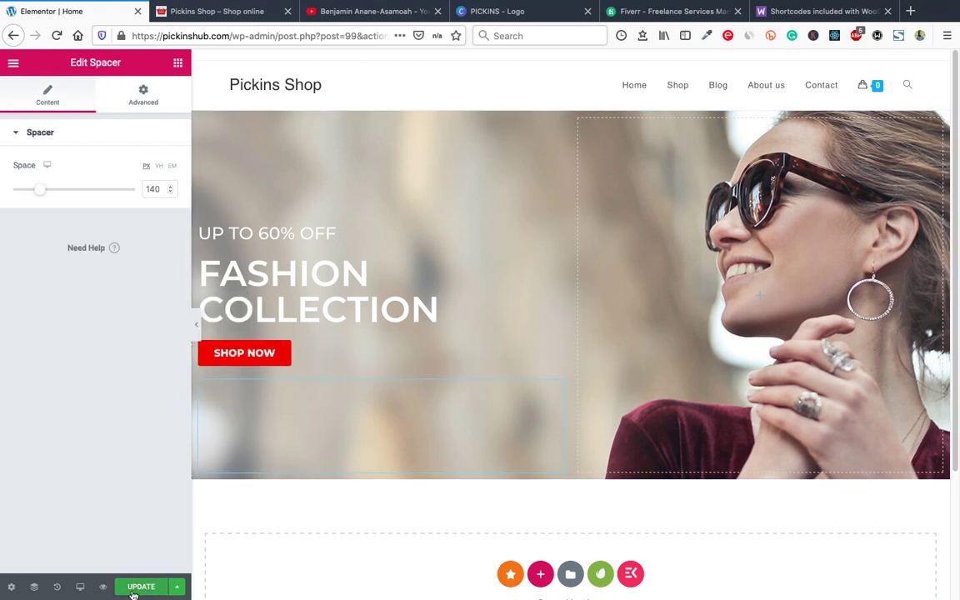
pyautogui.click(140, 587)
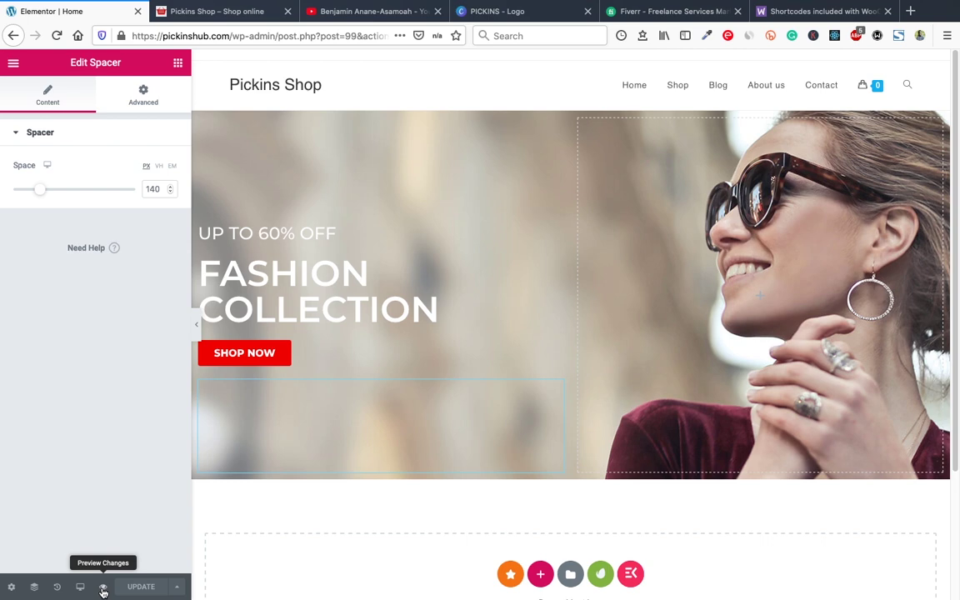
pyautogui.click(103, 589)
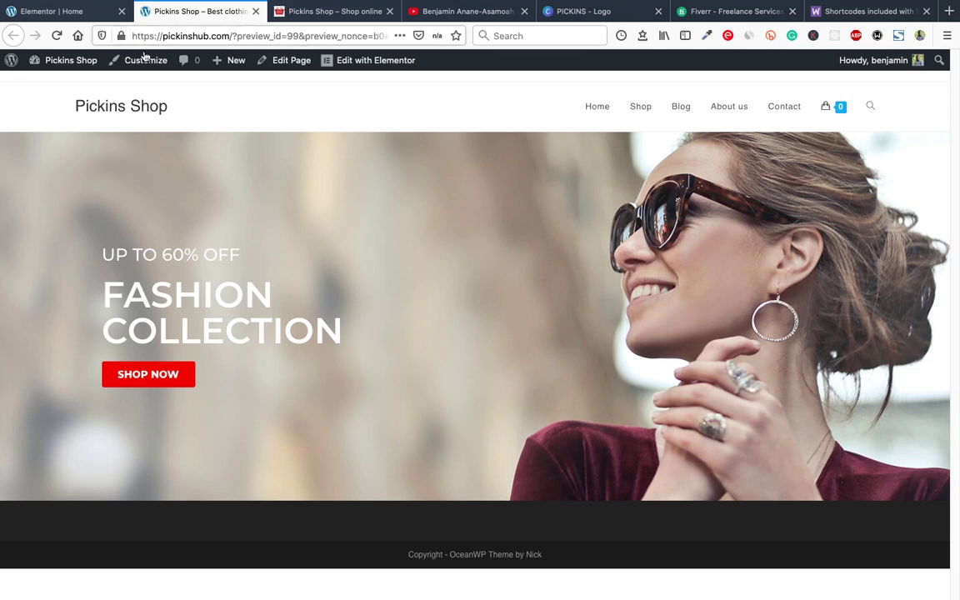
pyautogui.click(52, 11)
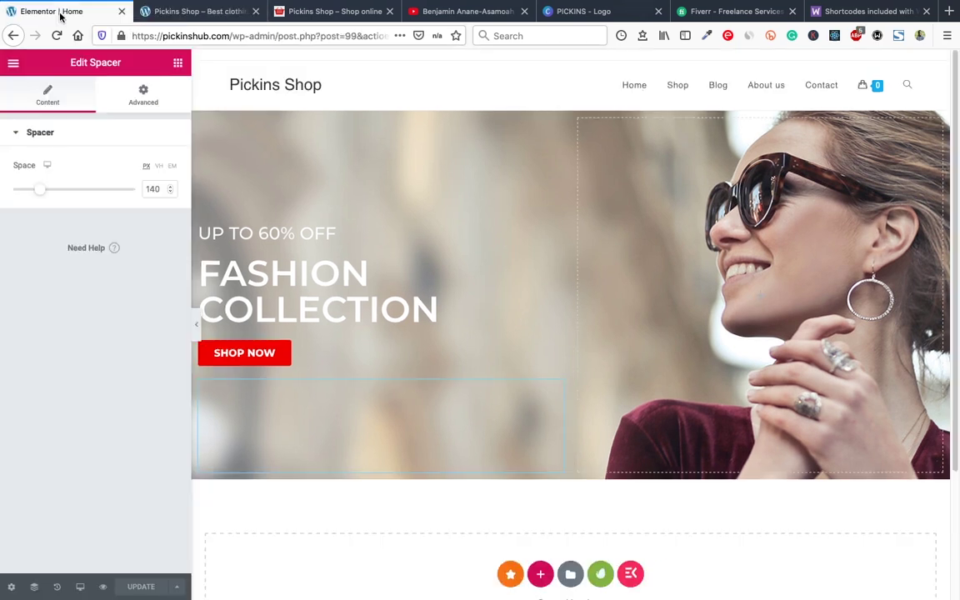
pyautogui.click(255, 11)
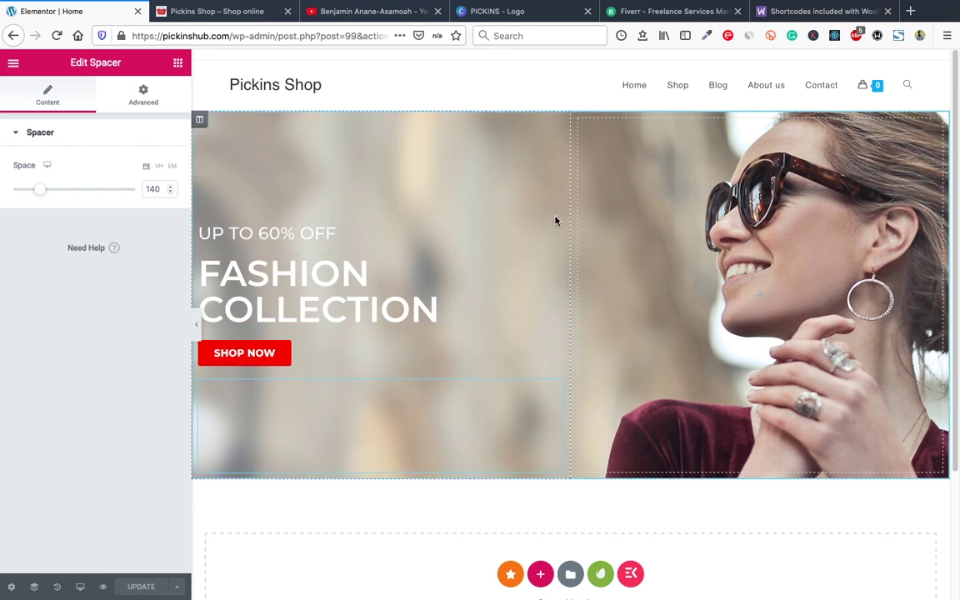
pyautogui.moveTo(191, 294); pyautogui.dragTo(176, 296)
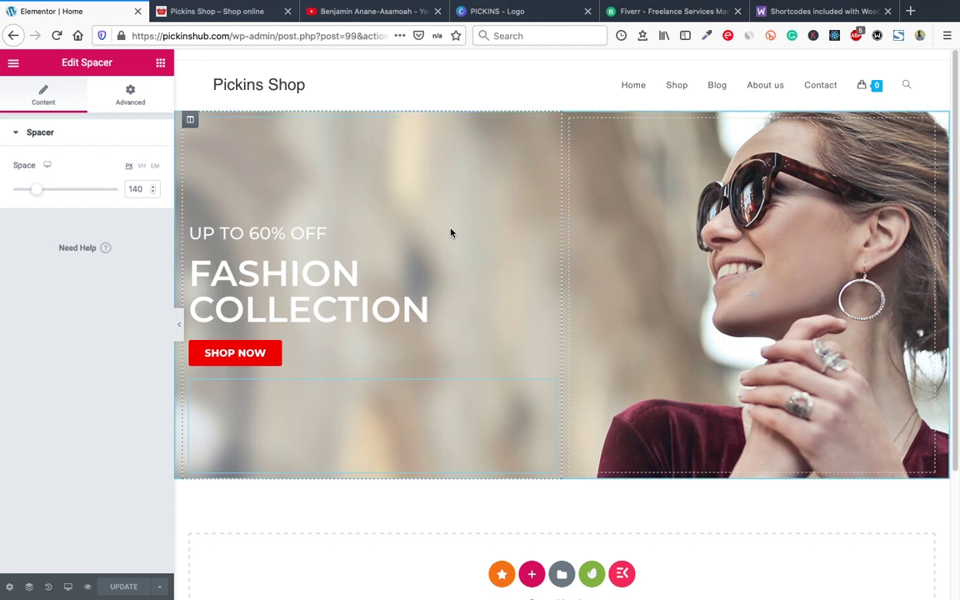
# Switch to the mobile preview and make the top spacer's height setting mobile-specific.
pyautogui.click(69, 588)
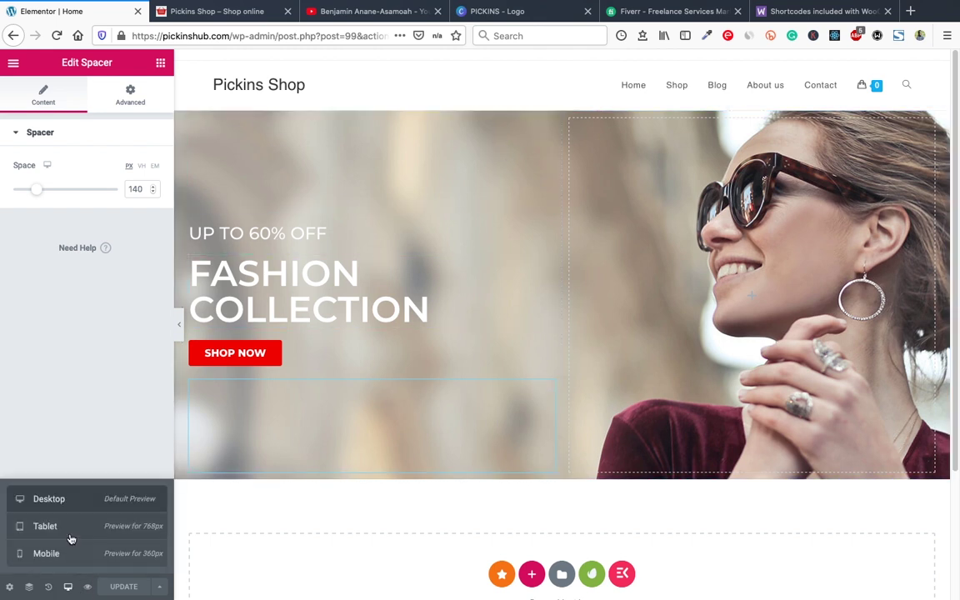
pyautogui.click(47, 554)
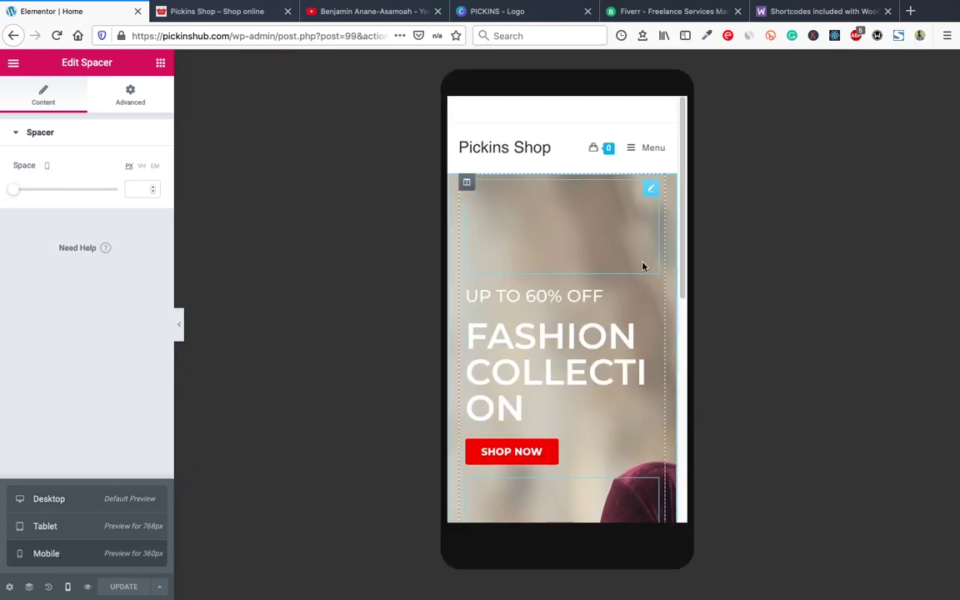
pyautogui.click(559, 211)
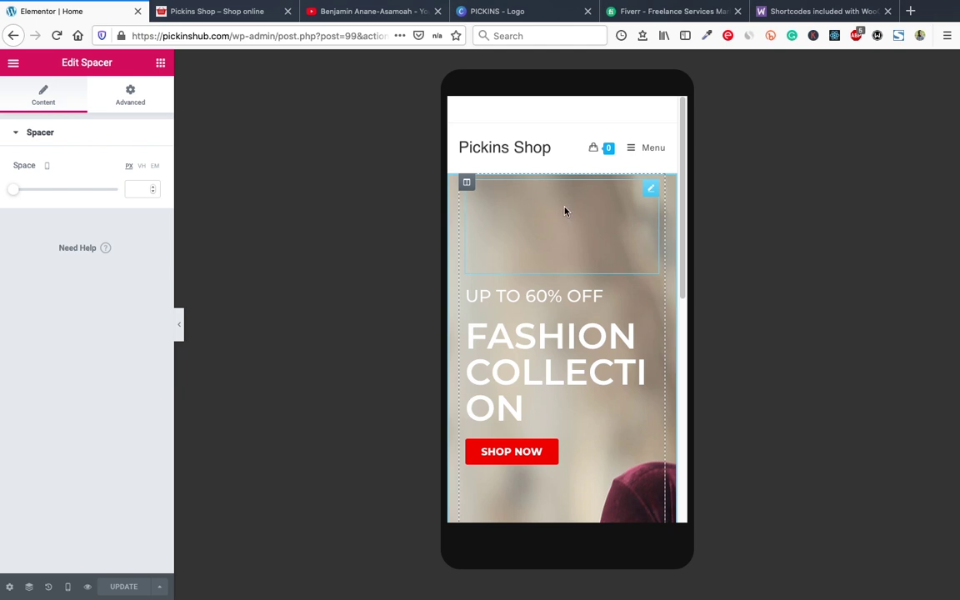
pyautogui.scroll(-5, 578, 266)
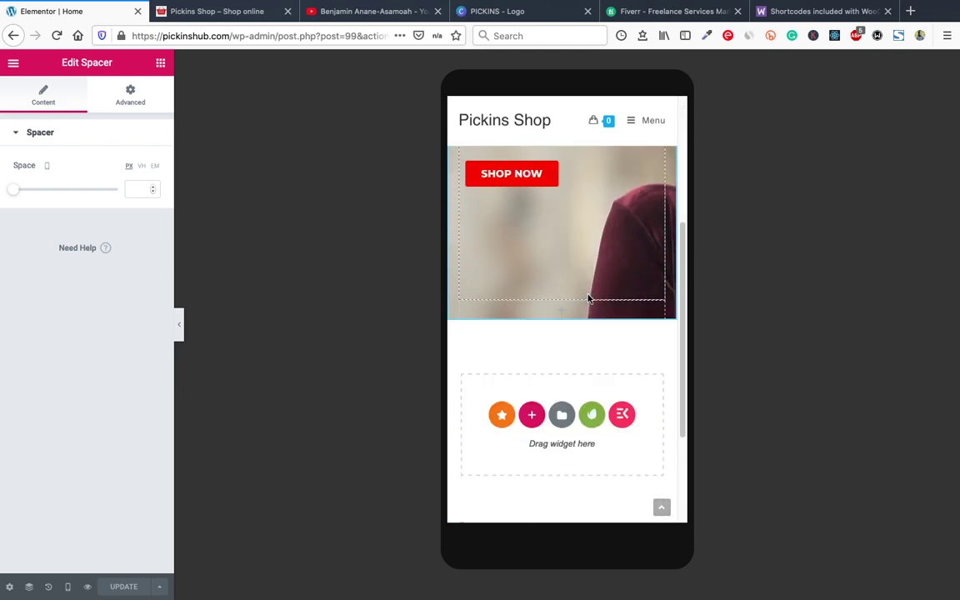
pyautogui.scroll(4, 581, 263)
pyautogui.scroll(2, 574, 242)
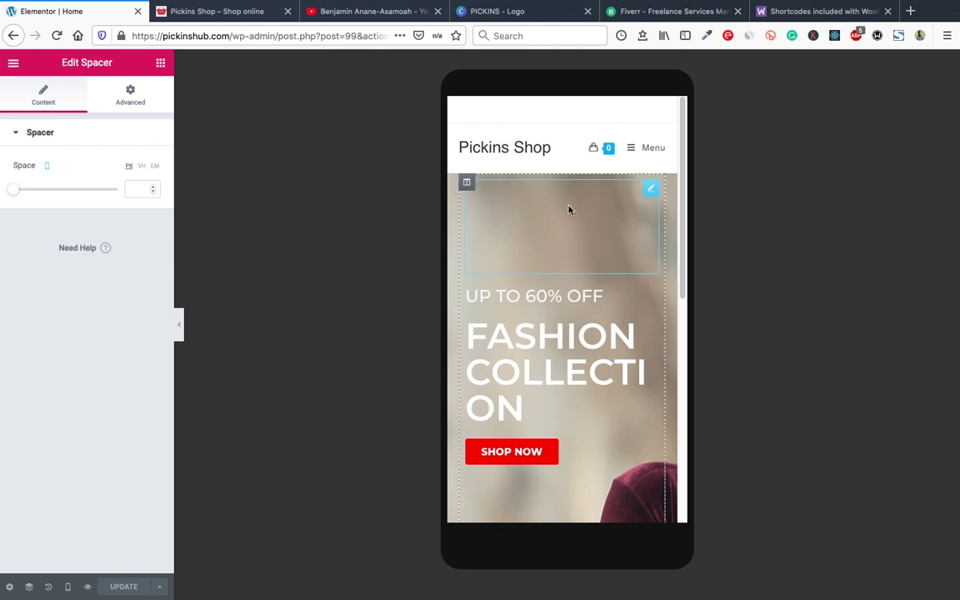
pyautogui.click(48, 167)
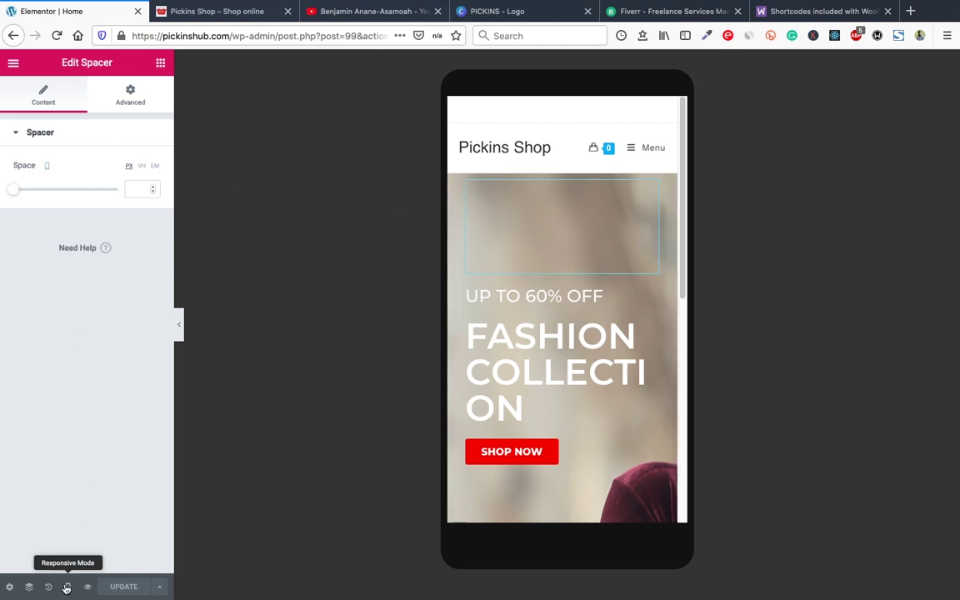
pyautogui.moveTo(69, 583)
pyautogui.click(52, 499)
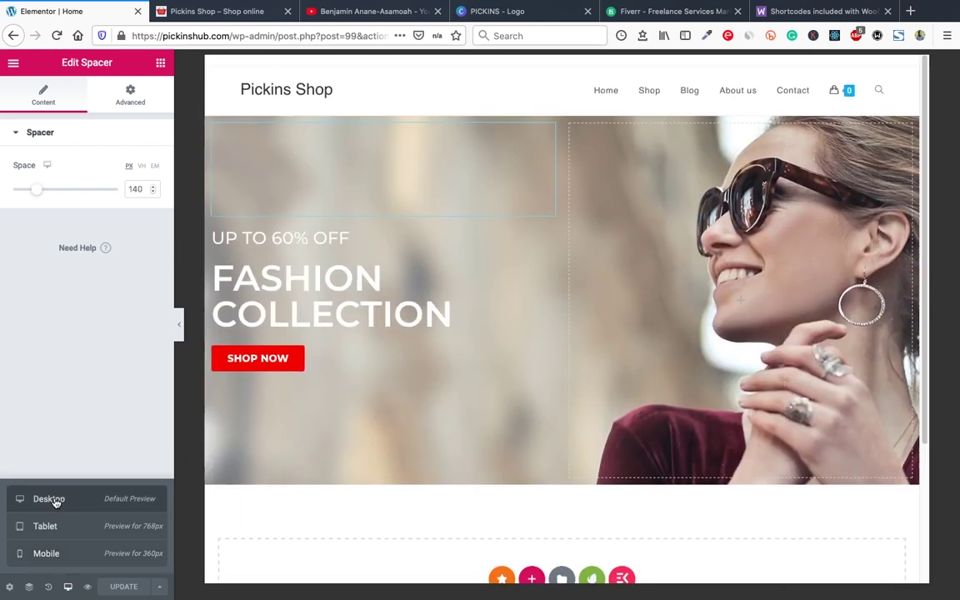
pyautogui.click(47, 554)
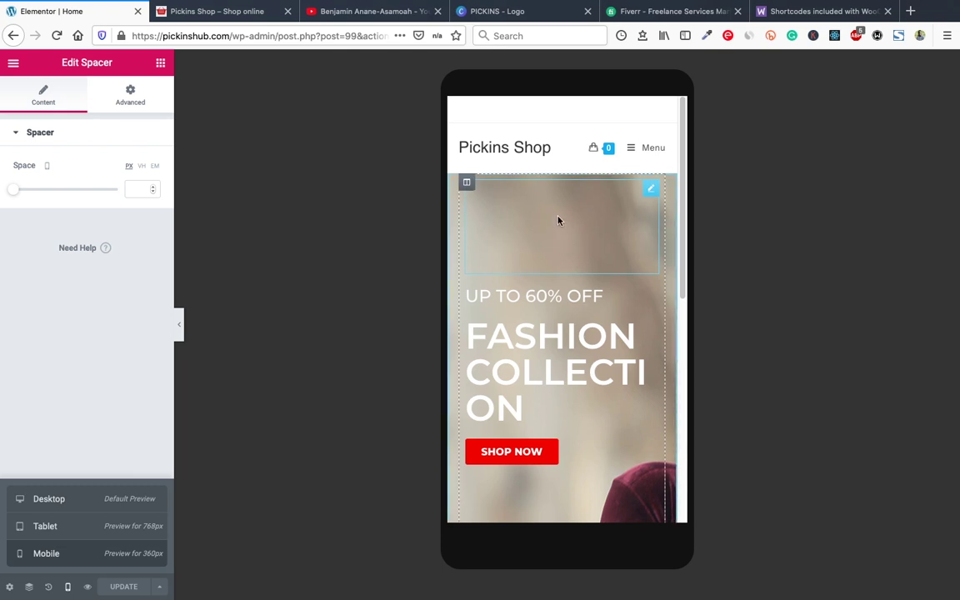
# Shorten the top spacer on mobile and set the lower spacer to 30 px.
pyautogui.rightClick(490, 199)
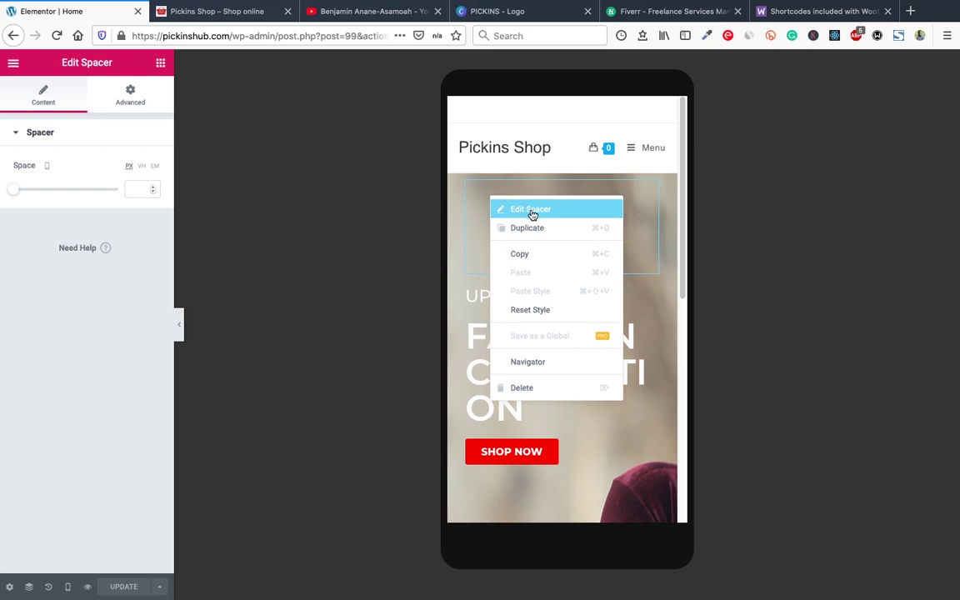
pyautogui.click(531, 210)
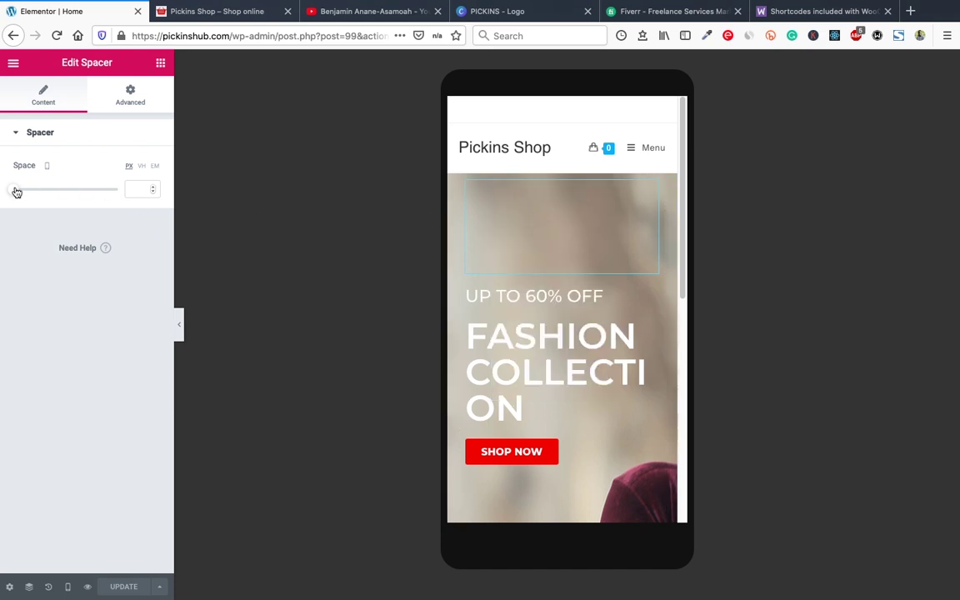
pyautogui.moveTo(14, 192); pyautogui.dragTo(18, 192)
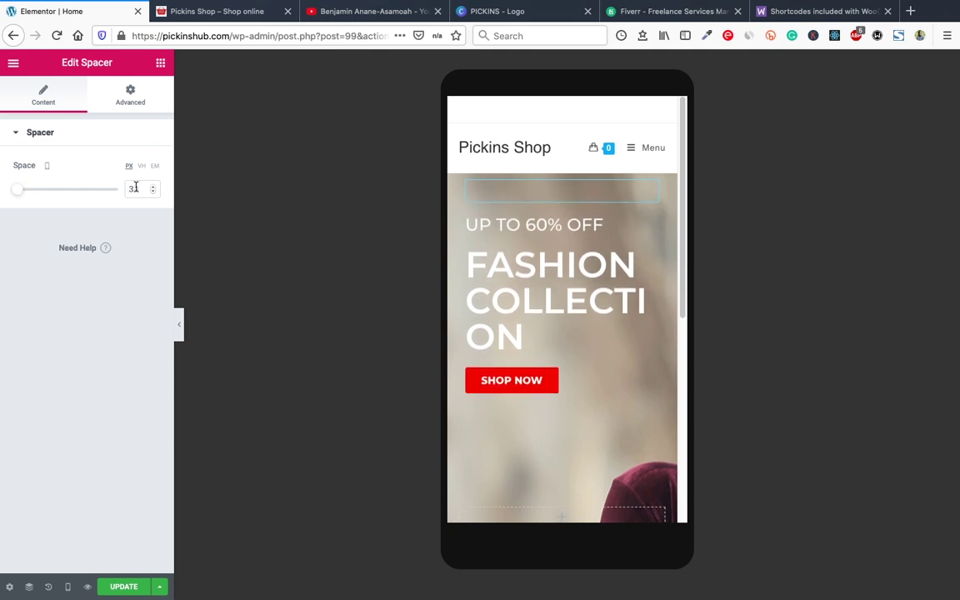
pyautogui.rightClick(576, 424)
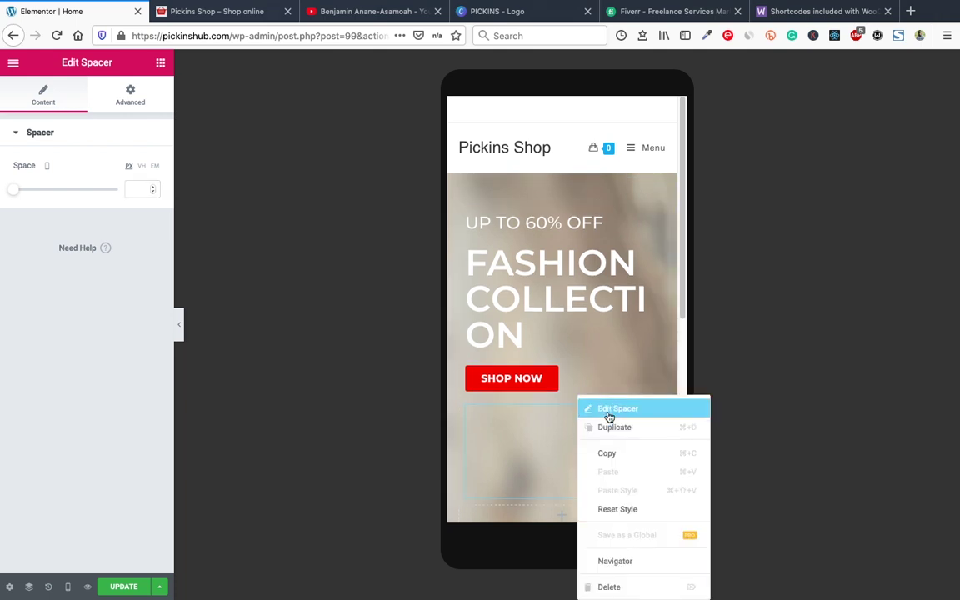
pyautogui.click(608, 416)
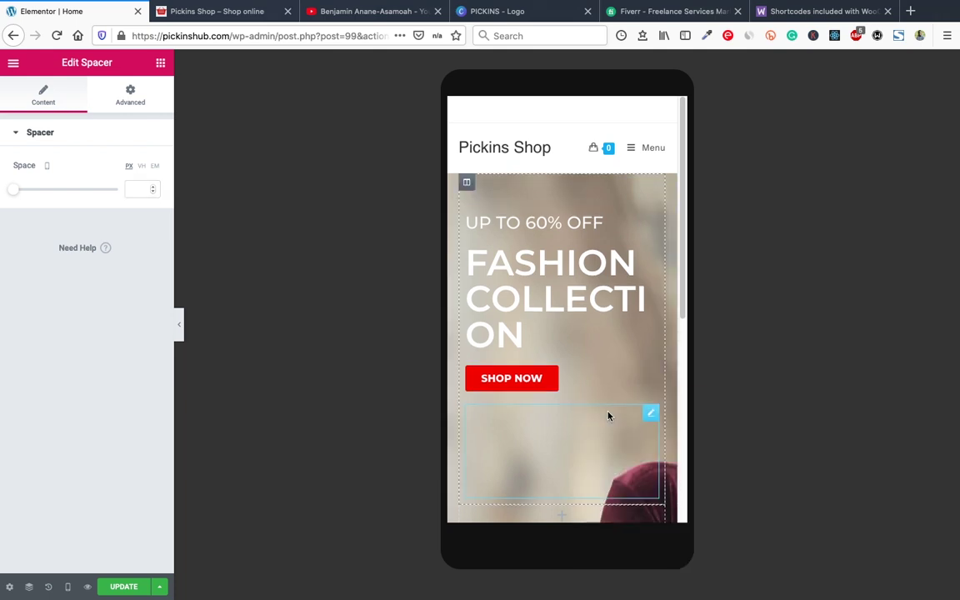
pyautogui.click(11, 192)
pyautogui.moveTo(12, 192); pyautogui.dragTo(13, 194)
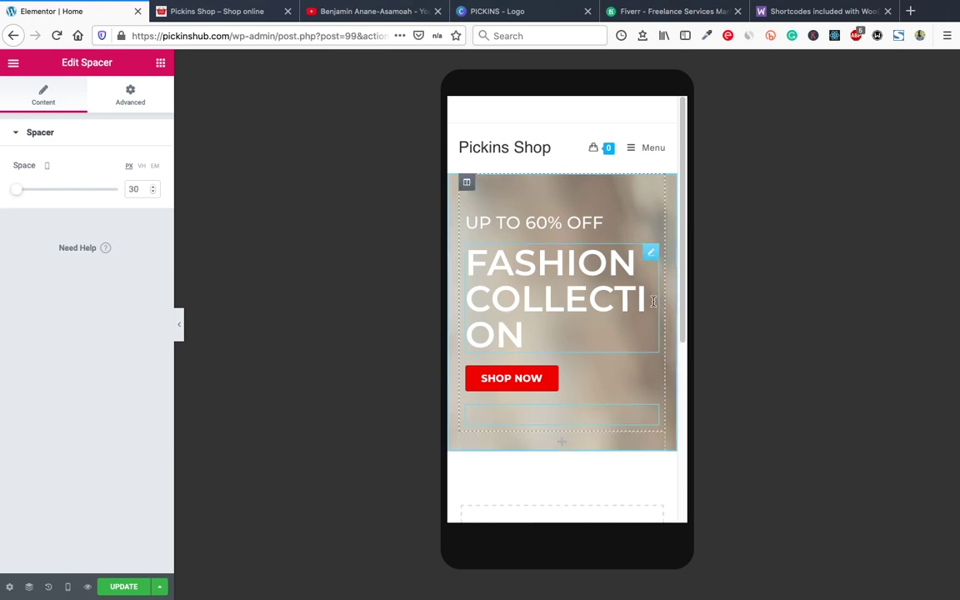
pyautogui.click(651, 254)
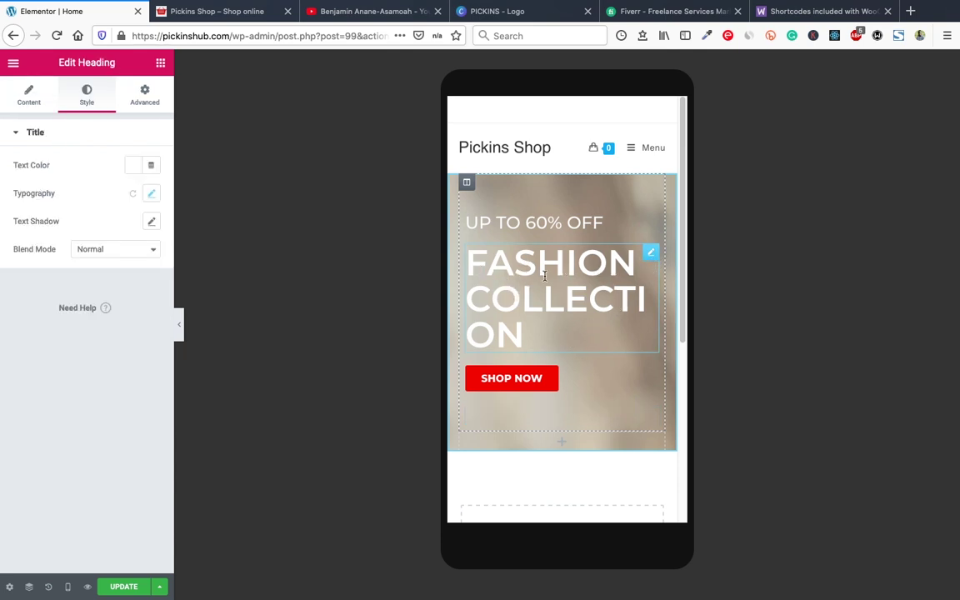
# Reduce the FASHION COLLECTION heading's mobile font size to 40.
pyautogui.click(151, 195)
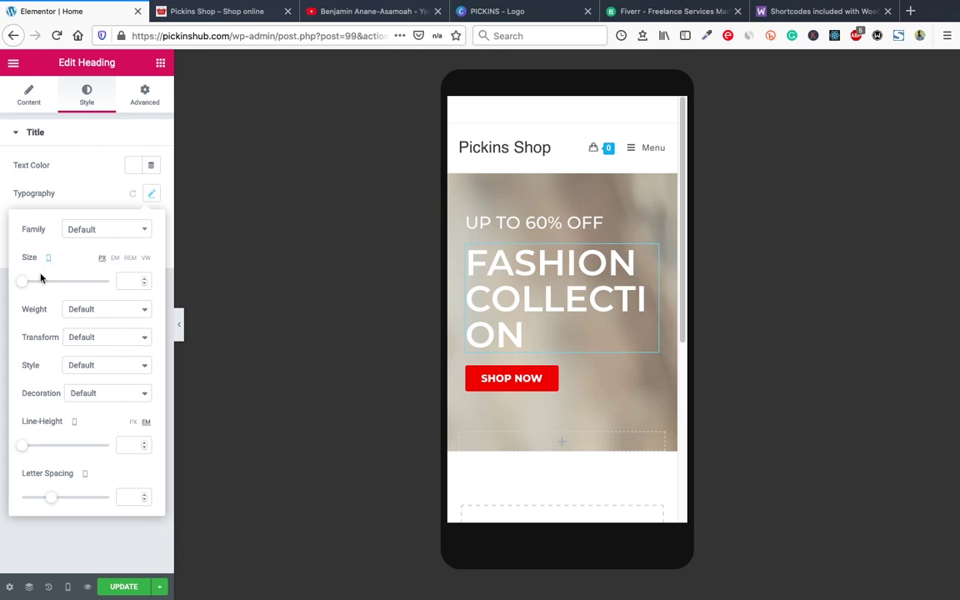
pyautogui.moveTo(24, 285); pyautogui.dragTo(40, 288)
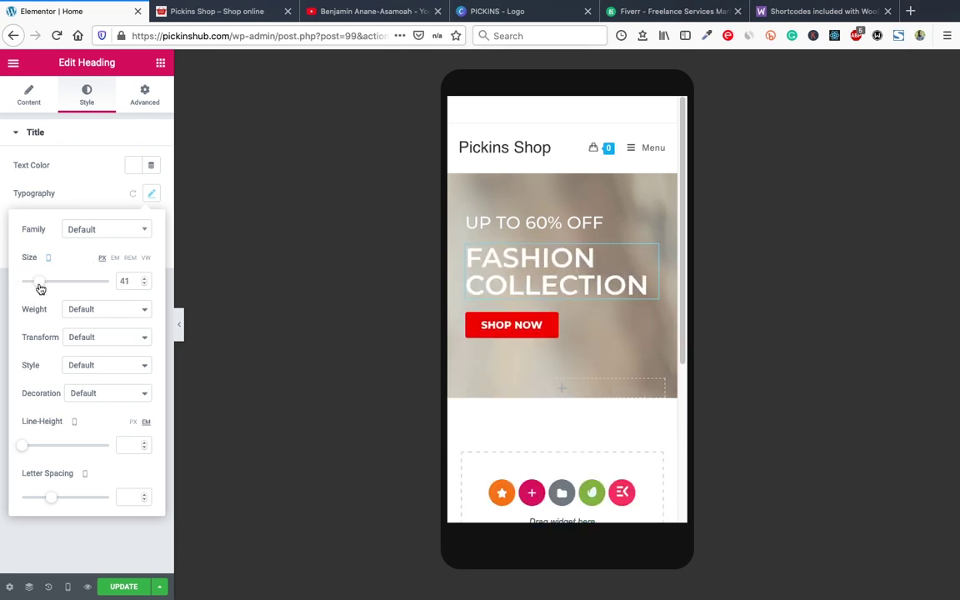
pyautogui.click(145, 285)
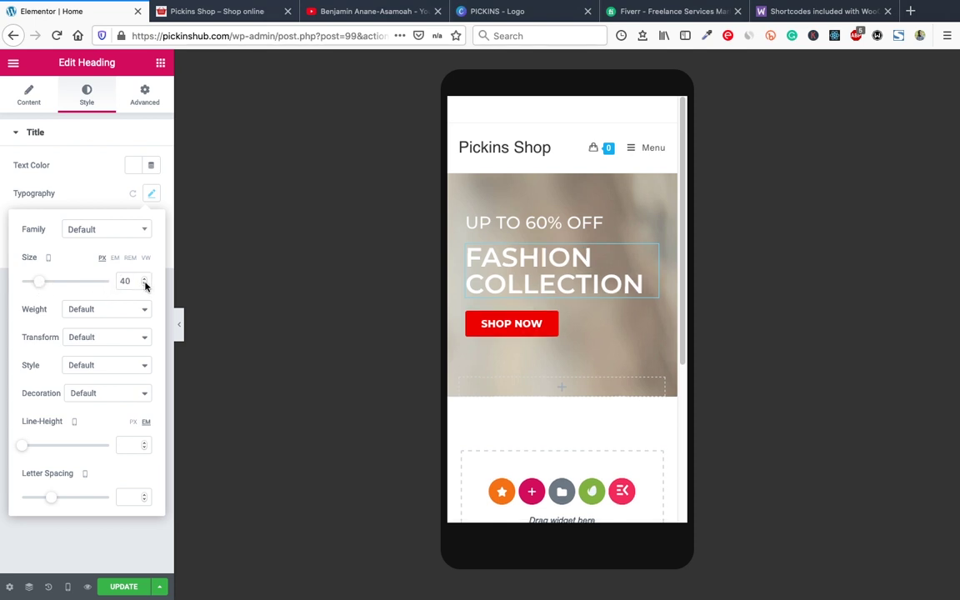
pyautogui.click(1, 285)
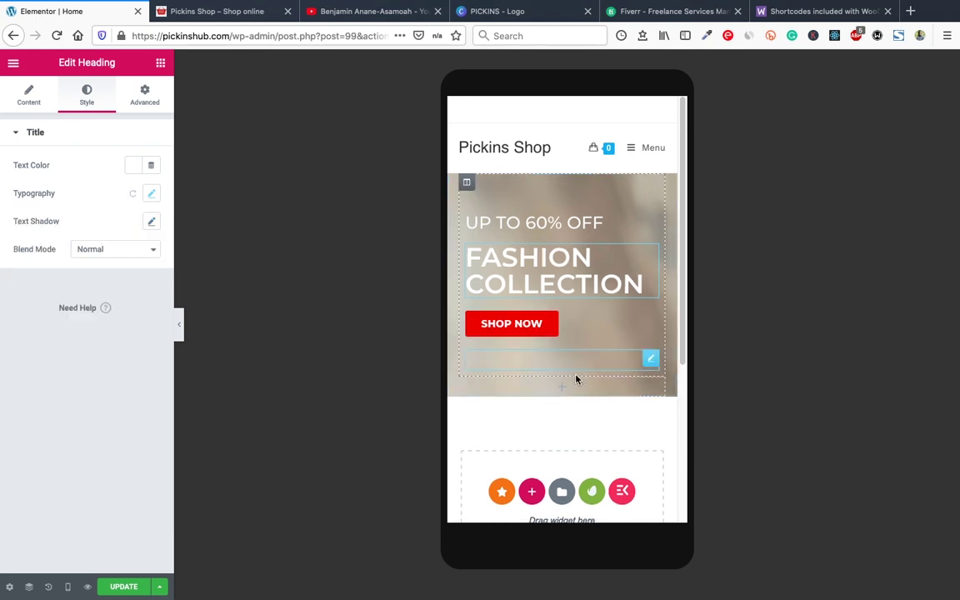
# Compare the hero in desktop and mobile previews, then view the live Pickins Shop site.
pyautogui.click(67, 588)
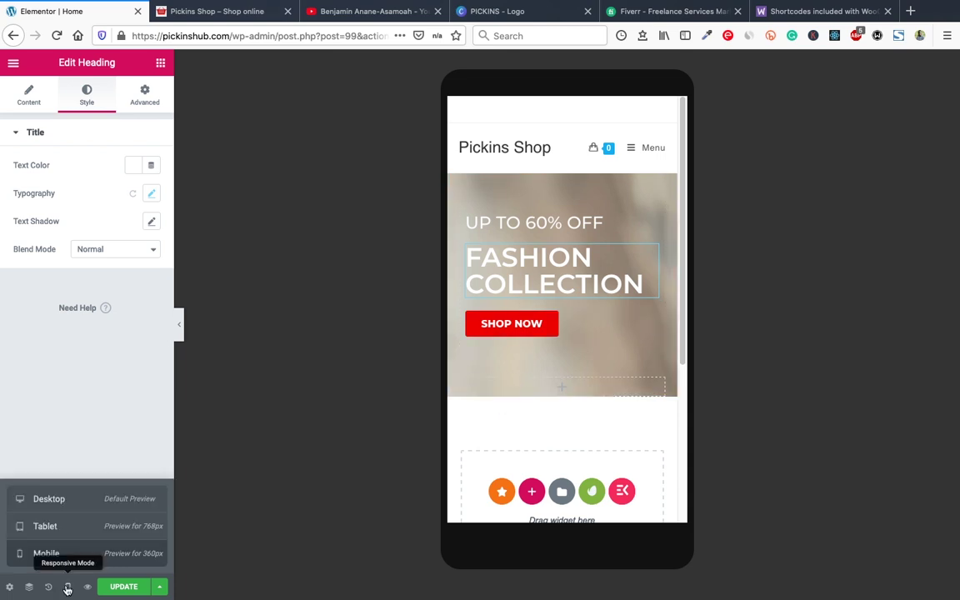
pyautogui.click(66, 505)
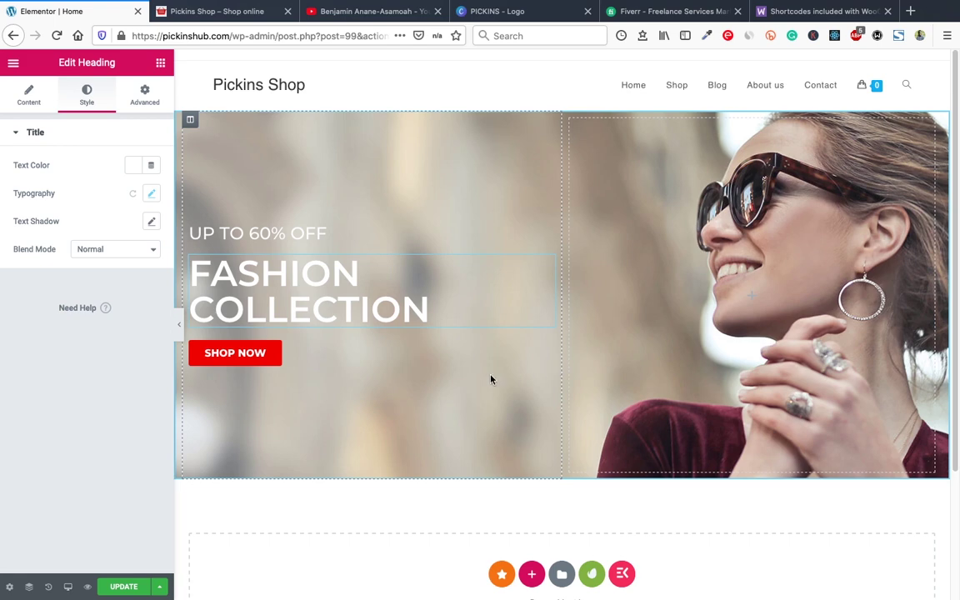
pyautogui.click(67, 586)
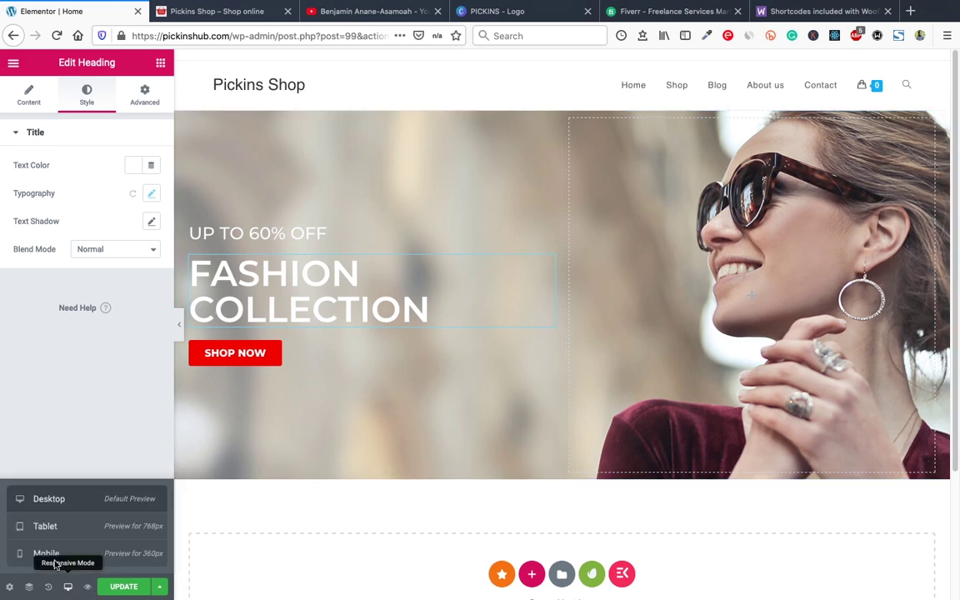
pyautogui.click(47, 554)
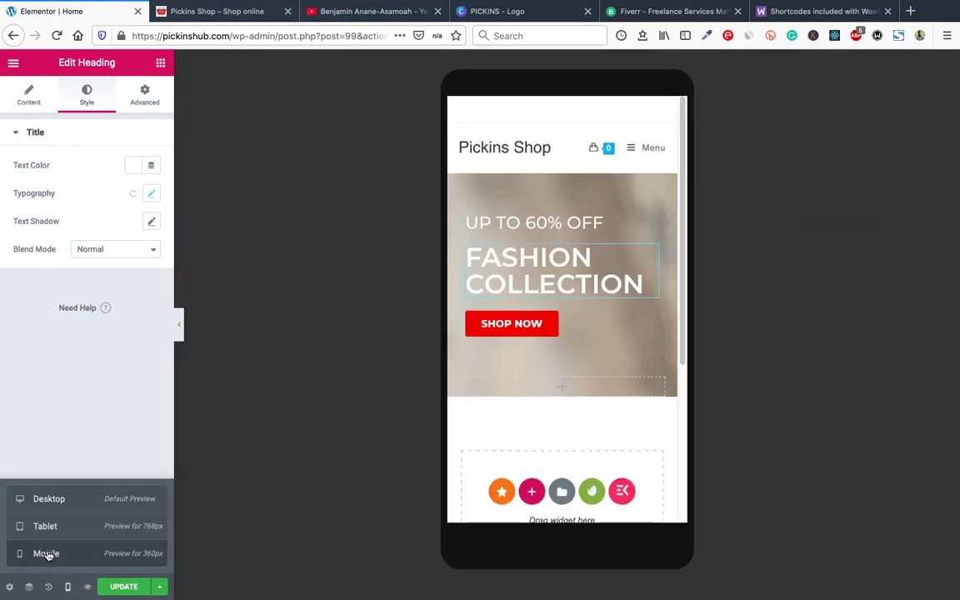
pyautogui.click(63, 507)
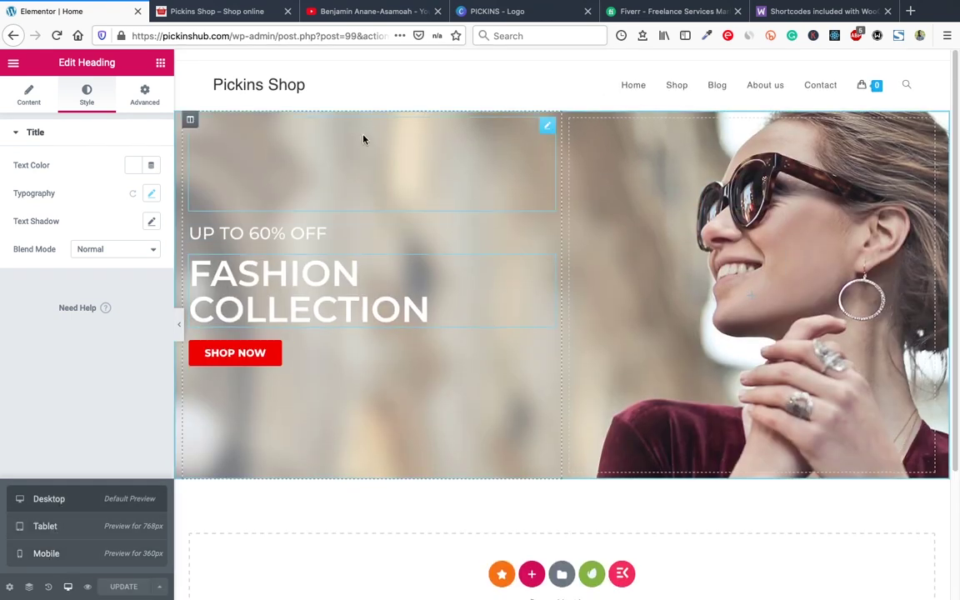
pyautogui.click(232, 15)
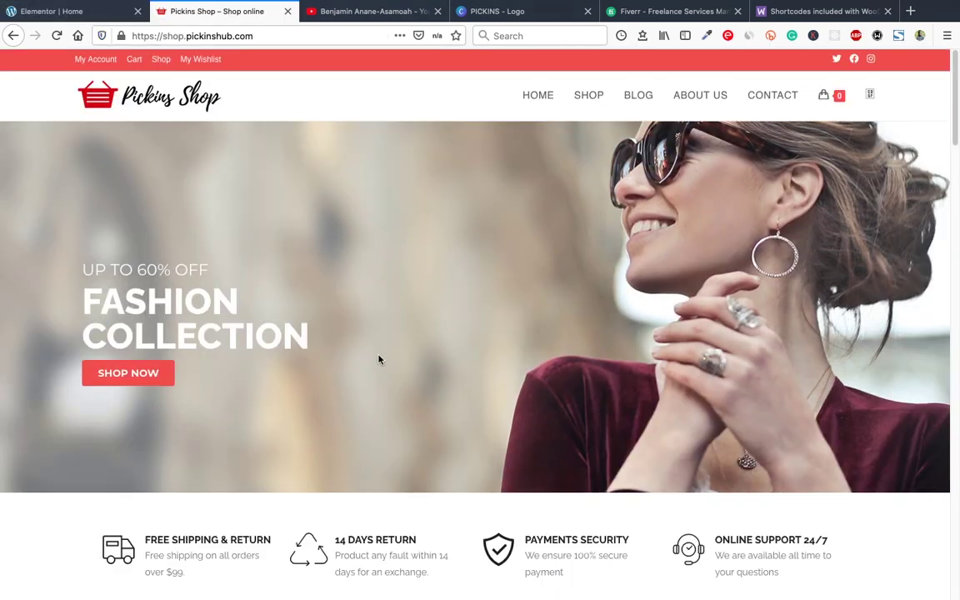
# Review the live site's FEATURED CATEGORIES section, then return to the Elementor editor below the hero.
pyautogui.scroll(-4, 382, 360)
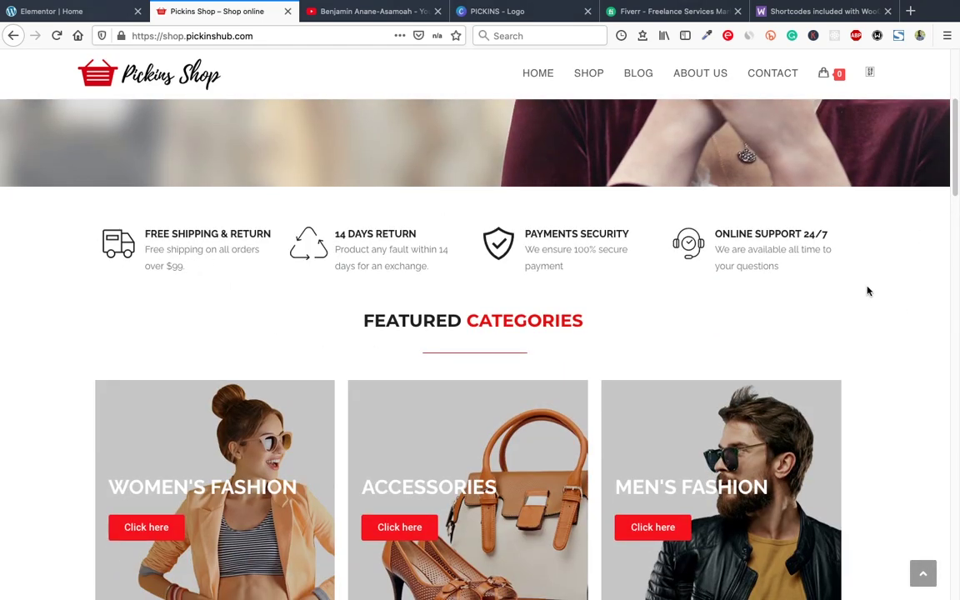
pyautogui.scroll(-1, 494, 273)
pyautogui.scroll(1, 510, 148)
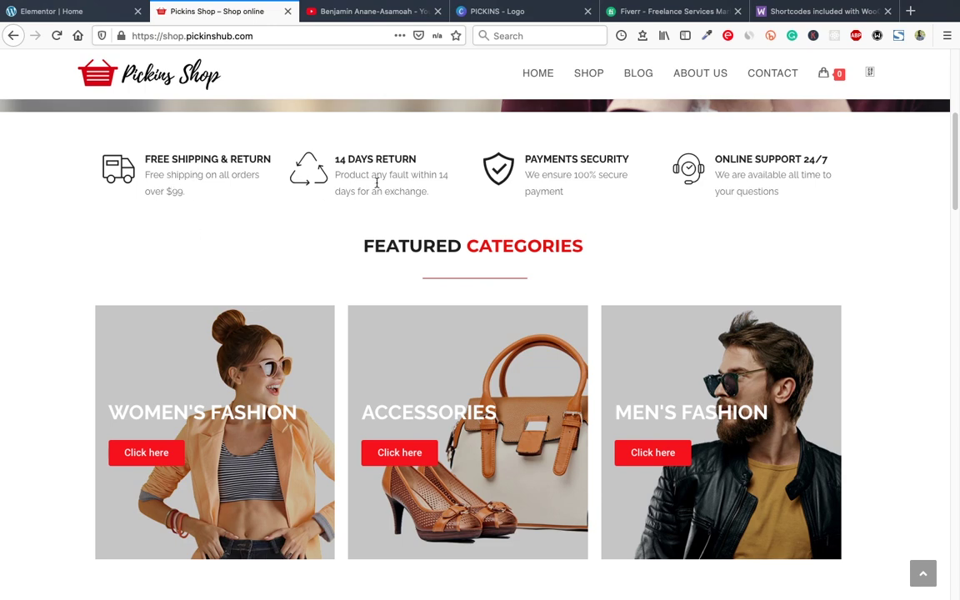
pyautogui.click(73, 11)
pyautogui.scroll(-3, 521, 435)
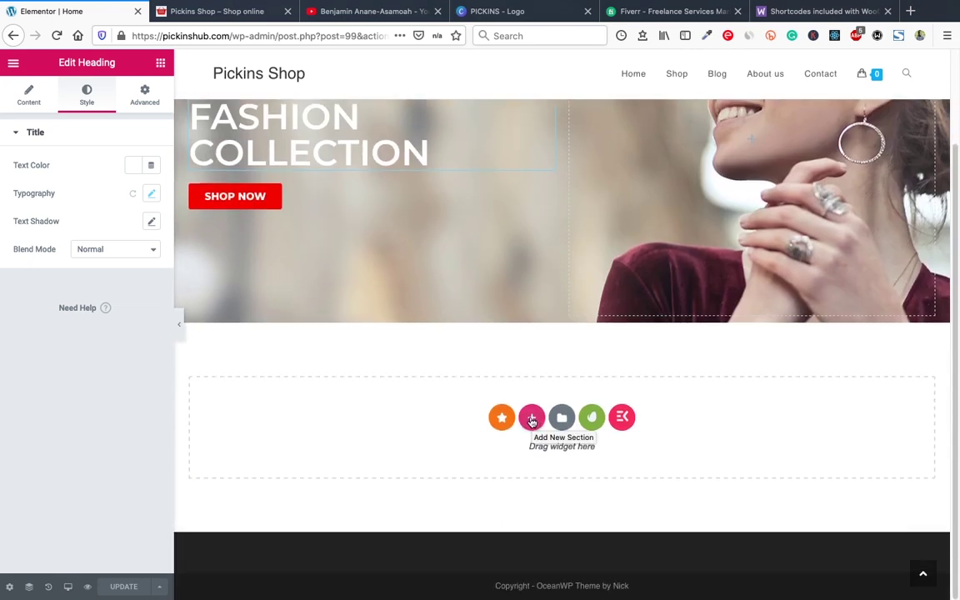
# Add a four-column section below the hero and drop an Icon Box into its first column.
pyautogui.click(532, 419)
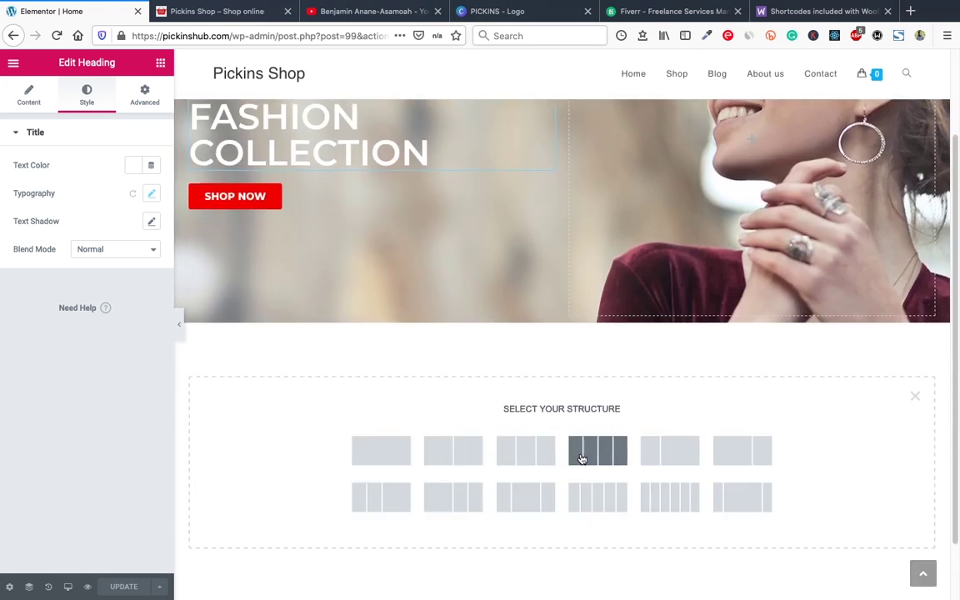
pyautogui.click(585, 458)
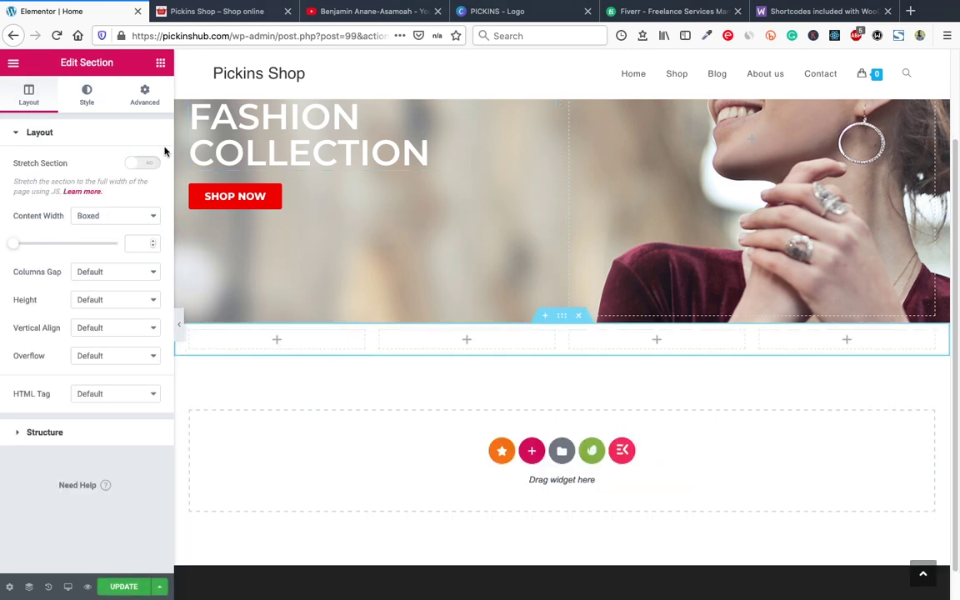
pyautogui.click(159, 64)
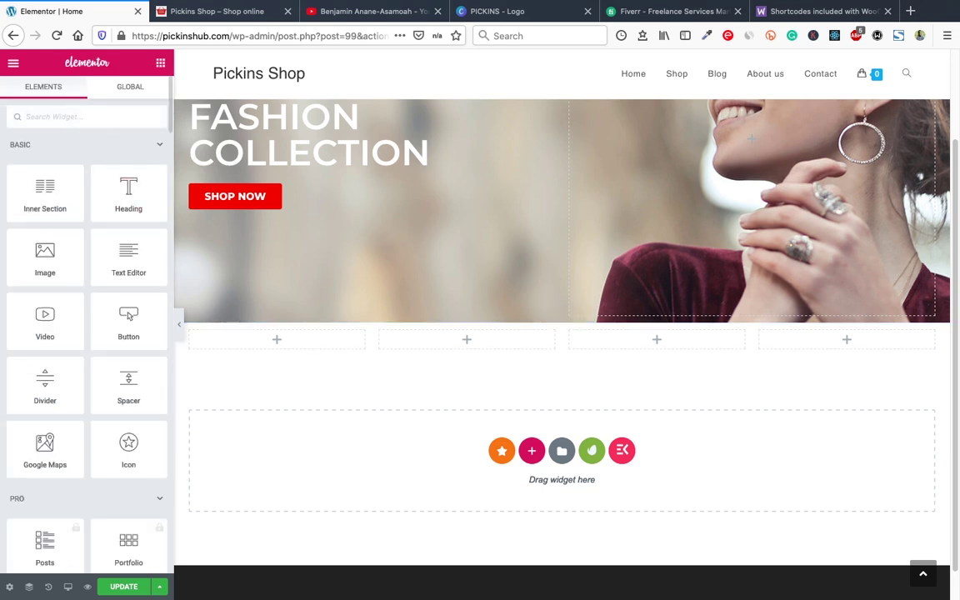
pyautogui.write('ico')
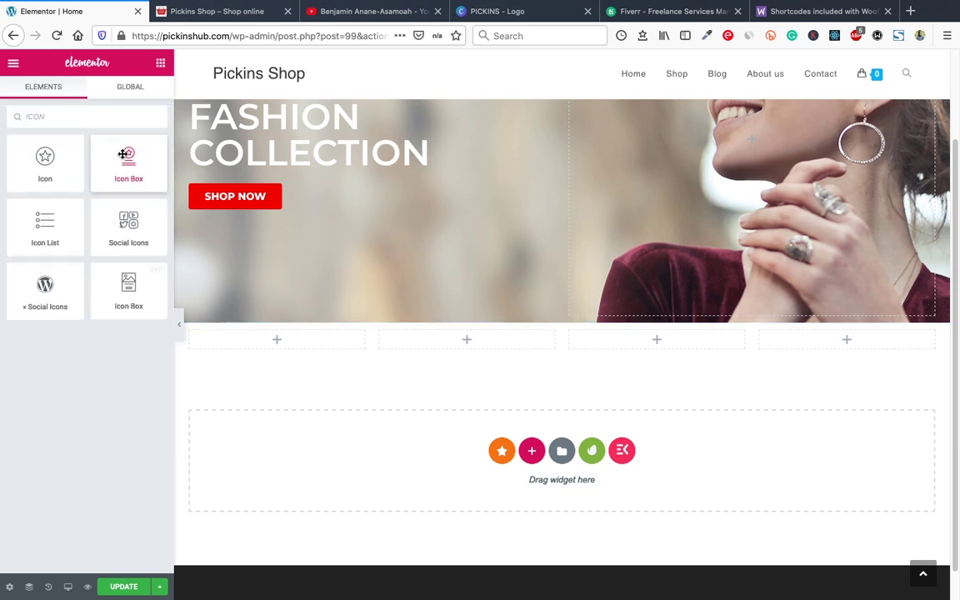
pyautogui.moveTo(124, 155); pyautogui.dragTo(265, 344)
pyautogui.moveTo(272, 344); pyautogui.dragTo(273, 349)
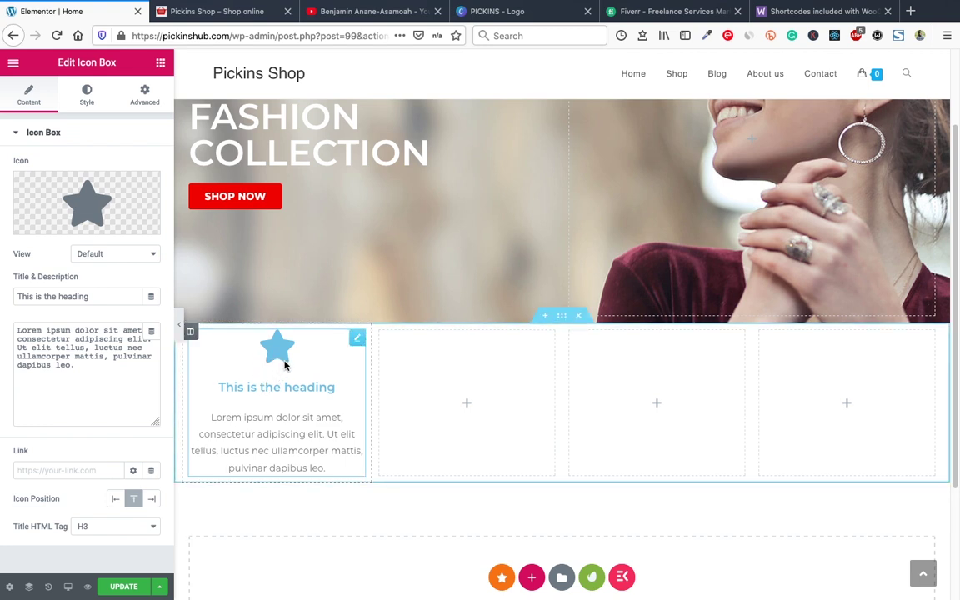
# Set icon position Left, title 'FREE SHIPPING', description 'Free shipping on all orders over $99', and open the Icon Library.
pyautogui.click(117, 500)
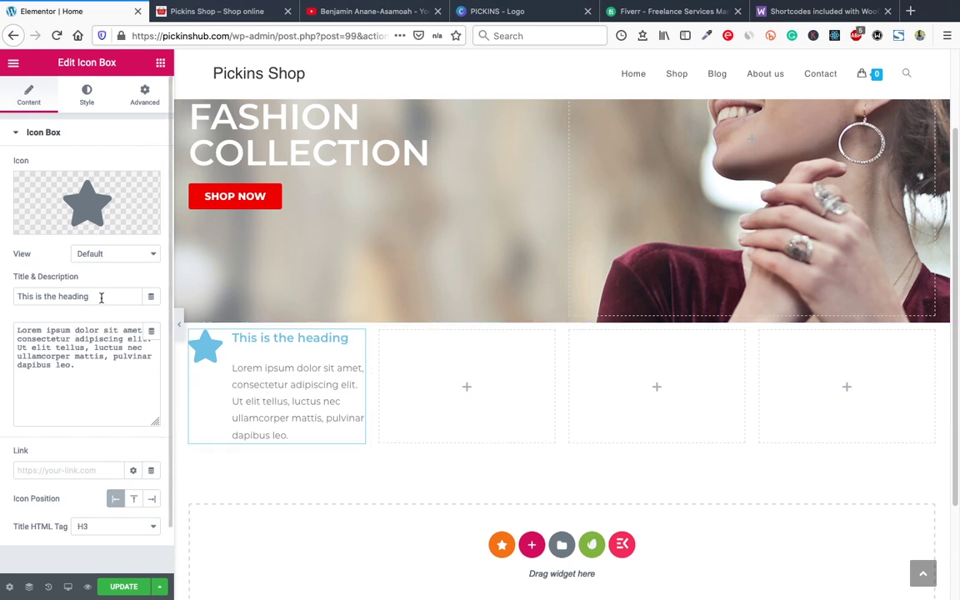
pyautogui.moveTo(101, 298); pyautogui.dragTo(1, 301)
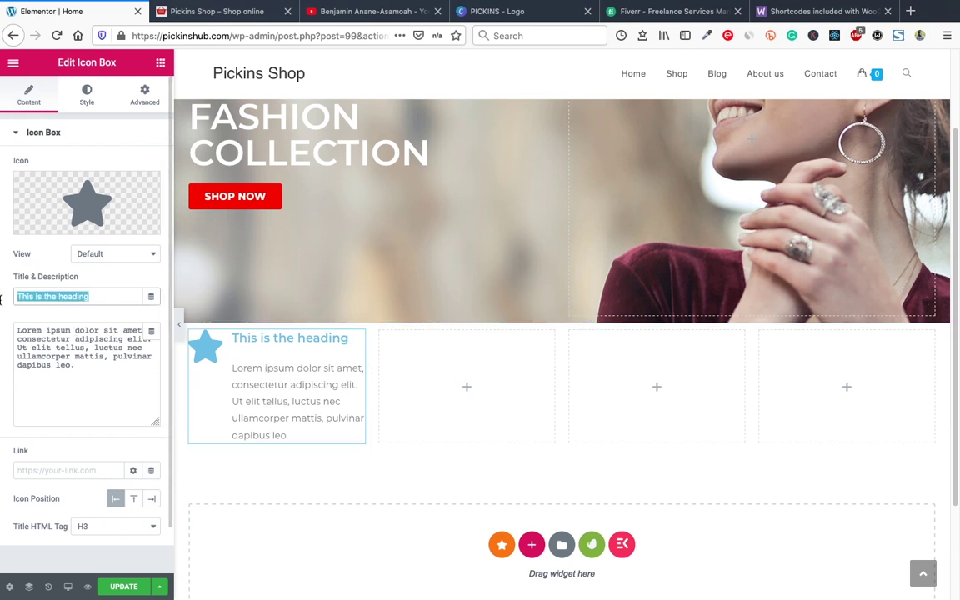
pyautogui.write('FREE SHIPPING')
pyautogui.click(80, 366)
pyautogui.moveTo(69, 365); pyautogui.dragTo(2, 304)
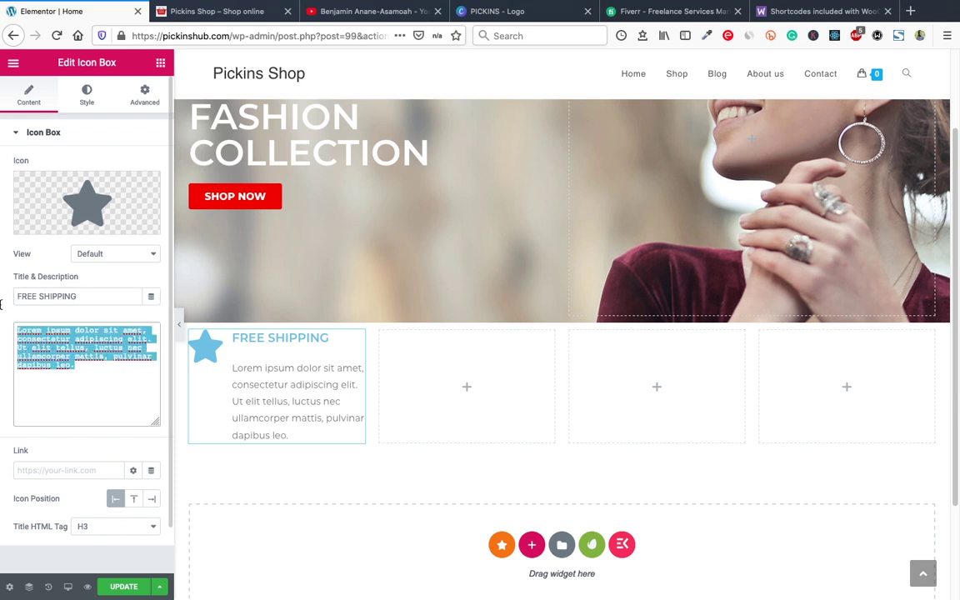
pyautogui.press('BackSpace')
pyautogui.write('Free shipping on all orders over $99')
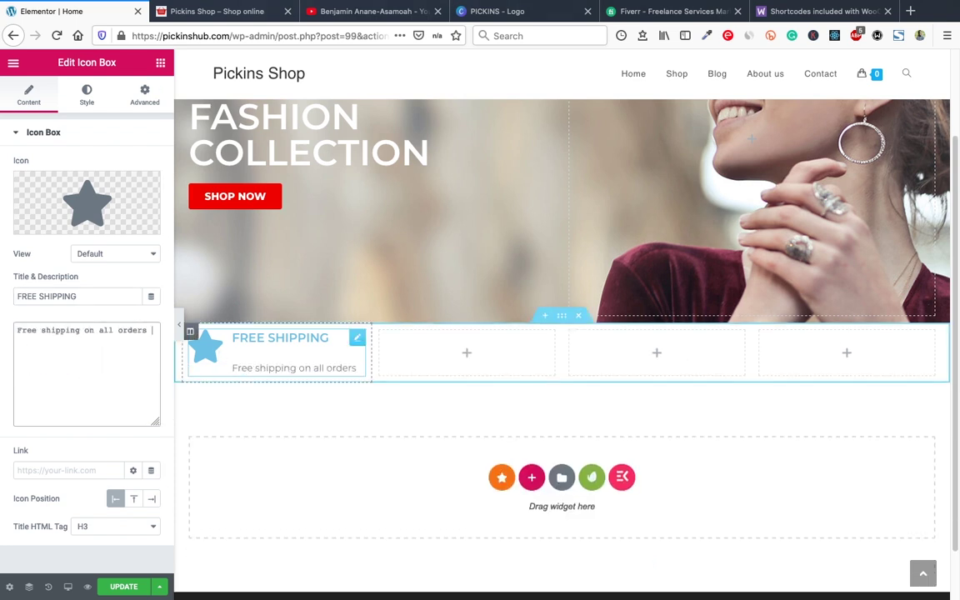
pyautogui.click(205, 347)
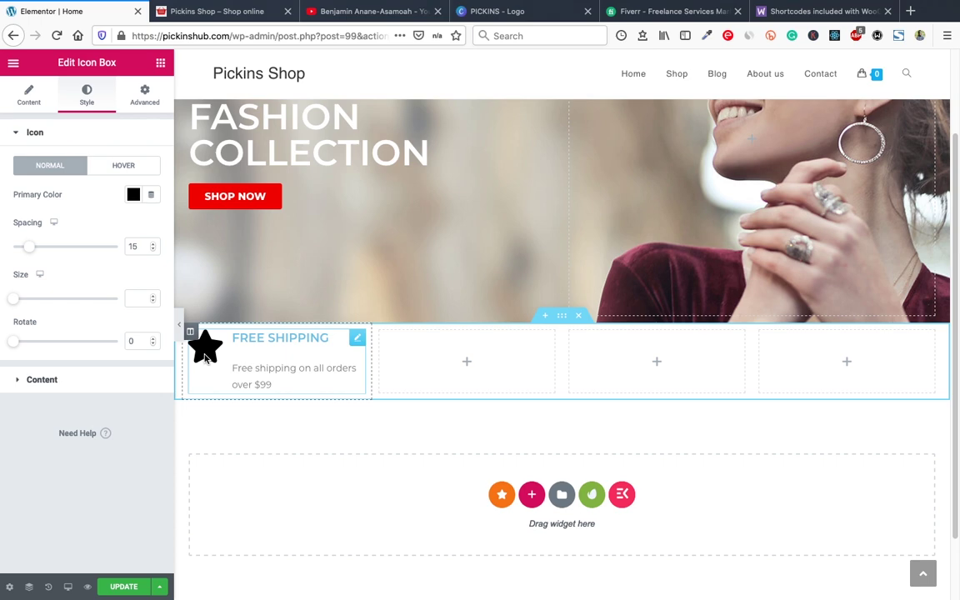
pyautogui.click(28, 87)
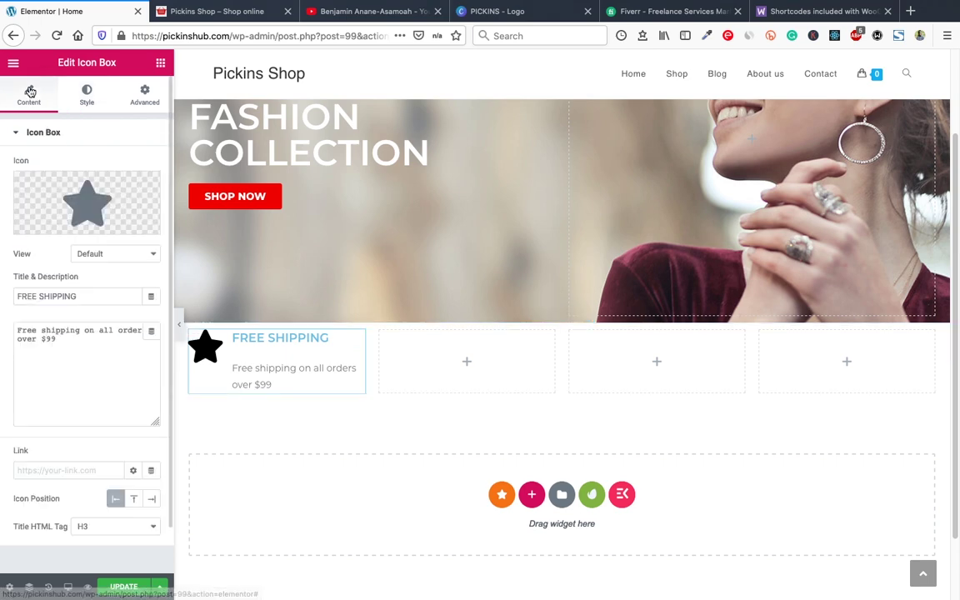
pyautogui.click(82, 200)
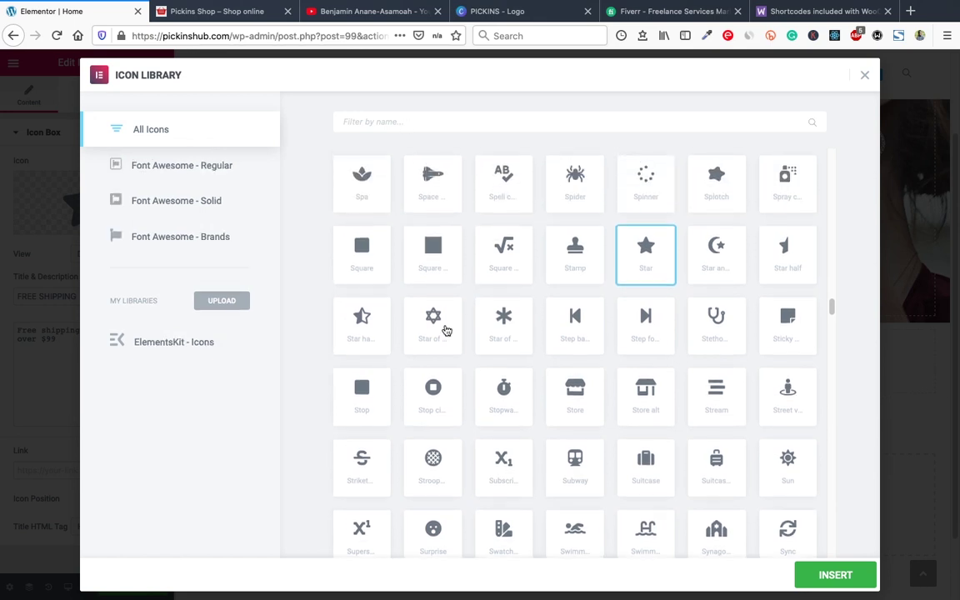
# Replace the FREE SHIPPING star with the Truck 2 icon found by searching 'truck'.
pyautogui.click(154, 340)
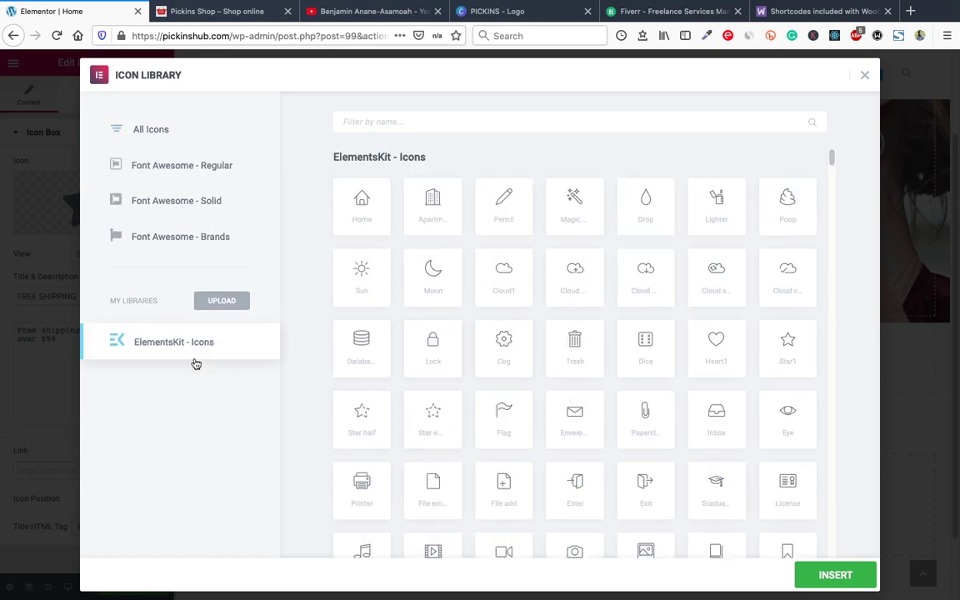
pyautogui.click(136, 129)
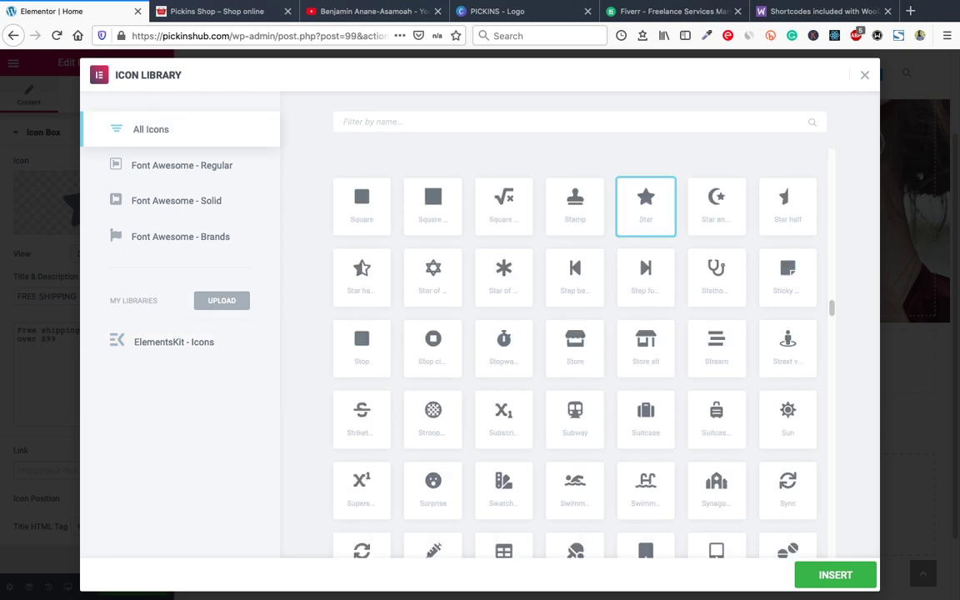
pyautogui.write('truck')
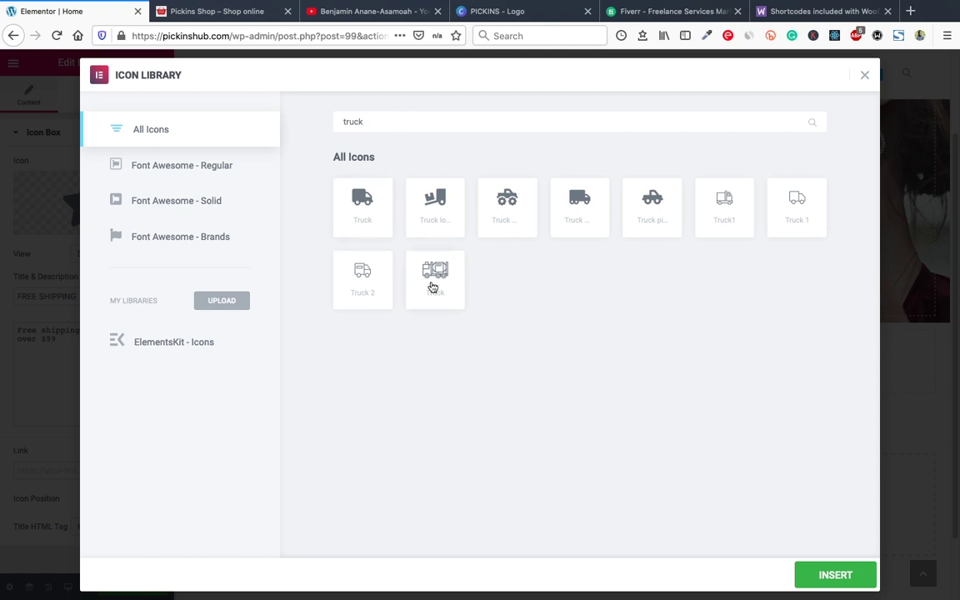
pyautogui.click(360, 268)
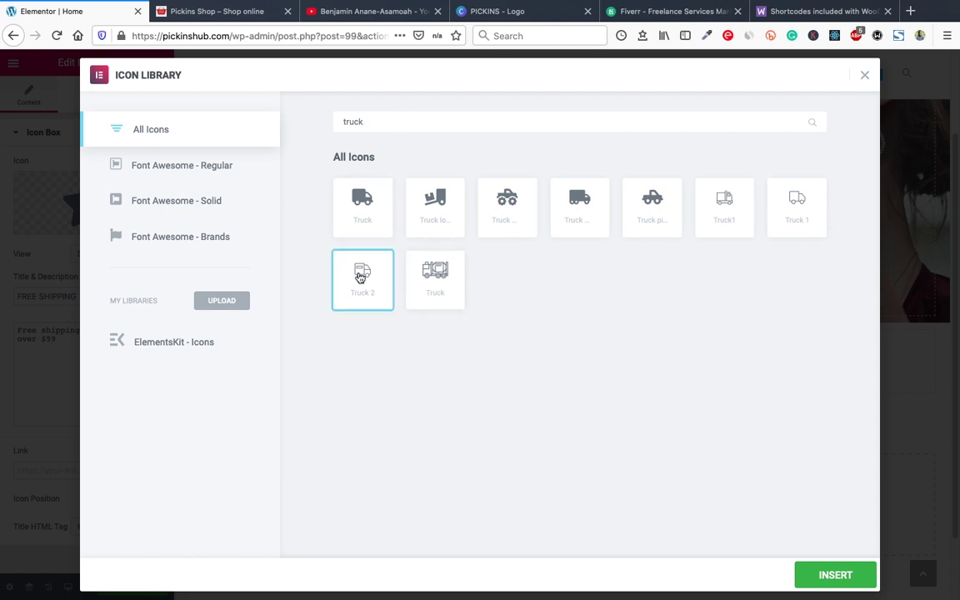
pyautogui.click(827, 577)
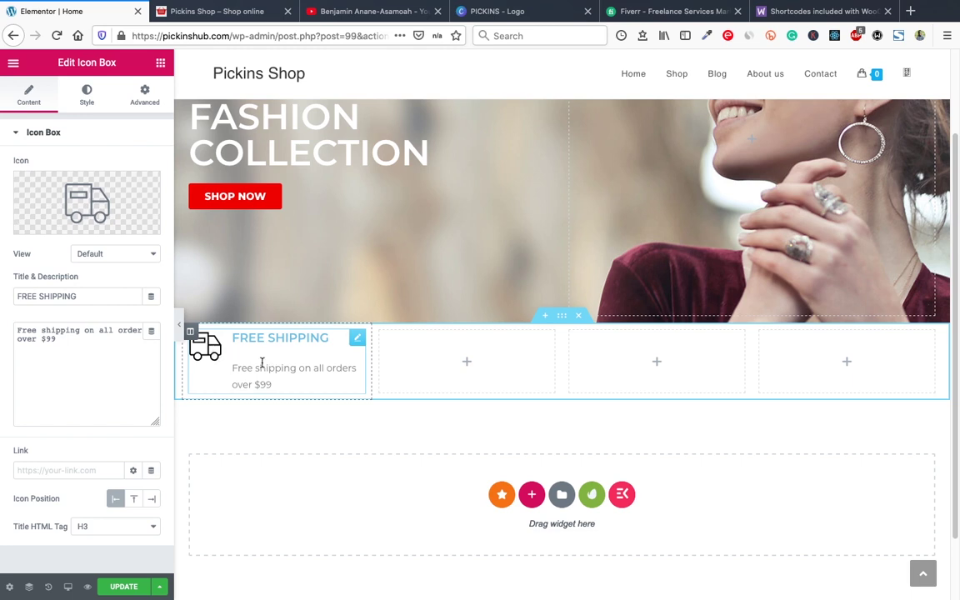
# Set the truck icon size to 50 in the icon box style settings.
pyautogui.click(87, 94)
pyautogui.moveTo(15, 301); pyautogui.dragTo(32, 301)
pyautogui.click(152, 301)
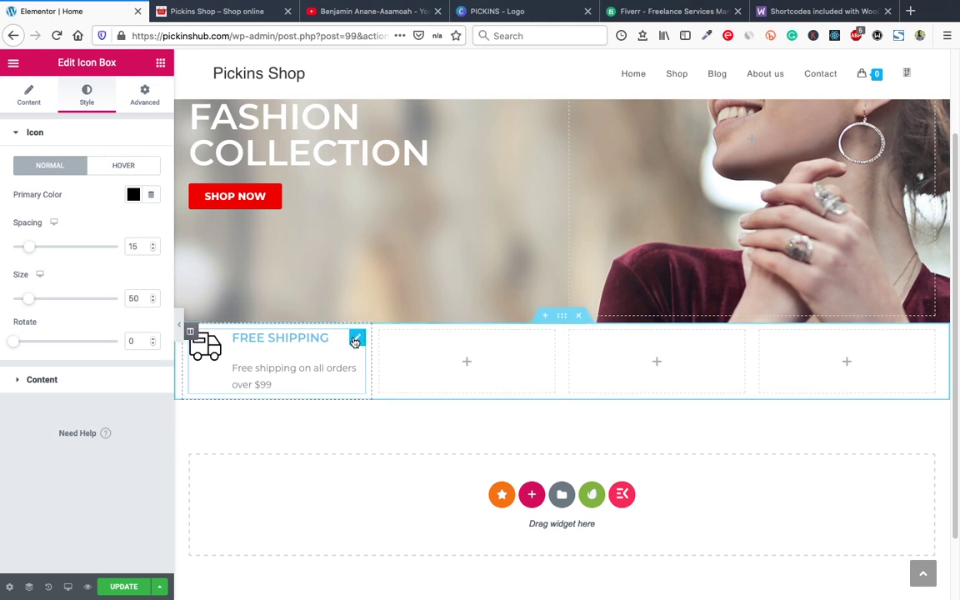
# Make the FREE SHIPPING title black and its description text dark grey.
pyautogui.click(71, 381)
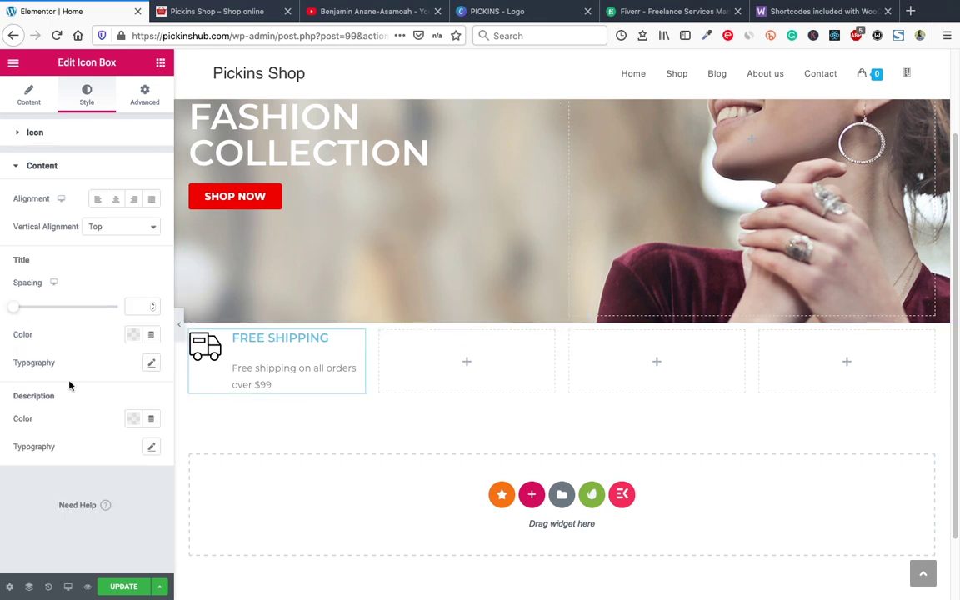
pyautogui.click(134, 335)
pyautogui.click(175, 368)
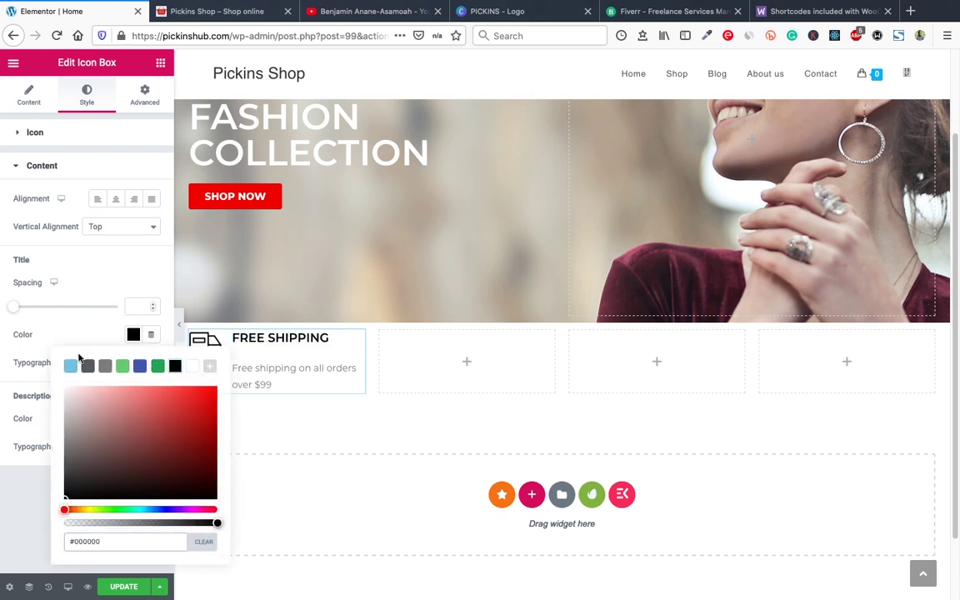
pyautogui.click(4, 352)
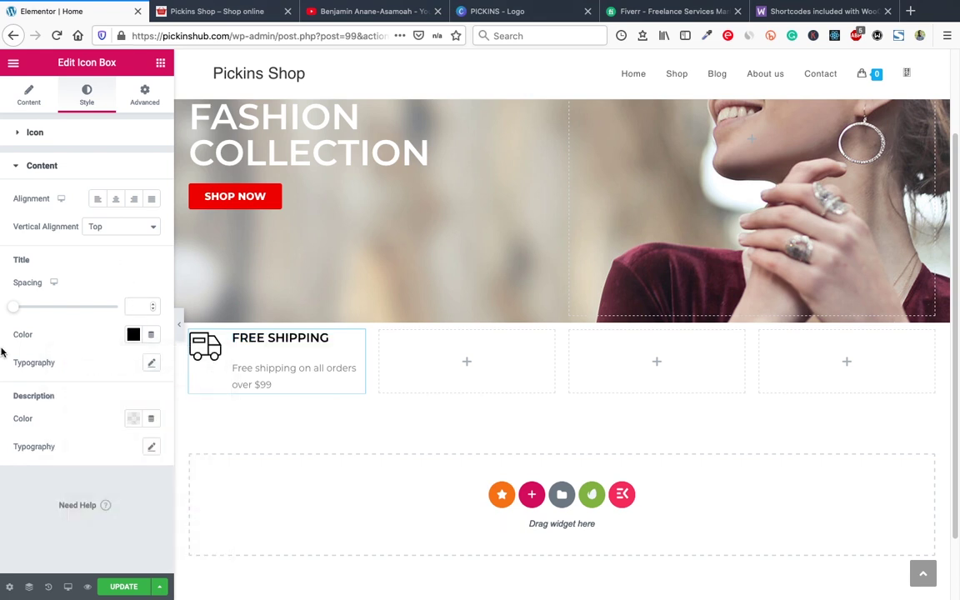
pyautogui.click(138, 423)
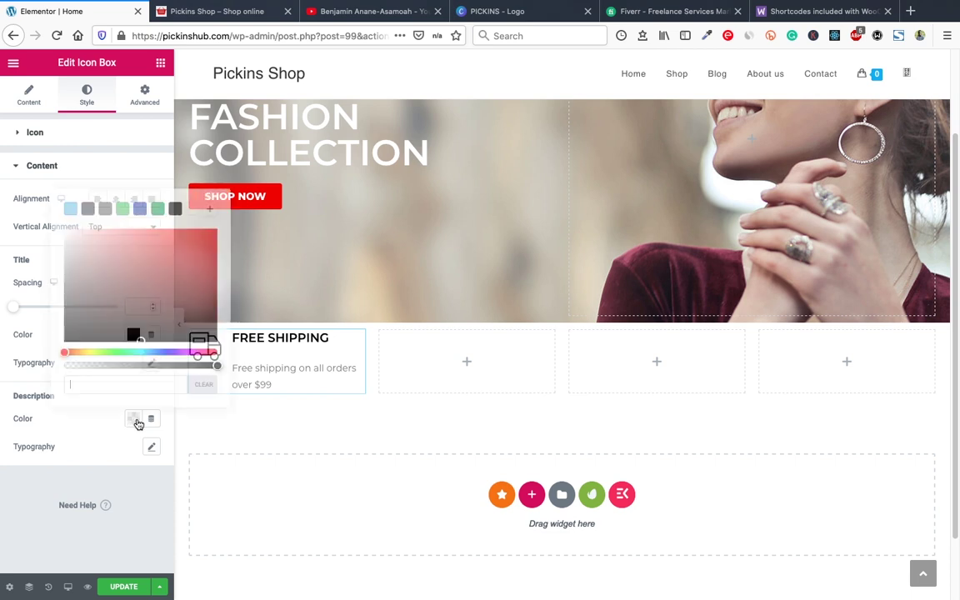
pyautogui.click(88, 208)
pyautogui.click(3, 373)
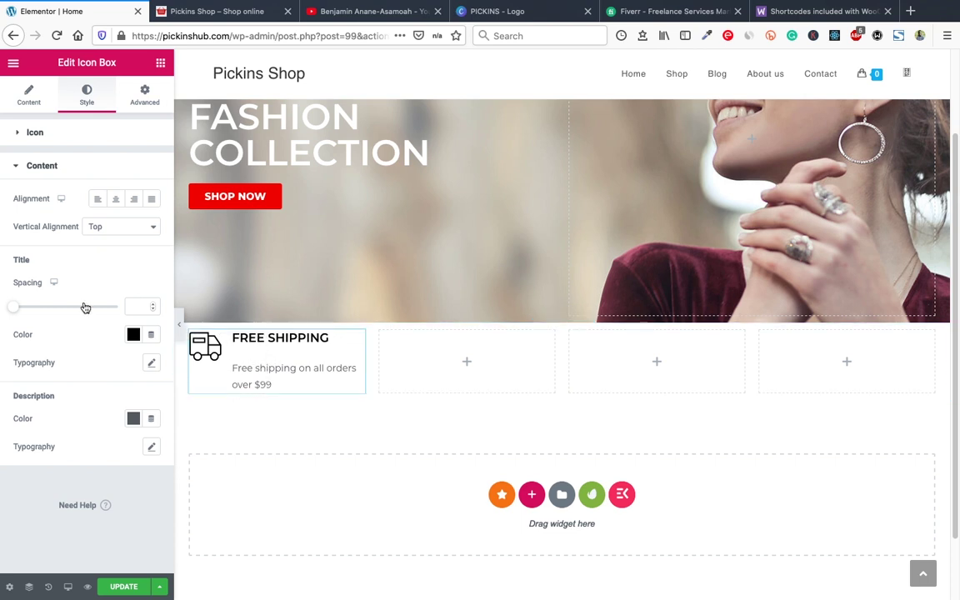
# Drag Title Spacing to 0 to close the title-description gap, and save the page.
pyautogui.moveTo(13, 306); pyautogui.dragTo(6, 305)
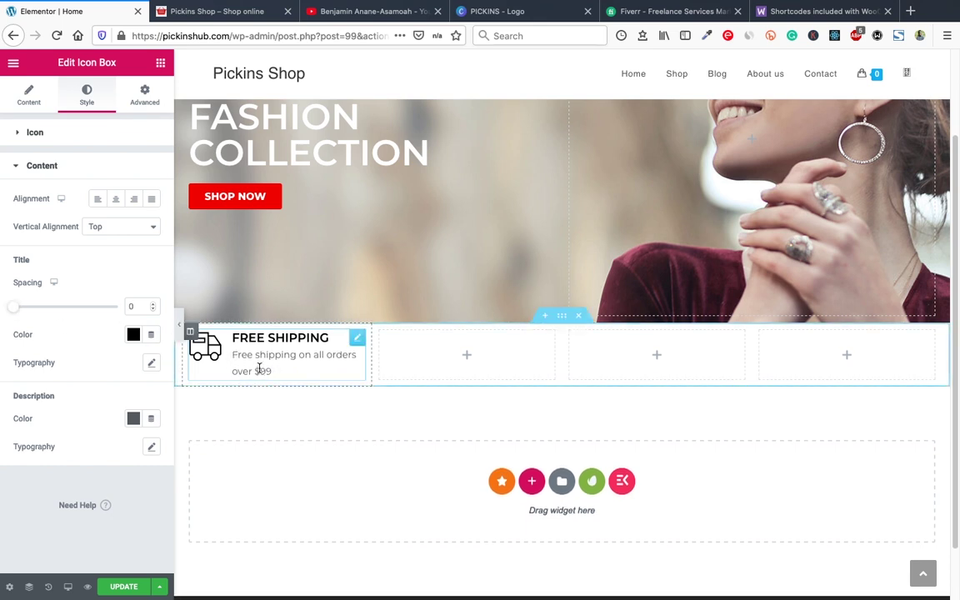
pyautogui.click(121, 588)
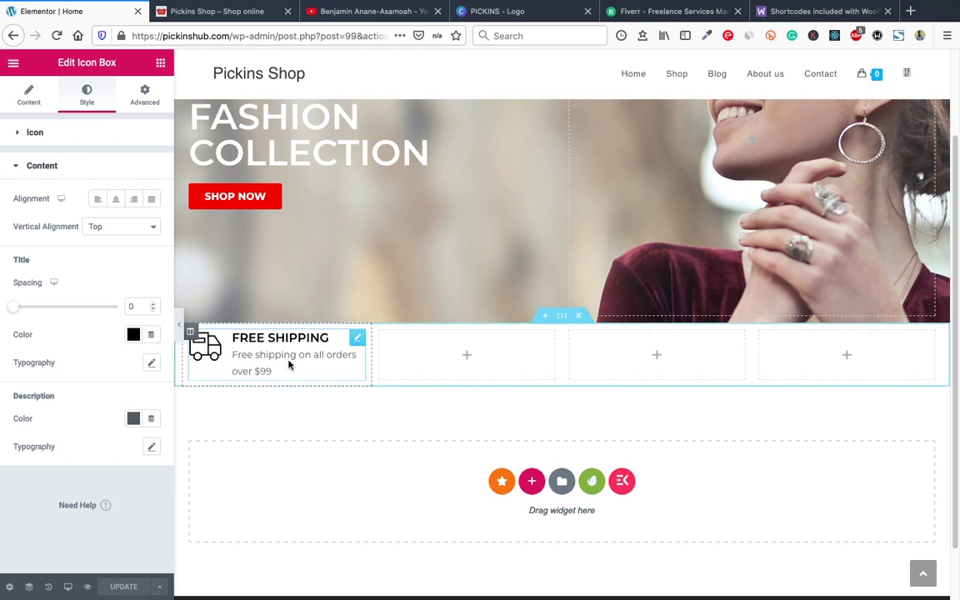
pyautogui.rightClick(212, 350)
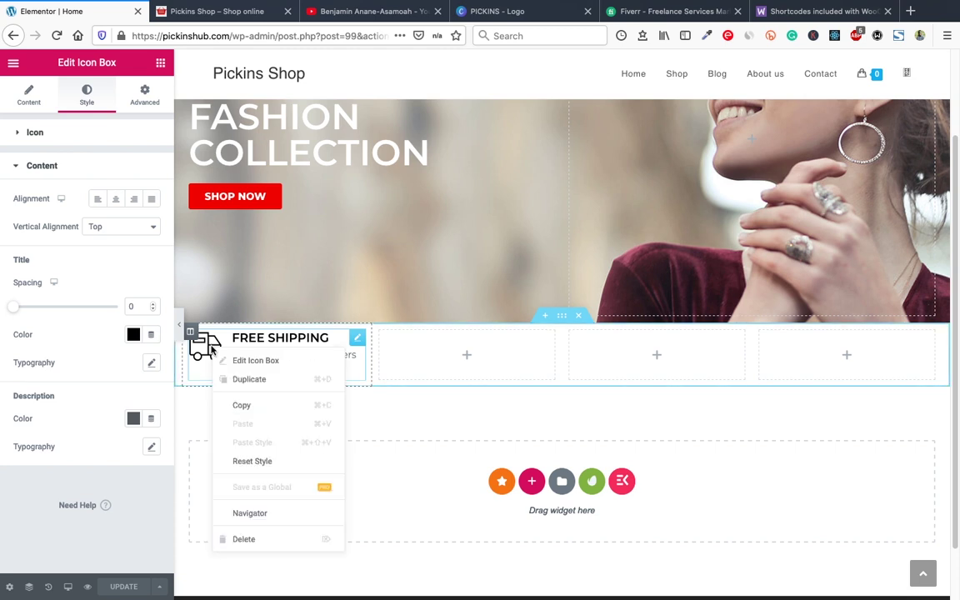
# Copy the Free Shipping icon box and paste it into the second, third and fourth columns.
pyautogui.click(257, 409)
pyautogui.click(441, 355)
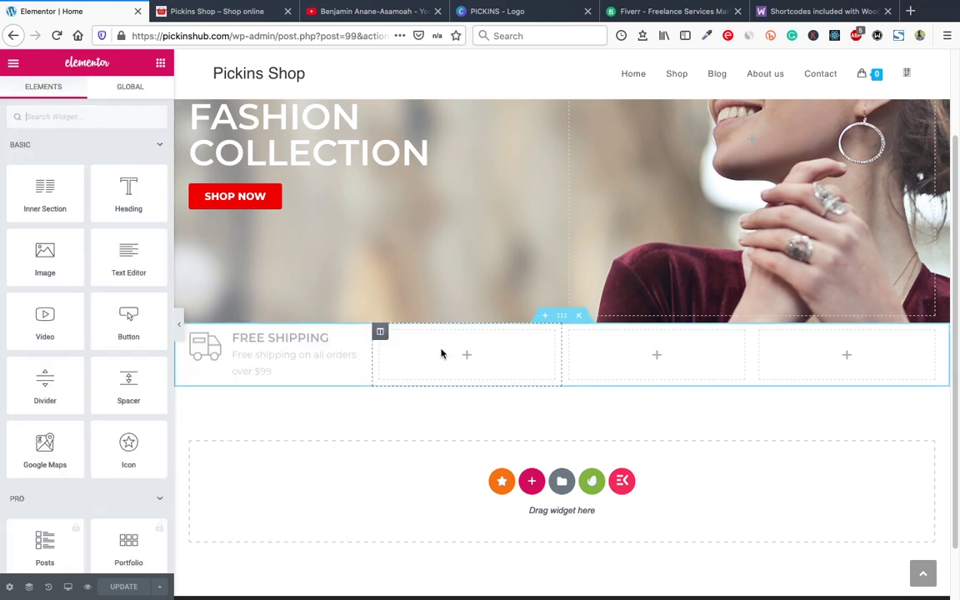
pyautogui.rightClick(442, 354)
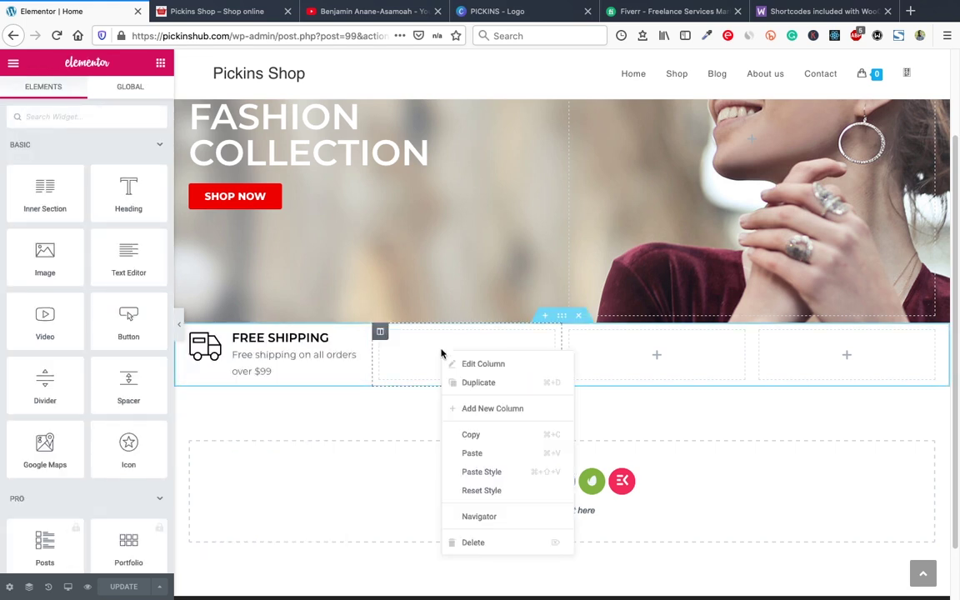
pyautogui.click(485, 454)
pyautogui.rightClick(596, 356)
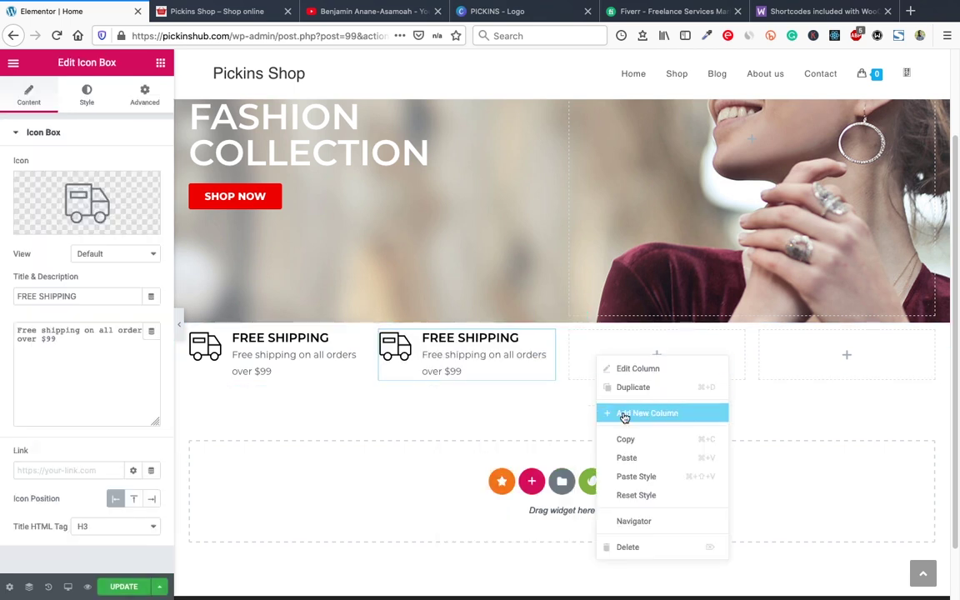
pyautogui.click(650, 458)
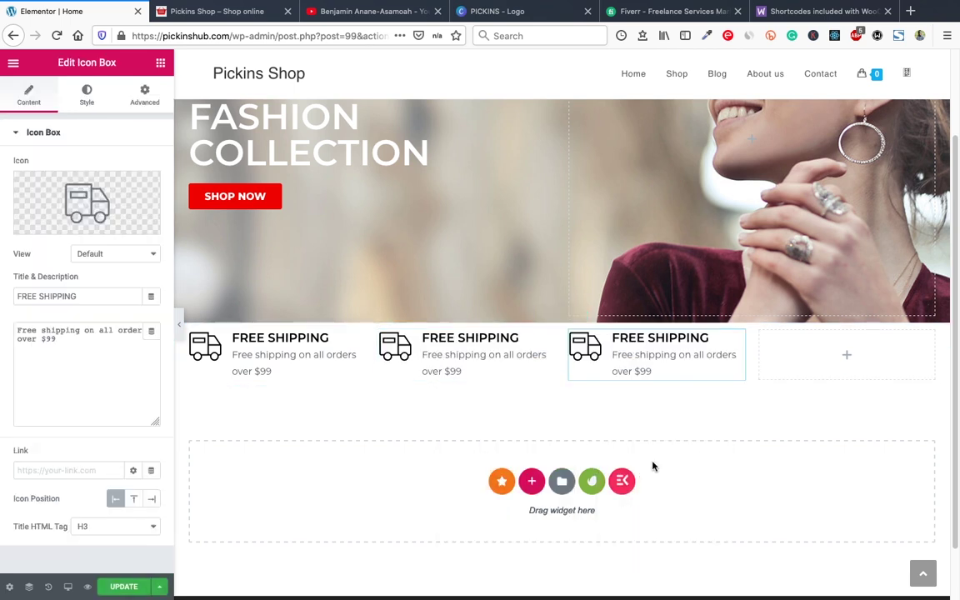
pyautogui.rightClick(792, 352)
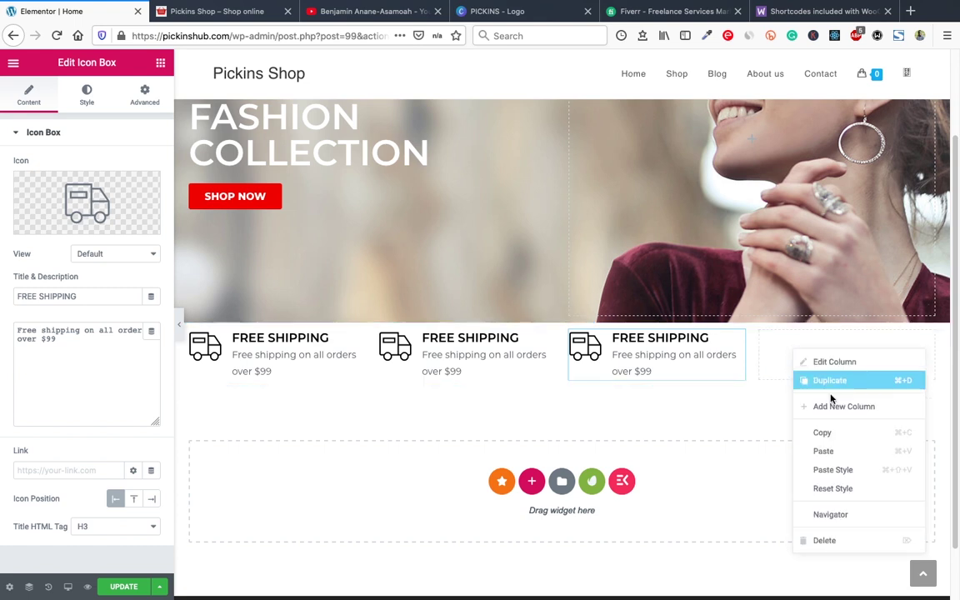
pyautogui.click(852, 455)
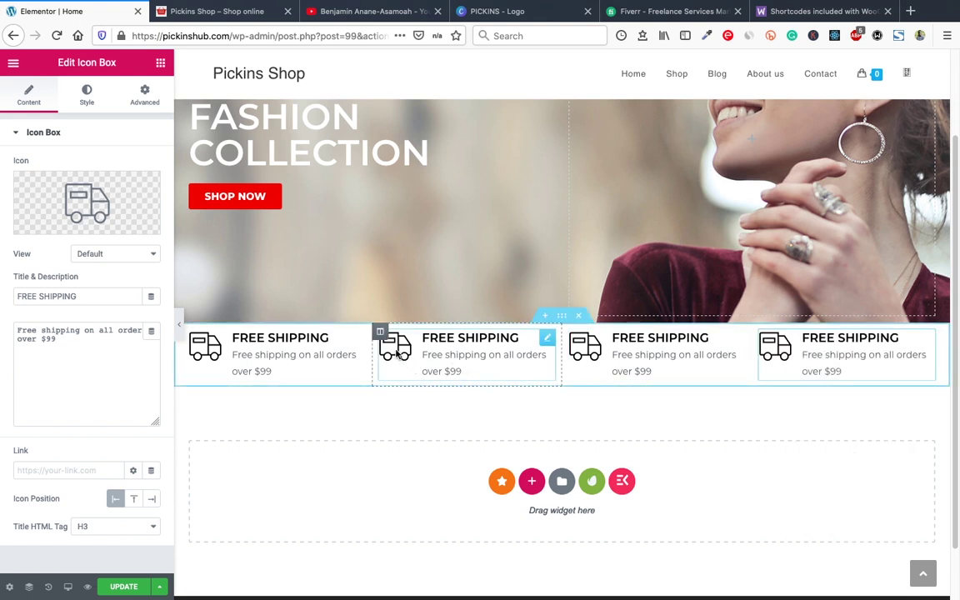
# Swap the second icon box's truck for the Recycle icon, searched as 'rec'.
pyautogui.click(547, 342)
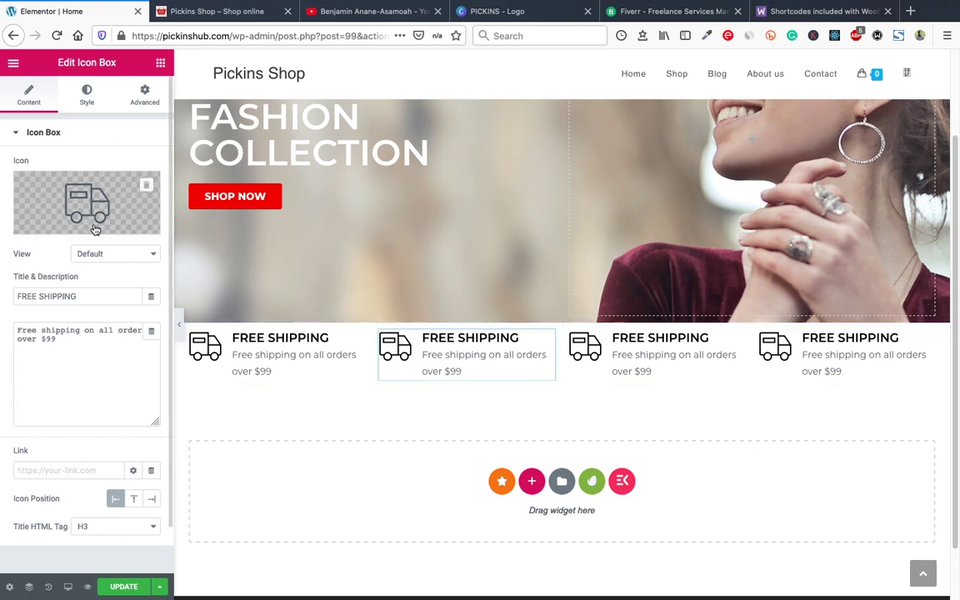
pyautogui.click(84, 207)
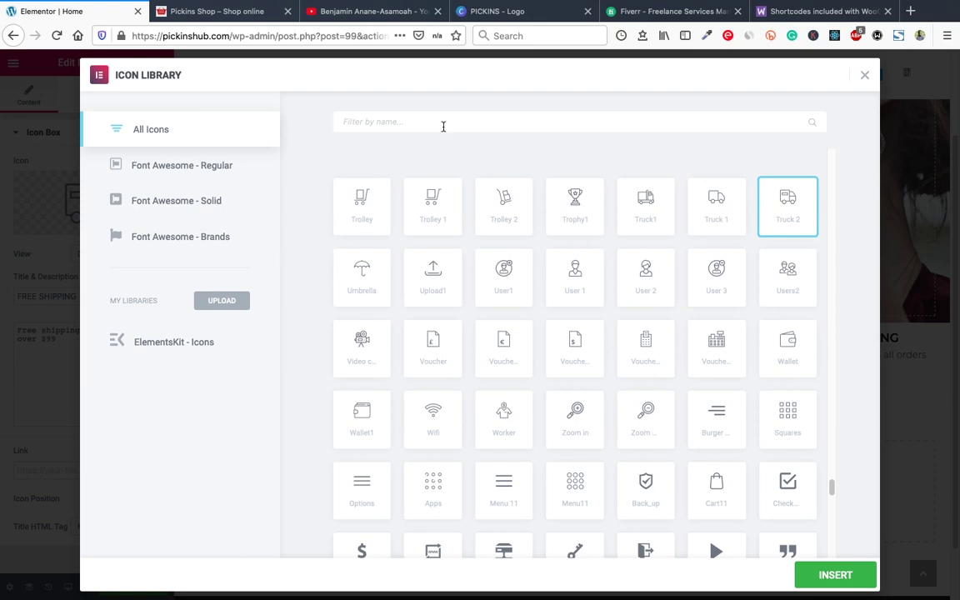
pyautogui.write('rec')
pyautogui.click(581, 207)
pyautogui.click(835, 574)
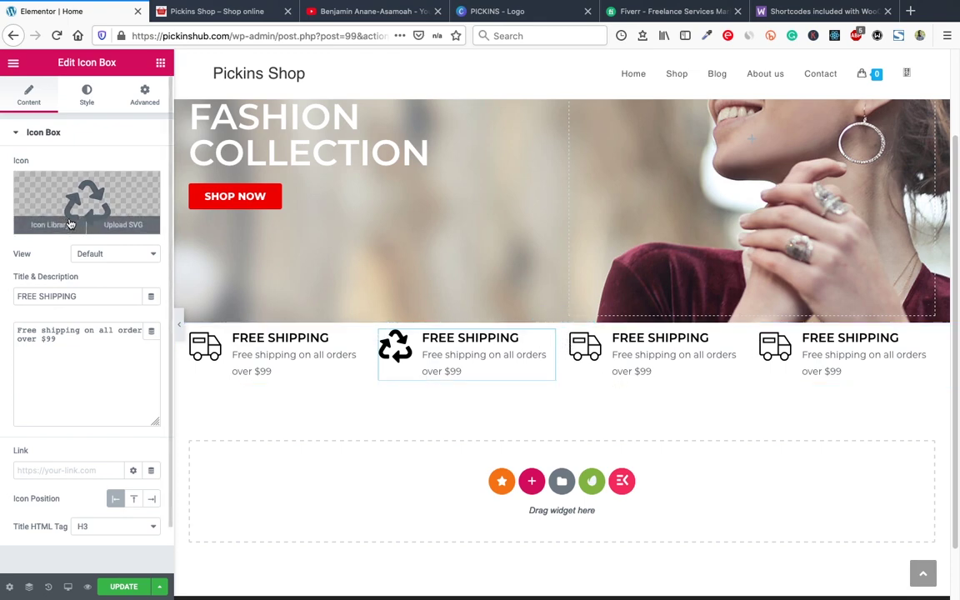
pyautogui.click(47, 222)
pyautogui.press('Escape')
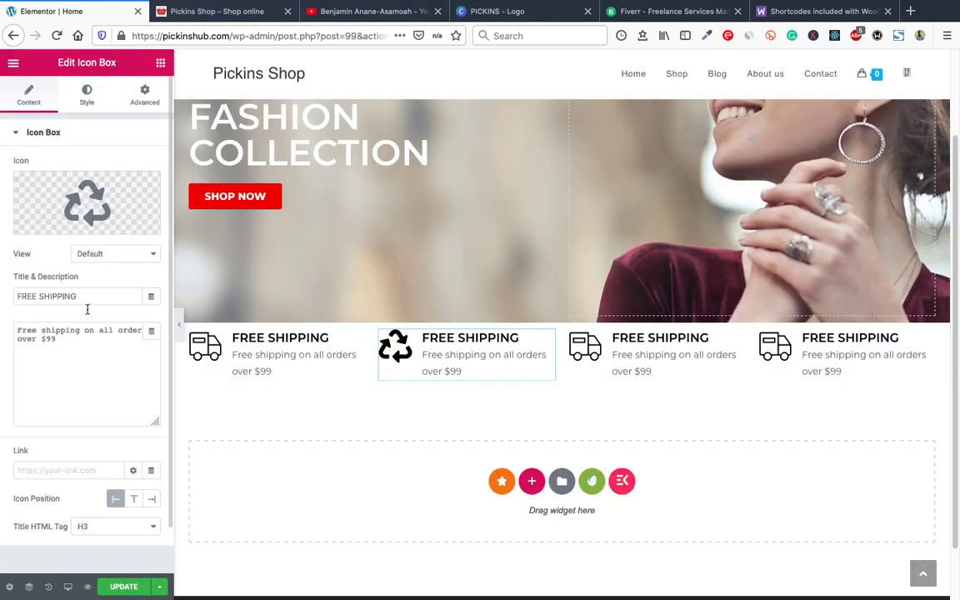
# Retitle it '14 DAYS RETURN' and paste the live site's 14-day exchange description.
pyautogui.moveTo(142, 297); pyautogui.dragTo(13, 289)
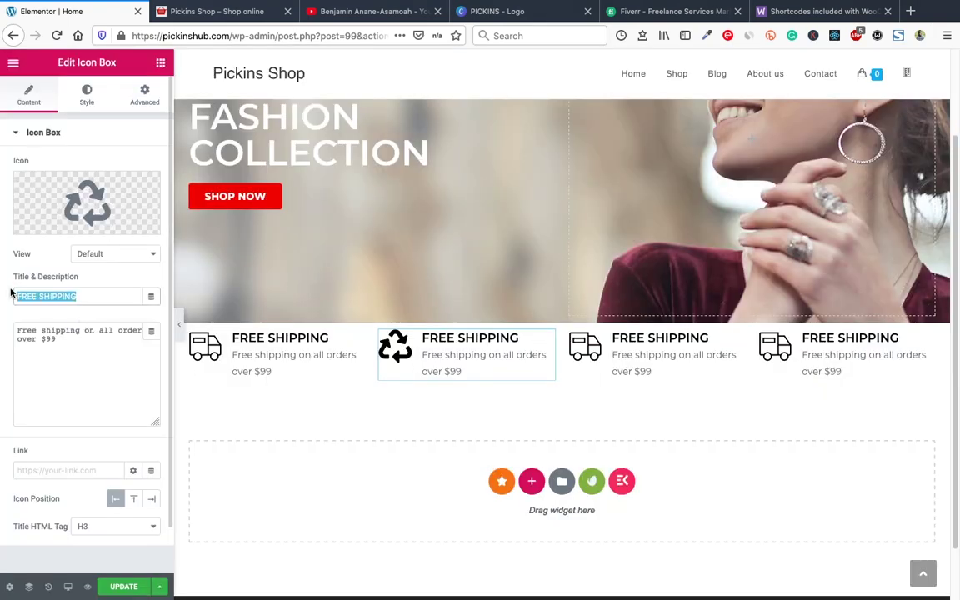
pyautogui.write('14 ')
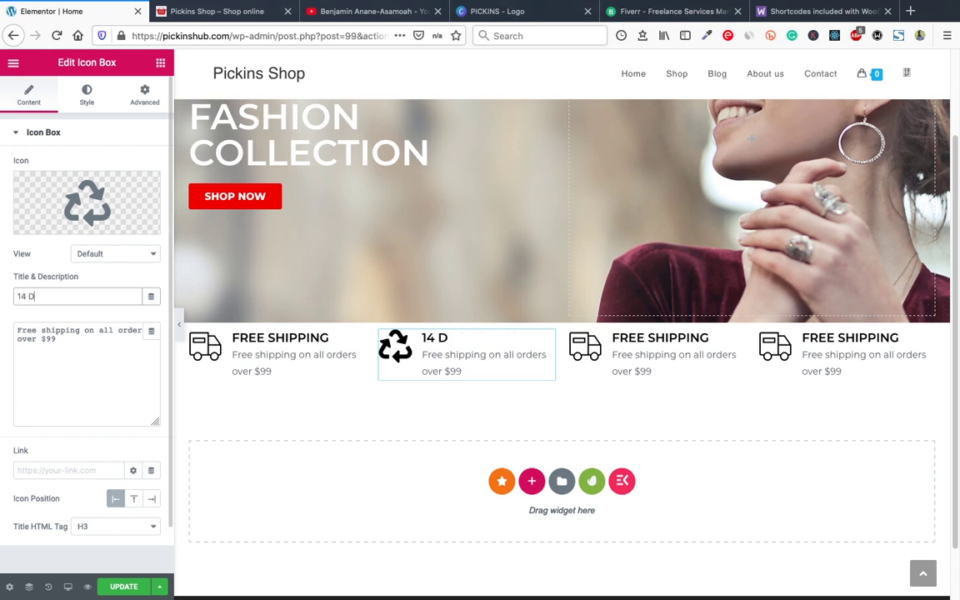
pyautogui.write('DAYS RETURN')
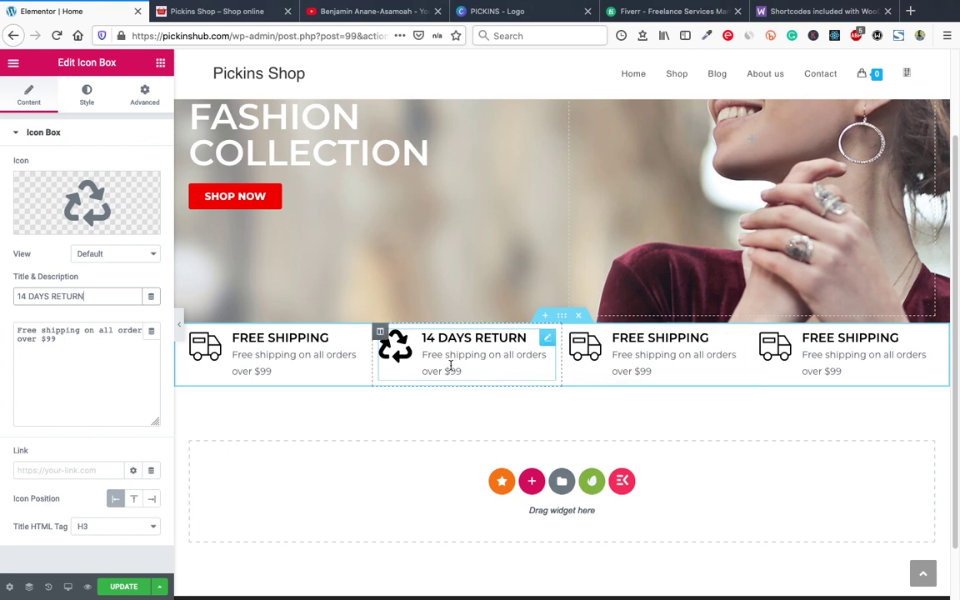
pyautogui.moveTo(58, 340); pyautogui.dragTo(2, 332)
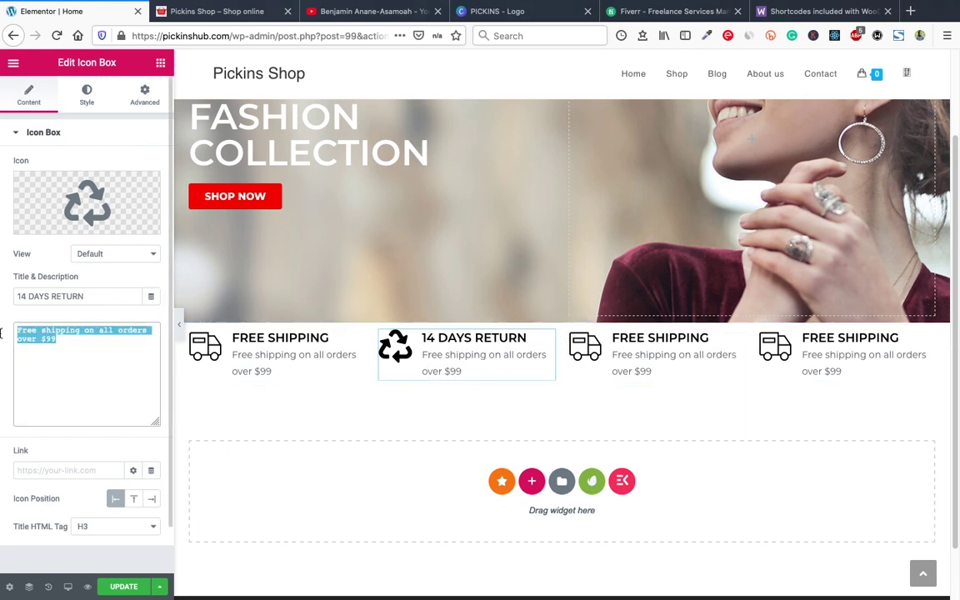
pyautogui.click(215, 10)
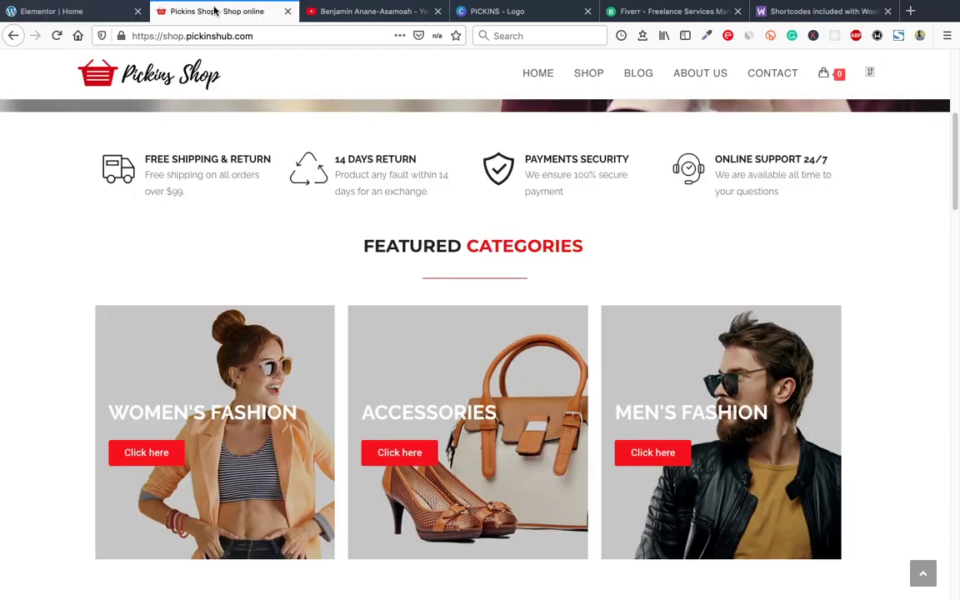
pyautogui.moveTo(338, 178); pyautogui.dragTo(431, 196)
pyautogui.hotkey('ctrl', 'c')
pyautogui.click(59, 11)
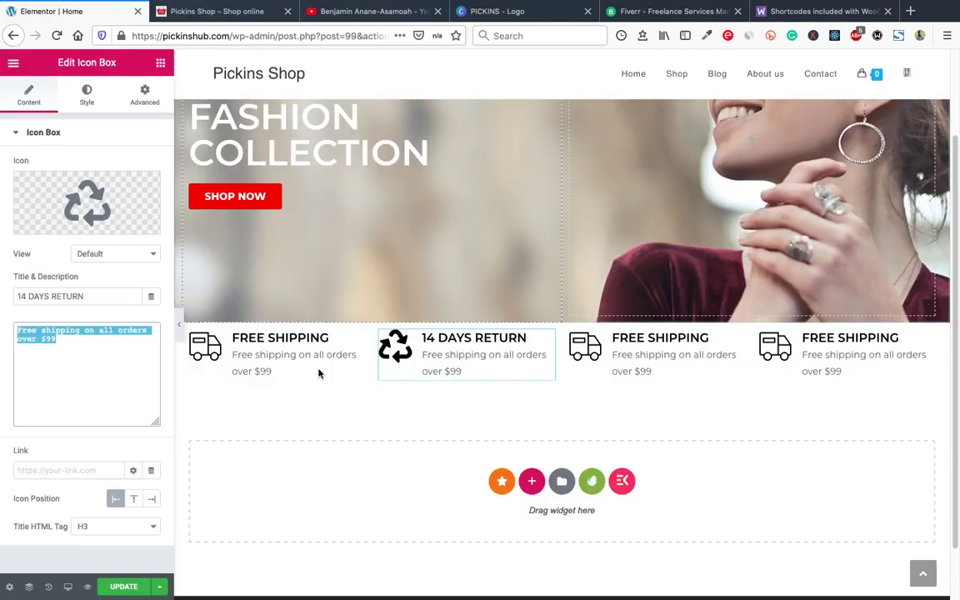
pyautogui.hotkey('ctrl', 'v')
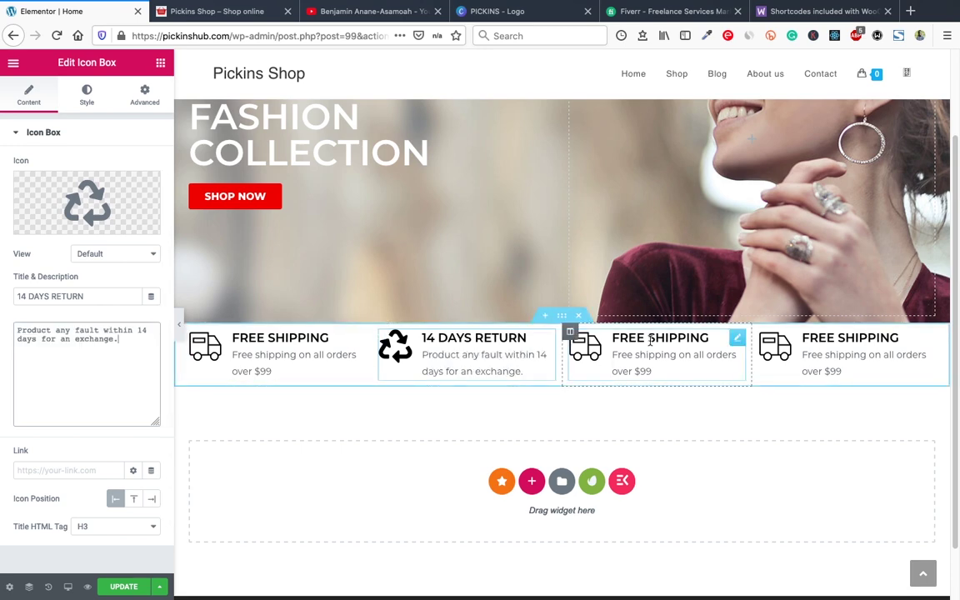
# Replace the third icon box's truck with the Shield icon, searched as 'shiel'.
pyautogui.click(736, 342)
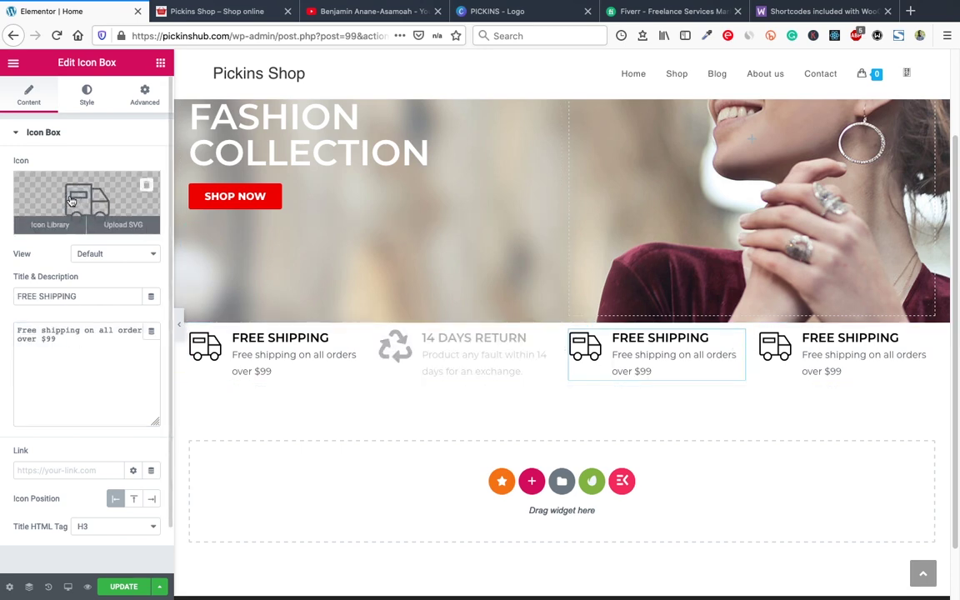
pyautogui.click(51, 222)
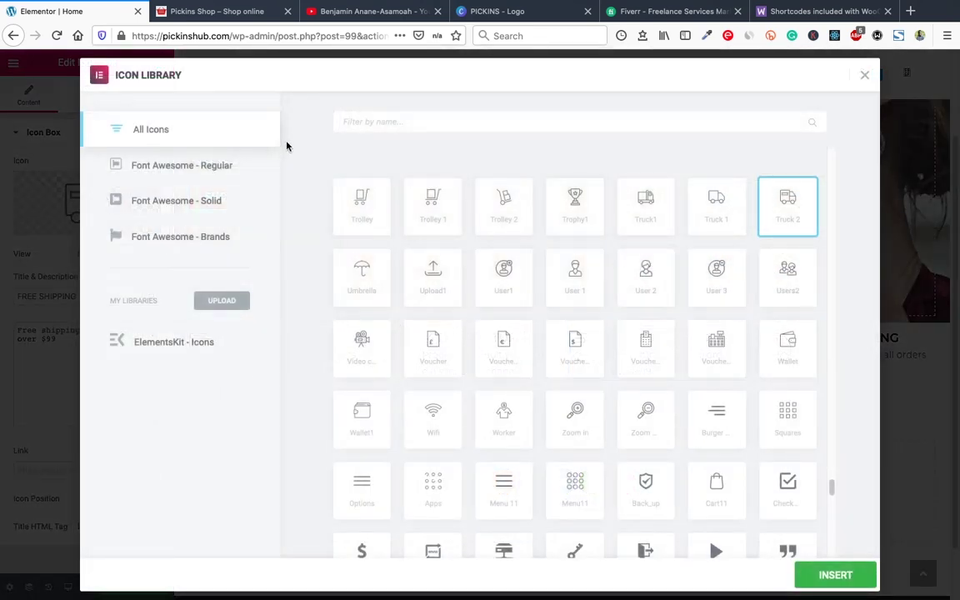
pyautogui.write('shiel')
pyautogui.click(652, 204)
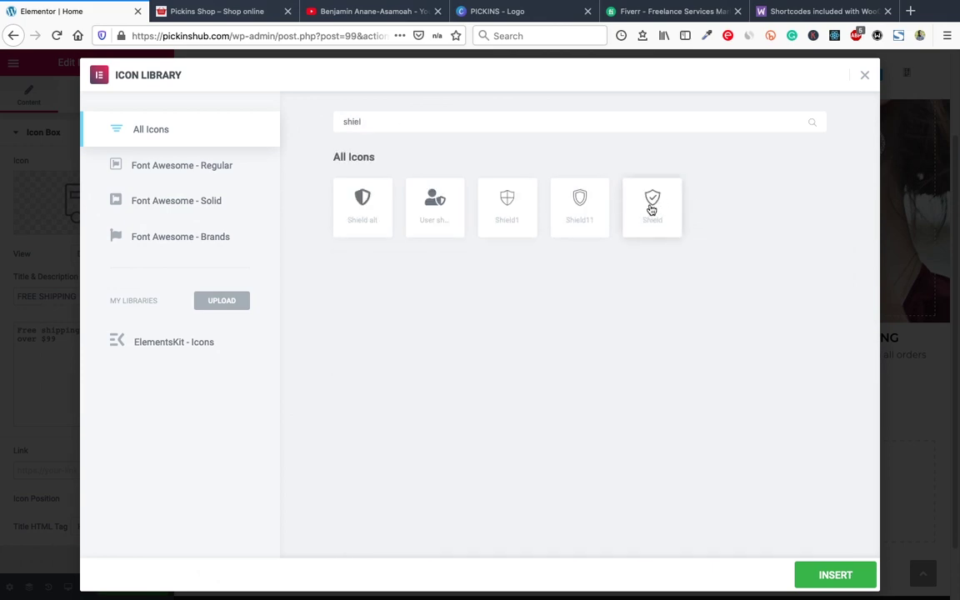
pyautogui.click(834, 575)
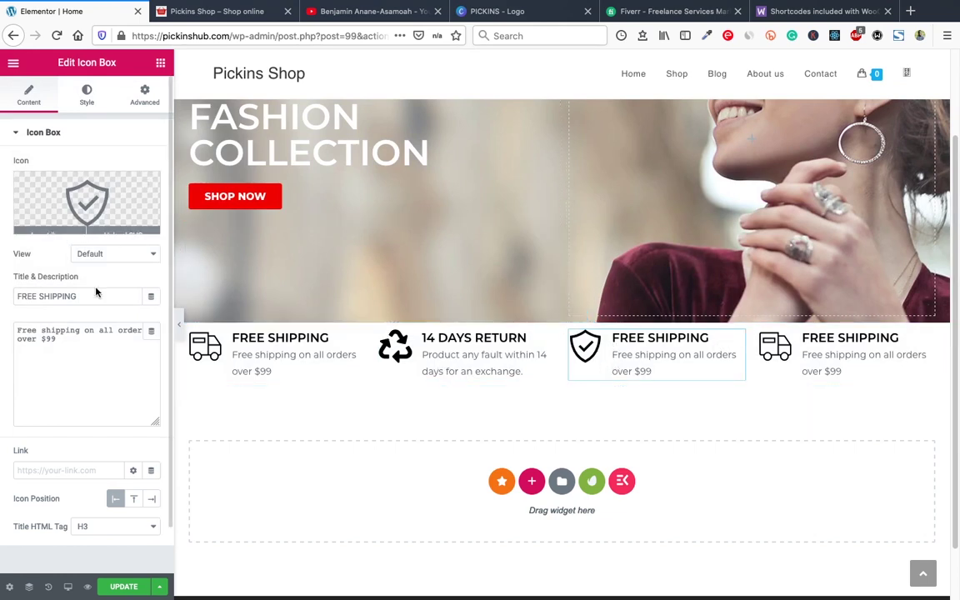
# Retitle it 'PAYMENTS SECURITY' and paste 'We ensure 100% secure payment' from the live shop.
pyautogui.moveTo(88, 297); pyautogui.dragTo(1, 296)
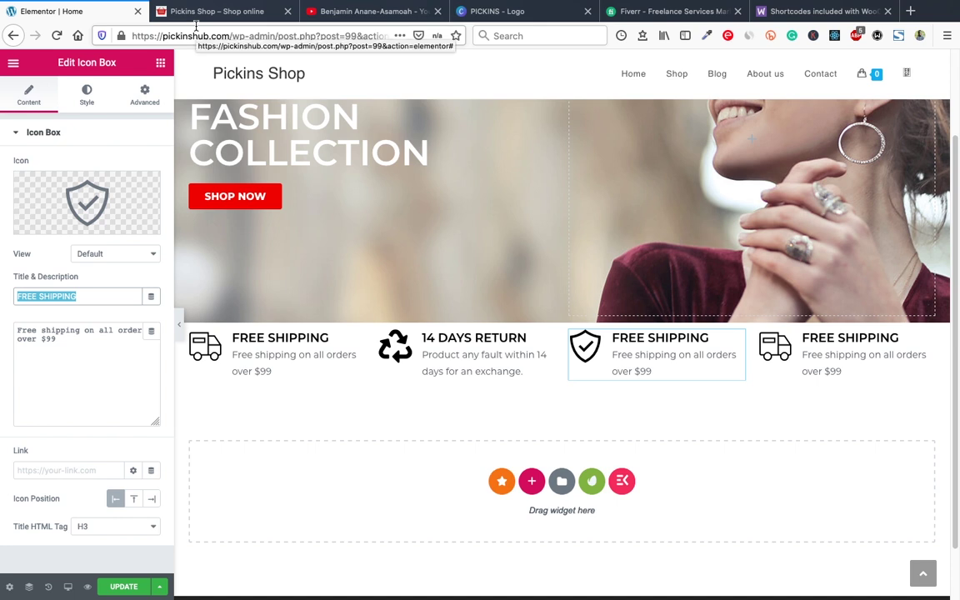
pyautogui.write('PAYMENTS SEC')
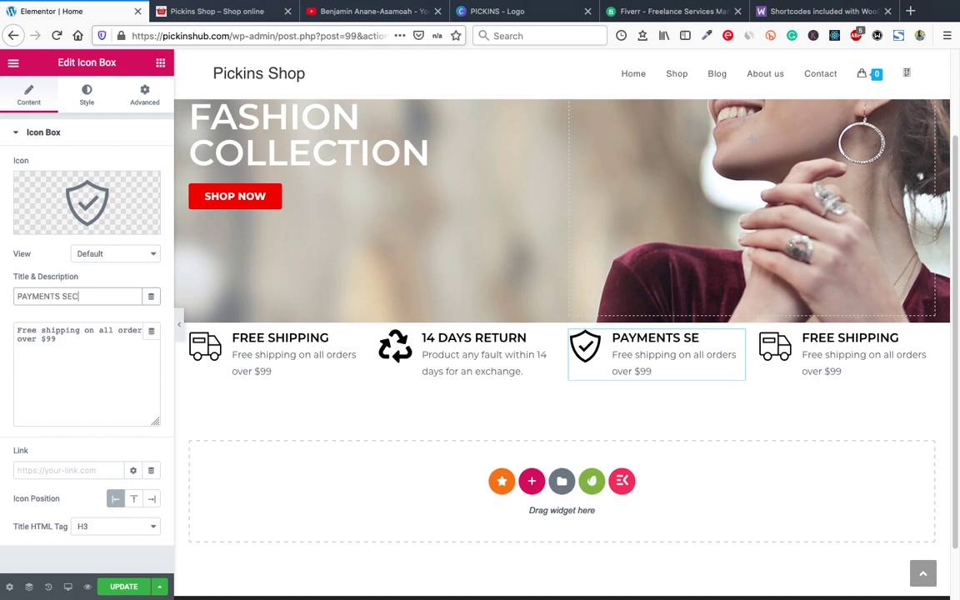
pyautogui.write('URITY')
pyautogui.press('Tab')
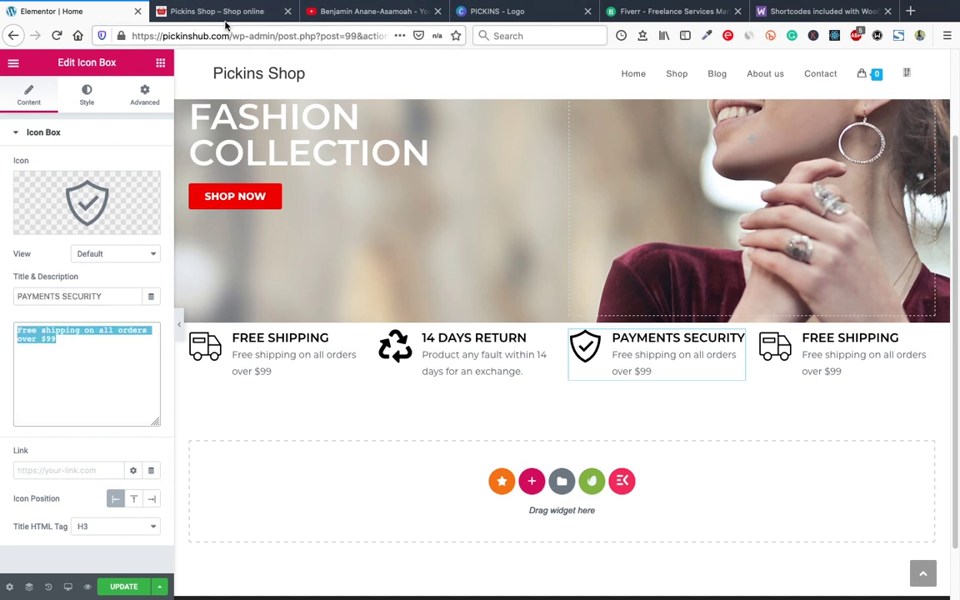
pyautogui.click(221, 12)
pyautogui.moveTo(525, 175); pyautogui.dragTo(574, 204)
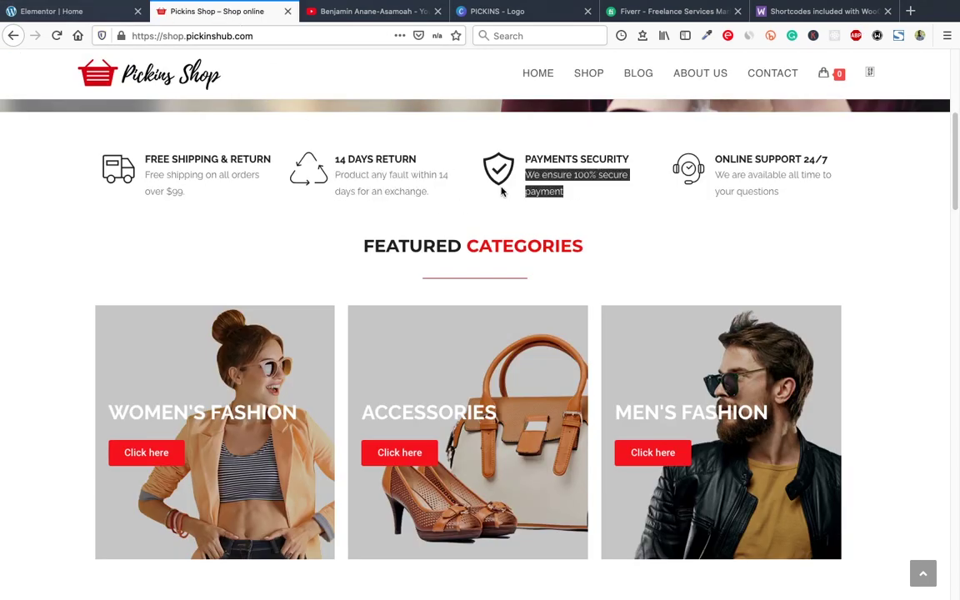
pyautogui.click(117, 10)
pyautogui.hotkey('ctrl', 'v')
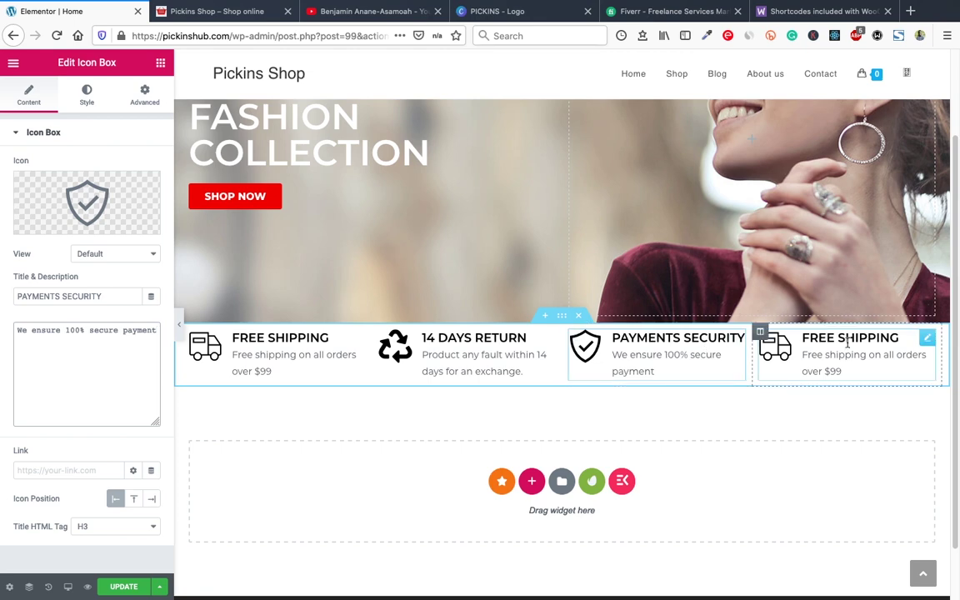
# Replace the fourth icon box's truck with the headset Support icon.
pyautogui.click(927, 341)
pyautogui.click(136, 211)
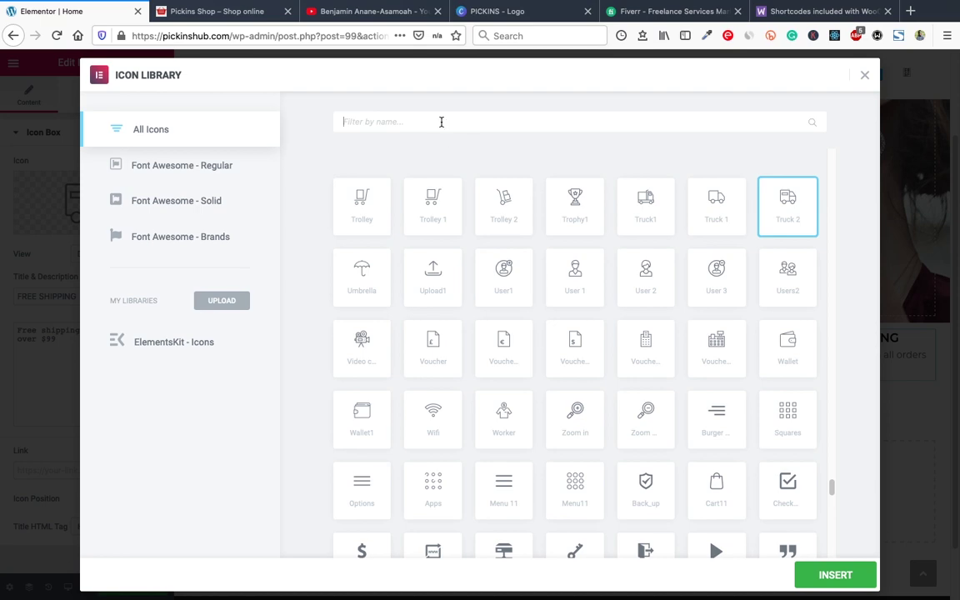
pyautogui.write('SUPPORT')
pyautogui.click(508, 207)
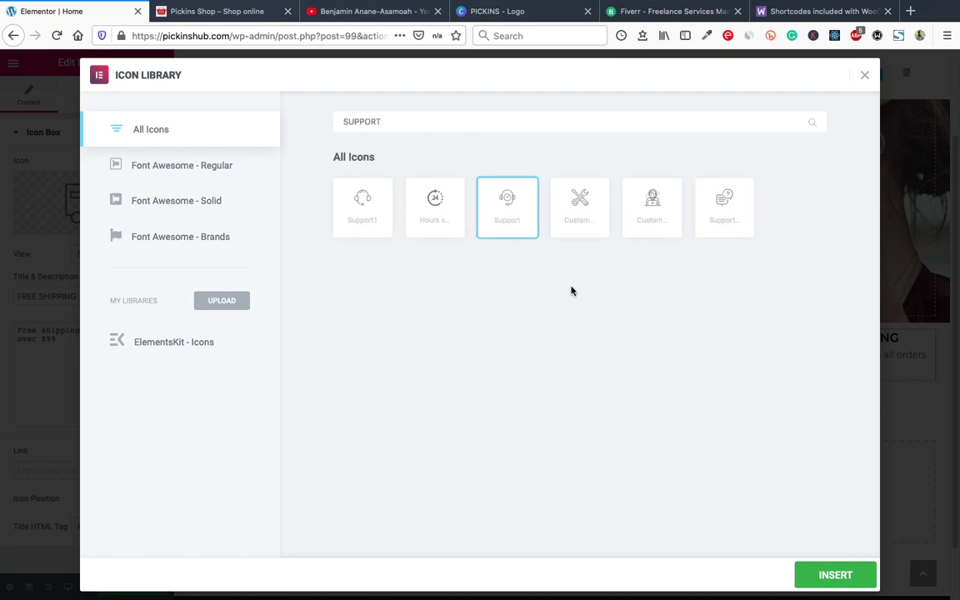
pyautogui.click(835, 575)
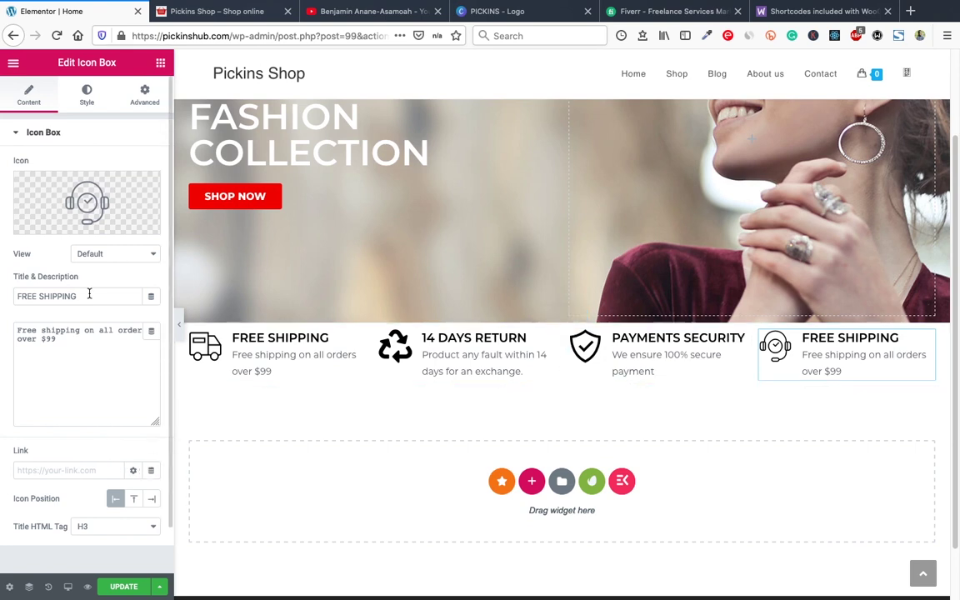
# Retitle it 'ONLINE SUPPORT', paste the availability description, and save the page.
pyautogui.moveTo(89, 294); pyautogui.dragTo(1, 295)
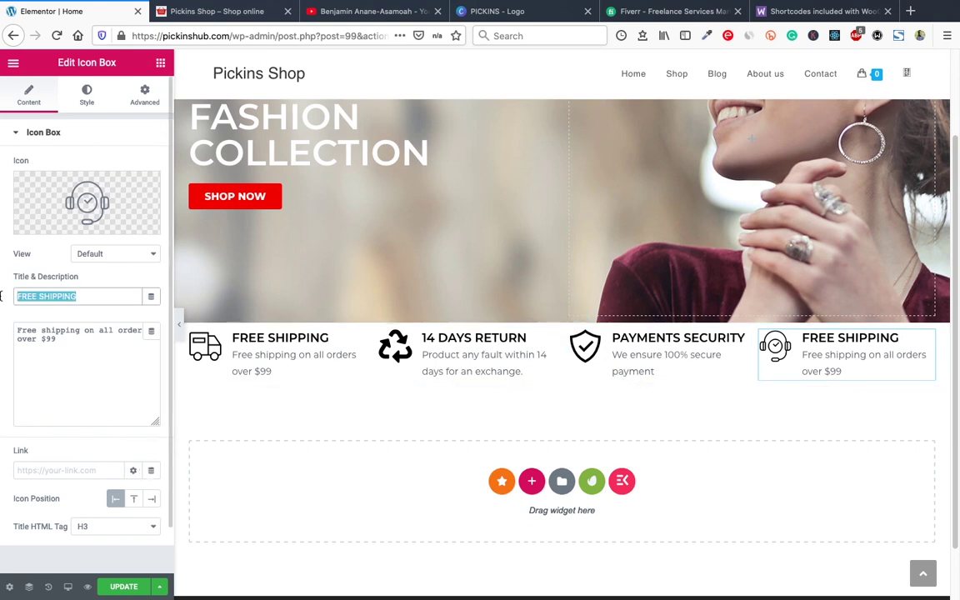
pyautogui.write('ONLIN')
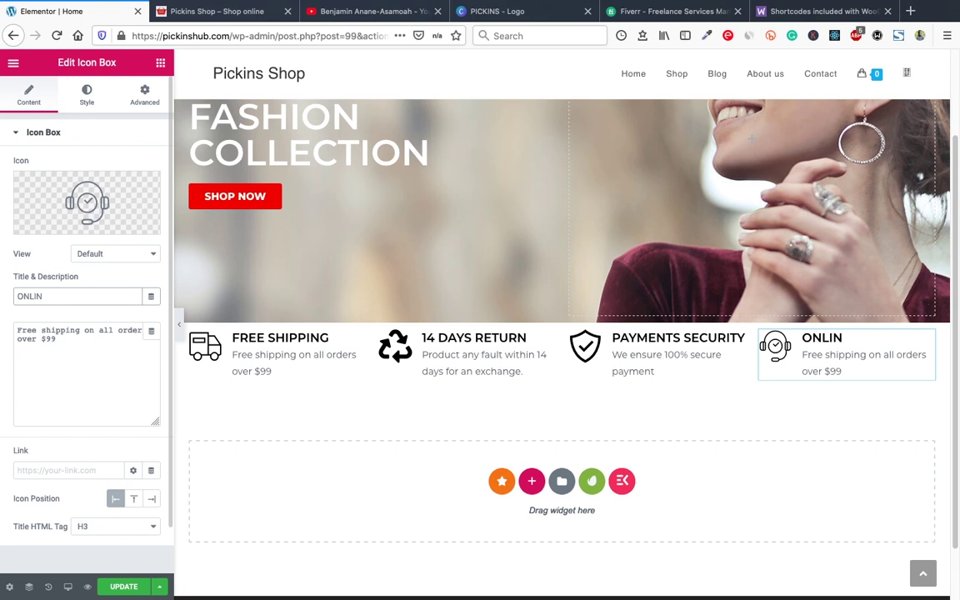
pyautogui.write('E SUPPORT')
pyautogui.moveTo(113, 400); pyautogui.dragTo(0, 331)
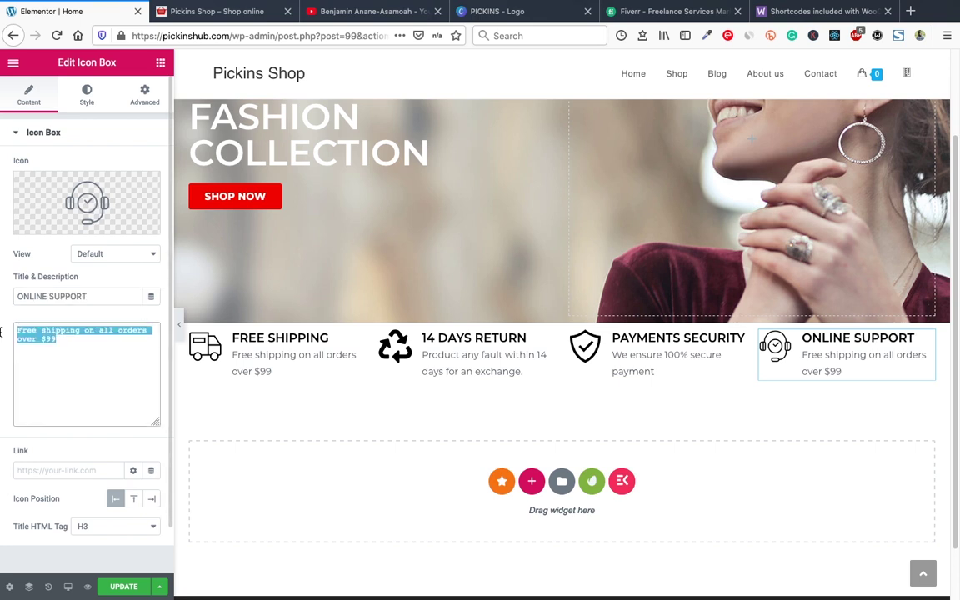
pyautogui.write('We are available all time to your questions')
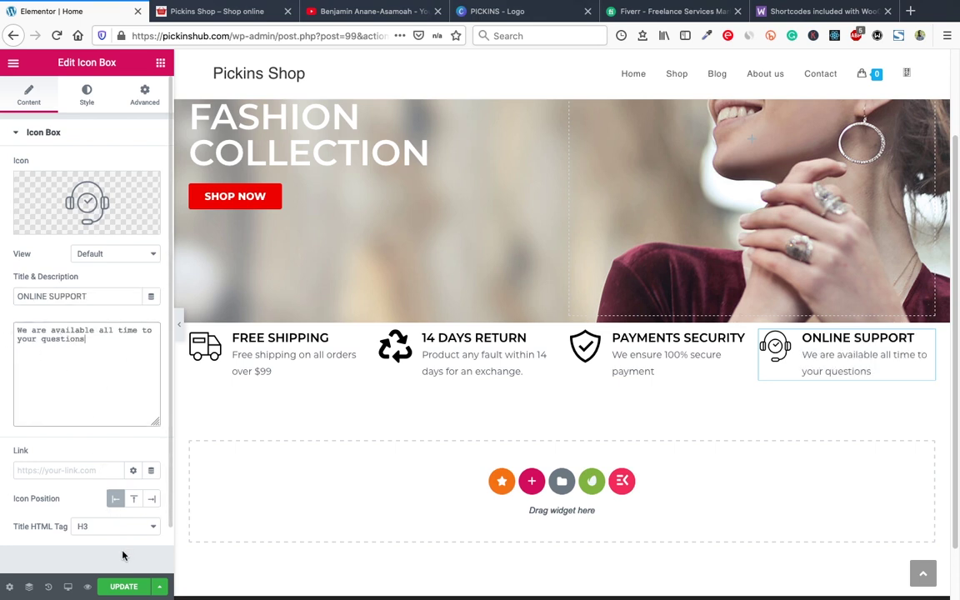
pyautogui.click(525, 405)
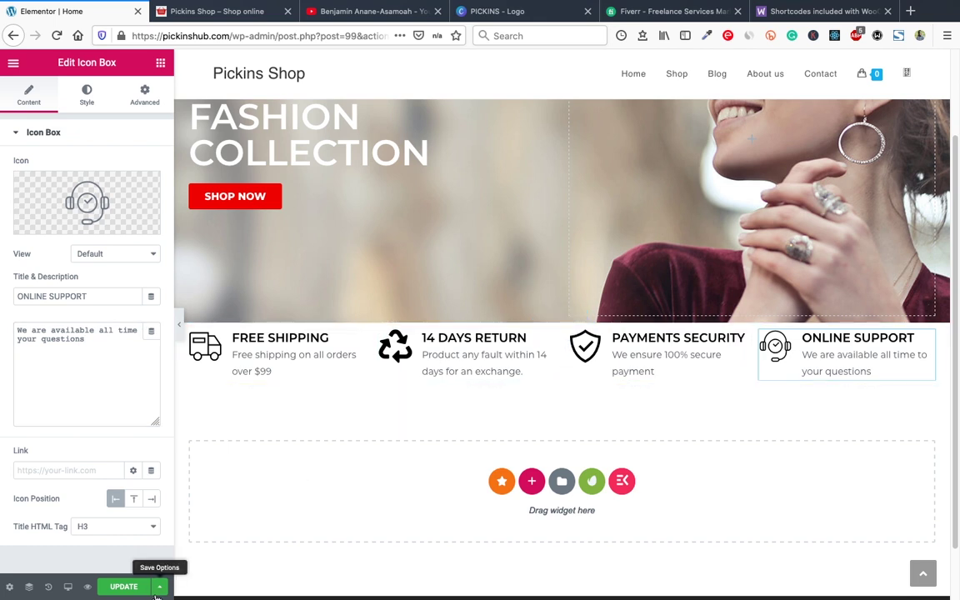
pyautogui.click(122, 588)
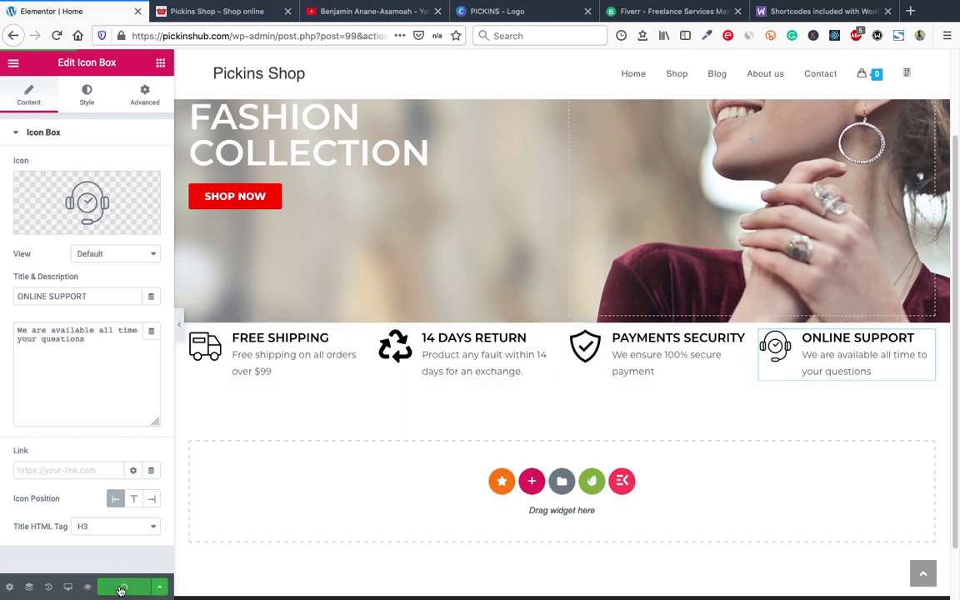
# Insert a one-column section holding a 50 px Spacer above the feature row, then save.
pyautogui.click(562, 318)
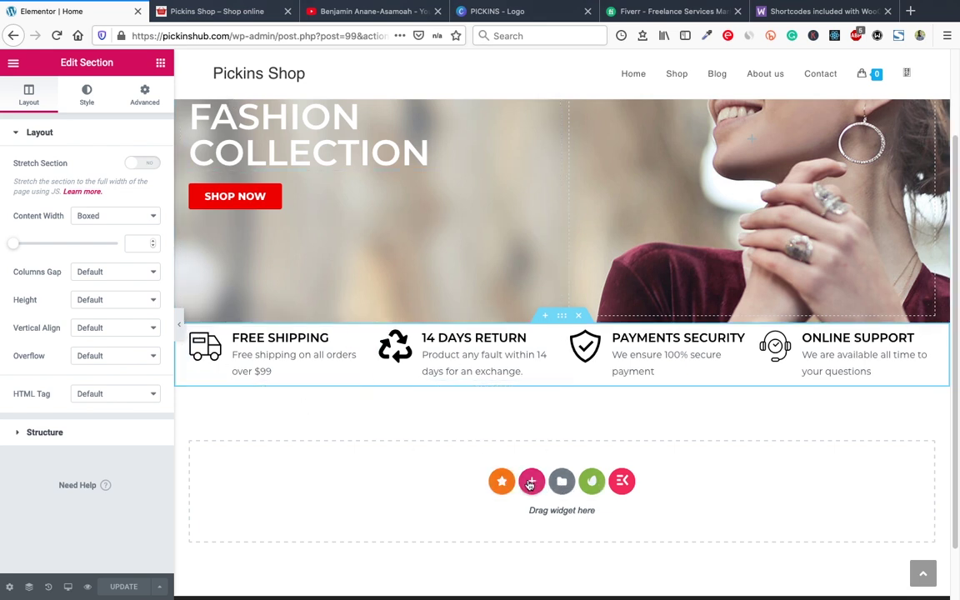
pyautogui.click(531, 481)
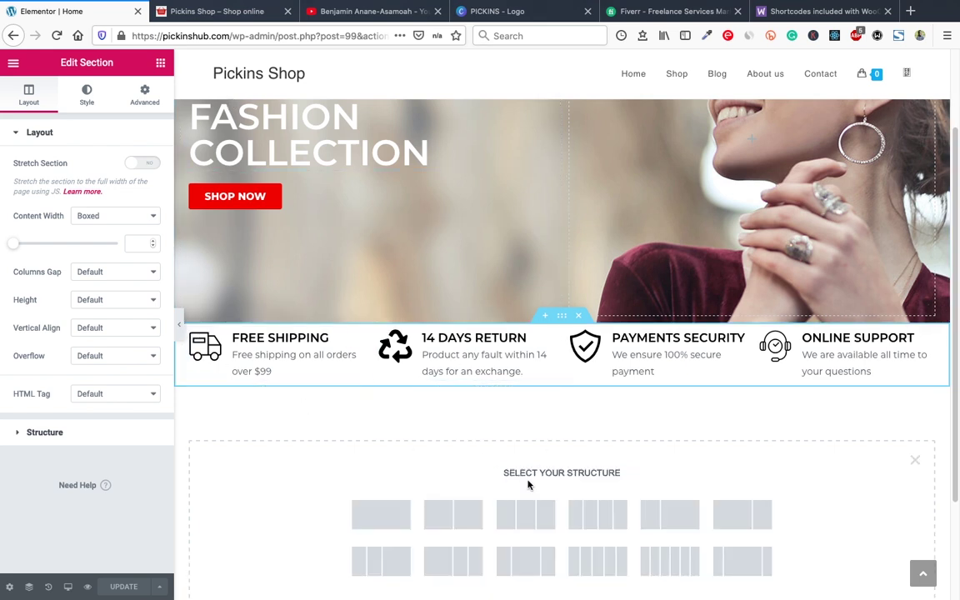
pyautogui.click(377, 516)
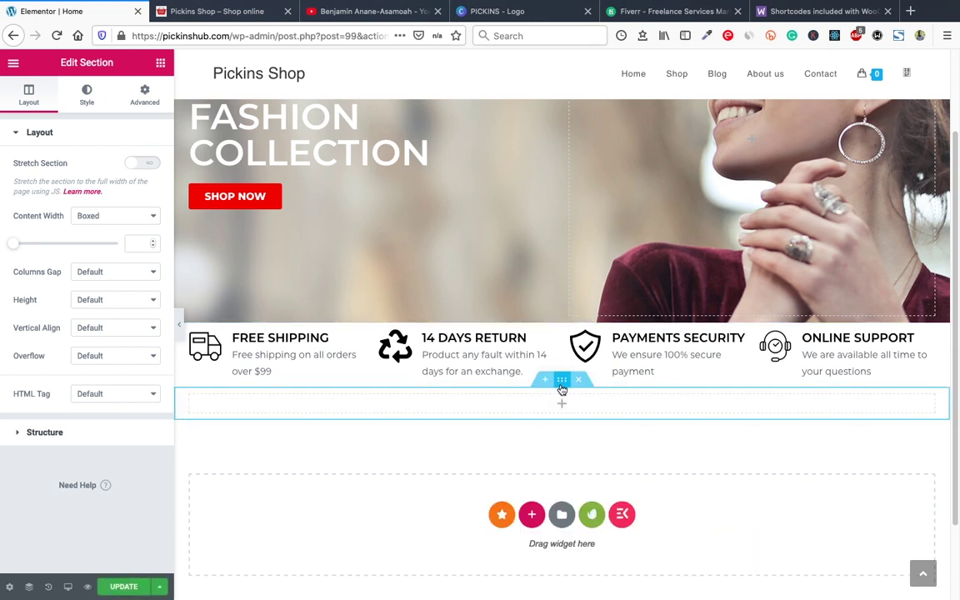
pyautogui.moveTo(563, 382); pyautogui.dragTo(565, 340)
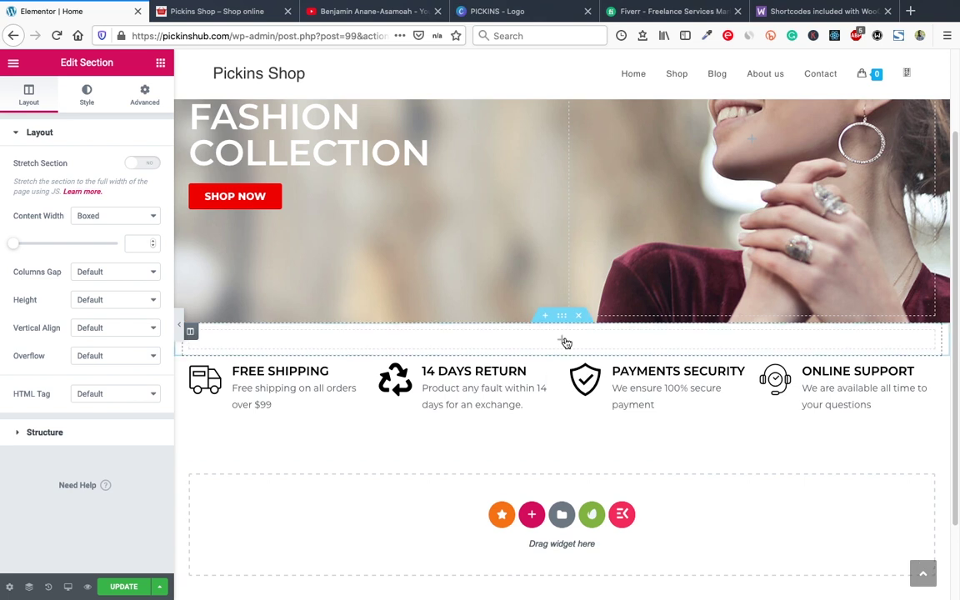
pyautogui.click(160, 64)
pyautogui.moveTo(128, 382); pyautogui.dragTo(507, 341)
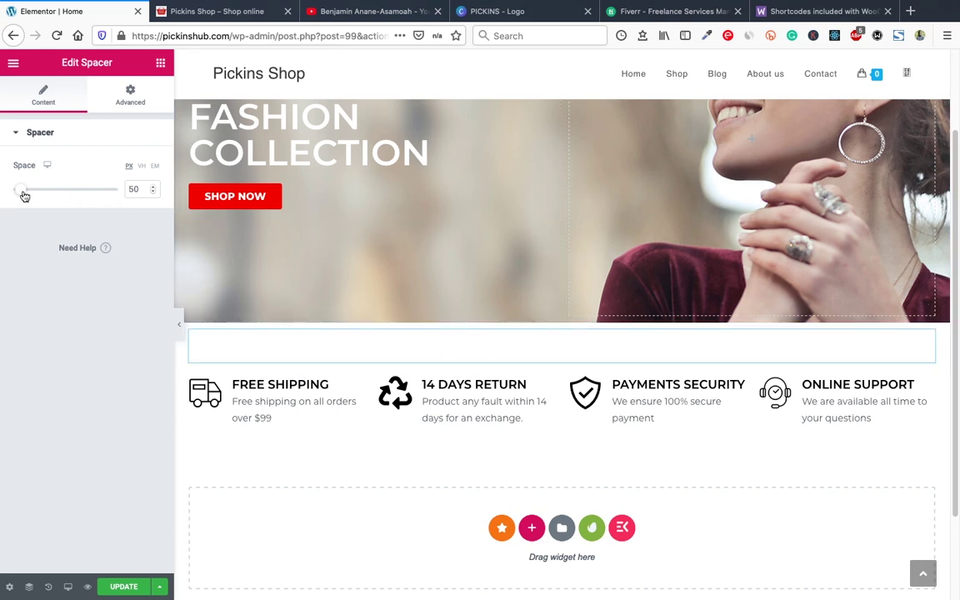
pyautogui.click(121, 587)
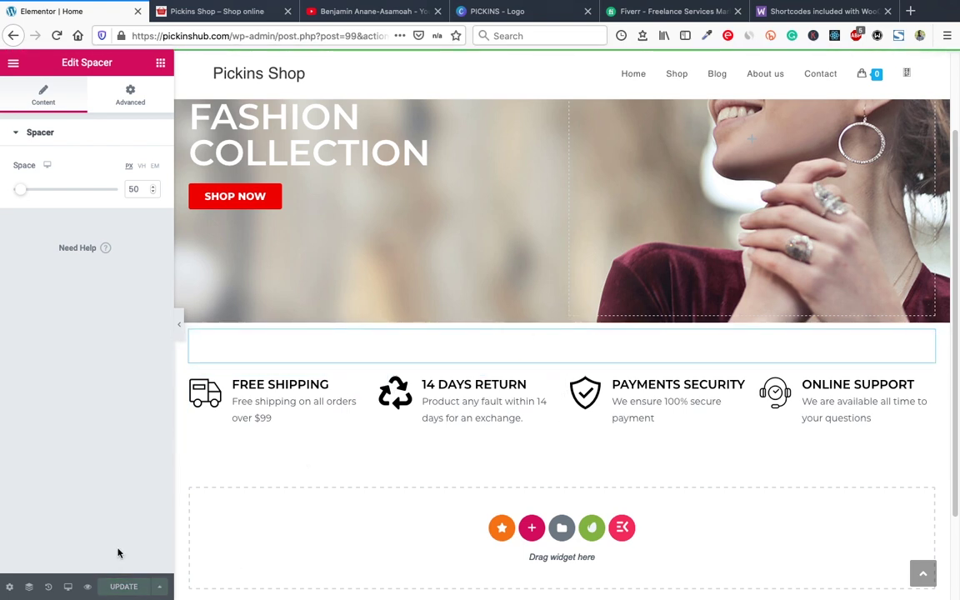
# Open Preview Changes, scroll the live Pickins Shop homepage for comparison, and return to Elementor.
pyautogui.click(88, 588)
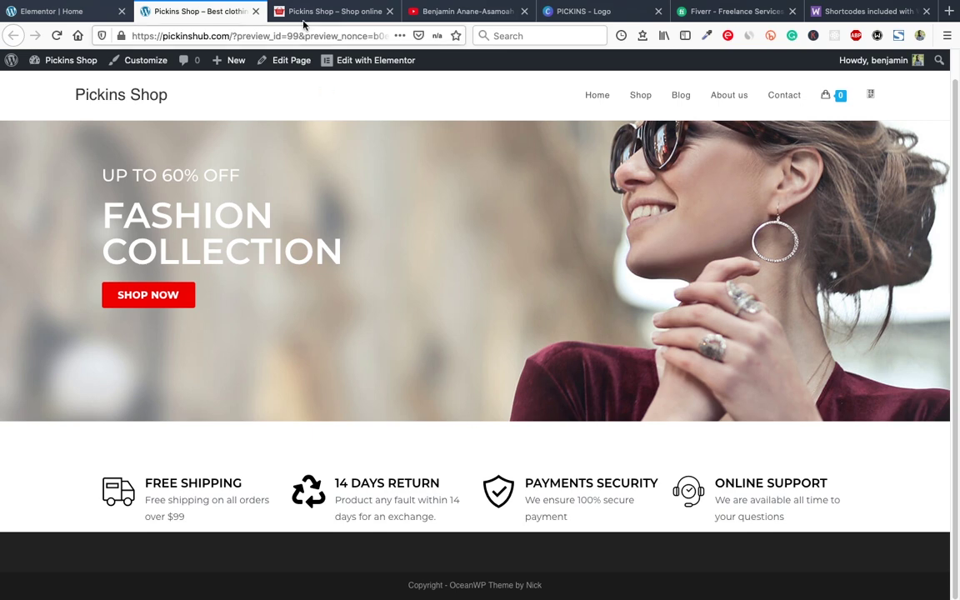
pyautogui.click(305, 14)
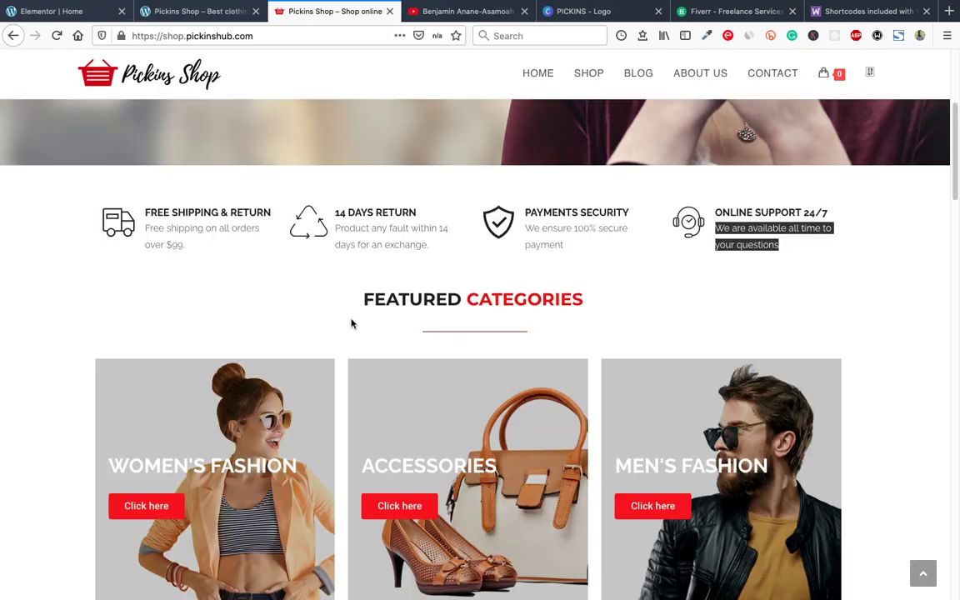
pyautogui.scroll(1, 536, 338)
pyautogui.scroll(-2, 500, 321)
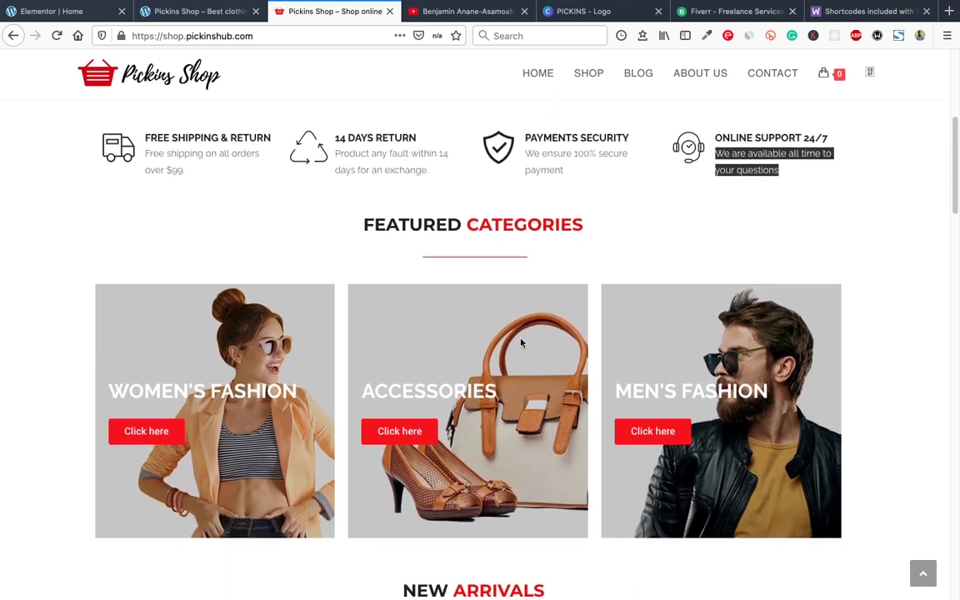
pyautogui.click(75, 12)
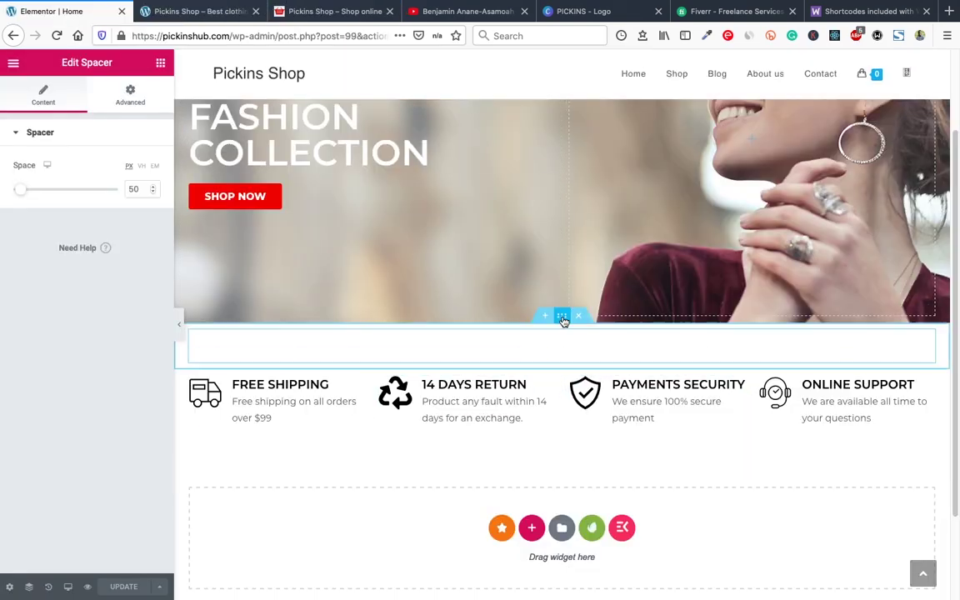
pyautogui.rightClick(562, 318)
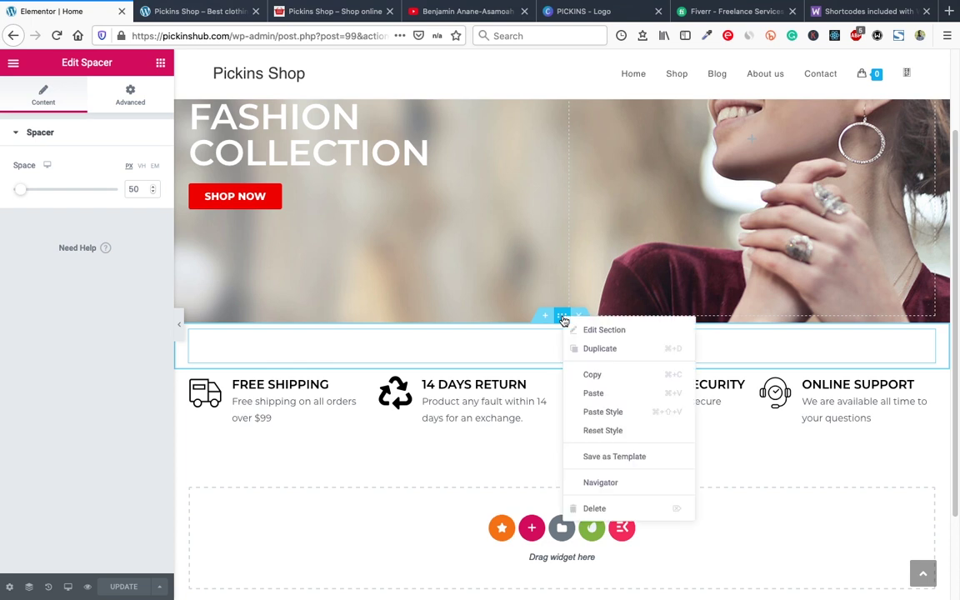
# Duplicate the spacer section and move the copy below the four-feature row.
pyautogui.click(604, 348)
pyautogui.moveTo(560, 364); pyautogui.dragTo(560, 440)
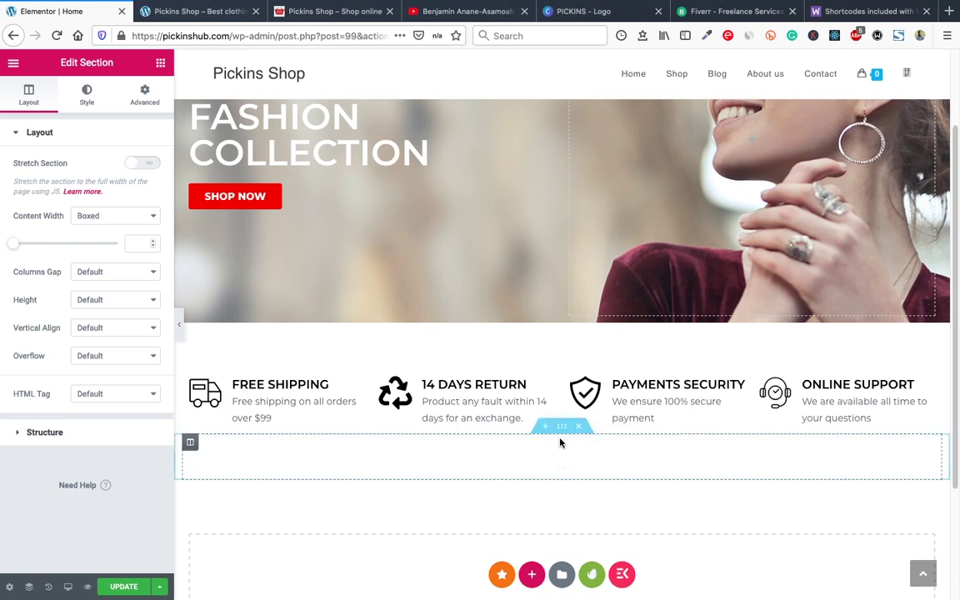
pyautogui.scroll(-3, 560, 441)
pyautogui.click(506, 308)
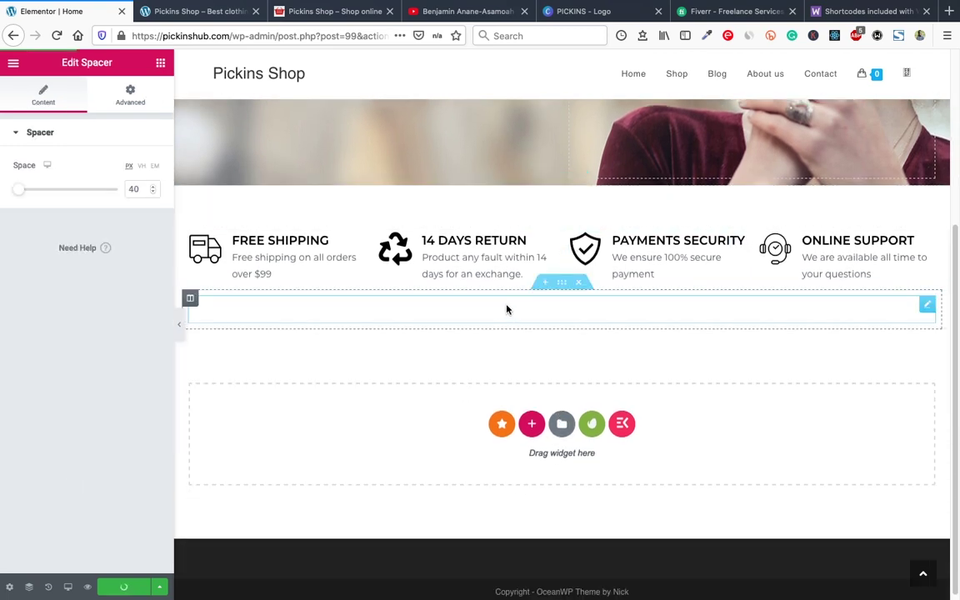
# Check the preview and live shop again, then start a new section below the spacer.
pyautogui.hotkey('ctrl', 'Tab')
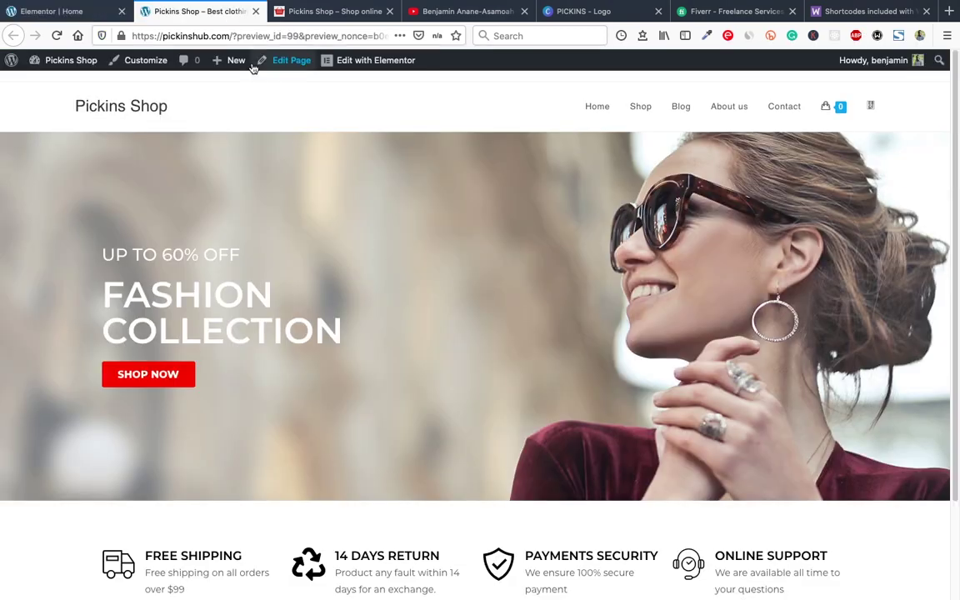
pyautogui.click(294, 14)
pyautogui.scroll(1, 398, 337)
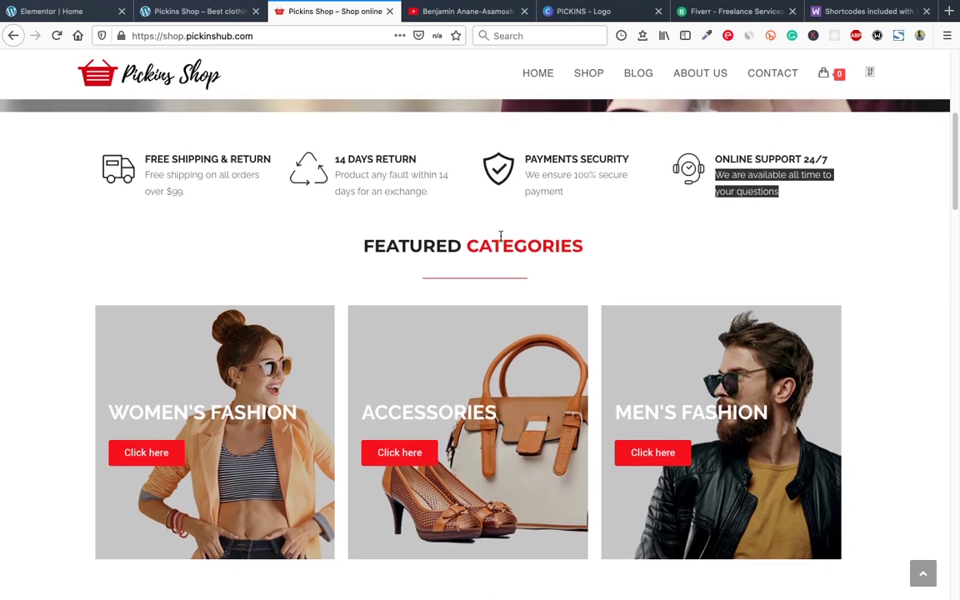
pyautogui.click(60, 15)
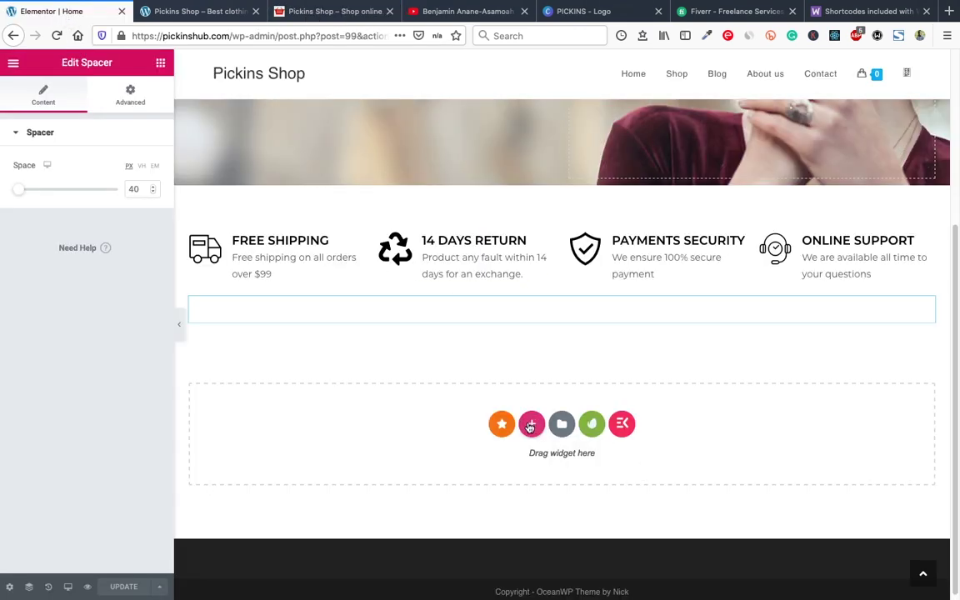
pyautogui.click(530, 426)
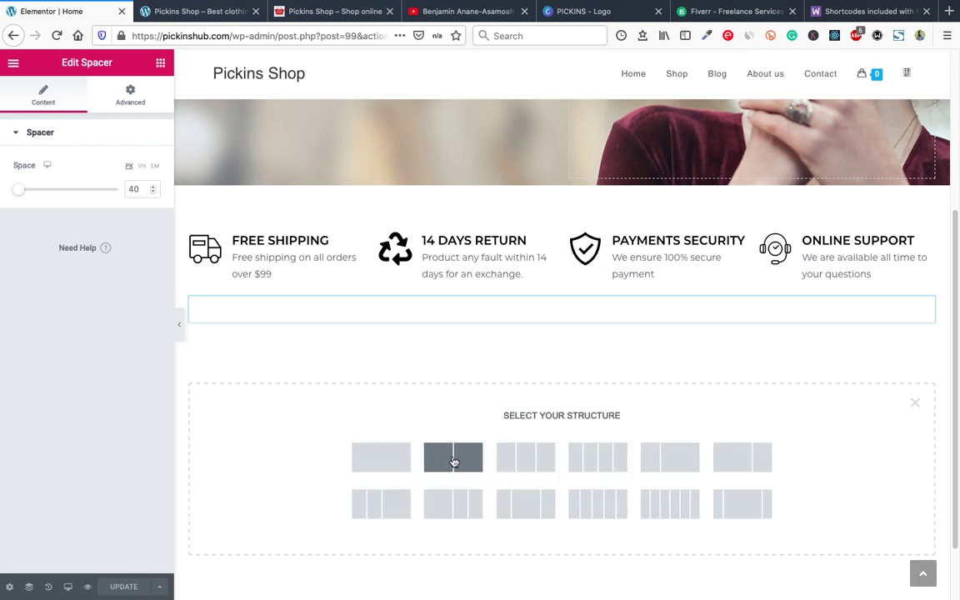
# Create a three-column section and check the live shop homepage for reference.
pyautogui.click(526, 466)
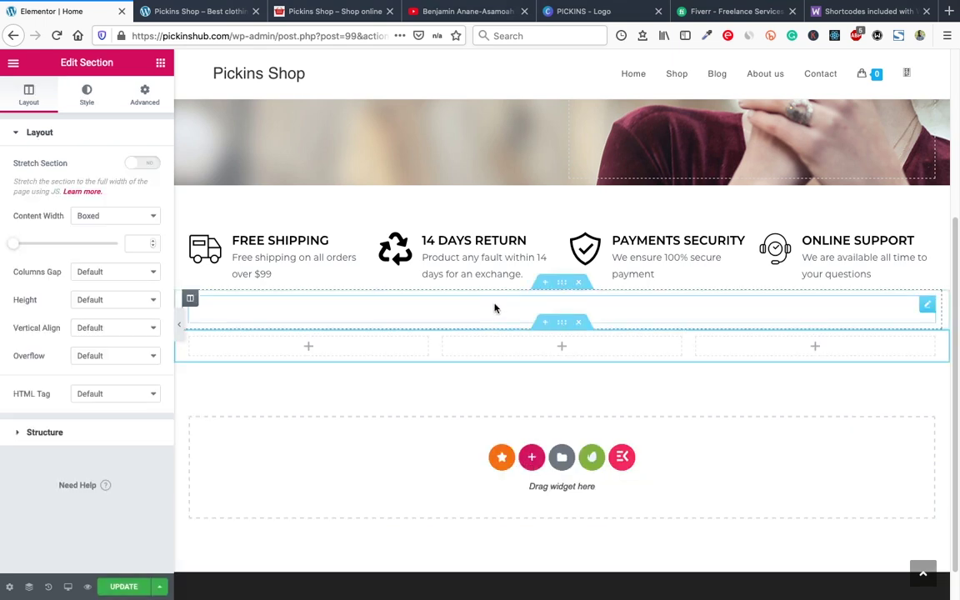
pyautogui.click(313, 15)
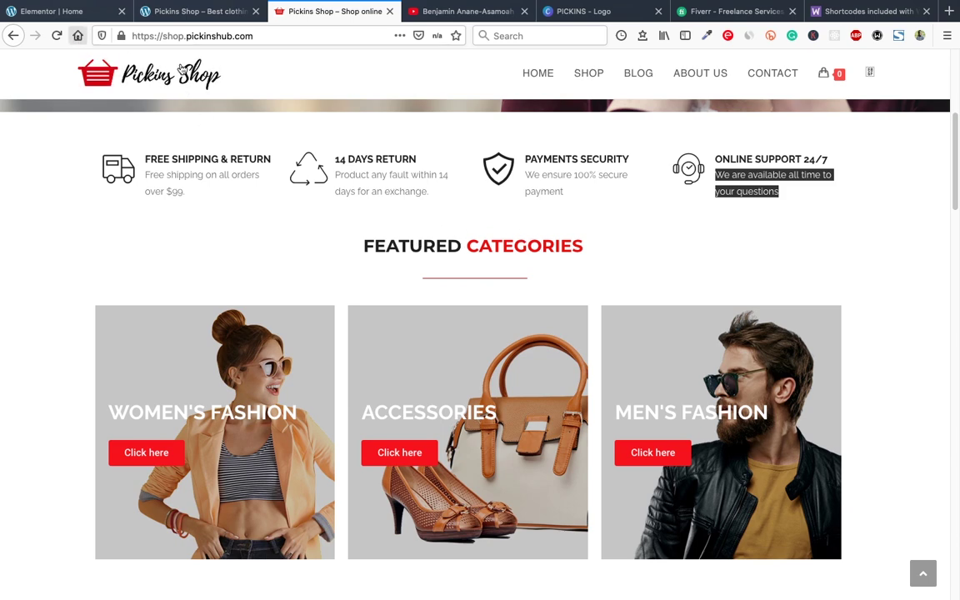
pyautogui.click(51, 10)
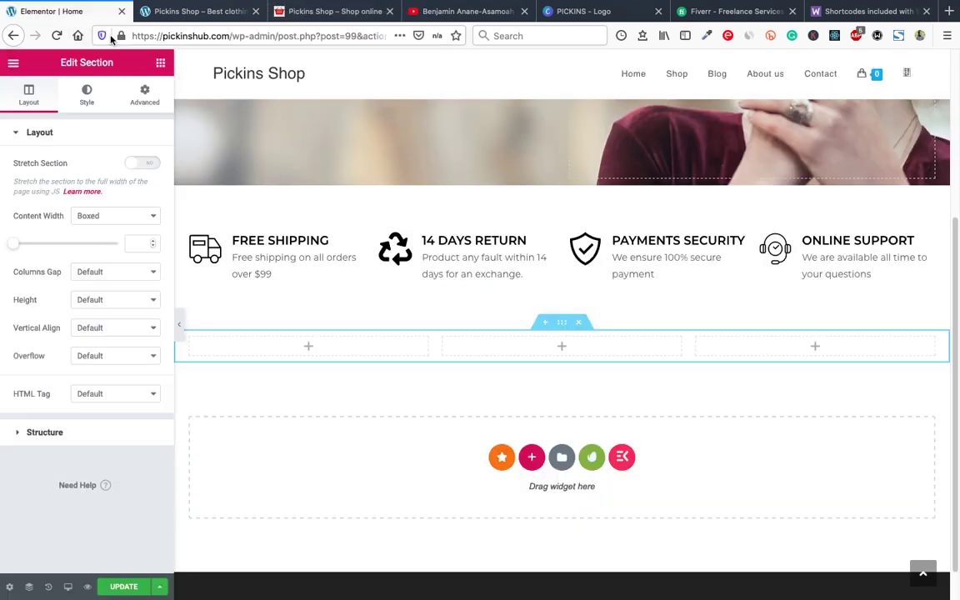
# Place a Premium Dual Heading widget, found by searching 'dual hea', above the feature row.
pyautogui.click(522, 323)
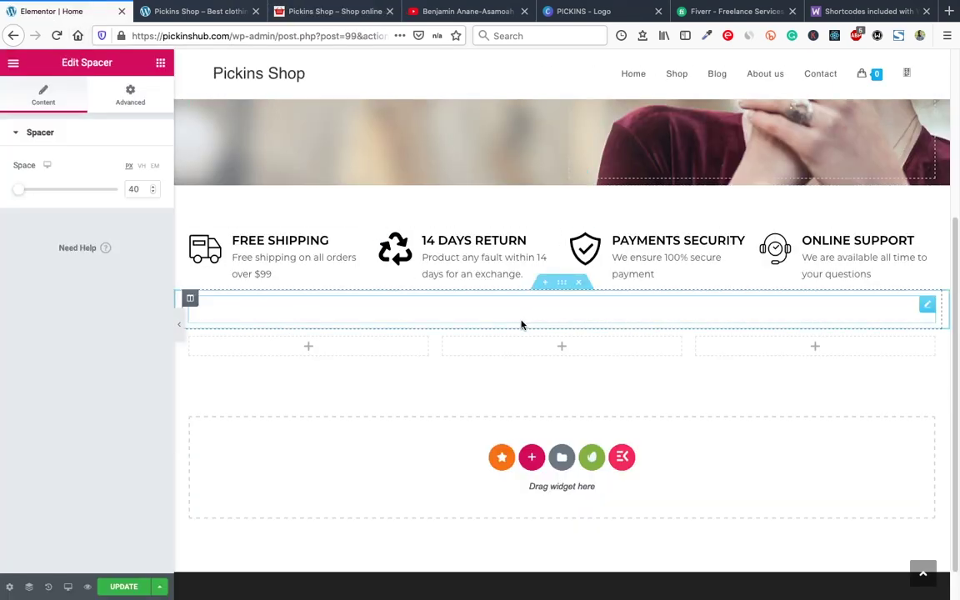
pyautogui.click(160, 63)
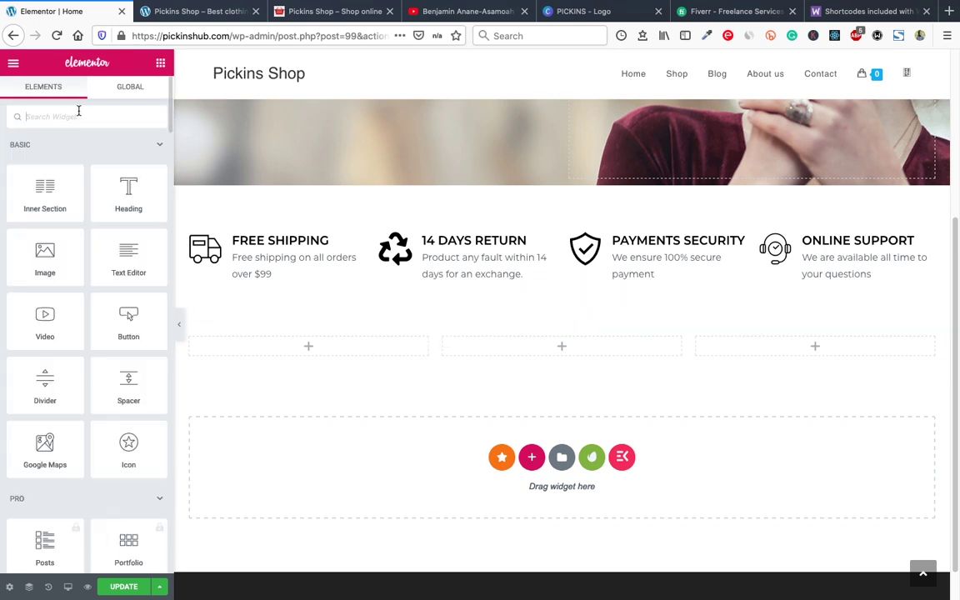
pyautogui.click(78, 115)
pyautogui.write('dual')
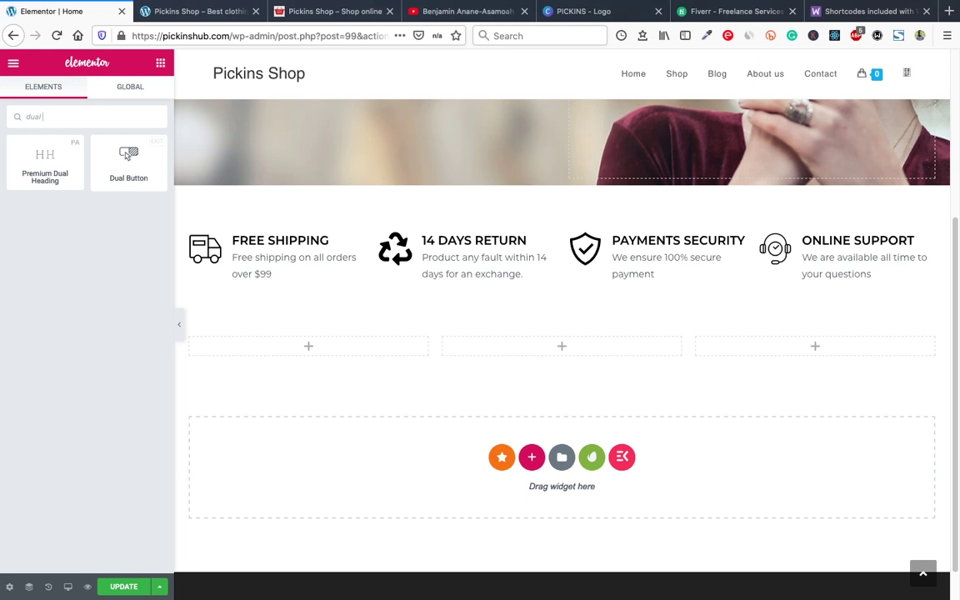
pyautogui.write(' hea')
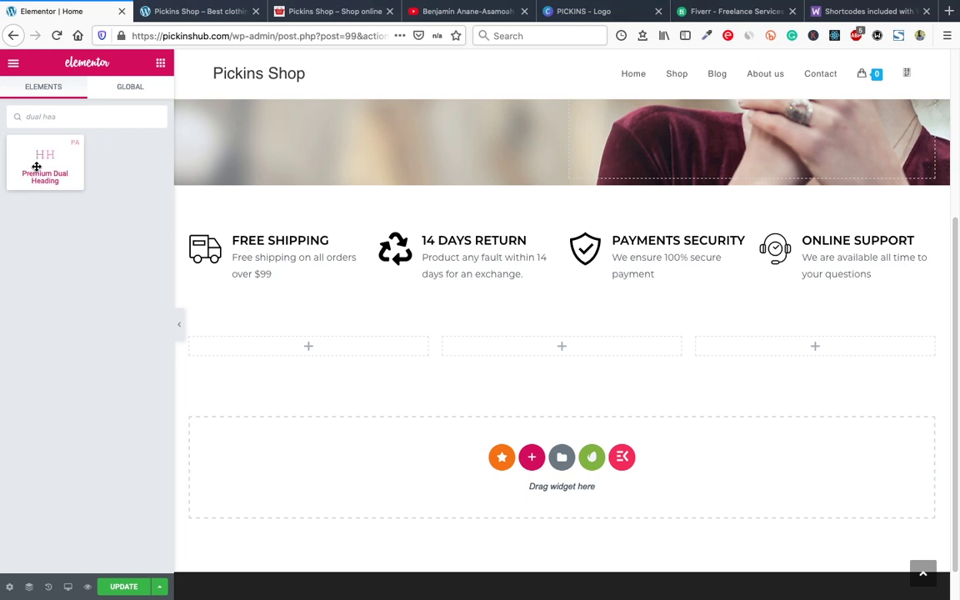
pyautogui.moveTo(36, 167); pyautogui.dragTo(435, 212)
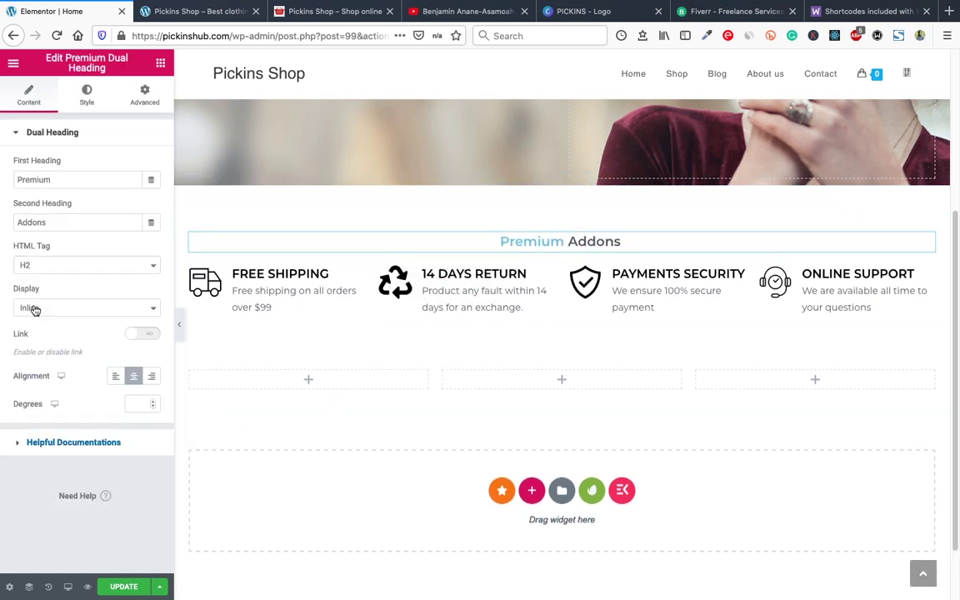
# Change the dual heading texts to FEATURED and CATEGORIES.
pyautogui.doubleClick(33, 179)
pyautogui.write('FEATURED')
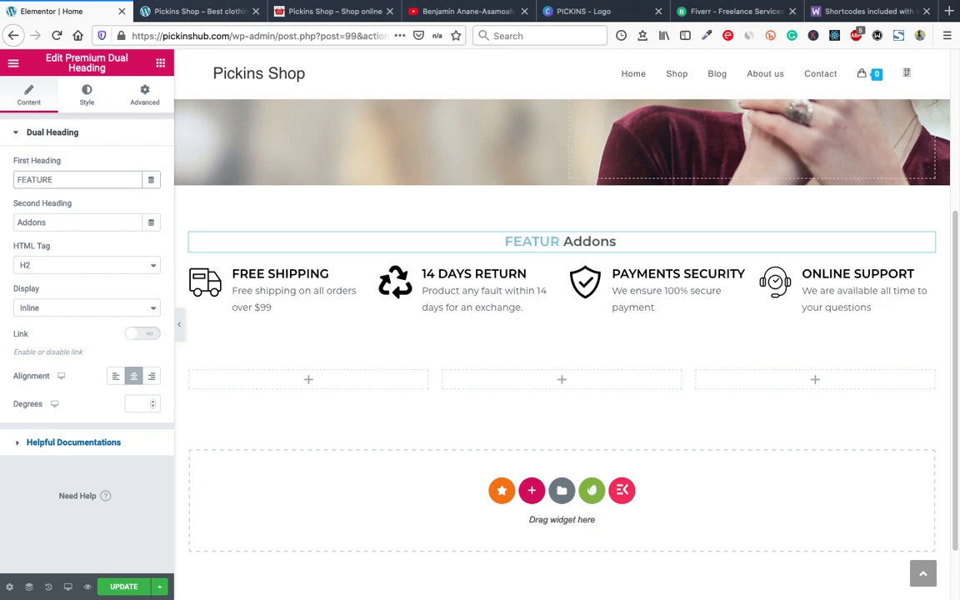
pyautogui.doubleClick(60, 223)
pyautogui.write('CATEG')
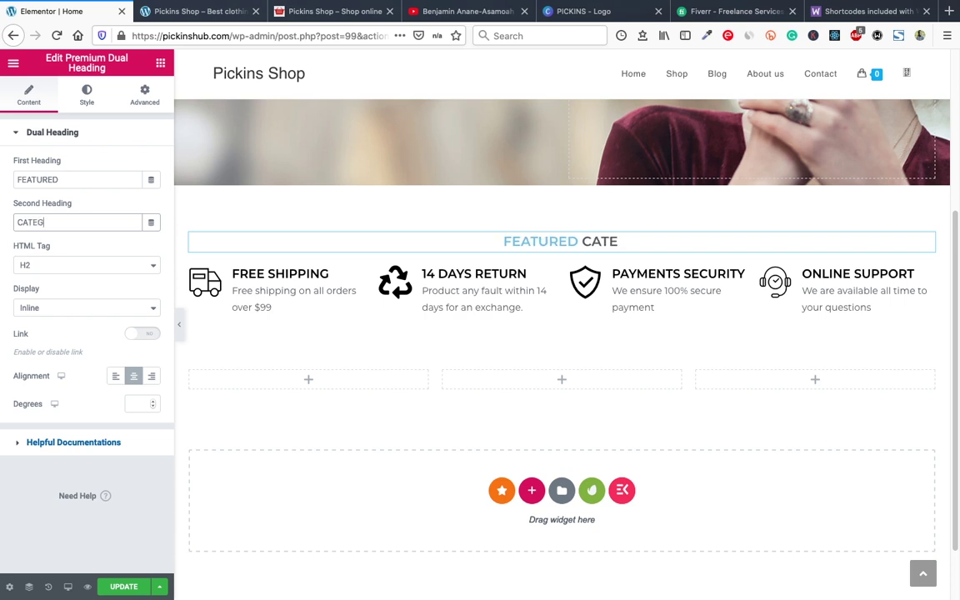
pyautogui.write('ORIES')
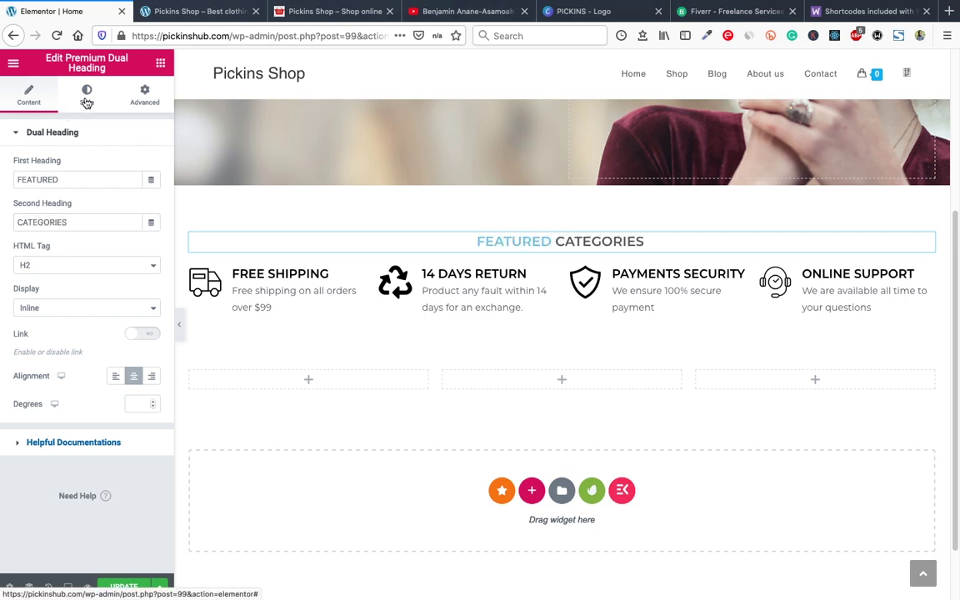
# Set the first heading FEATURED to font size 25.
pyautogui.click(87, 99)
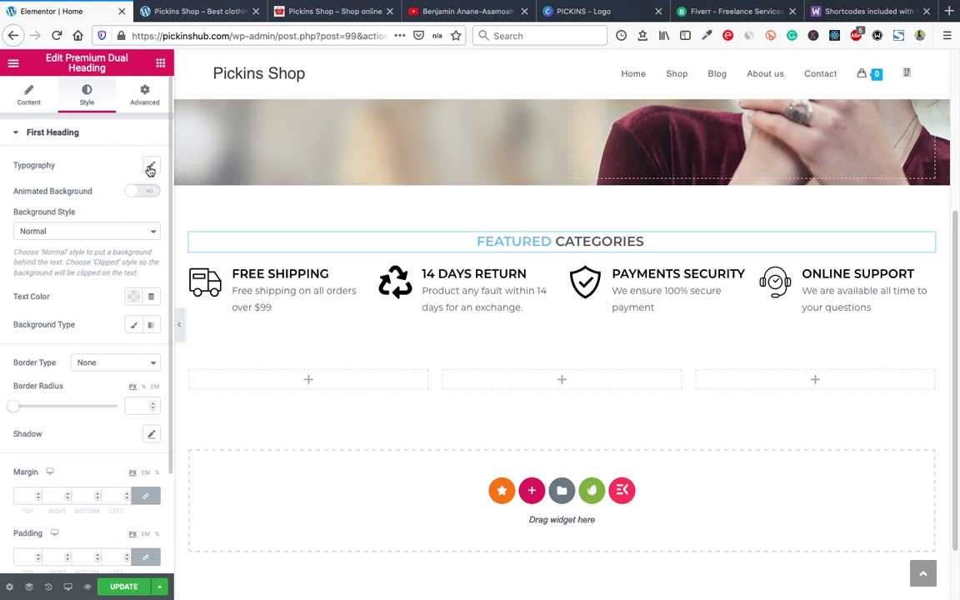
pyautogui.click(151, 167)
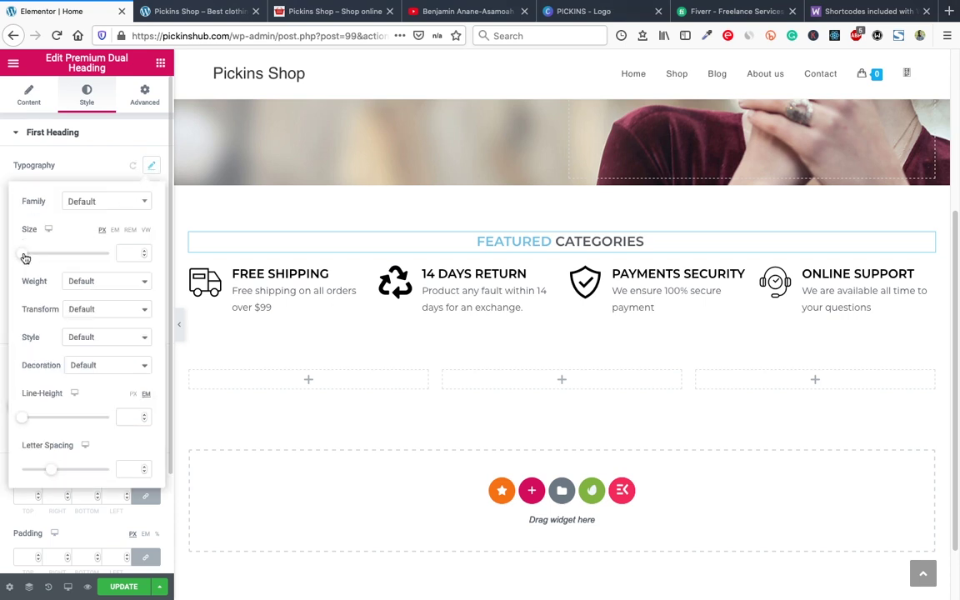
pyautogui.moveTo(25, 259); pyautogui.dragTo(35, 258)
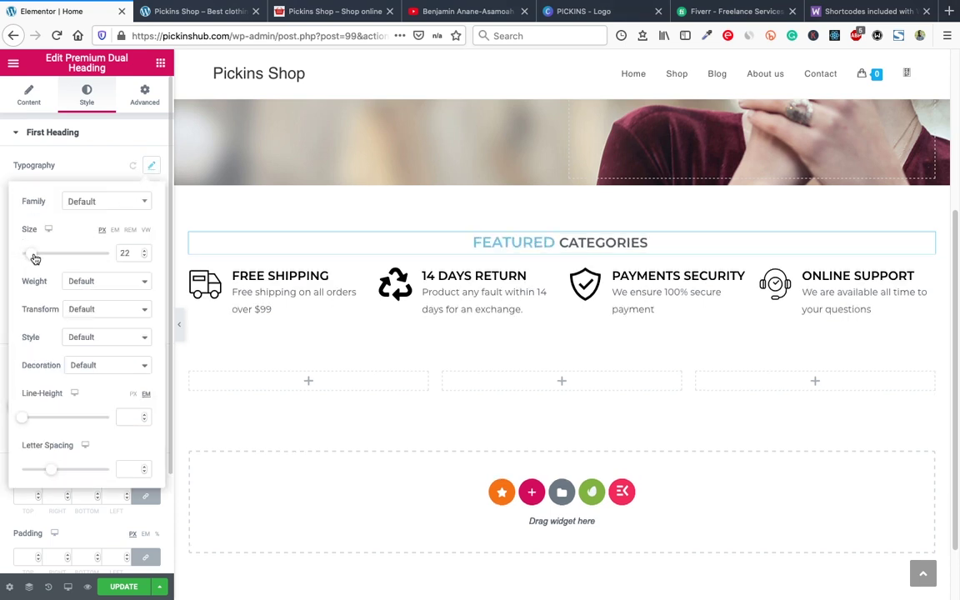
pyautogui.click(39, 135)
pyautogui.click(42, 133)
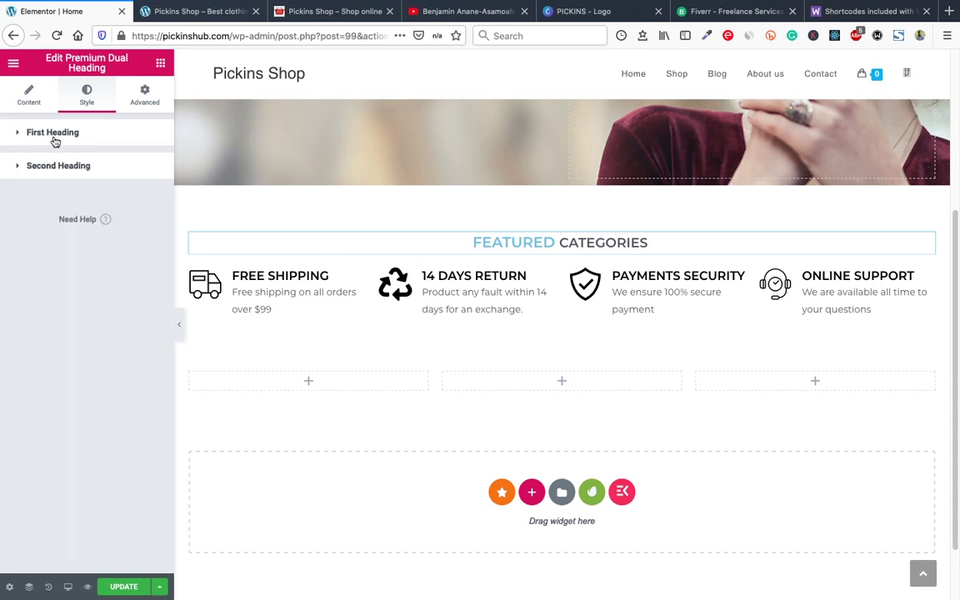
pyautogui.click(52, 135)
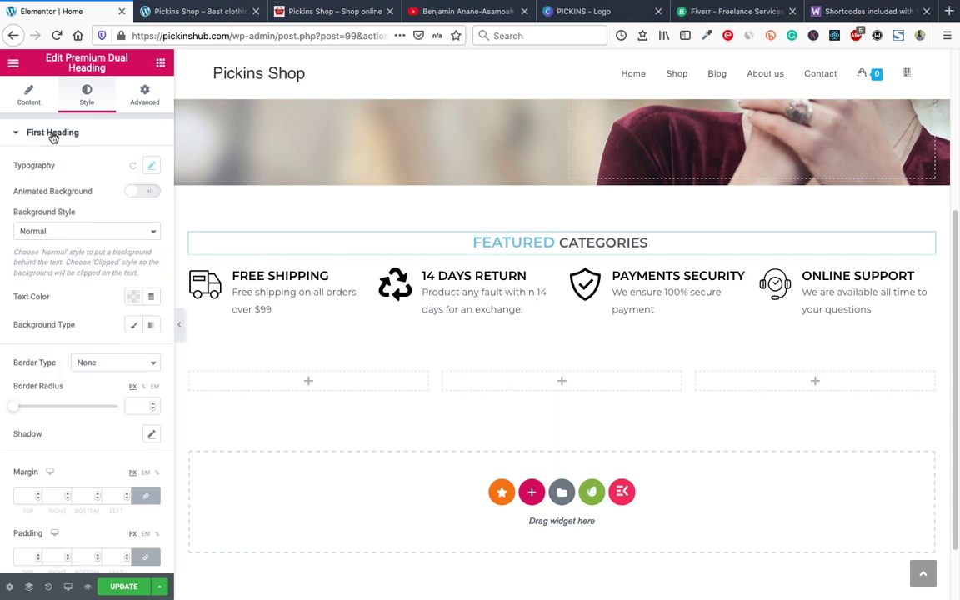
pyautogui.click(152, 168)
pyautogui.moveTo(34, 258); pyautogui.dragTo(35, 257)
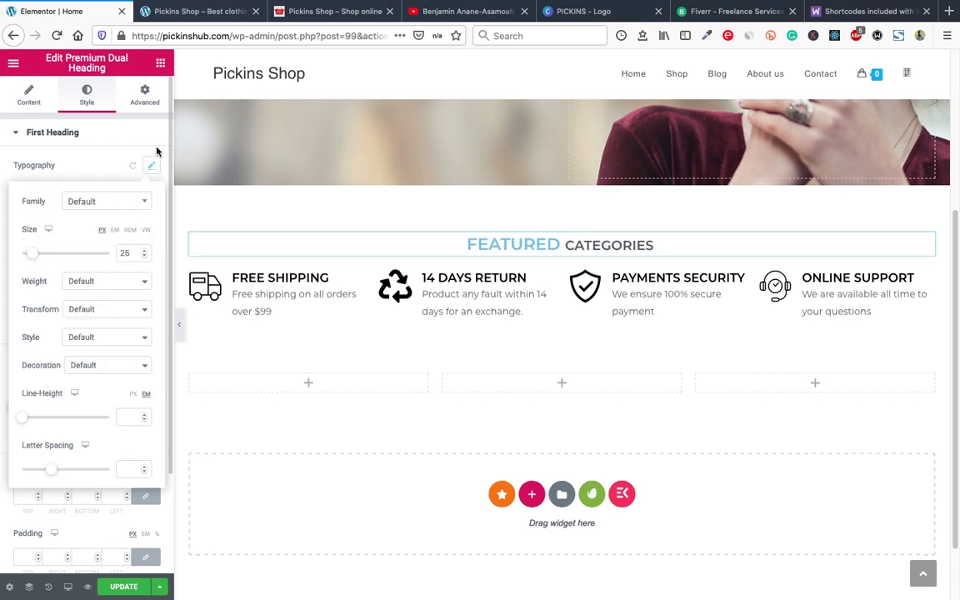
# Give FEATURED weight 700 and a black text colour.
pyautogui.click(97, 280)
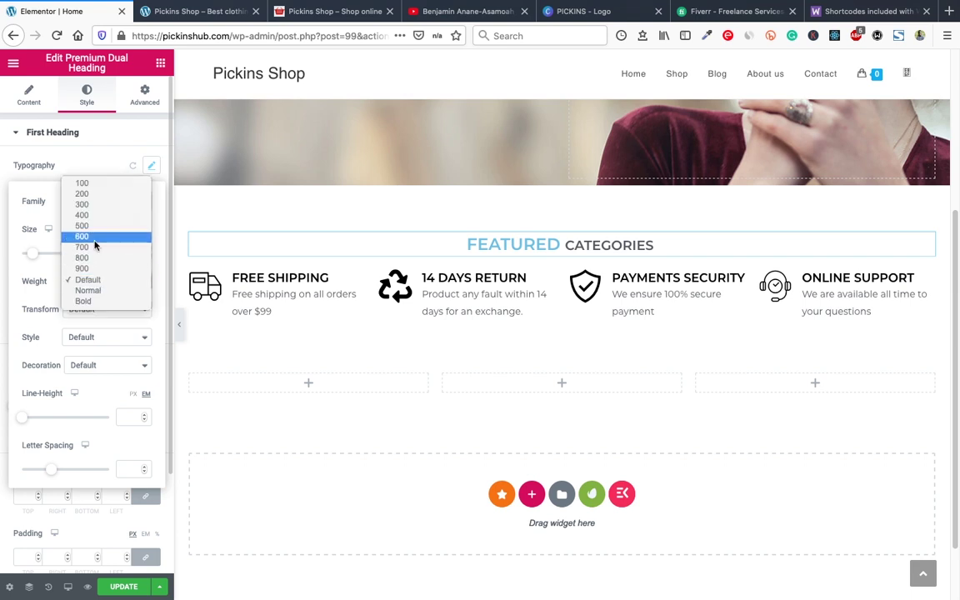
pyautogui.click(87, 247)
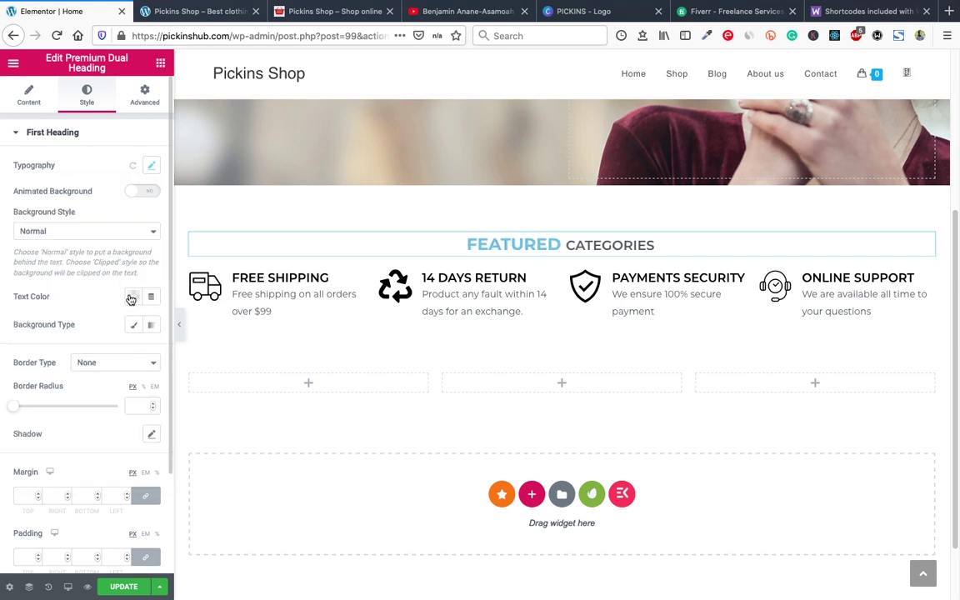
pyautogui.click(131, 297)
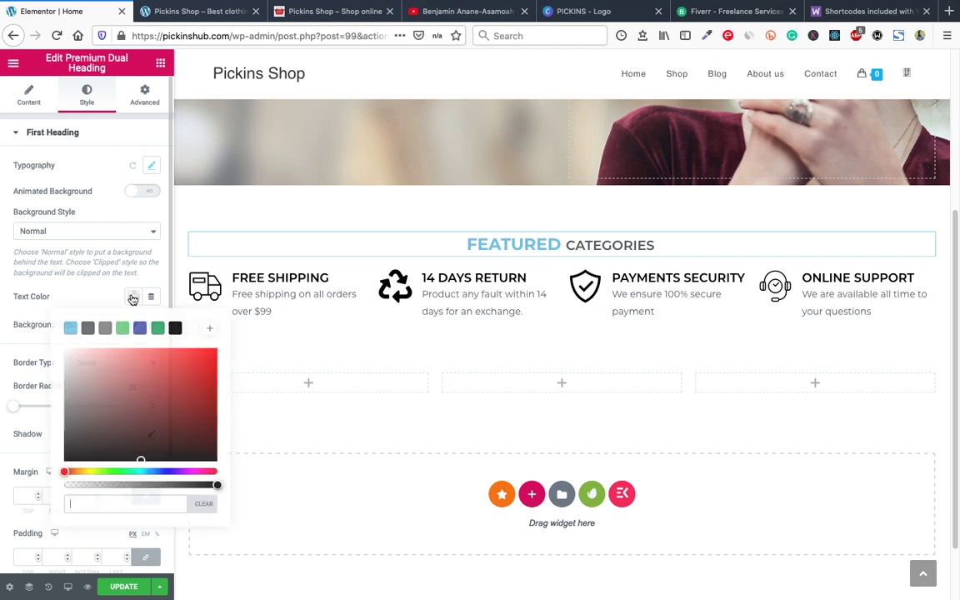
pyautogui.click(176, 330)
pyautogui.click(60, 285)
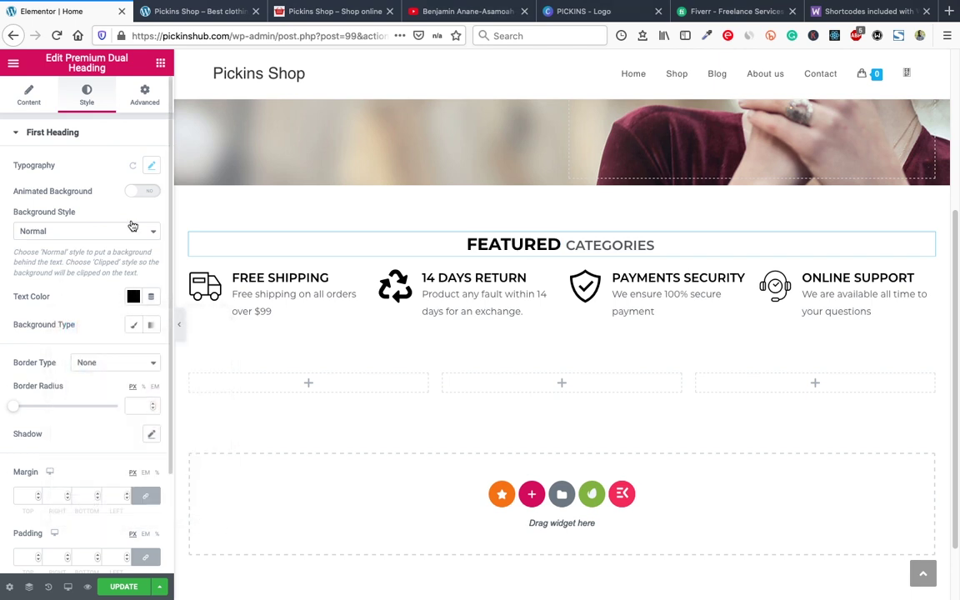
pyautogui.click(71, 135)
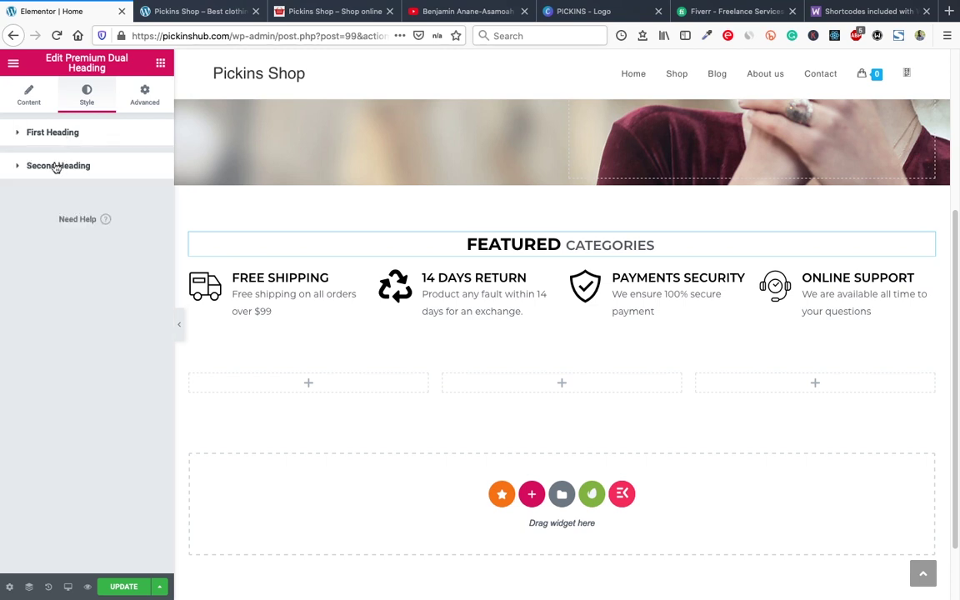
# Set the second heading CATEGORIES to size 25 and weight 700.
pyautogui.click(56, 165)
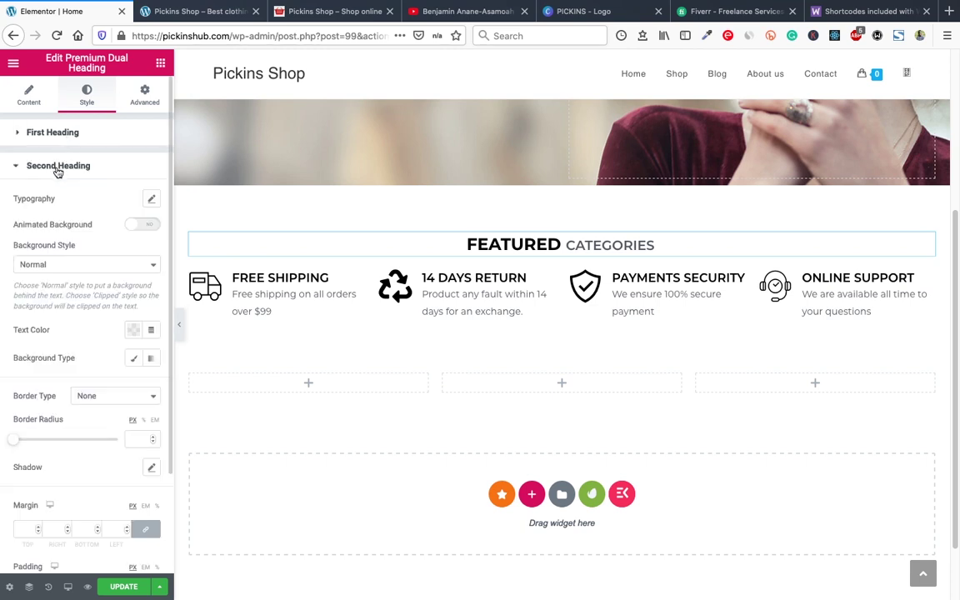
pyautogui.click(152, 200)
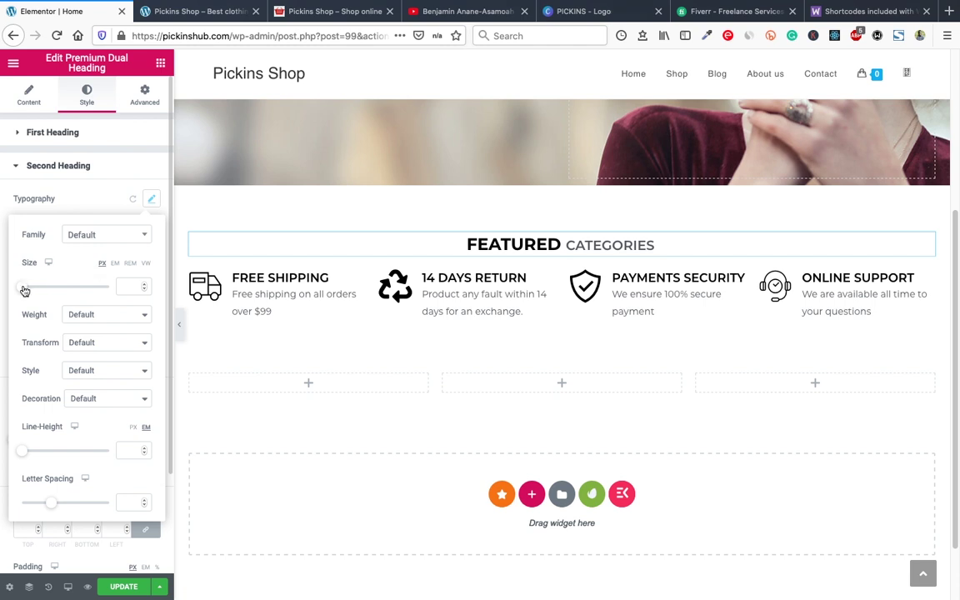
pyautogui.moveTo(25, 288); pyautogui.dragTo(27, 287)
pyautogui.moveTo(127, 286); pyautogui.dragTo(102, 292)
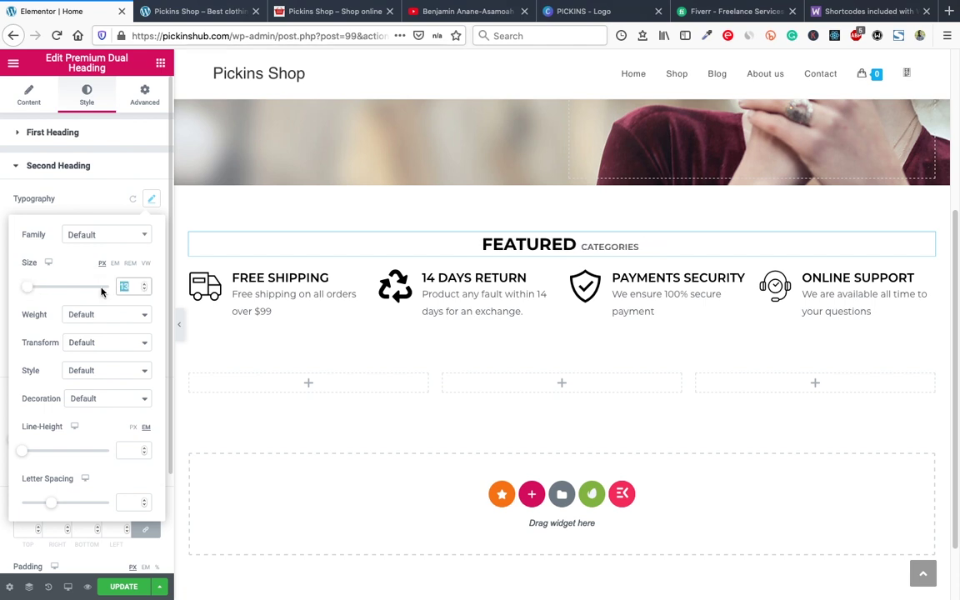
pyautogui.write('25')
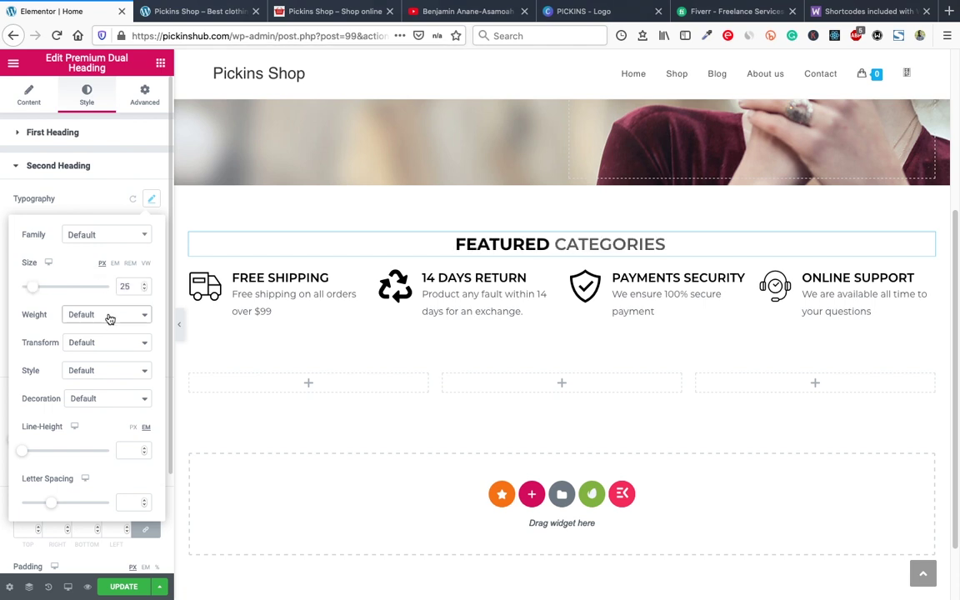
pyautogui.click(97, 314)
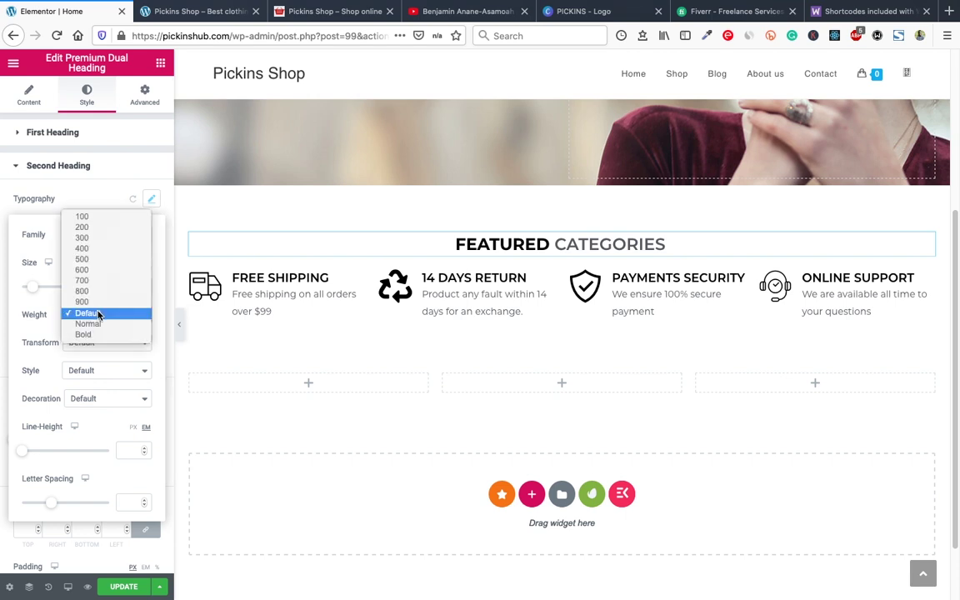
pyautogui.click(92, 280)
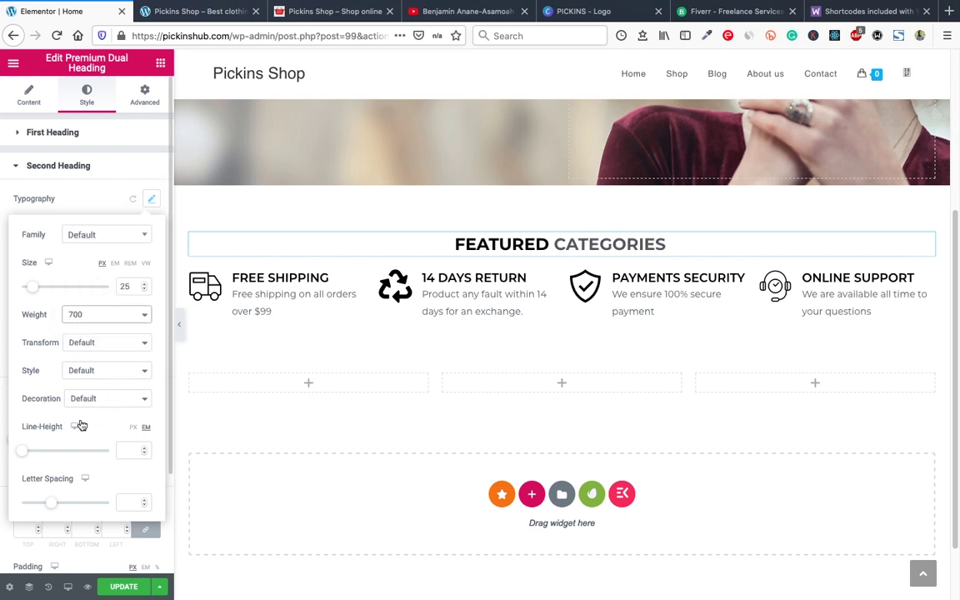
pyautogui.click(48, 211)
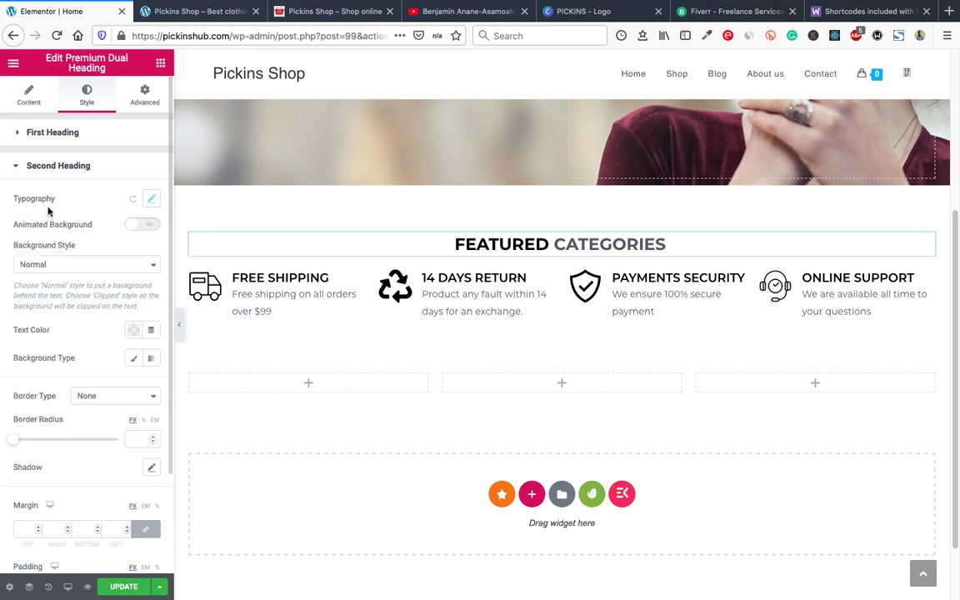
# Colour the CATEGORIES text red (#F60000).
pyautogui.click(135, 332)
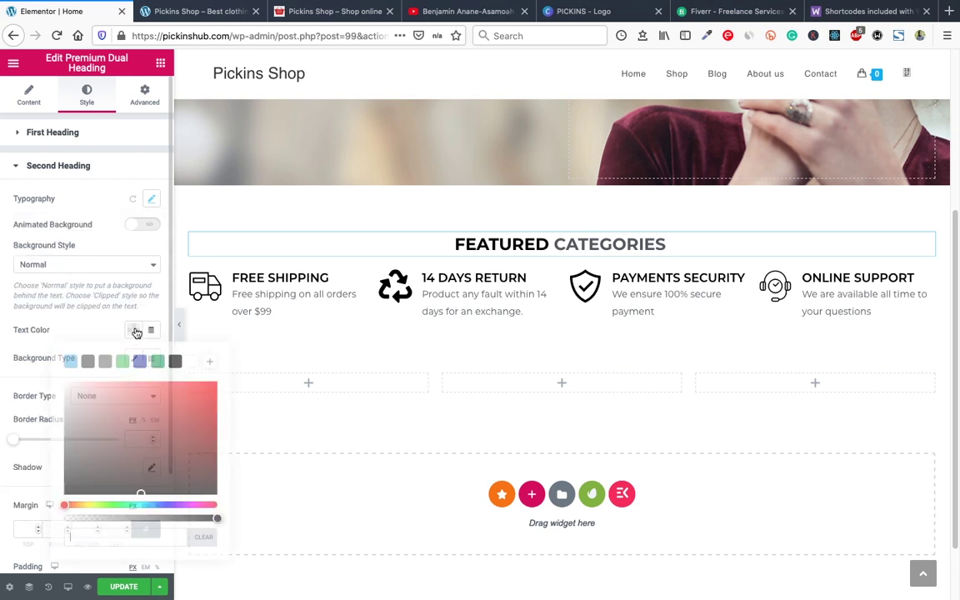
pyautogui.click(190, 403)
pyautogui.click(217, 385)
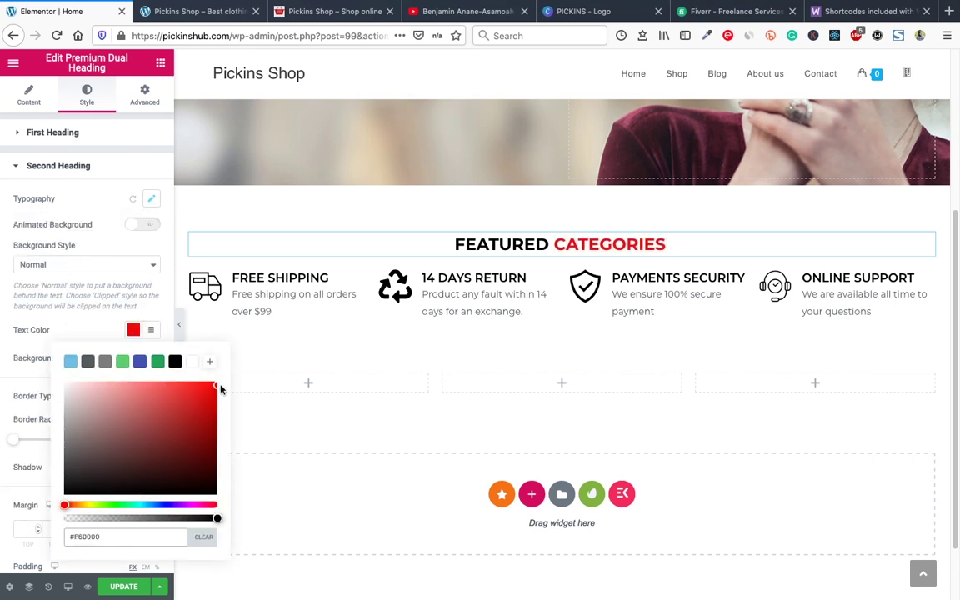
pyautogui.click(927, 242)
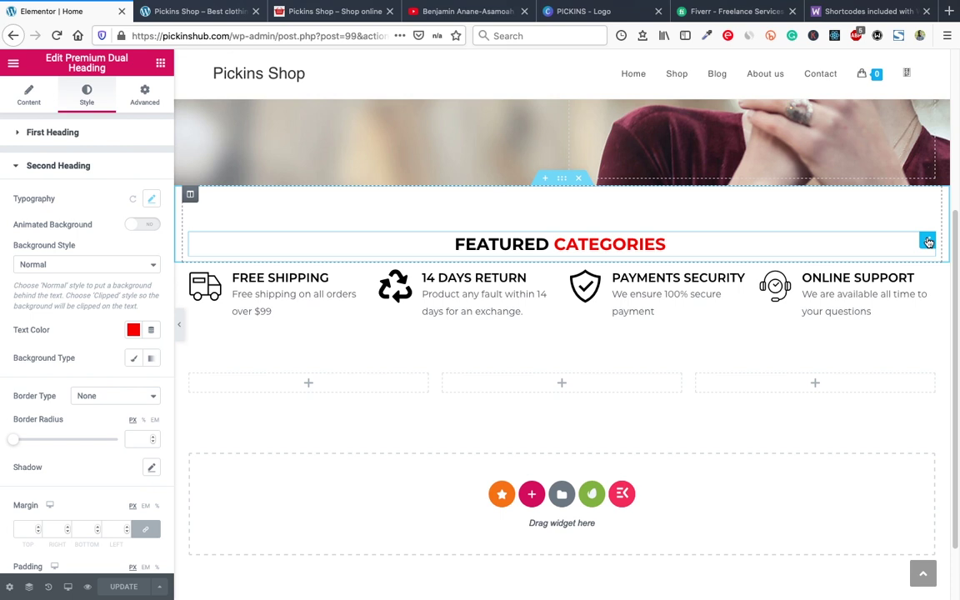
# Drag the FEATURED CATEGORIES heading above the three empty columns, then compare with the live site.
pyautogui.moveTo(928, 242); pyautogui.dragTo(424, 340)
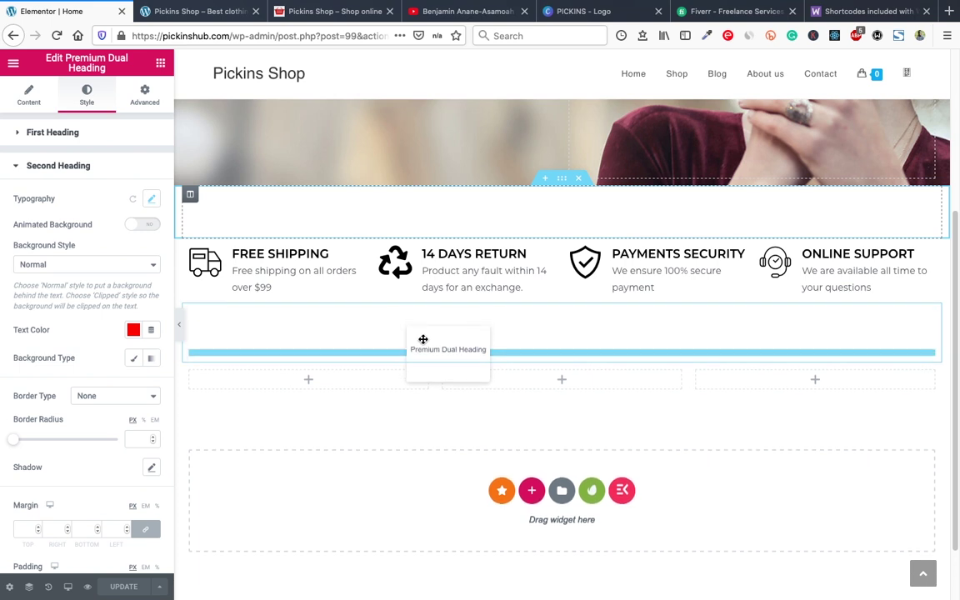
pyautogui.moveTo(424, 343); pyautogui.dragTo(423, 342)
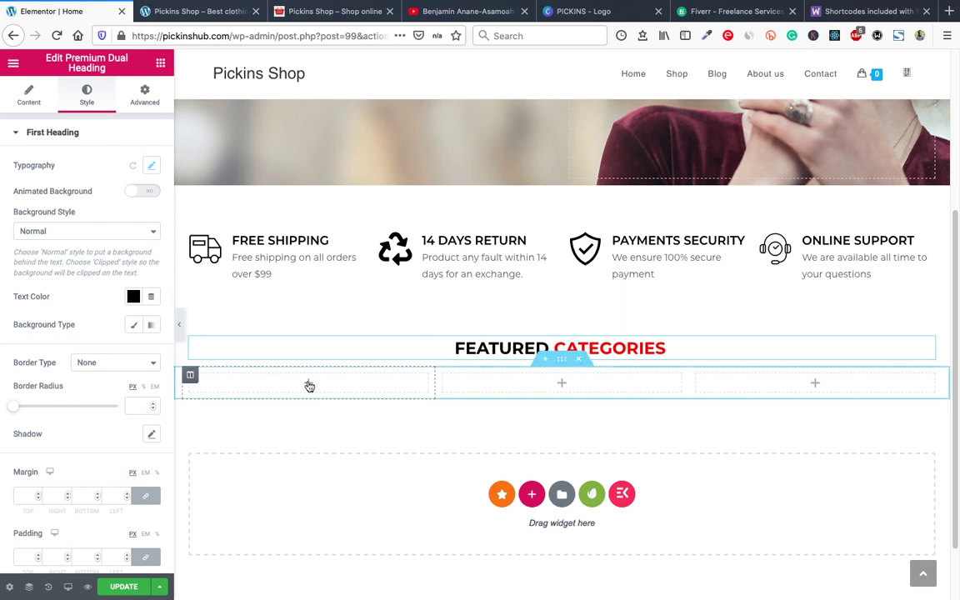
pyautogui.hotkey('ctrl', 'Tab')
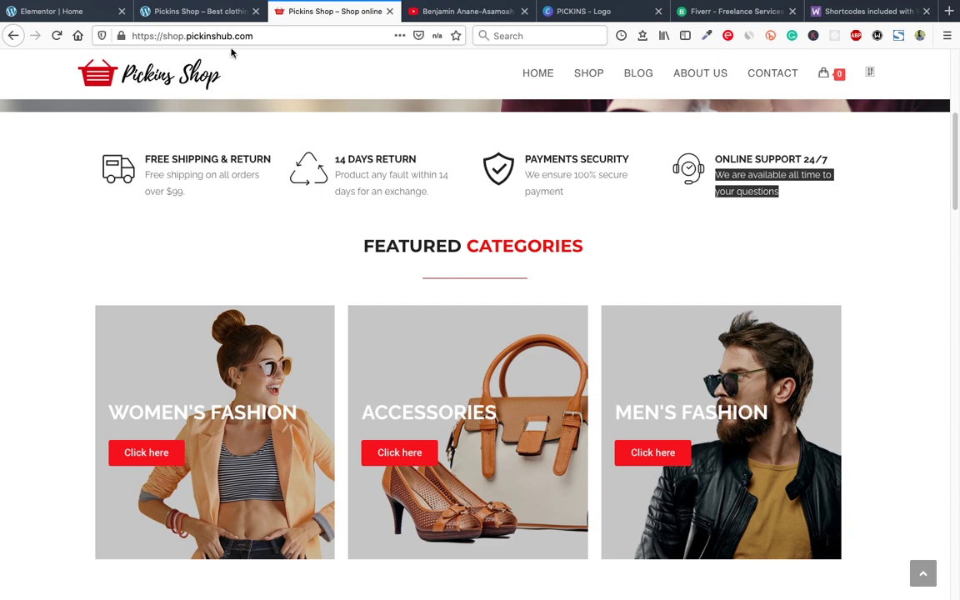
pyautogui.click(84, 13)
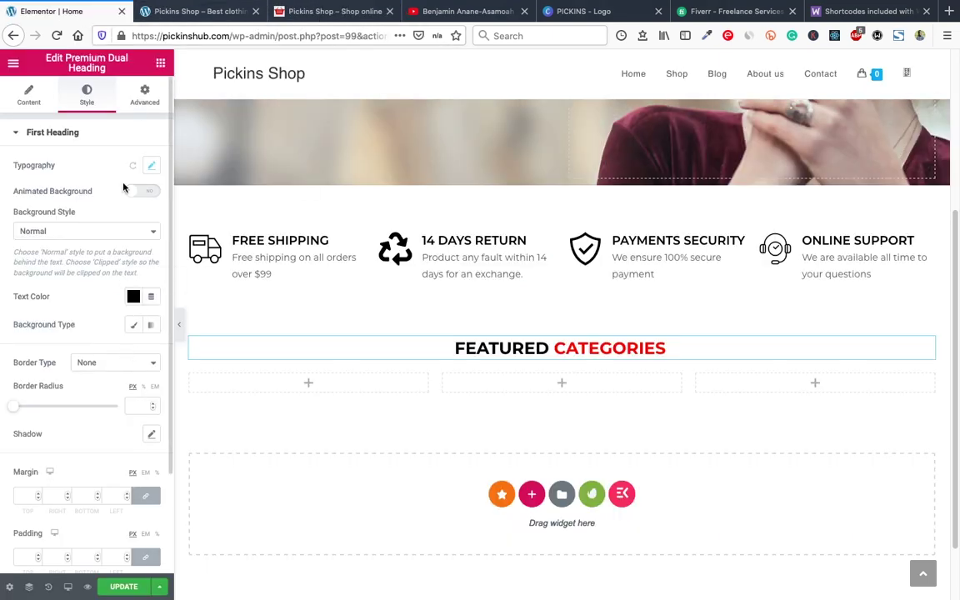
pyautogui.click(161, 64)
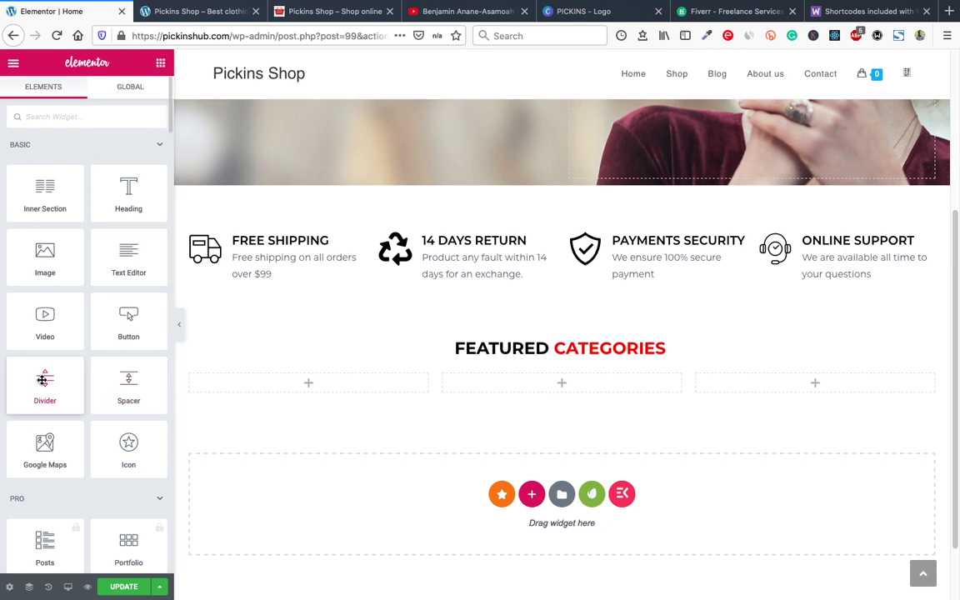
# Add a Divider under the heading with width 15 and center alignment.
pyautogui.moveTo(41, 380); pyautogui.dragTo(562, 357)
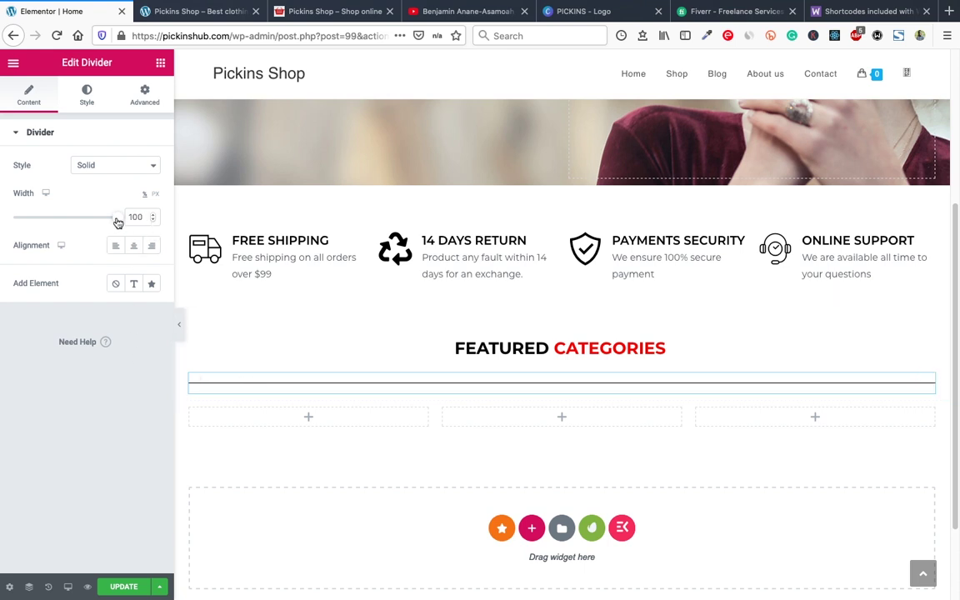
pyautogui.moveTo(117, 222)
pyautogui.mouseDown()
pyautogui.moveTo(90, 223)
pyautogui.moveTo(117, 216)
pyautogui.mouseUp()
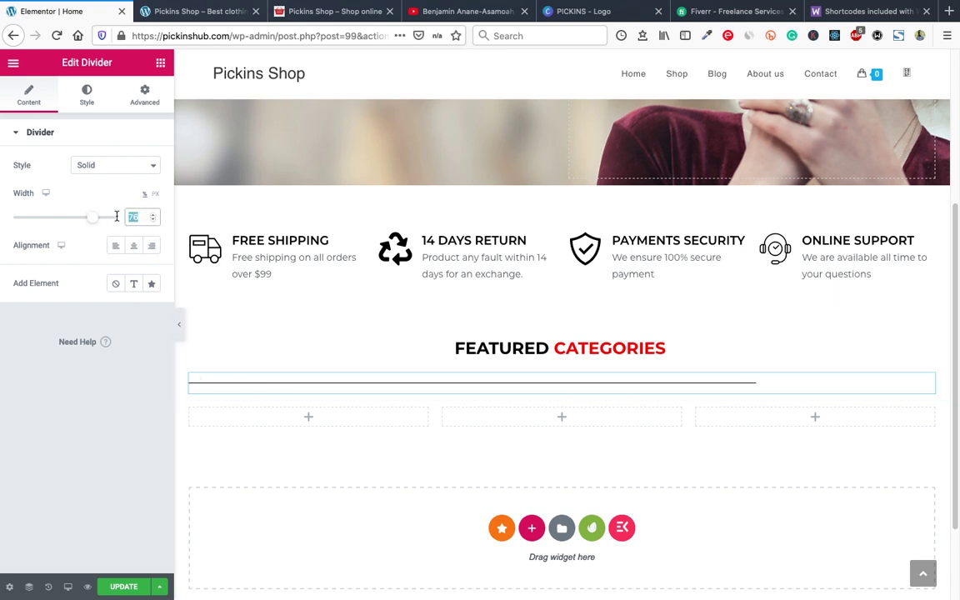
pyautogui.write('15')
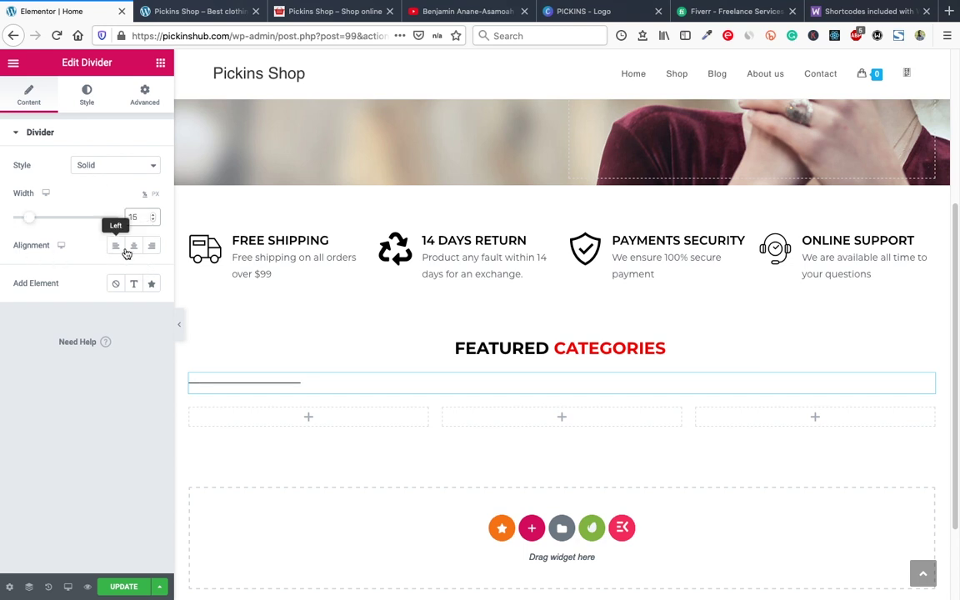
pyautogui.click(136, 248)
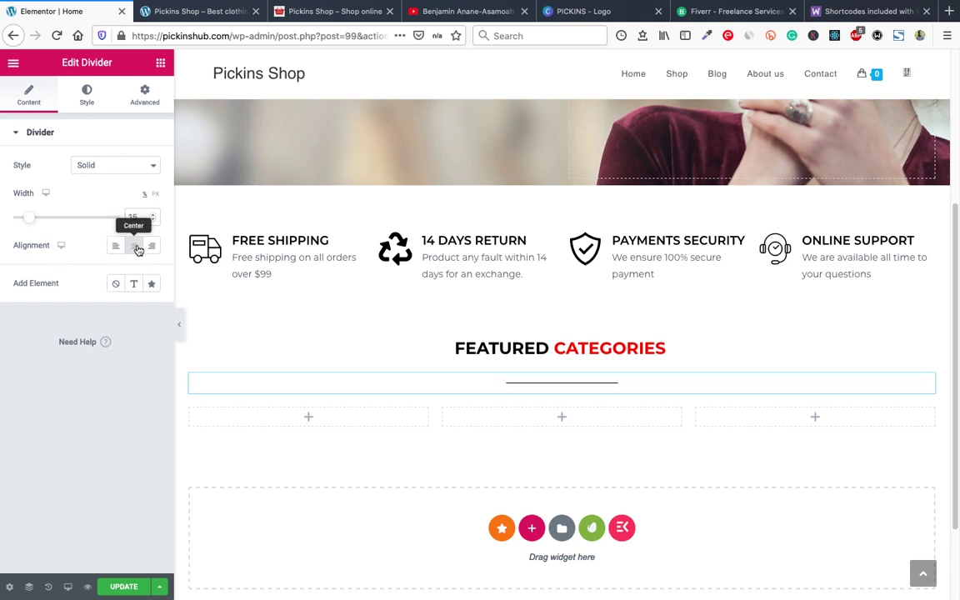
# Colour the divider red, keep it centred, and save the page.
pyautogui.click(88, 94)
pyautogui.click(132, 164)
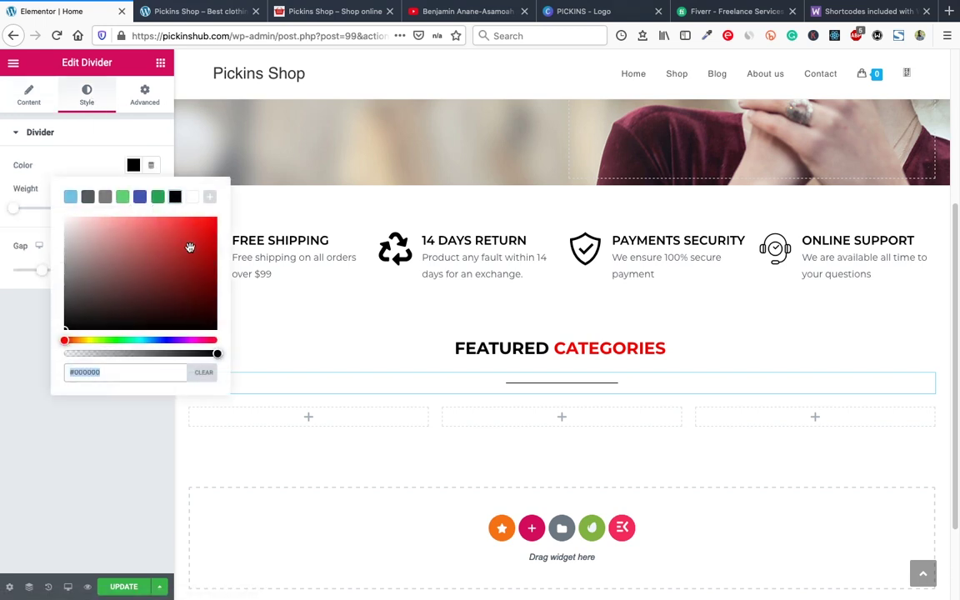
pyautogui.click(215, 230)
pyautogui.click(23, 382)
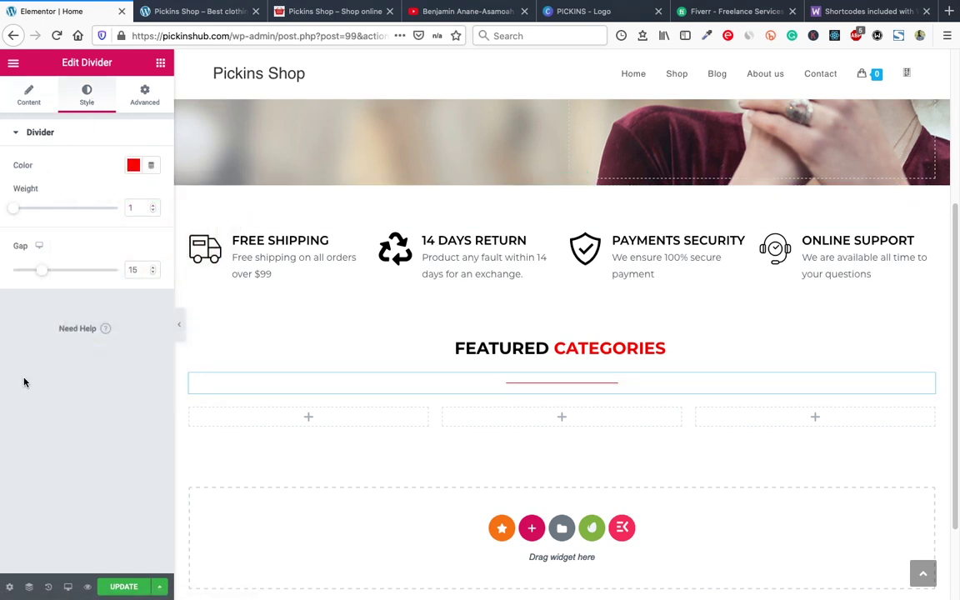
pyautogui.click(30, 97)
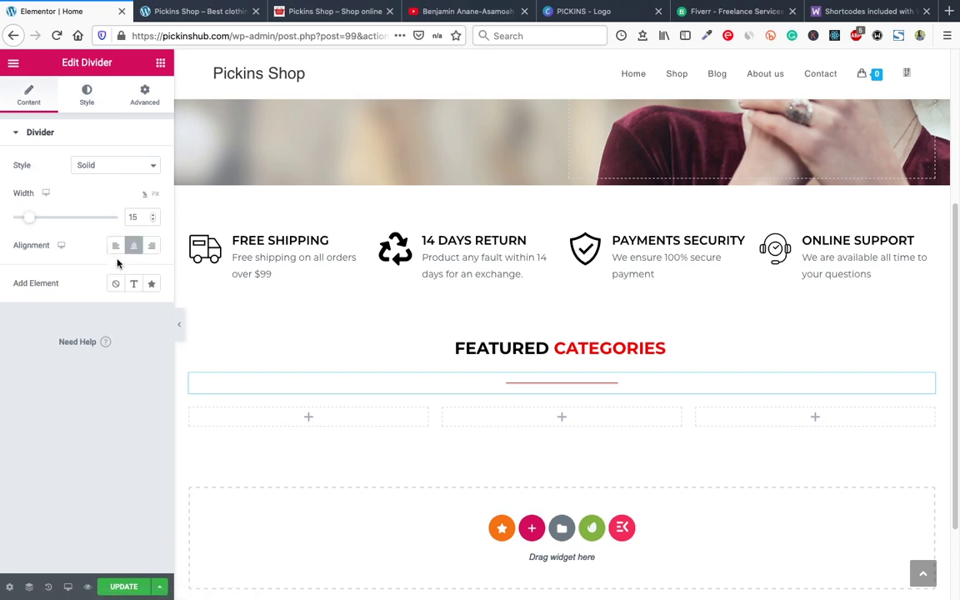
pyautogui.click(133, 244)
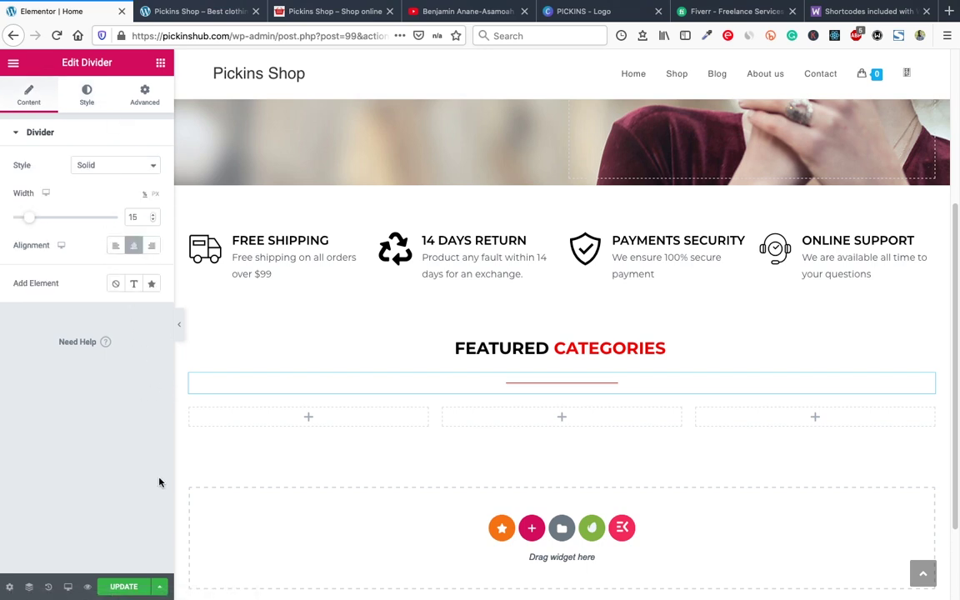
pyautogui.click(124, 588)
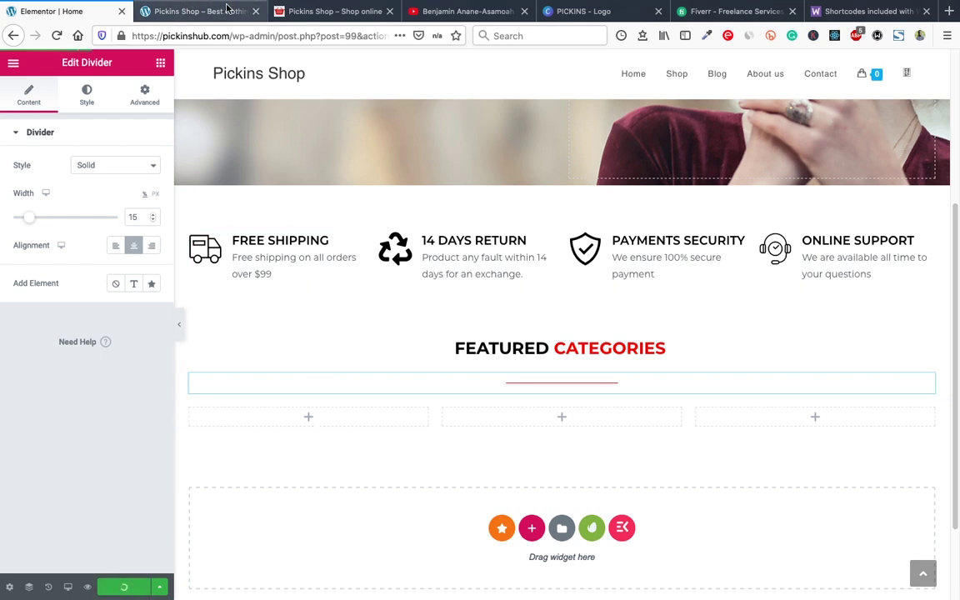
pyautogui.click(312, 10)
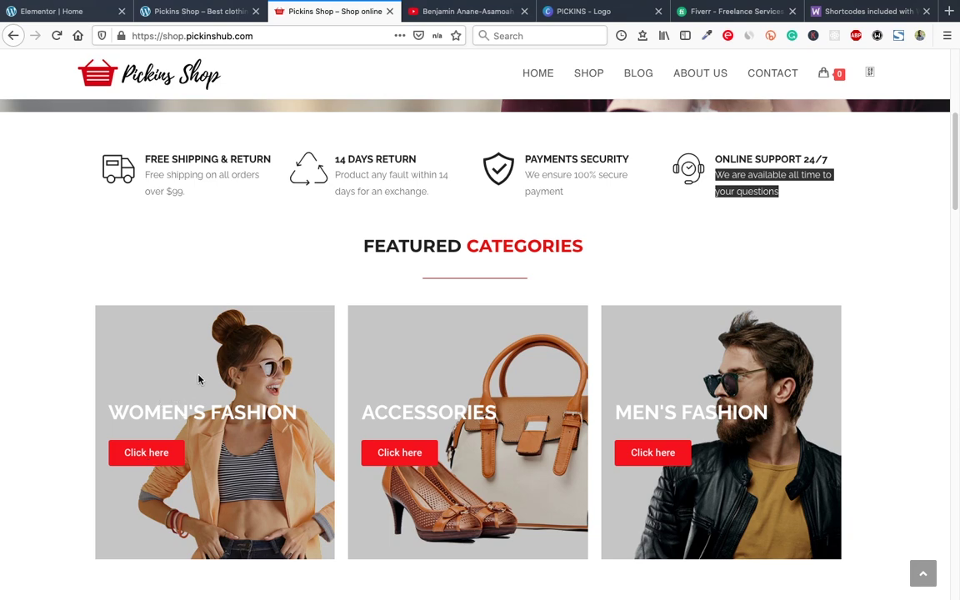
pyautogui.click(11, 11)
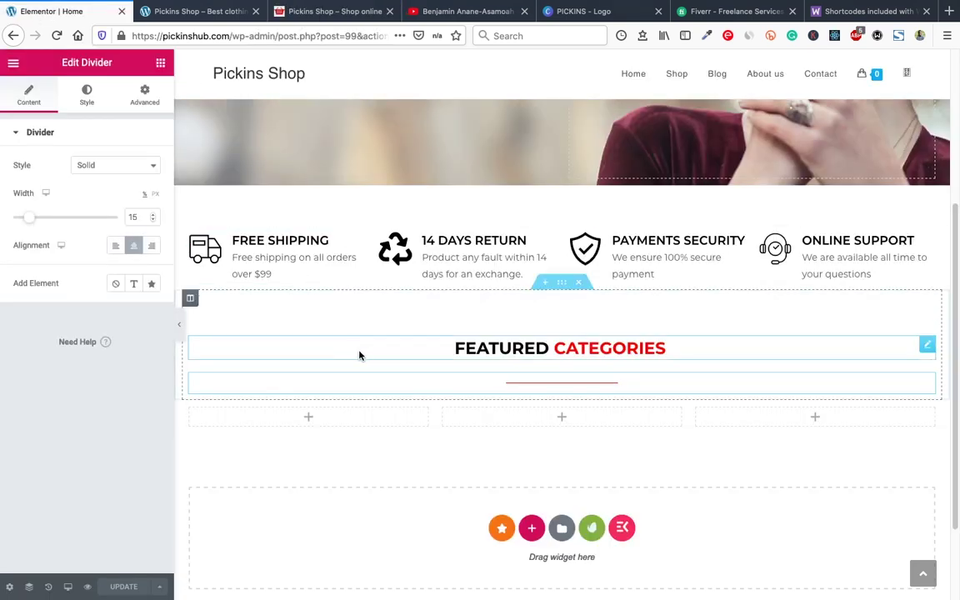
# Set a Classic background of fullscreen-banner-1.jpg on the first column.
pyautogui.scroll(-2, 337, 370)
pyautogui.click(191, 301)
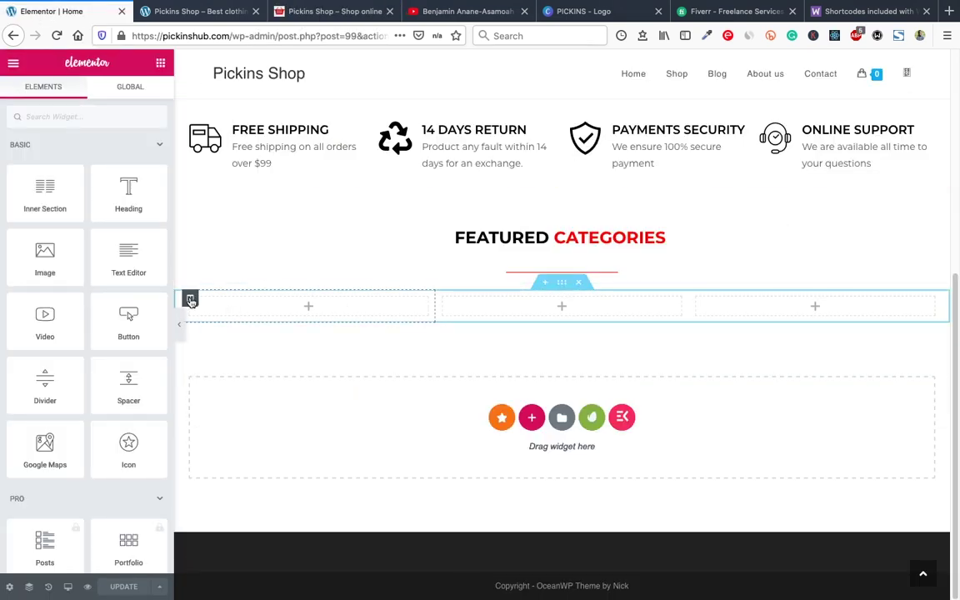
pyautogui.rightClick(245, 305)
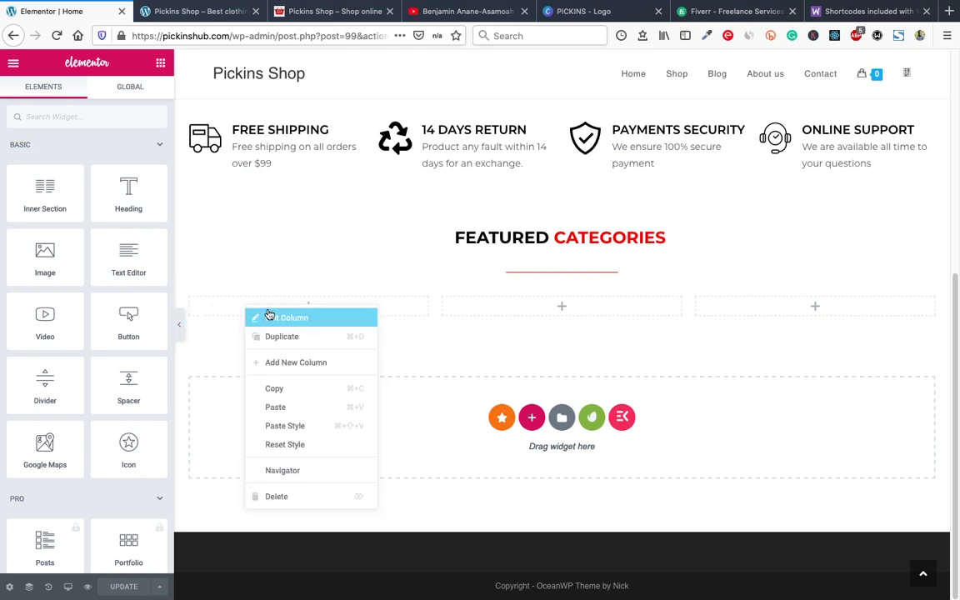
pyautogui.click(280, 320)
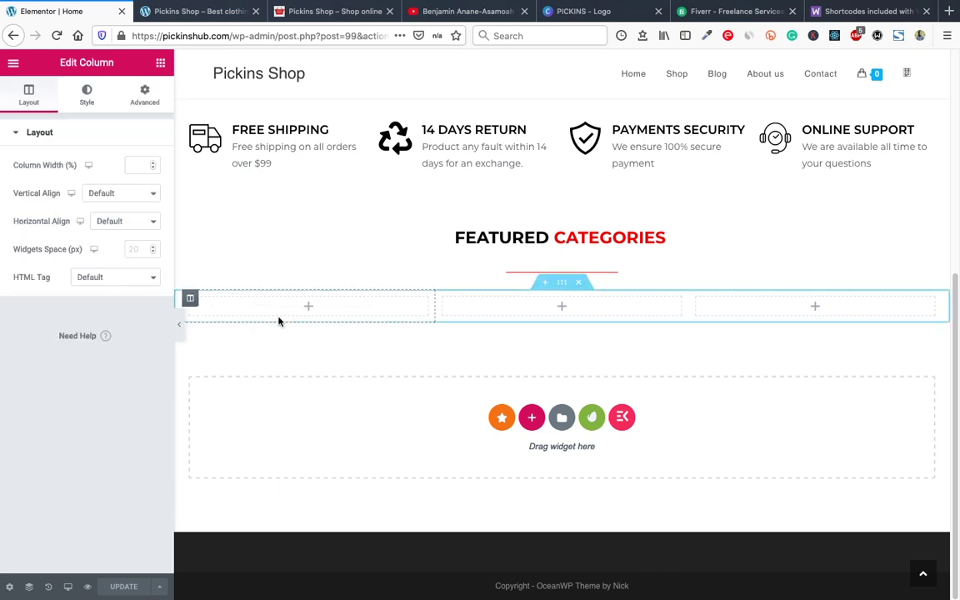
pyautogui.click(89, 96)
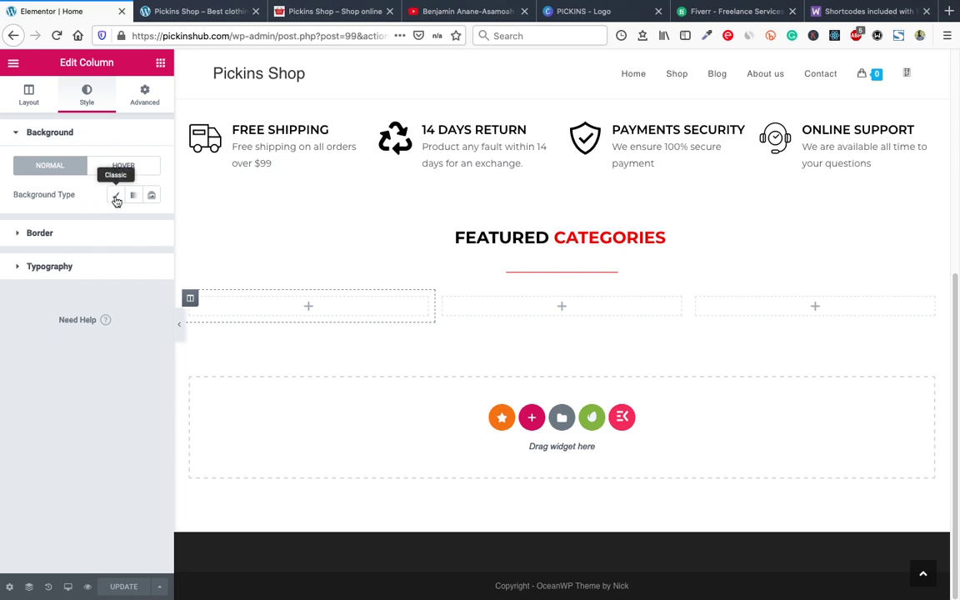
pyautogui.click(117, 198)
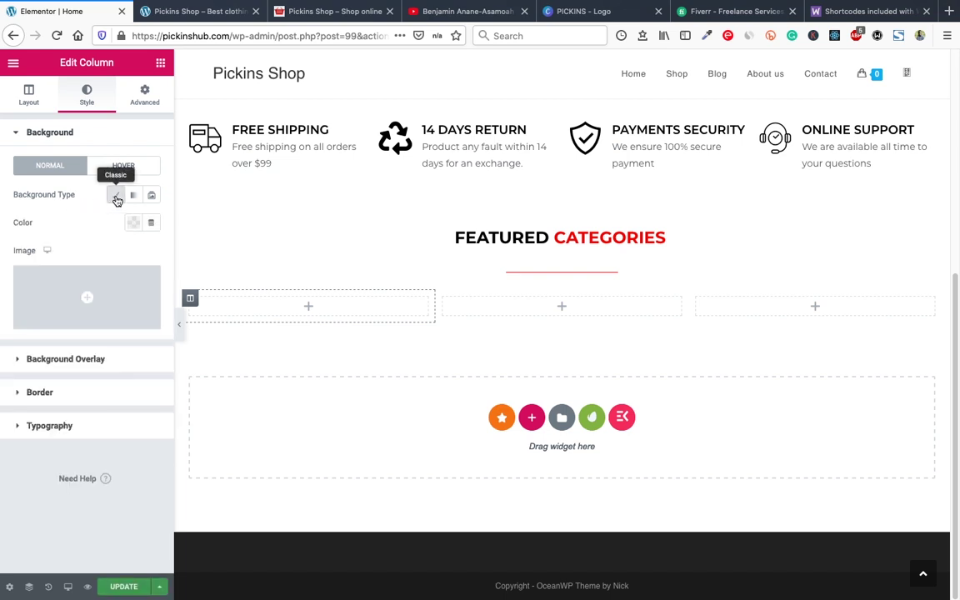
pyautogui.click(85, 288)
pyautogui.scroll(-2, 84, 288)
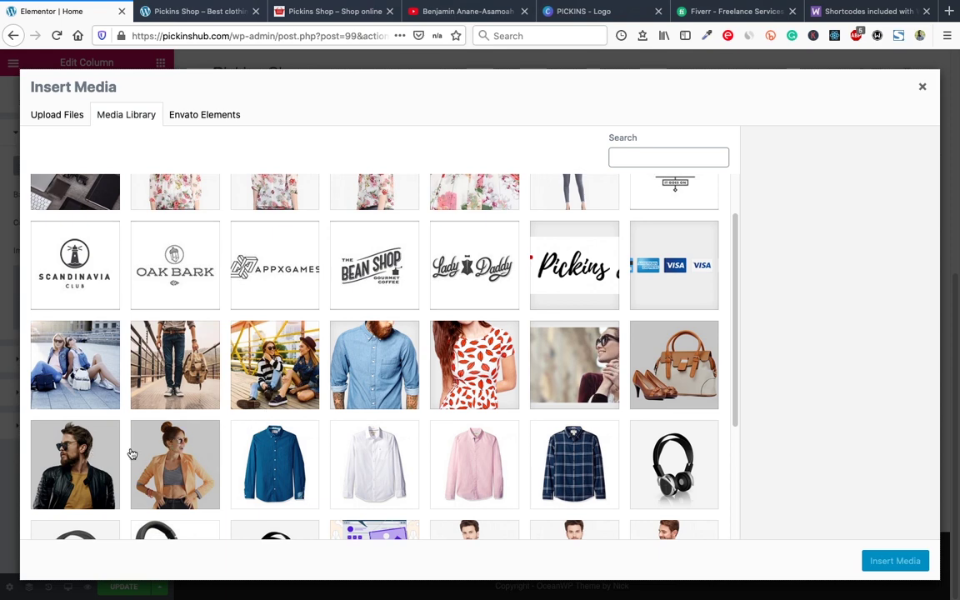
pyautogui.click(167, 454)
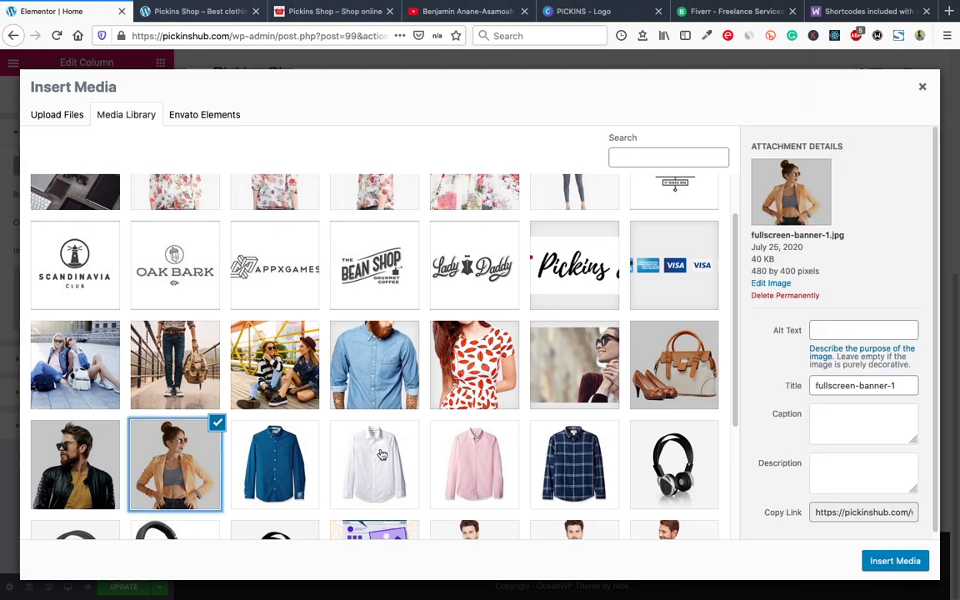
pyautogui.click(881, 560)
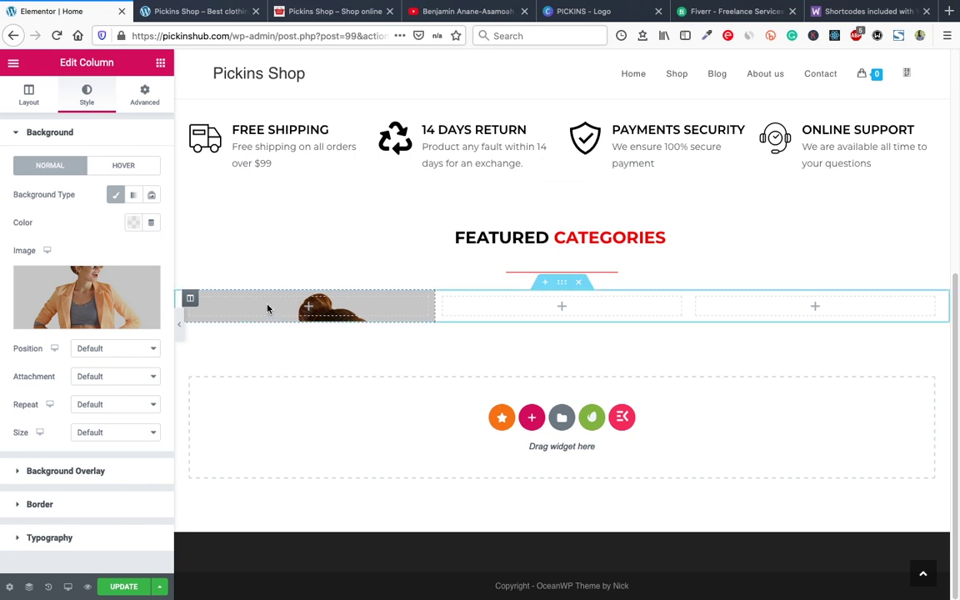
pyautogui.click(268, 309)
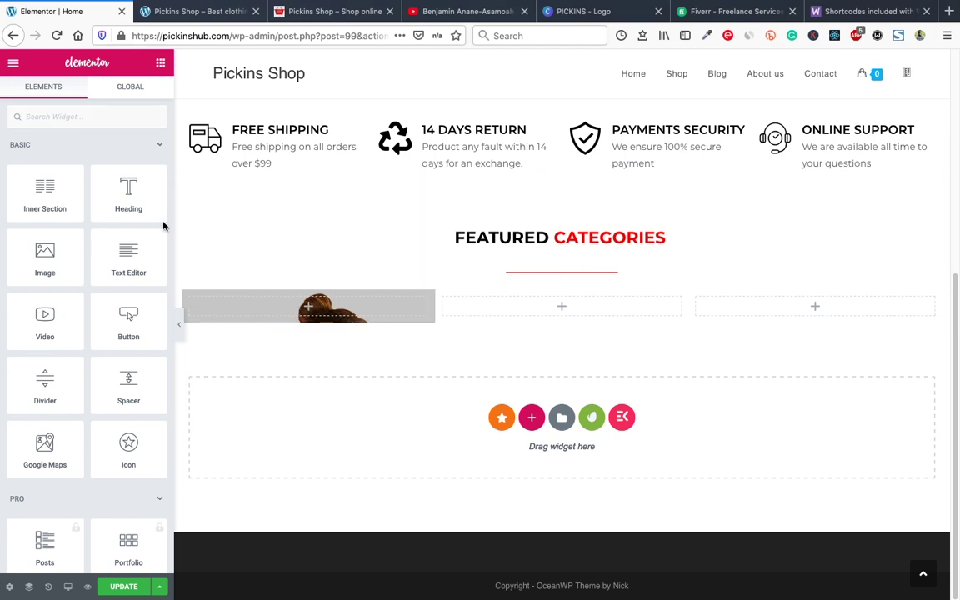
# Add a heading reading WOMEN'S FASHION inside the image column.
pyautogui.moveTo(122, 193); pyautogui.dragTo(287, 303)
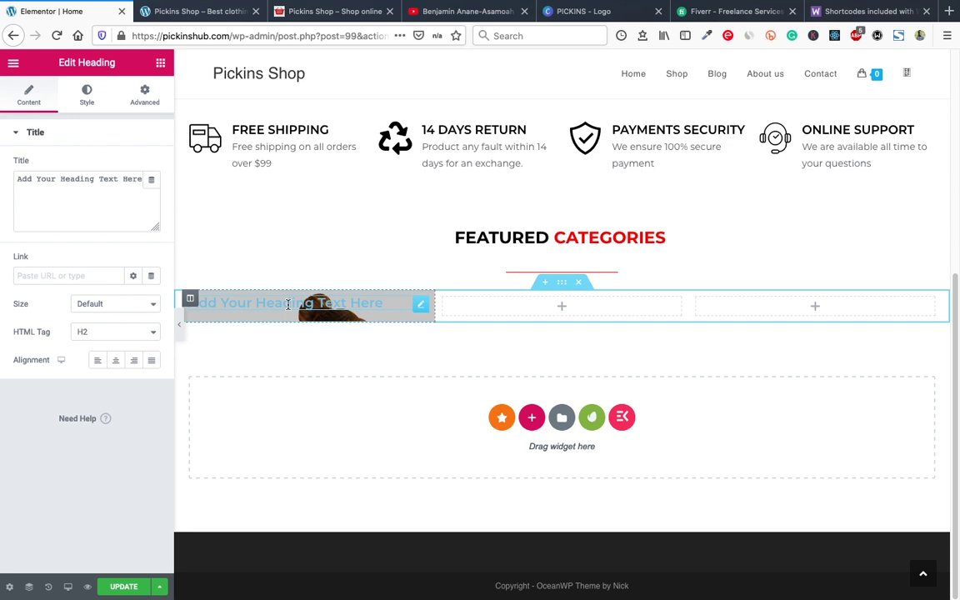
pyautogui.click(117, 199)
pyautogui.hotkey('ctrl', 'a')
pyautogui.write('WOMEN')
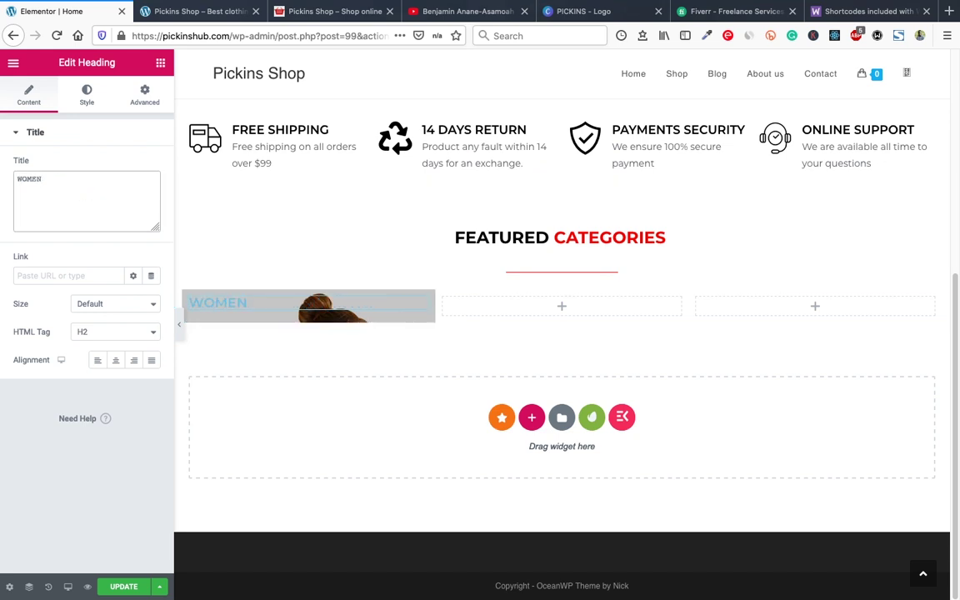
pyautogui.write("'S FASHION")
# Make the WOMEN'S FASHION heading text white.
pyautogui.click(86, 97)
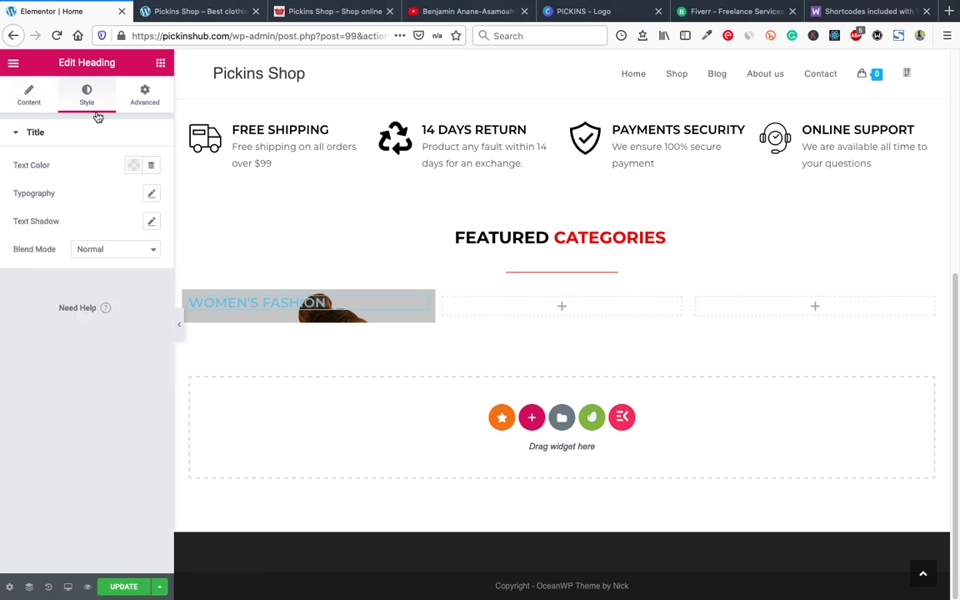
pyautogui.click(134, 165)
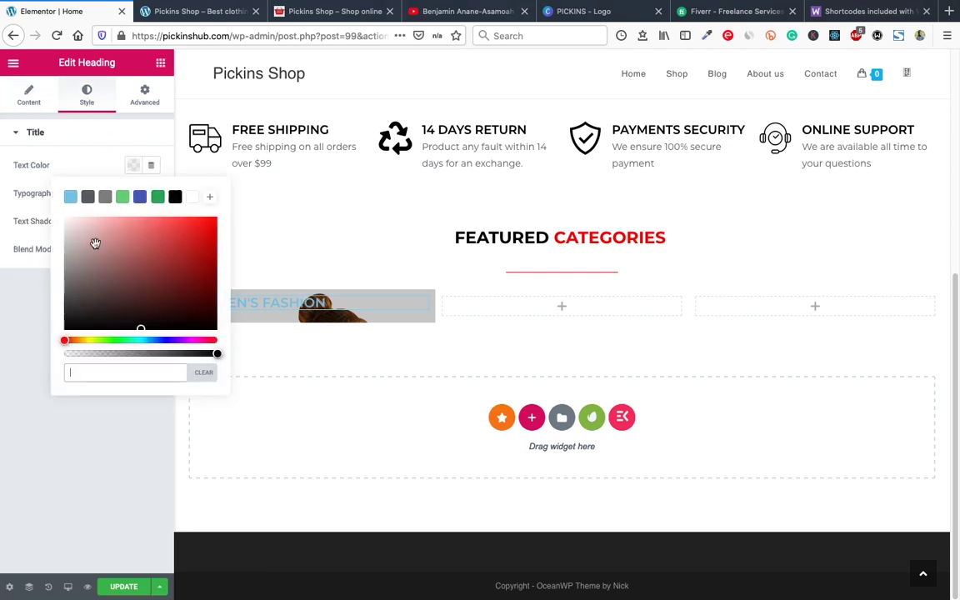
pyautogui.click(193, 196)
pyautogui.click(95, 132)
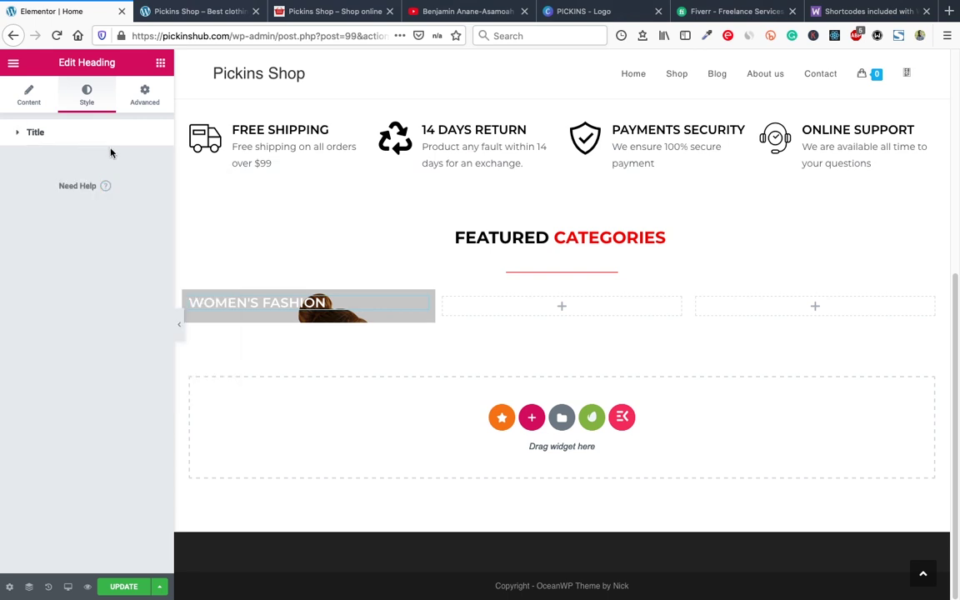
# Enlarge the heading to about 28 px with weight 700.
pyautogui.click(94, 132)
pyautogui.click(151, 195)
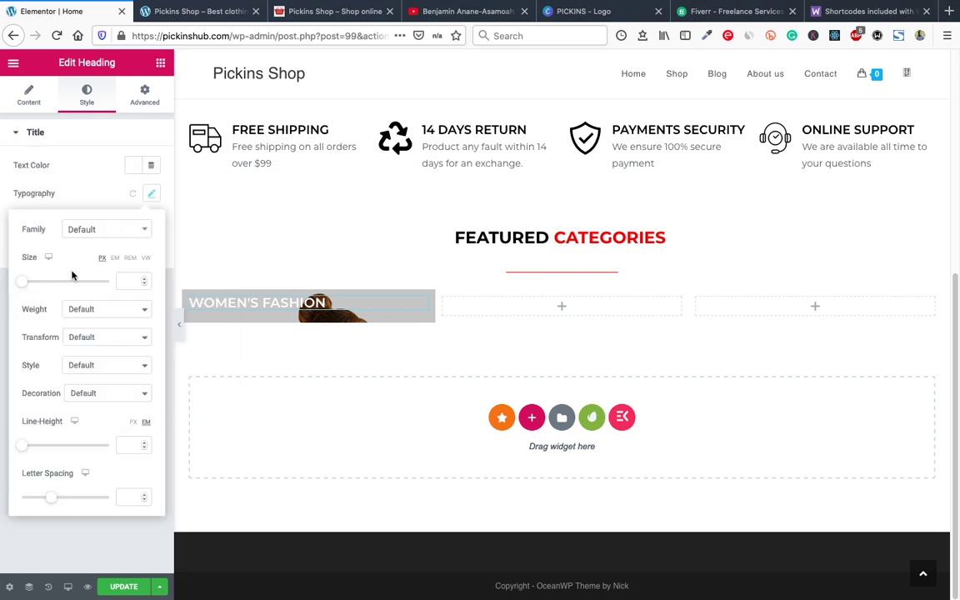
pyautogui.moveTo(26, 286); pyautogui.dragTo(33, 286)
pyautogui.click(99, 312)
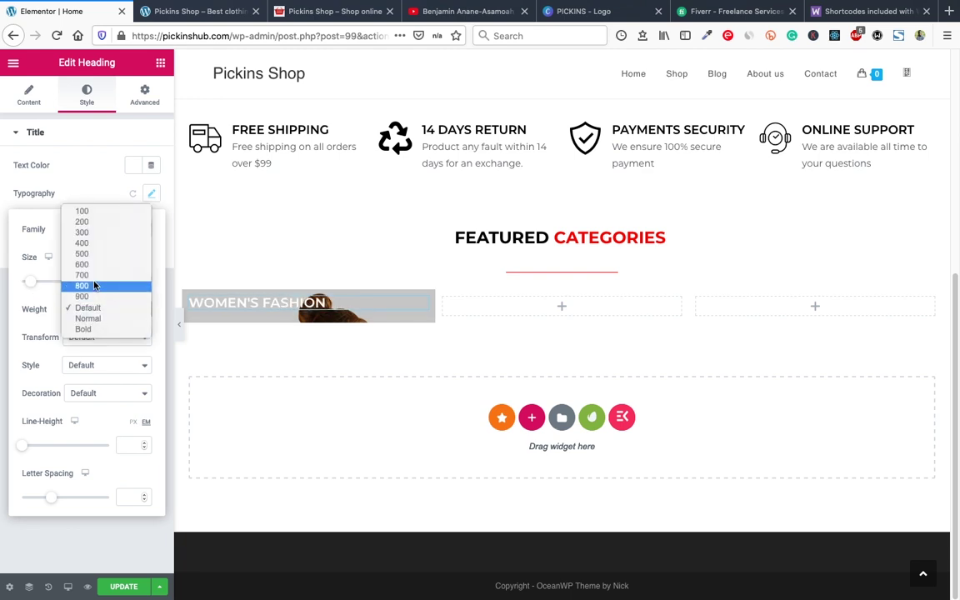
pyautogui.click(83, 286)
pyautogui.click(84, 306)
pyautogui.click(84, 296)
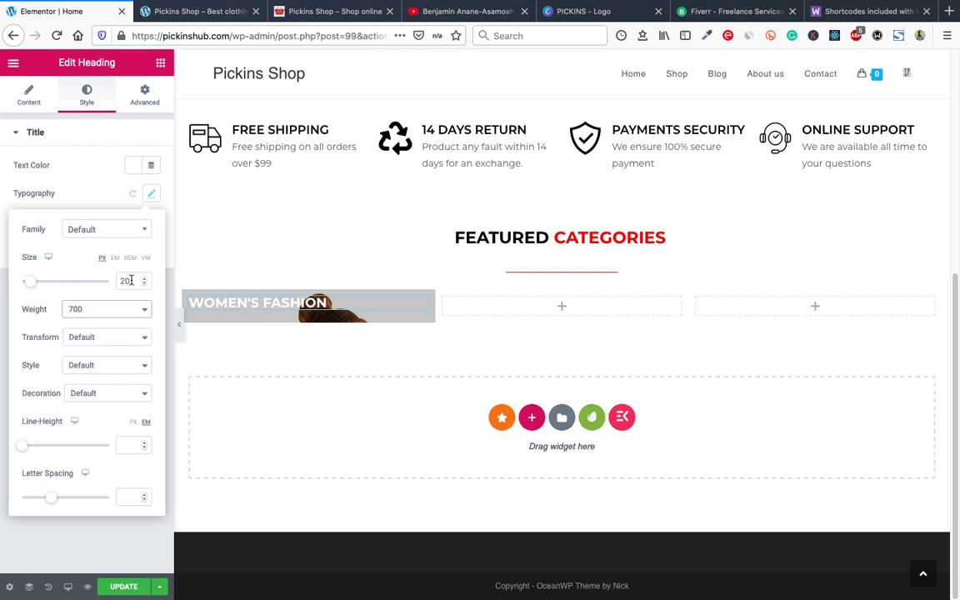
pyautogui.moveTo(31, 283); pyautogui.dragTo(37, 286)
pyautogui.press('Escape')
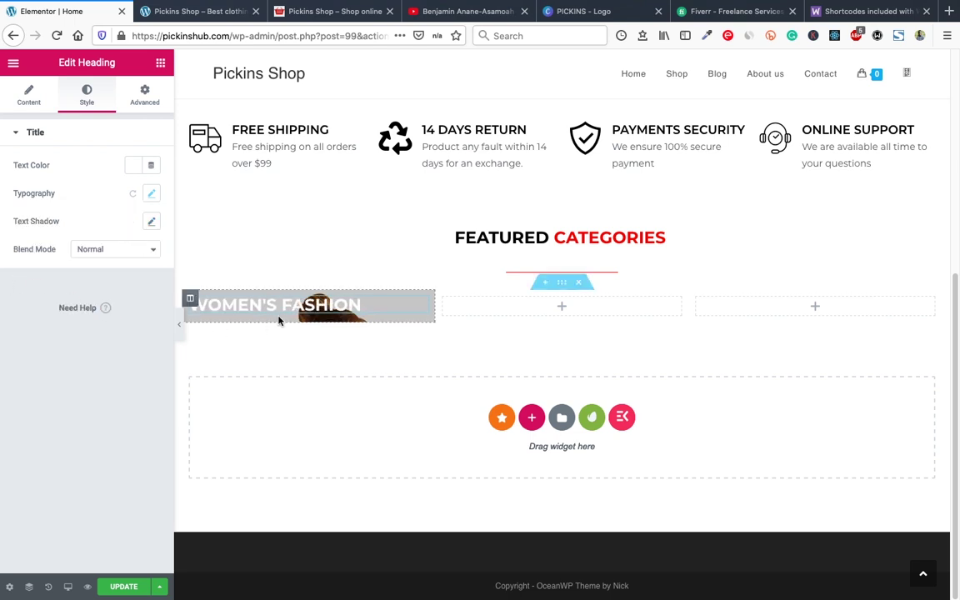
pyautogui.click(161, 66)
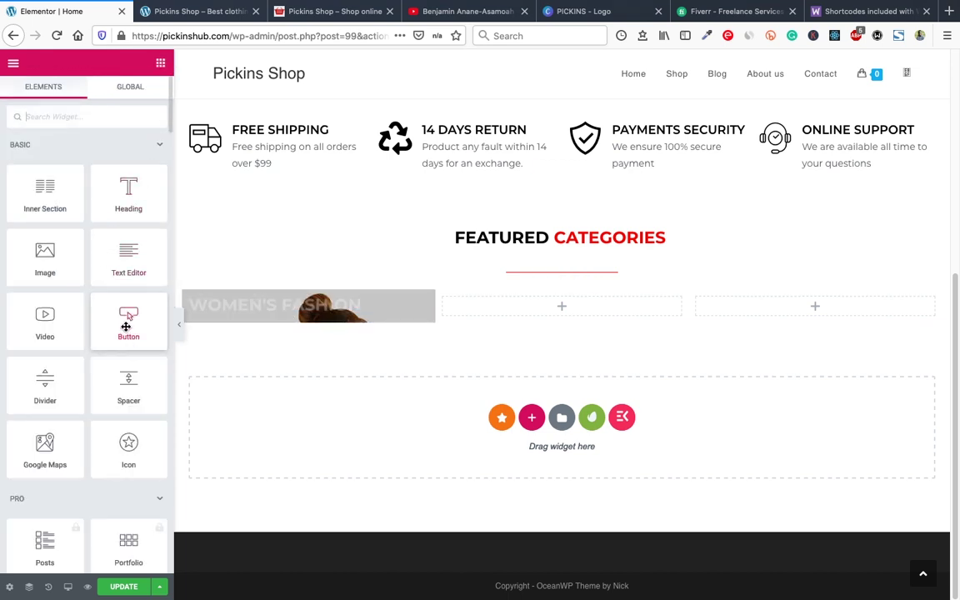
# Add a SHOP NOW button under the WOMEN'S FASHION heading.
pyautogui.moveTo(129, 323); pyautogui.dragTo(250, 321)
pyautogui.moveTo(116, 193); pyautogui.dragTo(71, 191)
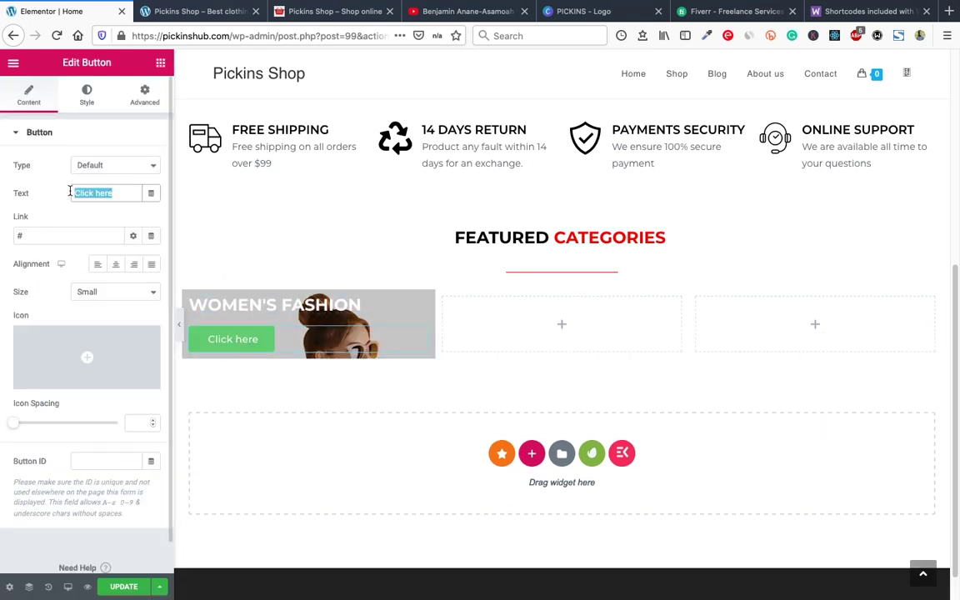
pyautogui.write('SHOP NOW')
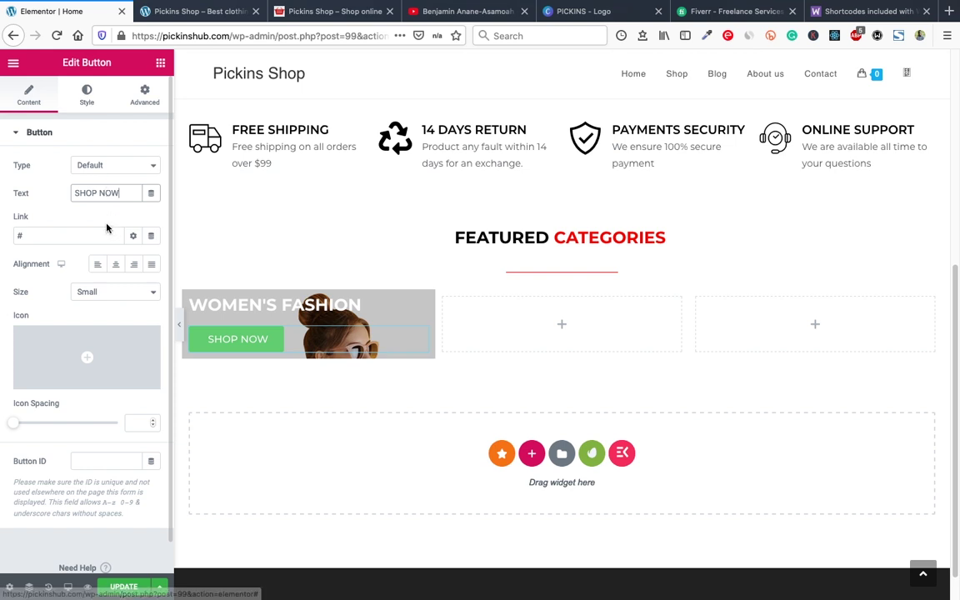
# Give the button a red #ff0000 background and weight-800 text, then save the page.
pyautogui.click(85, 93)
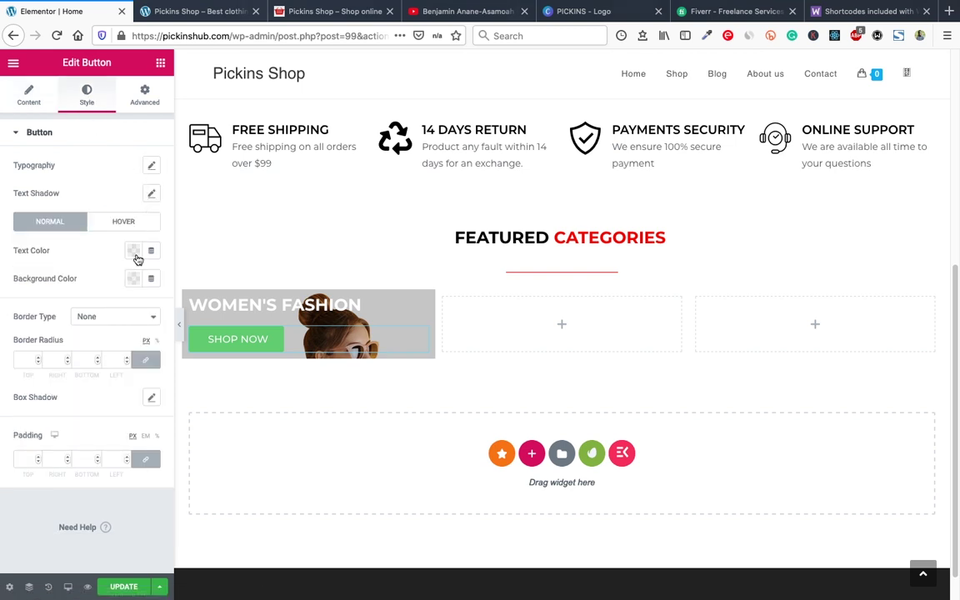
pyautogui.click(134, 280)
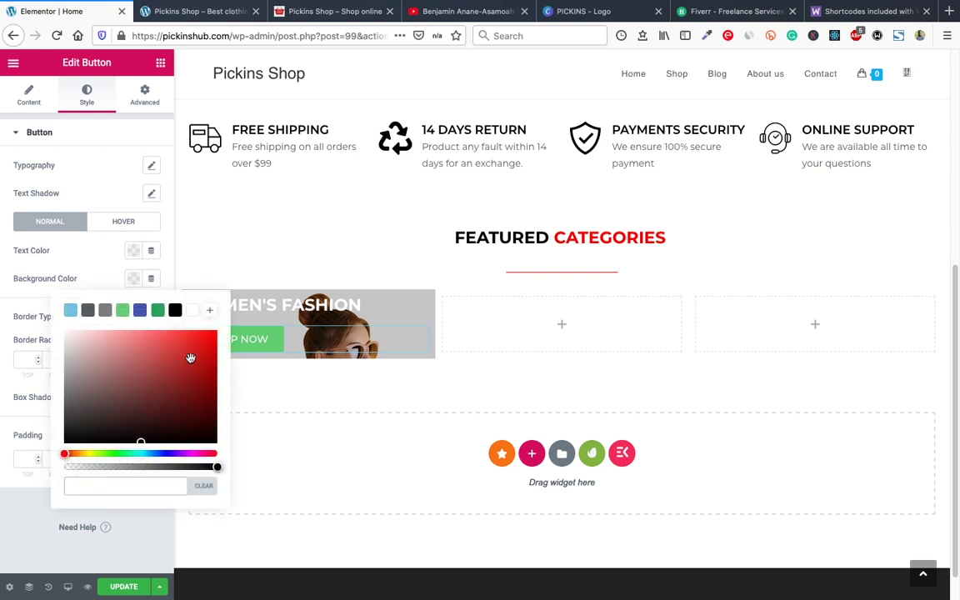
pyautogui.write('#ff0000')
pyautogui.click(151, 167)
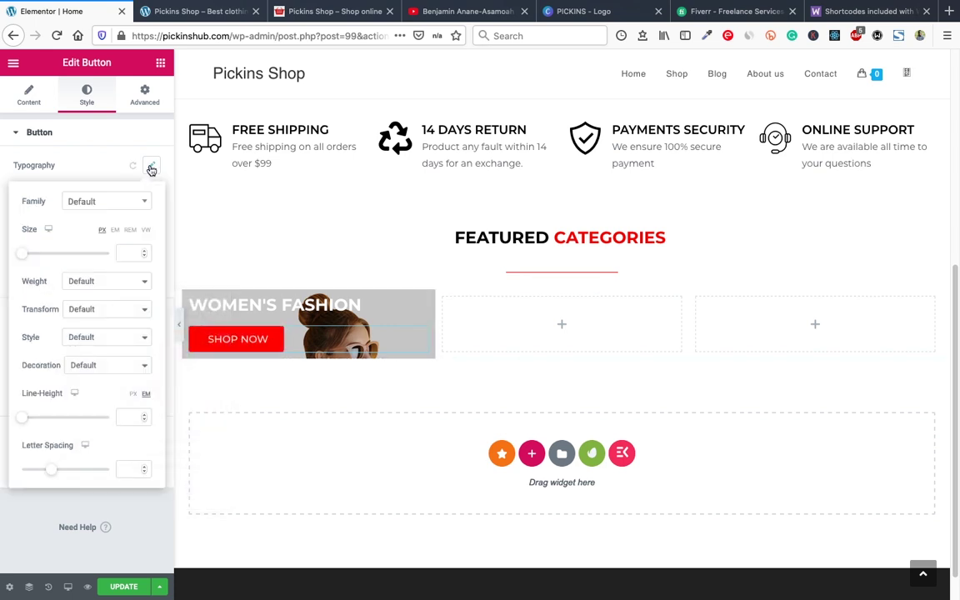
pyautogui.click(84, 284)
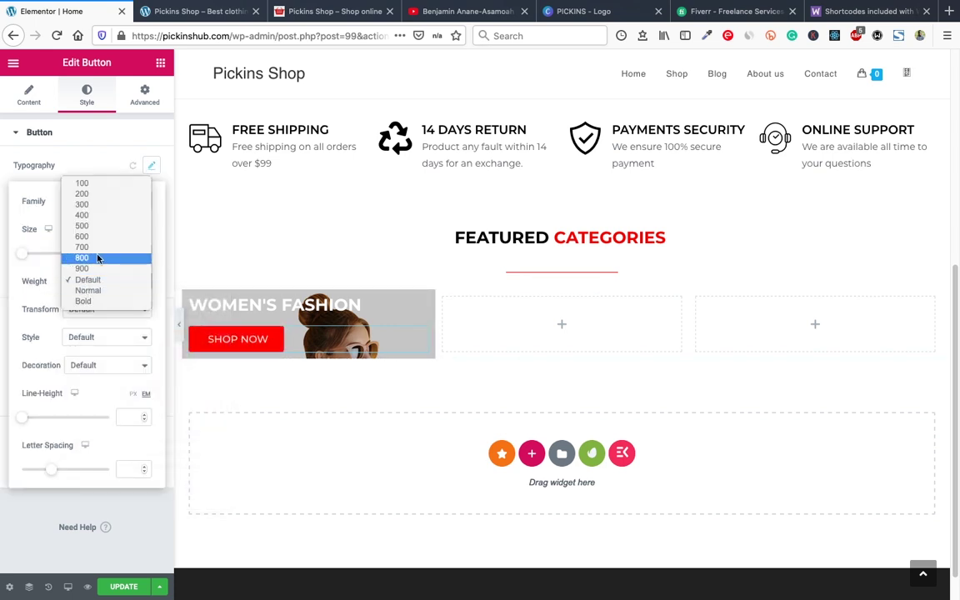
pyautogui.click(98, 247)
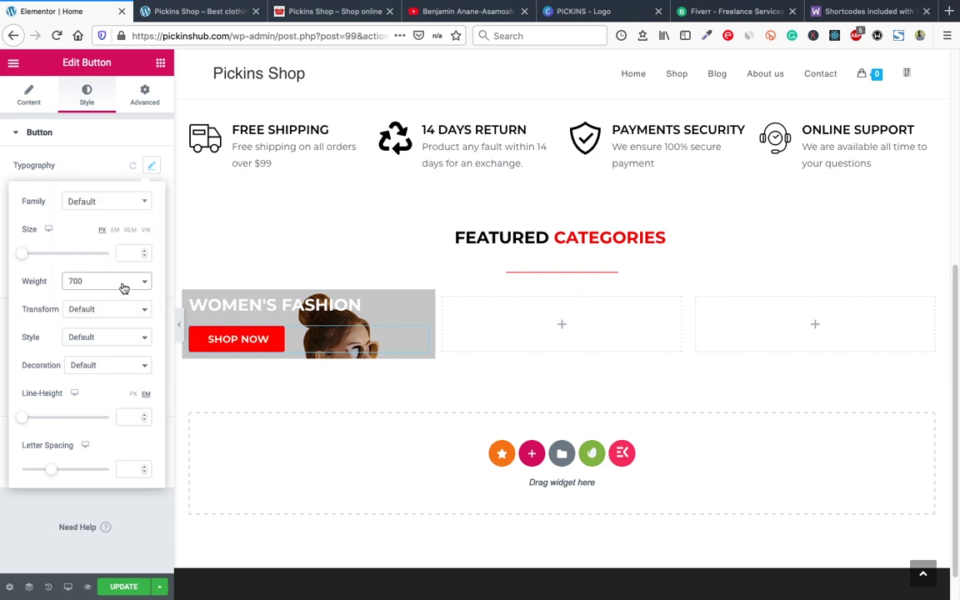
pyautogui.click(122, 283)
pyautogui.click(111, 297)
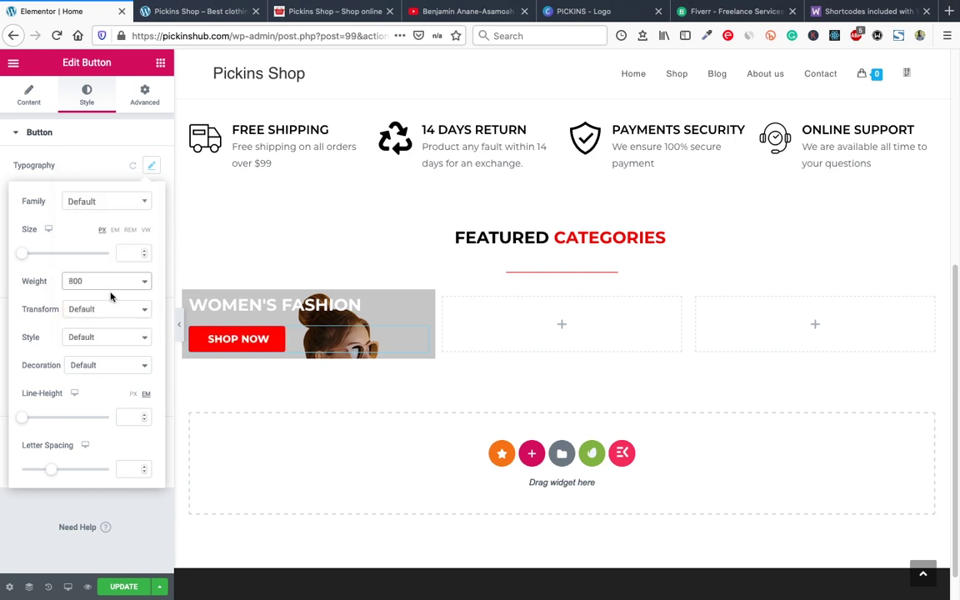
pyautogui.click(5, 299)
pyautogui.click(124, 587)
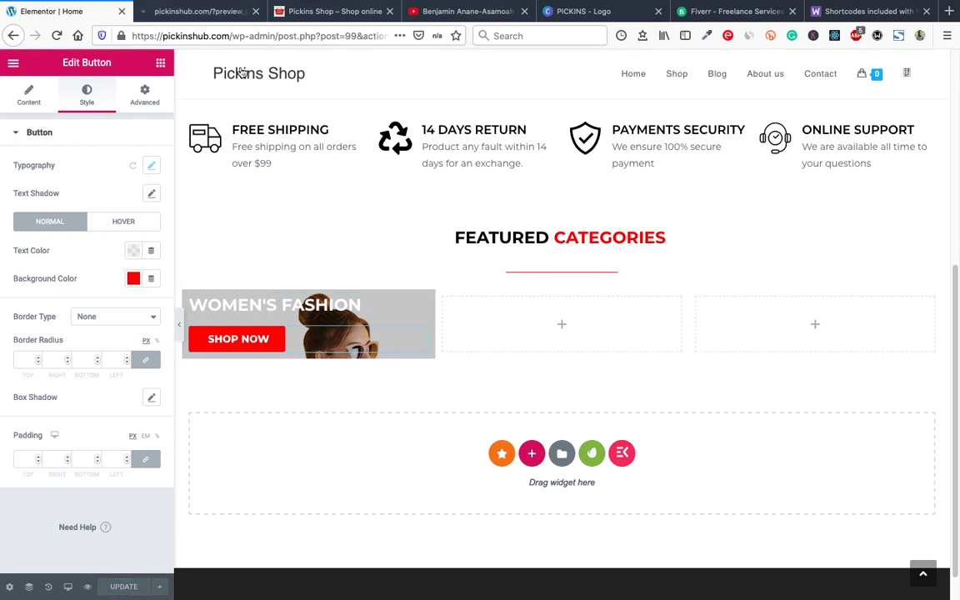
pyautogui.click(315, 13)
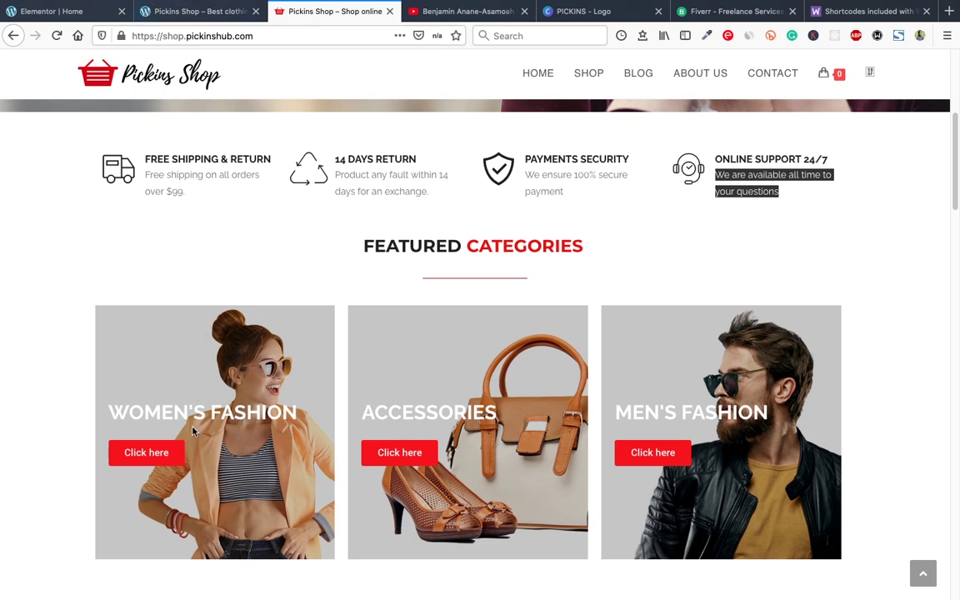
pyautogui.click(51, 12)
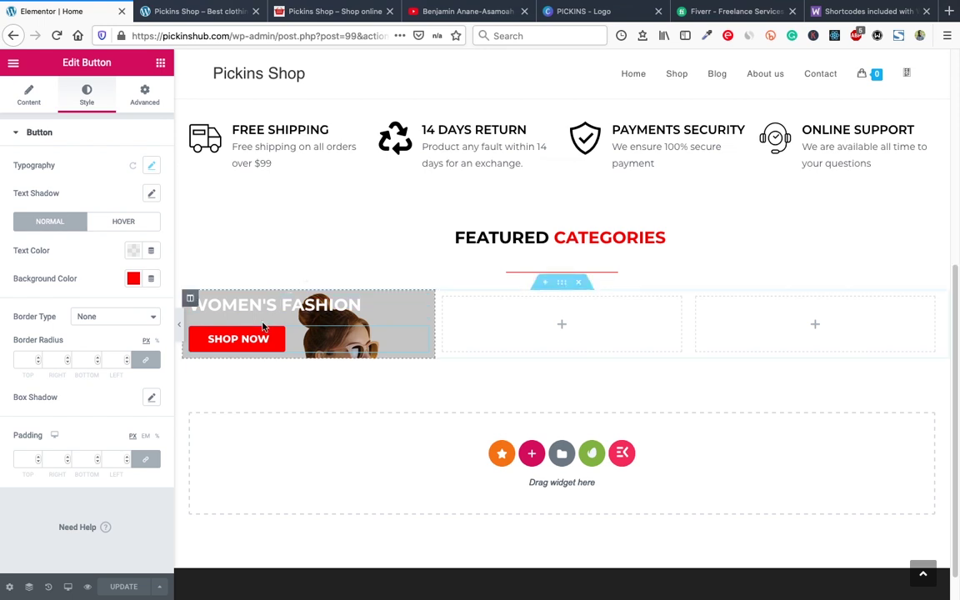
# Enter 100 in the Women's Fashion column's padding fields.
pyautogui.click(191, 299)
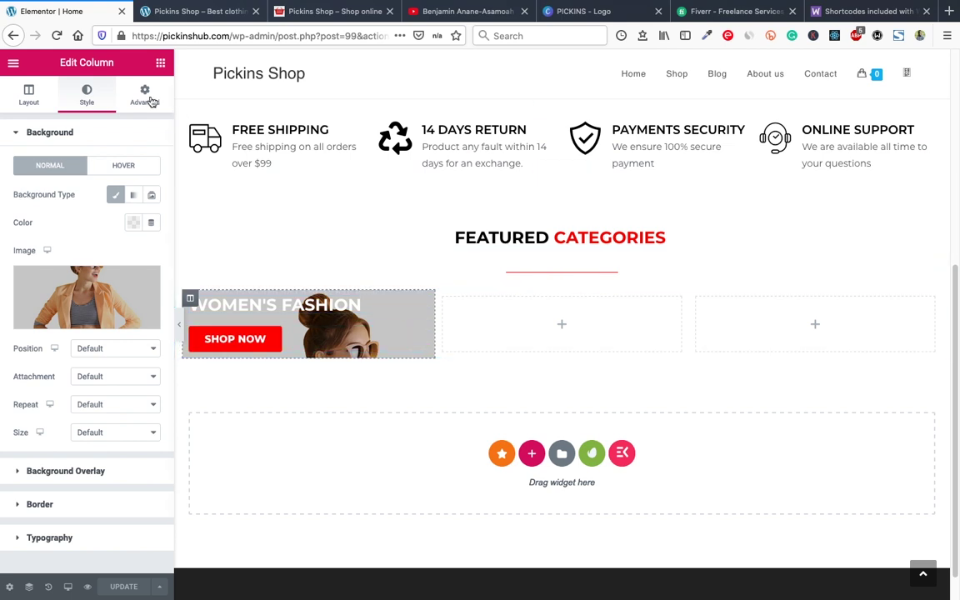
pyautogui.rightClick(190, 300)
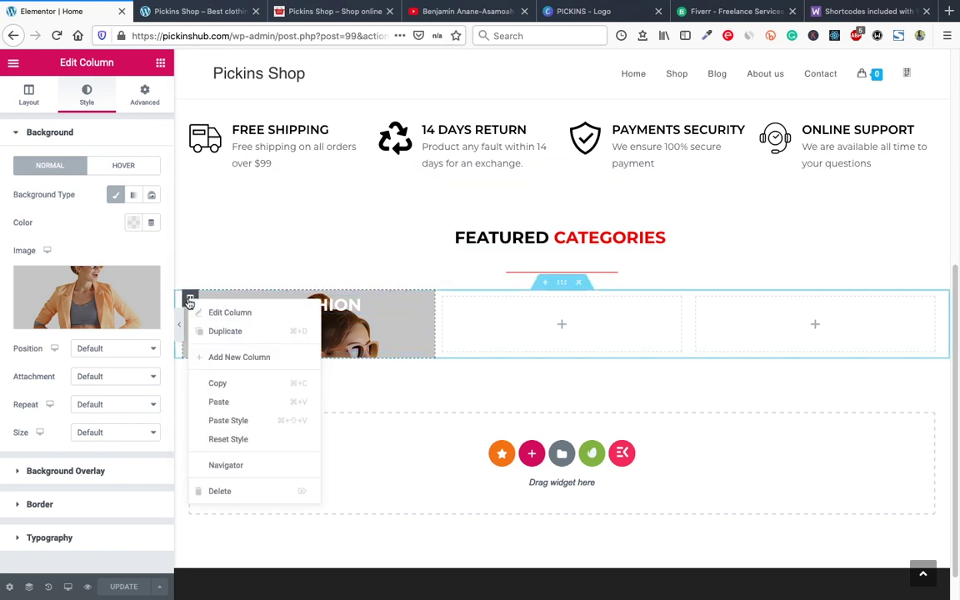
pyautogui.click(213, 315)
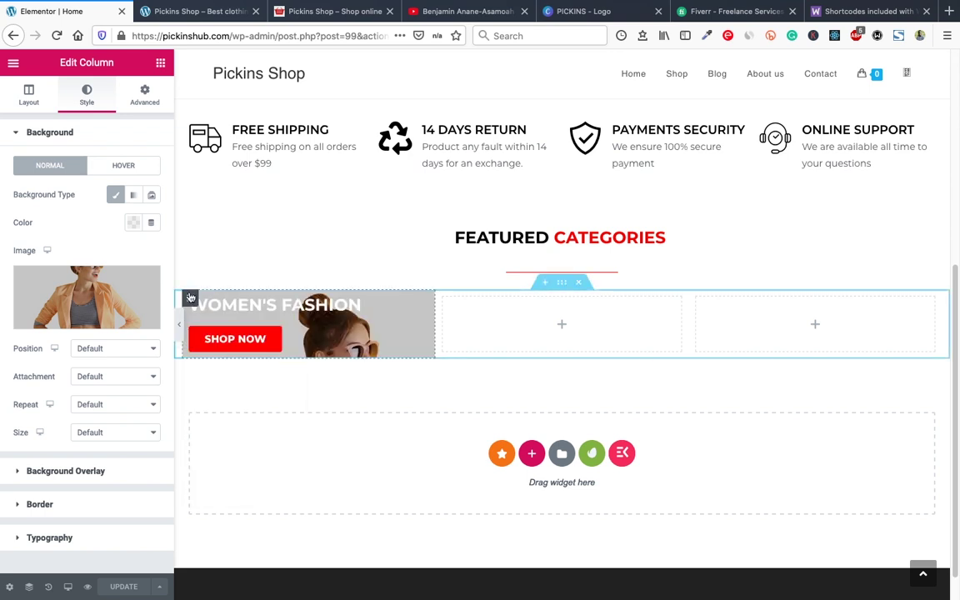
pyautogui.click(137, 103)
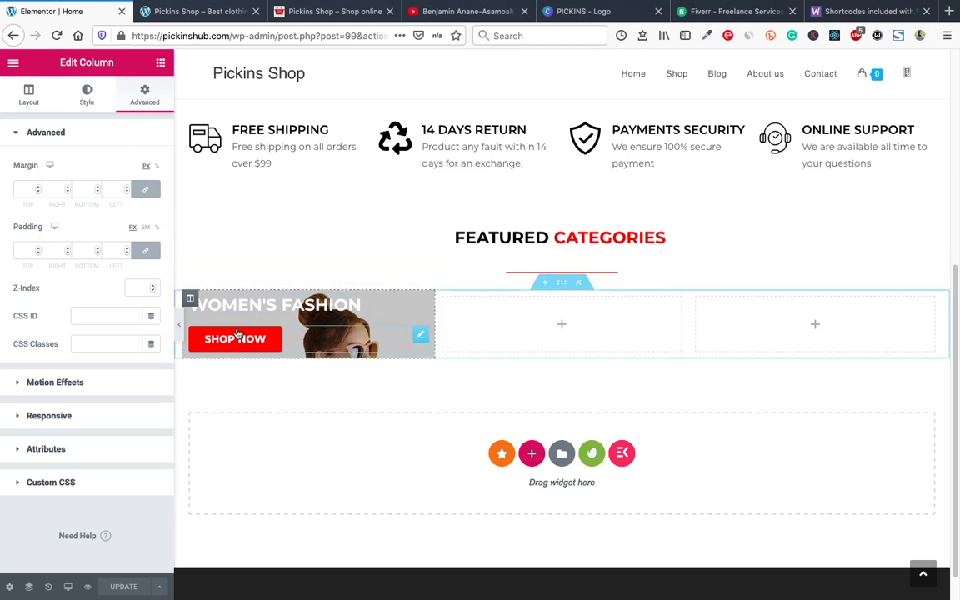
pyautogui.click(26, 252)
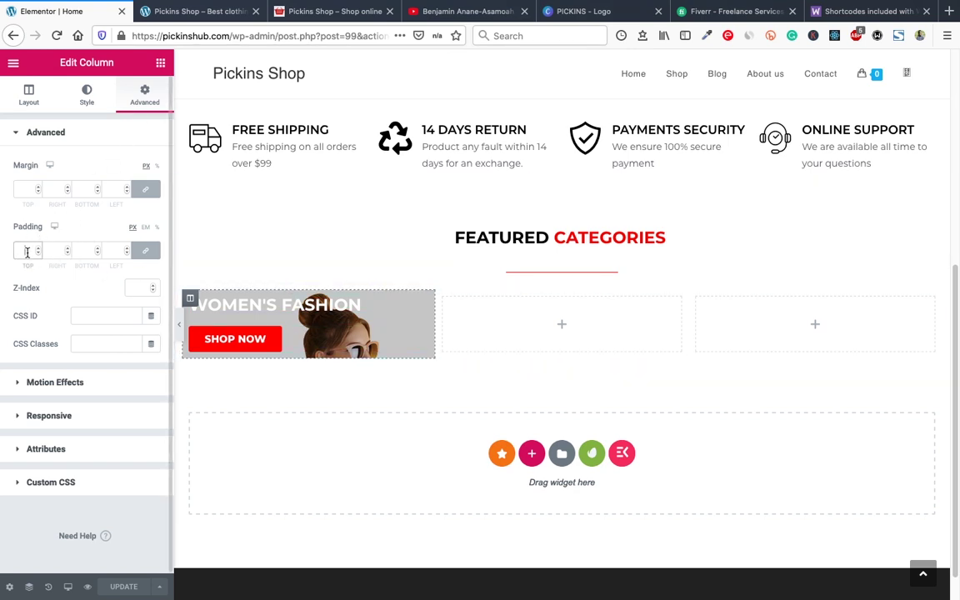
pyautogui.write('100')
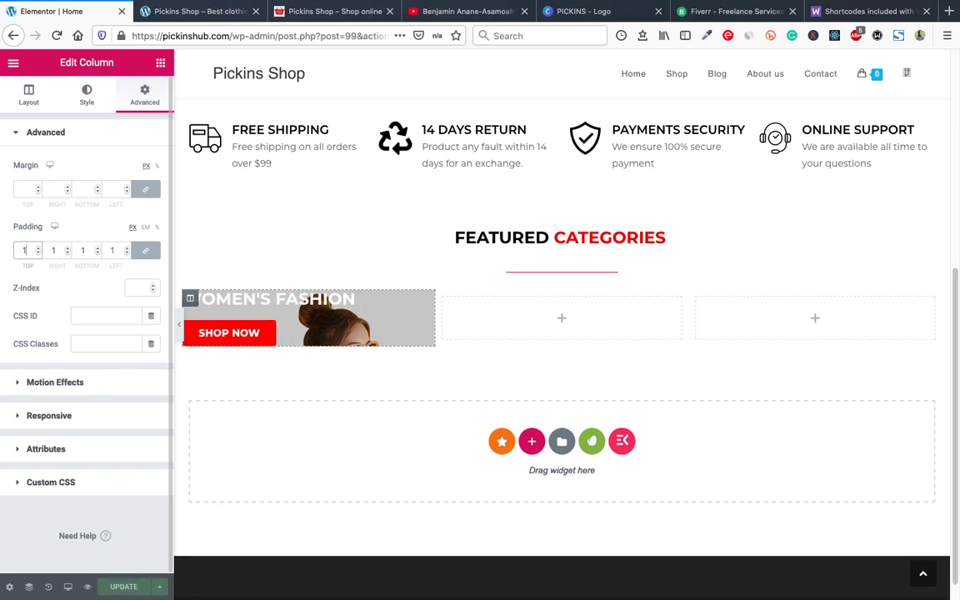
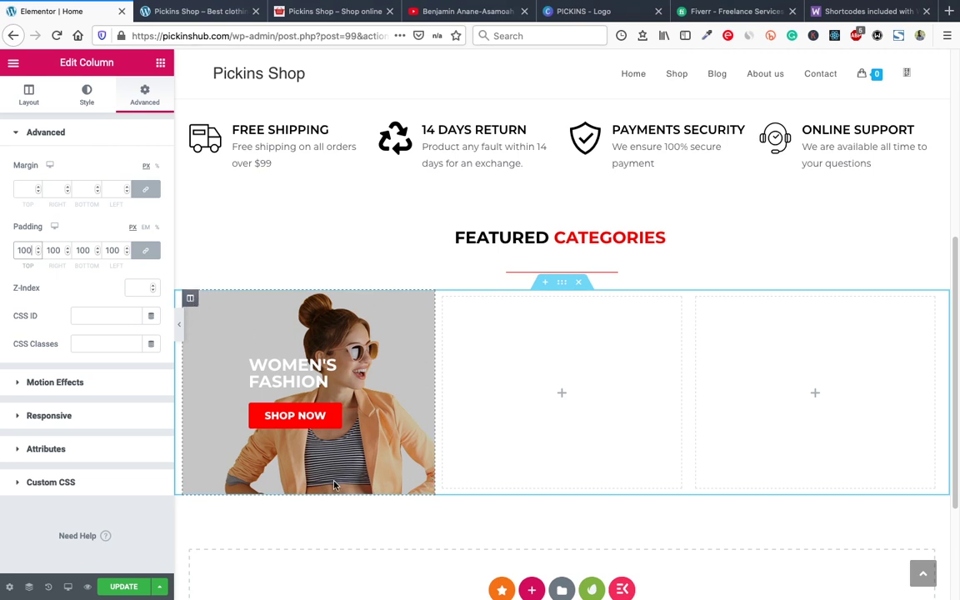
# Clear the Women's Fashion column's margin values and begin re-entering its padding.
pyautogui.click(38, 193)
pyautogui.write('1')
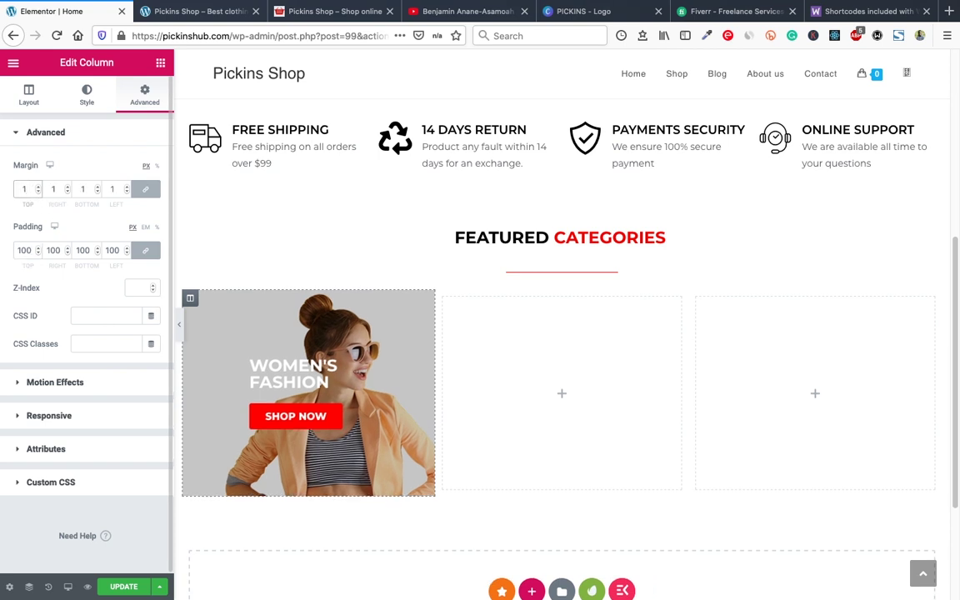
pyautogui.write('00')
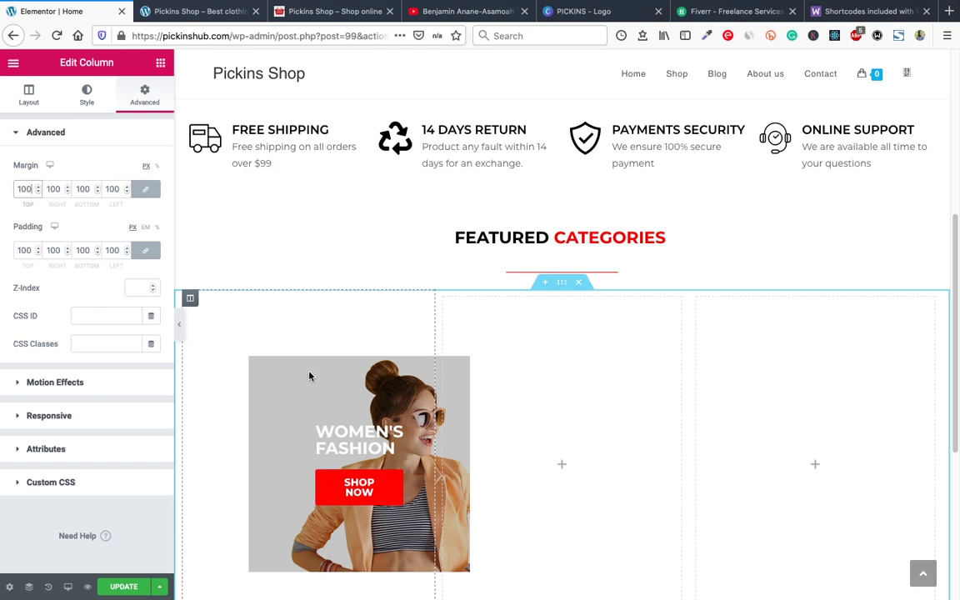
pyautogui.press('BackSpace')
pyautogui.press('BackSpace')
pyautogui.press('BackSpace')
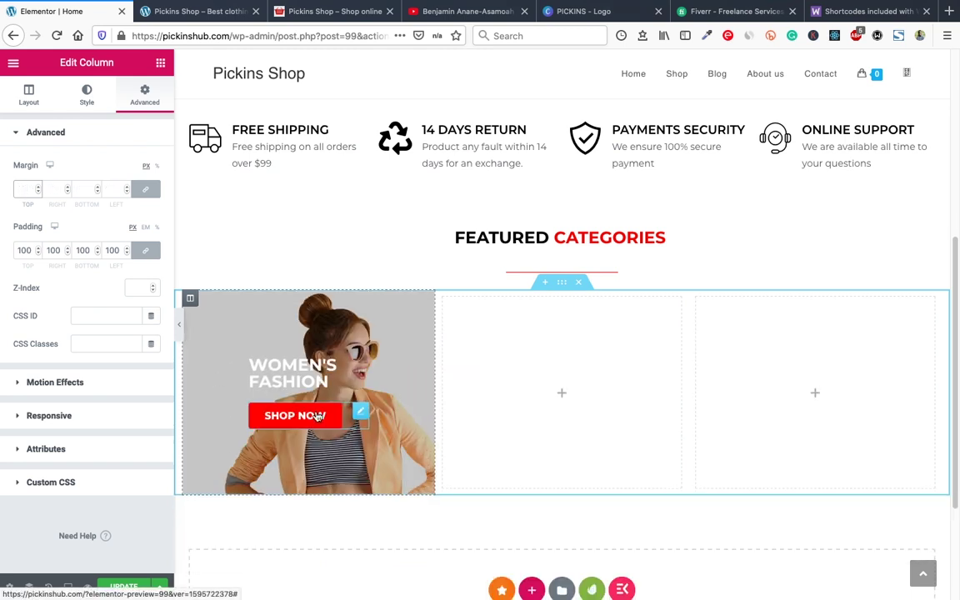
pyautogui.click(32, 251)
pyautogui.press('BackSpace')
pyautogui.press('BackSpace')
pyautogui.press('BackSpace')
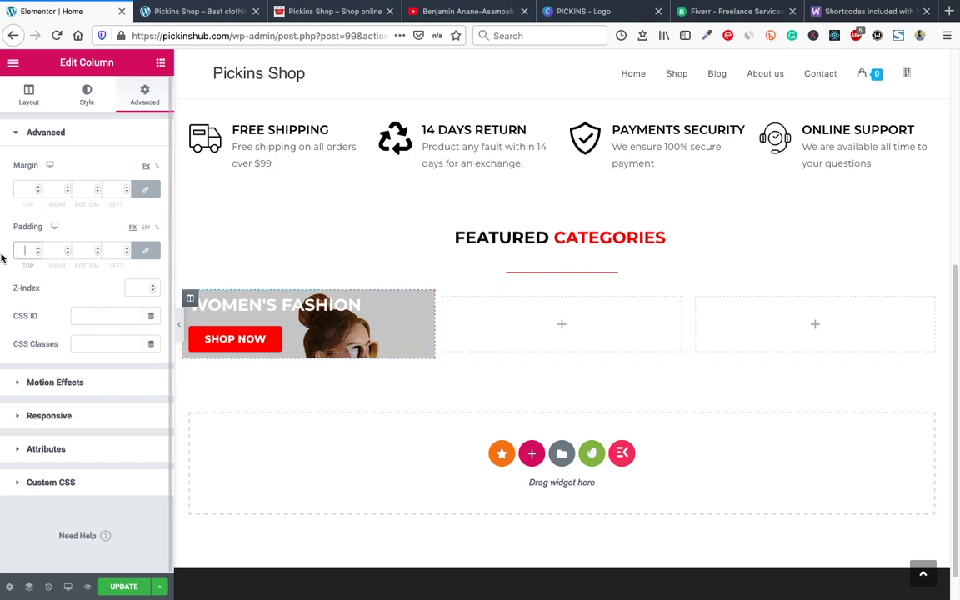
pyautogui.write('1')
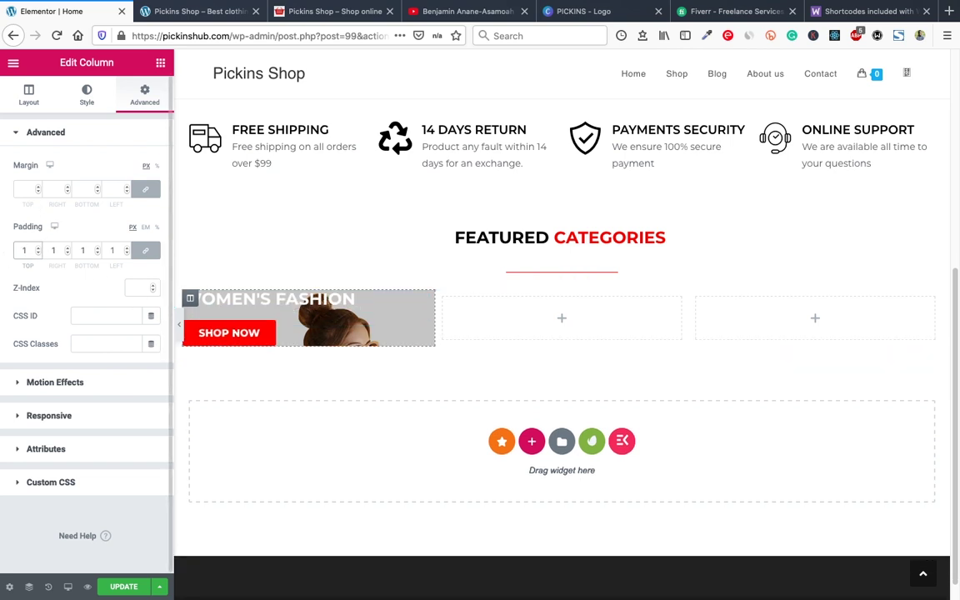
pyautogui.write('00')
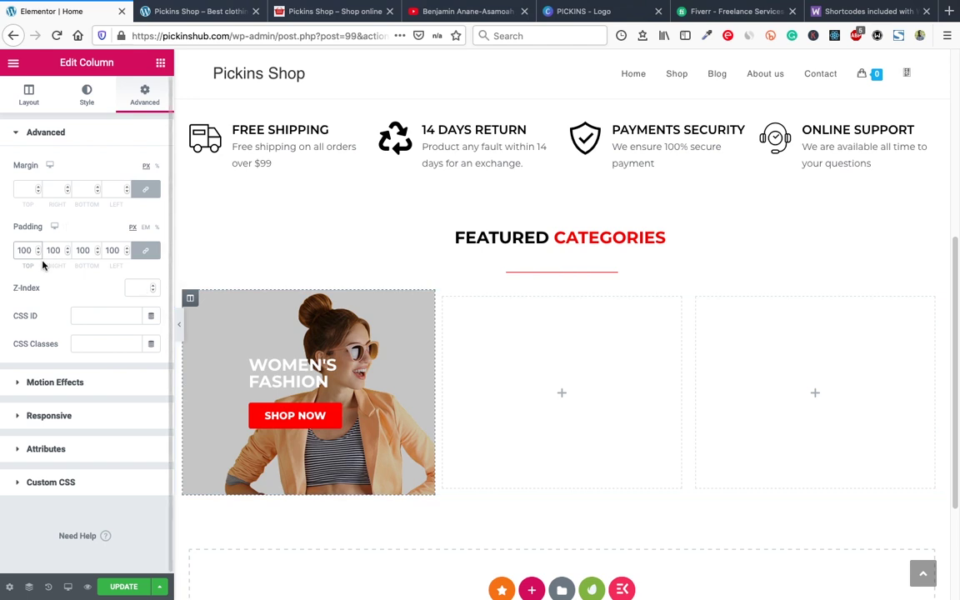
# Unlink the padding sides and set the right and left padding to 20 px.
pyautogui.click(146, 253)
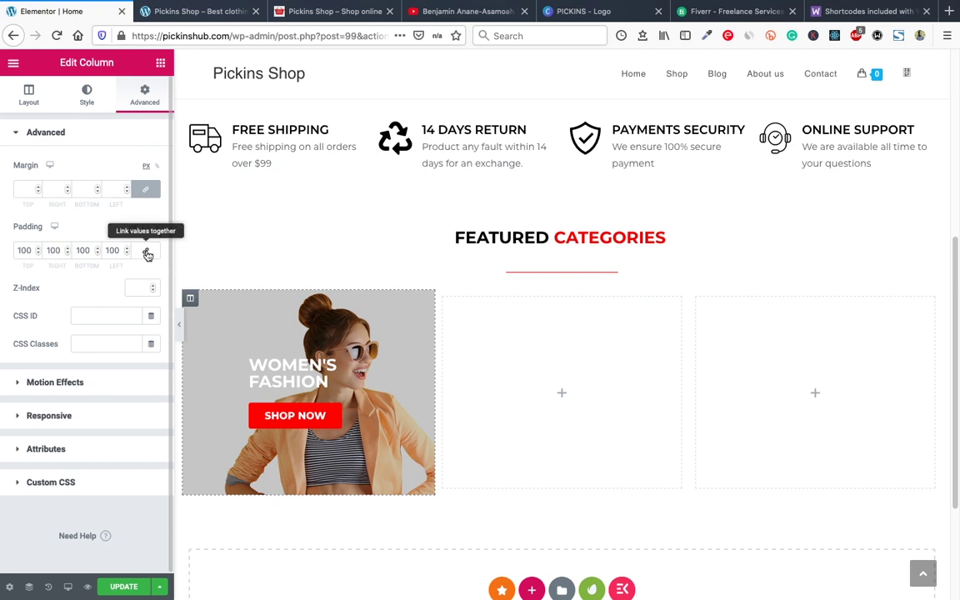
pyautogui.moveTo(47, 250); pyautogui.dragTo(61, 250)
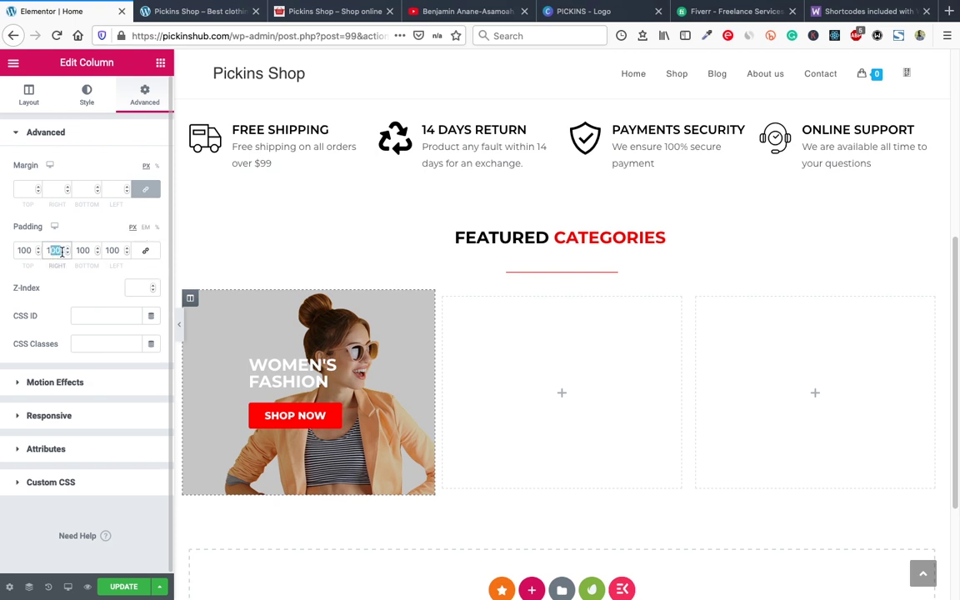
pyautogui.write('0')
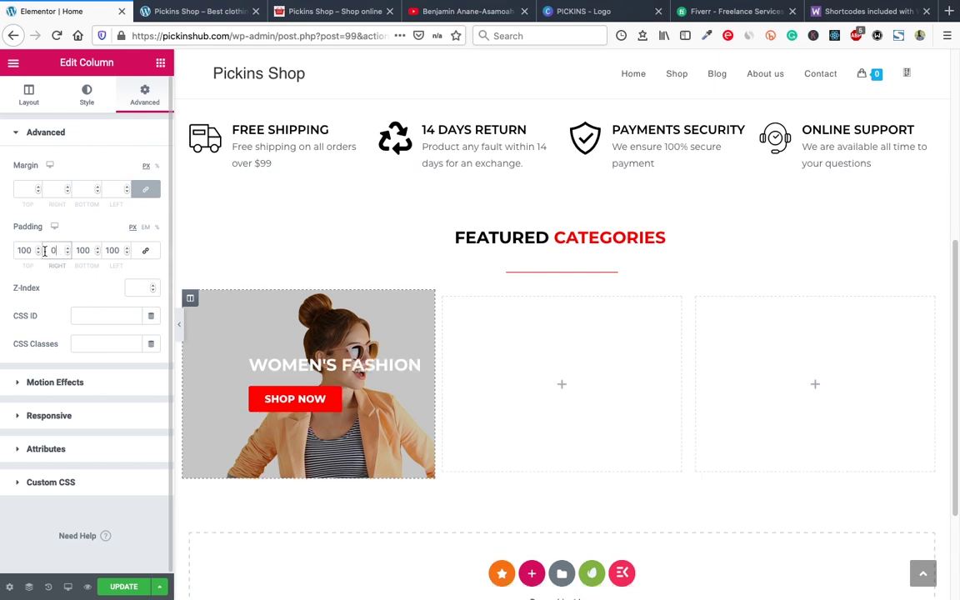
pyautogui.write('20')
pyautogui.moveTo(50, 251); pyautogui.dragTo(32, 251)
pyautogui.press('BackSpace')
pyautogui.doubleClick(104, 250)
pyautogui.write('20')
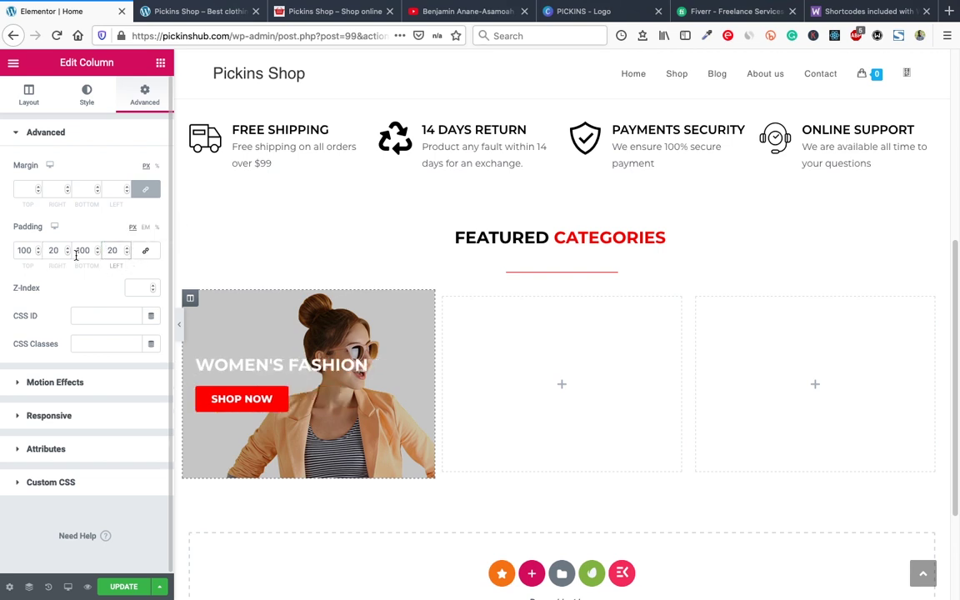
# Set top and bottom padding to 140 px, save the page, then undo one change.
pyautogui.click(26, 250)
pyautogui.write('4')
pyautogui.click(83, 250)
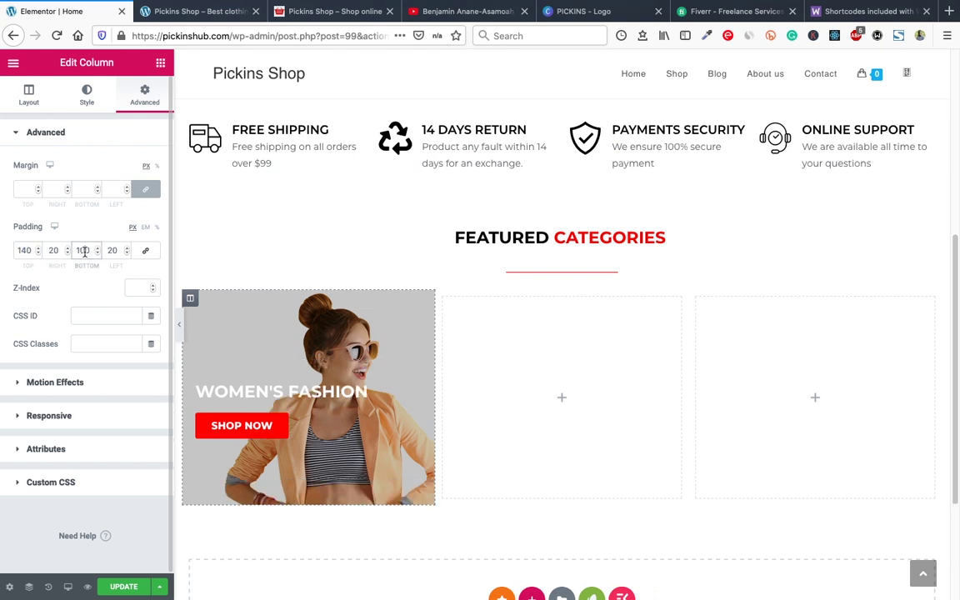
pyautogui.write('1')
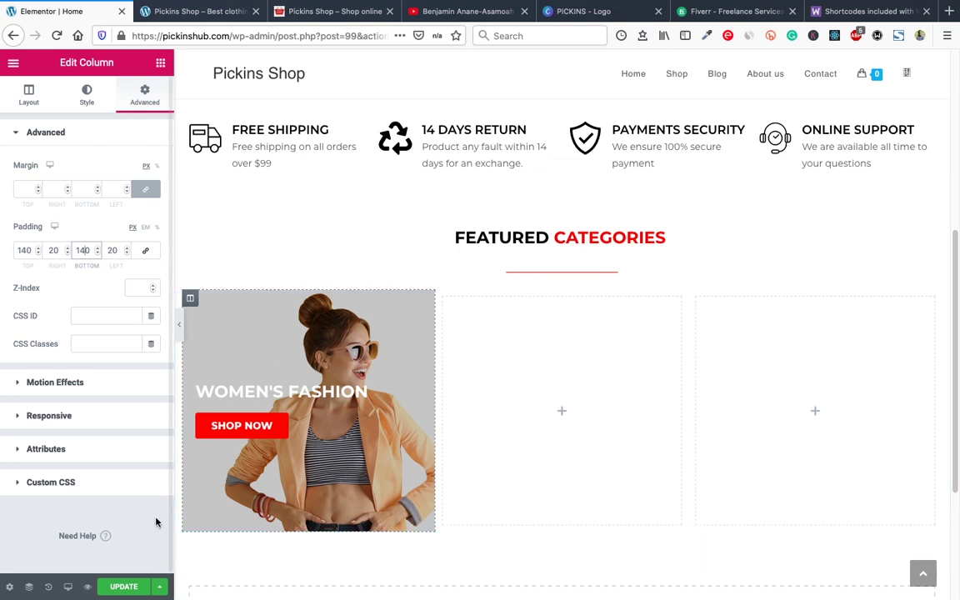
pyautogui.click(127, 586)
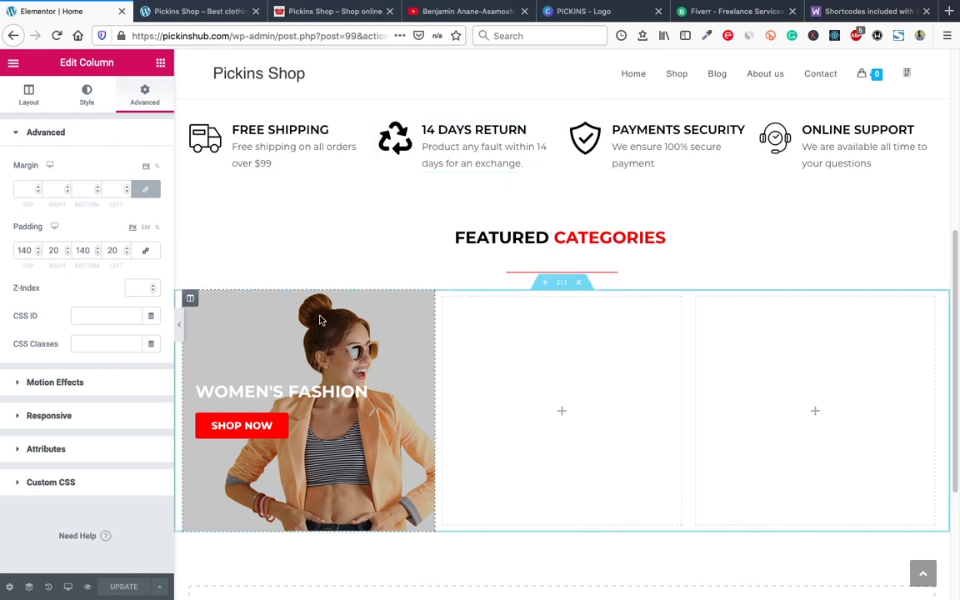
pyautogui.hotkey('ctrl', 'z')
# Copy the Women's Fashion column and paste it into the second and third slots.
pyautogui.rightClick(189, 302)
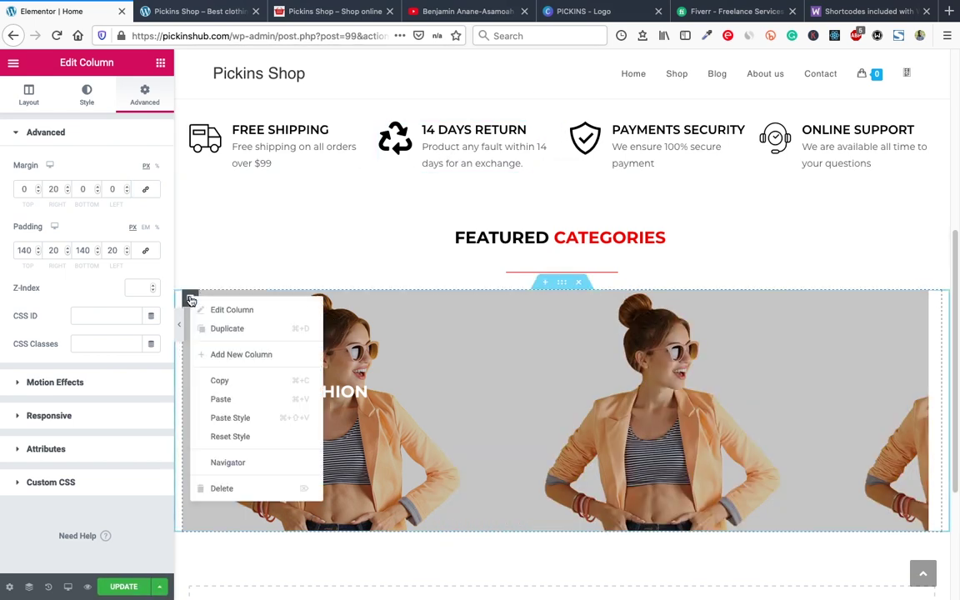
pyautogui.click(242, 387)
pyautogui.rightClick(333, 305)
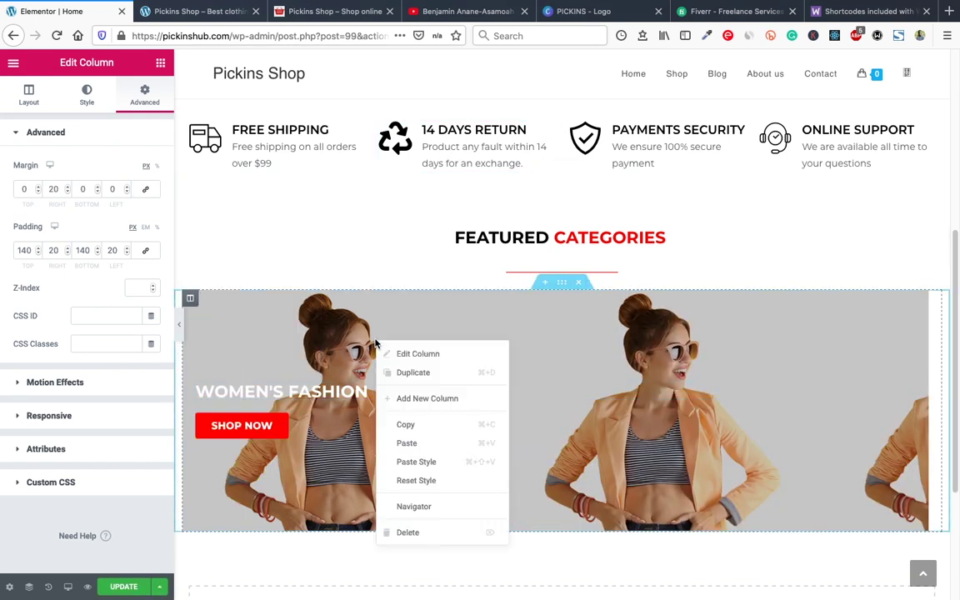
pyautogui.click(403, 403)
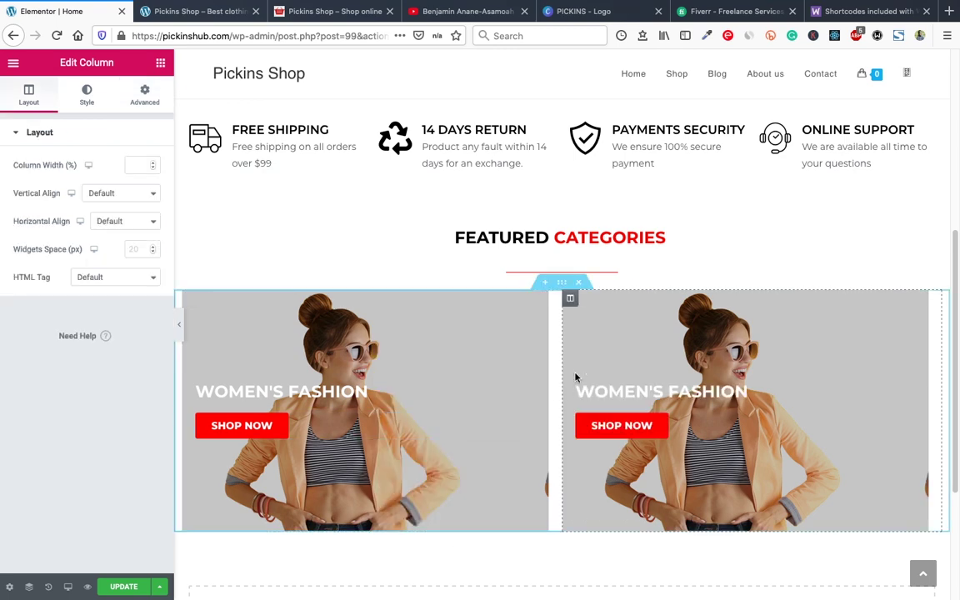
pyautogui.rightClick(585, 330)
pyautogui.click(635, 440)
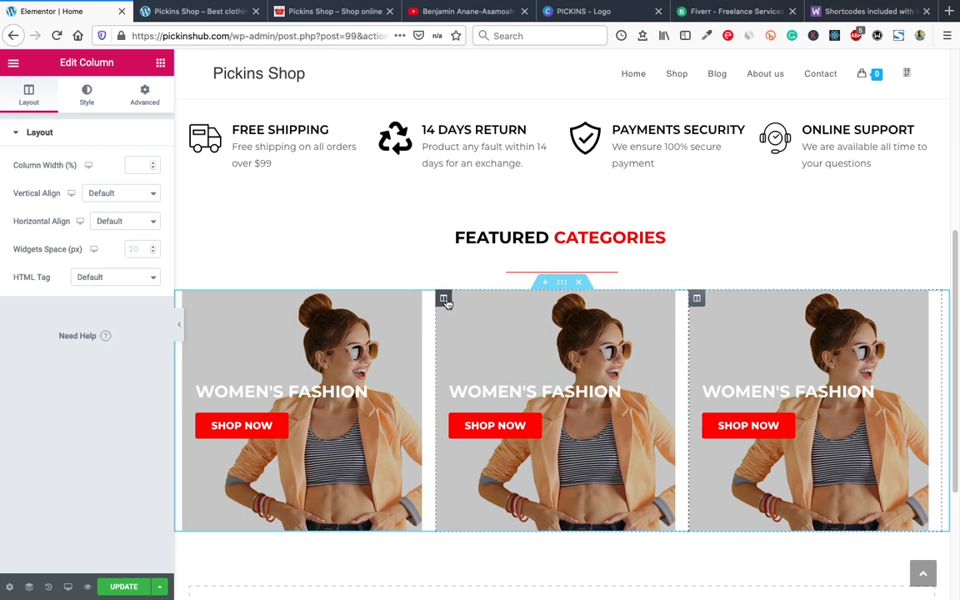
# Set the middle column's background image to the handbag and shoes photo.
pyautogui.click(84, 100)
pyautogui.click(75, 266)
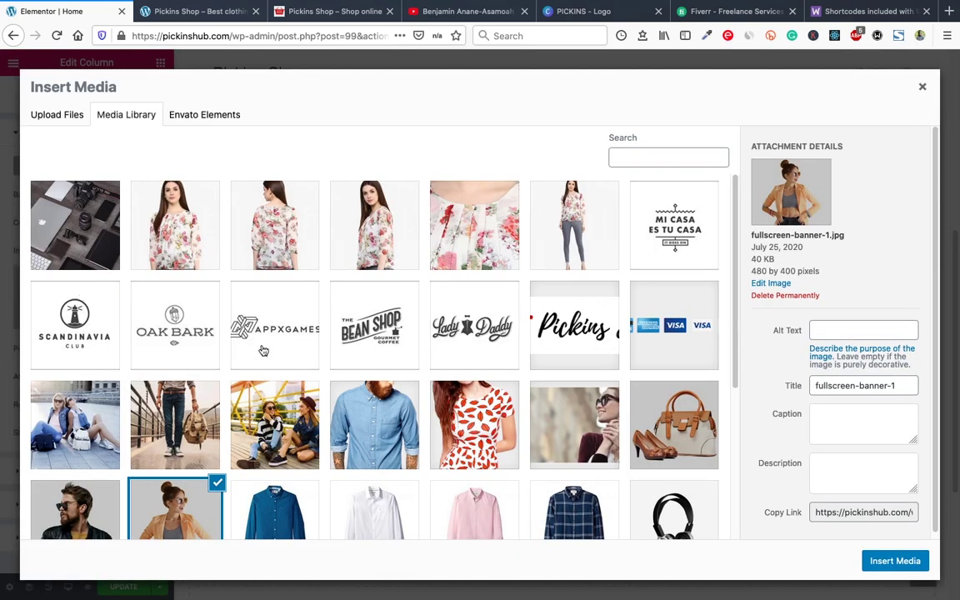
pyautogui.click(644, 409)
pyautogui.click(888, 561)
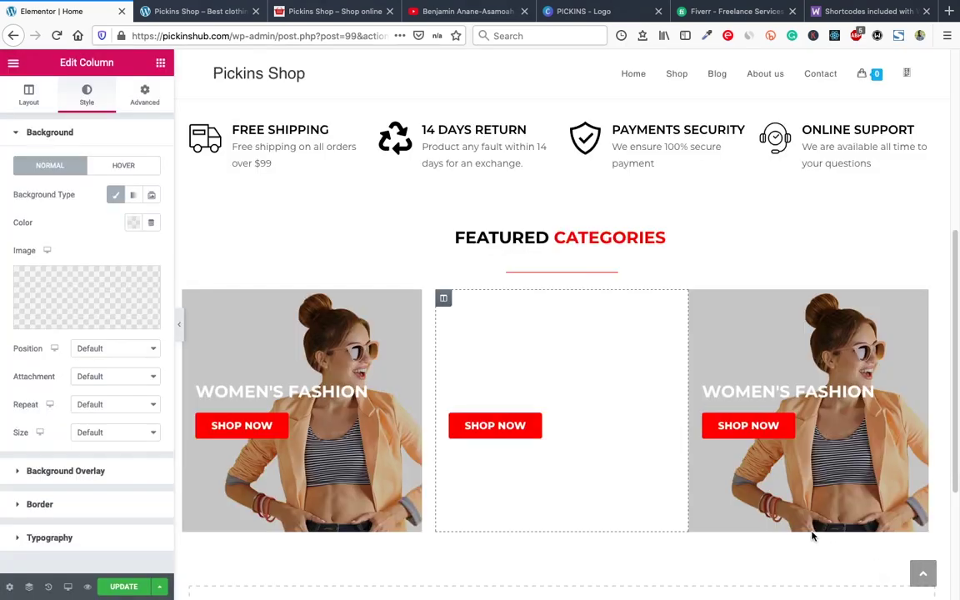
# Rename the middle column's heading to ACCESSORIES.
pyautogui.click(486, 393)
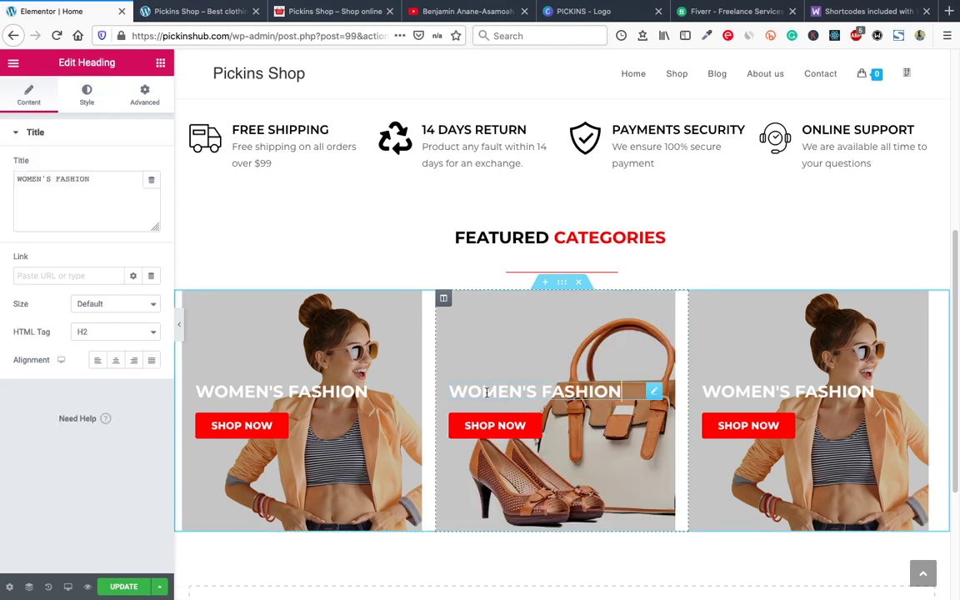
pyautogui.tripleClick(90, 205)
pyautogui.write('ACCES')
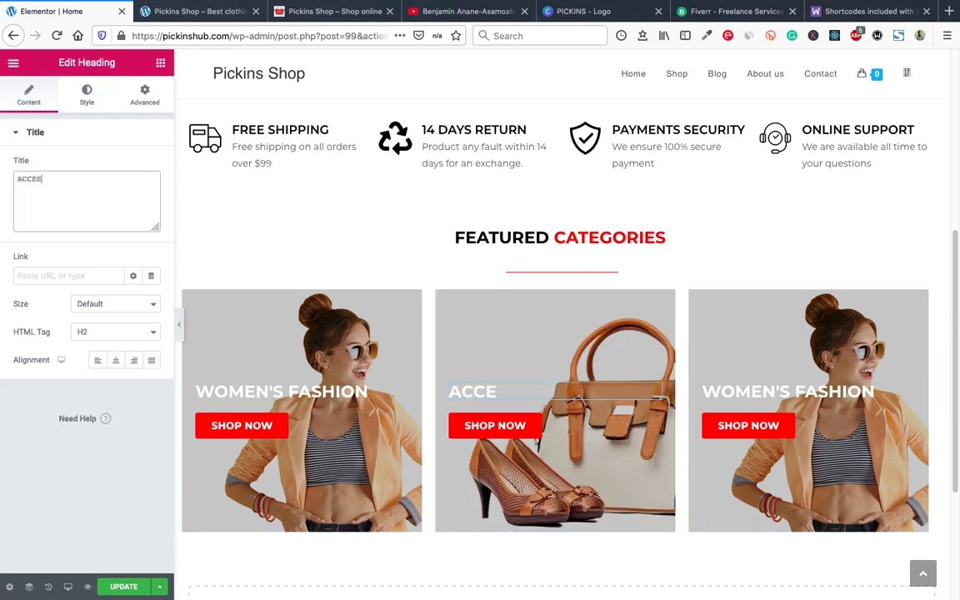
pyautogui.write('SO')
pyautogui.press('BackSpace')
pyautogui.write('SORIES')
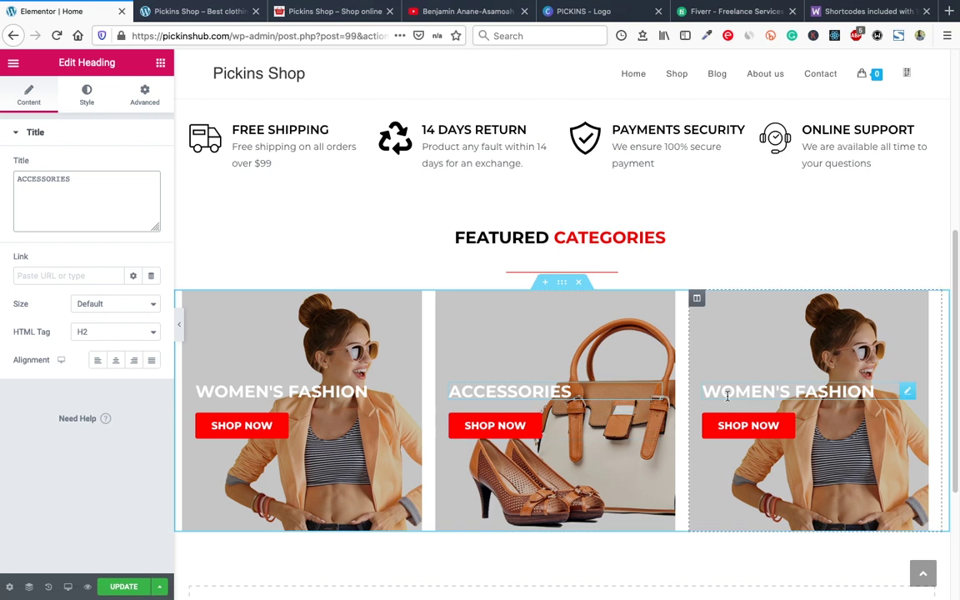
# Change the third column's heading to MEN'S FASHION by deleting the leading WO.
pyautogui.click(727, 397)
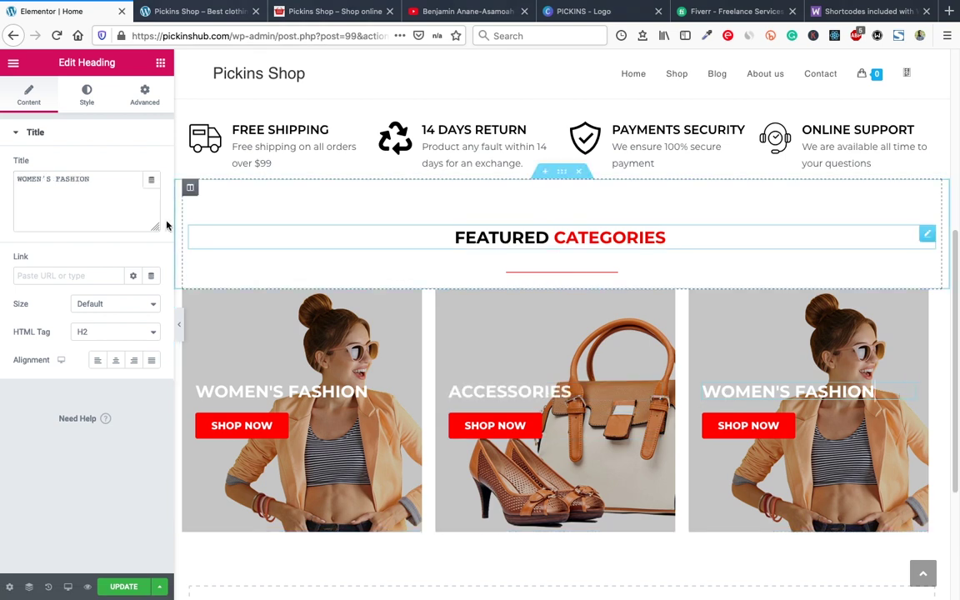
pyautogui.moveTo(88, 178); pyautogui.dragTo(1, 177)
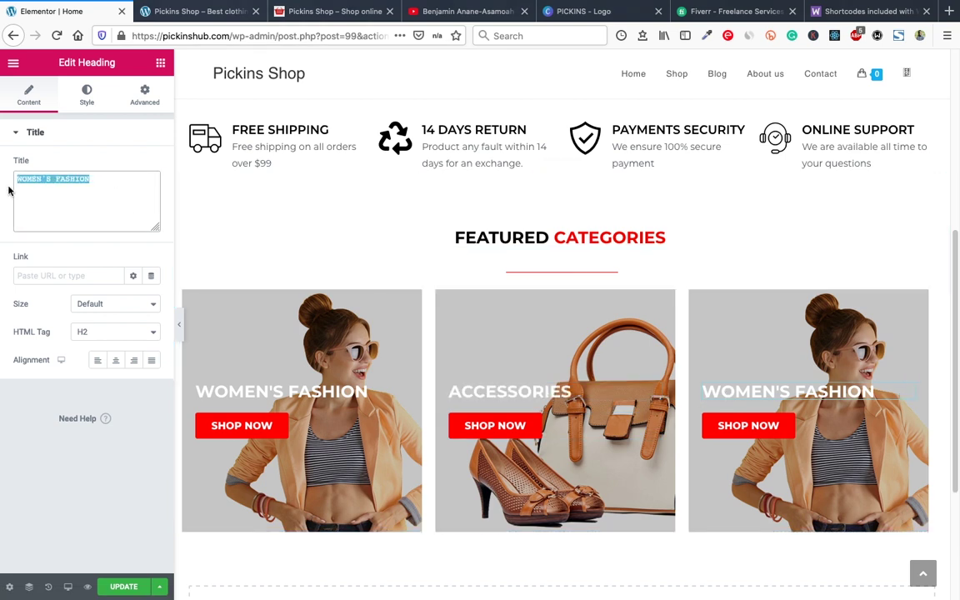
pyautogui.press('End')
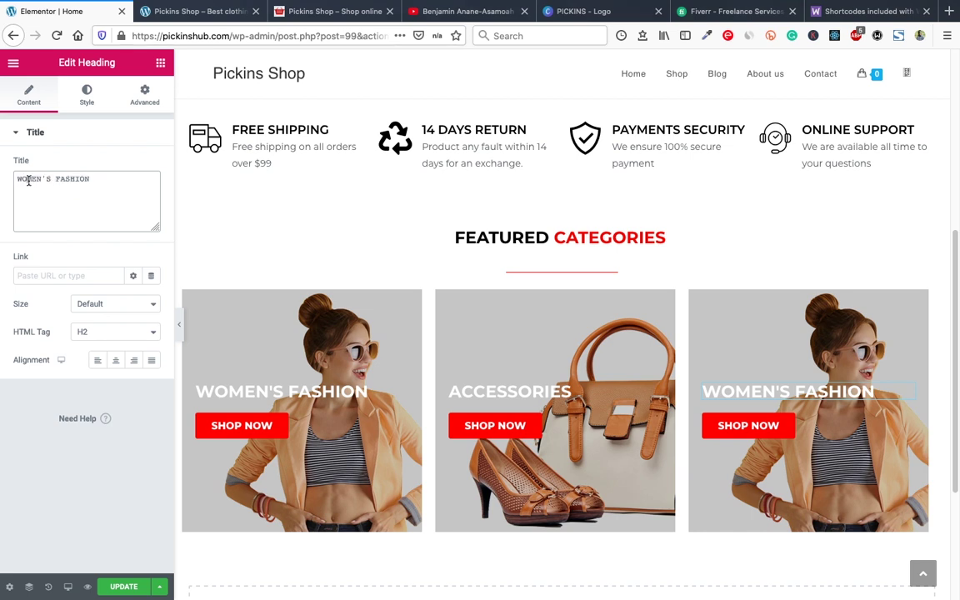
pyautogui.moveTo(28, 180); pyautogui.dragTo(8, 177)
pyautogui.press('BackSpace')
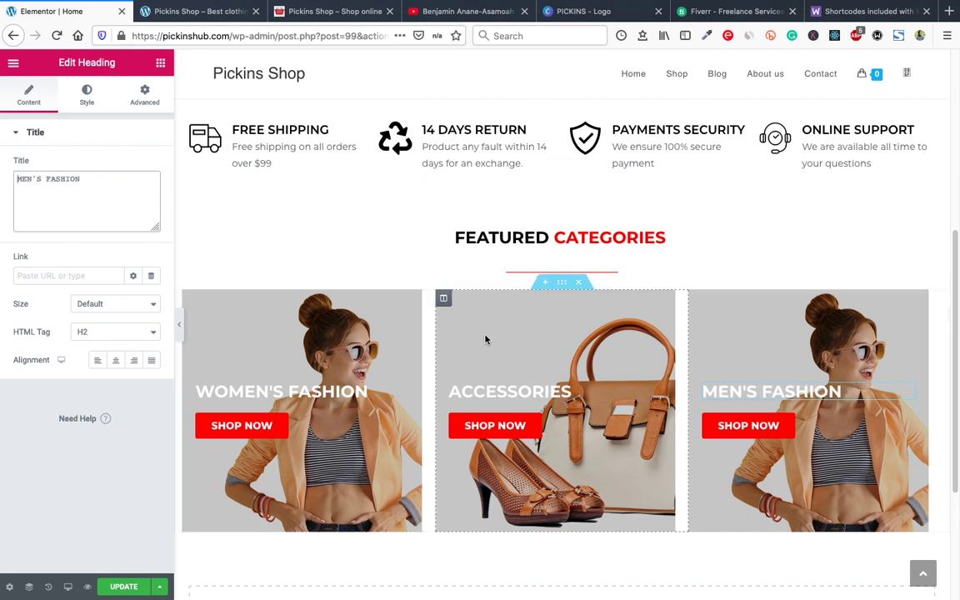
pyautogui.click(87, 99)
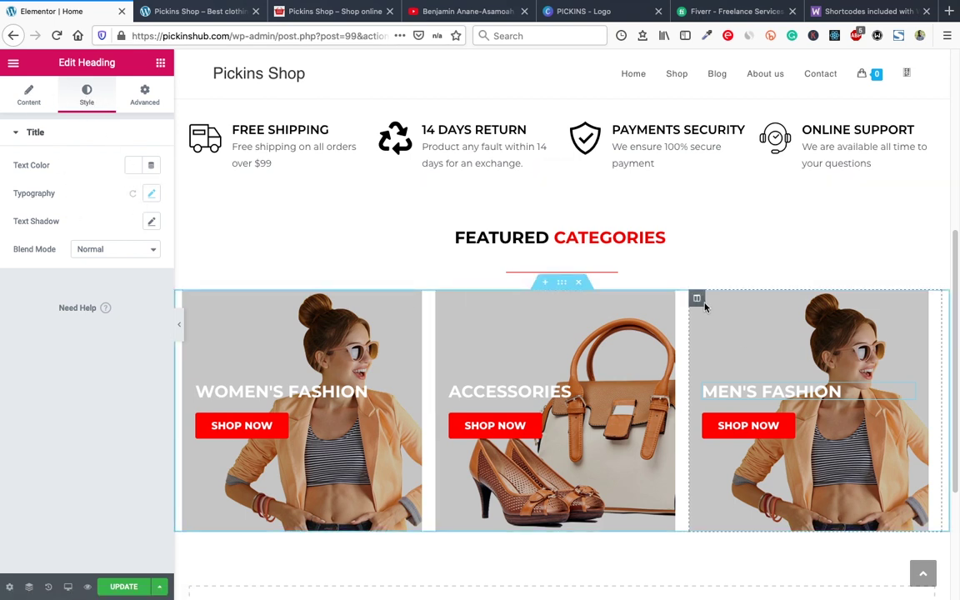
# Give the third column the bearded man photo as background, then view the live shop.
pyautogui.click(699, 301)
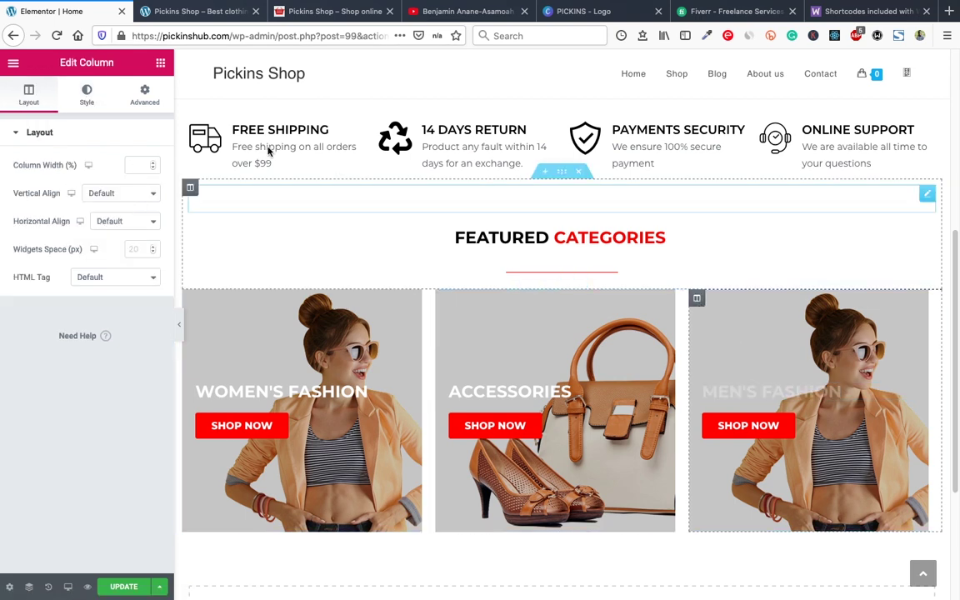
pyautogui.click(90, 101)
pyautogui.click(67, 252)
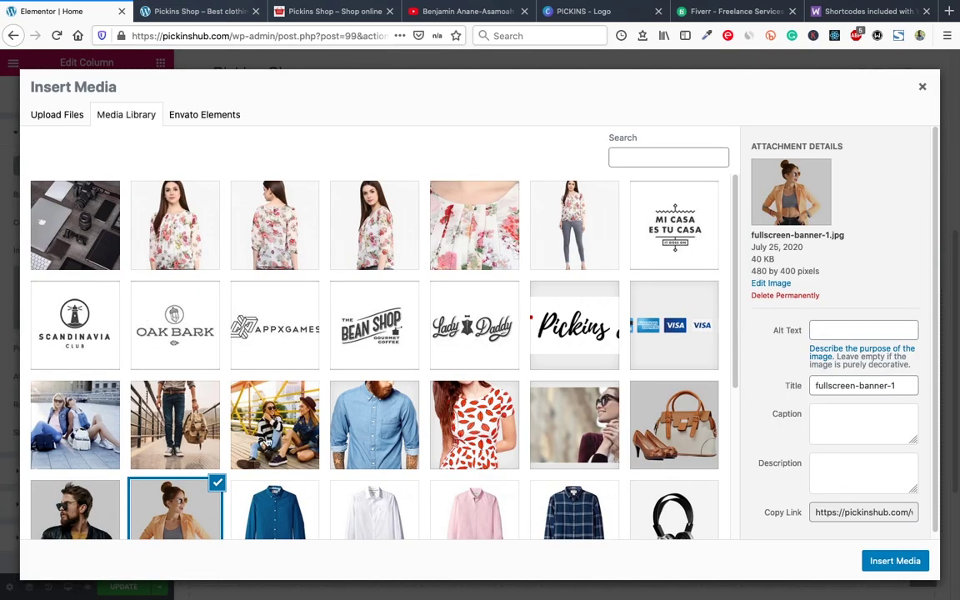
pyautogui.click(65, 506)
pyautogui.click(888, 562)
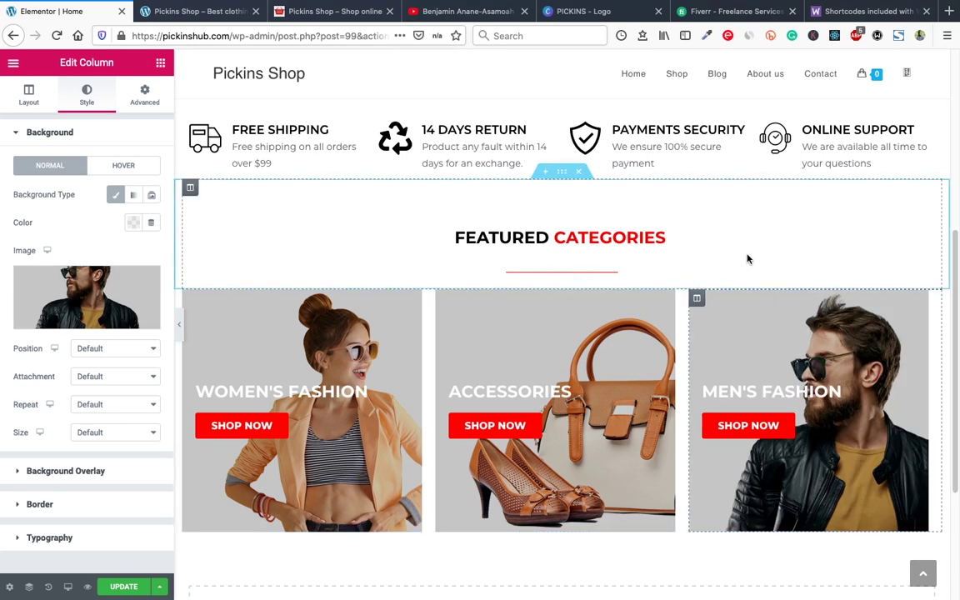
pyautogui.click(284, 12)
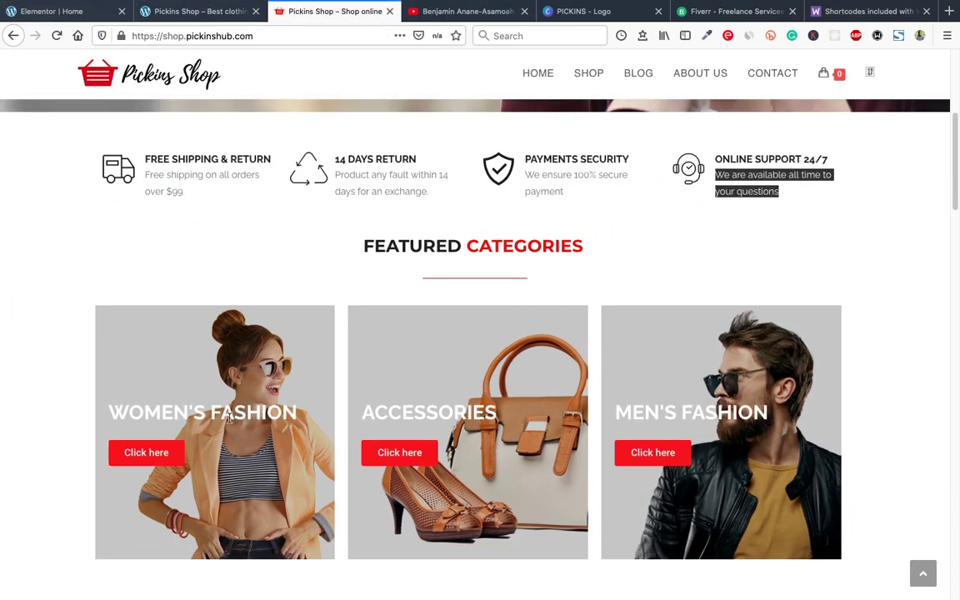
# Save the home page and look over its preview.
pyautogui.click(64, 11)
pyautogui.click(125, 587)
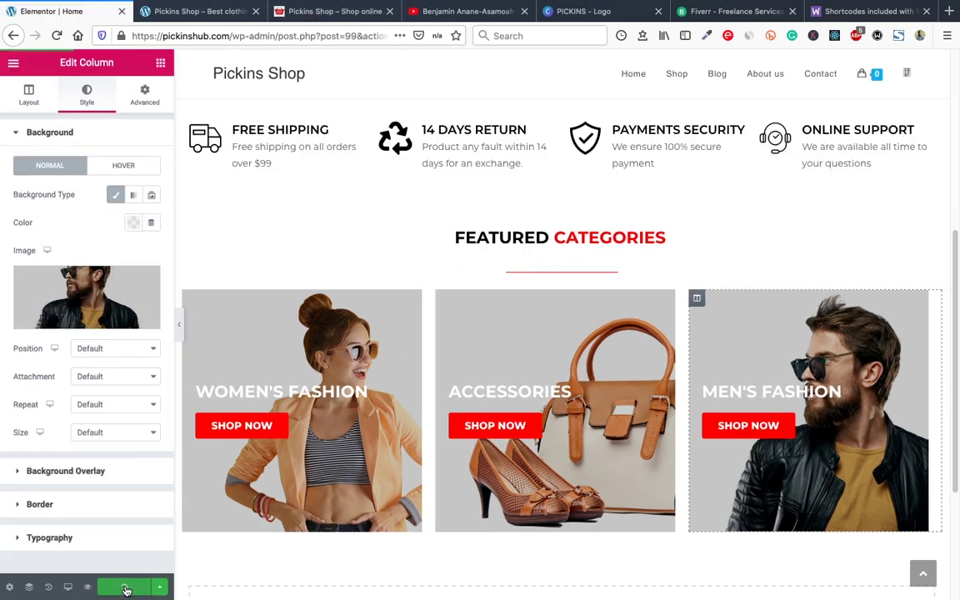
pyautogui.scroll(3, 386, 316)
pyautogui.scroll(-5, 367, 300)
pyautogui.scroll(5, 350, 292)
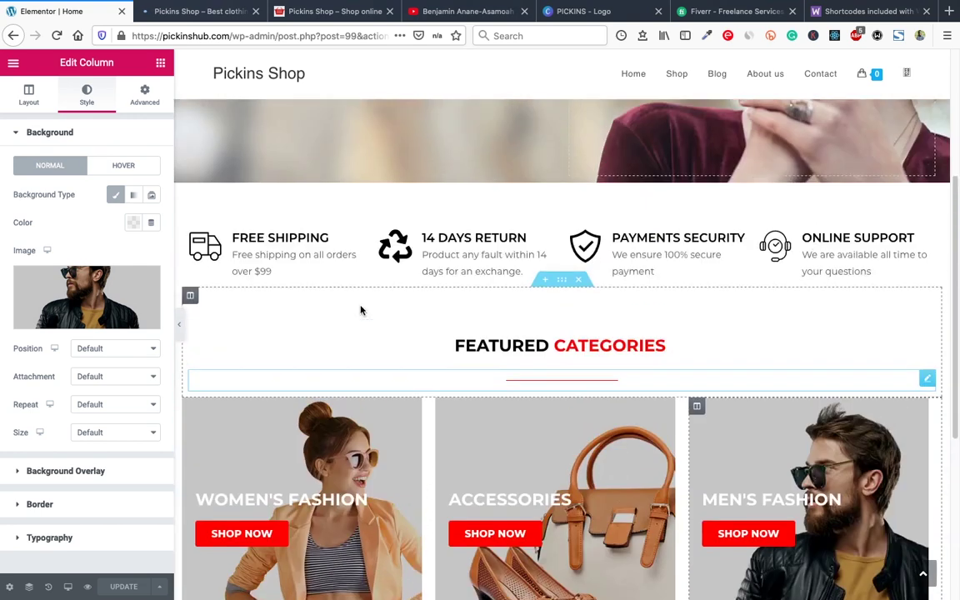
pyautogui.click(87, 588)
pyautogui.click(228, 12)
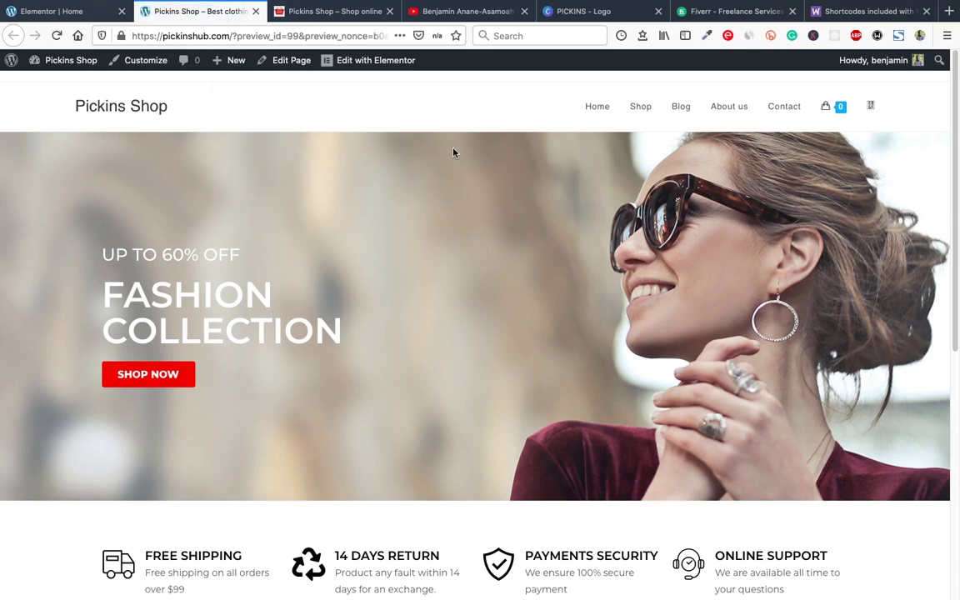
pyautogui.scroll(-5, 456, 167)
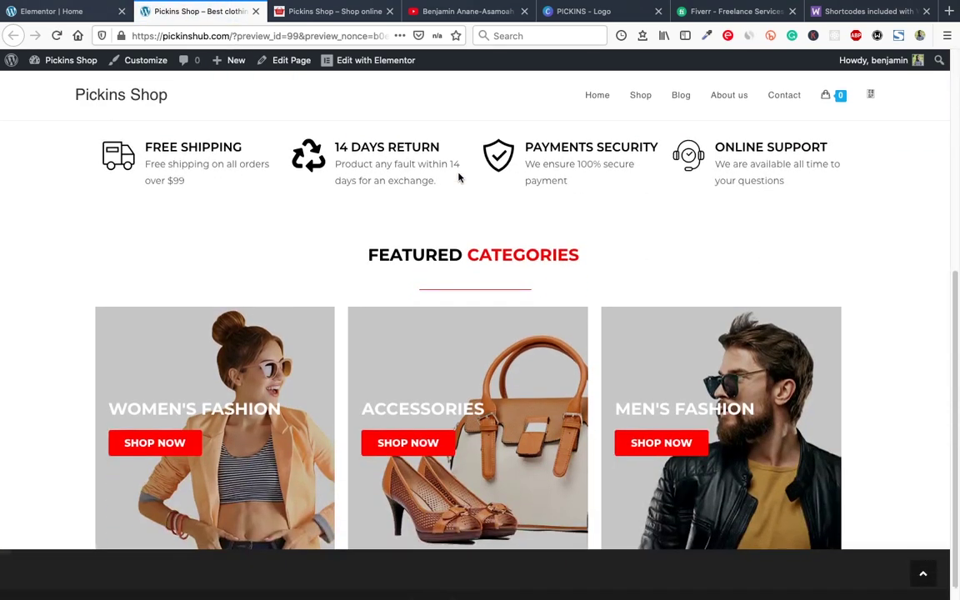
pyautogui.scroll(5, 463, 178)
# Compare the preview against the live Pickins Shop site.
pyautogui.click(317, 12)
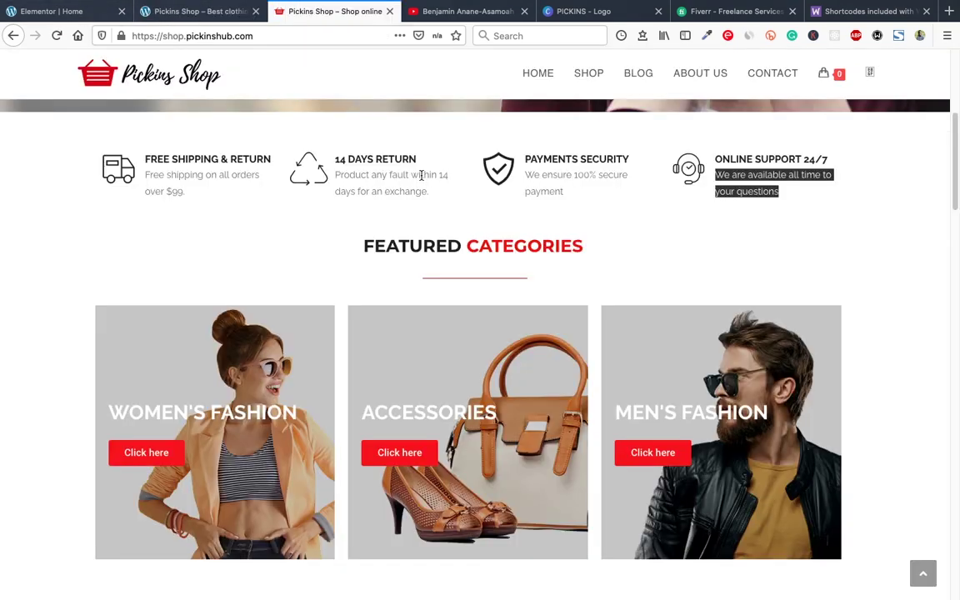
pyautogui.scroll(2, 421, 181)
pyautogui.scroll(-4, 420, 181)
pyautogui.scroll(6, 424, 186)
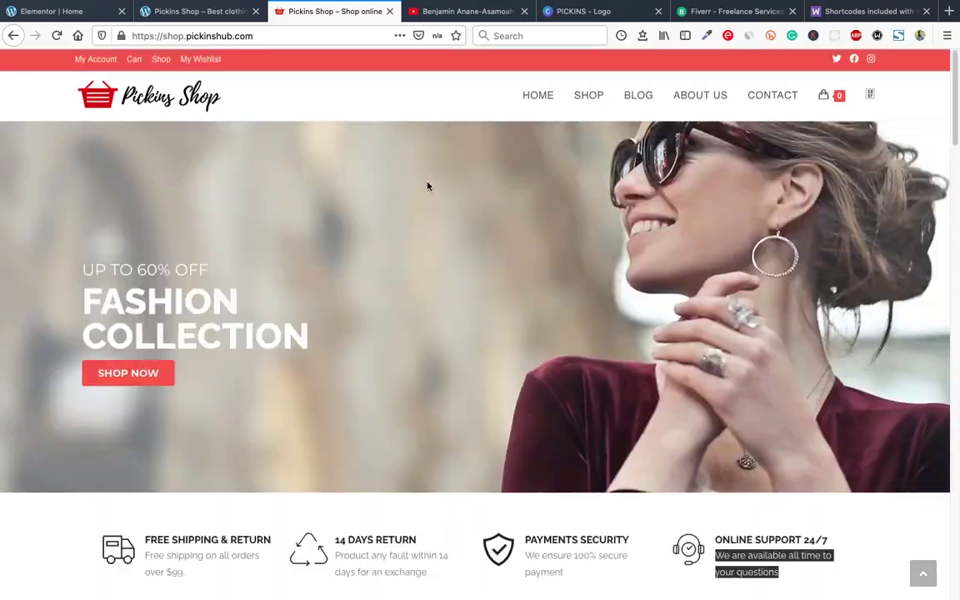
pyautogui.scroll(-3, 424, 186)
pyautogui.scroll(-10, 427, 185)
pyautogui.scroll(7, 427, 185)
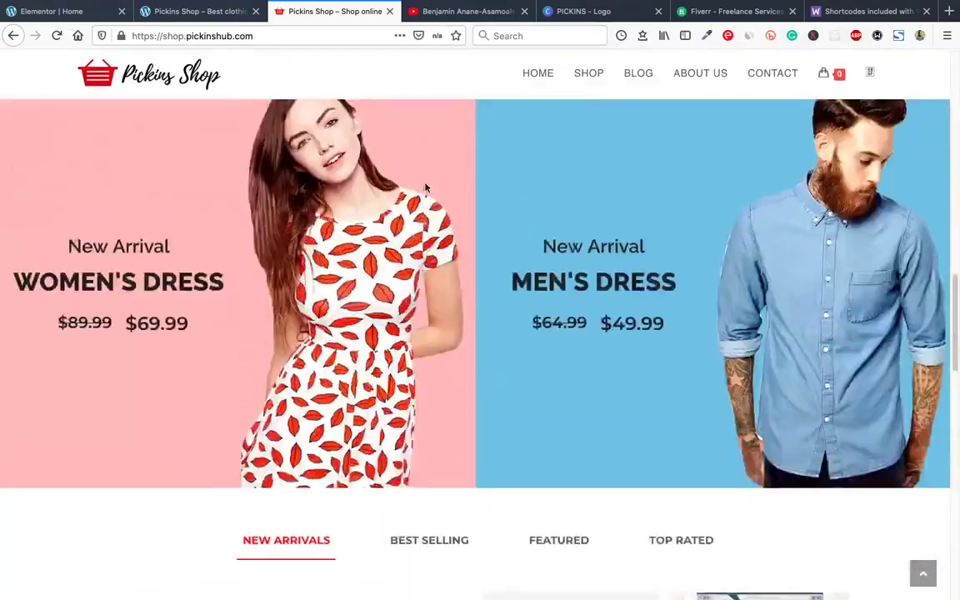
pyautogui.scroll(-2, 427, 187)
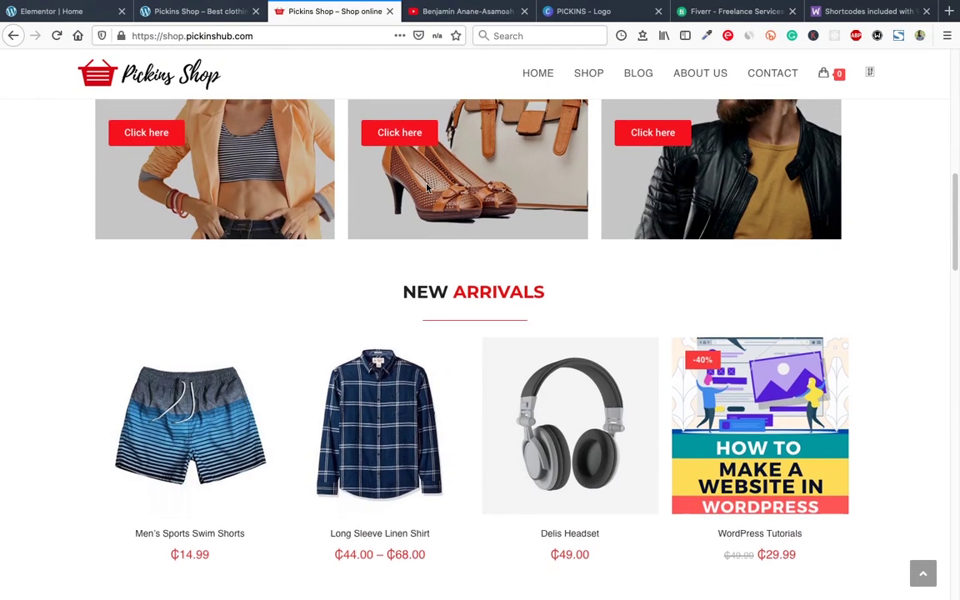
pyautogui.scroll(-2, 431, 190)
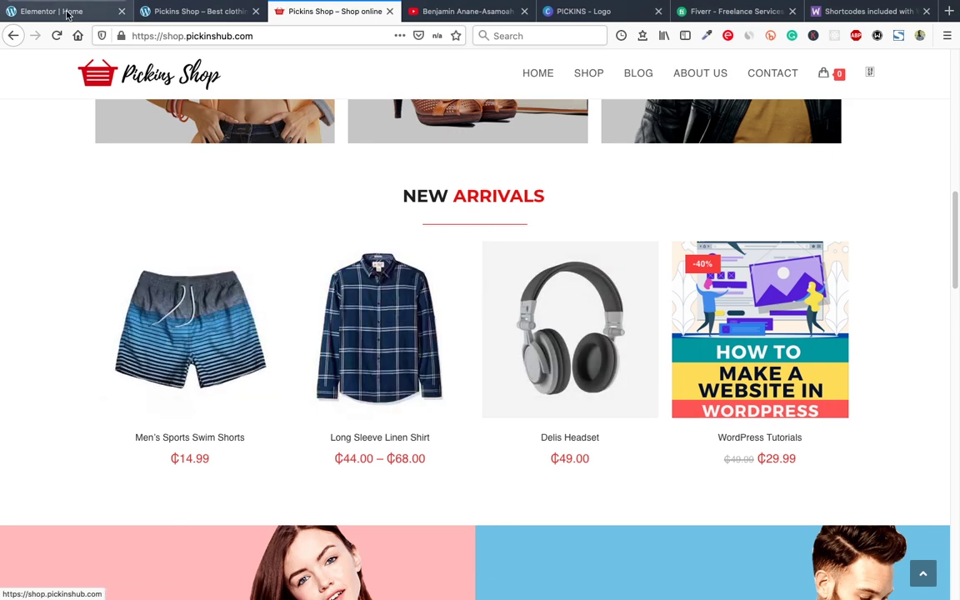
# Close the preview, check the live shop again, and return to the Elementor editor.
pyautogui.click(256, 11)
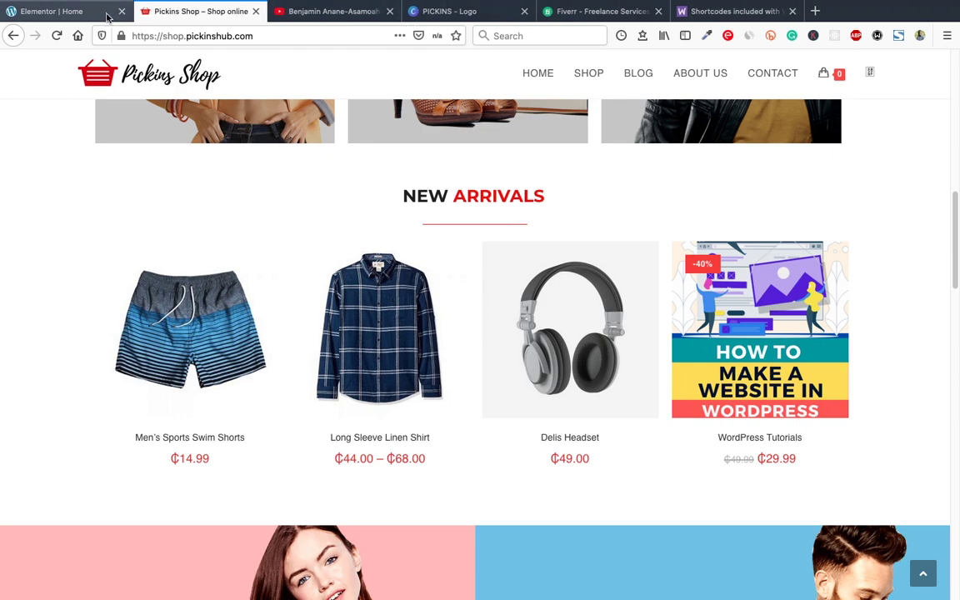
pyautogui.click(102, 14)
pyautogui.scroll(-5, 337, 303)
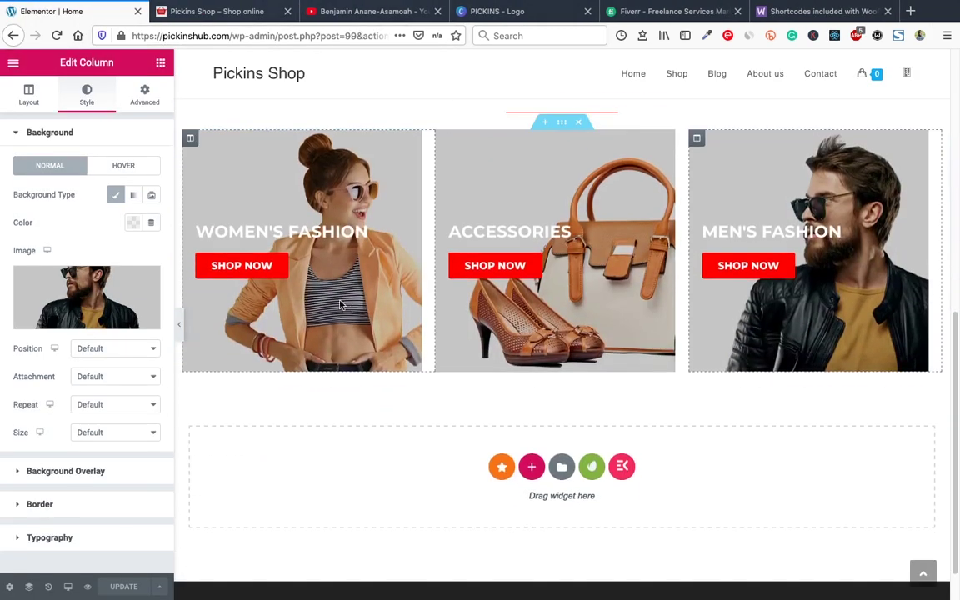
pyautogui.scroll(-1, 538, 413)
pyautogui.scroll(3, 493, 289)
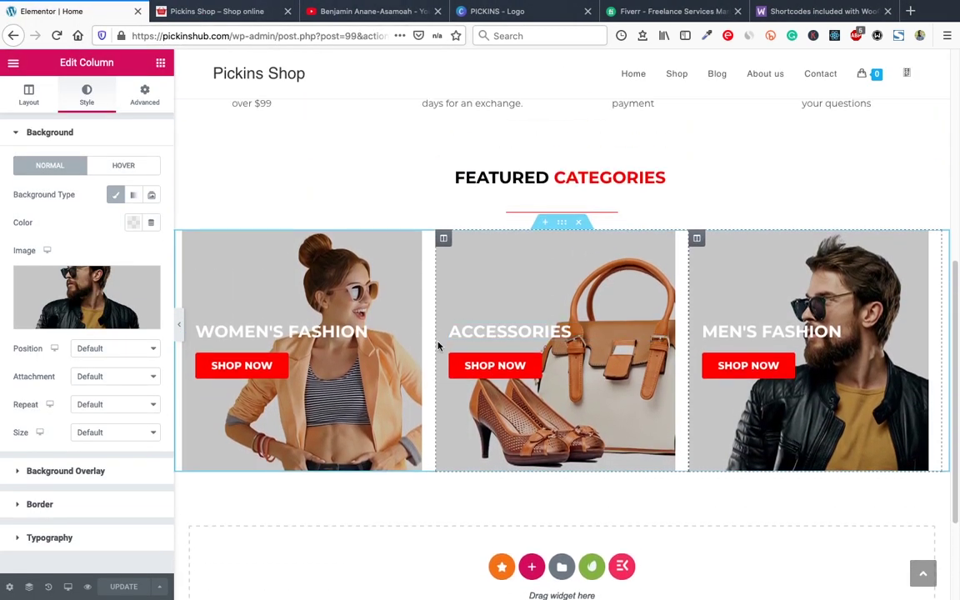
pyautogui.click(177, 11)
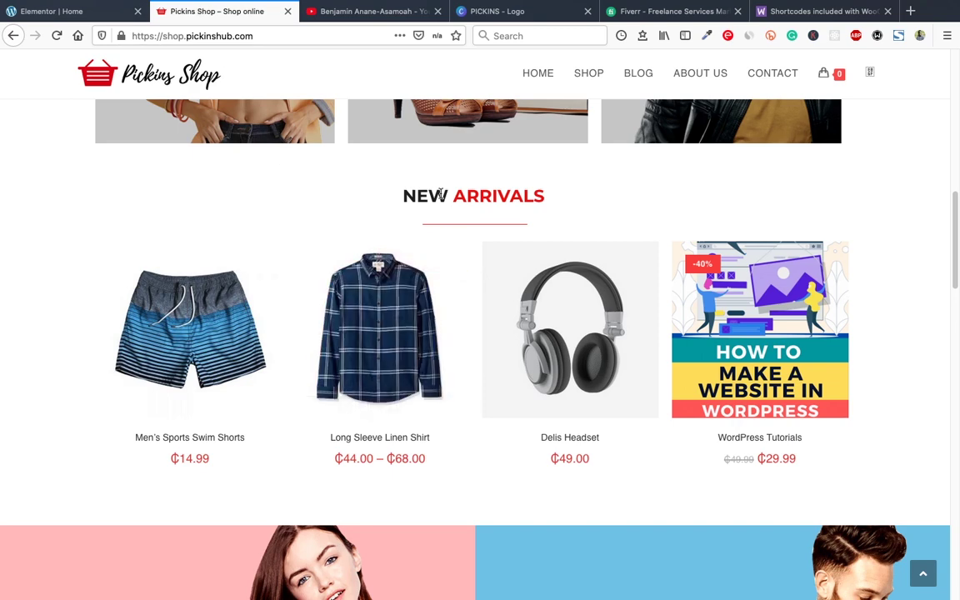
pyautogui.scroll(-2, 446, 216)
pyautogui.scroll(4, 397, 290)
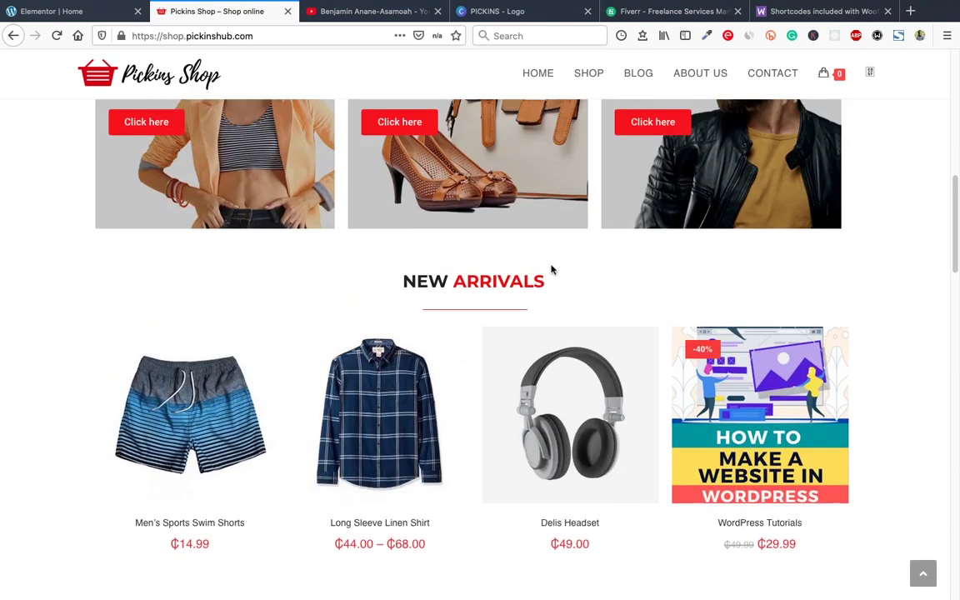
pyautogui.scroll(3, 469, 313)
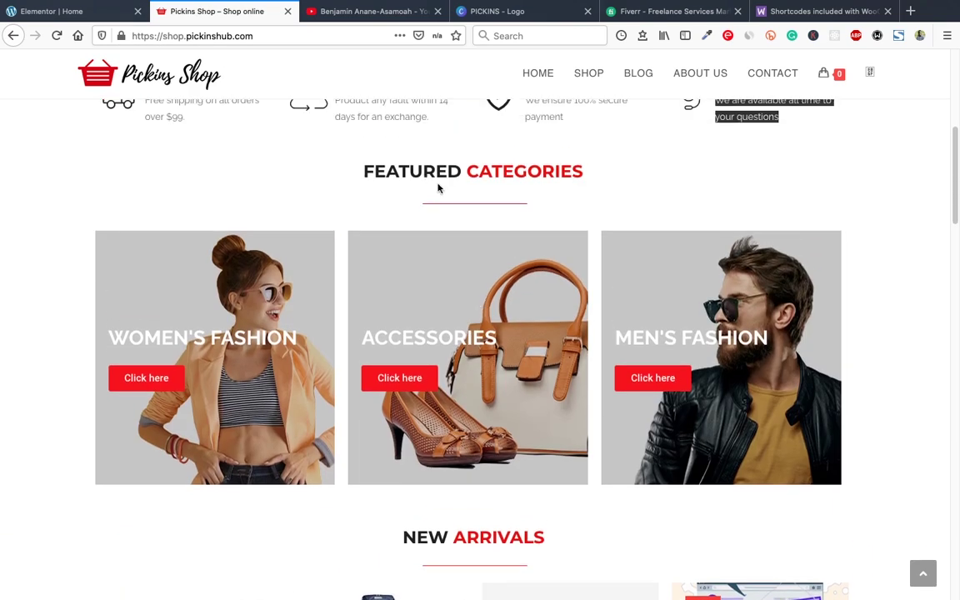
pyautogui.click(84, 12)
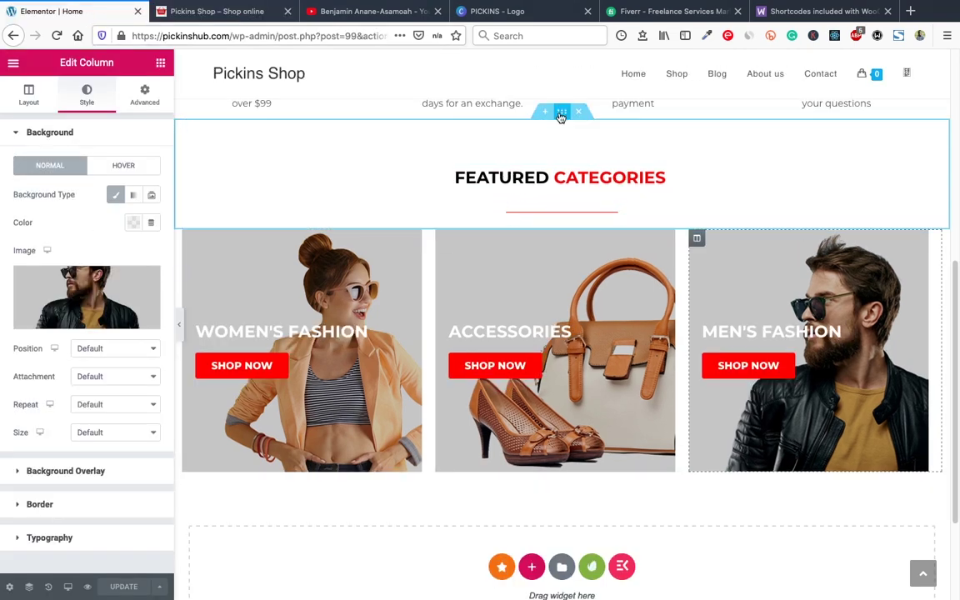
# Copy the FEATURED CATEGORIES heading section and paste it below the category columns.
pyautogui.click(560, 113)
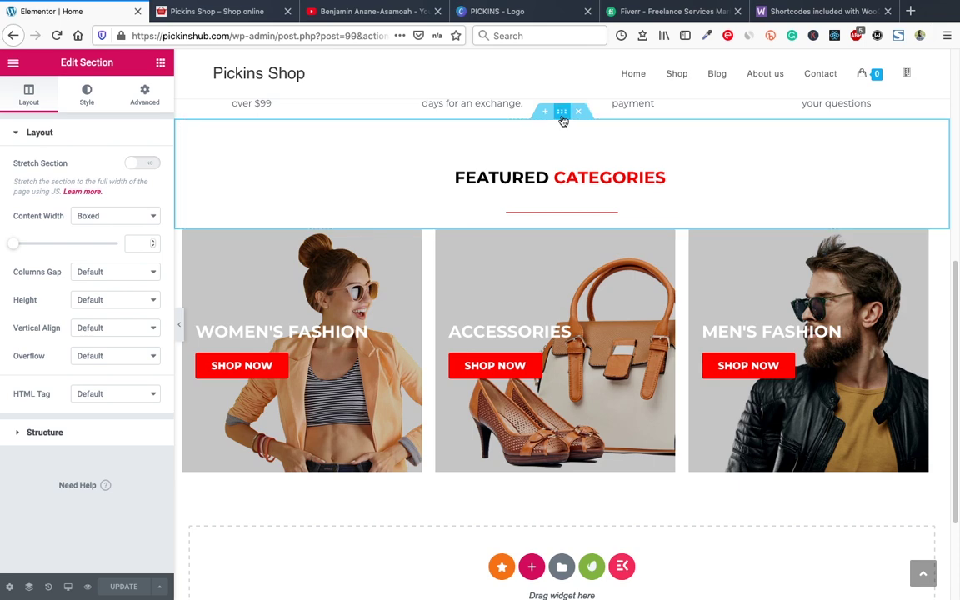
pyautogui.rightClick(561, 114)
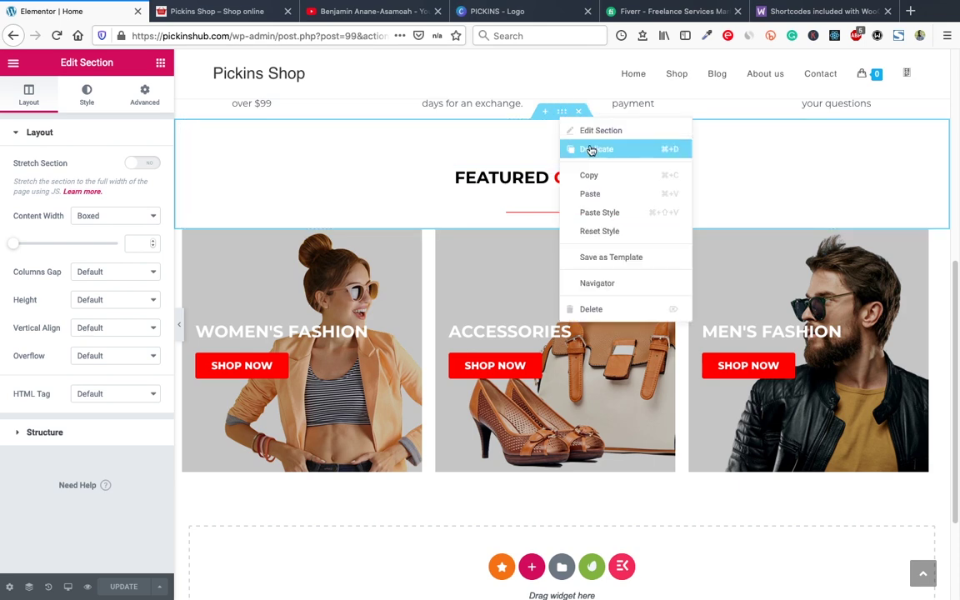
pyautogui.click(592, 176)
pyautogui.scroll(-3, 522, 195)
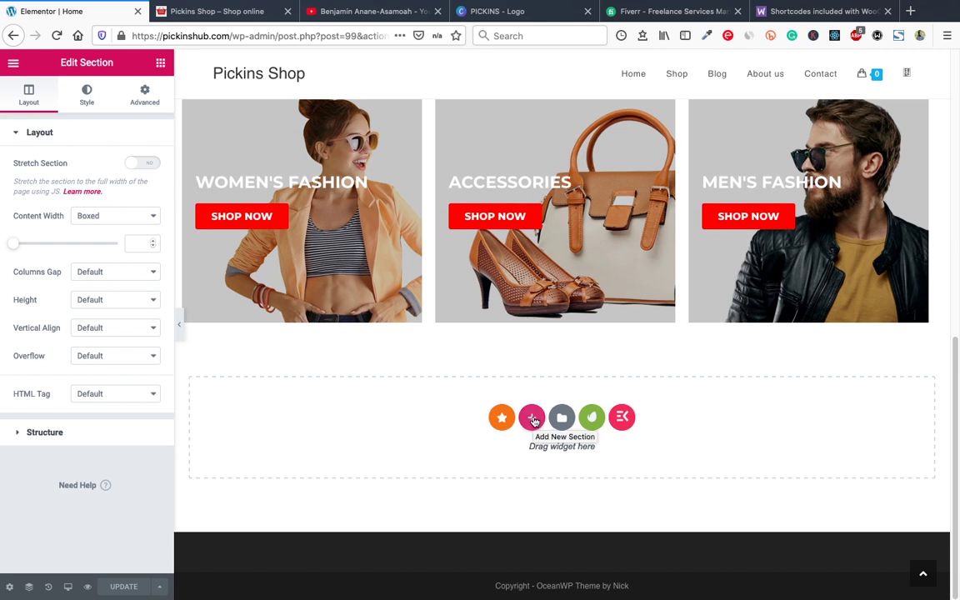
pyautogui.rightClick(431, 395)
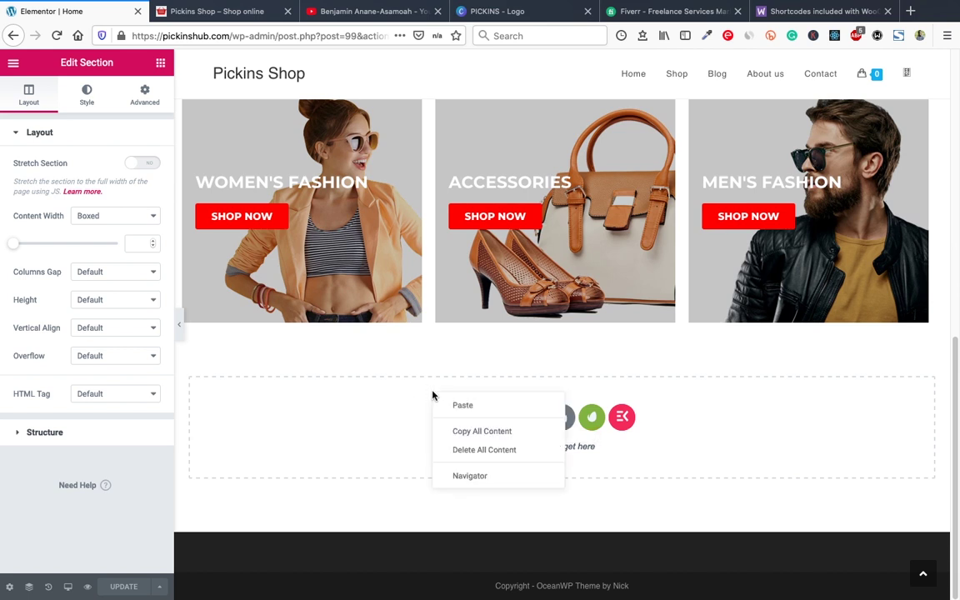
pyautogui.click(368, 413)
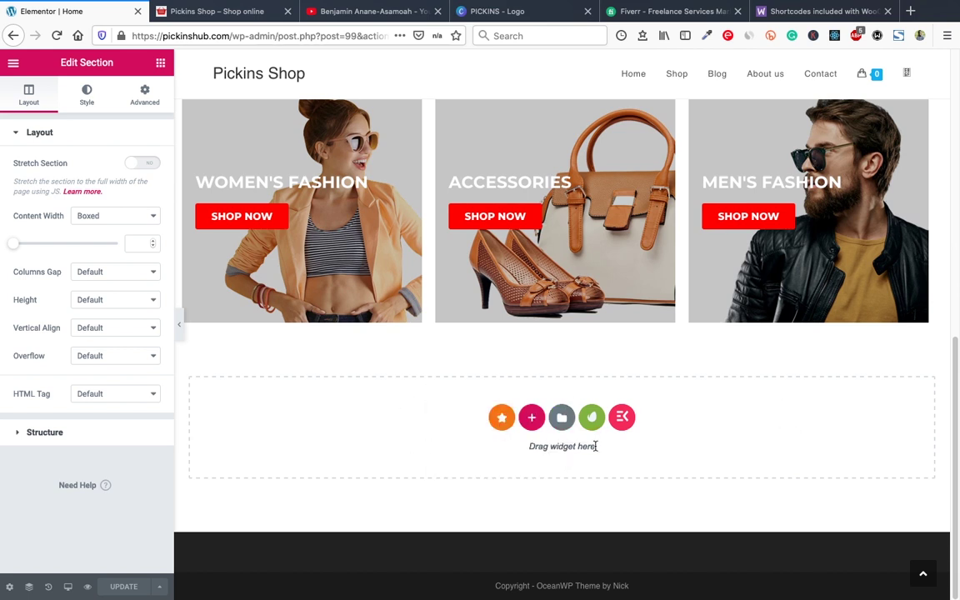
pyautogui.rightClick(417, 399)
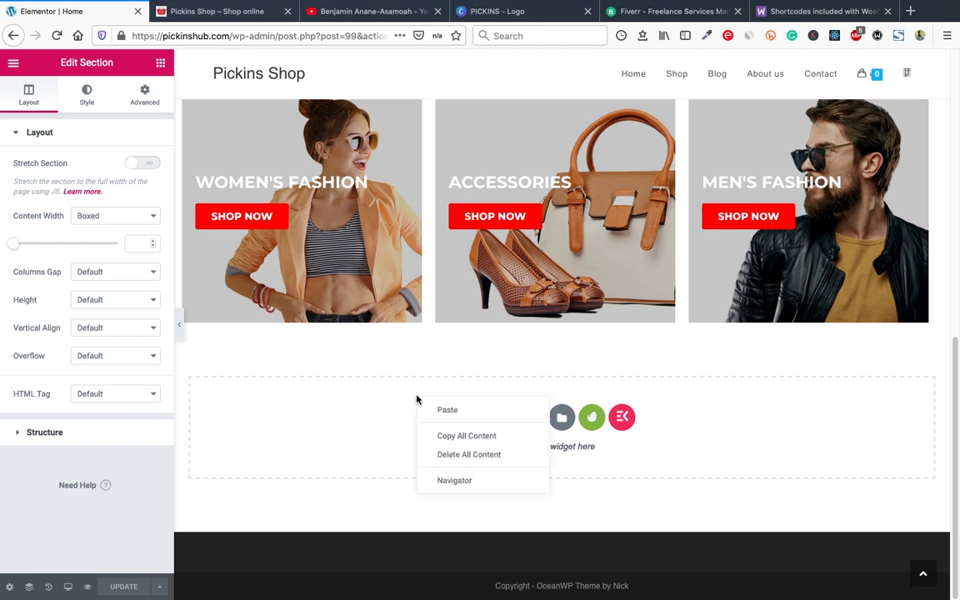
pyautogui.click(454, 415)
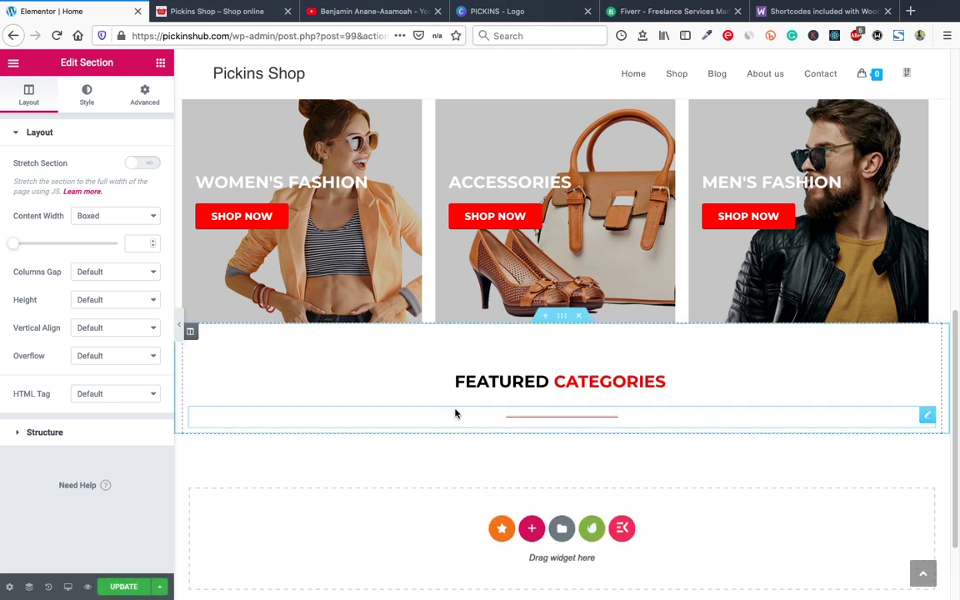
pyautogui.click(460, 347)
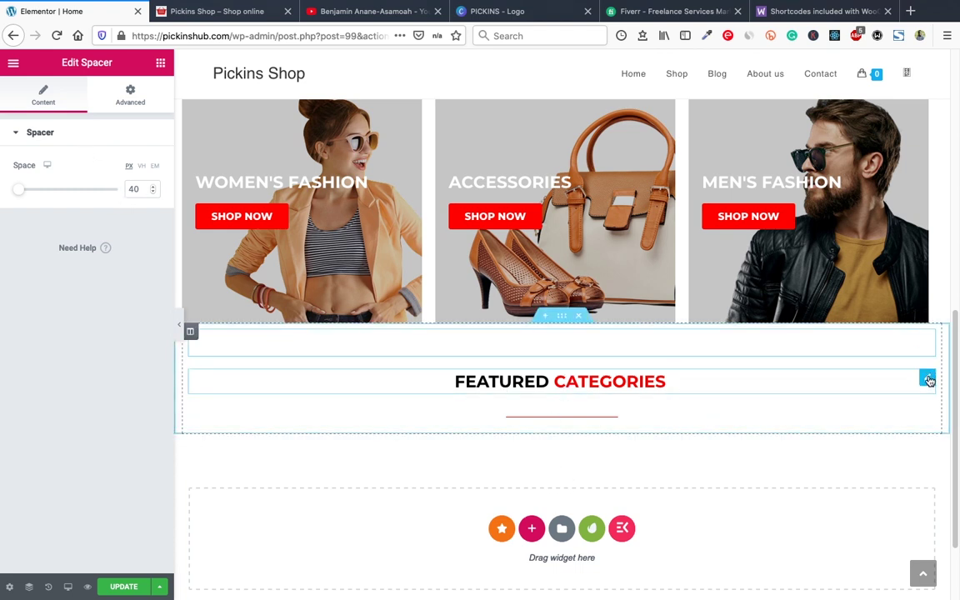
# Change the pasted heading's texts to NEW and ARRIVALS and begin a new section below.
pyautogui.click(928, 379)
pyautogui.rightClick(564, 385)
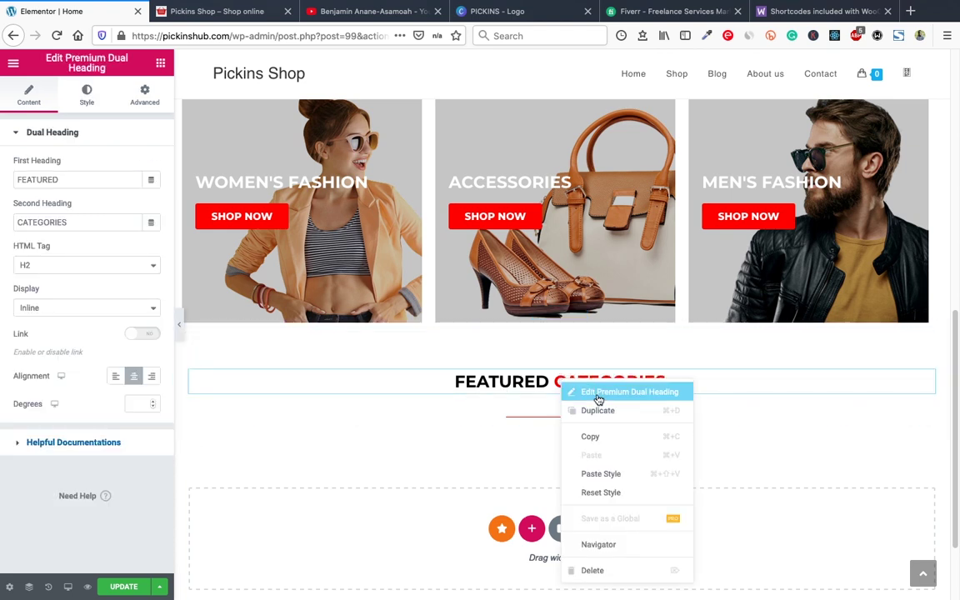
pyautogui.click(597, 396)
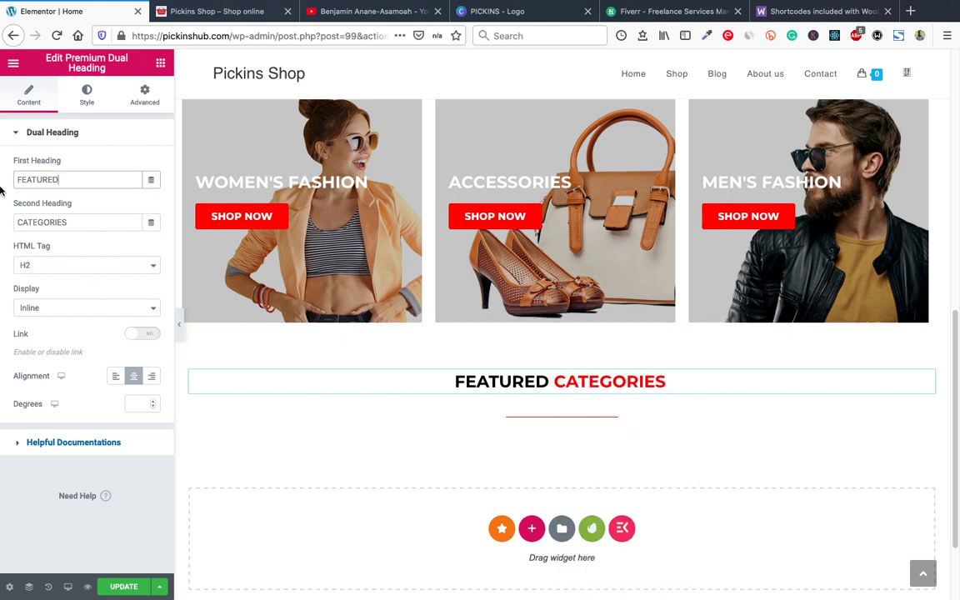
pyautogui.hotkey('ctrl', 'a')
pyautogui.write('NEW')
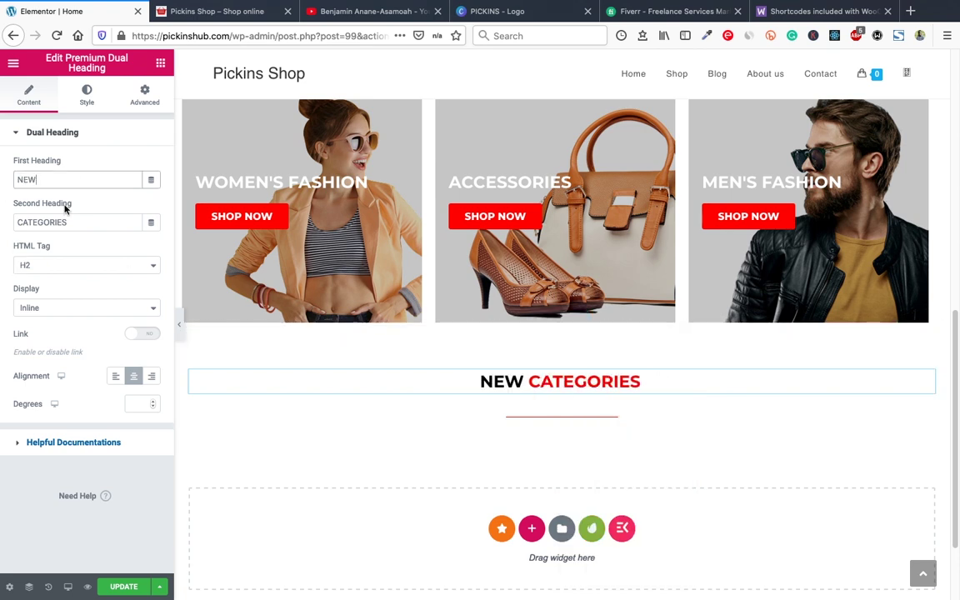
pyautogui.click(38, 221)
pyautogui.hotkey('ctrl', 'a')
pyautogui.write('ARR')
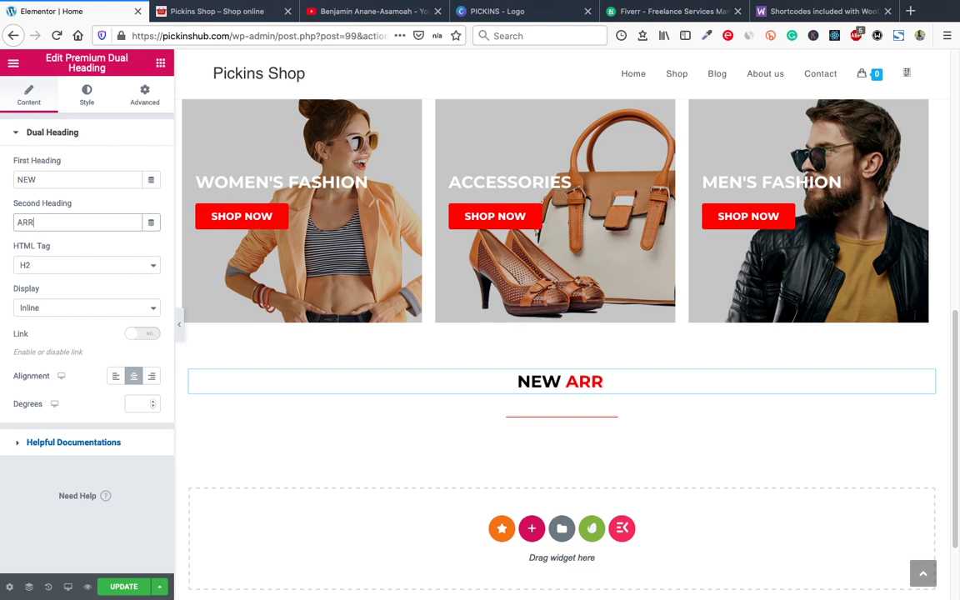
pyautogui.write('IVALS')
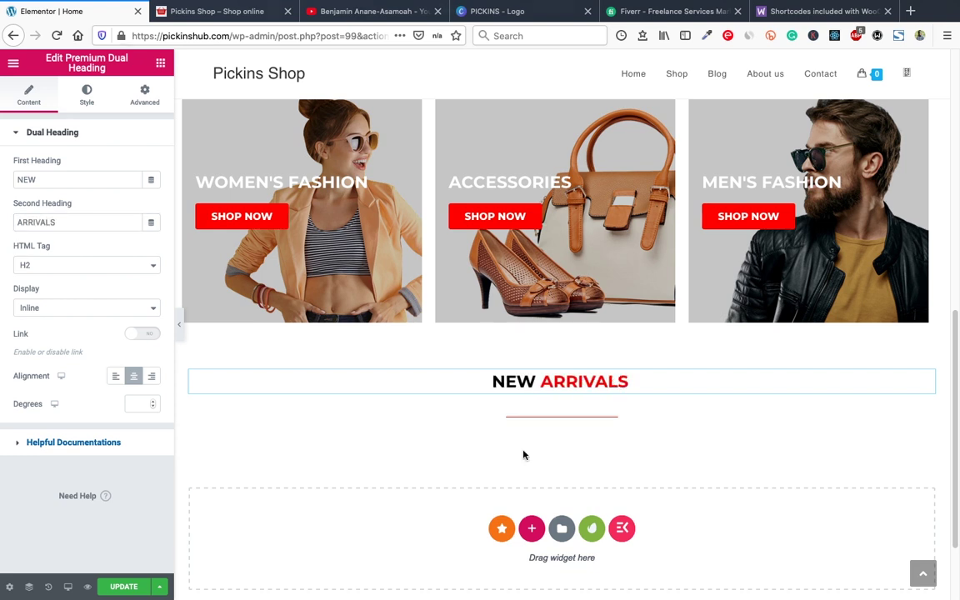
pyautogui.click(533, 533)
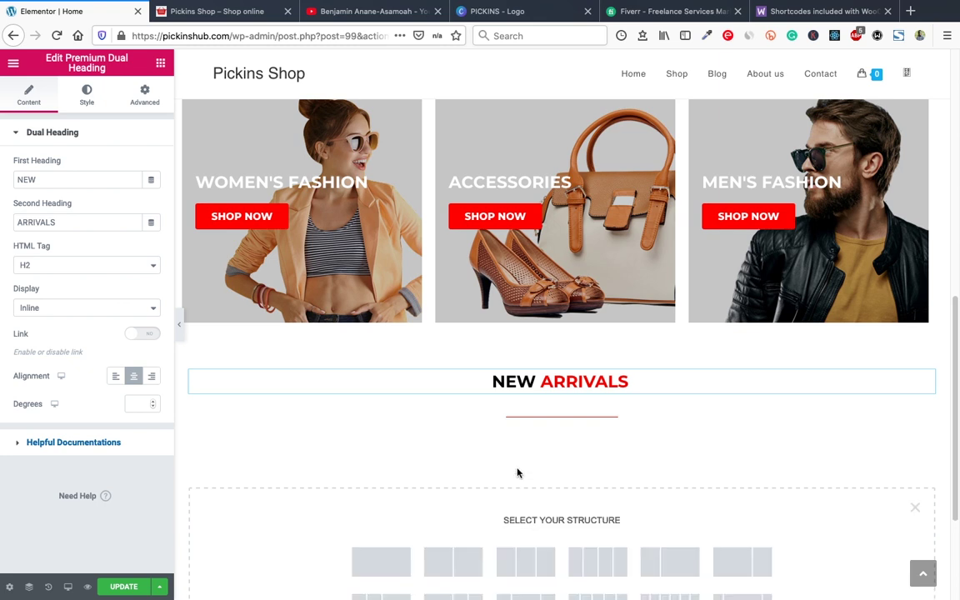
# Add a single-column section beneath the NEW ARRIVALS heading and show the widget list.
pyautogui.scroll(-1, 514, 471)
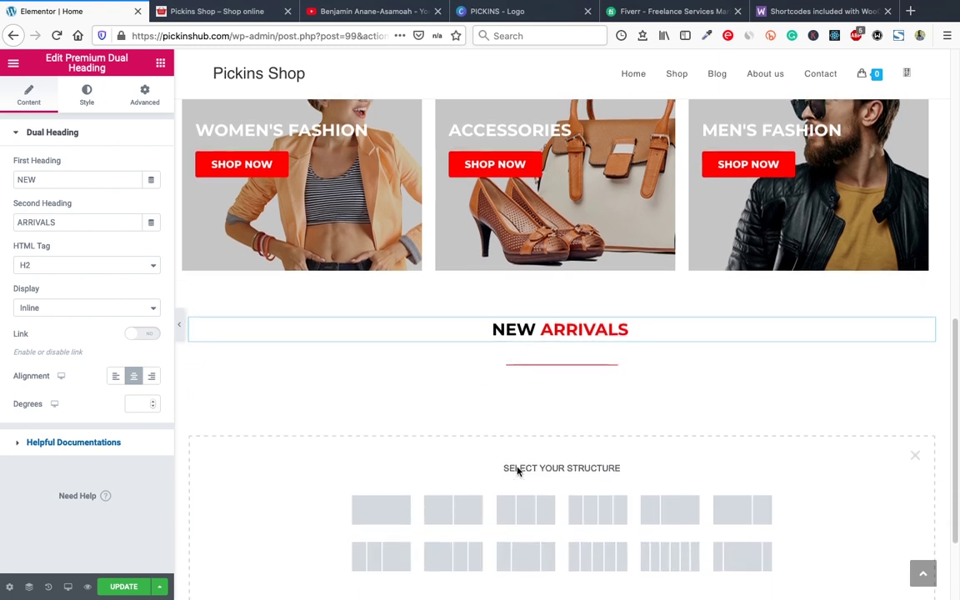
pyautogui.click(386, 511)
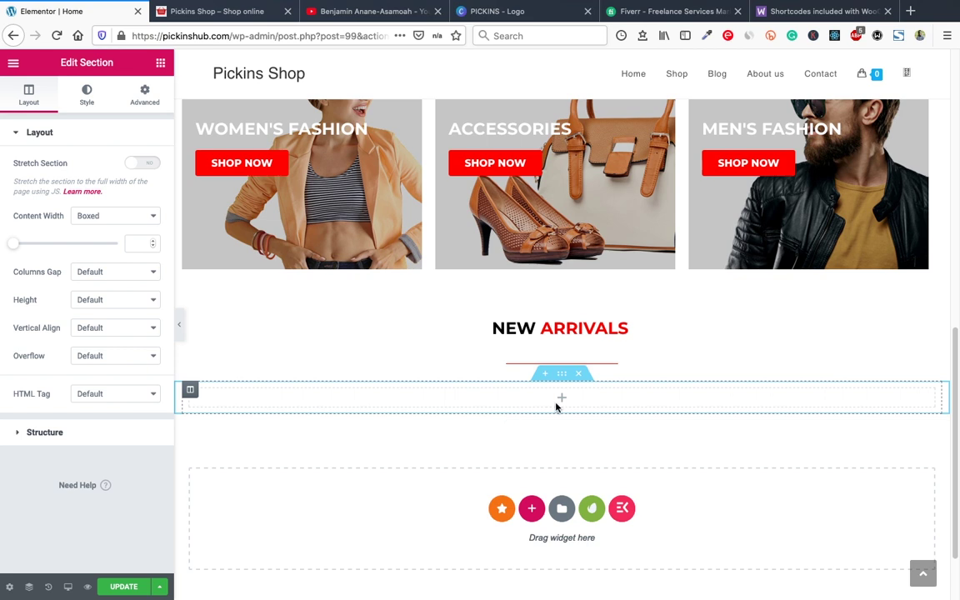
pyautogui.click(500, 392)
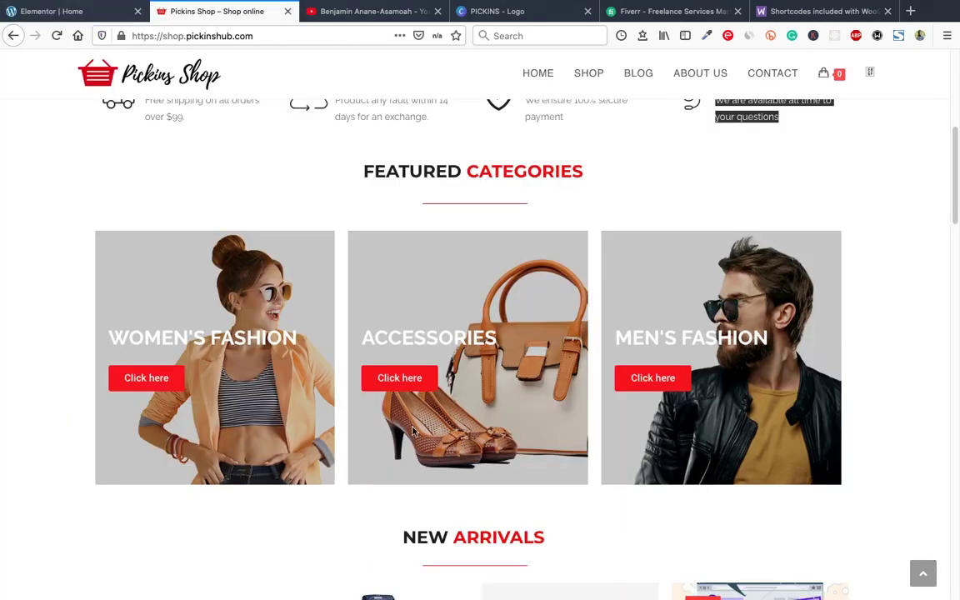
# Check the editor, then bring up the WooCommerce Shortcodes documentation.
pyautogui.scroll(4, 412, 431)
pyautogui.scroll(-10, 434, 349)
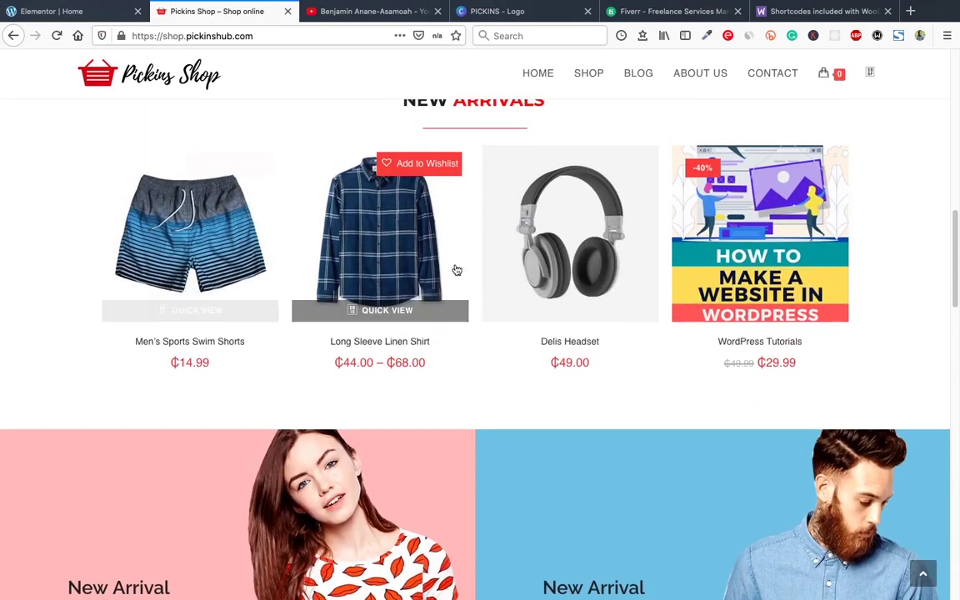
pyautogui.scroll(1, 291, 187)
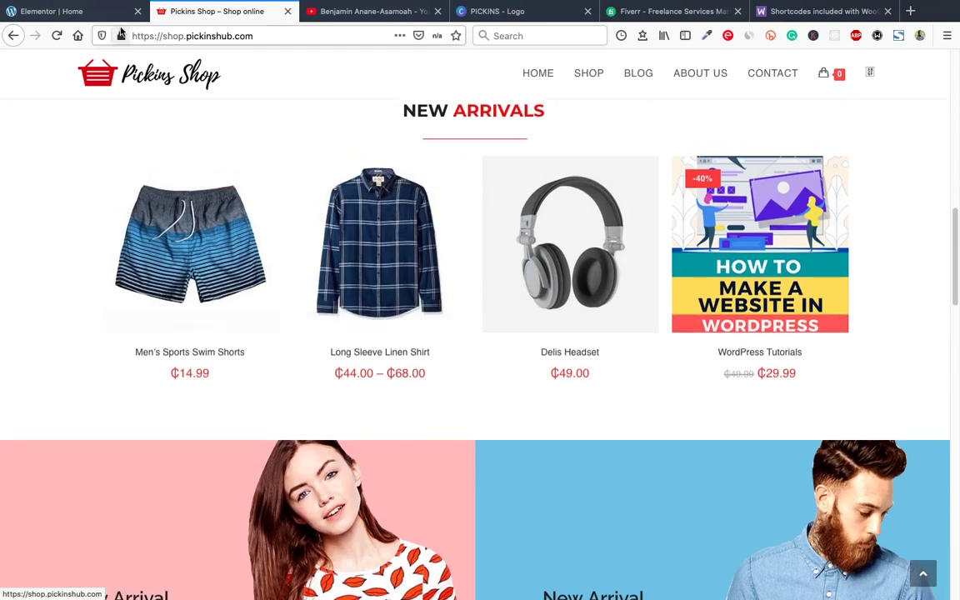
pyautogui.click(75, 11)
pyautogui.click(799, 11)
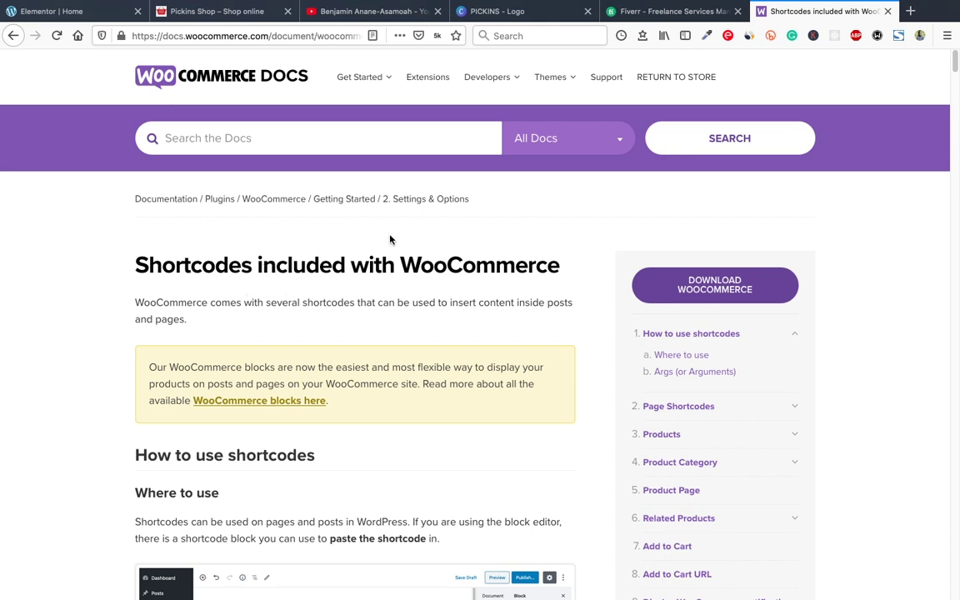
# Compare the live shop's New Arrivals, then copy the Scenario 1 shortcode from the docs.
pyautogui.click(83, 12)
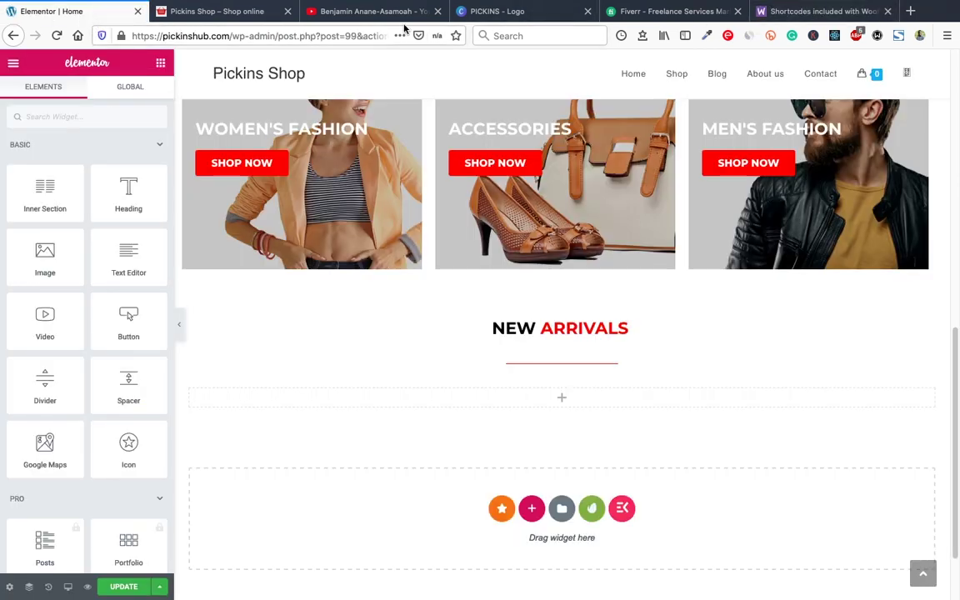
pyautogui.click(235, 19)
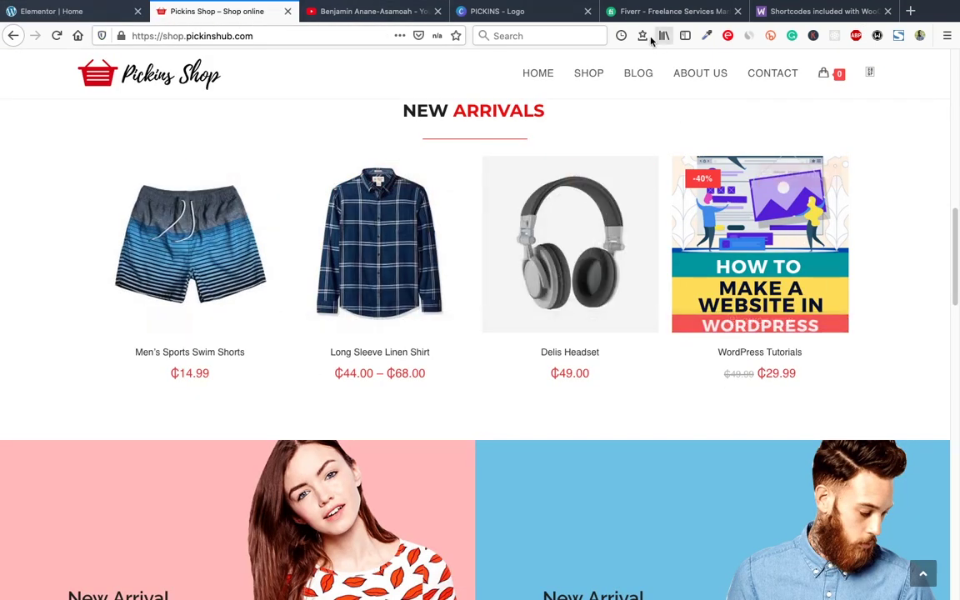
pyautogui.click(777, 13)
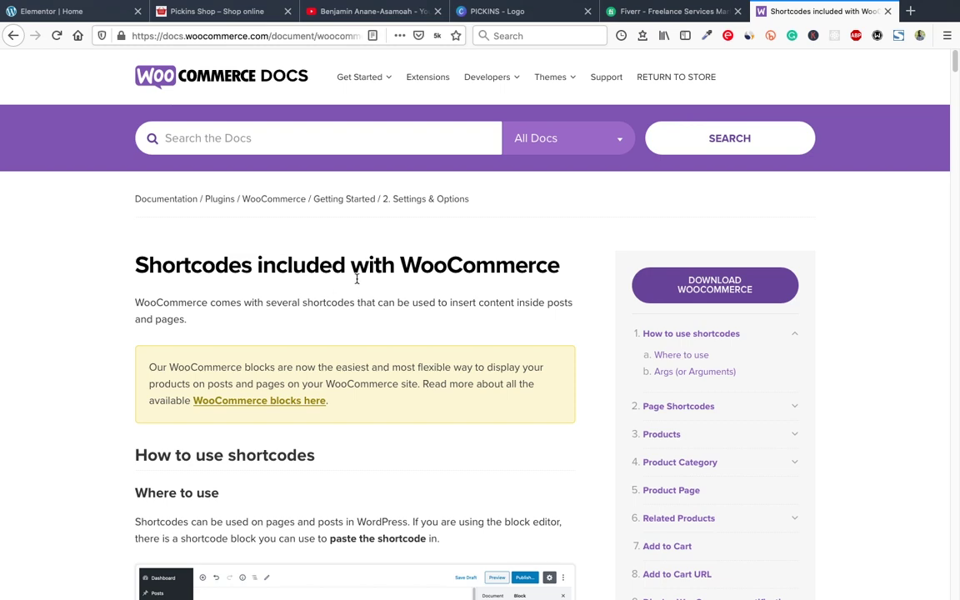
pyautogui.scroll(-15, 360, 279)
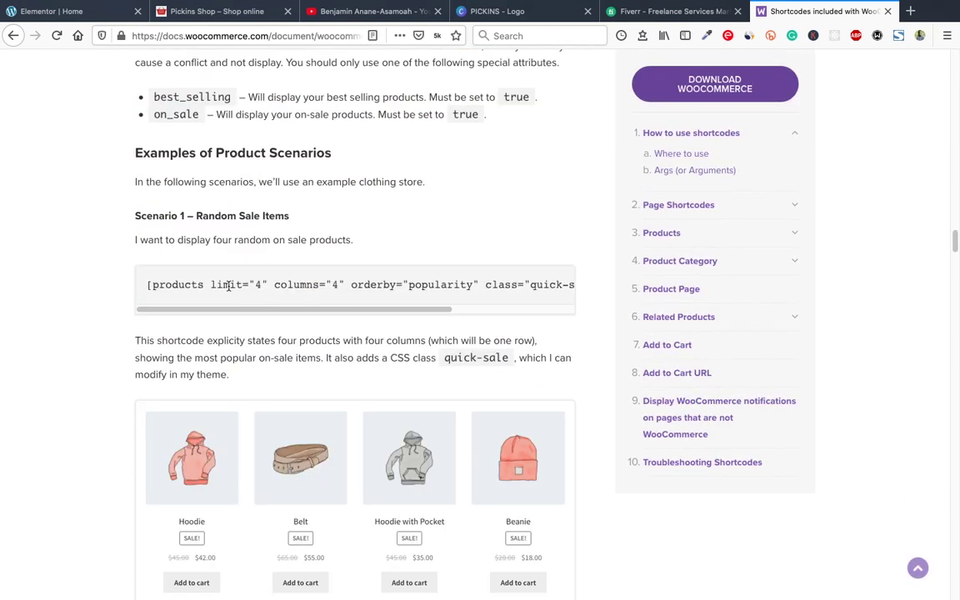
pyautogui.scroll(-3, 292, 282)
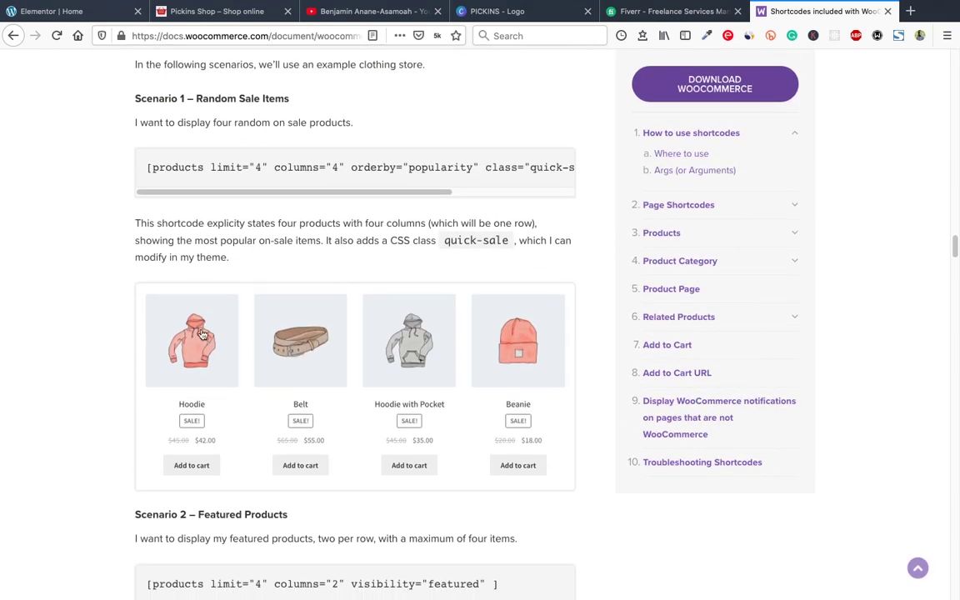
pyautogui.scroll(3, 242, 338)
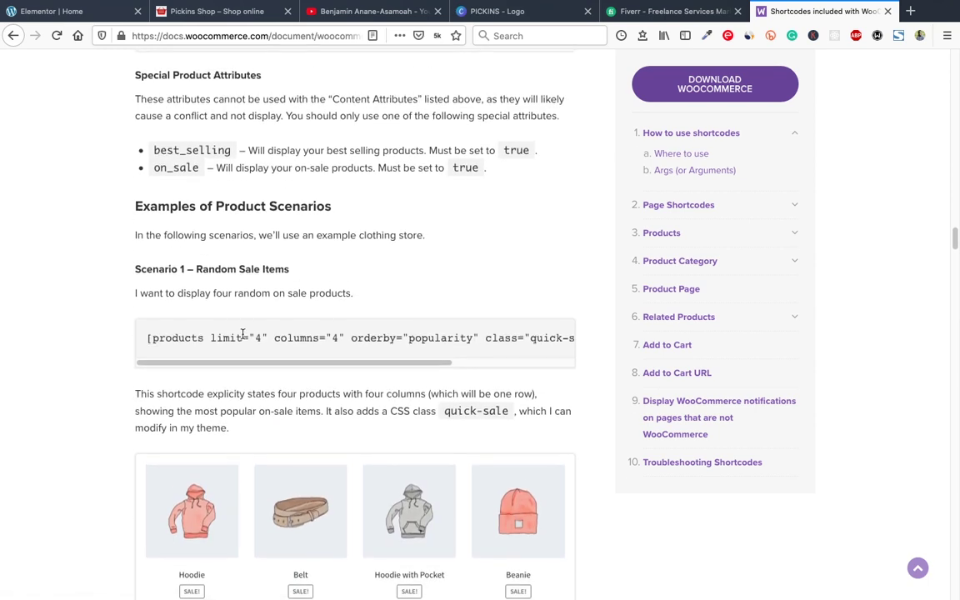
pyautogui.moveTo(144, 339); pyautogui.dragTo(513, 338)
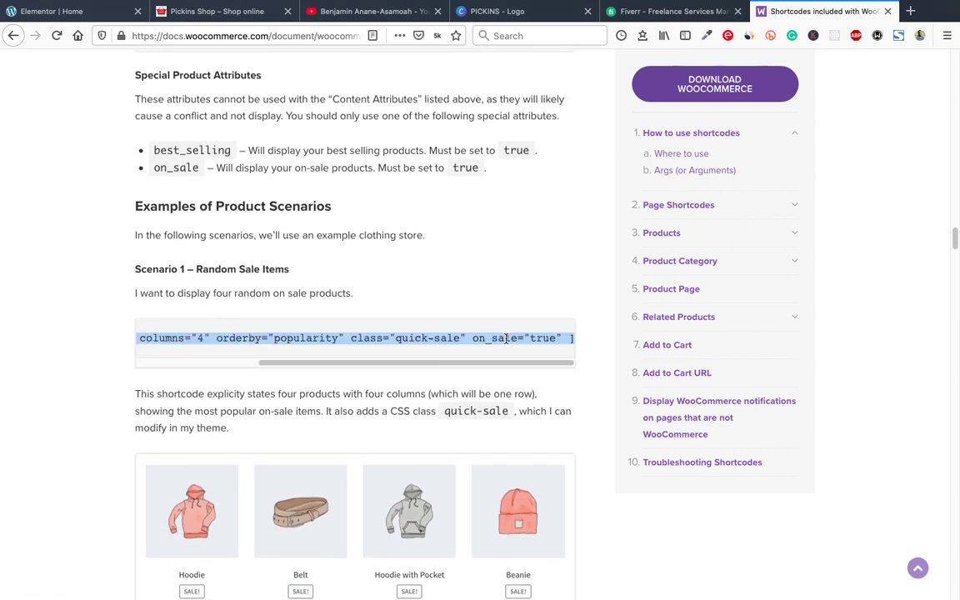
pyautogui.rightClick(512, 338)
pyautogui.click(522, 343)
pyautogui.click(67, 11)
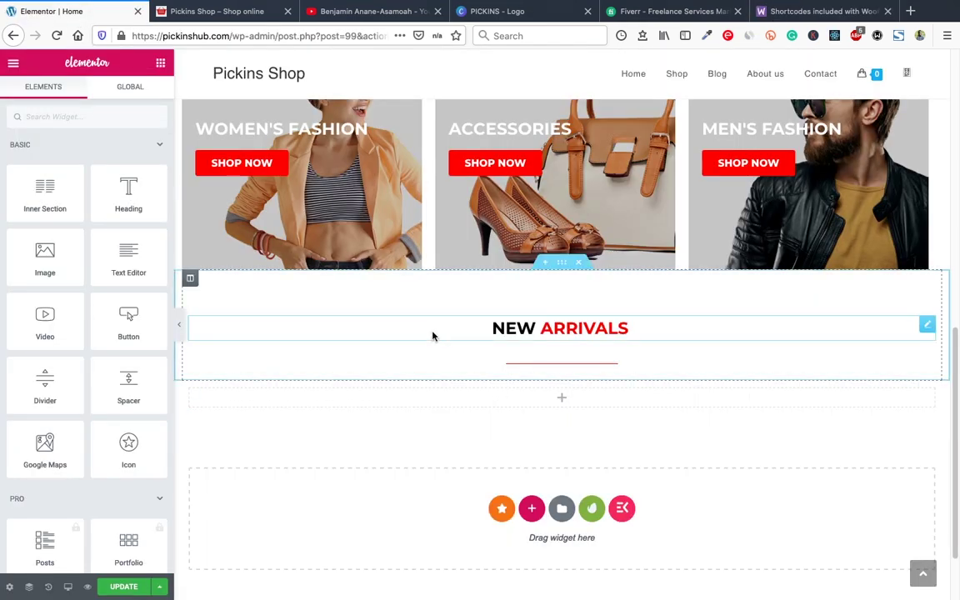
# Copy the Scenario 4 – Newest Products shortcode and return to the Elementor editor.
pyautogui.click(783, 15)
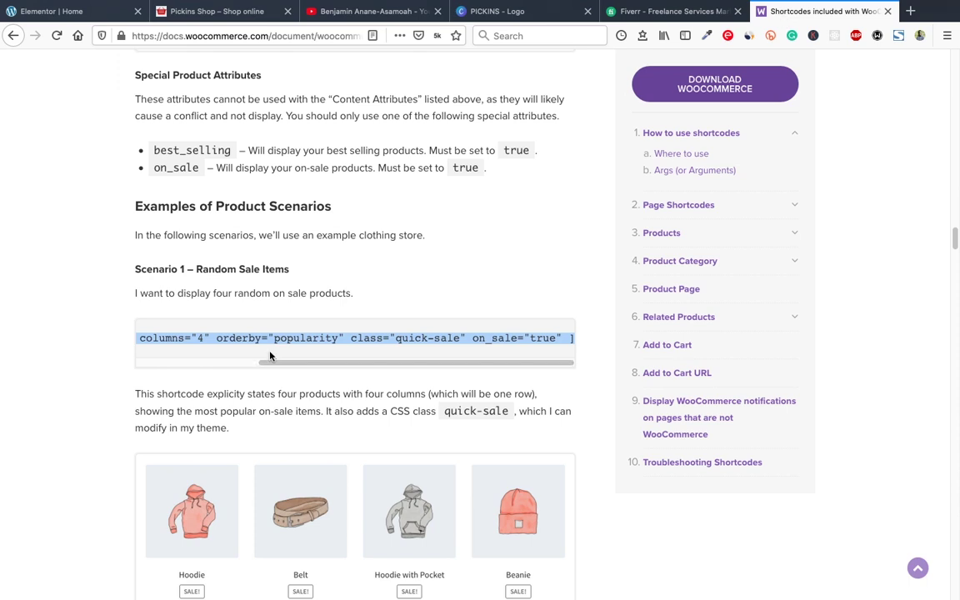
pyautogui.scroll(3, 269, 356)
pyautogui.scroll(-3, 208, 333)
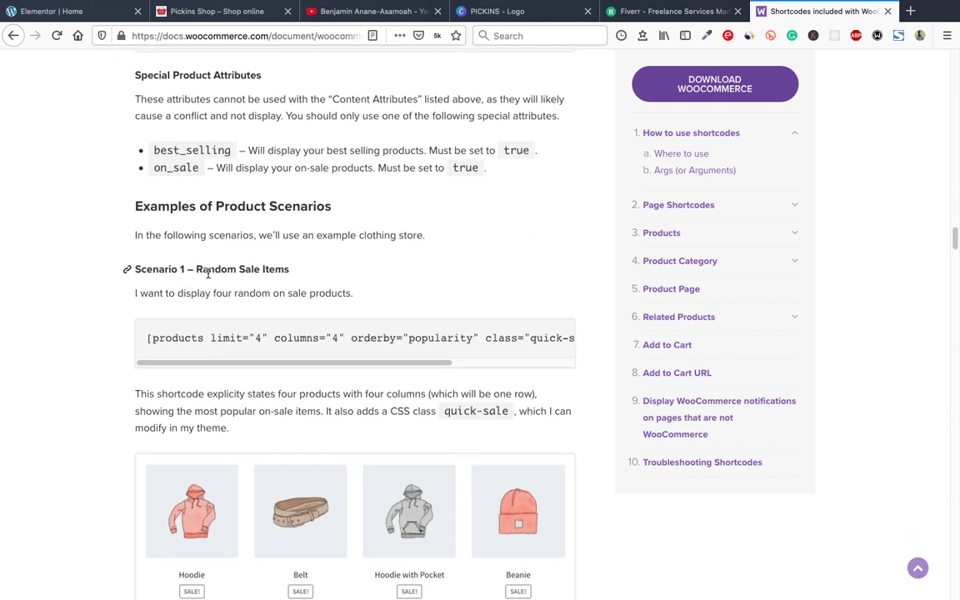
pyautogui.scroll(-2, 284, 281)
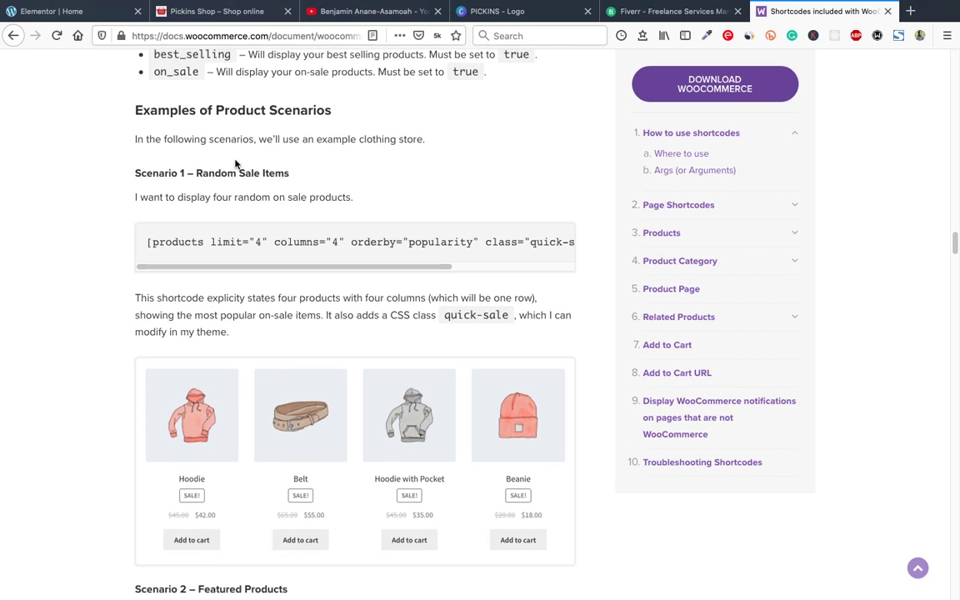
pyautogui.scroll(-10, 254, 198)
pyautogui.scroll(6, 259, 203)
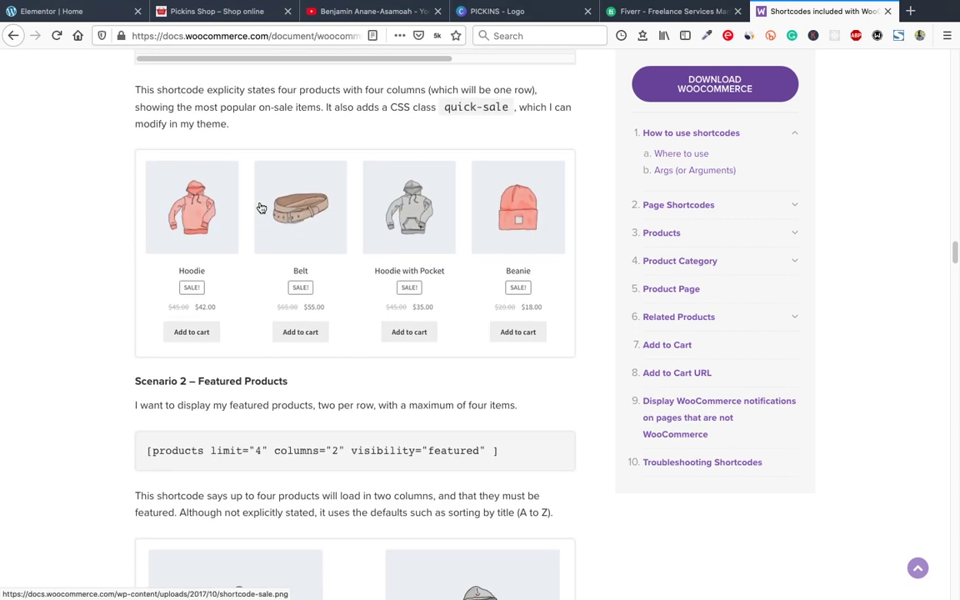
pyautogui.scroll(-6, 259, 207)
pyautogui.scroll(-15, 259, 206)
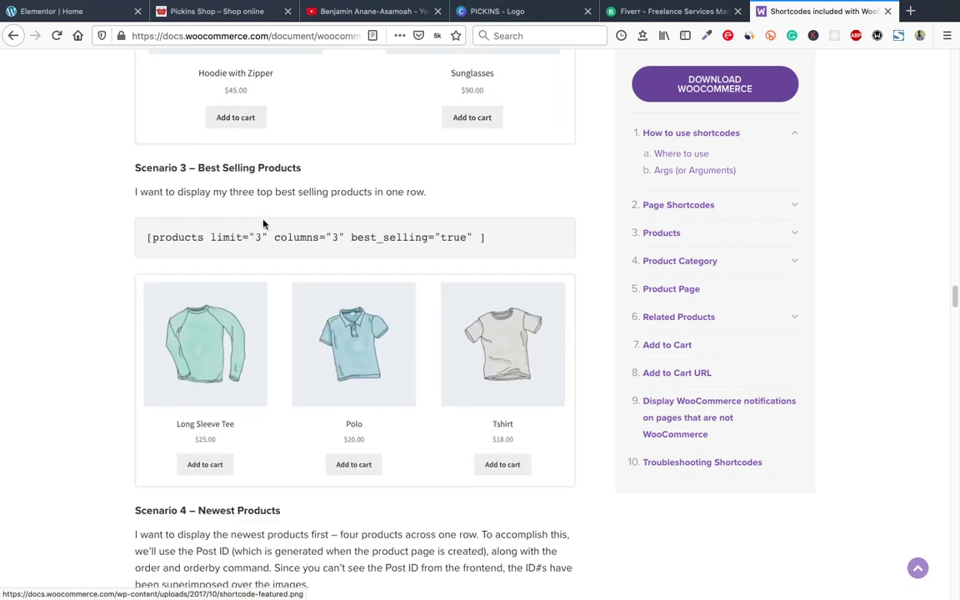
pyautogui.scroll(-2, 263, 225)
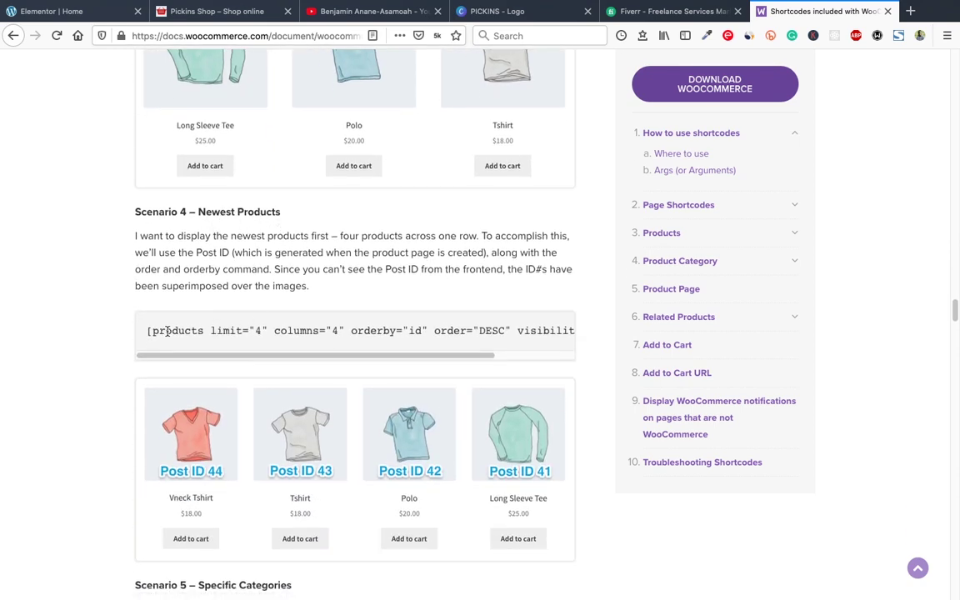
pyautogui.moveTo(166, 331); pyautogui.dragTo(171, 331)
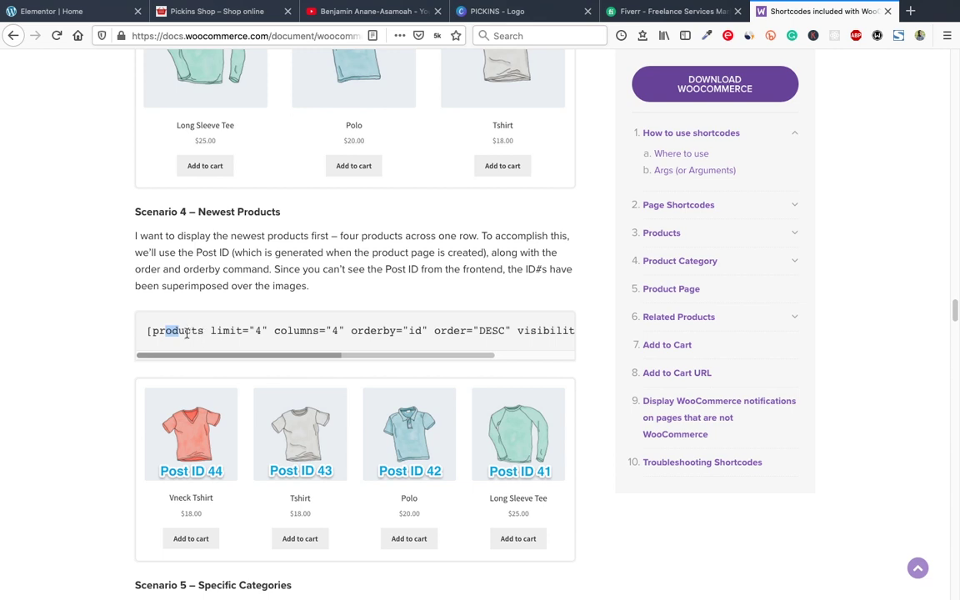
pyautogui.tripleClick(184, 331)
pyautogui.rightClick(188, 329)
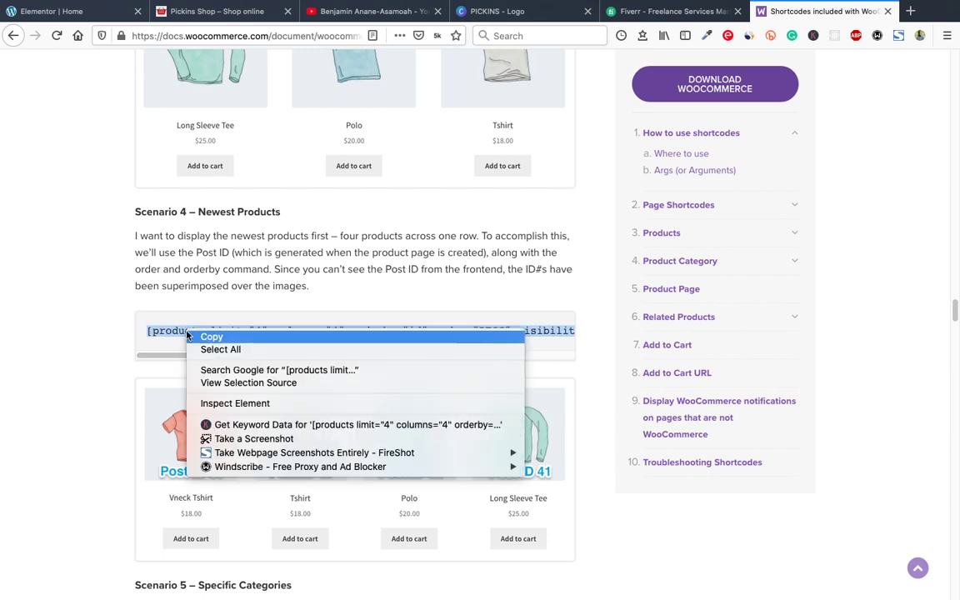
pyautogui.click(210, 337)
pyautogui.click(79, 11)
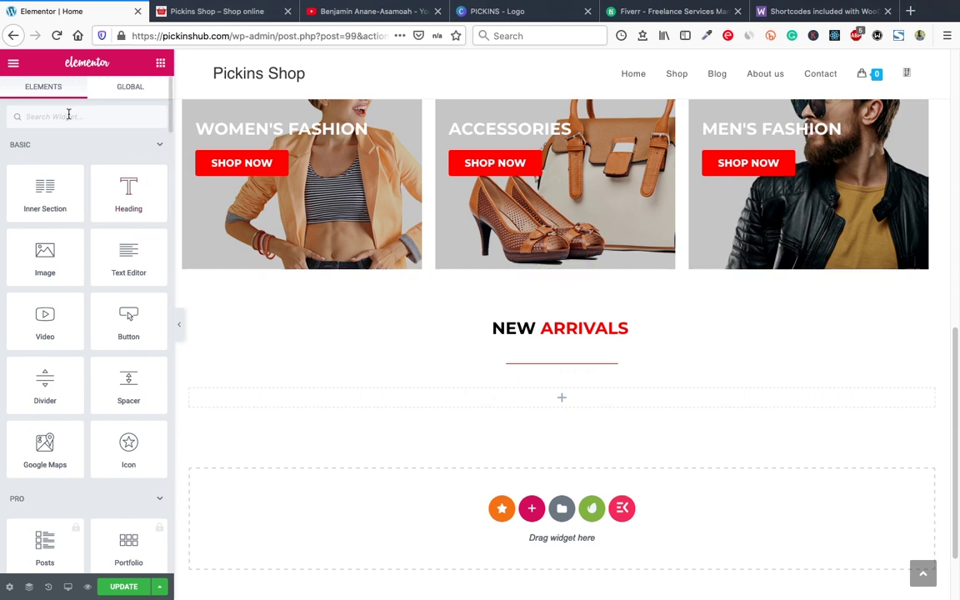
# Place a Shortcode widget in the empty section and paste the newest-products shortcode.
pyautogui.write('sho')
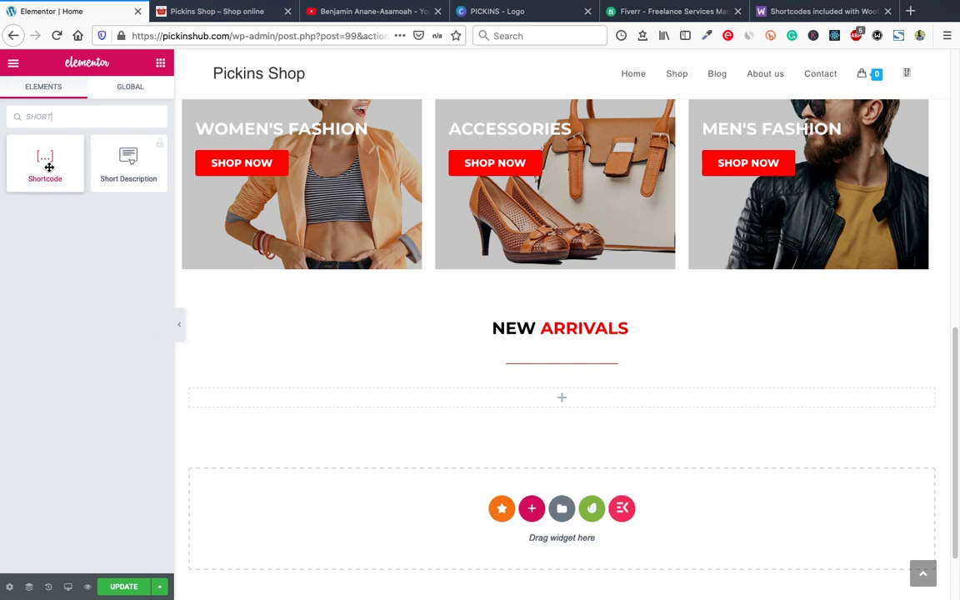
pyautogui.moveTo(43, 160); pyautogui.dragTo(548, 397)
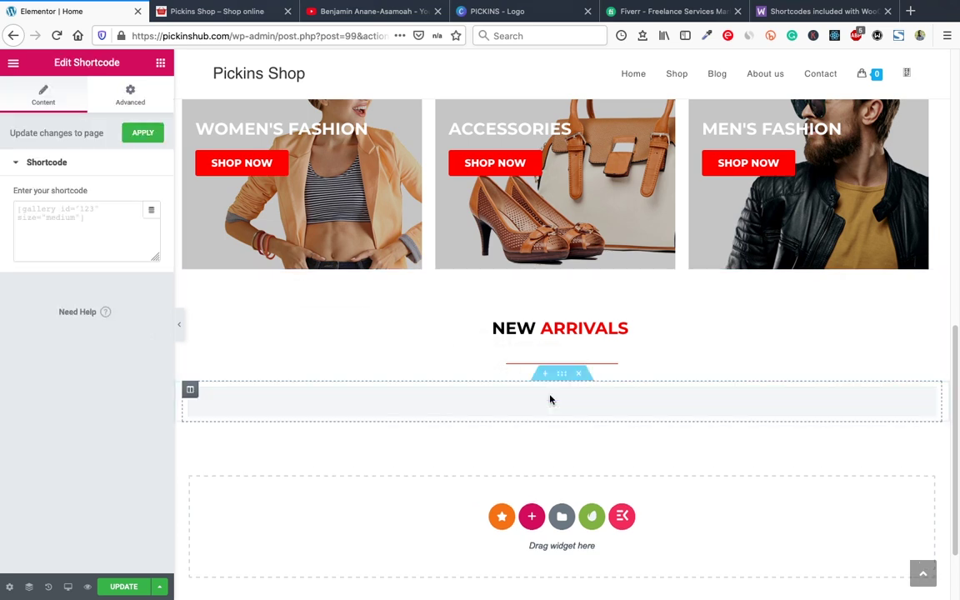
pyautogui.click(62, 217)
pyautogui.rightClick(61, 218)
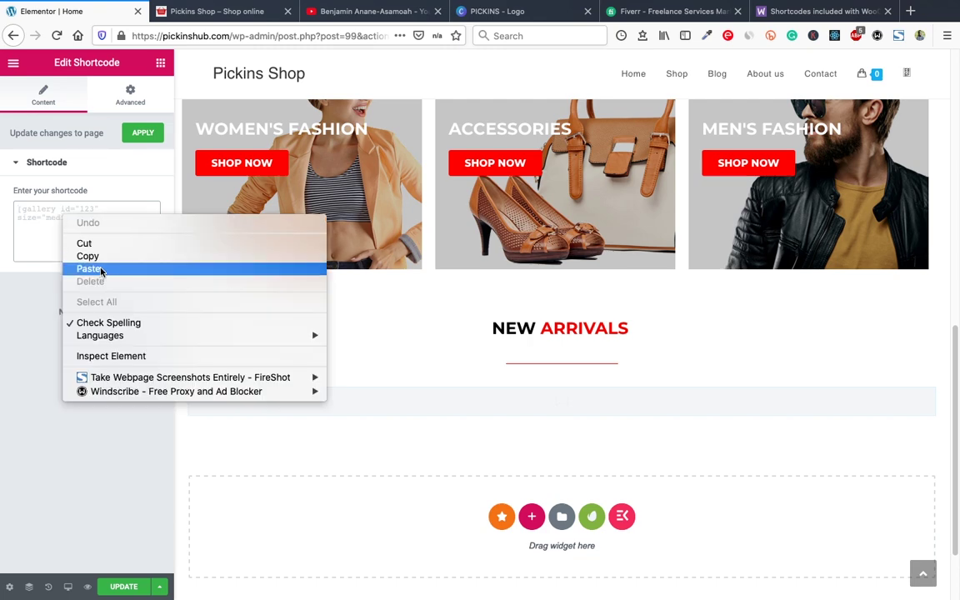
pyautogui.click(79, 268)
pyautogui.scroll(-2, 355, 252)
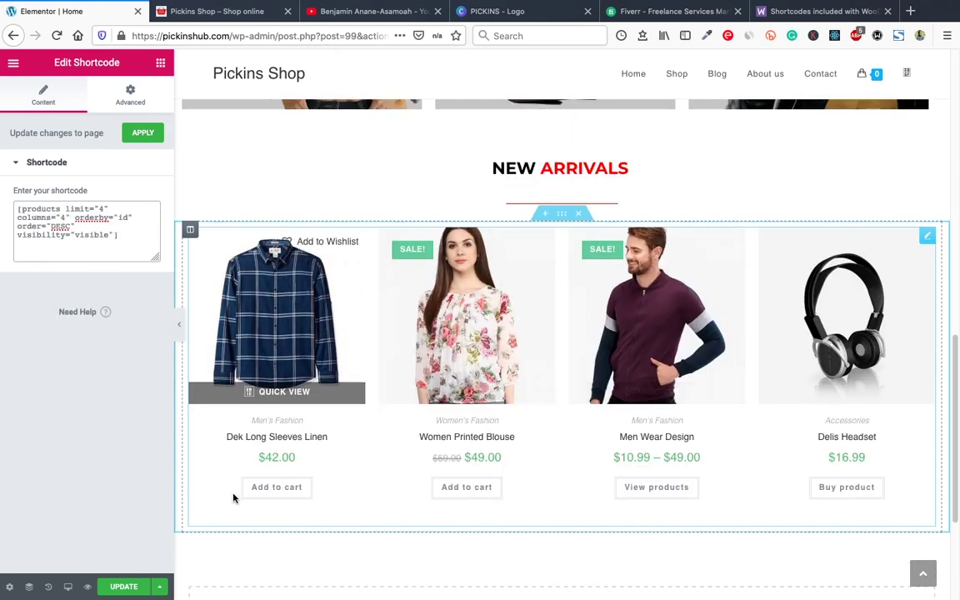
# Save the page, check the live shop for reference, and return to the editor.
pyautogui.click(124, 587)
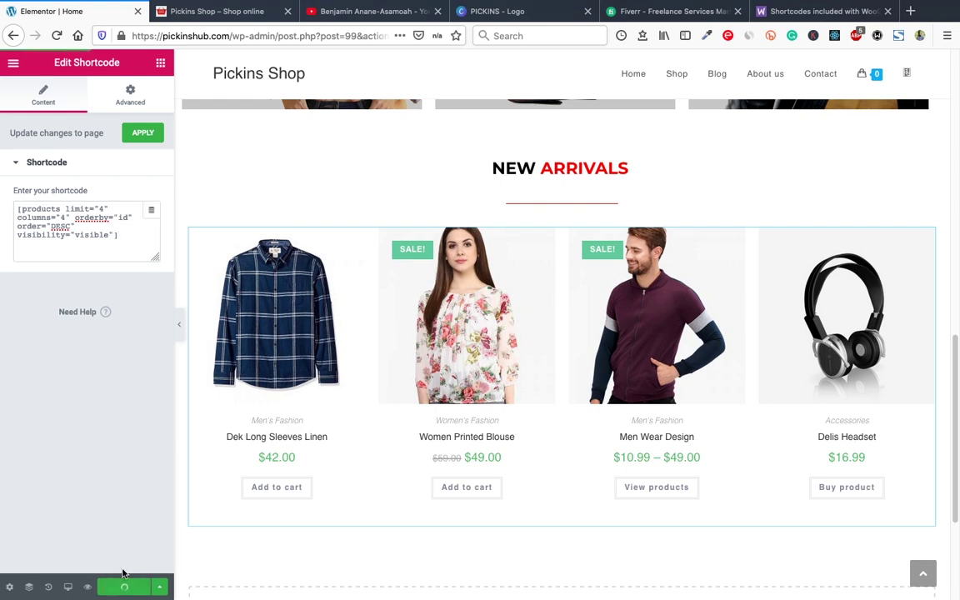
pyautogui.click(204, 12)
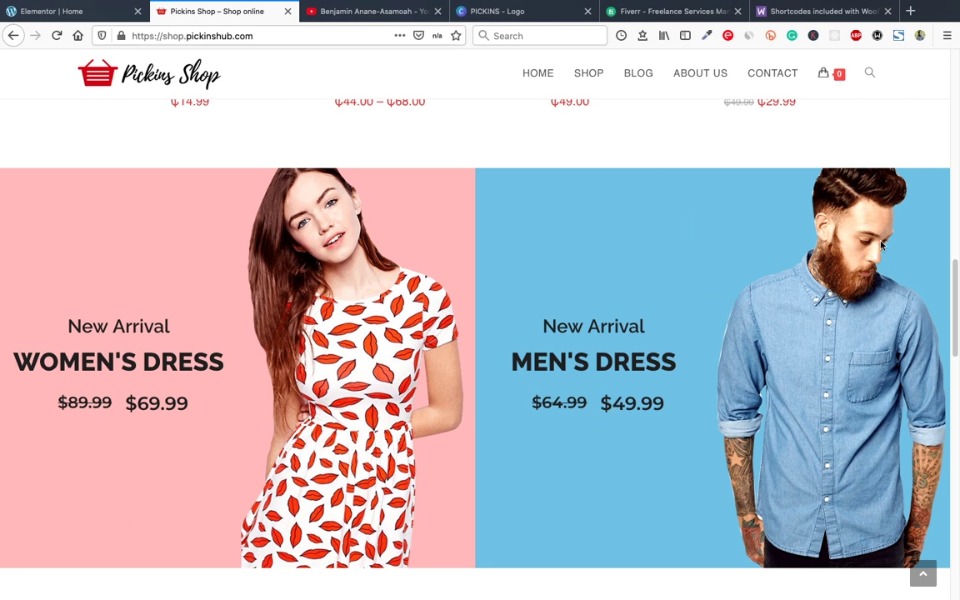
pyautogui.click(58, 10)
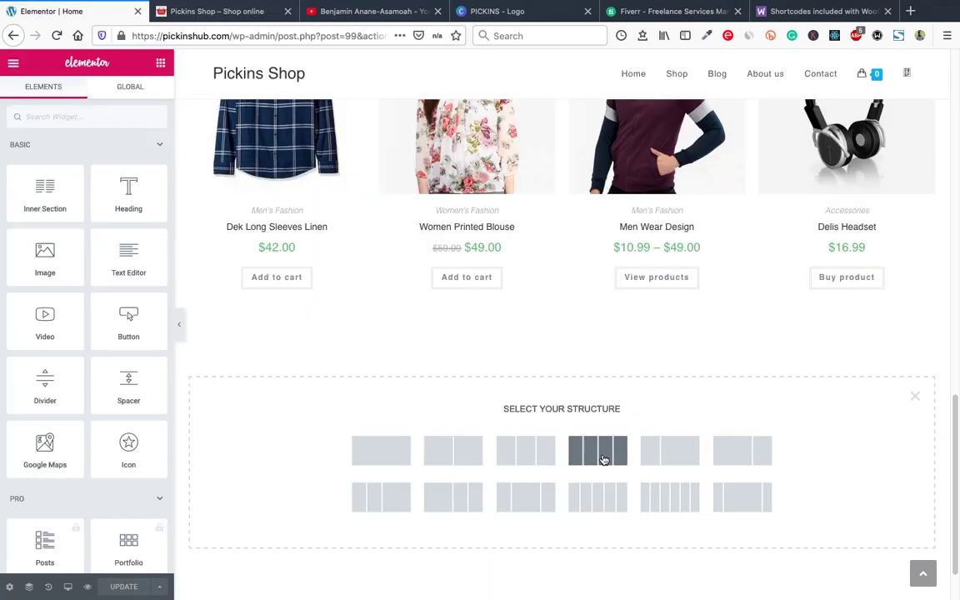
# Add a four-column section and give its first column a classic pink #FFB9B9 background.
pyautogui.click(604, 459)
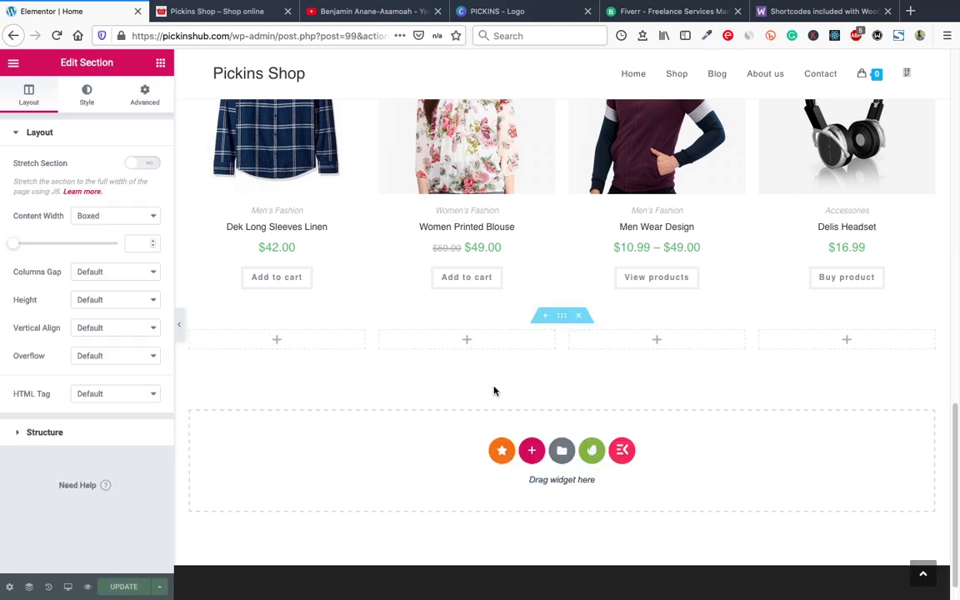
pyautogui.scroll(-1, 350, 350)
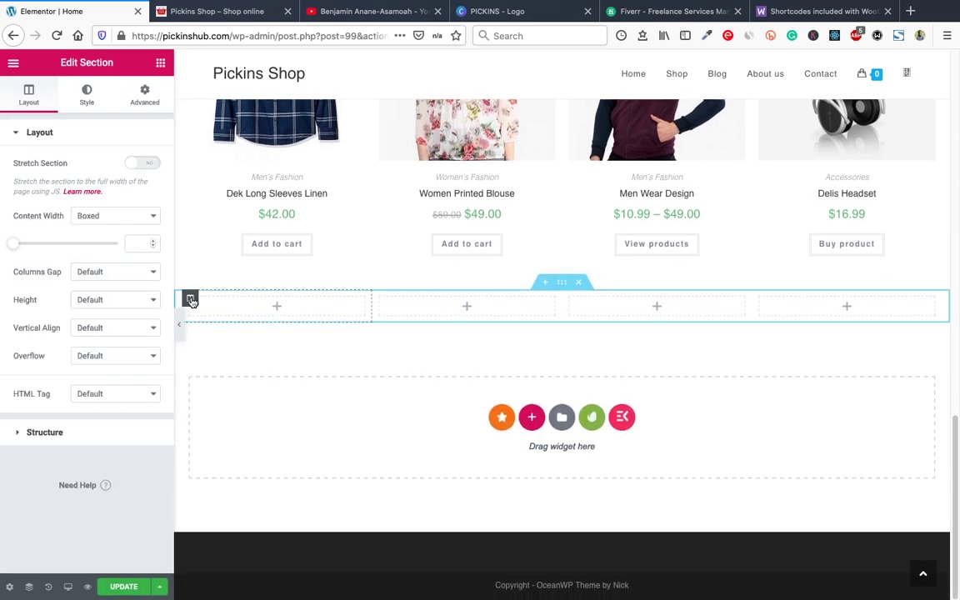
pyautogui.click(191, 300)
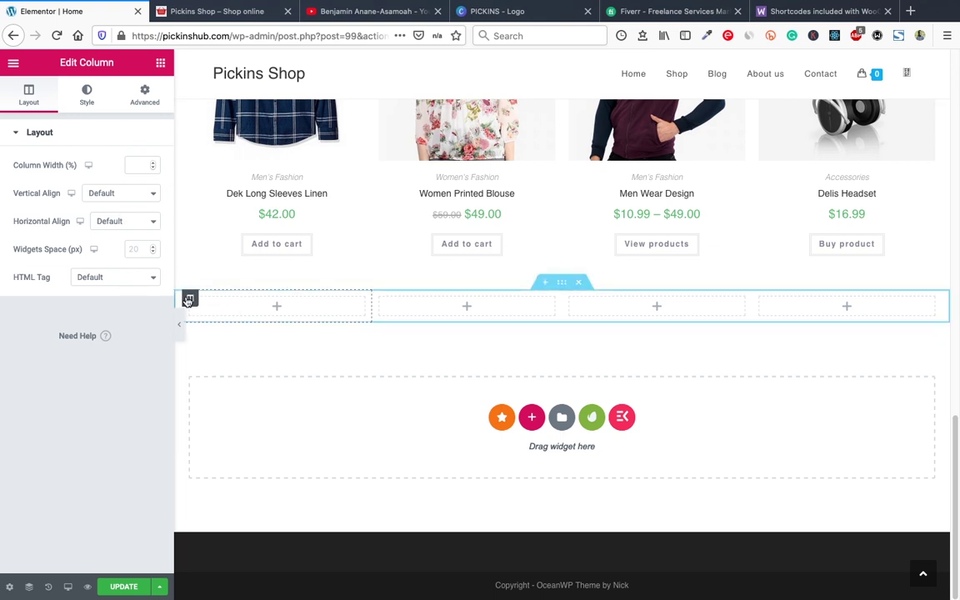
pyautogui.click(88, 96)
pyautogui.click(117, 196)
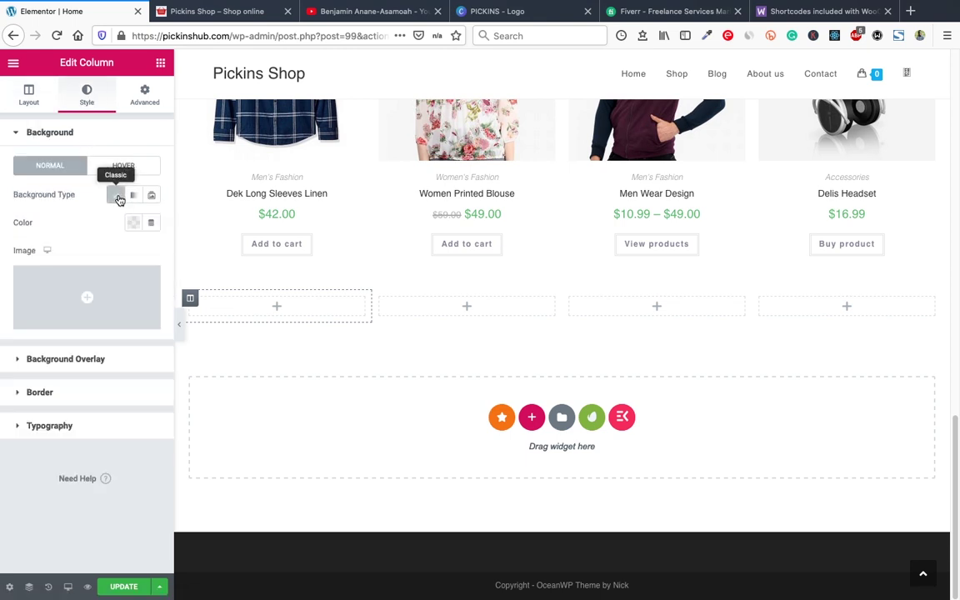
pyautogui.click(133, 222)
pyautogui.click(106, 275)
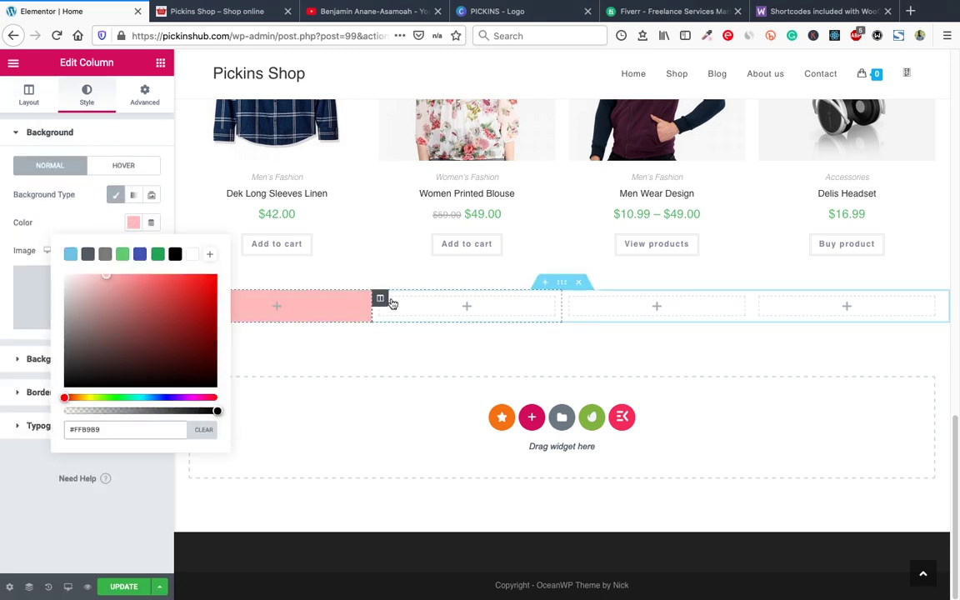
# Give the second column the same pink #FFB9B9 background, then view the live shop page.
pyautogui.click(380, 299)
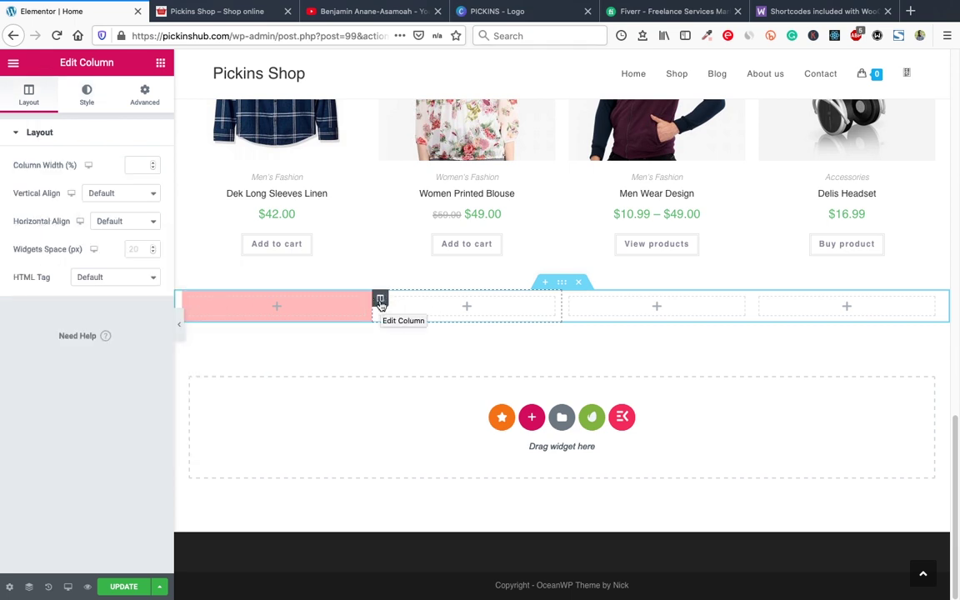
pyautogui.click(86, 95)
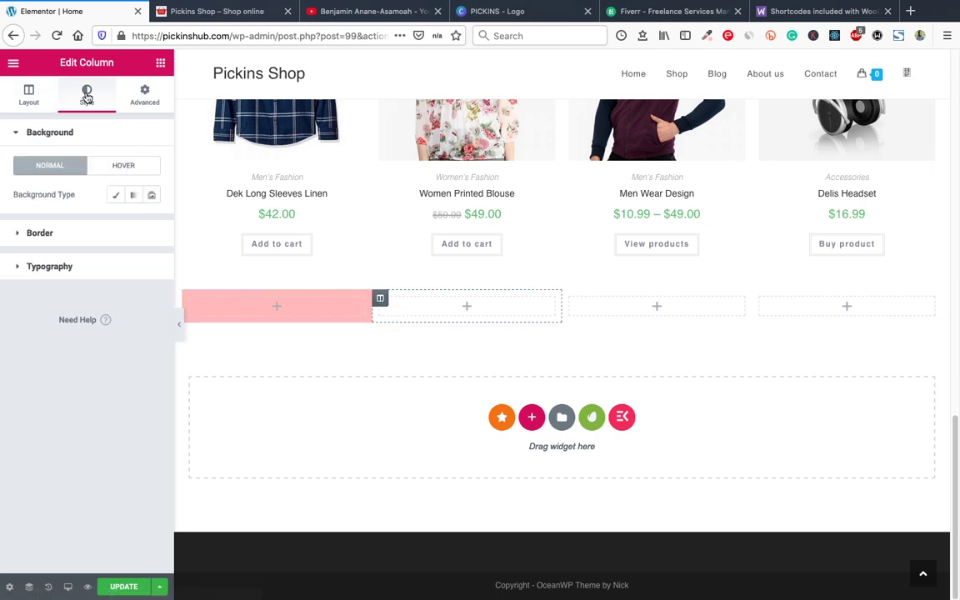
pyautogui.click(117, 198)
pyautogui.click(133, 223)
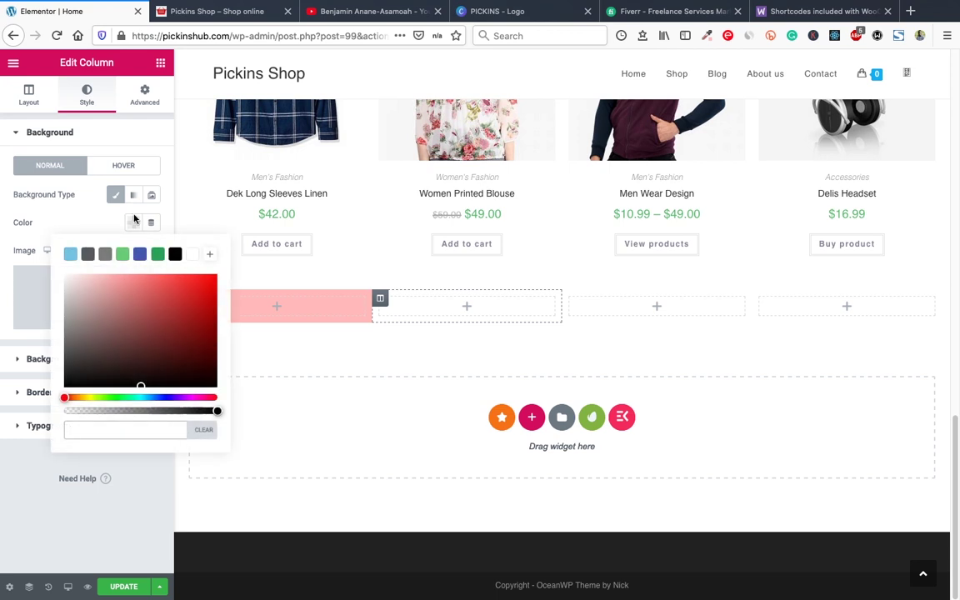
pyautogui.click(155, 491)
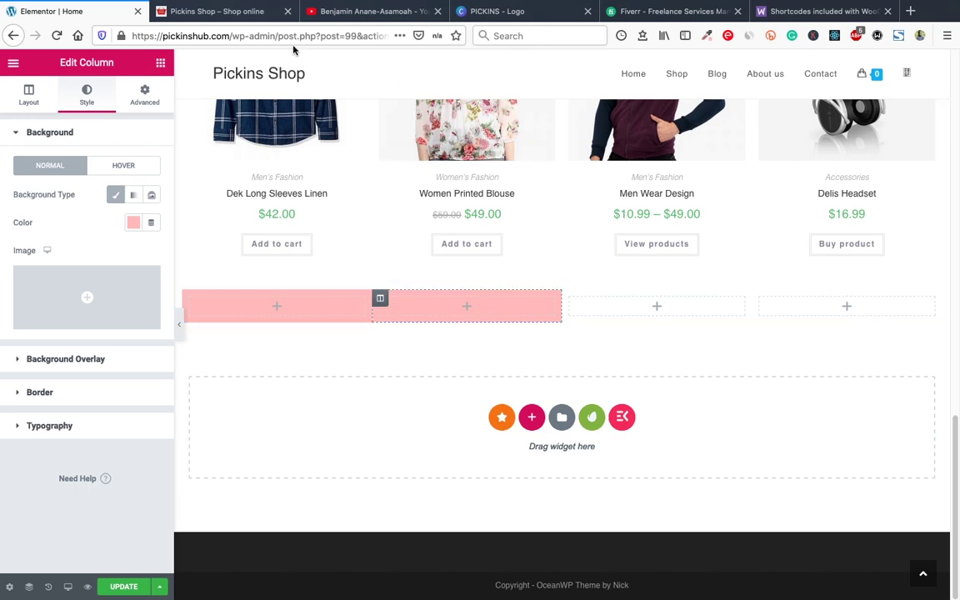
pyautogui.click(242, 11)
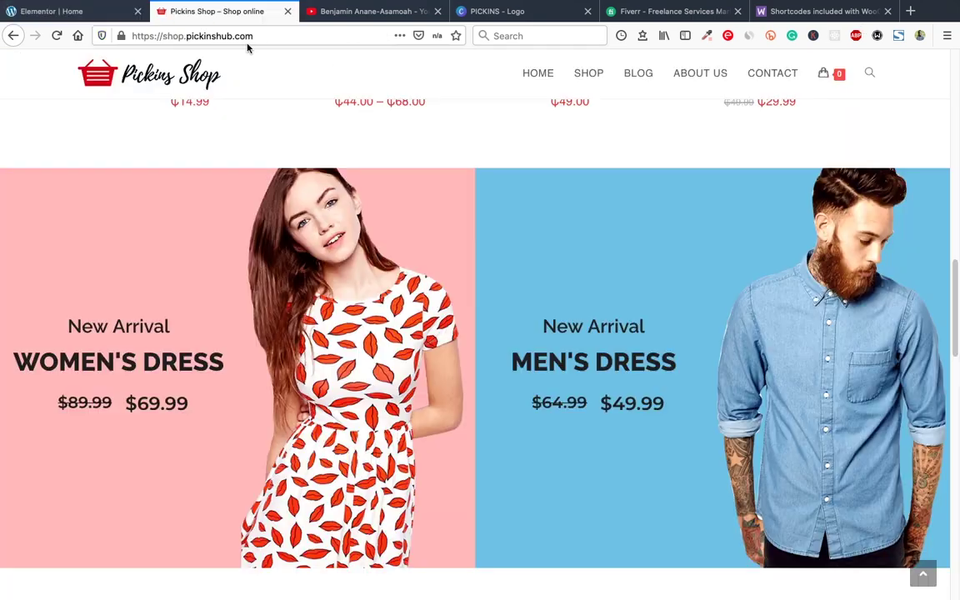
# Sample the MEN'S DRESS banner blue #6EC1E4 with the colour-picker extension, then return to Elementor.
pyautogui.click(86, 13)
pyautogui.click(189, 14)
pyautogui.click(707, 35)
pyautogui.click(555, 262)
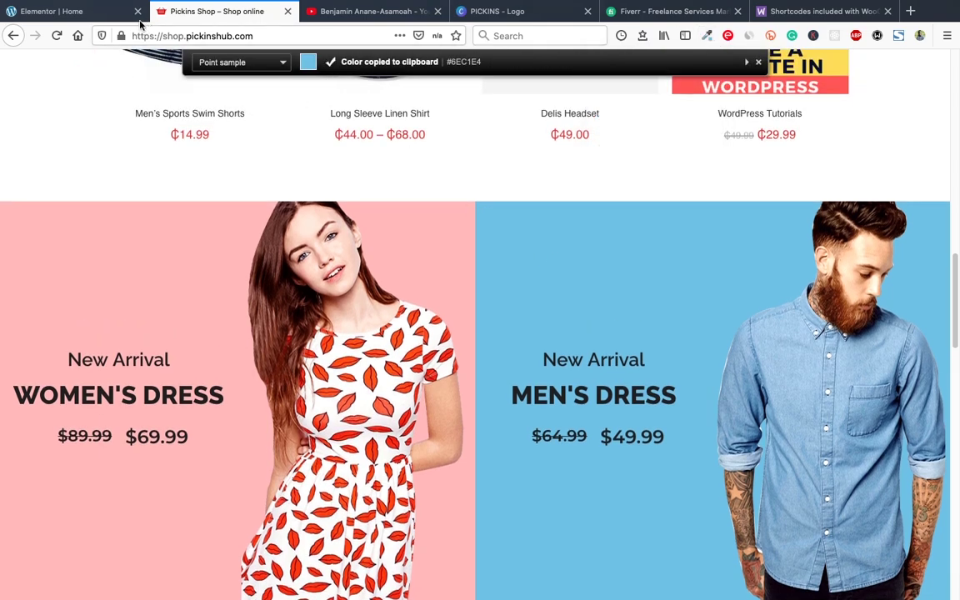
pyautogui.click(100, 17)
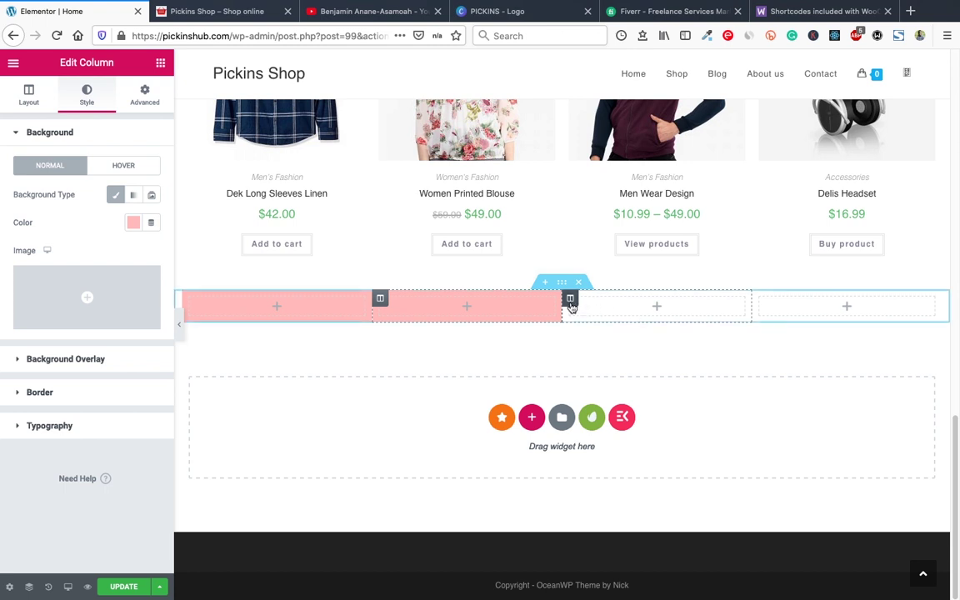
# Set columns 3 and 4 to a classic background using the light-blue preset #6EC1E4.
pyautogui.click(569, 298)
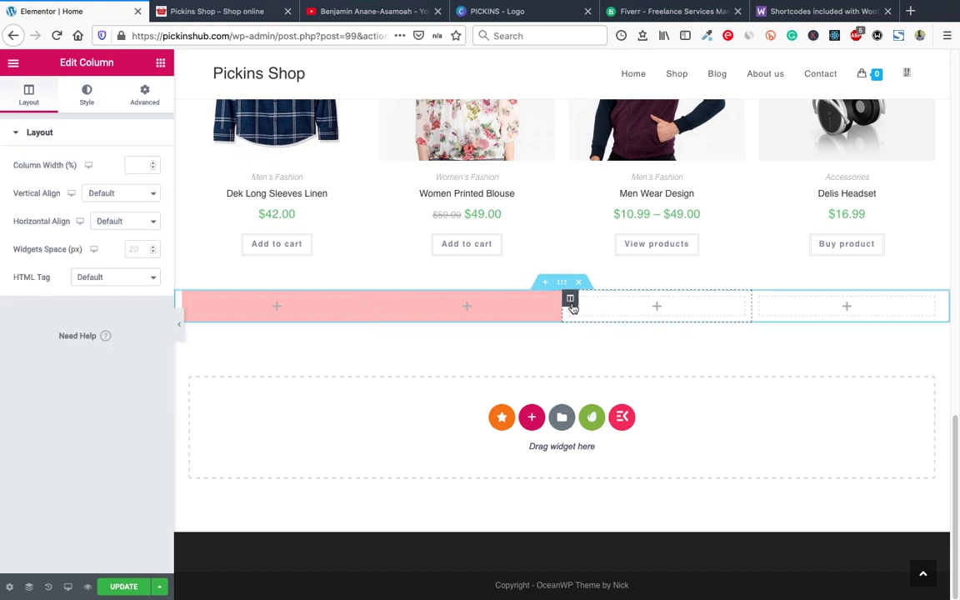
pyautogui.click(86, 96)
pyautogui.click(116, 195)
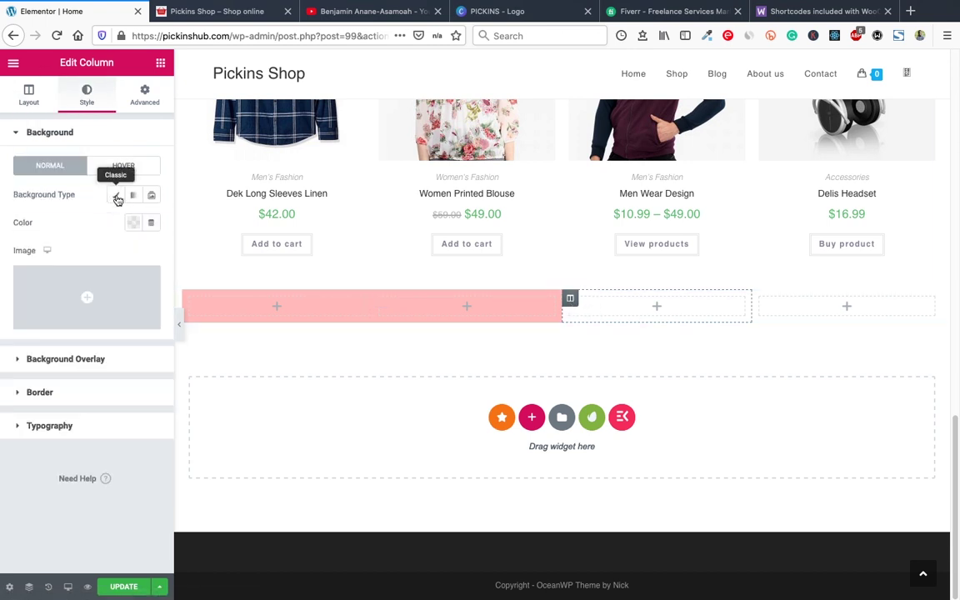
pyautogui.click(132, 222)
pyautogui.click(70, 254)
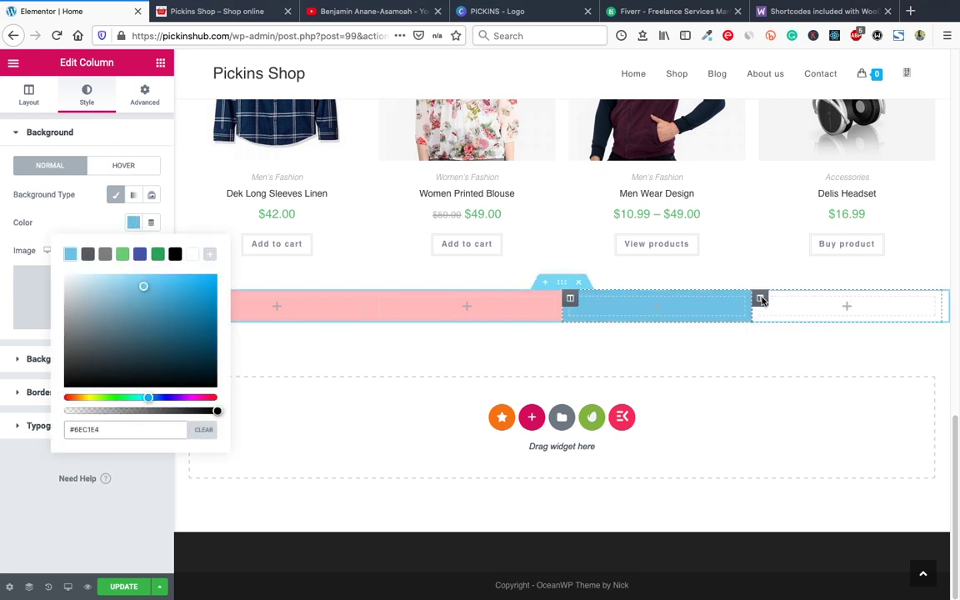
pyautogui.click(760, 298)
pyautogui.click(84, 92)
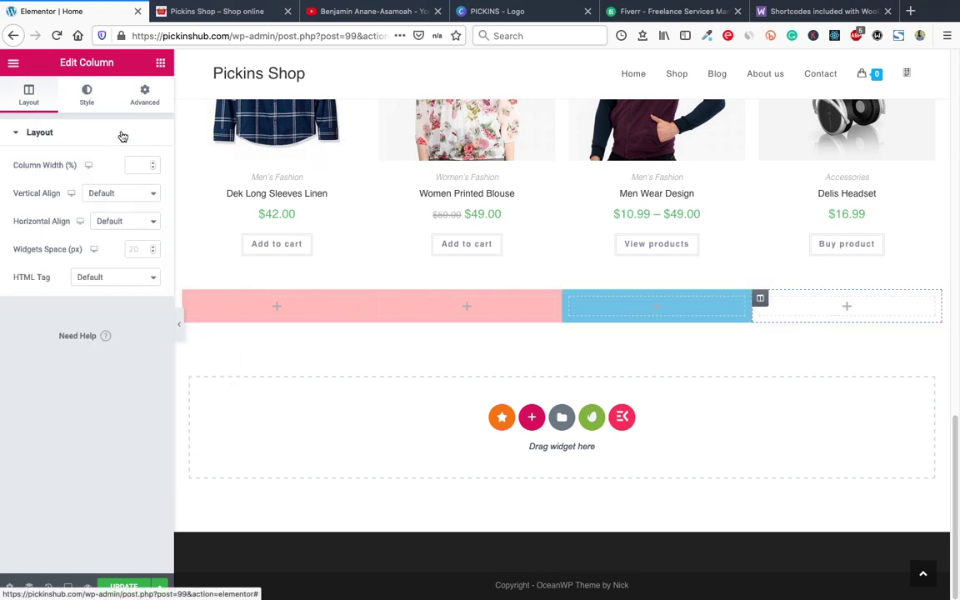
pyautogui.click(116, 195)
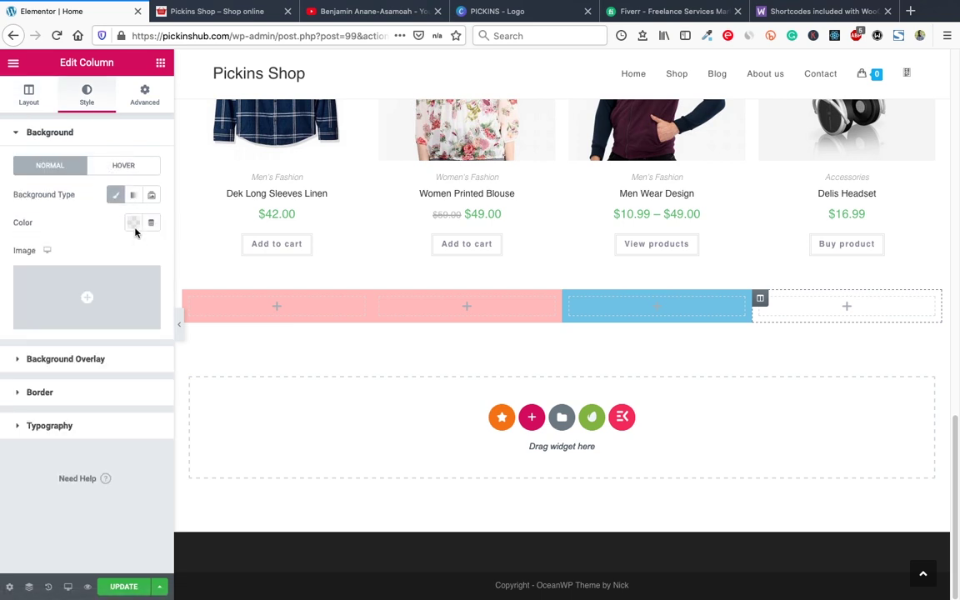
pyautogui.click(134, 225)
pyautogui.click(70, 253)
pyautogui.click(307, 394)
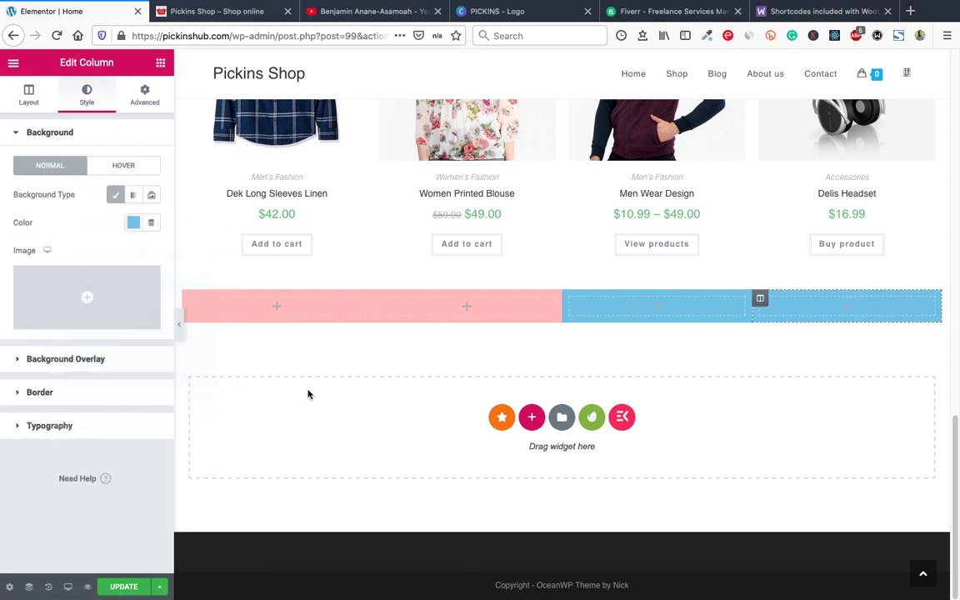
# Add a centred 'New Arrival' heading to the first pink column.
pyautogui.click(277, 309)
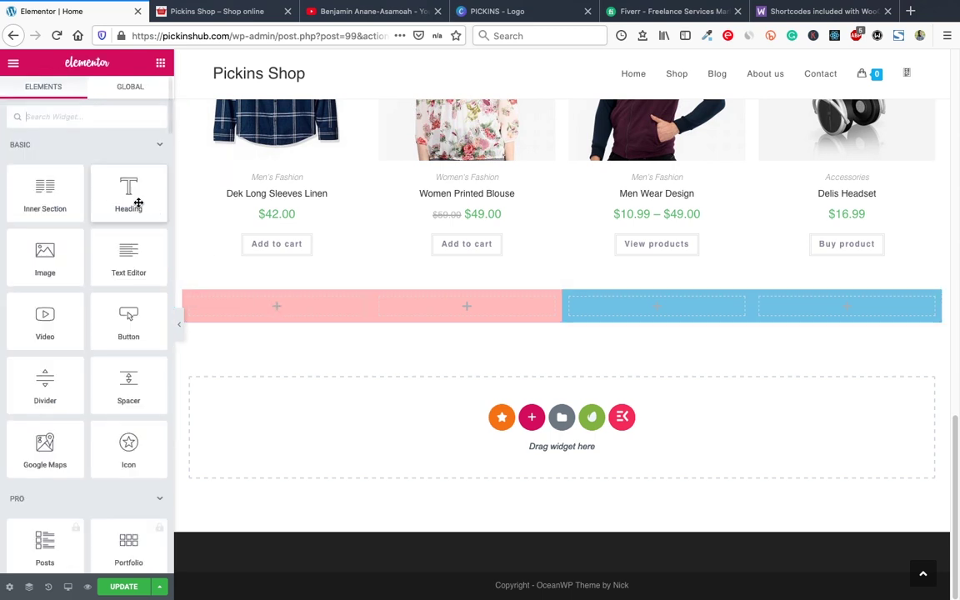
pyautogui.moveTo(133, 204); pyautogui.dragTo(275, 309)
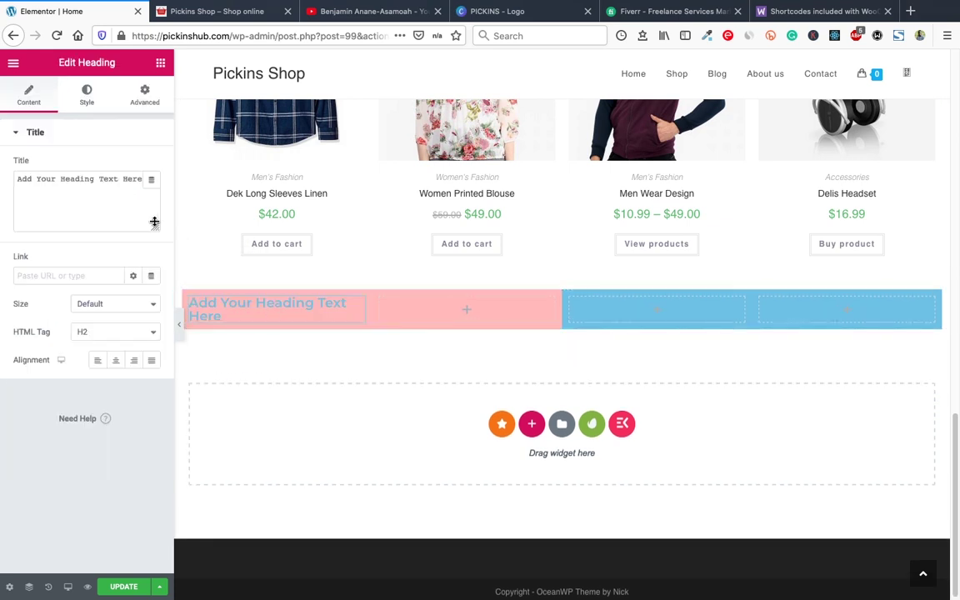
pyautogui.click(125, 188)
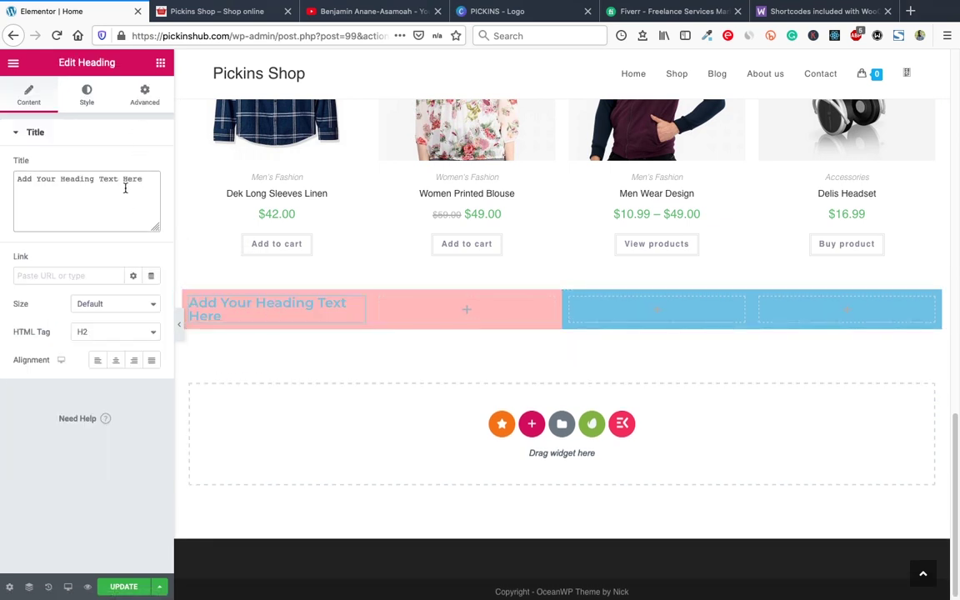
pyautogui.tripleClick(125, 188)
pyautogui.write('New Arrival')
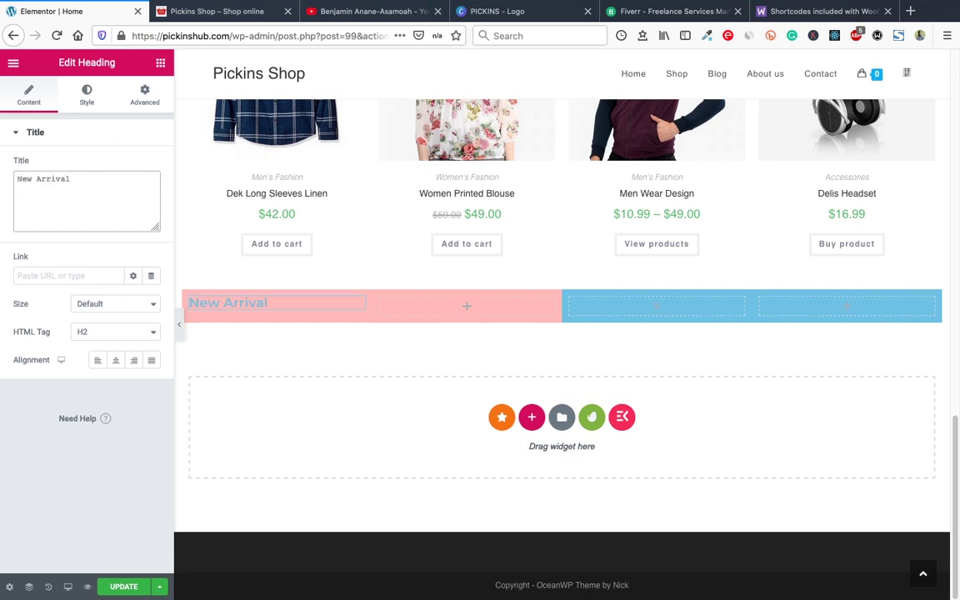
pyautogui.click(112, 363)
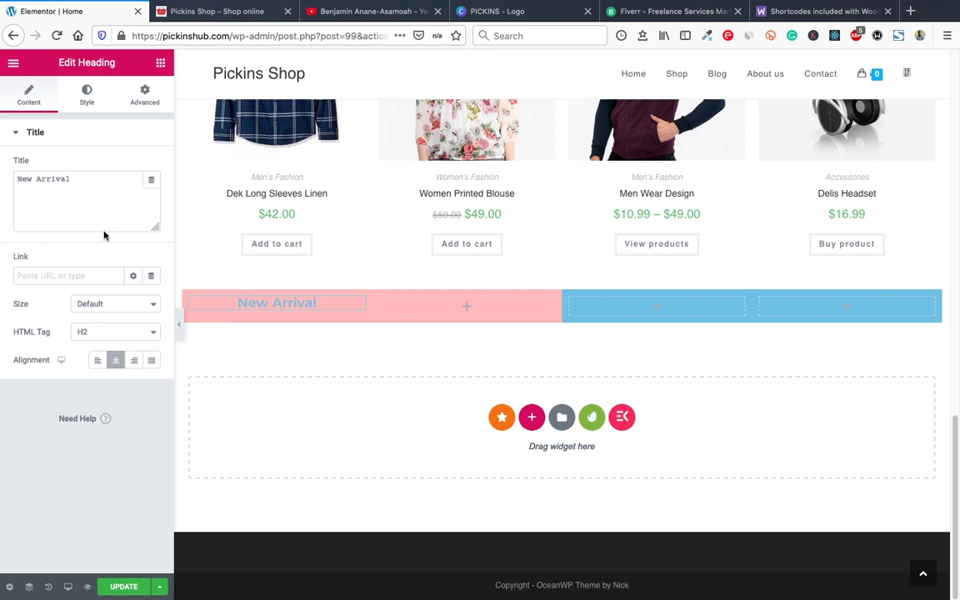
# Make the New Arrival heading text black.
pyautogui.click(87, 94)
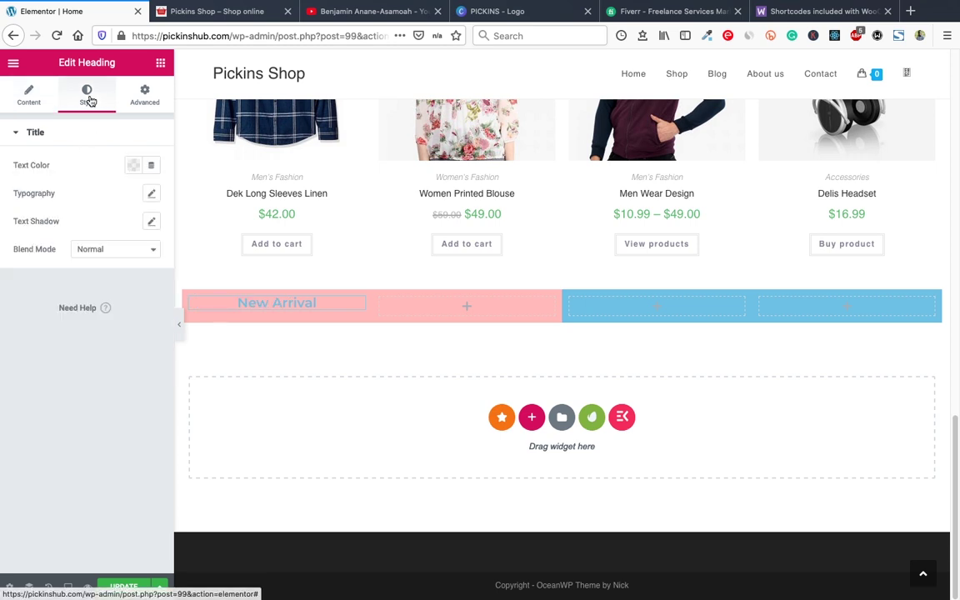
pyautogui.click(134, 165)
pyautogui.click(192, 197)
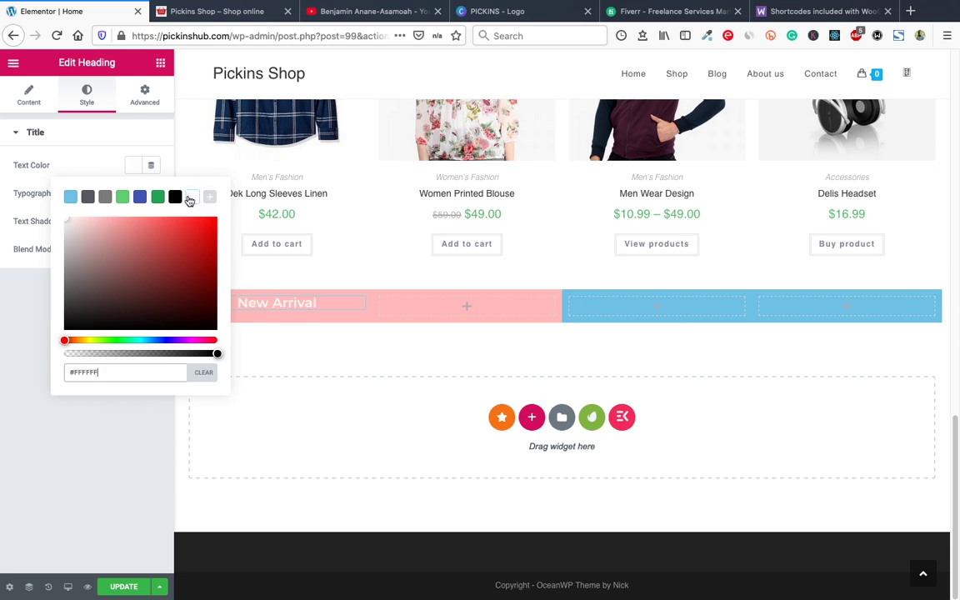
pyautogui.click(175, 196)
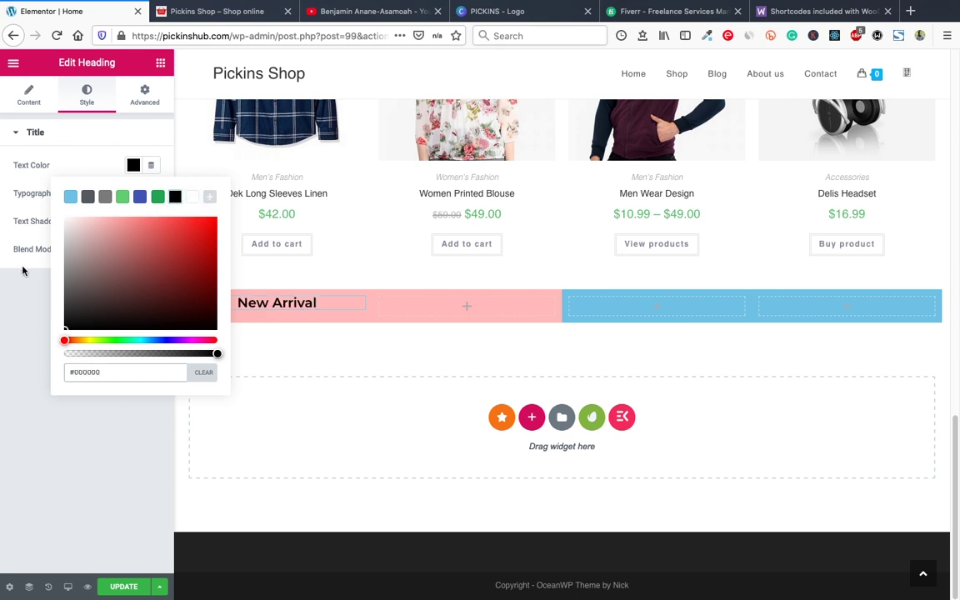
pyautogui.click(91, 119)
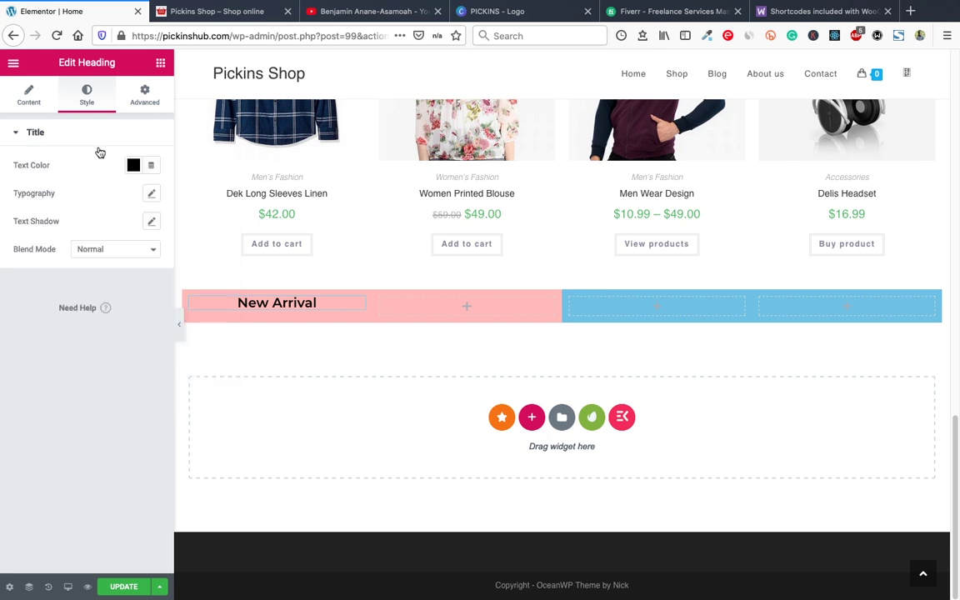
# Set the New Arrival heading typography to Raleway at size 22.
pyautogui.click(151, 196)
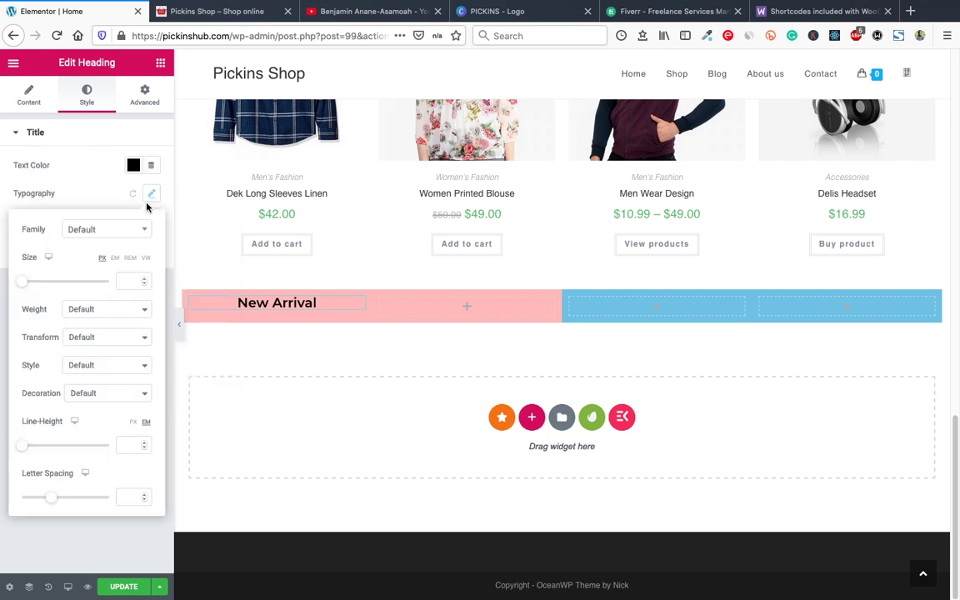
pyautogui.click(104, 231)
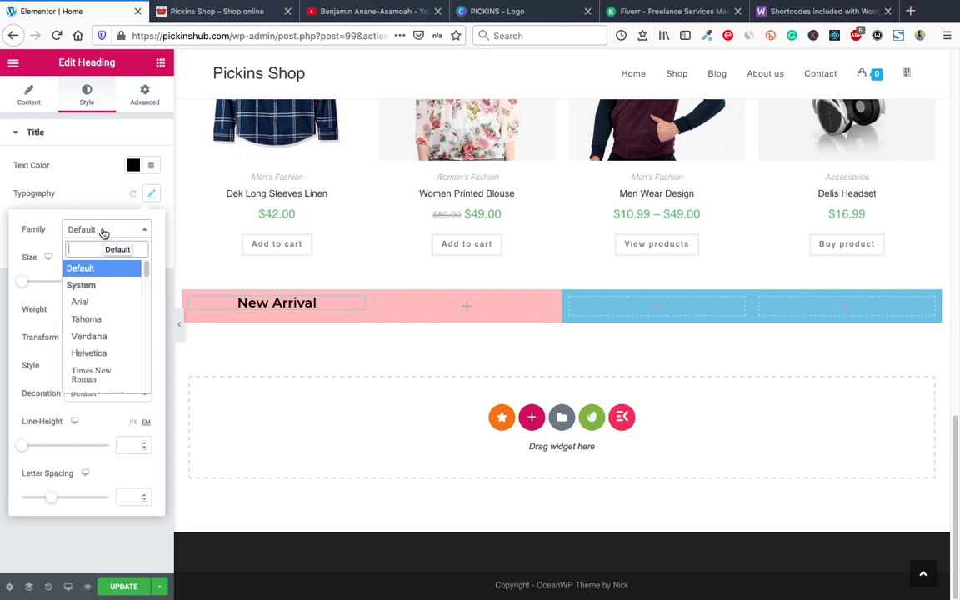
pyautogui.write('ra')
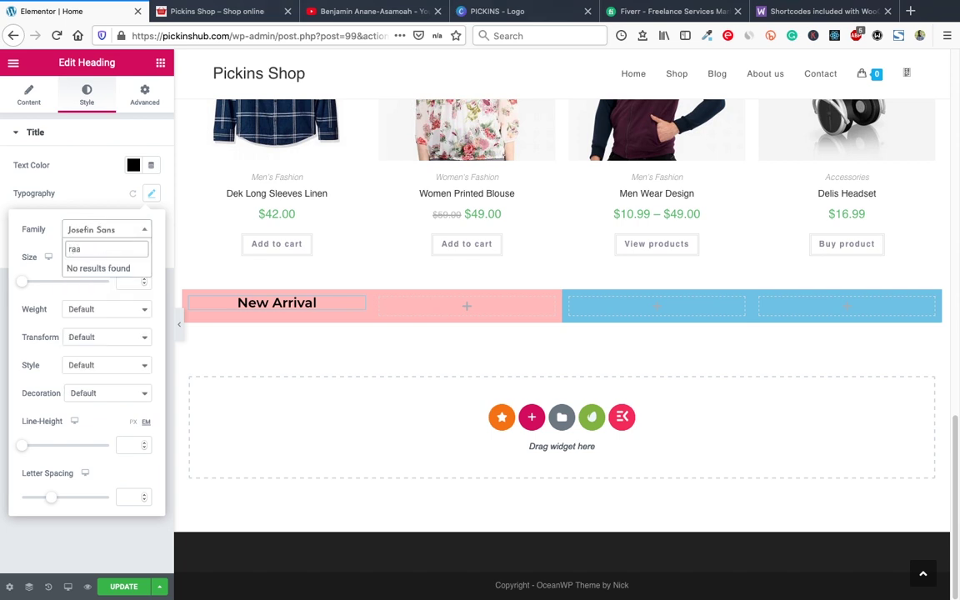
pyautogui.write('leway')
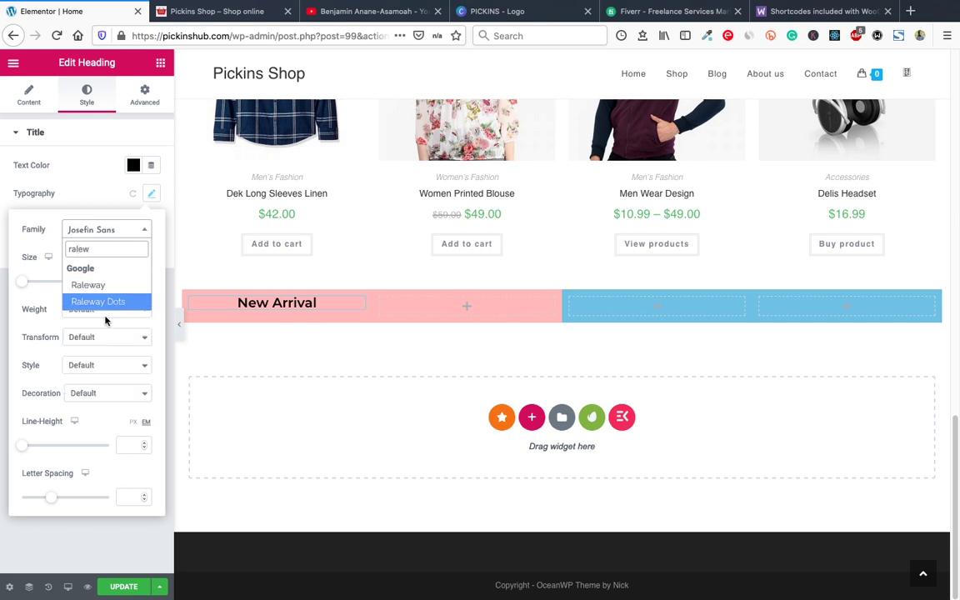
pyautogui.click(85, 285)
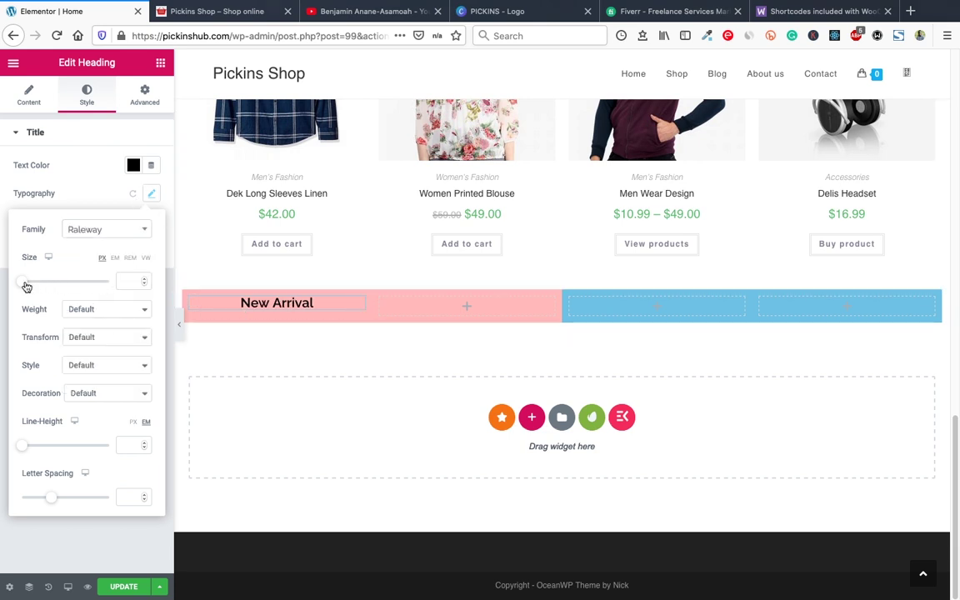
pyautogui.moveTo(26, 286); pyautogui.dragTo(35, 287)
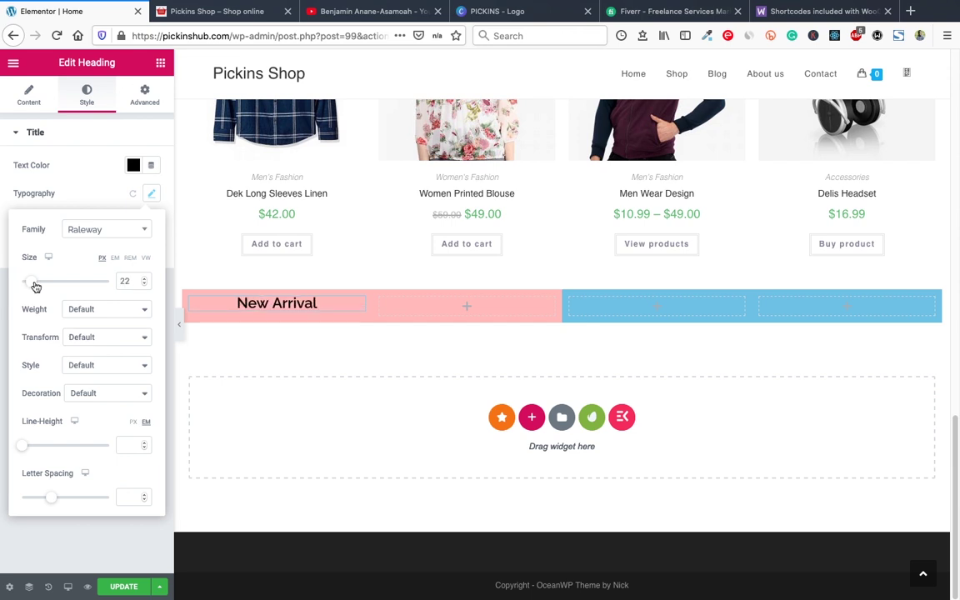
pyautogui.click(254, 302)
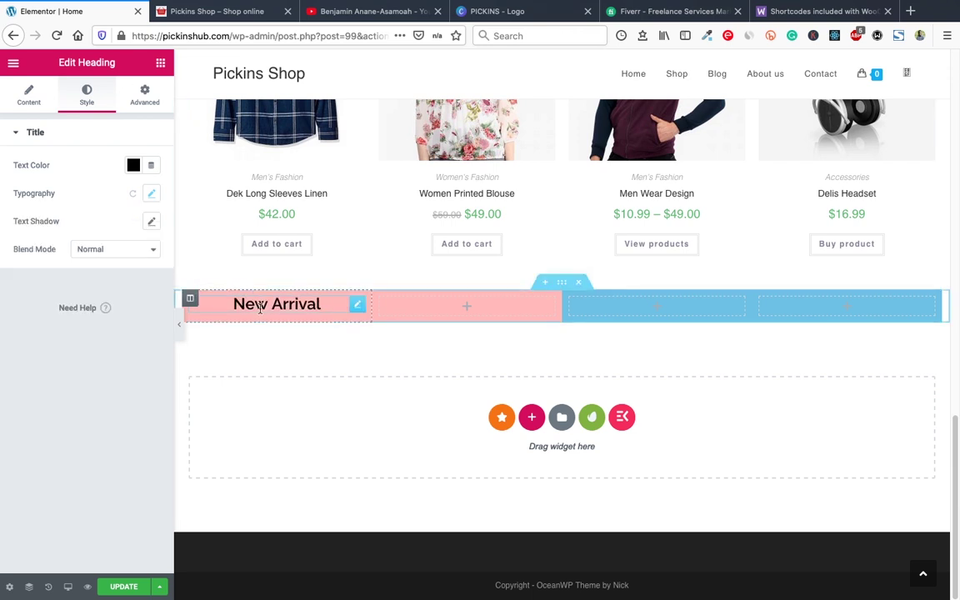
pyautogui.click(160, 63)
# Add a second heading below New Arrival and paste New Arrival's style onto it.
pyautogui.moveTo(129, 195); pyautogui.dragTo(263, 312)
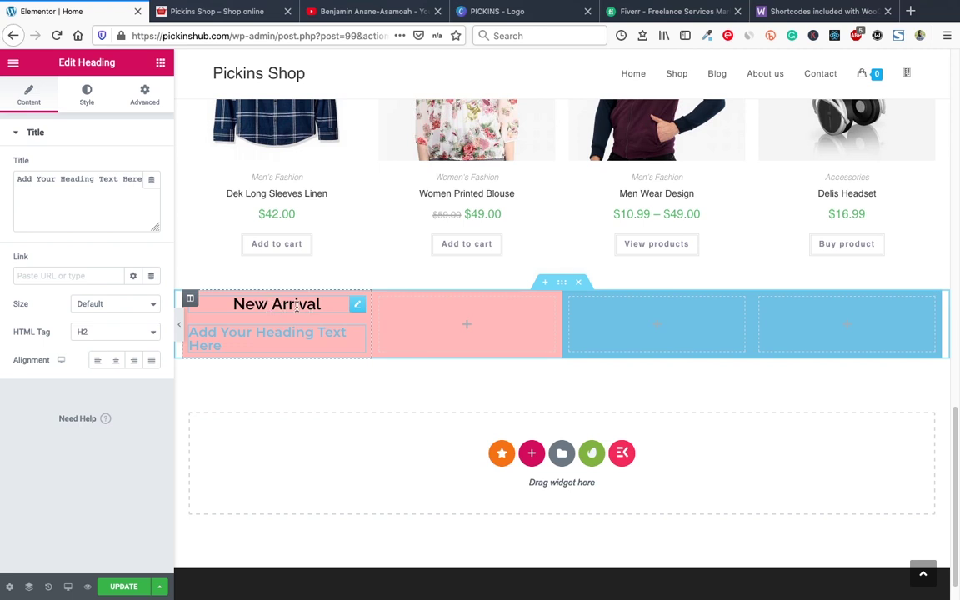
pyautogui.click(353, 305)
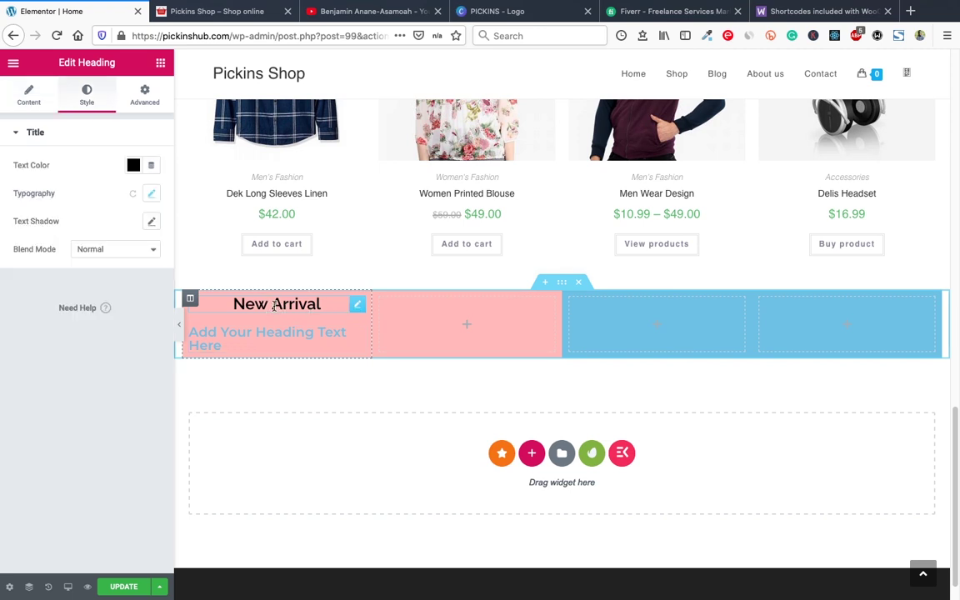
pyautogui.rightClick(350, 308)
pyautogui.click(384, 362)
pyautogui.click(357, 334)
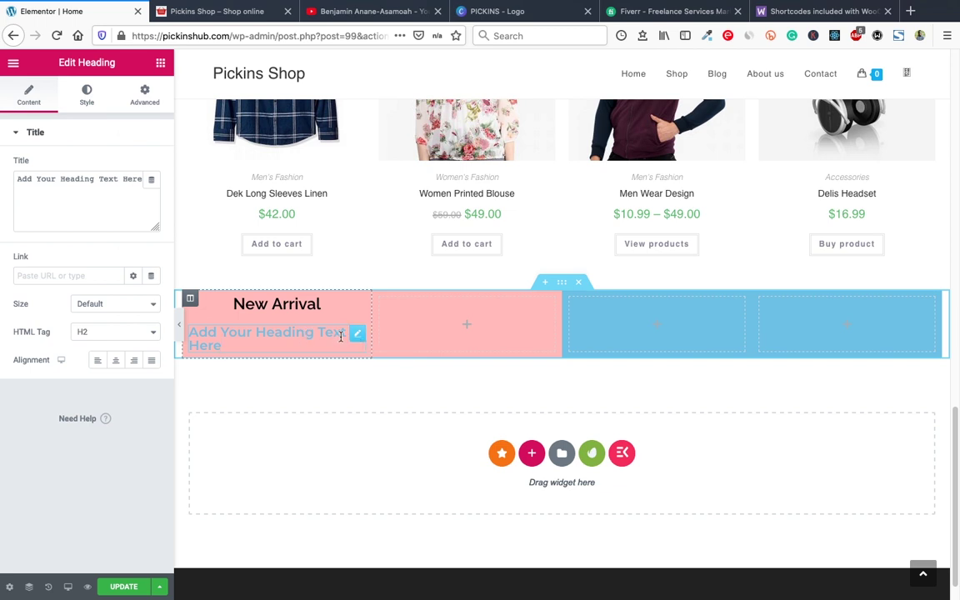
pyautogui.rightClick(312, 337)
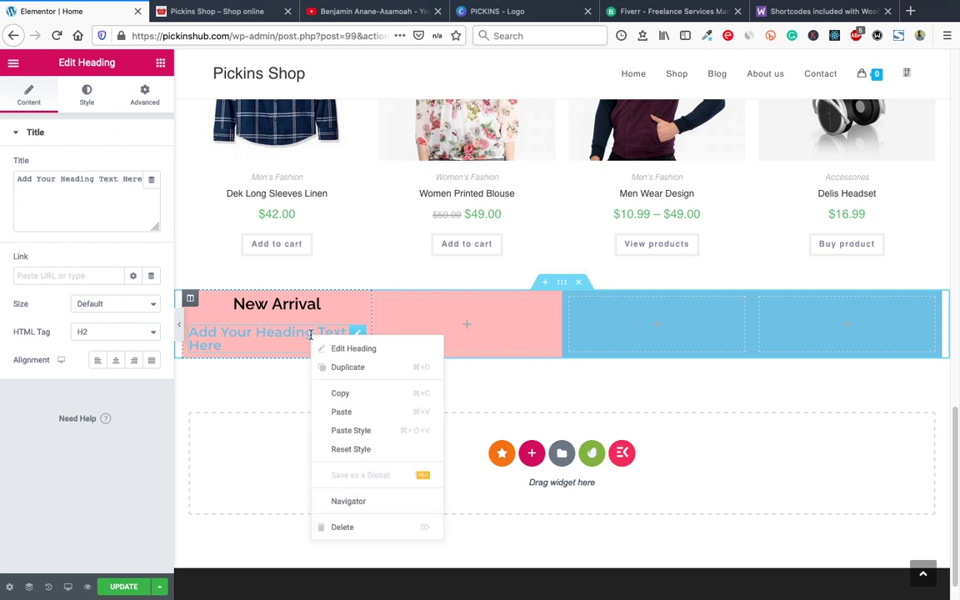
pyautogui.click(348, 431)
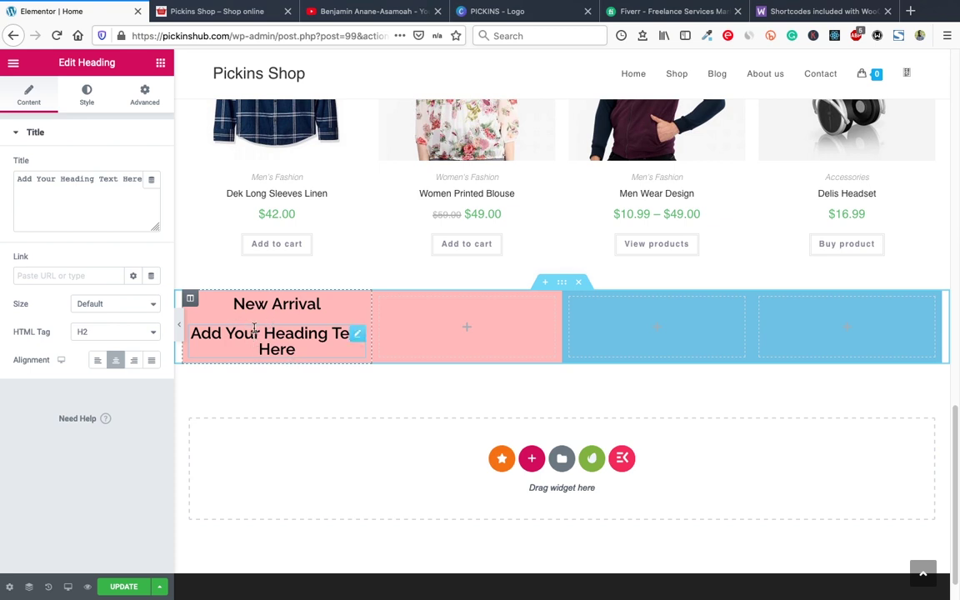
# Change the new heading's title to 'Women's Dress' and view the live shop page.
pyautogui.click(130, 200)
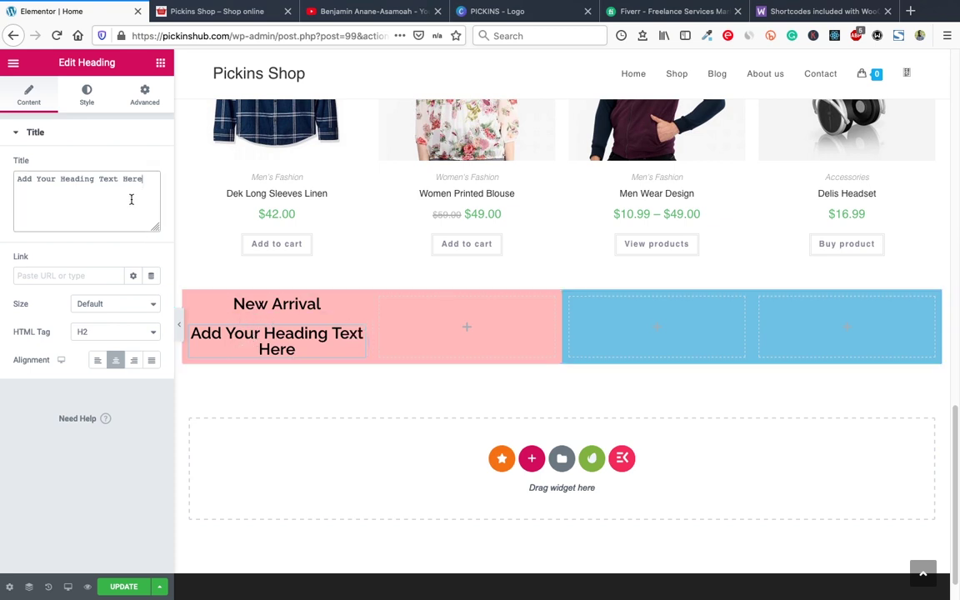
pyautogui.hotkey('ctrl', 'a')
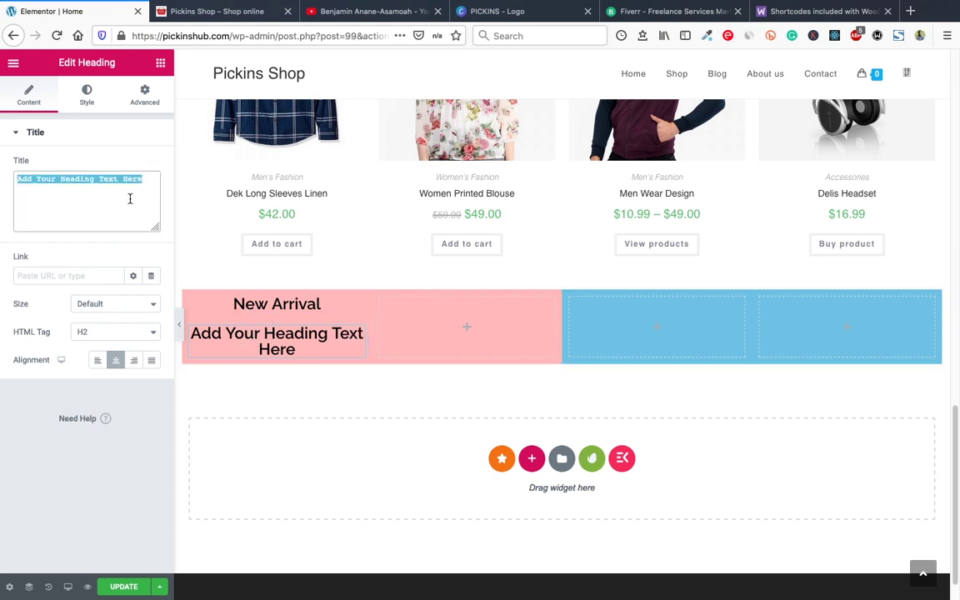
pyautogui.write('Wom')
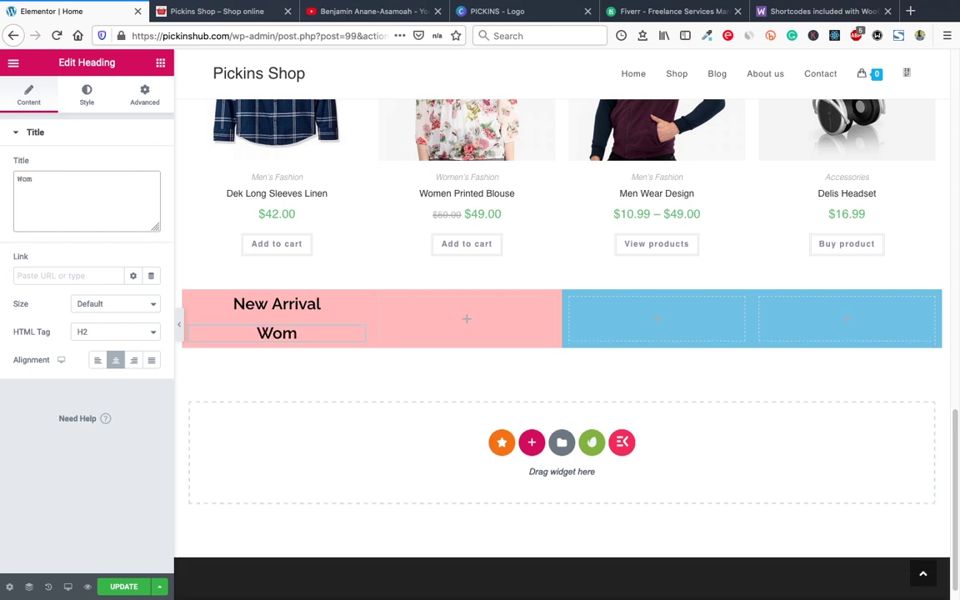
pyautogui.write("en's Dress")
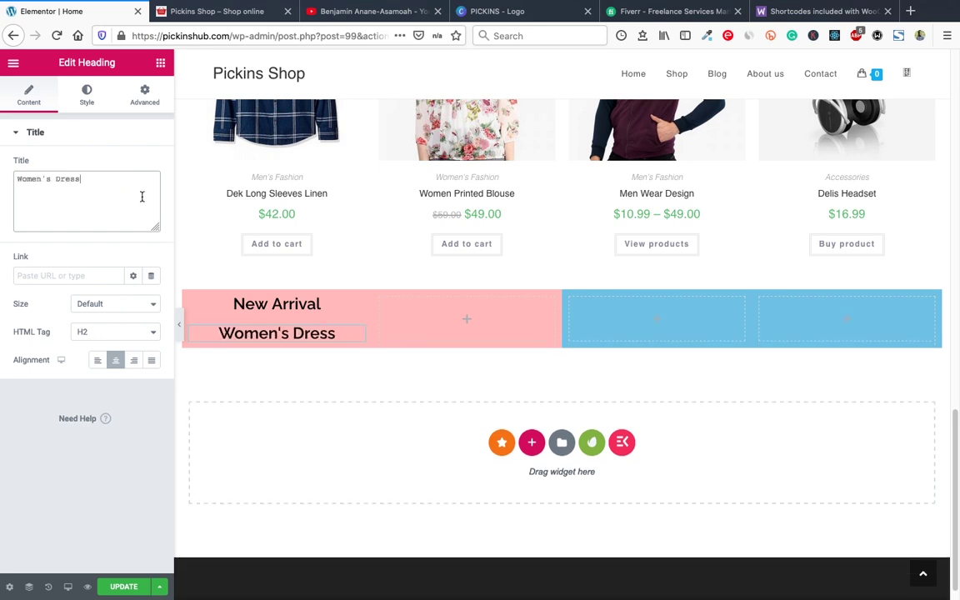
pyautogui.hotkey('ctrl', 'Tab')
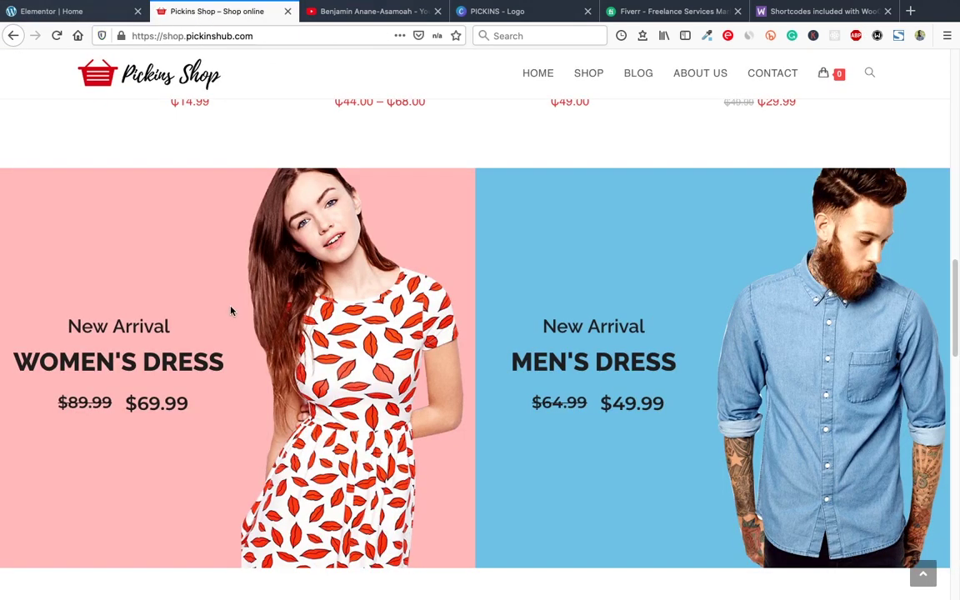
# Compare the live WOMEN'S DRESS banner against the editor draft, then open the widgets list.
pyautogui.click(82, 10)
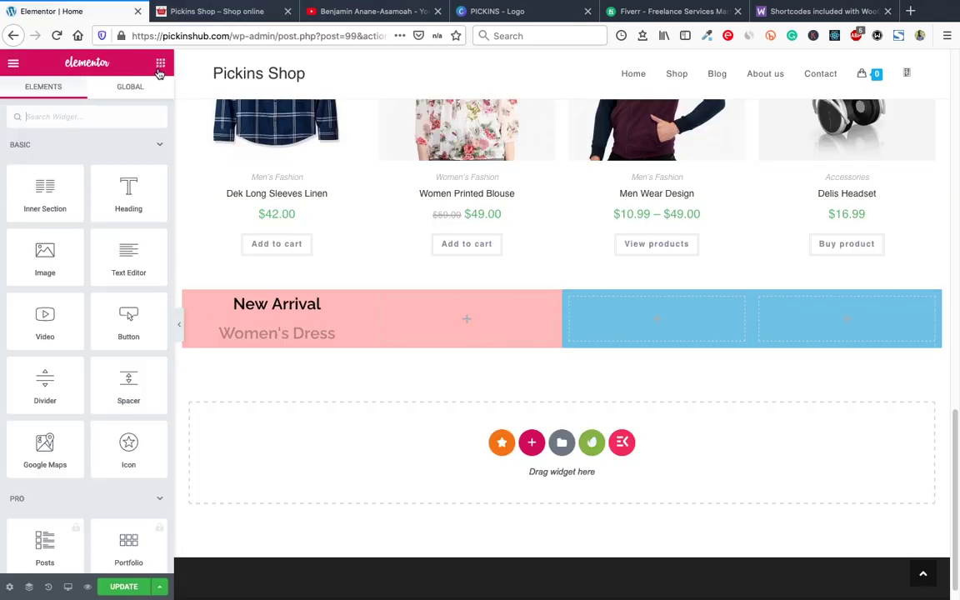
pyautogui.hotkey('ctrl', 'Tab')
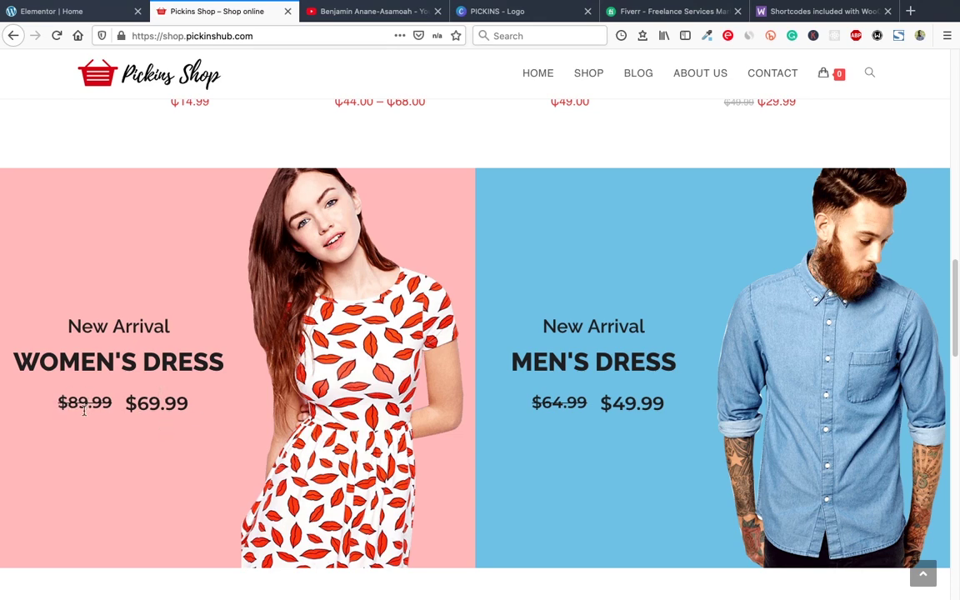
pyautogui.click(81, 17)
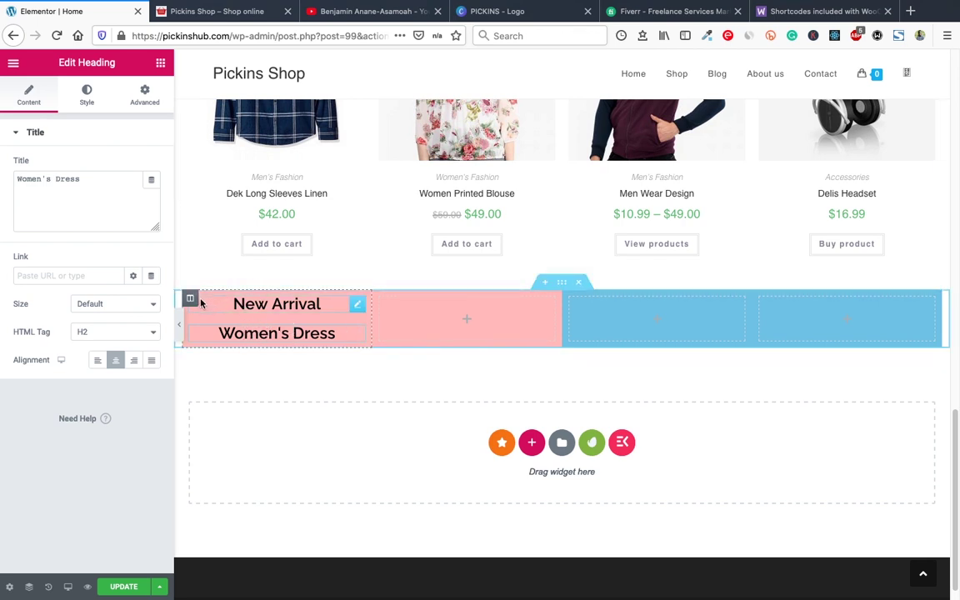
pyautogui.click(161, 66)
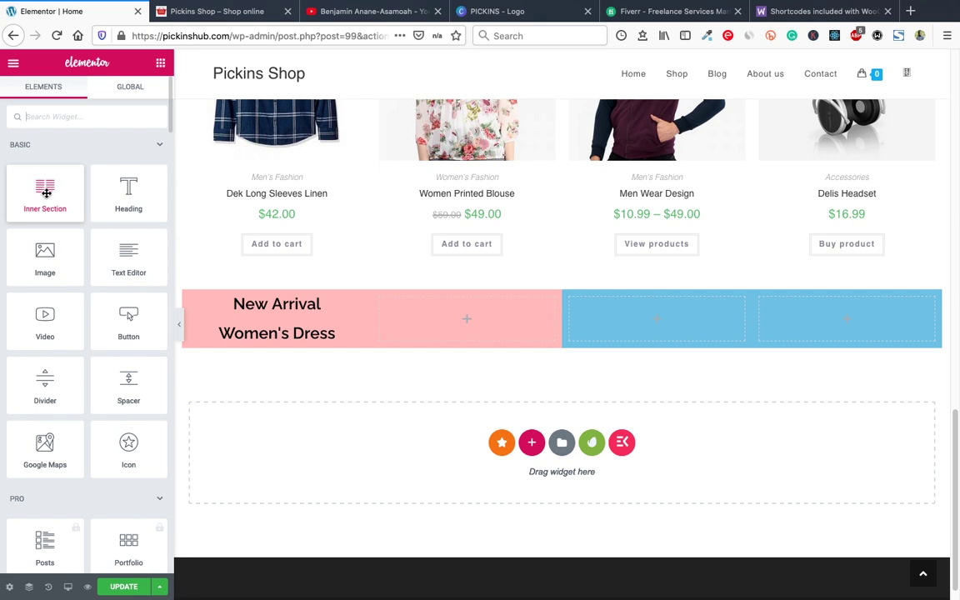
# Add a two-column inner section under Women's Dress with a $89.99 text block in its left column.
pyautogui.moveTo(41, 190); pyautogui.dragTo(278, 345)
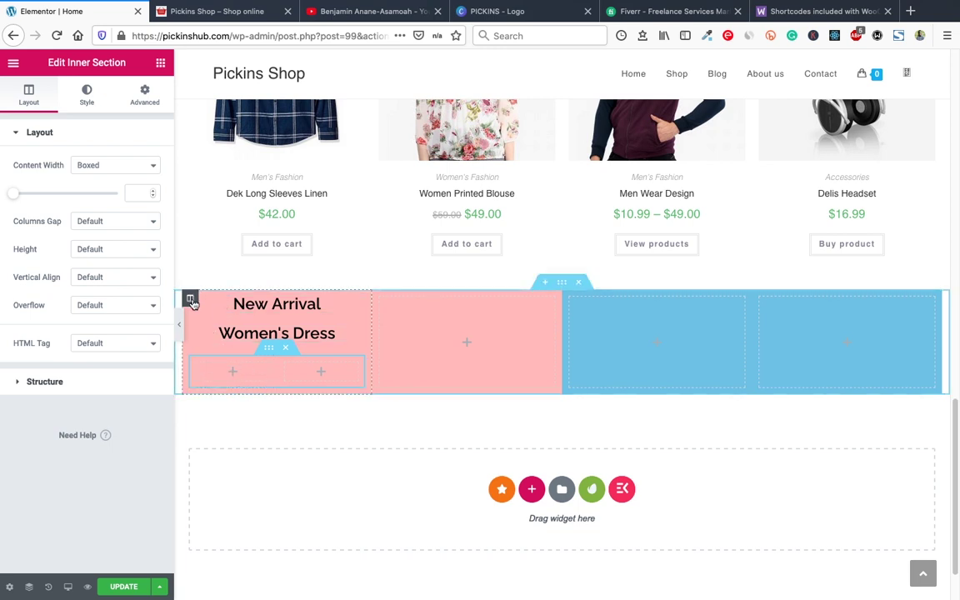
pyautogui.click(233, 374)
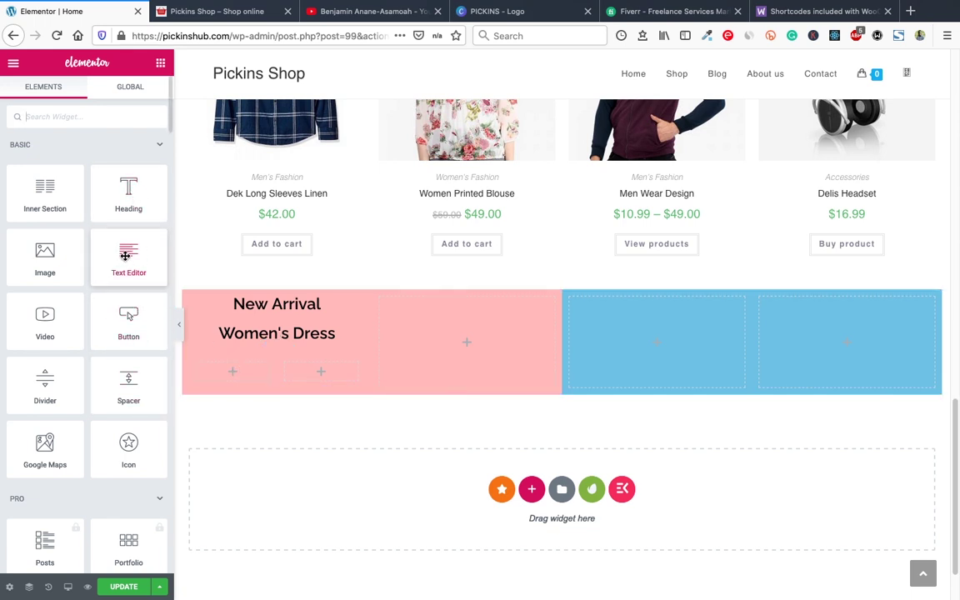
pyautogui.moveTo(125, 256); pyautogui.dragTo(245, 374)
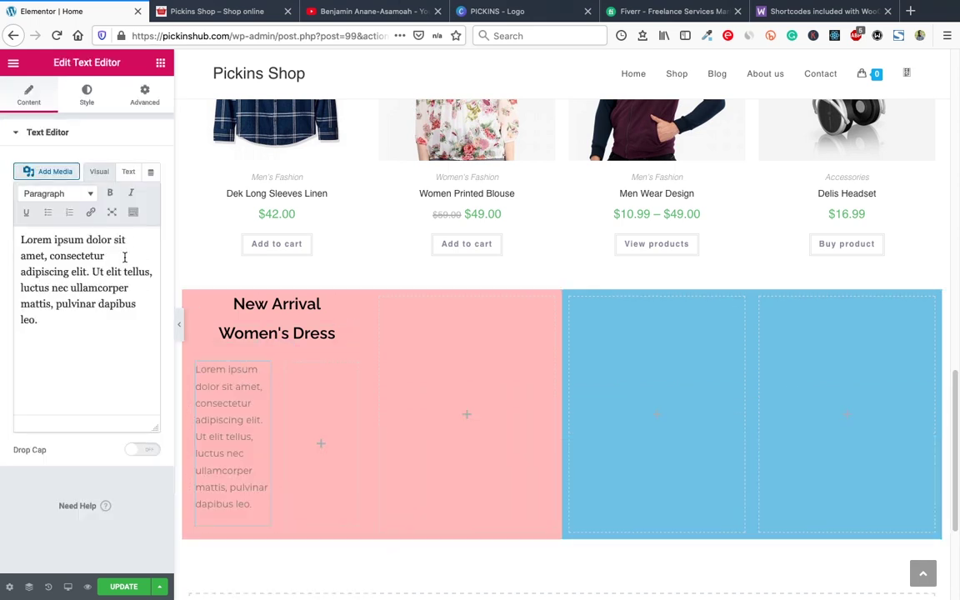
pyautogui.moveTo(81, 336); pyautogui.dragTo(9, 232)
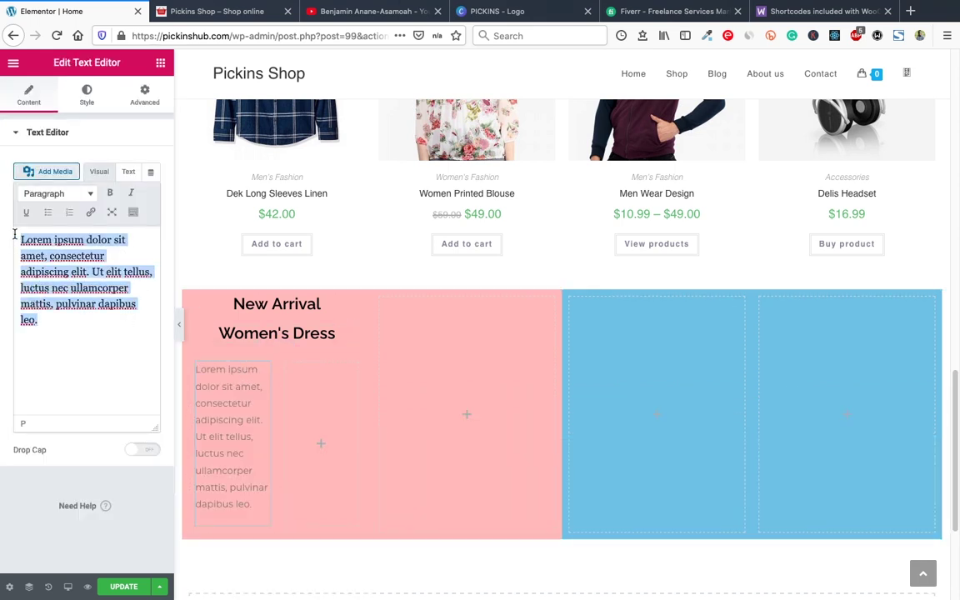
pyautogui.write('$89.99')
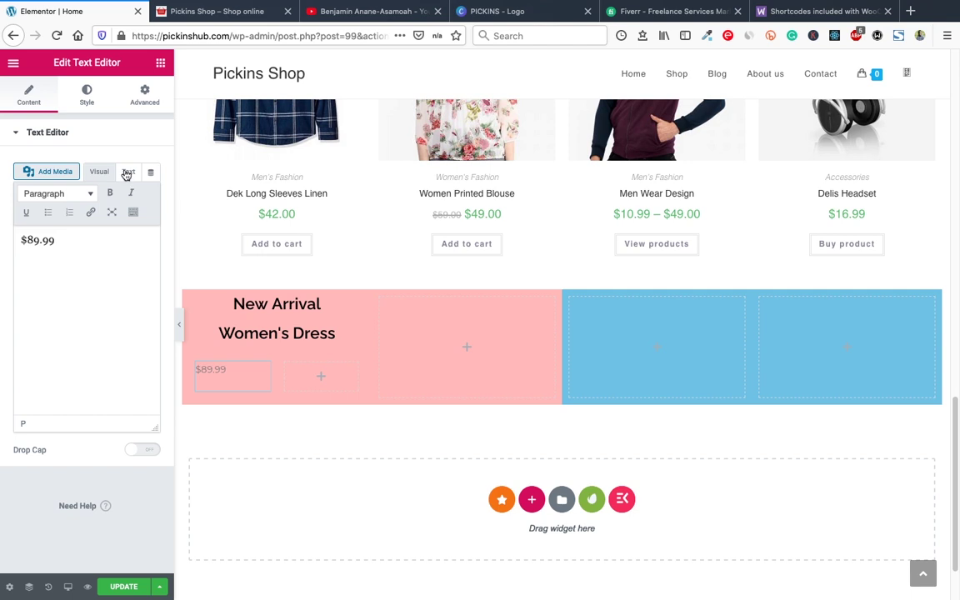
pyautogui.click(89, 95)
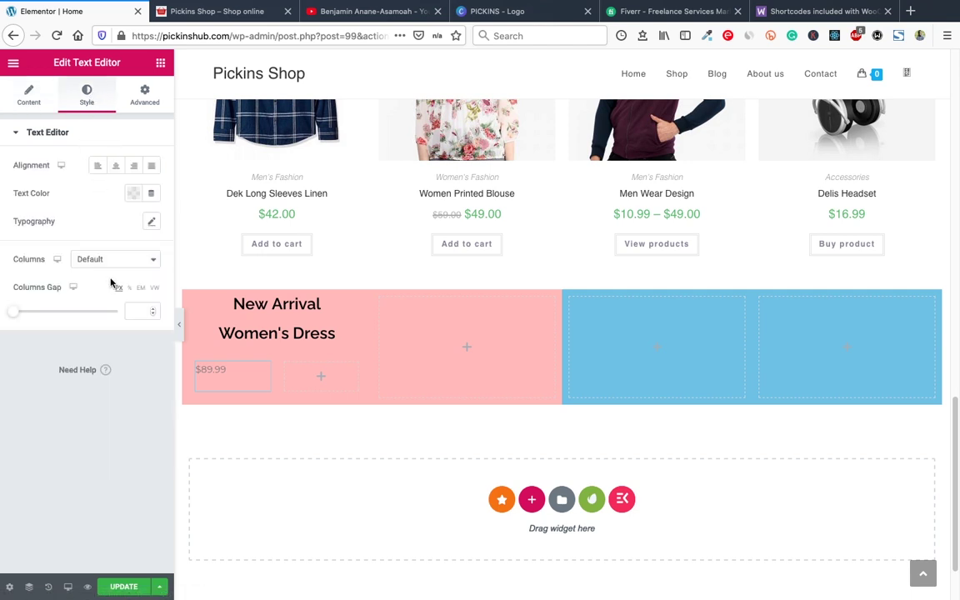
# Make the $89.99 price black in Raleway at 25 px.
pyautogui.click(131, 194)
pyautogui.click(167, 221)
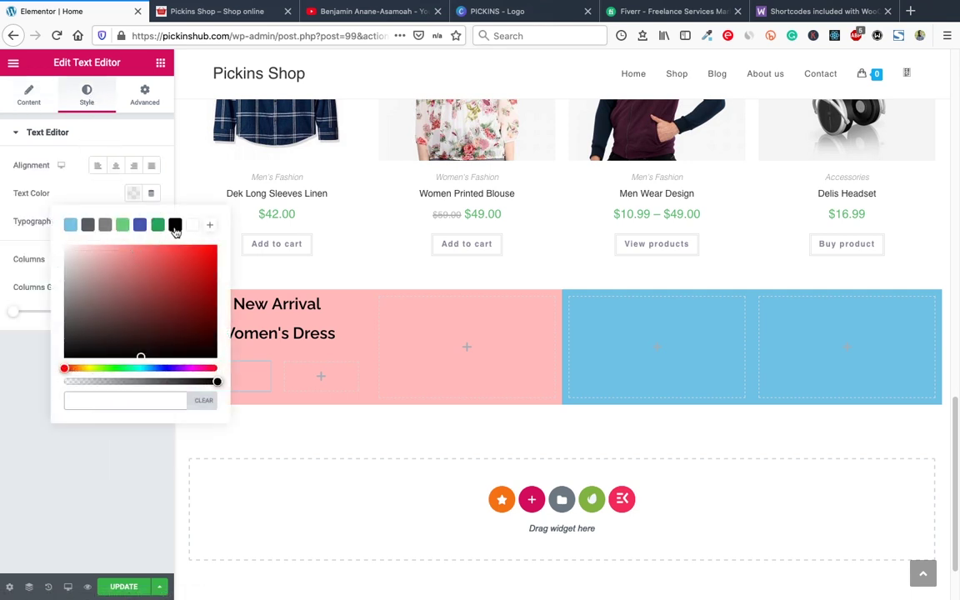
pyautogui.click(103, 203)
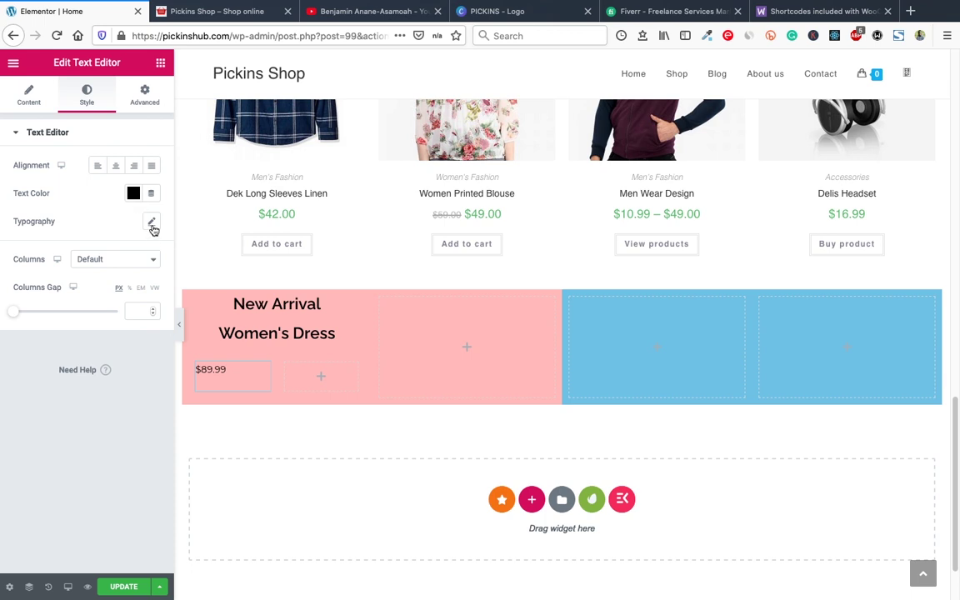
pyautogui.click(153, 225)
pyautogui.click(107, 263)
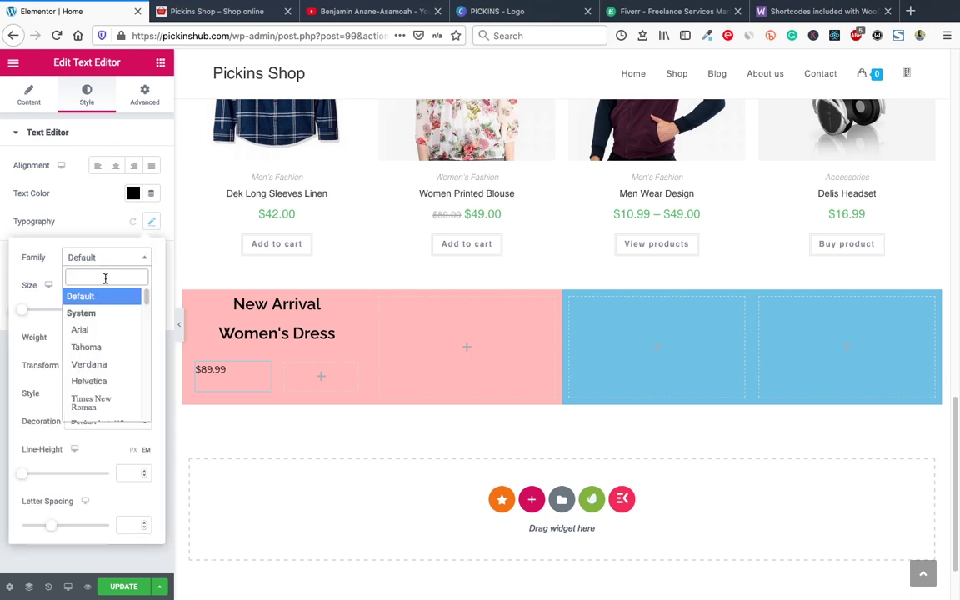
pyautogui.write('rale')
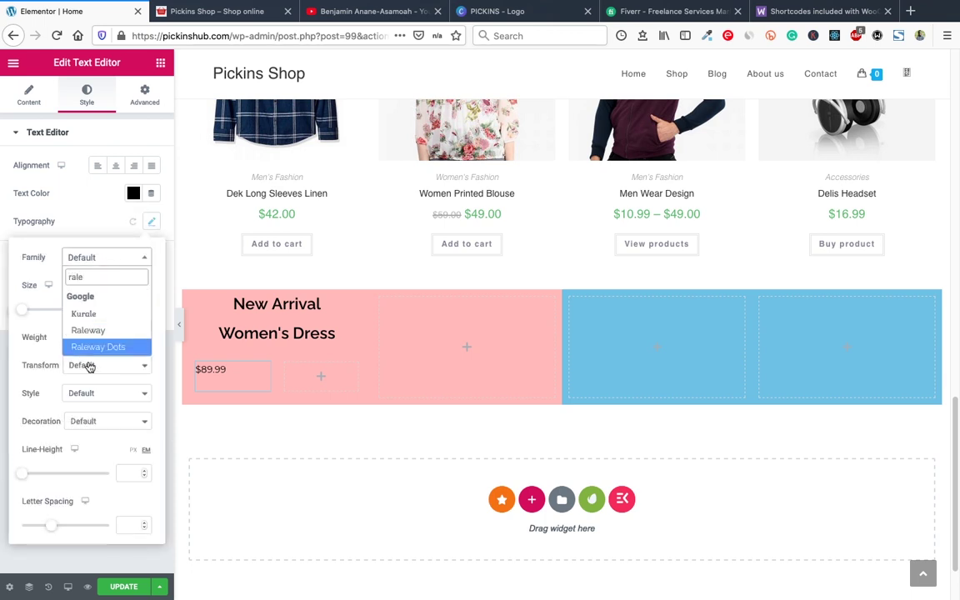
pyautogui.click(83, 329)
pyautogui.moveTo(26, 312); pyautogui.dragTo(35, 313)
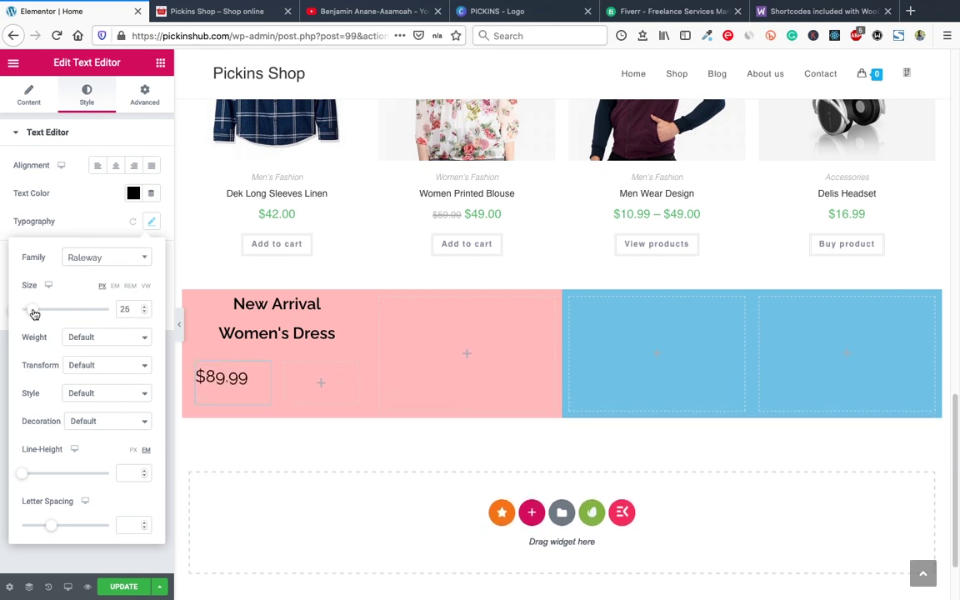
pyautogui.click(150, 339)
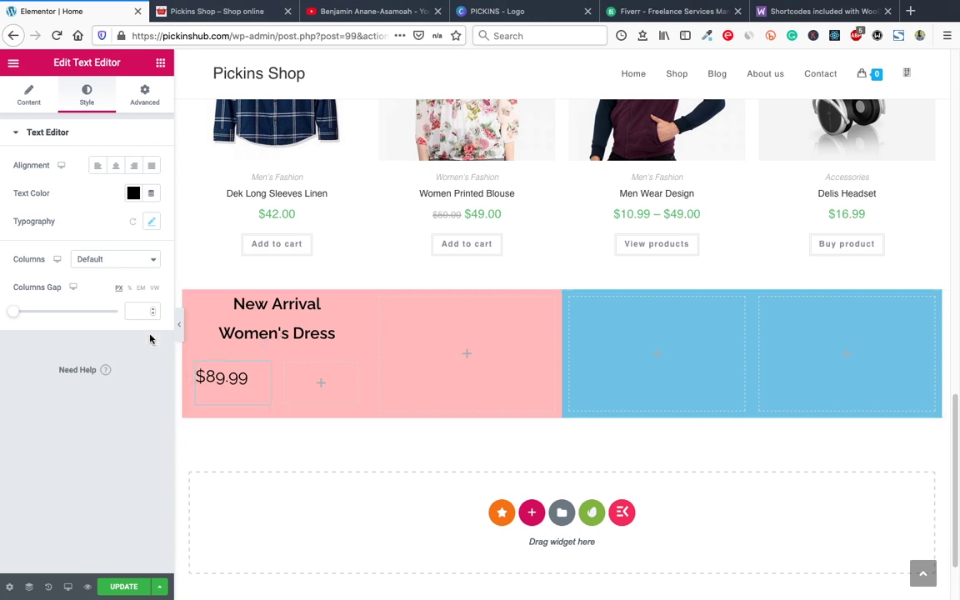
# Give the $89.99 price a line-through decoration and weight 600.
pyautogui.click(151, 222)
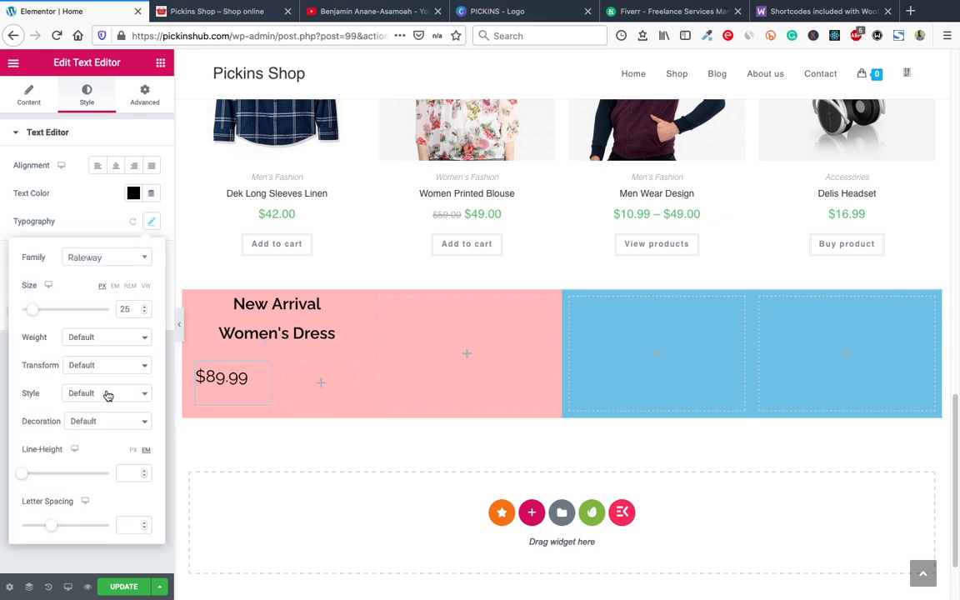
pyautogui.click(110, 422)
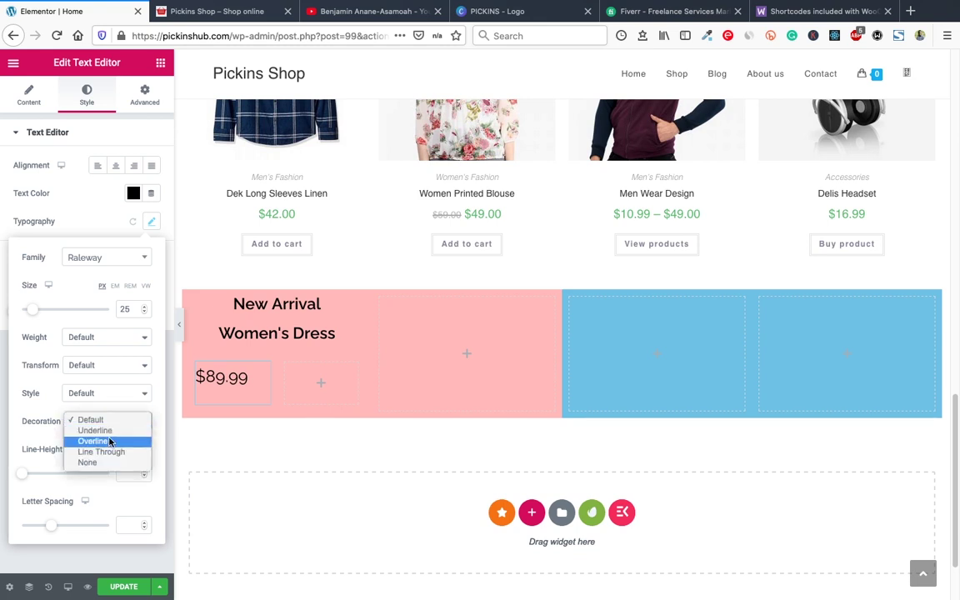
pyautogui.click(104, 451)
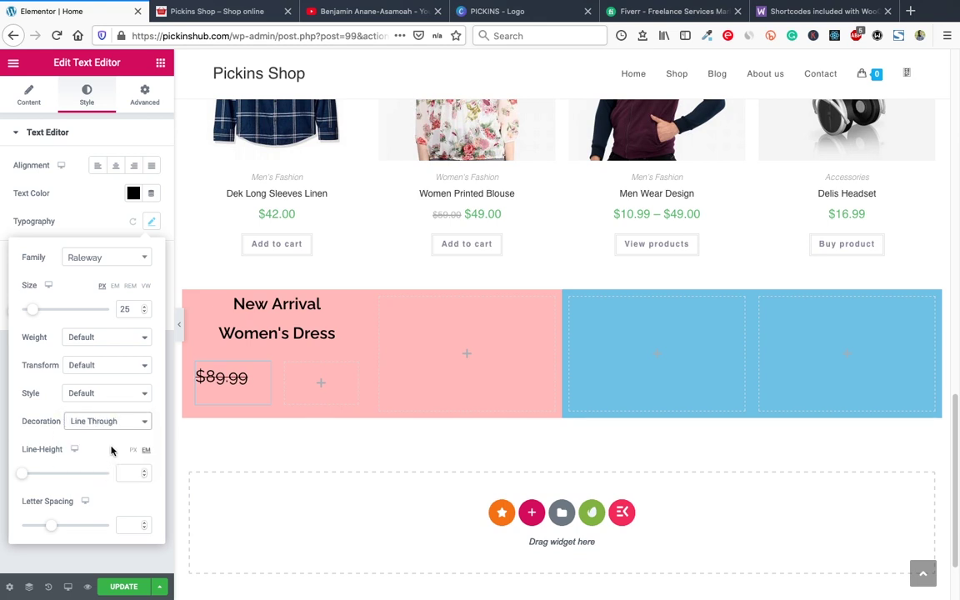
pyautogui.click(104, 336)
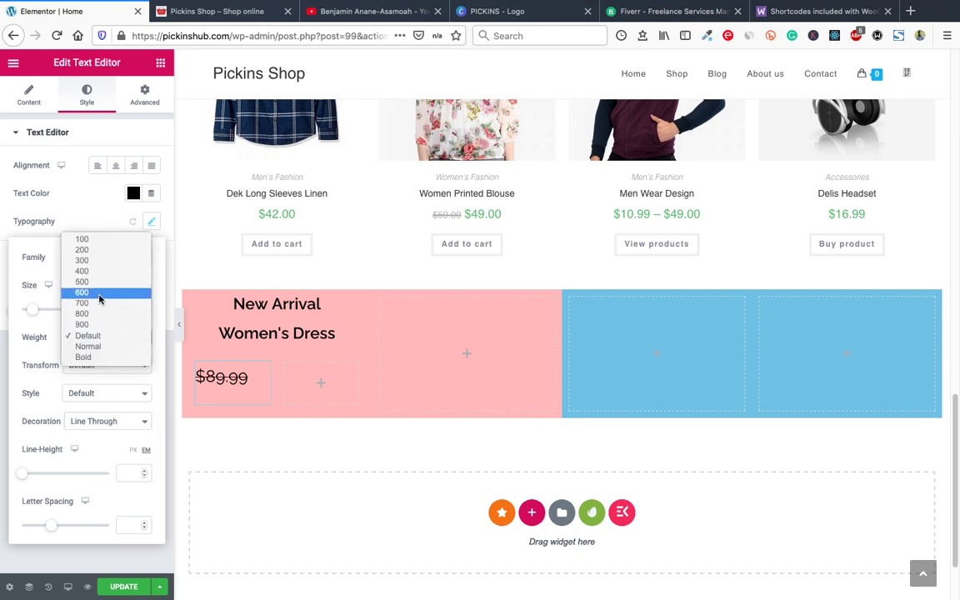
pyautogui.click(99, 295)
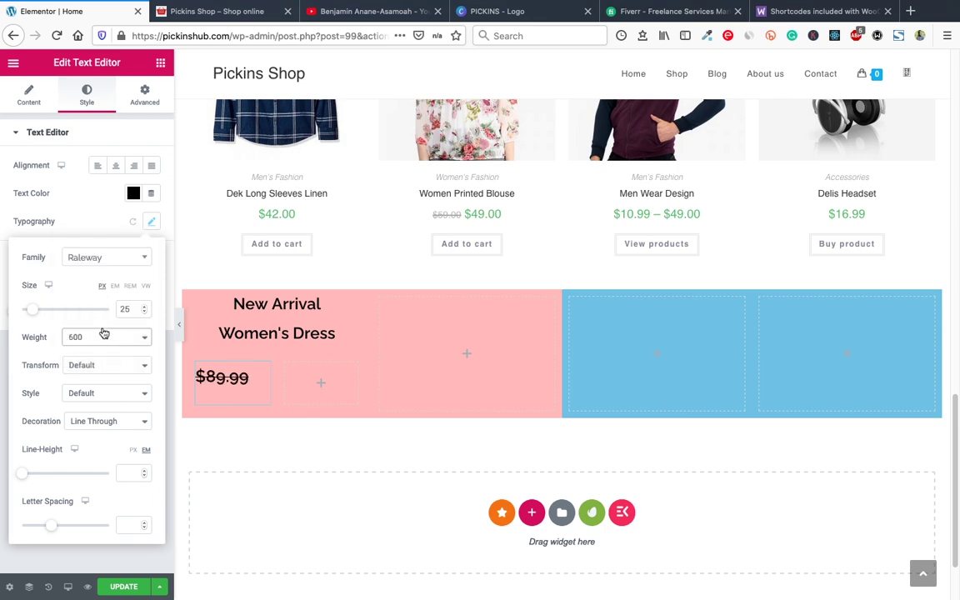
# Set the Women's Dress heading to uppercase, weight 700, size 30 px.
pyautogui.click(212, 11)
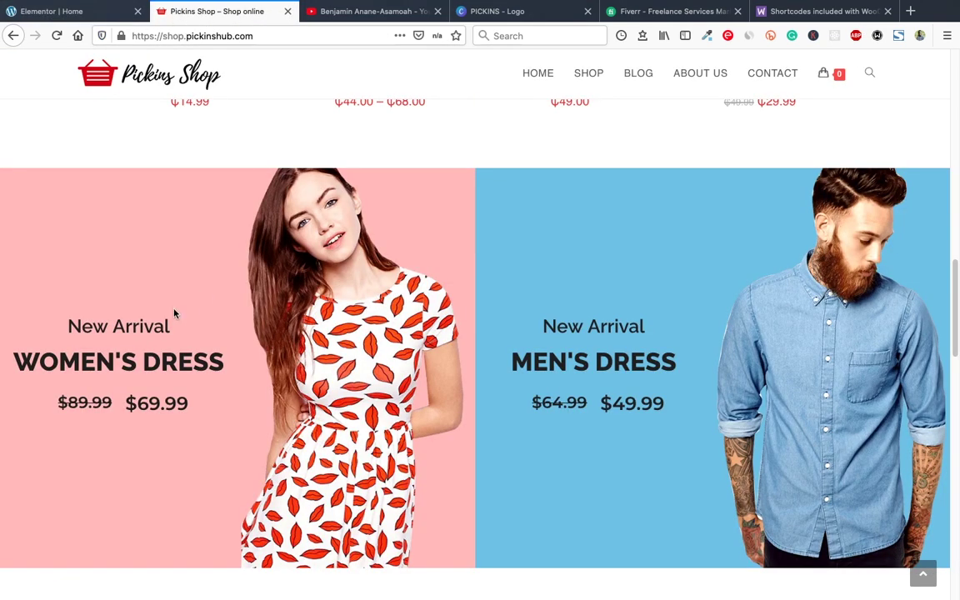
pyautogui.click(67, 10)
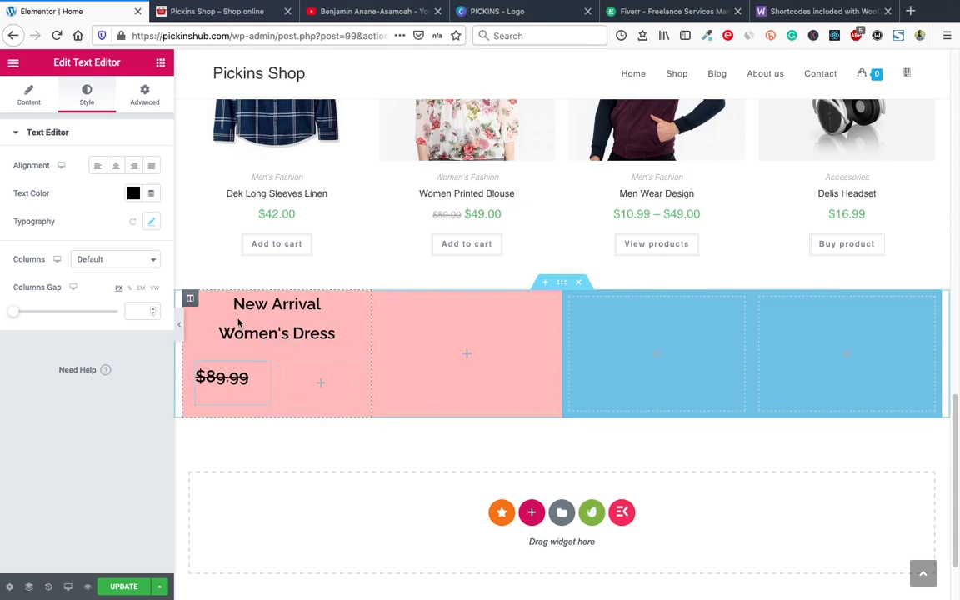
pyautogui.click(315, 304)
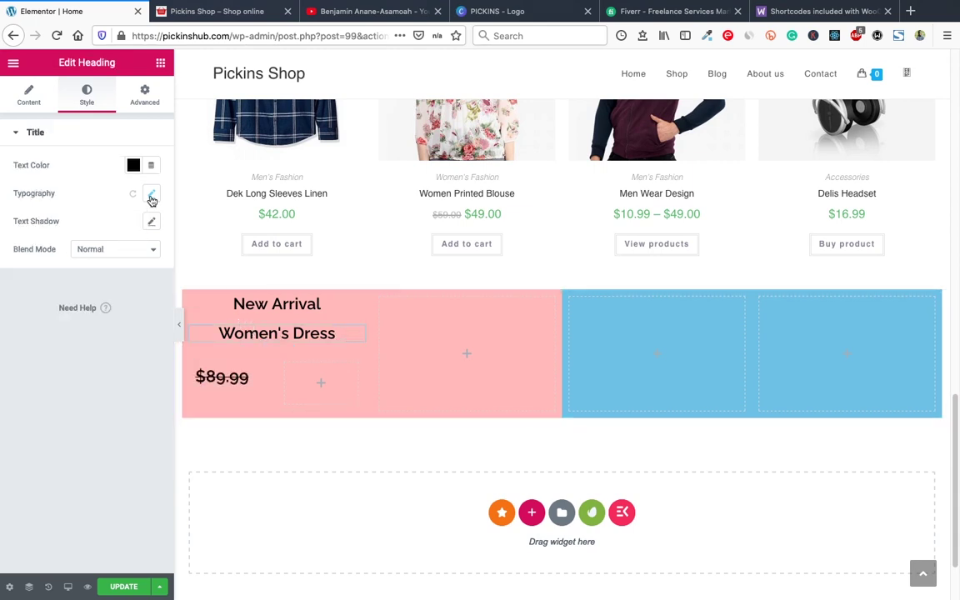
pyautogui.click(150, 193)
pyautogui.click(83, 344)
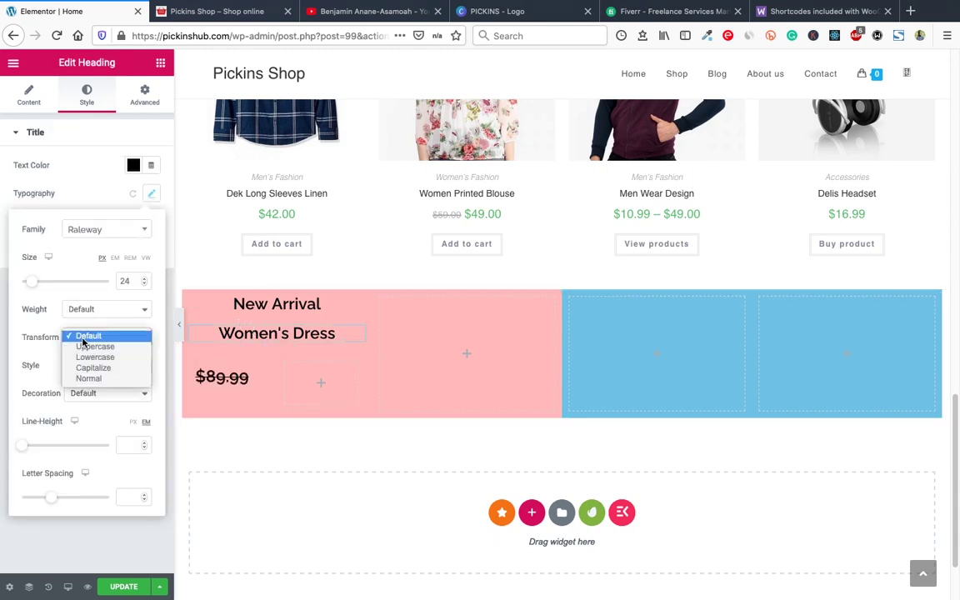
pyautogui.click(81, 347)
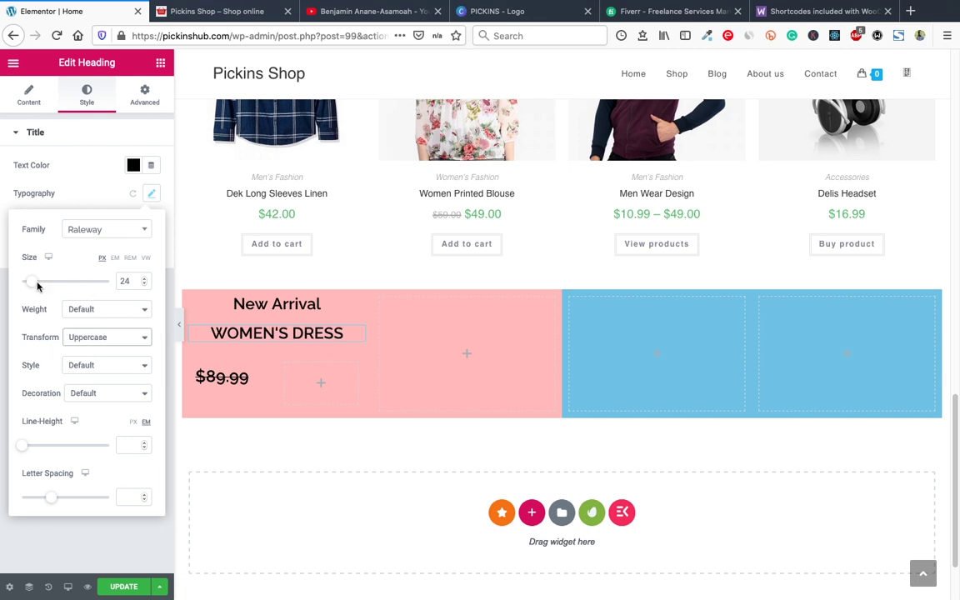
pyautogui.click(67, 308)
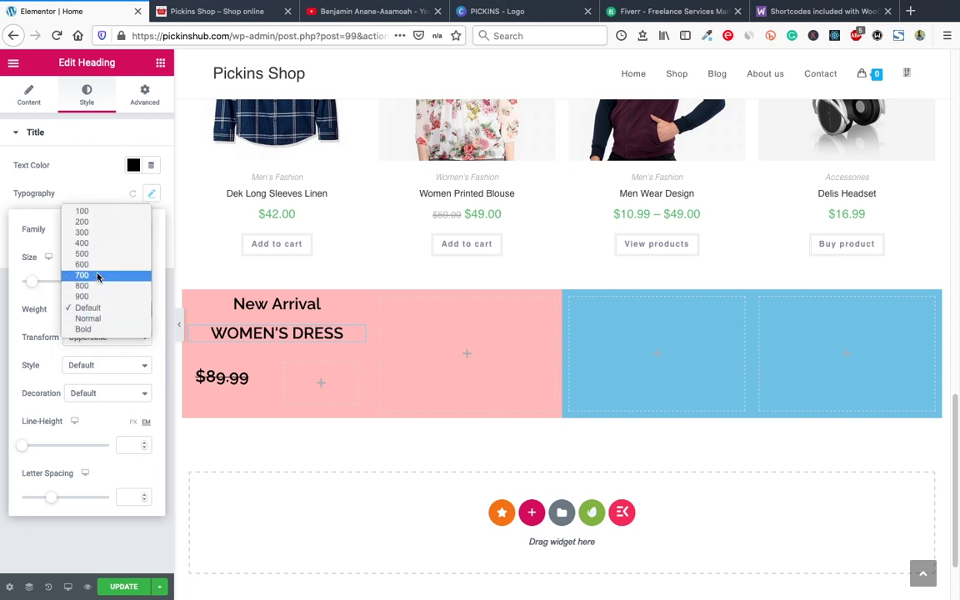
pyautogui.click(97, 264)
pyautogui.click(91, 309)
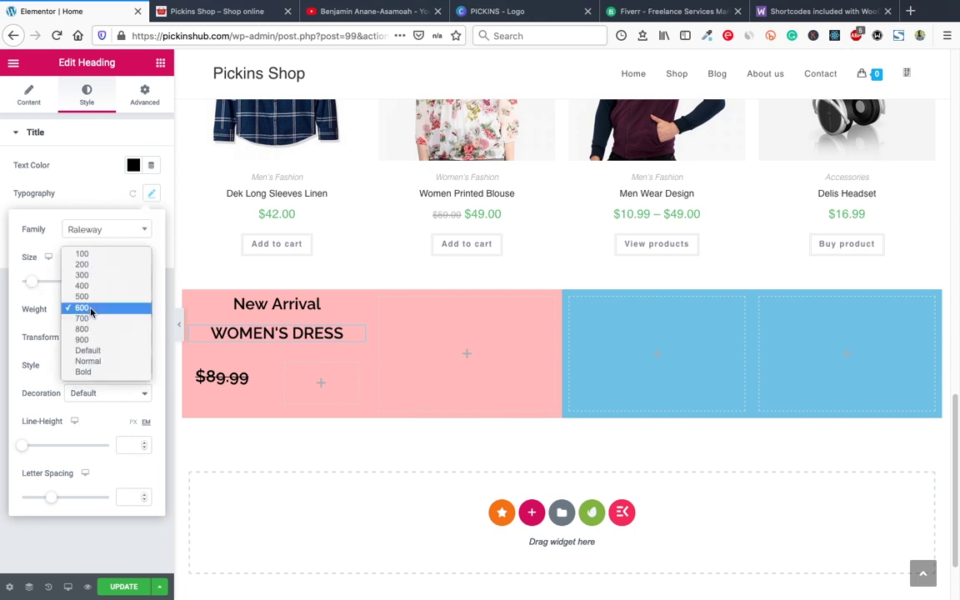
pyautogui.click(85, 318)
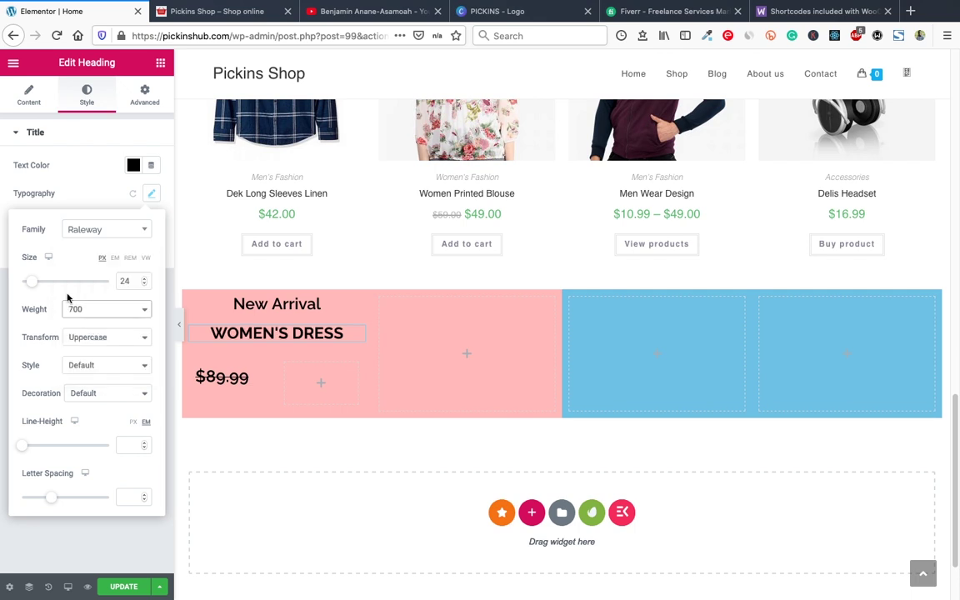
pyautogui.moveTo(36, 287); pyautogui.dragTo(39, 288)
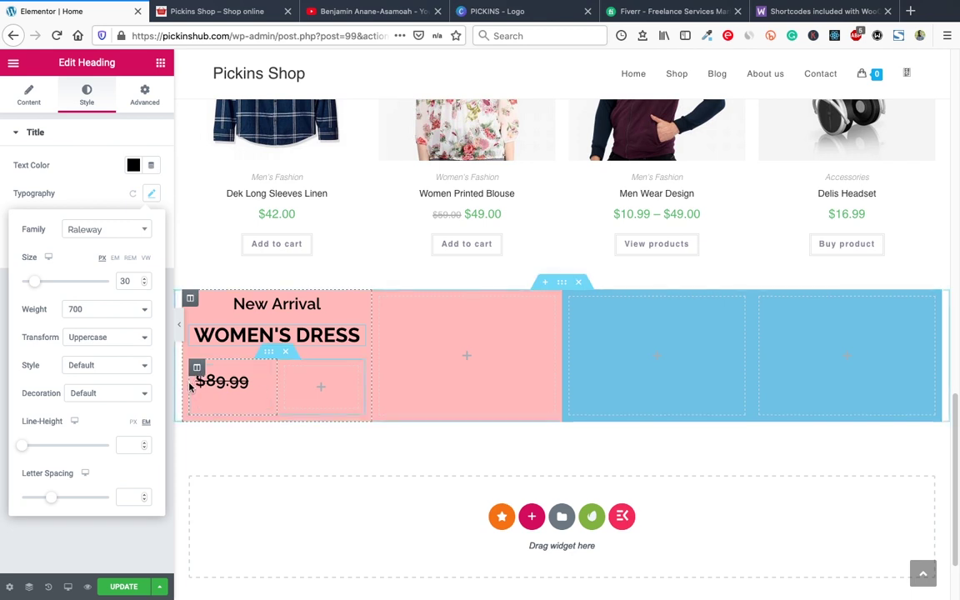
# Duplicate the $89.99 price beside the original and change it to $69.99.
pyautogui.rightClick(261, 380)
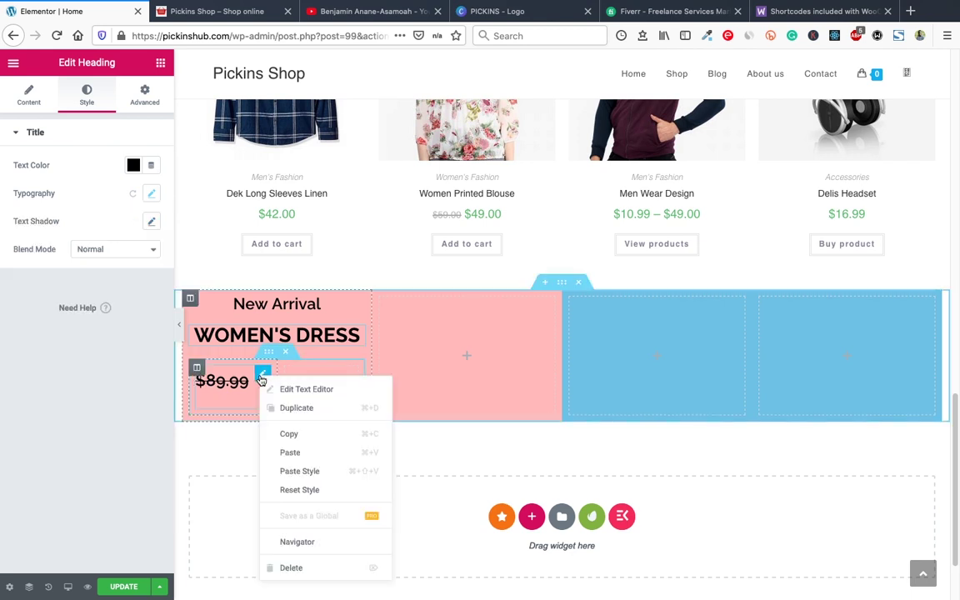
pyautogui.click(285, 408)
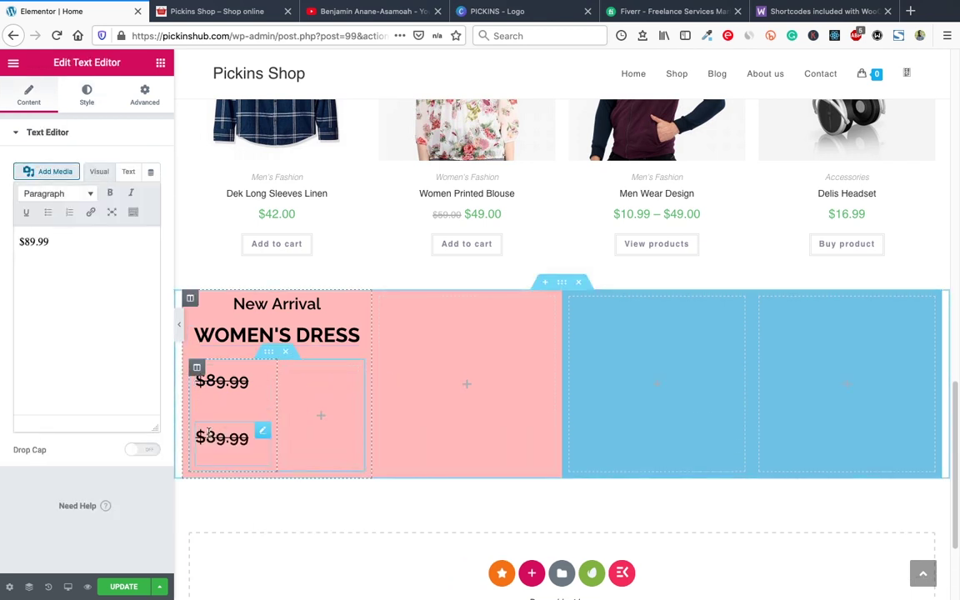
pyautogui.click(262, 432)
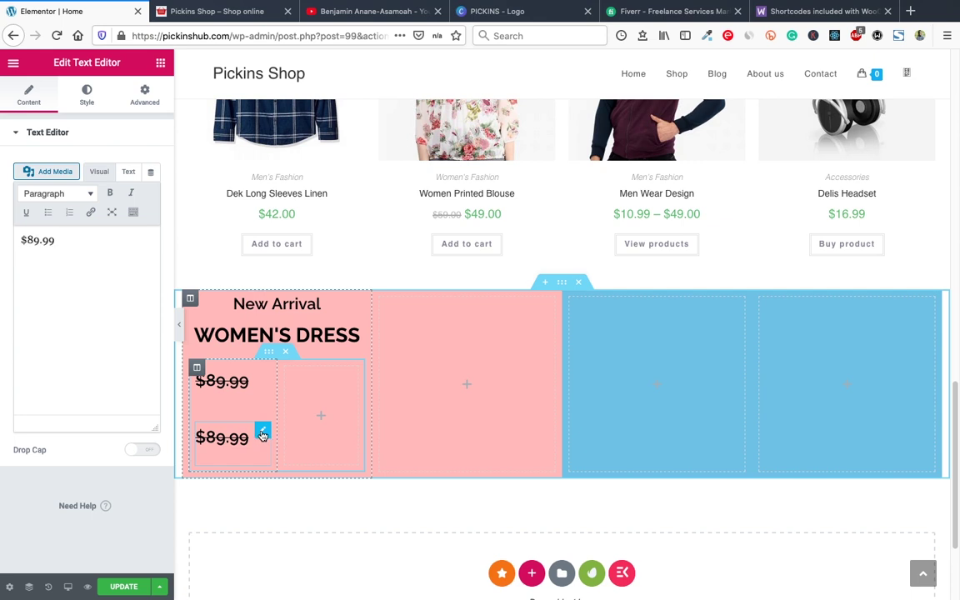
pyautogui.moveTo(263, 433); pyautogui.dragTo(306, 387)
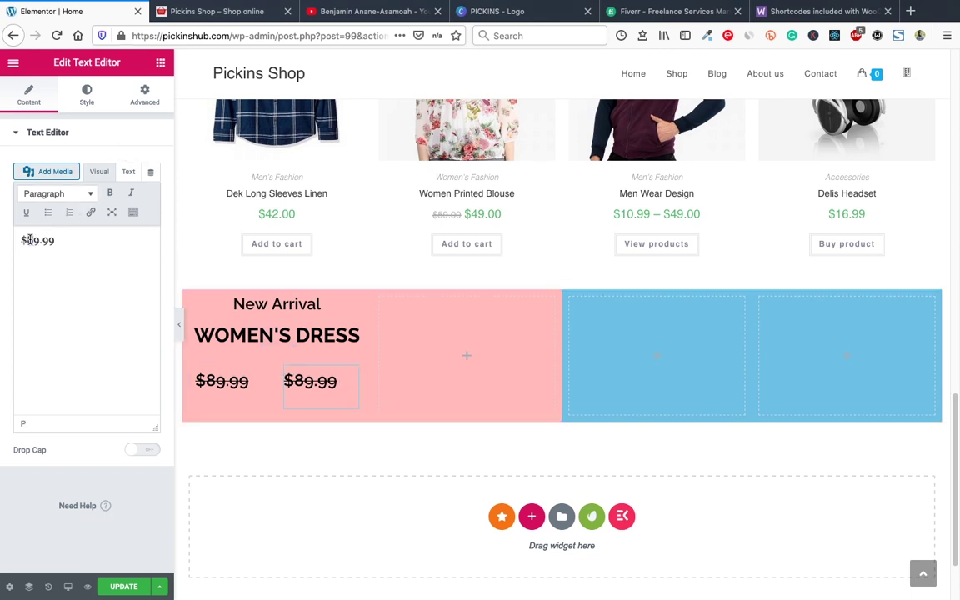
pyautogui.write('6')
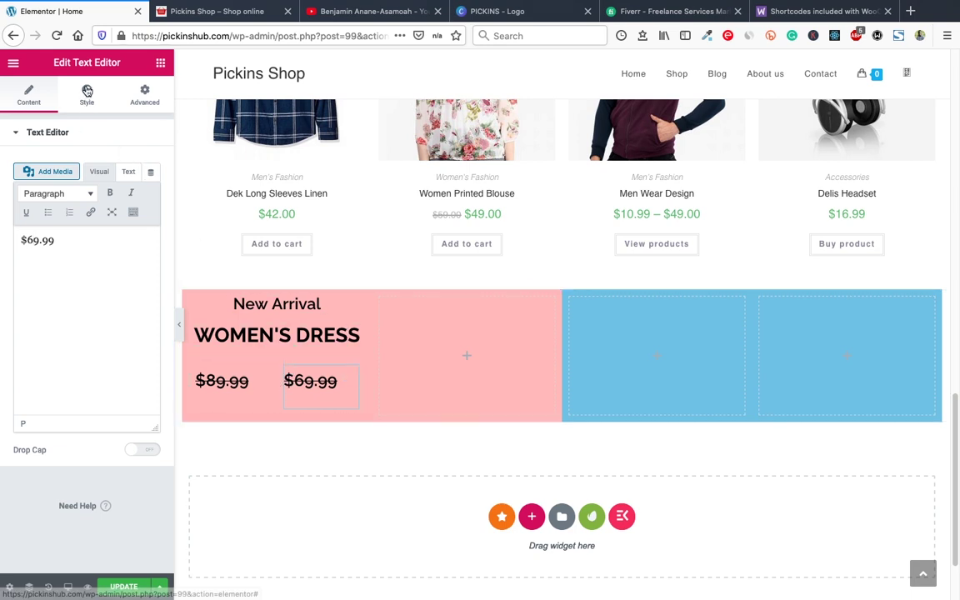
# Remove the strike-through from the $69.99 price and set its weight to 800.
pyautogui.click(84, 93)
pyautogui.click(151, 221)
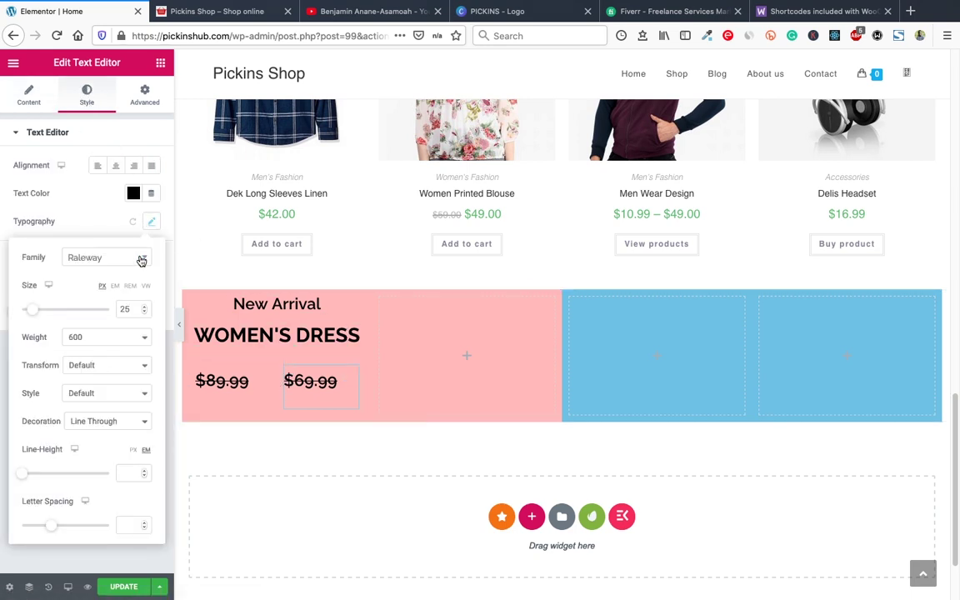
pyautogui.click(94, 422)
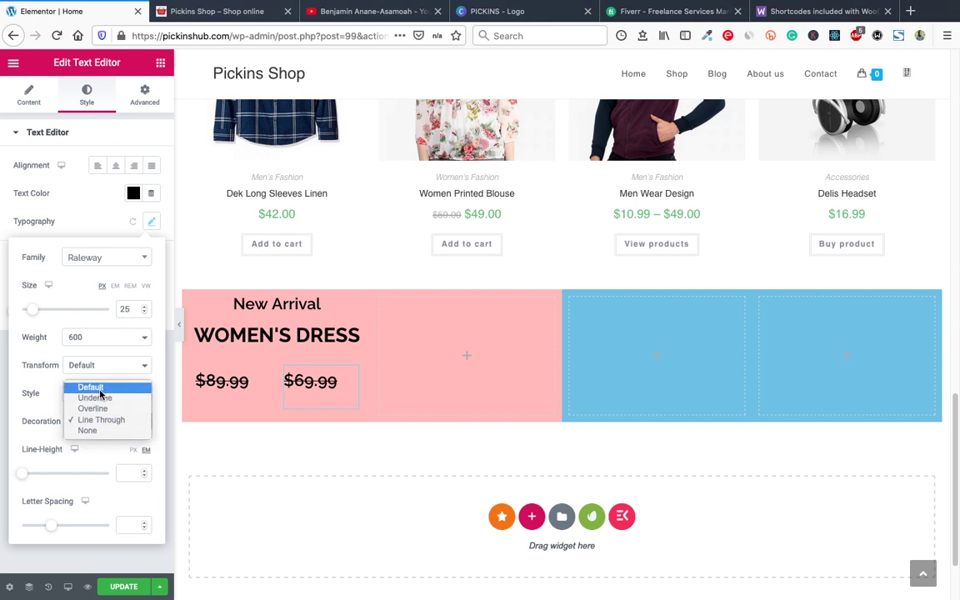
pyautogui.click(99, 390)
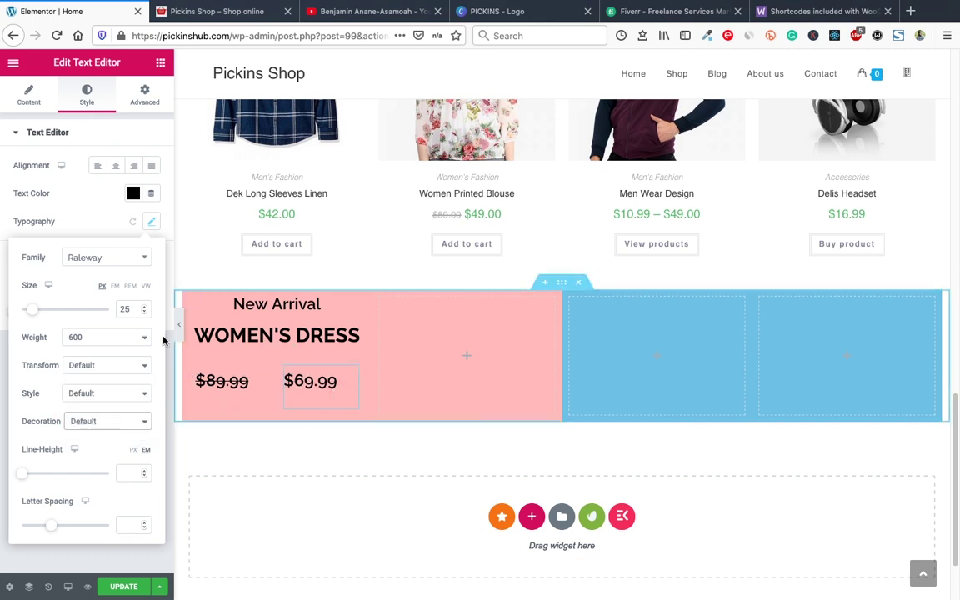
pyautogui.click(87, 336)
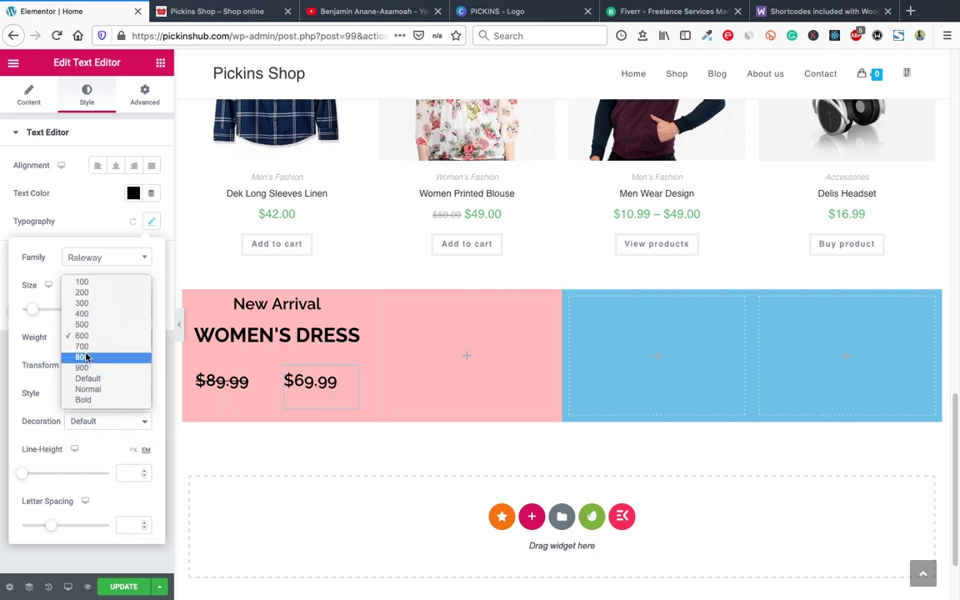
pyautogui.click(86, 357)
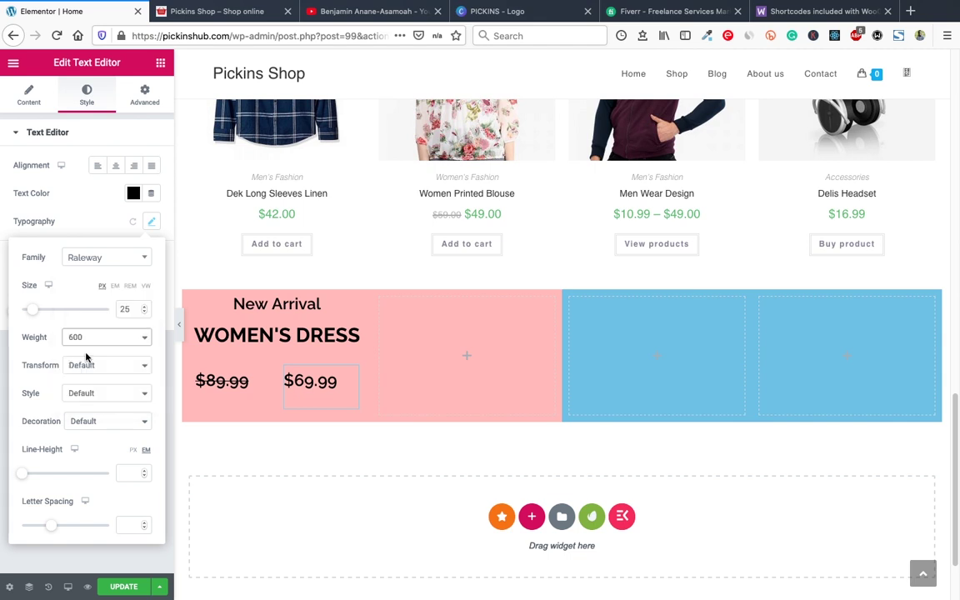
# Set the $89.99 old price's font weight to 800.
pyautogui.click(210, 381)
pyautogui.rightClick(316, 384)
pyautogui.click(261, 379)
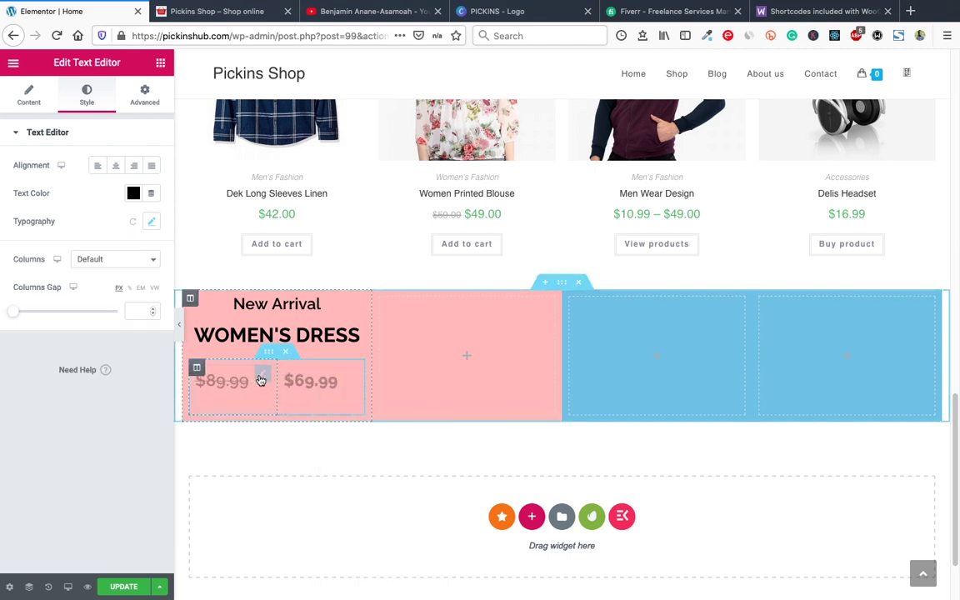
pyautogui.click(151, 222)
pyautogui.click(94, 337)
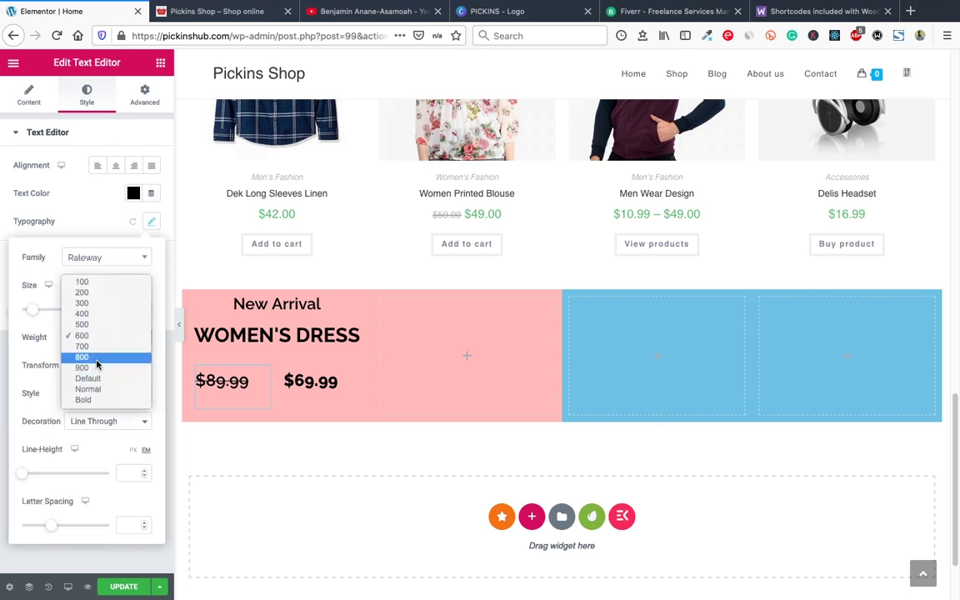
pyautogui.click(97, 357)
pyautogui.click(274, 364)
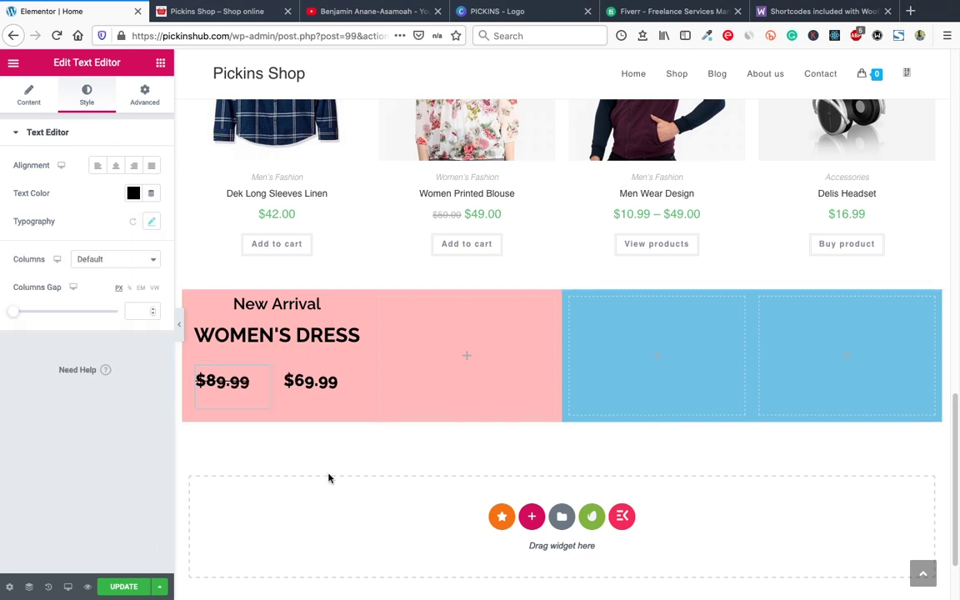
# Add an Image widget holding the red-dress model photo to the empty right pink column.
pyautogui.click(468, 358)
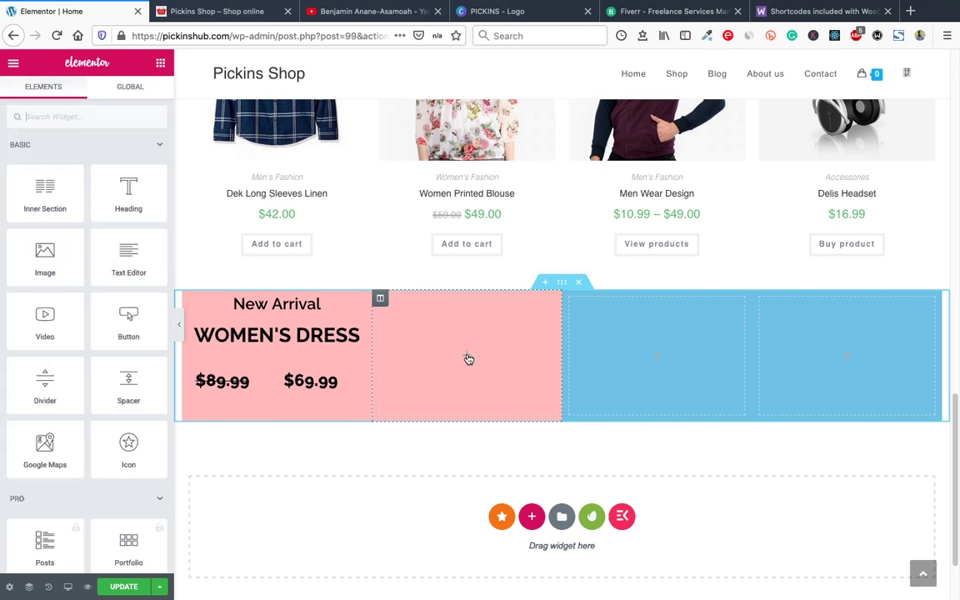
pyautogui.moveTo(43, 265); pyautogui.dragTo(446, 337)
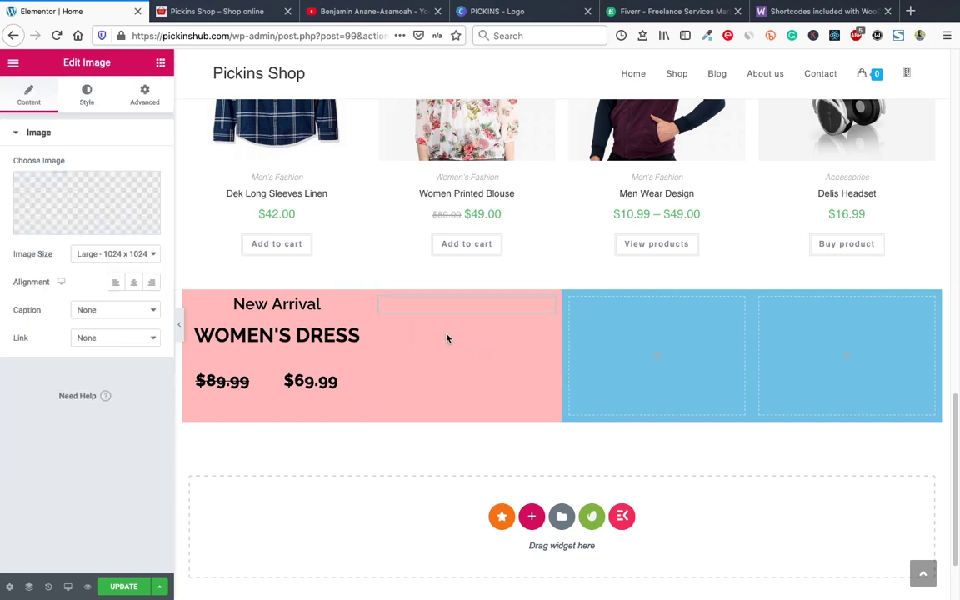
pyautogui.click(67, 184)
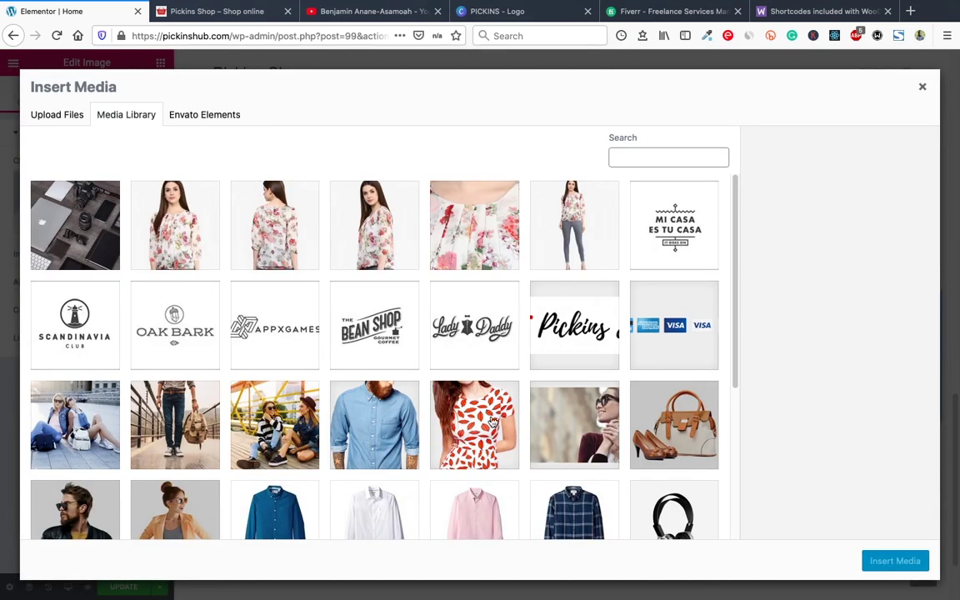
pyautogui.click(440, 385)
pyautogui.click(891, 561)
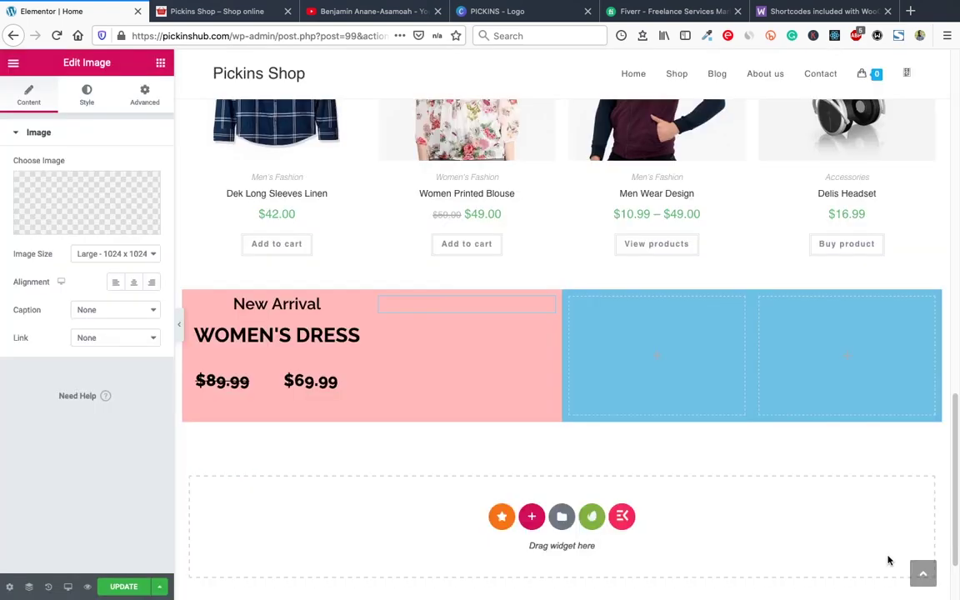
# Vertically centre the pink text column's content and right-align the $89.99 old price.
pyautogui.scroll(-5, 450, 316)
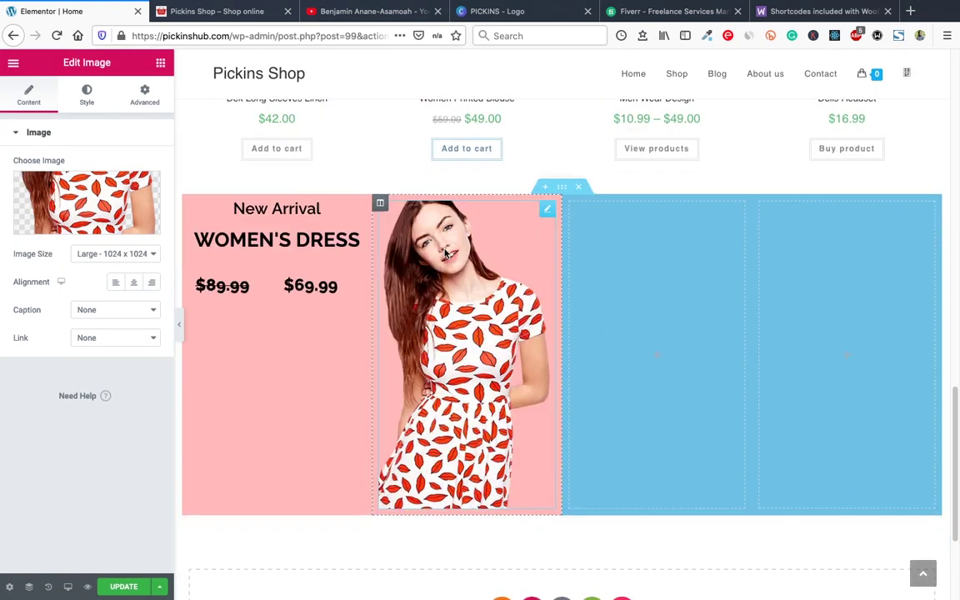
pyautogui.scroll(1, 467, 229)
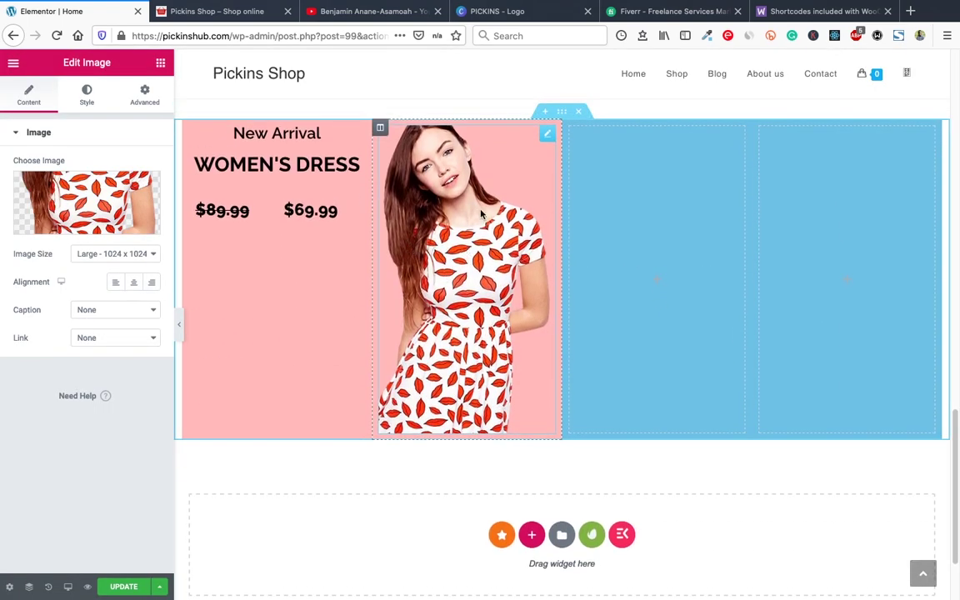
pyautogui.click(380, 128)
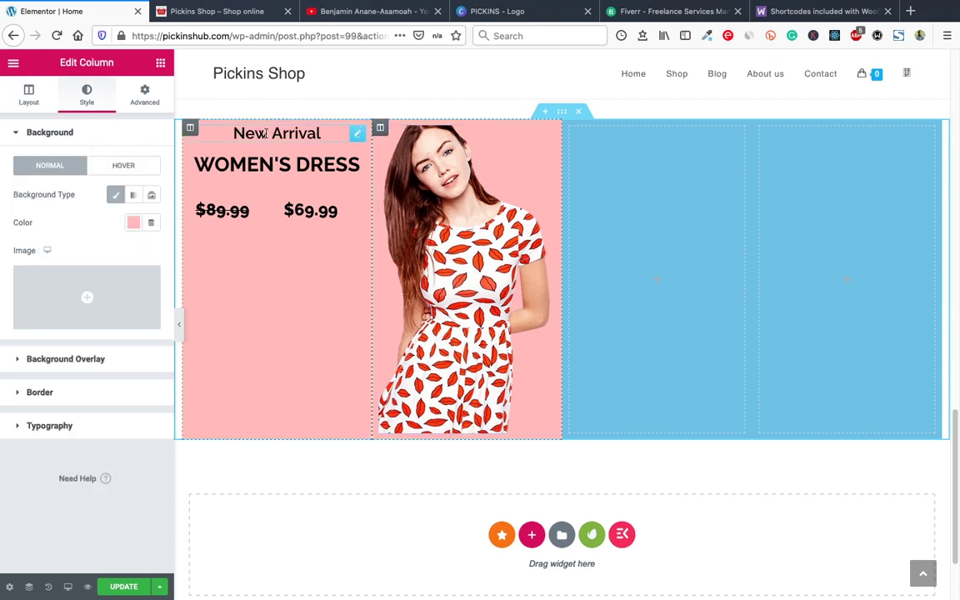
pyautogui.click(191, 128)
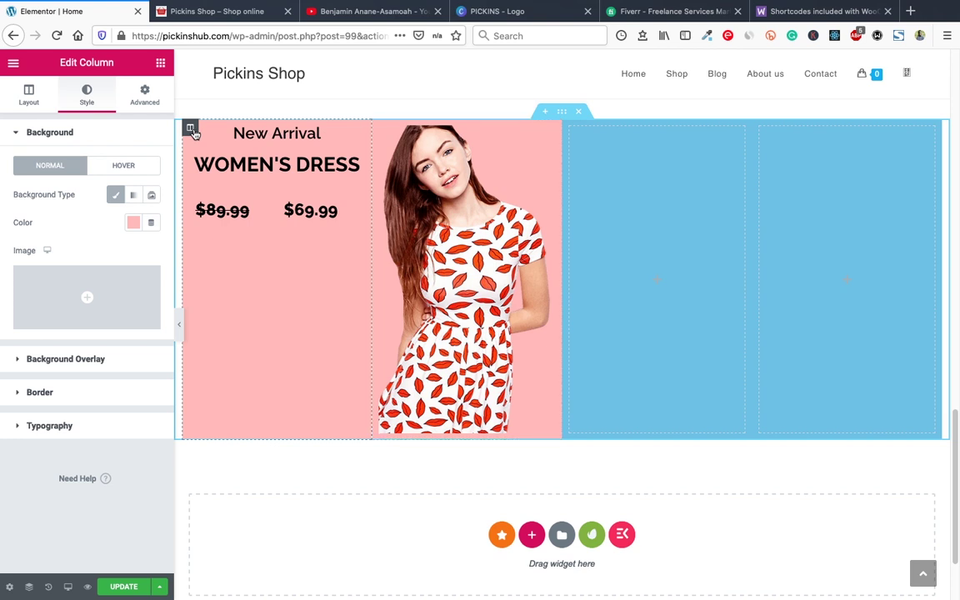
pyautogui.click(28, 95)
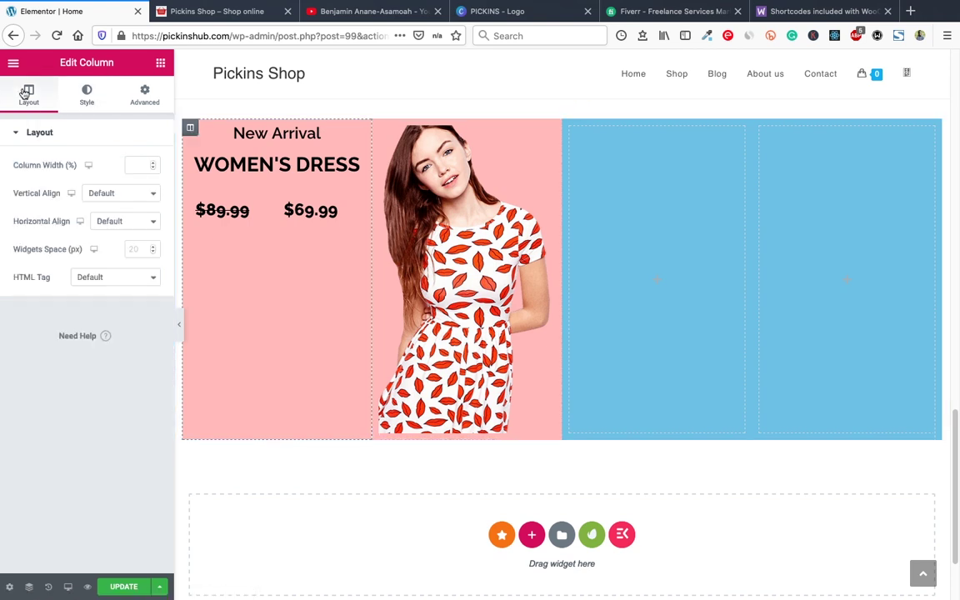
pyautogui.click(116, 195)
pyautogui.click(116, 214)
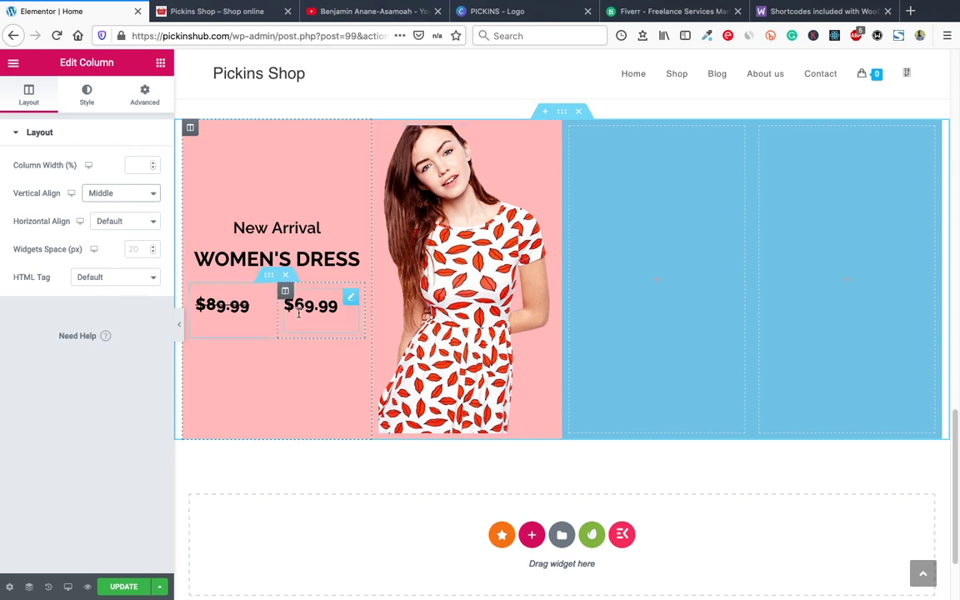
pyautogui.click(263, 301)
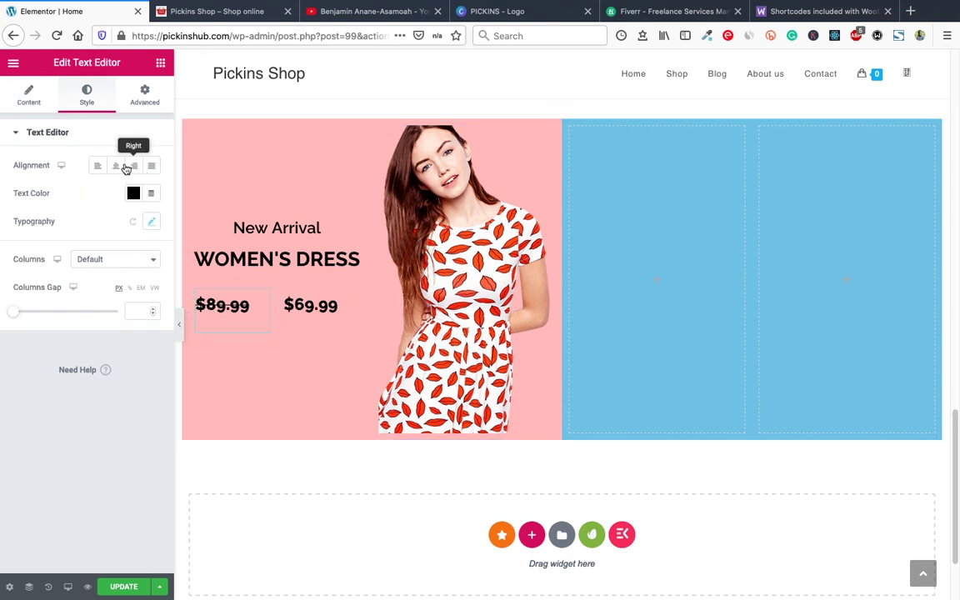
pyautogui.click(132, 167)
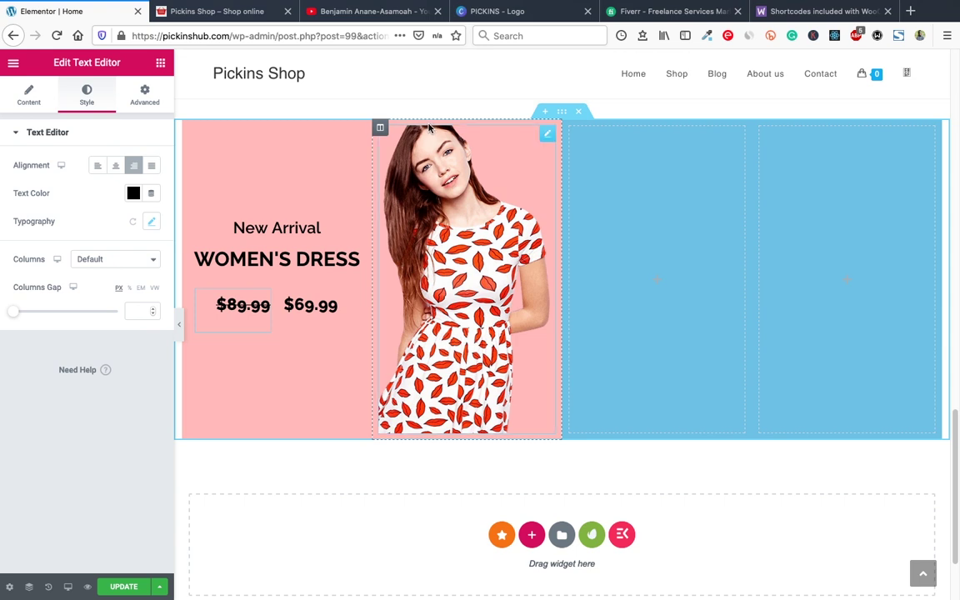
# Set the photo column's padding to 0, update the page, and compare with the live site.
pyautogui.click(380, 128)
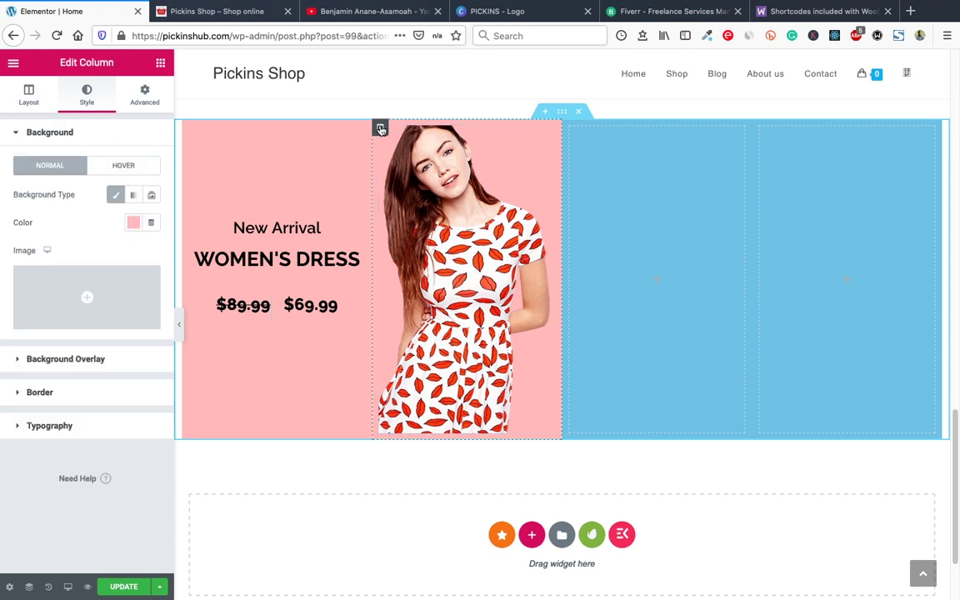
pyautogui.click(143, 93)
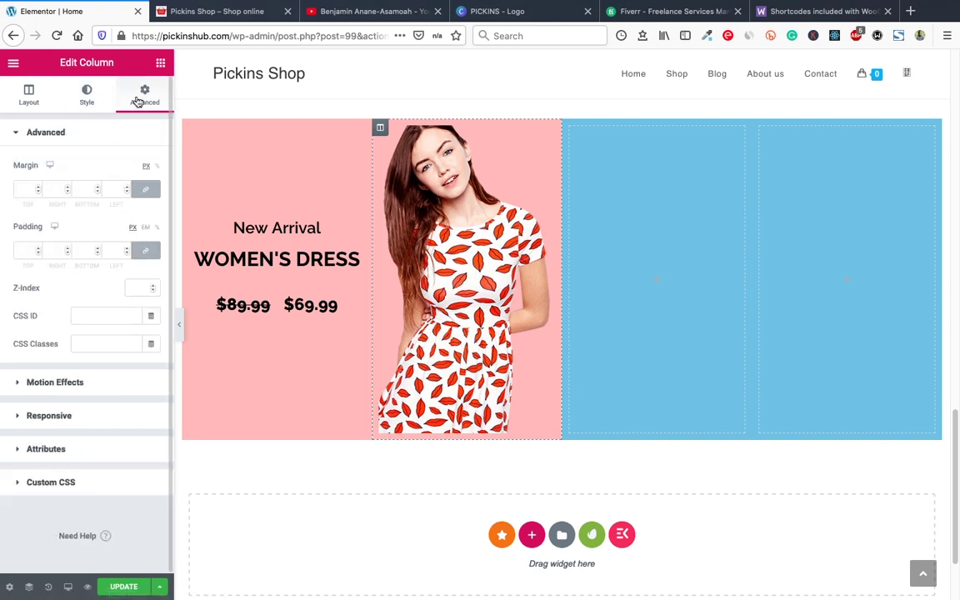
pyautogui.click(86, 250)
pyautogui.write('0')
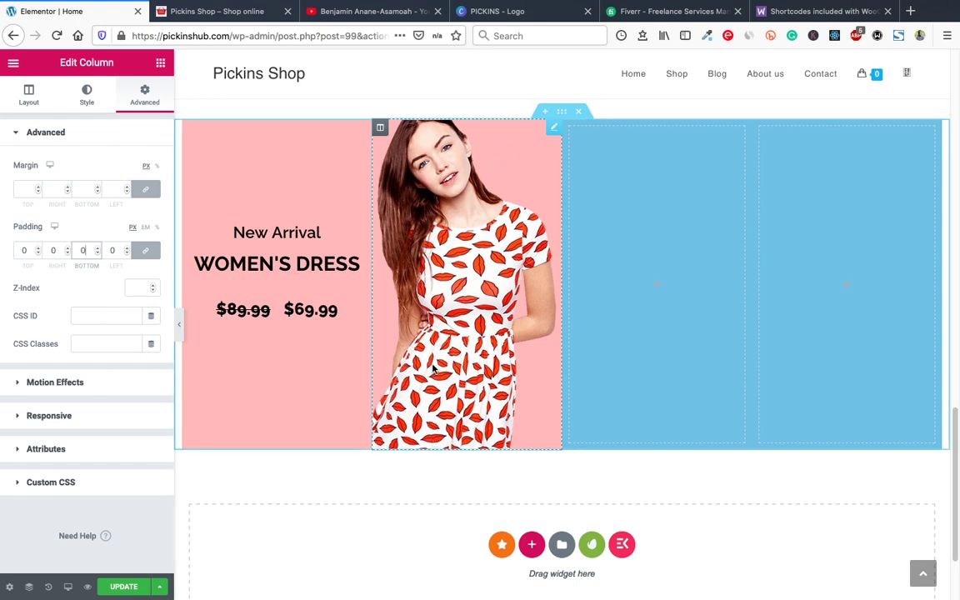
pyautogui.click(122, 587)
pyautogui.click(222, 11)
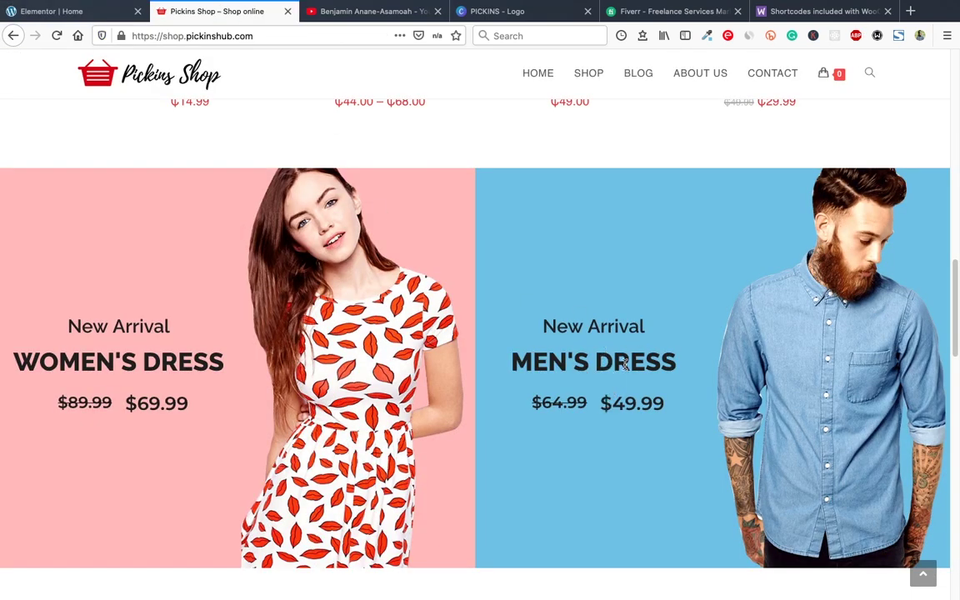
pyautogui.click(50, 11)
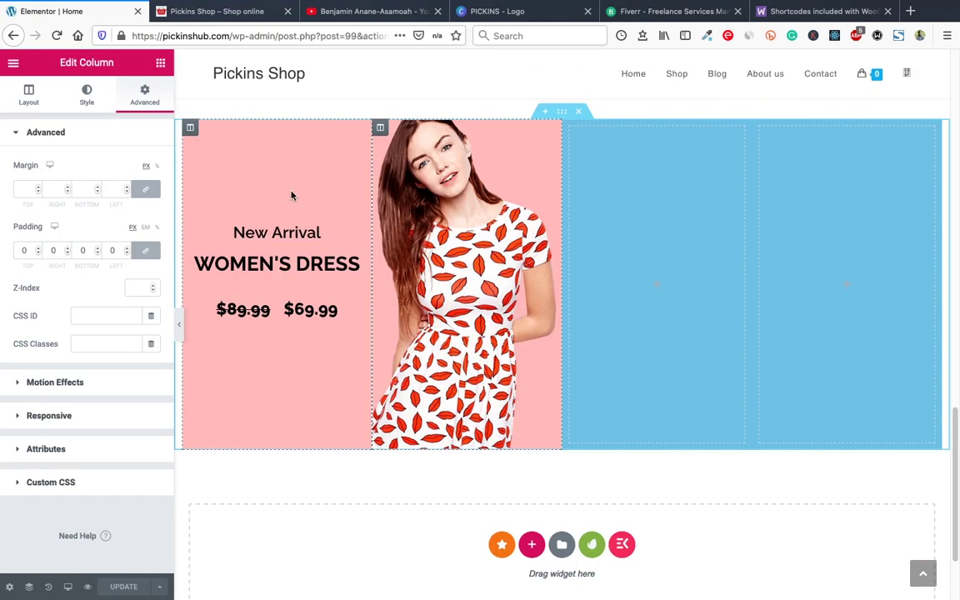
# Copy the pink text column into the blue section and delete the leftover empty blue column.
pyautogui.rightClick(190, 131)
pyautogui.click(216, 212)
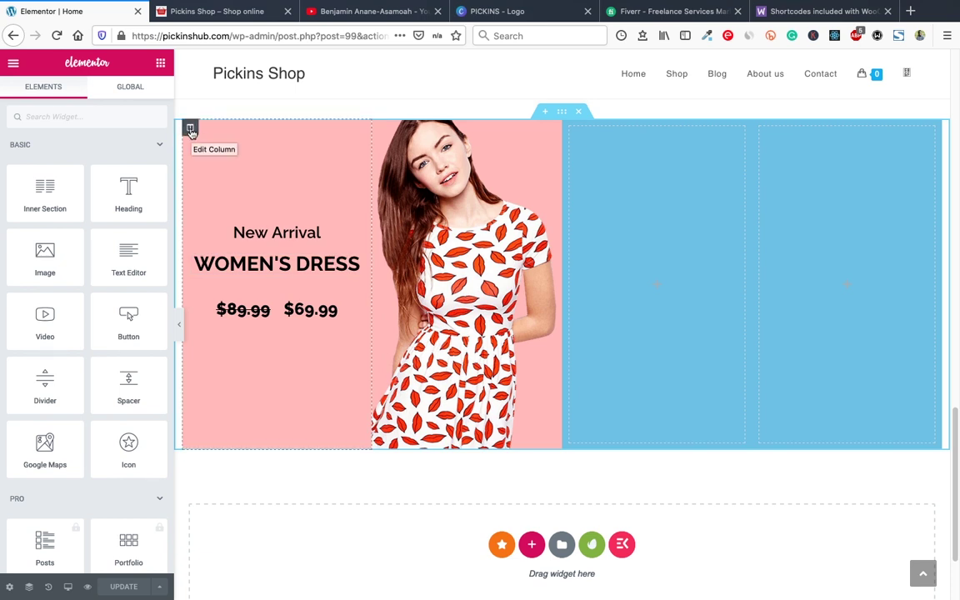
pyautogui.rightClick(190, 131)
pyautogui.click(238, 215)
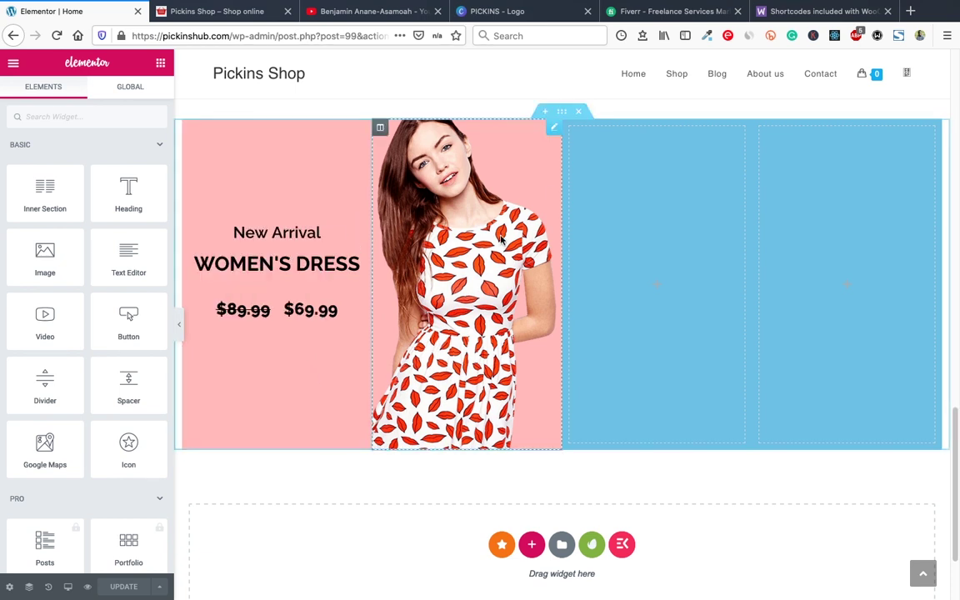
pyautogui.rightClick(613, 173)
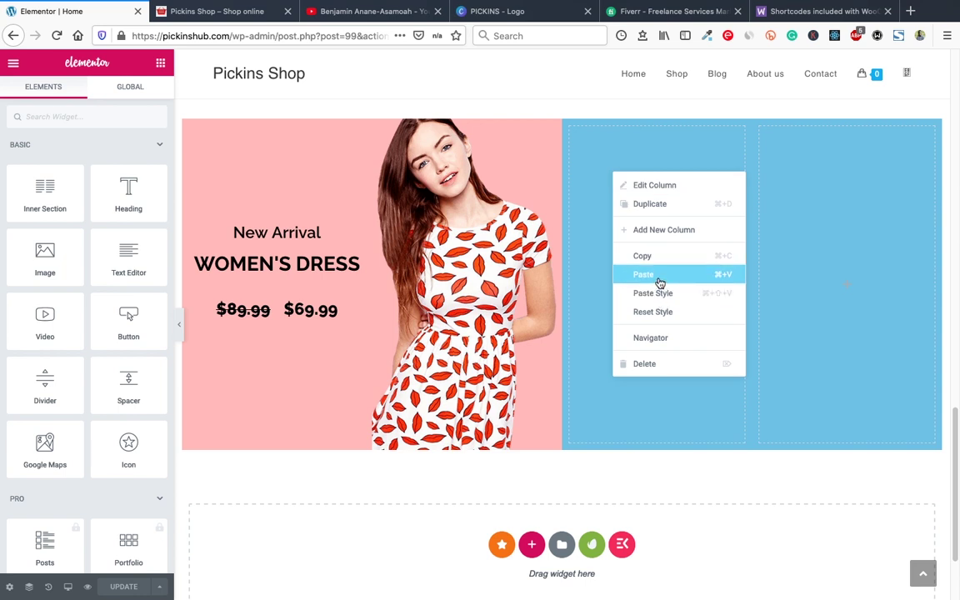
pyautogui.click(659, 282)
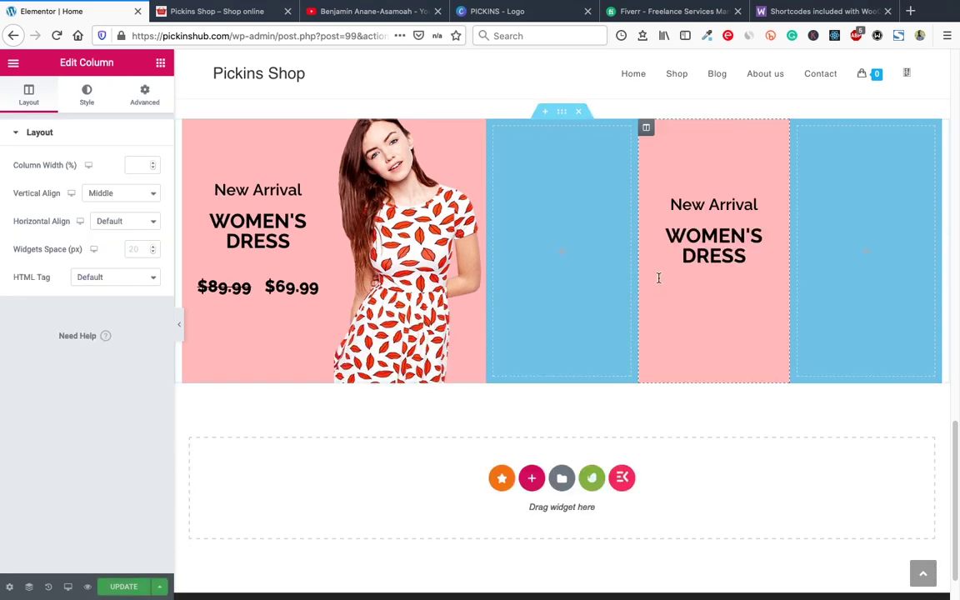
pyautogui.rightClick(516, 135)
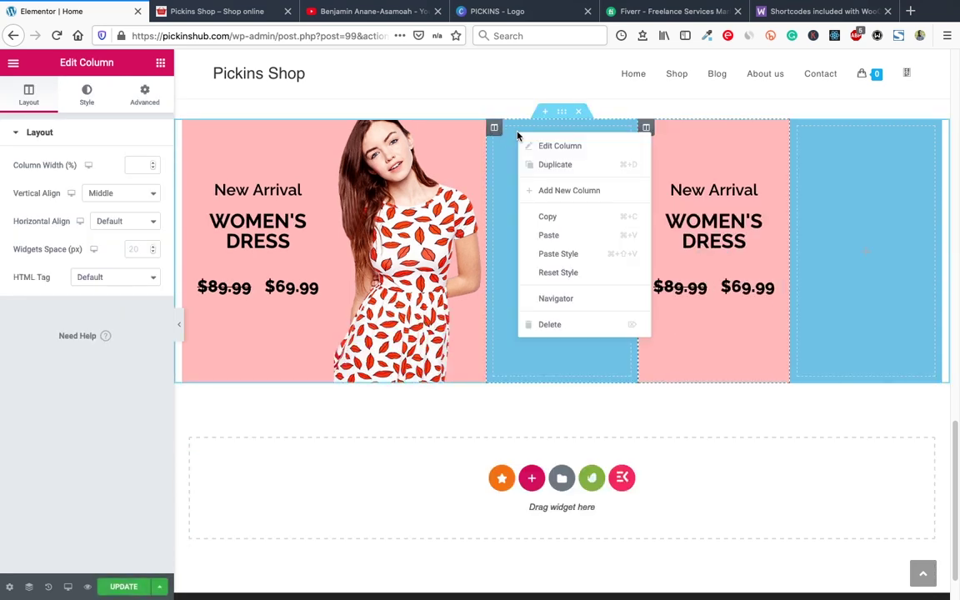
pyautogui.click(566, 324)
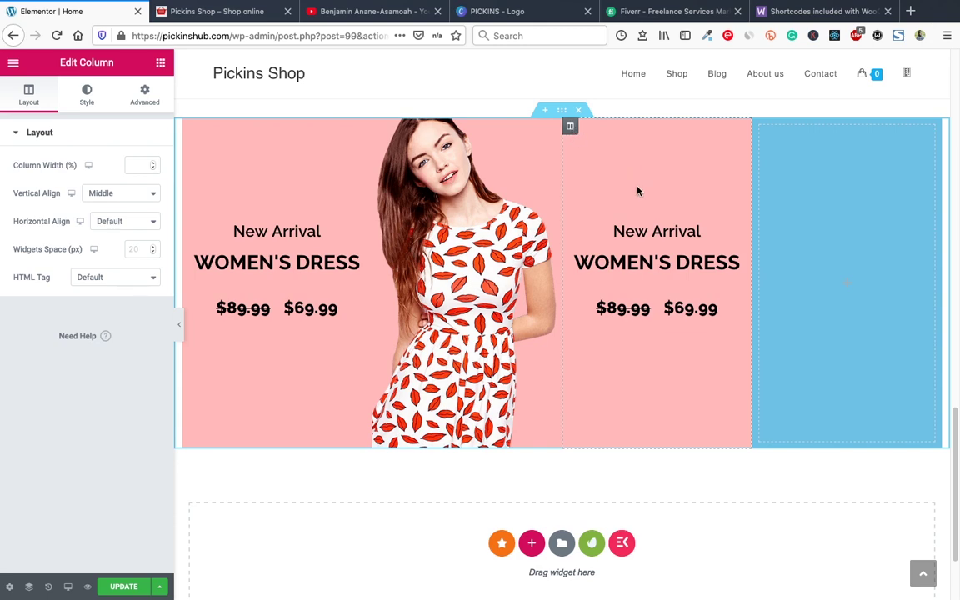
# Copy the dress photo and paste it into the empty blue column.
pyautogui.rightClick(429, 163)
pyautogui.click(393, 165)
pyautogui.rightClick(444, 190)
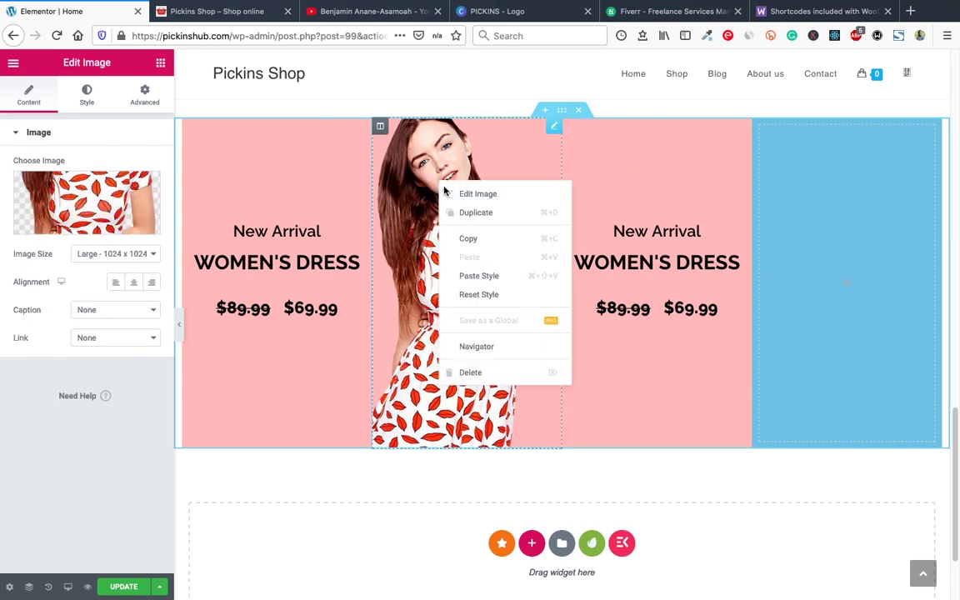
pyautogui.click(472, 239)
pyautogui.rightClick(805, 194)
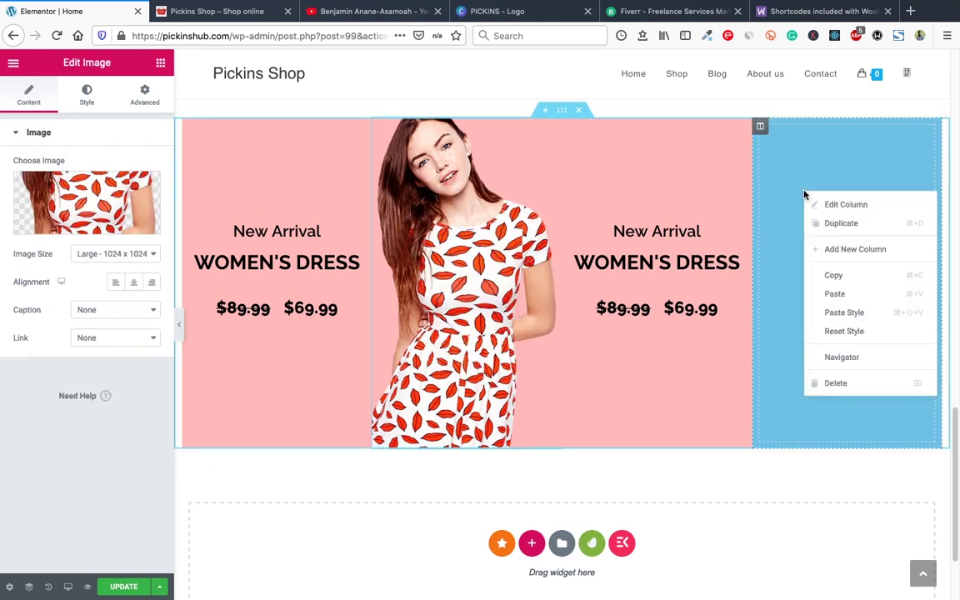
pyautogui.click(836, 294)
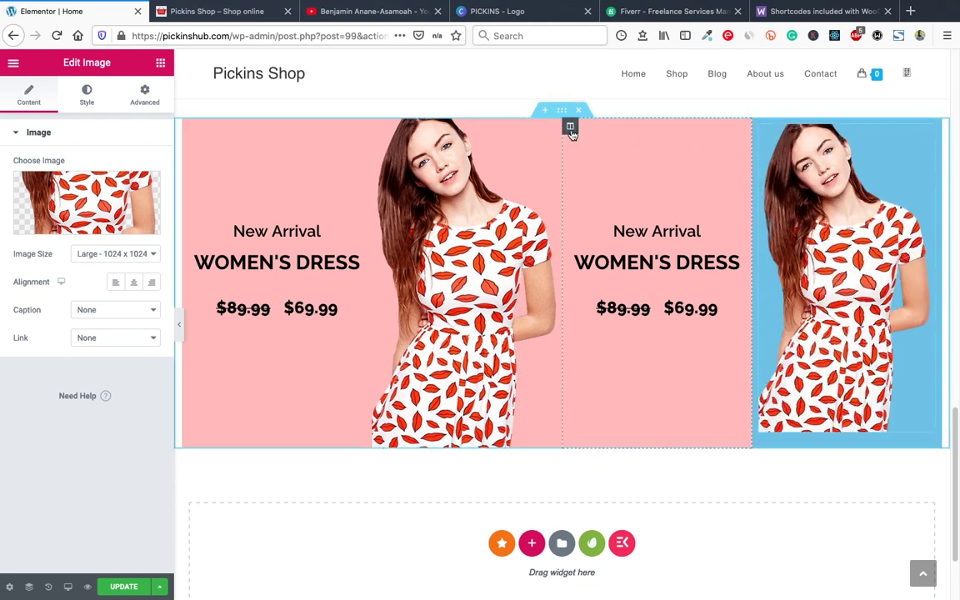
# Give the middle column a blue #6EC1E4 background.
pyautogui.click(570, 126)
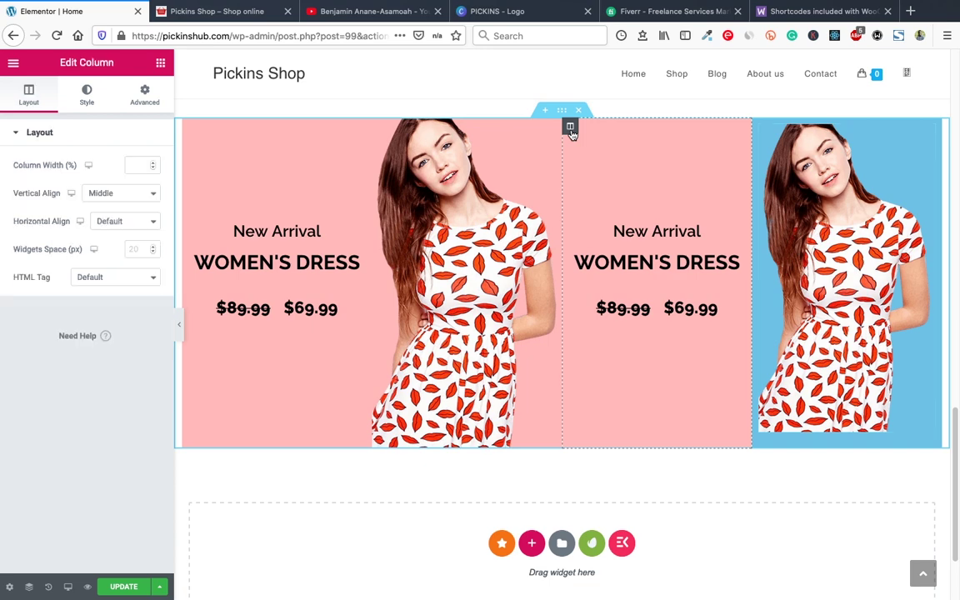
pyautogui.click(88, 94)
pyautogui.click(133, 222)
pyautogui.hotkey('ctrl', 'v')
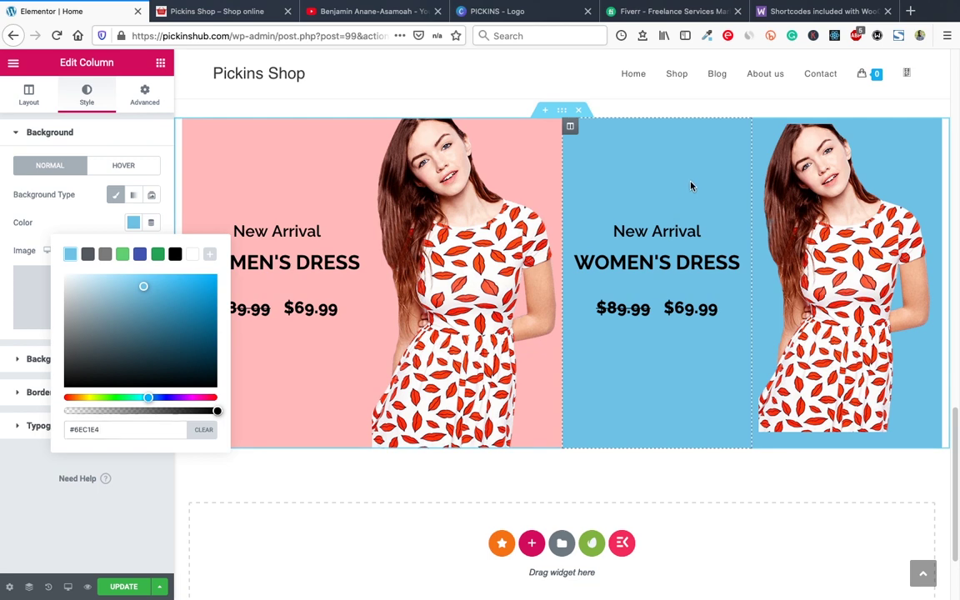
pyautogui.click(825, 158)
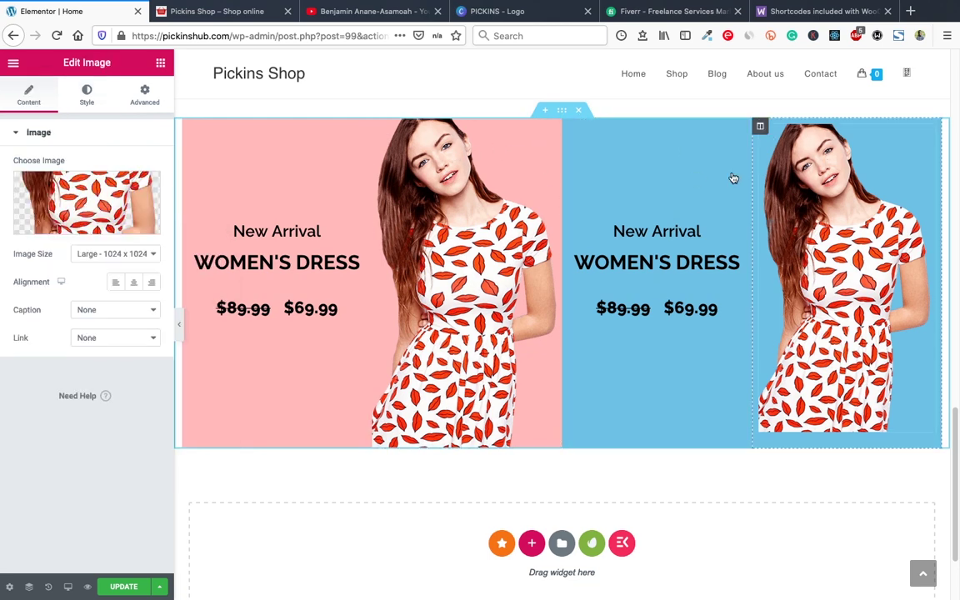
pyautogui.click(760, 126)
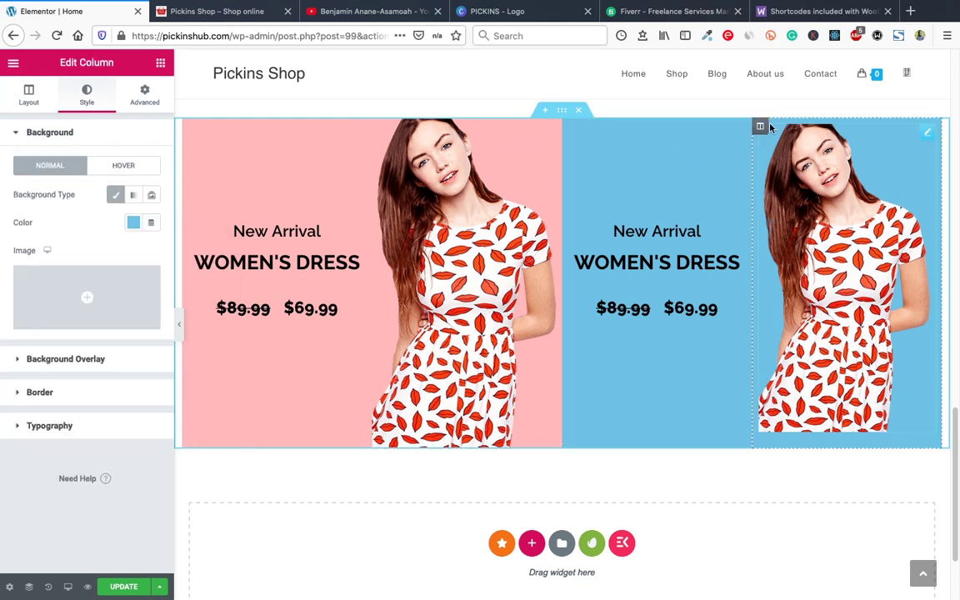
pyautogui.click(144, 93)
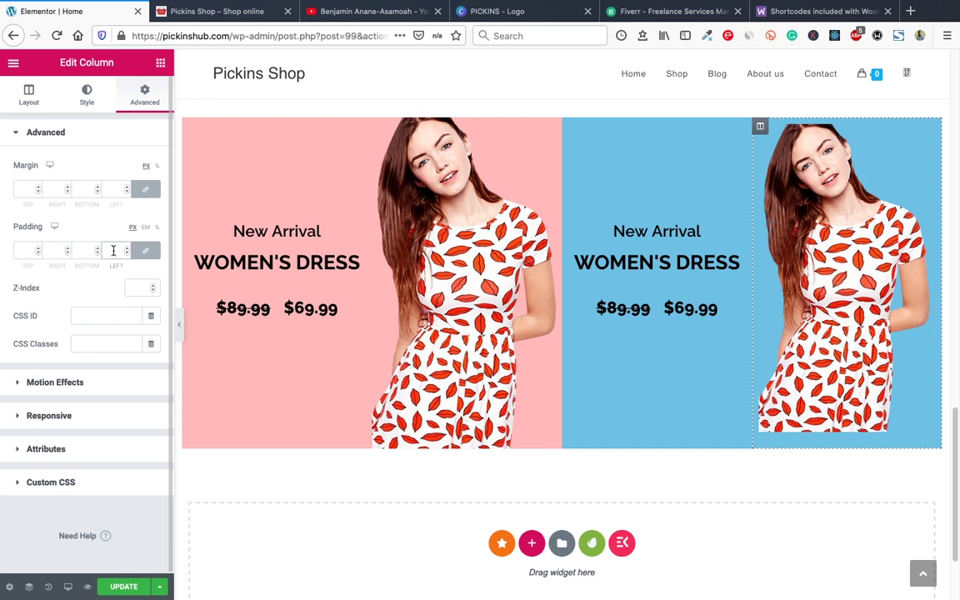
pyautogui.click(646, 261)
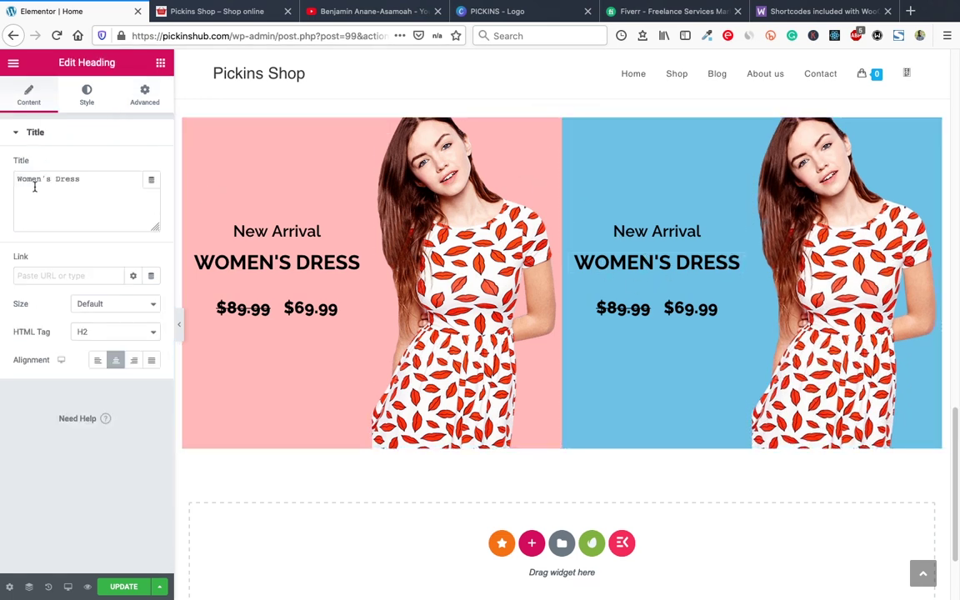
# Change the blue heading to MEN'S DRESS and the prices to $74.99 and $54.99.
pyautogui.moveTo(28, 179); pyautogui.dragTo(4, 180)
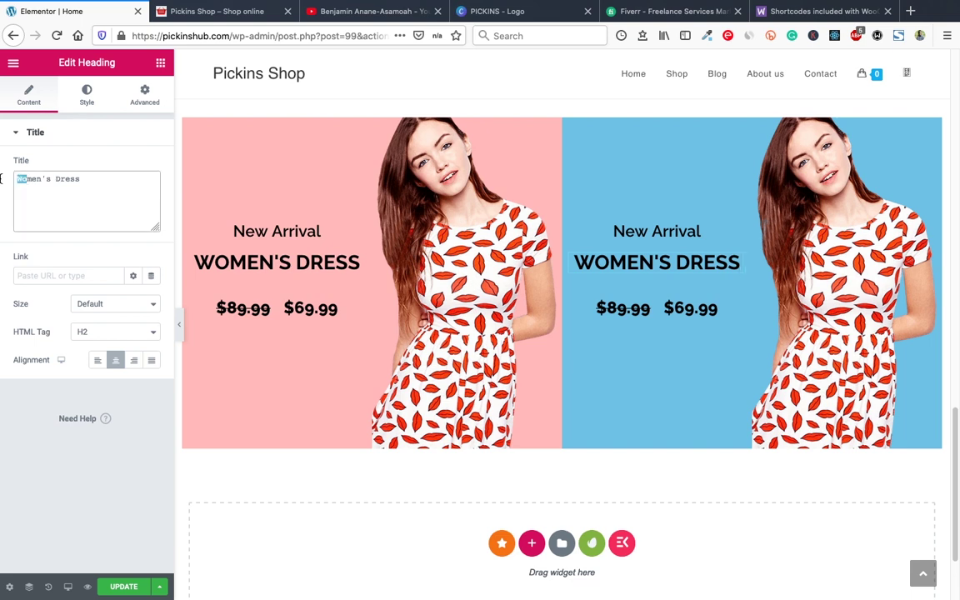
pyautogui.press('BackSpace')
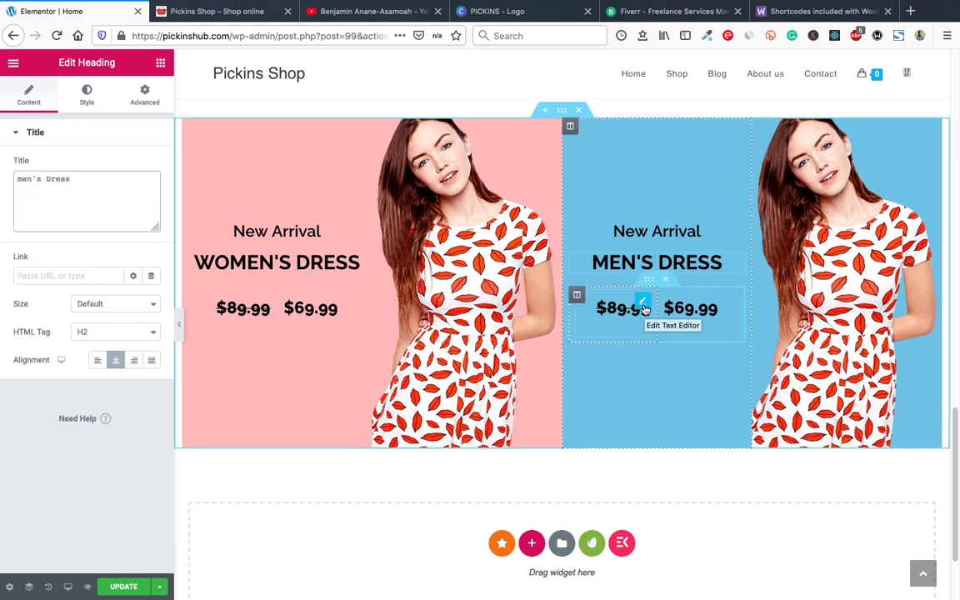
pyautogui.click(641, 302)
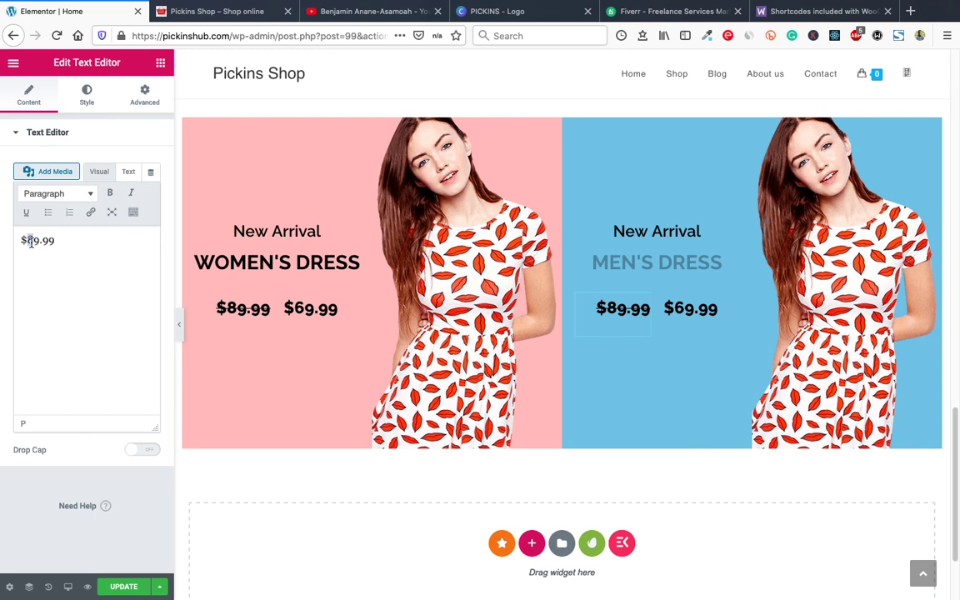
pyautogui.write('7')
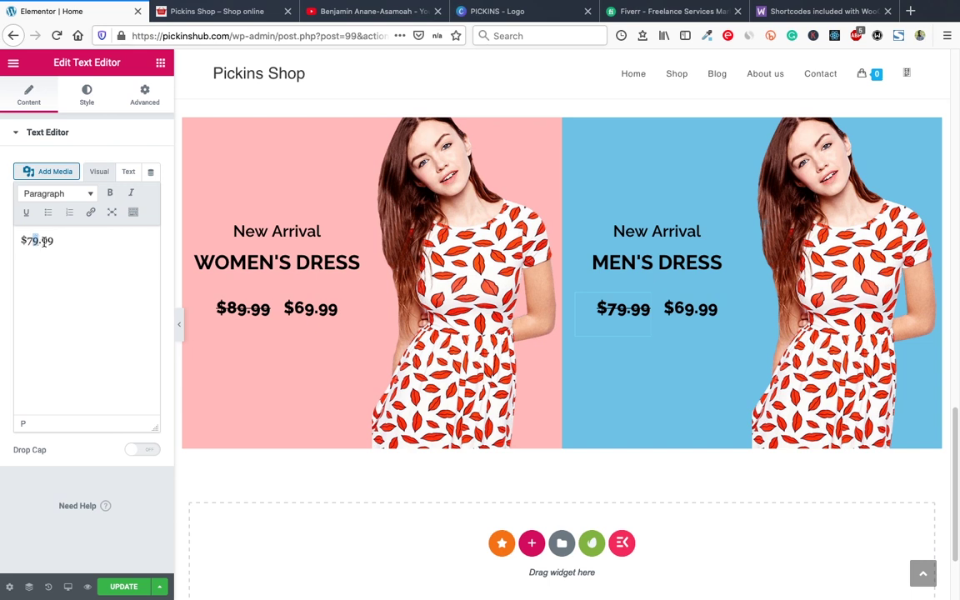
pyautogui.write('4')
pyautogui.click(727, 309)
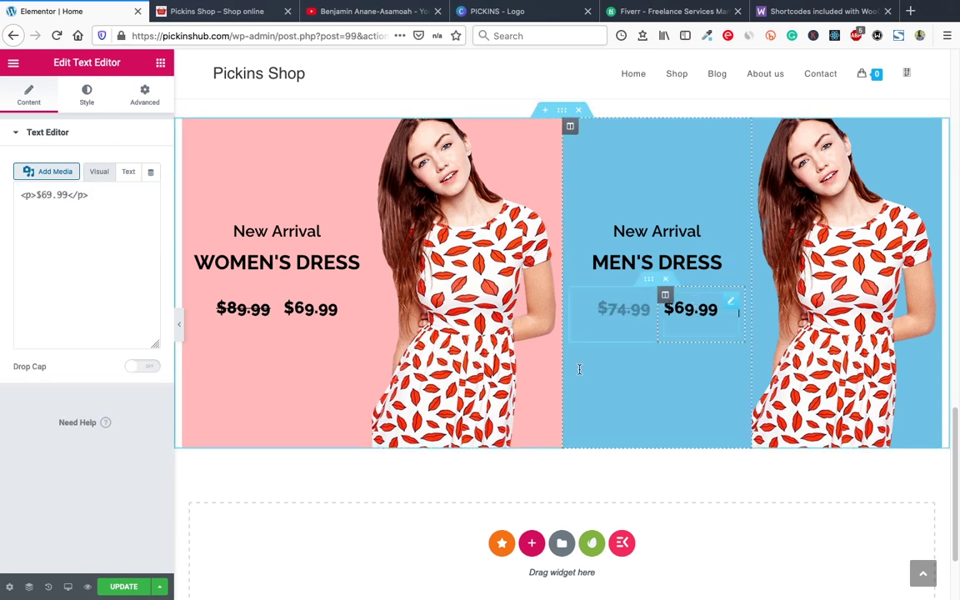
pyautogui.moveTo(38, 240); pyautogui.dragTo(26, 240)
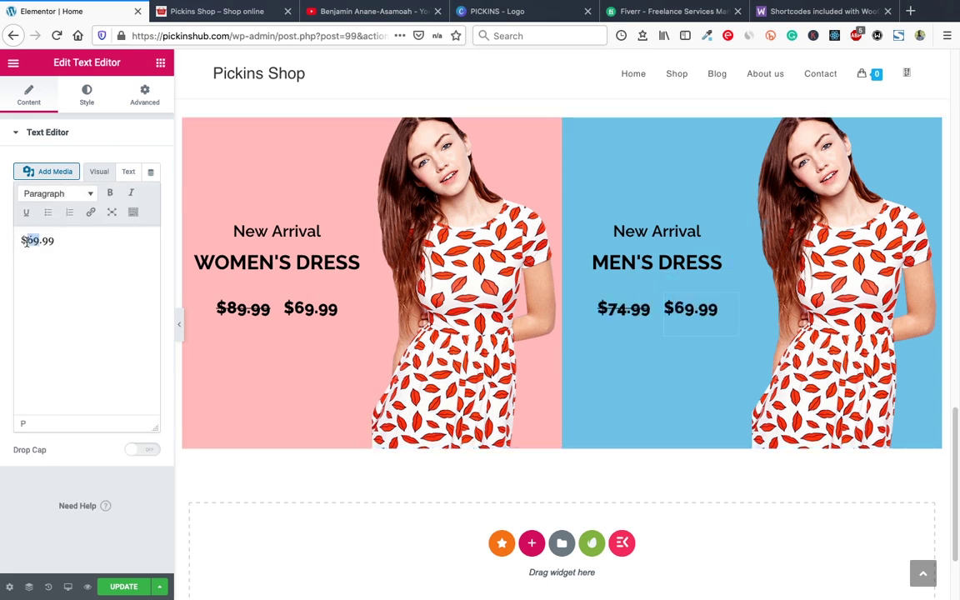
pyautogui.write('54')
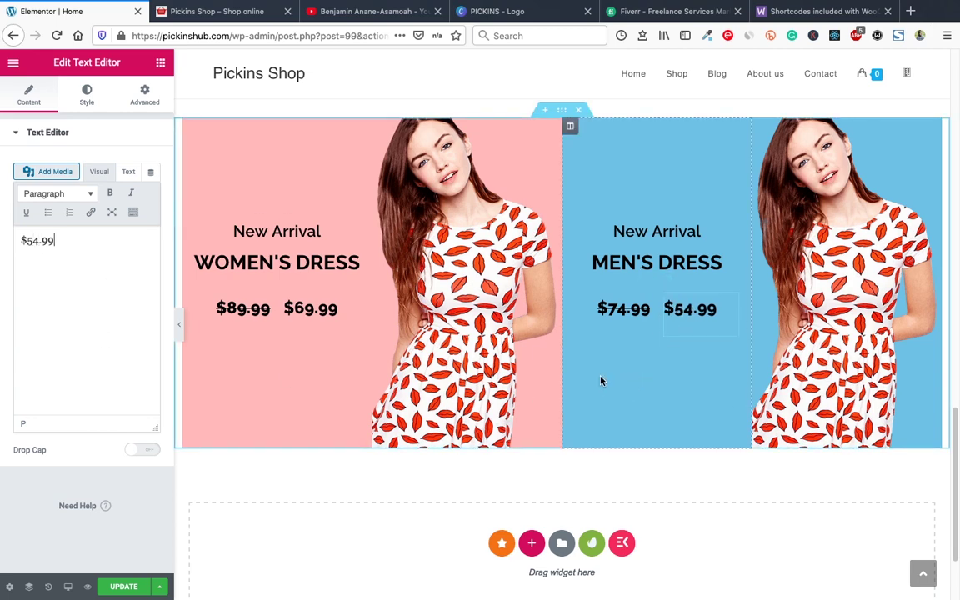
# Replace the blue panel's photo with the denim-shirt model and update the page.
pyautogui.click(807, 248)
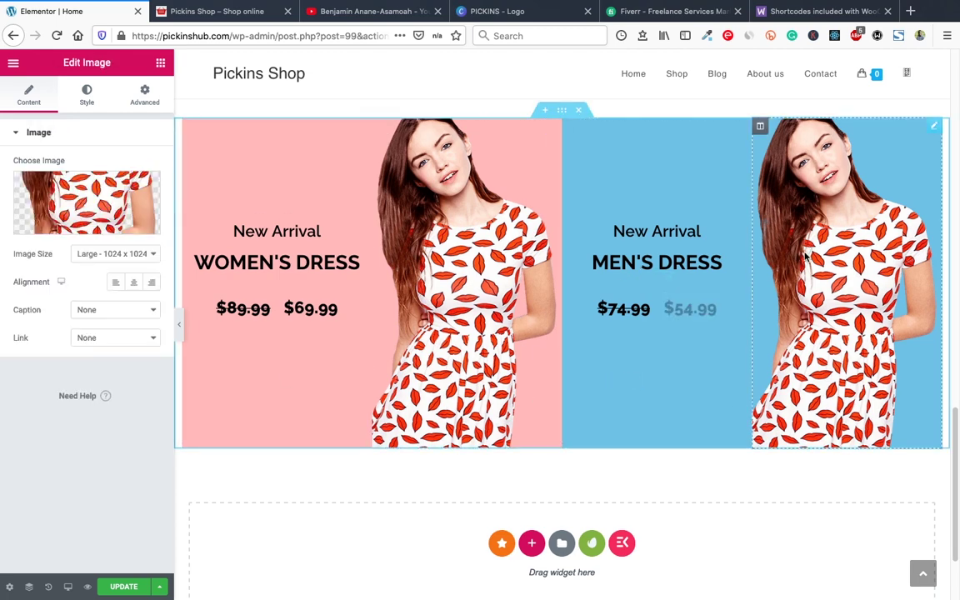
pyautogui.click(25, 188)
pyautogui.click(388, 426)
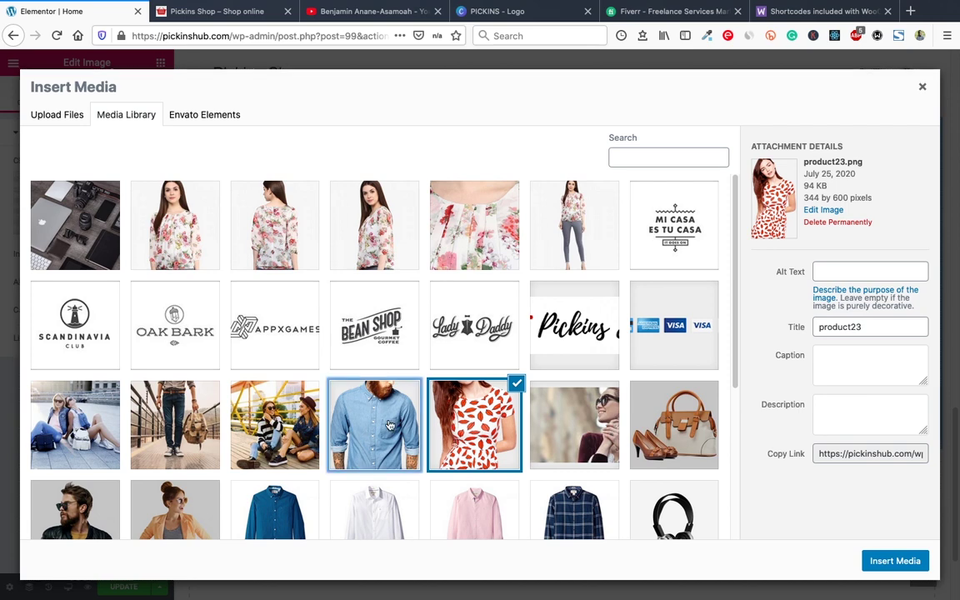
pyautogui.click(895, 561)
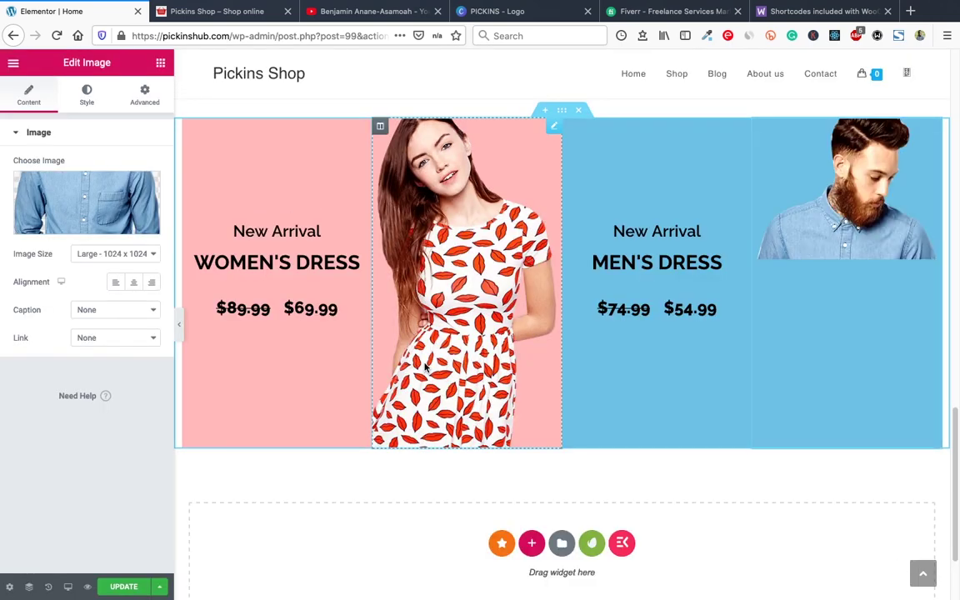
pyautogui.click(123, 587)
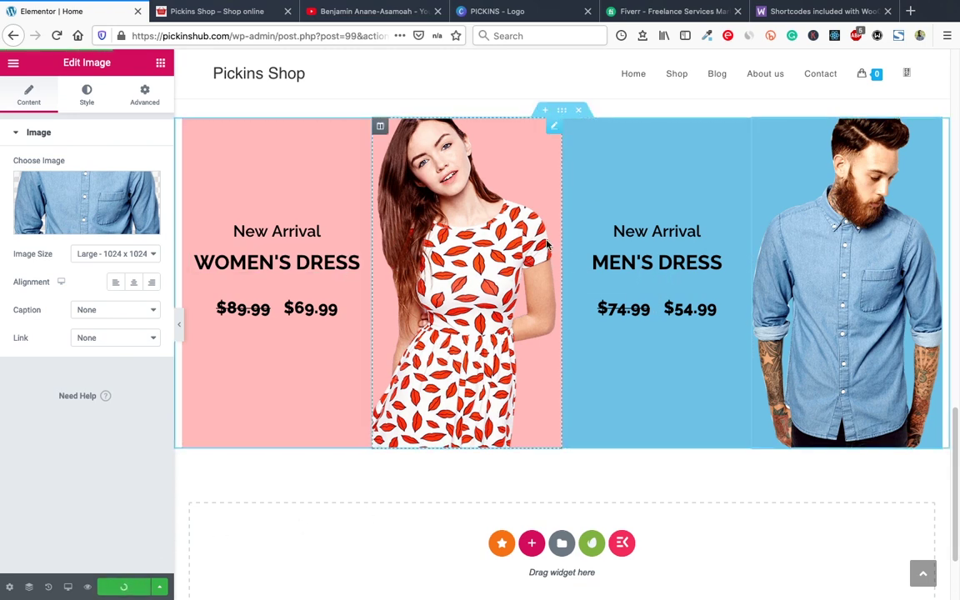
# View the live Pickins Shop page, checking Best Selling and then New Arrivals products.
pyautogui.scroll(-3, 546, 268)
pyautogui.scroll(8, 546, 268)
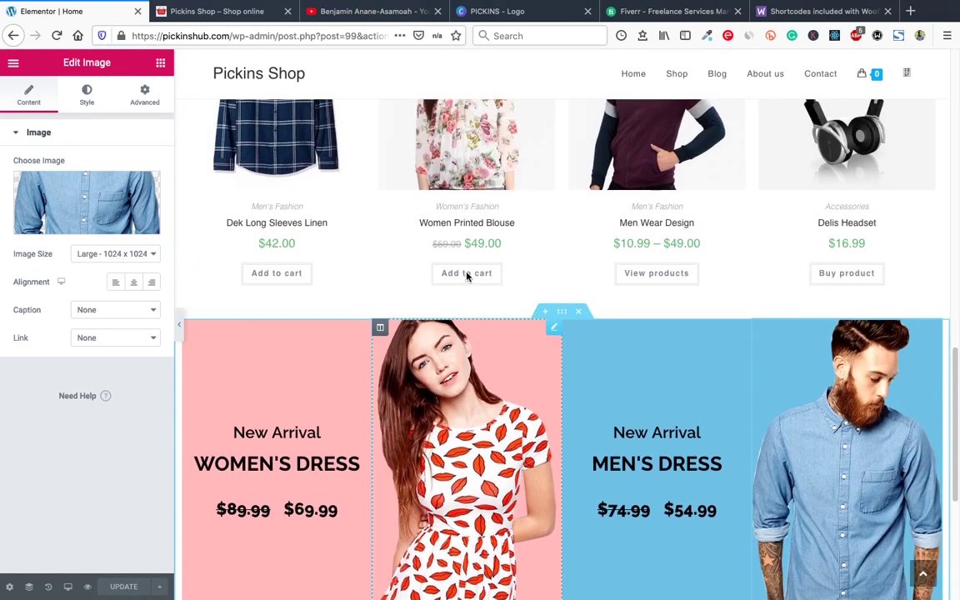
pyautogui.scroll(-6, 500, 333)
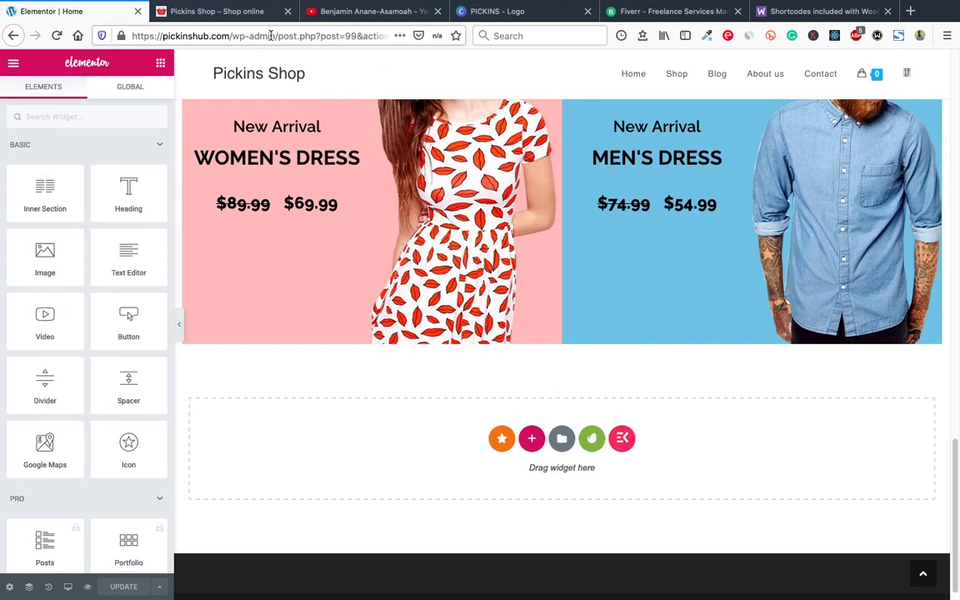
pyautogui.click(247, 17)
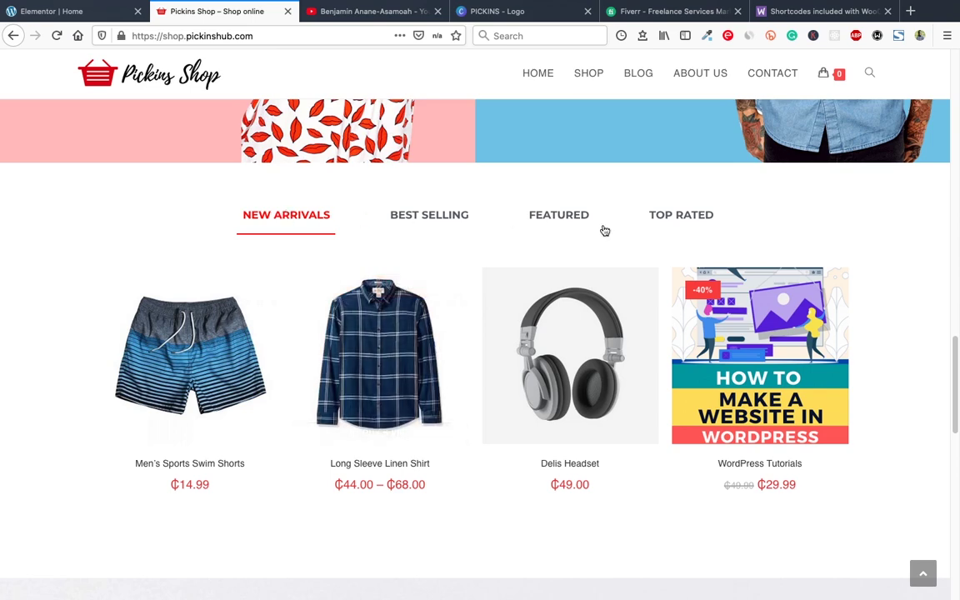
pyautogui.click(418, 219)
pyautogui.click(283, 217)
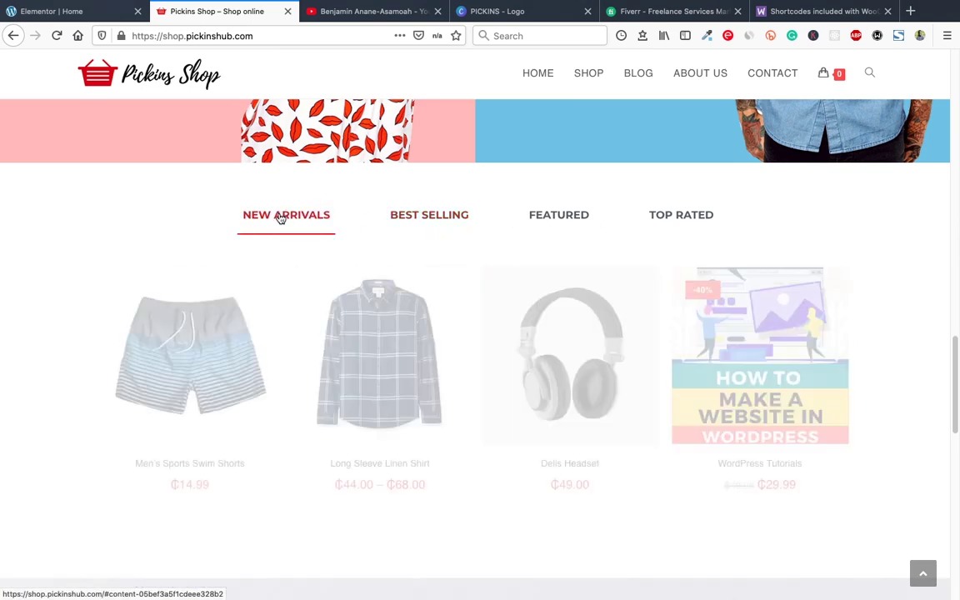
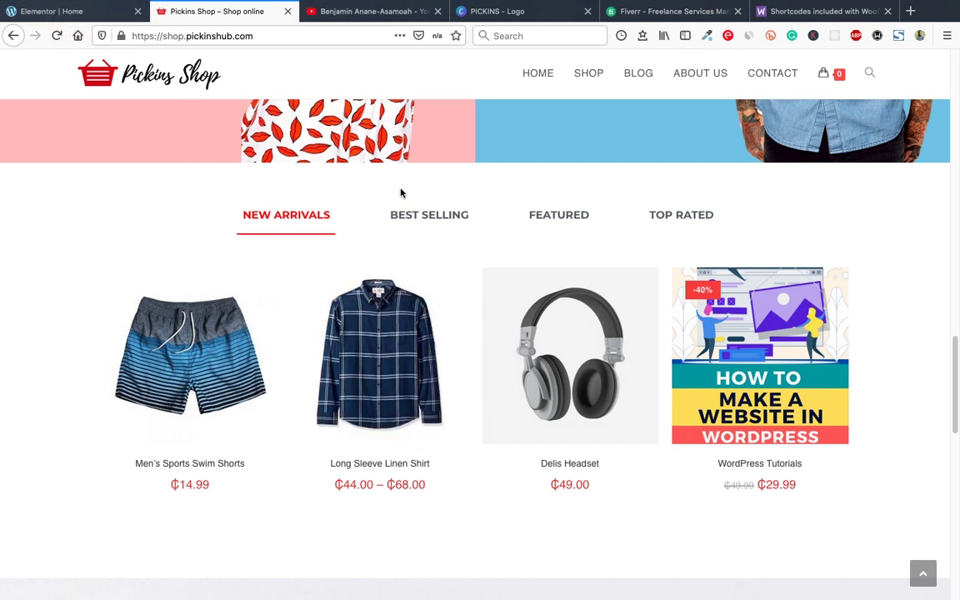
# Switch back to the Elementor | Home tab to edit the Pickins Shop home page.
pyautogui.click(87, 11)
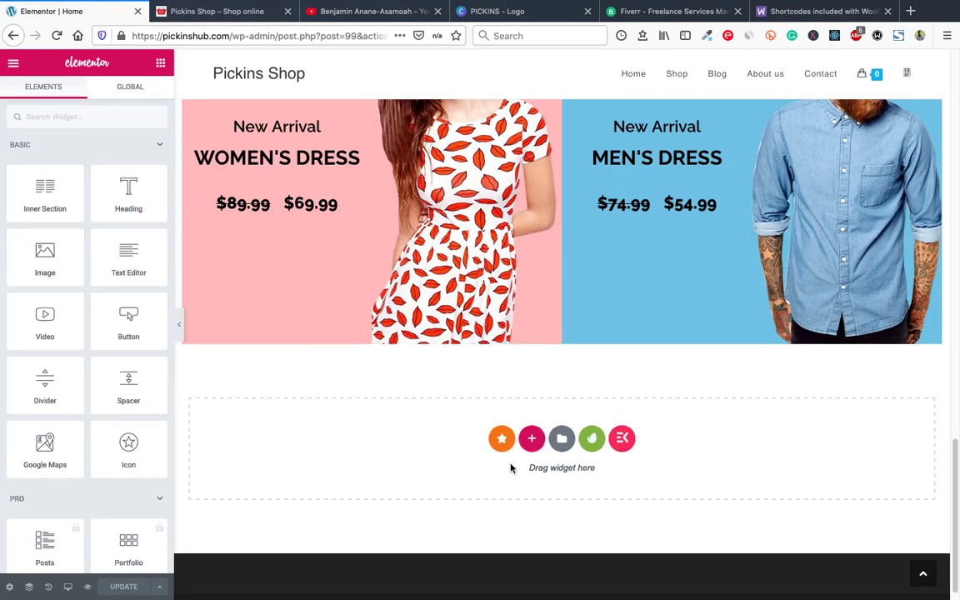
# Add a one-column section below the New Arrival banners.
pyautogui.click(532, 438)
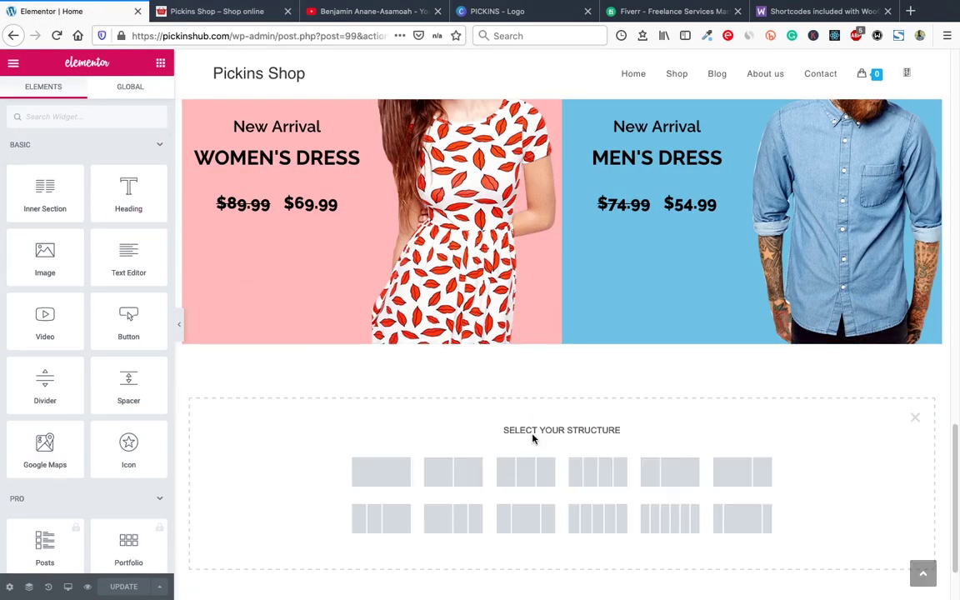
pyautogui.click(379, 475)
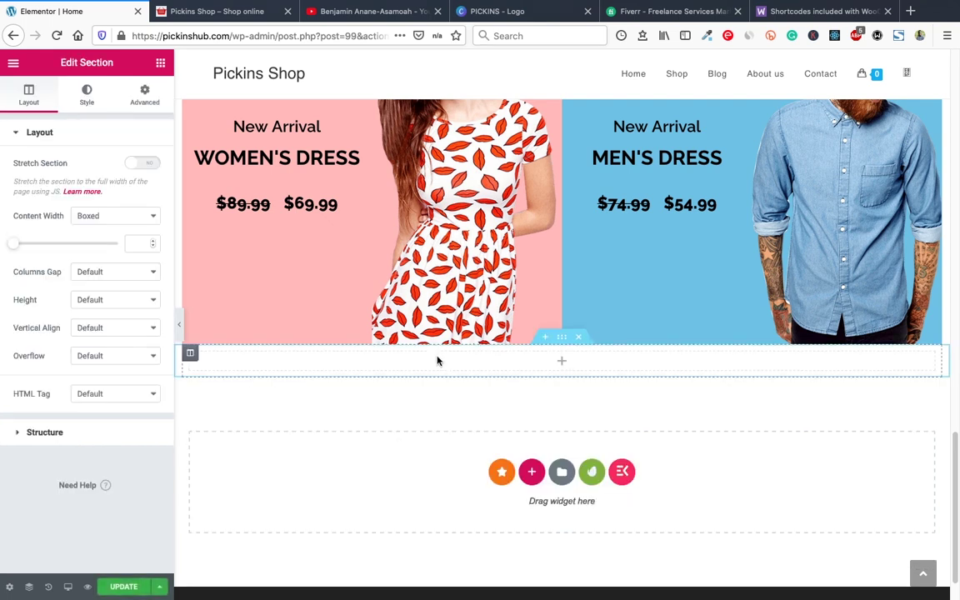
pyautogui.click(161, 65)
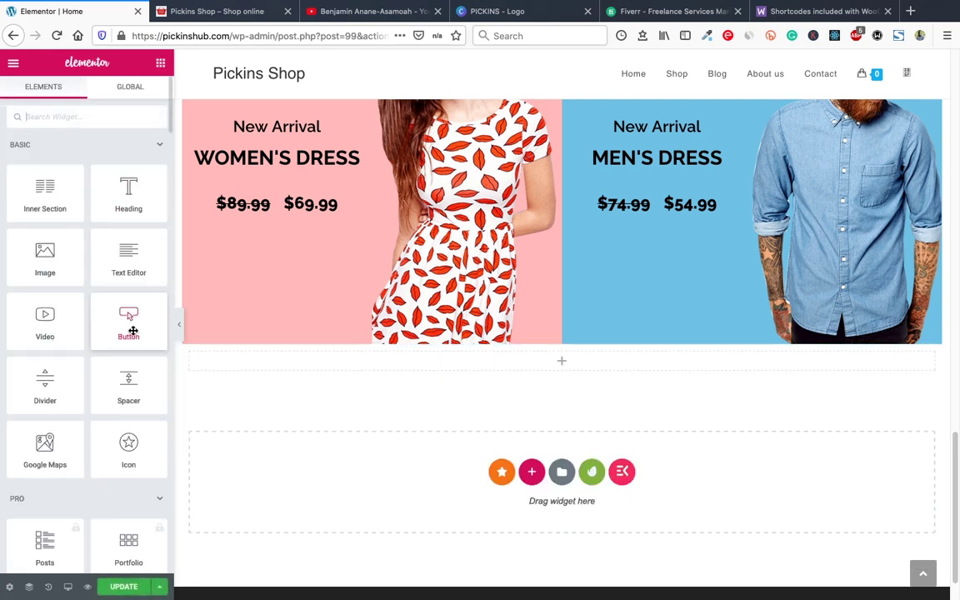
# Drop a 30 px Spacer into the new section and filter widgets by 'tab'.
pyautogui.moveTo(128, 388); pyautogui.dragTo(407, 364)
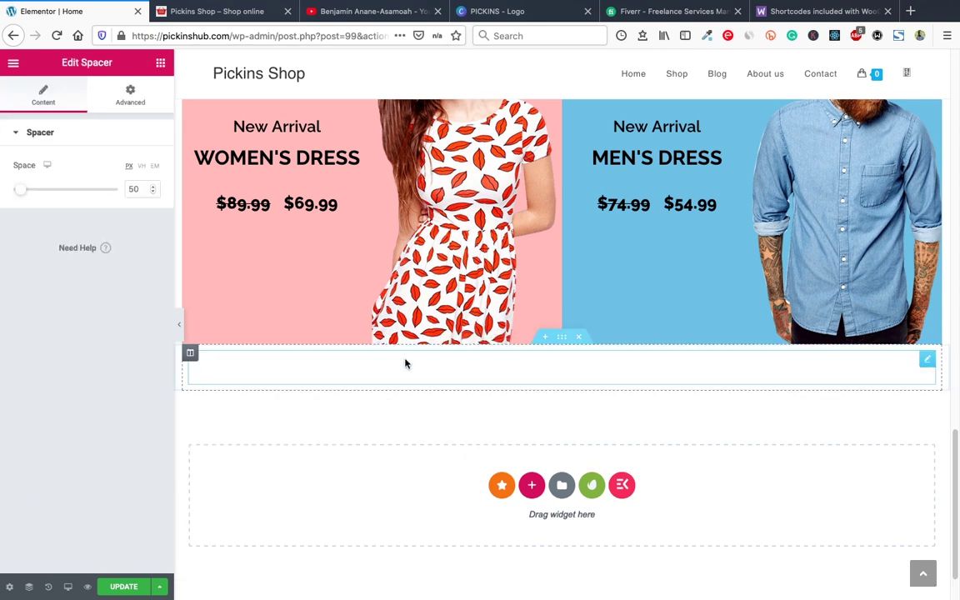
pyautogui.moveTo(133, 189); pyautogui.dragTo(115, 193)
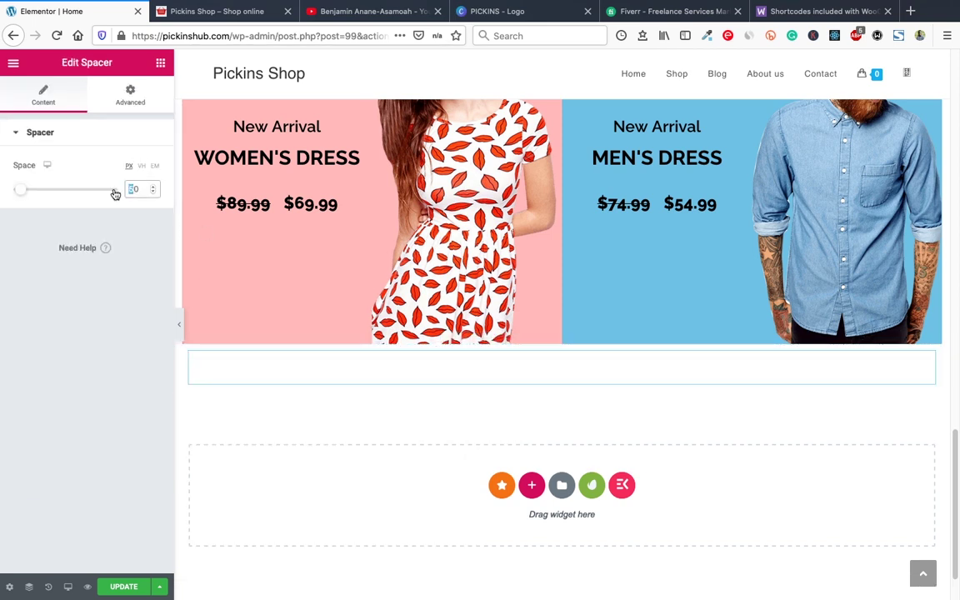
pyautogui.write('3')
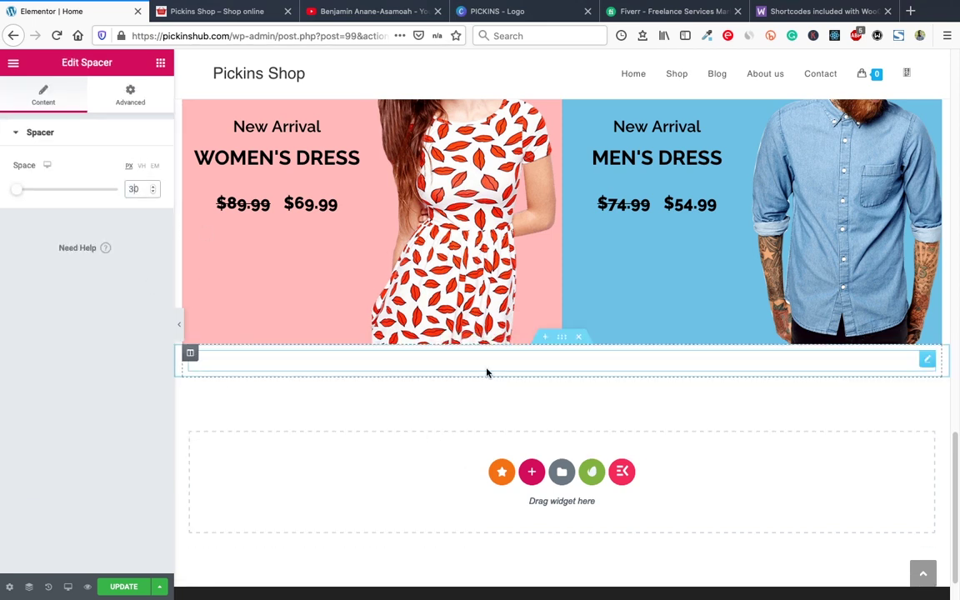
pyautogui.click(160, 63)
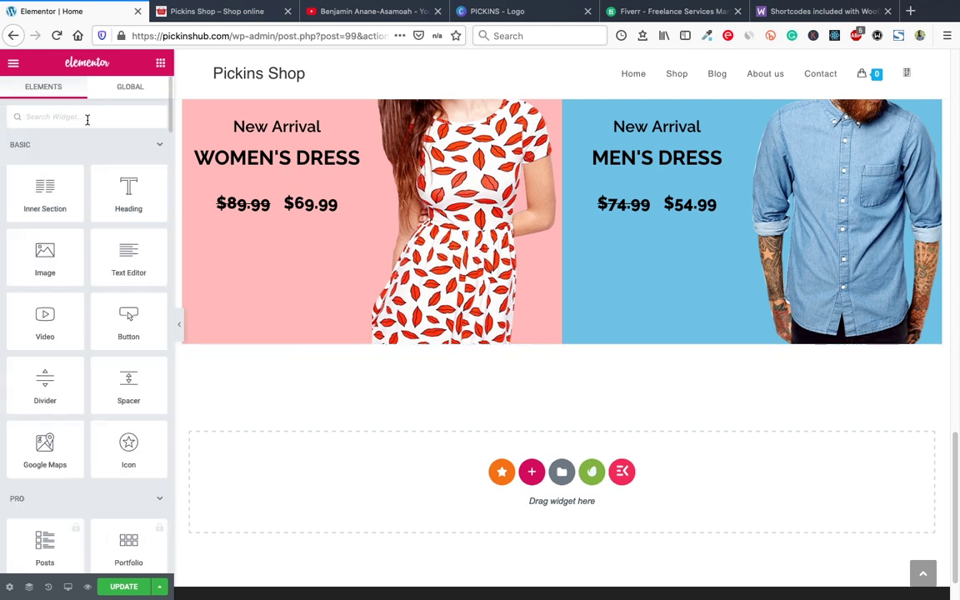
pyautogui.write('tab')
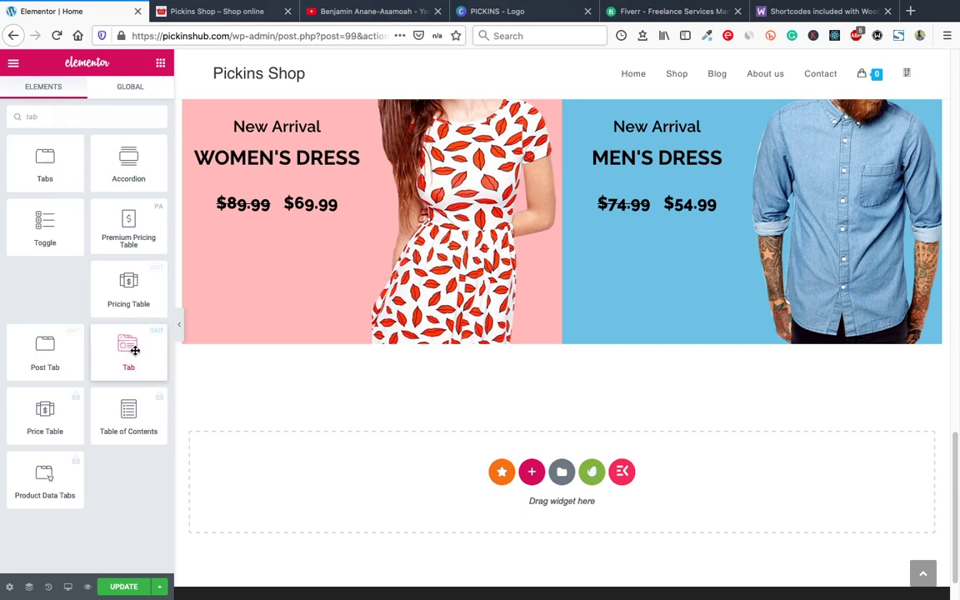
# Place a Tabs widget under the banners, set Nav Alignment to Center, and add a fourth item.
pyautogui.moveTo(134, 350); pyautogui.dragTo(462, 368)
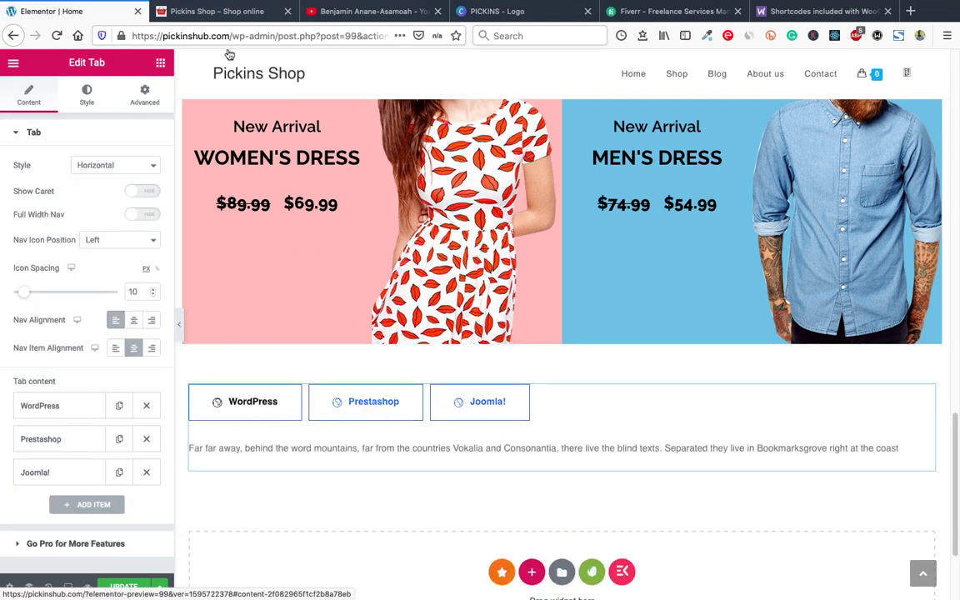
pyautogui.click(207, 12)
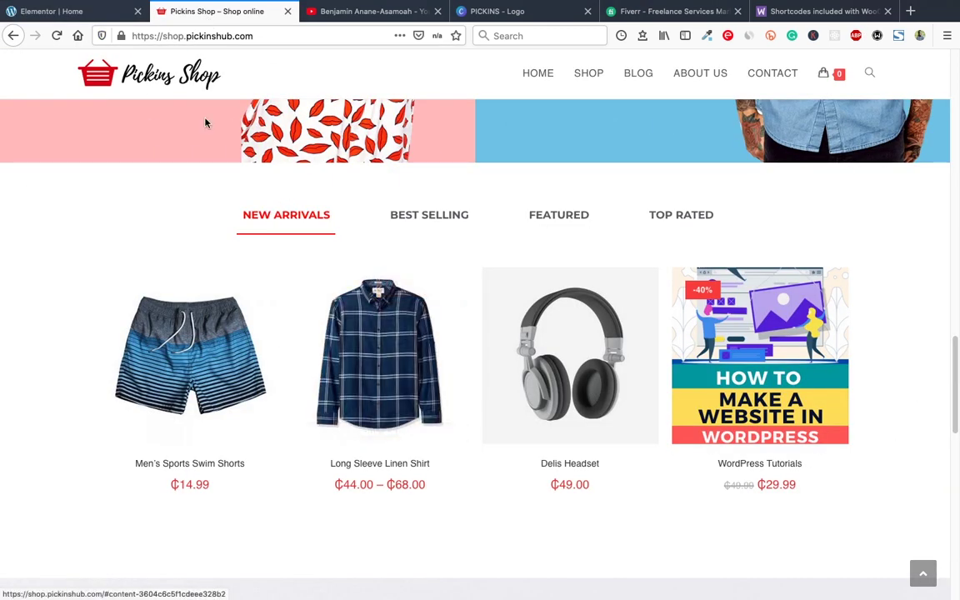
pyautogui.click(80, 7)
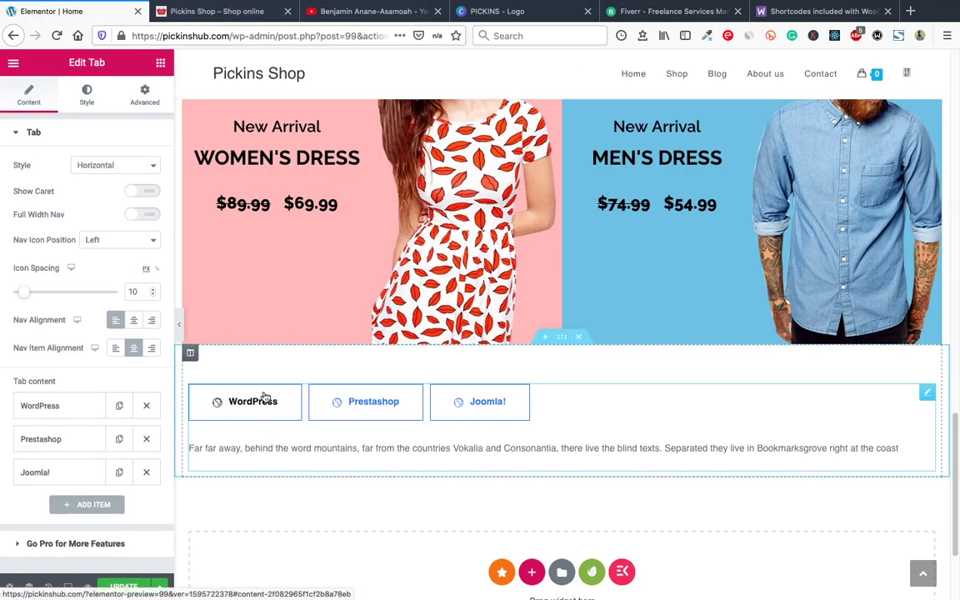
pyautogui.click(134, 321)
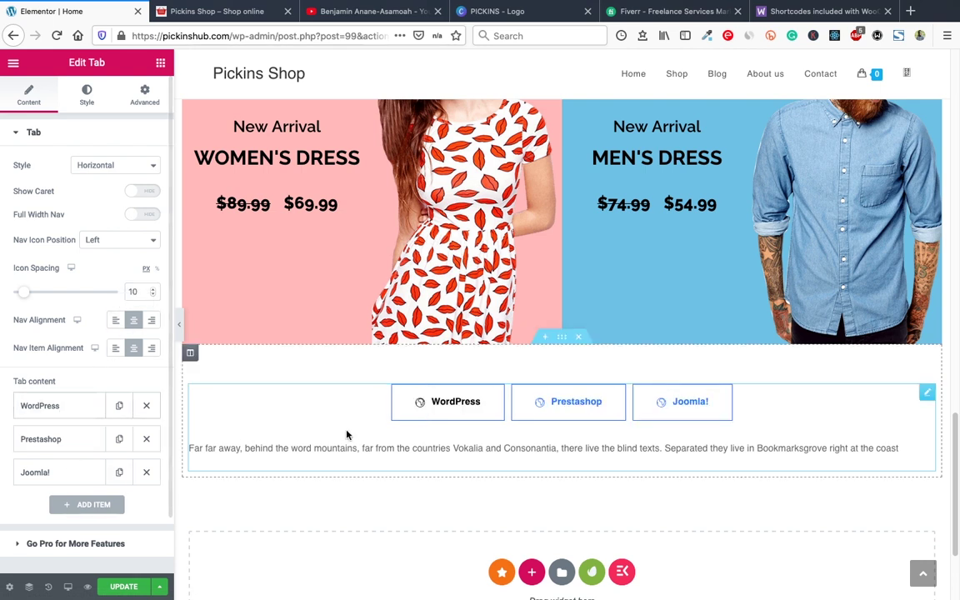
pyautogui.click(86, 504)
# Rename the first tab NEW ARRIVAL, remove its globe icon, and clear its placeholder content.
pyautogui.click(71, 408)
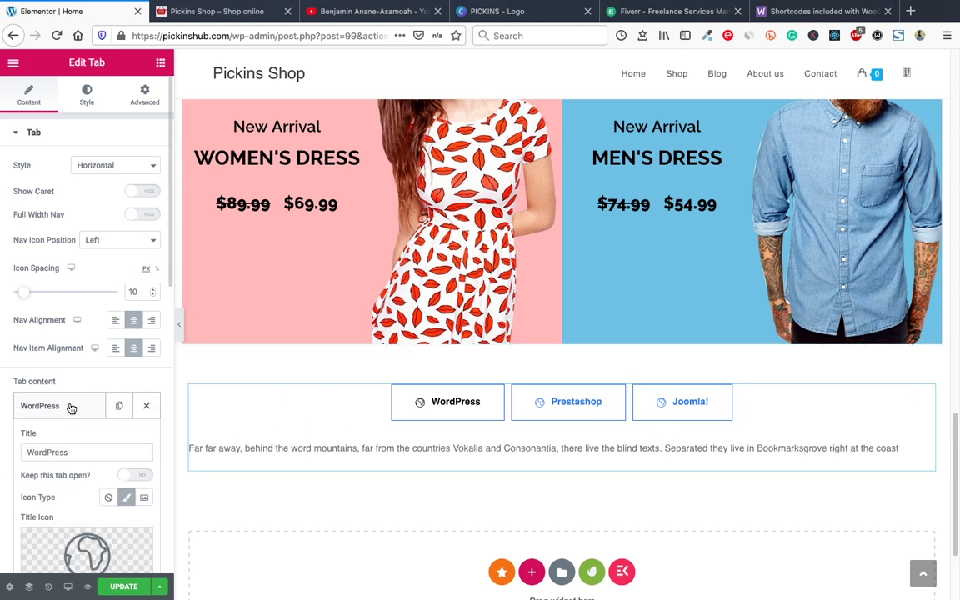
pyautogui.moveTo(70, 452); pyautogui.dragTo(33, 454)
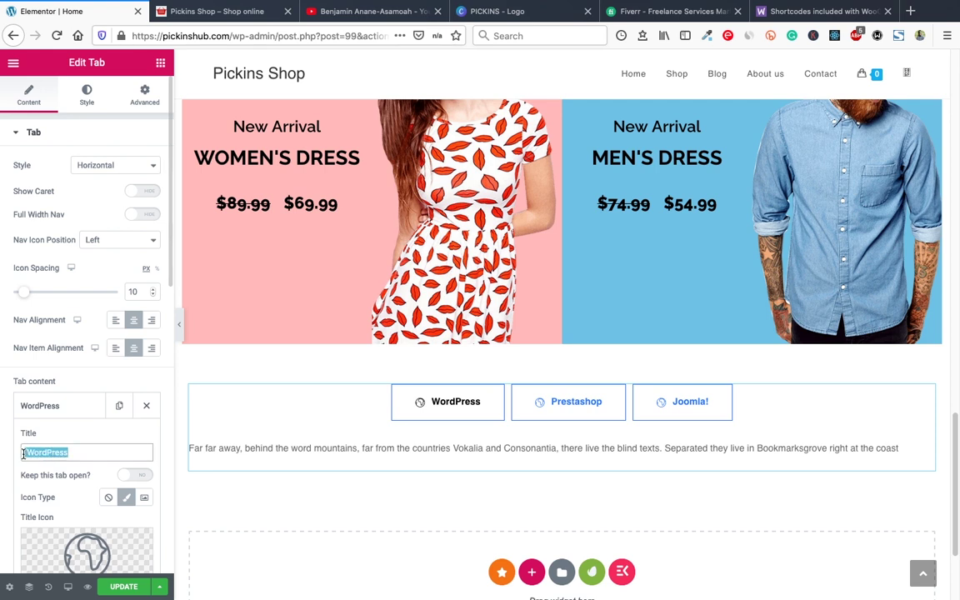
pyautogui.write('New A')
pyautogui.press('BackSpace')
pyautogui.press('BackSpace')
pyautogui.press('BackSpace')
pyautogui.press('BackSpace')
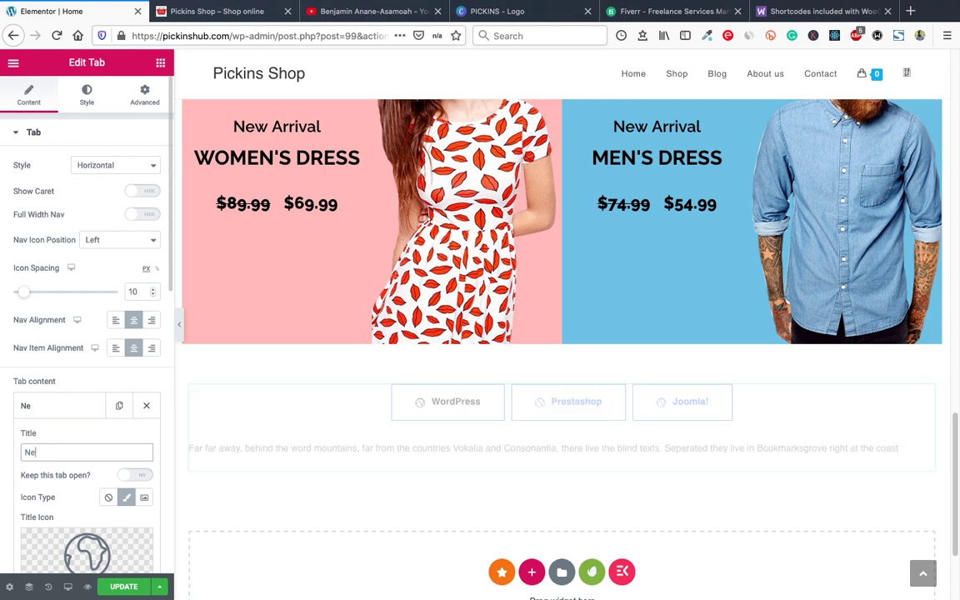
pyautogui.write('EW ARRIVAL')
pyautogui.scroll(-3, 82, 367)
pyautogui.scroll(-3, 82, 364)
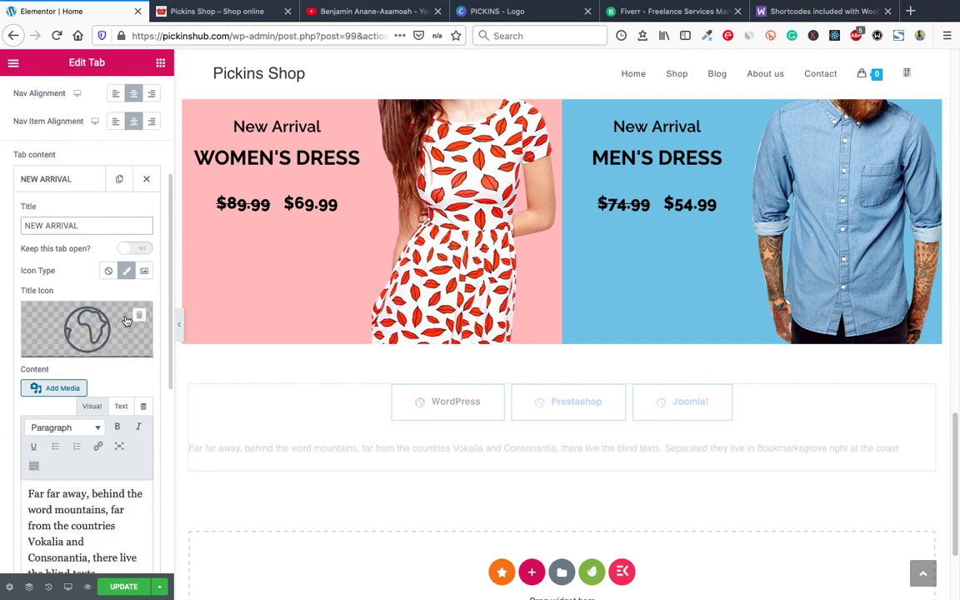
pyautogui.click(139, 318)
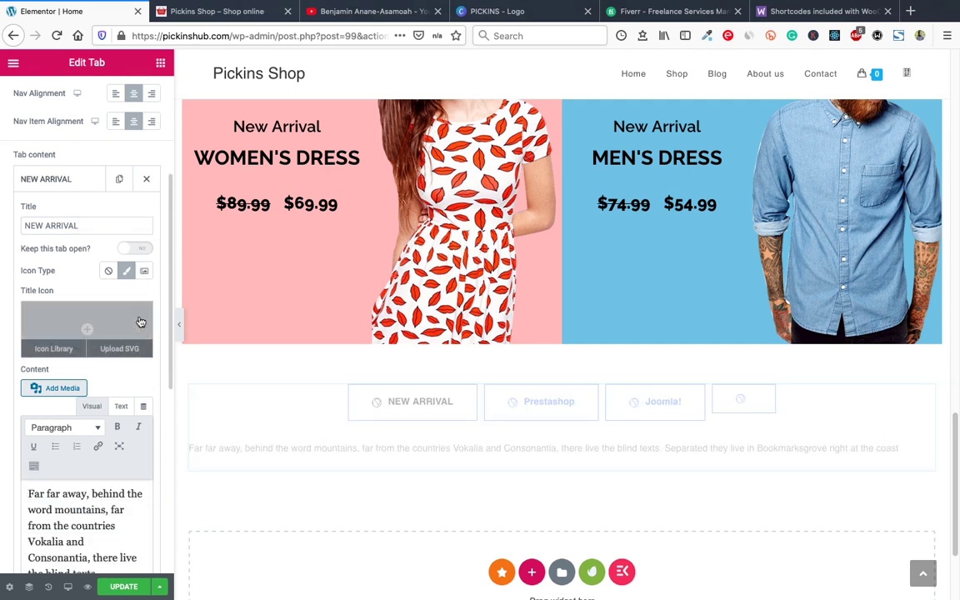
pyautogui.scroll(-3, 129, 320)
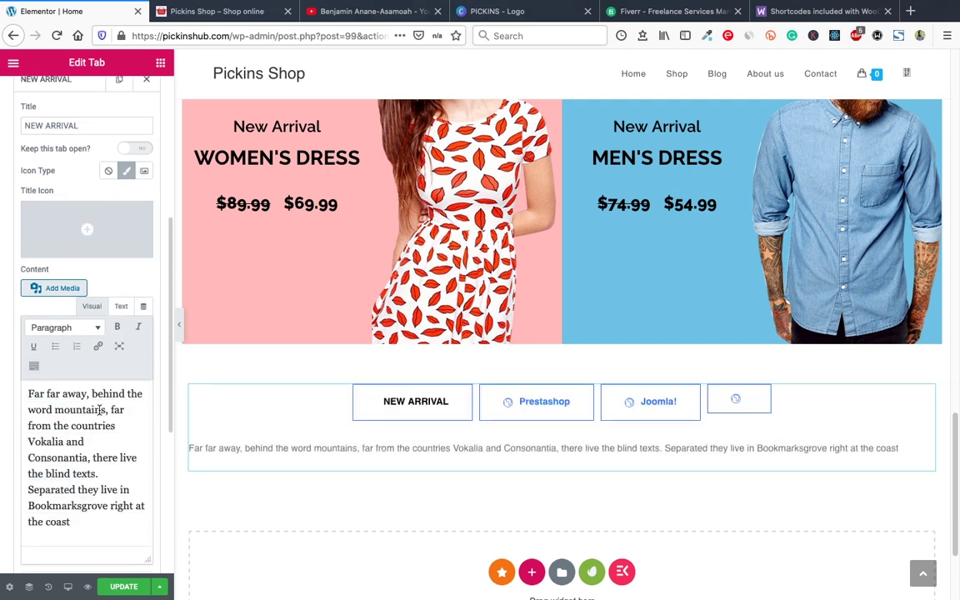
pyautogui.click(84, 440)
pyautogui.hotkey('ctrl', 'a')
pyautogui.press('BackSpace')
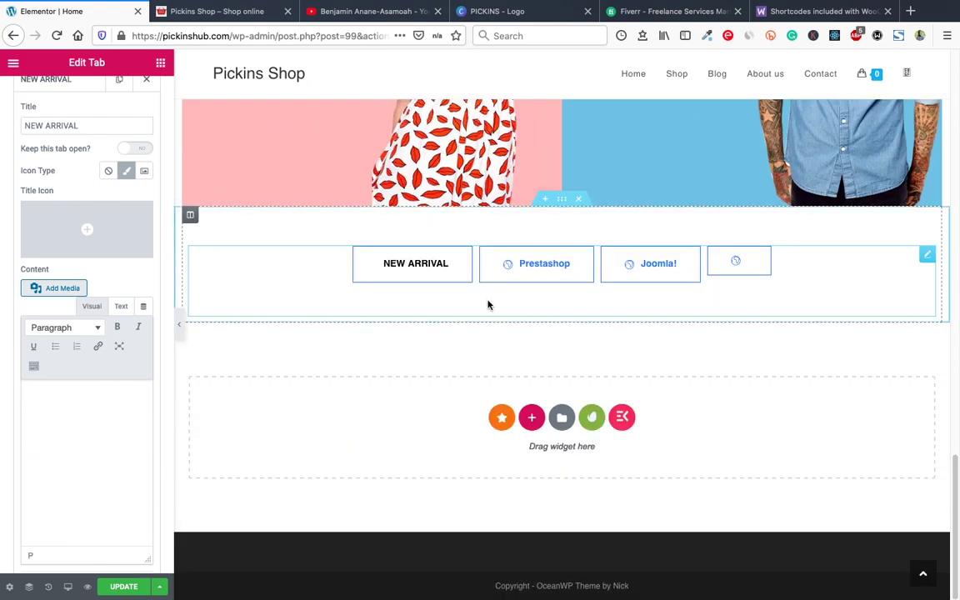
# Copy the newest-products [products limit="4"…] shortcode from the WooCommerce shortcodes docs.
pyautogui.scroll(10, 423, 292)
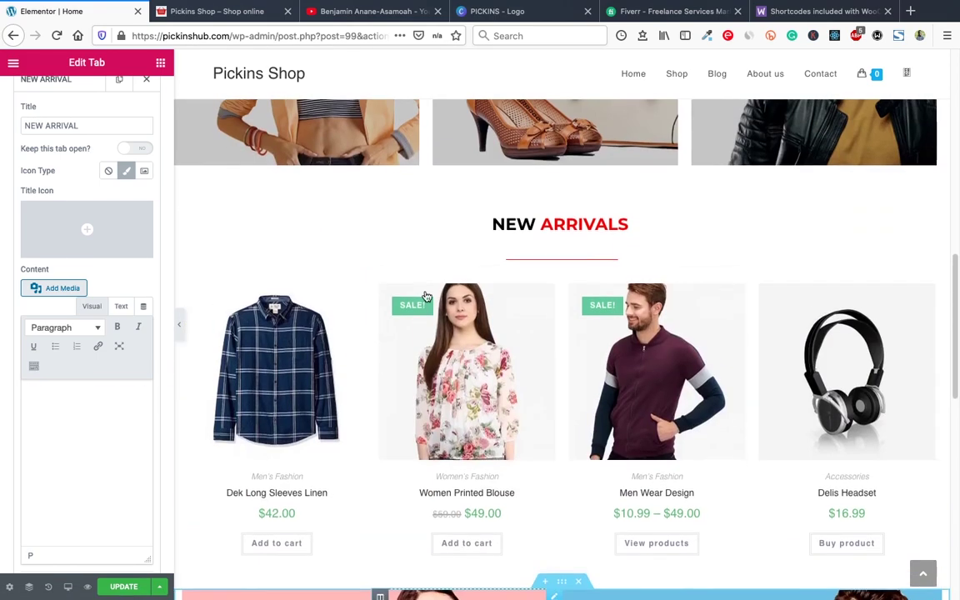
pyautogui.scroll(-10, 389, 349)
pyautogui.scroll(4, 392, 333)
pyautogui.scroll(-4, 397, 303)
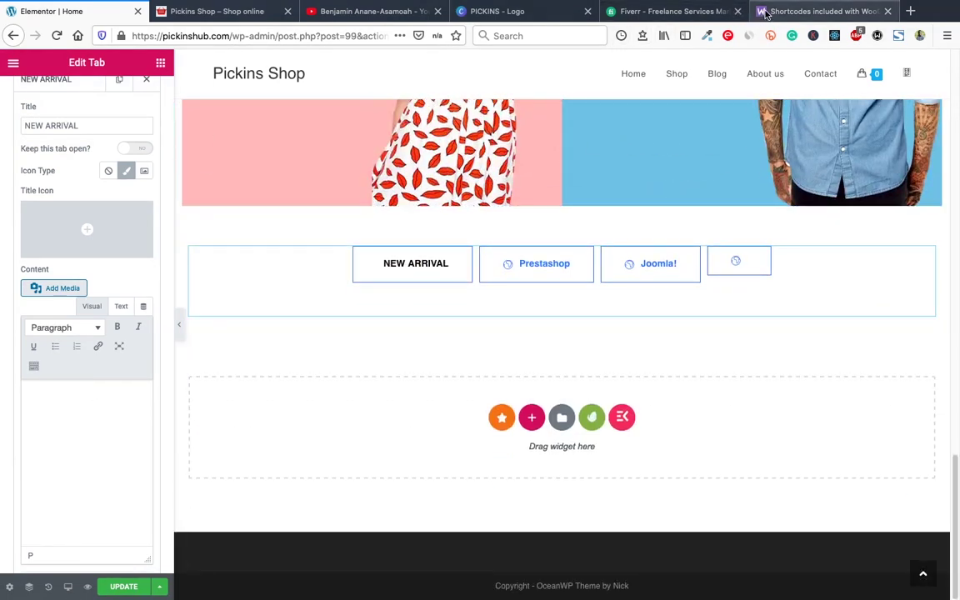
pyautogui.click(817, 11)
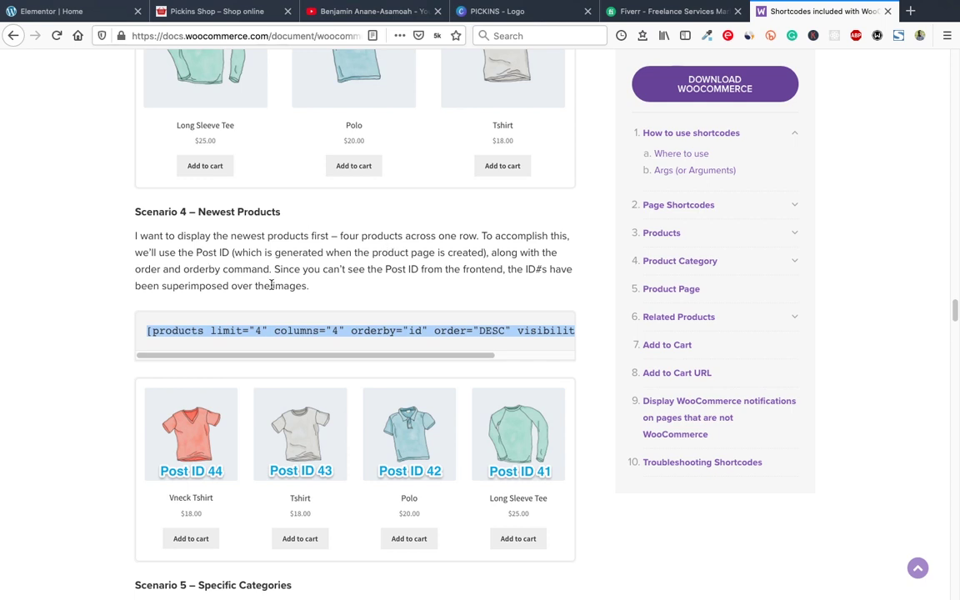
pyautogui.rightClick(237, 330)
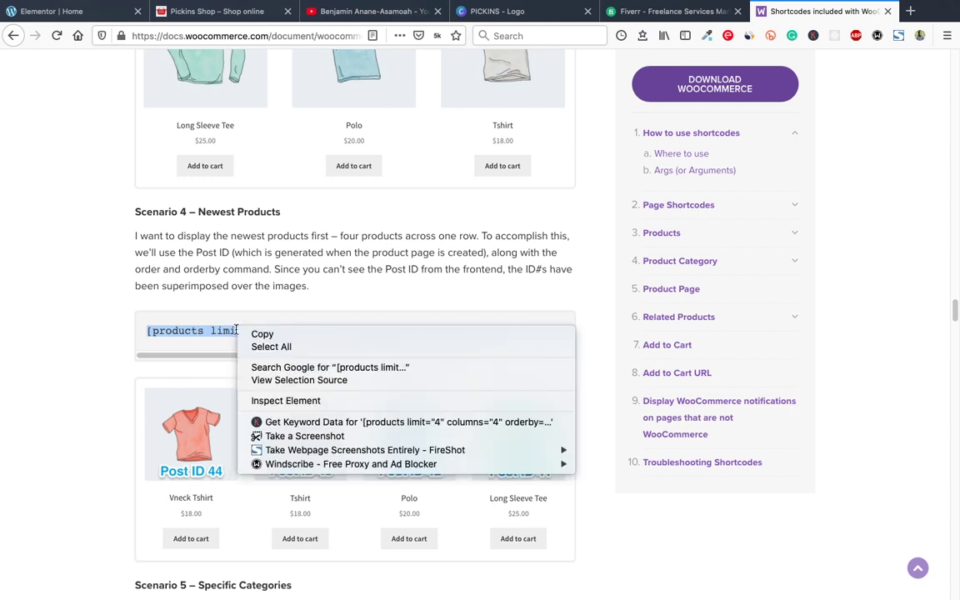
pyautogui.click(254, 334)
pyautogui.rightClick(226, 335)
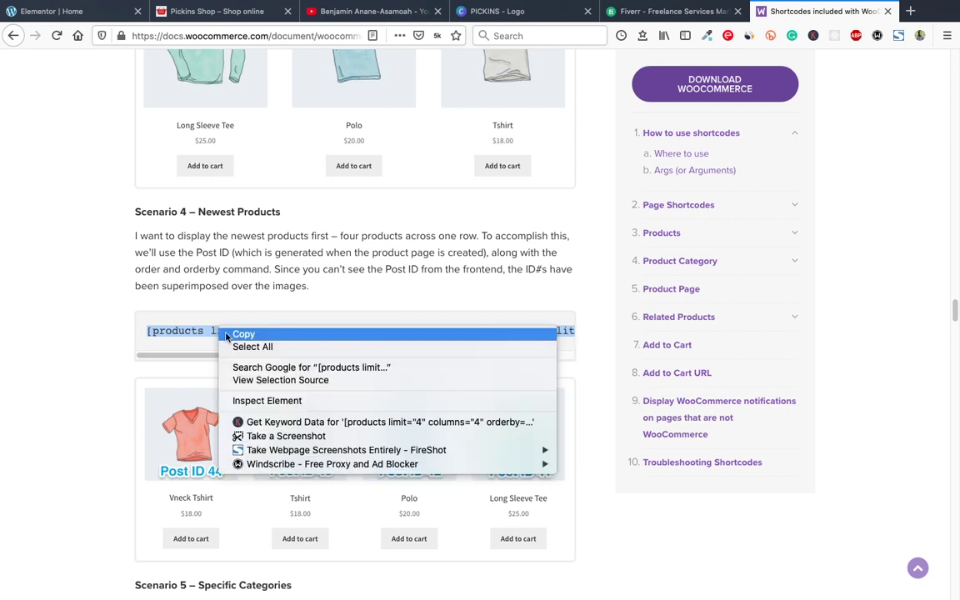
pyautogui.click(238, 333)
pyautogui.hotkey('ctrl', 'Tab')
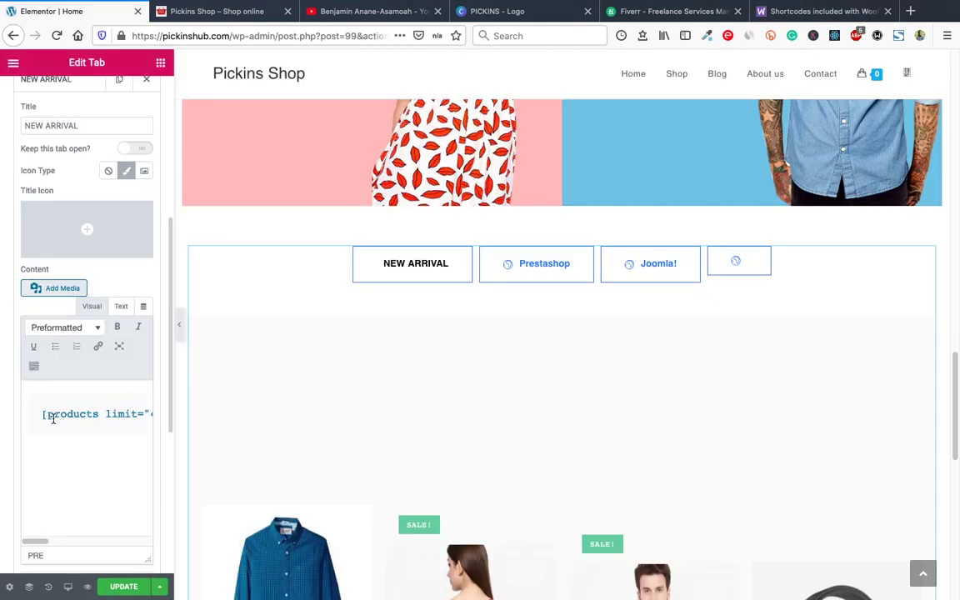
# Paste the [products limit="4"…] shortcode into NEW ARRIVAL's content using the Text editor mode.
pyautogui.hotkey('ctrl', 'a')
pyautogui.press('BackSpace')
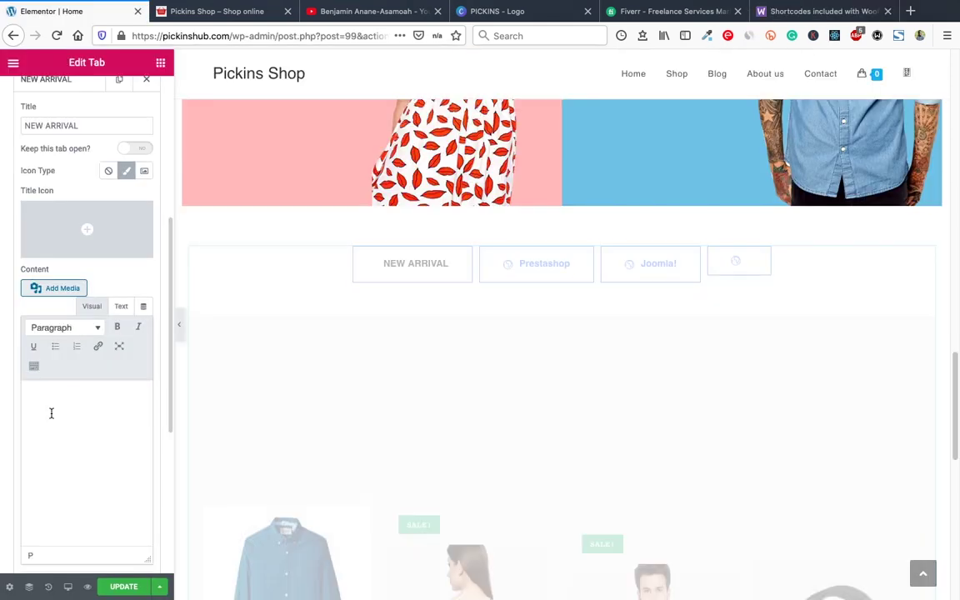
pyautogui.click(122, 307)
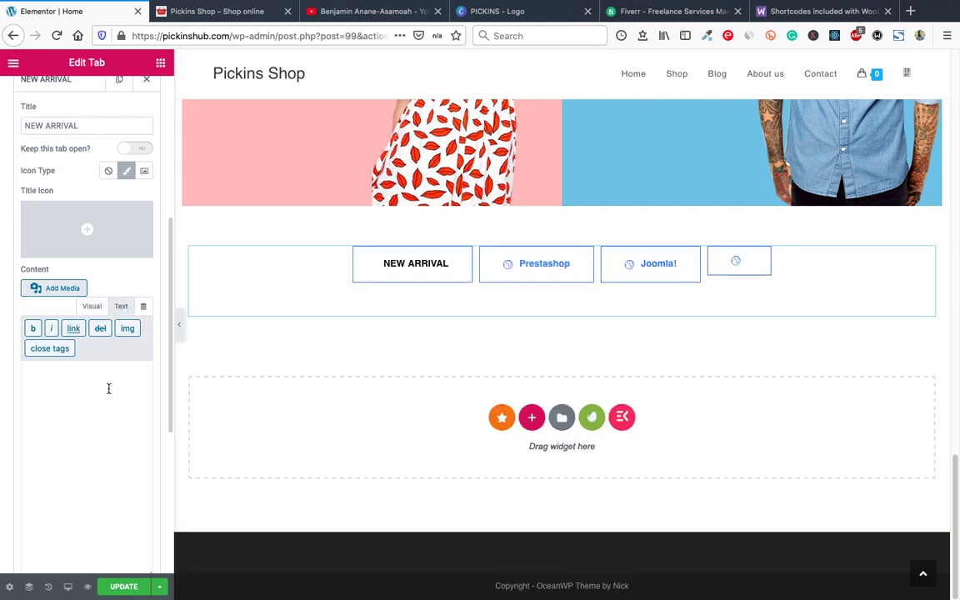
pyautogui.click(90, 385)
pyautogui.hotkey('ctrl', 'v')
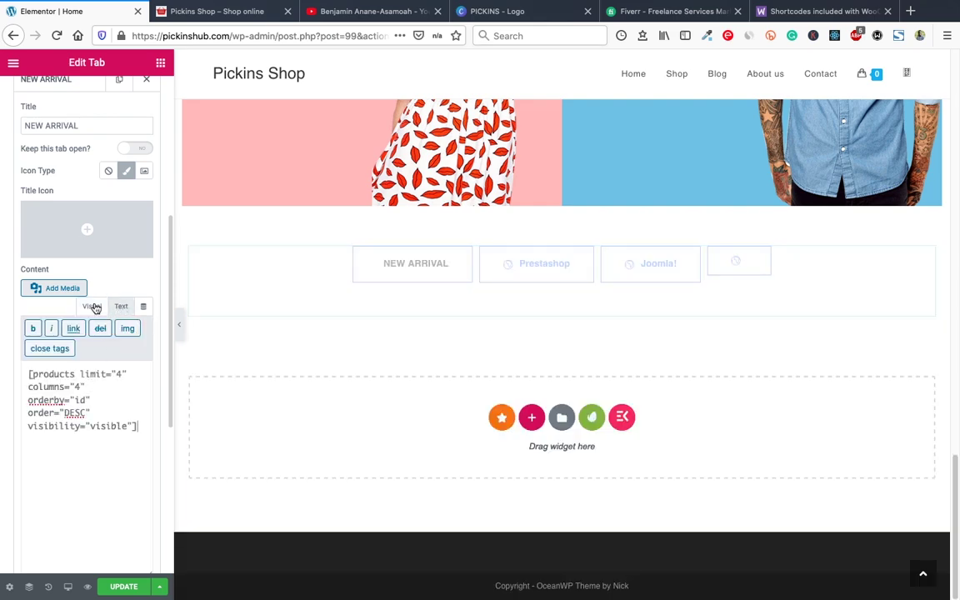
pyautogui.click(91, 306)
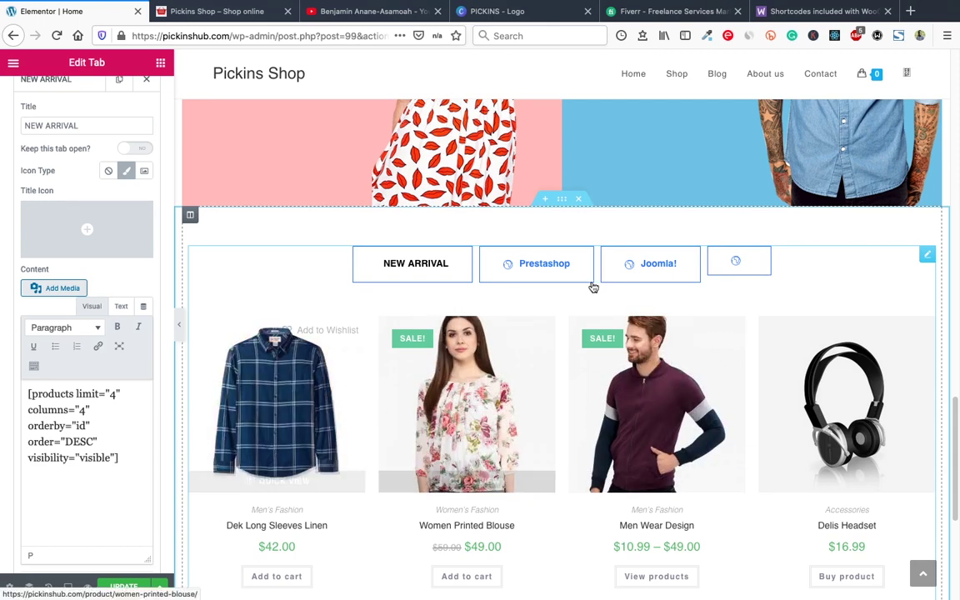
pyautogui.click(540, 265)
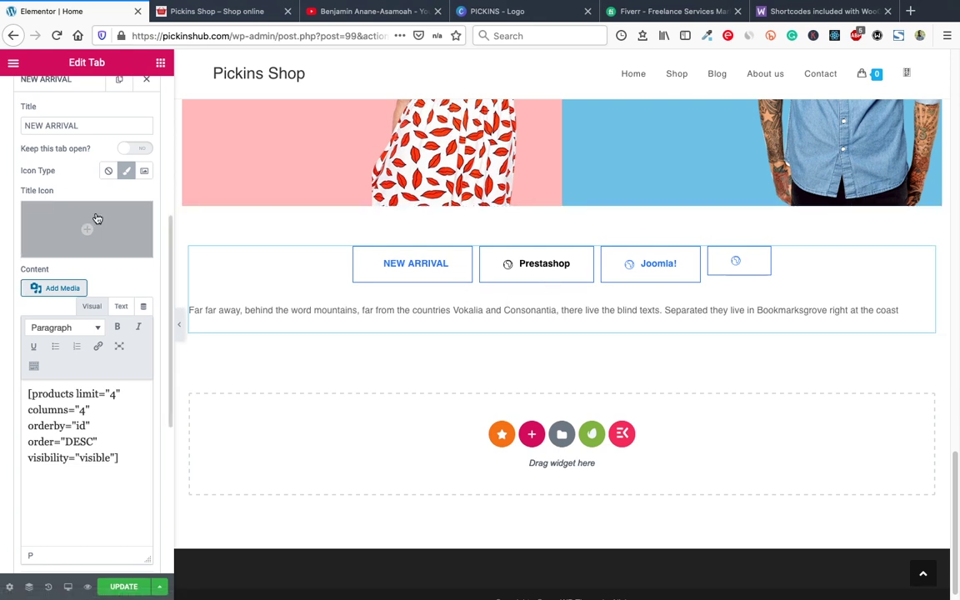
pyautogui.scroll(3, 88, 242)
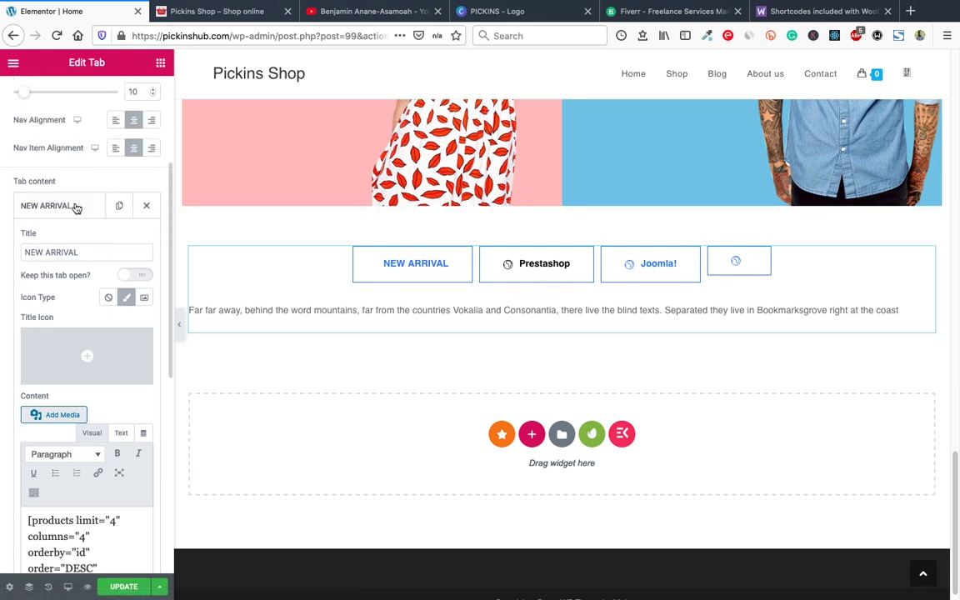
# Retitle the Prestashop tab BEST SELLING, removing its title icon and placeholder content.
pyautogui.click(71, 207)
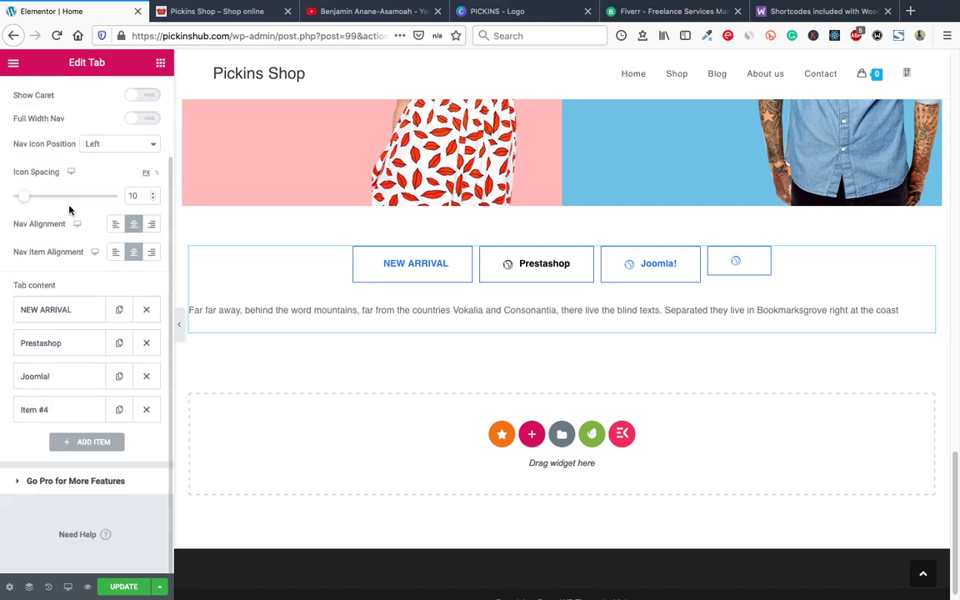
pyautogui.click(50, 349)
pyautogui.scroll(-2, 50, 349)
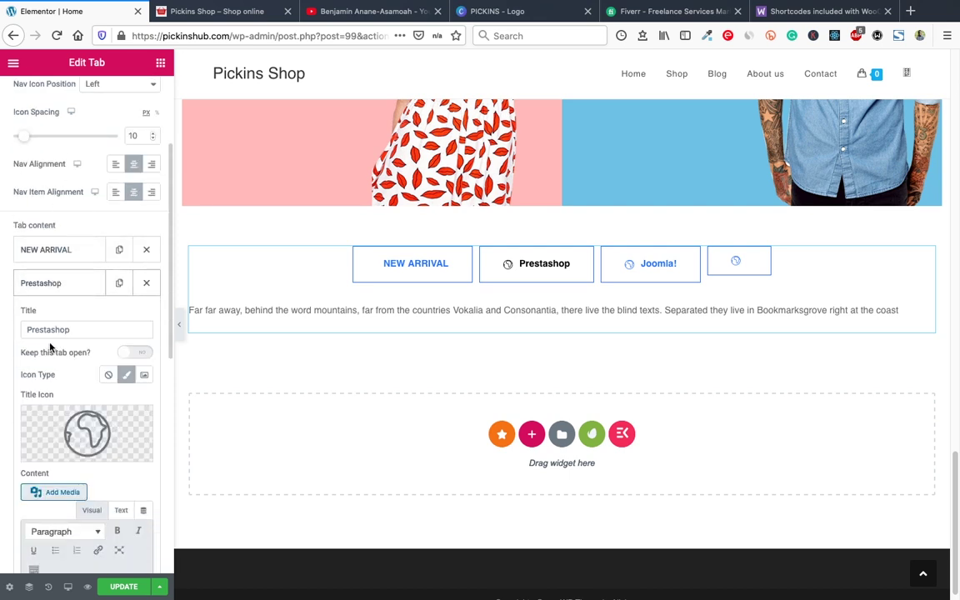
pyautogui.click(133, 410)
pyautogui.scroll(-3, 133, 411)
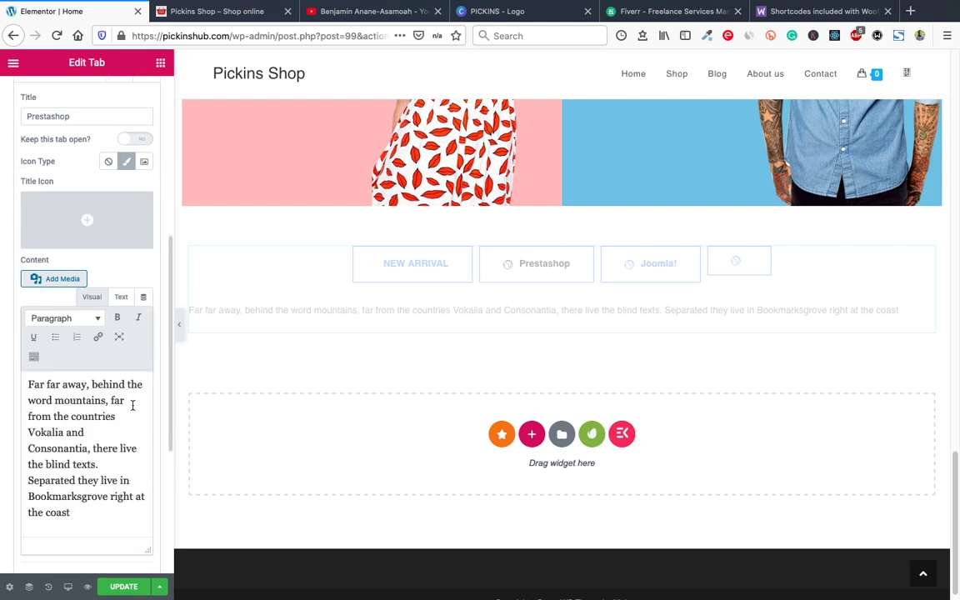
pyautogui.hotkey('ctrl', 'a')
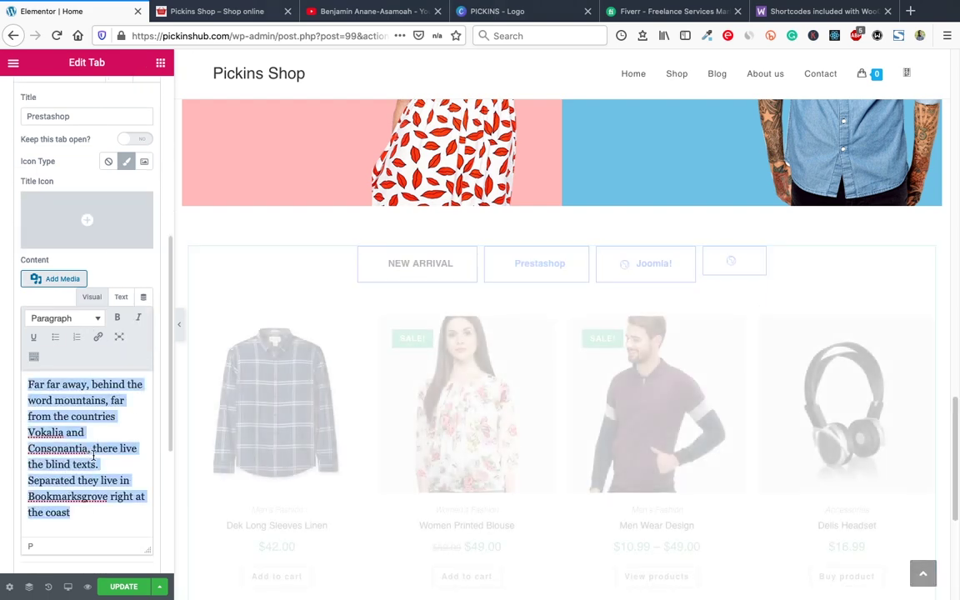
pyautogui.press('BackSpace')
pyautogui.scroll(2, 69, 260)
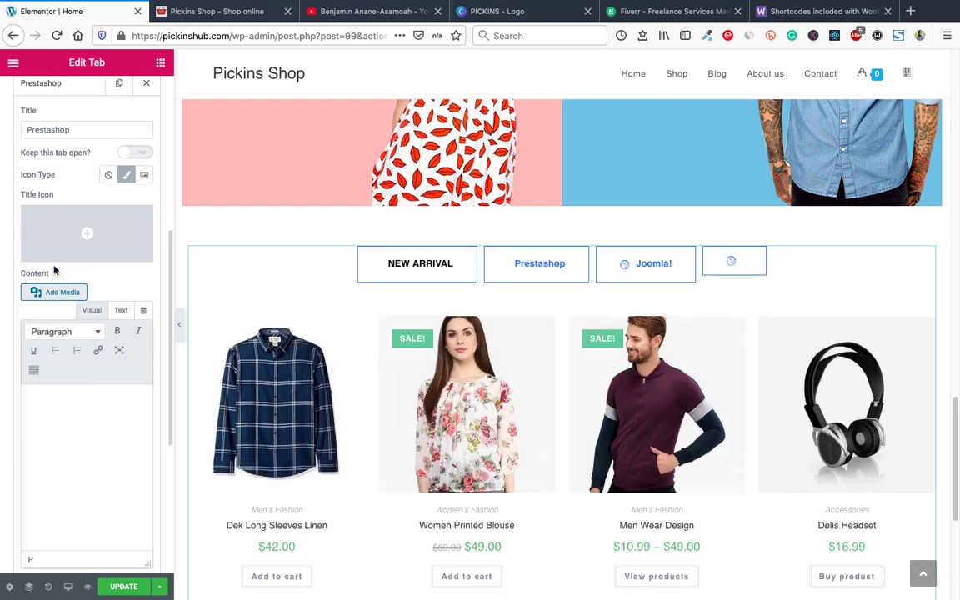
pyautogui.moveTo(77, 143); pyautogui.dragTo(15, 144)
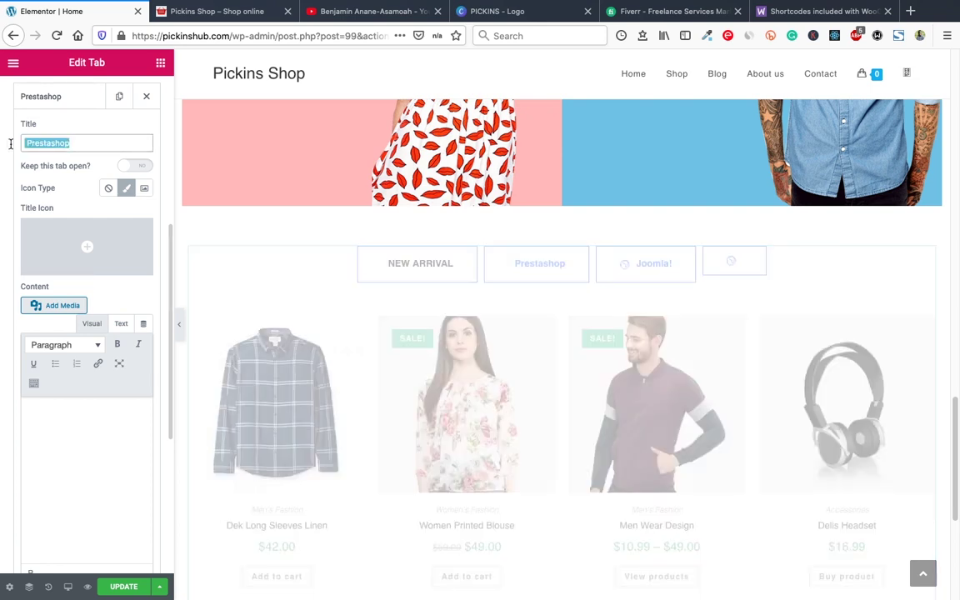
pyautogui.write('BEST SE')
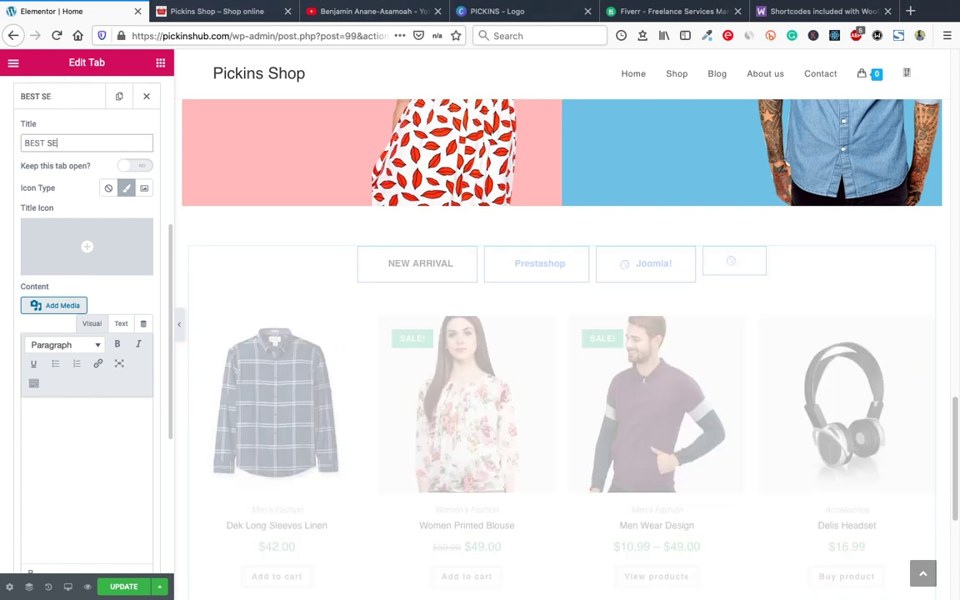
pyautogui.write('LLING')
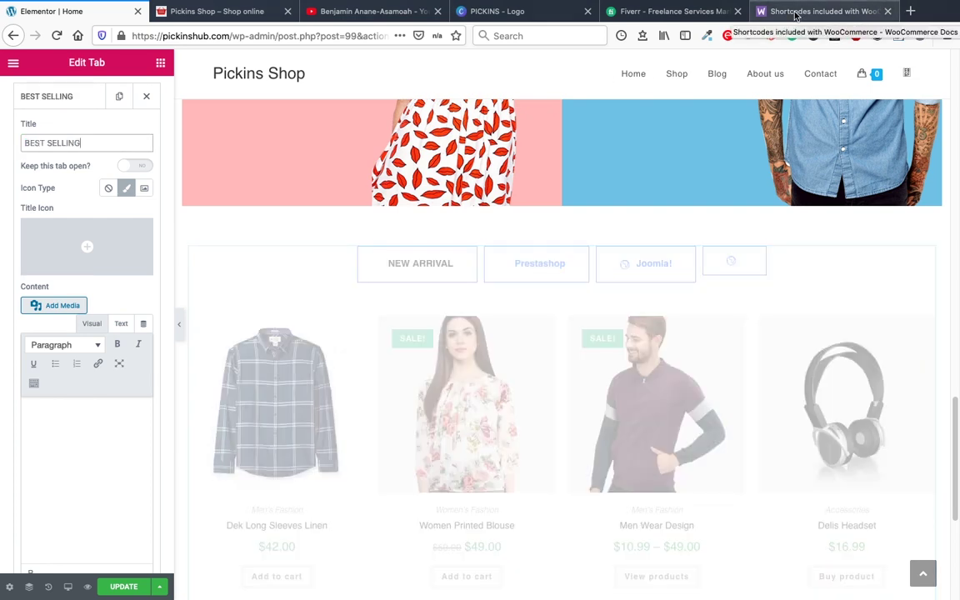
pyautogui.click(795, 15)
# Select the Scenario 3 [products limit="3" columns="3" best_selling="true"] shortcode in the docs.
pyautogui.scroll(2, 337, 252)
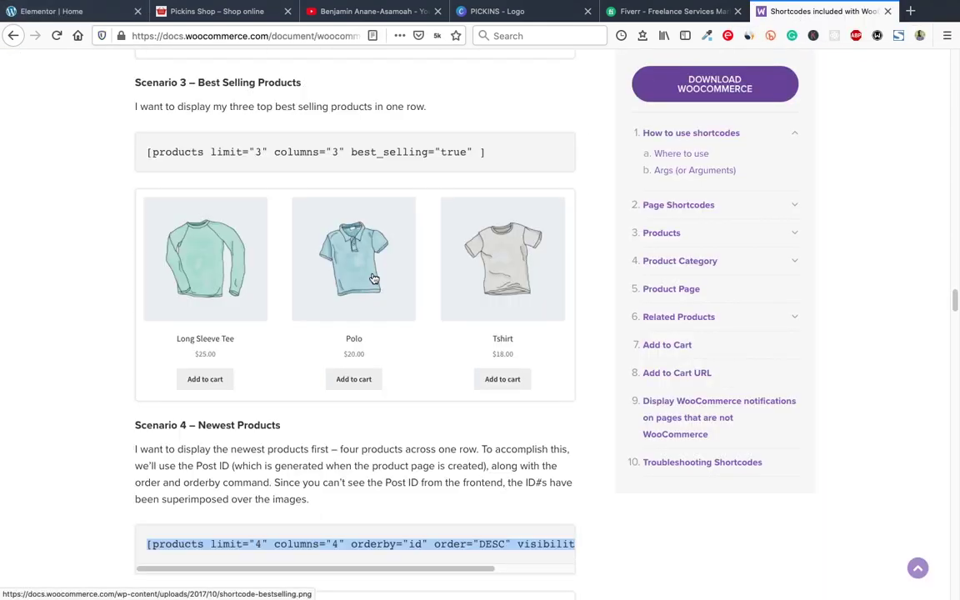
pyautogui.scroll(-4, 359, 275)
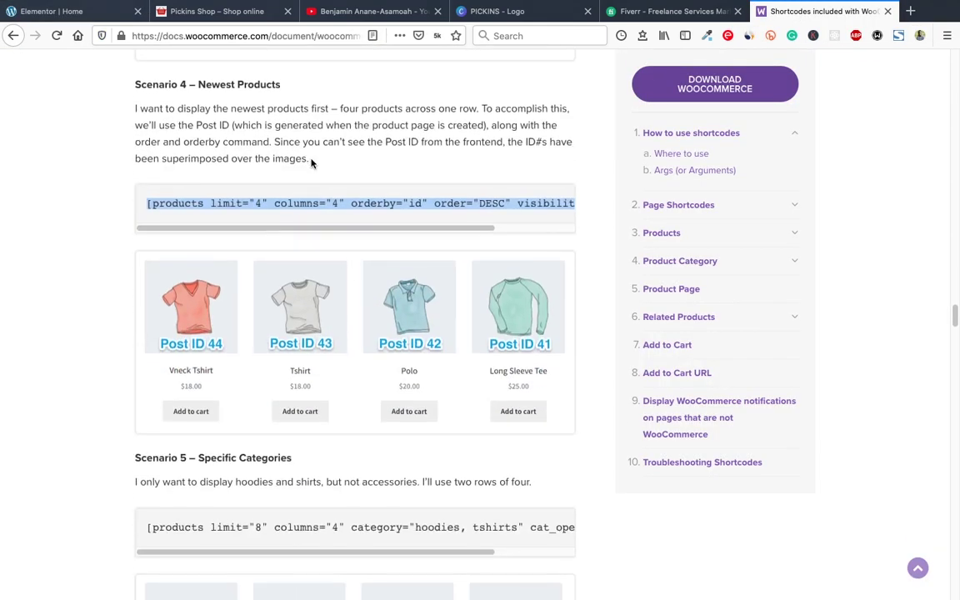
pyautogui.scroll(4, 310, 162)
pyautogui.scroll(2, 184, 226)
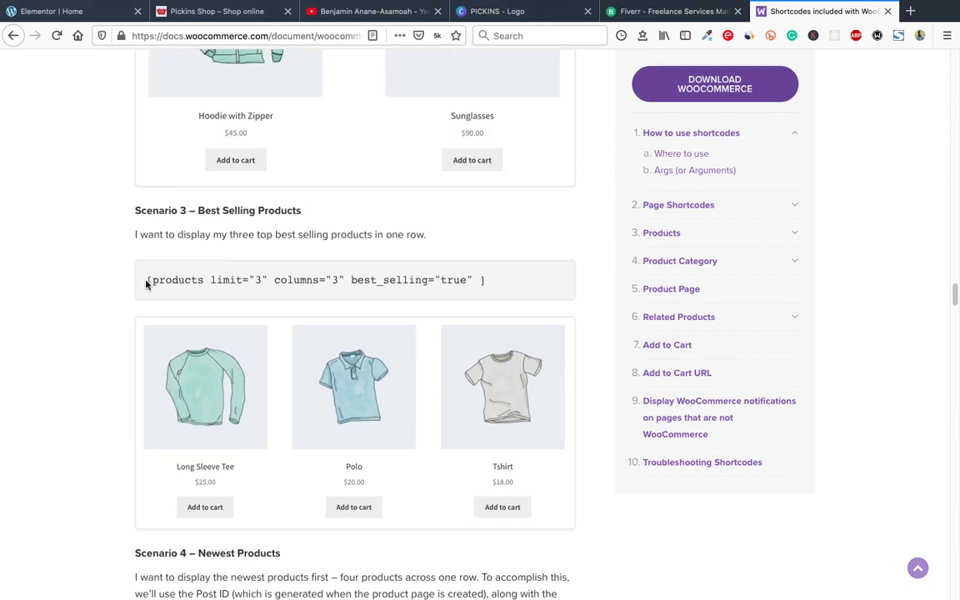
pyautogui.moveTo(146, 284); pyautogui.dragTo(502, 281)
pyautogui.hotkey('ctrl', 'c')
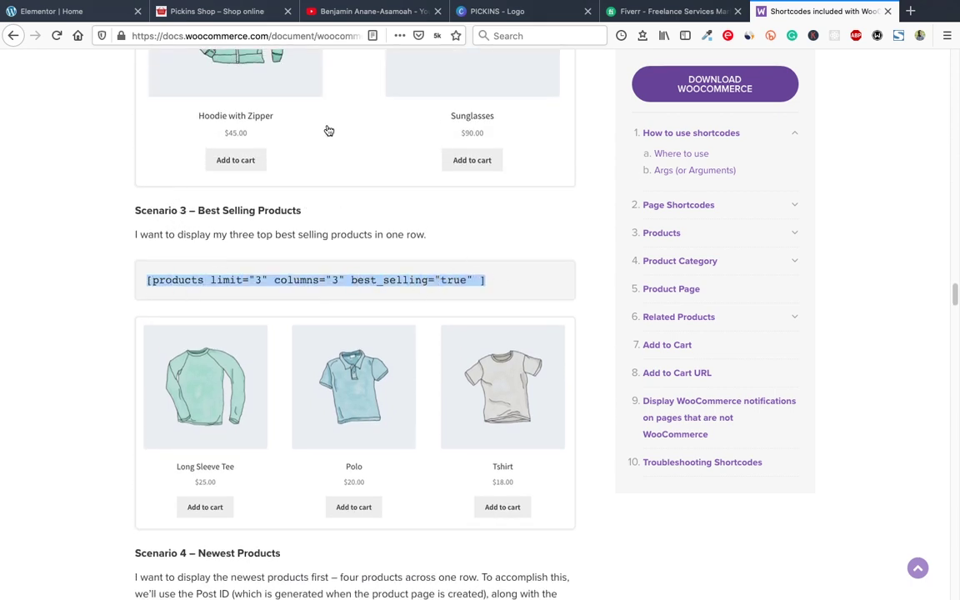
pyautogui.click(66, 12)
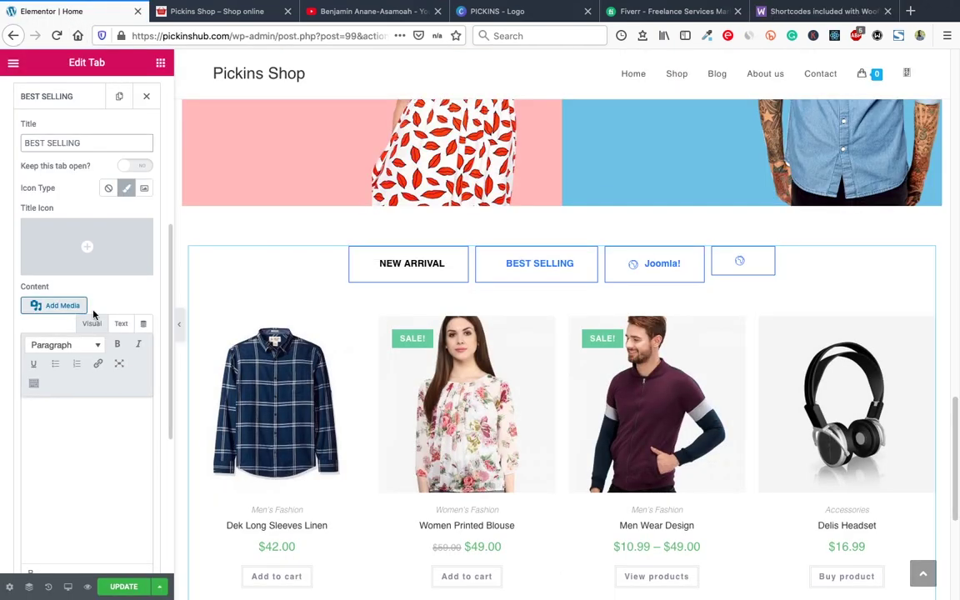
# Paste the best-selling shortcode into the BEST SELLING tab's content and set it to four columns.
pyautogui.click(121, 324)
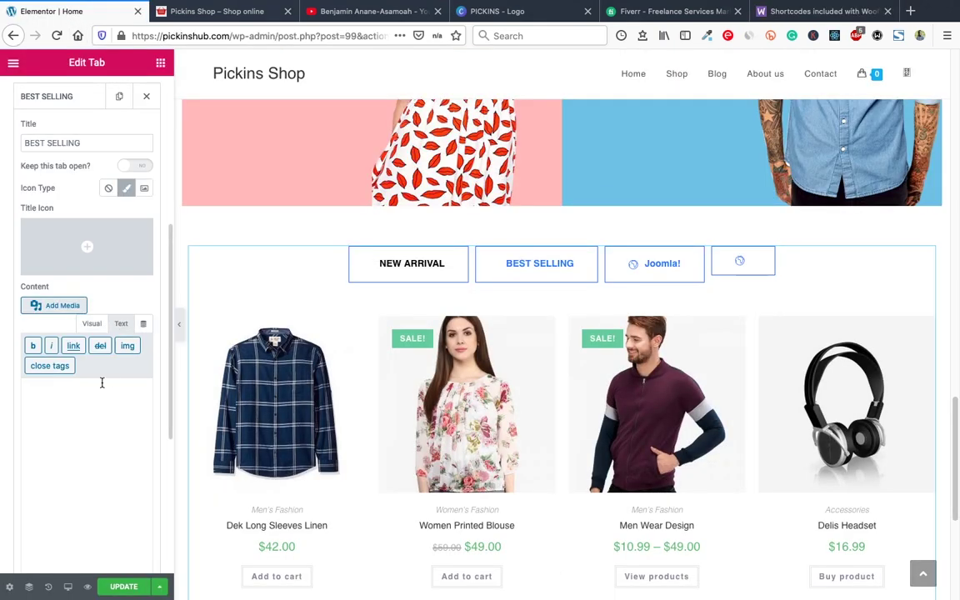
pyautogui.click(74, 407)
pyautogui.hotkey('ctrl', 'v')
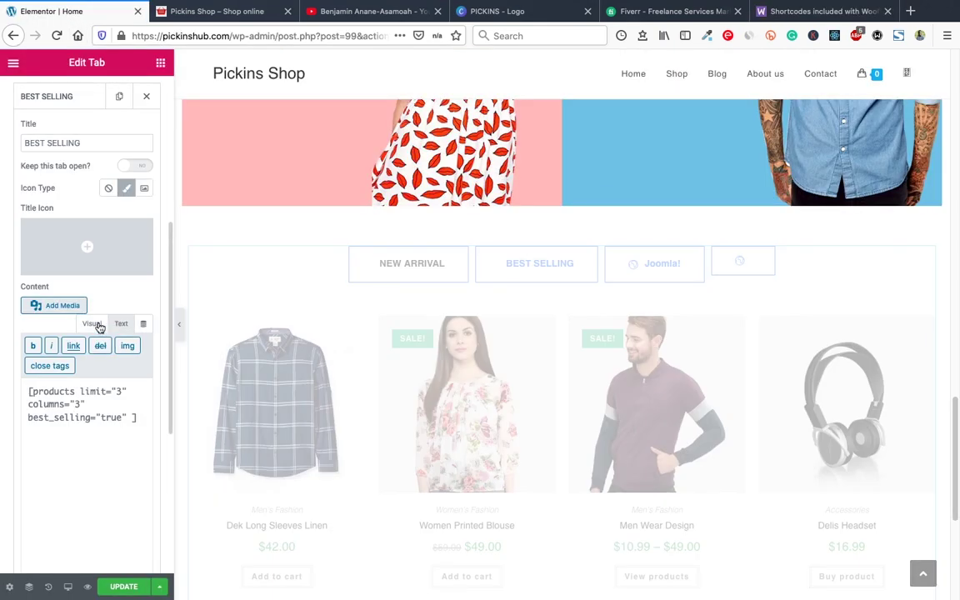
pyautogui.click(92, 323)
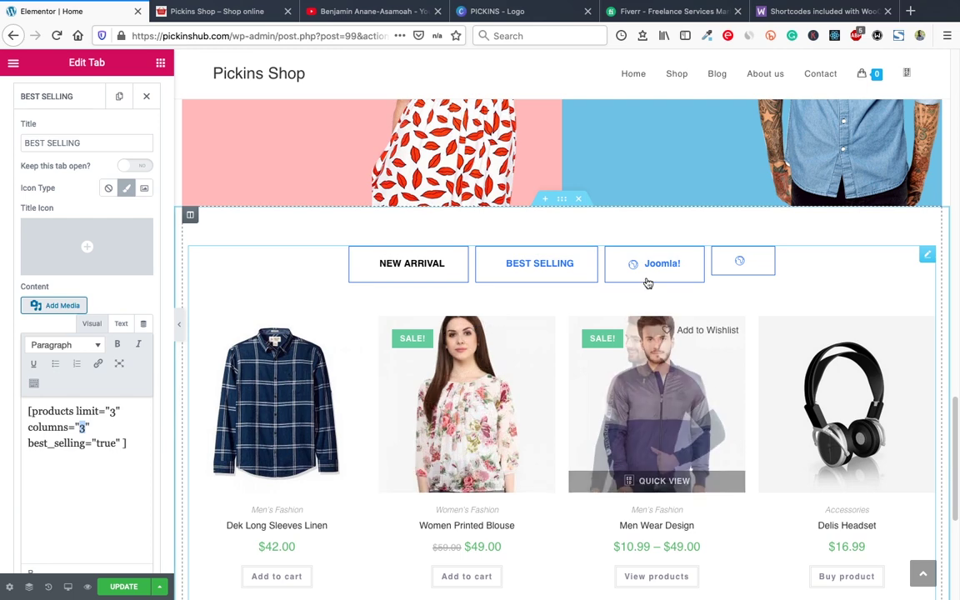
pyautogui.click(527, 263)
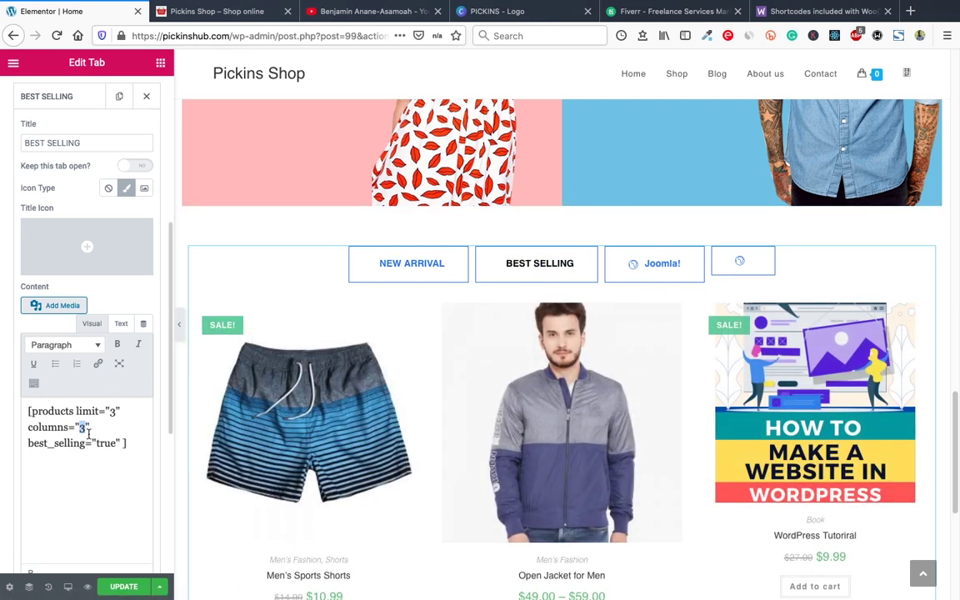
pyautogui.write('4')
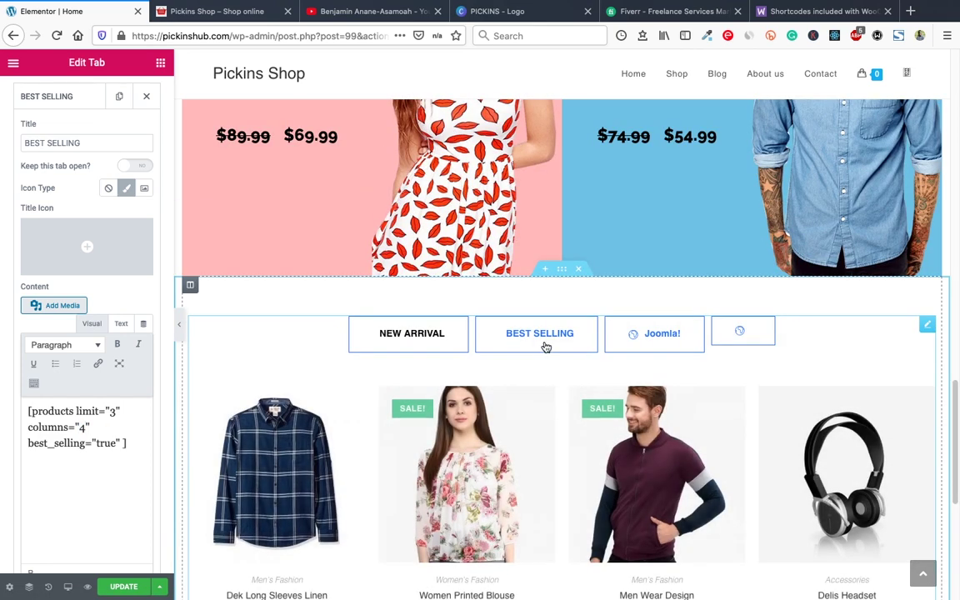
pyautogui.click(546, 341)
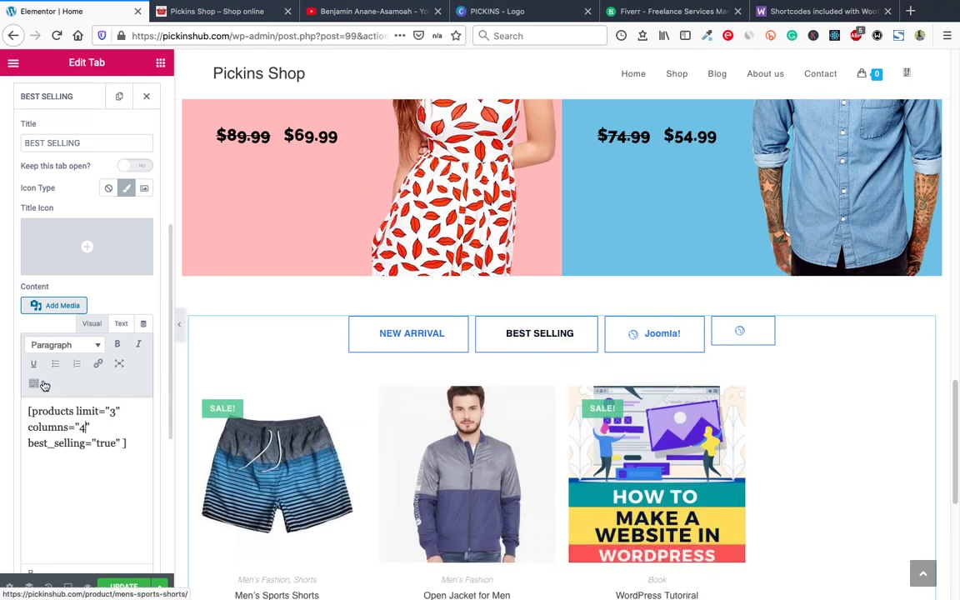
# Change the BEST SELLING shortcode's limit to 8 and compare its products with NEW ARRIVAL.
pyautogui.click(112, 411)
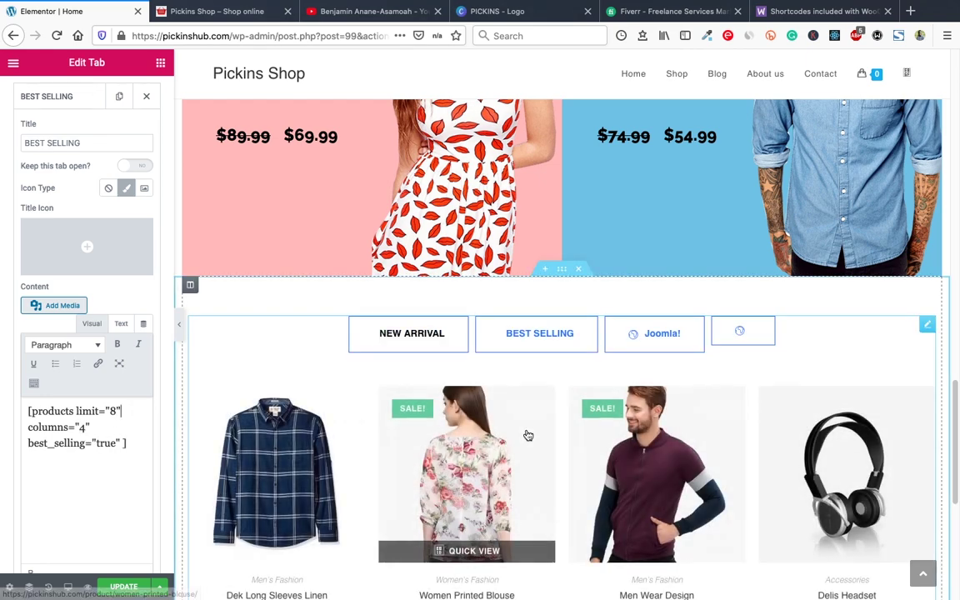
pyautogui.scroll(-3, 525, 433)
pyautogui.scroll(3, 476, 385)
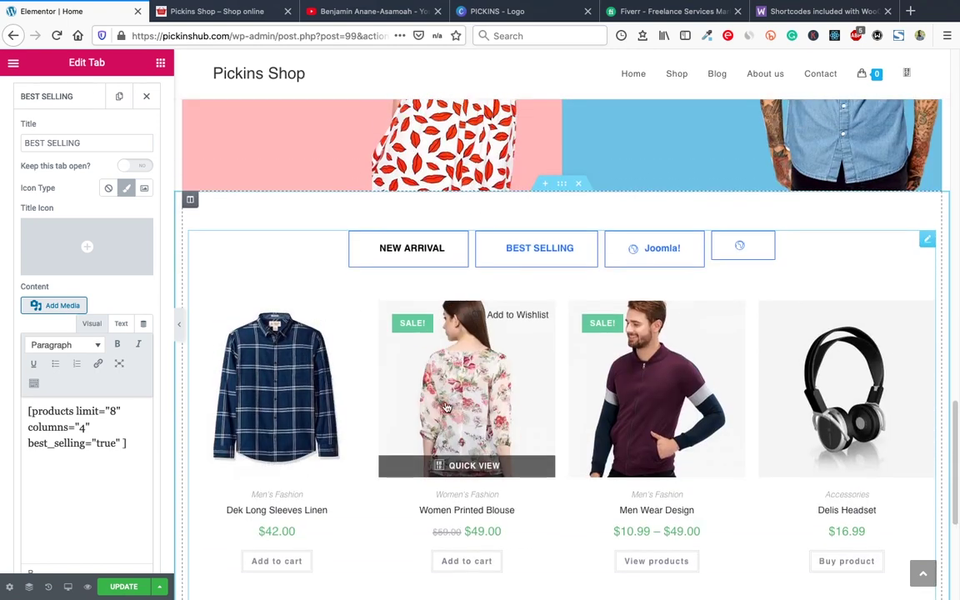
pyautogui.click(540, 184)
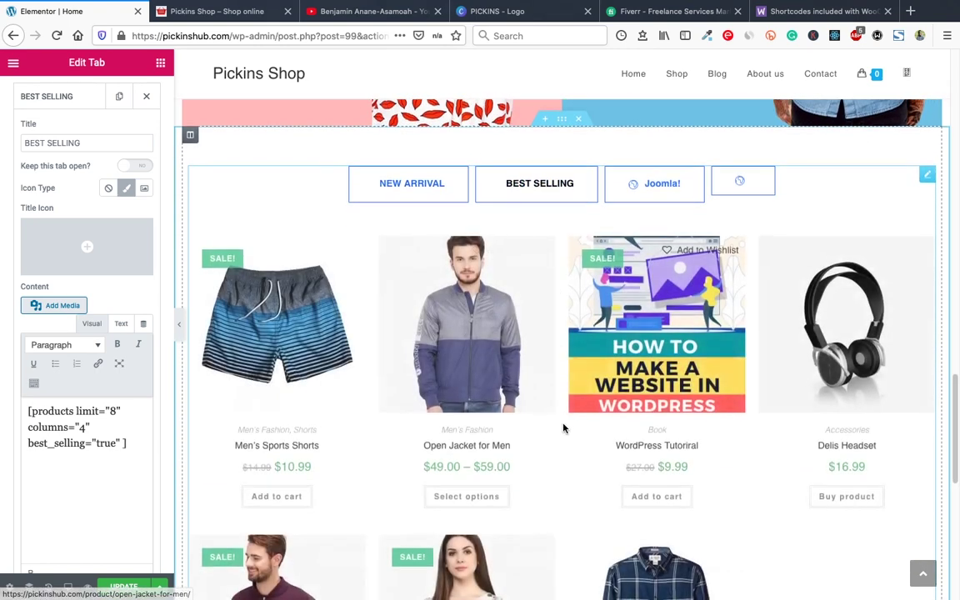
pyautogui.scroll(-3, 583, 384)
pyautogui.scroll(5, 610, 413)
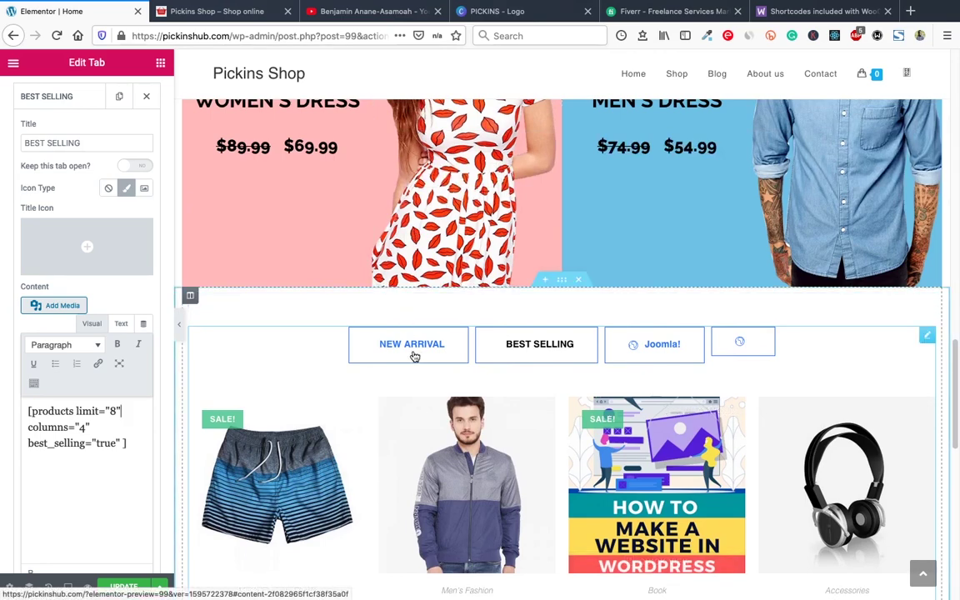
pyautogui.click(411, 353)
pyautogui.scroll(-4, 457, 307)
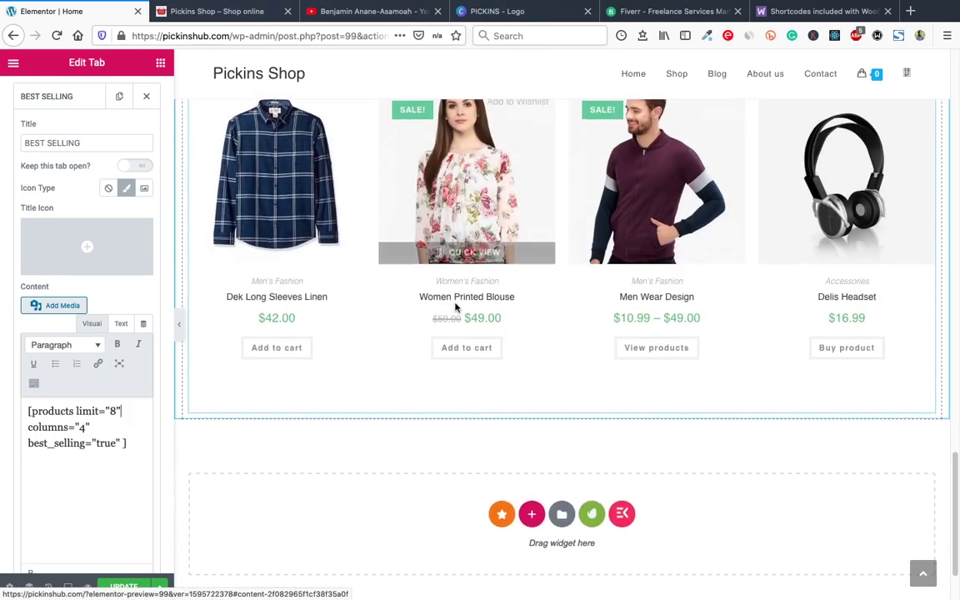
pyautogui.scroll(2, 457, 325)
# Change the NEW ARRIVAL shortcode's limit value from 4 to 8.
pyautogui.click(60, 96)
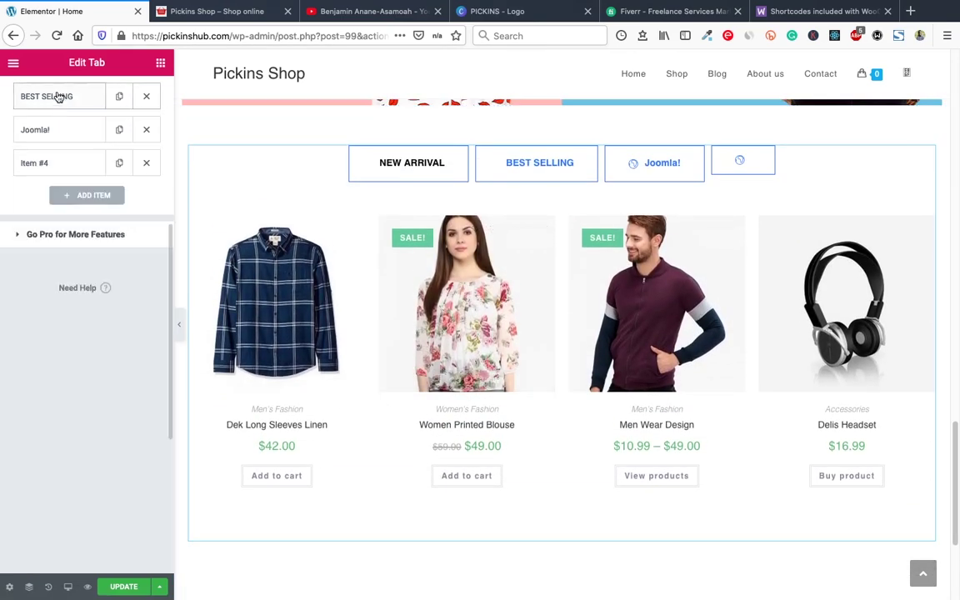
pyautogui.scroll(2, 73, 140)
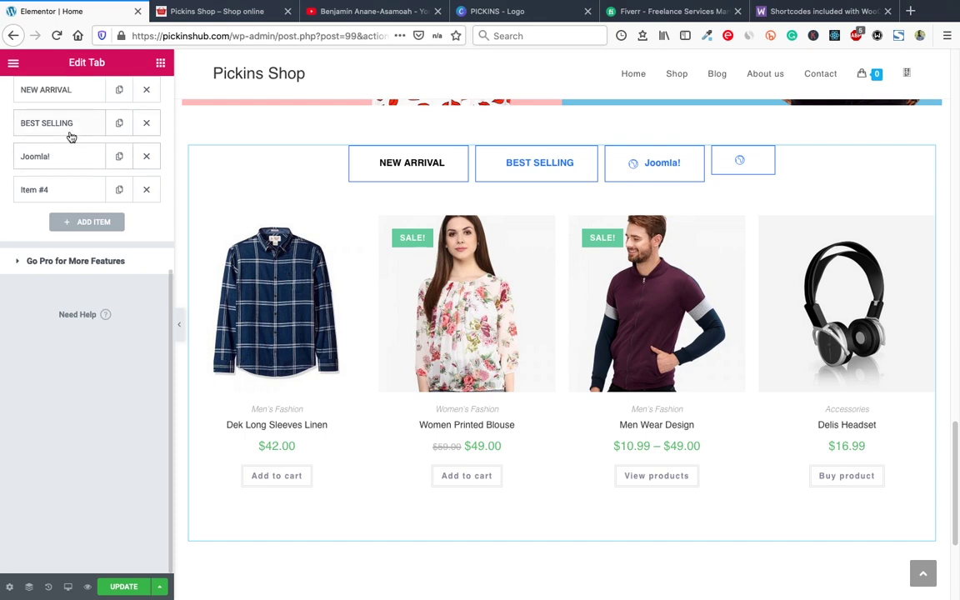
pyautogui.click(64, 90)
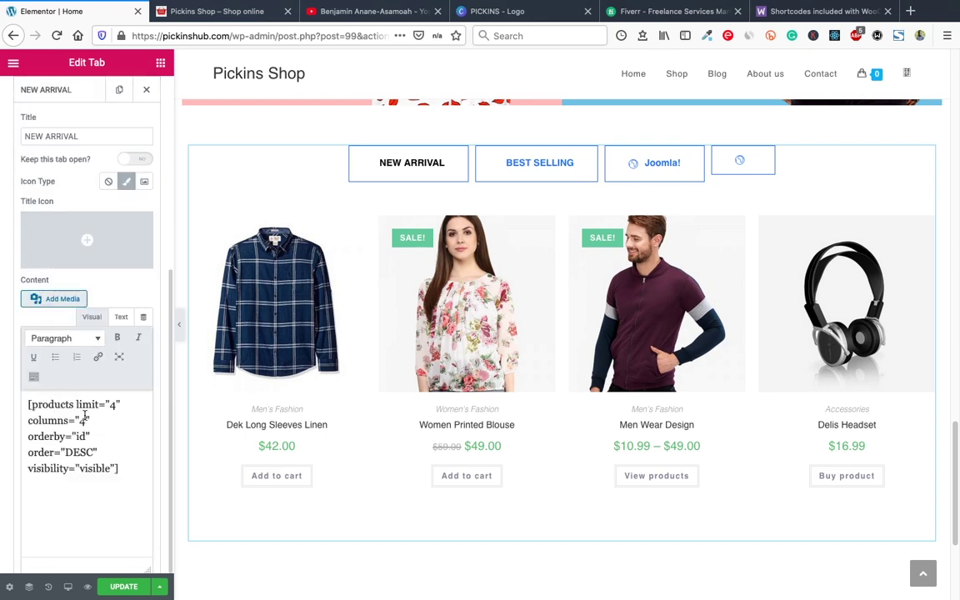
pyautogui.moveTo(111, 406); pyautogui.dragTo(116, 406)
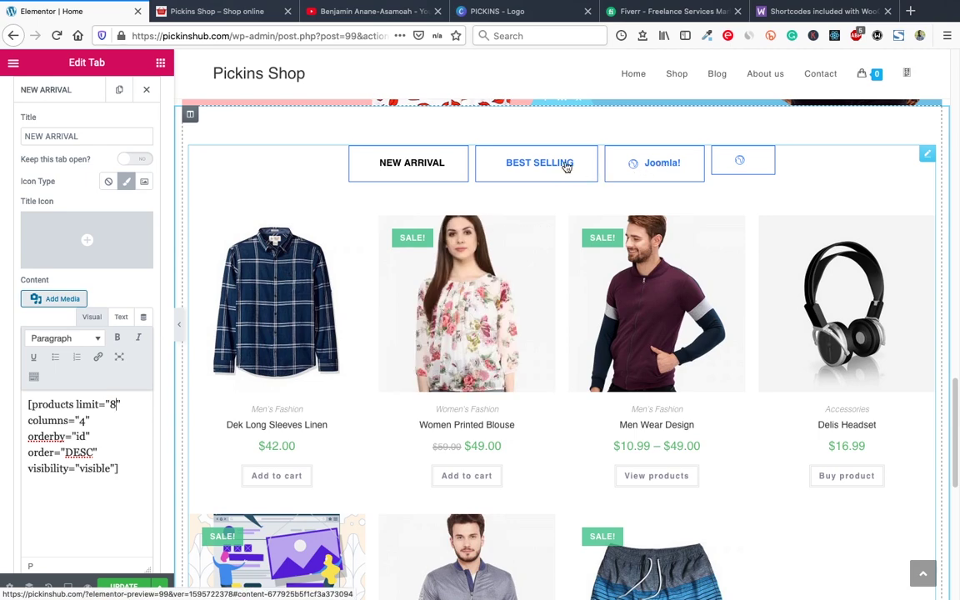
pyautogui.click(650, 167)
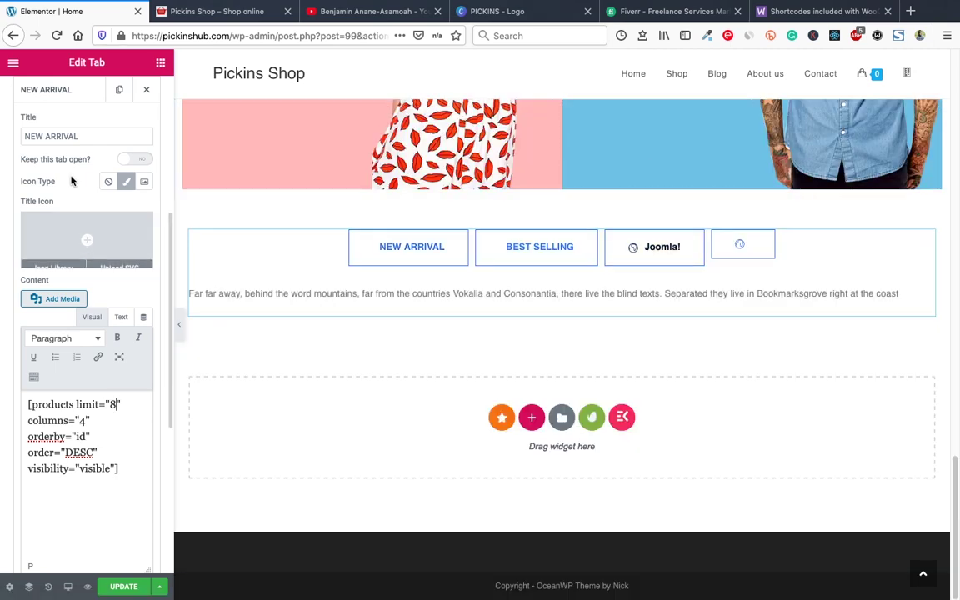
# Retitle the Joomla! tab FEATURED and delete its placeholder paragraph text.
pyautogui.click(60, 97)
pyautogui.click(39, 157)
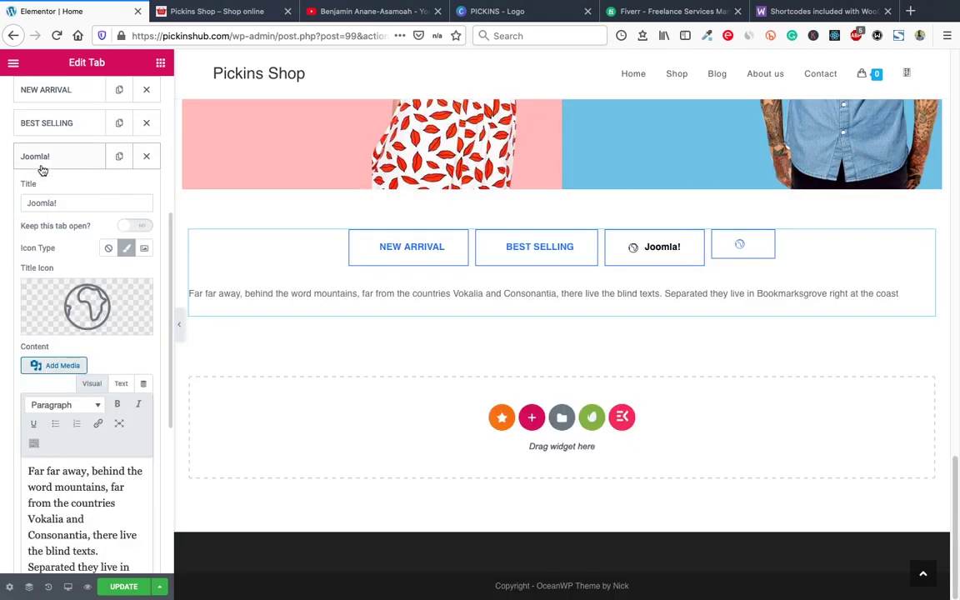
pyautogui.moveTo(60, 204); pyautogui.dragTo(27, 201)
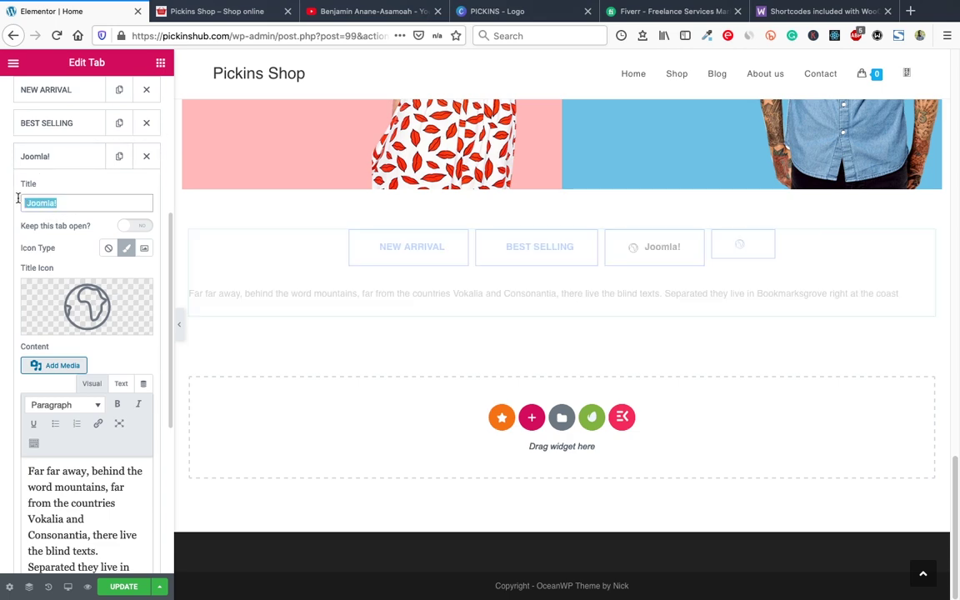
pyautogui.write('FEATURED')
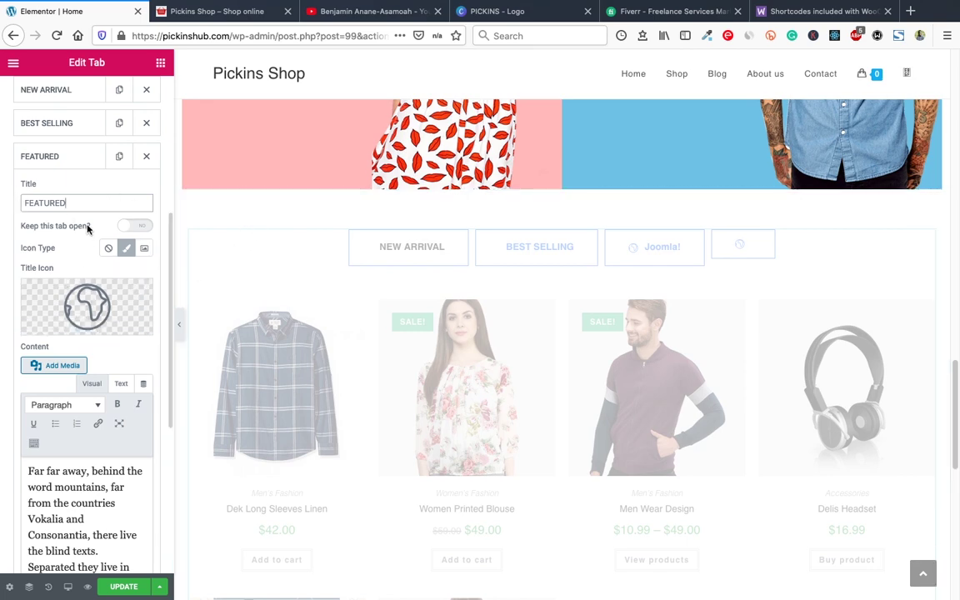
pyautogui.scroll(-1, 83, 217)
pyautogui.moveTo(141, 285)
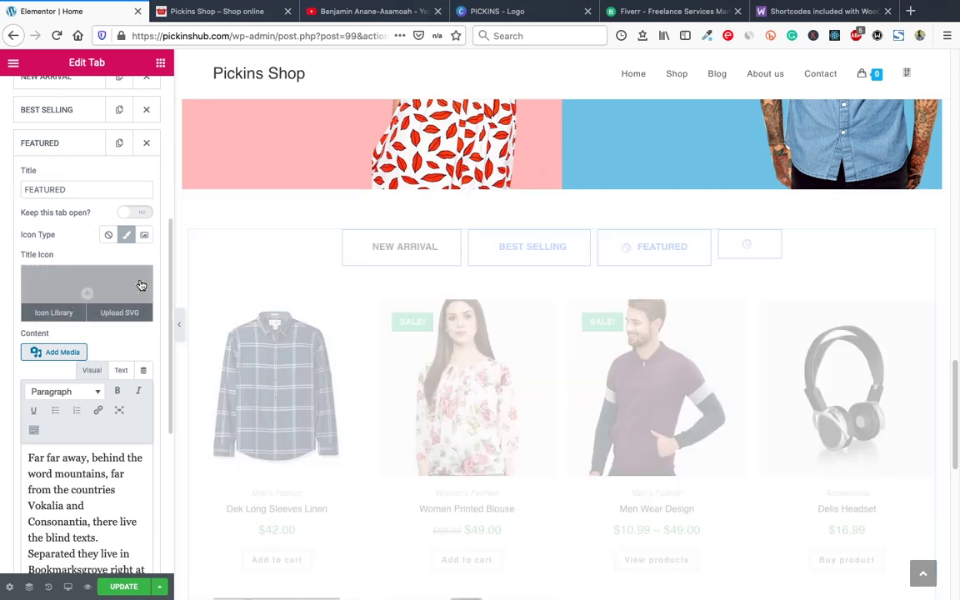
pyautogui.click(84, 476)
pyautogui.hotkey('ctrl', 'a')
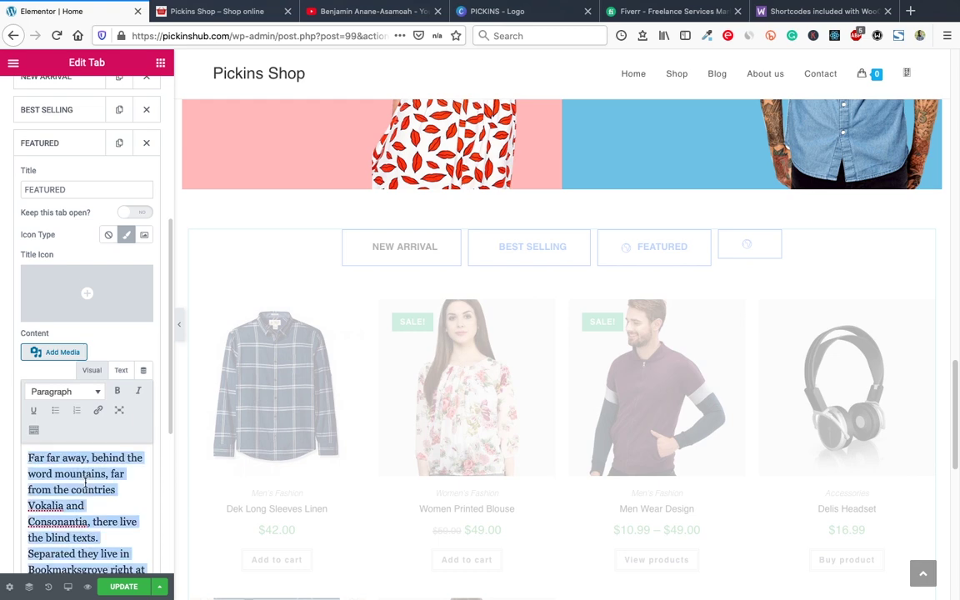
pyautogui.press('BackSpace')
pyautogui.scroll(-1, 85, 382)
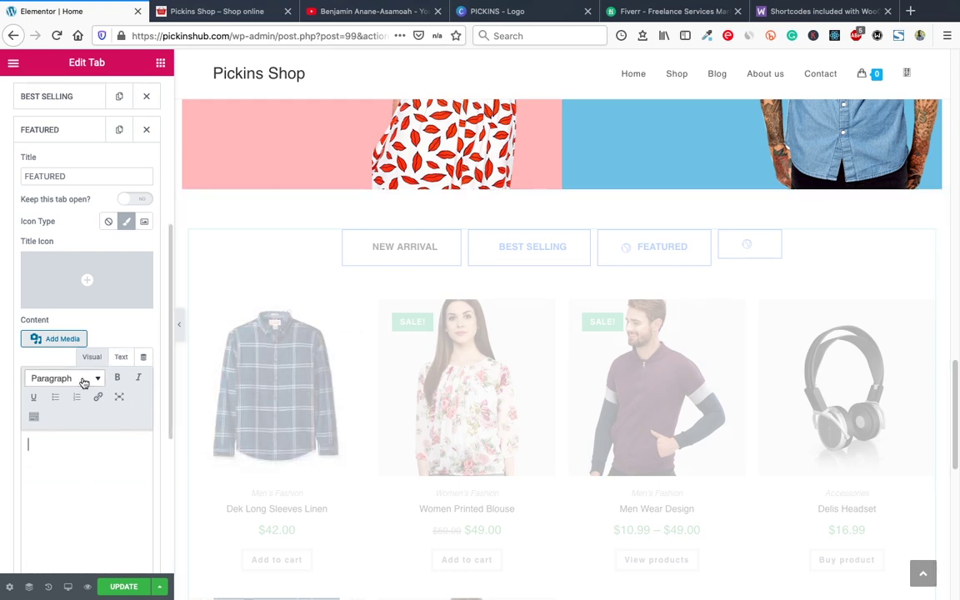
pyautogui.scroll(-2, 84, 382)
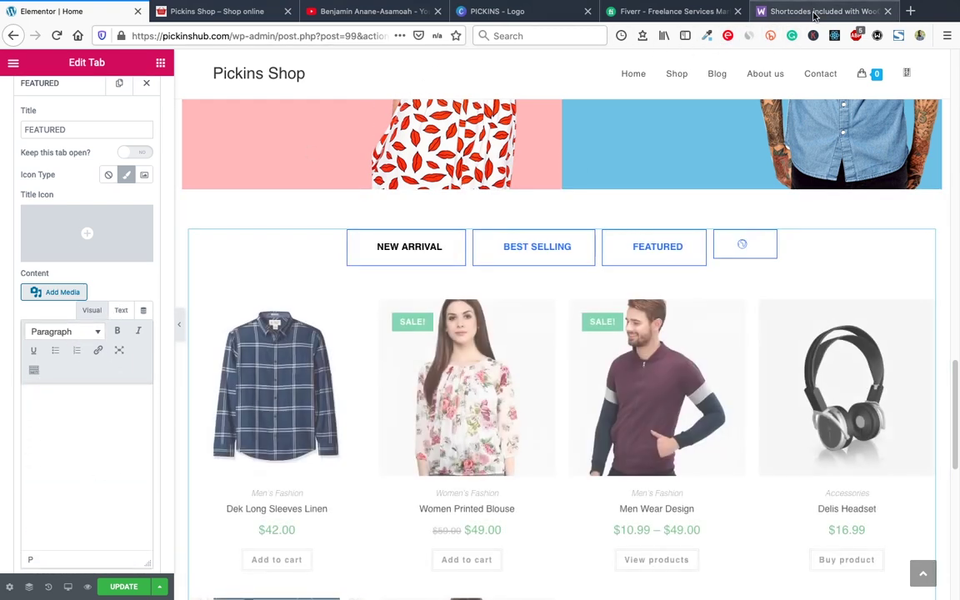
# Select the Scenario 2 featured-products shortcode in the WooCommerce docs, then return to Elementor.
pyautogui.click(813, 12)
pyautogui.scroll(5, 261, 255)
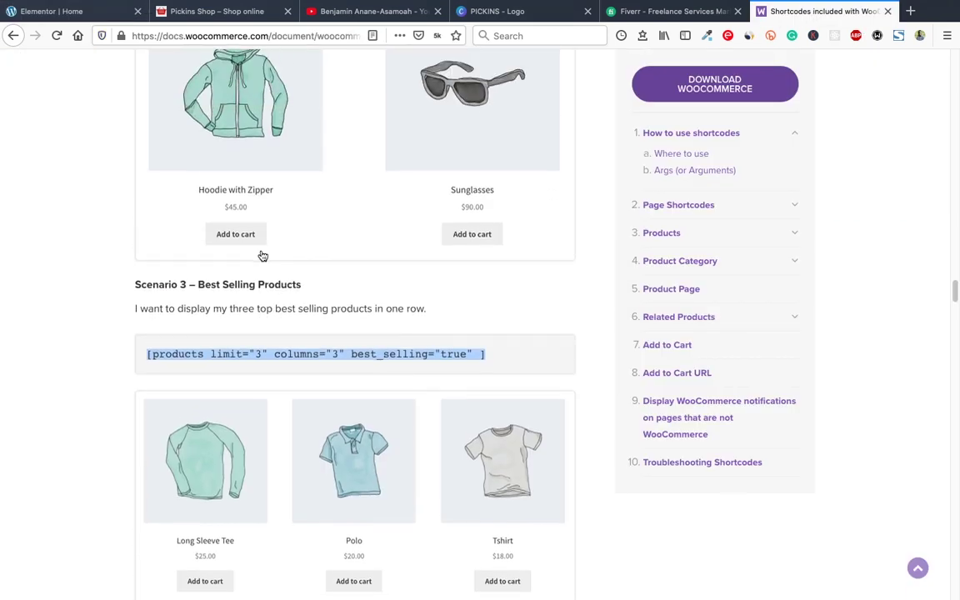
pyautogui.scroll(5, 262, 255)
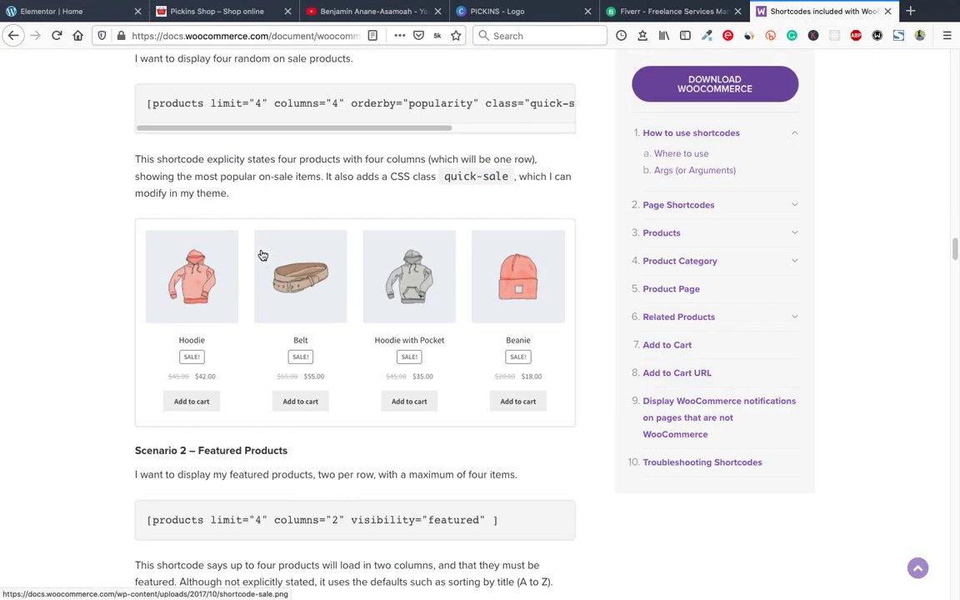
pyautogui.scroll(-4, 252, 289)
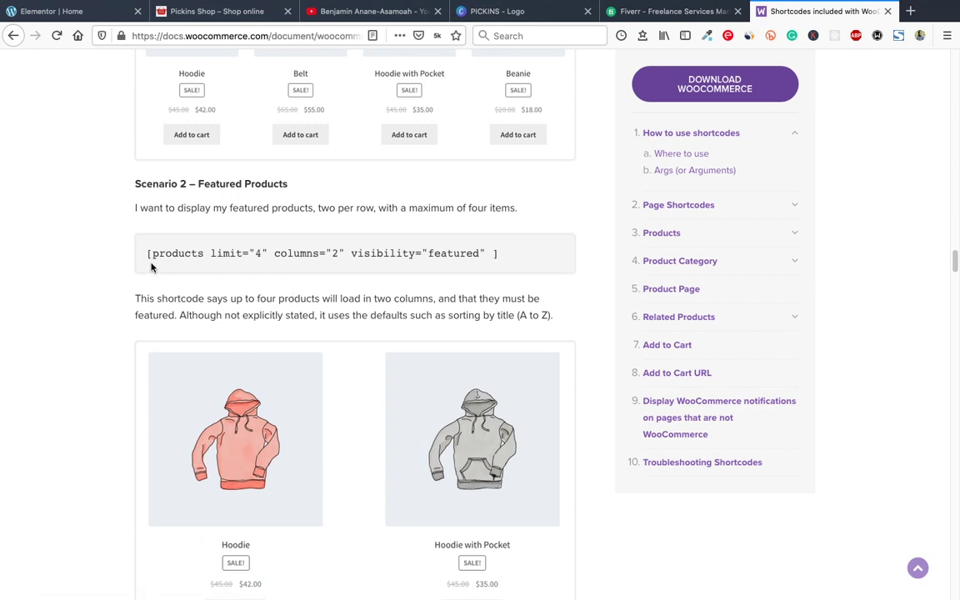
pyautogui.moveTo(148, 255); pyautogui.dragTo(386, 271)
pyautogui.press('super+c')
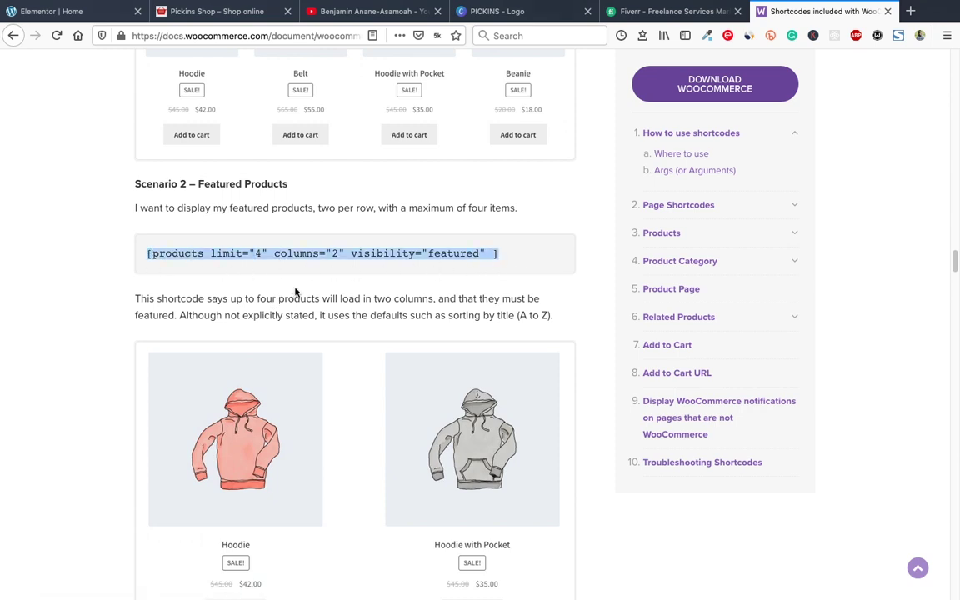
pyautogui.click(46, 12)
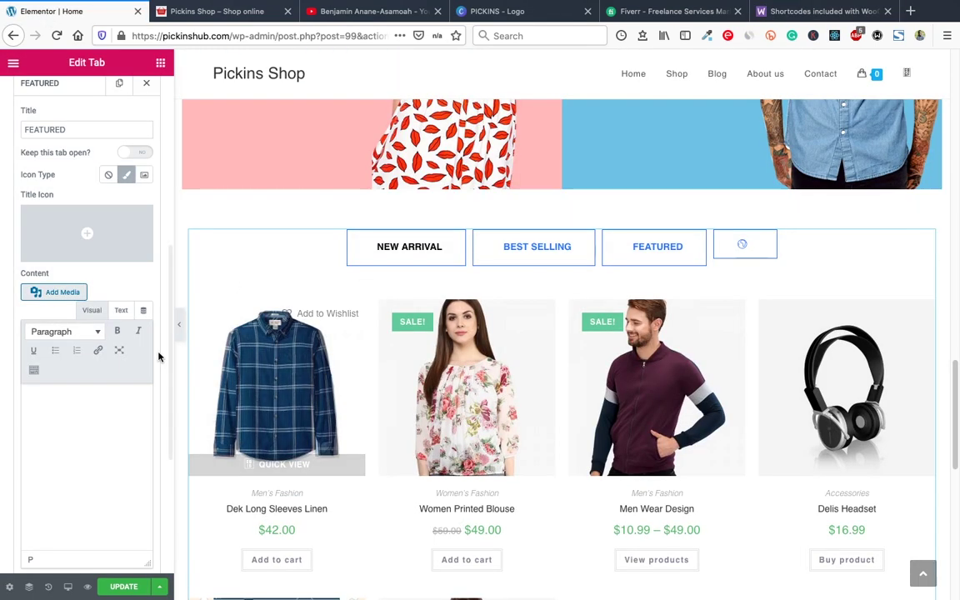
# Paste the [products limit="4" columns="2" visibility="featured"] shortcode into the FEATURED tab and preview it.
pyautogui.click(121, 310)
pyautogui.press('super+v')
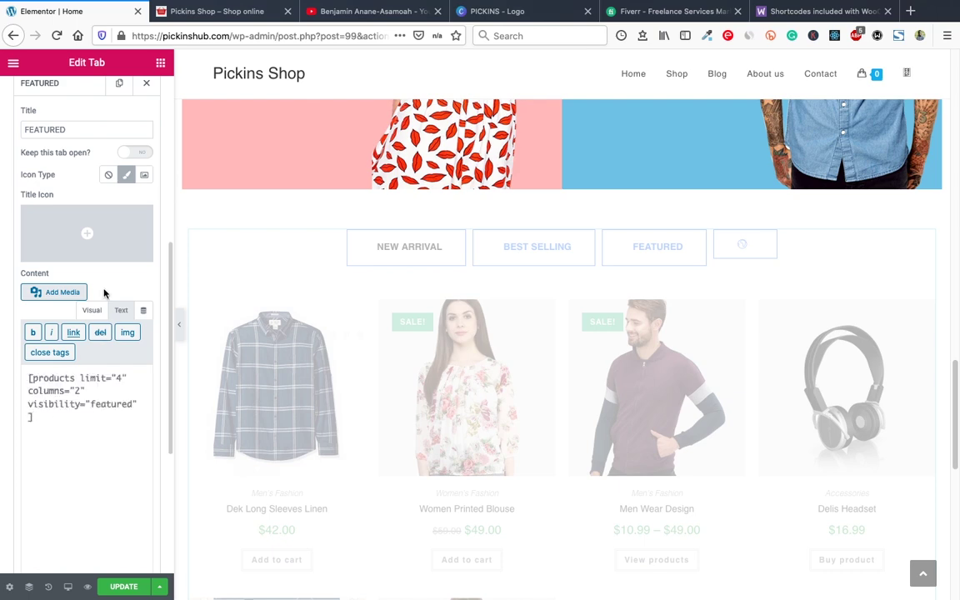
pyautogui.click(93, 313)
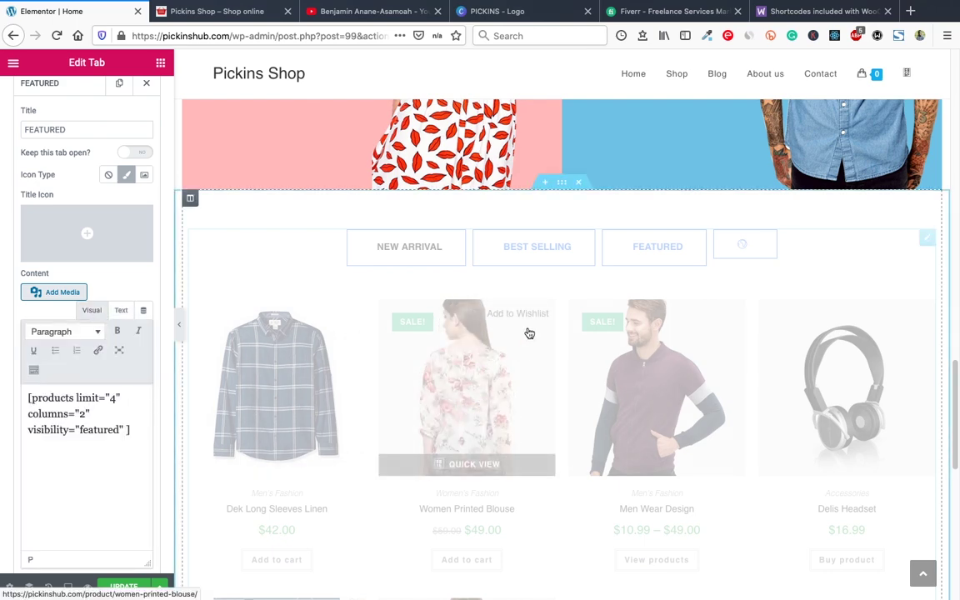
pyautogui.click(657, 254)
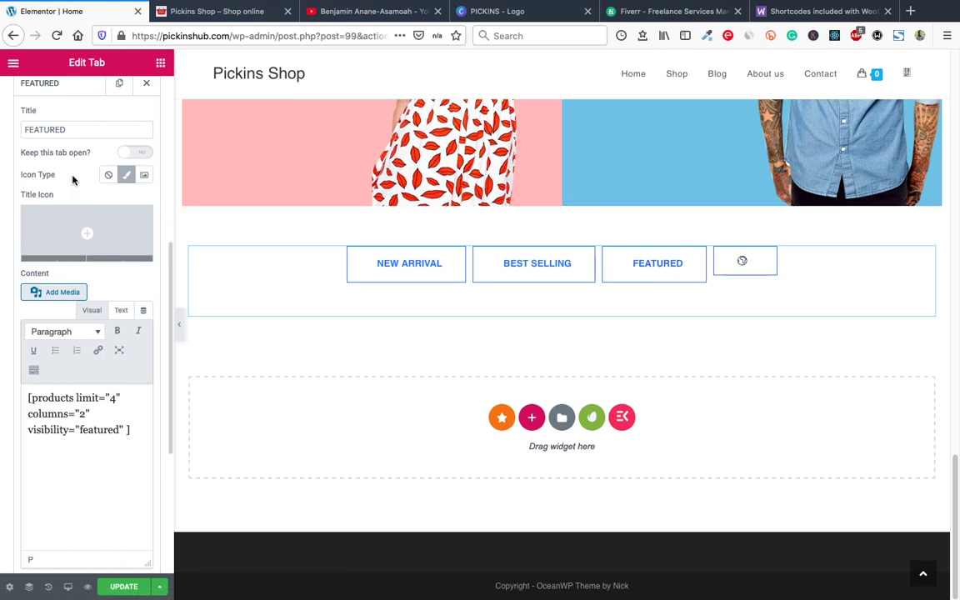
# Collapse the FEATURED item and title the fourth tab TOP RATED.
pyautogui.click(86, 84)
pyautogui.click(74, 119)
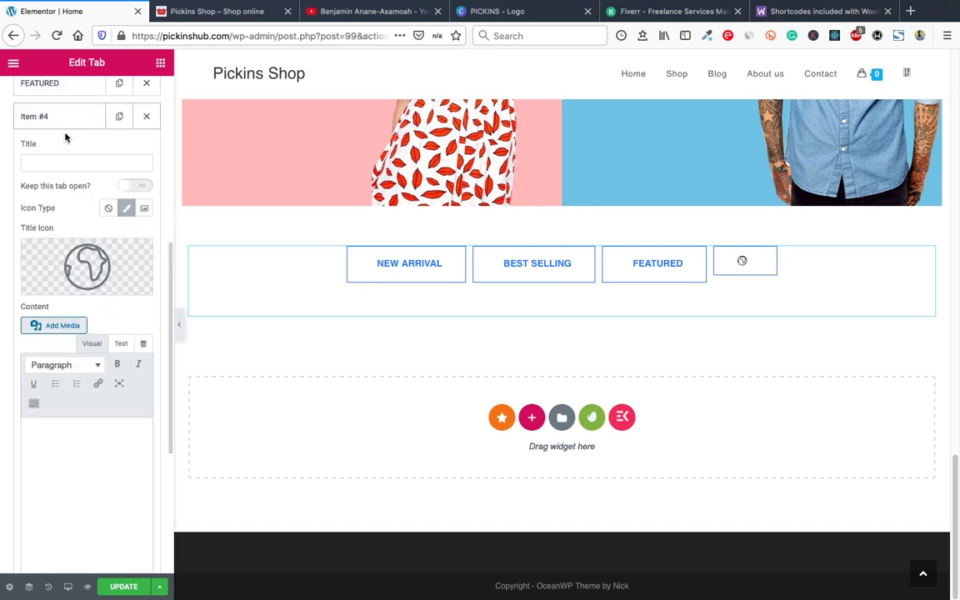
pyautogui.click(57, 162)
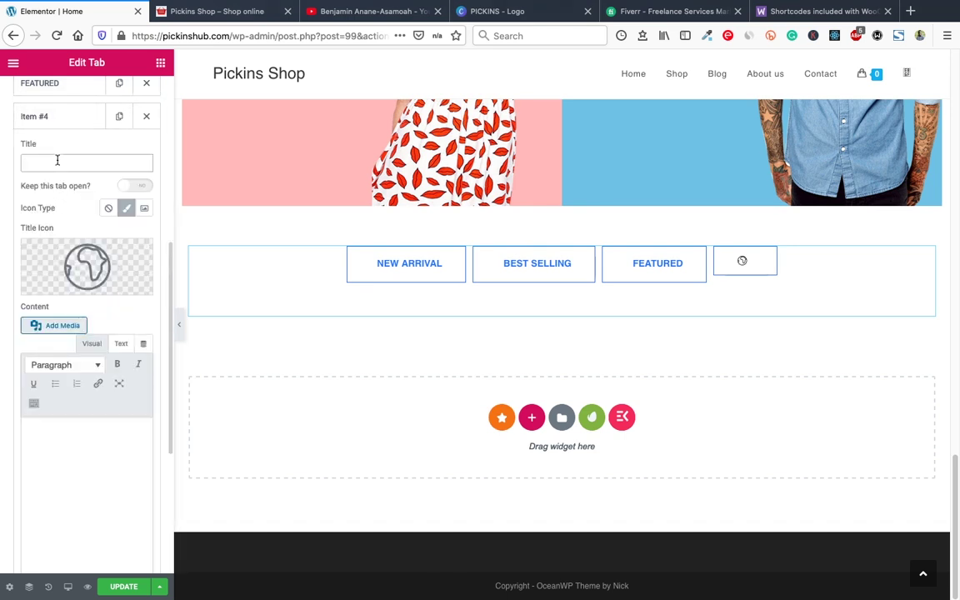
pyautogui.write('TIOP RATED')
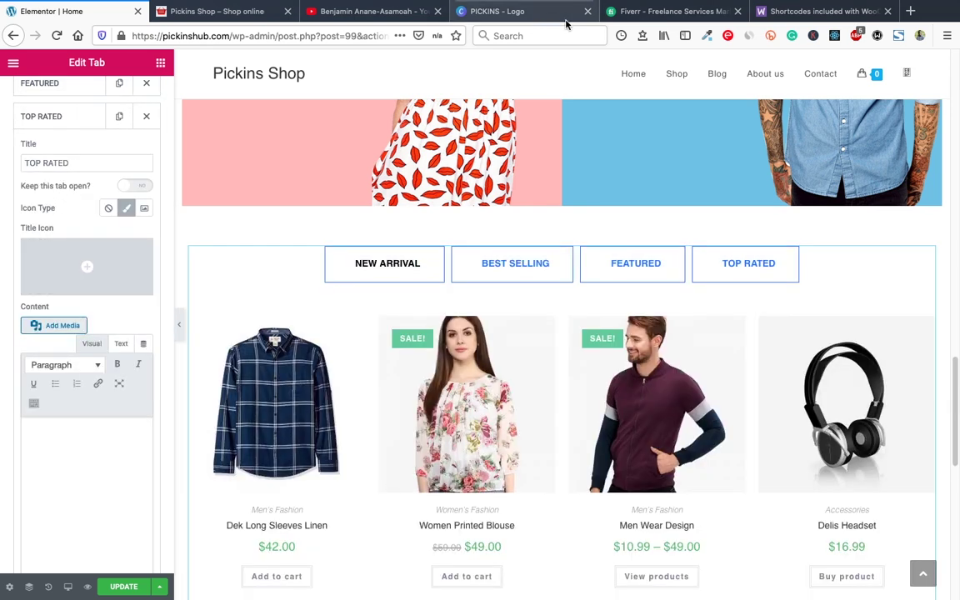
# Paste the products shortcode and change it to visibility top_rated, limit 8, columns 4.
pyautogui.click(794, 11)
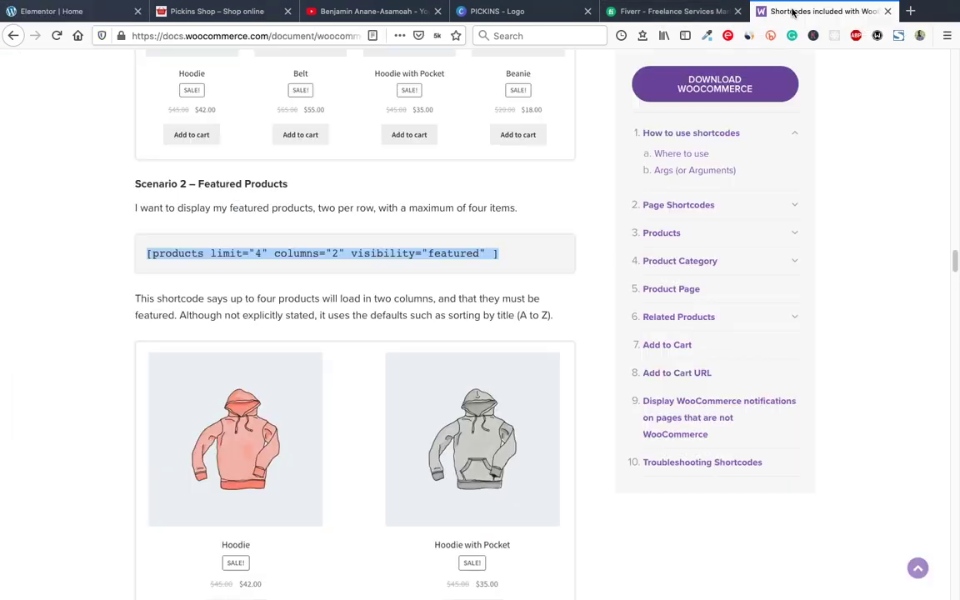
pyautogui.hotkey('ctrl', 'Tab')
pyautogui.click(121, 343)
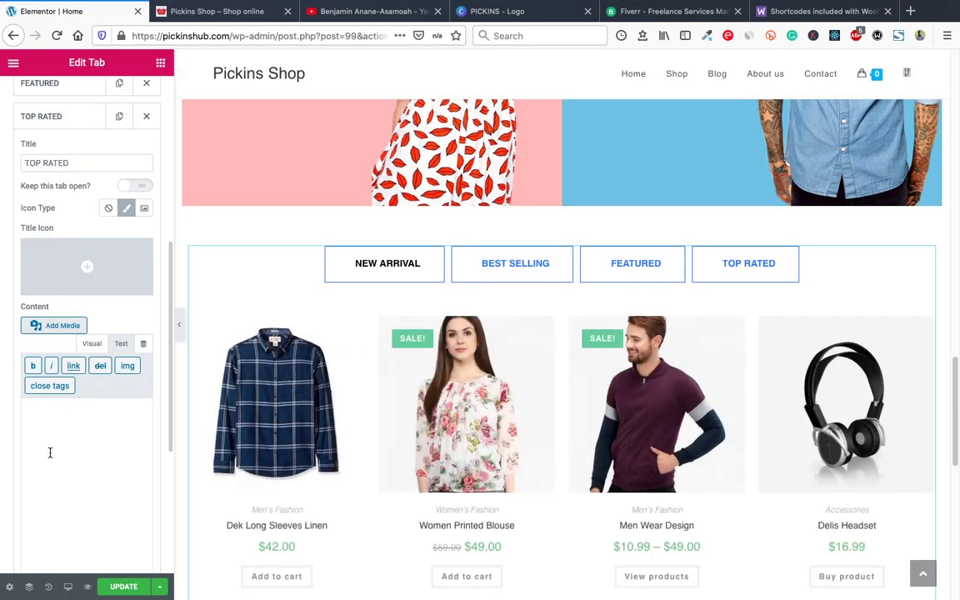
pyautogui.hotkey('ctrl', 'v')
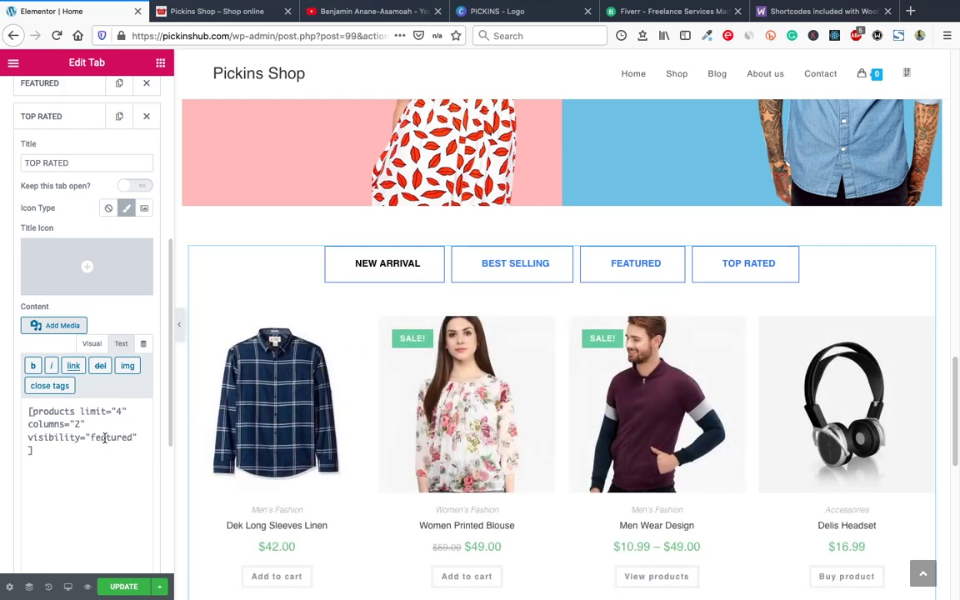
pyautogui.doubleClick(105, 437)
pyautogui.write('top_r')
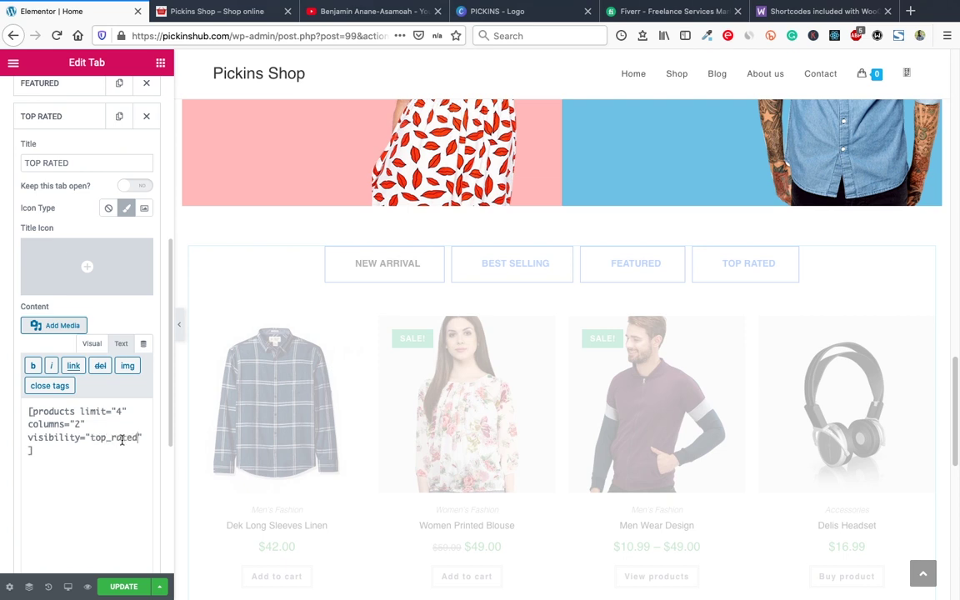
pyautogui.click(103, 464)
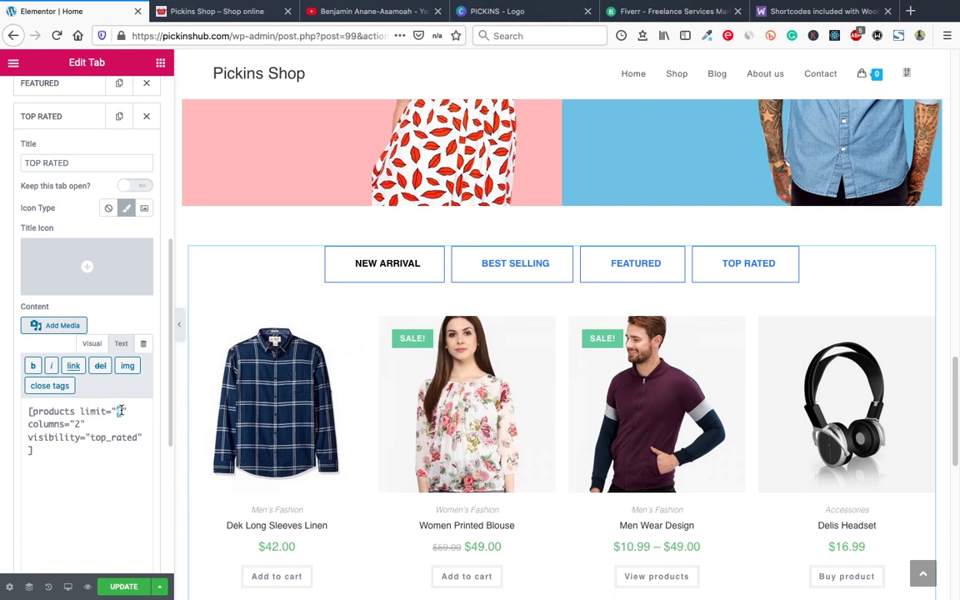
pyautogui.write('8')
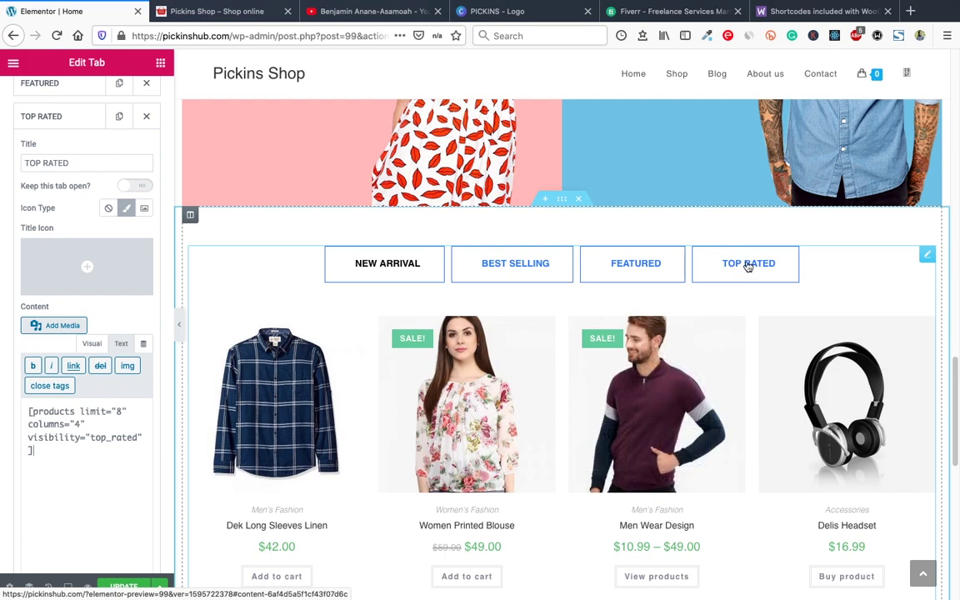
# Preview the TOP RATED, Best Selling and NEW ARRIVAL product grids, ending on NEW ARRIVAL.
pyautogui.click(747, 264)
pyautogui.scroll(-4, 708, 317)
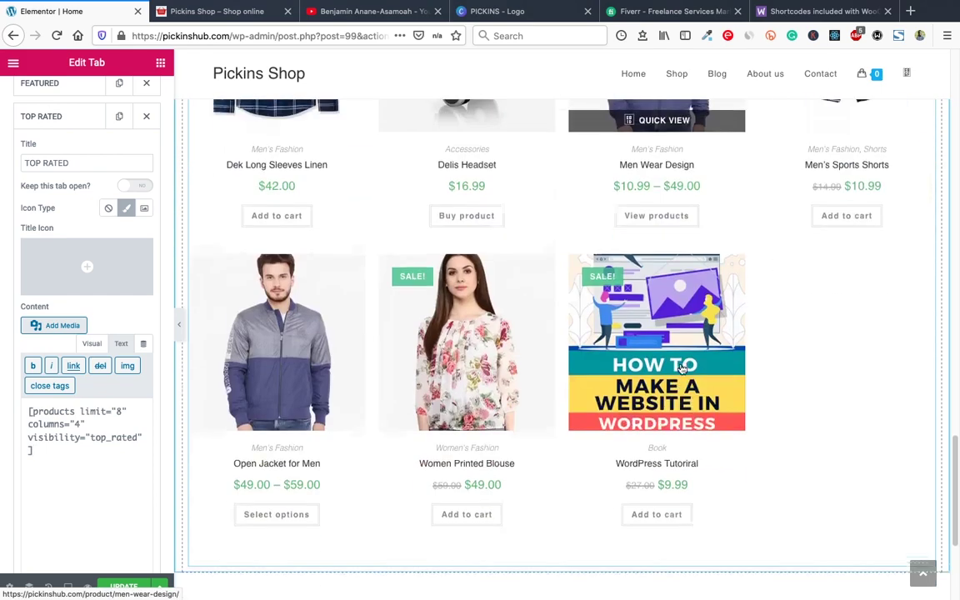
pyautogui.scroll(5, 584, 313)
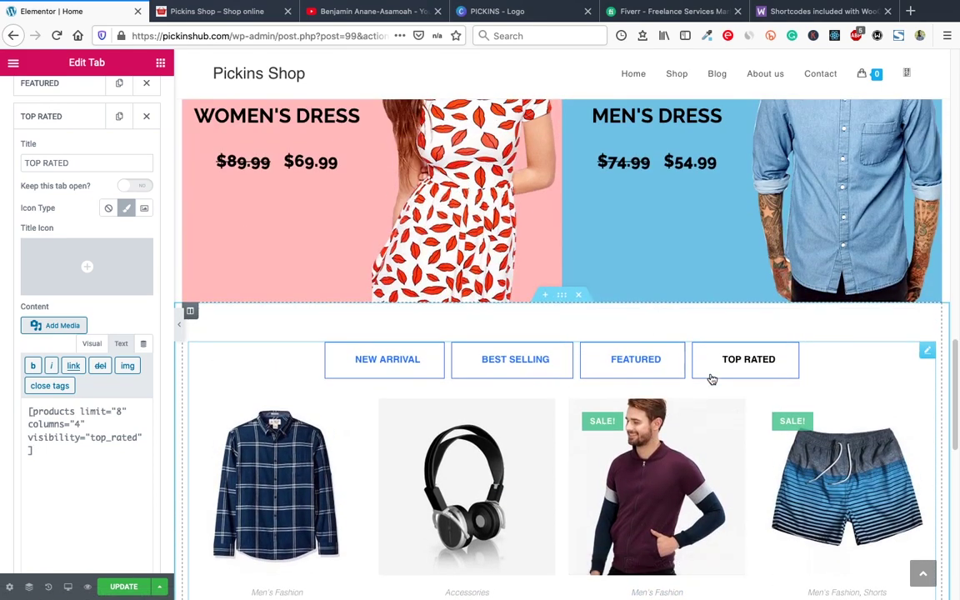
pyautogui.scroll(-1, 742, 367)
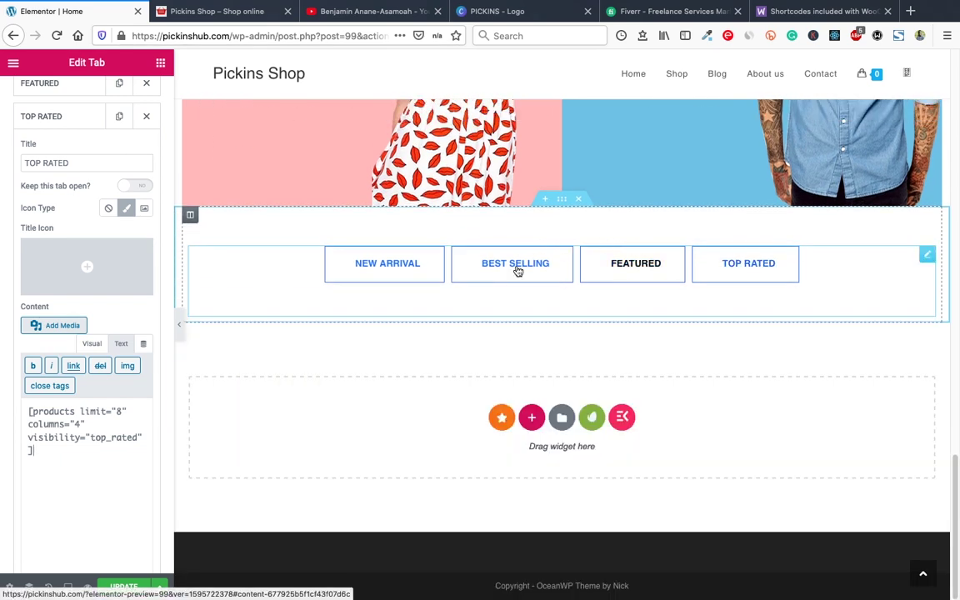
pyautogui.click(517, 269)
pyautogui.click(385, 279)
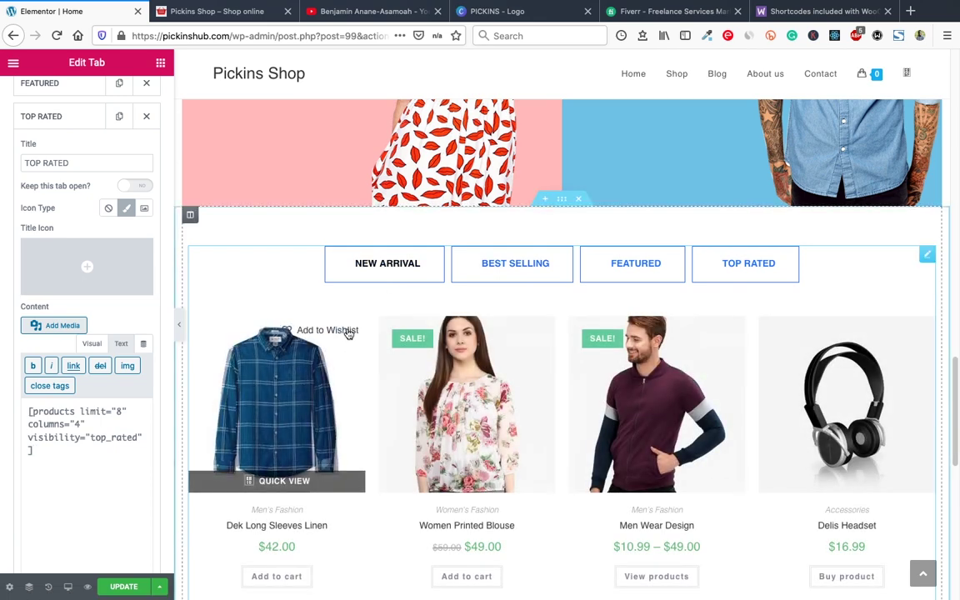
pyautogui.scroll(-1, 354, 332)
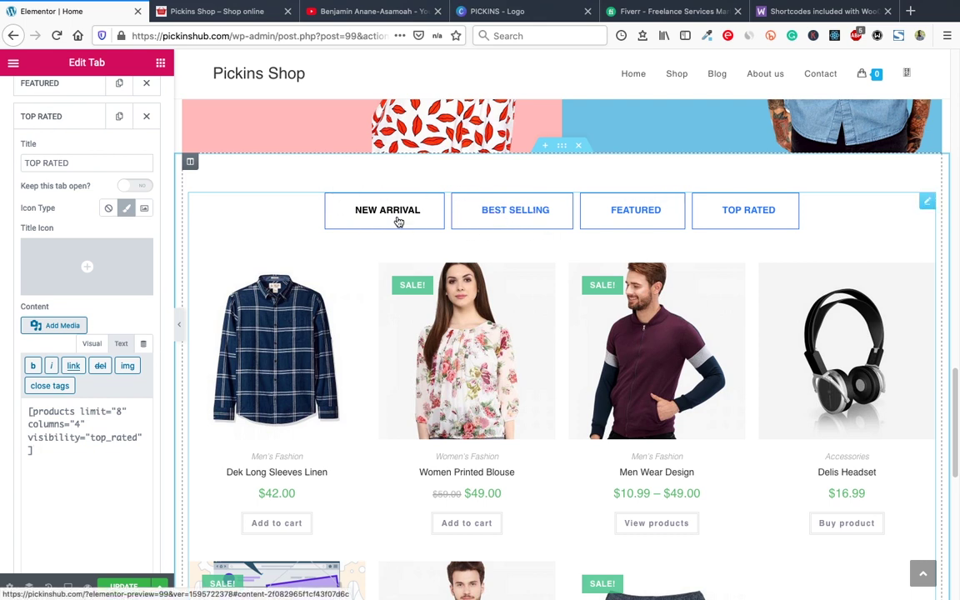
pyautogui.click(239, 13)
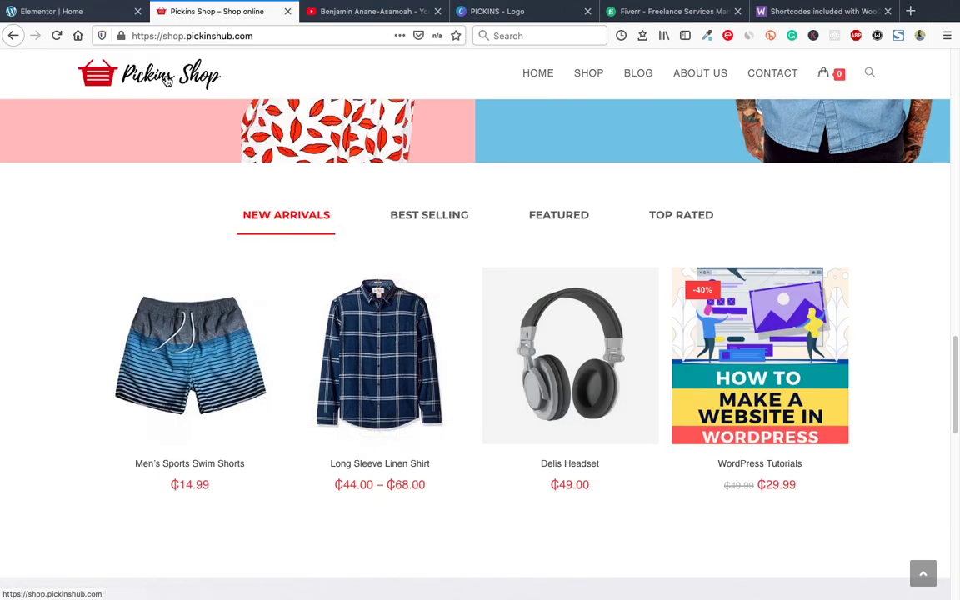
pyautogui.click(422, 219)
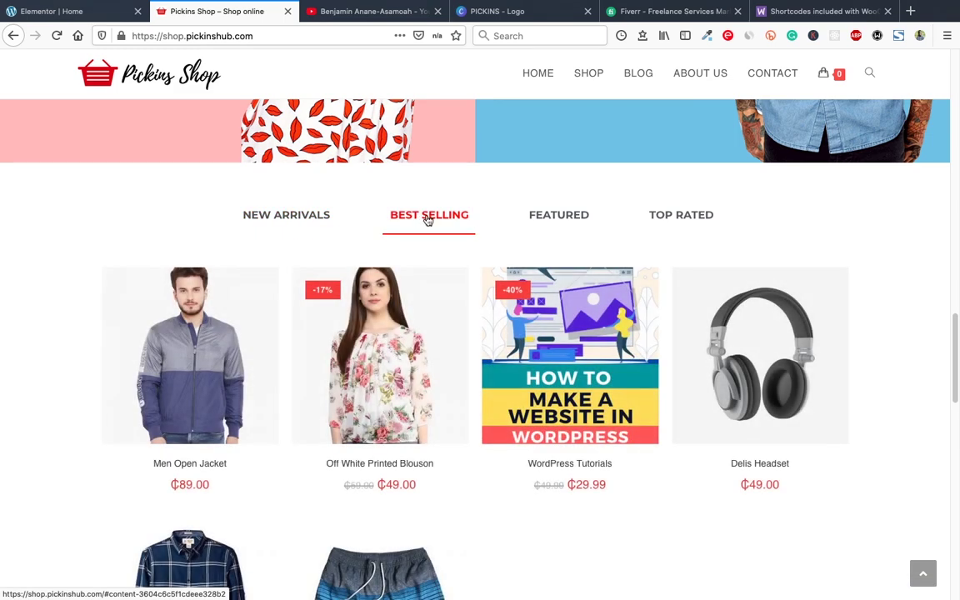
pyautogui.click(582, 219)
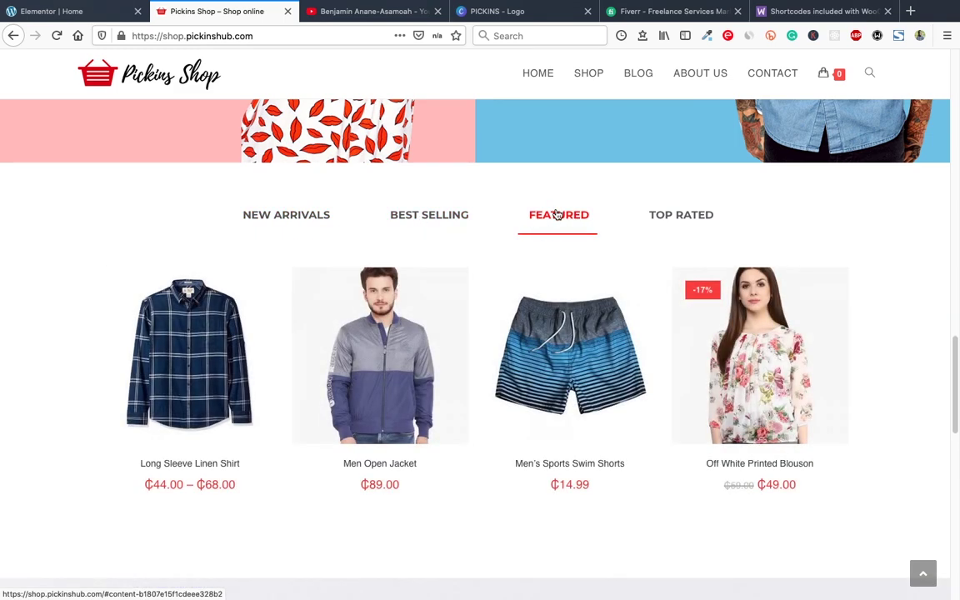
pyautogui.click(658, 216)
pyautogui.click(285, 220)
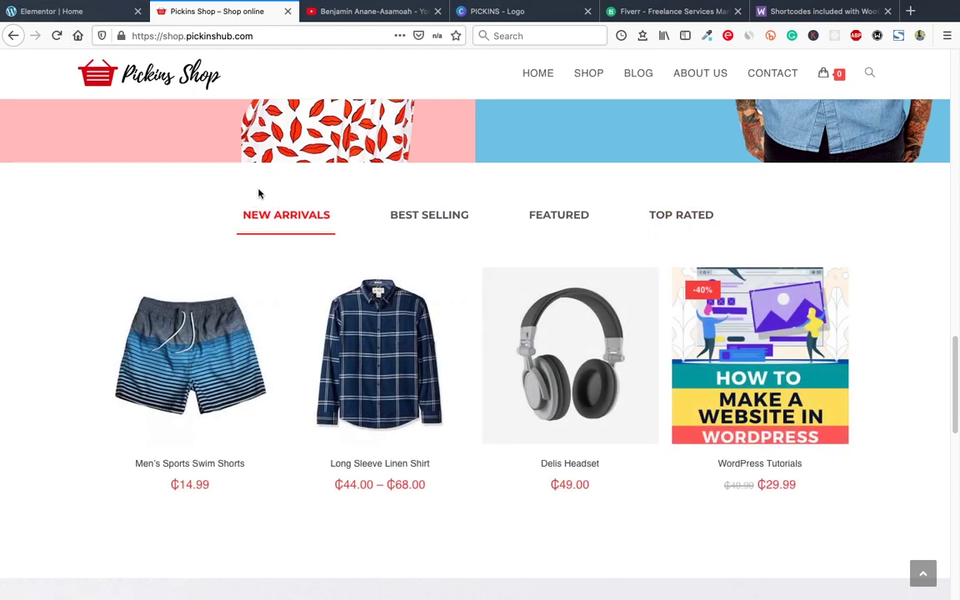
pyautogui.click(83, 11)
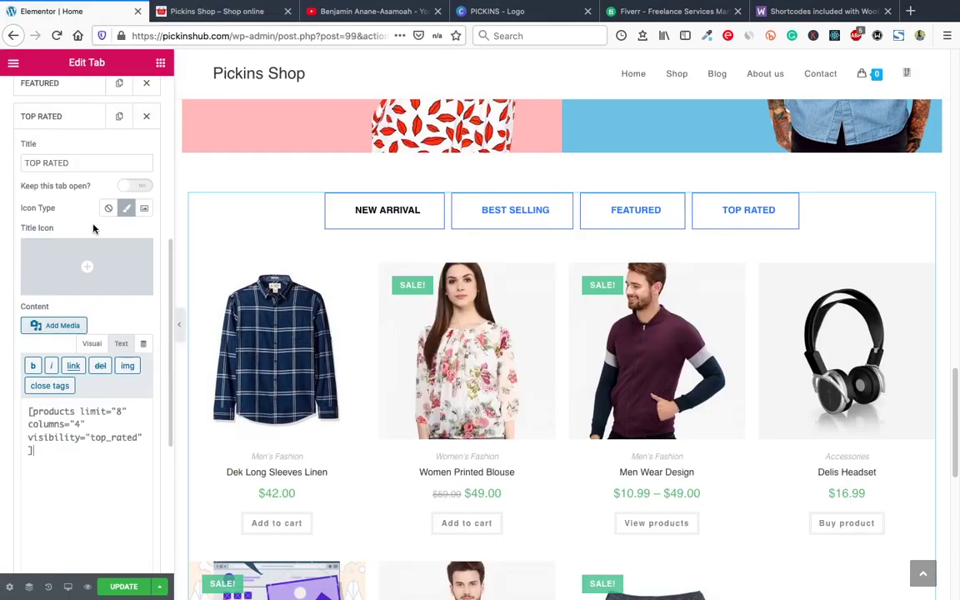
# Switch on Show Caret in the product tabs widget's Content settings.
pyautogui.scroll(3, 71, 241)
pyautogui.scroll(-4, 72, 237)
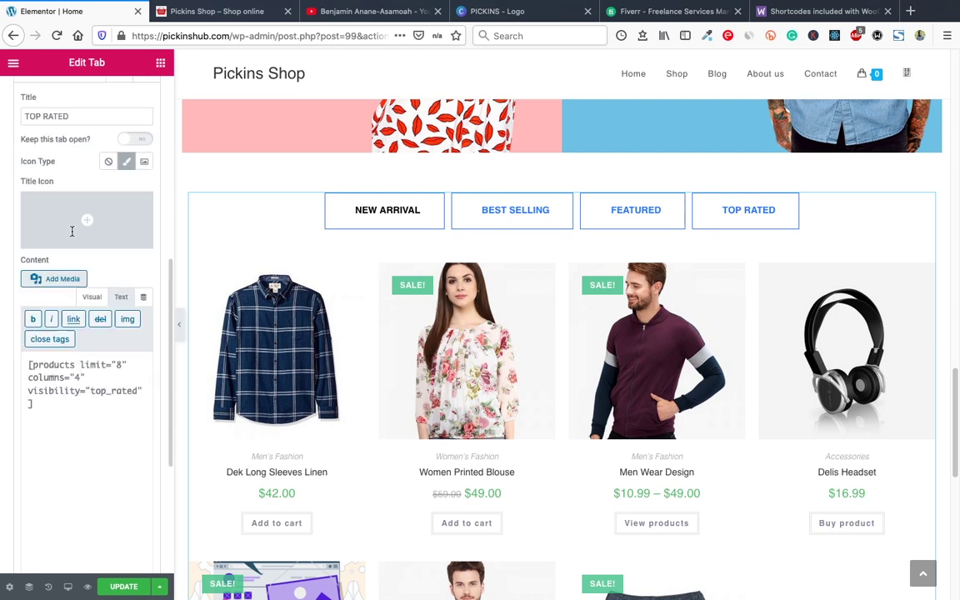
pyautogui.scroll(10, 72, 225)
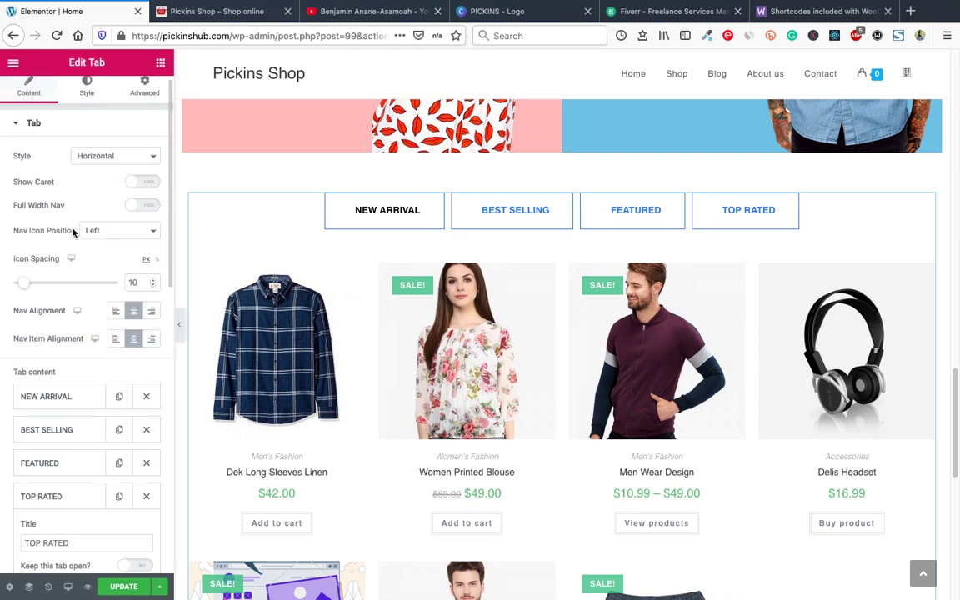
pyautogui.click(89, 99)
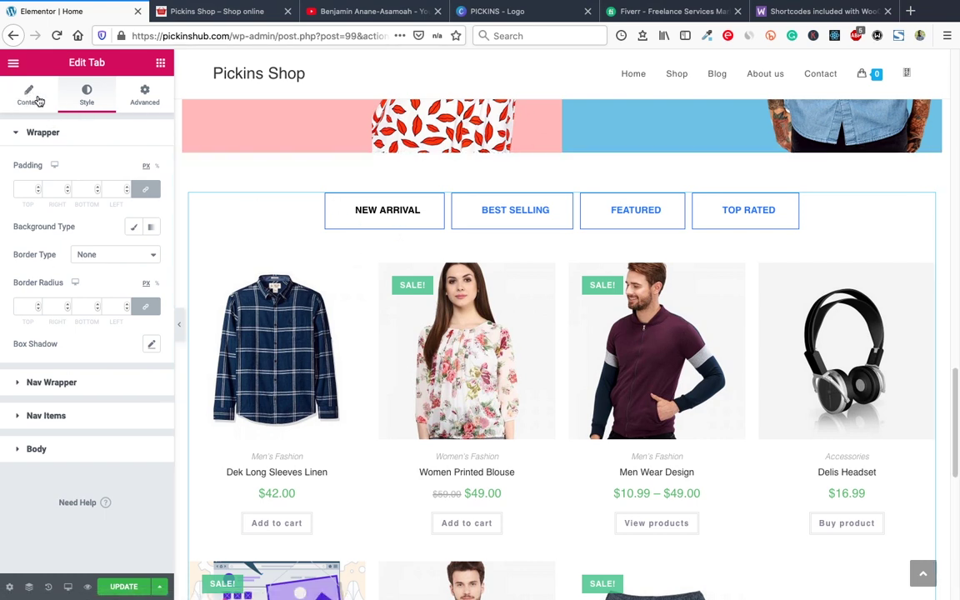
pyautogui.click(37, 99)
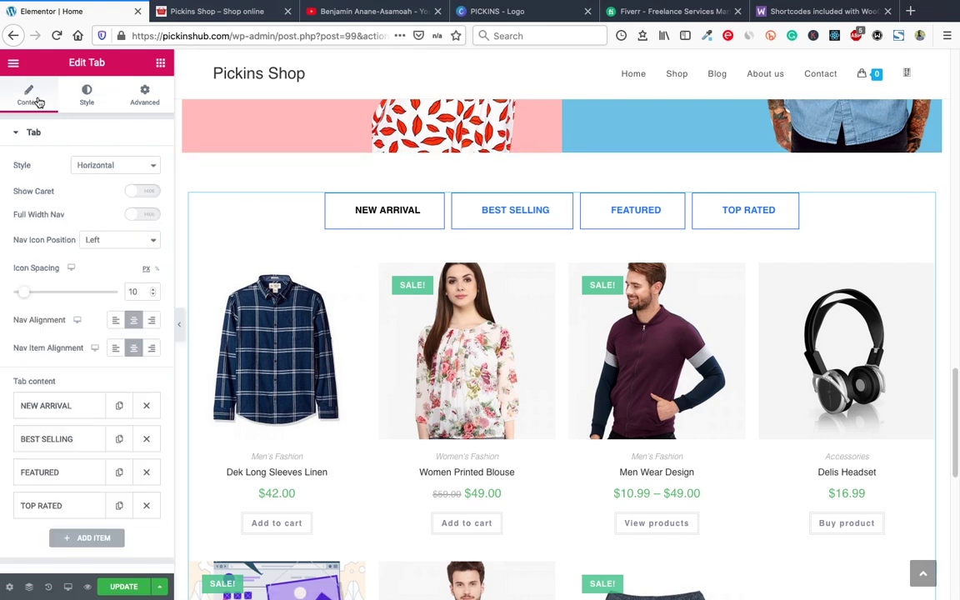
pyautogui.click(142, 193)
# Choose the WordPress caret style for the tabs instead of the slider style.
pyautogui.scroll(-5, 64, 161)
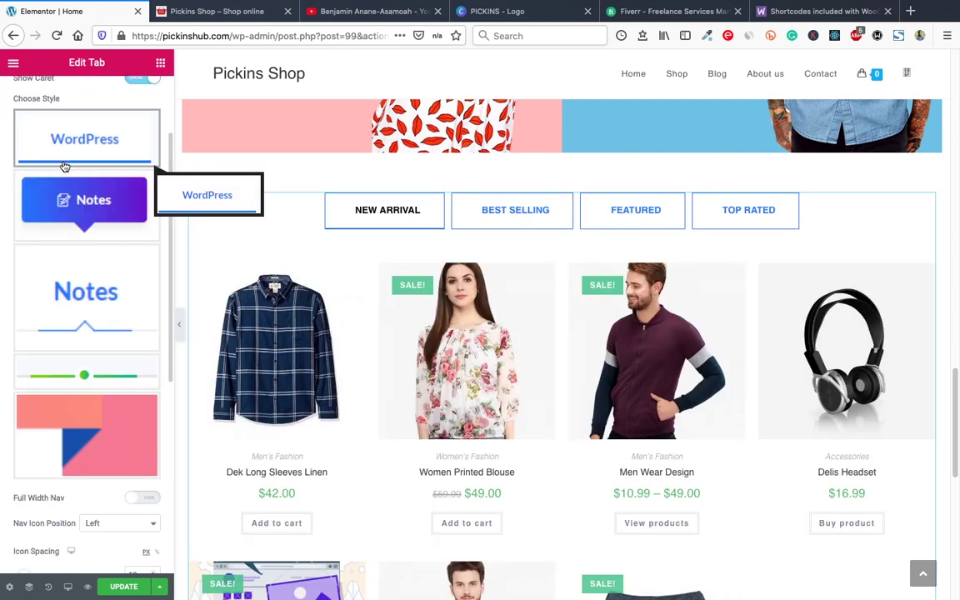
pyautogui.click(76, 269)
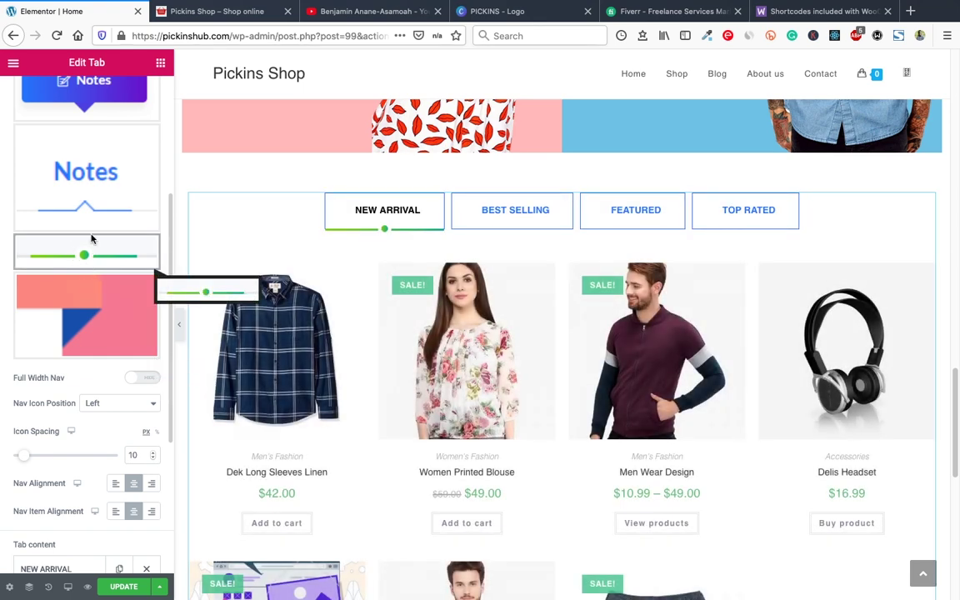
pyautogui.scroll(3, 87, 241)
pyautogui.click(71, 167)
pyautogui.scroll(-6, 92, 261)
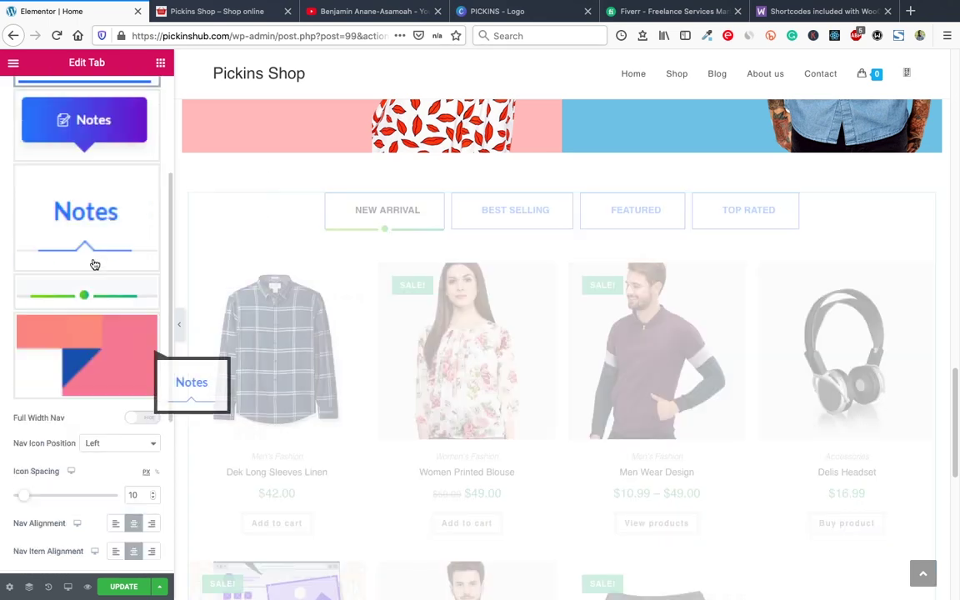
pyautogui.scroll(8, 84, 208)
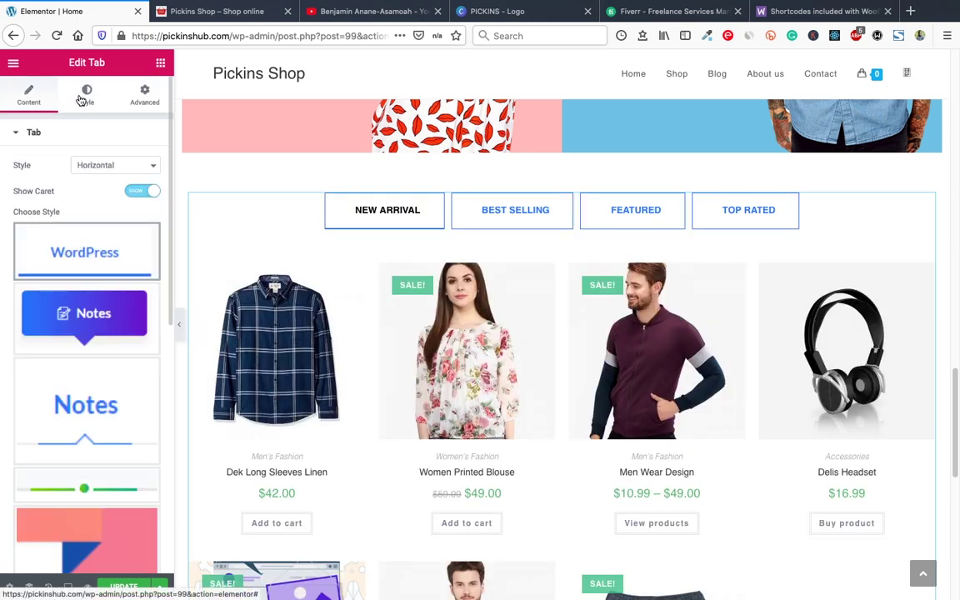
pyautogui.click(84, 95)
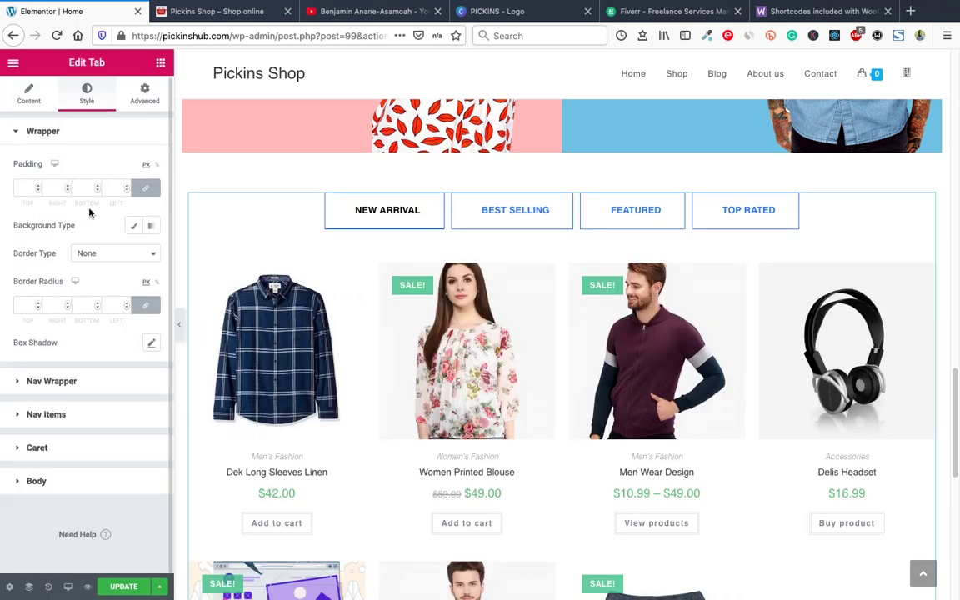
# Set the Nav Items normal title colour to black (#000000).
pyautogui.click(67, 416)
pyautogui.scroll(-5, 103, 461)
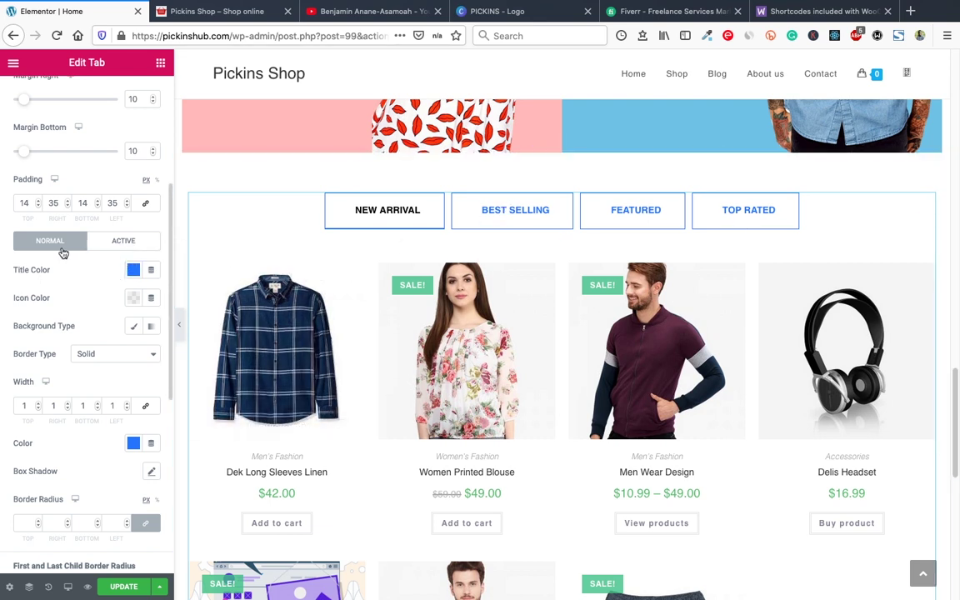
pyautogui.click(124, 242)
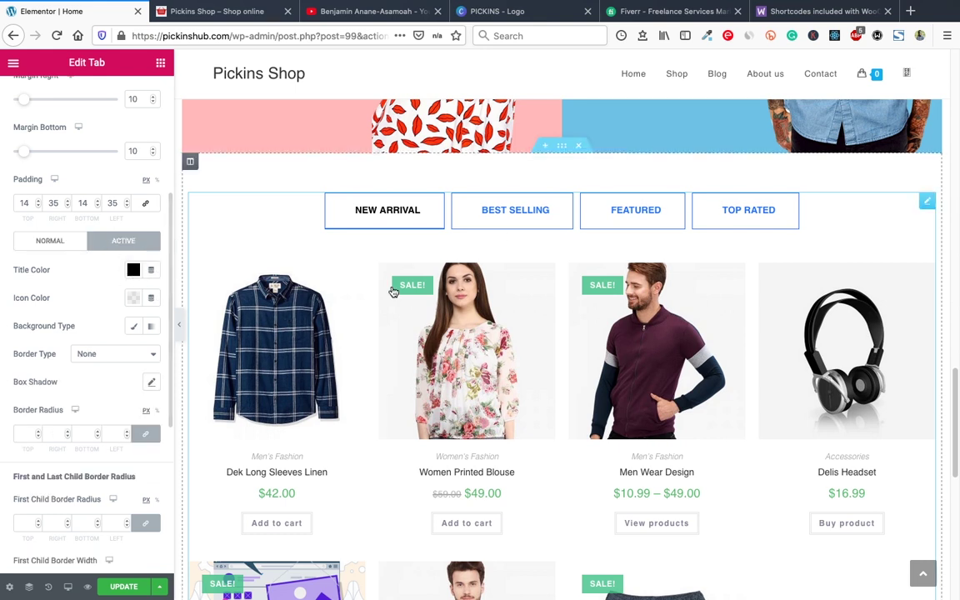
pyautogui.click(38, 242)
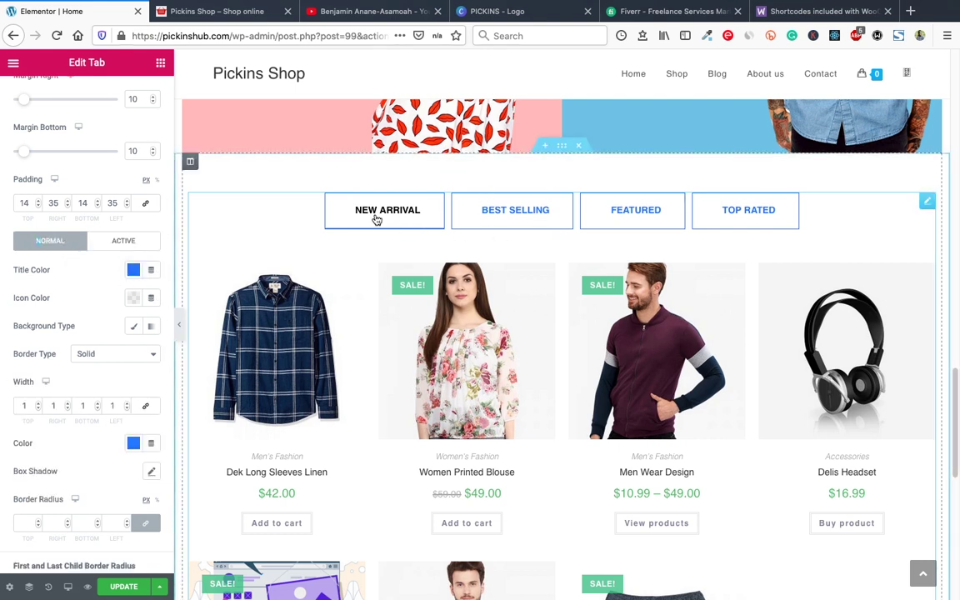
pyautogui.click(131, 272)
pyautogui.click(210, 430)
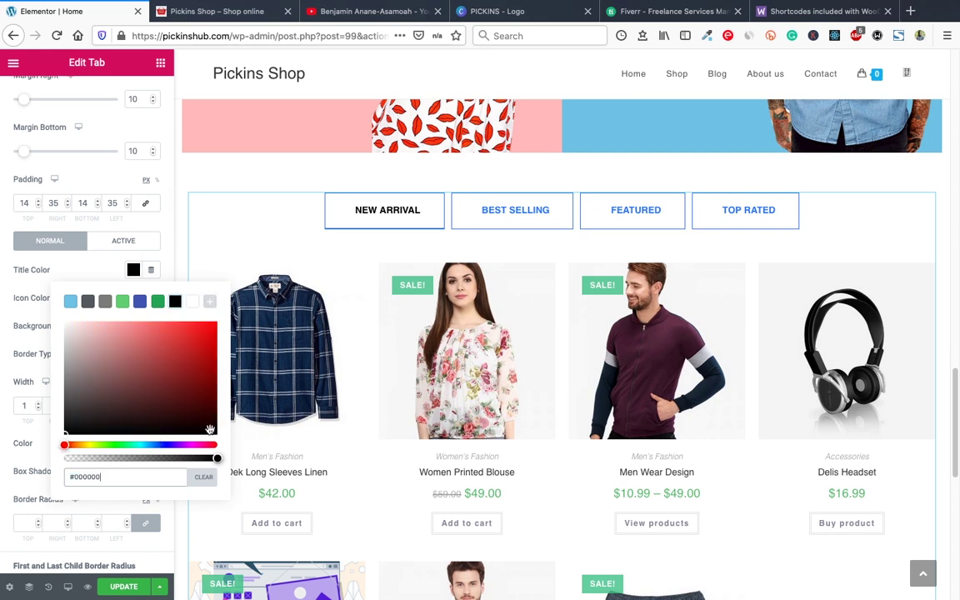
pyautogui.click(175, 301)
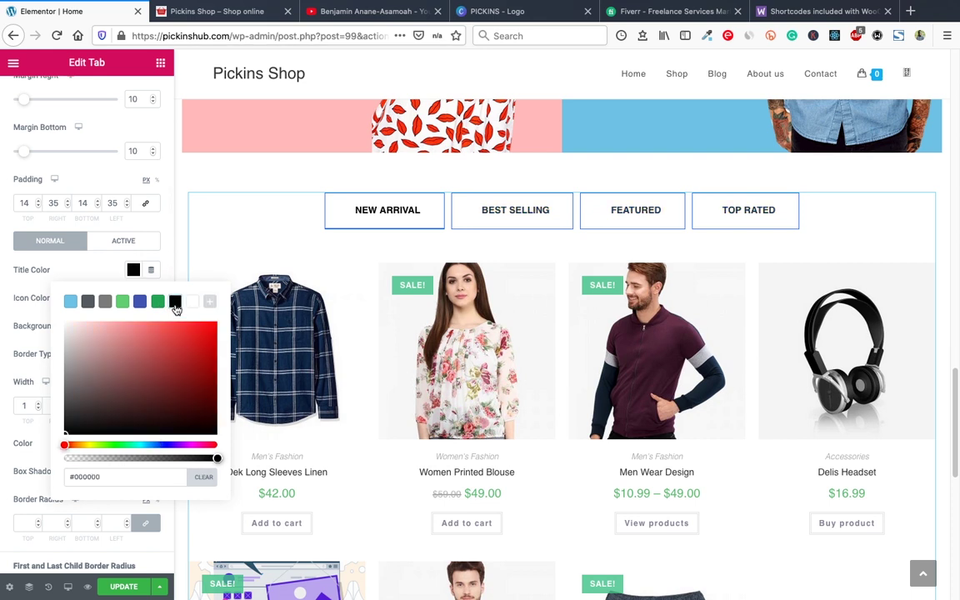
pyautogui.click(36, 289)
# Set the tabs' Border Type to None.
pyautogui.scroll(-1, 105, 391)
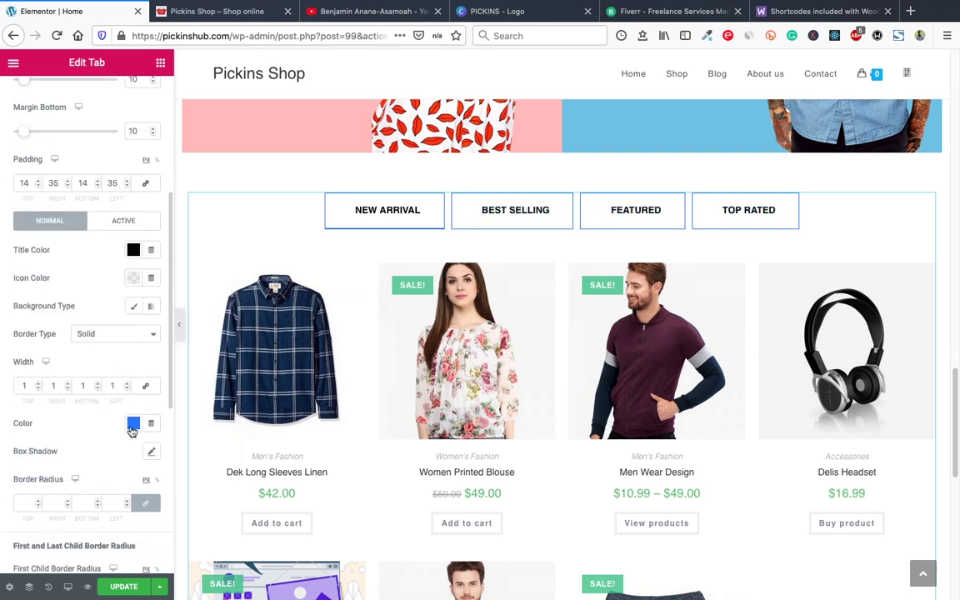
pyautogui.click(113, 337)
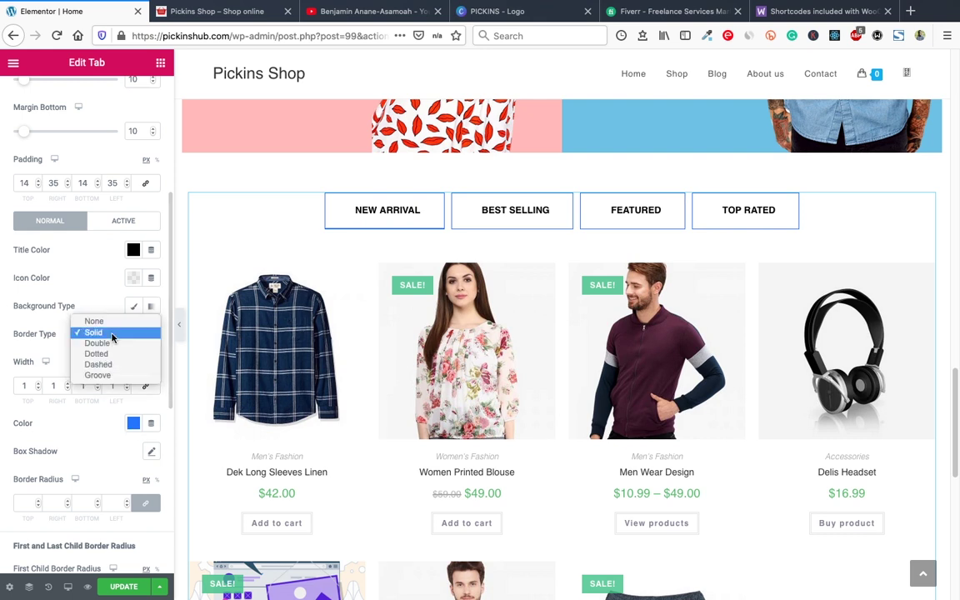
pyautogui.click(102, 324)
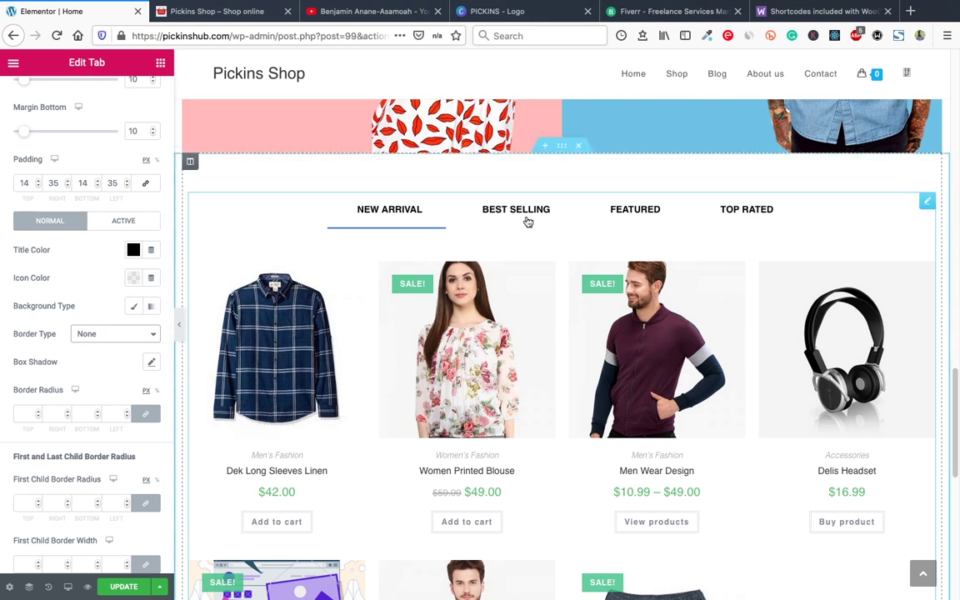
# Make the active tab's title colour yellow (#FF0).
pyautogui.click(122, 220)
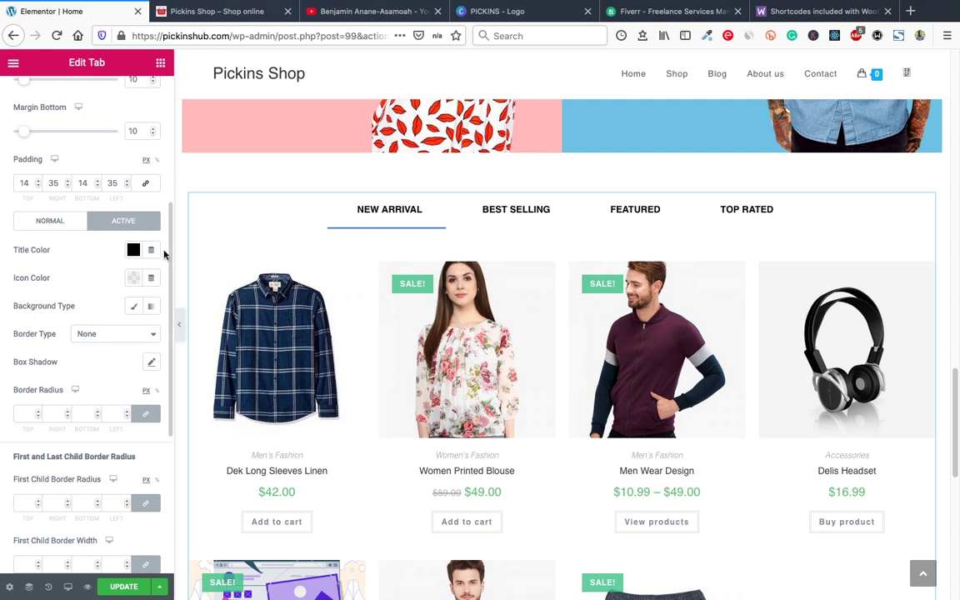
pyautogui.click(133, 249)
pyautogui.click(213, 304)
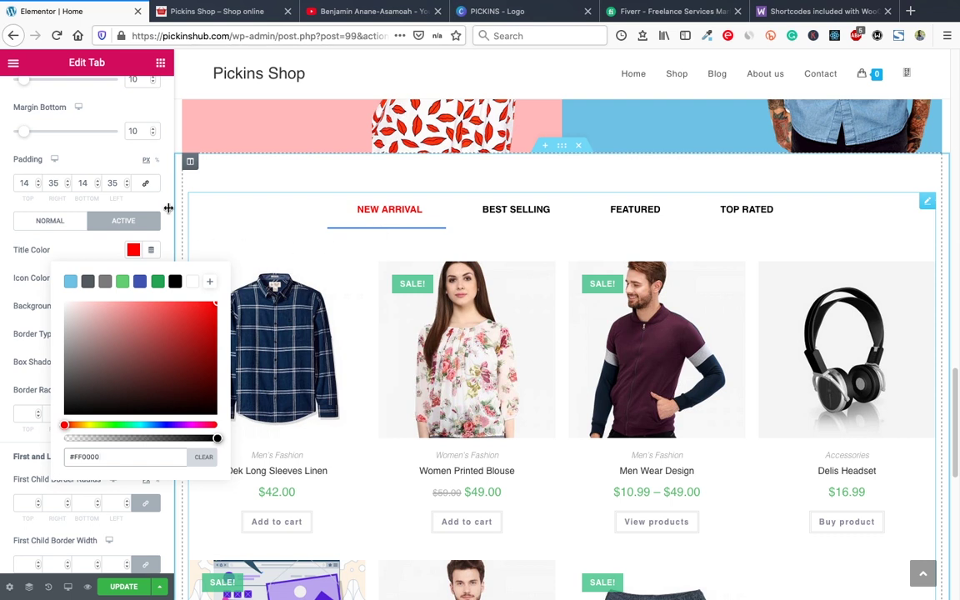
pyautogui.scroll(-1, 5, 250)
pyautogui.scroll(-2, 6, 249)
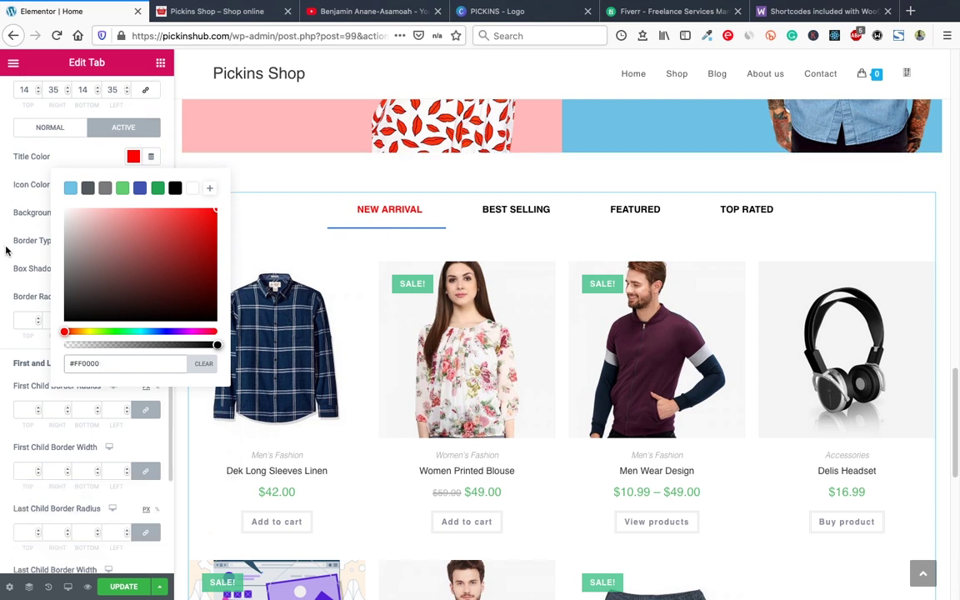
pyautogui.scroll(12, 6, 249)
pyautogui.press('BackSpace')
pyautogui.press('BackSpace')
pyautogui.press('BackSpace')
pyautogui.press('Escape')
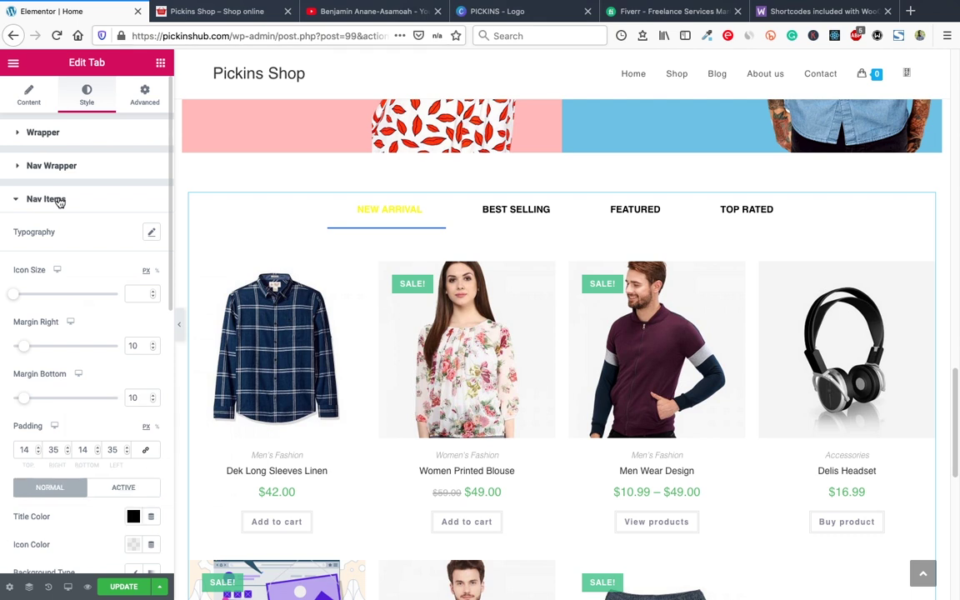
# Change the active tab title colour to red #FF0000, then expand the Caret section.
pyautogui.scroll(-3, 89, 349)
pyautogui.click(122, 368)
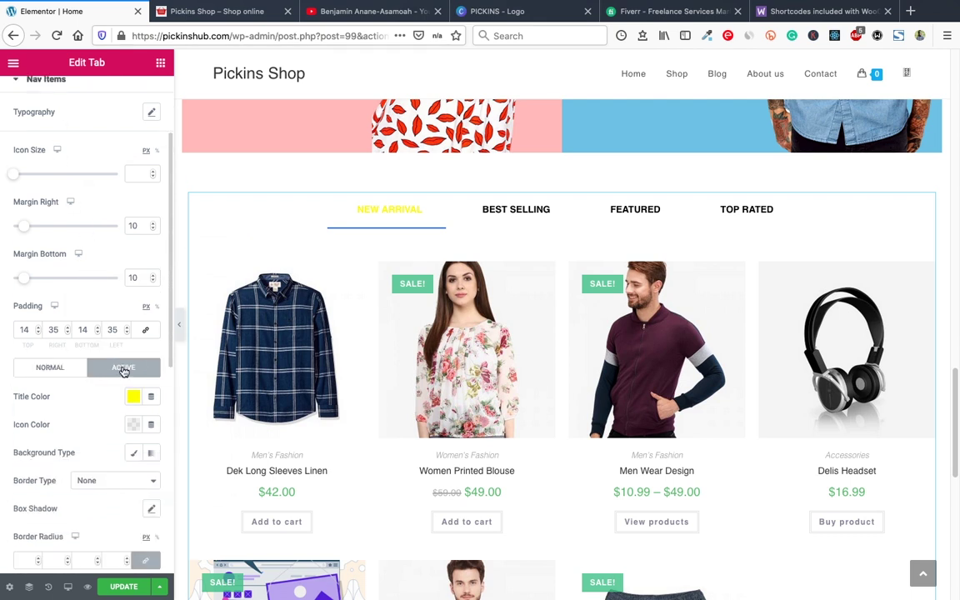
pyautogui.click(136, 404)
pyautogui.moveTo(89, 327); pyautogui.dragTo(37, 332)
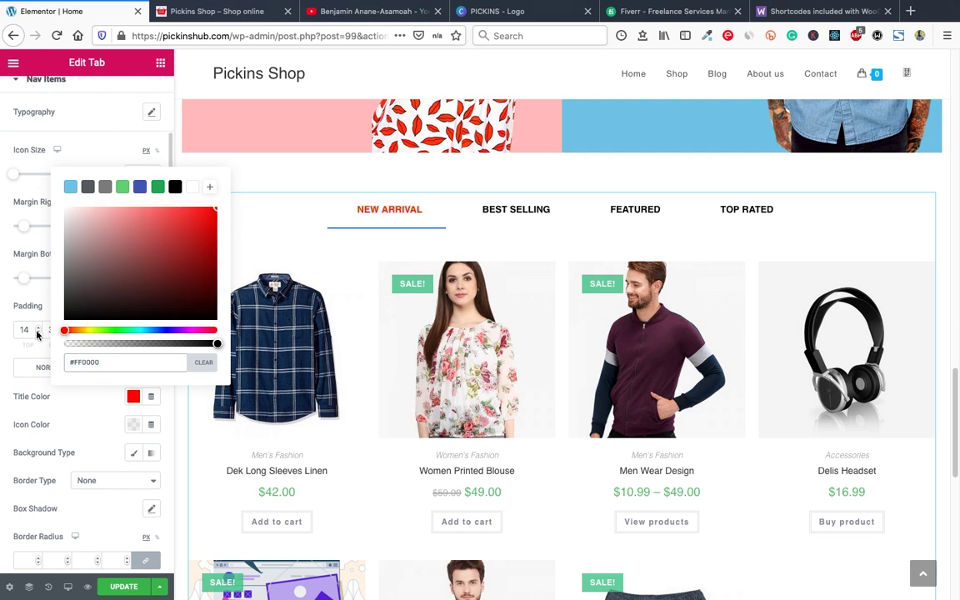
pyautogui.press('Escape')
pyautogui.scroll(3, 52, 210)
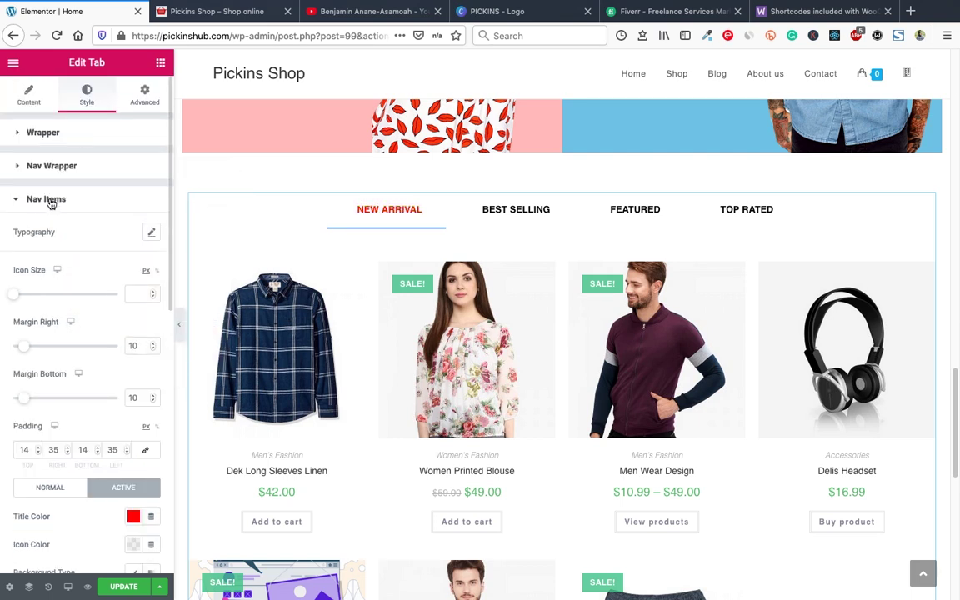
pyautogui.click(51, 201)
pyautogui.click(49, 235)
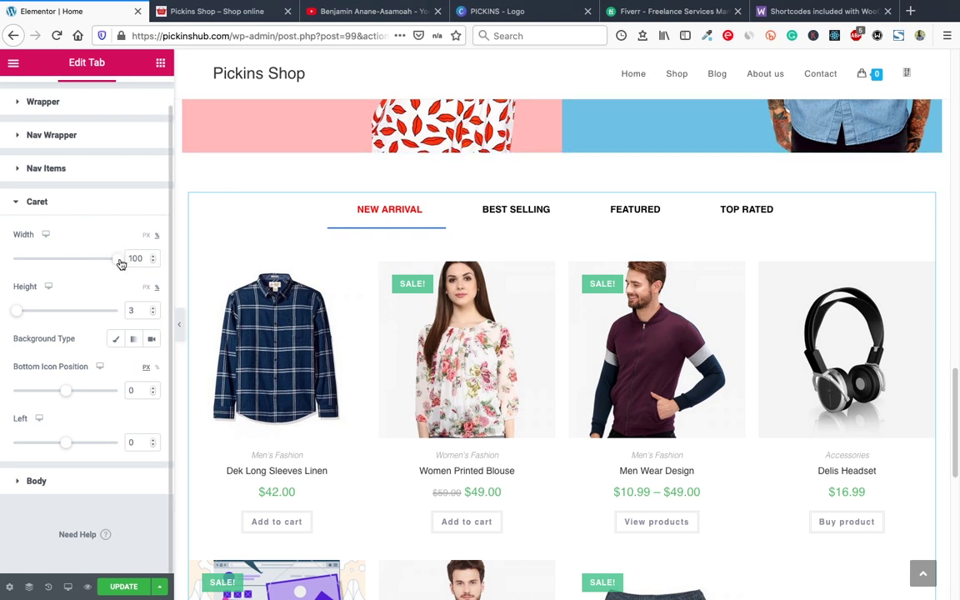
# Give the caret underline 70% width, a Classic red #FF0000 background and left offset 17.
pyautogui.moveTo(121, 263); pyautogui.dragTo(109, 260)
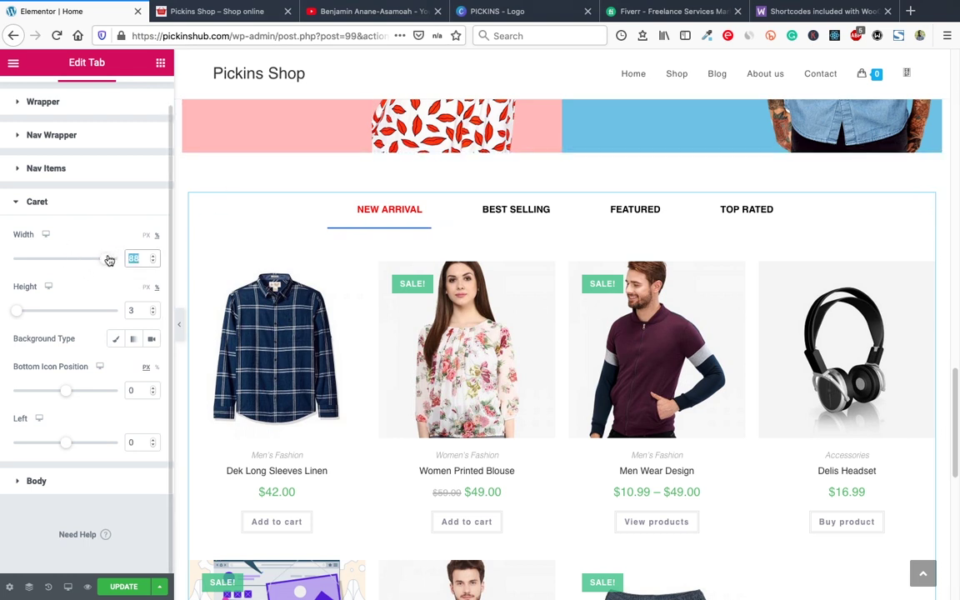
pyautogui.write('70')
pyautogui.click(116, 338)
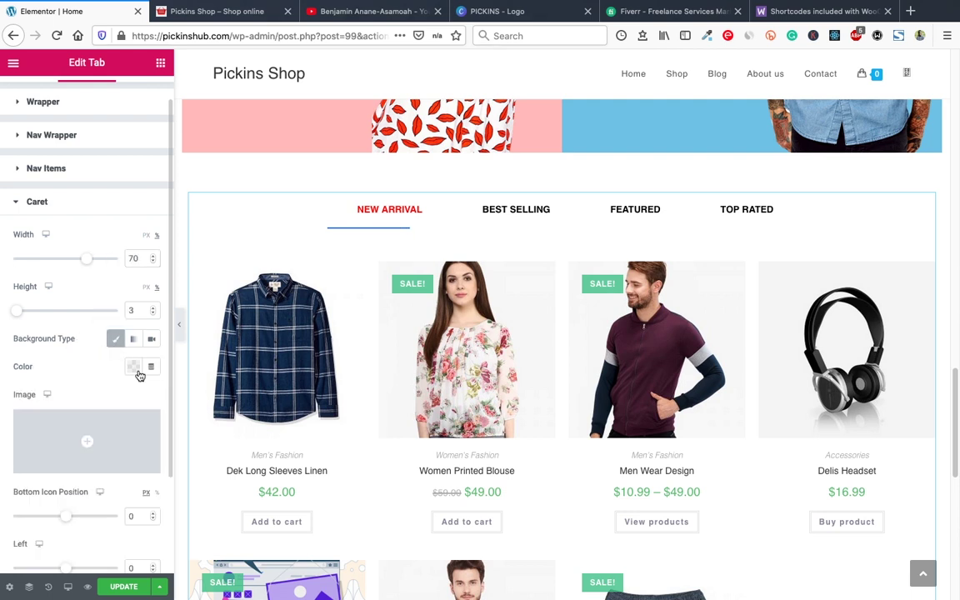
pyautogui.click(133, 365)
pyautogui.moveTo(204, 317); pyautogui.dragTo(218, 292)
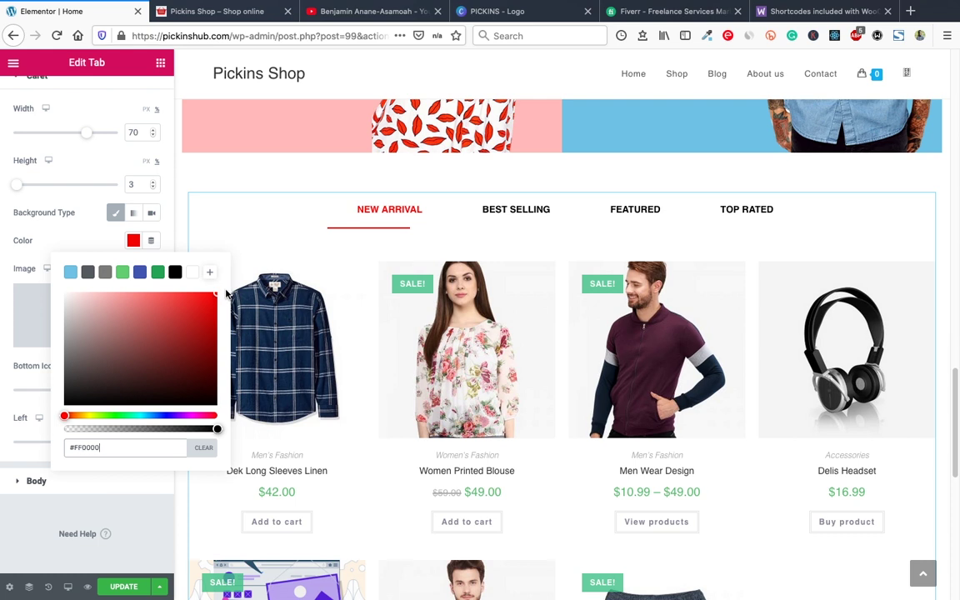
pyautogui.click(226, 296)
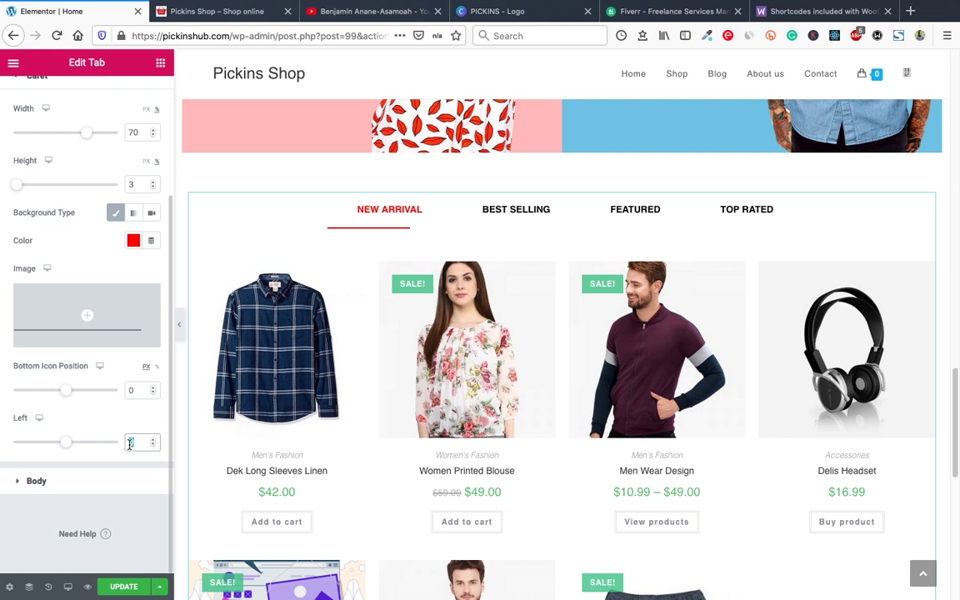
pyautogui.write('17')
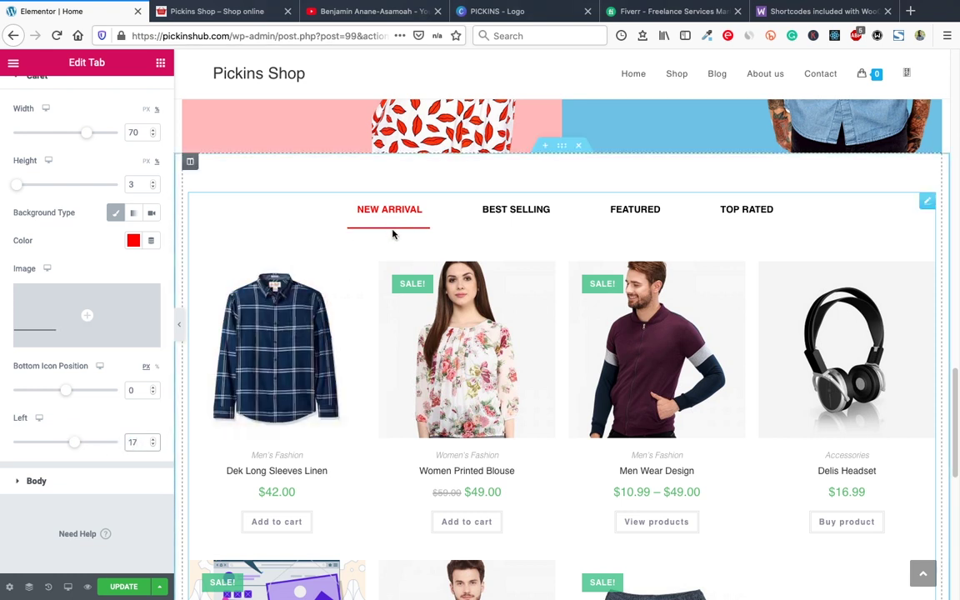
pyautogui.moveTo(80, 444); pyautogui.dragTo(74, 445)
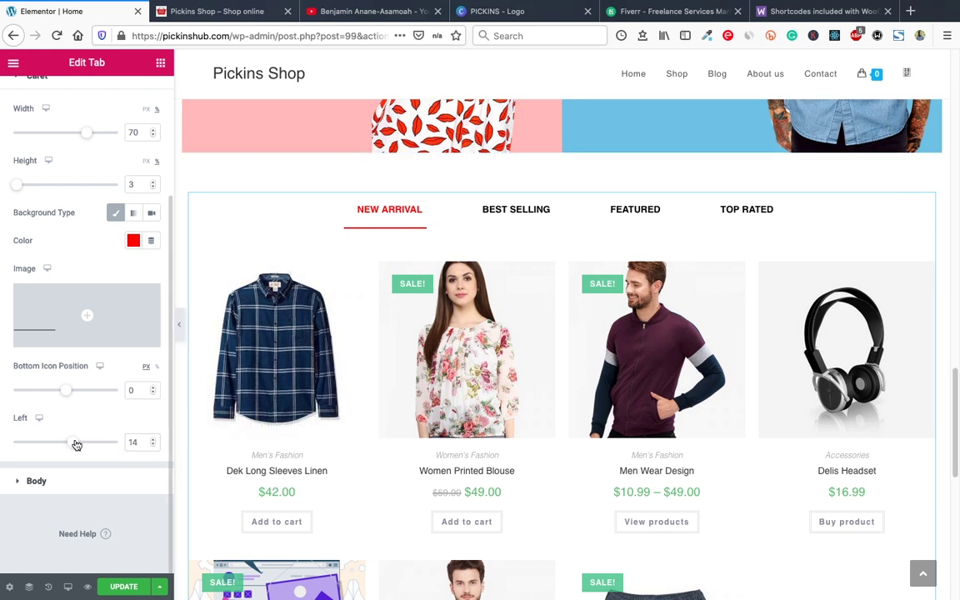
pyautogui.moveTo(138, 444); pyautogui.dragTo(118, 447)
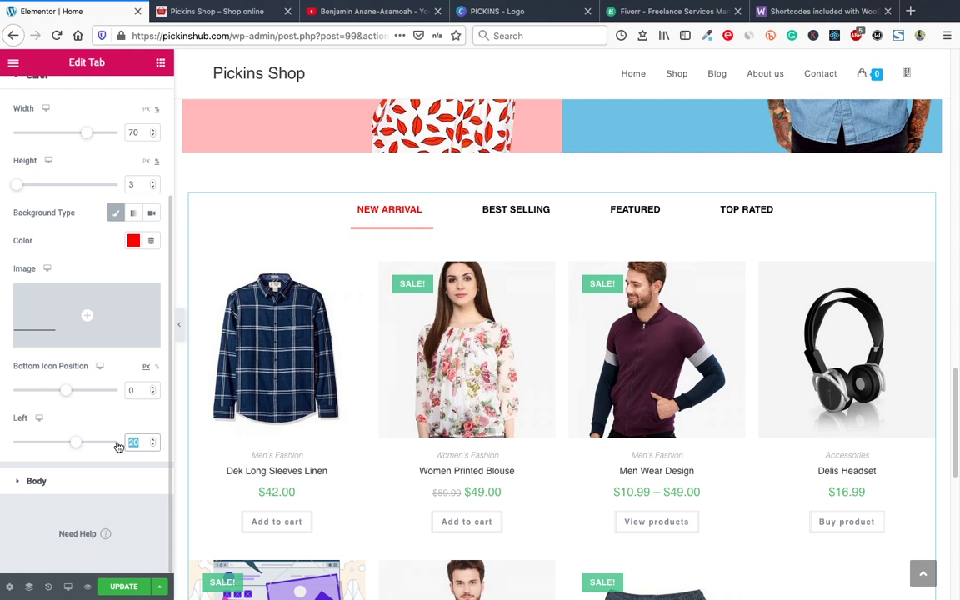
pyautogui.write('17')
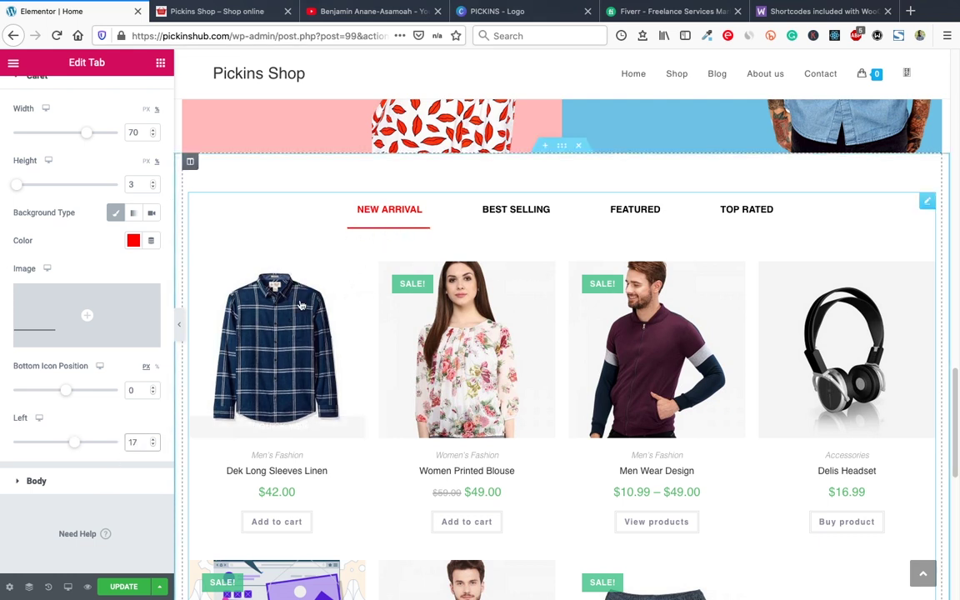
# Preview the underline under BEST SELLING, FEATURED and TOP RATED, then return to NEW ARRIVAL.
pyautogui.click(521, 213)
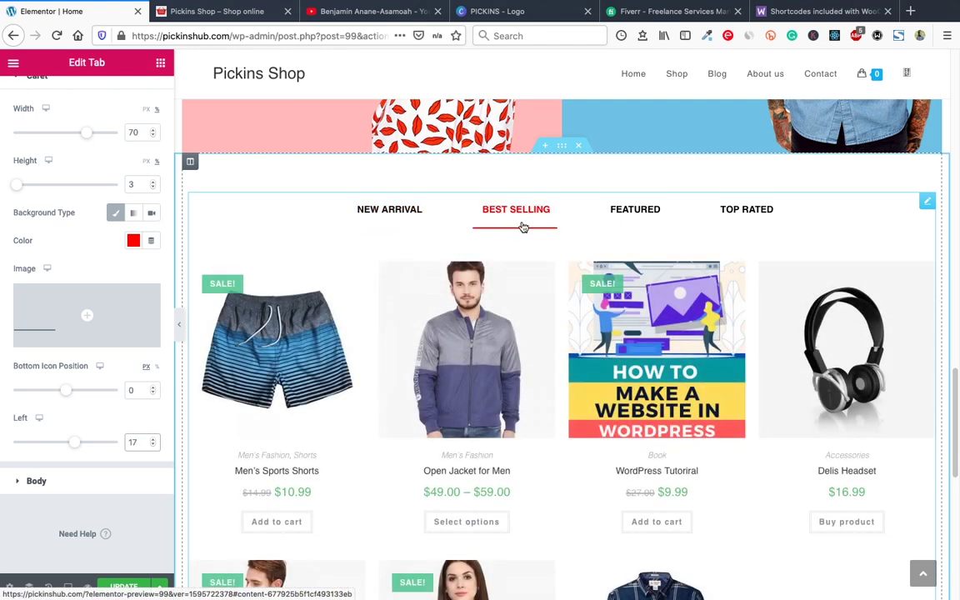
pyautogui.click(620, 215)
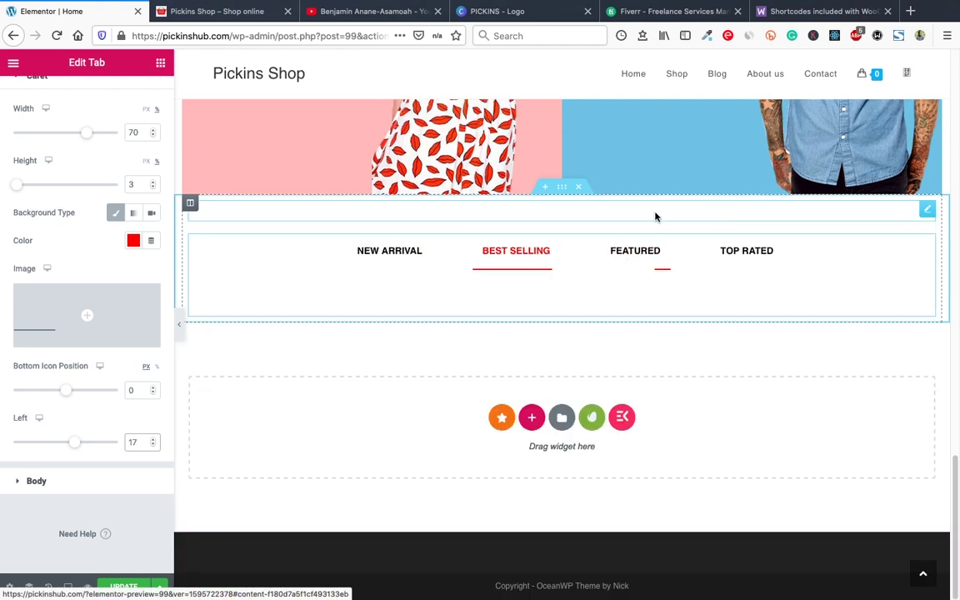
pyautogui.click(747, 257)
pyautogui.click(387, 251)
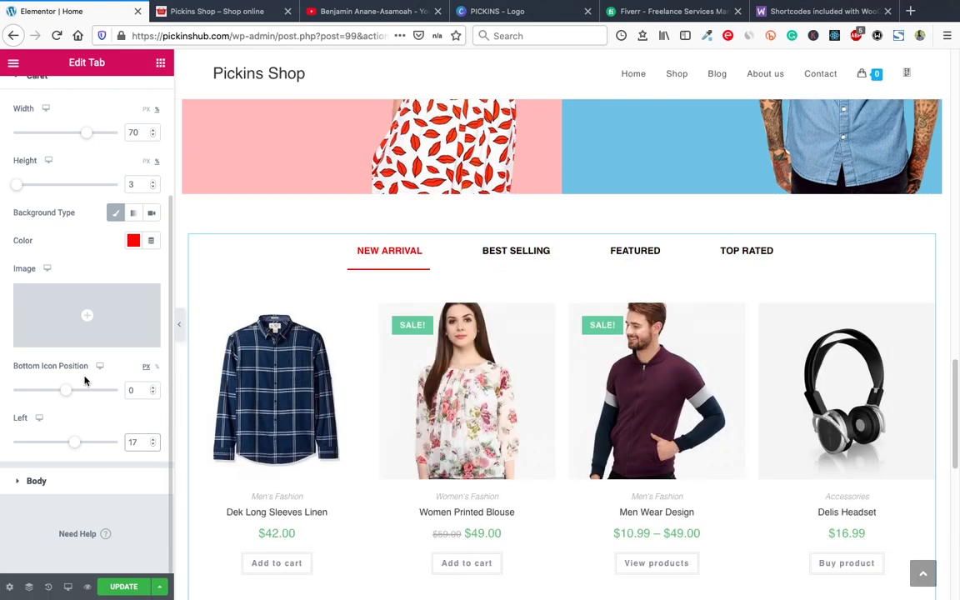
# Save the Home page changes with UPDATE.
pyautogui.click(124, 587)
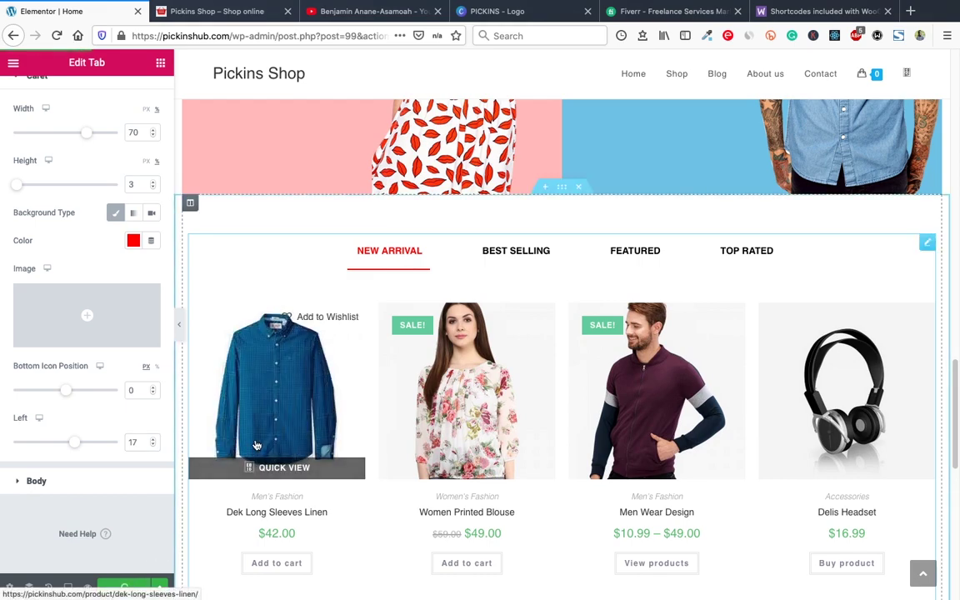
pyautogui.scroll(-10, 337, 405)
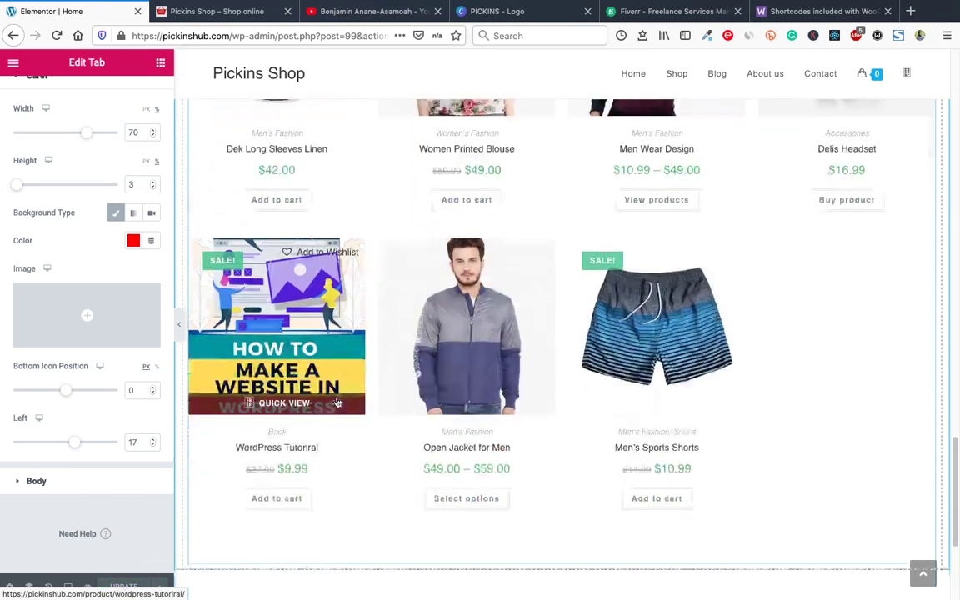
pyautogui.scroll(10, 337, 401)
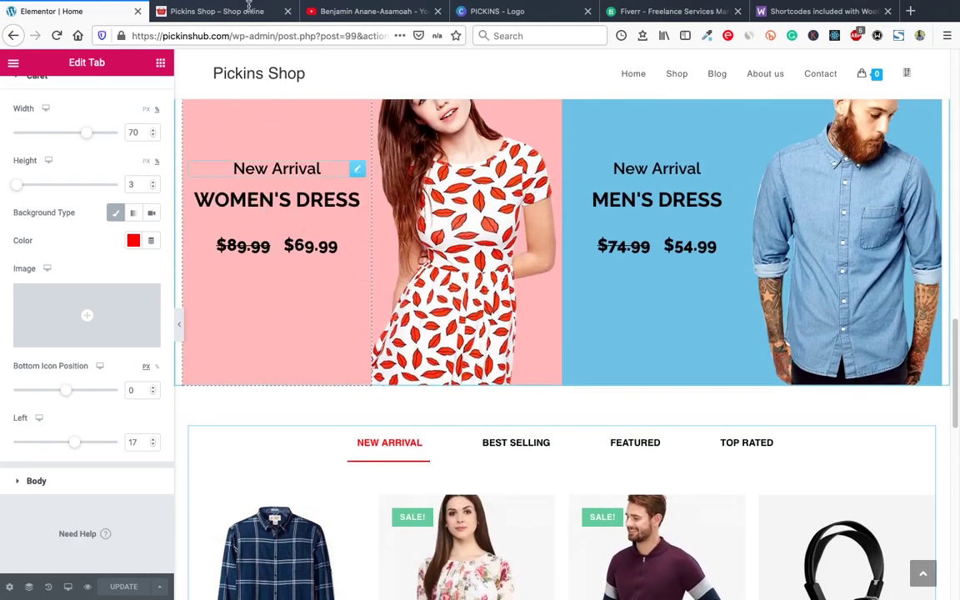
# Switch to the 'Pickins Shop – Shop online' tab and scroll to its LATEST NEWS posts.
pyautogui.click(250, 11)
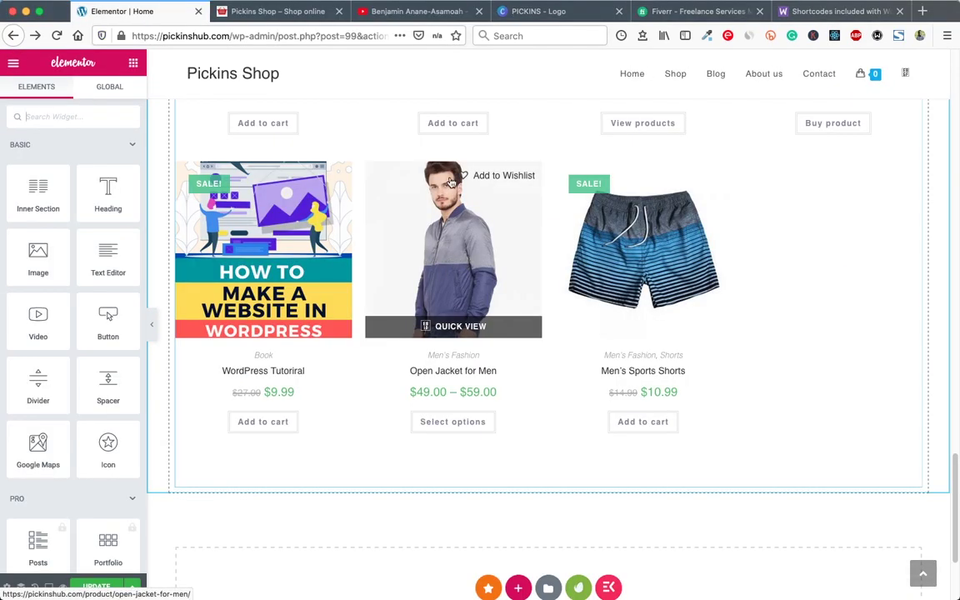
pyautogui.scroll(5, 407, 171)
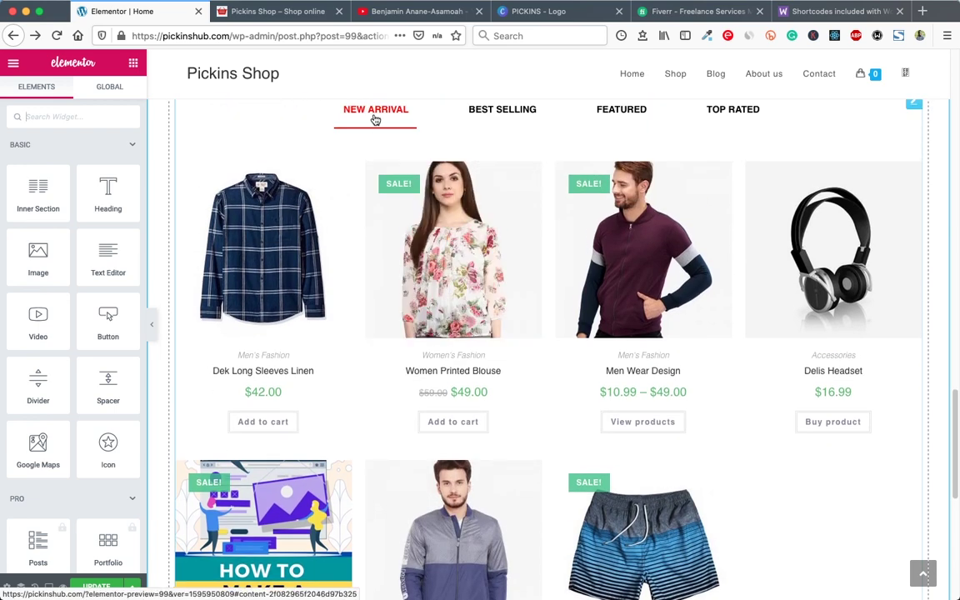
pyautogui.scroll(-5, 471, 167)
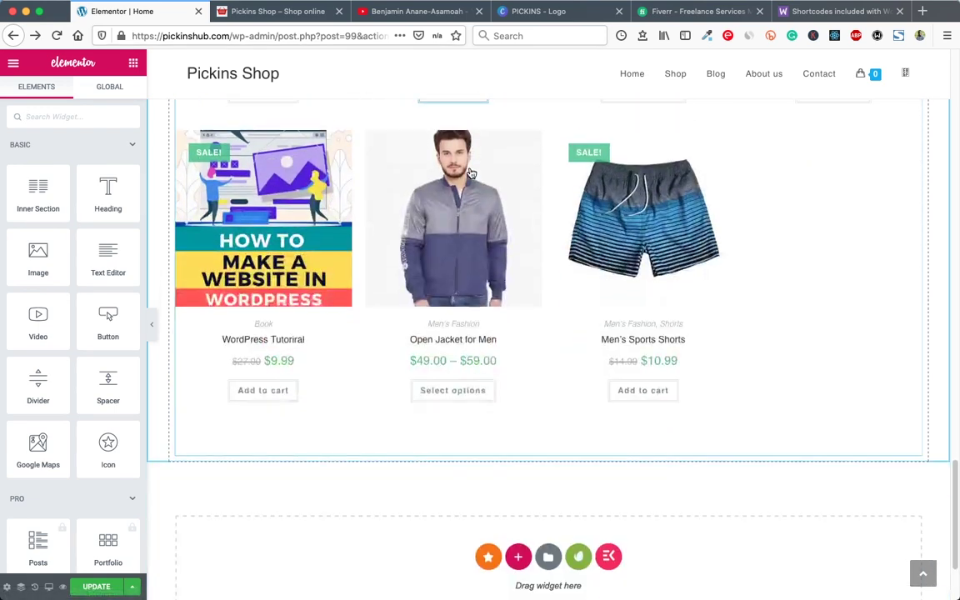
pyautogui.scroll(-4, 471, 173)
pyautogui.click(272, 13)
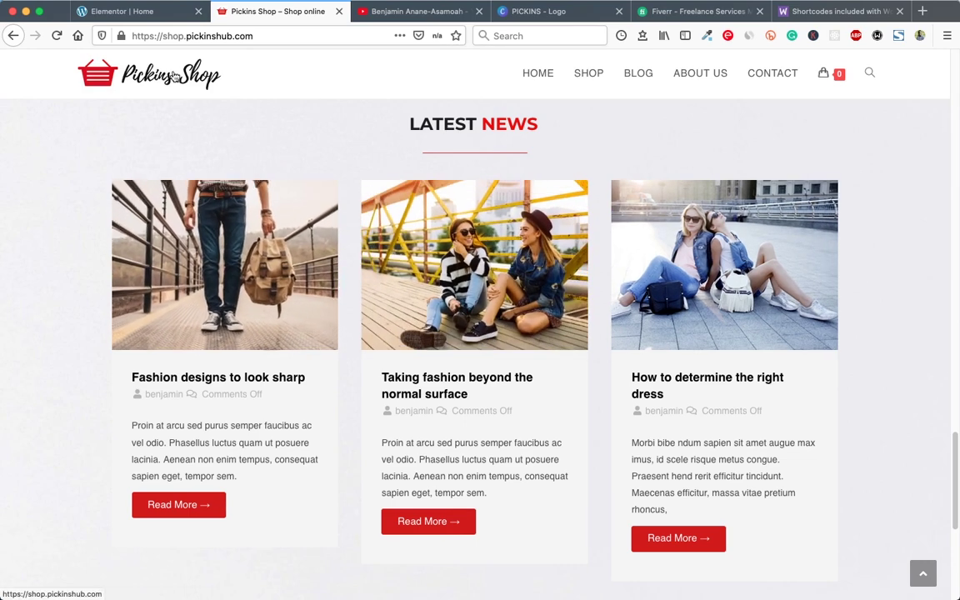
# Open the Fashion designs to look sharp post on the live site.
pyautogui.click(152, 13)
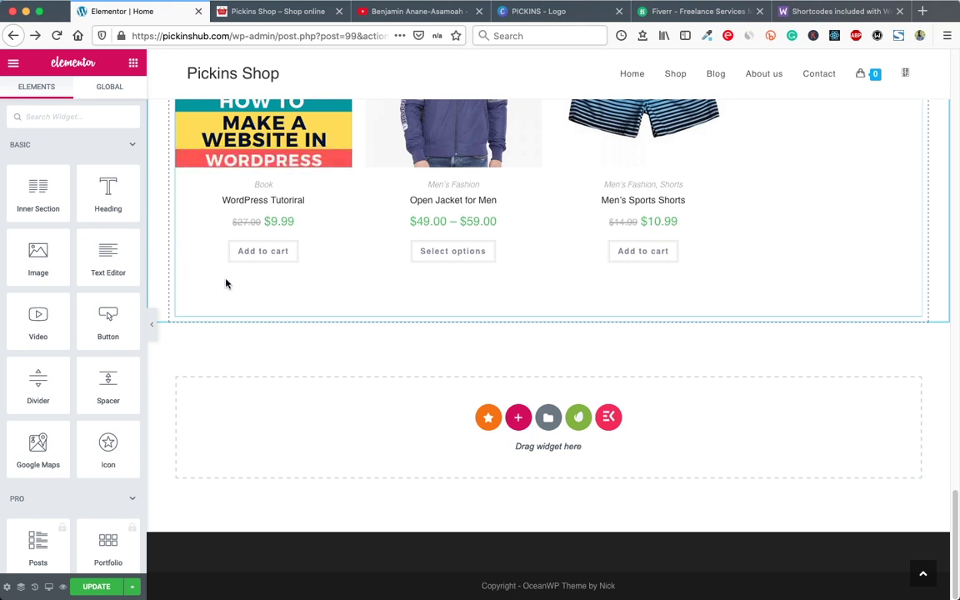
pyautogui.click(269, 11)
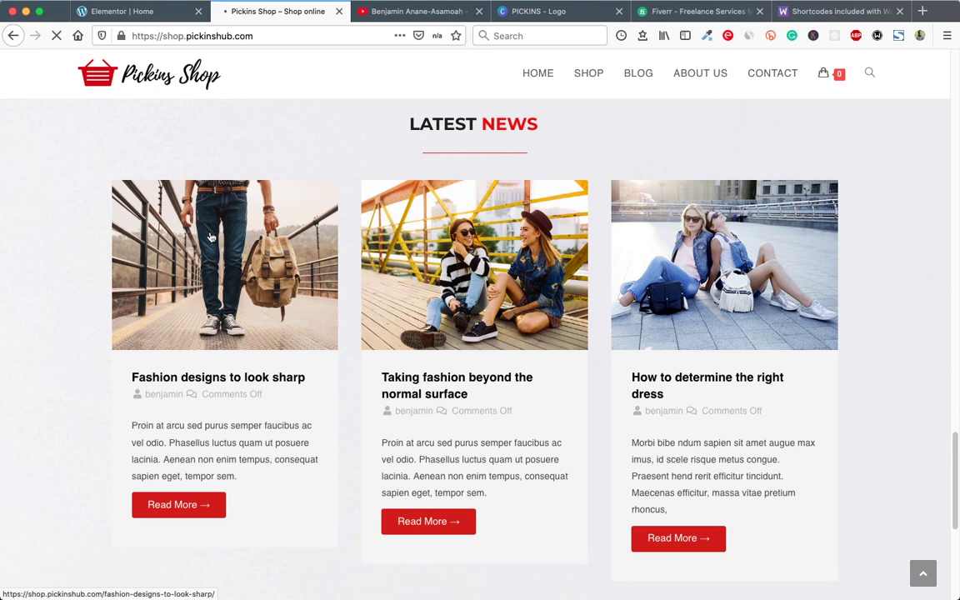
pyautogui.click(198, 382)
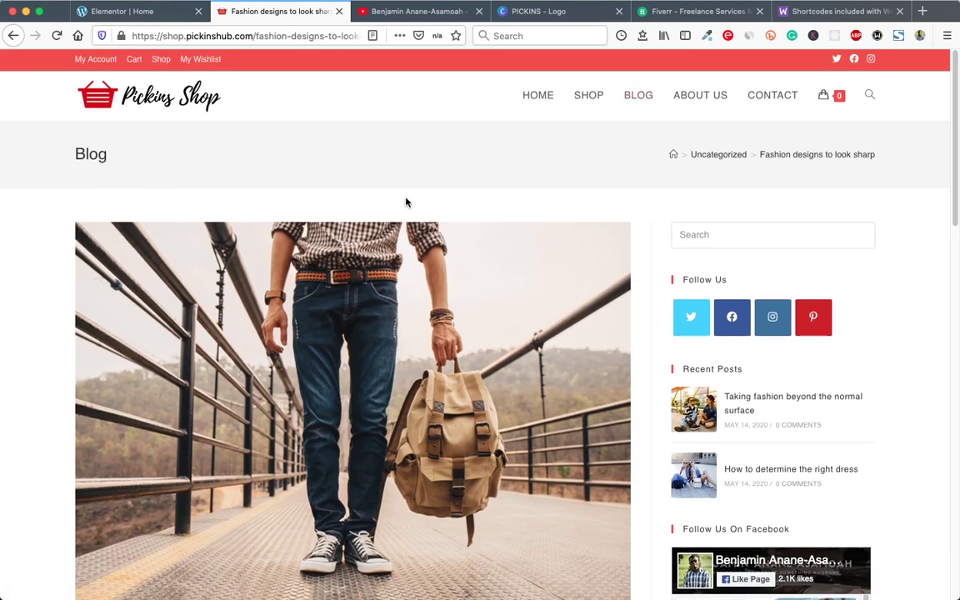
# Scroll through the post's text, New Arrivals products and related posts, then return to the editor.
pyautogui.scroll(-3, 375, 265)
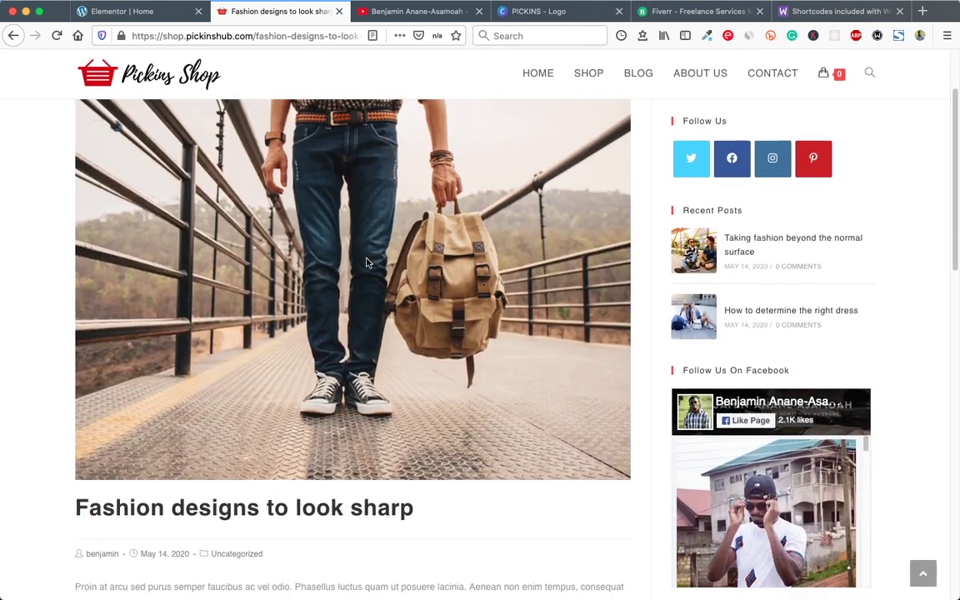
pyautogui.scroll(-1, 369, 263)
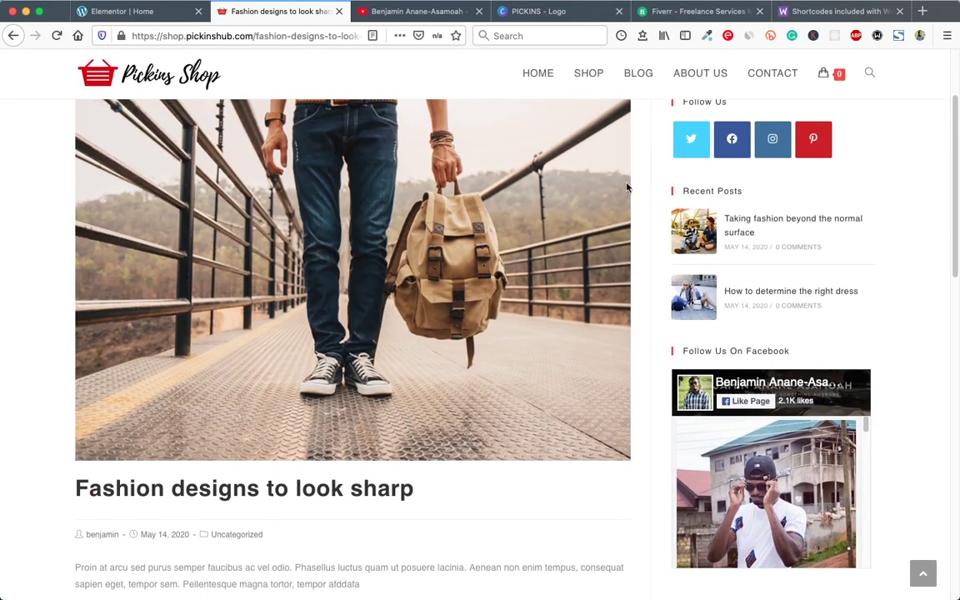
pyautogui.scroll(1, 732, 146)
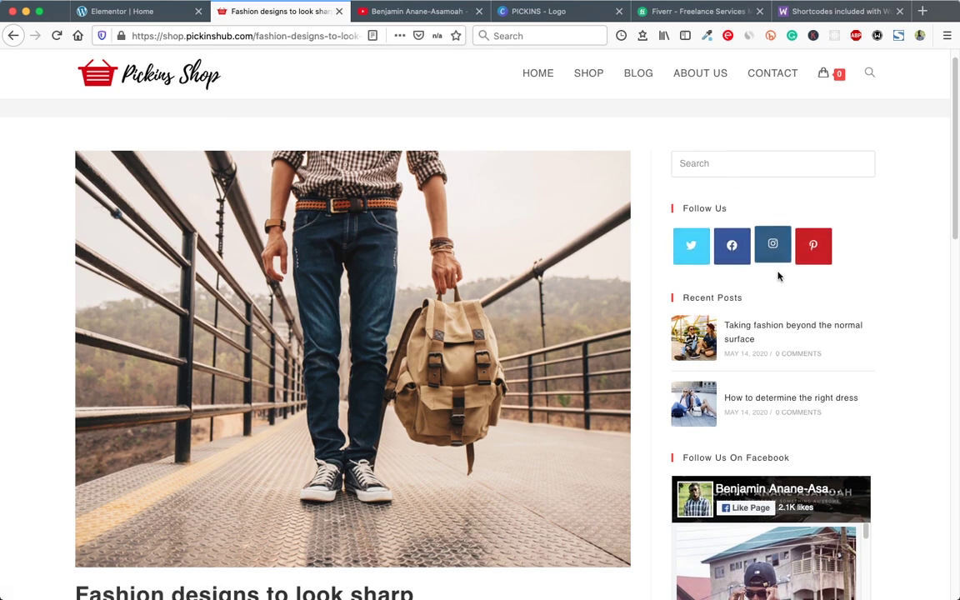
pyautogui.scroll(-3, 771, 279)
pyautogui.scroll(-4, 739, 241)
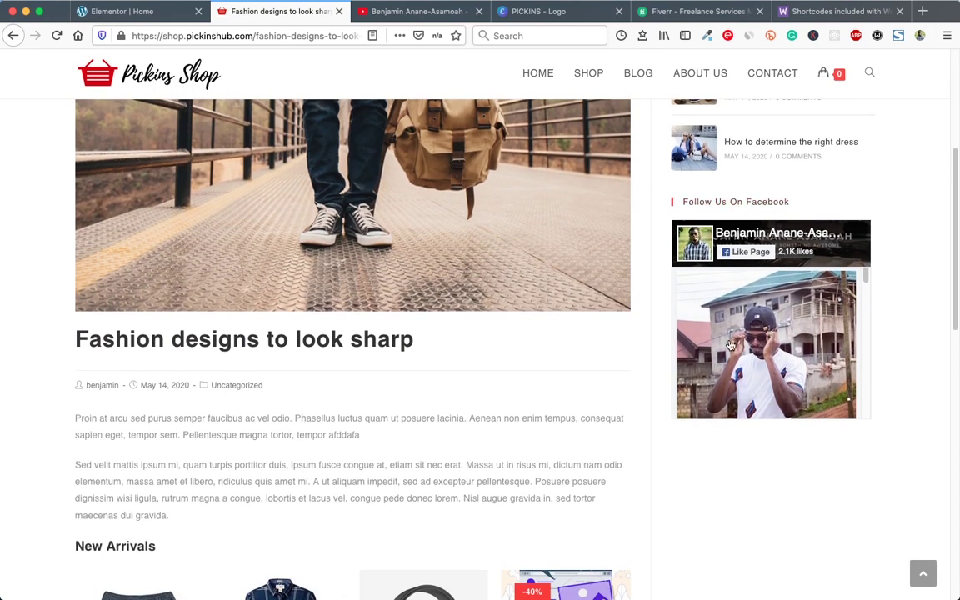
pyautogui.scroll(-2, 725, 312)
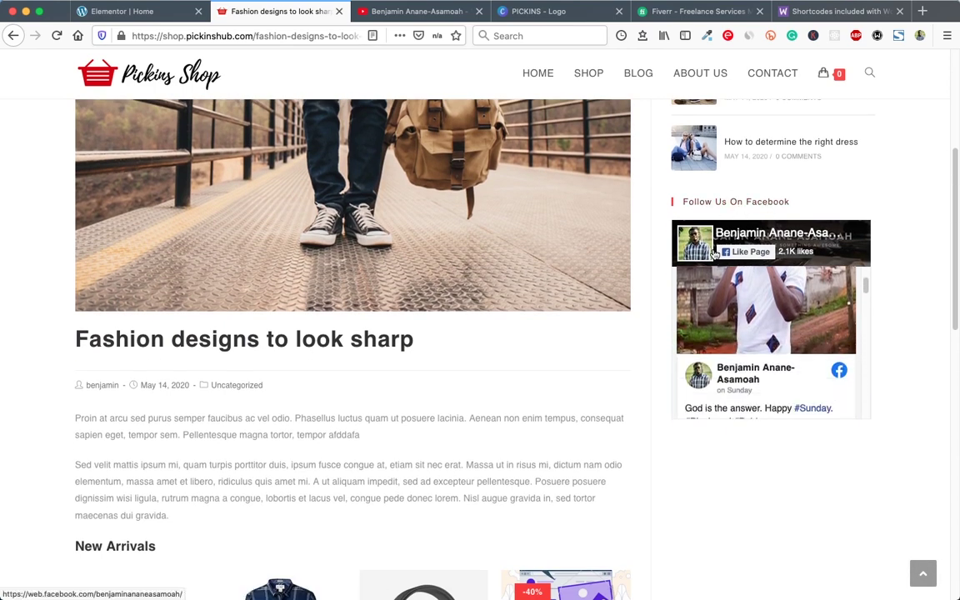
pyautogui.scroll(2, 726, 313)
pyautogui.scroll(-3, 268, 226)
pyautogui.scroll(1, 249, 247)
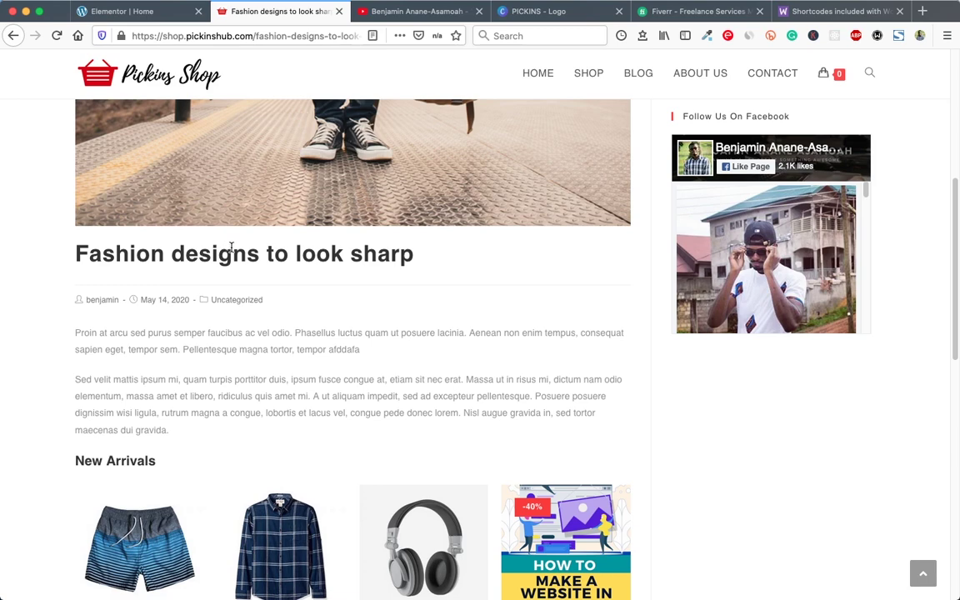
pyautogui.scroll(-4, 282, 290)
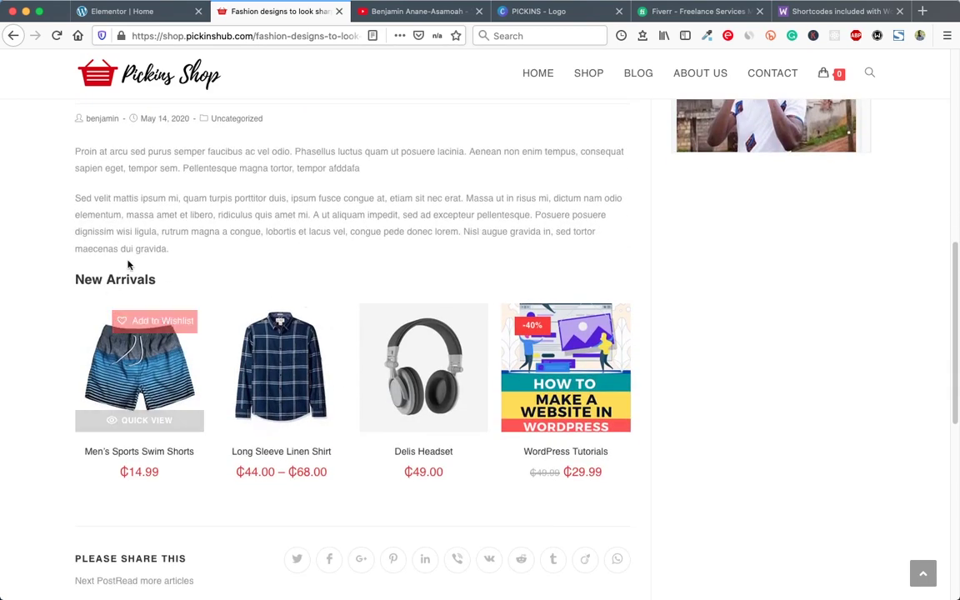
pyautogui.scroll(-4, 435, 371)
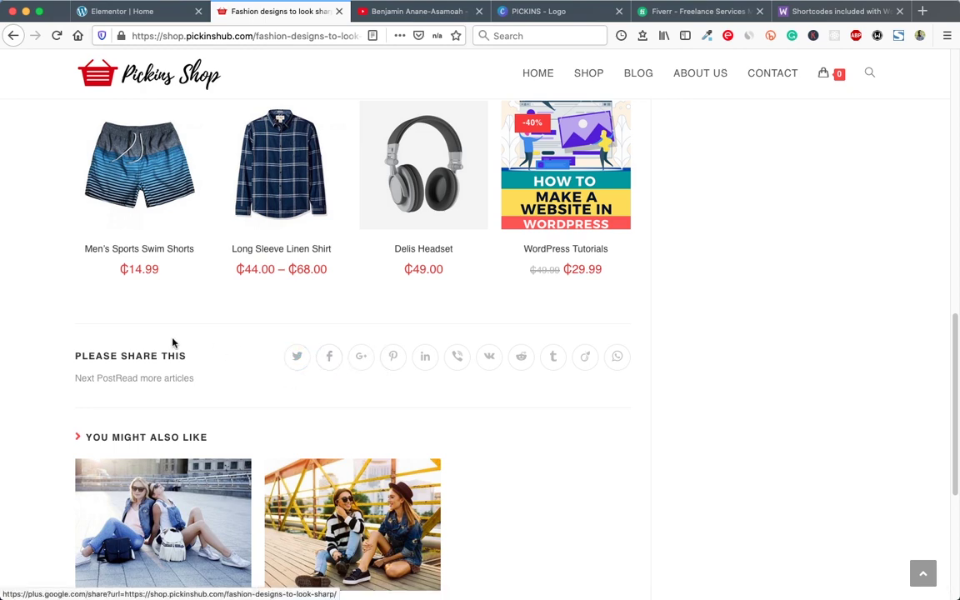
pyautogui.scroll(-3, 154, 303)
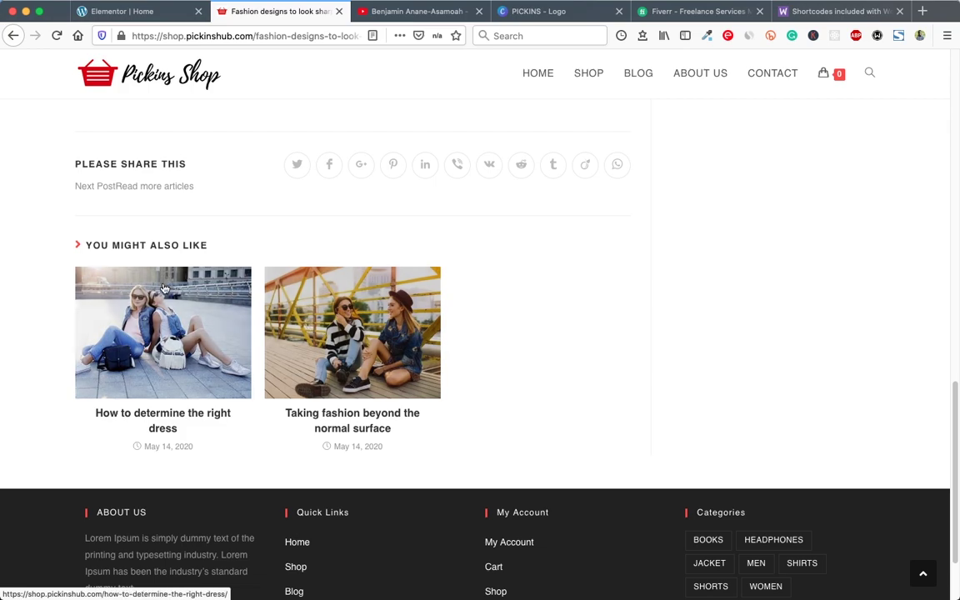
pyautogui.scroll(1, 154, 151)
pyautogui.scroll(15, 154, 151)
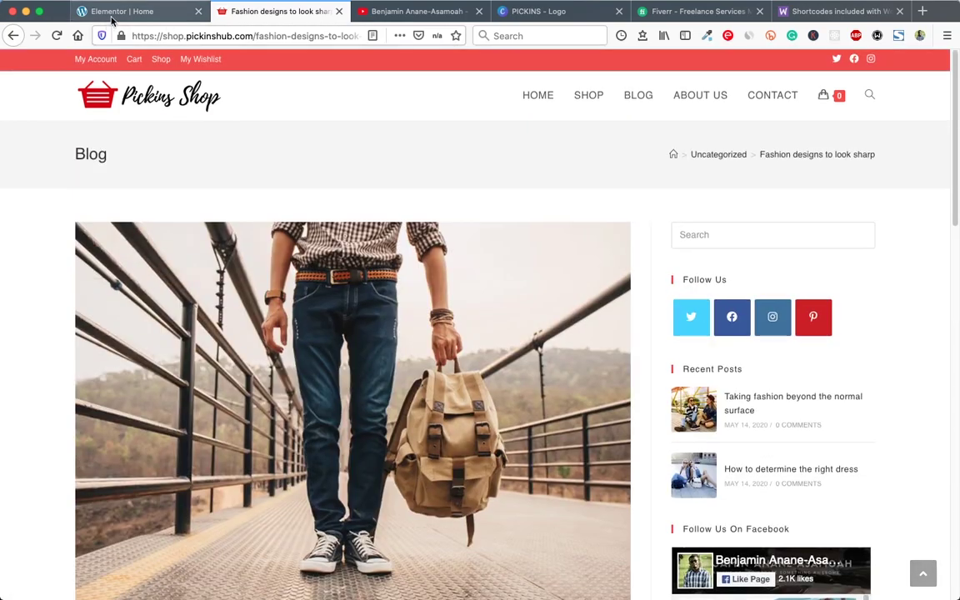
pyautogui.click(125, 12)
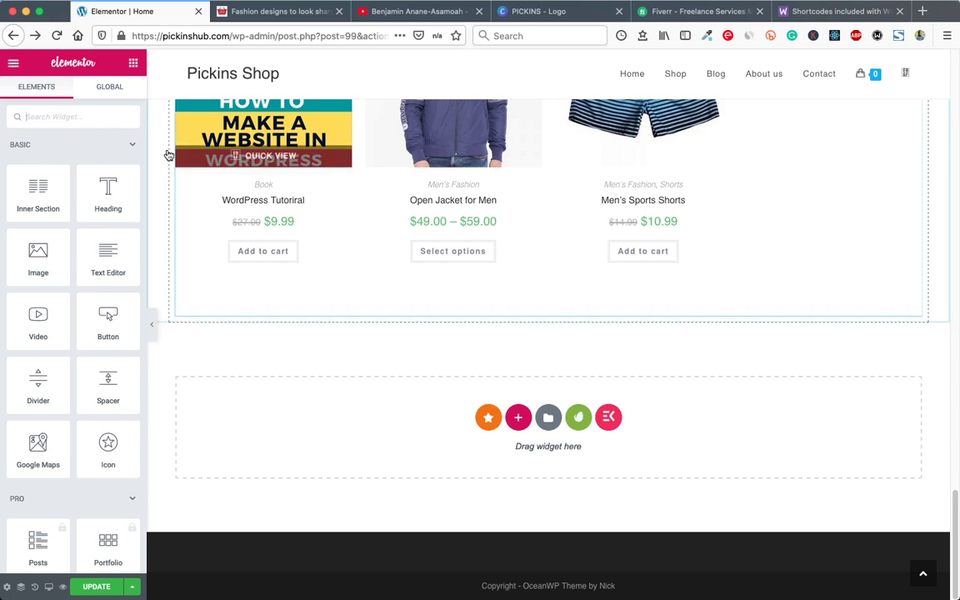
# Exit Elementor to the Dashboard and trash the Hello world! post from All Posts.
pyautogui.click(12, 65)
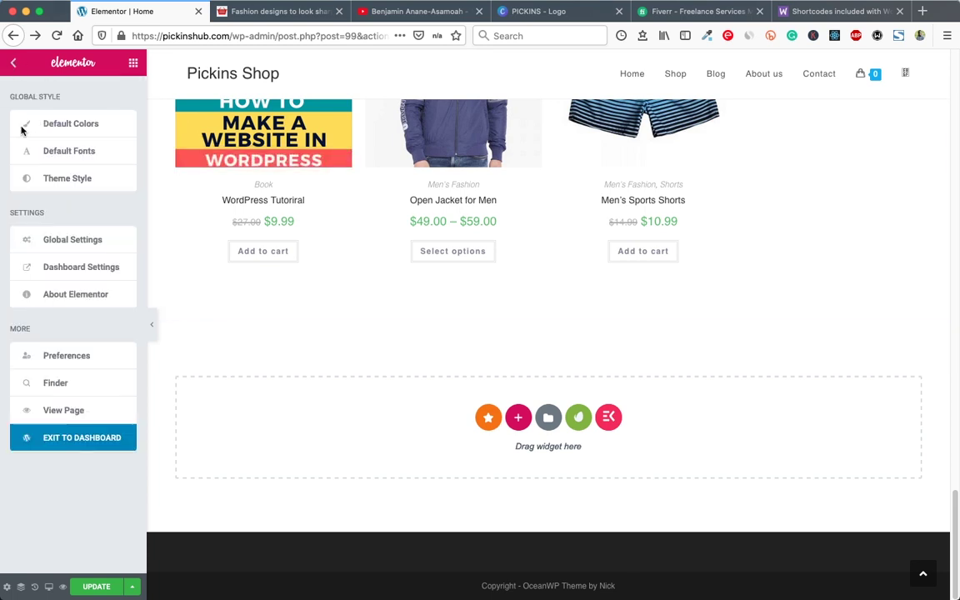
pyautogui.click(74, 439)
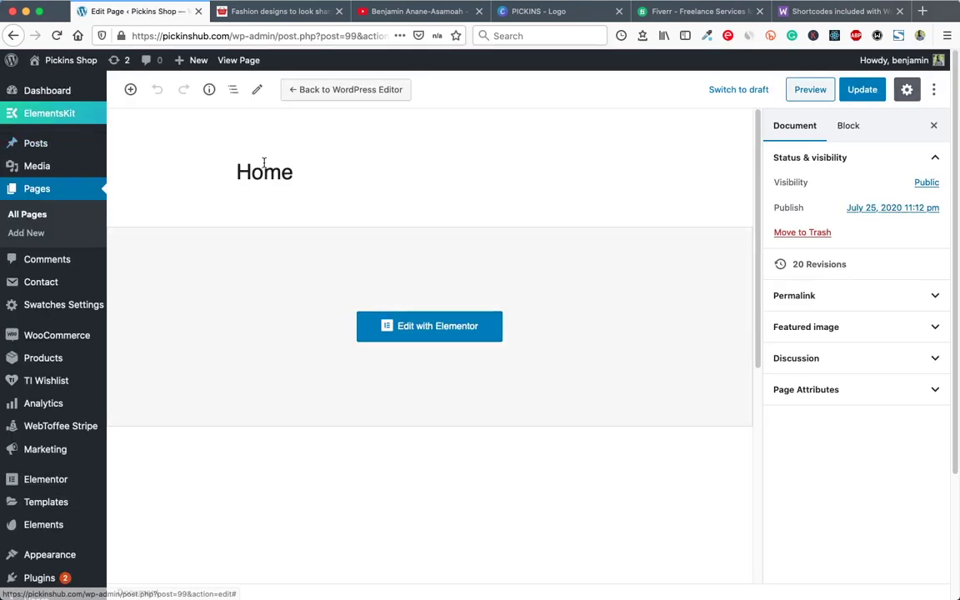
pyautogui.moveTo(42, 147)
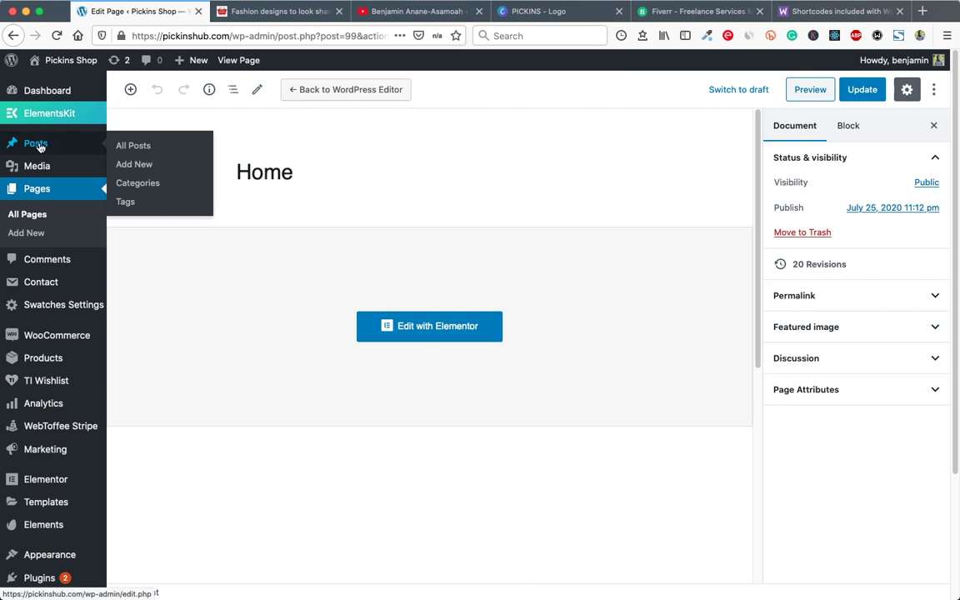
pyautogui.click(39, 147)
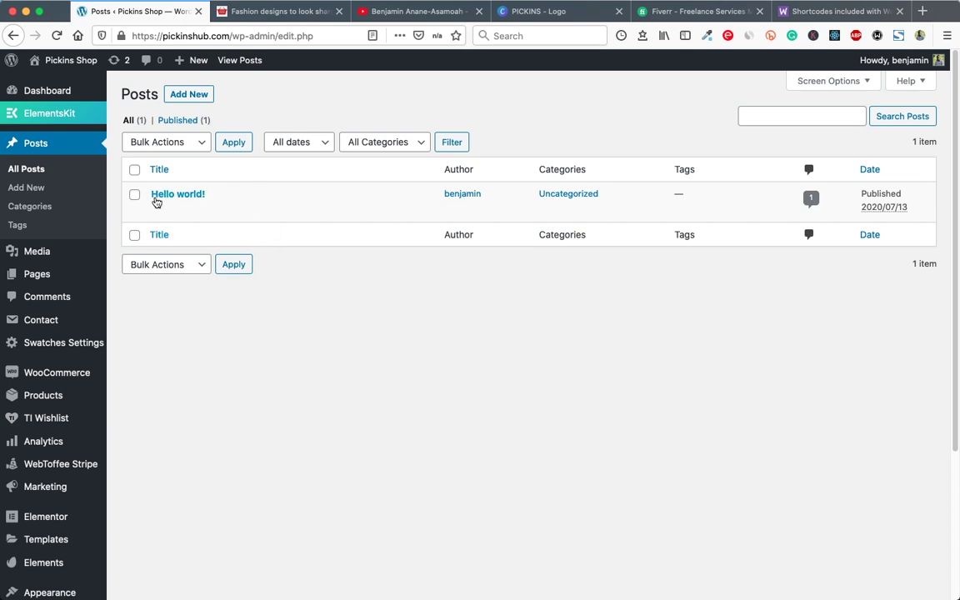
pyautogui.moveTo(177, 200)
pyautogui.click(233, 209)
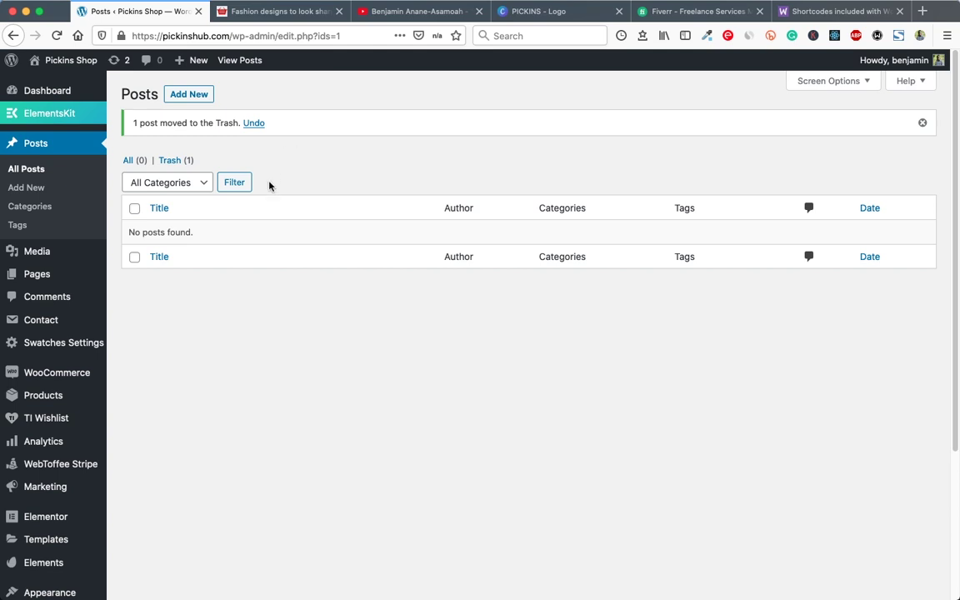
# Create a new post and paste the title 'Fashion designs to look sharp' from the live post.
pyautogui.click(189, 95)
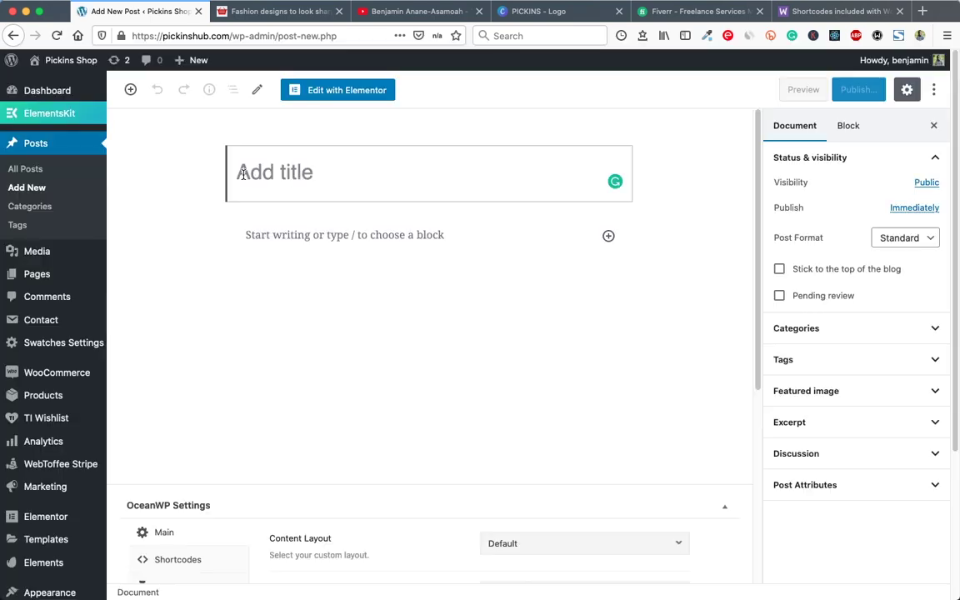
pyautogui.click(256, 12)
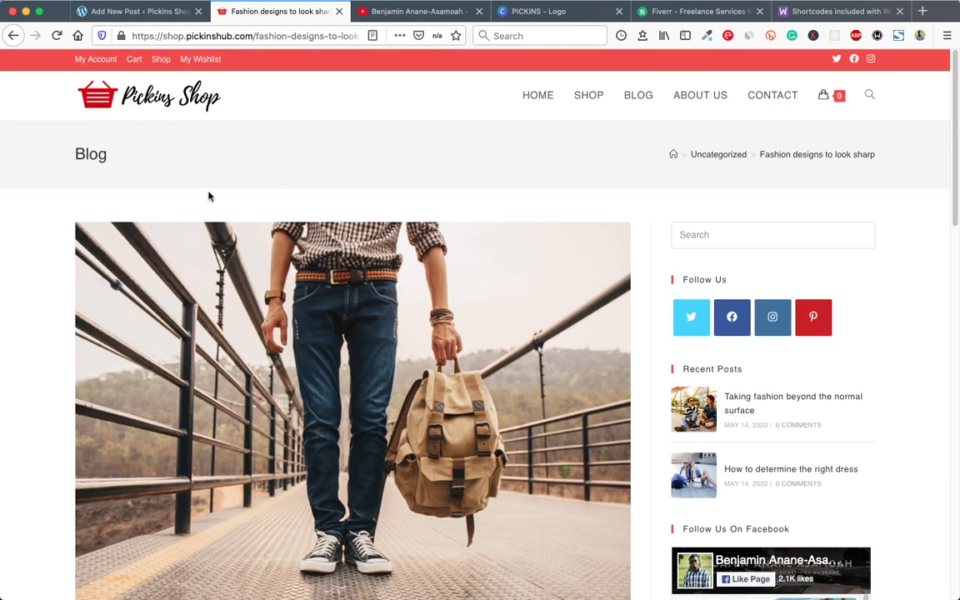
pyautogui.scroll(-6, 210, 227)
pyautogui.tripleClick(129, 125)
pyautogui.hotkey('ctrl', 'c')
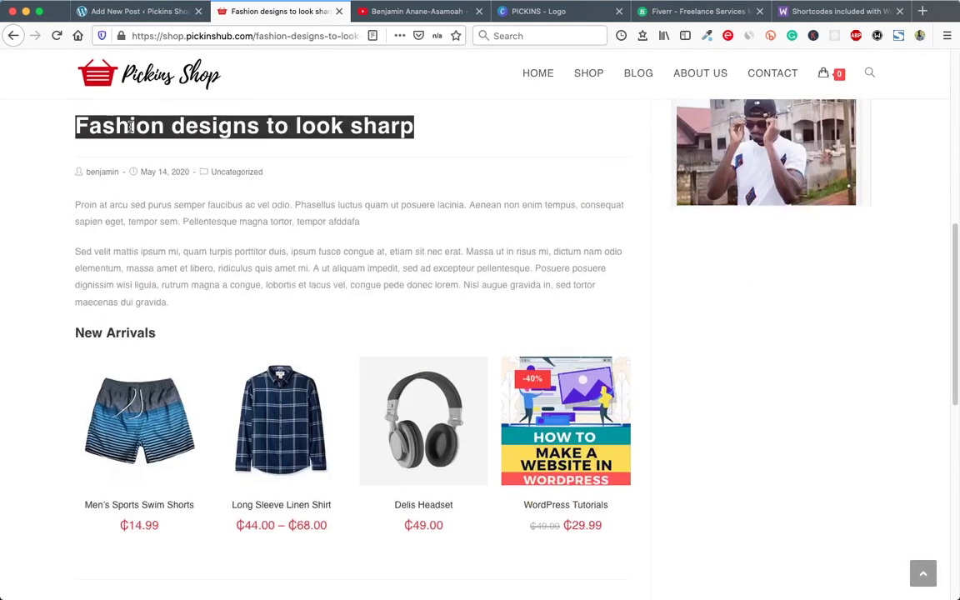
pyautogui.click(135, 12)
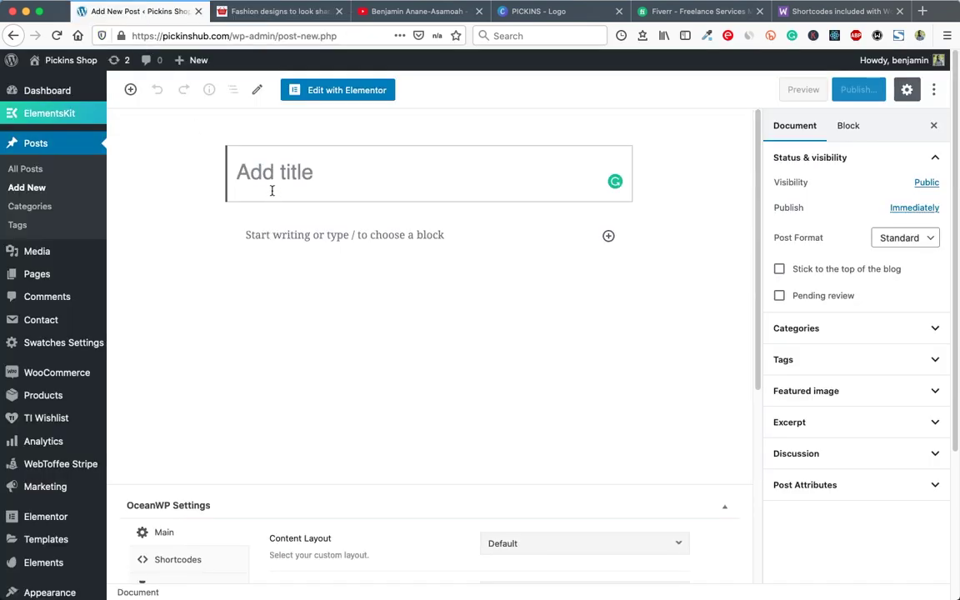
pyautogui.hotkey('ctrl', 'v')
# Fill the post body with the two paragraphs copied from the live post.
pyautogui.click(363, 230)
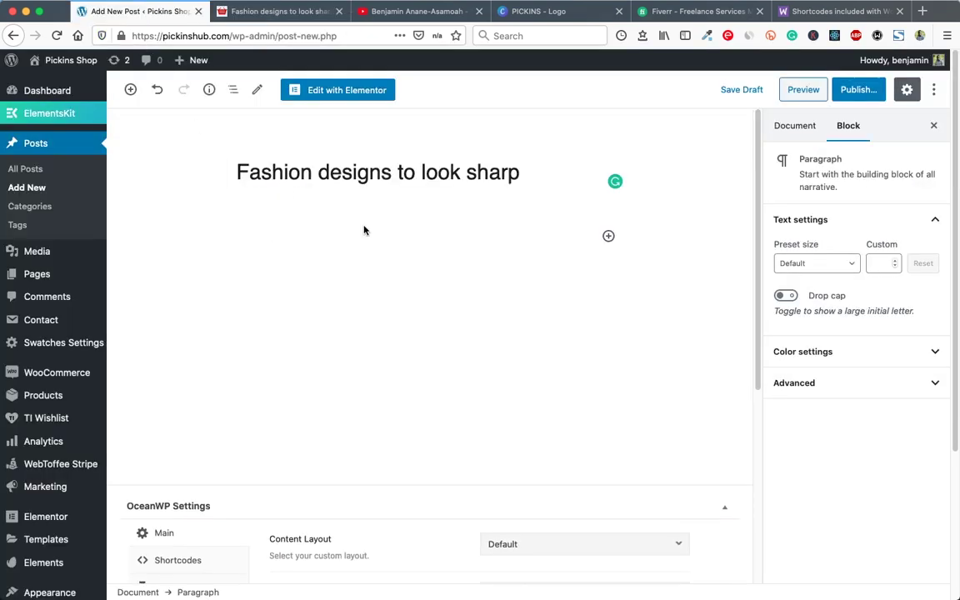
pyautogui.write('kljadfjkldfl')
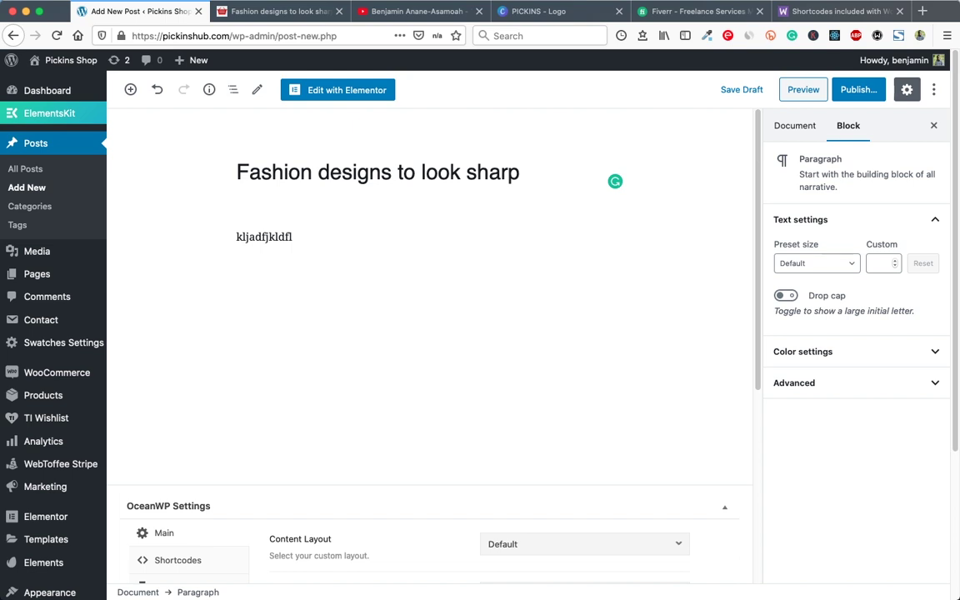
pyautogui.press('Return')
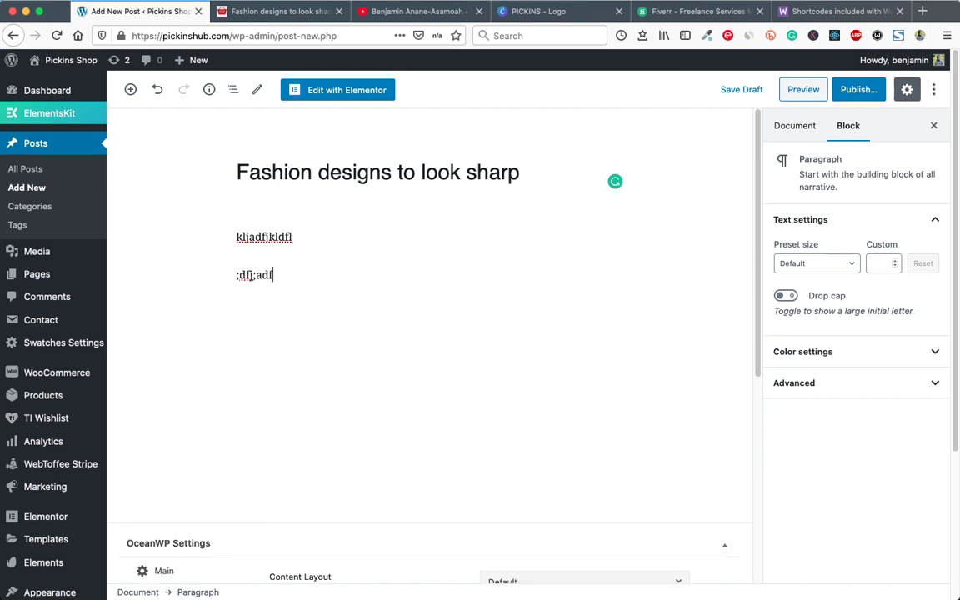
pyautogui.hotkey('ctrl', 'z')
pyautogui.hotkey('ctrl', 'z')
pyautogui.hotkey('ctrl', 'z')
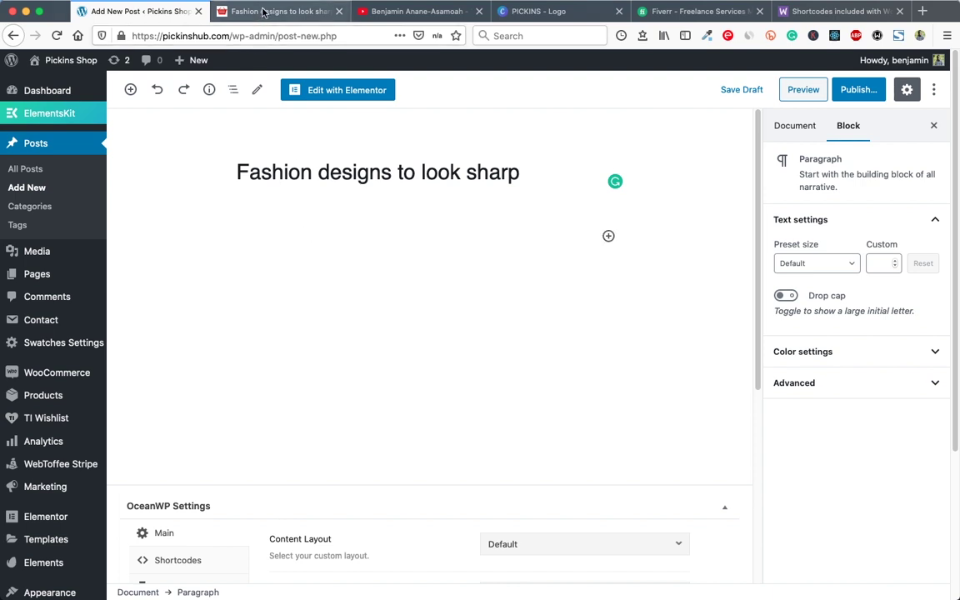
pyautogui.click(262, 12)
pyautogui.hotkey('ctrl', 'shift', 'Tab')
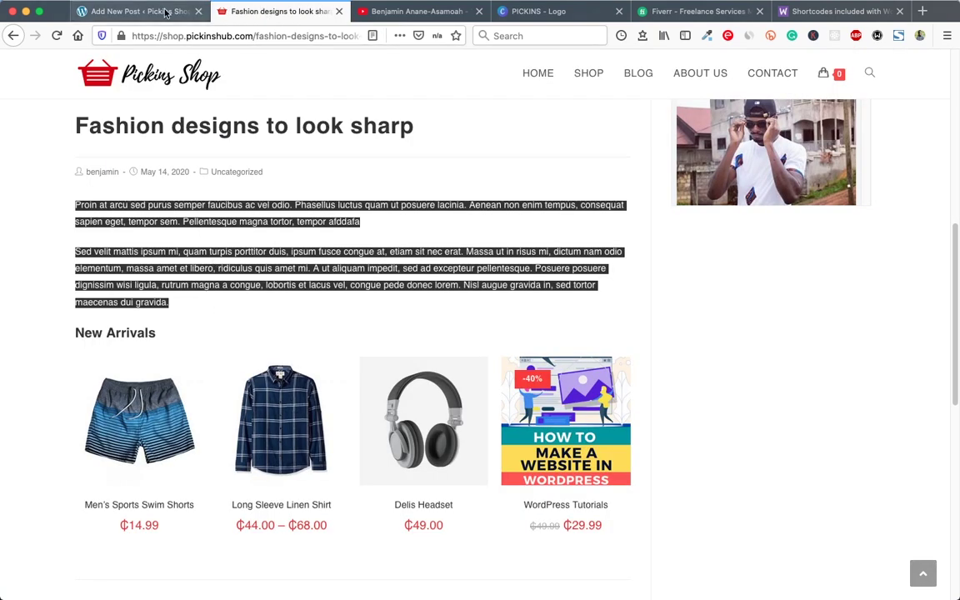
pyautogui.hotkey('ctrl', 'shift', 'z')
pyautogui.hotkey('ctrl', 'shift', 'z')
pyautogui.hotkey('ctrl', 'shift', 'z')
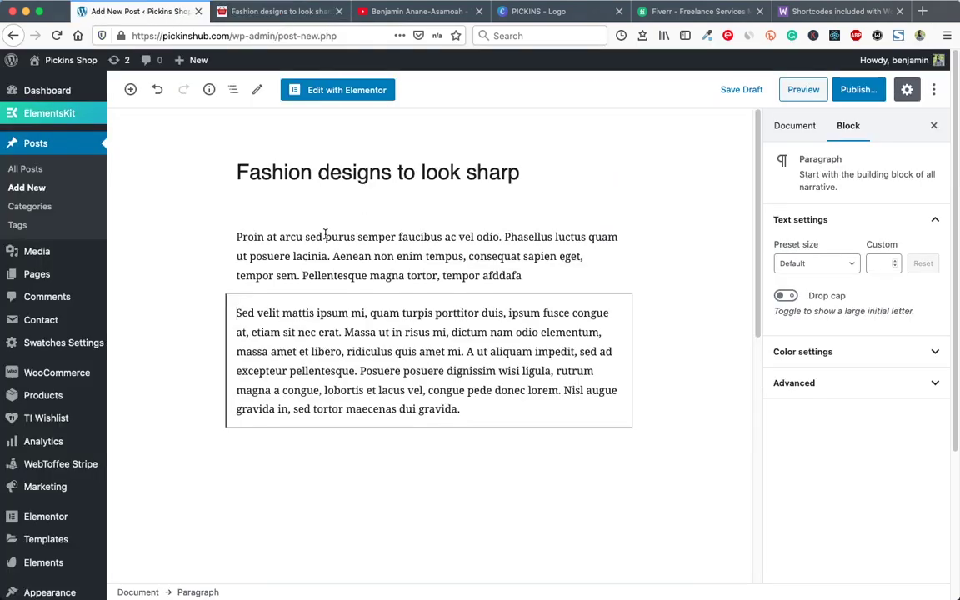
pyautogui.click(661, 339)
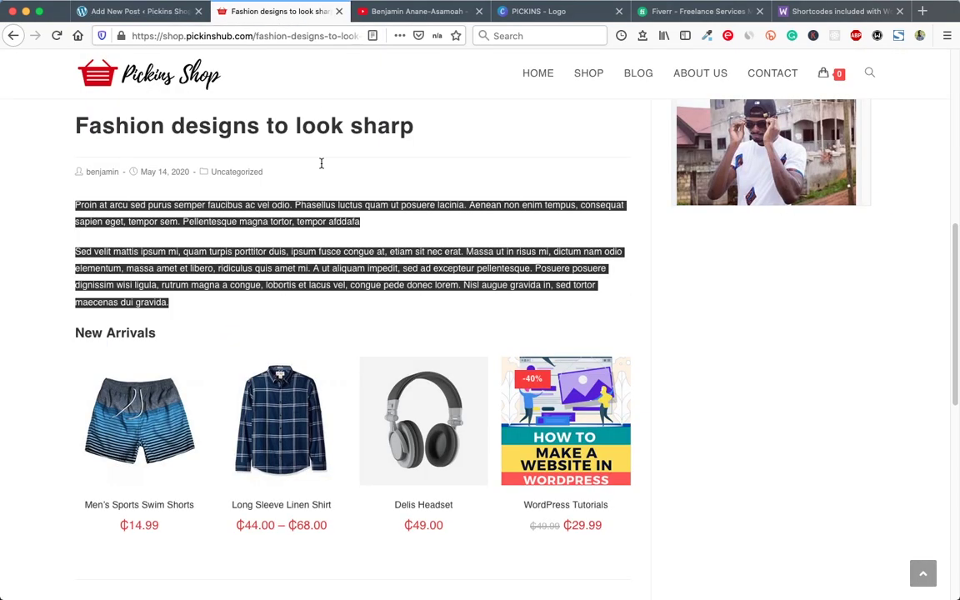
pyautogui.click(258, 17)
pyautogui.scroll(5, 328, 176)
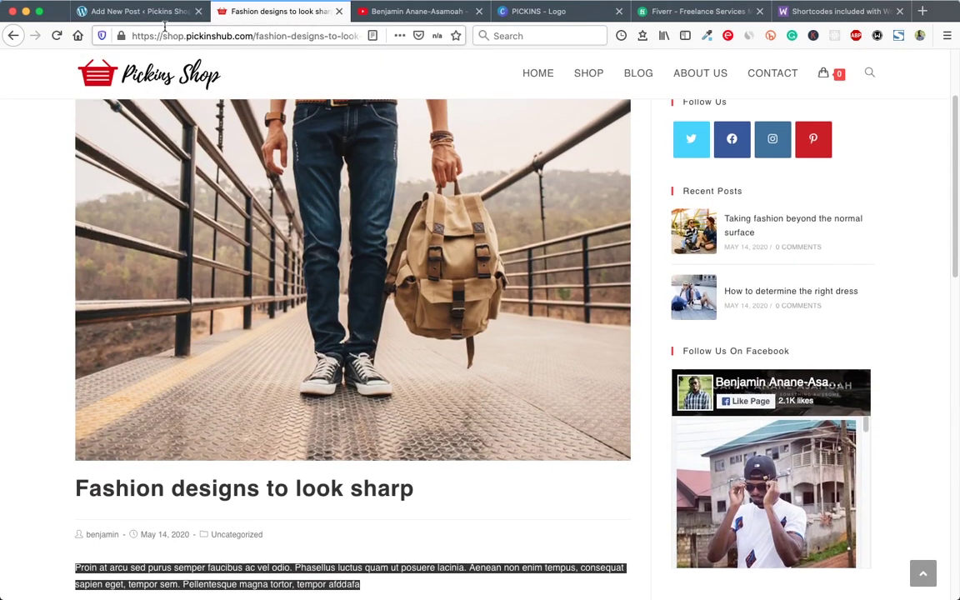
pyautogui.click(174, 17)
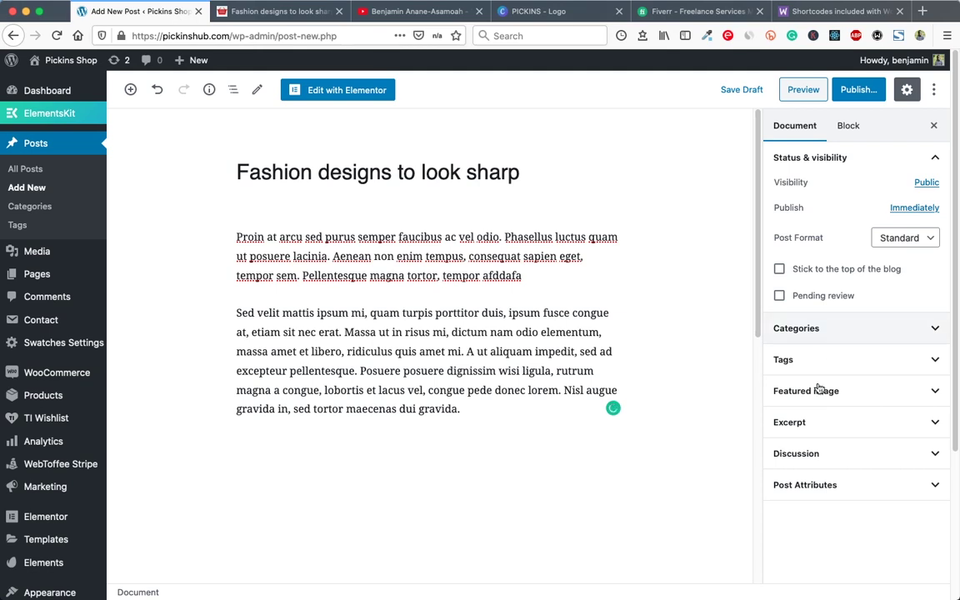
pyautogui.scroll(-3, 683, 392)
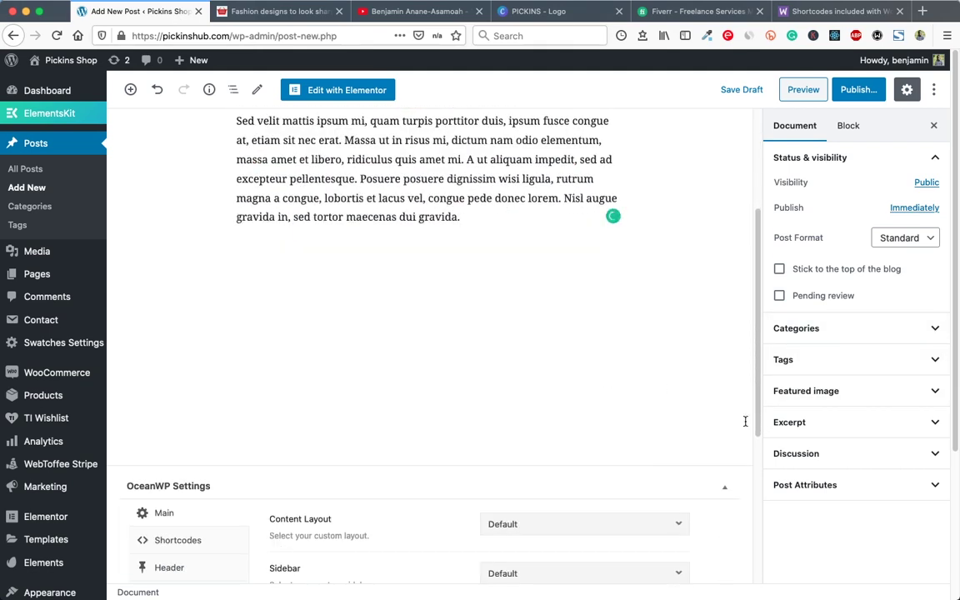
# Set blog01.jpg, the man with a backpack on a bridge, as the featured image.
pyautogui.click(817, 391)
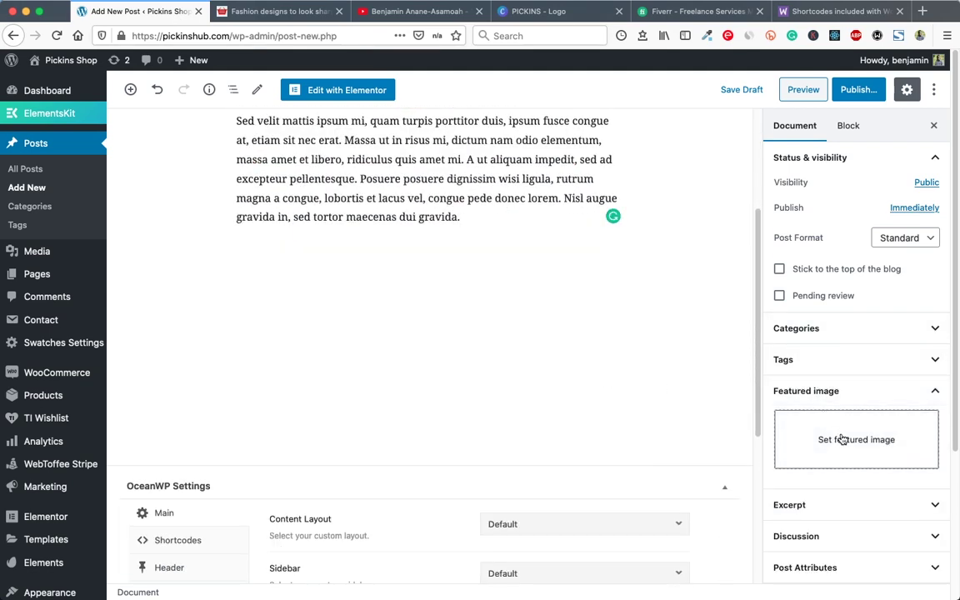
pyautogui.click(843, 439)
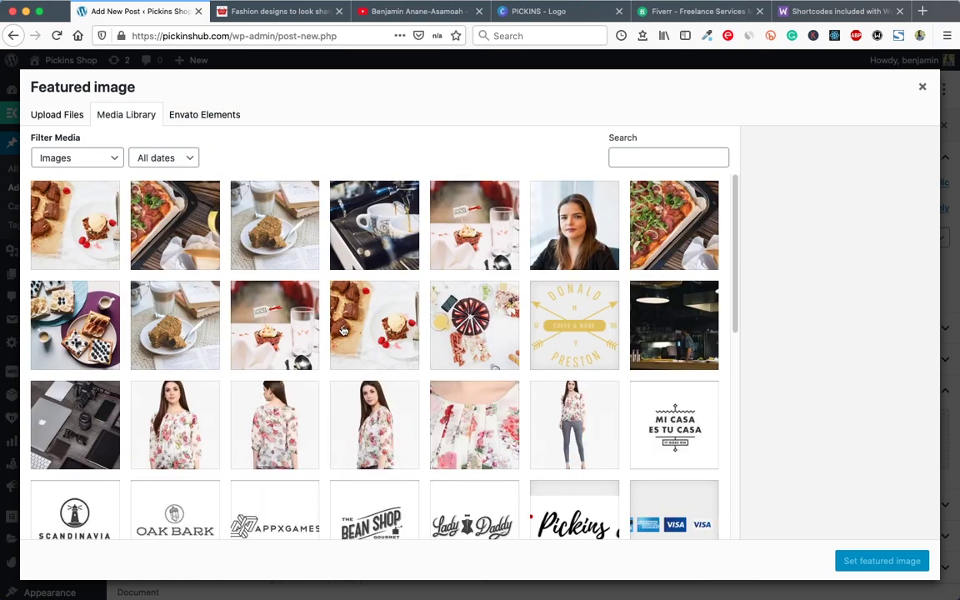
pyautogui.scroll(-5, 342, 331)
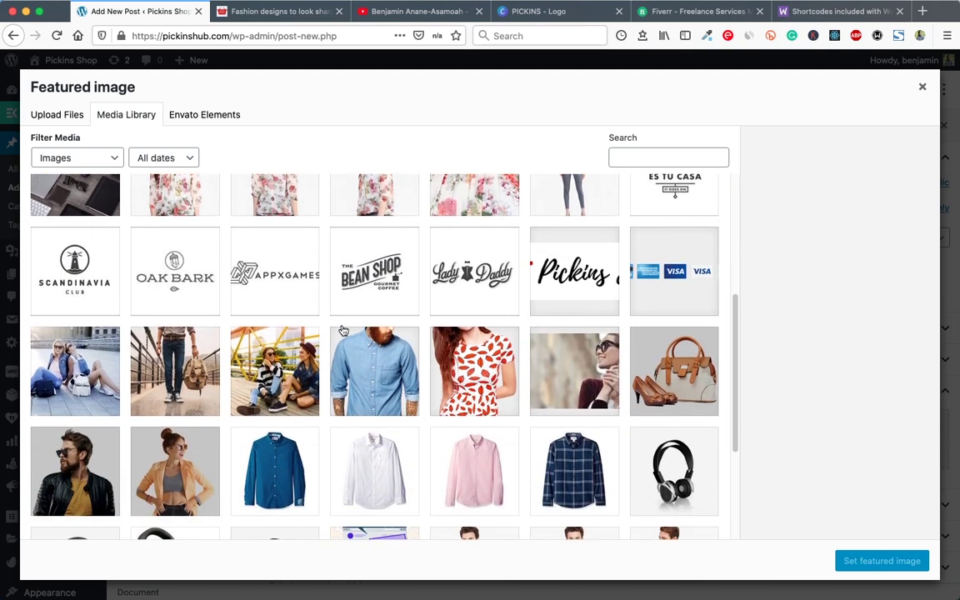
pyautogui.scroll(-1, 310, 352)
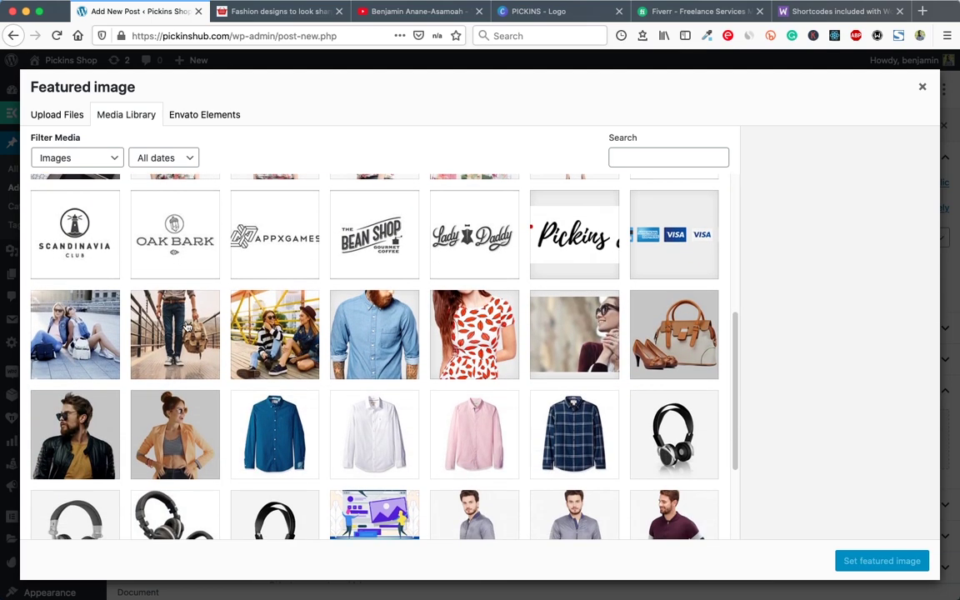
pyautogui.click(160, 300)
pyautogui.click(853, 565)
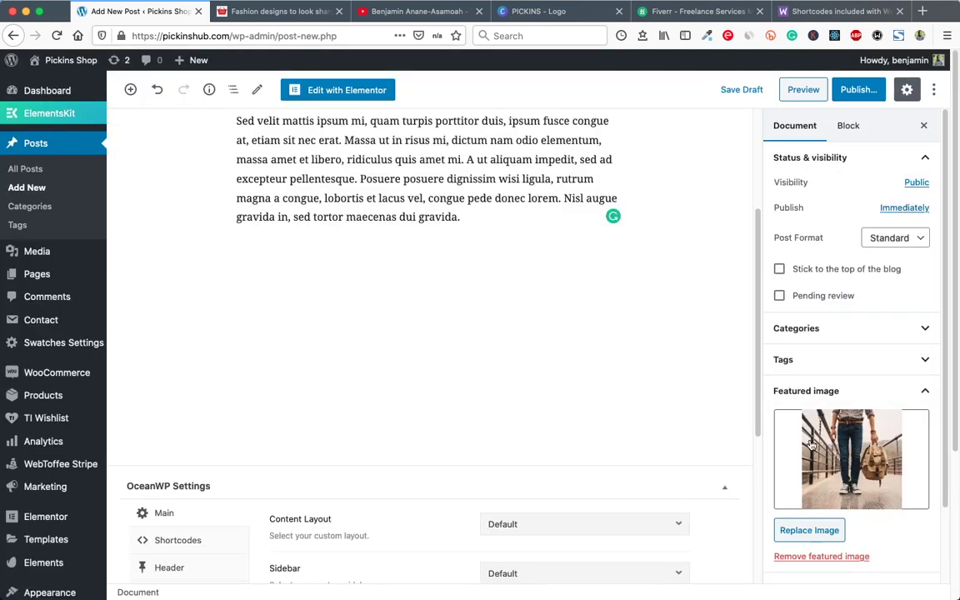
pyautogui.scroll(-5, 542, 398)
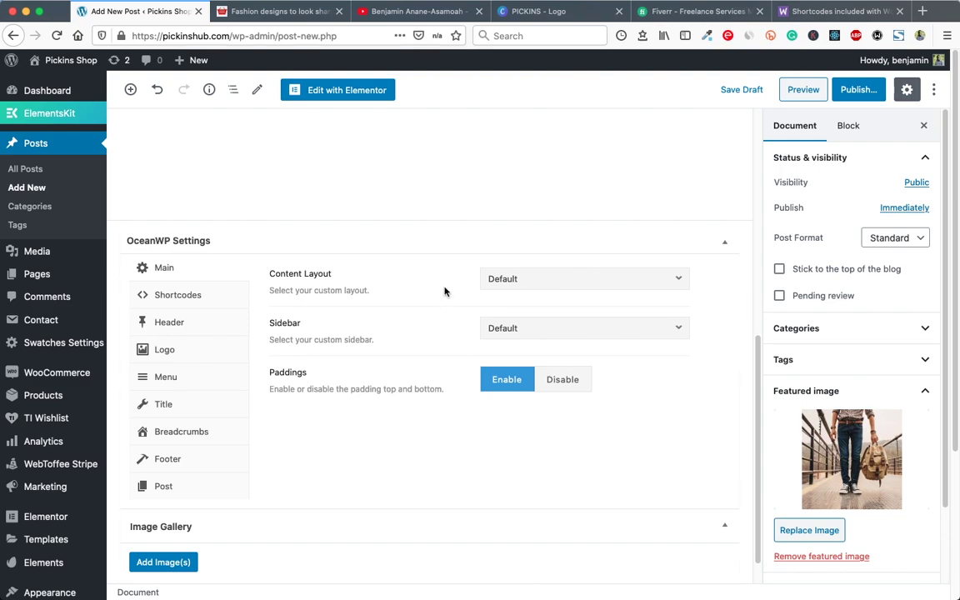
# Copy the Scenario 1 on-sale products shortcode from the WooCommerce docs, then return to the post.
pyautogui.scroll(8, 444, 291)
pyautogui.hotkey('ctrl', 'Tab')
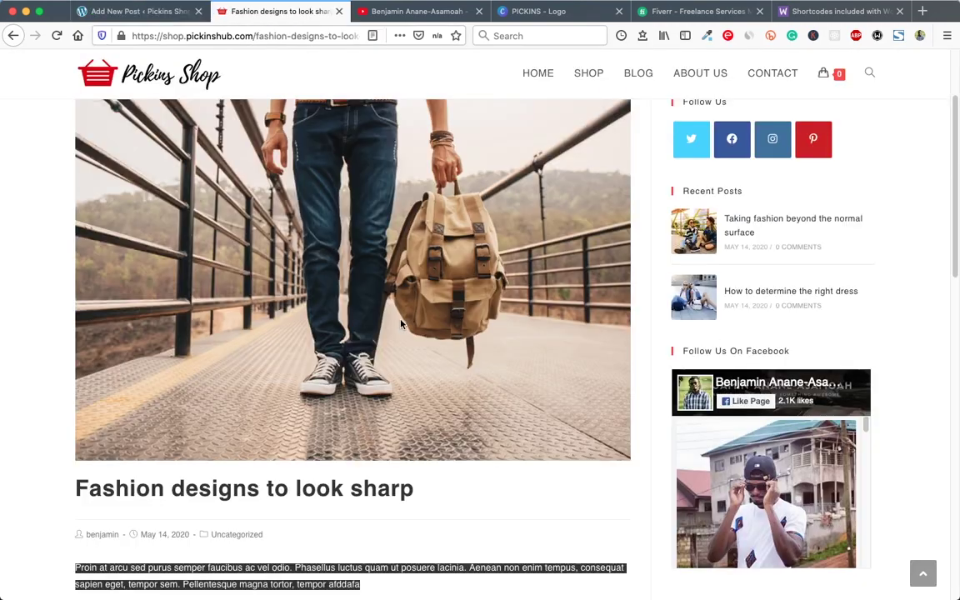
pyautogui.scroll(-10, 356, 372)
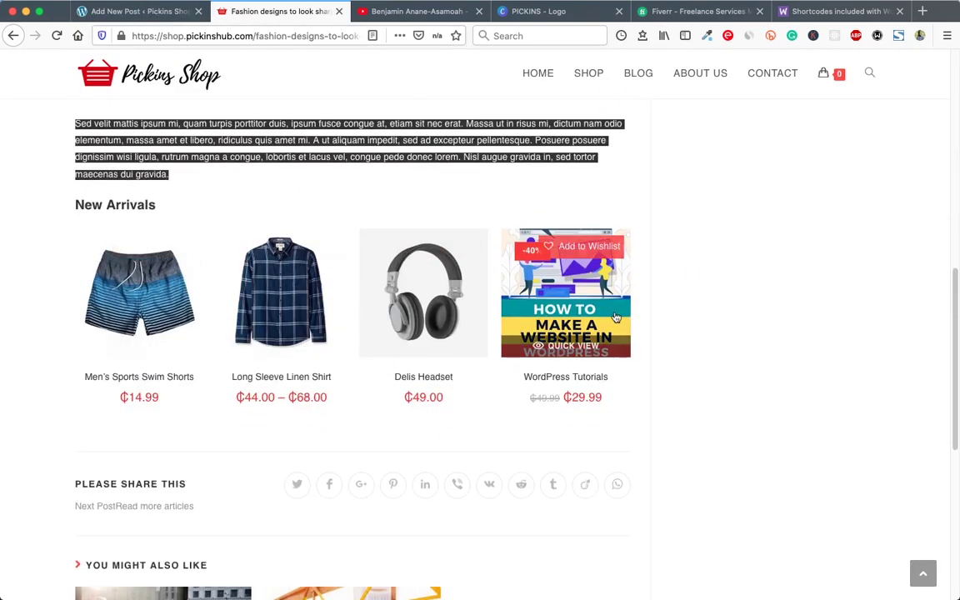
pyautogui.click(521, 142)
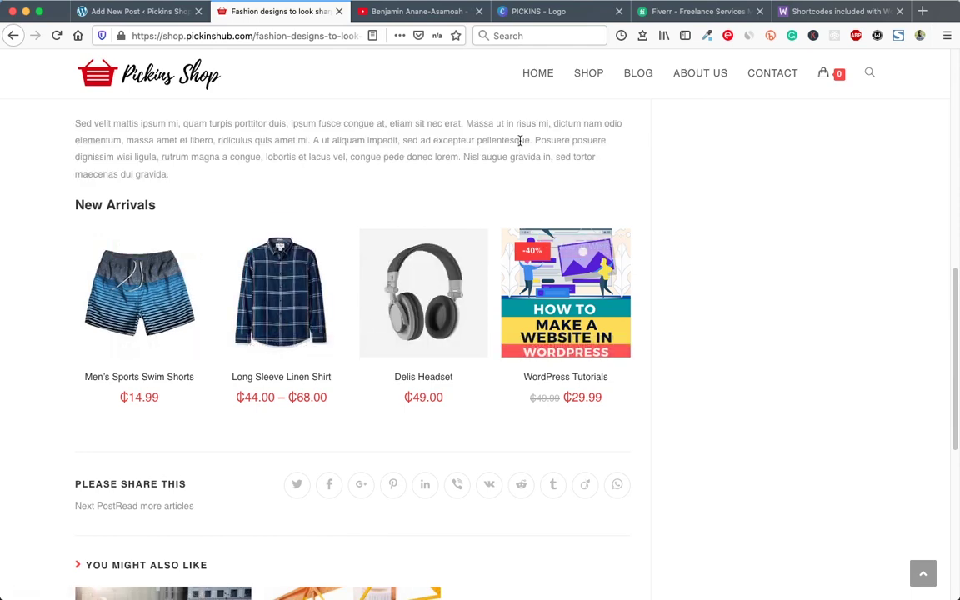
pyautogui.click(790, 14)
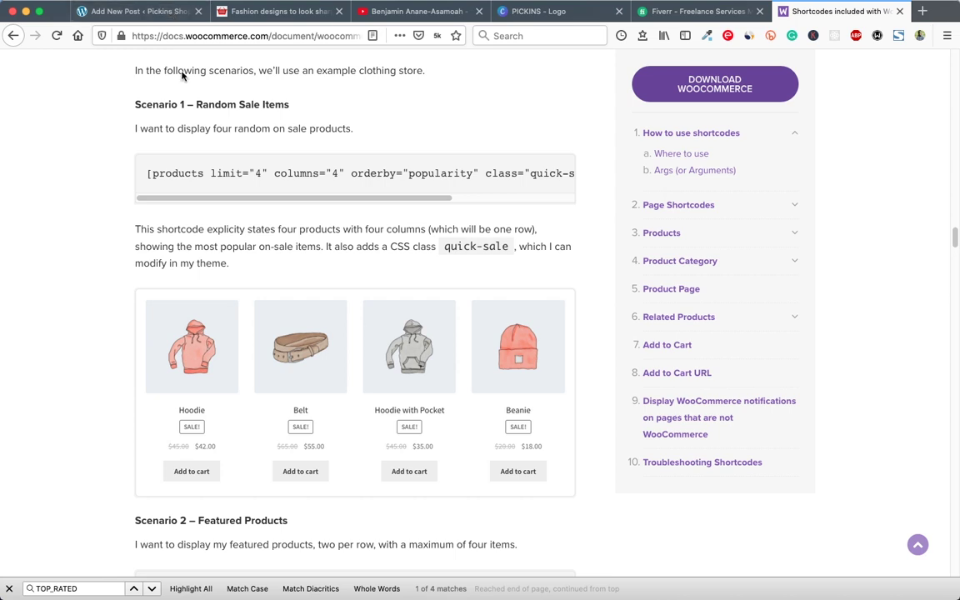
pyautogui.moveTo(147, 172); pyautogui.dragTo(572, 174)
pyautogui.press('super+c')
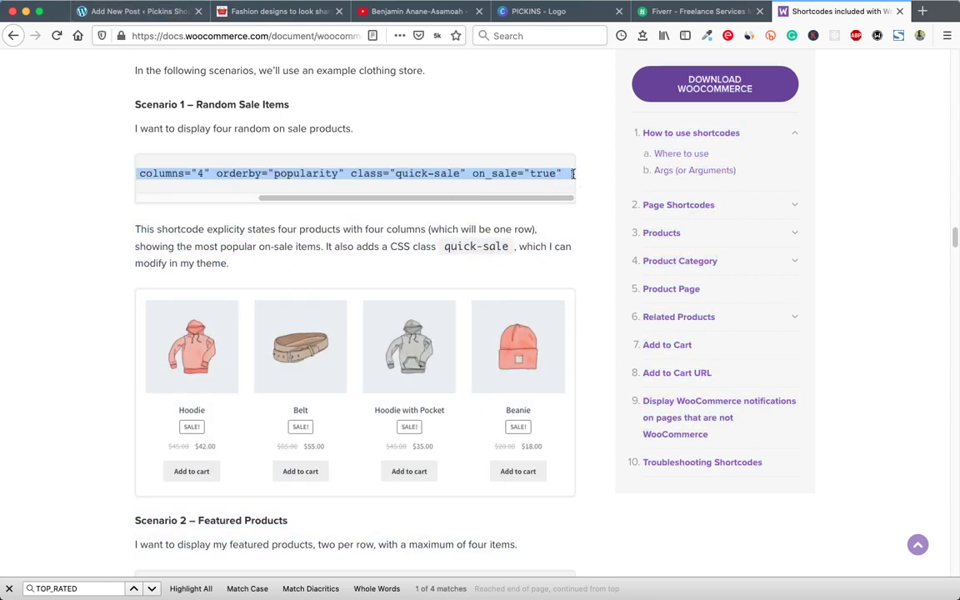
pyautogui.click(101, 13)
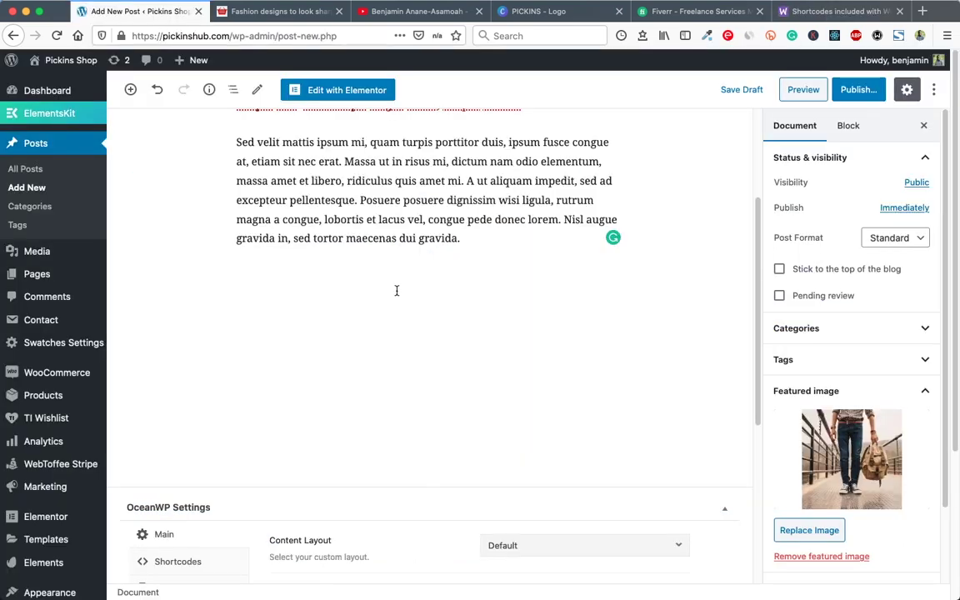
pyautogui.click(364, 285)
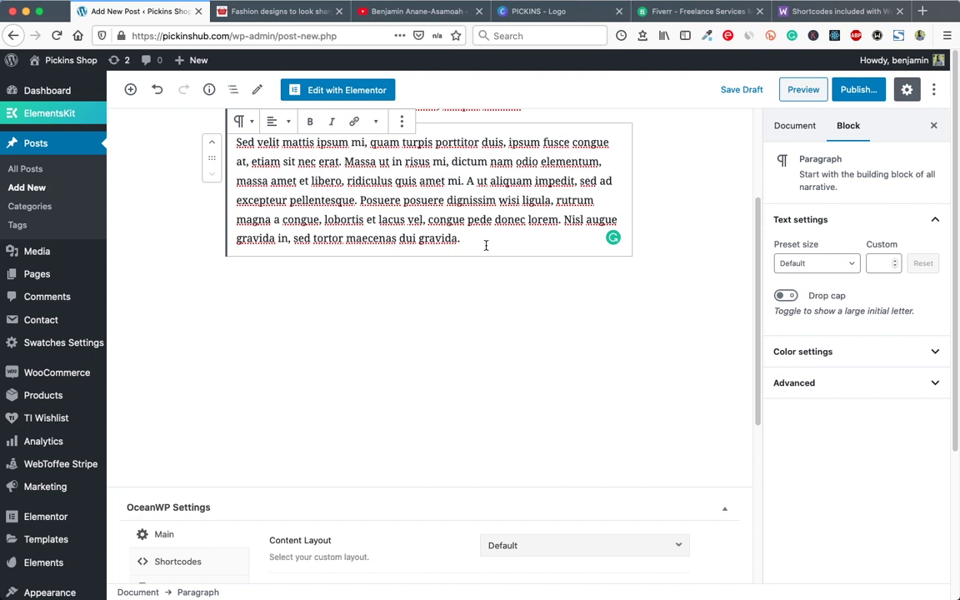
# Add a Shortcode block below the text containing the on-sale products shortcode.
pyautogui.press('Return')
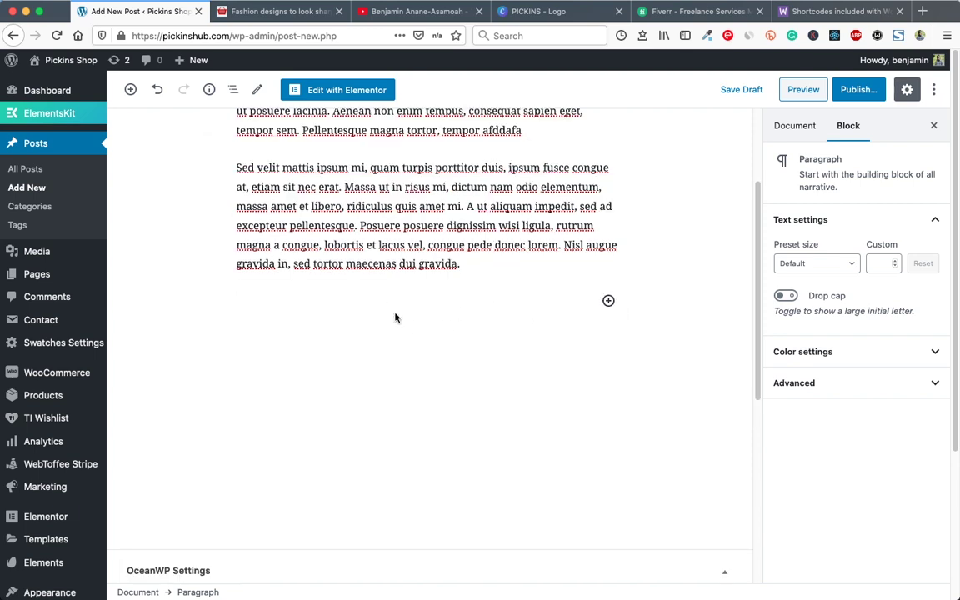
pyautogui.press('super+v')
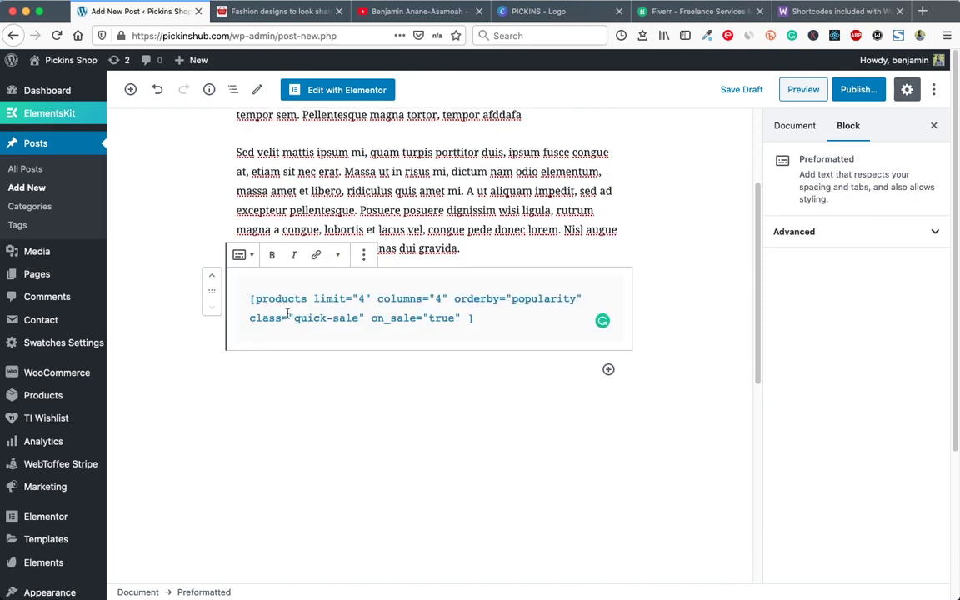
pyautogui.press('super+z')
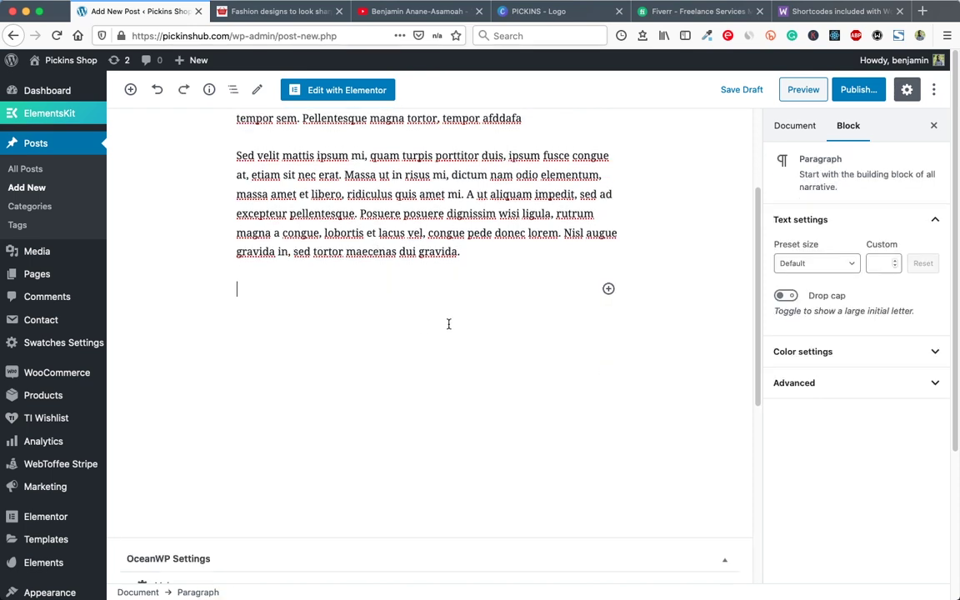
pyautogui.click(608, 289)
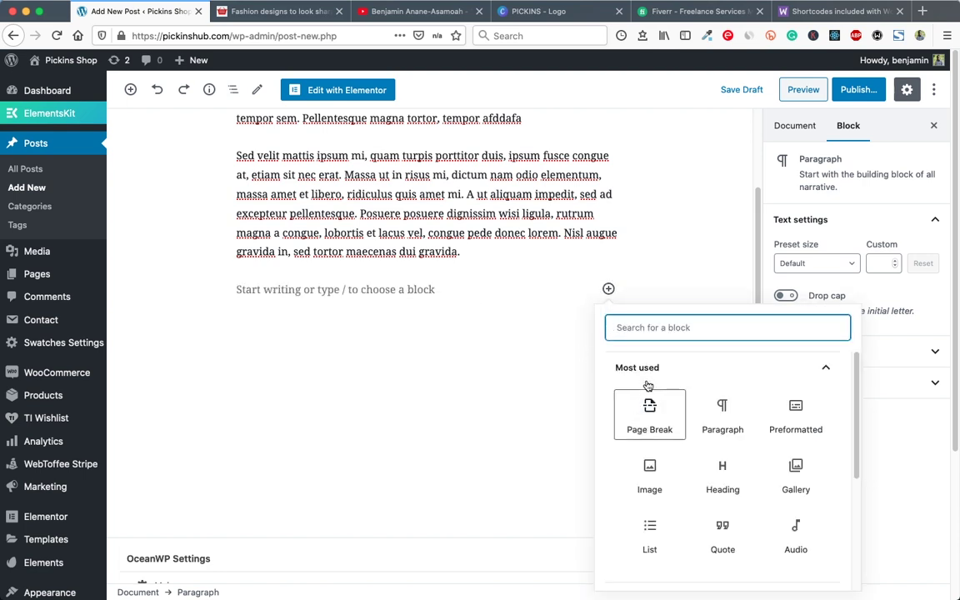
pyautogui.write('sh')
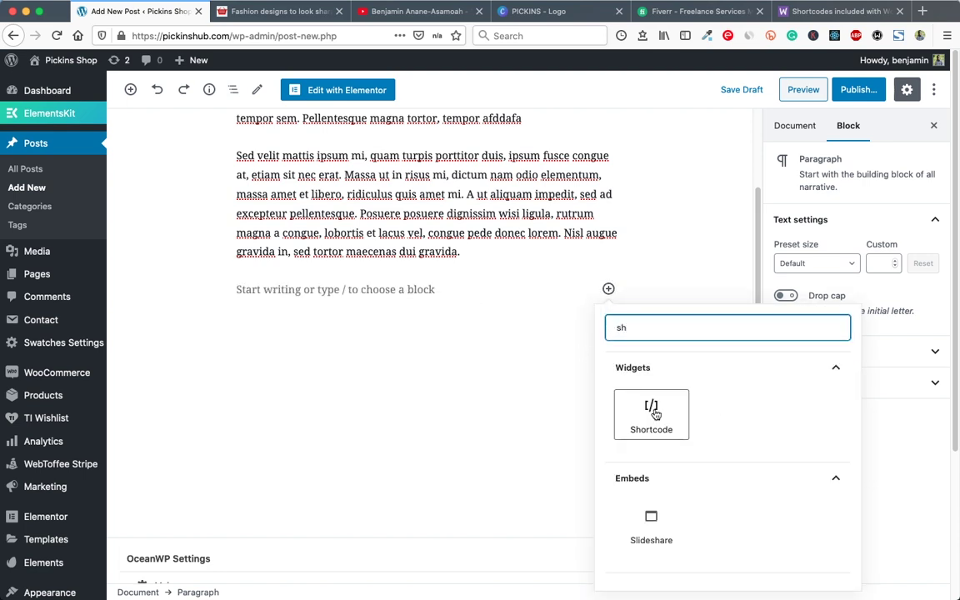
pyautogui.click(653, 413)
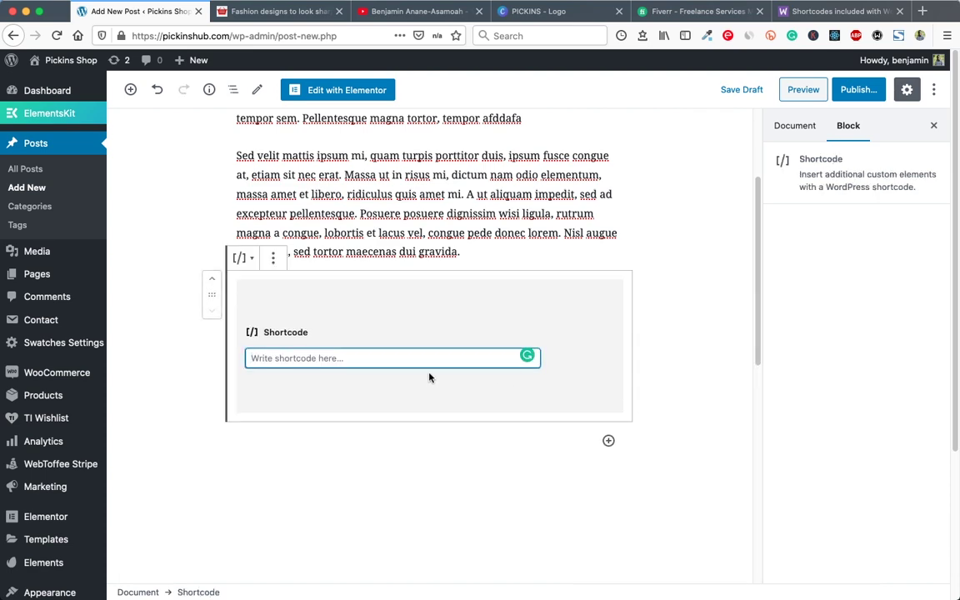
pyautogui.press('super+v')
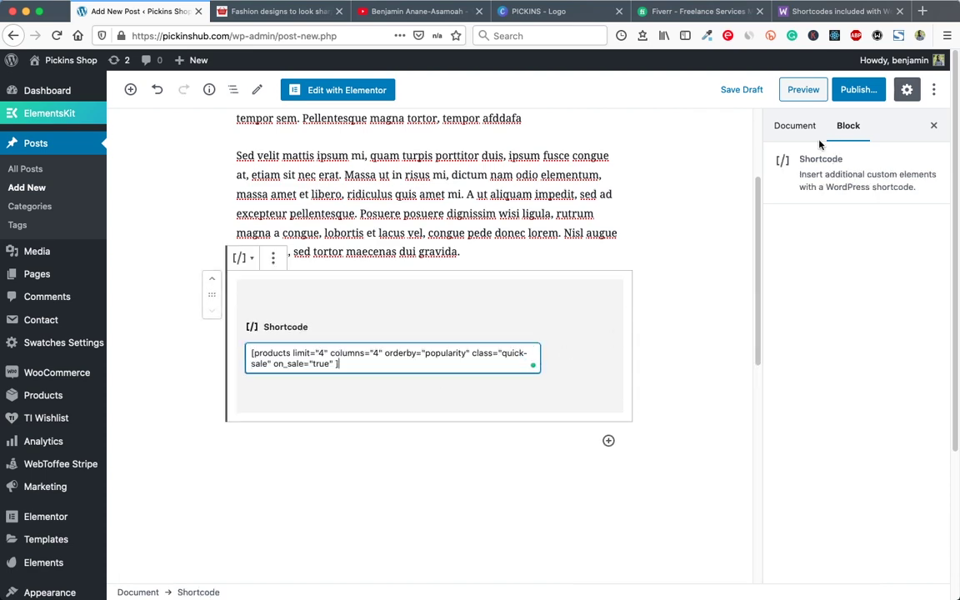
pyautogui.scroll(3, 675, 236)
pyautogui.scroll(-10, 577, 300)
pyautogui.scroll(10, 736, 230)
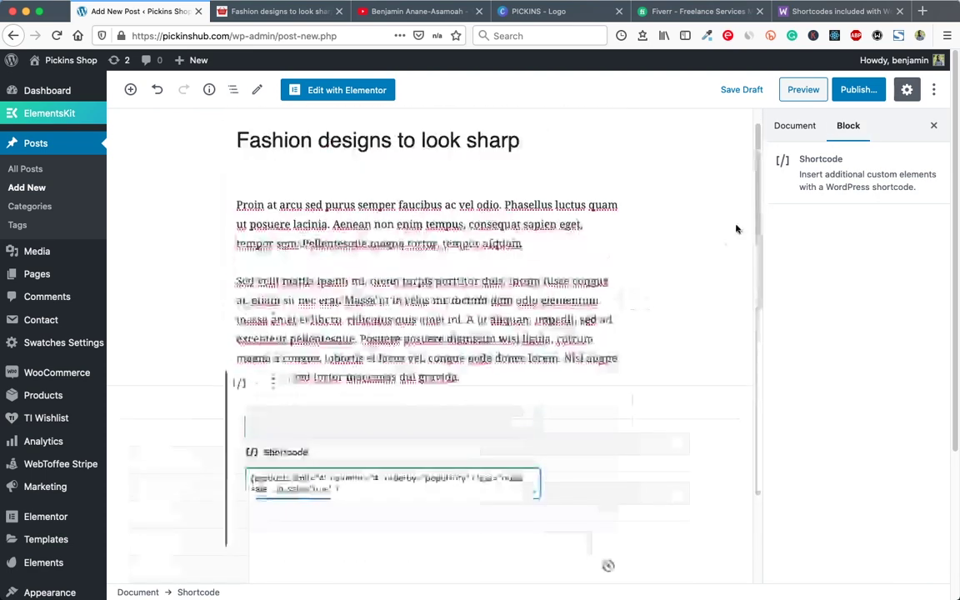
# Publish the post and open the published post in a new tab.
pyautogui.click(852, 90)
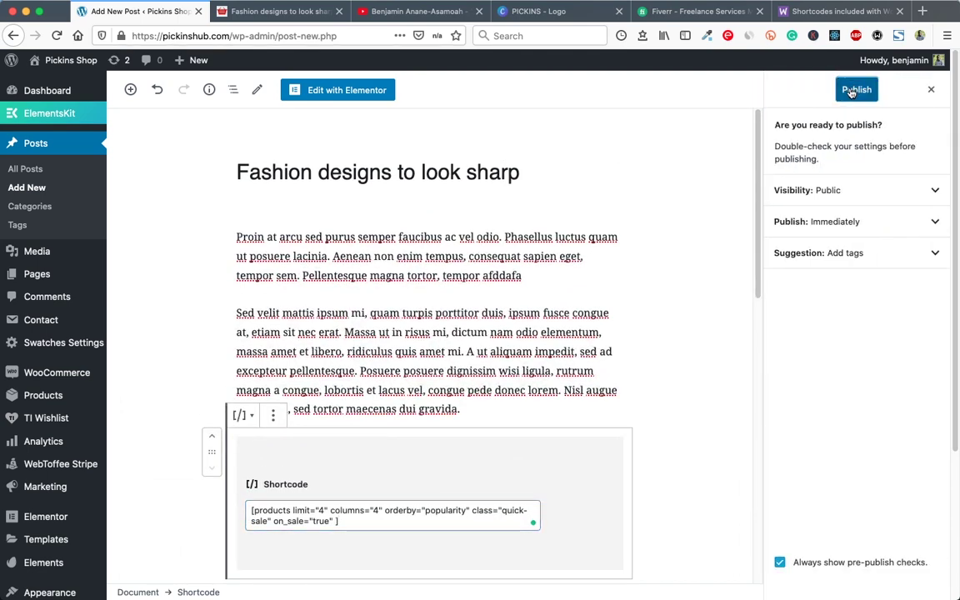
pyautogui.click(852, 90)
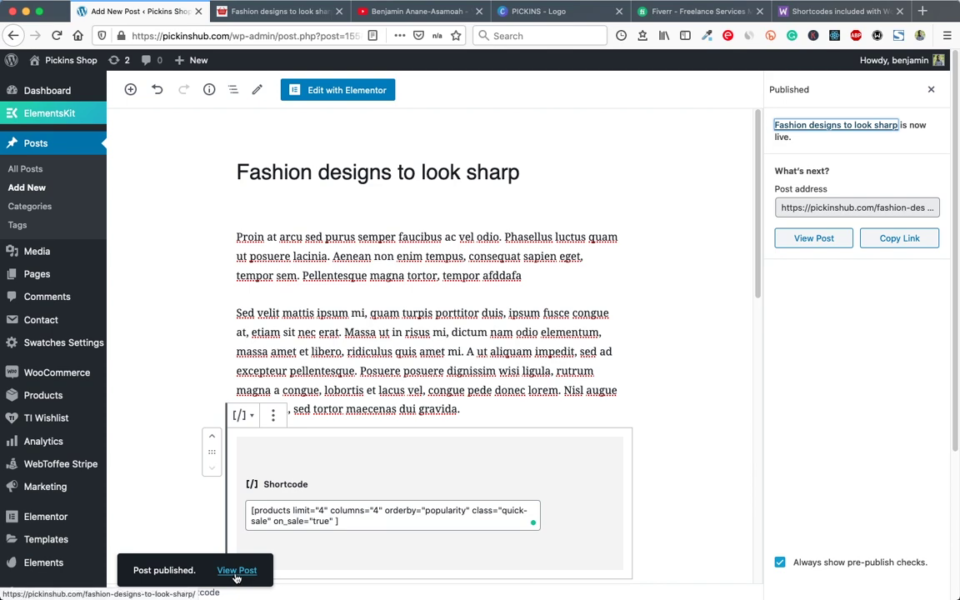
pyautogui.rightClick(237, 578)
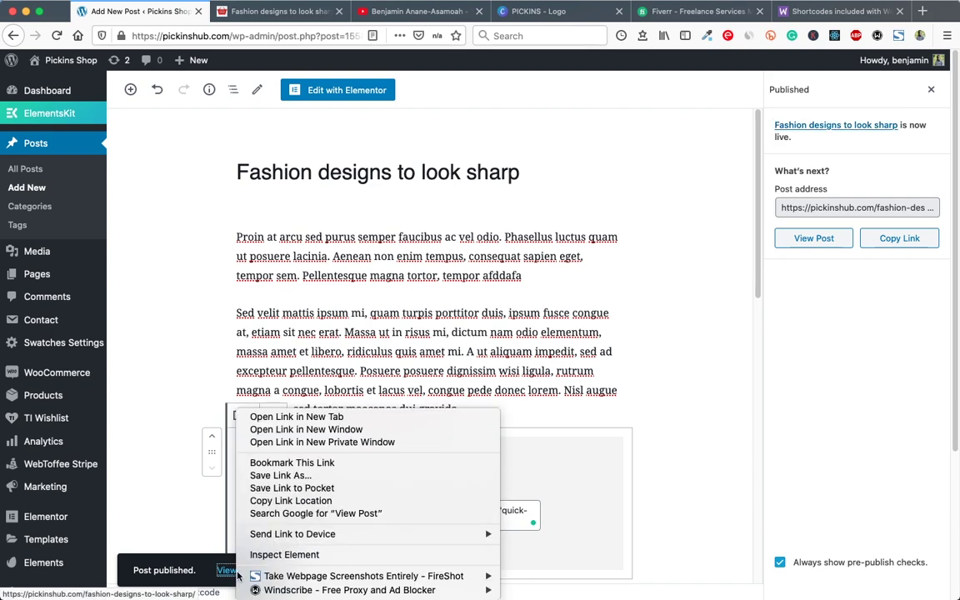
pyautogui.click(283, 416)
pyautogui.scroll(-5, 499, 280)
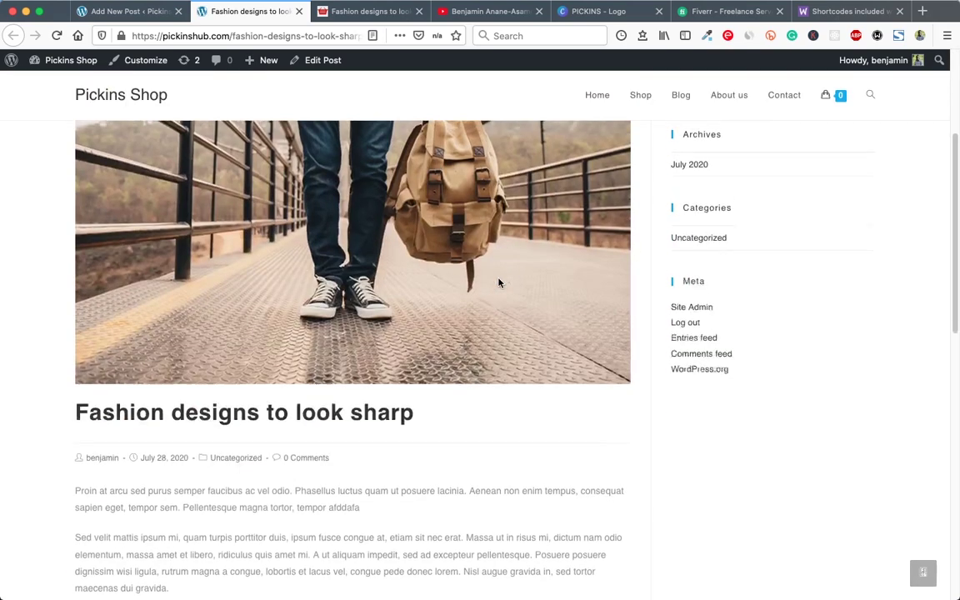
pyautogui.scroll(-5, 498, 282)
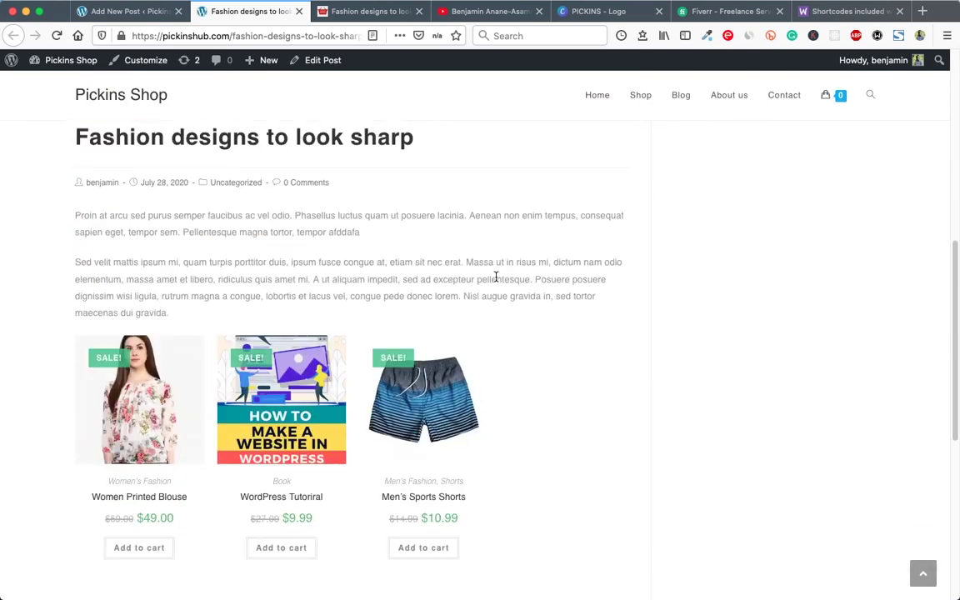
pyautogui.scroll(-5, 496, 277)
pyautogui.scroll(5, 496, 277)
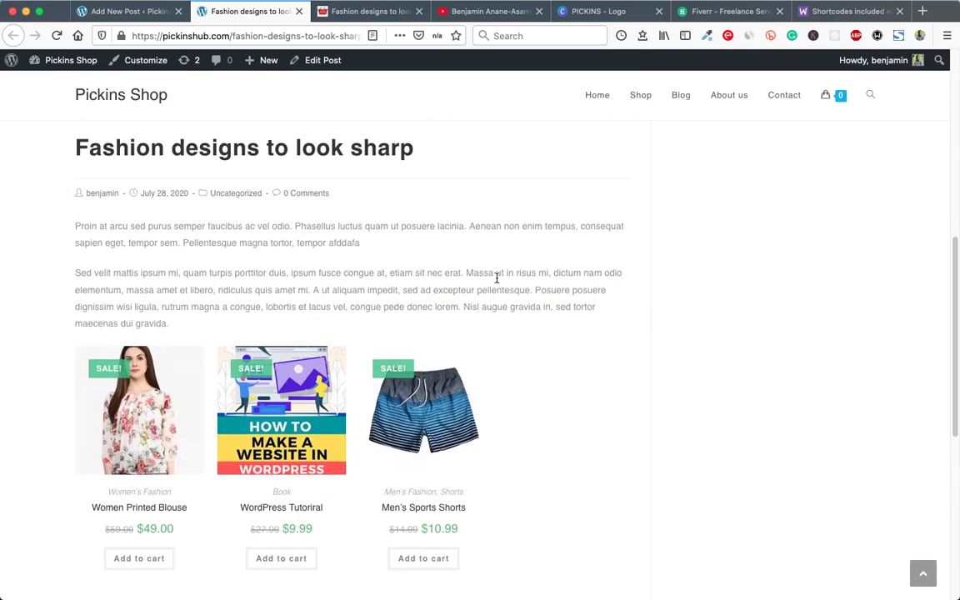
pyautogui.scroll(6, 497, 278)
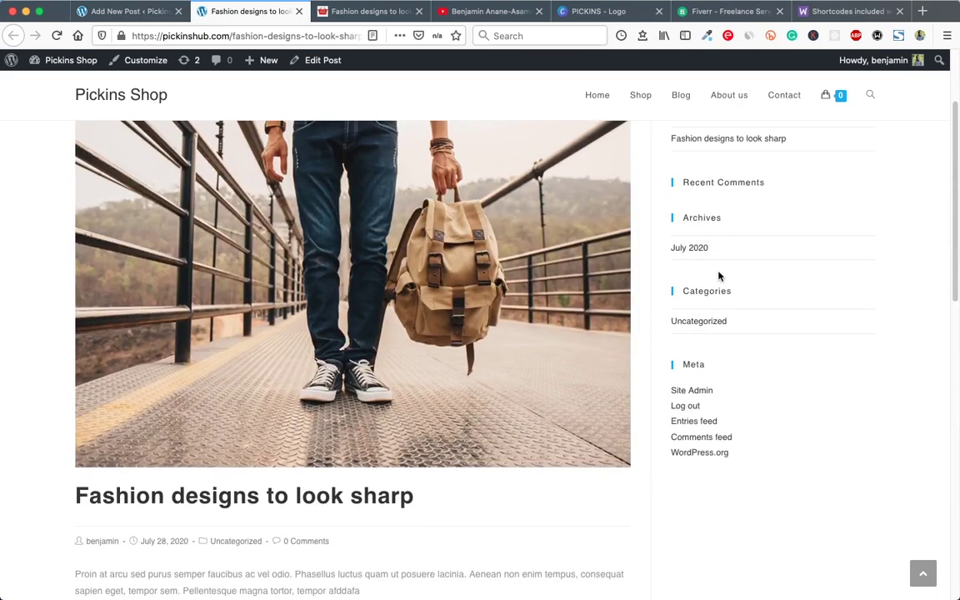
pyautogui.scroll(4, 719, 276)
pyautogui.scroll(-4, 750, 317)
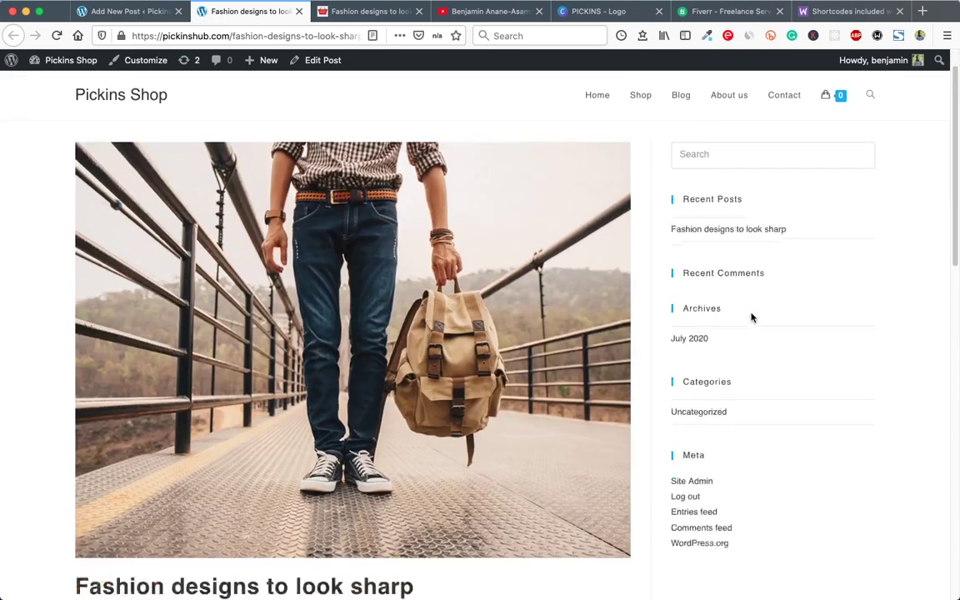
pyautogui.scroll(4, 706, 214)
pyautogui.scroll(-2, 707, 258)
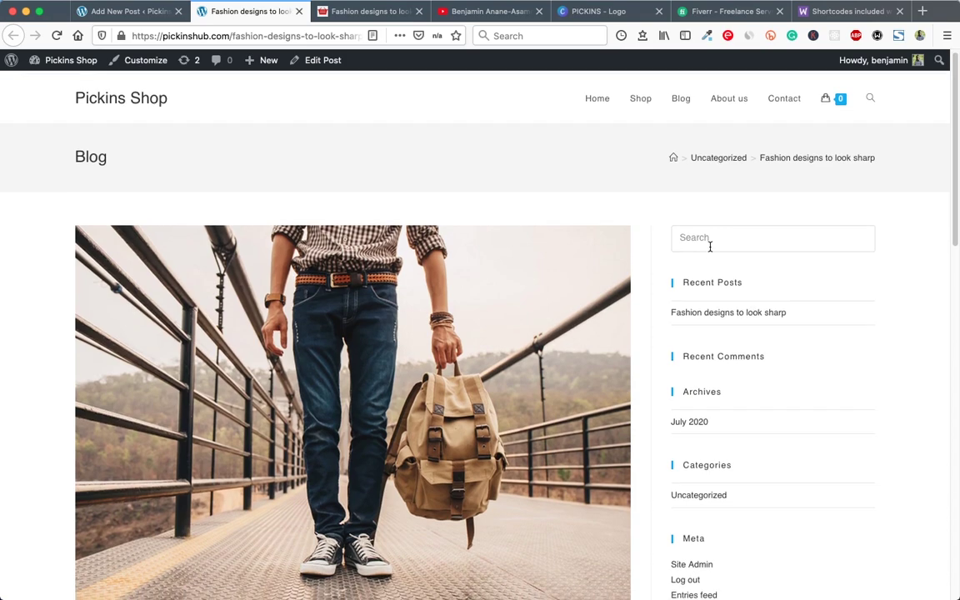
pyautogui.scroll(-10, 634, 316)
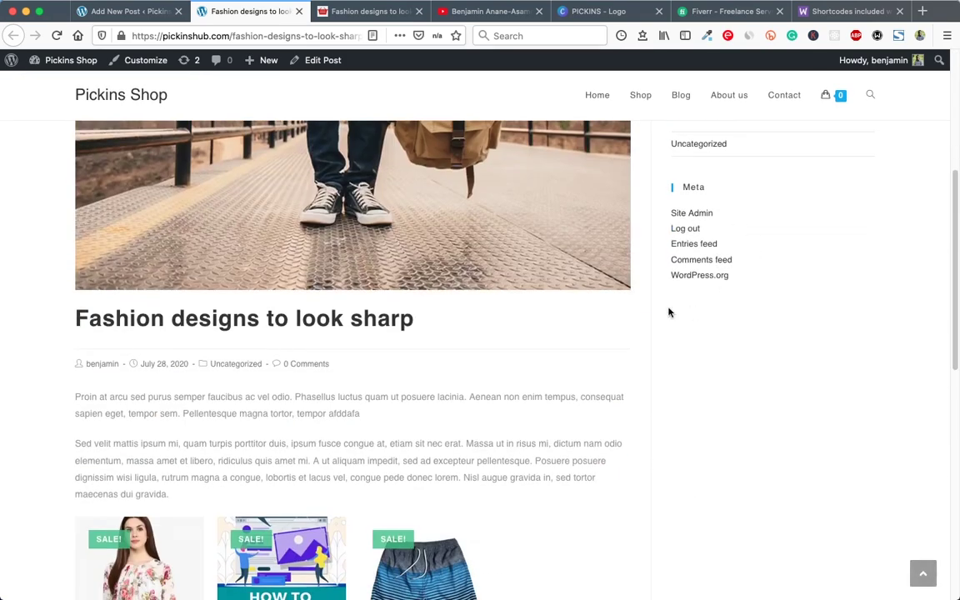
pyautogui.scroll(-3, 454, 322)
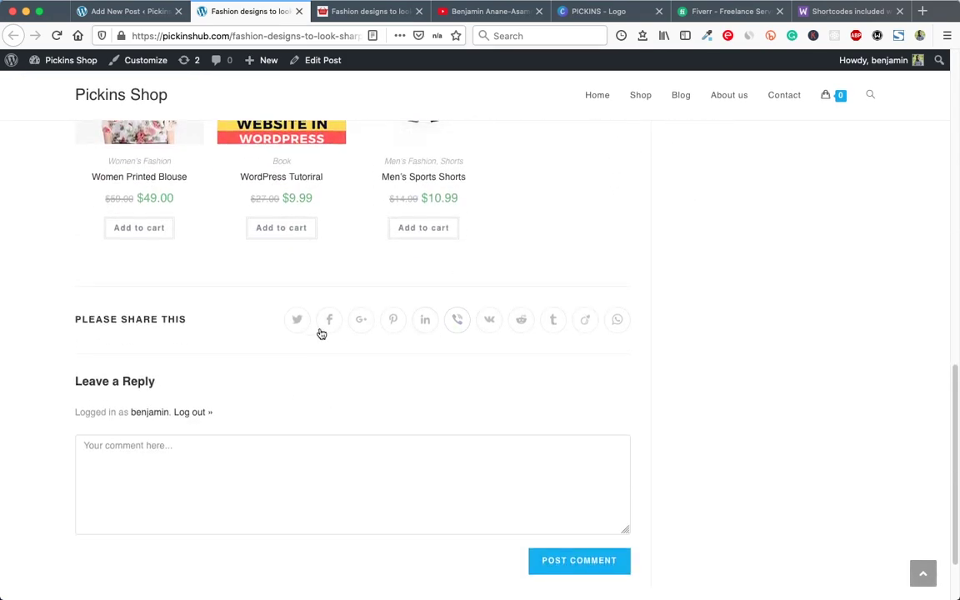
pyautogui.click(341, 14)
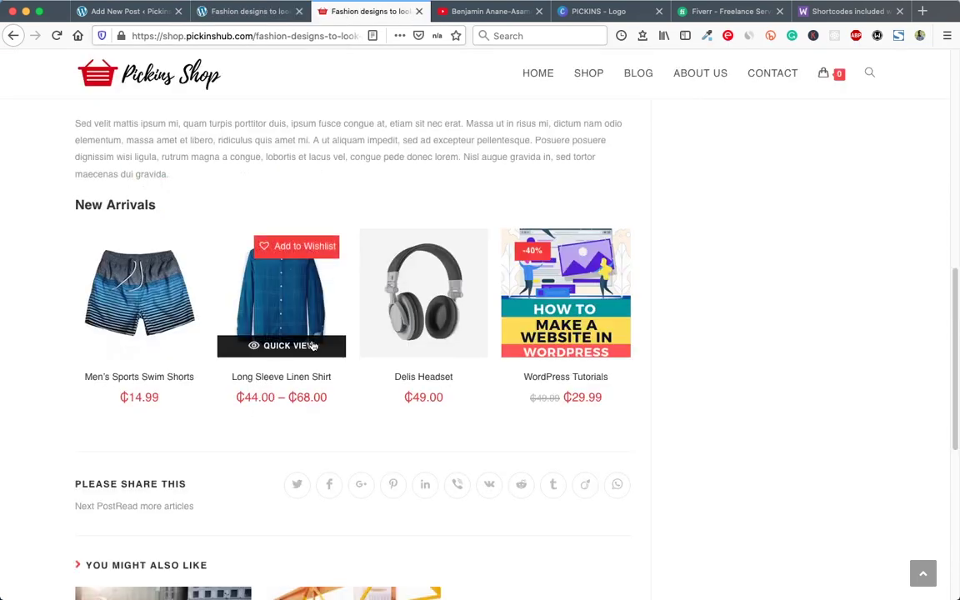
pyautogui.scroll(-8, 313, 343)
pyautogui.scroll(3, 123, 295)
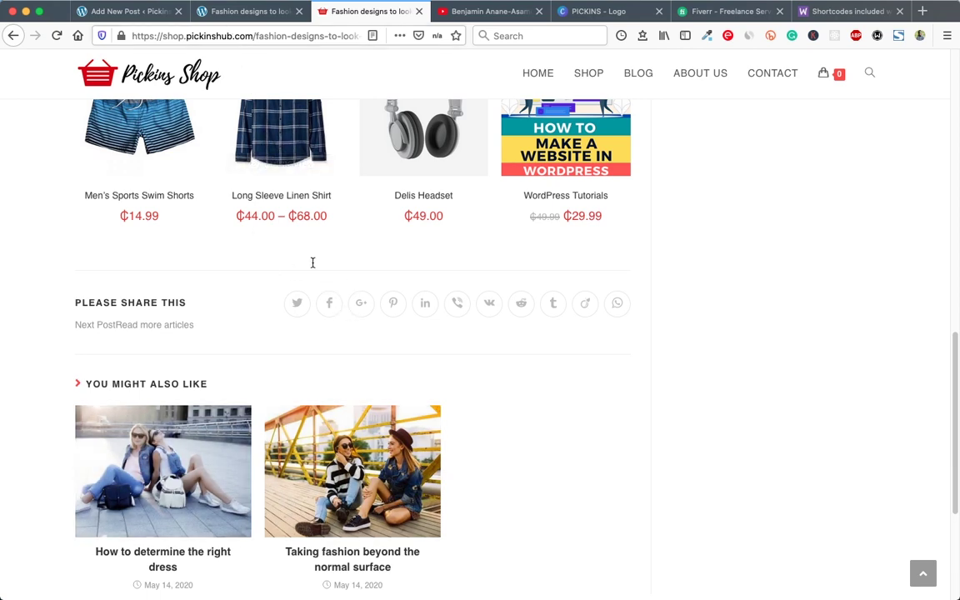
pyautogui.scroll(-3, 312, 265)
pyautogui.scroll(3, 377, 335)
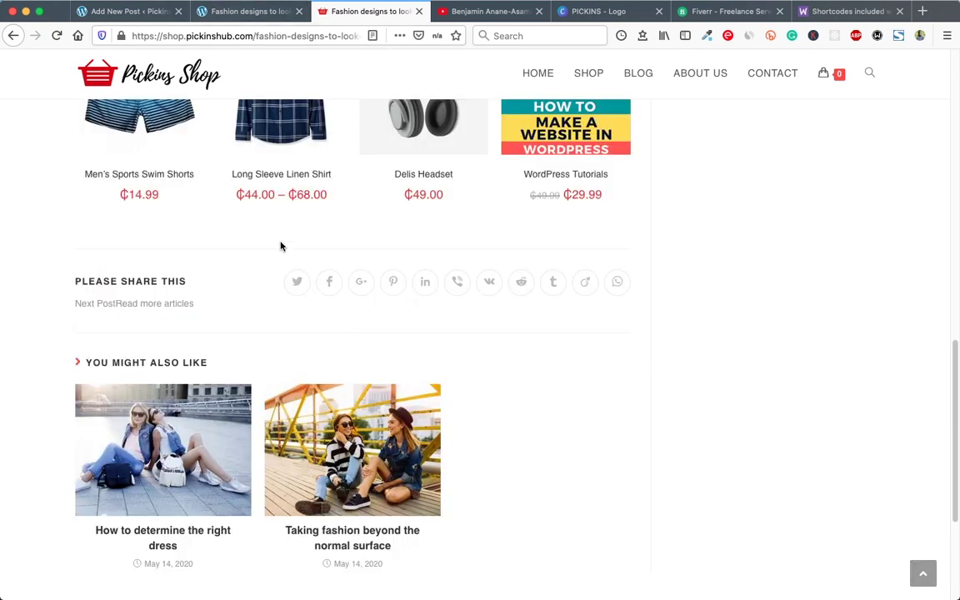
pyautogui.click(249, 11)
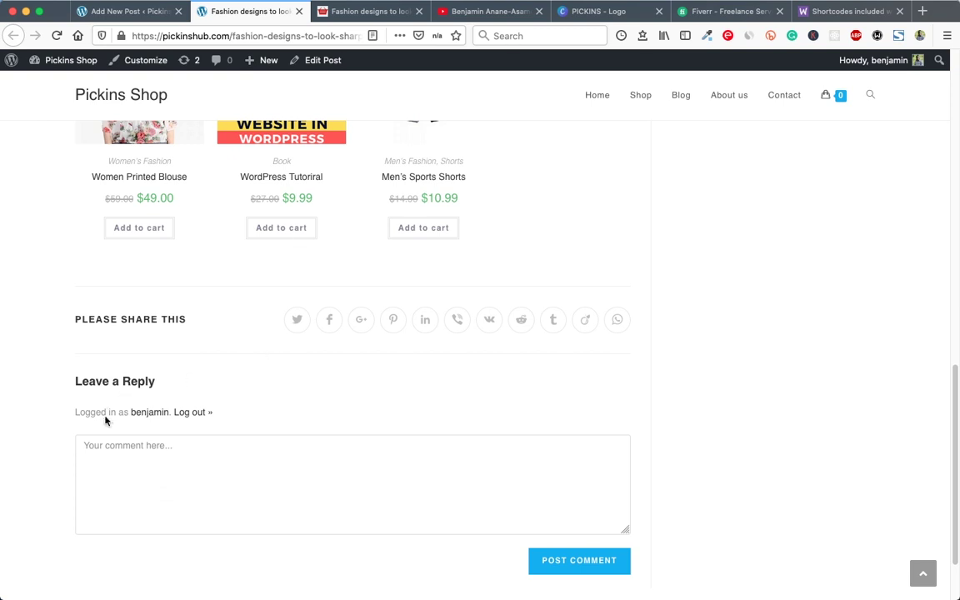
# Uncheck Allow comments under Discussion in the post settings and update the post.
pyautogui.click(128, 12)
pyautogui.scroll(-10, 332, 333)
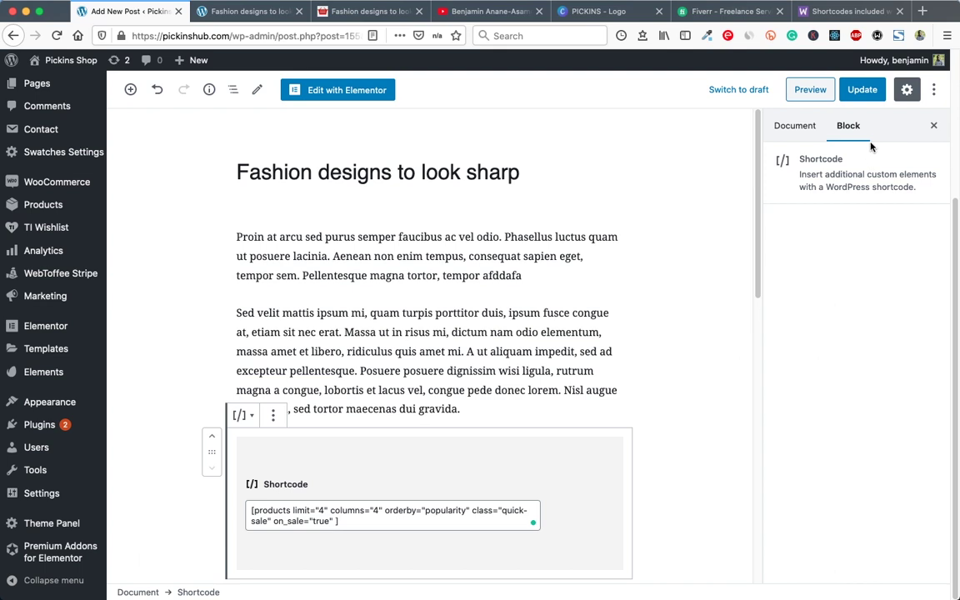
pyautogui.click(789, 127)
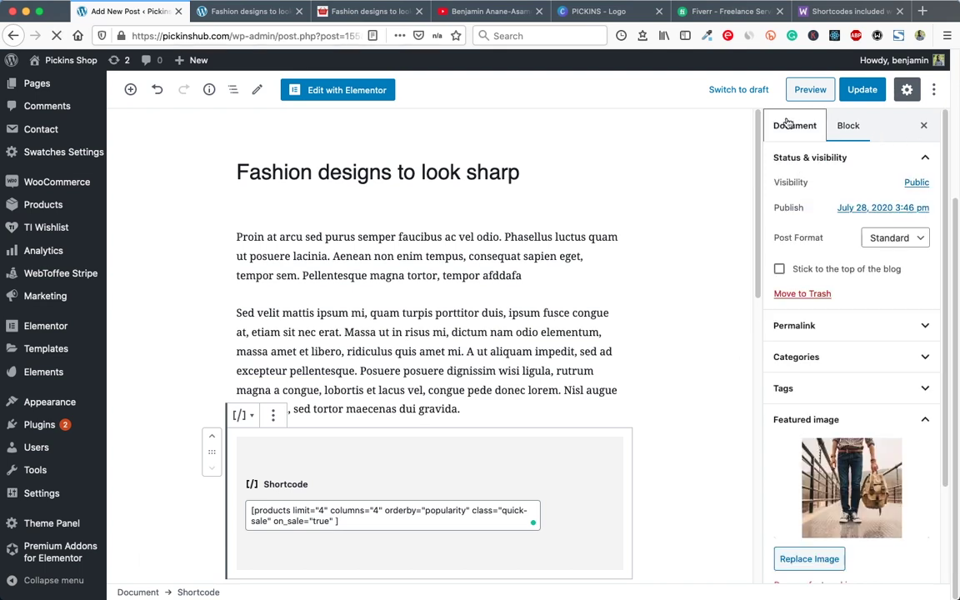
pyautogui.scroll(-2, 787, 235)
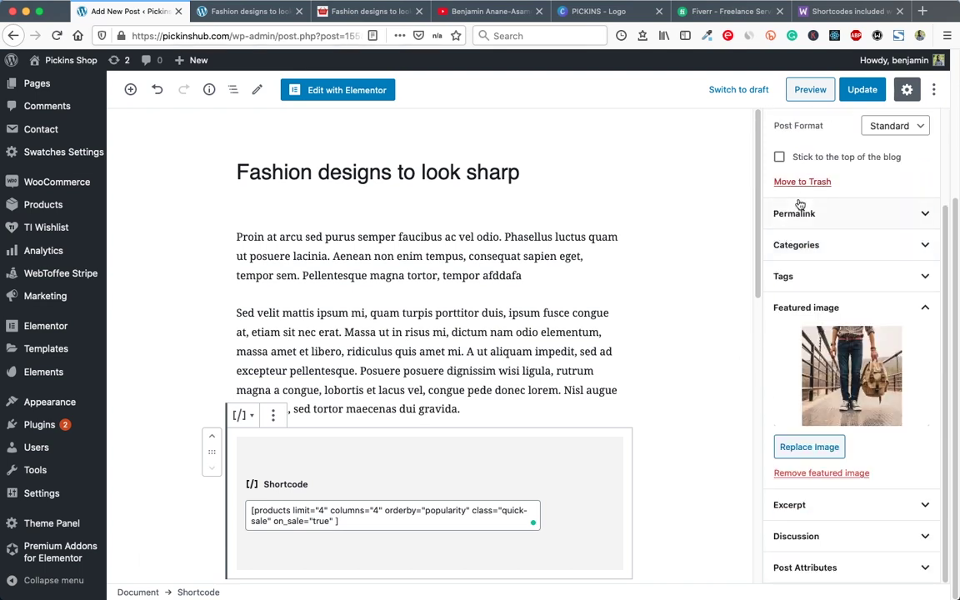
pyautogui.scroll(3, 800, 198)
pyautogui.scroll(-3, 813, 375)
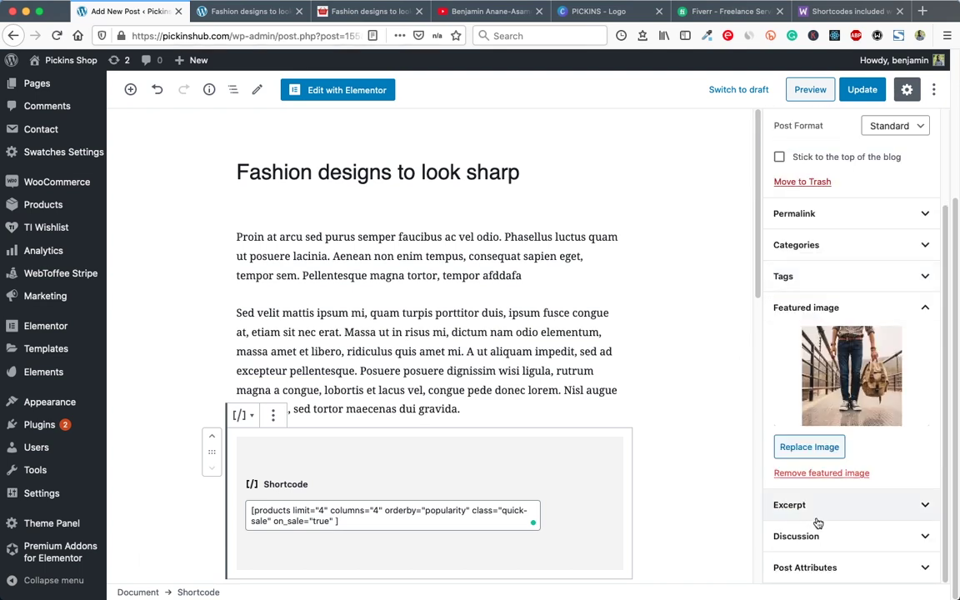
pyautogui.click(812, 537)
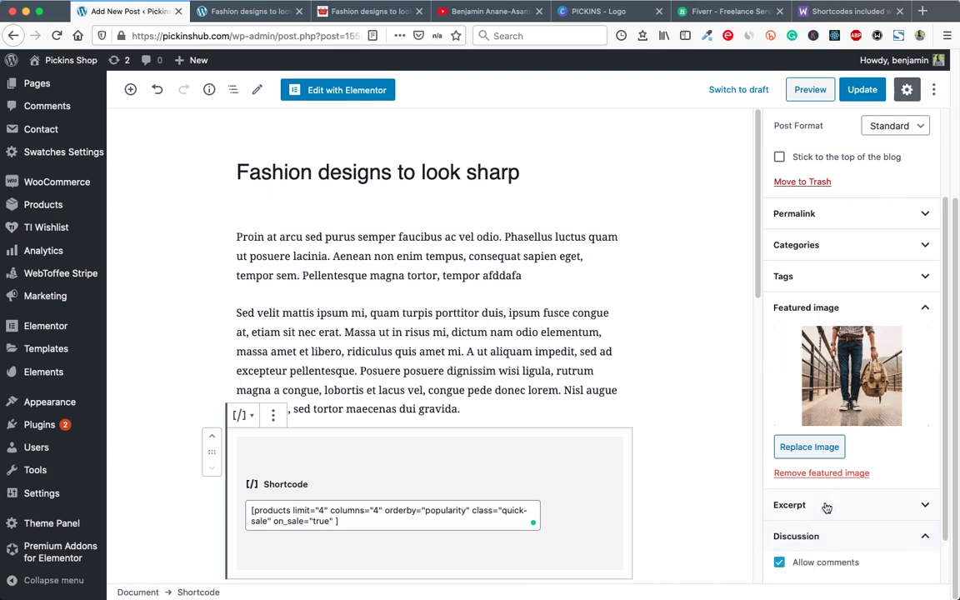
pyautogui.scroll(-1, 823, 508)
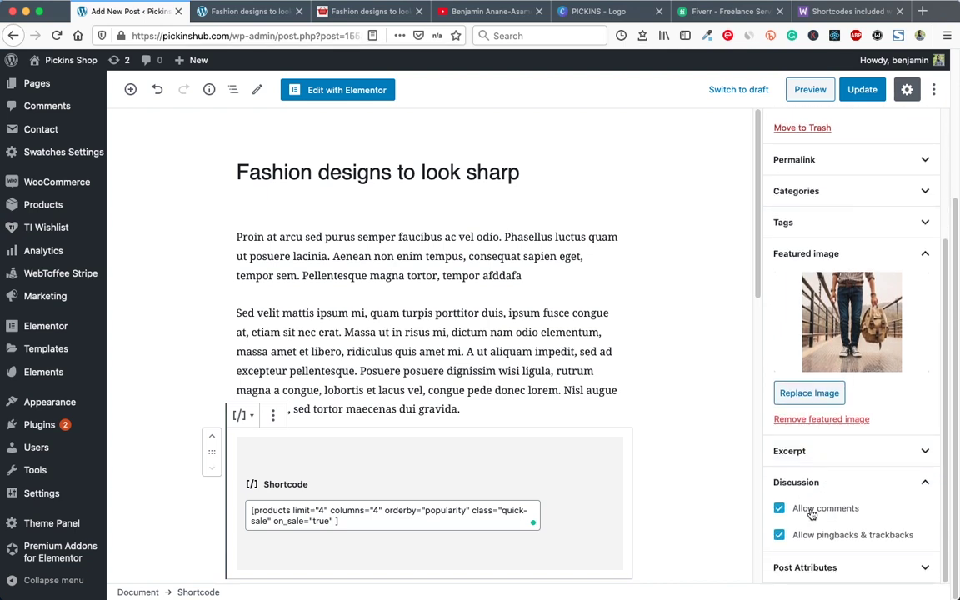
pyautogui.click(779, 509)
pyautogui.click(861, 89)
# Reload the live post to confirm comments are no longer offered.
pyautogui.click(246, 11)
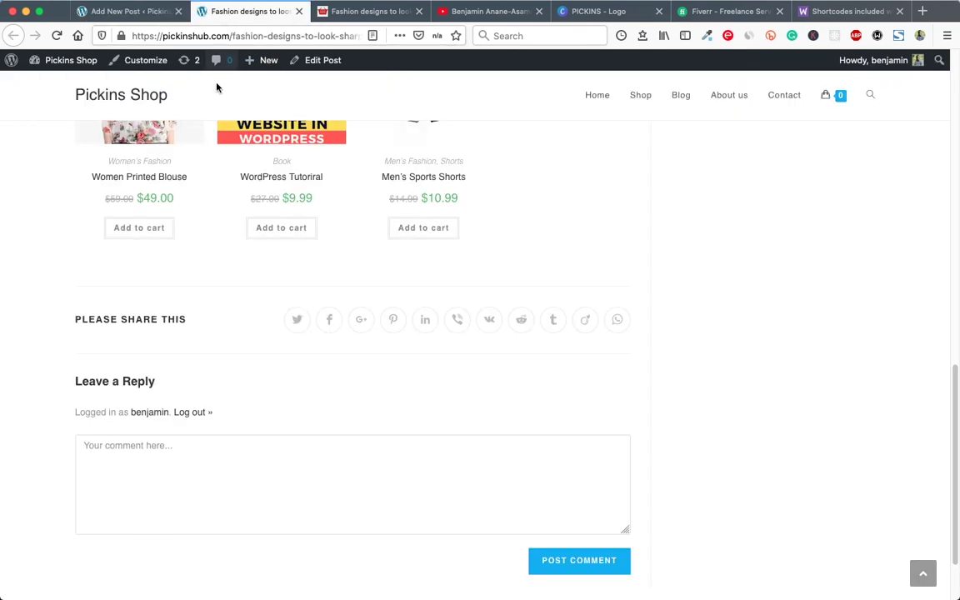
pyautogui.rightClick(551, 250)
pyautogui.click(713, 248)
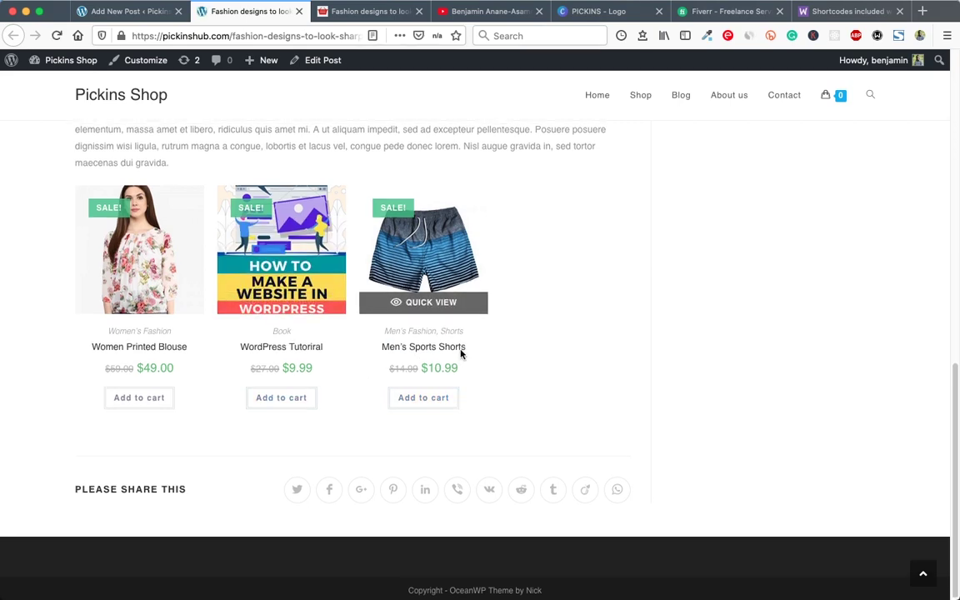
pyautogui.scroll(3, 461, 353)
pyautogui.scroll(-3, 461, 353)
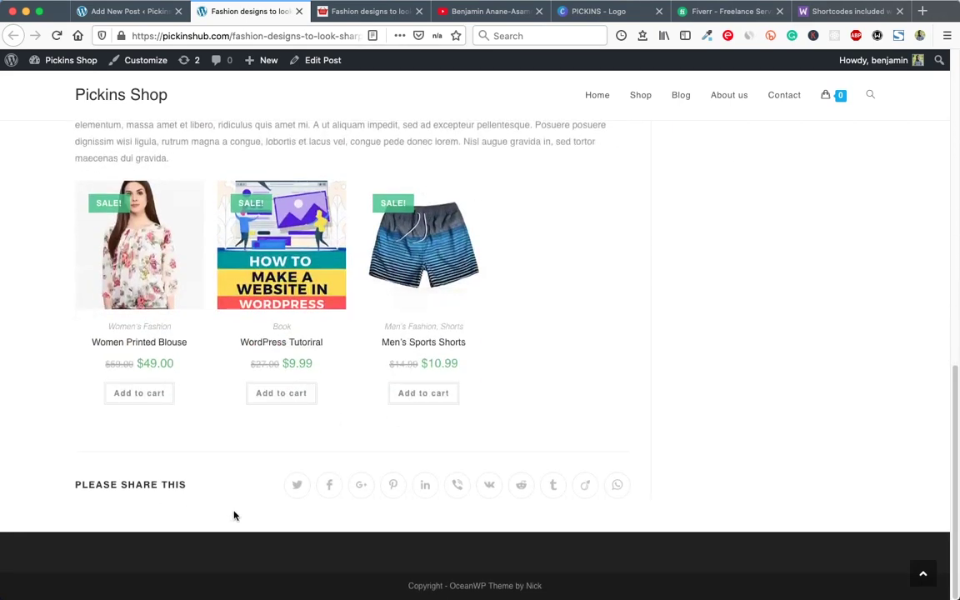
# Open the How to determine the right dress article from the shop site.
pyautogui.click(329, 12)
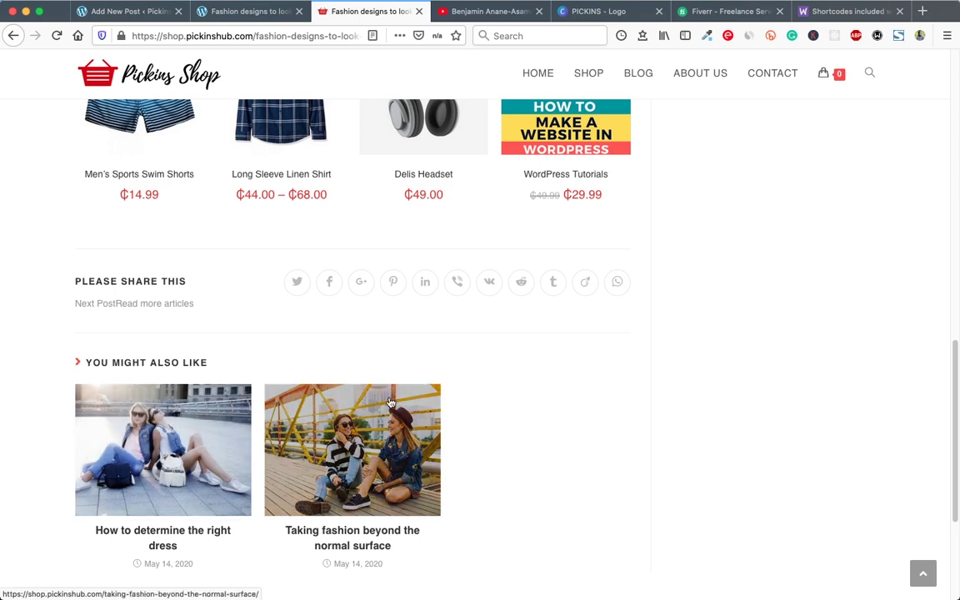
pyautogui.scroll(-2, 283, 417)
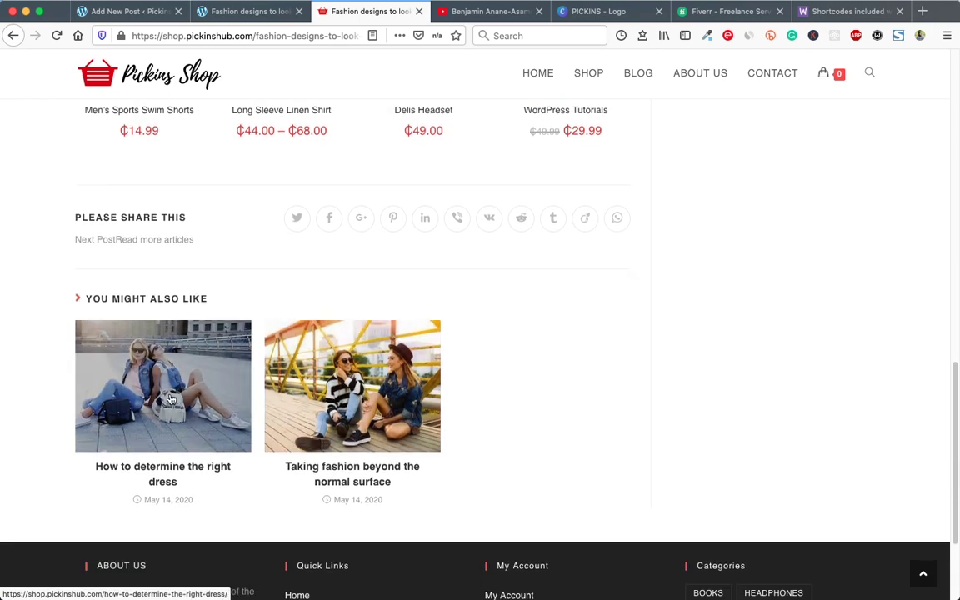
pyautogui.click(166, 478)
pyautogui.press('super+1')
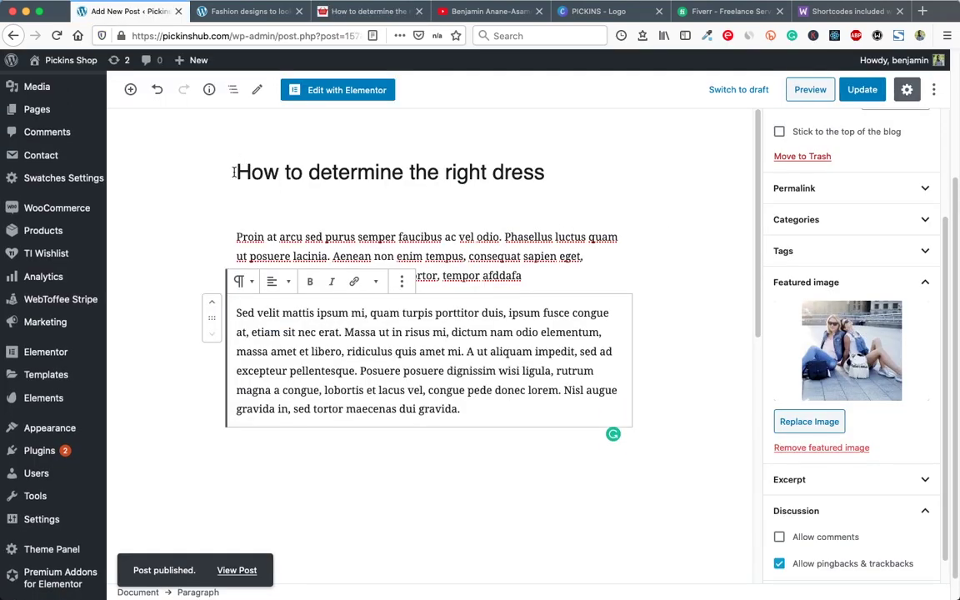
# Untick Uncategorized and start a new category named Fashion.
pyautogui.click(839, 223)
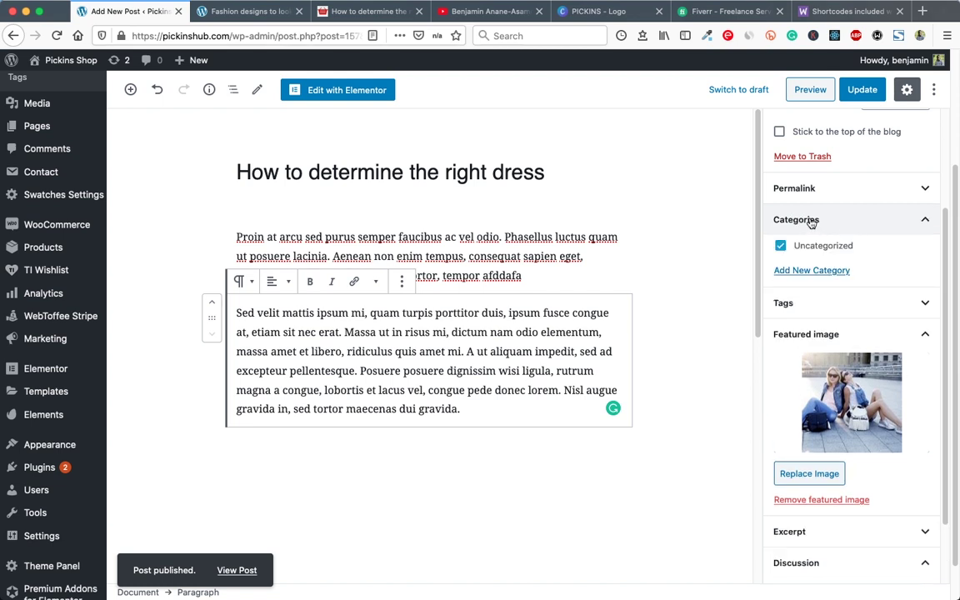
pyautogui.click(779, 246)
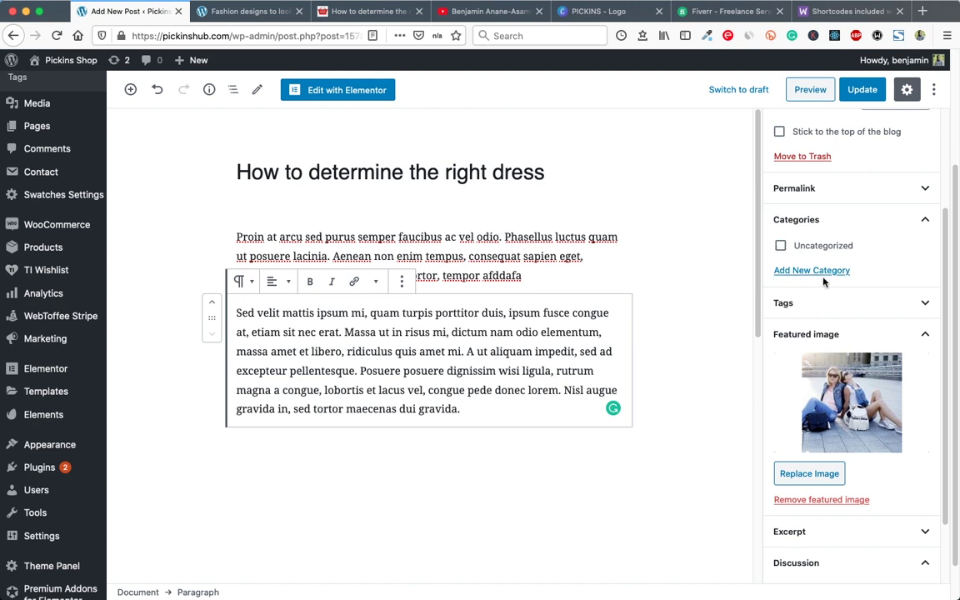
pyautogui.click(805, 272)
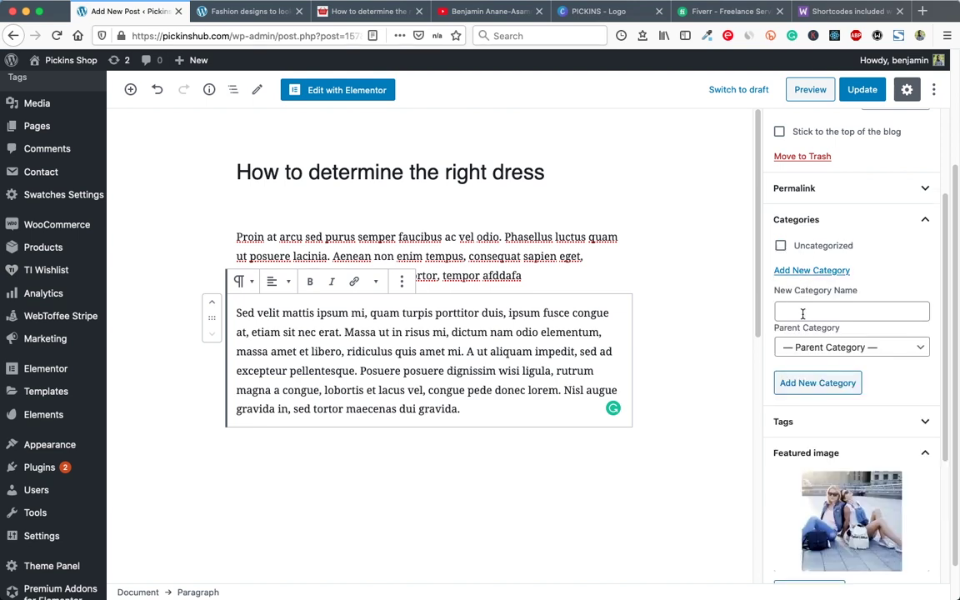
pyautogui.click(802, 313)
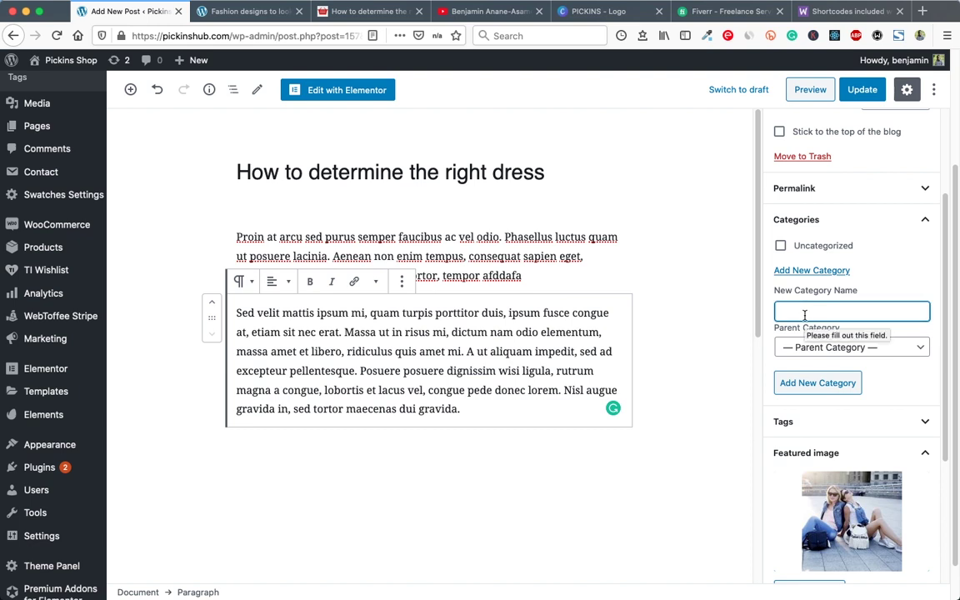
pyautogui.write('Fashion')
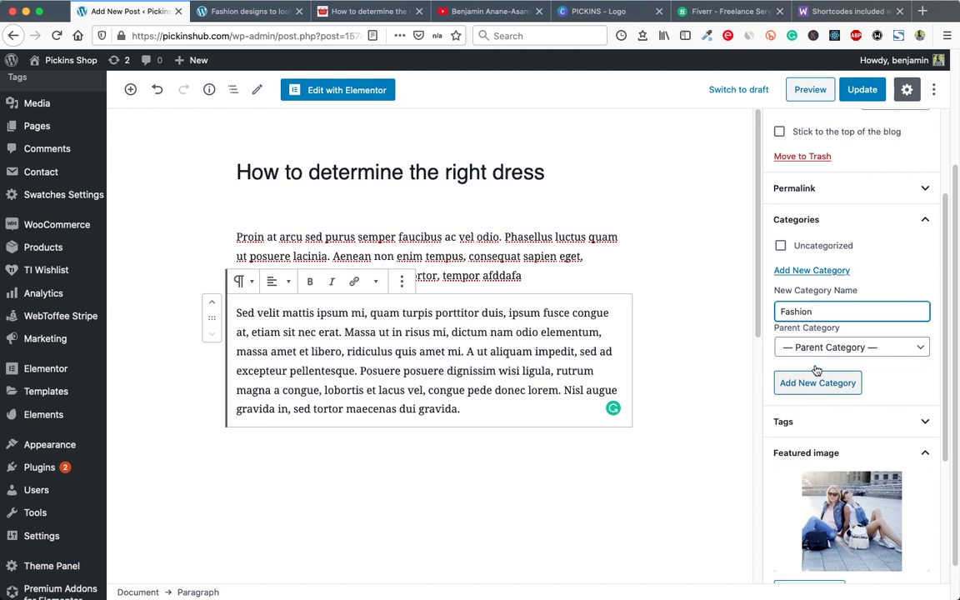
pyautogui.scroll(4, 55, 127)
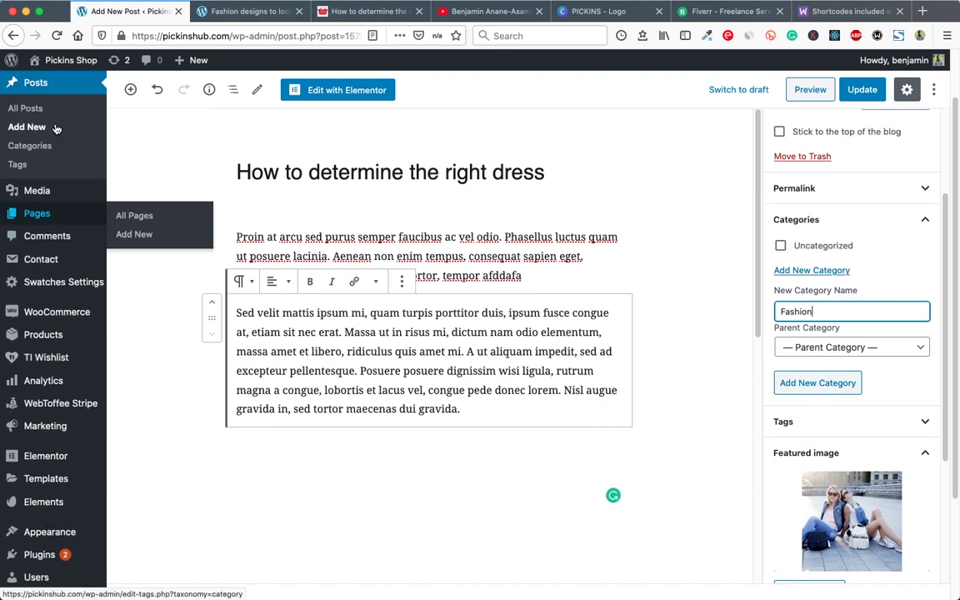
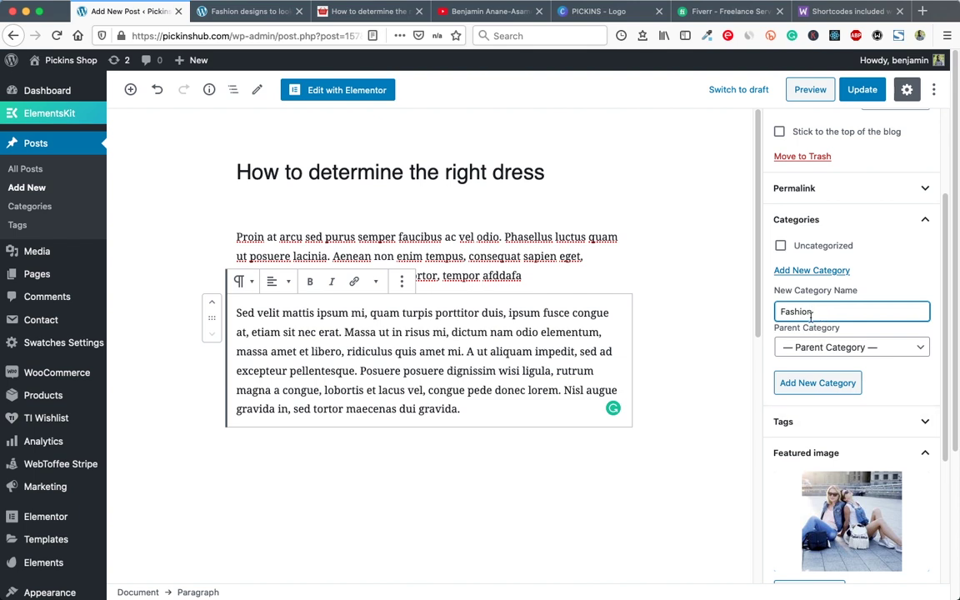
# Add a new Fashion category to the post, update it, and reload the live post to check.
pyautogui.click(817, 385)
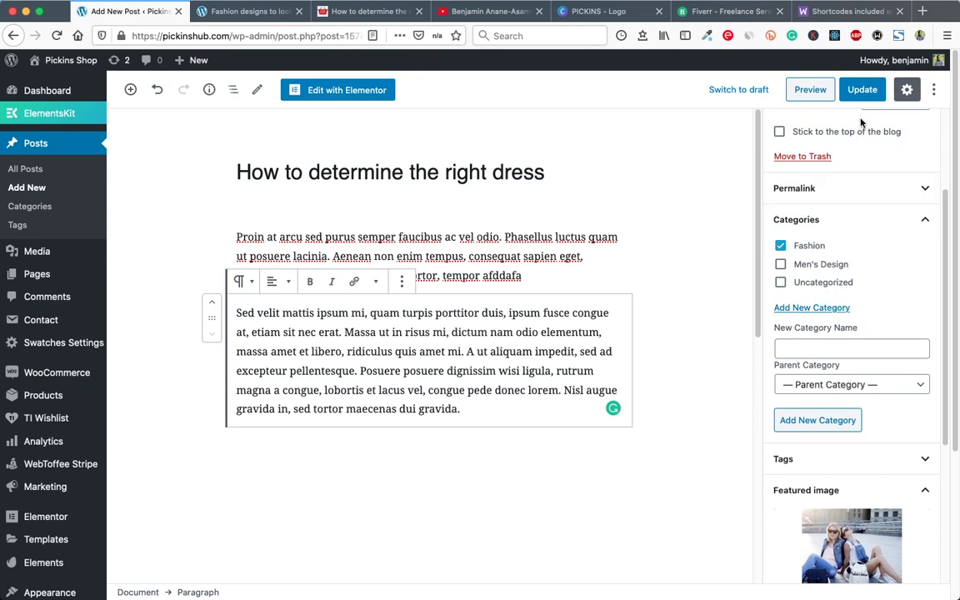
pyautogui.click(862, 90)
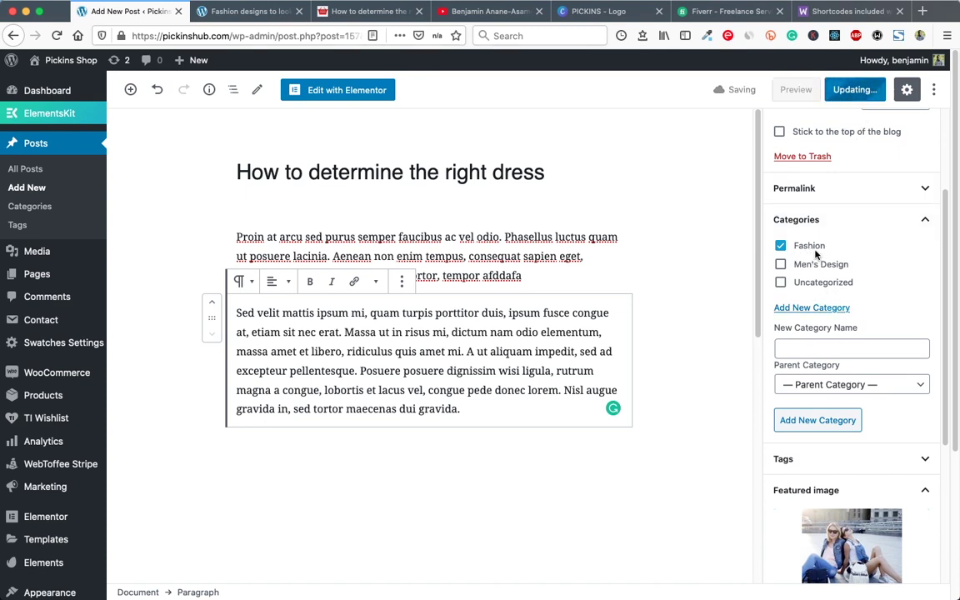
pyautogui.click(247, 13)
pyautogui.click(301, 336)
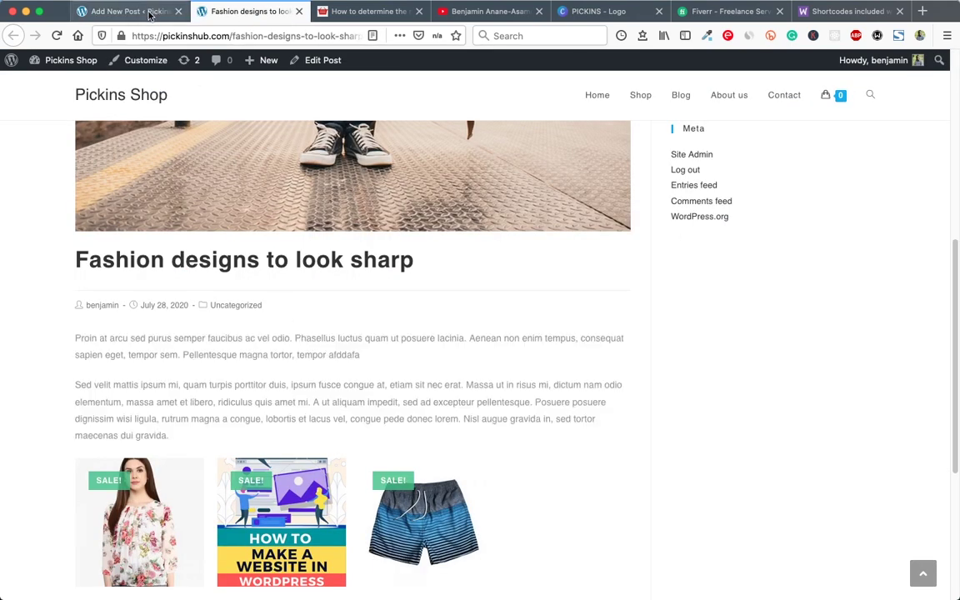
pyautogui.rightClick(362, 283)
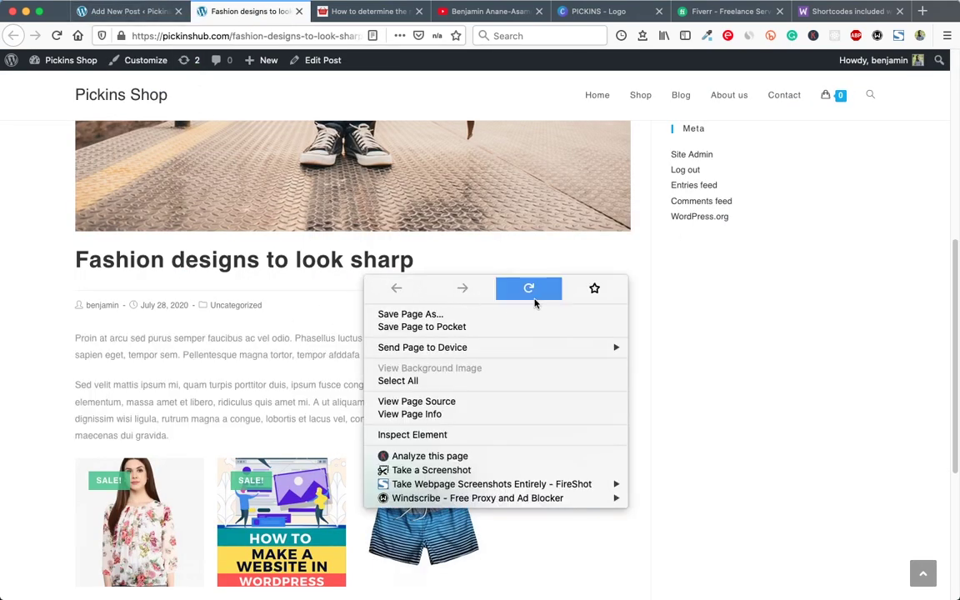
pyautogui.click(532, 292)
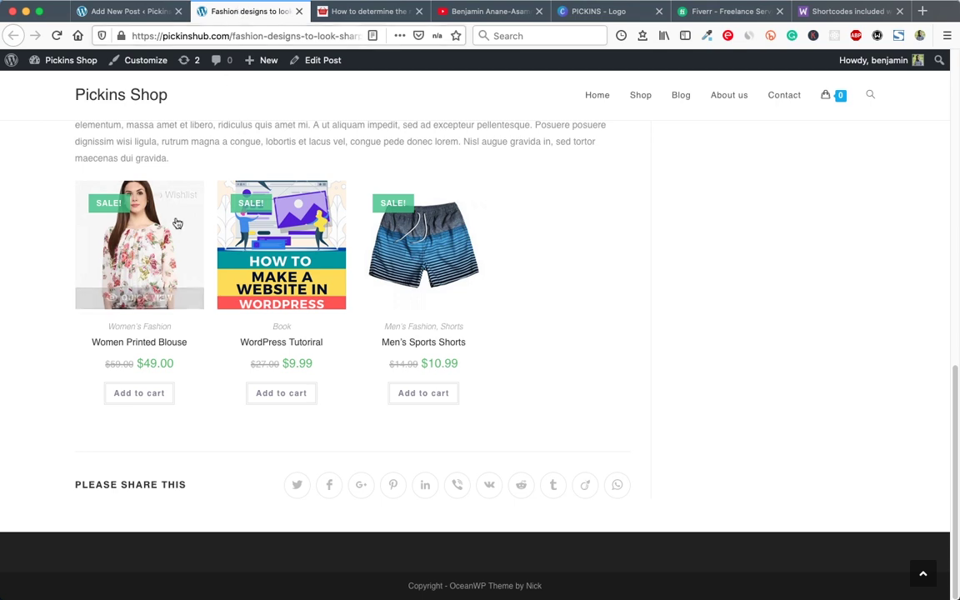
pyautogui.click(125, 11)
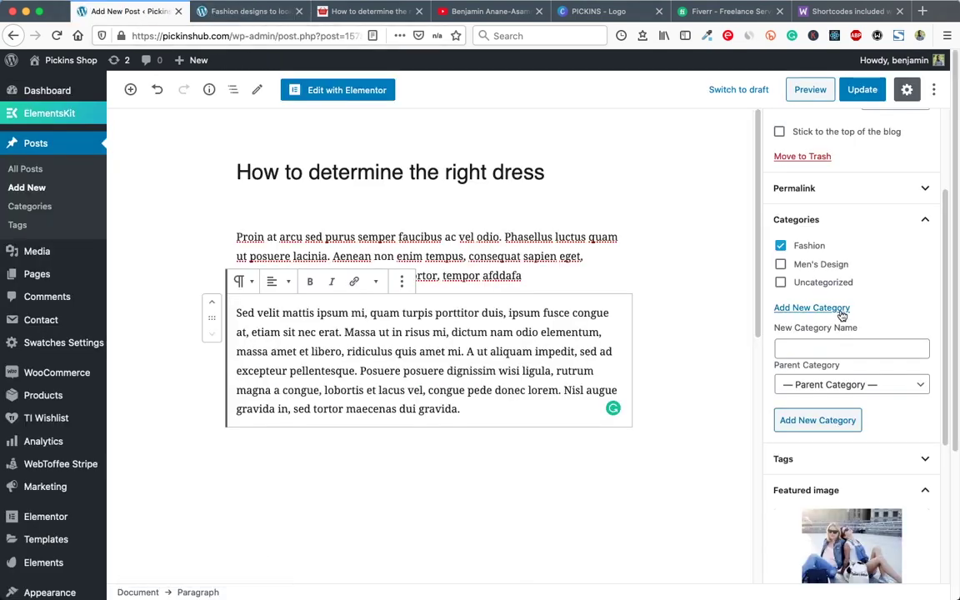
# Quick-edit 'Fashion designs to look sharp', swapping Uncategorized for Fashion, and update it.
pyautogui.click(25, 170)
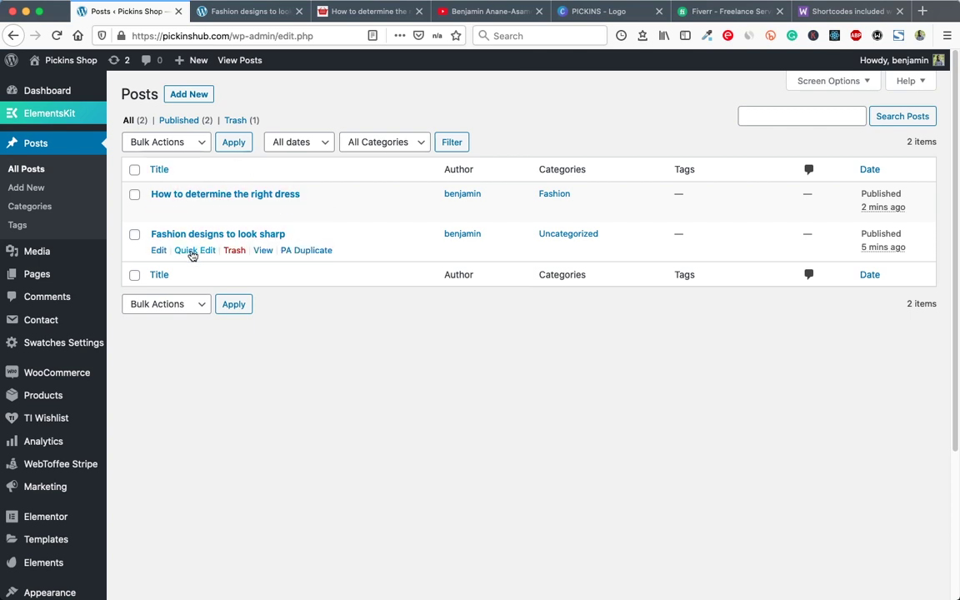
pyautogui.click(191, 251)
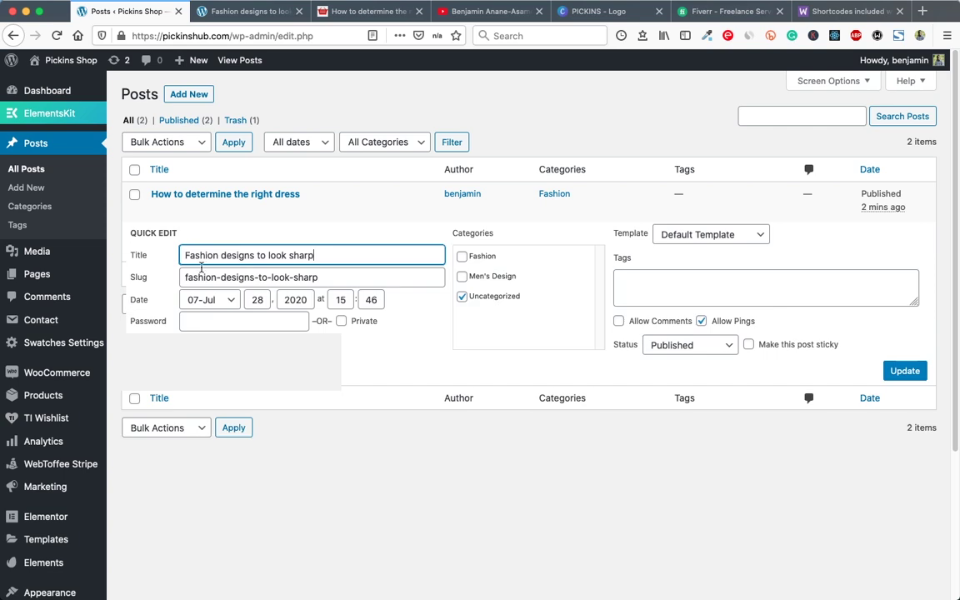
pyautogui.click(462, 297)
pyautogui.click(462, 257)
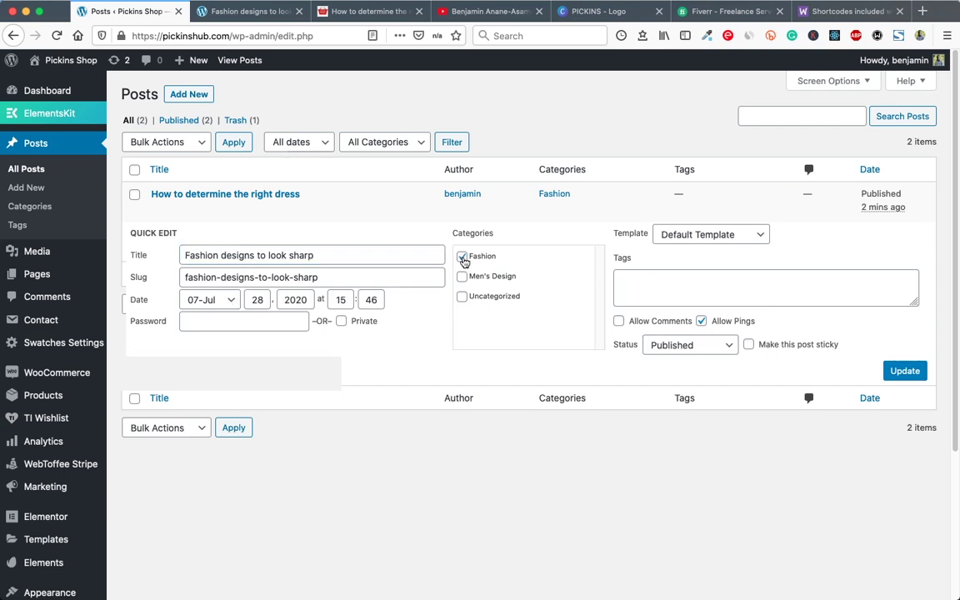
pyautogui.click(902, 371)
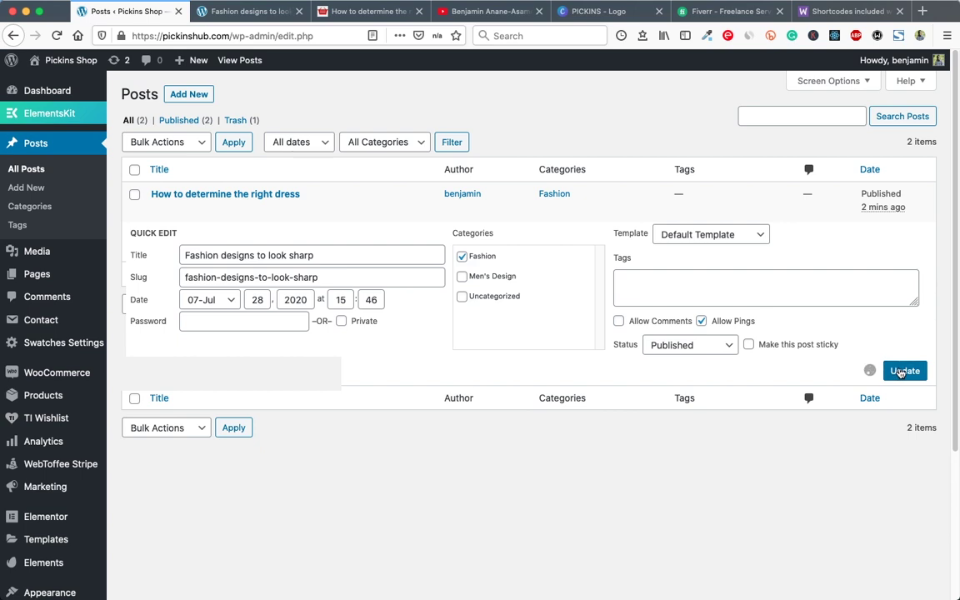
# Reload the live sharp-fashion post, scroll through its related posts, then go to Home.
pyautogui.click(230, 11)
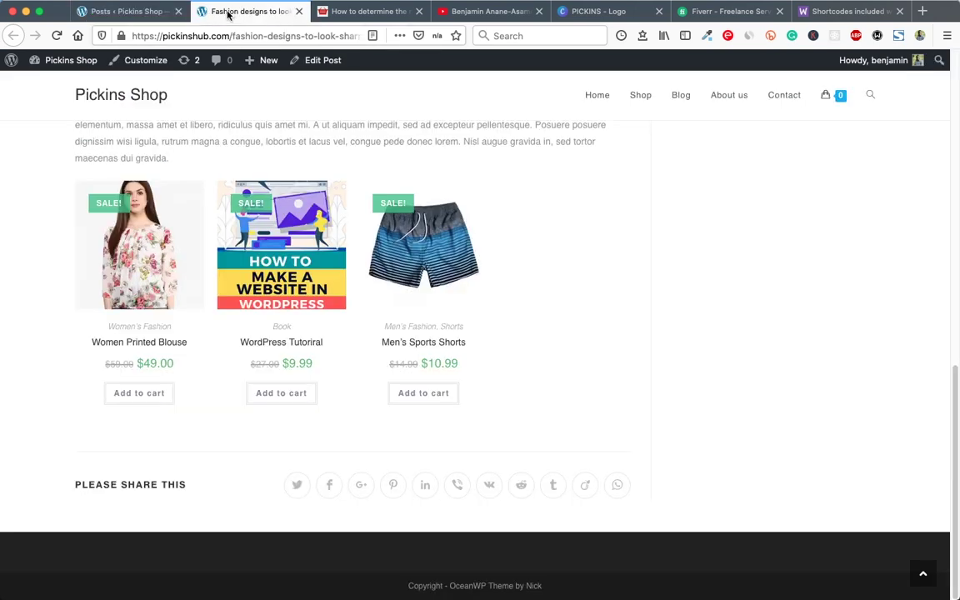
pyautogui.rightClick(559, 224)
pyautogui.click(729, 229)
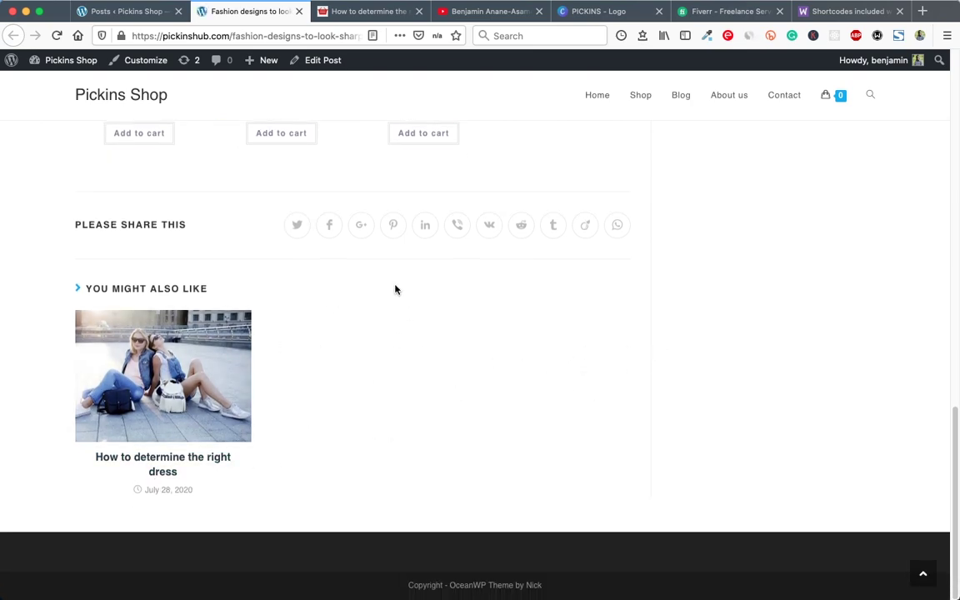
pyautogui.scroll(15, 395, 289)
pyautogui.scroll(-2, 398, 287)
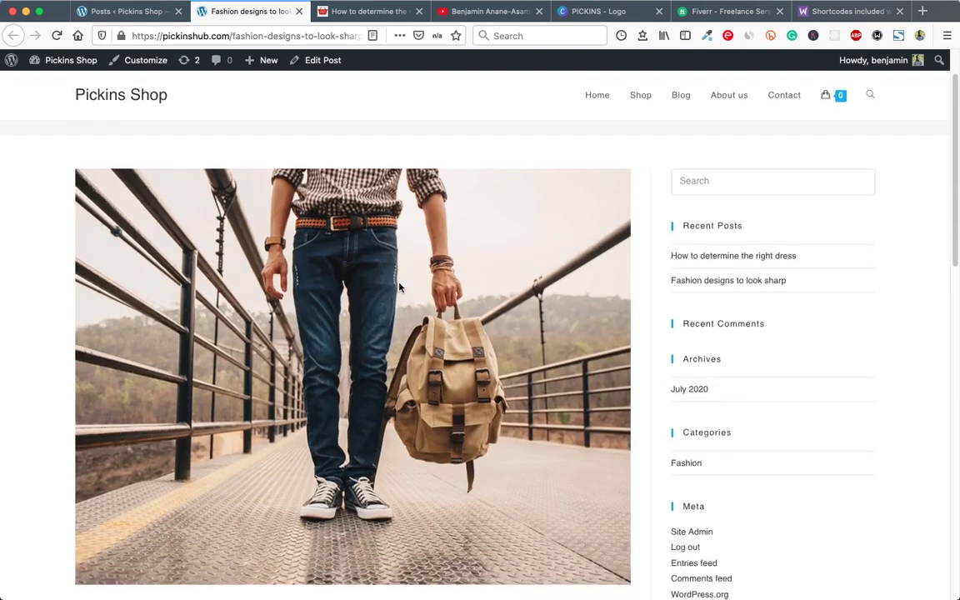
pyautogui.click(603, 94)
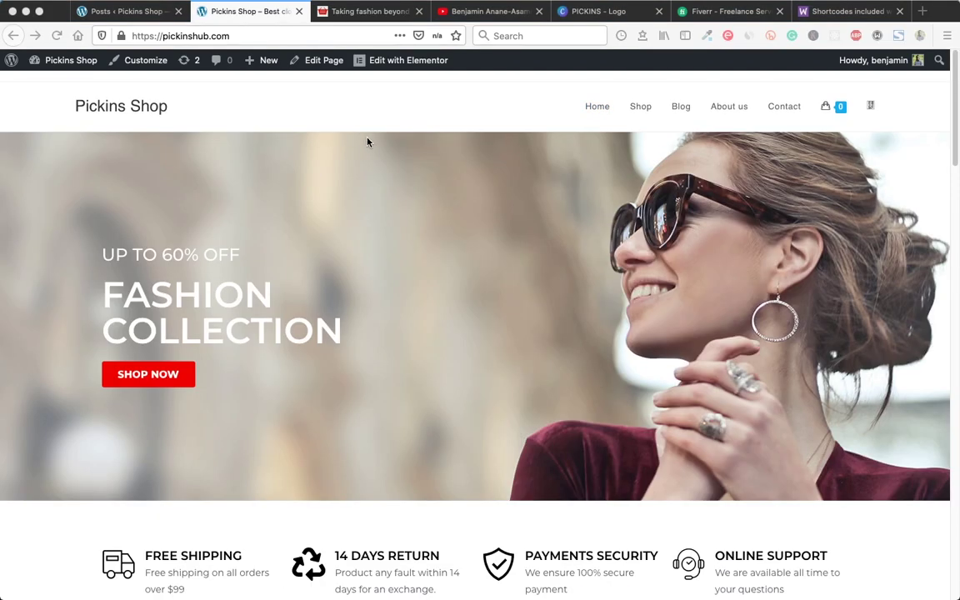
# Open the homepage in Elementor, add a single-column section at the bottom, and search widgets for 'blog'.
pyautogui.click(399, 65)
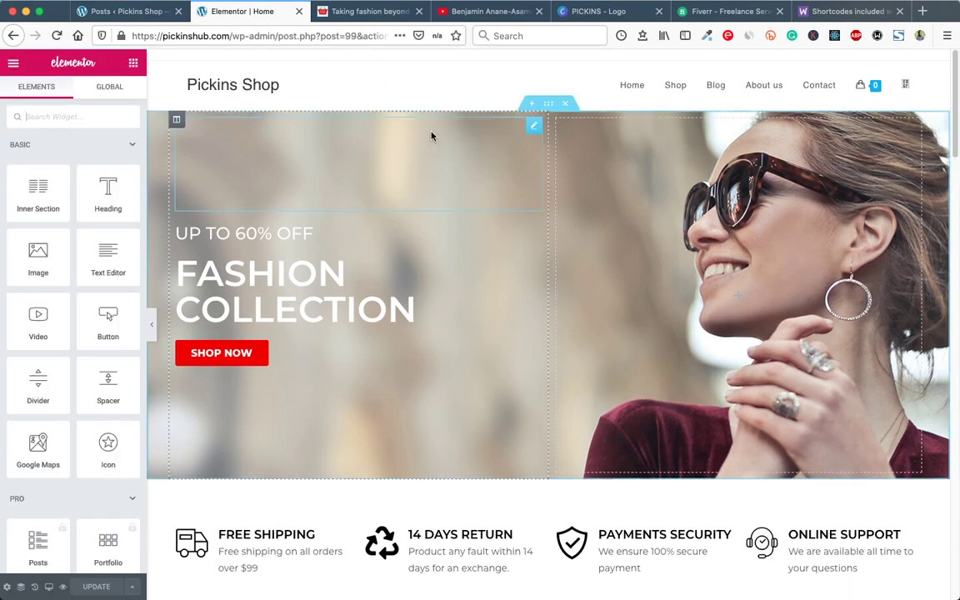
pyautogui.scroll(-4, 432, 135)
pyautogui.scroll(-10, 432, 135)
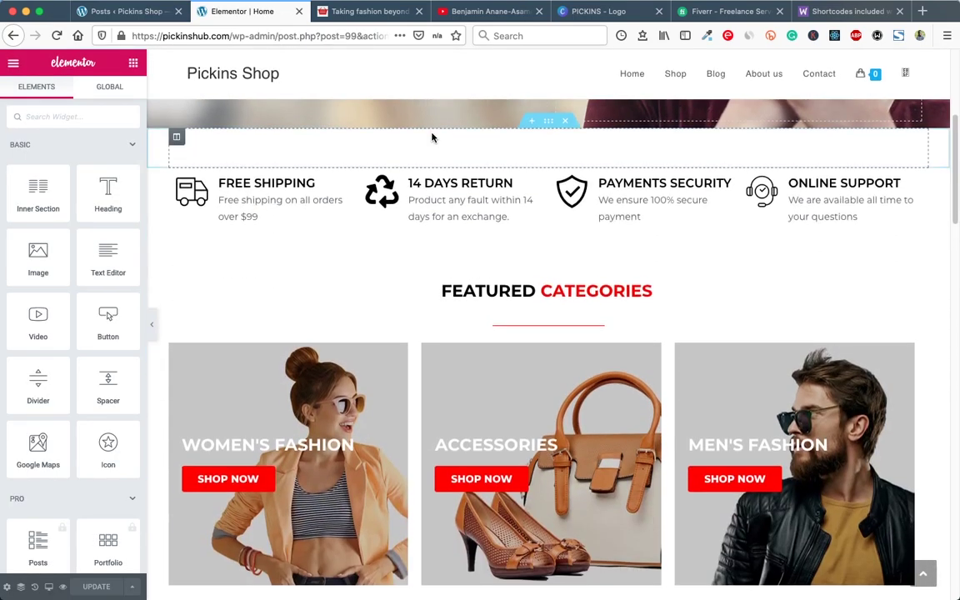
pyautogui.scroll(-10, 346, 221)
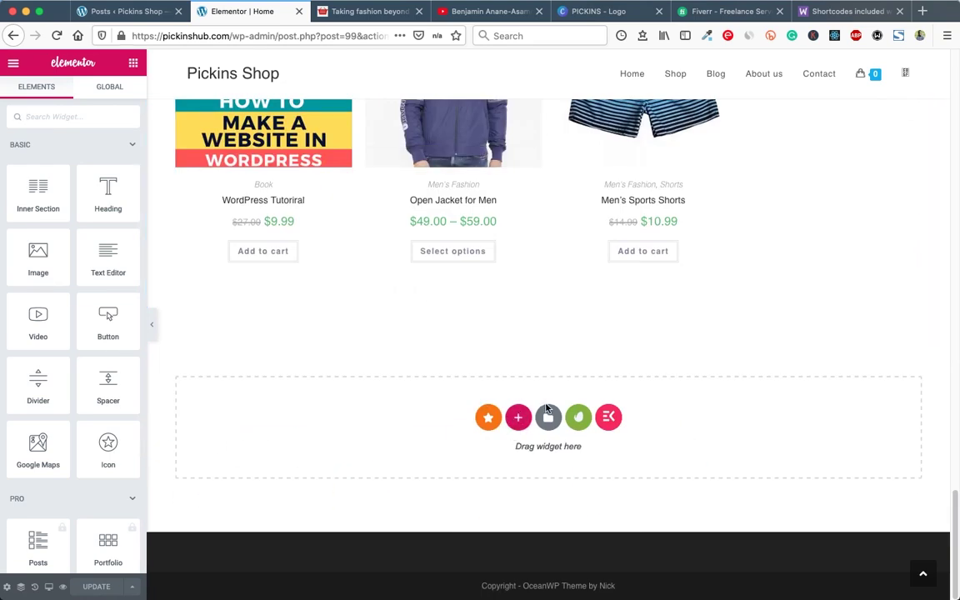
pyautogui.click(517, 417)
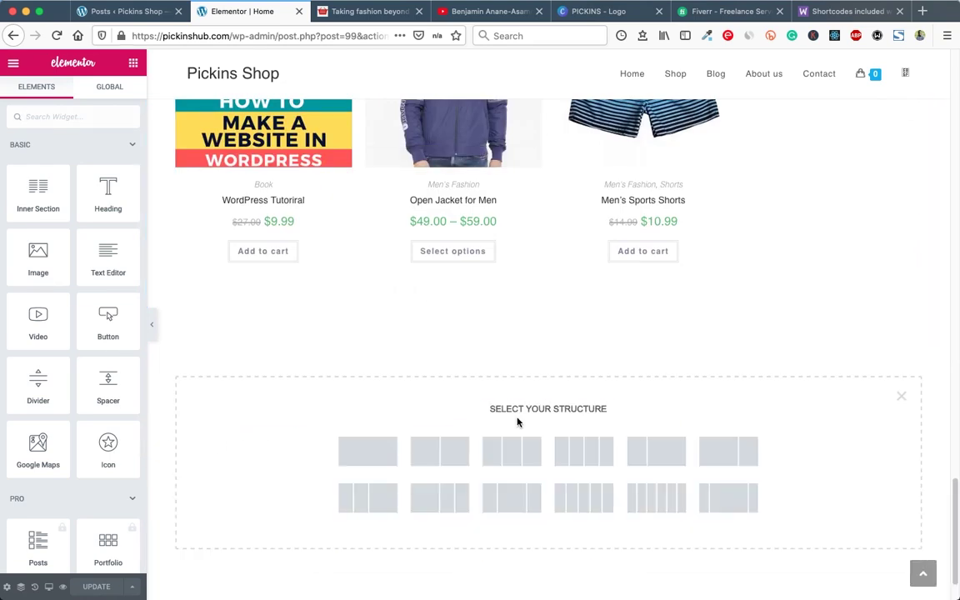
pyautogui.click(358, 458)
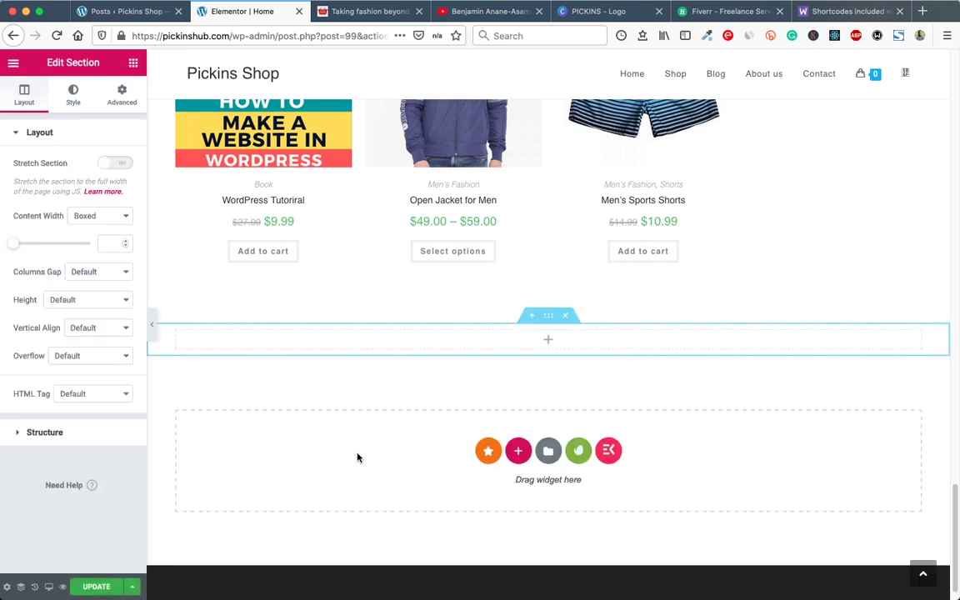
pyautogui.click(132, 65)
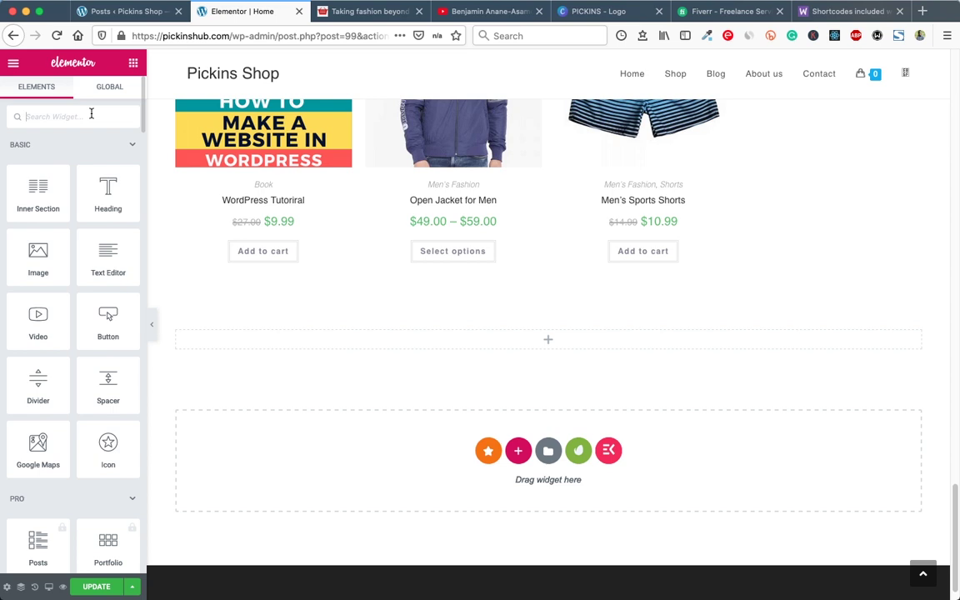
pyautogui.write('blog')
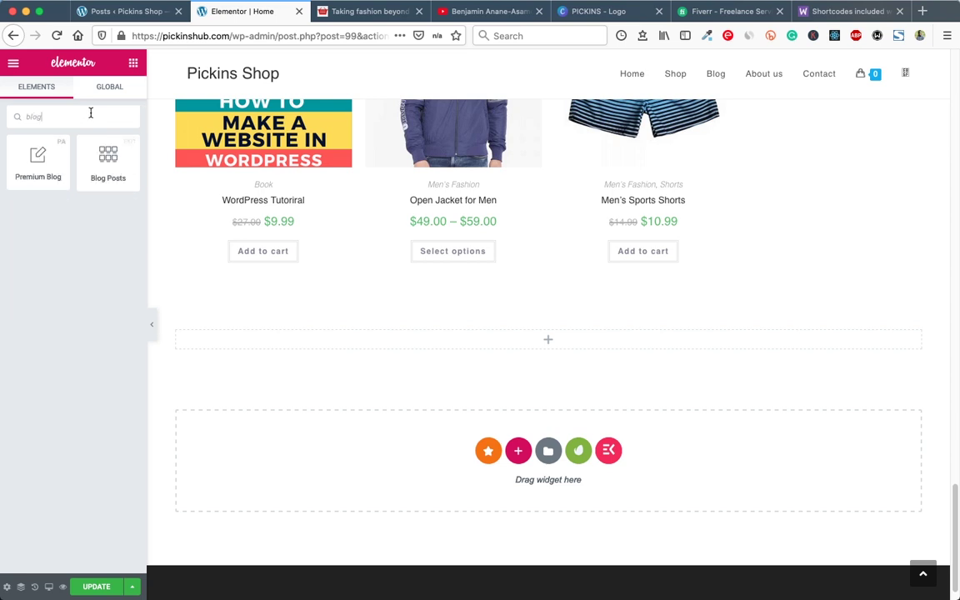
# Drop the Premium Blog widget into the section, try the Cards skin, then return to Classic.
pyautogui.moveTo(37, 155); pyautogui.dragTo(432, 345)
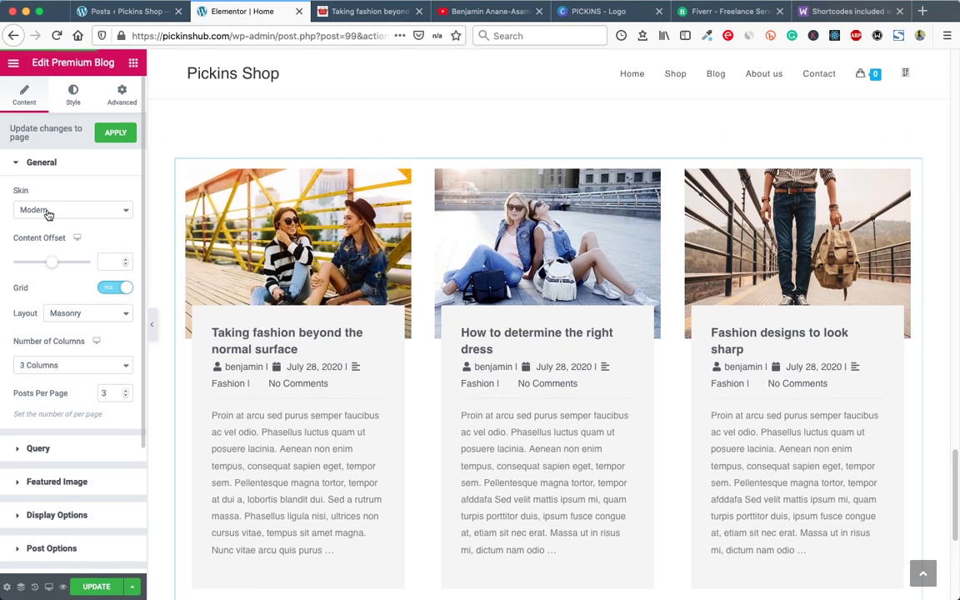
pyautogui.click(47, 211)
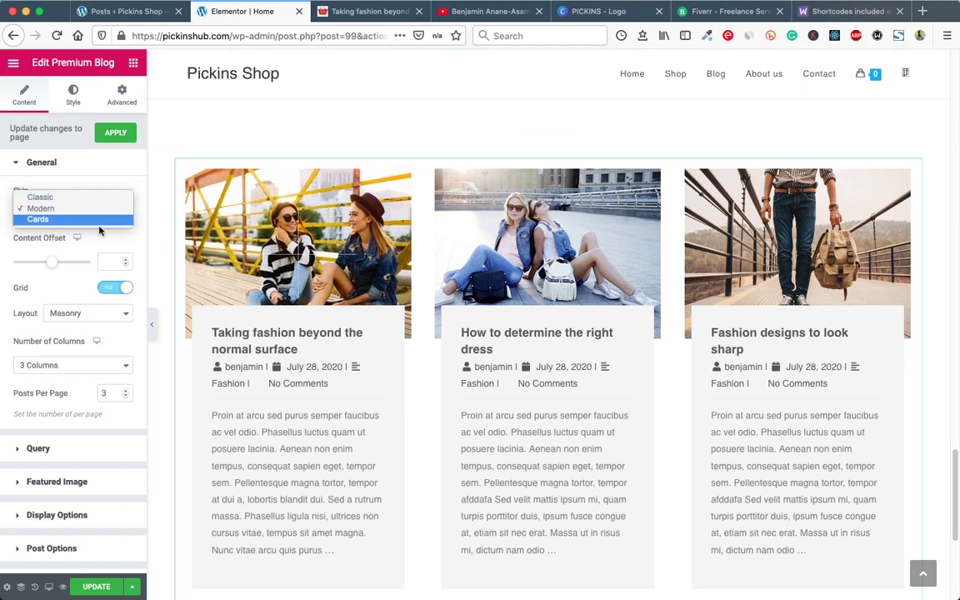
pyautogui.click(39, 219)
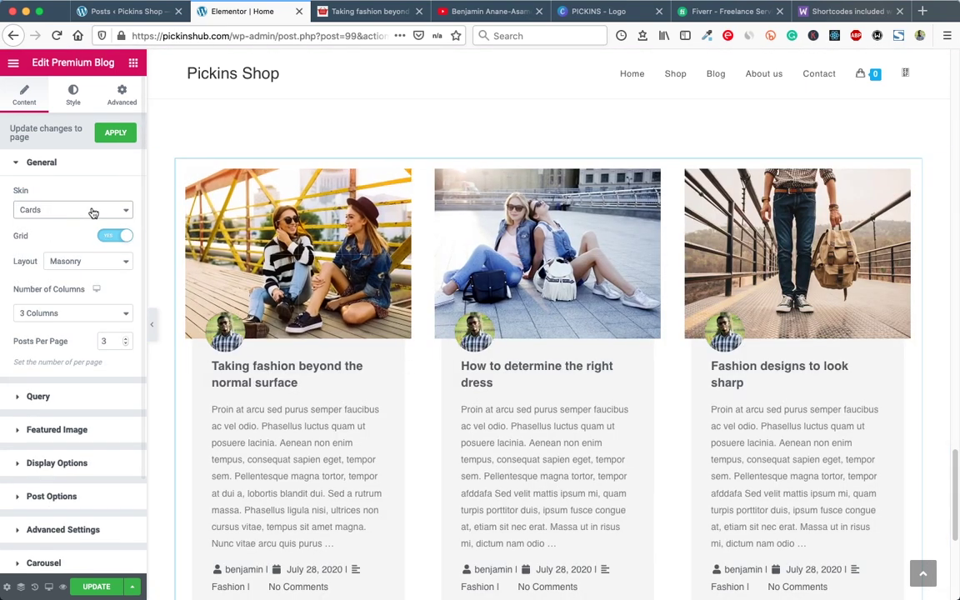
pyautogui.click(79, 210)
pyautogui.click(69, 209)
pyautogui.click(56, 211)
pyautogui.click(54, 208)
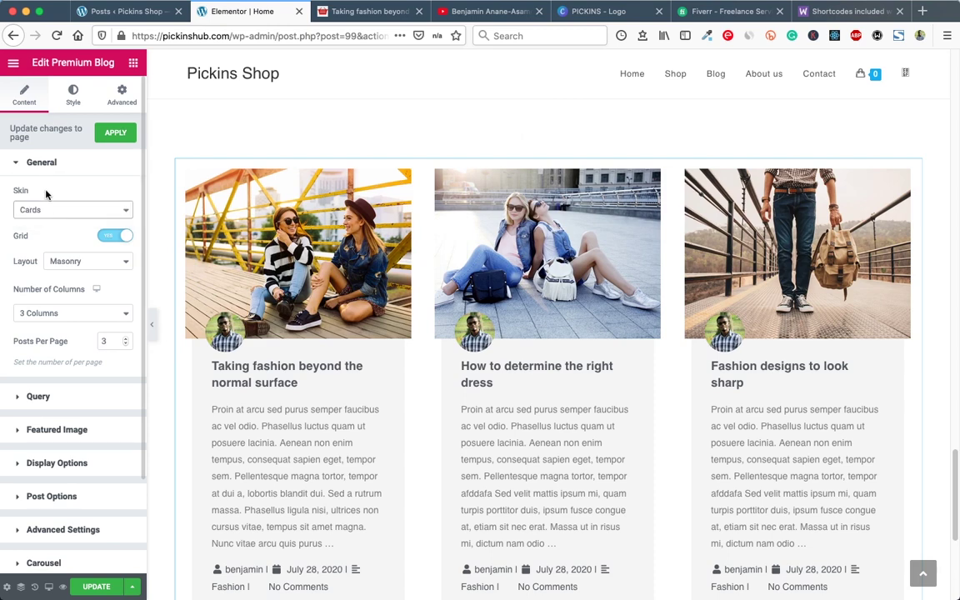
pyautogui.click(46, 209)
pyautogui.click(37, 186)
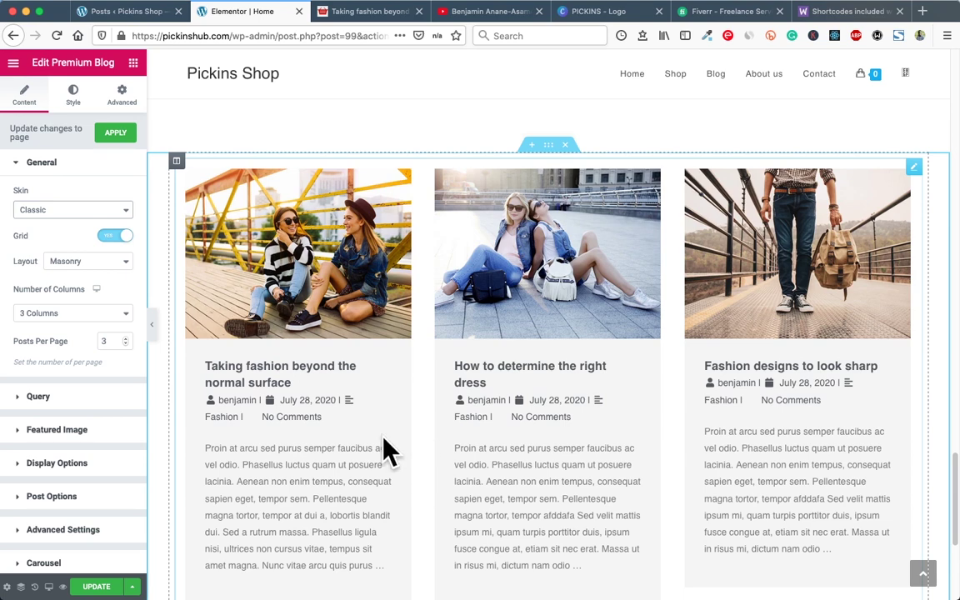
# Keep Number of Columns at 3 Columns and collapse the general settings.
pyautogui.click(95, 316)
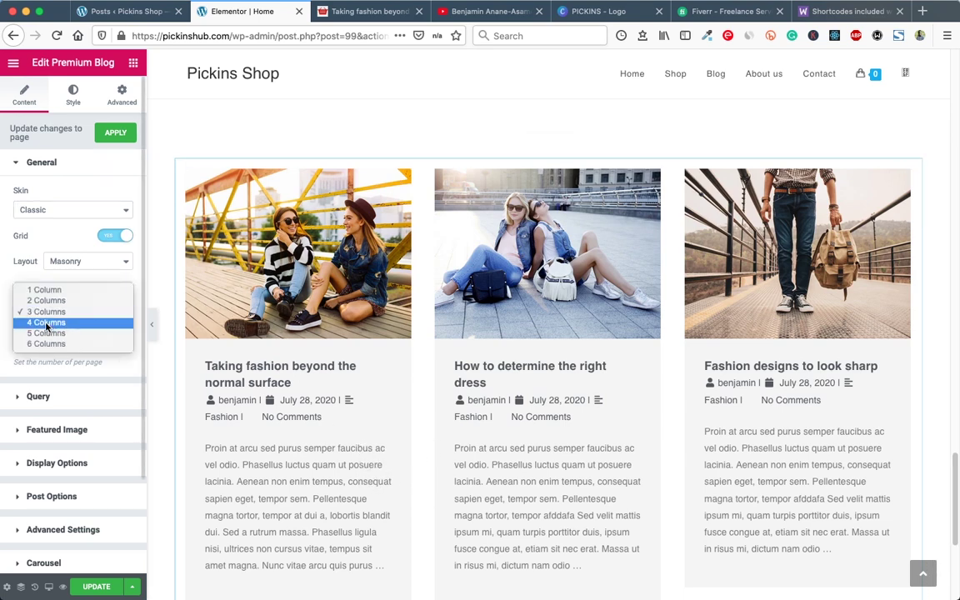
pyautogui.press('Escape')
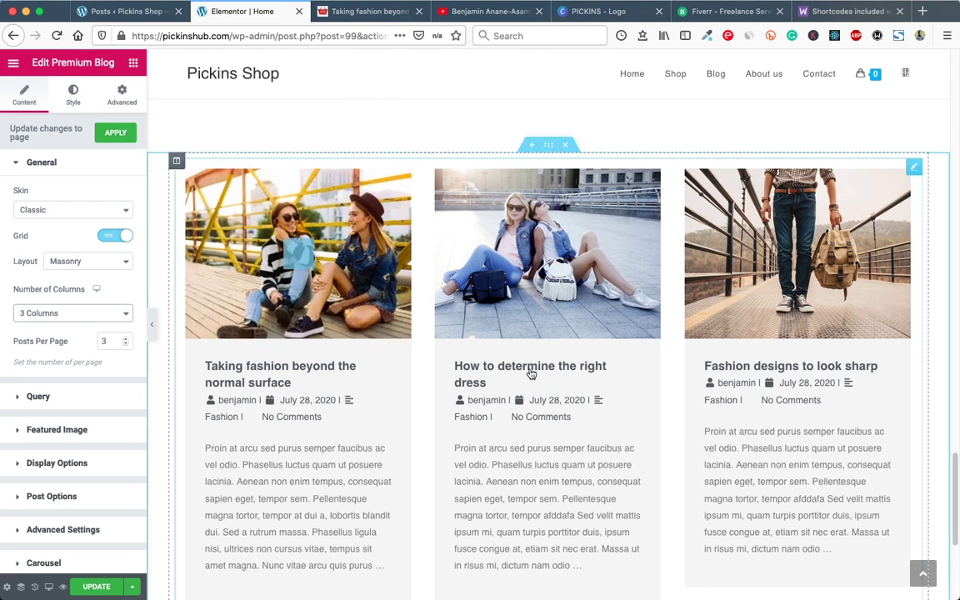
pyautogui.click(43, 397)
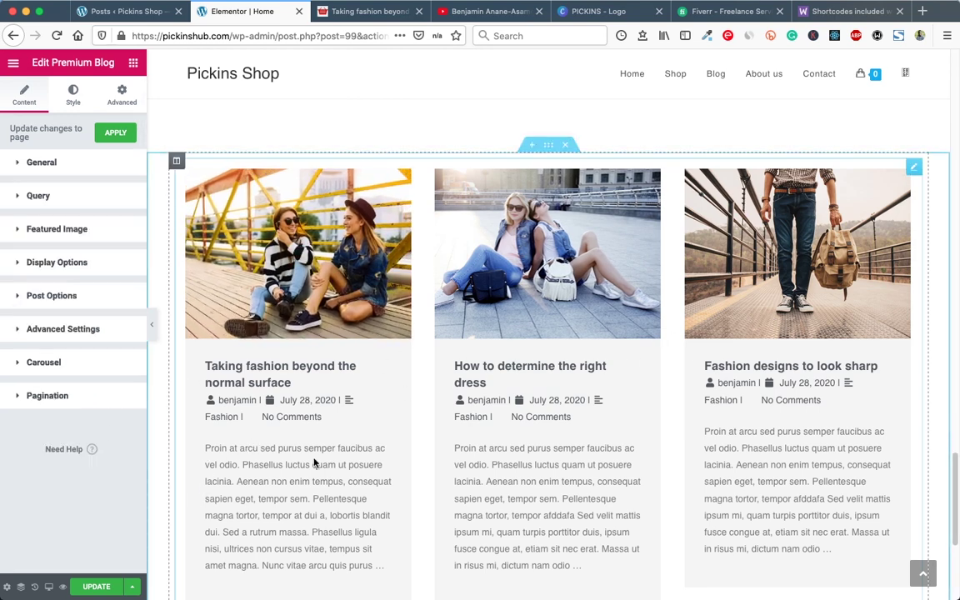
# In Post Options, change the excerpt length from 55 to 25.
pyautogui.scroll(-1, 279, 488)
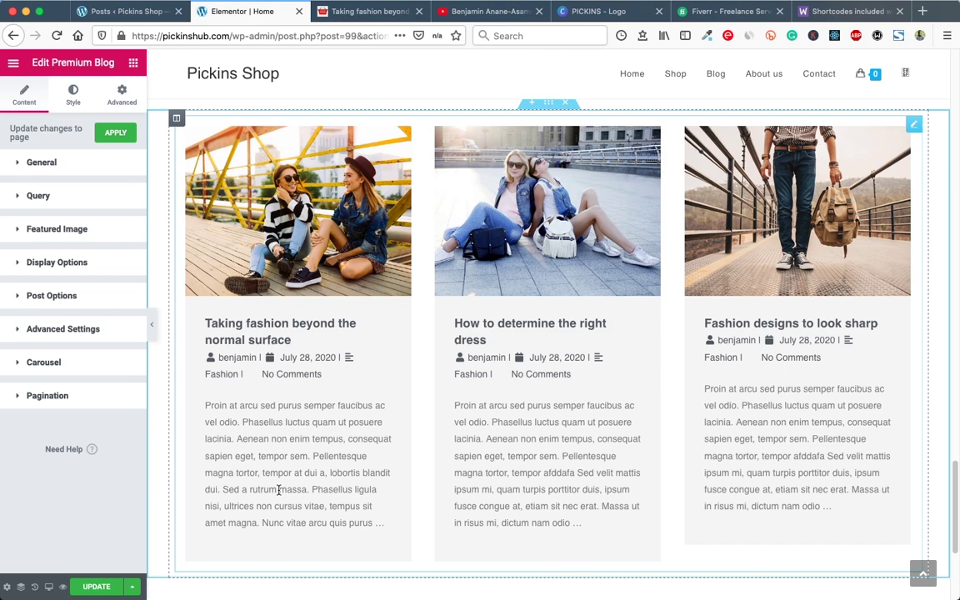
pyautogui.click(71, 297)
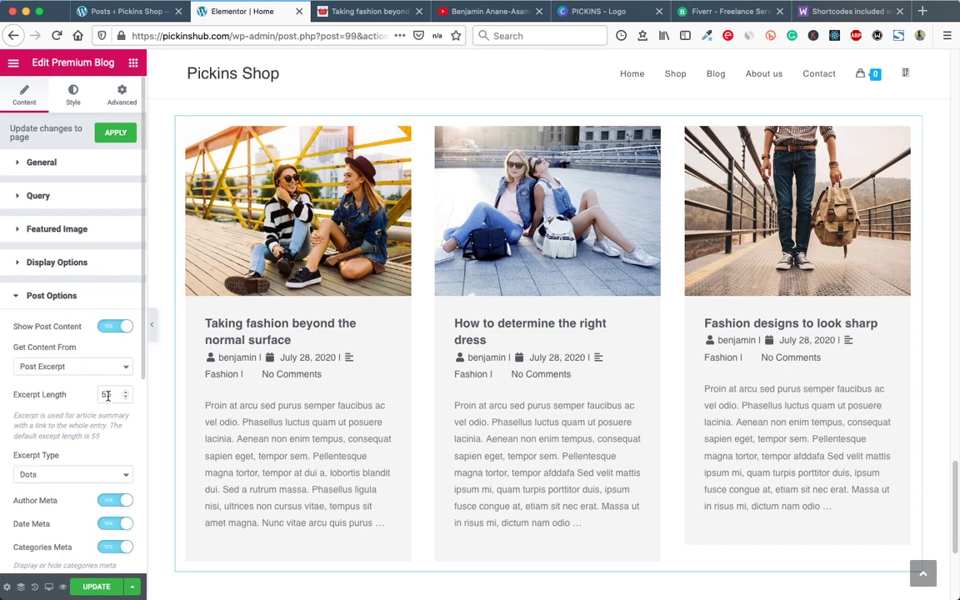
pyautogui.moveTo(107, 396); pyautogui.dragTo(97, 395)
pyautogui.write('2')
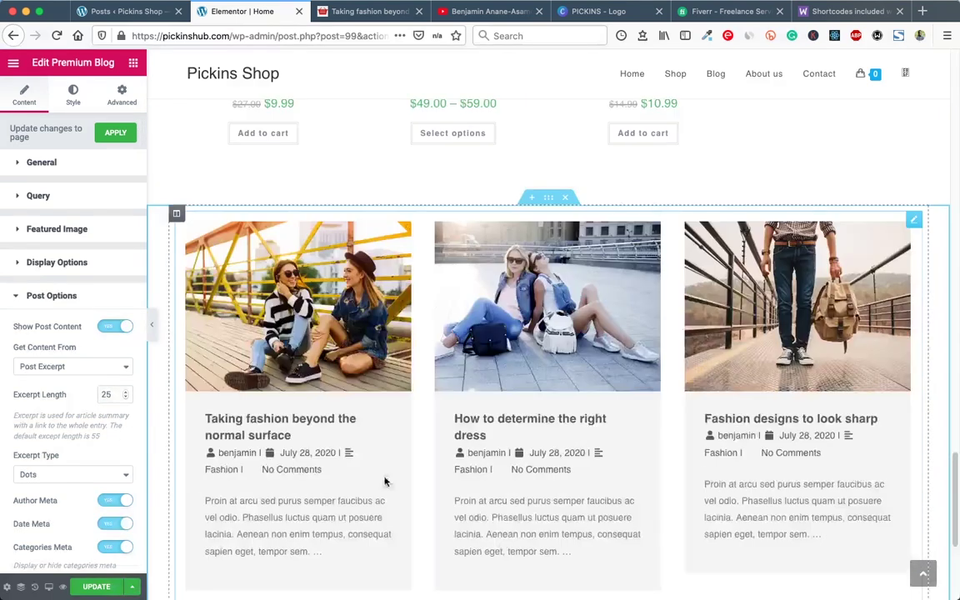
# Turn off author, comments, tags, categories and date meta plus the post format icon.
pyautogui.scroll(-1, 504, 492)
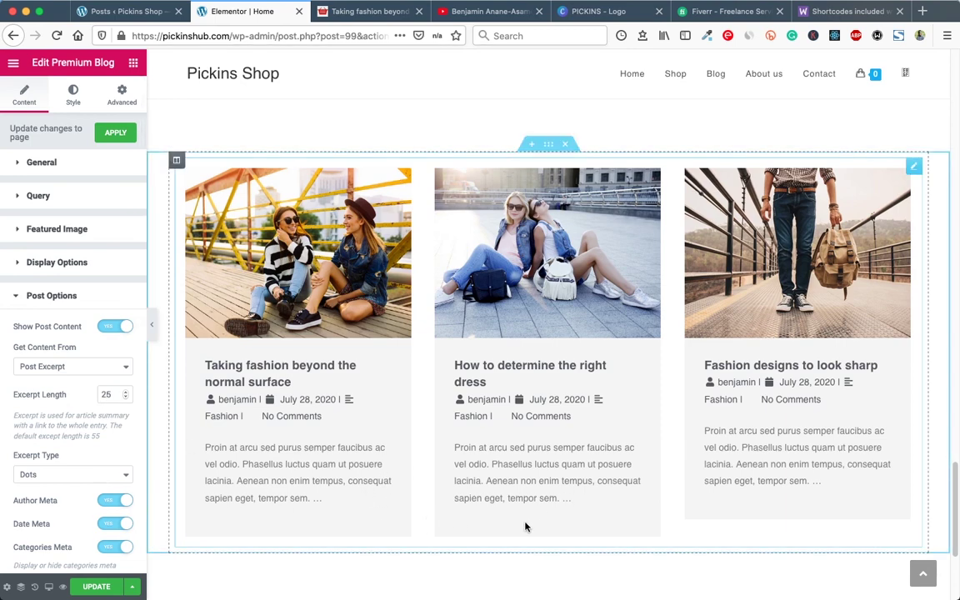
pyautogui.scroll(-1, 105, 500)
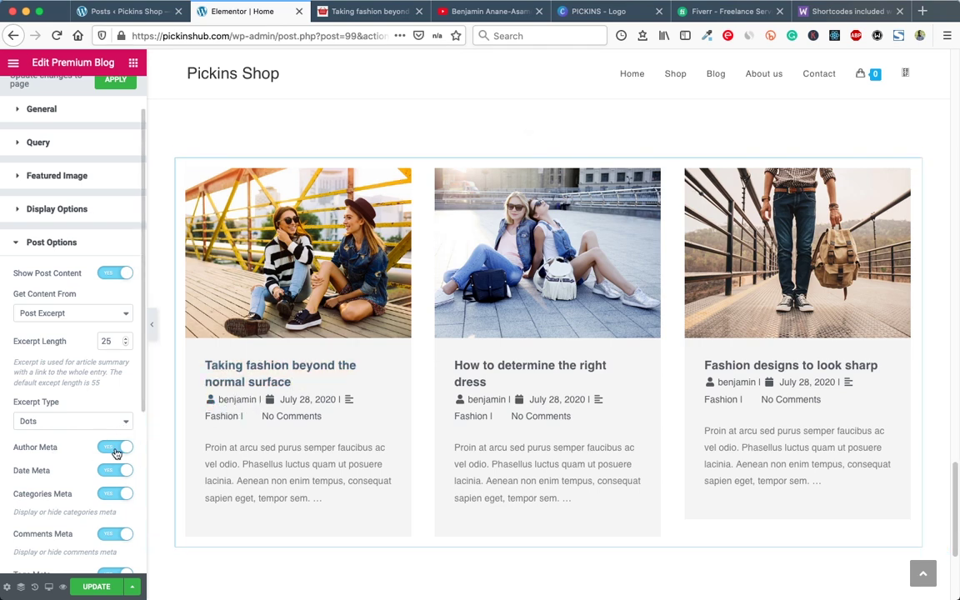
pyautogui.click(116, 450)
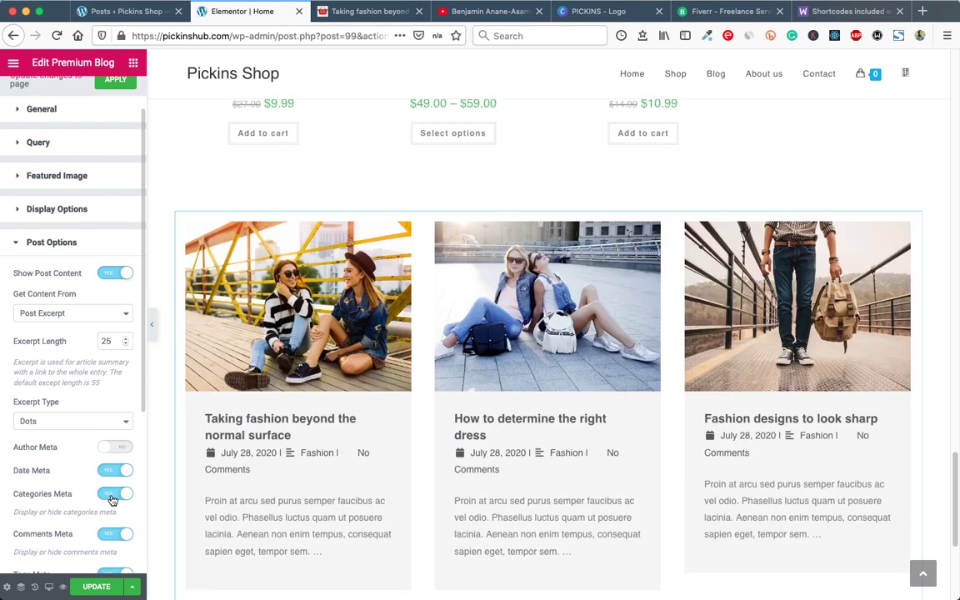
pyautogui.click(117, 537)
pyautogui.scroll(-2, 98, 463)
pyautogui.scroll(-2, 125, 490)
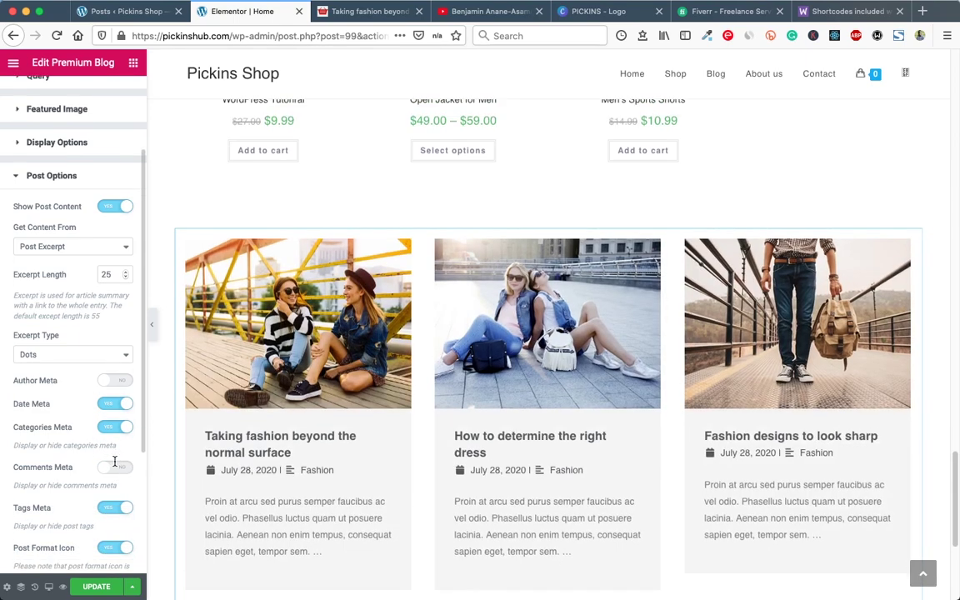
pyautogui.click(114, 497)
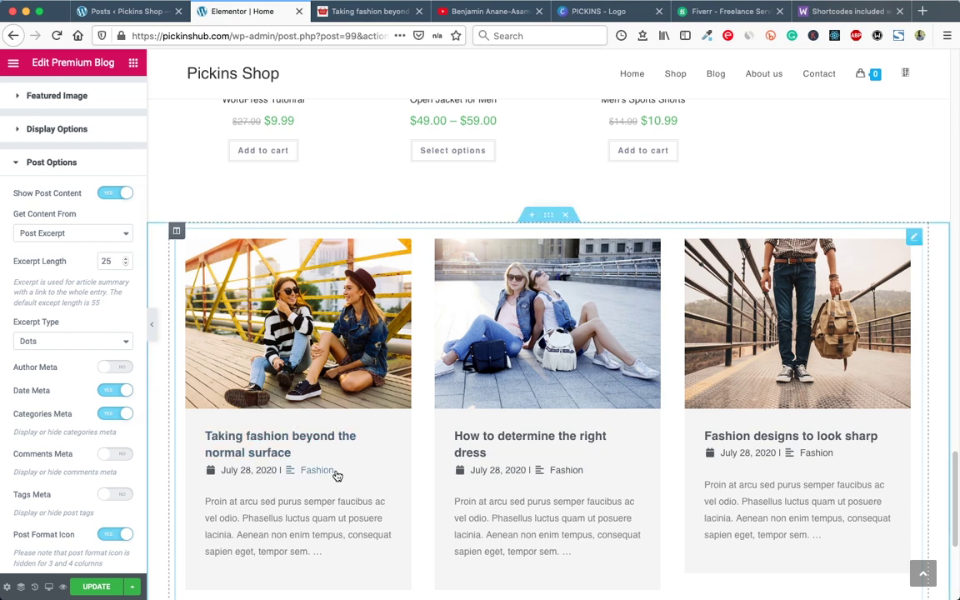
pyautogui.click(110, 414)
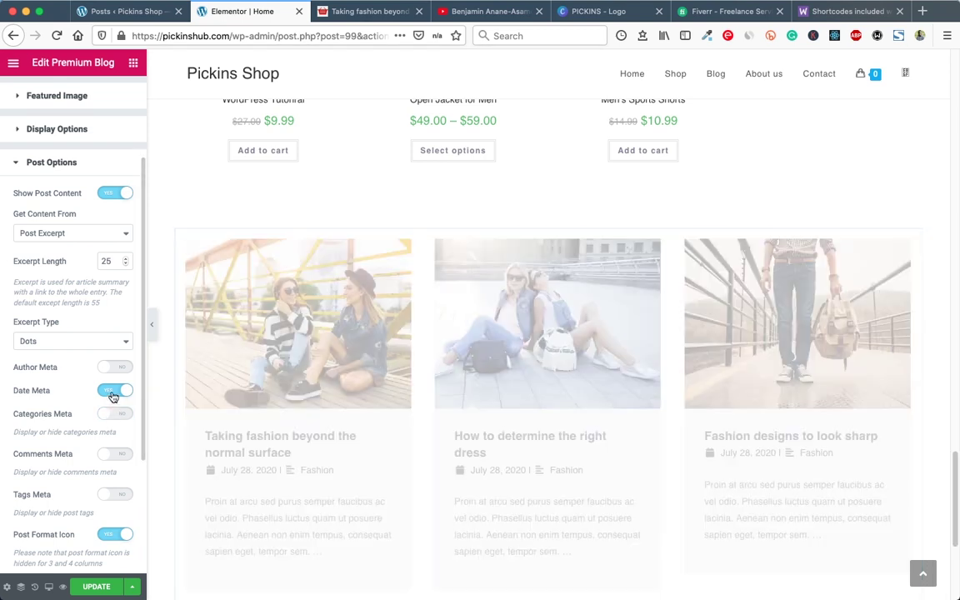
pyautogui.click(114, 392)
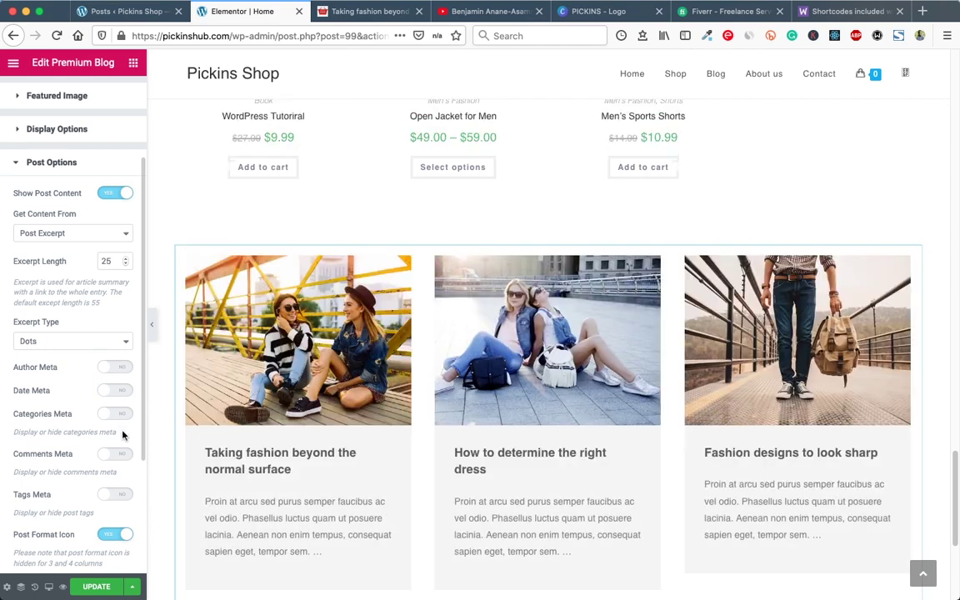
pyautogui.scroll(-2, 363, 447)
pyautogui.scroll(-1, 364, 447)
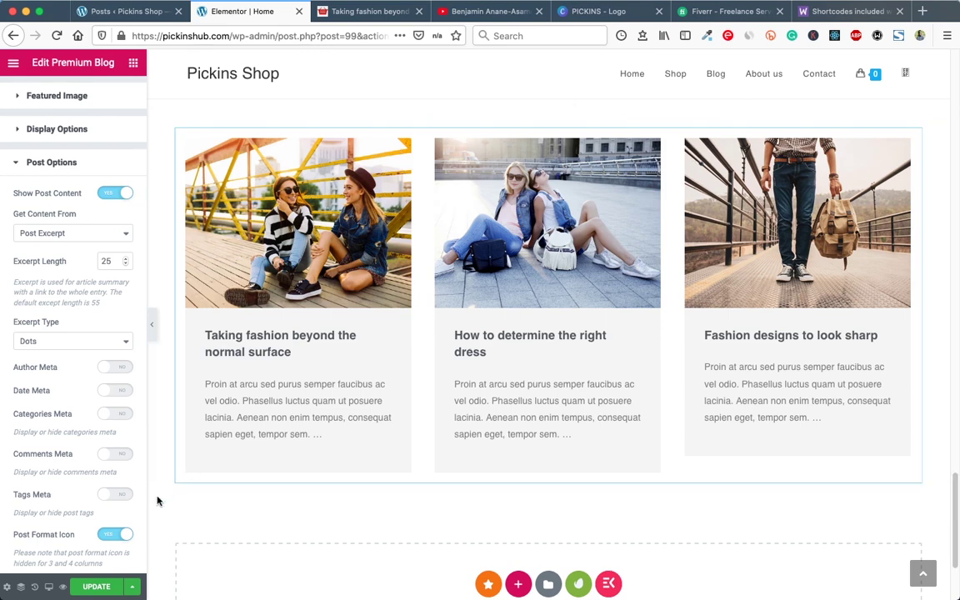
pyautogui.click(112, 536)
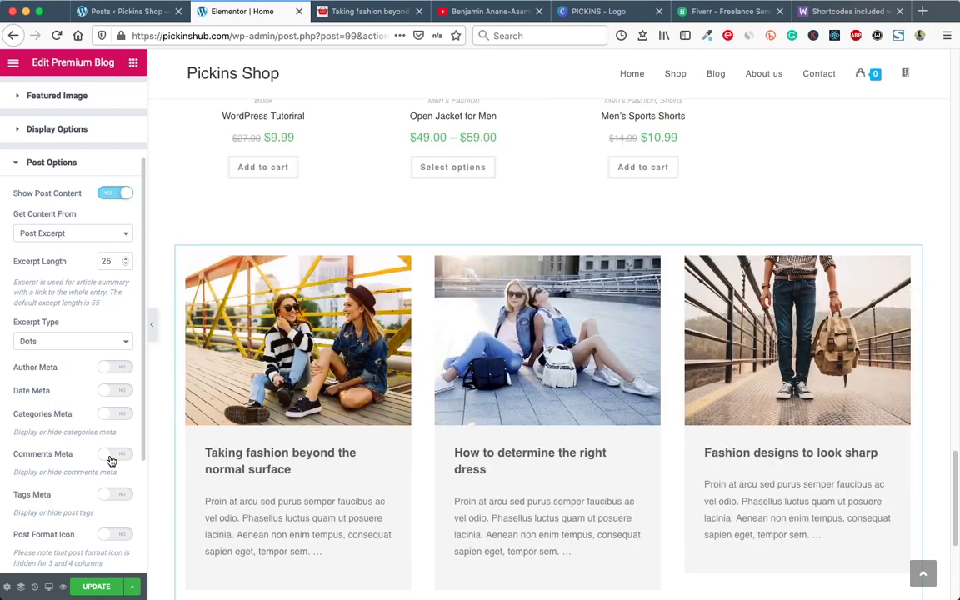
# Set Excerpt Type to Link so each card ends with a Read More button.
pyautogui.scroll(-3, 253, 428)
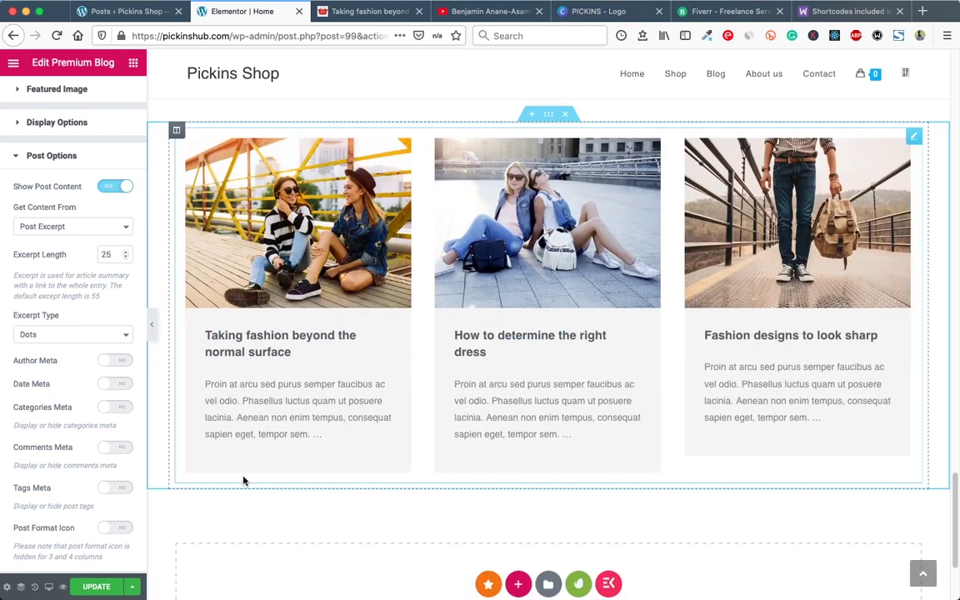
pyautogui.click(48, 335)
pyautogui.click(36, 344)
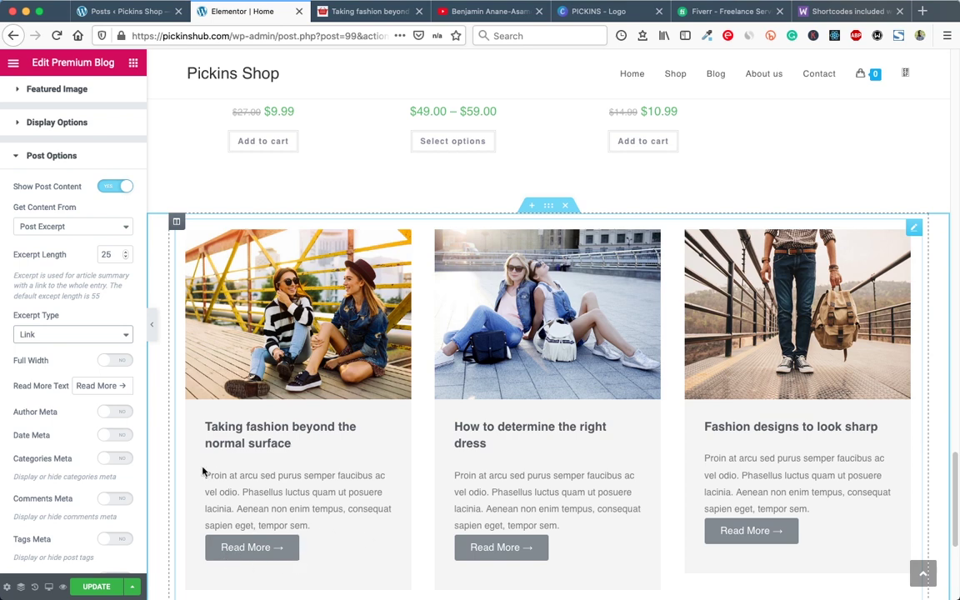
pyautogui.scroll(-2, 203, 471)
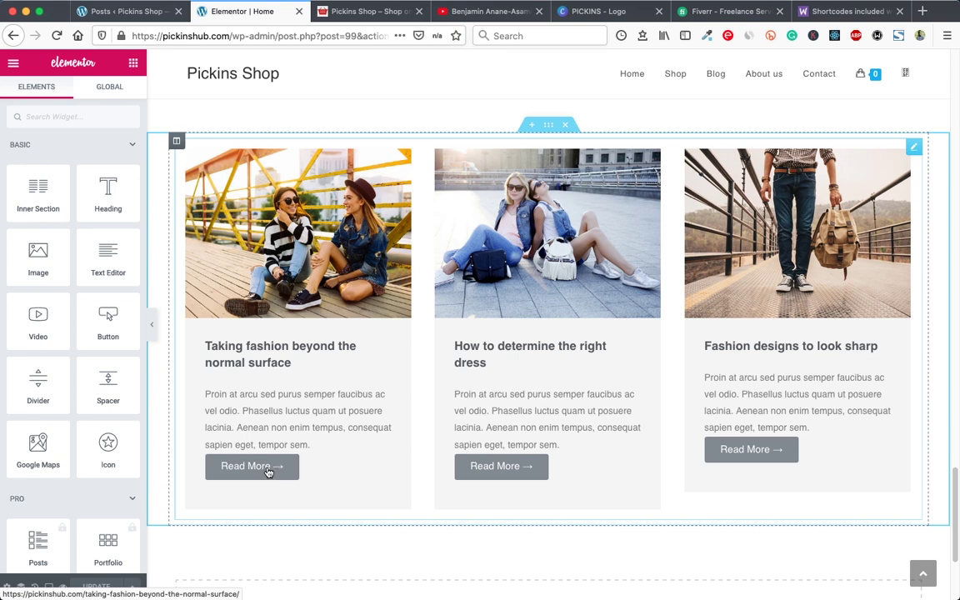
# Set the blog widget's Call to Action background colour to red (#E01E1E).
pyautogui.click(268, 472)
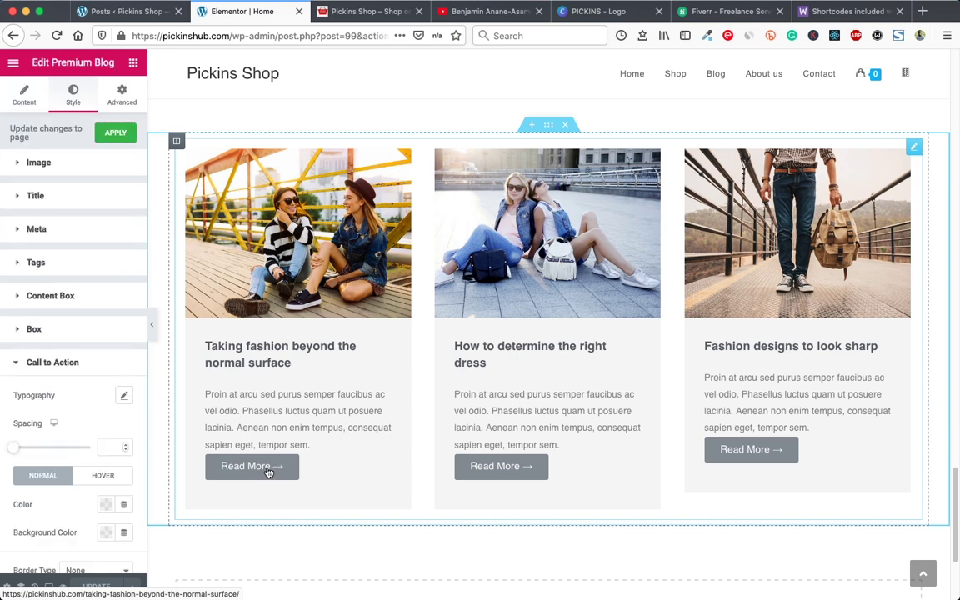
pyautogui.click(75, 96)
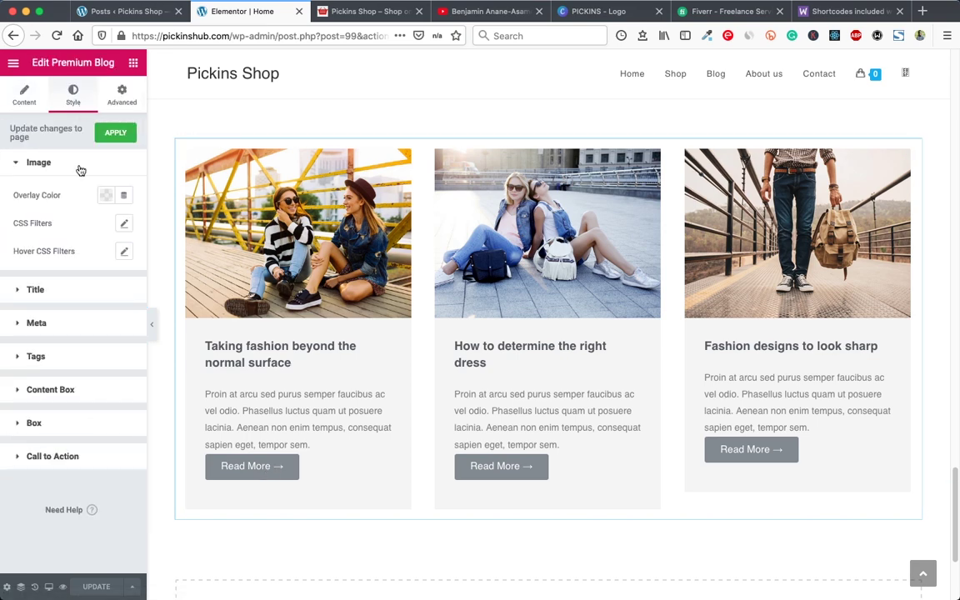
pyautogui.click(42, 460)
pyautogui.scroll(-3, 37, 417)
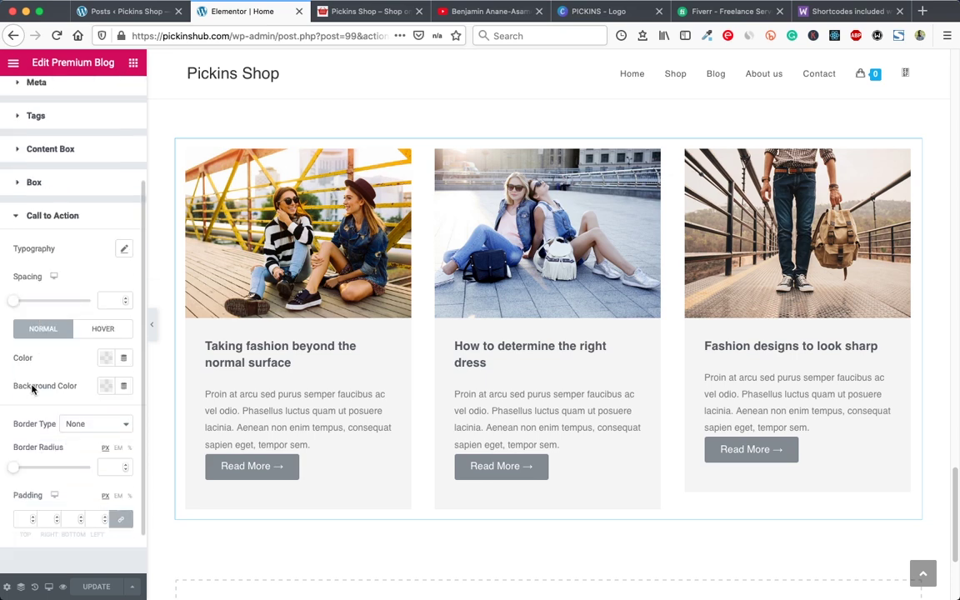
pyautogui.click(104, 386)
pyautogui.click(176, 207)
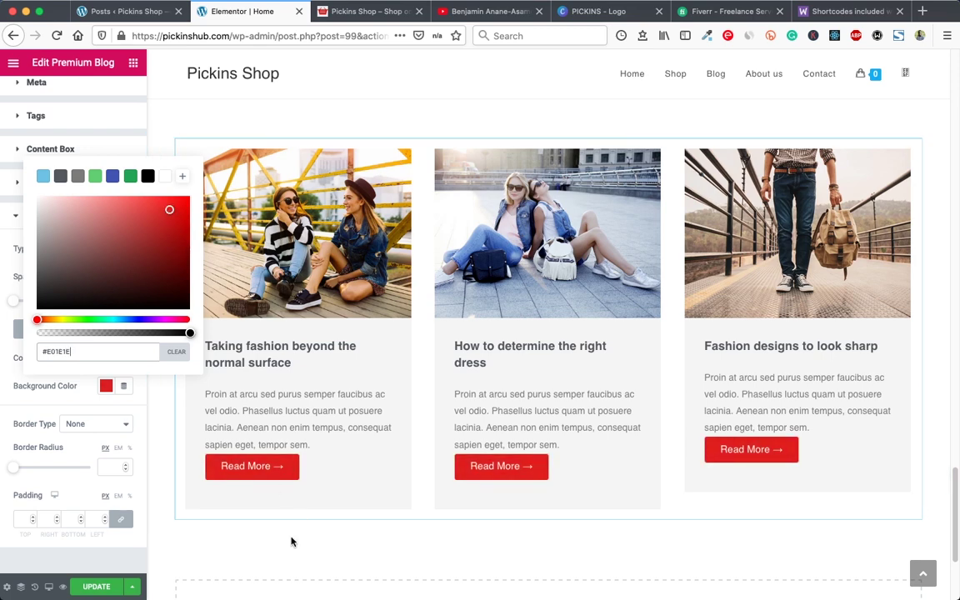
pyautogui.click(361, 356)
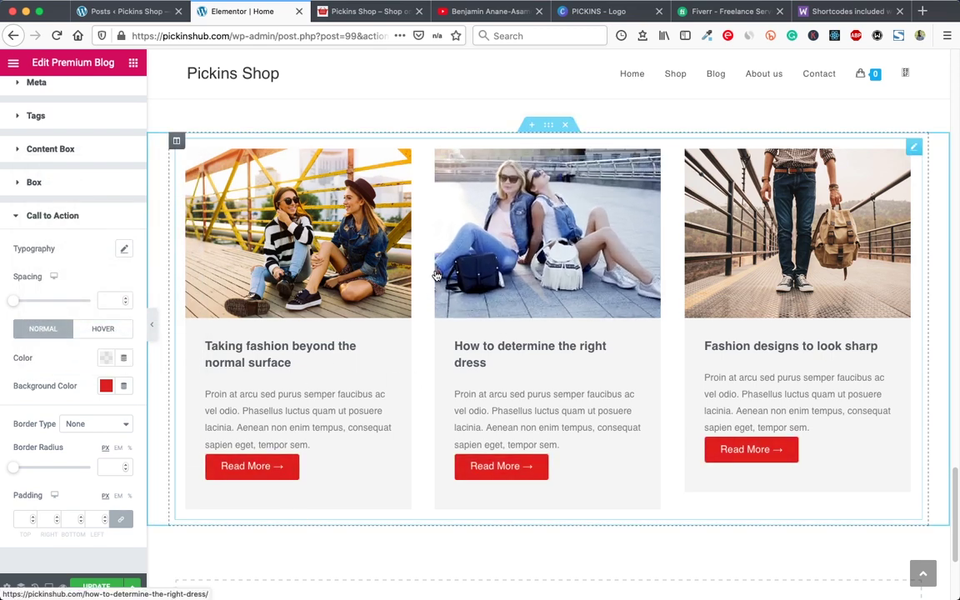
pyautogui.scroll(3, 440, 276)
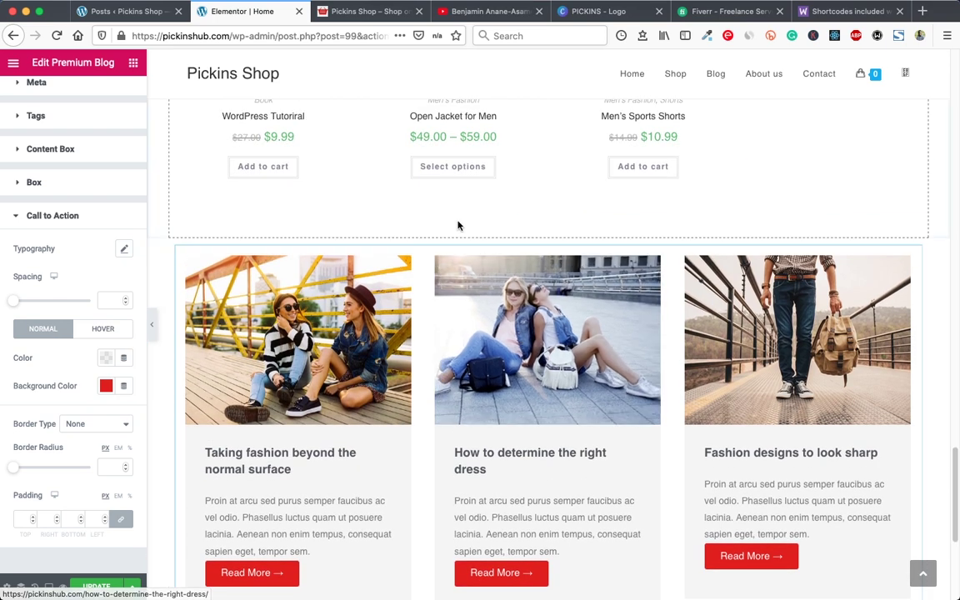
pyautogui.scroll(8, 446, 229)
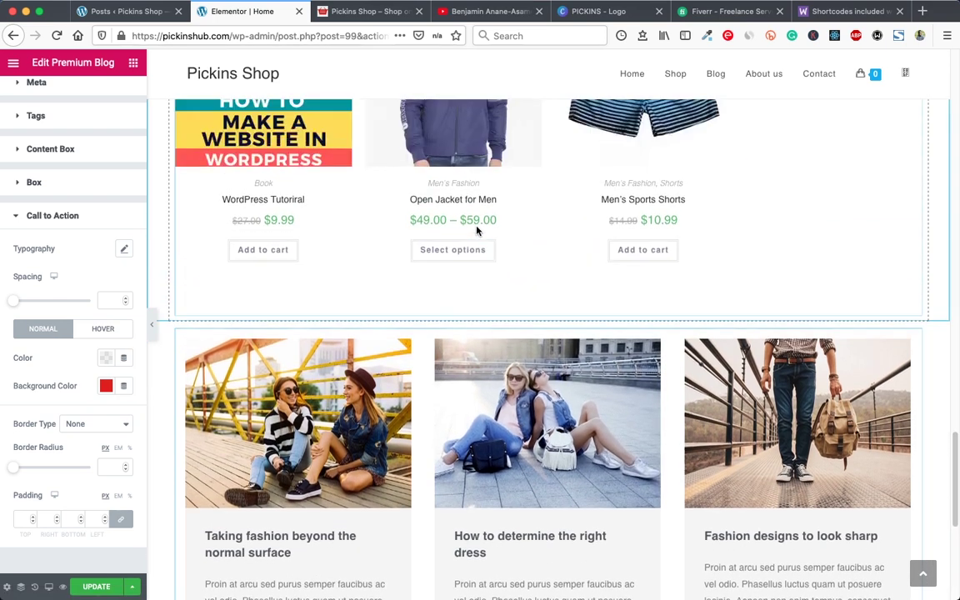
pyautogui.click(355, 12)
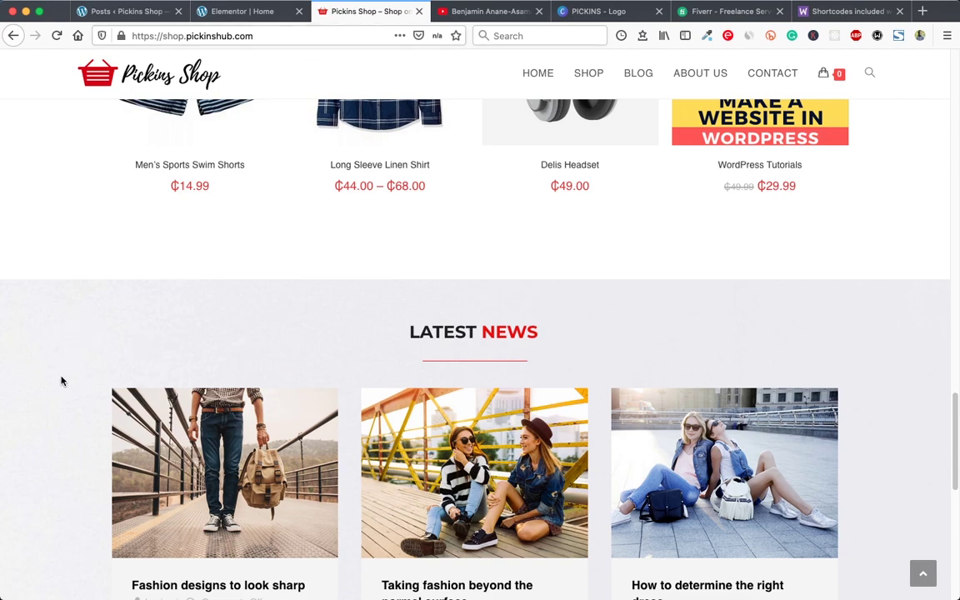
pyautogui.scroll(-3, 61, 380)
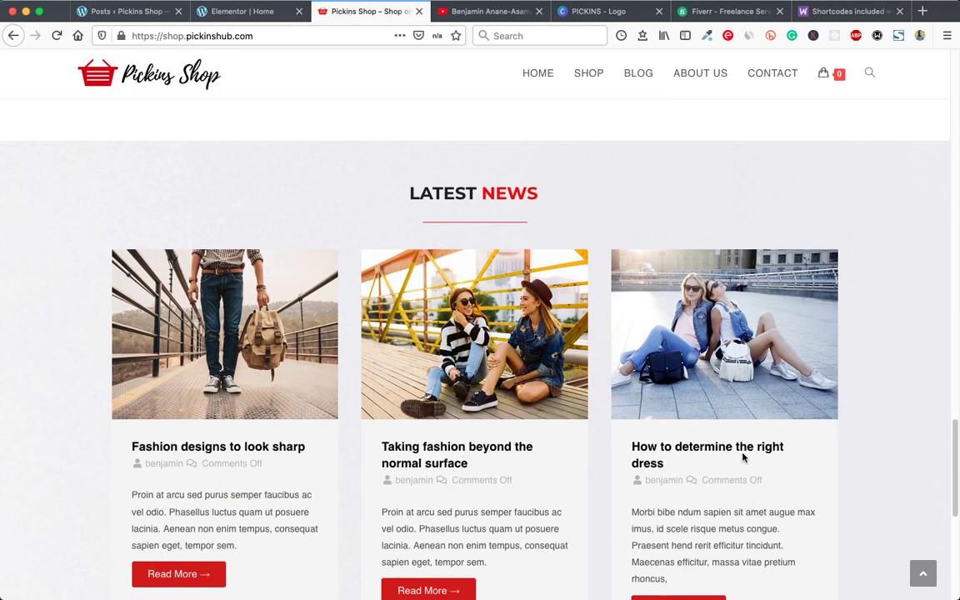
pyautogui.scroll(-1, 656, 190)
pyautogui.scroll(6, 541, 241)
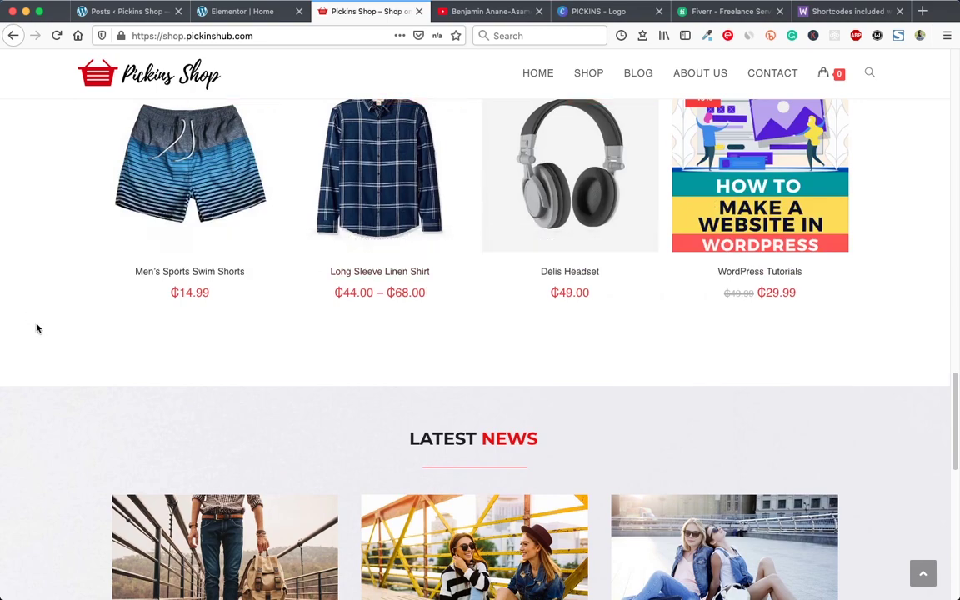
pyautogui.scroll(-10, 53, 354)
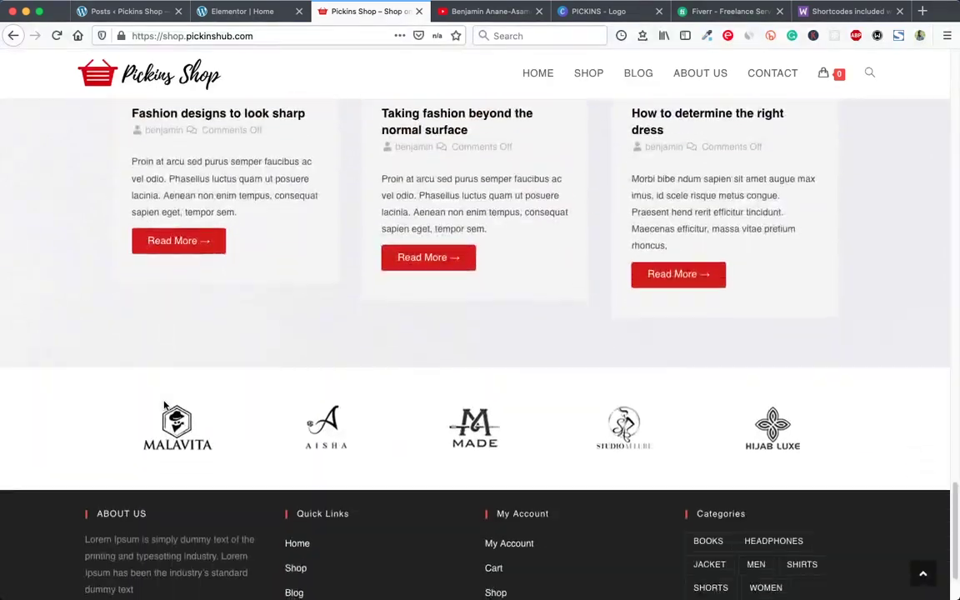
pyautogui.scroll(3, 200, 291)
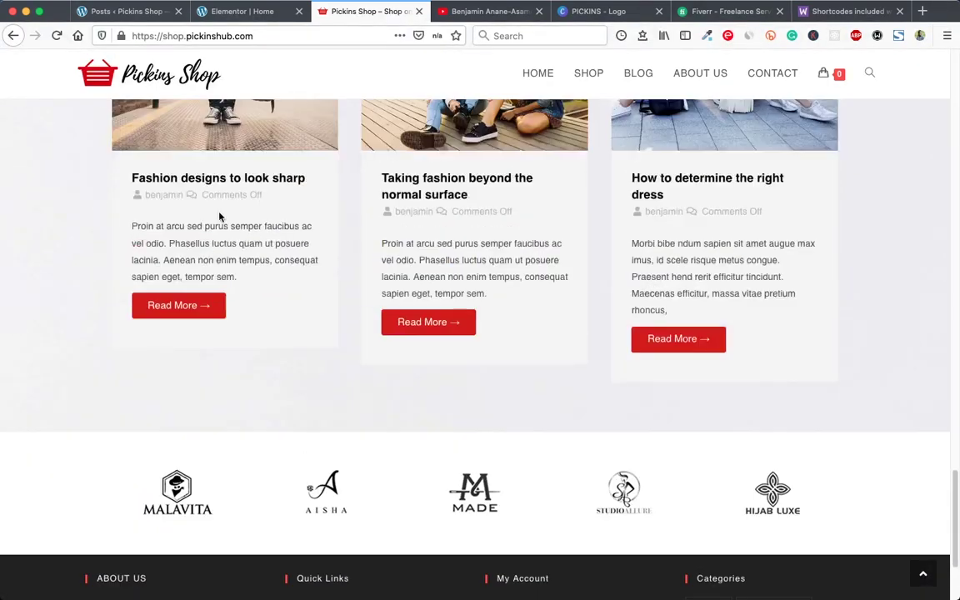
pyautogui.click(240, 11)
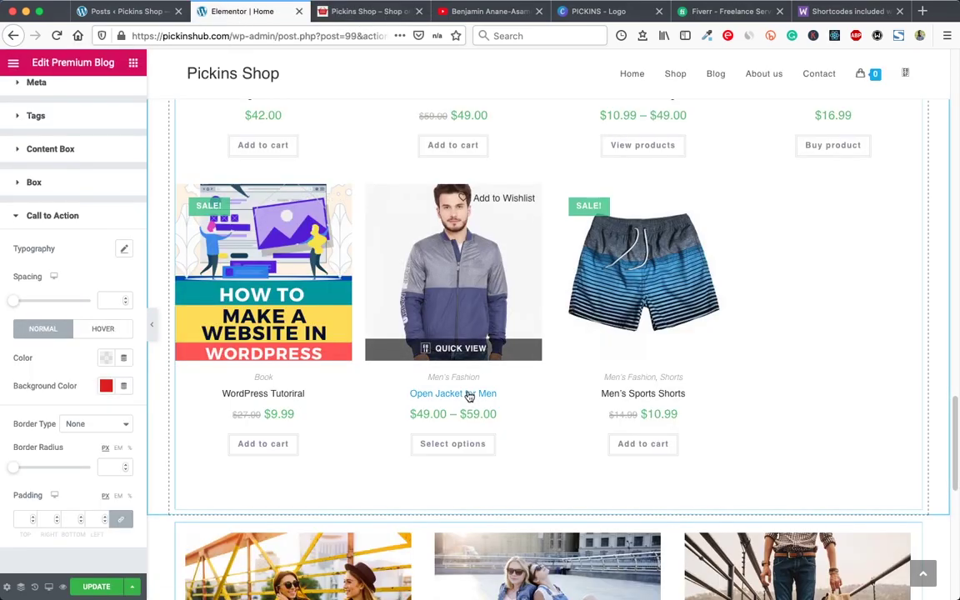
# Copy the NEW ARRIVALS heading section.
pyautogui.scroll(-3, 466, 395)
pyautogui.scroll(6, 469, 394)
pyautogui.scroll(10, 469, 394)
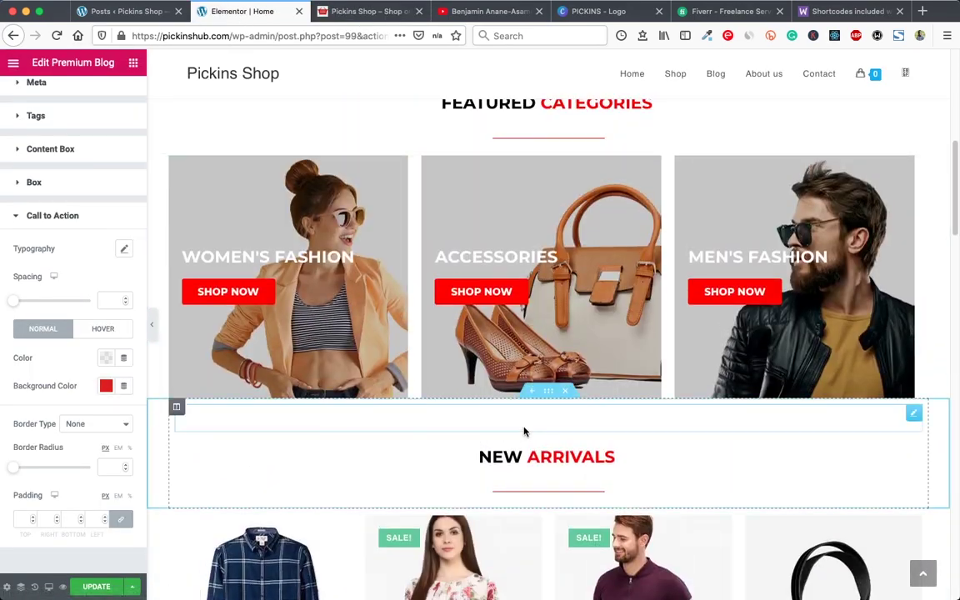
pyautogui.rightClick(546, 398)
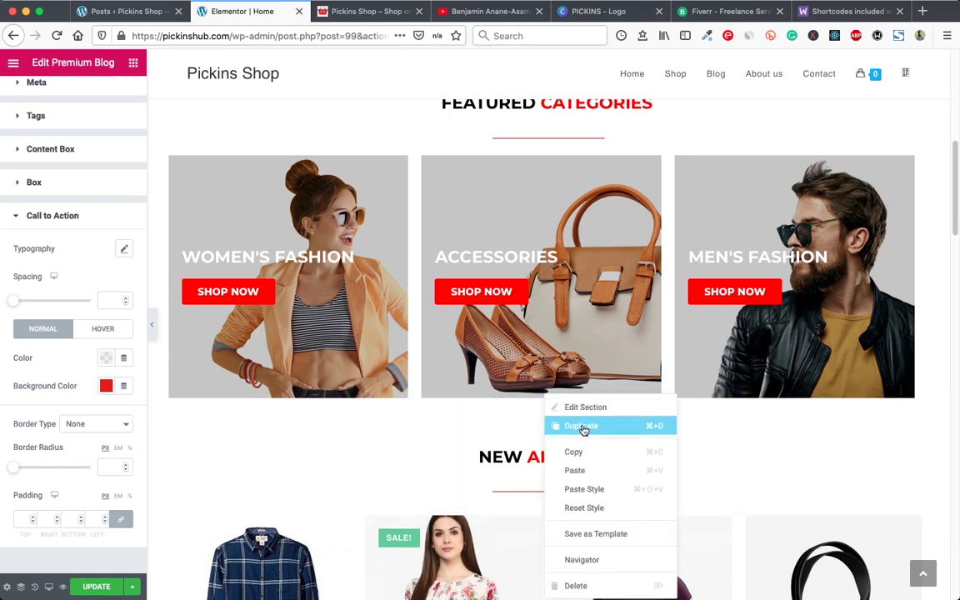
pyautogui.click(581, 454)
# Paste the section into the empty bottom section and move it above the blog grid.
pyautogui.scroll(-10, 573, 456)
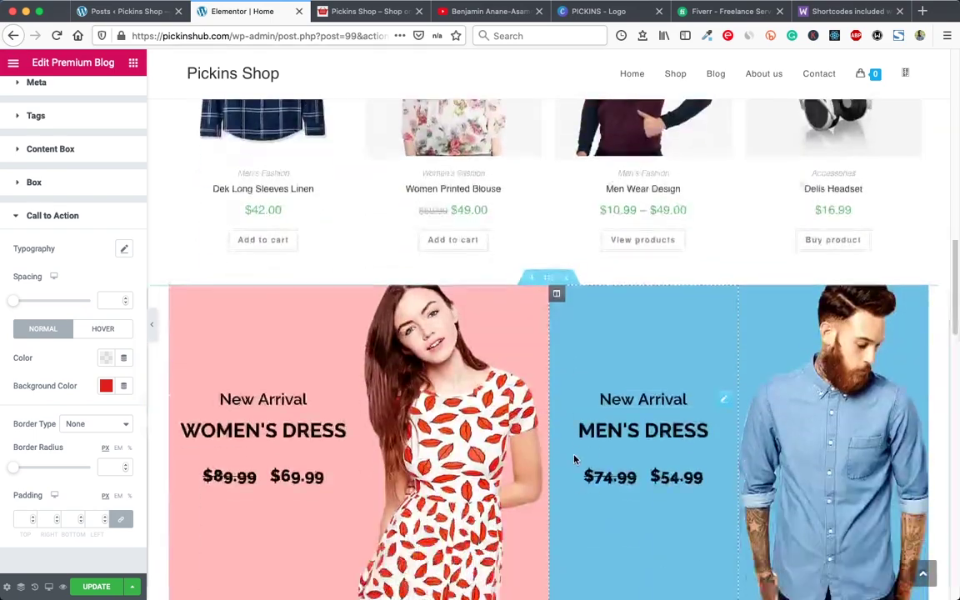
pyautogui.scroll(-6, 573, 460)
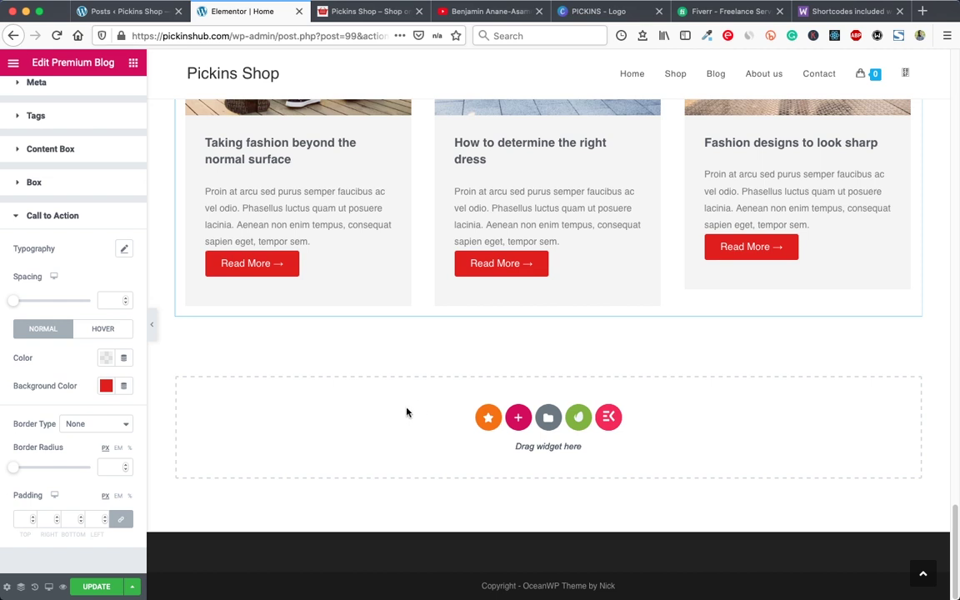
pyautogui.rightClick(386, 391)
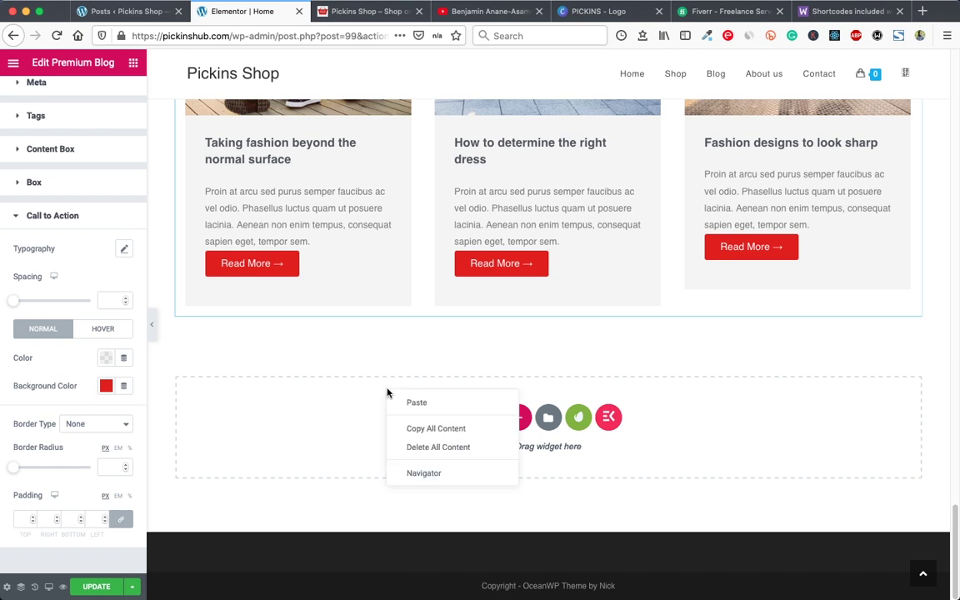
pyautogui.click(414, 403)
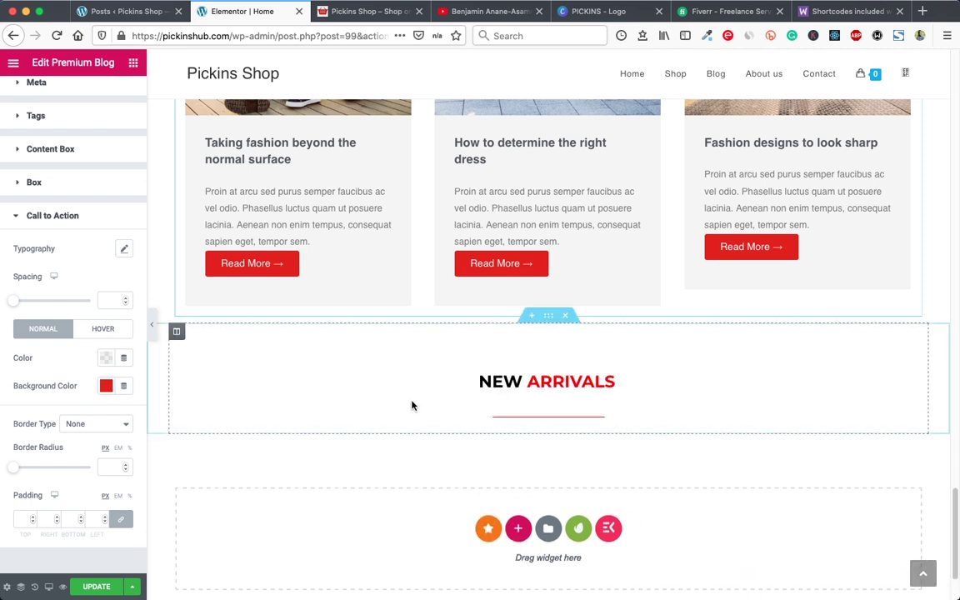
pyautogui.moveTo(548, 315); pyautogui.dragTo(554, 152)
# Delete the empty spacer from the pasted section.
pyautogui.scroll(3, 492, 204)
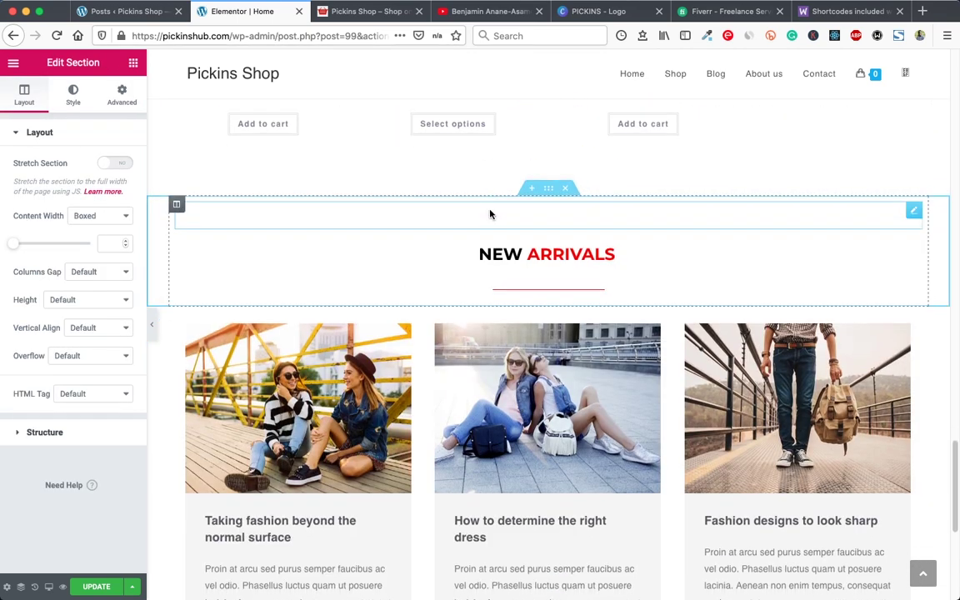
pyautogui.rightClick(490, 215)
pyautogui.click(529, 404)
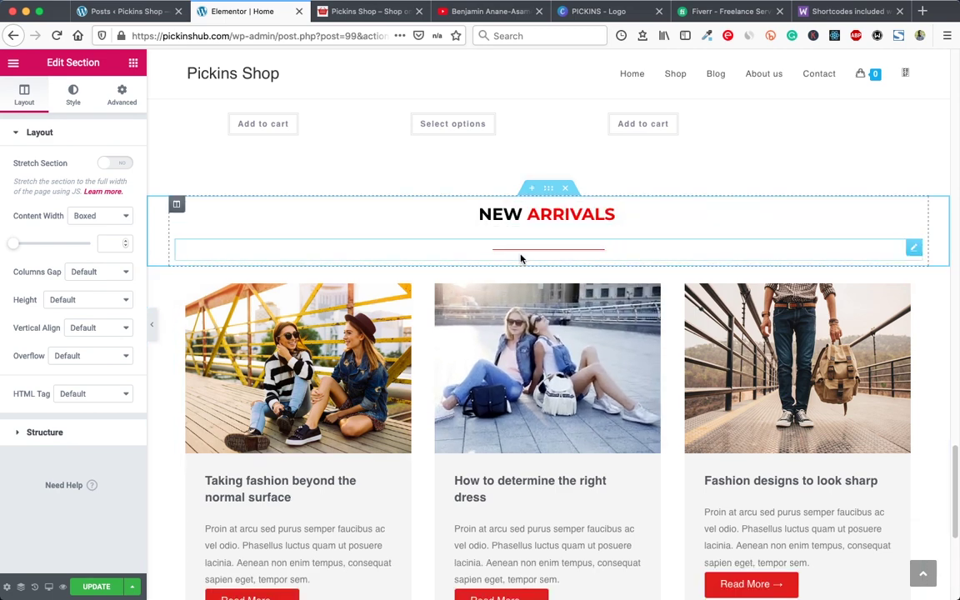
# Change the dual heading's NEW ARRIVALS text to LATEST and BLOG, and update the page.
pyautogui.click(509, 219)
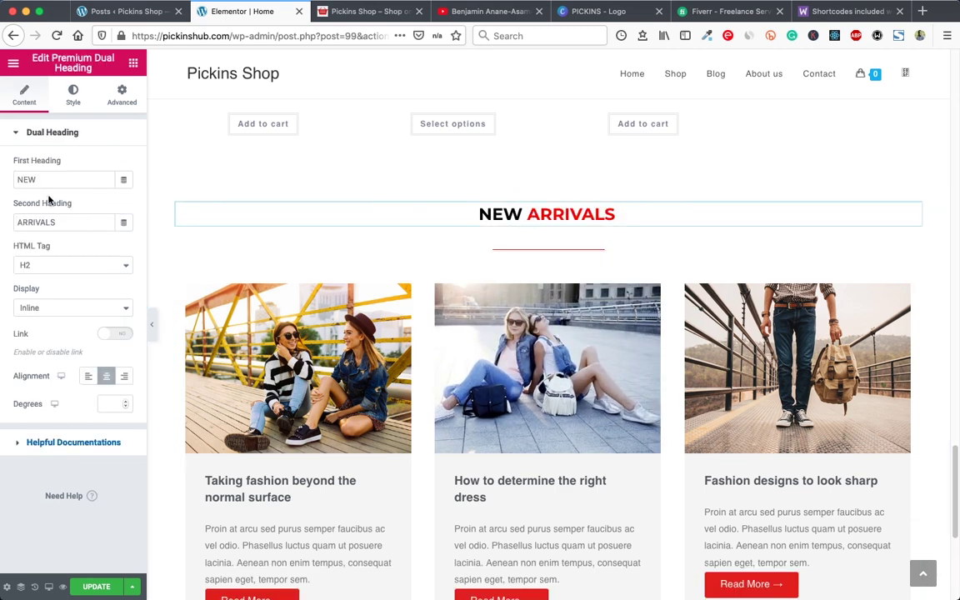
pyautogui.moveTo(37, 179); pyautogui.dragTo(18, 179)
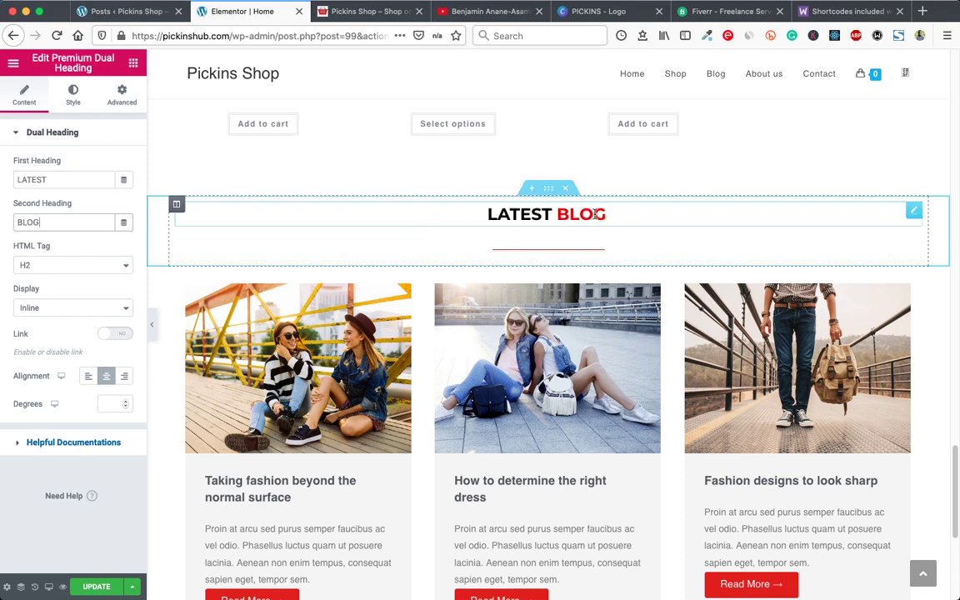
pyautogui.scroll(-5, 541, 367)
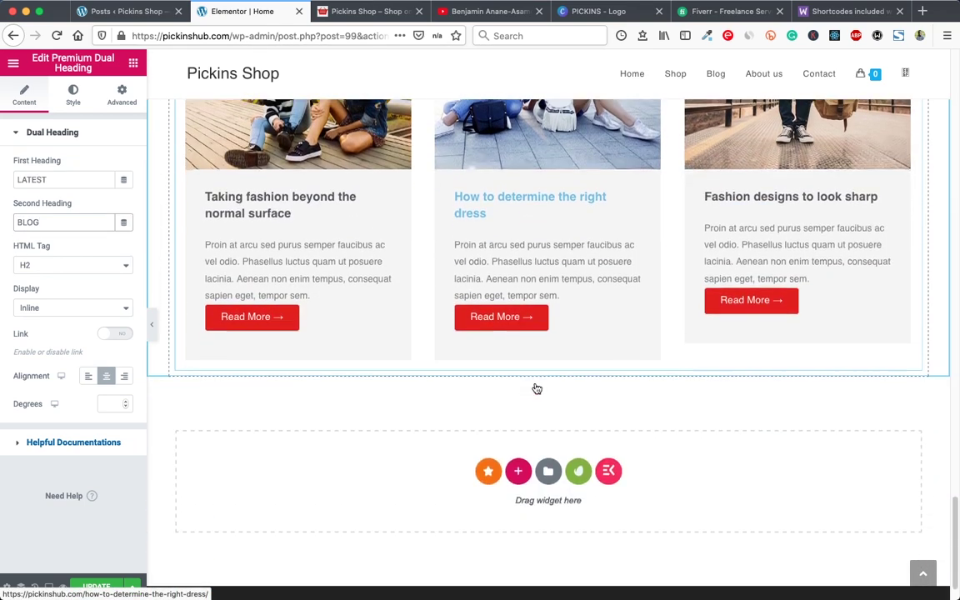
pyautogui.click(93, 588)
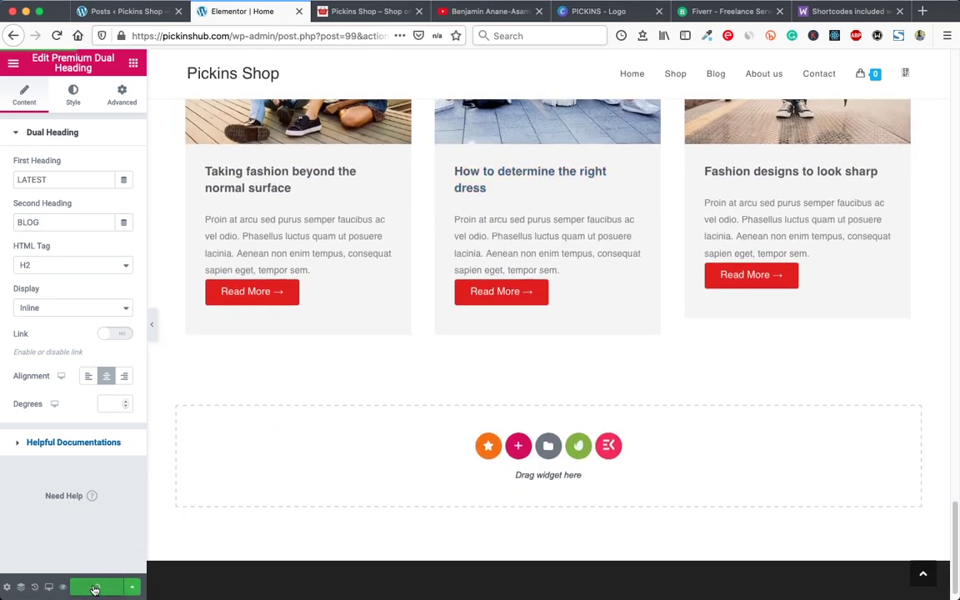
pyautogui.scroll(5, 318, 297)
pyautogui.scroll(1, 354, 335)
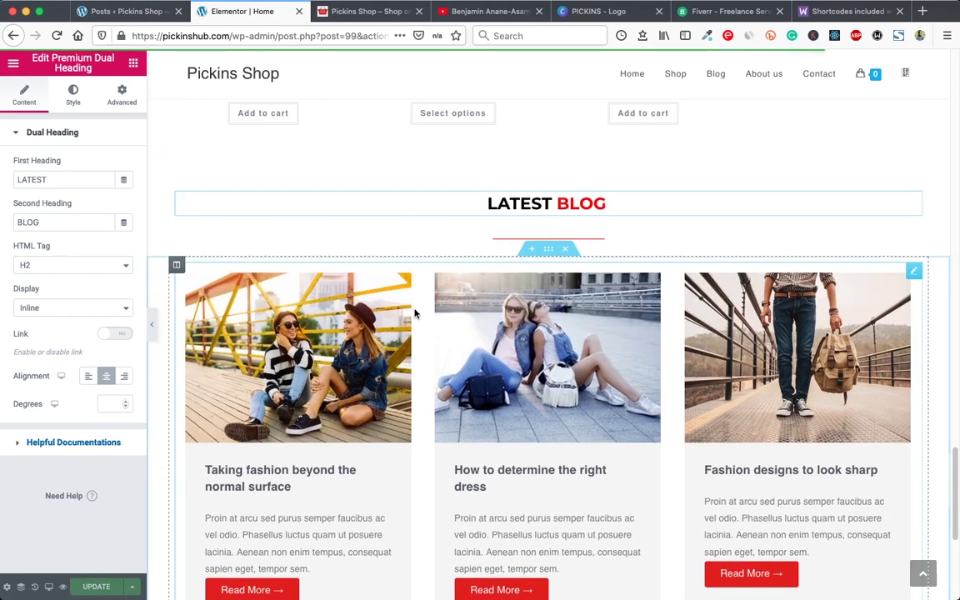
pyautogui.scroll(-2, 489, 286)
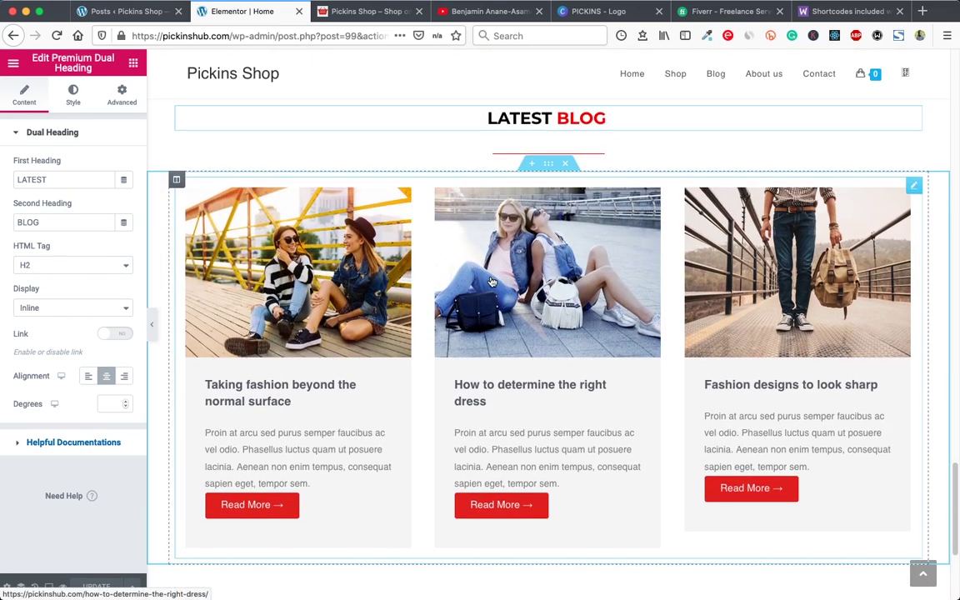
pyautogui.scroll(-4, 492, 282)
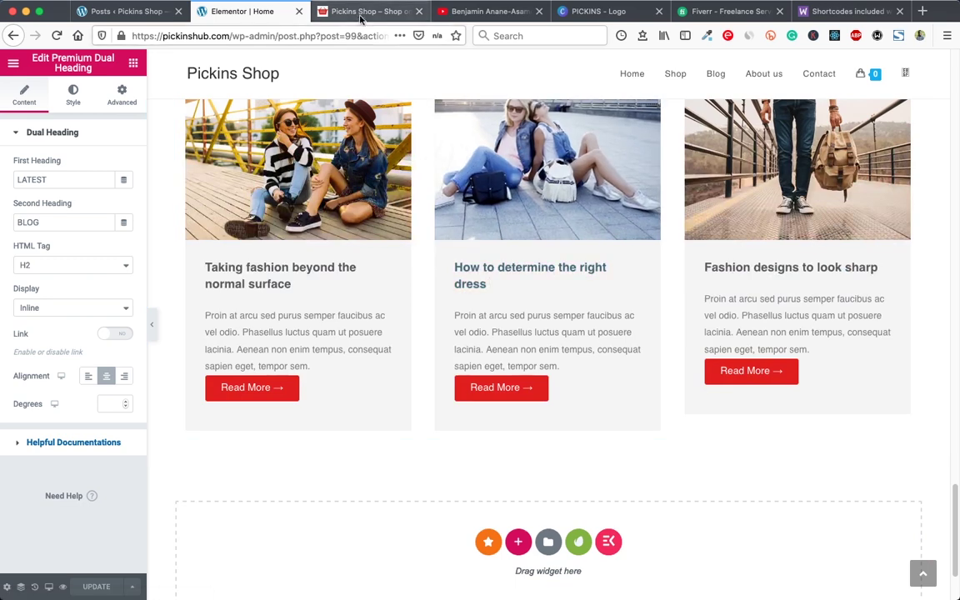
pyautogui.click(327, 11)
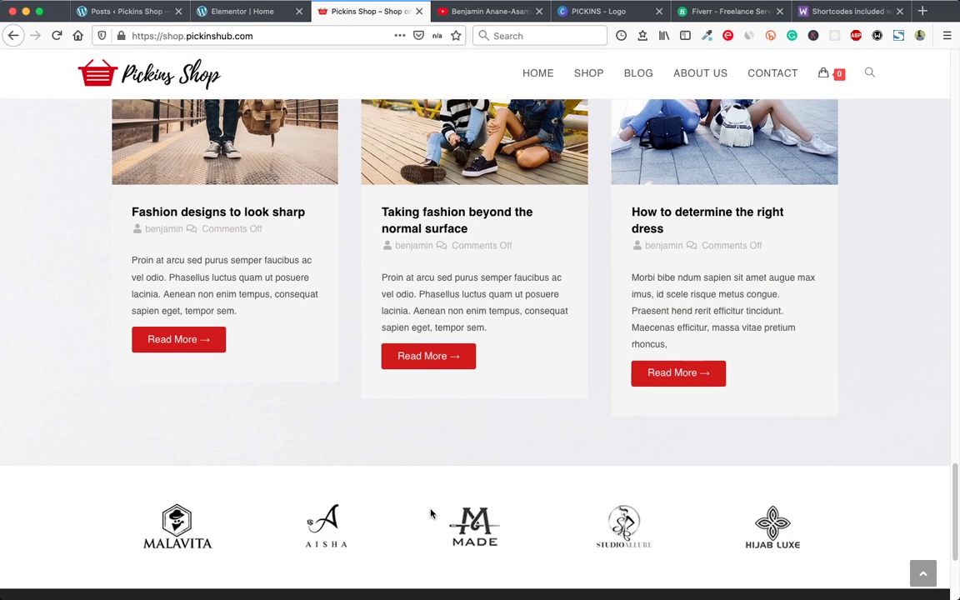
pyautogui.scroll(-3, 430, 515)
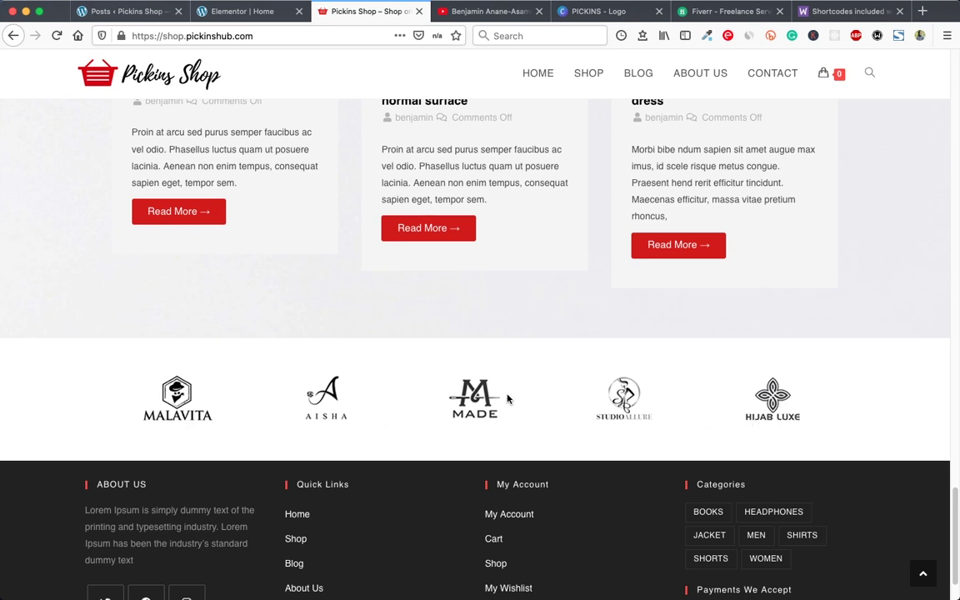
pyautogui.hotkey('ctrl', 'shift', 'Tab')
pyautogui.scroll(-3, 439, 446)
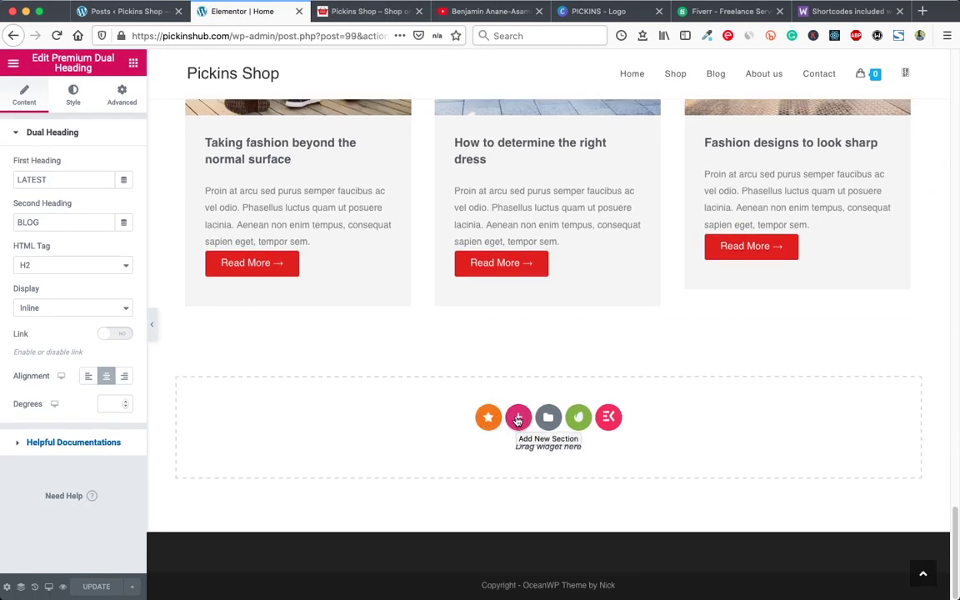
# Add a single-column section below the blog grid, search 'IMAGE CA', and drop in an Image Carousel.
pyautogui.click(517, 420)
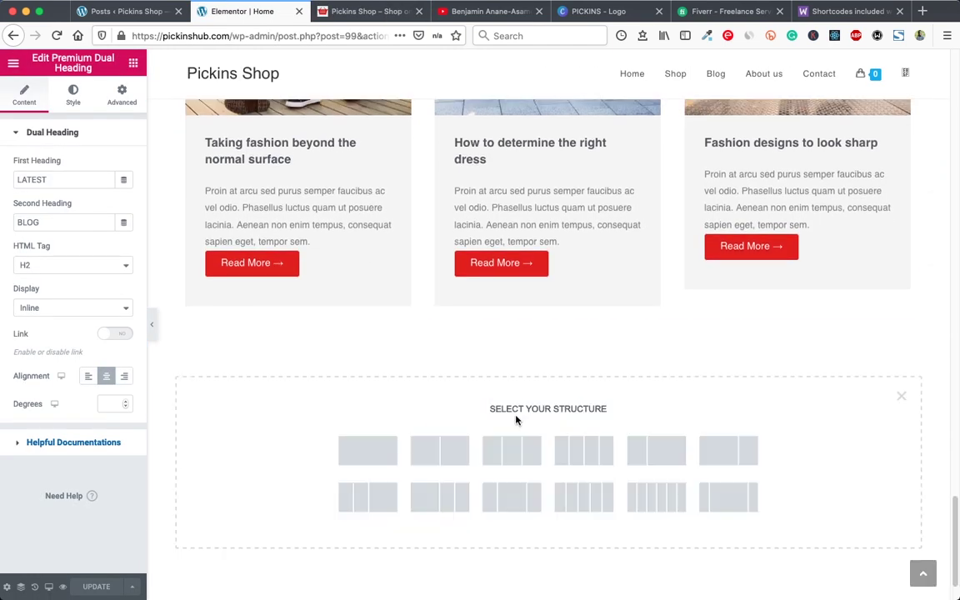
pyautogui.click(361, 455)
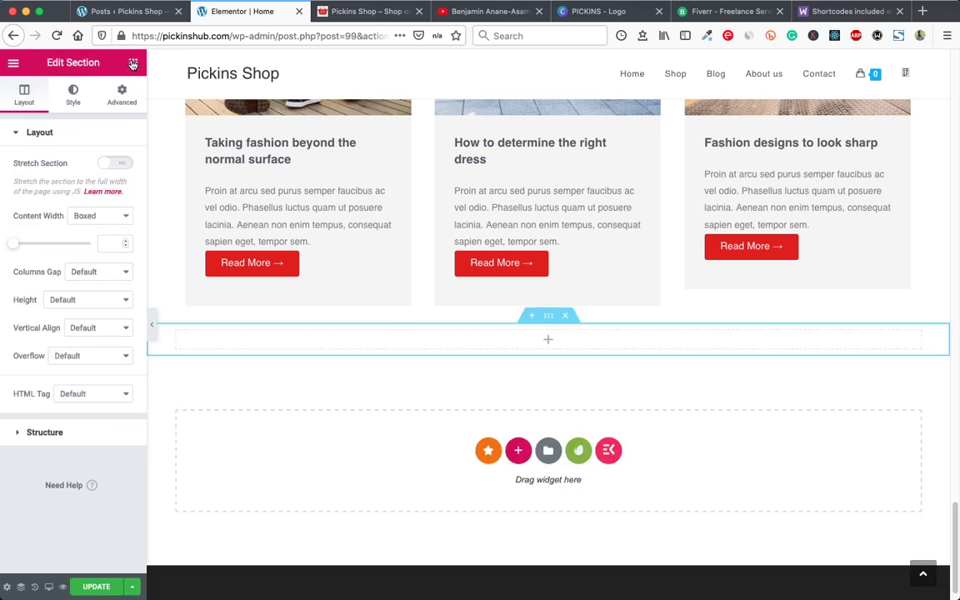
pyautogui.click(133, 64)
pyautogui.write('IMAG')
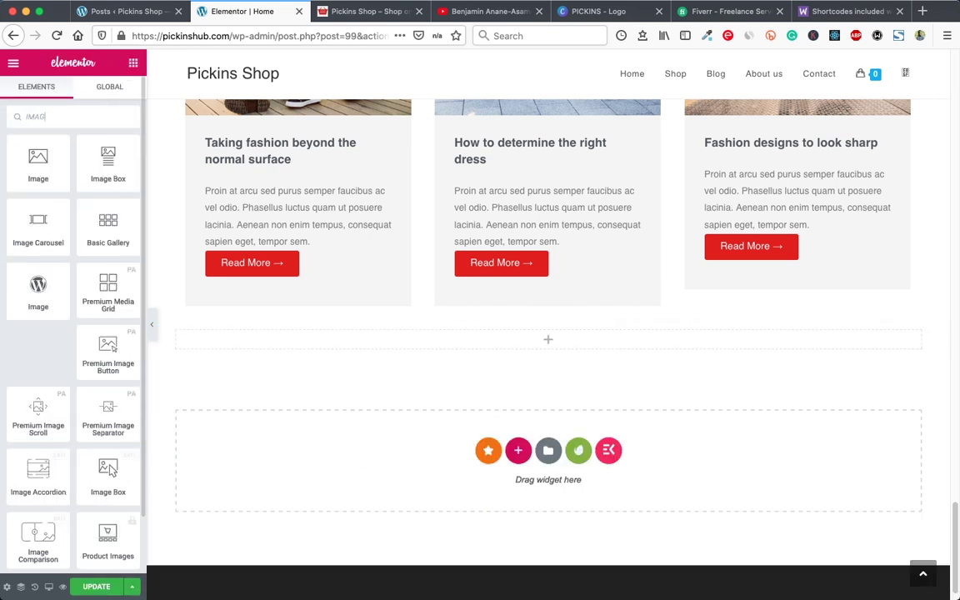
pyautogui.write('E CA')
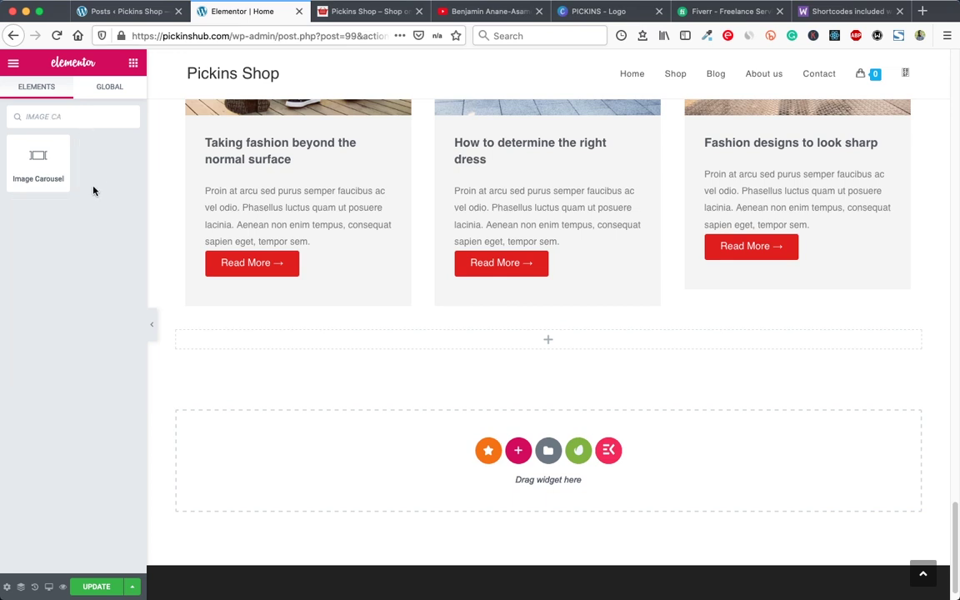
pyautogui.moveTo(35, 169); pyautogui.dragTo(338, 350)
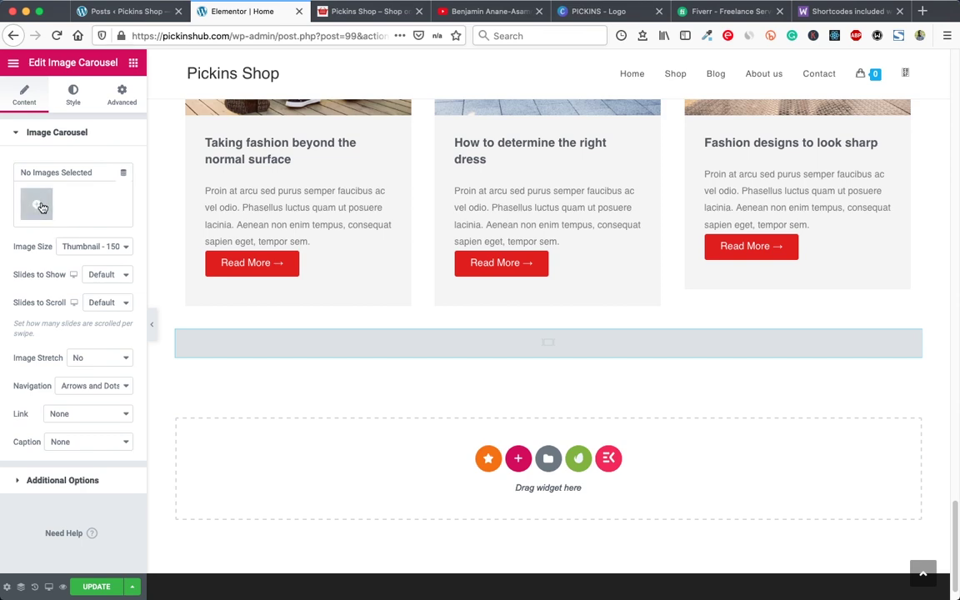
pyautogui.scroll(-1, 253, 274)
pyautogui.scroll(5, 242, 281)
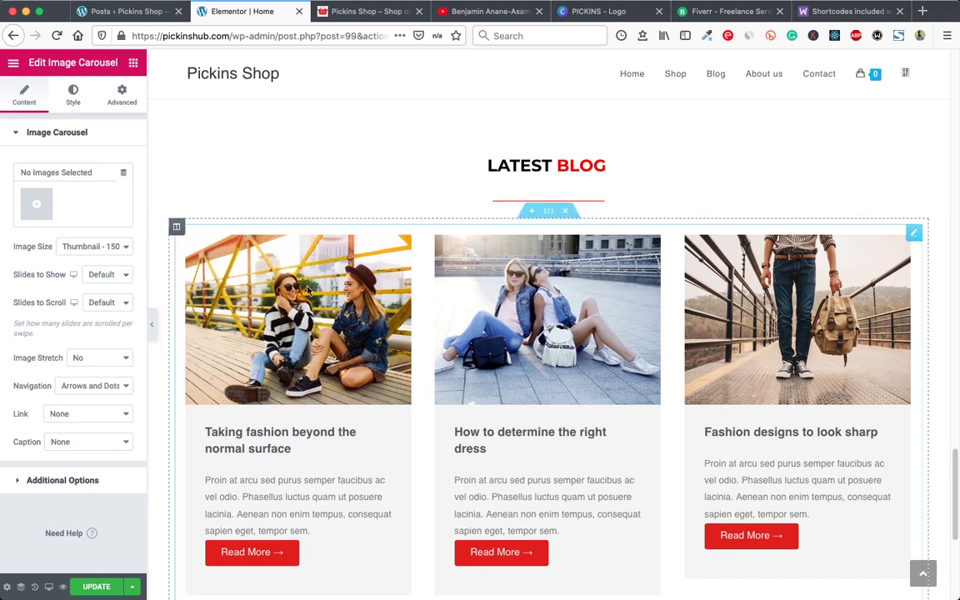
# Give the LATEST BLOG heading section a Classic #EAEAEA background and copy the hex code.
pyautogui.click(549, 142)
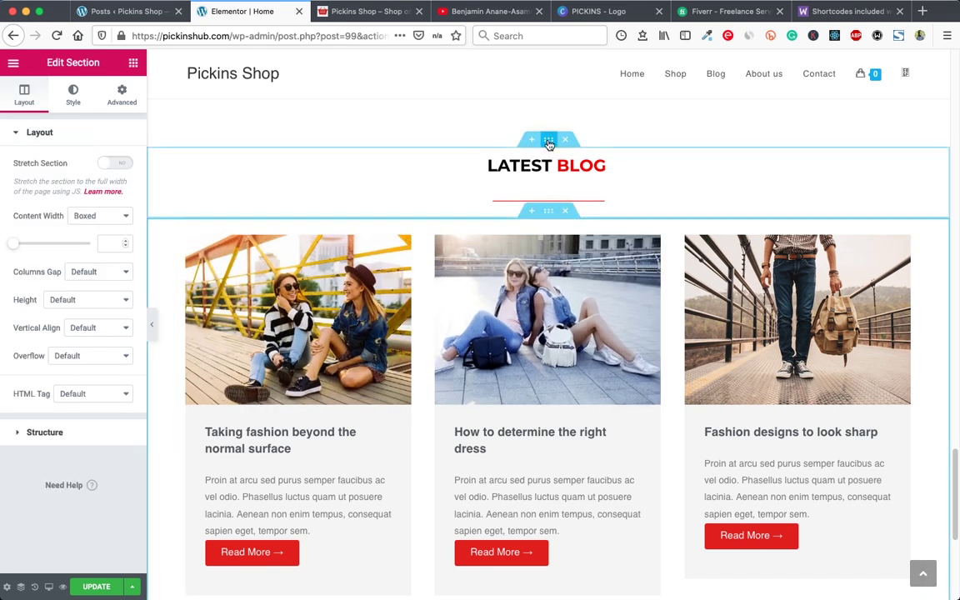
pyautogui.click(358, 11)
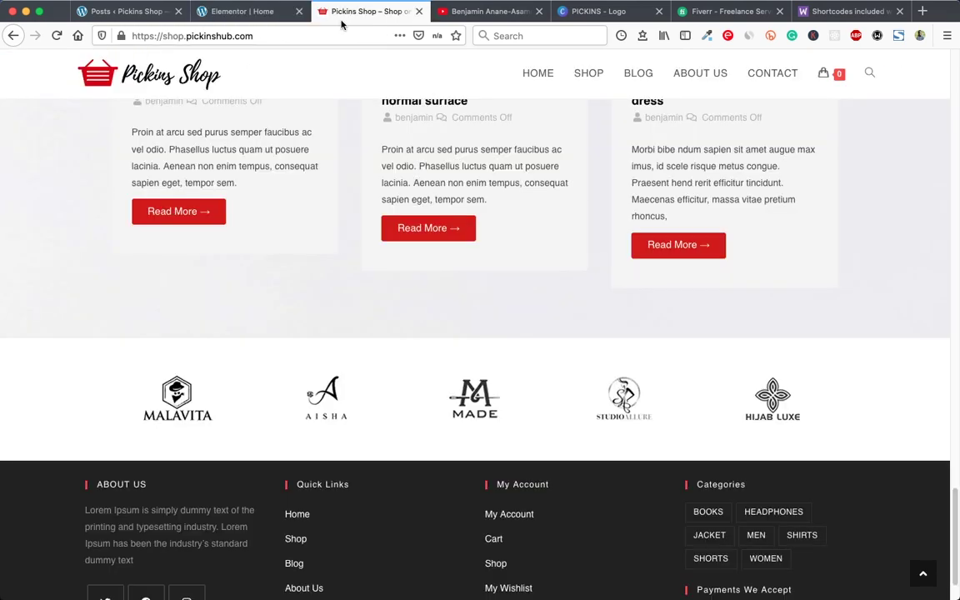
pyautogui.scroll(5, 404, 178)
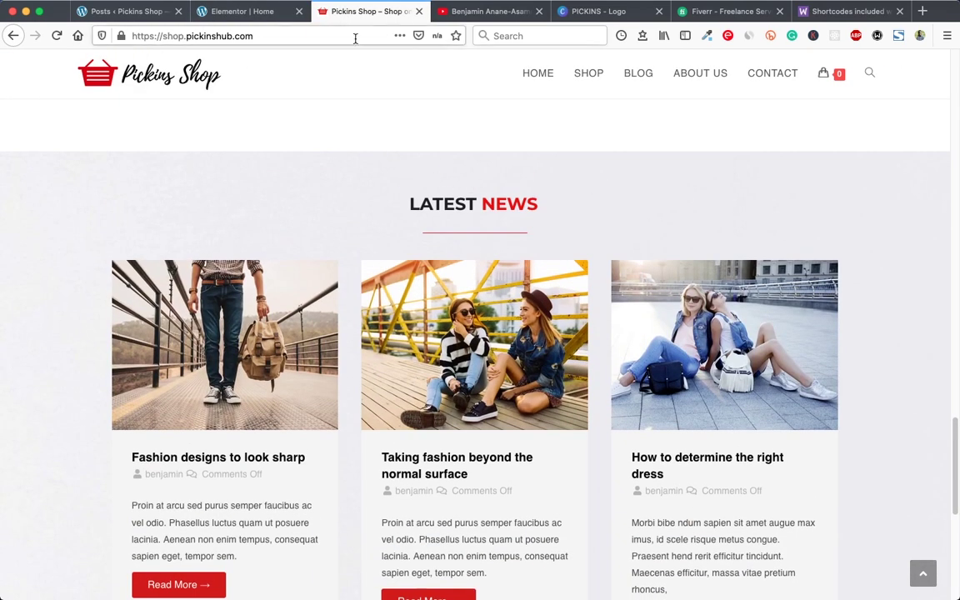
pyautogui.click(237, 11)
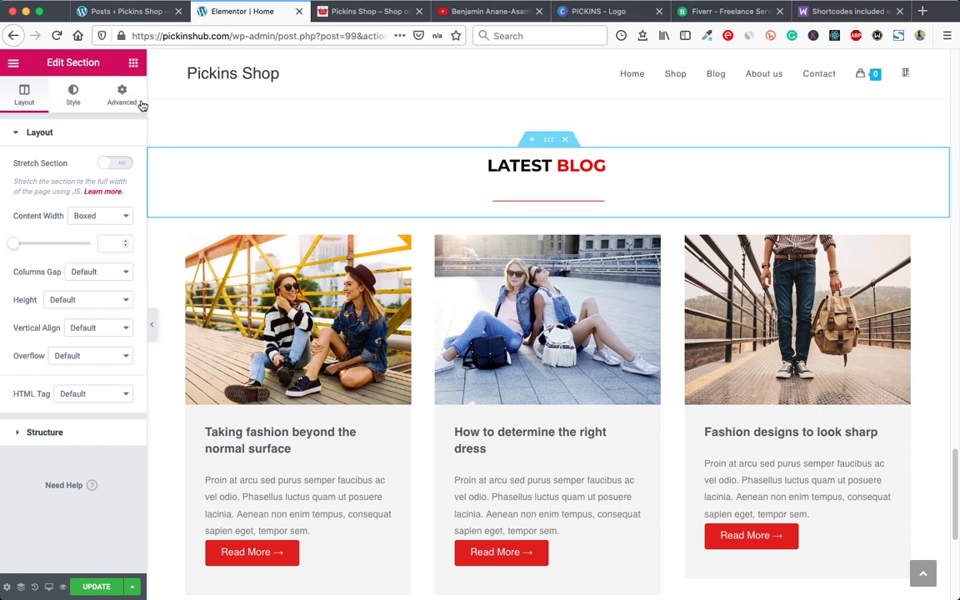
pyautogui.click(83, 98)
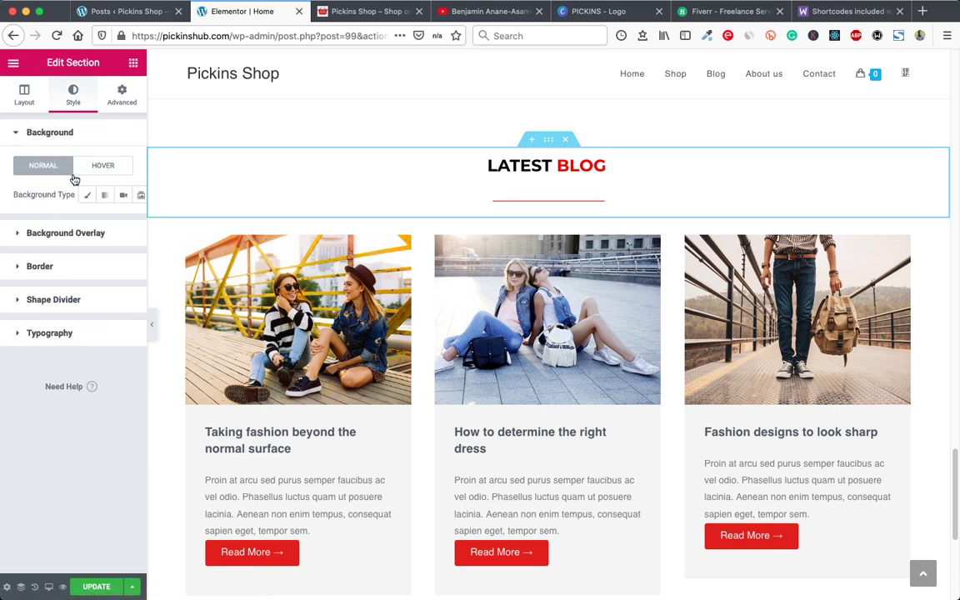
pyautogui.click(88, 200)
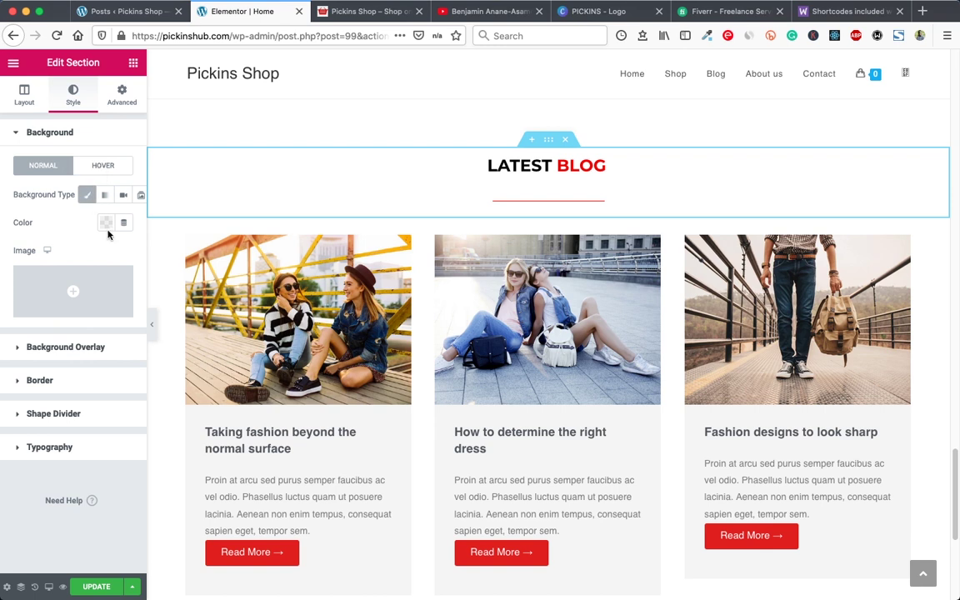
pyautogui.click(106, 224)
pyautogui.click(85, 430)
pyautogui.write('#EAEAEA')
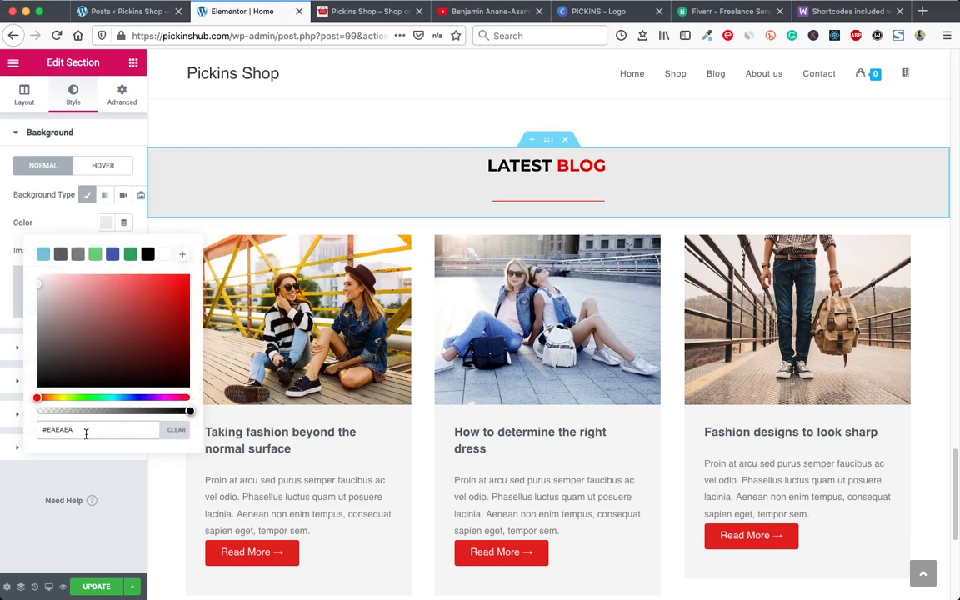
pyautogui.moveTo(74, 430); pyautogui.dragTo(38, 429)
pyautogui.press('super+c')
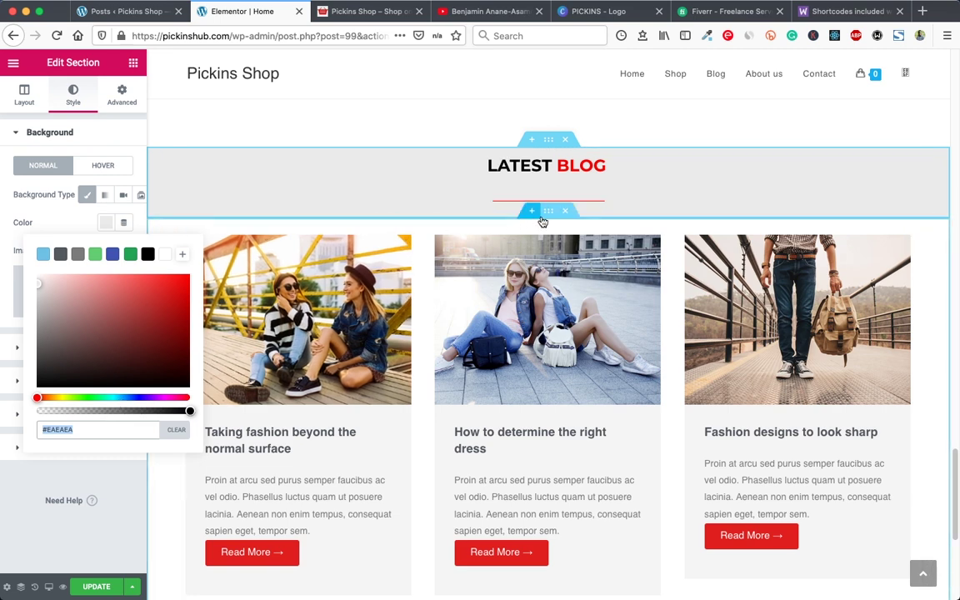
# Paste #EAEAEA as the Classic background colour of the blog posts section.
pyautogui.click(549, 215)
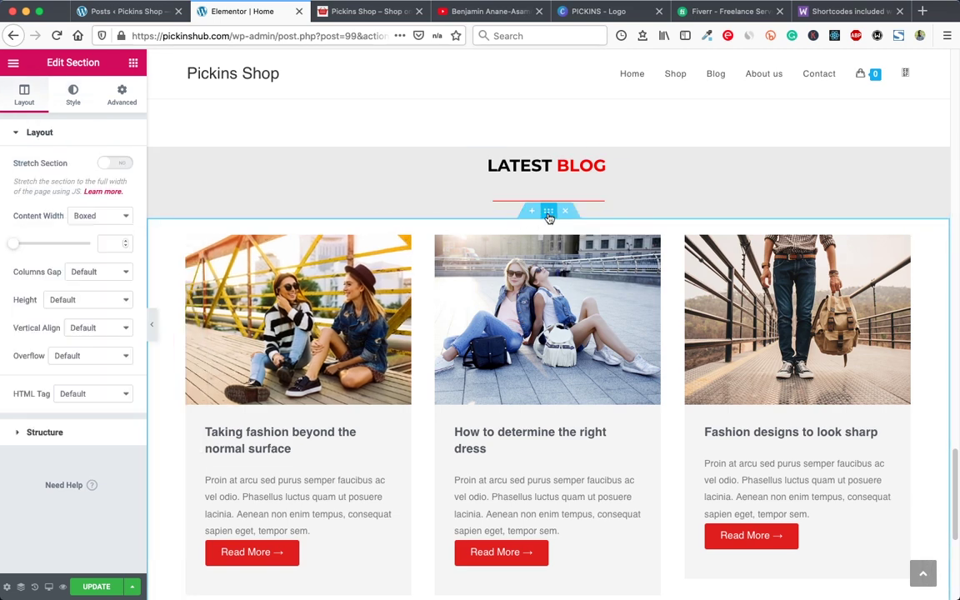
pyautogui.click(74, 105)
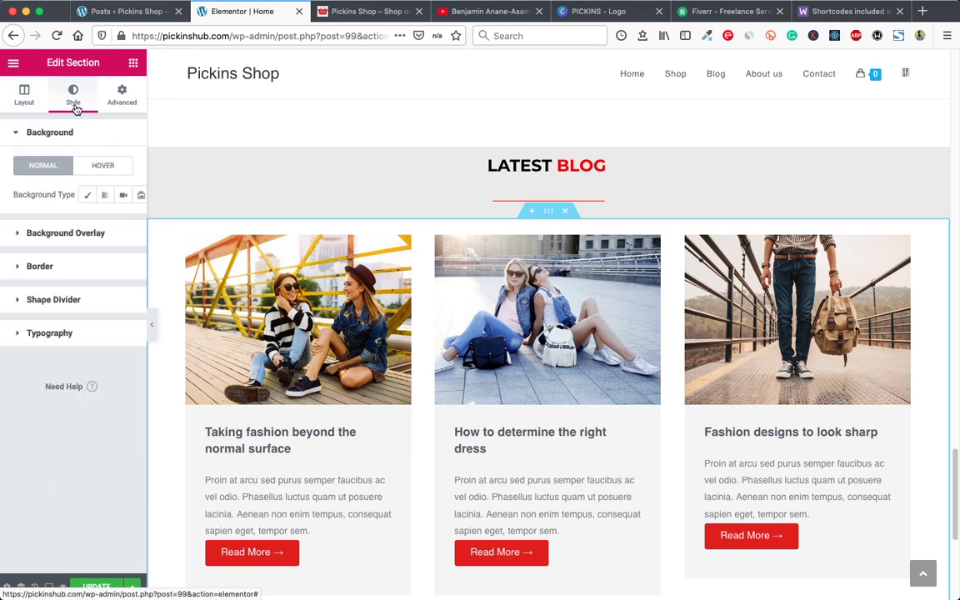
pyautogui.click(88, 196)
pyautogui.click(106, 222)
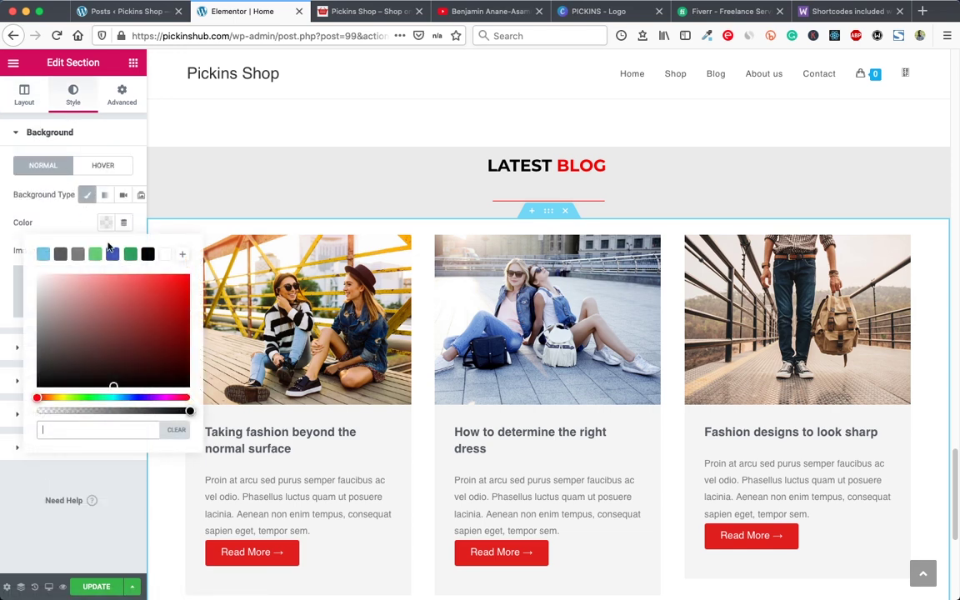
pyautogui.rightClick(71, 436)
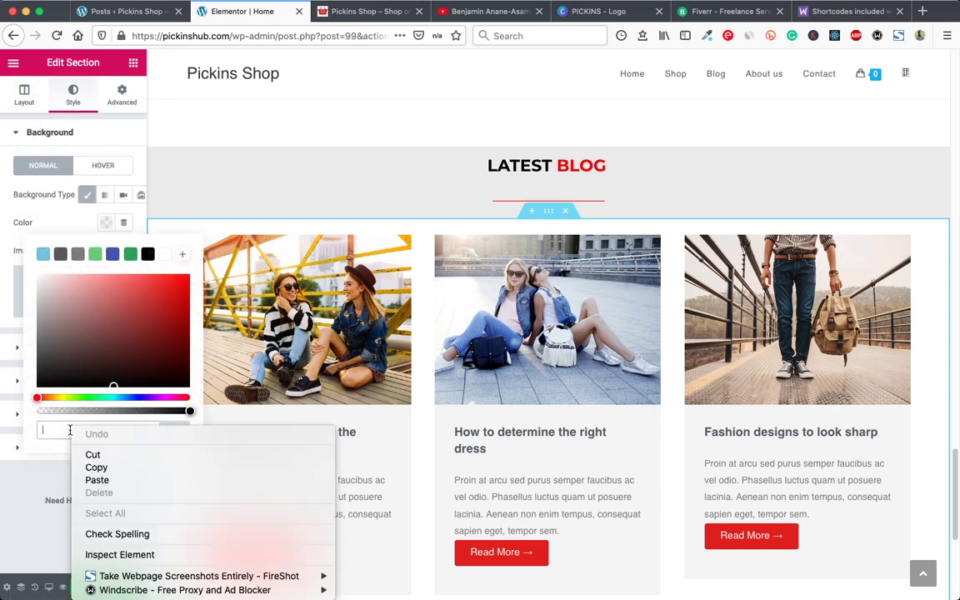
pyautogui.click(122, 482)
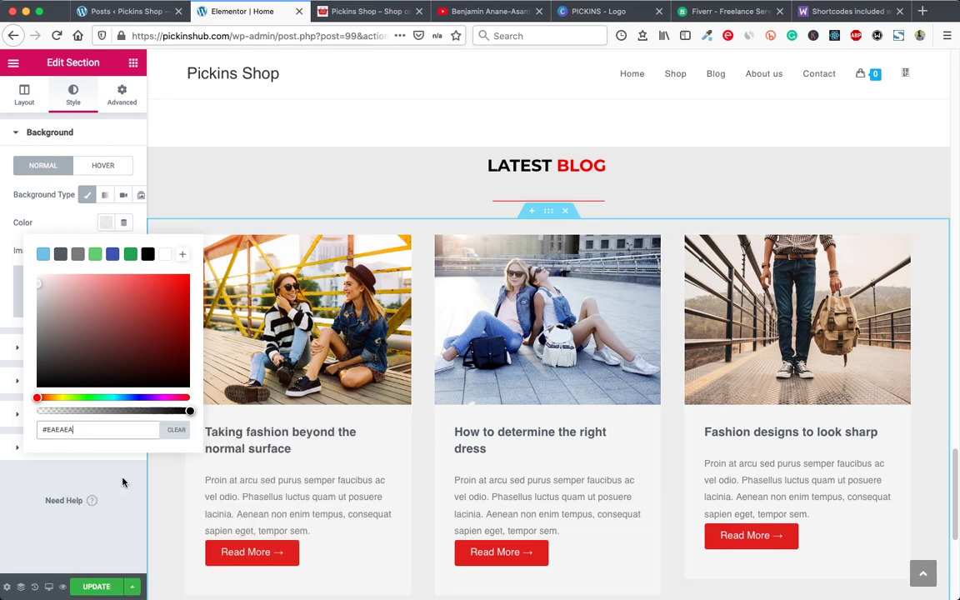
# Insert a Spacer above the LATEST BLOG heading, set it to 20 px, and update the page.
pyautogui.click(409, 170)
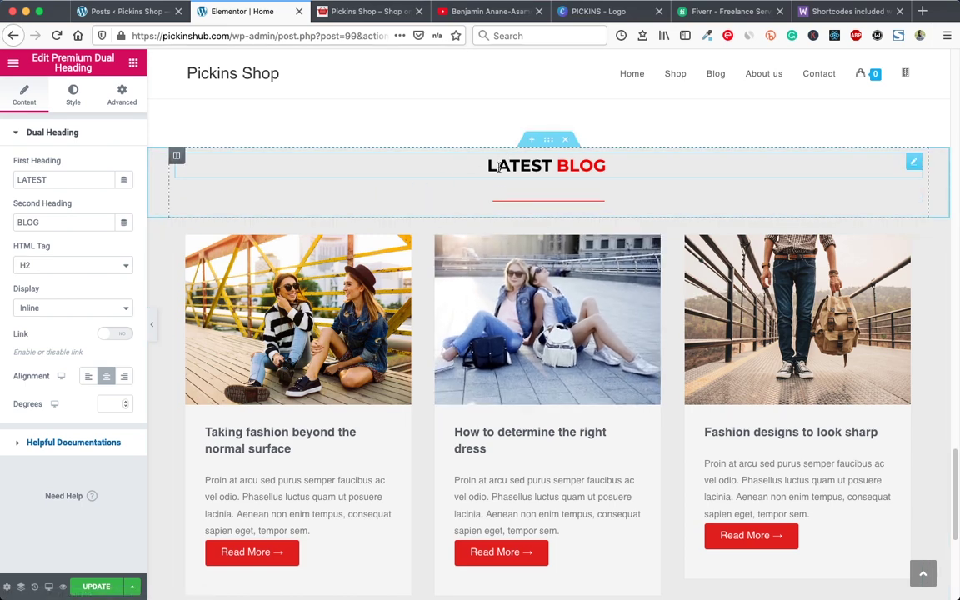
pyautogui.click(364, 12)
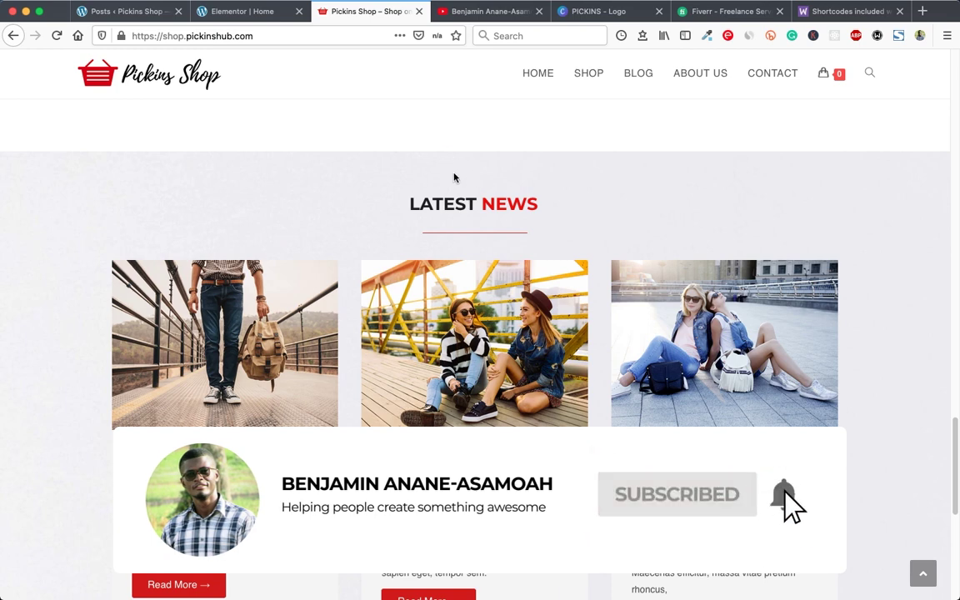
pyautogui.click(254, 13)
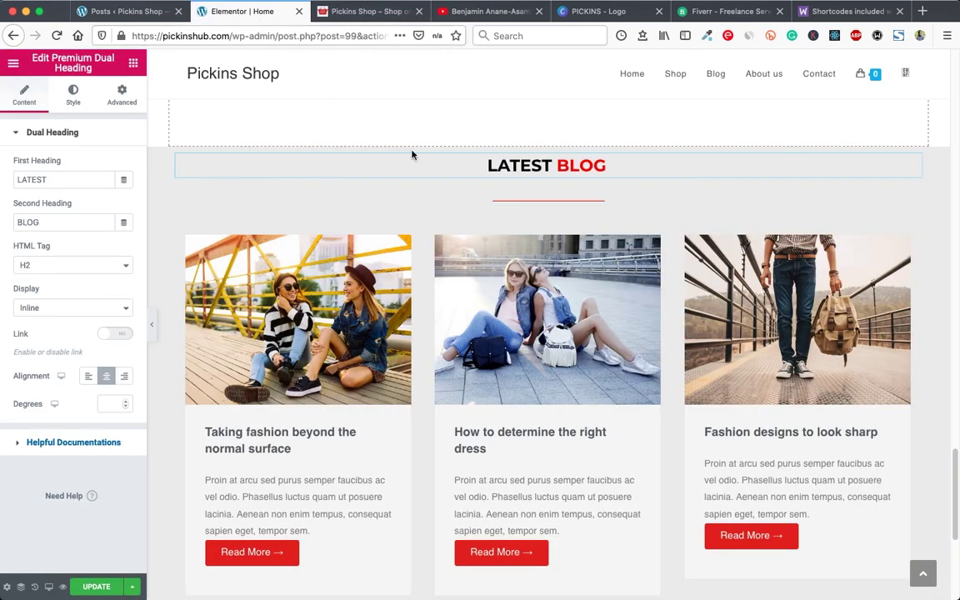
pyautogui.click(132, 62)
pyautogui.moveTo(108, 390); pyautogui.dragTo(506, 157)
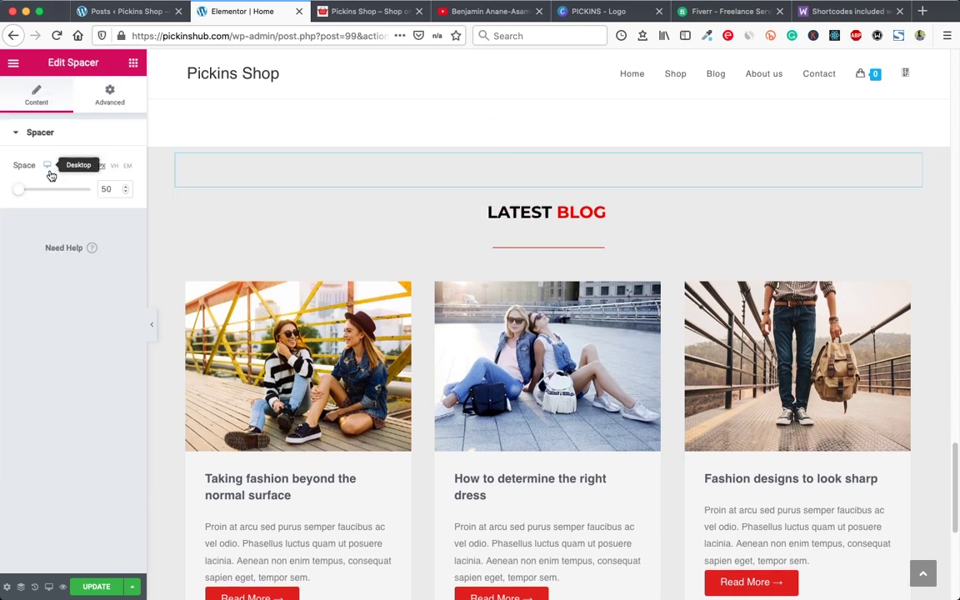
pyautogui.click(106, 188)
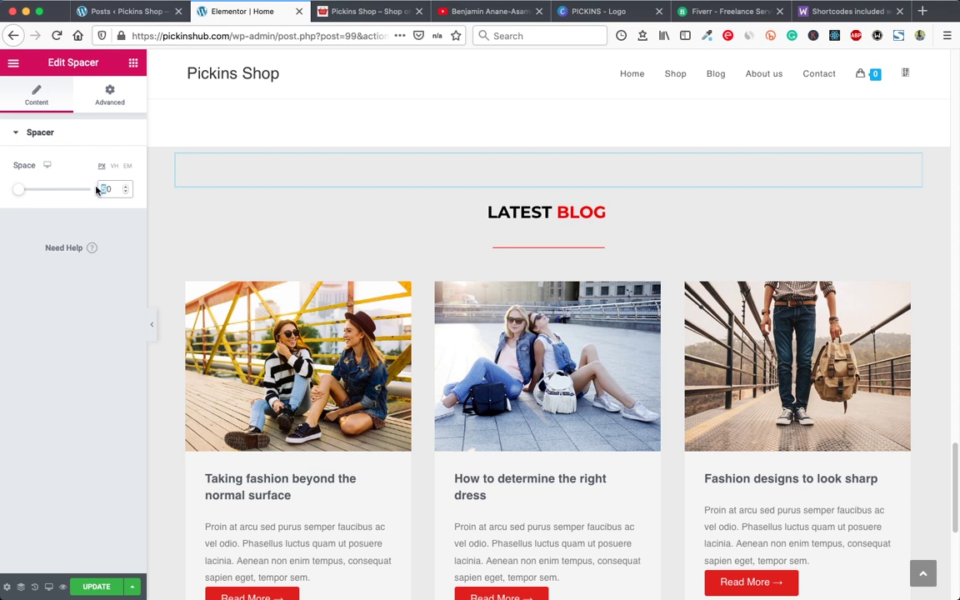
pyautogui.press('BackSpace')
pyautogui.write('2')
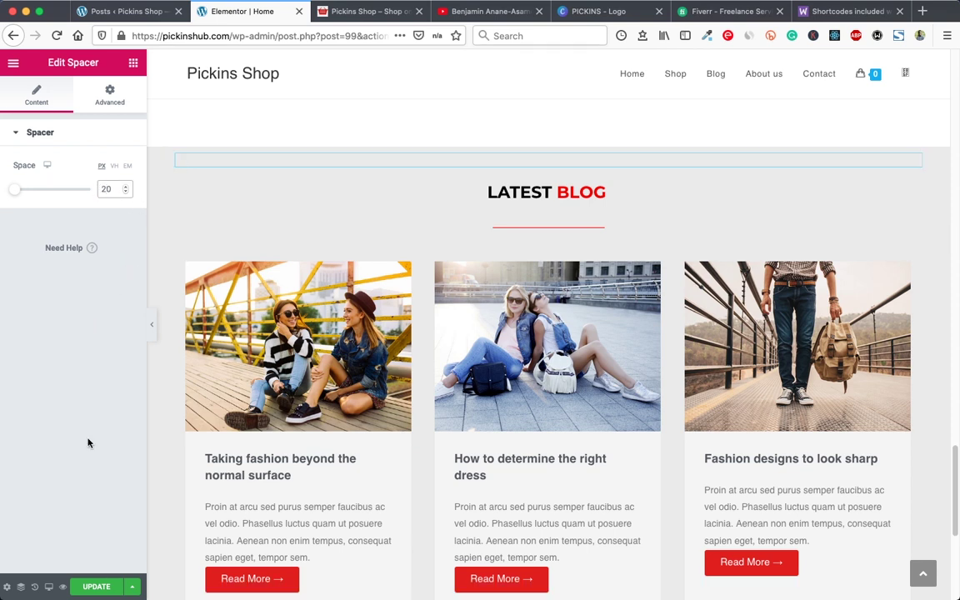
pyautogui.click(90, 589)
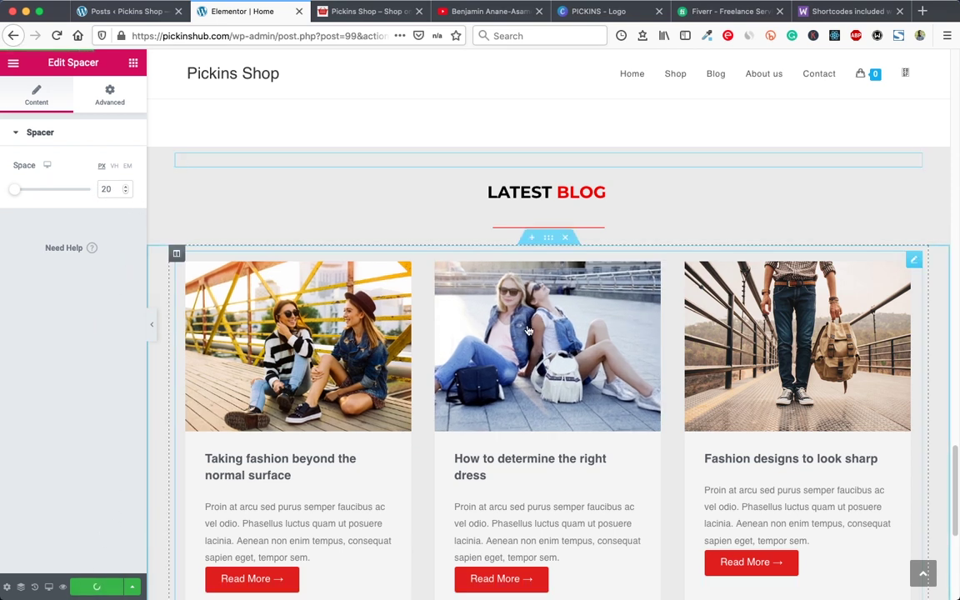
# Insert a gallery of six logos into the Image Carousel: Scandinavia Club, Oak Bark, Appxgames, Mi Casa Es Tu Casa, Lady Daddy, Bean Shop.
pyautogui.scroll(-5, 413, 351)
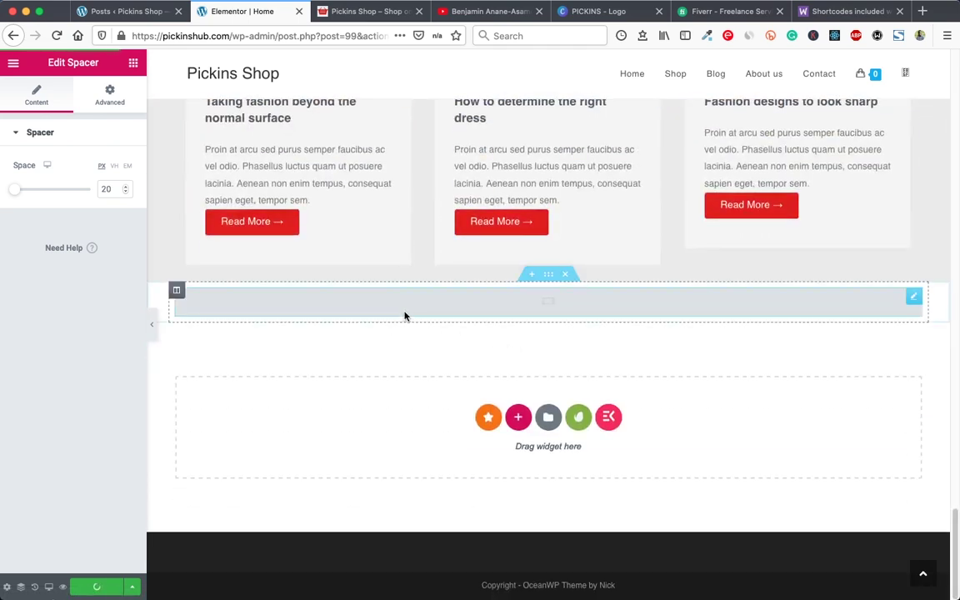
pyautogui.click(464, 311)
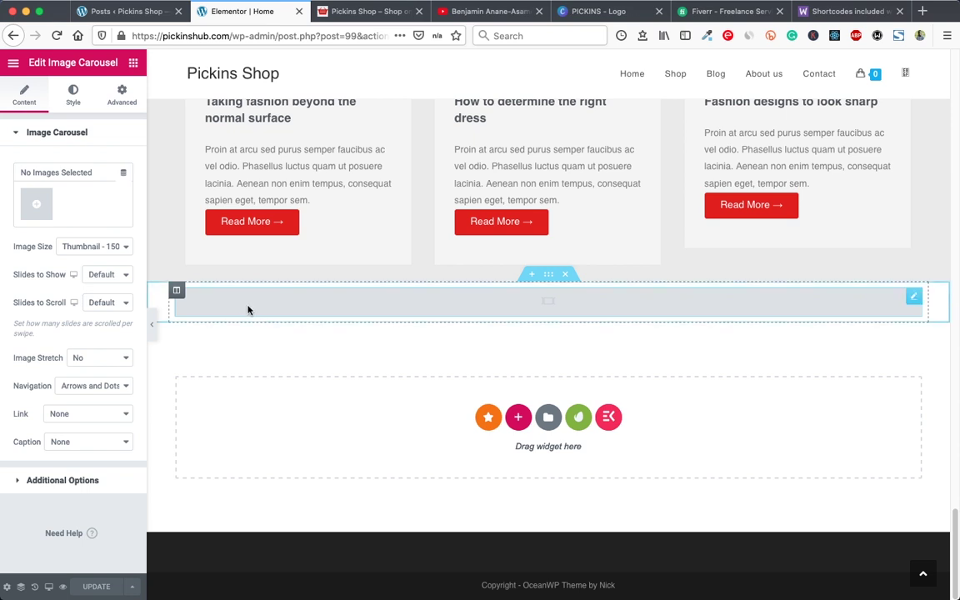
pyautogui.click(40, 206)
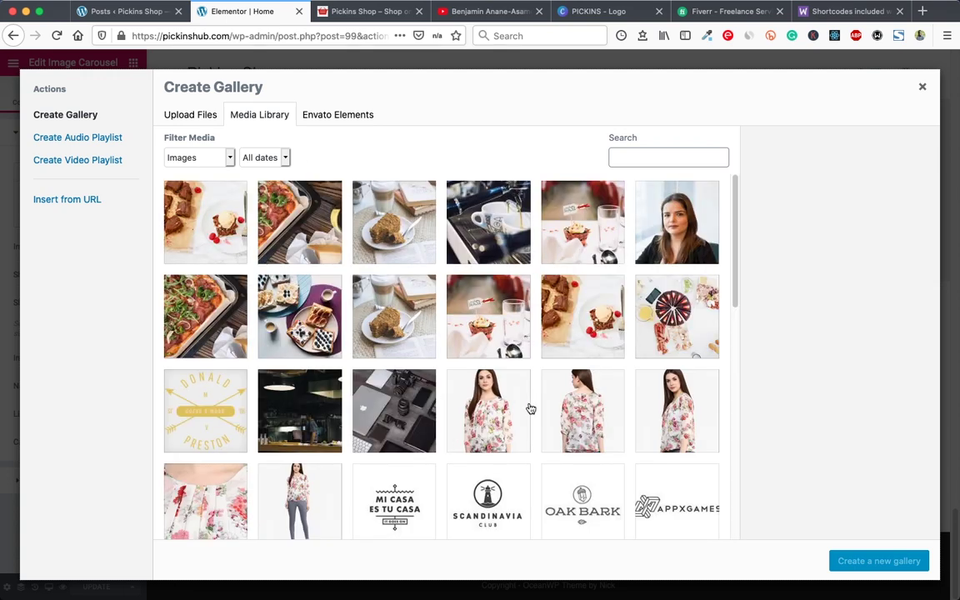
pyautogui.scroll(-5, 708, 251)
pyautogui.click(517, 275)
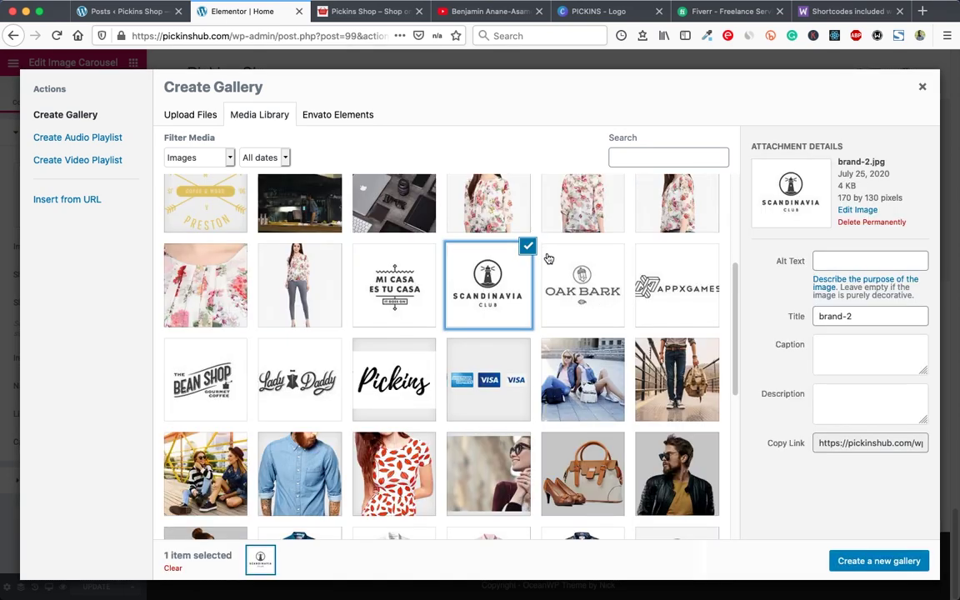
pyautogui.click(583, 286)
pyautogui.click(678, 288)
pyautogui.click(393, 285)
pyautogui.click(299, 379)
pyautogui.click(205, 379)
pyautogui.click(878, 561)
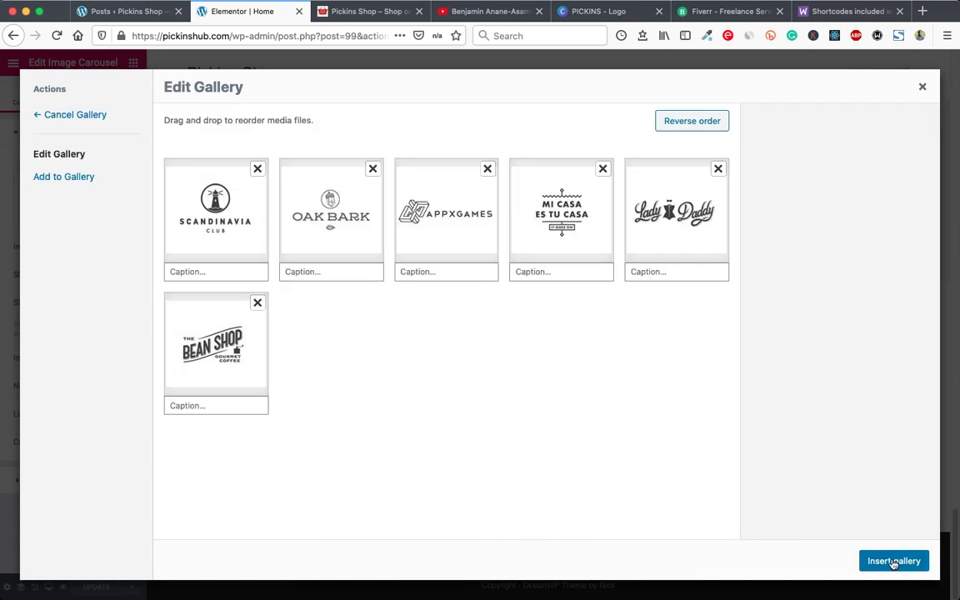
pyautogui.click(894, 561)
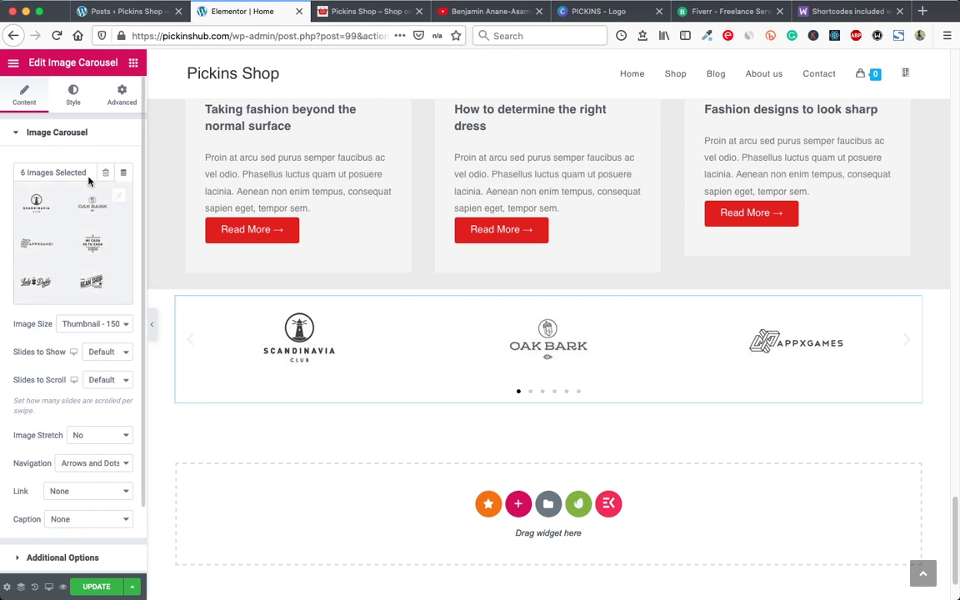
# Set the logo carousel to 5 slides to show with Navigation None, and update the page.
pyautogui.scroll(-1, 91, 399)
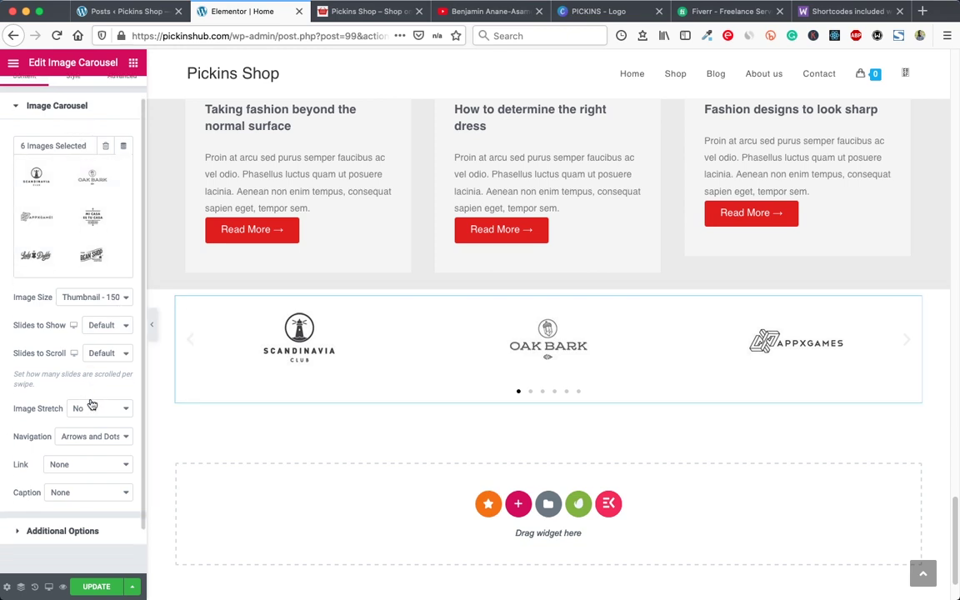
pyautogui.scroll(-1, 91, 404)
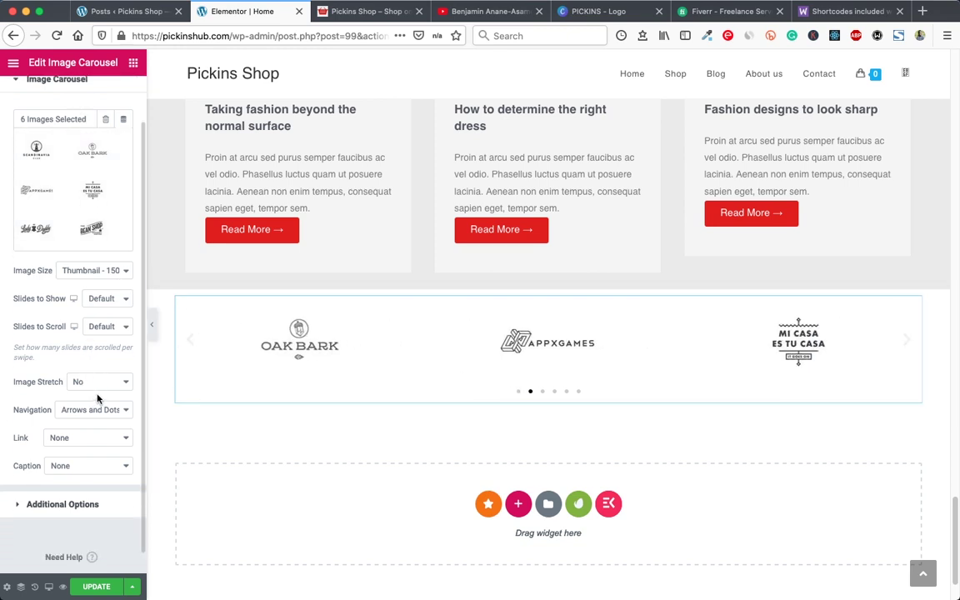
pyautogui.scroll(2, 98, 400)
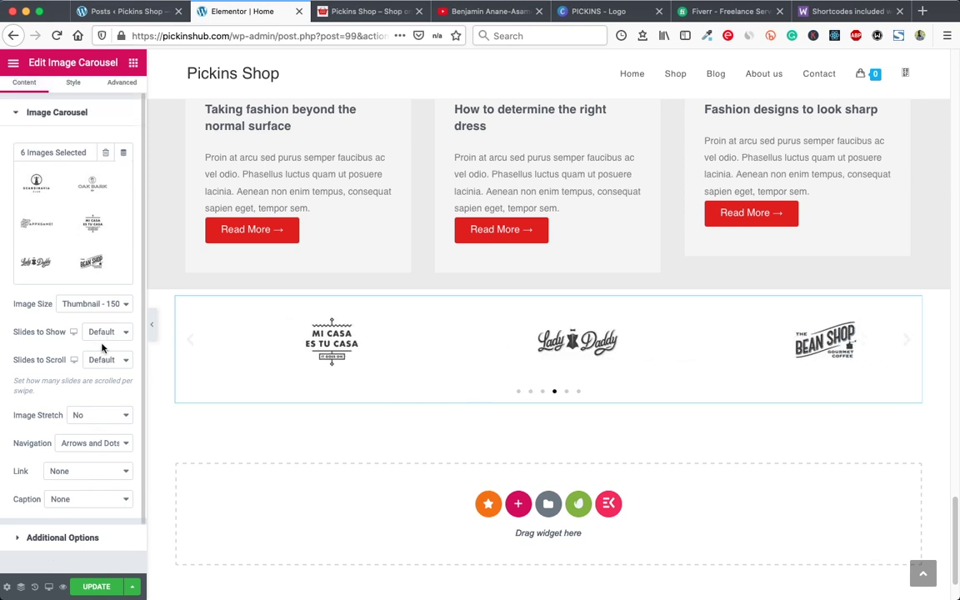
pyautogui.click(106, 333)
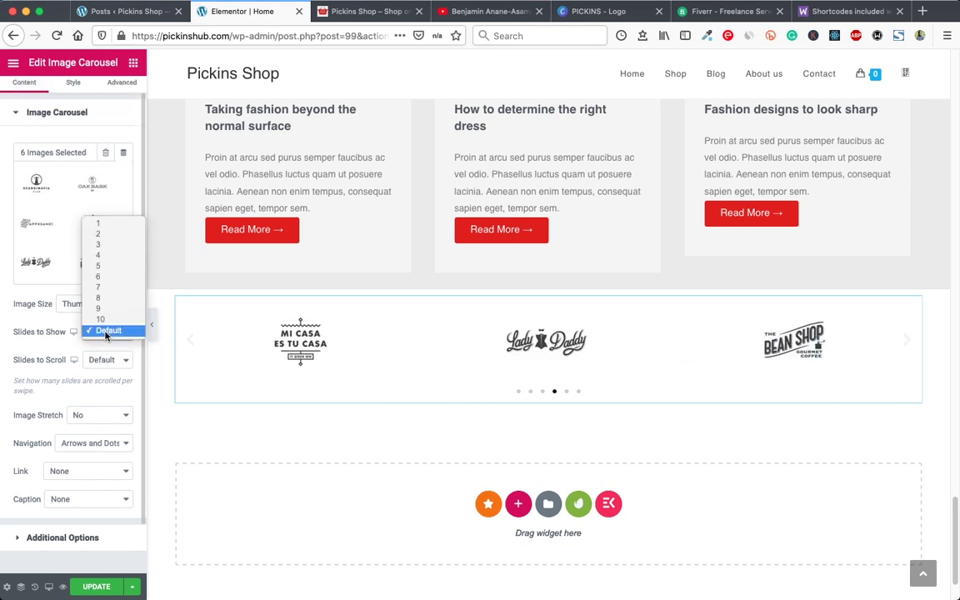
pyautogui.click(116, 266)
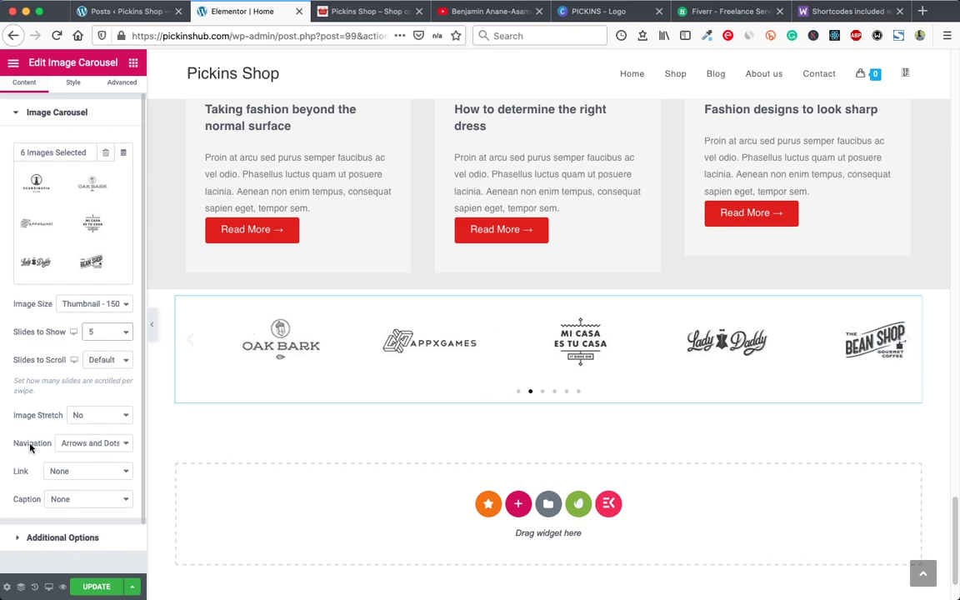
pyautogui.click(90, 443)
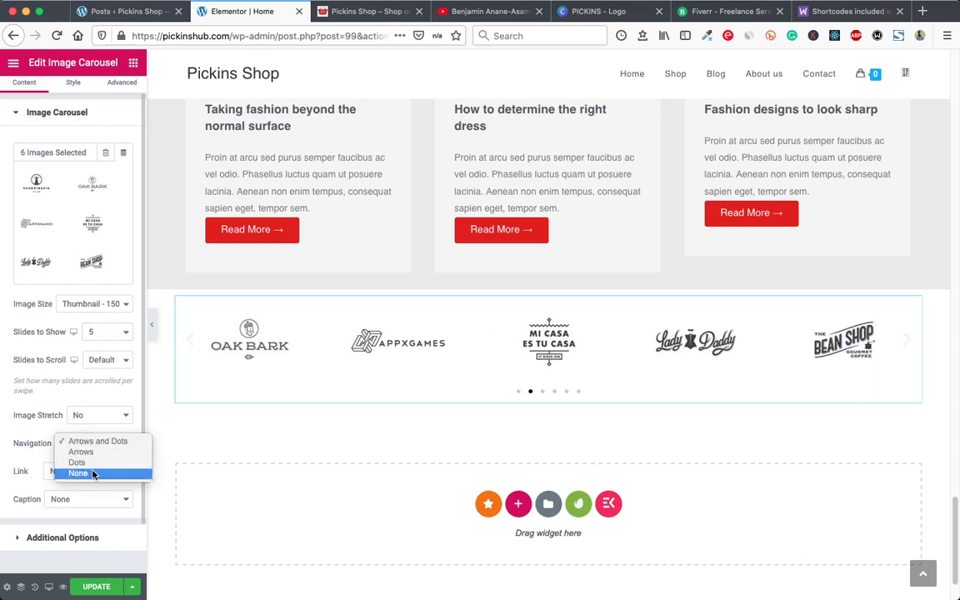
pyautogui.click(94, 474)
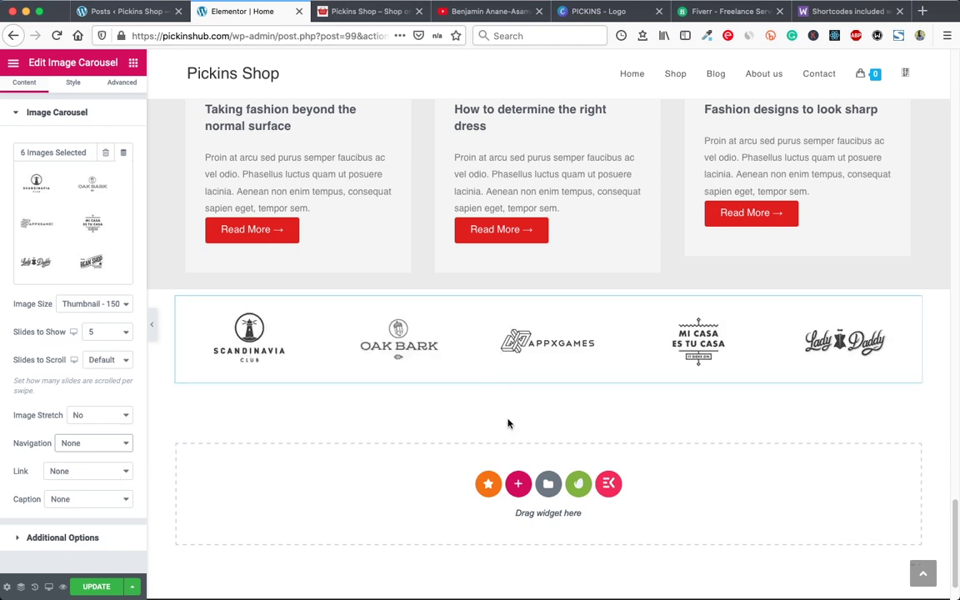
pyautogui.click(96, 587)
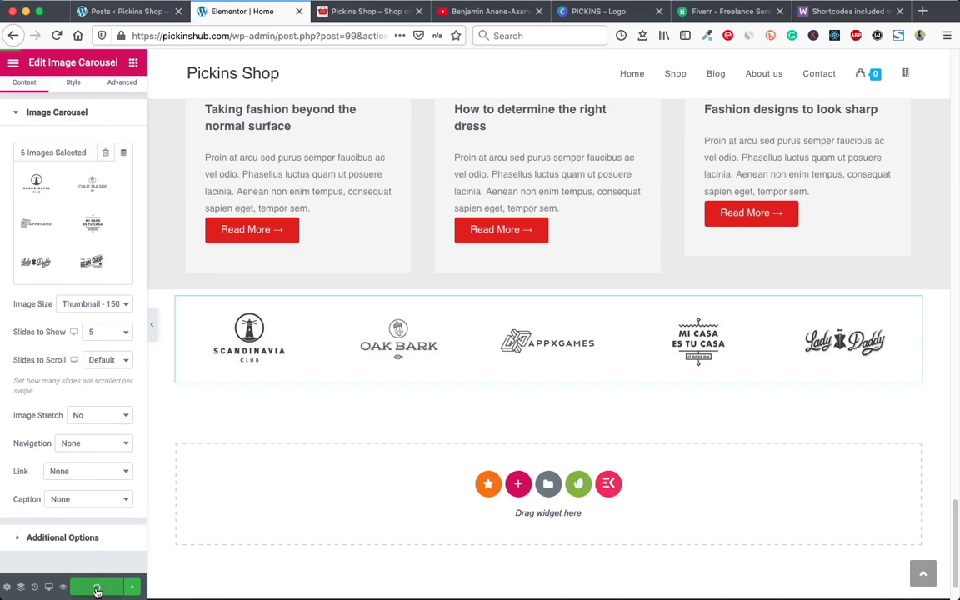
pyautogui.scroll(-2, 333, 550)
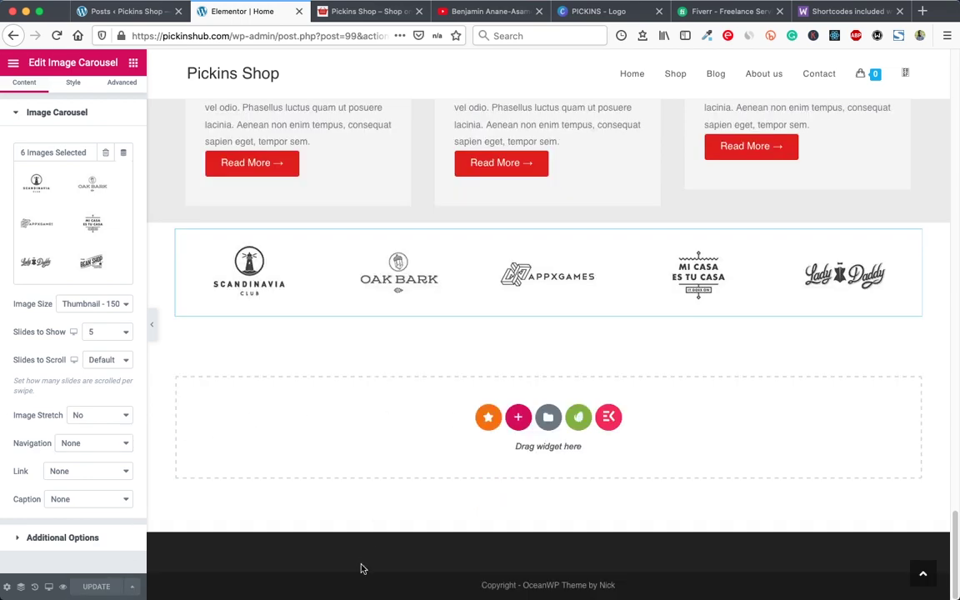
pyautogui.click(367, 11)
pyautogui.scroll(-10, 325, 450)
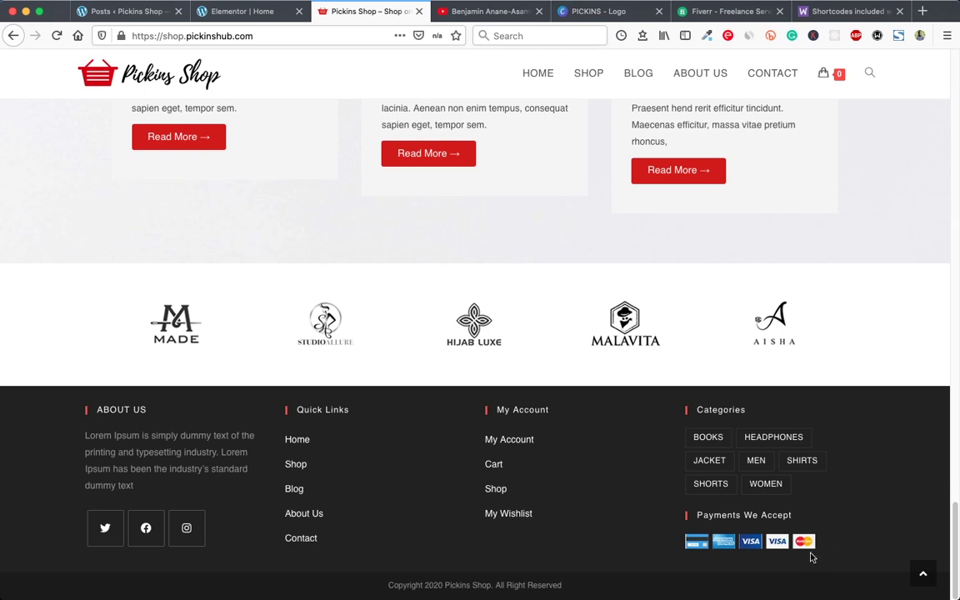
pyautogui.hotkey('ctrl', 'shift', 'Tab')
pyautogui.scroll(-5, 325, 509)
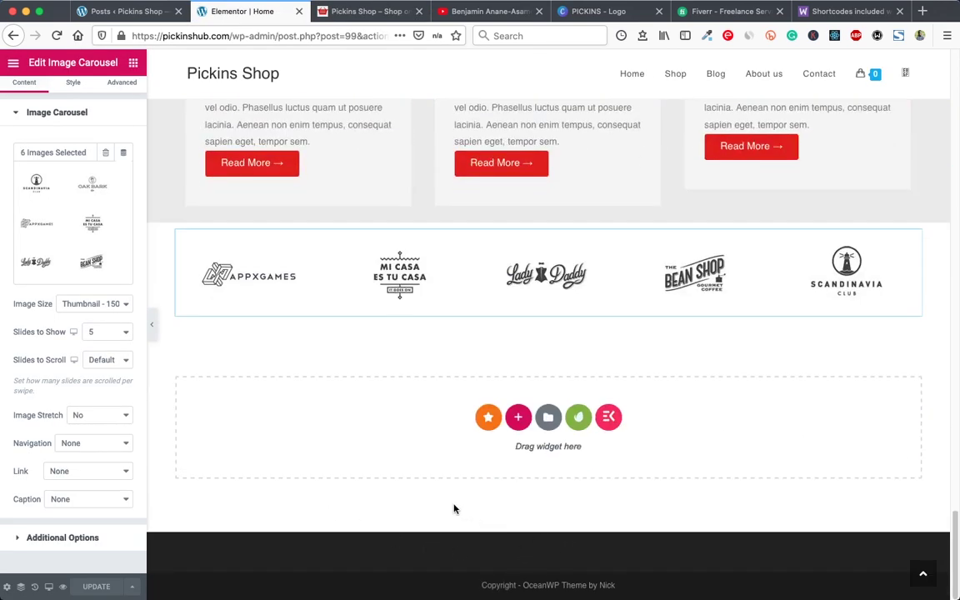
pyautogui.scroll(15, 457, 512)
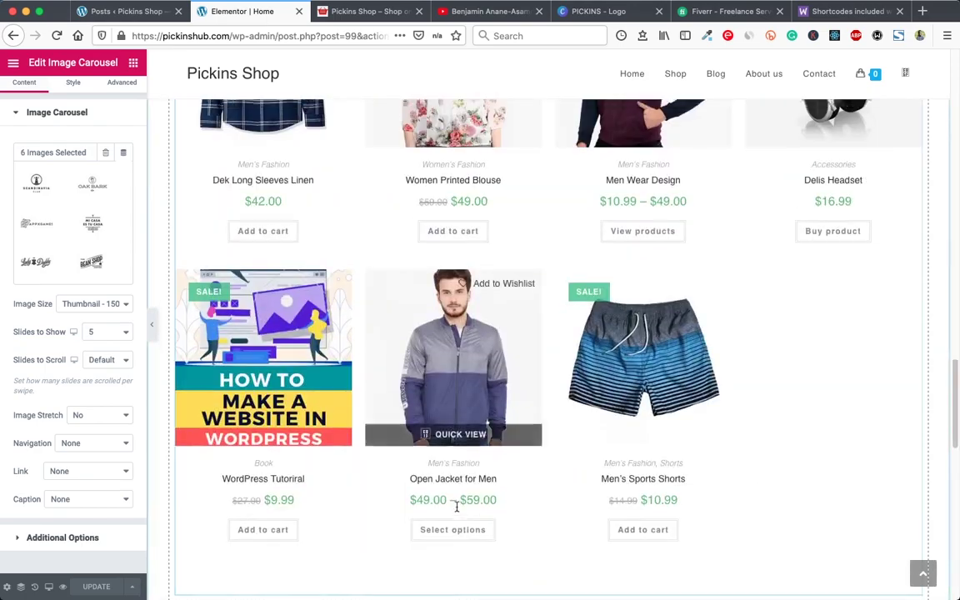
pyautogui.scroll(4, 457, 512)
pyautogui.scroll(-8, 457, 512)
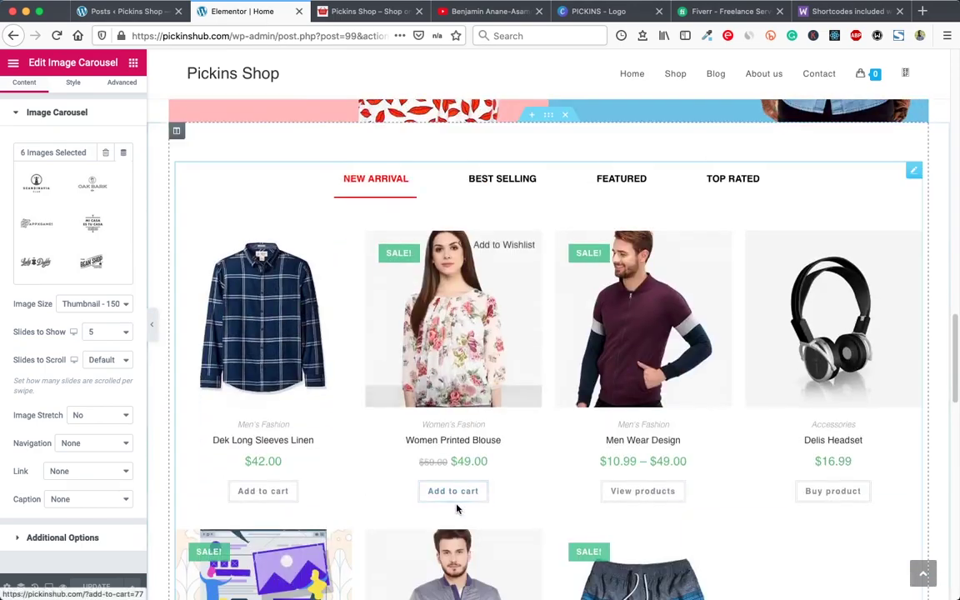
pyautogui.scroll(-5, 458, 511)
pyautogui.scroll(4, 441, 405)
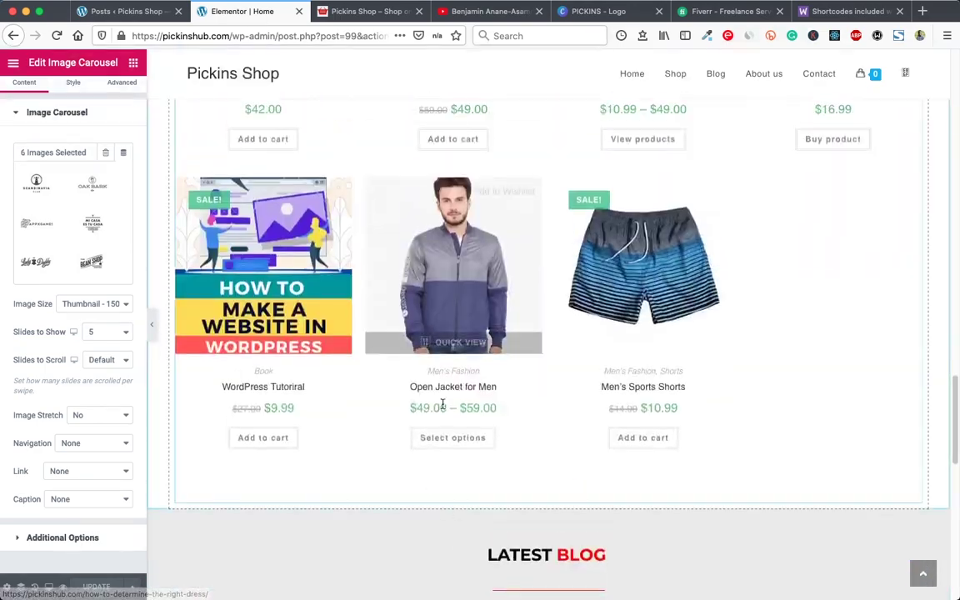
pyautogui.click(371, 15)
pyautogui.scroll(6, 425, 213)
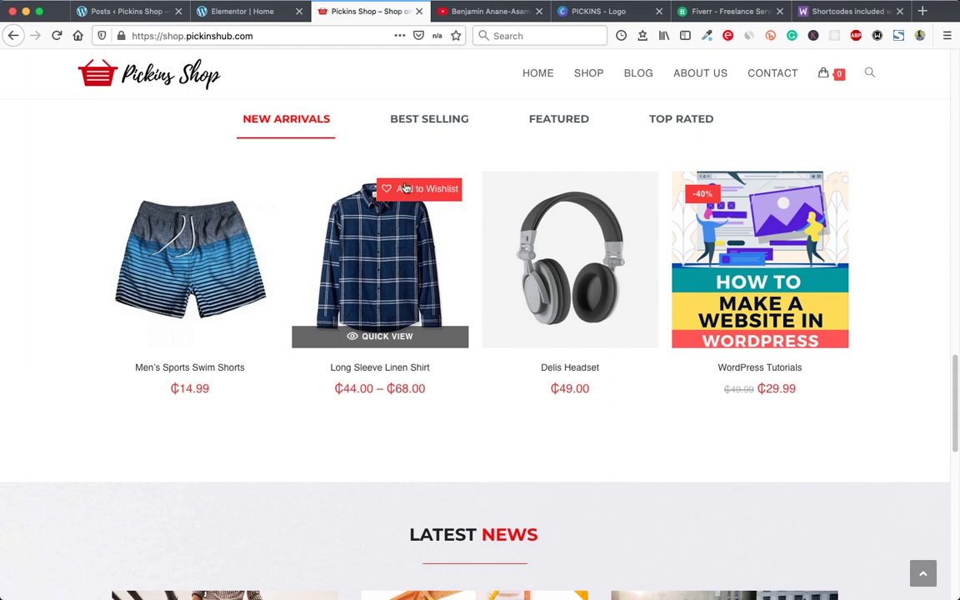
pyautogui.click(242, 11)
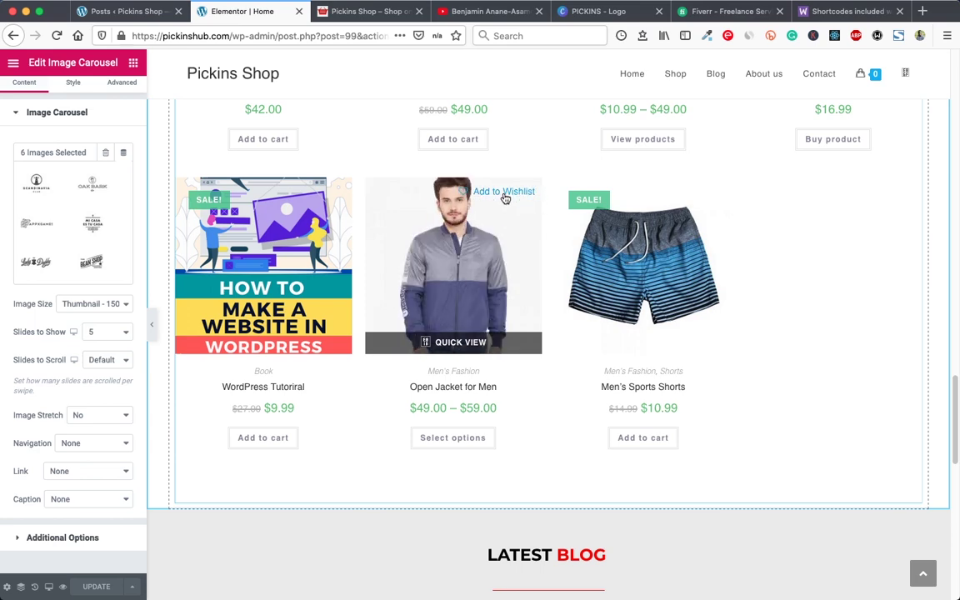
# Collapse the Elementor panel and compare the Women's and Men's Dress banners with the live site.
pyautogui.scroll(5, 504, 198)
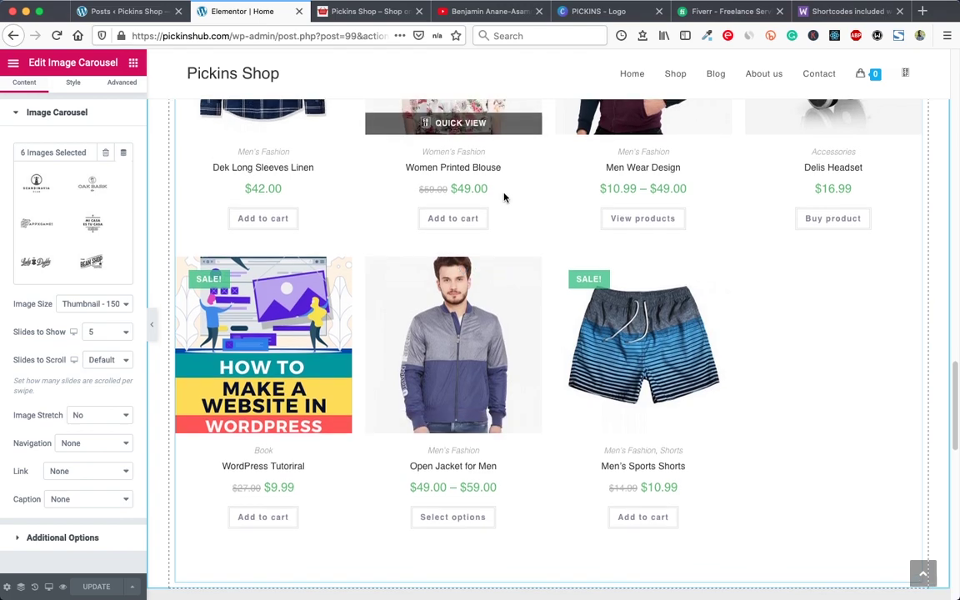
pyautogui.scroll(10, 504, 198)
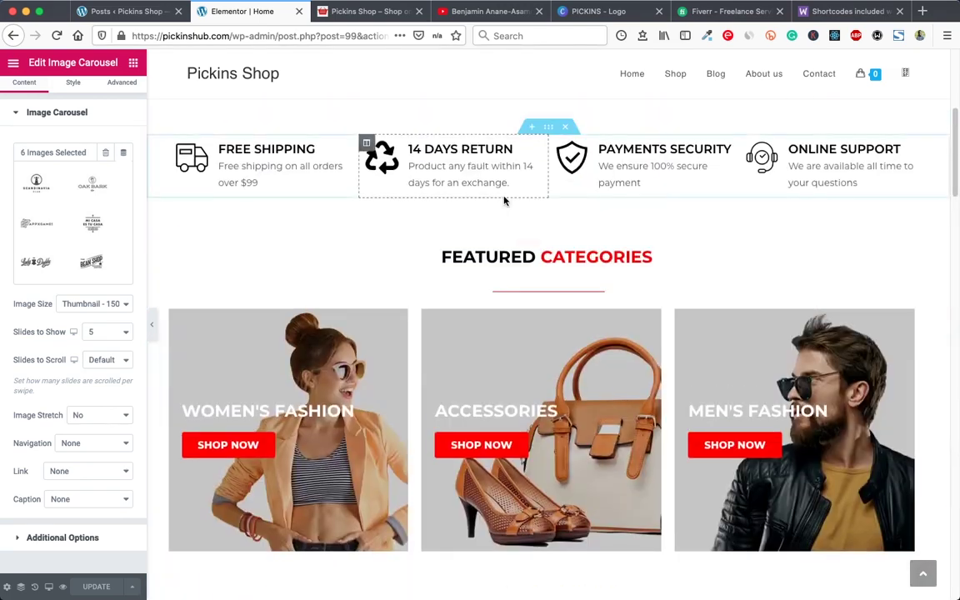
pyautogui.scroll(-4, 525, 217)
pyautogui.scroll(-4, 525, 217)
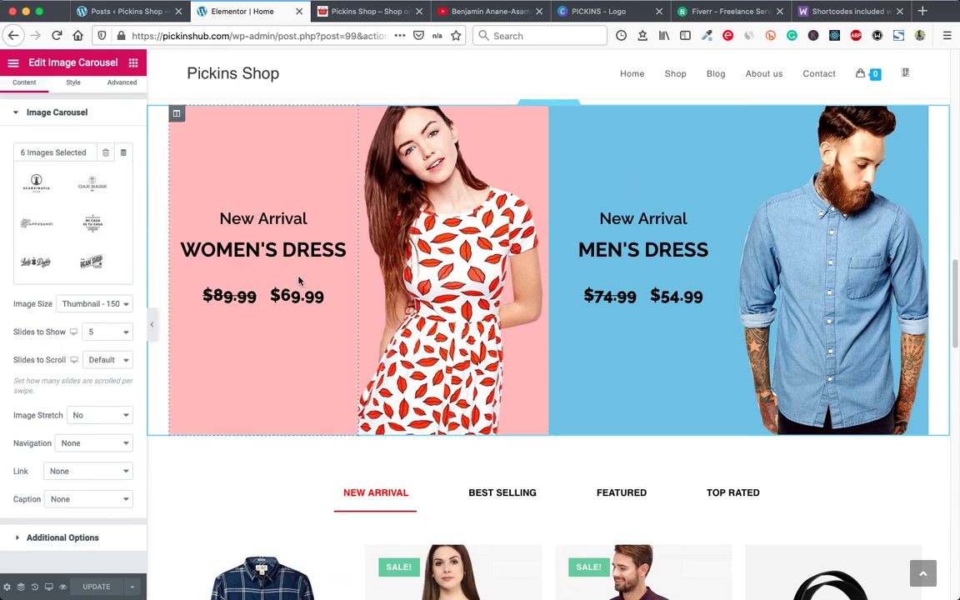
pyautogui.click(151, 325)
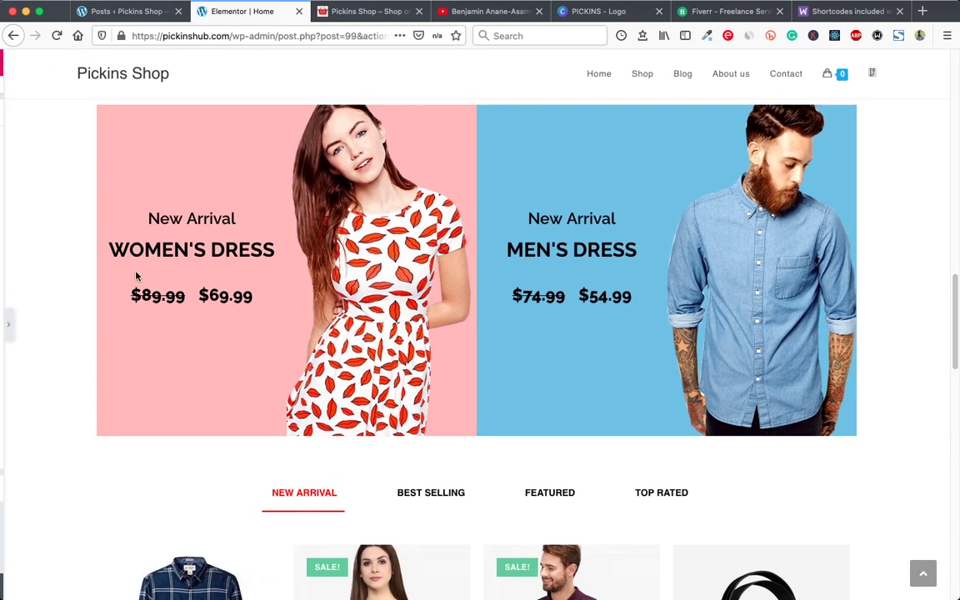
pyautogui.scroll(2, 646, 230)
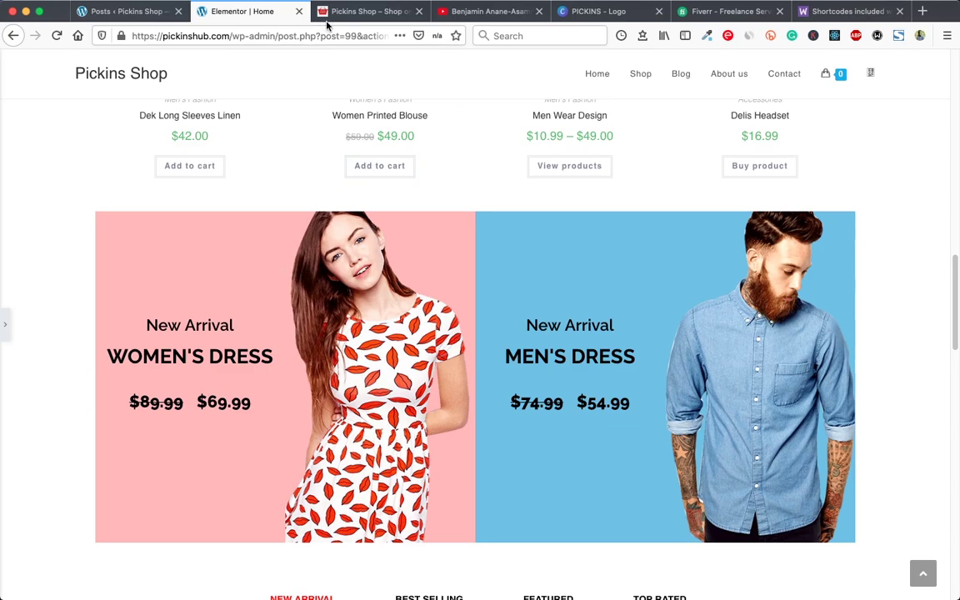
pyautogui.click(352, 13)
pyautogui.scroll(-3, 439, 229)
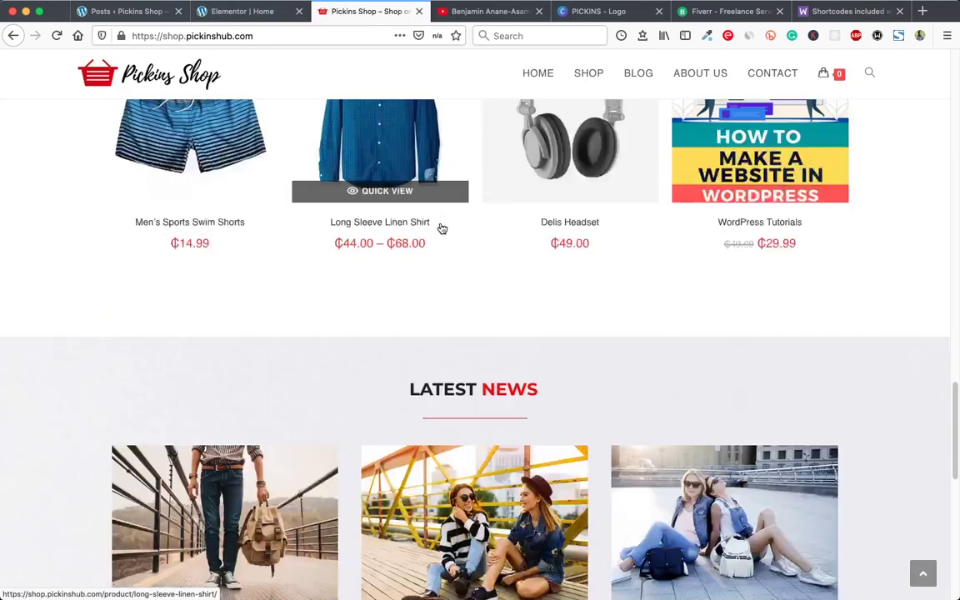
pyautogui.scroll(-3, 442, 228)
pyautogui.scroll(4, 444, 227)
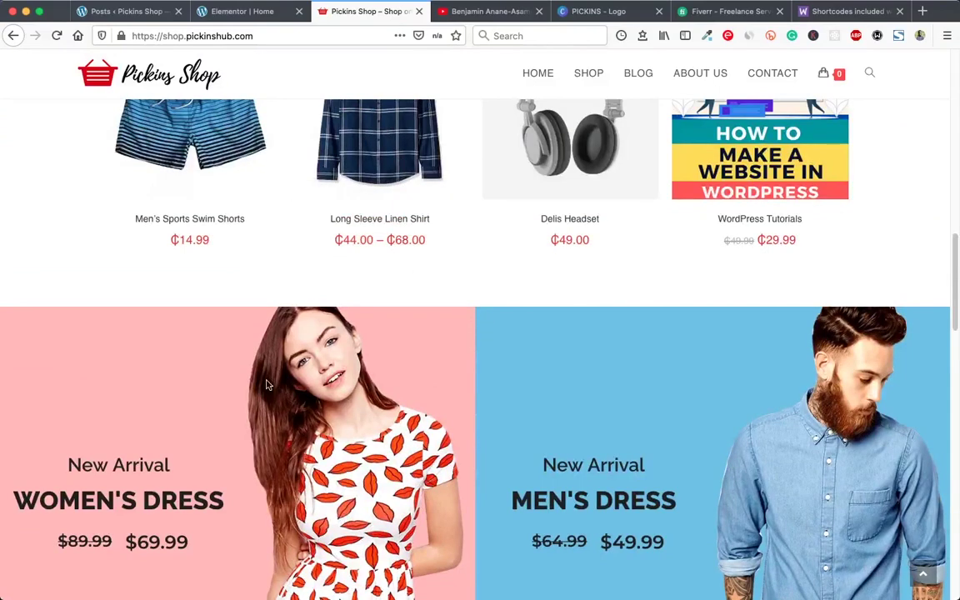
pyautogui.scroll(-2, 31, 357)
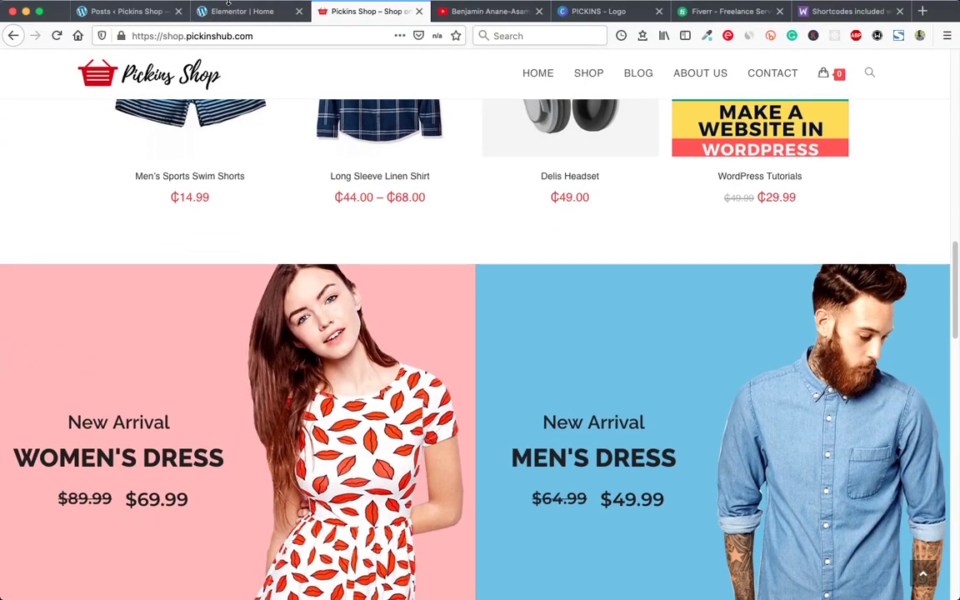
pyautogui.click(218, 12)
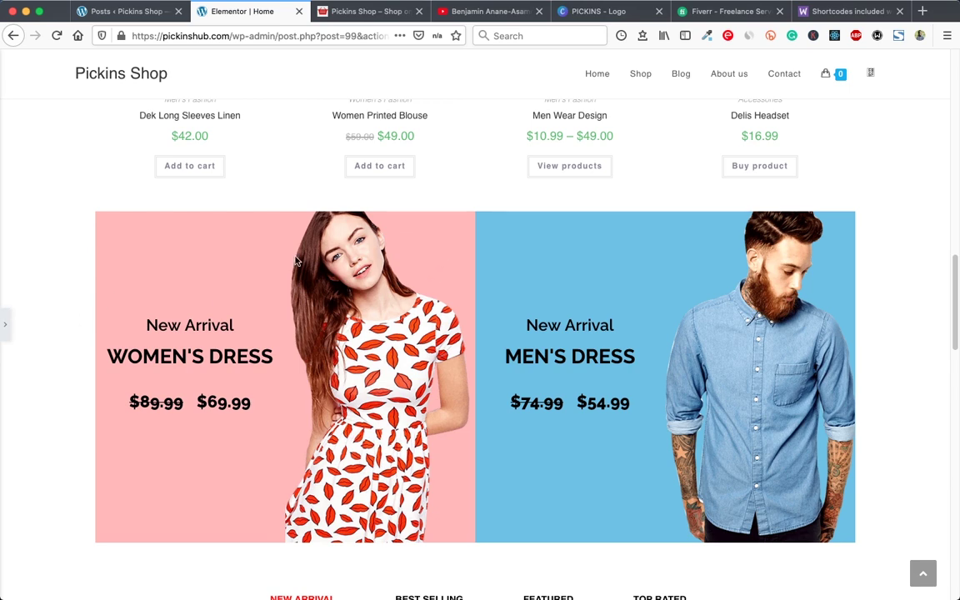
# Set the New Arrival banner section's Content Width to Full Width.
pyautogui.click(5, 324)
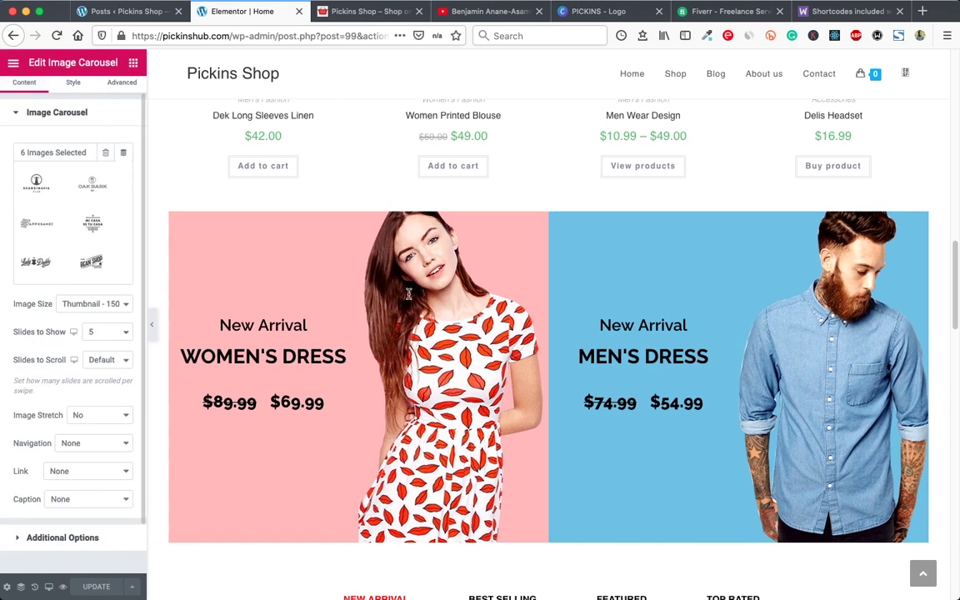
pyautogui.rightClick(491, 237)
pyautogui.click(547, 205)
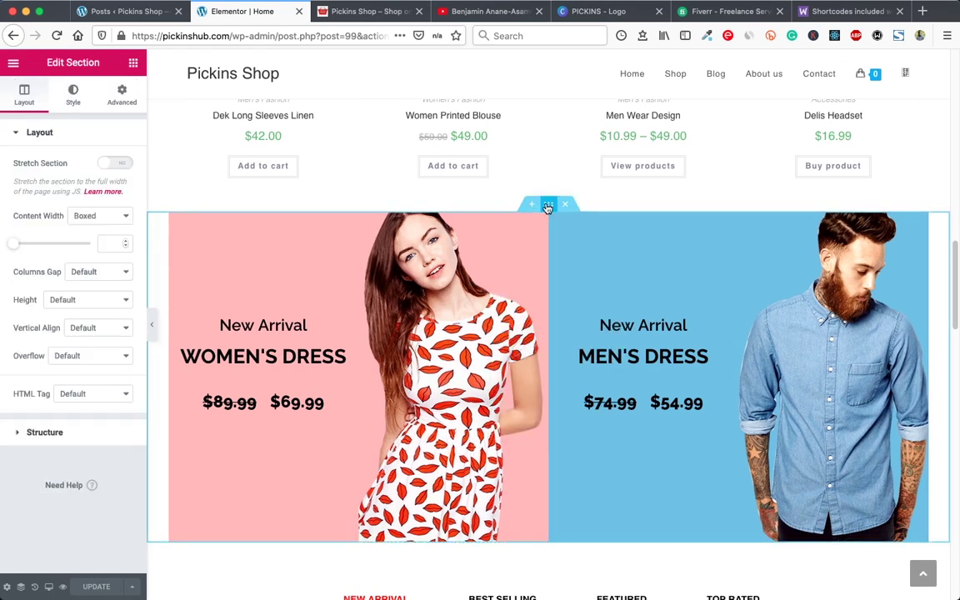
pyautogui.rightClick(548, 208)
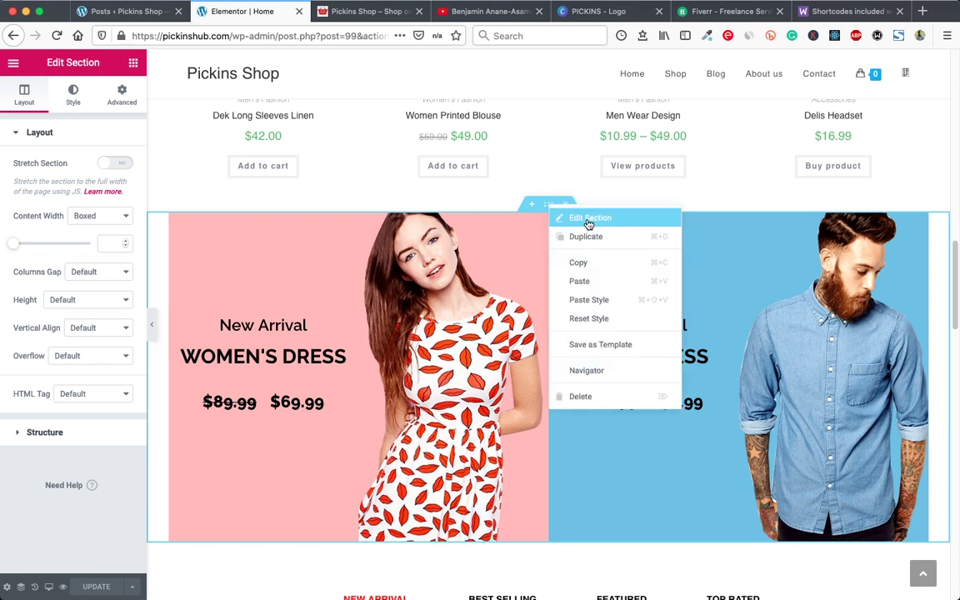
pyautogui.click(588, 218)
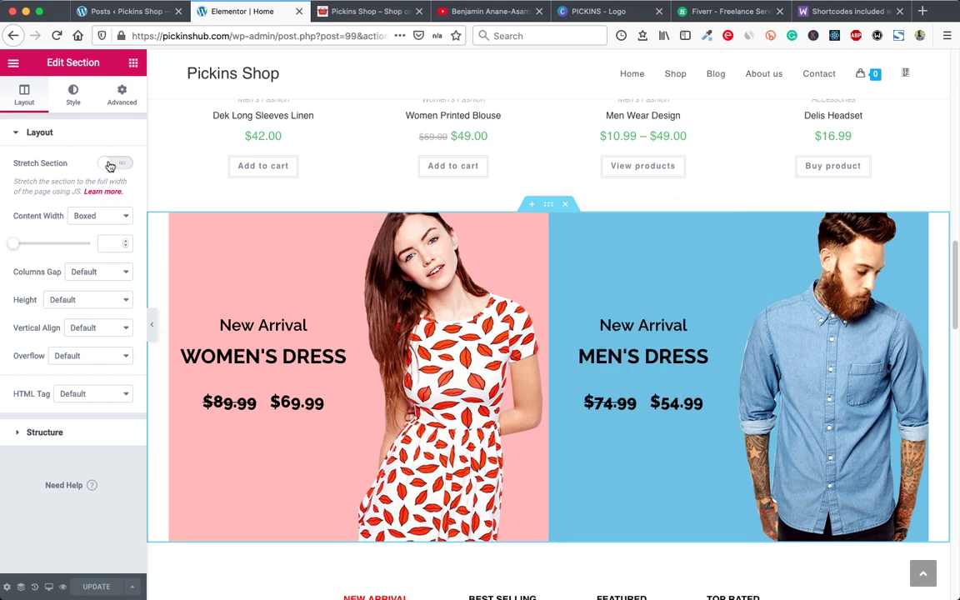
pyautogui.click(102, 216)
pyautogui.click(101, 225)
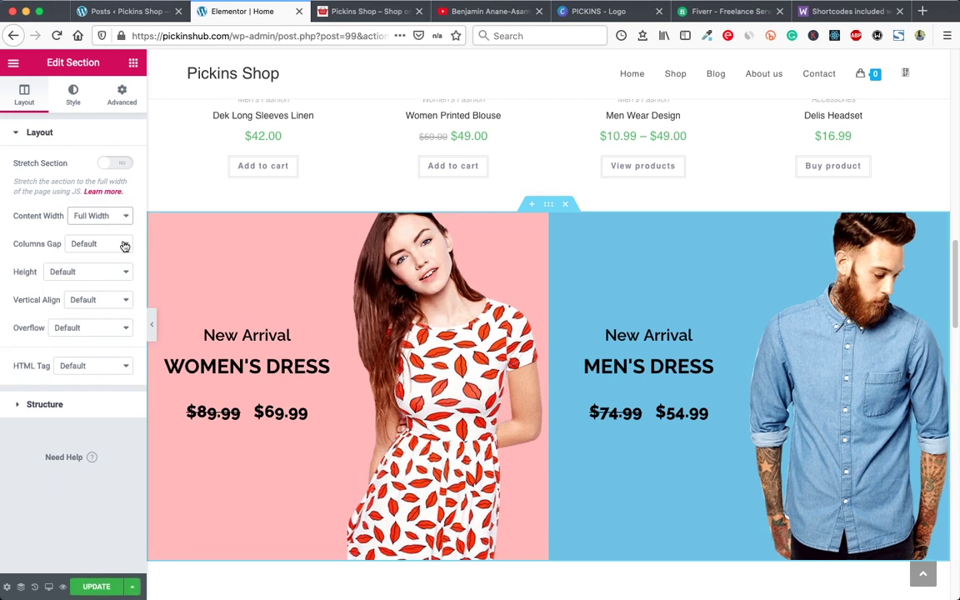
# Preview the full-width banners with the panel hidden, then update the homepage.
pyautogui.click(150, 325)
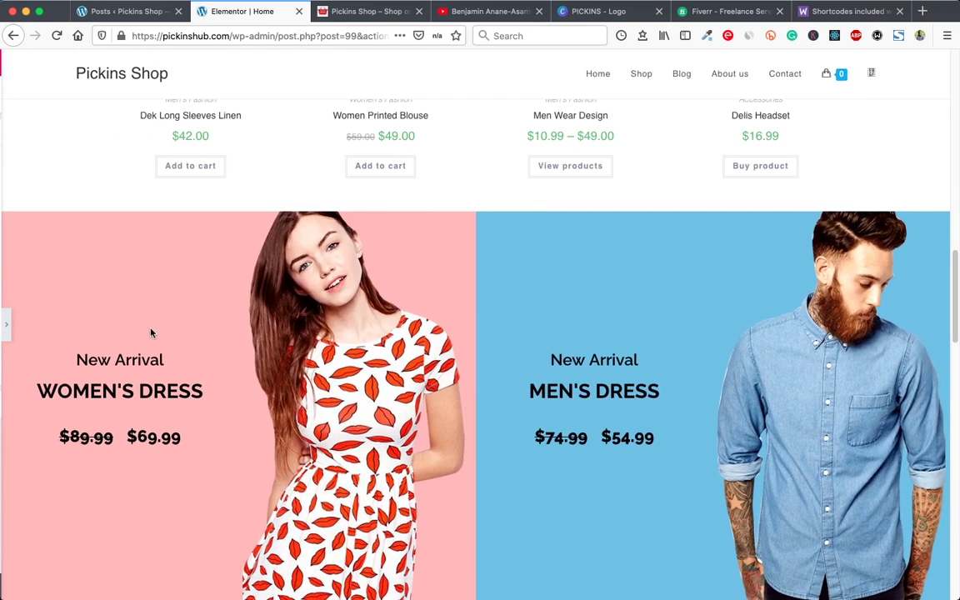
pyautogui.scroll(10, 501, 278)
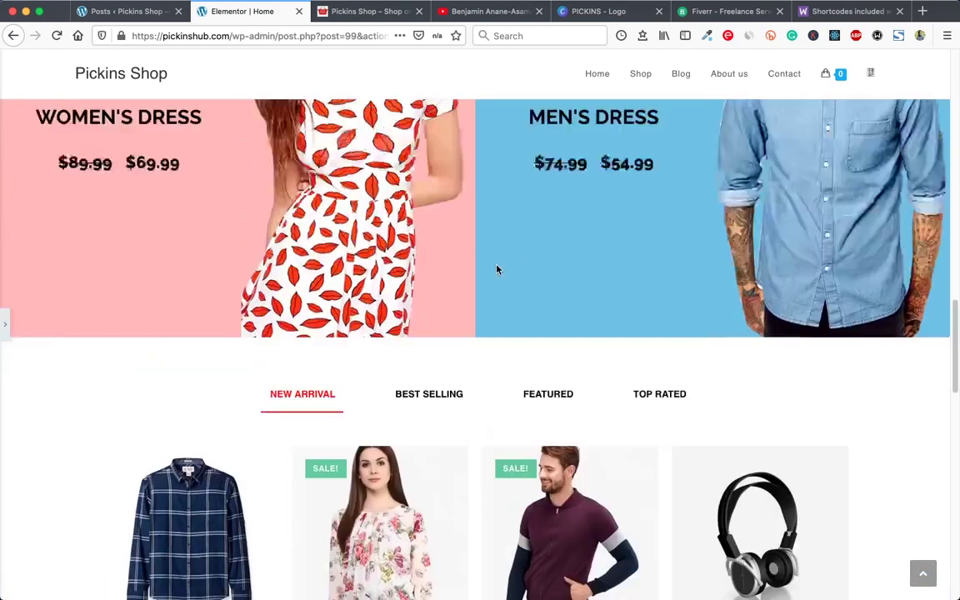
pyautogui.scroll(-10, 496, 267)
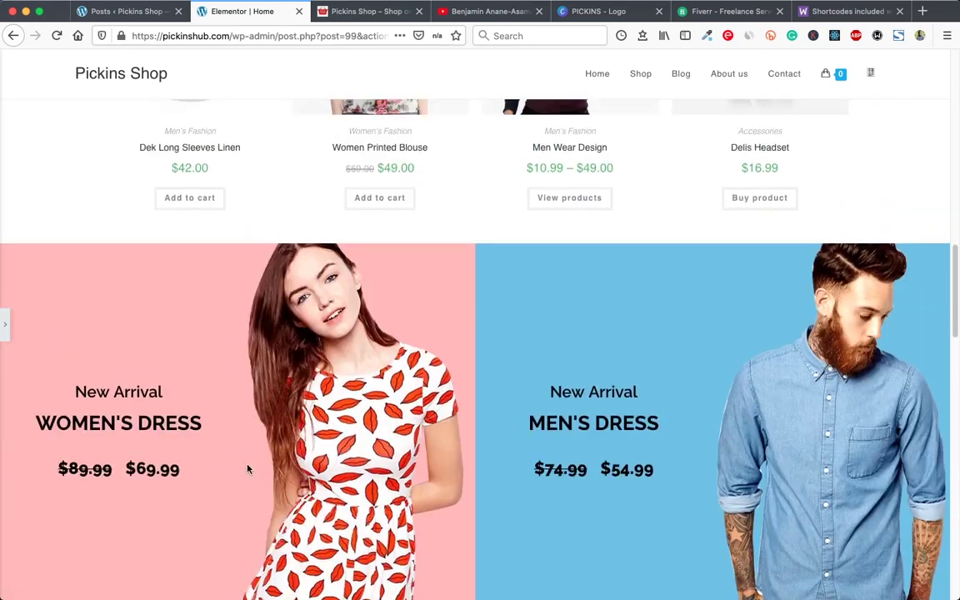
pyautogui.click(6, 325)
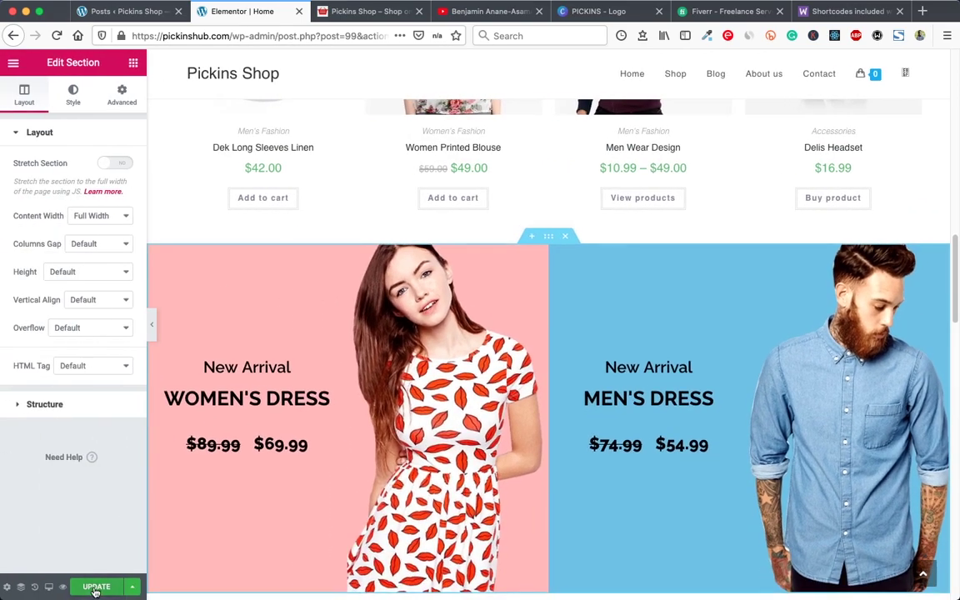
pyautogui.click(96, 587)
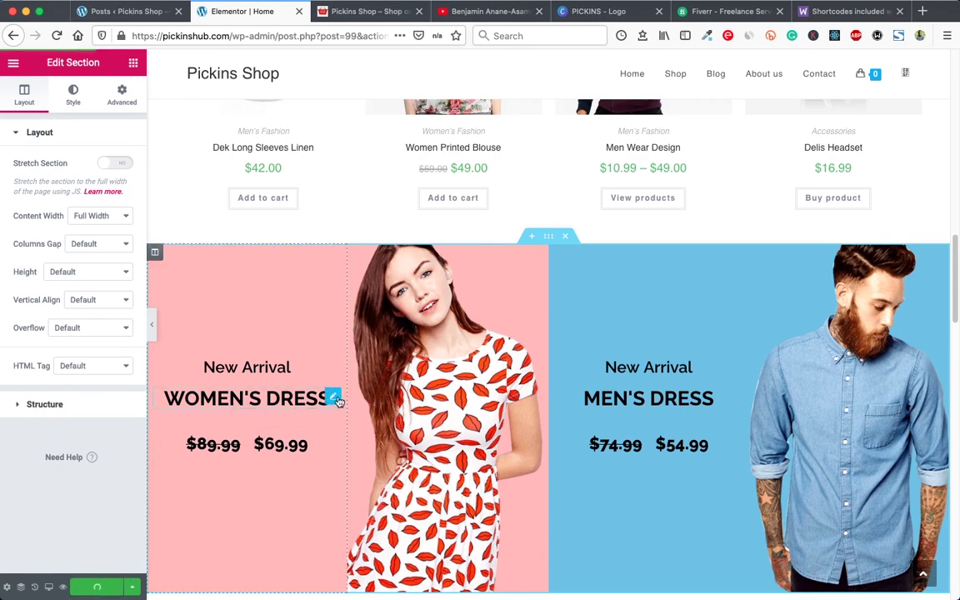
# Switch Elementor to the Mobile responsive preview and scroll down to the shipping features.
pyautogui.scroll(8, 375, 326)
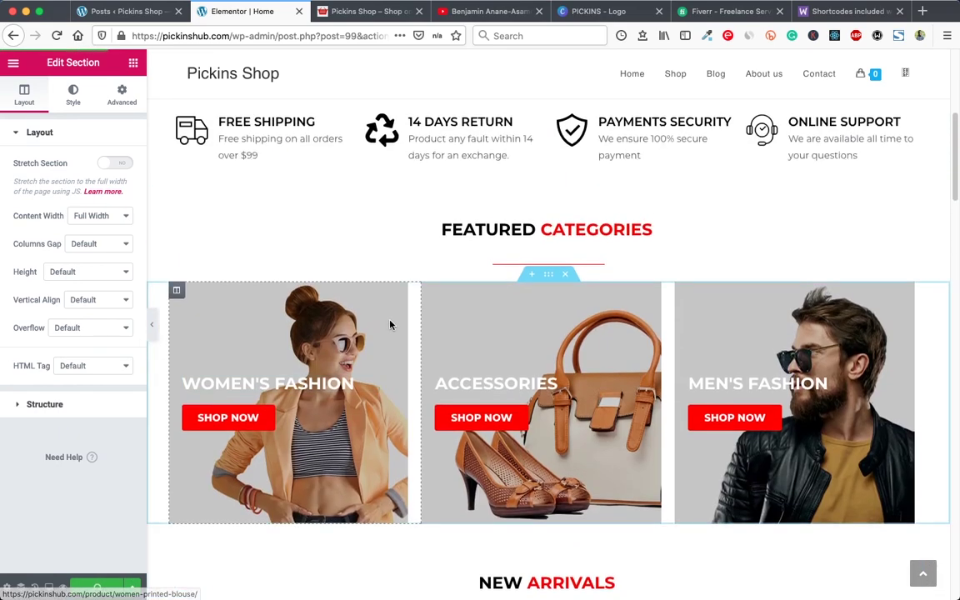
pyautogui.scroll(5, 390, 325)
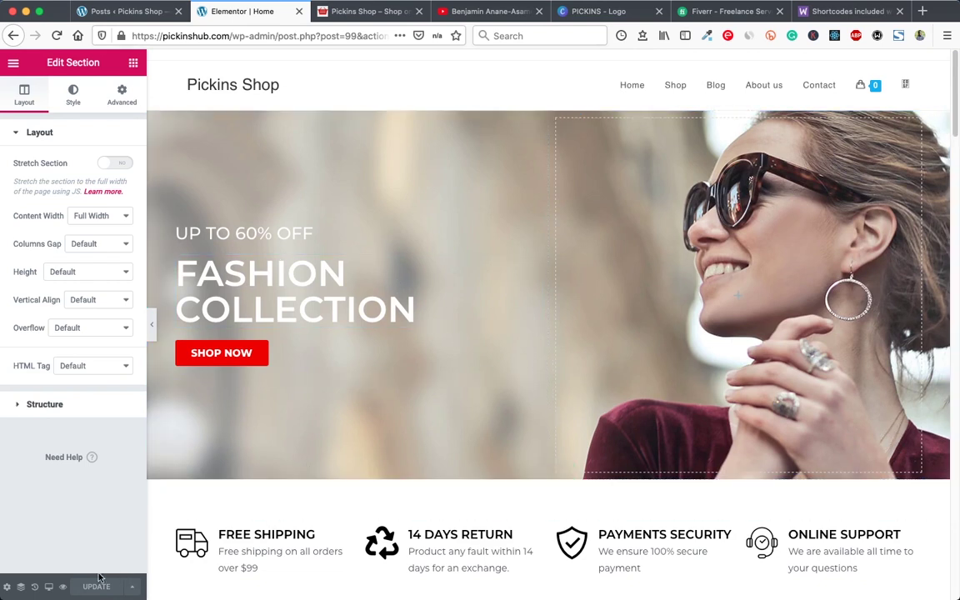
pyautogui.click(49, 588)
pyautogui.click(46, 552)
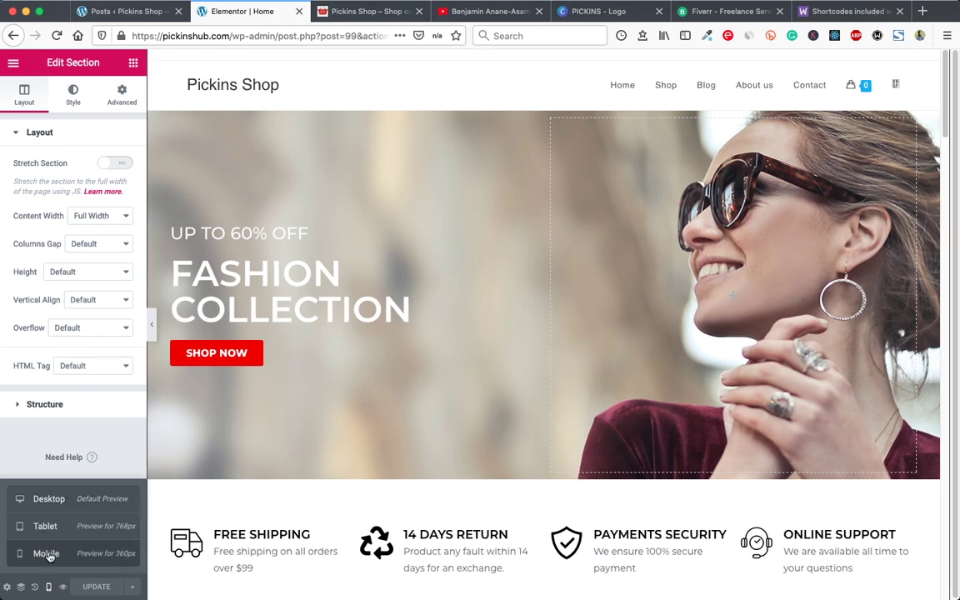
pyautogui.scroll(-15, 539, 320)
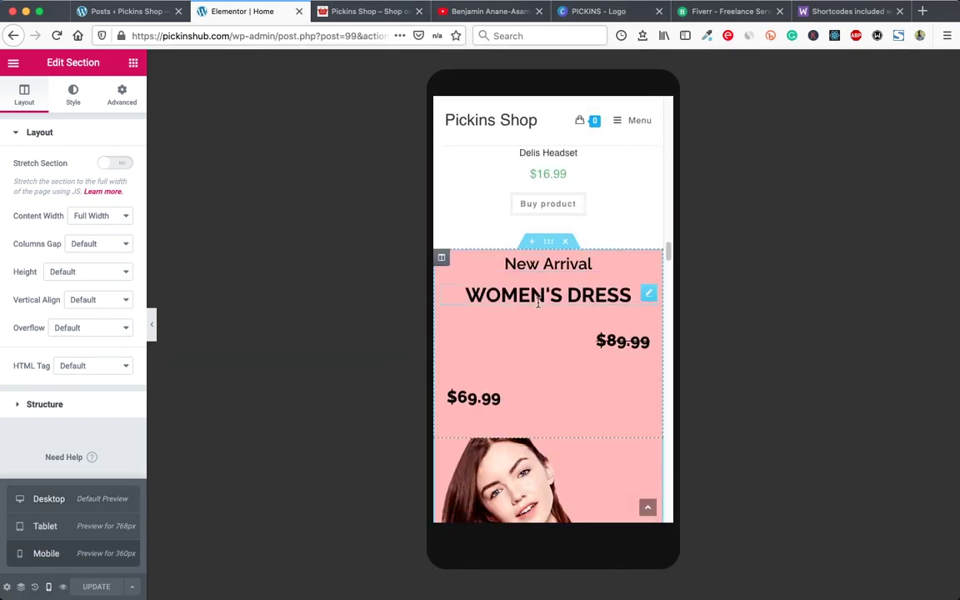
pyautogui.scroll(15, 539, 321)
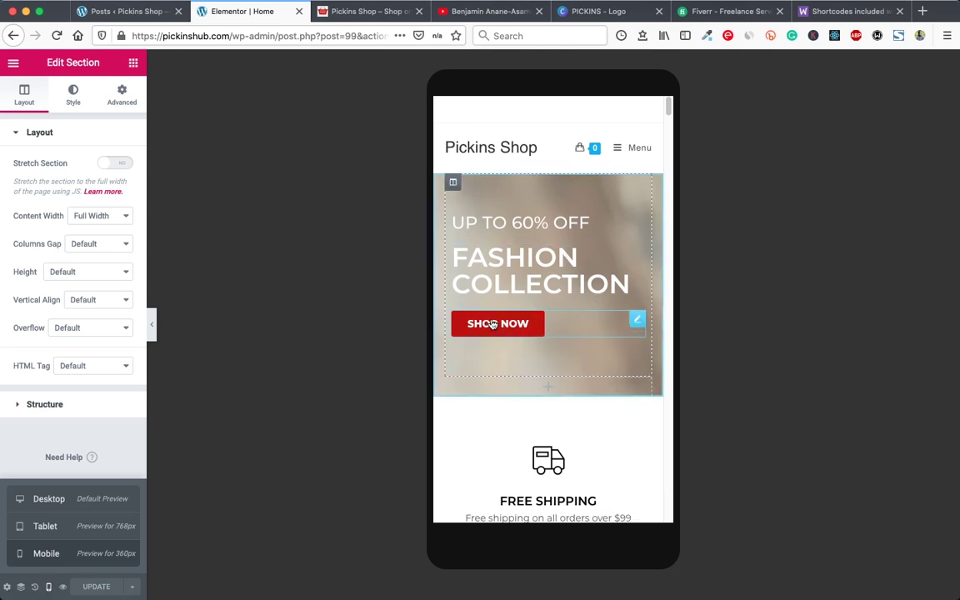
pyautogui.scroll(-5, 519, 371)
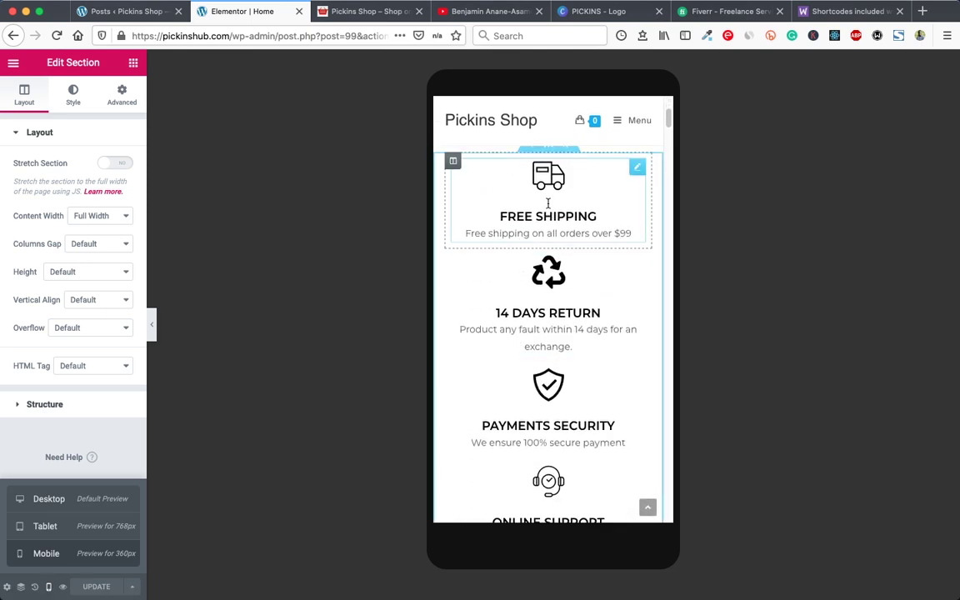
pyautogui.scroll(-3, 532, 278)
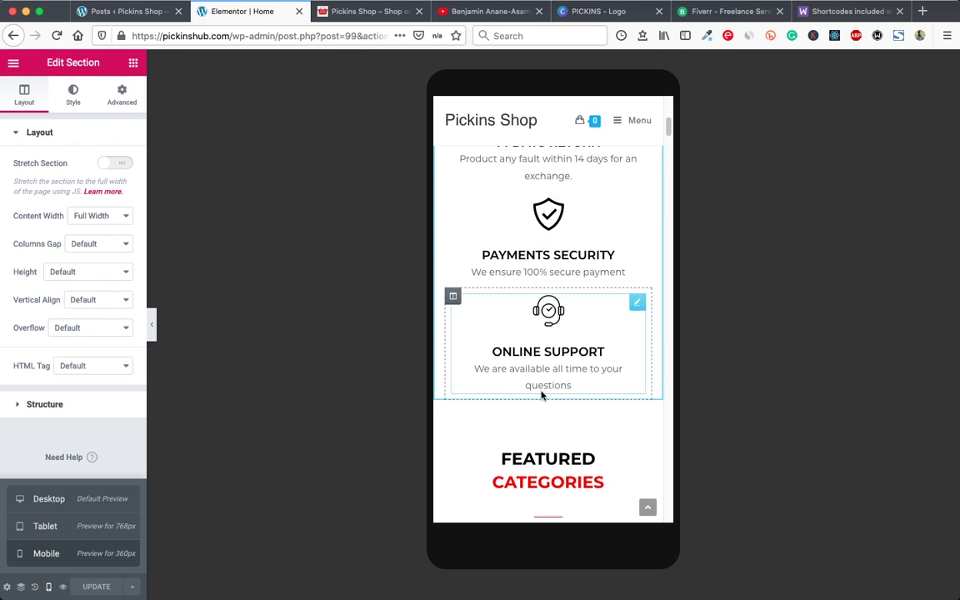
pyautogui.scroll(-3, 550, 280)
pyautogui.scroll(8, 549, 285)
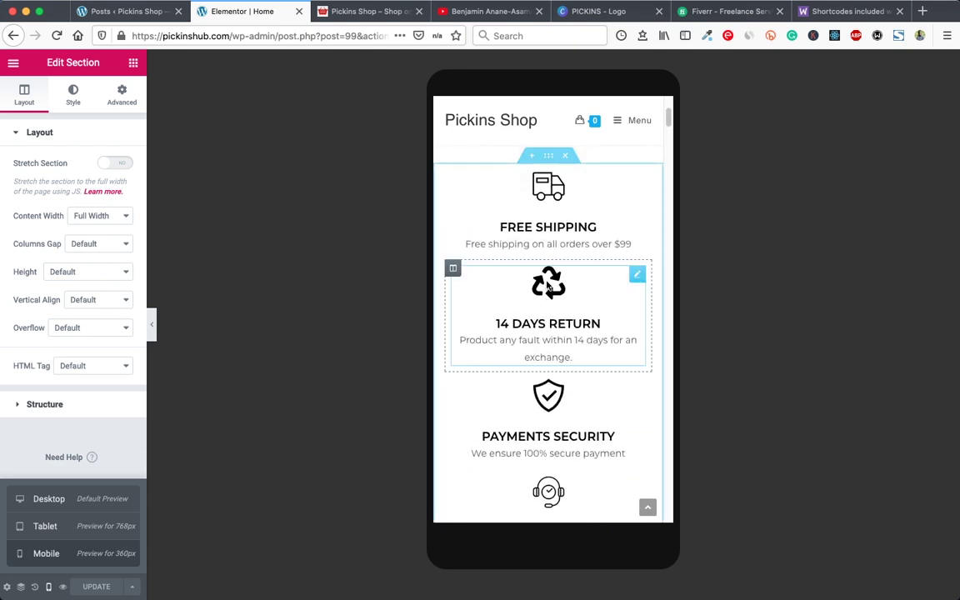
pyautogui.scroll(-2, 550, 286)
# Set the Free Shipping column's mobile Column Width to 50%.
pyautogui.rightClick(637, 213)
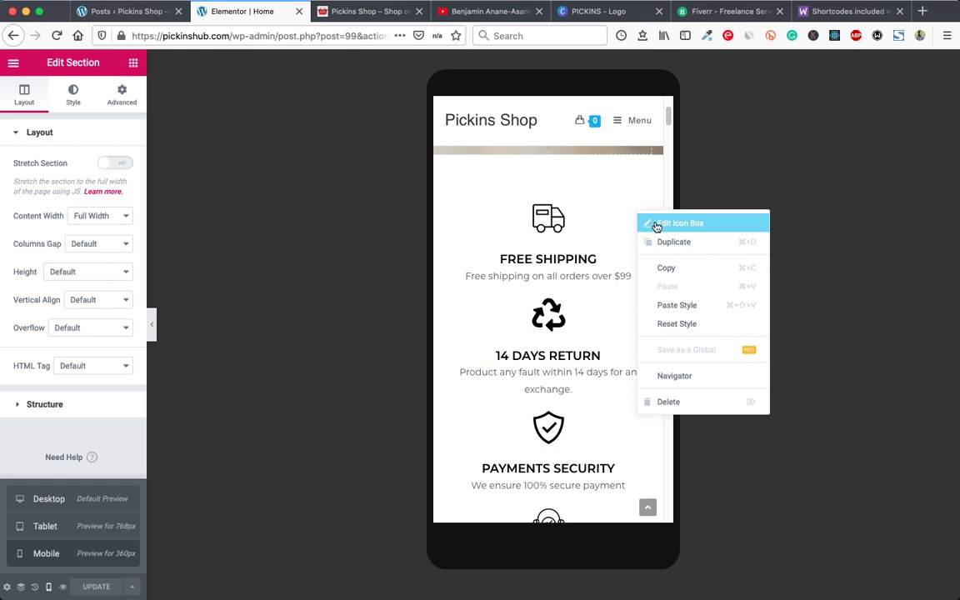
pyautogui.click(657, 224)
pyautogui.click(452, 204)
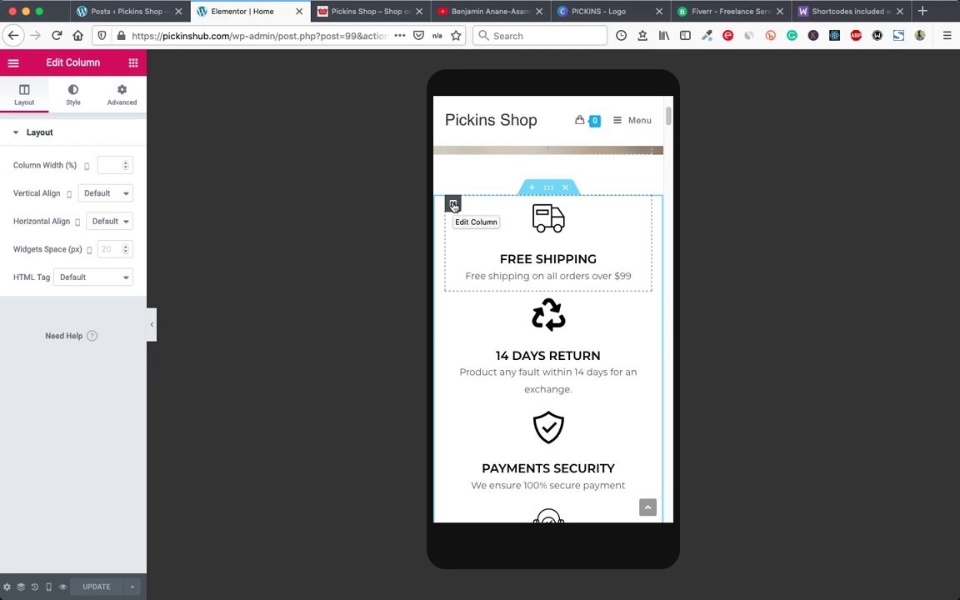
pyautogui.rightClick(548, 221)
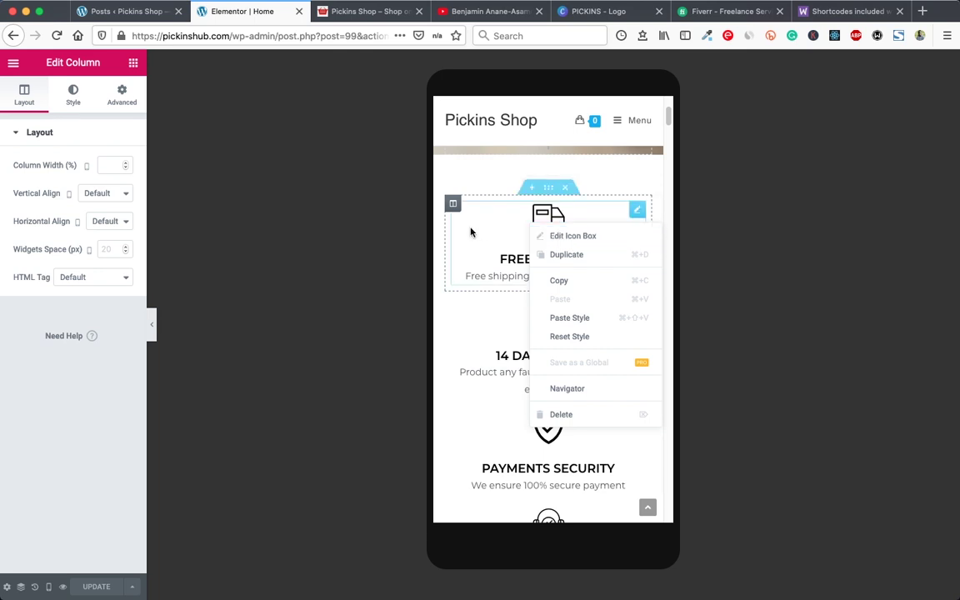
pyautogui.click(454, 207)
pyautogui.rightClick(454, 207)
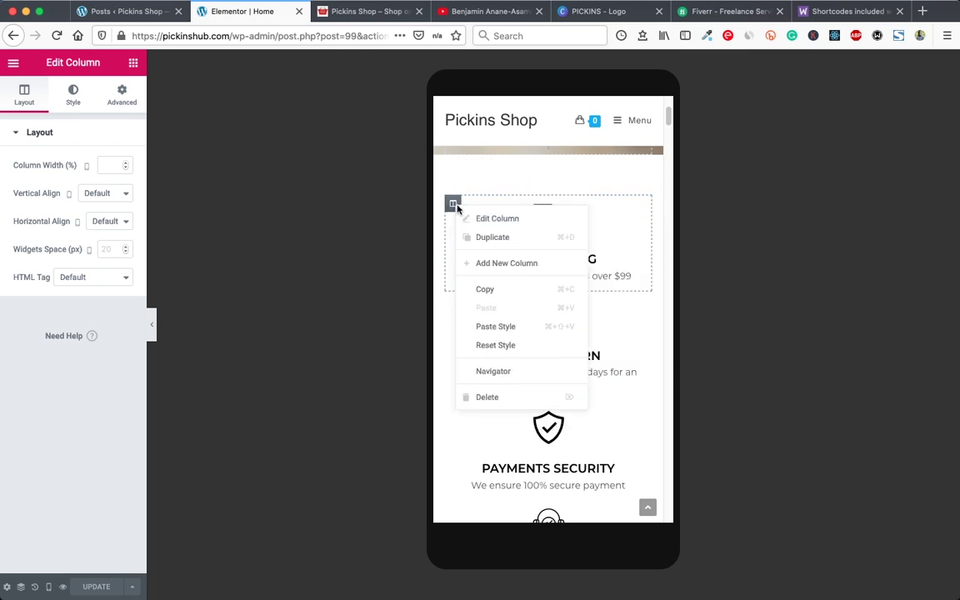
pyautogui.click(468, 216)
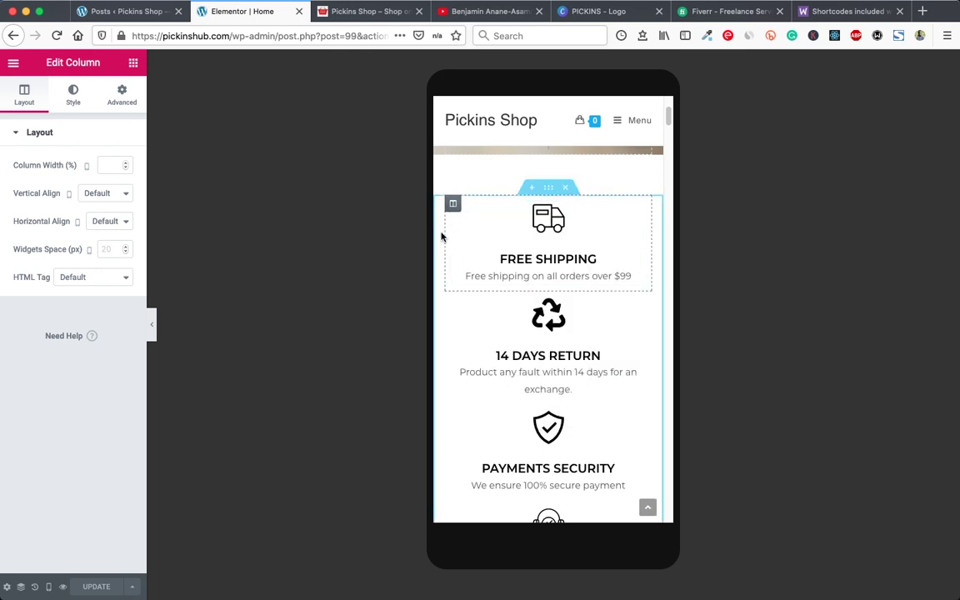
pyautogui.click(110, 165)
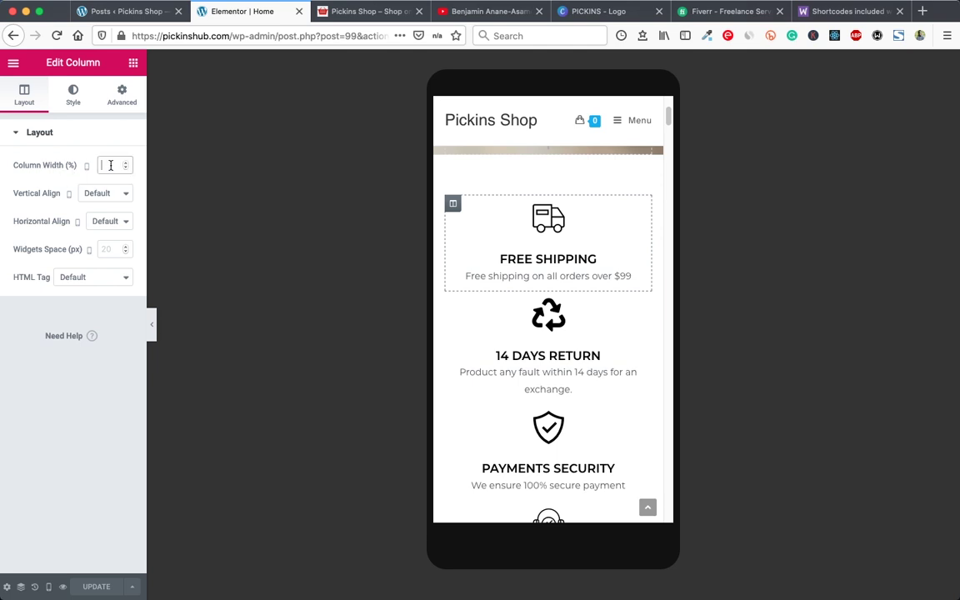
pyautogui.write('50')
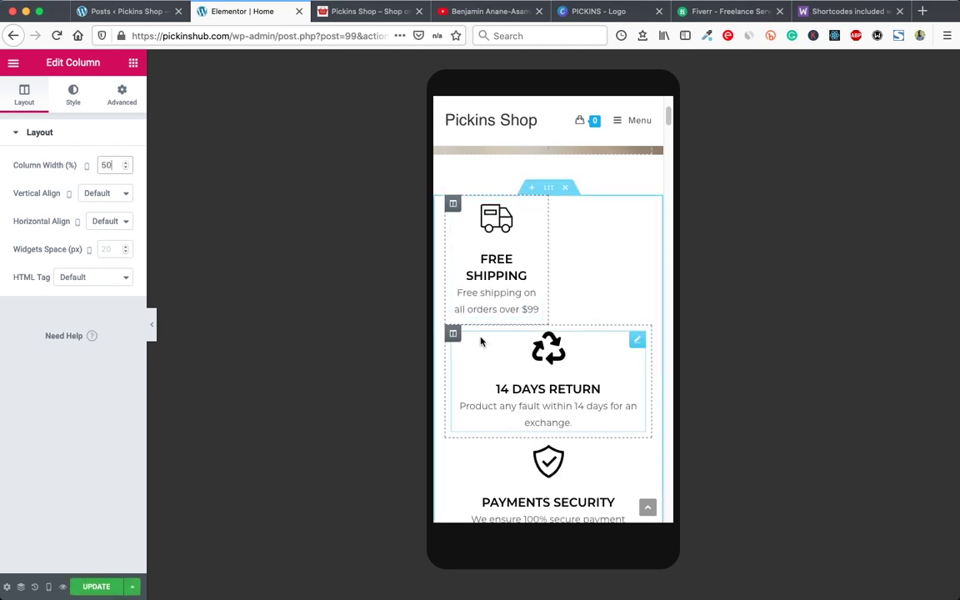
# Set the 14 Days Return, Payments Security and Online Support columns to 50% width.
pyautogui.click(453, 335)
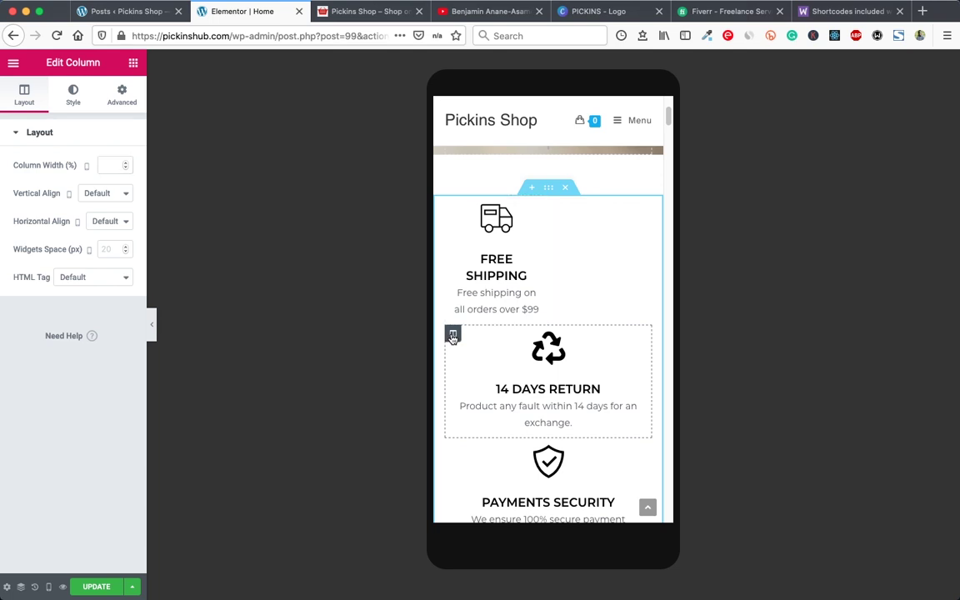
pyautogui.click(108, 166)
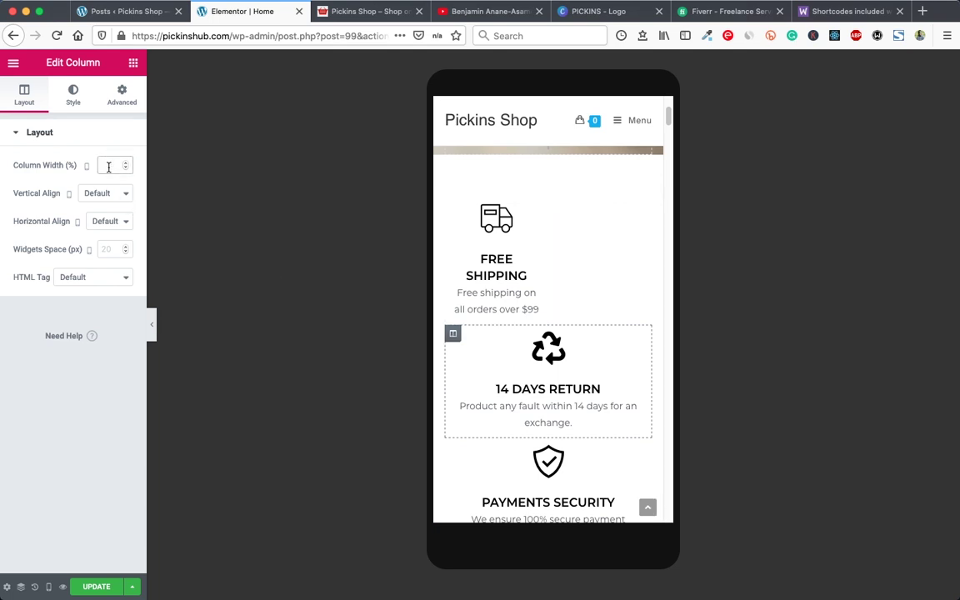
pyautogui.write('50')
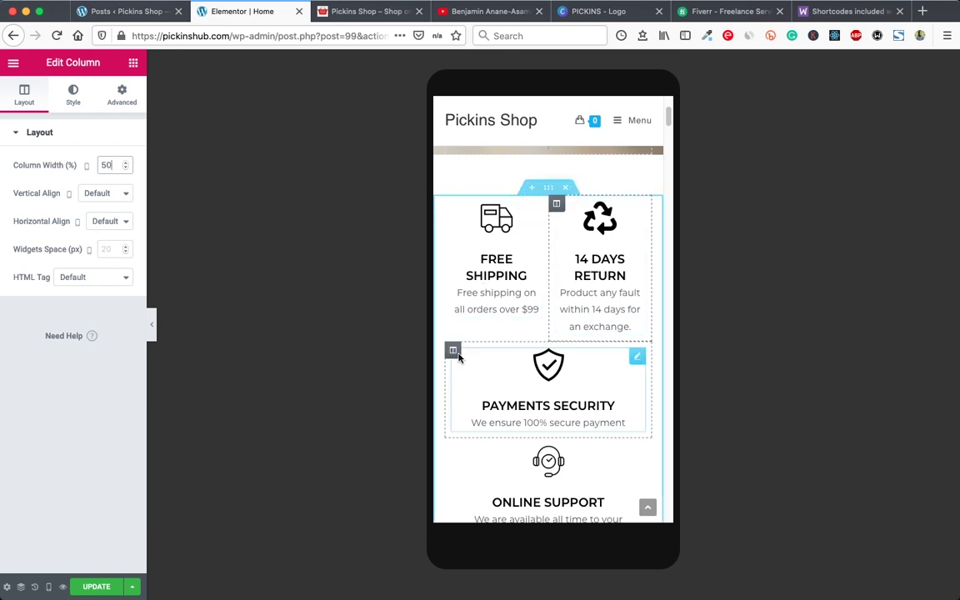
pyautogui.click(453, 355)
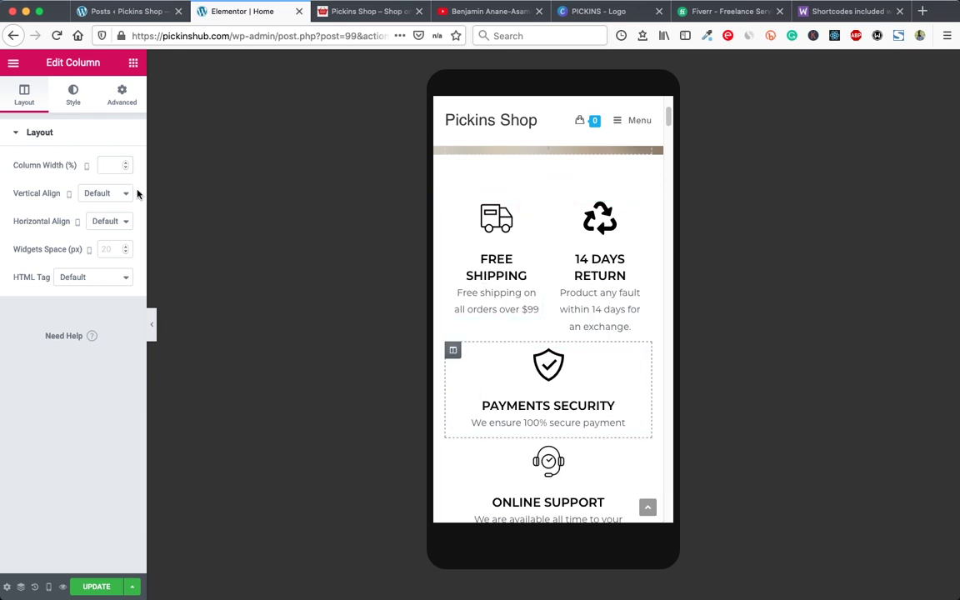
pyautogui.click(109, 164)
pyautogui.write('50')
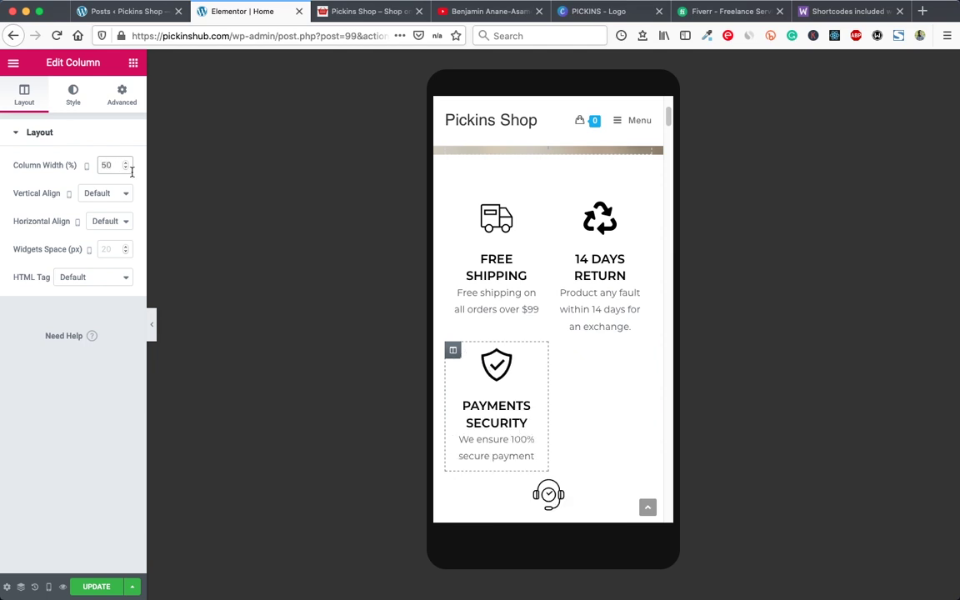
pyautogui.scroll(-2, 525, 341)
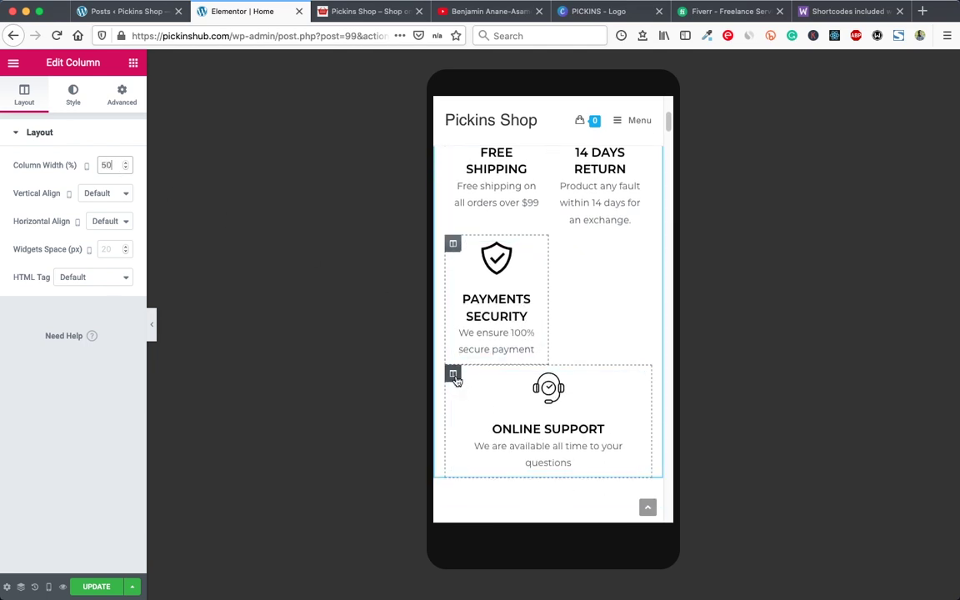
pyautogui.click(454, 374)
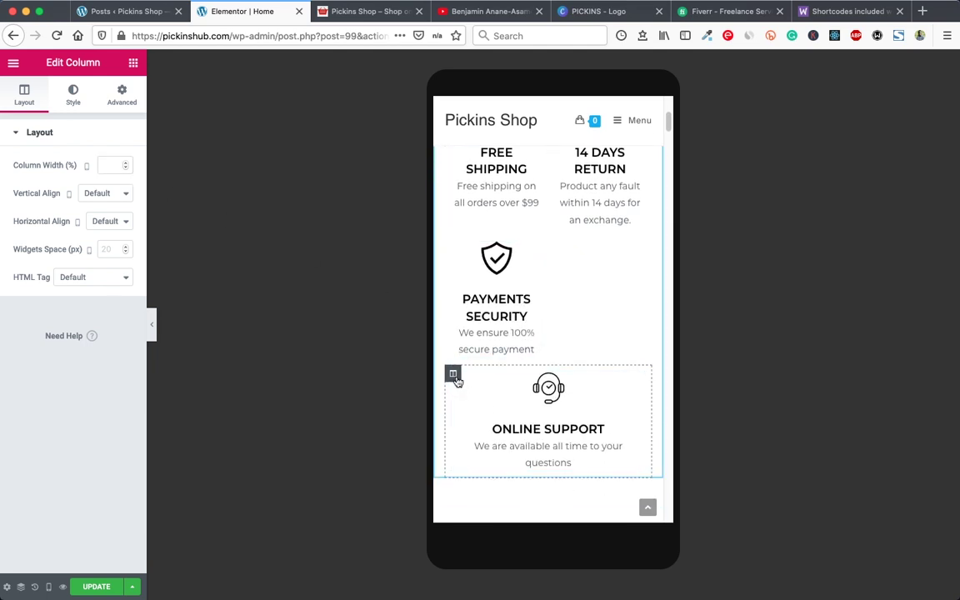
pyautogui.click(116, 167)
pyautogui.write('50')
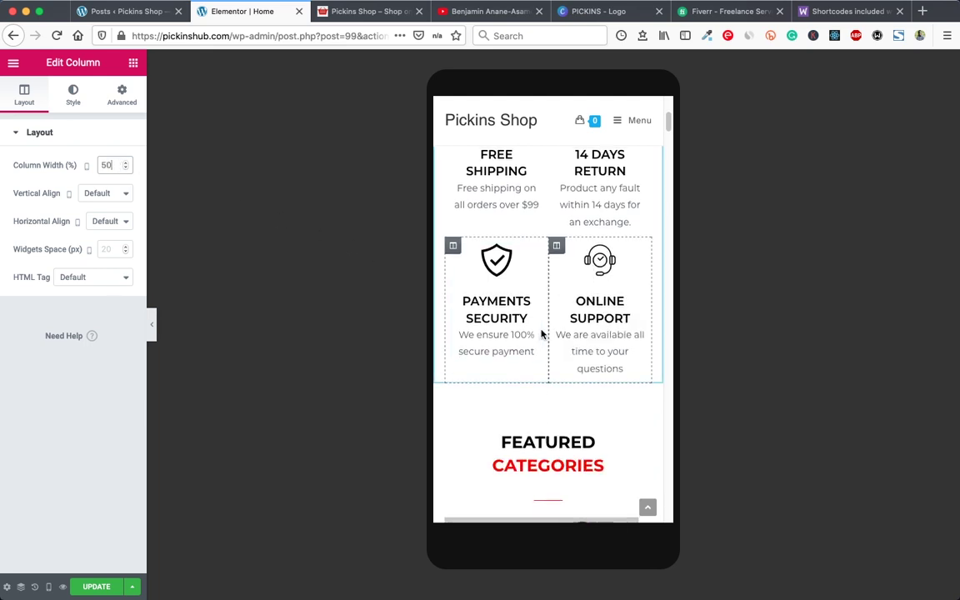
pyautogui.scroll(4, 544, 333)
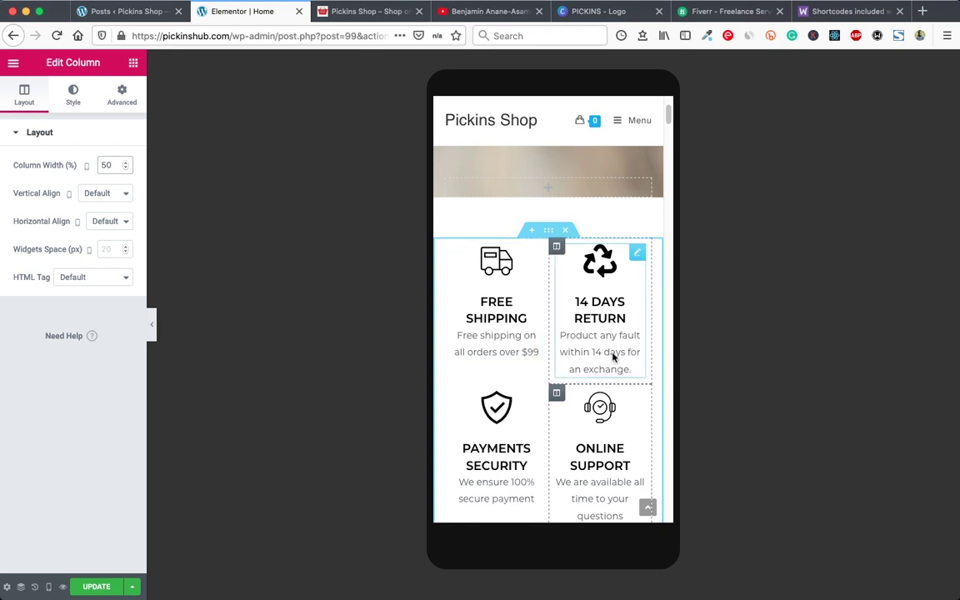
# Set all margins of the Women's Fashion column to 0 in mobile view.
pyautogui.scroll(-1, 500, 375)
pyautogui.scroll(-3, 508, 383)
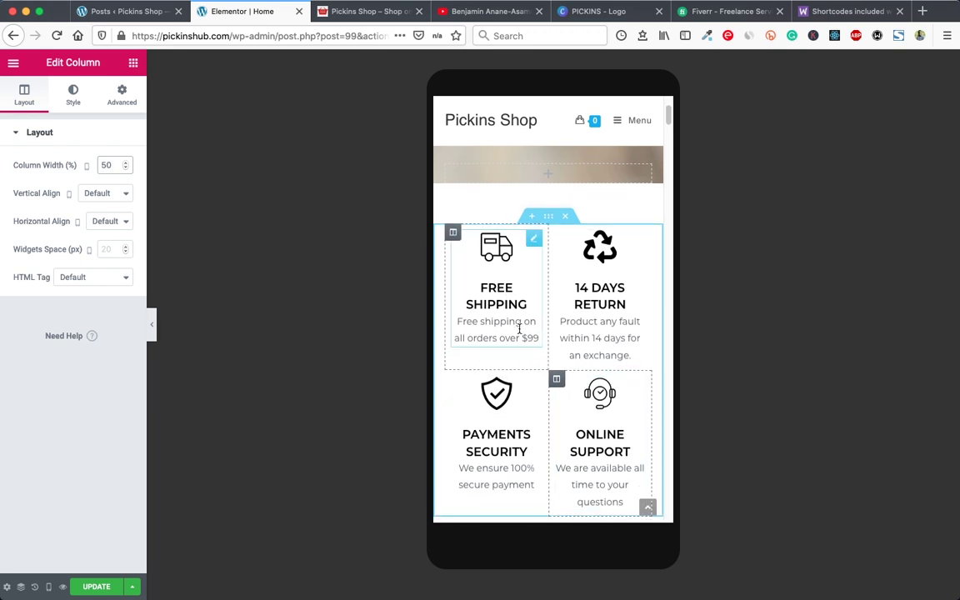
pyautogui.scroll(-10, 560, 434)
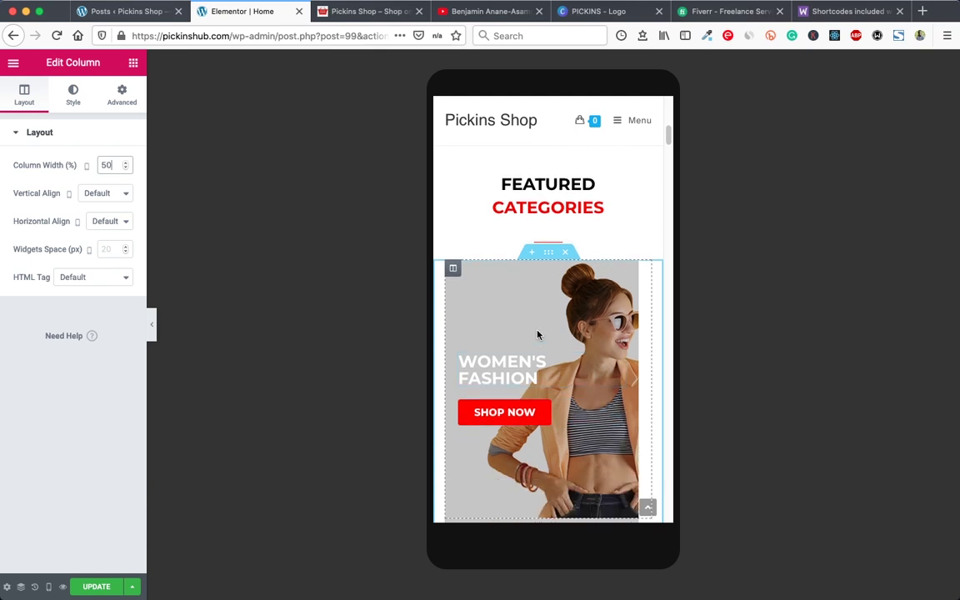
pyautogui.scroll(-2, 536, 333)
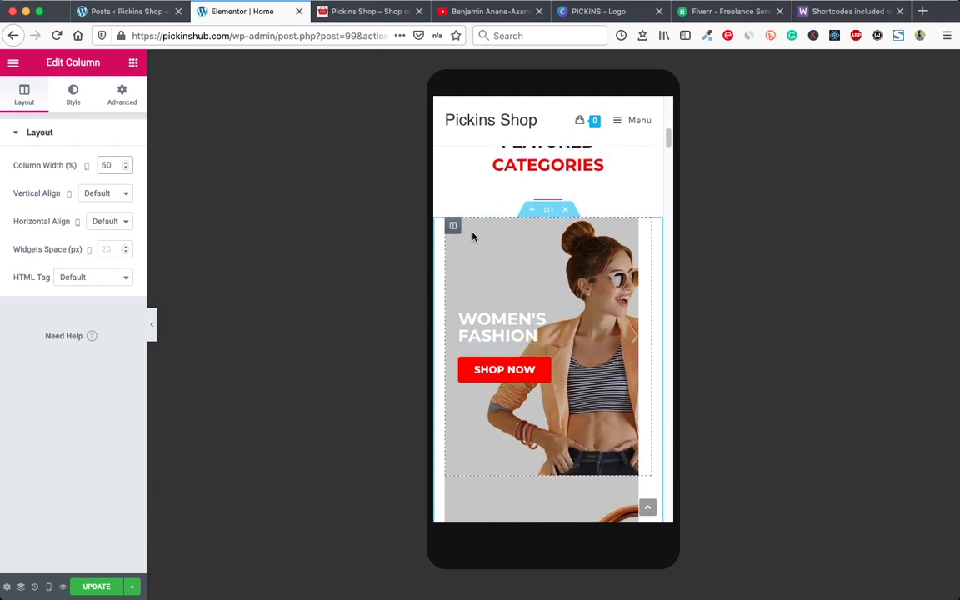
pyautogui.scroll(-3, 547, 222)
pyautogui.click(547, 179)
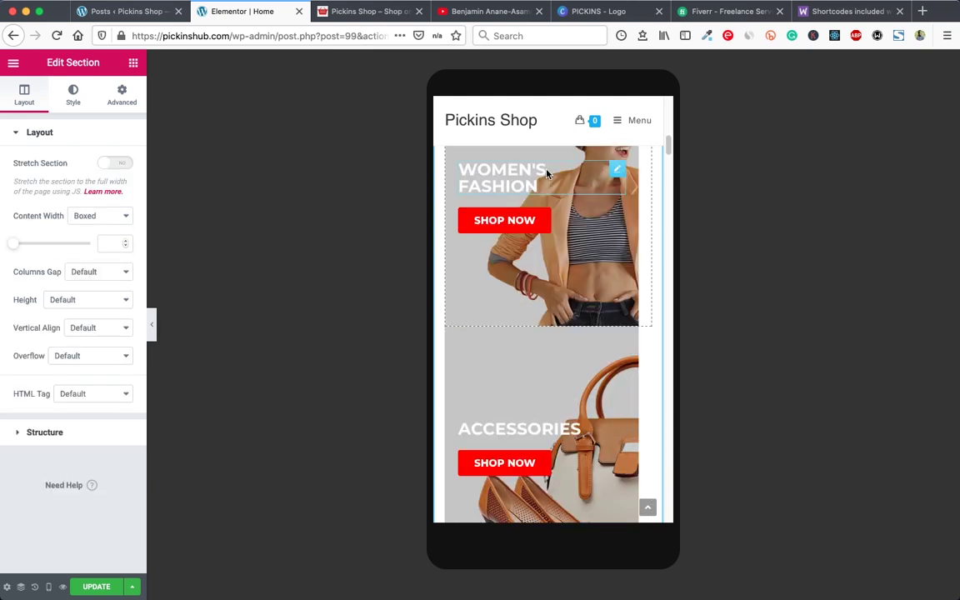
pyautogui.scroll(-5, 546, 176)
pyautogui.scroll(6, 558, 217)
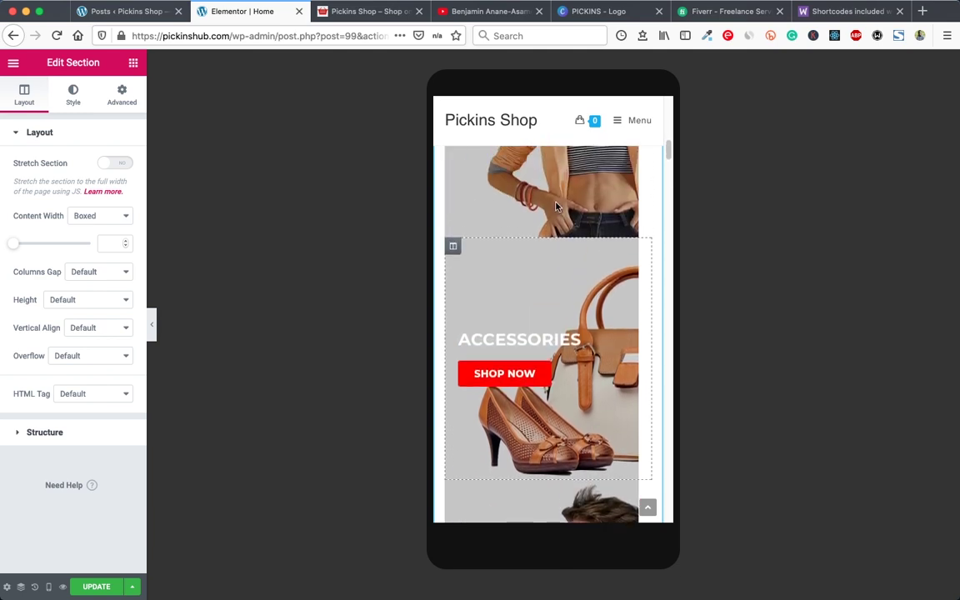
pyautogui.scroll(4, 564, 243)
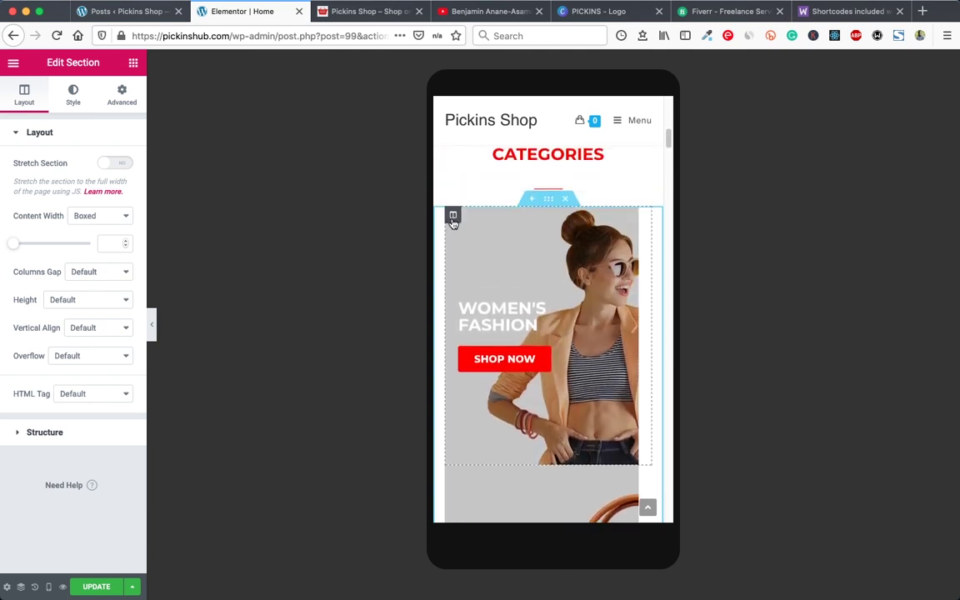
pyautogui.click(453, 217)
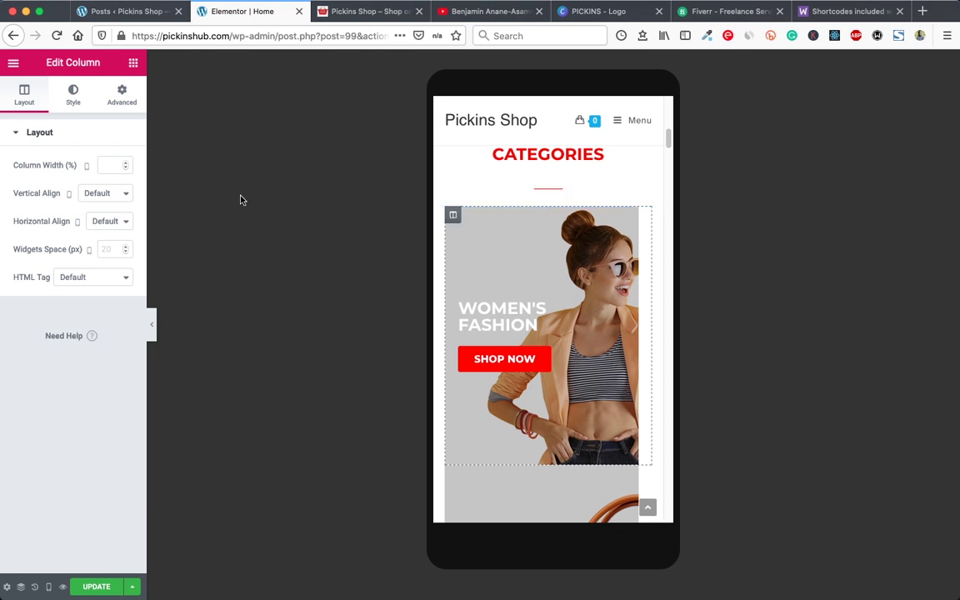
pyautogui.click(83, 97)
pyautogui.click(121, 97)
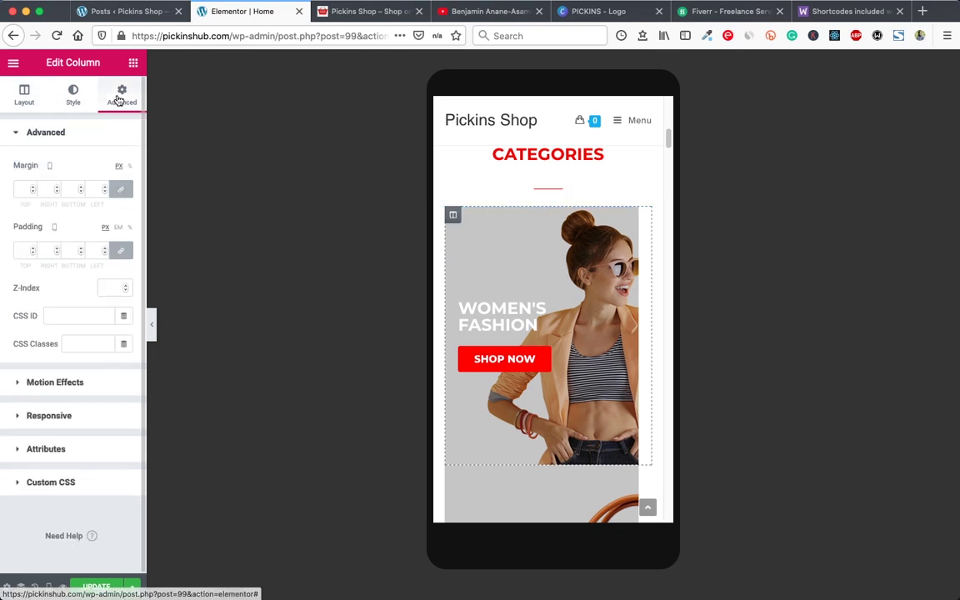
pyautogui.scroll(-1, 609, 454)
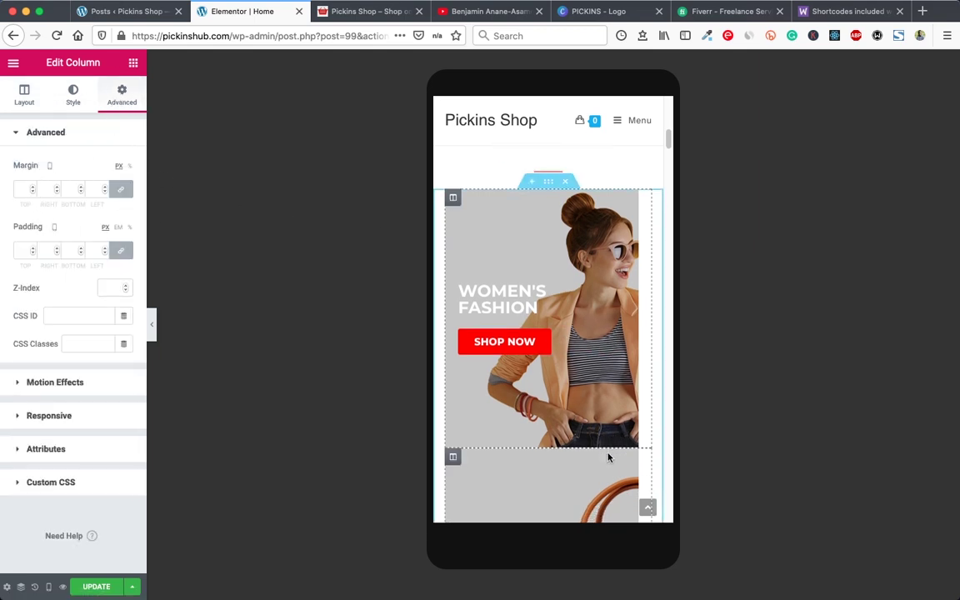
pyautogui.click(94, 189)
pyautogui.write('0')
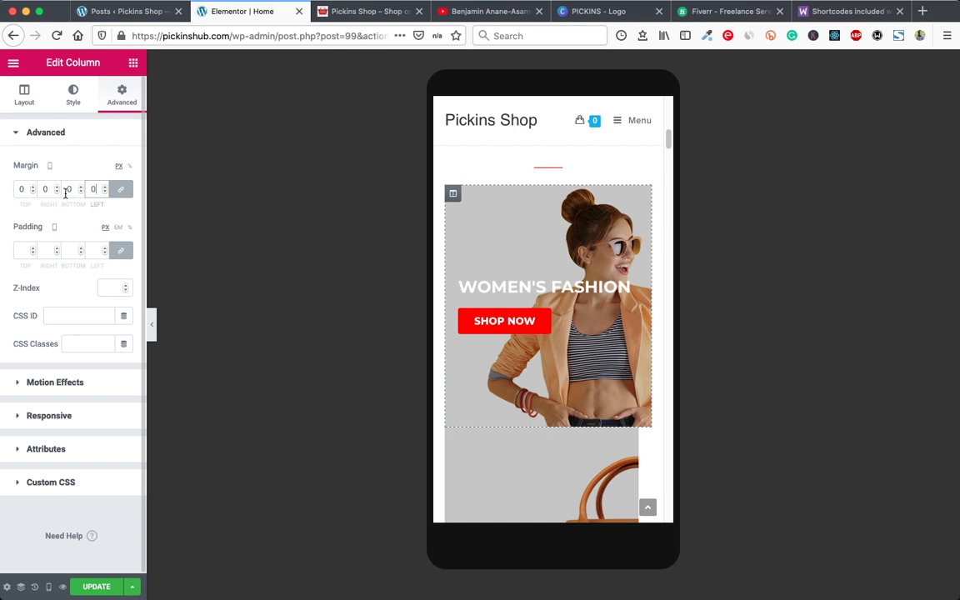
# Unlink the Women's Fashion margins and set only its bottom margin to 10 px.
pyautogui.click(67, 193)
pyautogui.write('1')
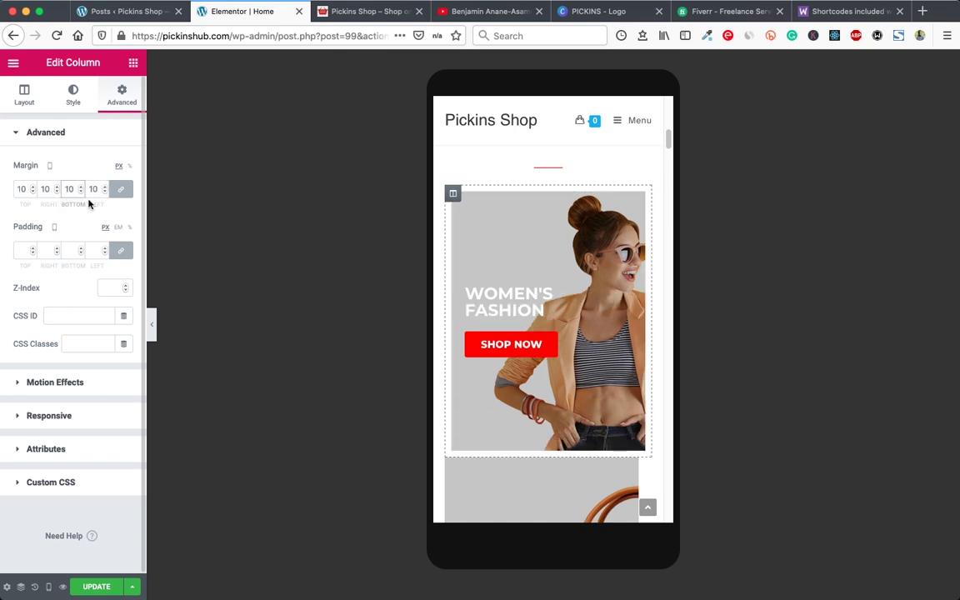
pyautogui.press('BackSpace')
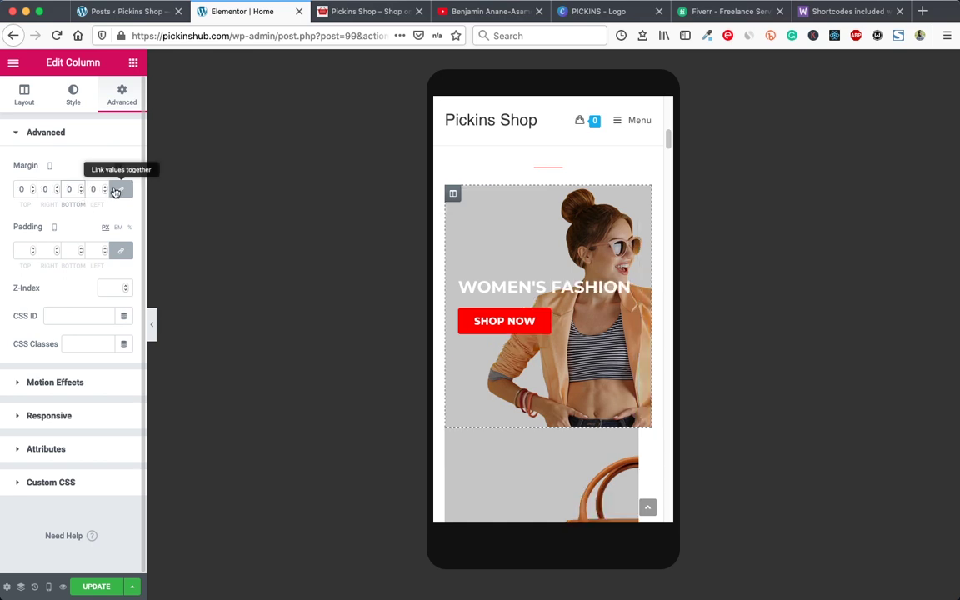
pyautogui.click(119, 191)
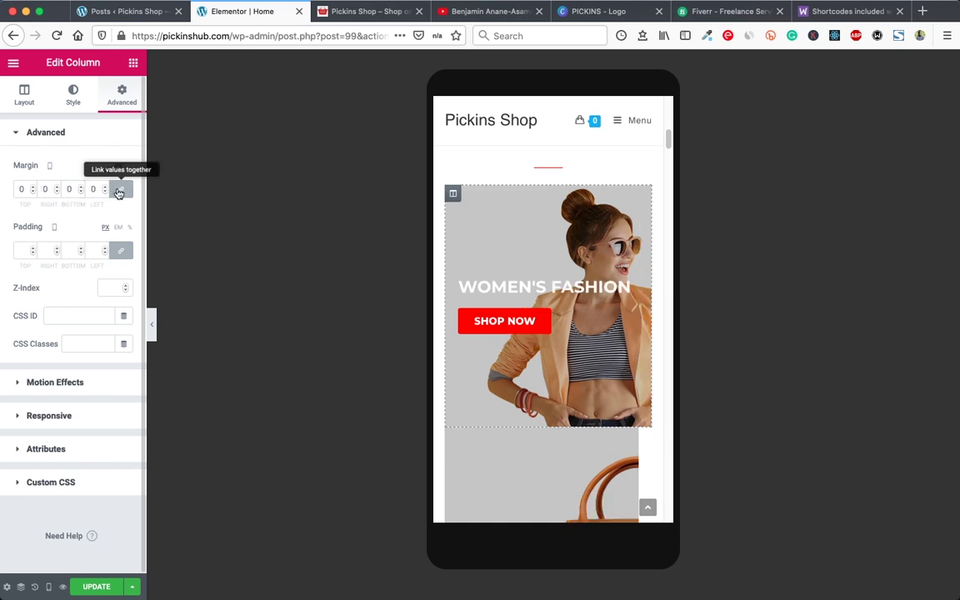
pyautogui.click(68, 190)
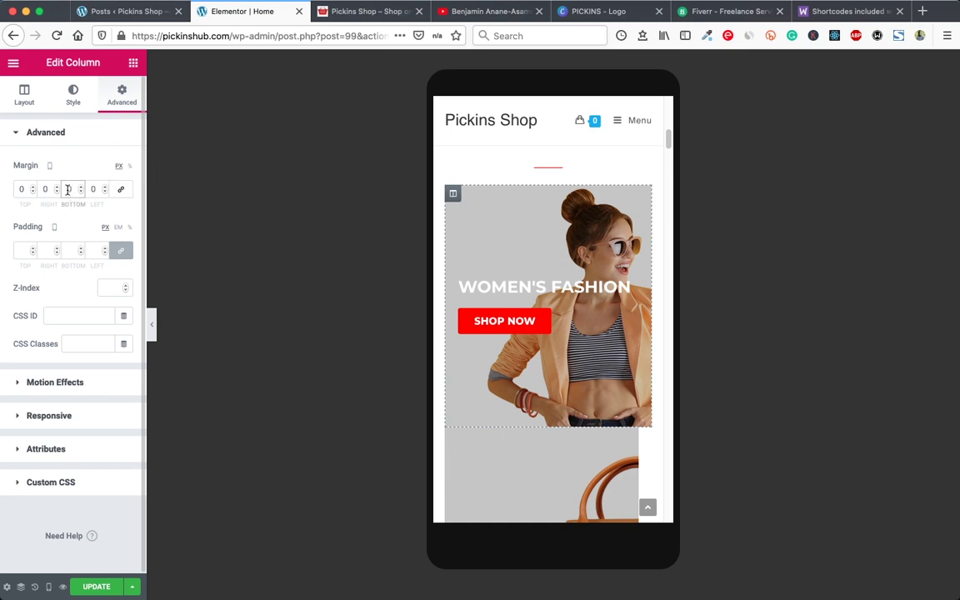
pyautogui.write('10')
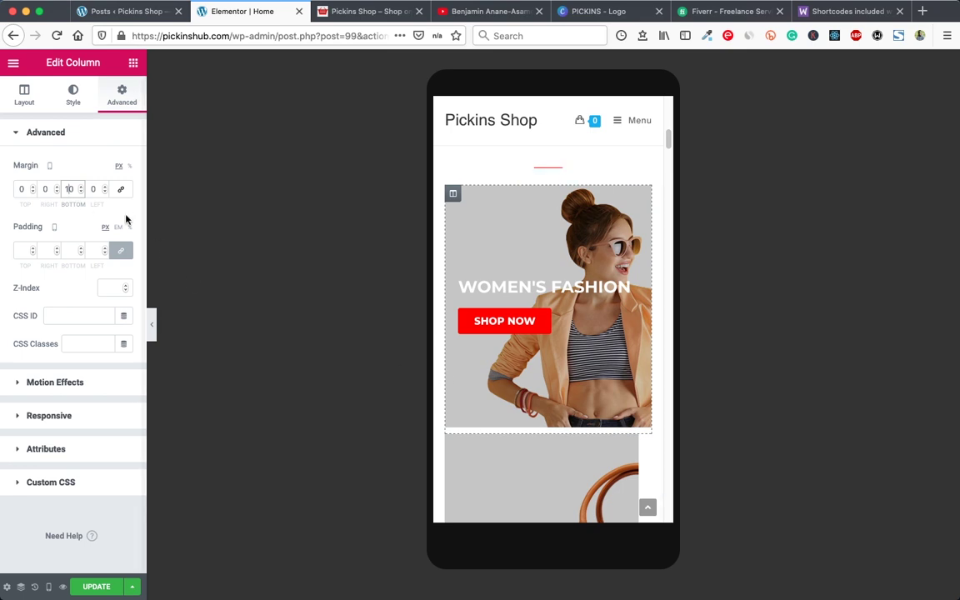
# Unlink the Accessories column's margins and give it a 10 px bottom margin.
pyautogui.scroll(-2, 514, 342)
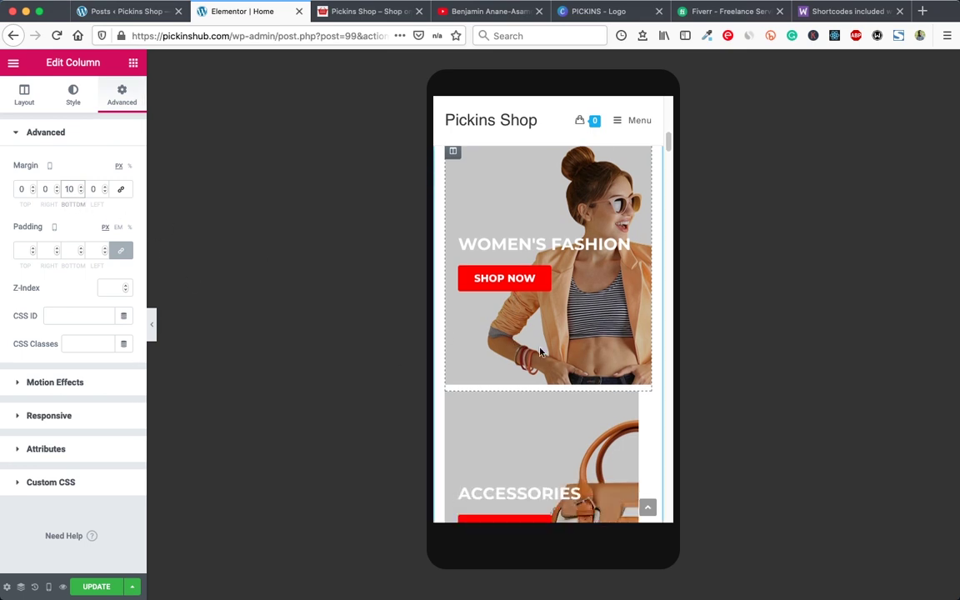
pyautogui.click(453, 402)
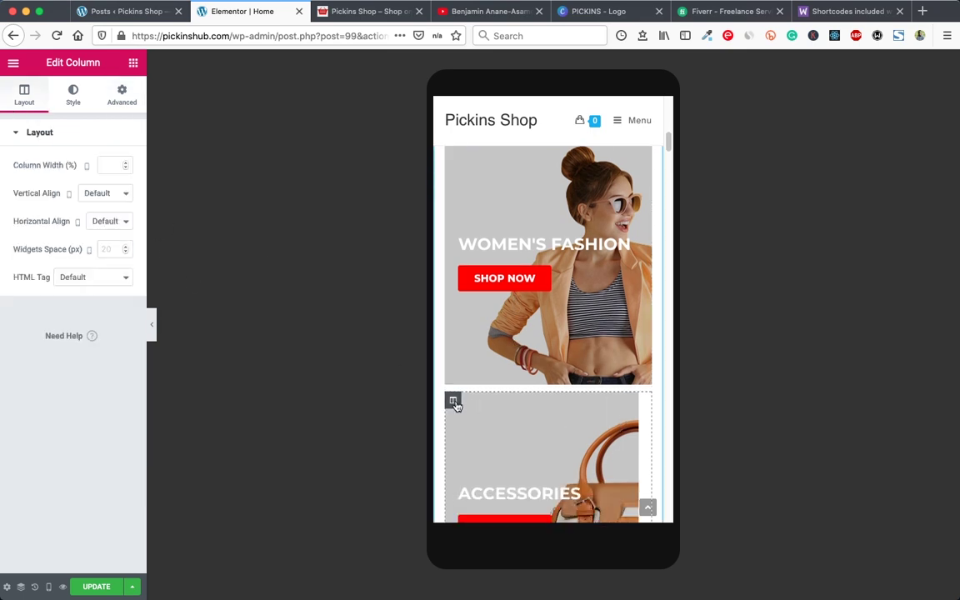
pyautogui.scroll(-5, 457, 406)
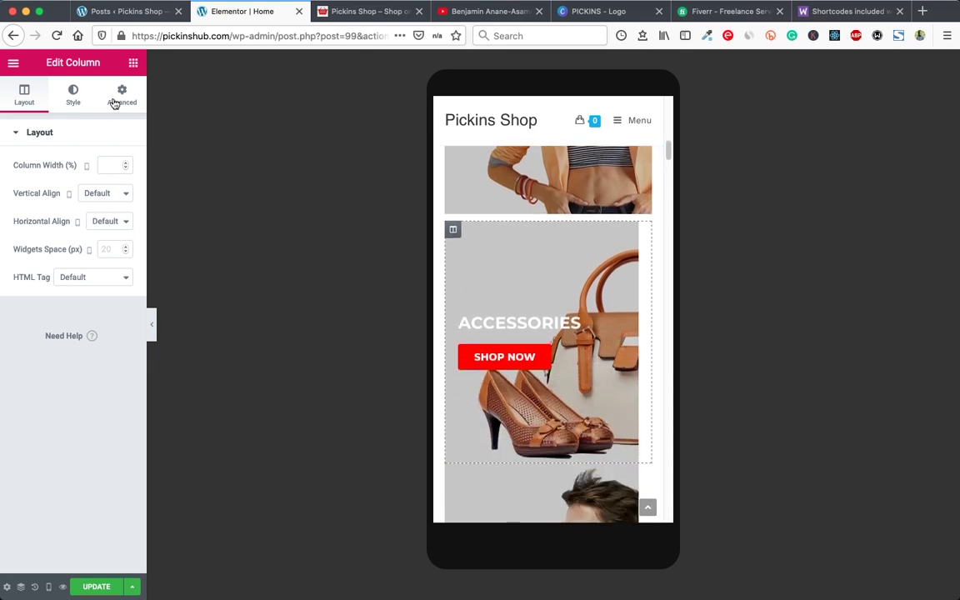
pyautogui.click(117, 99)
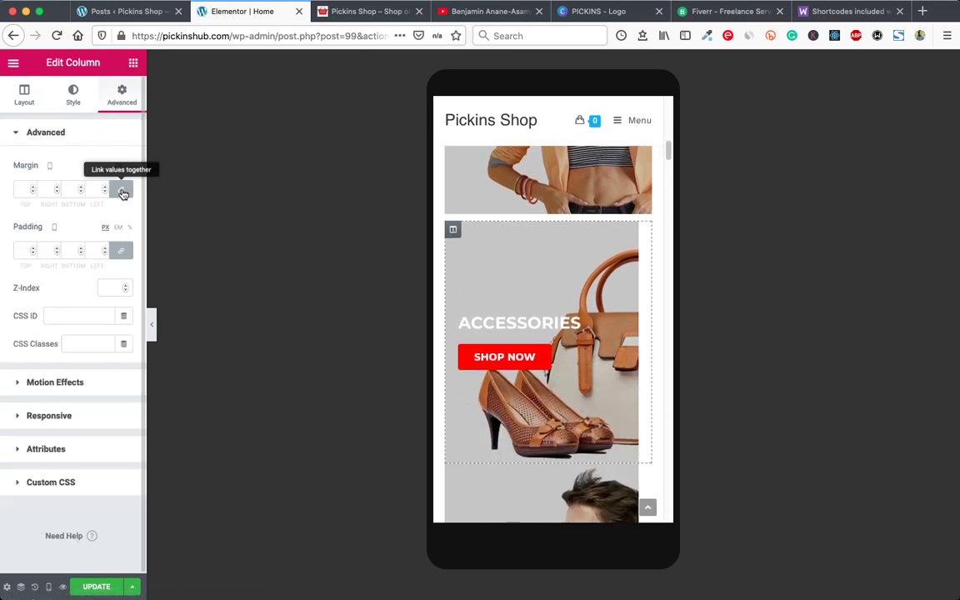
pyautogui.click(122, 192)
pyautogui.click(68, 189)
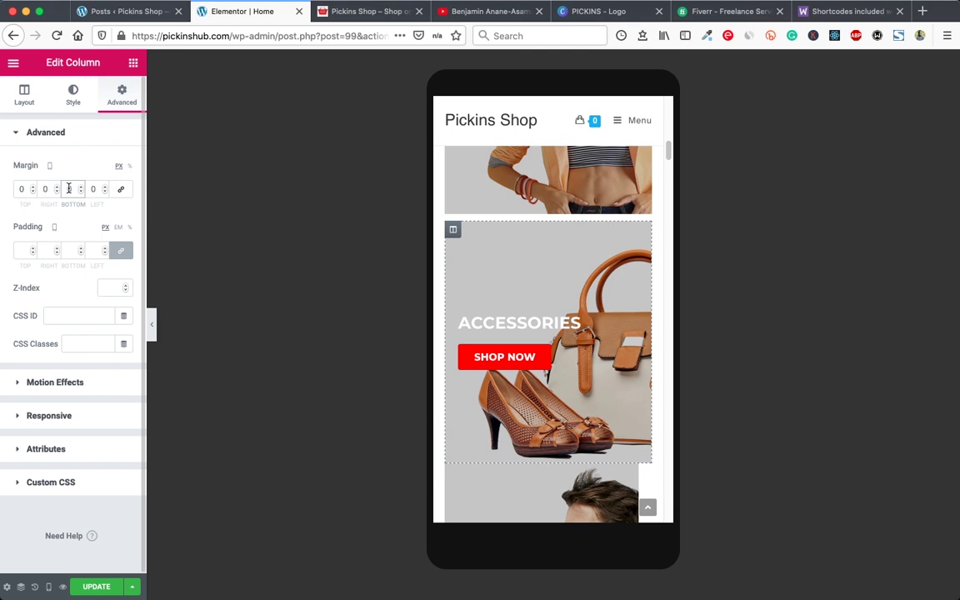
pyautogui.write('1')
# Unlink the Men's Fashion column's margins and give it a 10 px bottom margin.
pyautogui.scroll(-2, 534, 376)
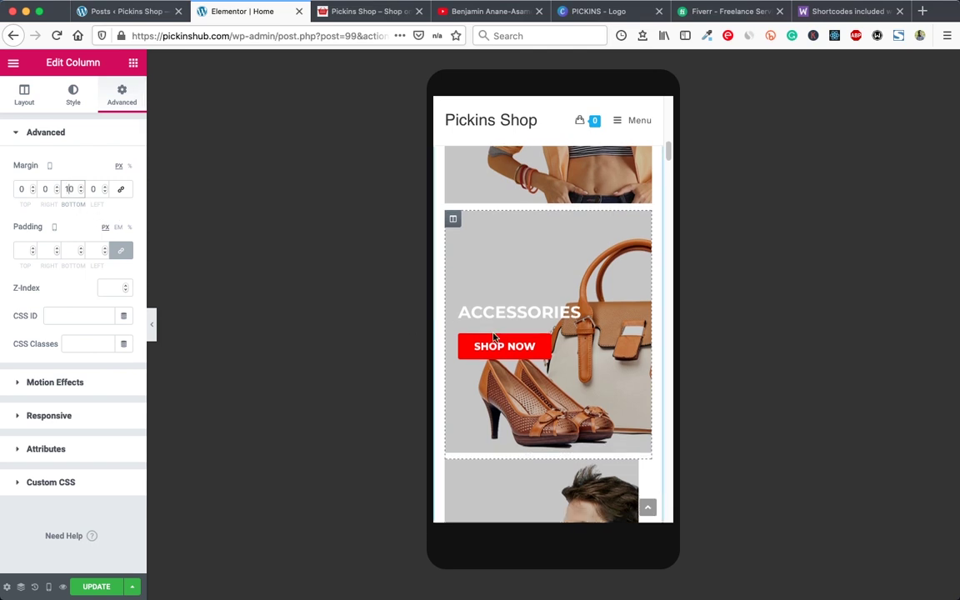
pyautogui.scroll(-2, 535, 376)
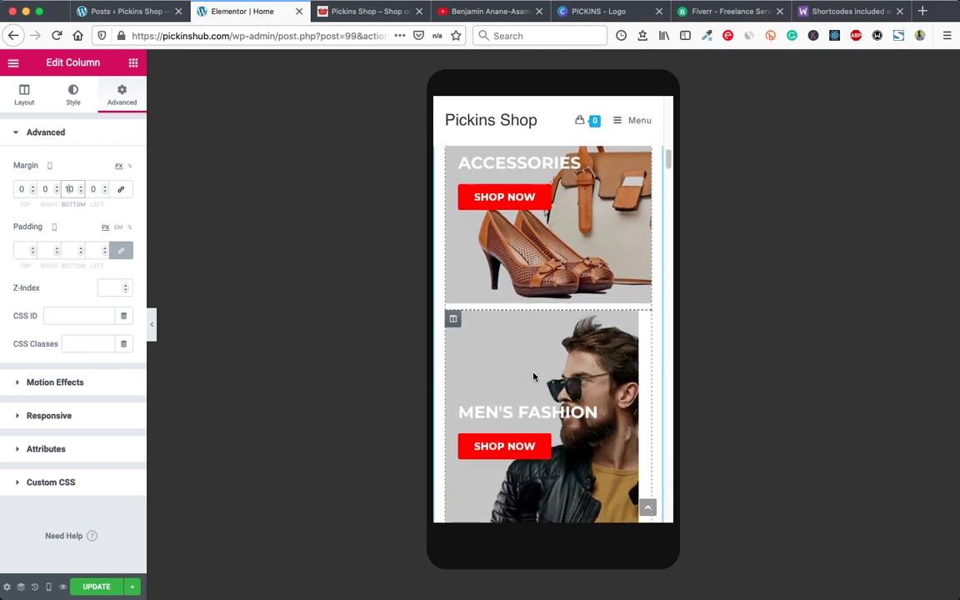
pyautogui.click(451, 321)
pyautogui.scroll(-5, 495, 344)
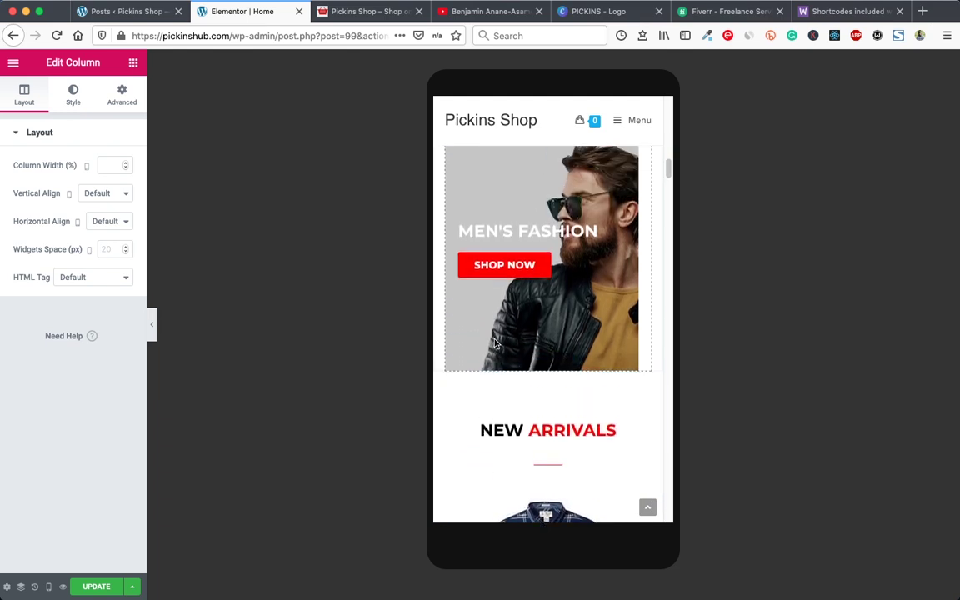
pyautogui.scroll(1, 495, 344)
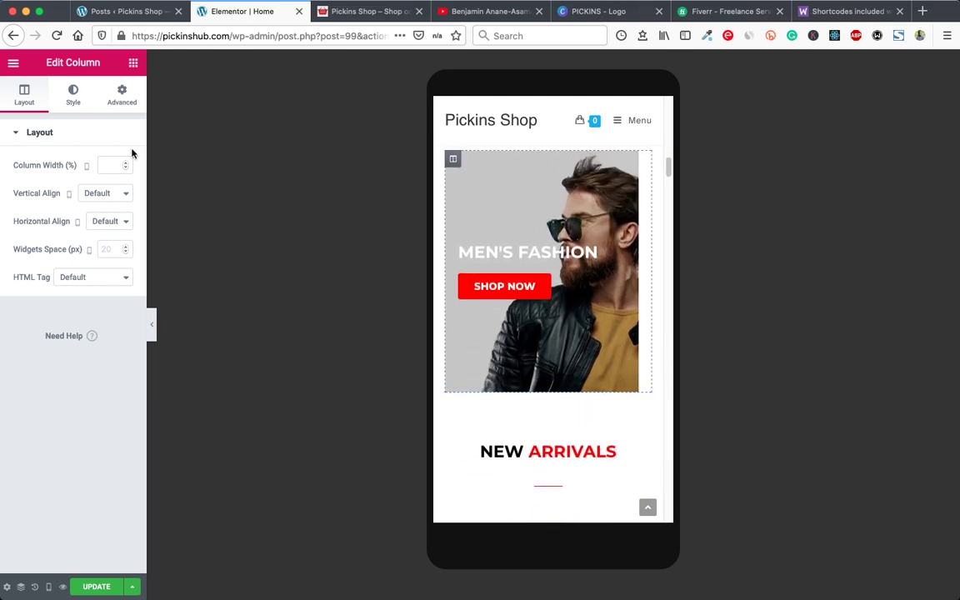
pyautogui.click(123, 97)
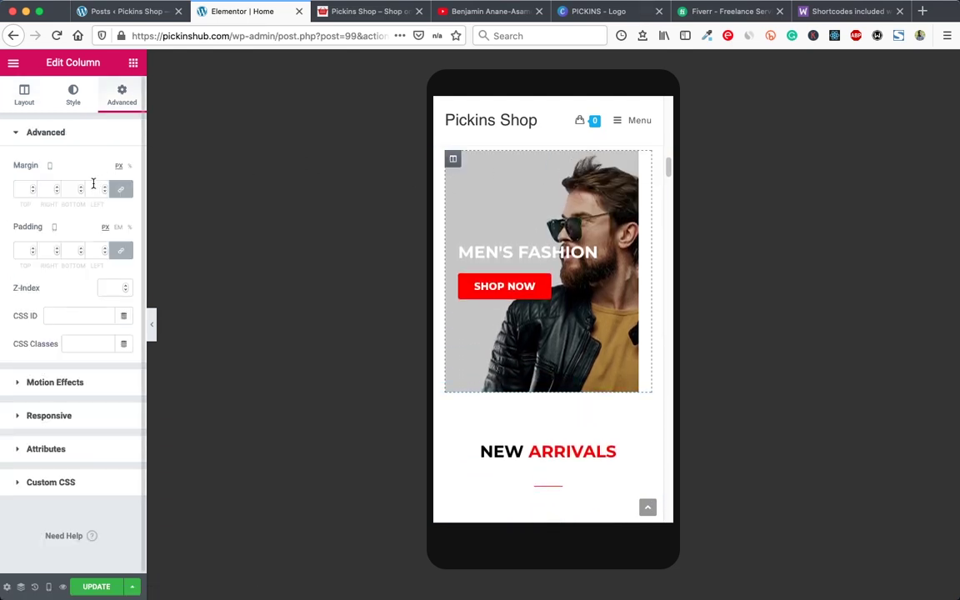
pyautogui.click(121, 189)
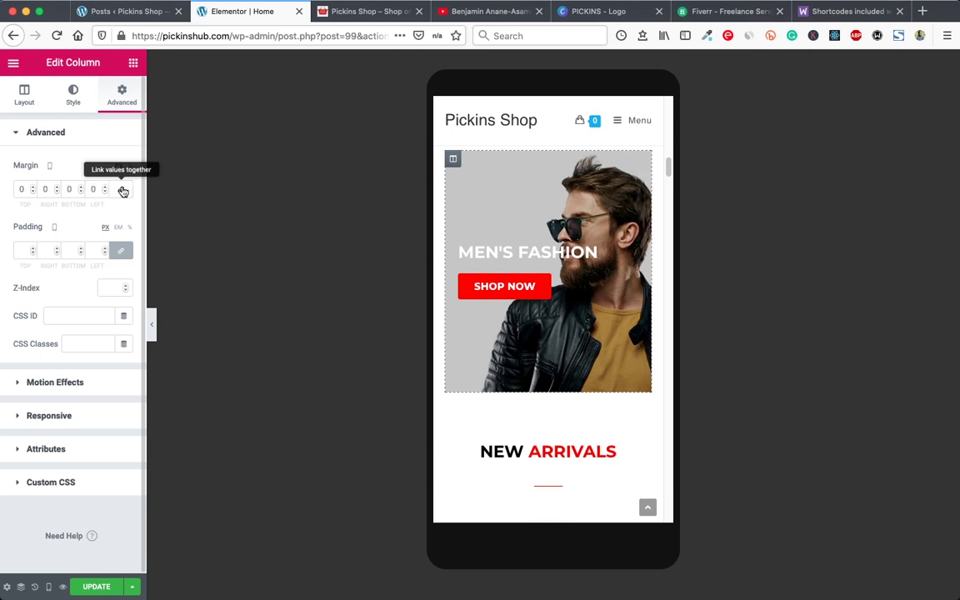
pyautogui.click(67, 188)
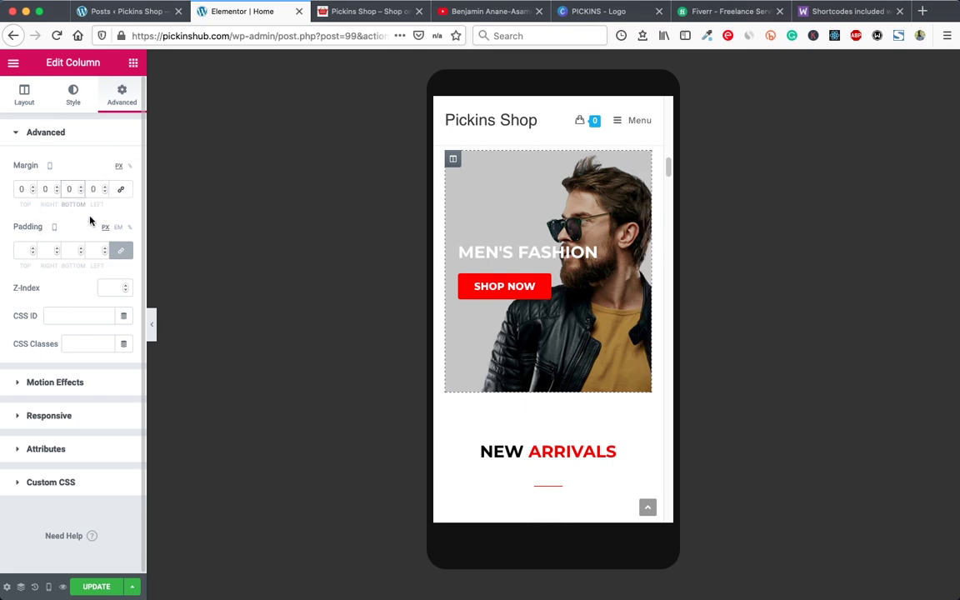
pyautogui.write('1')
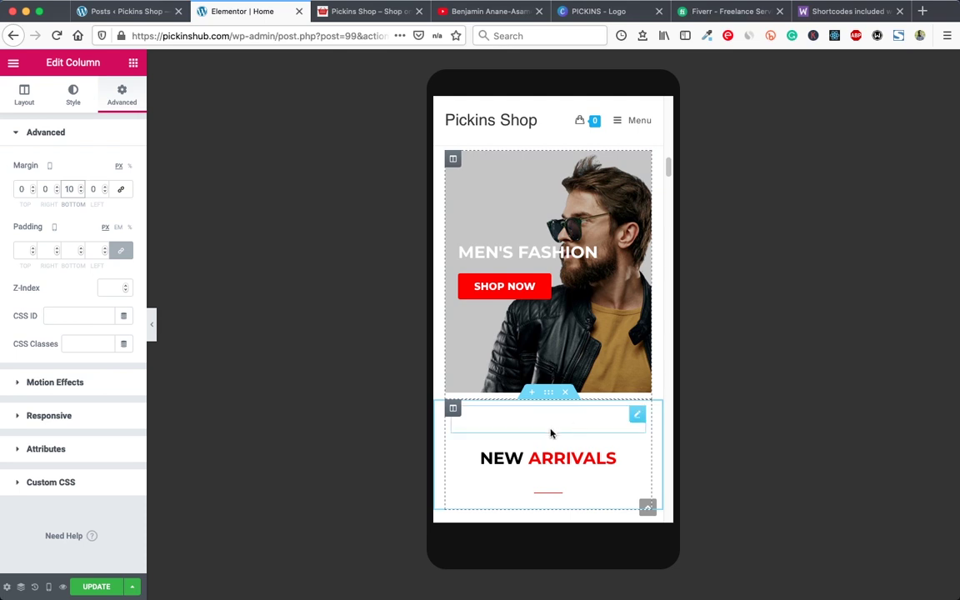
# Set the mobile Space of the spacer above the NEW ARRIVALS heading to 5 px.
pyautogui.scroll(-3, 554, 431)
pyautogui.click(500, 310)
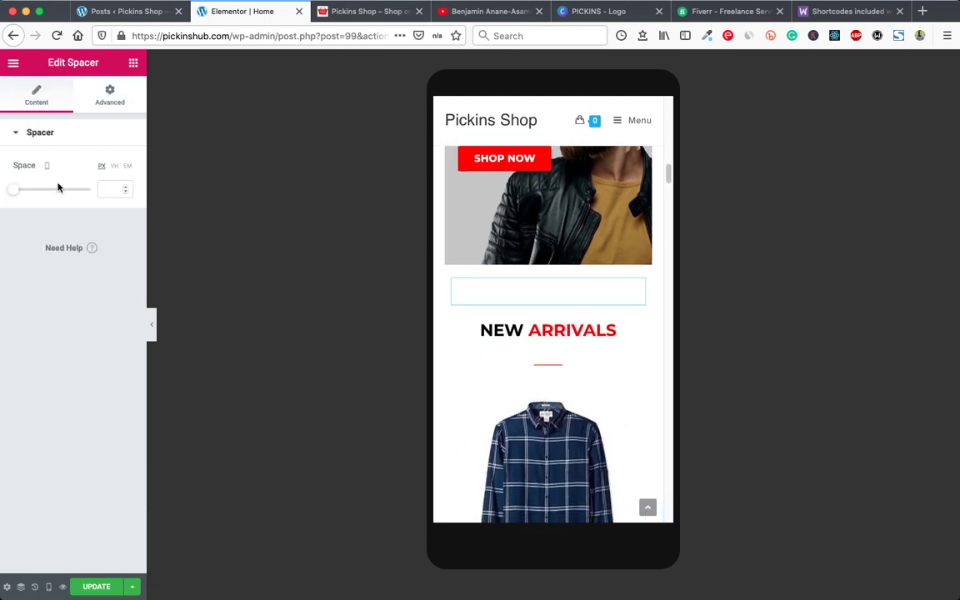
pyautogui.click(103, 189)
pyautogui.write('5')
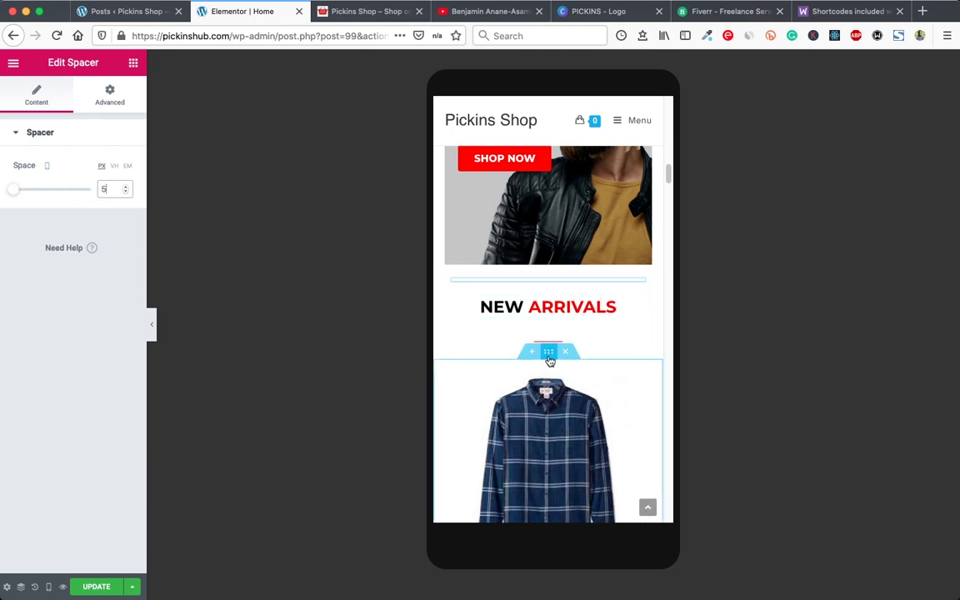
pyautogui.scroll(-5, 556, 353)
pyautogui.scroll(-10, 549, 360)
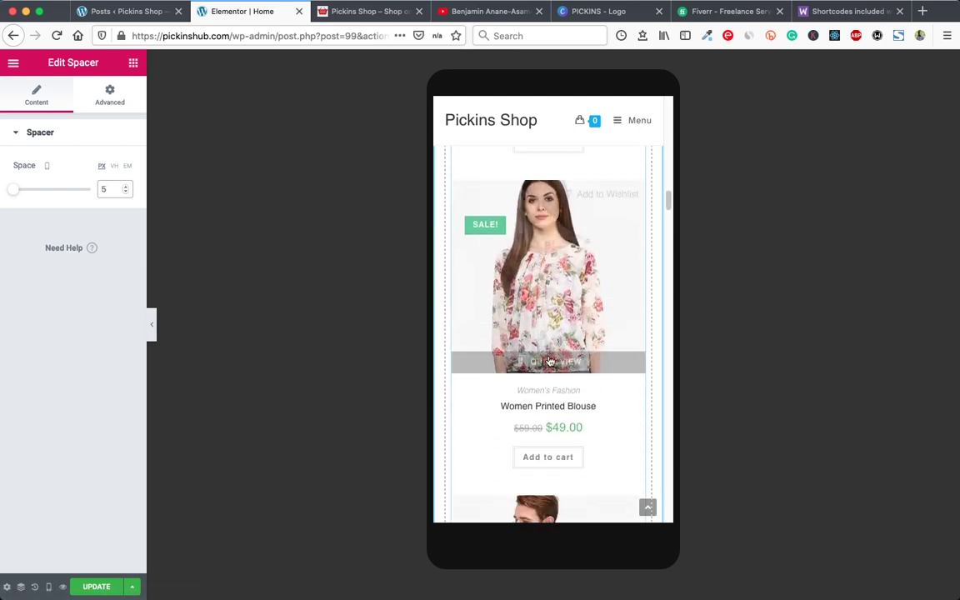
pyautogui.scroll(2, 546, 350)
pyautogui.scroll(-2, 540, 342)
pyautogui.scroll(-1, 550, 325)
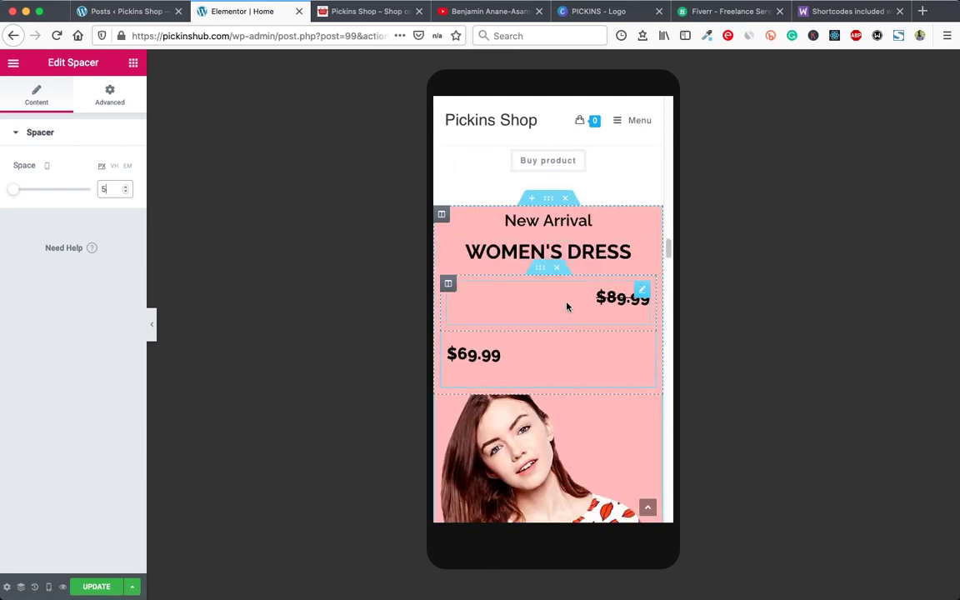
# Give the Men's Dress price columns a 50% mobile Column Width so the prices sit side by side.
pyautogui.click(448, 284)
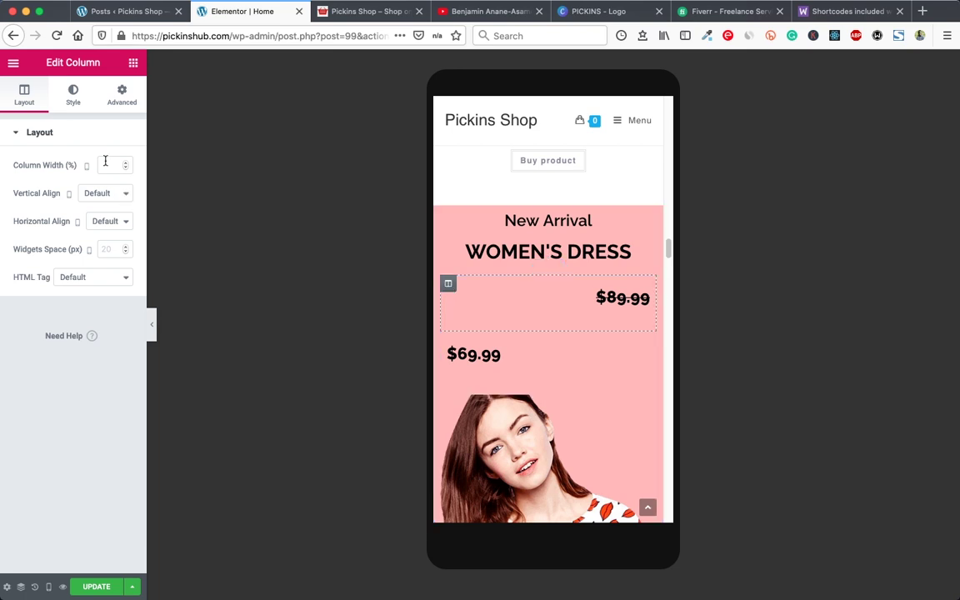
pyautogui.write('50')
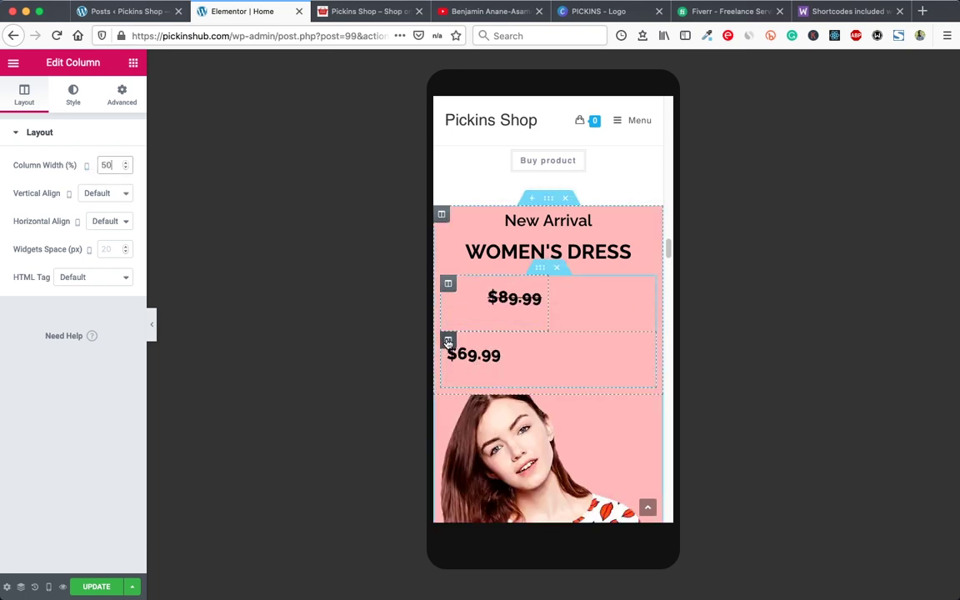
pyautogui.click(449, 342)
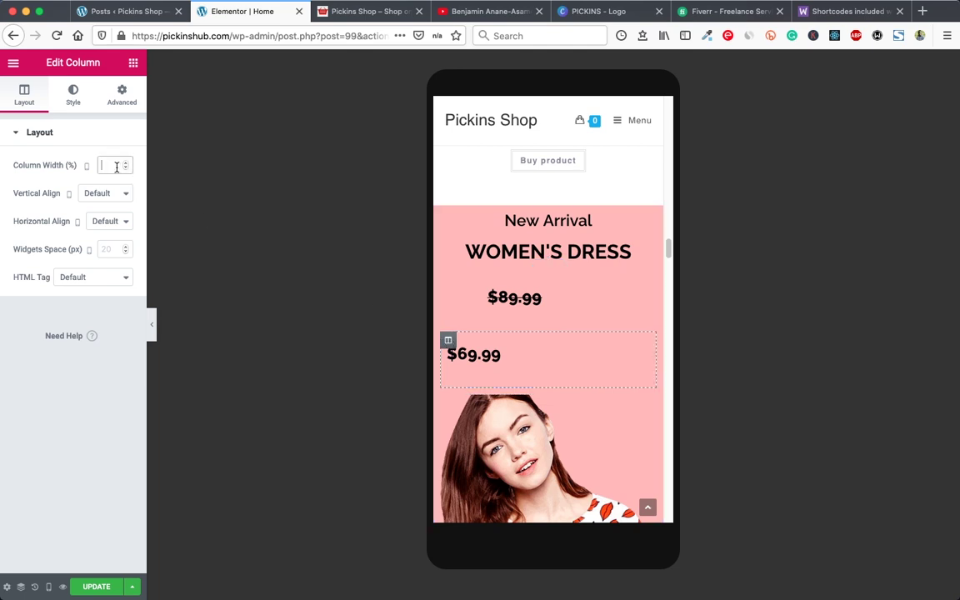
pyautogui.write('50')
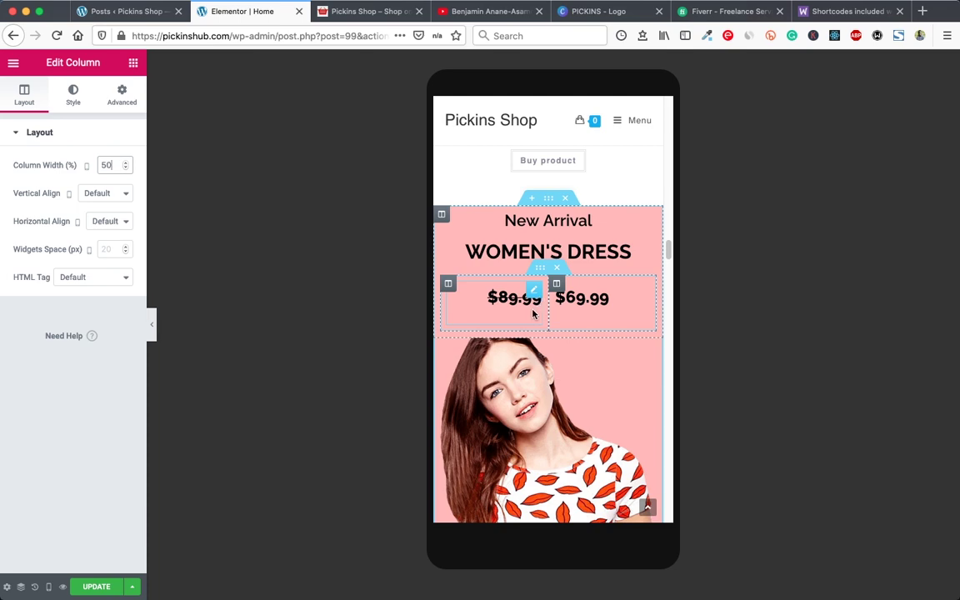
pyautogui.scroll(-5, 534, 313)
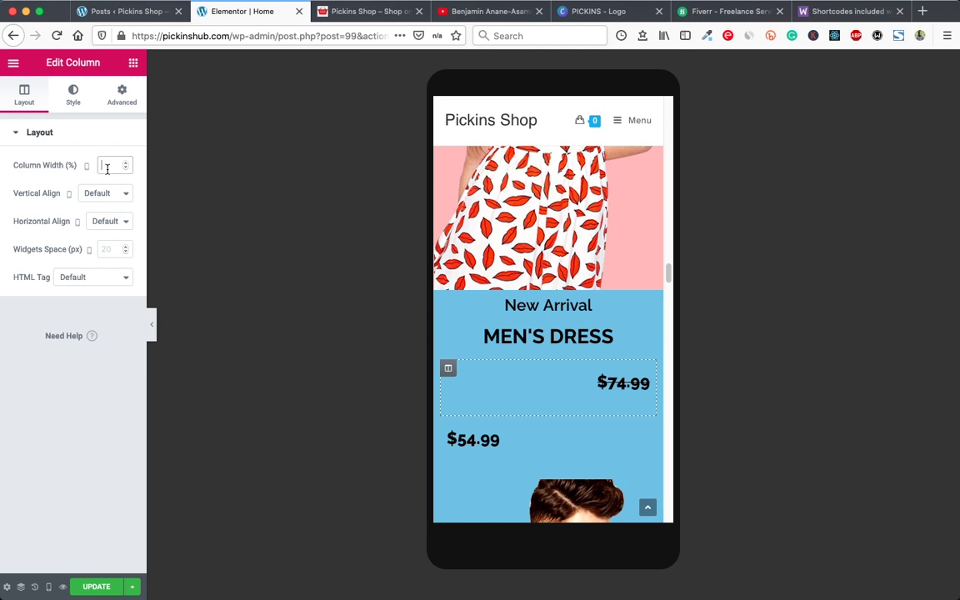
pyautogui.write('50')
pyautogui.scroll(-3, 463, 274)
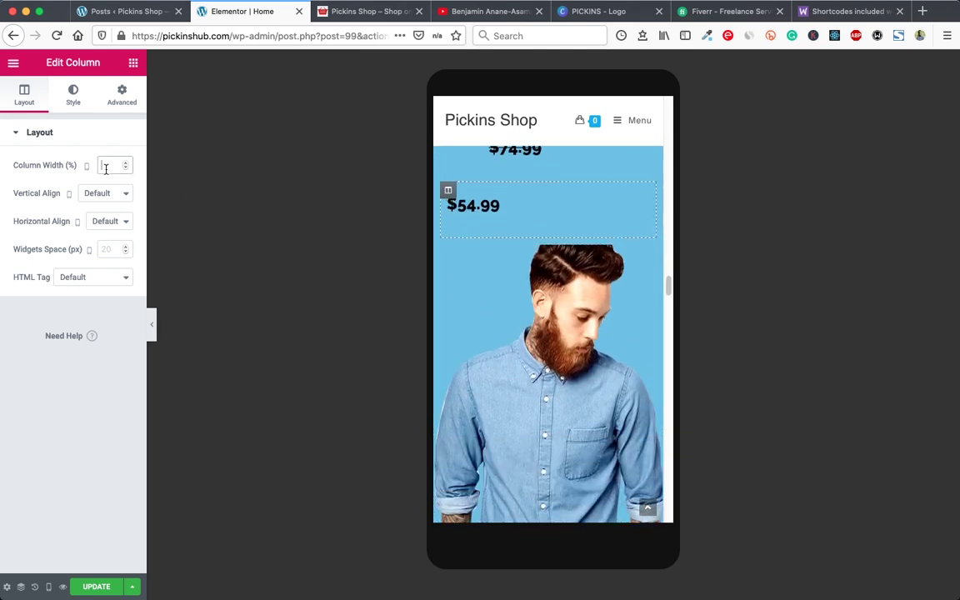
pyautogui.write('50')
pyautogui.scroll(3, 477, 251)
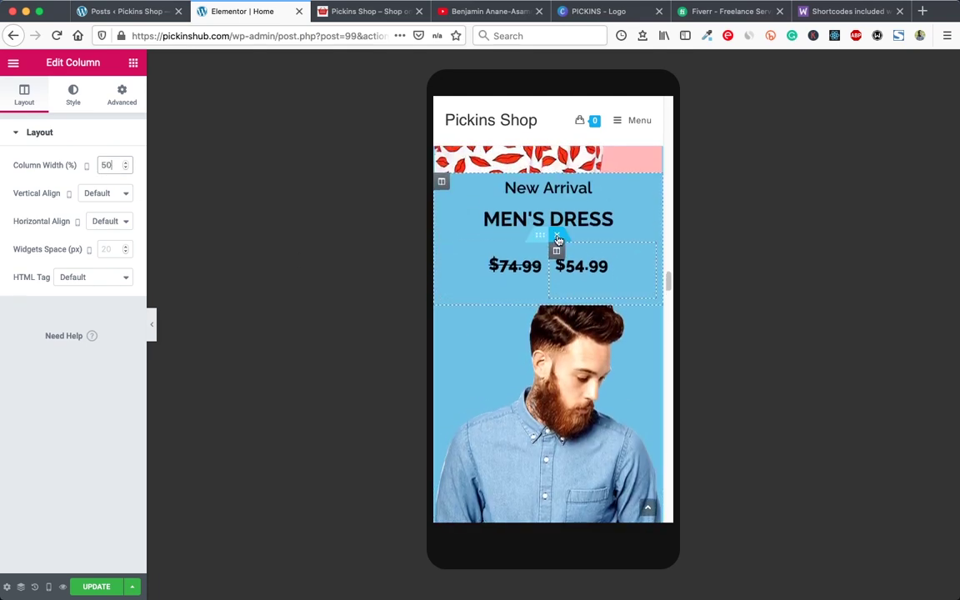
pyautogui.scroll(-5, 535, 288)
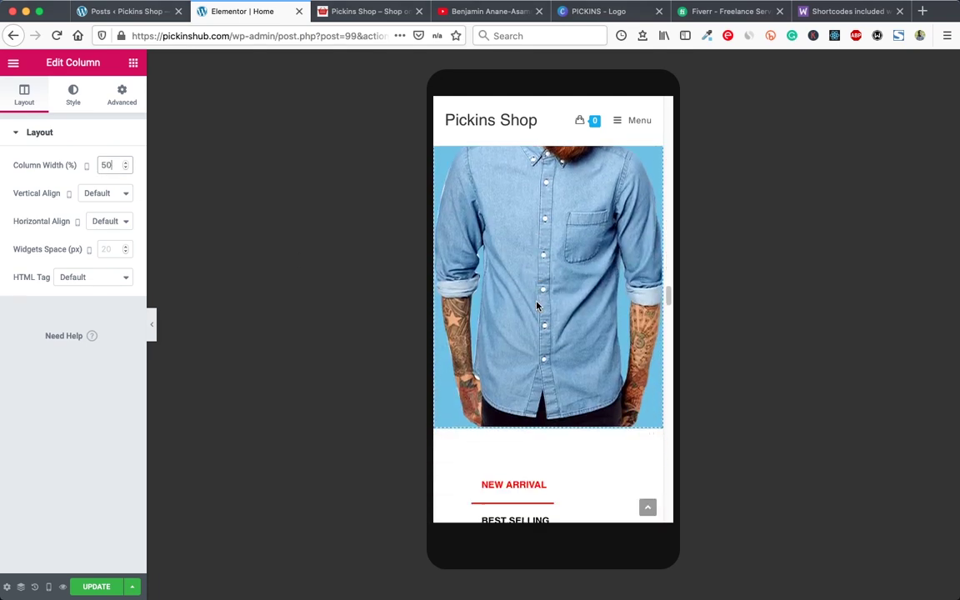
pyautogui.scroll(-1, 538, 309)
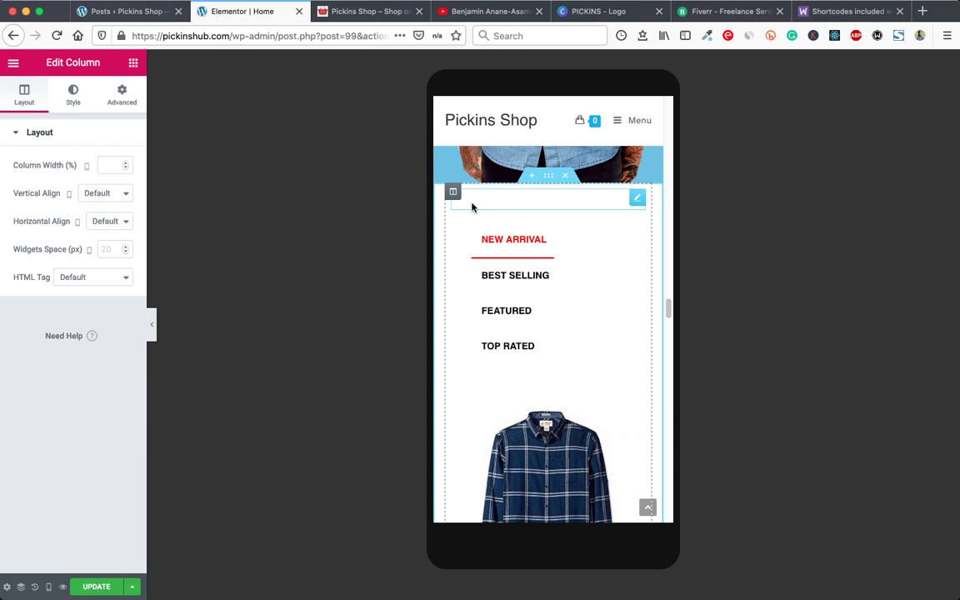
pyautogui.scroll(-1, 532, 286)
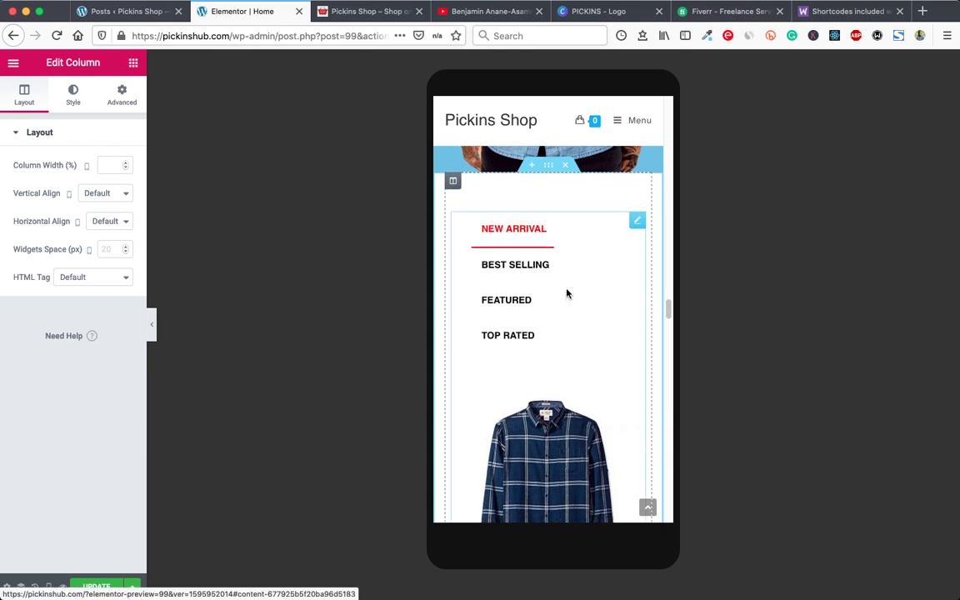
pyautogui.scroll(3, 566, 293)
pyautogui.scroll(-5, 547, 289)
pyautogui.scroll(-4, 545, 292)
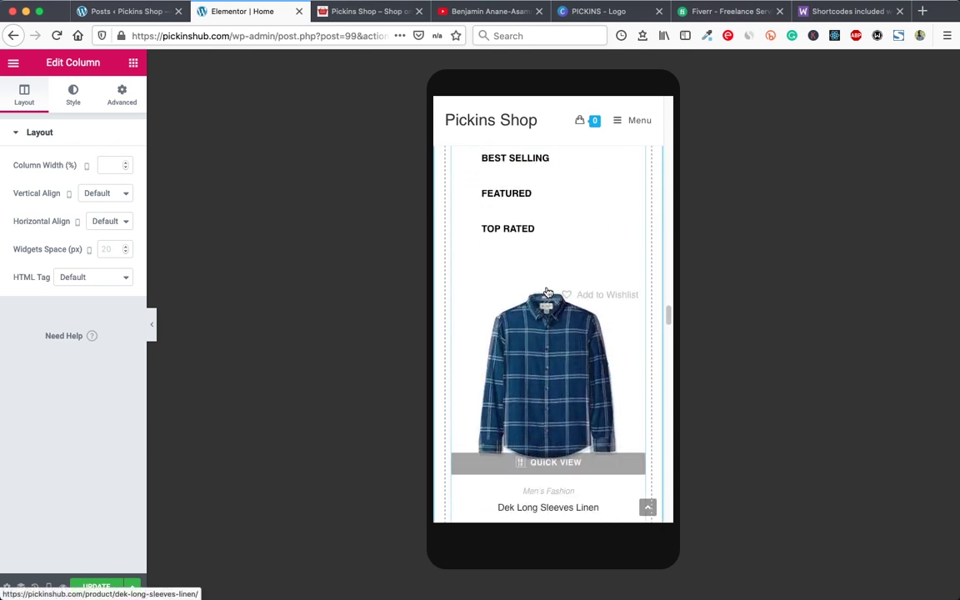
pyautogui.scroll(4, 537, 246)
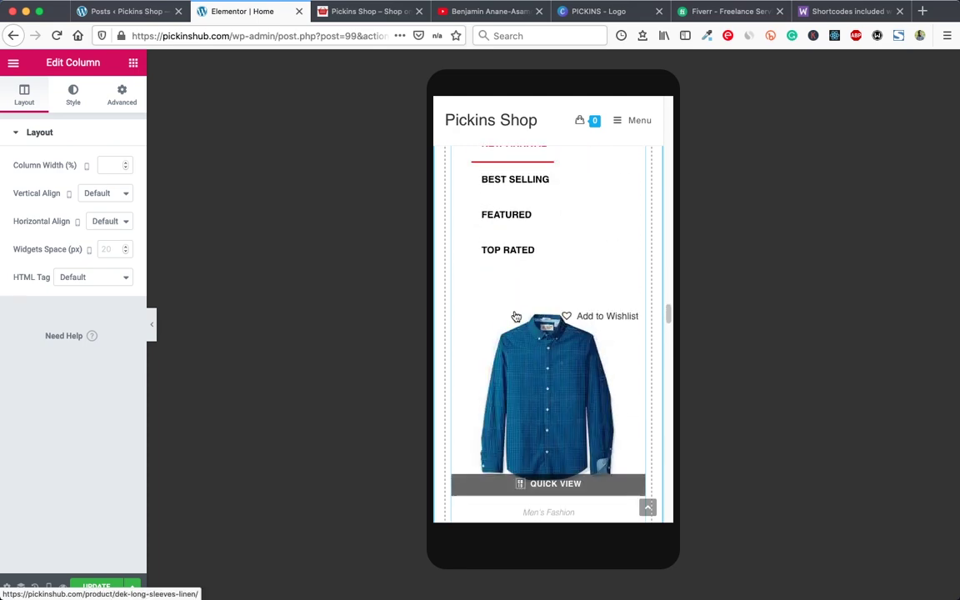
pyautogui.scroll(-10, 533, 313)
pyautogui.scroll(-15, 543, 309)
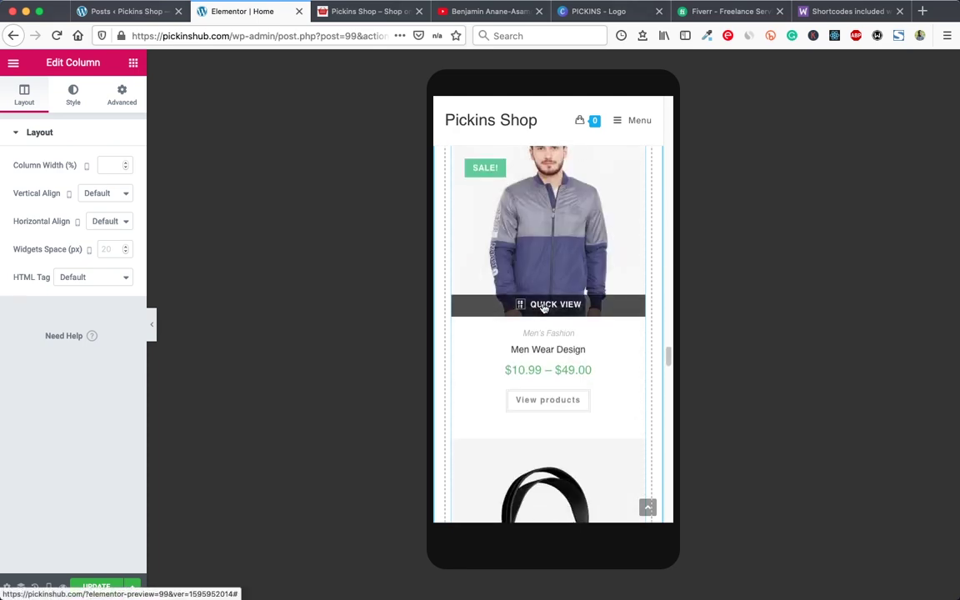
pyautogui.scroll(-15, 543, 309)
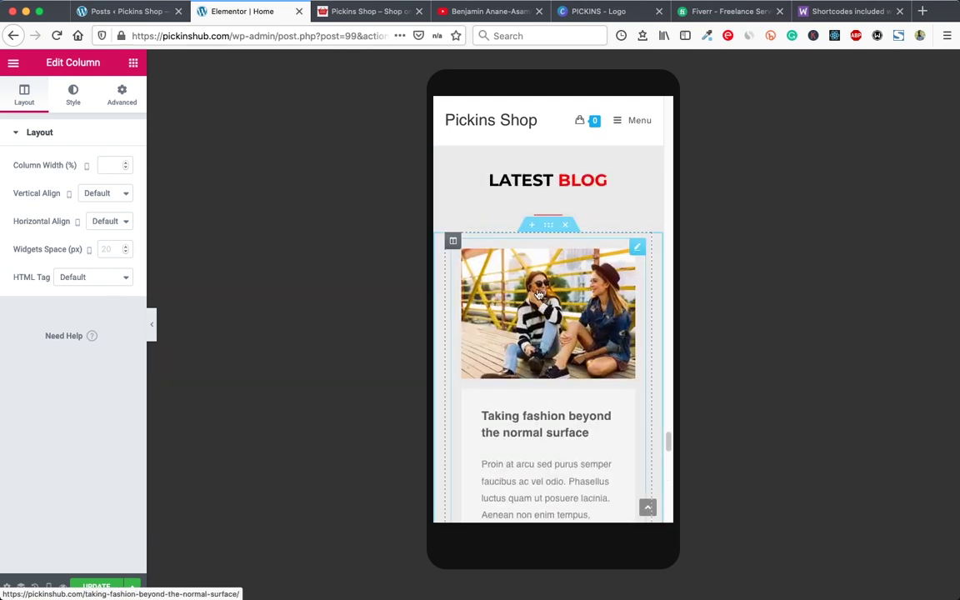
pyautogui.scroll(-5, 500, 250)
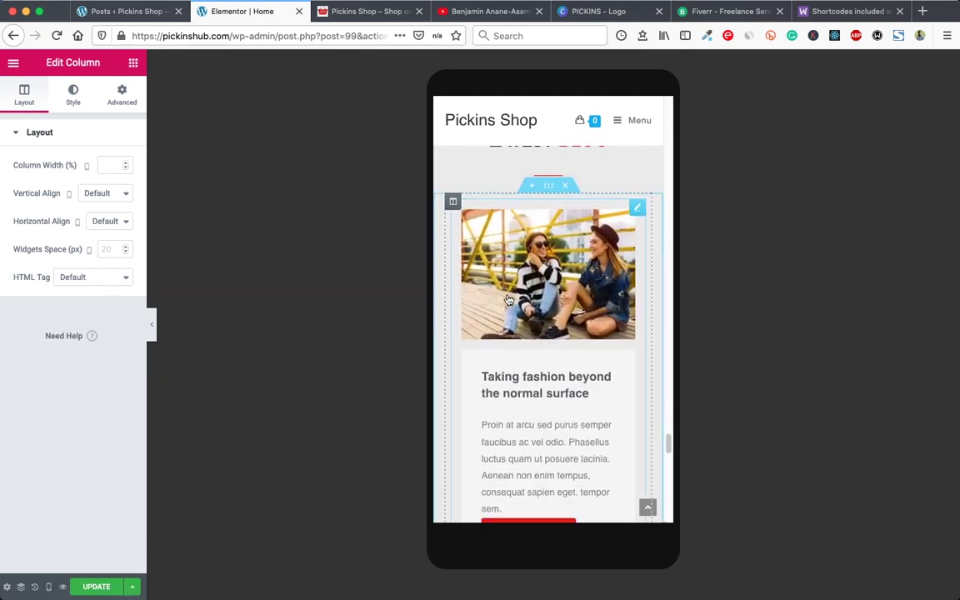
pyautogui.scroll(-10, 508, 300)
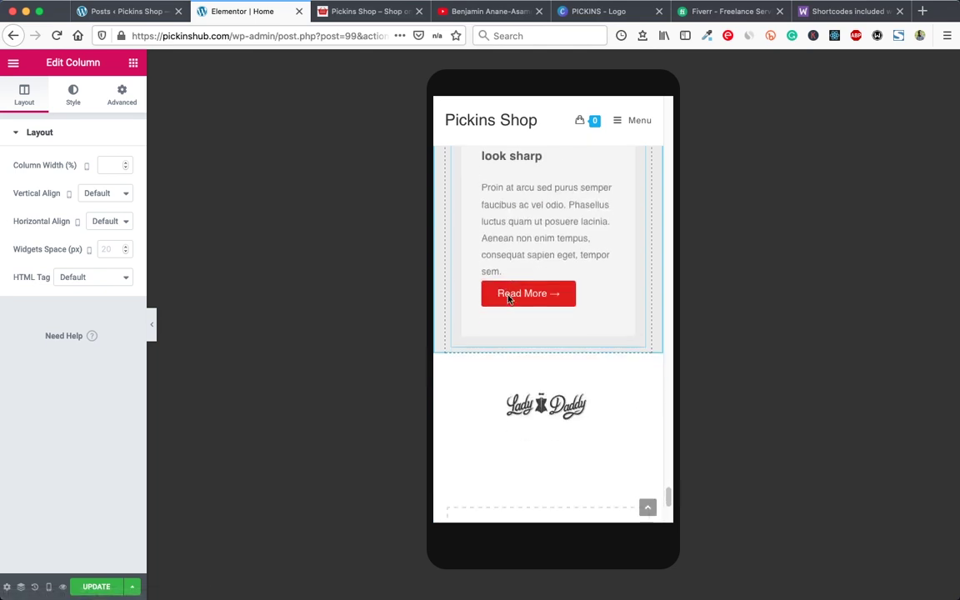
pyautogui.scroll(5, 512, 304)
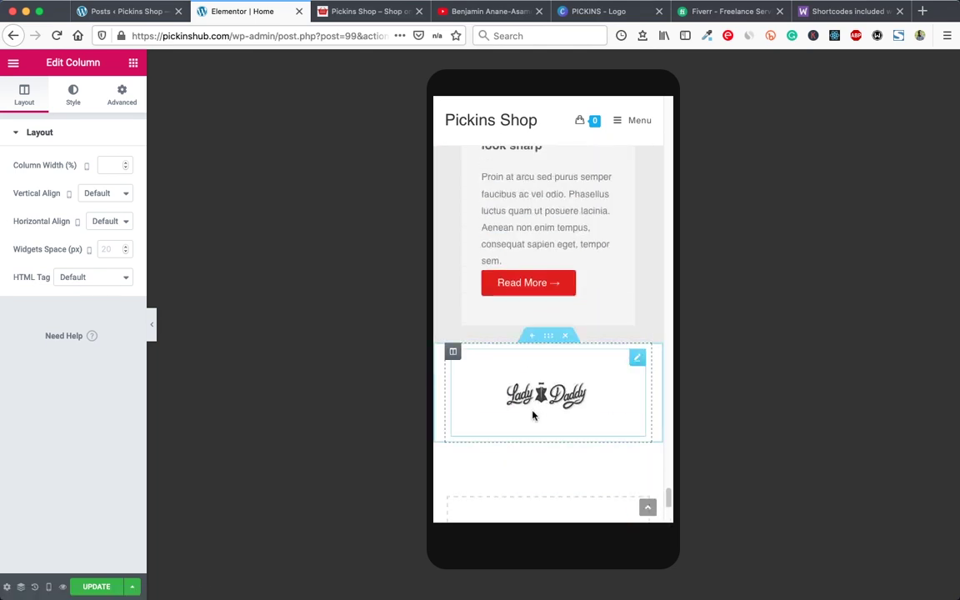
# Set the logo carousel's mobile Slides to Show to 2.
pyautogui.click(636, 358)
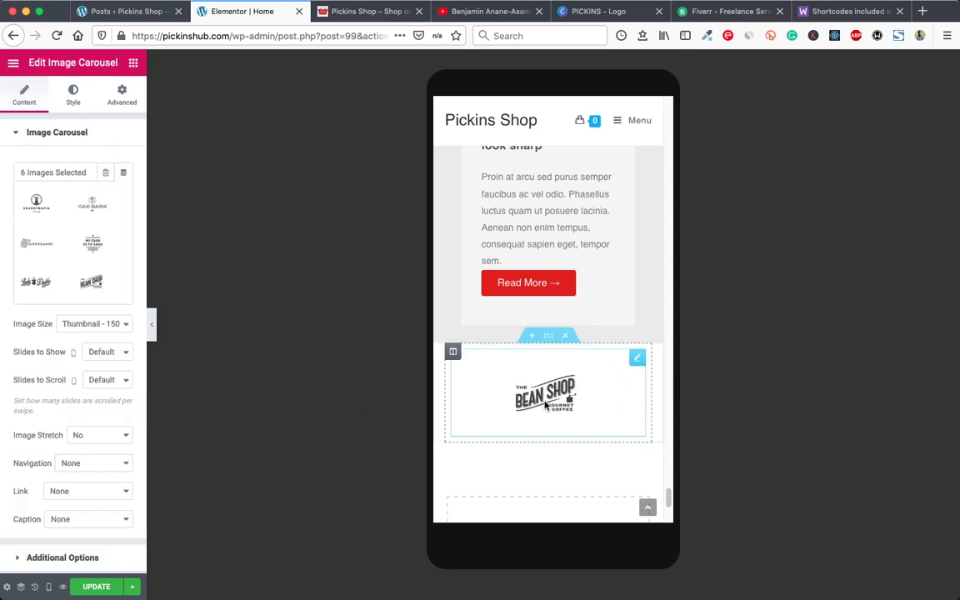
pyautogui.scroll(-1, 113, 323)
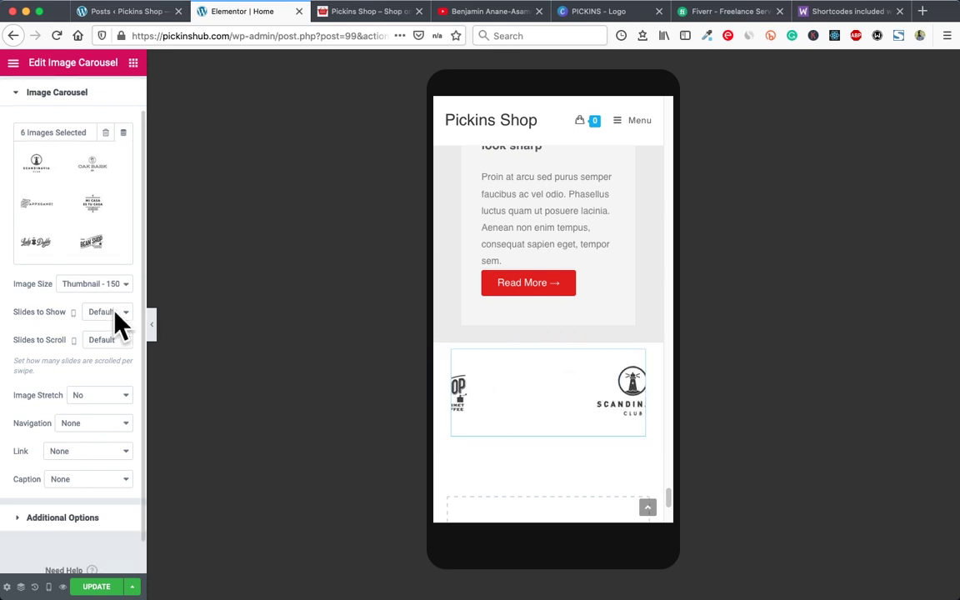
pyautogui.click(113, 313)
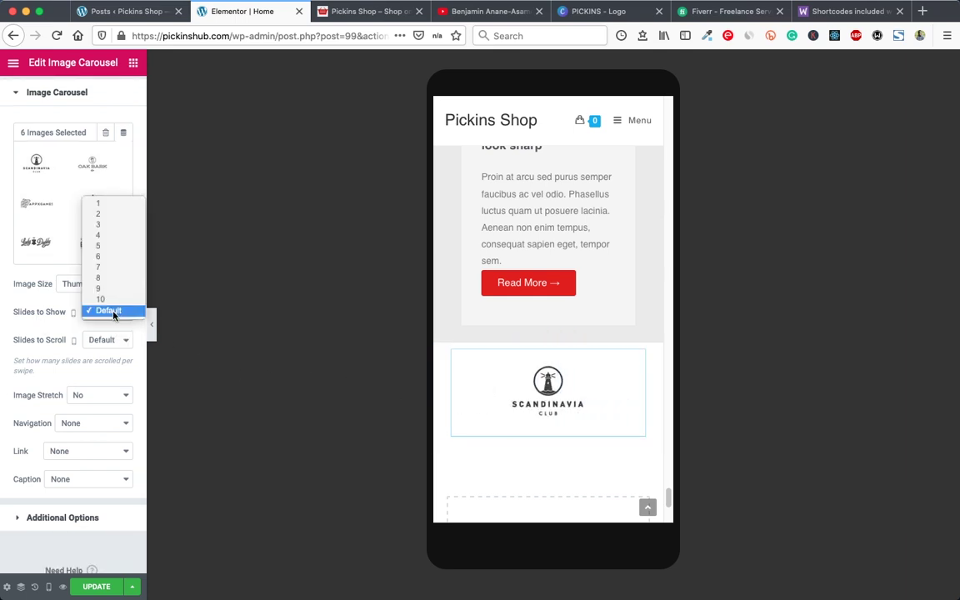
pyautogui.click(113, 215)
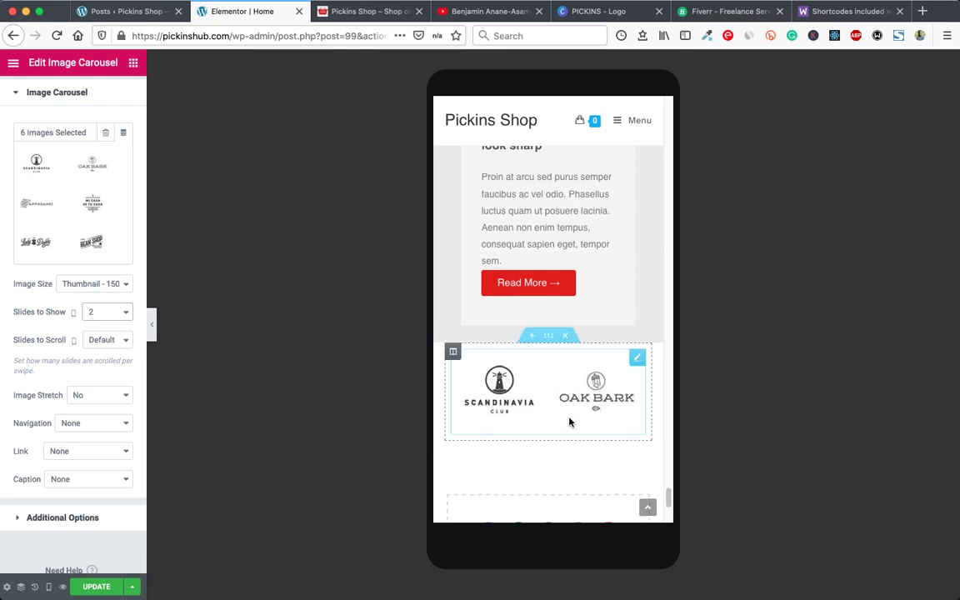
pyautogui.scroll(-5, 580, 428)
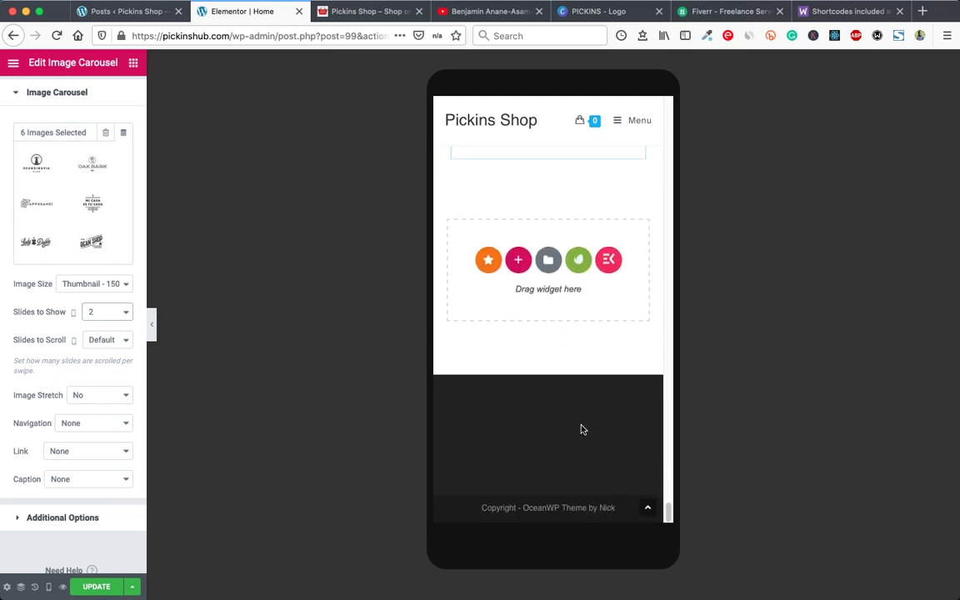
pyautogui.scroll(5, 578, 423)
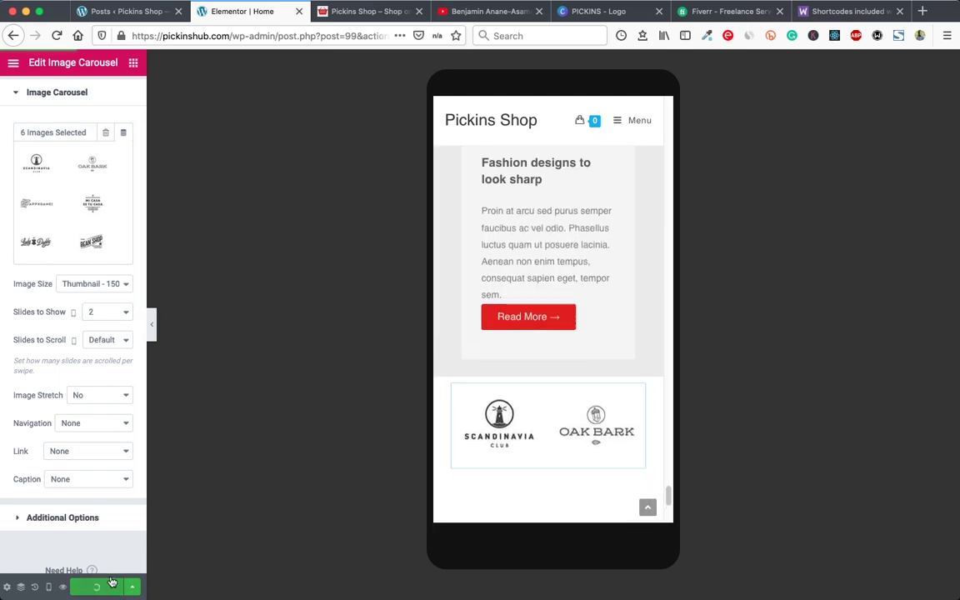
pyautogui.scroll(10, 488, 358)
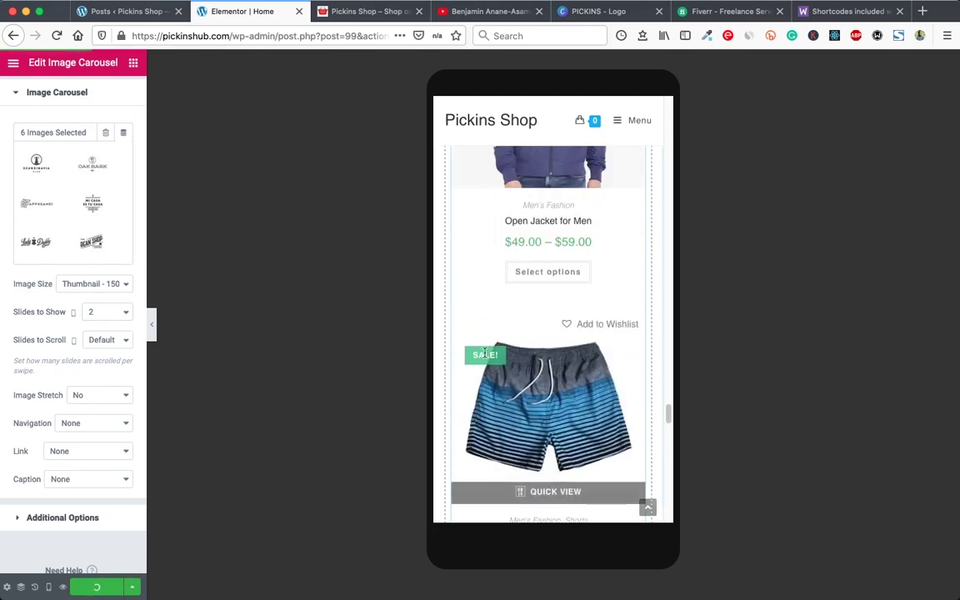
# Switch the Elementor responsive preview to tablet width.
pyautogui.scroll(10, 484, 355)
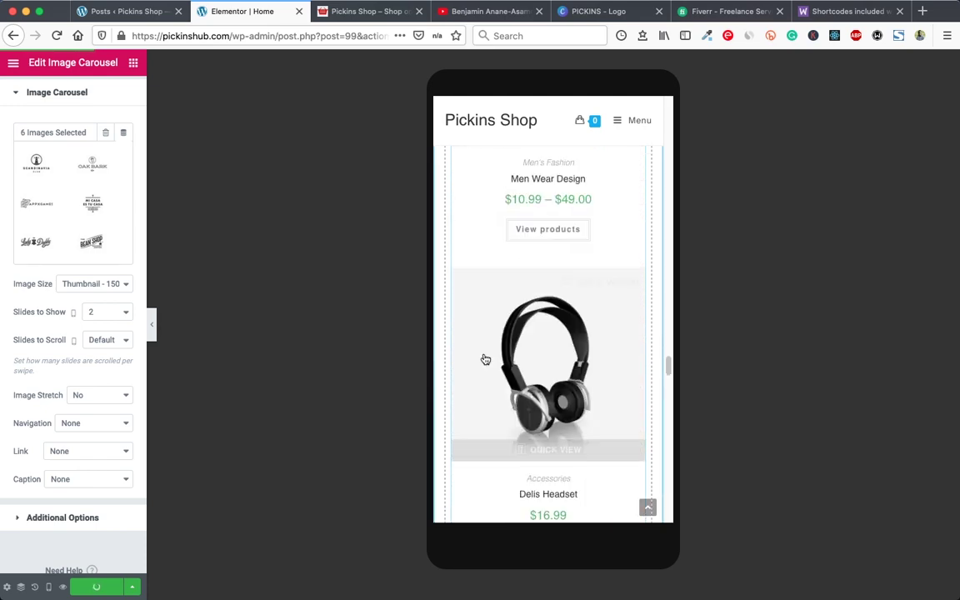
pyautogui.click(48, 588)
pyautogui.click(45, 526)
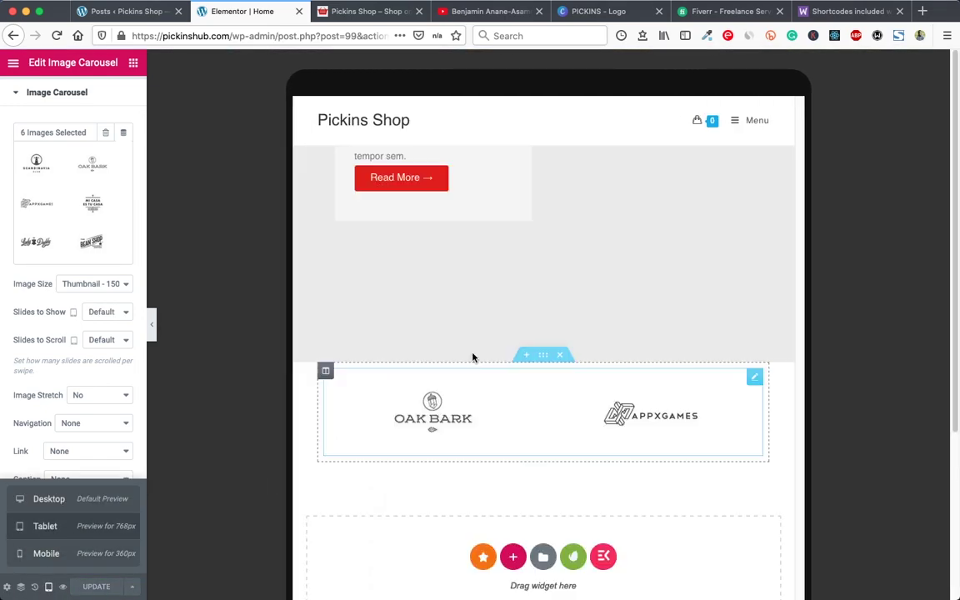
pyautogui.scroll(15, 473, 363)
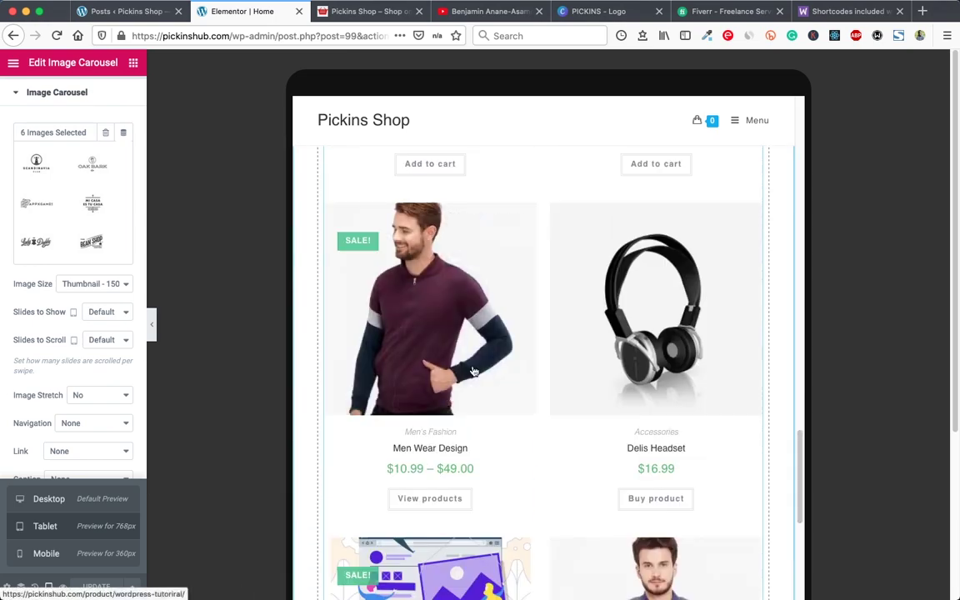
pyautogui.scroll(10, 473, 377)
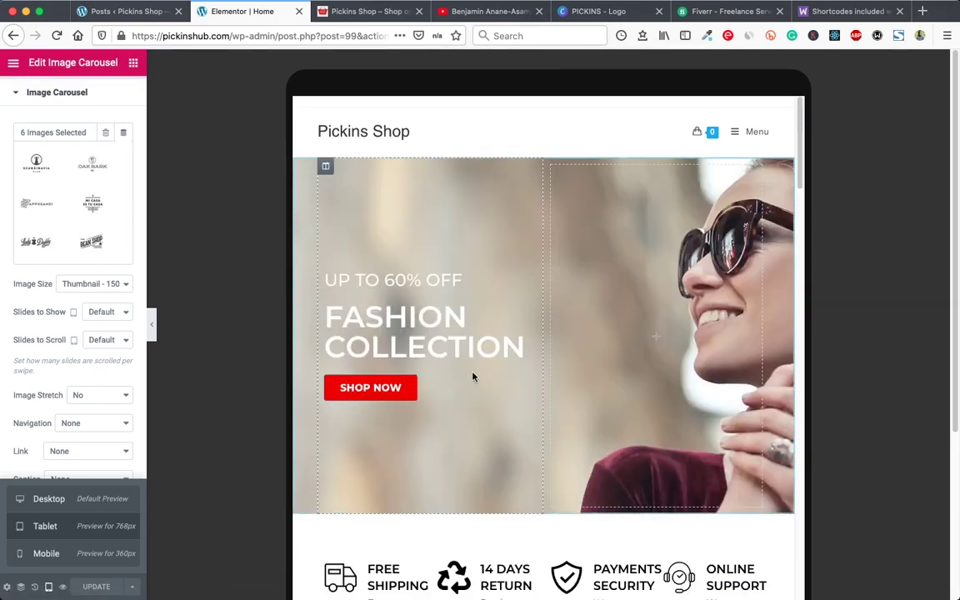
pyautogui.scroll(-1, 472, 376)
pyautogui.scroll(3, 484, 307)
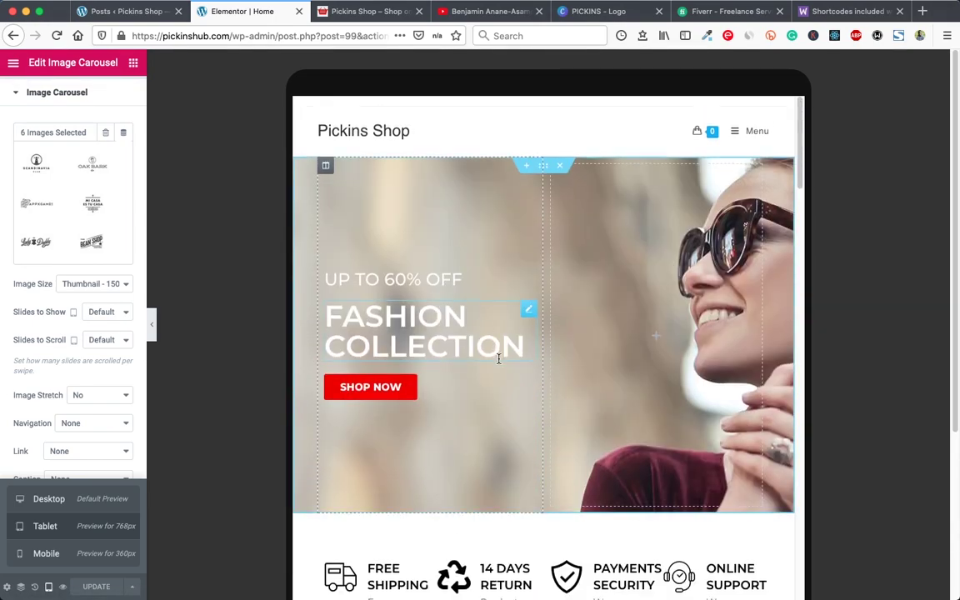
pyautogui.scroll(-8, 499, 364)
# Open the category banners section's settings and move down to the LATEST BLOG section.
pyautogui.click(534, 354)
pyautogui.scroll(3, 500, 367)
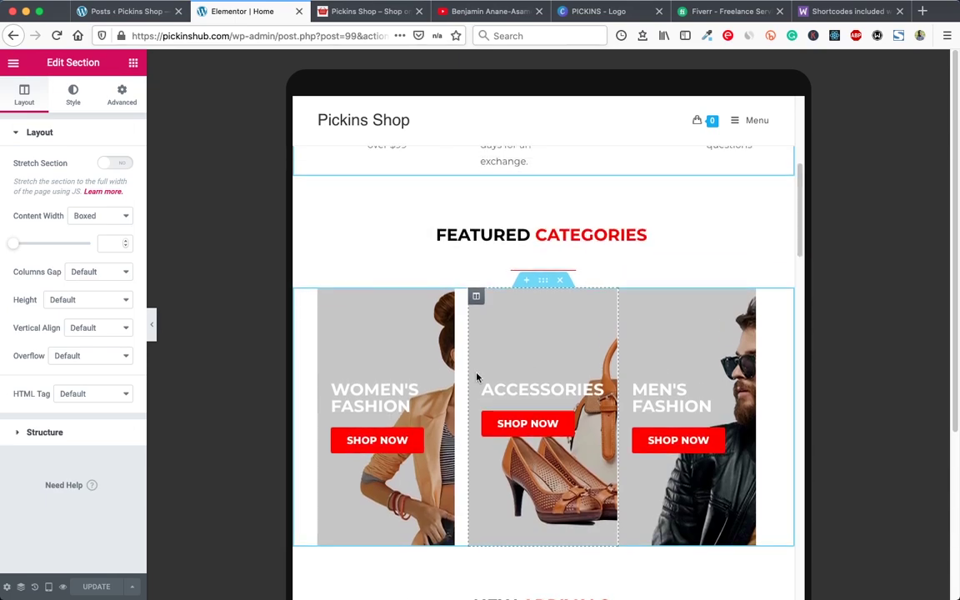
pyautogui.scroll(-6, 517, 391)
pyautogui.scroll(-7, 551, 401)
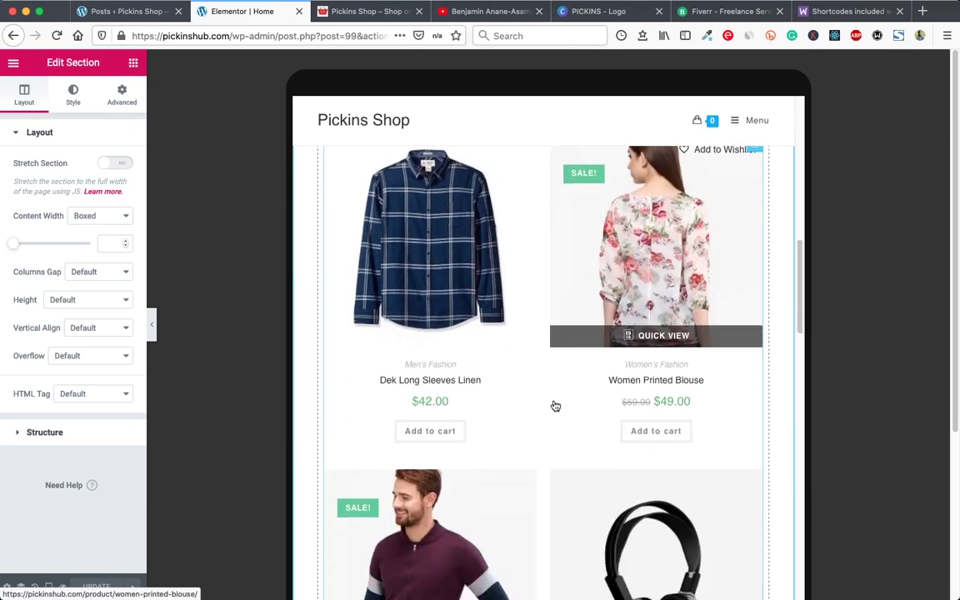
pyautogui.scroll(-8, 592, 371)
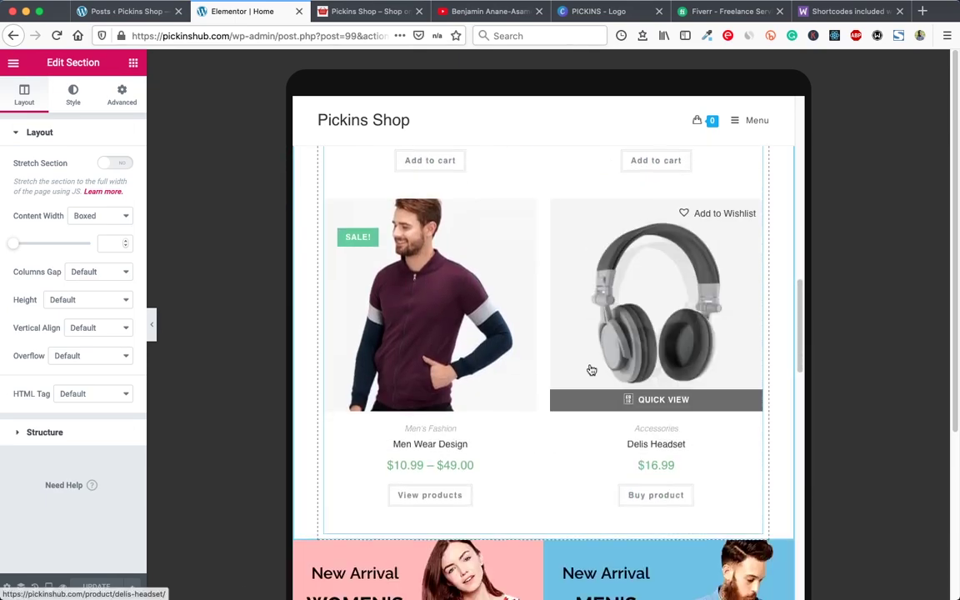
pyautogui.scroll(-1, 591, 369)
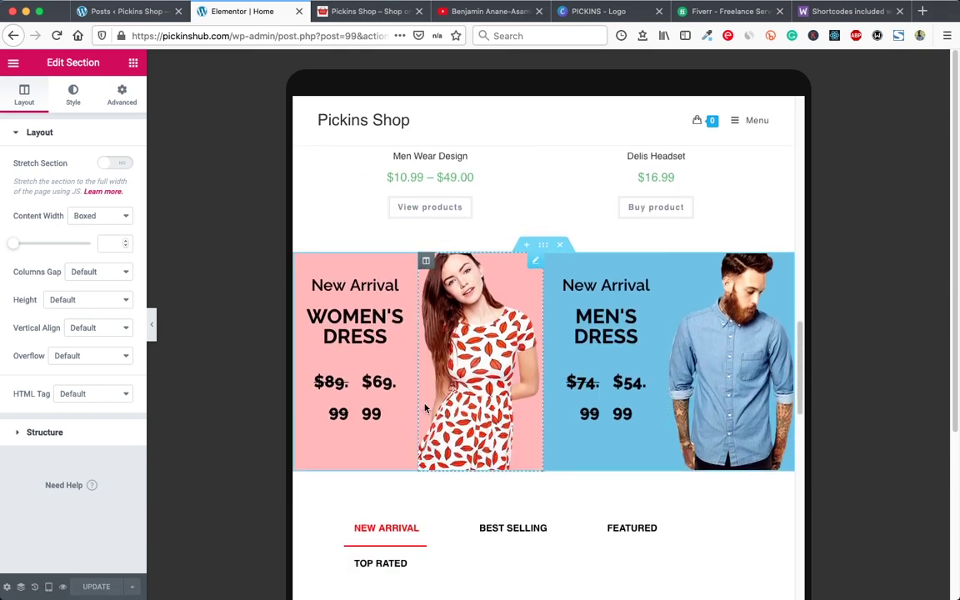
pyautogui.scroll(-8, 569, 331)
pyautogui.scroll(-10, 452, 338)
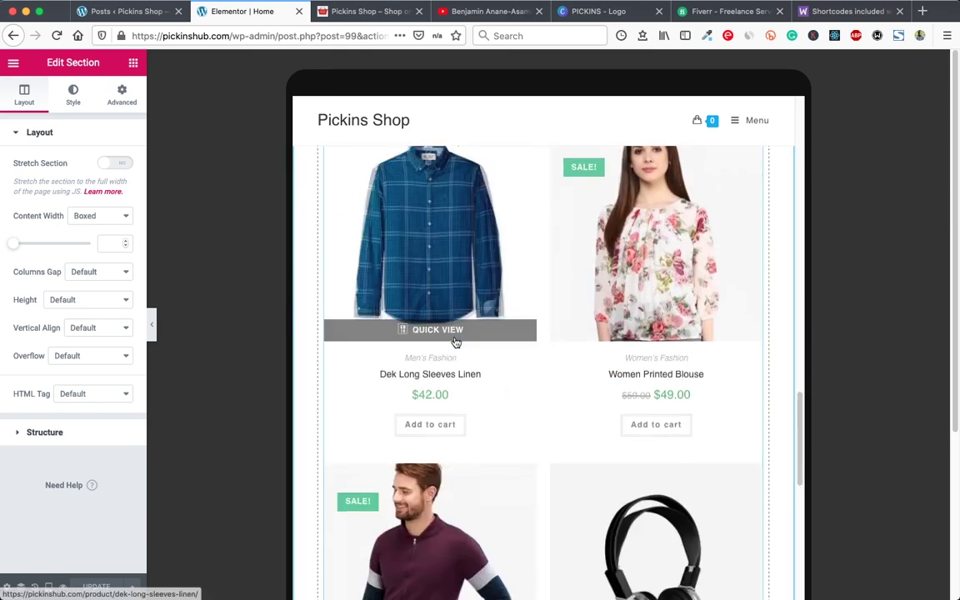
pyautogui.scroll(-15, 514, 379)
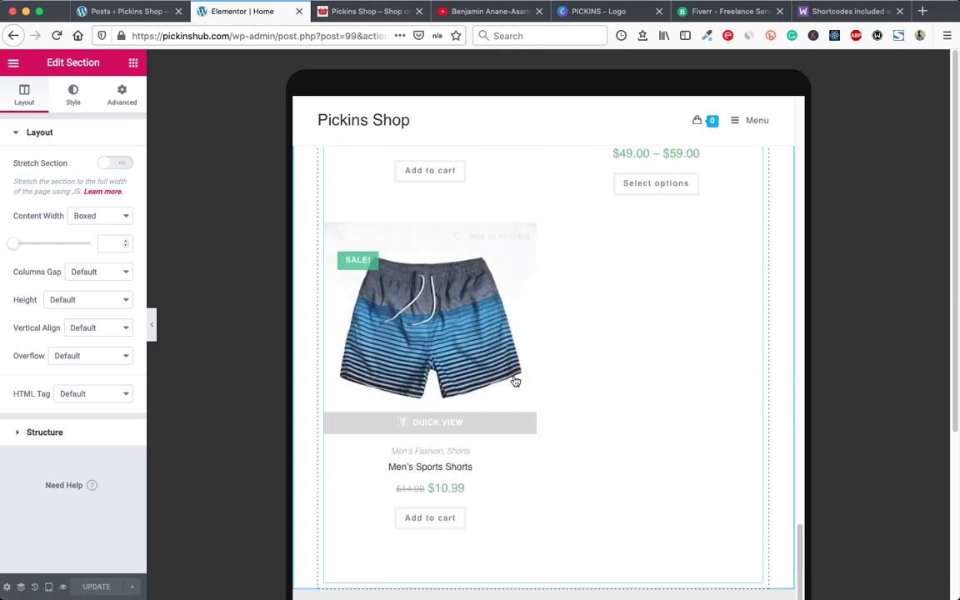
pyautogui.scroll(-4, 514, 380)
pyautogui.scroll(5, 467, 333)
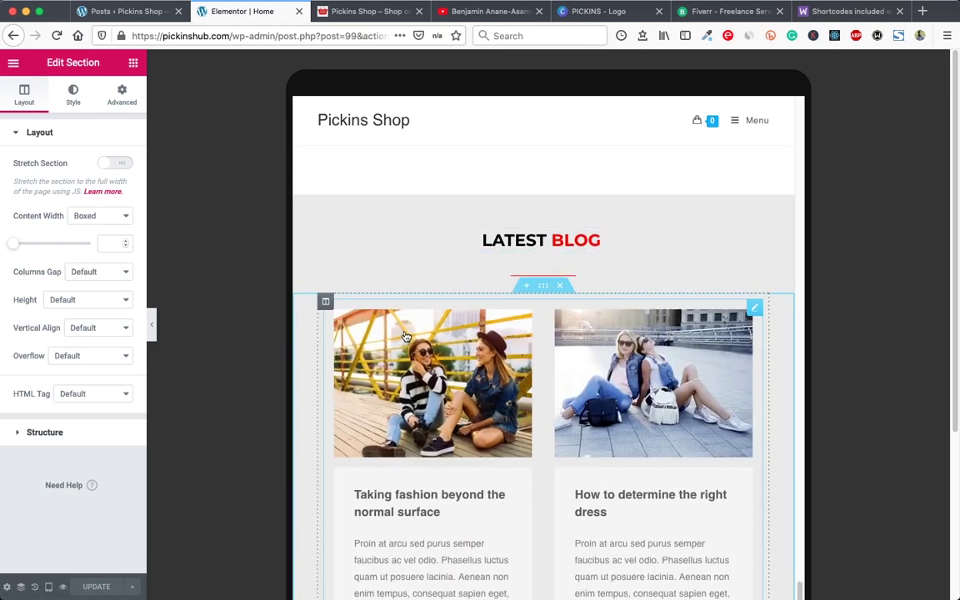
# Set the Premium Blog grid's tablet Number of Columns to 3 Columns.
pyautogui.click(506, 319)
pyautogui.scroll(-2, 506, 319)
pyautogui.scroll(1, 548, 330)
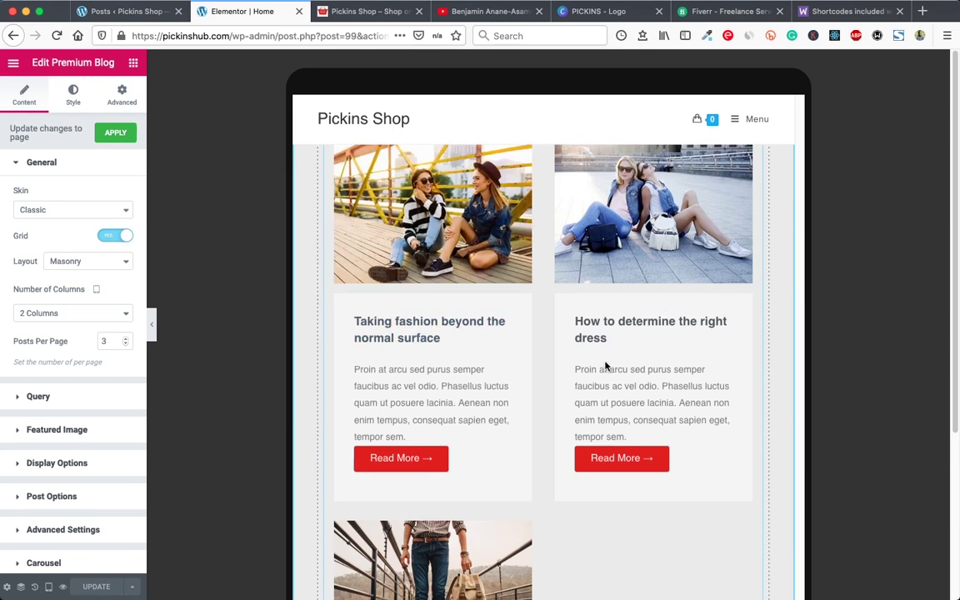
pyautogui.scroll(-3, 583, 350)
pyautogui.scroll(5, 546, 330)
pyautogui.rightClick(543, 313)
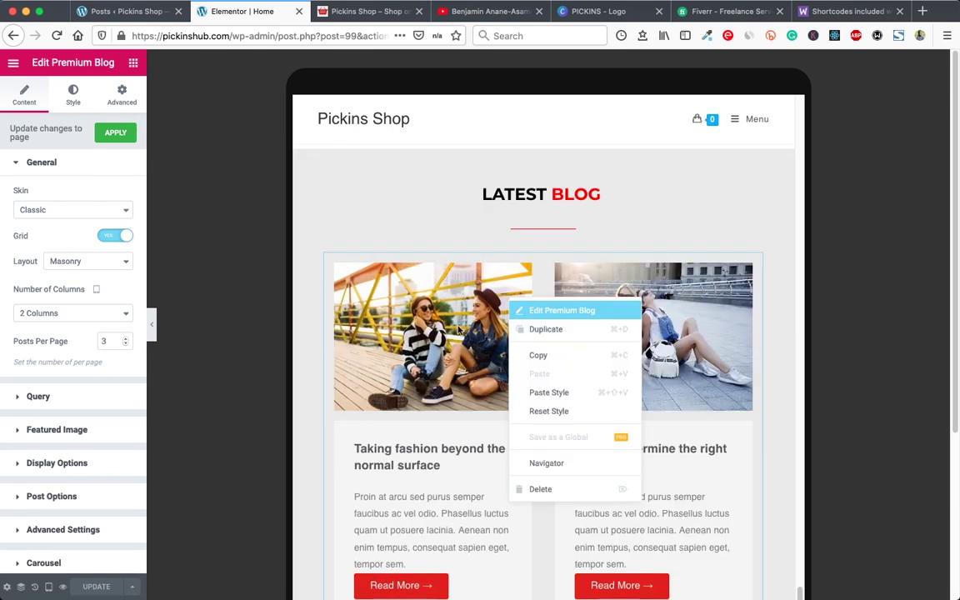
pyautogui.press('Escape')
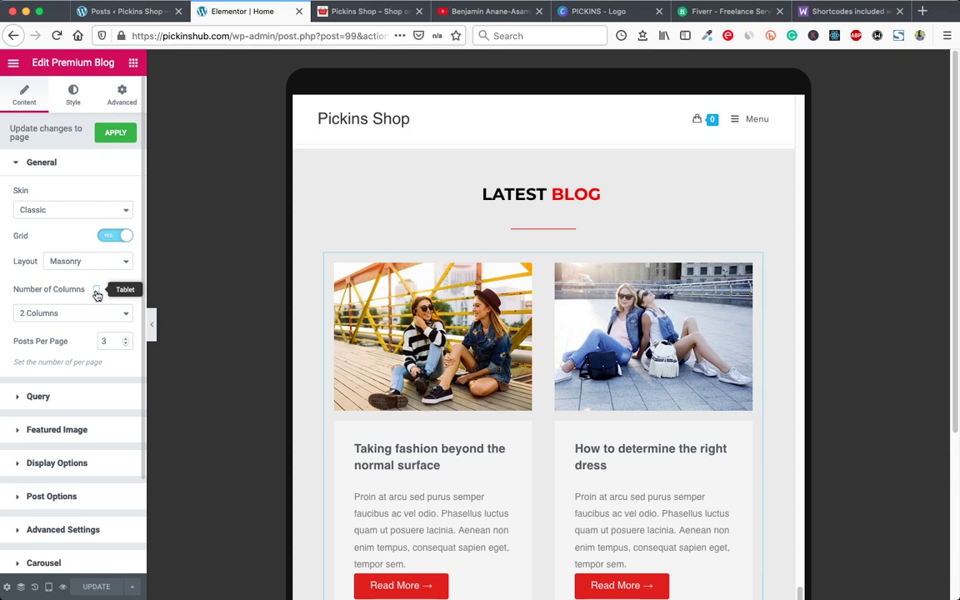
pyautogui.click(77, 313)
pyautogui.click(67, 322)
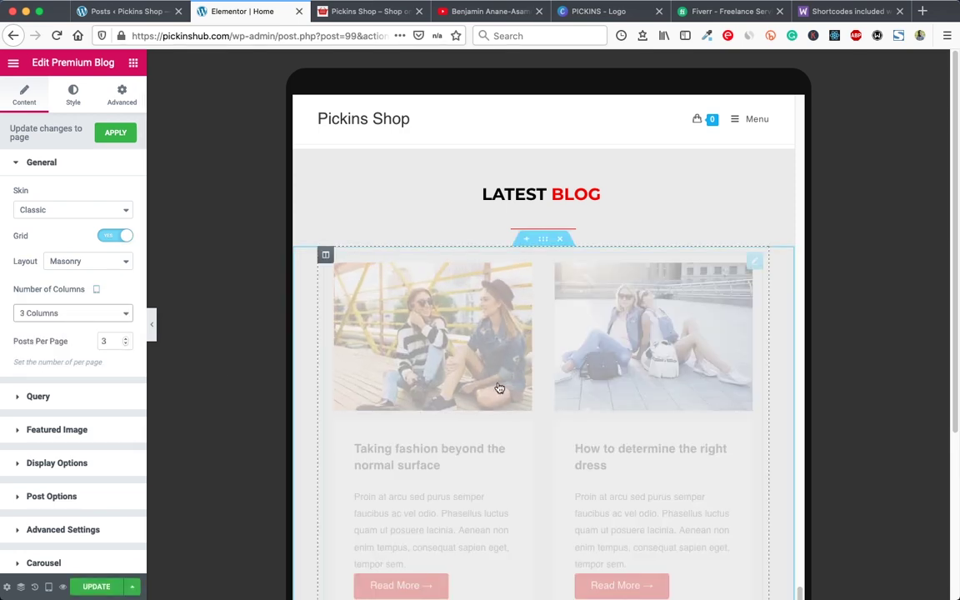
pyautogui.scroll(-1, 508, 387)
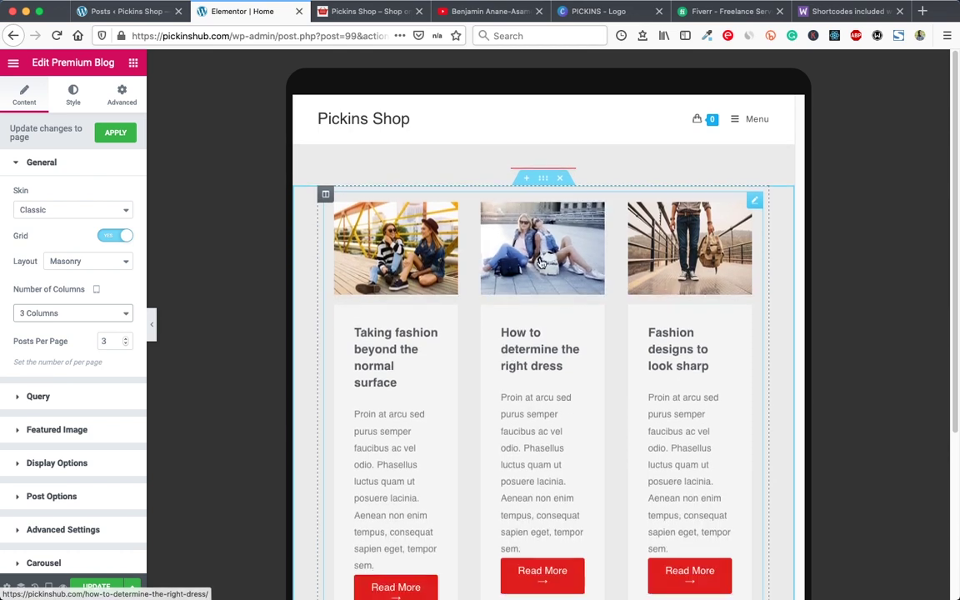
pyautogui.scroll(-1, 541, 398)
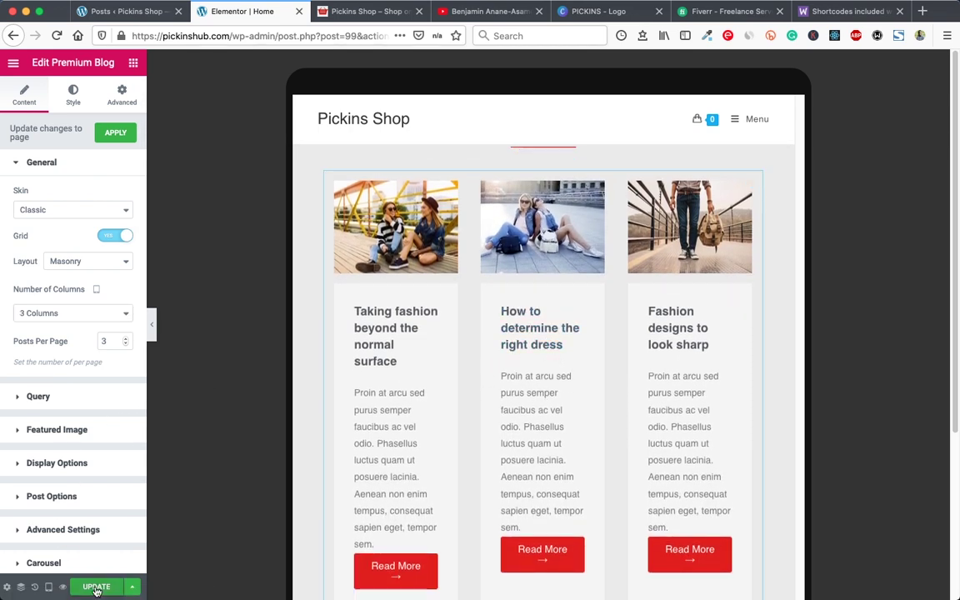
pyautogui.scroll(-10, 482, 199)
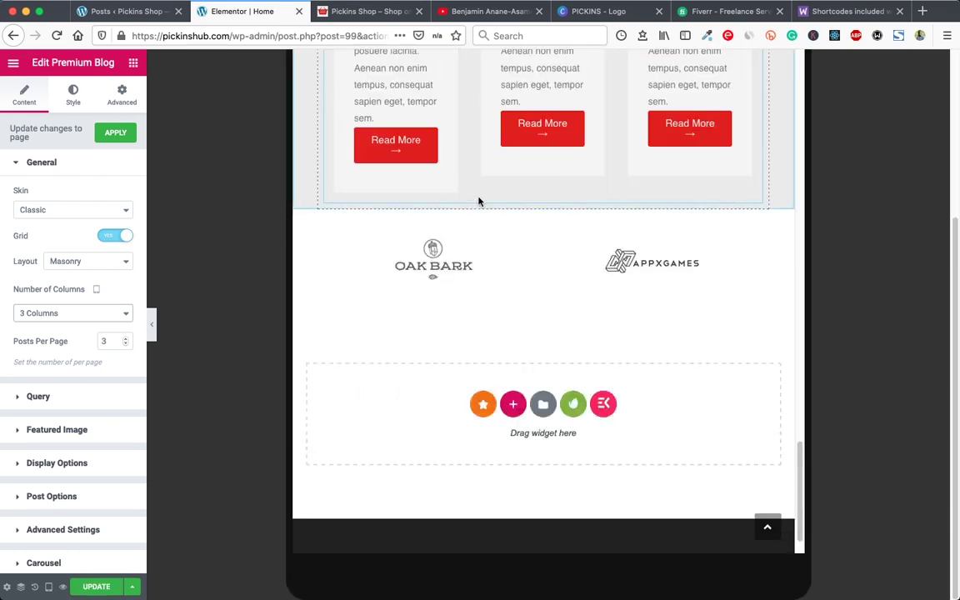
pyautogui.click(488, 260)
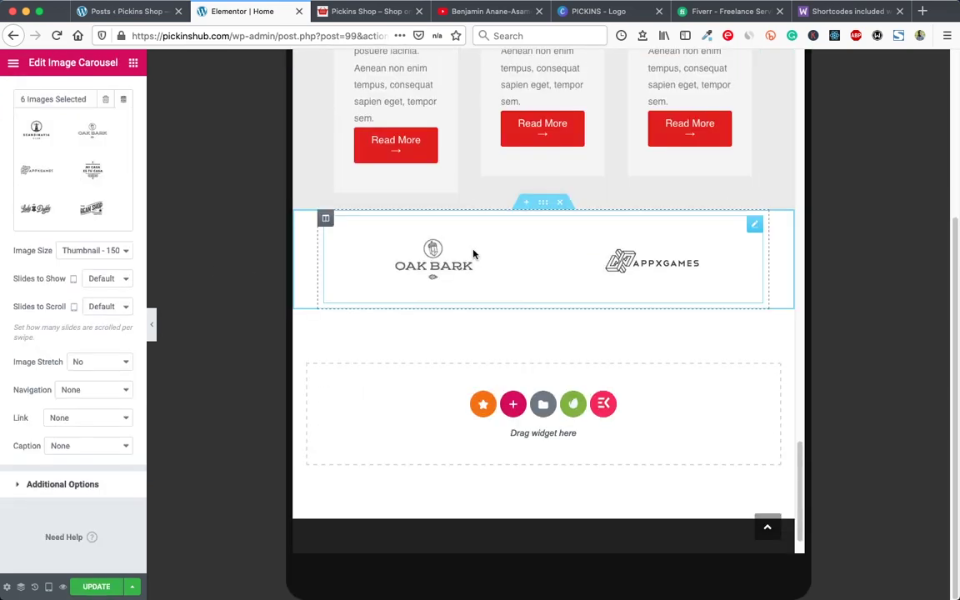
pyautogui.click(100, 278)
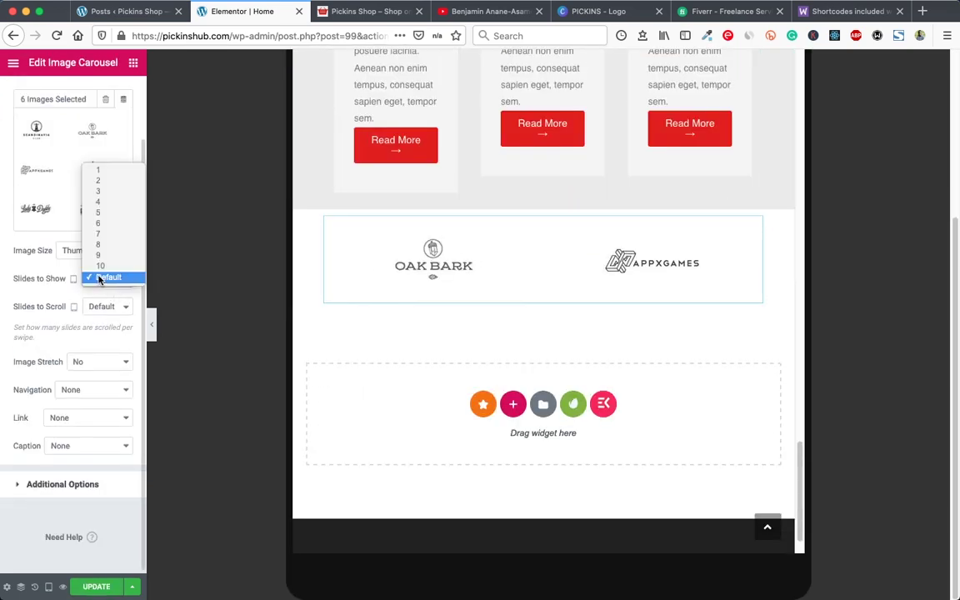
pyautogui.click(114, 197)
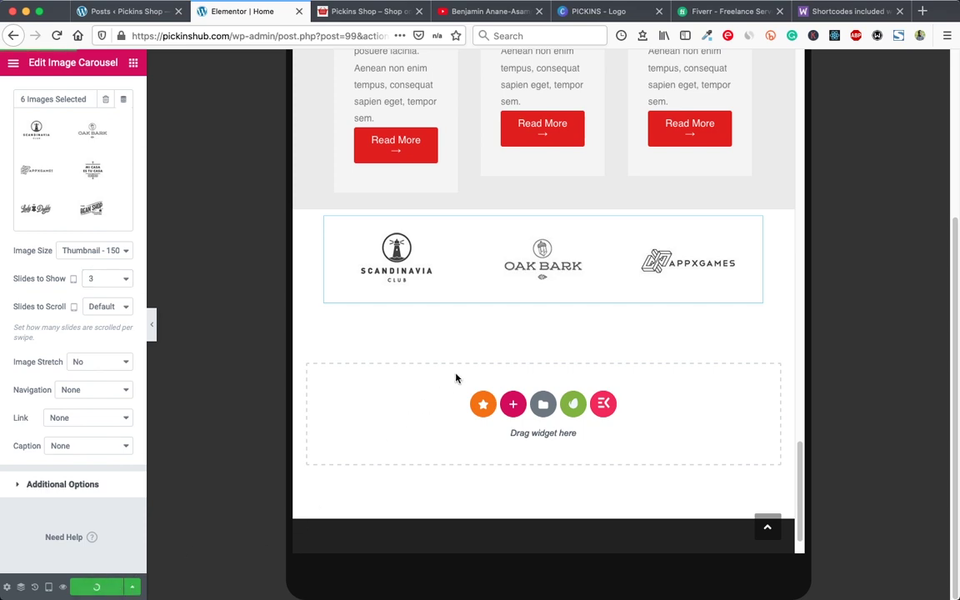
# Switch the responsive preview to Desktop and scroll through the Fashion Collection homepage.
pyautogui.moveTo(48, 587)
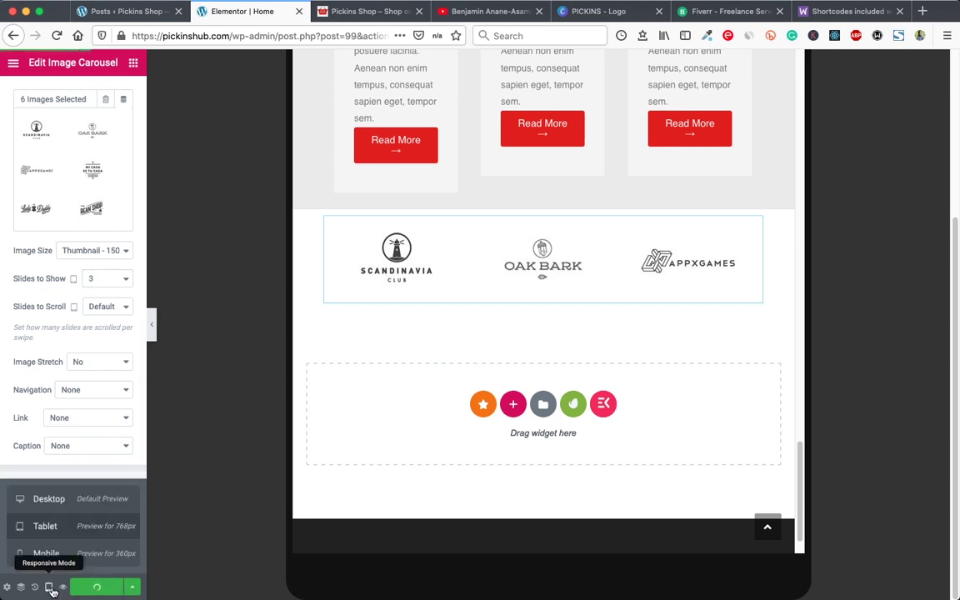
pyautogui.click(49, 498)
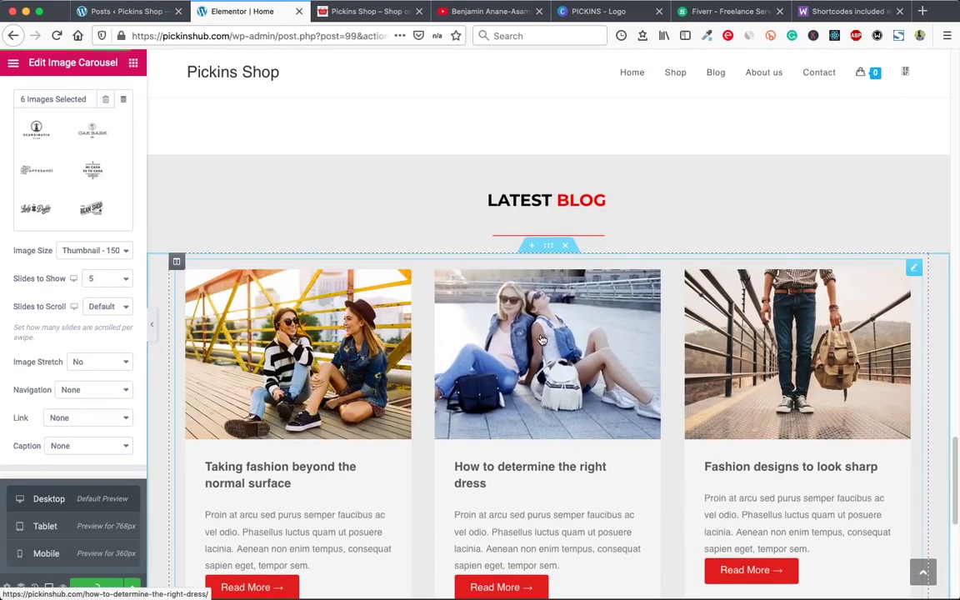
pyautogui.scroll(-5, 541, 339)
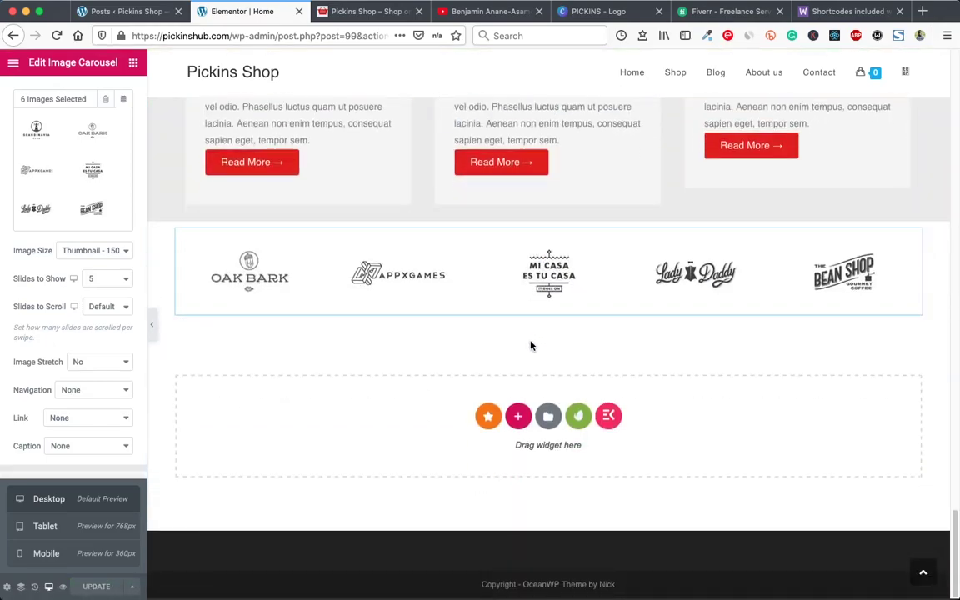
pyautogui.scroll(15, 536, 323)
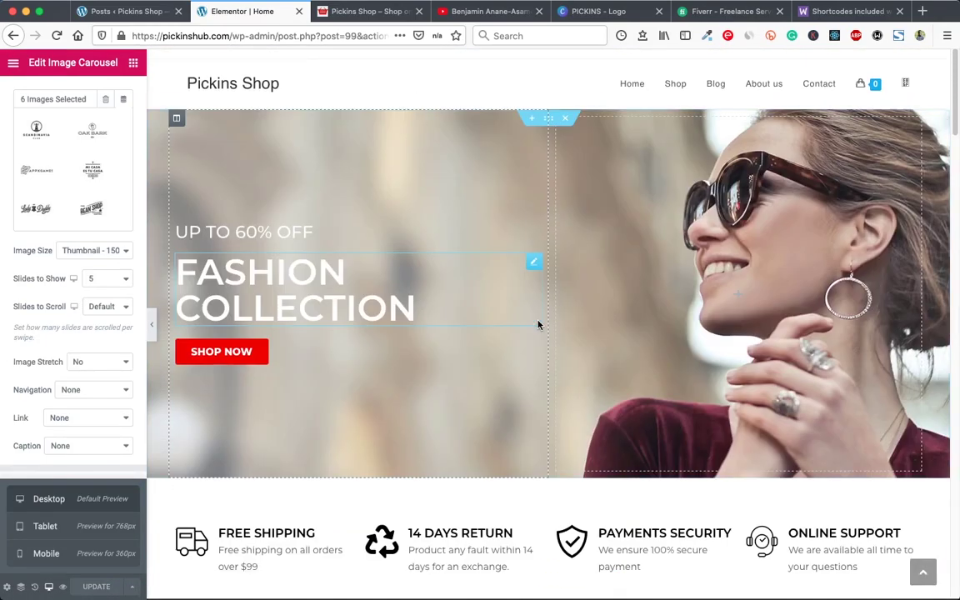
pyautogui.scroll(-4, 593, 321)
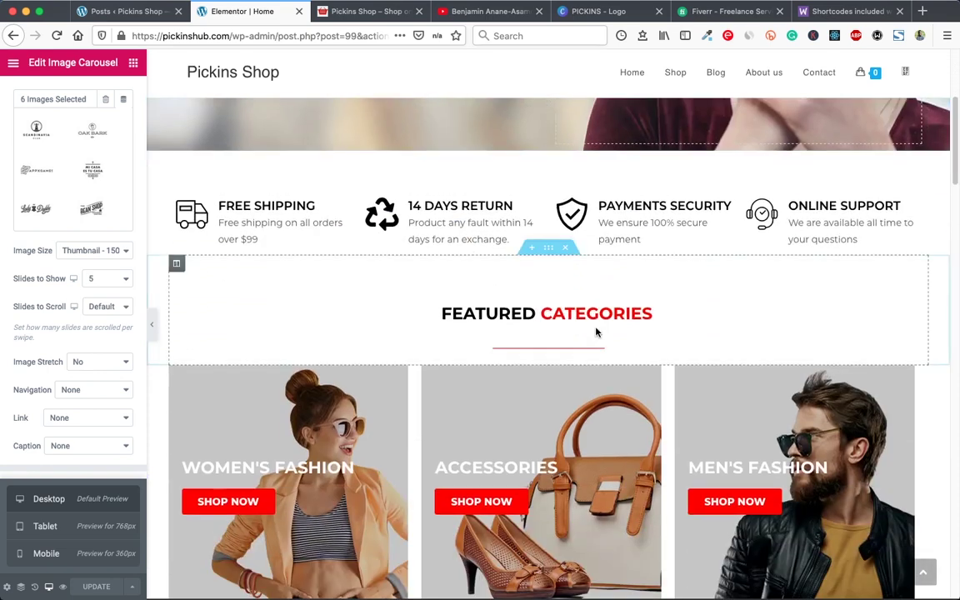
pyautogui.scroll(-2, 596, 333)
pyautogui.click(45, 526)
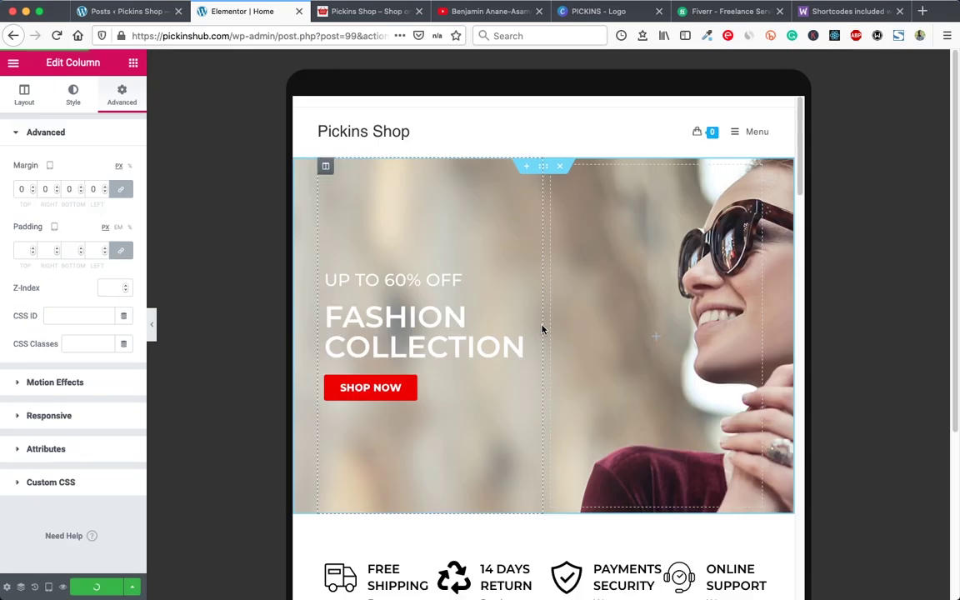
pyautogui.click(49, 588)
pyautogui.click(49, 498)
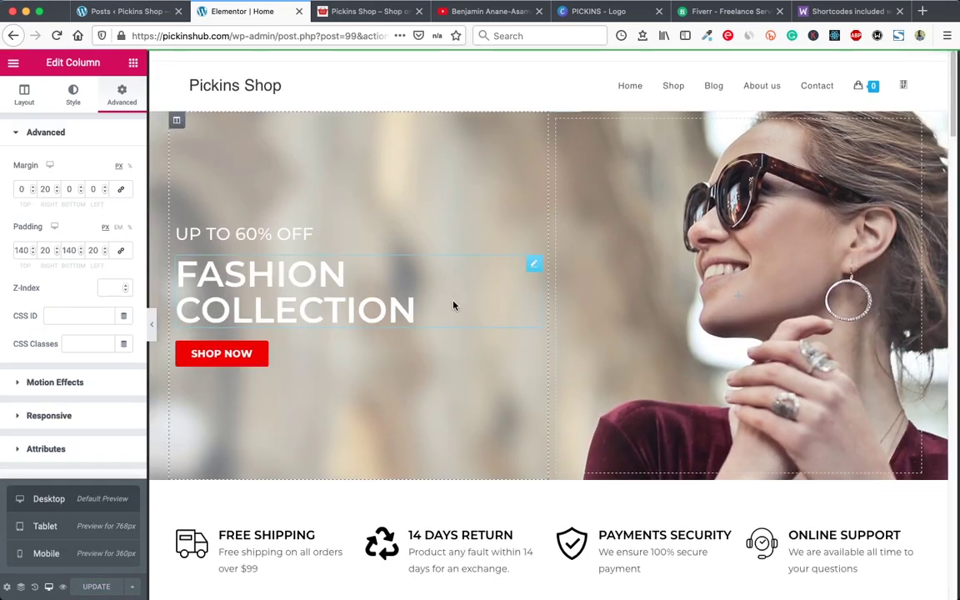
pyautogui.scroll(-4, 484, 233)
pyautogui.scroll(5, 522, 172)
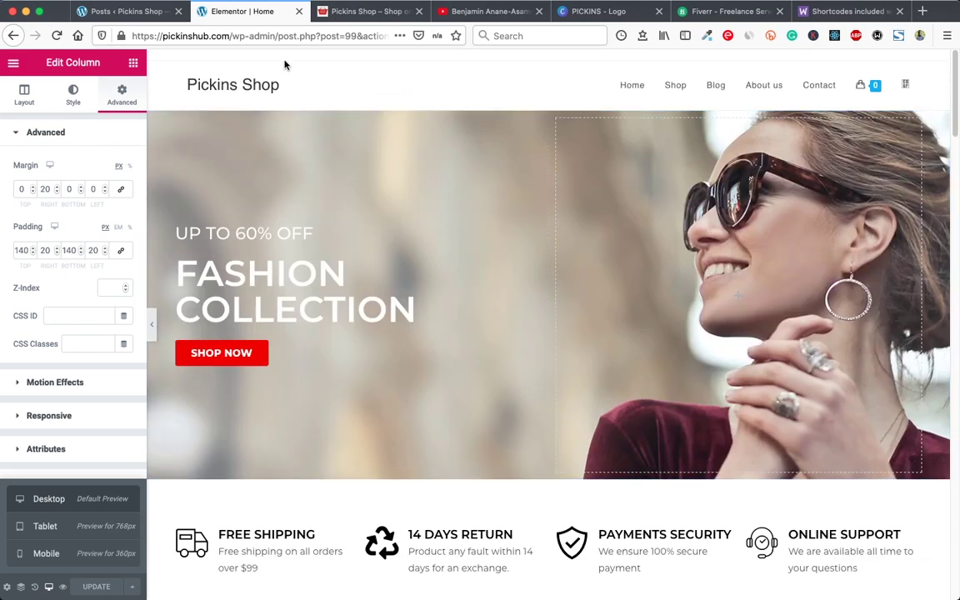
pyautogui.click(359, 22)
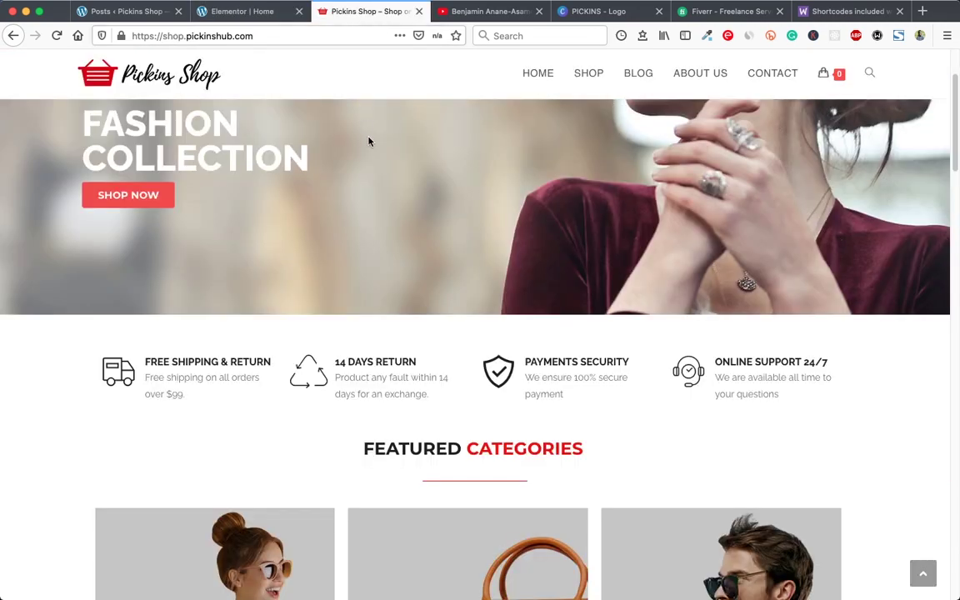
pyautogui.scroll(-3, 355, 141)
pyautogui.scroll(5, 359, 145)
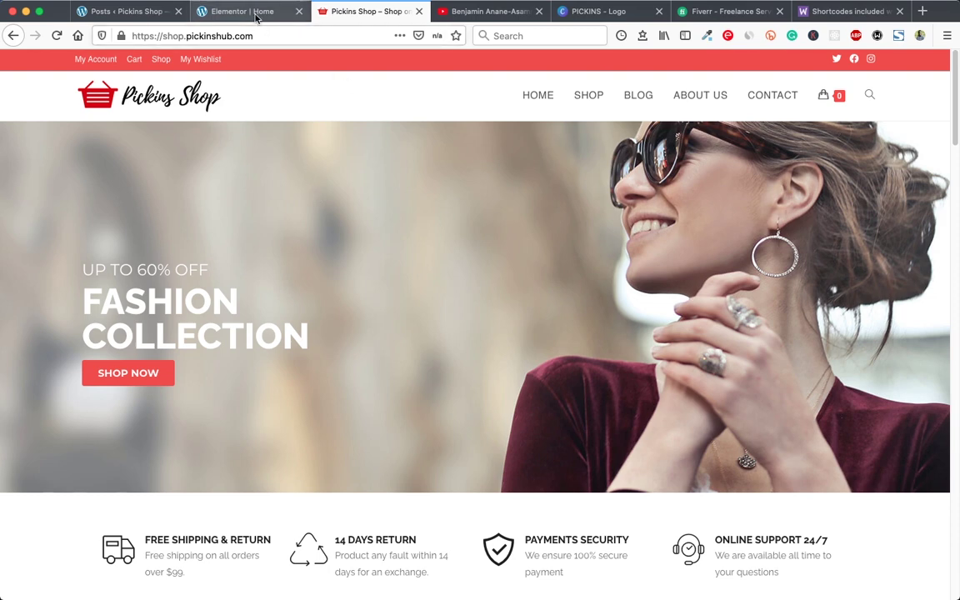
pyautogui.click(231, 14)
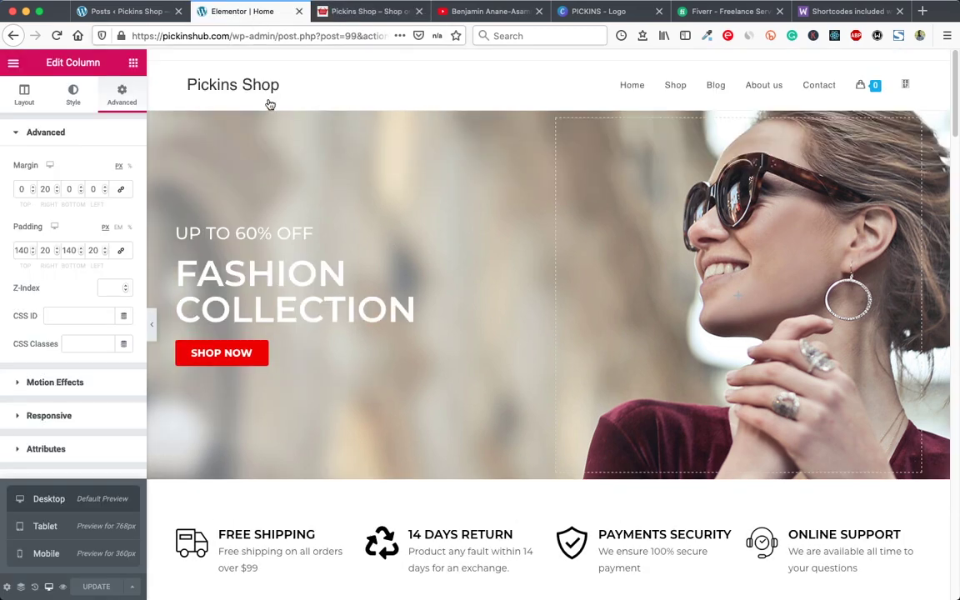
# Close the column settings and exit the Elementor editor to the WordPress dashboard.
pyautogui.click(456, 92)
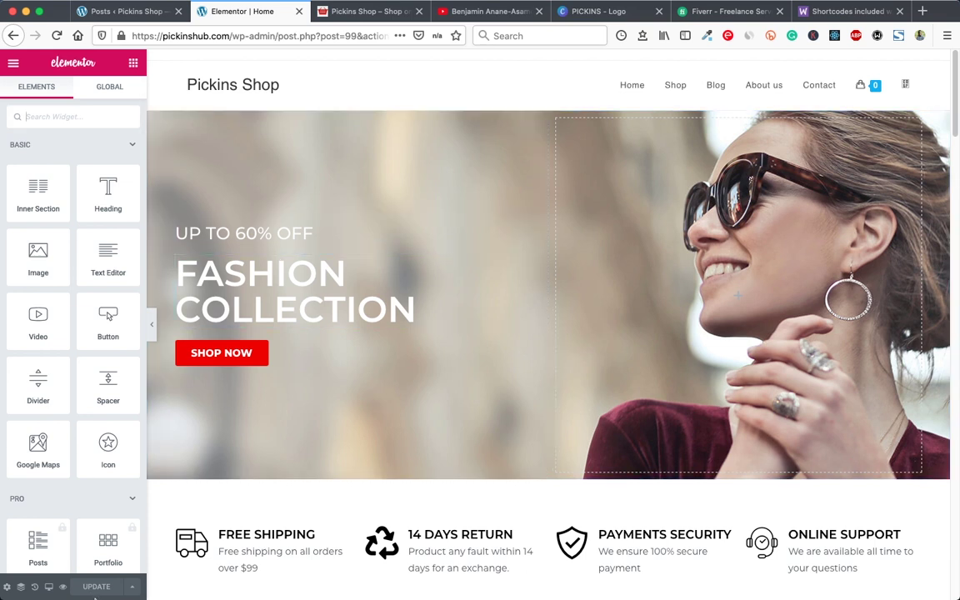
pyautogui.click(14, 66)
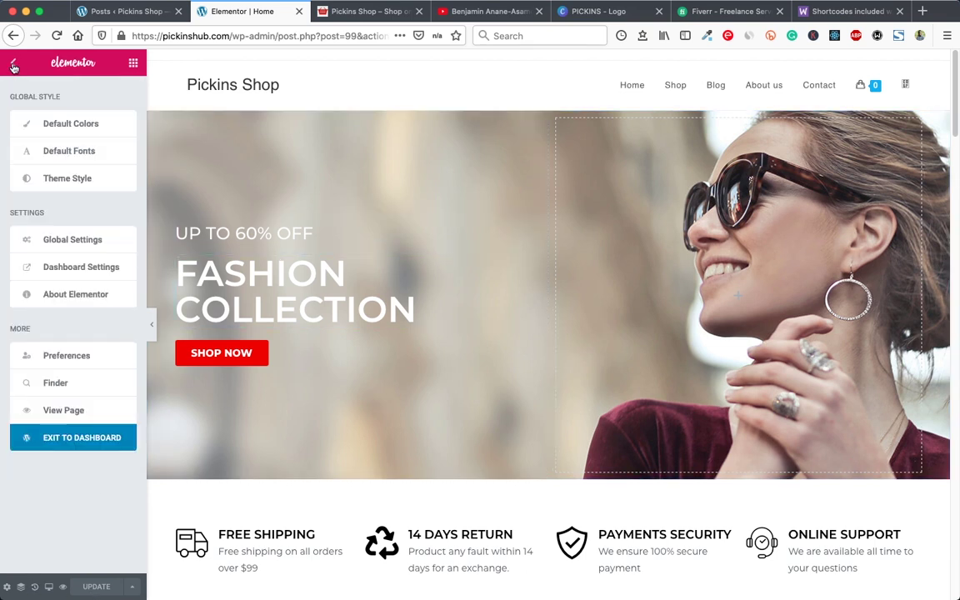
pyautogui.click(77, 447)
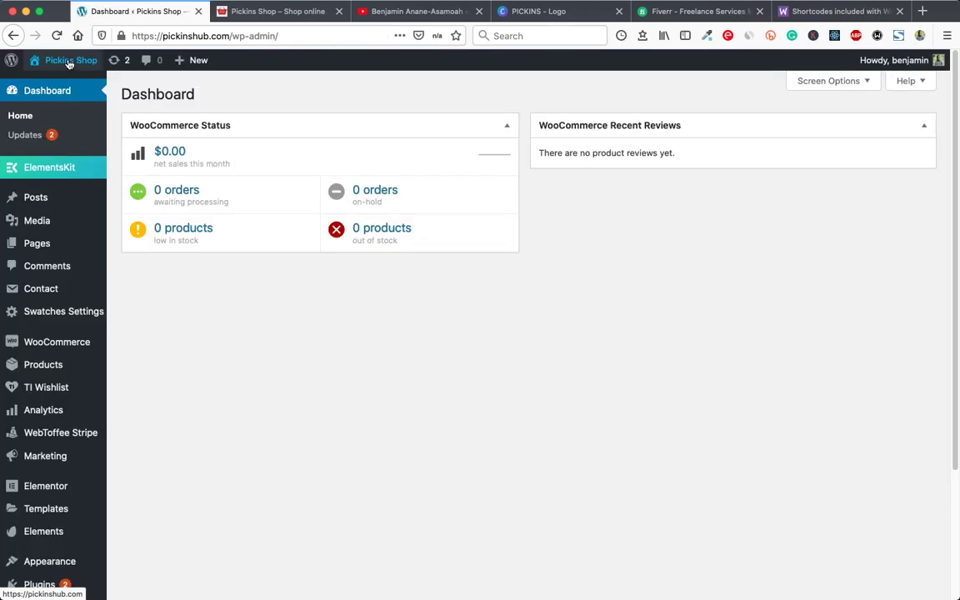
# Go to Appearance > Widgets in the admin sidebar.
pyautogui.moveTo(63, 417)
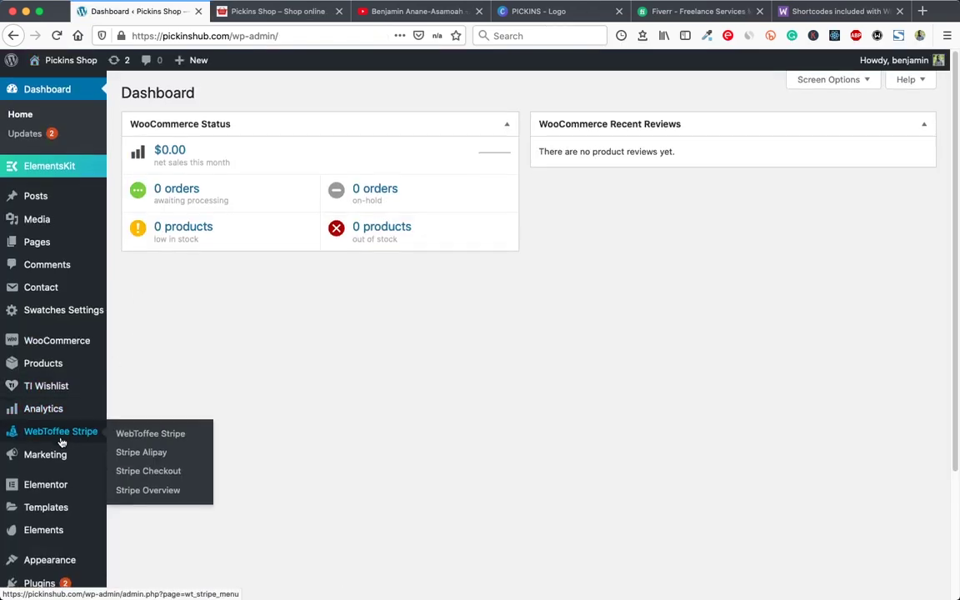
pyautogui.scroll(-2, 63, 439)
pyautogui.scroll(-2, 58, 347)
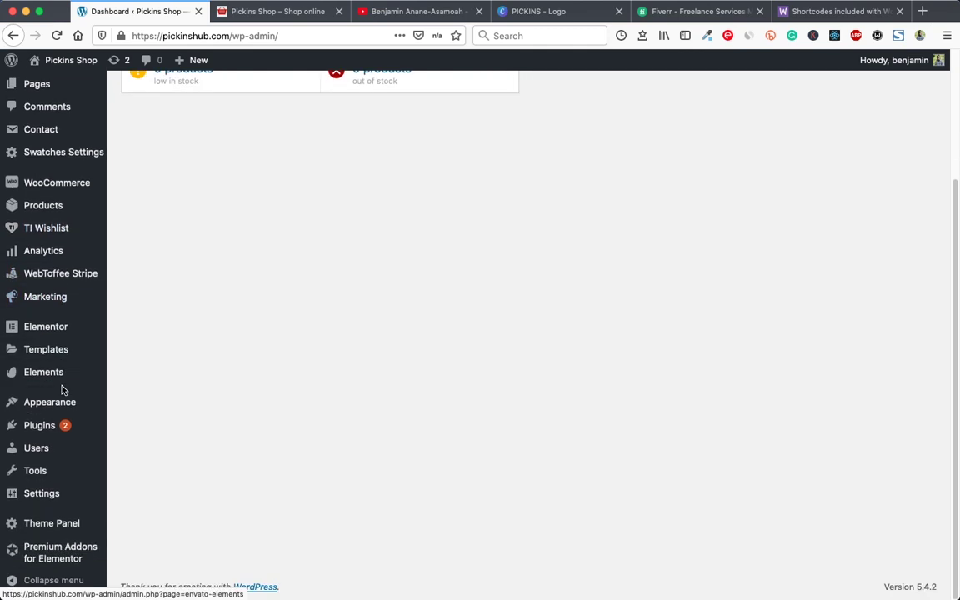
pyautogui.moveTo(28, 403)
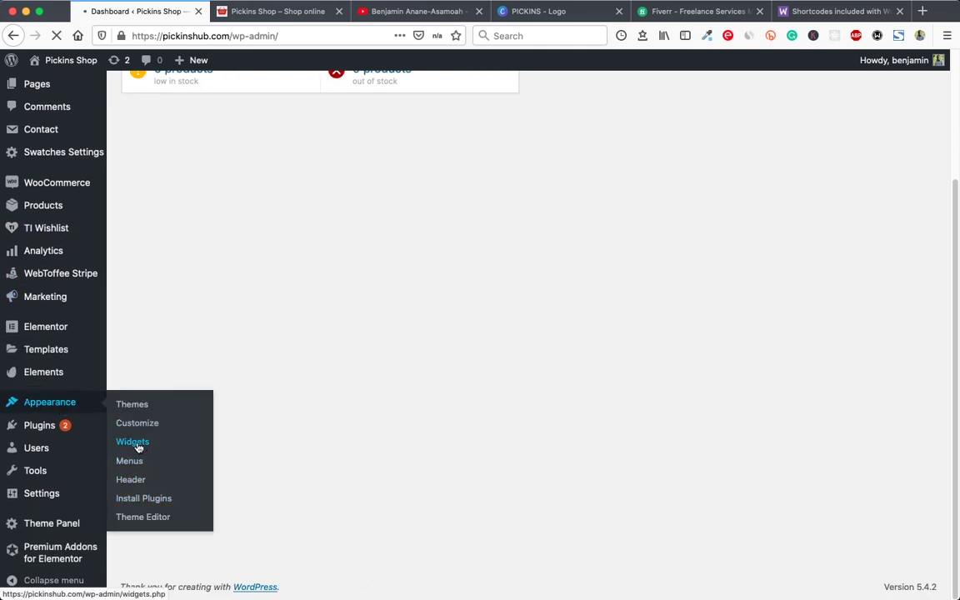
pyautogui.click(133, 442)
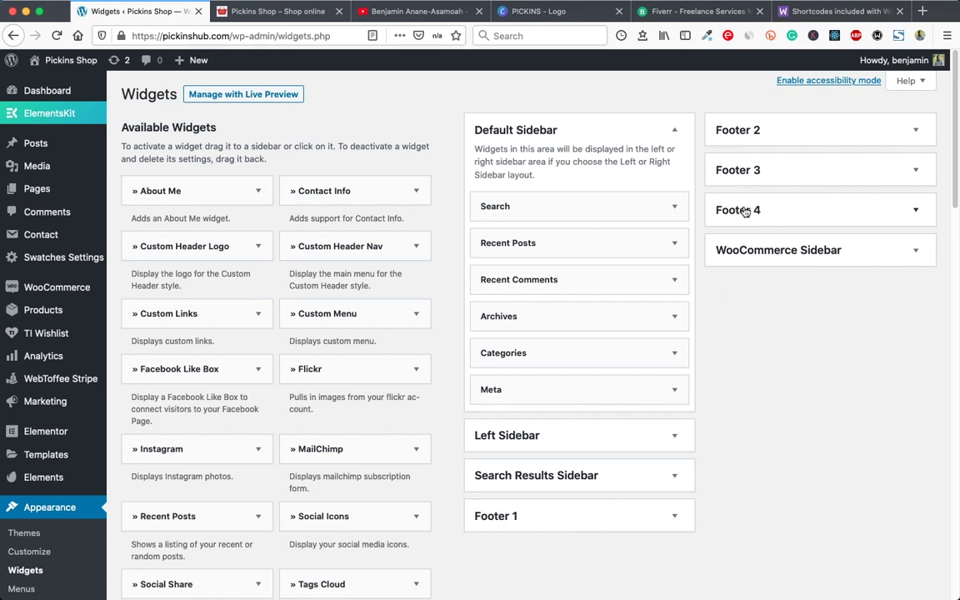
# Expand the Footer 1 widget area and select the About Us paragraph in the live storefront footer.
pyautogui.click(671, 518)
pyautogui.click(269, 12)
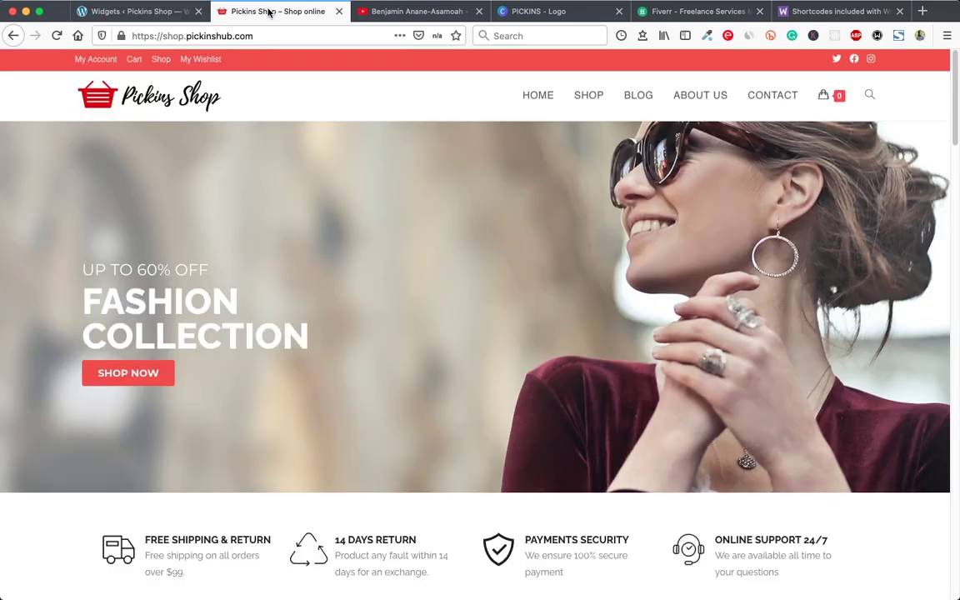
pyautogui.scroll(-20, 254, 303)
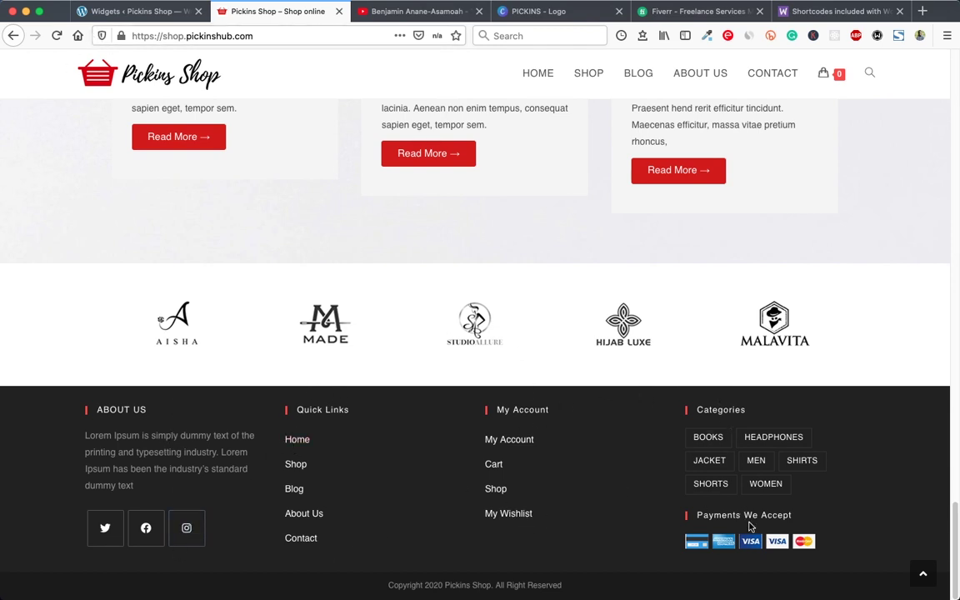
pyautogui.hotkey('ctrl', 'shift', 'Tab')
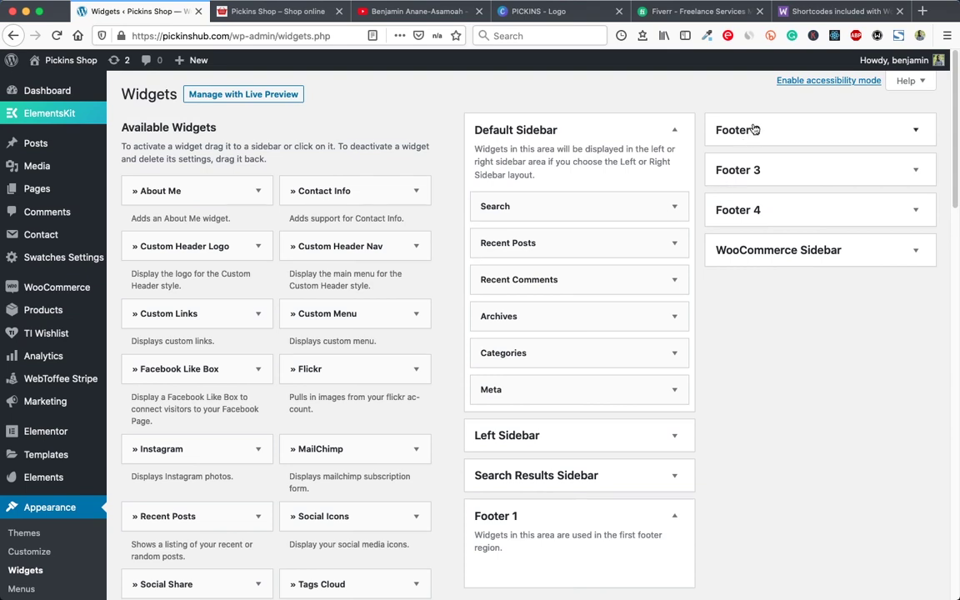
pyautogui.click(275, 11)
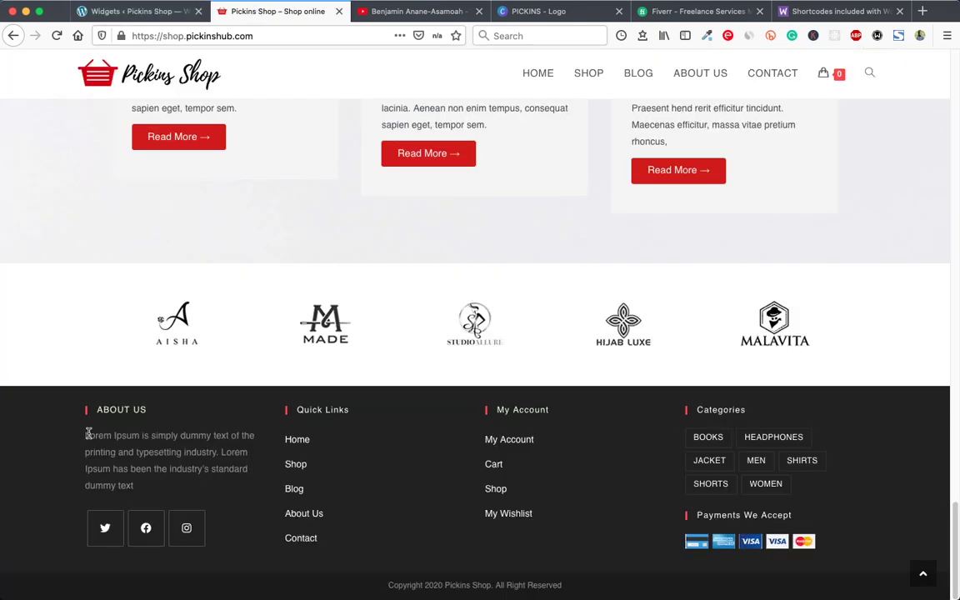
pyautogui.moveTo(86, 435); pyautogui.dragTo(143, 491)
pyautogui.press('super+c')
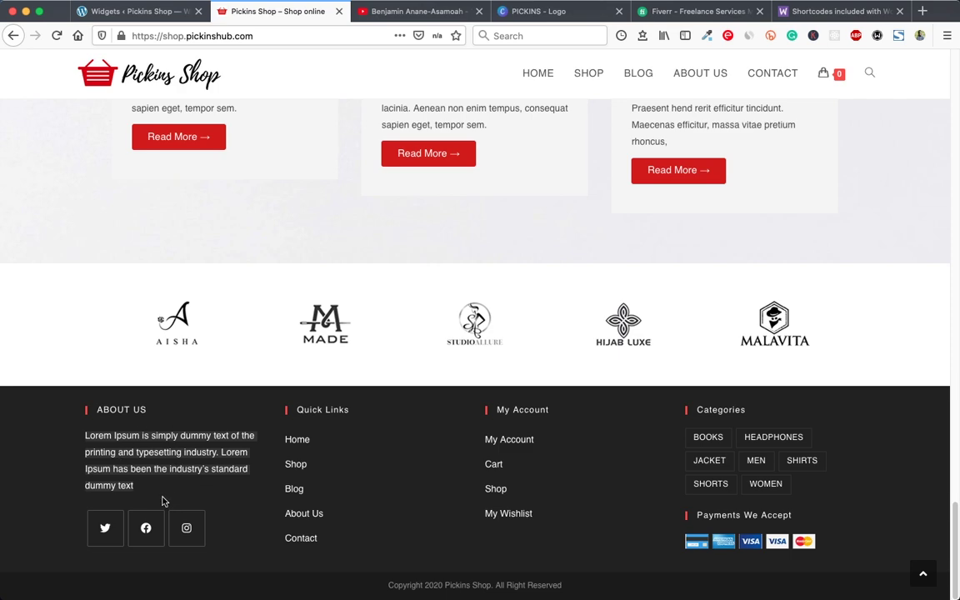
# Add a Custom HTML widget to the Footer 1 area.
pyautogui.click(129, 12)
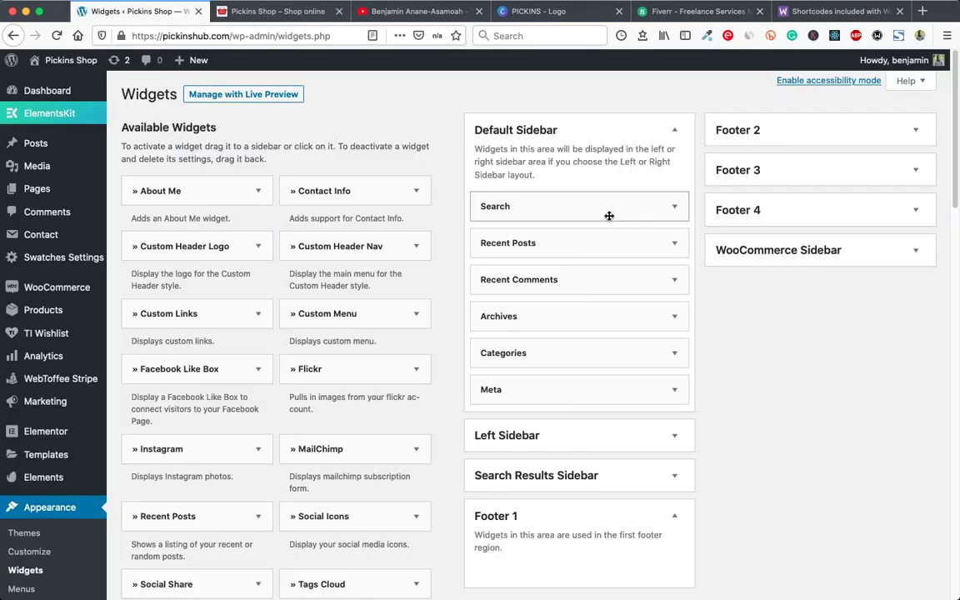
pyautogui.scroll(-5, 645, 250)
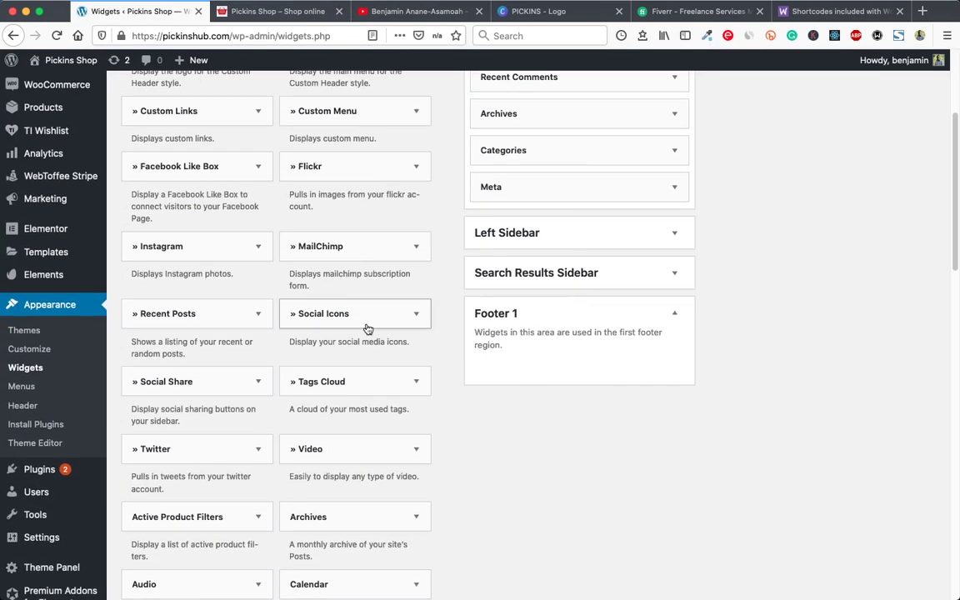
pyautogui.scroll(-8, 349, 446)
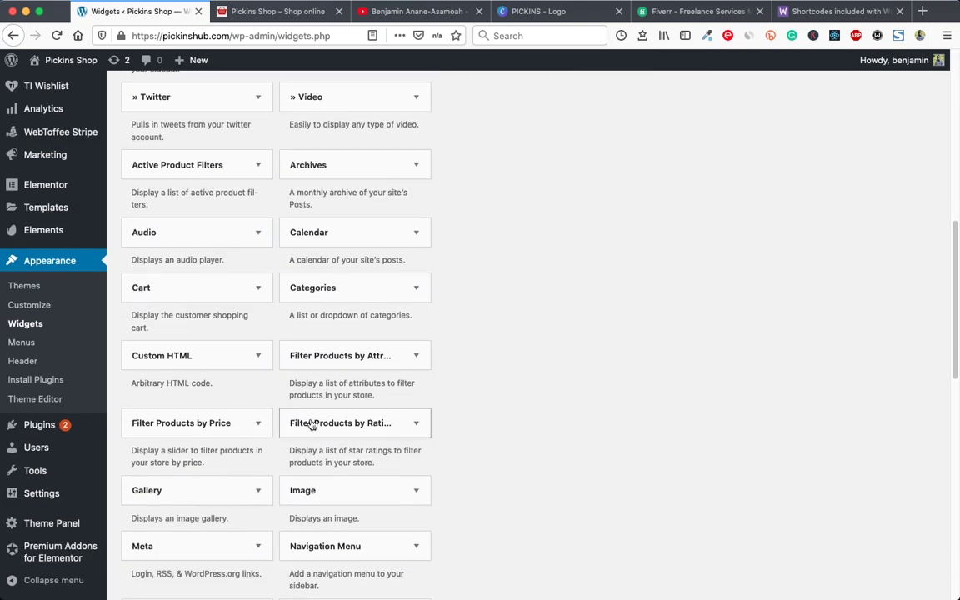
pyautogui.click(204, 357)
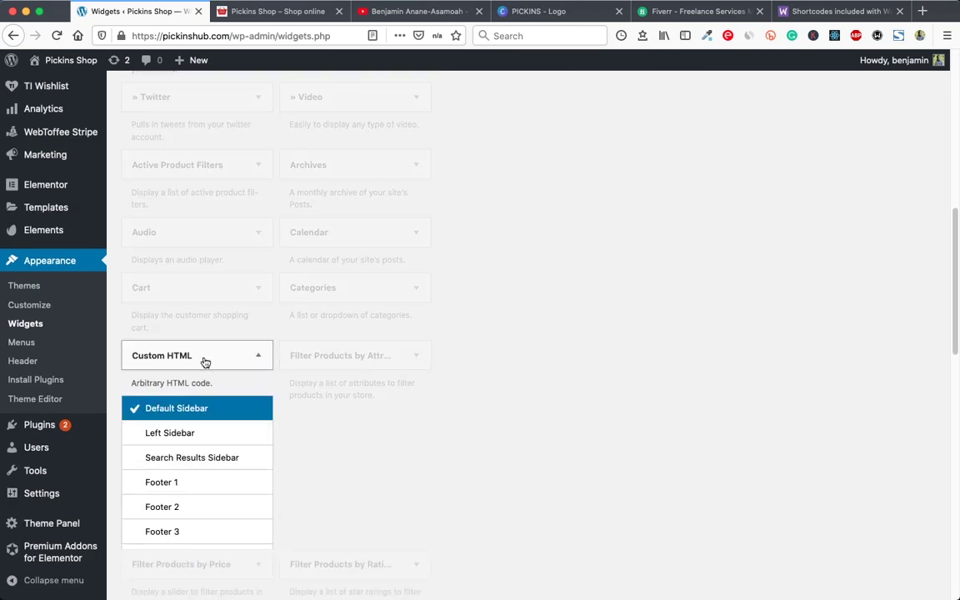
pyautogui.click(157, 483)
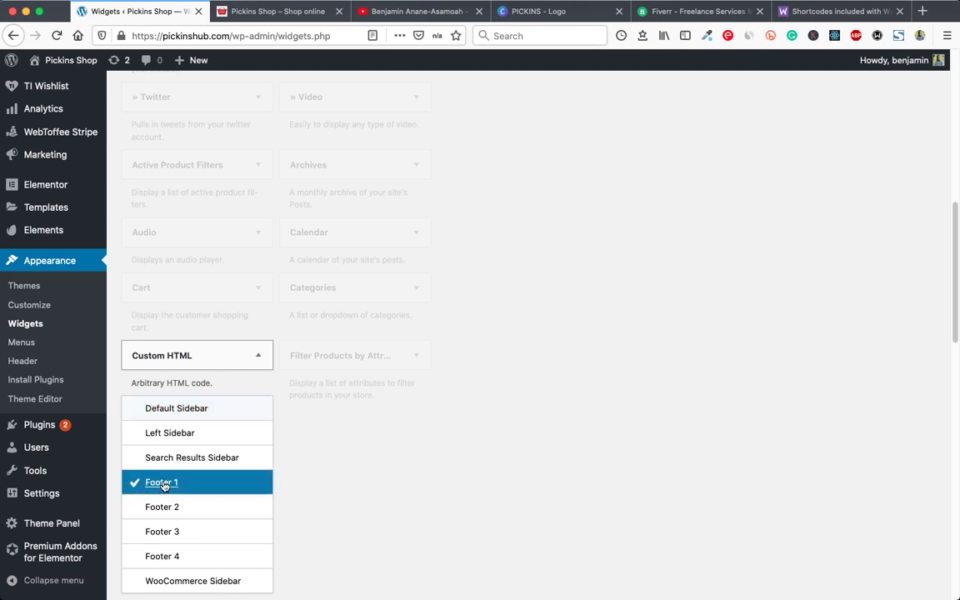
pyautogui.scroll(-3, 211, 468)
pyautogui.click(218, 376)
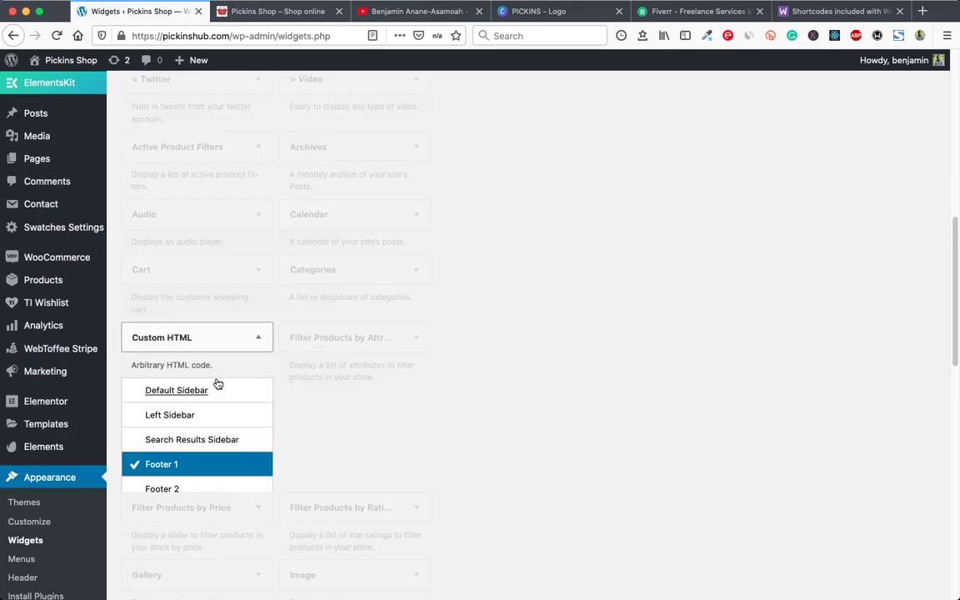
# Paste the Lorem Ipsum About Us paragraph into its content, then save and close the widget.
pyautogui.rightClick(498, 306)
pyautogui.click(554, 363)
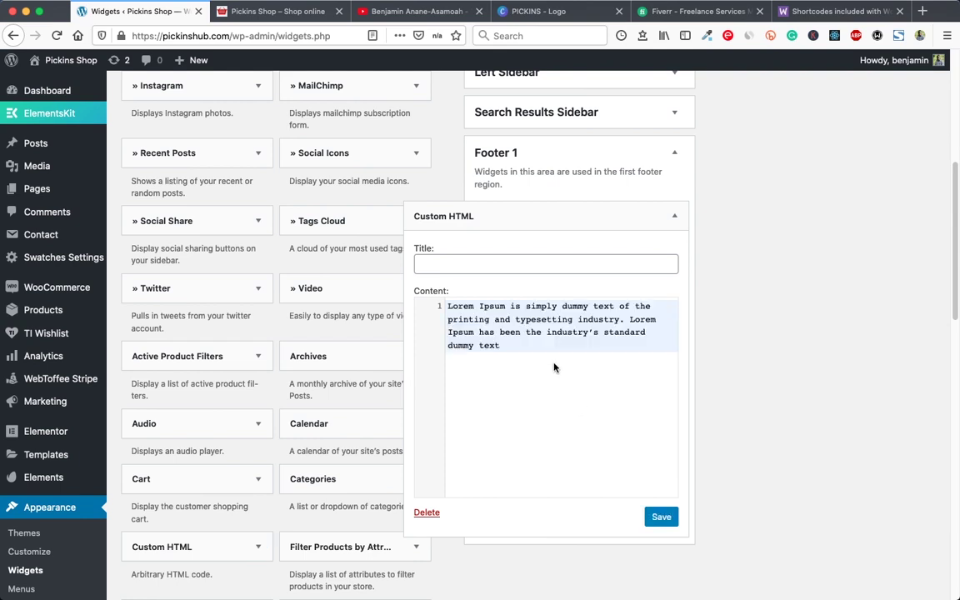
pyautogui.click(663, 519)
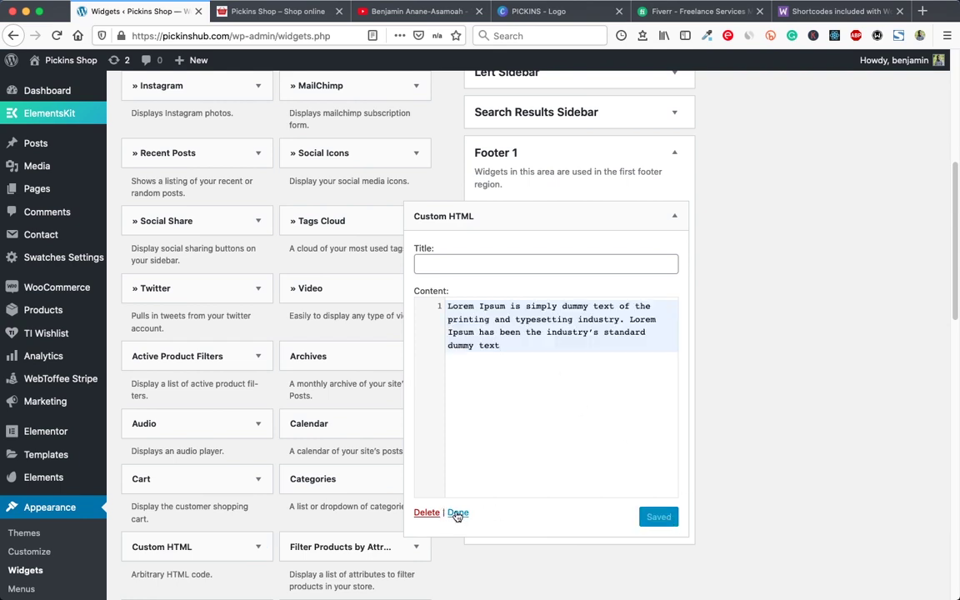
pyautogui.click(458, 512)
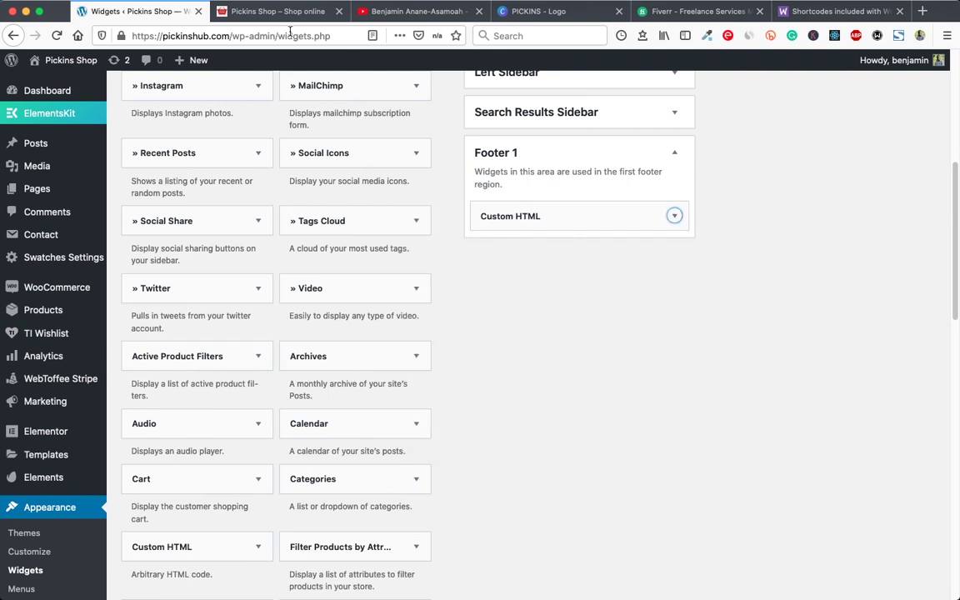
# Add a Social Icons widget to Footer 1.
pyautogui.click(221, 14)
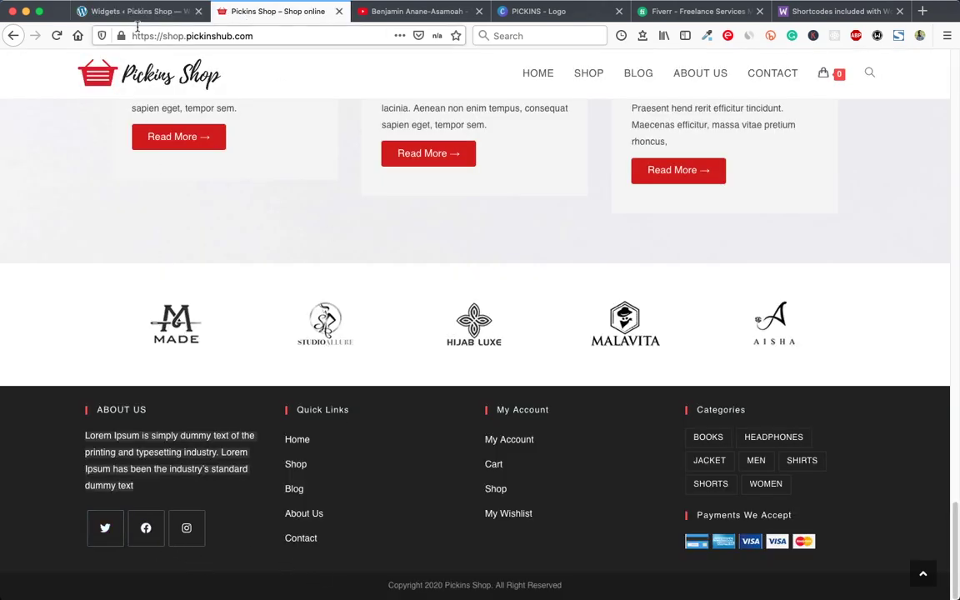
pyautogui.click(140, 12)
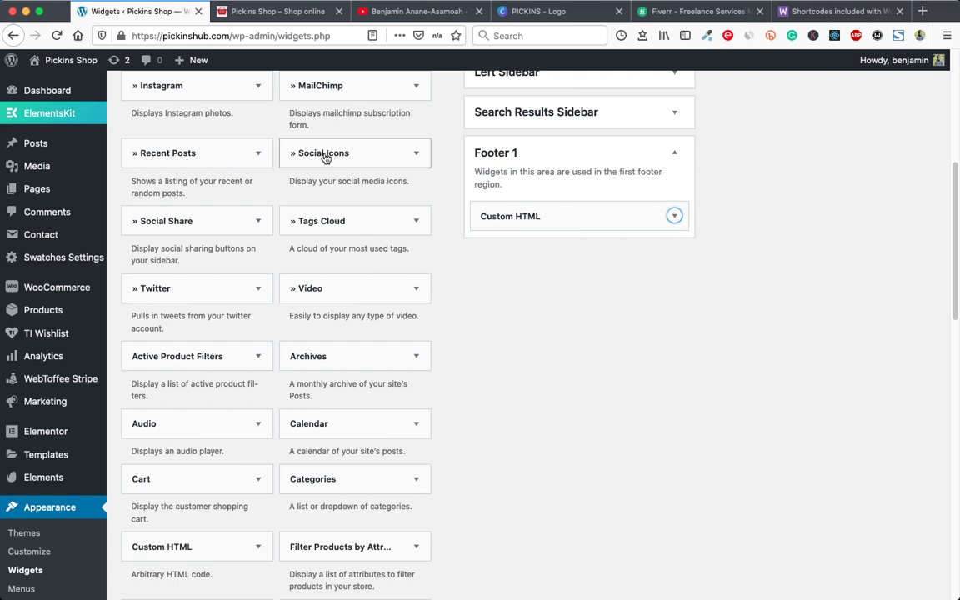
pyautogui.click(325, 154)
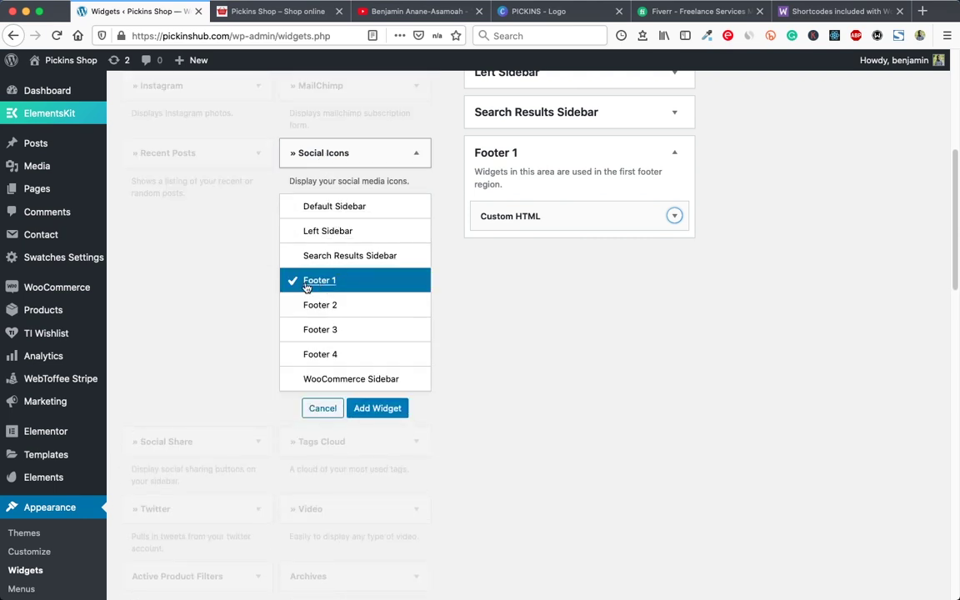
pyautogui.click(378, 408)
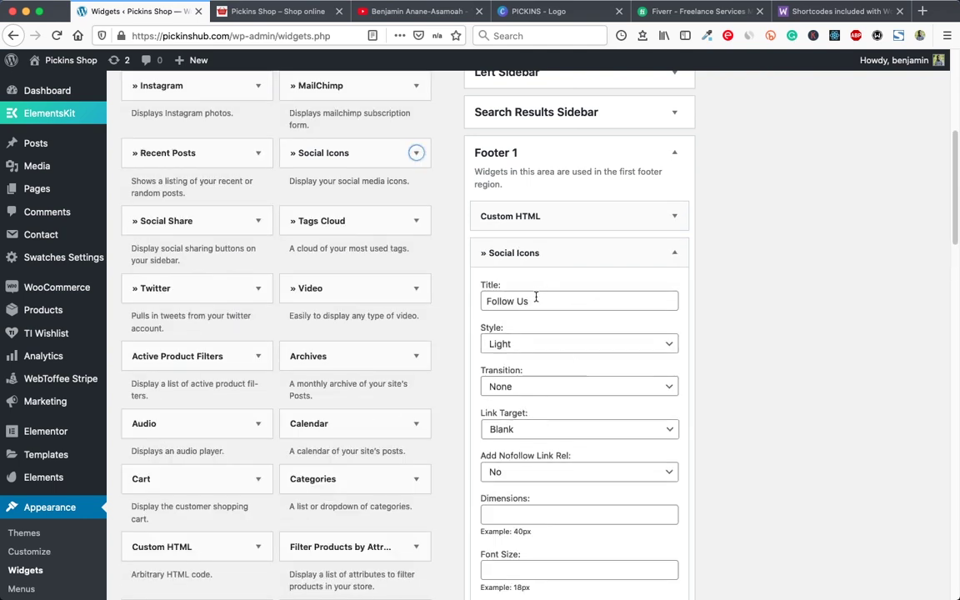
pyautogui.click(242, 11)
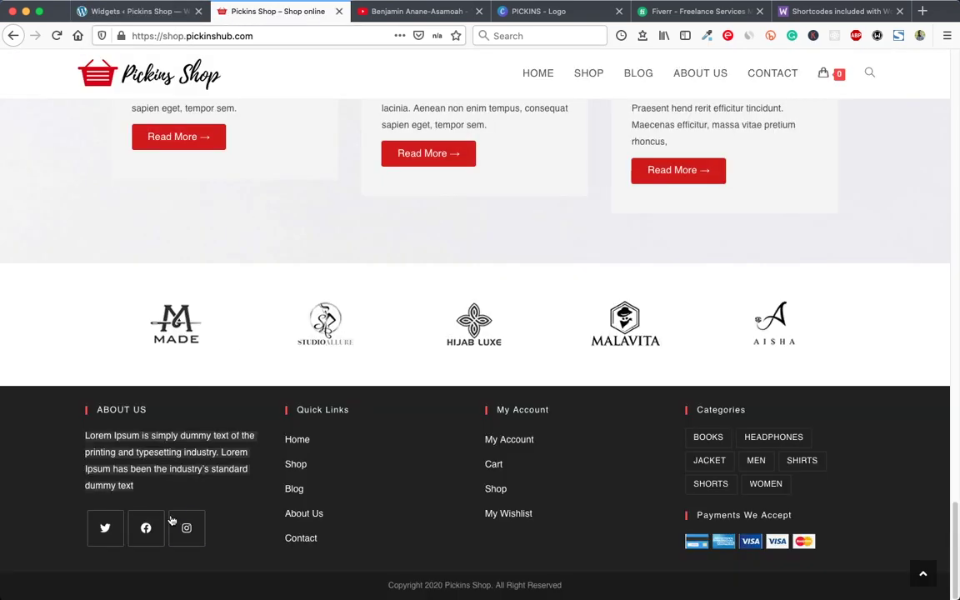
pyautogui.click(129, 11)
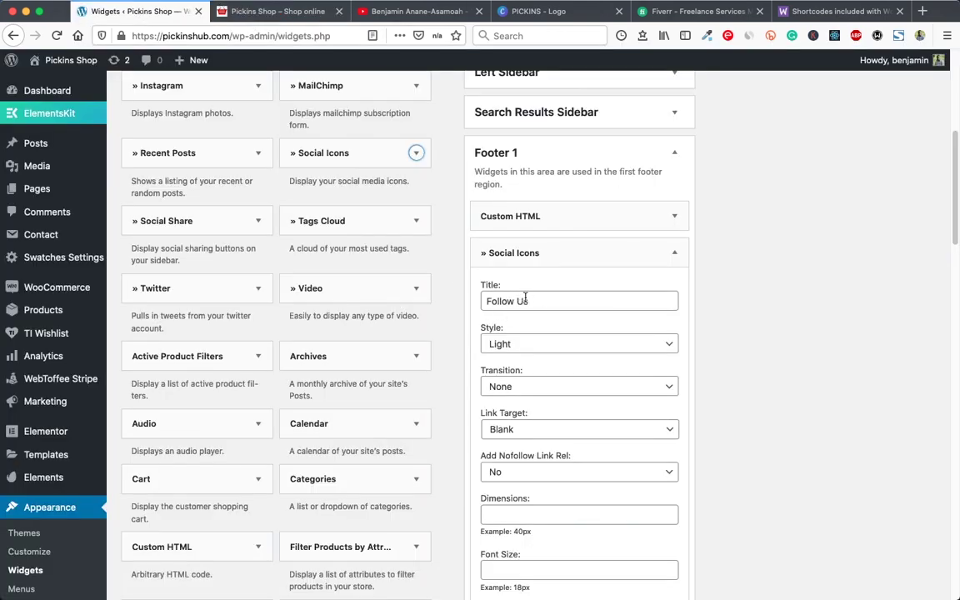
pyautogui.moveTo(524, 300); pyautogui.dragTo(416, 301)
pyautogui.scroll(-10, 467, 267)
pyautogui.click(511, 218)
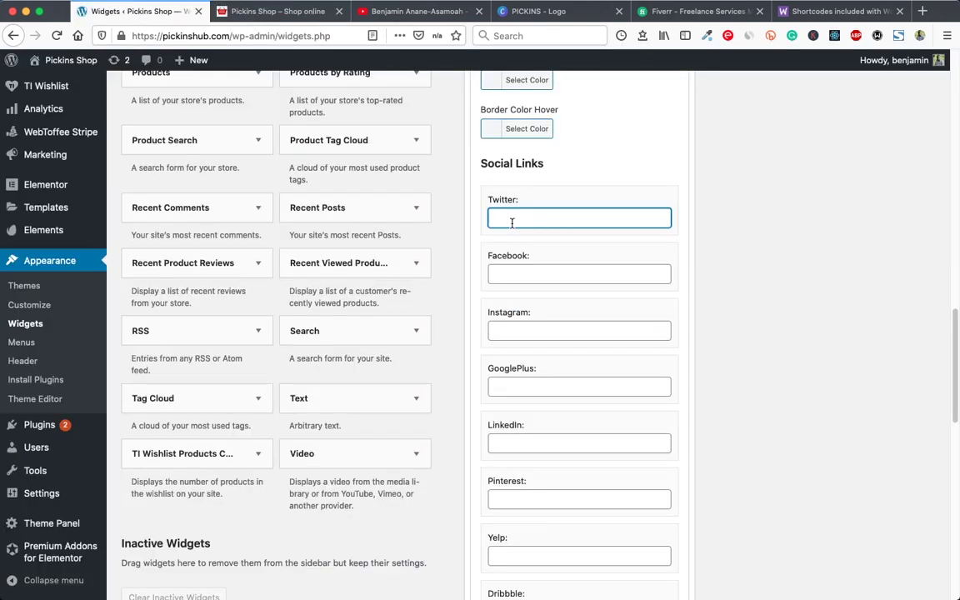
pyautogui.write('https://')
pyautogui.write('twitter.com/bananeasamoah')
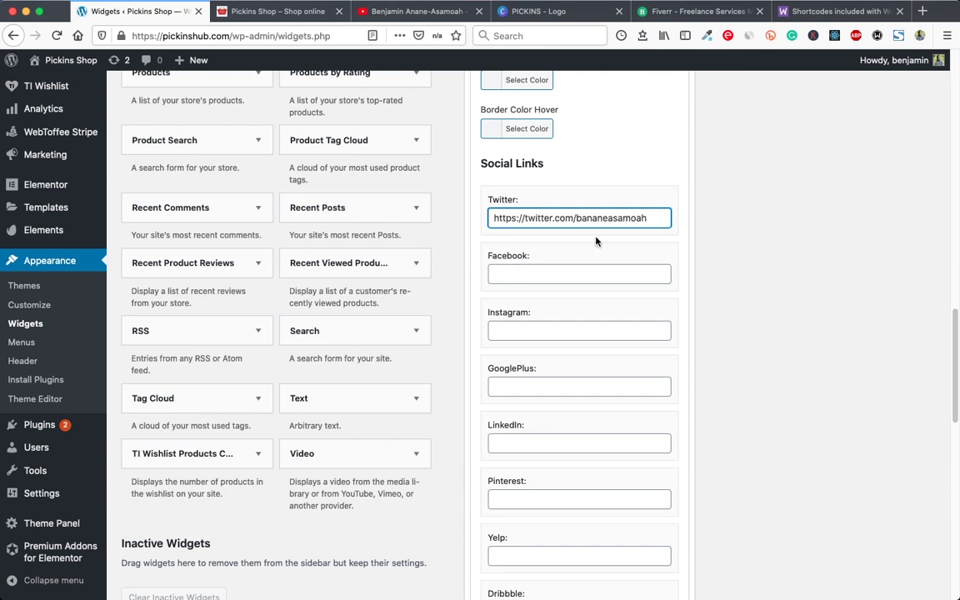
pyautogui.press('super+a')
pyautogui.press('super+c')
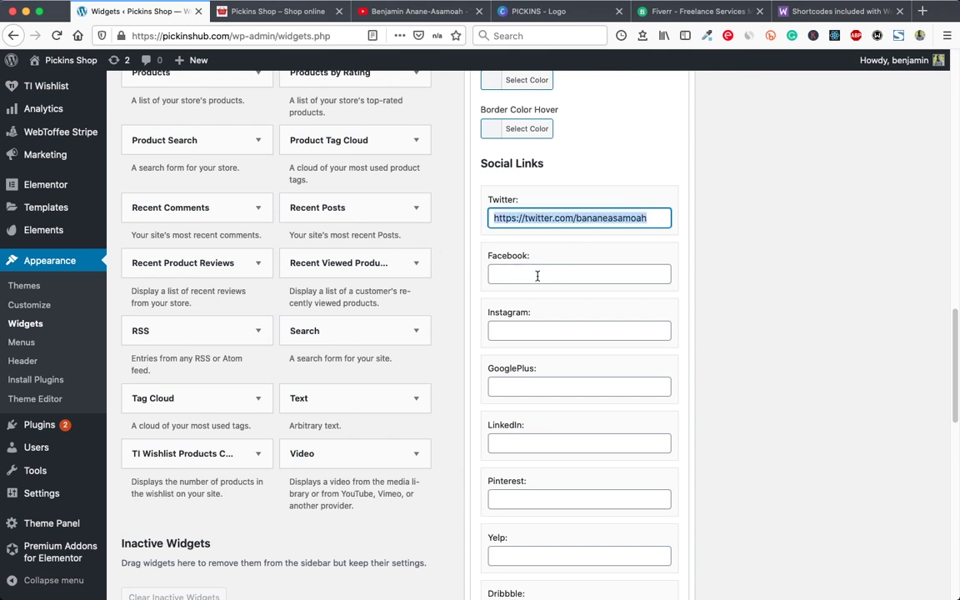
# Fill in the Facebook and Instagram links by adapting the copied Twitter URL.
pyautogui.click(537, 274)
pyautogui.press('super+v')
pyautogui.doubleClick(544, 275)
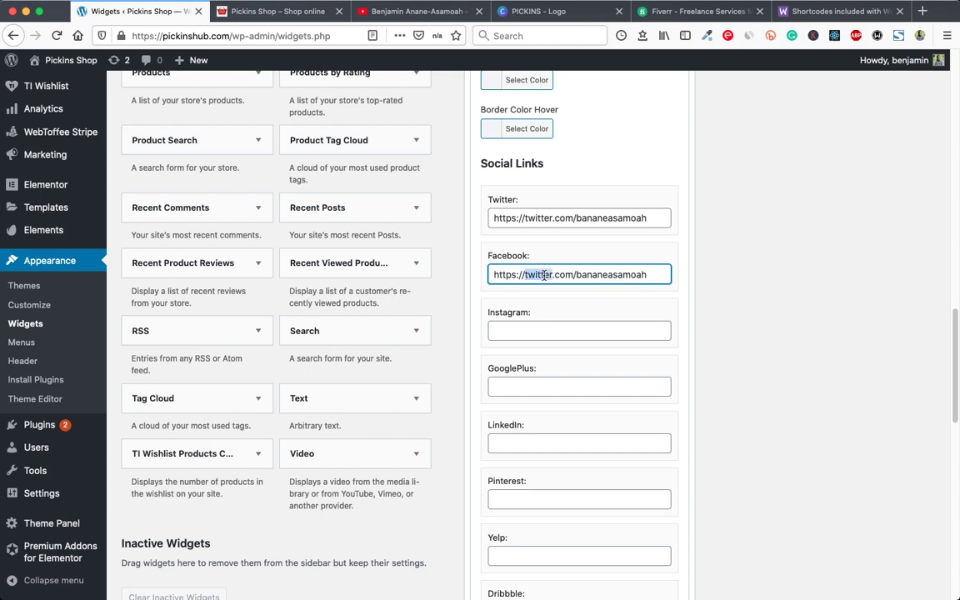
pyautogui.write('facebiook')
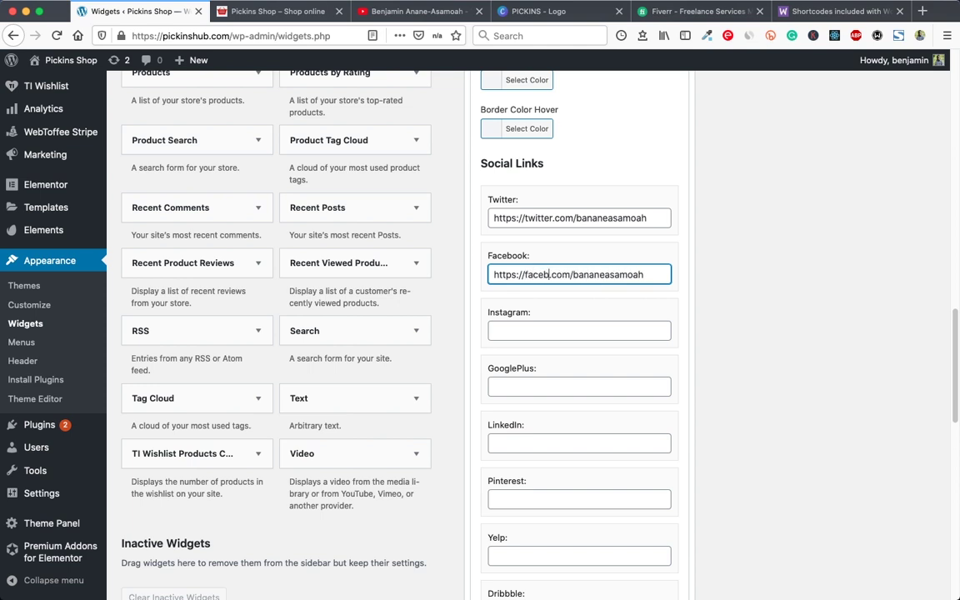
pyautogui.press('Right')
pyautogui.press('Right')
pyautogui.press('Right')
pyautogui.press('Right')
pyautogui.press('Right')
pyautogui.press('Right')
pyautogui.write('enjamin')
pyautogui.click(539, 332)
pyautogui.press('super+v')
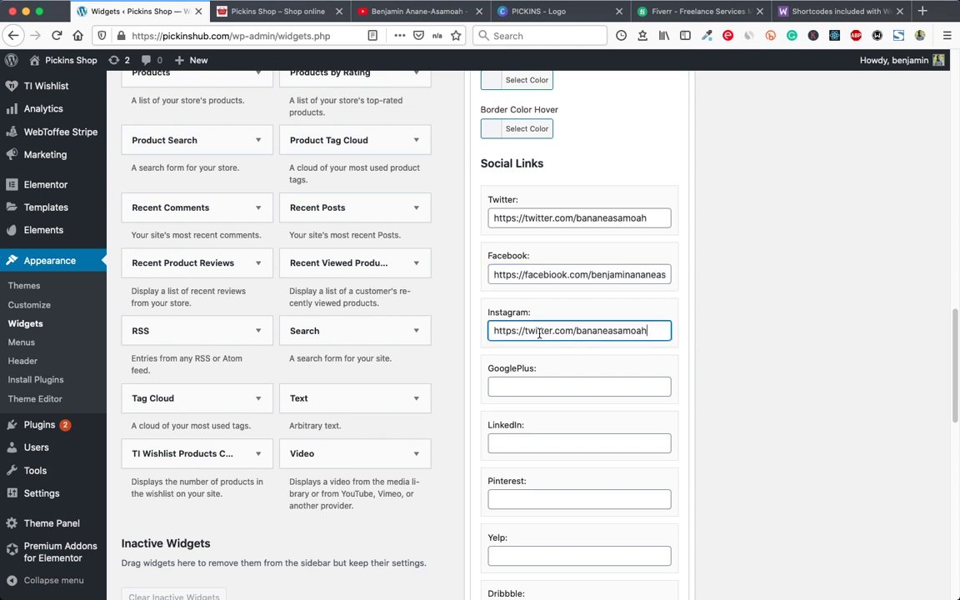
pyautogui.doubleClick(535, 330)
pyautogui.write('in')
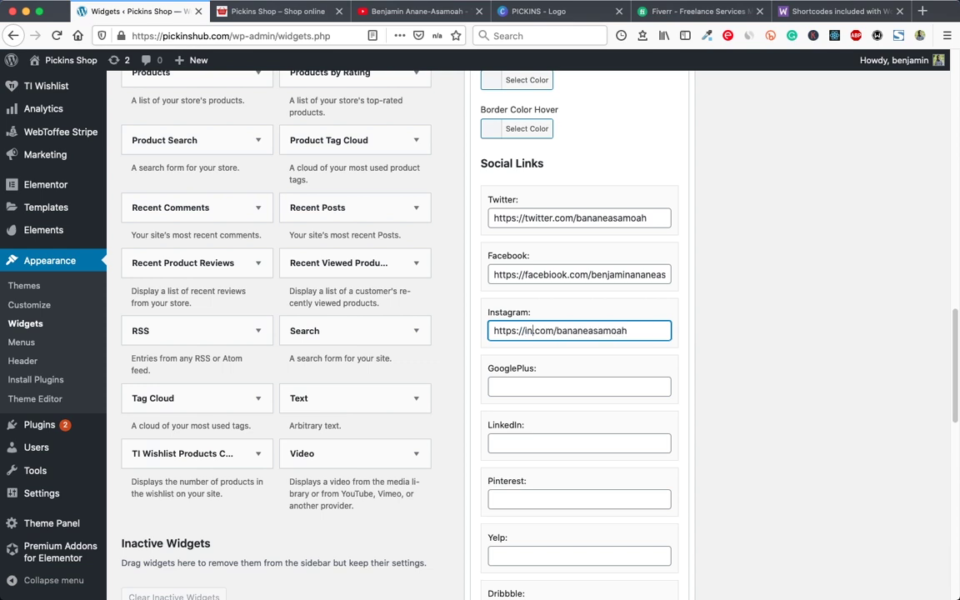
pyautogui.write('stagram')
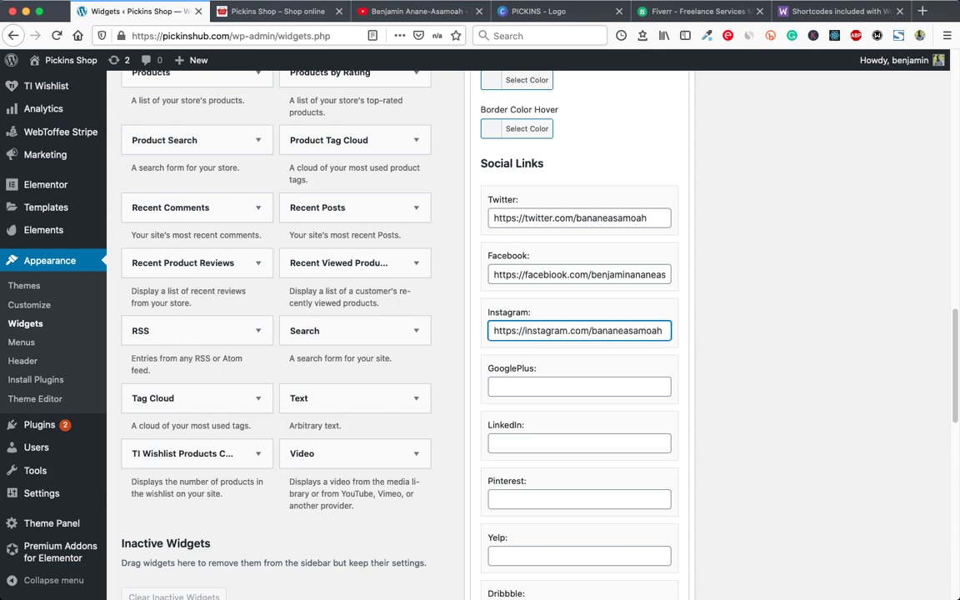
# Save the Social Icons widget and collapse its settings.
pyautogui.scroll(-2, 604, 362)
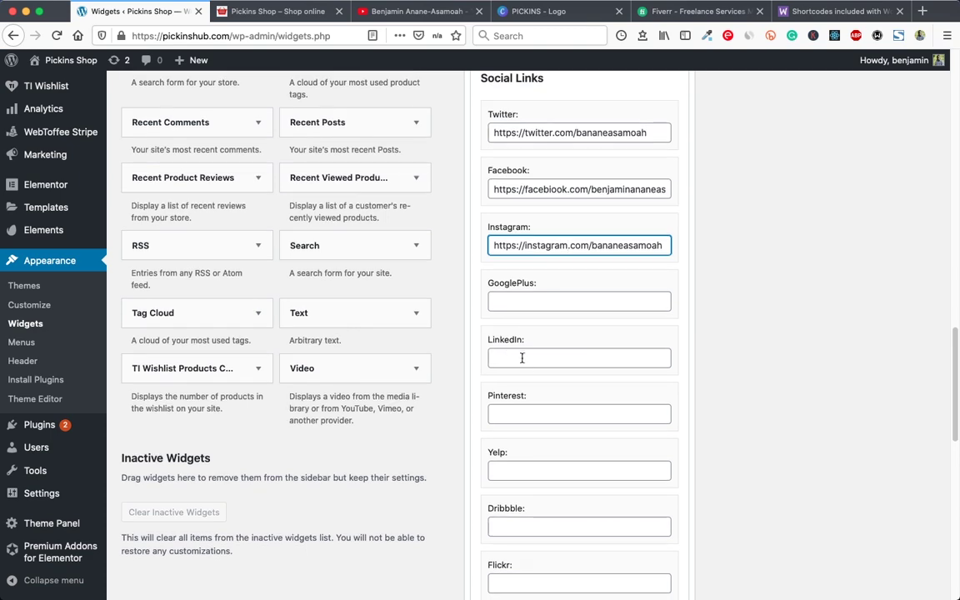
pyautogui.scroll(-6, 542, 439)
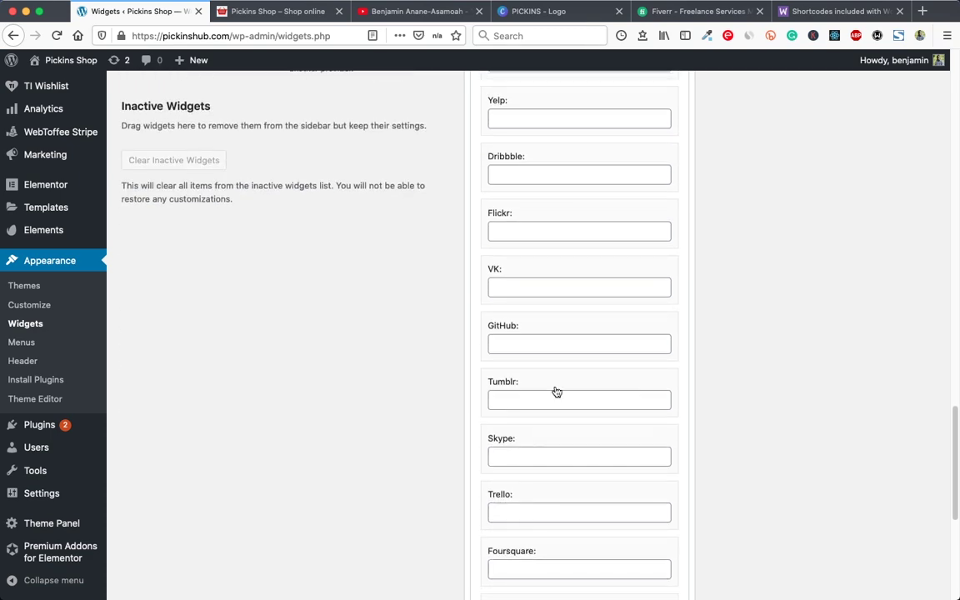
pyautogui.scroll(-5, 555, 390)
pyautogui.scroll(-2, 571, 367)
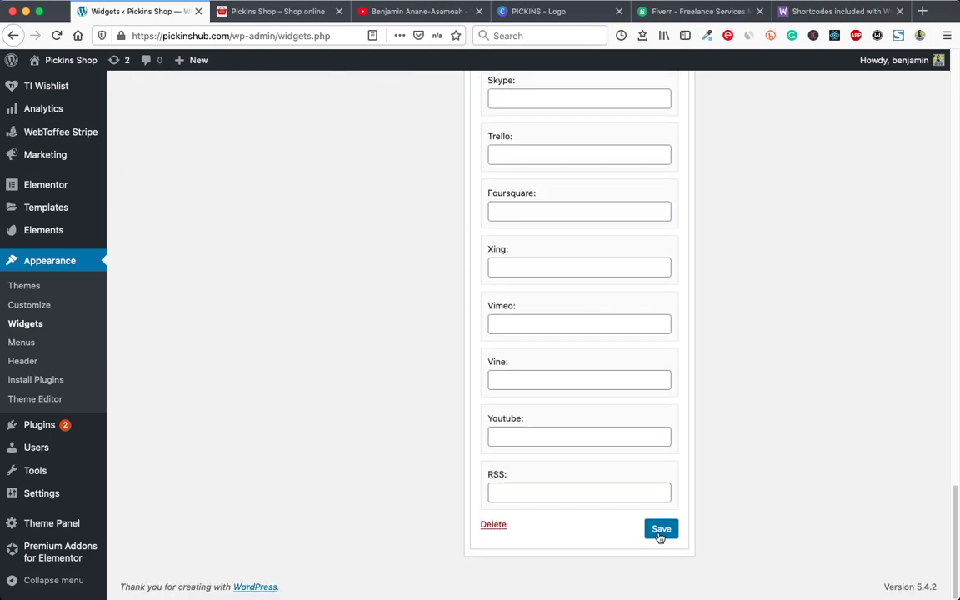
pyautogui.click(659, 532)
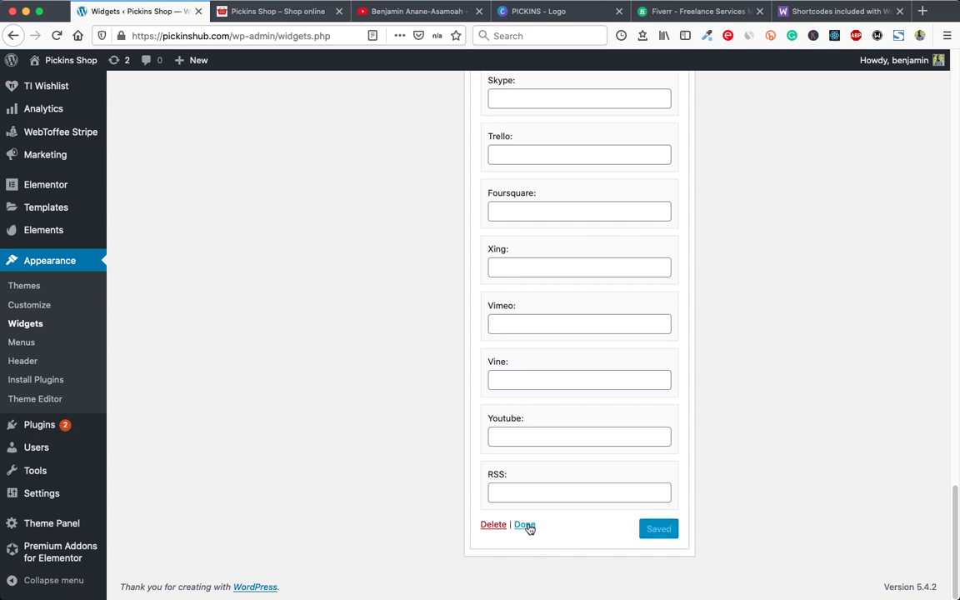
pyautogui.click(526, 526)
pyautogui.scroll(4, 540, 253)
# Enter ABOUT US as the Custom HTML widget's title, save it, and collapse the widget.
pyautogui.click(557, 292)
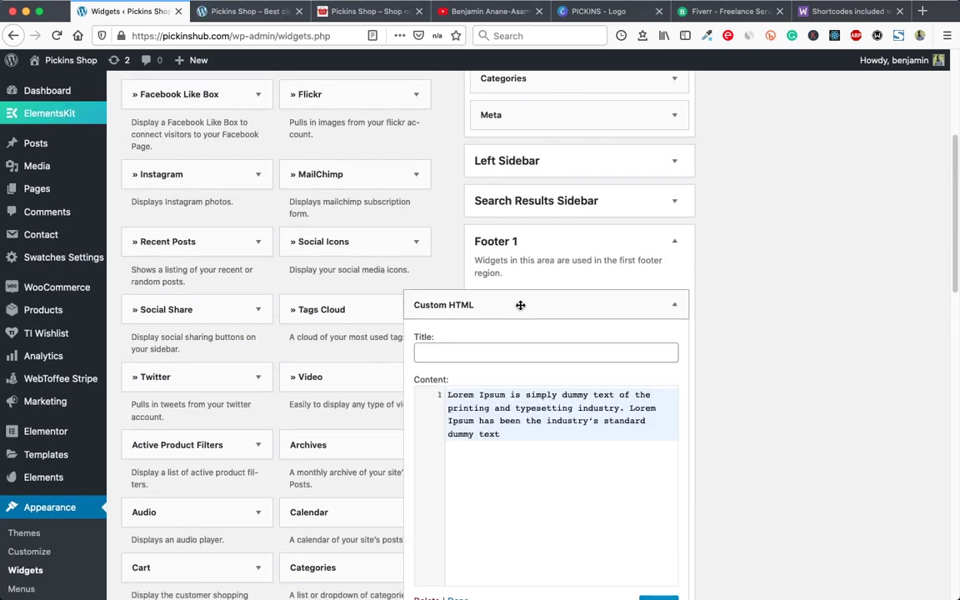
pyautogui.click(483, 352)
pyautogui.write('A')
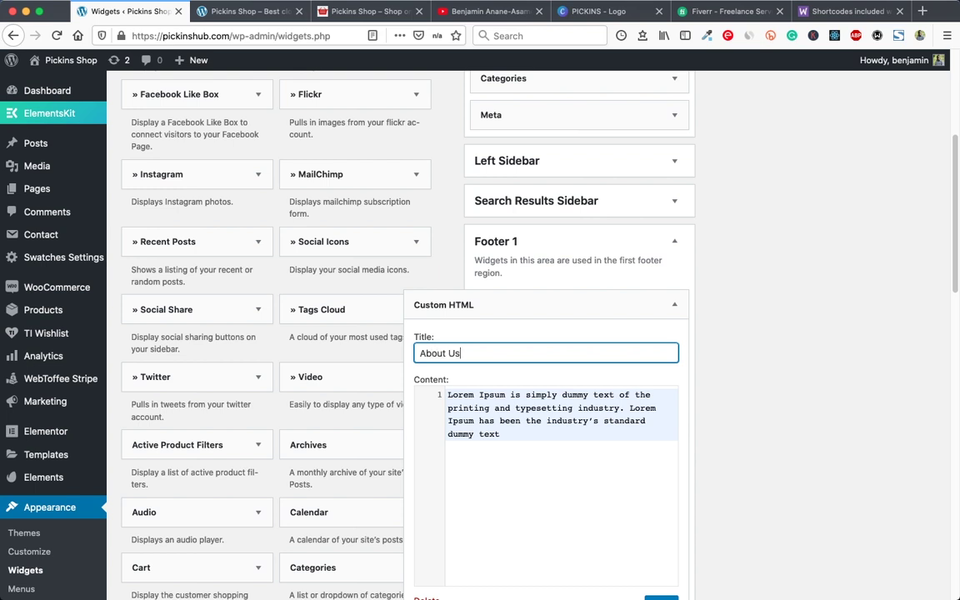
pyautogui.write('bout Us')
pyautogui.press('Return')
pyautogui.scroll(-3, 388, 215)
pyautogui.write('ABOUT ')
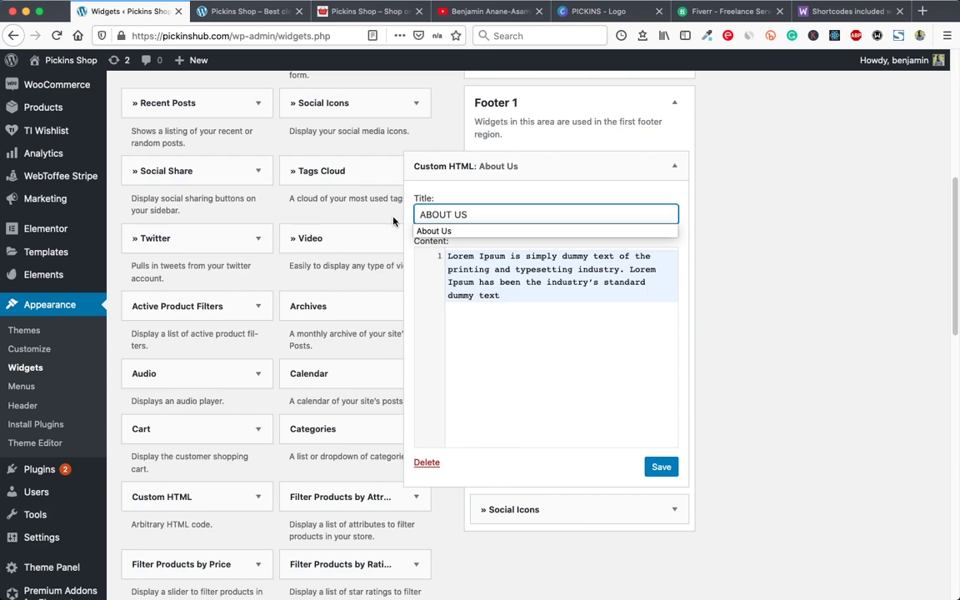
pyautogui.write('US')
pyautogui.click(659, 467)
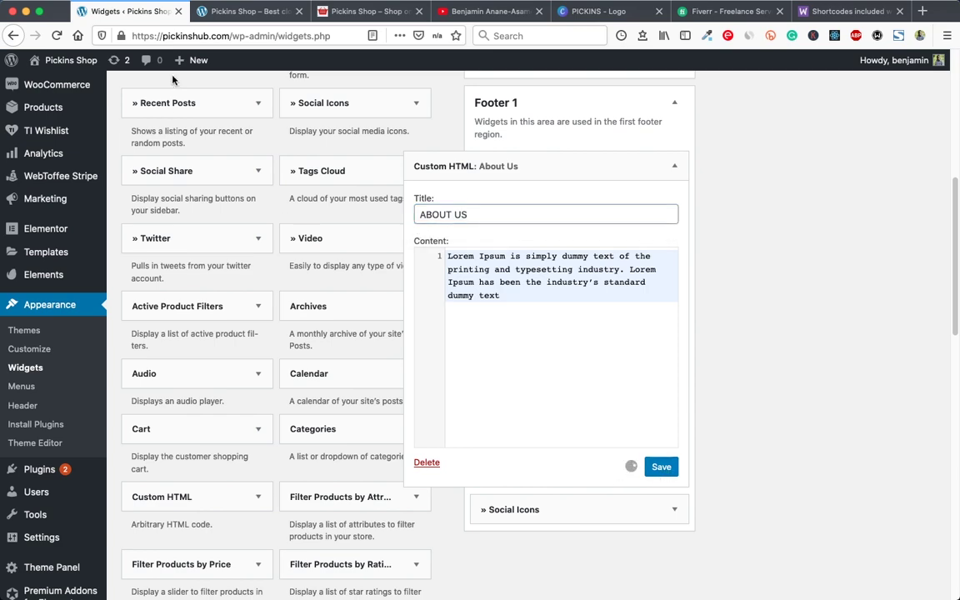
pyautogui.click(674, 166)
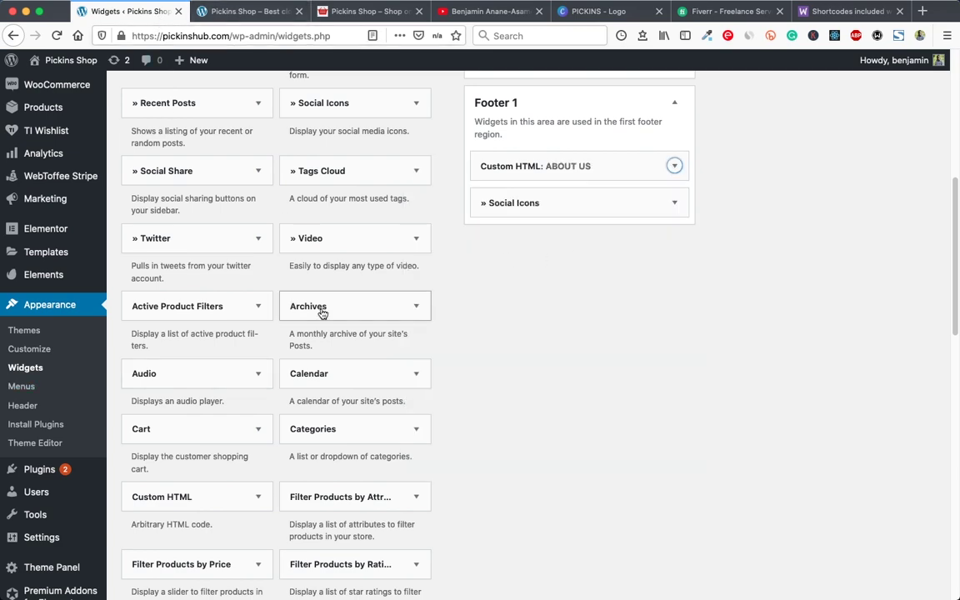
pyautogui.scroll(10, 790, 203)
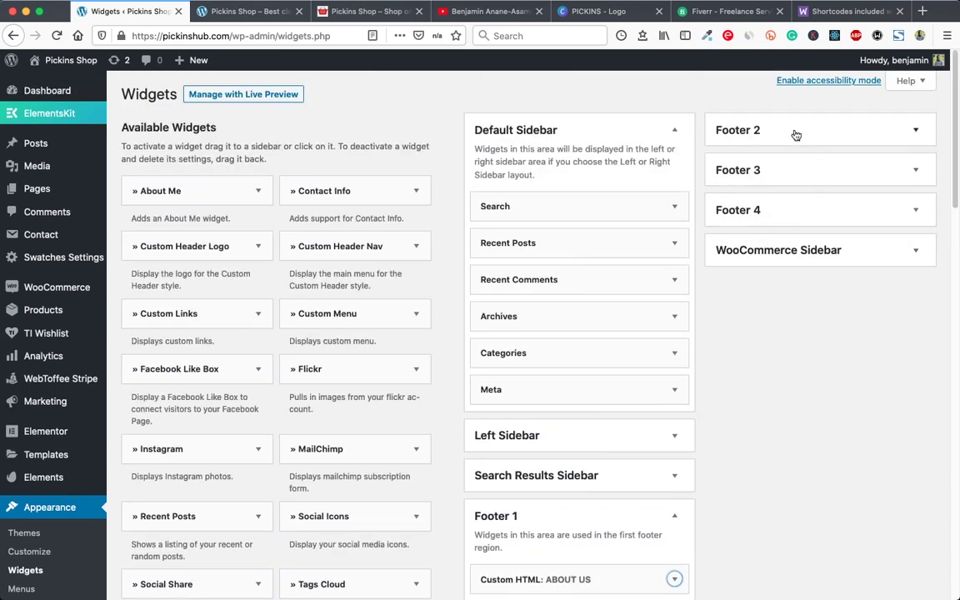
# Expand Footer 2, then open the Menus editor showing Main Menu.
pyautogui.click(795, 131)
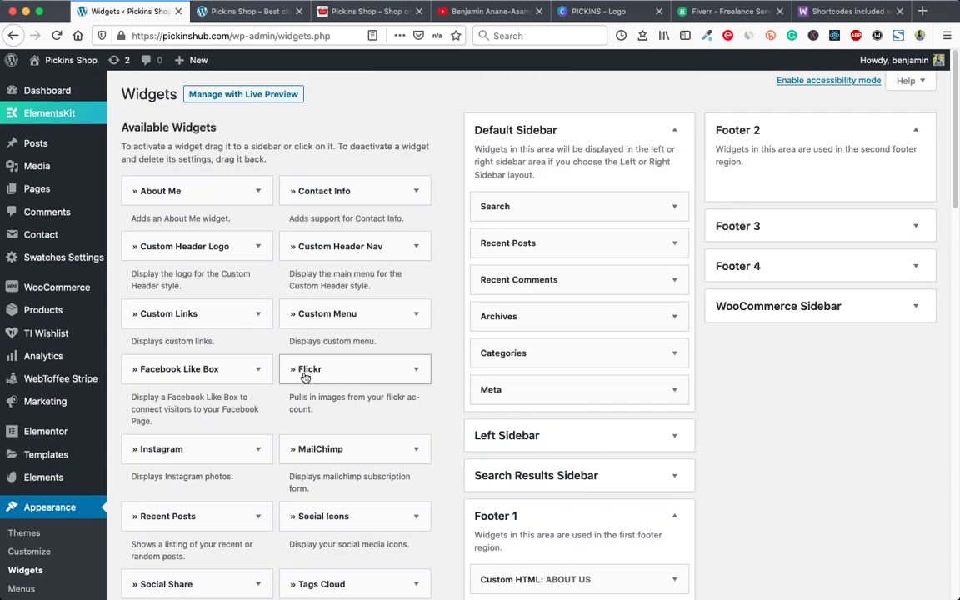
pyautogui.scroll(-5, 528, 318)
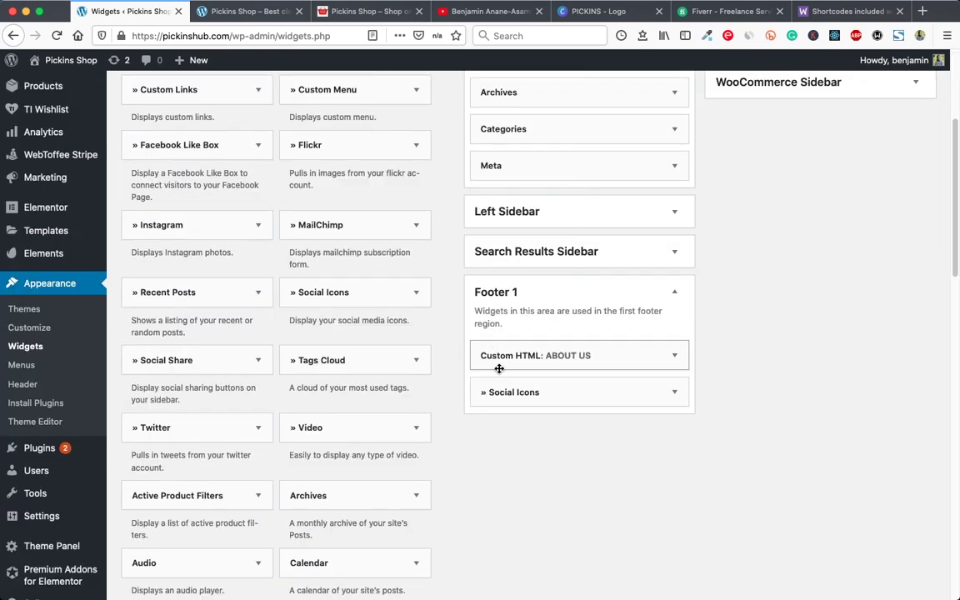
pyautogui.click(20, 366)
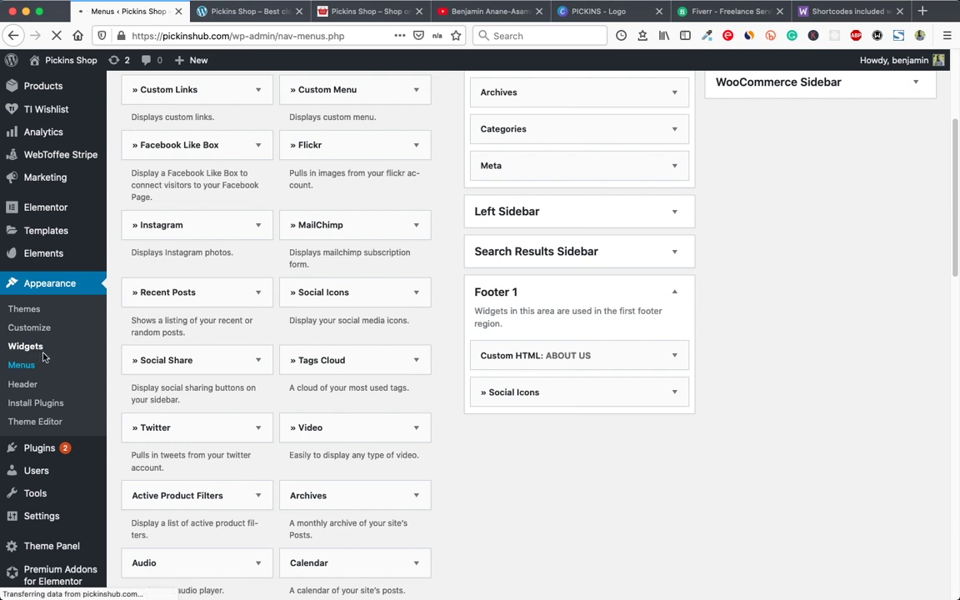
pyautogui.click(334, 13)
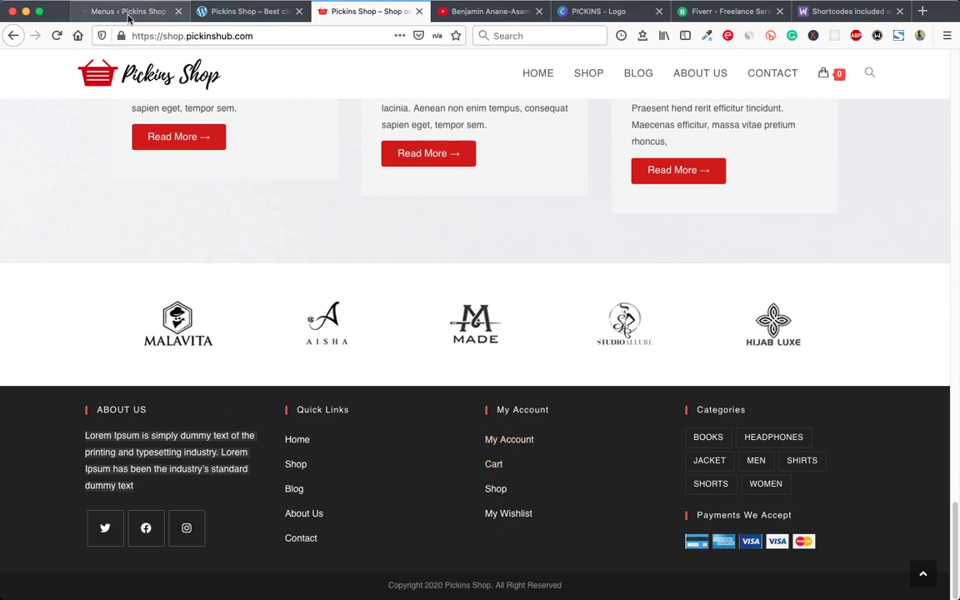
pyautogui.click(129, 11)
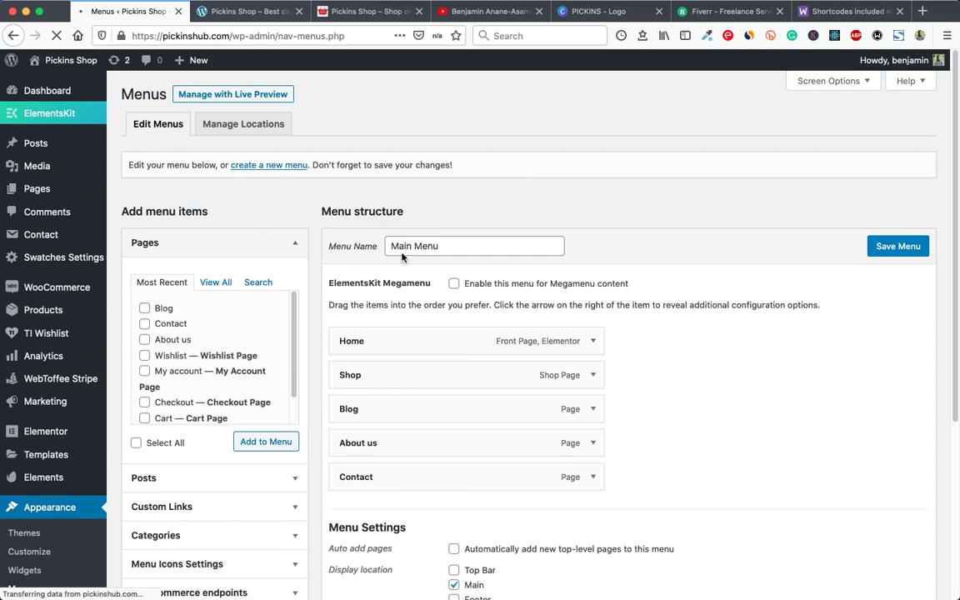
pyautogui.scroll(-5, 445, 334)
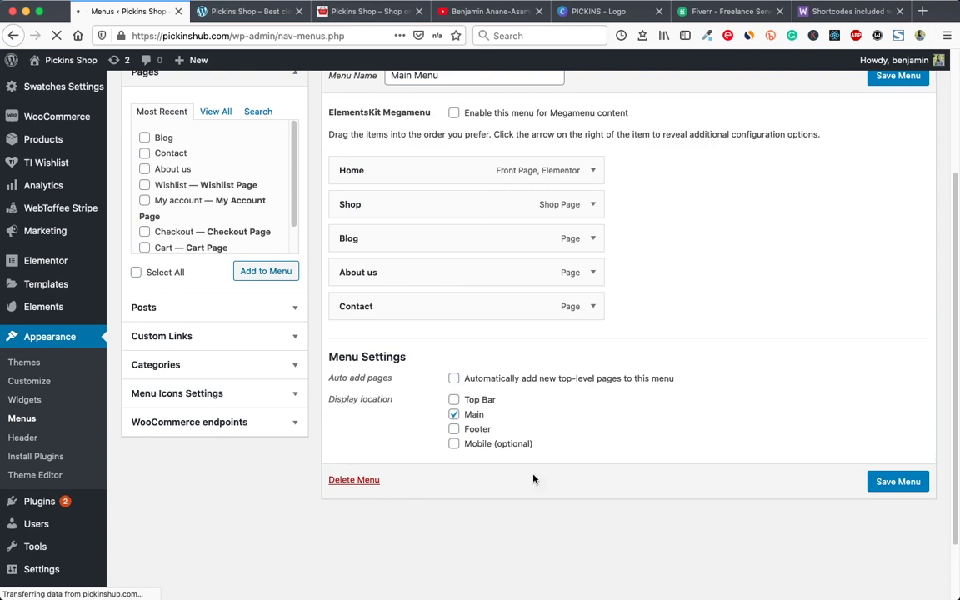
pyautogui.scroll(5, 533, 479)
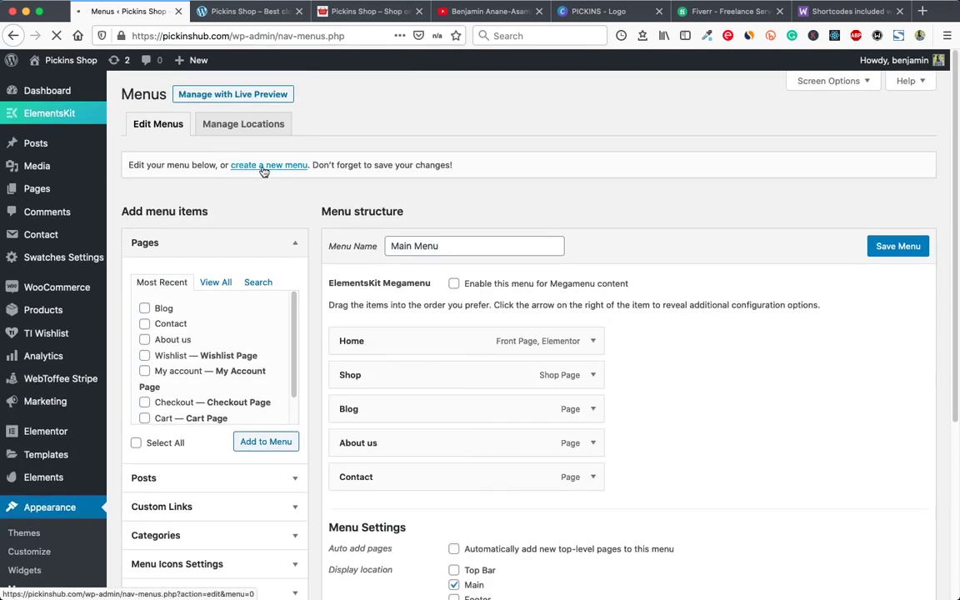
# Create a new menu named My Account.
pyautogui.click(274, 169)
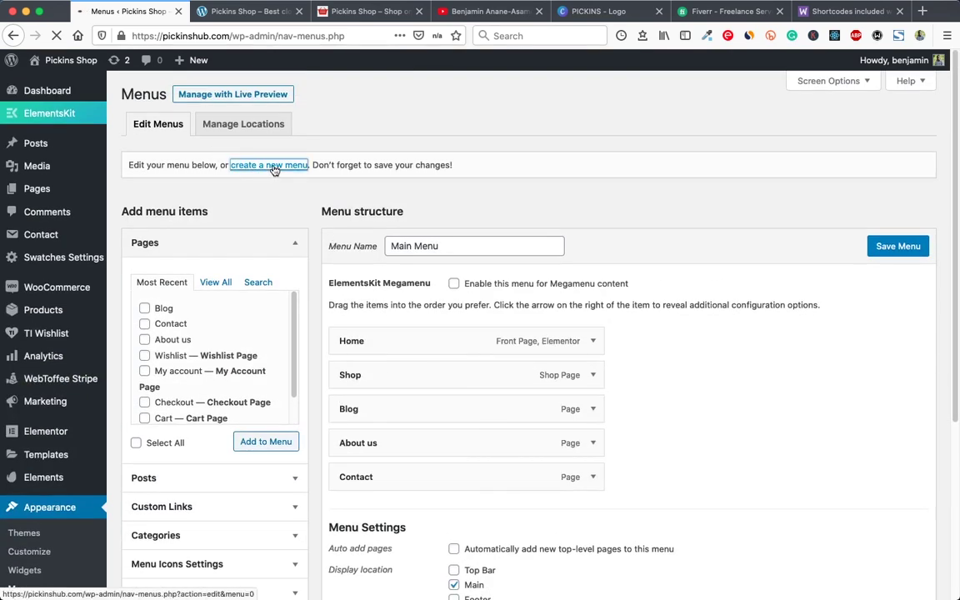
pyautogui.click(629, 278)
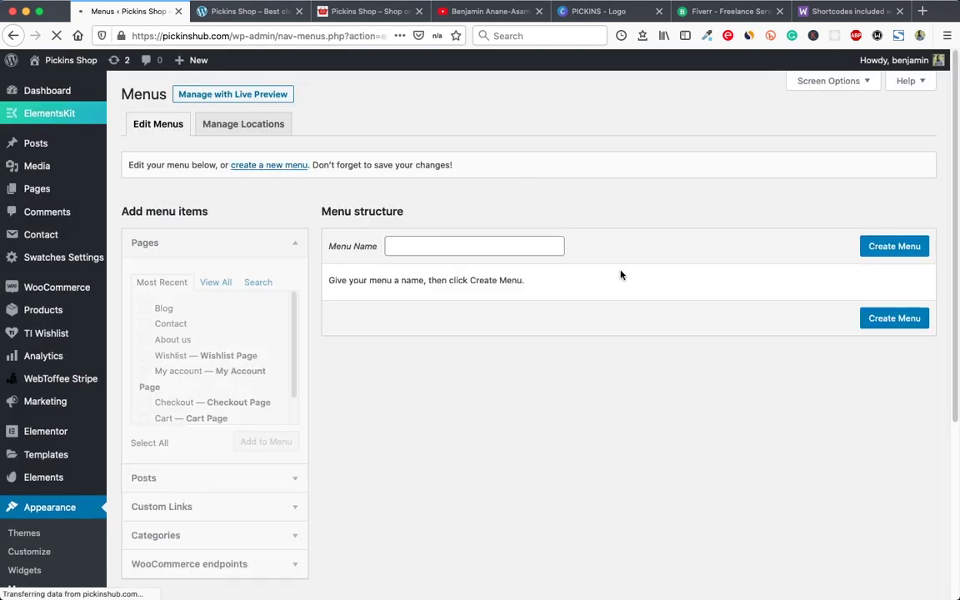
pyautogui.click(472, 246)
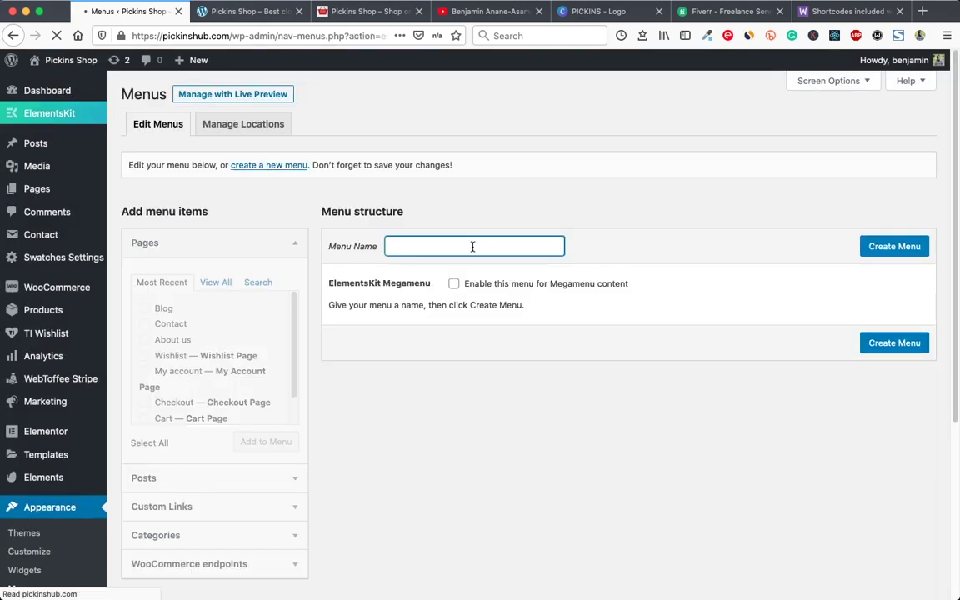
pyautogui.write('My ')
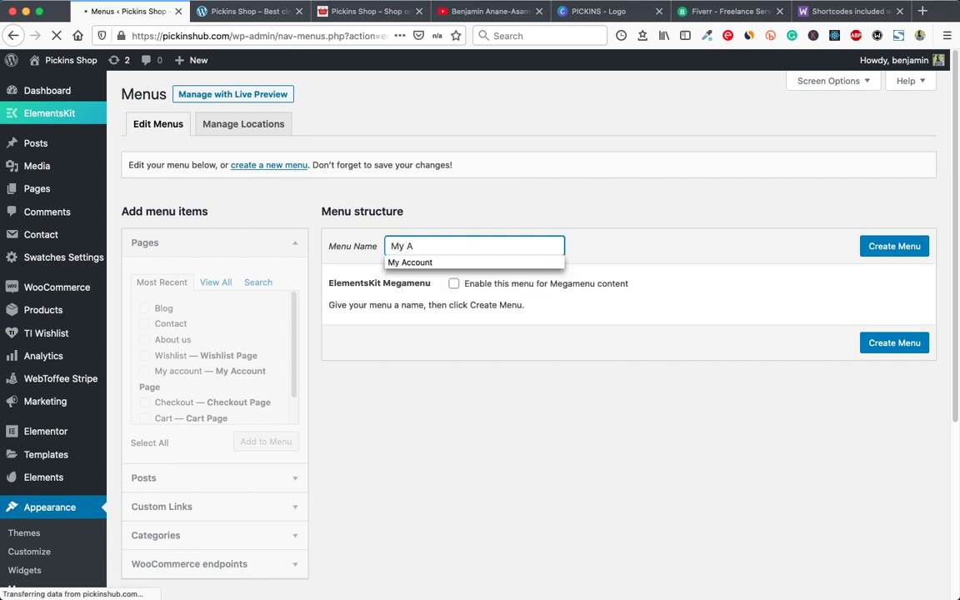
pyautogui.write('A')
pyautogui.press('Down')
pyautogui.press('Return')
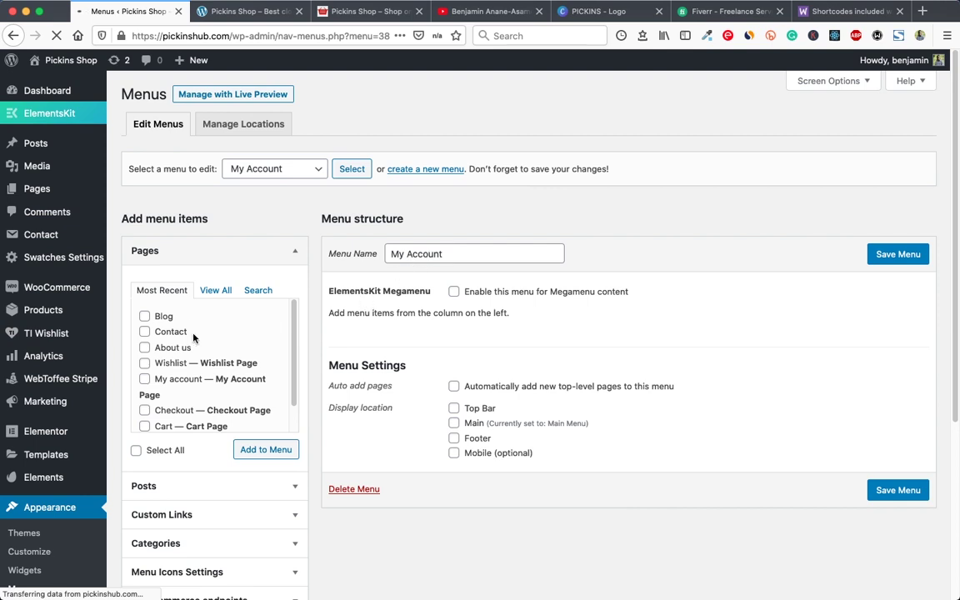
# Add the Cart, My account, Shop and Wishlist pages to the menu.
pyautogui.click(213, 291)
pyautogui.scroll(-1, 150, 318)
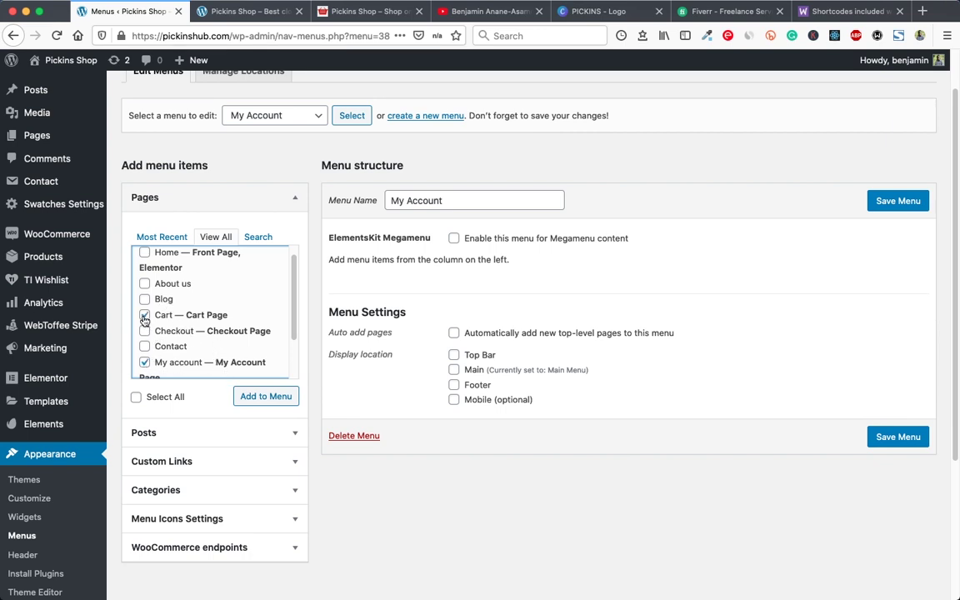
pyautogui.scroll(-2, 162, 342)
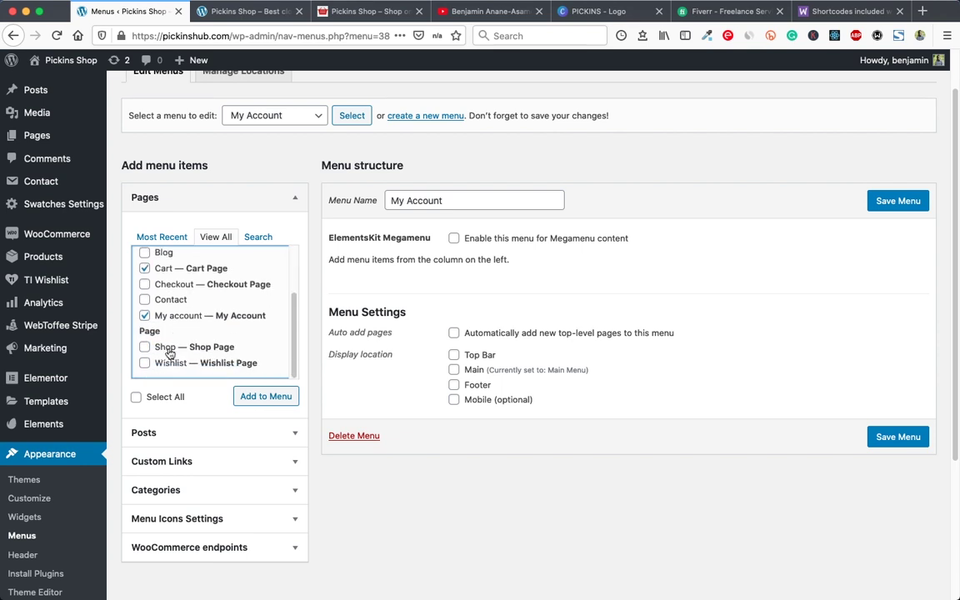
pyautogui.click(144, 347)
pyautogui.click(145, 364)
pyautogui.click(261, 398)
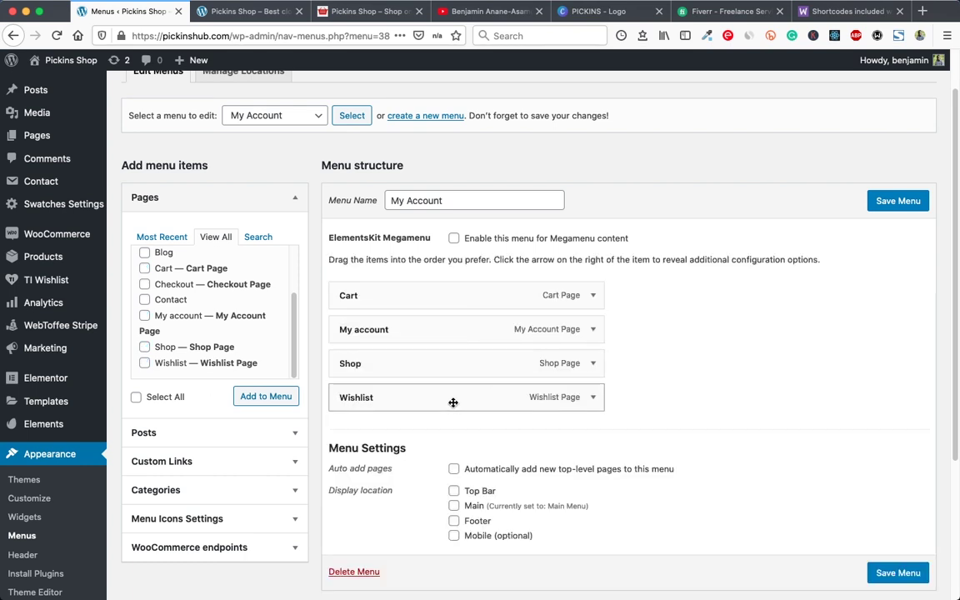
# Move My account above Cart, relabel Wishlist as My Wishlist, and save the menu.
pyautogui.moveTo(407, 334); pyautogui.dragTo(407, 292)
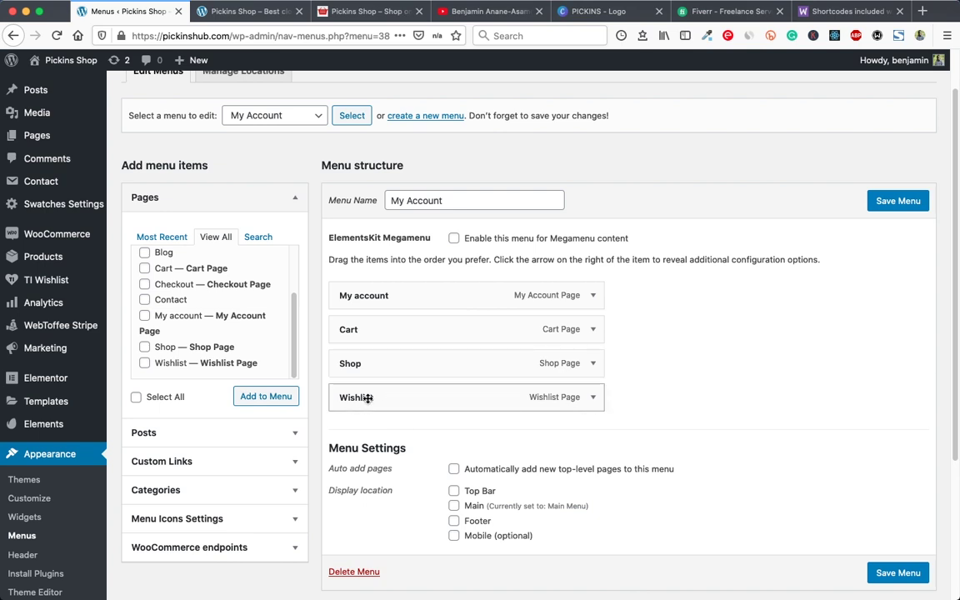
pyautogui.click(592, 397)
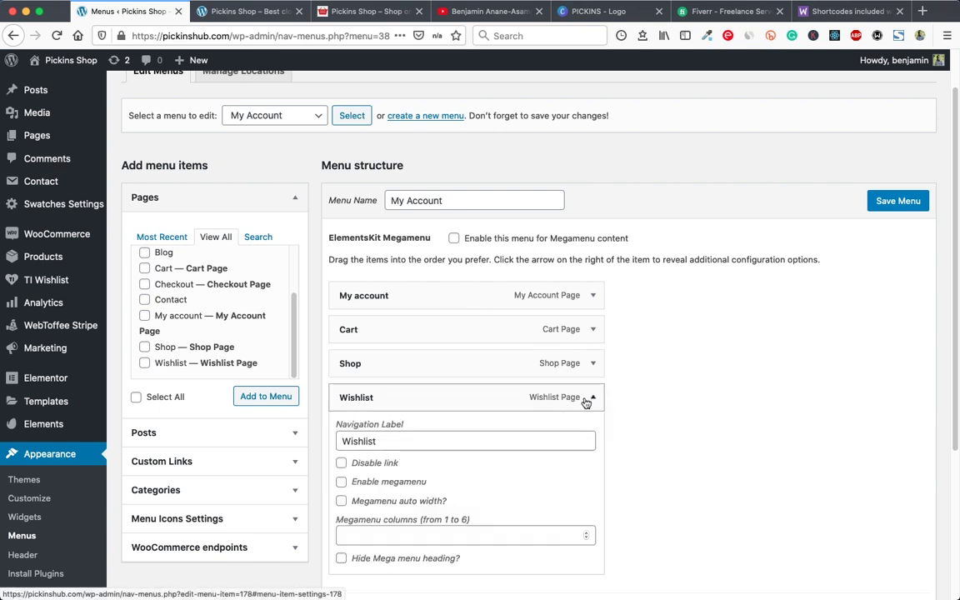
pyautogui.click(342, 443)
pyautogui.write('My')
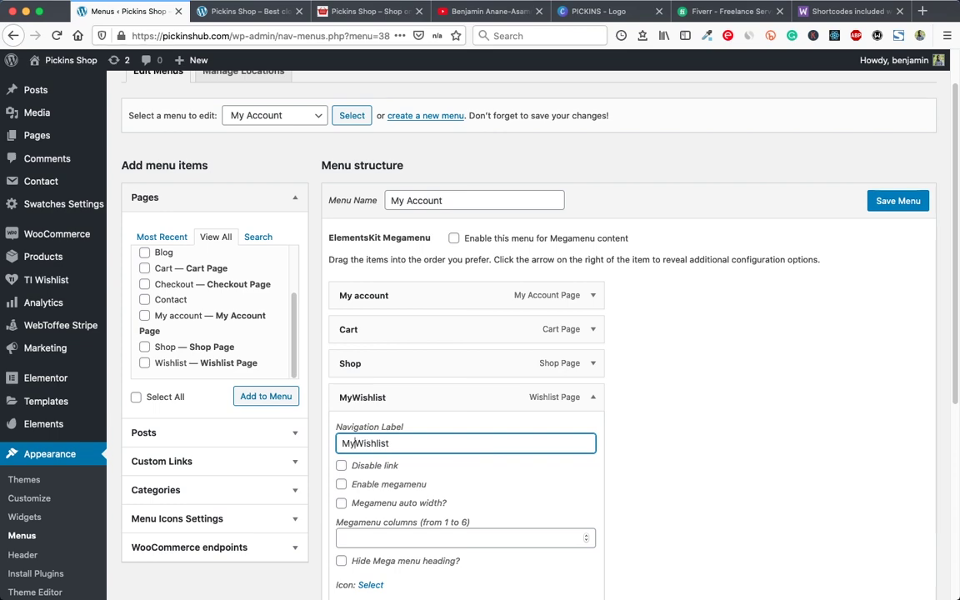
pyautogui.click(592, 397)
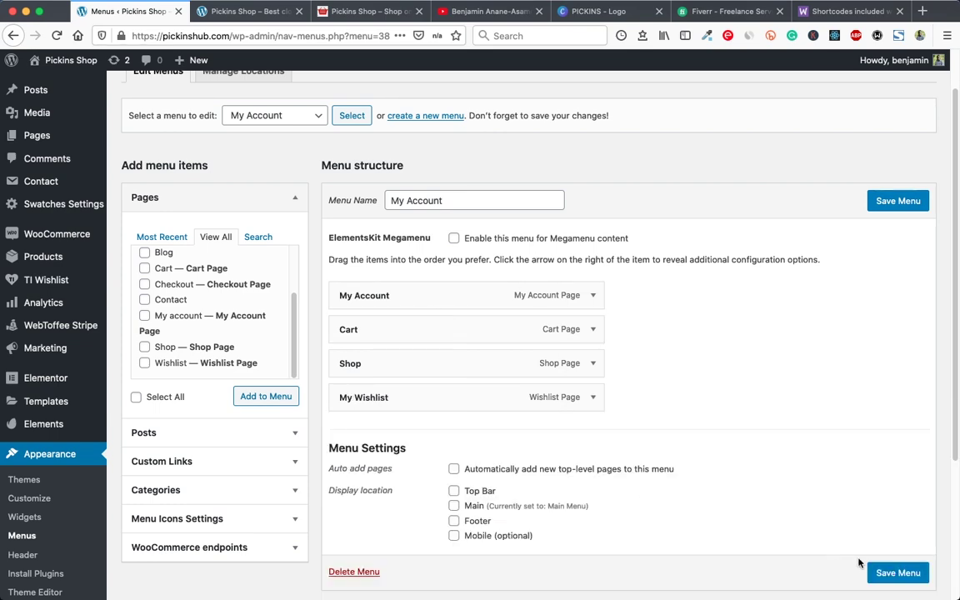
pyautogui.click(897, 573)
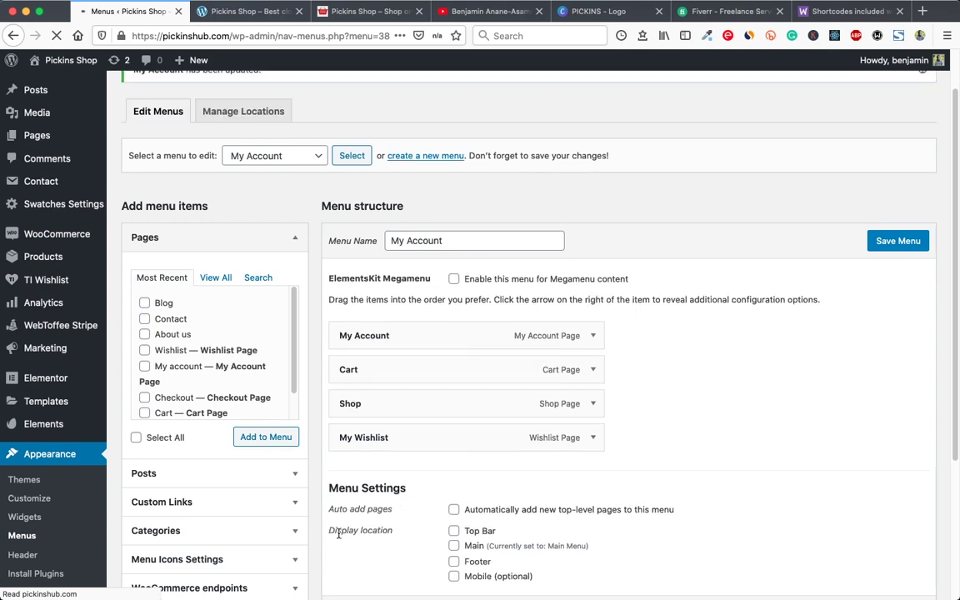
pyautogui.scroll(-1, 350, 530)
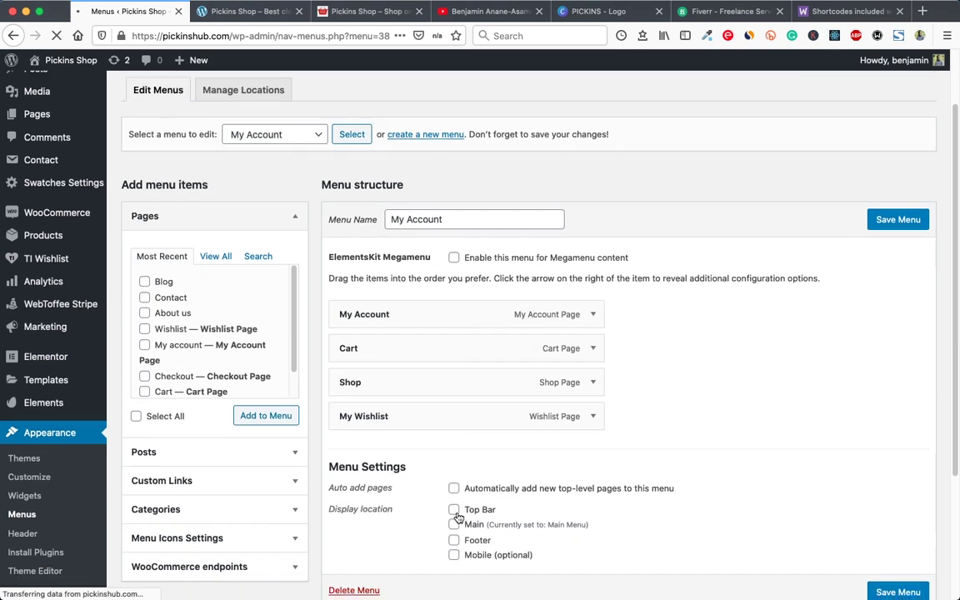
# Assign the My Account menu to the Top Bar location, then return to Widgets.
pyautogui.click(343, 14)
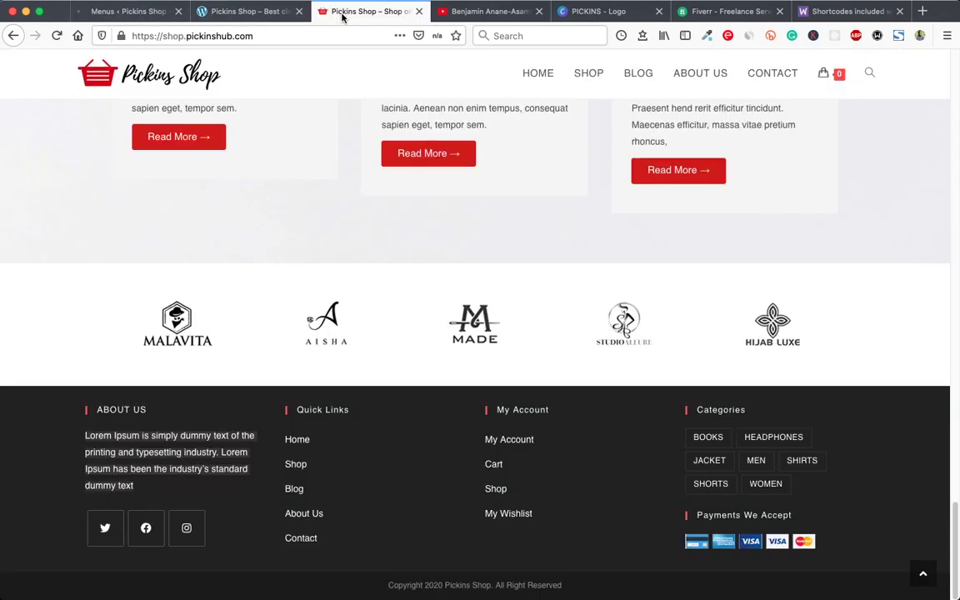
pyautogui.scroll(20, 271, 135)
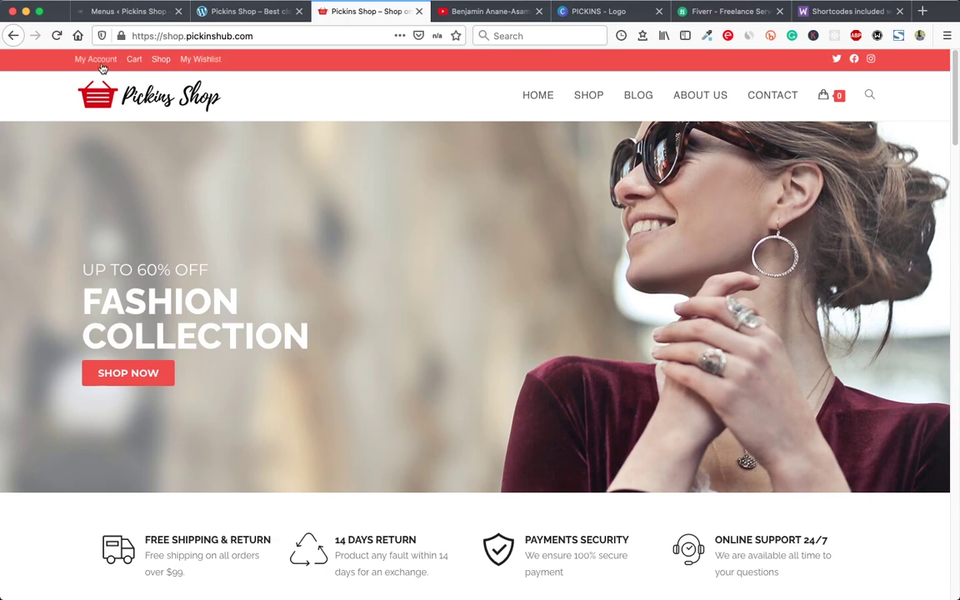
pyautogui.scroll(-10, 315, 132)
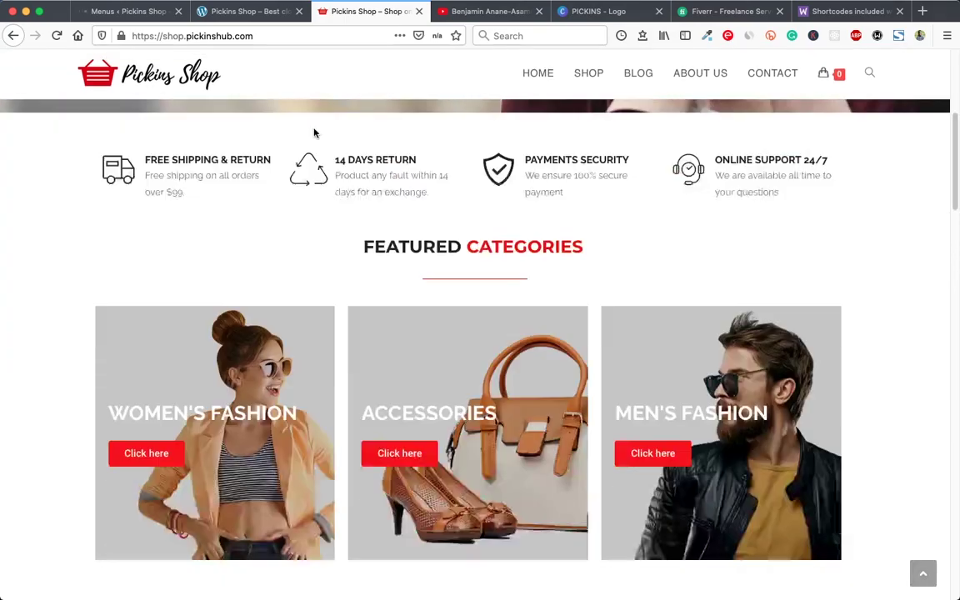
pyautogui.scroll(-15, 327, 197)
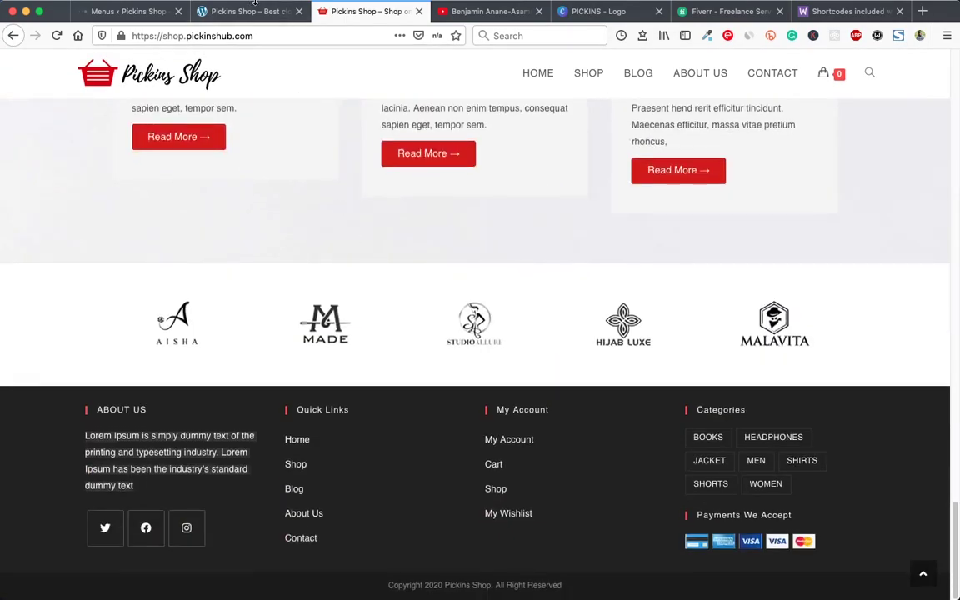
pyautogui.click(125, 11)
pyautogui.scroll(-3, 451, 443)
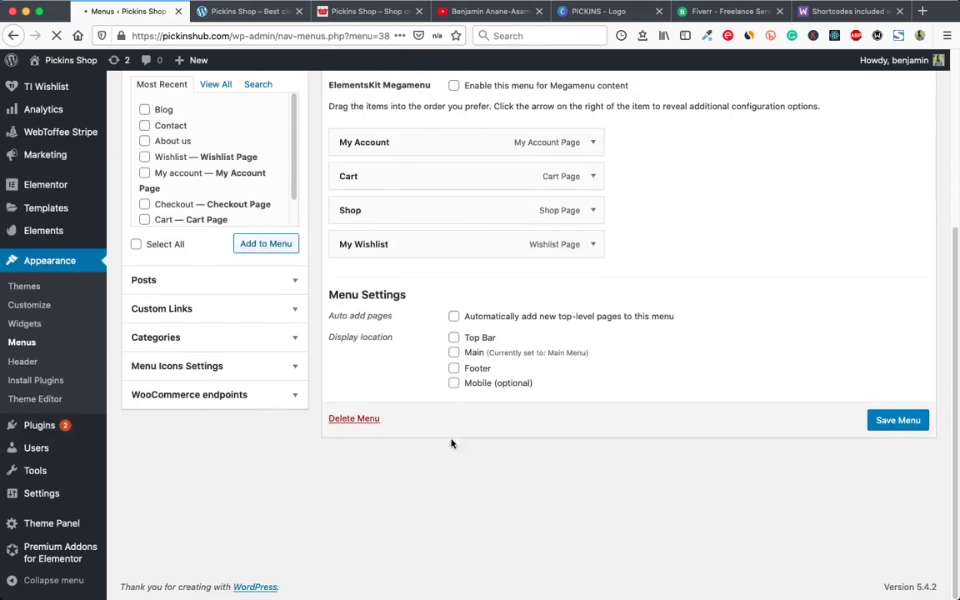
pyautogui.click(454, 339)
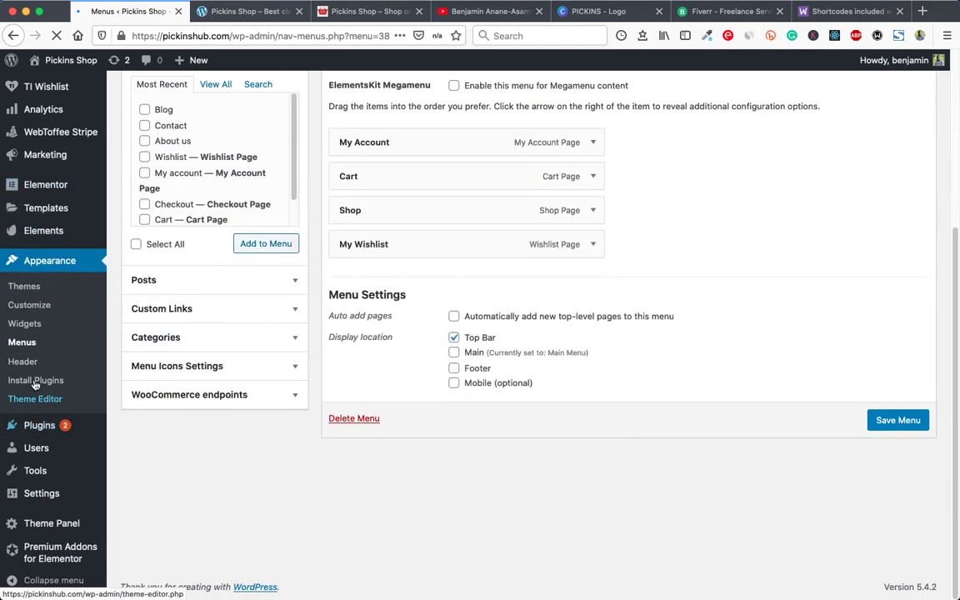
pyautogui.click(24, 325)
pyautogui.click(633, 279)
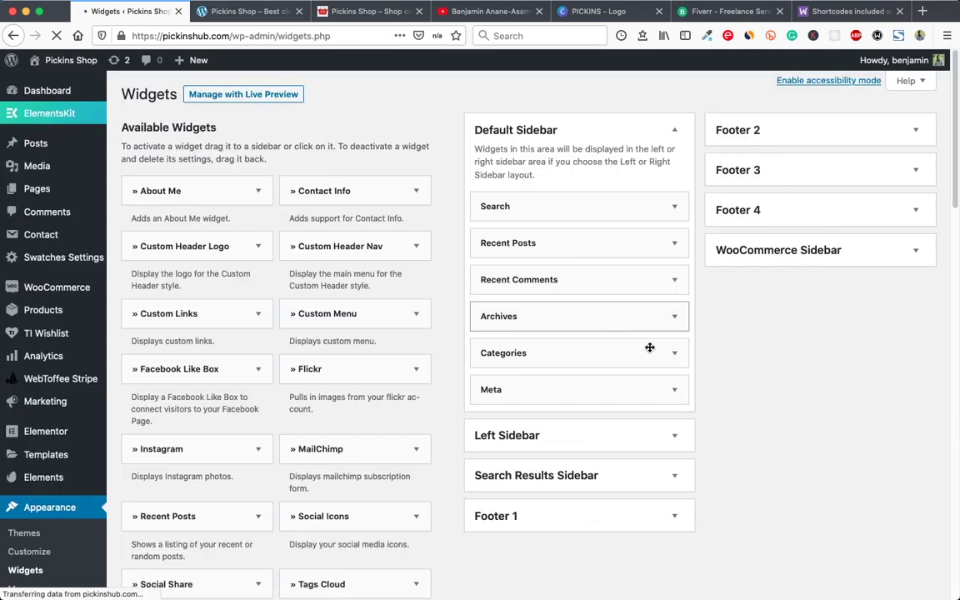
# Add a Navigation Menu widget to the Footer 2 area.
pyautogui.click(550, 517)
pyautogui.scroll(-3, 541, 545)
pyautogui.scroll(1, 622, 461)
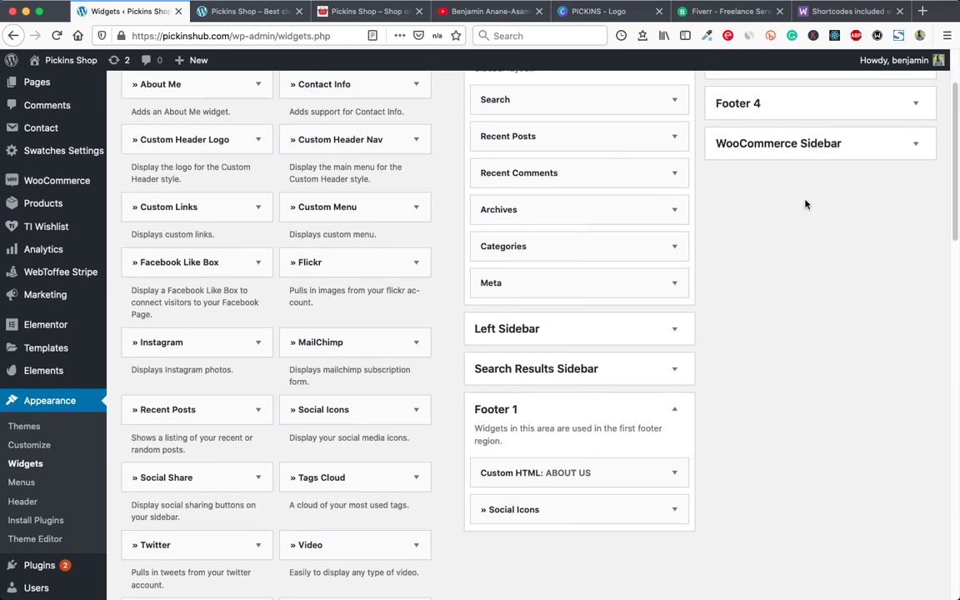
pyautogui.scroll(3, 755, 125)
pyautogui.click(754, 131)
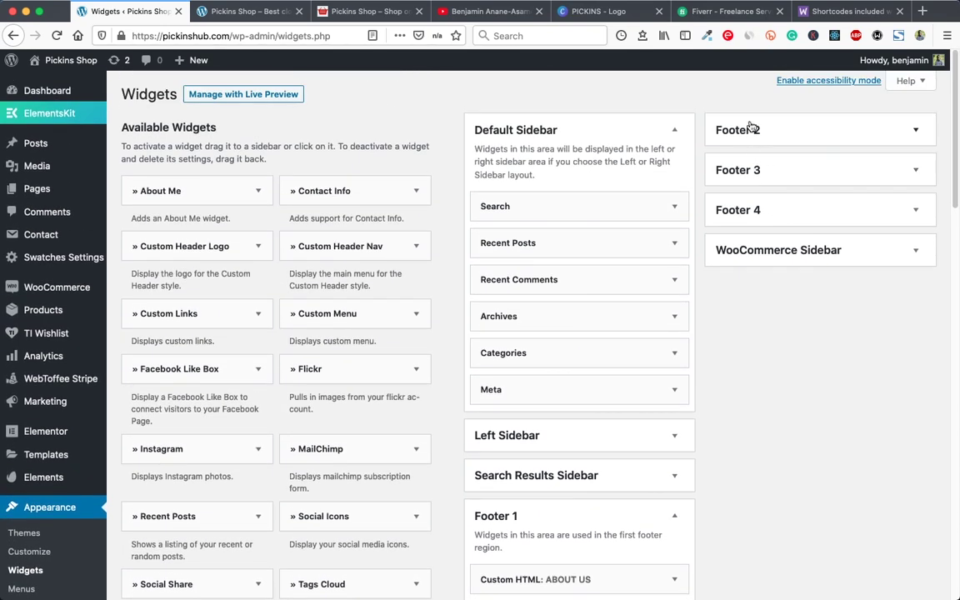
pyautogui.scroll(-10, 260, 366)
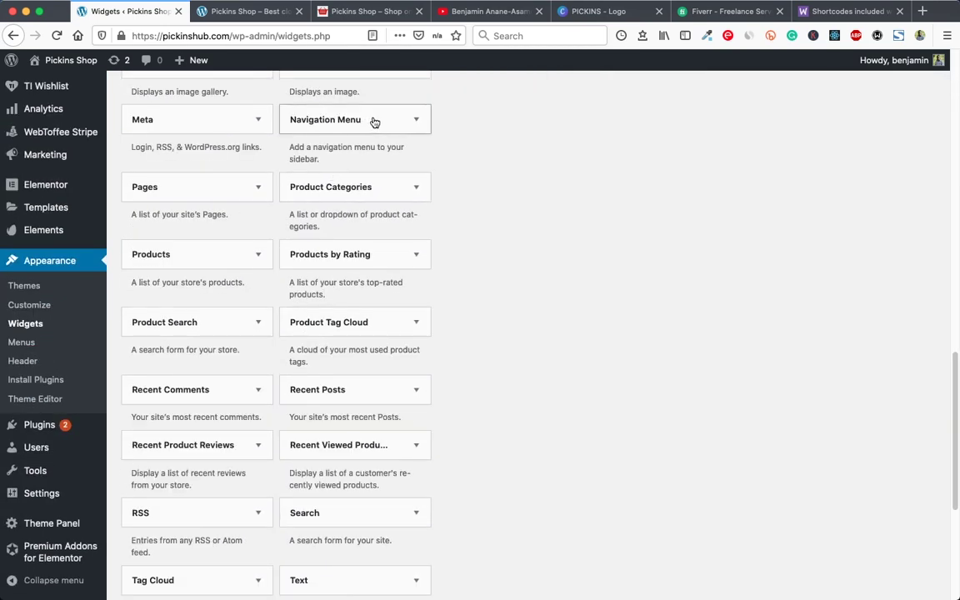
pyautogui.click(375, 121)
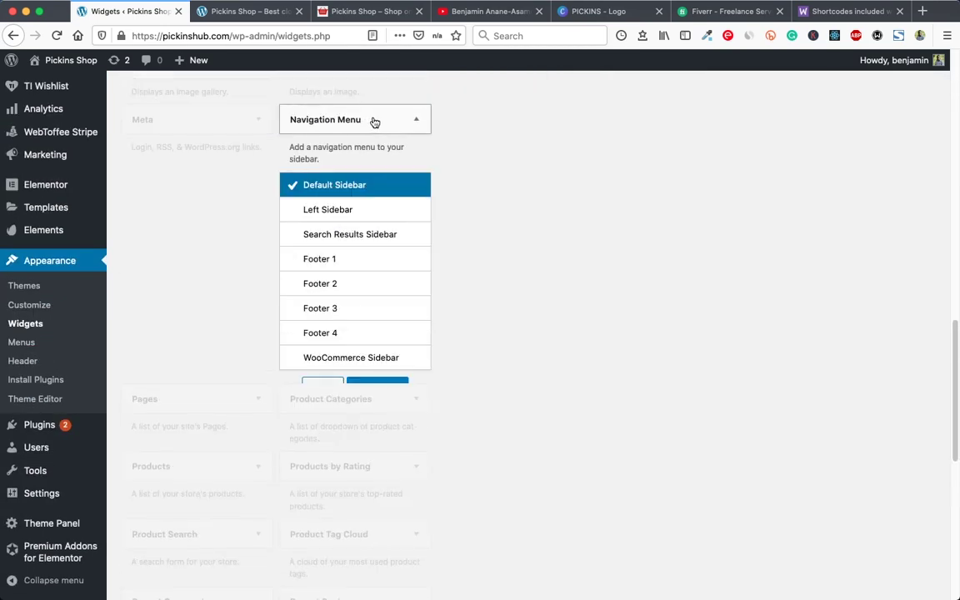
pyautogui.click(320, 284)
pyautogui.click(377, 387)
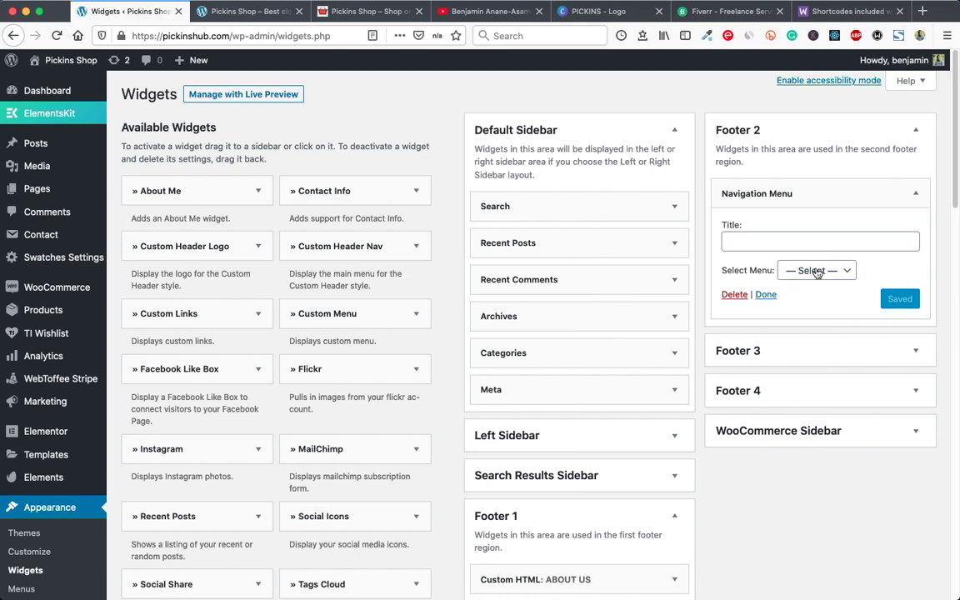
# Set the widget to Main Menu with the title QUICK LINKS and save it.
pyautogui.click(804, 271)
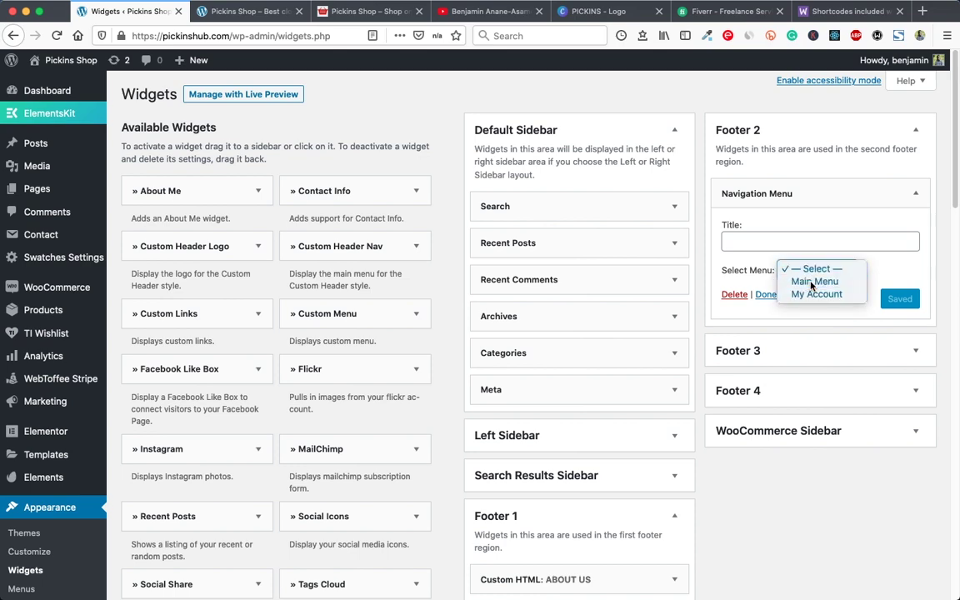
pyautogui.click(812, 281)
pyautogui.click(337, 11)
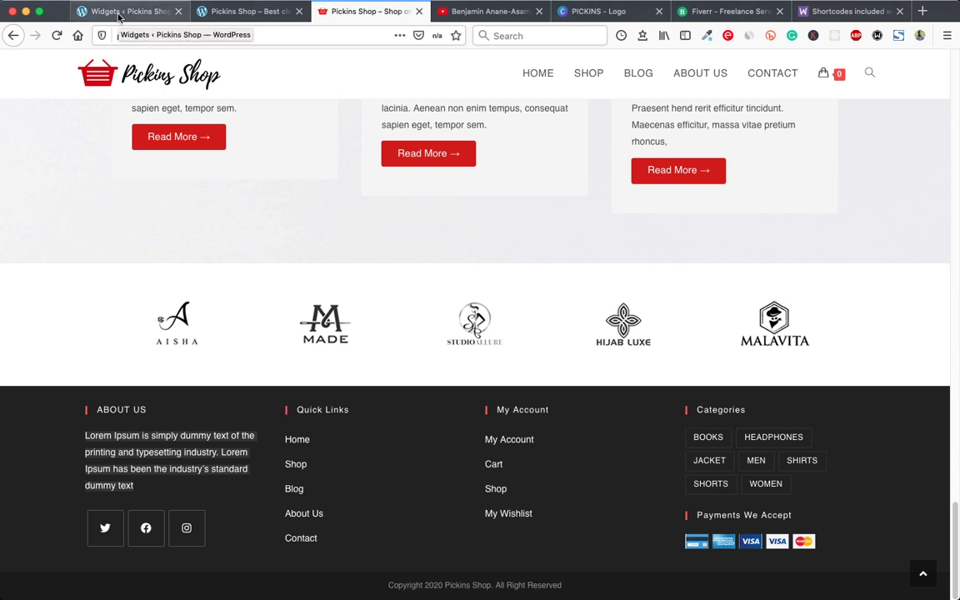
pyautogui.click(119, 16)
pyautogui.click(783, 243)
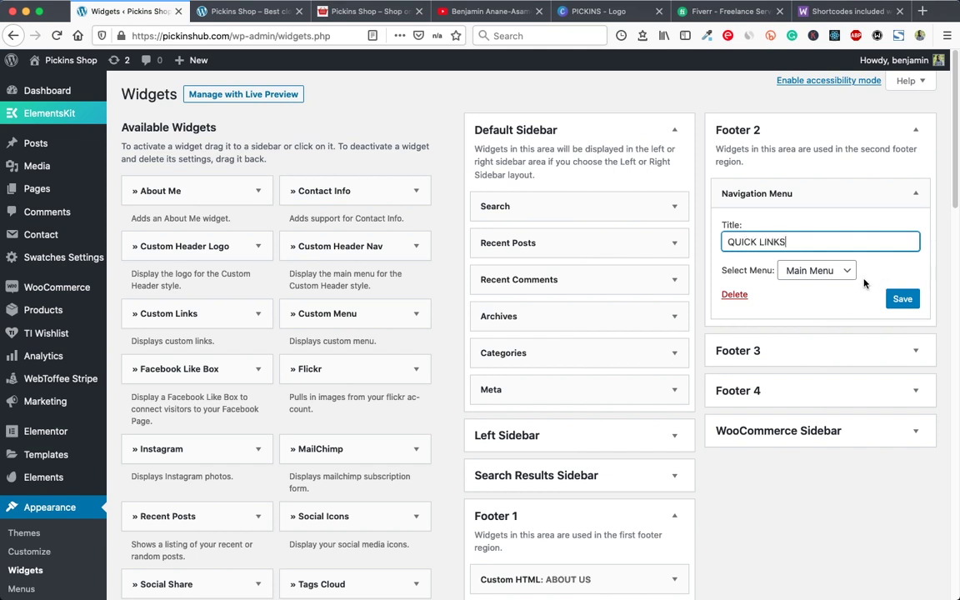
pyautogui.click(902, 299)
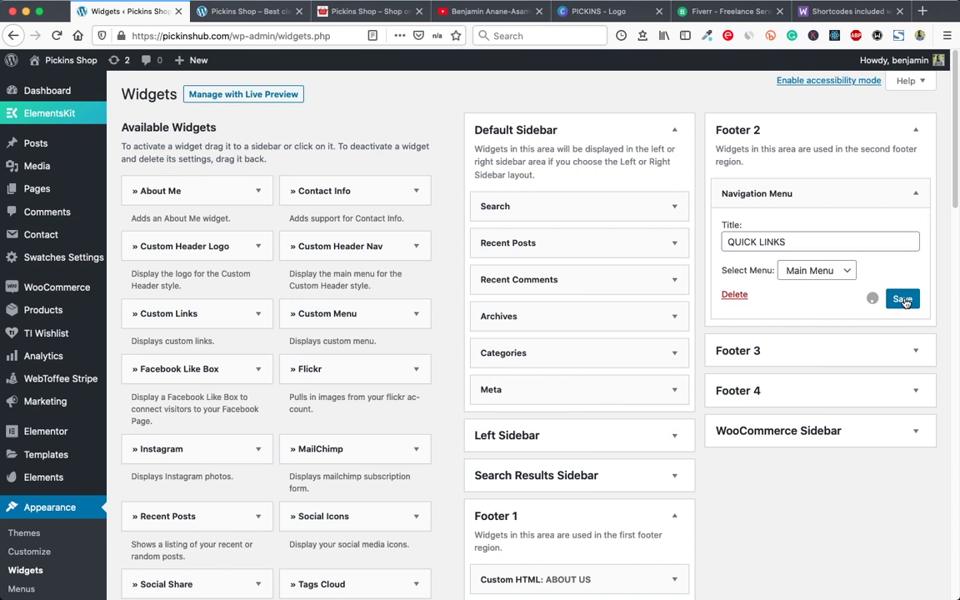
pyautogui.click(764, 355)
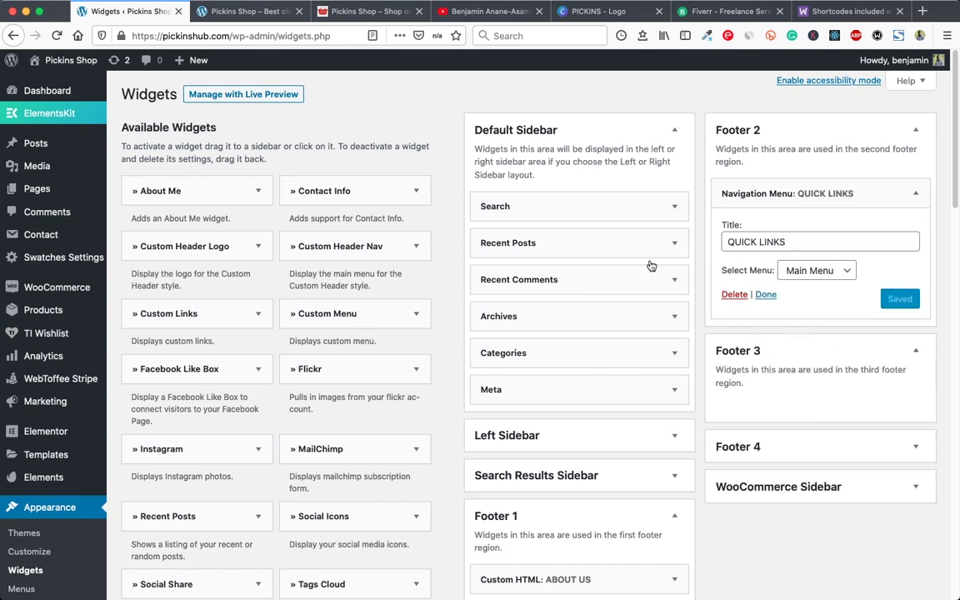
pyautogui.click(366, 11)
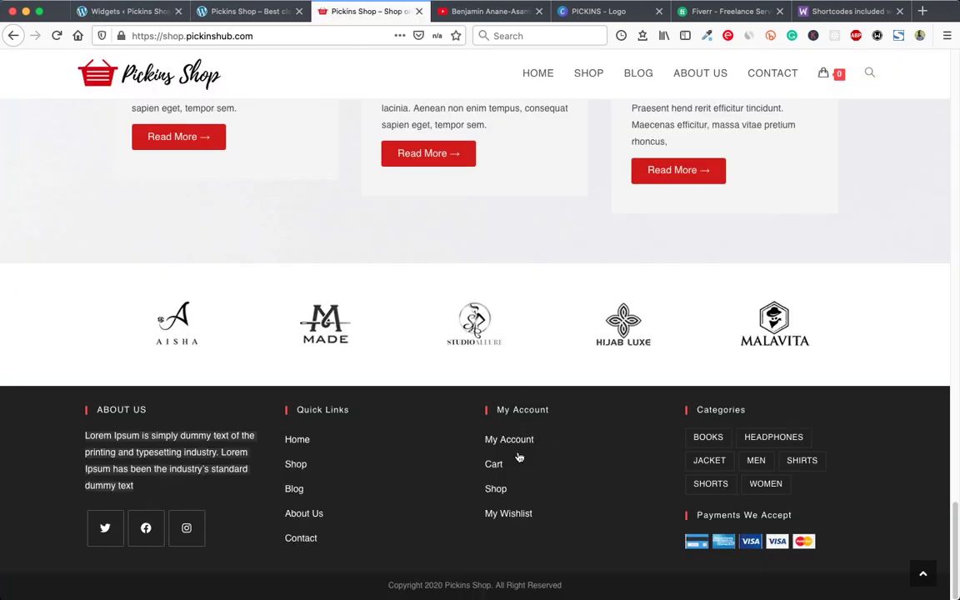
pyautogui.click(137, 12)
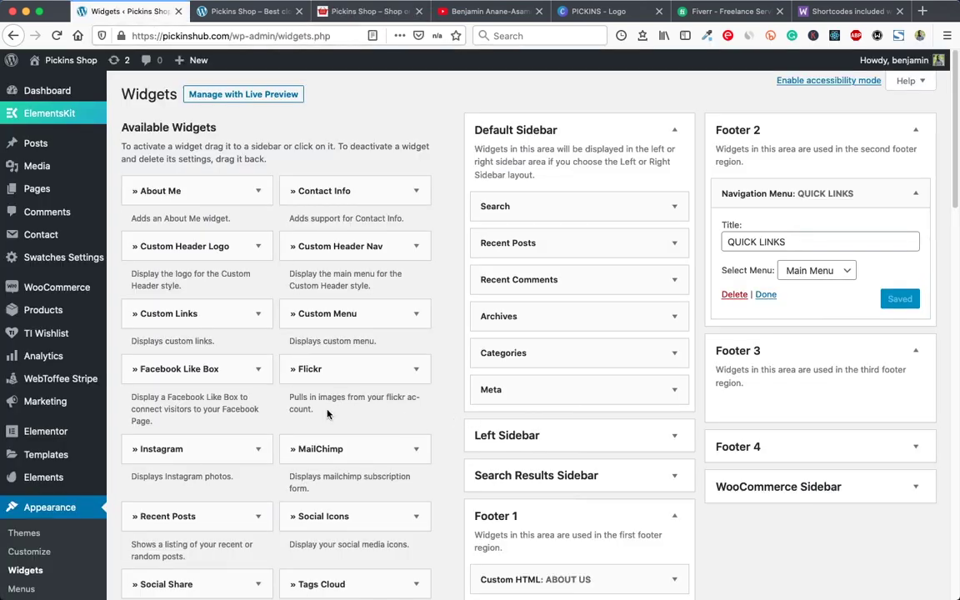
# Add another Navigation Menu widget to the Footer 3 area.
pyautogui.scroll(-10, 327, 414)
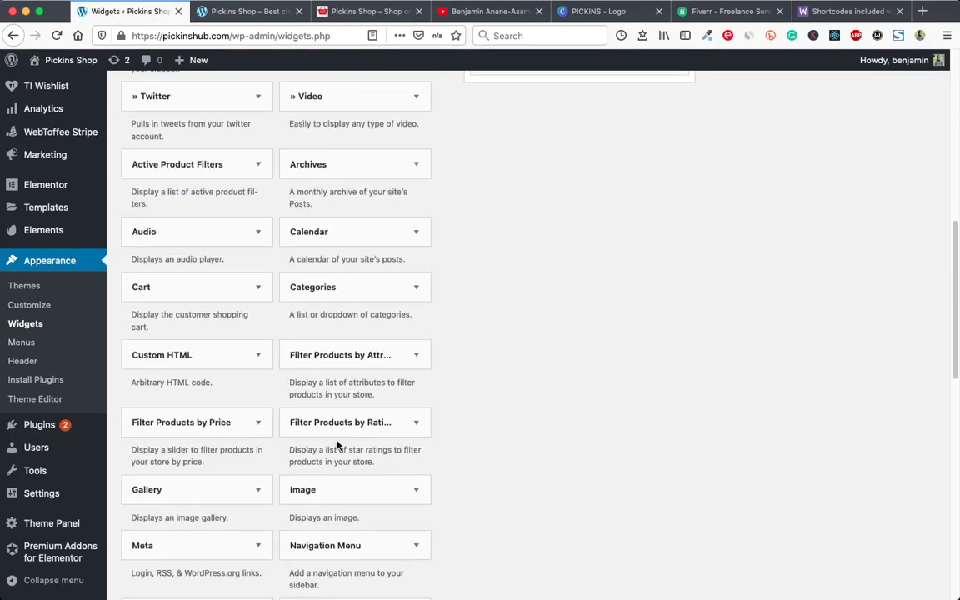
pyautogui.click(403, 463)
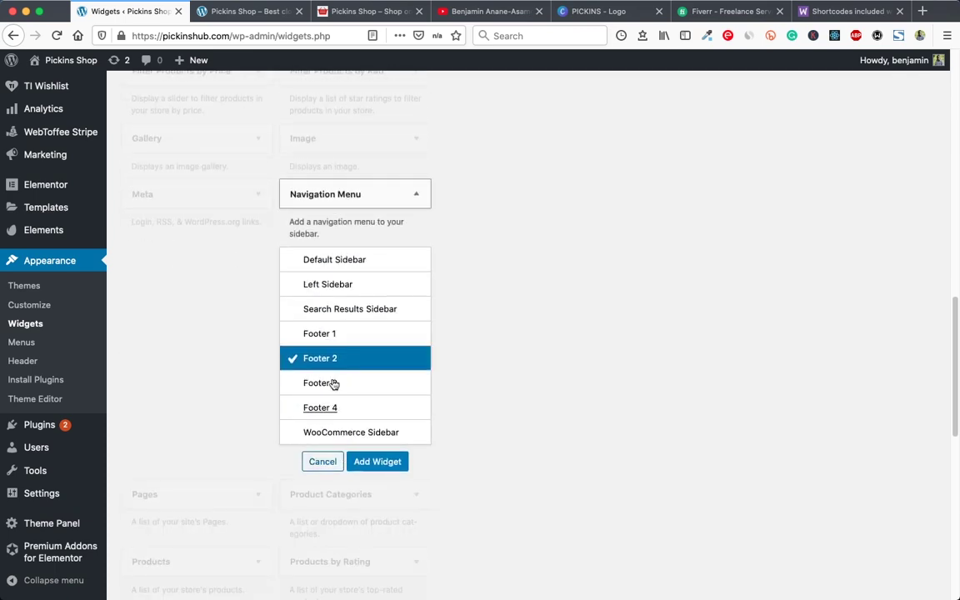
pyautogui.click(326, 384)
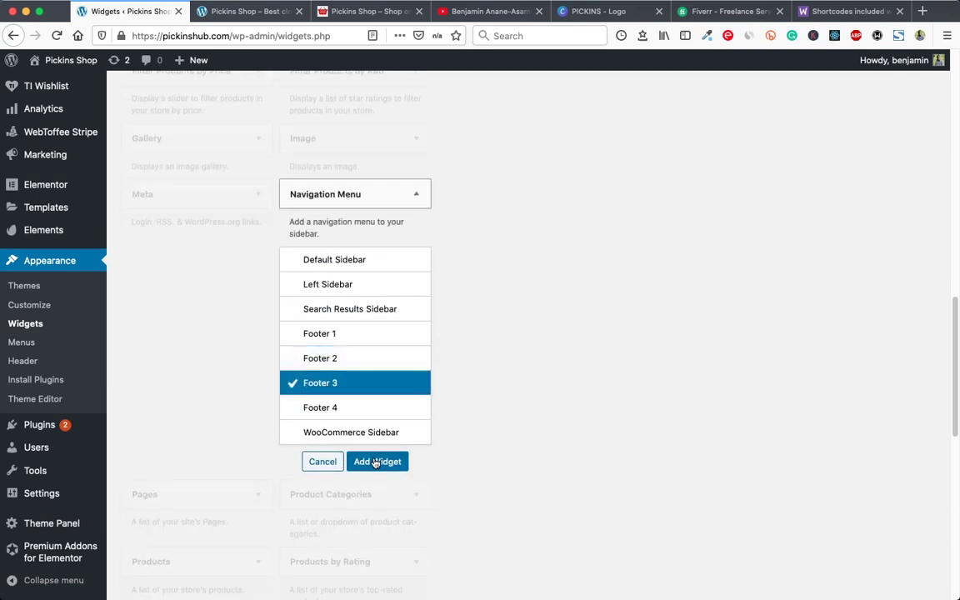
pyautogui.click(376, 462)
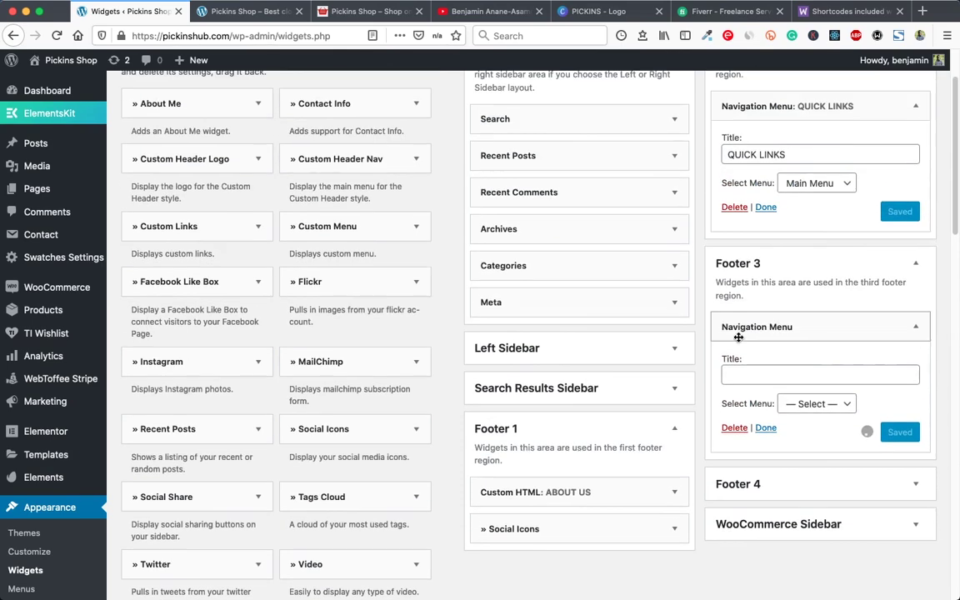
# Select the My Account menu, title it MY ACCOUNT, save, and expand Footer 4.
pyautogui.click(837, 406)
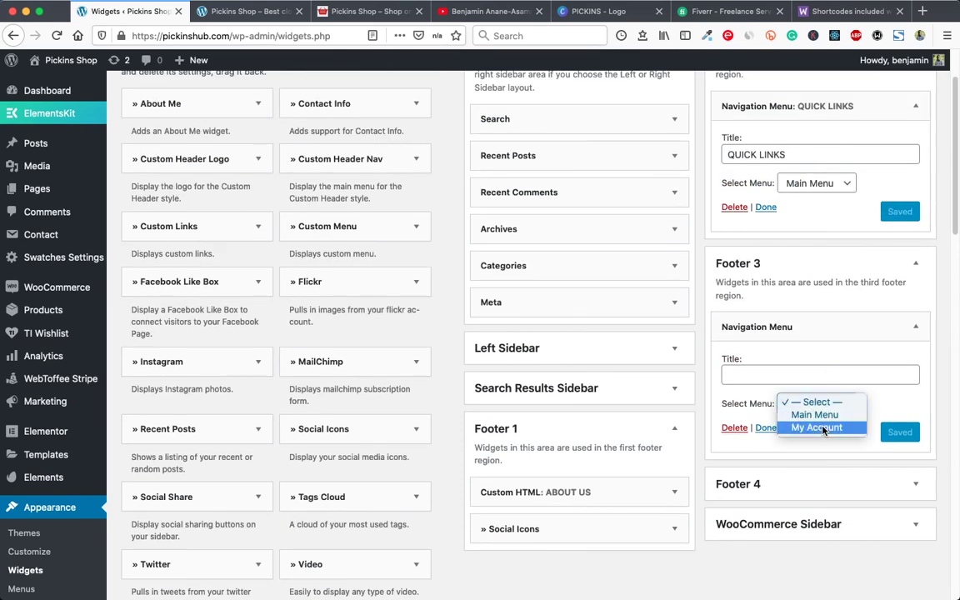
pyautogui.click(822, 427)
pyautogui.click(804, 380)
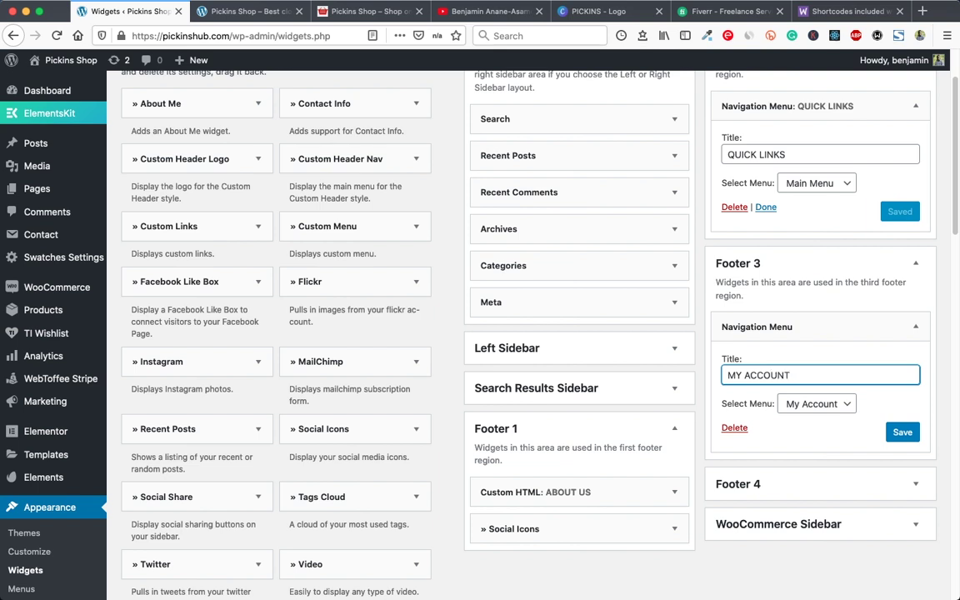
pyautogui.click(903, 434)
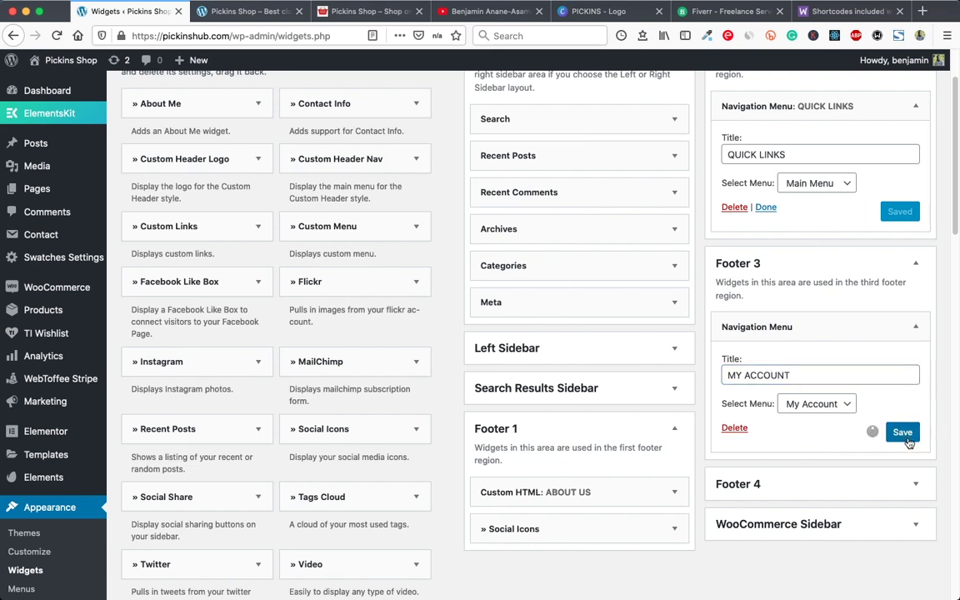
pyautogui.click(753, 484)
pyautogui.scroll(-2, 755, 490)
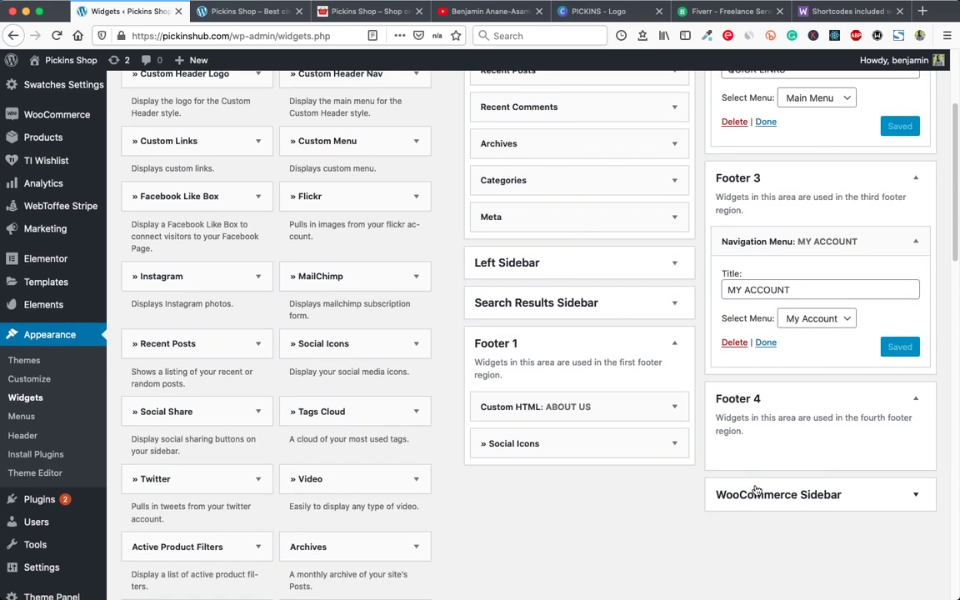
pyautogui.click(324, 11)
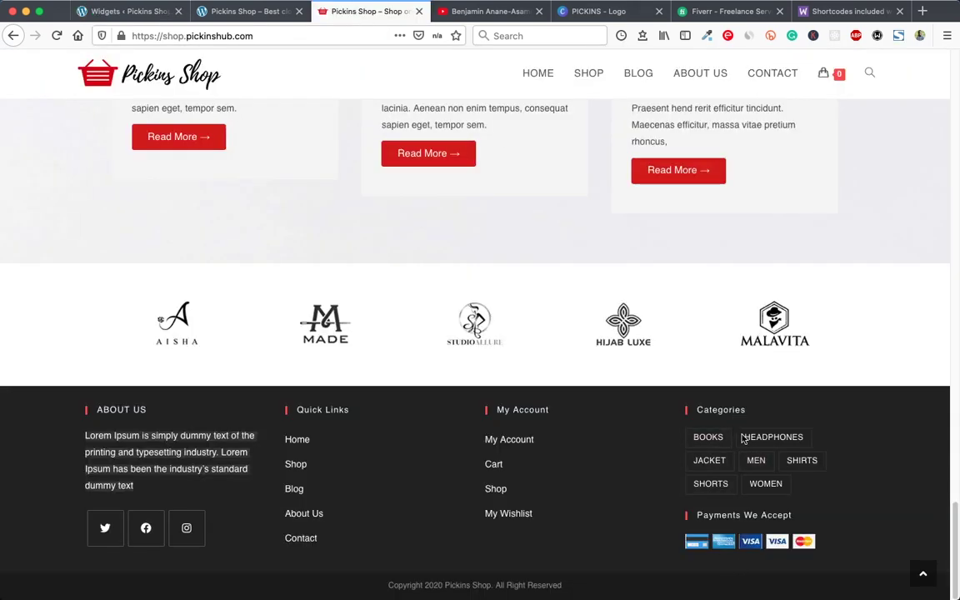
pyautogui.click(129, 12)
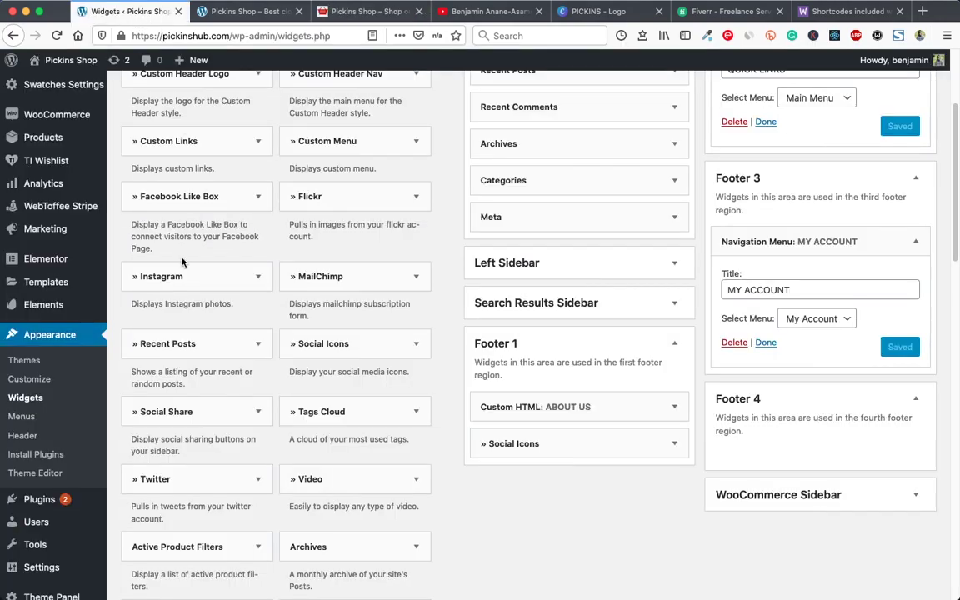
pyautogui.scroll(2, 298, 187)
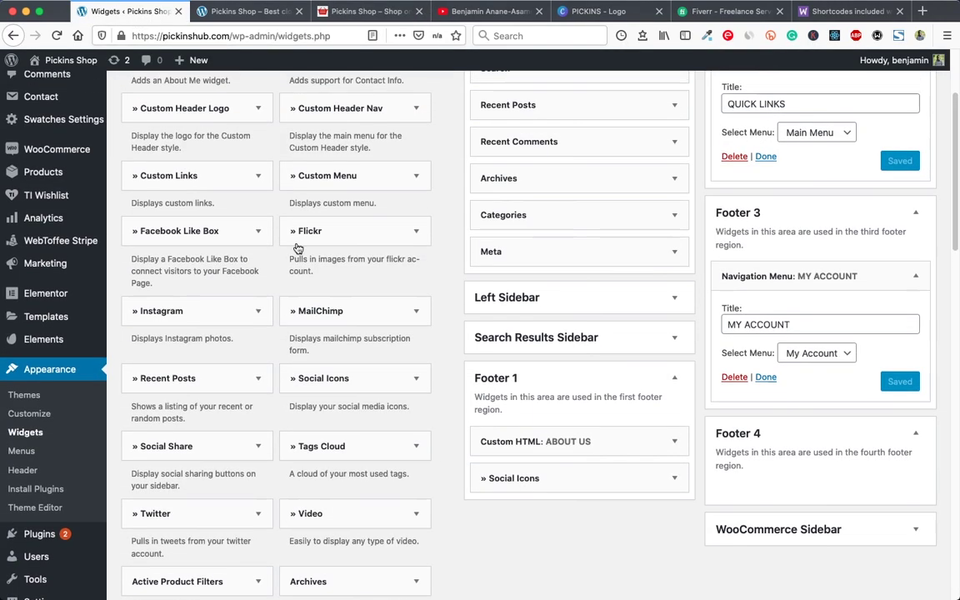
pyautogui.scroll(-3, 240, 379)
pyautogui.scroll(-5, 240, 379)
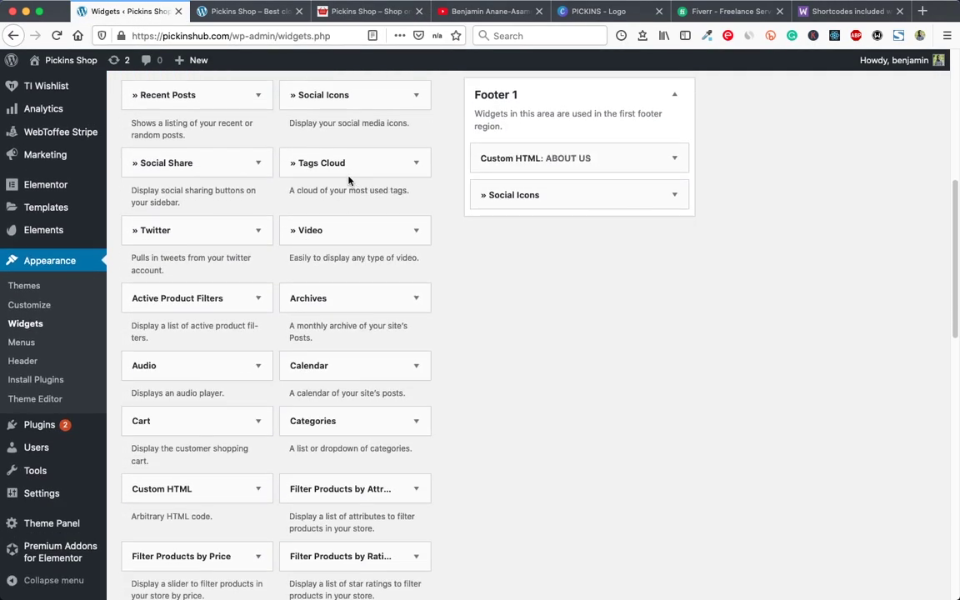
# Add a Tags Cloud widget to Footer 4 titled GATEORIES, using Product categories, and save it.
pyautogui.click(377, 166)
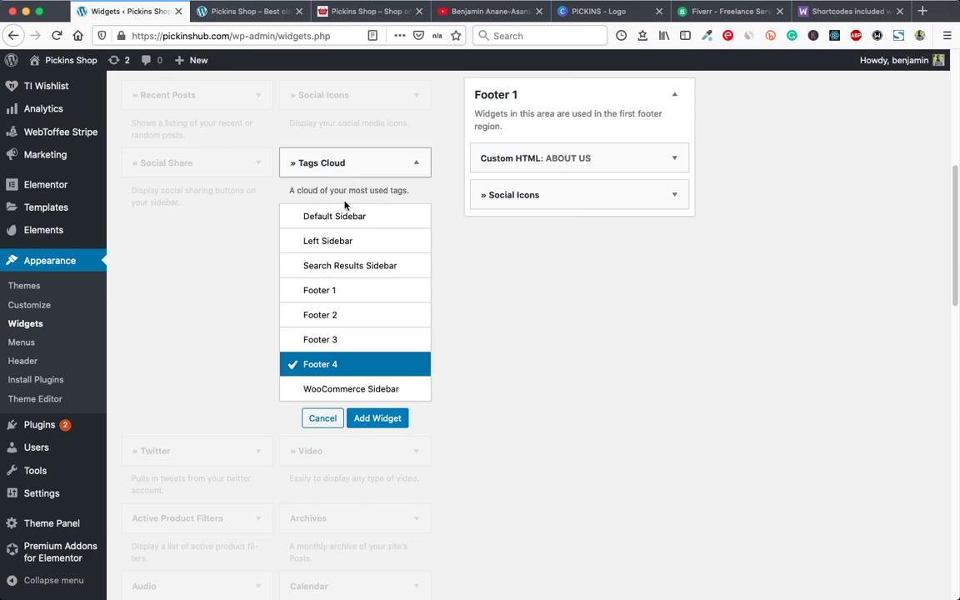
pyautogui.click(376, 418)
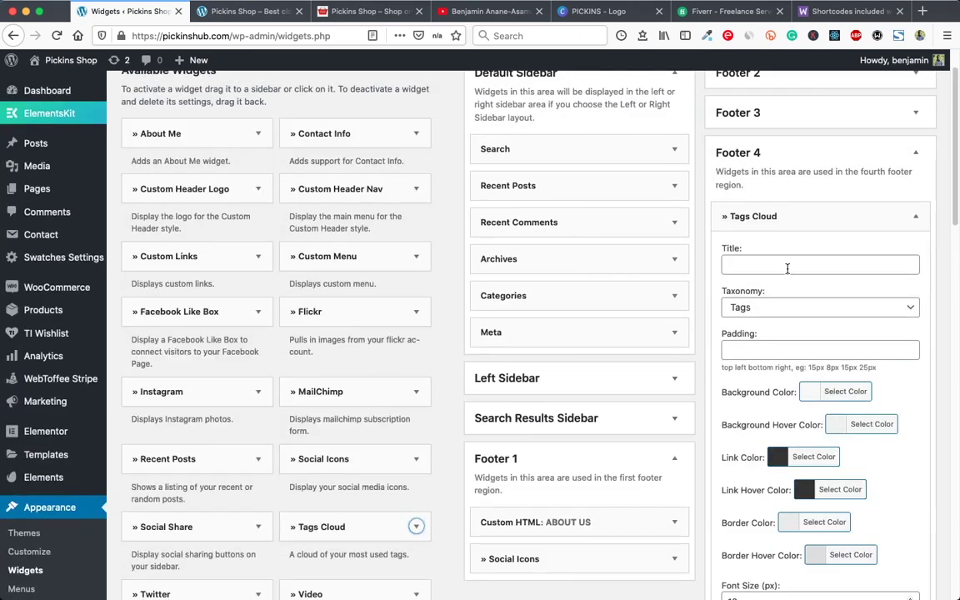
pyautogui.click(786, 267)
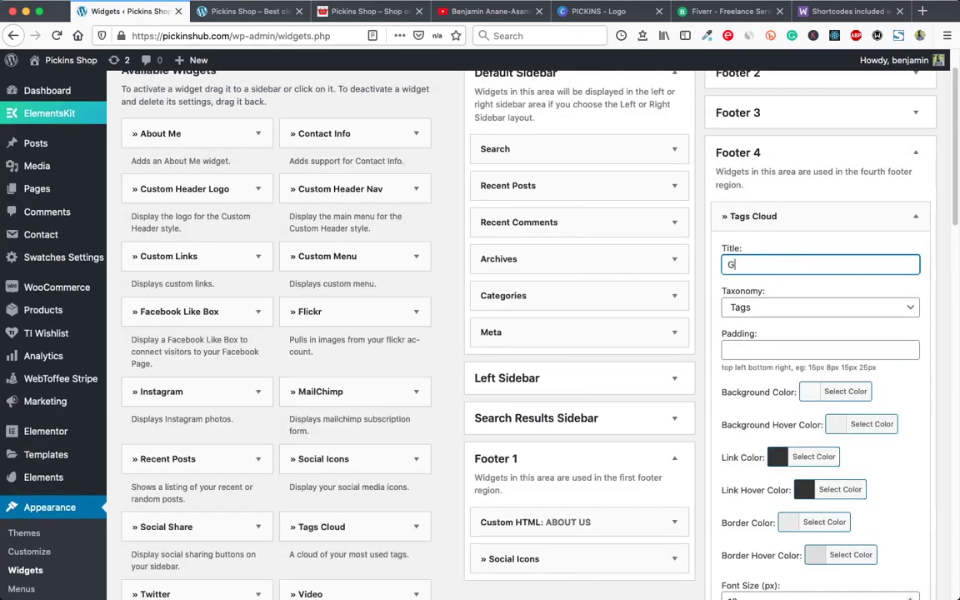
pyautogui.write('GATEORIES')
pyautogui.scroll(-2, 760, 250)
pyautogui.click(761, 200)
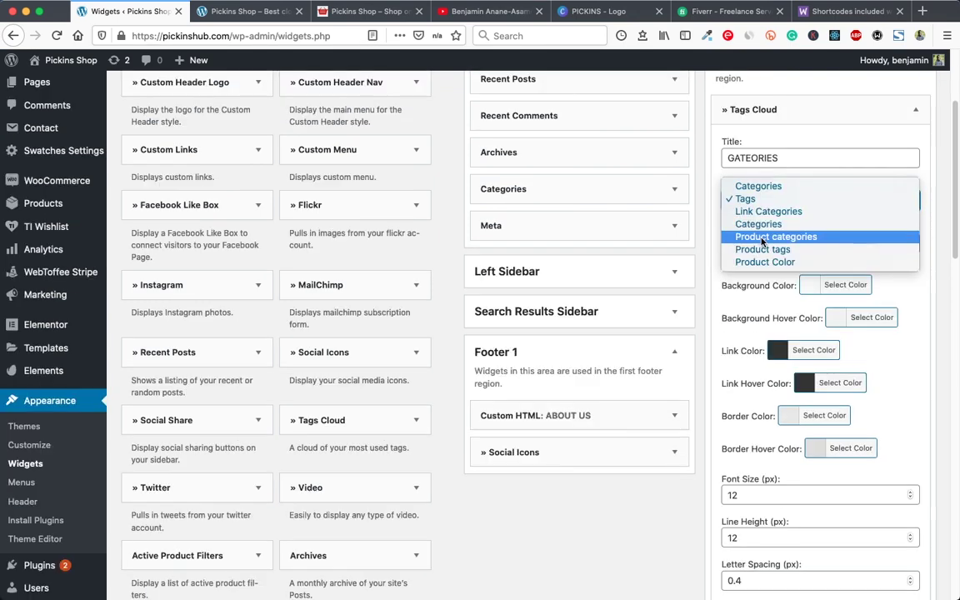
pyautogui.click(762, 237)
pyautogui.scroll(-8, 812, 236)
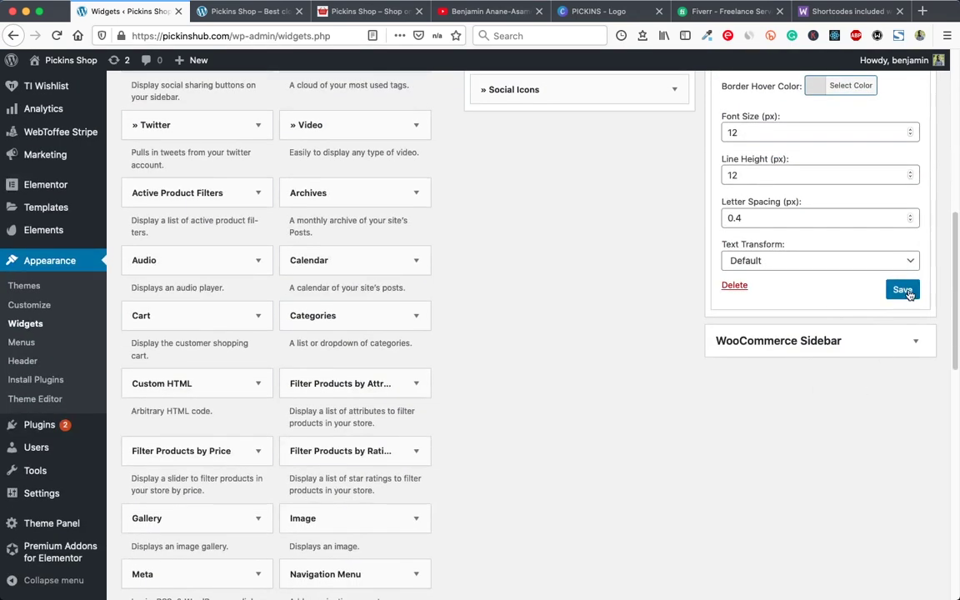
pyautogui.click(902, 289)
# Reload the live site to check the new footer widget against the reference shop.
pyautogui.click(250, 11)
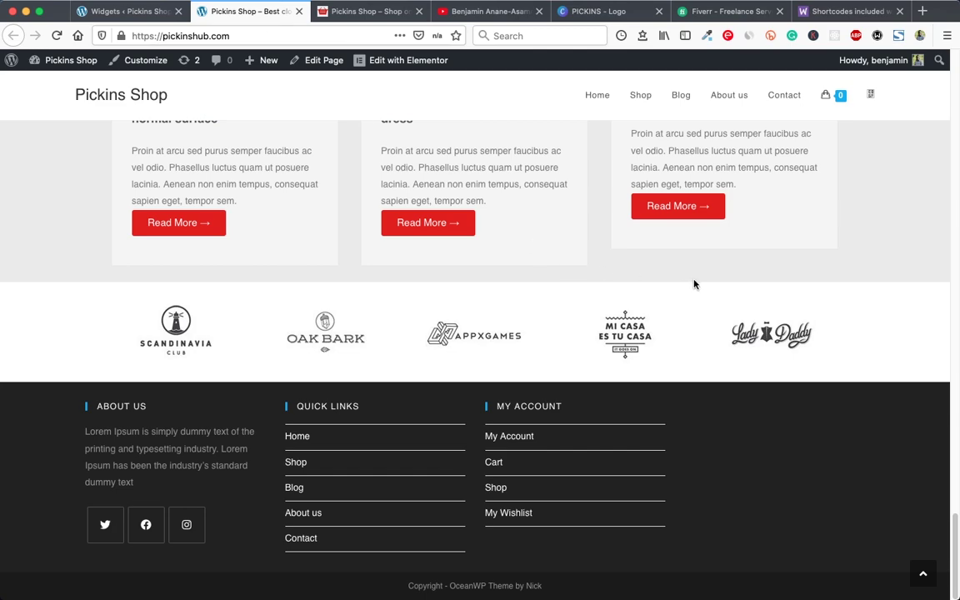
pyautogui.rightClick(694, 284)
pyautogui.click(854, 290)
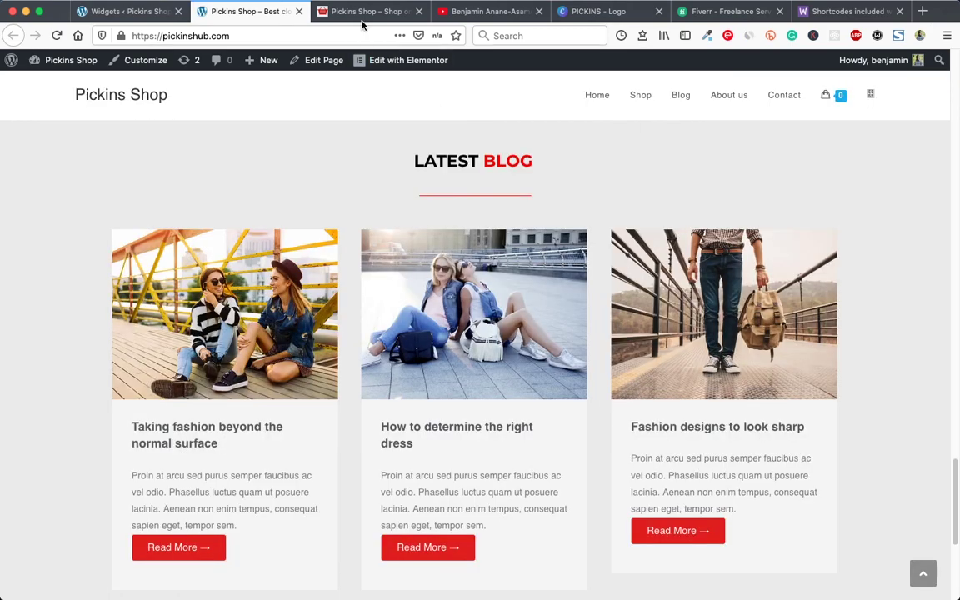
pyautogui.click(363, 12)
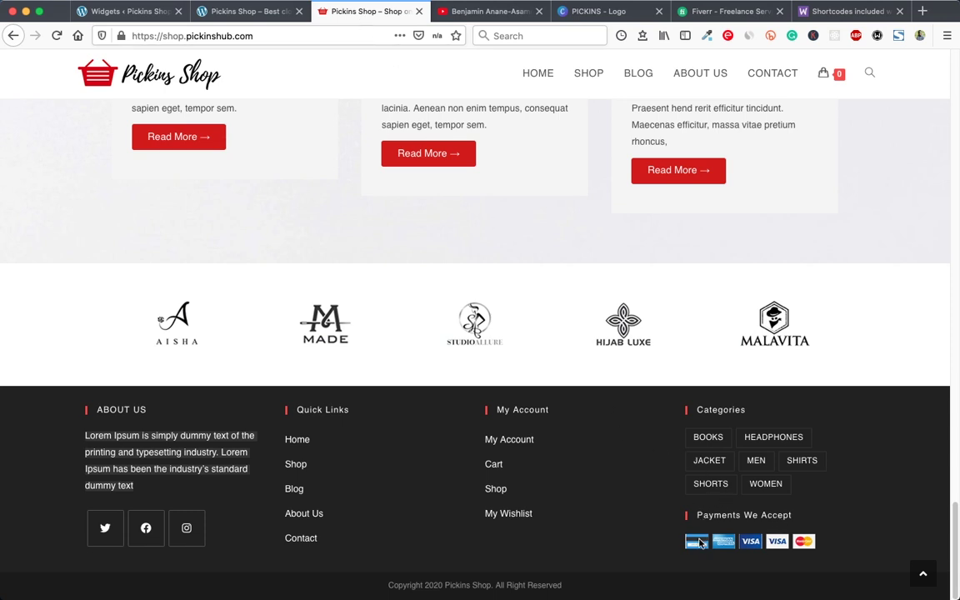
pyautogui.press('super+1')
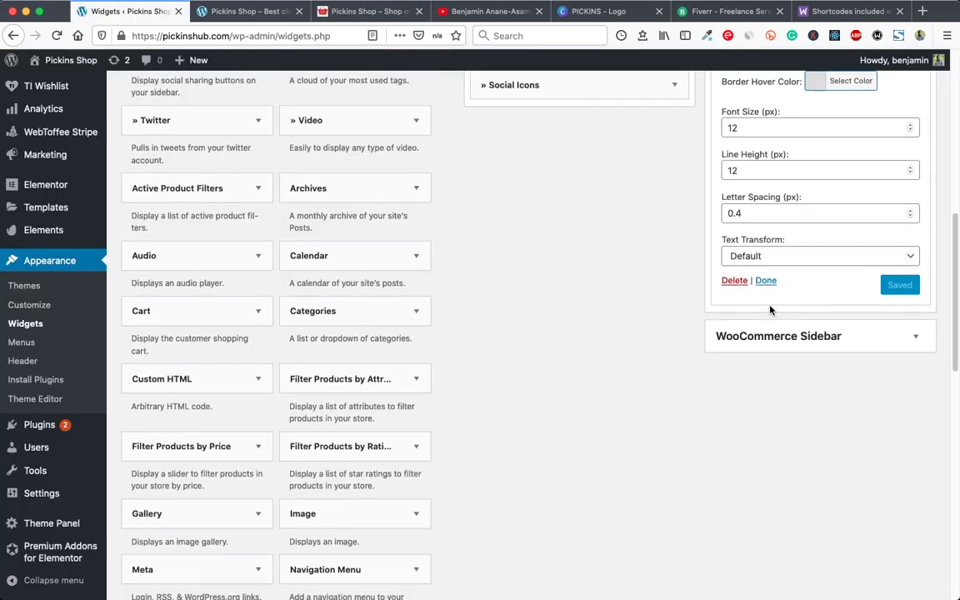
# Close the tag cloud widget and add an Image widget to the Footer 4 area.
pyautogui.click(765, 280)
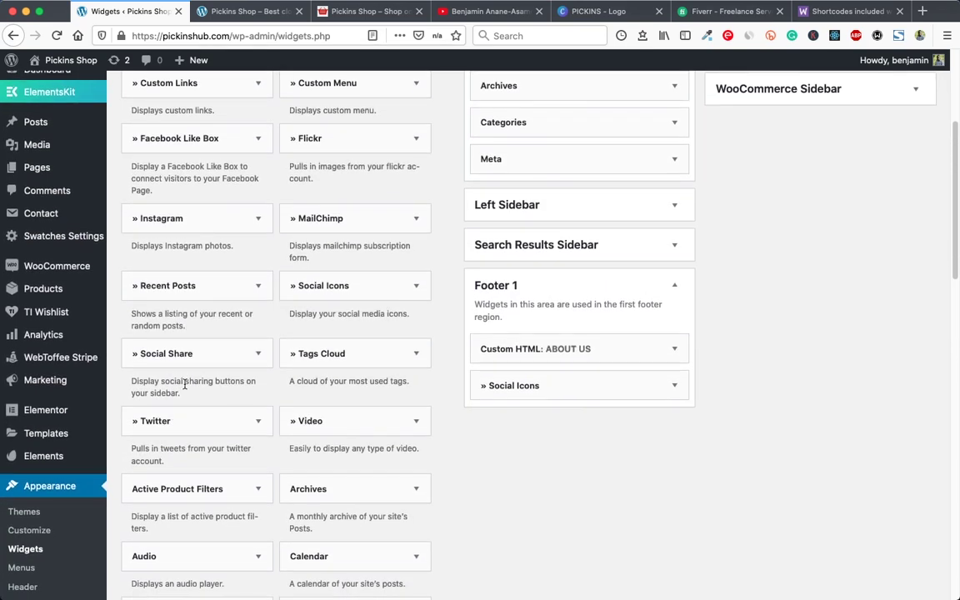
pyautogui.scroll(-7, 190, 383)
pyautogui.scroll(-5, 203, 409)
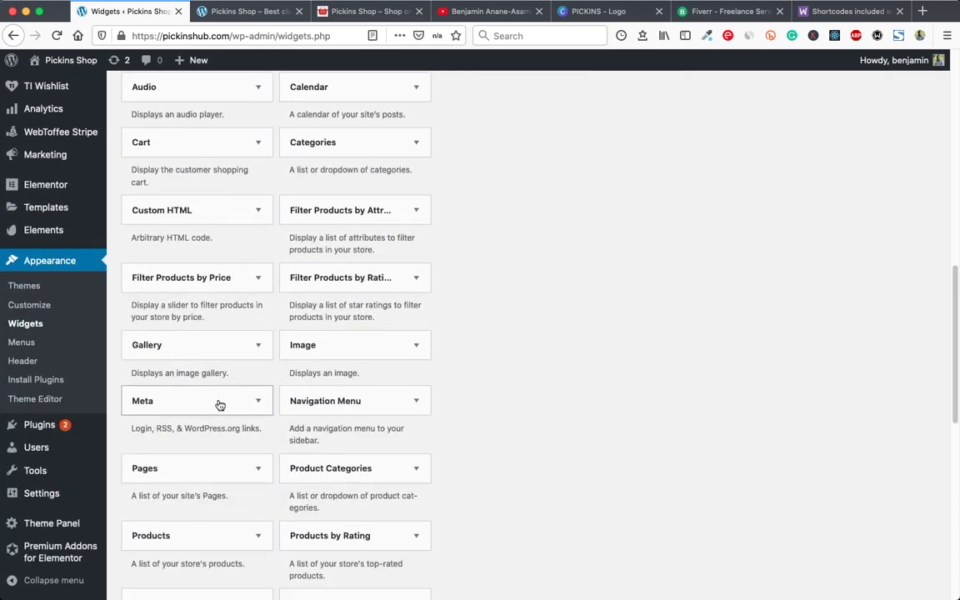
pyautogui.click(361, 350)
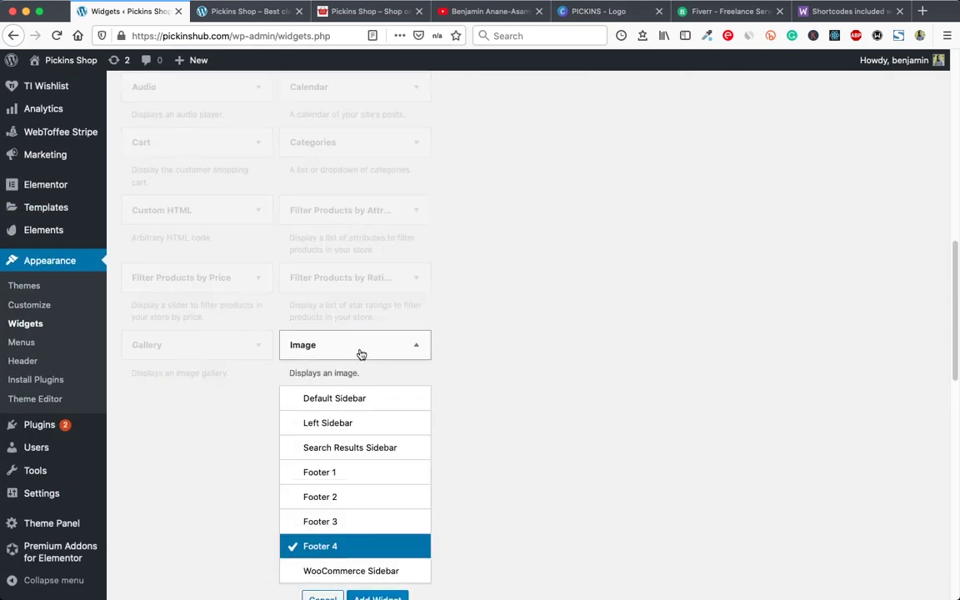
pyautogui.scroll(-2, 377, 555)
pyautogui.click(382, 536)
pyautogui.scroll(-10, 726, 328)
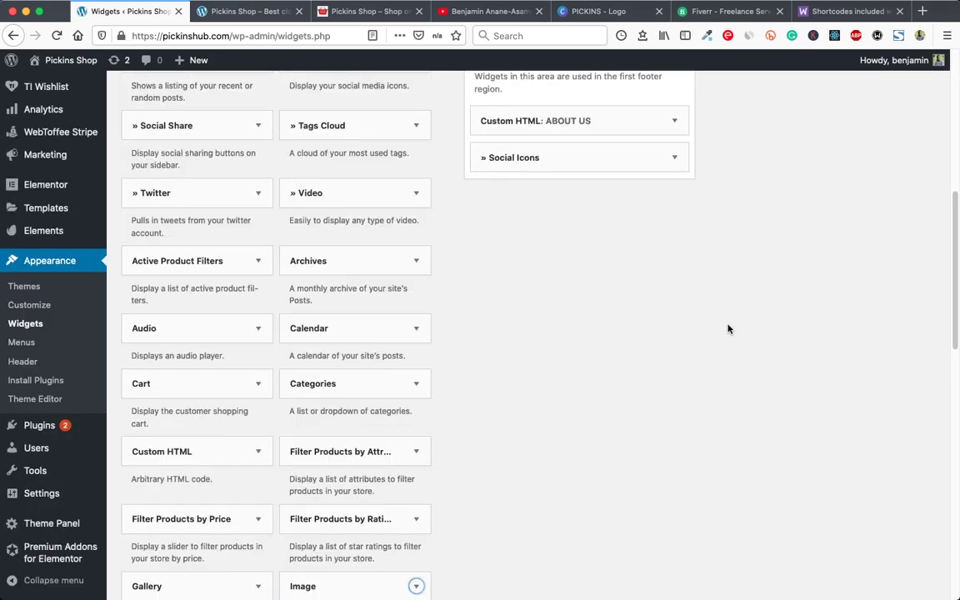
pyautogui.scroll(8, 727, 327)
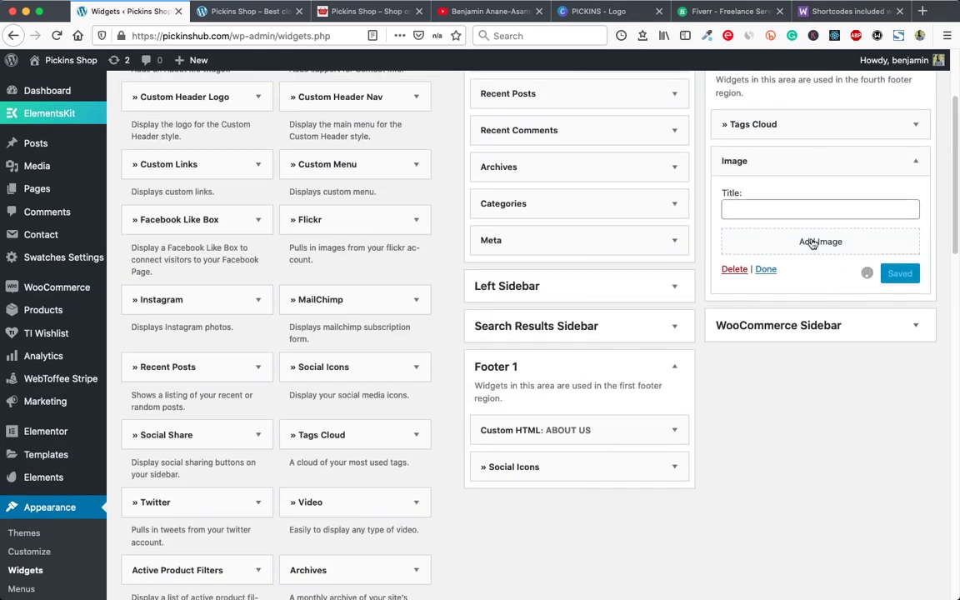
pyautogui.scroll(1, 812, 241)
# Title the widget 'PAYMENTS WE ACCEPT', insert the payments.png card logos image, and save it.
pyautogui.click(805, 238)
pyautogui.write('PAYMENT')
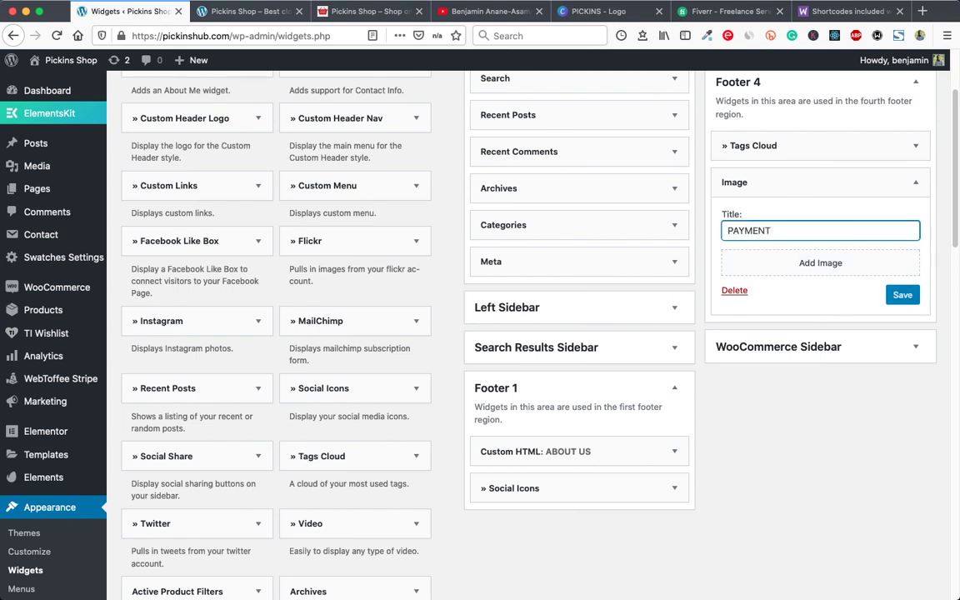
pyautogui.write('S WE ACCEPT')
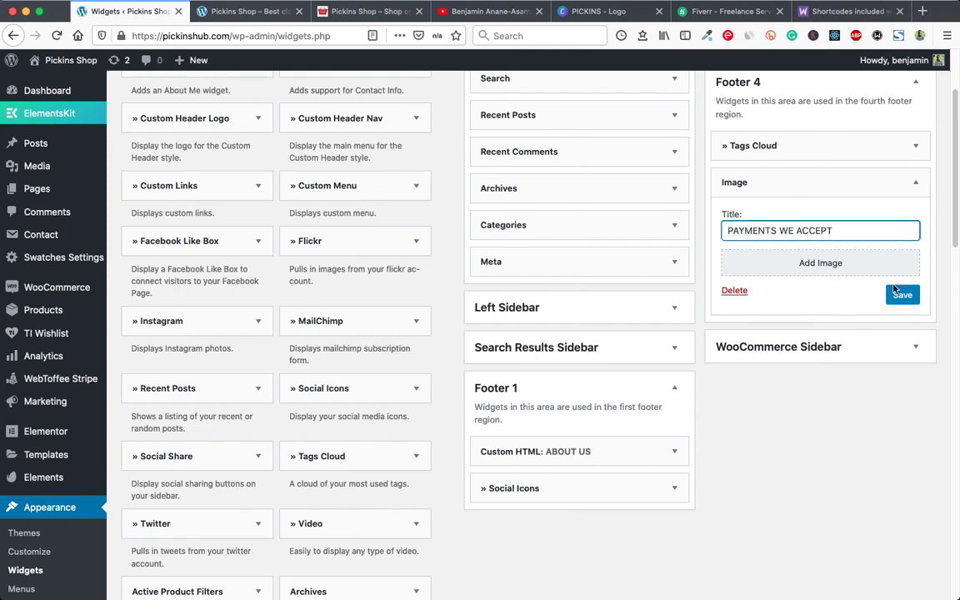
pyautogui.click(805, 263)
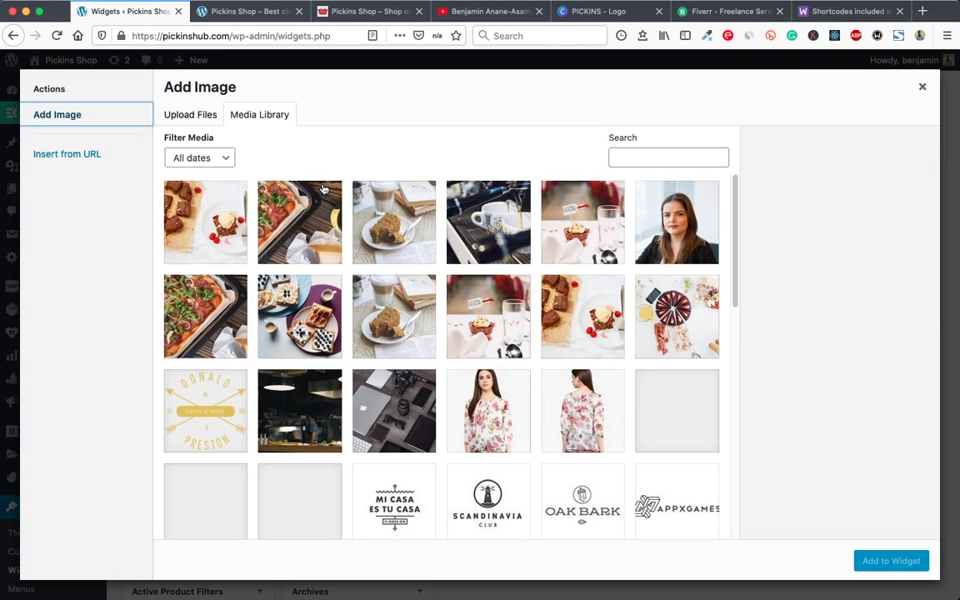
pyautogui.scroll(-5, 556, 311)
pyautogui.scroll(-3, 556, 312)
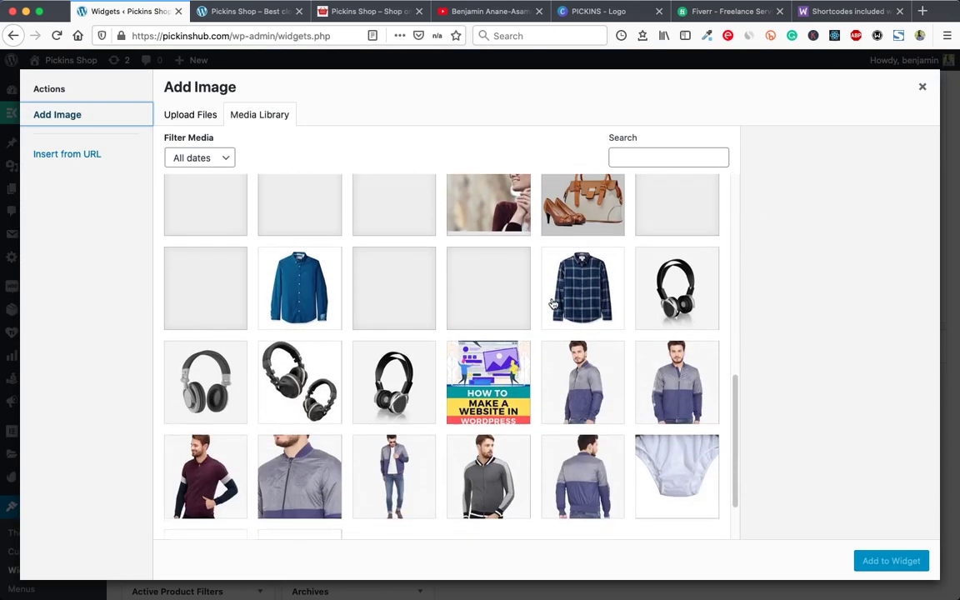
pyautogui.scroll(3, 488, 326)
pyautogui.click(488, 292)
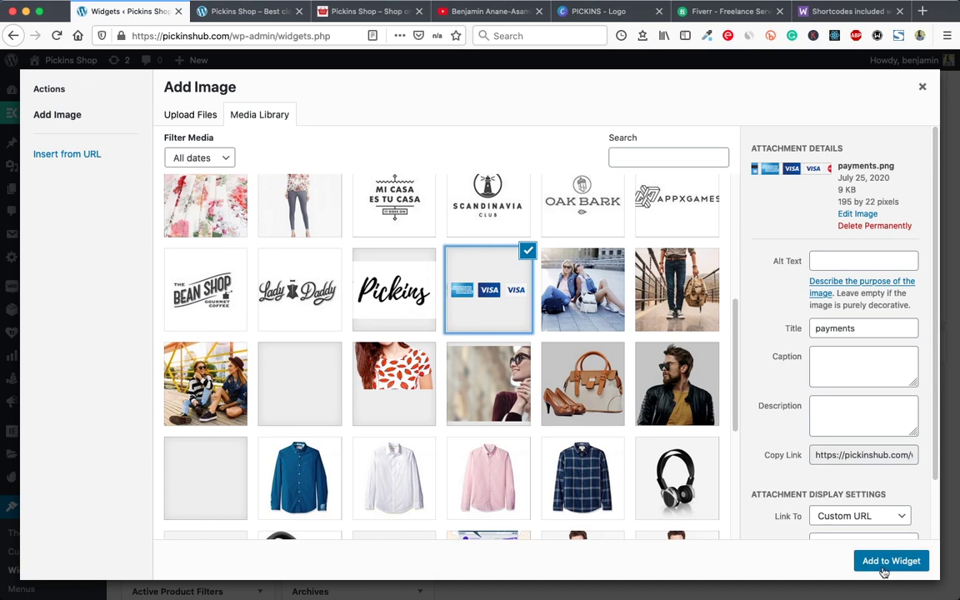
pyautogui.click(887, 562)
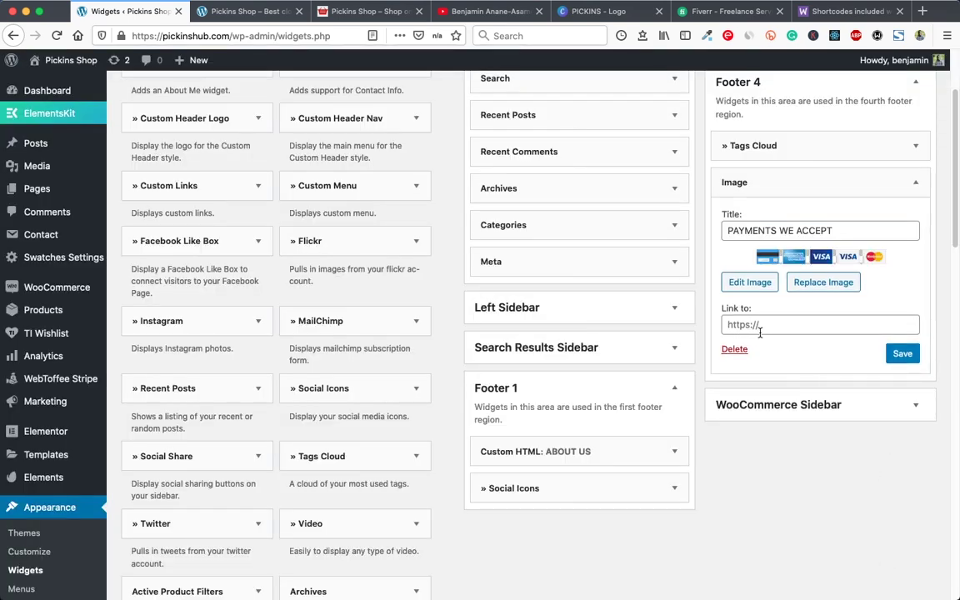
pyautogui.click(902, 354)
pyautogui.click(902, 354)
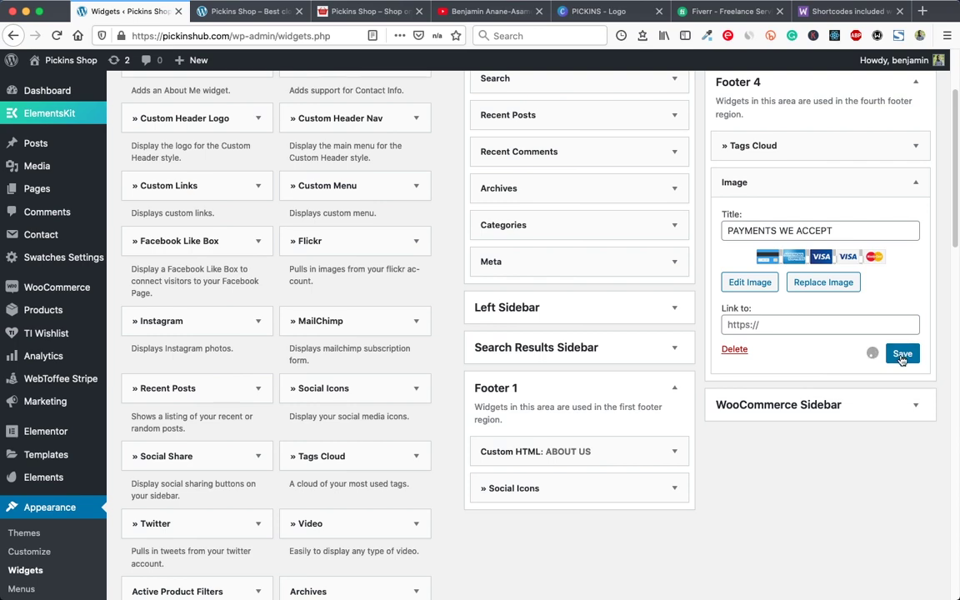
pyautogui.click(244, 11)
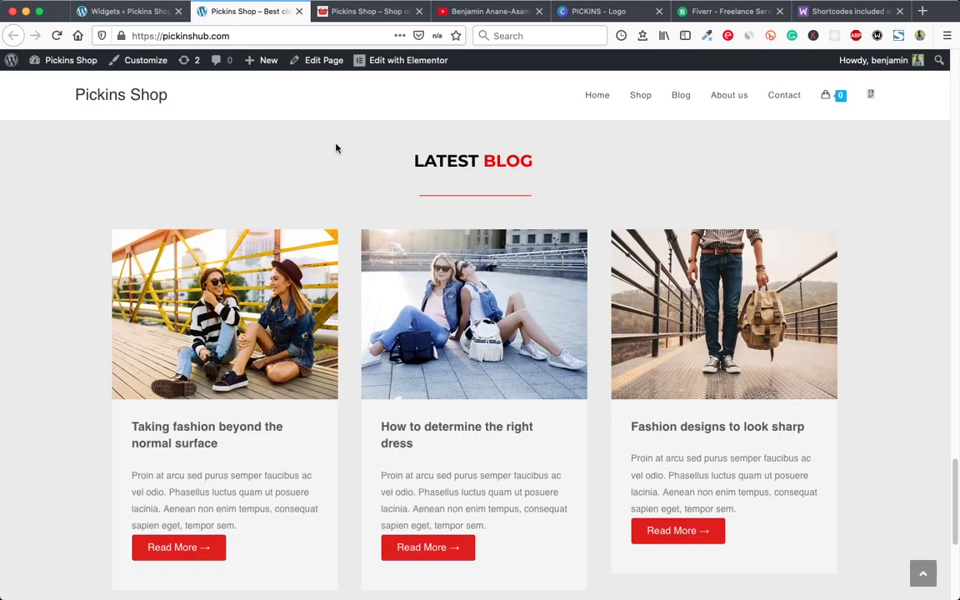
pyautogui.scroll(-5, 474, 401)
pyautogui.rightClick(649, 397)
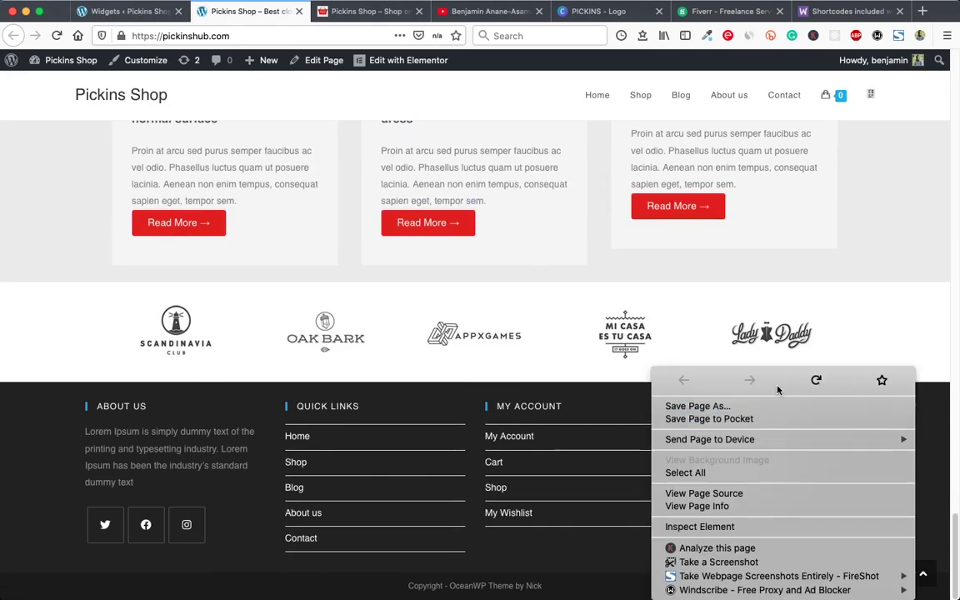
pyautogui.click(816, 382)
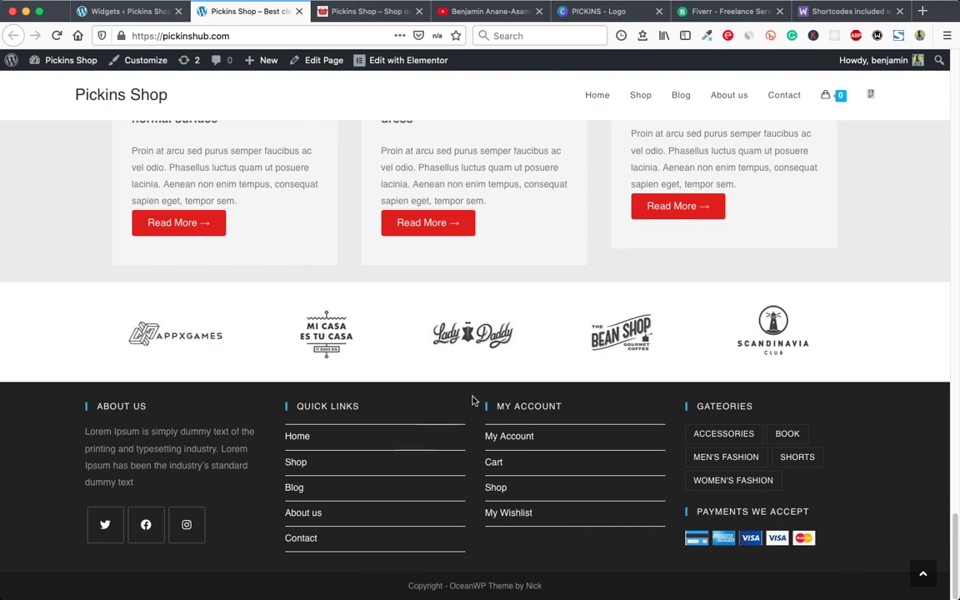
pyautogui.scroll(20, 428, 382)
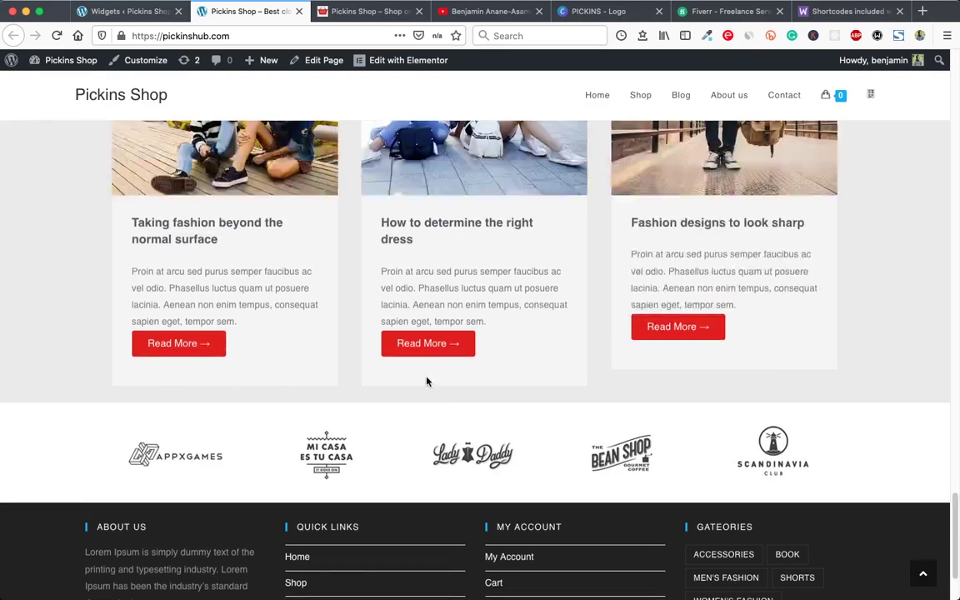
pyautogui.scroll(5, 427, 381)
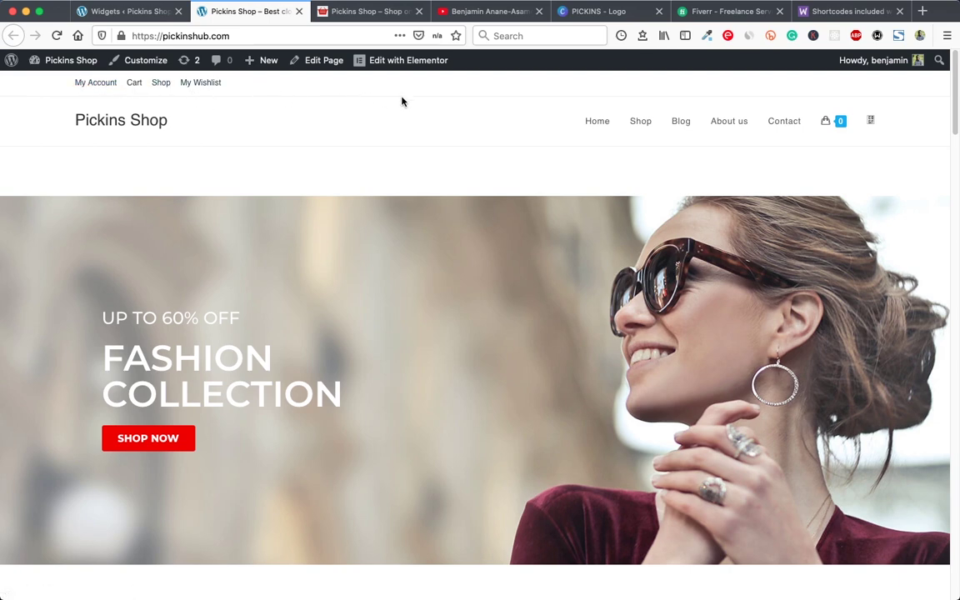
pyautogui.scroll(-5, 208, 125)
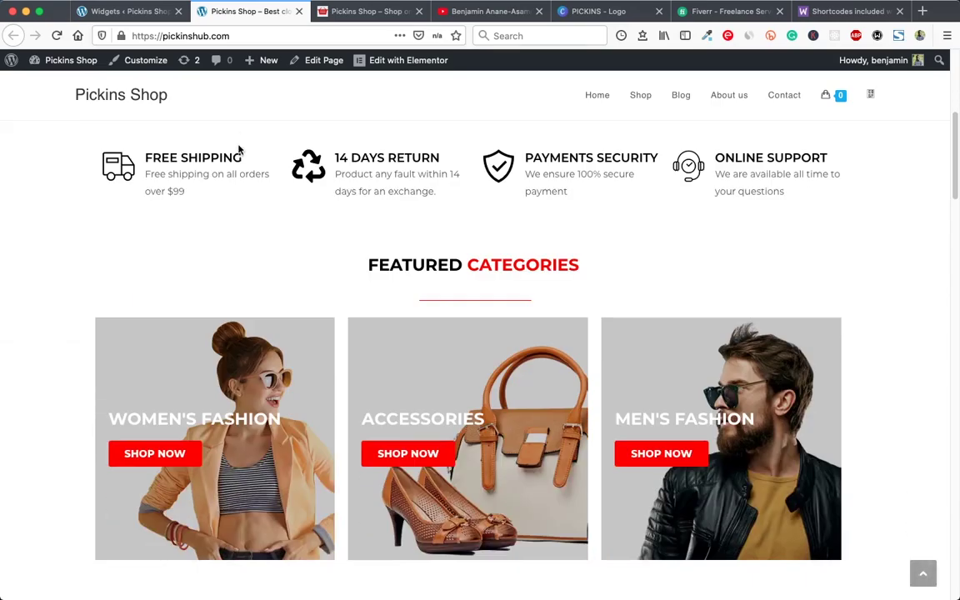
pyautogui.scroll(-15, 266, 200)
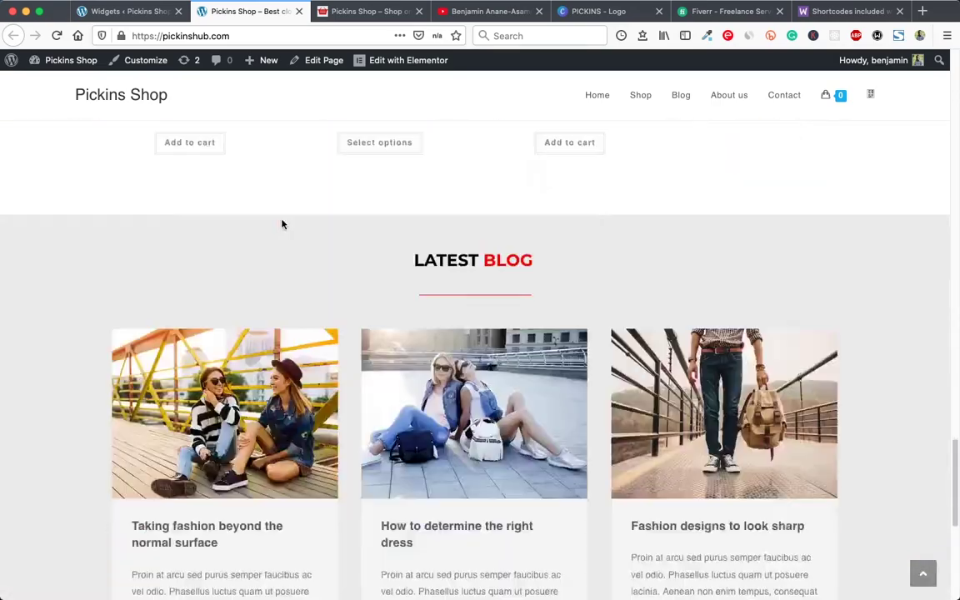
pyautogui.scroll(-5, 283, 226)
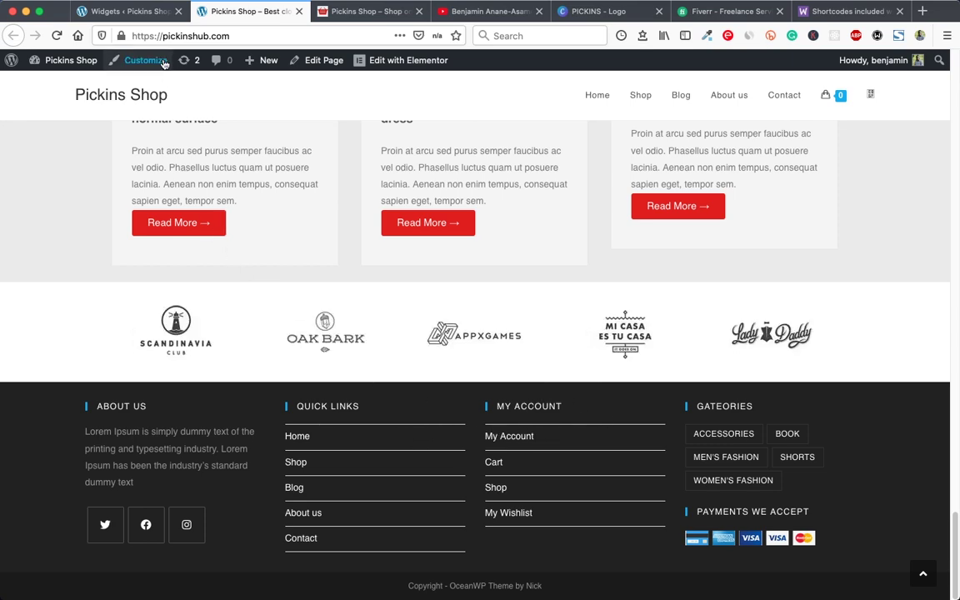
pyautogui.scroll(5, 514, 374)
pyautogui.scroll(-5, 514, 375)
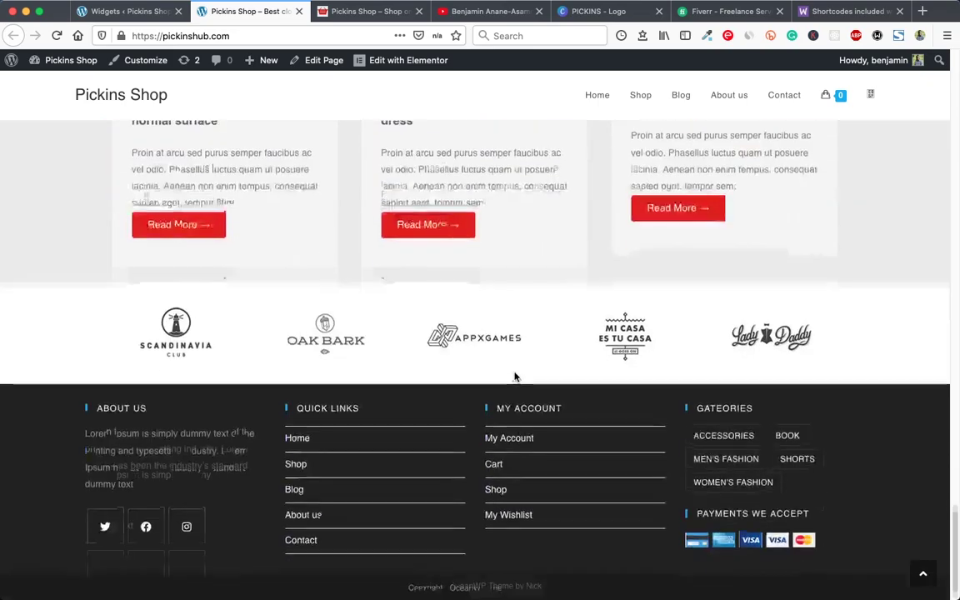
pyautogui.scroll(10, 518, 386)
pyautogui.scroll(15, 519, 385)
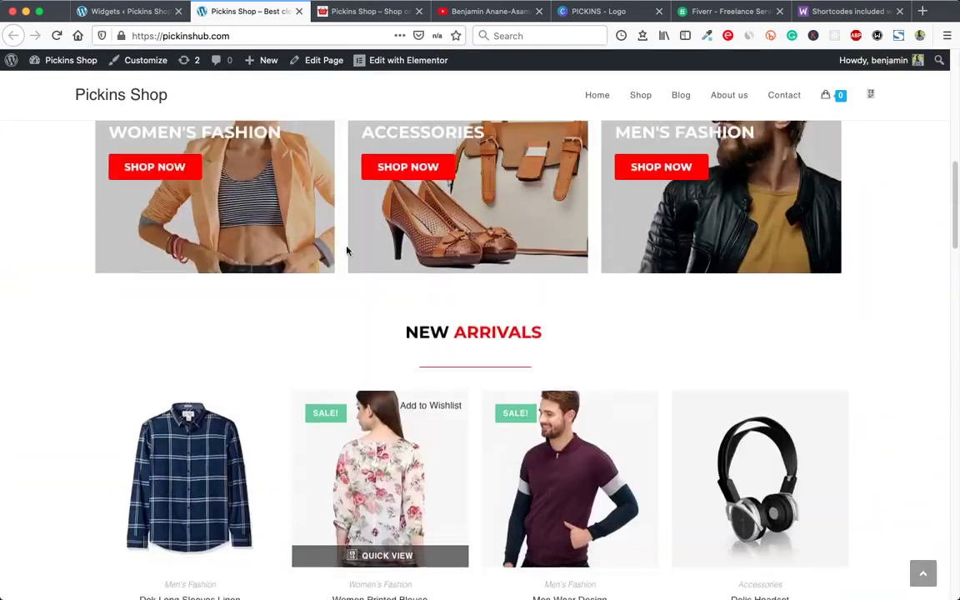
pyautogui.scroll(3, 150, 94)
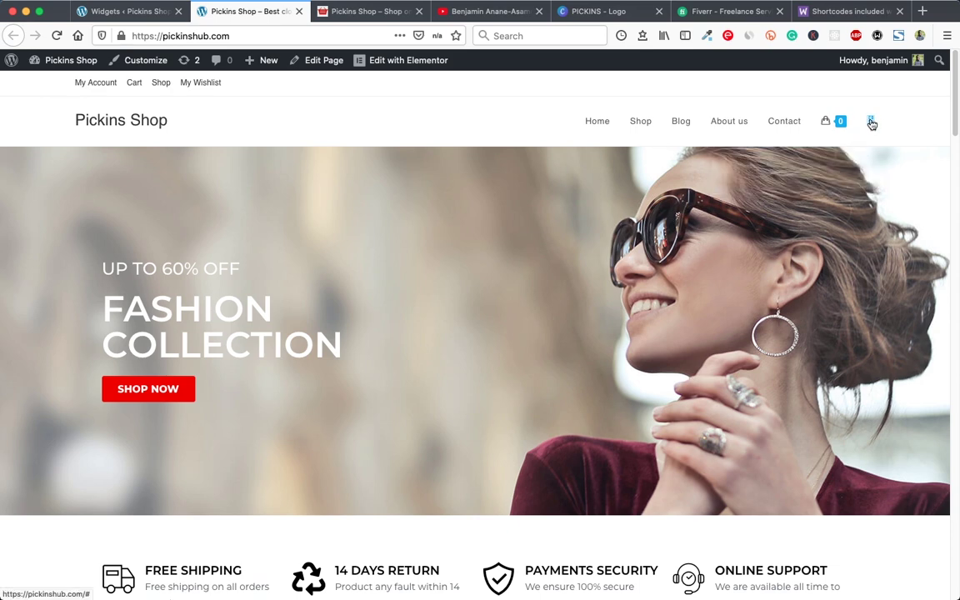
pyautogui.scroll(-7, 793, 203)
pyautogui.scroll(6, 653, 220)
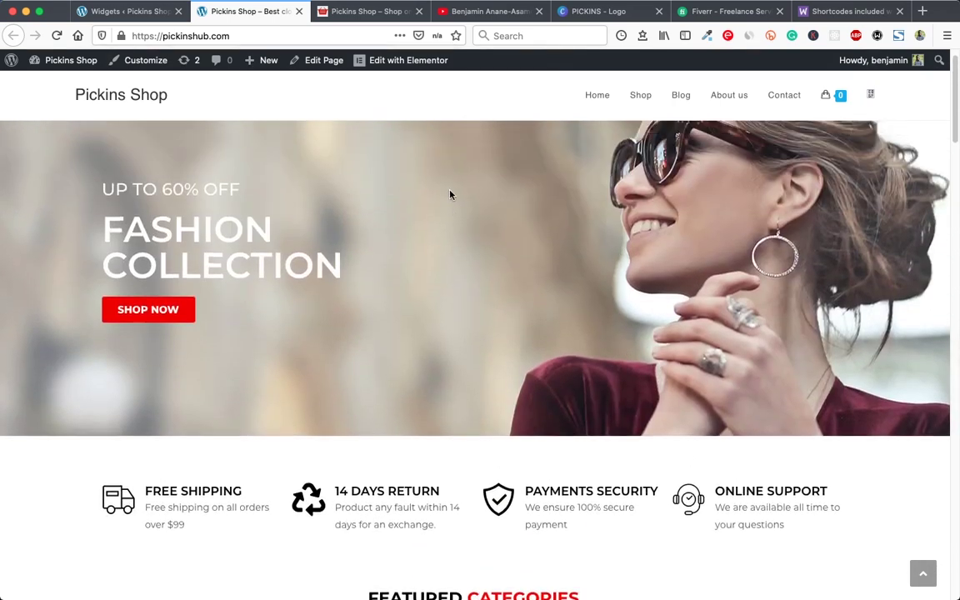
pyautogui.scroll(2, 459, 190)
# Open the Customizer, check the Footer 1 widget area, then go to Homepage Settings.
pyautogui.click(143, 63)
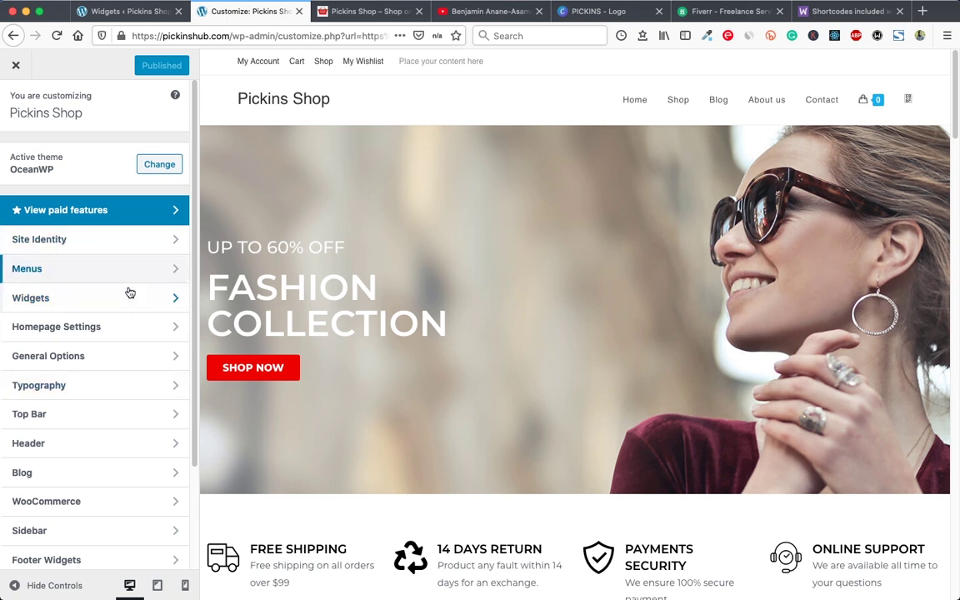
pyautogui.click(93, 302)
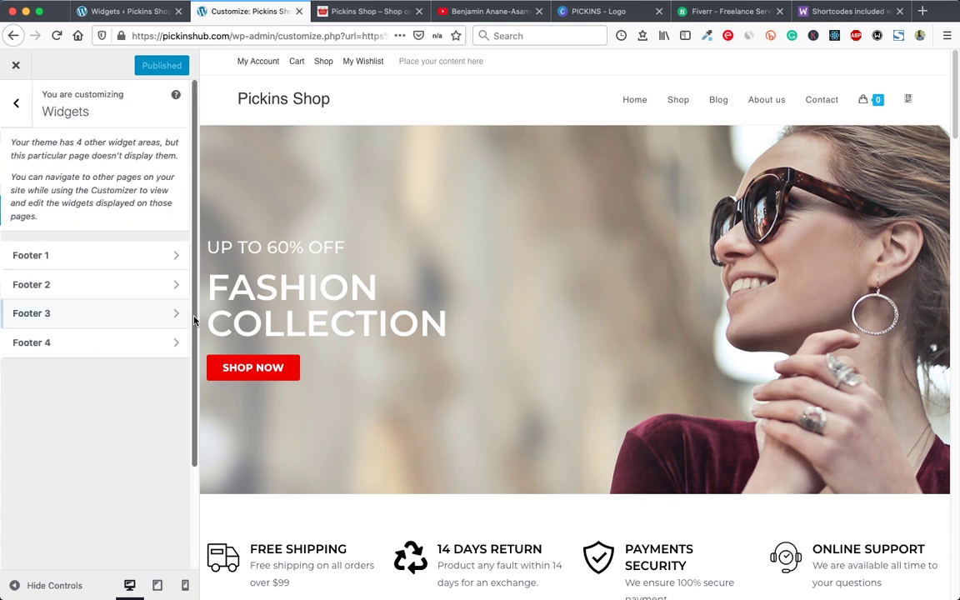
pyautogui.click(47, 243)
pyautogui.click(20, 101)
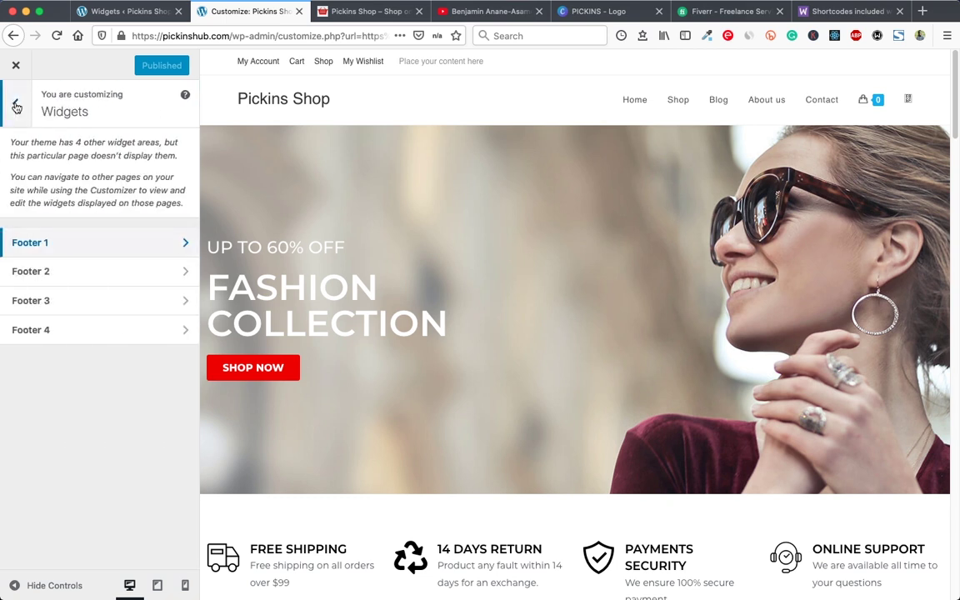
pyautogui.click(20, 100)
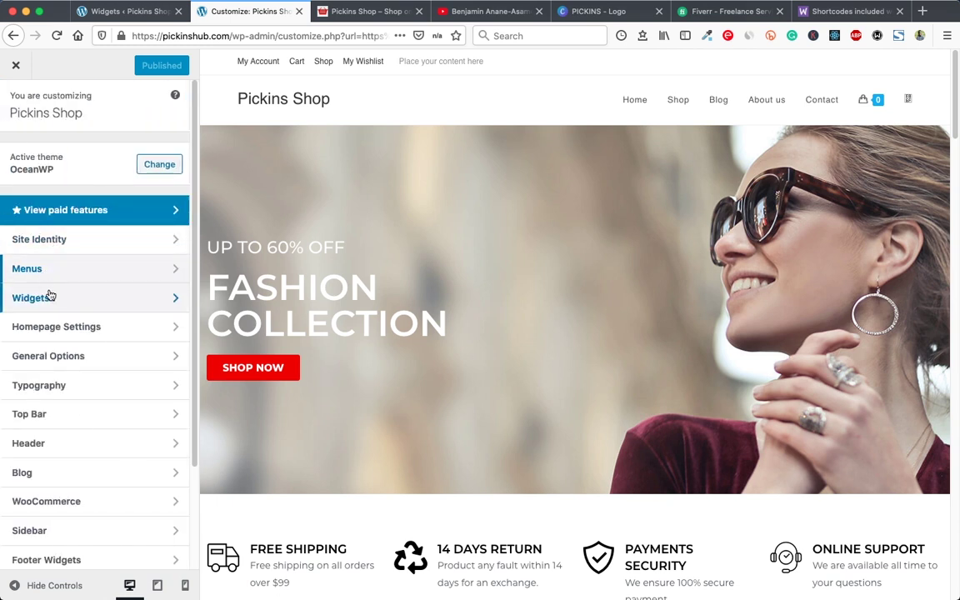
pyautogui.click(60, 332)
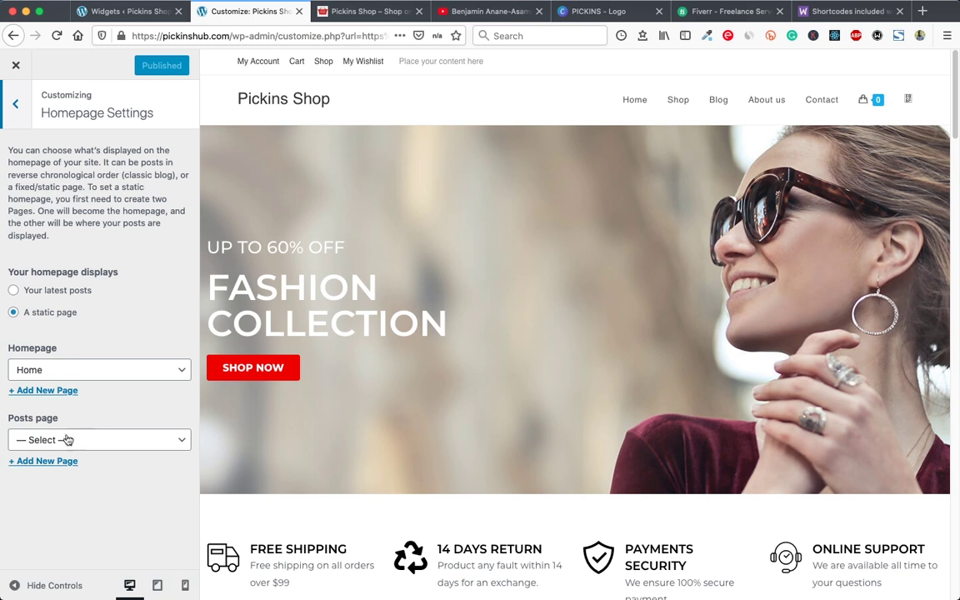
# Set the Posts page to Blog in Homepage Settings.
pyautogui.click(719, 101)
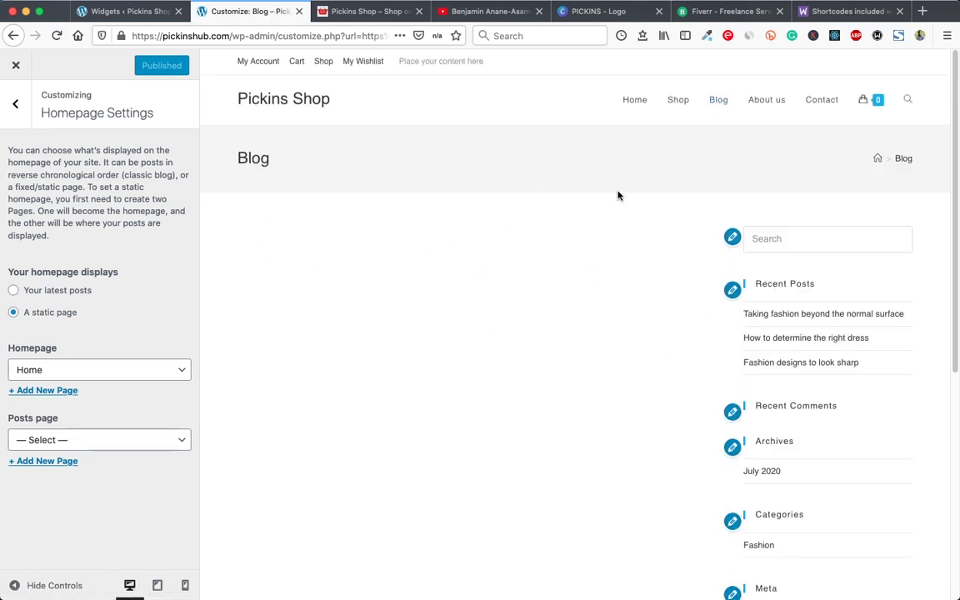
pyautogui.click(77, 442)
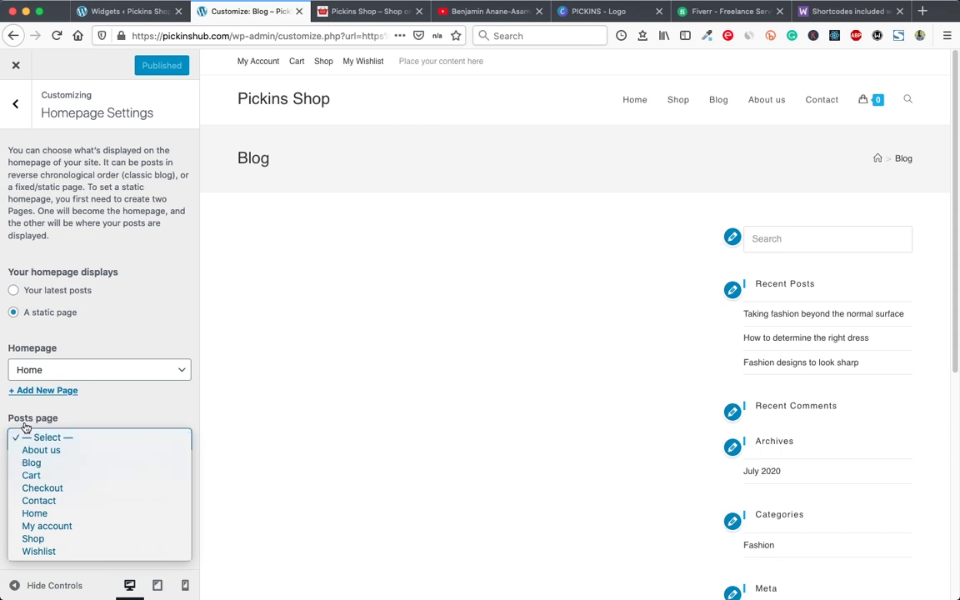
pyautogui.click(35, 462)
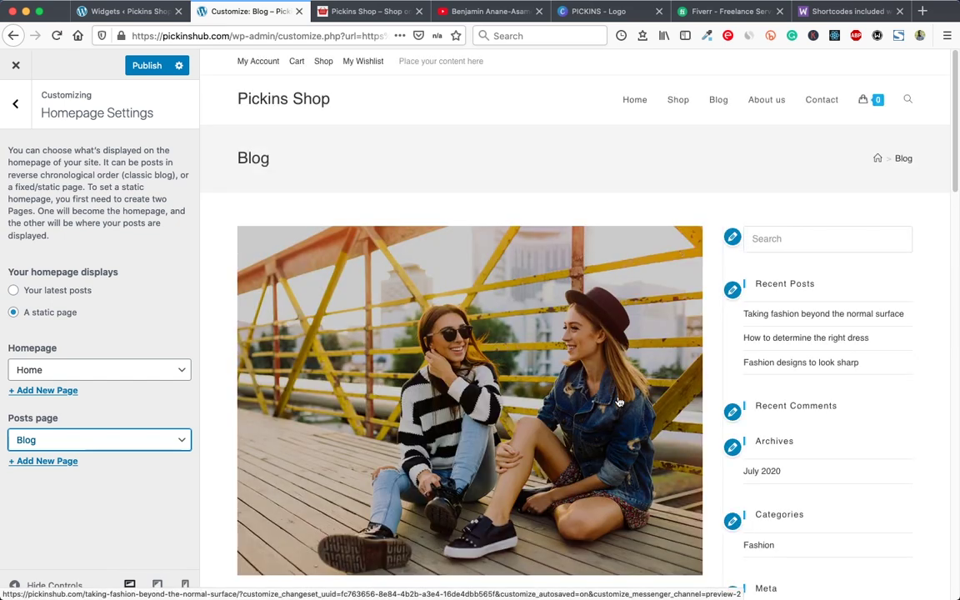
pyautogui.scroll(-20, 493, 390)
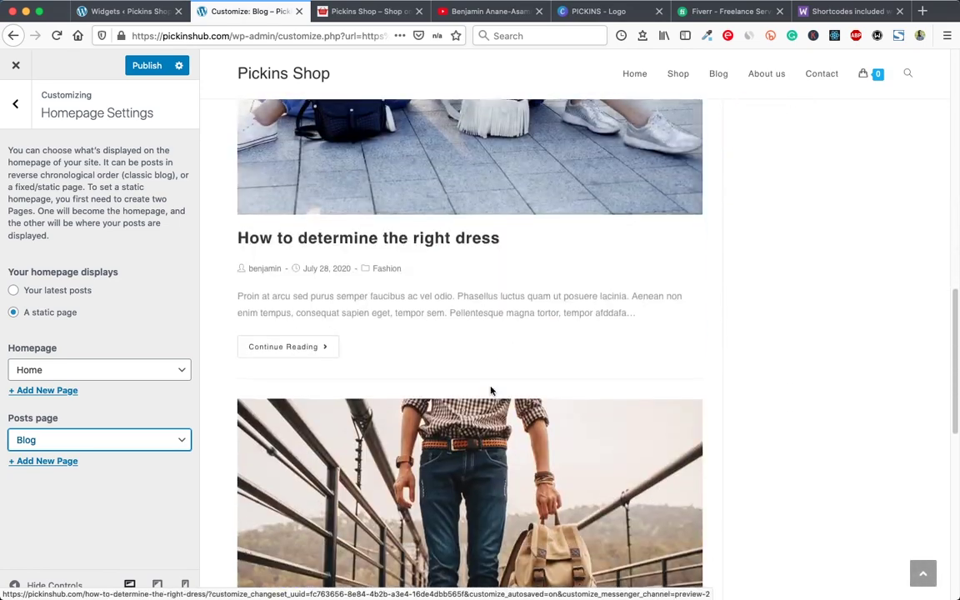
pyautogui.scroll(20, 491, 390)
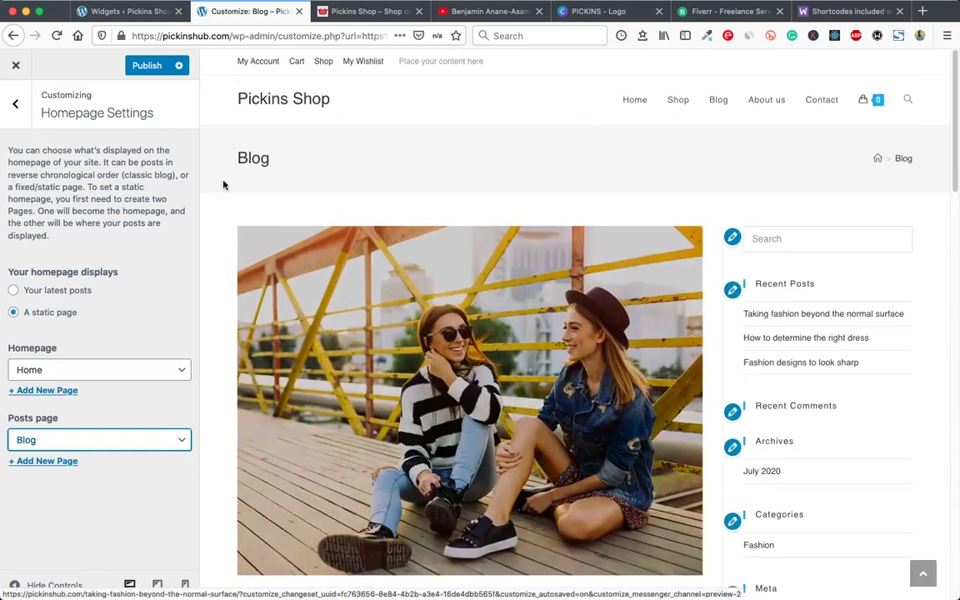
# Open General Options with the preview back on the homepage.
pyautogui.click(12, 109)
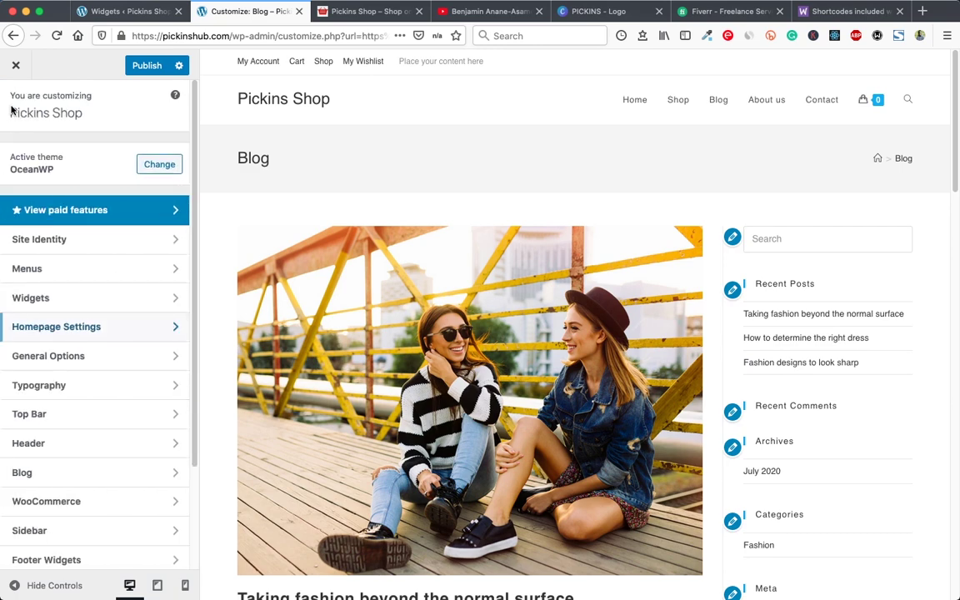
pyautogui.click(68, 358)
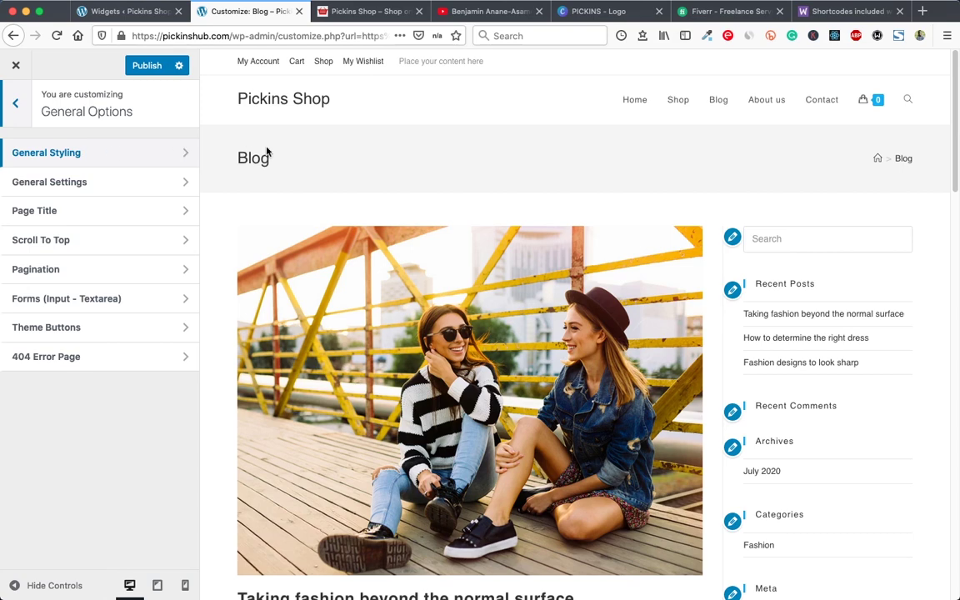
pyautogui.click(294, 100)
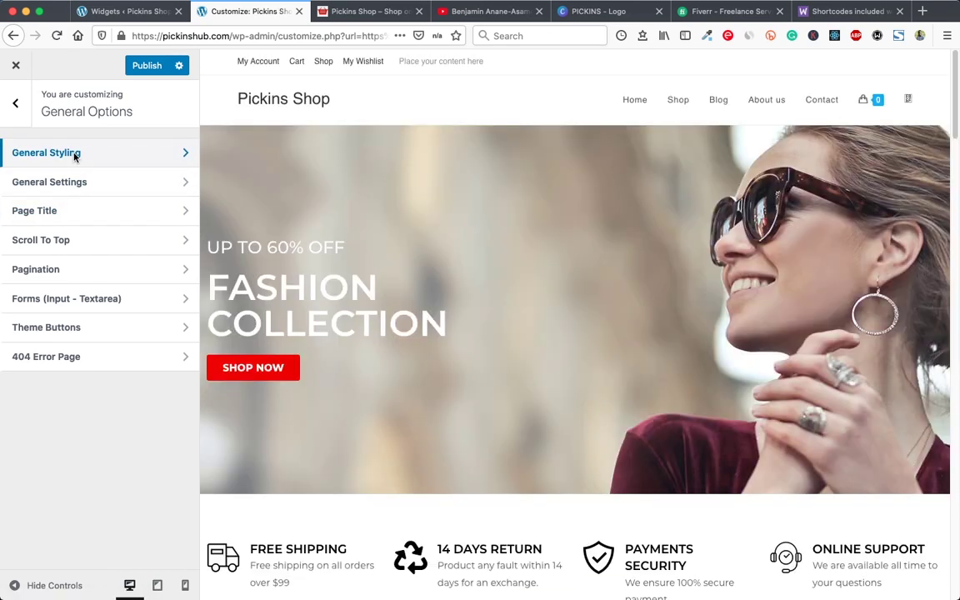
# In General Styling, set Primary Color and Hover Primary Color to red and check the preview.
pyautogui.click(75, 154)
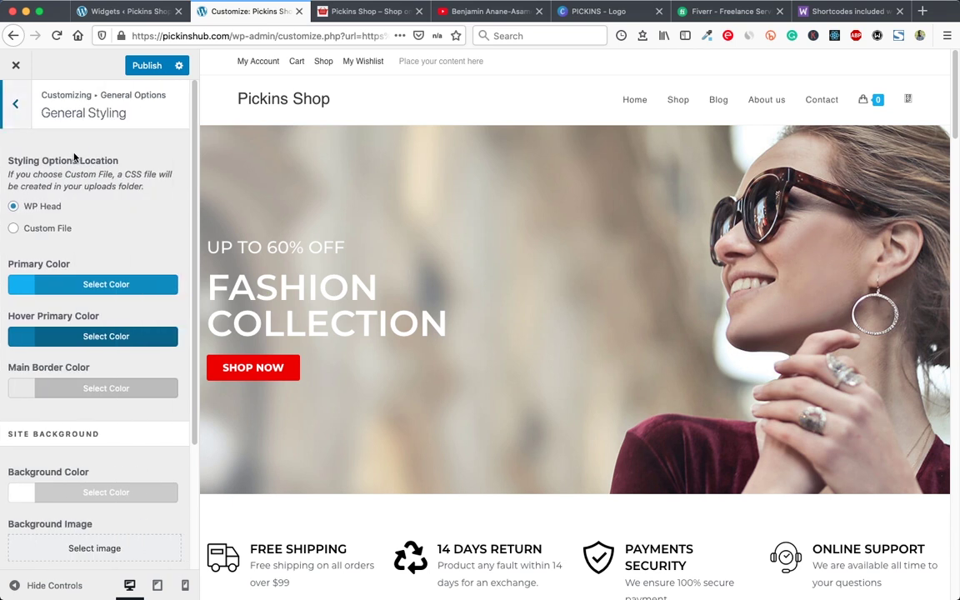
pyautogui.click(34, 284)
pyautogui.click(16, 360)
pyautogui.click(11, 326)
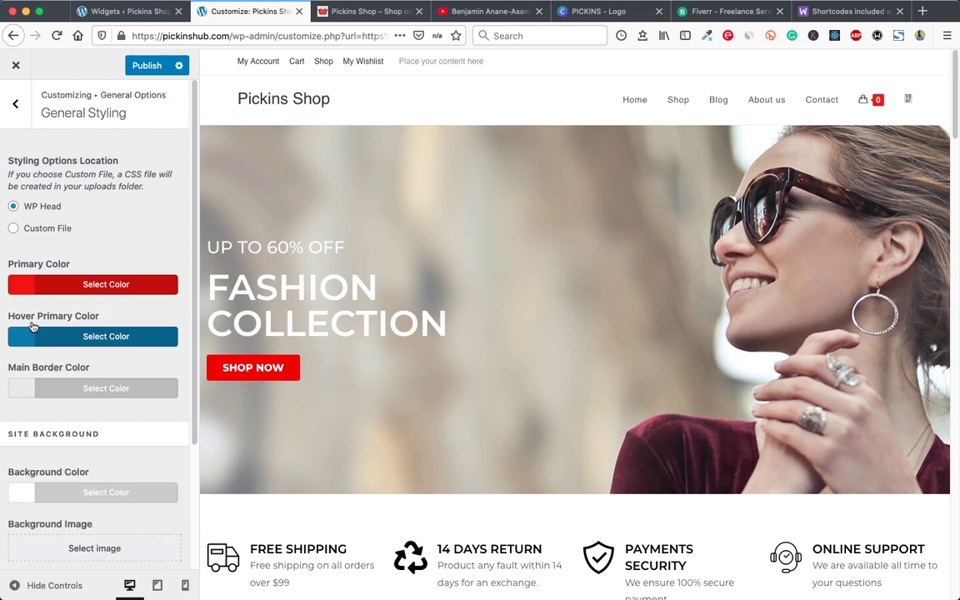
pyautogui.click(45, 337)
pyautogui.moveTo(20, 408); pyautogui.dragTo(4, 412)
pyautogui.click(5, 343)
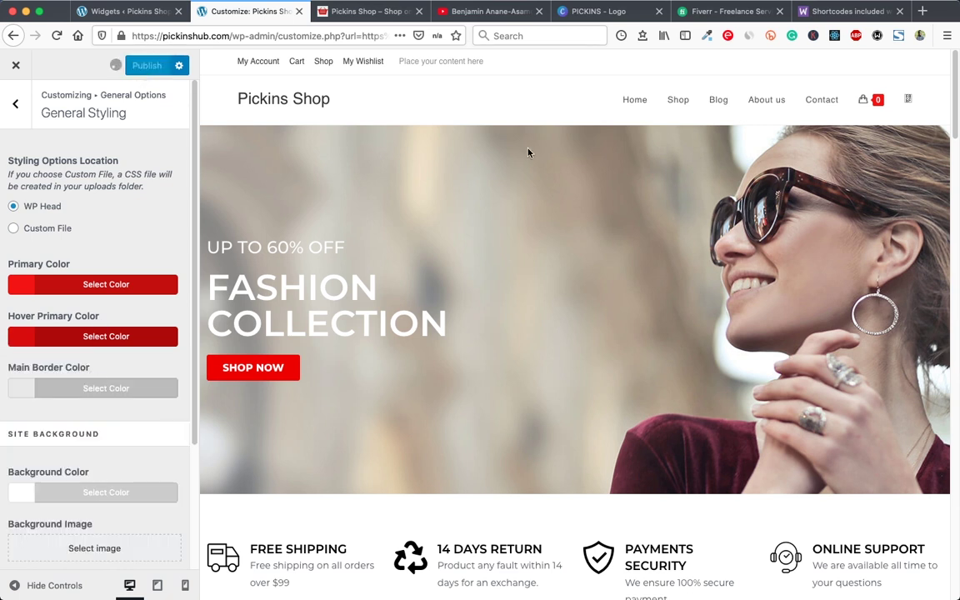
pyautogui.moveTo(875, 101)
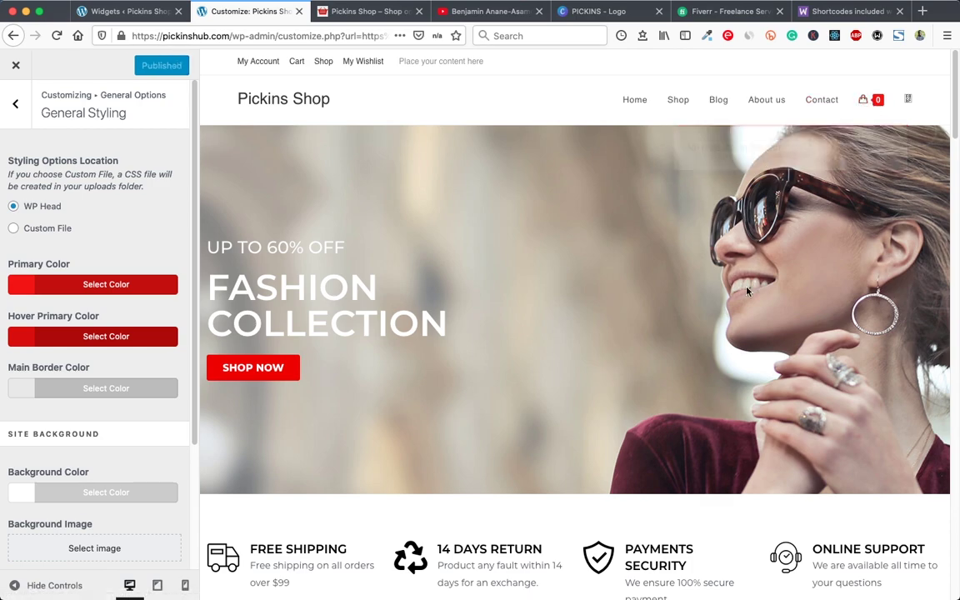
pyautogui.scroll(-10, 671, 259)
pyautogui.scroll(-15, 524, 343)
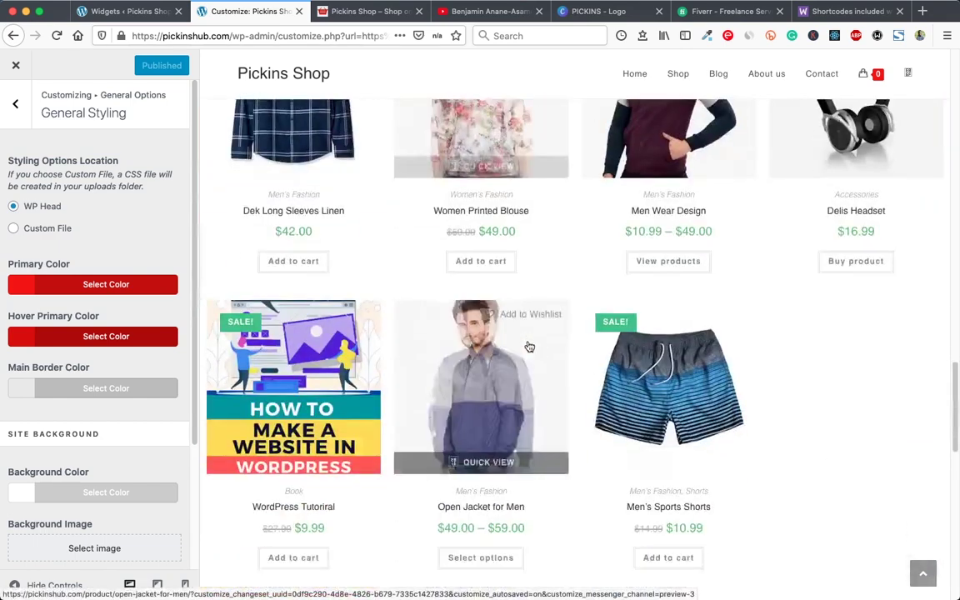
pyautogui.scroll(-5, 581, 362)
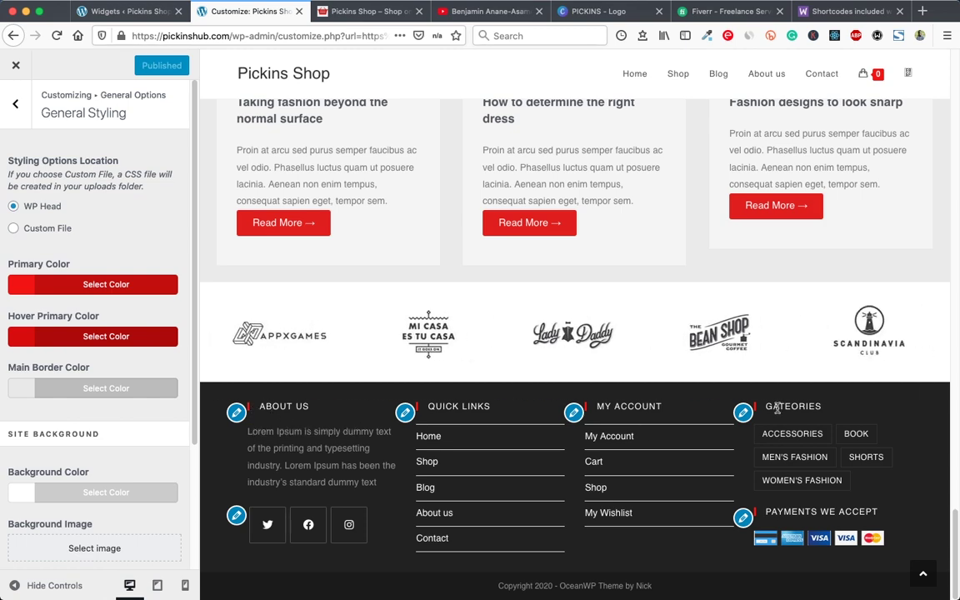
pyautogui.scroll(5, 604, 379)
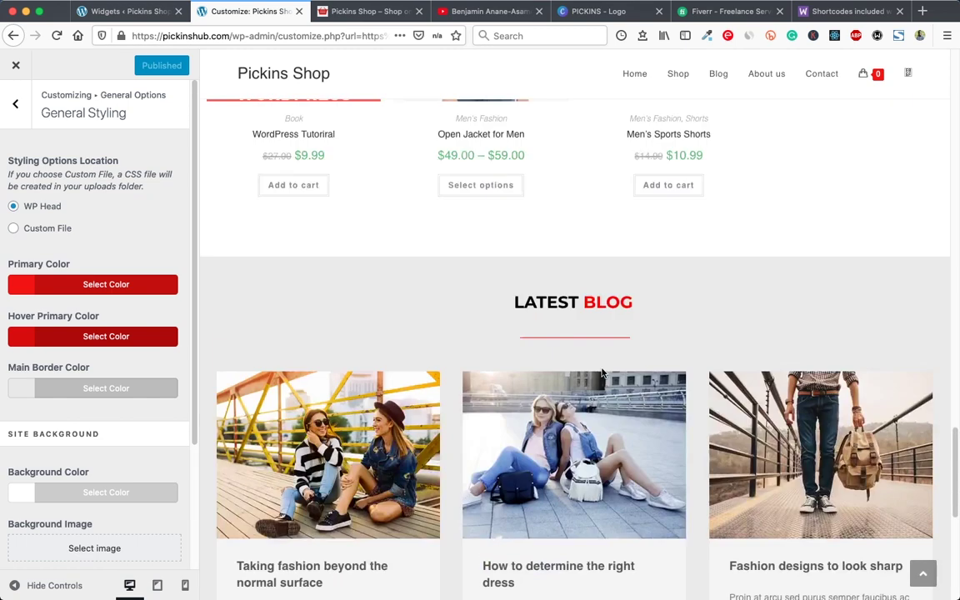
pyautogui.scroll(2, 602, 364)
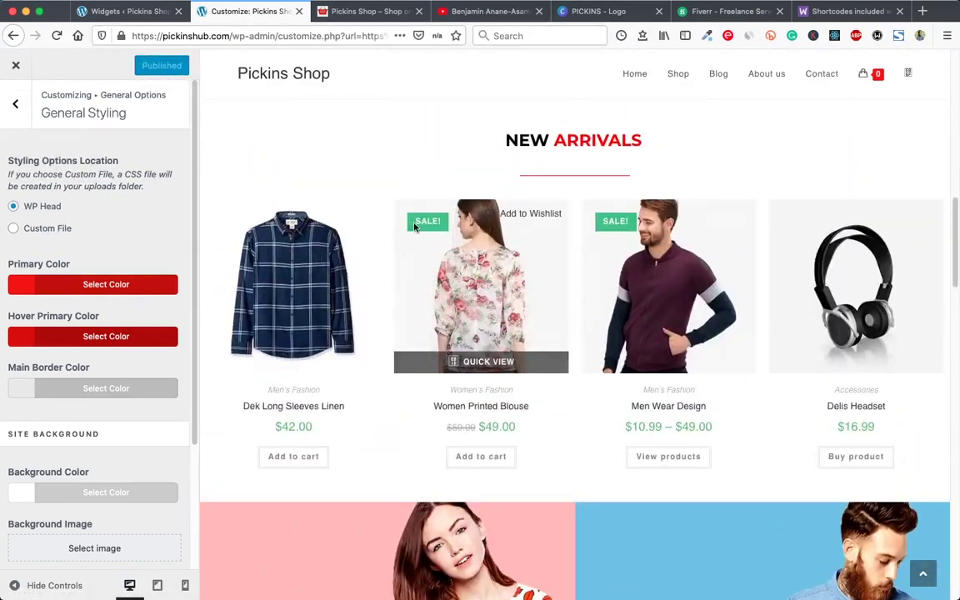
pyautogui.scroll(6, 434, 250)
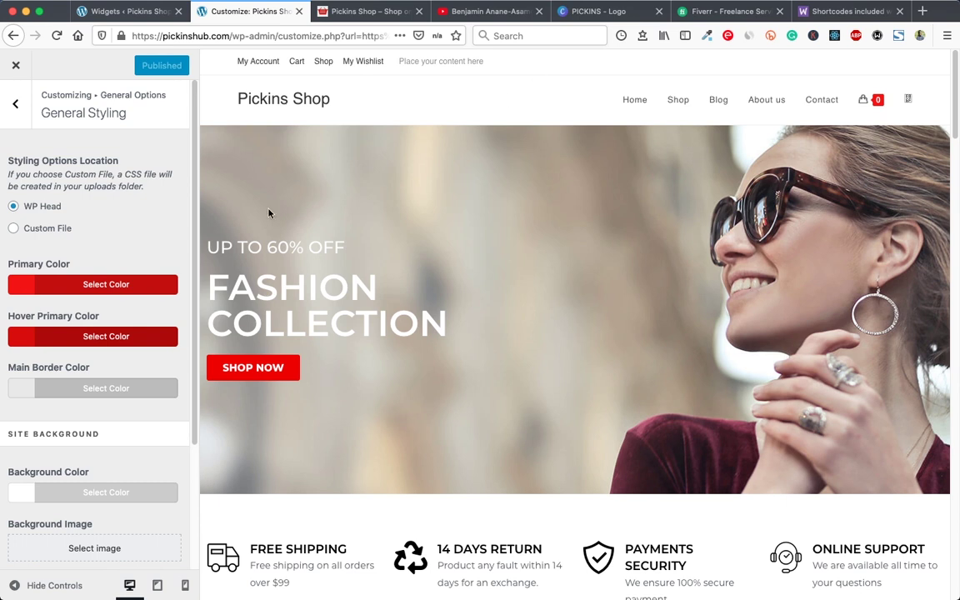
pyautogui.scroll(-3, 135, 274)
pyautogui.scroll(3, 122, 242)
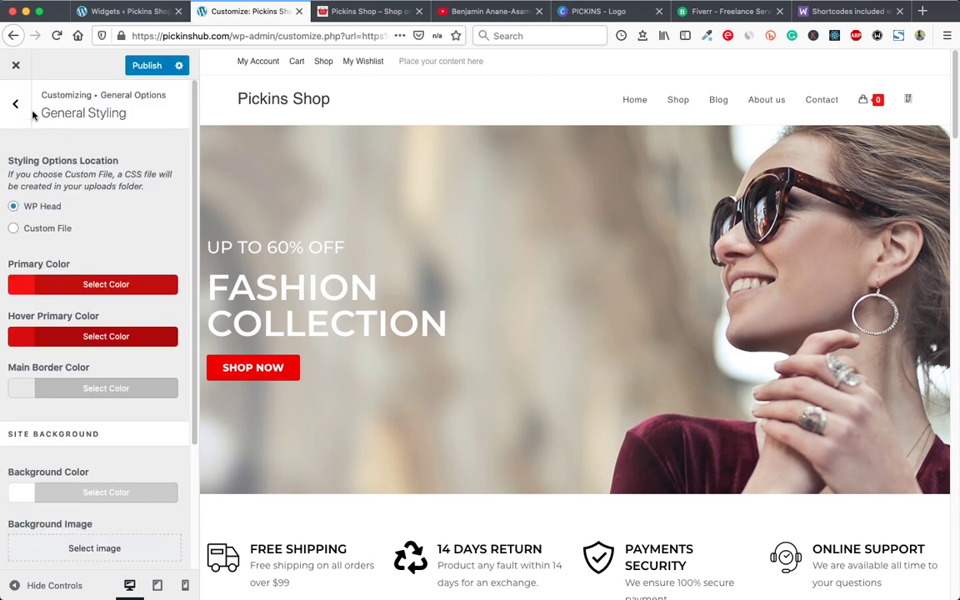
# Make the Theme Buttons background and hover background red, then return to the main sections.
pyautogui.click(15, 104)
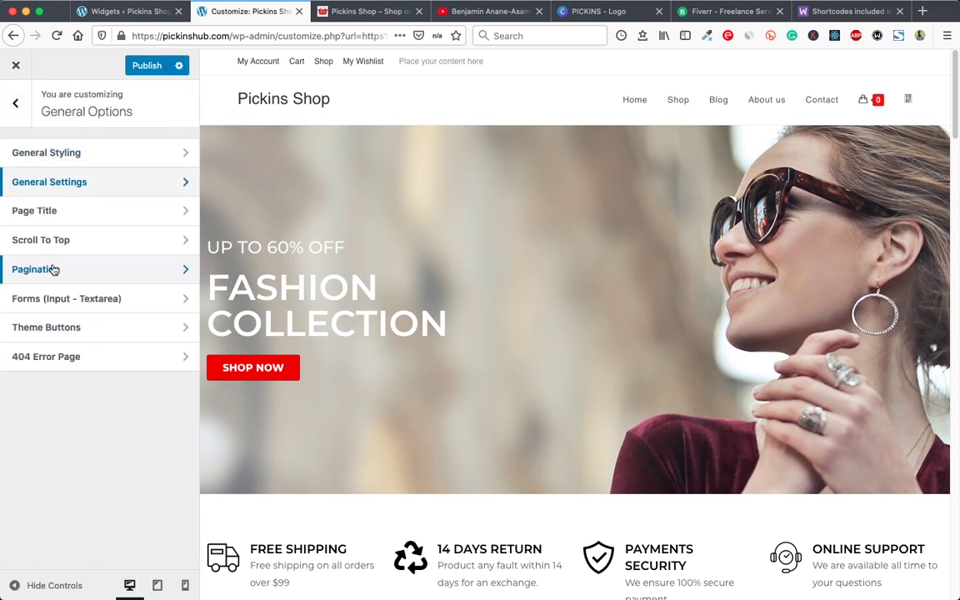
pyautogui.click(41, 331)
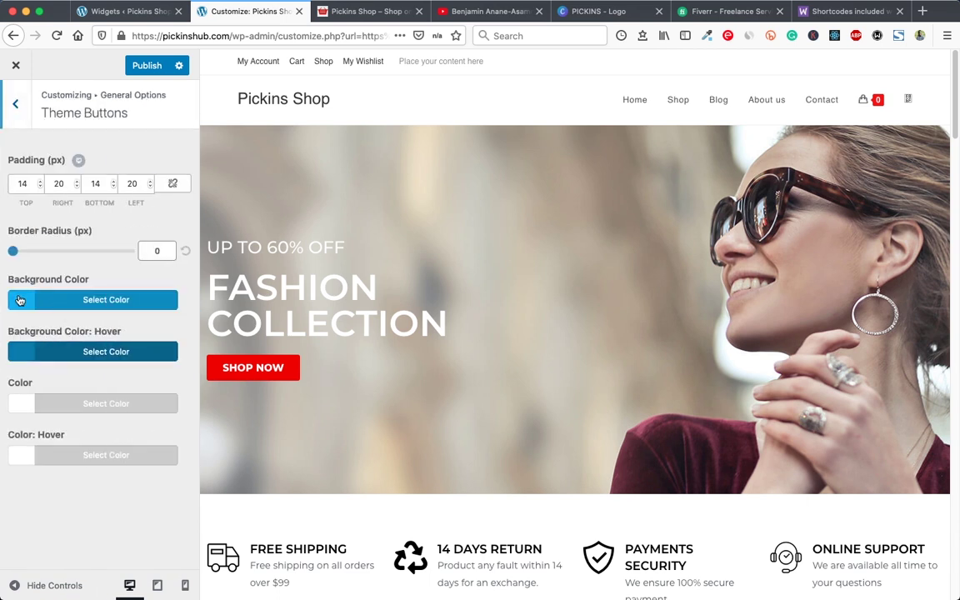
pyautogui.click(20, 300)
pyautogui.click(52, 489)
pyautogui.click(6, 421)
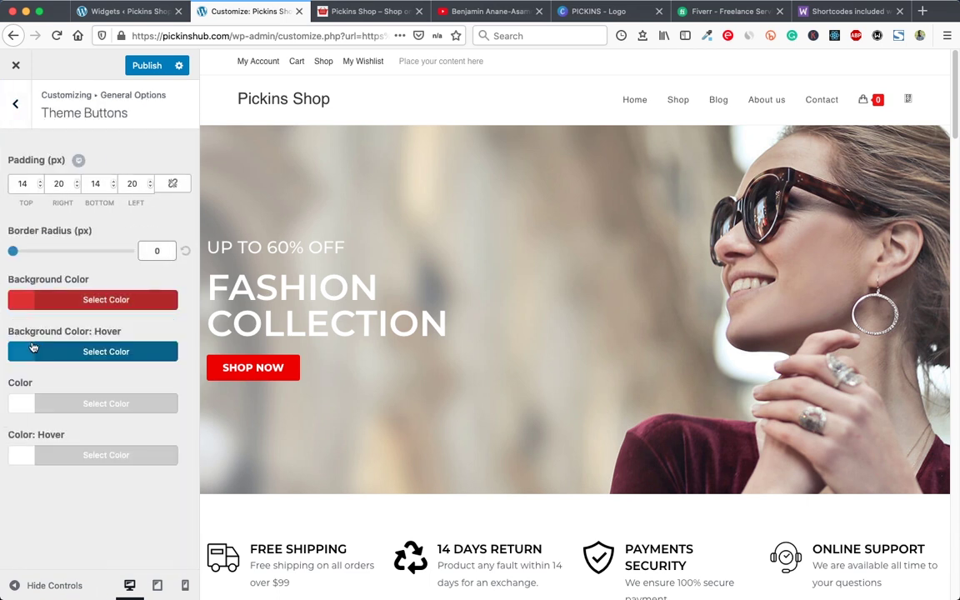
pyautogui.click(33, 347)
pyautogui.click(52, 539)
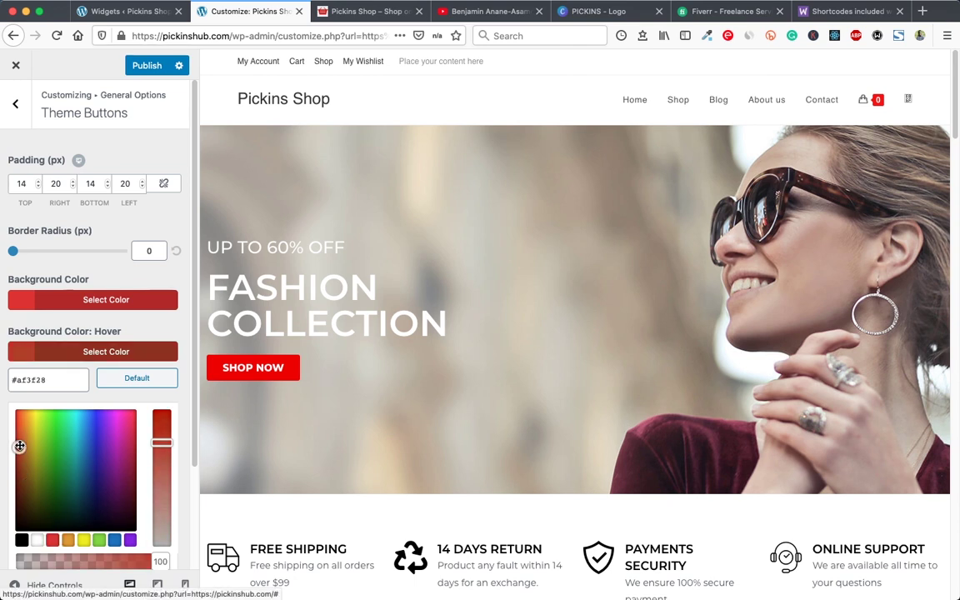
pyautogui.click(10, 396)
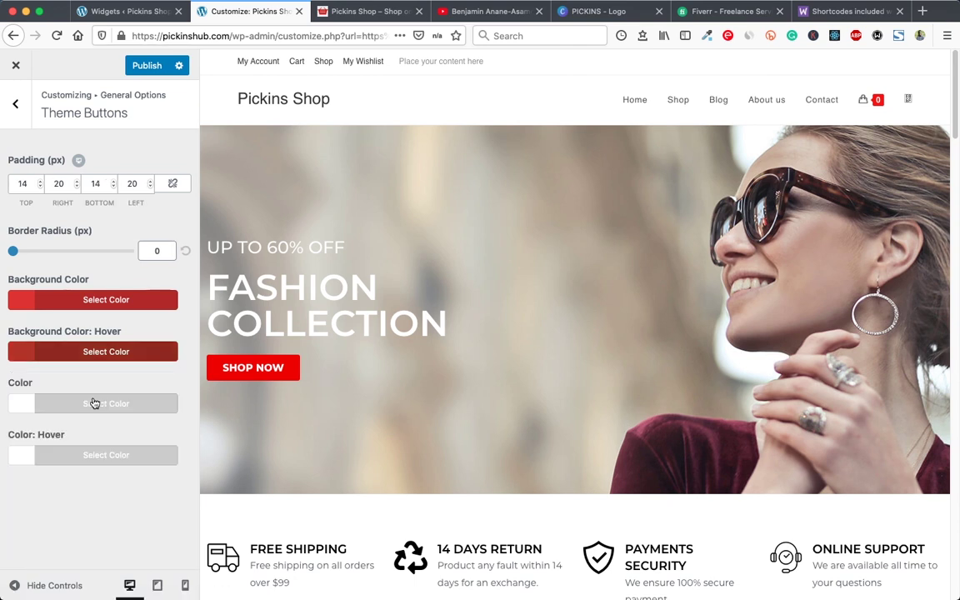
pyautogui.click(15, 105)
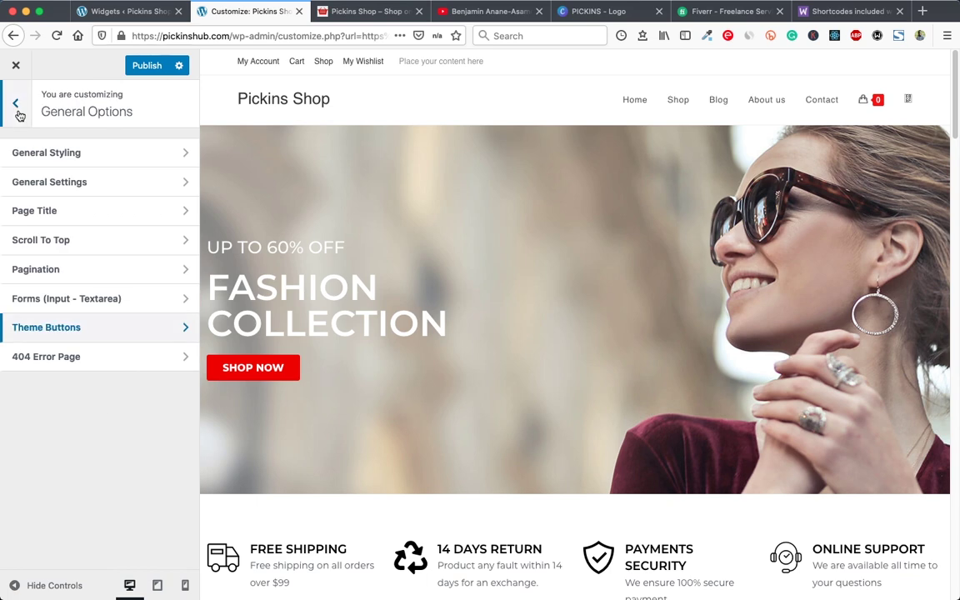
pyautogui.click(16, 106)
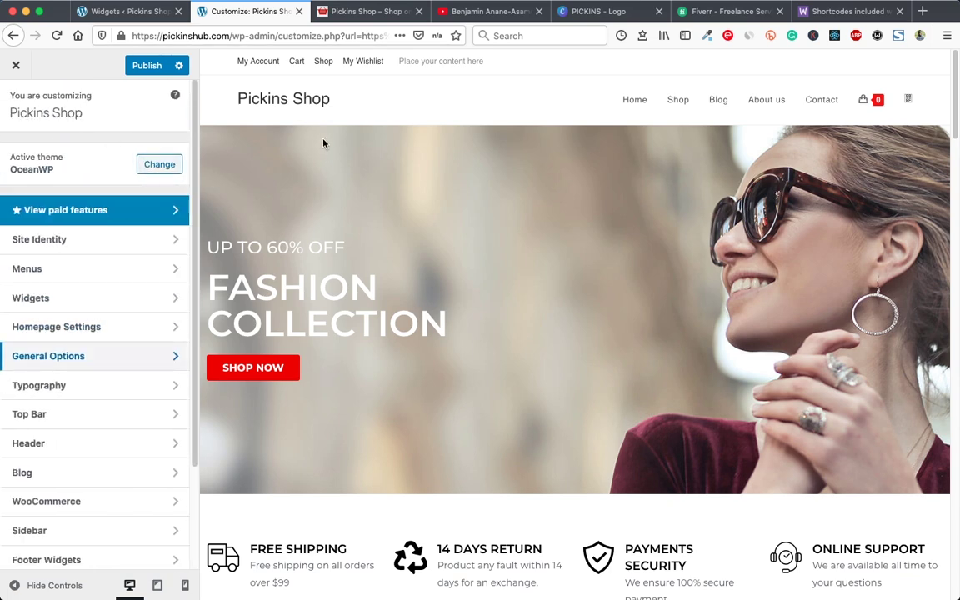
# Set the Top Bar visibility to Hide On Tablet & Mobile.
pyautogui.click(364, 11)
pyautogui.click(225, 11)
pyautogui.click(60, 415)
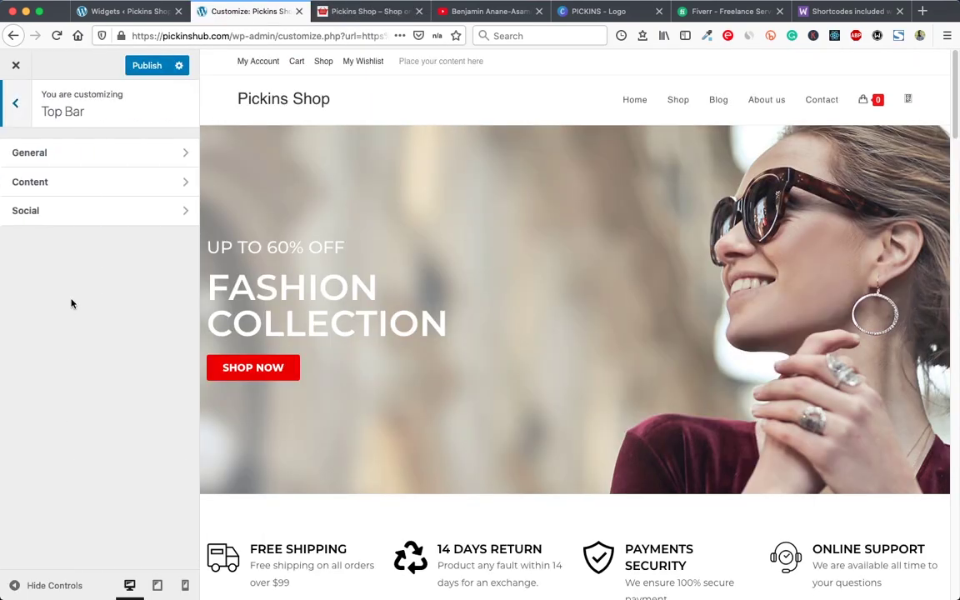
pyautogui.click(64, 157)
pyautogui.click(91, 229)
pyautogui.click(117, 276)
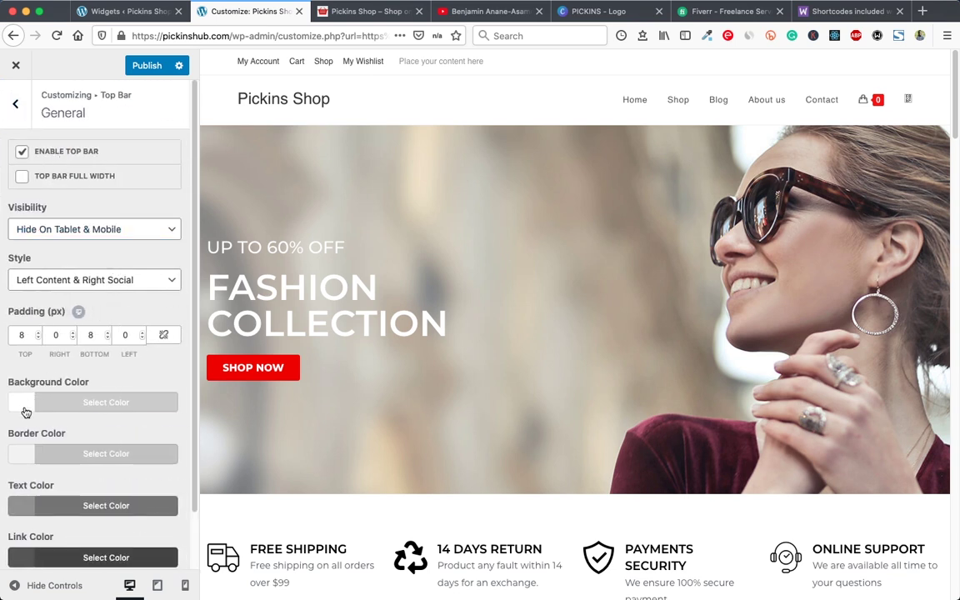
# Make the Top Bar background colour red (#ea3535).
pyautogui.click(107, 403)
pyautogui.scroll(-2, 94, 352)
pyautogui.click(52, 526)
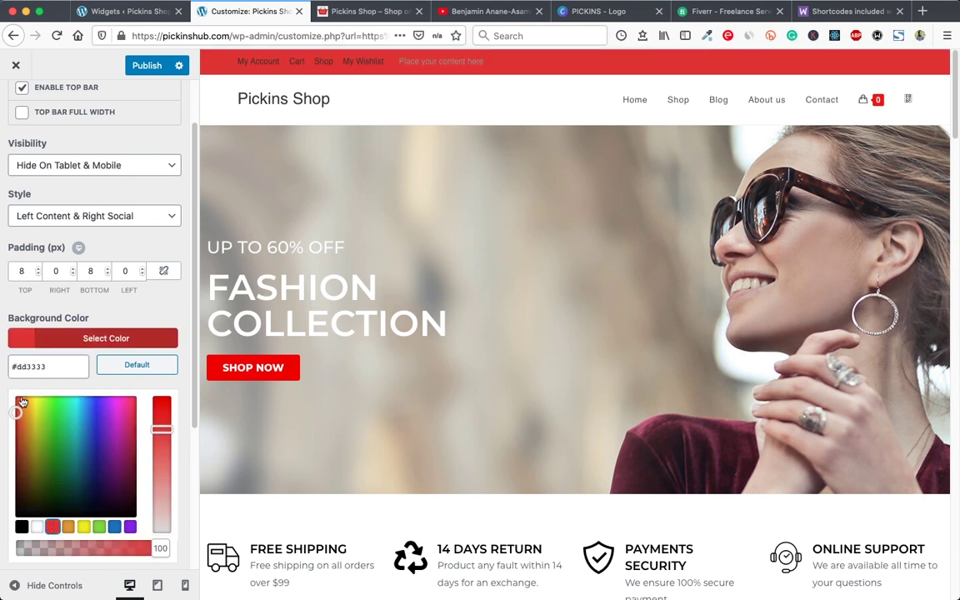
pyautogui.moveTo(14, 408); pyautogui.dragTo(13, 405)
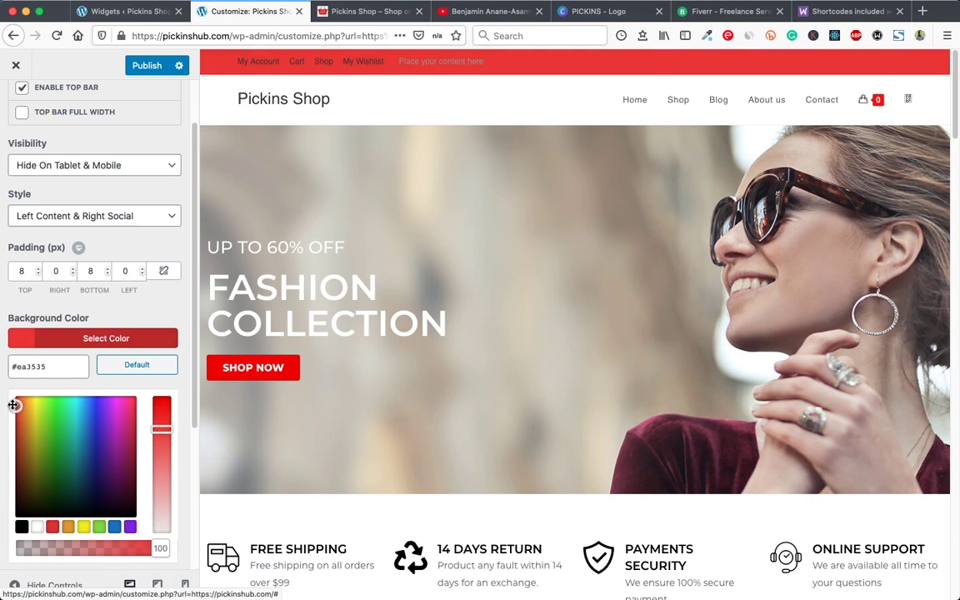
pyautogui.press('Escape')
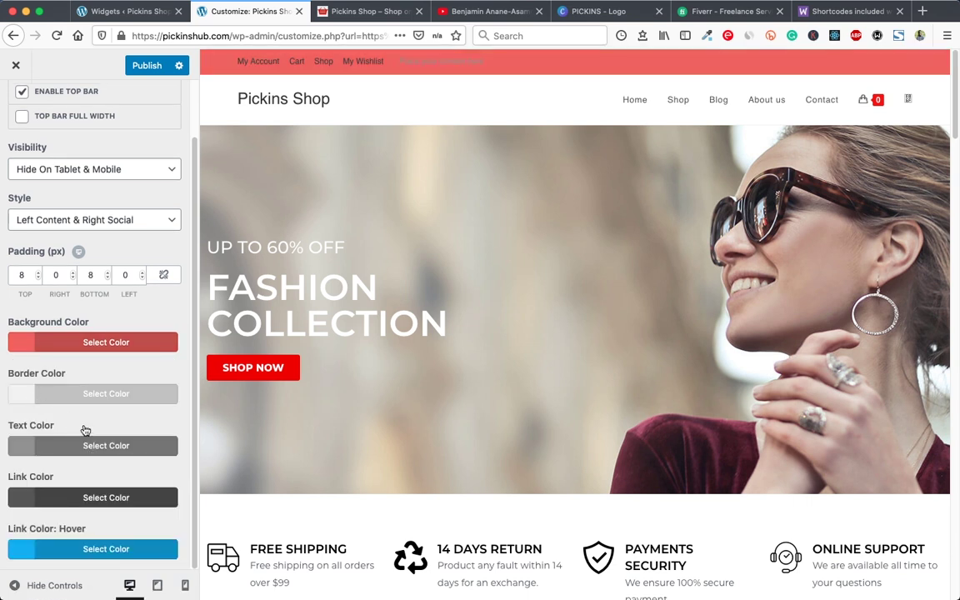
# Set the Top Bar text and link colours to white.
pyautogui.click(20, 448)
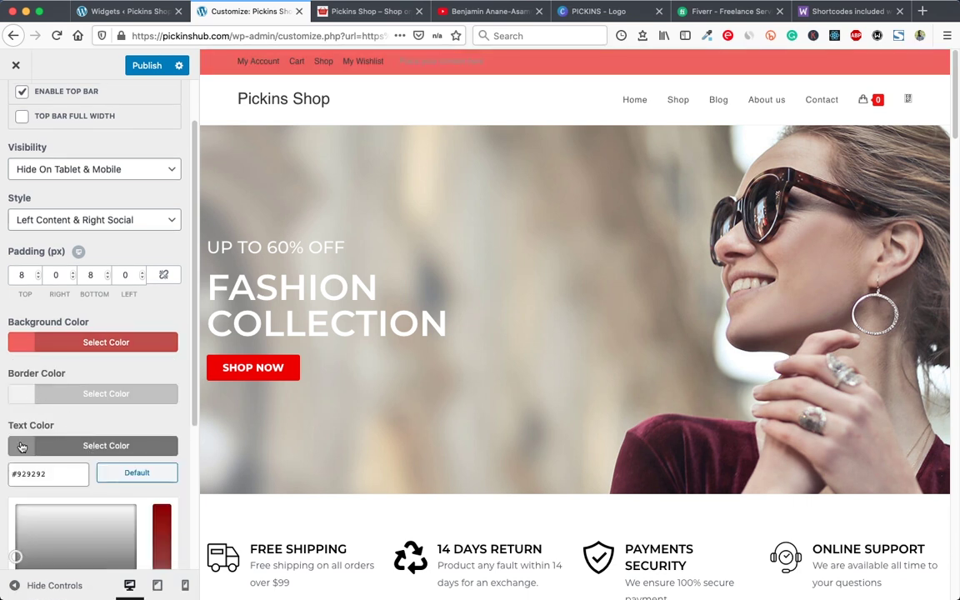
pyautogui.moveTo(60, 518); pyautogui.dragTo(15, 505)
pyautogui.scroll(-5, 79, 451)
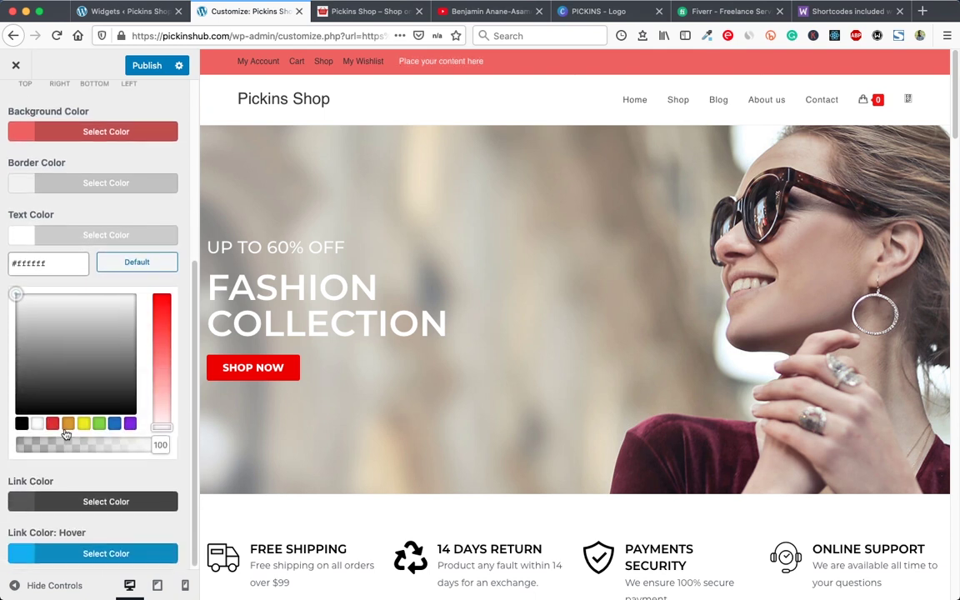
pyautogui.click(3, 334)
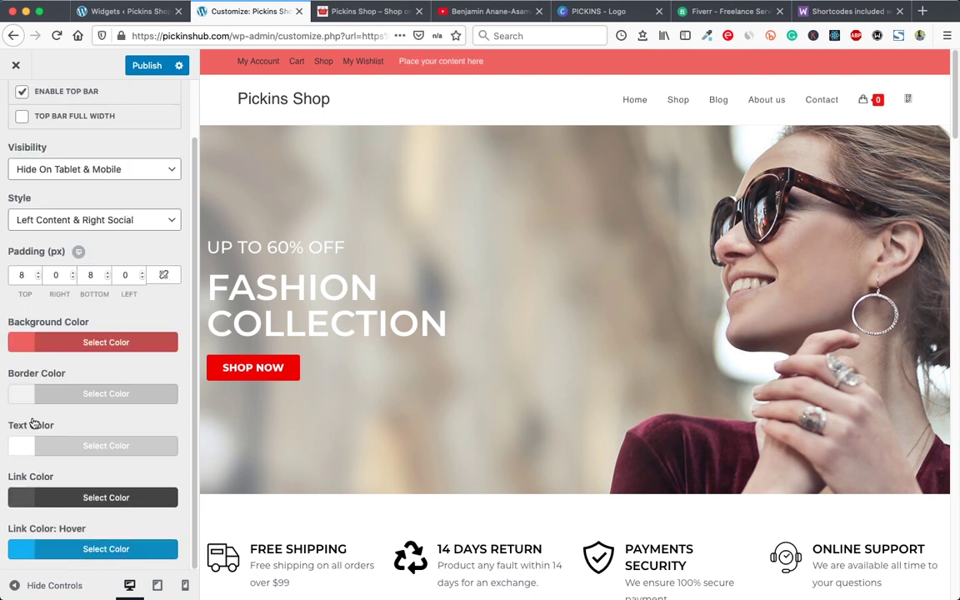
pyautogui.click(26, 495)
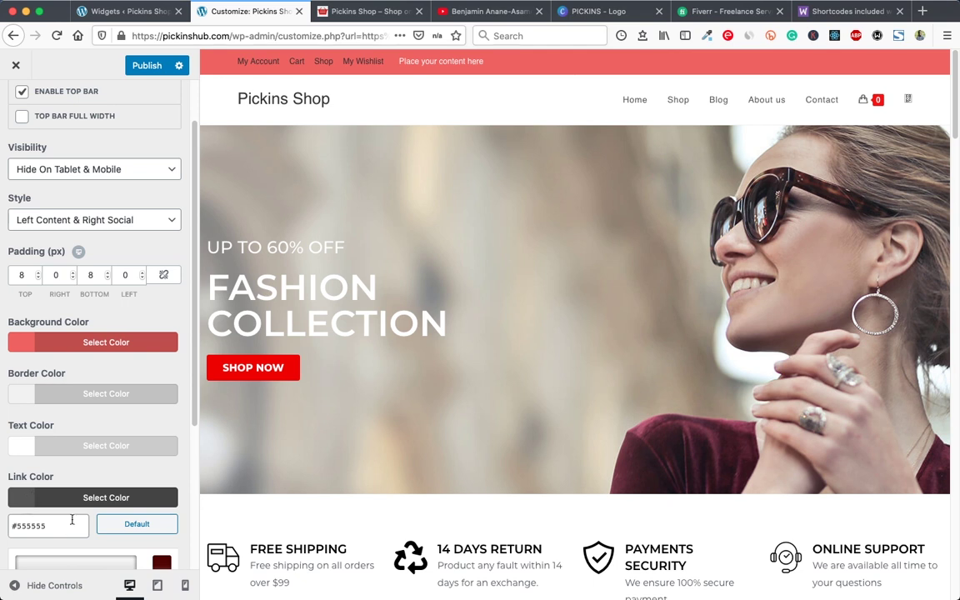
pyautogui.scroll(-5, 72, 500)
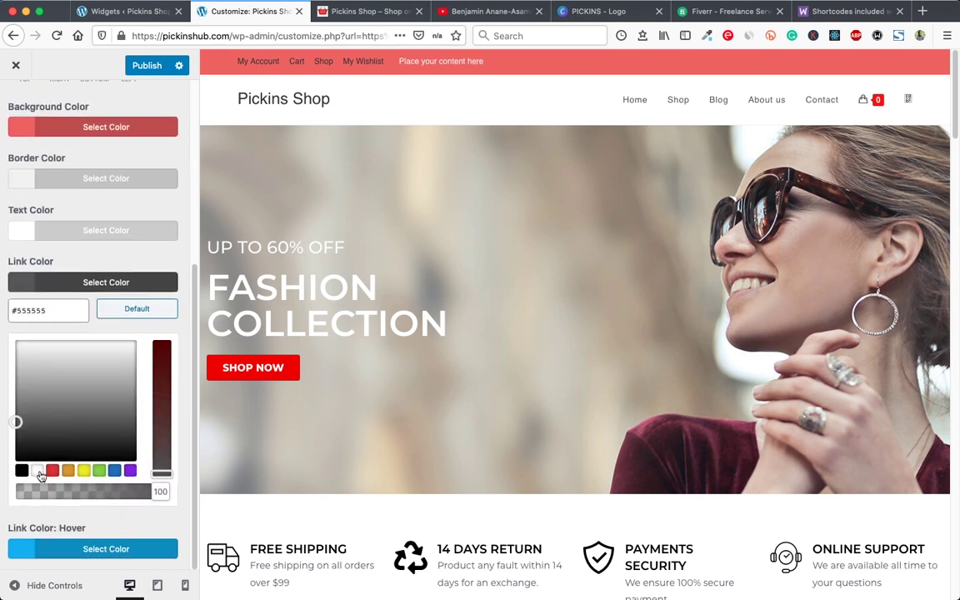
pyautogui.click(38, 472)
pyautogui.click(83, 331)
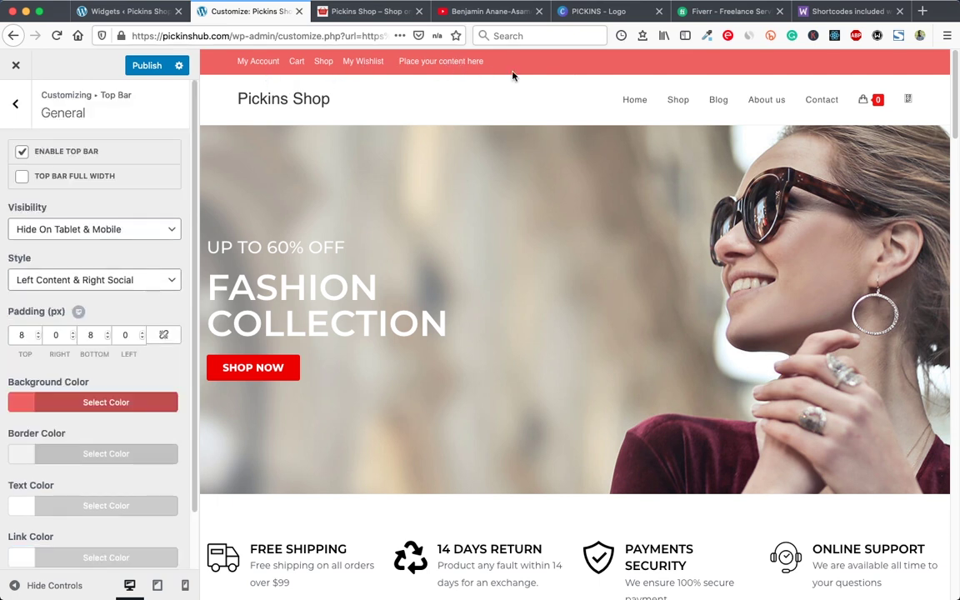
pyautogui.scroll(-1, 46, 243)
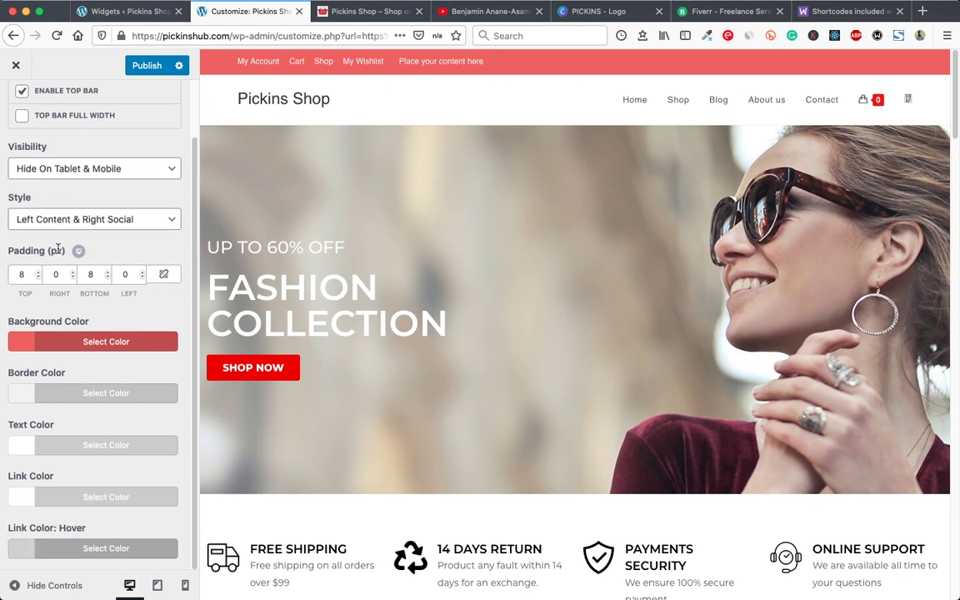
pyautogui.scroll(1, 50, 222)
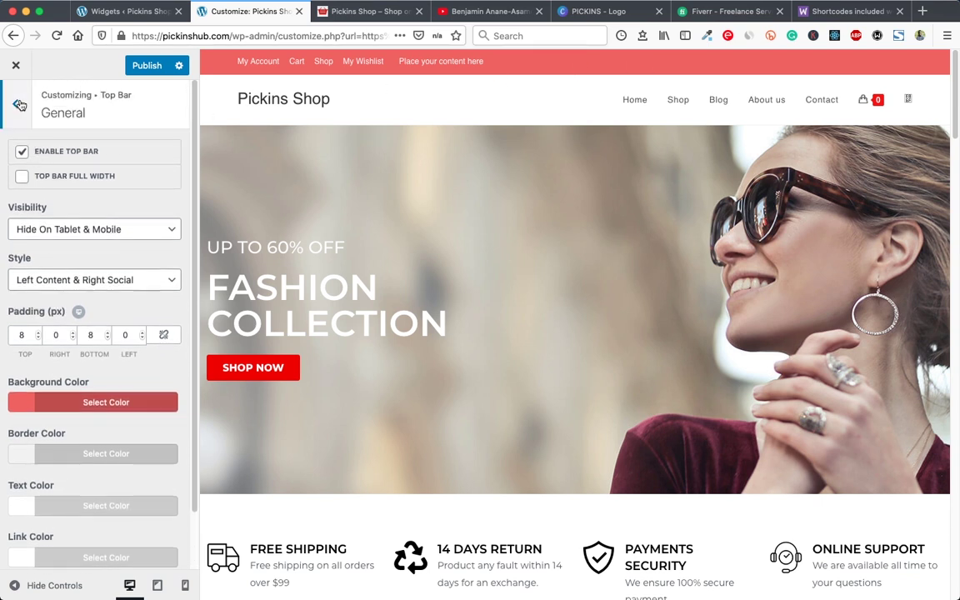
# Enter the Twitter, Facebook and Instagram profile URLs in the Top Bar social settings.
pyautogui.click(20, 104)
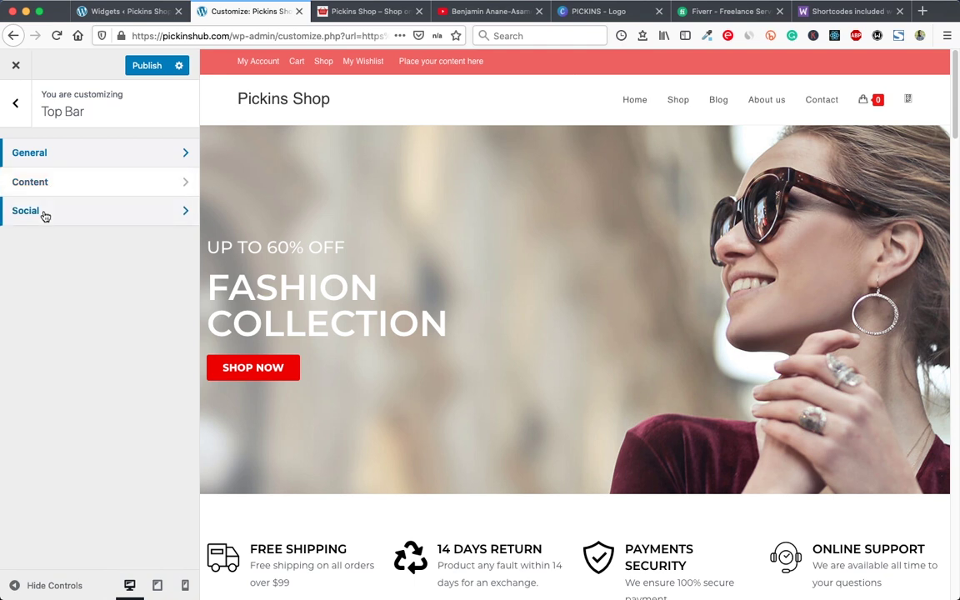
pyautogui.click(44, 215)
pyautogui.scroll(-5, 60, 306)
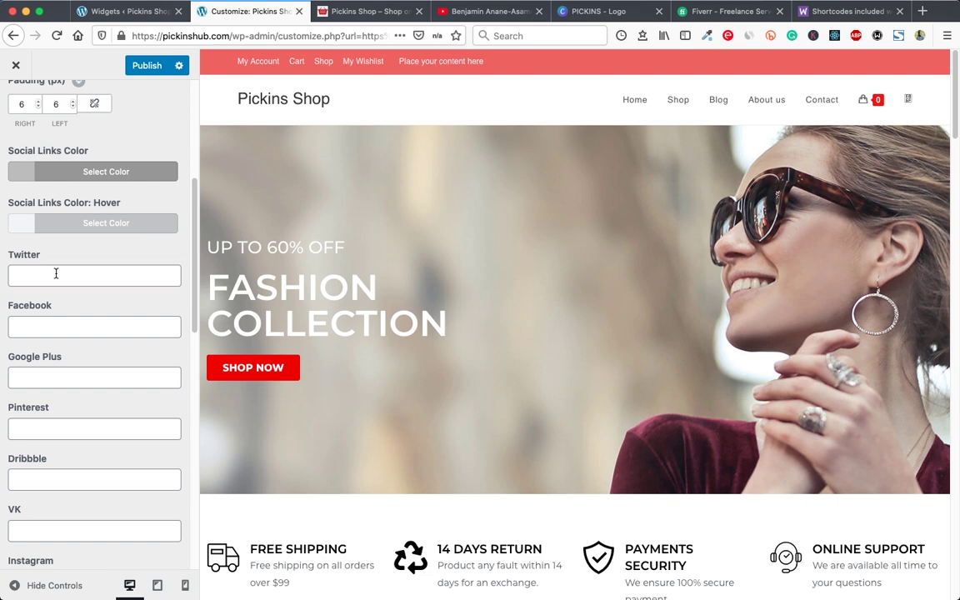
pyautogui.click(56, 273)
pyautogui.write('https://twitter.com/bananeasamoah')
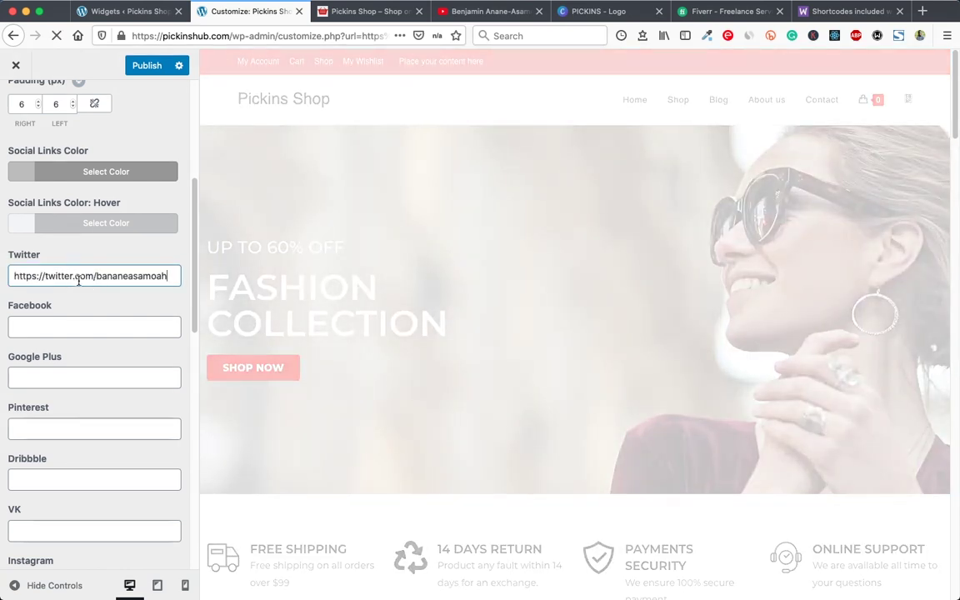
pyautogui.click(71, 325)
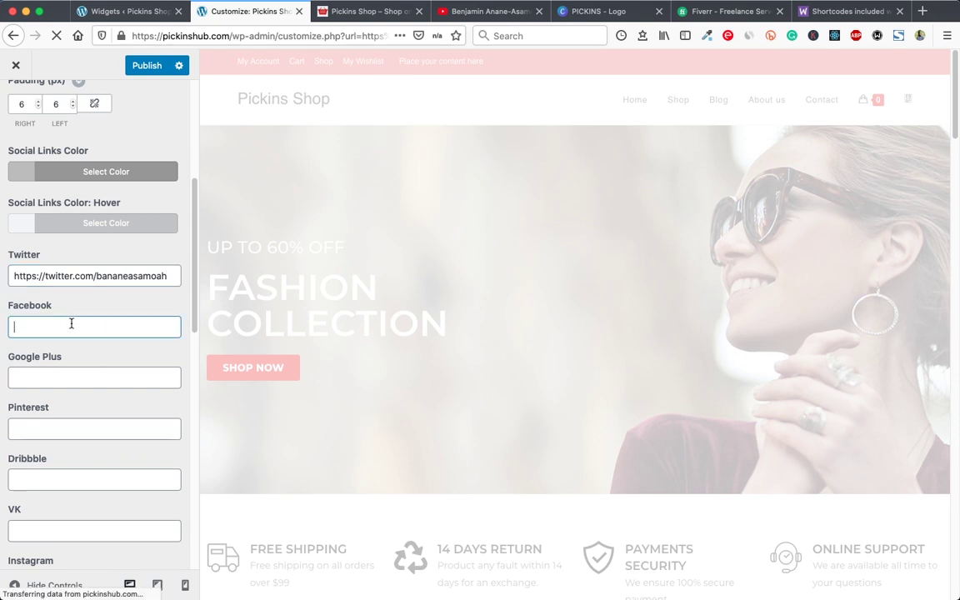
pyautogui.write('https://twitter.com/bananeasamoah')
pyautogui.doubleClick(49, 325)
pyautogui.write('facebook')
pyautogui.scroll(-5, 50, 411)
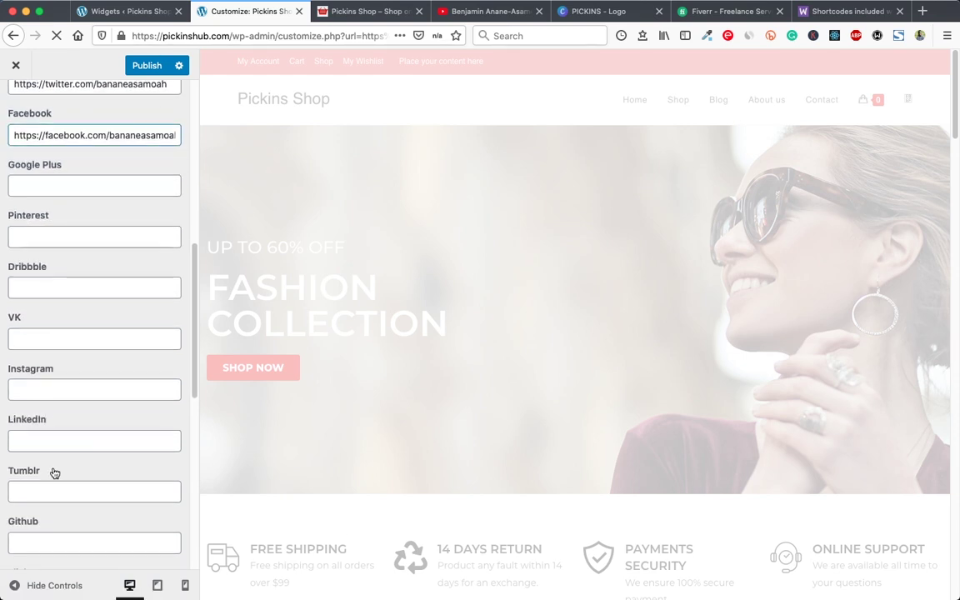
pyautogui.click(45, 391)
pyautogui.write('https://instagram.com/bananeasamoah')
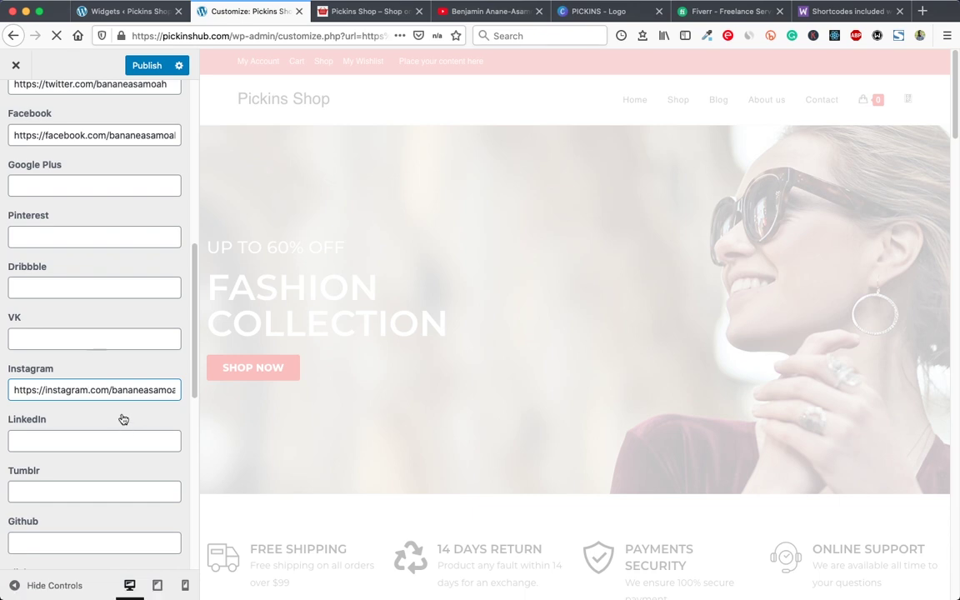
pyautogui.scroll(-5, 92, 426)
pyautogui.scroll(15, 105, 330)
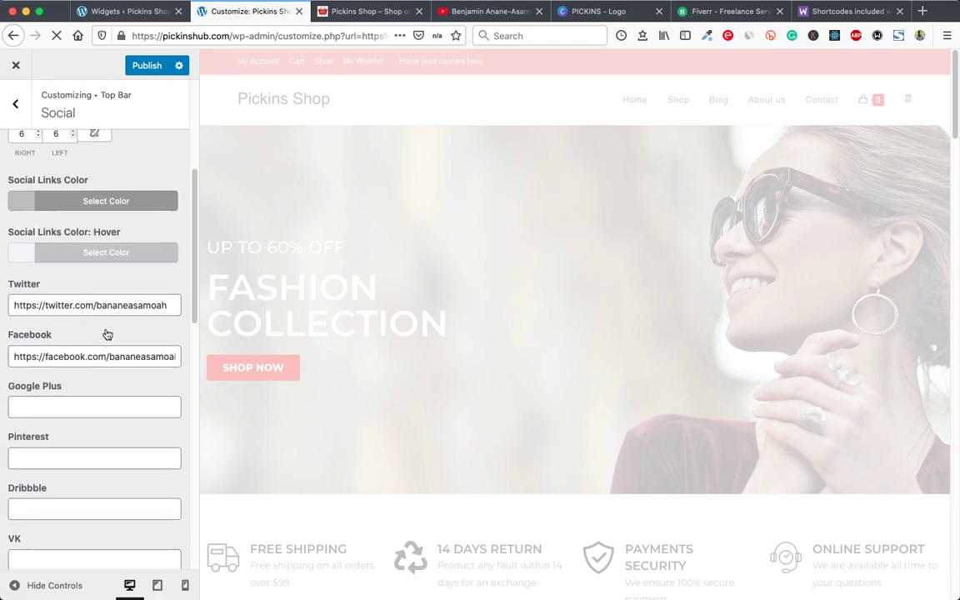
pyautogui.scroll(2, 100, 316)
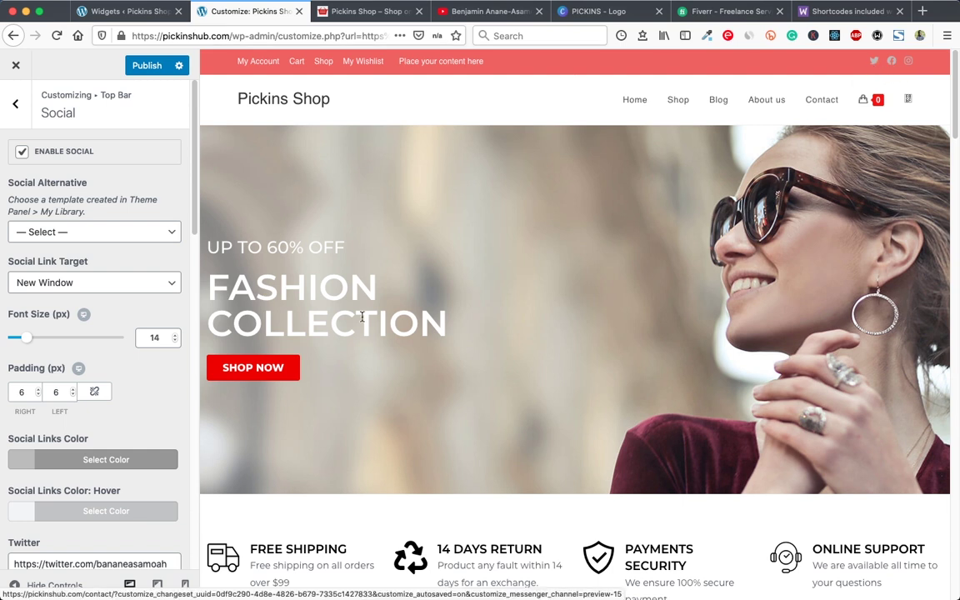
pyautogui.scroll(-1, 92, 421)
# Set the Social Links Color to white (#ffffff).
pyautogui.click(44, 443)
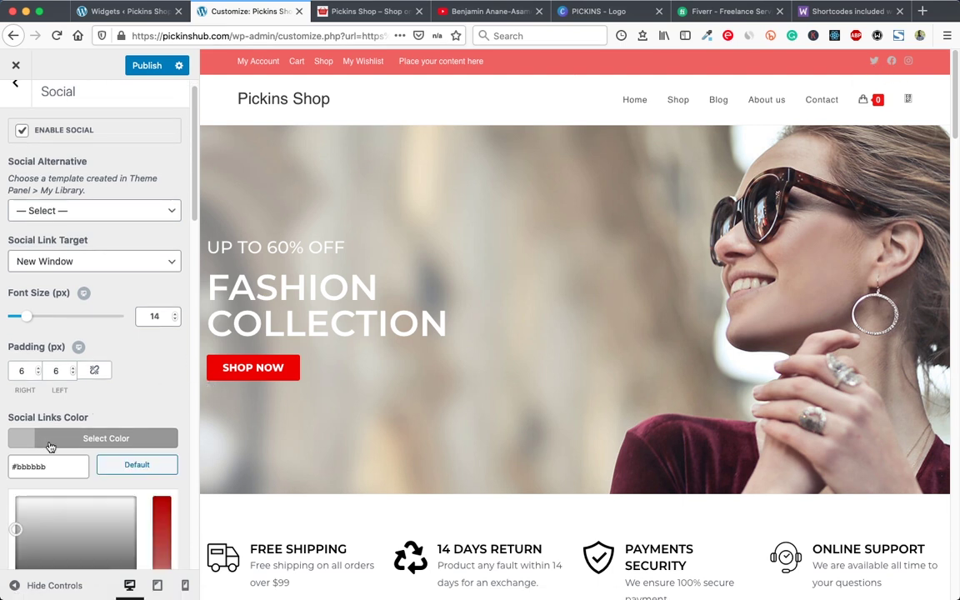
pyautogui.scroll(-5, 50, 447)
pyautogui.moveTo(33, 442); pyautogui.dragTo(35, 369)
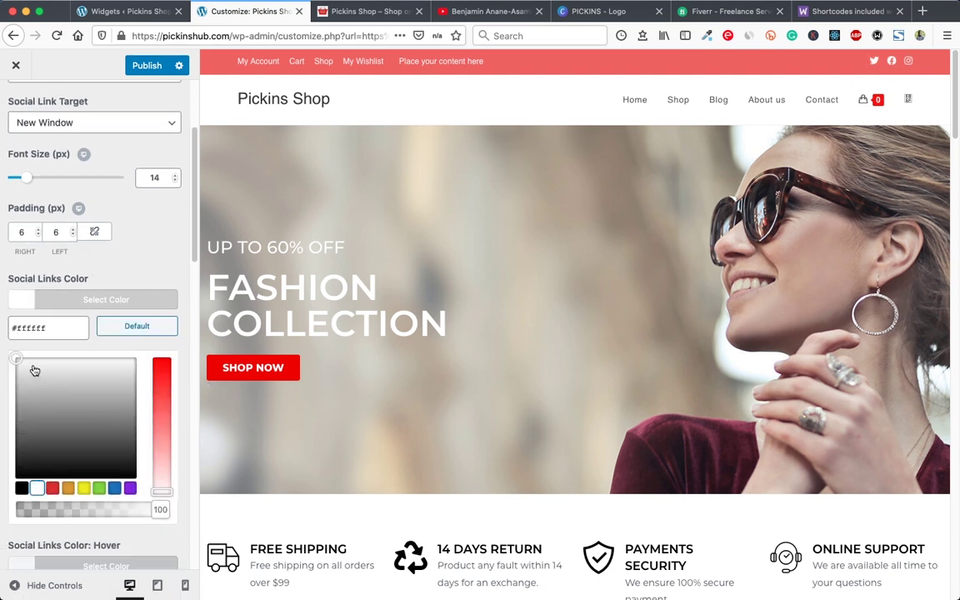
pyautogui.click(105, 299)
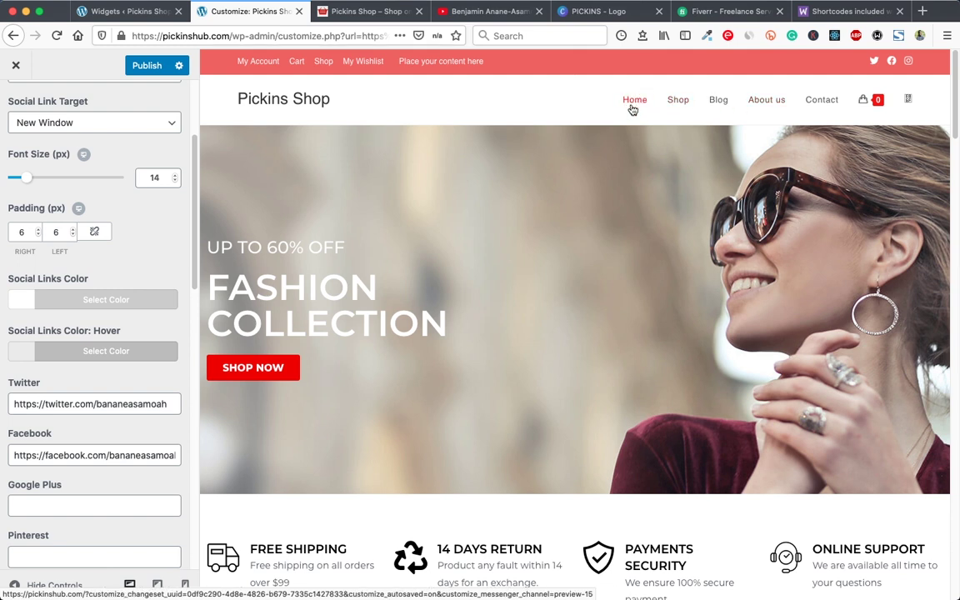
# Compare the customizer preview against the live shop site.
pyautogui.click(387, 11)
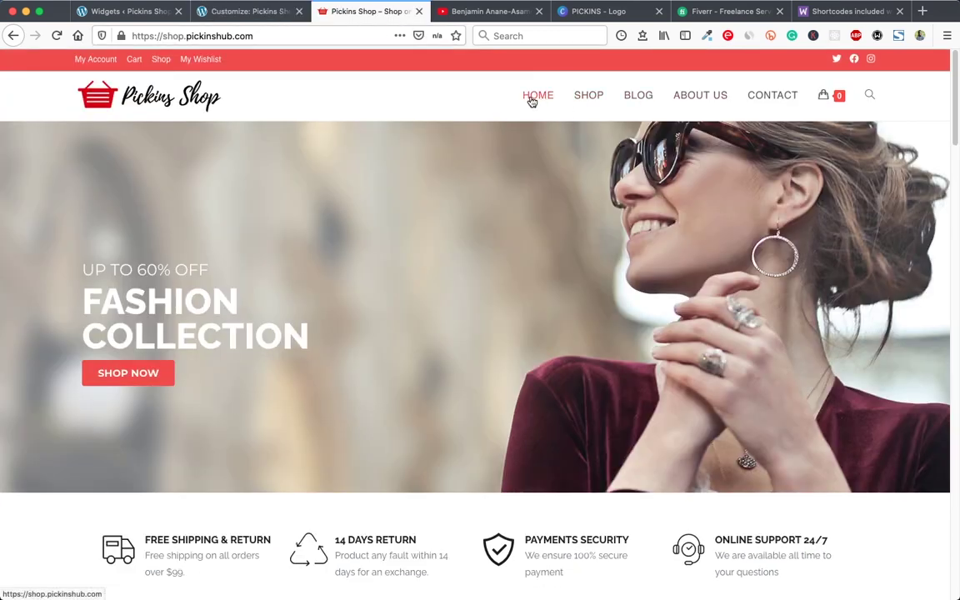
pyautogui.hotkey('ctrl', 'shift', 'Tab')
pyautogui.scroll(-3, 31, 92)
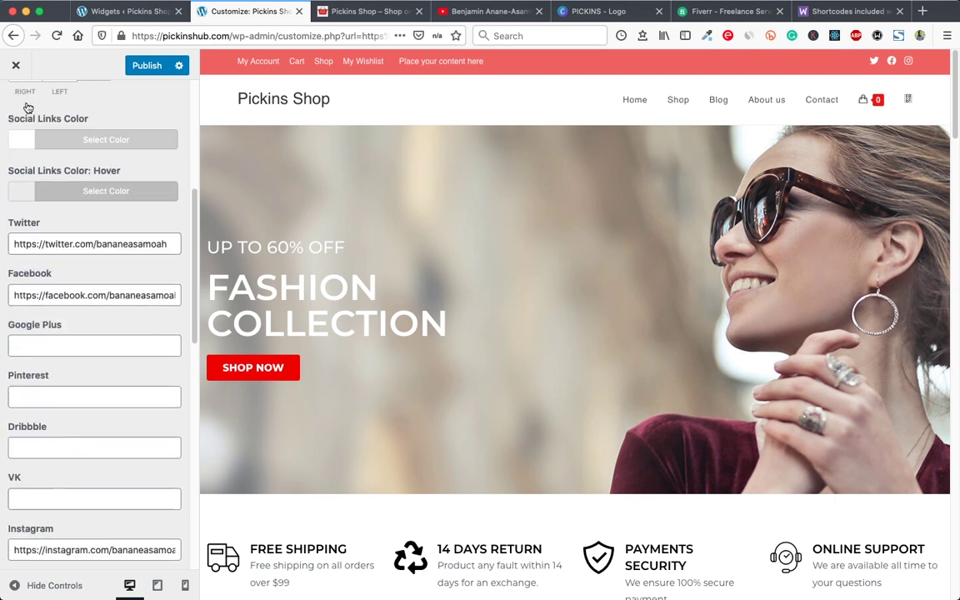
pyautogui.scroll(5, 31, 113)
# Return to the root Customizer and publish the pending changes.
pyautogui.click(20, 108)
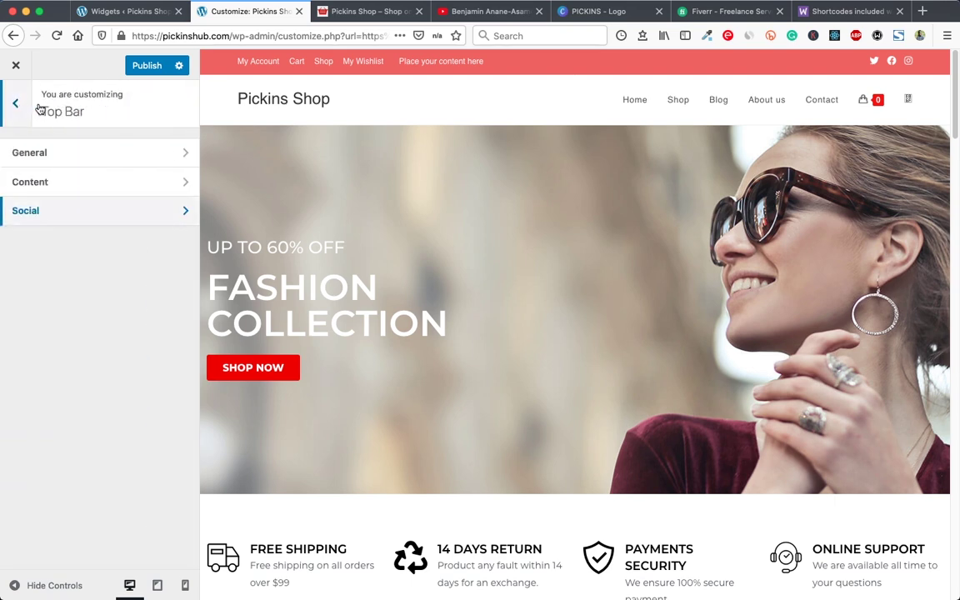
pyautogui.click(18, 102)
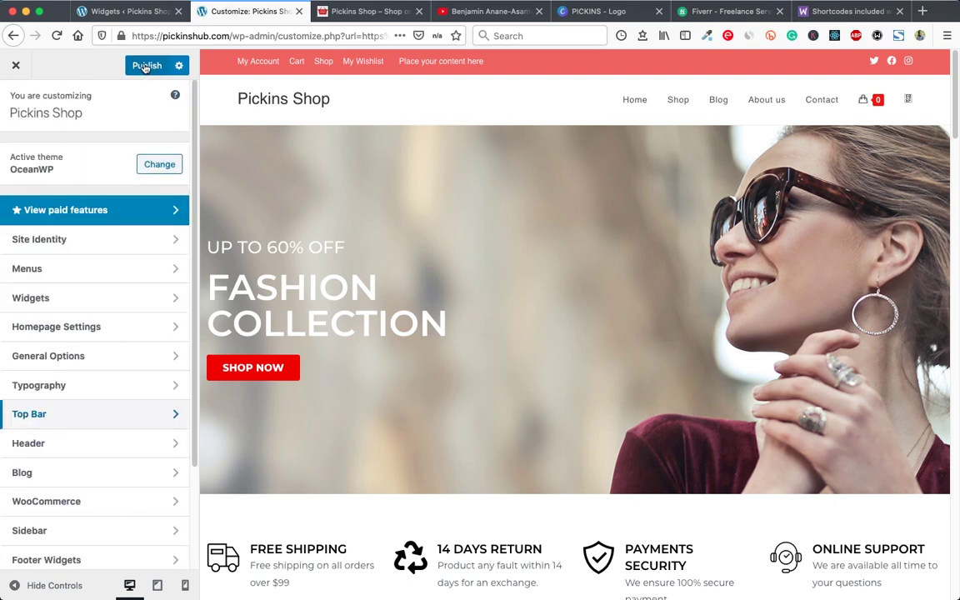
pyautogui.click(145, 66)
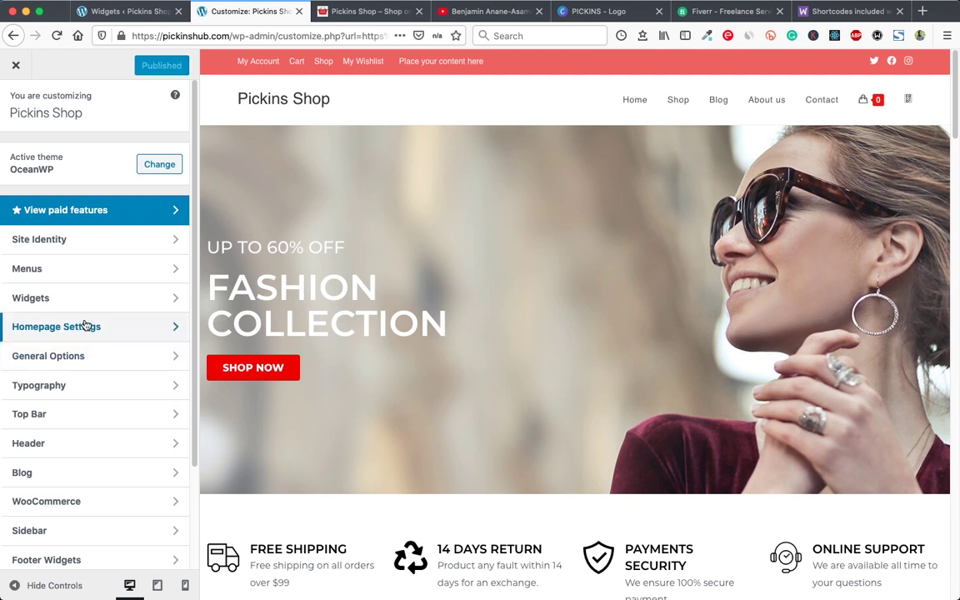
# Choose the PICKINS-logo image from the media library as the header logo.
pyautogui.click(40, 445)
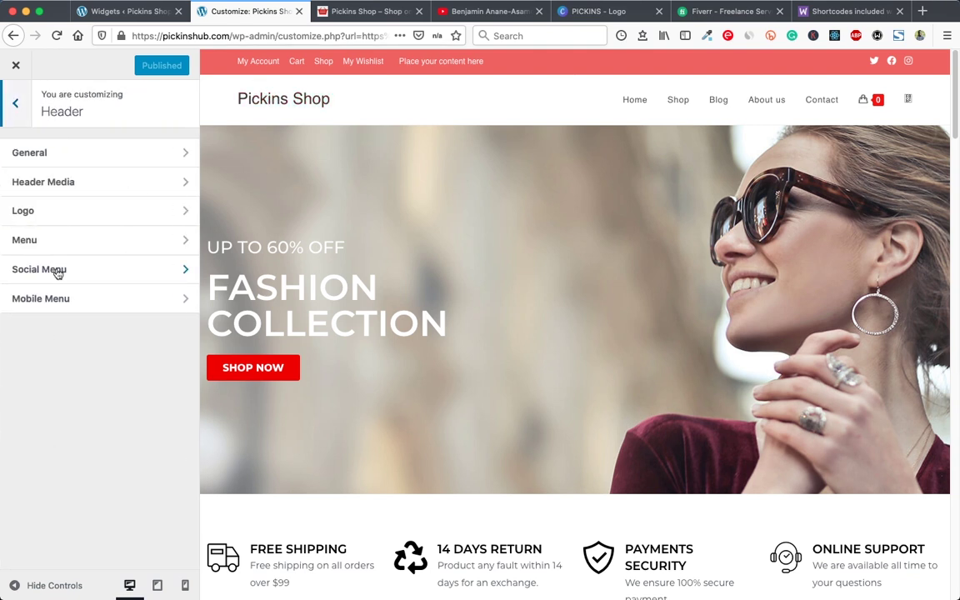
pyautogui.click(41, 214)
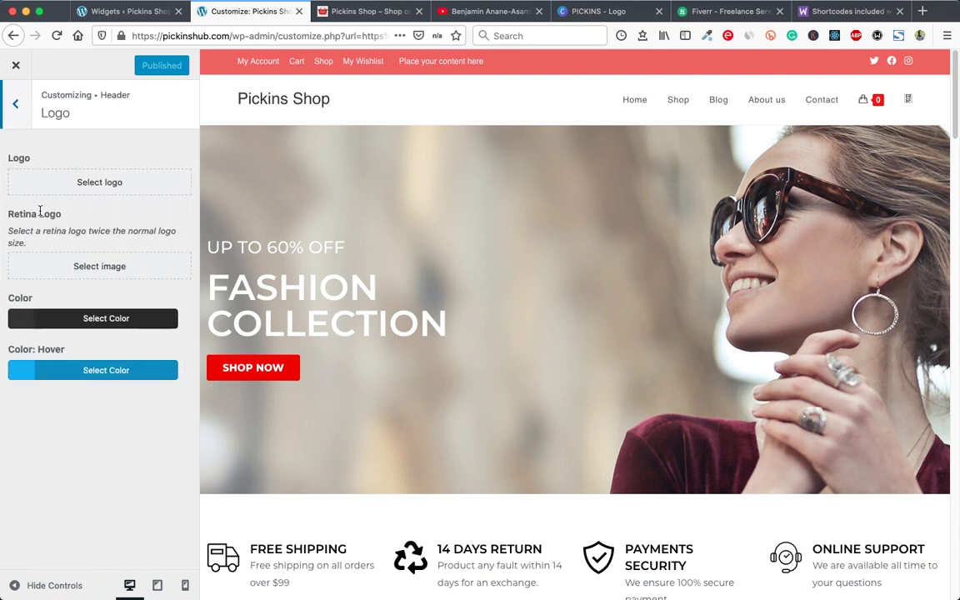
pyautogui.click(89, 184)
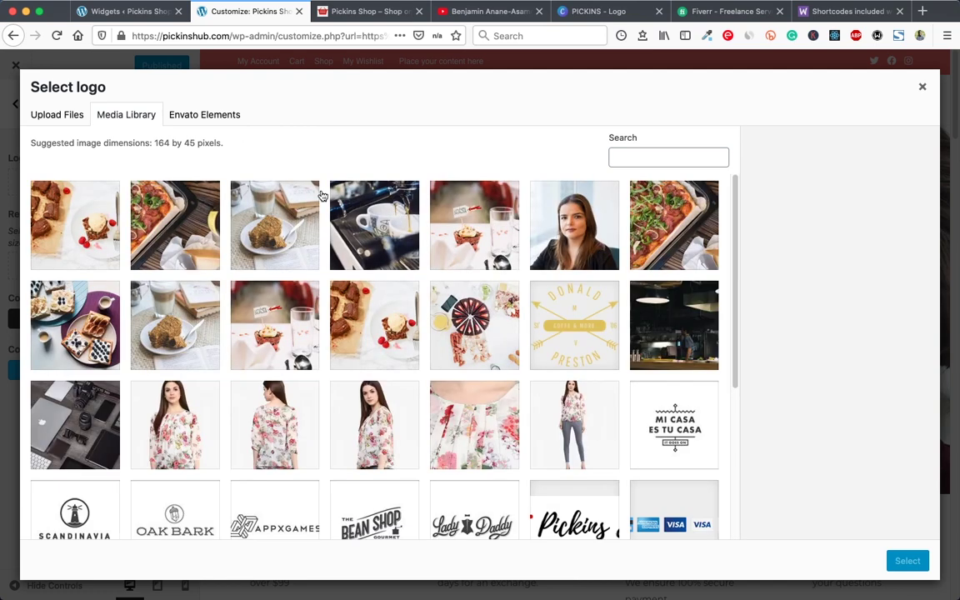
pyautogui.scroll(-3, 379, 315)
pyautogui.click(546, 271)
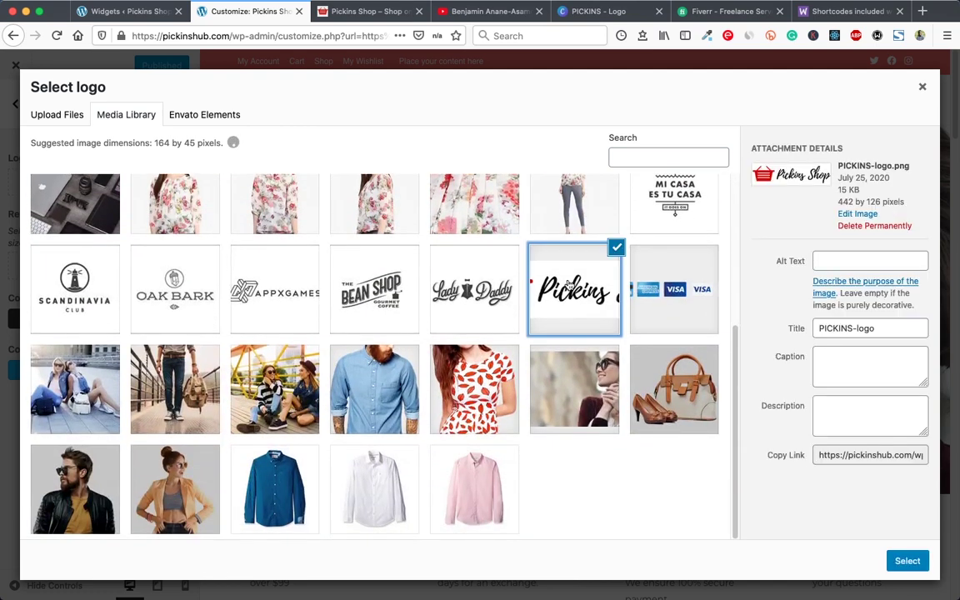
pyautogui.click(477, 13)
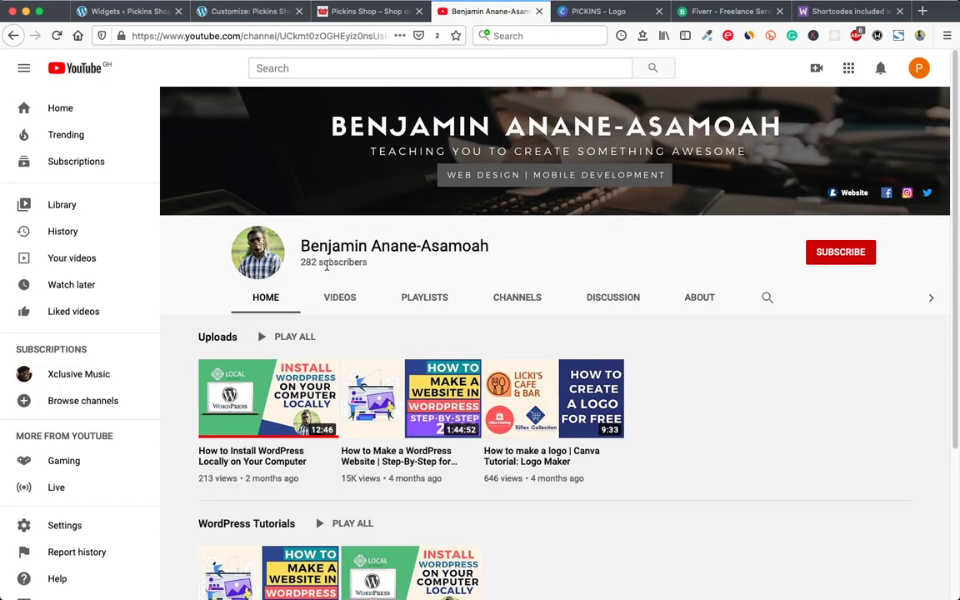
# Scroll through the YouTube channel's uploaded videos before moving to the Fiverr tab.
pyautogui.scroll(-3, 609, 270)
pyautogui.scroll(3, 547, 263)
pyautogui.scroll(-2, 383, 330)
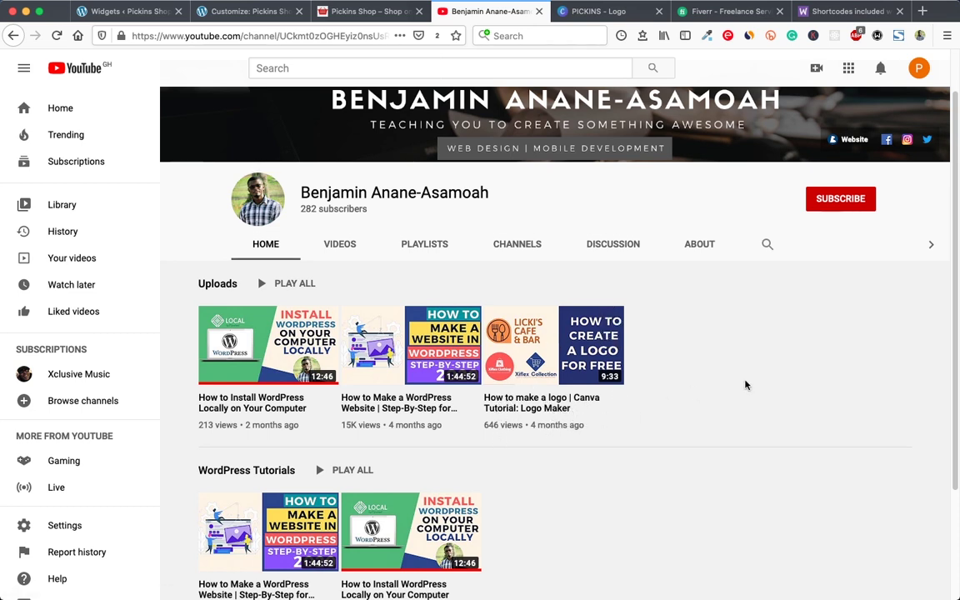
pyautogui.click(692, 15)
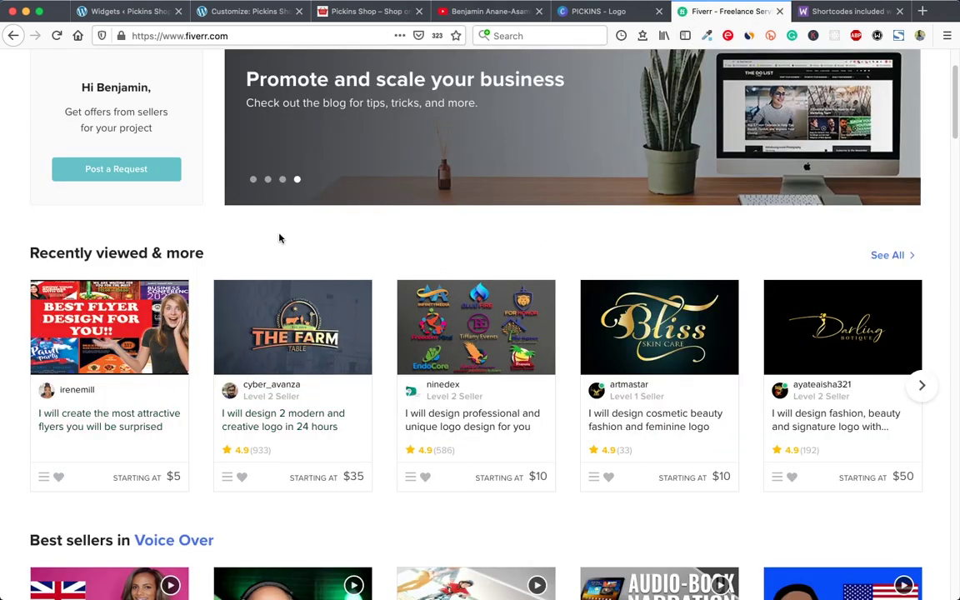
# Browse Fiverr's recently viewed logo design gigs, then return to the Customizer logo picker.
pyautogui.scroll(-2, 278, 237)
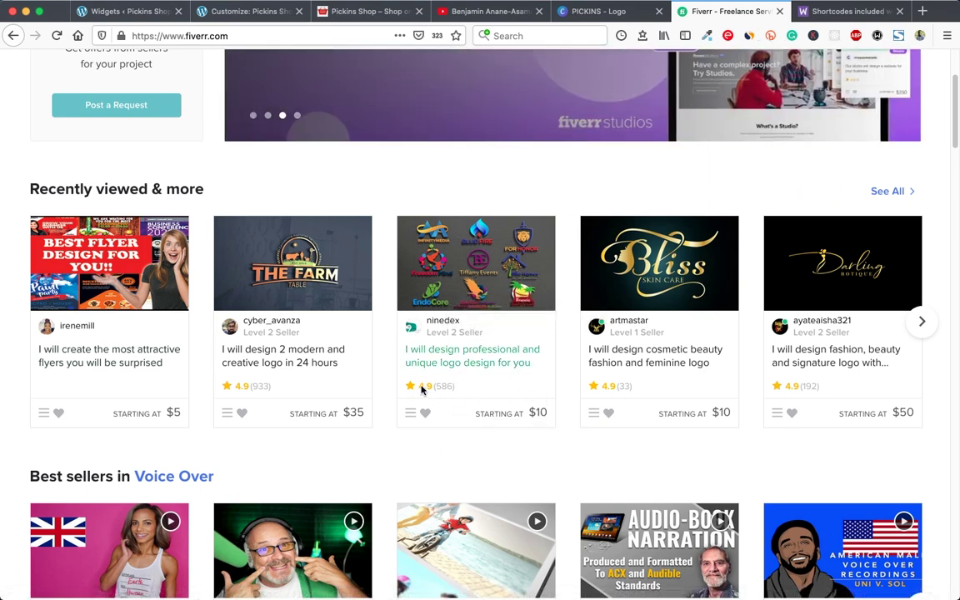
pyautogui.scroll(-1, 571, 403)
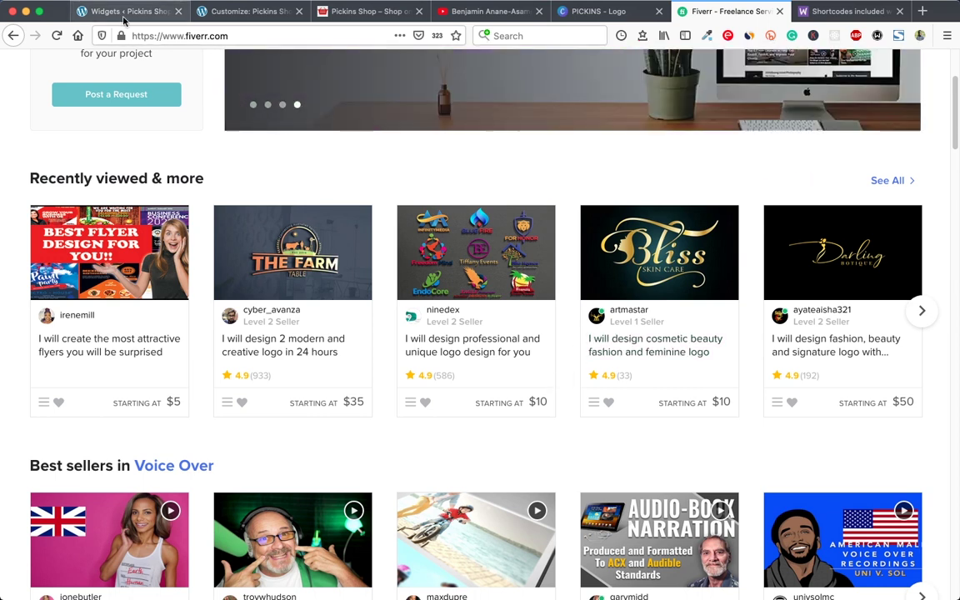
pyautogui.click(245, 11)
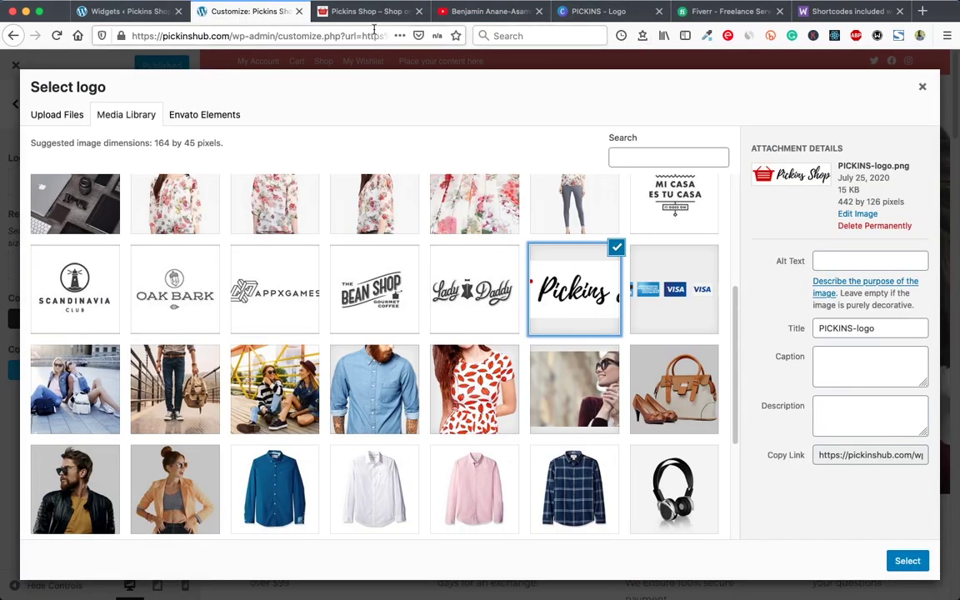
# Set the uncropped PICKINS-logo image as the header logo.
pyautogui.click(596, 12)
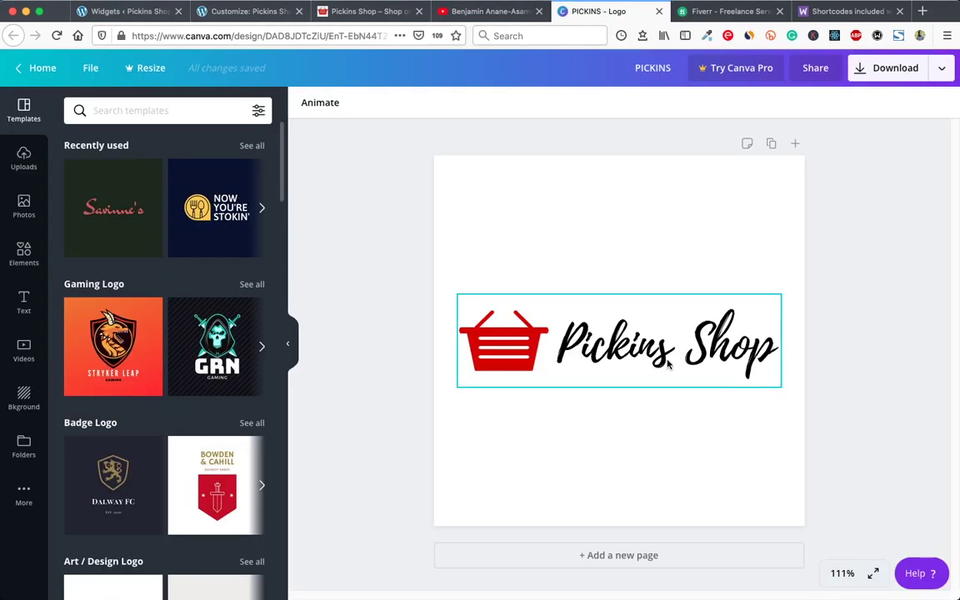
pyautogui.click(559, 351)
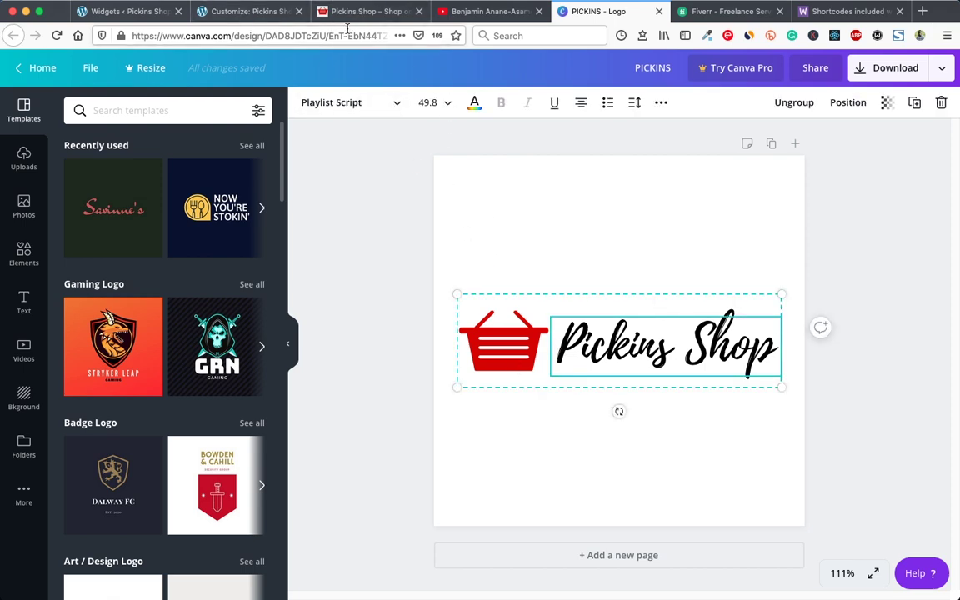
pyautogui.click(366, 10)
pyautogui.click(446, 11)
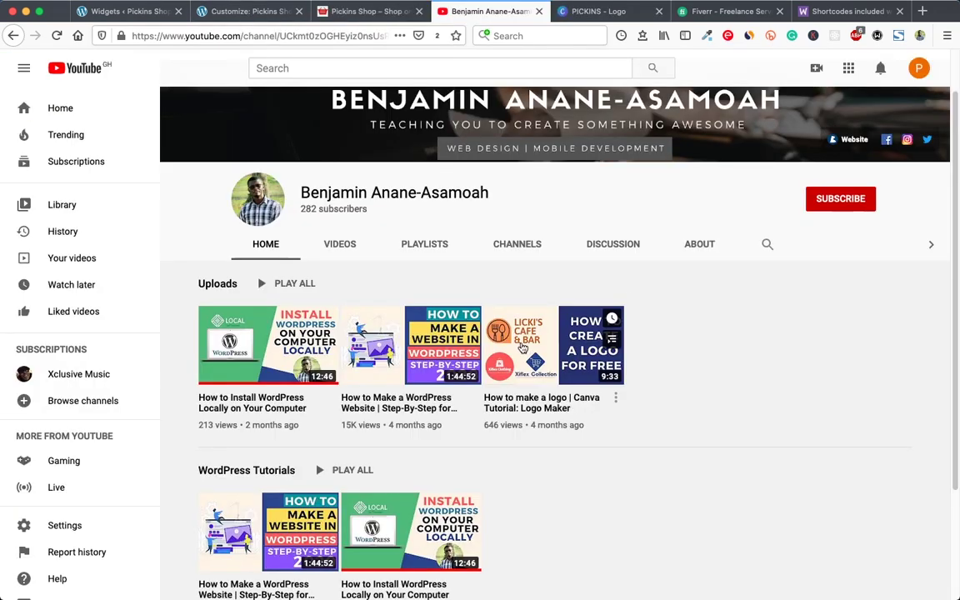
pyautogui.hotkey('ctrl', 'shift', 'Tab')
pyautogui.hotkey('ctrl', 'shift', 'Tab')
pyautogui.click(556, 290)
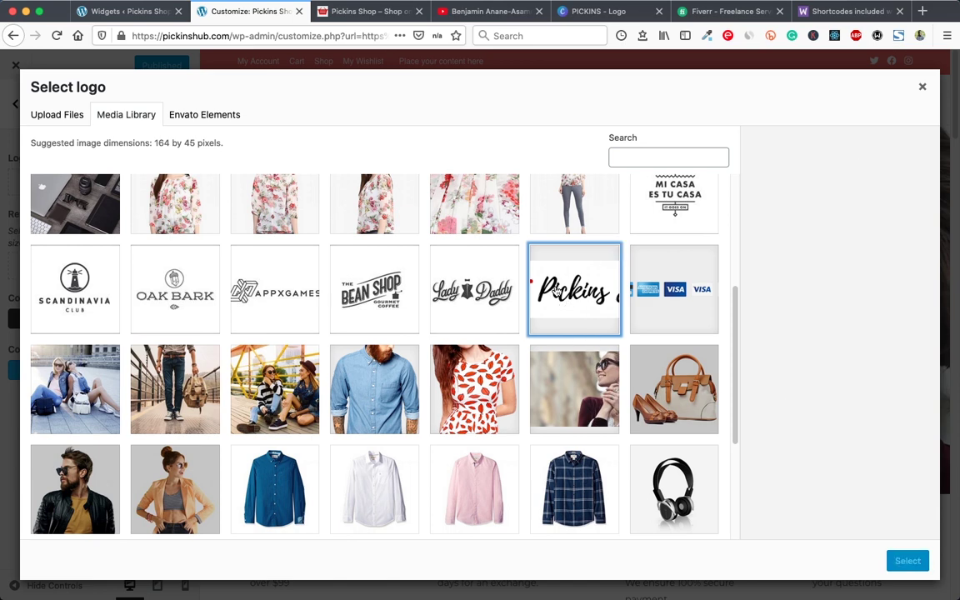
pyautogui.click(552, 286)
pyautogui.click(907, 561)
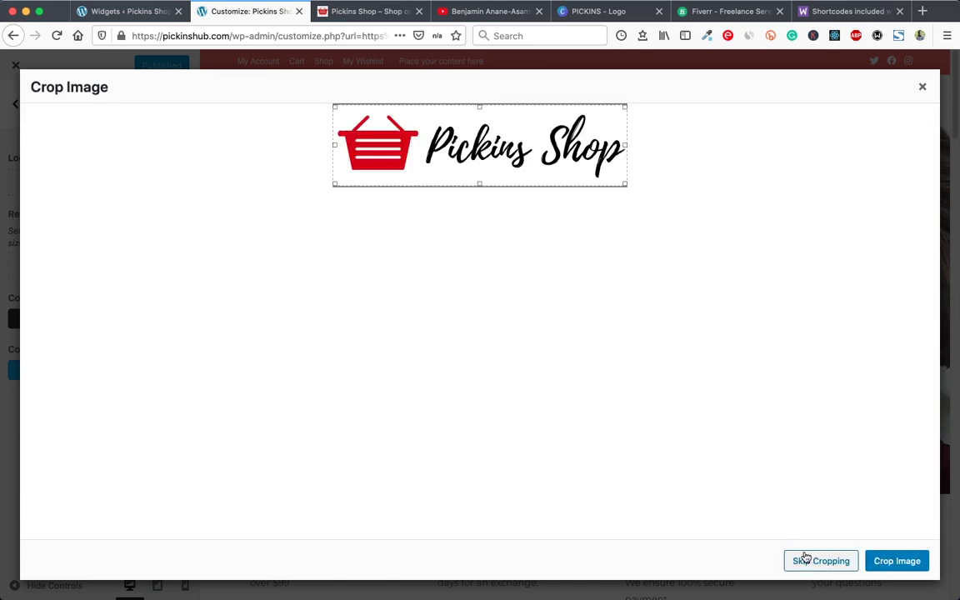
pyautogui.click(819, 561)
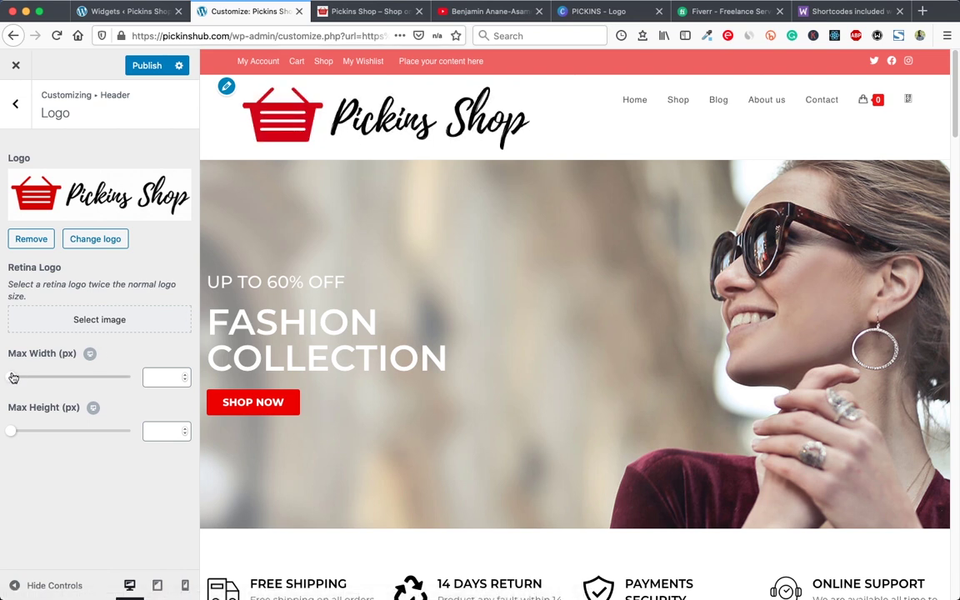
# Enter 1200 as the logo's maximum width.
pyautogui.click(157, 374)
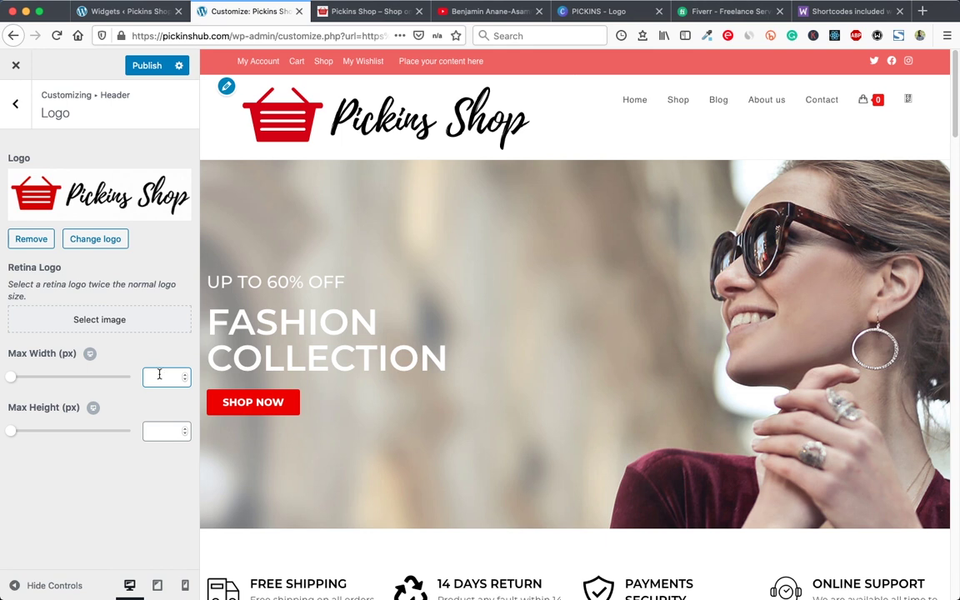
pyautogui.write('1200')
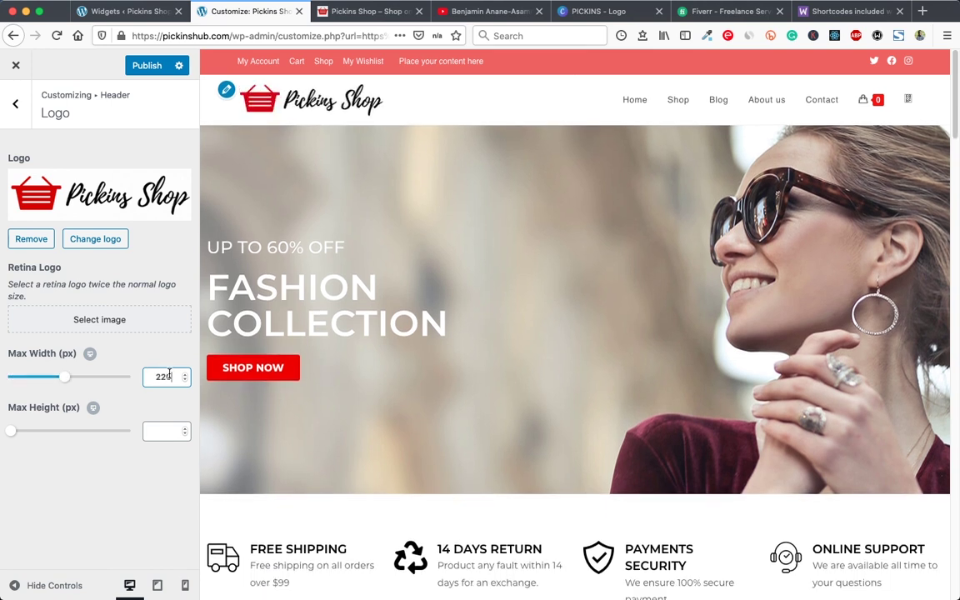
pyautogui.press('Escape')
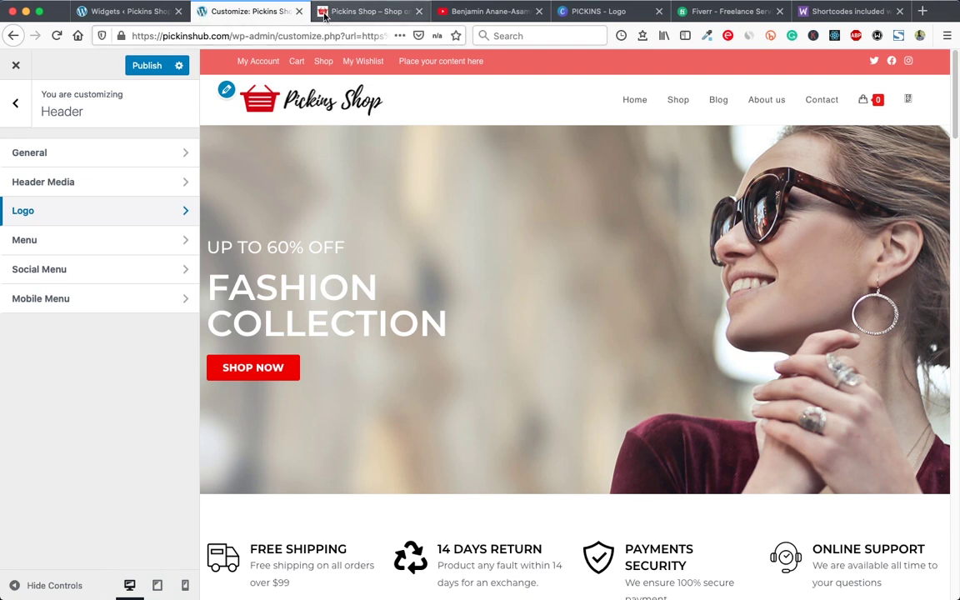
# Open the site icon picker under Site Identity, checking the basket design in Canva.
pyautogui.click(15, 107)
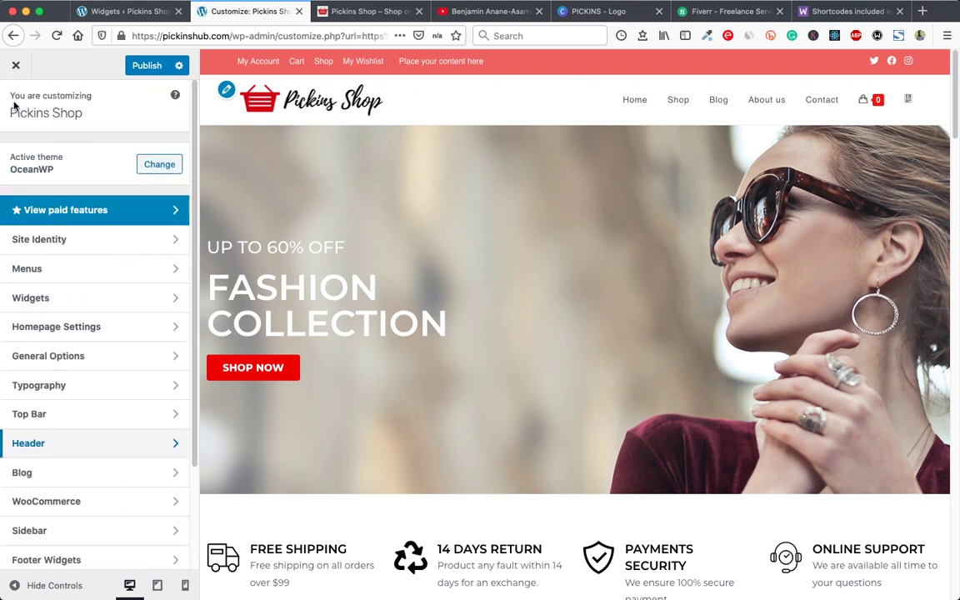
pyautogui.click(45, 243)
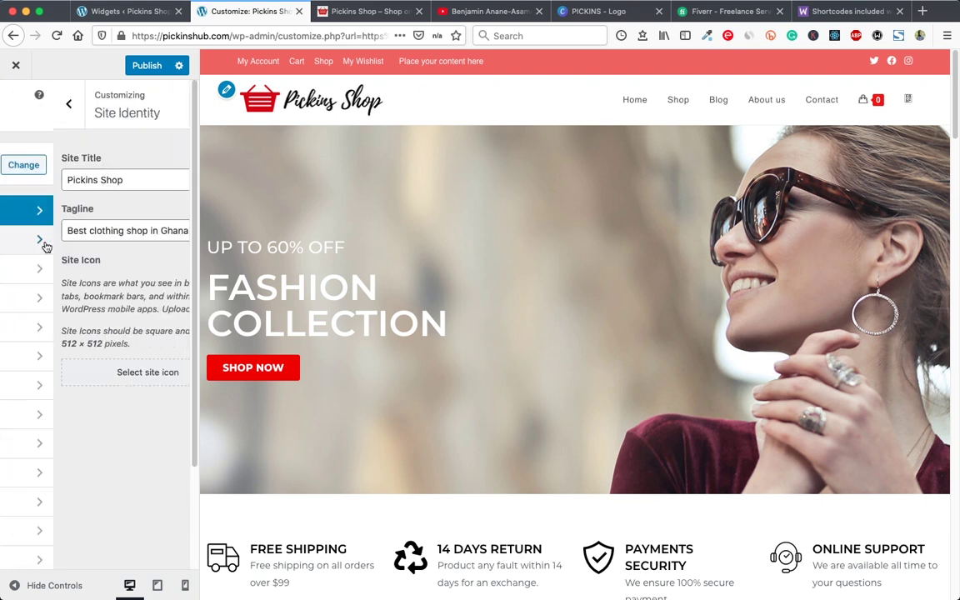
pyautogui.click(99, 372)
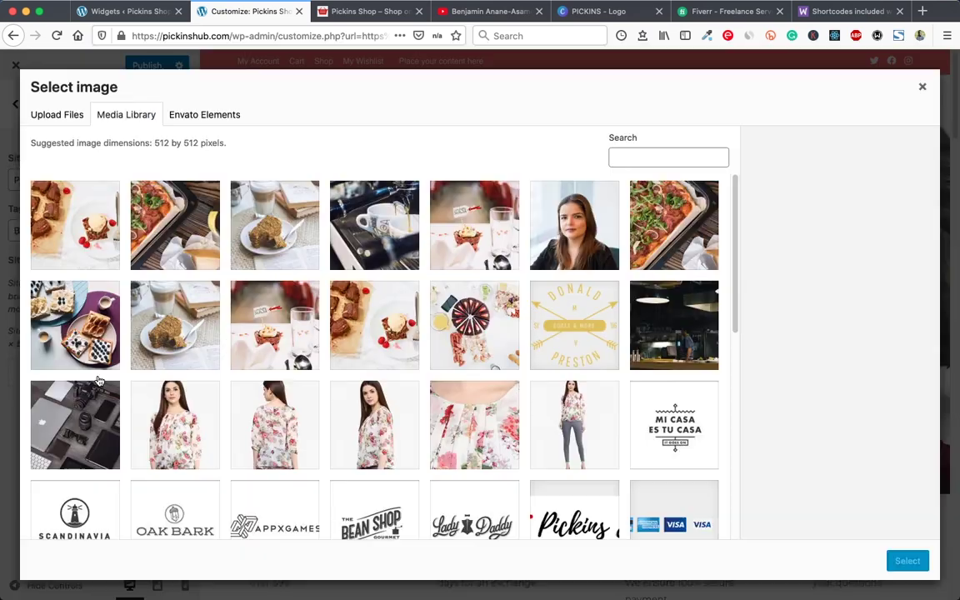
pyautogui.click(593, 11)
pyautogui.scroll(-8, 400, 237)
pyautogui.scroll(8, 415, 243)
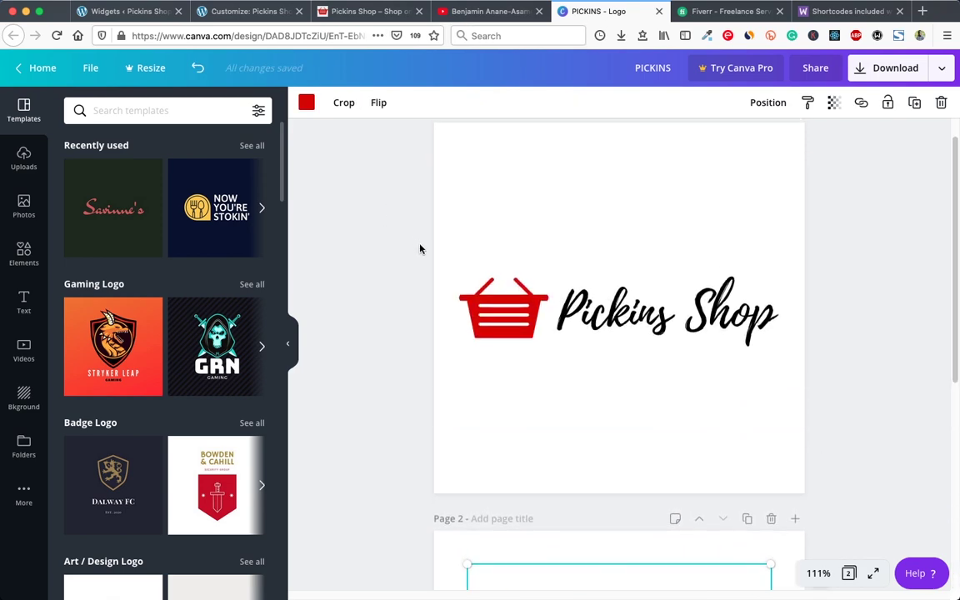
pyautogui.scroll(-10, 427, 270)
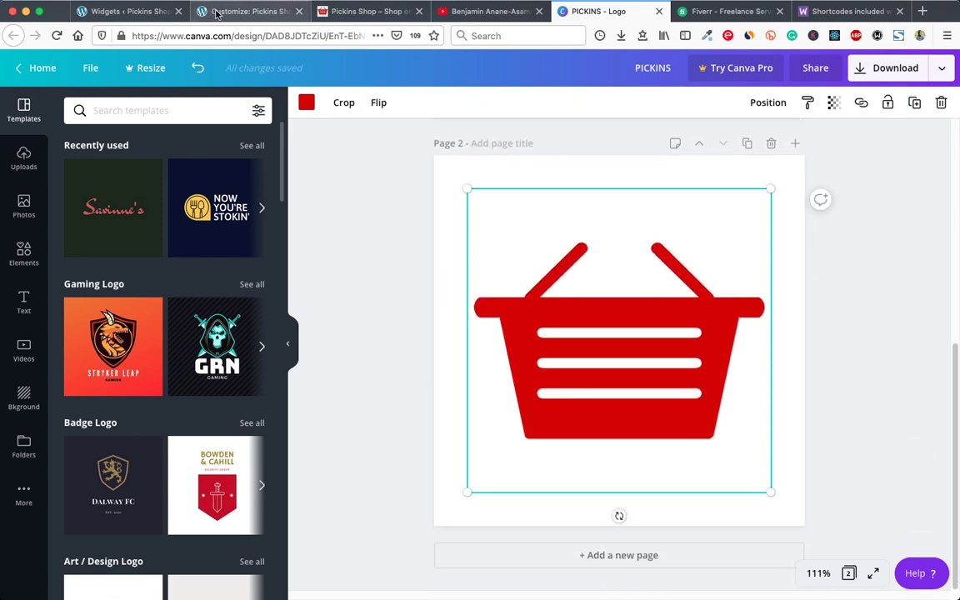
# Make the uncropped PICKINS.png basket the site icon and publish the changes.
pyautogui.click(218, 12)
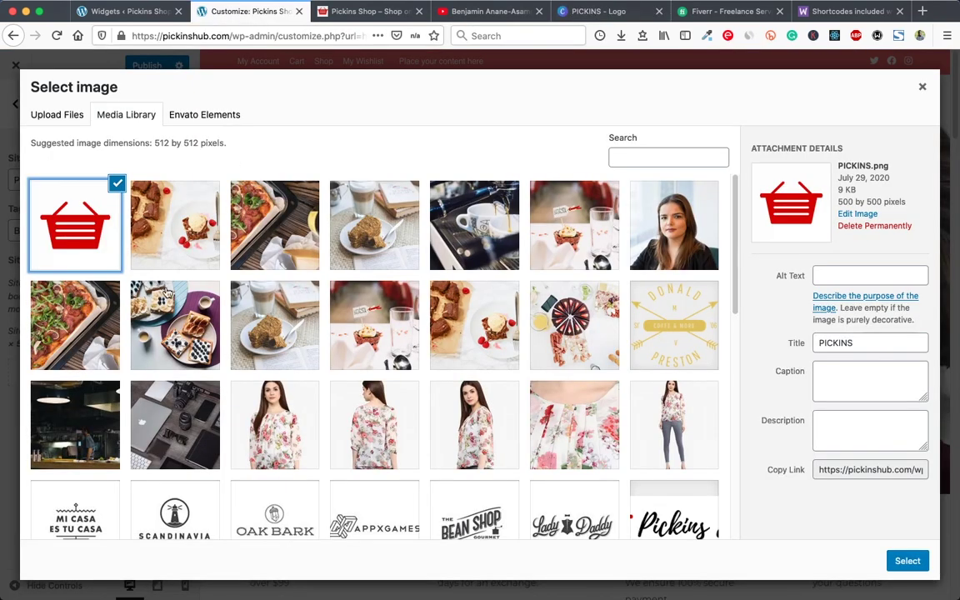
pyautogui.click(905, 559)
pyautogui.click(837, 560)
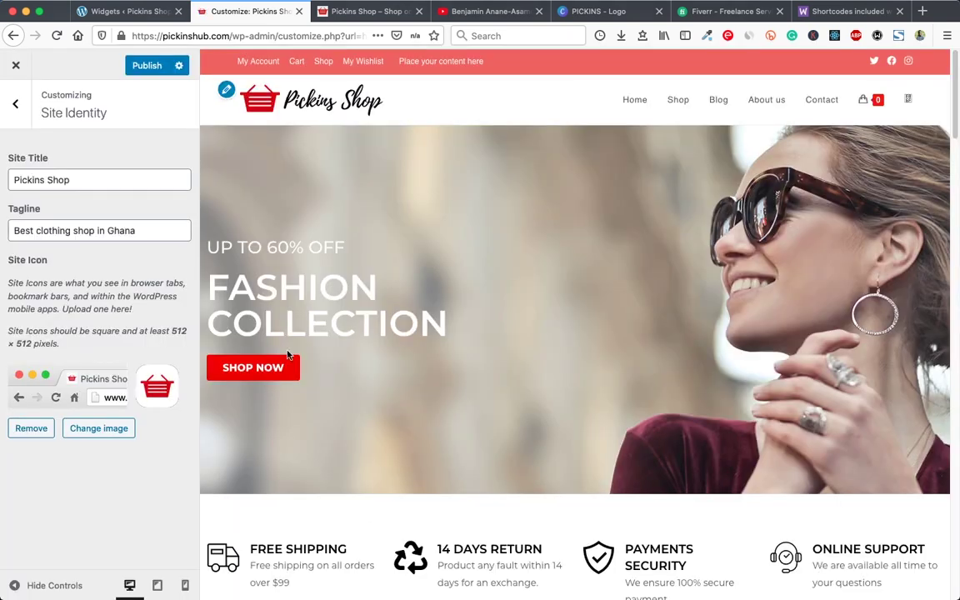
pyautogui.click(146, 66)
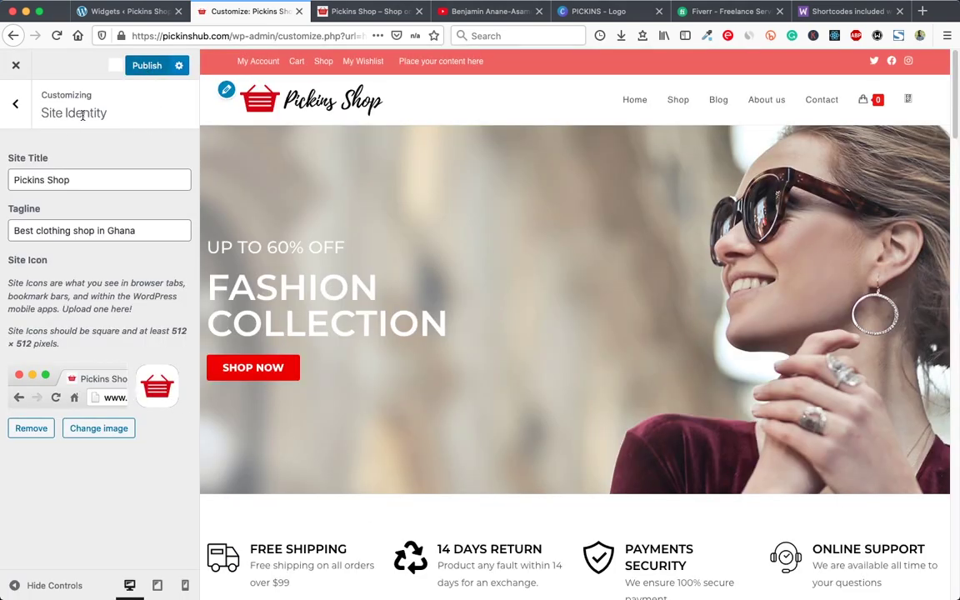
pyautogui.click(15, 104)
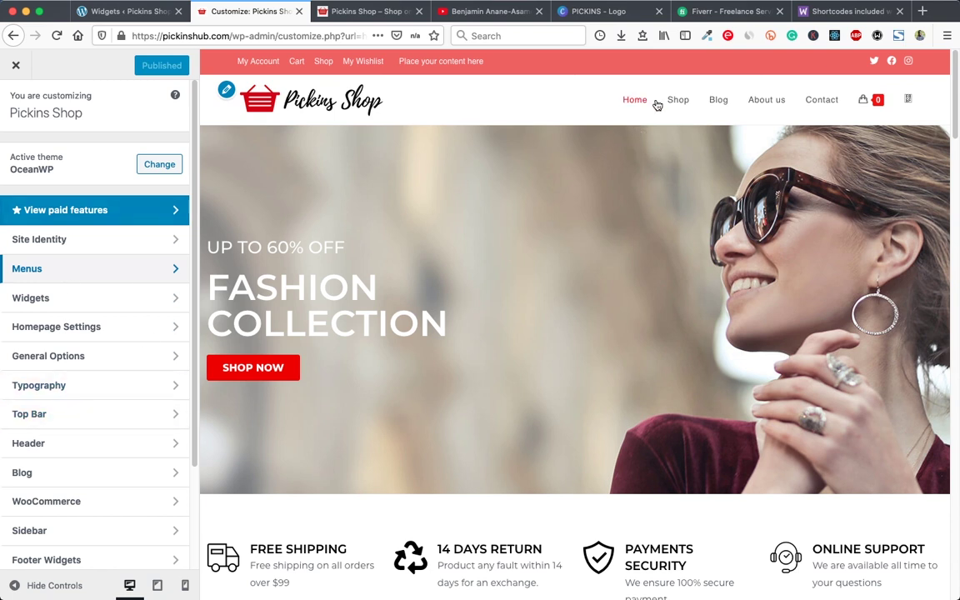
# Set the Main Menu typography font family to Montserrat.
pyautogui.click(38, 387)
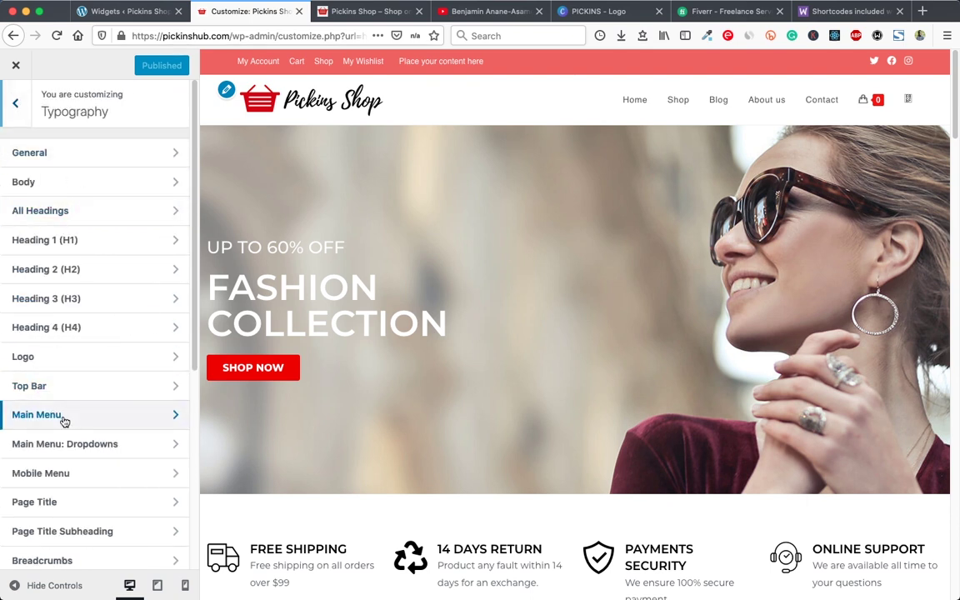
pyautogui.click(65, 421)
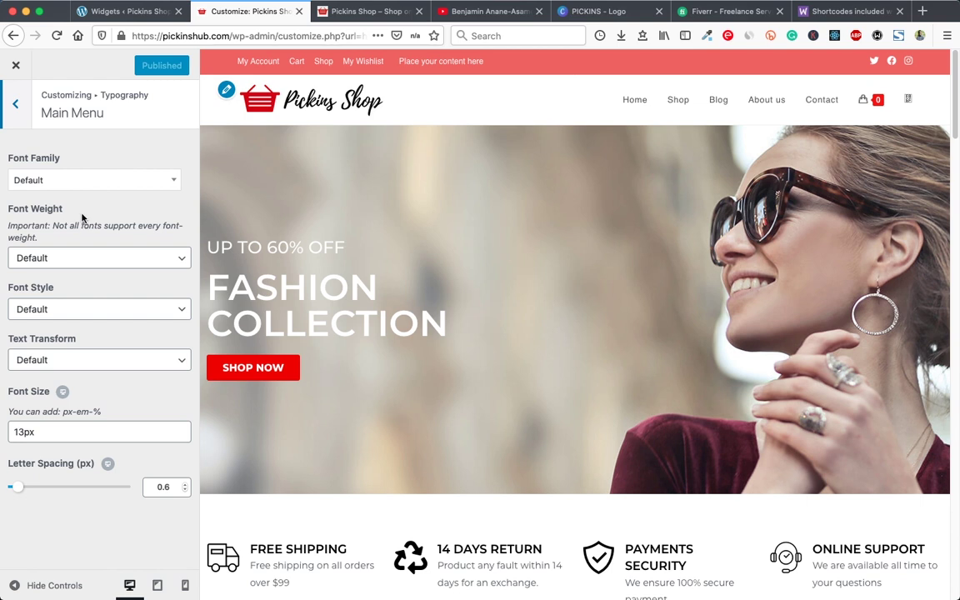
pyautogui.click(79, 183)
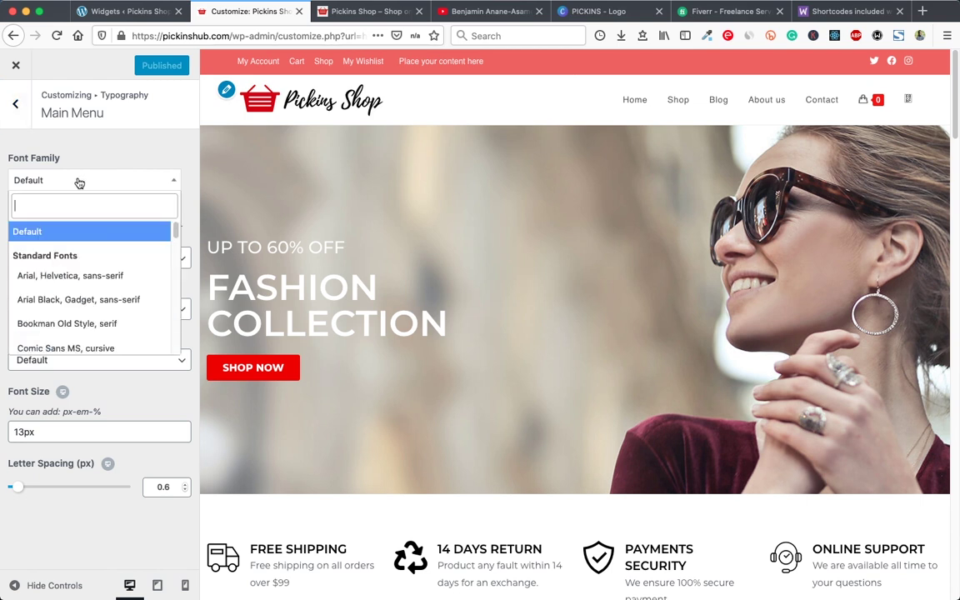
pyautogui.write('mon')
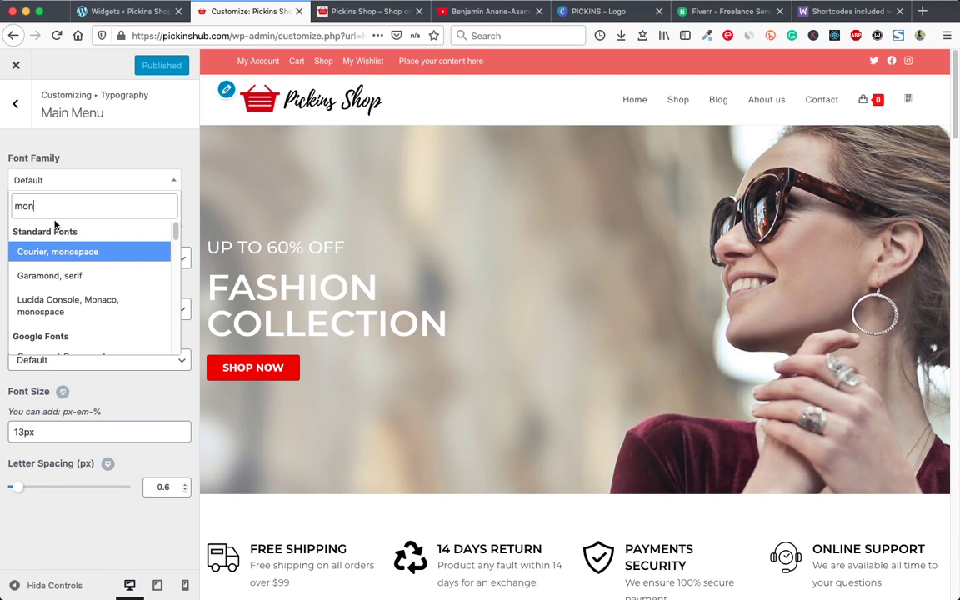
pyautogui.write('ts')
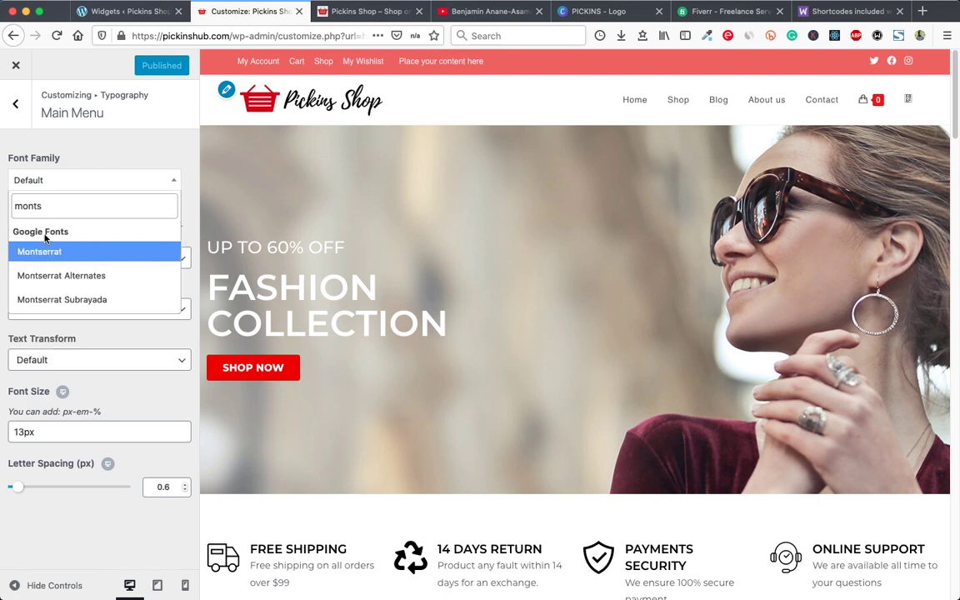
pyautogui.click(49, 251)
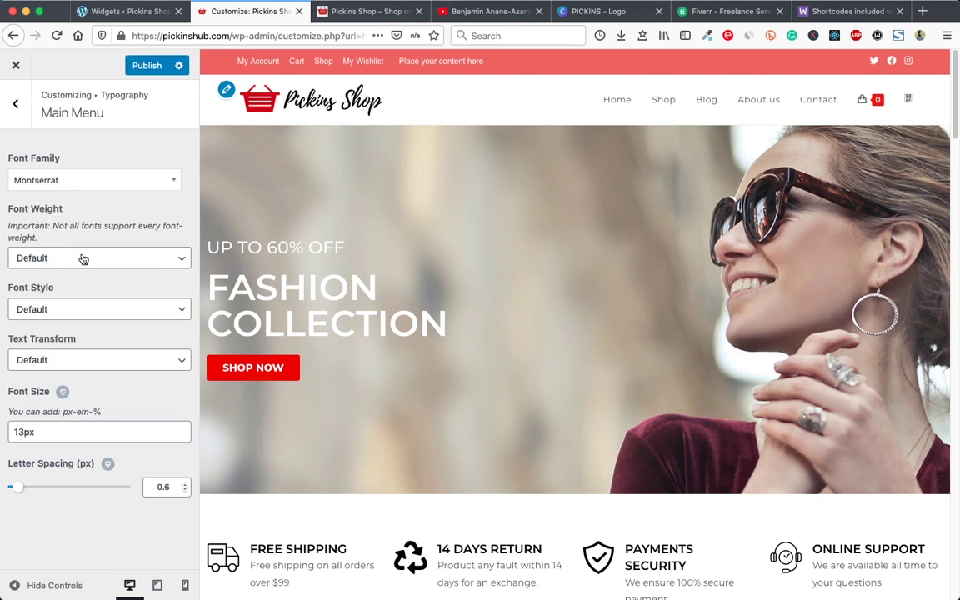
# Give the menu font weight Medium: 500 and Uppercase text transform.
pyautogui.click(67, 262)
pyautogui.click(66, 321)
pyautogui.click(62, 360)
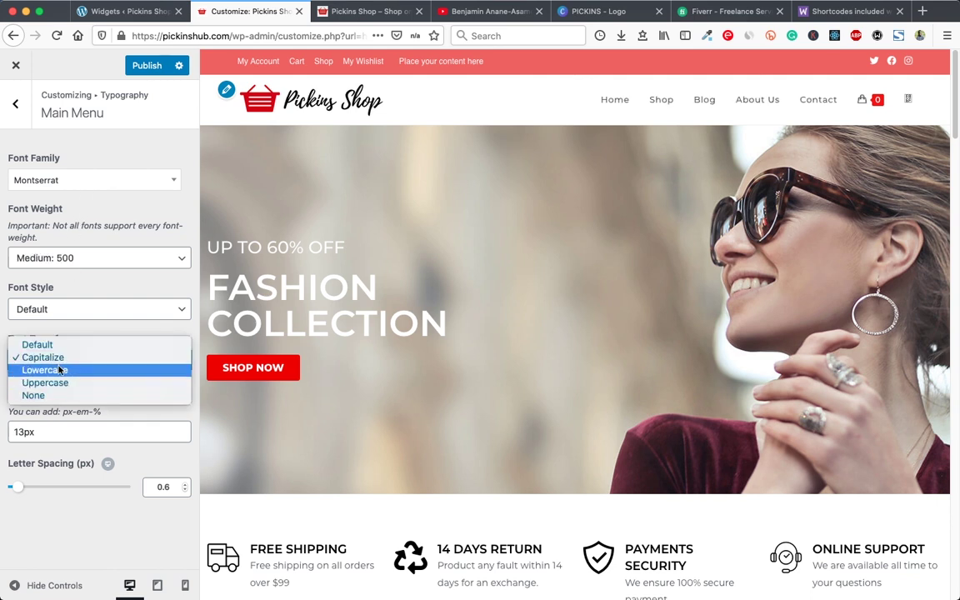
pyautogui.click(62, 356)
pyautogui.click(56, 360)
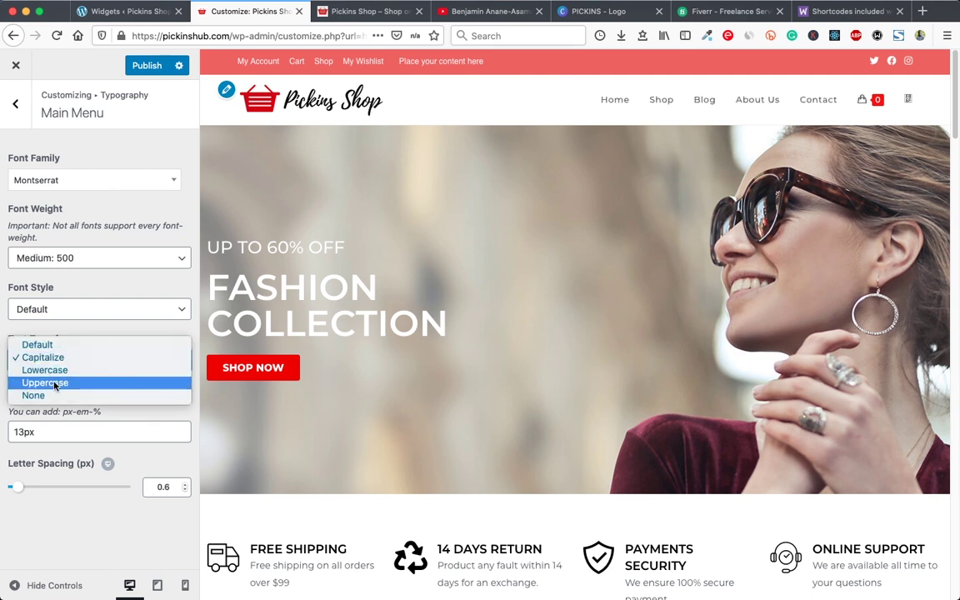
pyautogui.click(52, 382)
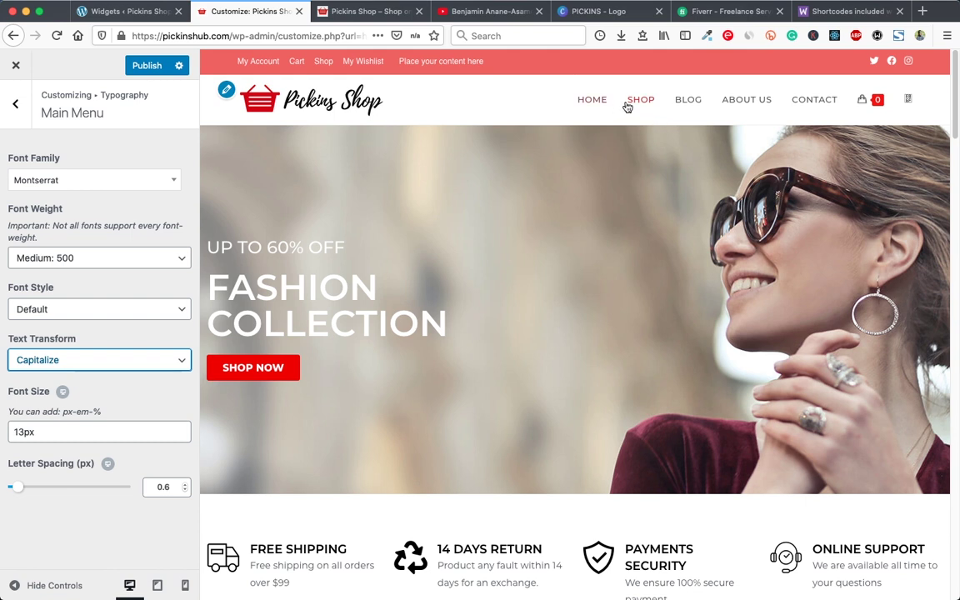
# Set the menu letter spacing to 0.4 and font size to 14px.
pyautogui.click(88, 258)
pyautogui.click(90, 260)
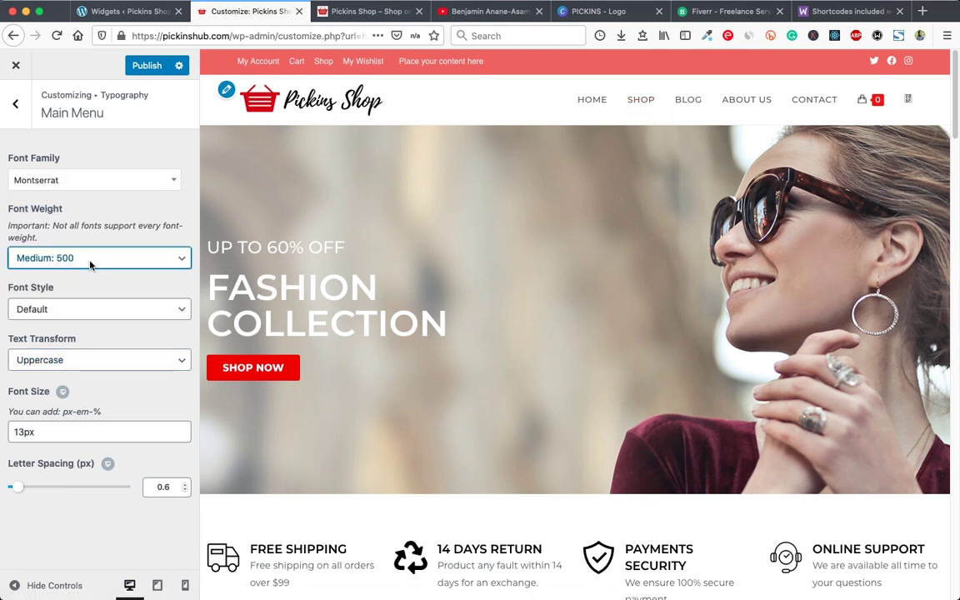
pyautogui.click(89, 260)
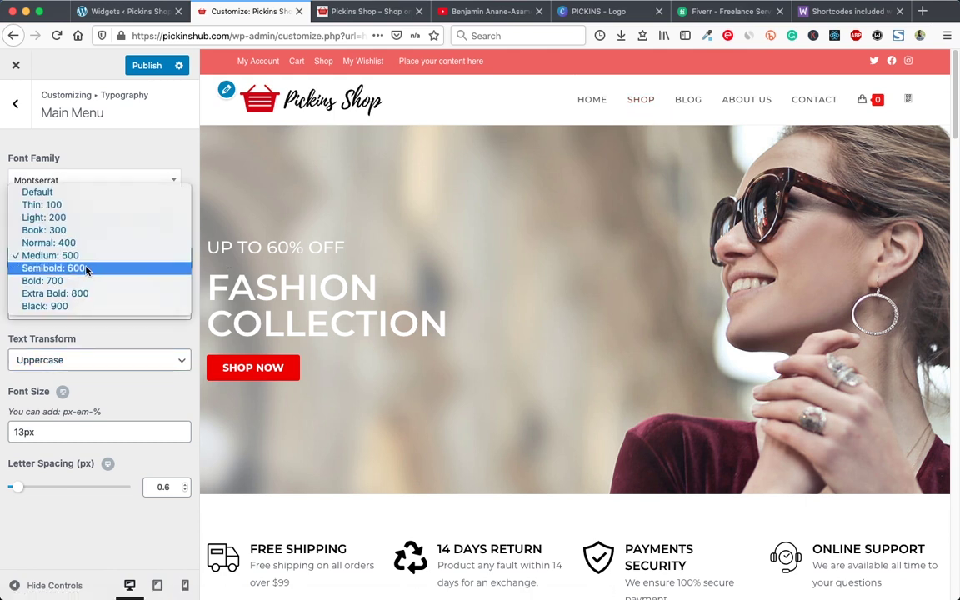
pyautogui.click(86, 268)
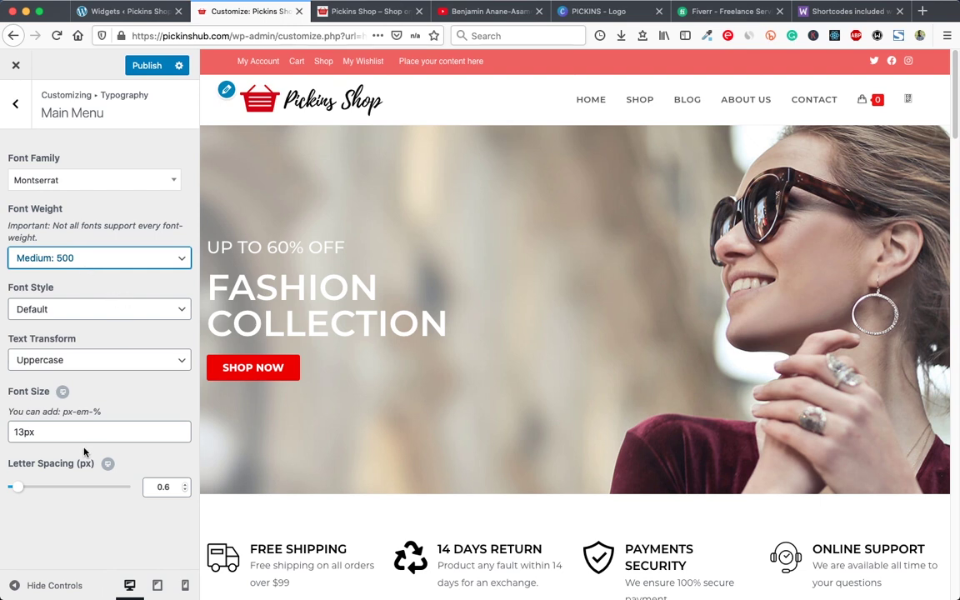
pyautogui.press('Down')
pyautogui.click(14, 488)
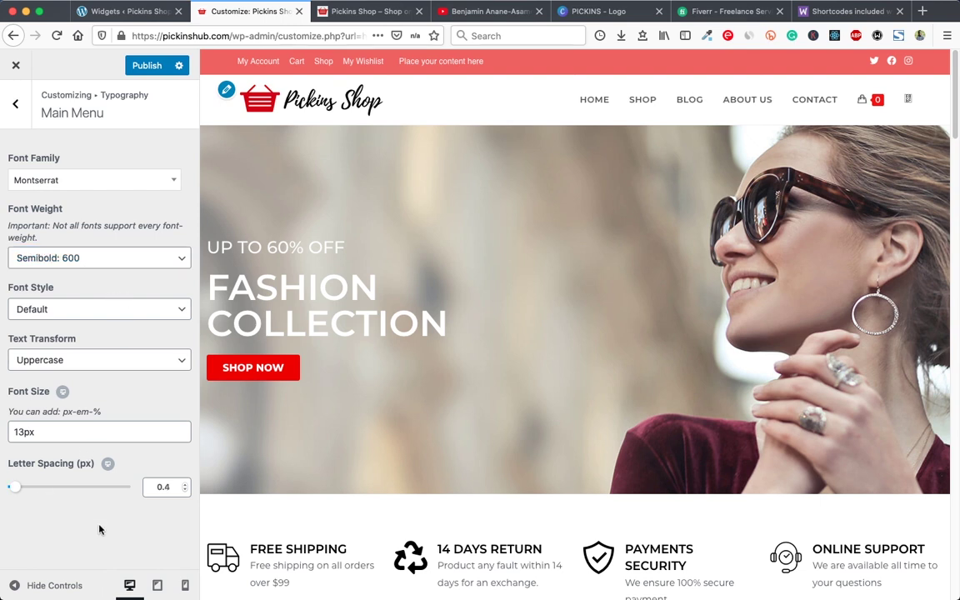
pyautogui.click(23, 432)
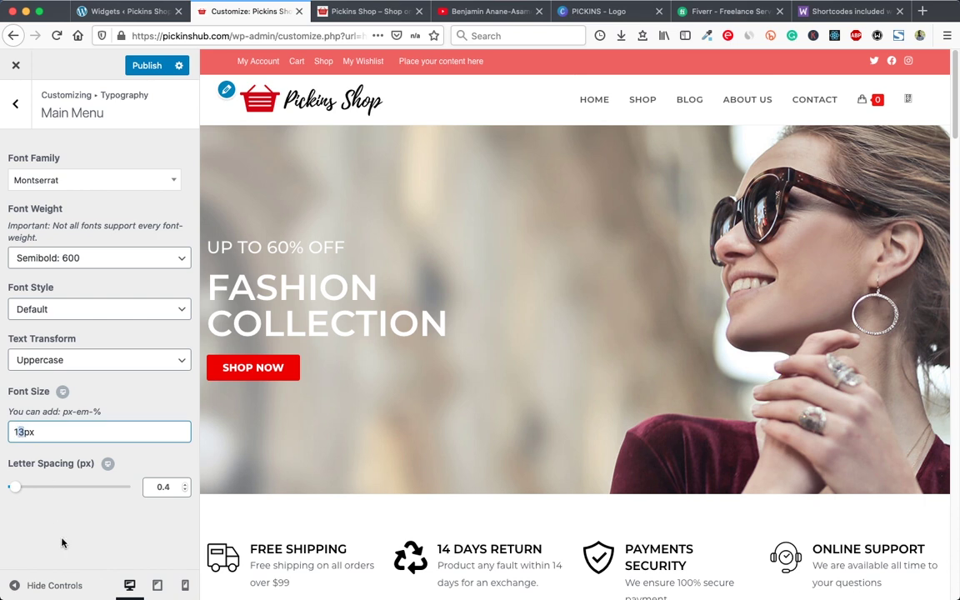
pyautogui.write('5')
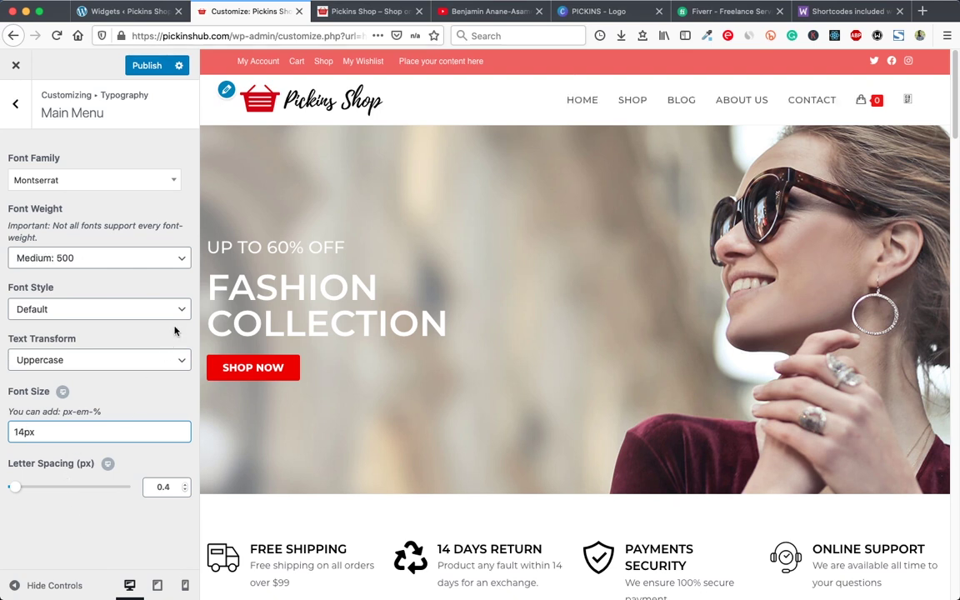
pyautogui.click(102, 538)
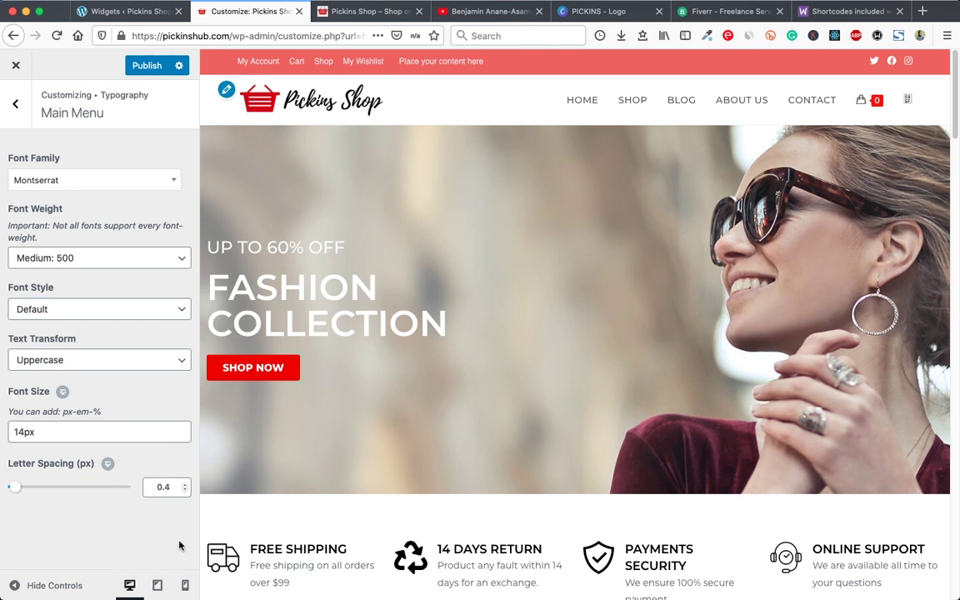
# Publish the main menu typography changes and return to the main sections.
pyautogui.click(12, 108)
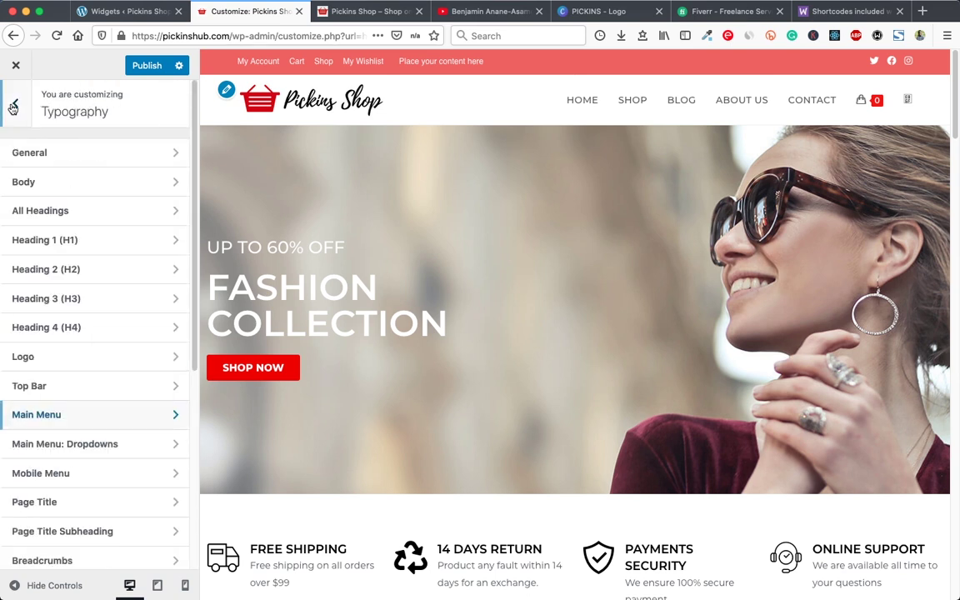
pyautogui.click(146, 67)
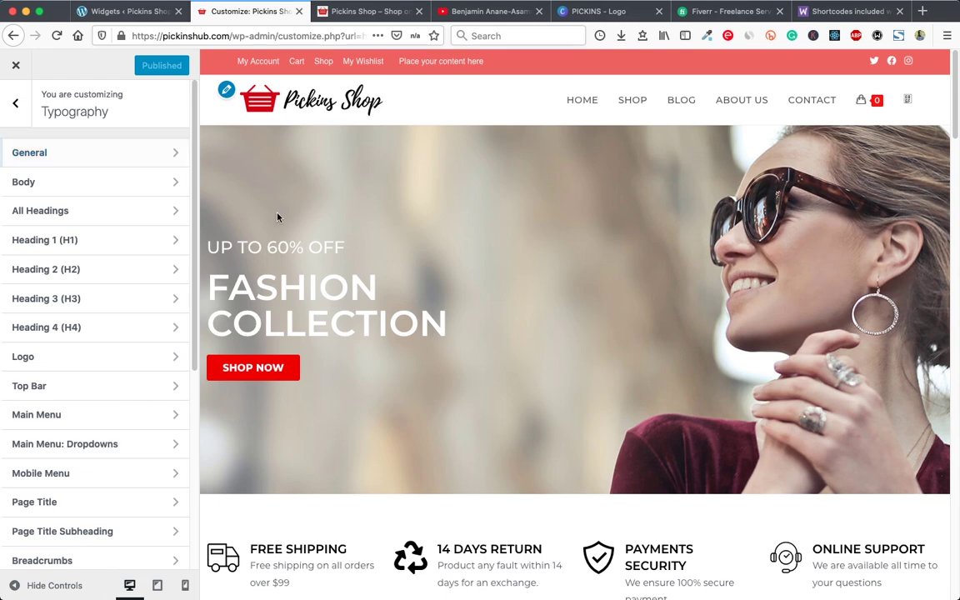
pyautogui.scroll(-5, 410, 307)
pyautogui.scroll(-7, 411, 309)
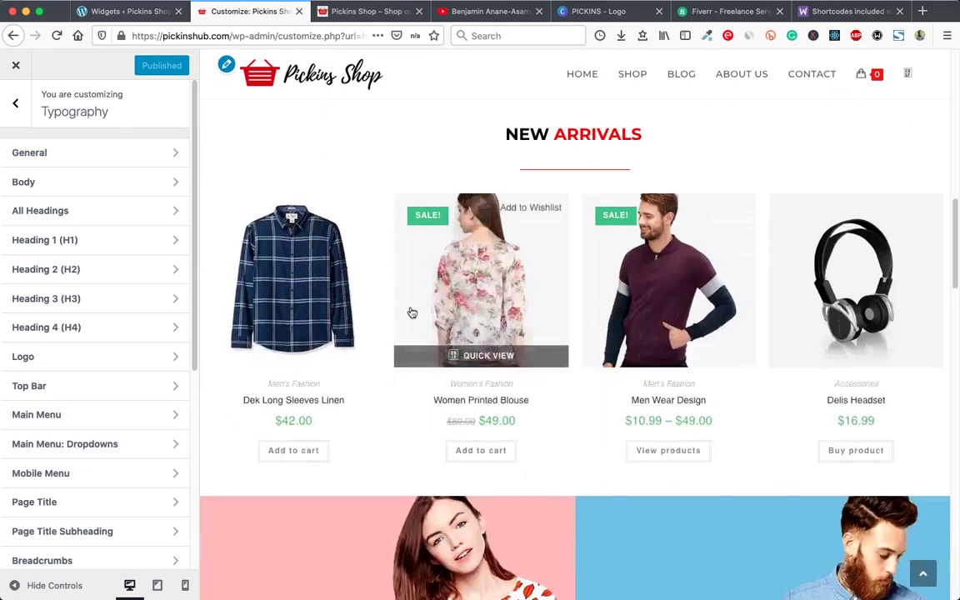
pyautogui.scroll(2, 413, 311)
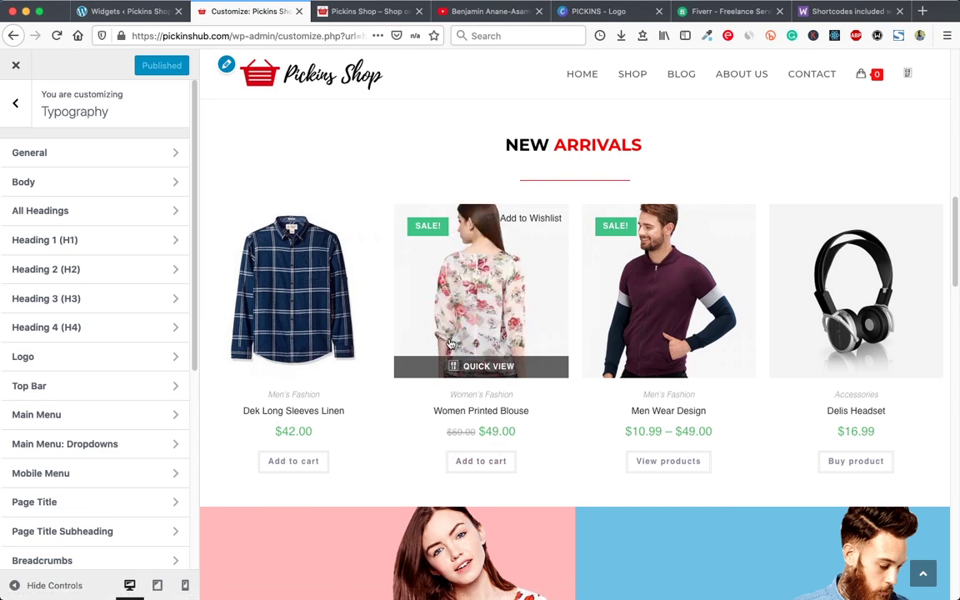
pyautogui.click(15, 102)
pyautogui.scroll(-1, 64, 394)
pyautogui.scroll(-3, 64, 394)
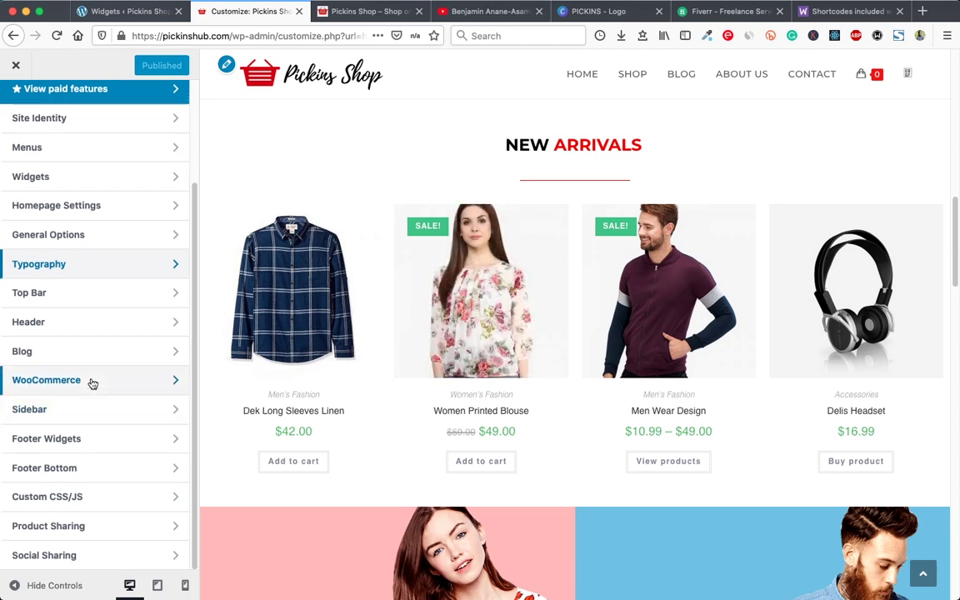
# In WooCommerce Advanced Styling, make the sale badge background red.
pyautogui.click(92, 382)
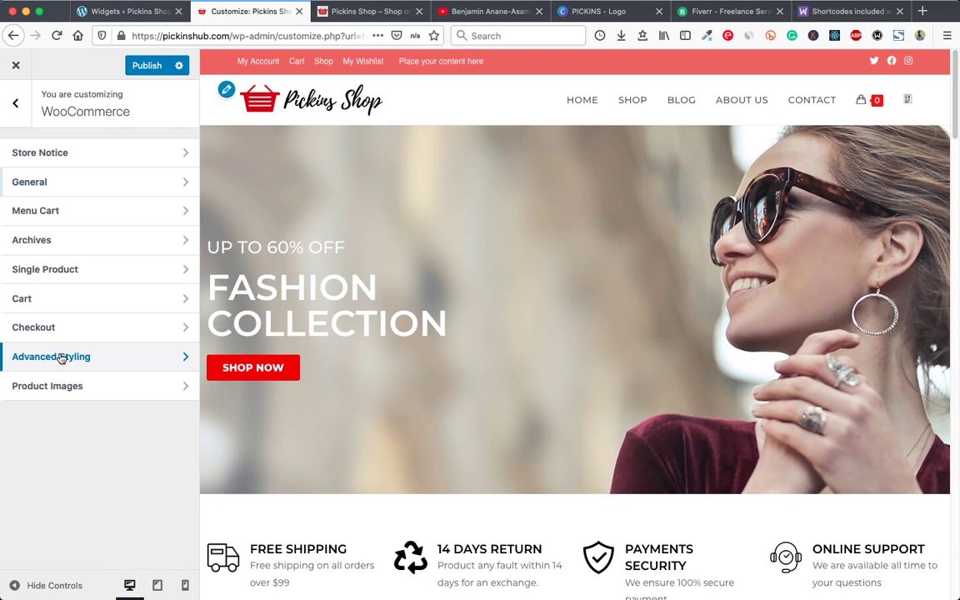
pyautogui.click(60, 356)
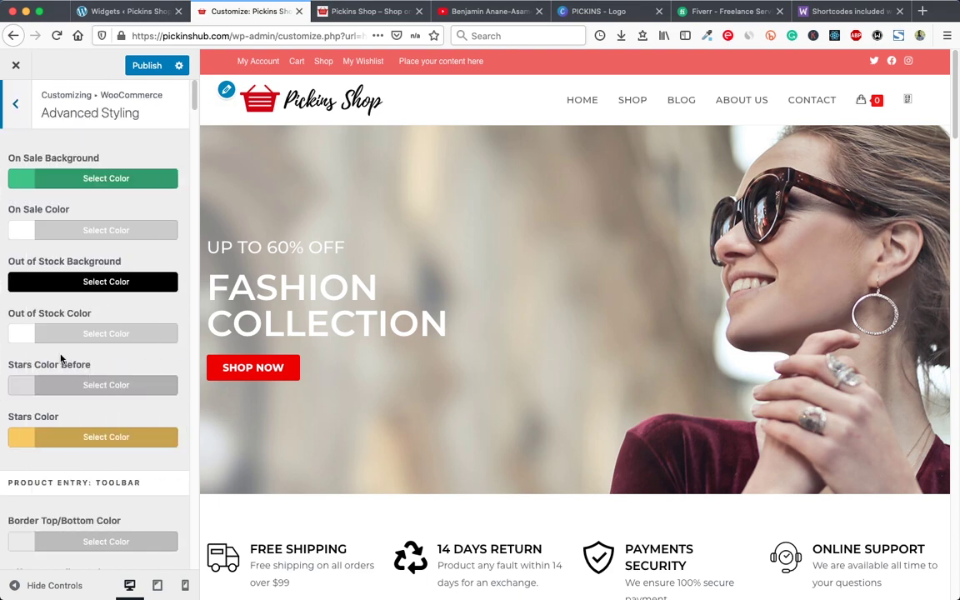
pyautogui.scroll(-10, 400, 400)
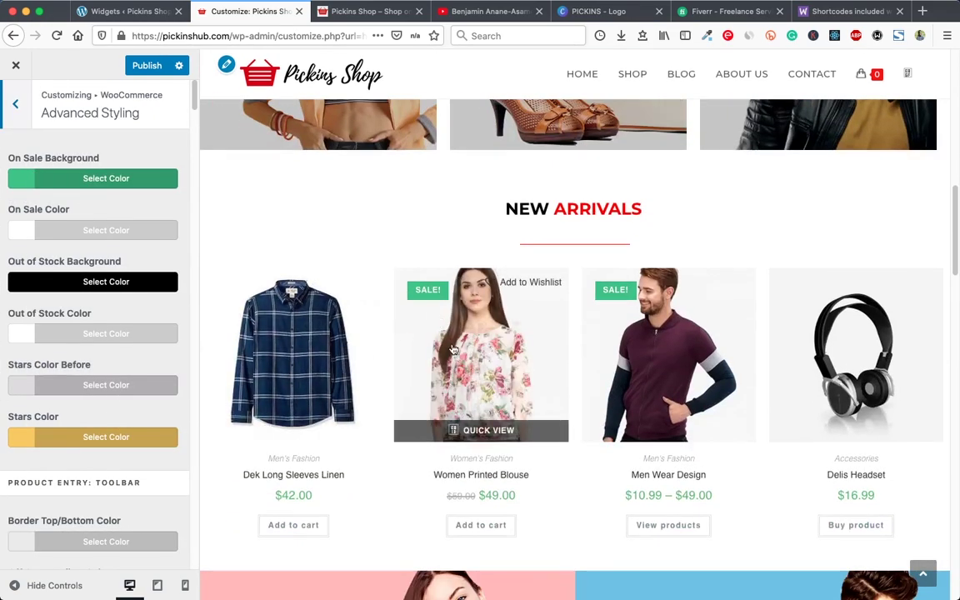
pyautogui.click(14, 184)
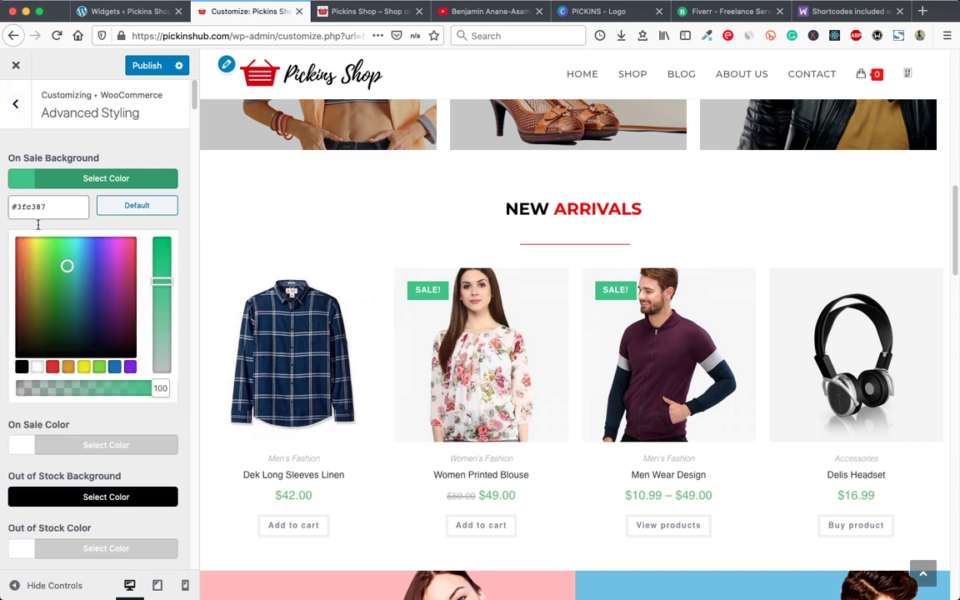
pyautogui.click(52, 367)
pyautogui.click(5, 319)
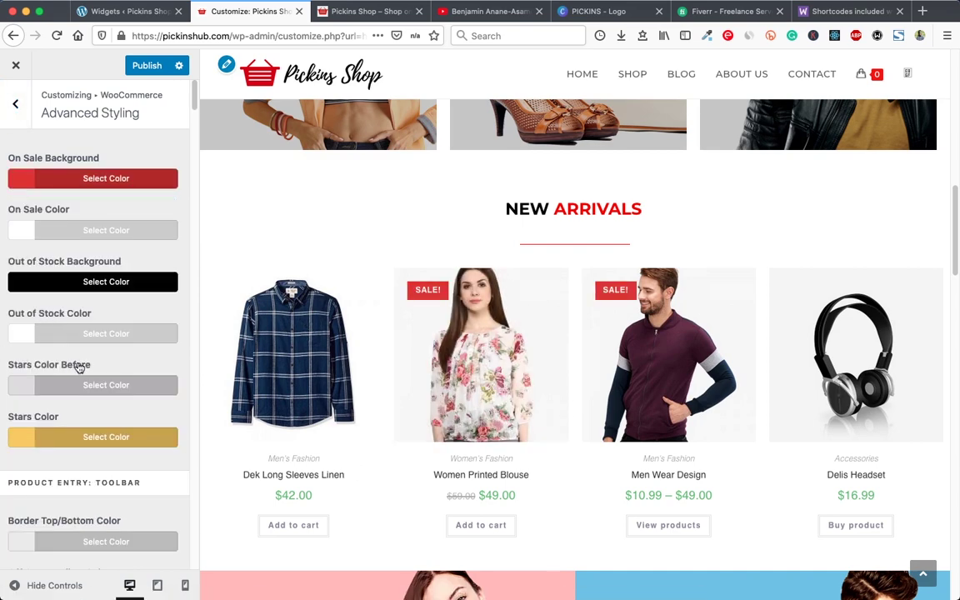
pyautogui.scroll(-10, 78, 366)
pyautogui.scroll(5, 79, 365)
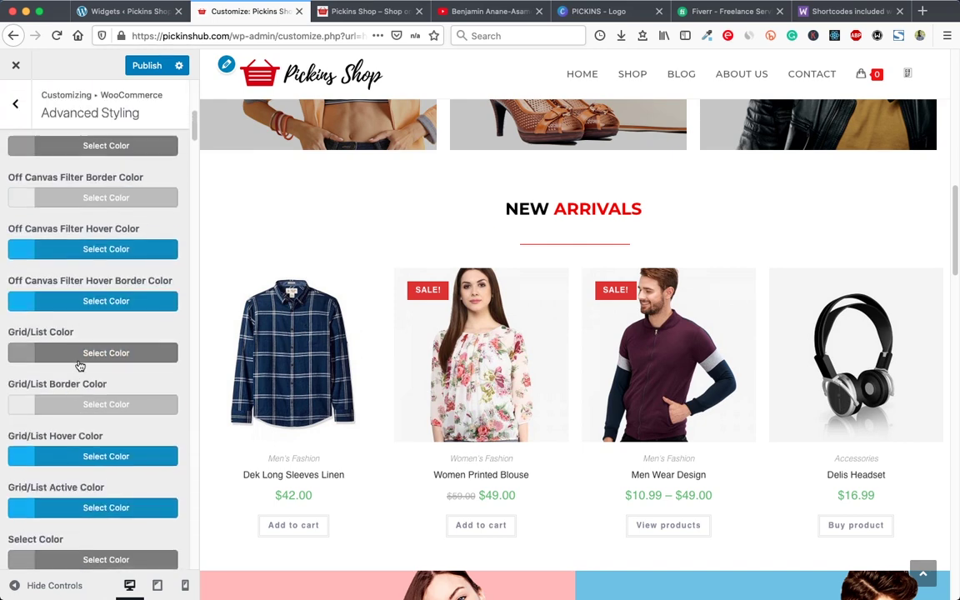
pyautogui.scroll(4, 37, 268)
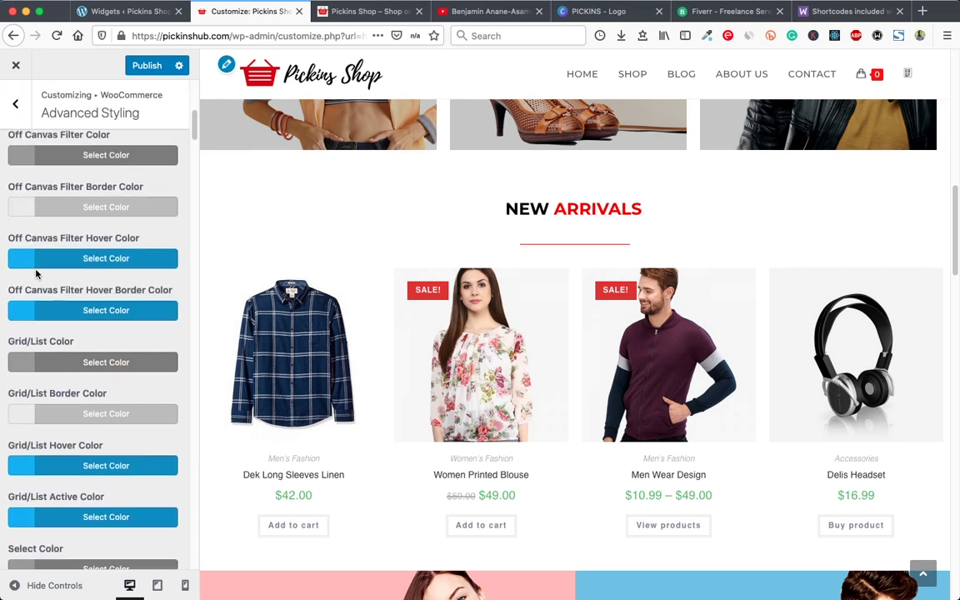
pyautogui.scroll(-3, 34, 267)
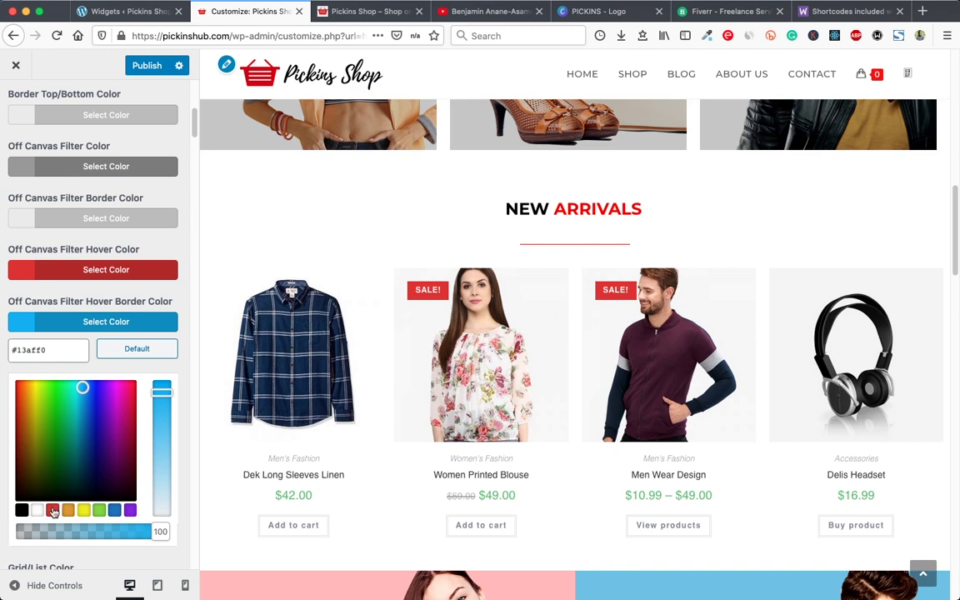
# Set the filter hover border and category hover colours to red.
pyautogui.click(52, 510)
pyautogui.scroll(-10, 42, 375)
pyautogui.click(66, 315)
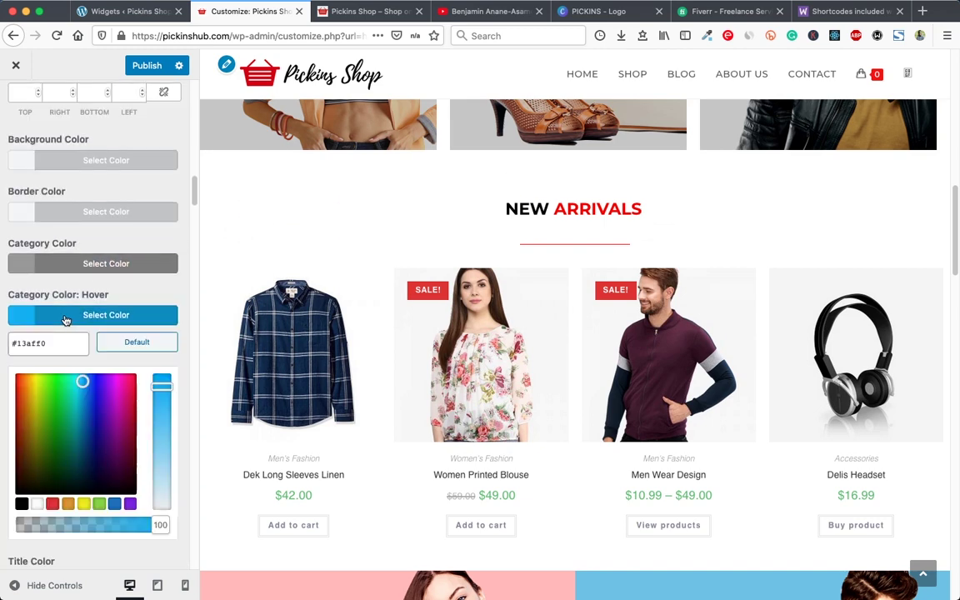
pyautogui.click(53, 504)
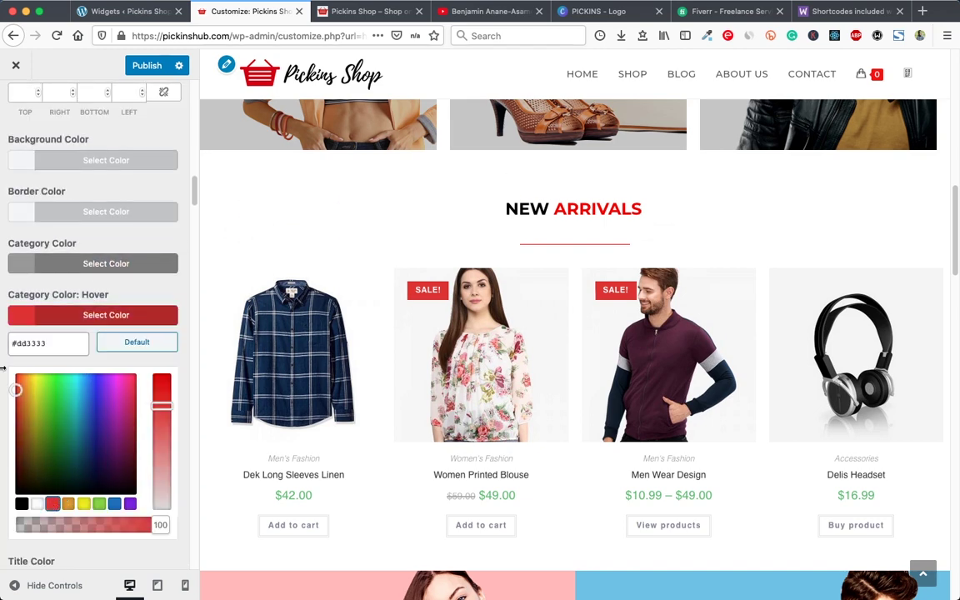
pyautogui.click(4, 368)
# Make product prices red (#dd3333) and review the styling options.
pyautogui.scroll(-5, 84, 358)
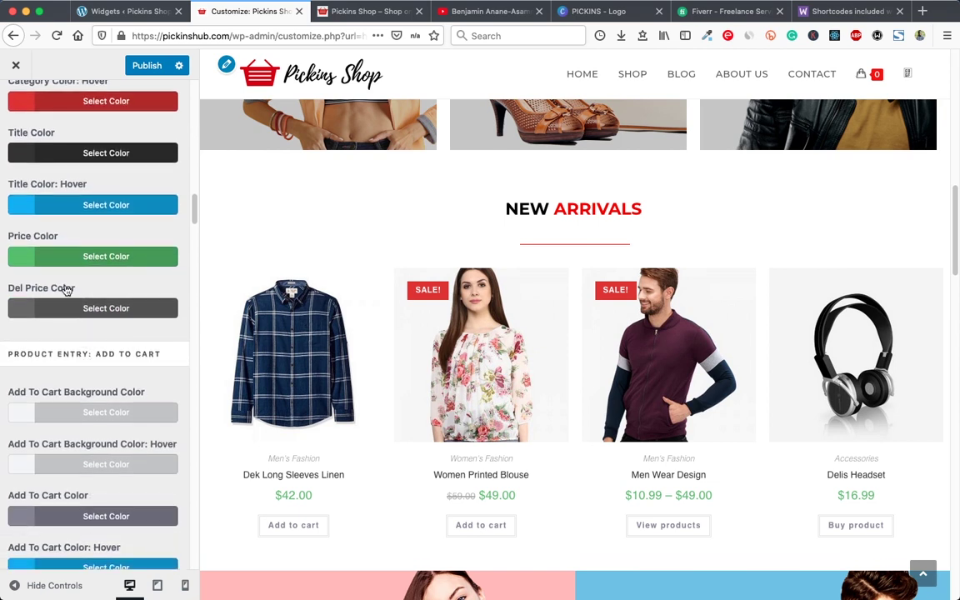
pyautogui.click(53, 256)
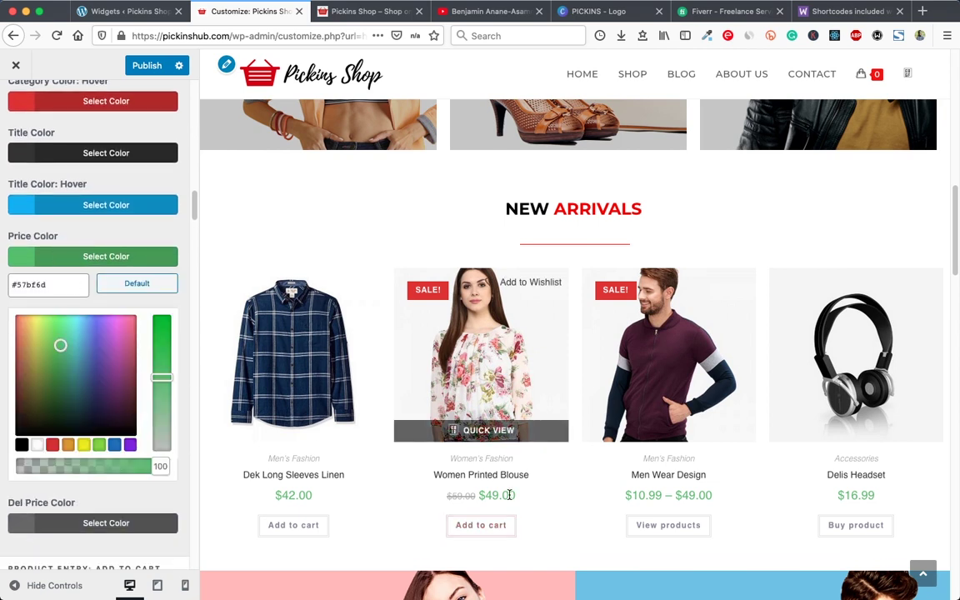
pyautogui.click(53, 445)
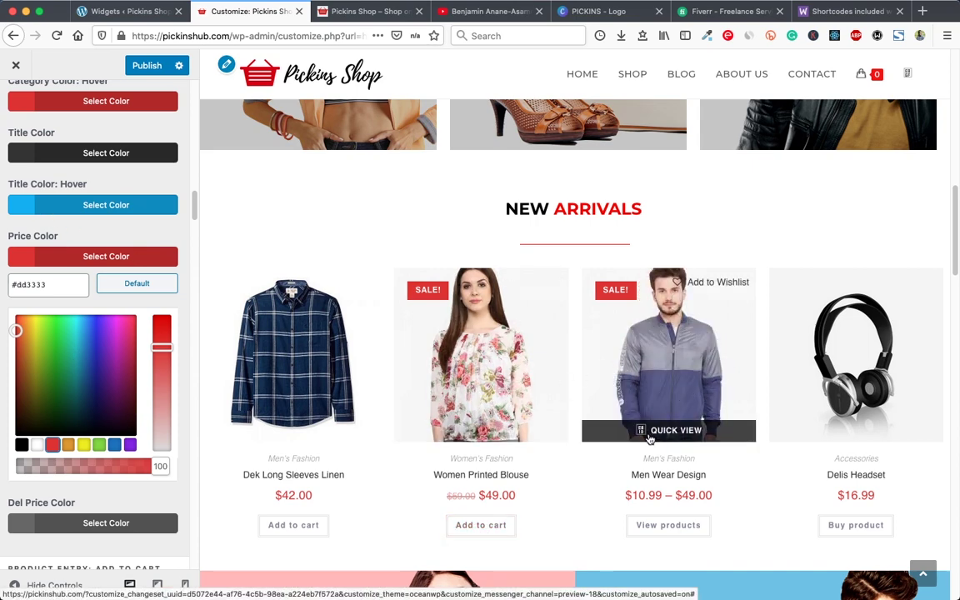
pyautogui.click(62, 256)
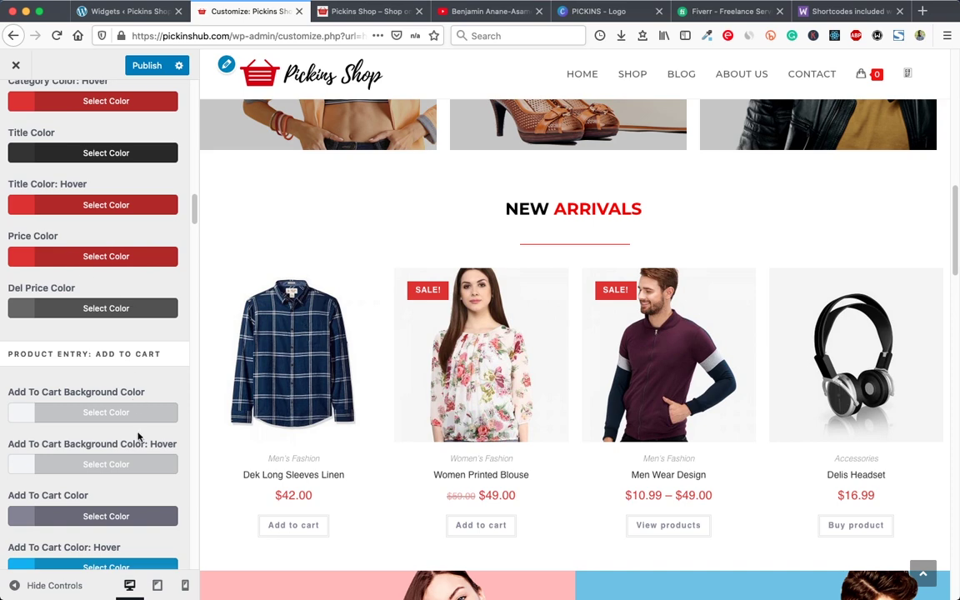
pyautogui.scroll(-5, 139, 435)
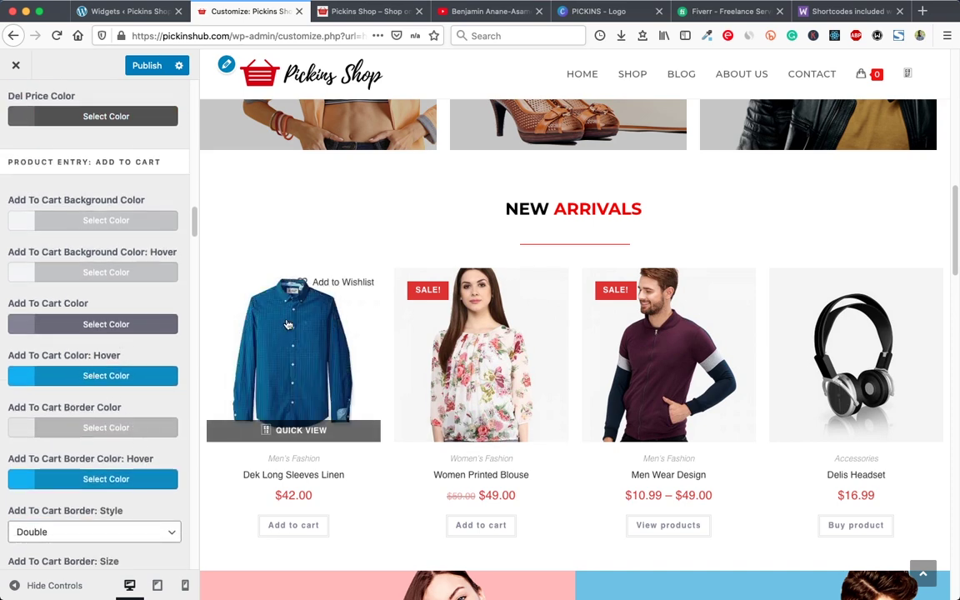
pyautogui.scroll(7, 110, 278)
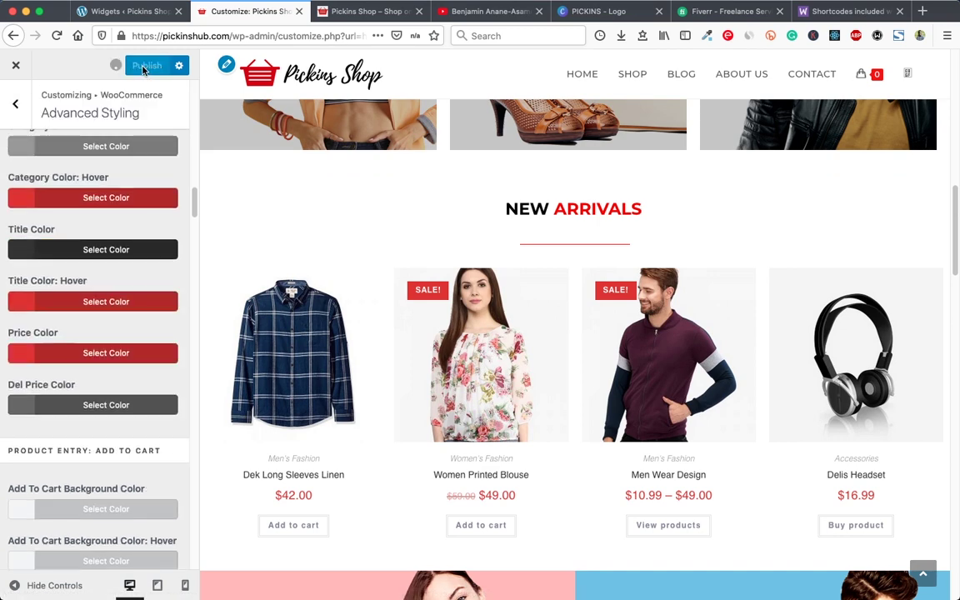
pyautogui.scroll(-20, 106, 224)
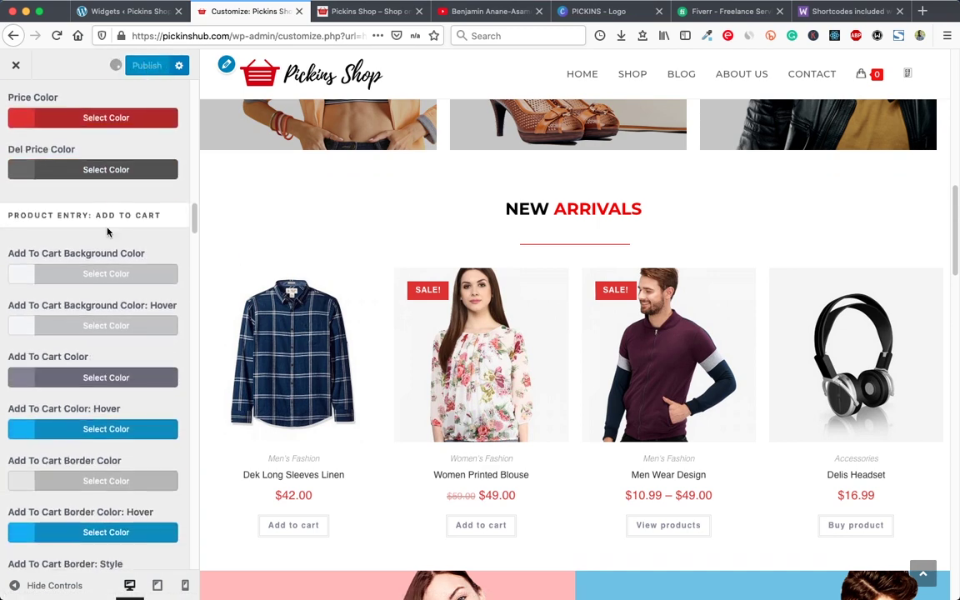
pyautogui.scroll(20, 108, 220)
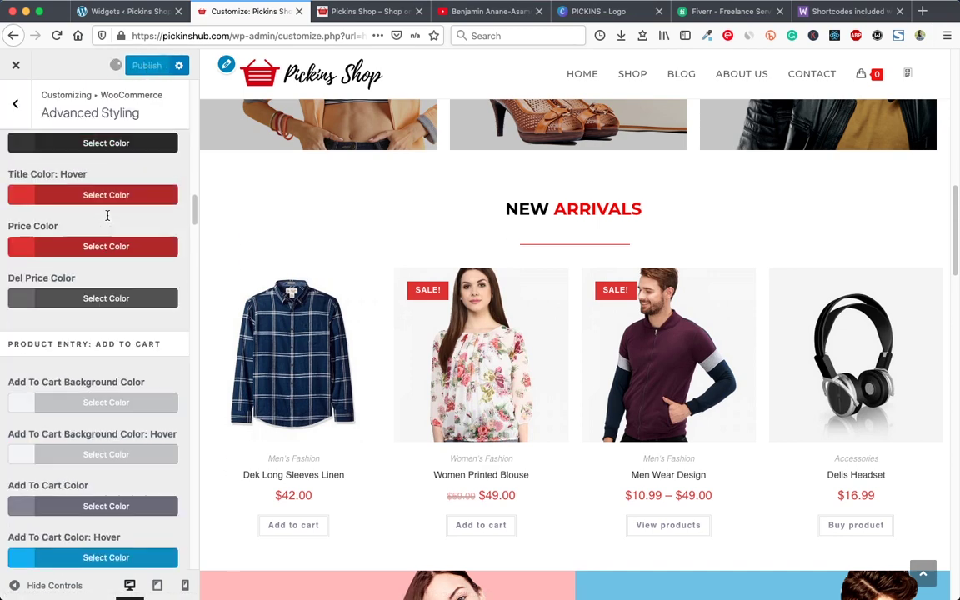
pyautogui.scroll(10, 106, 218)
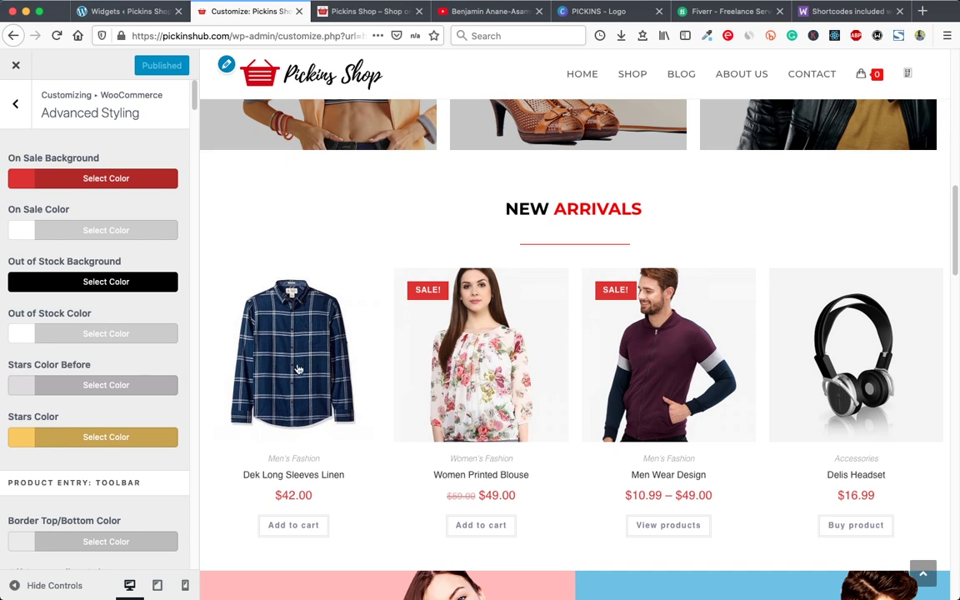
# Preview the Dek Long Sleeves Linen page and set Single Product price colour to red #dd3333.
pyautogui.click(282, 336)
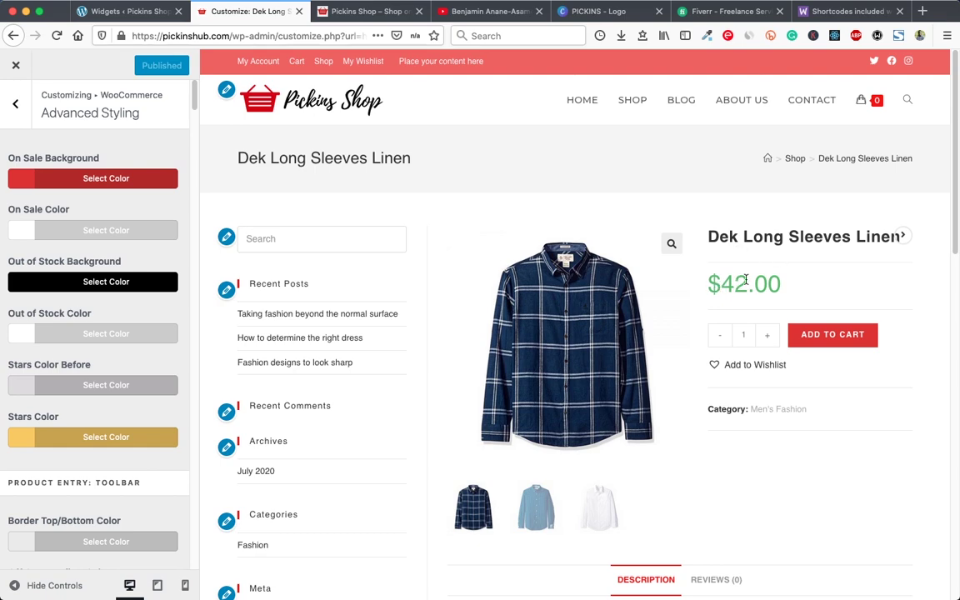
pyautogui.scroll(-10, 105, 303)
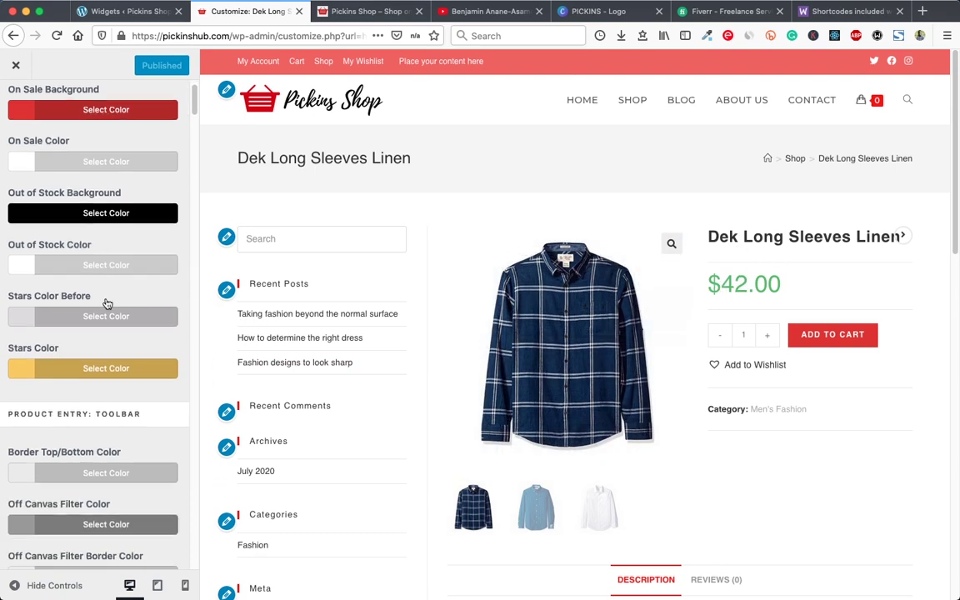
pyautogui.moveTo(192, 161); pyautogui.dragTo(194, 300)
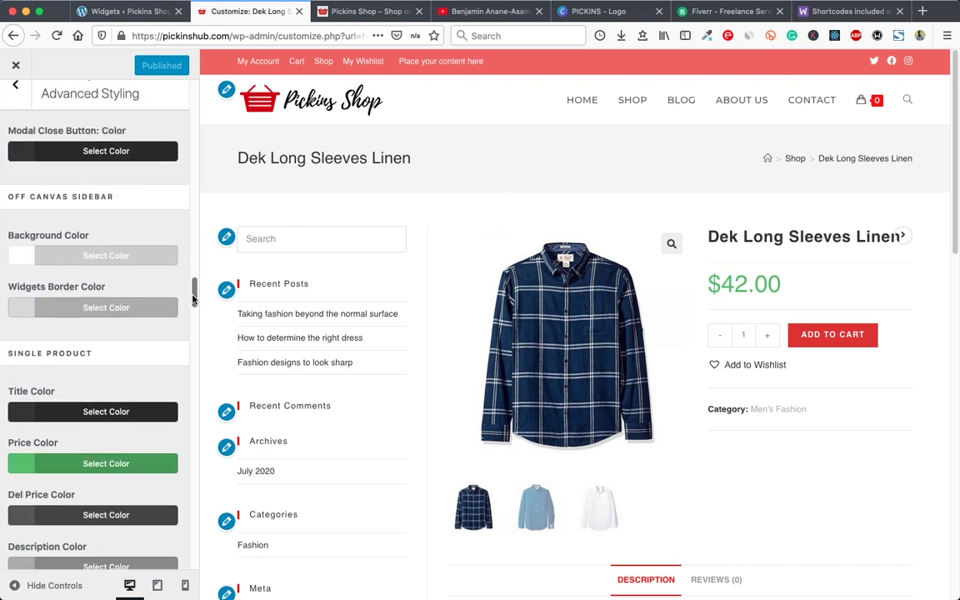
pyautogui.click(62, 463)
pyautogui.scroll(-5, 75, 385)
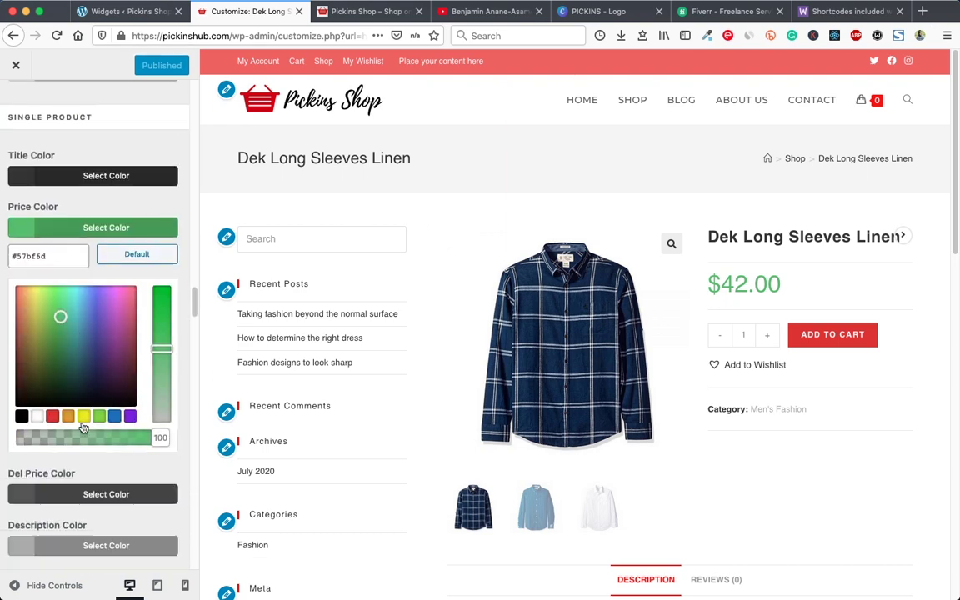
pyautogui.click(53, 375)
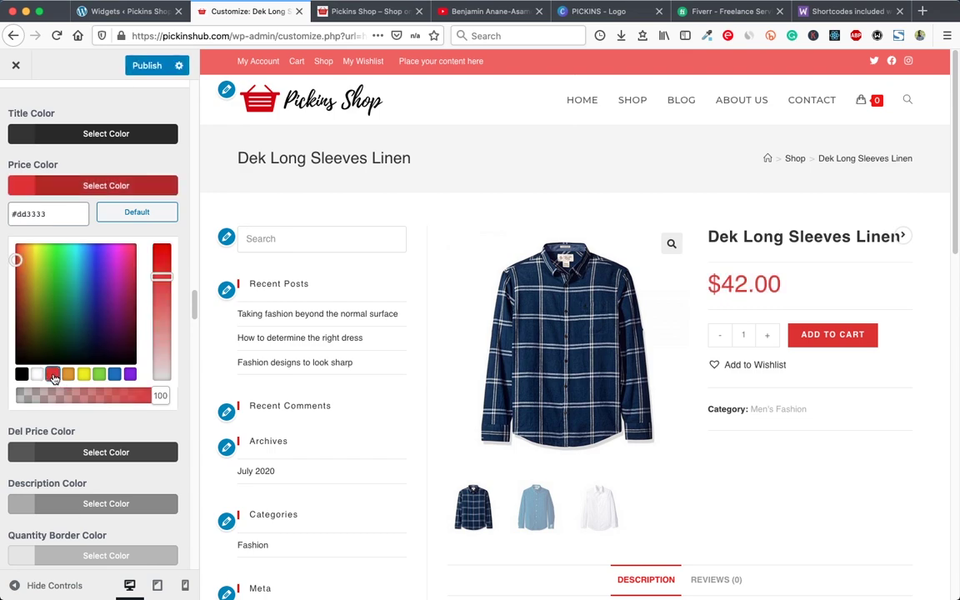
pyautogui.scroll(10, 5, 346)
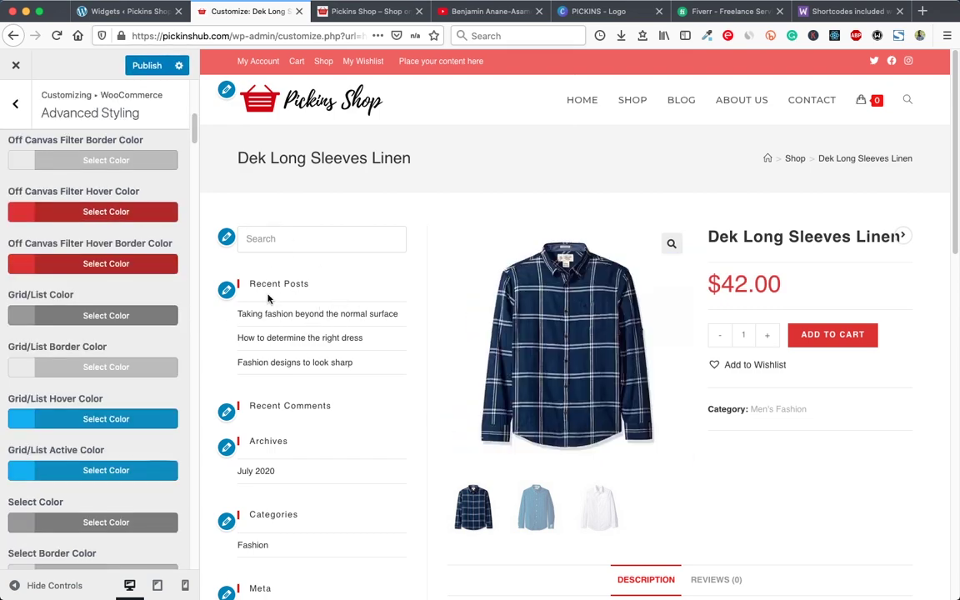
pyautogui.click(15, 103)
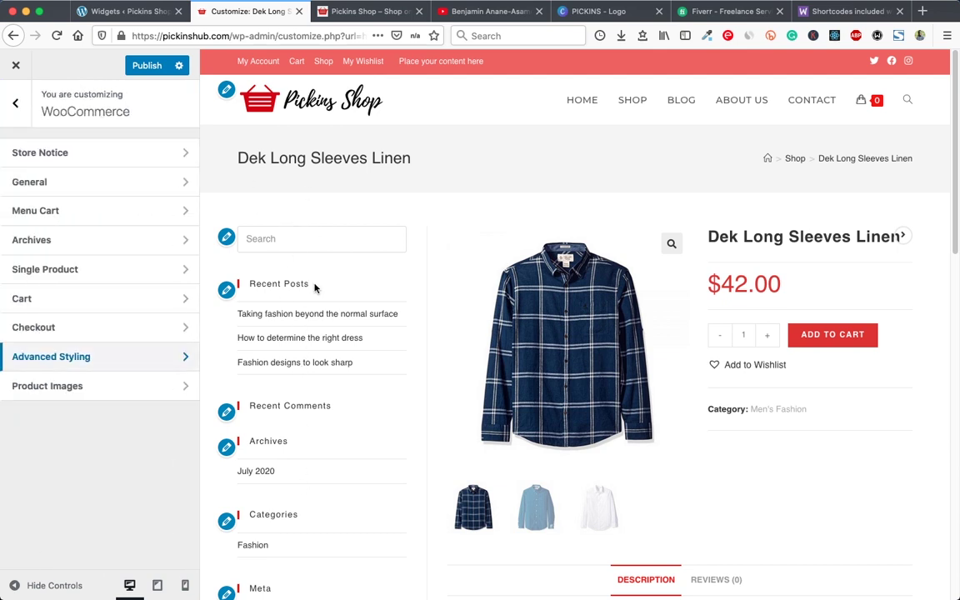
# Switch the Single Product layout from Right Sidebar to Full Width and publish.
pyautogui.click(73, 273)
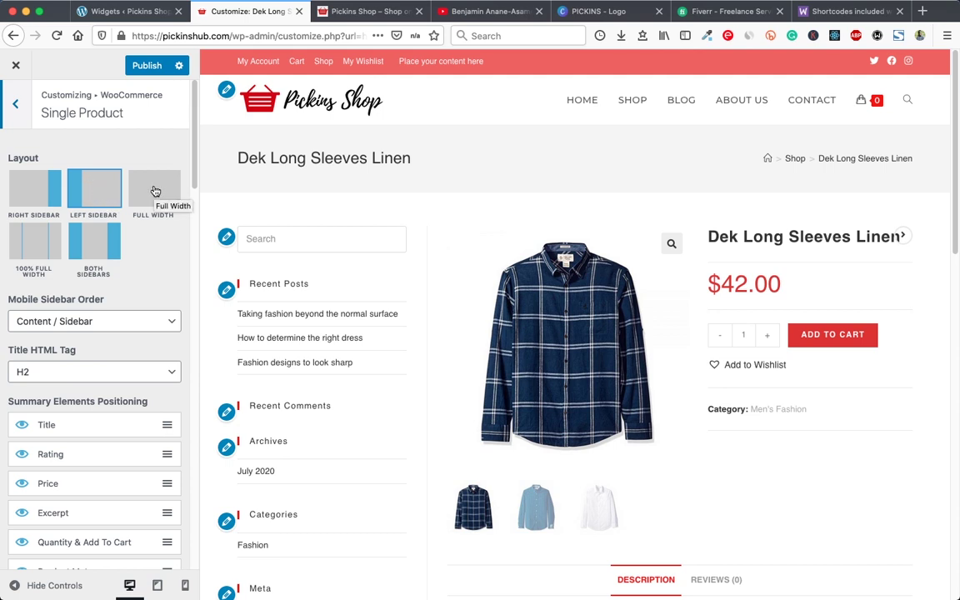
pyautogui.click(36, 191)
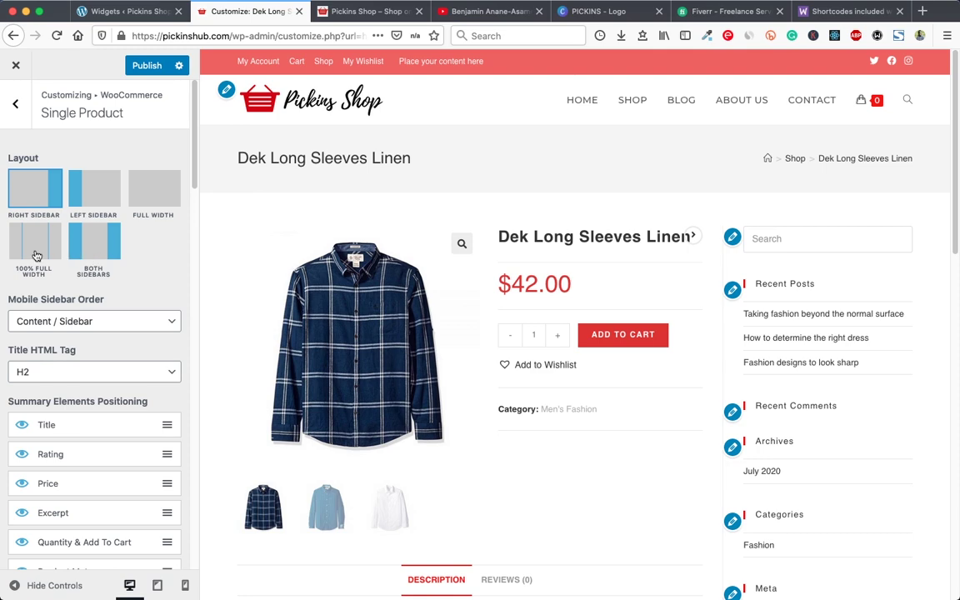
pyautogui.click(154, 192)
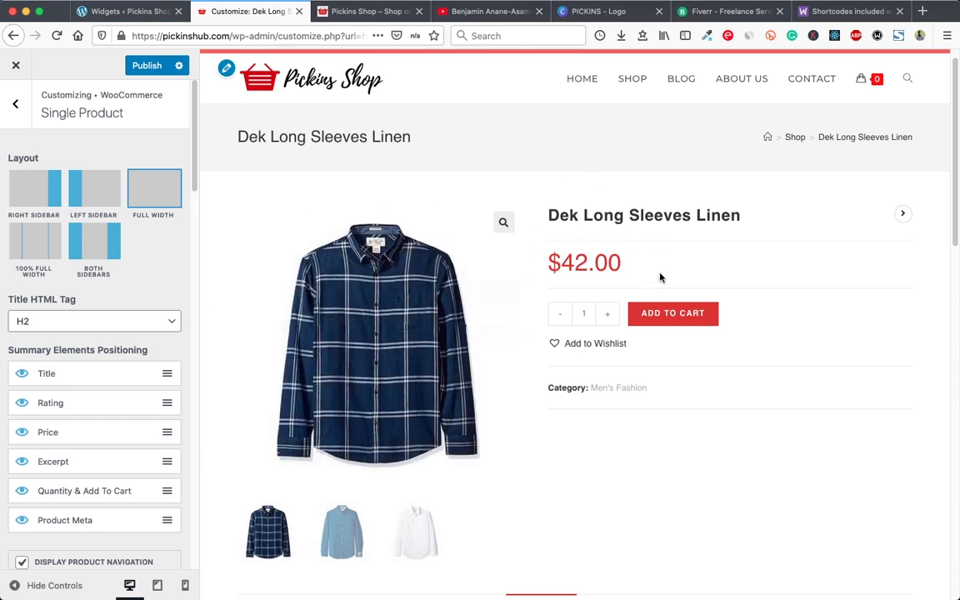
pyautogui.scroll(-10, 660, 278)
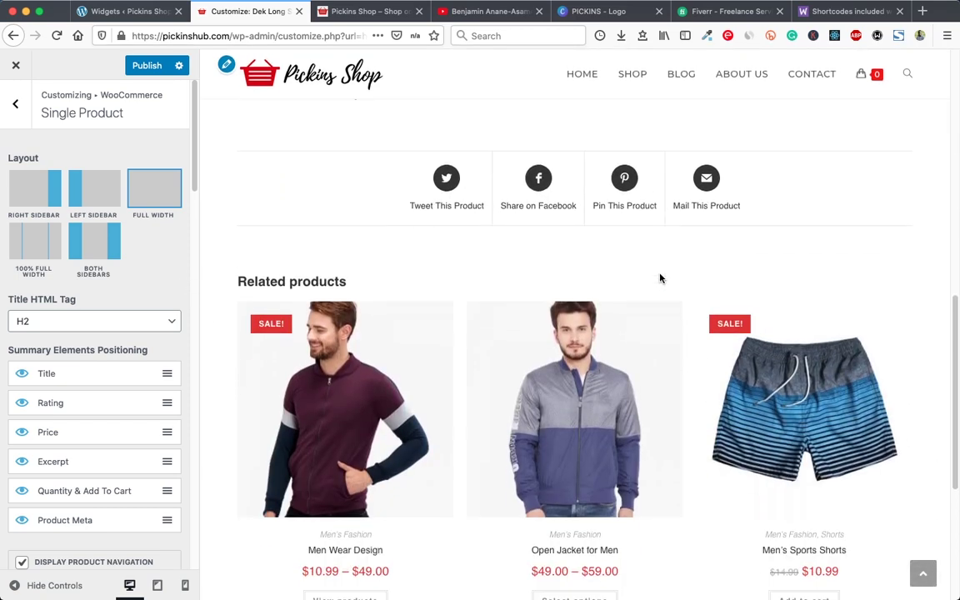
pyautogui.scroll(-5, 660, 278)
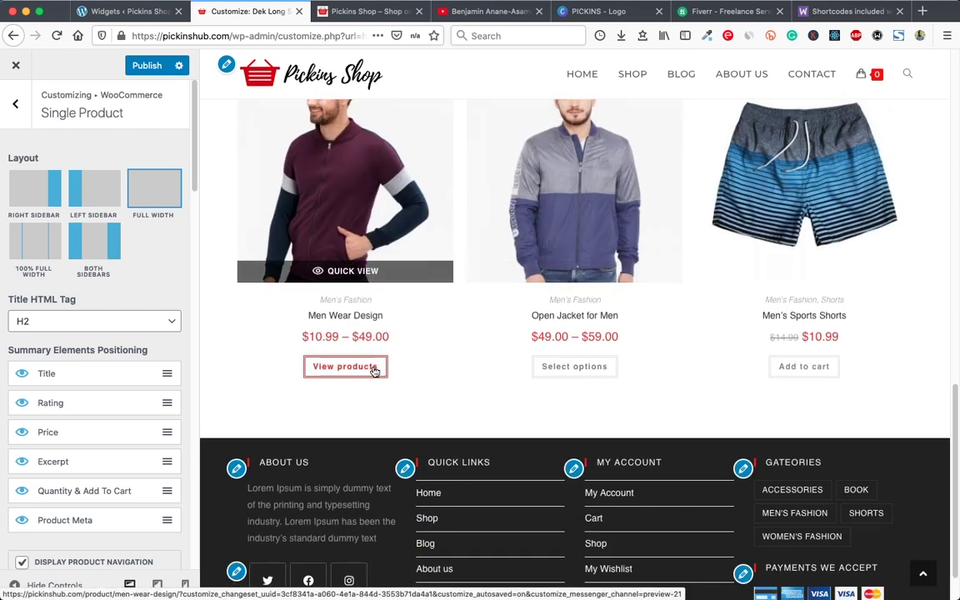
pyautogui.scroll(15, 374, 371)
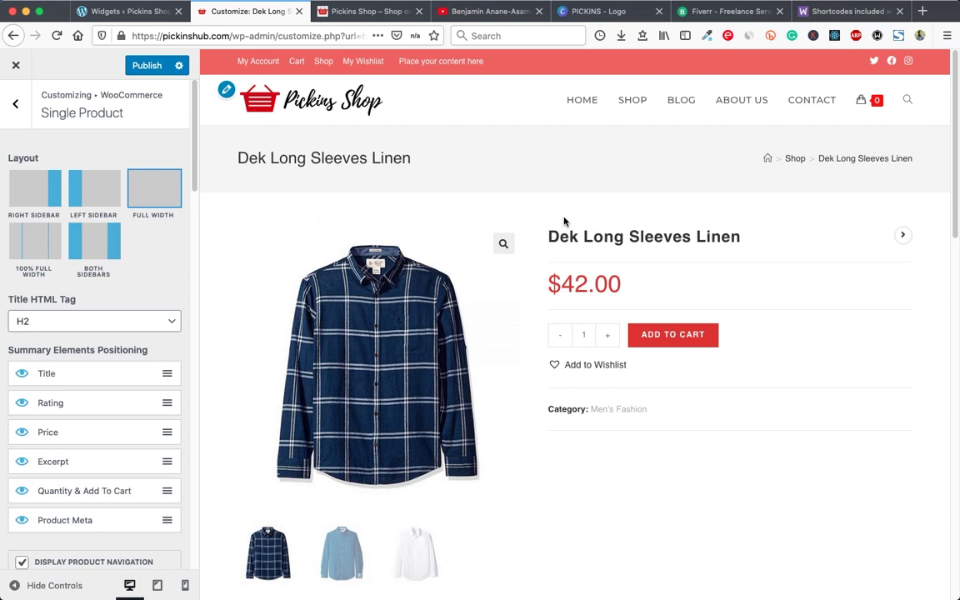
pyautogui.click(140, 66)
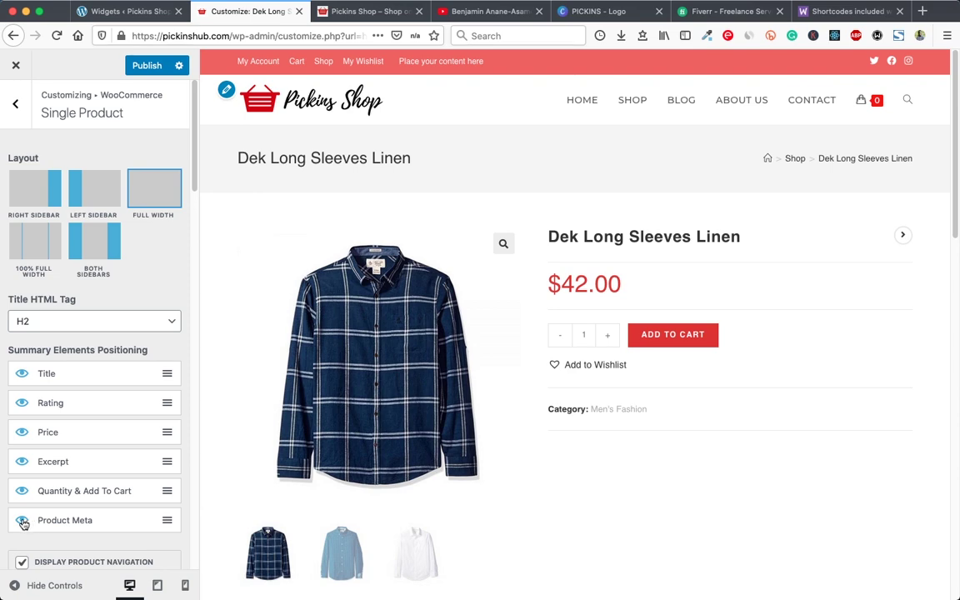
# Hide the product meta and reorder Quantity & Add To Cart, then restore both.
pyautogui.click(22, 521)
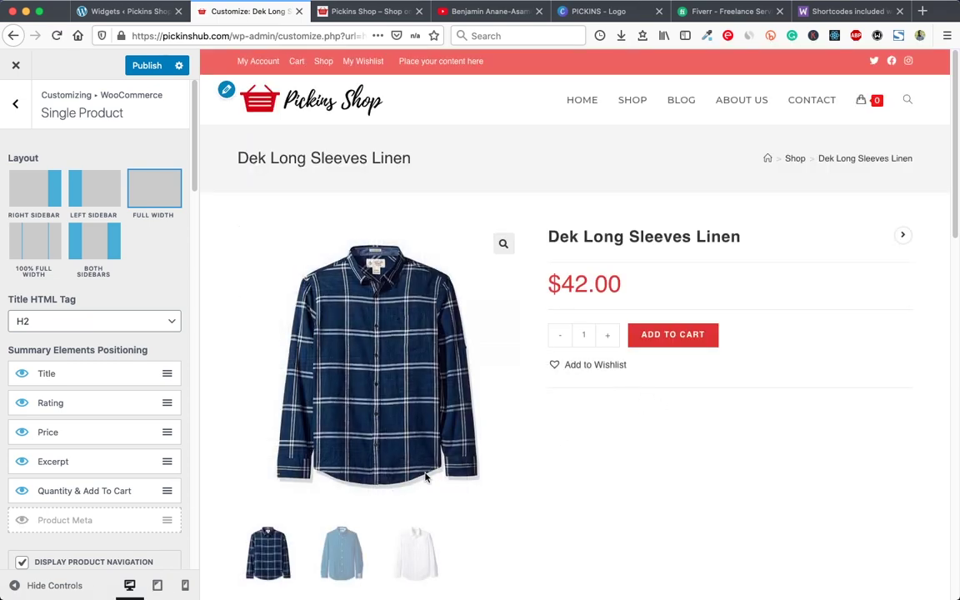
pyautogui.moveTo(167, 492); pyautogui.dragTo(165, 369)
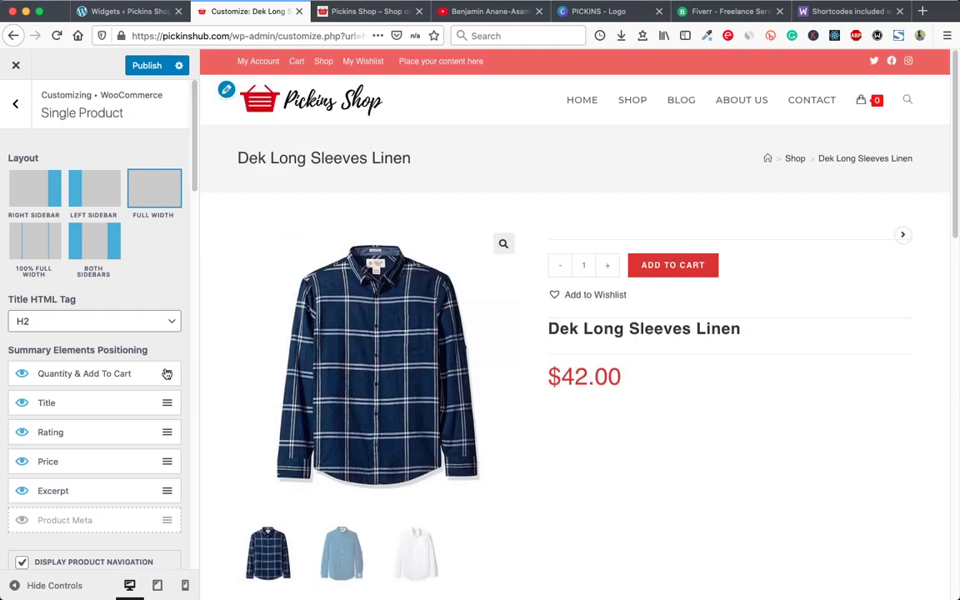
pyautogui.moveTo(166, 374); pyautogui.dragTo(172, 496)
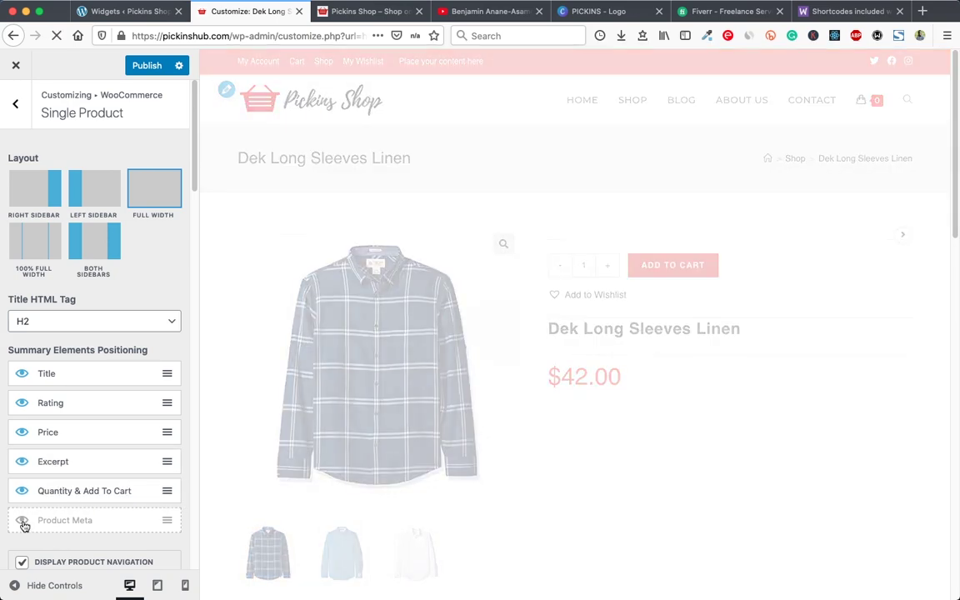
pyautogui.click(23, 523)
# Scroll through the Single Product options and product preview.
pyautogui.scroll(-10, 100, 467)
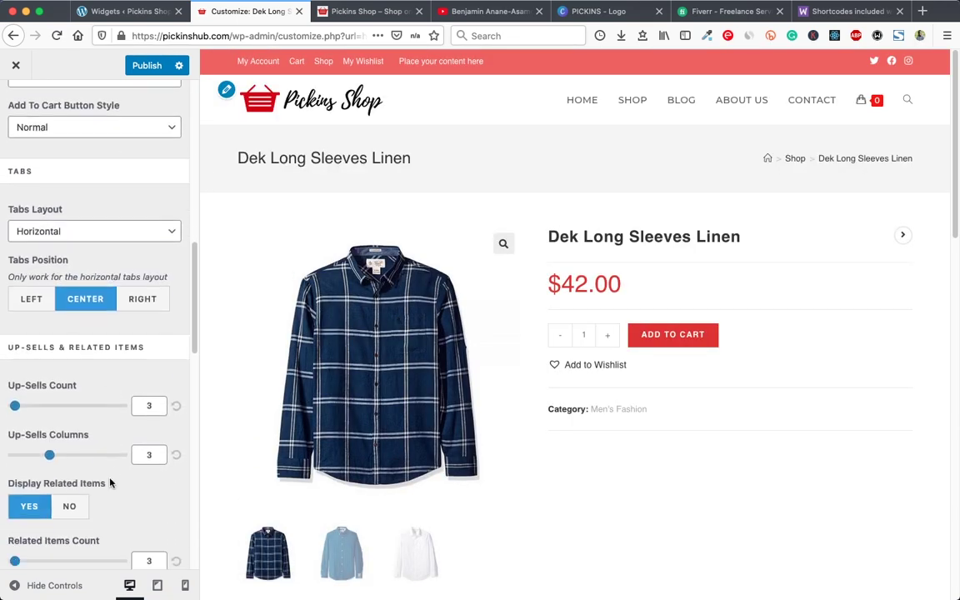
pyautogui.scroll(-1, 109, 482)
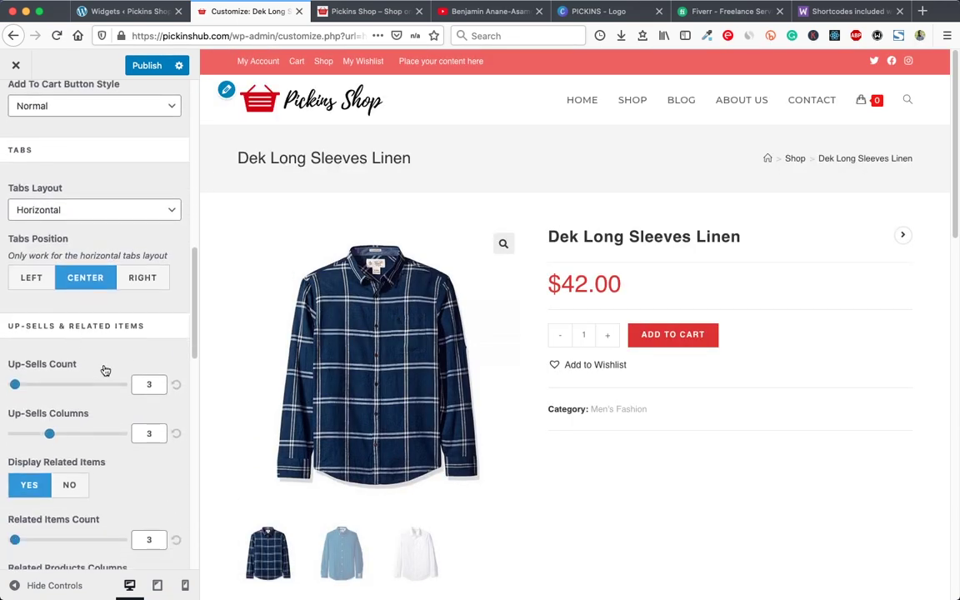
pyautogui.scroll(-5, 105, 370)
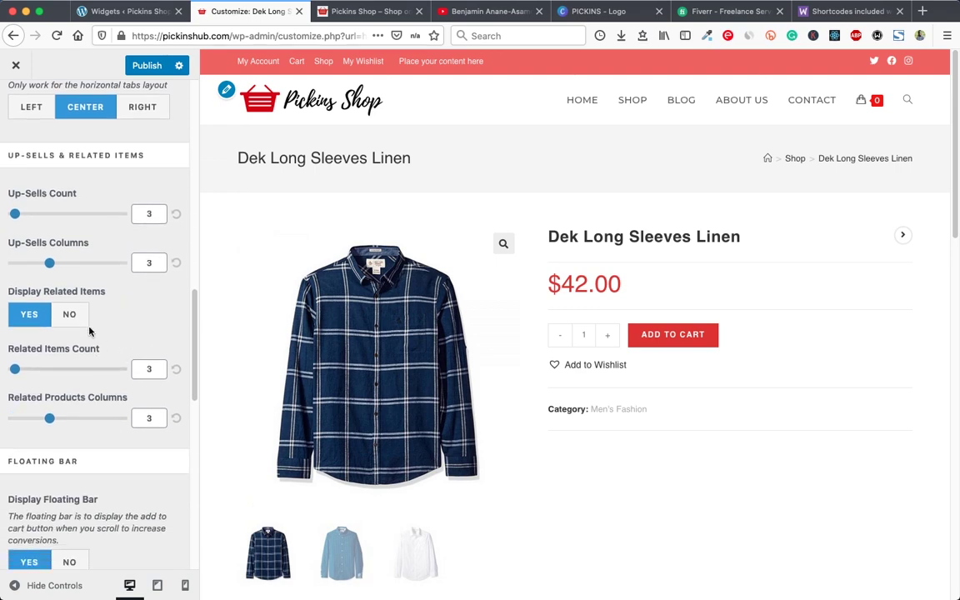
pyautogui.scroll(-10, 267, 420)
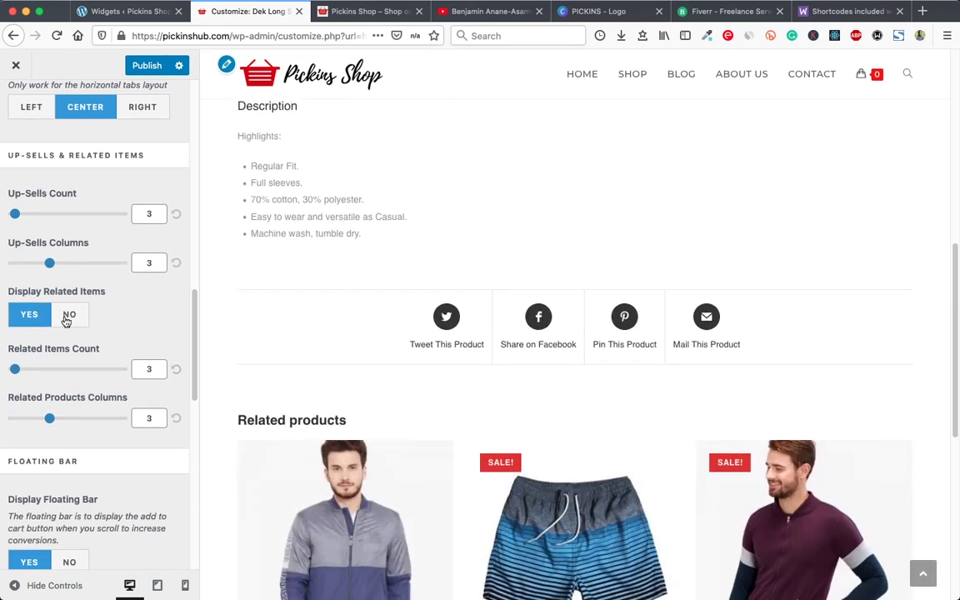
pyautogui.scroll(-5, 401, 430)
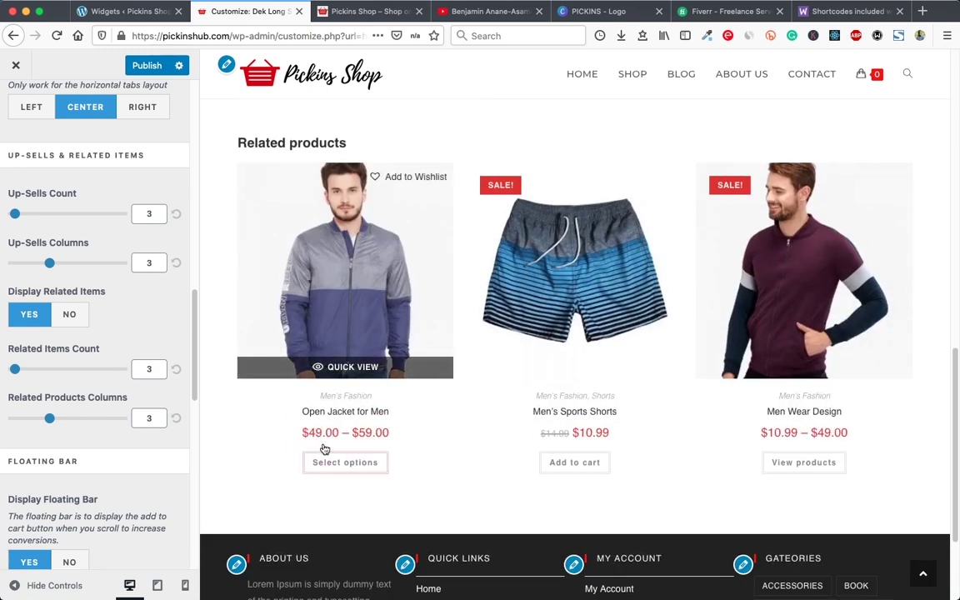
pyautogui.scroll(-3, 125, 433)
pyautogui.scroll(-6, 92, 404)
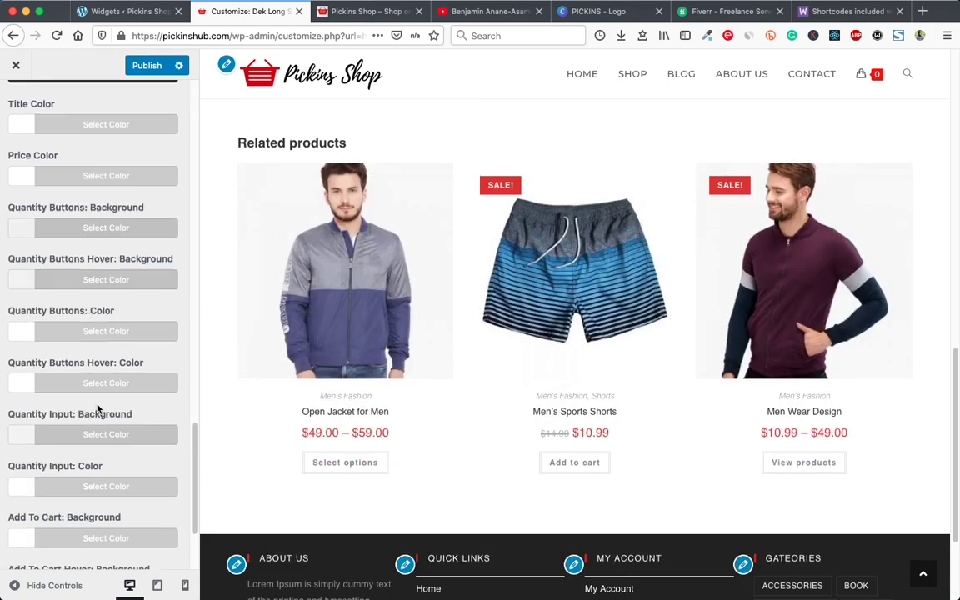
pyautogui.scroll(1, 114, 433)
pyautogui.scroll(-3, 116, 434)
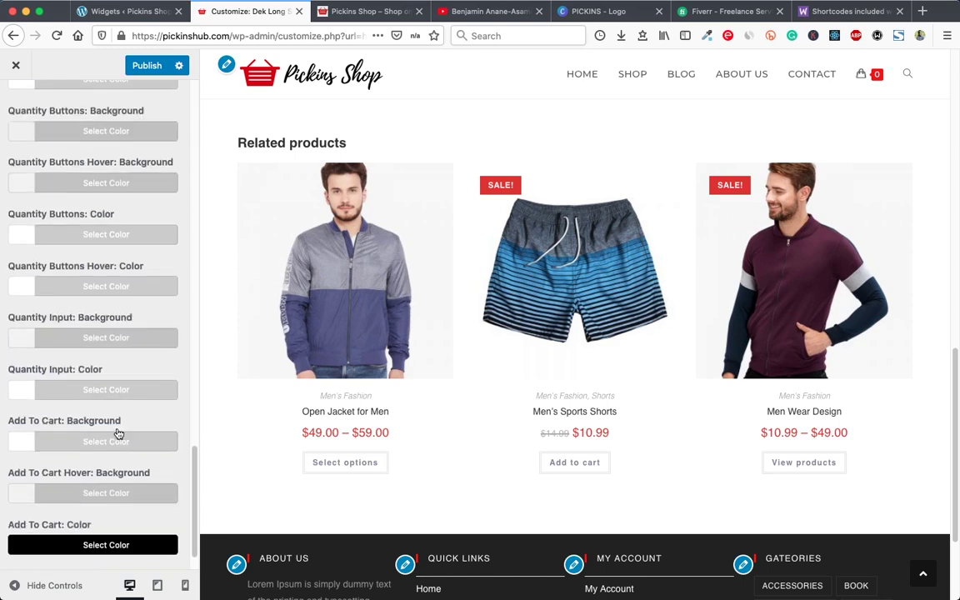
pyautogui.scroll(10, 117, 432)
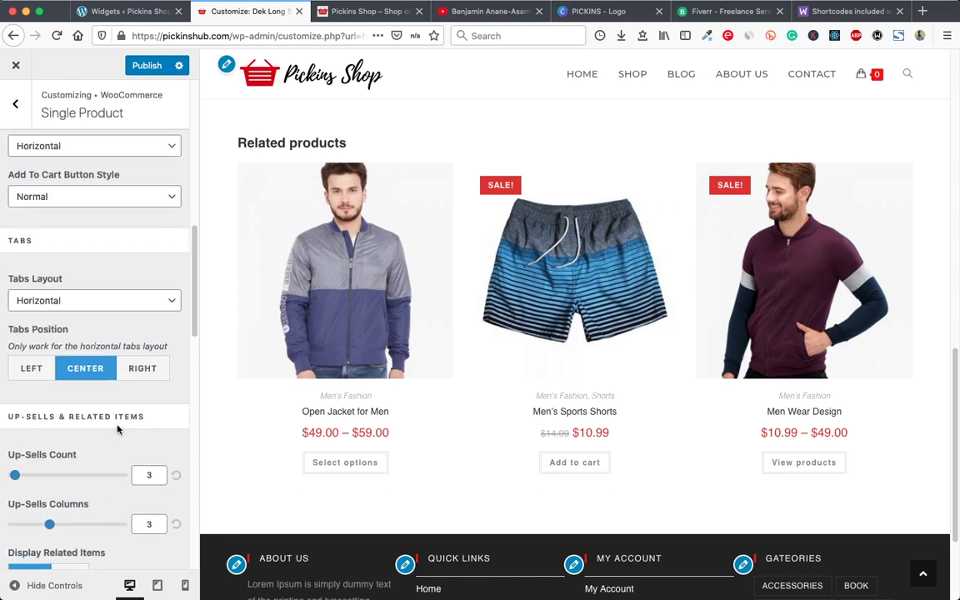
pyautogui.scroll(5, 118, 428)
pyautogui.scroll(2, 118, 428)
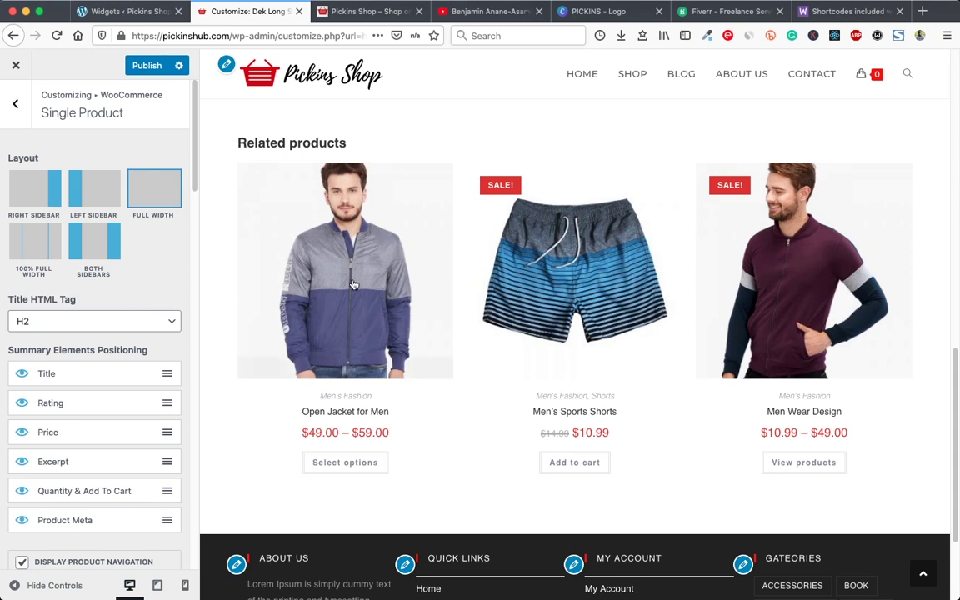
pyautogui.scroll(15, 360, 267)
# Publish the Single Product changes and return to the main Customizer menu.
pyautogui.click(16, 105)
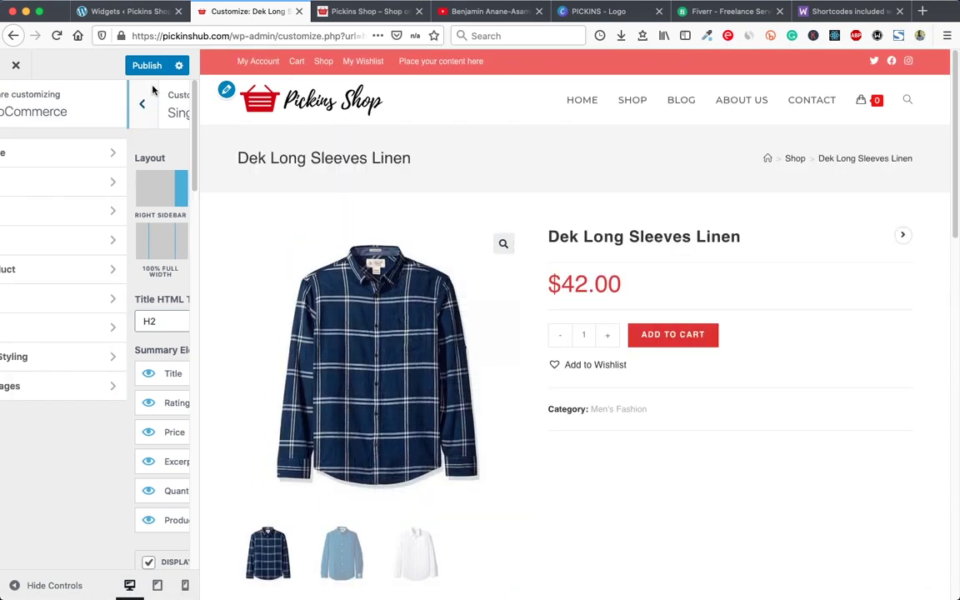
pyautogui.click(145, 73)
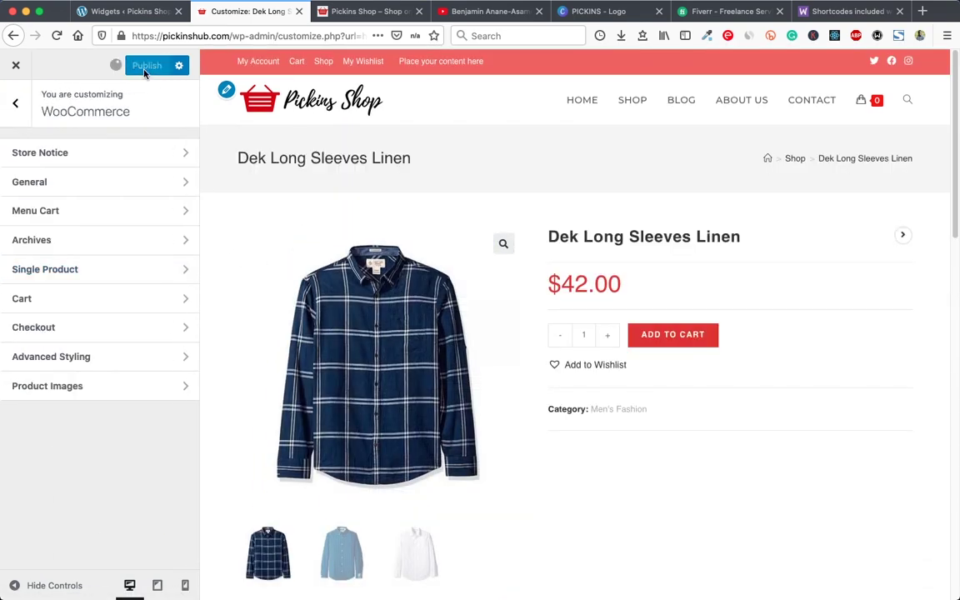
pyautogui.click(17, 110)
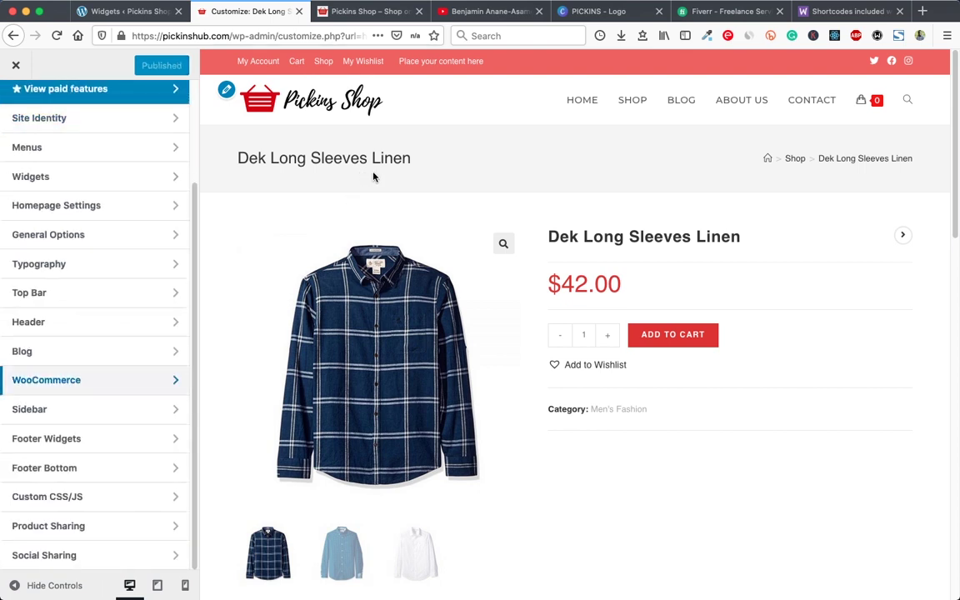
pyautogui.scroll(-1, 317, 154)
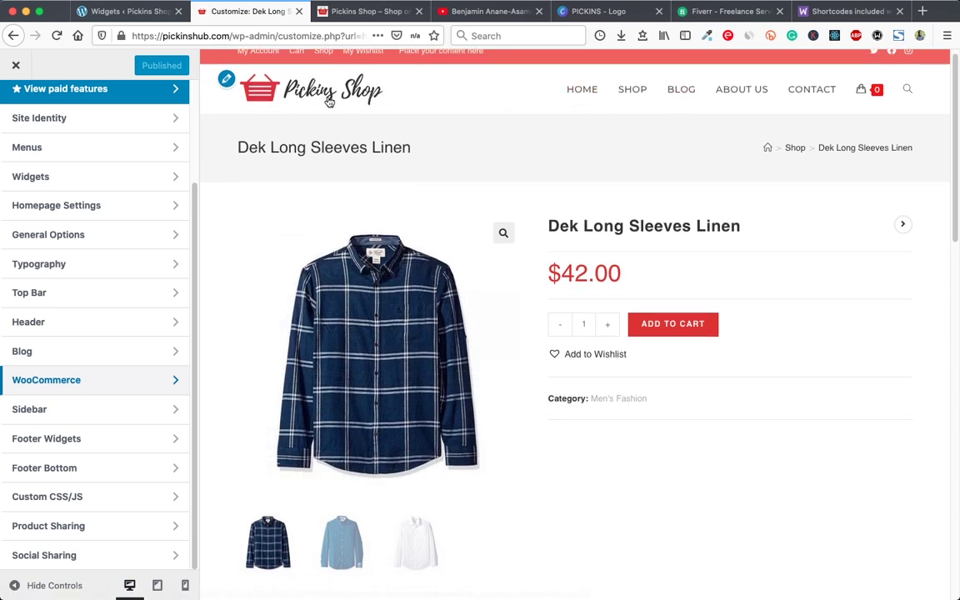
# Load the shop page in the preview and compare it with the live shop page.
pyautogui.click(632, 92)
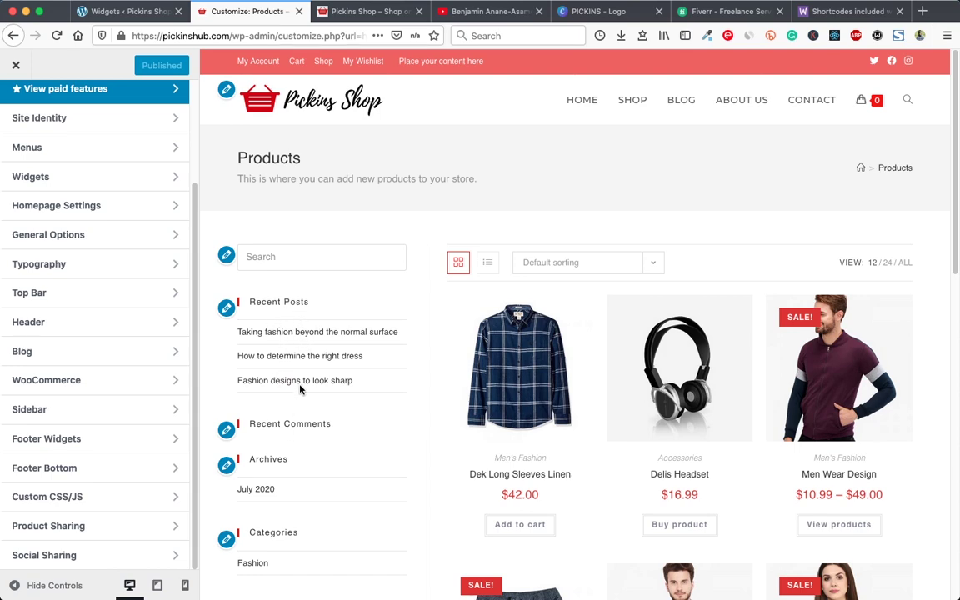
pyautogui.scroll(-5, 300, 389)
pyautogui.scroll(3, 292, 333)
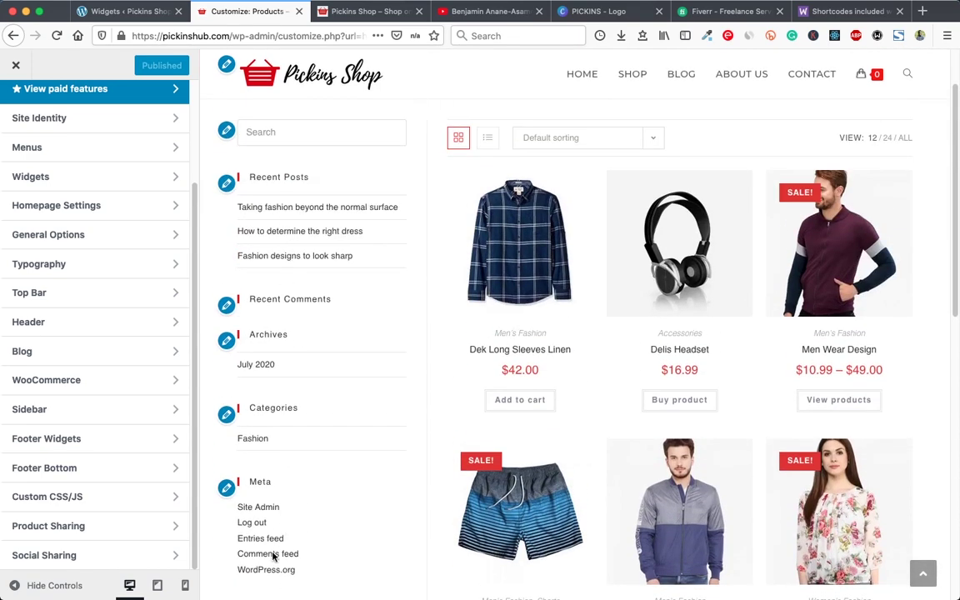
pyautogui.scroll(3, 311, 312)
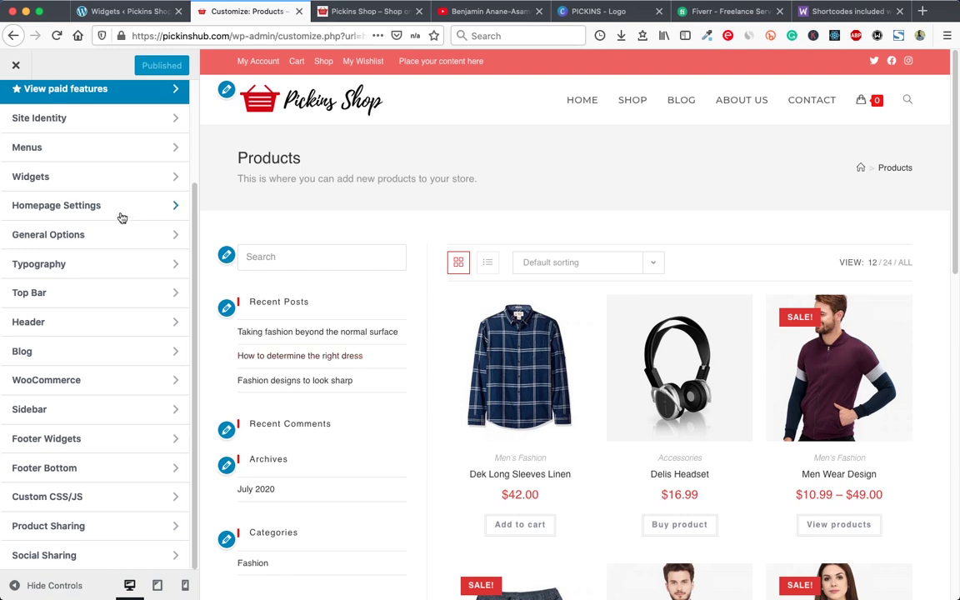
pyautogui.click(342, 62)
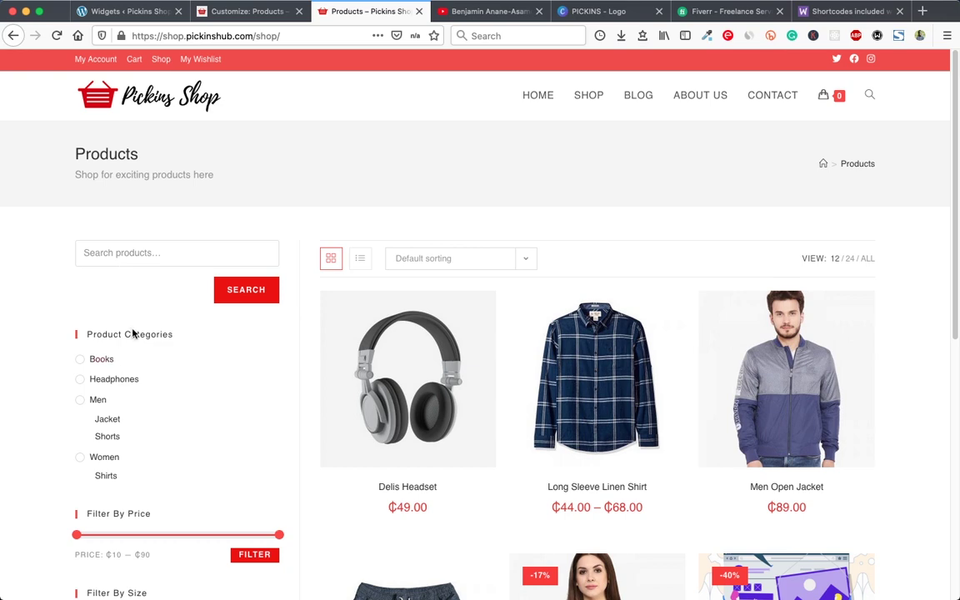
pyautogui.scroll(-5, 133, 348)
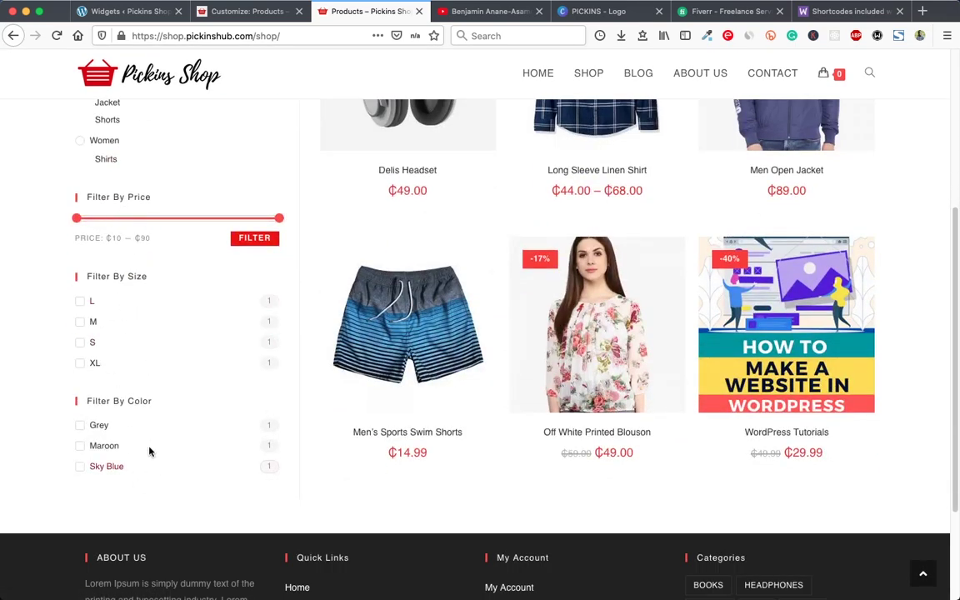
pyautogui.click(209, 14)
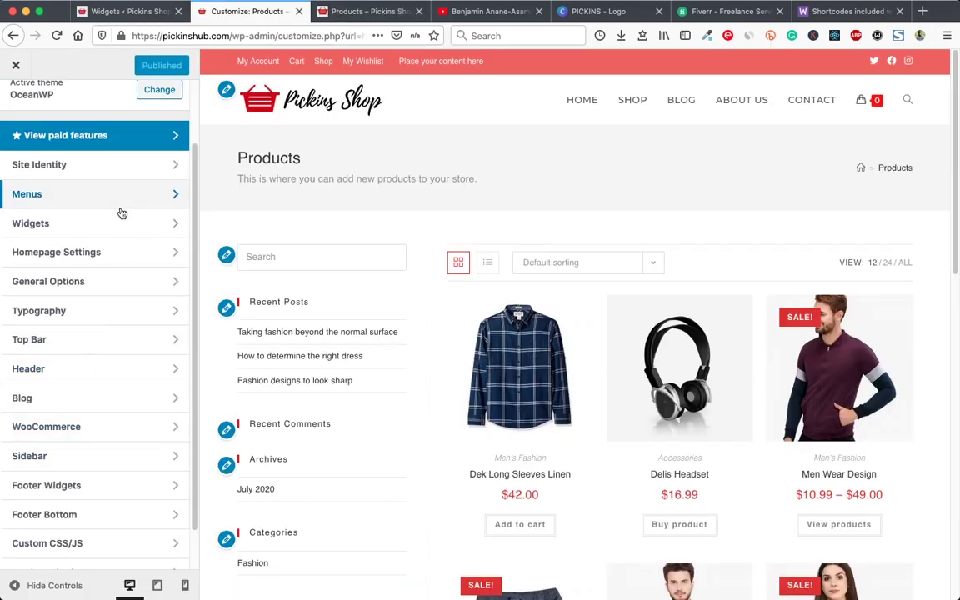
# Add a Product Search widget to the WooCommerce Sidebar and compare with the live shop.
pyautogui.click(105, 223)
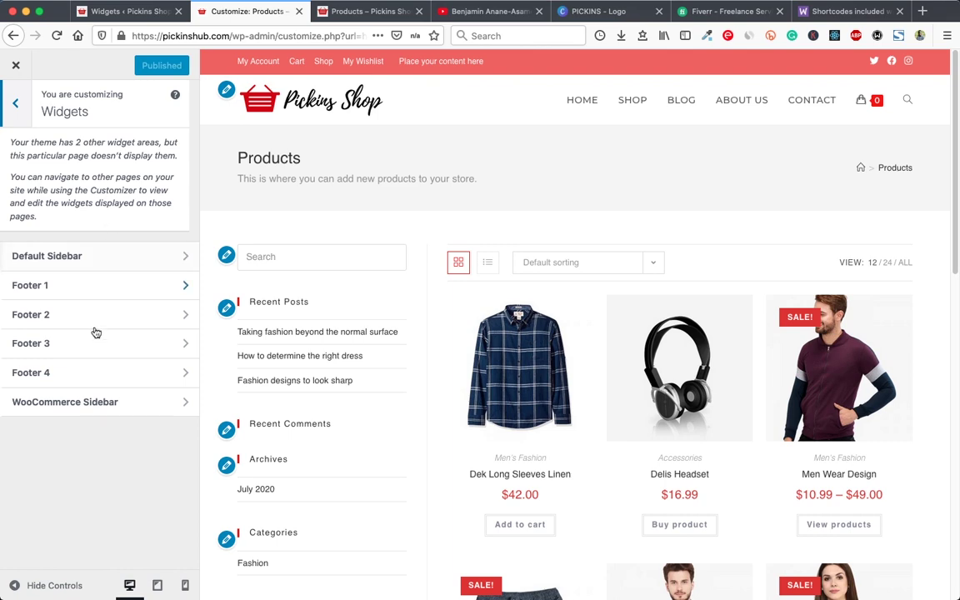
pyautogui.click(67, 407)
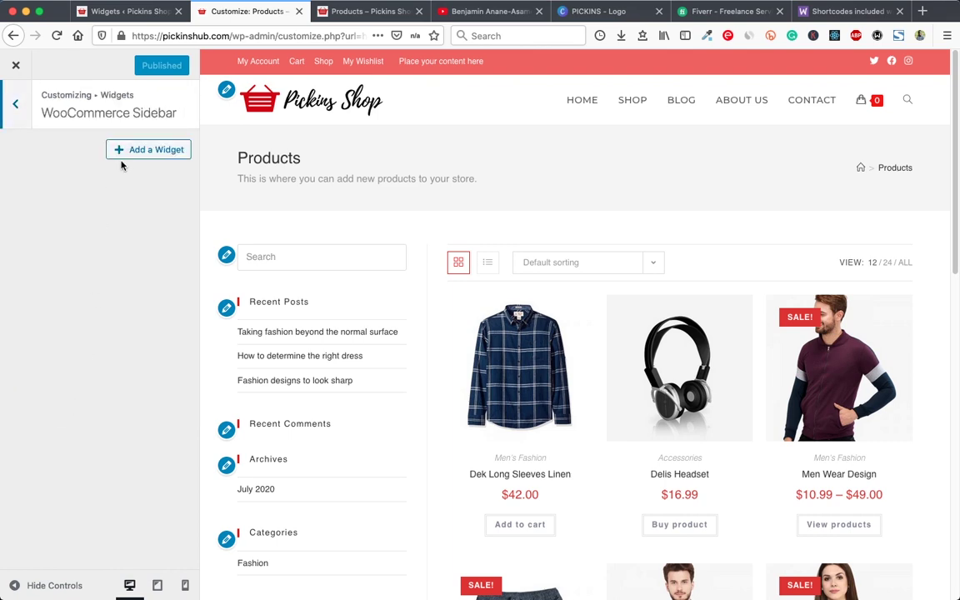
pyautogui.click(147, 151)
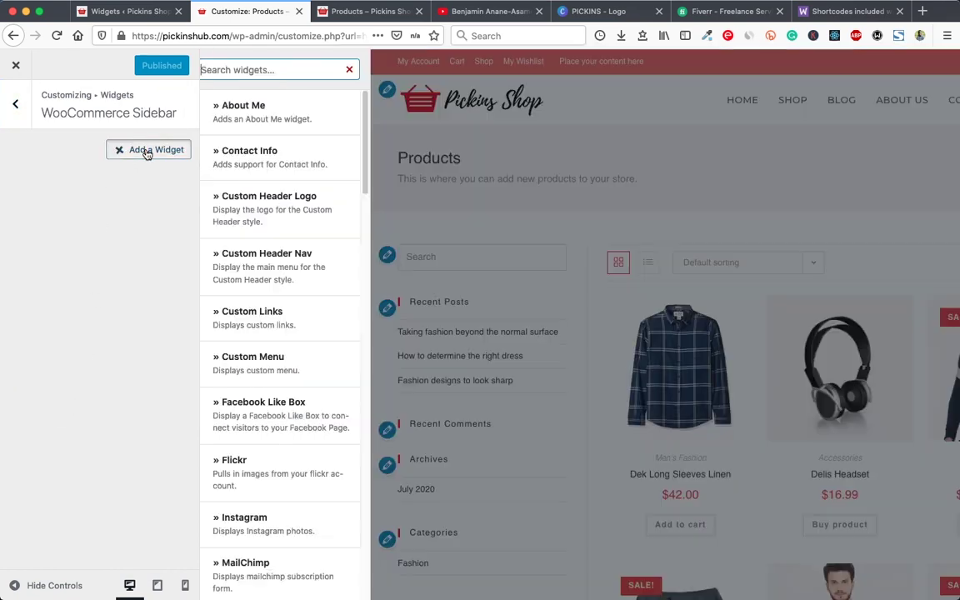
pyautogui.write('search')
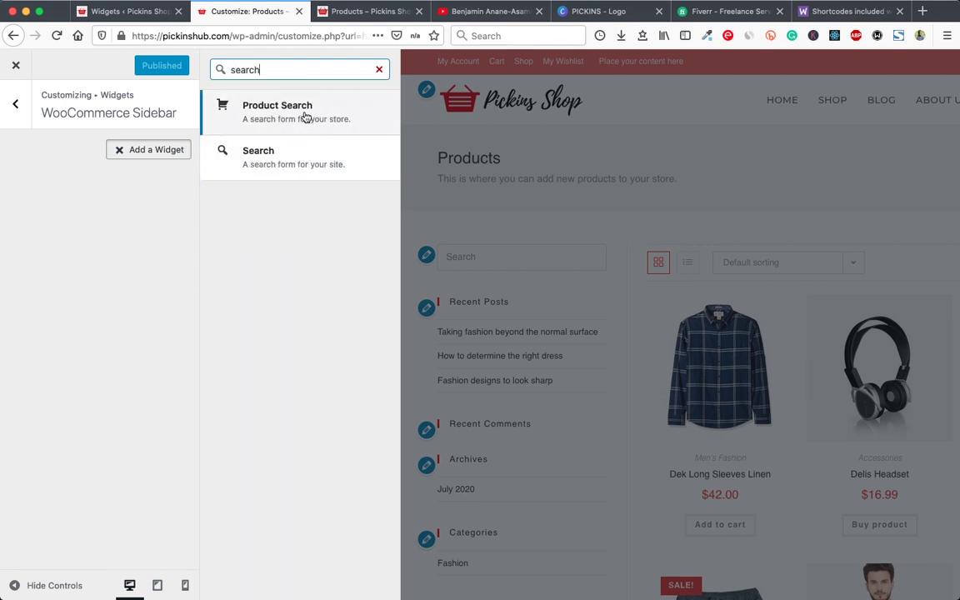
pyautogui.click(278, 108)
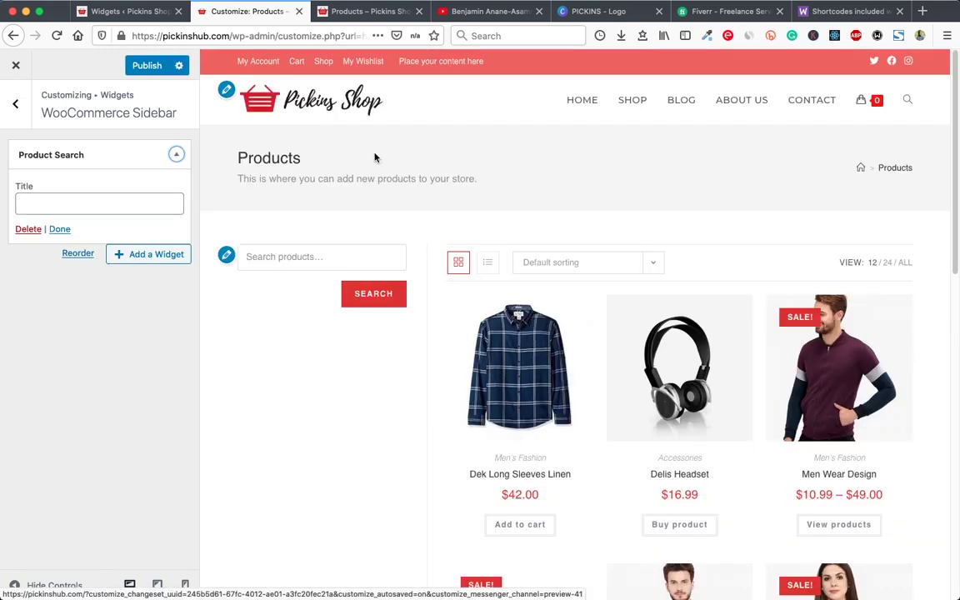
pyautogui.click(350, 15)
pyautogui.scroll(-3, 125, 350)
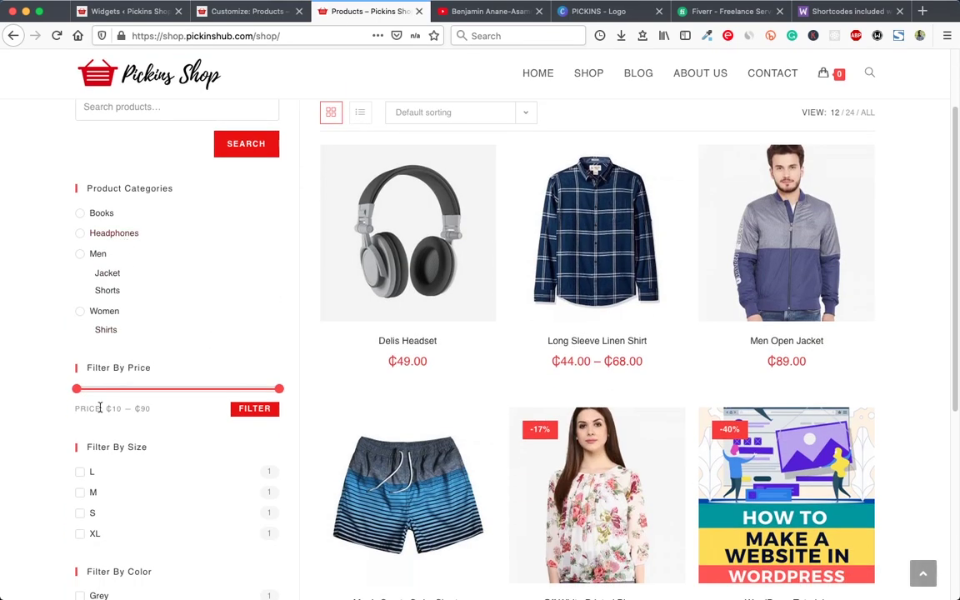
pyautogui.click(243, 11)
# Add a PRODUCT CATEGORIES widget showing a flat list that hides empty categories.
pyautogui.click(155, 255)
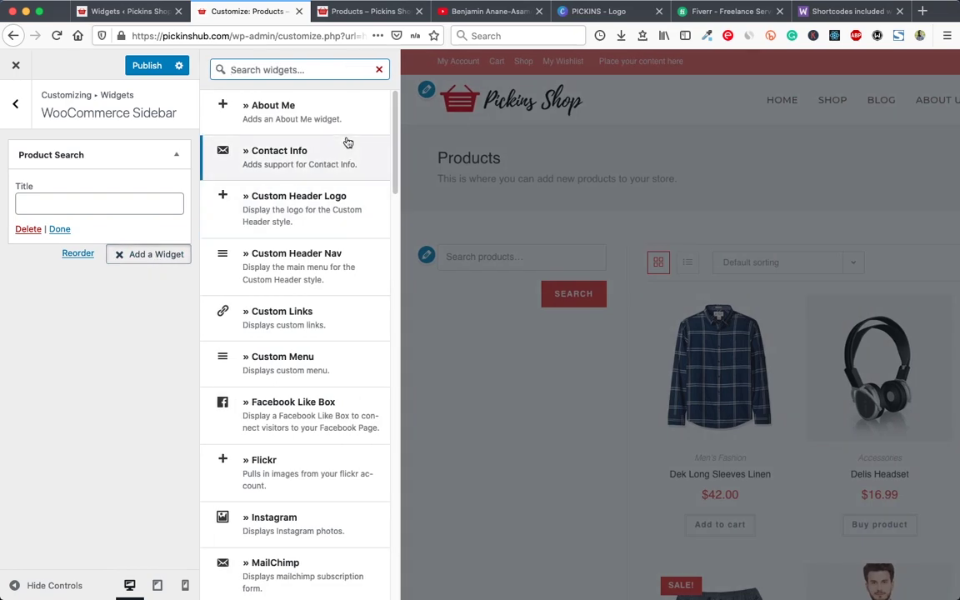
pyautogui.write('cag')
pyautogui.press('BackSpace')
pyautogui.write('teg')
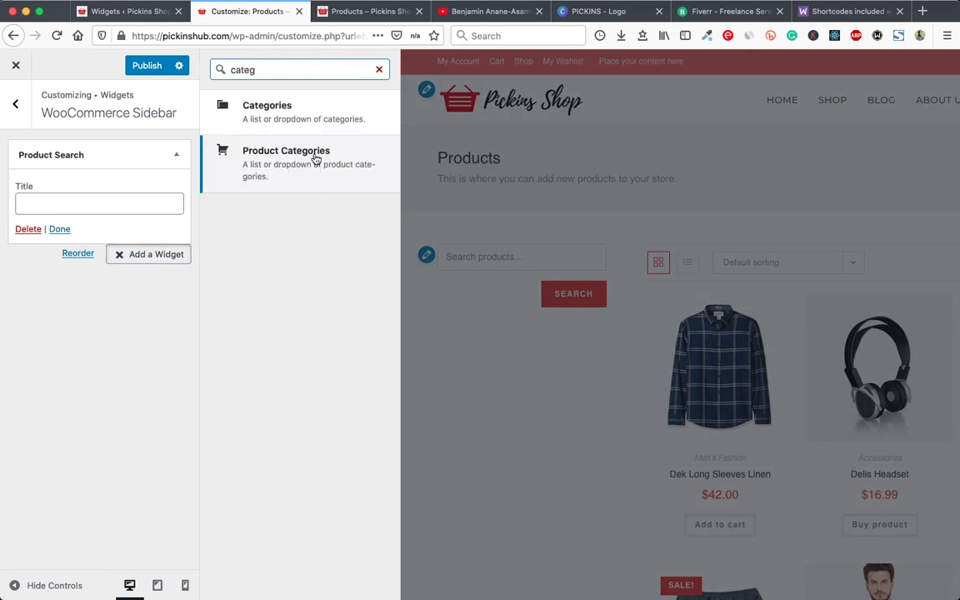
pyautogui.click(315, 187)
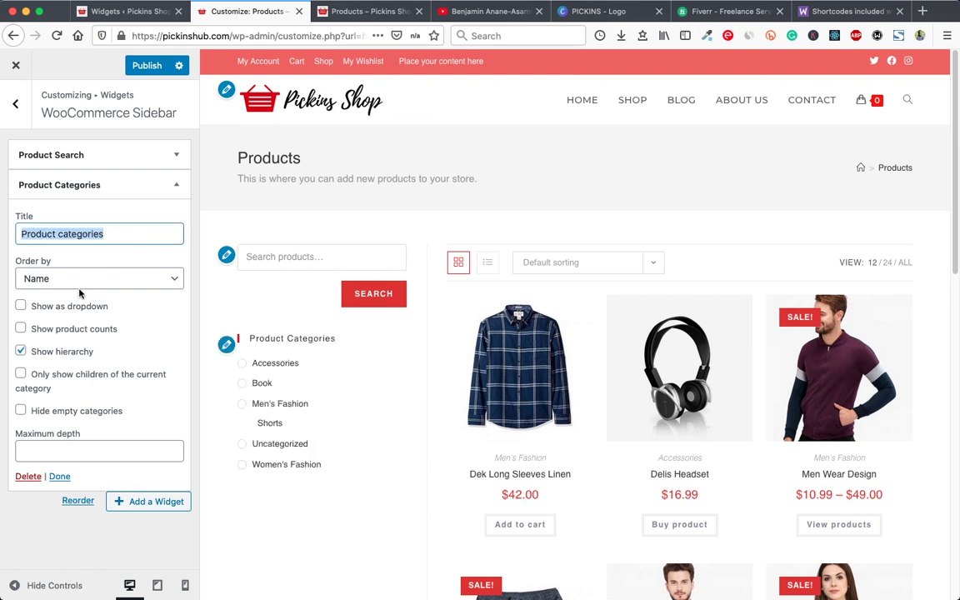
pyautogui.write('PRODU')
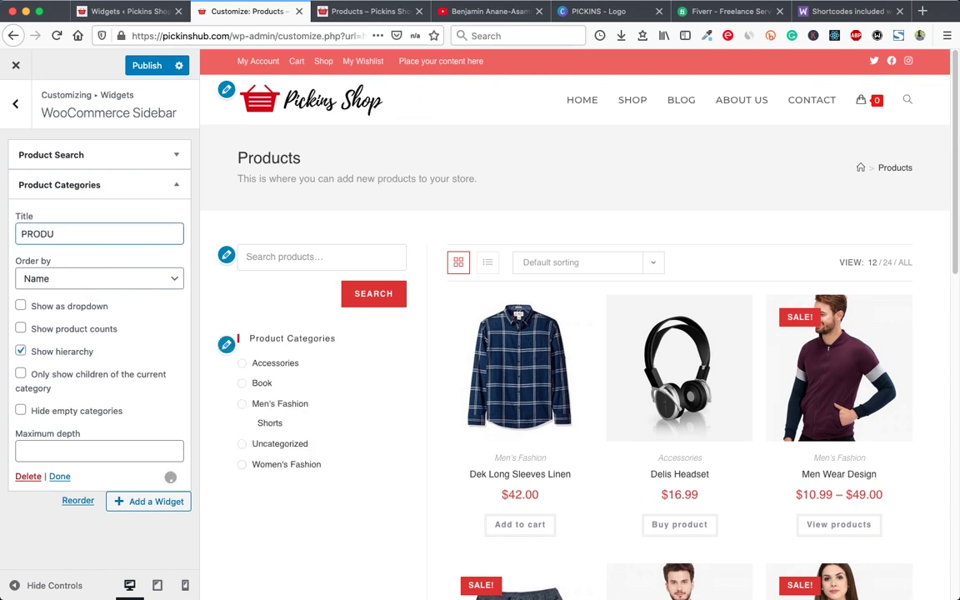
pyautogui.write('CT CATEGORIES')
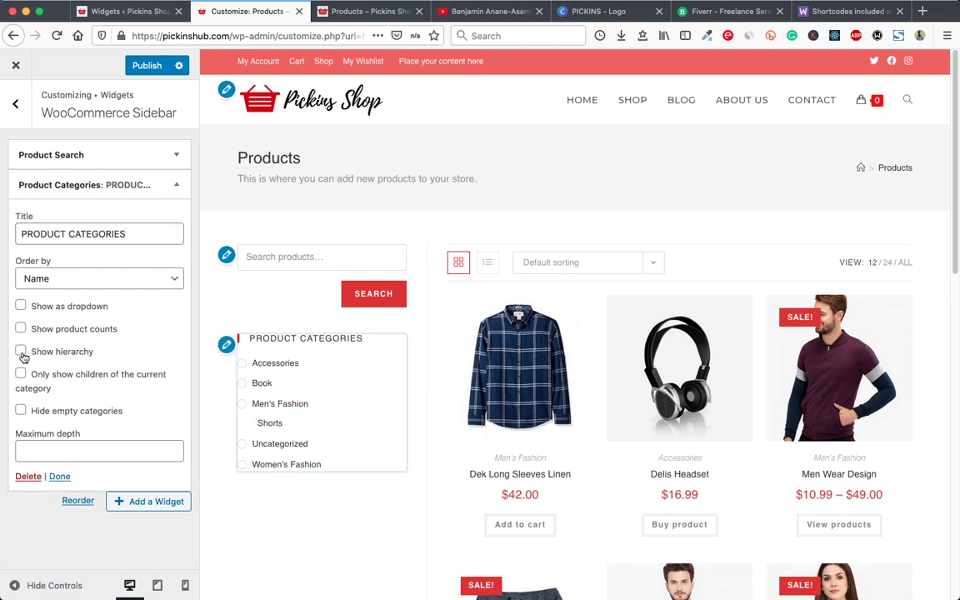
pyautogui.click(20, 352)
pyautogui.click(20, 410)
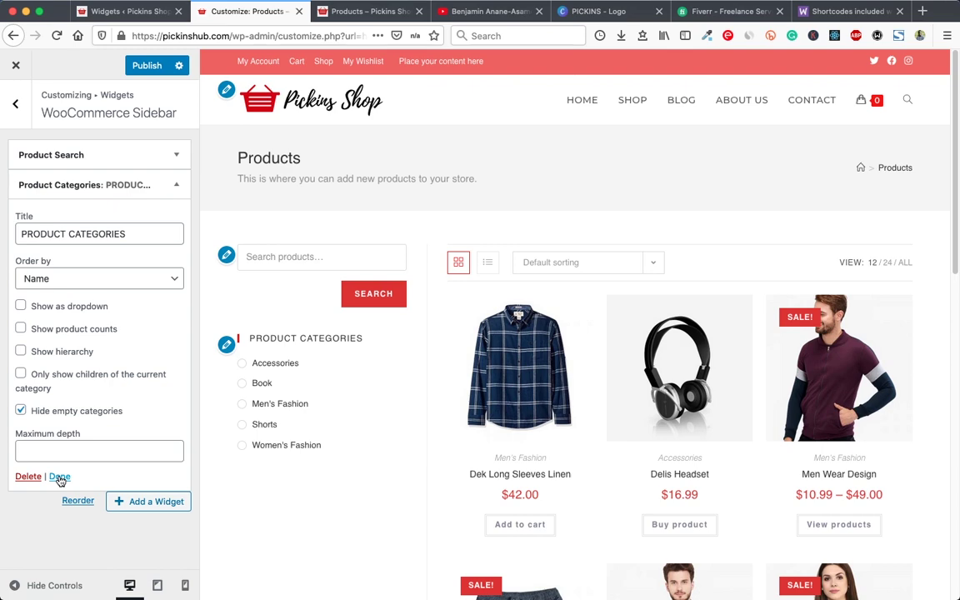
pyautogui.click(60, 478)
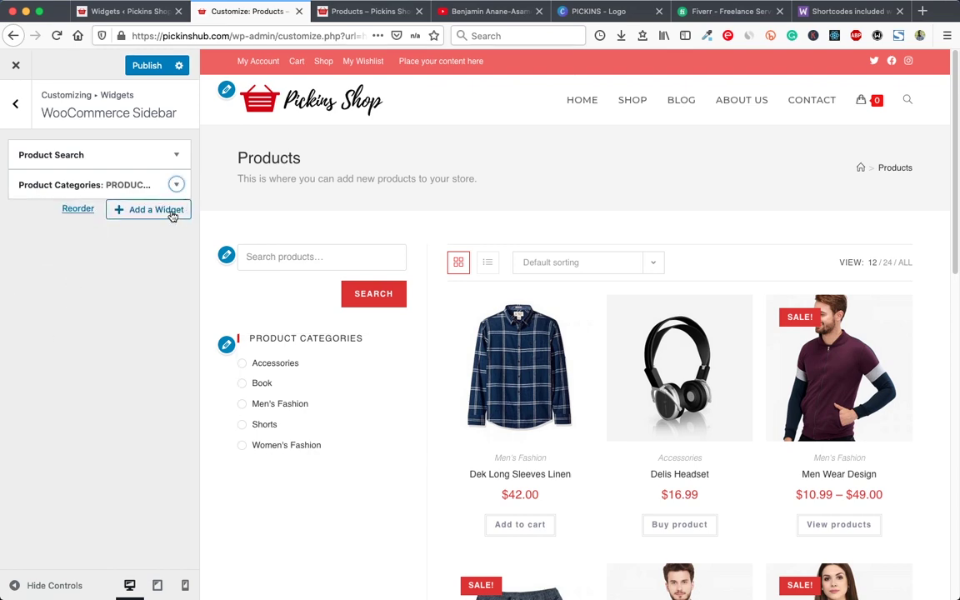
pyautogui.click(123, 210)
pyautogui.write('FILTER')
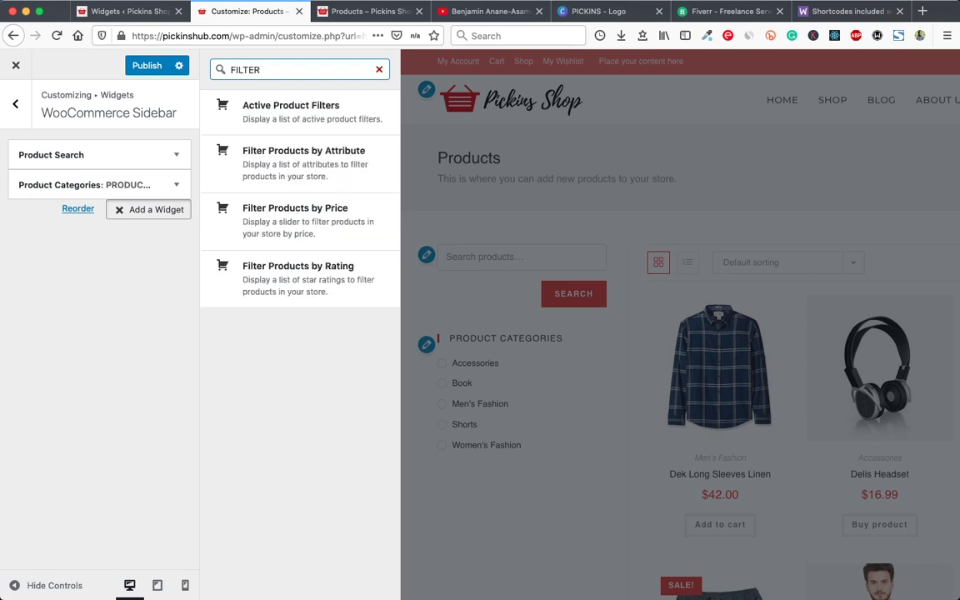
# Add a Filter Products by Price widget titled FILTER BY PRICE.
pyautogui.click(316, 217)
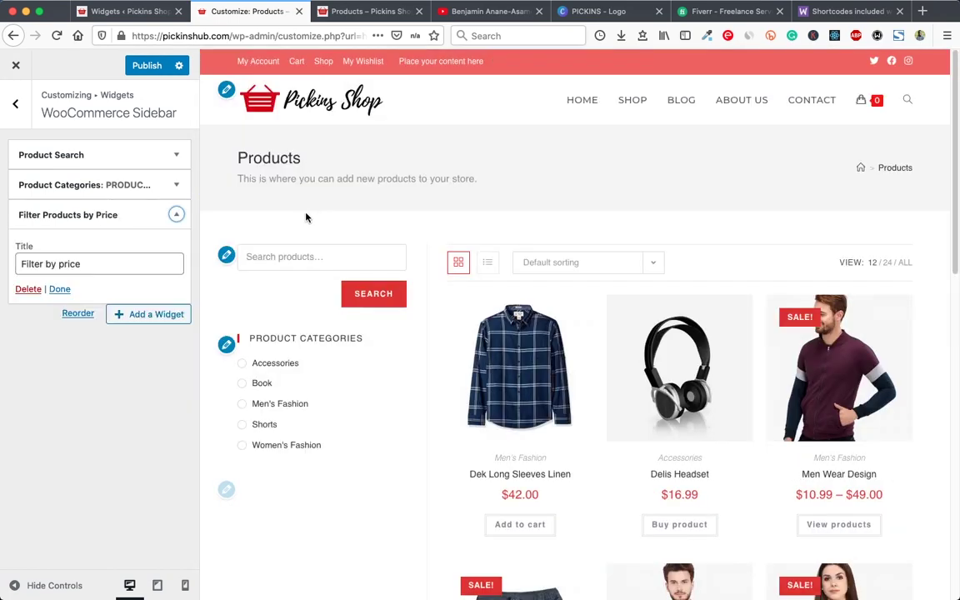
pyautogui.press('super+a')
pyautogui.write('Fi')
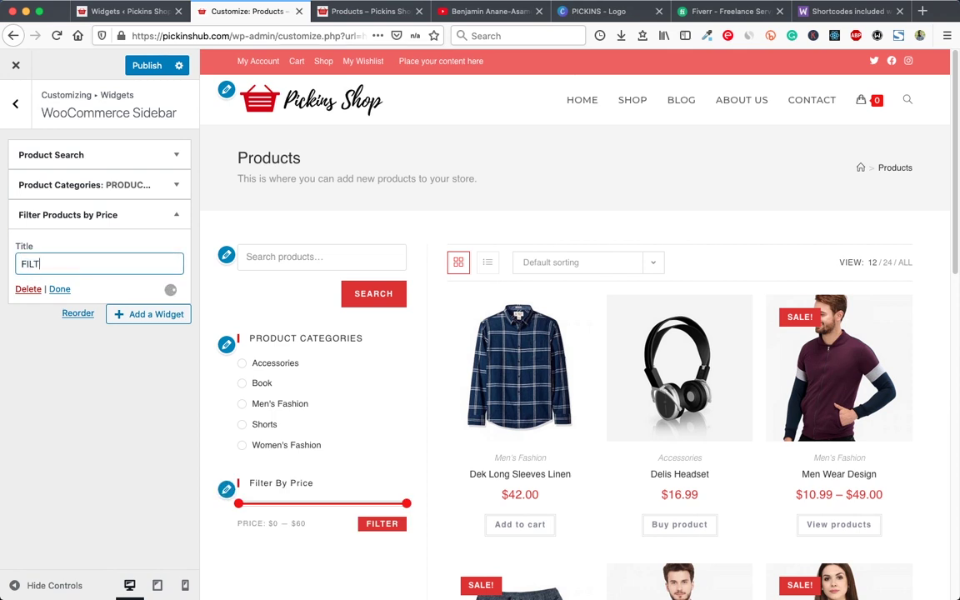
pyautogui.write('LTER BY PRO')
# Add a Filter Products by Attribute widget filtering by color, titled FILTER BY COLOR.
pyautogui.click(154, 323)
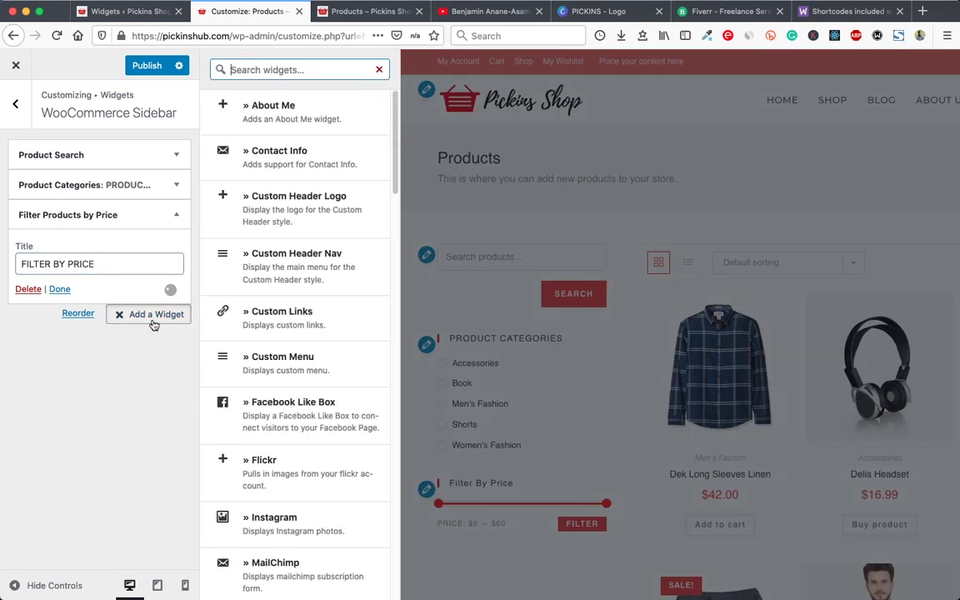
pyautogui.write('Fi')
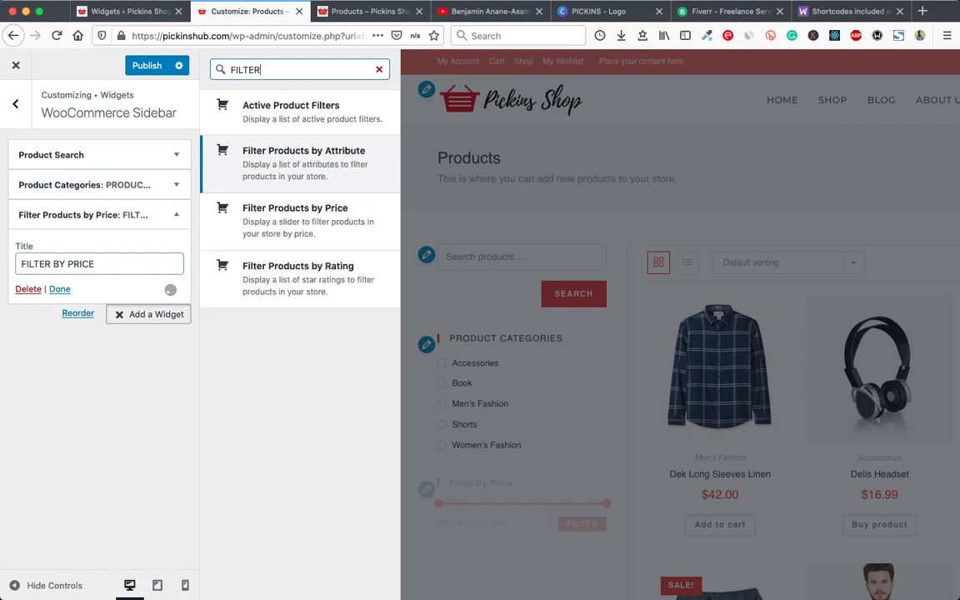
pyautogui.click(302, 160)
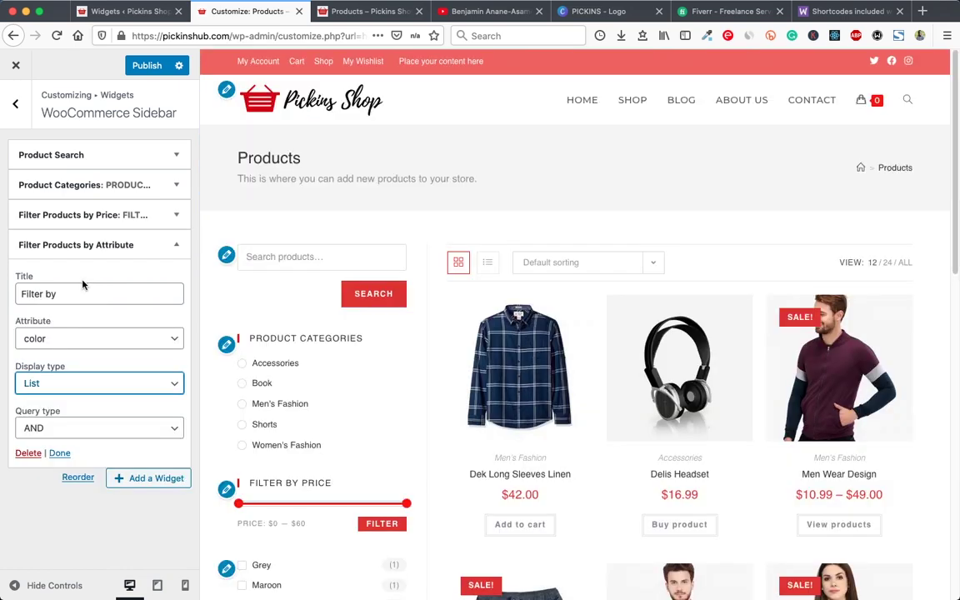
pyautogui.click(53, 341)
pyautogui.click(53, 337)
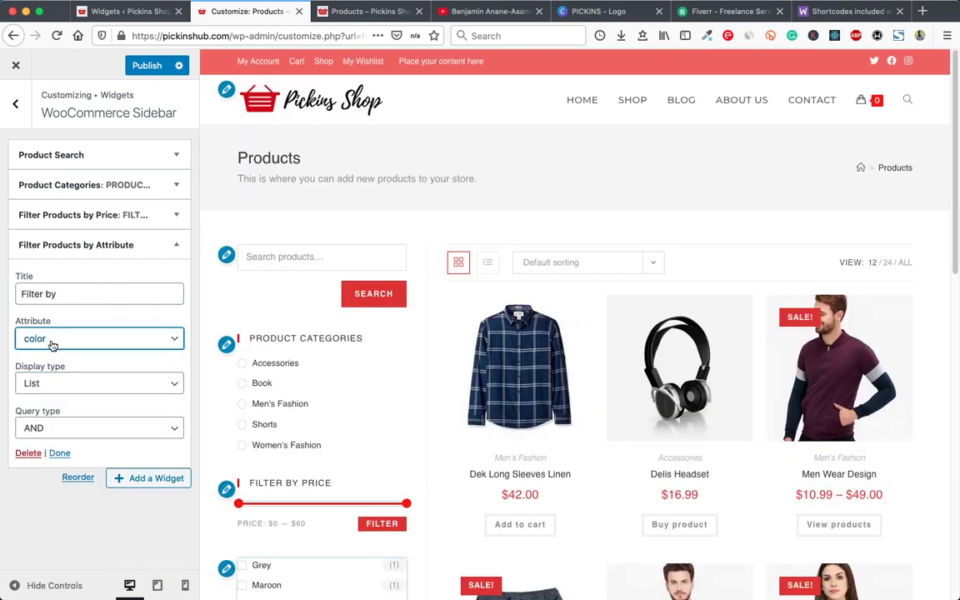
pyautogui.tripleClick(80, 293)
pyautogui.write('FILTER BY COLOR')
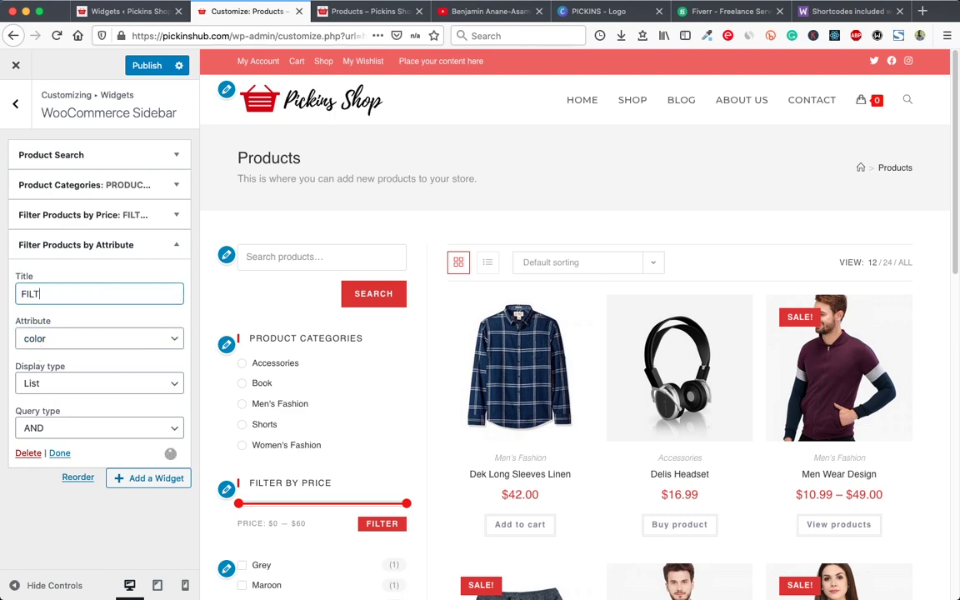
pyautogui.scroll(-3, 279, 422)
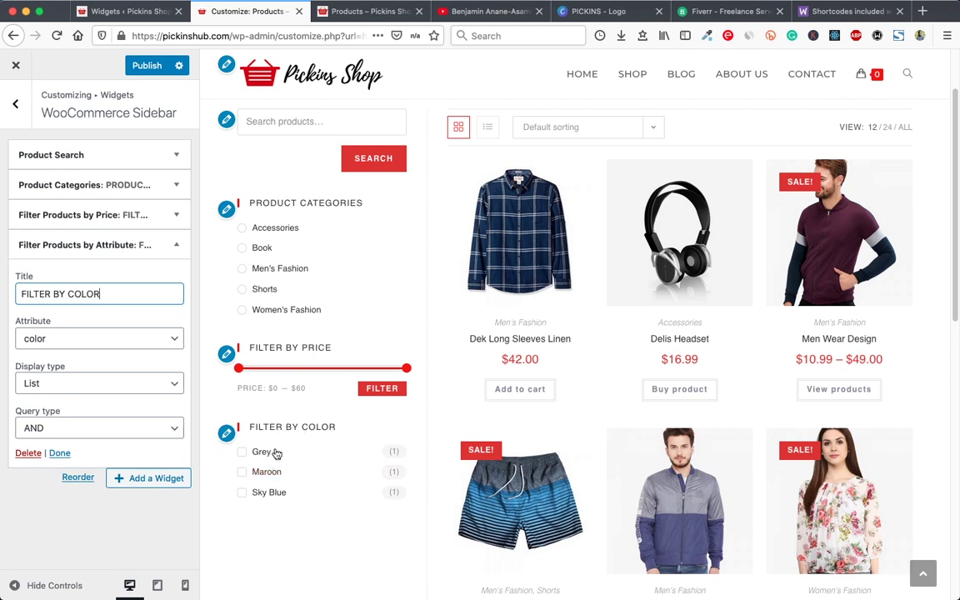
pyautogui.click(48, 343)
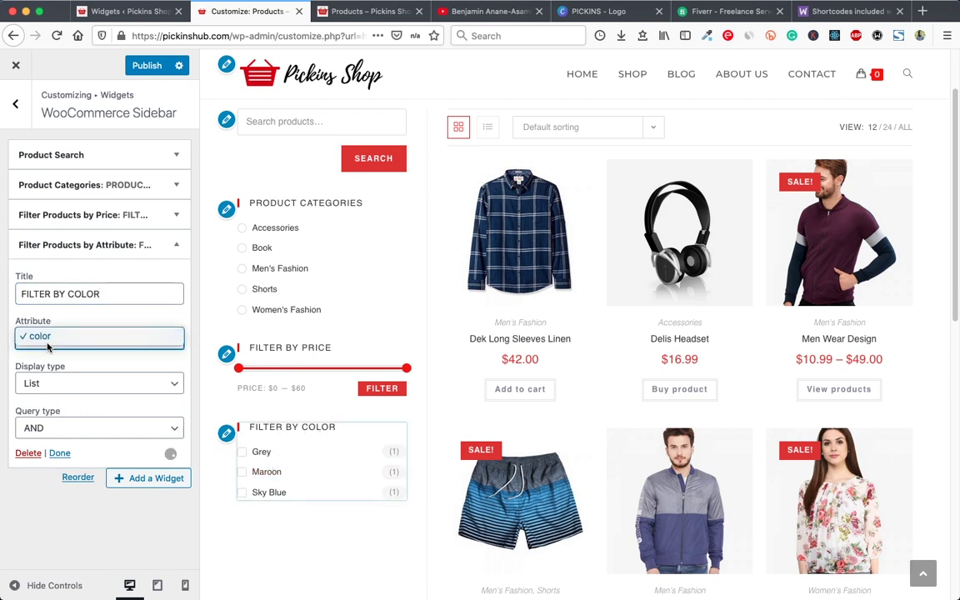
pyautogui.click(72, 337)
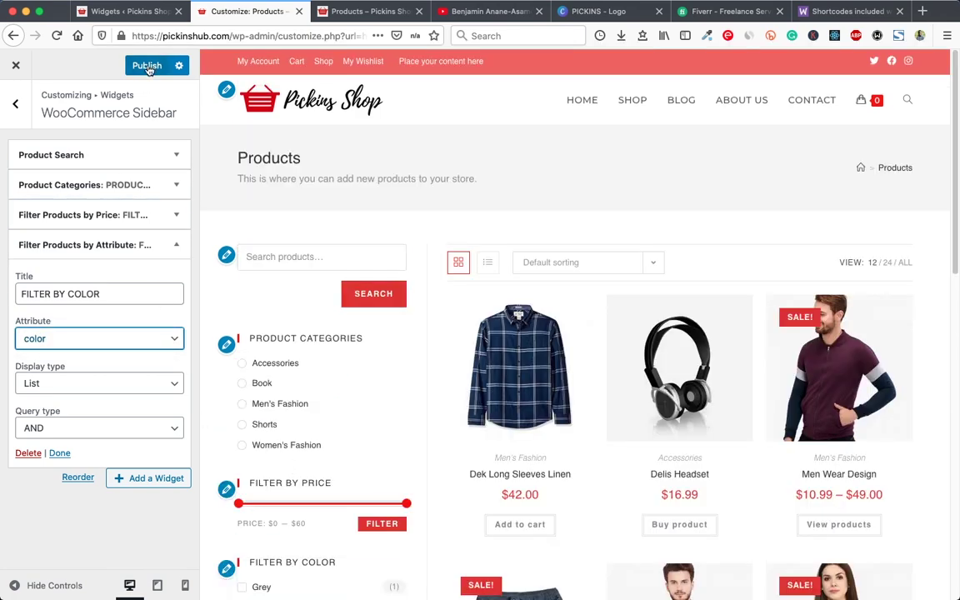
# Publish the new sidebar widgets and return to the main Customizer menu.
pyautogui.click(147, 66)
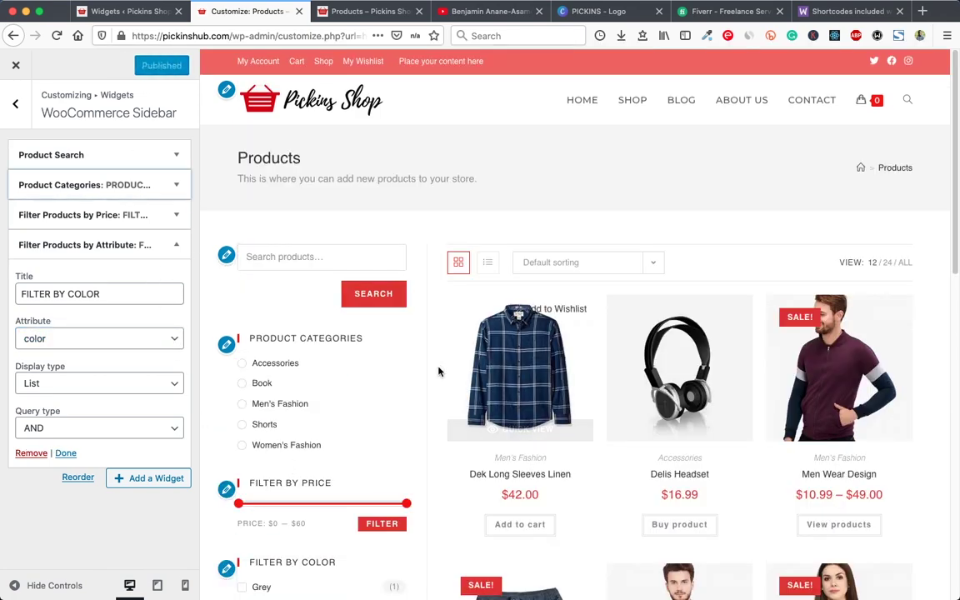
pyautogui.scroll(-4, 439, 372)
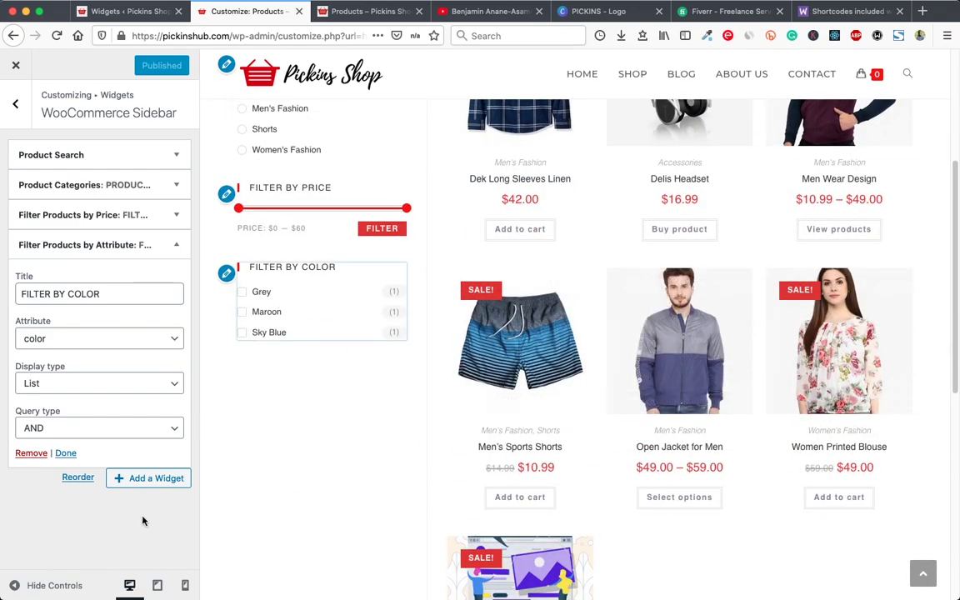
pyautogui.scroll(-2, 460, 392)
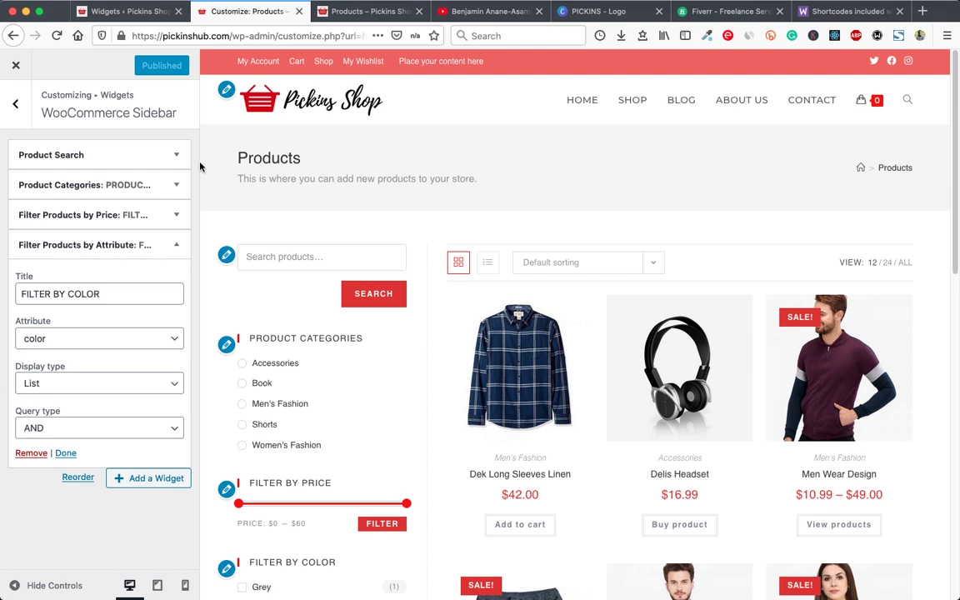
pyautogui.click(15, 103)
pyautogui.click(15, 117)
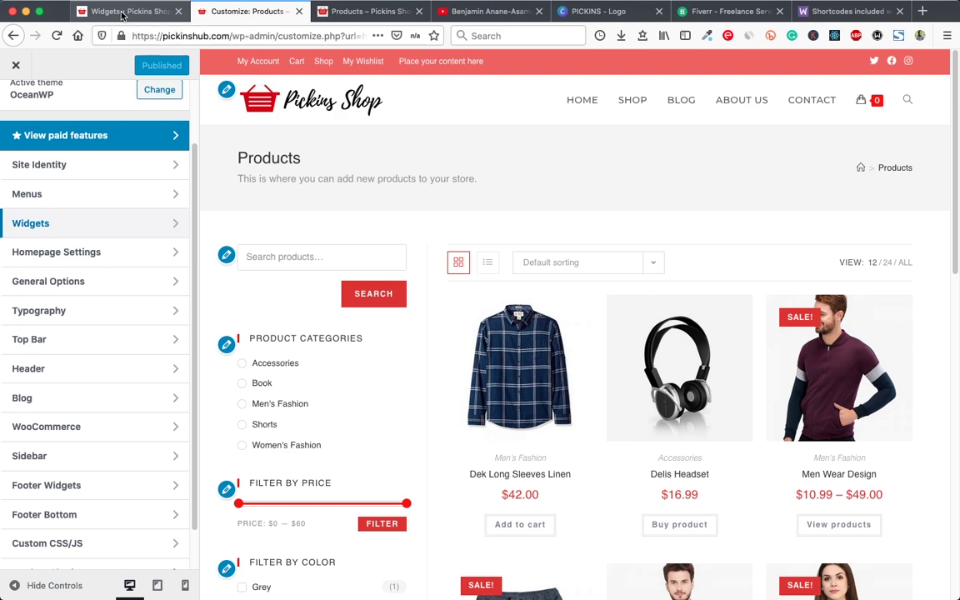
# Edit the Shop page and give it the subheading 'Shop for exclusive fashion items'.
pyautogui.click(123, 14)
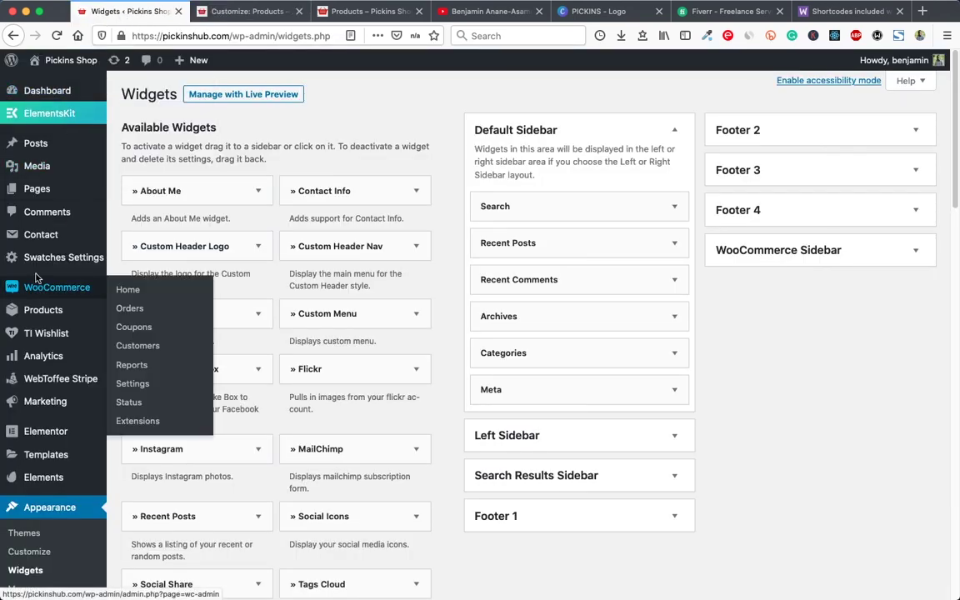
pyautogui.click(36, 190)
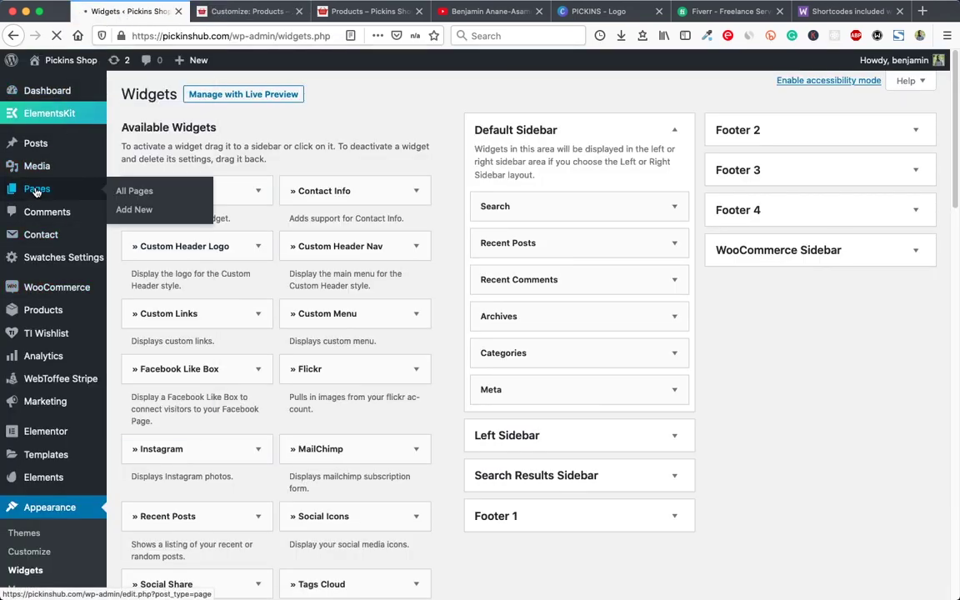
pyautogui.click(250, 11)
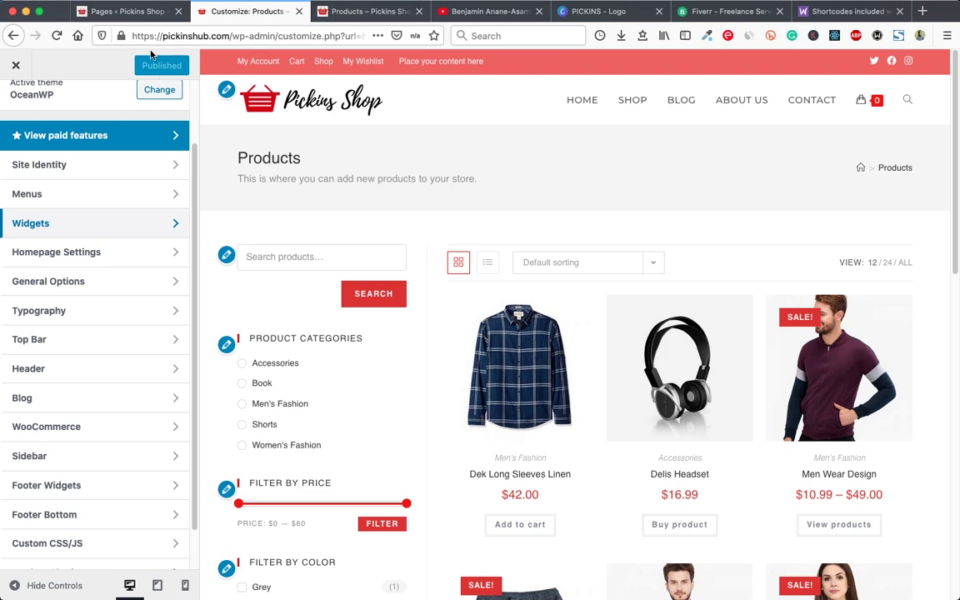
pyautogui.click(143, 12)
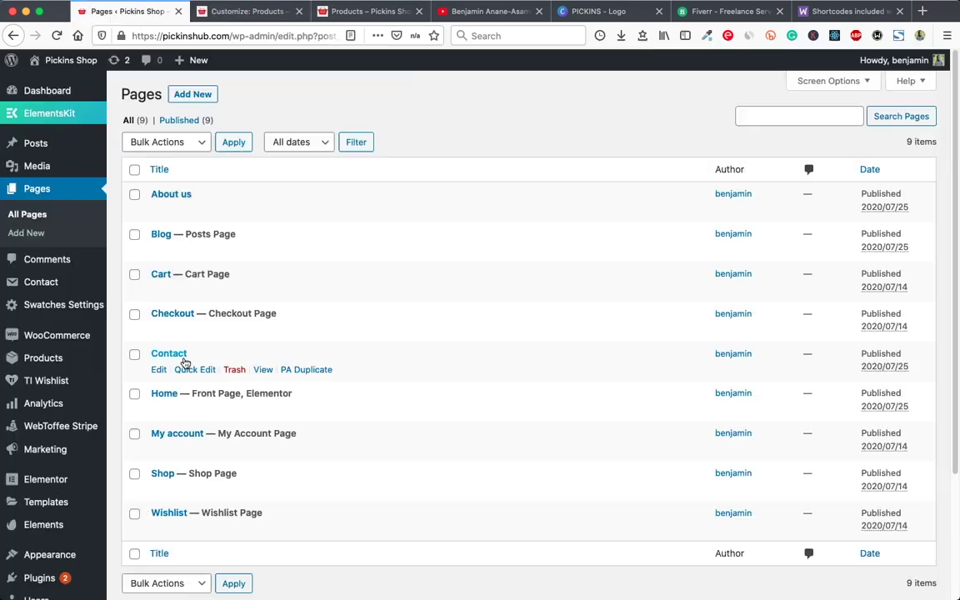
pyautogui.click(163, 475)
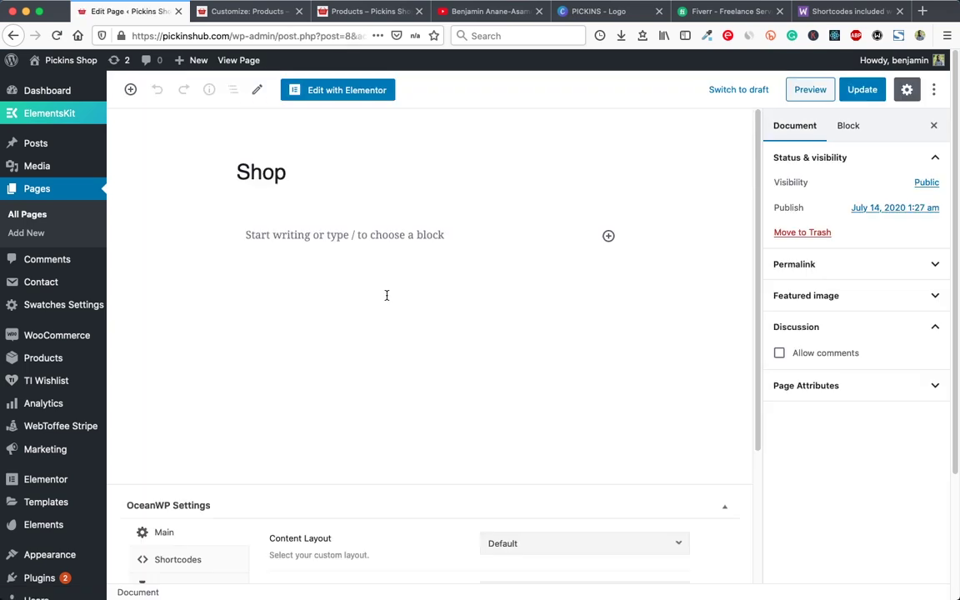
pyautogui.scroll(-4, 386, 295)
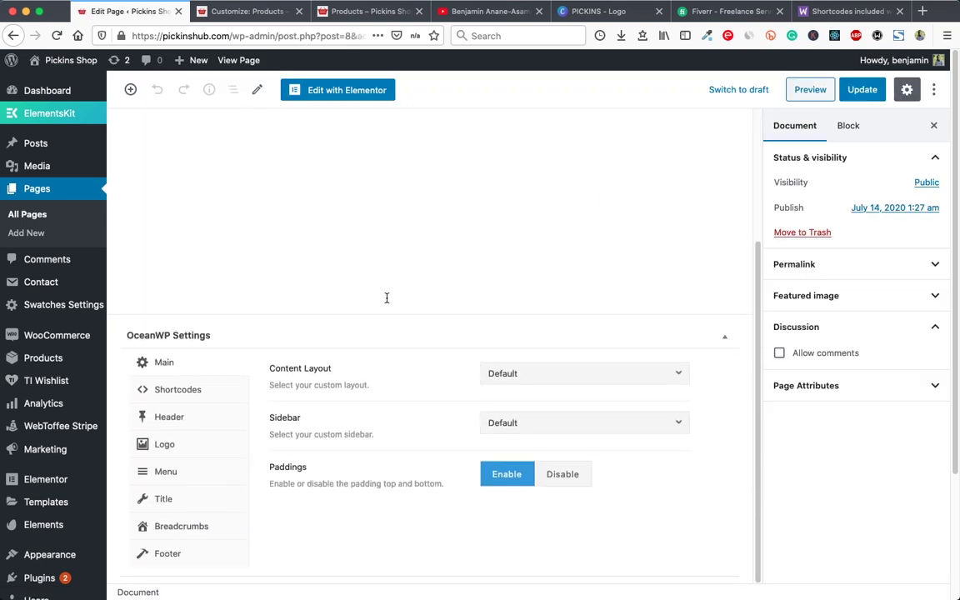
pyautogui.click(171, 500)
pyautogui.scroll(-2, 302, 428)
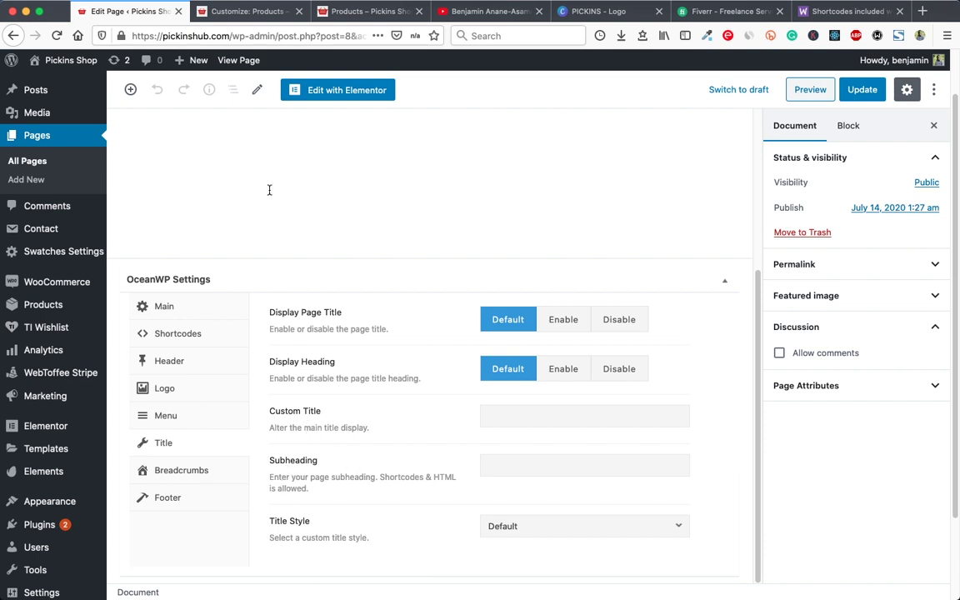
pyautogui.click(500, 465)
pyautogui.write('Shop for exclusive fashion items')
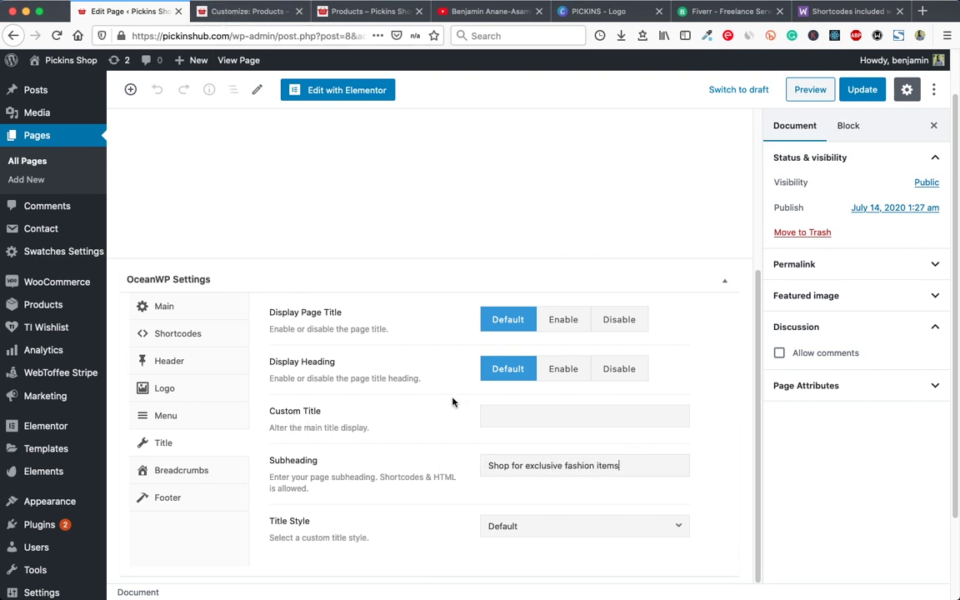
# Set the Shop page's custom title to 'Shop Page' and update the page.
pyautogui.click(245, 11)
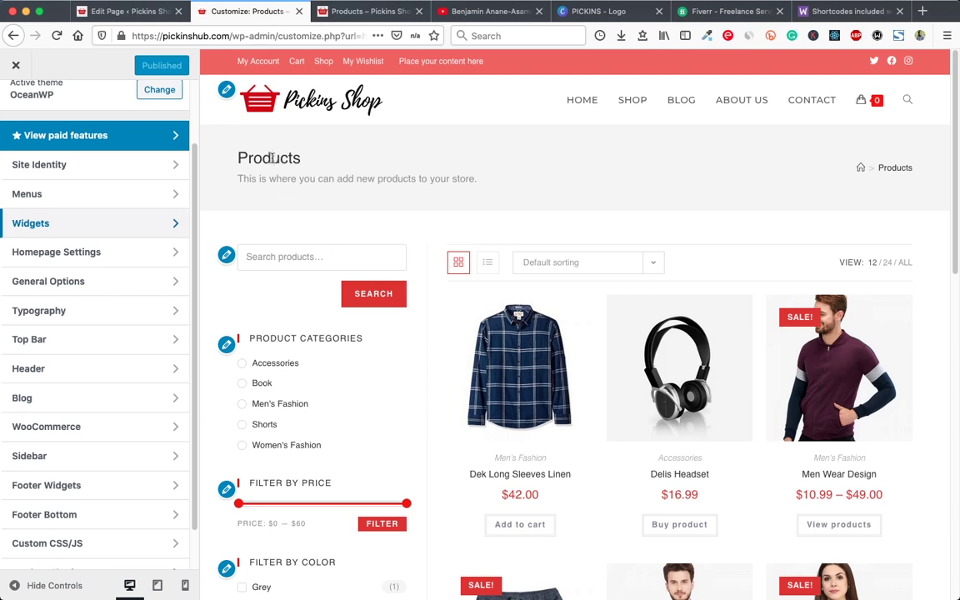
pyautogui.click(143, 17)
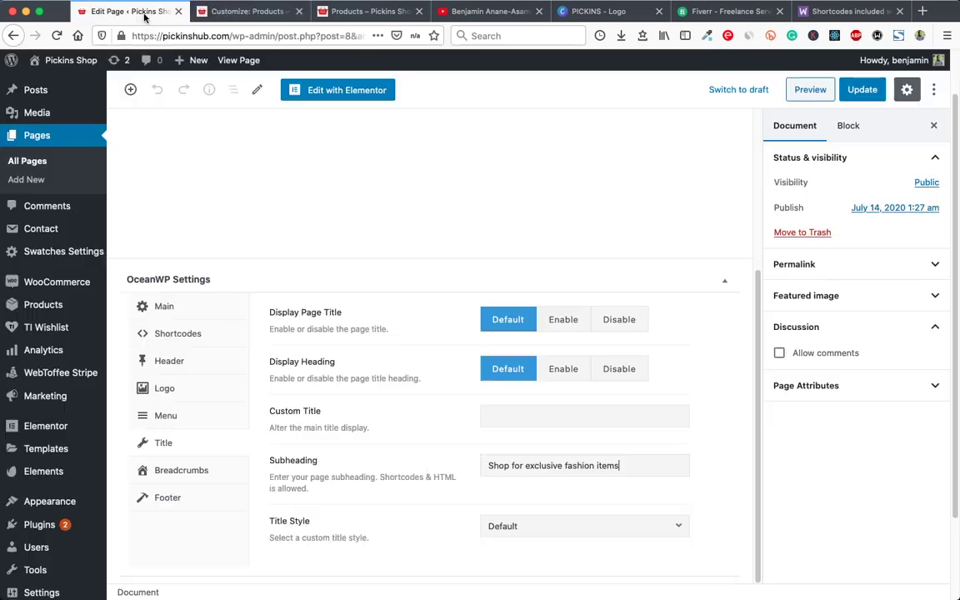
pyautogui.click(559, 420)
pyautogui.write('Shop Page')
pyautogui.click(863, 89)
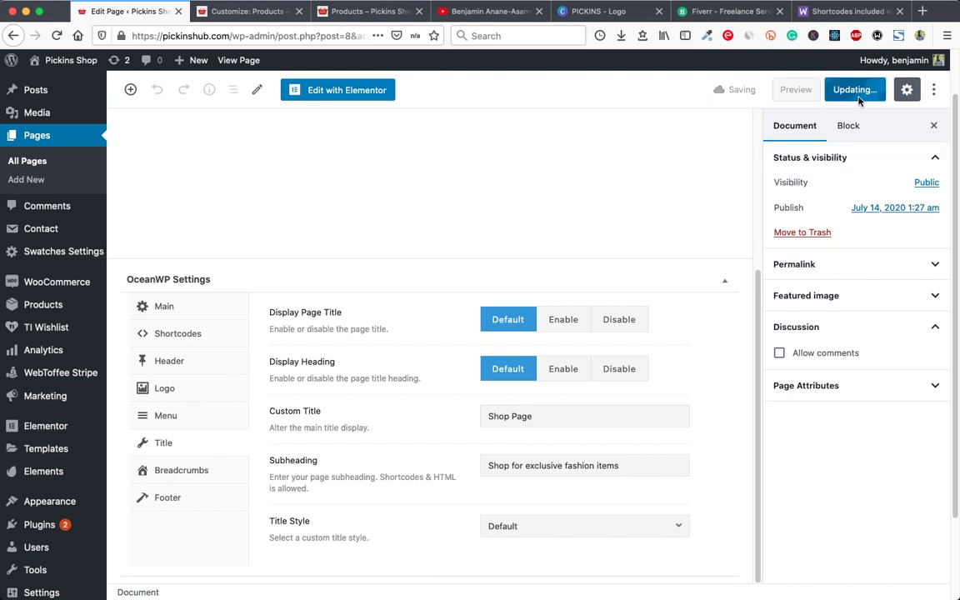
pyautogui.click(249, 11)
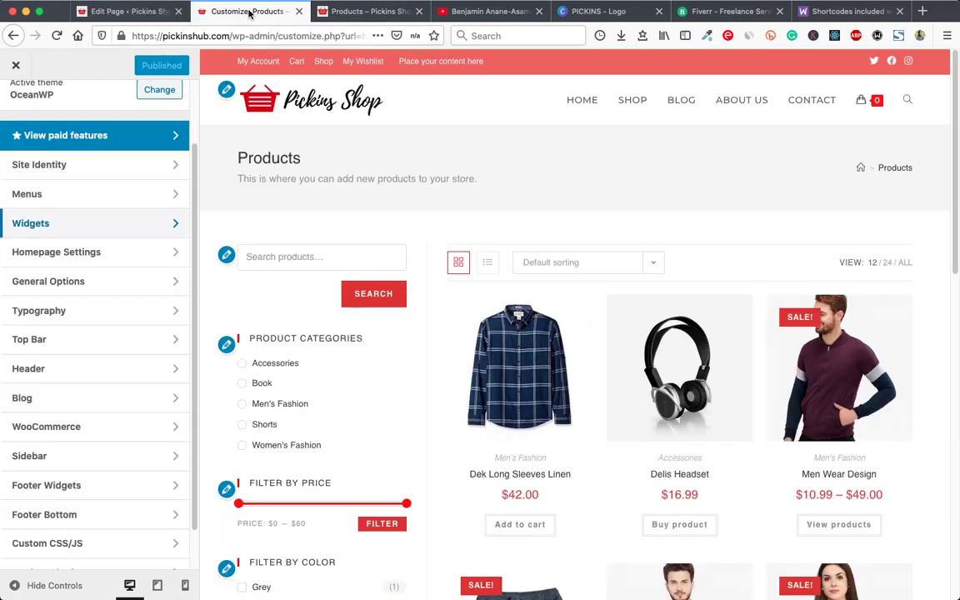
# Reload the Customizer and view the shop page headed 'Shop Page' in the preview.
pyautogui.click(55, 36)
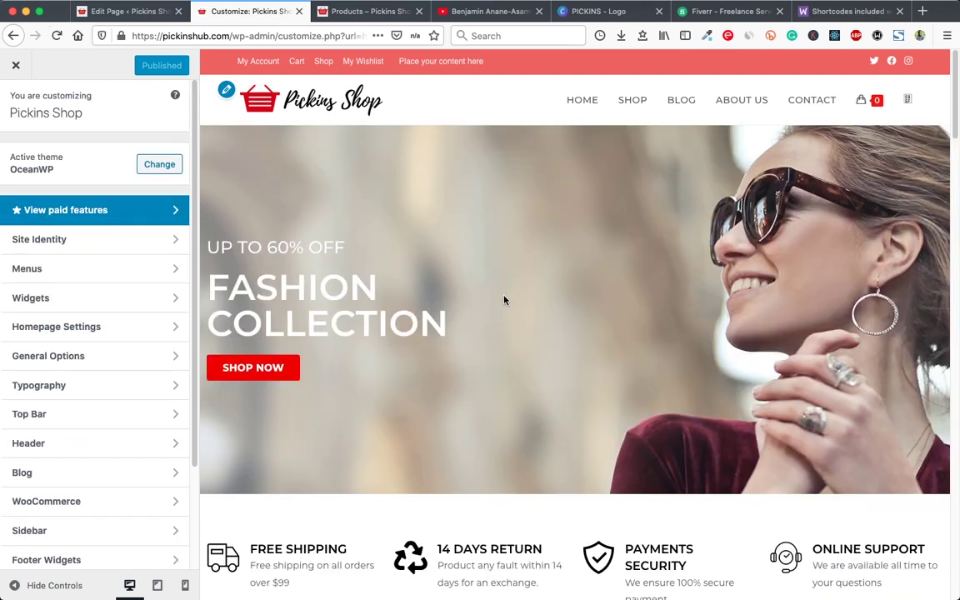
pyautogui.click(633, 101)
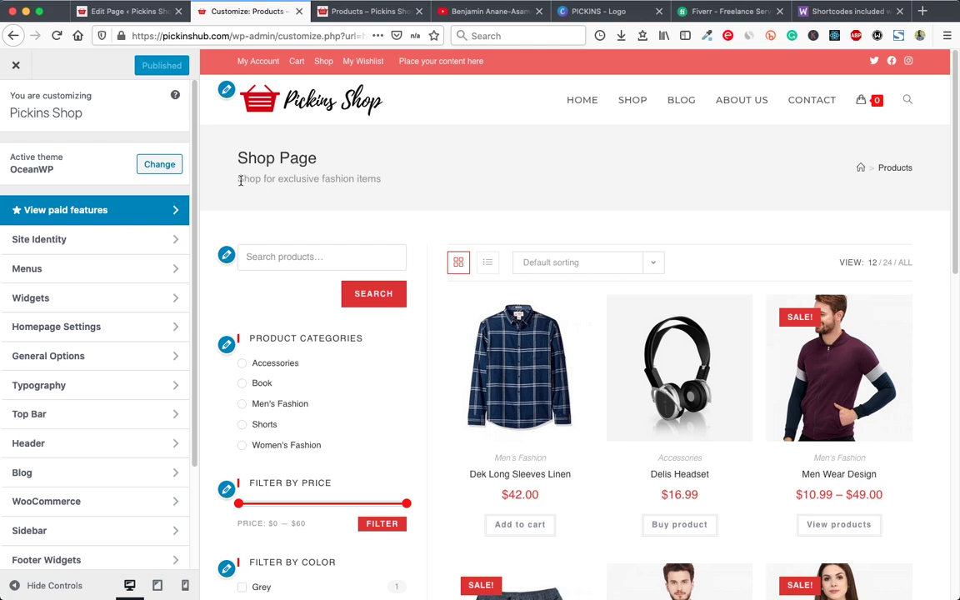
pyautogui.moveTo(546, 310)
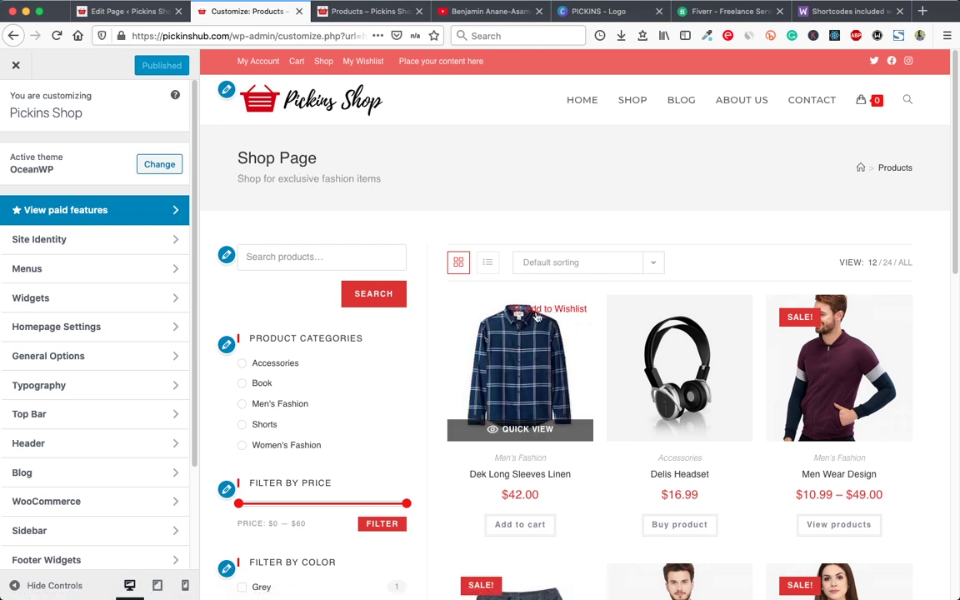
pyautogui.click(366, 11)
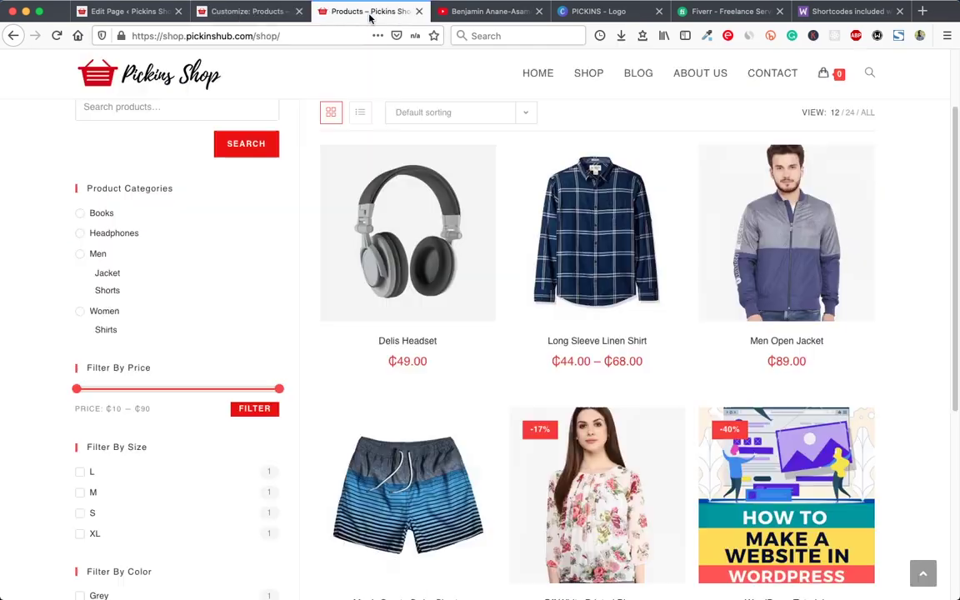
pyautogui.moveTo(421, 233)
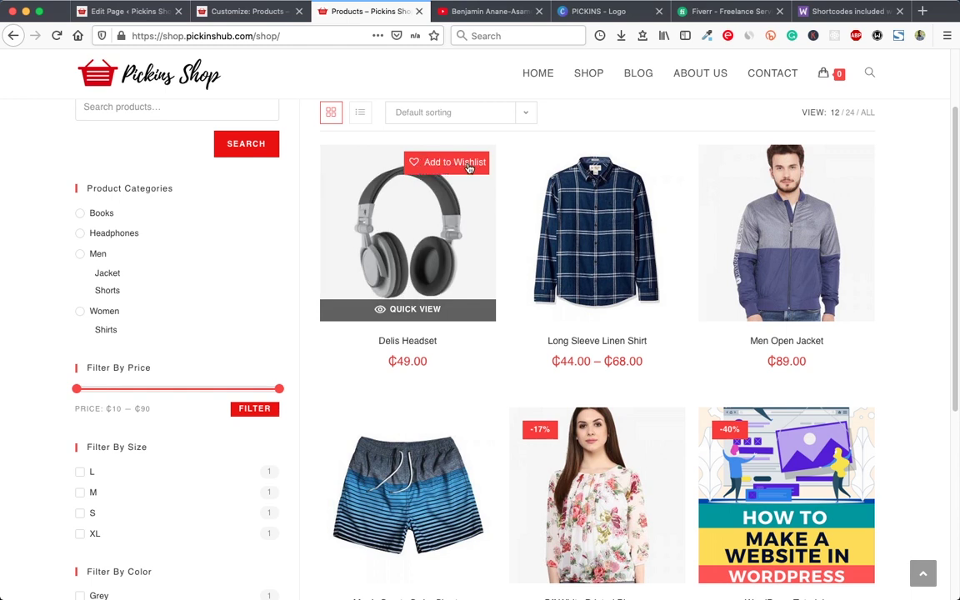
pyautogui.click(231, 13)
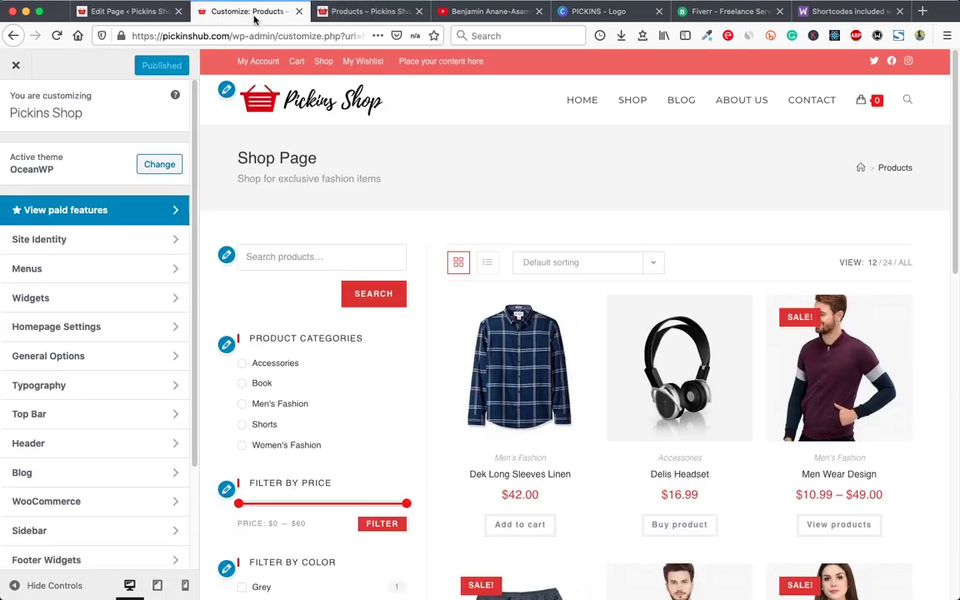
pyautogui.scroll(-3, 37, 261)
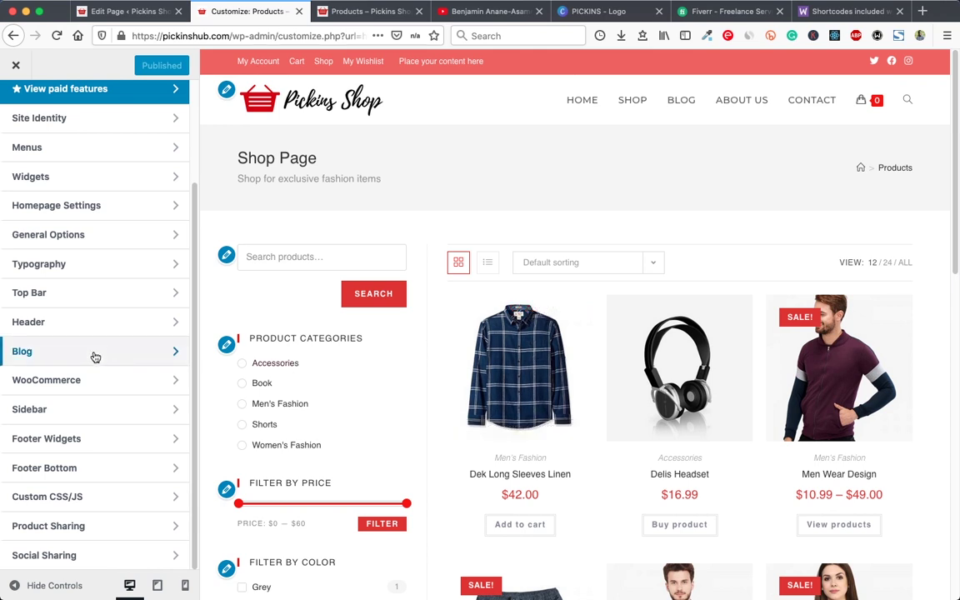
# Add and publish a Custom CSS rule giving the wishlist button a #F93B3B background.
pyautogui.click(53, 503)
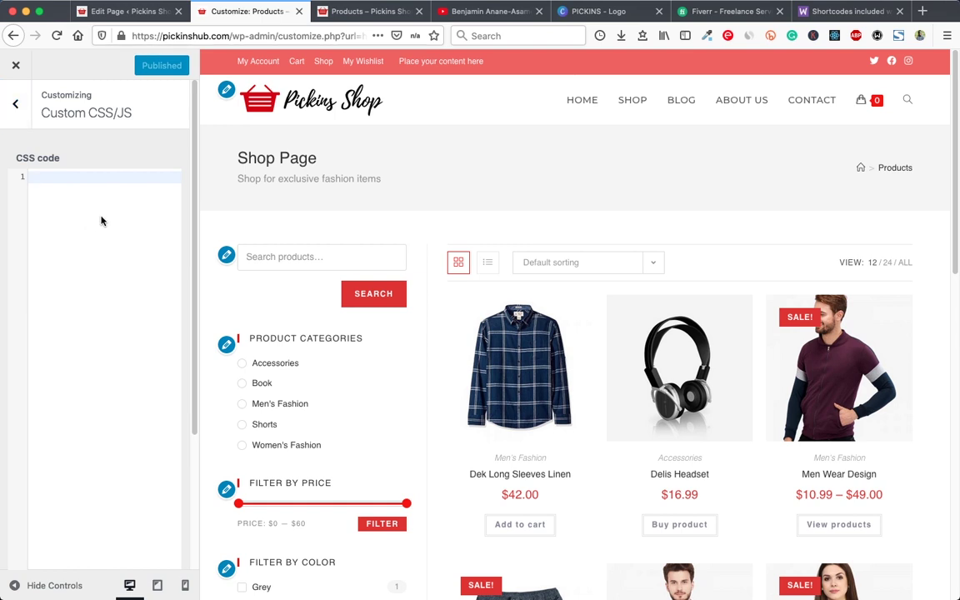
pyautogui.click(74, 216)
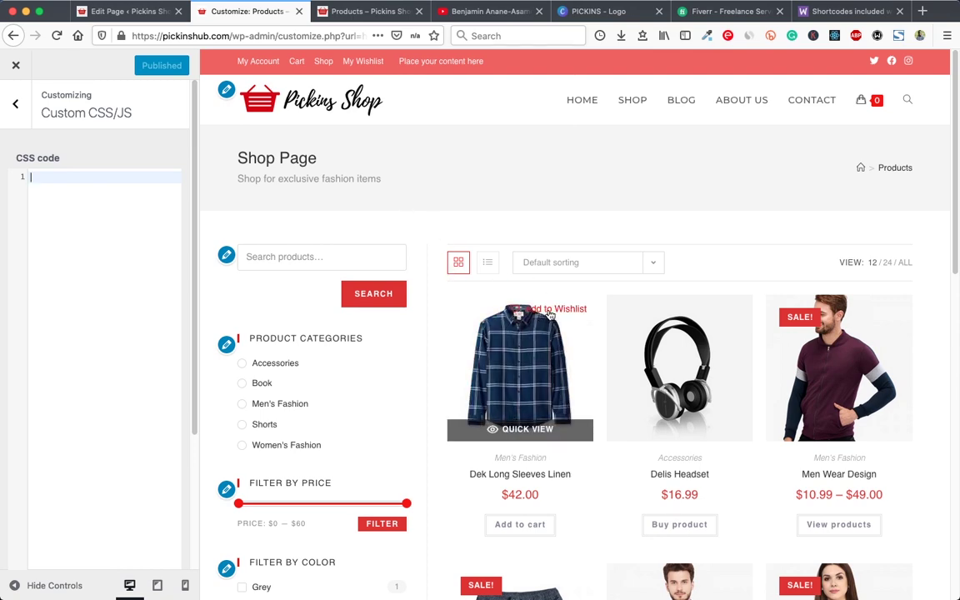
pyautogui.hotkey('ctrl', 'Right')
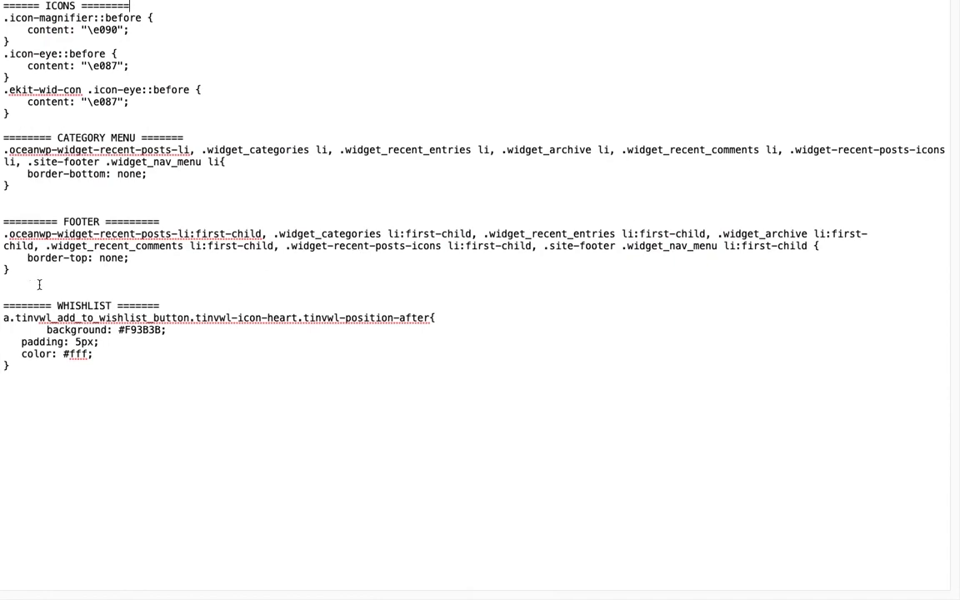
pyautogui.moveTo(4, 317); pyautogui.dragTo(27, 375)
pyautogui.press('super+c')
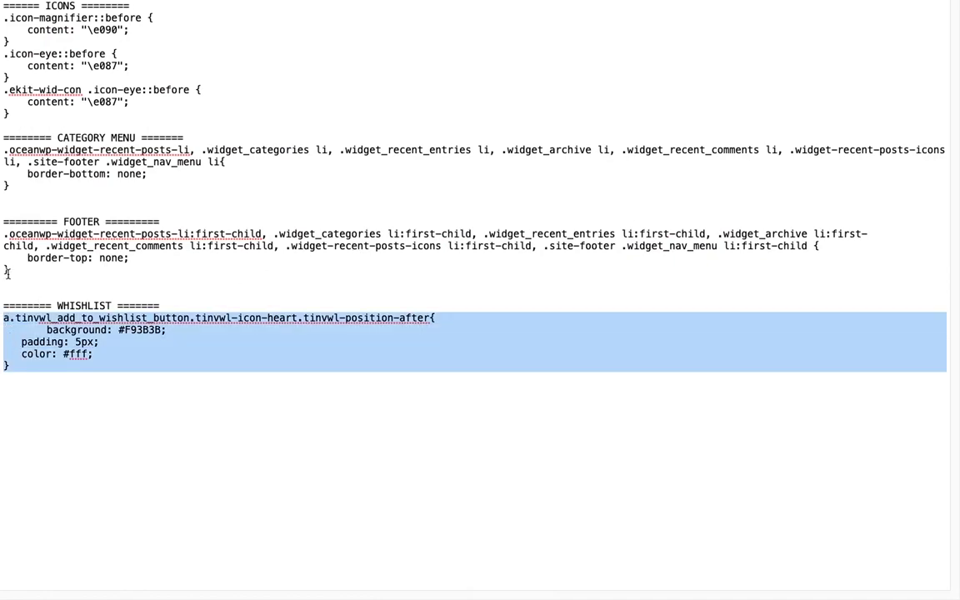
pyautogui.hotkey('ctrl', 'Left')
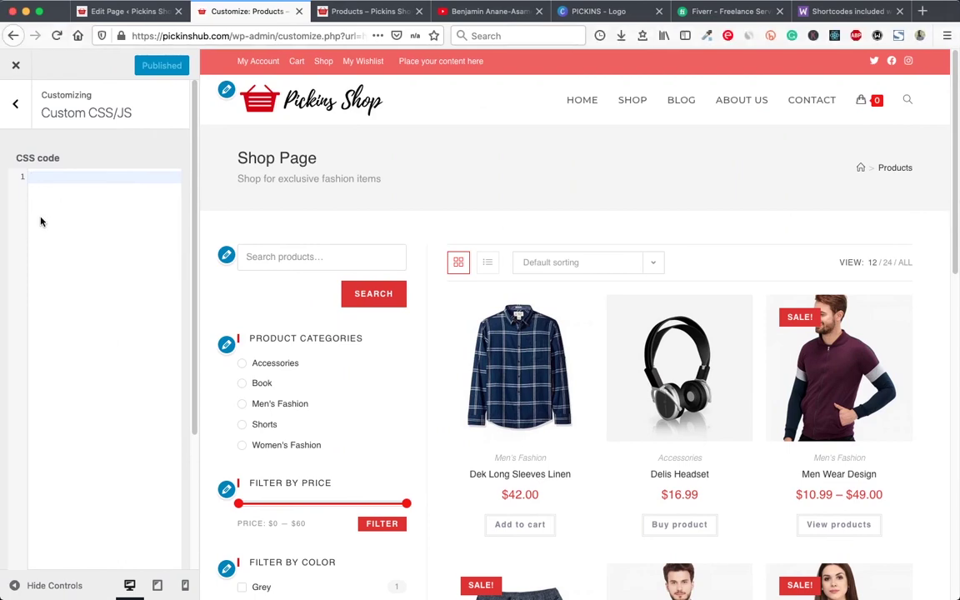
pyautogui.press('super+v')
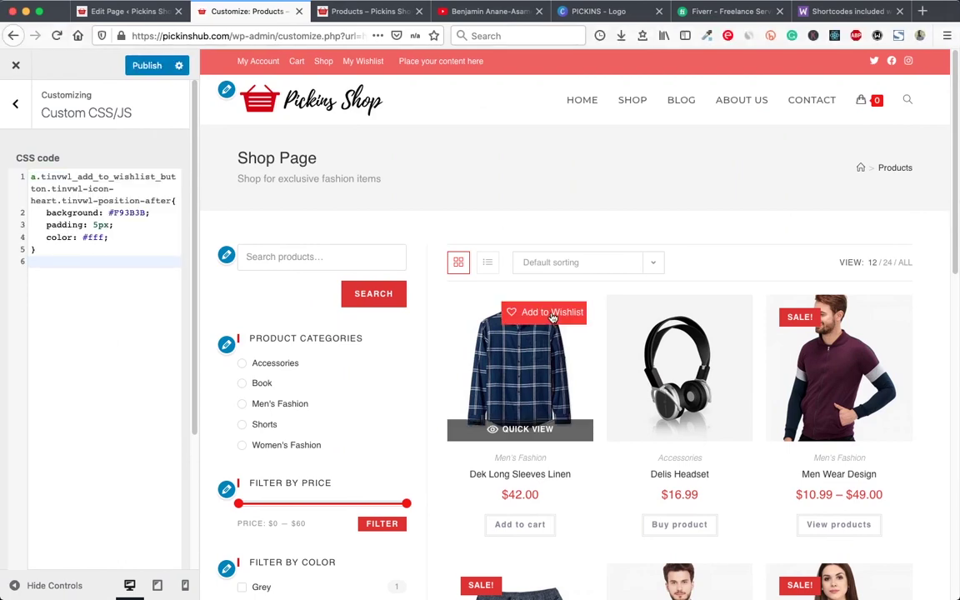
pyautogui.click(143, 67)
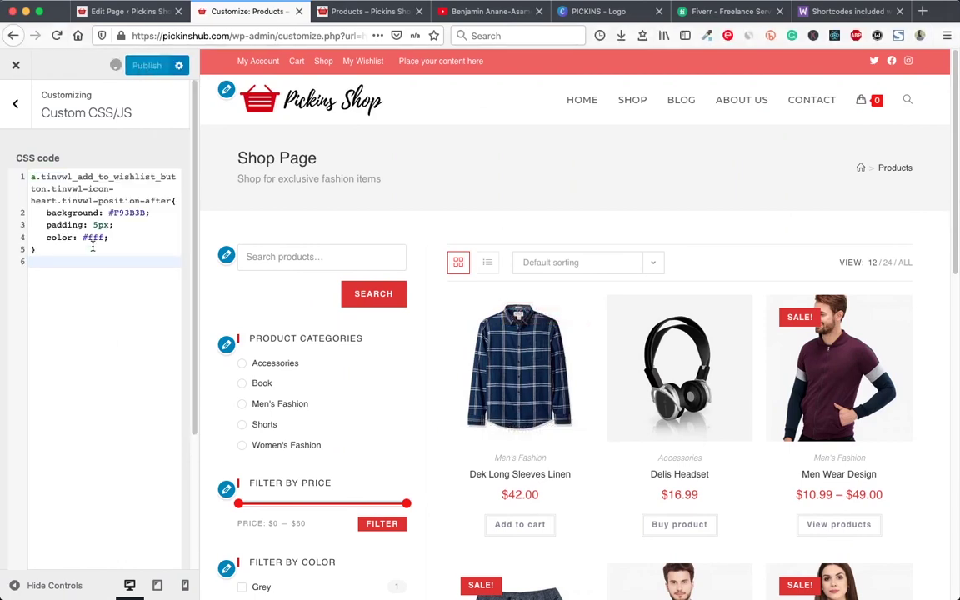
pyautogui.scroll(-4, 546, 198)
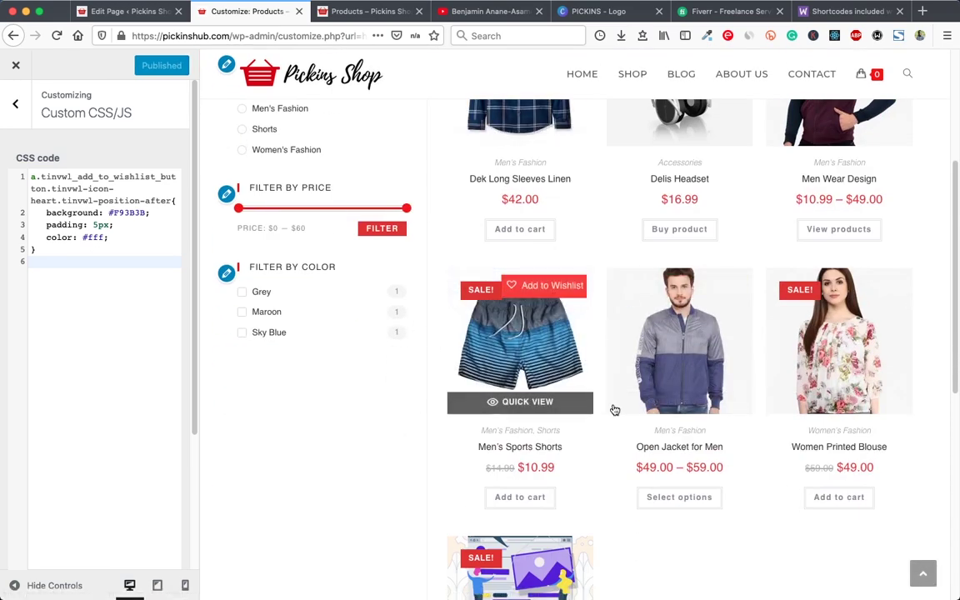
pyautogui.scroll(-4, 620, 407)
pyautogui.scroll(1, 615, 394)
pyautogui.scroll(-3, 616, 397)
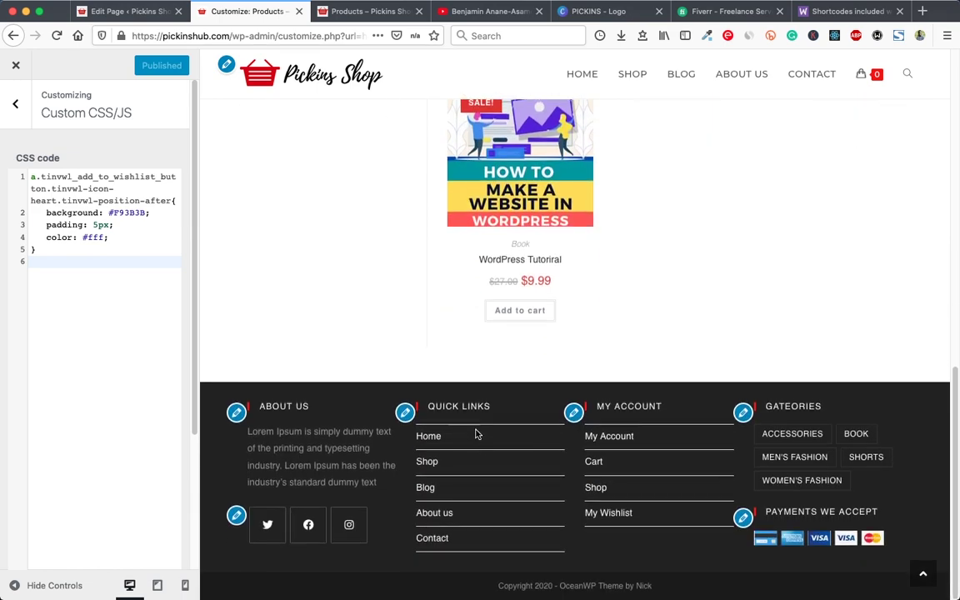
# Add the category menu and footer border-removing CSS rules, tidy the lines, and publish.
pyautogui.hotkey('ctrl', 'Right')
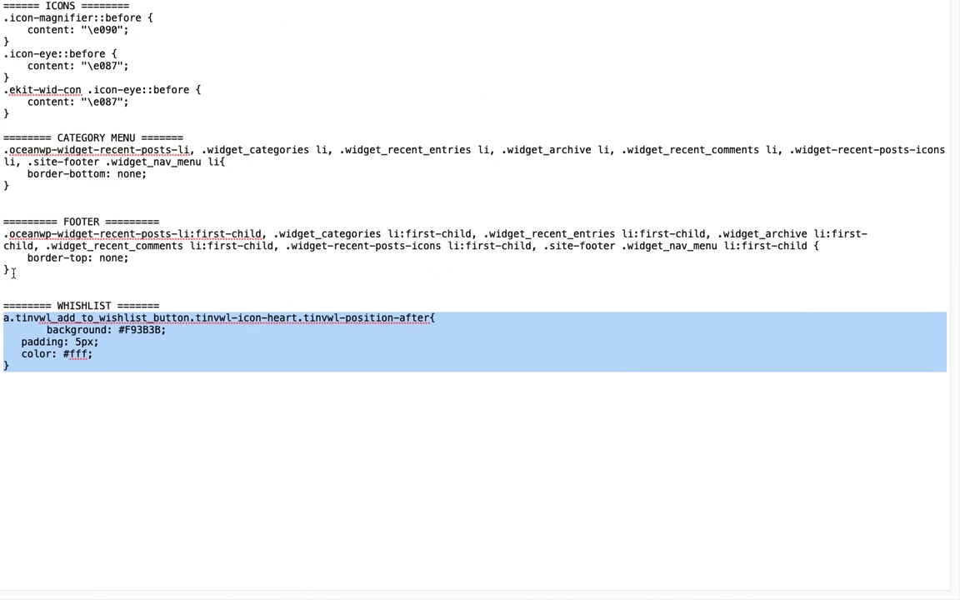
pyautogui.moveTo(13, 272); pyautogui.dragTo(1, 140)
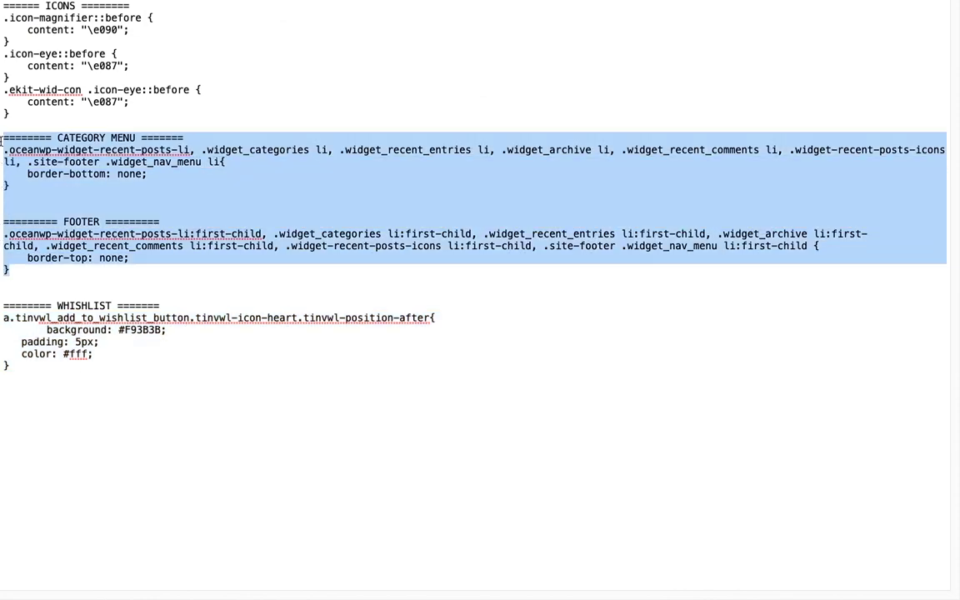
pyautogui.hotkey('ctrl', 'Left')
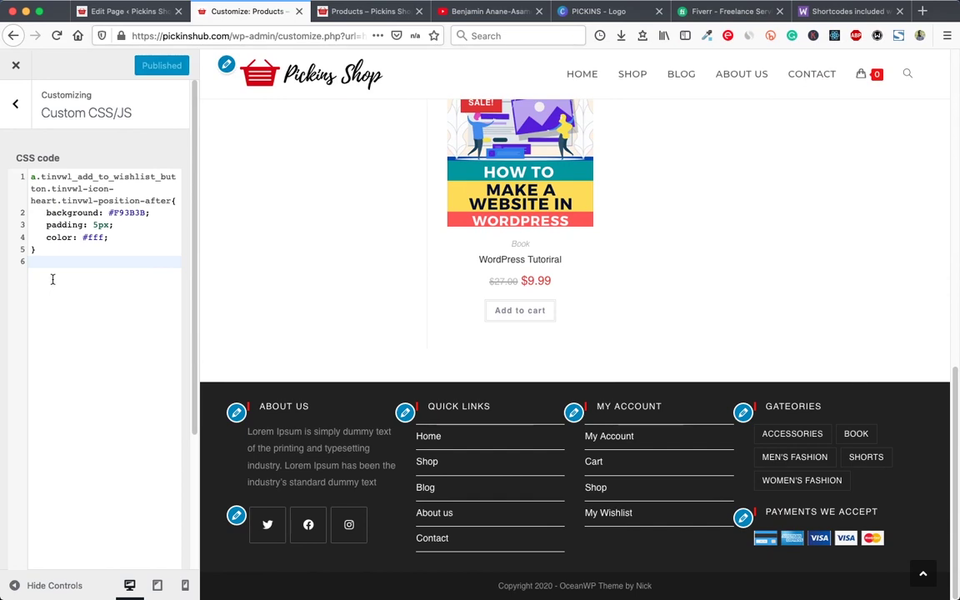
pyautogui.press('super+v')
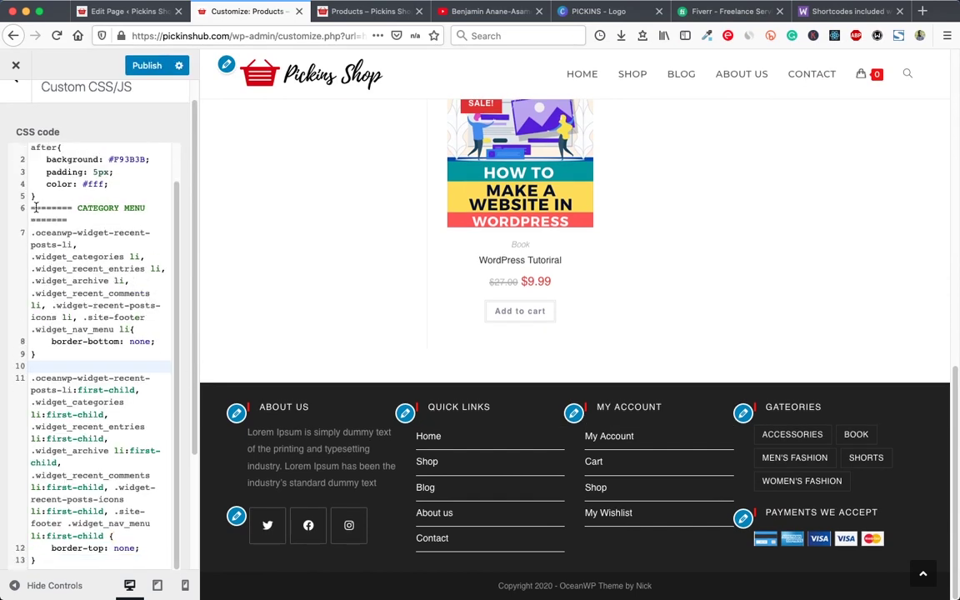
pyautogui.moveTo(31, 208); pyautogui.dragTo(77, 215)
pyautogui.press('BackSpace')
pyautogui.press('BackSpace')
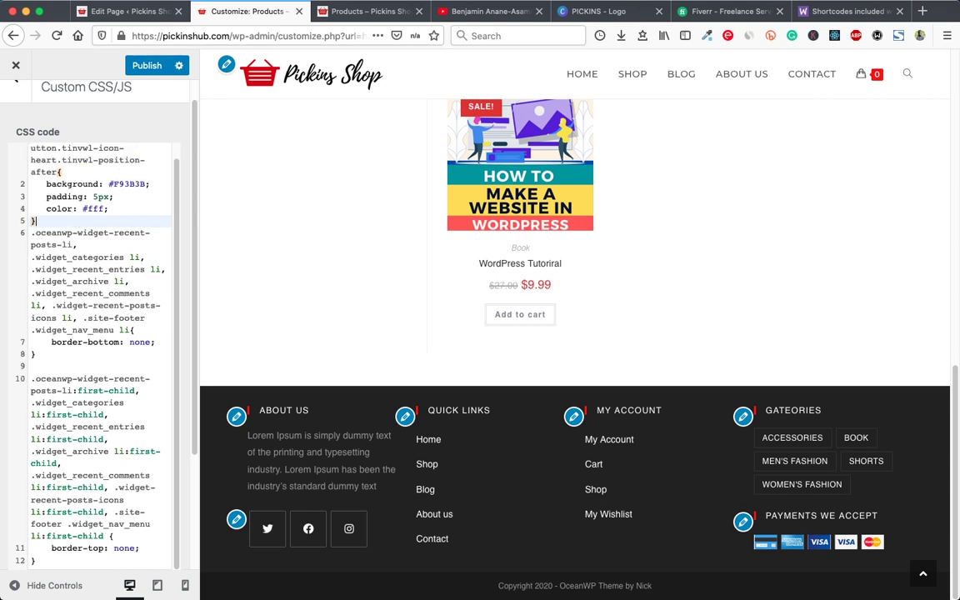
pyautogui.press('Return')
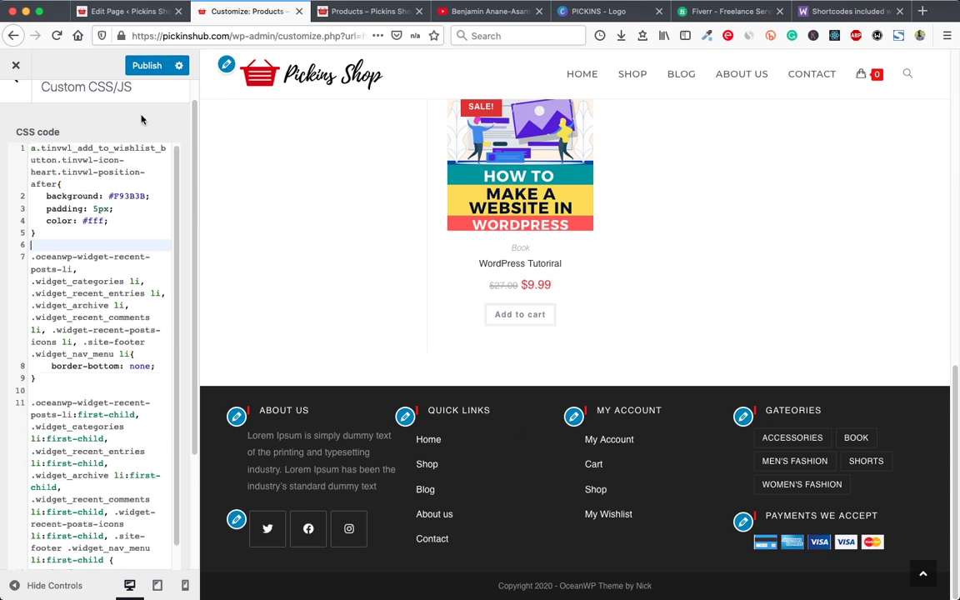
pyautogui.click(134, 66)
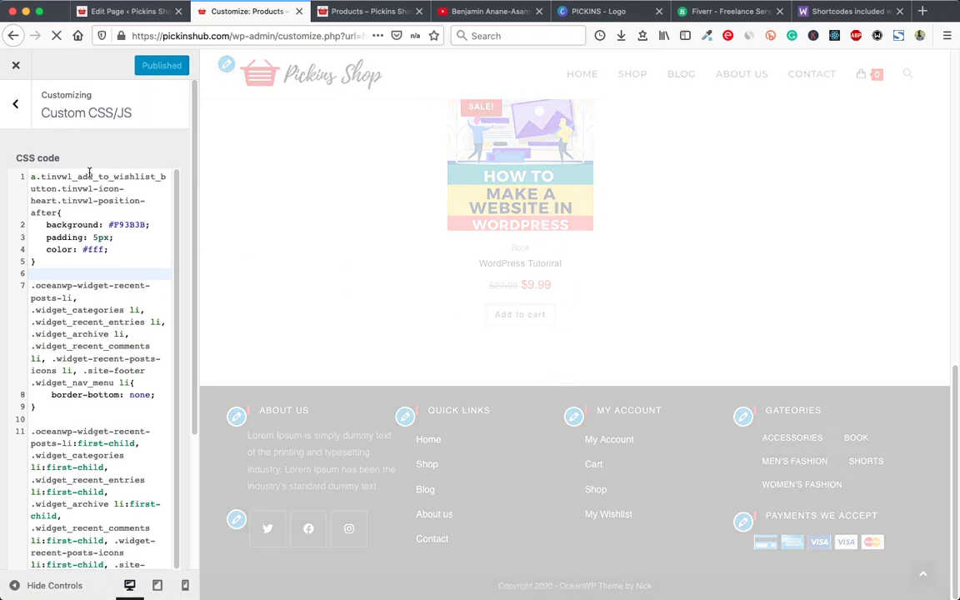
# Paste the icon-magnifier and icon-eye CSS rules at the top of the custom CSS and publish.
pyautogui.scroll(-5, 469, 309)
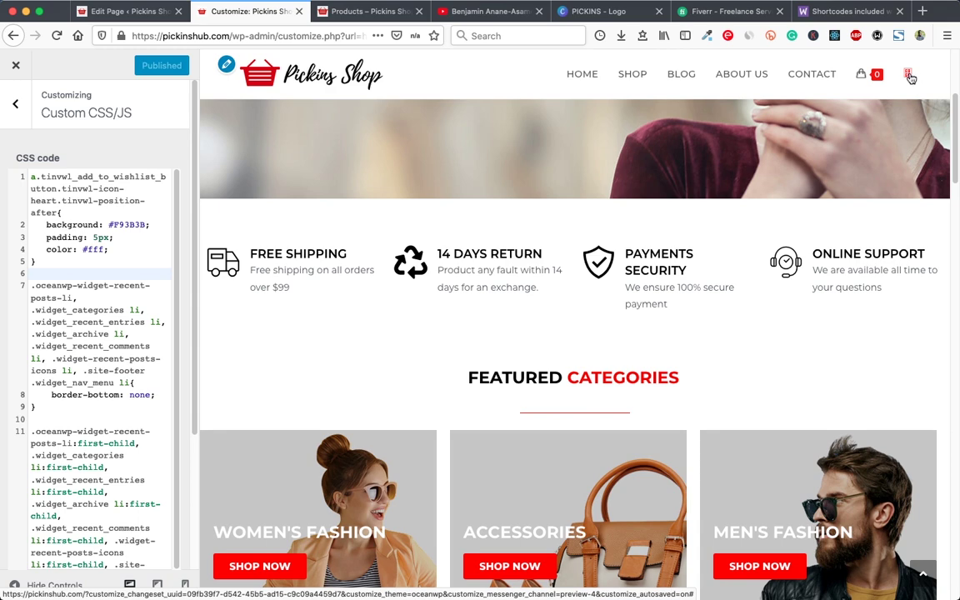
pyautogui.scroll(-8, 544, 265)
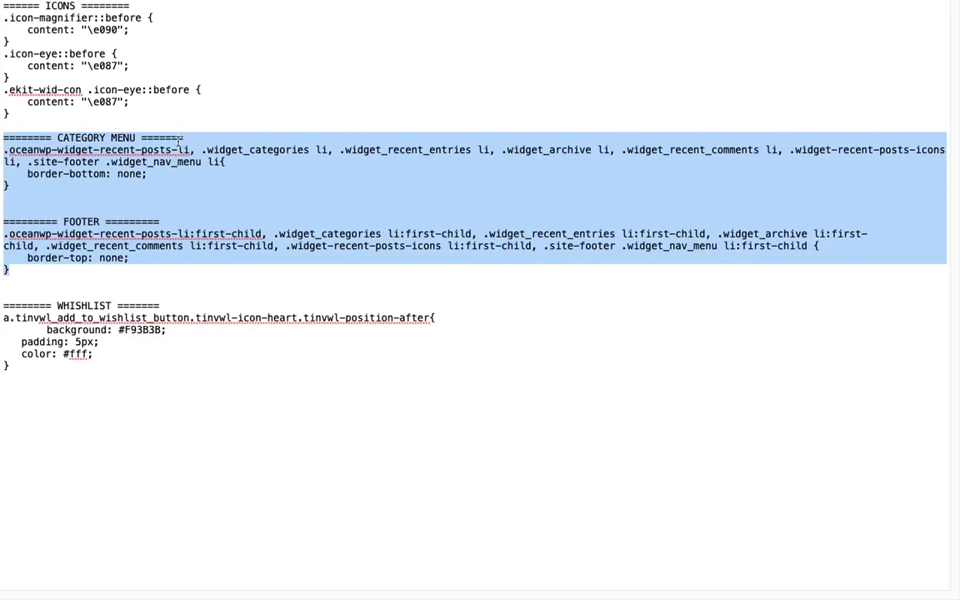
pyautogui.moveTo(4, 118); pyautogui.dragTo(2, 17)
pyautogui.hotkey('ctrl', 'c')
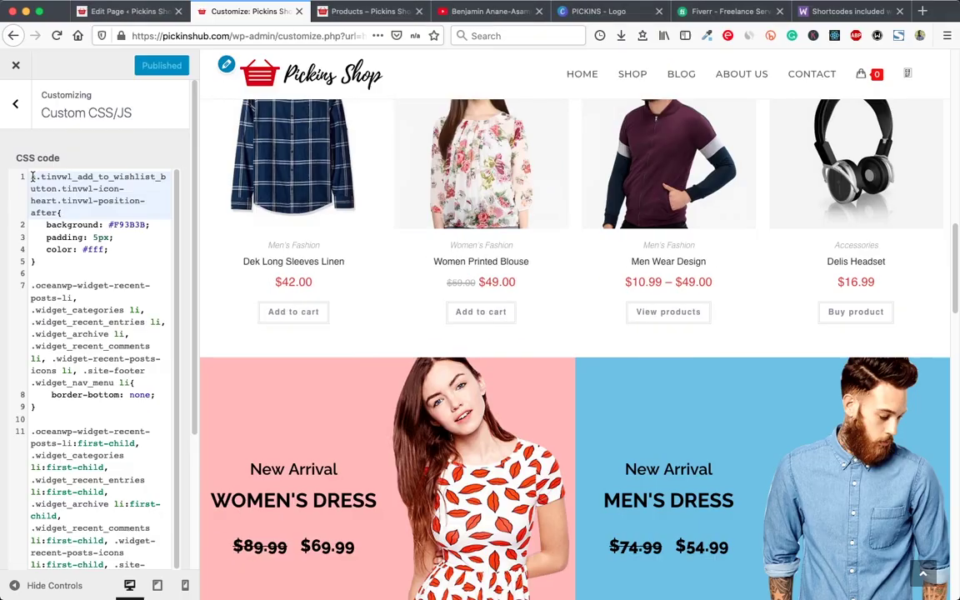
pyautogui.press('Return')
pyautogui.press('Return')
pyautogui.click(35, 177)
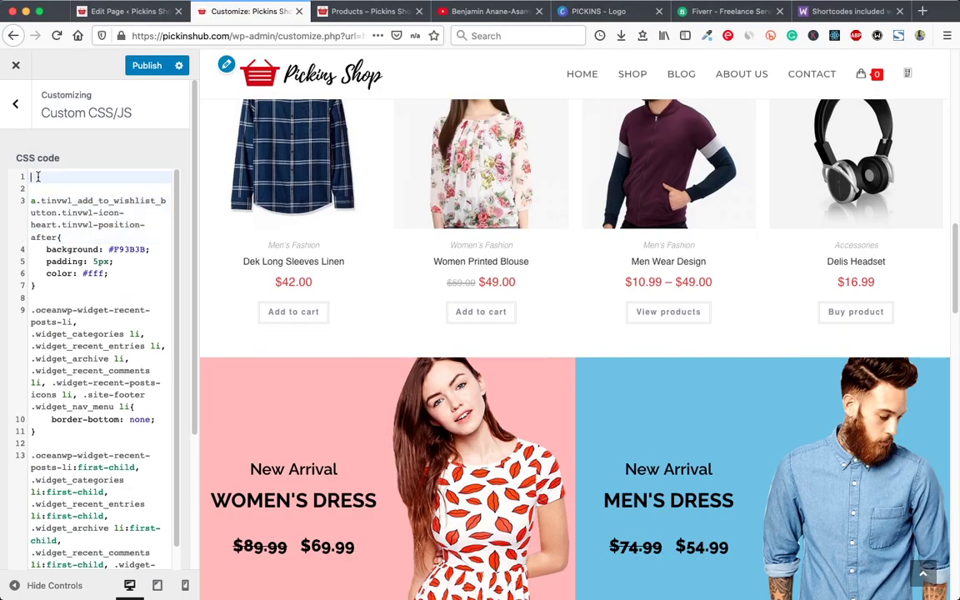
pyautogui.hotkey('ctrl', 'v')
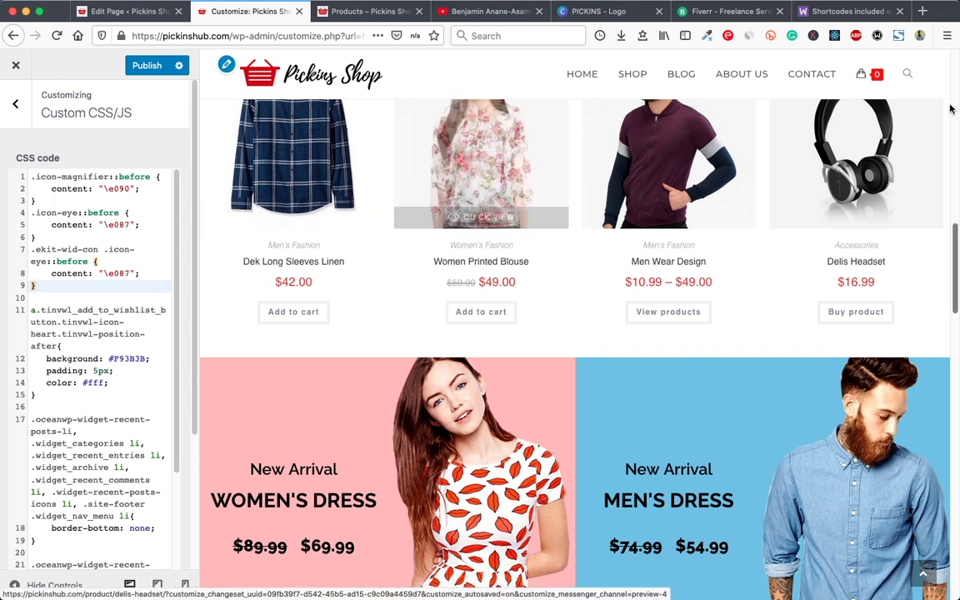
pyautogui.scroll(2, 908, 75)
pyautogui.scroll(10, 604, 208)
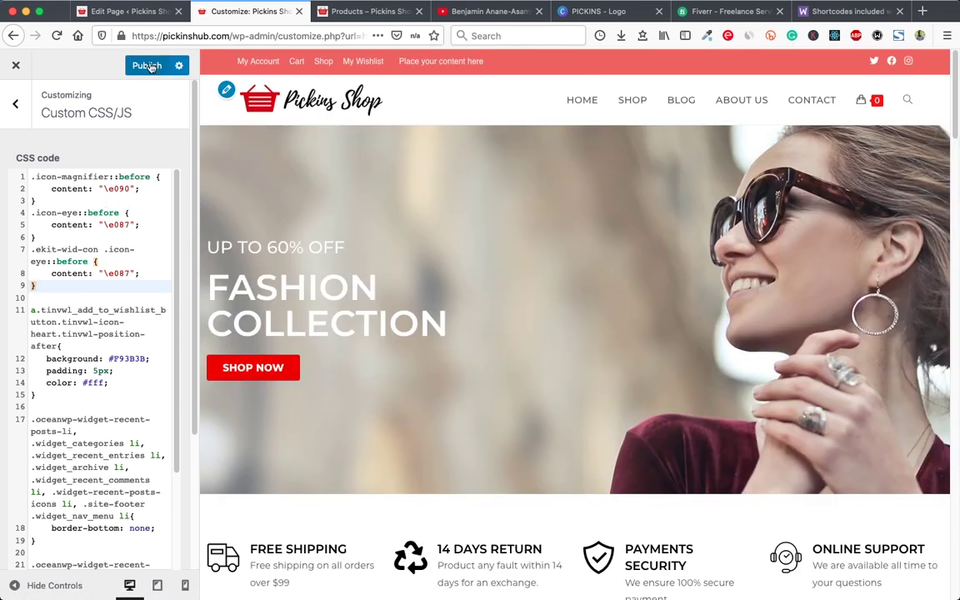
pyautogui.click(148, 66)
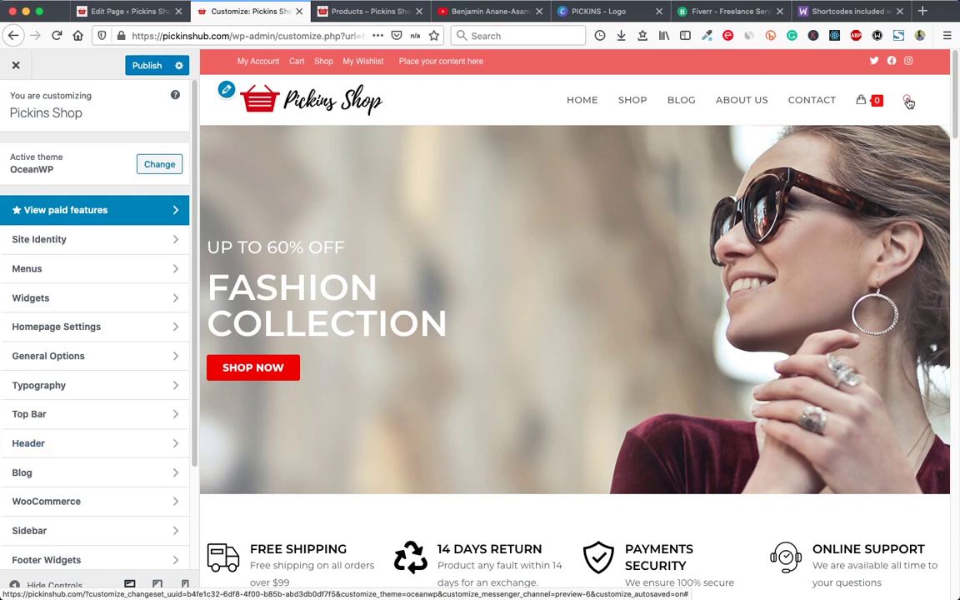
# Test the header search field in the preview and open the Header settings.
pyautogui.click(908, 101)
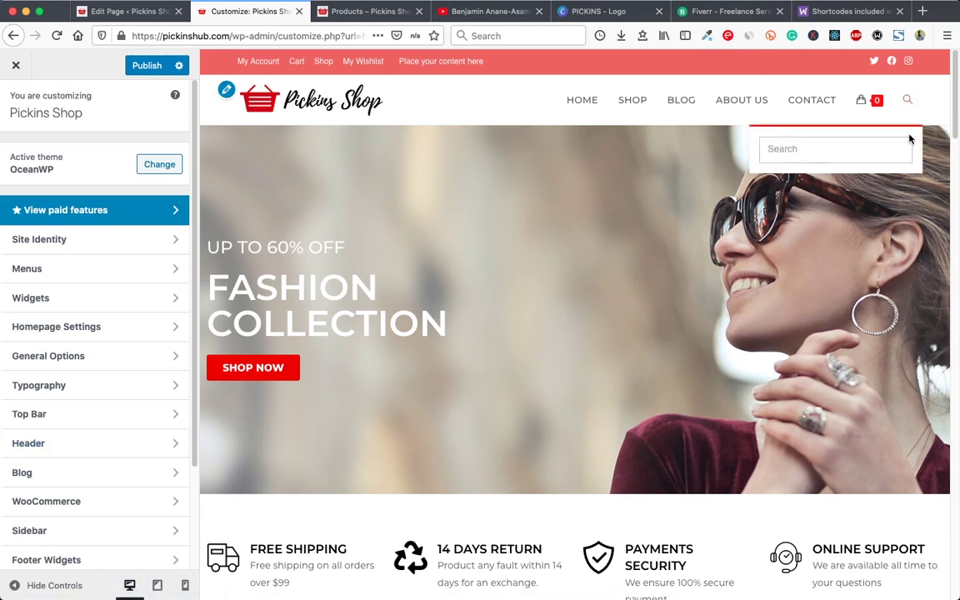
pyautogui.click(780, 144)
pyautogui.click(37, 444)
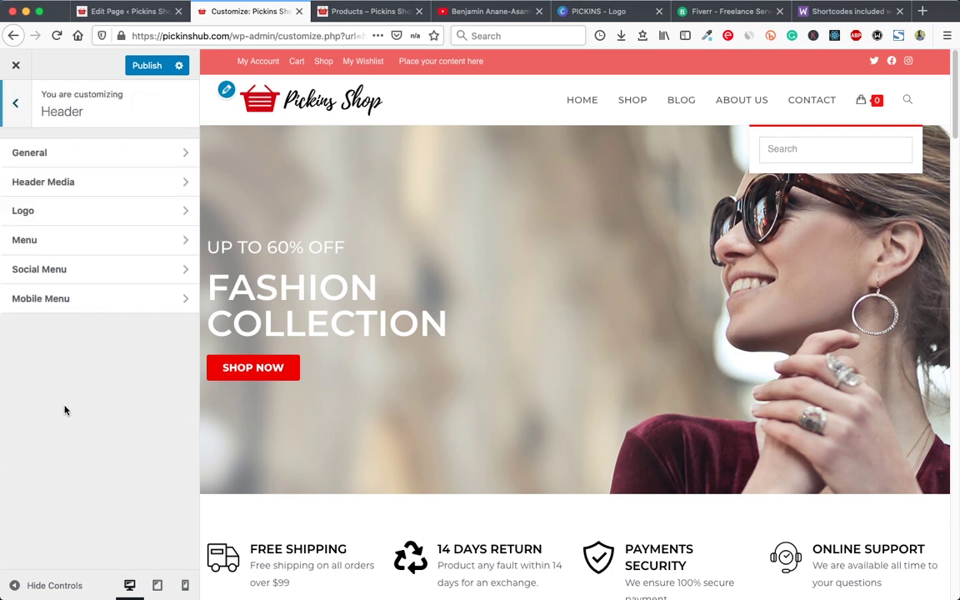
# Set the header Menu's Search Icon Style to Header Replace.
pyautogui.click(61, 241)
pyautogui.scroll(-10, 71, 250)
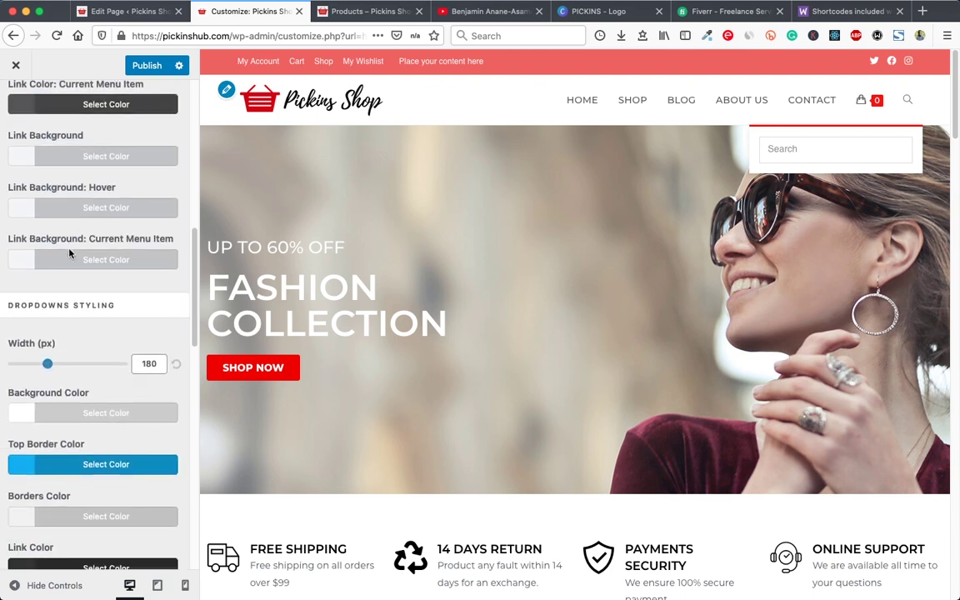
pyautogui.scroll(-12, 70, 255)
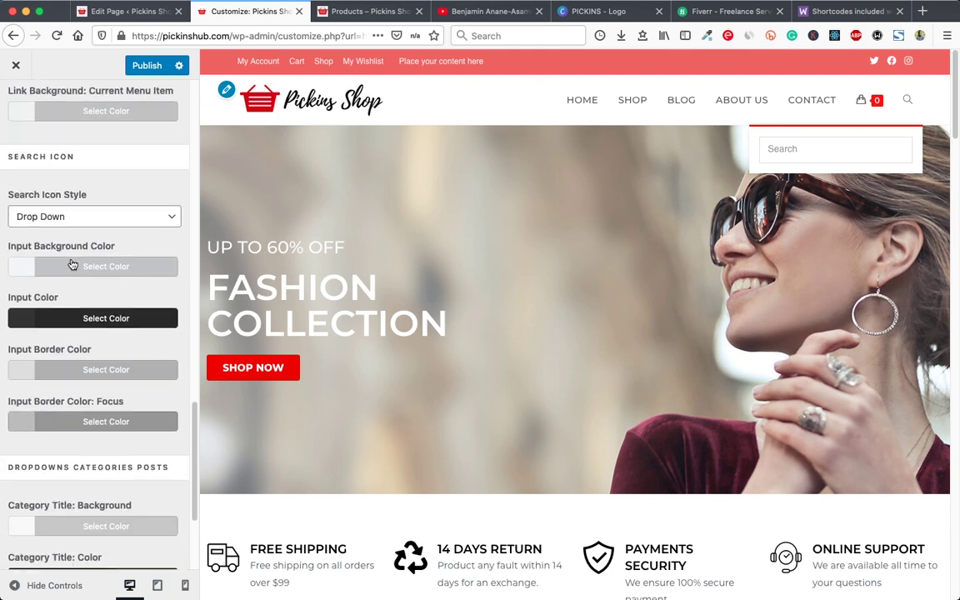
pyautogui.scroll(-2, 73, 264)
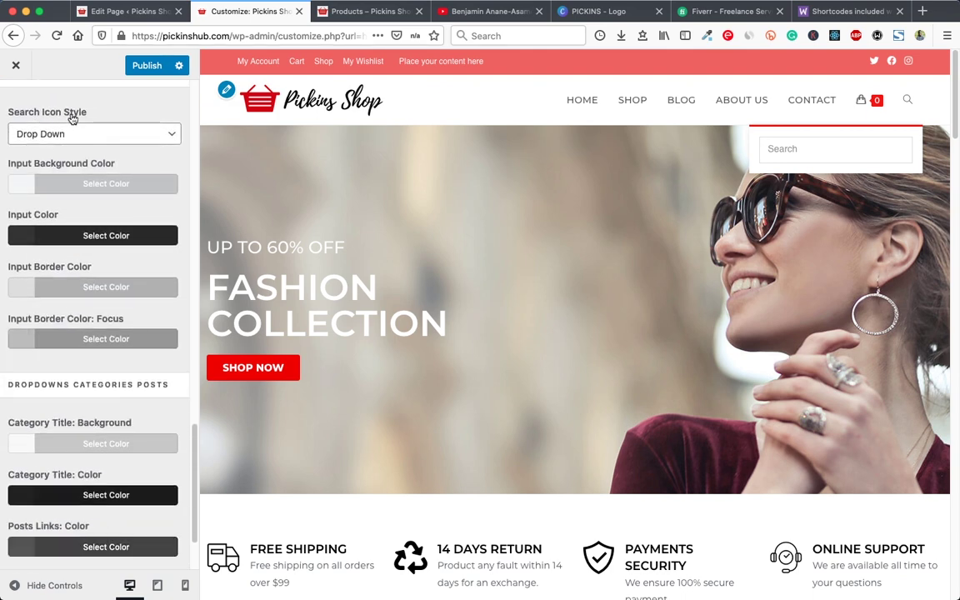
pyautogui.click(75, 132)
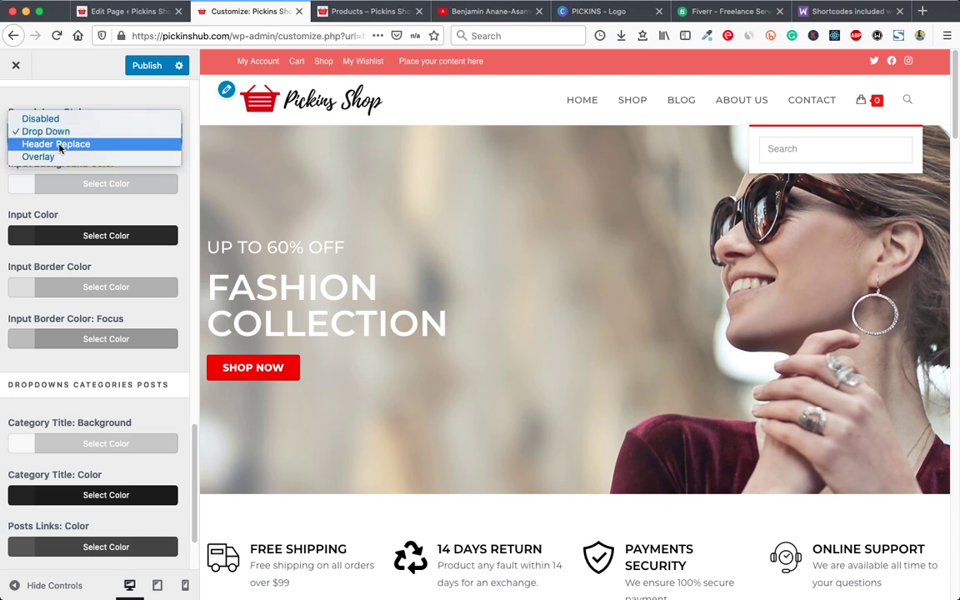
pyautogui.click(59, 146)
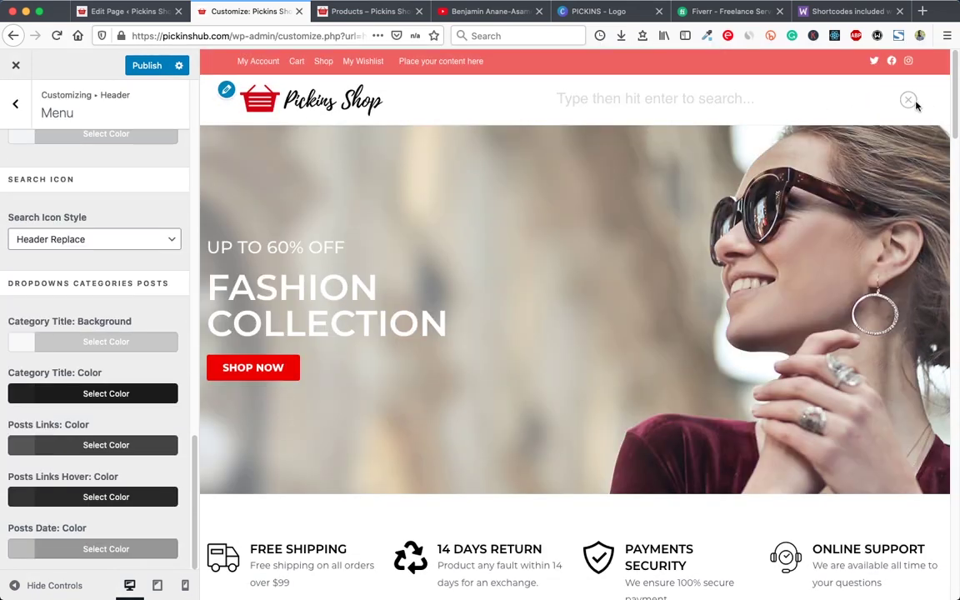
# Search the header for 'WOMEN printed blouse' in the preview.
pyautogui.click(910, 101)
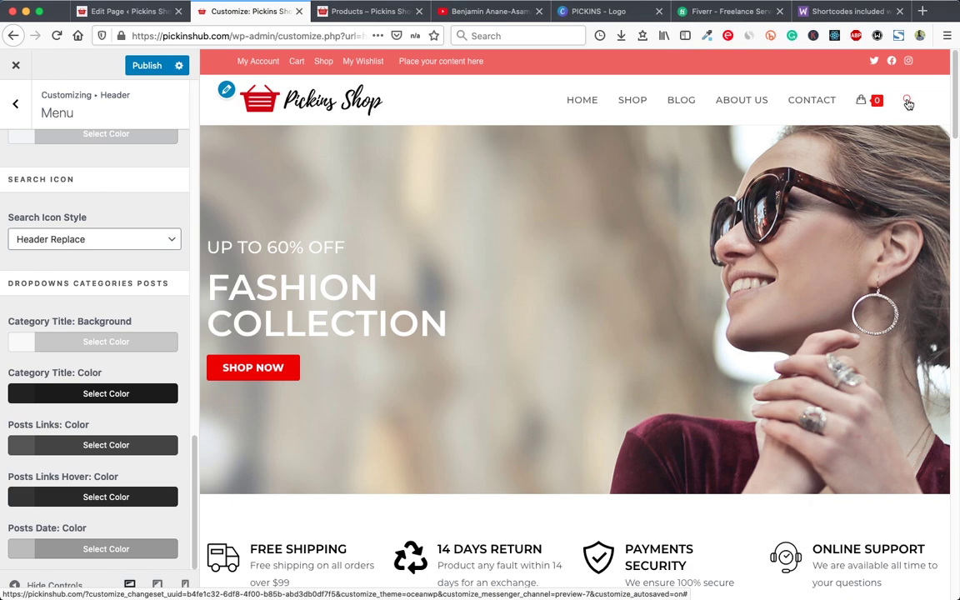
pyautogui.click(908, 102)
pyautogui.scroll(-10, 702, 237)
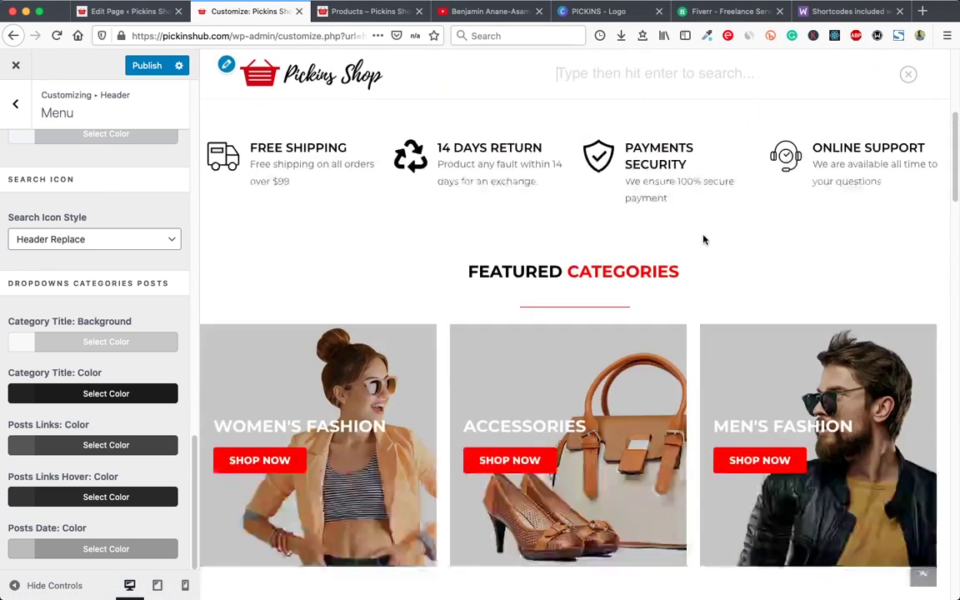
pyautogui.scroll(-5, 579, 320)
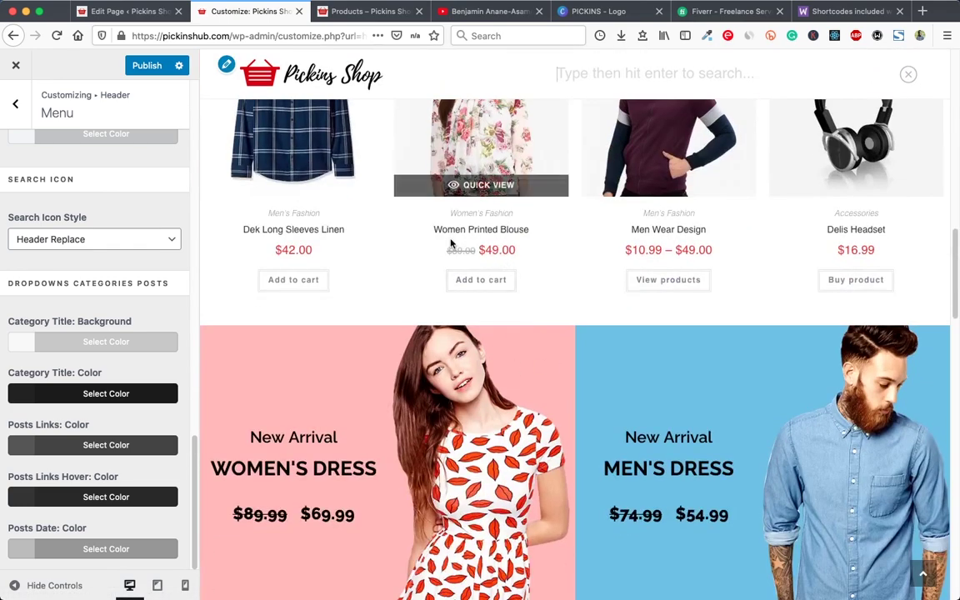
pyautogui.scroll(15, 694, 240)
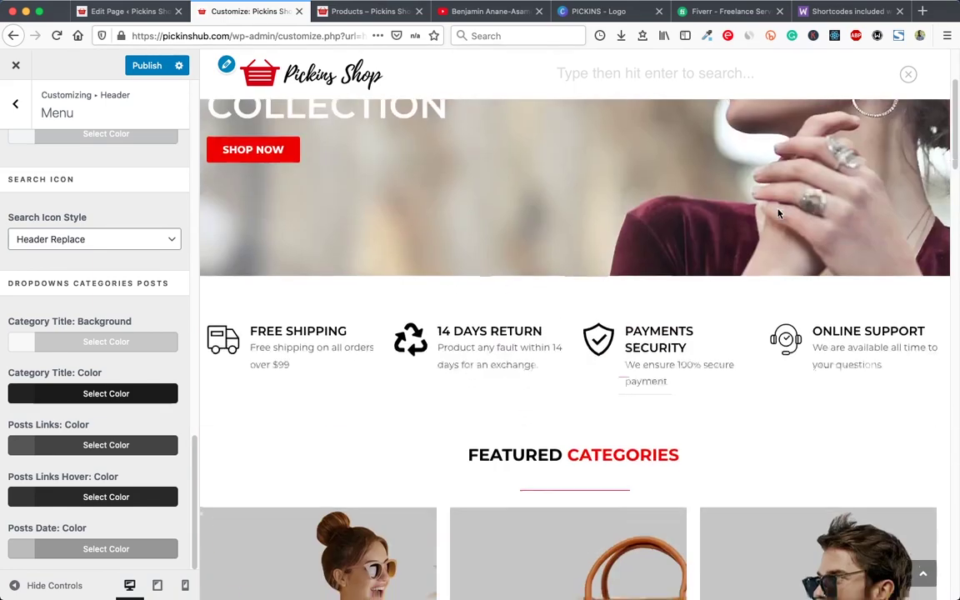
pyautogui.write('WOMEN printed blouse')
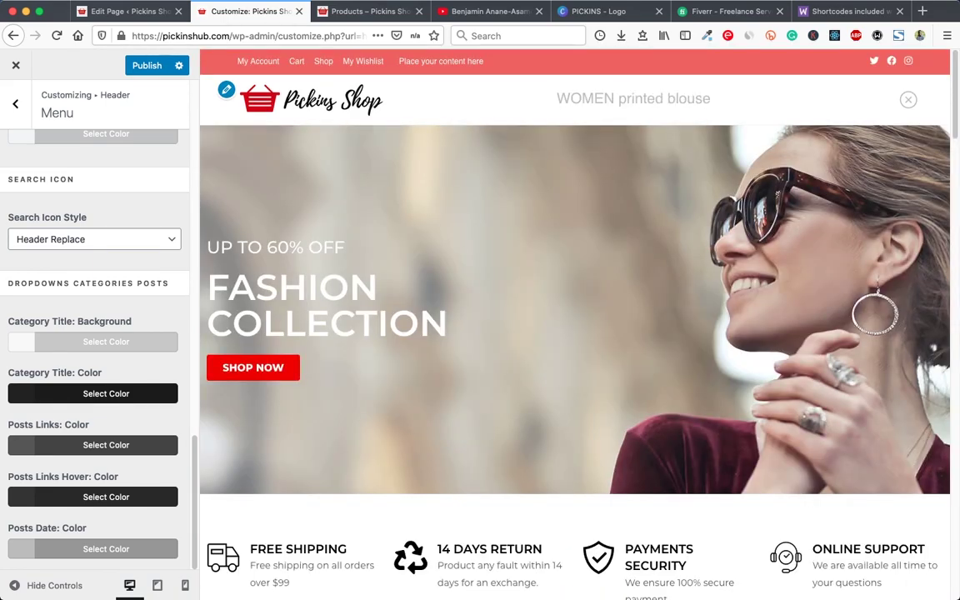
pyautogui.press('Return')
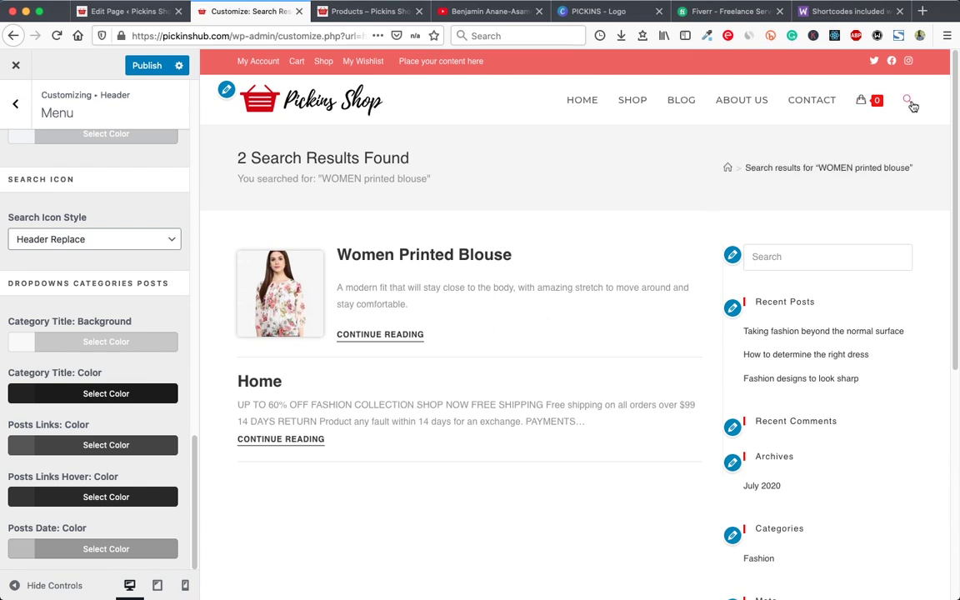
# Set the search results page source to Products under General Options > General Settings.
pyautogui.click(16, 103)
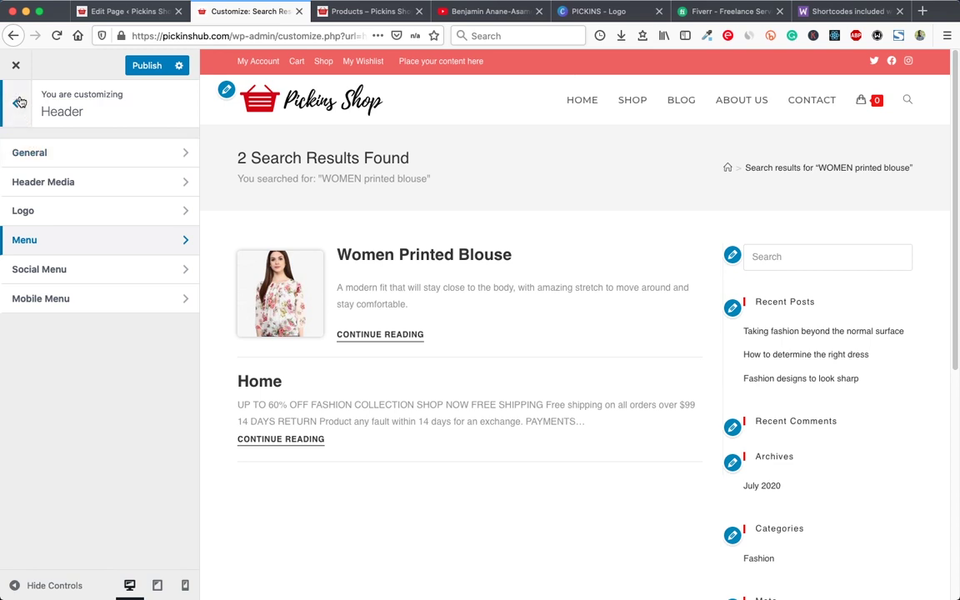
pyautogui.click(19, 102)
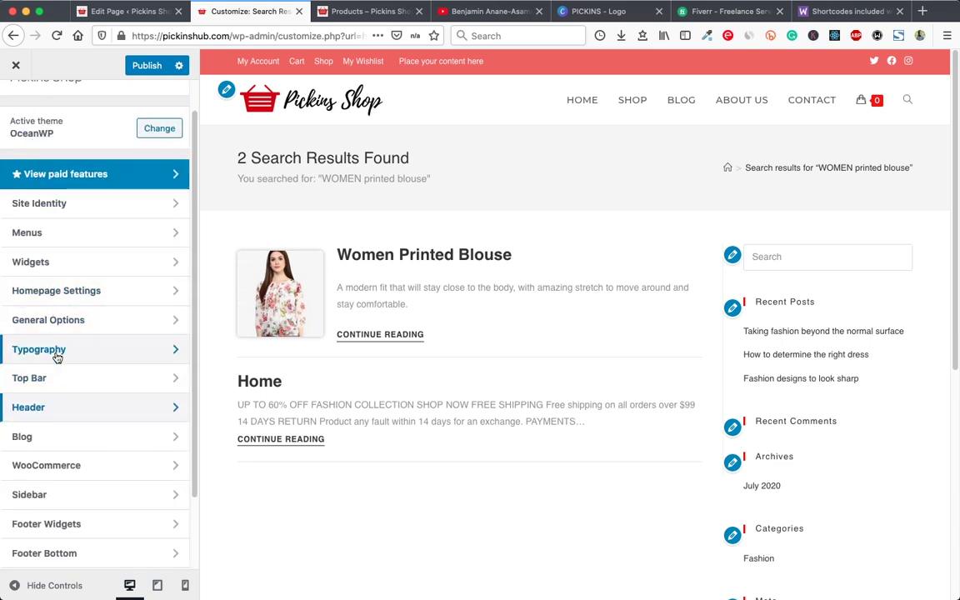
pyautogui.click(48, 319)
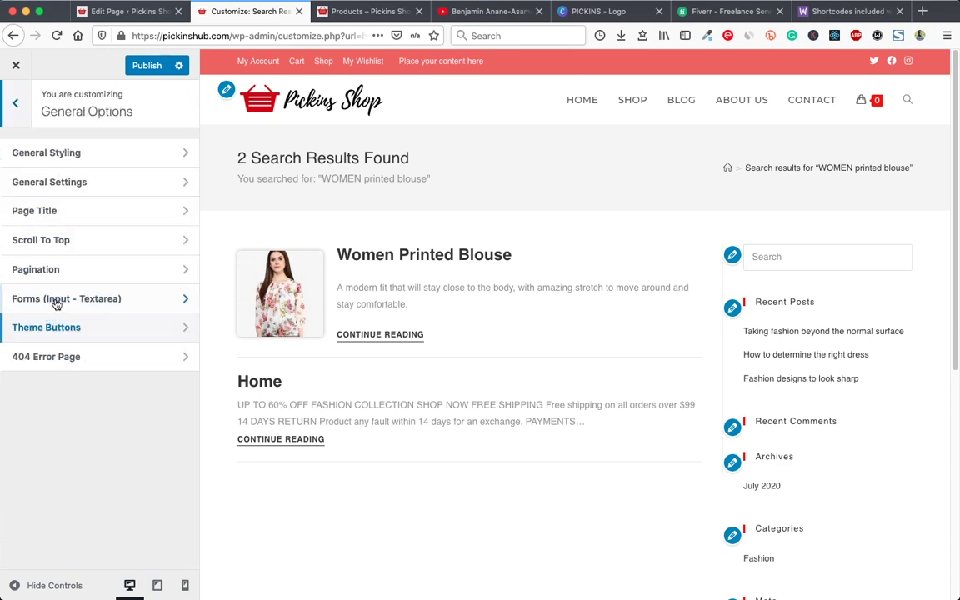
pyautogui.click(72, 183)
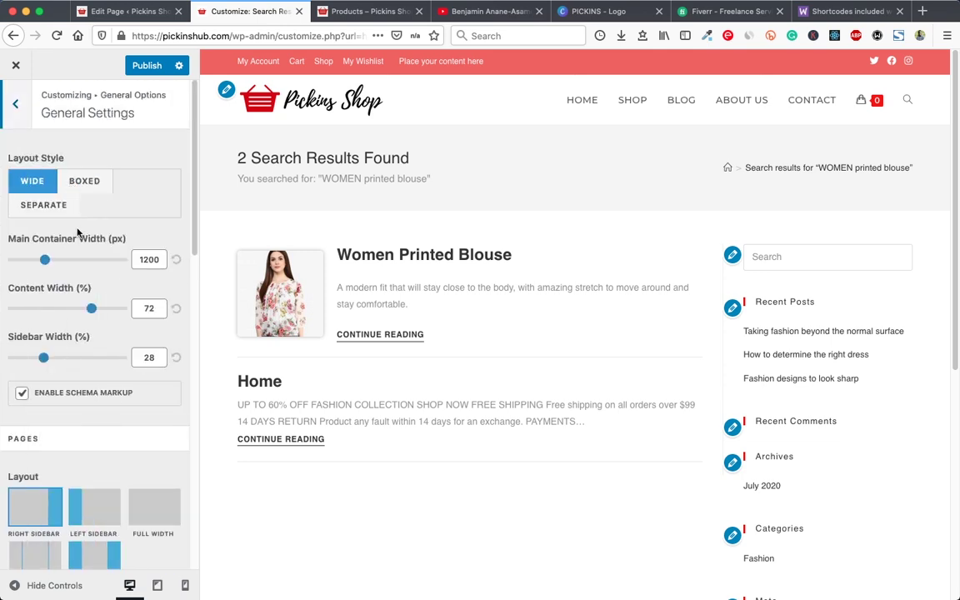
pyautogui.scroll(-10, 78, 232)
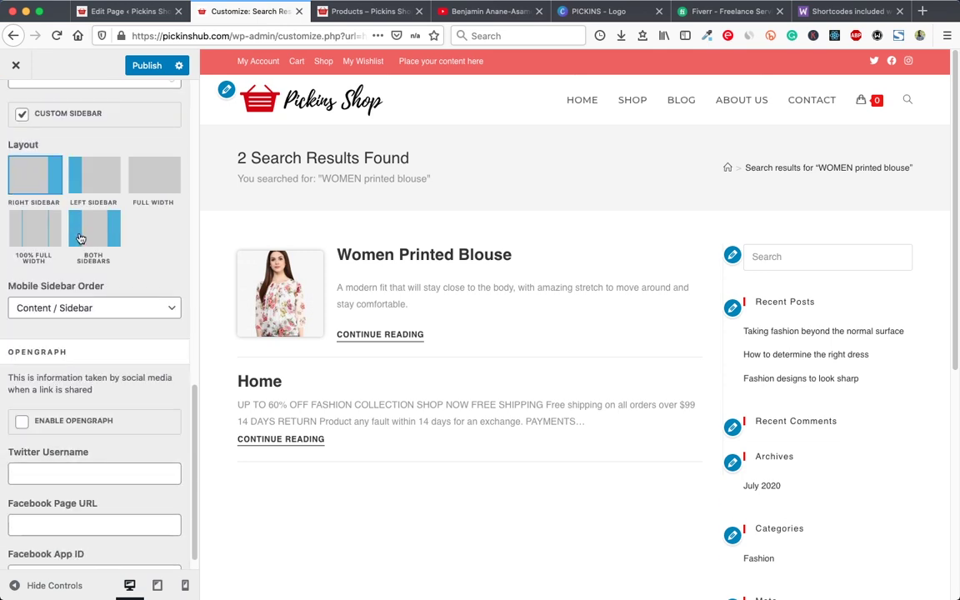
pyautogui.scroll(5, 80, 239)
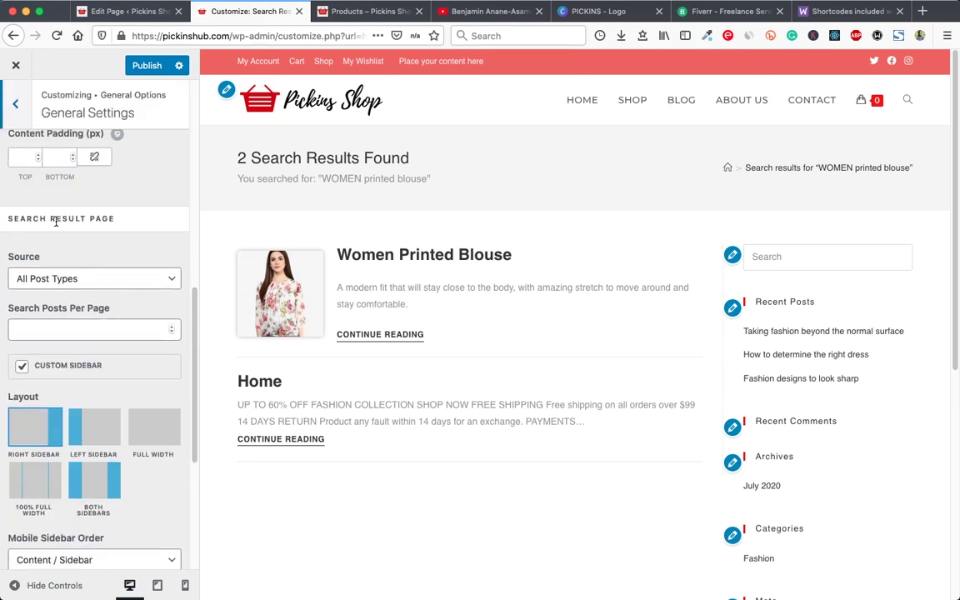
pyautogui.click(20, 278)
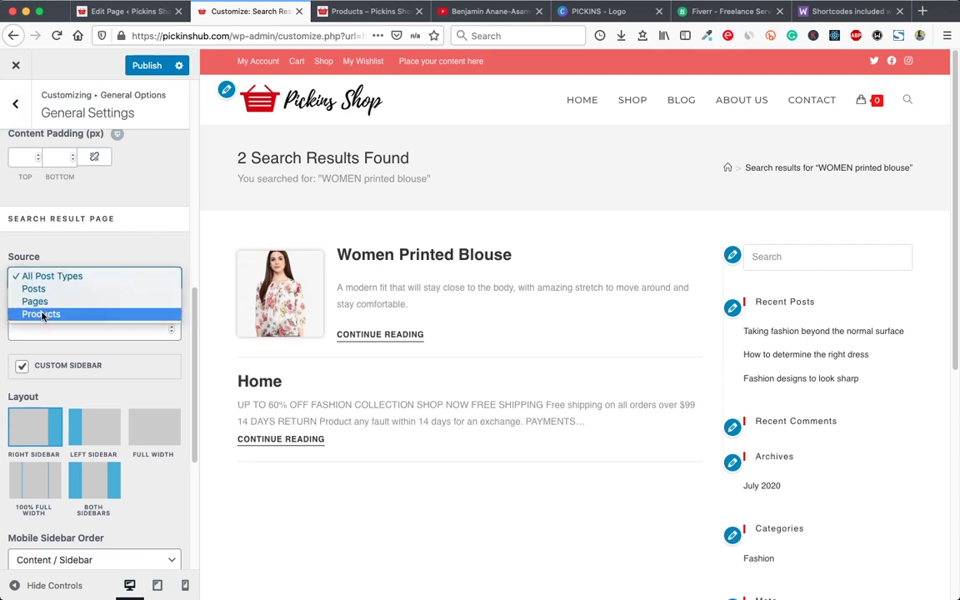
pyautogui.click(43, 314)
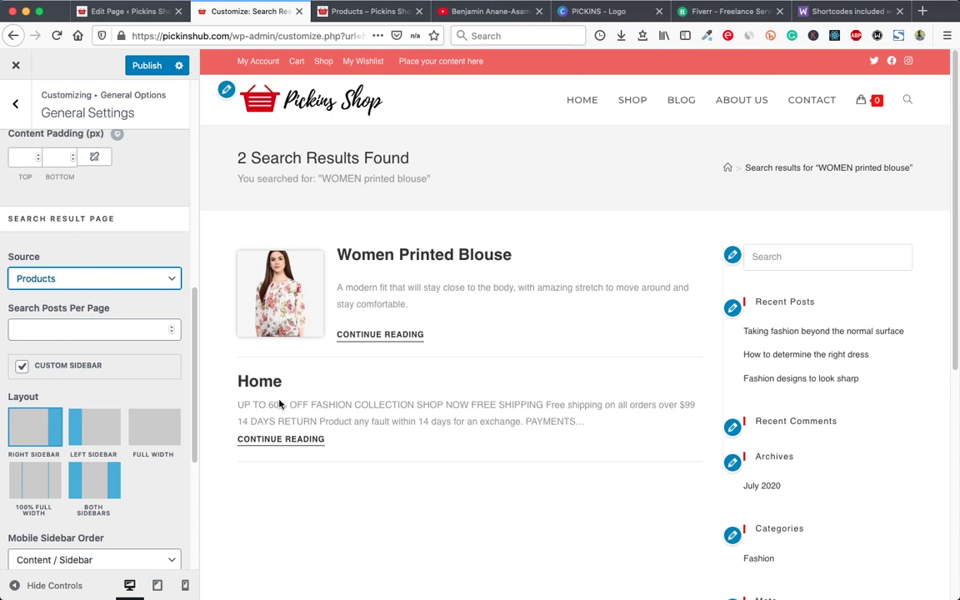
pyautogui.click(44, 288)
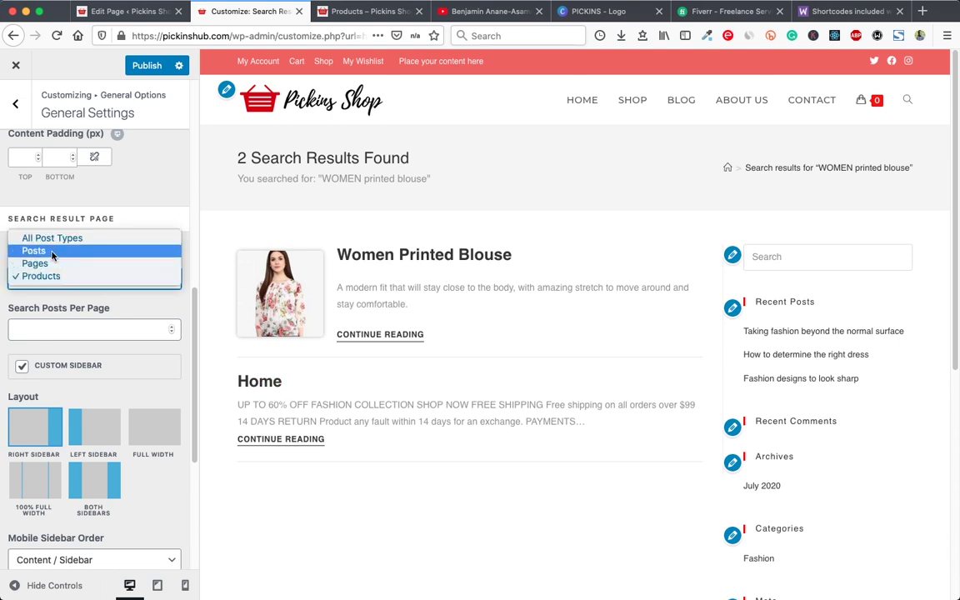
pyautogui.click(46, 276)
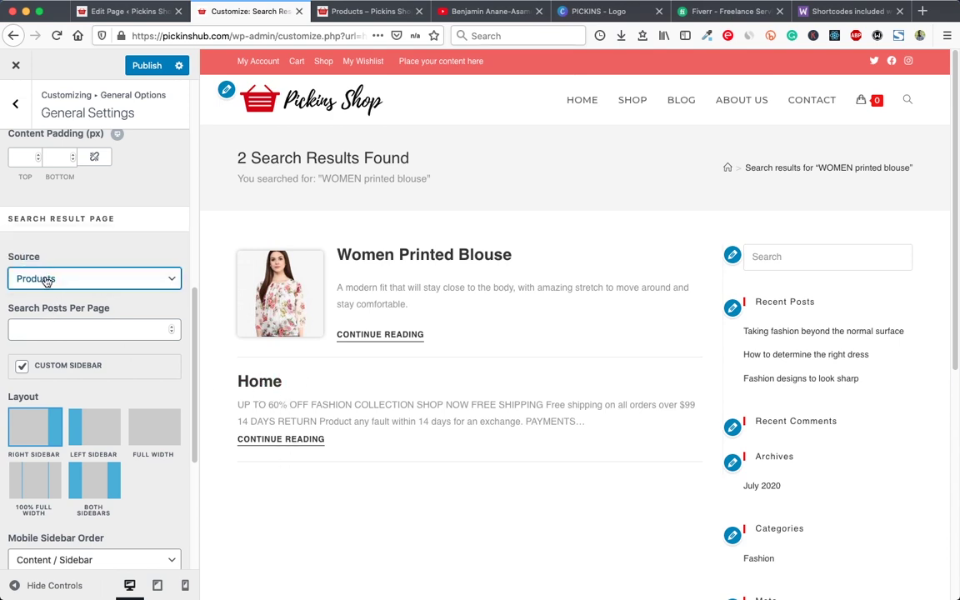
# Publish the changes and search the preview's header for 'women printed blouse'.
pyautogui.click(907, 100)
pyautogui.write('wome')
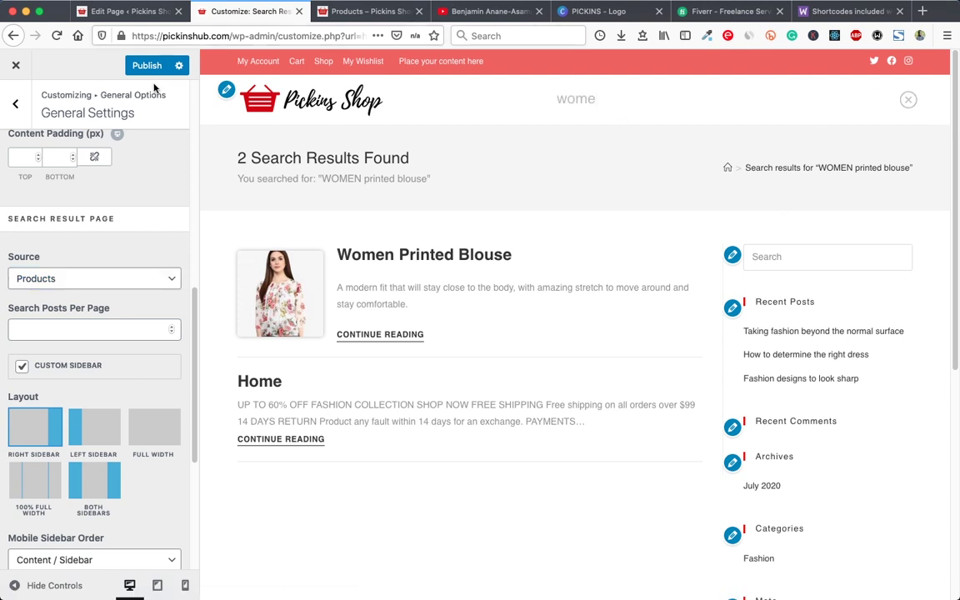
pyautogui.click(148, 65)
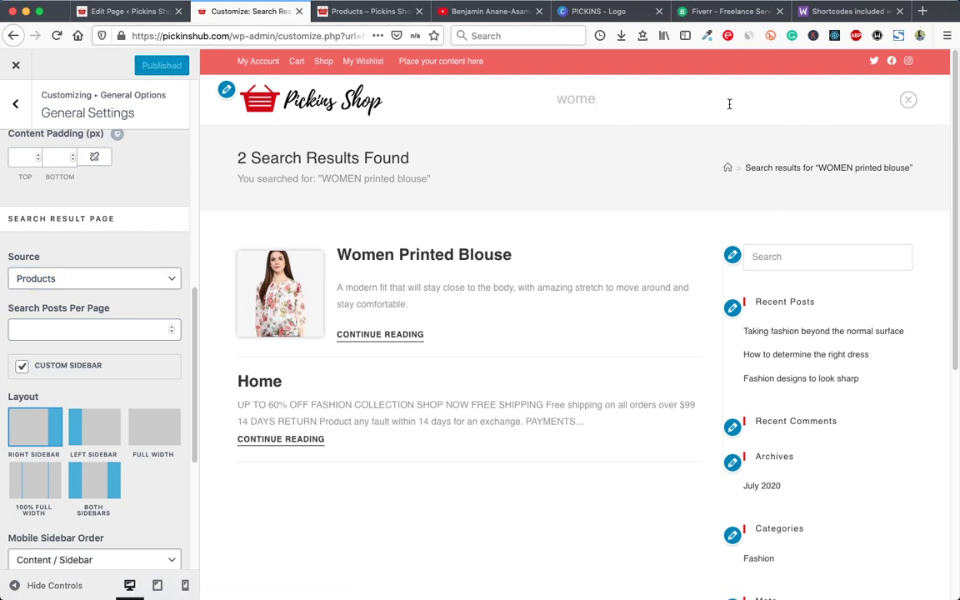
pyautogui.write('women printed blouse')
pyautogui.press('Return')
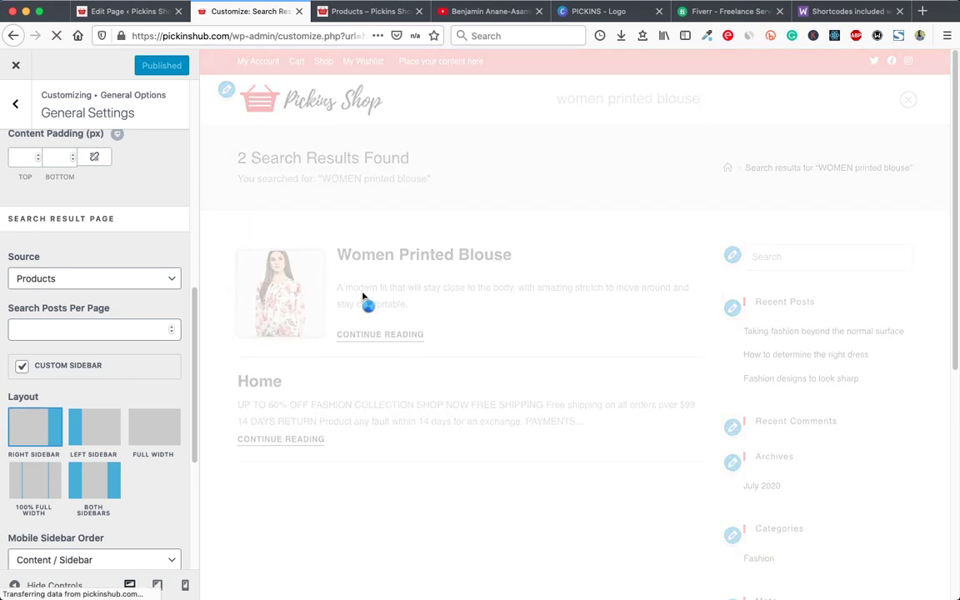
# Open the Women Printed Blouse product page from the search results and look it over.
pyautogui.click(325, 268)
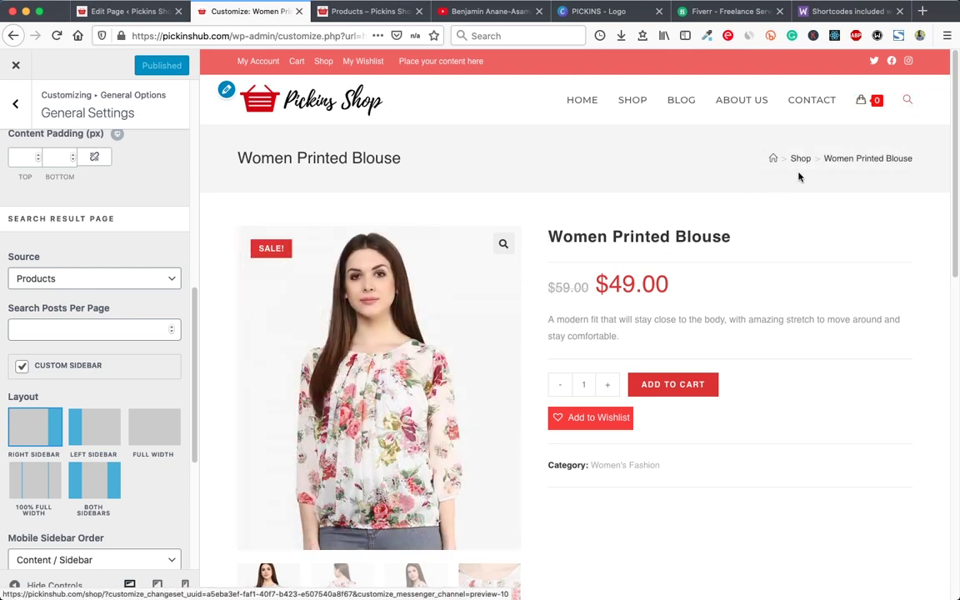
pyautogui.scroll(-5, 799, 179)
pyautogui.scroll(-3, 802, 185)
pyautogui.scroll(10, 802, 187)
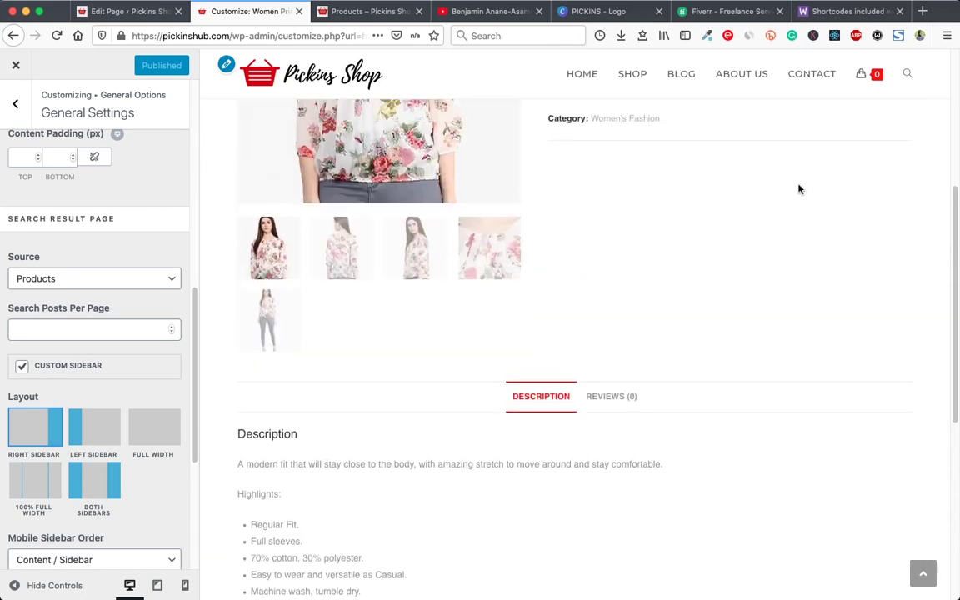
# Return the preview to the Pickins Shop homepage, browse it, then open the Blog page.
pyautogui.click(357, 125)
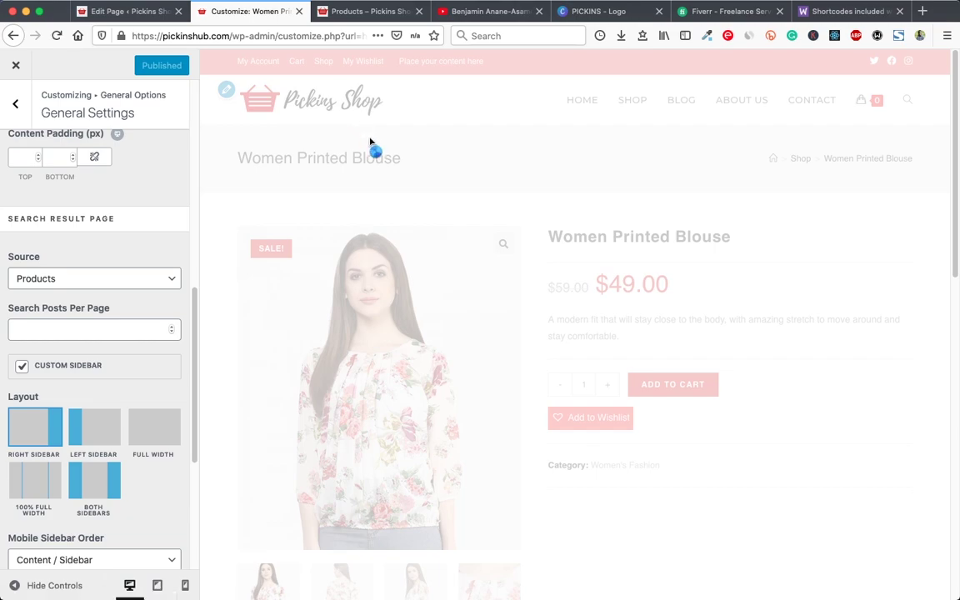
pyautogui.scroll(-10, 562, 300)
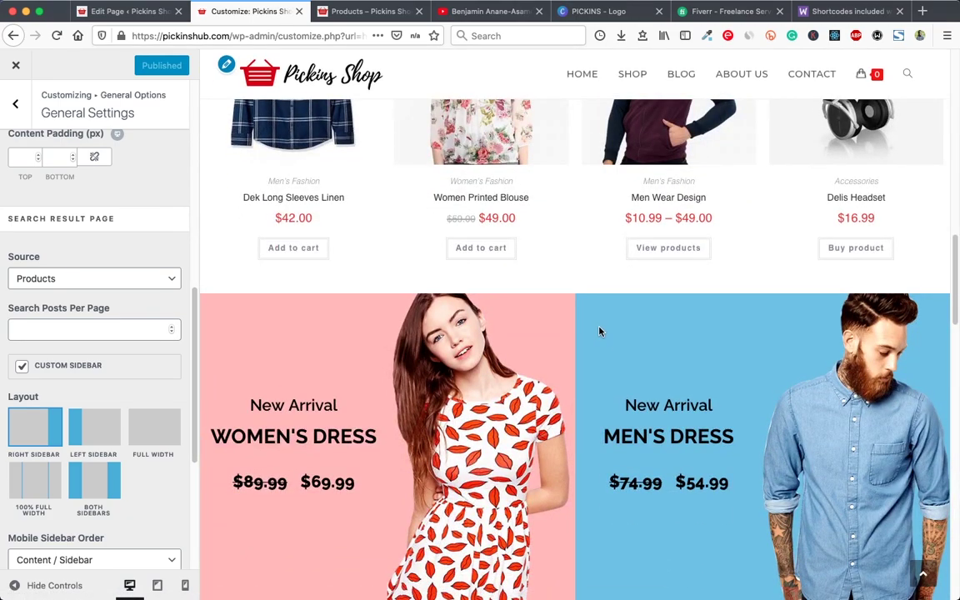
pyautogui.scroll(3, 577, 272)
pyautogui.scroll(10, 576, 272)
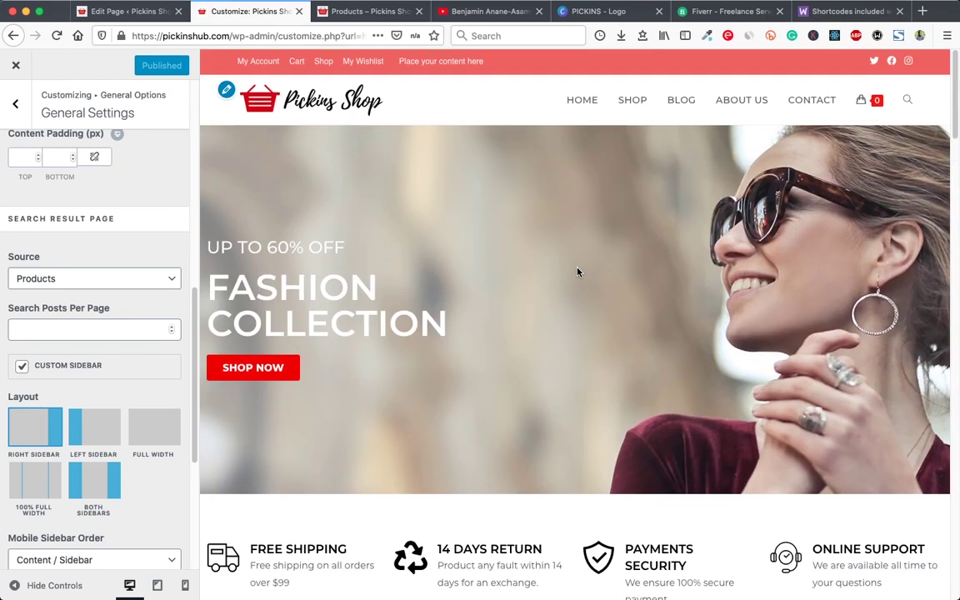
pyautogui.scroll(-5, 593, 192)
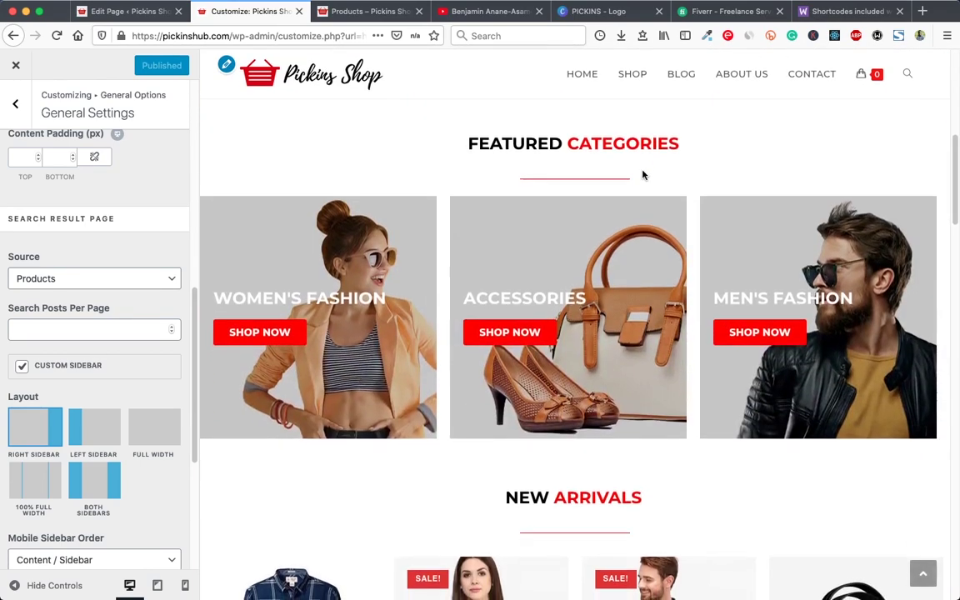
pyautogui.scroll(6, 650, 167)
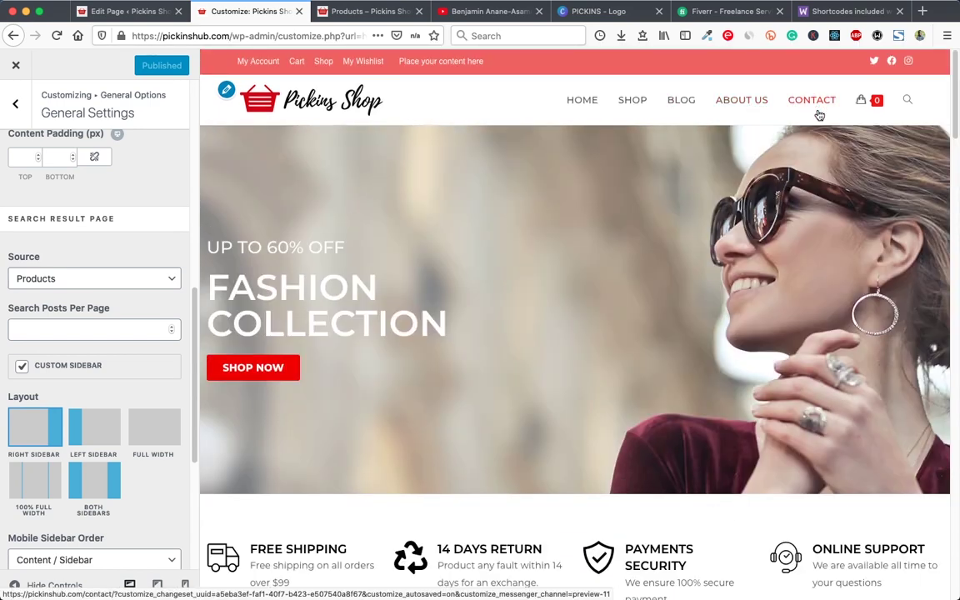
pyautogui.click(680, 102)
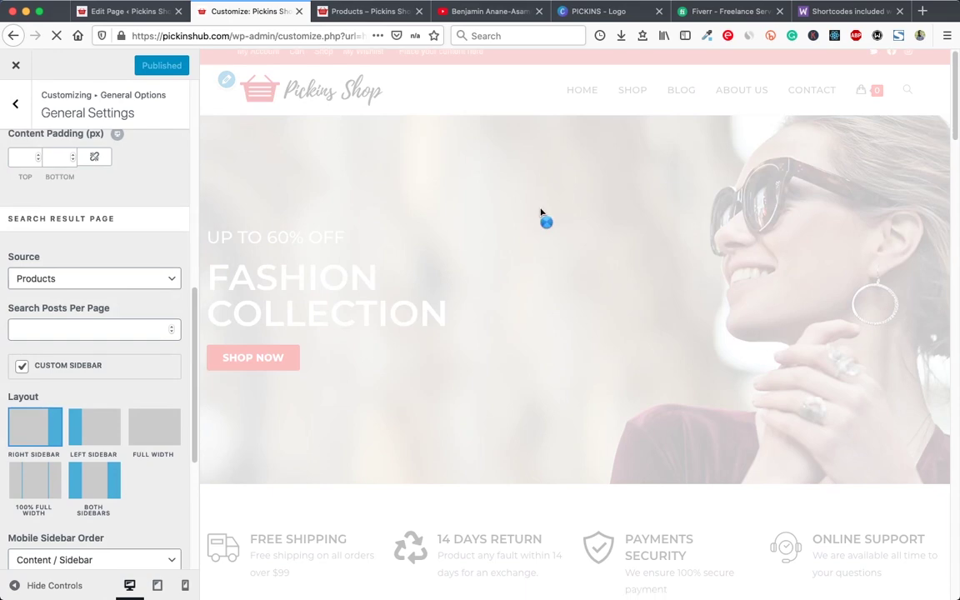
pyautogui.scroll(-5, 541, 213)
pyautogui.scroll(5, 635, 250)
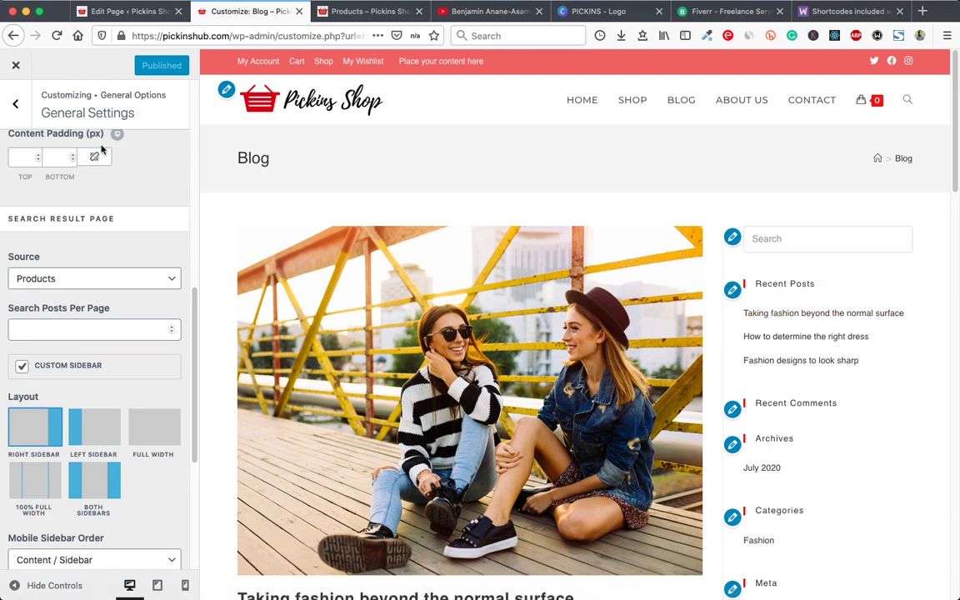
# Navigate from General Options to the Widgets panel's Default Sidebar.
pyautogui.click(16, 105)
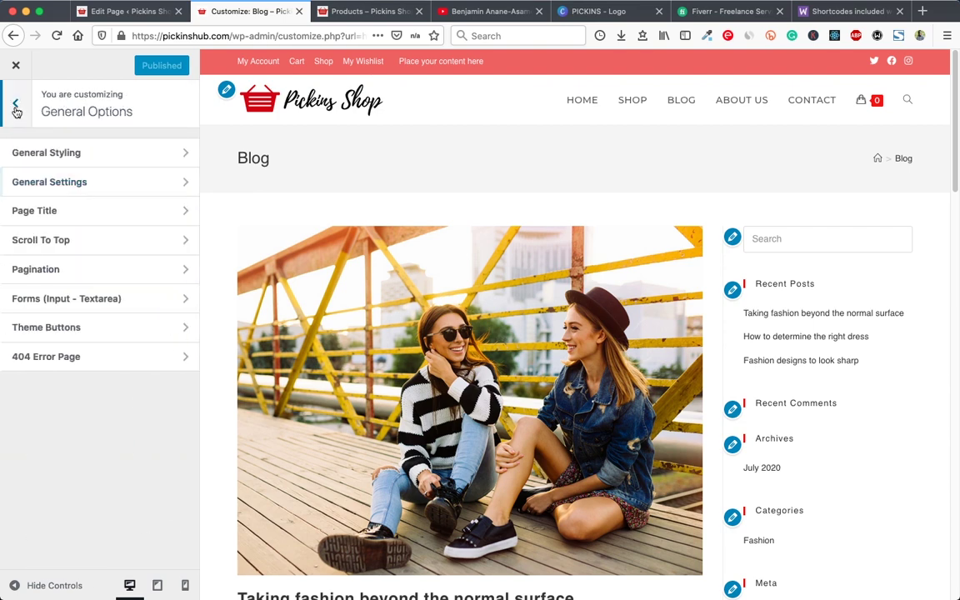
pyautogui.click(16, 104)
pyautogui.click(70, 263)
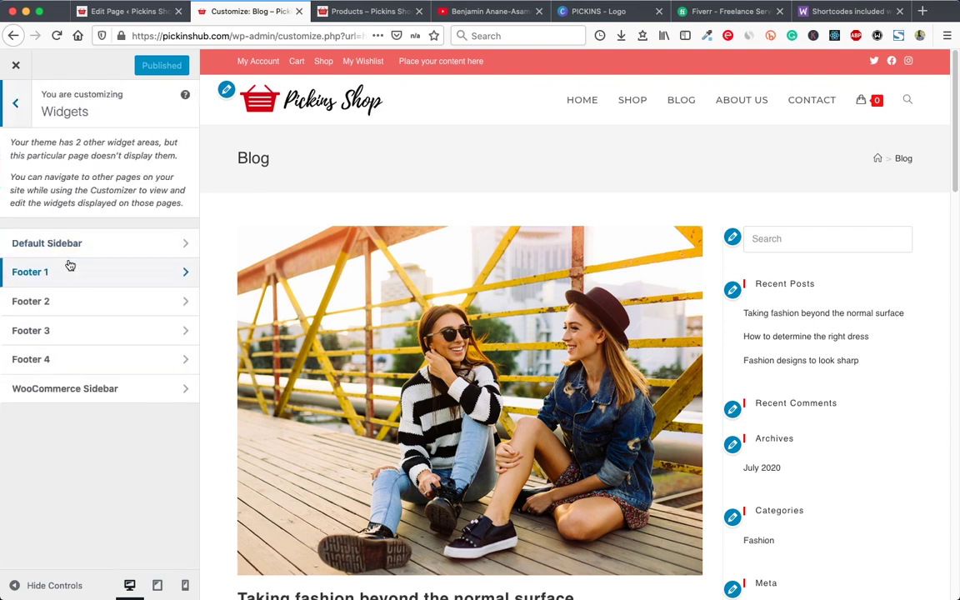
pyautogui.click(71, 243)
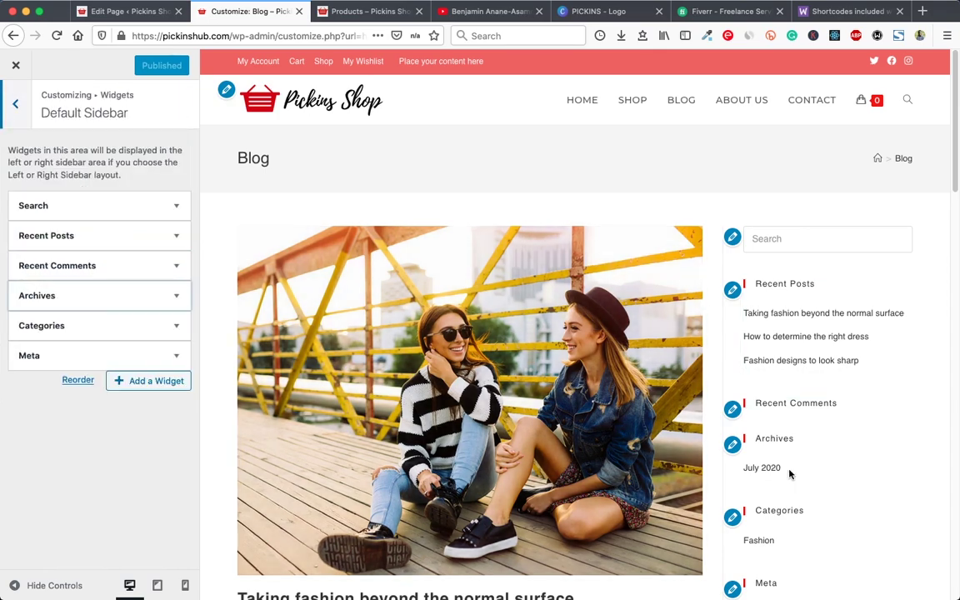
pyautogui.scroll(-5, 792, 479)
pyautogui.scroll(2, 791, 449)
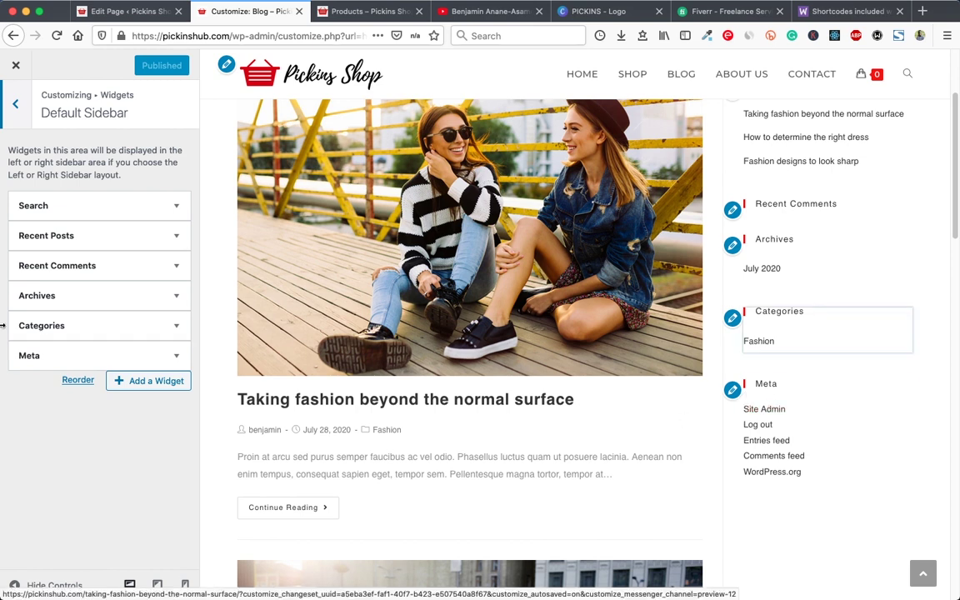
# Remove the Meta, Archives and Recent Comments widgets, then switch to the live Products tab.
pyautogui.click(70, 356)
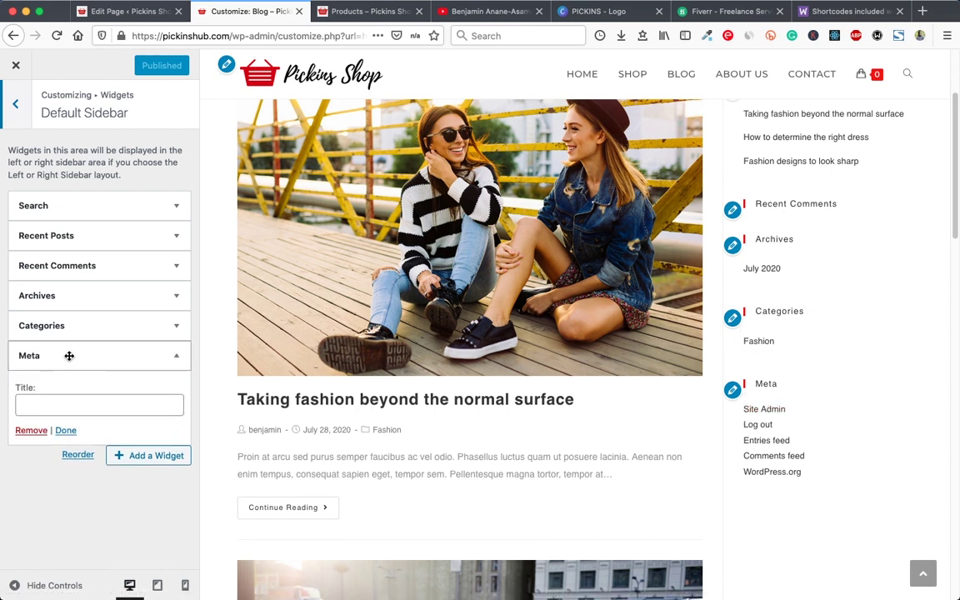
pyautogui.click(31, 430)
pyautogui.click(67, 295)
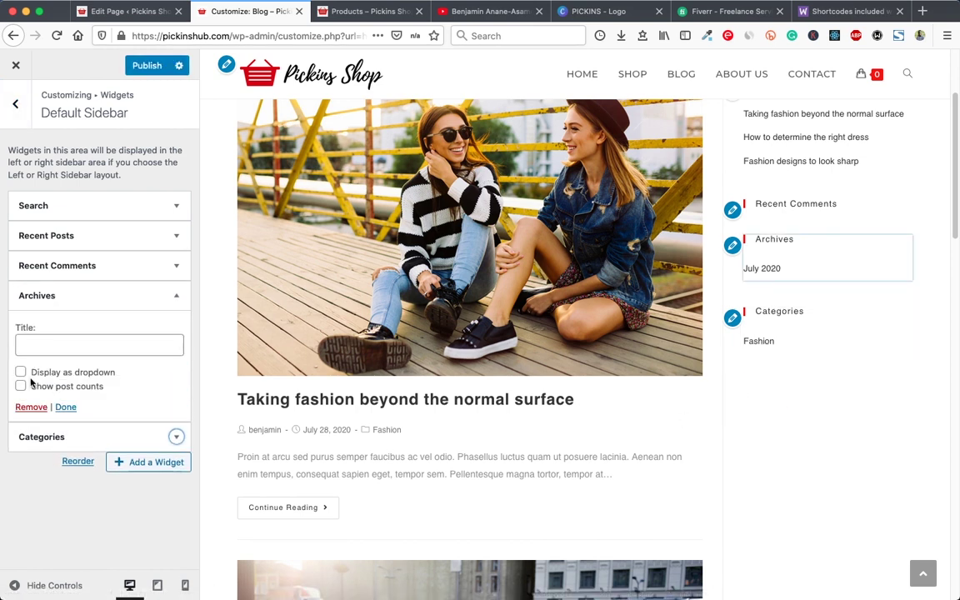
pyautogui.click(28, 406)
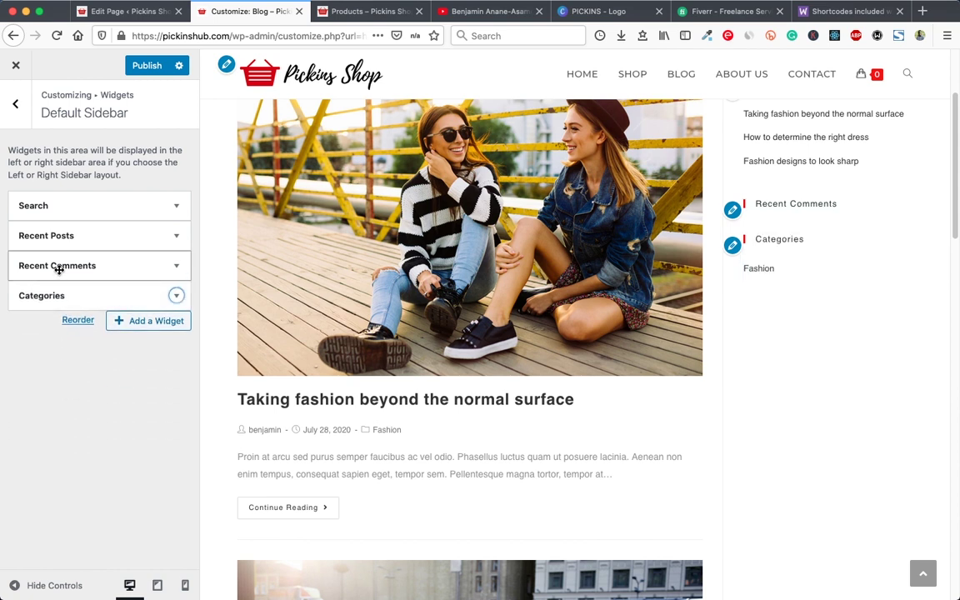
pyautogui.click(29, 266)
pyautogui.click(29, 387)
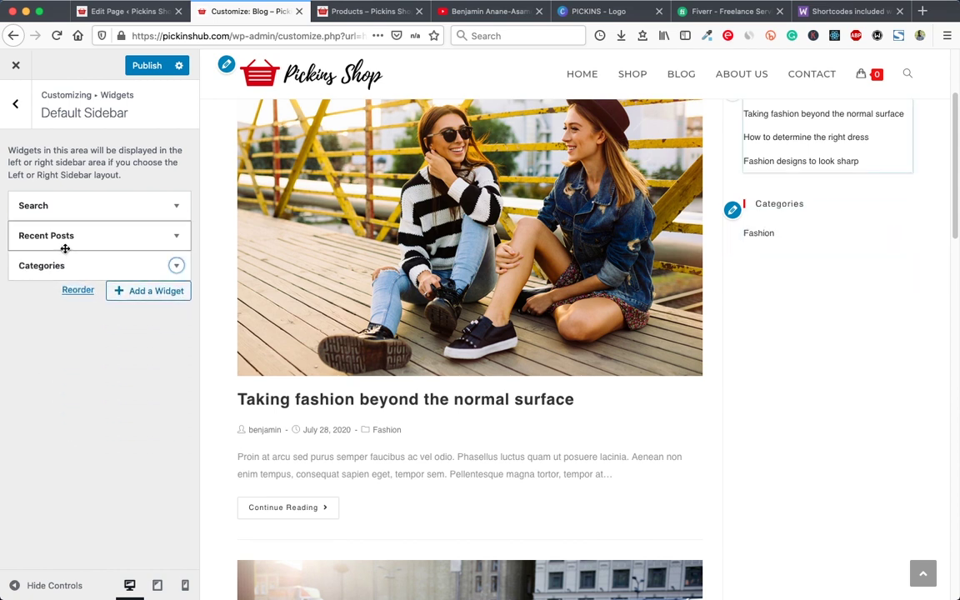
pyautogui.click(375, 12)
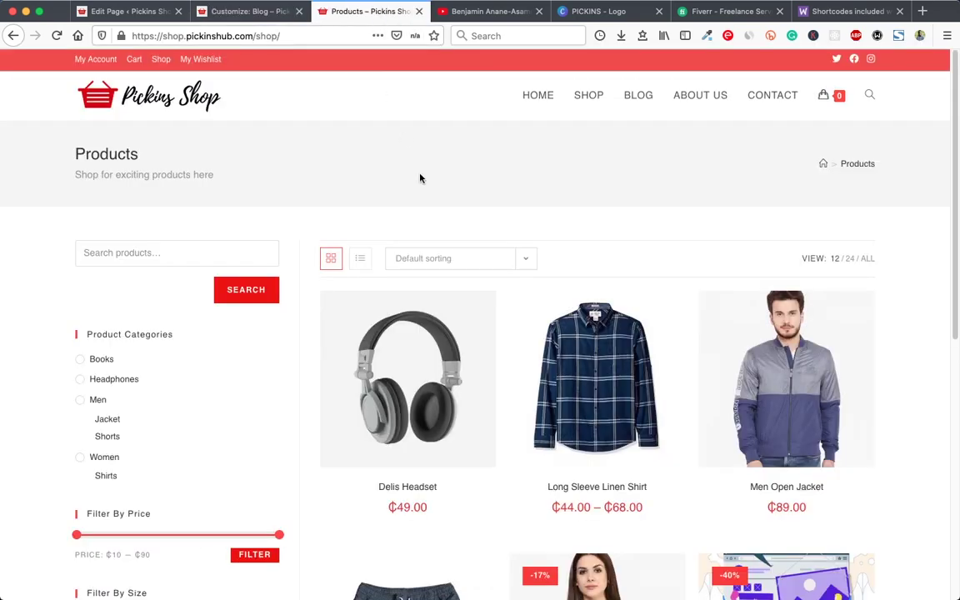
# Compare the live Blog page's sidebar with the Customizer preview, ending back in the Customizer.
pyautogui.click(638, 97)
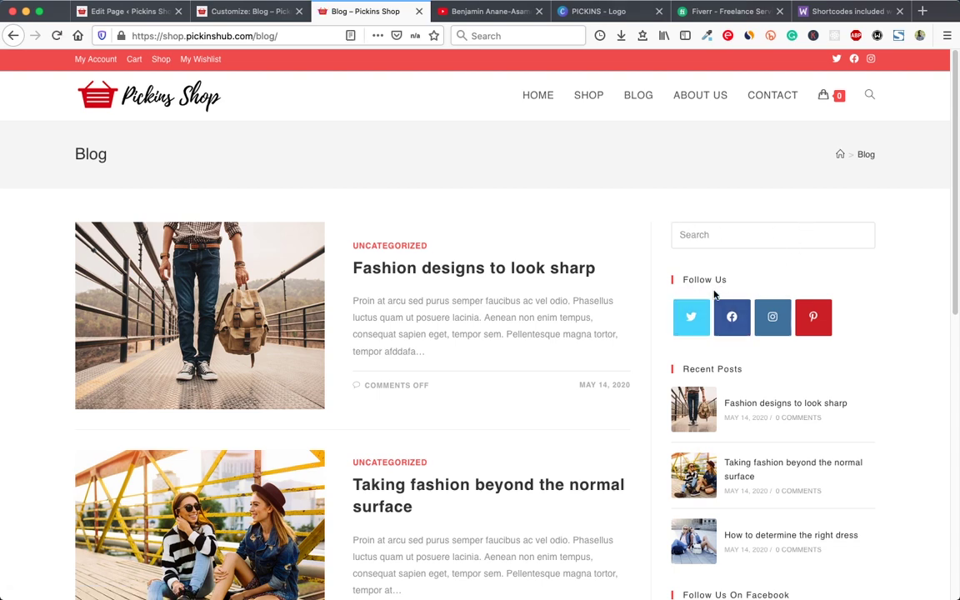
pyautogui.scroll(-3, 714, 393)
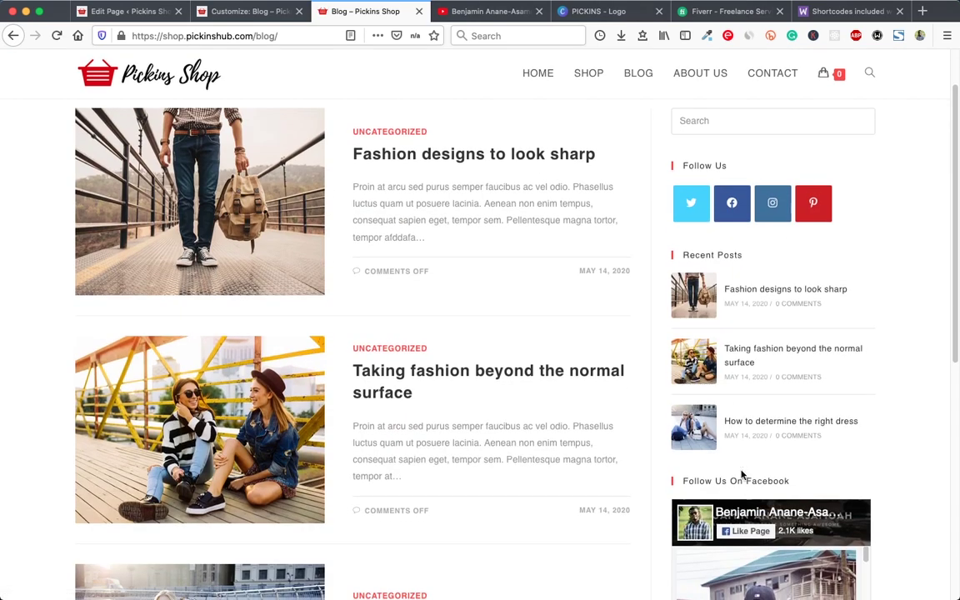
pyautogui.scroll(-1, 791, 464)
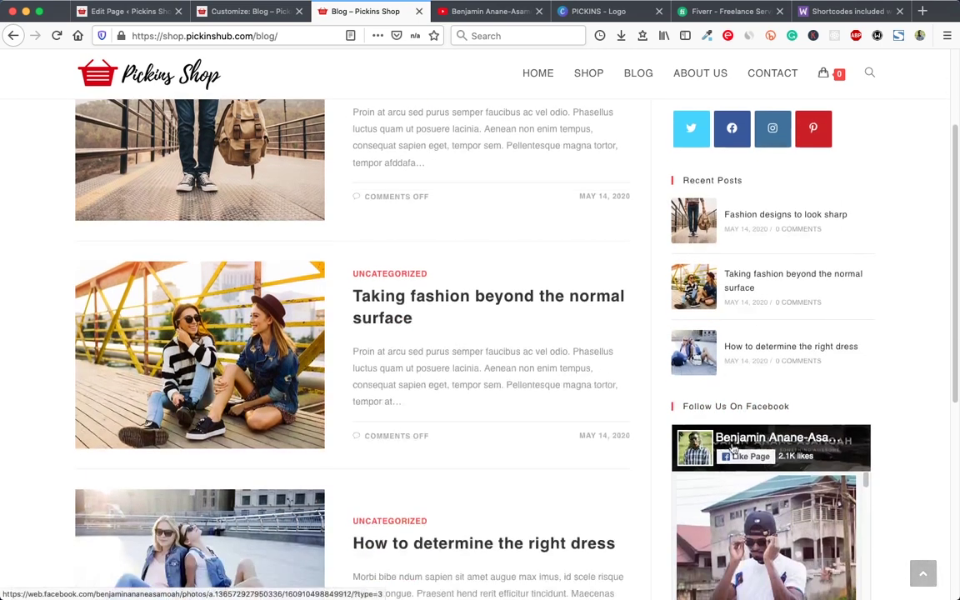
pyautogui.scroll(1, 727, 424)
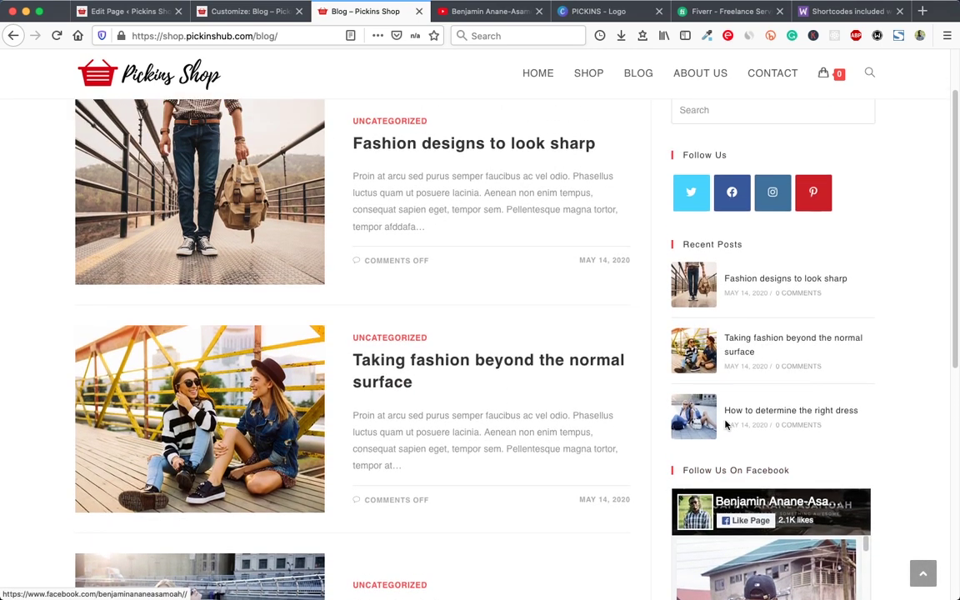
pyautogui.scroll(1, 728, 477)
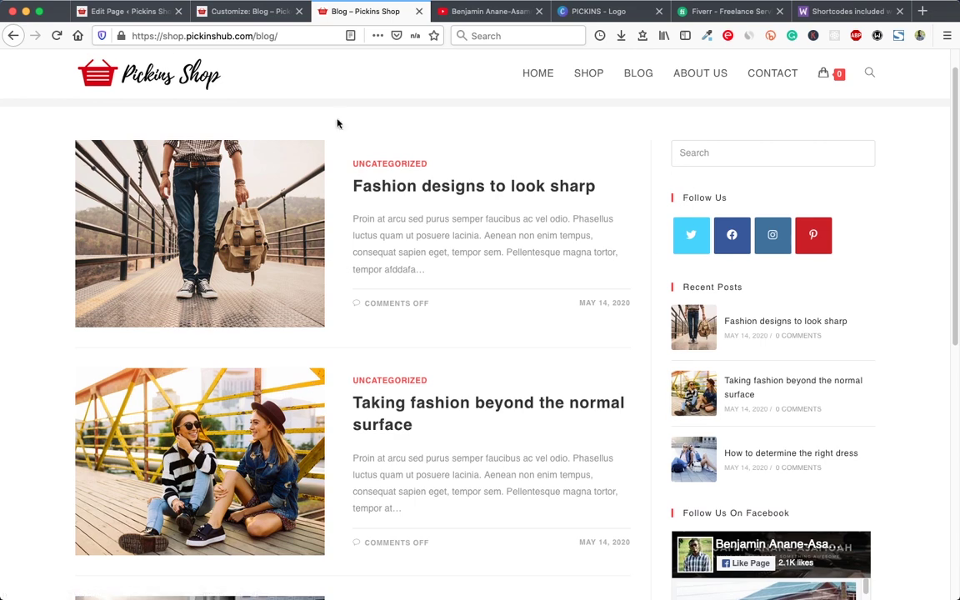
pyautogui.click(214, 16)
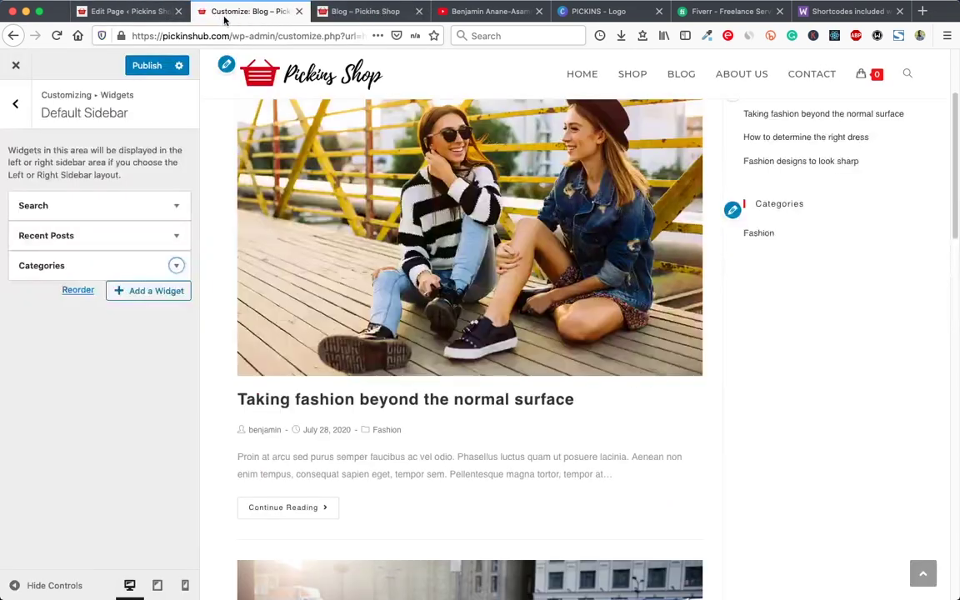
pyautogui.scroll(3, 754, 266)
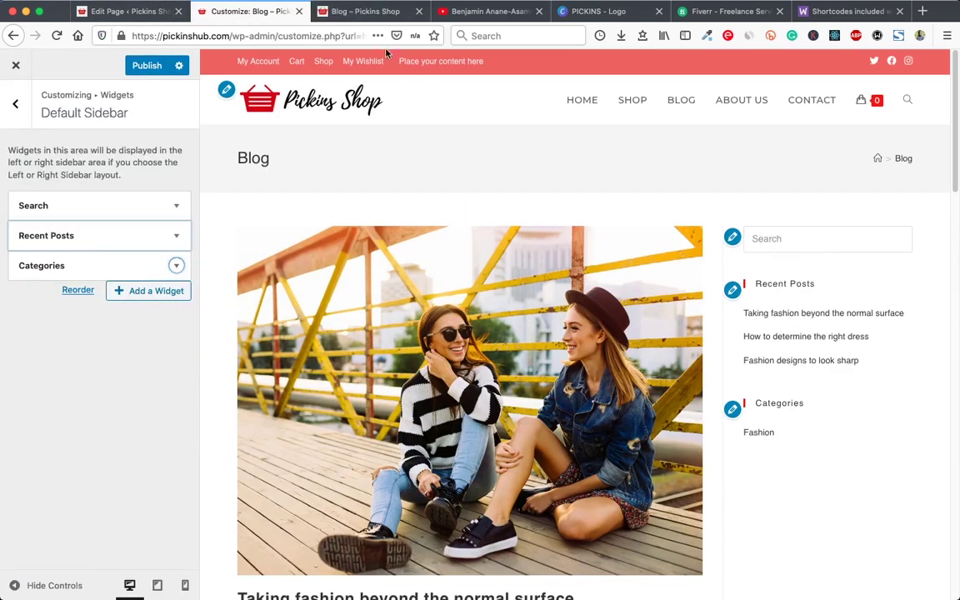
pyautogui.click(308, 13)
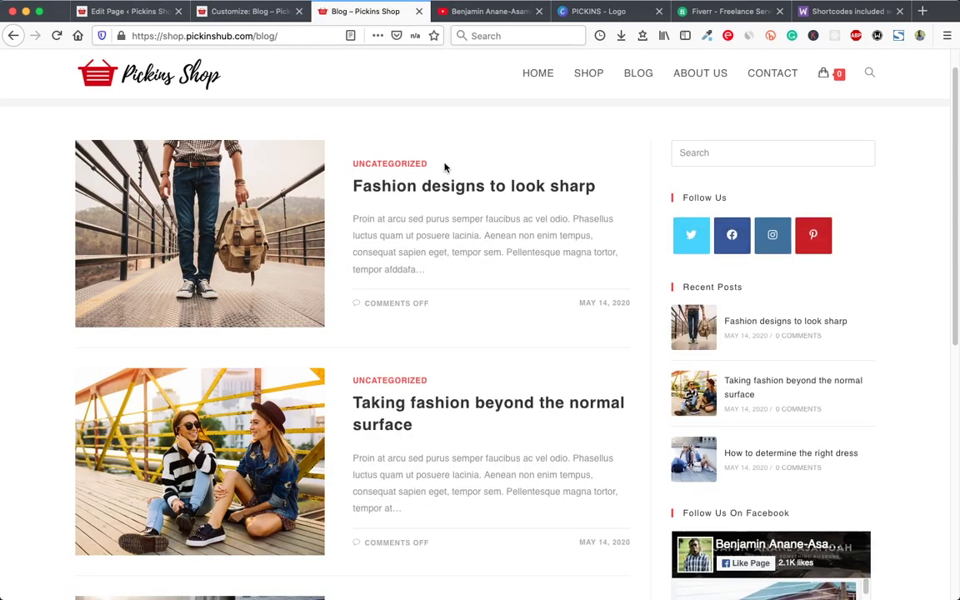
pyautogui.click(223, 12)
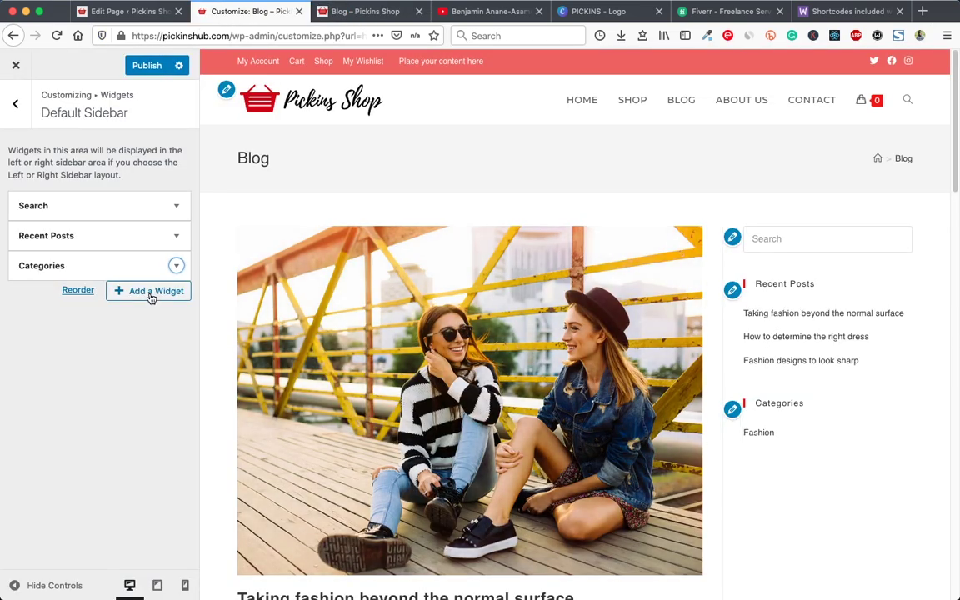
# Replace the Categories widget with a new Social Icons widget in the Default Sidebar.
pyautogui.click(122, 268)
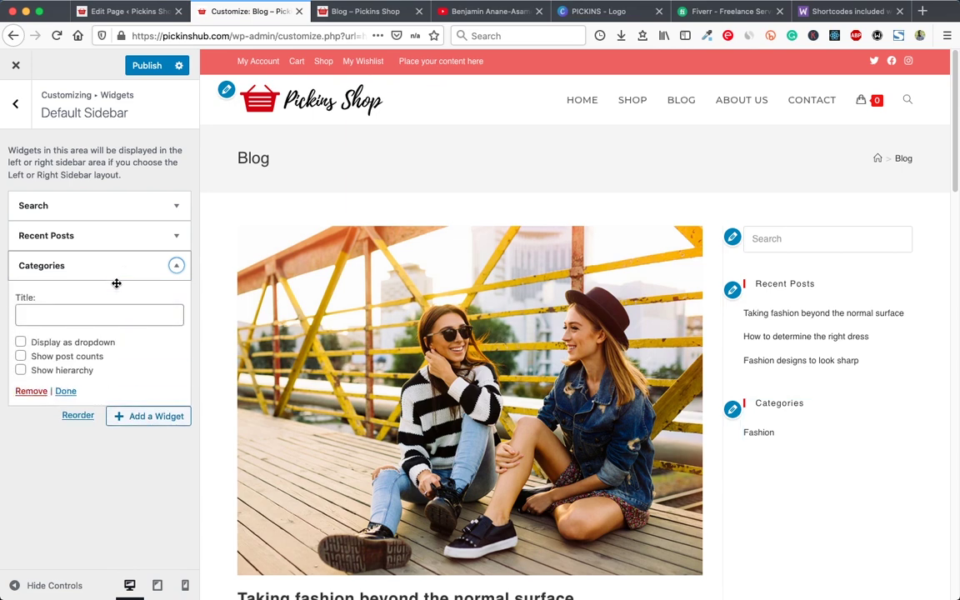
pyautogui.click(34, 391)
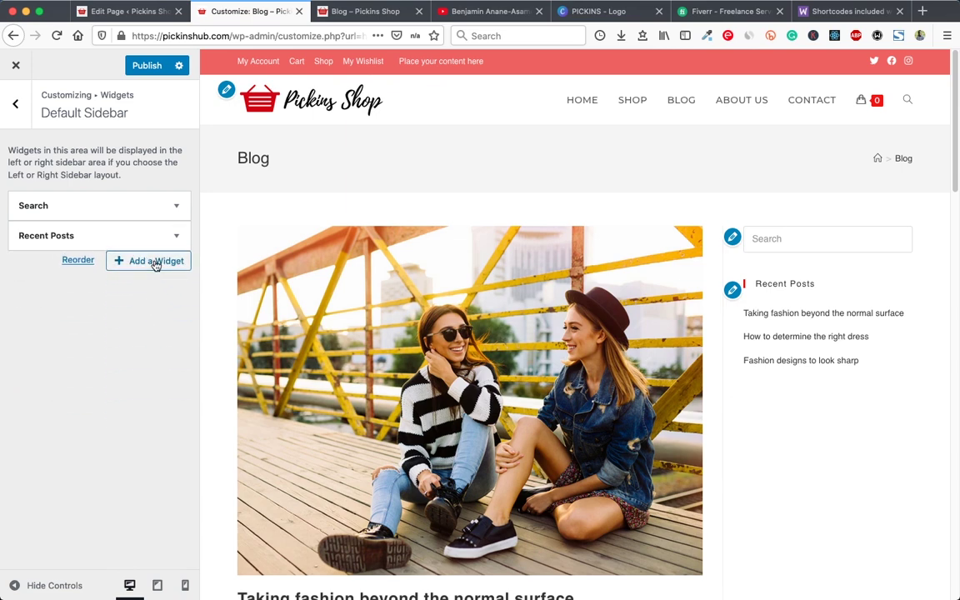
pyautogui.click(155, 261)
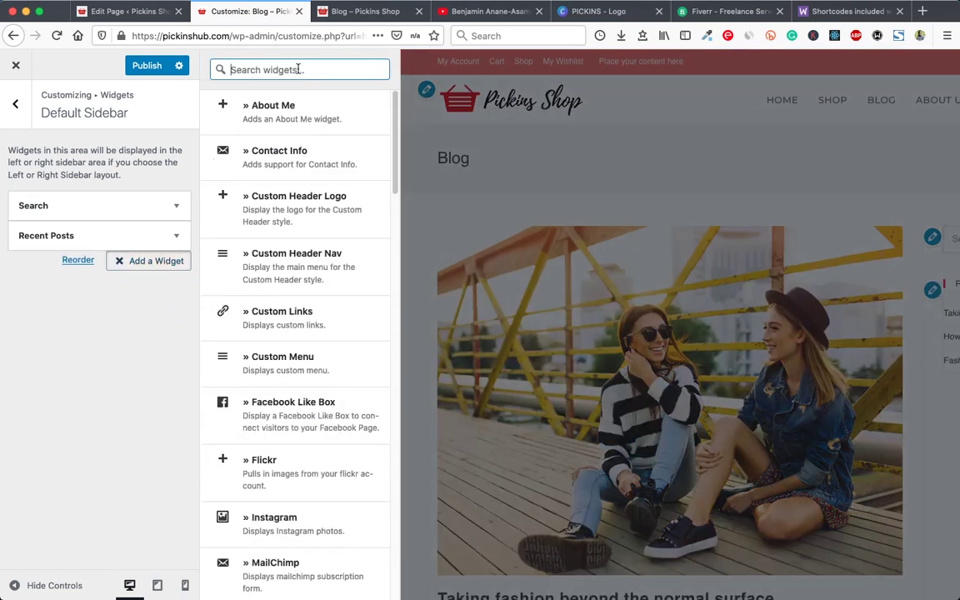
pyautogui.write('social media')
pyautogui.click(266, 106)
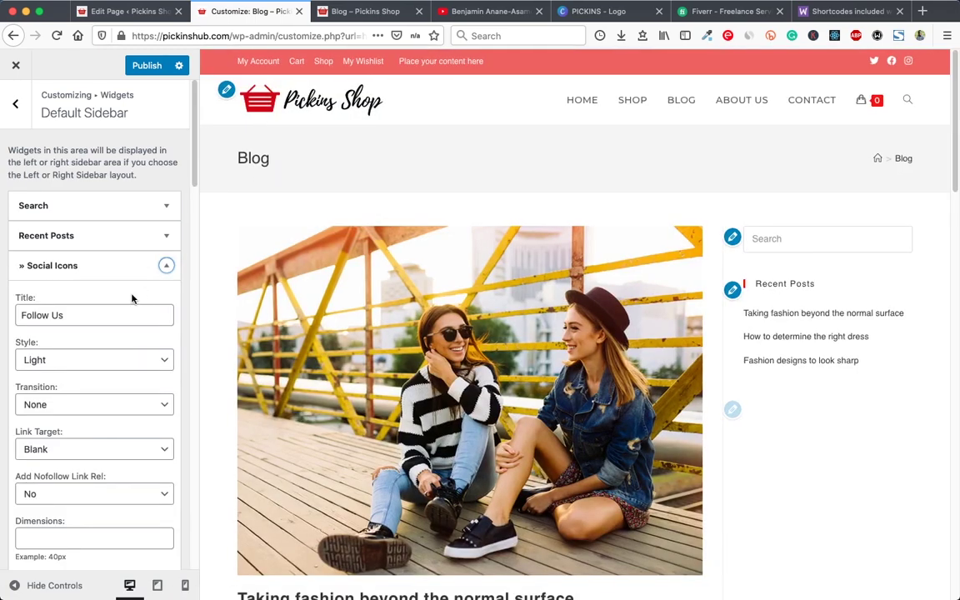
pyautogui.scroll(-10, 124, 305)
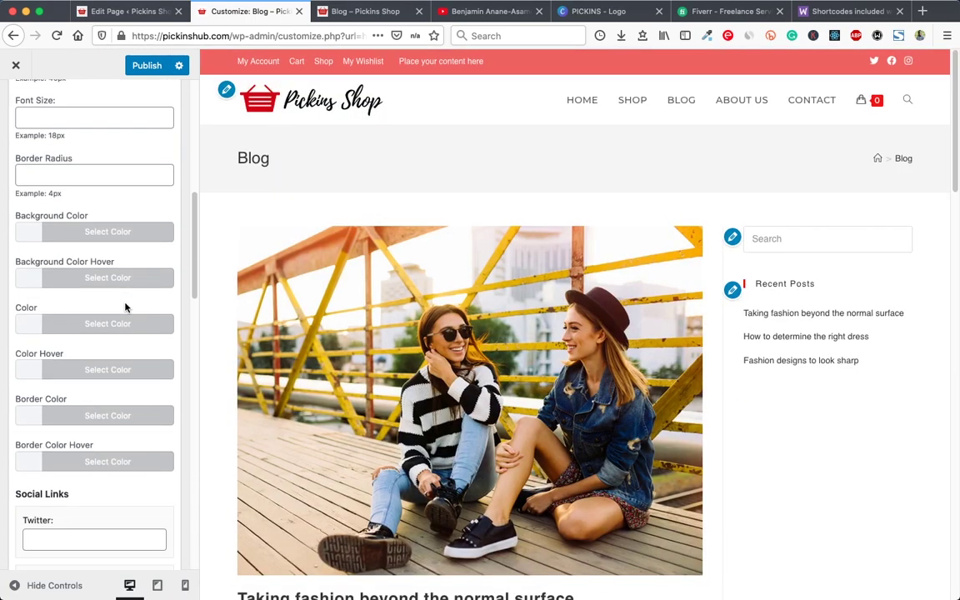
pyautogui.scroll(-3, 93, 365)
# Set the Twitter, Facebook and Instagram links of the social widget to #.
pyautogui.click(70, 322)
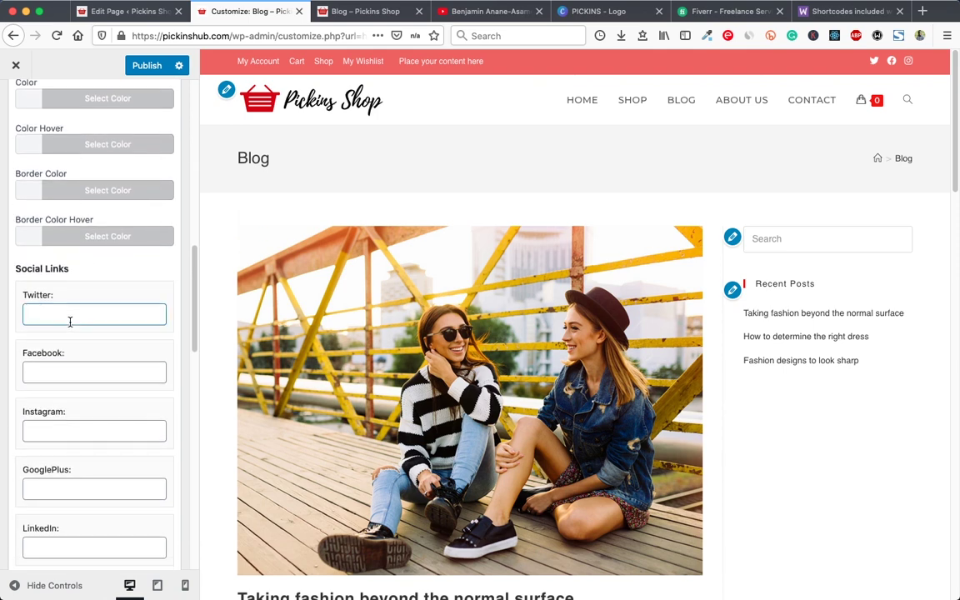
pyautogui.press('super+v')
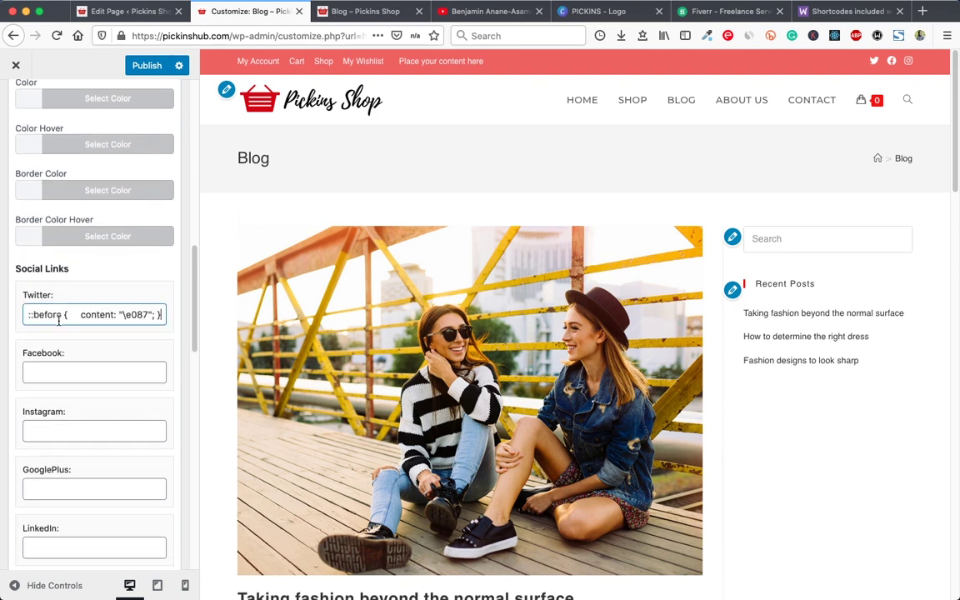
pyautogui.press('super+z')
pyautogui.write('#')
pyautogui.scroll(-5, 76, 321)
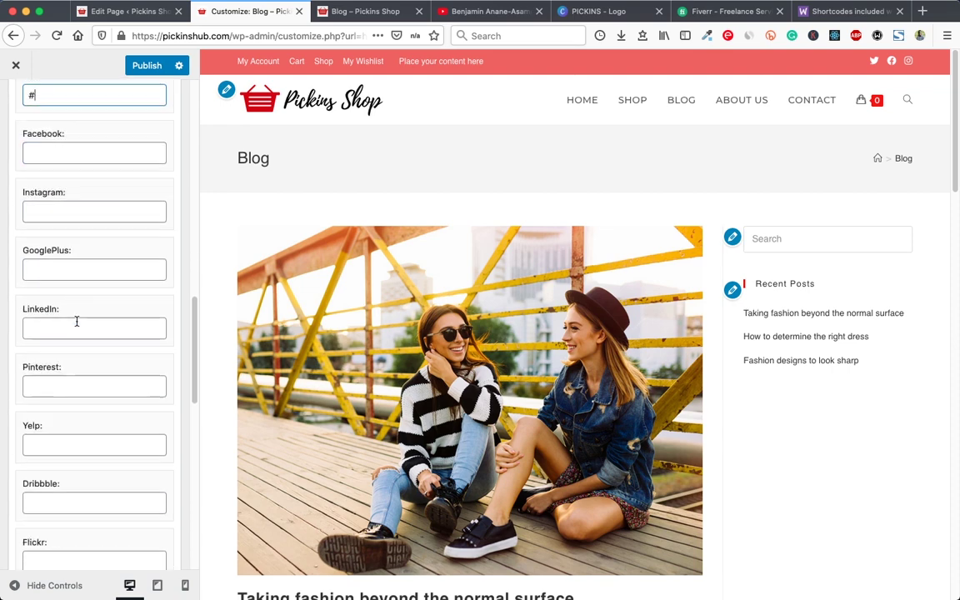
pyautogui.click(55, 125)
pyautogui.write('#')
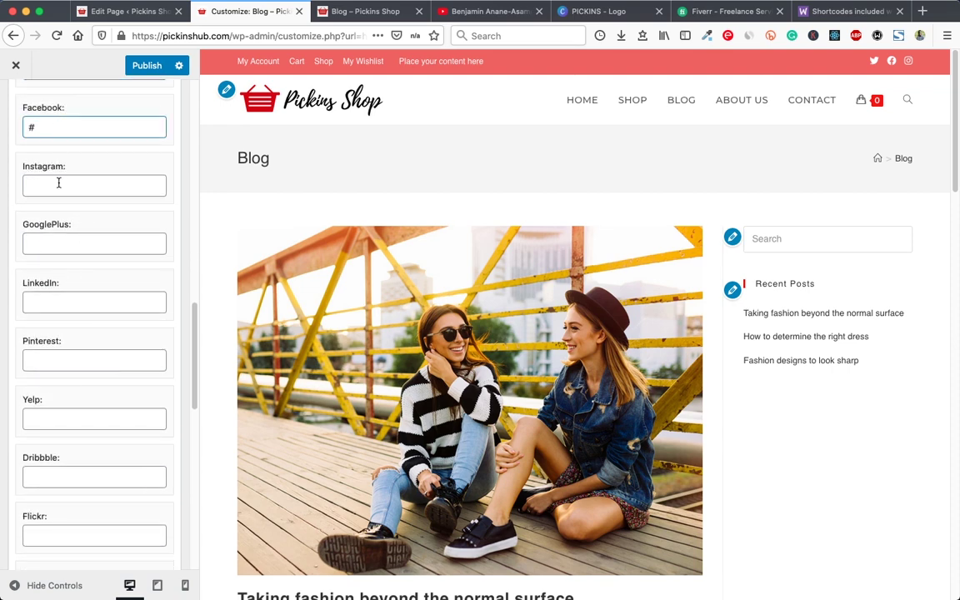
pyautogui.click(58, 184)
pyautogui.write('#')
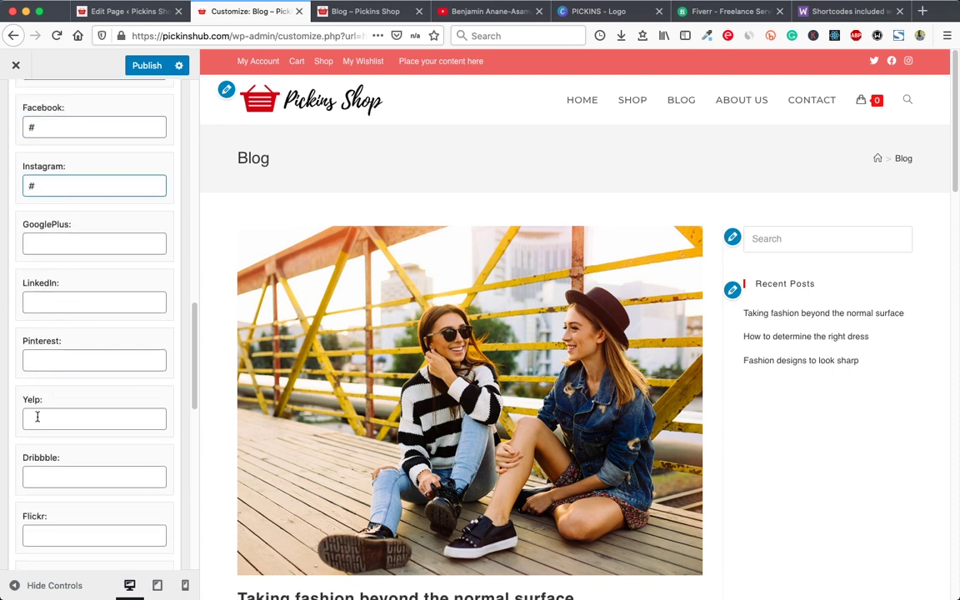
pyautogui.scroll(-5, 86, 407)
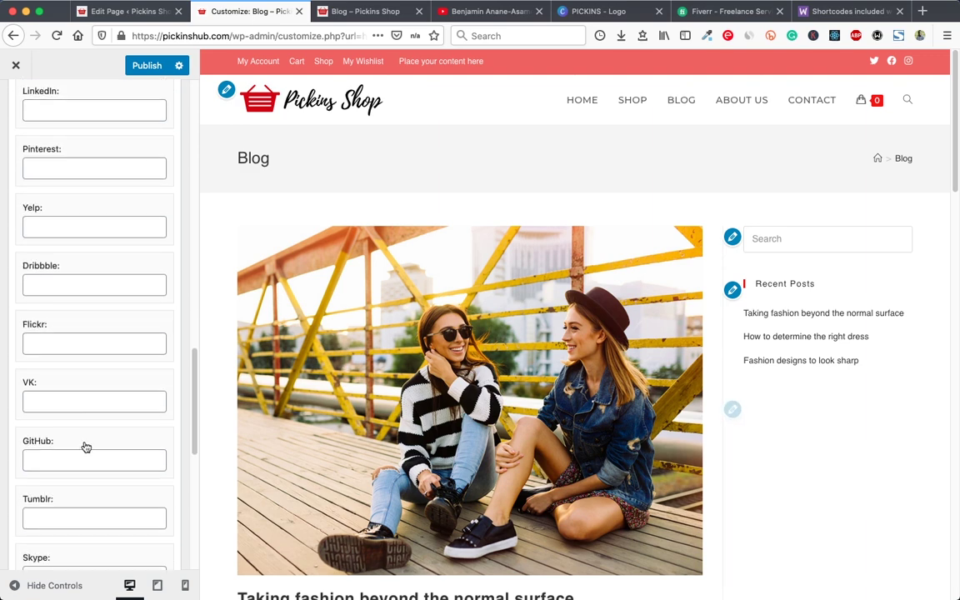
pyautogui.scroll(5, 92, 400)
pyautogui.scroll(6, 102, 351)
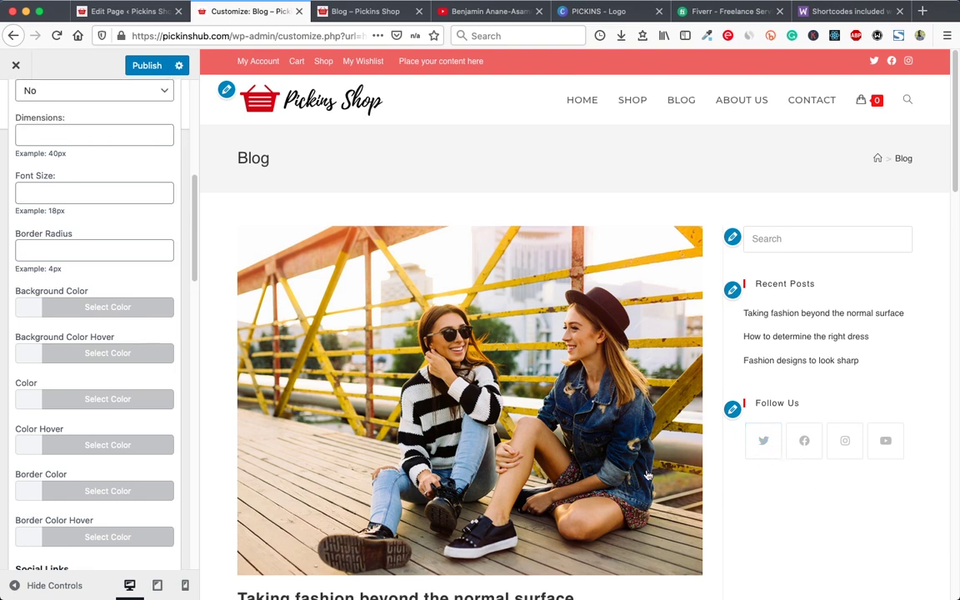
pyautogui.scroll(6, 46, 367)
# Set the social icon style to Colored and collapse the Follow Us widget.
pyautogui.click(28, 357)
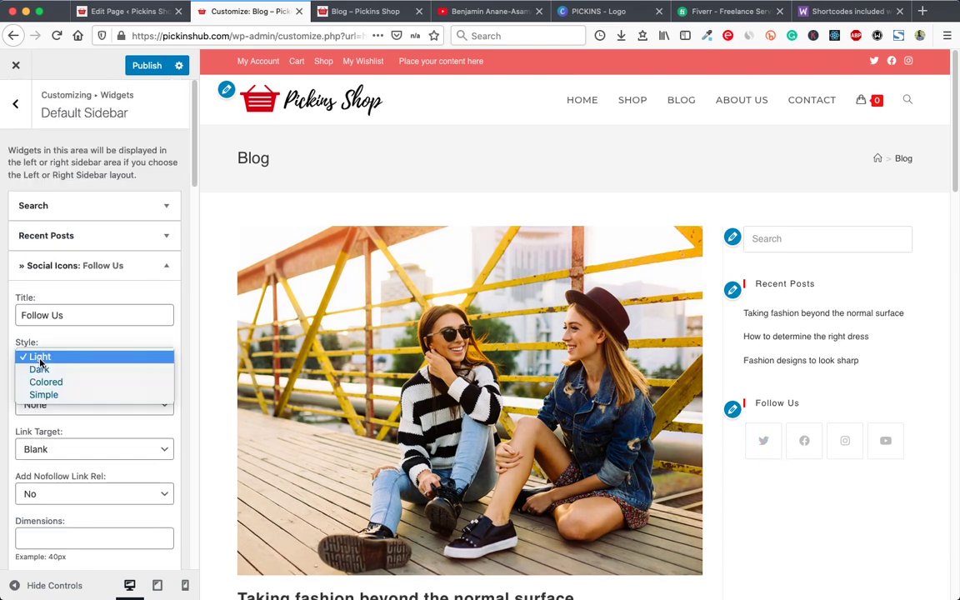
pyautogui.click(48, 382)
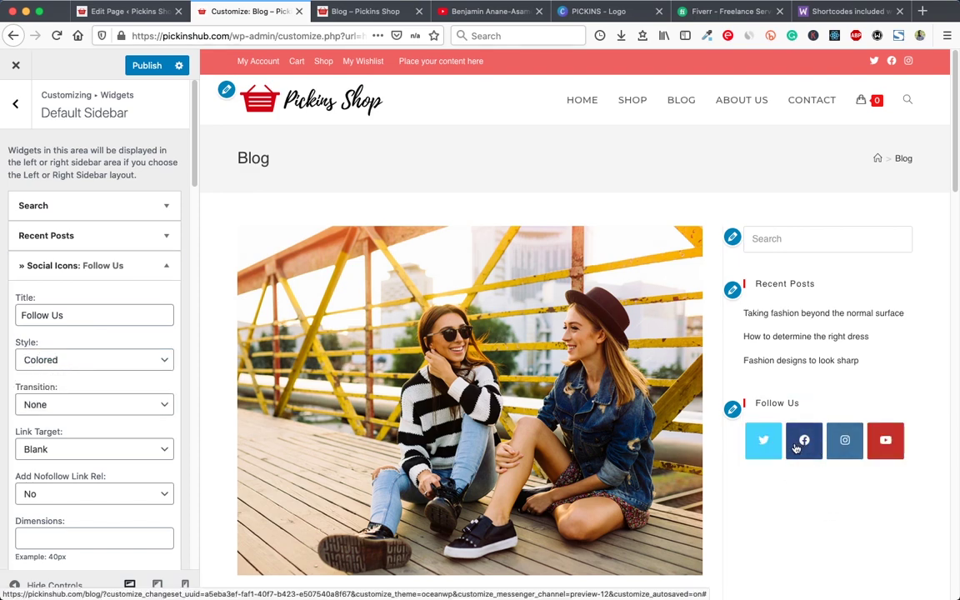
pyautogui.click(150, 264)
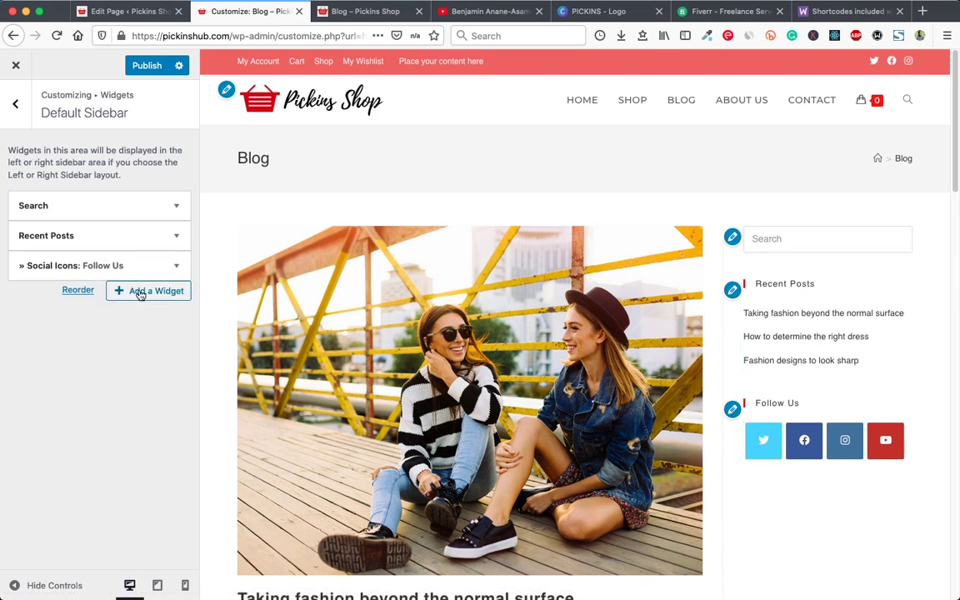
# Add a Facebook Like Box with the pasted page URL, titled 'Follw us onFacebook'.
pyautogui.click(140, 291)
pyautogui.write('fac')
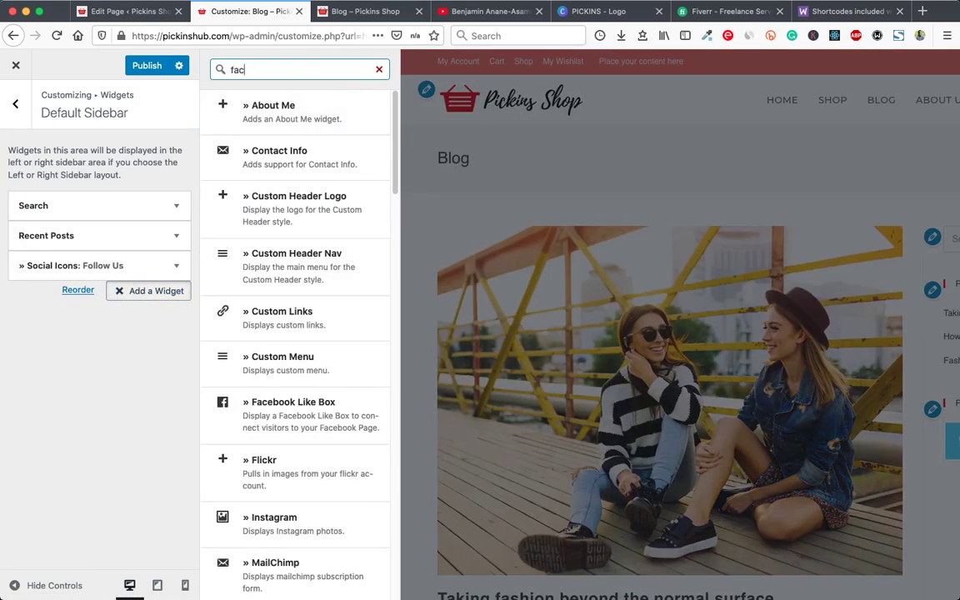
pyautogui.write('ebook')
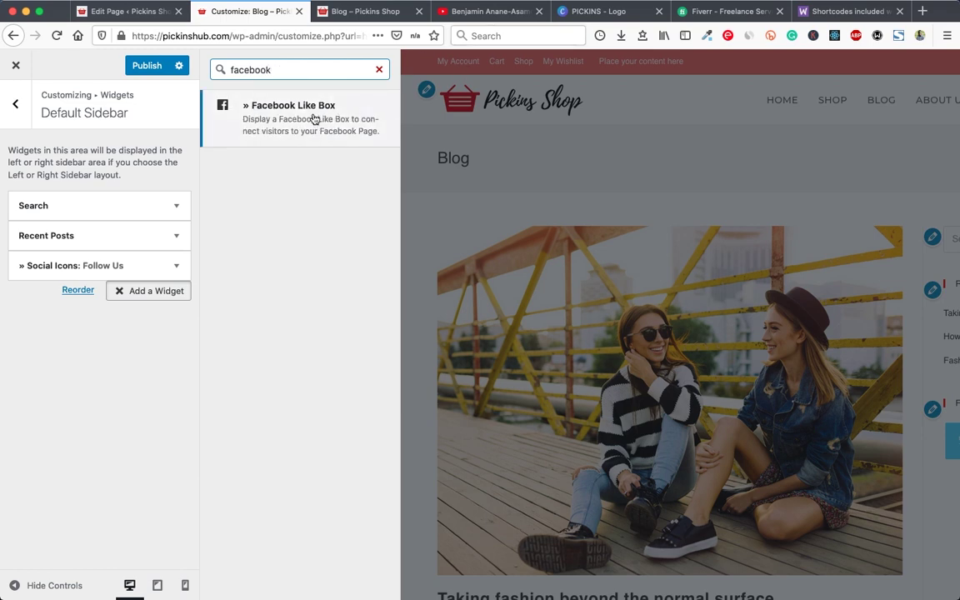
pyautogui.click(314, 120)
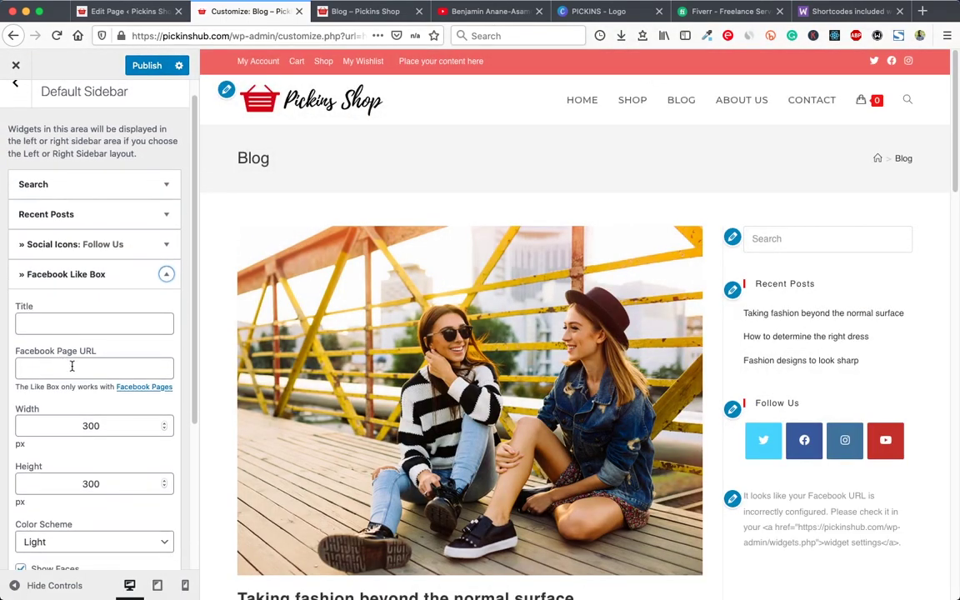
pyautogui.click(71, 369)
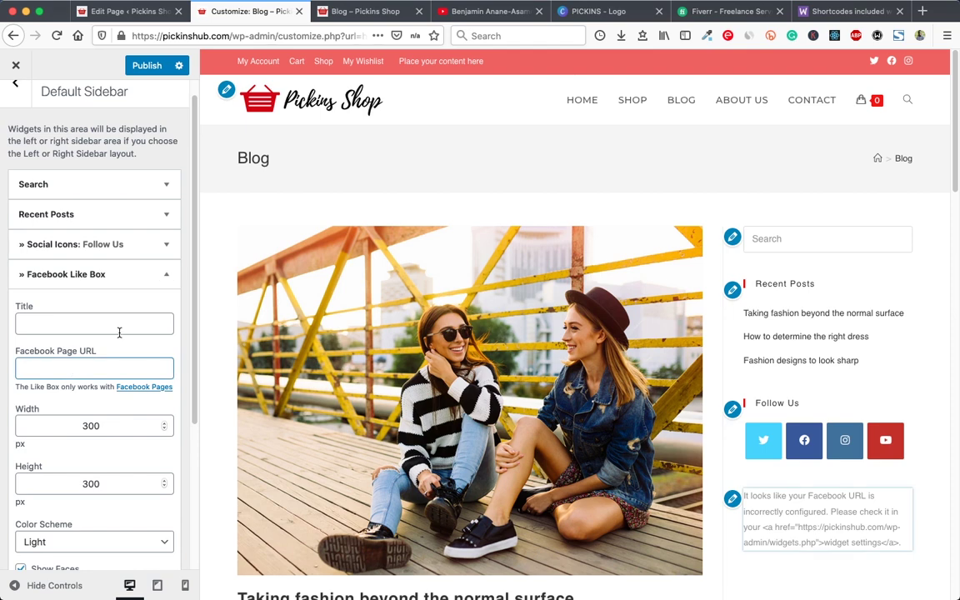
pyautogui.press('super+v')
pyautogui.click(92, 323)
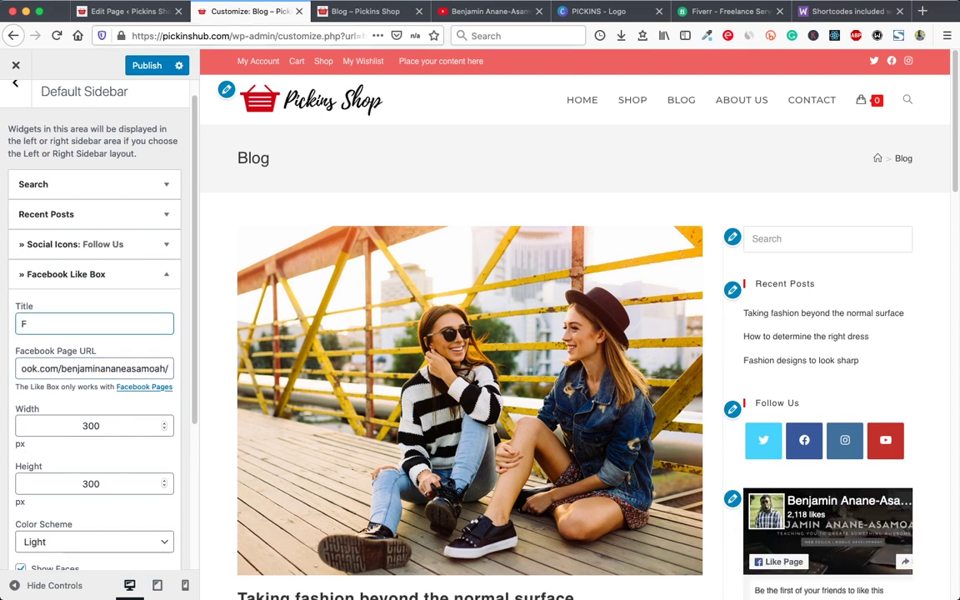
pyautogui.write('Follw us onFacebook')
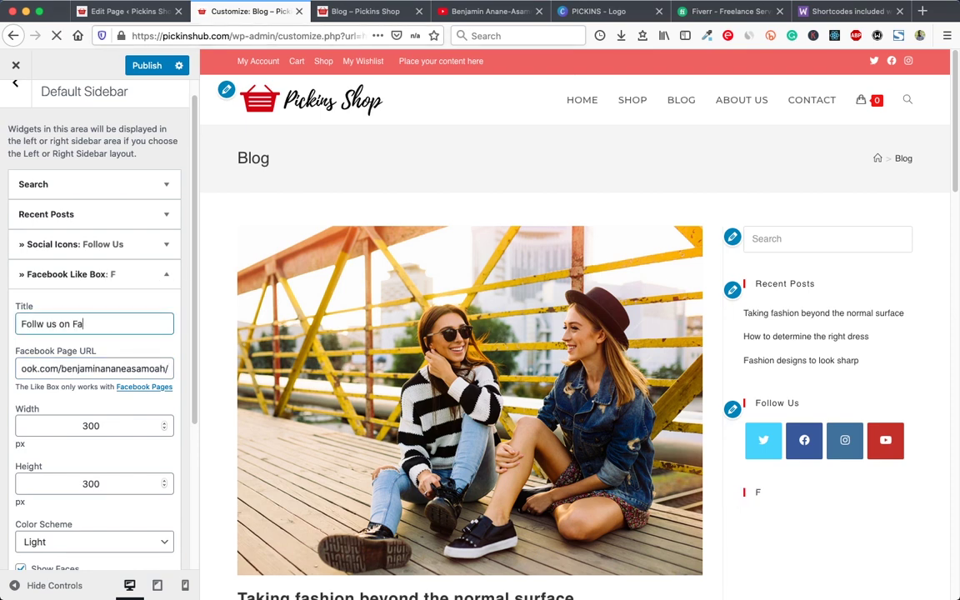
pyautogui.scroll(-4, 457, 253)
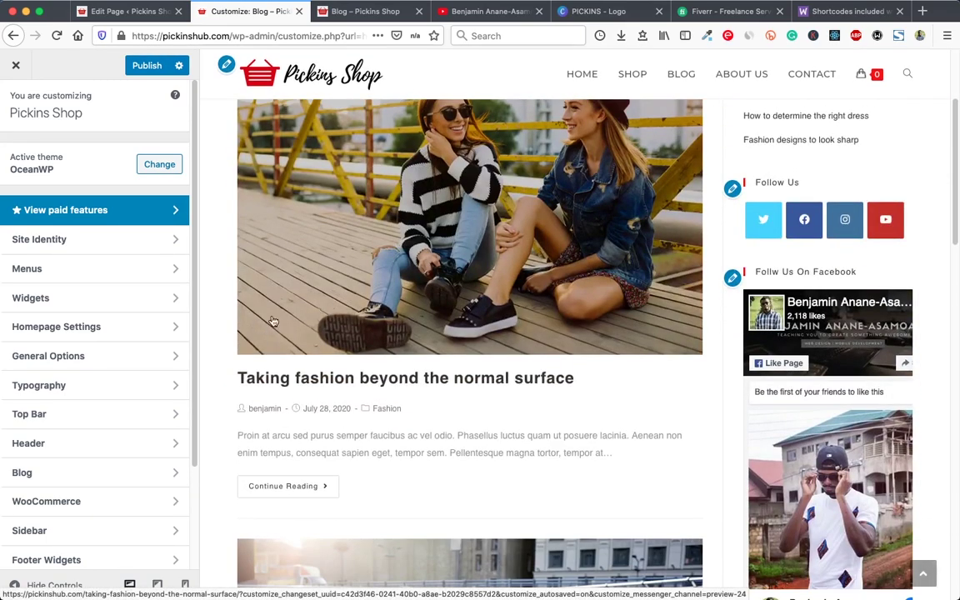
pyautogui.click(358, 12)
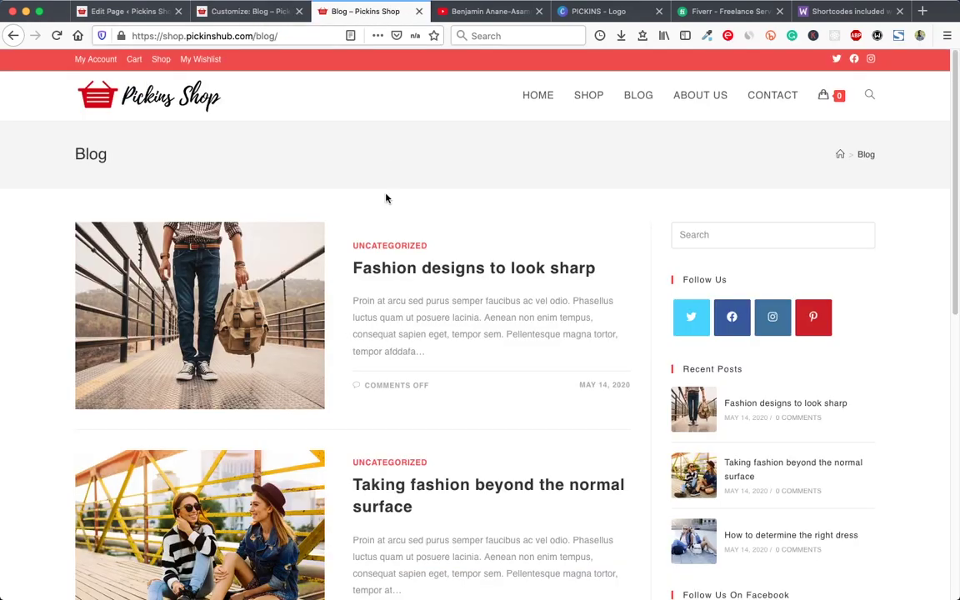
pyautogui.click(250, 12)
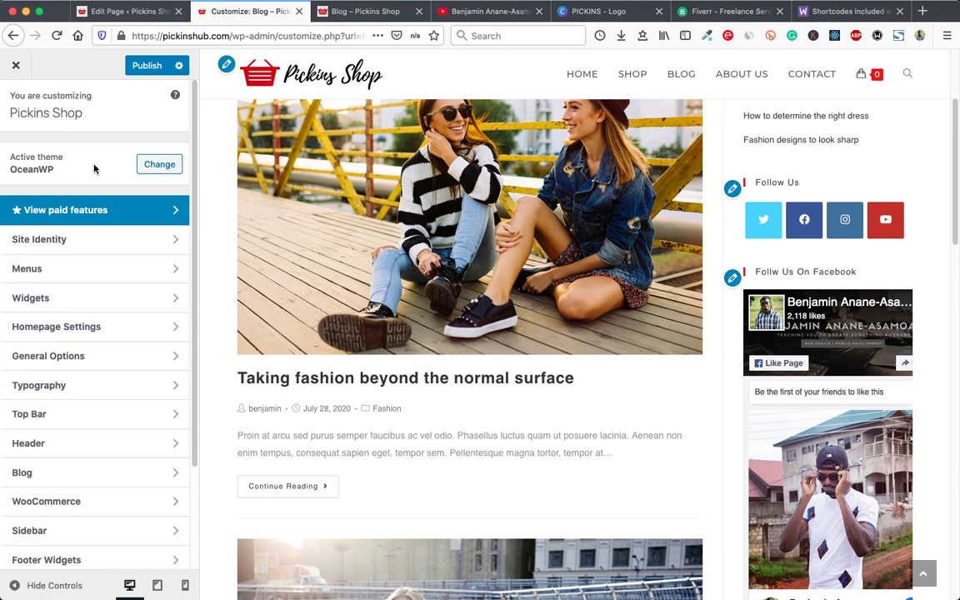
pyautogui.click(39, 475)
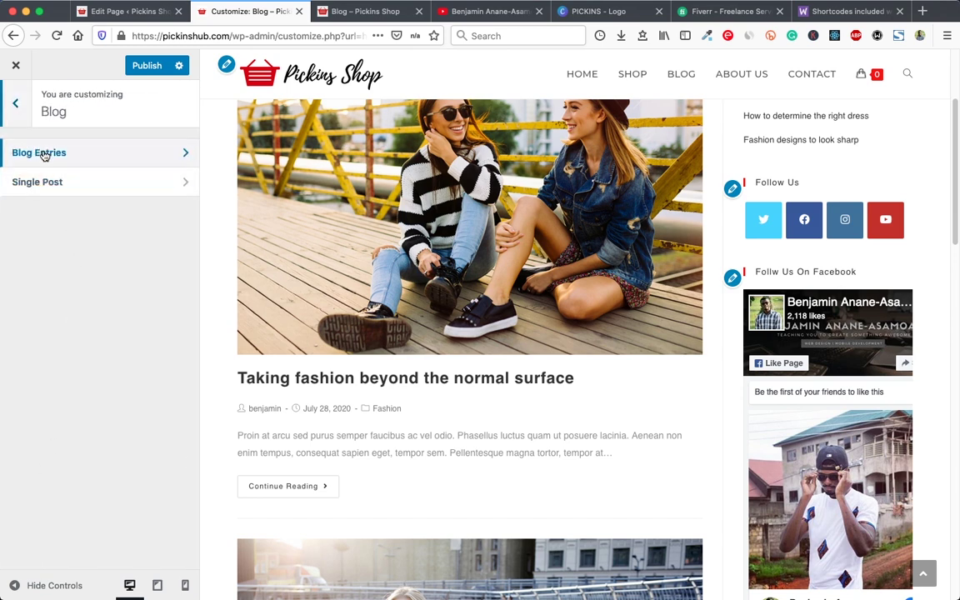
pyautogui.click(44, 156)
pyautogui.scroll(-3, 41, 250)
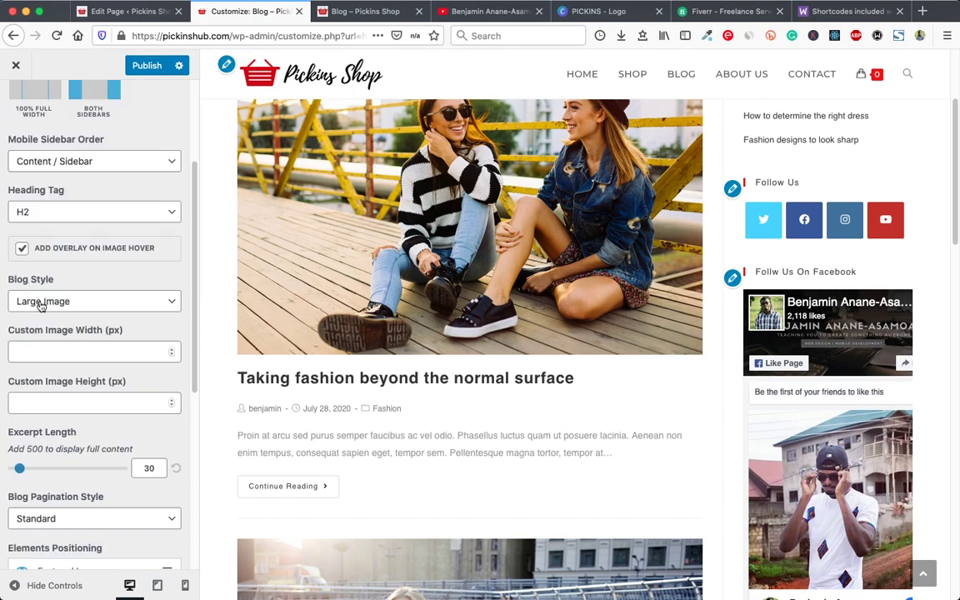
pyautogui.click(41, 303)
pyautogui.click(43, 323)
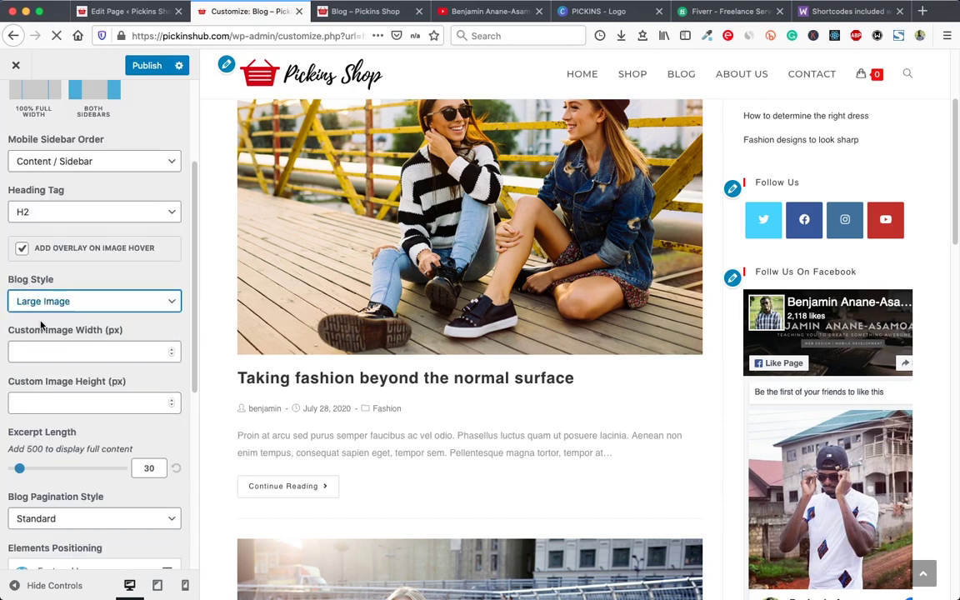
pyautogui.click(149, 67)
pyautogui.press('super+r')
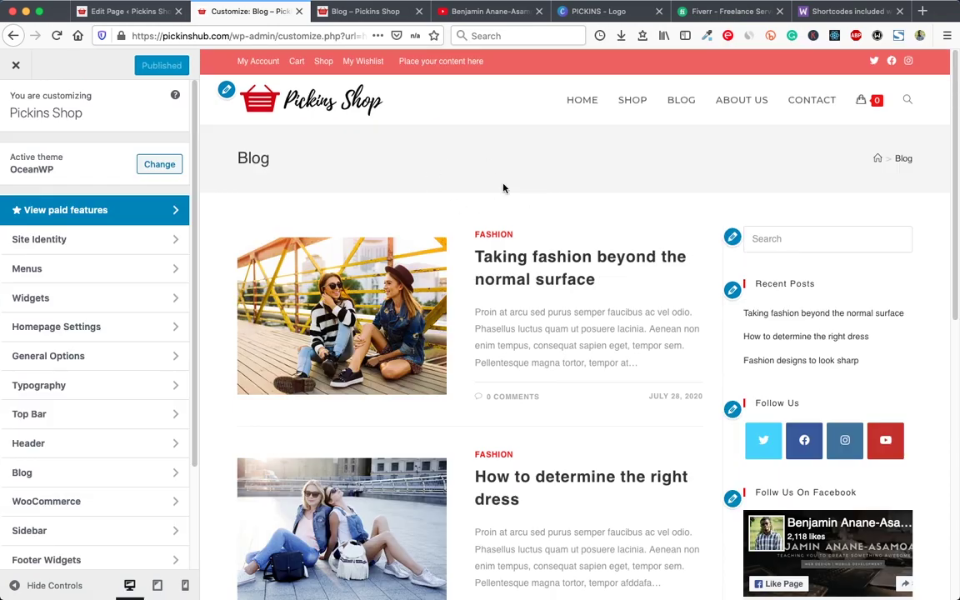
pyautogui.scroll(-10, 500, 190)
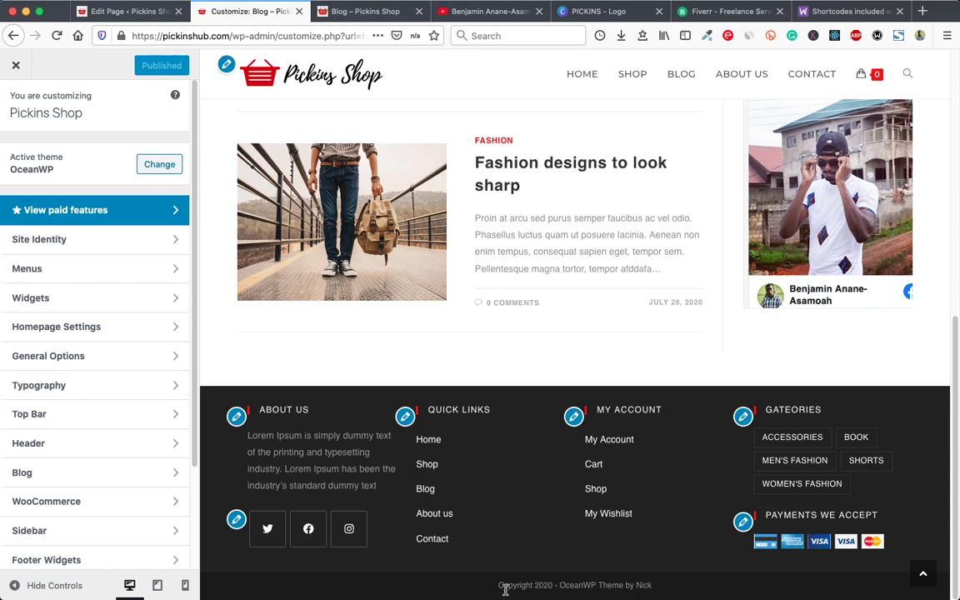
pyautogui.scroll(-3, 49, 358)
pyautogui.scroll(3, 49, 281)
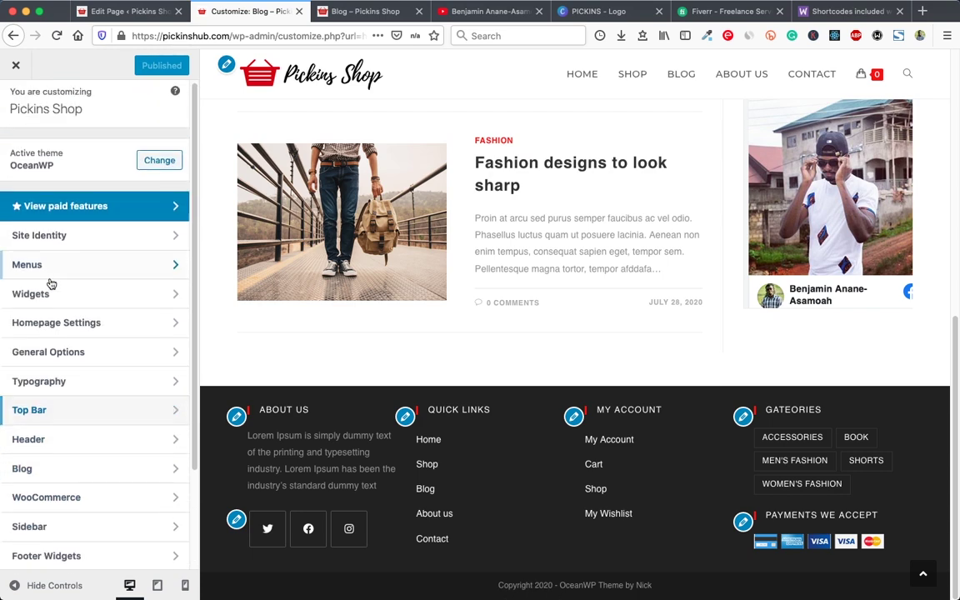
pyautogui.scroll(-3, 62, 534)
# Replace the Footer Bottom copyright with '&copy; 2020 Pickins Shop. All Rights Reserved' and publish.
pyautogui.click(66, 470)
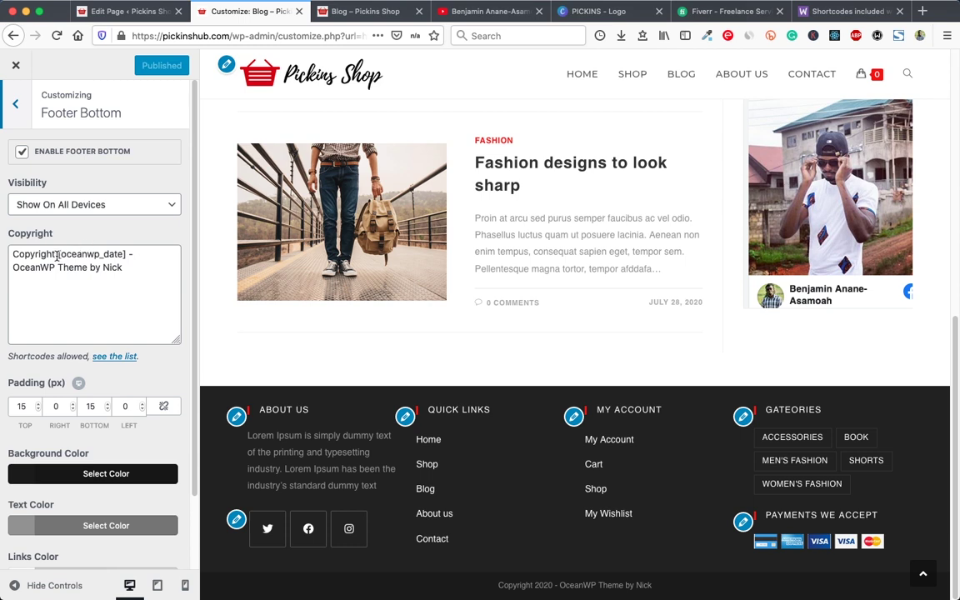
pyautogui.moveTo(58, 254); pyautogui.dragTo(141, 262)
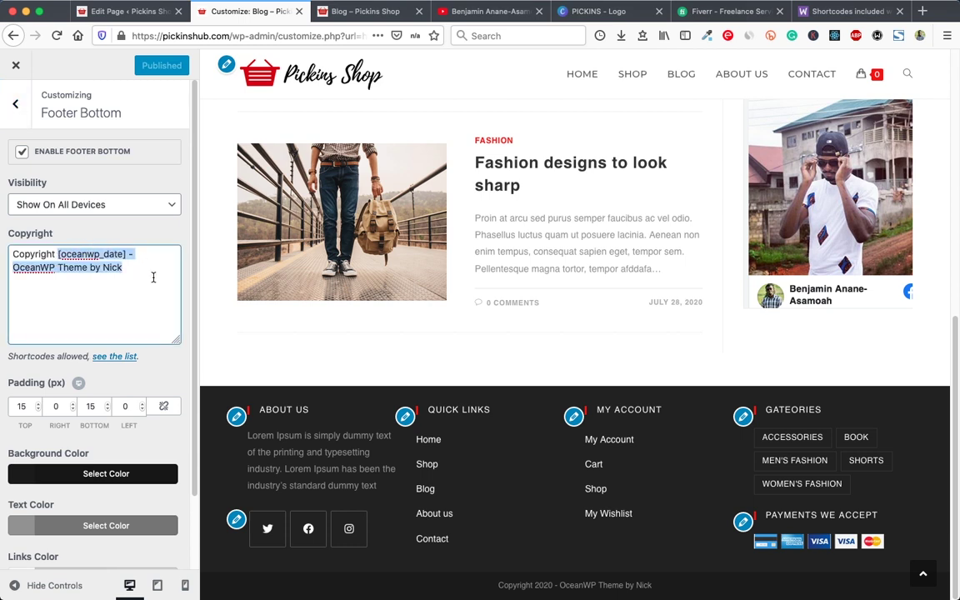
pyautogui.press('BackSpace')
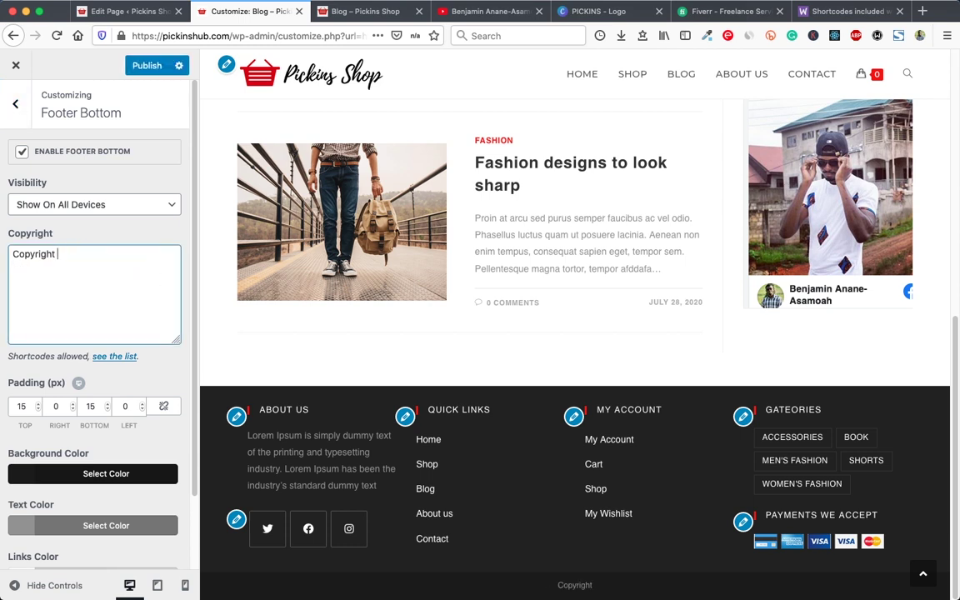
pyautogui.write('&copy')
pyautogui.write('; 20')
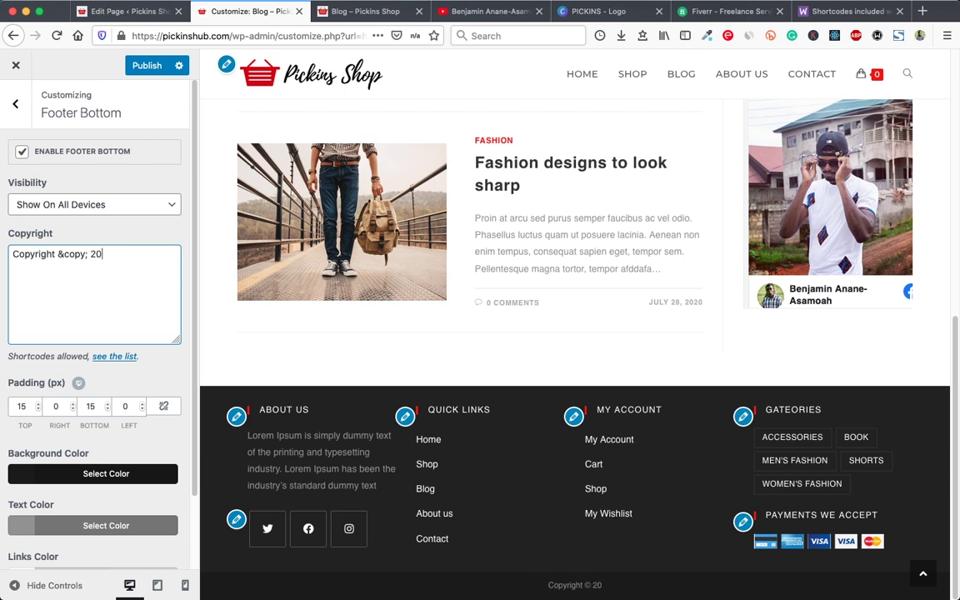
pyautogui.write('20. All Rights')
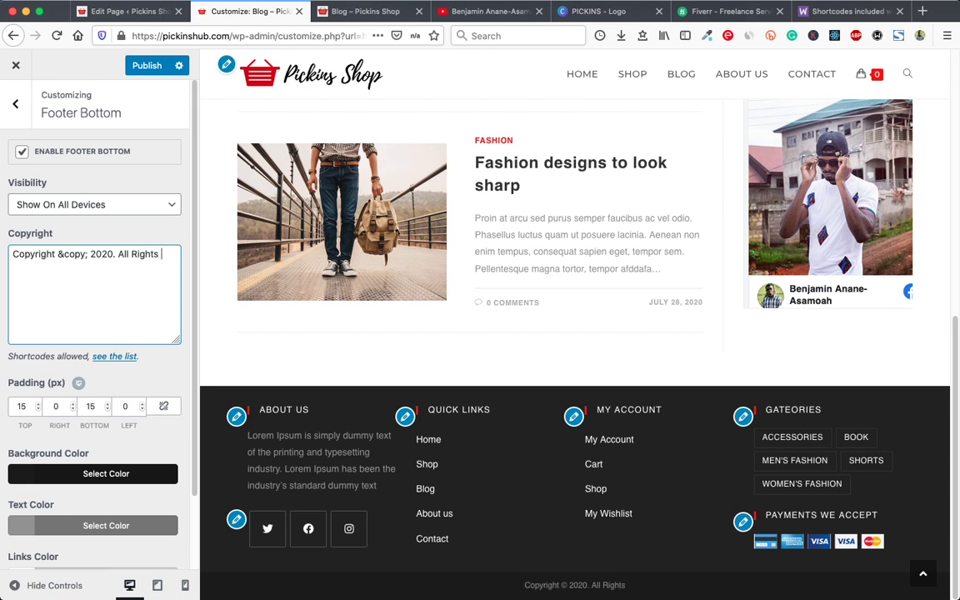
pyautogui.write(' Reserved')
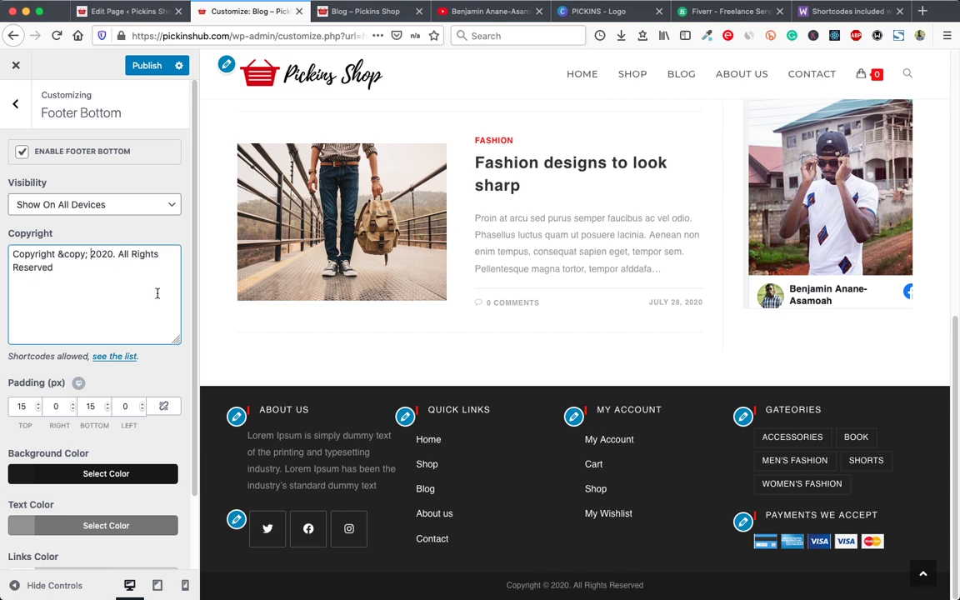
pyautogui.write('Pickins')
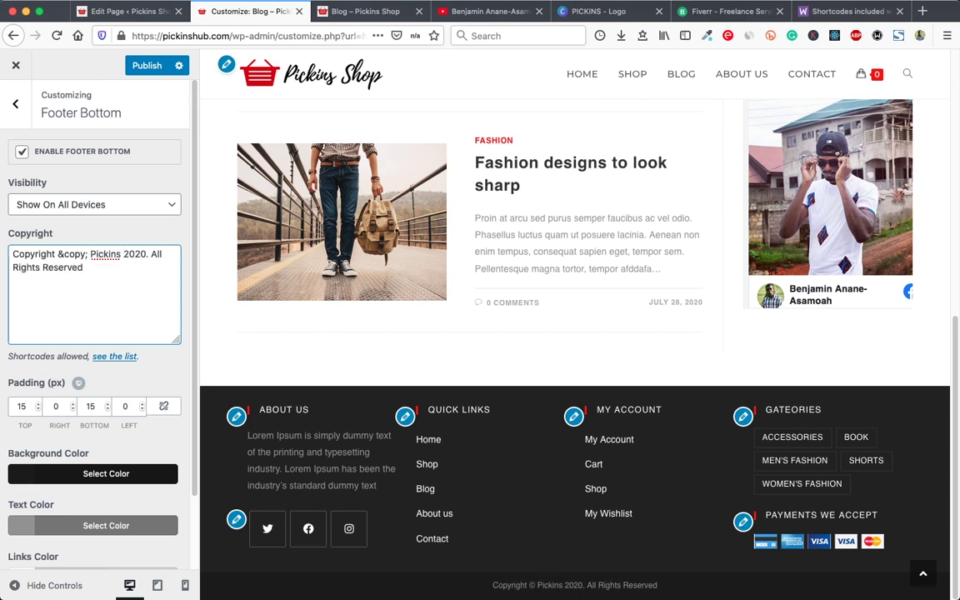
pyautogui.press('super+z')
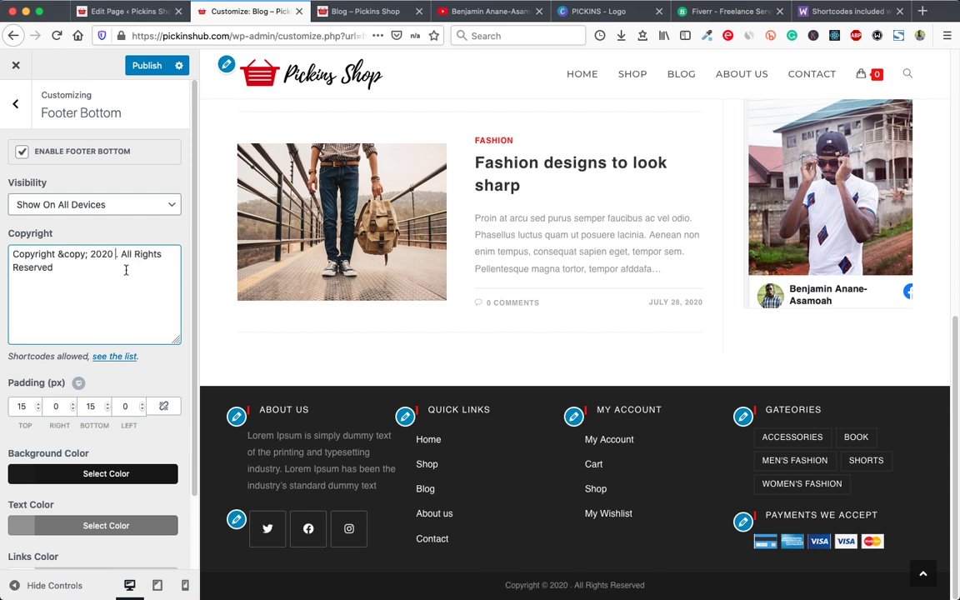
pyautogui.write('Pickins Shop')
pyautogui.press('BackSpace')
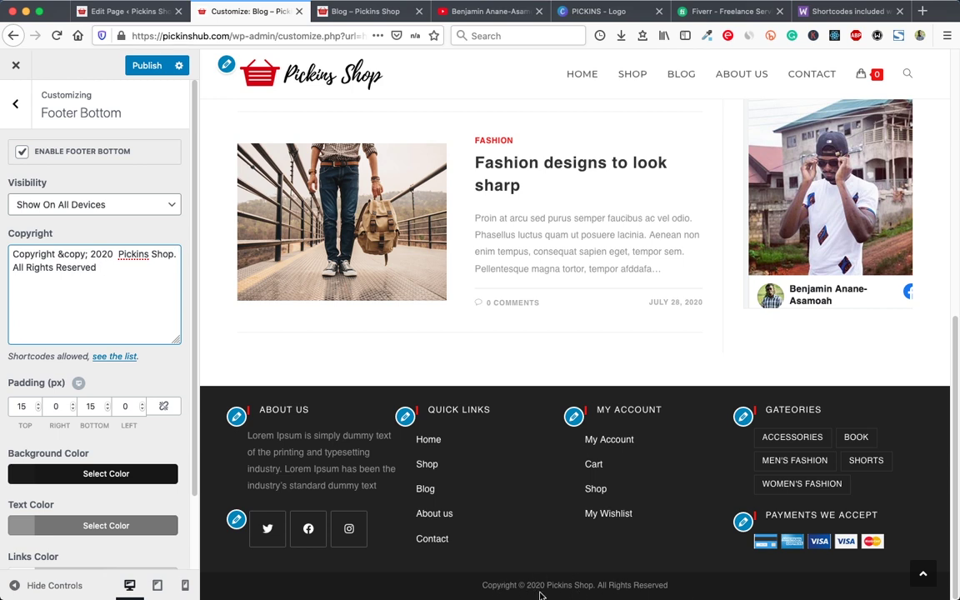
pyautogui.click(139, 63)
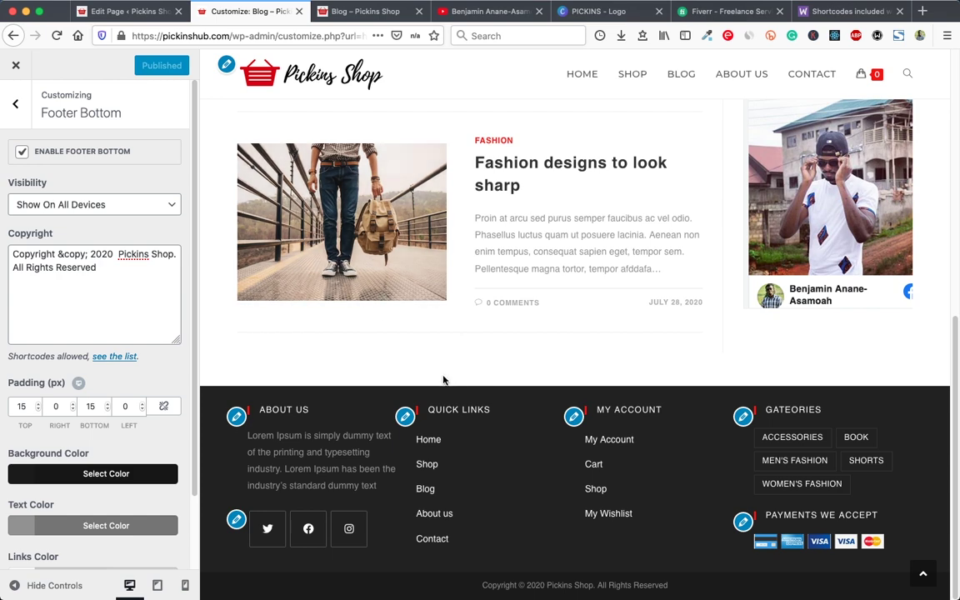
# Close the Customizer, scroll through the homepage, and go to the About us page.
pyautogui.click(14, 67)
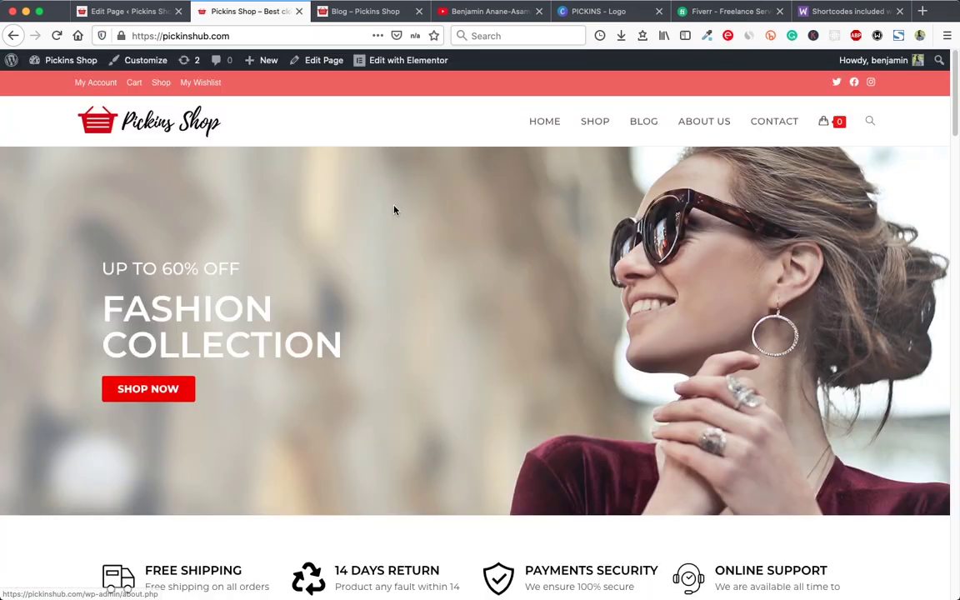
pyautogui.scroll(-15, 385, 201)
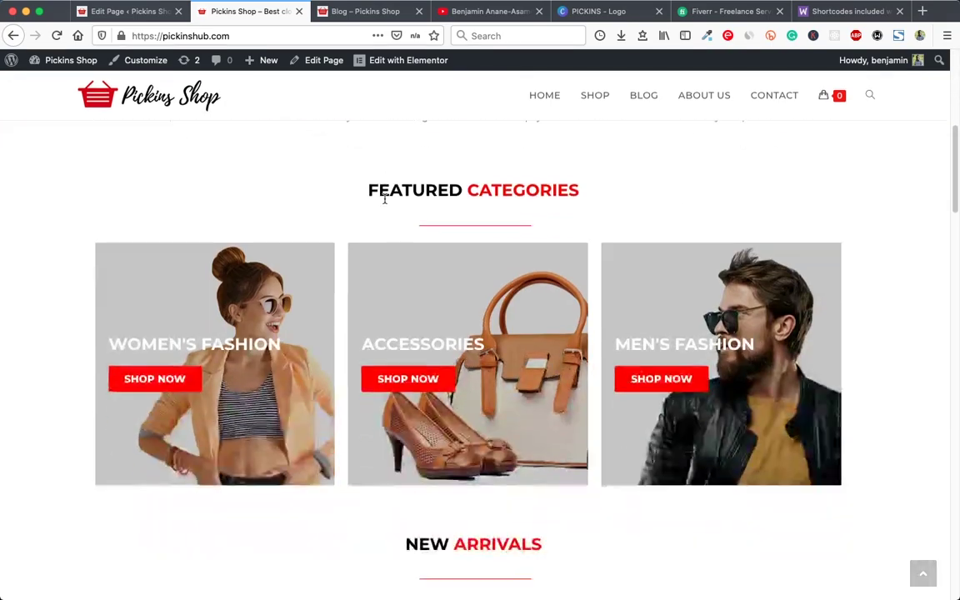
pyautogui.scroll(-20, 385, 202)
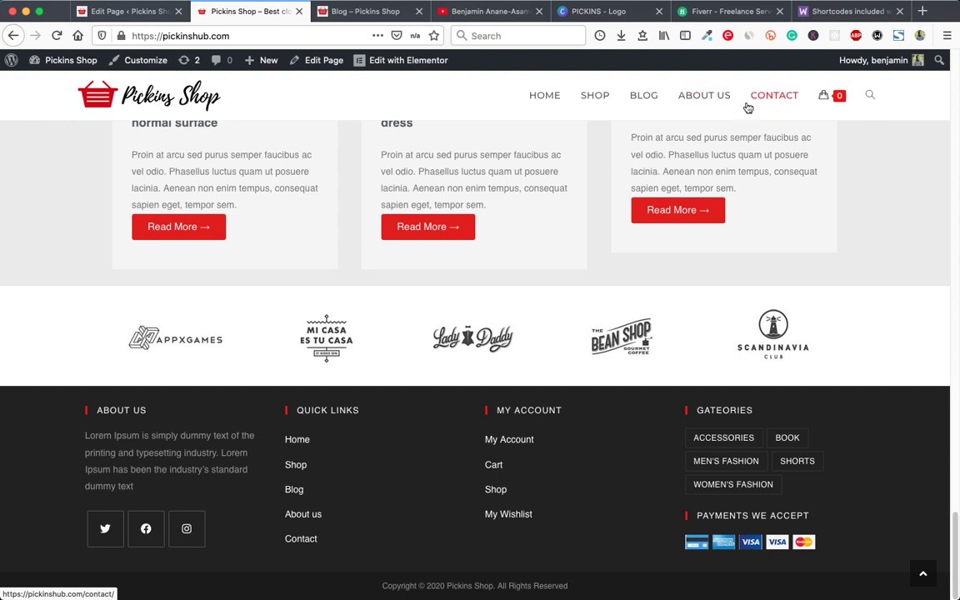
pyautogui.scroll(20, 619, 143)
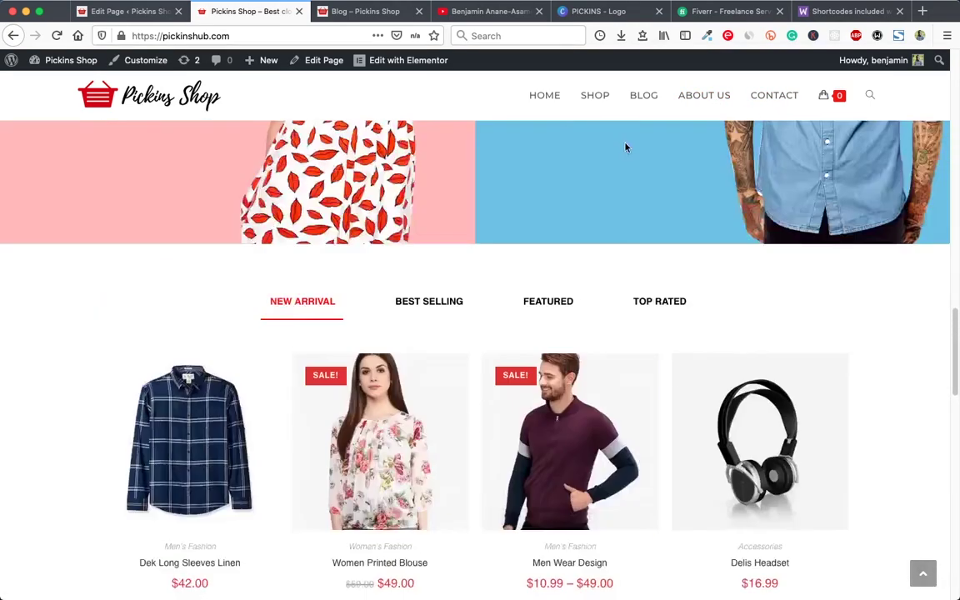
pyautogui.scroll(5, 656, 171)
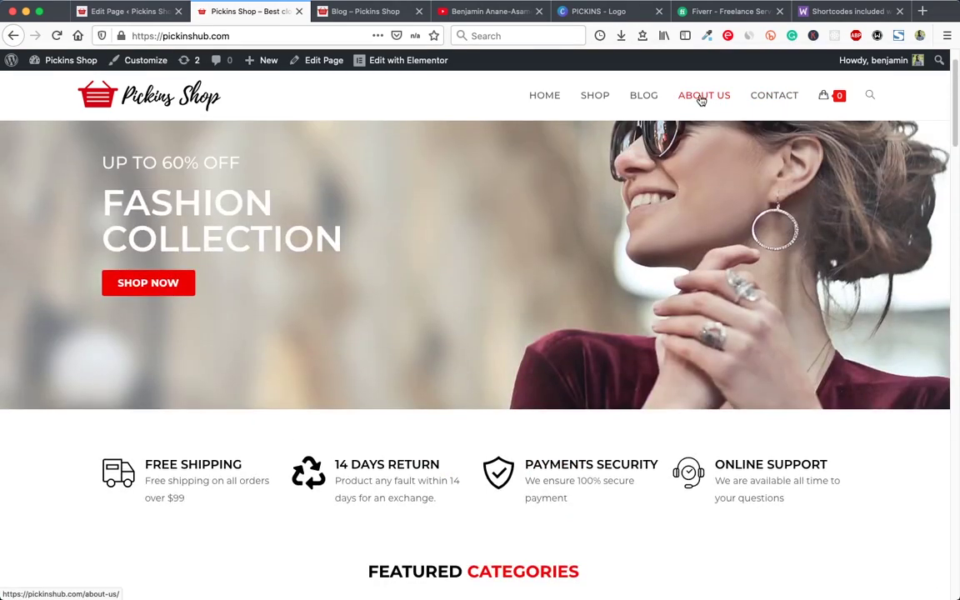
pyautogui.click(702, 97)
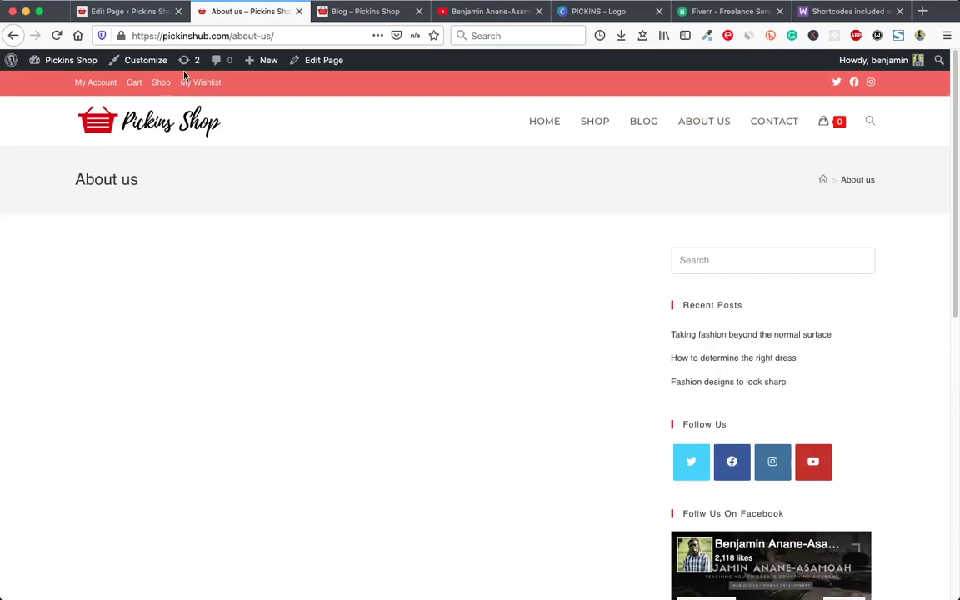
# Set the About us page's OceanWP Content Layout to 100% Full Width, update, and view it.
pyautogui.click(320, 63)
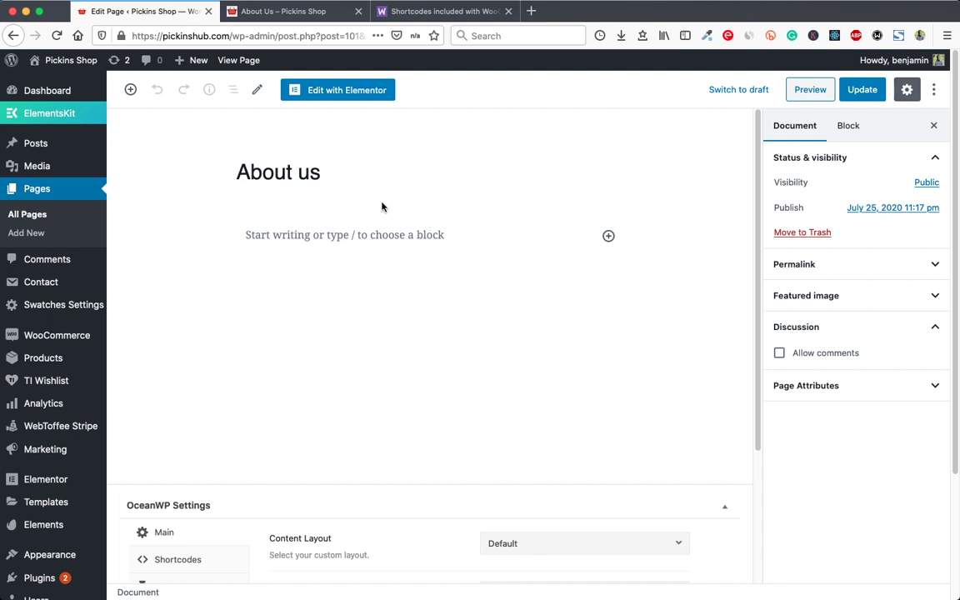
pyautogui.scroll(-5, 372, 405)
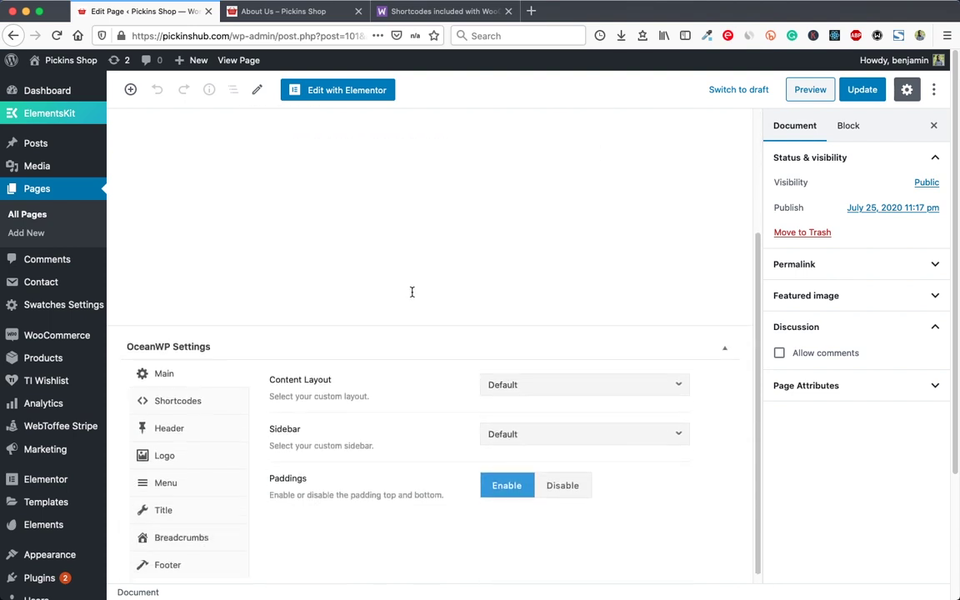
pyautogui.click(548, 423)
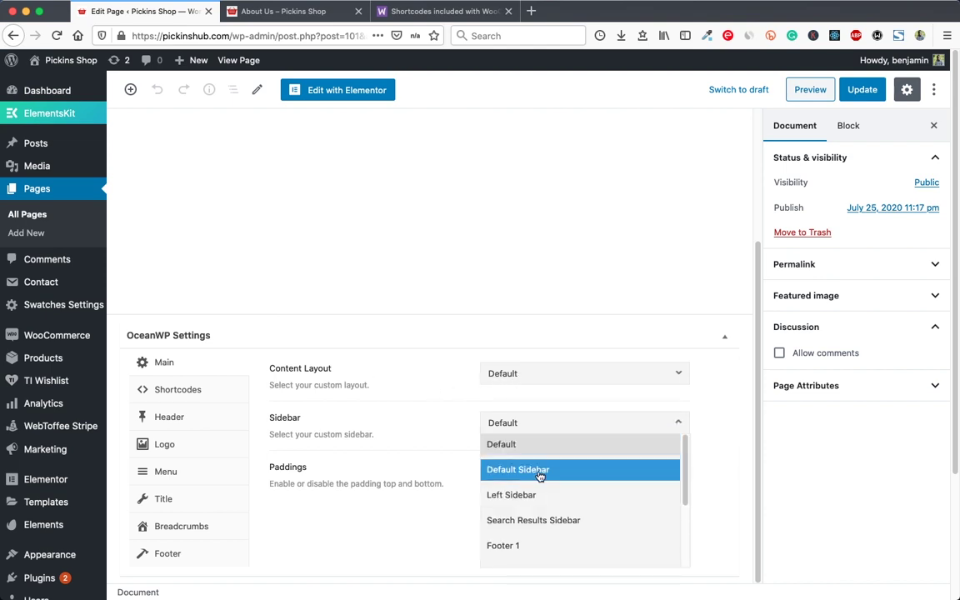
pyautogui.scroll(-4, 540, 477)
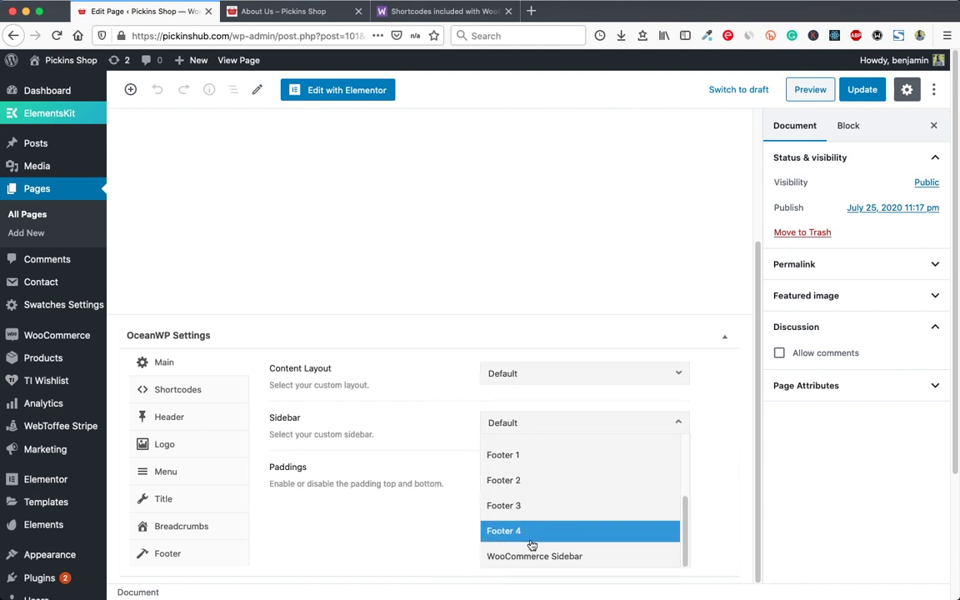
pyautogui.click(517, 382)
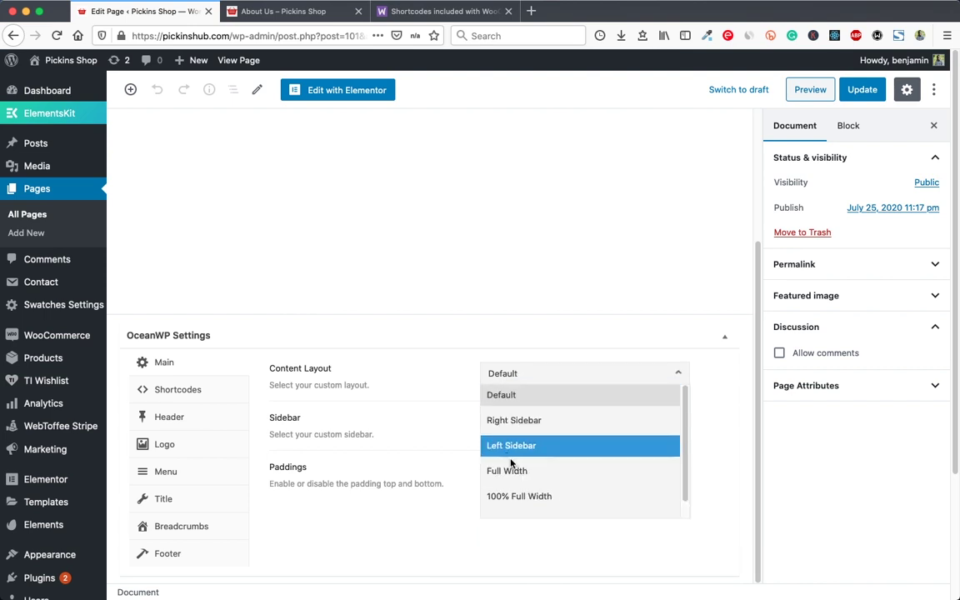
pyautogui.click(517, 497)
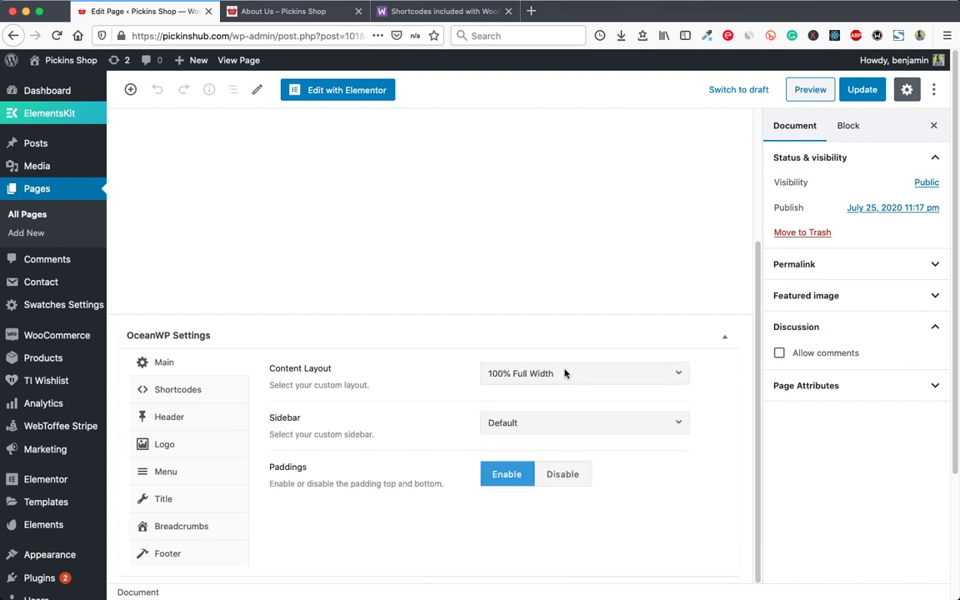
pyautogui.click(862, 96)
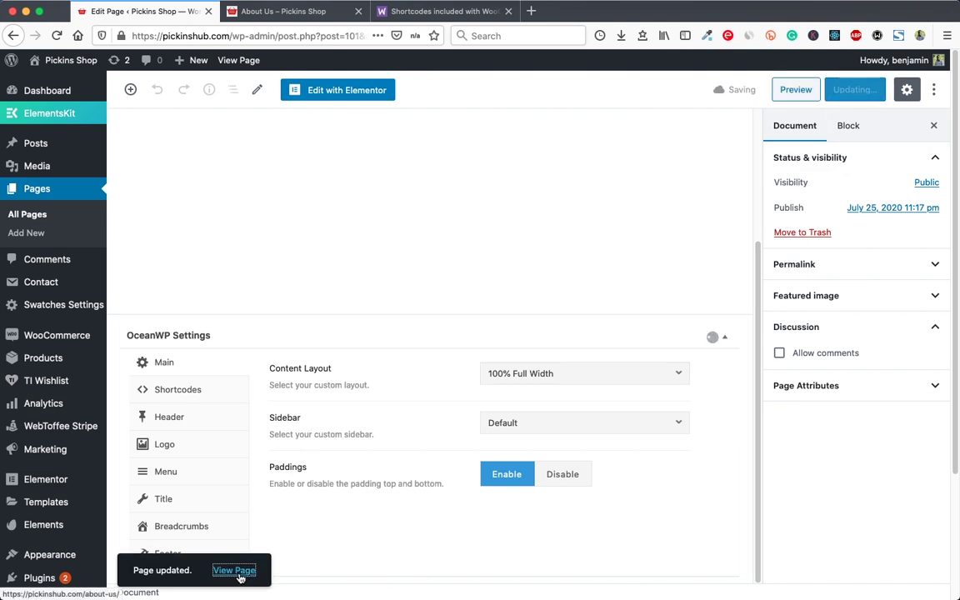
pyautogui.click(235, 571)
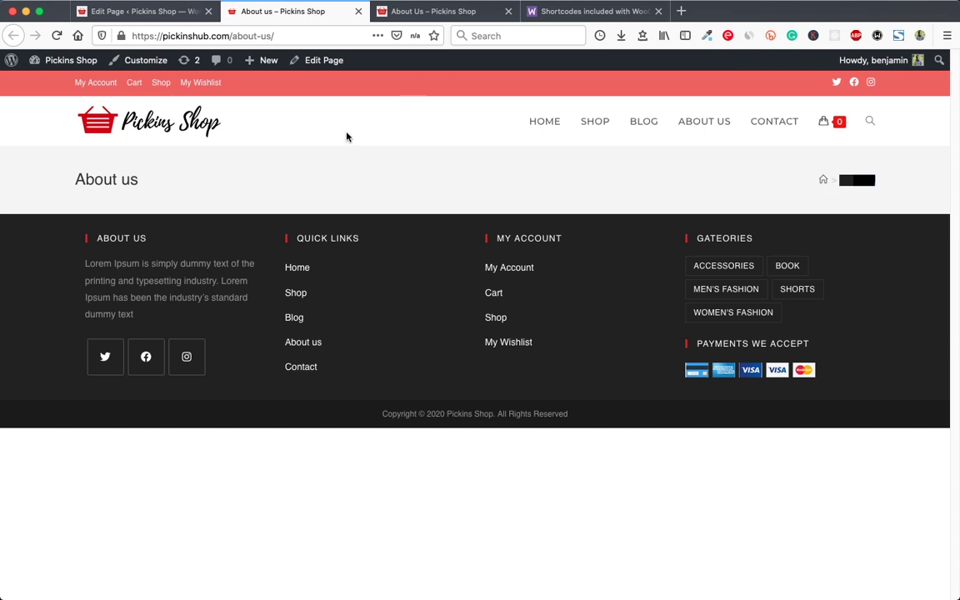
# Look through the demo shop's About Us page design, then glance at the editor tab.
pyautogui.hotkey('ctrl', 'shift', 'Tab')
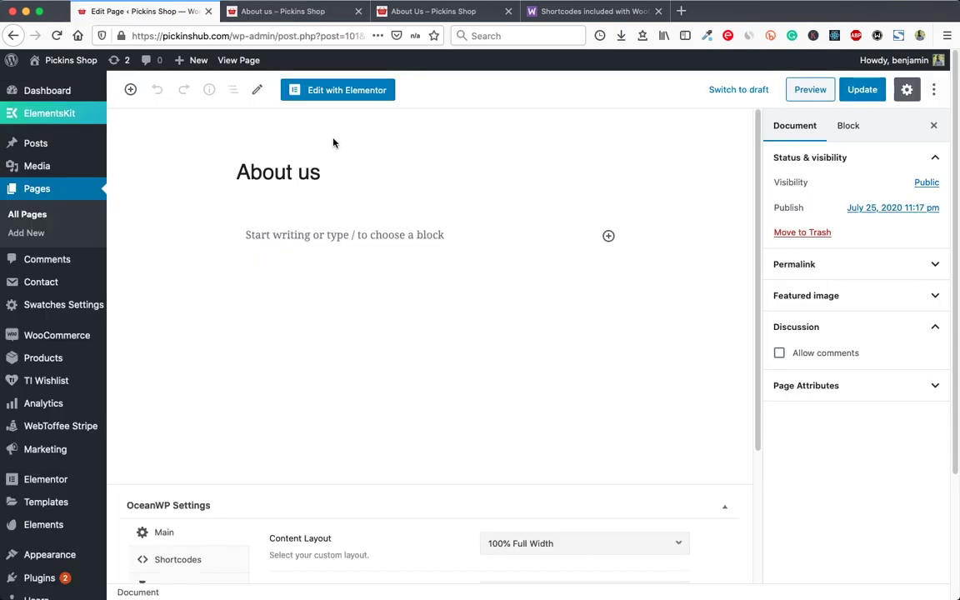
pyautogui.click(395, 12)
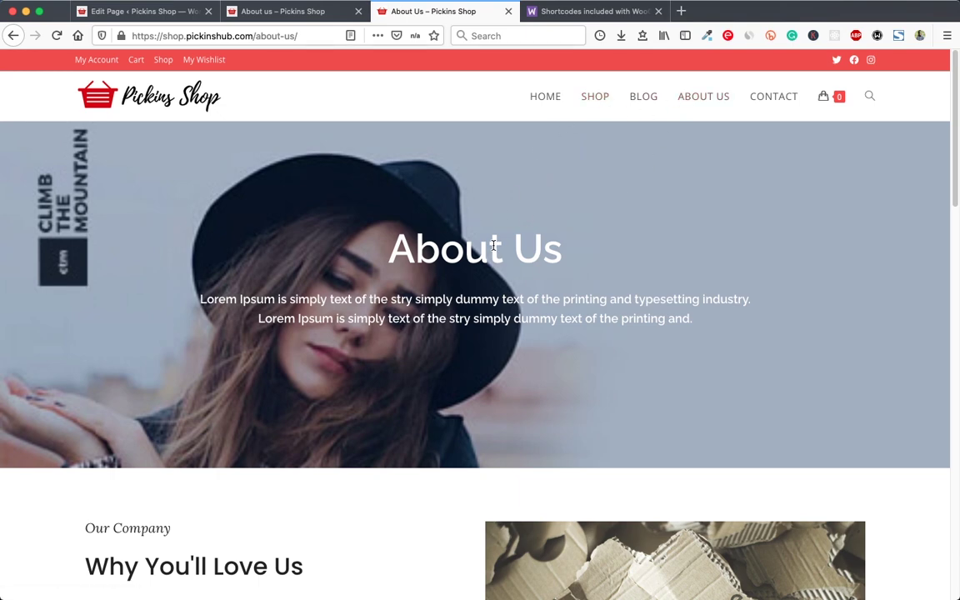
pyautogui.scroll(-1, 493, 245)
pyautogui.scroll(-10, 493, 245)
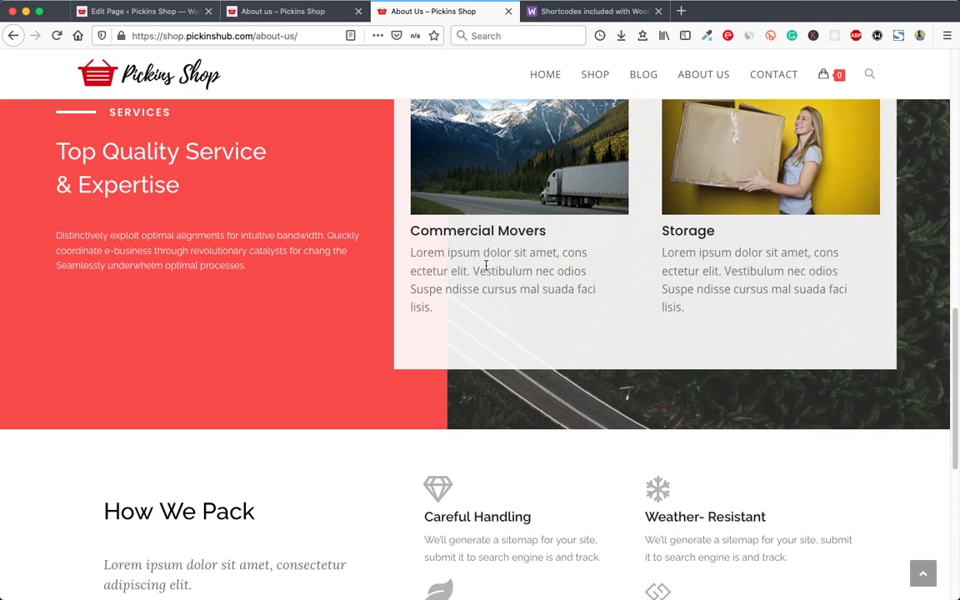
pyautogui.scroll(12, 484, 271)
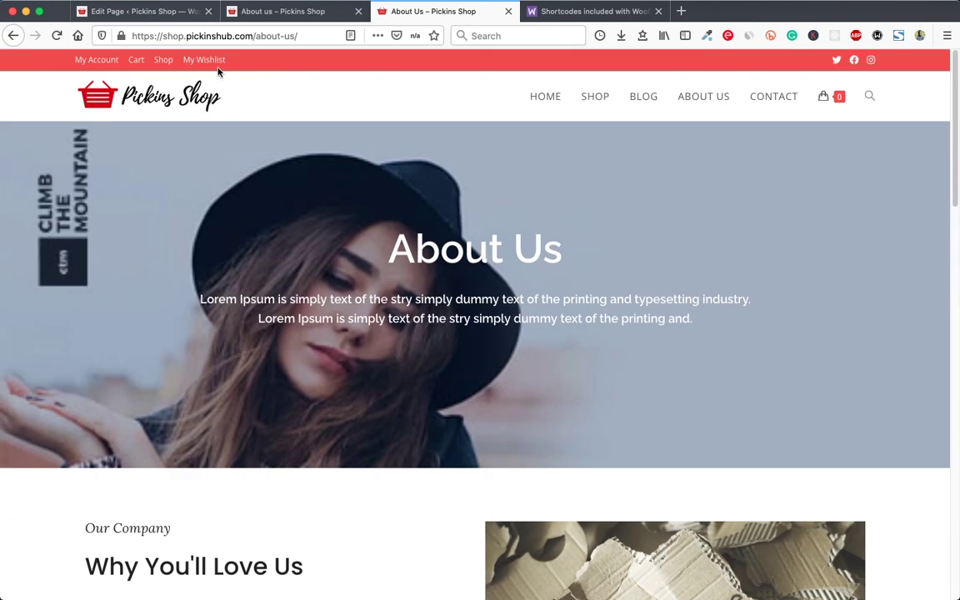
pyautogui.click(133, 11)
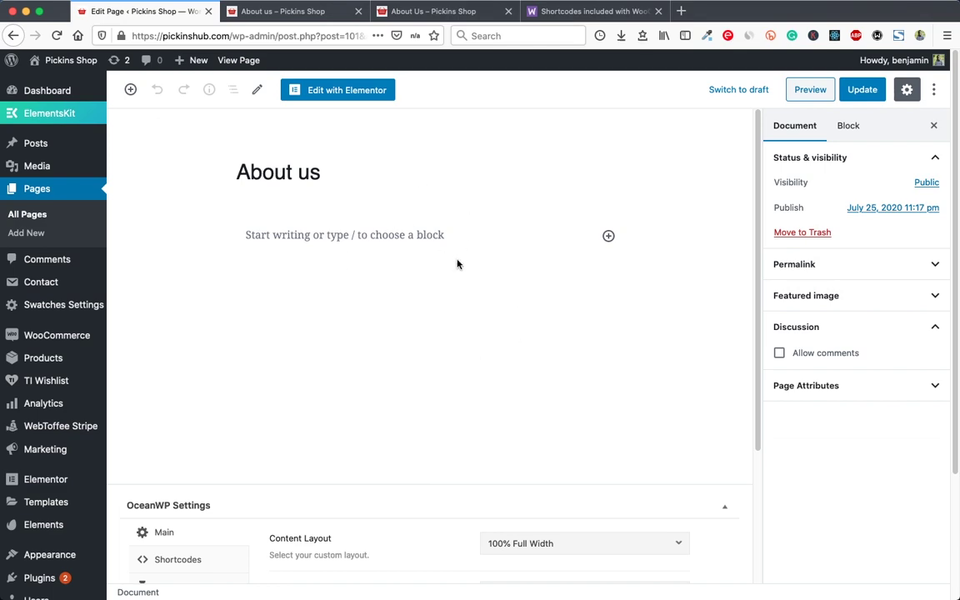
# Study the demo About Us page again, check the site's own About us page, and return to editing.
pyautogui.click(434, 11)
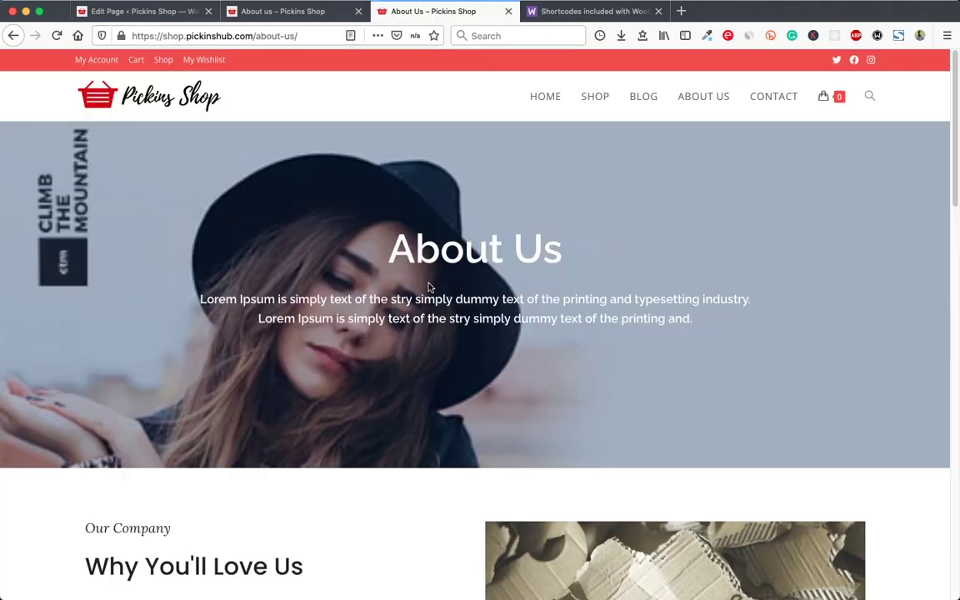
pyautogui.scroll(-8, 659, 223)
pyautogui.scroll(8, 441, 176)
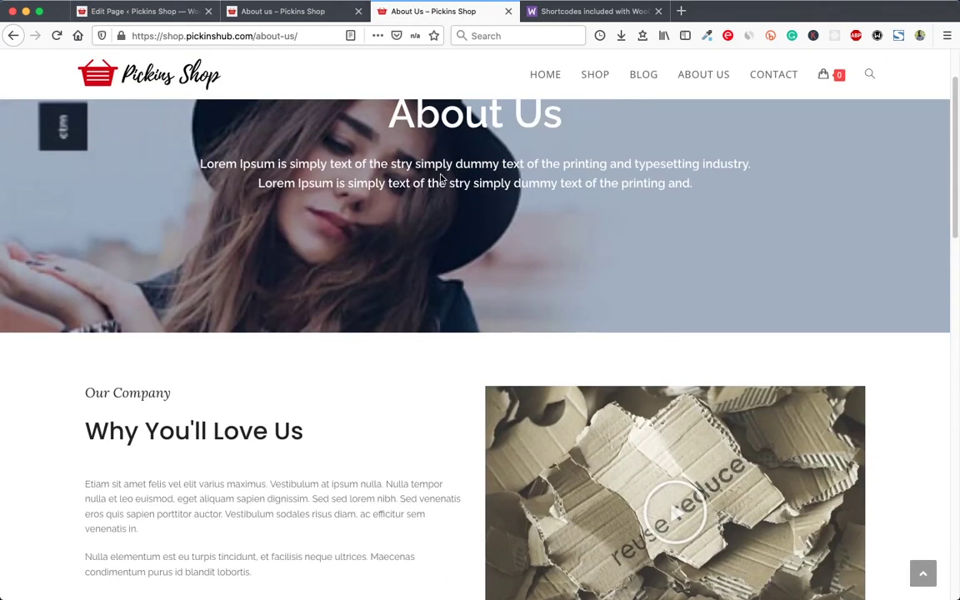
pyautogui.scroll(-8, 414, 187)
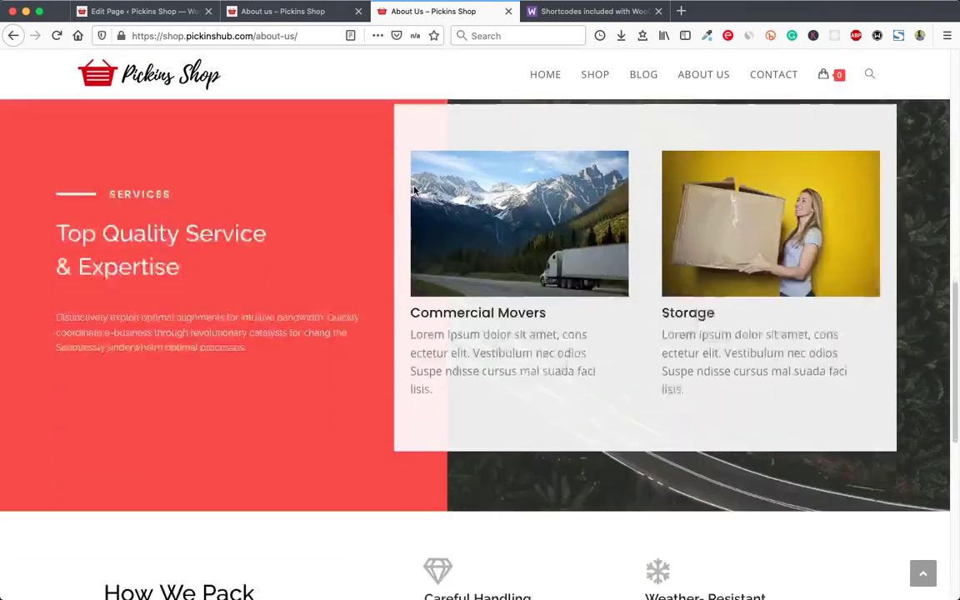
pyautogui.scroll(8, 414, 191)
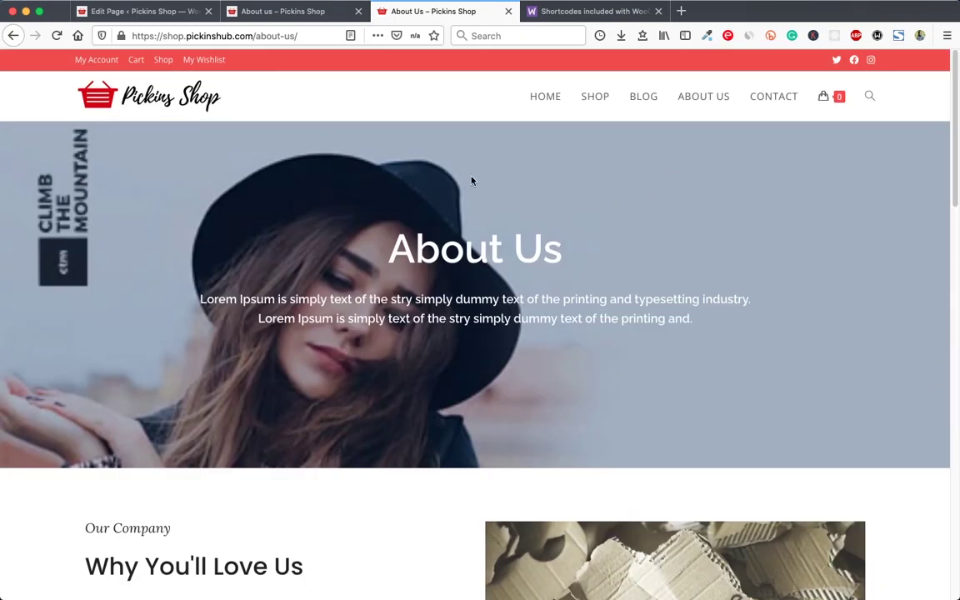
pyautogui.scroll(-5, 505, 280)
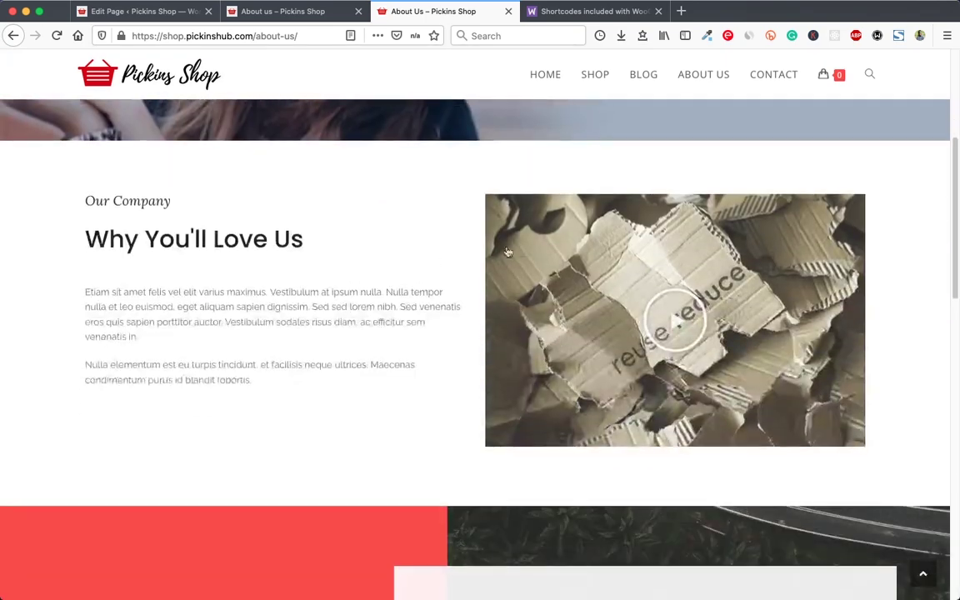
pyautogui.scroll(5, 515, 238)
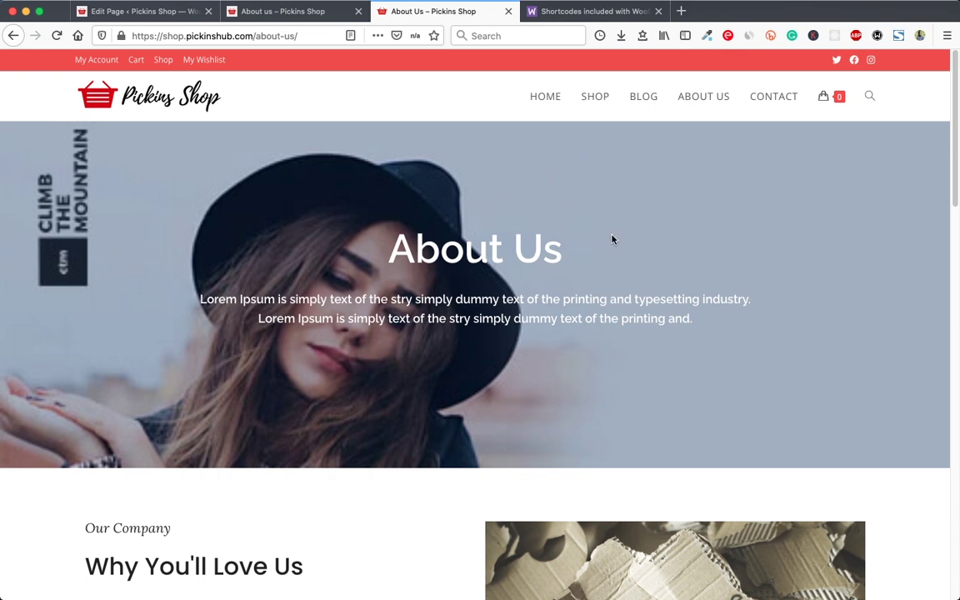
pyautogui.scroll(-5, 611, 240)
pyautogui.scroll(5, 503, 193)
pyautogui.click(284, 12)
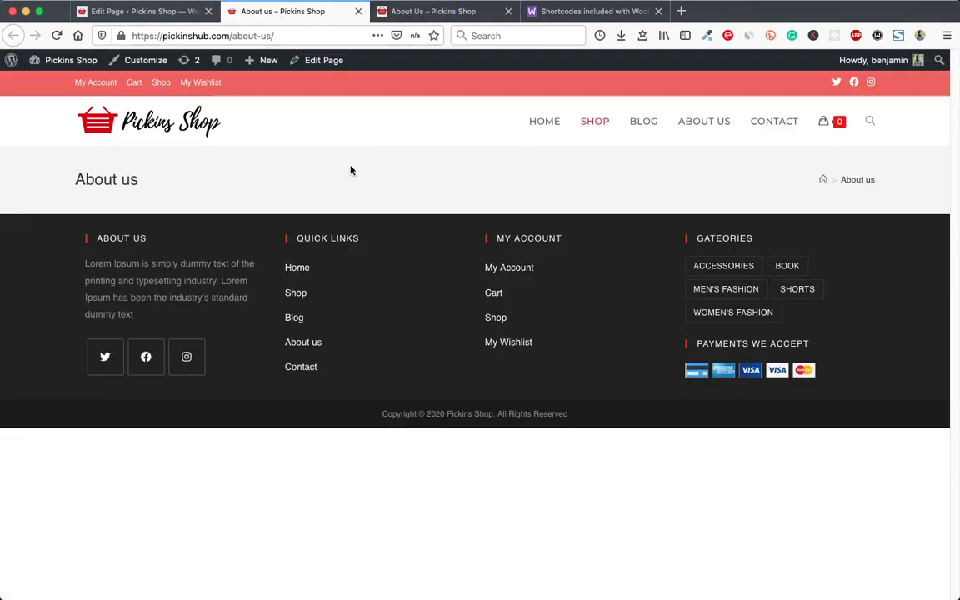
pyautogui.click(160, 13)
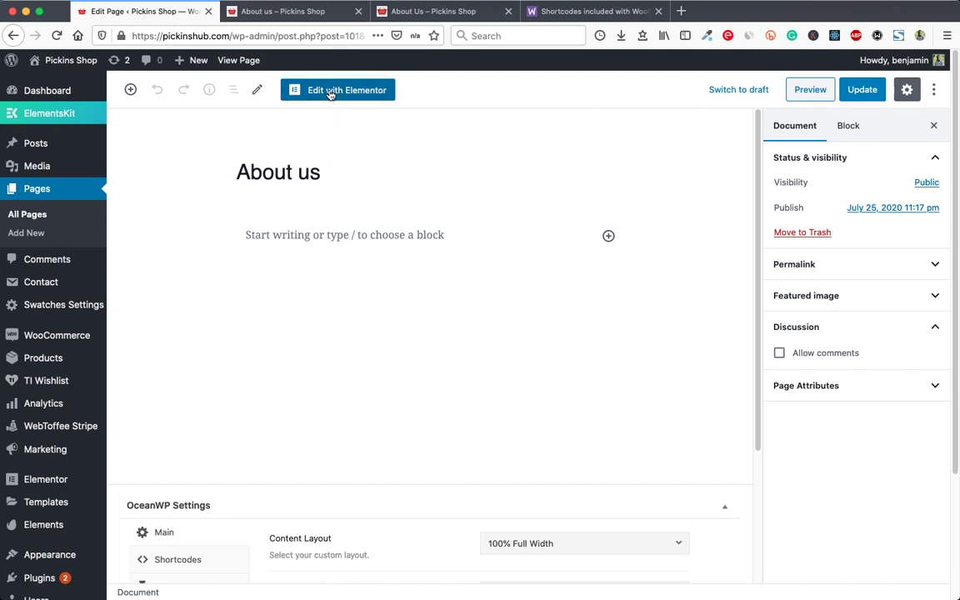
# Open About us in Elementor, search the template library for 'abou', and preview the Art Gallery About template.
pyautogui.click(331, 94)
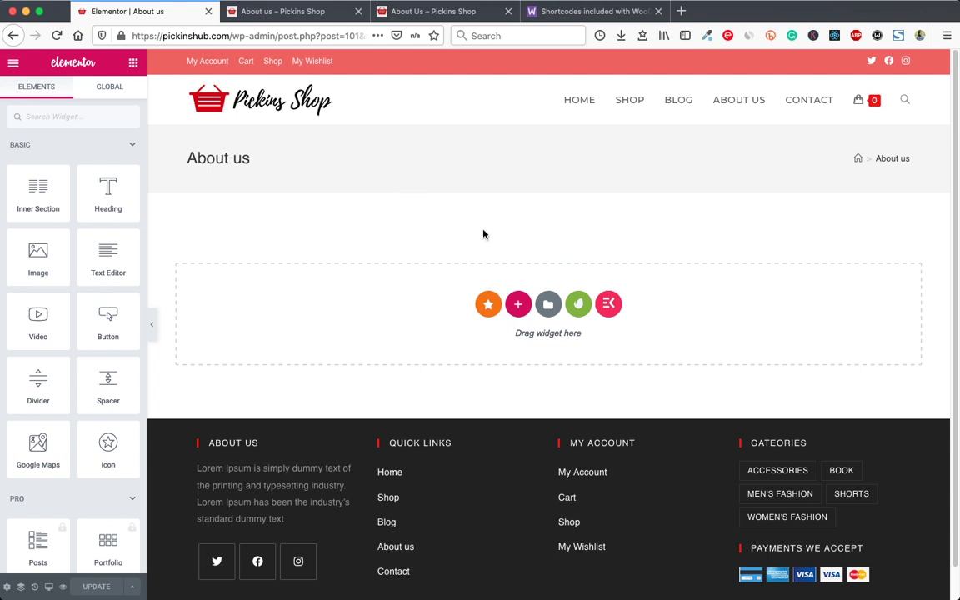
pyautogui.click(546, 305)
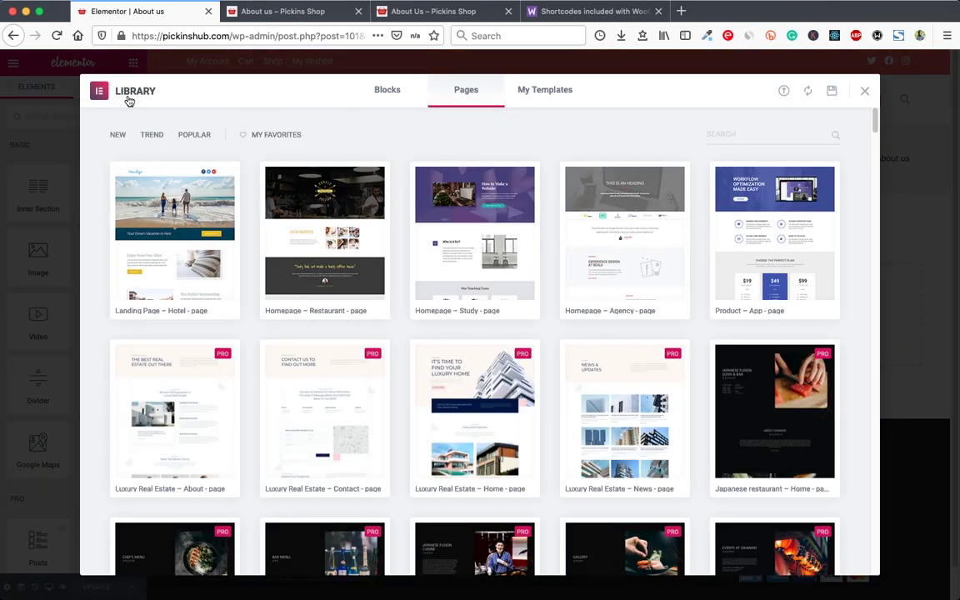
pyautogui.click(712, 135)
pyautogui.write('about')
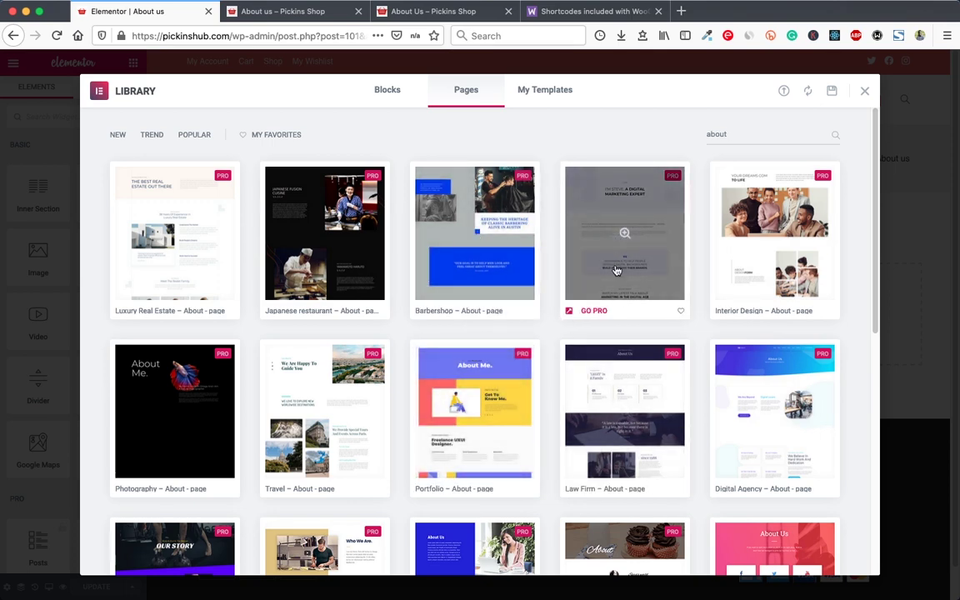
pyautogui.scroll(-8, 521, 347)
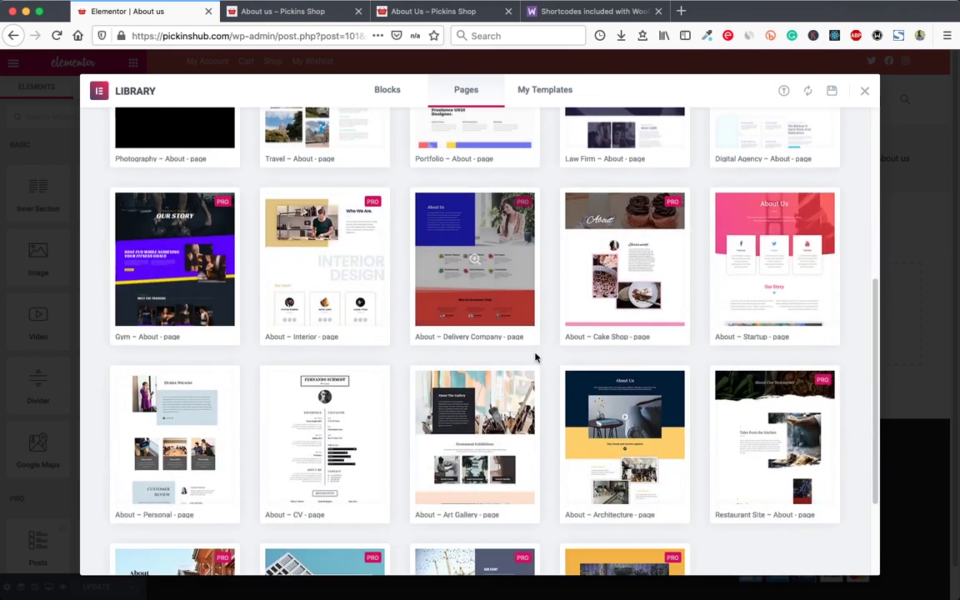
pyautogui.scroll(-3, 535, 357)
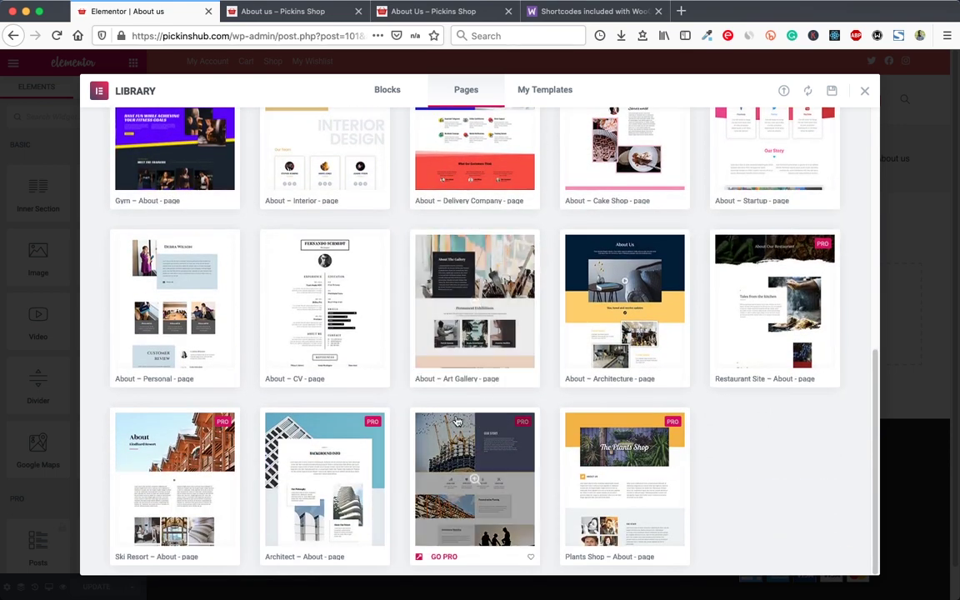
pyautogui.click(474, 304)
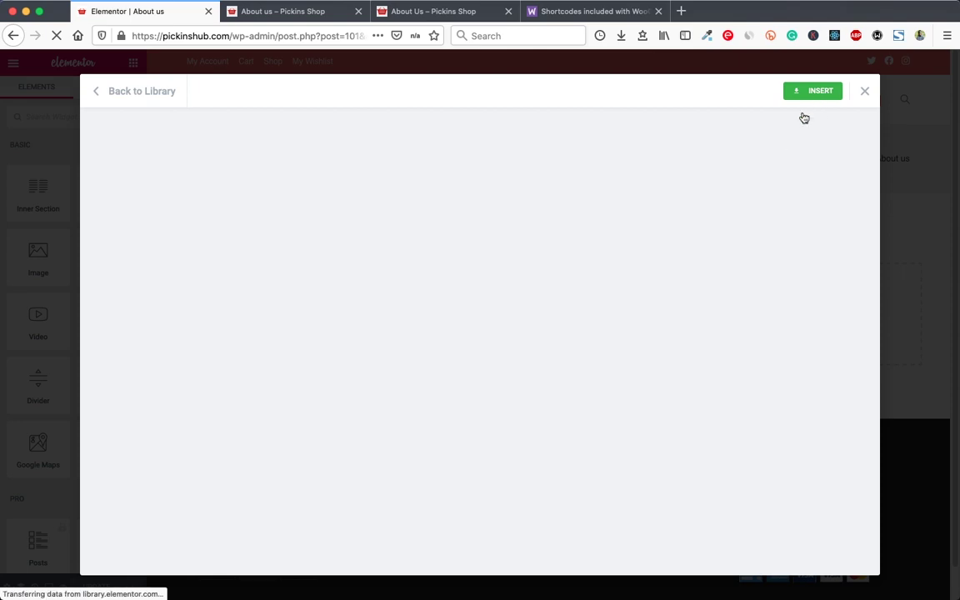
# Scroll through the Art Gallery About template preview, then return to the full Pages library.
pyautogui.scroll(-8, 647, 300)
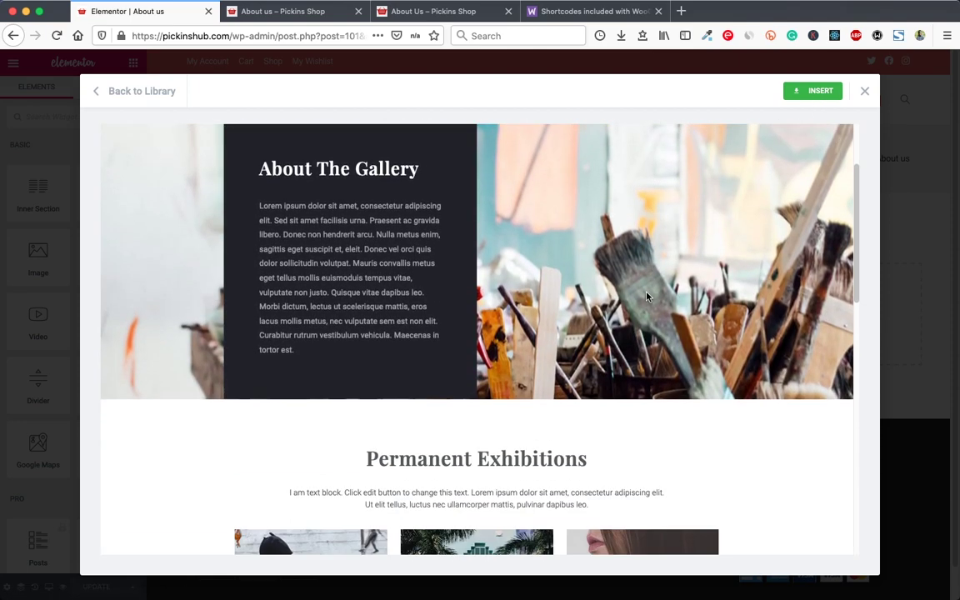
pyautogui.scroll(-3, 646, 300)
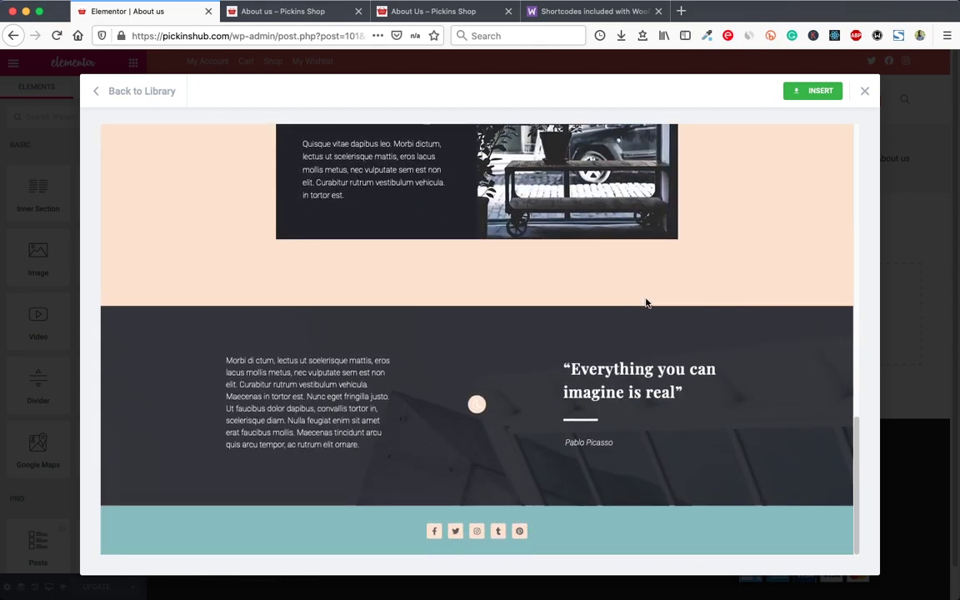
pyautogui.scroll(8, 661, 313)
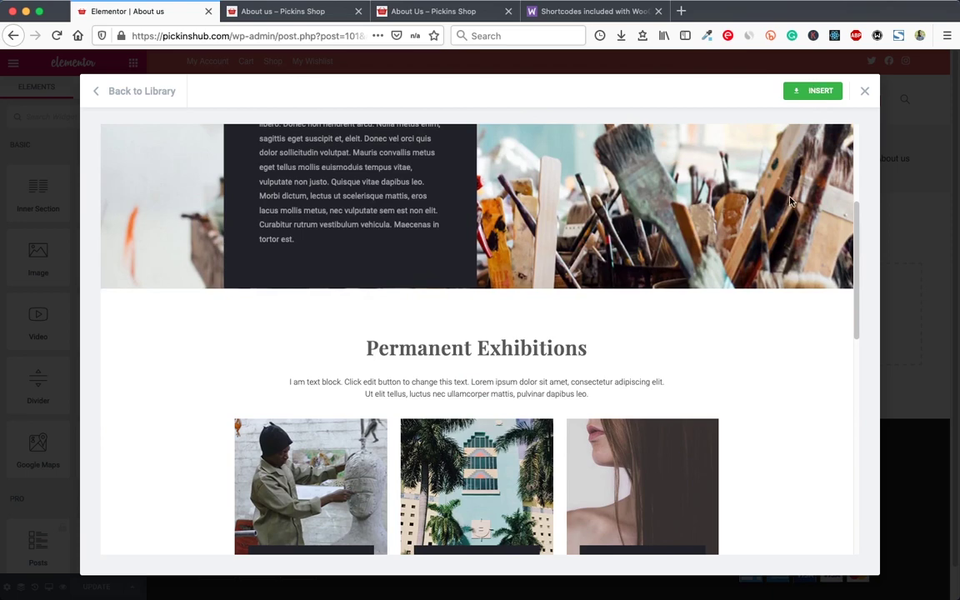
pyautogui.scroll(5, 790, 202)
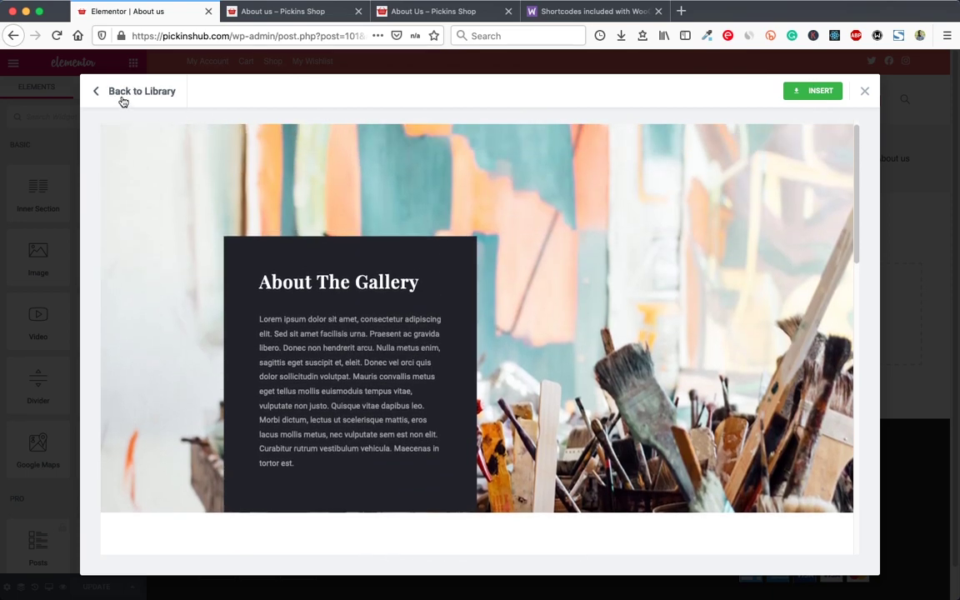
pyautogui.click(123, 96)
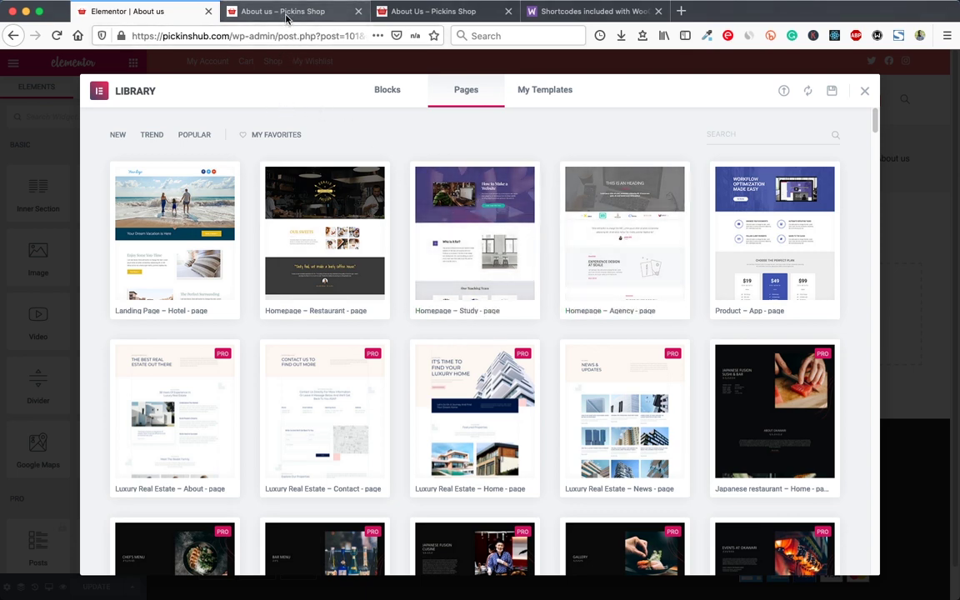
# Check the site's About us page and the Pickins Shop homepage, then return to the Elementor library.
pyautogui.click(278, 10)
pyautogui.click(262, 122)
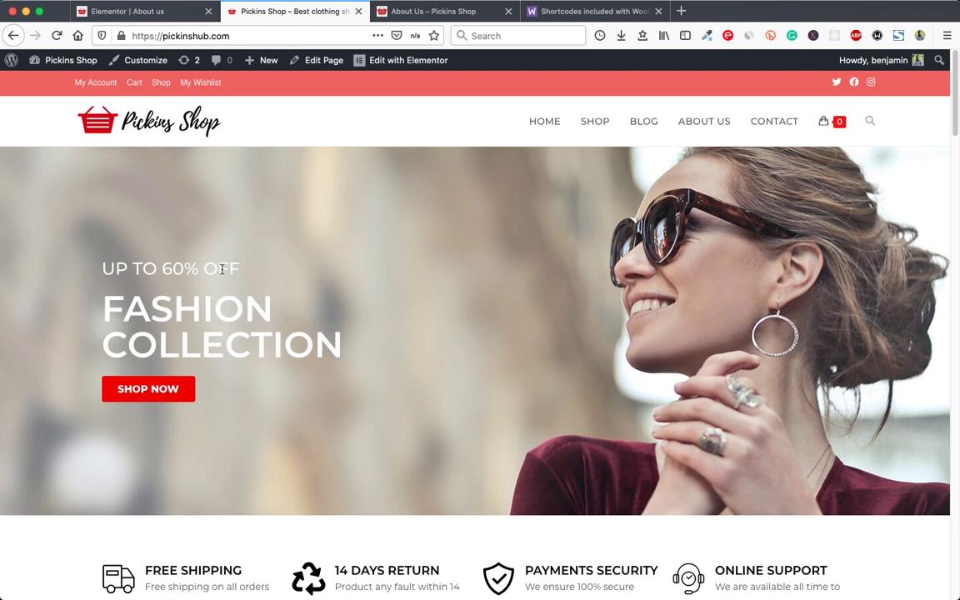
pyautogui.click(159, 12)
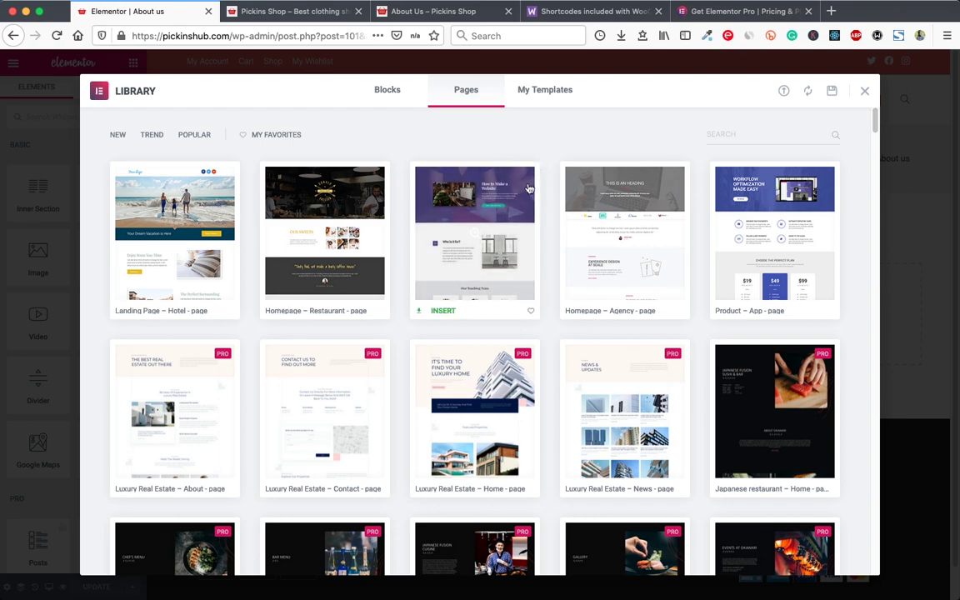
# Browse further down the Pages template grid to the Barbershop and Online Course templates.
pyautogui.scroll(-3, 553, 245)
pyautogui.scroll(-2, 552, 246)
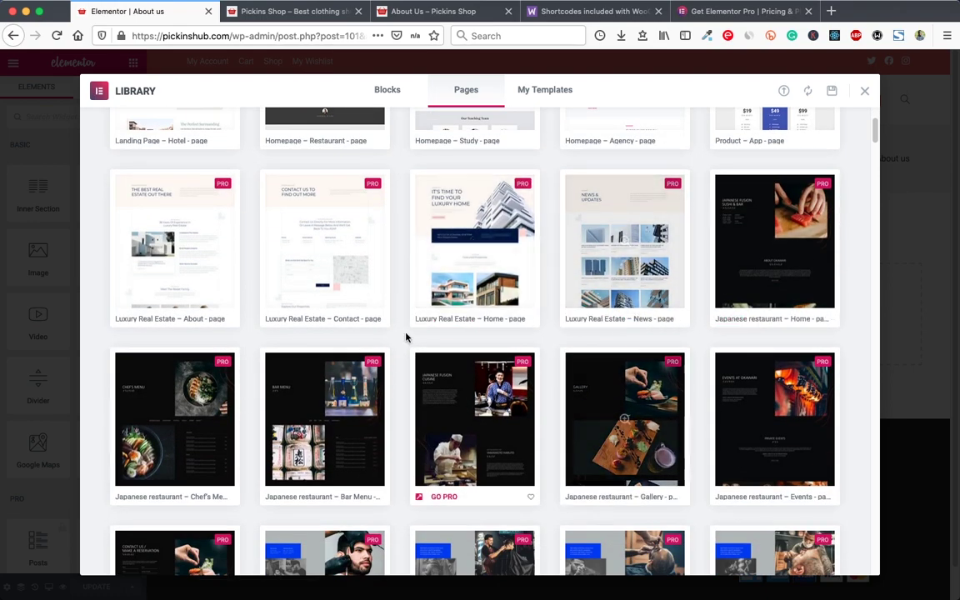
pyautogui.scroll(-3, 392, 269)
pyautogui.scroll(-6, 391, 269)
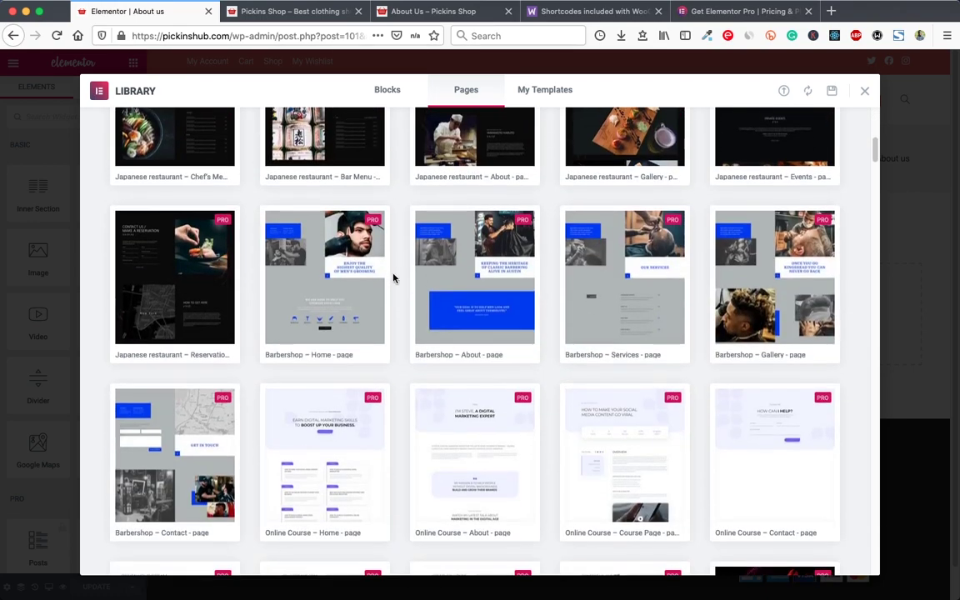
pyautogui.click(724, 13)
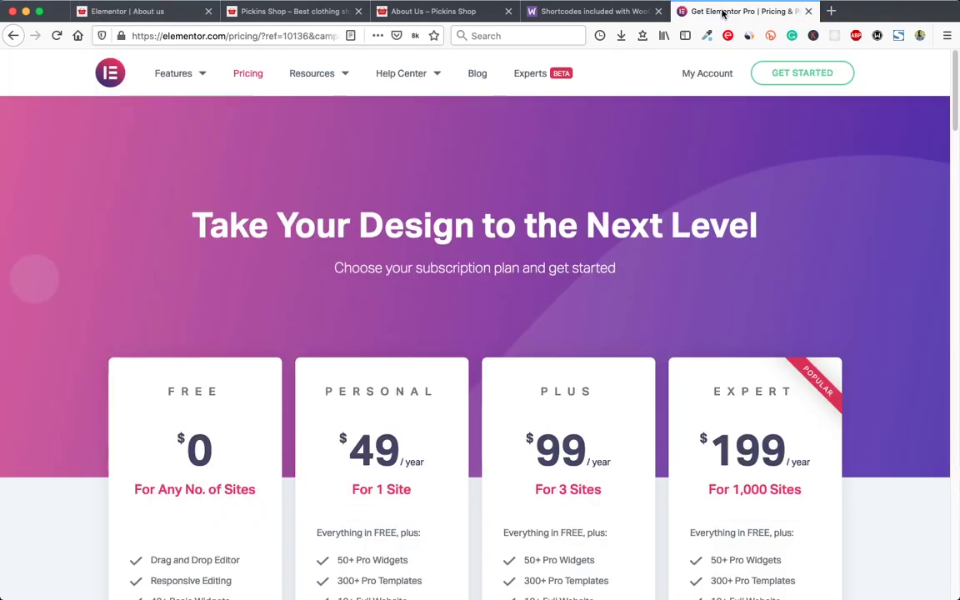
pyautogui.moveTo(311, 77)
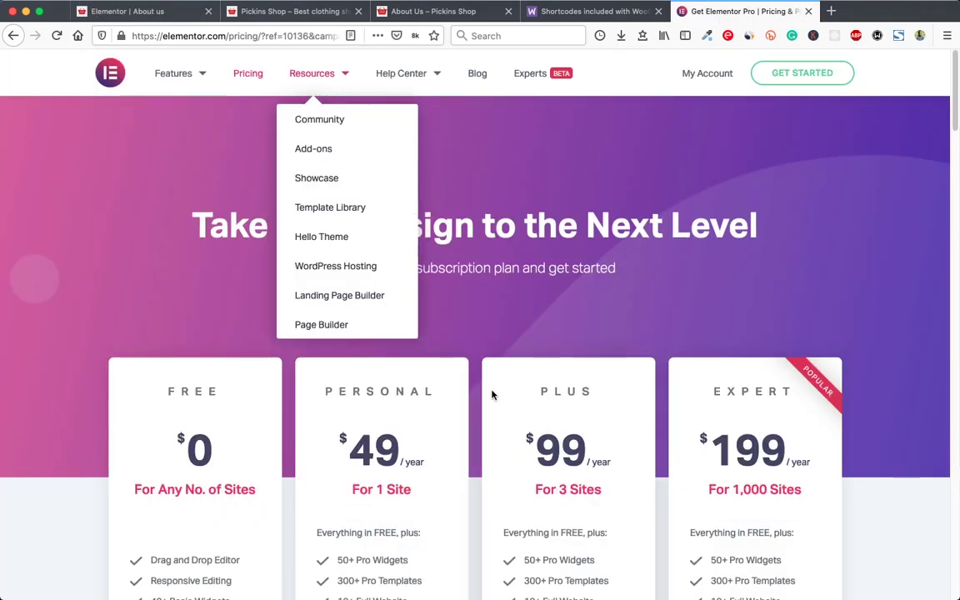
pyautogui.scroll(-3, 464, 240)
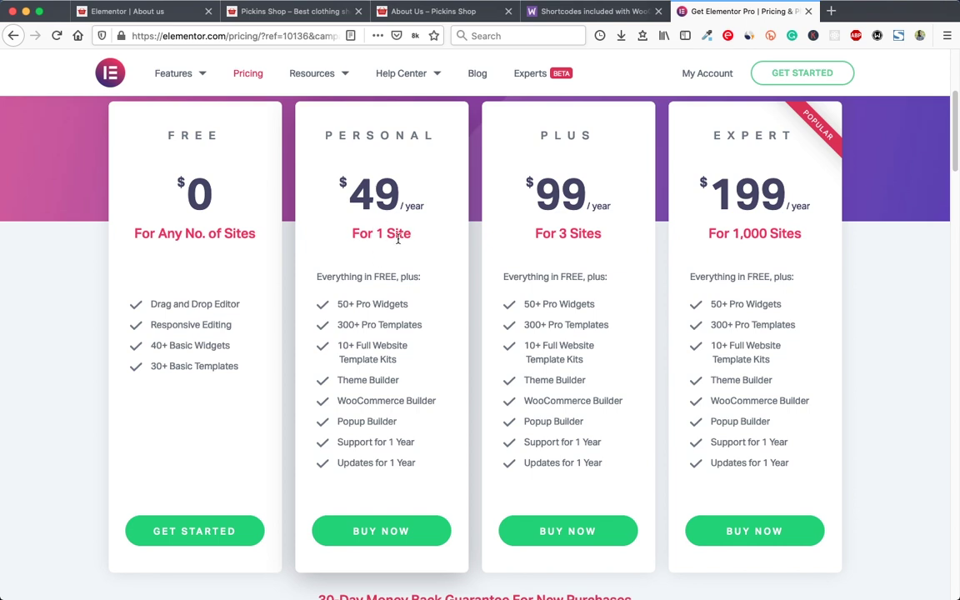
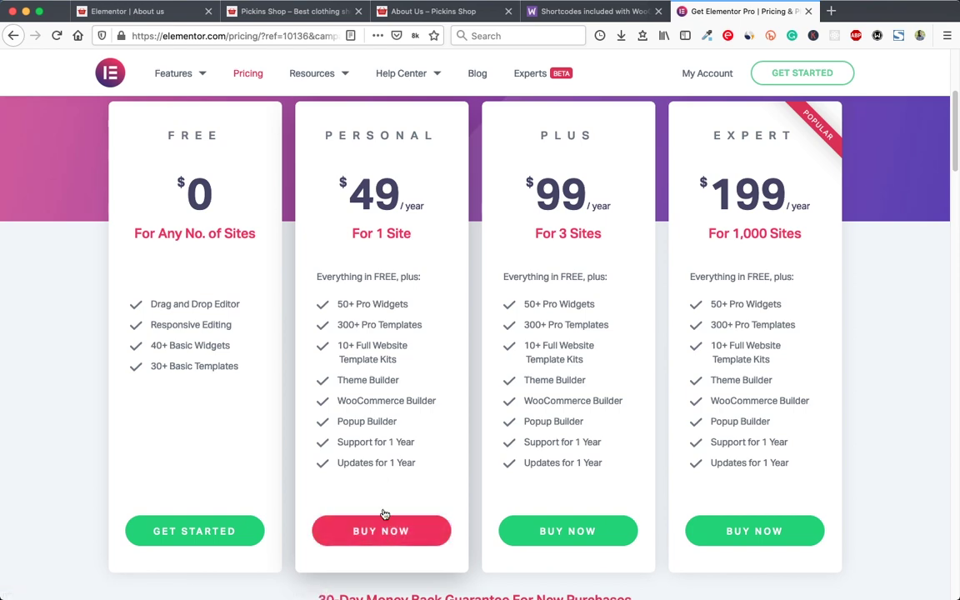
# Finish scanning the Elementor Pro pricing plans and return to the About us editor's Library dialog.
pyautogui.scroll(3, 386, 392)
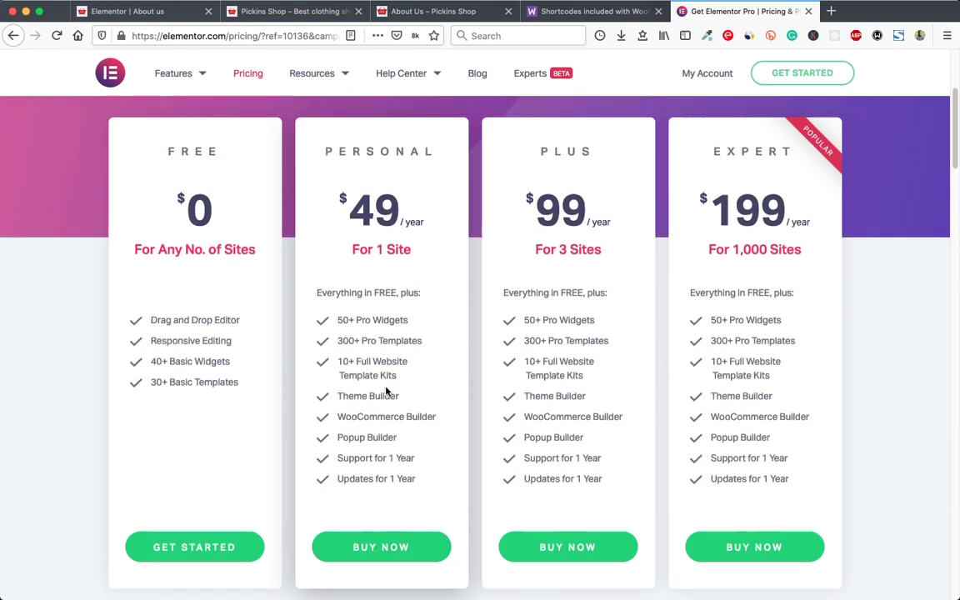
pyautogui.scroll(-3, 386, 392)
pyautogui.scroll(-1, 385, 392)
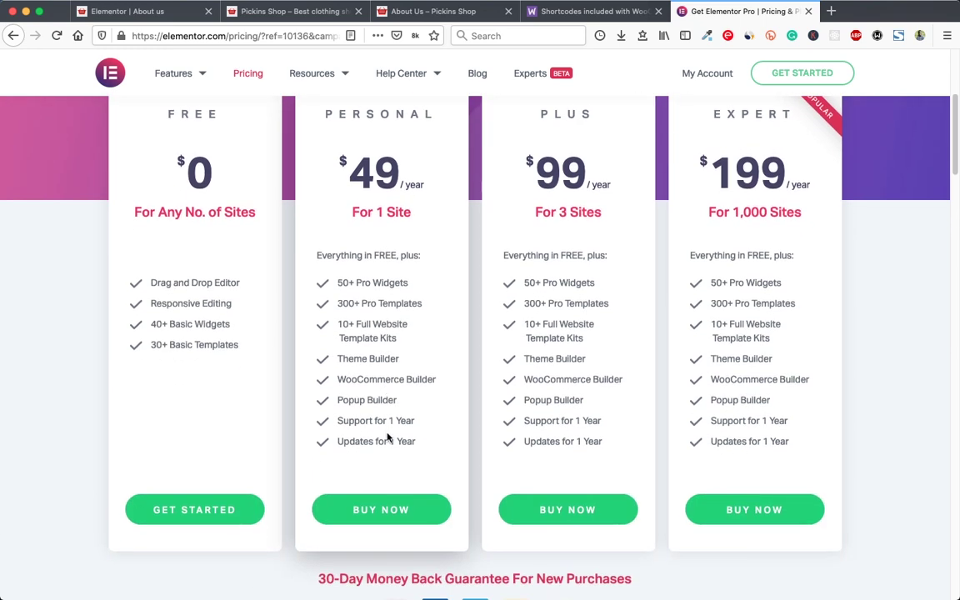
pyautogui.press('super+1')
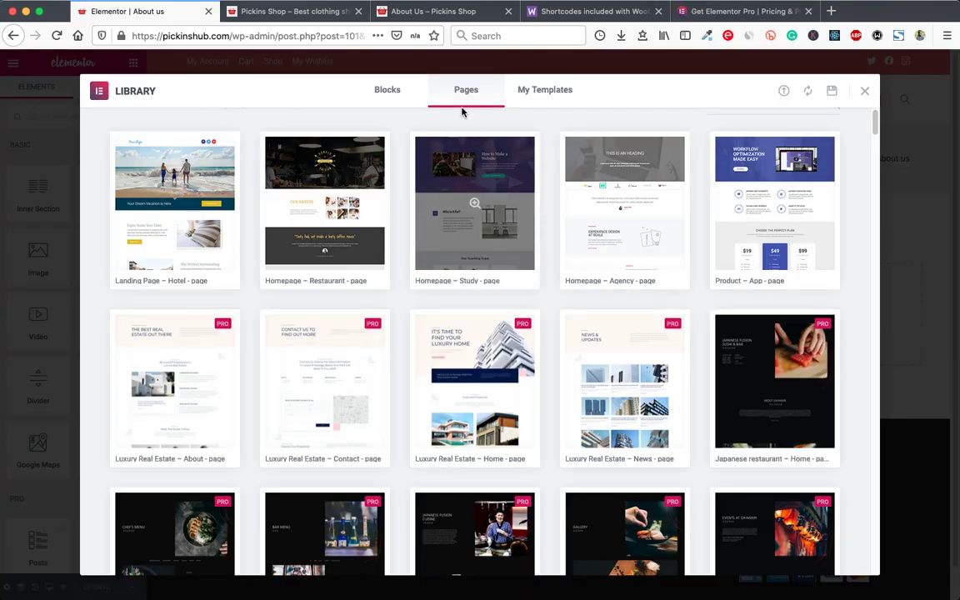
# Check My Templates and compare with the live About Us page before returning to the editor.
pyautogui.click(539, 97)
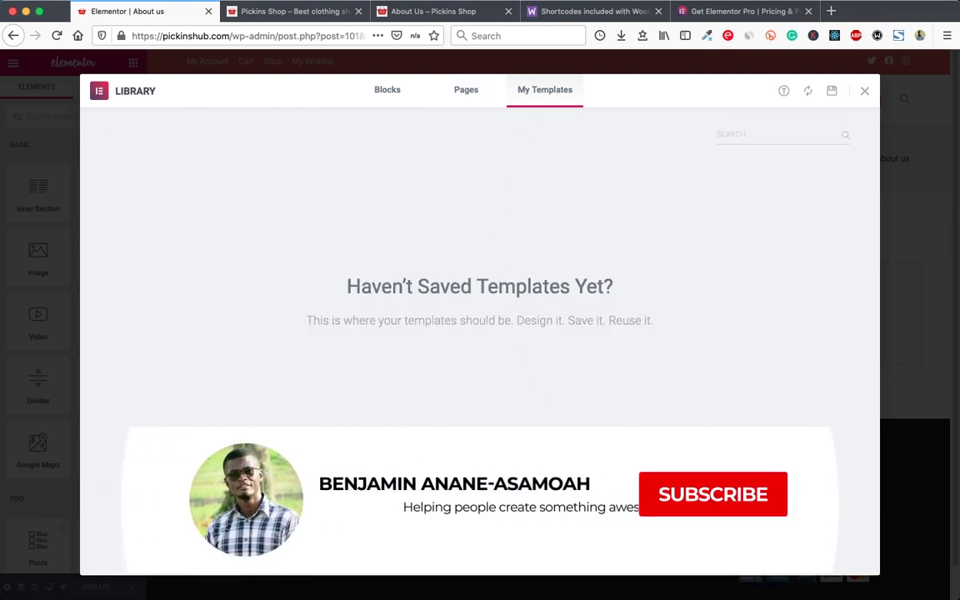
pyautogui.click(395, 17)
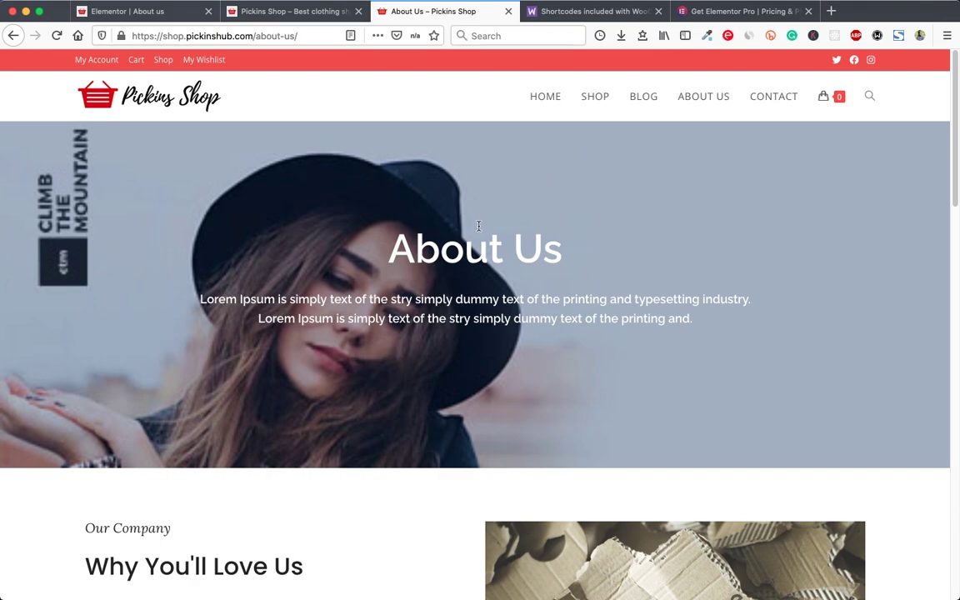
pyautogui.scroll(-10, 477, 233)
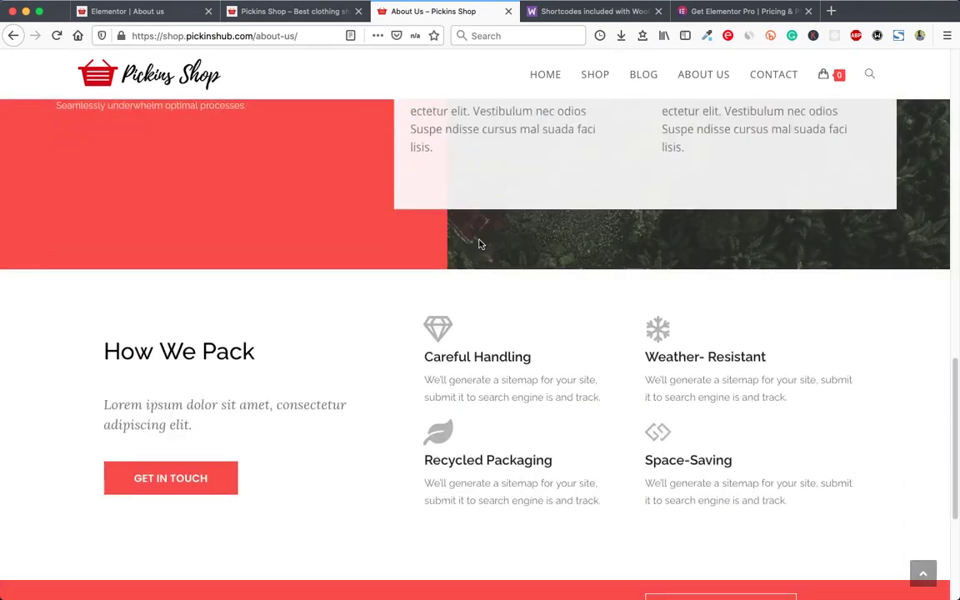
pyautogui.scroll(10, 479, 243)
pyautogui.scroll(4, 279, 250)
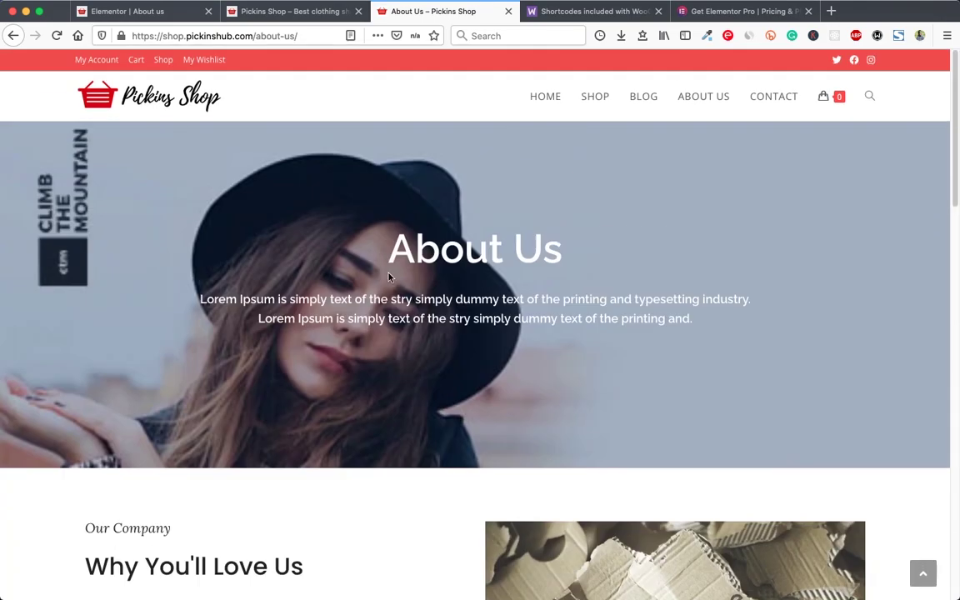
pyautogui.click(120, 11)
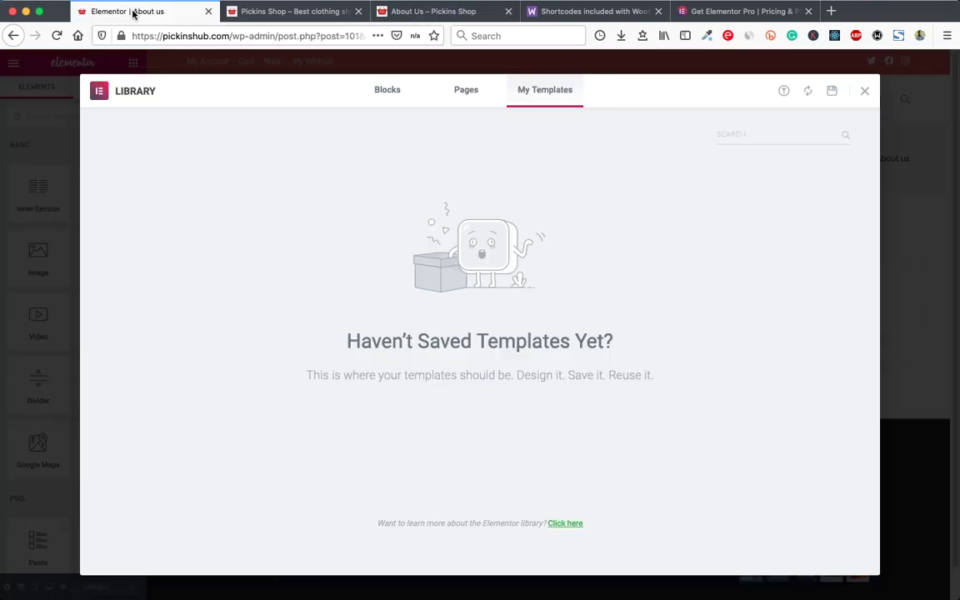
# Import About Us Page.json and insert it with its document settings.
pyautogui.click(784, 92)
pyautogui.click(471, 380)
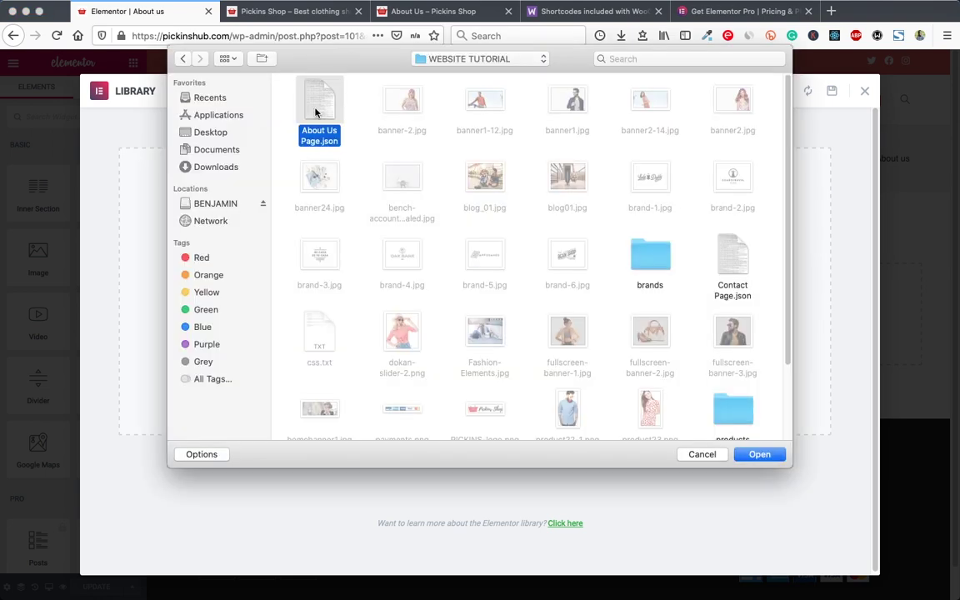
pyautogui.click(747, 454)
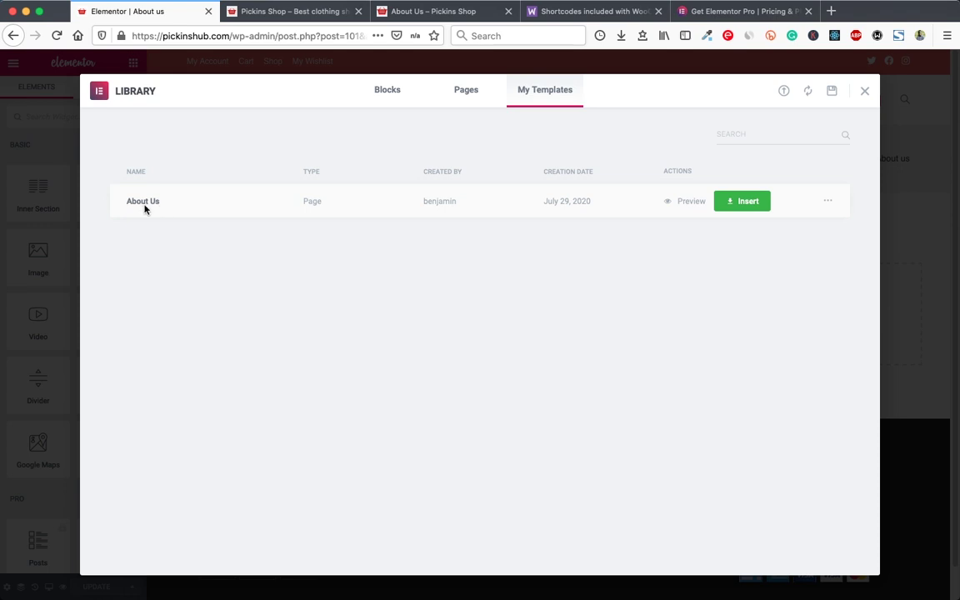
pyautogui.click(740, 201)
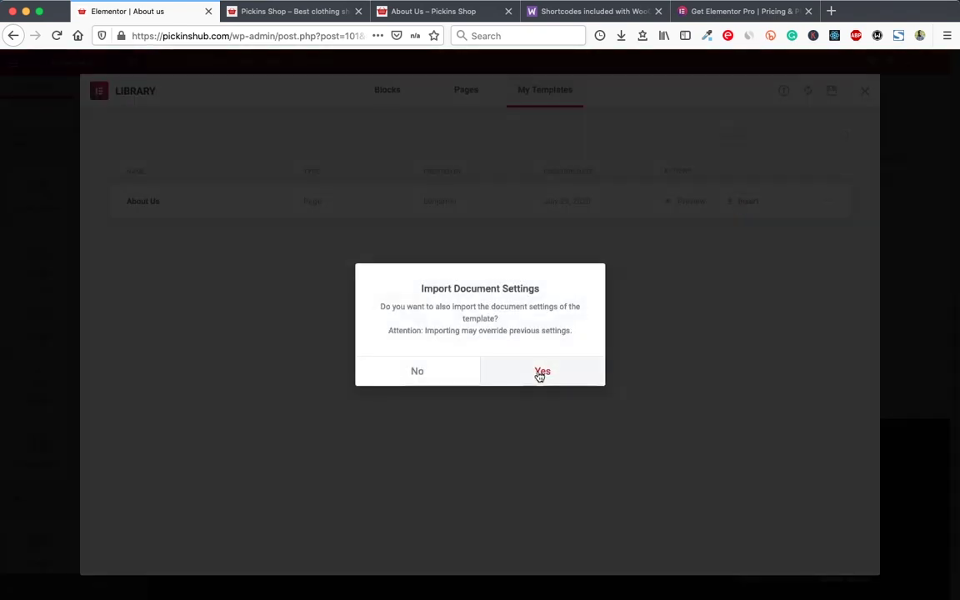
pyautogui.click(540, 375)
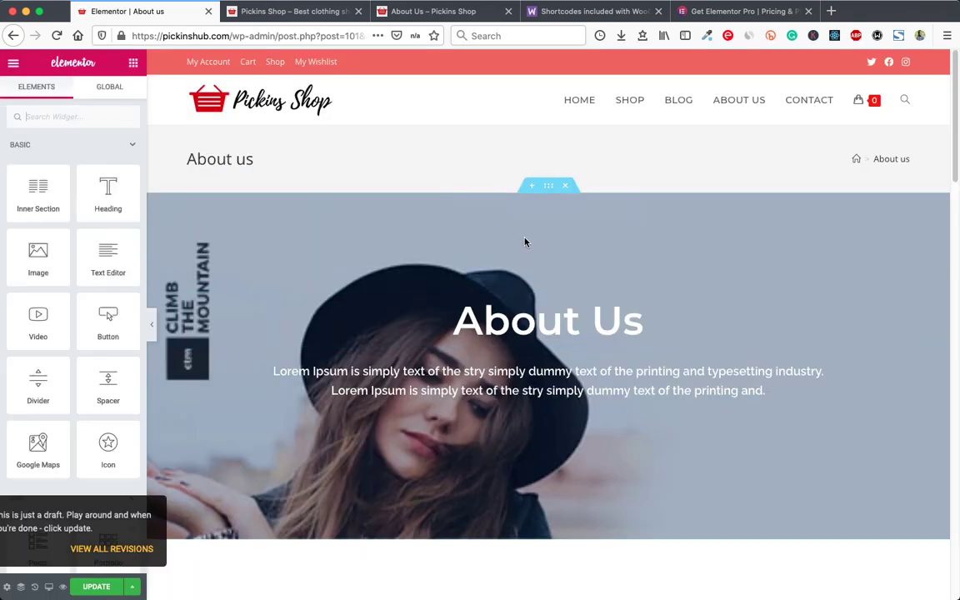
# Update the About us page with its inserted template and exit to the WordPress dashboard.
pyautogui.scroll(-15, 525, 276)
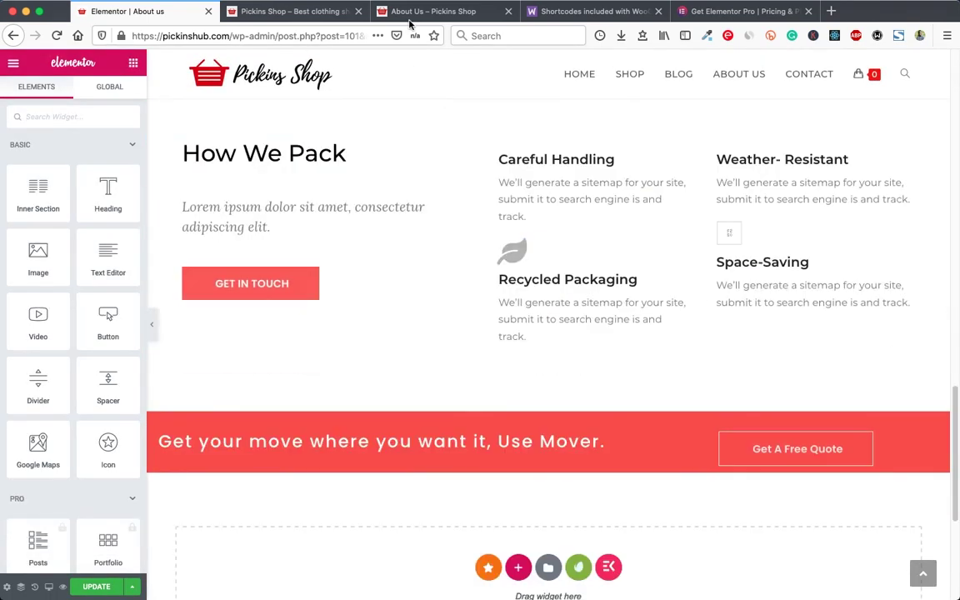
pyautogui.scroll(-4, 467, 229)
pyautogui.scroll(4, 507, 269)
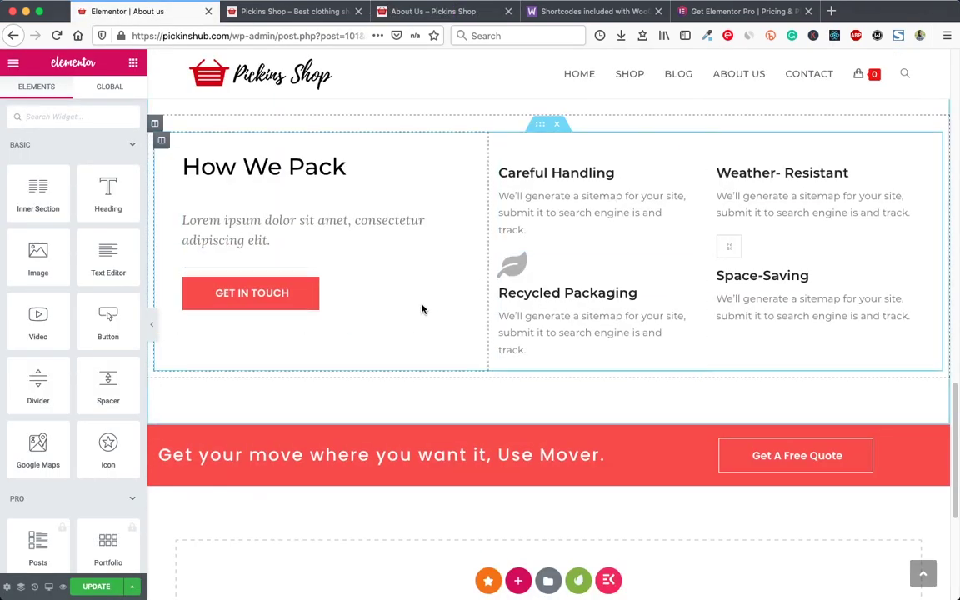
pyautogui.scroll(15, 564, 377)
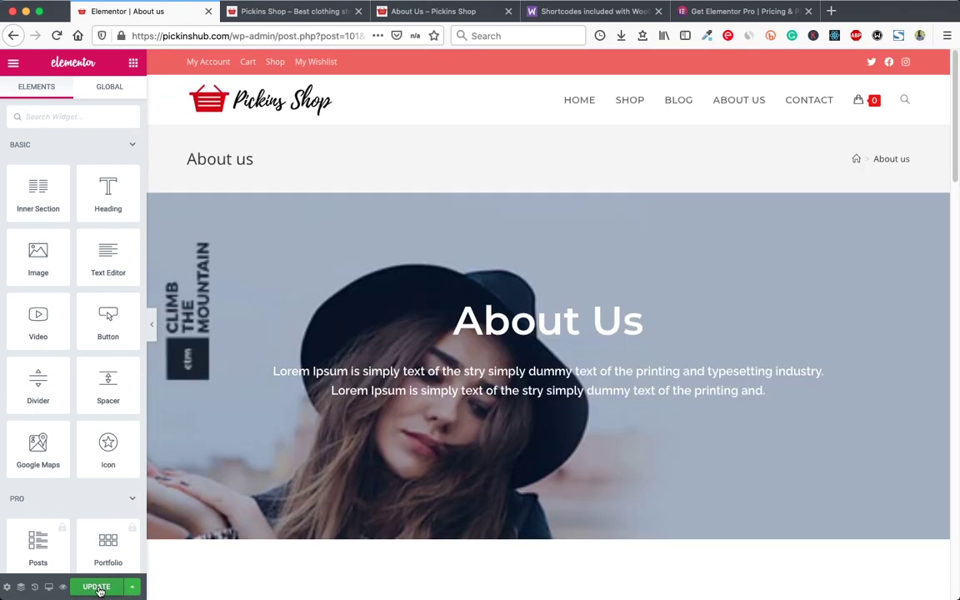
pyautogui.click(97, 587)
pyautogui.click(13, 62)
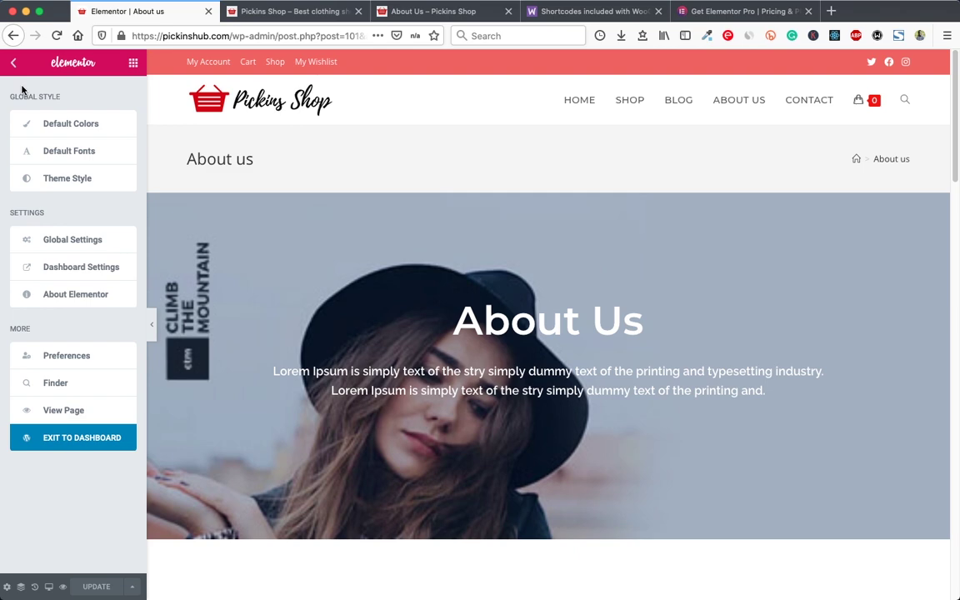
pyautogui.click(81, 438)
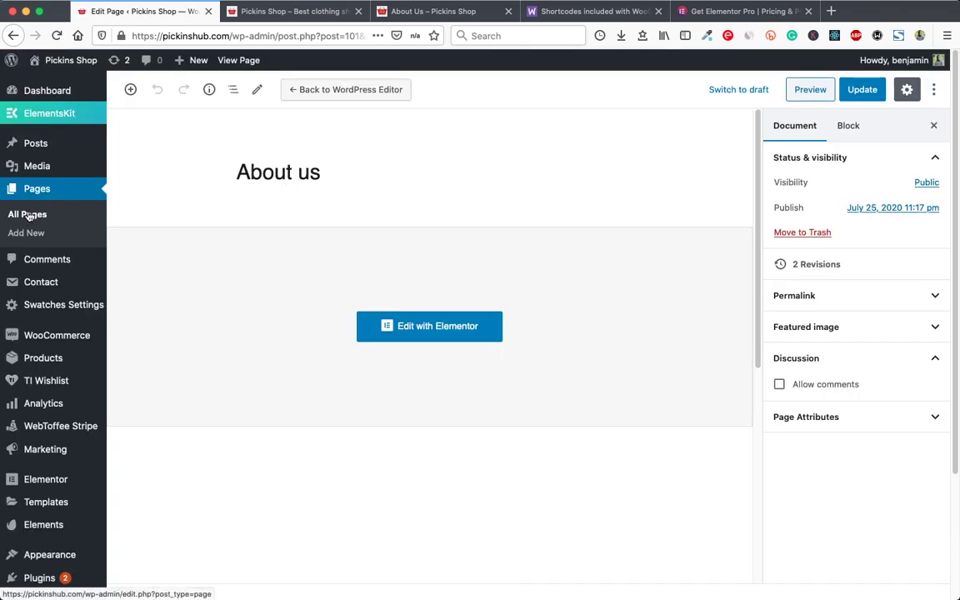
# Set the Contact page's OceanWP Content Layout to 100% Full Width, update, and edit with Elementor.
pyautogui.click(30, 215)
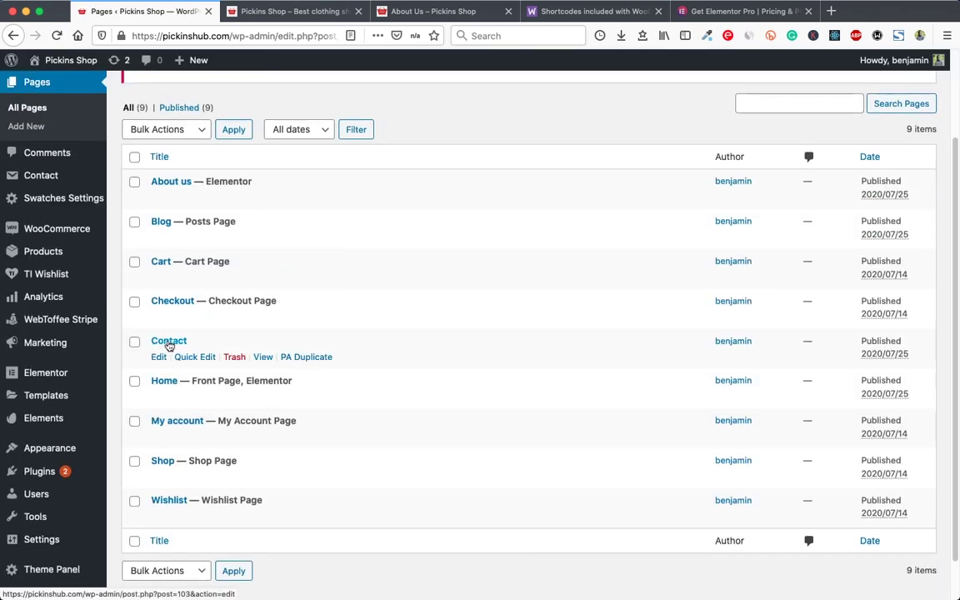
pyautogui.click(169, 342)
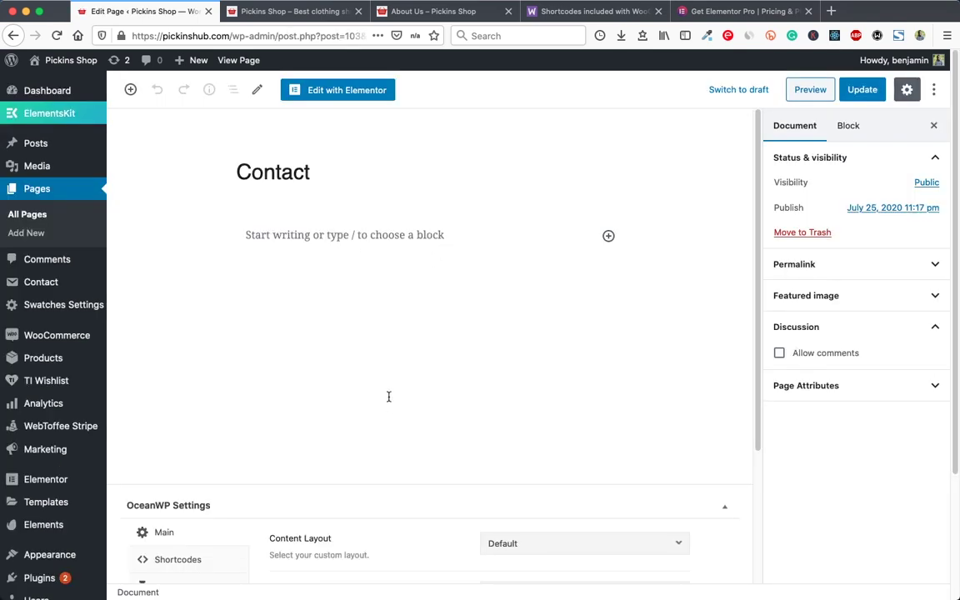
pyautogui.scroll(-3, 388, 396)
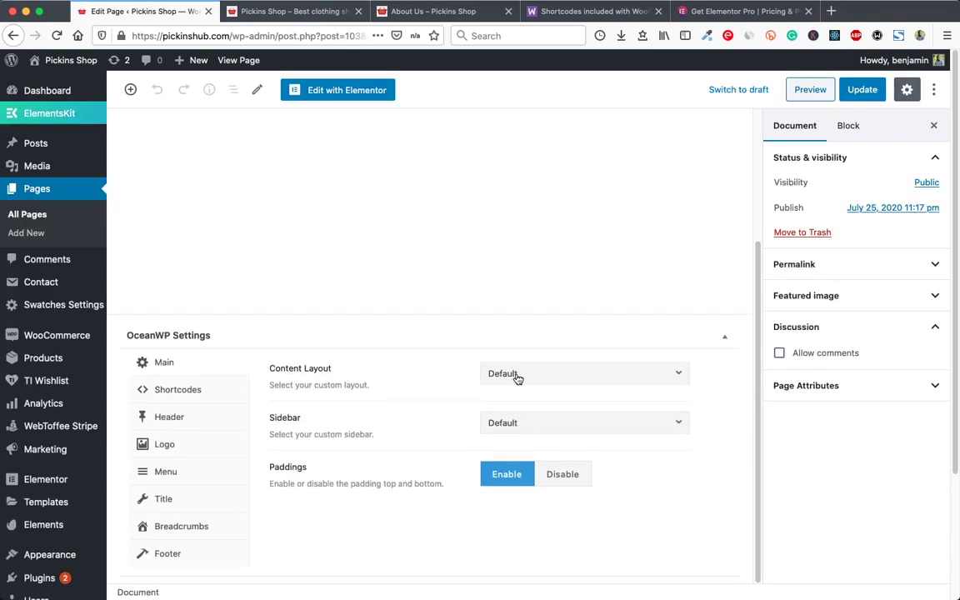
pyautogui.click(491, 379)
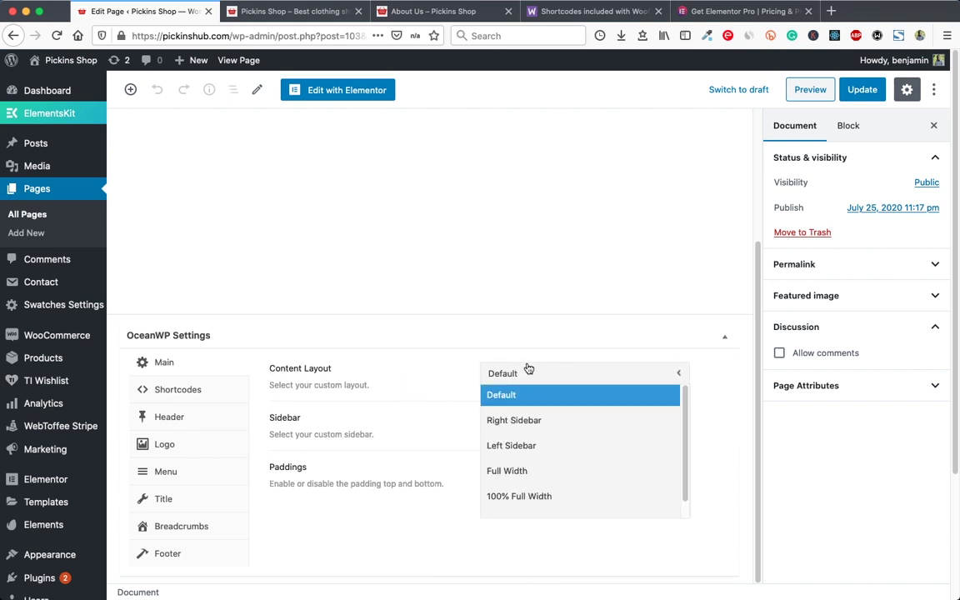
pyautogui.click(524, 499)
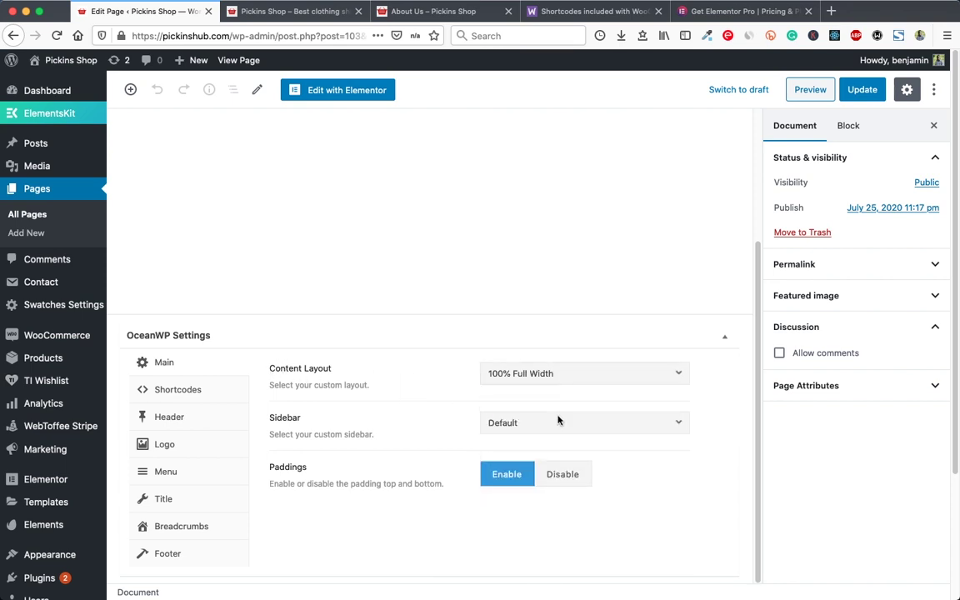
pyautogui.scroll(3, 641, 283)
pyautogui.click(852, 96)
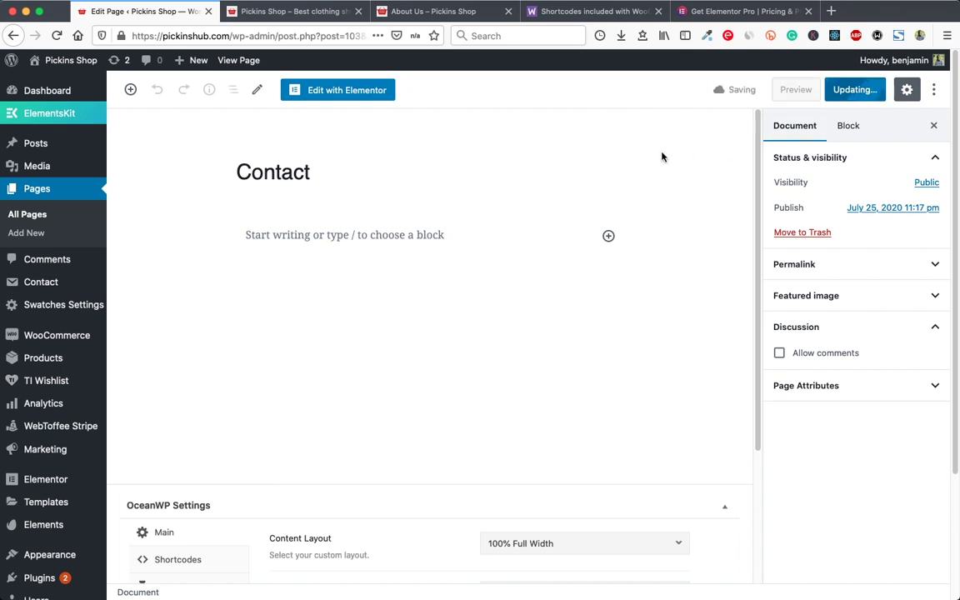
pyautogui.click(337, 91)
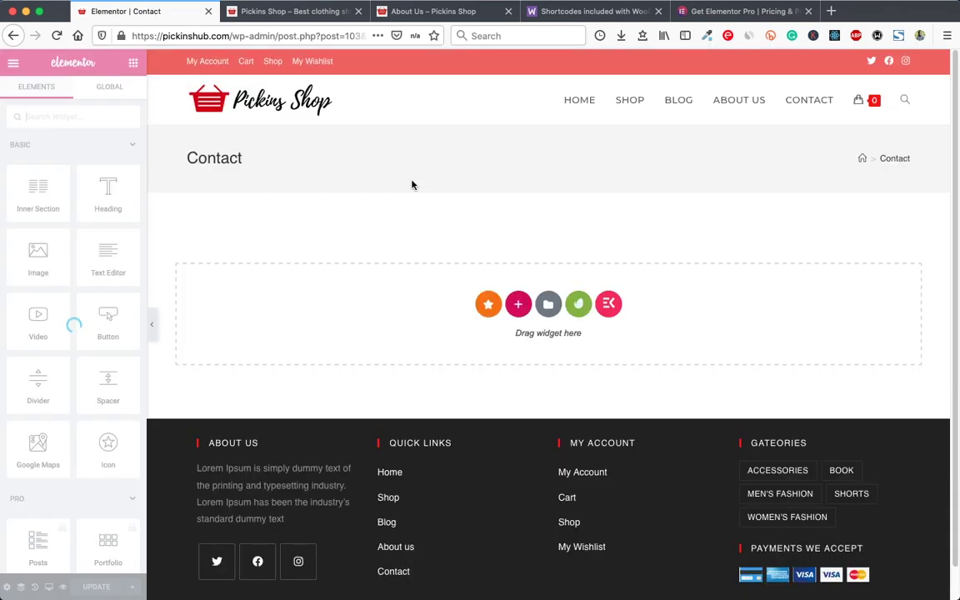
# Import the Contact Page.json template file into the Elementor library.
pyautogui.click(548, 305)
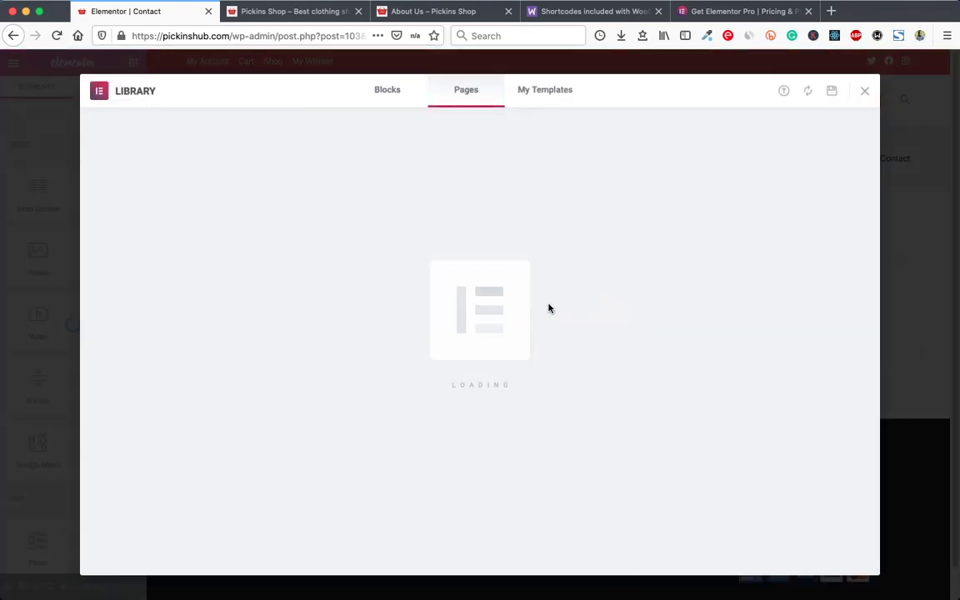
pyautogui.click(550, 96)
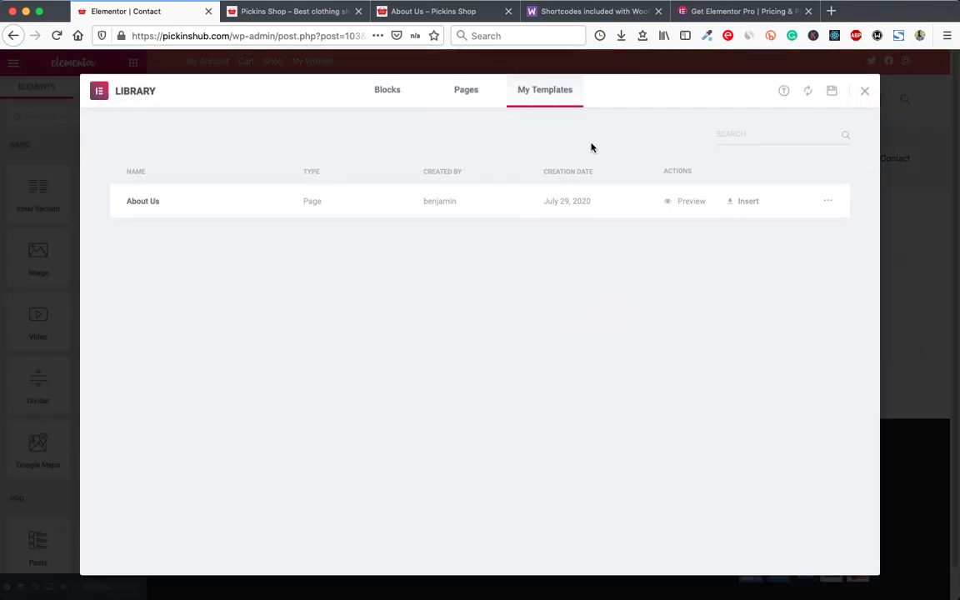
pyautogui.click(783, 90)
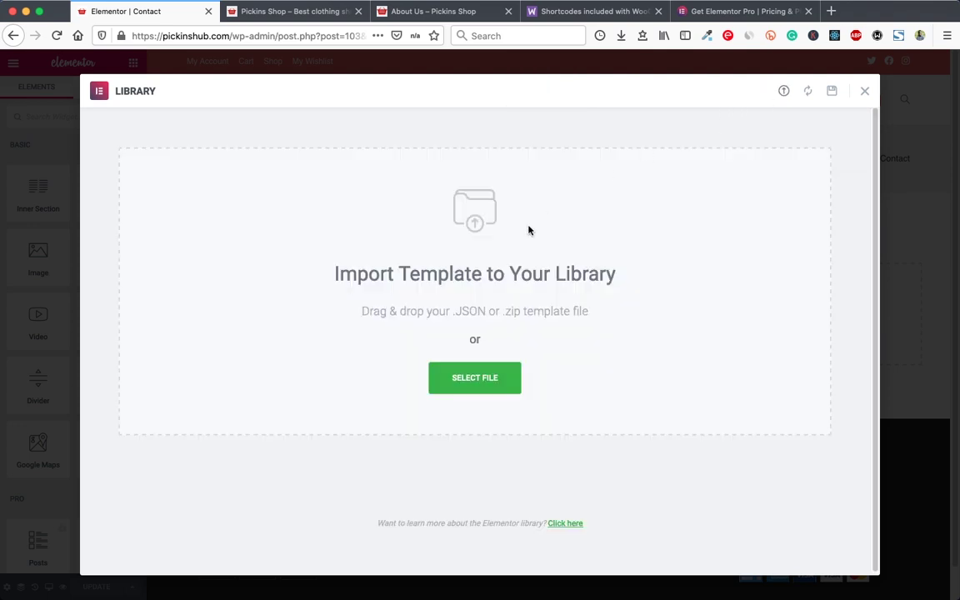
pyautogui.click(471, 380)
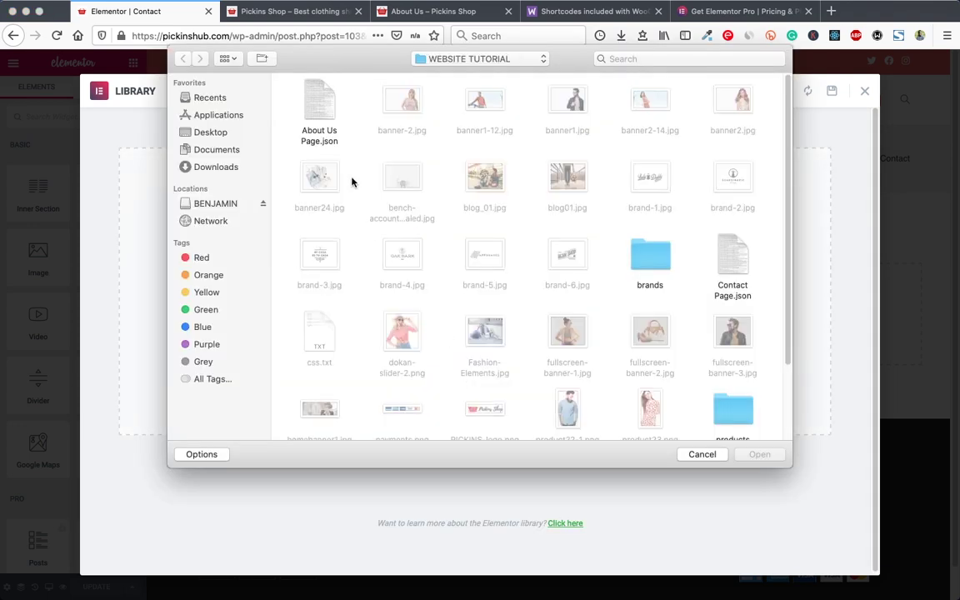
pyautogui.scroll(-2, 483, 250)
pyautogui.scroll(2, 583, 250)
pyautogui.click(733, 259)
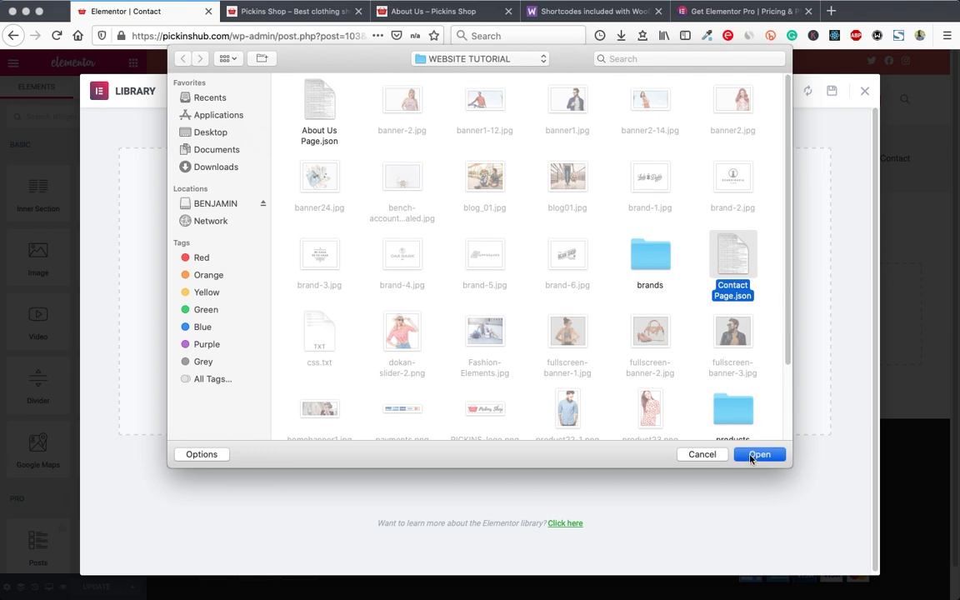
pyautogui.click(757, 454)
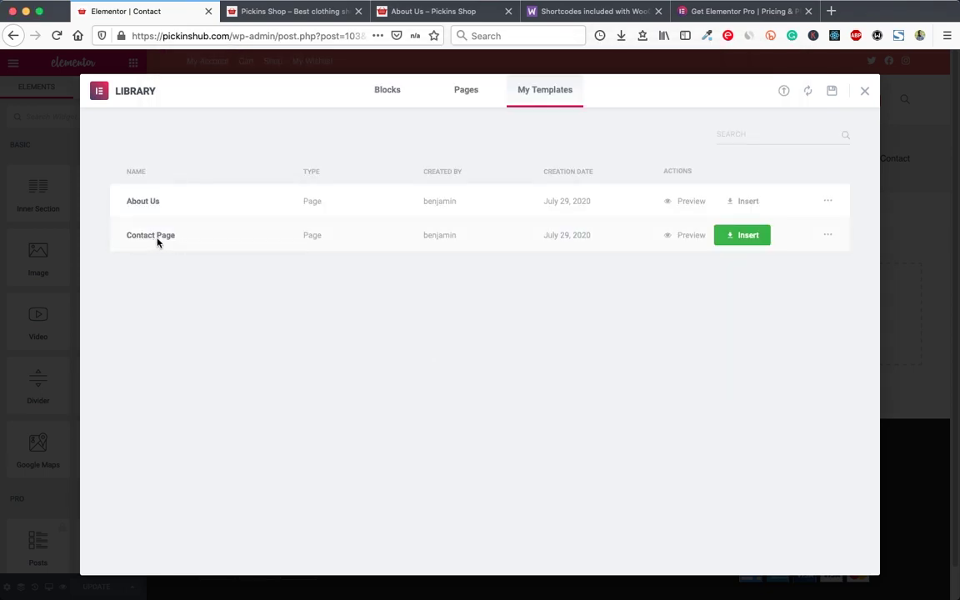
# Insert the Contact Page template with its document settings into the Contact page.
pyautogui.click(746, 239)
pyautogui.click(536, 375)
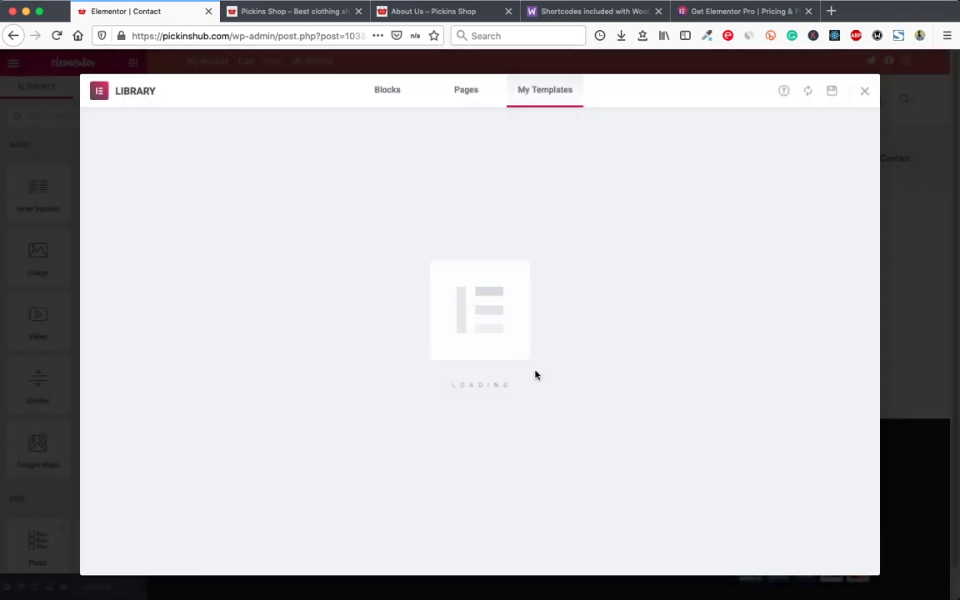
pyautogui.scroll(-10, 523, 265)
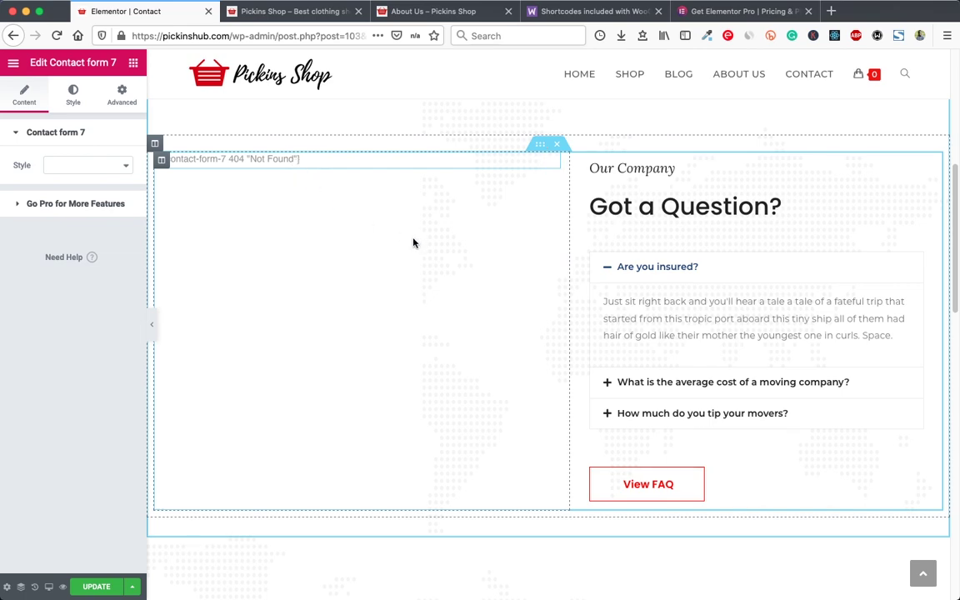
# Set the Contact Form 7 widget to Contact form 1 and update the Contact page.
pyautogui.scroll(-6, 500, 261)
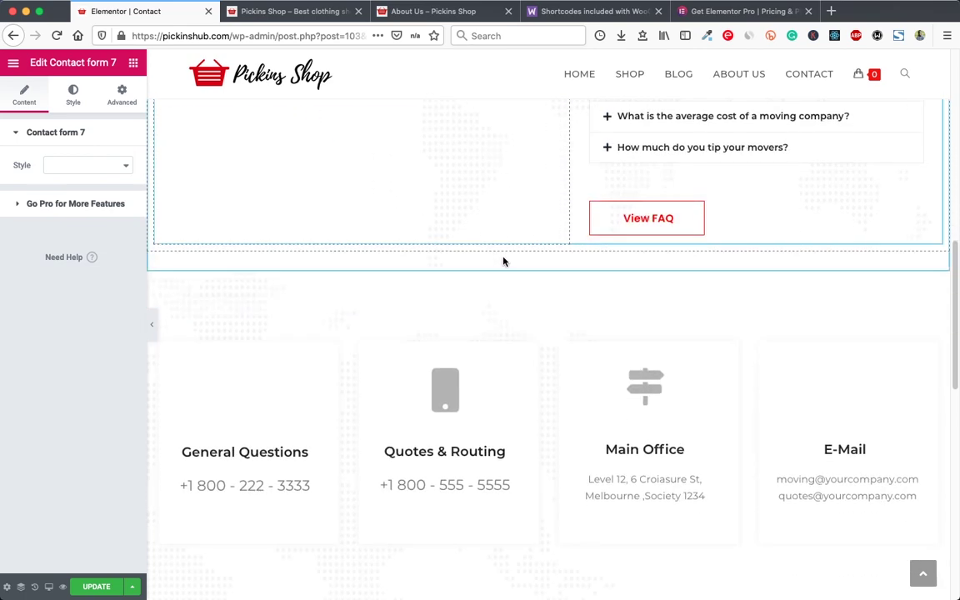
pyautogui.scroll(-3, 500, 325)
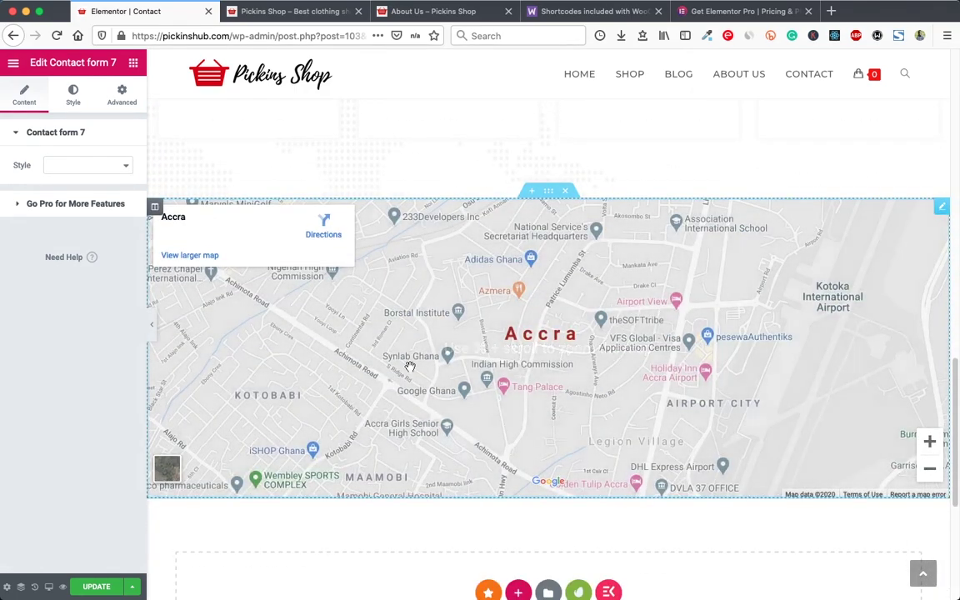
pyautogui.click(942, 210)
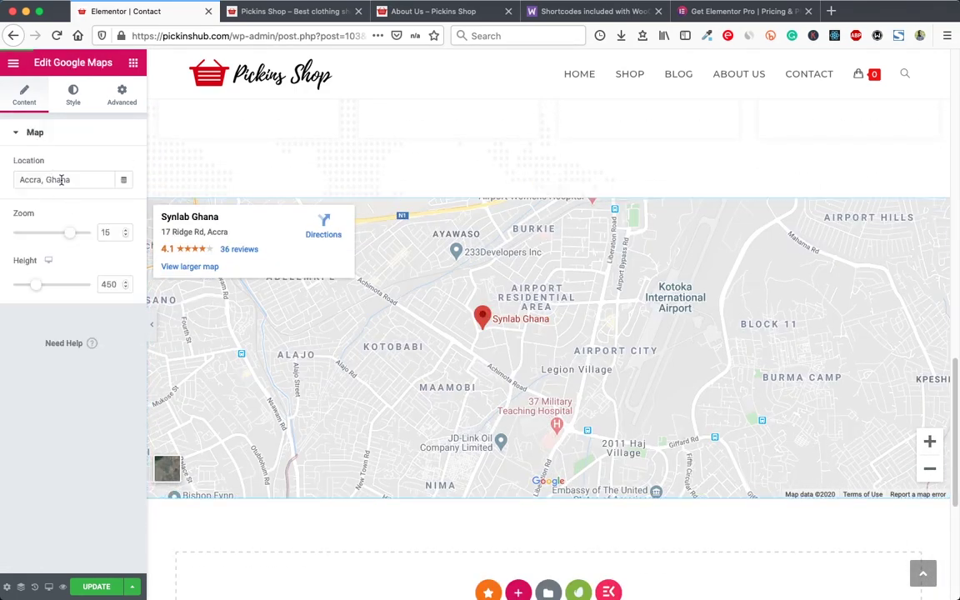
pyautogui.scroll(10, 413, 172)
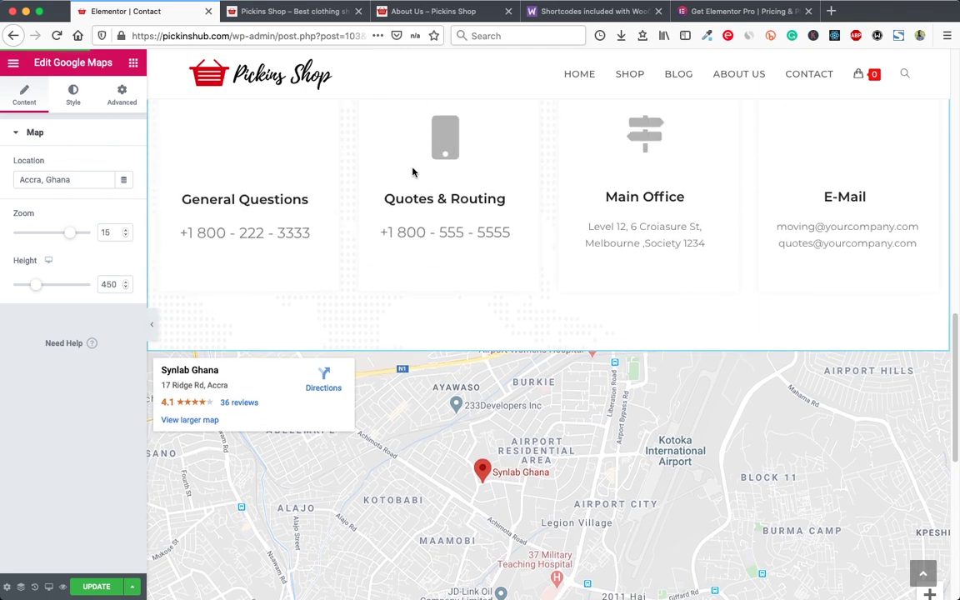
pyautogui.click(552, 301)
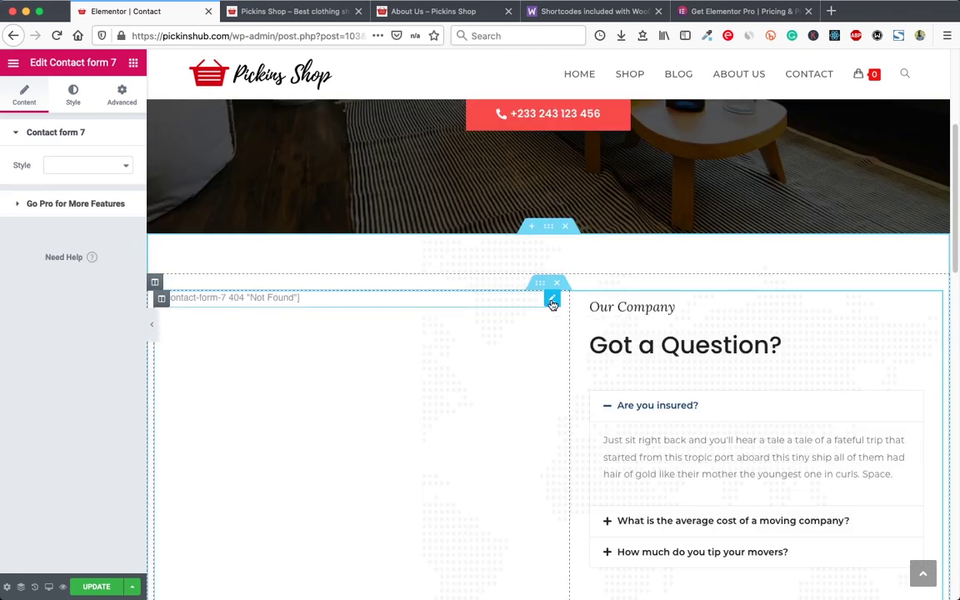
pyautogui.click(114, 167)
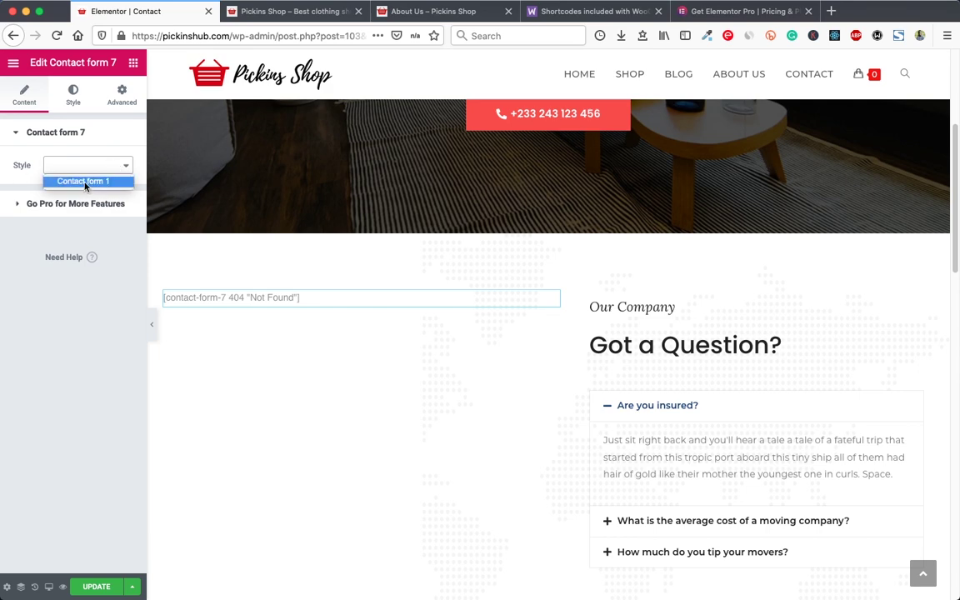
pyautogui.click(85, 183)
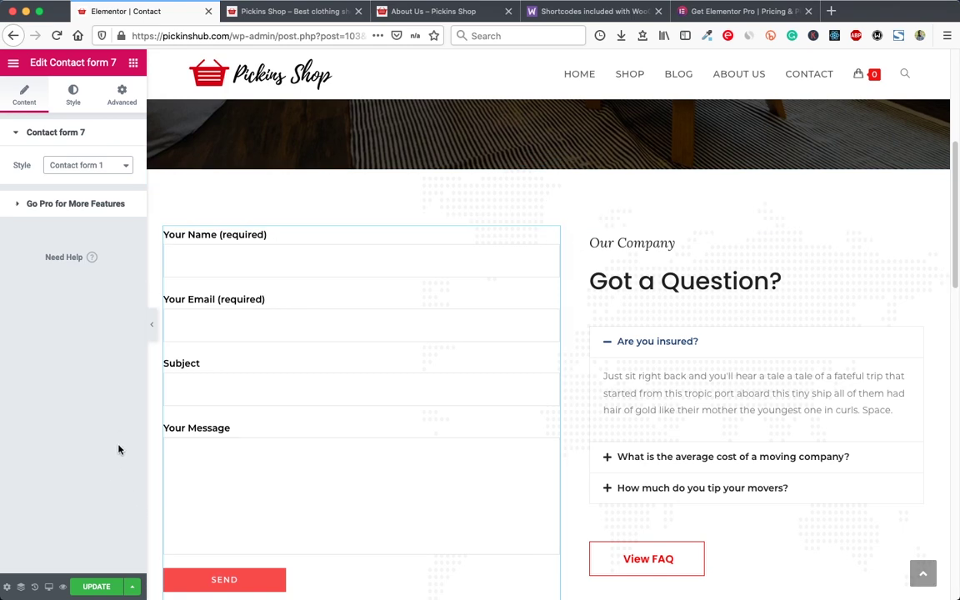
pyautogui.click(93, 586)
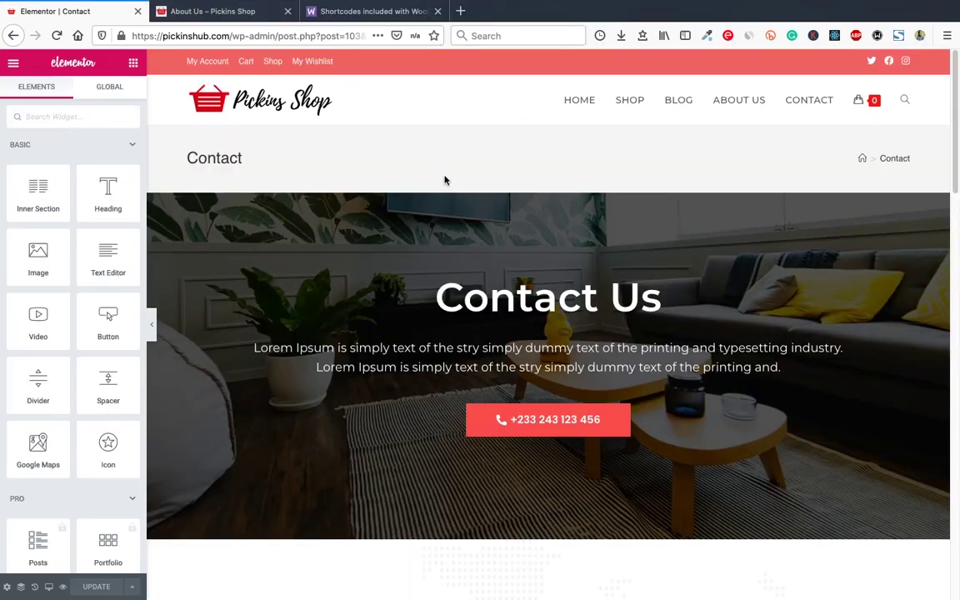
pyautogui.click(15, 68)
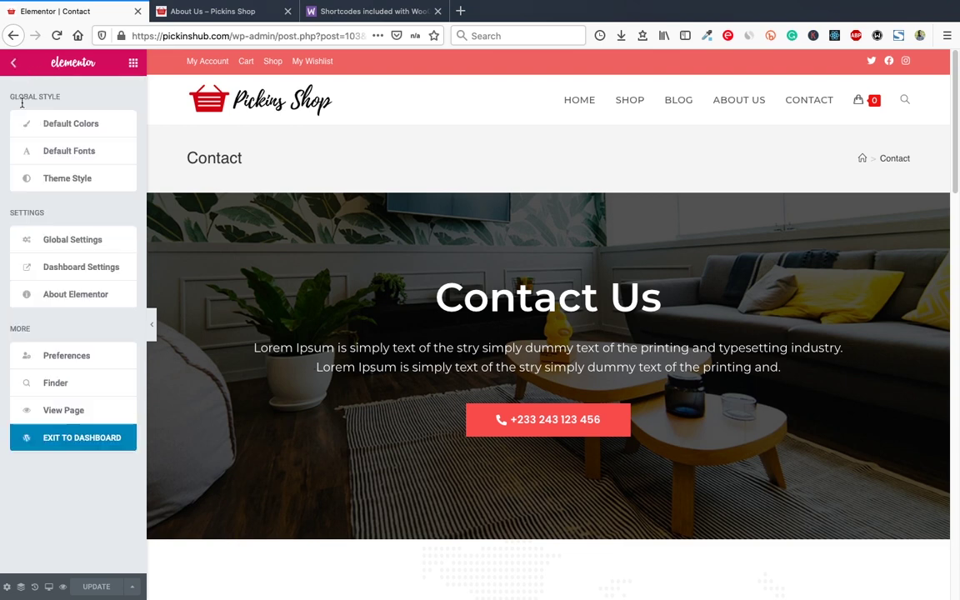
# Exit to the dashboard and view the shop's My account page, empty Cart, then My account again.
pyautogui.click(76, 435)
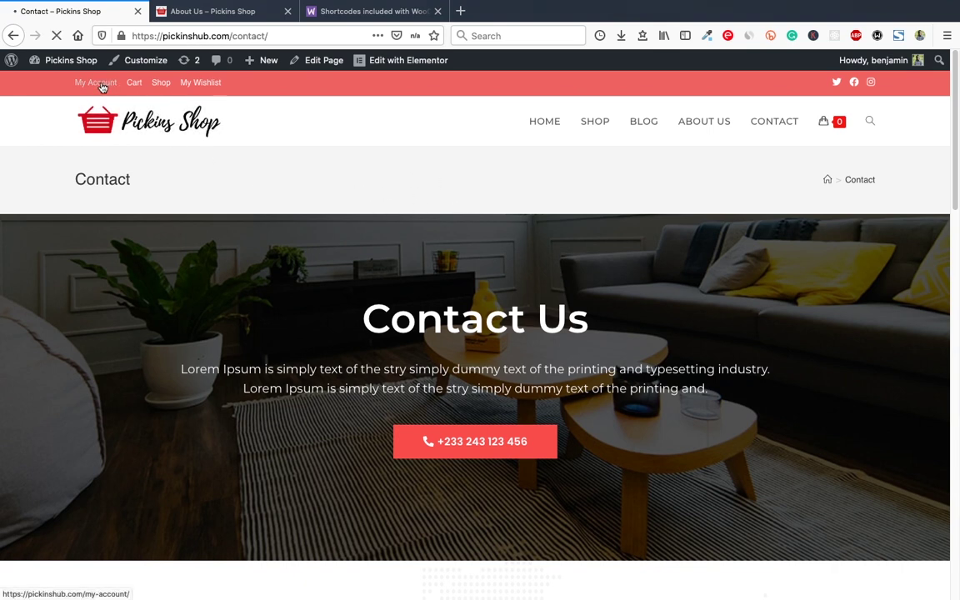
pyautogui.click(98, 83)
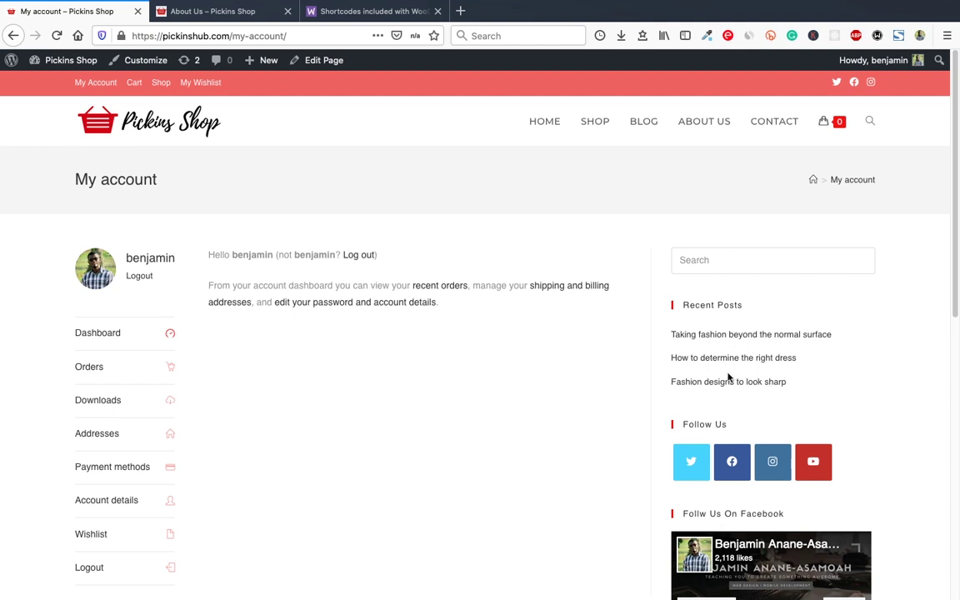
pyautogui.scroll(-5, 727, 377)
pyautogui.scroll(5, 739, 278)
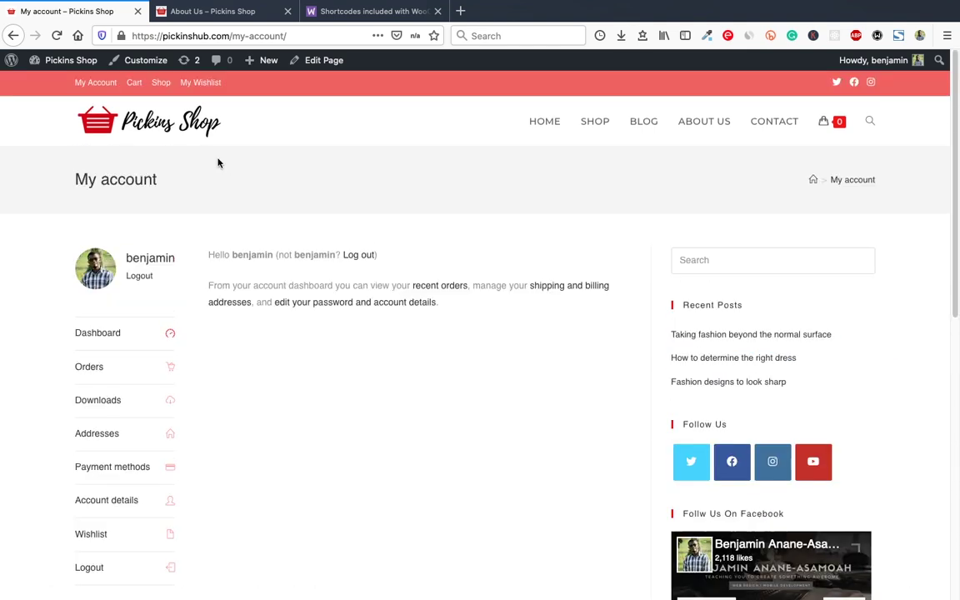
pyautogui.click(128, 82)
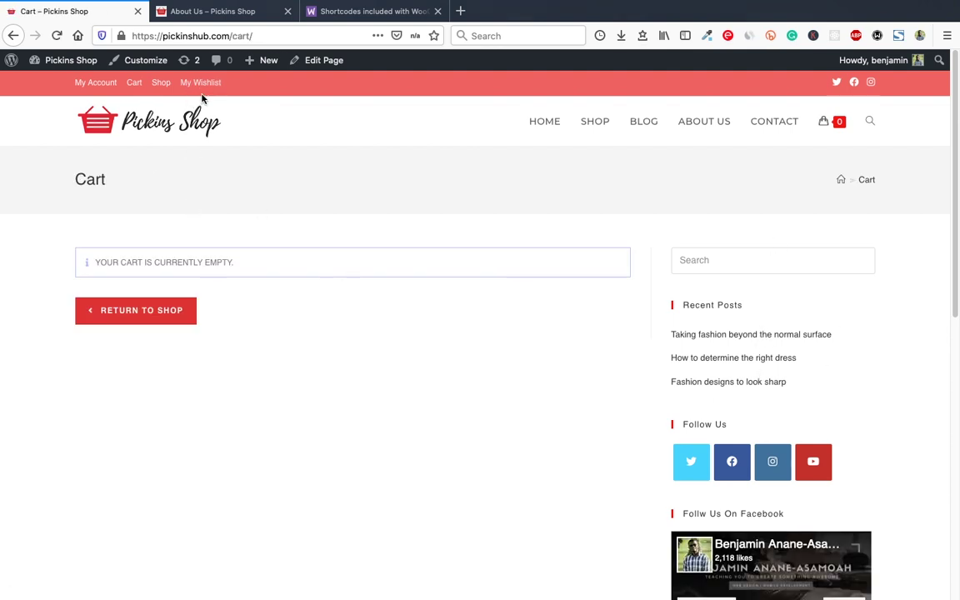
pyautogui.click(100, 85)
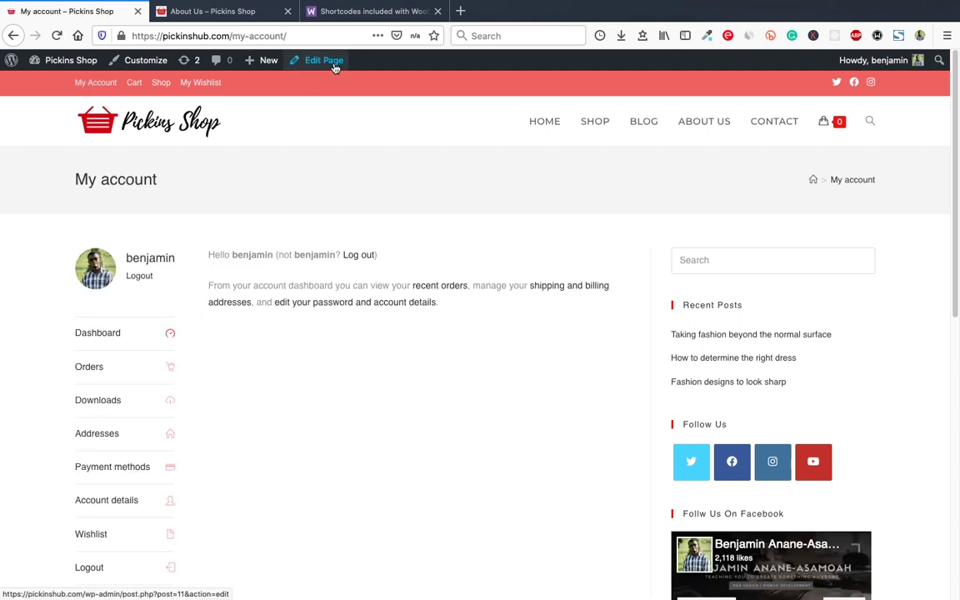
# Set the My account page's Content Layout to Full Width and update it.
pyautogui.scroll(-5, 405, 160)
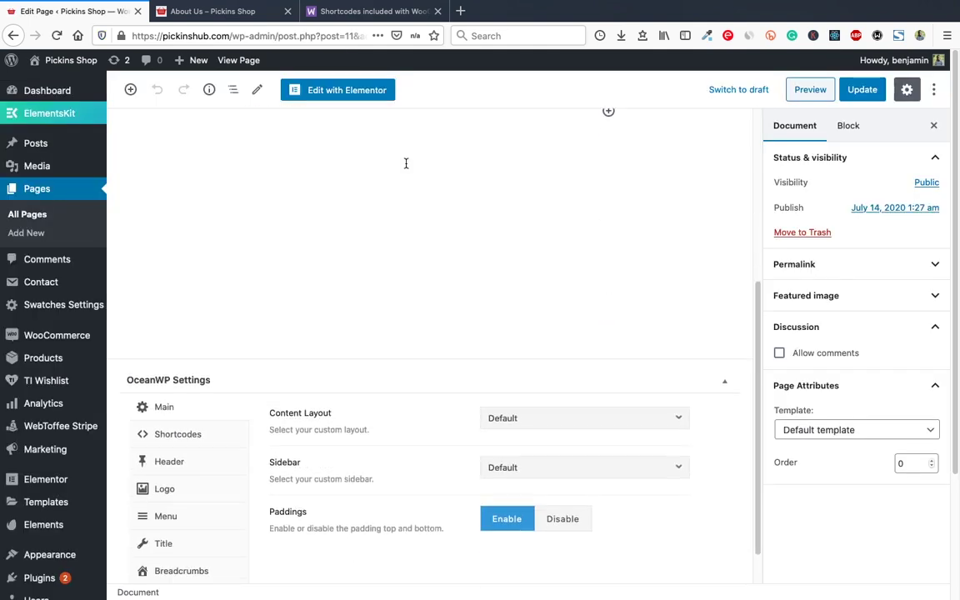
pyautogui.click(533, 373)
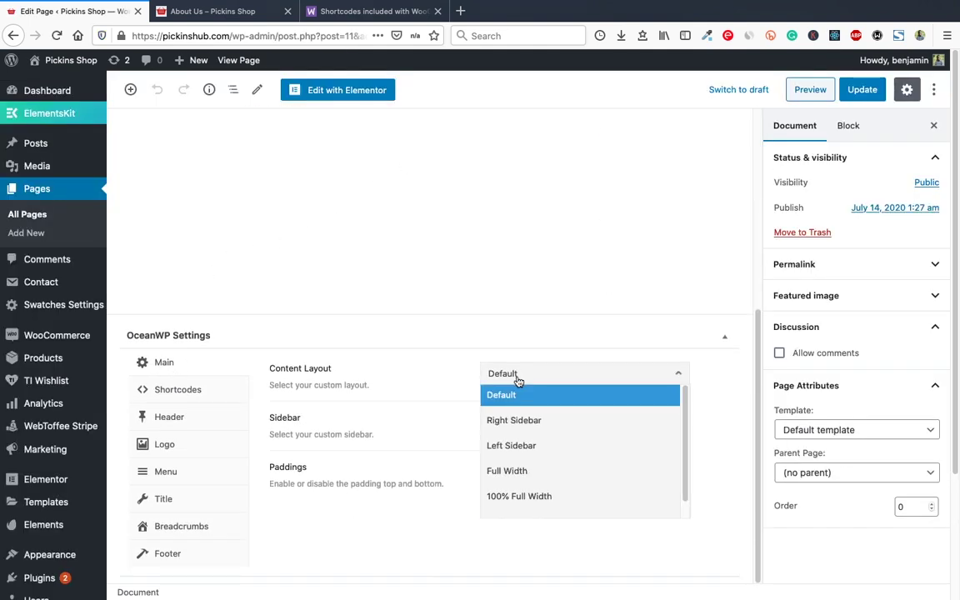
pyautogui.click(510, 471)
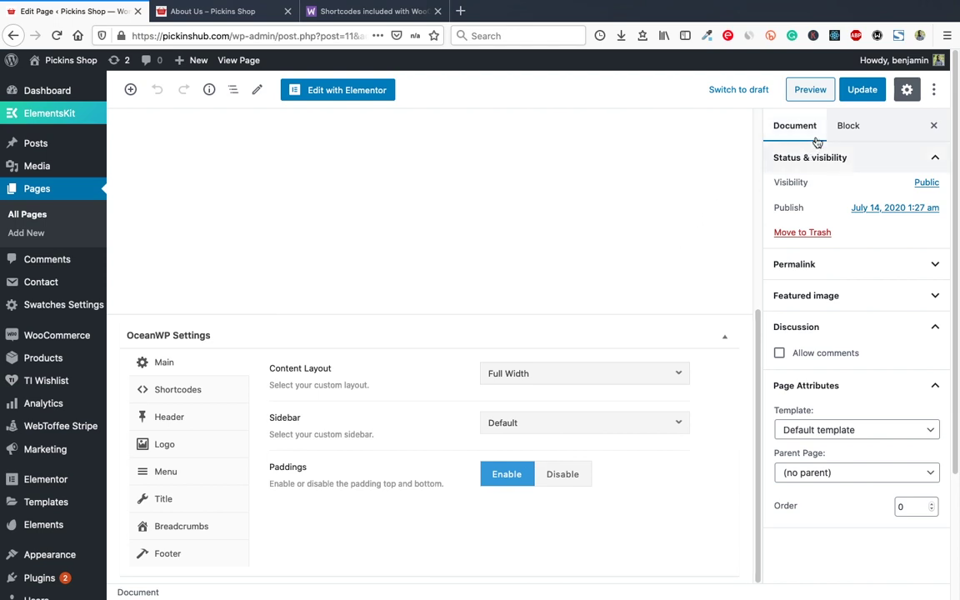
pyautogui.click(862, 90)
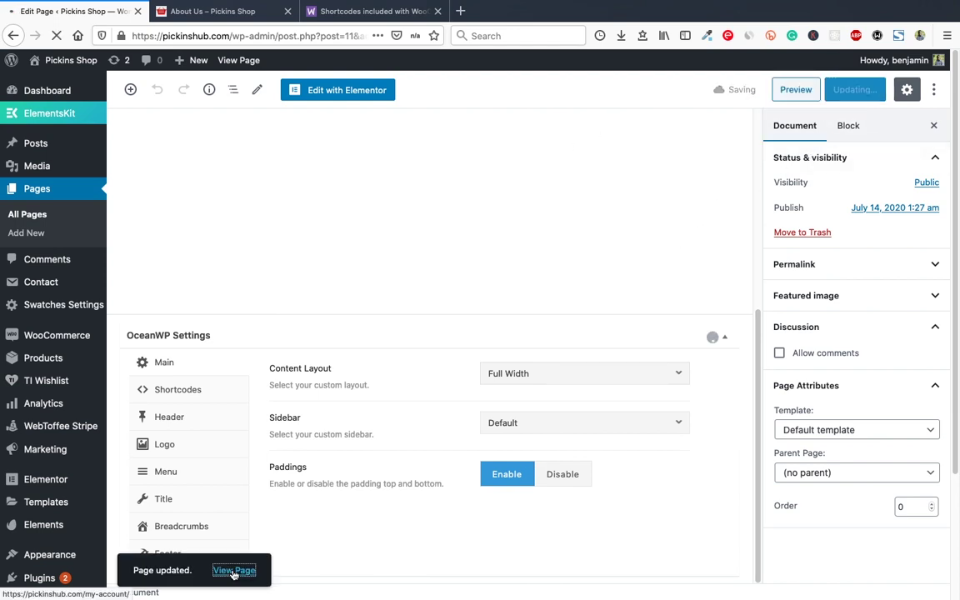
pyautogui.click(235, 570)
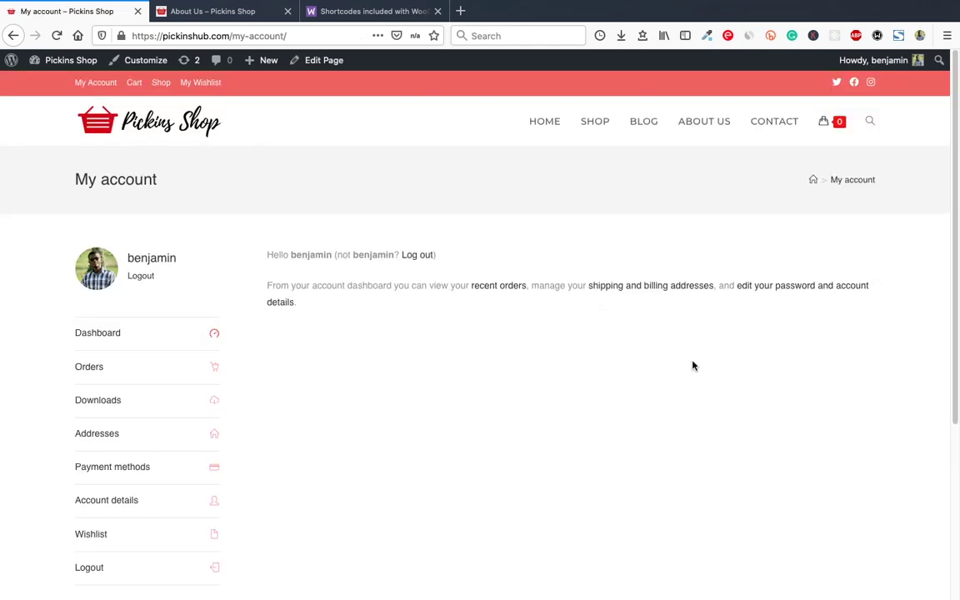
# Give the Cart page a Full Width content layout and update it.
pyautogui.click(133, 84)
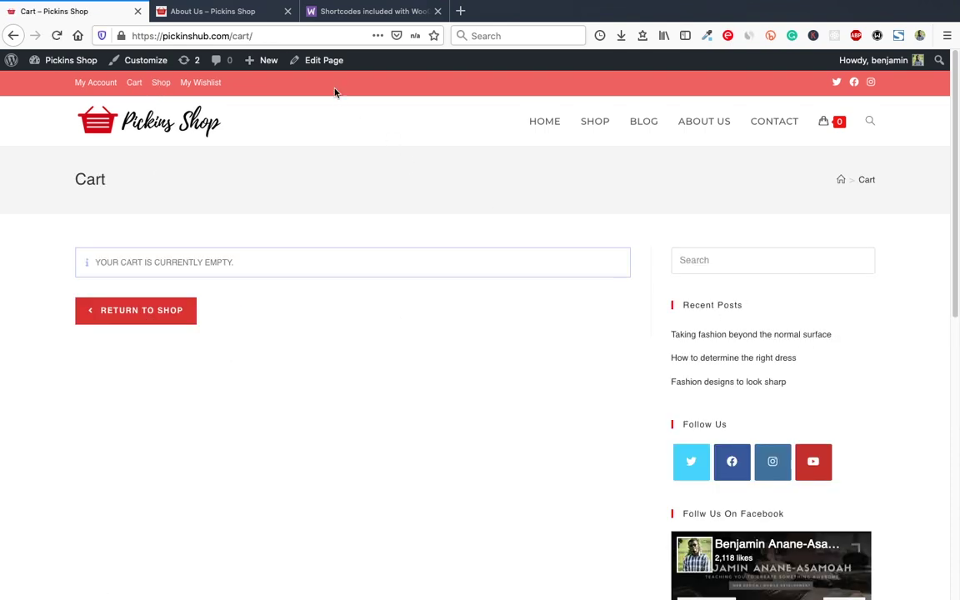
pyautogui.click(324, 62)
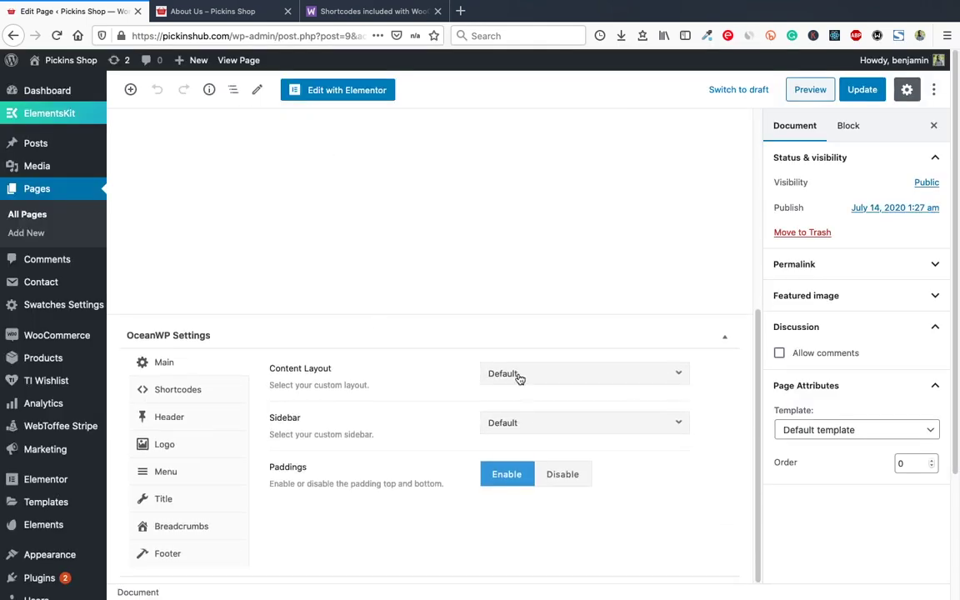
pyautogui.click(518, 375)
pyautogui.click(518, 471)
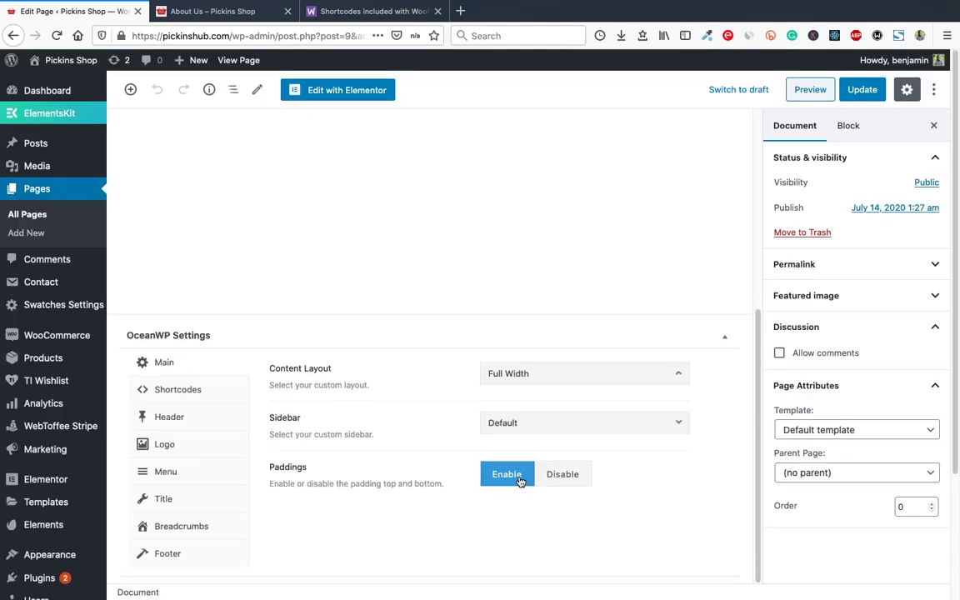
pyautogui.click(861, 90)
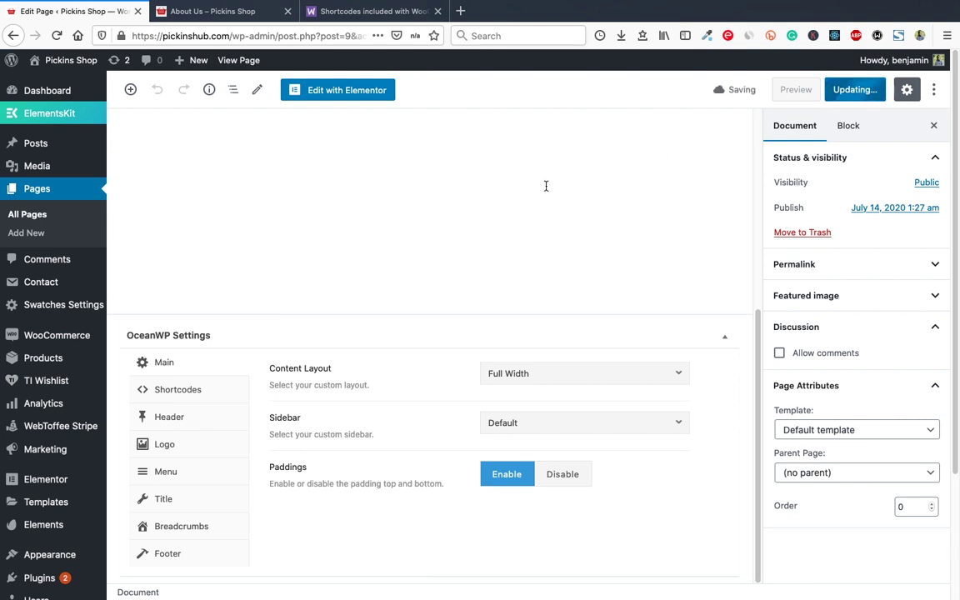
pyautogui.click(236, 570)
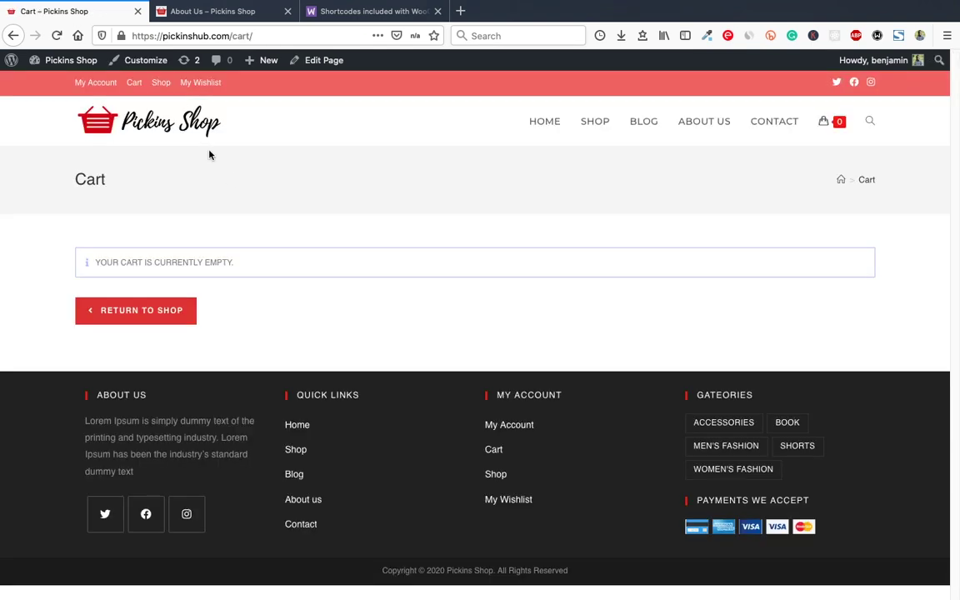
# Give the Wishlist page a Full Width content layout and update it.
pyautogui.click(197, 86)
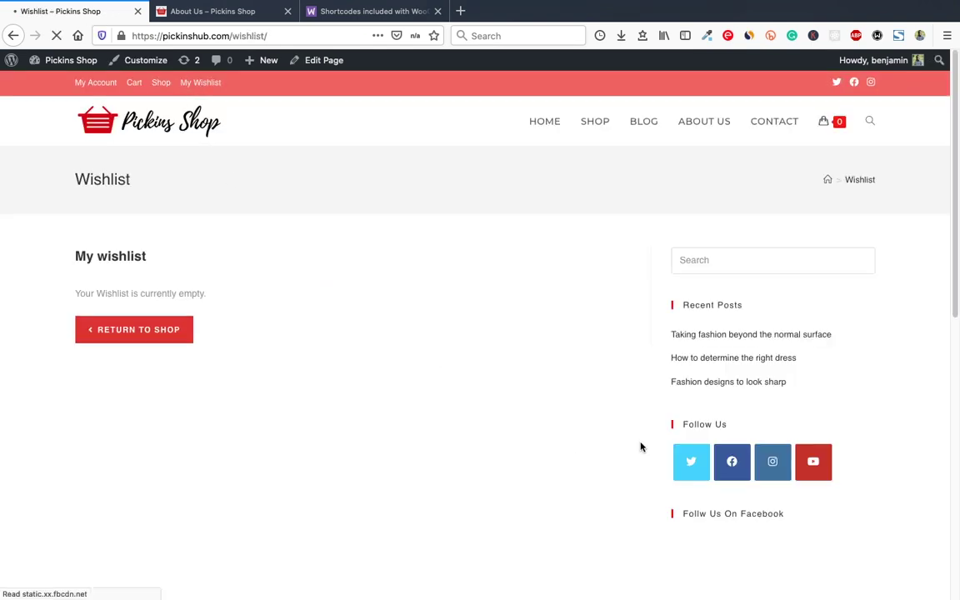
pyautogui.click(322, 62)
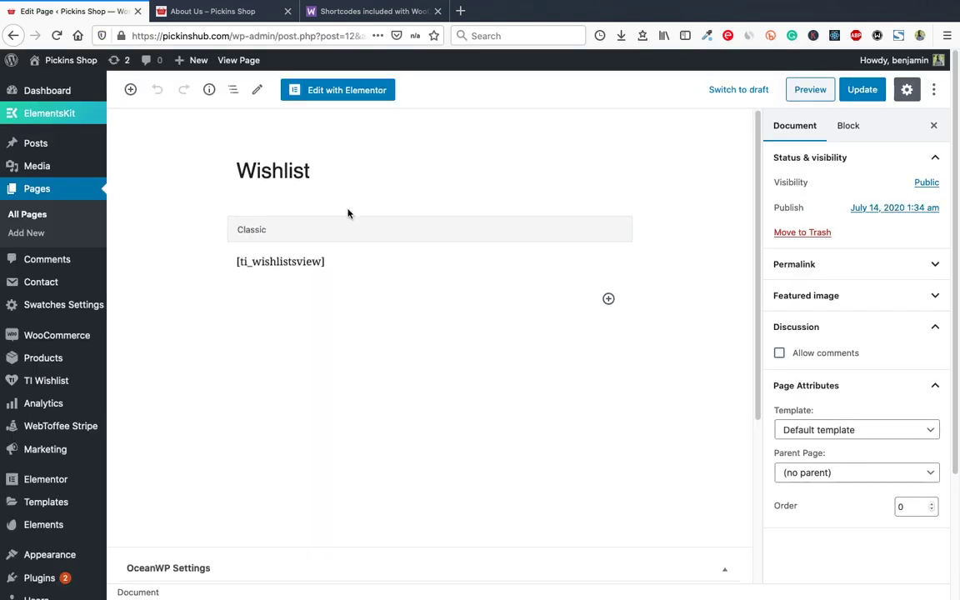
pyautogui.scroll(-2, 336, 333)
pyautogui.click(517, 373)
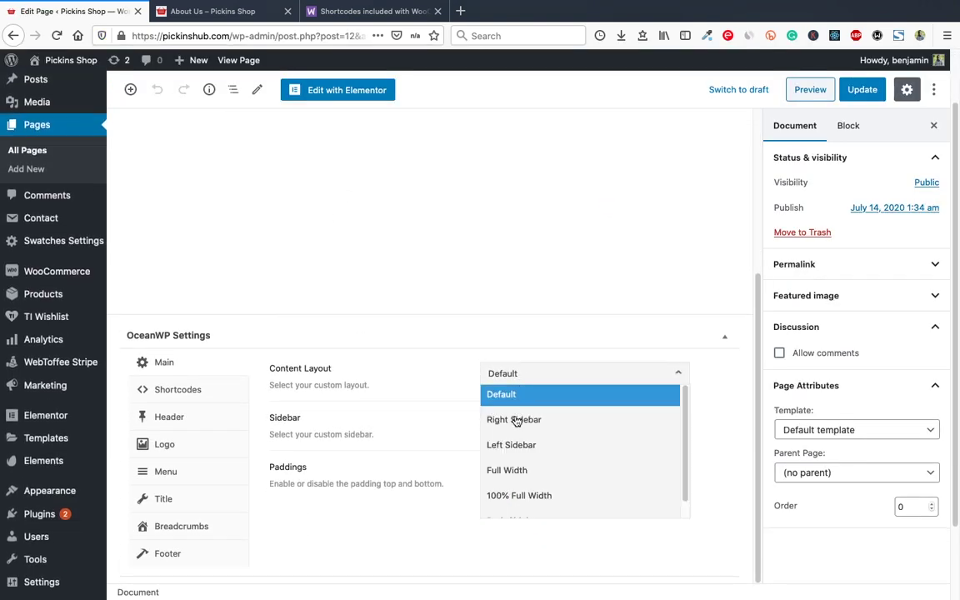
pyautogui.click(516, 470)
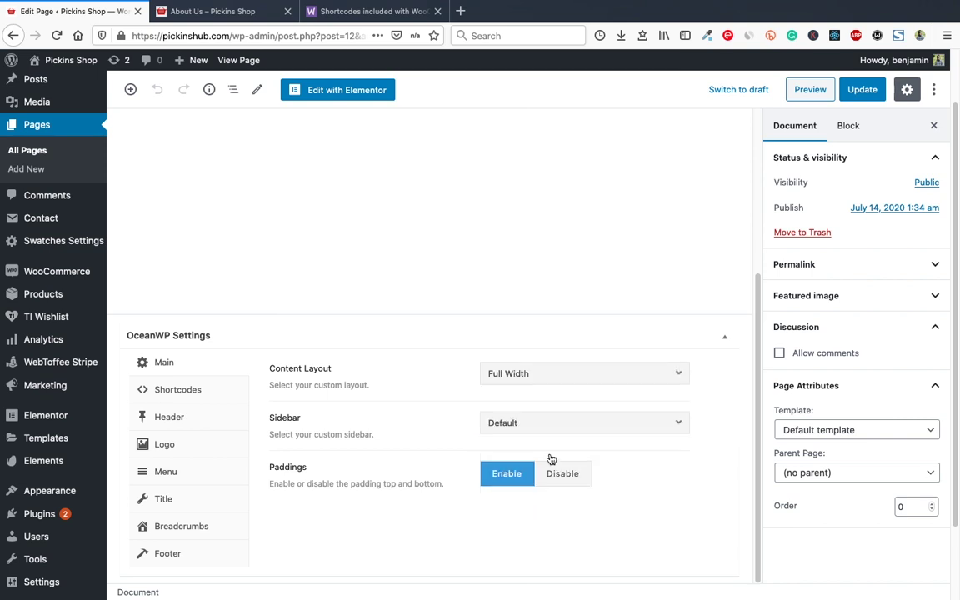
pyautogui.click(861, 89)
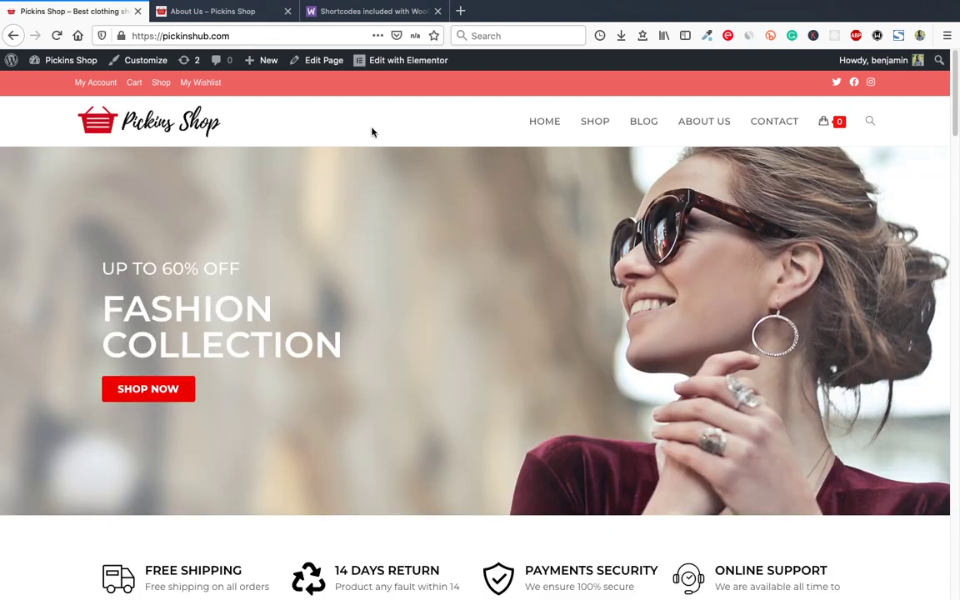
# Add the Women Printed Blouse from New Arrivals and view the $50.00 cart.
pyautogui.scroll(-5, 372, 141)
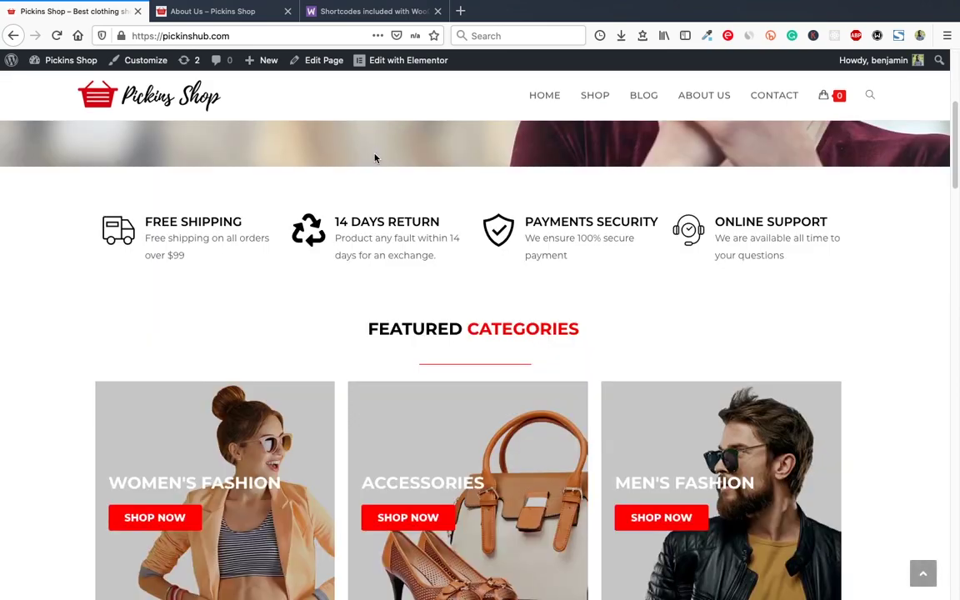
pyautogui.scroll(-3, 374, 157)
pyautogui.scroll(2, 372, 175)
pyautogui.scroll(-5, 373, 176)
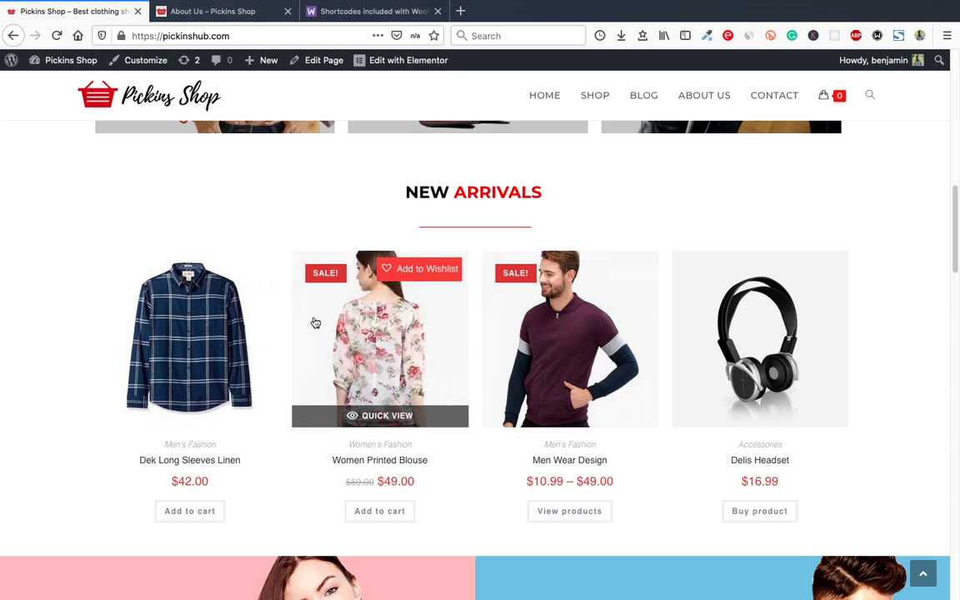
pyautogui.scroll(3, 278, 266)
pyautogui.scroll(-3, 337, 268)
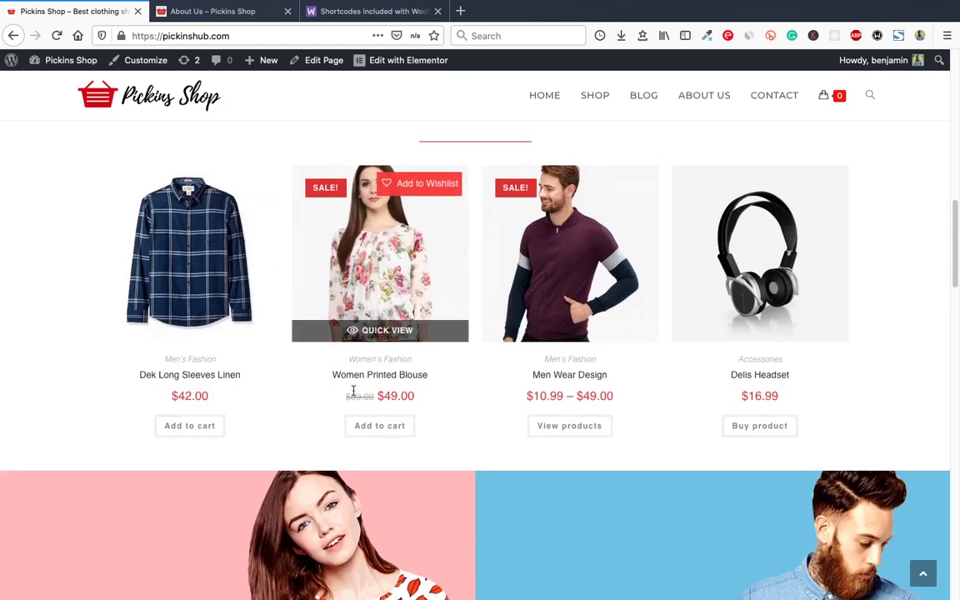
pyautogui.click(379, 427)
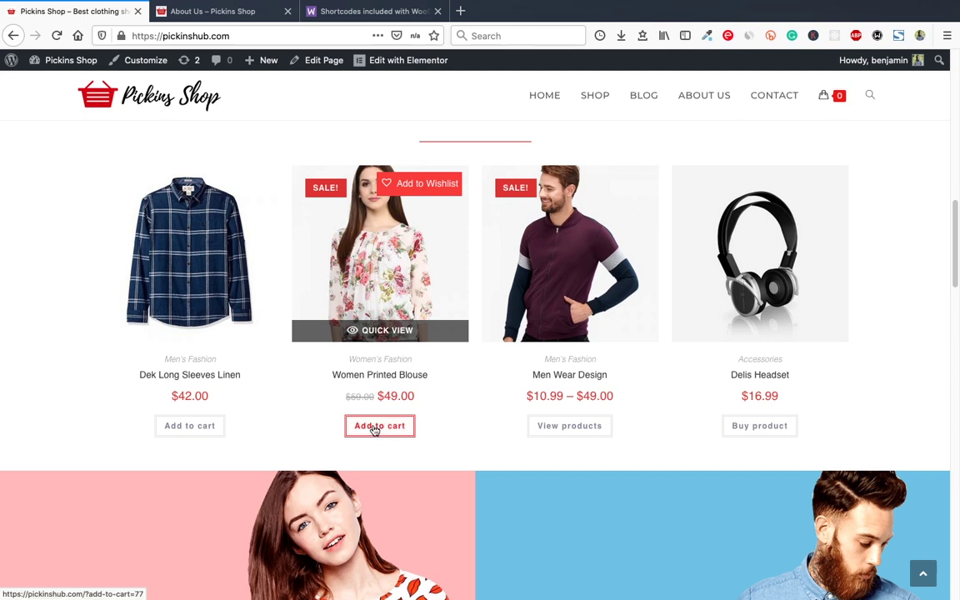
pyautogui.click(376, 428)
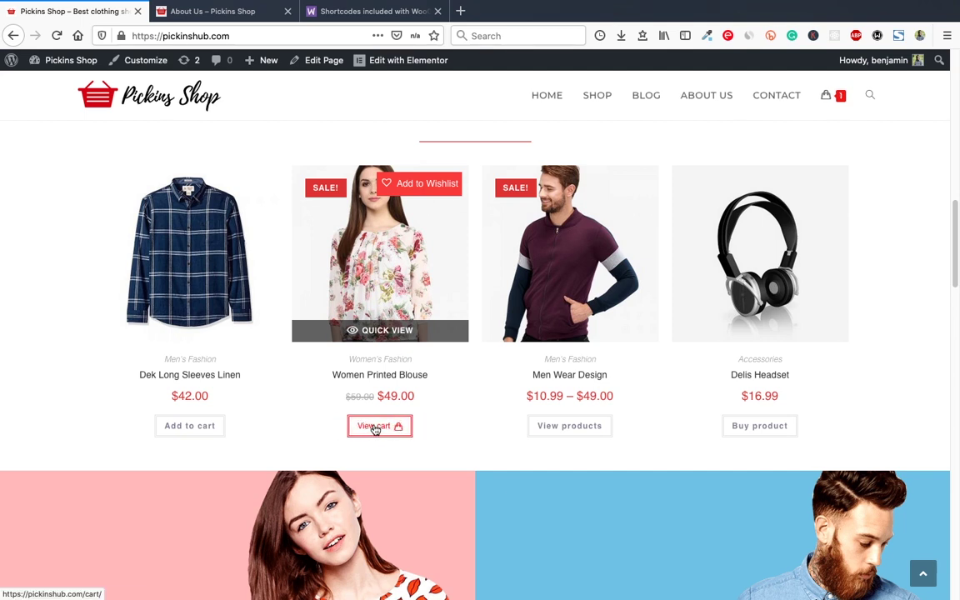
pyautogui.click(376, 426)
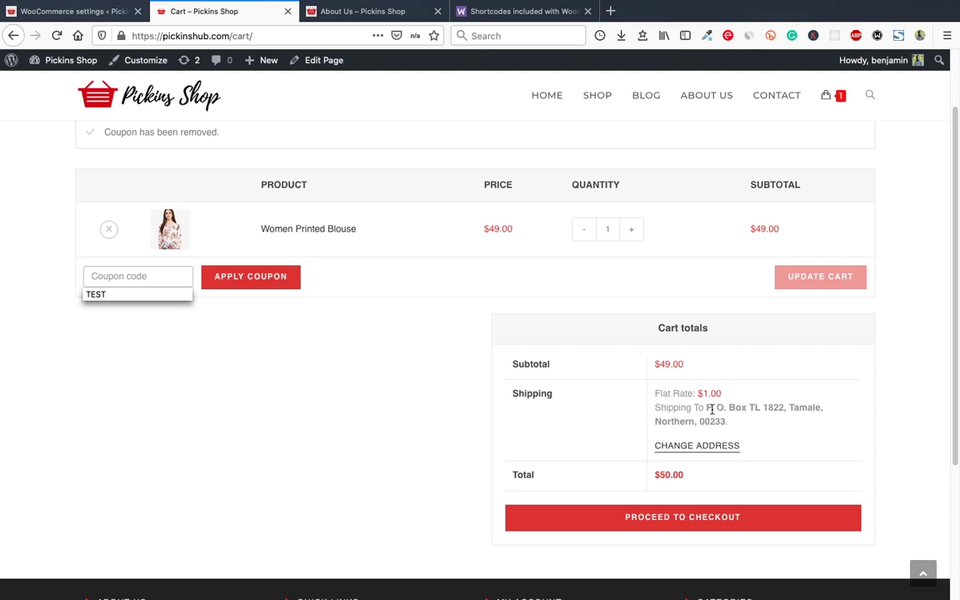
# Review the Ghana zone's Flat rate shipping settings, then return to the cart.
pyautogui.click(67, 11)
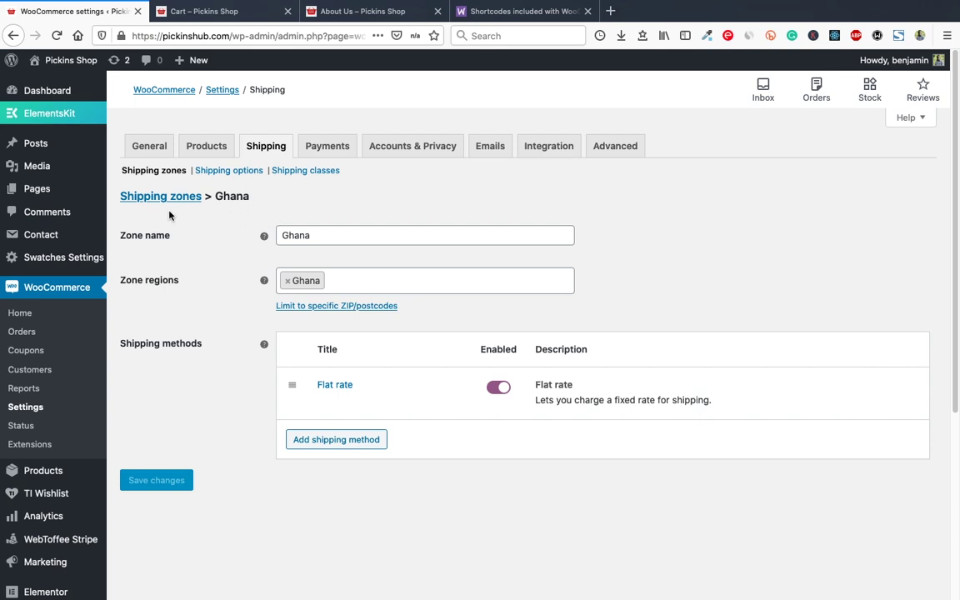
pyautogui.click(332, 385)
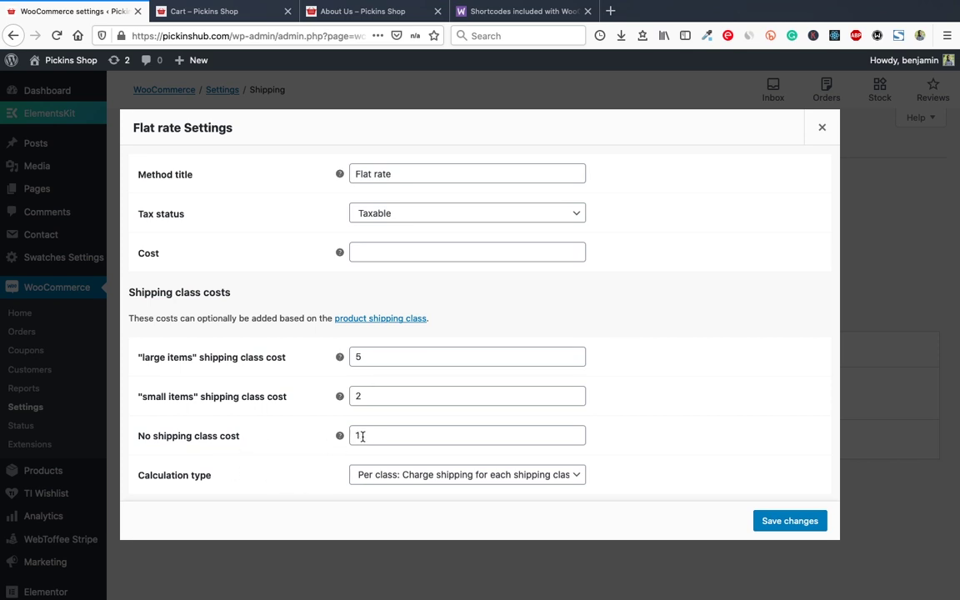
pyautogui.click(444, 549)
pyautogui.click(169, 15)
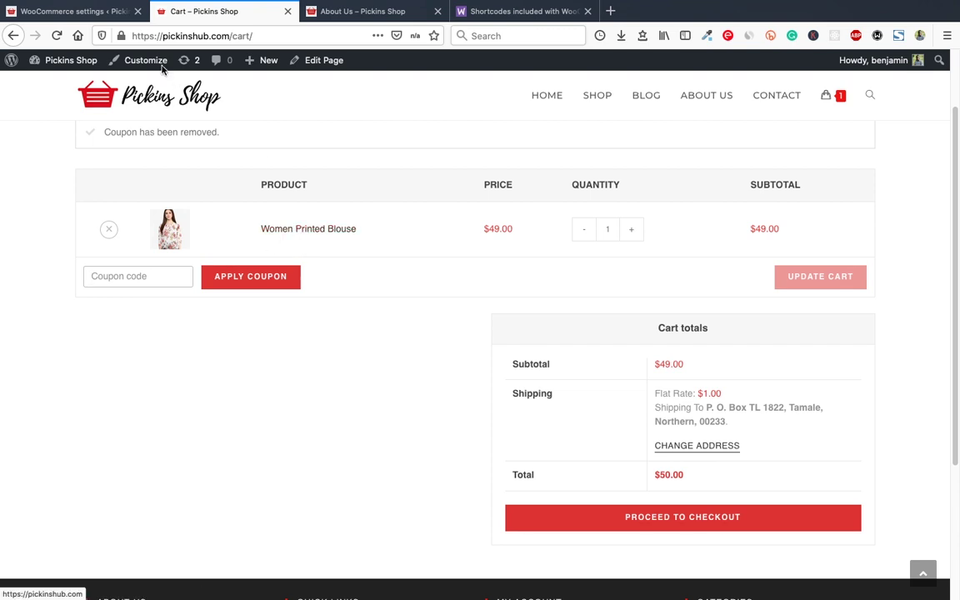
pyautogui.click(87, 11)
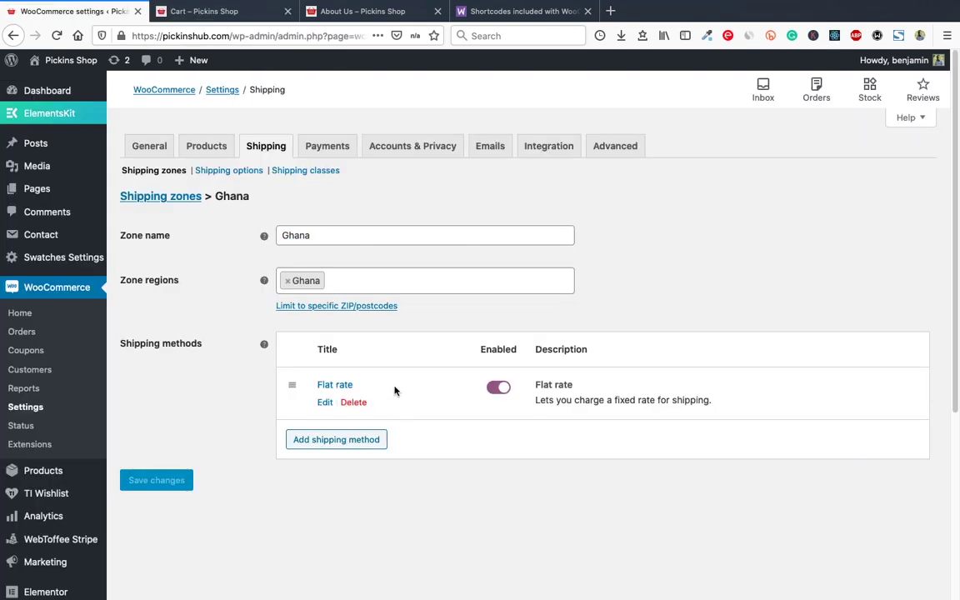
pyautogui.click(189, 13)
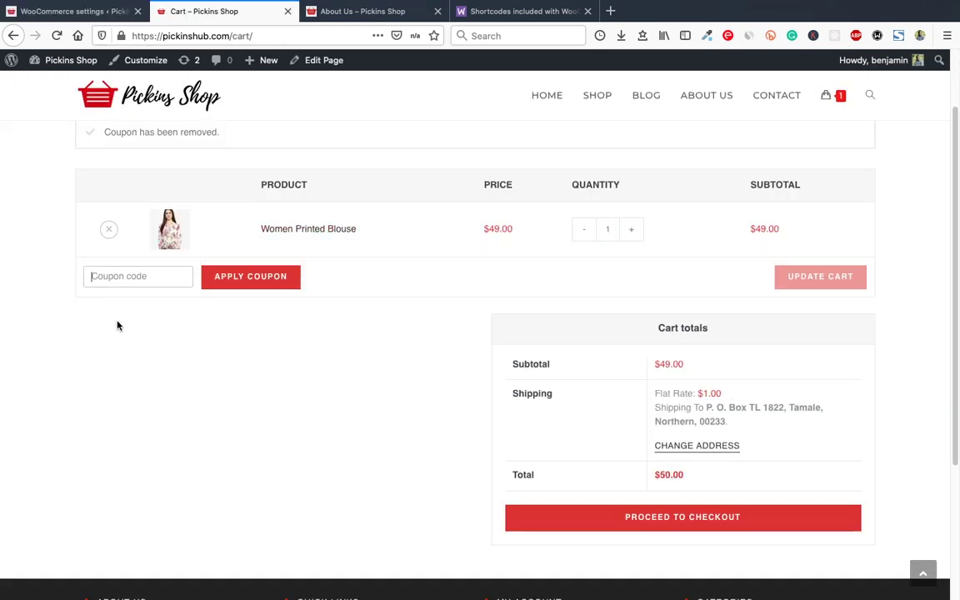
# Apply the TEST coupon to the cart, bringing the total to $49.00.
pyautogui.click(121, 281)
pyautogui.click(120, 293)
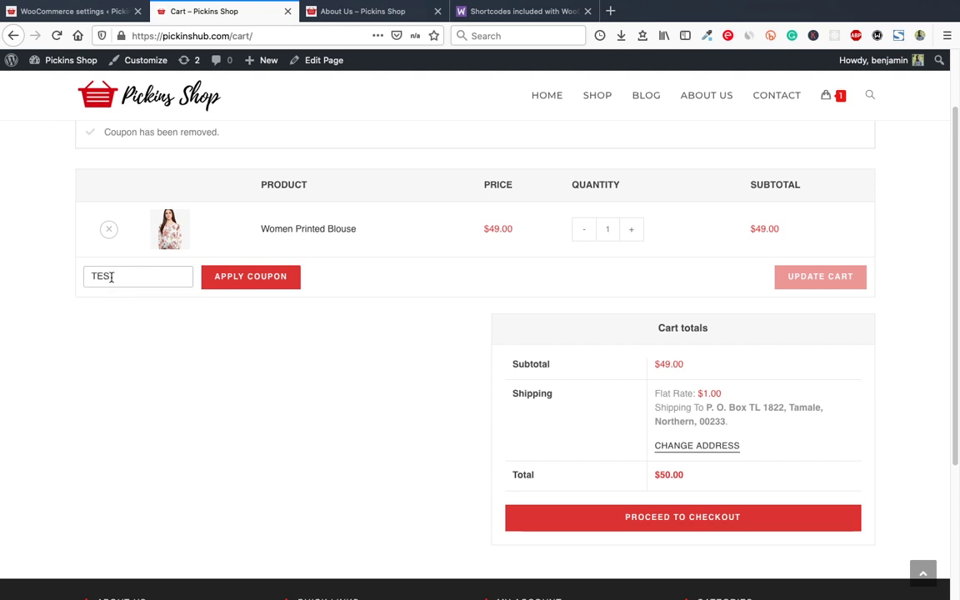
pyautogui.click(233, 278)
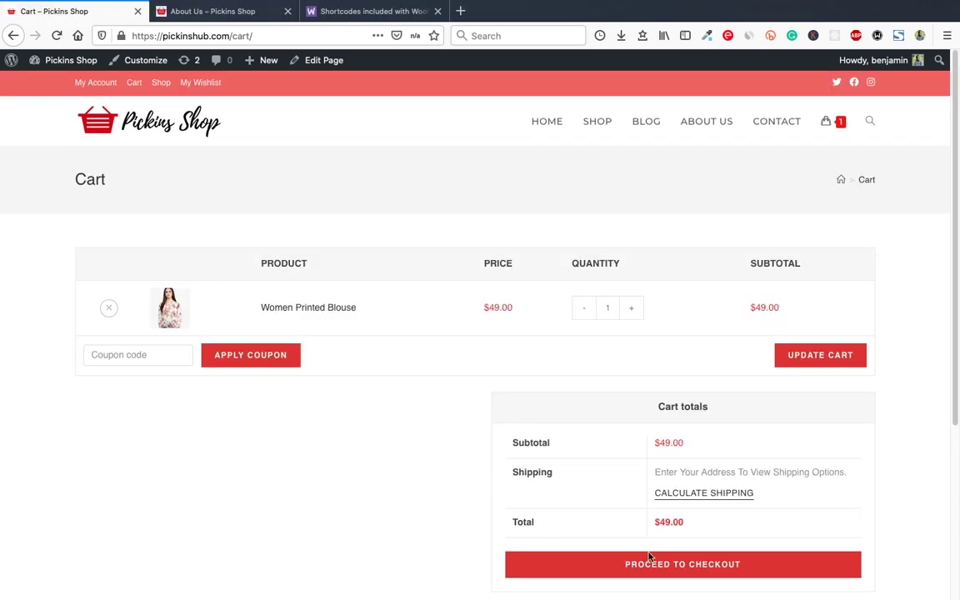
# Set the checkout page's content layout to Full Width and save it.
pyautogui.click(671, 572)
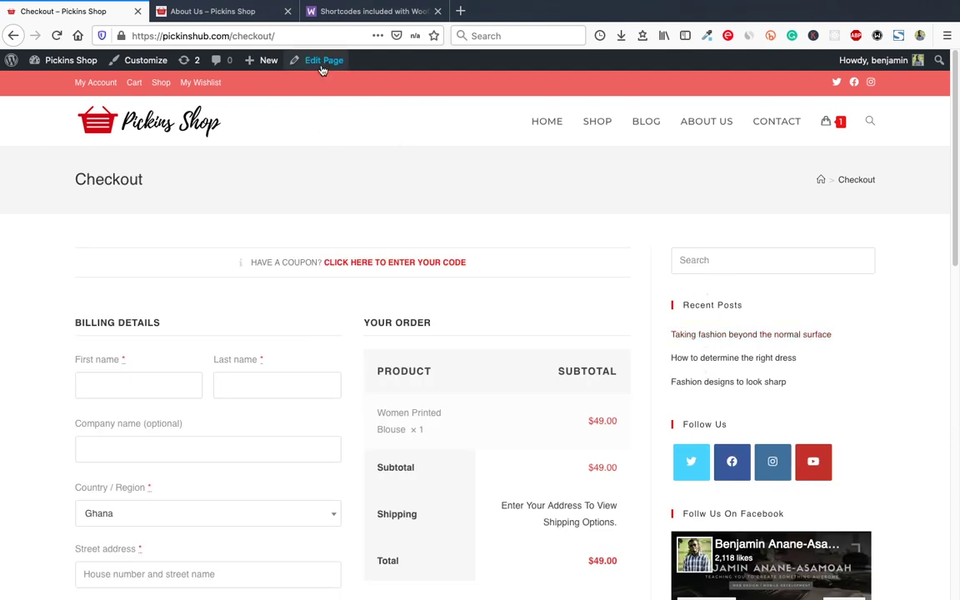
pyautogui.click(319, 71)
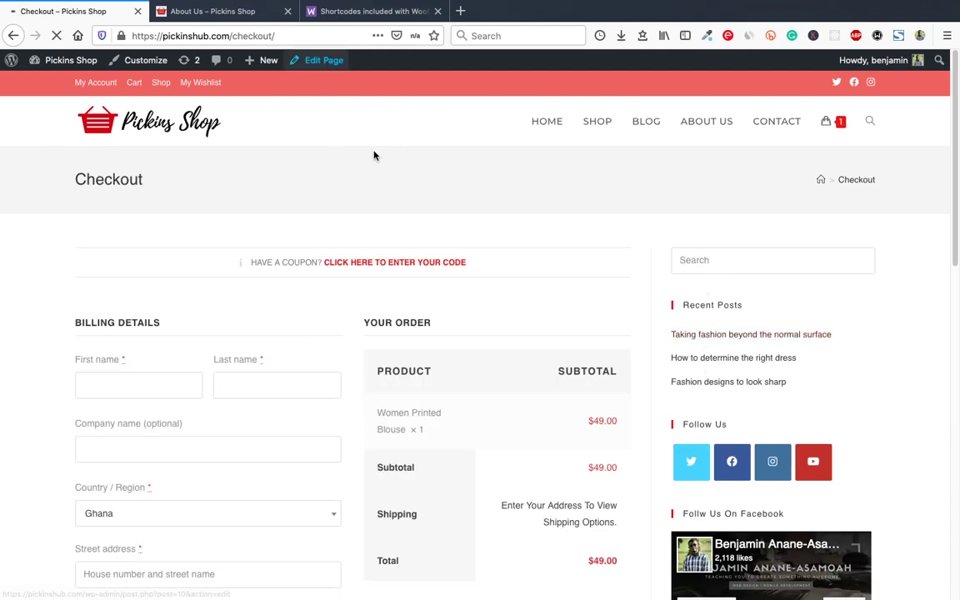
pyautogui.click(540, 380)
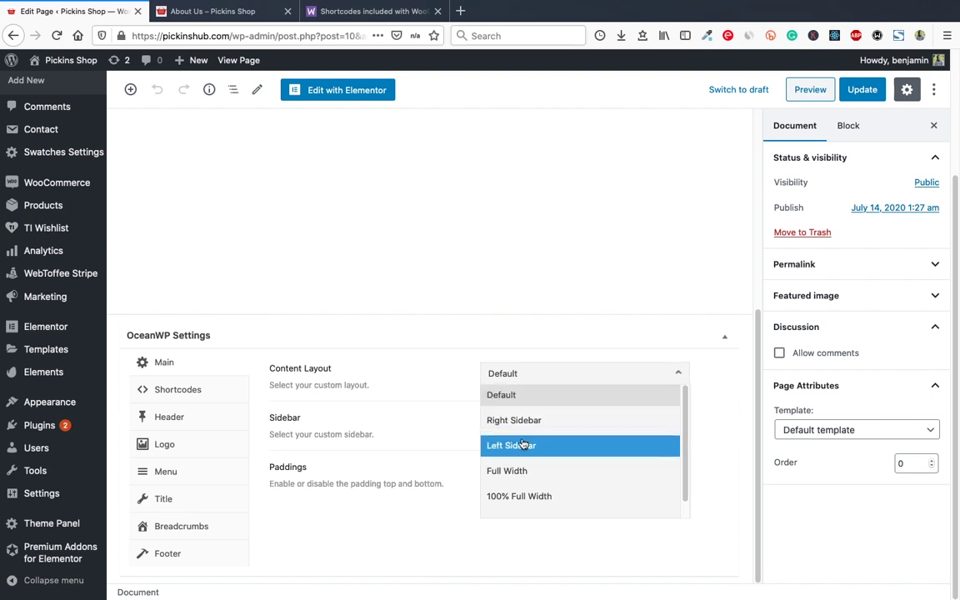
pyautogui.click(514, 406)
pyautogui.click(861, 92)
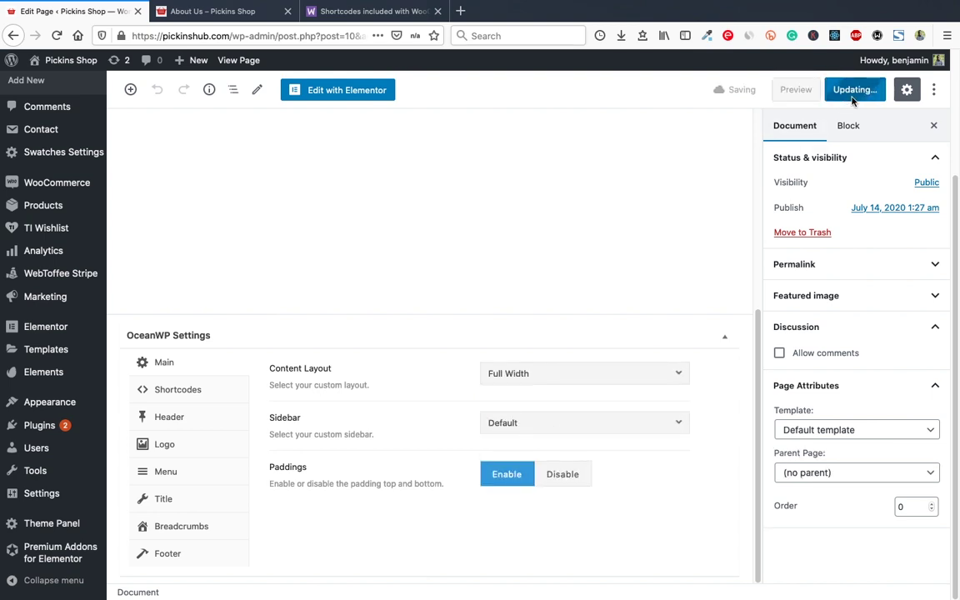
pyautogui.click(239, 61)
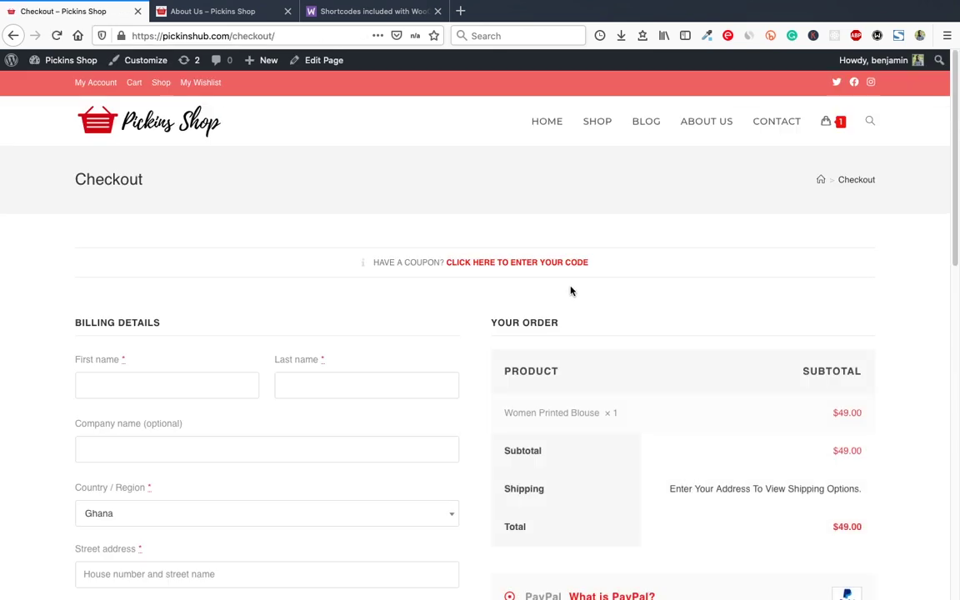
# Fill the billing first and last name from saved autofill suggestions.
pyautogui.scroll(-5, 570, 290)
pyautogui.scroll(2, 559, 252)
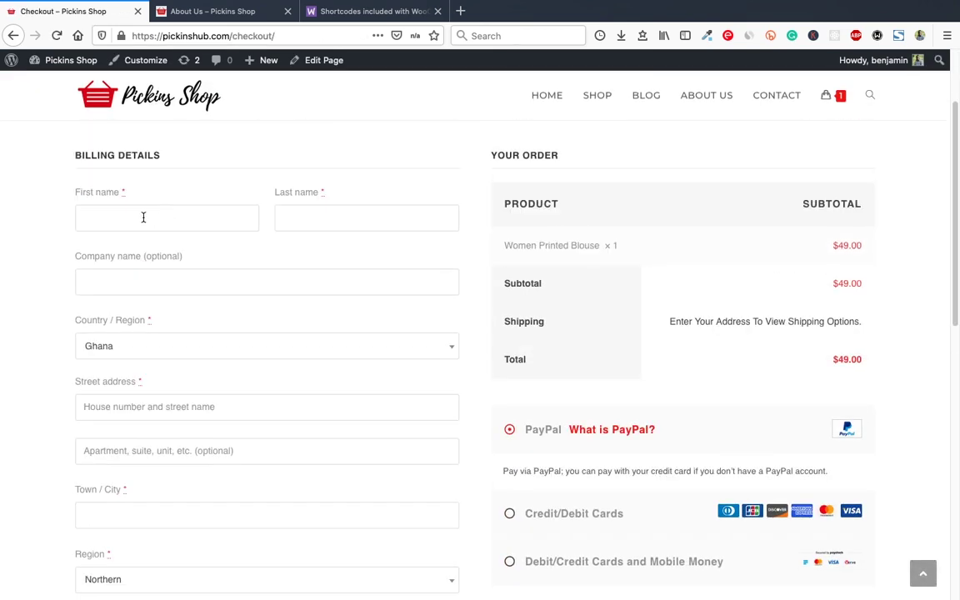
pyautogui.click(143, 218)
pyautogui.write('Benj')
pyautogui.press('Down')
pyautogui.press('Return')
pyautogui.press('Tab')
pyautogui.write('A')
pyautogui.press('Down')
pyautogui.press('Return')
pyautogui.press('Tab')
# Fill the street address from a saved suggestion and set the town to Tamale.
pyautogui.scroll(-1, 125, 325)
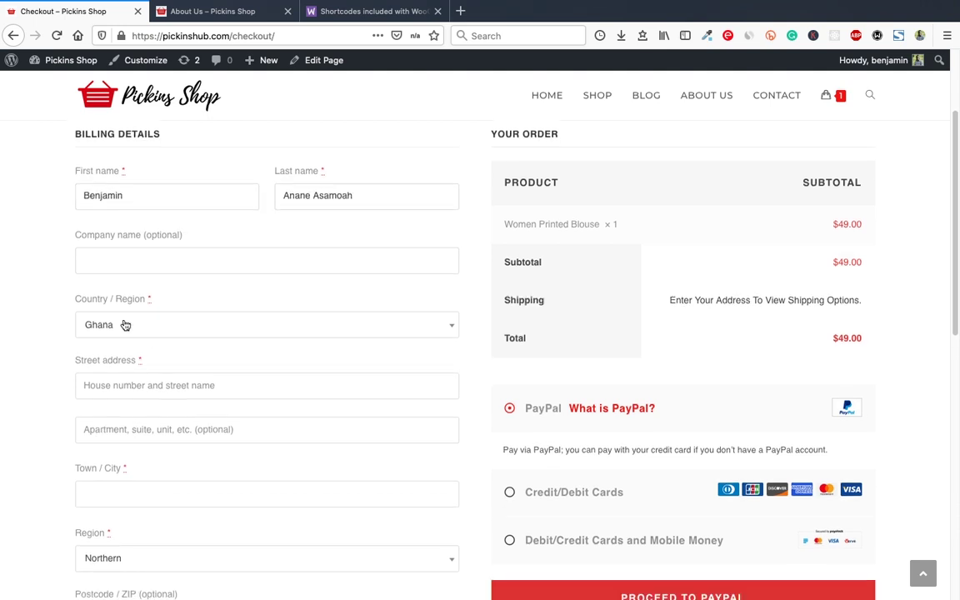
pyautogui.scroll(-1, 132, 364)
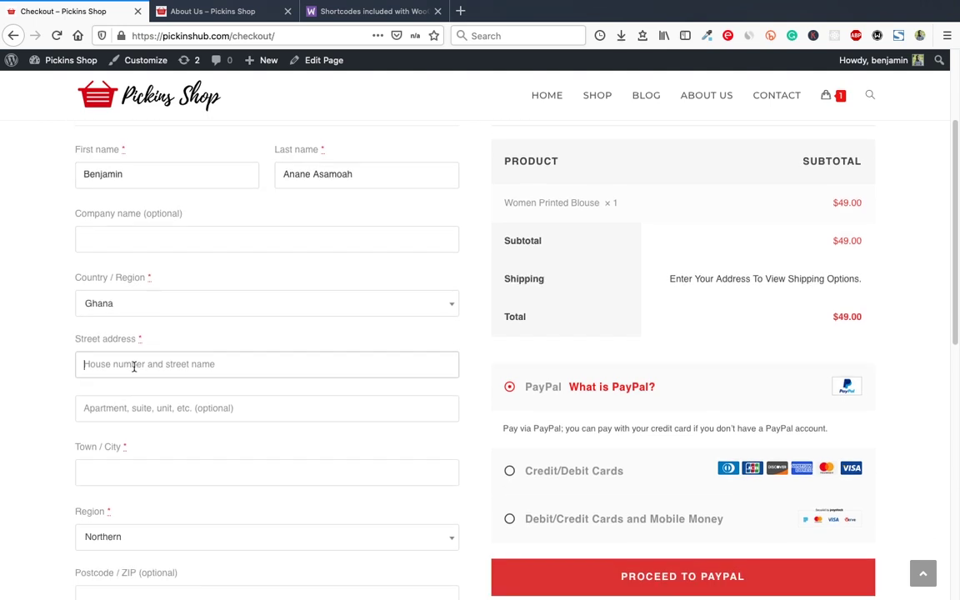
pyautogui.click(133, 367)
pyautogui.write('P')
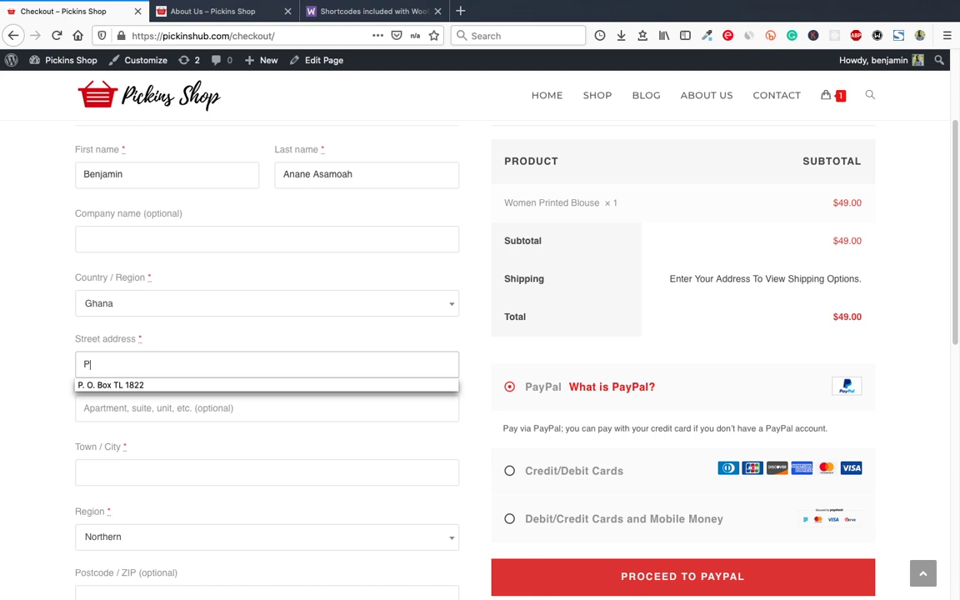
pyautogui.write('. O. Box')
pyautogui.press('Down')
pyautogui.press('Return')
pyautogui.press('Tab')
pyautogui.press('Tab')
pyautogui.write('T')
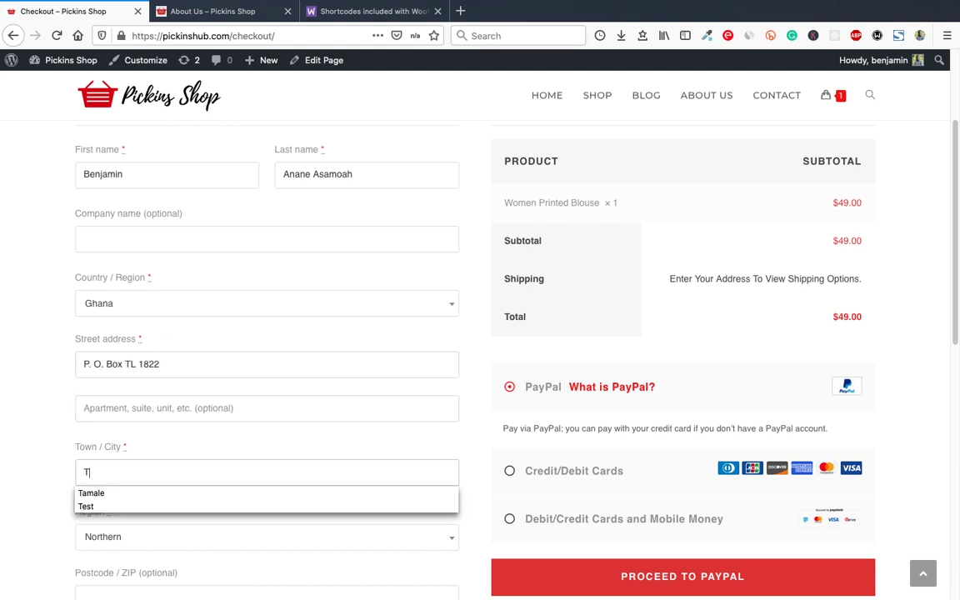
pyautogui.press('Down')
pyautogui.press('Return')
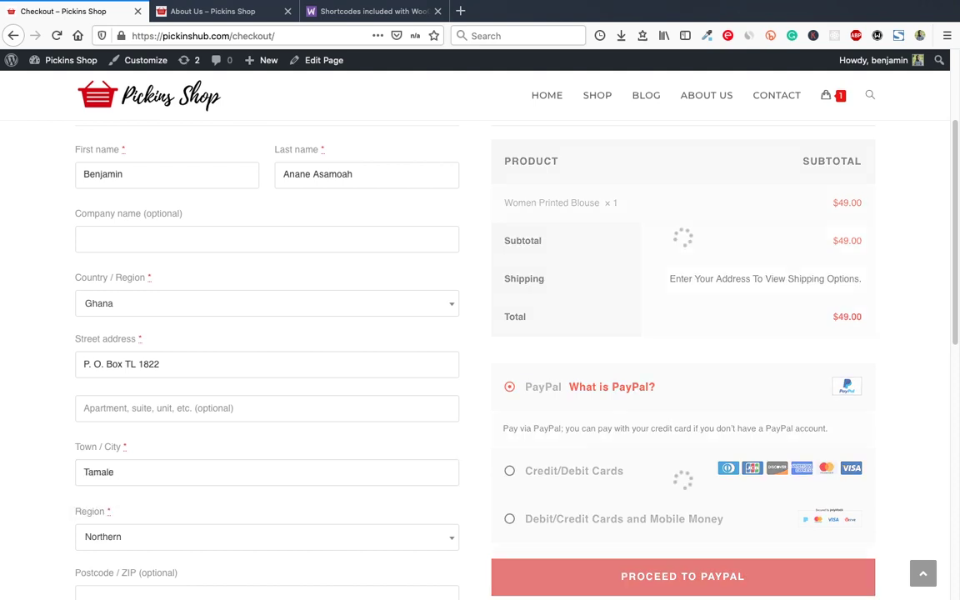
# Fill the billing phone field with a saved phone number.
pyautogui.scroll(-3, 124, 333)
pyautogui.click(97, 472)
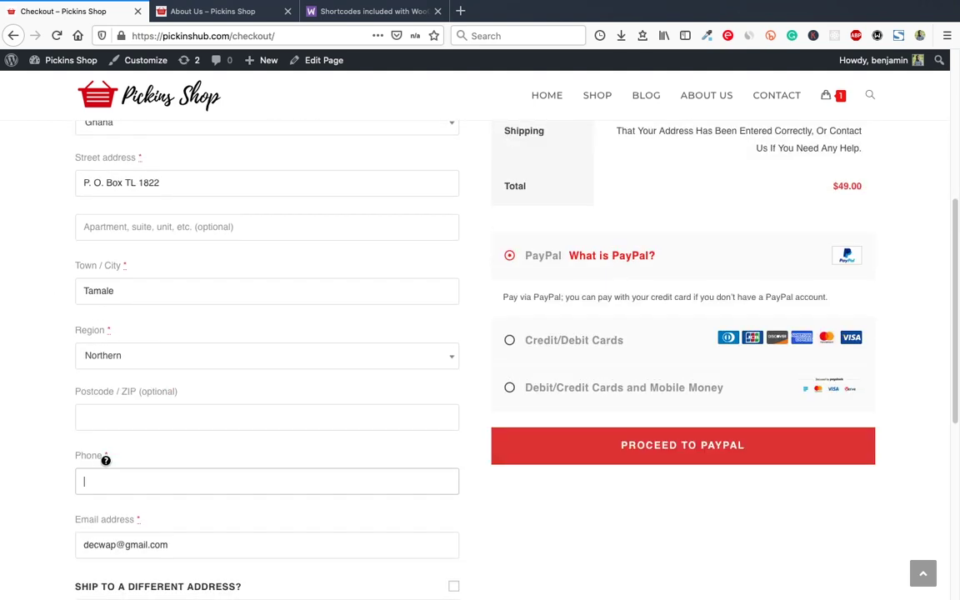
pyautogui.click(131, 485)
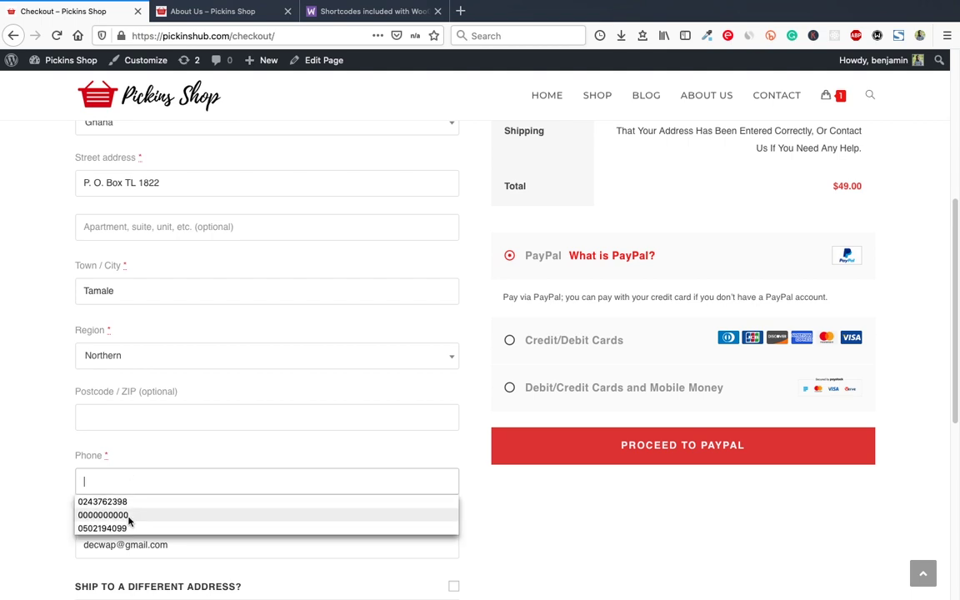
pyautogui.click(128, 515)
pyautogui.scroll(-3, 200, 466)
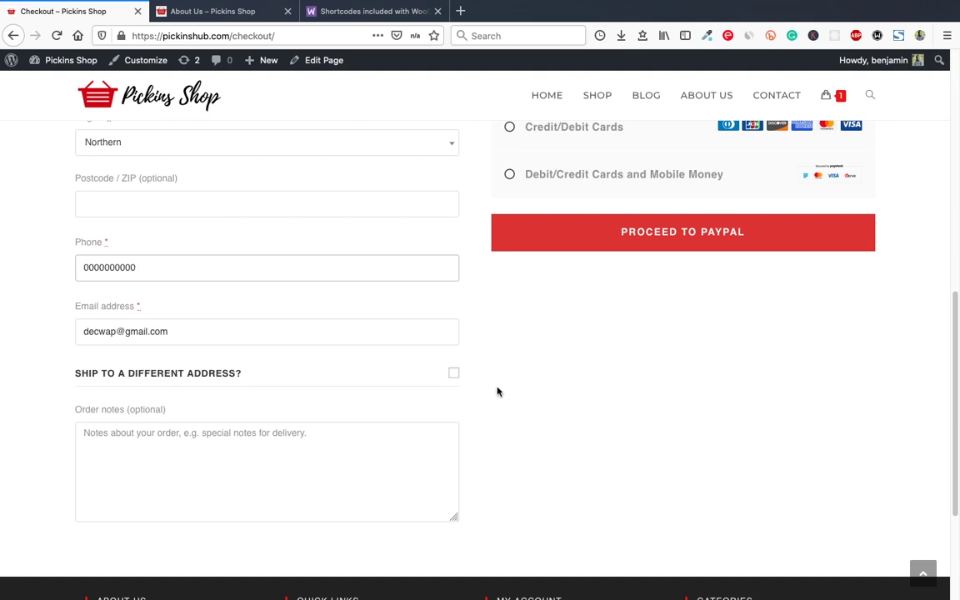
pyautogui.click(453, 374)
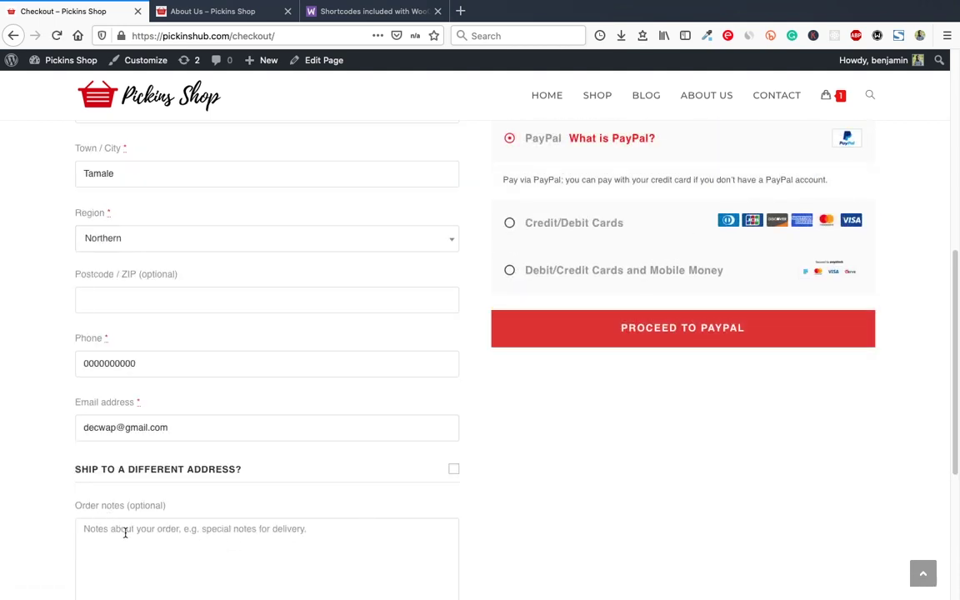
pyautogui.scroll(3, 169, 533)
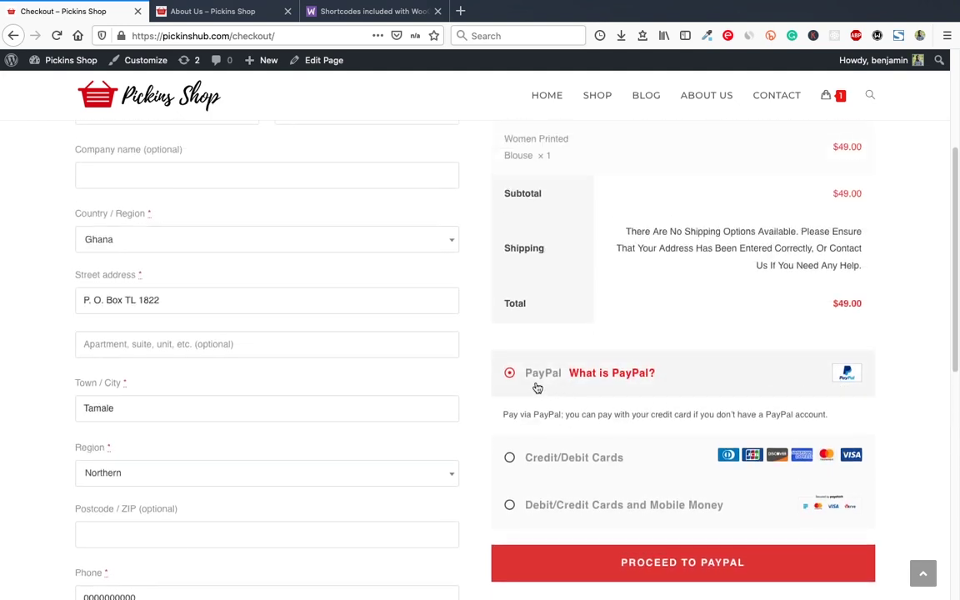
# Select Debit/Credit Cards and Mobile Money as the checkout payment method.
pyautogui.click(550, 457)
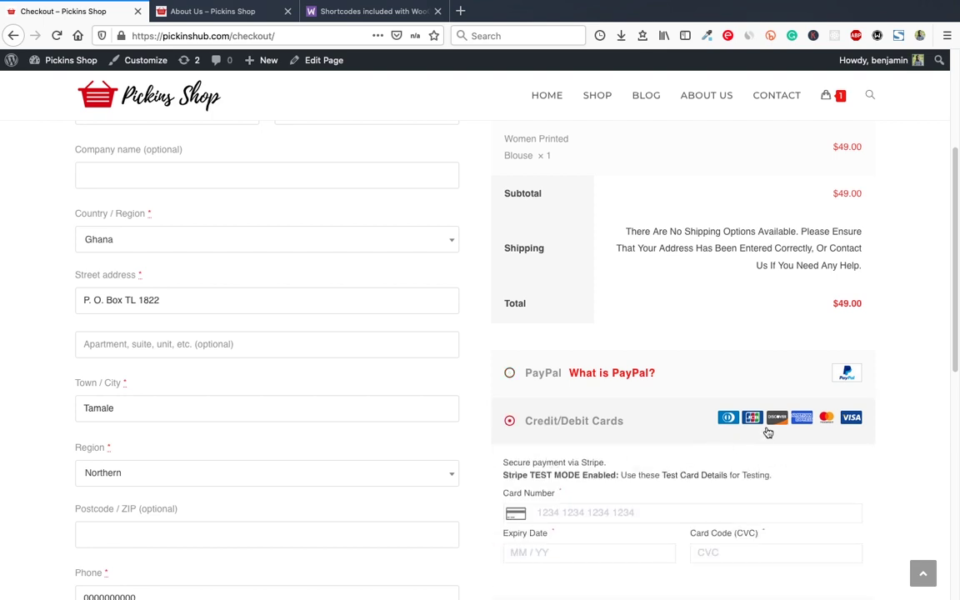
pyautogui.scroll(-1, 613, 425)
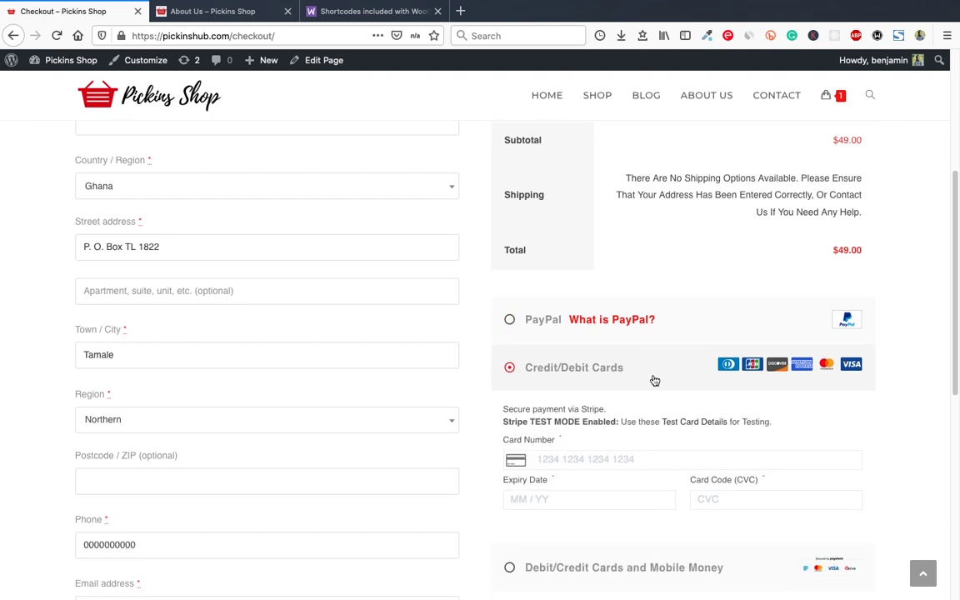
pyautogui.scroll(-1, 545, 426)
pyautogui.click(546, 424)
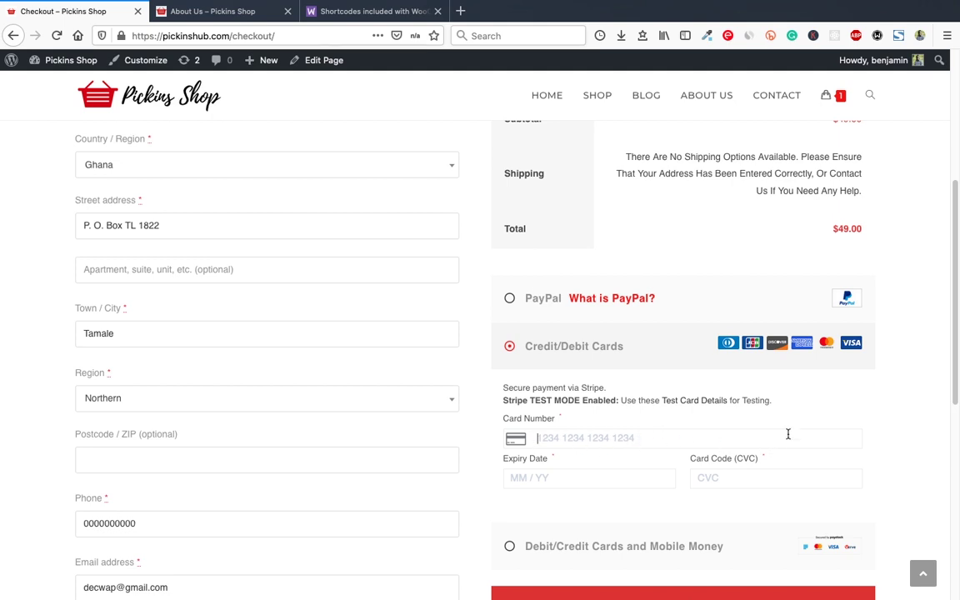
pyautogui.click(575, 546)
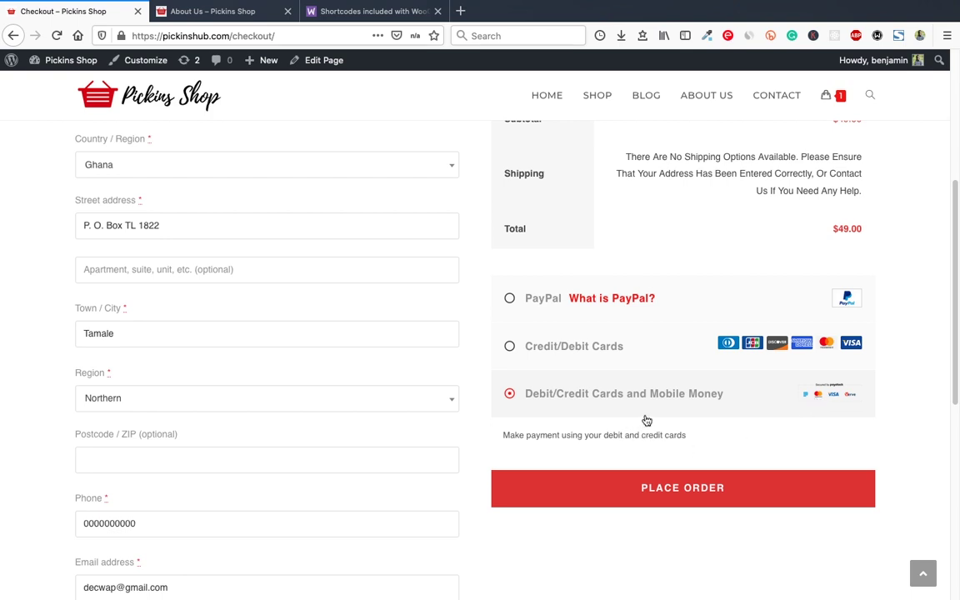
# Open the 'Click here to enter your code' coupon box at the top of checkout.
pyautogui.scroll(1, 591, 341)
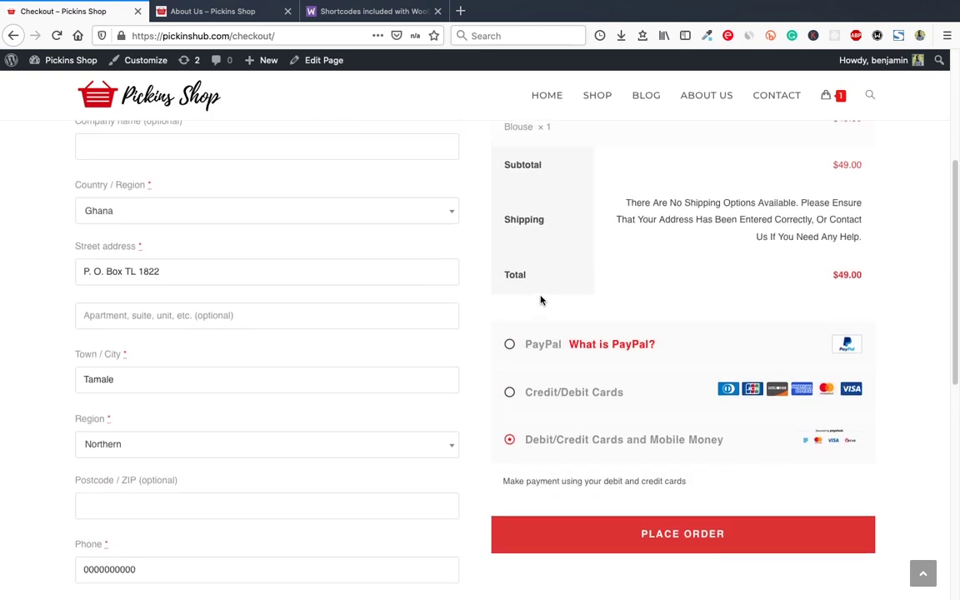
pyautogui.scroll(6, 540, 300)
pyautogui.click(487, 264)
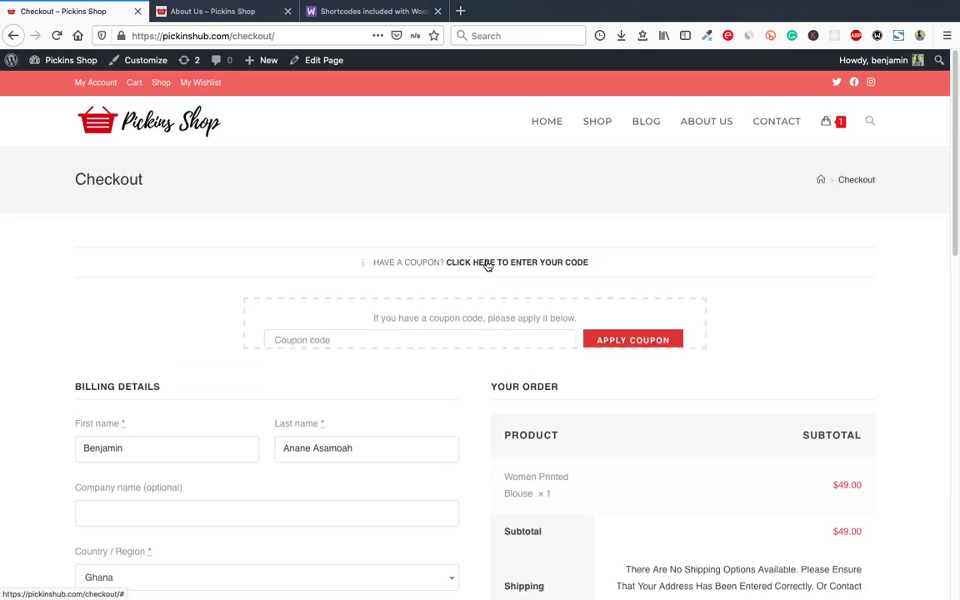
# Go to WooCommerce Coupons and start creating the first coupon.
pyautogui.moveTo(75, 70)
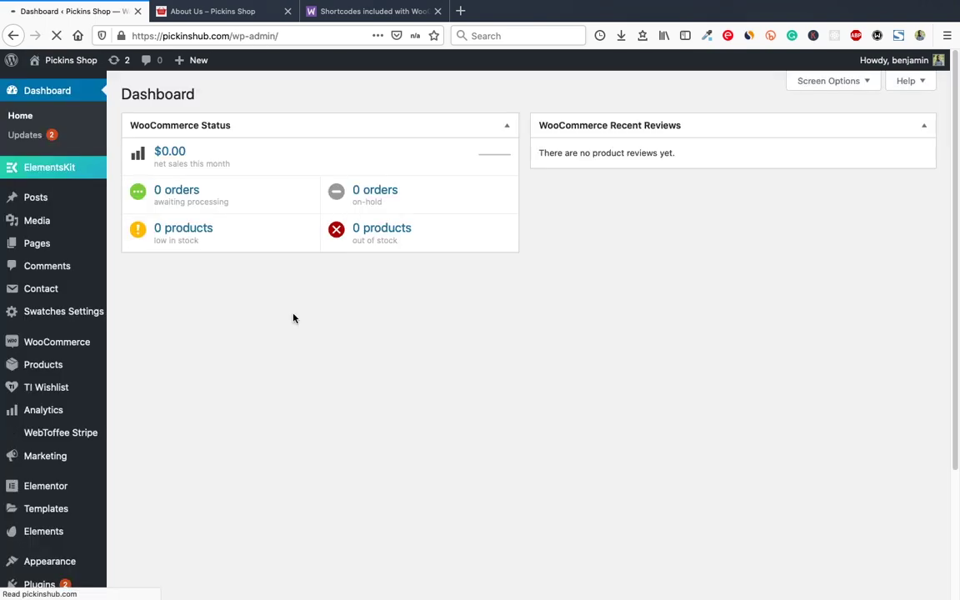
pyautogui.moveTo(57, 346)
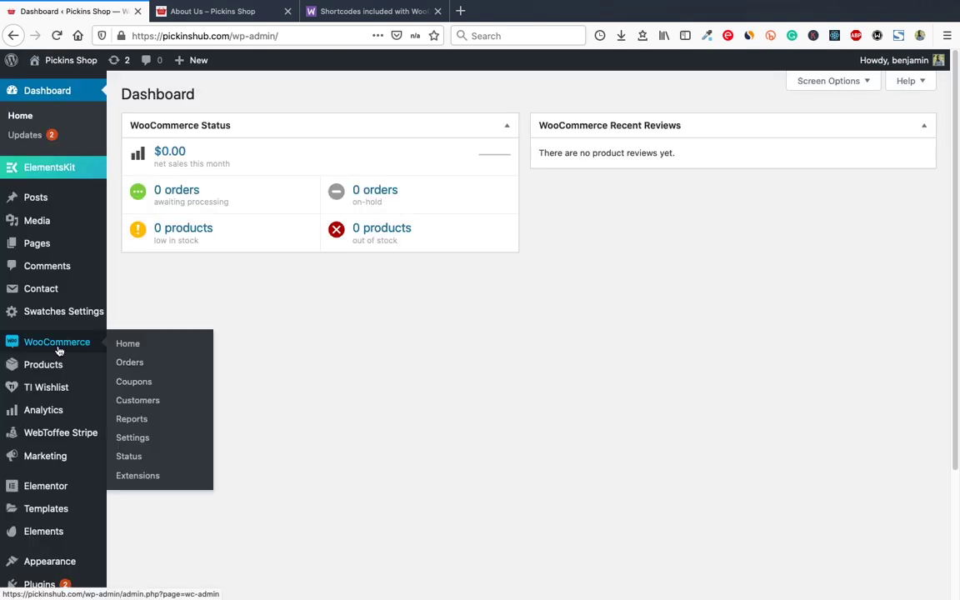
pyautogui.click(135, 382)
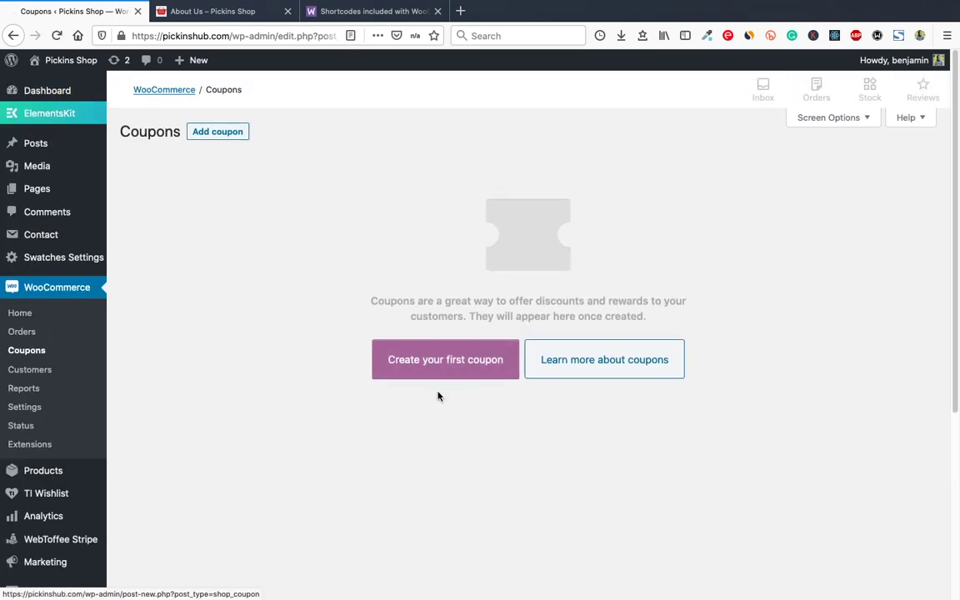
pyautogui.click(447, 363)
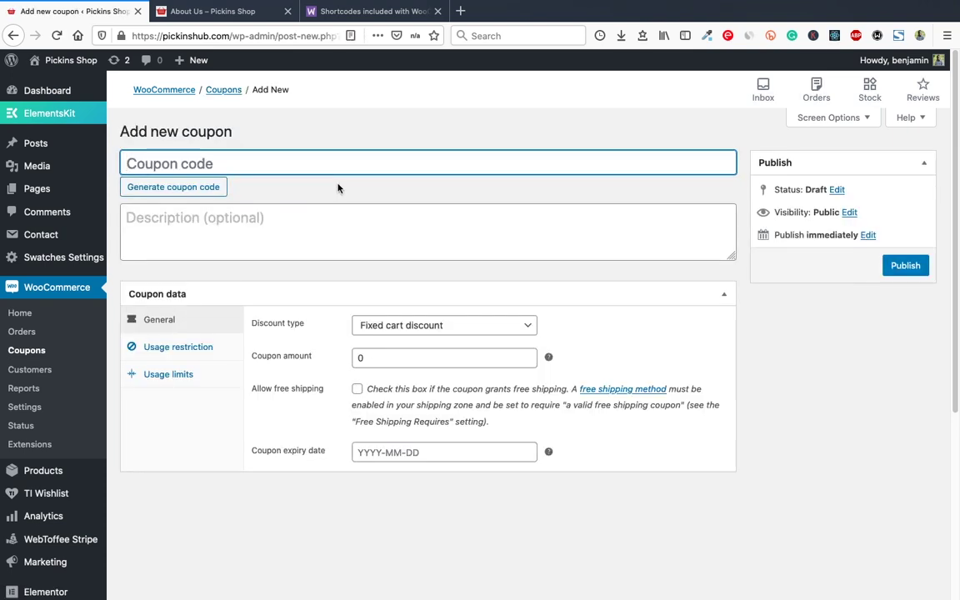
# Set the coupon code to TEST.
pyautogui.click(157, 190)
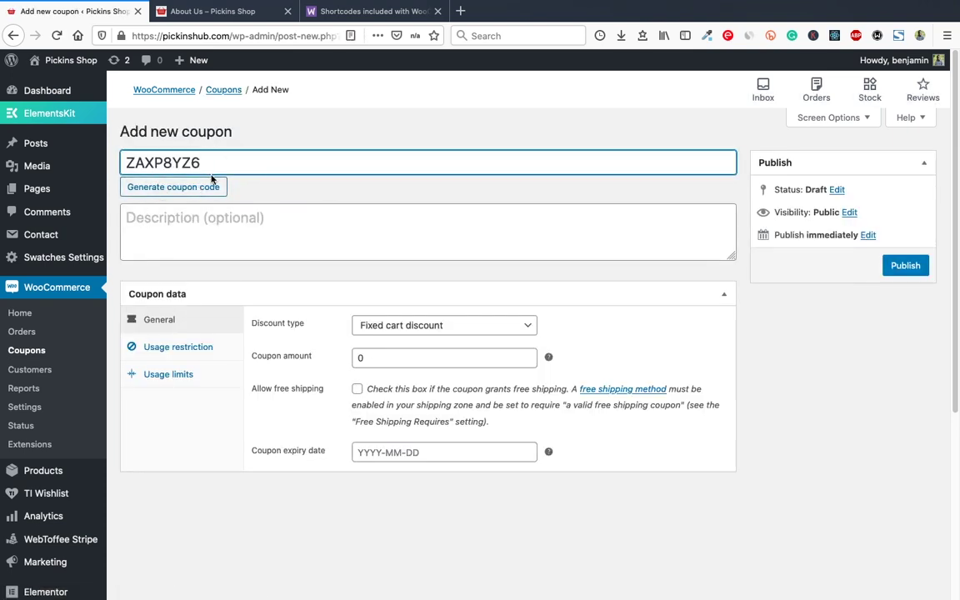
pyautogui.moveTo(199, 167); pyautogui.dragTo(103, 166)
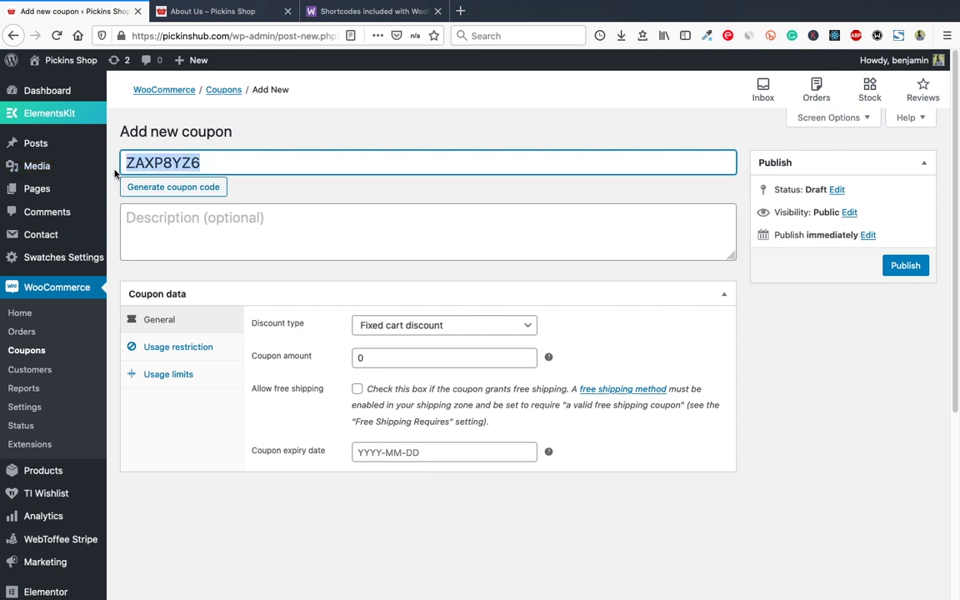
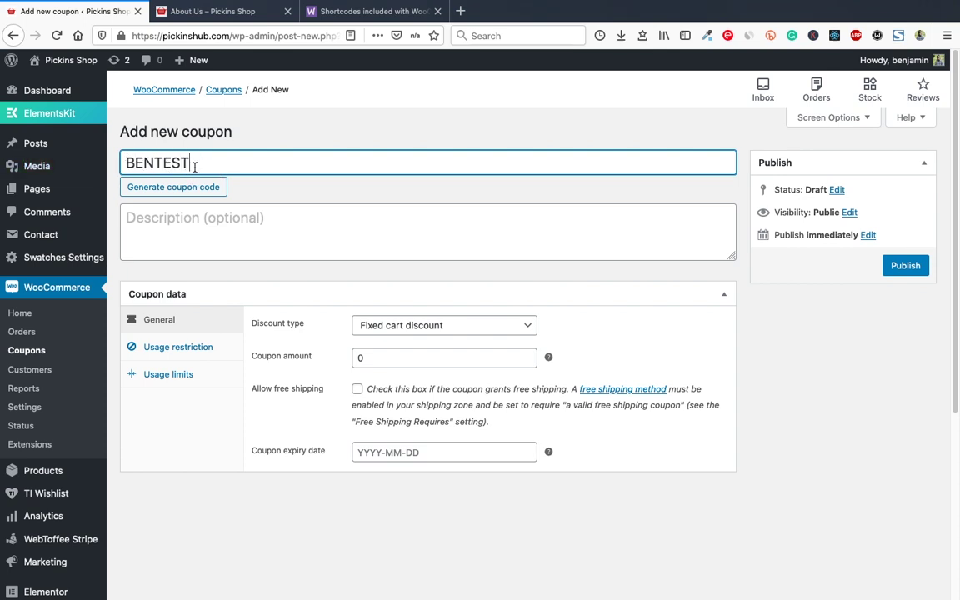
pyautogui.click(159, 164)
pyautogui.press('BackSpace')
pyautogui.press('BackSpace')
pyautogui.press('BackSpace')
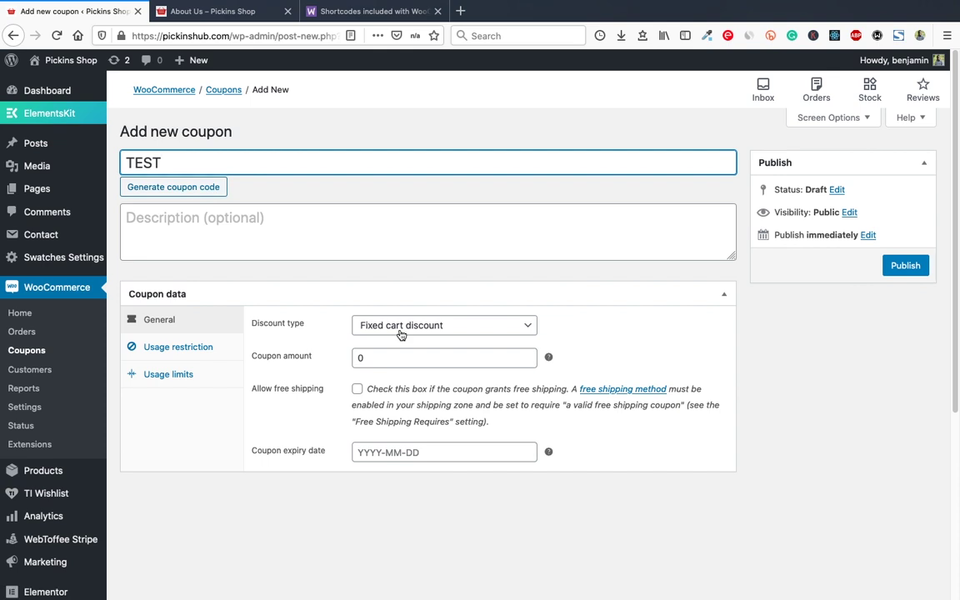
# Make it a Percentage discount of 99 with expiry date 2020-07-30.
pyautogui.click(412, 332)
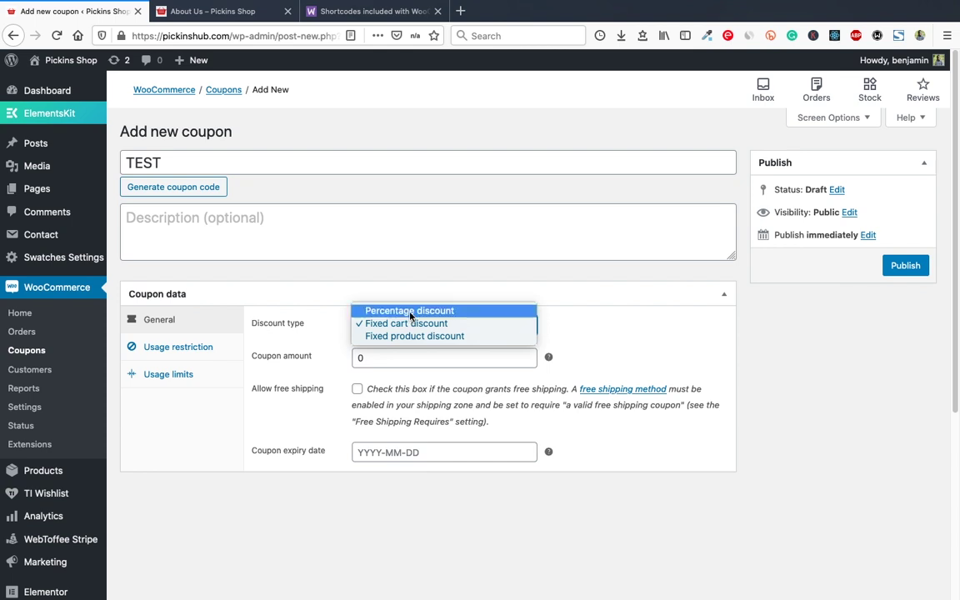
pyautogui.click(410, 313)
pyautogui.click(384, 360)
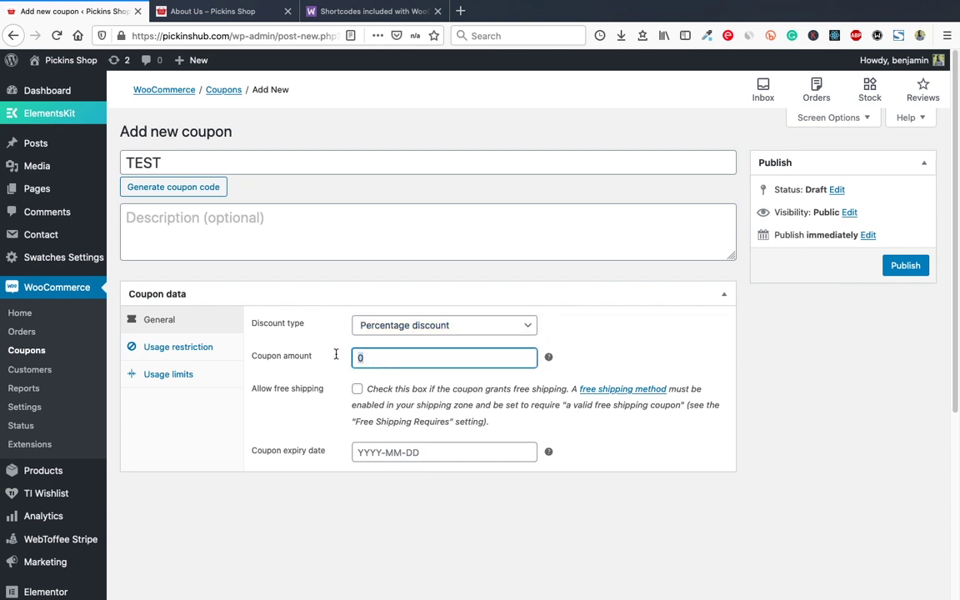
pyautogui.press('BackSpace')
pyautogui.write('99')
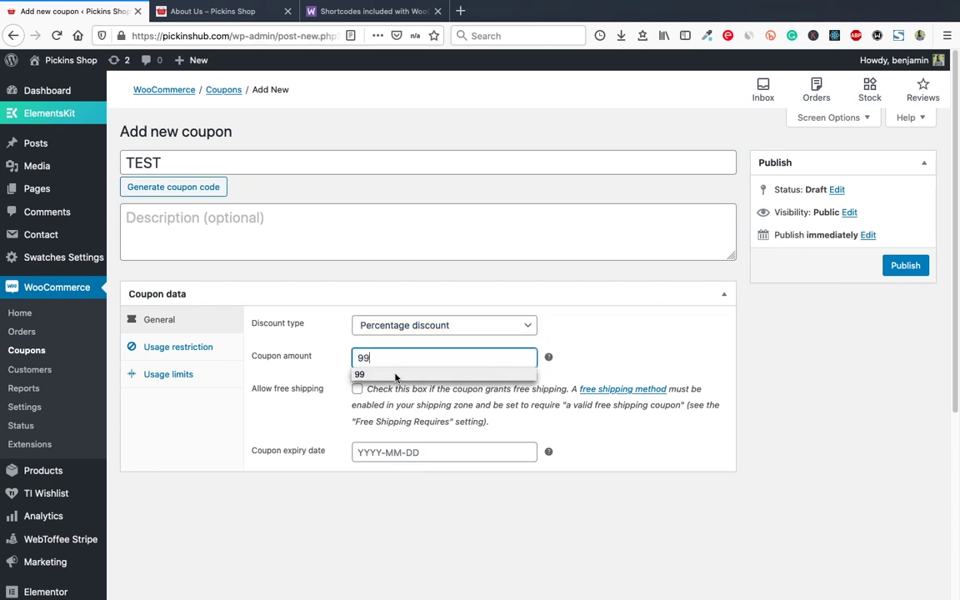
pyautogui.click(395, 374)
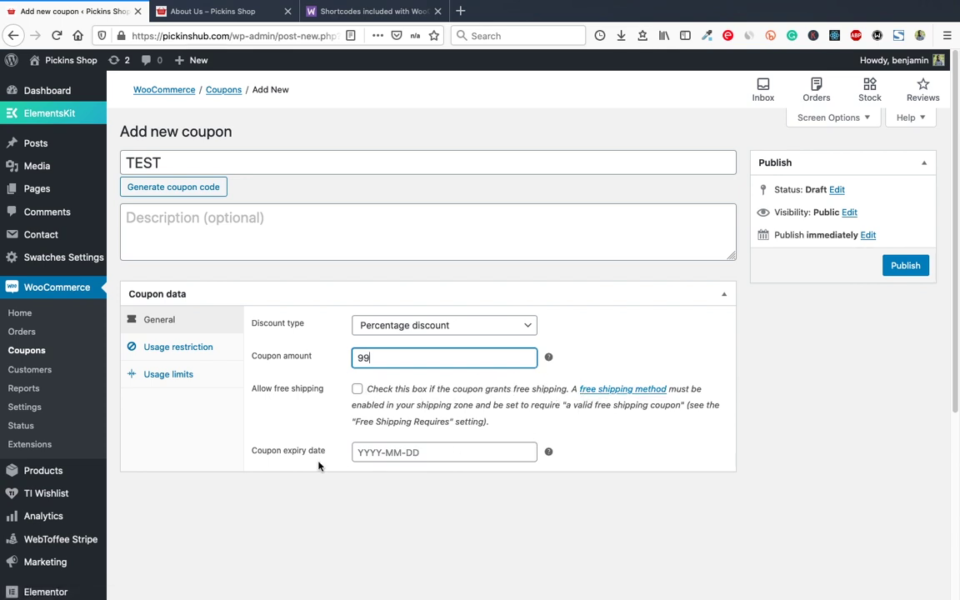
pyautogui.click(382, 453)
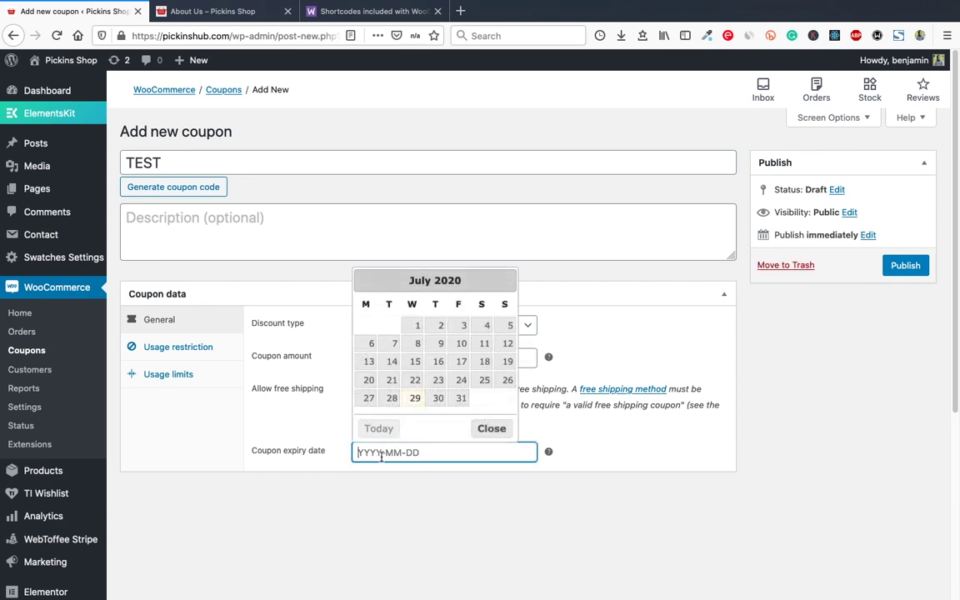
pyautogui.click(438, 398)
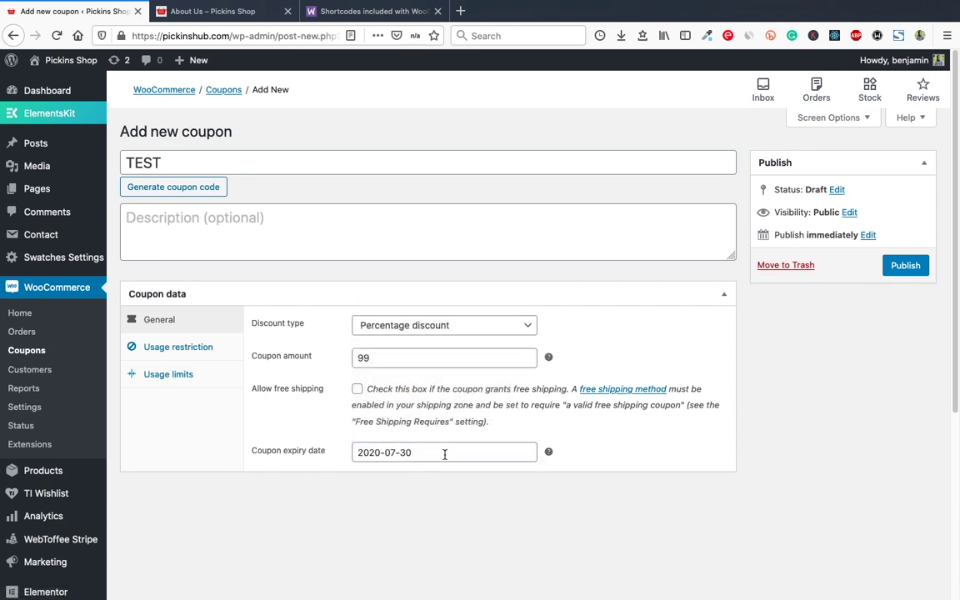
# Set Usage limit per user to 1 and publish the TEST coupon.
pyautogui.click(173, 351)
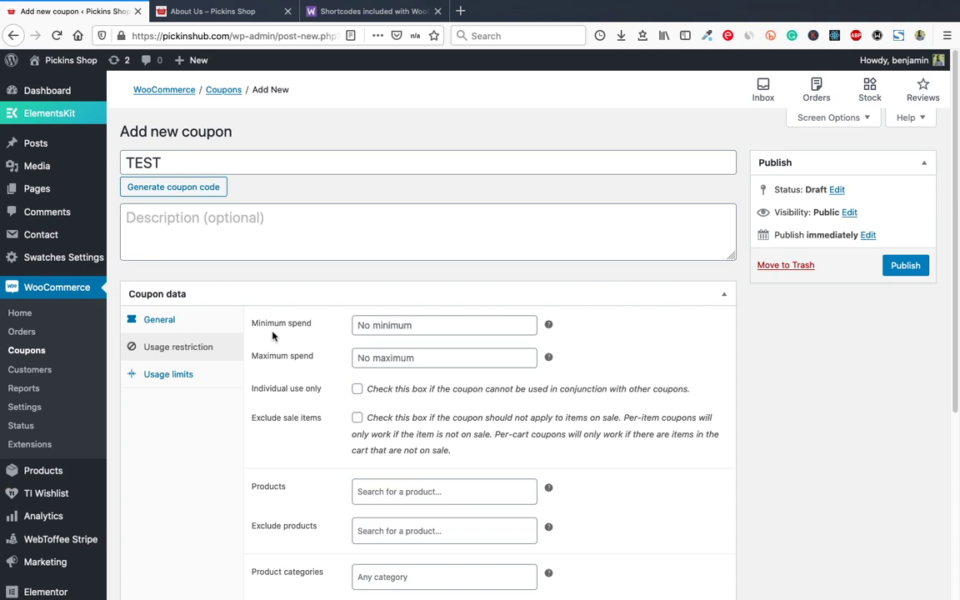
pyautogui.click(393, 327)
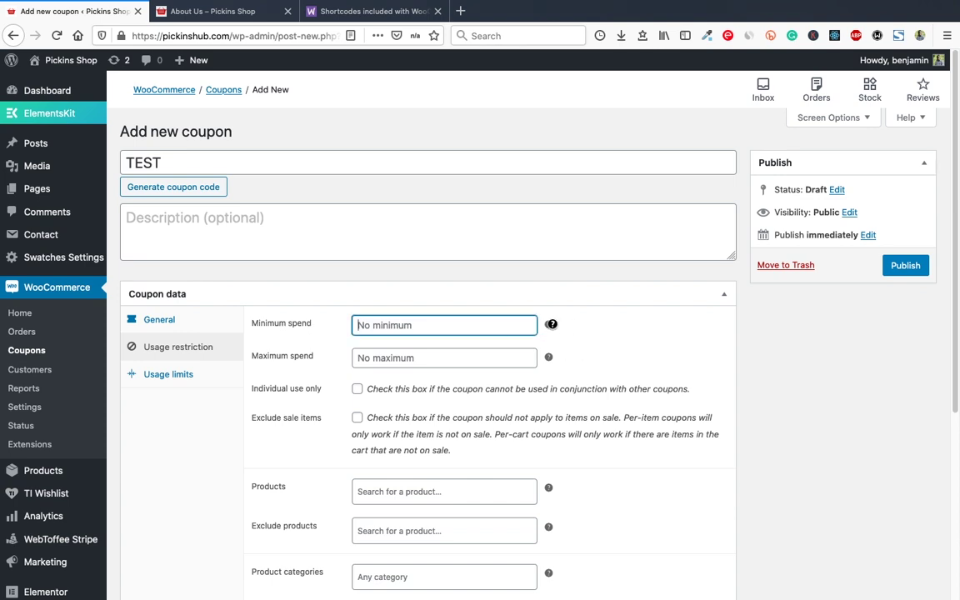
pyautogui.moveTo(549, 338)
pyautogui.click(177, 320)
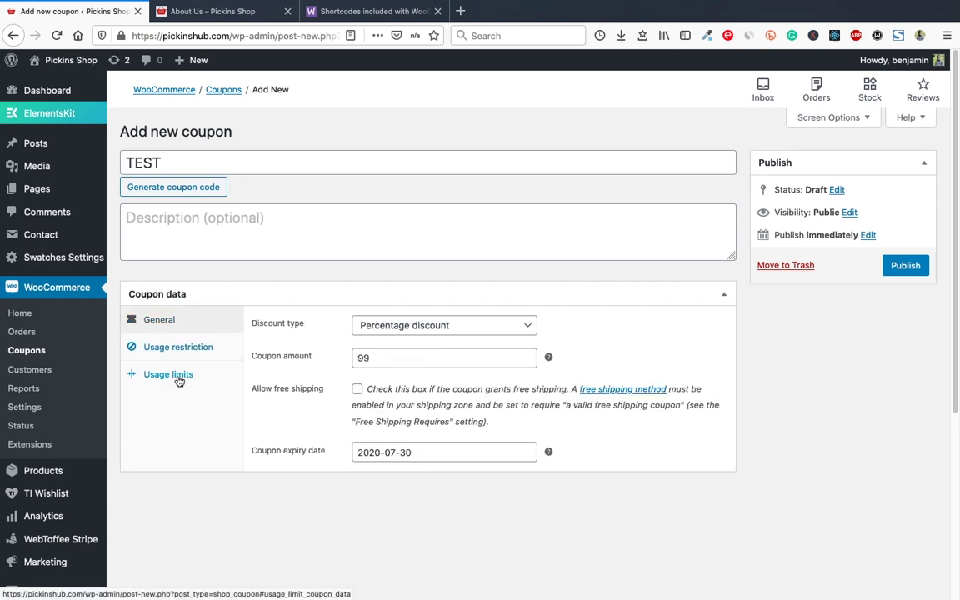
pyautogui.click(181, 377)
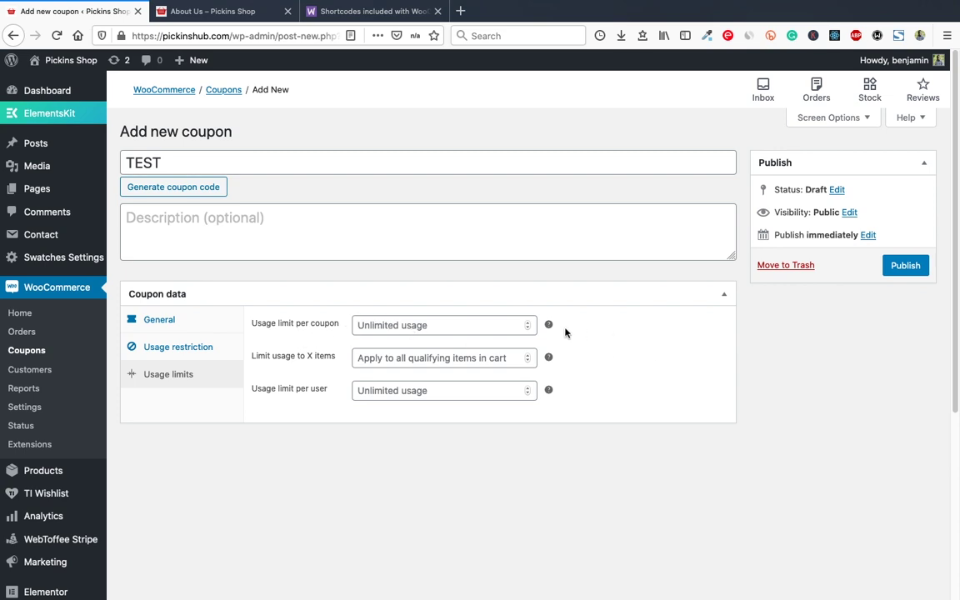
pyautogui.moveTo(551, 326)
pyautogui.click(390, 390)
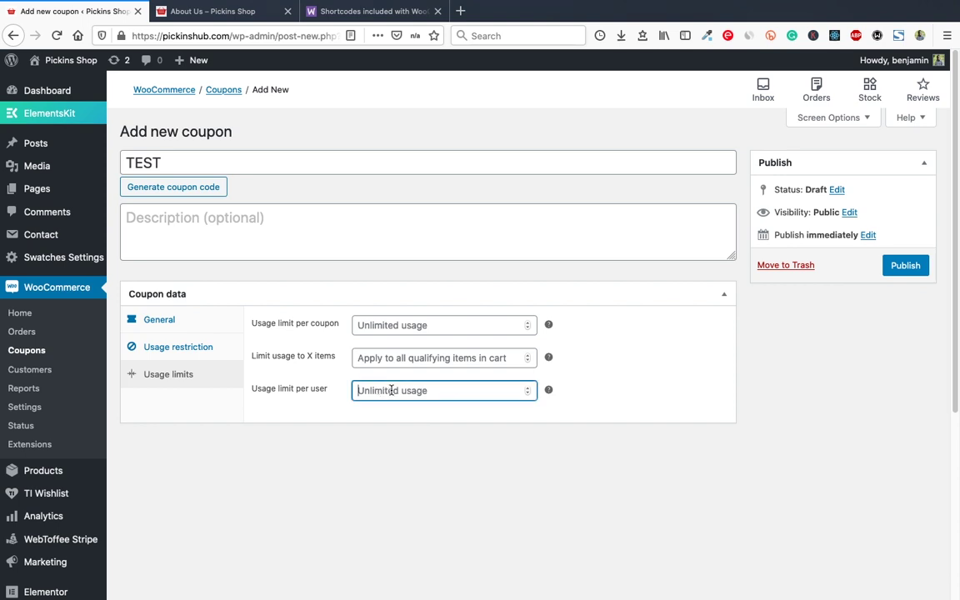
pyautogui.write('1')
pyautogui.click(904, 267)
# Visit the live Pickins Shop and go to checkout from the mini-cart.
pyautogui.moveTo(62, 60)
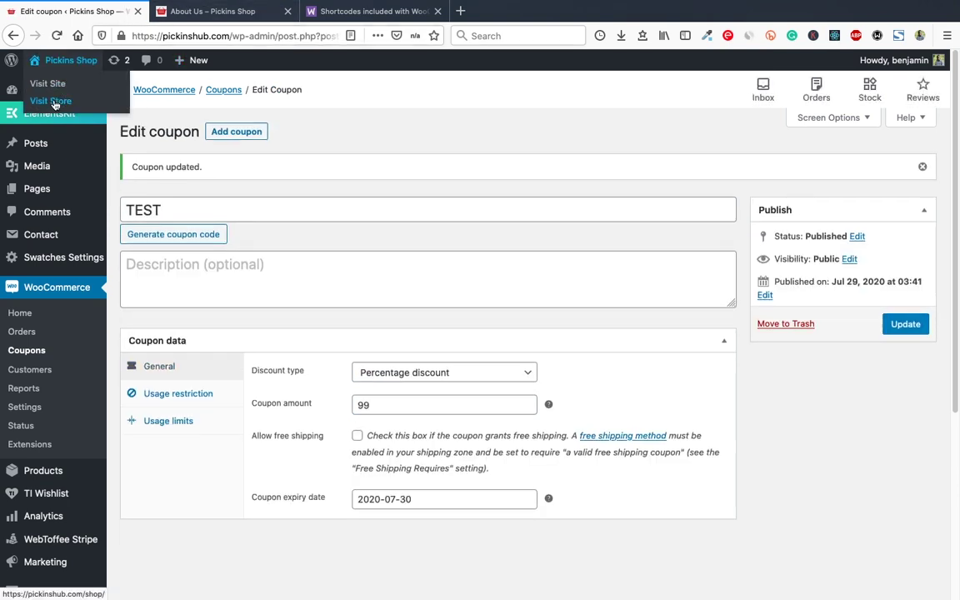
pyautogui.click(54, 87)
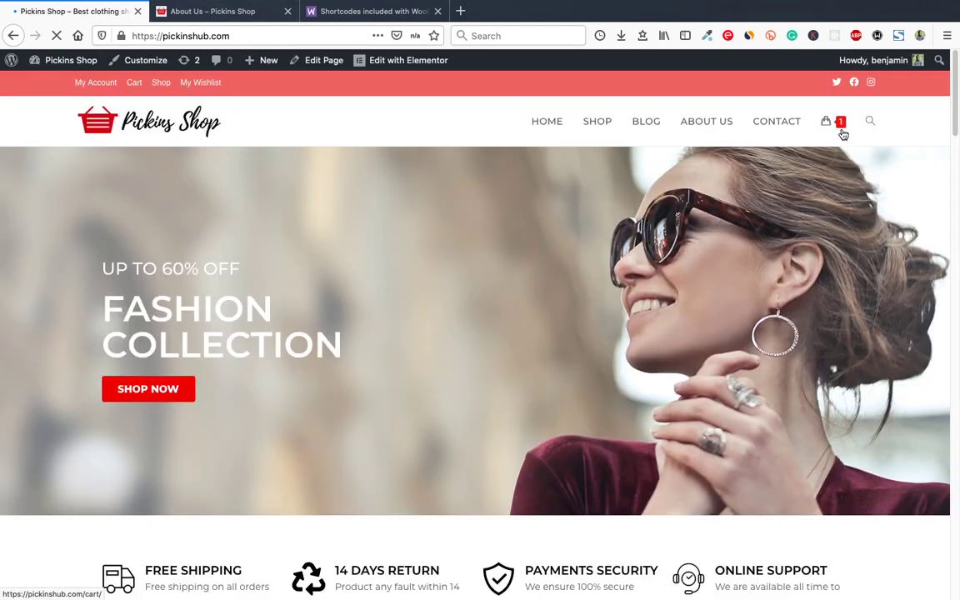
pyautogui.moveTo(840, 129)
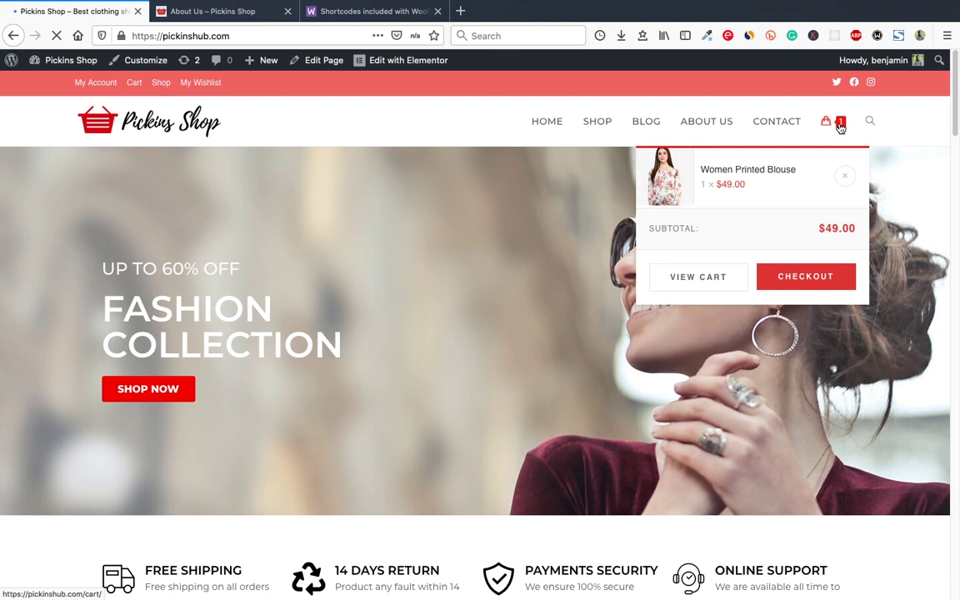
pyautogui.click(798, 282)
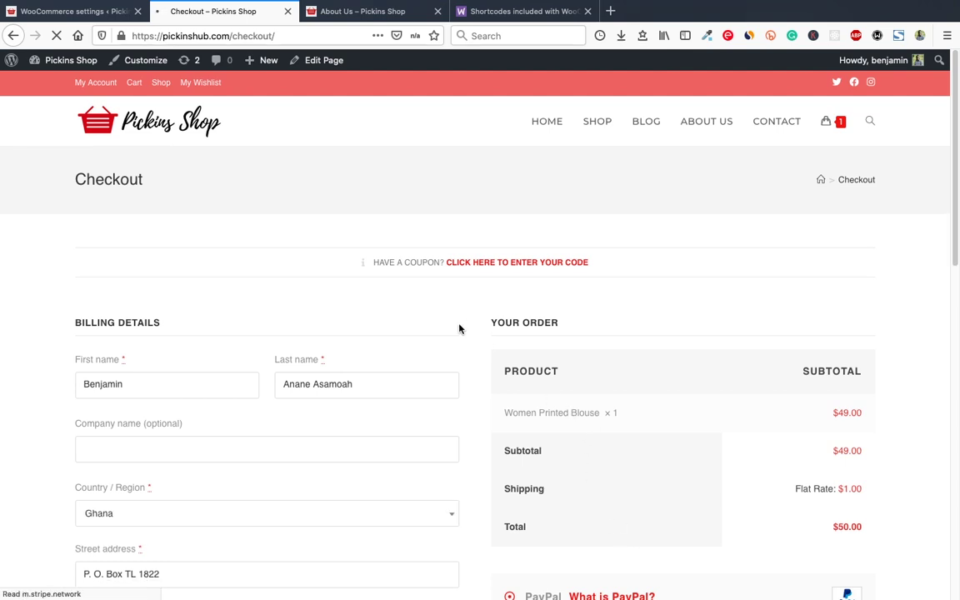
# Choose Debit/Credit Cards and Mobile Money payment, then return to the WooCommerce settings.
pyautogui.scroll(-2, 447, 352)
pyautogui.scroll(-2, 447, 353)
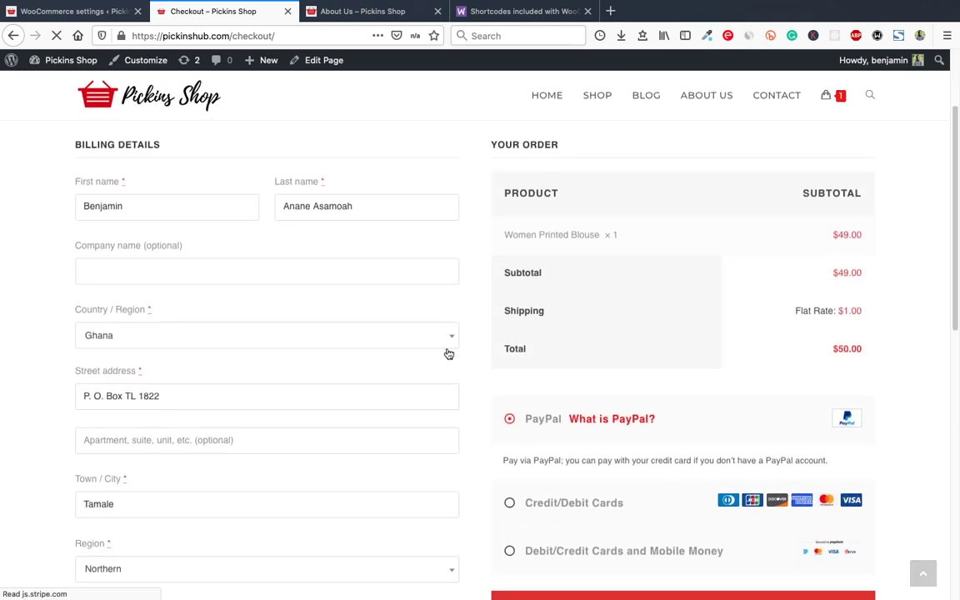
pyautogui.scroll(-1, 533, 433)
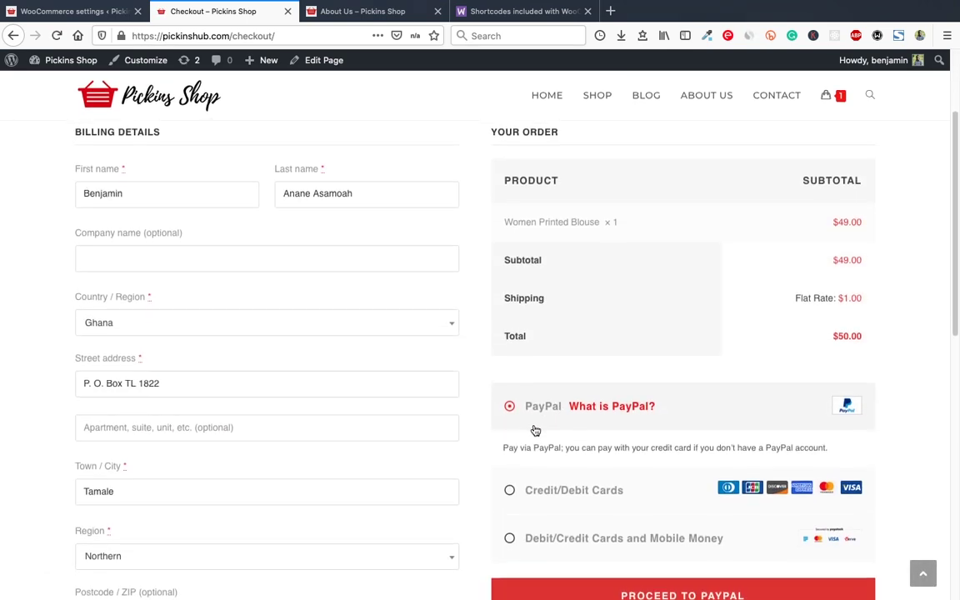
pyautogui.click(553, 487)
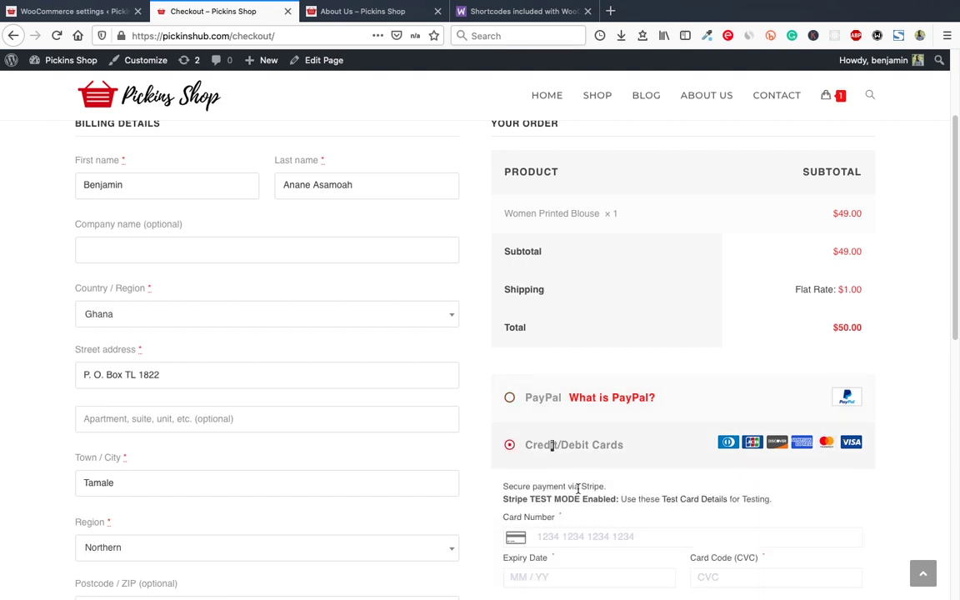
pyautogui.scroll(-1, 557, 491)
pyautogui.scroll(-4, 555, 485)
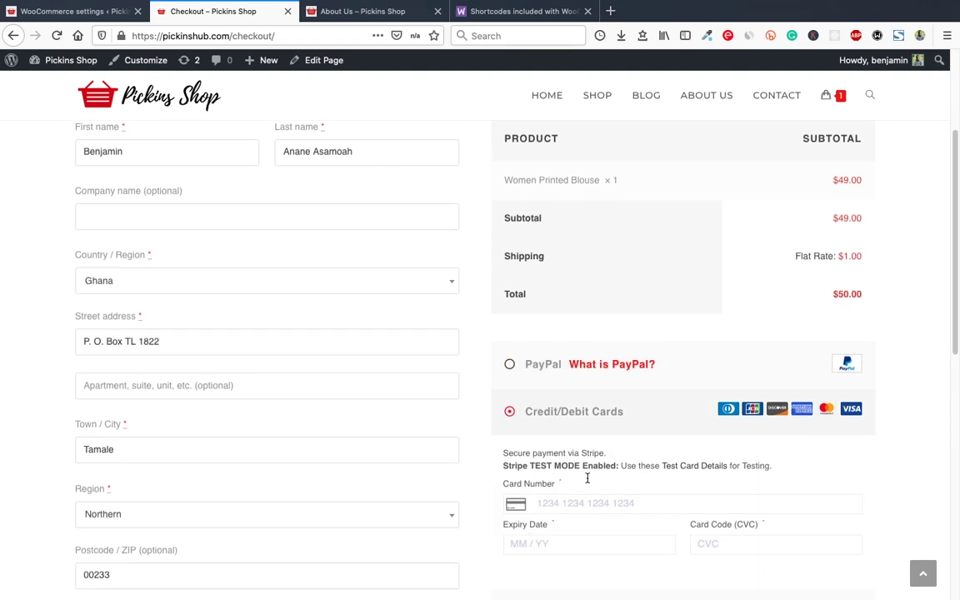
pyautogui.click(530, 455)
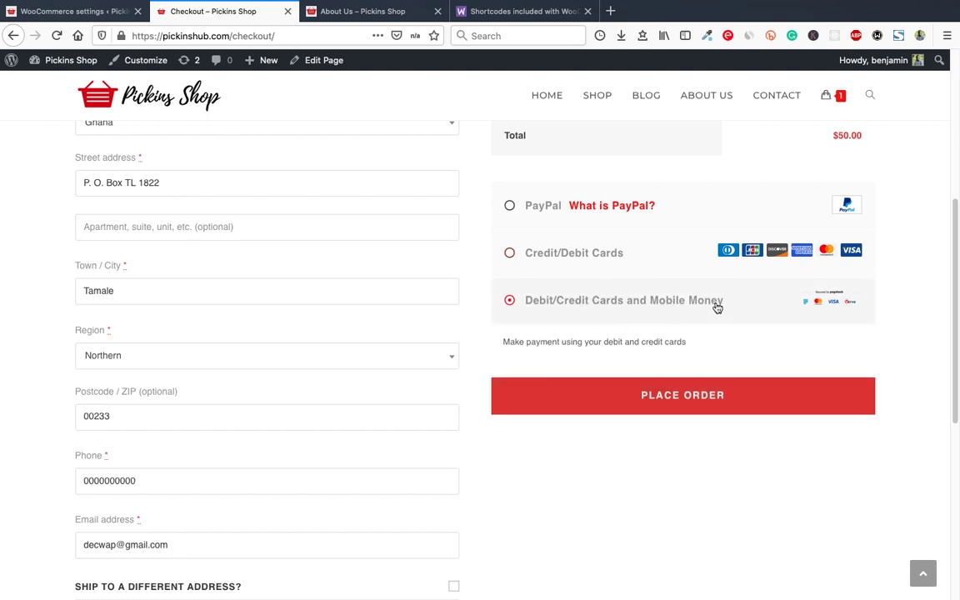
pyautogui.click(68, 14)
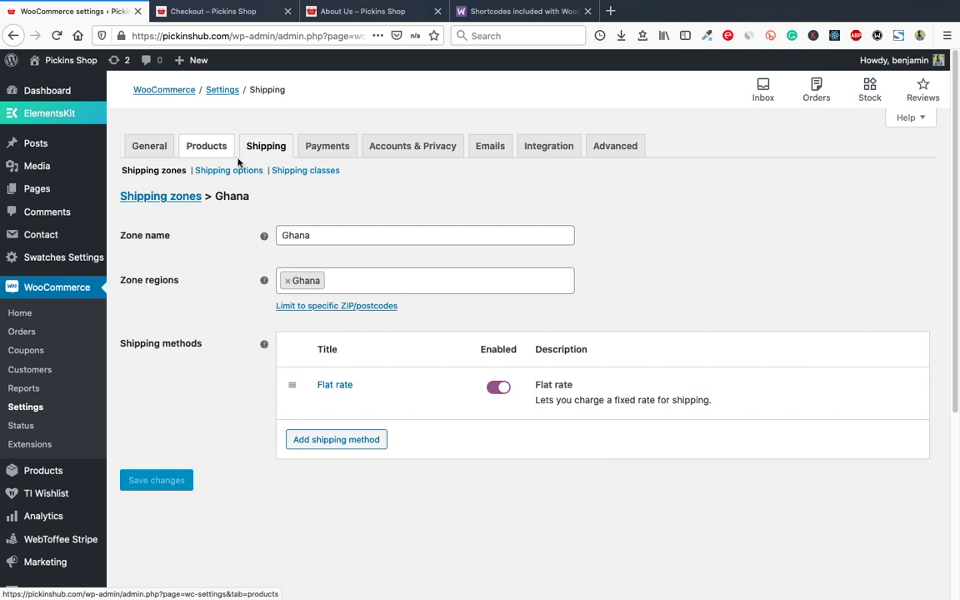
# Set the General store currency to Ghana cedi, save, and go back to checkout.
pyautogui.click(148, 150)
pyautogui.scroll(-15, 236, 251)
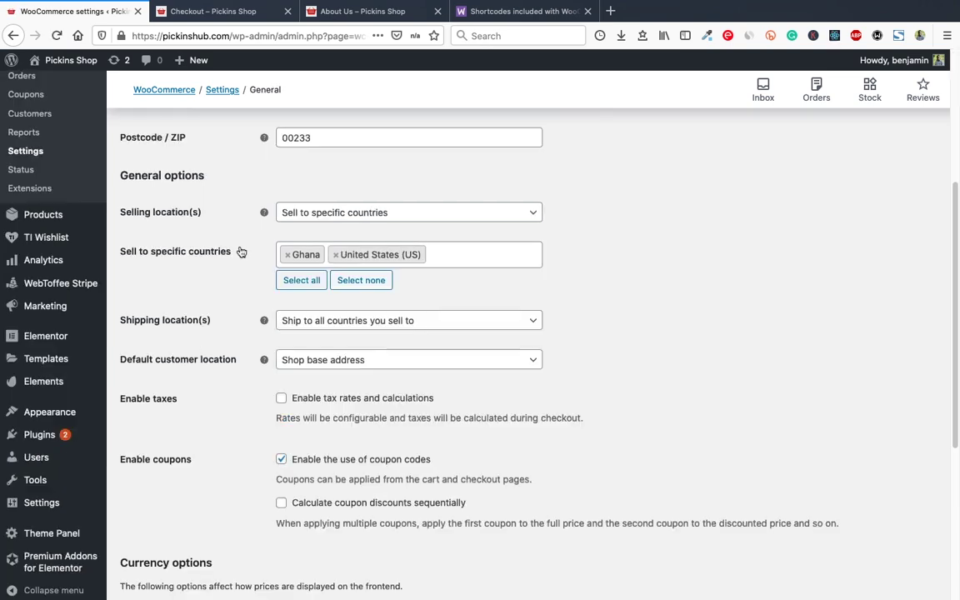
pyautogui.click(408, 330)
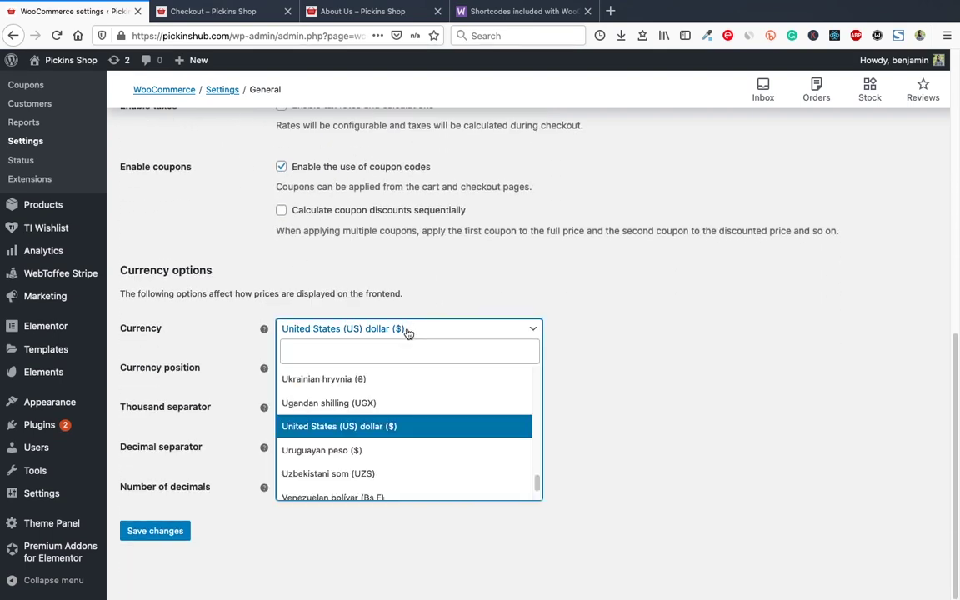
pyautogui.write('gh')
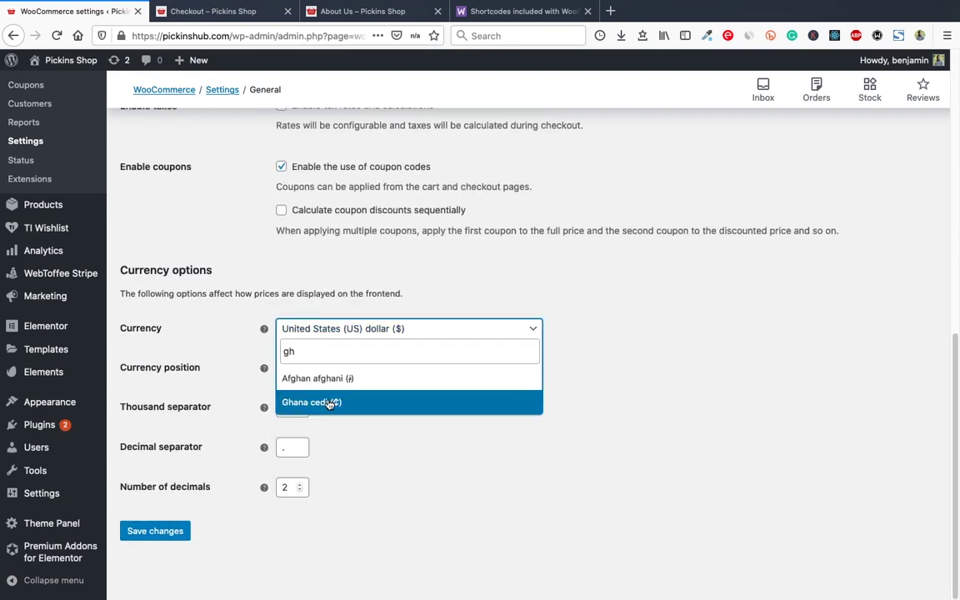
pyautogui.click(332, 402)
pyautogui.click(166, 532)
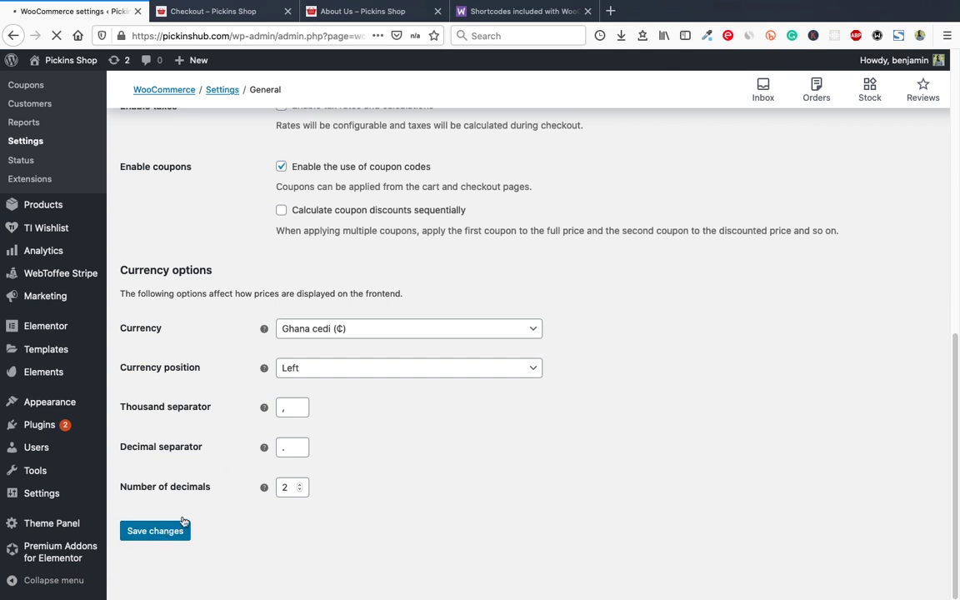
pyautogui.click(209, 12)
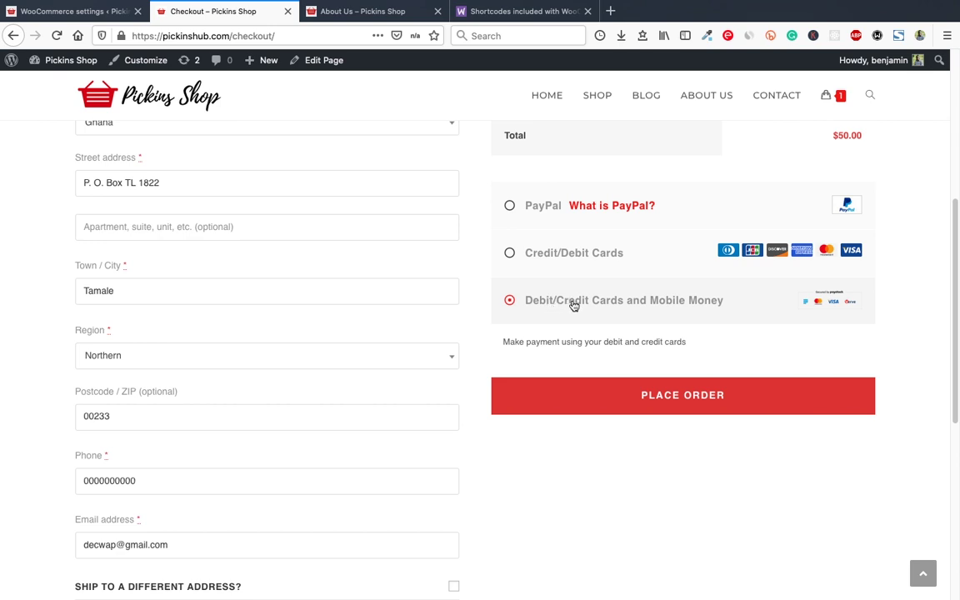
# Cancel the attempted order, apply the TEST coupon to the cart, and return to checkout.
pyautogui.click(660, 398)
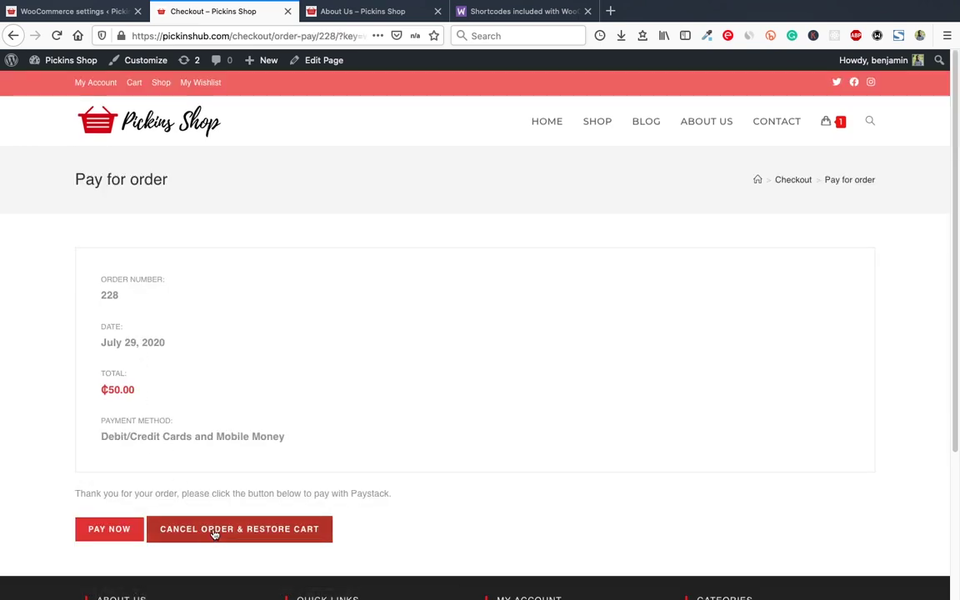
pyautogui.click(215, 533)
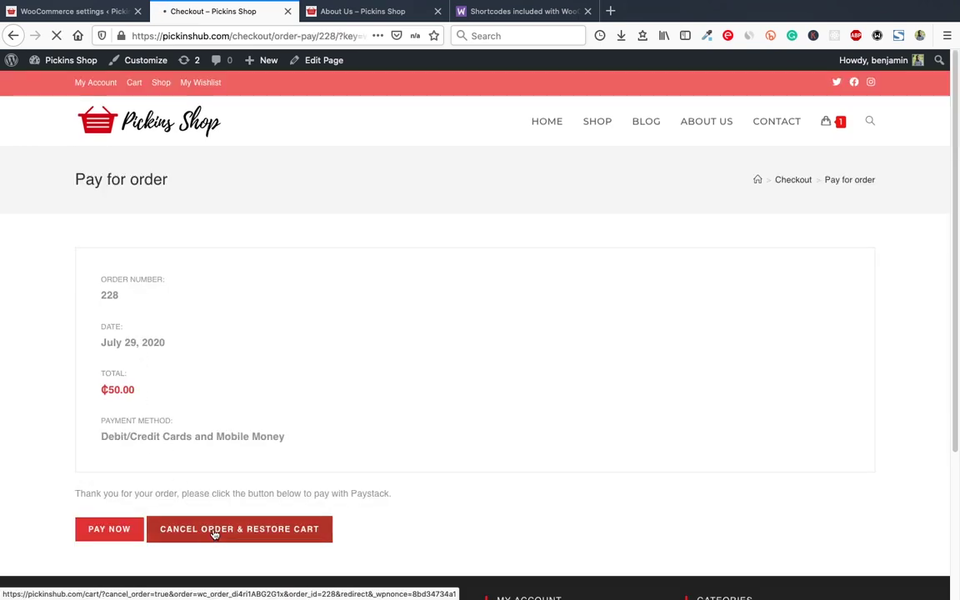
pyautogui.click(113, 404)
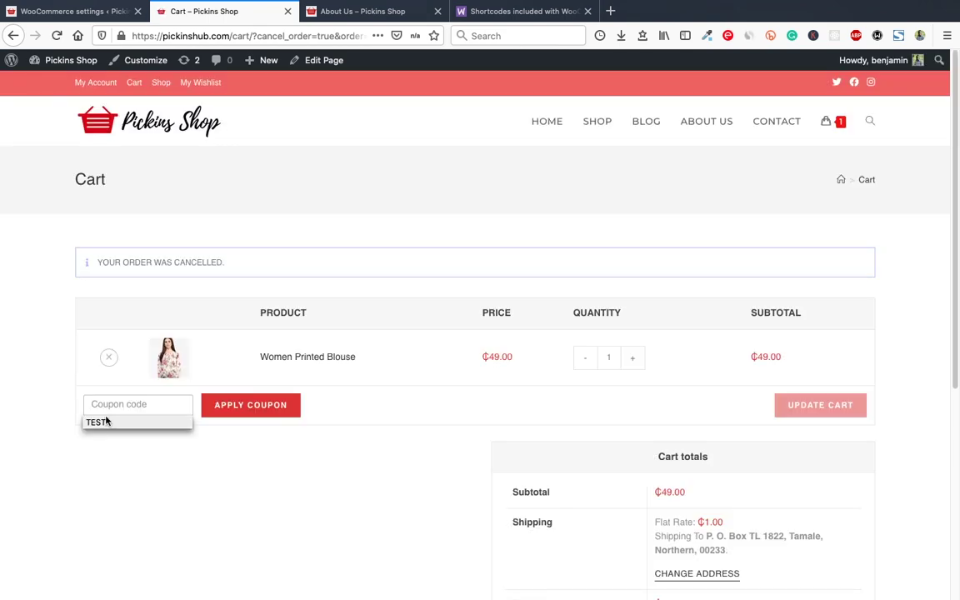
pyautogui.click(97, 422)
pyautogui.click(242, 406)
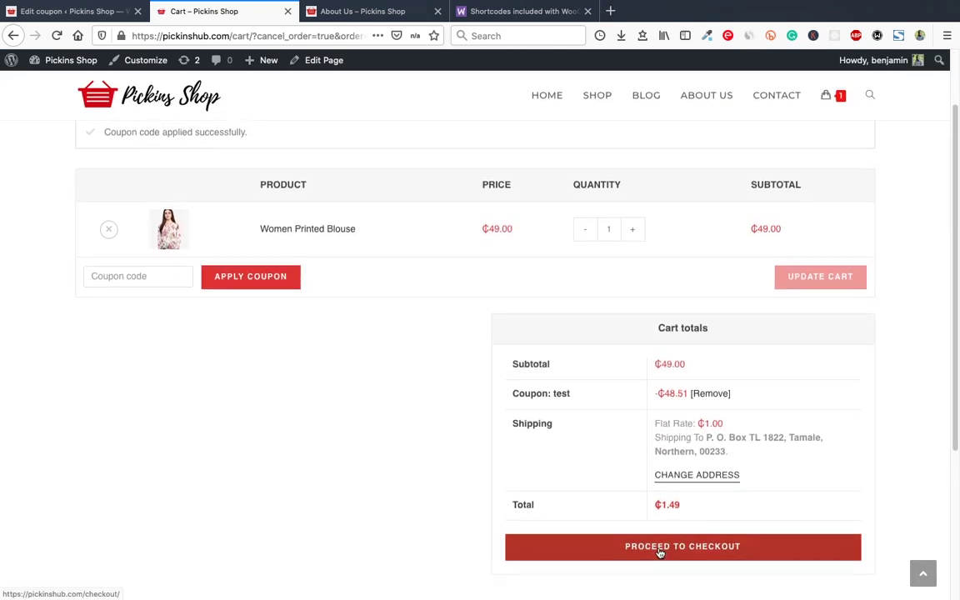
pyautogui.click(660, 552)
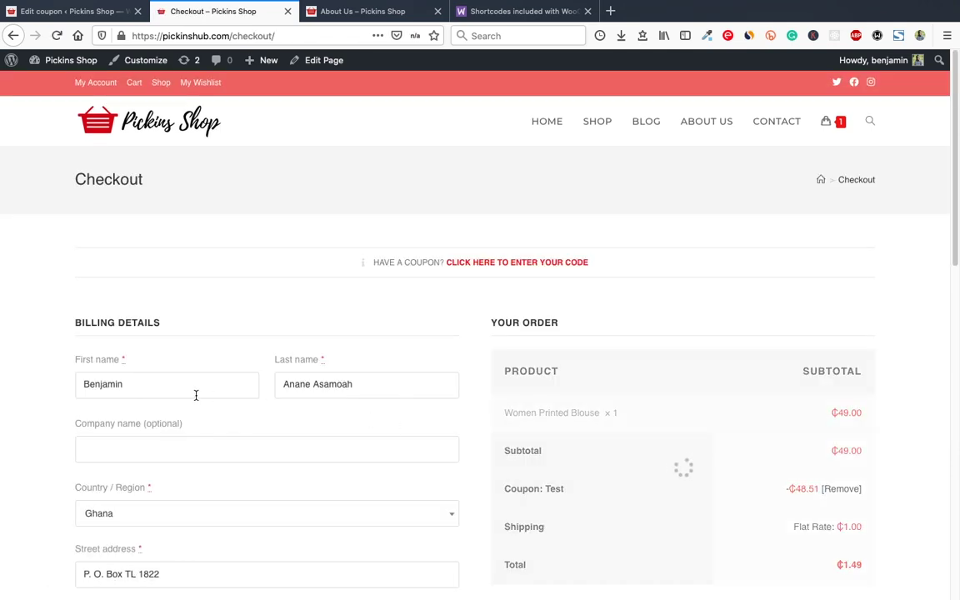
# Select Debit/Credit Cards and Mobile Money as payment for the ₵1.49 order.
pyautogui.scroll(-4, 217, 396)
pyautogui.scroll(-4, 579, 536)
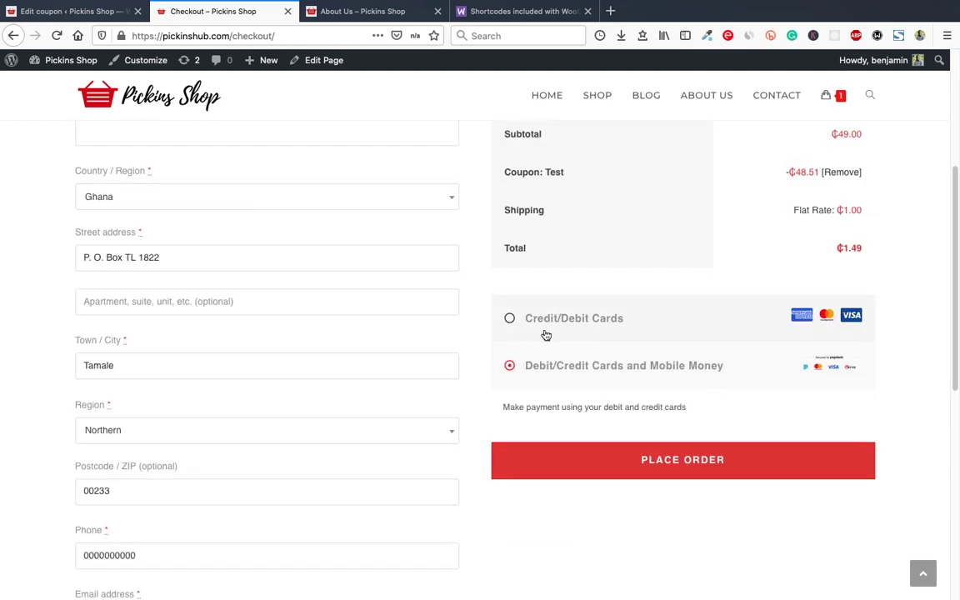
pyautogui.scroll(2, 549, 329)
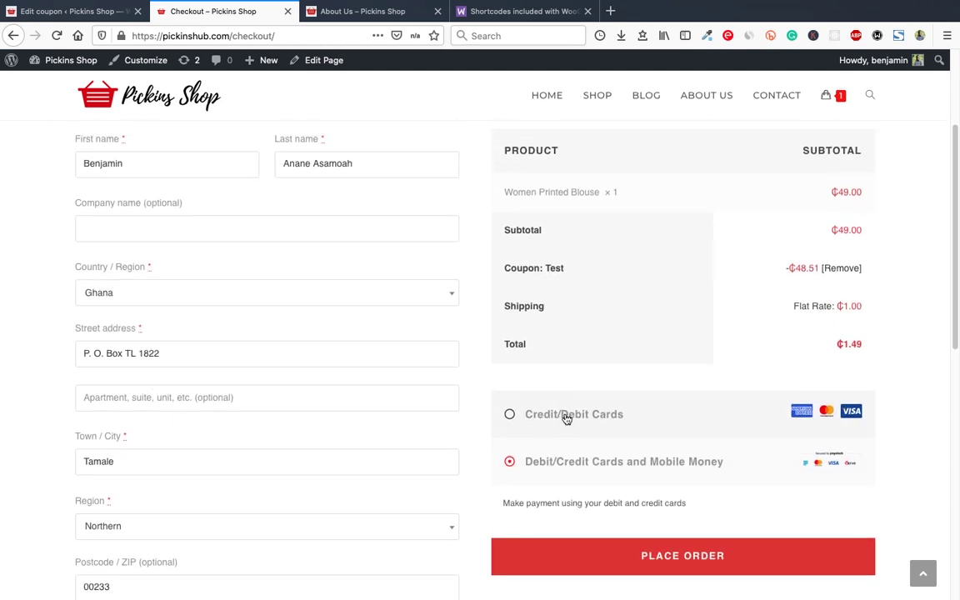
pyautogui.click(543, 417)
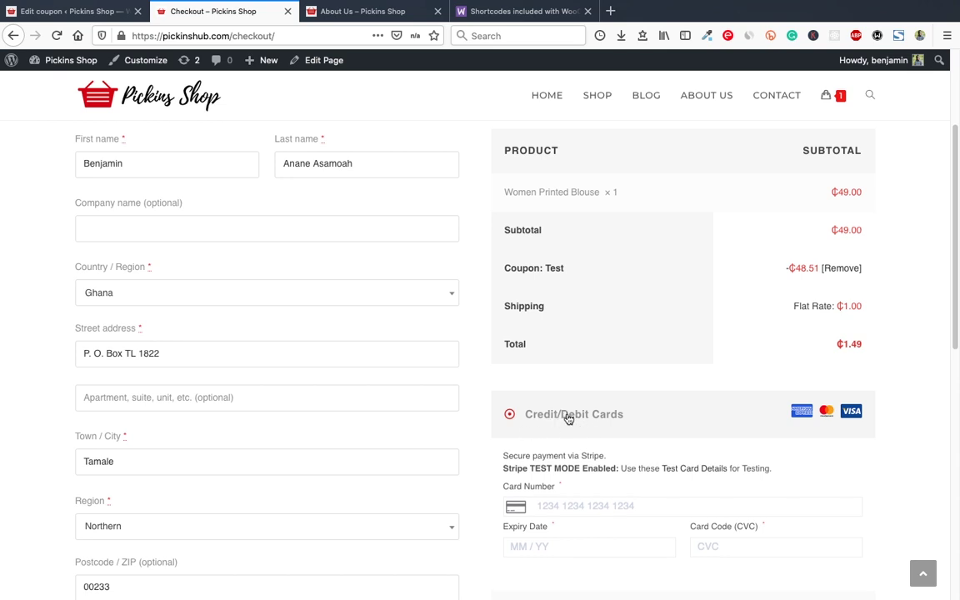
pyautogui.scroll(1, 578, 422)
pyautogui.scroll(-4, 579, 421)
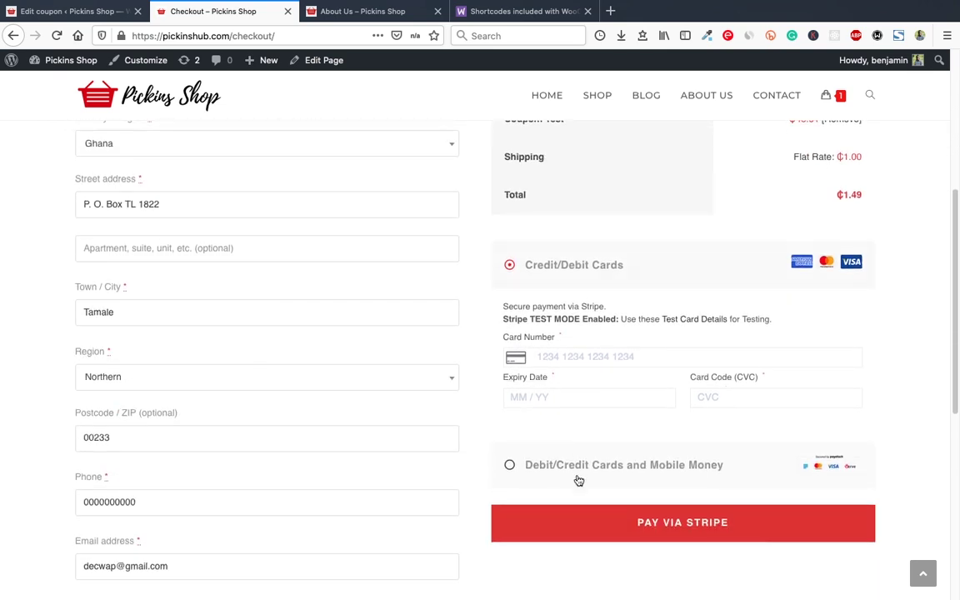
pyautogui.click(576, 471)
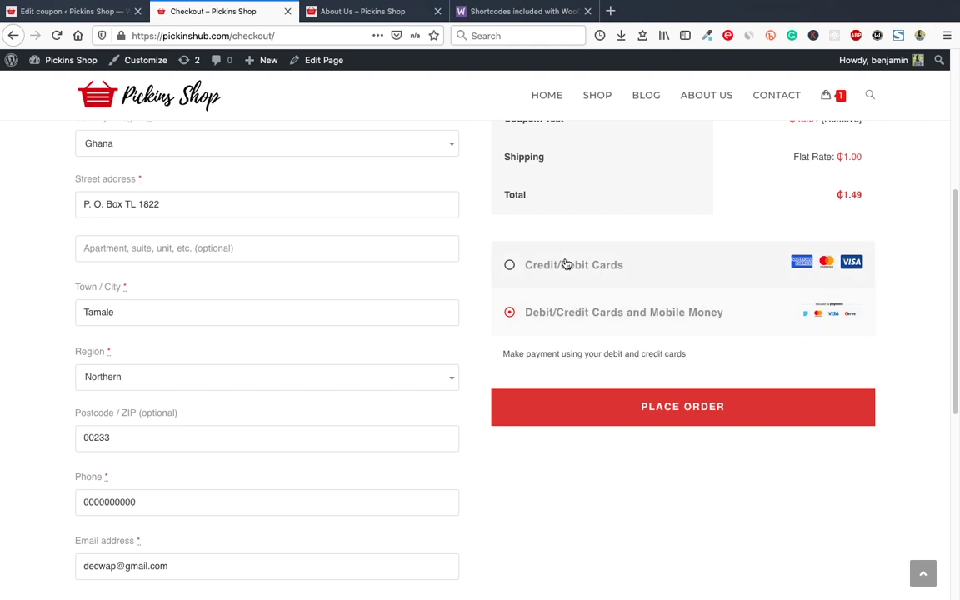
pyautogui.click(567, 265)
pyautogui.click(574, 465)
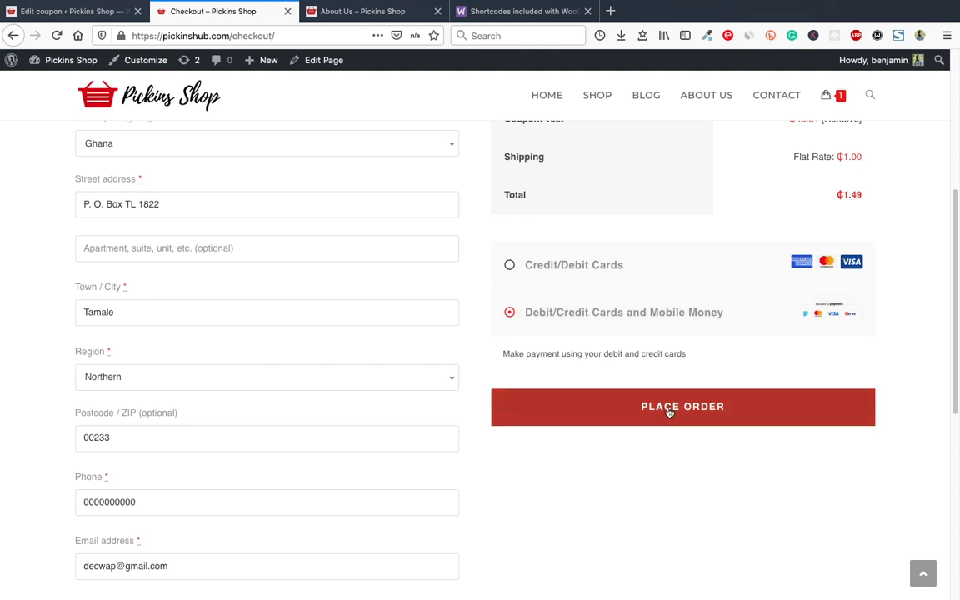
# Place order 229 and pay GHS 1.49 via Paystack MTN Mobile Money with a saved number.
pyautogui.click(706, 403)
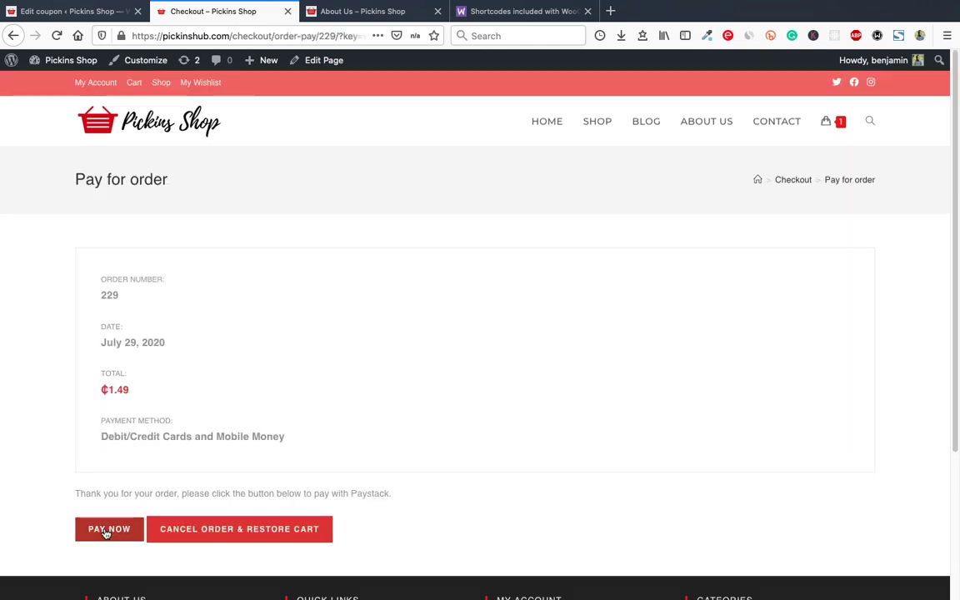
pyautogui.click(105, 530)
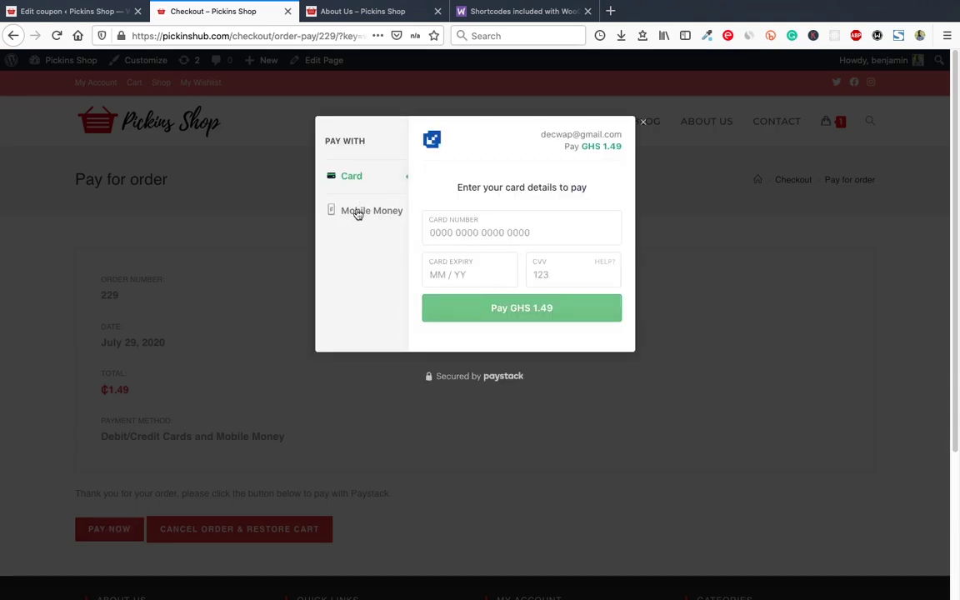
pyautogui.click(486, 237)
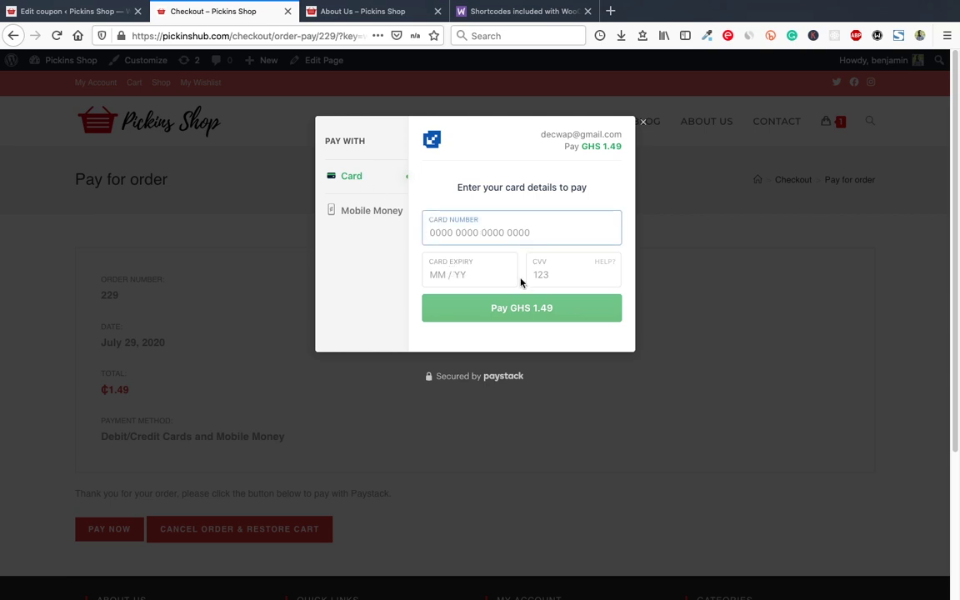
pyautogui.click(367, 209)
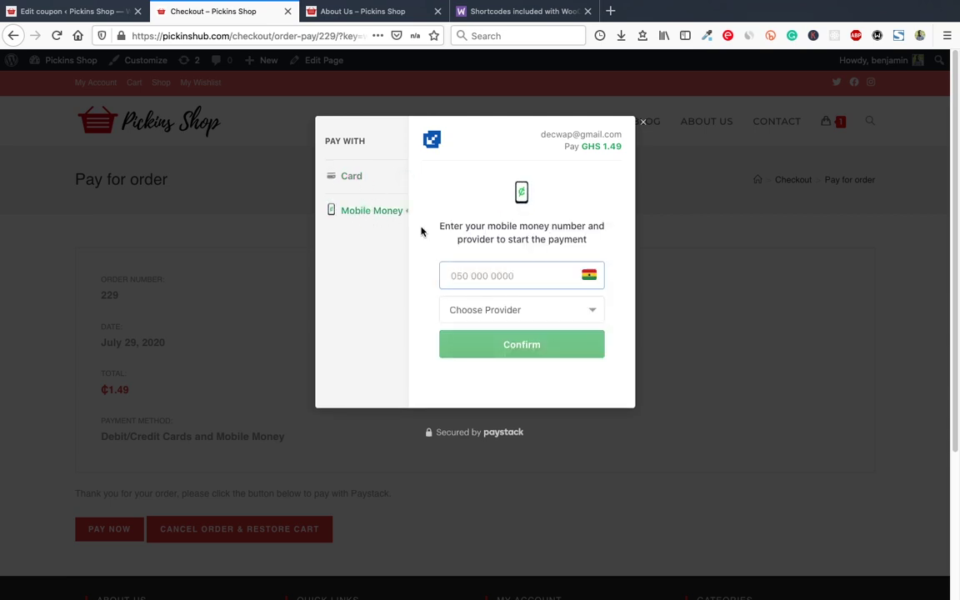
pyautogui.click(493, 274)
pyautogui.click(473, 295)
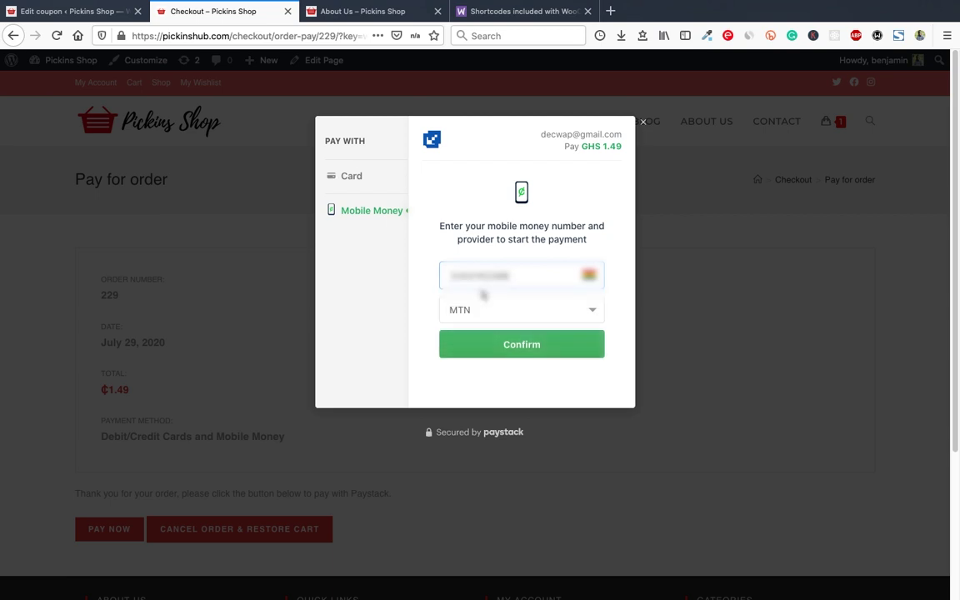
pyautogui.click(518, 348)
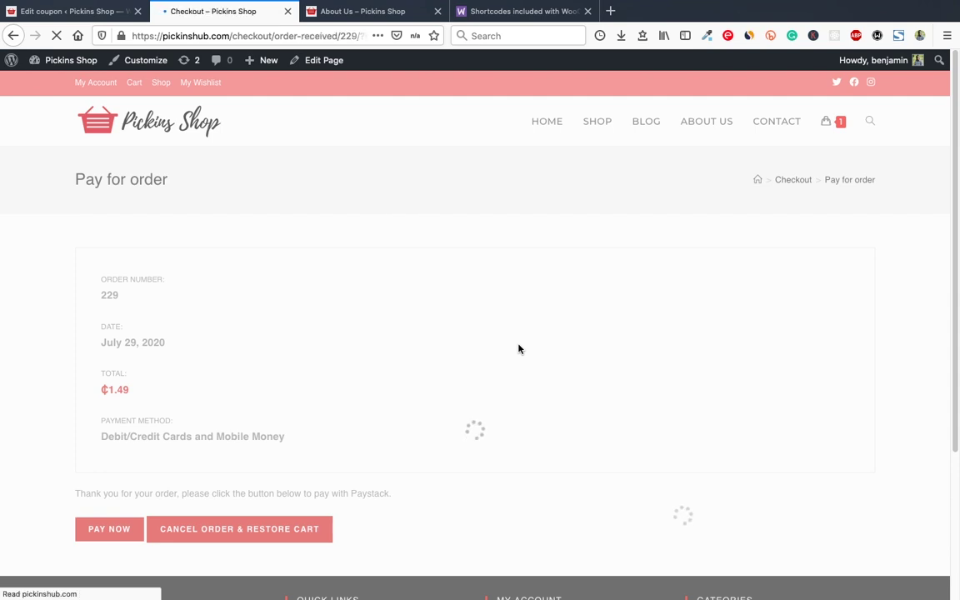
pyautogui.scroll(-2, 278, 285)
pyautogui.scroll(3, 317, 168)
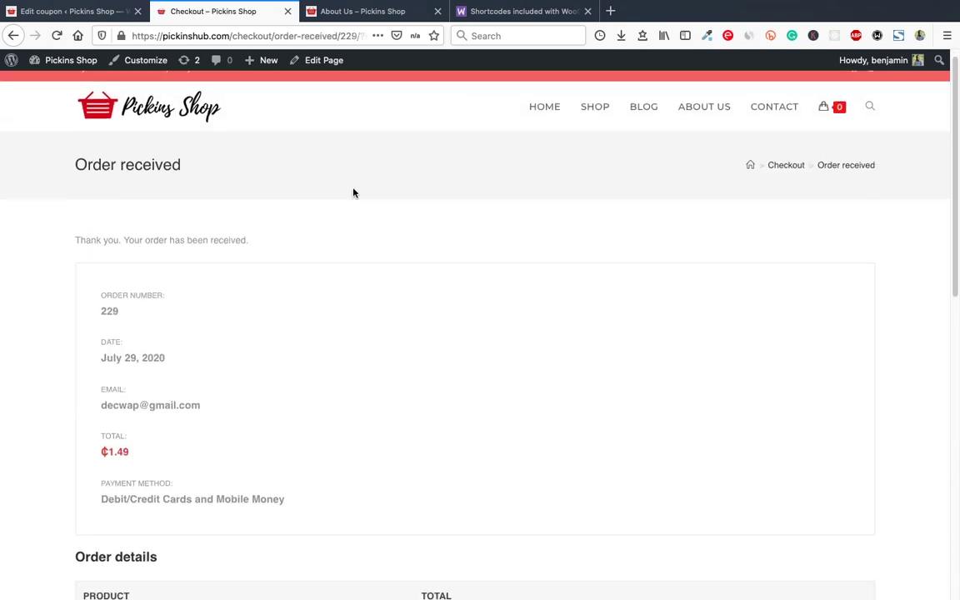
pyautogui.click(611, 11)
# Filter the Paystack dashboard to Today's revenue, then return to the order received page.
pyautogui.write('d')
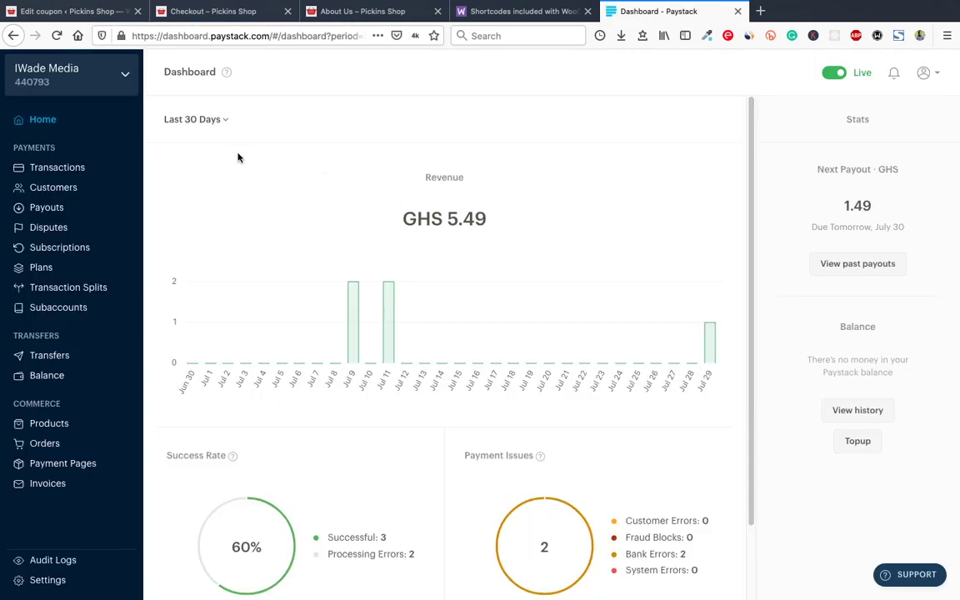
pyautogui.click(212, 122)
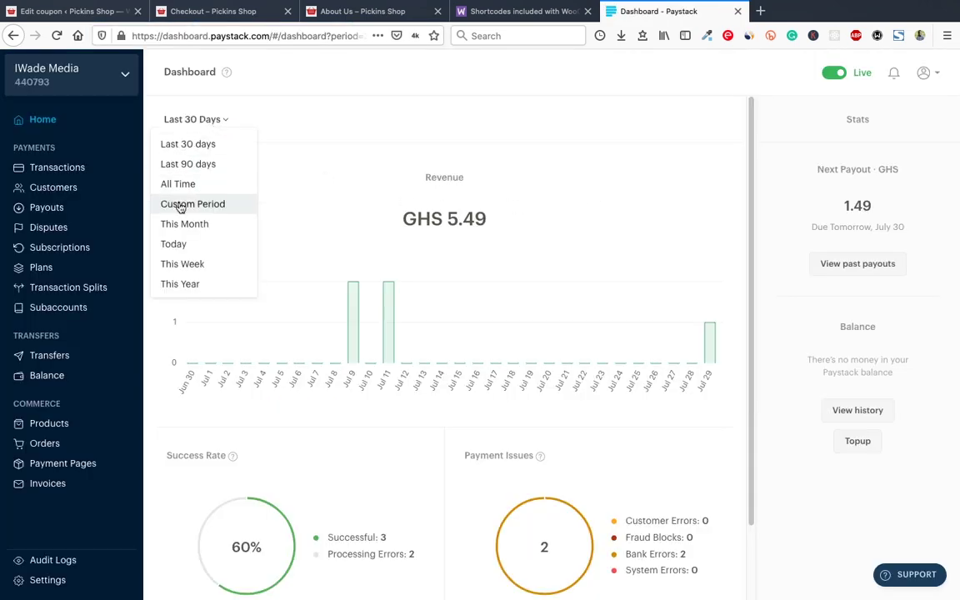
pyautogui.click(180, 246)
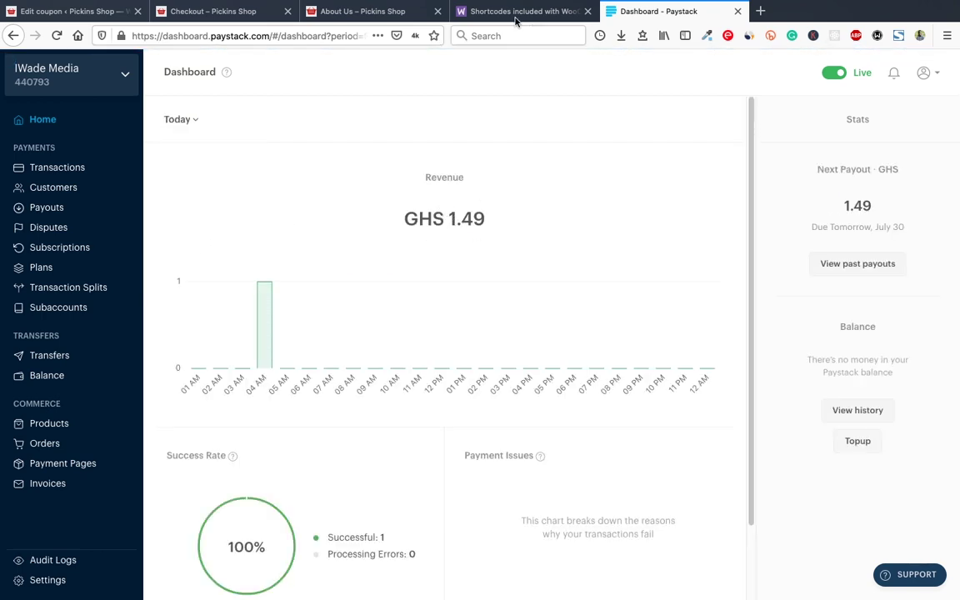
pyautogui.click(221, 11)
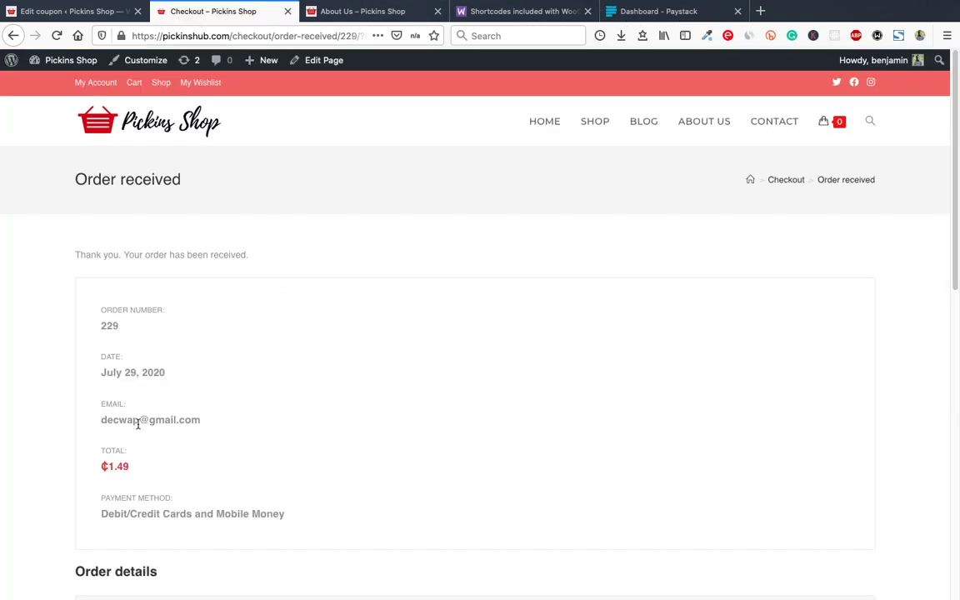
# Go from the Paystack dashboard to the Pickins Shop WordPress admin dashboard.
pyautogui.click(646, 12)
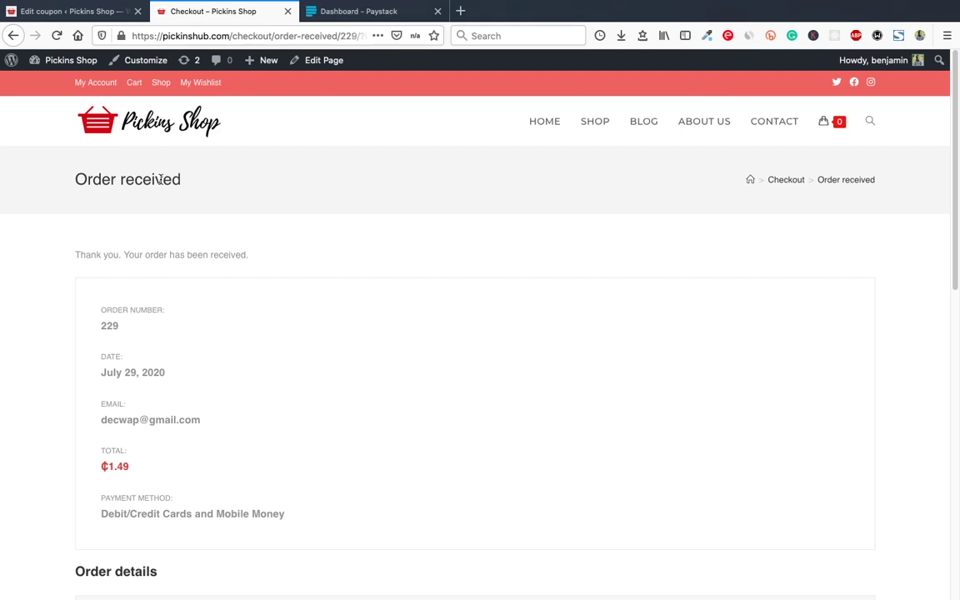
pyautogui.moveTo(69, 61)
pyautogui.click(55, 81)
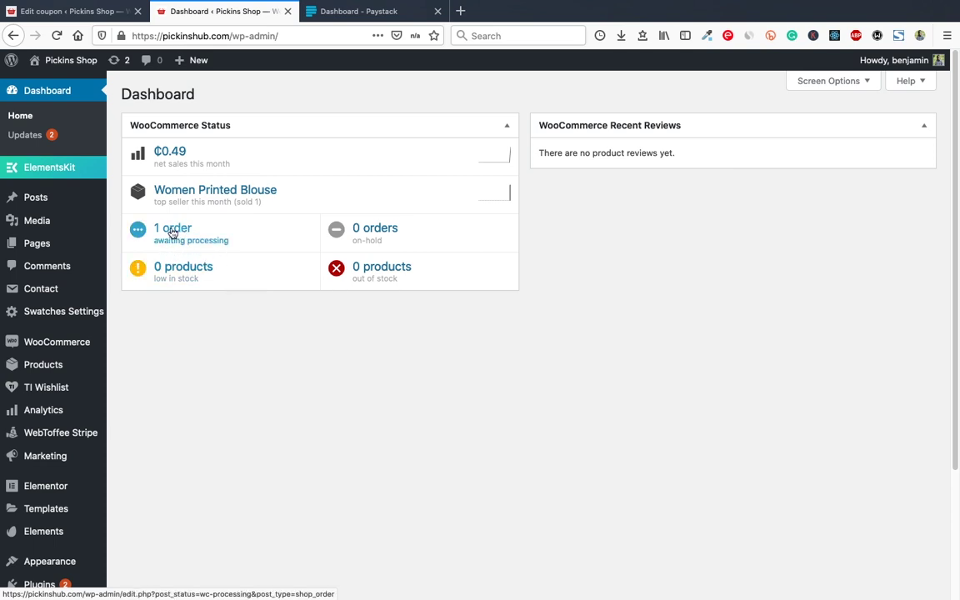
# Open processing order #229 and review its Paystack note, test coupon and ₵1.49 total.
pyautogui.click(170, 233)
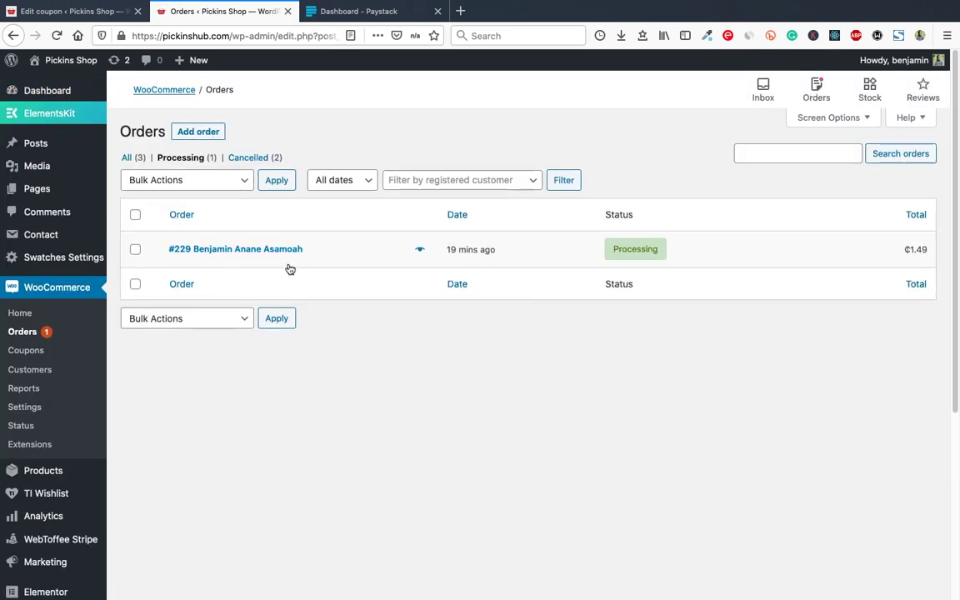
pyautogui.click(209, 251)
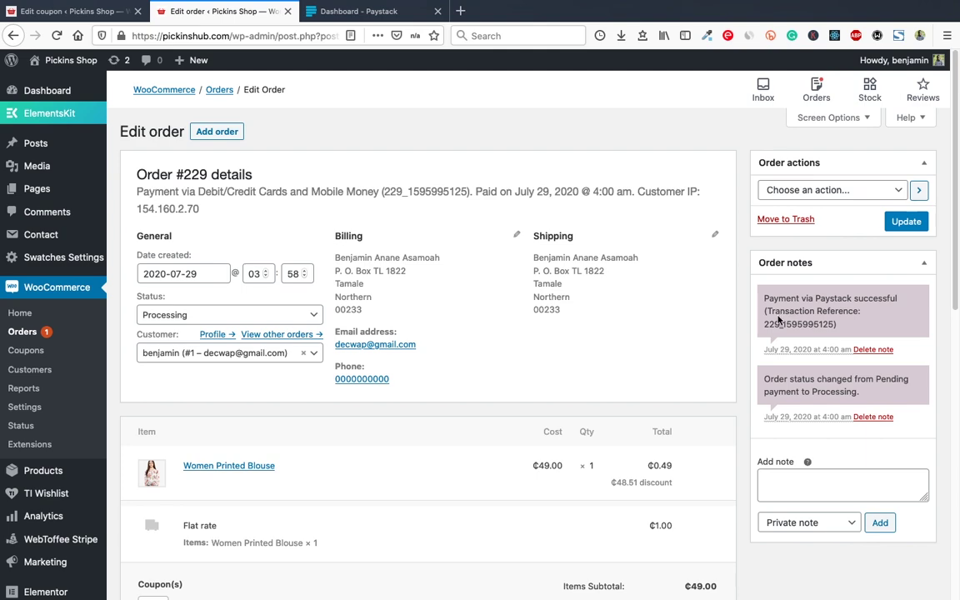
pyautogui.scroll(-3, 724, 300)
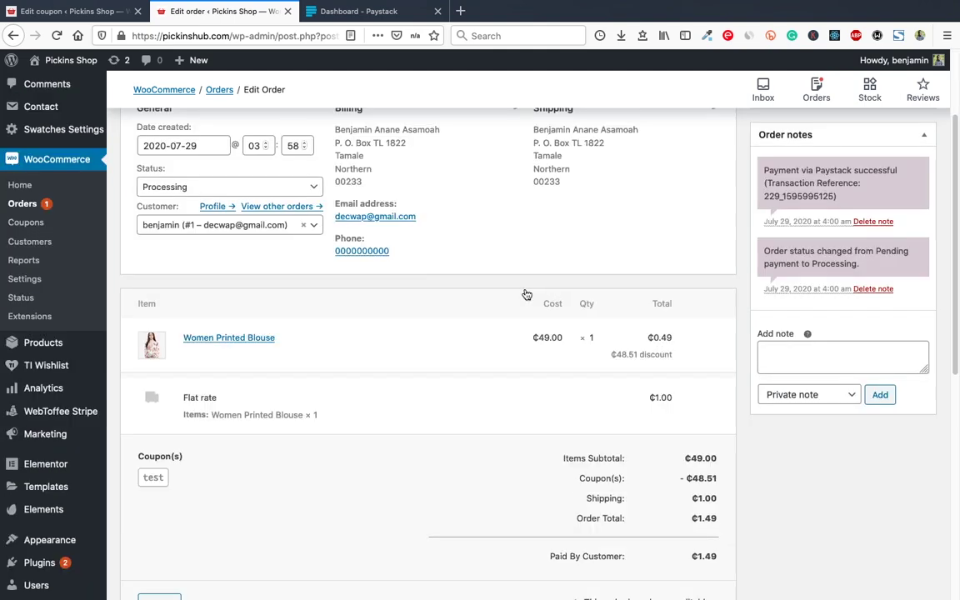
pyautogui.scroll(-1, 209, 321)
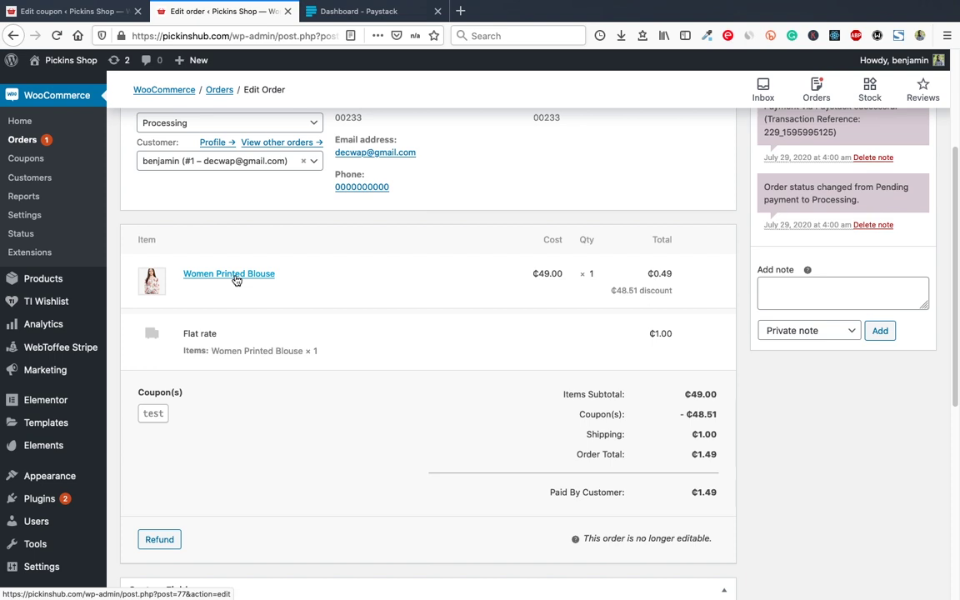
pyautogui.scroll(3, 236, 280)
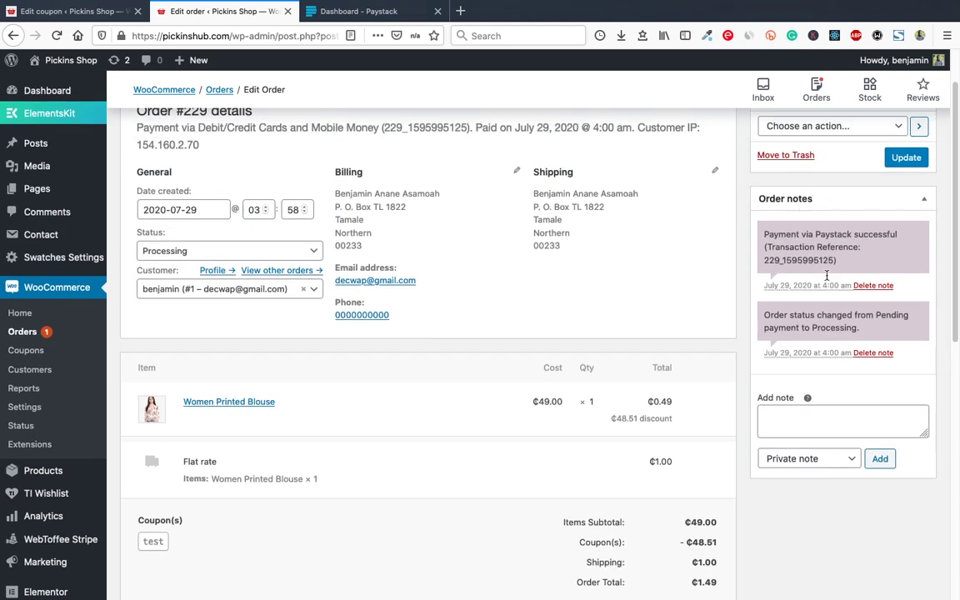
# Add a customer-visible 'order sent' note to order #229.
pyautogui.click(808, 458)
pyautogui.click(803, 470)
pyautogui.click(809, 421)
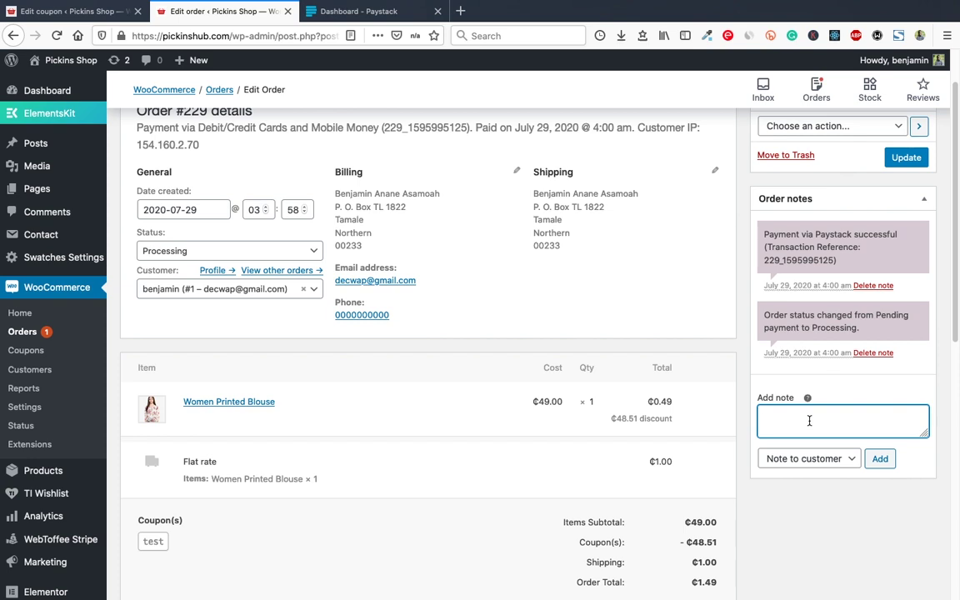
pyautogui.write('order sent')
pyautogui.click(837, 463)
pyautogui.click(838, 460)
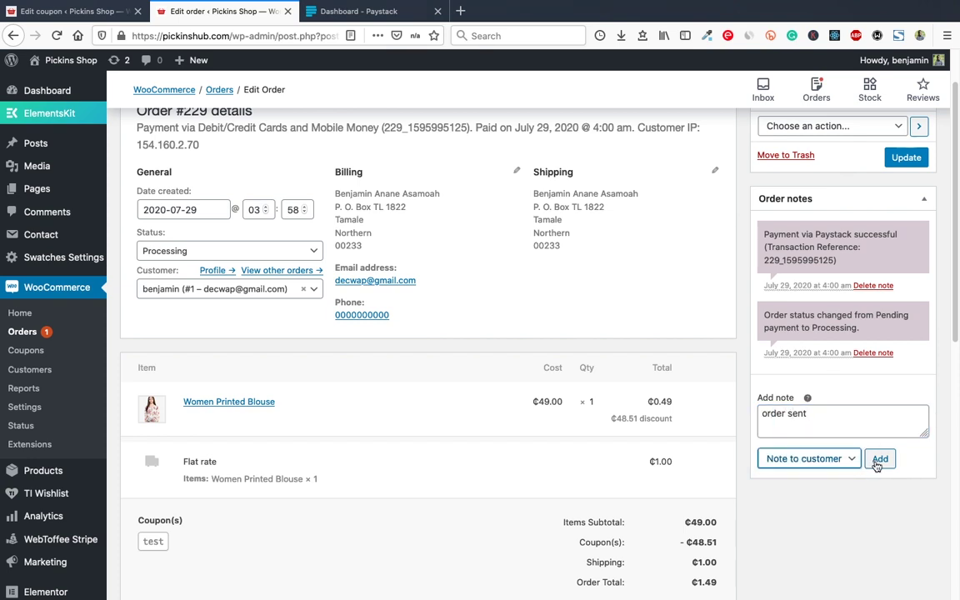
pyautogui.click(879, 459)
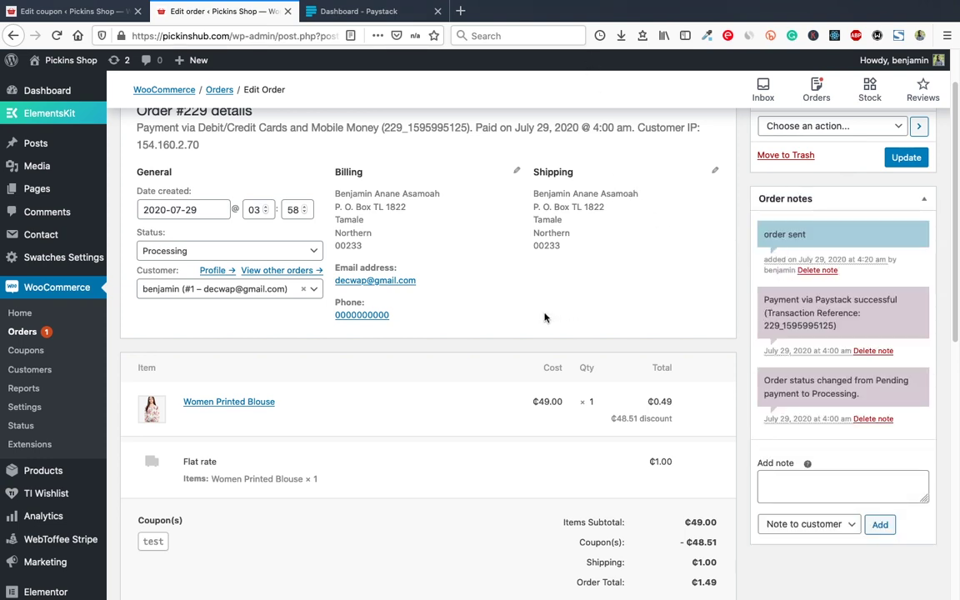
# Change order #229's status to Completed and save the order.
pyautogui.scroll(2, 545, 257)
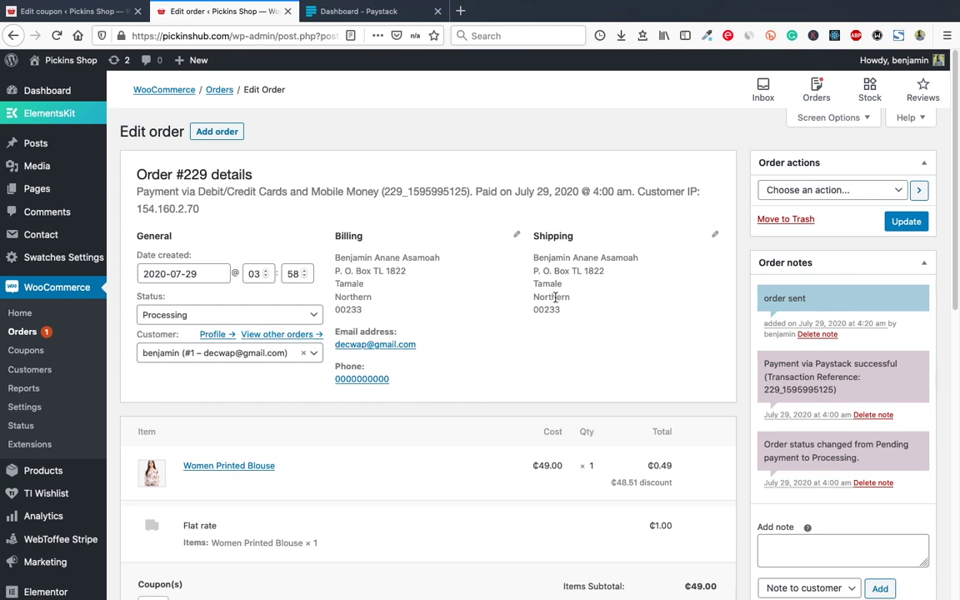
pyautogui.click(150, 314)
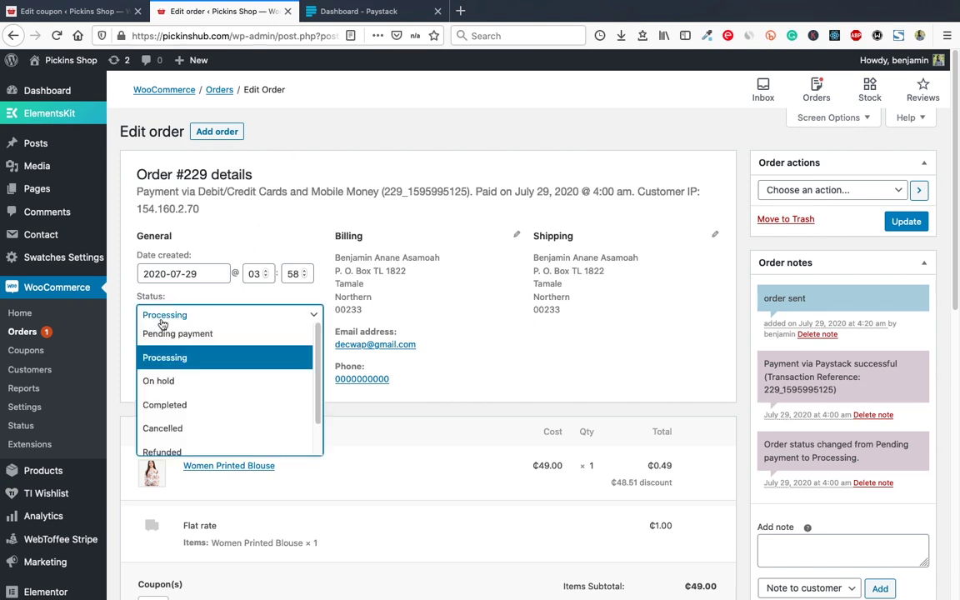
pyautogui.click(164, 405)
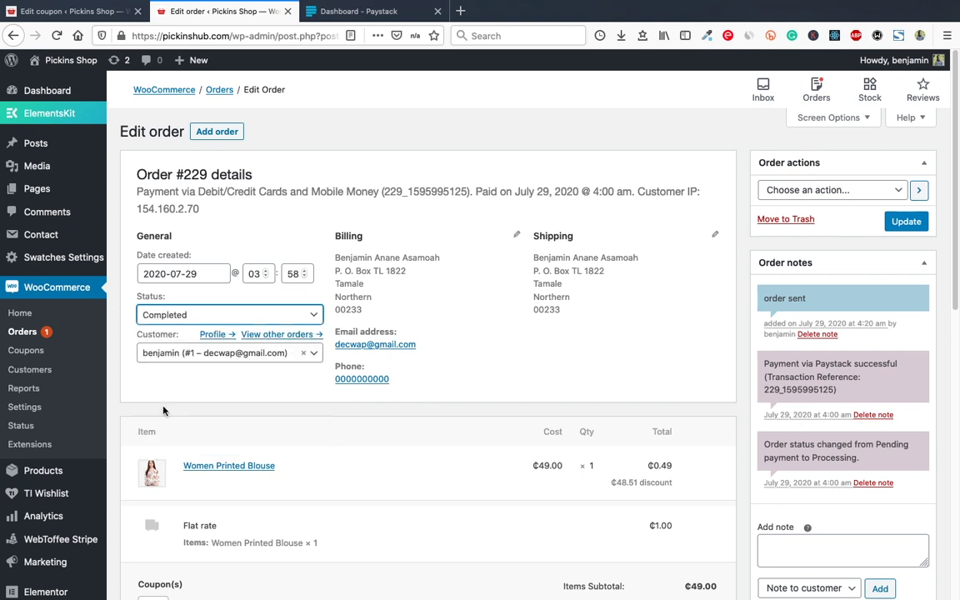
pyautogui.click(909, 223)
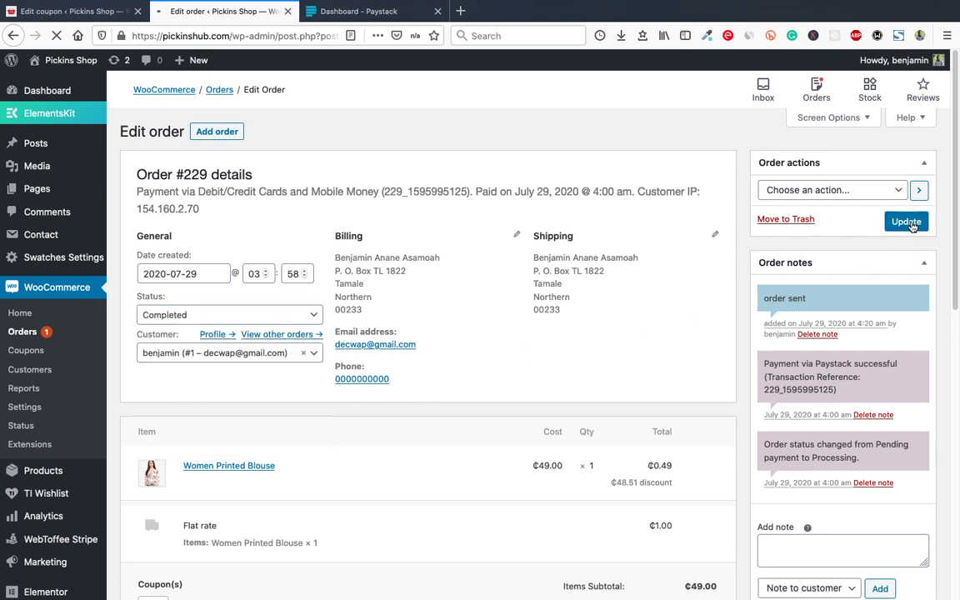